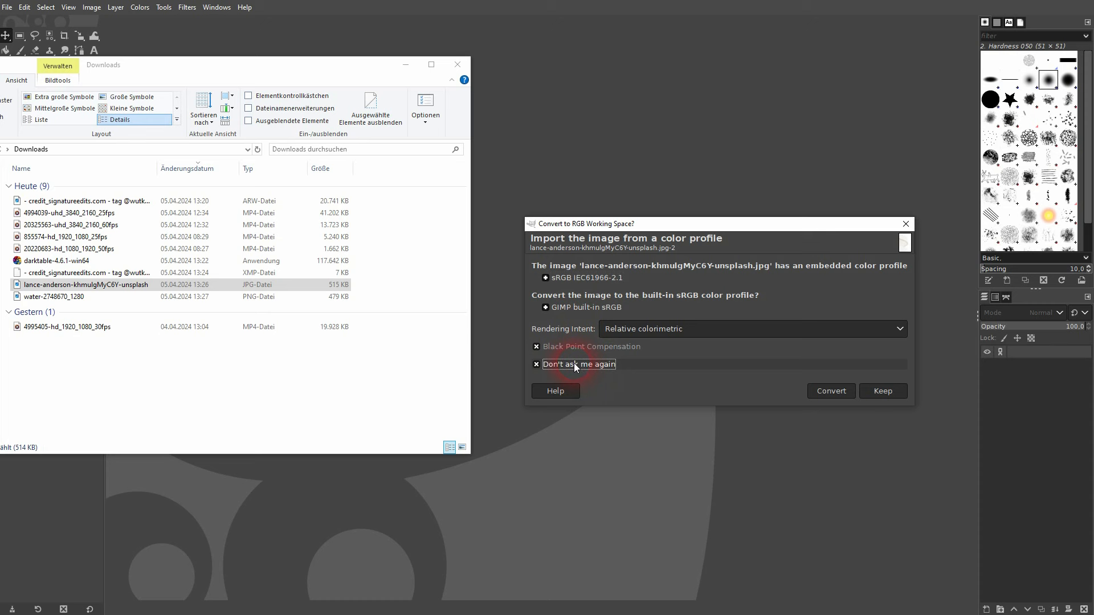
Convert the imported building photo to the built-in sRGB profile and open the same JPG again as a second image.
{"action": "left_click", "coordinate": [832, 391]}
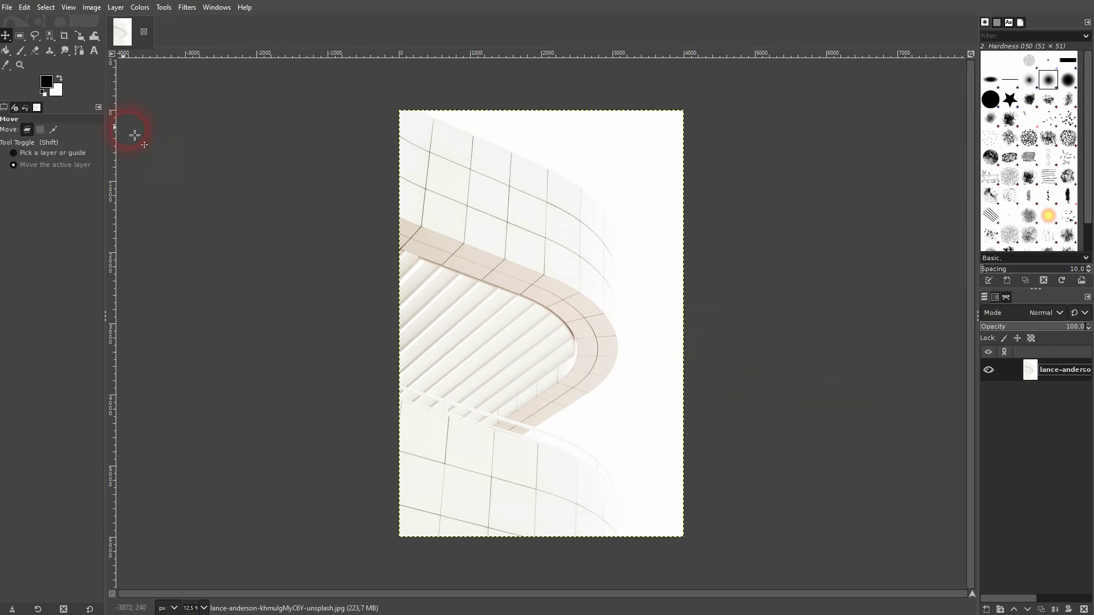
{"action": "left_click", "coordinate": [7, 8]}
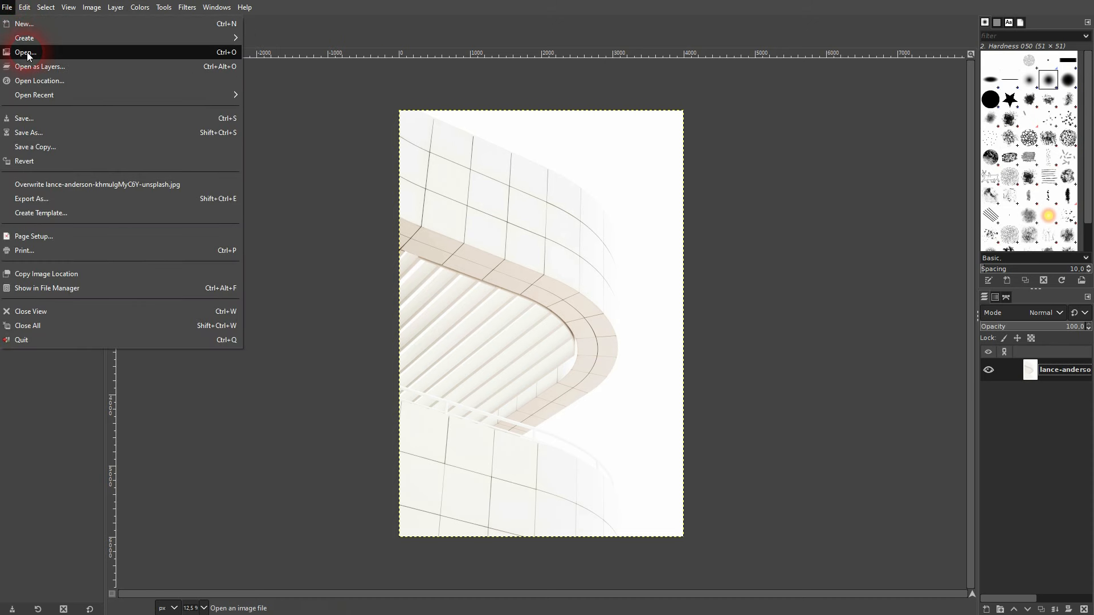
{"action": "left_click", "coordinate": [27, 53]}
{"action": "left_click_drag", "start_coordinate": [28, 1], "coordinate": [176, 108]}
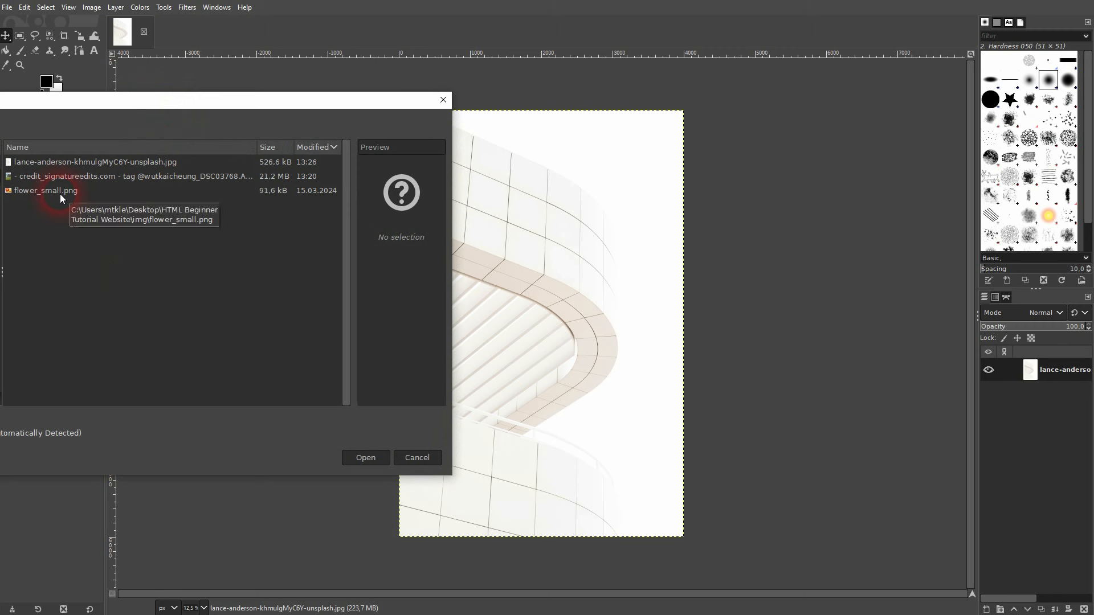
{"action": "double_click", "coordinate": [83, 169]}
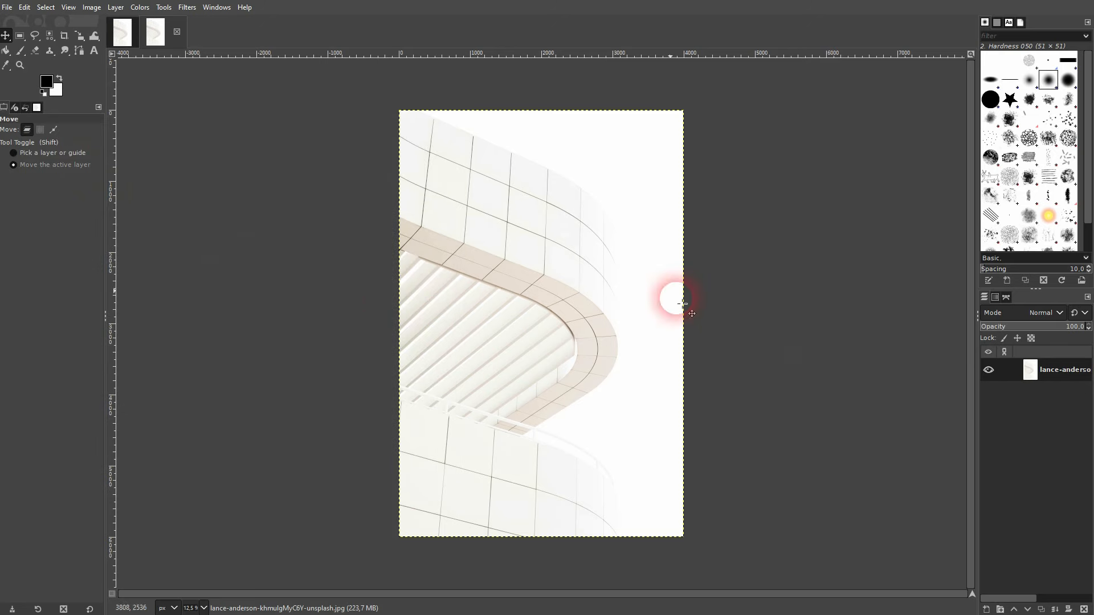
{"action": "left_click", "coordinate": [132, 32]}
{"action": "left_click", "coordinate": [165, 43]}
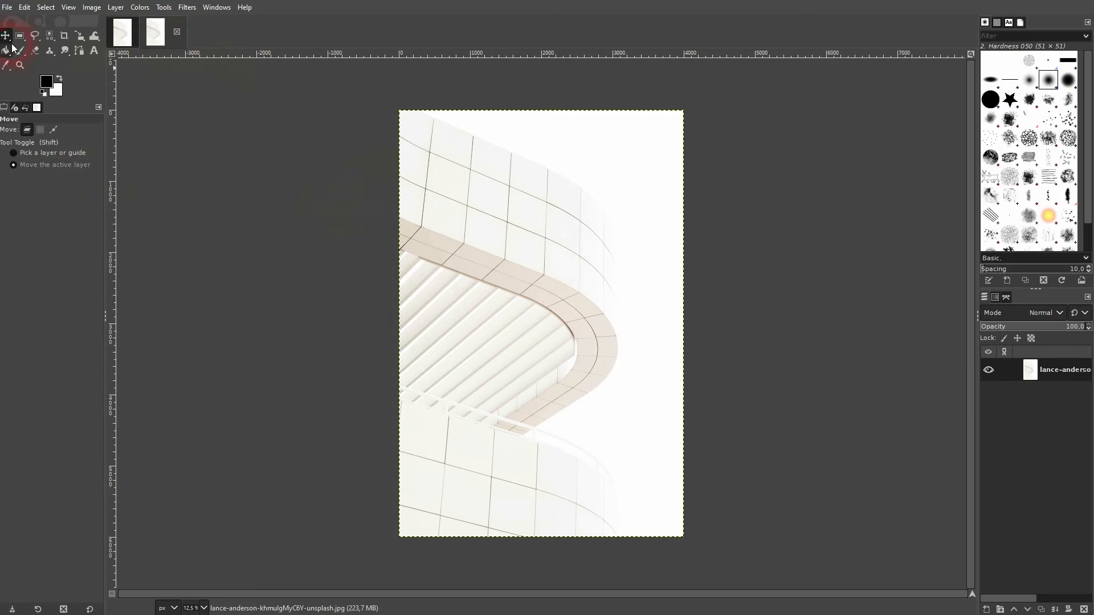
Add water-2748670_1280 from the Downloads folder as a layer in the second image and compare it with the first image.
{"action": "key", "text": "alt+Tab"}
{"action": "left_click_drag", "start_coordinate": [68, 296], "coordinate": [716, 322]}
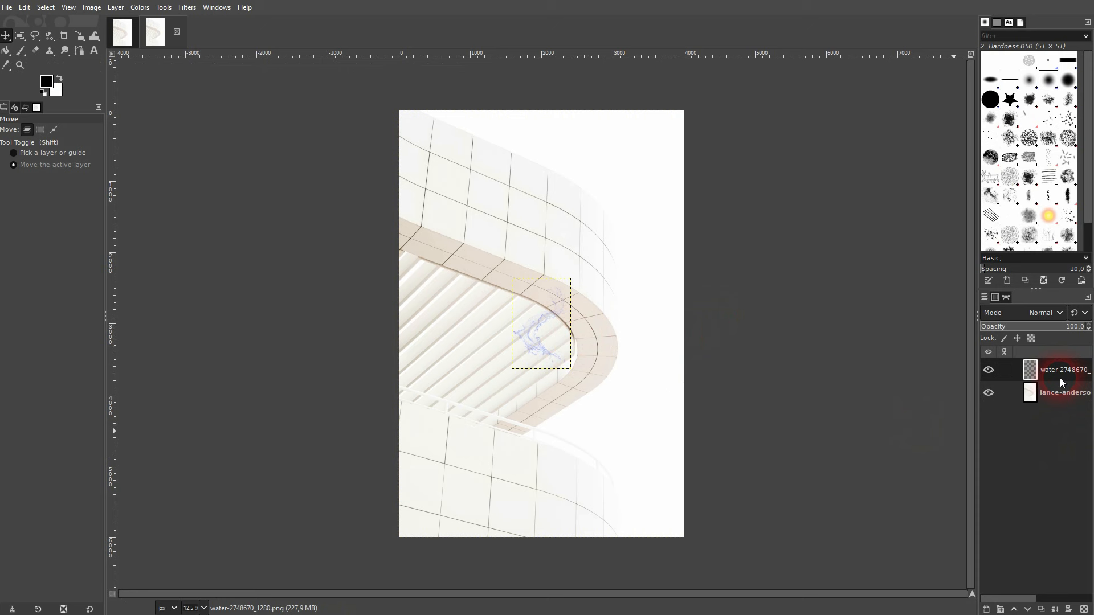
{"action": "left_click", "coordinate": [157, 36]}
{"action": "left_click", "coordinate": [120, 32]}
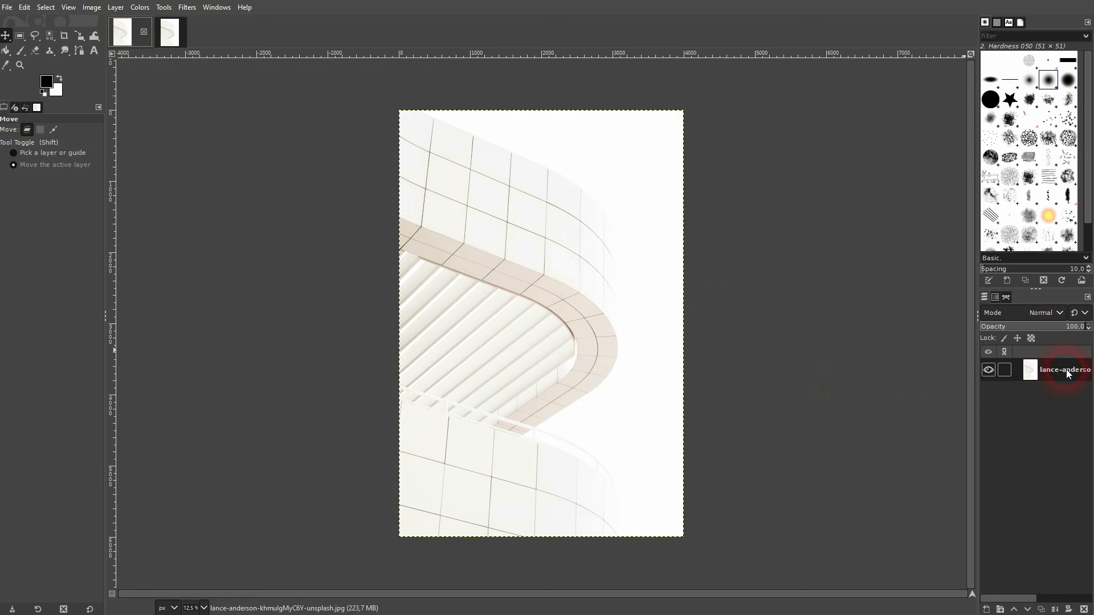
{"action": "left_click_drag", "start_coordinate": [1068, 374], "coordinate": [165, 42]}
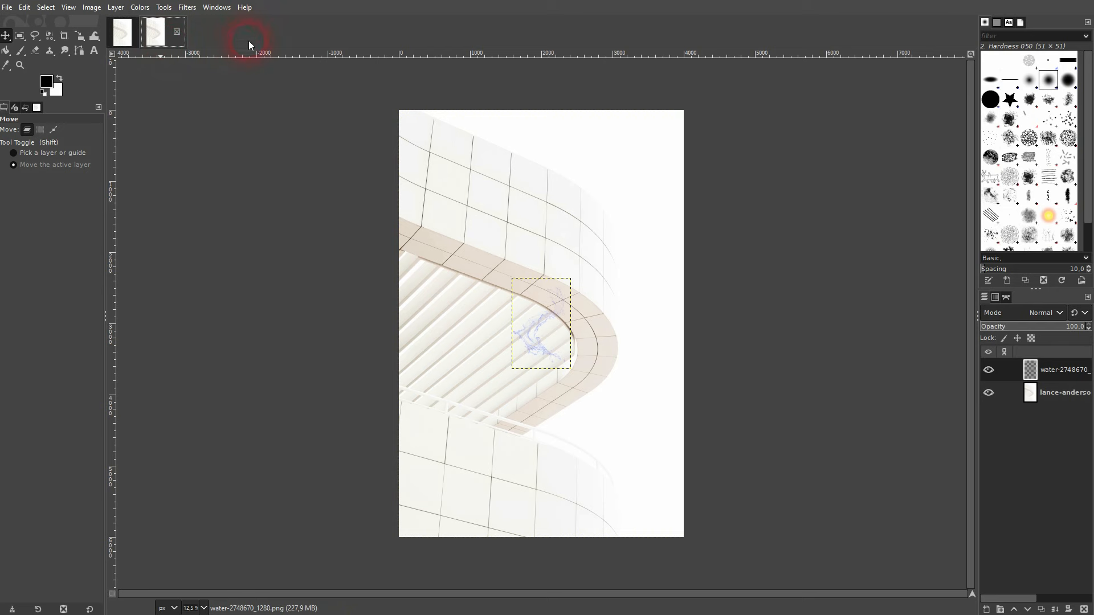
Open water-2748670_1280.png from the Downloads folder as a separate image.
{"action": "left_click", "coordinate": [13, 8]}
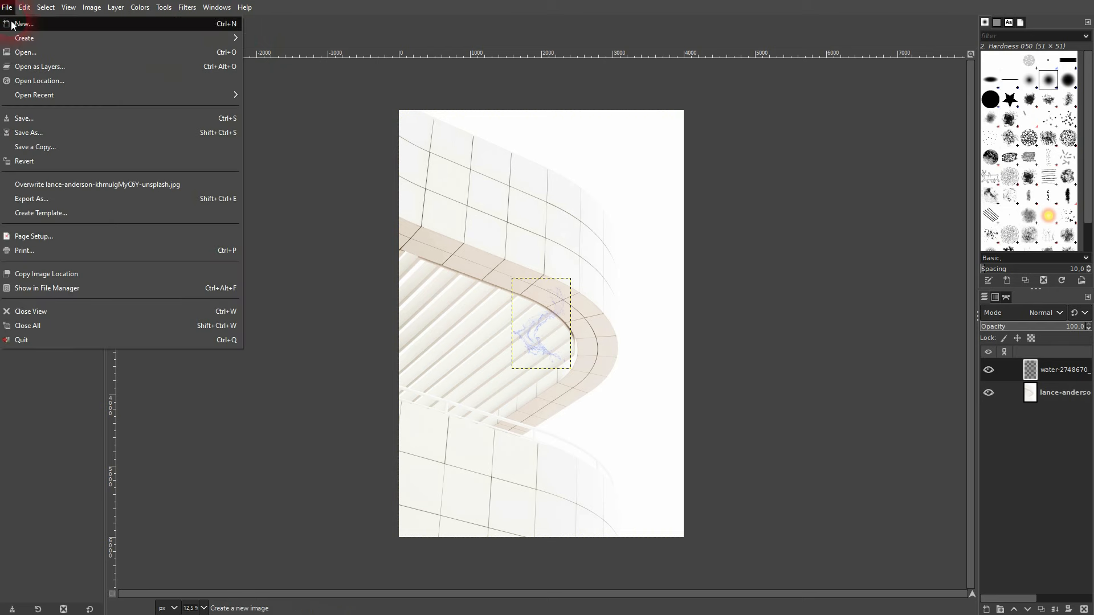
{"action": "left_click", "coordinate": [31, 53]}
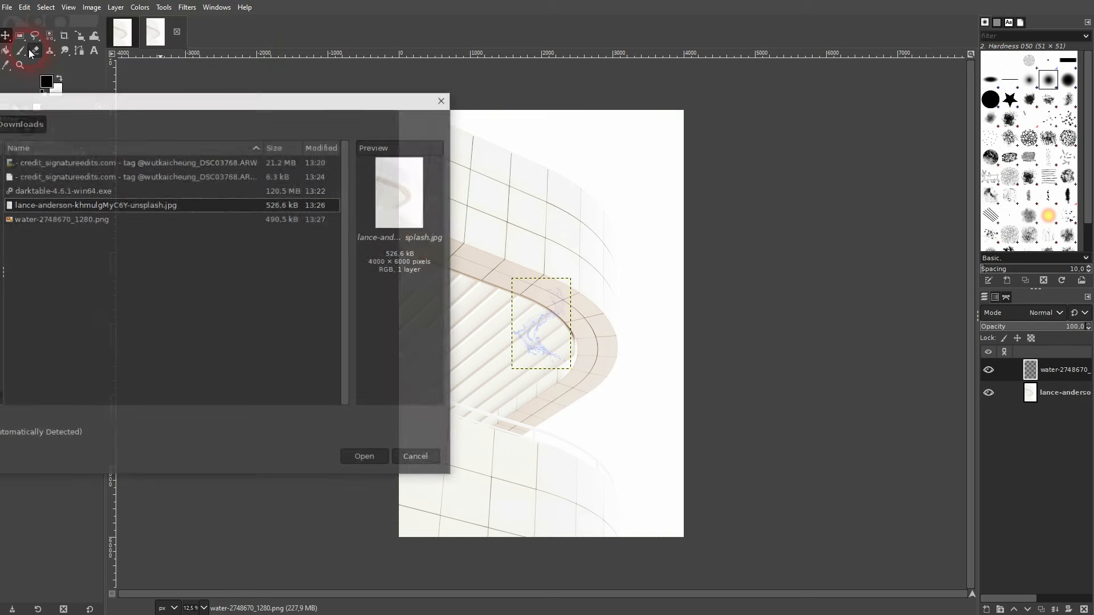
{"action": "double_click", "coordinate": [61, 220]}
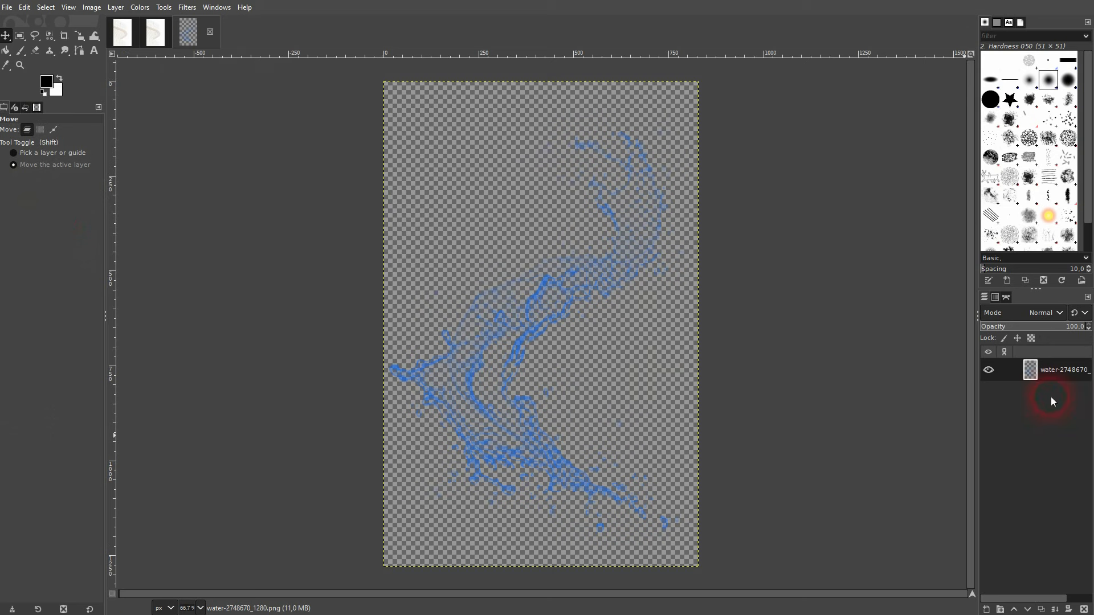
Create a transparency-filled layer named bg and move it beneath the water layer.
{"action": "left_click", "coordinate": [987, 609]}
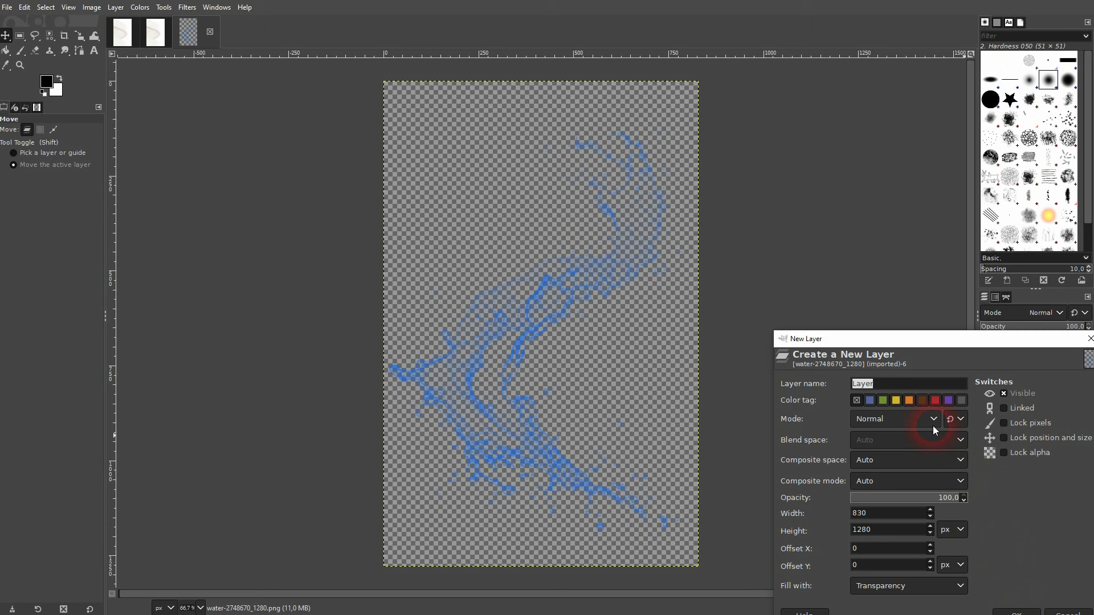
{"action": "type", "text": "bg"}
{"action": "left_click", "coordinate": [928, 590]}
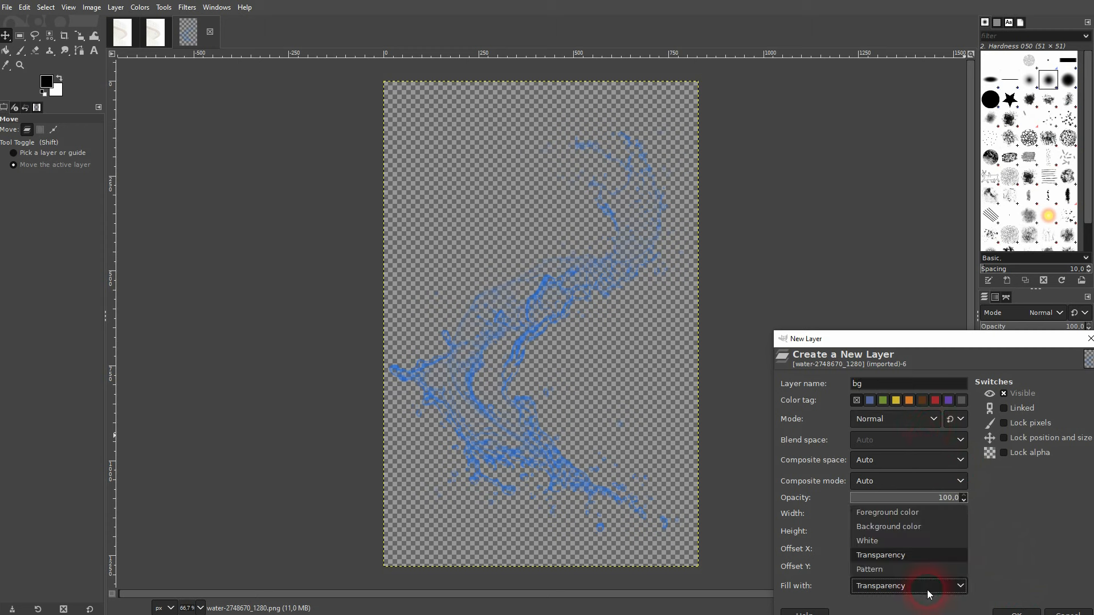
{"action": "left_click", "coordinate": [916, 556]}
{"action": "left_click", "coordinate": [1017, 613]}
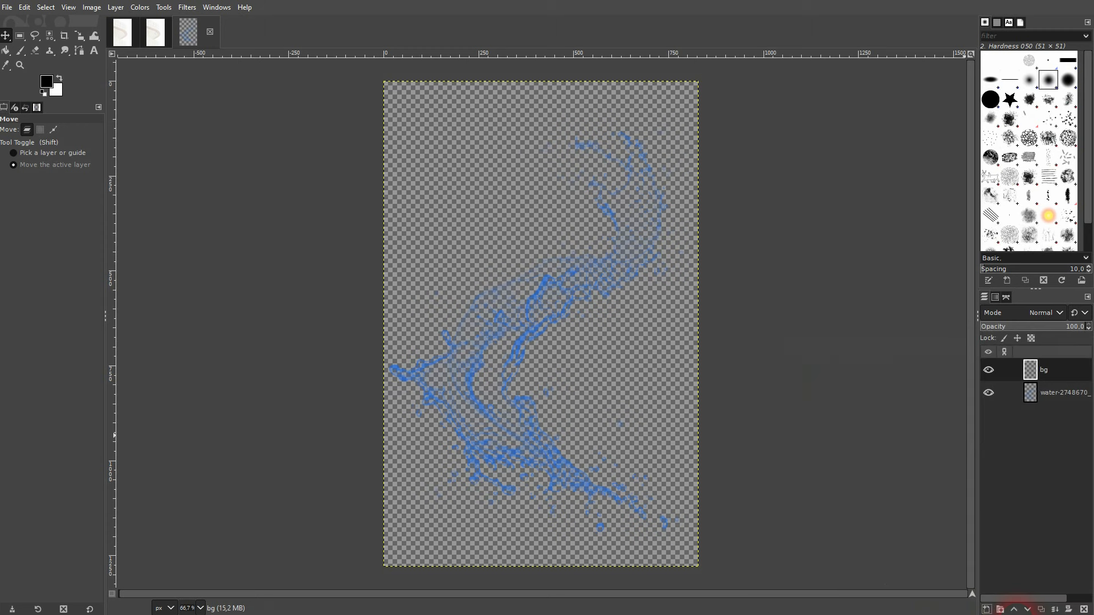
{"action": "left_click", "coordinate": [1027, 609]}
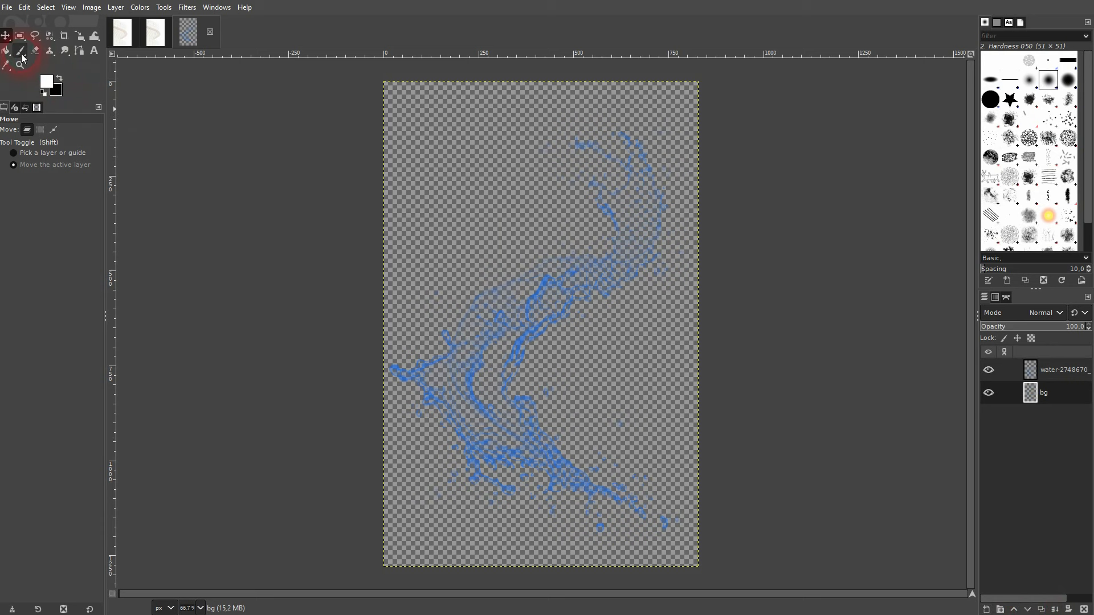
Bucket-fill the bg layer with white, swap the foreground and background colors, and refill it with black.
{"action": "left_click", "coordinate": [5, 50]}
{"action": "left_click", "coordinate": [403, 172]}
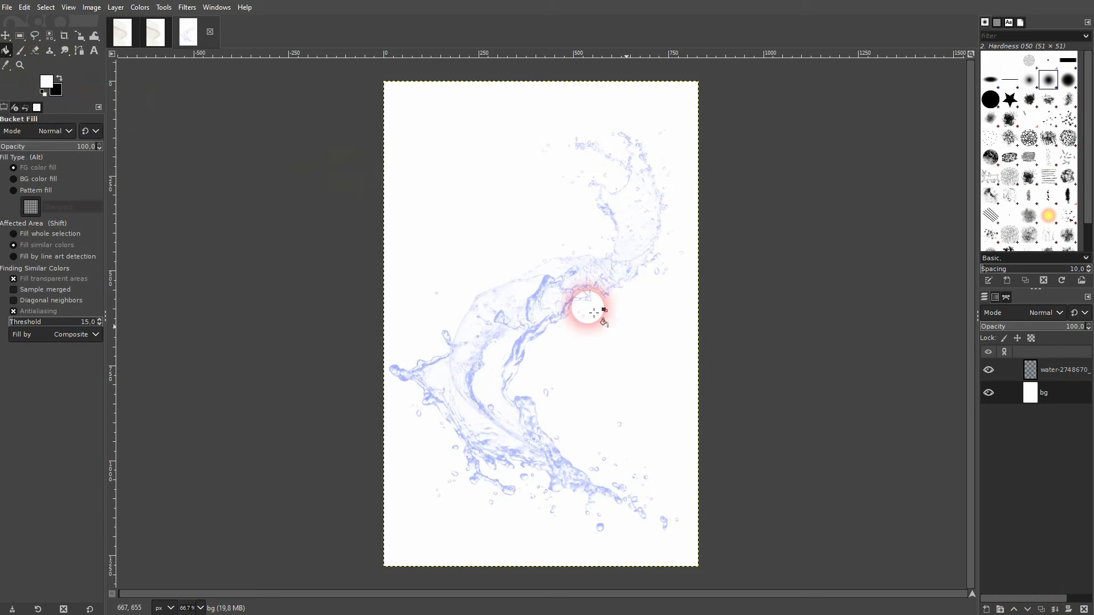
{"action": "left_click", "coordinate": [60, 78]}
{"action": "left_click", "coordinate": [450, 186]}
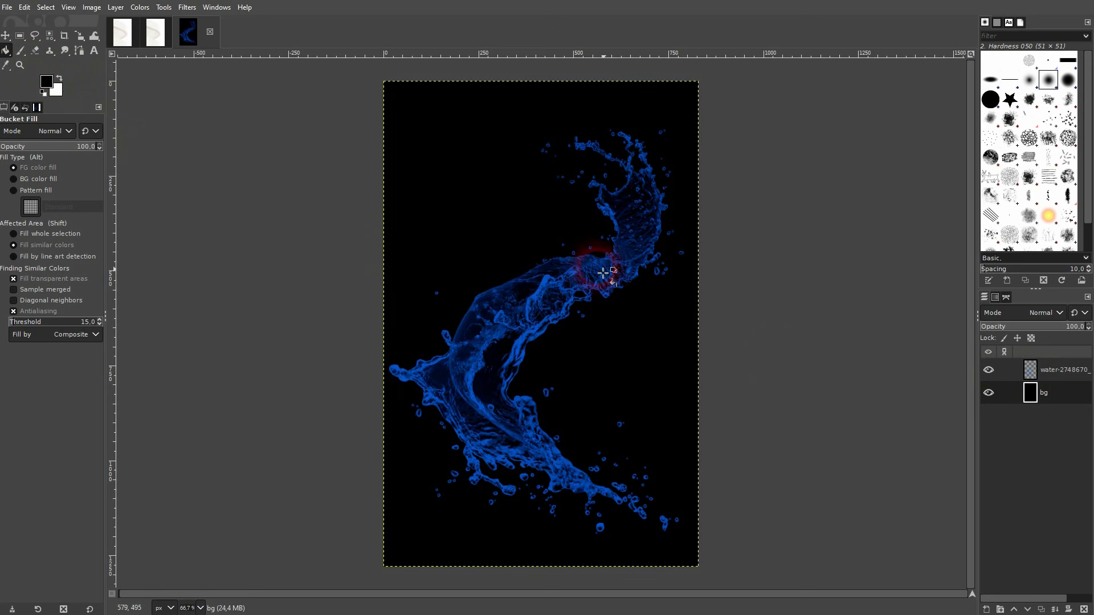
Select the water layer and switch its visibility off and on again to compare it with the background.
{"action": "left_click", "coordinate": [1052, 371]}
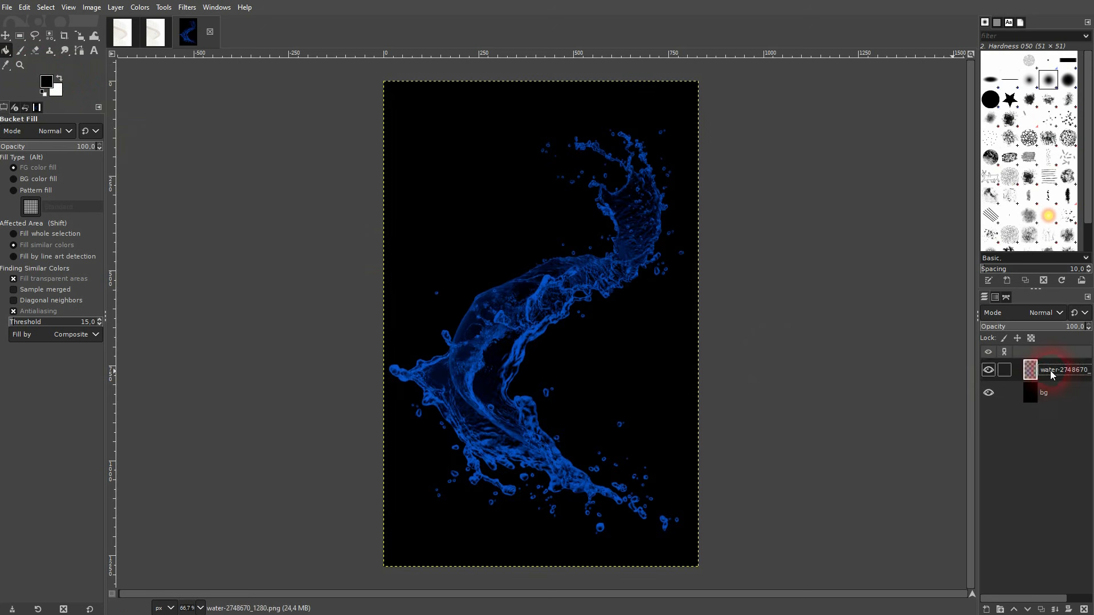
{"action": "left_click", "coordinate": [989, 370]}
{"action": "left_click", "coordinate": [989, 371]}
Add the building JPG and water-2748670_1280 together from the Downloads folder as layers in the second image, and delete both added layers.
{"action": "left_click_drag", "start_coordinate": [1030, 370], "coordinate": [605, 321]}
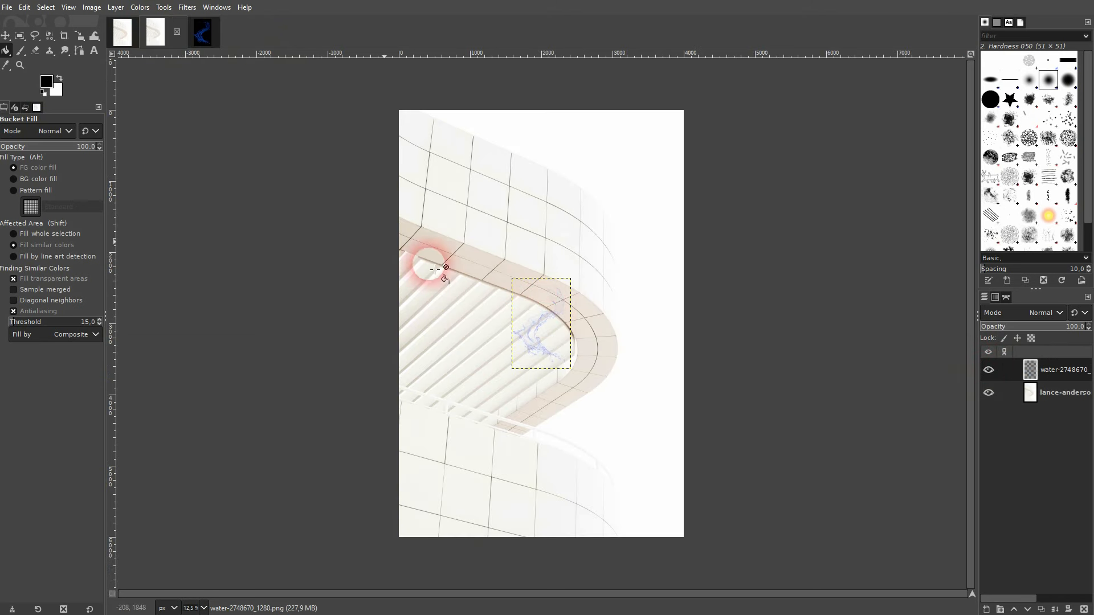
{"action": "key", "text": "alt+Tab"}
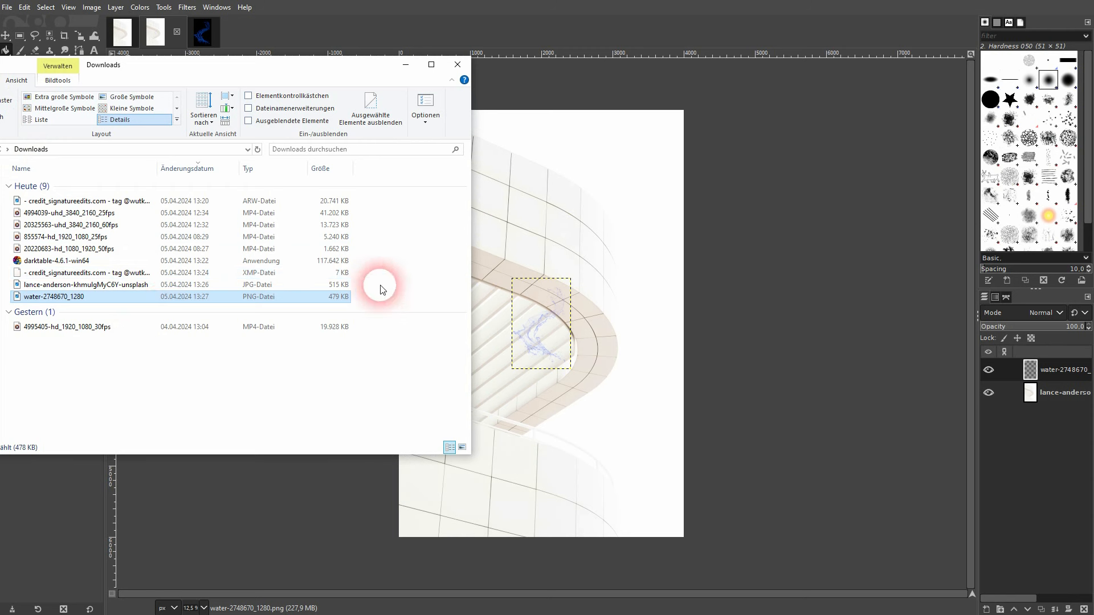
{"action": "left_click_drag", "start_coordinate": [390, 316], "coordinate": [569, 362]}
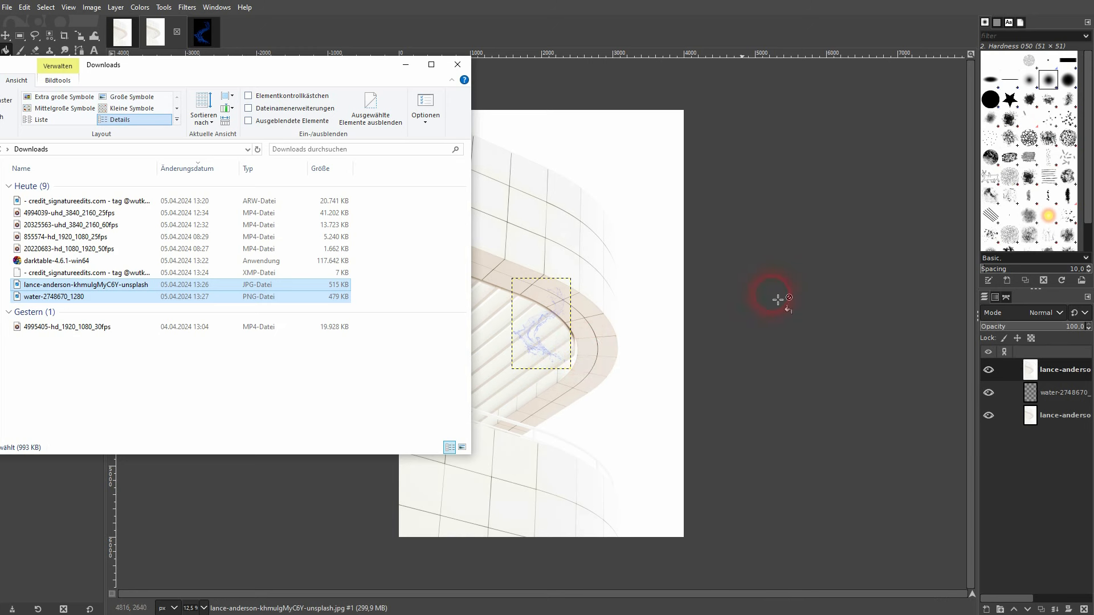
{"action": "left_click", "coordinate": [1062, 378]}
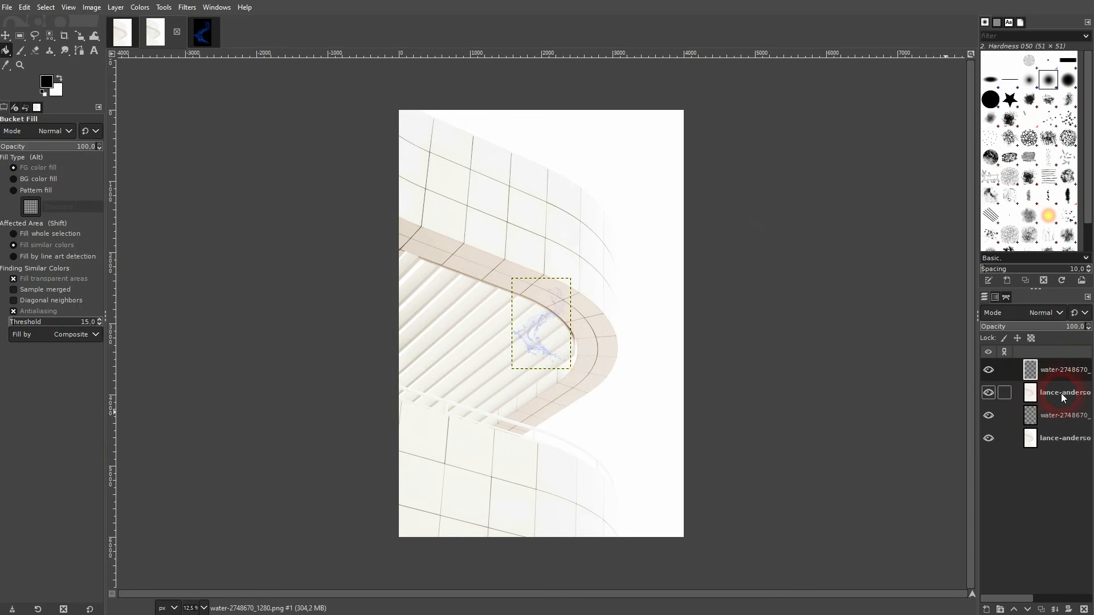
{"action": "left_click", "coordinate": [1085, 609]}
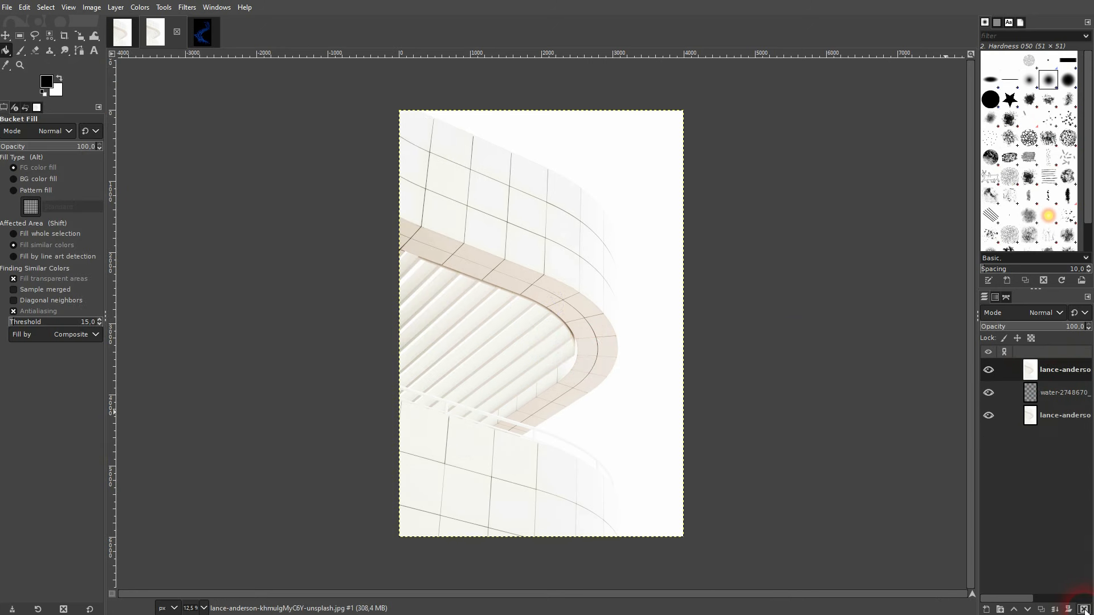
{"action": "left_click", "coordinate": [1084, 610]}
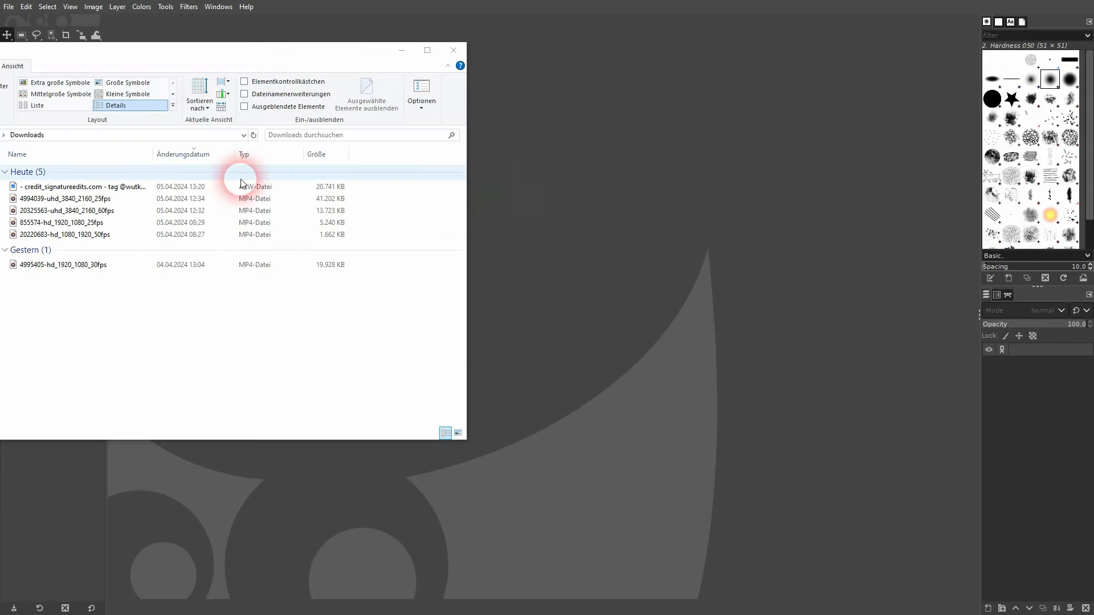
Try to open the Sony ARW raw photo from the Downloads folder as an image in GIMP.
{"action": "left_click", "coordinate": [137, 186]}
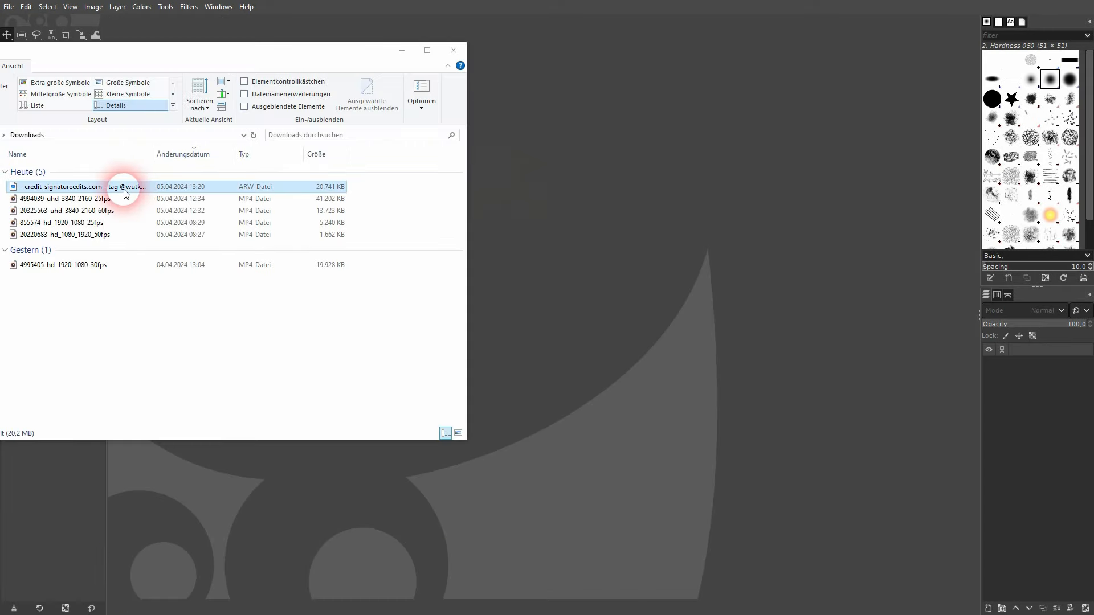
{"action": "left_click_drag", "start_coordinate": [155, 188], "coordinate": [812, 230]}
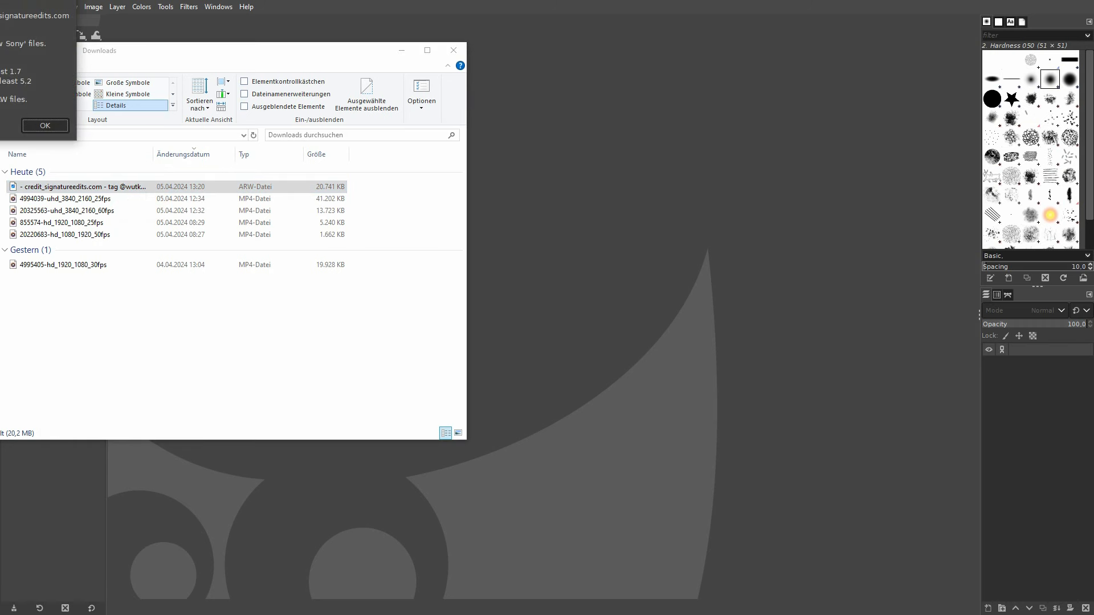
{"action": "left_click_drag", "start_coordinate": [552, 155], "coordinate": [676, 180]}
{"action": "left_click", "coordinate": [602, 415]}
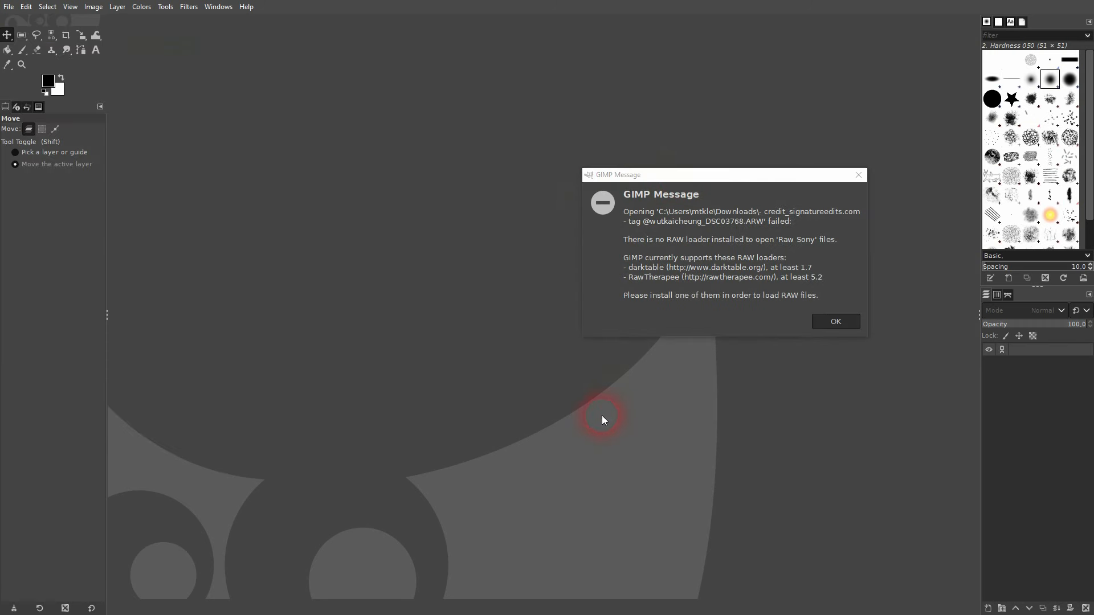
Read the message about RAW loaders, including the supported programs, and dismiss it.
{"action": "left_click_drag", "start_coordinate": [660, 240], "coordinate": [747, 248]}
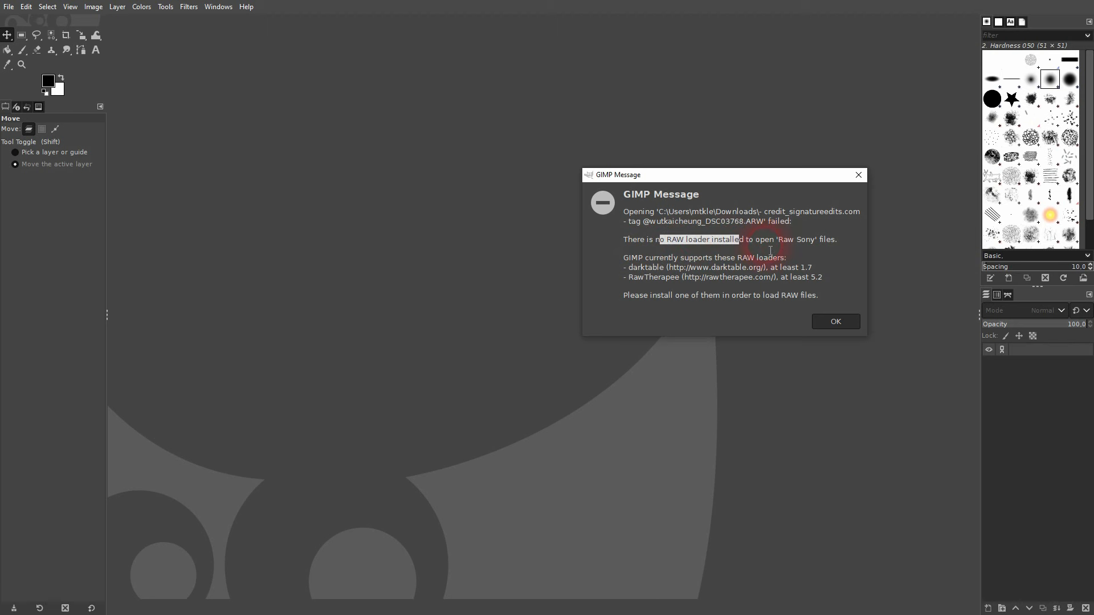
{"action": "left_click_drag", "start_coordinate": [638, 259], "coordinate": [793, 261]}
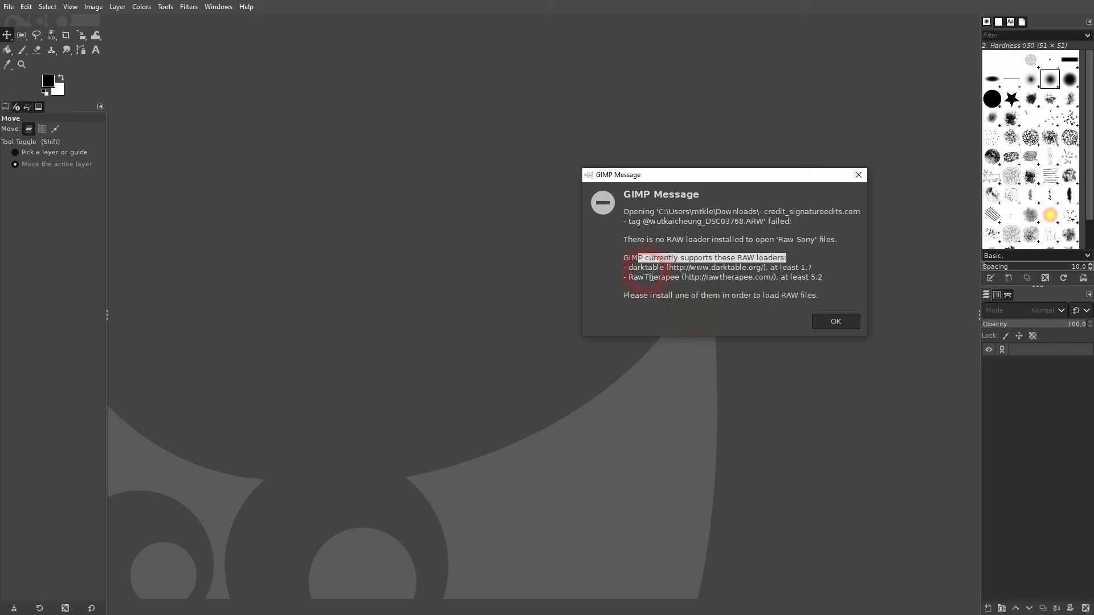
{"action": "left_click_drag", "start_coordinate": [627, 277], "coordinate": [684, 280]}
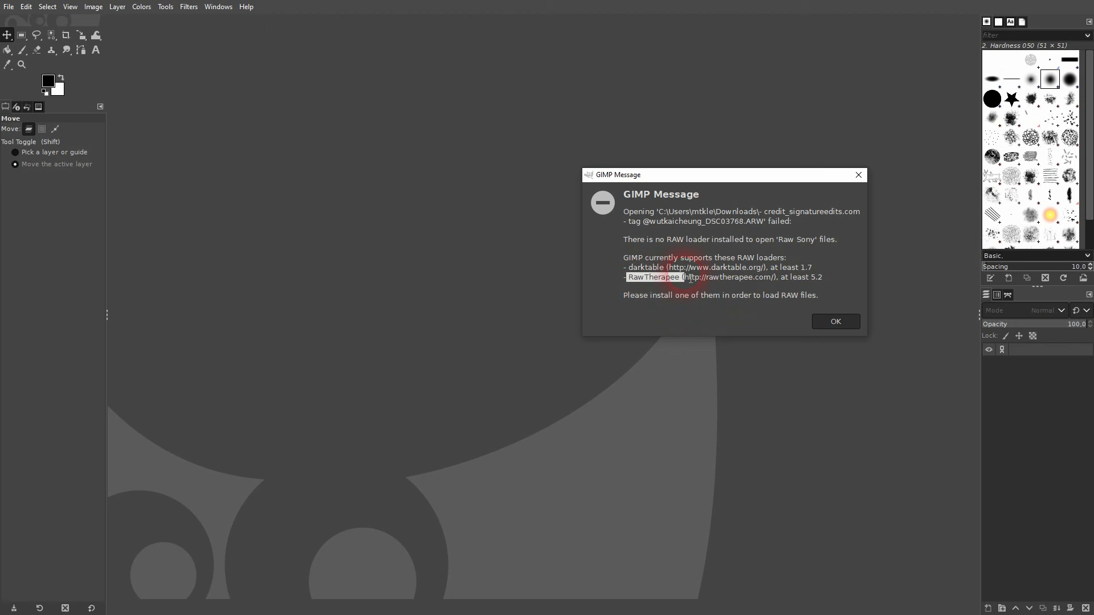
{"action": "left_click", "coordinate": [832, 322]}
Open the Image Import & Export preferences, go to the Raw Image Importer plug-in setting, and confirm the preferences.
{"action": "left_click", "coordinate": [26, 7]}
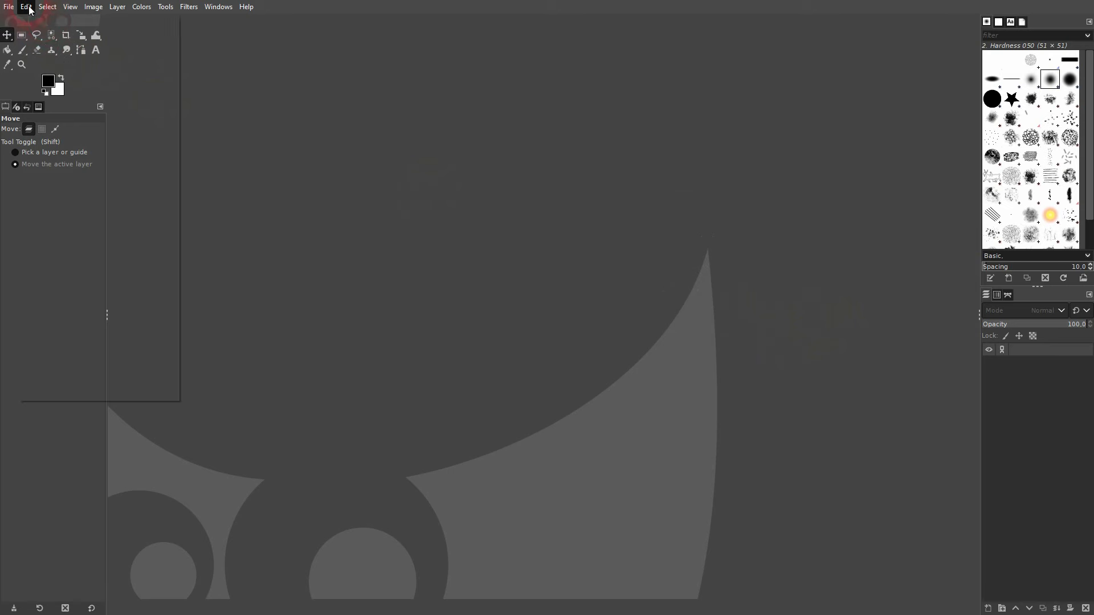
{"action": "left_click", "coordinate": [109, 336]}
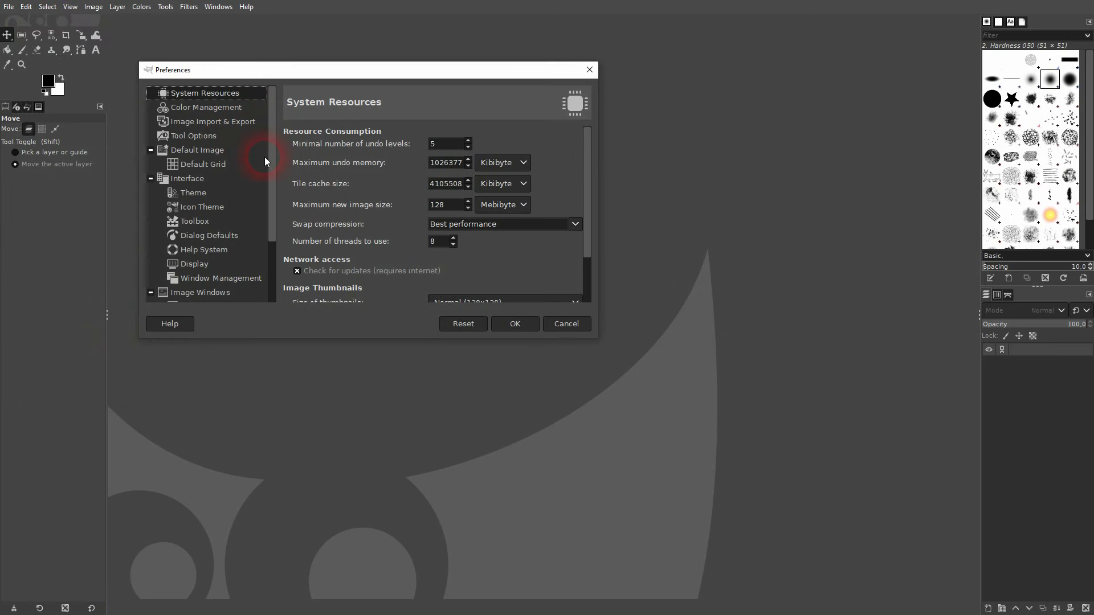
{"action": "left_click", "coordinate": [193, 122]}
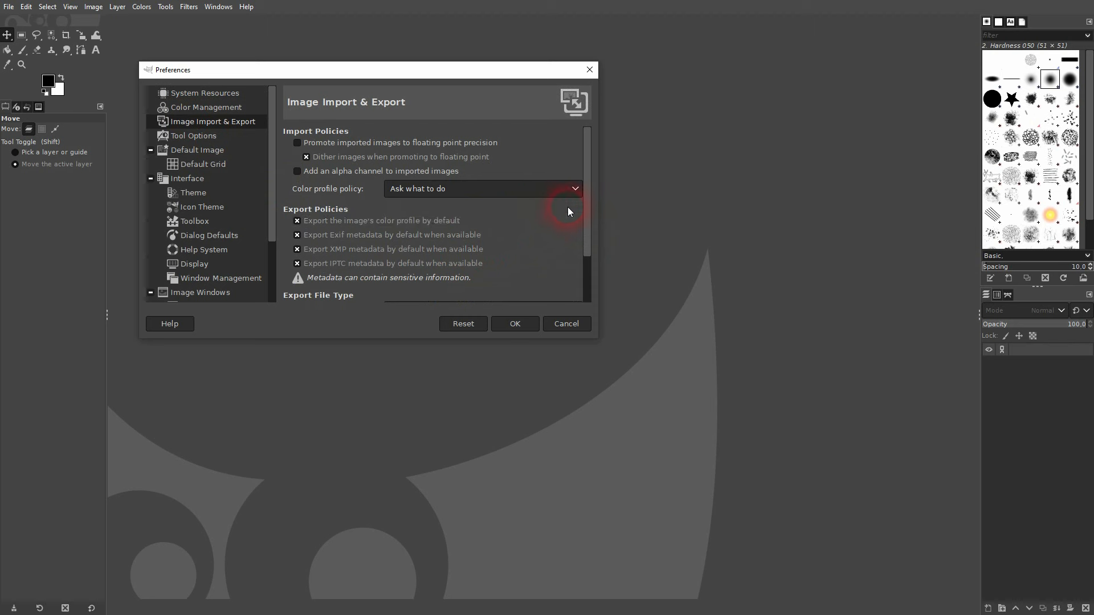
{"action": "left_click_drag", "start_coordinate": [588, 211], "coordinate": [590, 287]}
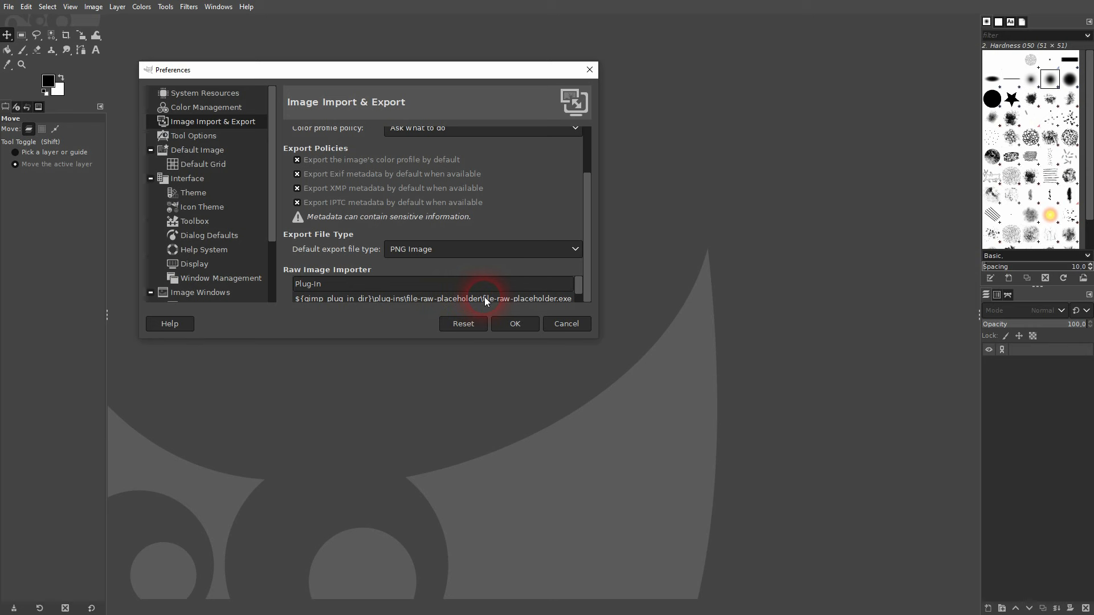
{"action": "left_click", "coordinate": [516, 323]}
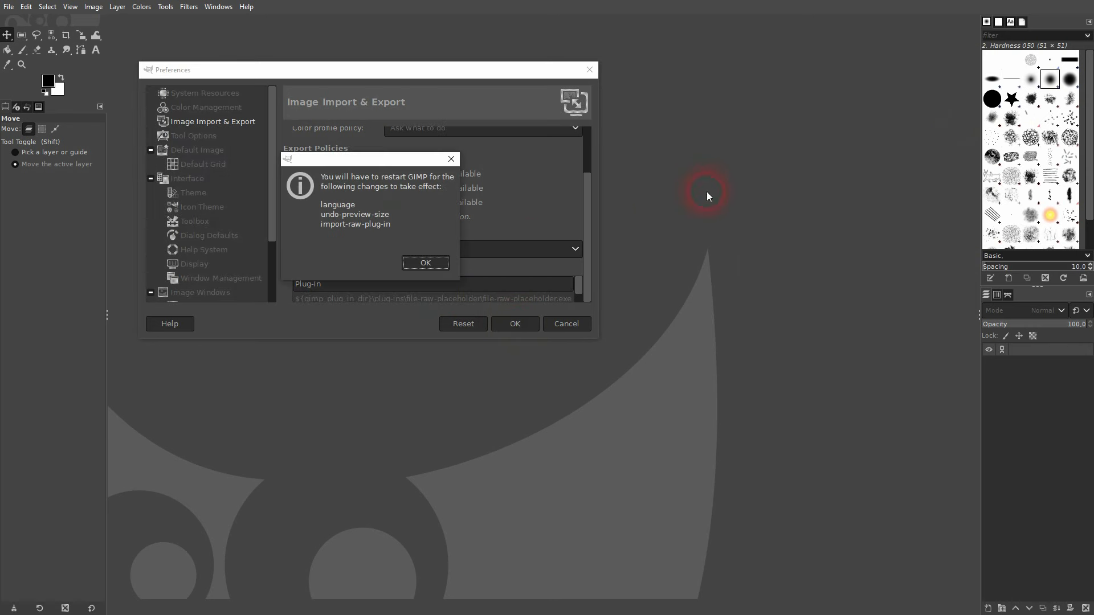
Dismiss the restart notice and switch to the darktable website in the browser to read the program's description.
{"action": "left_click", "coordinate": [424, 262]}
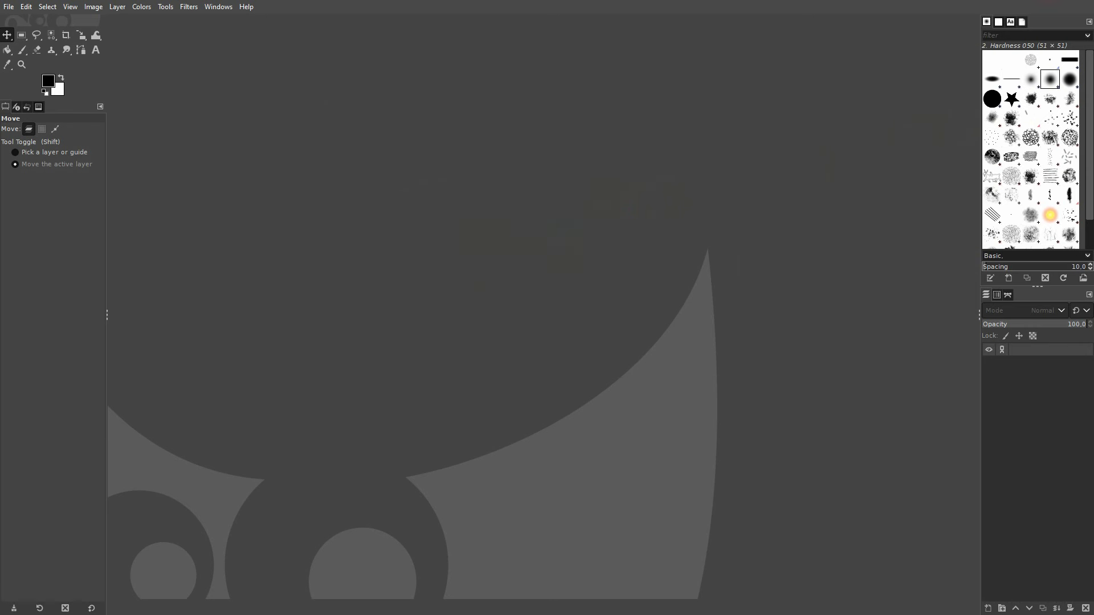
{"action": "key", "text": "alt+Tab"}
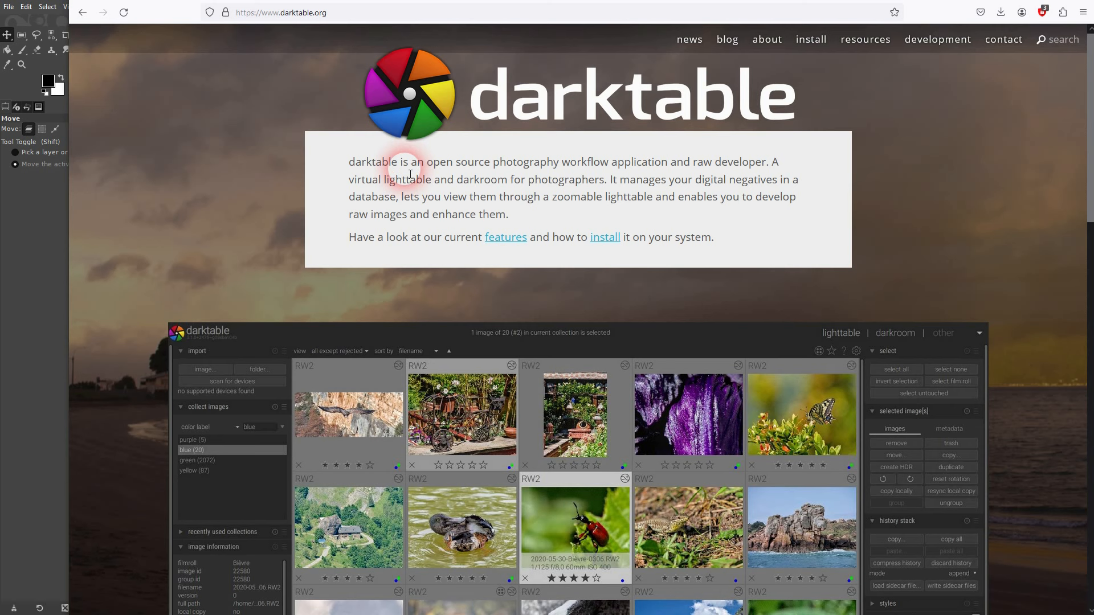
{"action": "left_click_drag", "start_coordinate": [411, 167], "coordinate": [506, 168]}
{"action": "left_click", "coordinate": [560, 189]}
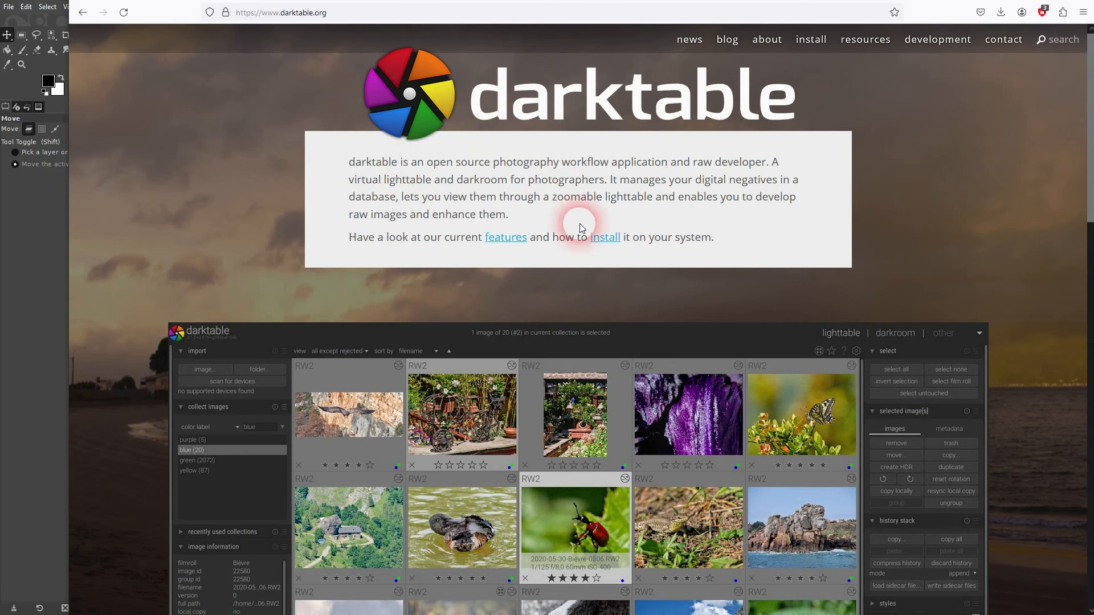
Download the Windows installer darktable-4.6.1-win64.exe from the darktable install page.
{"action": "left_click", "coordinate": [605, 237]}
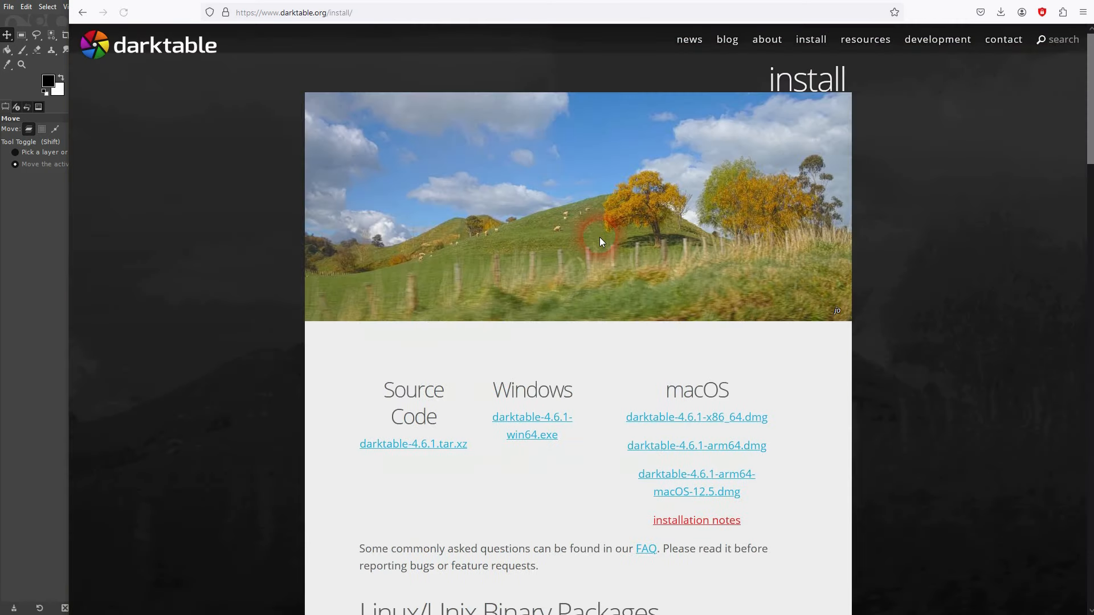
{"action": "scroll", "coordinate": [620, 261], "scroll_direction": "down", "scroll_amount": 4}
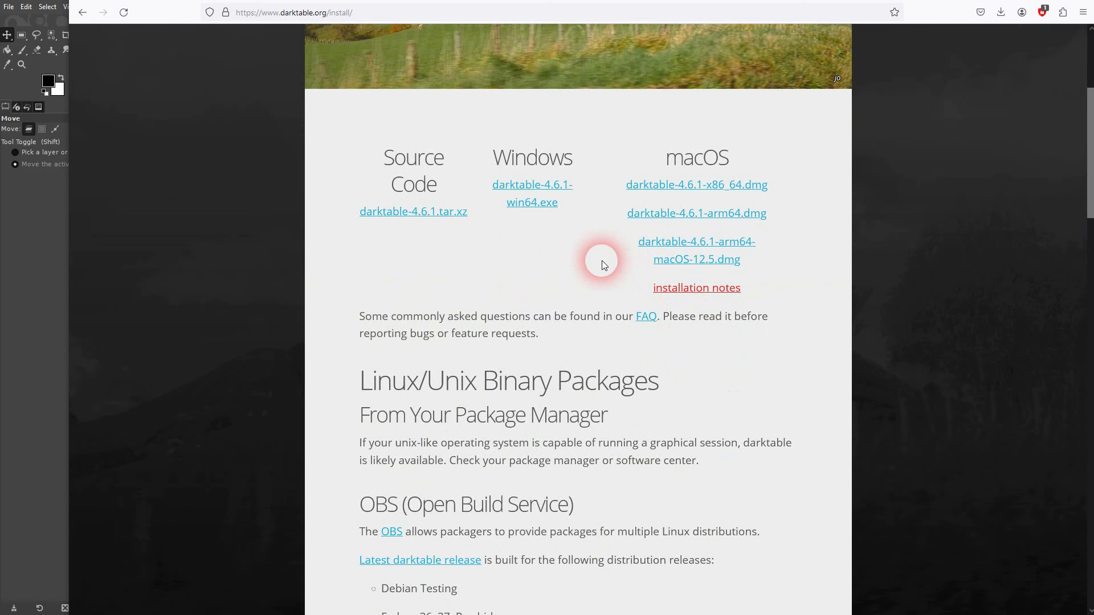
{"action": "left_click", "coordinate": [532, 205]}
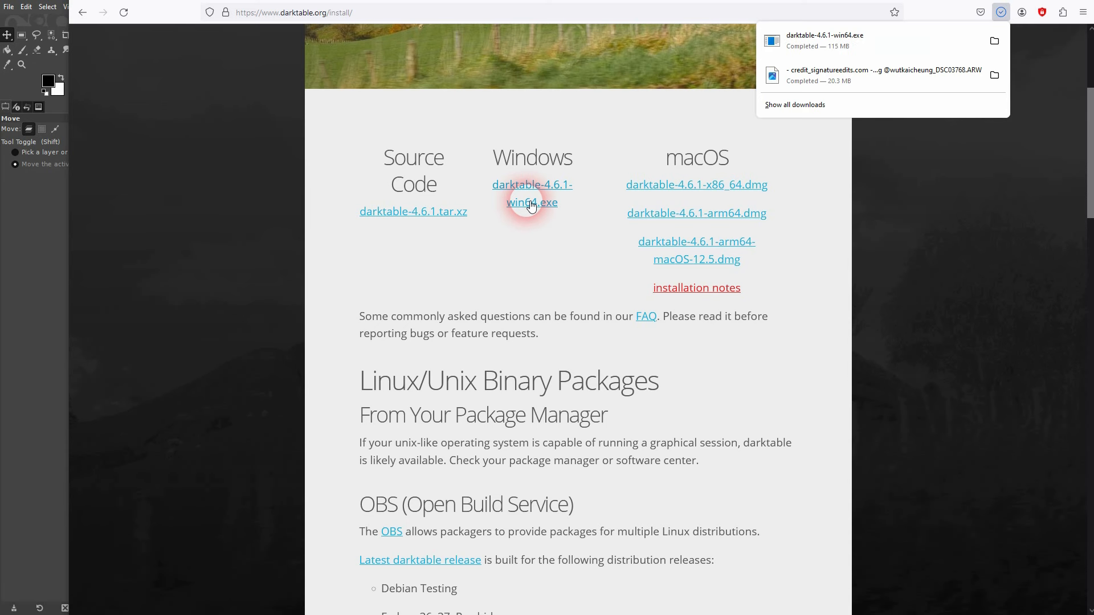
Run darktable-4.6.1-win64 from the Downloads folder and install darktable with the default folder, Start menu entry and components.
{"action": "left_click", "coordinate": [994, 41]}
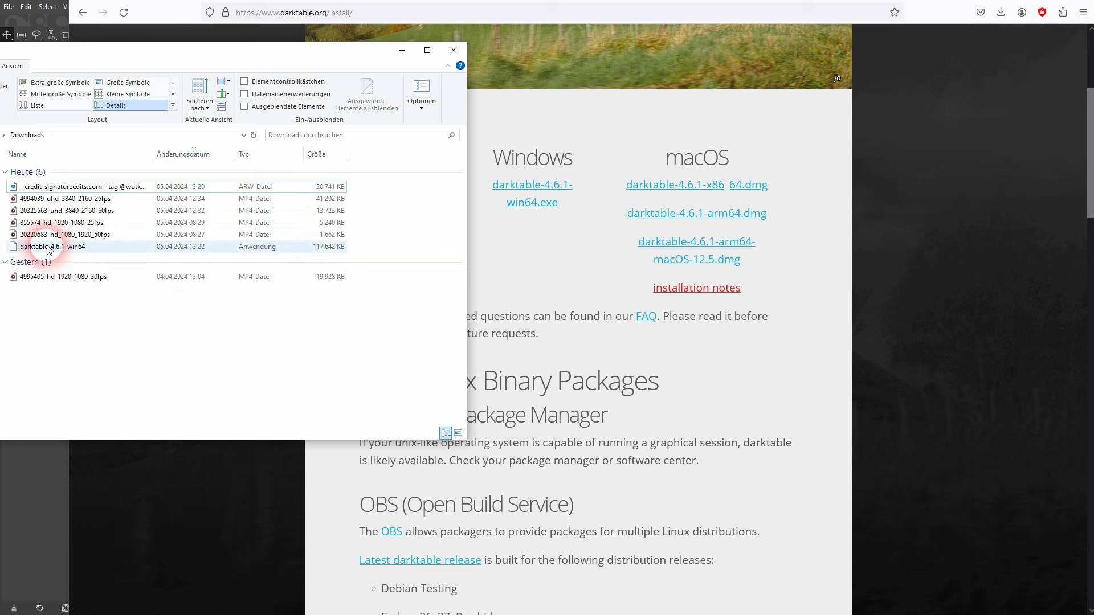
{"action": "double_click", "coordinate": [122, 251]}
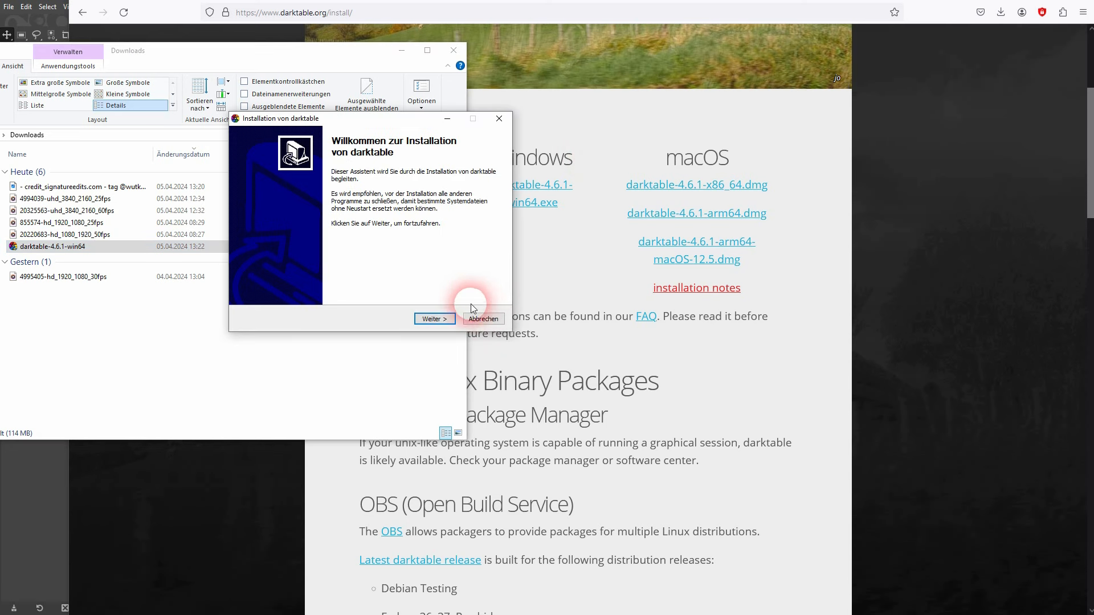
{"action": "left_click", "coordinate": [435, 319]}
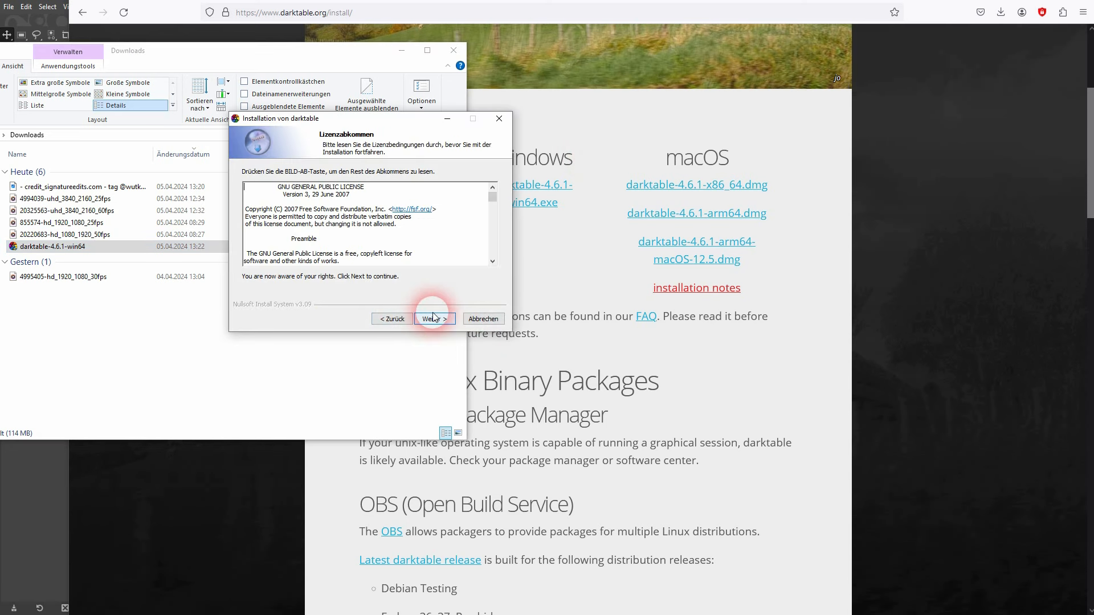
{"action": "left_click", "coordinate": [435, 318]}
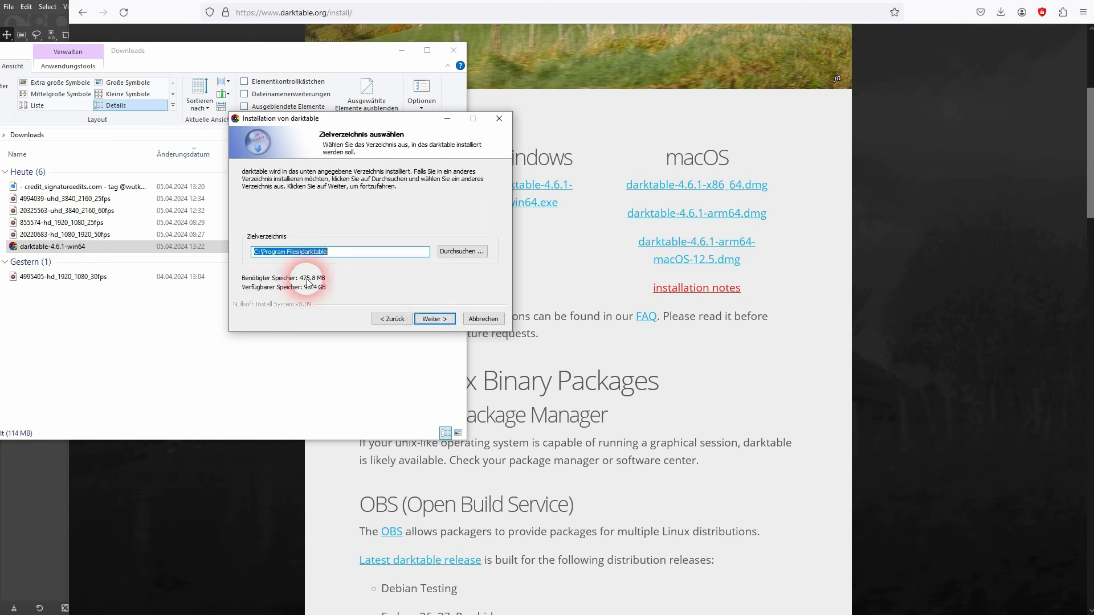
{"action": "left_click", "coordinate": [437, 320]}
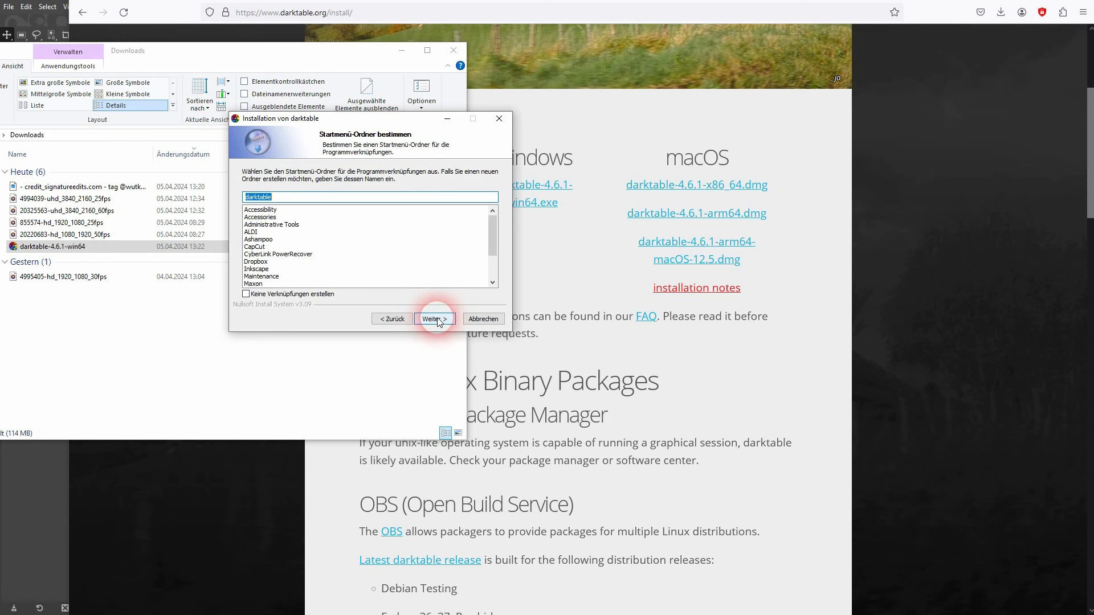
{"action": "left_click", "coordinate": [438, 320]}
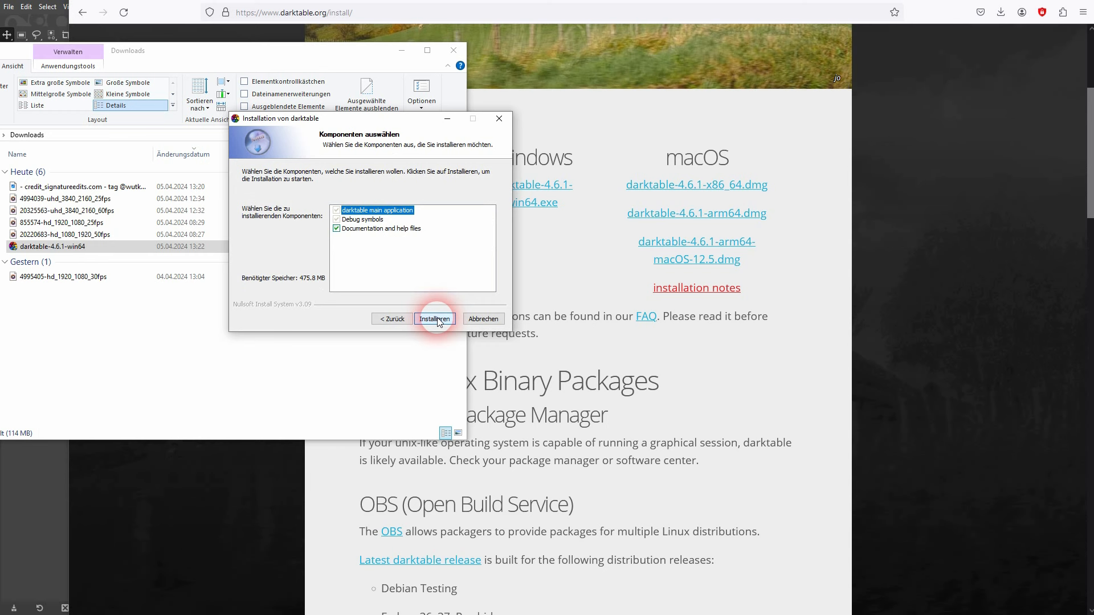
{"action": "left_click", "coordinate": [439, 319]}
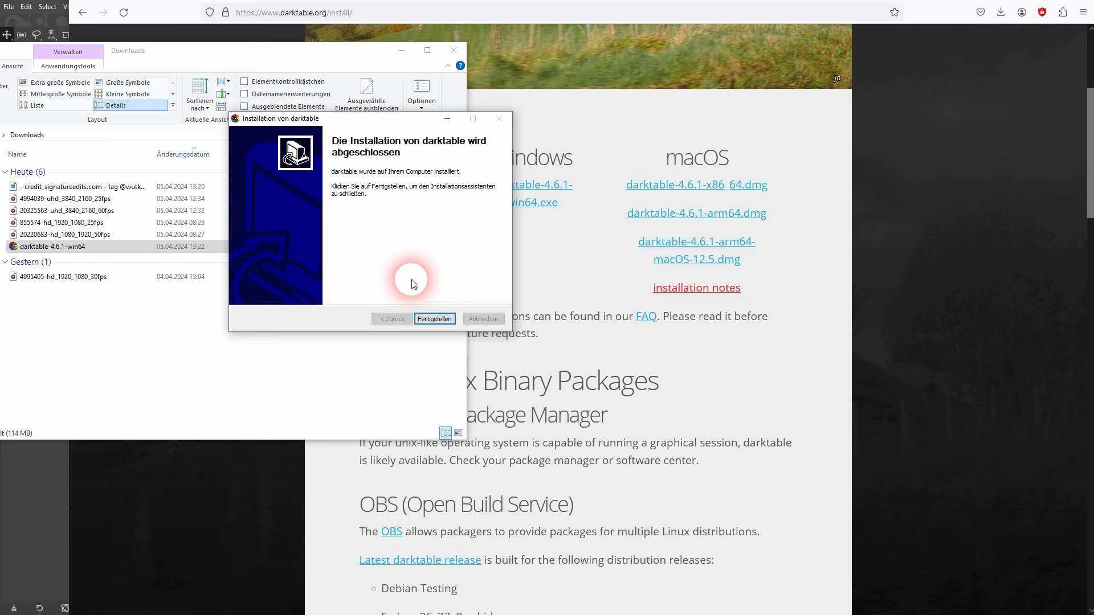
{"action": "left_click", "coordinate": [438, 319]}
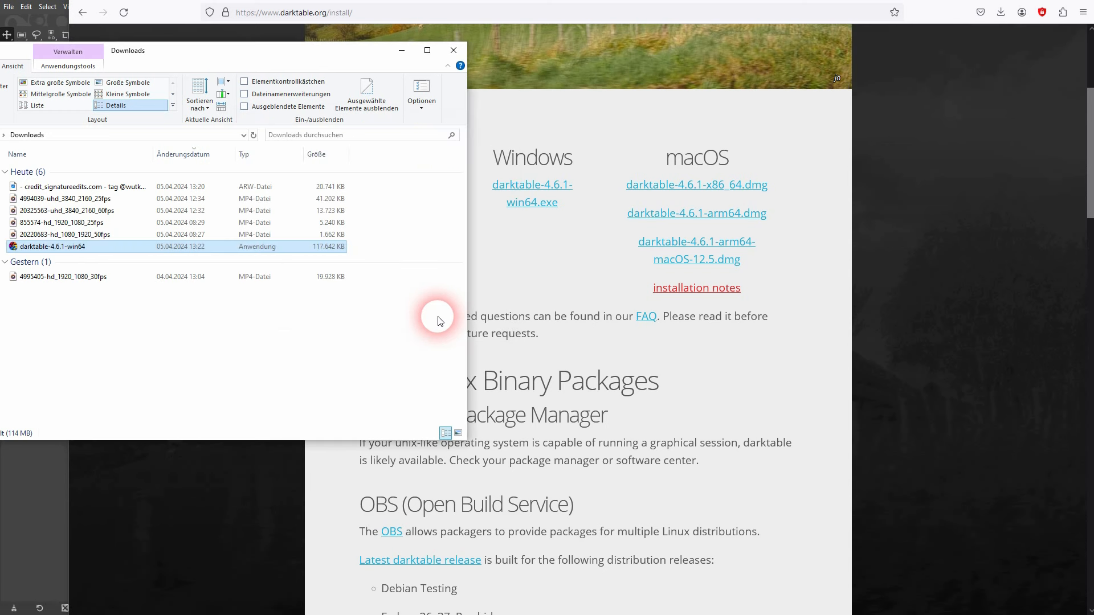
{"action": "left_click", "coordinate": [401, 51]}
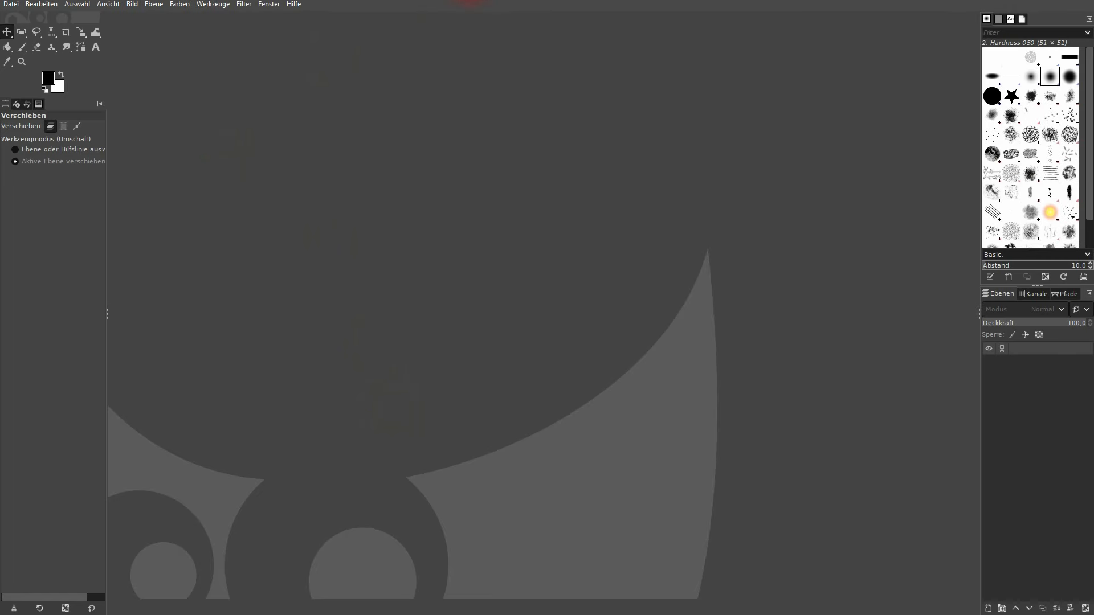
In GIMP, set the interface language to English [en_US] in the preferences and restart the program.
{"action": "left_click", "coordinate": [49, 10]}
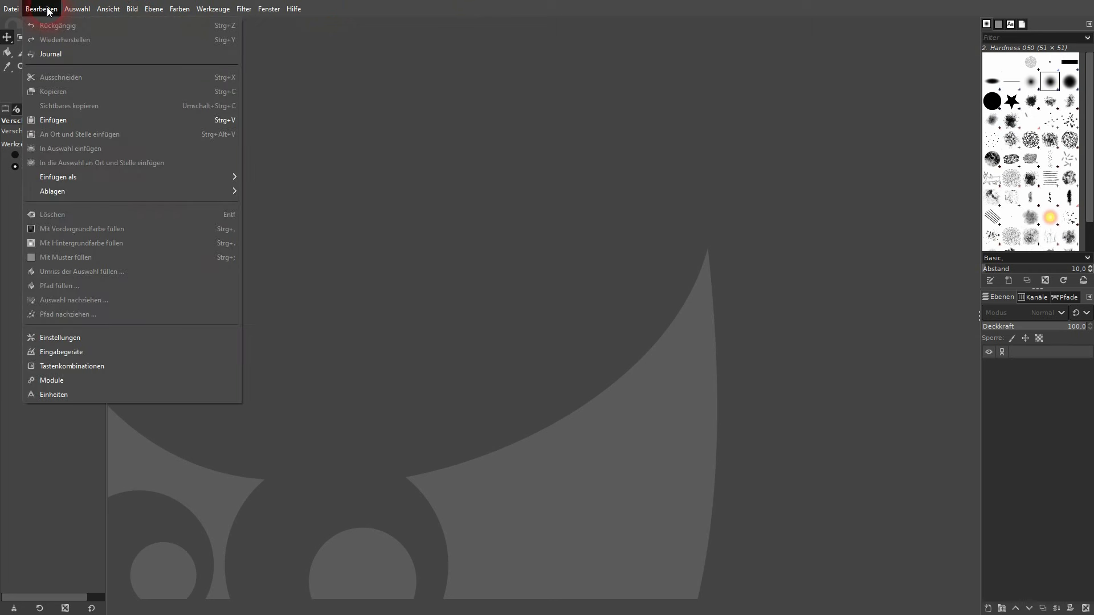
{"action": "left_click", "coordinate": [96, 338]}
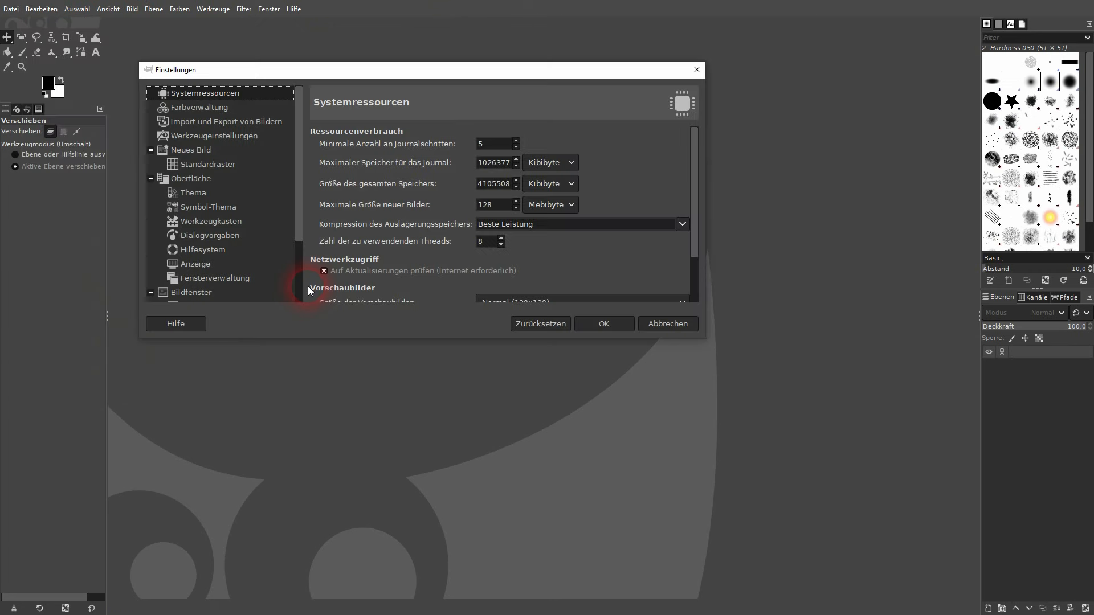
{"action": "left_click", "coordinate": [201, 180]}
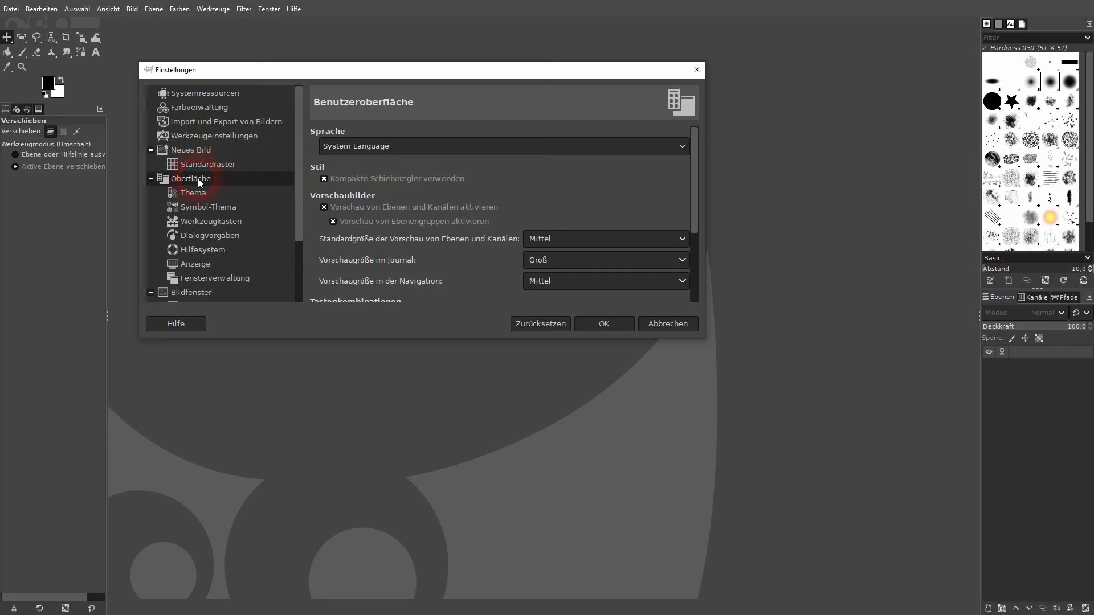
{"action": "left_click", "coordinate": [370, 150]}
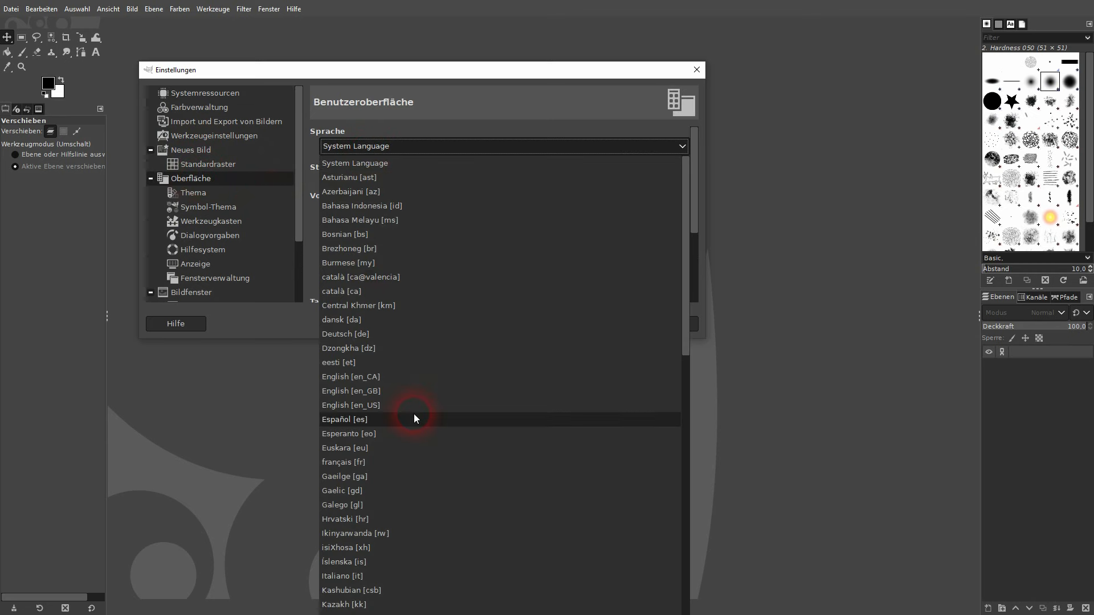
{"action": "left_click", "coordinate": [391, 405]}
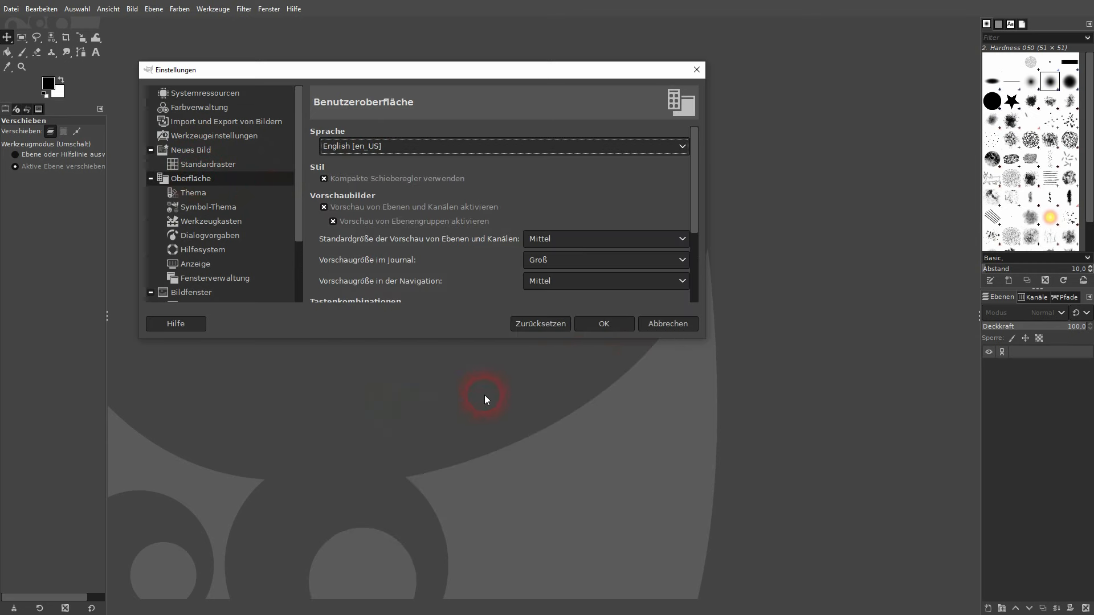
{"action": "left_click", "coordinate": [602, 329]}
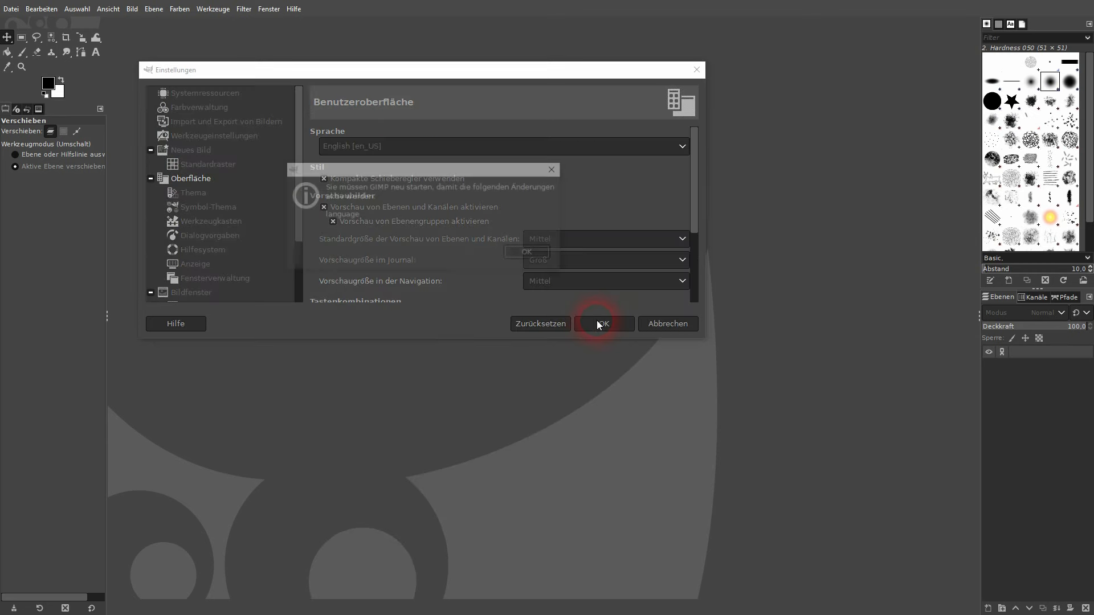
{"action": "left_click", "coordinate": [530, 254]}
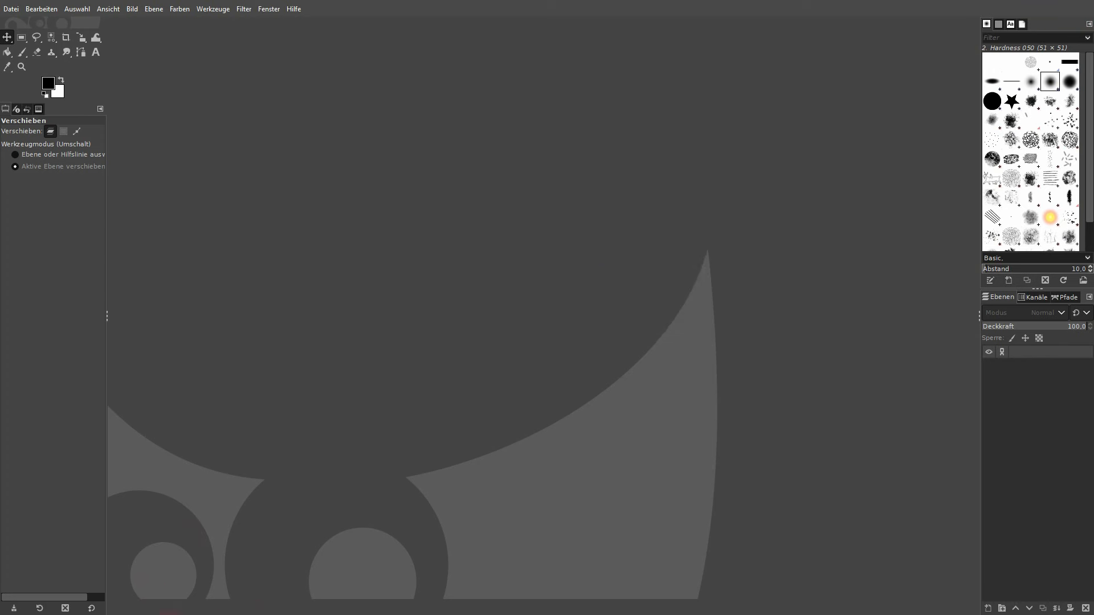
{"action": "mouse_move", "coordinate": [244, 608]}
{"action": "left_click", "coordinate": [292, 538]}
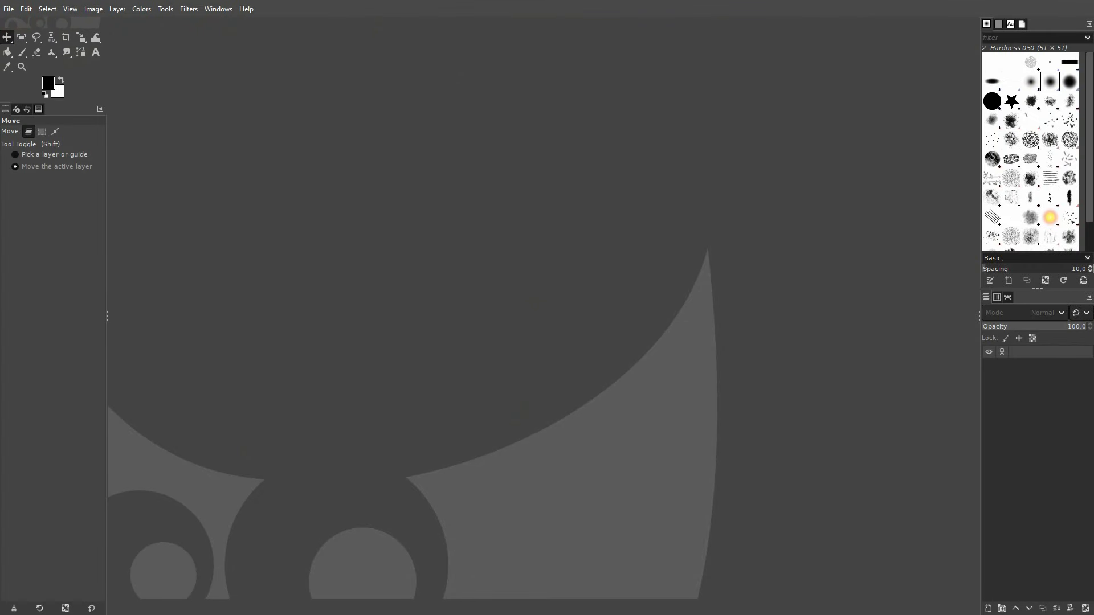
In the Image Import & Export preferences, choose the file-darktable.exe plug-in as the Raw Image Importer and confirm.
{"action": "left_click", "coordinate": [27, 11]}
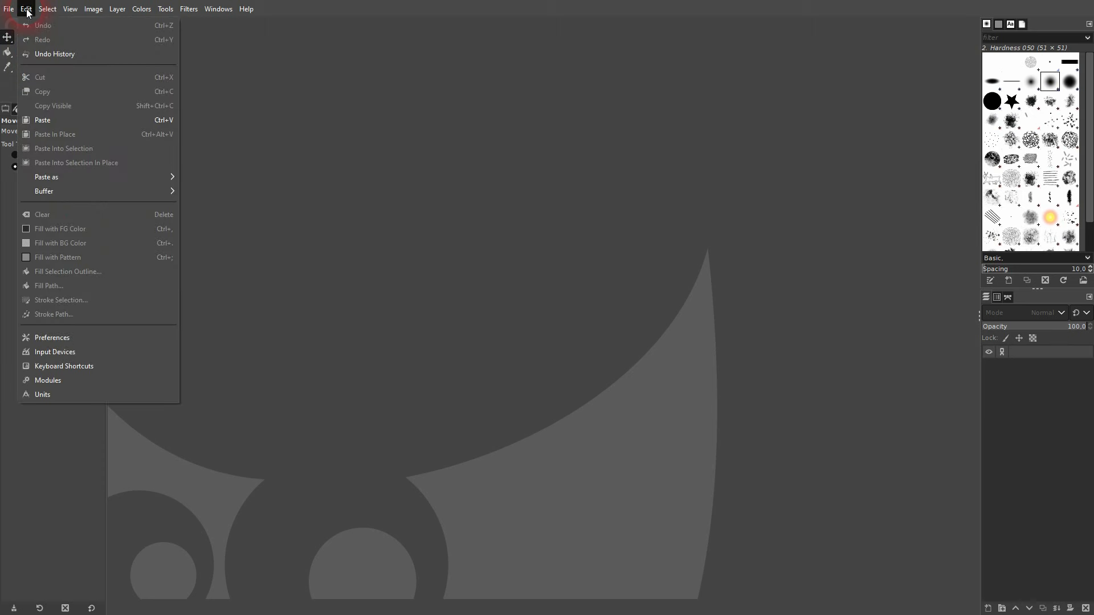
{"action": "left_click", "coordinate": [128, 338]}
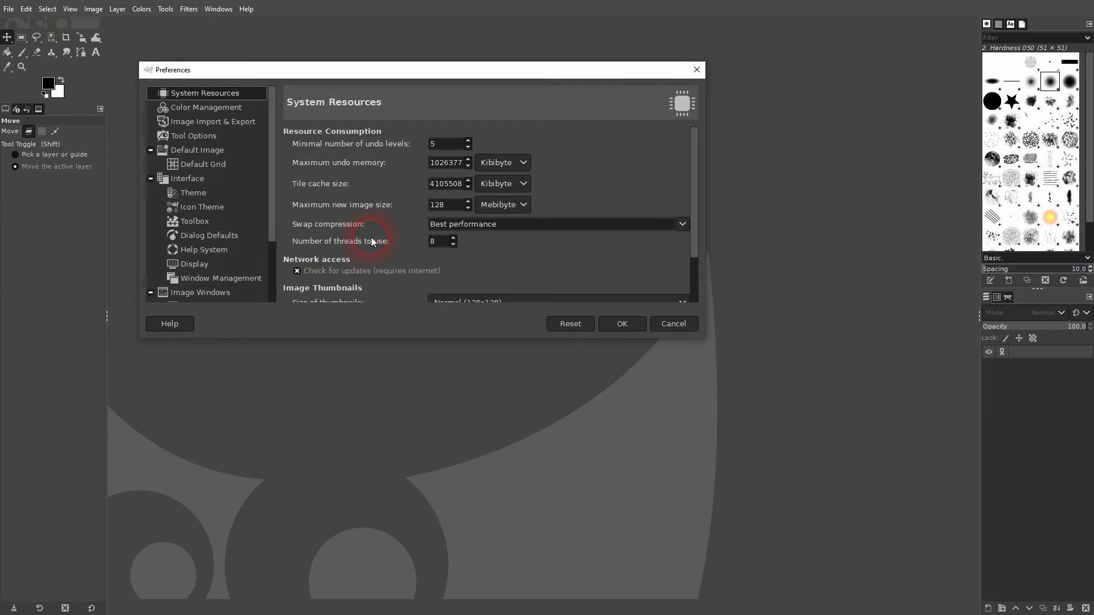
{"action": "left_click", "coordinate": [204, 122]}
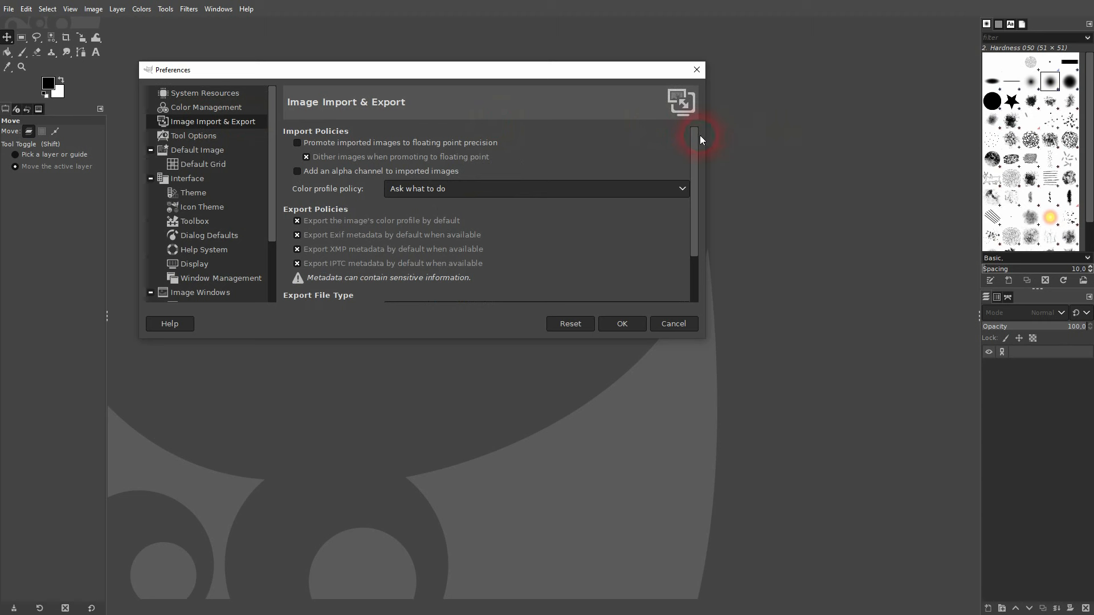
{"action": "left_click_drag", "start_coordinate": [700, 136], "coordinate": [702, 191]}
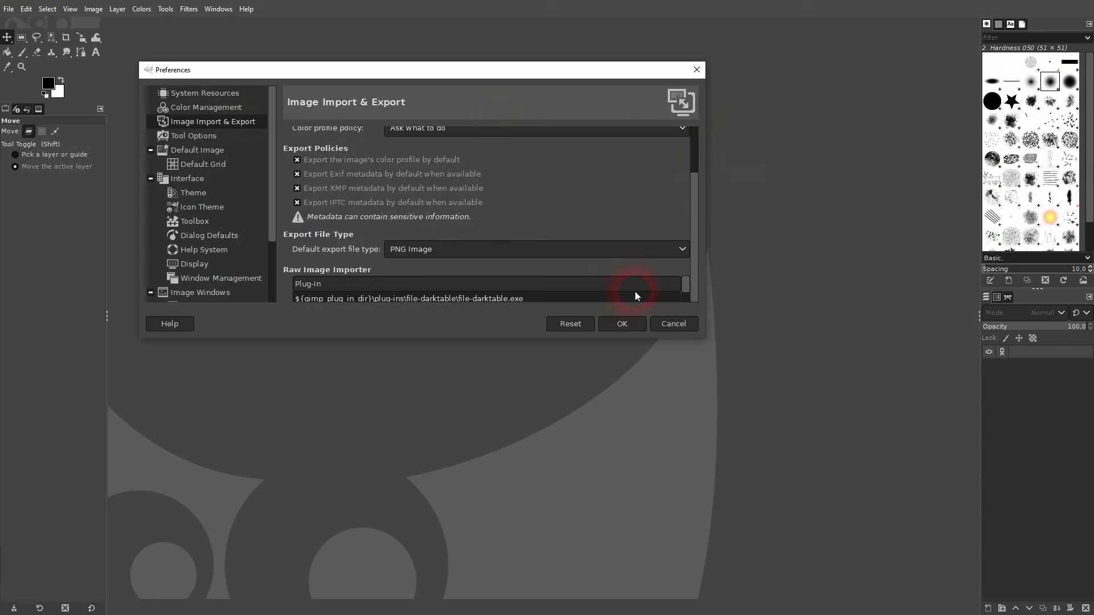
{"action": "scroll", "coordinate": [635, 291], "scroll_direction": "down", "scroll_amount": 1}
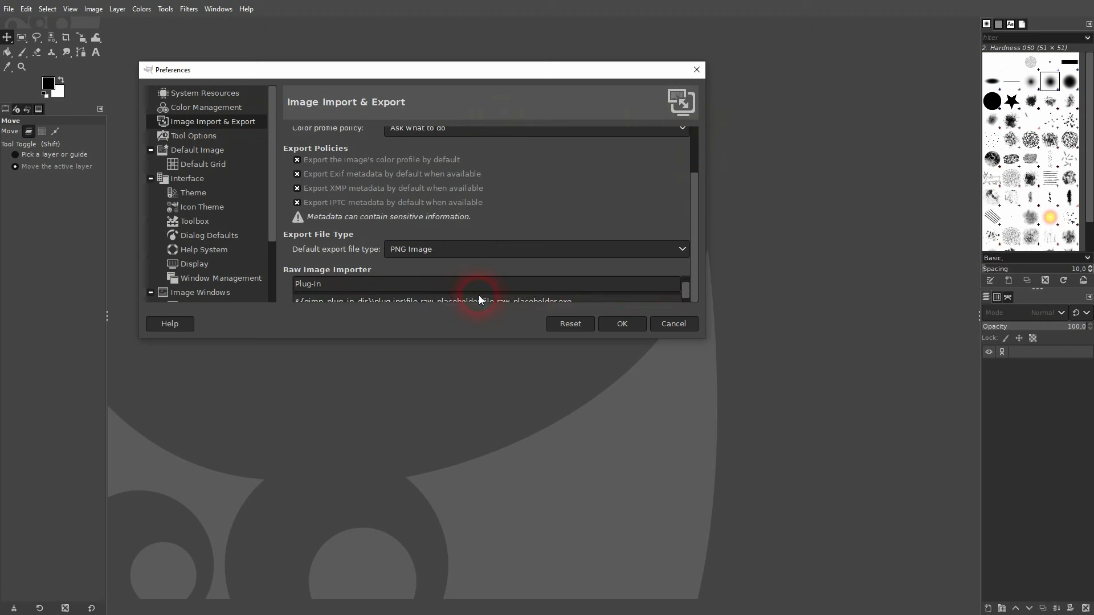
{"action": "scroll", "coordinate": [479, 297], "scroll_direction": "up", "scroll_amount": 1}
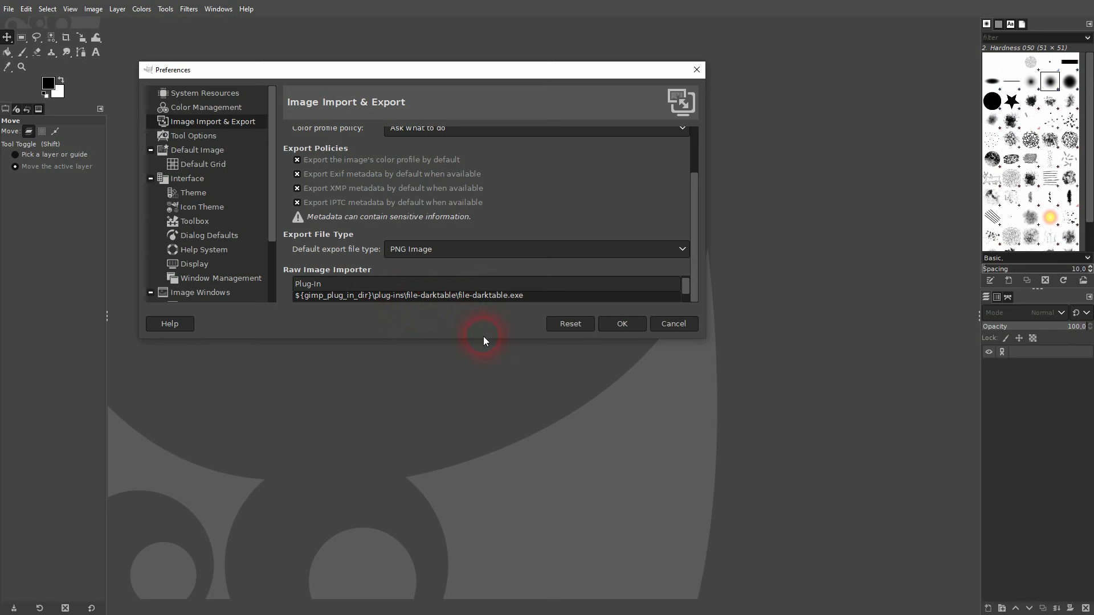
{"action": "left_click_drag", "start_coordinate": [488, 349], "coordinate": [507, 452]}
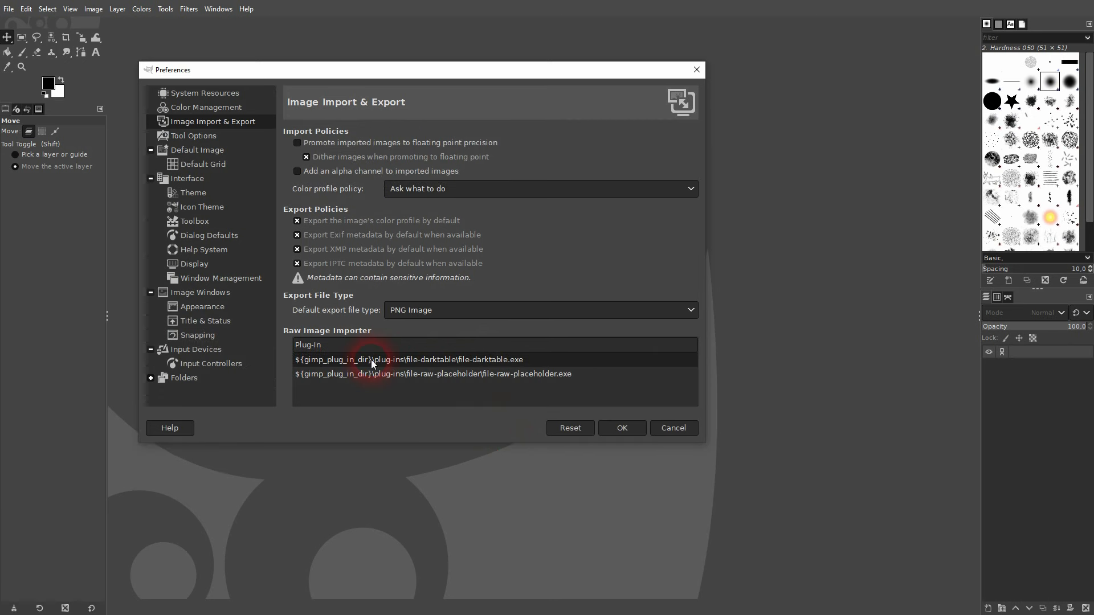
{"action": "left_click_drag", "start_coordinate": [475, 375], "coordinate": [450, 376]}
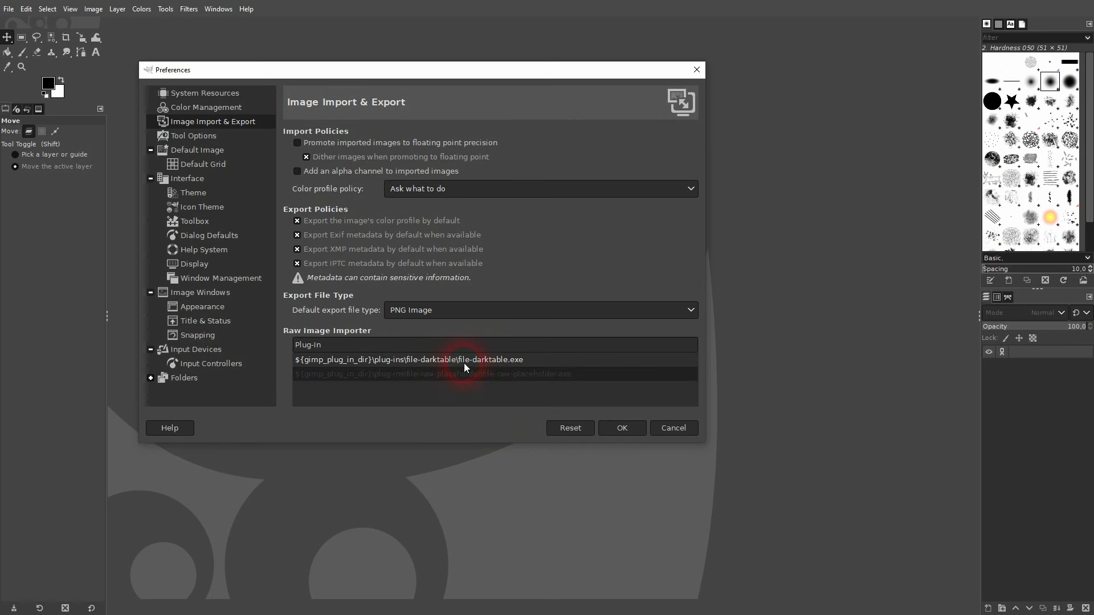
{"action": "left_click", "coordinate": [480, 360]}
{"action": "left_click", "coordinate": [649, 430]}
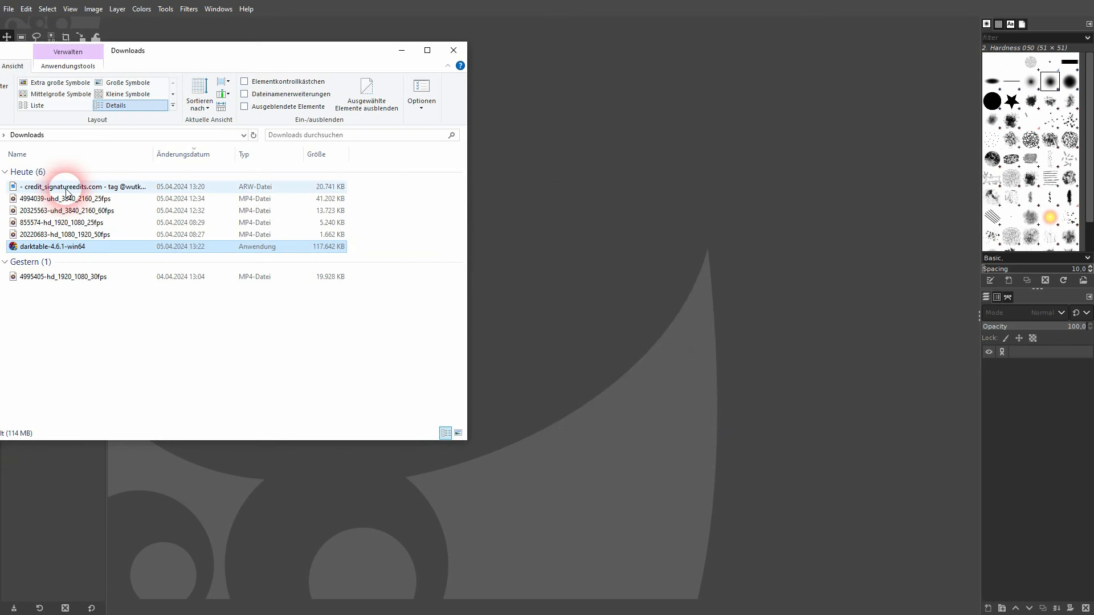
Open the ARW raw photo from the Downloads folder in GIMP and move the darktable window fully into view.
{"action": "left_click_drag", "start_coordinate": [65, 188], "coordinate": [717, 299]}
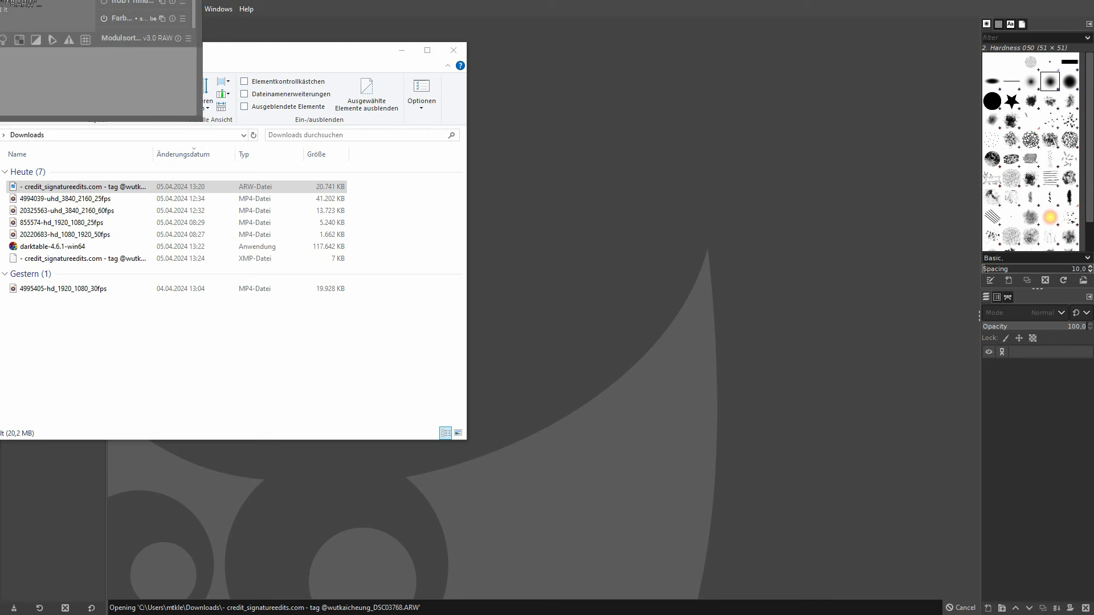
{"action": "left_click", "coordinate": [428, 171]}
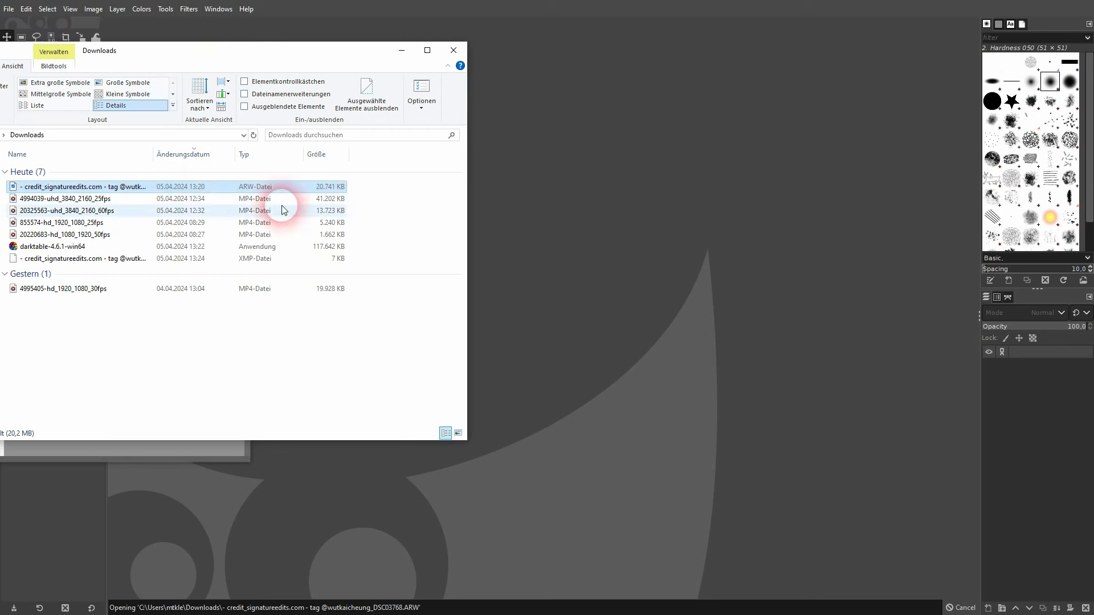
{"action": "left_click_drag", "start_coordinate": [0, 169], "coordinate": [398, 193]}
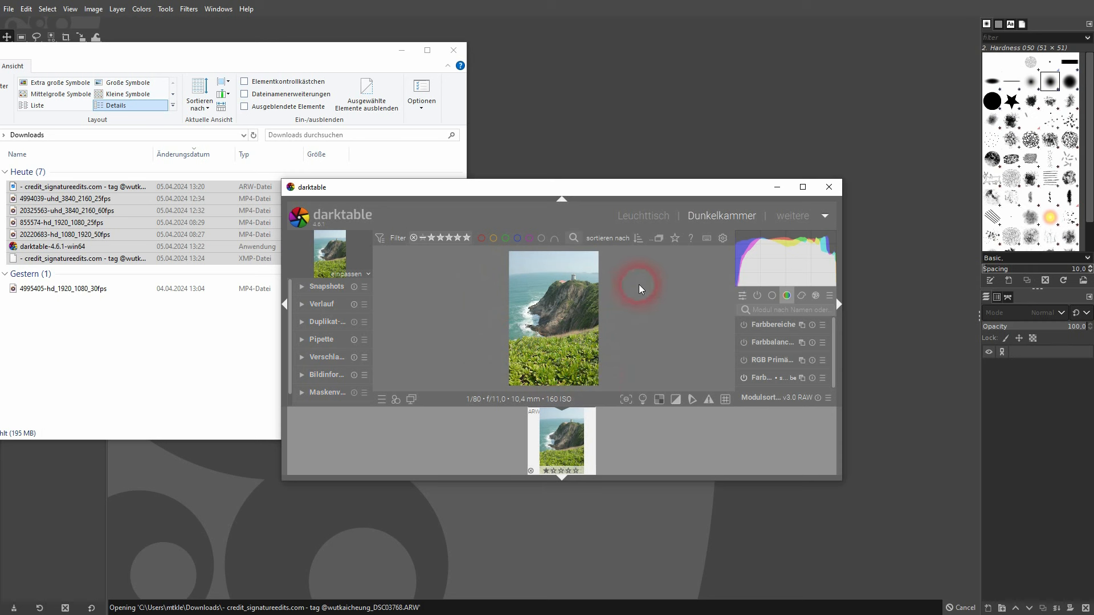
Look over the darktable views list, enlarge the window, and expand the export module to examine its storage and format options.
{"action": "left_click", "coordinate": [824, 213]}
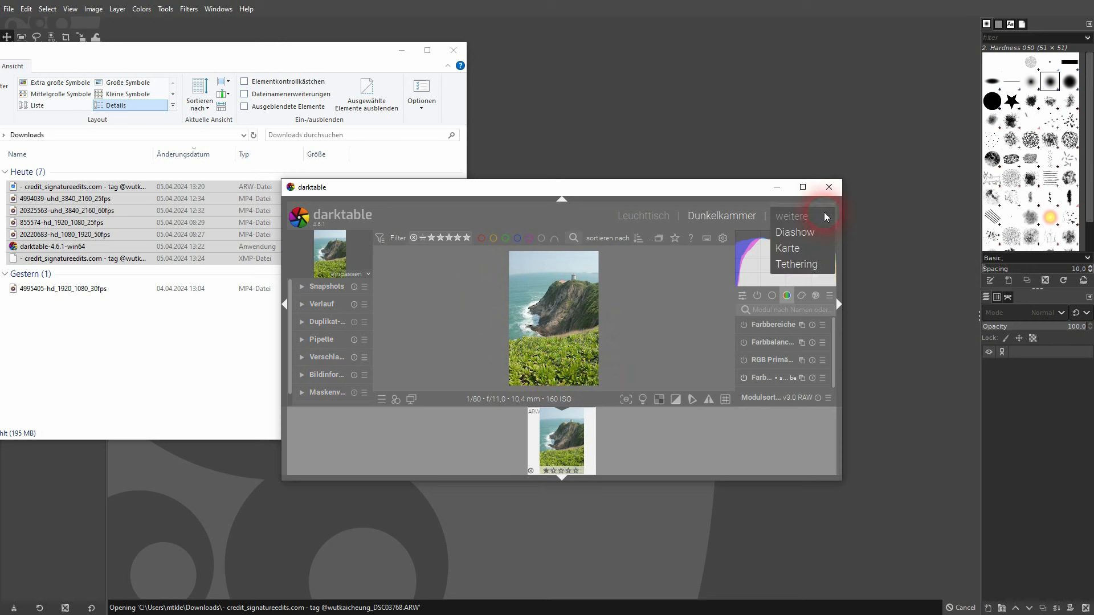
{"action": "left_click", "coordinate": [756, 428]}
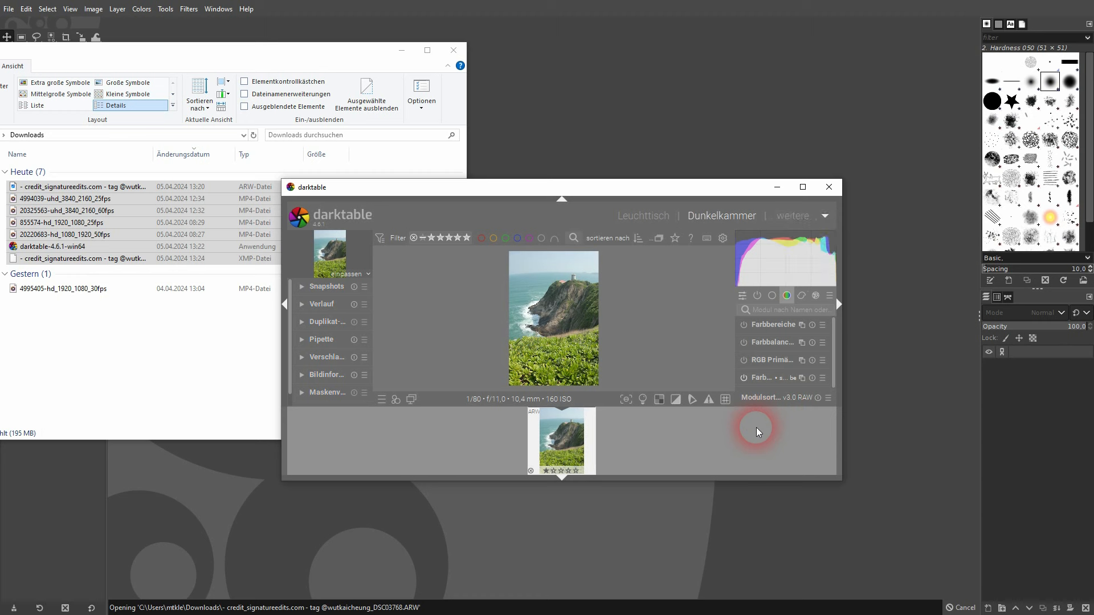
{"action": "left_click_drag", "start_coordinate": [609, 483], "coordinate": [611, 554]}
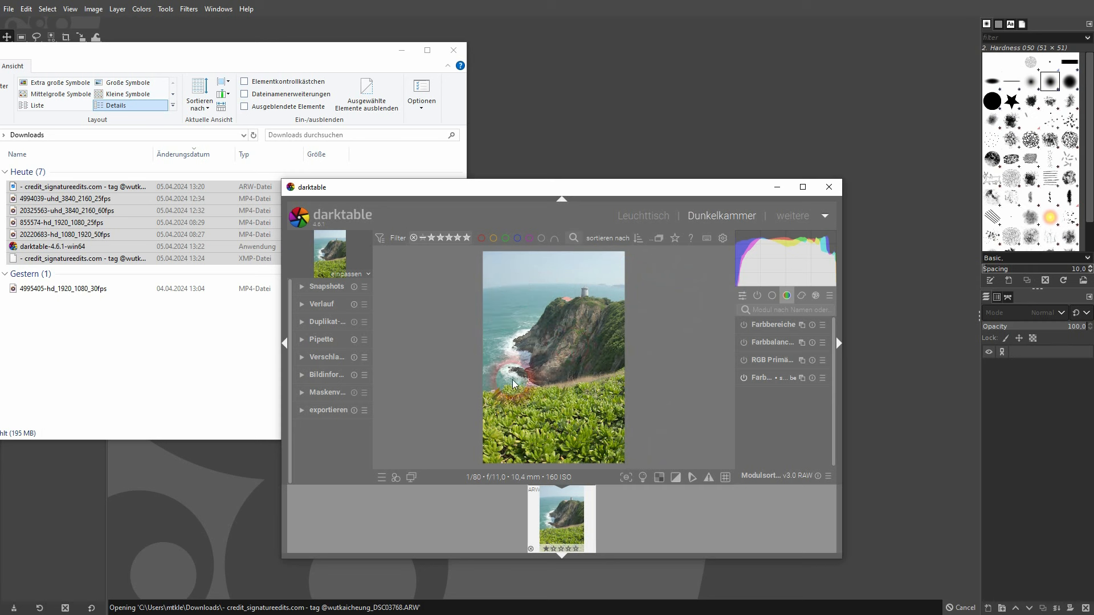
{"action": "left_click", "coordinate": [302, 414]}
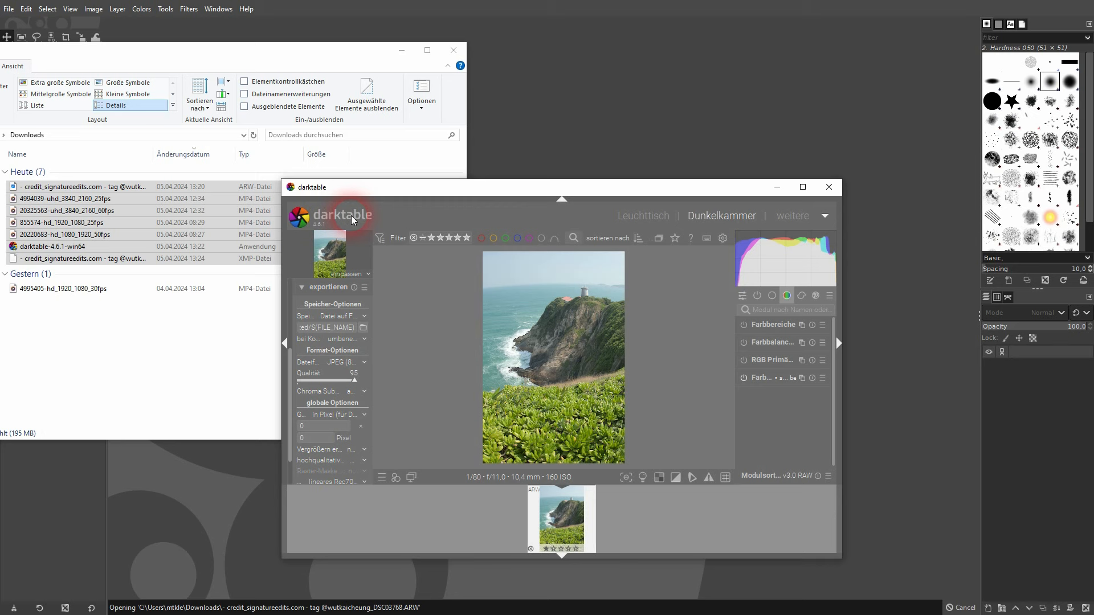
Close darktable to hand the raw photo over to GIMP and convert it to the built-in linear sRGB profile with Relative colorimetric intent.
{"action": "left_click", "coordinate": [836, 193]}
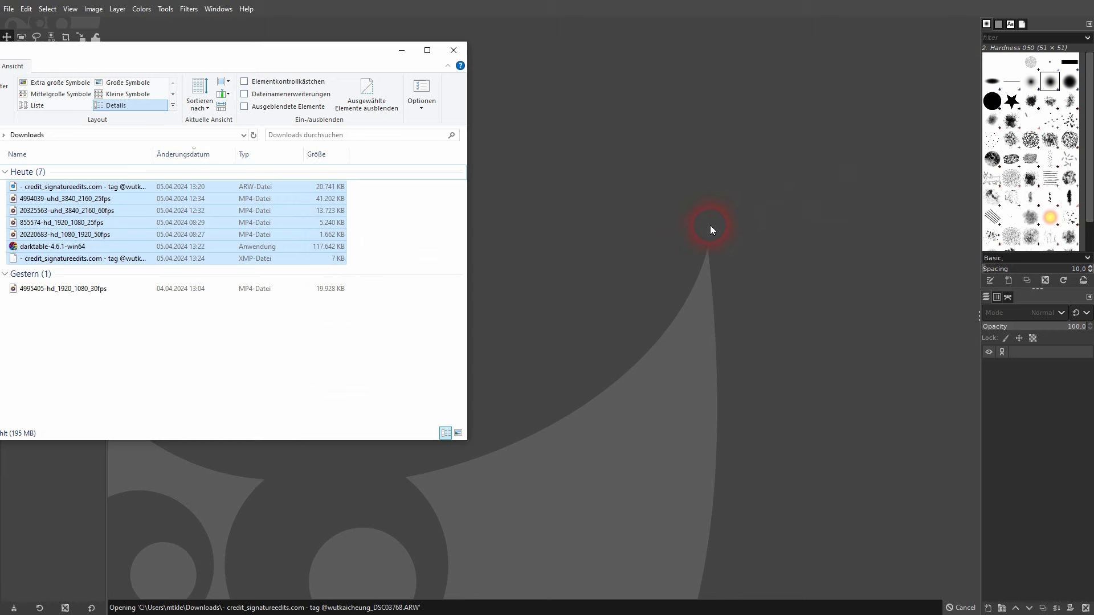
{"action": "left_click", "coordinate": [700, 235]}
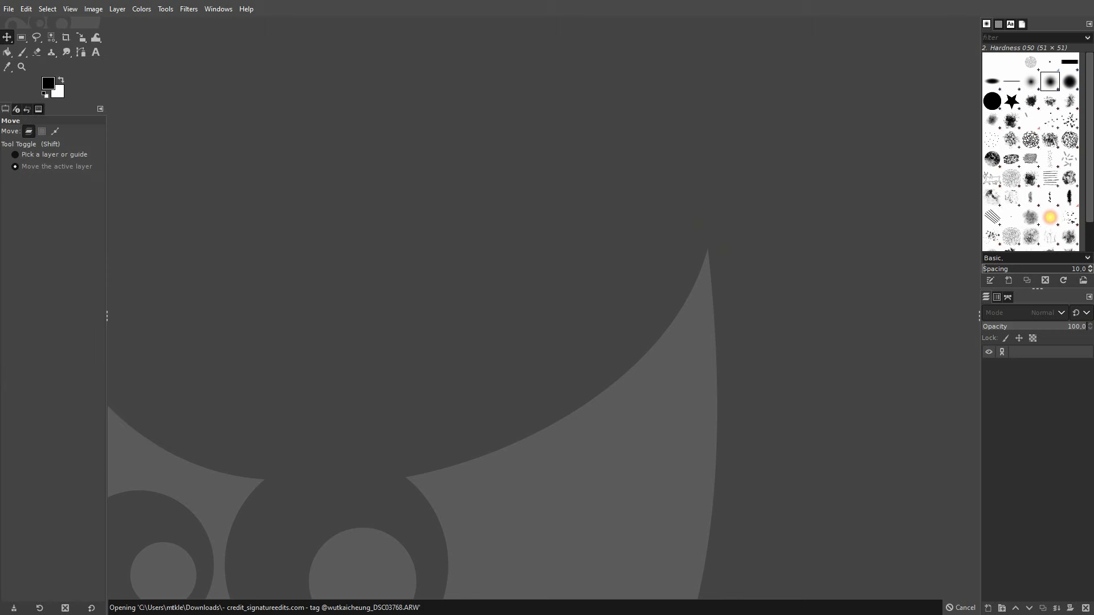
{"action": "key", "text": "alt+Tab"}
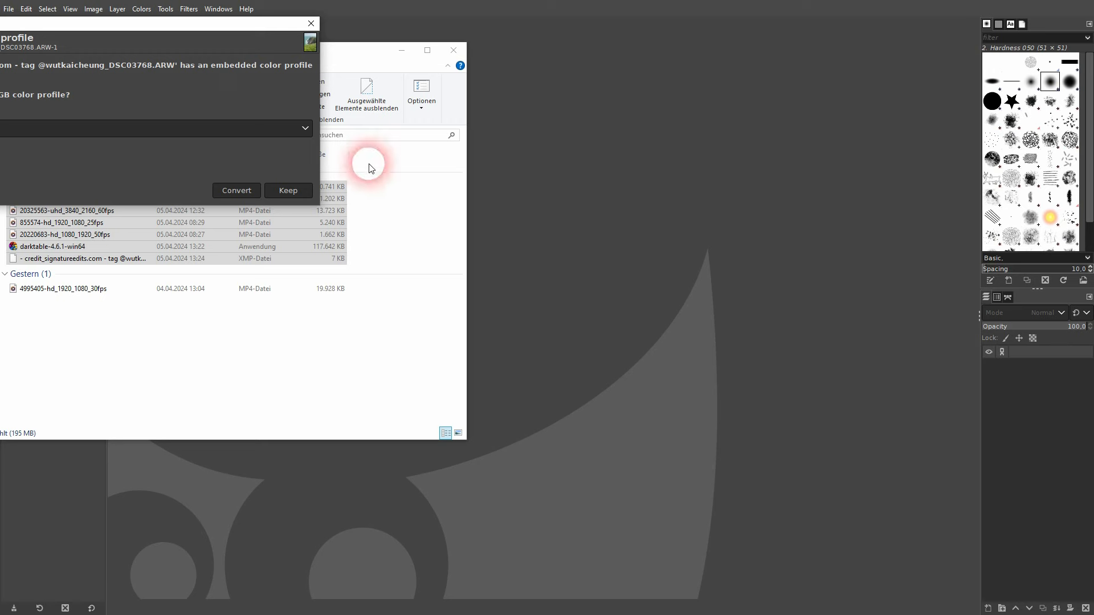
{"action": "left_click_drag", "start_coordinate": [1, 24], "coordinate": [398, 215]}
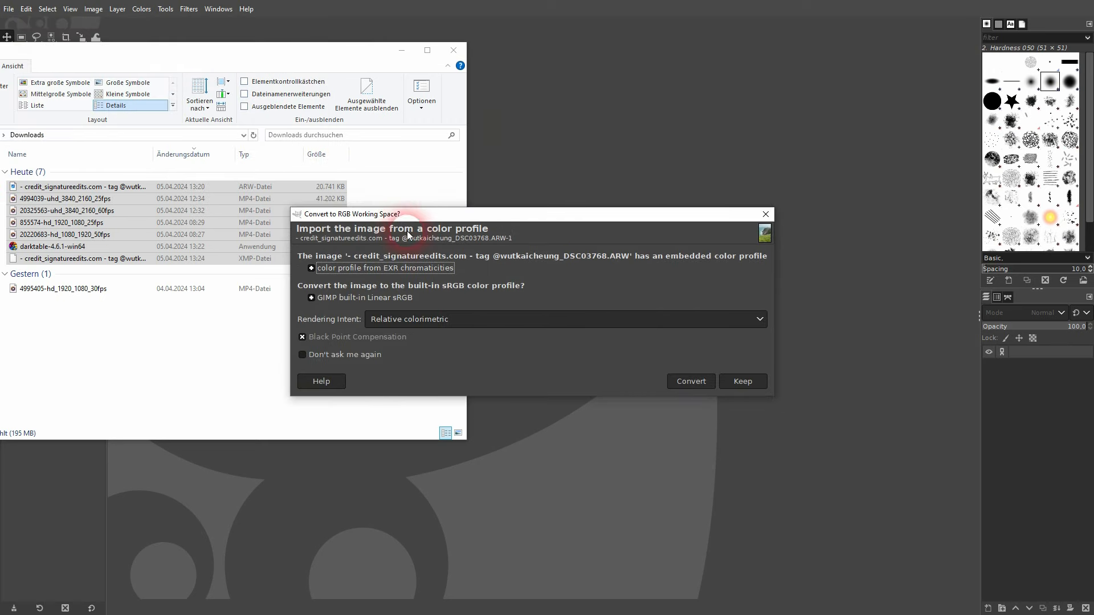
{"action": "left_click", "coordinate": [695, 382]}
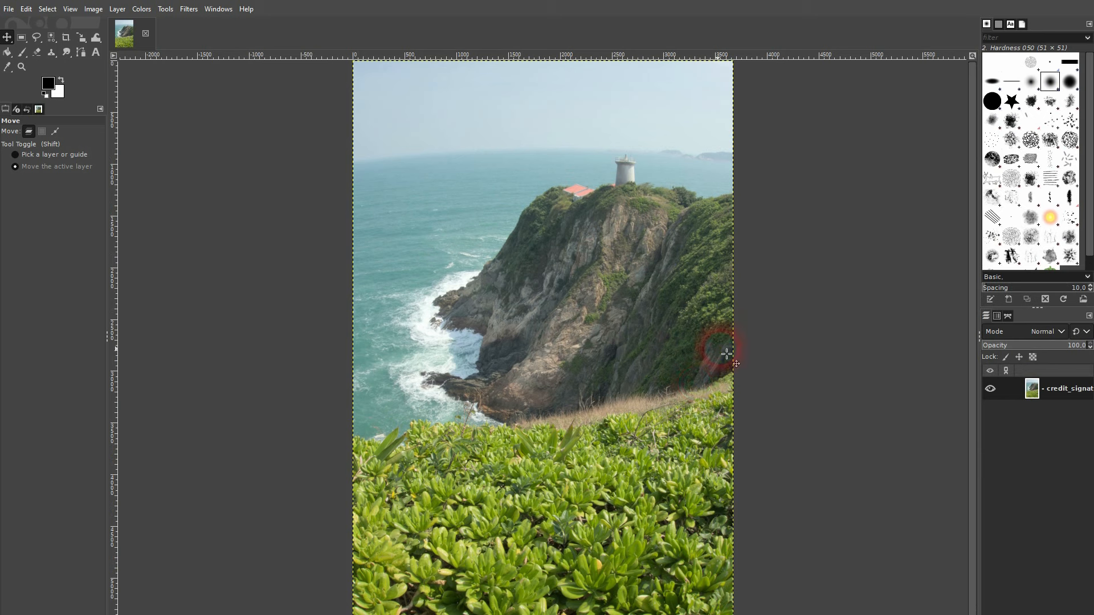
Rename the imported photo's layer as Original and close the image, discarding its changes.
{"action": "double_click", "coordinate": [1077, 388]}
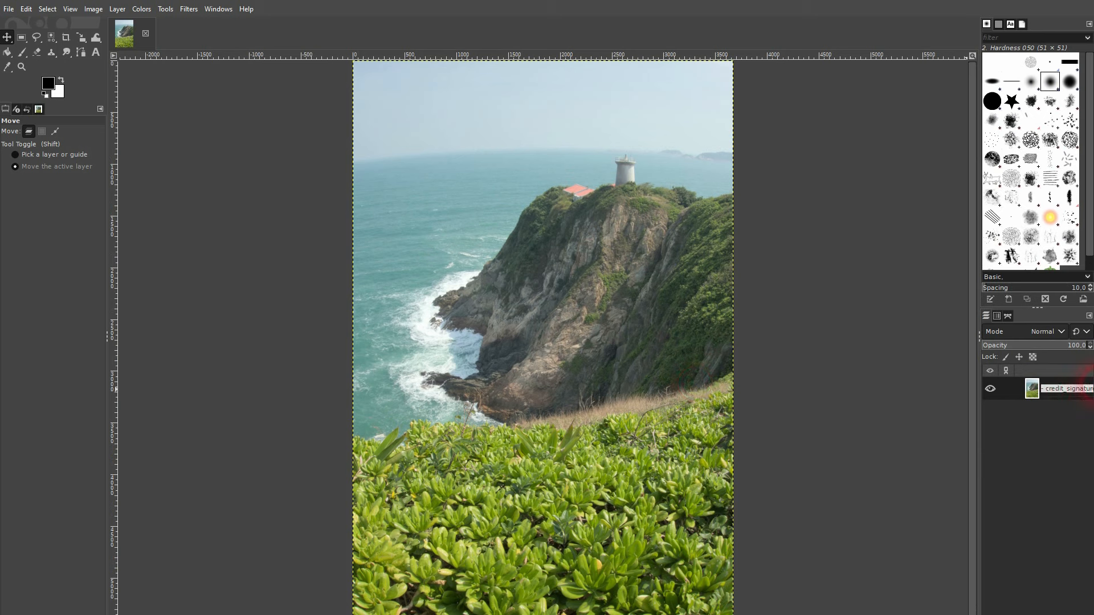
{"action": "type", "text": "Original"}
{"action": "left_click", "coordinate": [145, 33]}
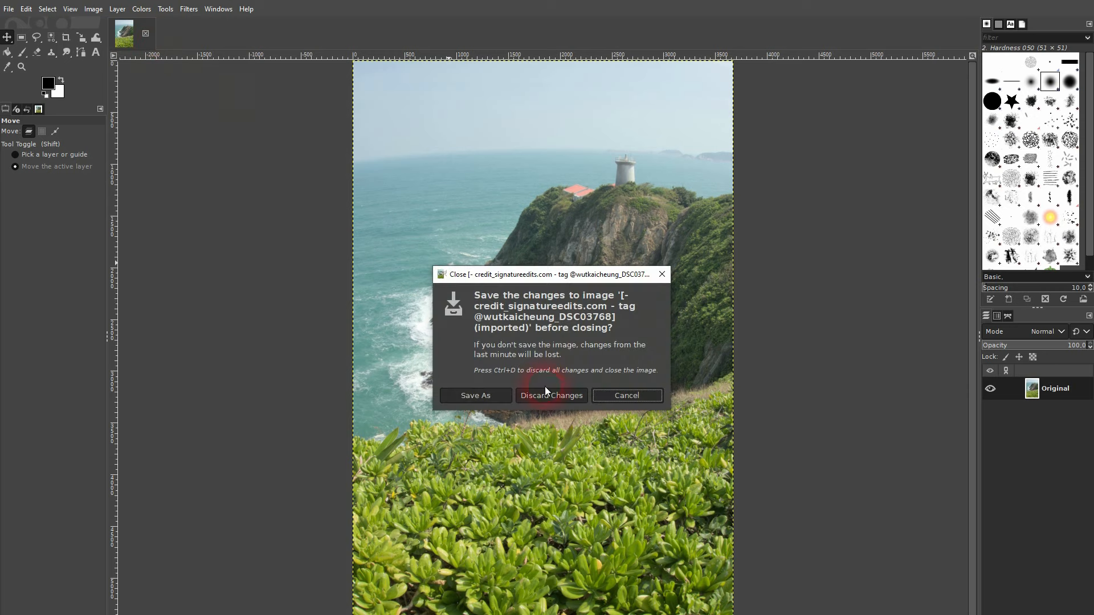
{"action": "left_click", "coordinate": [551, 394]}
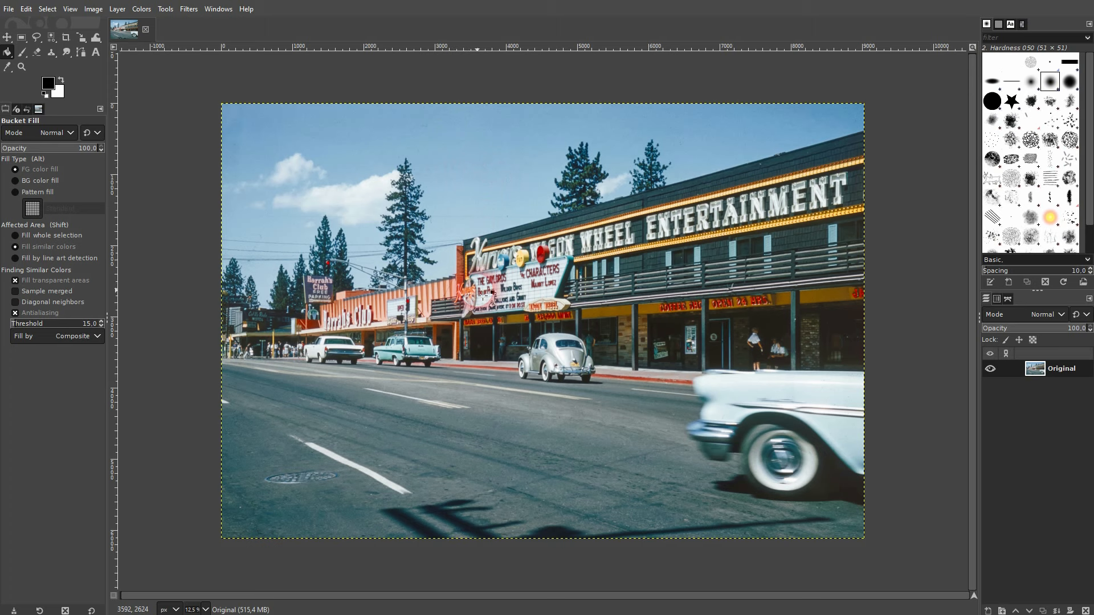
Look through the Transform and Paint tool groups to locate the Crop tool.
{"action": "left_click", "coordinate": [8, 39]}
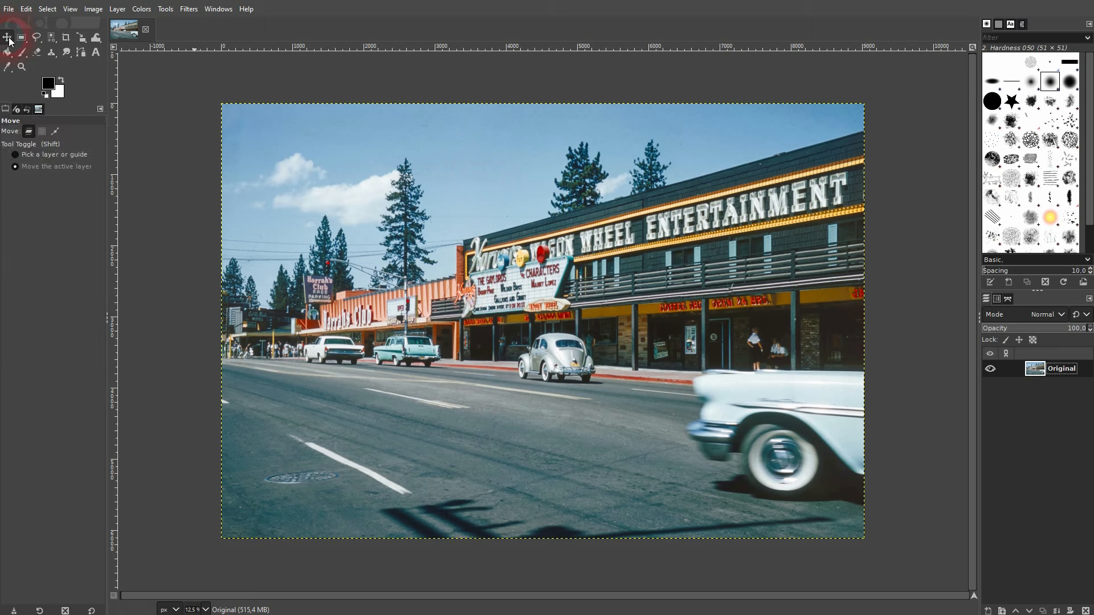
{"action": "left_click", "coordinate": [81, 40]}
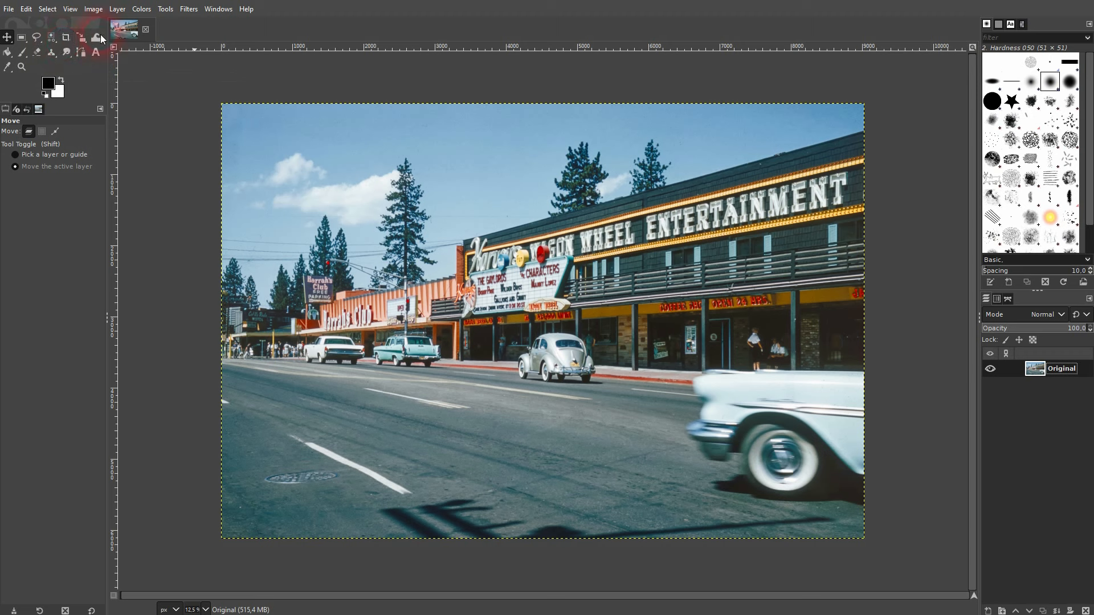
{"action": "left_click", "coordinate": [166, 9]}
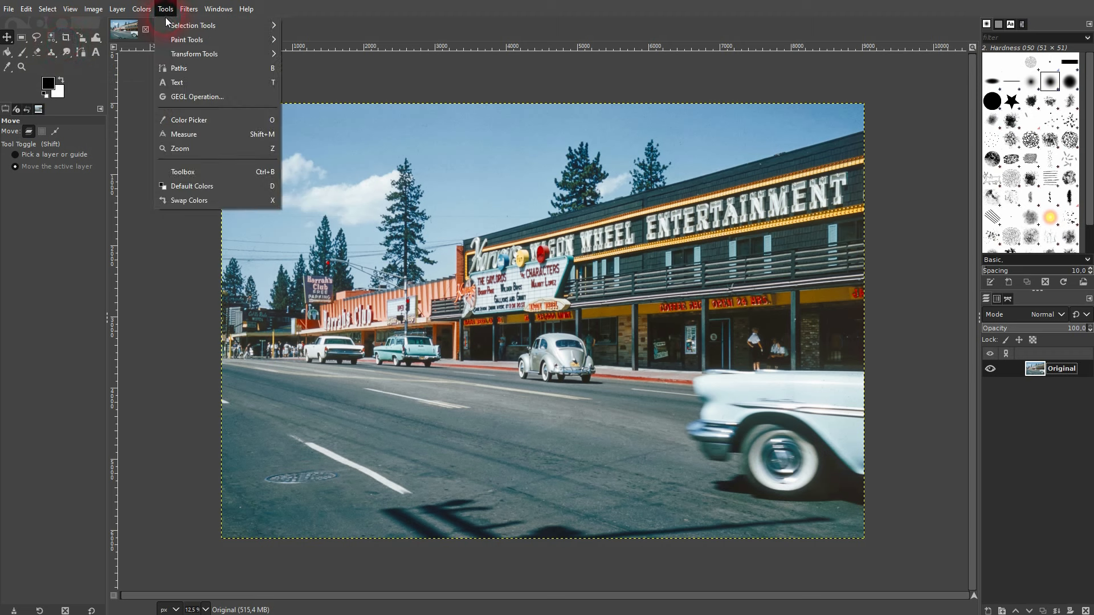
{"action": "left_click", "coordinate": [232, 56]}
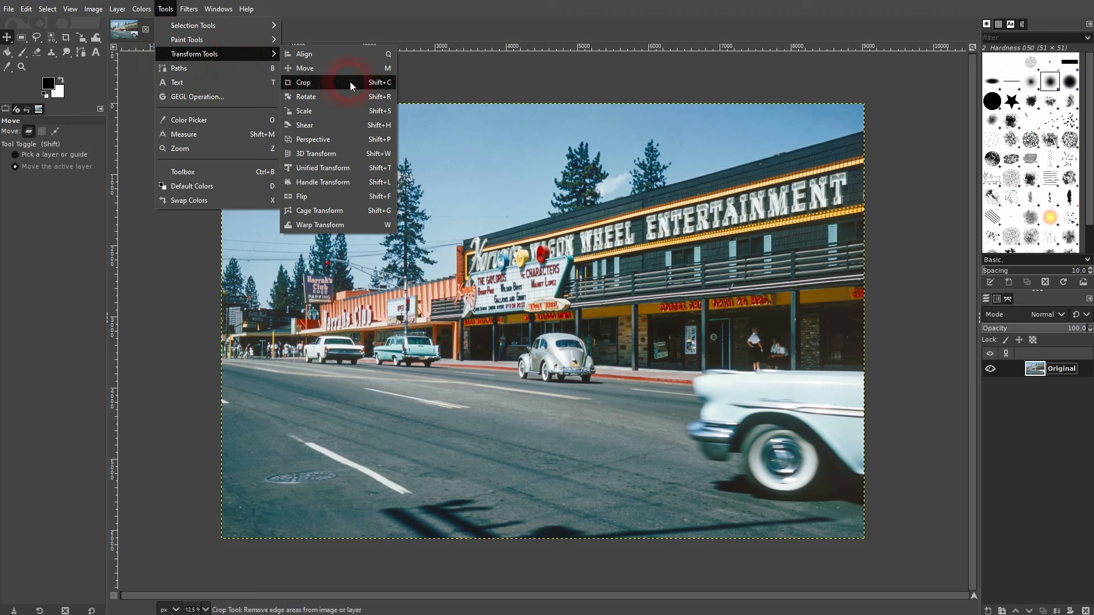
{"action": "left_click", "coordinate": [206, 40]}
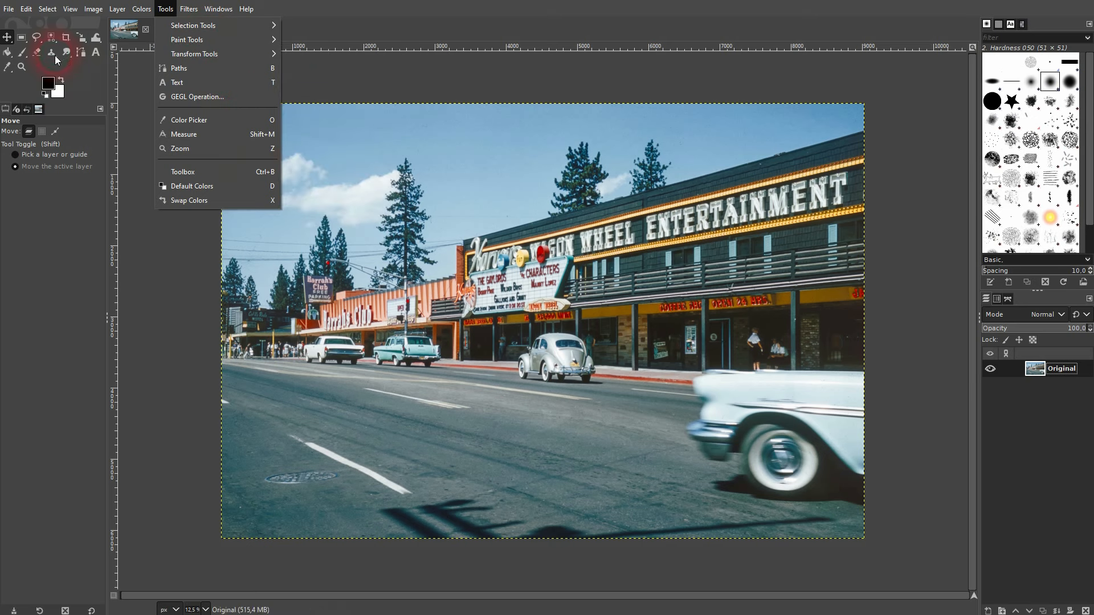
With the Crop tool, draw a 16:9 crop region of about 4452 × 2504 px over the building signs in the street photo.
{"action": "left_click", "coordinate": [67, 41]}
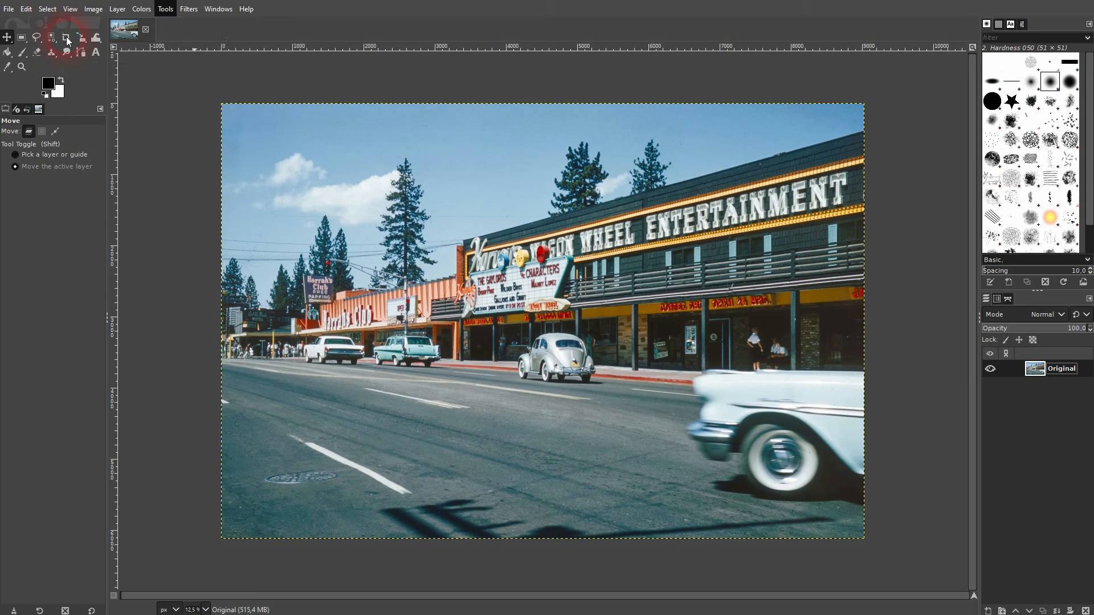
{"action": "left_click", "coordinate": [70, 41]}
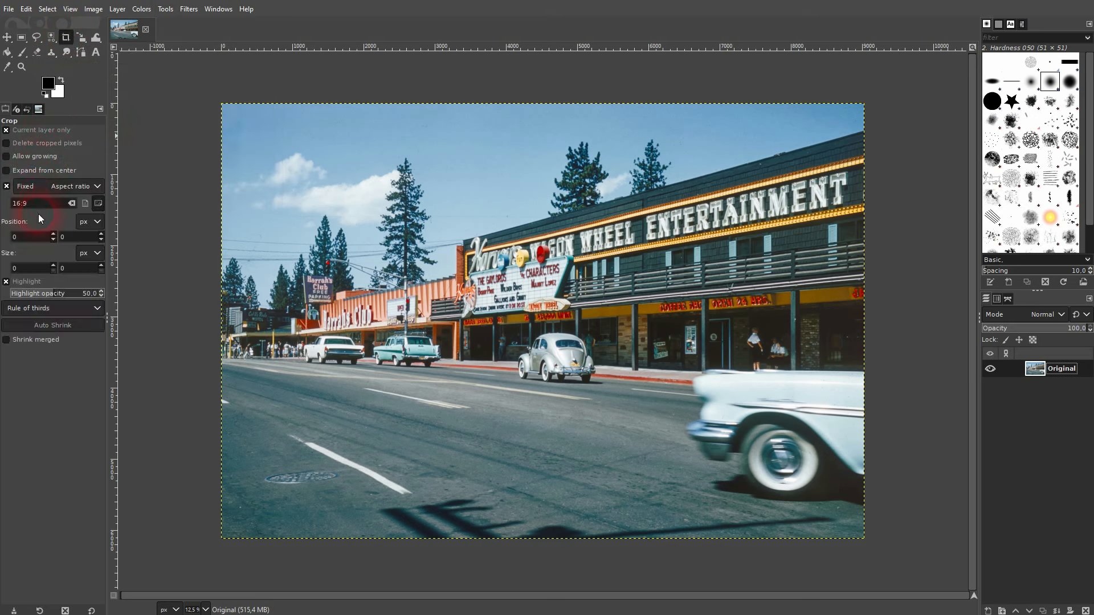
{"action": "left_click_drag", "start_coordinate": [404, 183], "coordinate": [721, 359]}
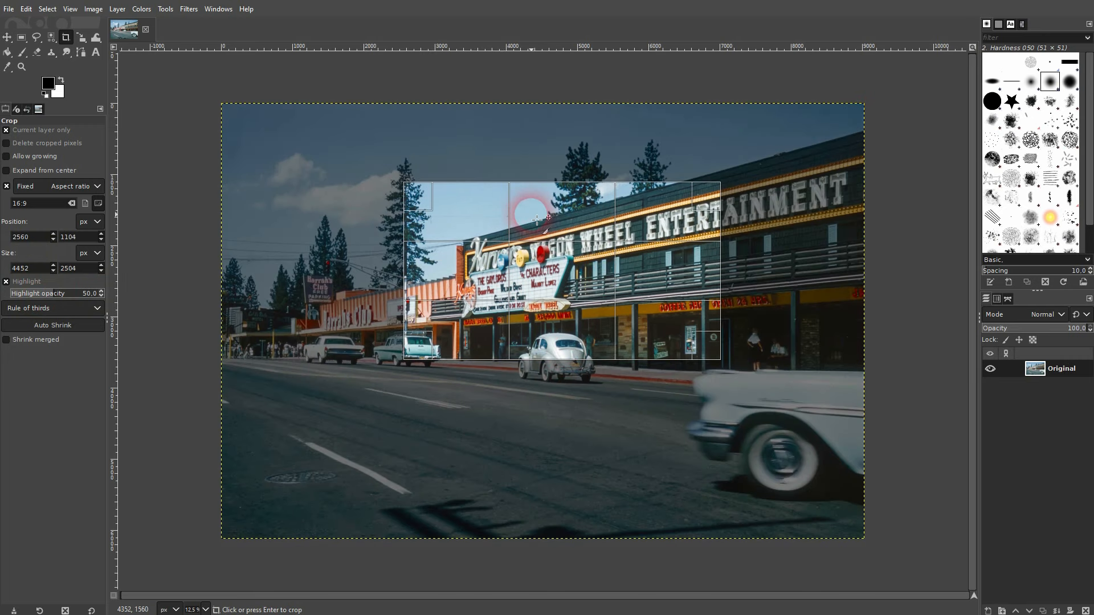
Turn off the crop's fixed aspect ratio and freely move and reshape the region to about 5980 × 4184 px.
{"action": "left_click", "coordinate": [7, 187]}
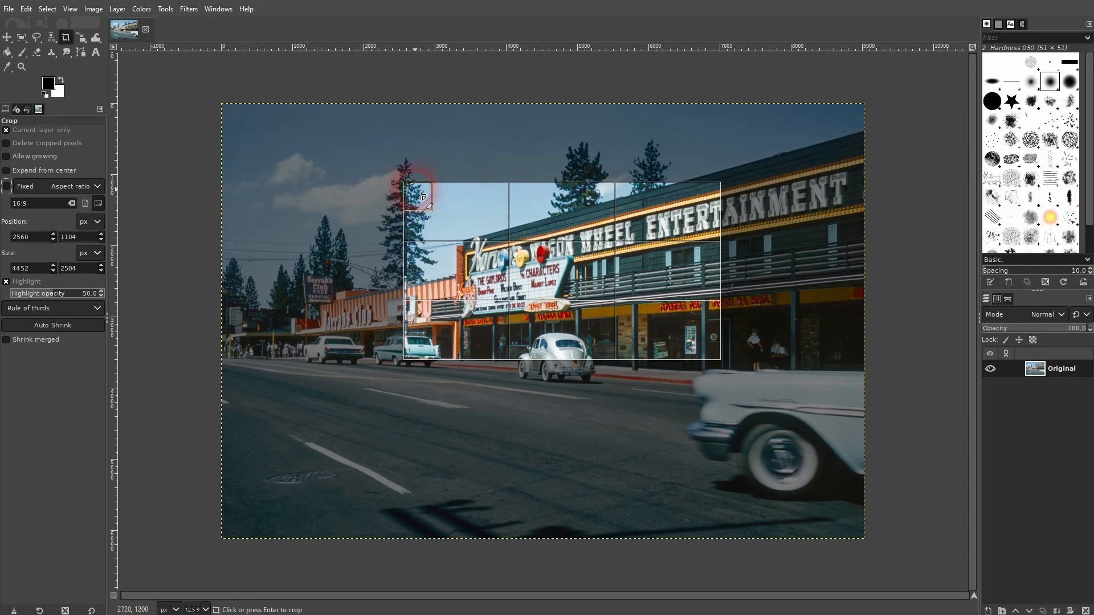
{"action": "left_click_drag", "start_coordinate": [408, 186], "coordinate": [361, 178]}
{"action": "left_click_drag", "start_coordinate": [574, 269], "coordinate": [550, 329]}
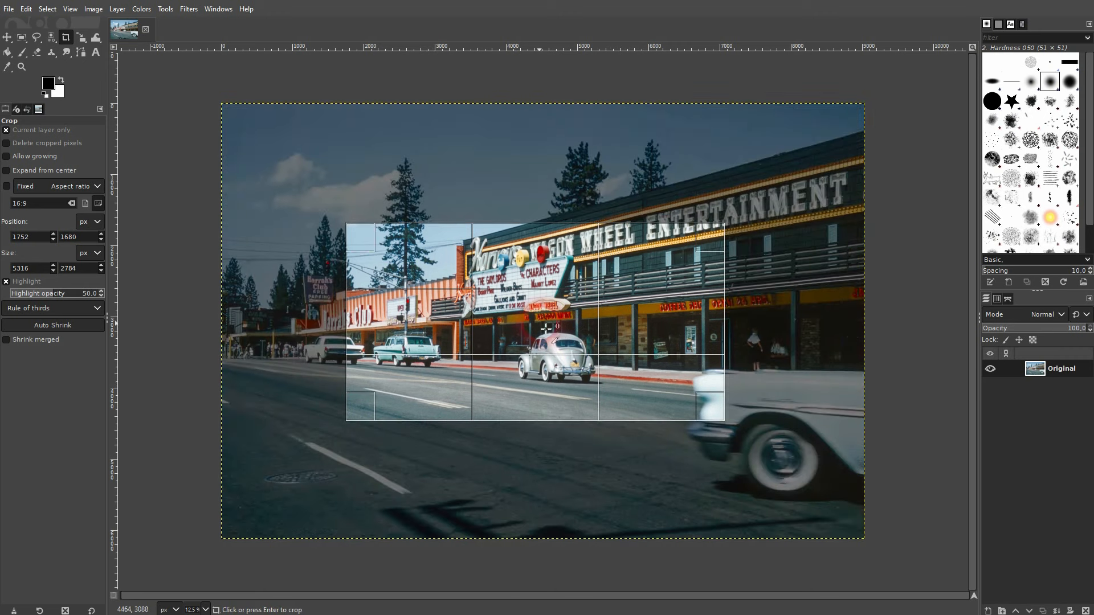
{"action": "left_click_drag", "start_coordinate": [361, 237], "coordinate": [312, 136]}
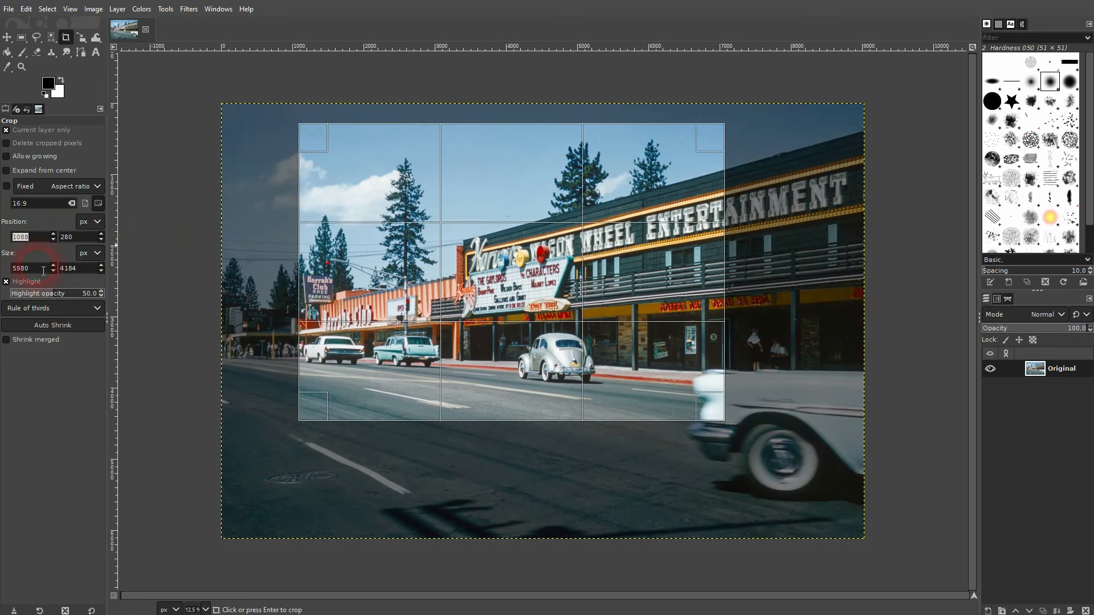
Set the crop region's size to 2000 × 1500 px.
{"action": "left_click", "coordinate": [7, 269]}
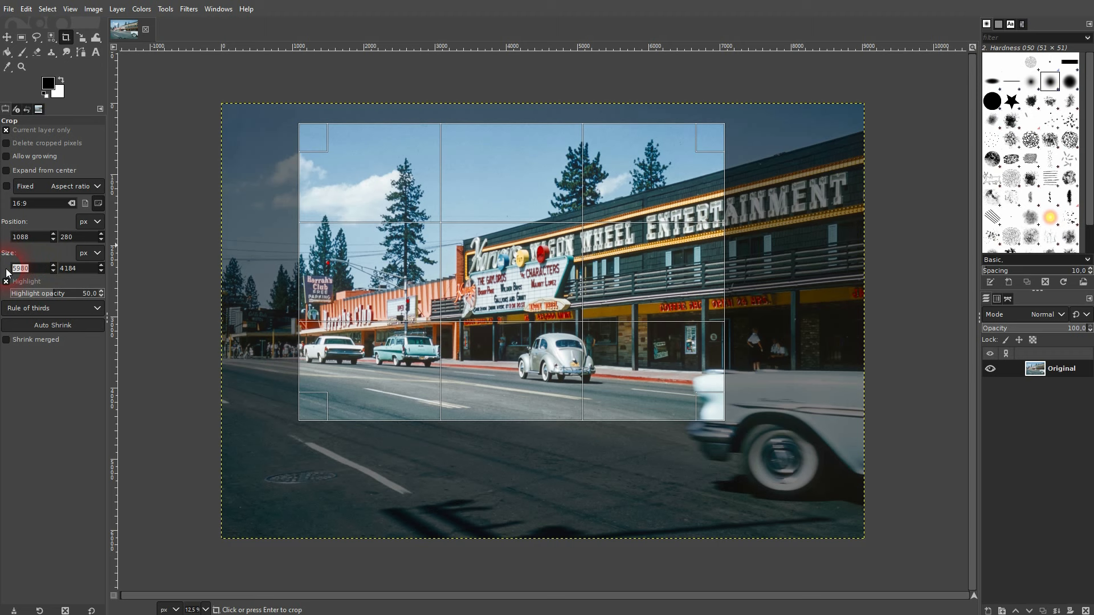
{"action": "type", "text": "2000"}
{"action": "key", "text": "Tab"}
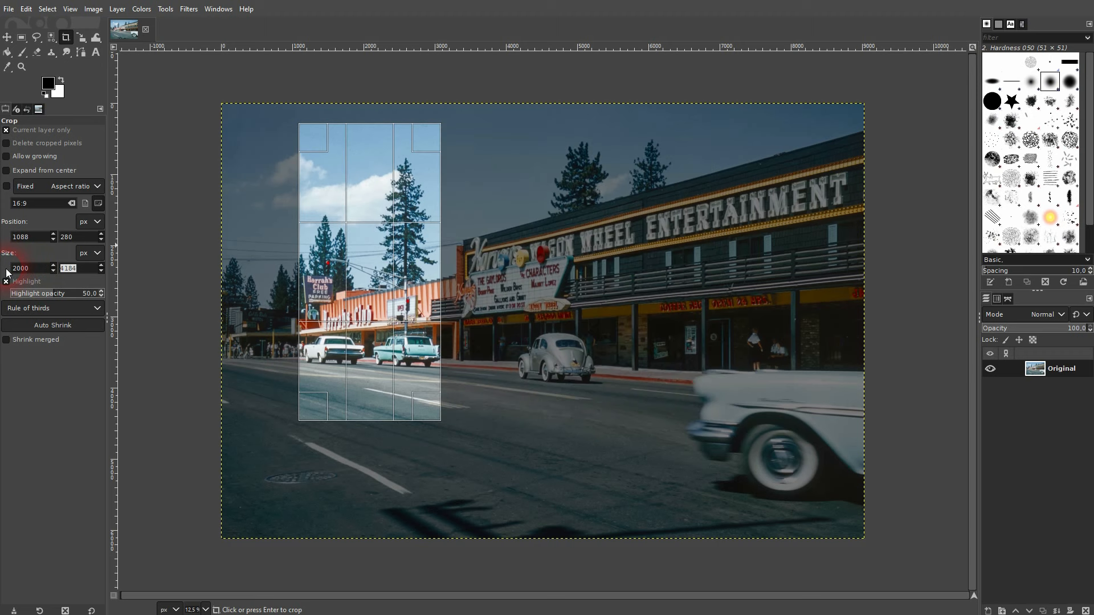
{"action": "type", "text": "1500"}
{"action": "key", "text": "Return"}
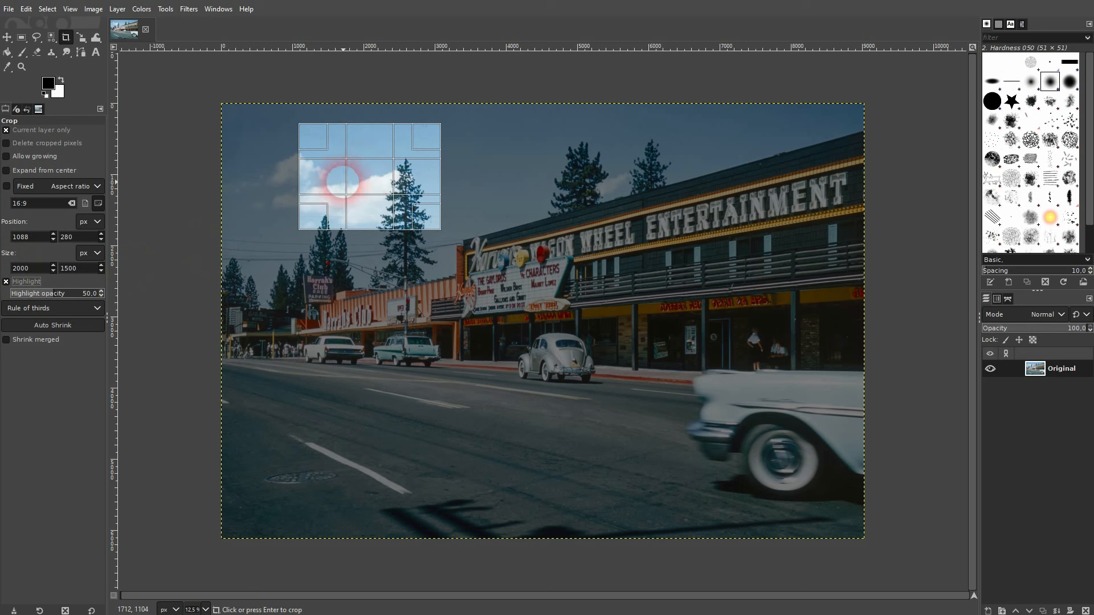
Set the crop region's position to 1000, 2000 px, keeping the size unit in pixels.
{"action": "double_click", "coordinate": [44, 243]}
{"action": "type", "text": "1"}
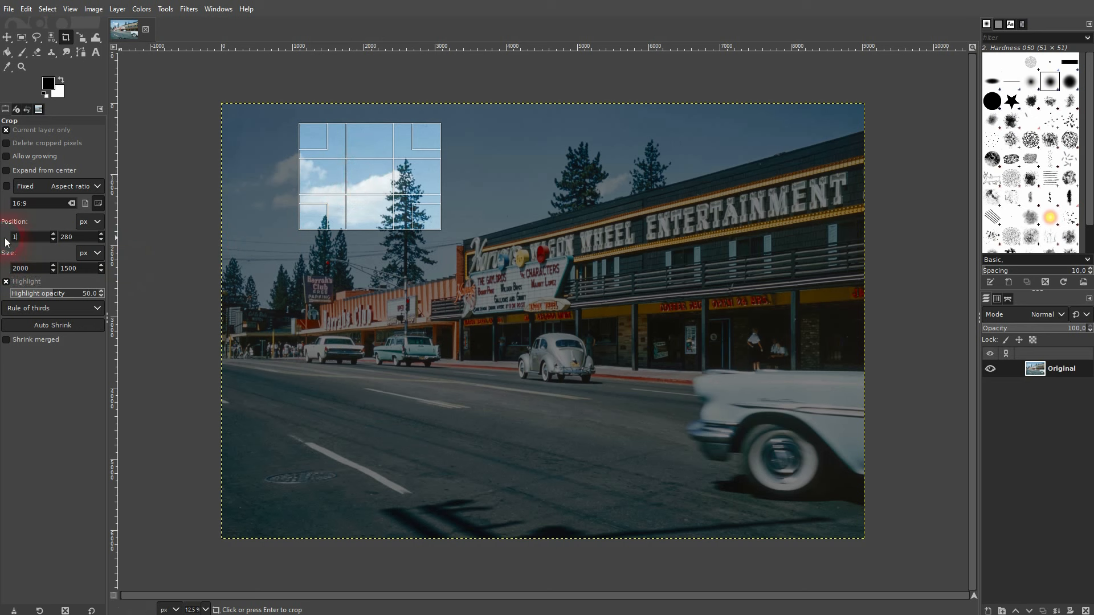
{"action": "key", "text": "Tab"}
{"action": "type", "text": "2"}
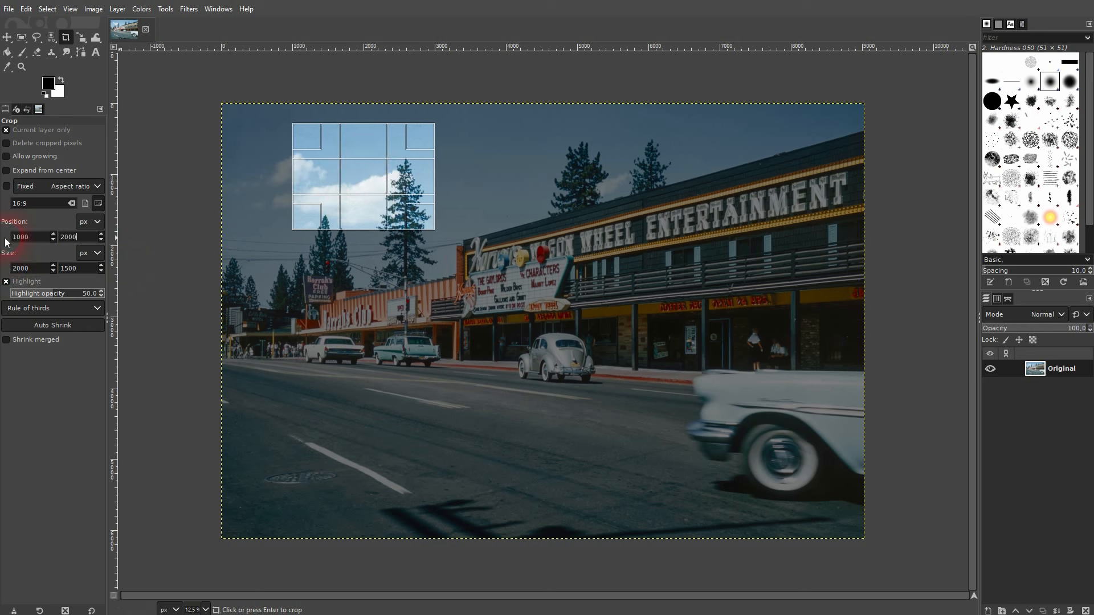
{"action": "type", "text": "000"}
{"action": "key", "text": "Tab"}
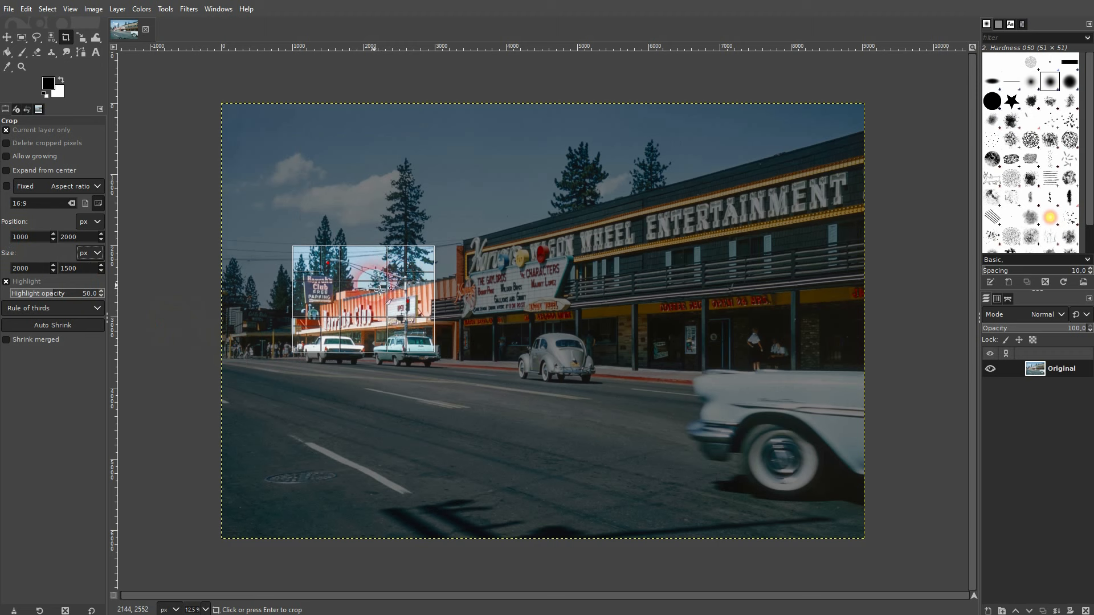
{"action": "key", "text": "space"}
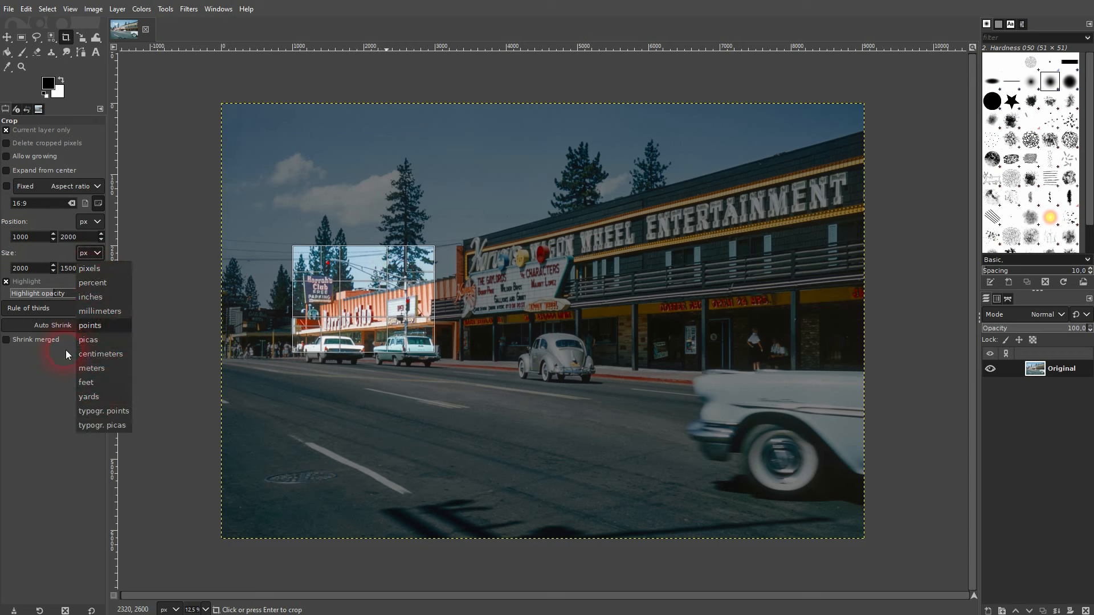
{"action": "left_click", "coordinate": [52, 399]}
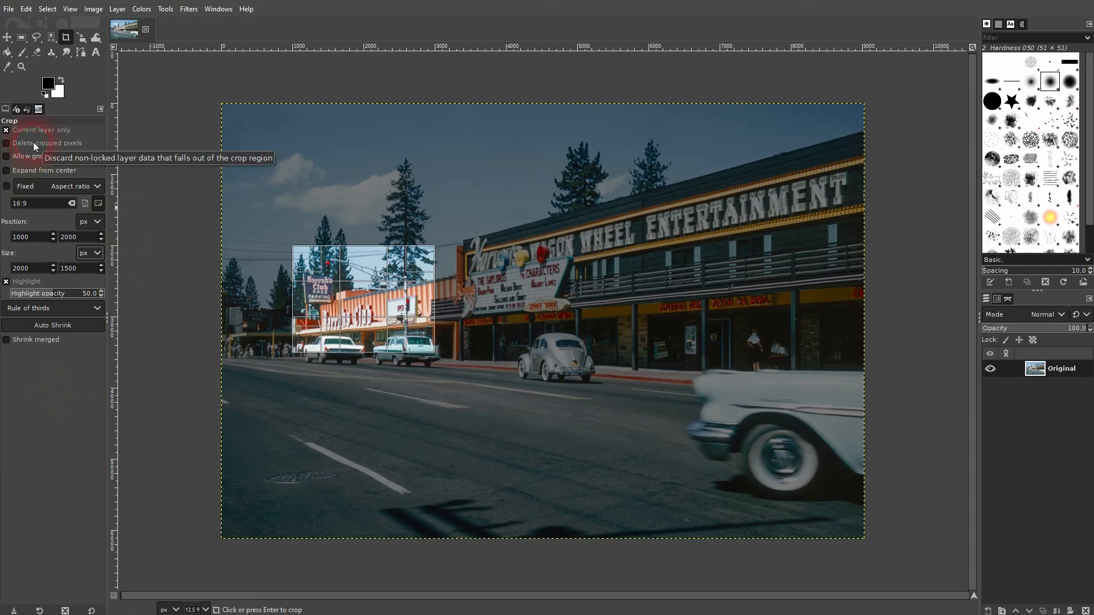
Apply the crop to the current layer and undo it.
{"action": "left_click", "coordinate": [7, 37]}
{"action": "left_click", "coordinate": [274, 233]}
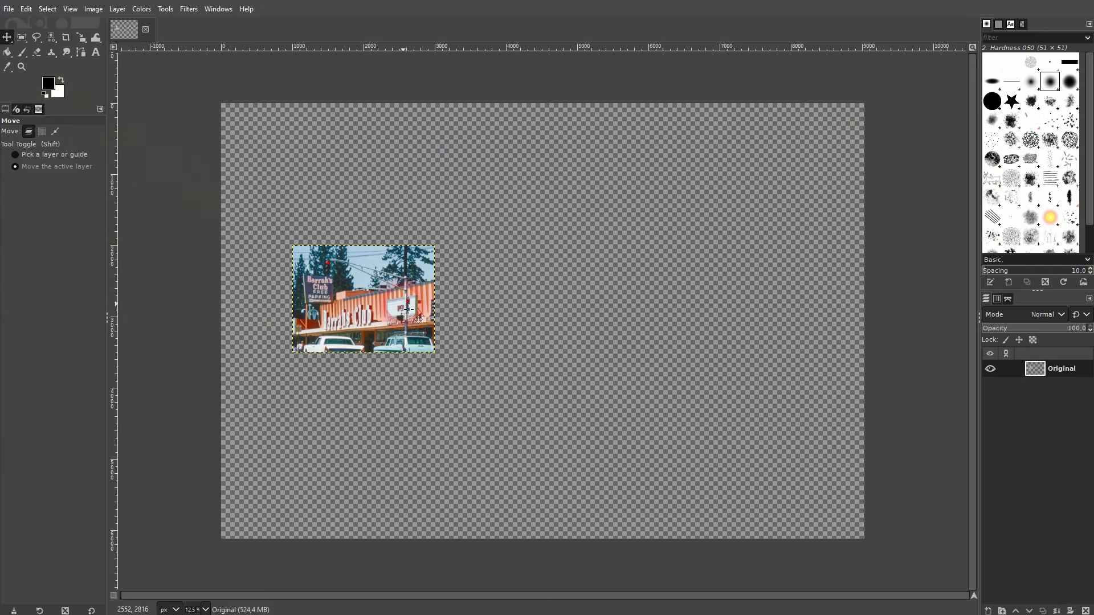
{"action": "key", "text": "ctrl+z"}
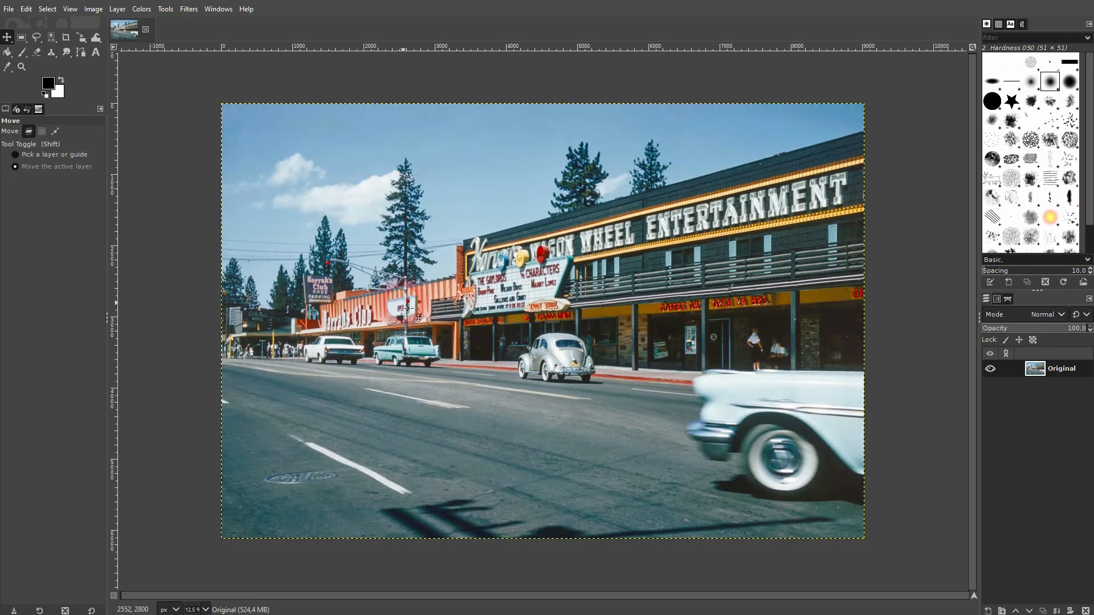
With the Crop tool, draw a region across the photo's full width and reshape it to about 9033 × 5040 px.
{"action": "left_click", "coordinate": [65, 37]}
{"action": "left_click_drag", "start_coordinate": [204, 103], "coordinate": [816, 459]}
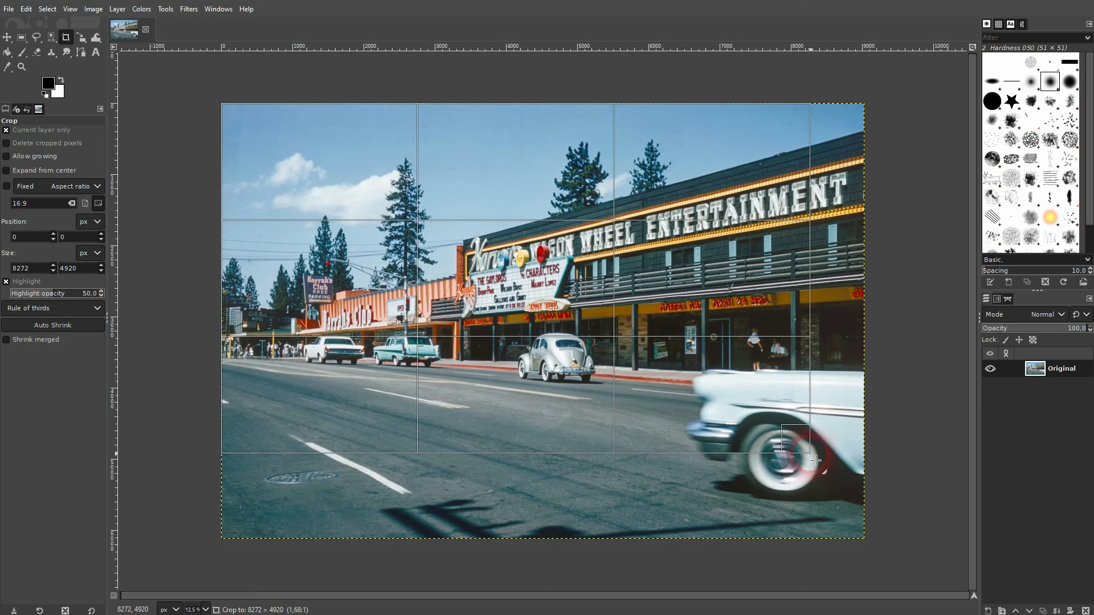
{"action": "left_click_drag", "start_coordinate": [816, 460], "coordinate": [862, 513]}
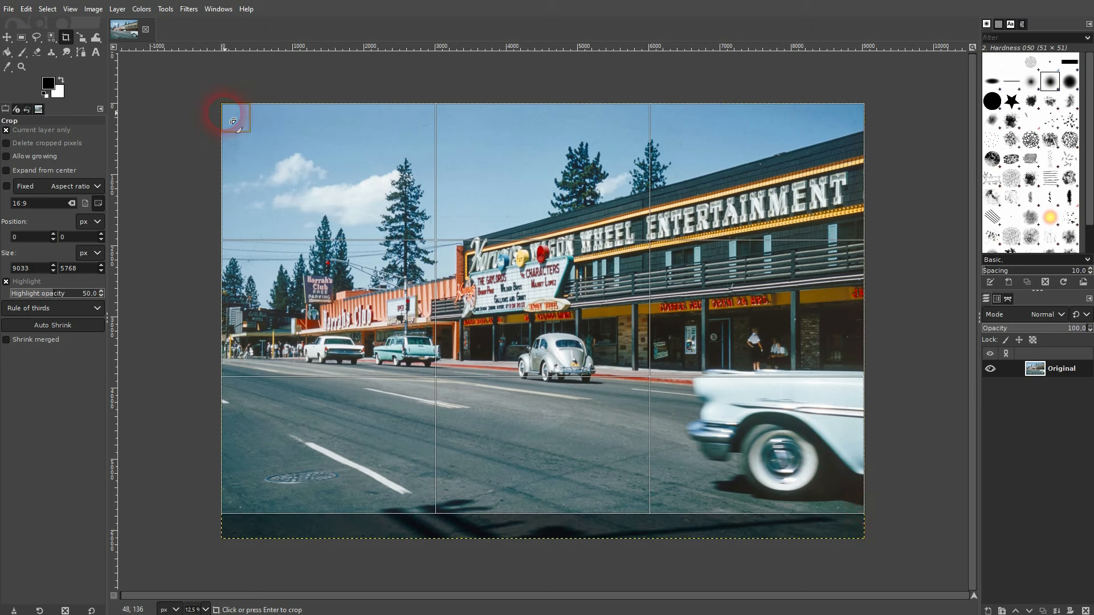
{"action": "left_click_drag", "start_coordinate": [233, 121], "coordinate": [230, 173]}
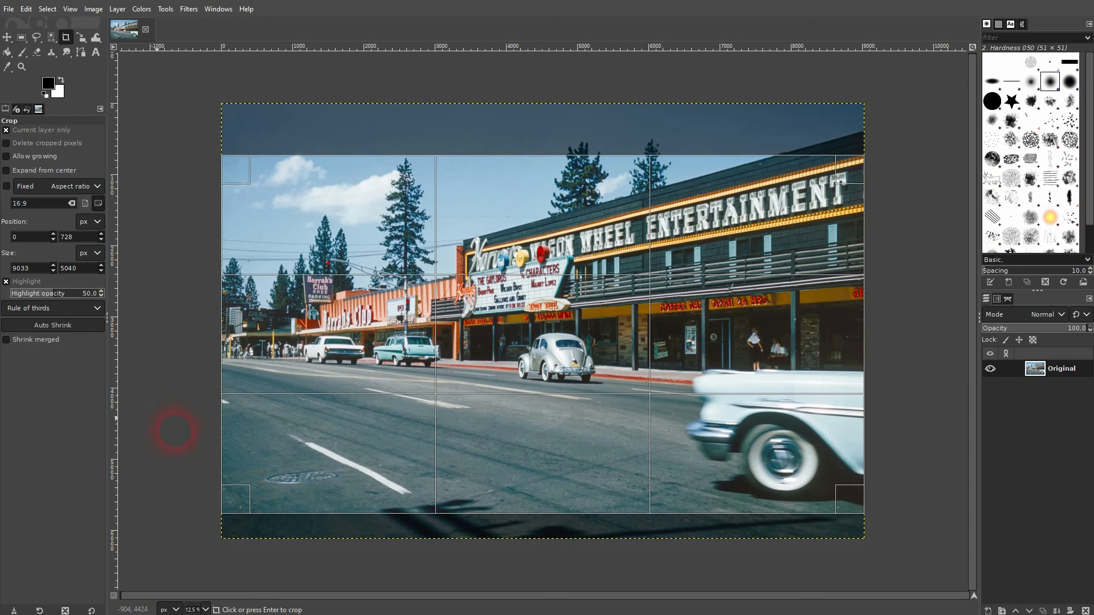
Try the golden sections and diagonal lines as crop guides, and return to the rule of thirds.
{"action": "left_click", "coordinate": [67, 308]}
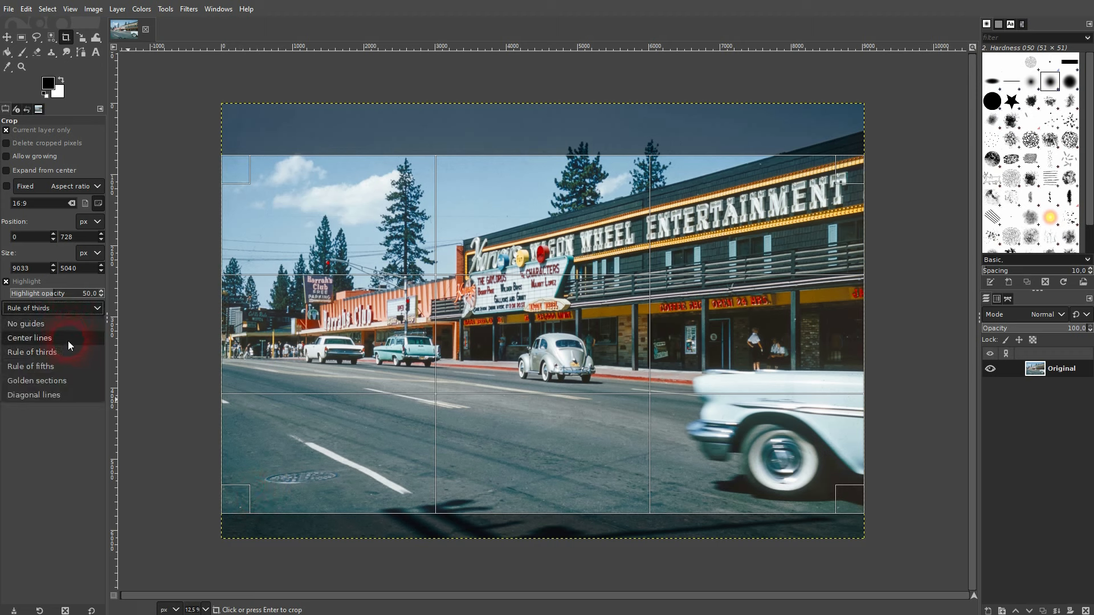
{"action": "left_click", "coordinate": [71, 381]}
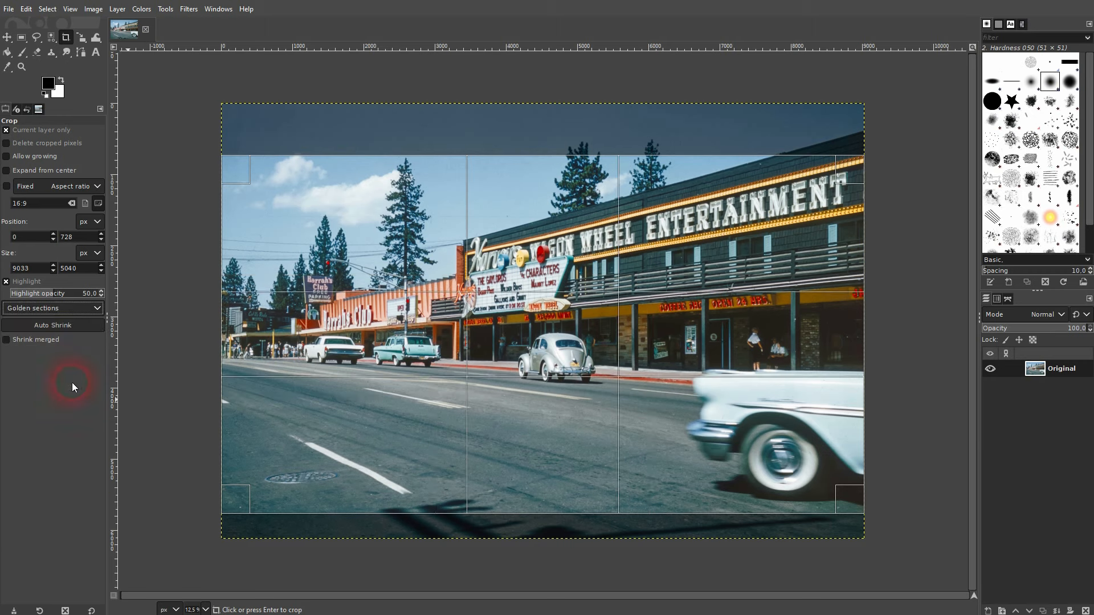
{"action": "left_click", "coordinate": [69, 308]}
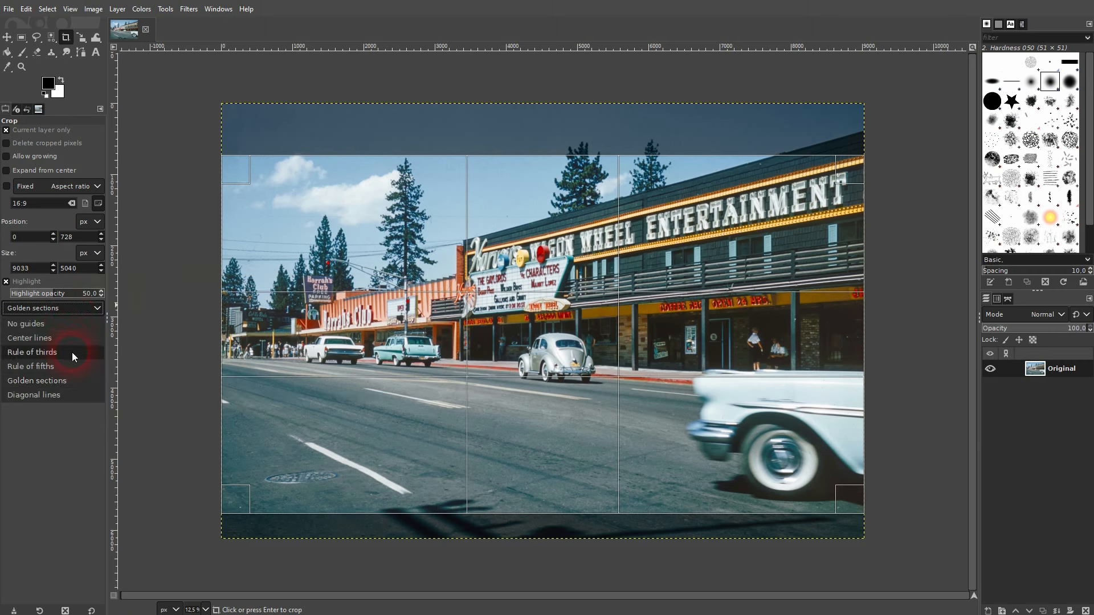
{"action": "left_click", "coordinate": [73, 393]}
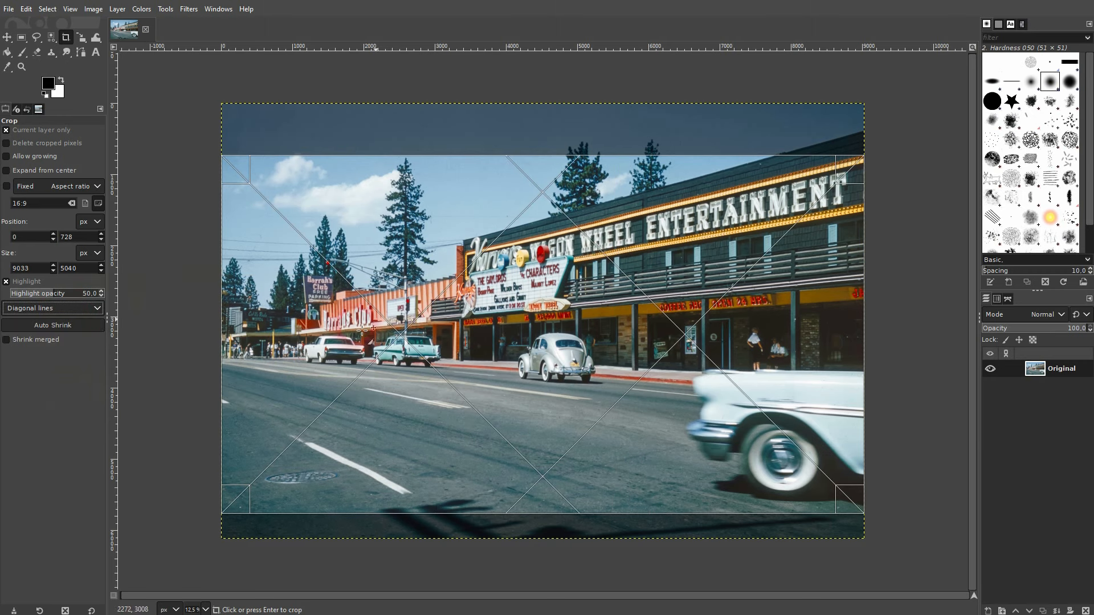
{"action": "left_click", "coordinate": [97, 308]}
{"action": "left_click", "coordinate": [74, 349]}
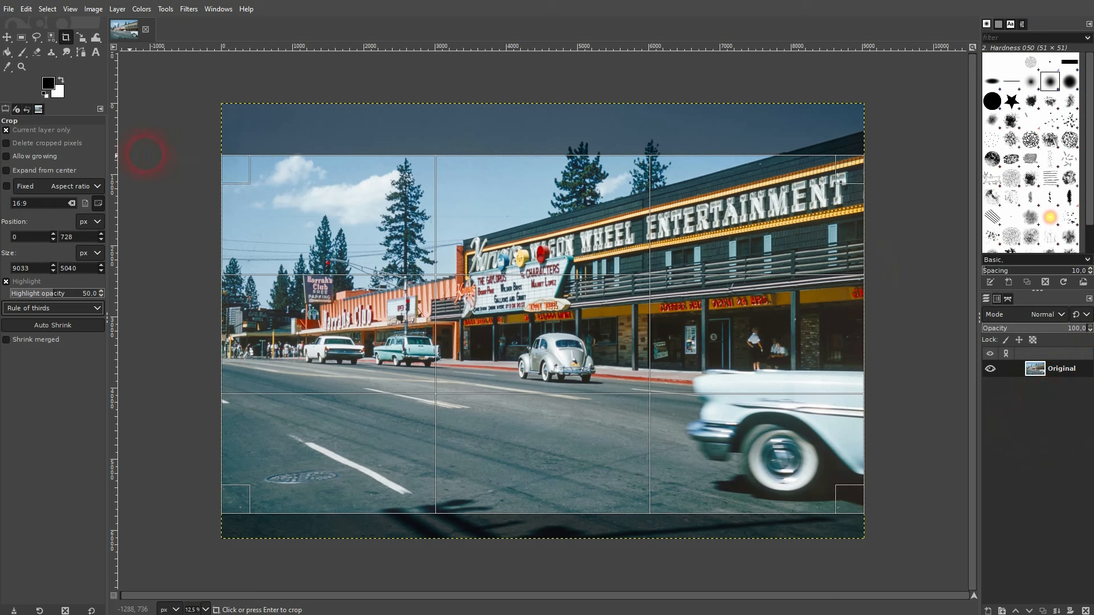
Allow the crop to grow past the canvas and extend the region beyond the photo's left edge to about 10009 × 5296 px.
{"action": "left_click", "coordinate": [7, 131]}
{"action": "left_click", "coordinate": [6, 132]}
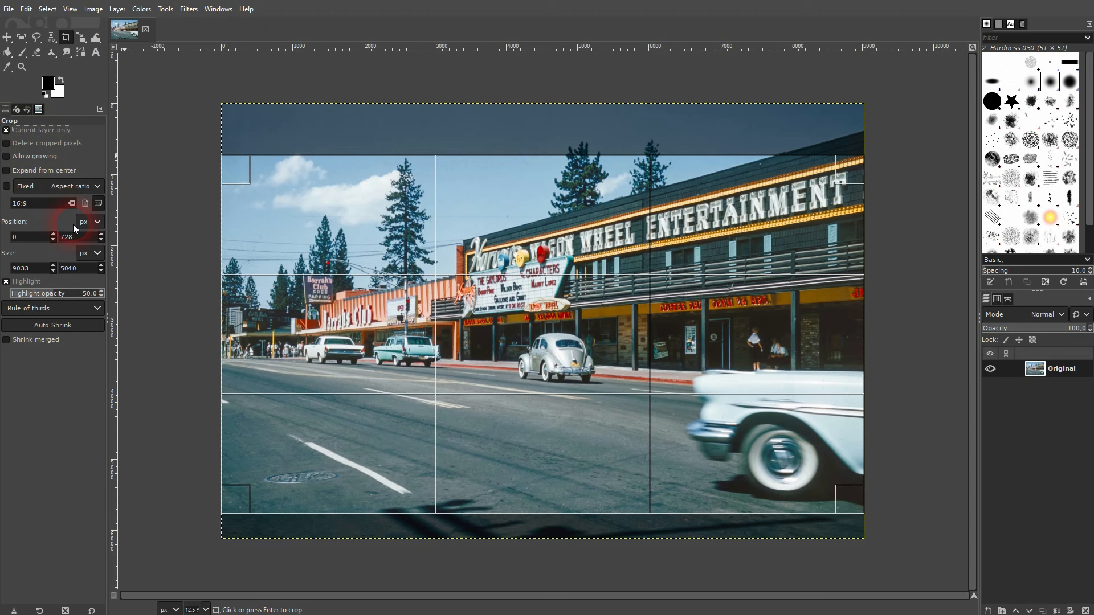
{"action": "left_click", "coordinate": [38, 156]}
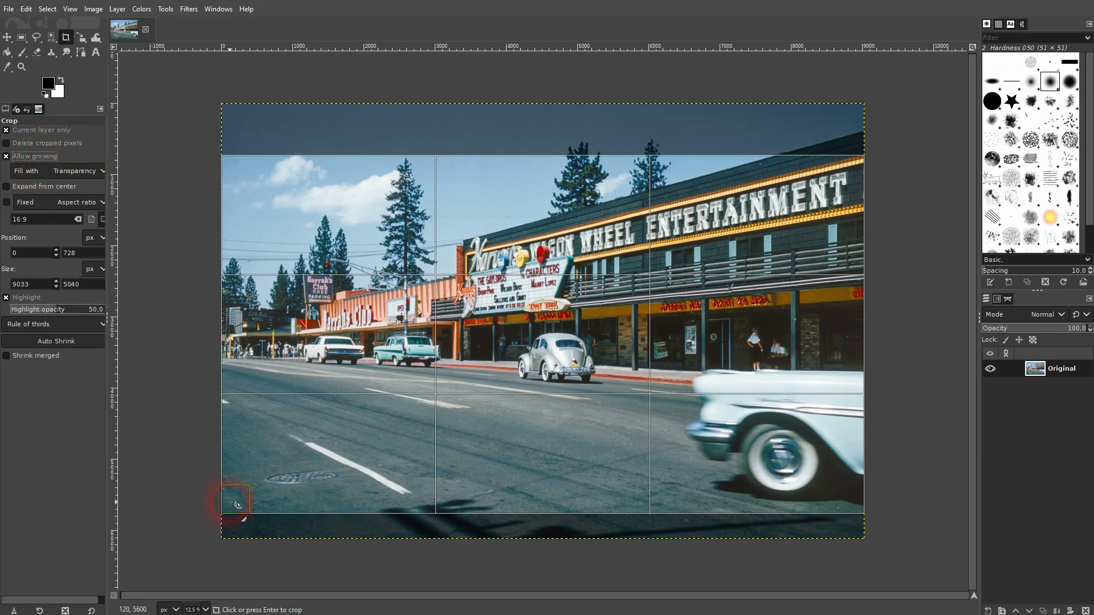
{"action": "left_click_drag", "start_coordinate": [238, 505], "coordinate": [165, 520]}
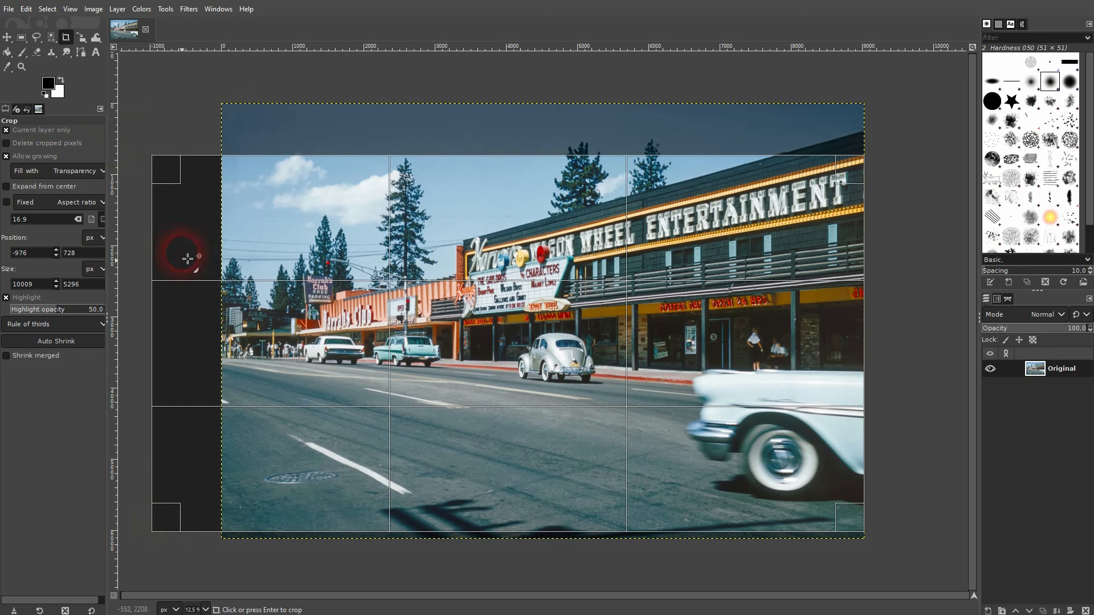
Turn off growing, pull the crop region back inside the photo and redraw it at about 3288 × 2352 px.
{"action": "left_click", "coordinate": [8, 156]}
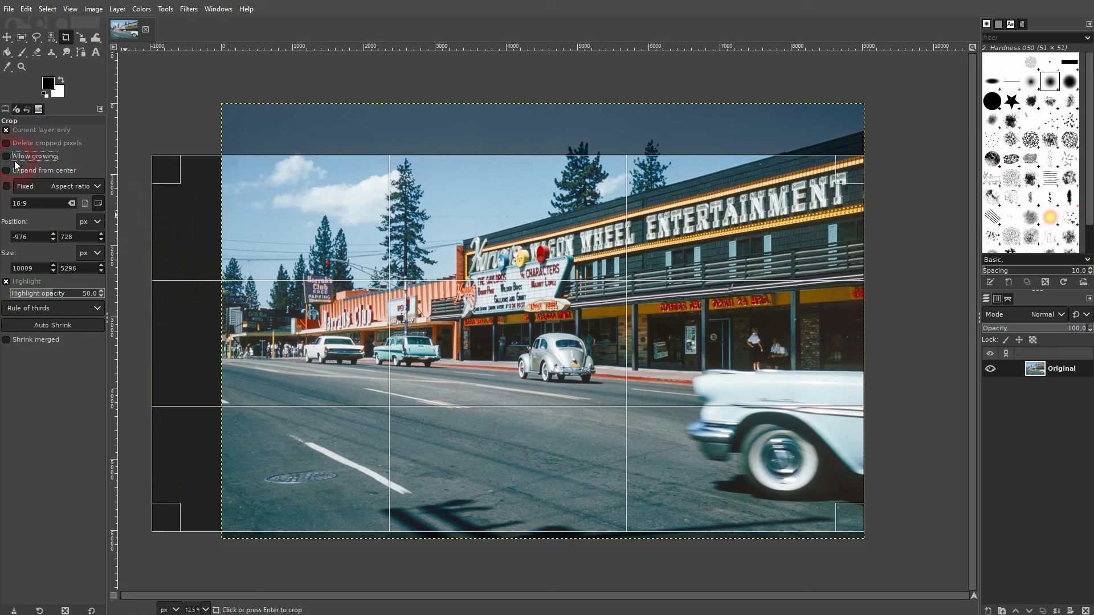
{"action": "left_click_drag", "start_coordinate": [181, 517], "coordinate": [208, 534]}
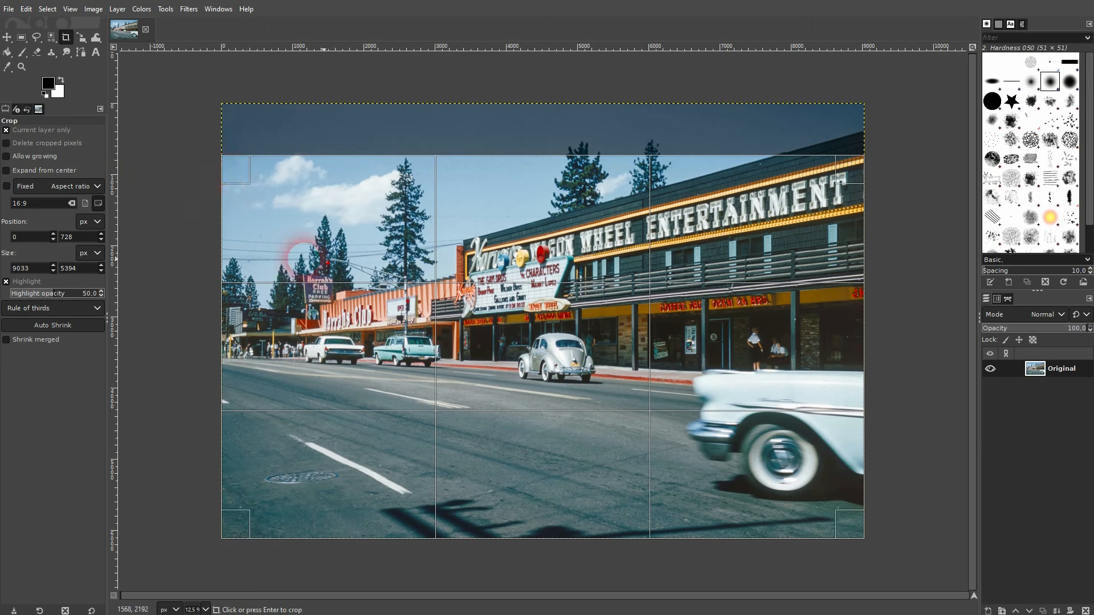
{"action": "left_click_drag", "start_coordinate": [245, 177], "coordinate": [499, 359]}
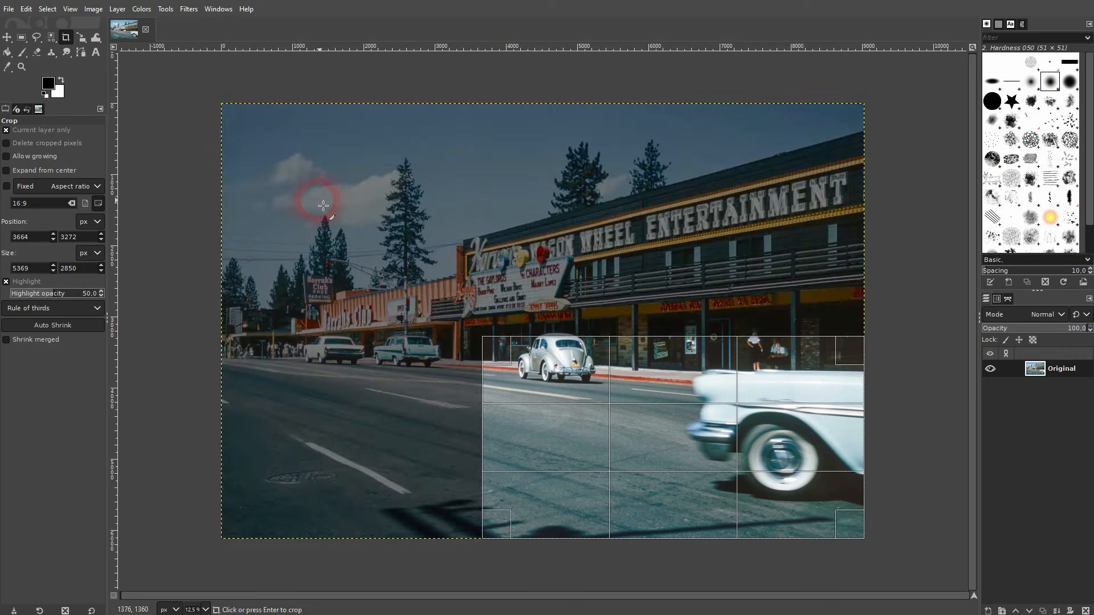
{"action": "left_click_drag", "start_coordinate": [323, 200], "coordinate": [557, 367]}
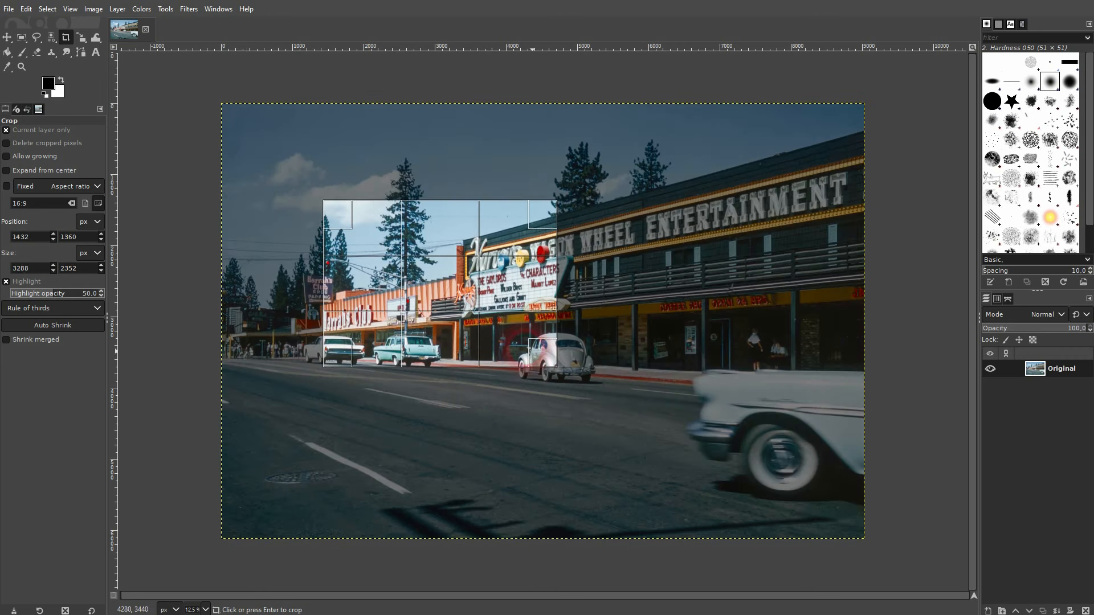
Draw a crop region of about 1744 × 1600 px expanding from its center, and redraw it without that option at about 4792 × 3536 px.
{"action": "left_click", "coordinate": [26, 169]}
{"action": "left_click_drag", "start_coordinate": [614, 306], "coordinate": [676, 363]}
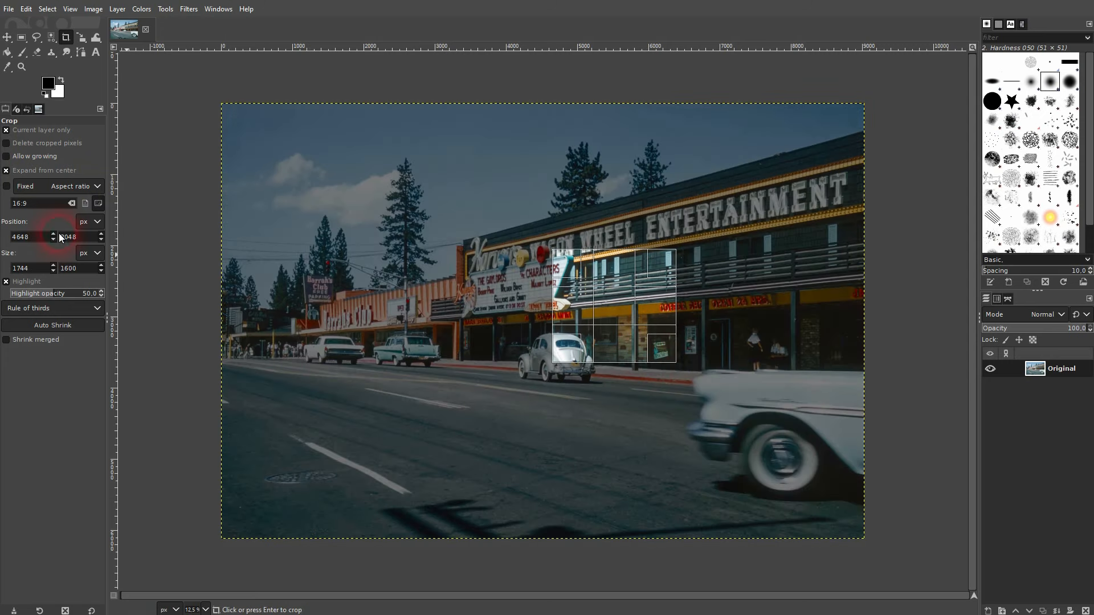
{"action": "left_click", "coordinate": [12, 171]}
{"action": "left_click_drag", "start_coordinate": [309, 184], "coordinate": [649, 435]}
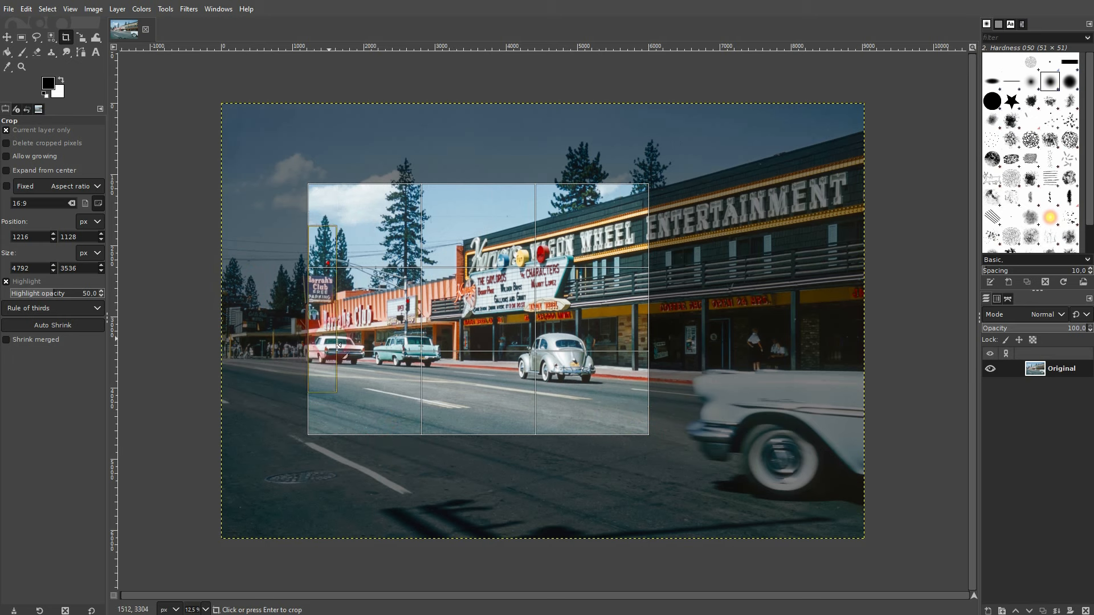
Fix the crop's aspect ratio to portrait 9:16 and draw a region of about 2608 × 4636 px around the grey car.
{"action": "left_click", "coordinate": [65, 188]}
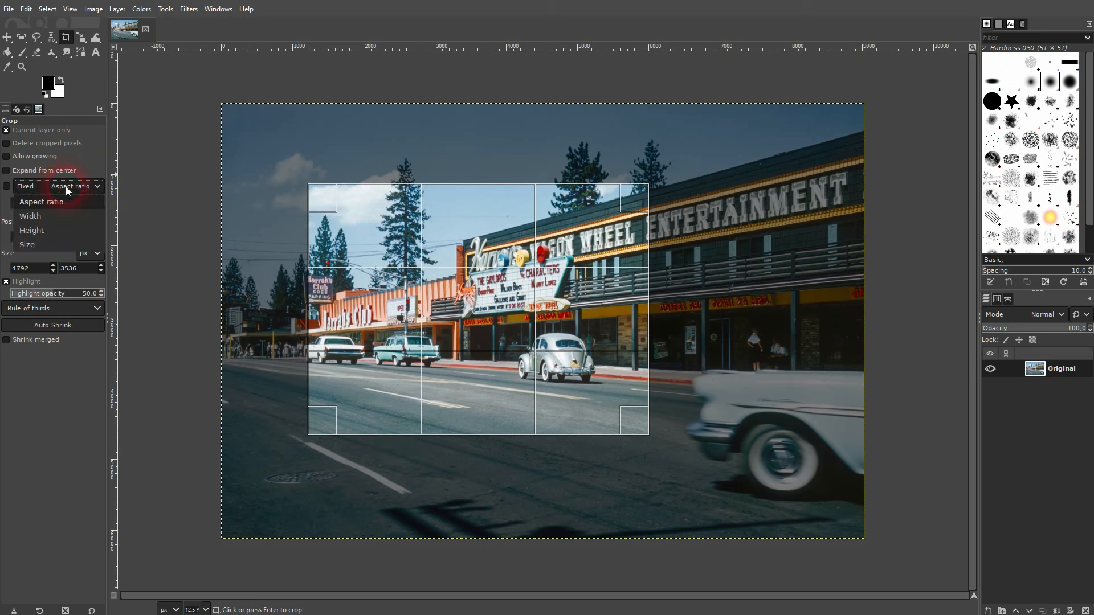
{"action": "left_click", "coordinate": [79, 198]}
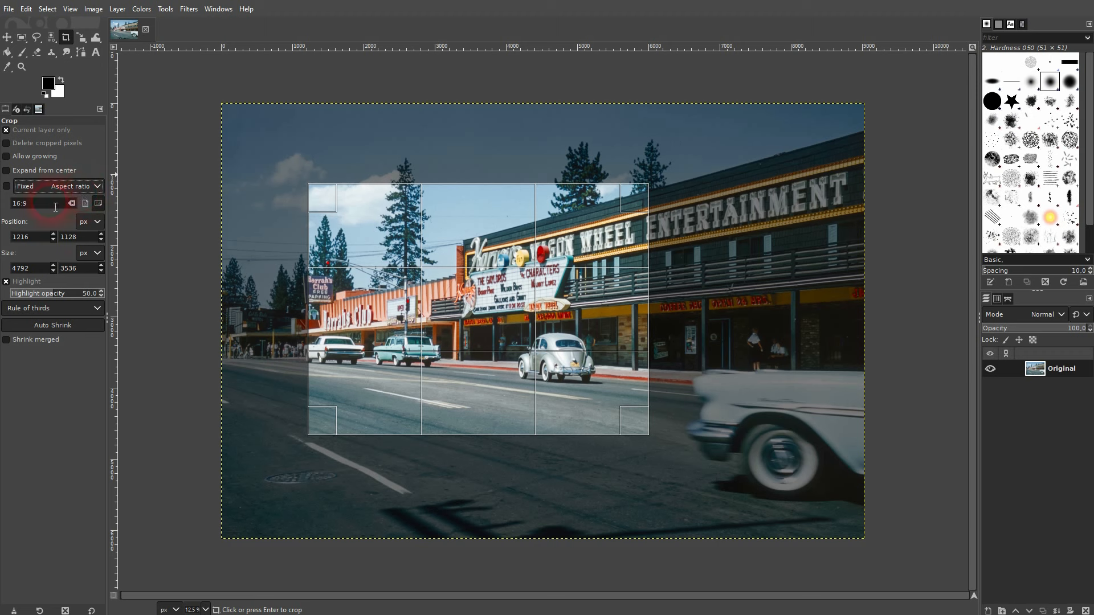
{"action": "left_click_drag", "start_coordinate": [37, 204], "coordinate": [12, 204]}
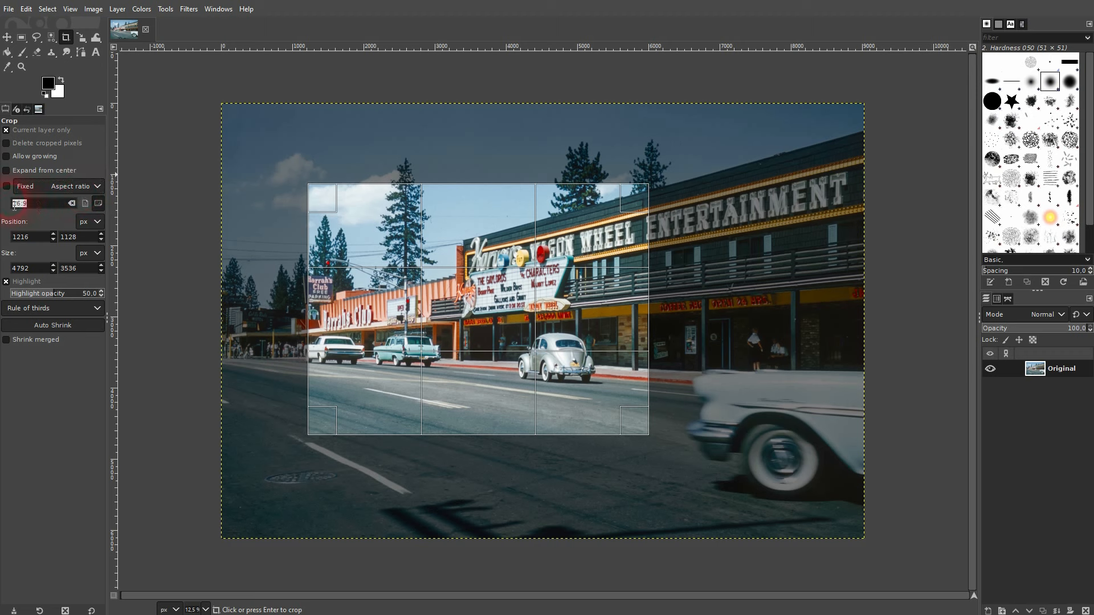
{"action": "left_click", "coordinate": [85, 203]}
{"action": "left_click_drag", "start_coordinate": [669, 151], "coordinate": [482, 370]}
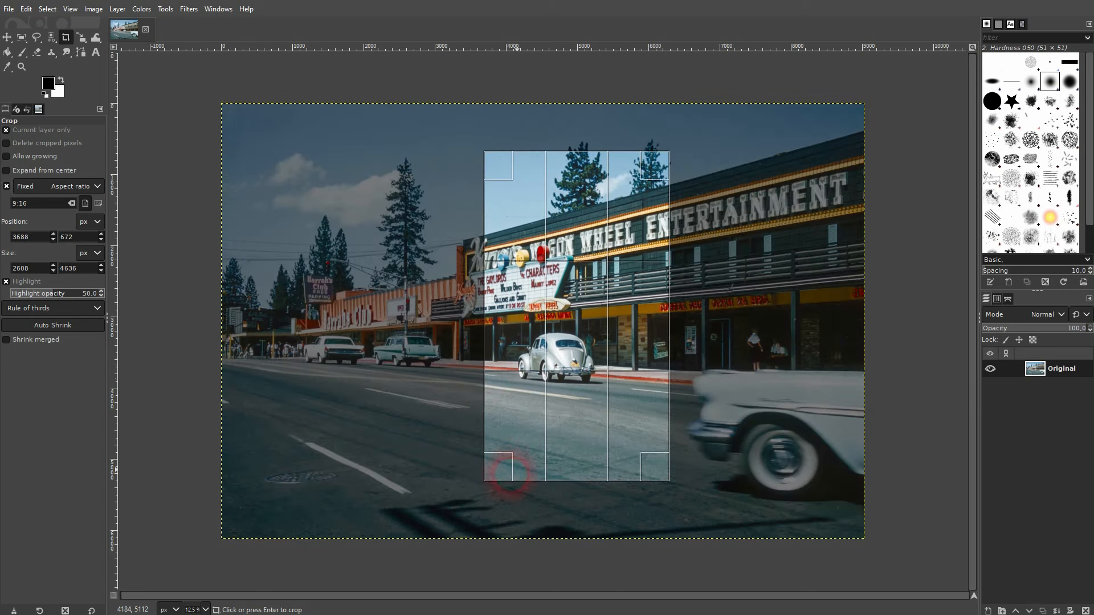
Resize the portrait crop region, turn off its fixed ratio and reshape it freely to about 3536 × 4618 px.
{"action": "mouse_move", "coordinate": [496, 288]}
{"action": "left_mouse_down"}
{"action": "mouse_move", "coordinate": [471, 288]}
{"action": "mouse_move", "coordinate": [497, 267]}
{"action": "left_mouse_up"}
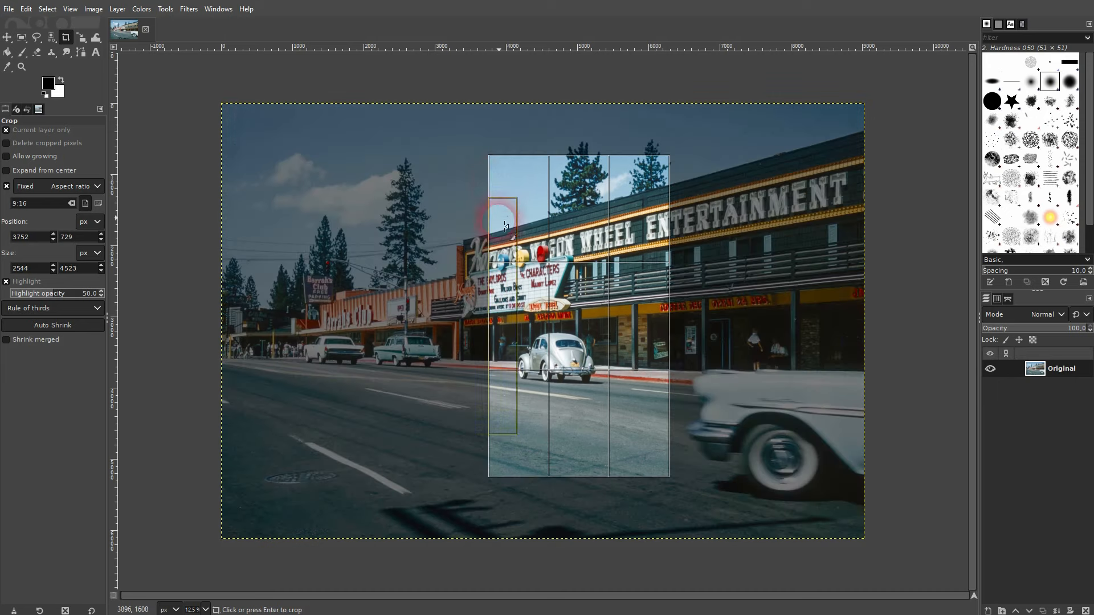
{"action": "left_click_drag", "start_coordinate": [502, 179], "coordinate": [444, 168]}
{"action": "left_click", "coordinate": [20, 191]}
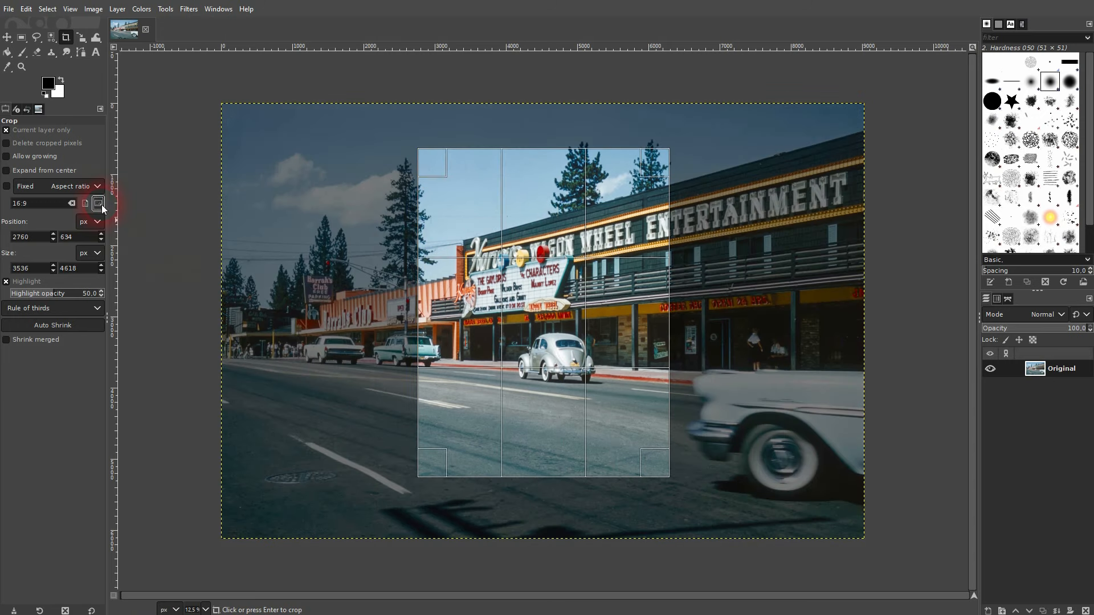
Fix the crop's aspect ratio to 16:9, draw a region of about 4864 × 2736 px and set the highlight opacity to 50.6.
{"action": "left_click", "coordinate": [6, 186]}
{"action": "left_click_drag", "start_coordinate": [305, 247], "coordinate": [653, 378]}
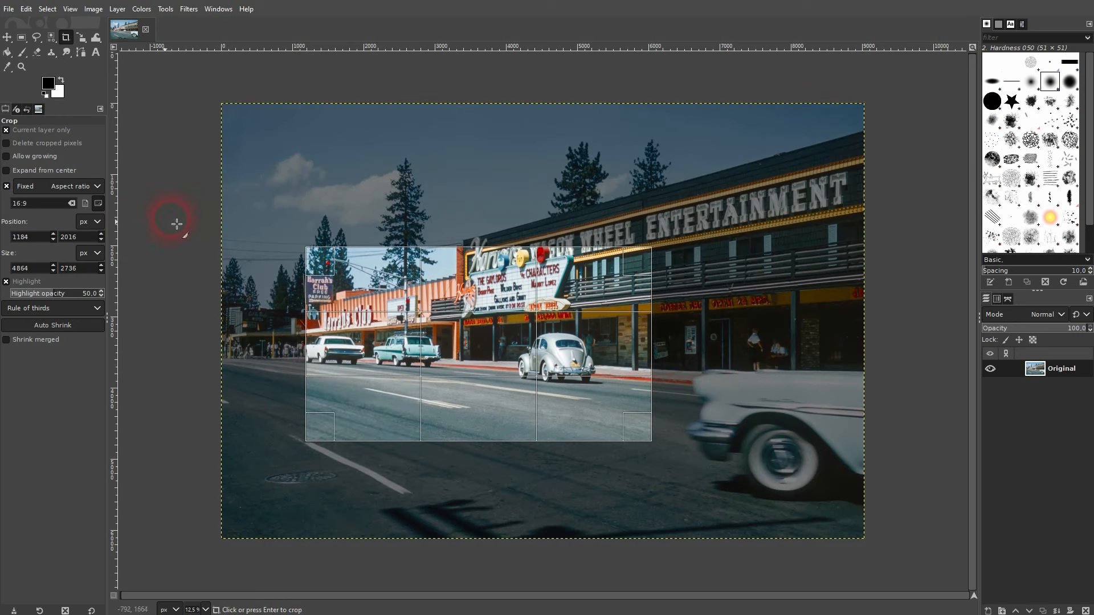
{"action": "left_click_drag", "start_coordinate": [32, 204], "coordinate": [8, 209]}
{"action": "left_click", "coordinate": [203, 226]}
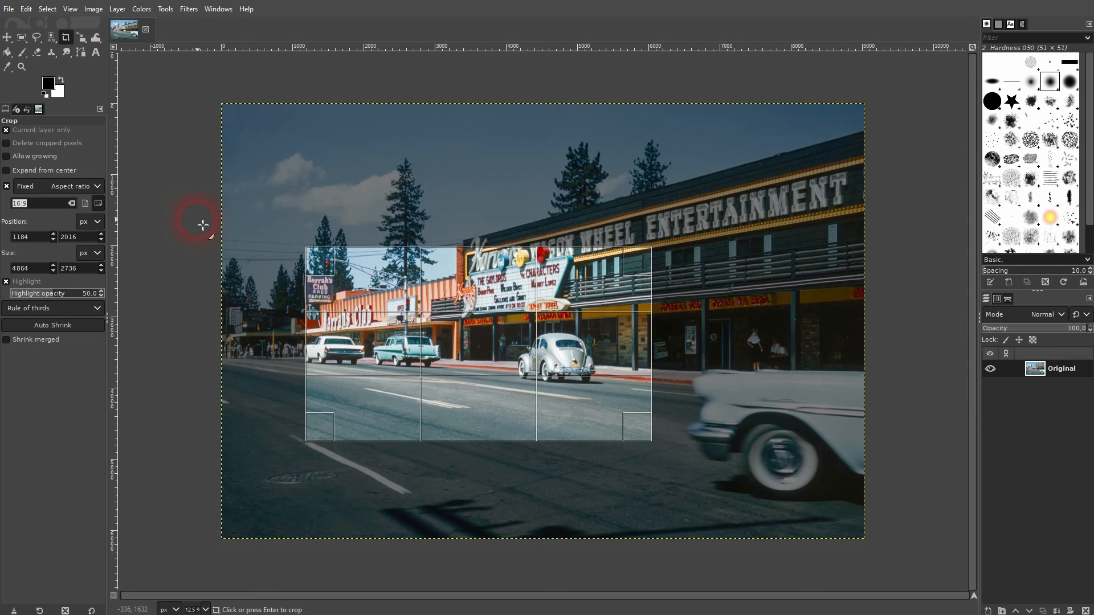
{"action": "left_click", "coordinate": [55, 293]}
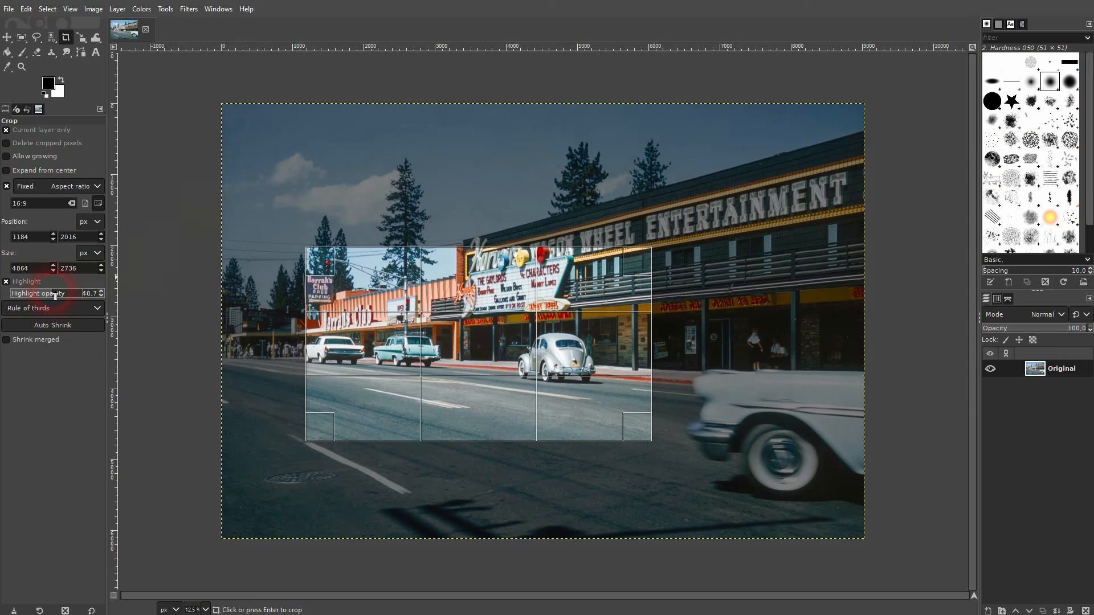
{"action": "mouse_move", "coordinate": [55, 293]}
{"action": "left_mouse_down"}
{"action": "mouse_move", "coordinate": [111, 299]}
{"action": "mouse_move", "coordinate": [57, 300]}
{"action": "left_mouse_up"}
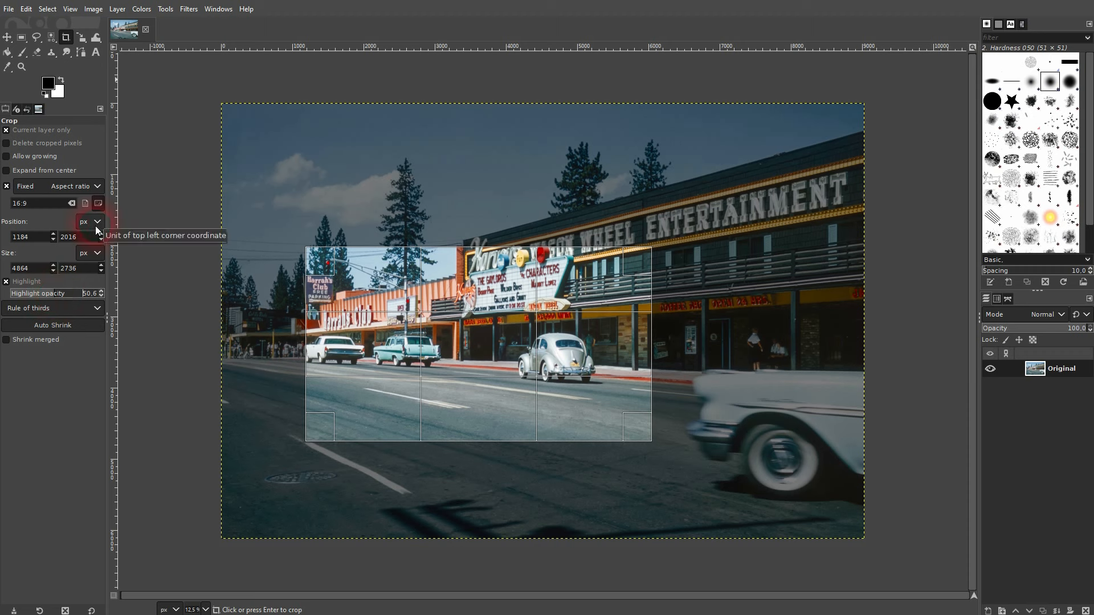
Apply the 16:9 crop to the current layer by switching to the Move tool, and undo it.
{"action": "left_click", "coordinate": [7, 37]}
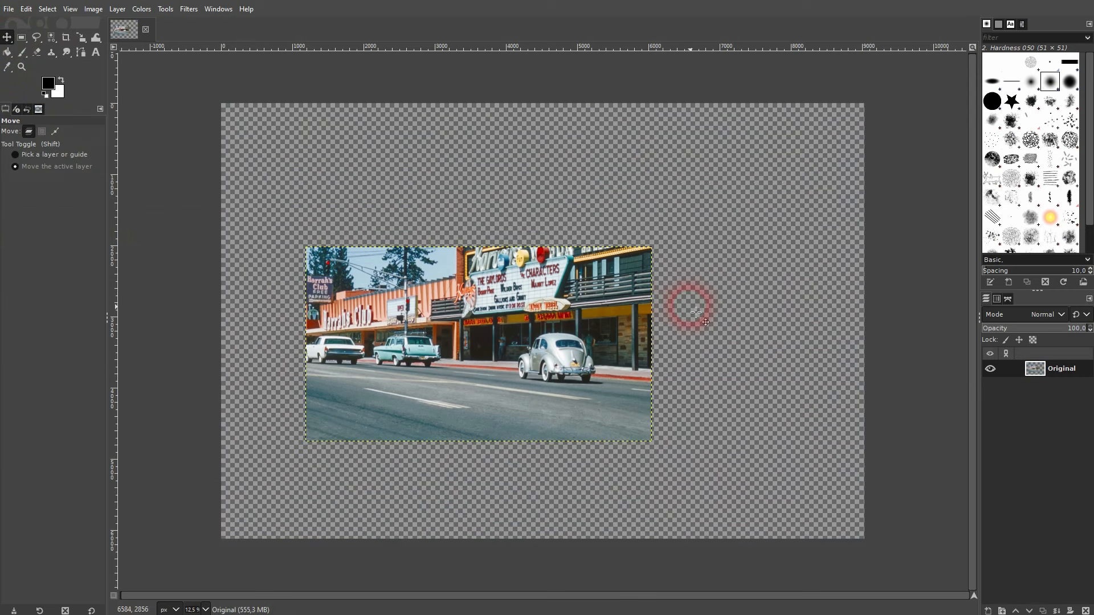
{"action": "key", "text": "ctrl+z"}
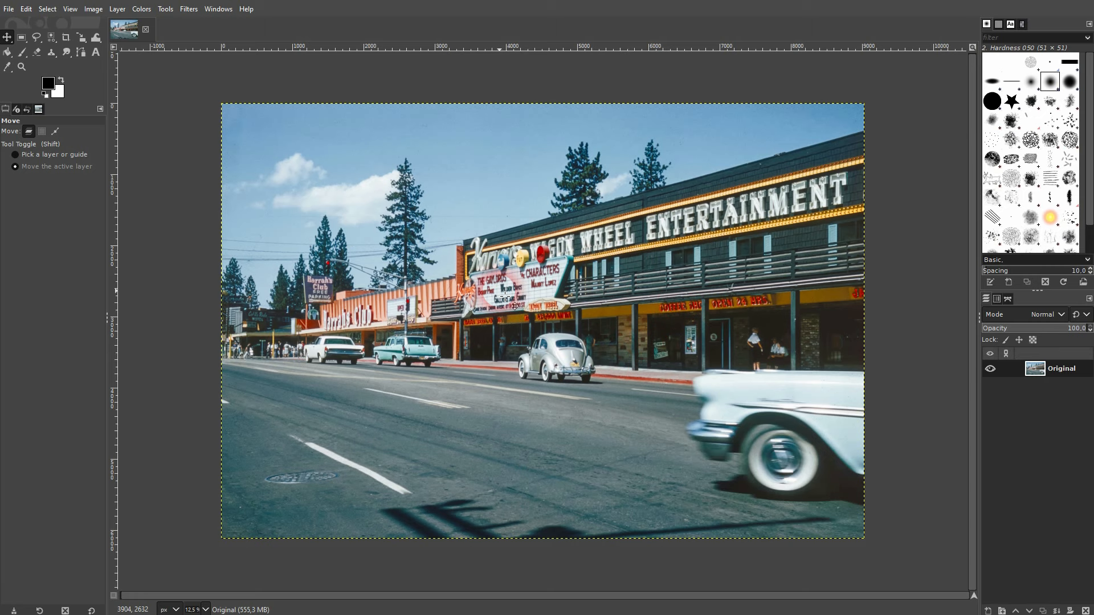
Draw a full-width 16:9 crop region of about 9033 × 5081 px and move it down to the photo's lower edge.
{"action": "left_click", "coordinate": [65, 38]}
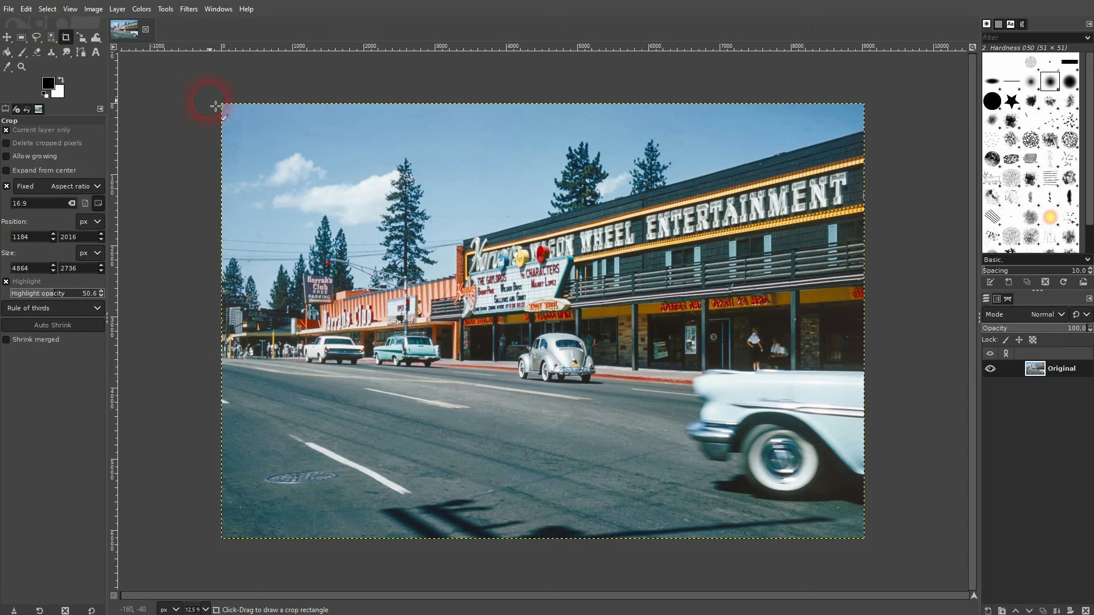
{"action": "left_click_drag", "start_coordinate": [209, 103], "coordinate": [859, 532]}
{"action": "left_click_drag", "start_coordinate": [545, 266], "coordinate": [553, 339]}
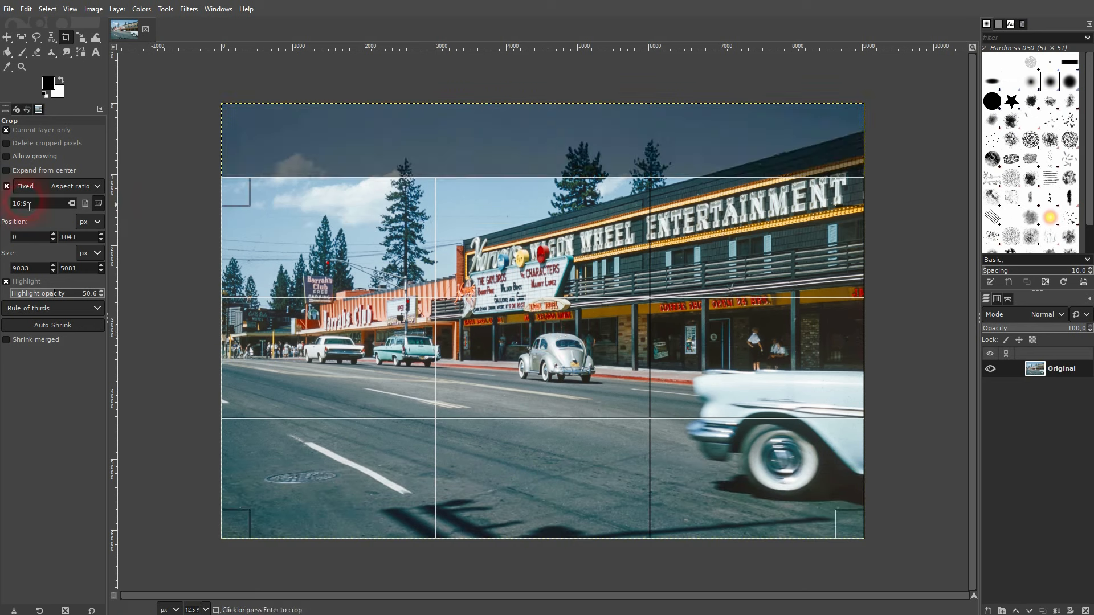
Turn off the fixed ratio, adjust the region's top and bottom edges to about 9033 × 4833 px and apply the crop to the layer.
{"action": "left_click", "coordinate": [7, 186]}
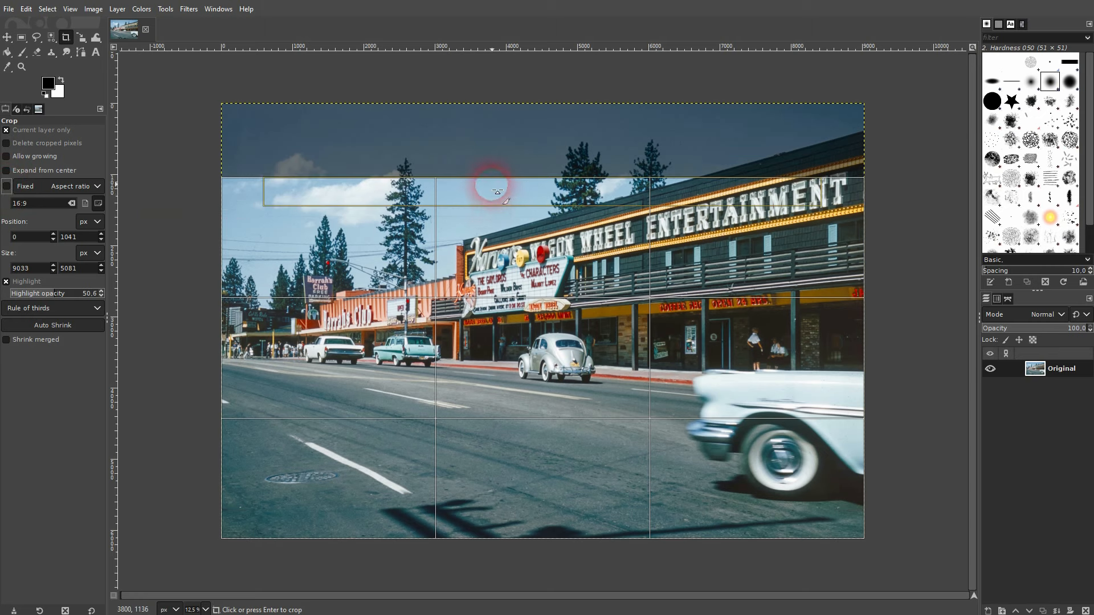
{"action": "left_click_drag", "start_coordinate": [490, 205], "coordinate": [488, 197]}
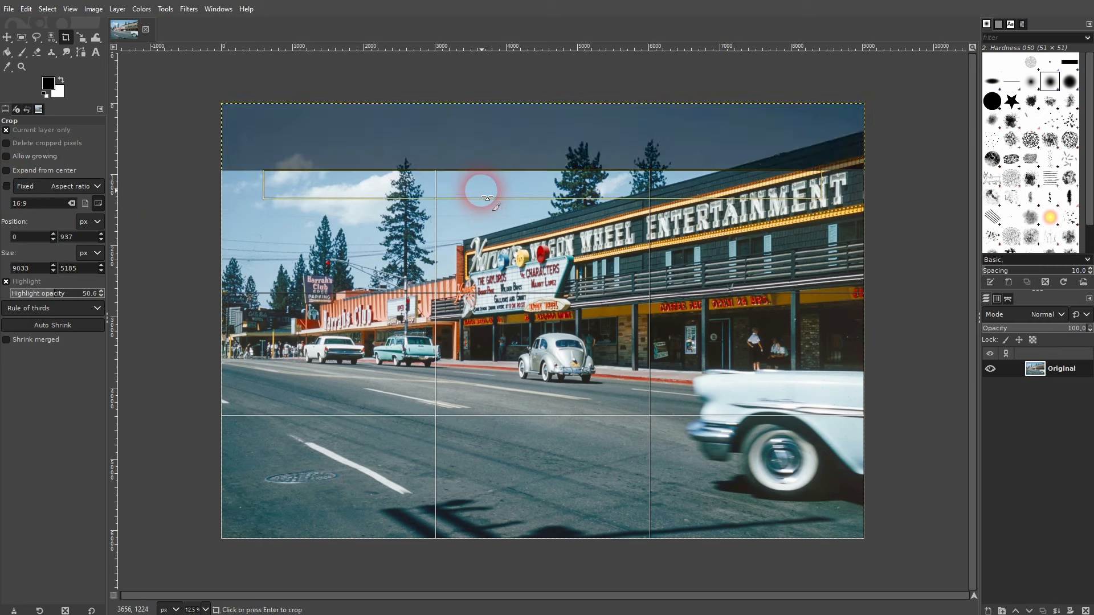
{"action": "left_click_drag", "start_coordinate": [598, 529], "coordinate": [590, 504]}
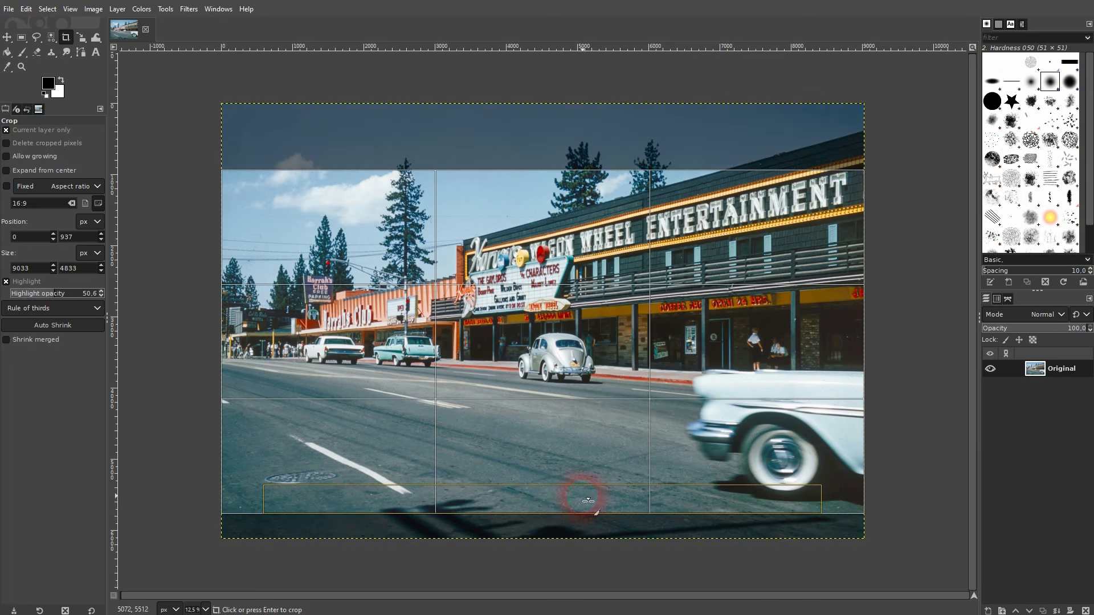
{"action": "left_click", "coordinate": [583, 499]}
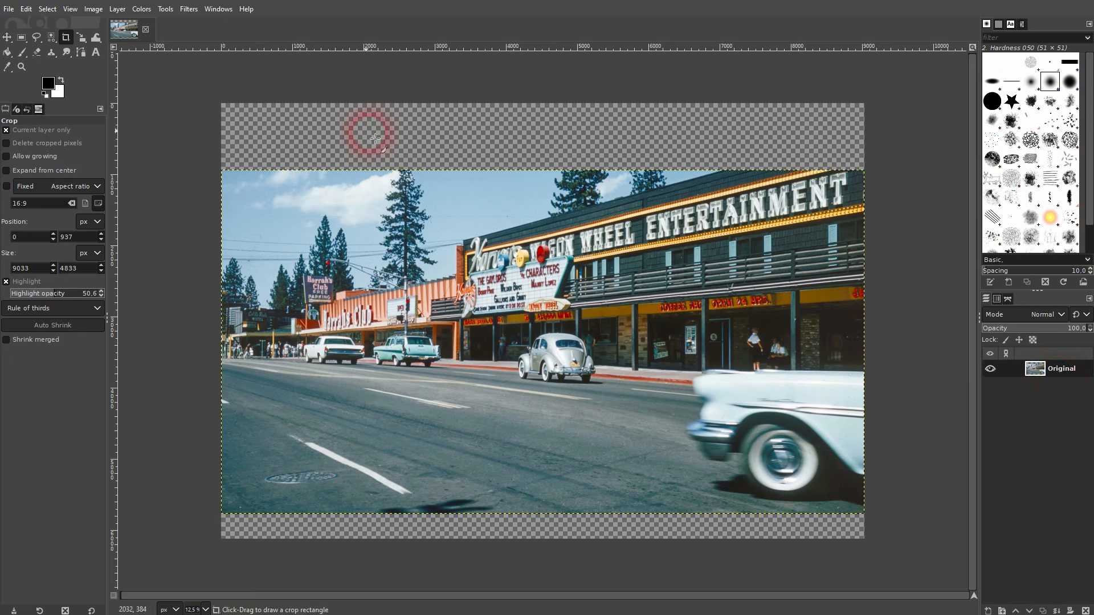
Crop the whole image canvas to its content, removing the transparent bands above and below the photo.
{"action": "left_click", "coordinate": [94, 9]}
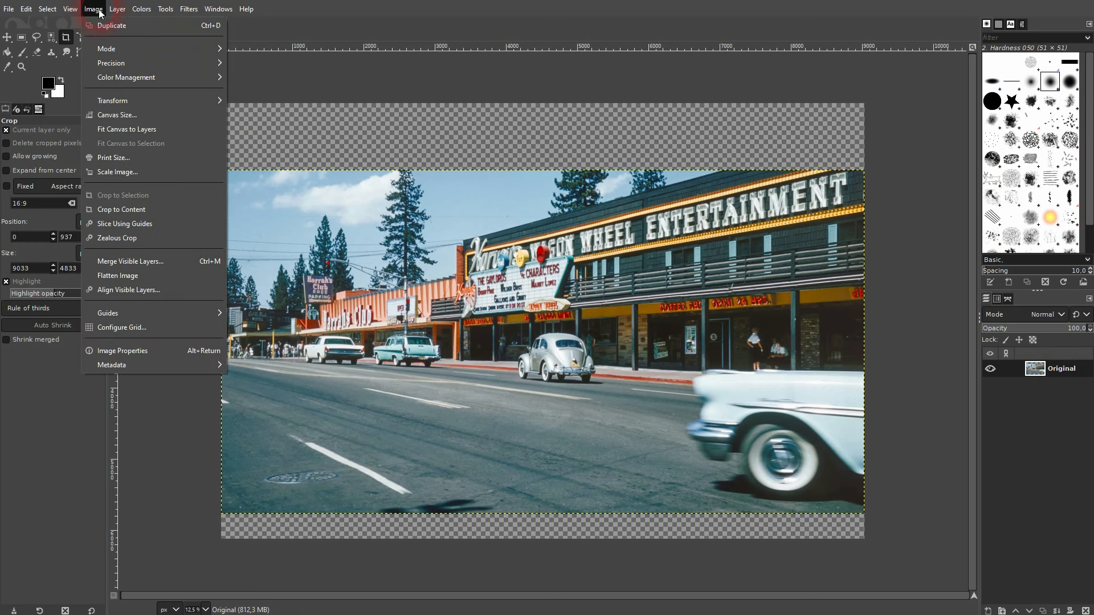
{"action": "left_click", "coordinate": [178, 212]}
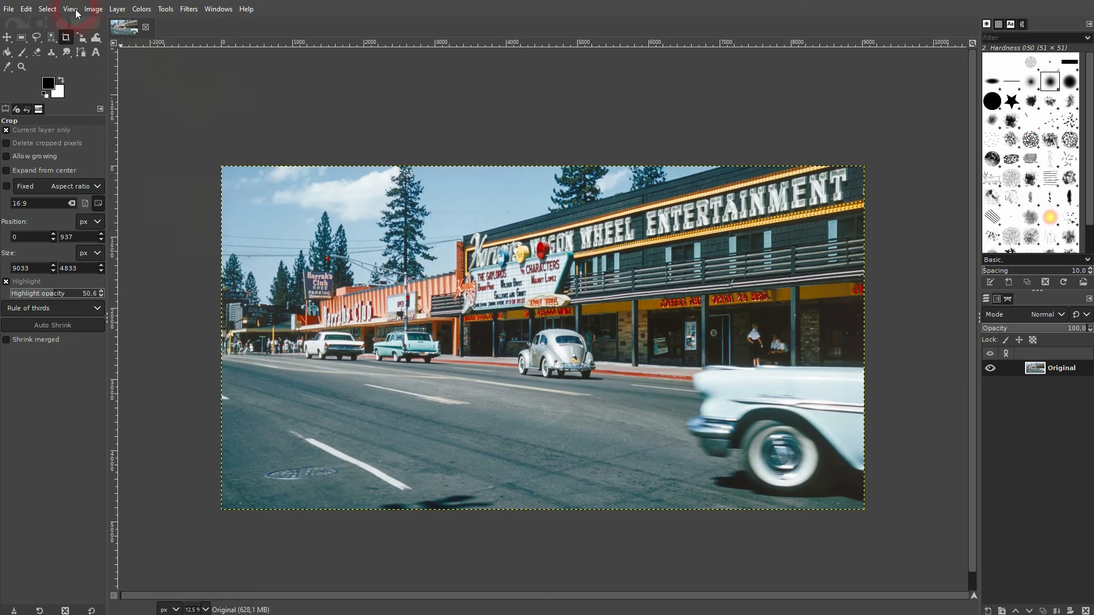
{"action": "left_click", "coordinate": [93, 9]}
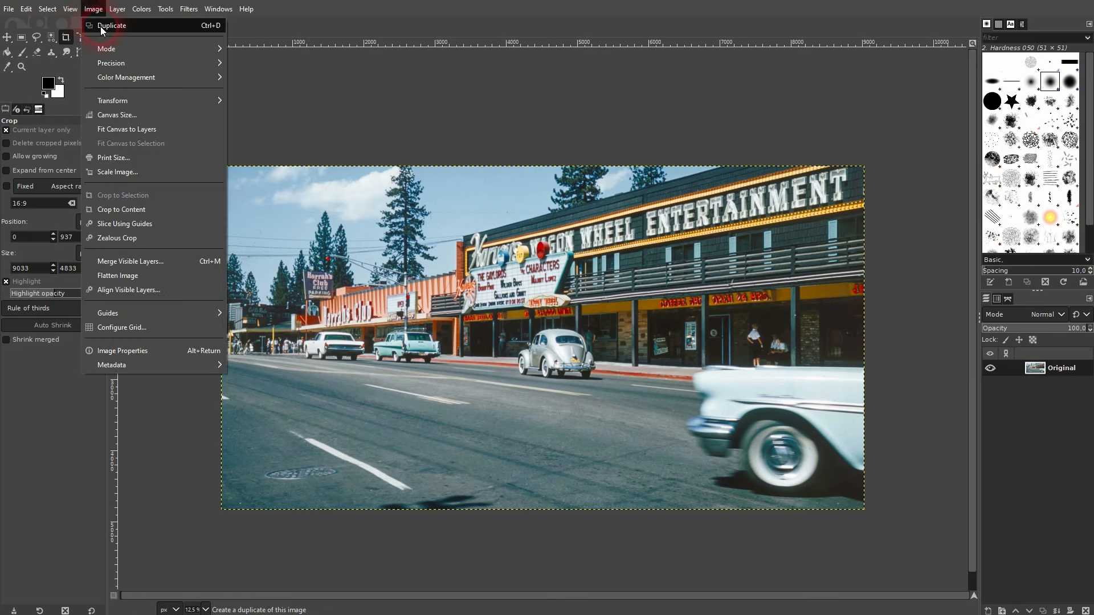
{"action": "left_click", "coordinate": [155, 209]}
Add the uncropped street photo JPG to the image as a new layer and rename it "Original size".
{"action": "left_click_drag", "start_coordinate": [440, 267], "coordinate": [467, 289]}
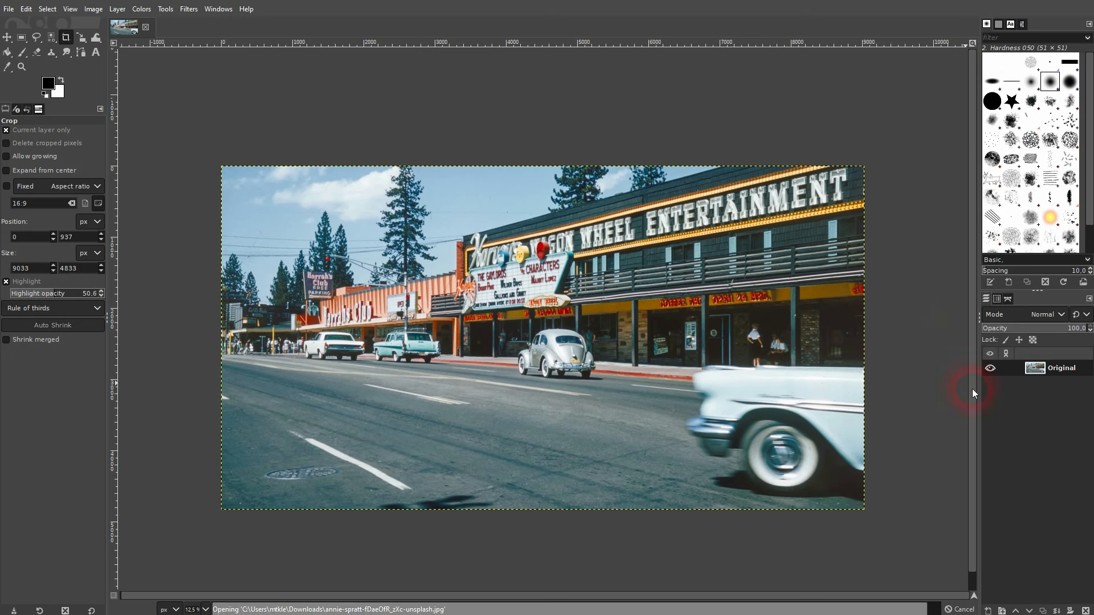
{"action": "double_click", "coordinate": [1061, 369]}
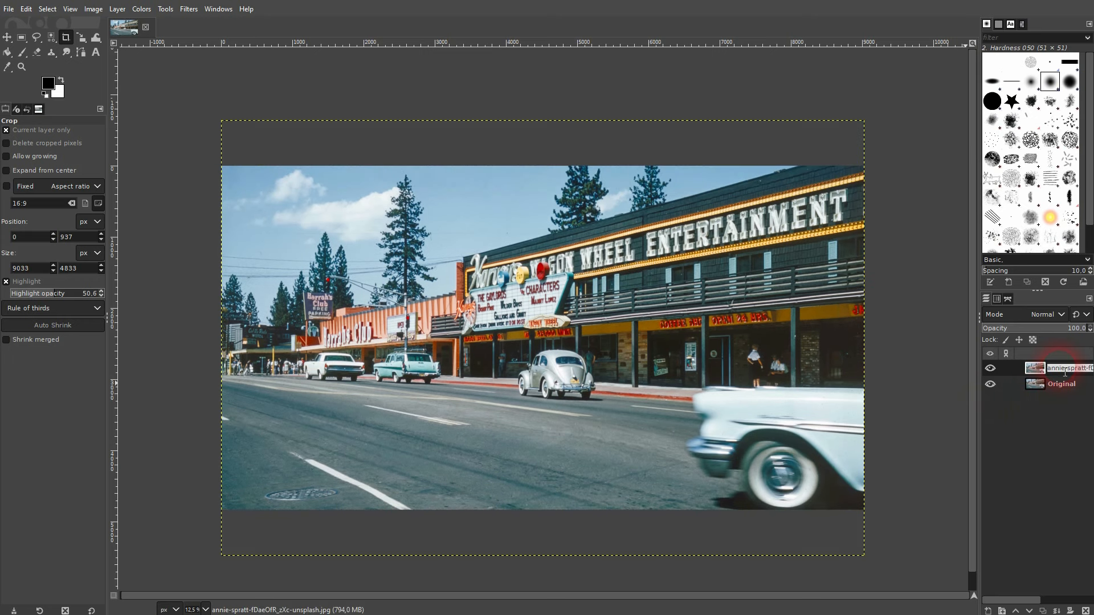
{"action": "type", "text": "Original size"}
{"action": "key", "text": "Return"}
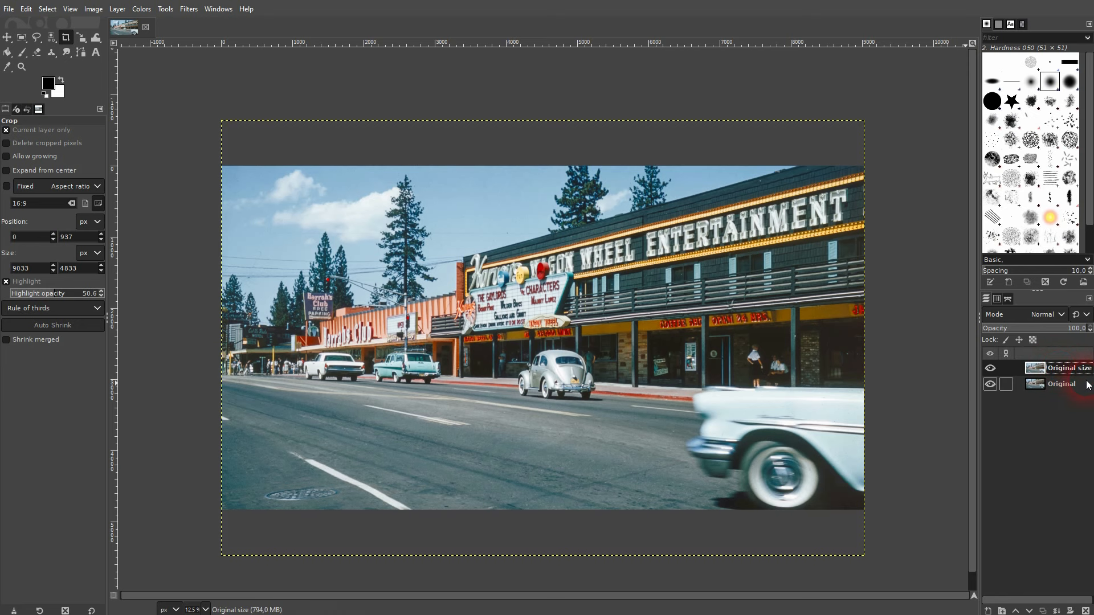
Move the Original size layer below the Original layer and hide the Original layer.
{"action": "left_click", "coordinate": [1030, 610]}
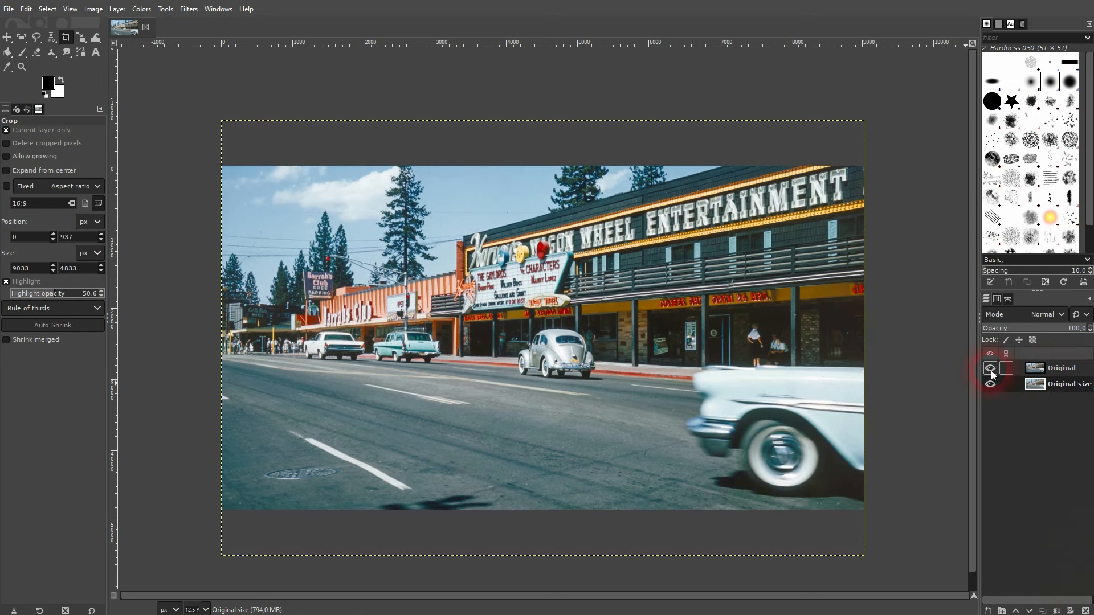
{"action": "left_click", "coordinate": [990, 370]}
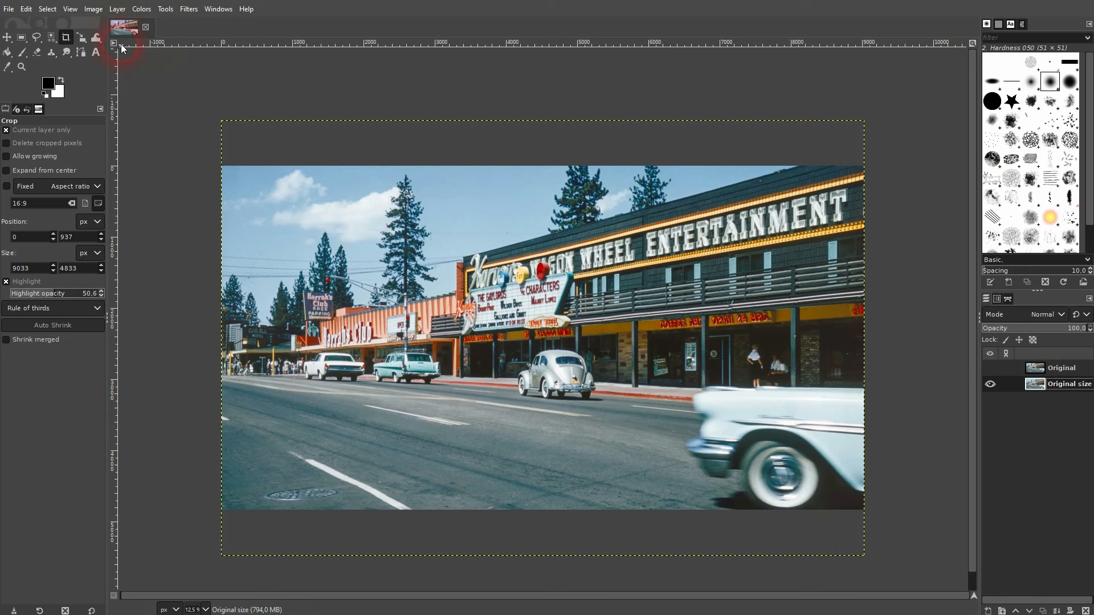
Open the street photo JPG as a separate image and rename its layer "Original size".
{"action": "left_click", "coordinate": [8, 9]}
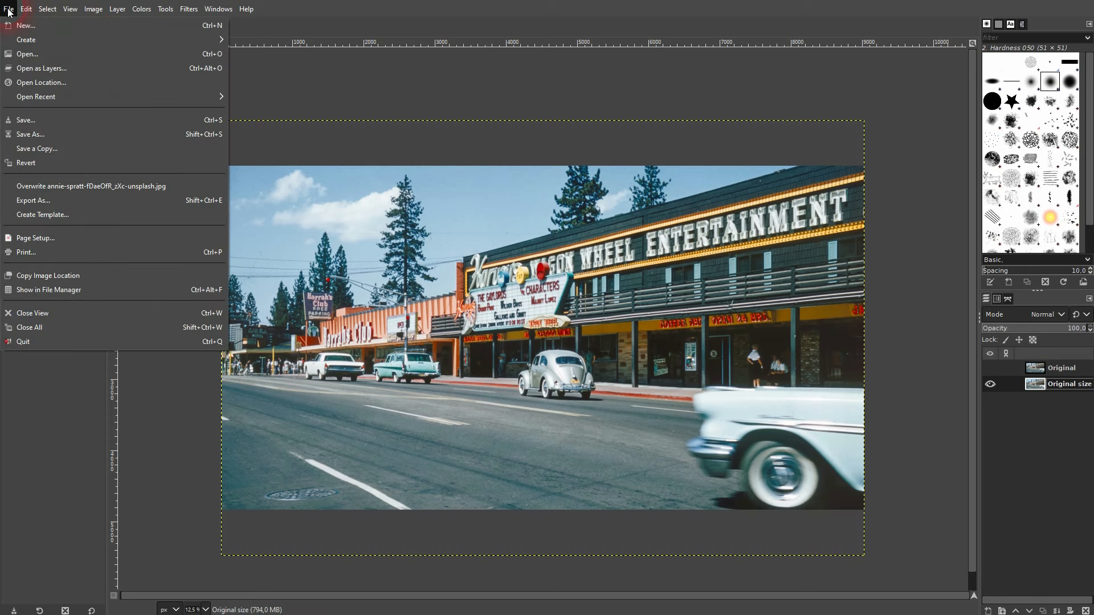
{"action": "left_click", "coordinate": [31, 55]}
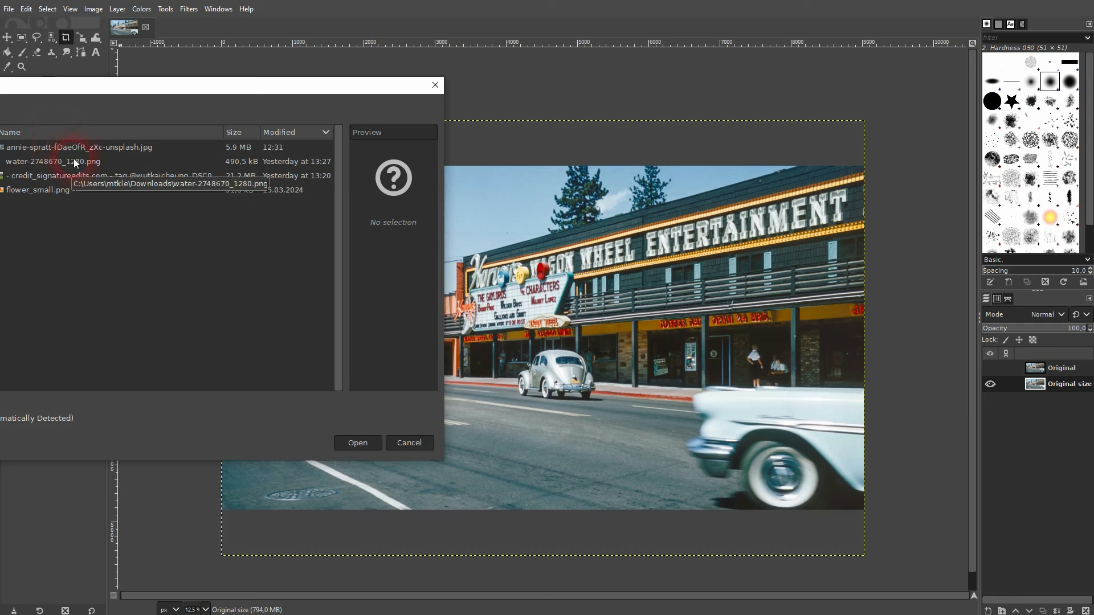
{"action": "left_click", "coordinate": [61, 146]}
{"action": "double_click", "coordinate": [60, 147]}
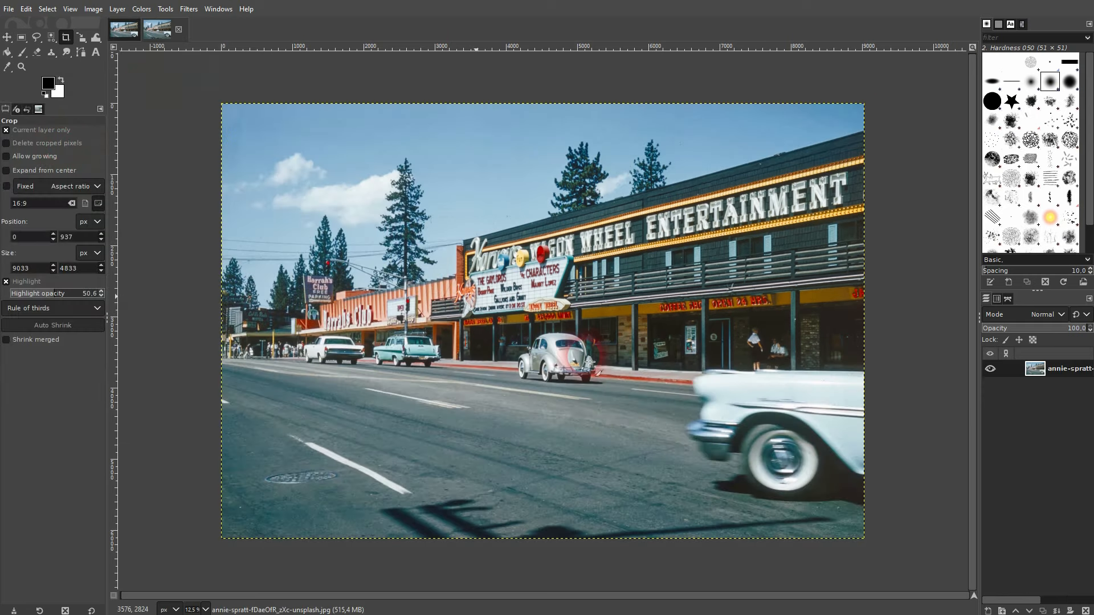
{"action": "double_click", "coordinate": [1074, 368]}
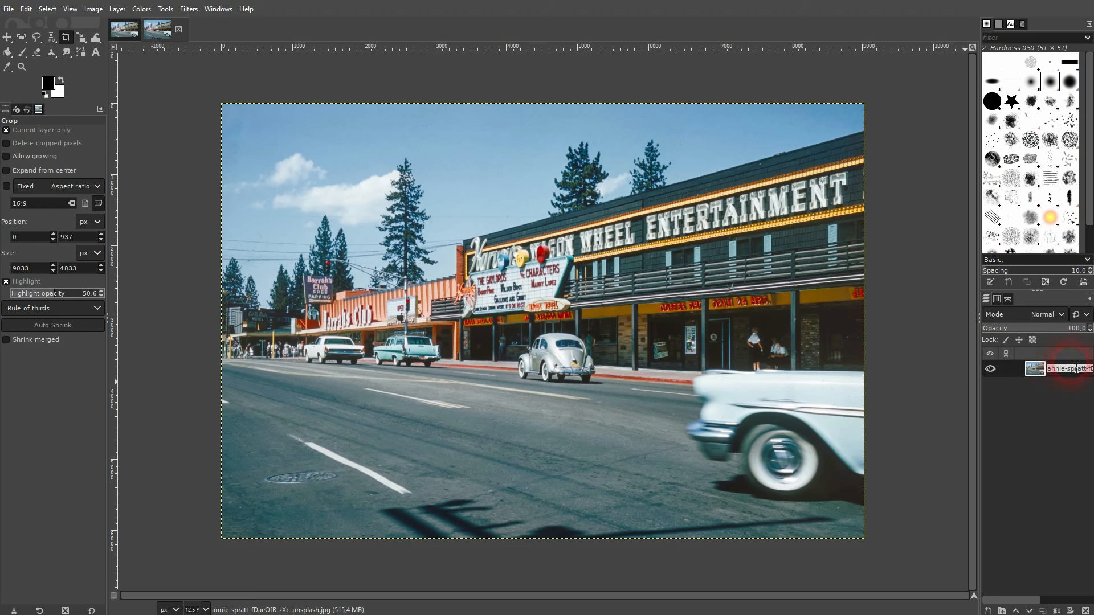
{"action": "type", "text": "Original size"}
{"action": "key", "text": "Return"}
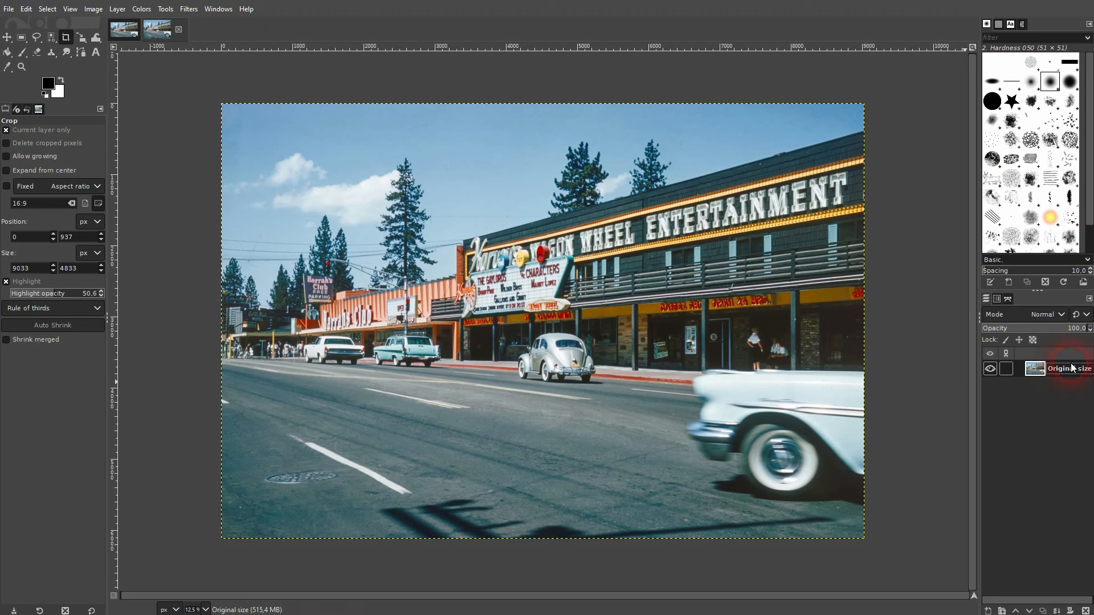
Duplicate the Original size layer, name the duplicate "Copy" and hide the original layer beneath it.
{"action": "left_click", "coordinate": [1043, 610]}
{"action": "left_click", "coordinate": [991, 385]}
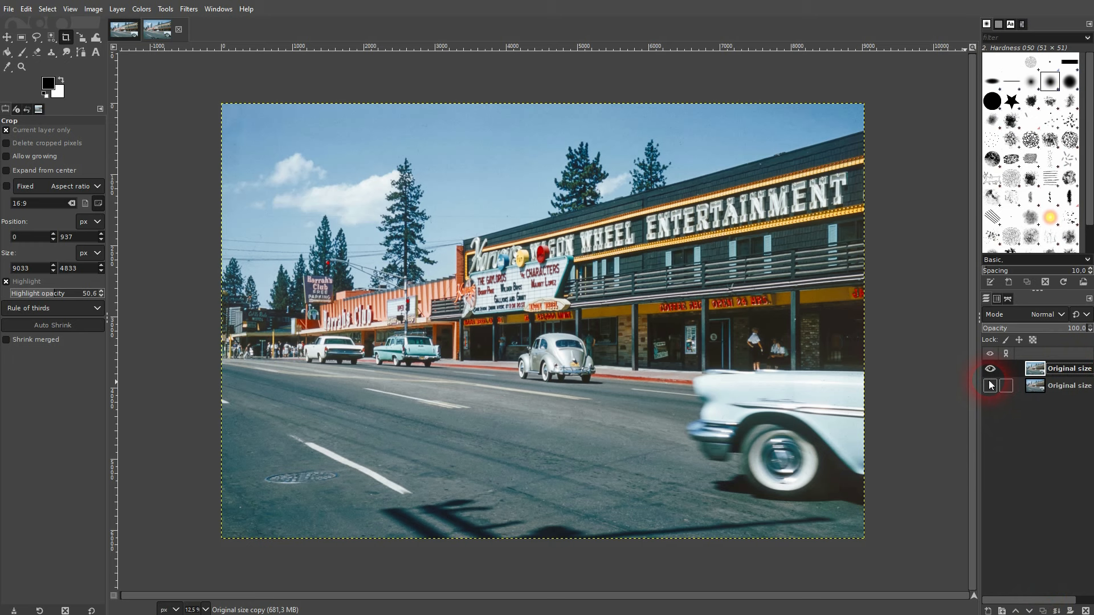
{"action": "double_click", "coordinate": [1074, 369]}
{"action": "type", "text": "Copy"}
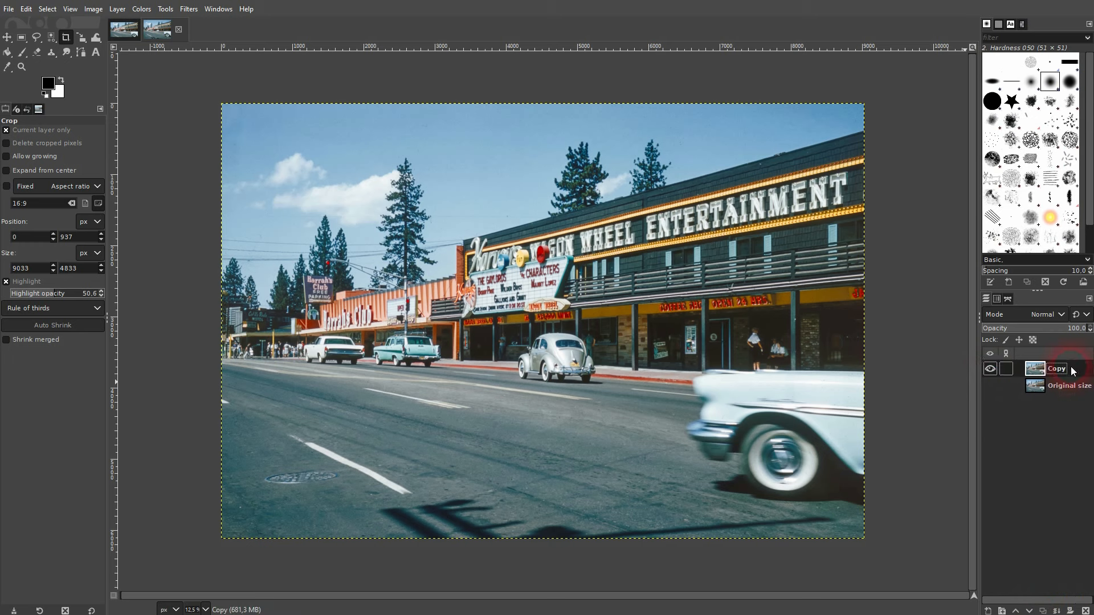
{"action": "key", "text": "Return"}
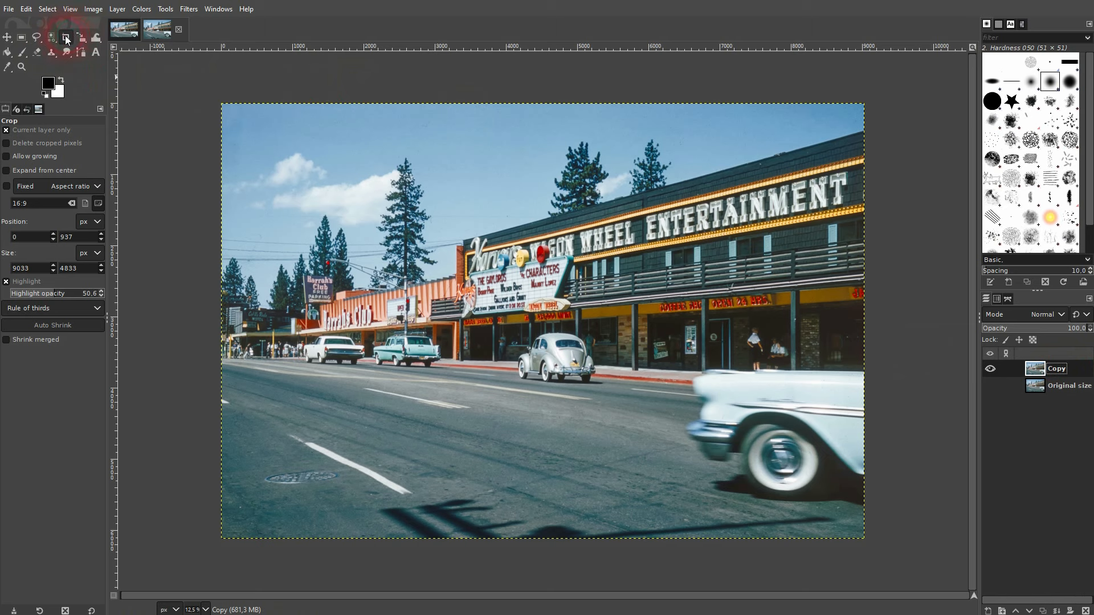
Crop the Copy layer to a fixed 16:9 region of about 9033 × 5081 px, starting at about 712 px vertically.
{"action": "left_click", "coordinate": [6, 186]}
{"action": "left_click_drag", "start_coordinate": [221, 104], "coordinate": [860, 486]}
{"action": "left_click_drag", "start_coordinate": [581, 301], "coordinate": [596, 351]}
{"action": "key", "text": "Return"}
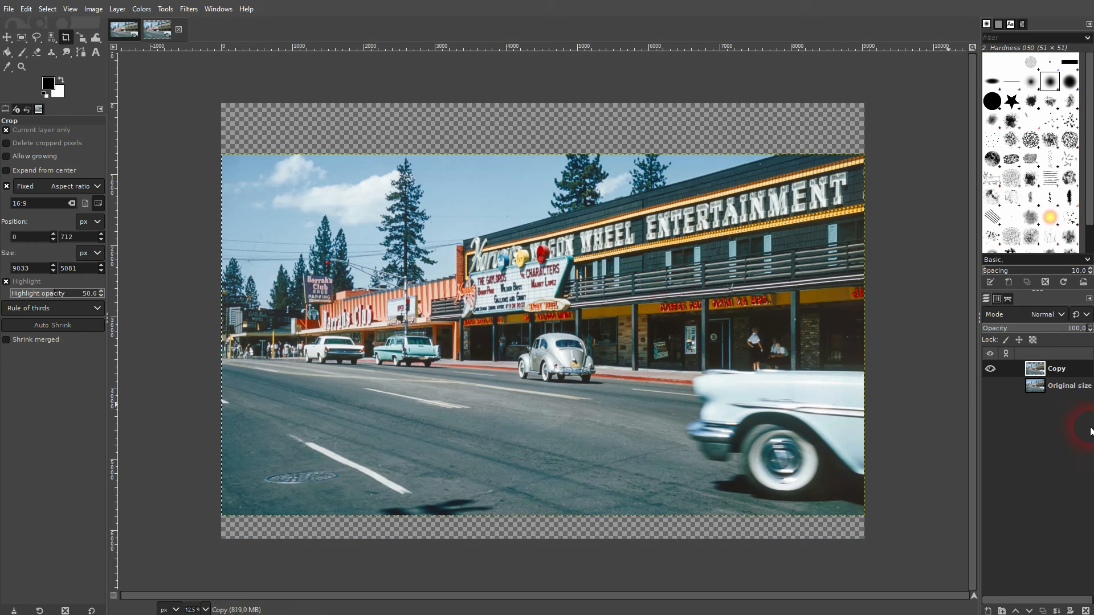
Compare the cropped Copy layer with the full Original size layer by toggling their visibility.
{"action": "left_click", "coordinate": [991, 387]}
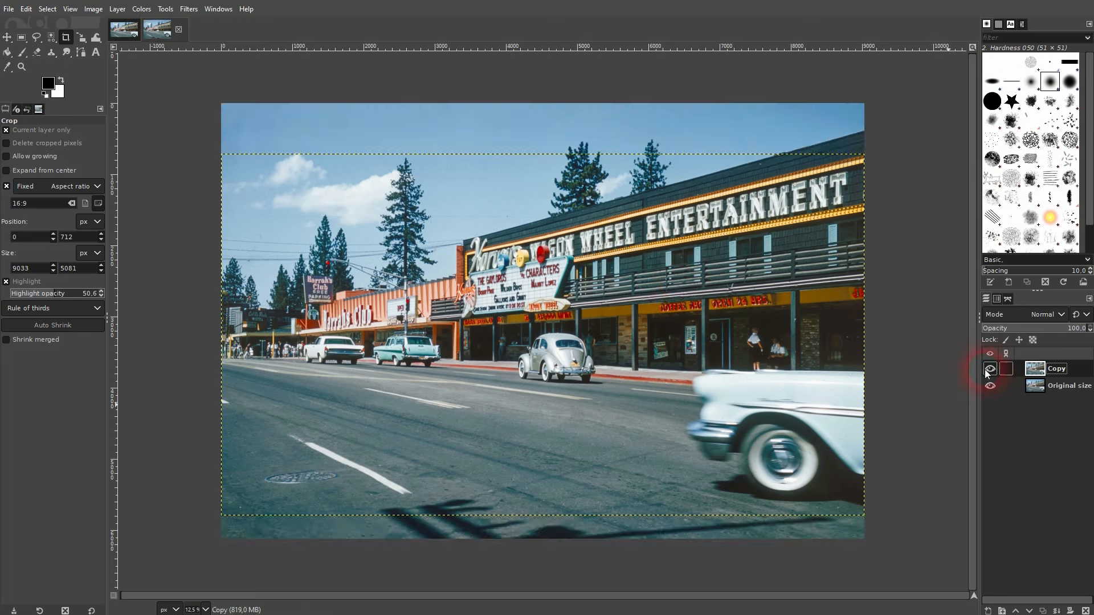
{"action": "left_click", "coordinate": [991, 369]}
{"action": "left_click", "coordinate": [991, 369]}
{"action": "left_click", "coordinate": [991, 386]}
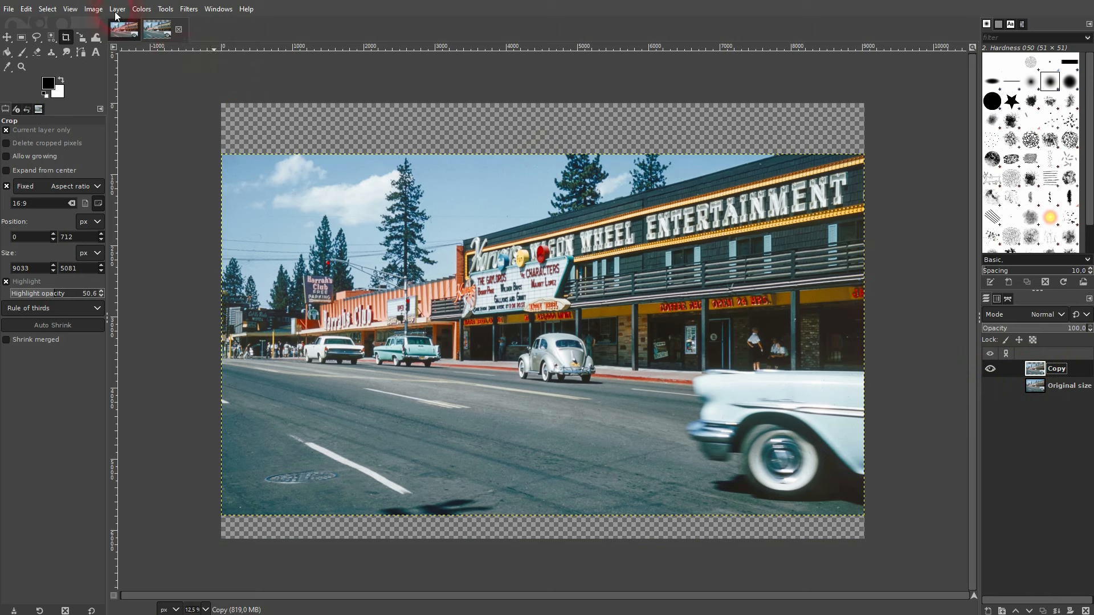
Crop the image canvas to its content, and display only the Original size layer with Copy hidden.
{"action": "left_click", "coordinate": [95, 10]}
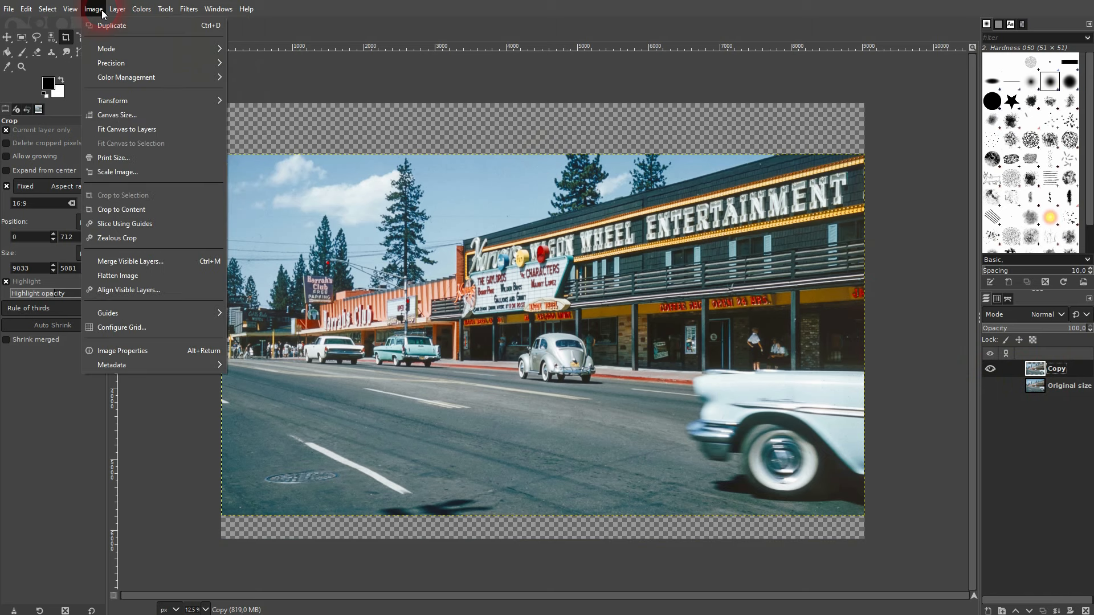
{"action": "left_click", "coordinate": [149, 223]}
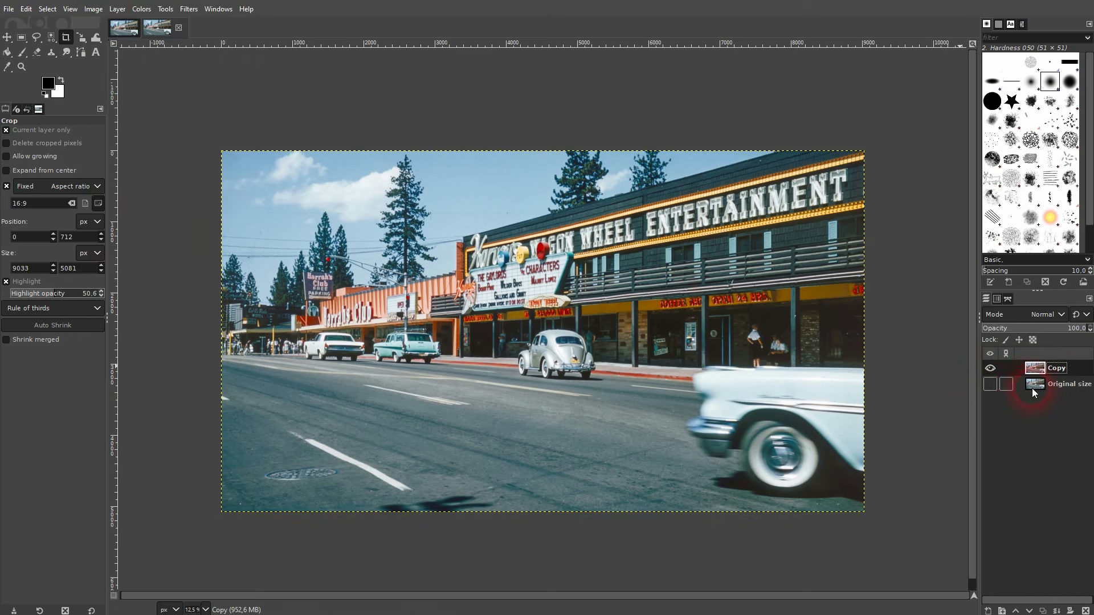
{"action": "left_click", "coordinate": [1064, 385]}
{"action": "left_click", "coordinate": [990, 384]}
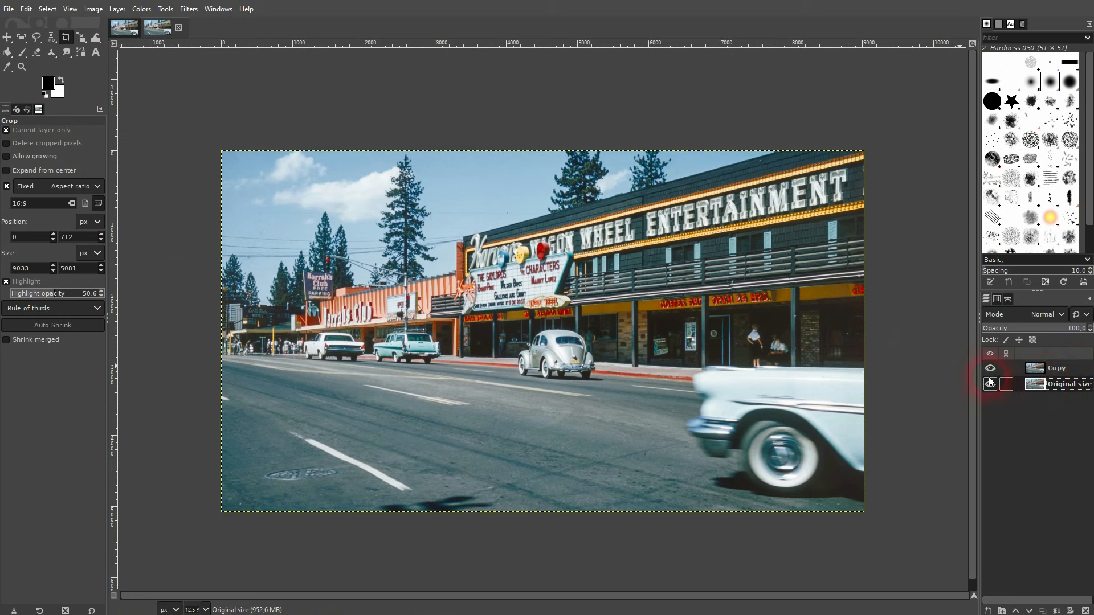
{"action": "left_click", "coordinate": [990, 368]}
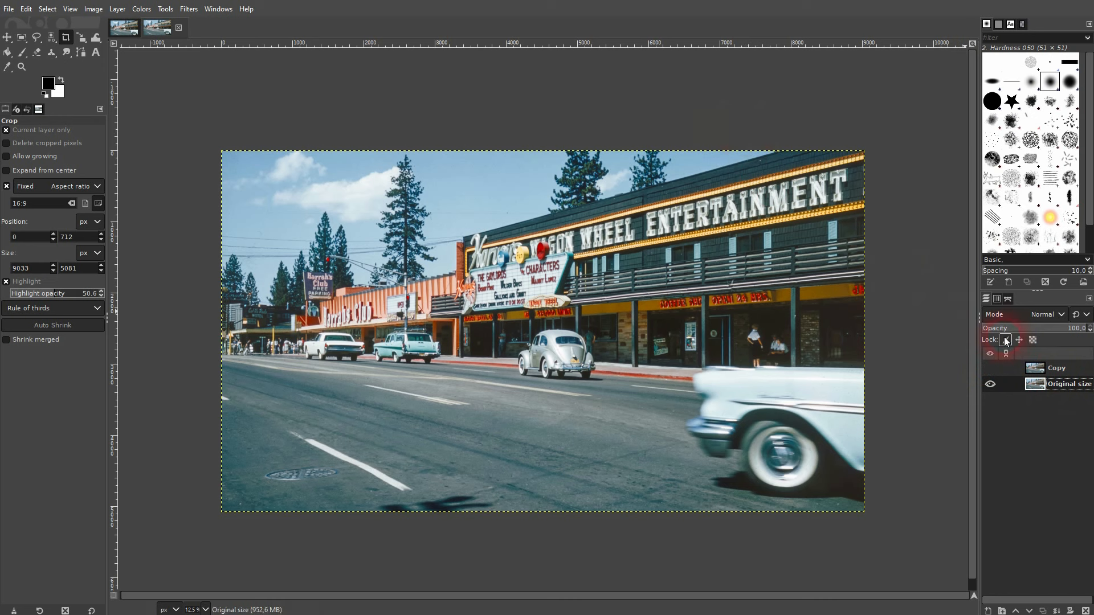
{"action": "left_click", "coordinate": [1058, 383]}
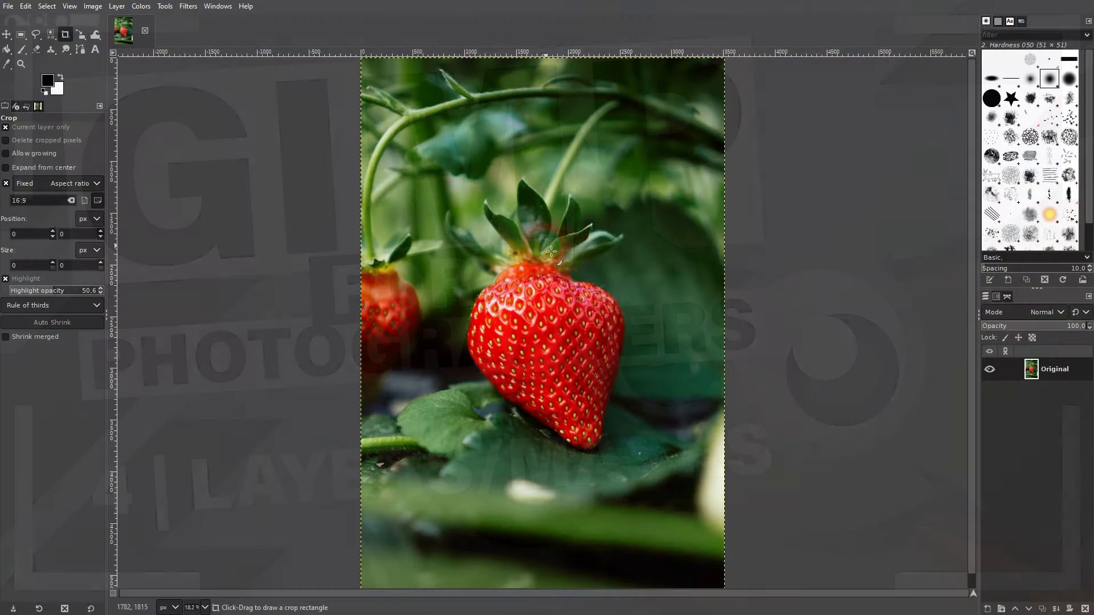
Duplicate the strawberry photo's Original layer as "black and white" and widen the layer list to fit the name.
{"action": "left_click", "coordinate": [7, 34]}
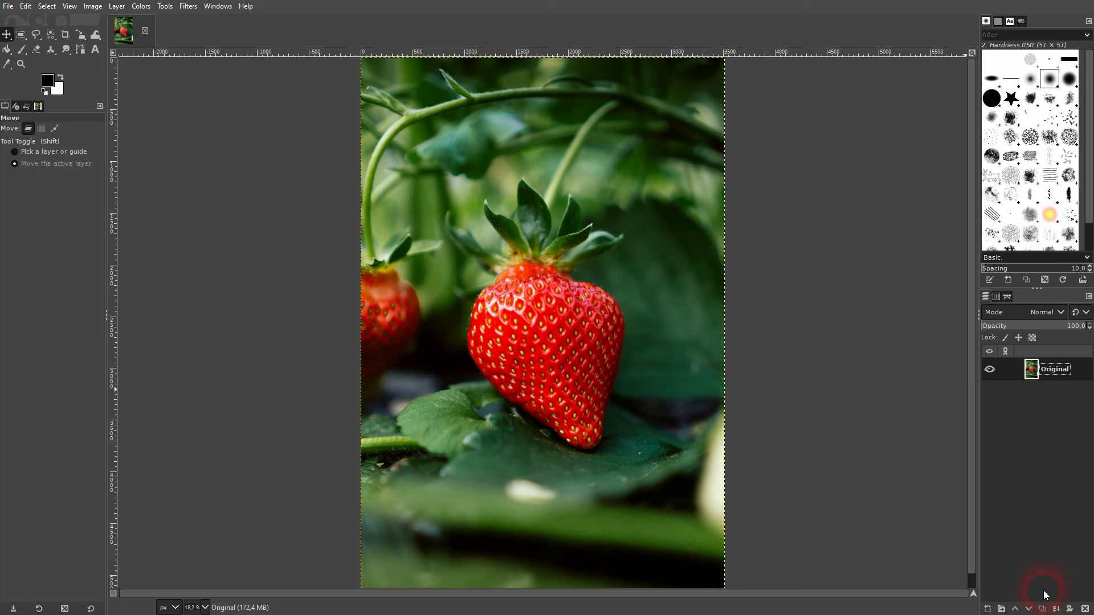
{"action": "left_click", "coordinate": [1042, 608]}
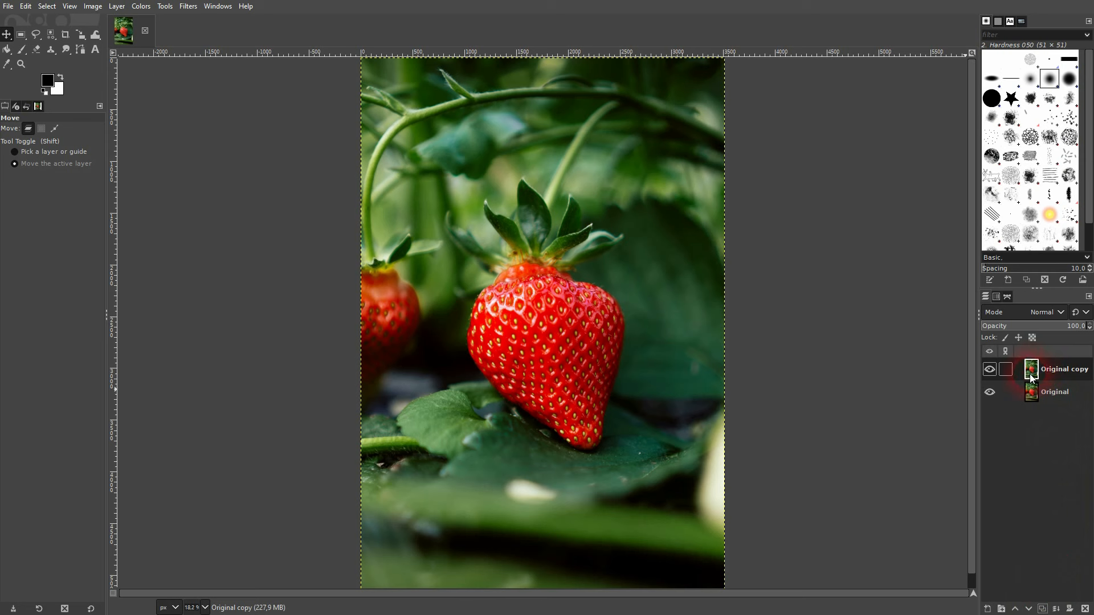
{"action": "double_click", "coordinate": [1059, 370]}
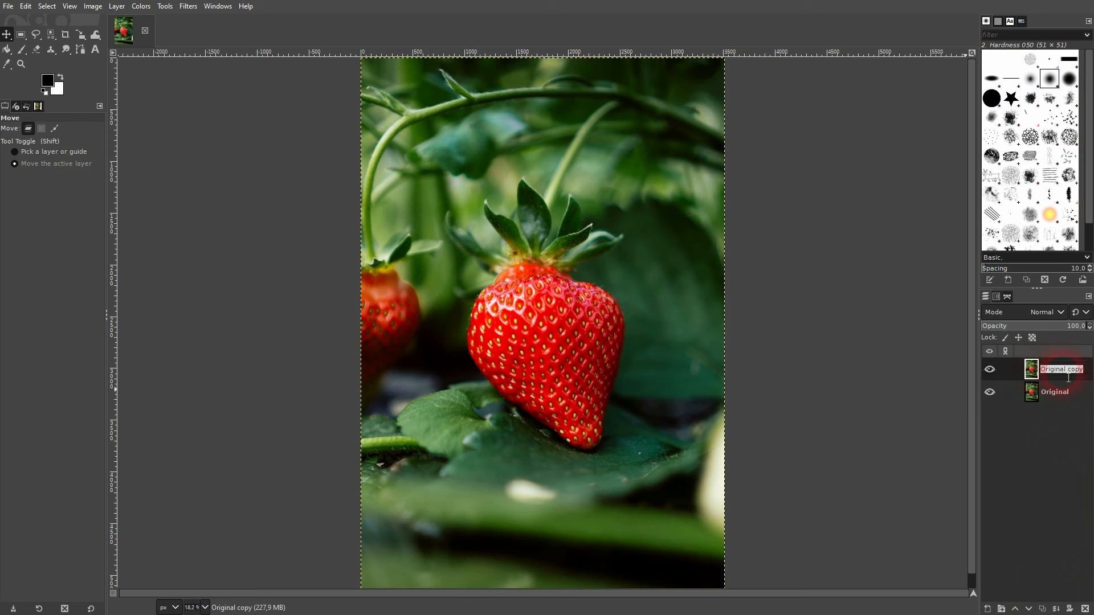
{"action": "type", "text": "black and white"}
{"action": "key", "text": "Return"}
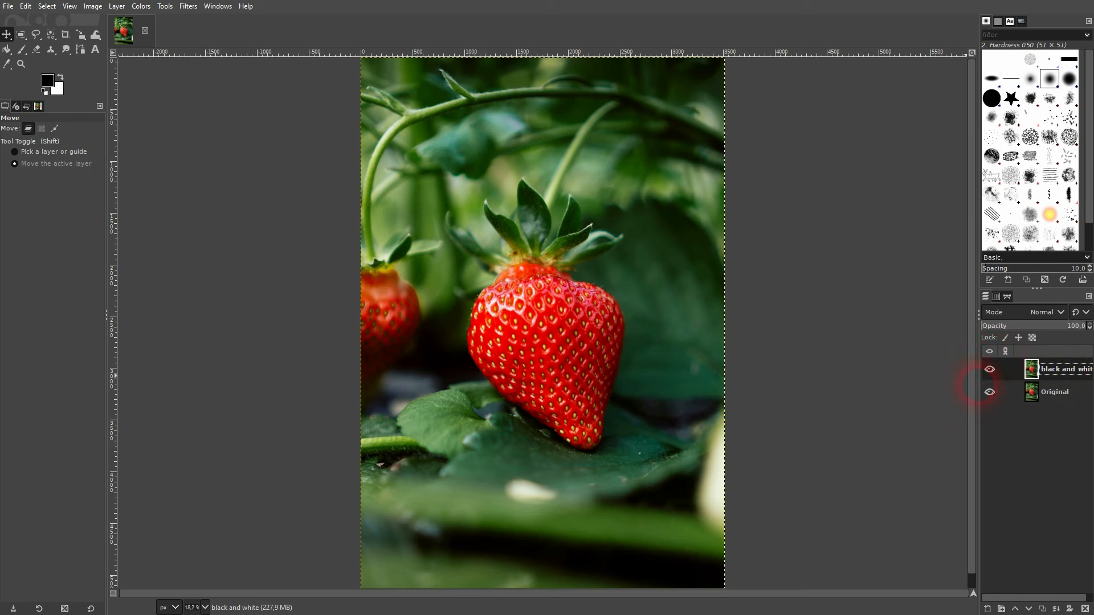
{"action": "left_click_drag", "start_coordinate": [980, 445], "coordinate": [946, 446]}
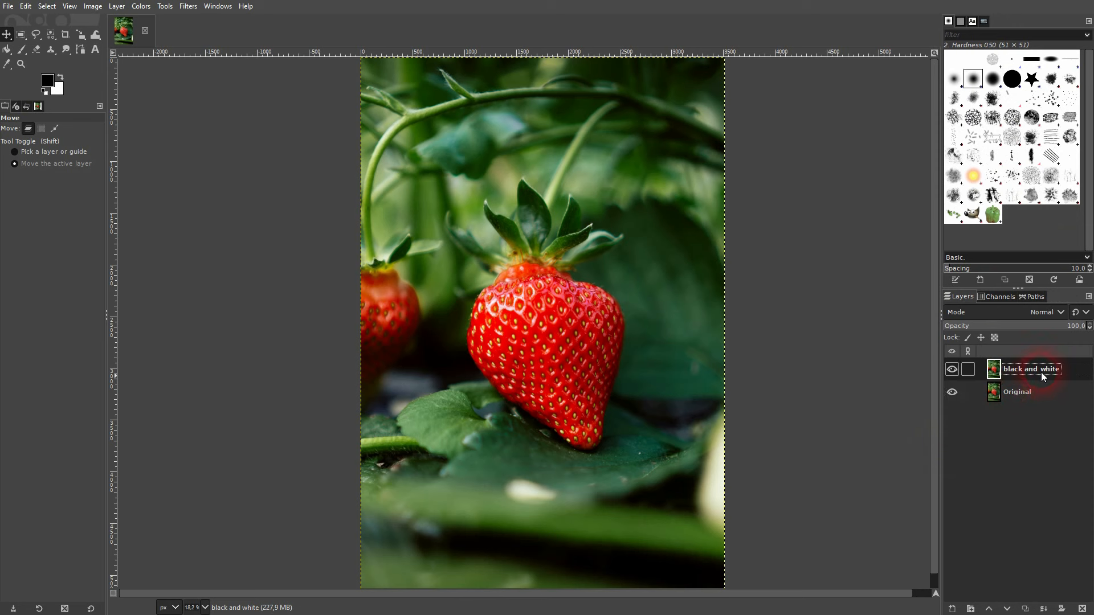
Apply Desaturate to the black and white layer of the strawberry photo.
{"action": "left_click", "coordinate": [94, 7]}
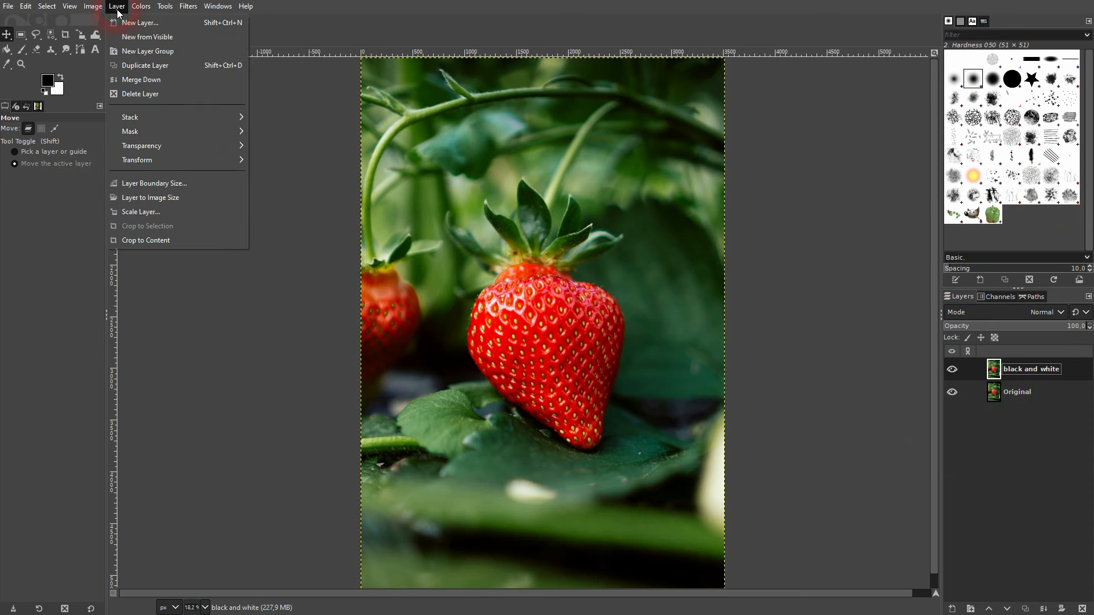
{"action": "mouse_move", "coordinate": [139, 8]}
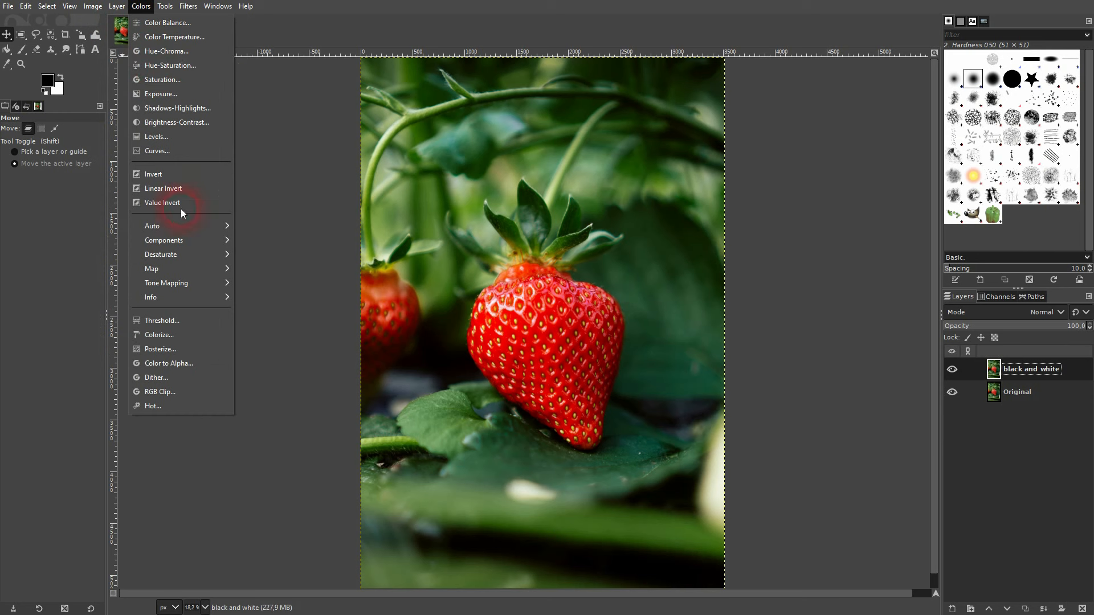
{"action": "mouse_move", "coordinate": [221, 259]}
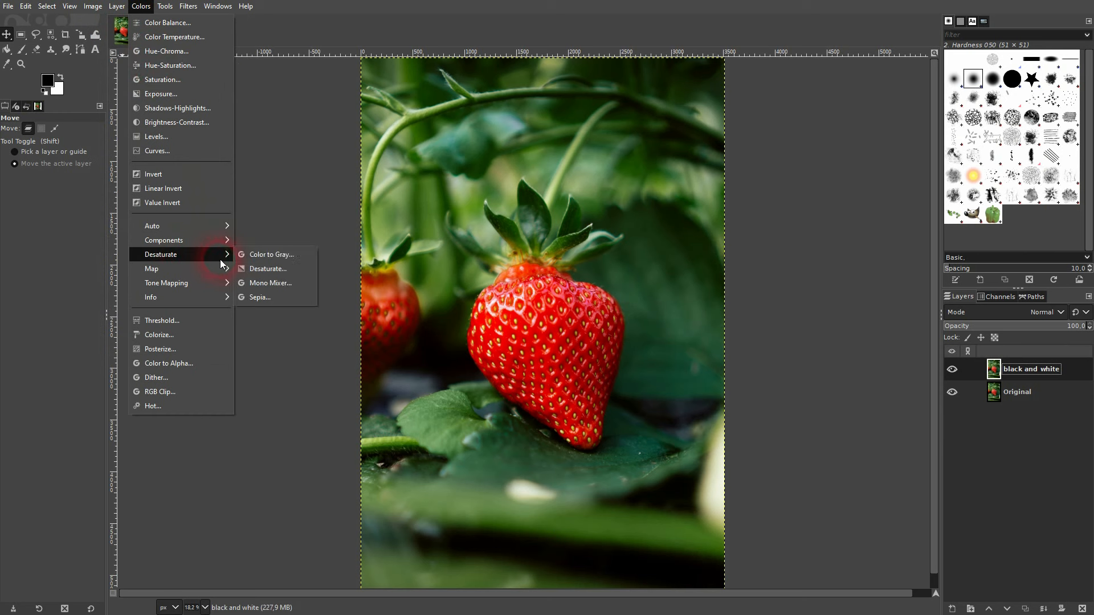
{"action": "left_click", "coordinate": [283, 271]}
{"action": "left_click", "coordinate": [313, 346]}
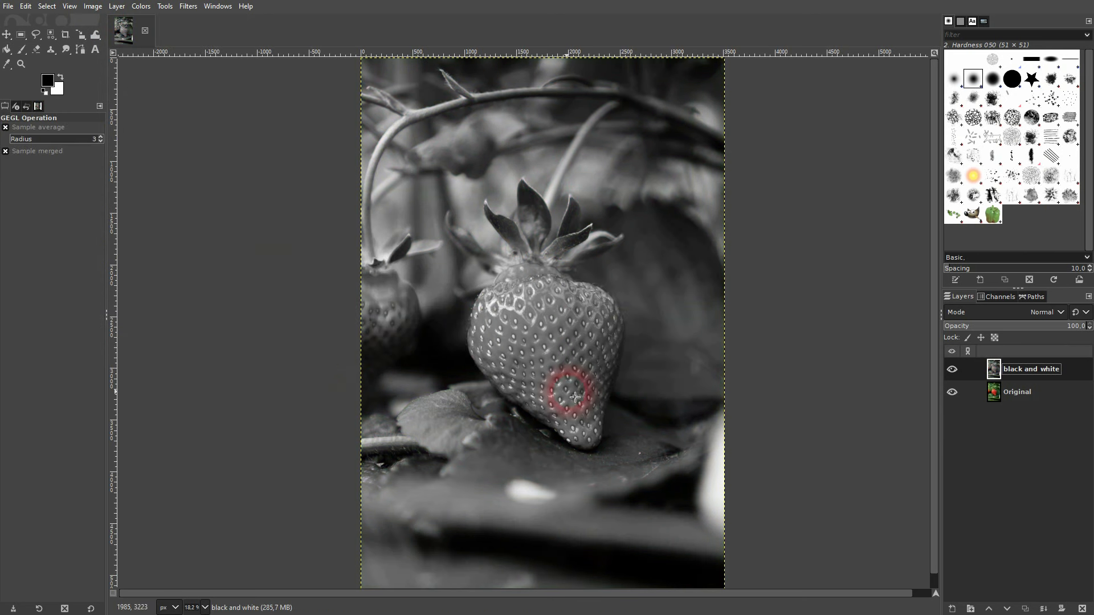
Move the black and white layer below the Original layer and select the Original layer.
{"action": "left_click", "coordinate": [1017, 374]}
{"action": "left_click", "coordinate": [1021, 566]}
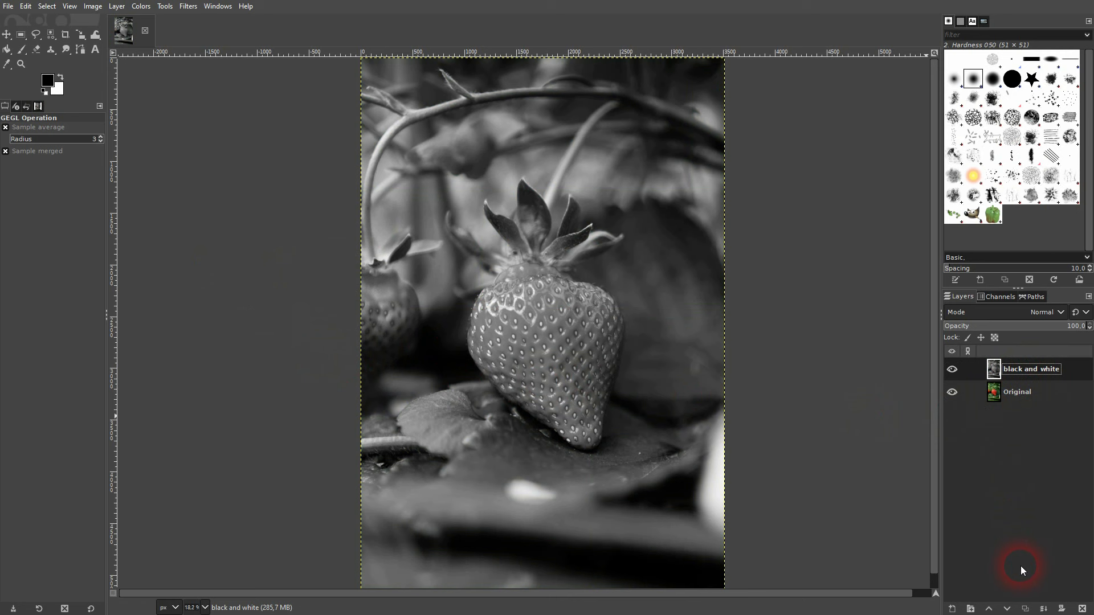
{"action": "left_click", "coordinate": [1008, 611]}
{"action": "left_click", "coordinate": [992, 371]}
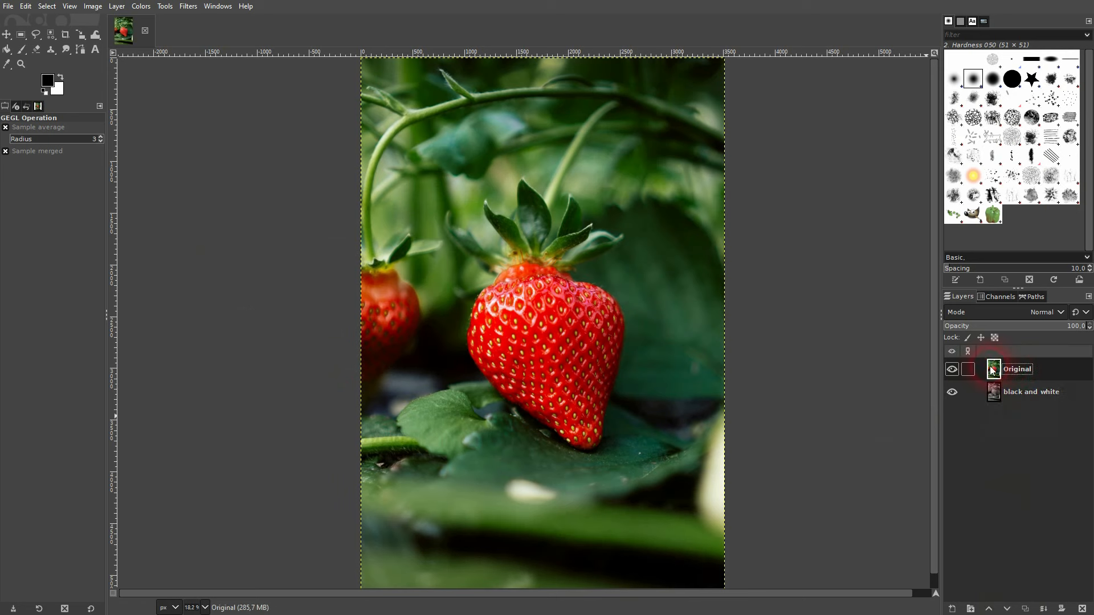
Move the Original layer below the black and white layer and select the black and white layer.
{"action": "left_click", "coordinate": [999, 513]}
{"action": "left_click", "coordinate": [1007, 609]}
{"action": "left_click", "coordinate": [1020, 364]}
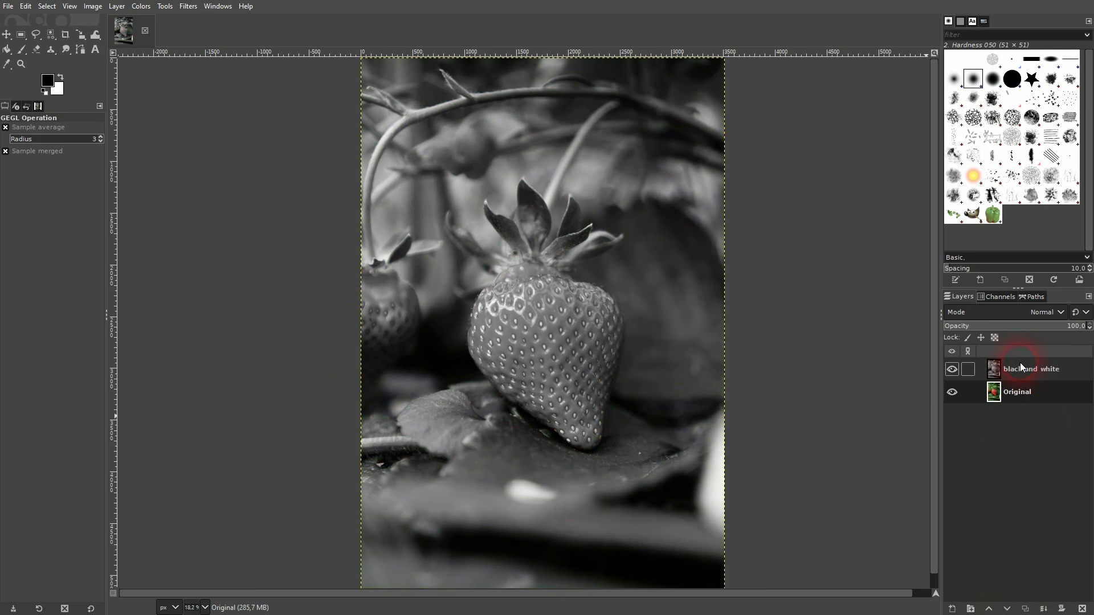
{"action": "left_click", "coordinate": [1021, 367]}
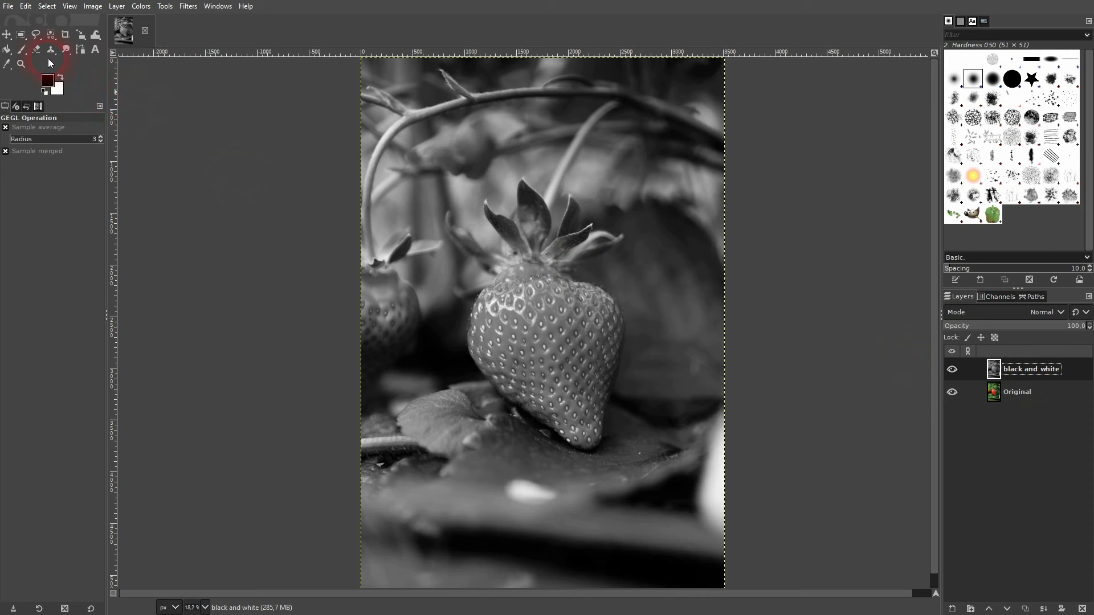
Add the text "TEXT" over the strawberry in Arial Bold as a new text layer.
{"action": "left_click", "coordinate": [95, 50]}
{"action": "left_click", "coordinate": [519, 313]}
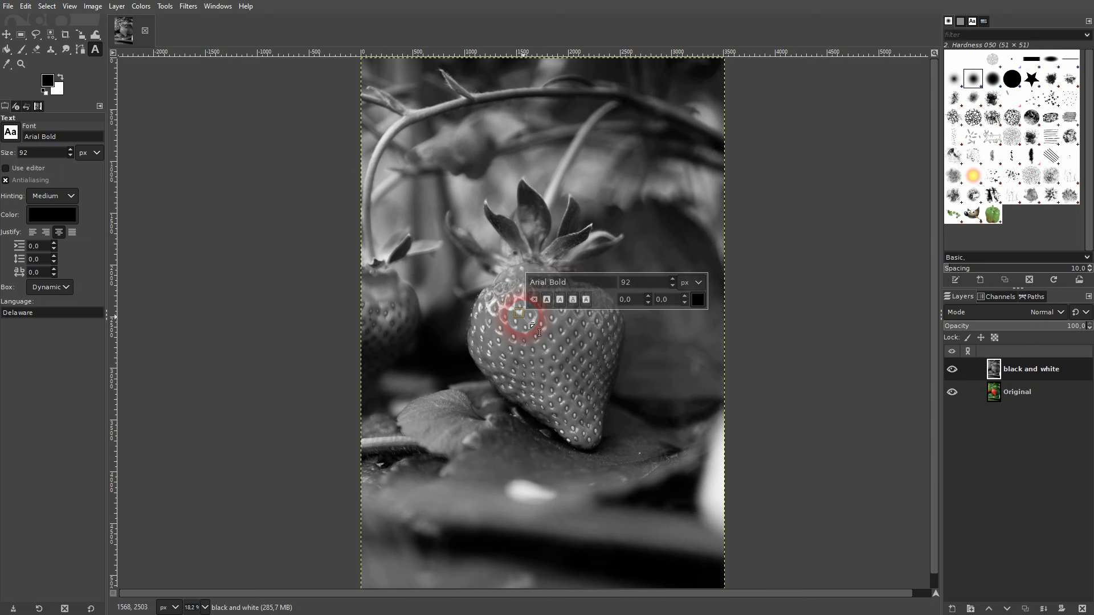
{"action": "type", "text": "TEXT"}
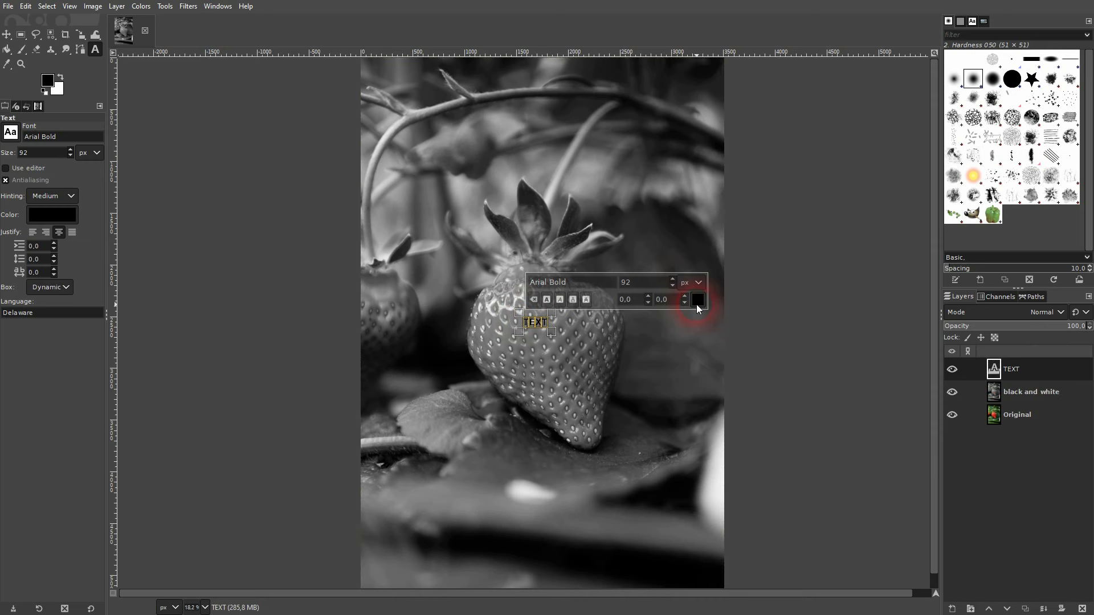
Set the selected text's color to red (ff0000) and its size to 500 px.
{"action": "left_click", "coordinate": [697, 304]}
{"action": "left_click_drag", "start_coordinate": [668, 258], "coordinate": [683, 246]}
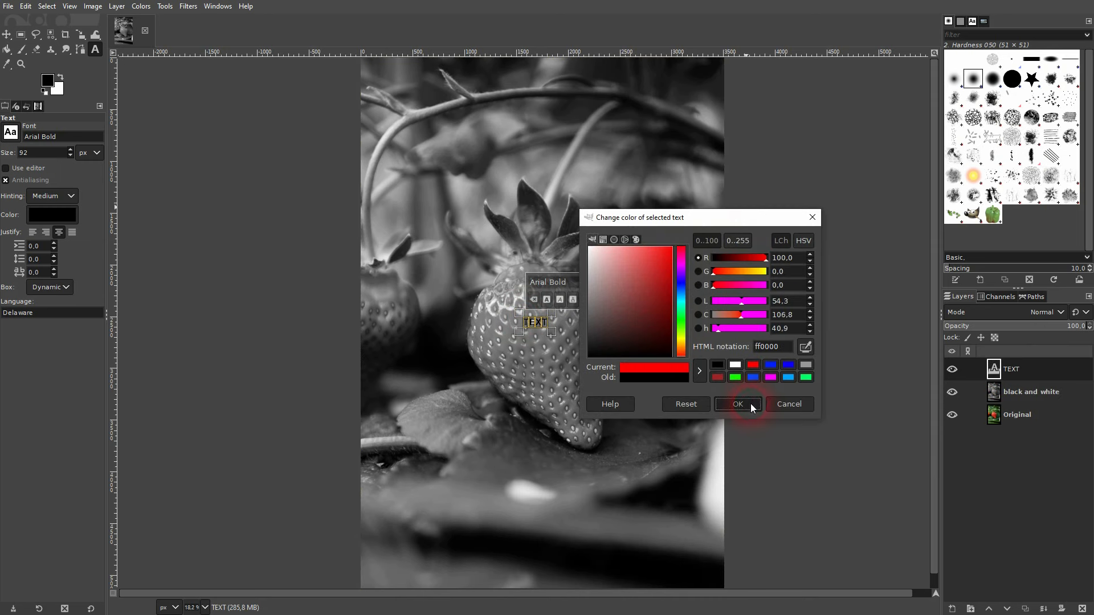
{"action": "left_click", "coordinate": [751, 403]}
{"action": "double_click", "coordinate": [649, 288]}
{"action": "type", "text": "500"}
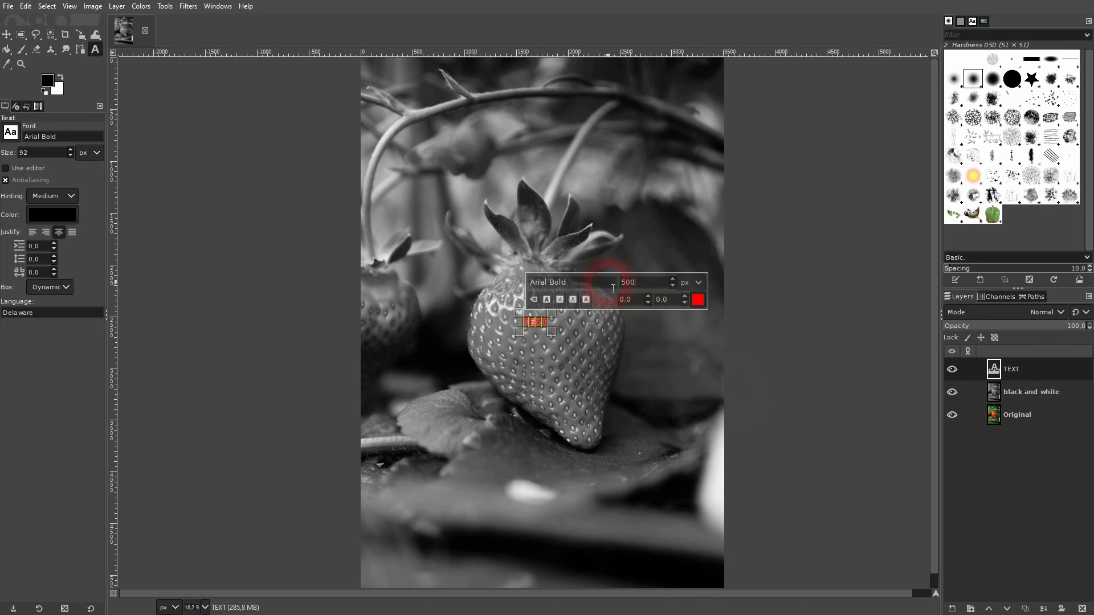
{"action": "key", "text": "Return"}
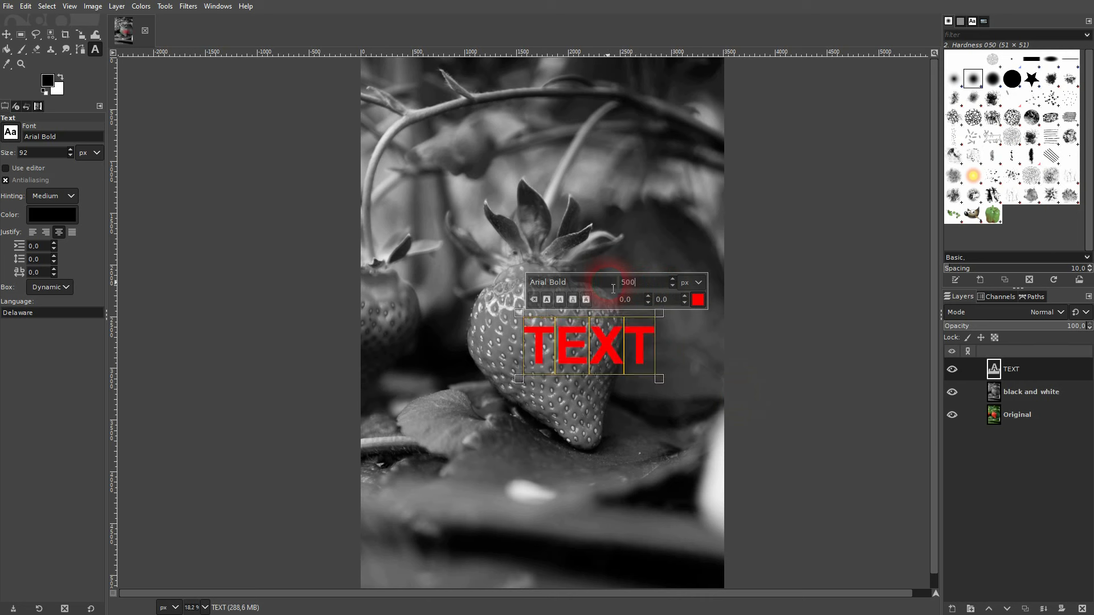
Lower the TEXT layer beneath black and white, raise it back on top, and delete it.
{"action": "left_click", "coordinate": [6, 35]}
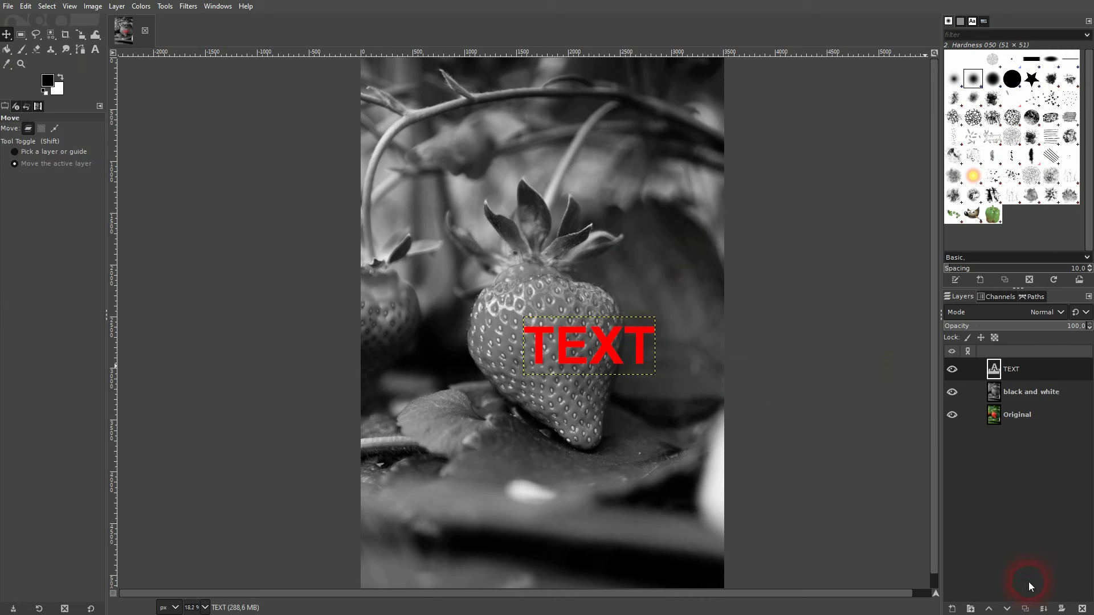
{"action": "left_click", "coordinate": [1007, 608]}
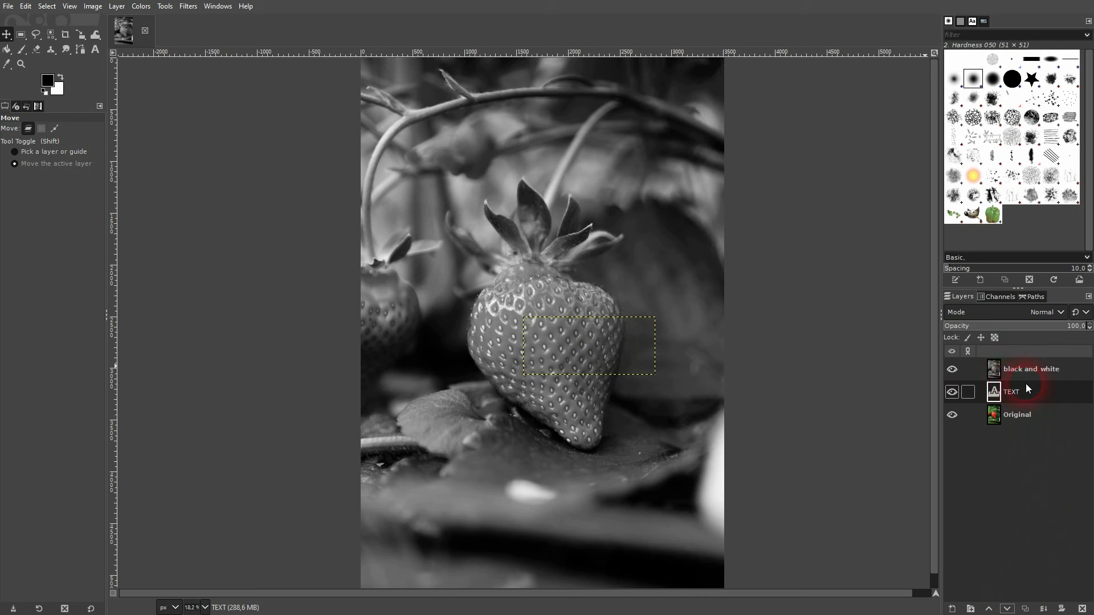
{"action": "left_click", "coordinate": [989, 609]}
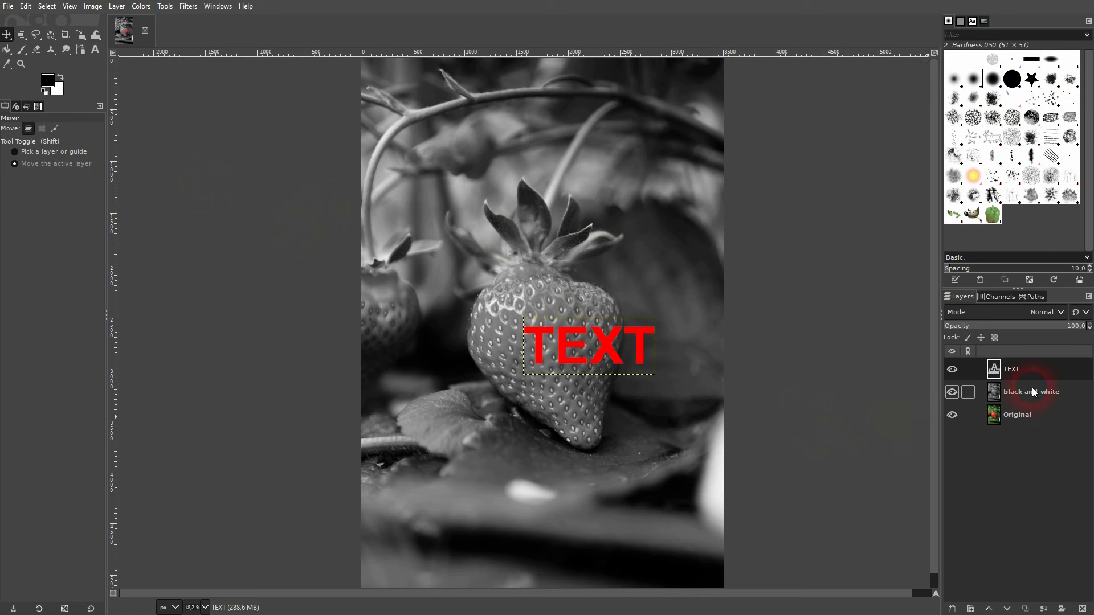
{"action": "left_click", "coordinate": [1082, 609]}
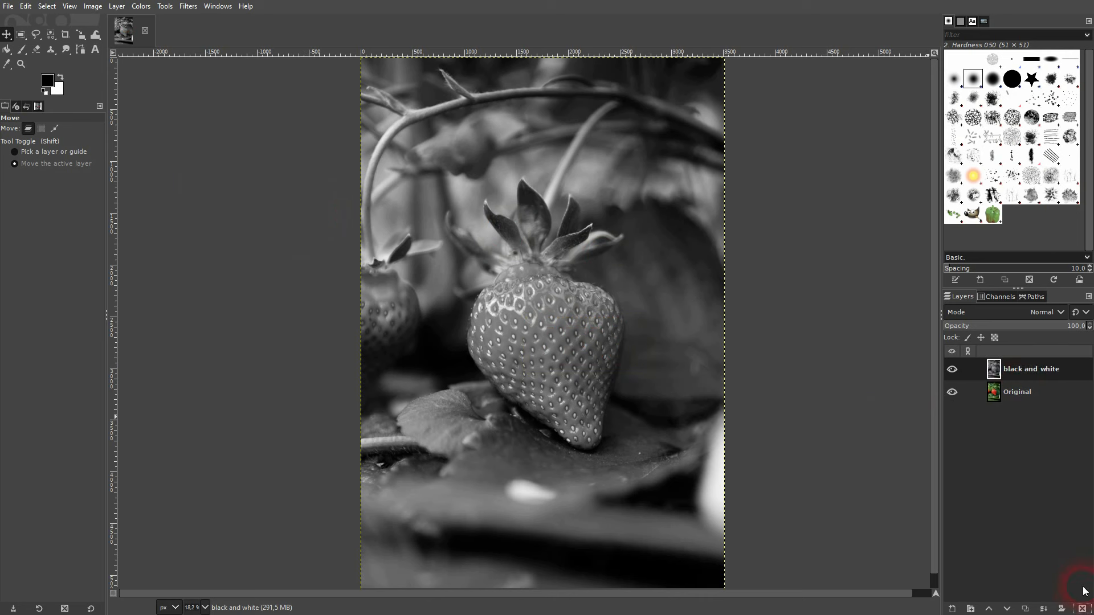
Draw a rectangular selection about 1485 × 1073 px over the upper part of the strawberry.
{"action": "left_click", "coordinate": [23, 37]}
{"action": "left_click_drag", "start_coordinate": [488, 245], "coordinate": [642, 355]}
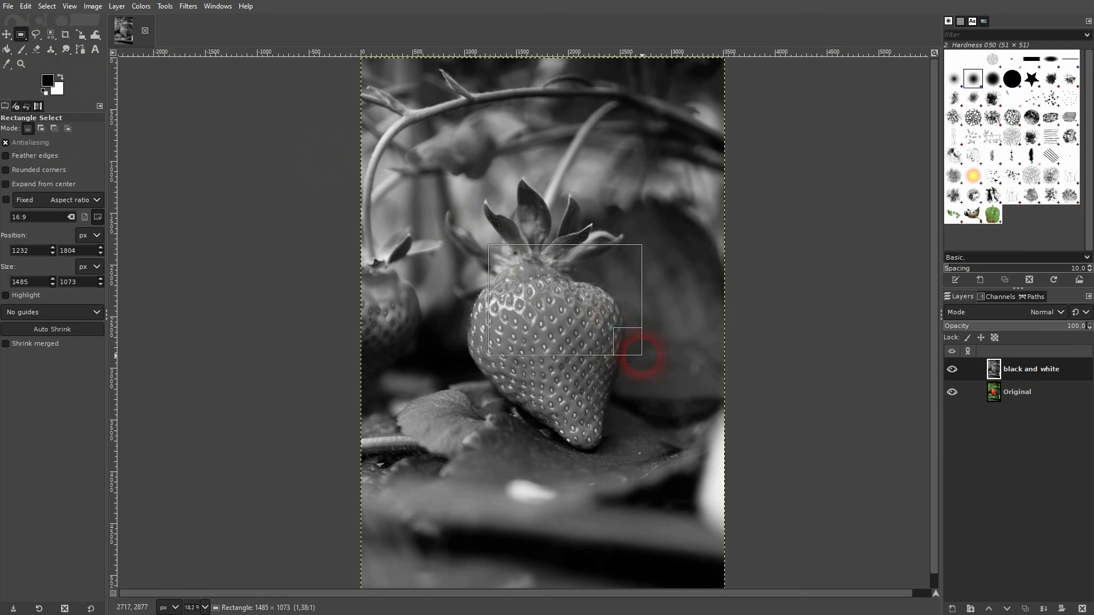
Try a black Bucket Fill inside the selection directly on the black and white layer, and undo it.
{"action": "left_click", "coordinate": [7, 49]}
{"action": "left_click", "coordinate": [575, 313]}
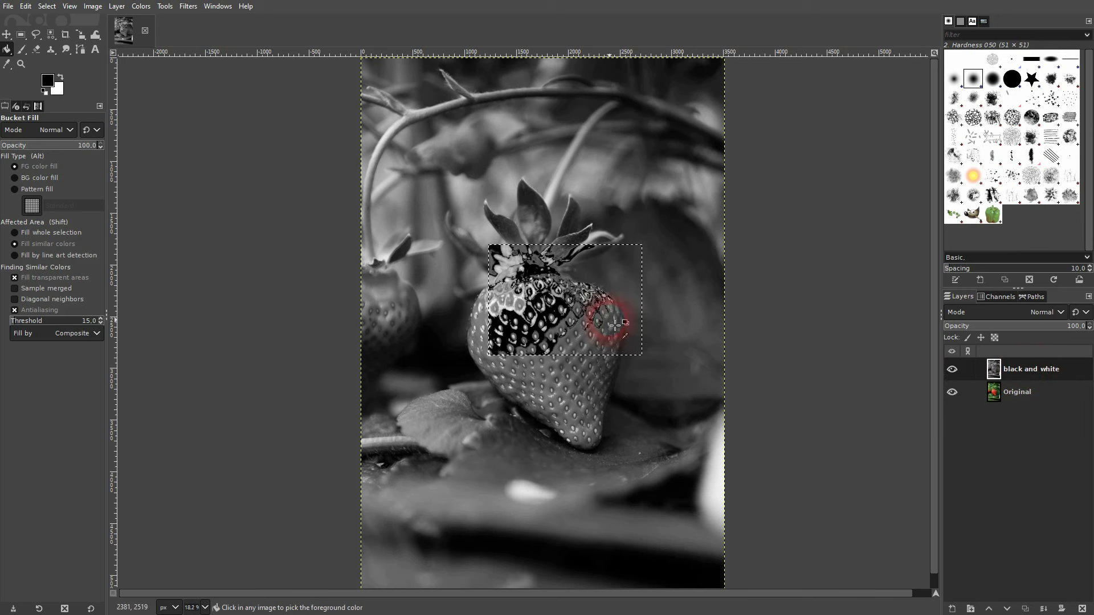
{"action": "key", "text": "ctrl+z"}
Create a new layer named "rectangle" filled with Transparency above the black and white layer.
{"action": "left_click", "coordinate": [951, 609]}
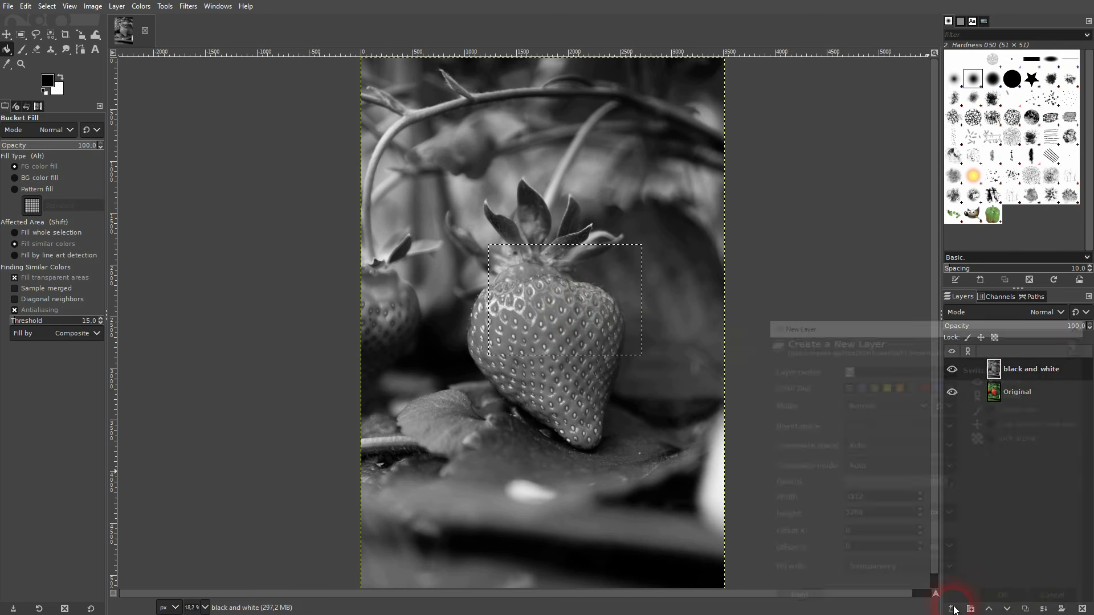
{"action": "left_click_drag", "start_coordinate": [915, 333], "coordinate": [850, 266]}
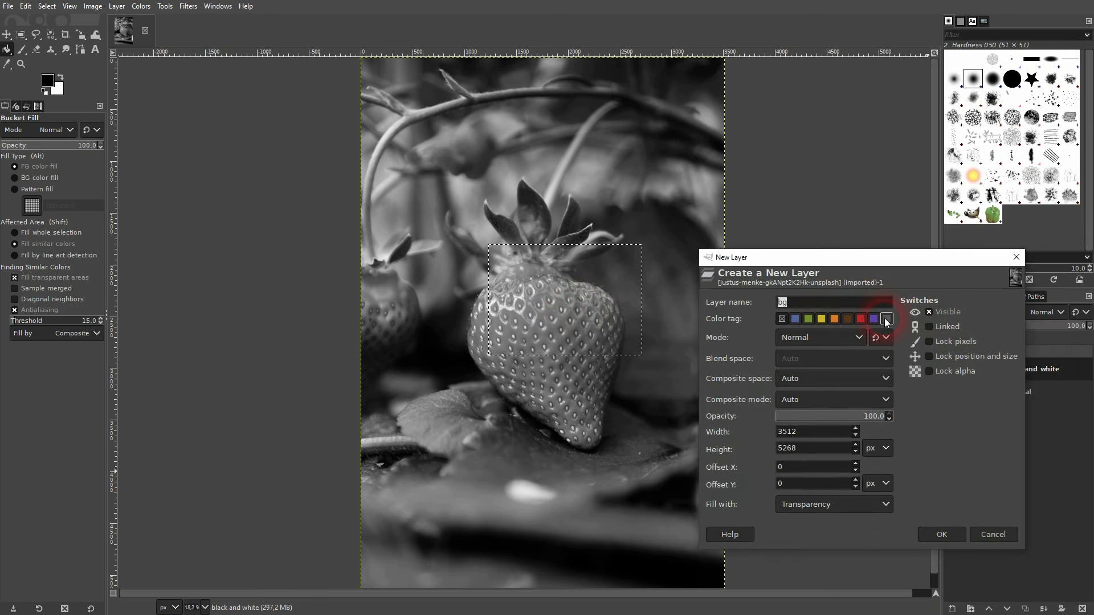
{"action": "type", "text": "rectangle"}
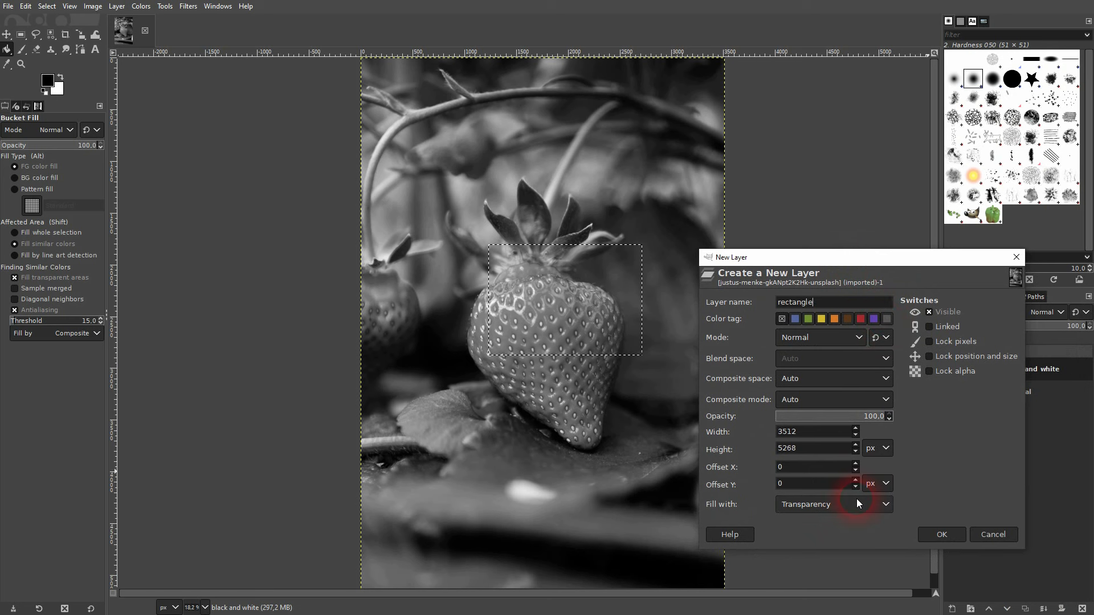
{"action": "left_click", "coordinate": [802, 506]}
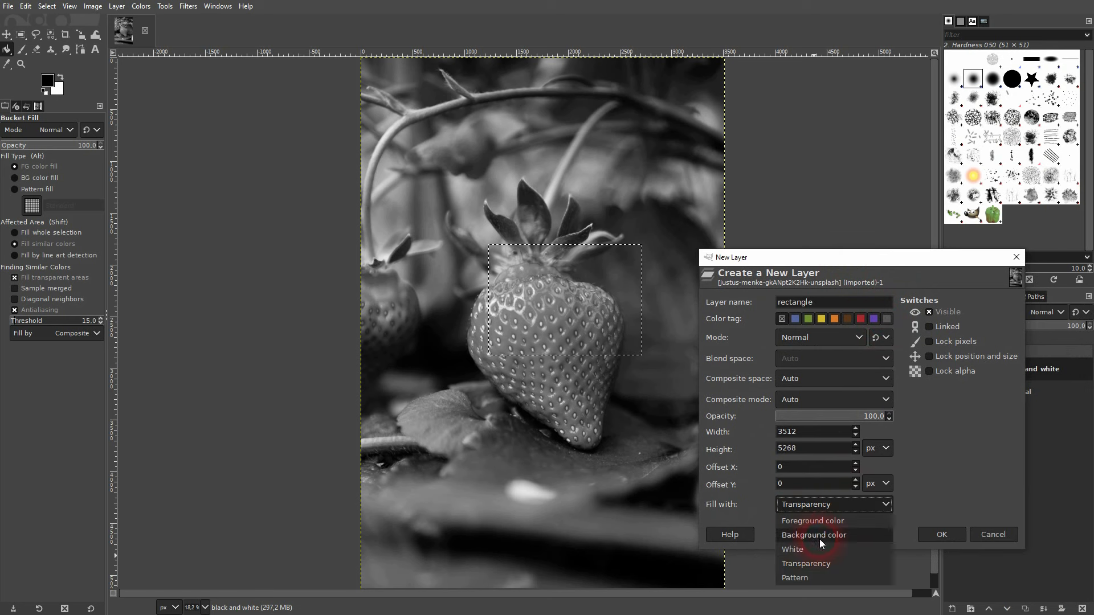
{"action": "left_click", "coordinate": [825, 558]}
{"action": "left_click", "coordinate": [949, 539]}
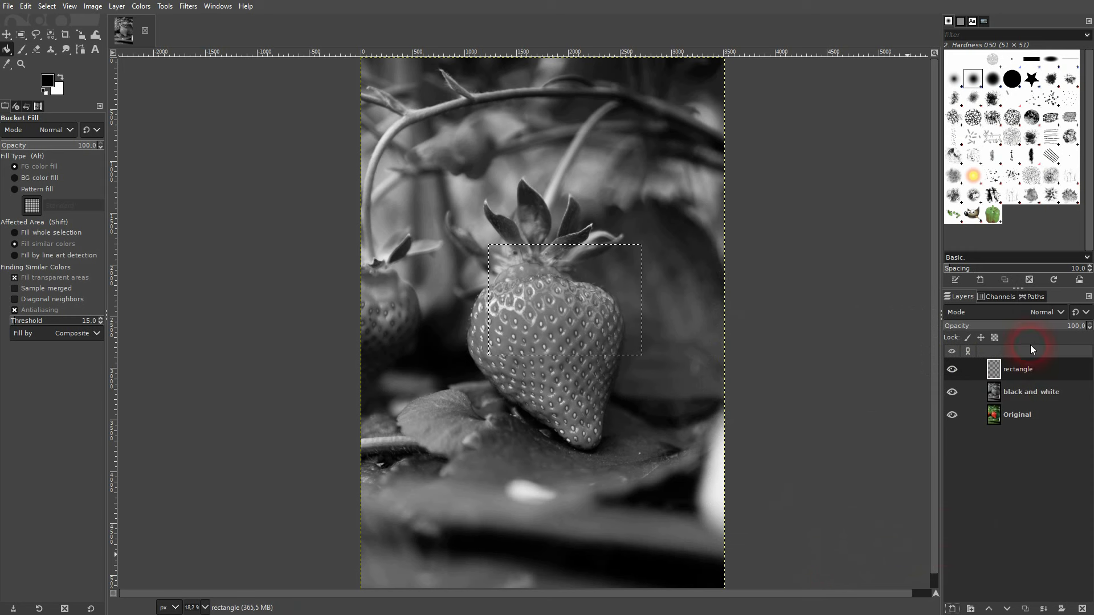
Fill the rectangular selection with black on the rectangle layer, clear the selection and switch to the Move tool.
{"action": "left_click", "coordinate": [570, 310]}
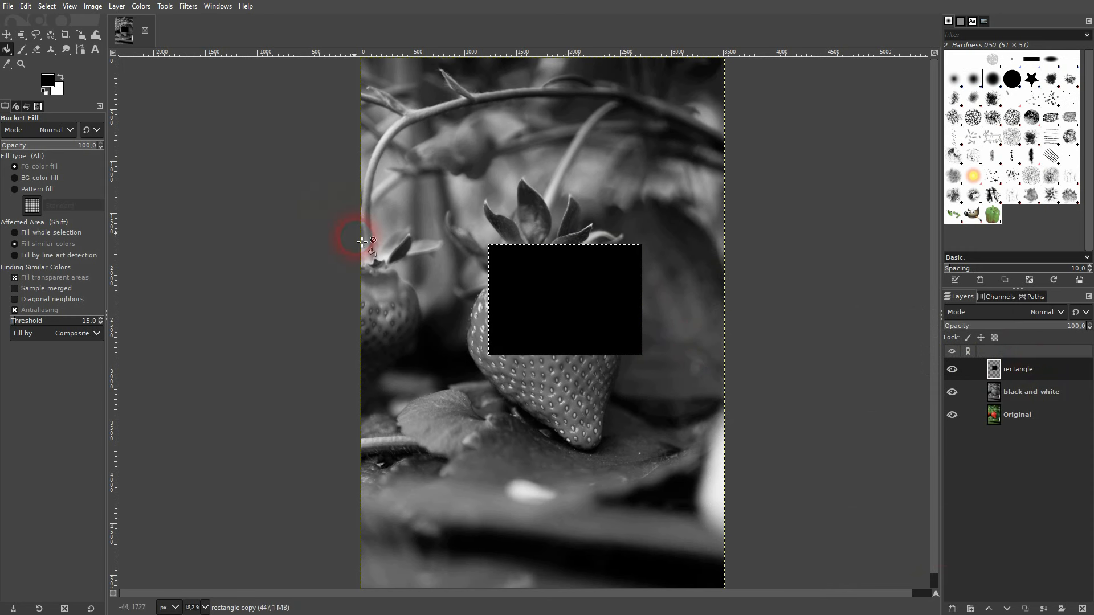
{"action": "key", "text": "ctrl+shift+a"}
{"action": "left_click", "coordinate": [7, 34]}
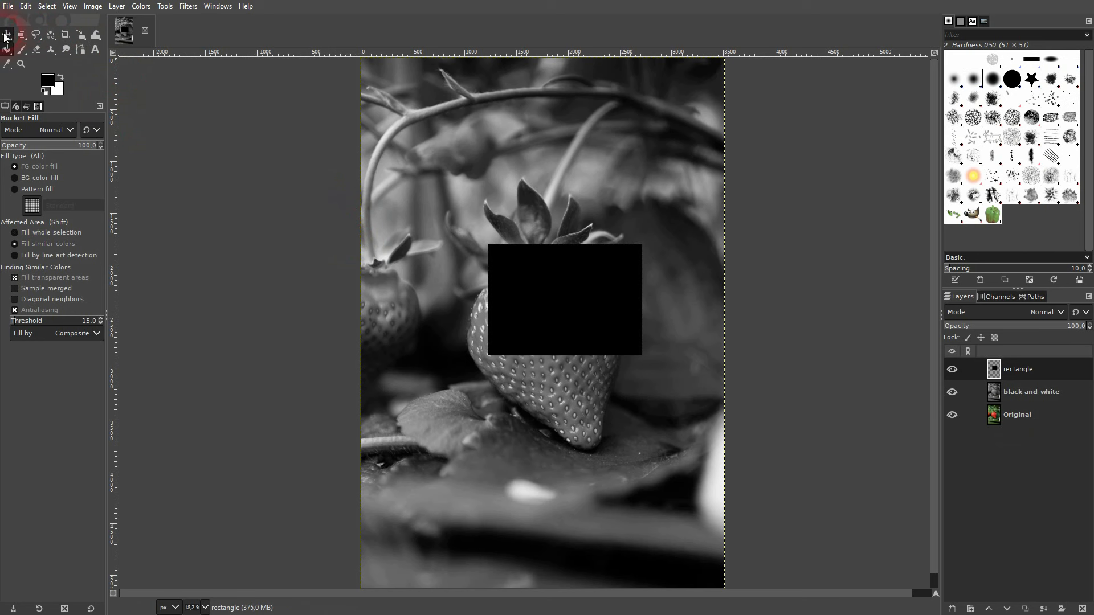
Lower the rectangle layer to the bottom of the layer stack and raise it back to the top.
{"action": "left_click", "coordinate": [1018, 370]}
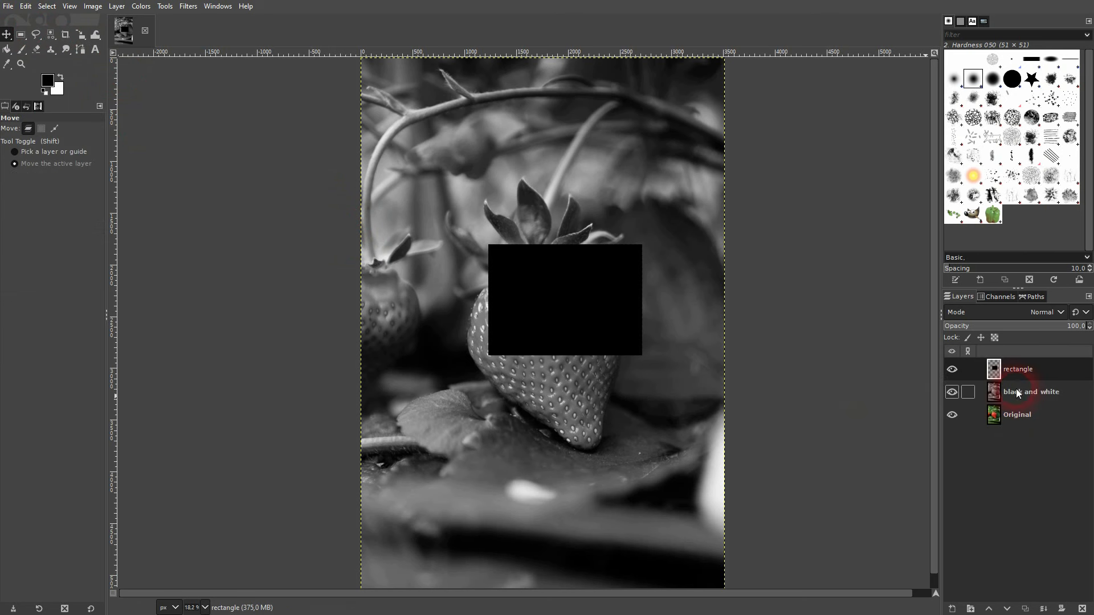
{"action": "left_click", "coordinate": [1007, 608]}
{"action": "left_click", "coordinate": [1007, 609]}
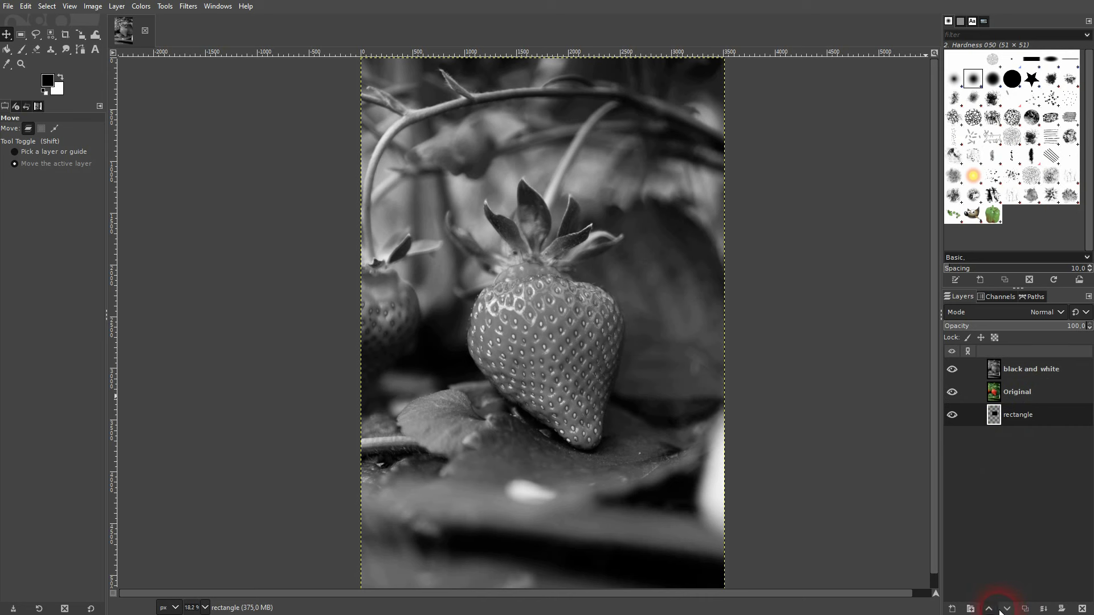
{"action": "left_click", "coordinate": [990, 608]}
{"action": "left_click", "coordinate": [990, 609]}
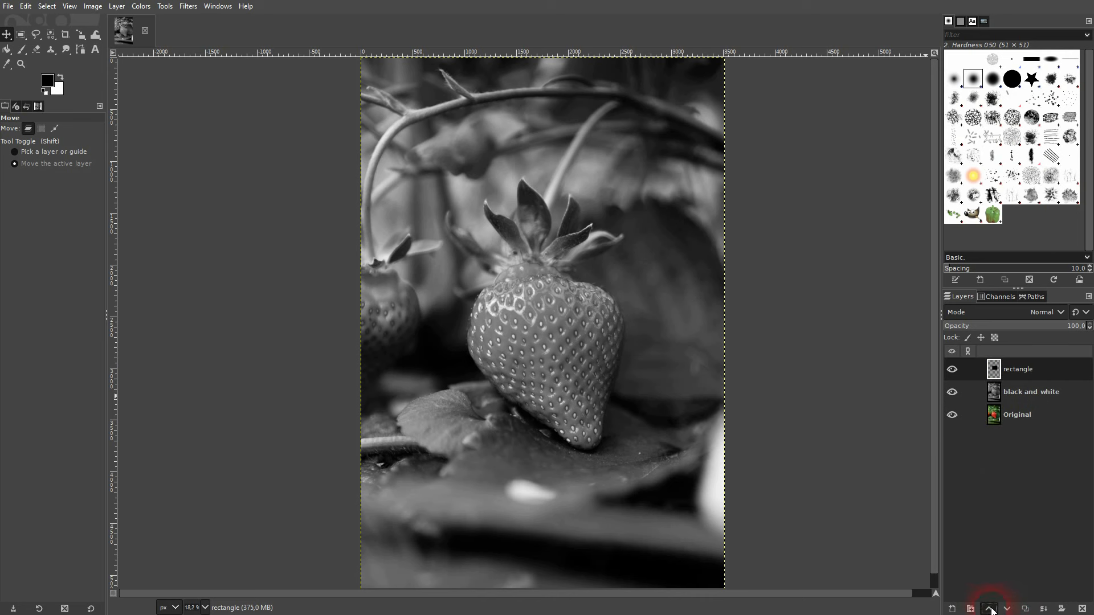
Hide the rectangle and black and white layers, and show both again.
{"action": "left_click", "coordinate": [951, 371]}
{"action": "left_click", "coordinate": [953, 393]}
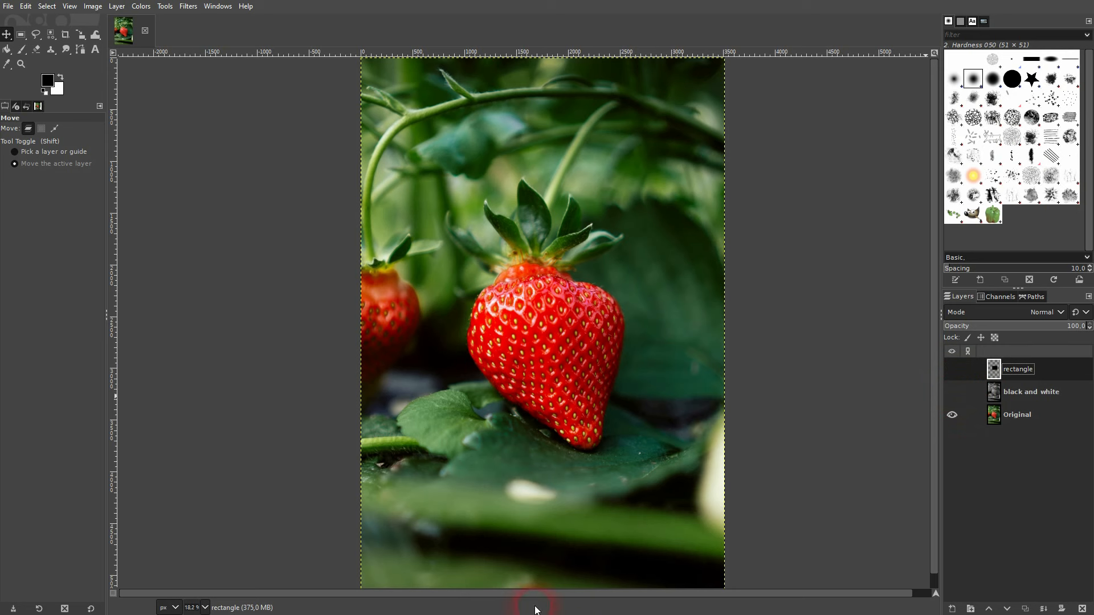
{"action": "left_click", "coordinate": [953, 392]}
{"action": "left_click", "coordinate": [952, 369]}
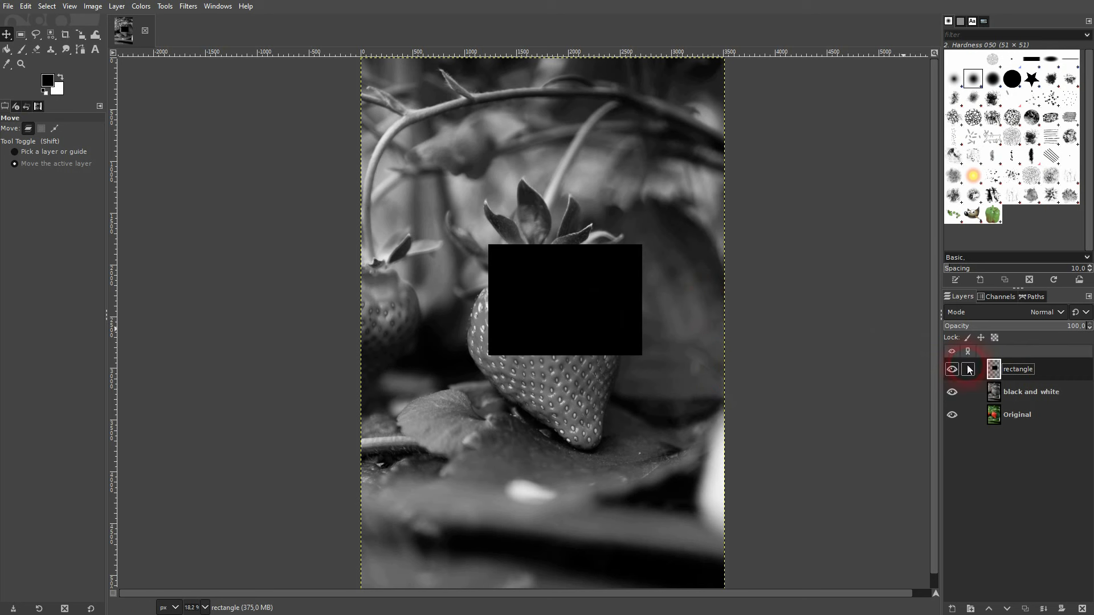
Add a layer mask initialized to White (full opacity) to the rectangle layer.
{"action": "left_click", "coordinate": [1047, 374]}
{"action": "right_click", "coordinate": [1042, 373]}
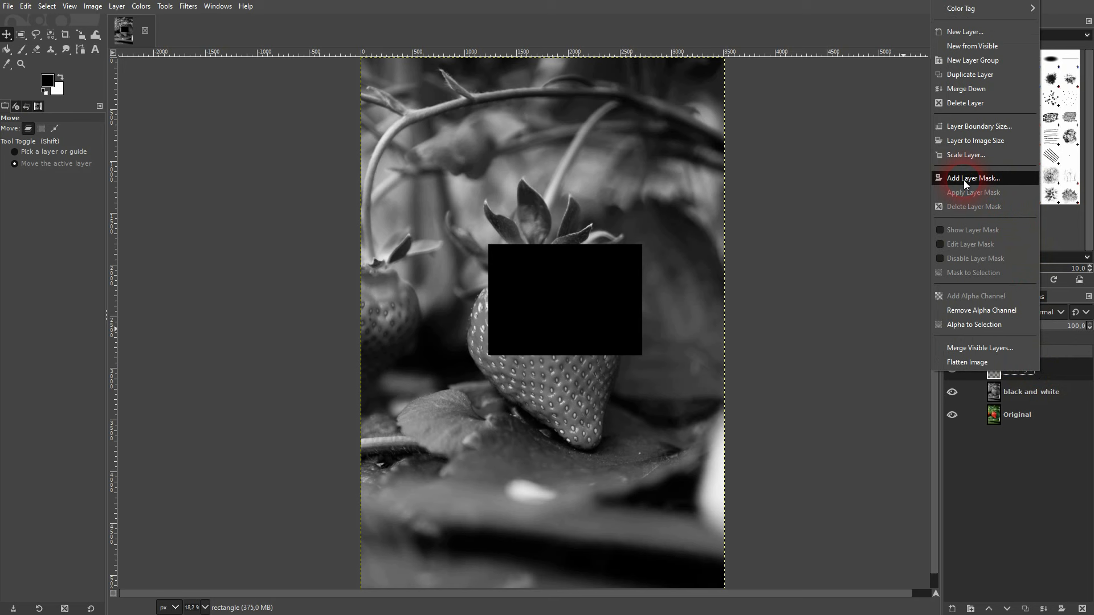
{"action": "left_click", "coordinate": [1004, 179]}
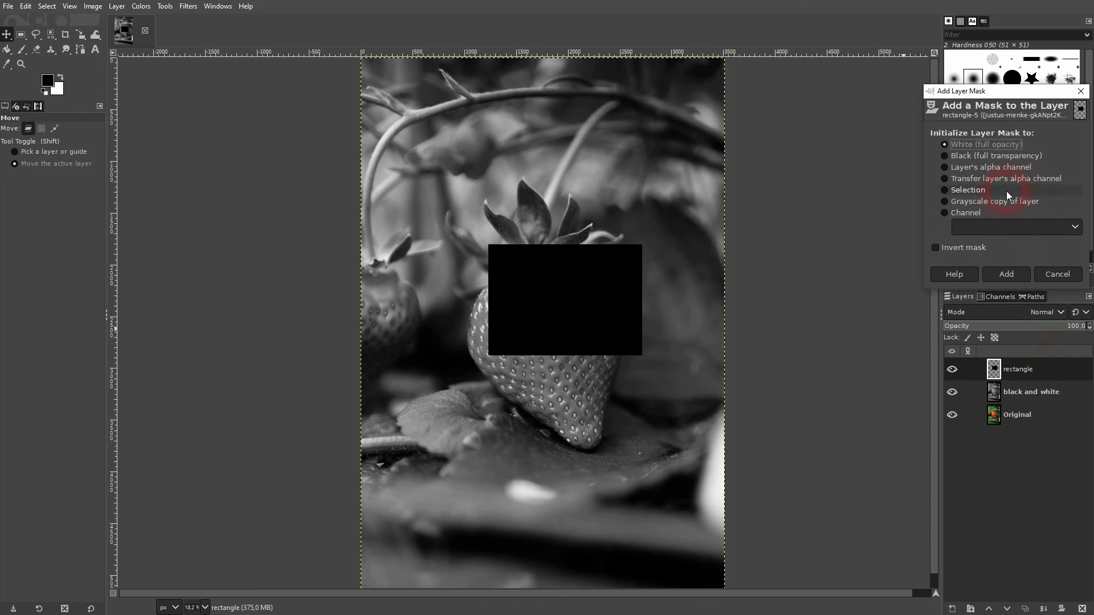
{"action": "left_click", "coordinate": [1001, 156]}
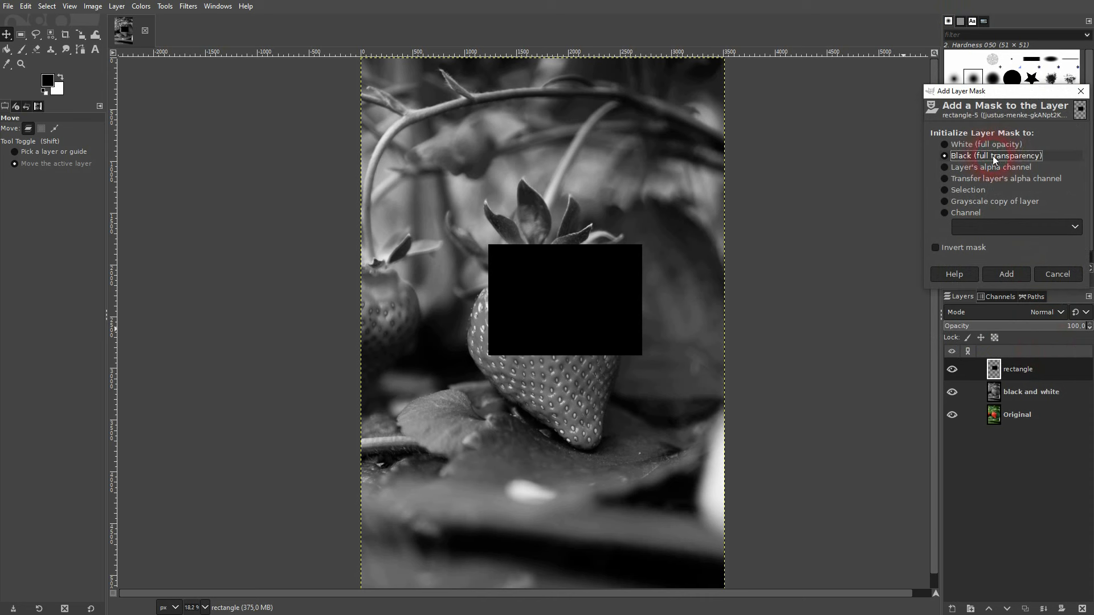
{"action": "left_click", "coordinate": [993, 145]}
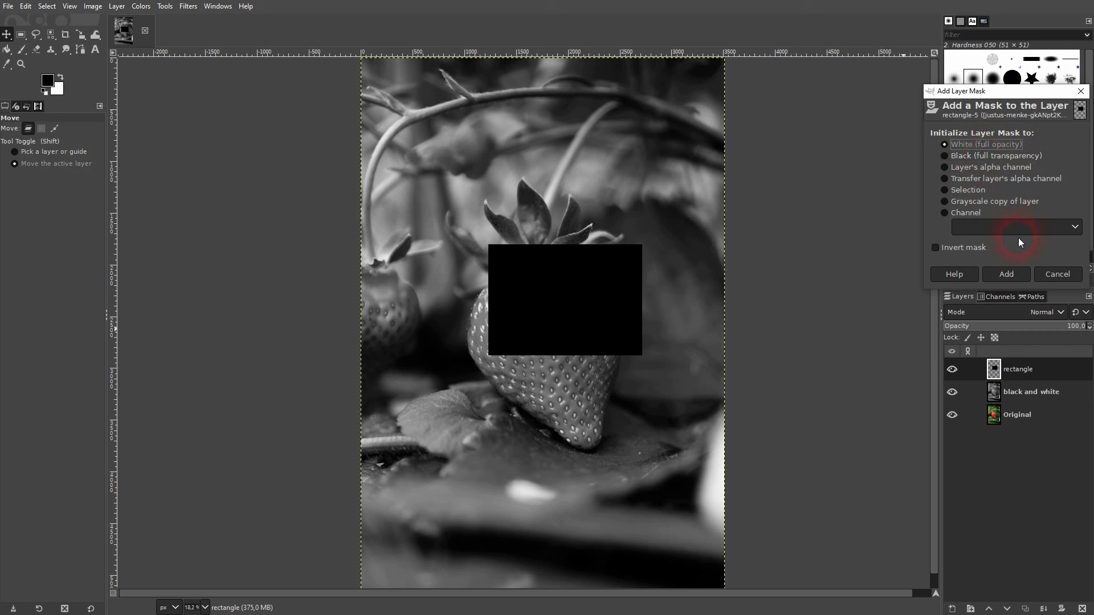
{"action": "left_click", "coordinate": [1009, 272]}
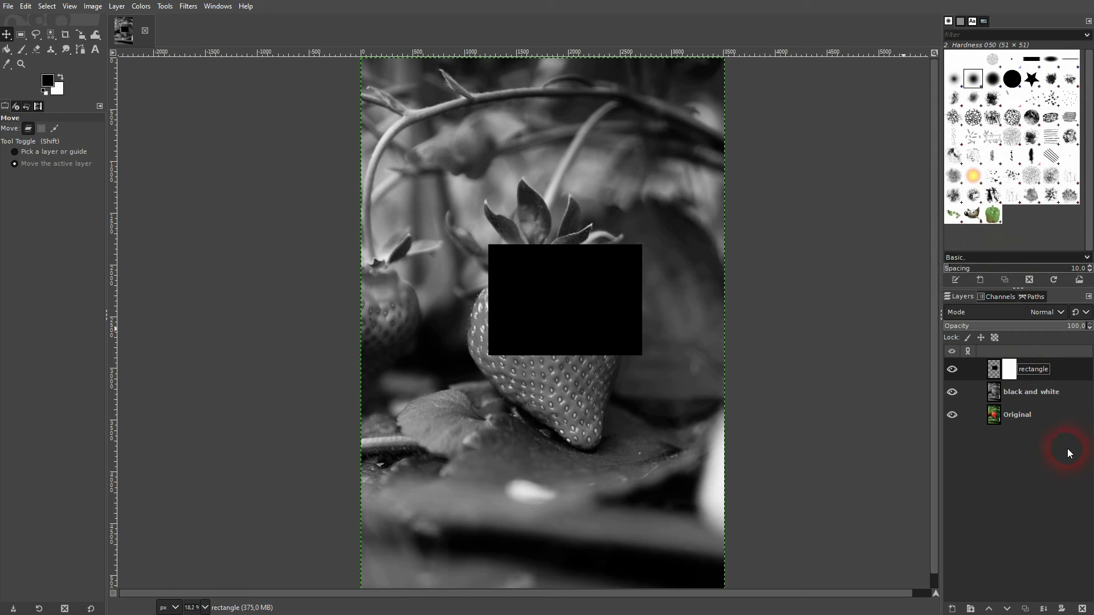
Alternate the active target between the rectangle layer's image and its mask, ending on the mask.
{"action": "left_click", "coordinate": [991, 374]}
{"action": "left_click", "coordinate": [1008, 377]}
{"action": "left_click", "coordinate": [995, 374]}
{"action": "left_click", "coordinate": [1010, 374]}
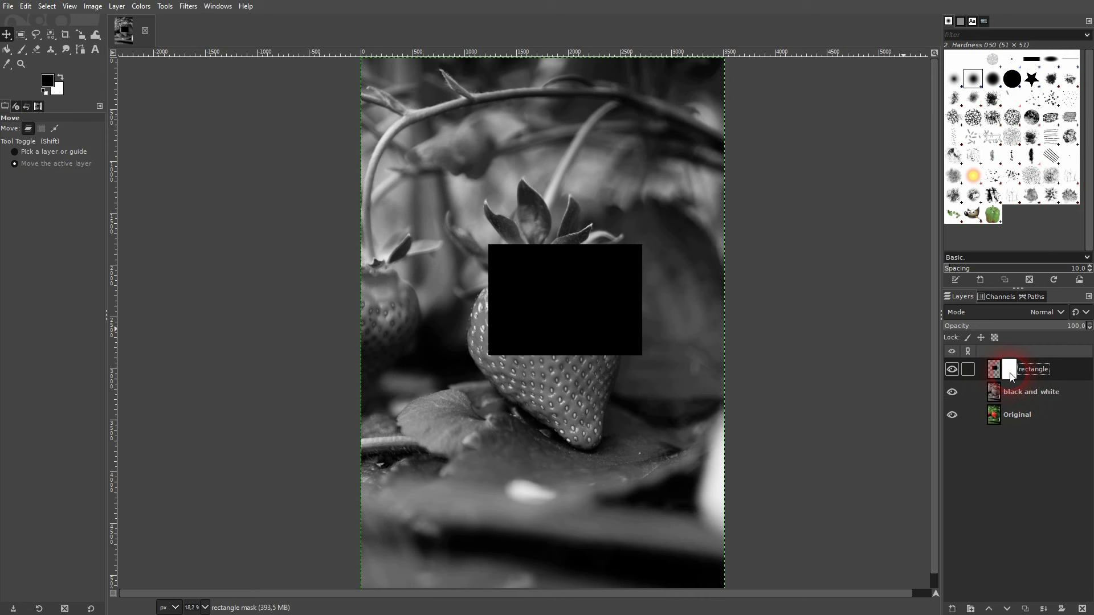
Add a layer mask initialized to Black (full transparency) to the black and white layer.
{"action": "left_click", "coordinate": [1010, 392]}
{"action": "right_click", "coordinate": [1010, 393]}
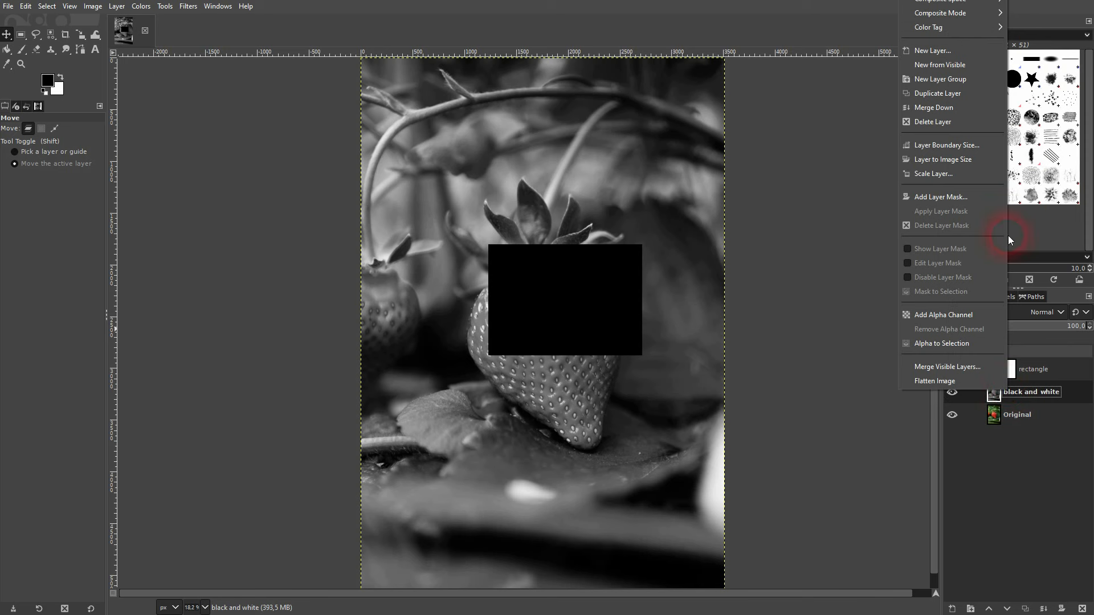
{"action": "left_click", "coordinate": [969, 196]}
{"action": "left_click", "coordinate": [967, 172]}
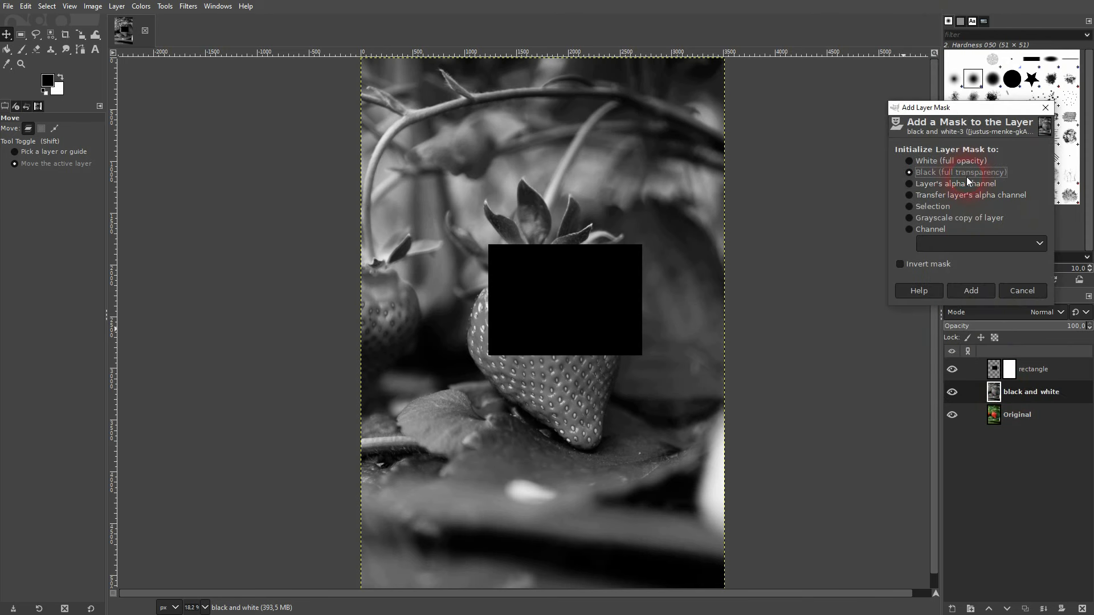
{"action": "left_click", "coordinate": [972, 291]}
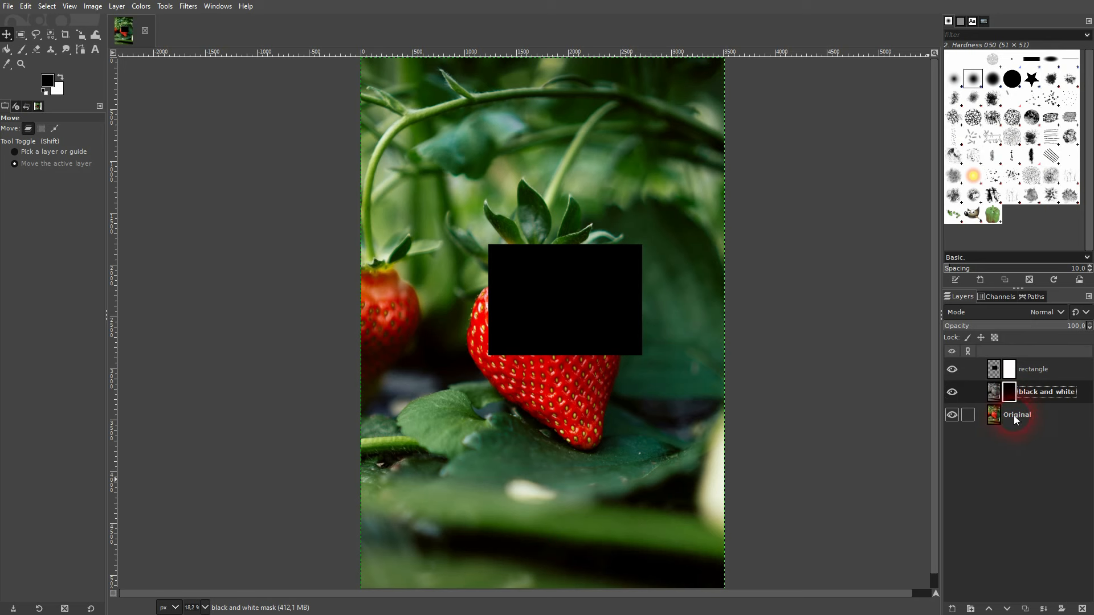
Hide the Original layer and show it again.
{"action": "left_click", "coordinate": [952, 415]}
{"action": "left_click", "coordinate": [954, 416]}
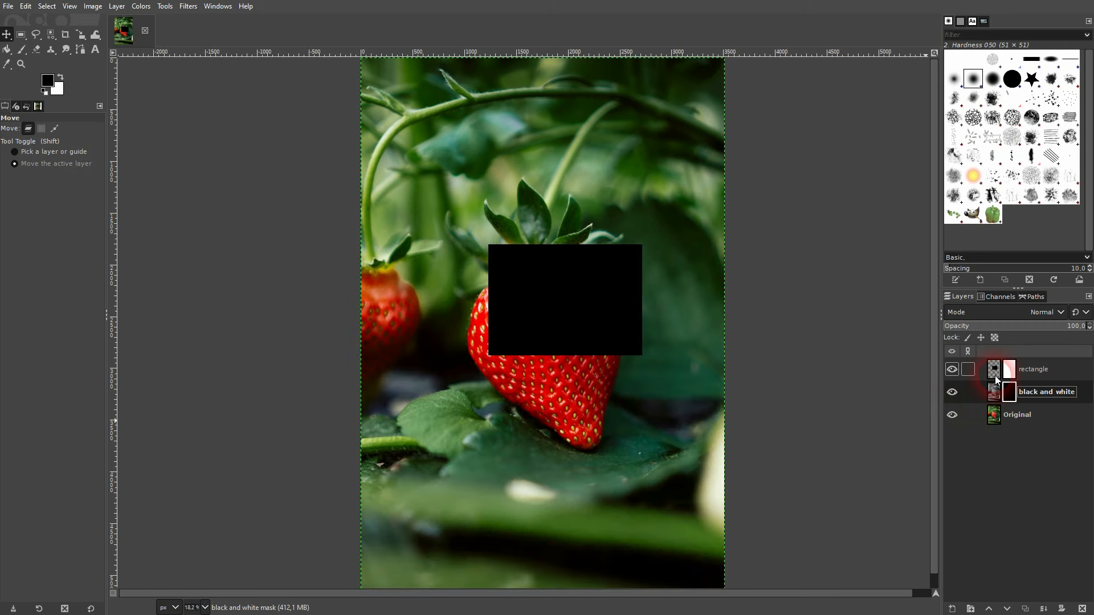
Delete the layer mask from the black and white layer.
{"action": "left_click", "coordinate": [1009, 369]}
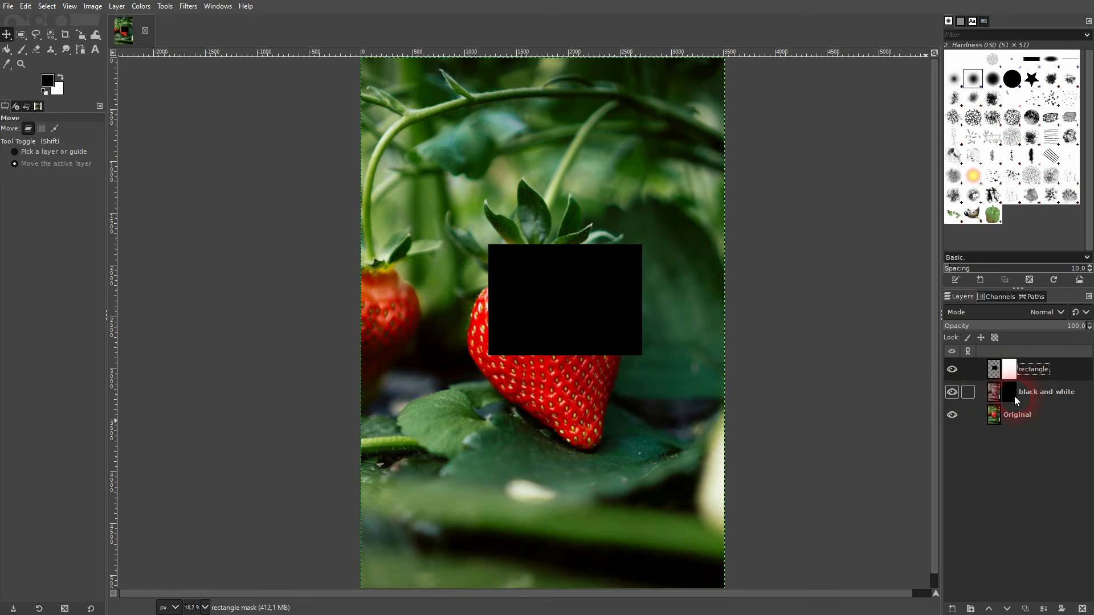
{"action": "left_click", "coordinate": [1015, 395]}
{"action": "right_click", "coordinate": [1011, 396]}
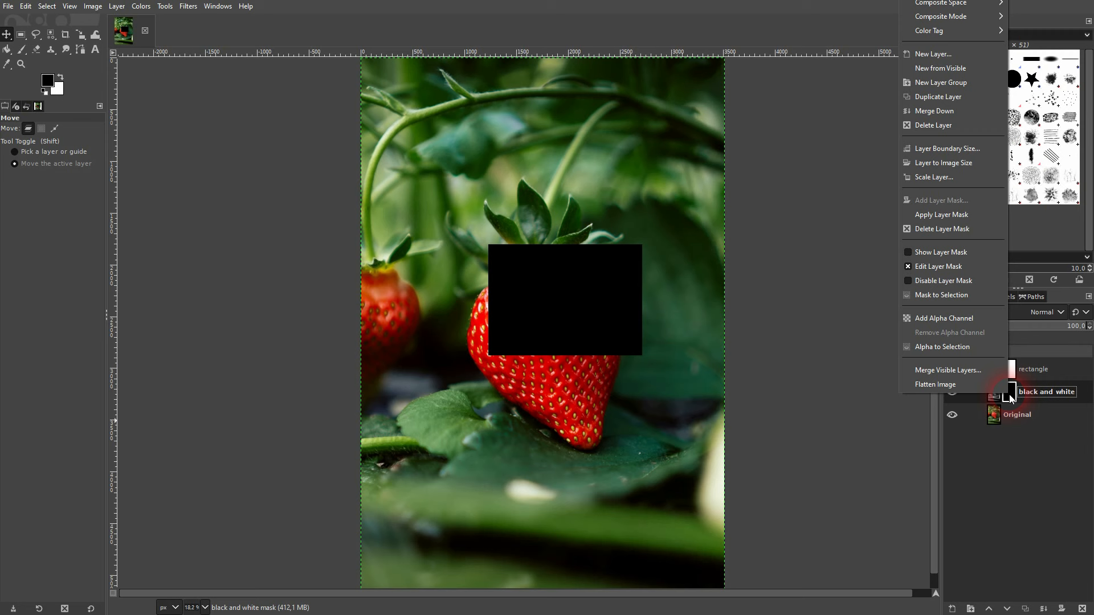
{"action": "left_click", "coordinate": [938, 230]}
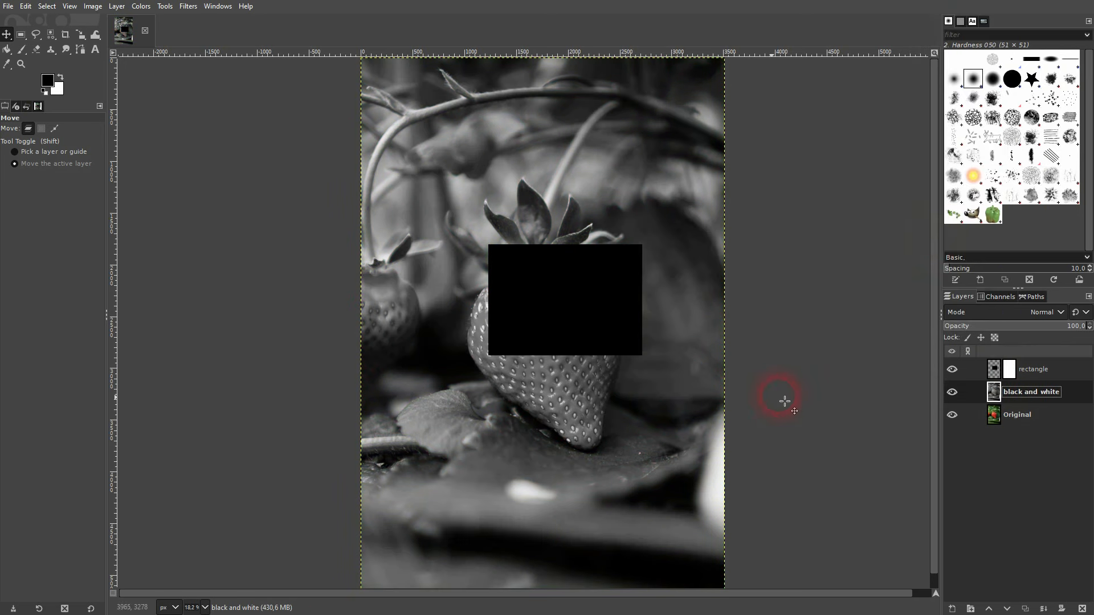
Set up the Paintbrush with a white foreground colour and a brush size of 443, with the rectangle layer active.
{"action": "left_click", "coordinate": [977, 371]}
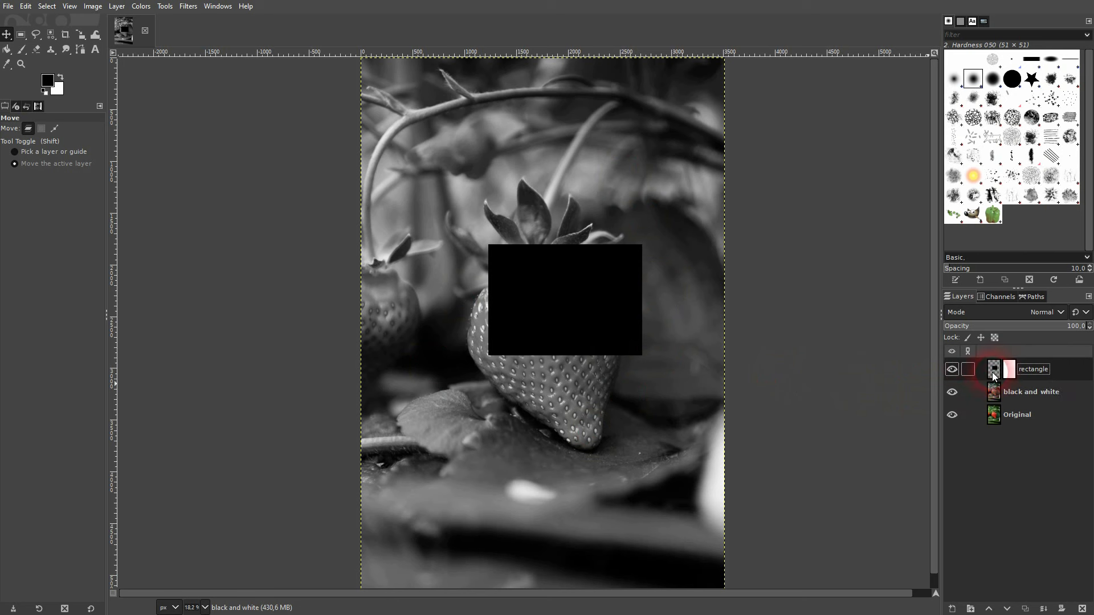
{"action": "right_click", "coordinate": [21, 51]}
{"action": "left_click", "coordinate": [63, 51]}
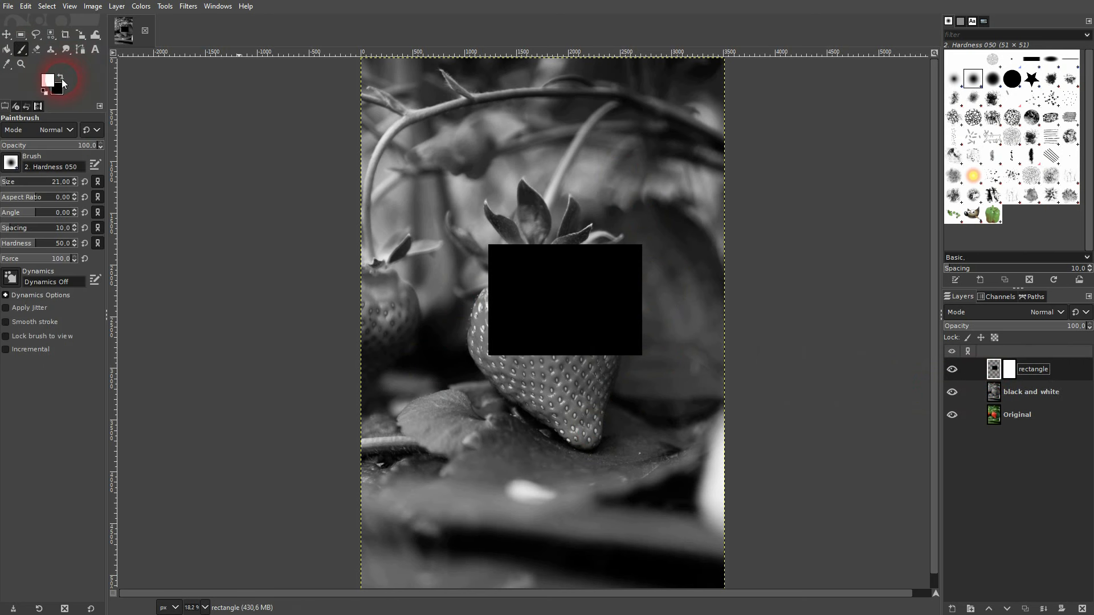
{"action": "left_click", "coordinate": [24, 185]}
{"action": "left_click", "coordinate": [43, 184]}
Paint a diagonal white stroke on the rectangle layer's image, across the black rectangle, and undo it.
{"action": "left_click", "coordinate": [992, 371]}
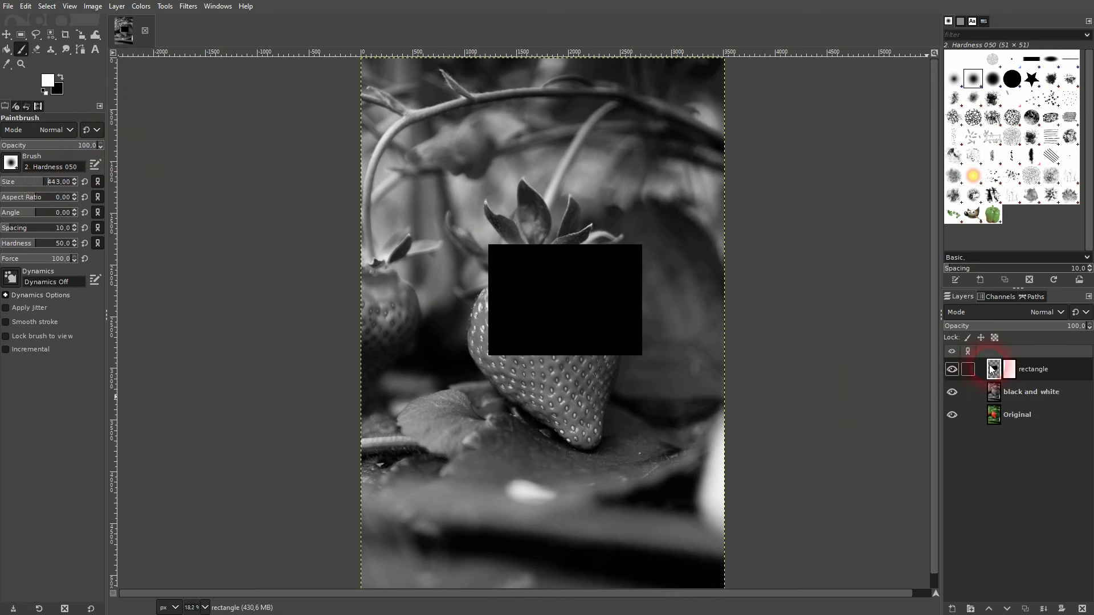
{"action": "mouse_move", "coordinate": [632, 225]}
{"action": "left_mouse_down"}
{"action": "mouse_move", "coordinate": [542, 350]}
{"action": "mouse_move", "coordinate": [374, 464]}
{"action": "mouse_move", "coordinate": [369, 482]}
{"action": "left_mouse_up"}
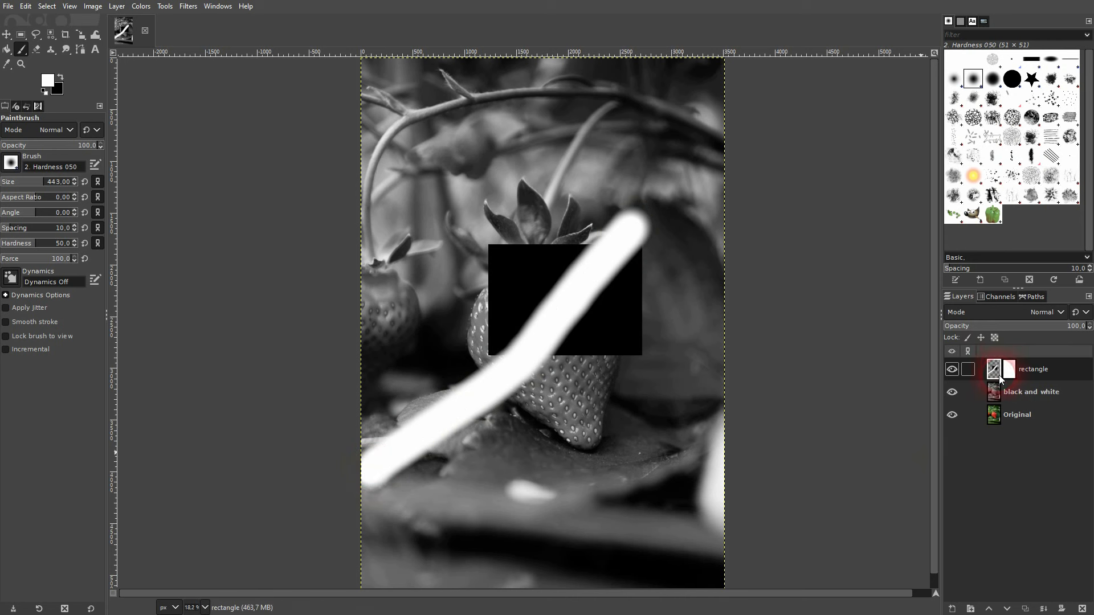
{"action": "key", "text": "ctrl+z"}
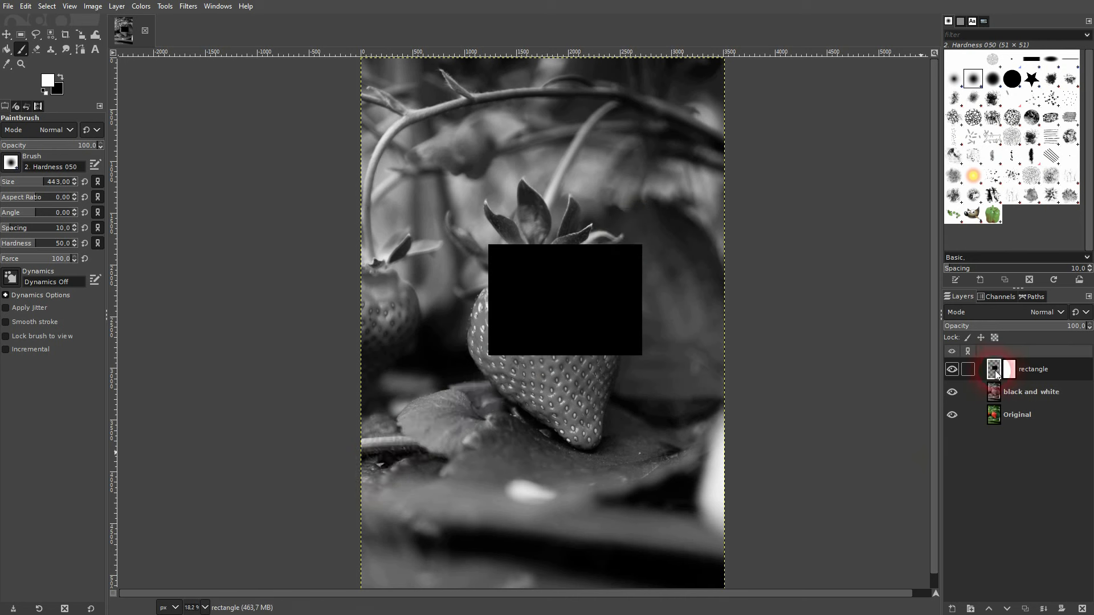
Switch the foreground colour to black, paint a diagonal stroke on the rectangle layer's image, and undo it.
{"action": "left_click", "coordinate": [1010, 376]}
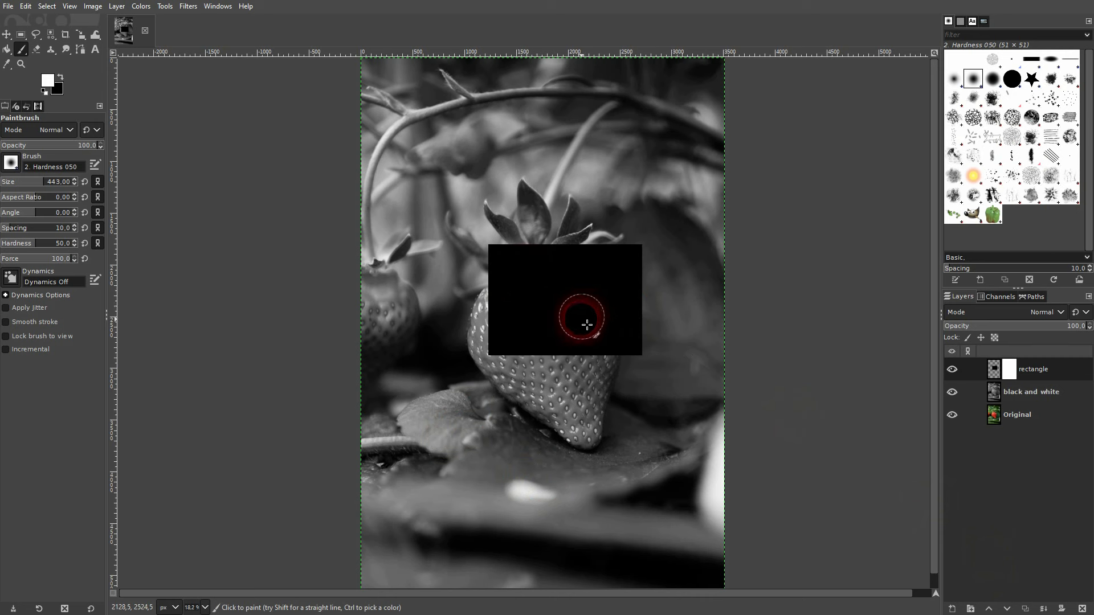
{"action": "left_click", "coordinate": [60, 78]}
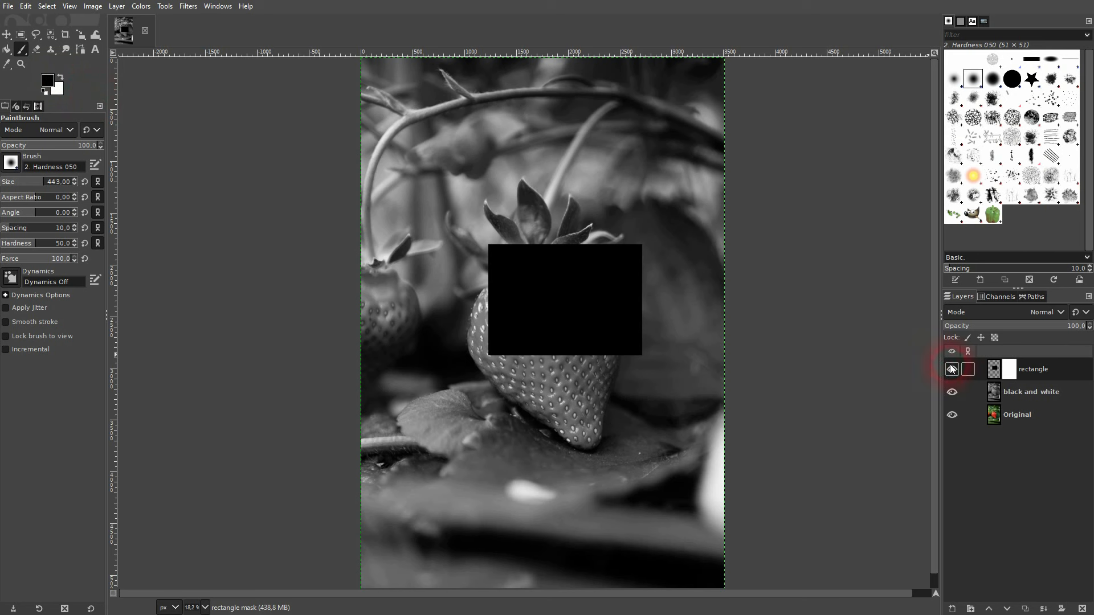
{"action": "left_click", "coordinate": [997, 373]}
{"action": "mouse_move", "coordinate": [657, 148]}
{"action": "left_mouse_down"}
{"action": "mouse_move", "coordinate": [464, 371]}
{"action": "mouse_move", "coordinate": [358, 523]}
{"action": "left_mouse_up"}
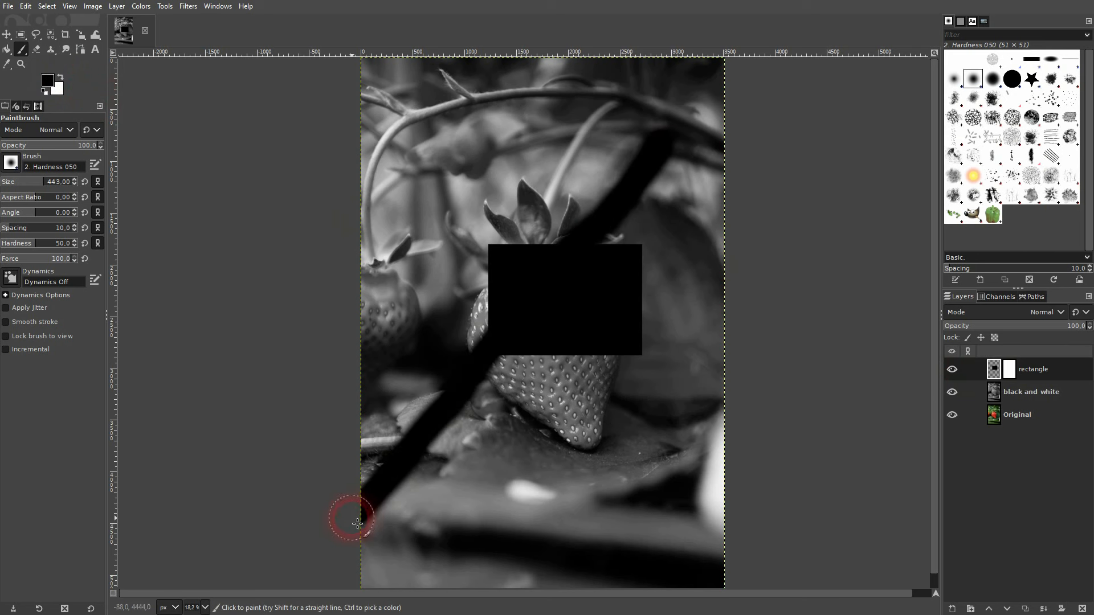
{"action": "key", "text": "ctrl+z"}
Paint black strokes on the rectangle layer's mask to hide parts of the black rectangle.
{"action": "left_click", "coordinate": [1011, 374]}
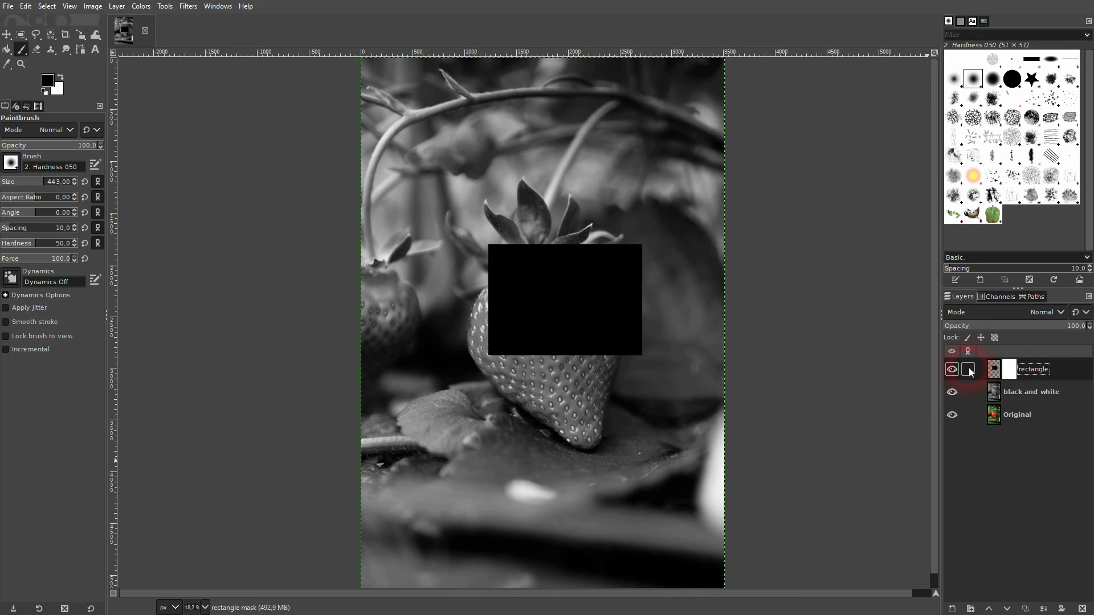
{"action": "mouse_move", "coordinate": [627, 152]}
{"action": "left_mouse_down"}
{"action": "mouse_move", "coordinate": [535, 307]}
{"action": "mouse_move", "coordinate": [378, 452]}
{"action": "left_mouse_up"}
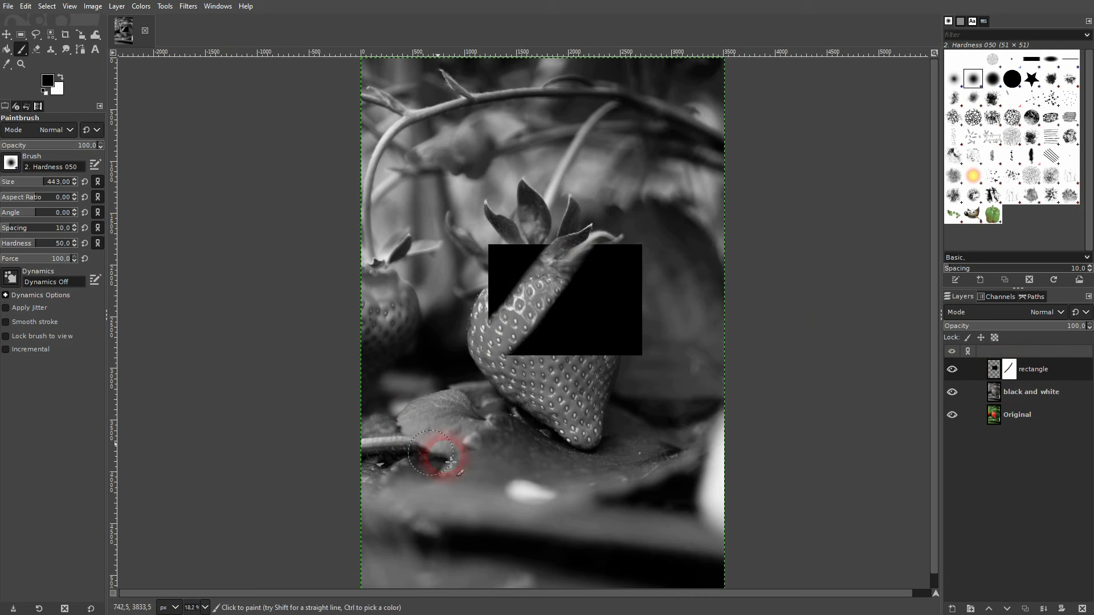
{"action": "left_click", "coordinate": [1013, 368]}
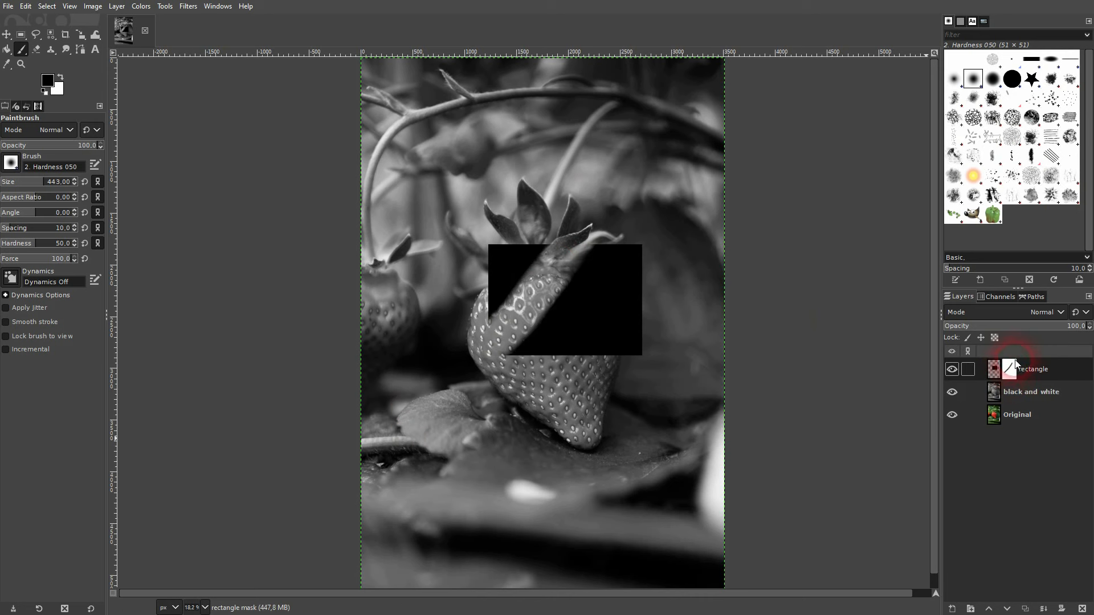
{"action": "left_click", "coordinate": [593, 322]}
{"action": "mouse_move", "coordinate": [593, 322]}
{"action": "left_mouse_down"}
{"action": "mouse_move", "coordinate": [637, 308]}
{"action": "mouse_move", "coordinate": [594, 284]}
{"action": "mouse_move", "coordinate": [604, 302]}
{"action": "mouse_move", "coordinate": [600, 262]}
{"action": "mouse_move", "coordinate": [634, 263]}
{"action": "mouse_move", "coordinate": [625, 247]}
{"action": "mouse_move", "coordinate": [629, 269]}
{"action": "left_mouse_up"}
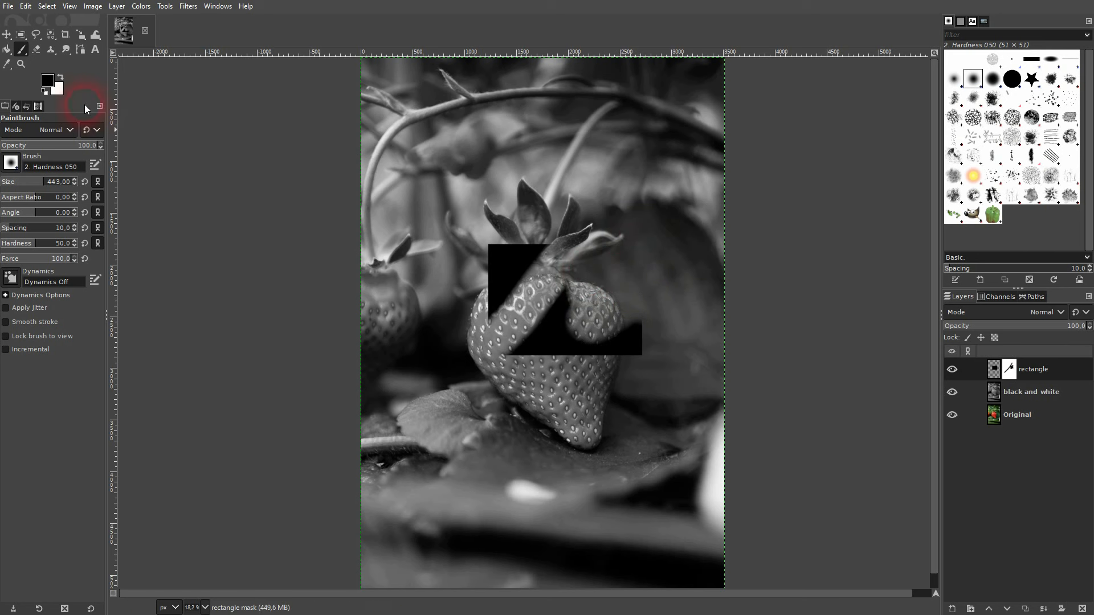
Restore the rectangle by painting white on its mask, and paint a white blob on the rectangle layer's image.
{"action": "left_click", "coordinate": [61, 78]}
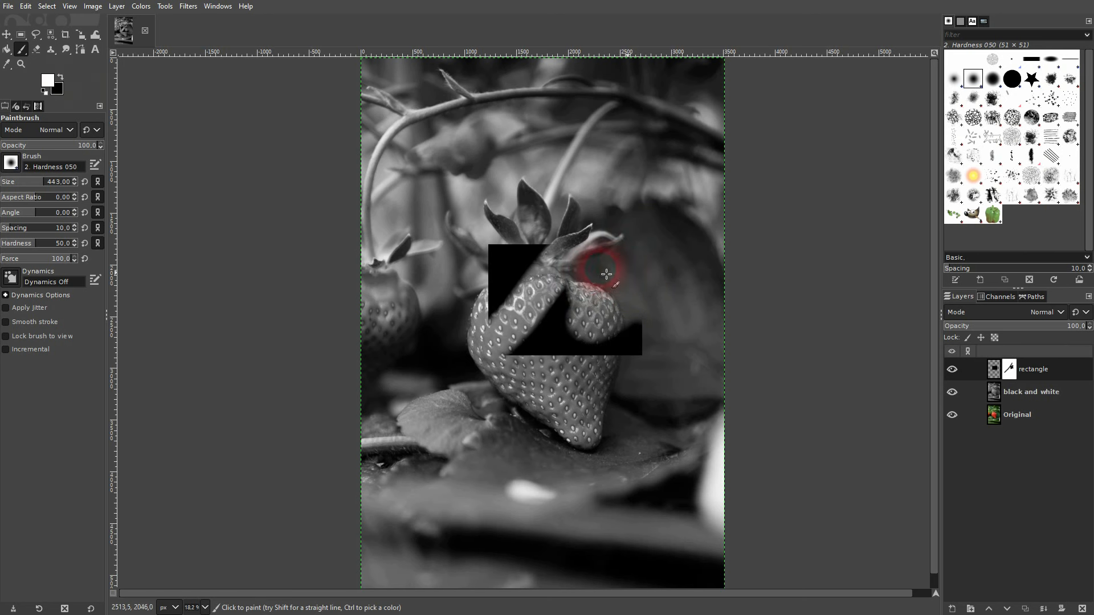
{"action": "mouse_move", "coordinate": [606, 275]}
{"action": "left_mouse_down"}
{"action": "mouse_move", "coordinate": [613, 320]}
{"action": "mouse_move", "coordinate": [601, 292]}
{"action": "mouse_move", "coordinate": [584, 350]}
{"action": "mouse_move", "coordinate": [613, 310]}
{"action": "mouse_move", "coordinate": [642, 328]}
{"action": "mouse_move", "coordinate": [623, 276]}
{"action": "mouse_move", "coordinate": [654, 281]}
{"action": "mouse_move", "coordinate": [556, 267]}
{"action": "mouse_move", "coordinate": [593, 275]}
{"action": "mouse_move", "coordinate": [508, 275]}
{"action": "mouse_move", "coordinate": [539, 343]}
{"action": "mouse_move", "coordinate": [505, 339]}
{"action": "mouse_move", "coordinate": [507, 366]}
{"action": "mouse_move", "coordinate": [608, 333]}
{"action": "mouse_move", "coordinate": [544, 349]}
{"action": "mouse_move", "coordinate": [593, 291]}
{"action": "mouse_move", "coordinate": [479, 287]}
{"action": "mouse_move", "coordinate": [633, 264]}
{"action": "left_mouse_up"}
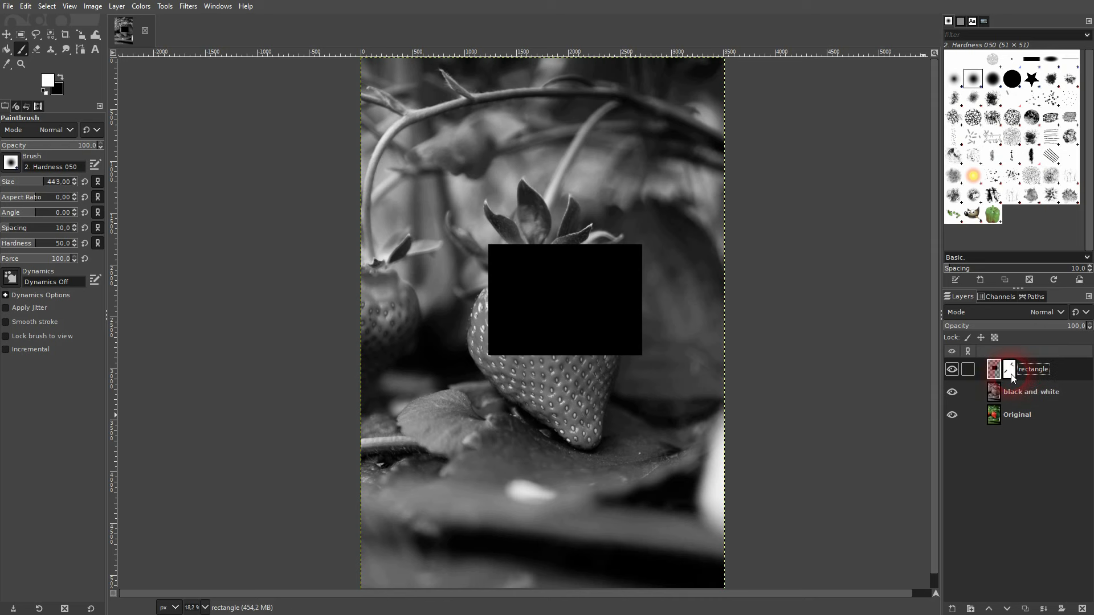
{"action": "mouse_move", "coordinate": [559, 298]}
{"action": "left_mouse_down"}
{"action": "mouse_move", "coordinate": [623, 284]}
{"action": "mouse_move", "coordinate": [545, 334]}
{"action": "mouse_move", "coordinate": [559, 292]}
{"action": "mouse_move", "coordinate": [584, 309]}
{"action": "mouse_move", "coordinate": [608, 296]}
{"action": "mouse_move", "coordinate": [543, 317]}
{"action": "mouse_move", "coordinate": [611, 304]}
{"action": "left_mouse_up"}
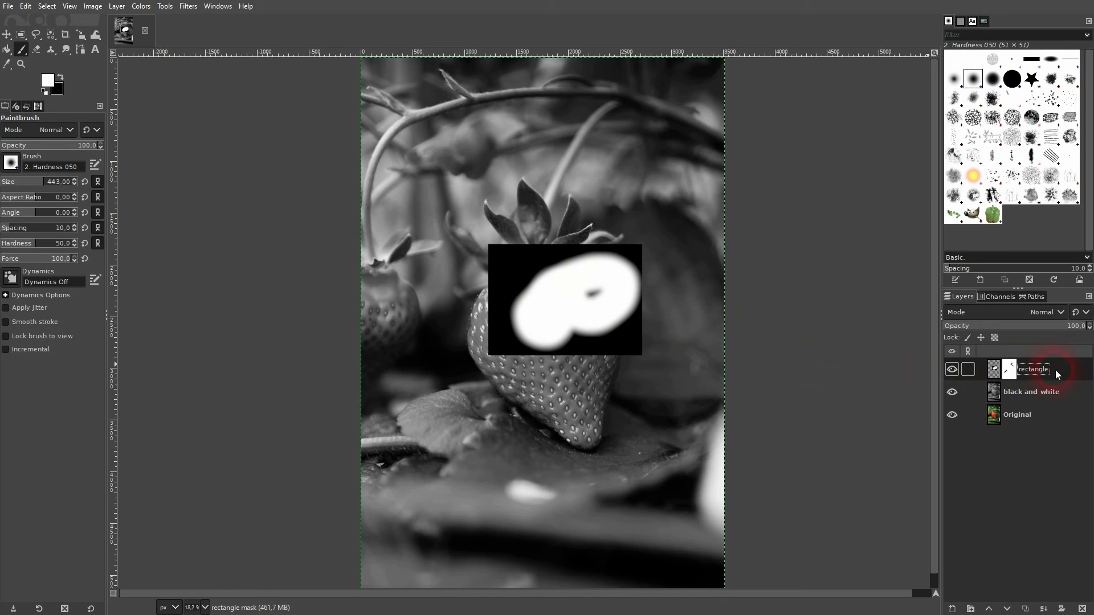
Delete the rectangle layer, and hide and show the black and white layer again.
{"action": "left_click", "coordinate": [1082, 609]}
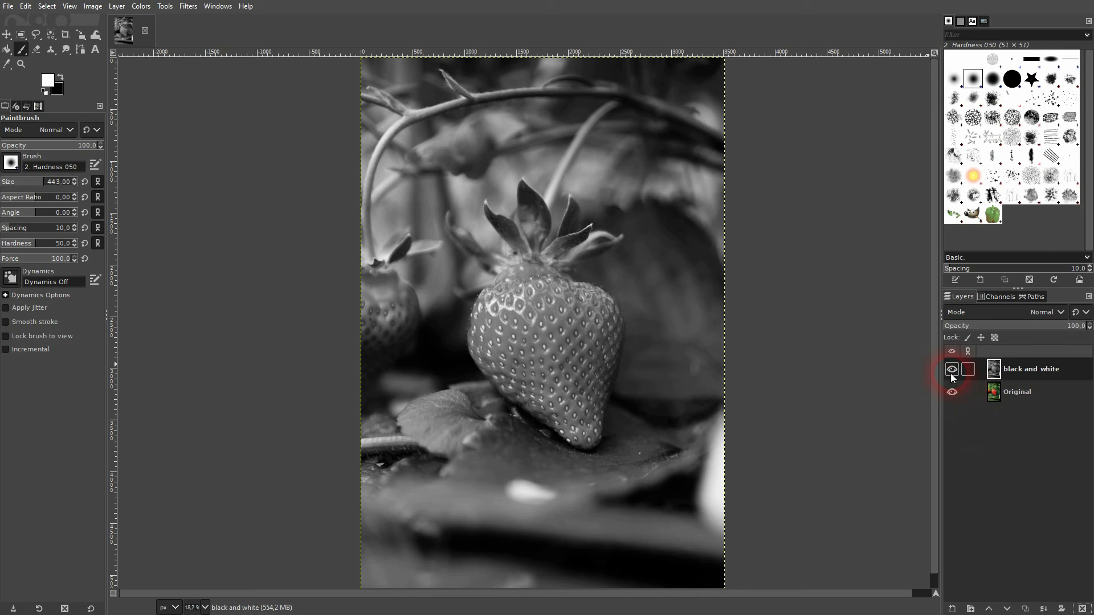
{"action": "left_click", "coordinate": [952, 374]}
{"action": "left_click", "coordinate": [953, 371]}
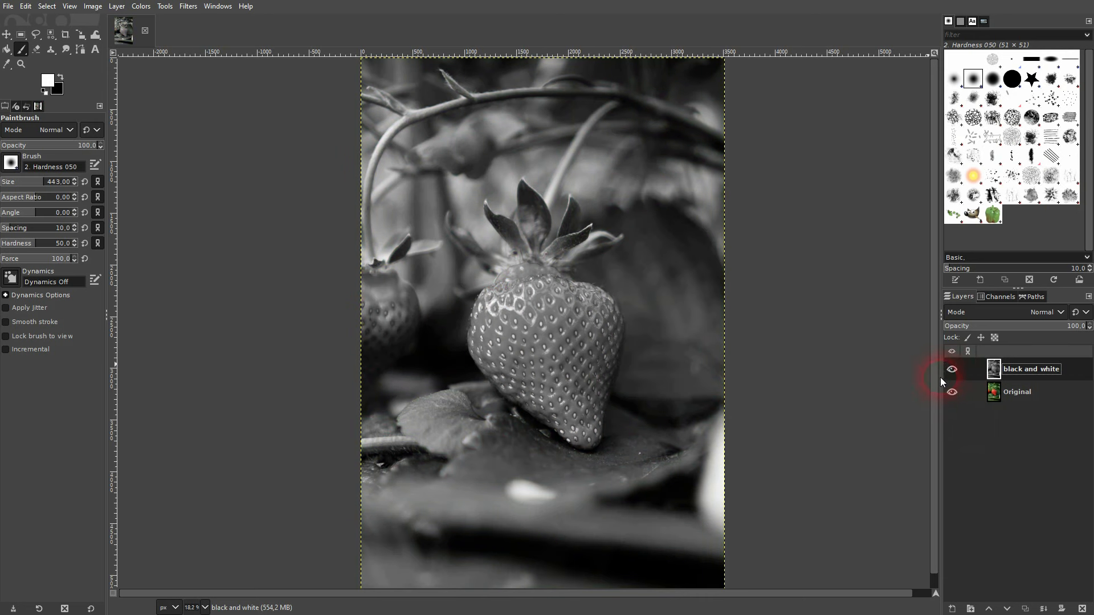
Add a layer mask initialized to White (full opacity) to the black and white layer.
{"action": "right_click", "coordinate": [990, 373]}
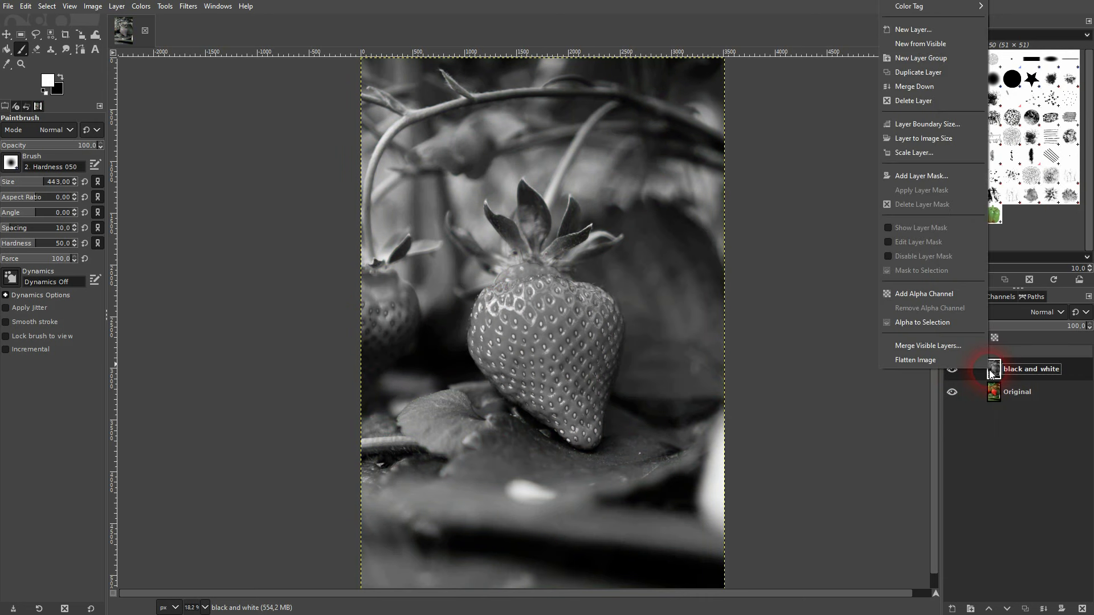
{"action": "left_click", "coordinate": [942, 179]}
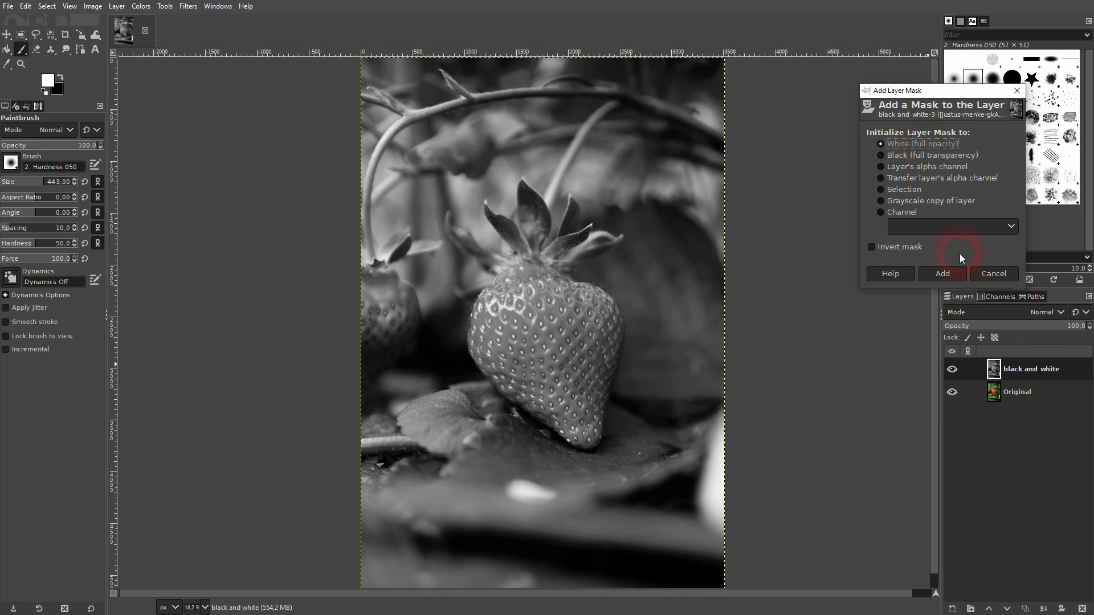
{"action": "left_click", "coordinate": [950, 274]}
Paint black on the black and white layer's mask over the strawberry's body, using brush sizes 443 and 114, to reveal its colour.
{"action": "left_click", "coordinate": [993, 370]}
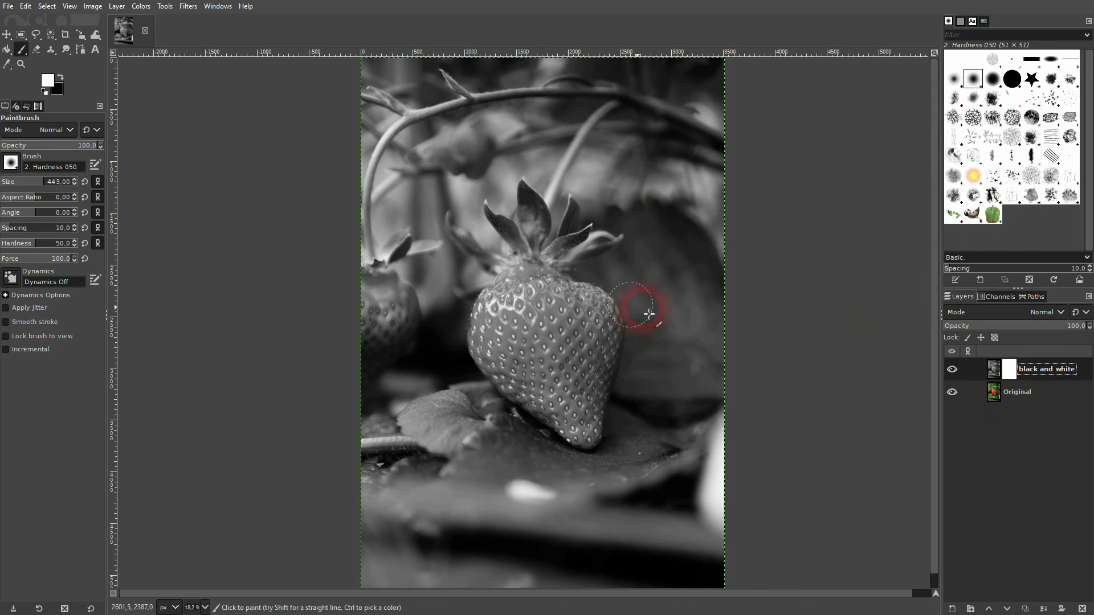
{"action": "mouse_move", "coordinate": [549, 354]}
{"action": "left_mouse_down"}
{"action": "mouse_move", "coordinate": [541, 317]}
{"action": "mouse_move", "coordinate": [571, 372]}
{"action": "mouse_move", "coordinate": [579, 330]}
{"action": "mouse_move", "coordinate": [583, 401]}
{"action": "mouse_move", "coordinate": [524, 350]}
{"action": "mouse_move", "coordinate": [557, 391]}
{"action": "mouse_move", "coordinate": [526, 346]}
{"action": "mouse_move", "coordinate": [533, 297]}
{"action": "mouse_move", "coordinate": [522, 294]}
{"action": "mouse_move", "coordinate": [521, 332]}
{"action": "mouse_move", "coordinate": [556, 332]}
{"action": "mouse_move", "coordinate": [539, 298]}
{"action": "mouse_move", "coordinate": [563, 310]}
{"action": "mouse_move", "coordinate": [596, 428]}
{"action": "mouse_move", "coordinate": [510, 362]}
{"action": "mouse_move", "coordinate": [517, 332]}
{"action": "left_mouse_up"}
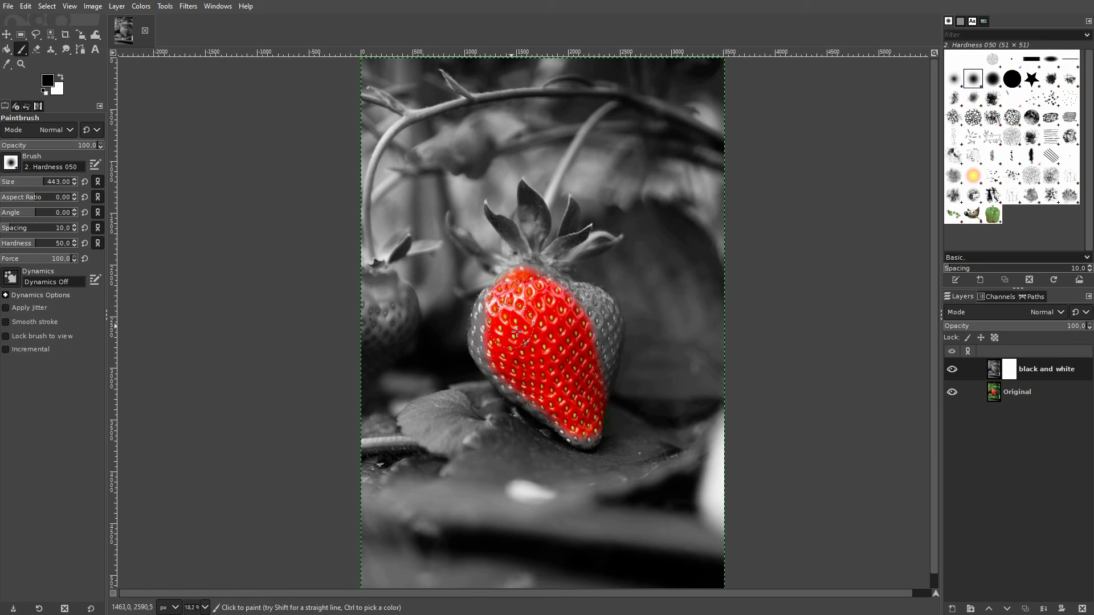
{"action": "left_click", "coordinate": [22, 183]}
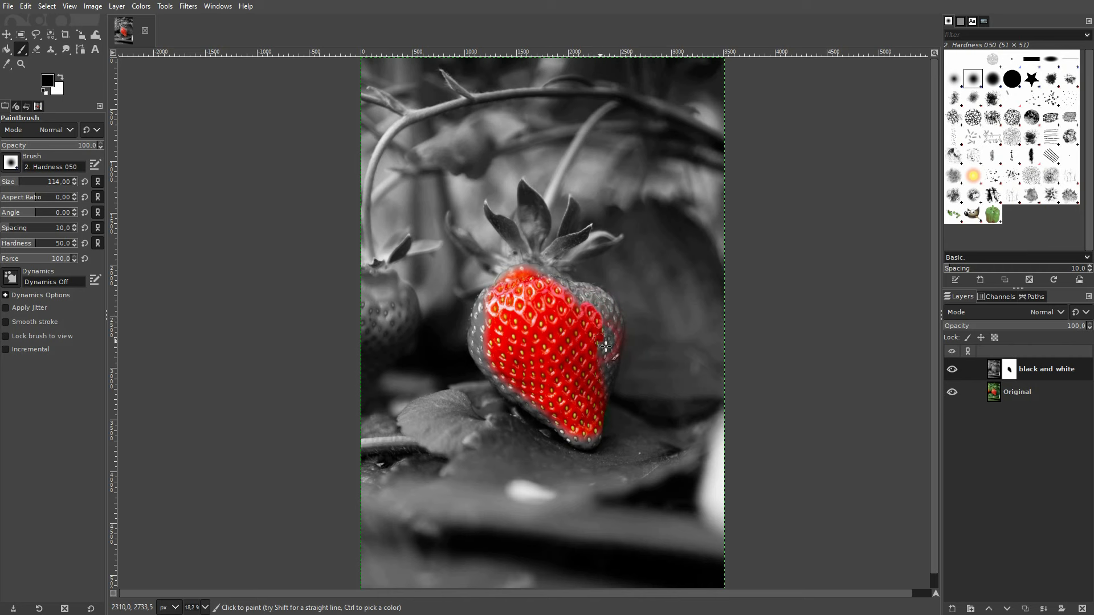
{"action": "scroll", "coordinate": [573, 371], "scroll_direction": "up", "scroll_amount": 3, "text": "ctrl"}
{"action": "mouse_move", "coordinate": [597, 533]}
{"action": "left_mouse_down"}
{"action": "mouse_move", "coordinate": [636, 576]}
{"action": "mouse_move", "coordinate": [658, 553]}
{"action": "mouse_move", "coordinate": [624, 572]}
{"action": "mouse_move", "coordinate": [586, 562]}
{"action": "mouse_move", "coordinate": [399, 412]}
{"action": "mouse_move", "coordinate": [356, 363]}
{"action": "mouse_move", "coordinate": [341, 324]}
{"action": "mouse_move", "coordinate": [400, 181]}
{"action": "mouse_move", "coordinate": [386, 176]}
{"action": "mouse_move", "coordinate": [432, 259]}
{"action": "mouse_move", "coordinate": [350, 252]}
{"action": "left_mouse_up"}
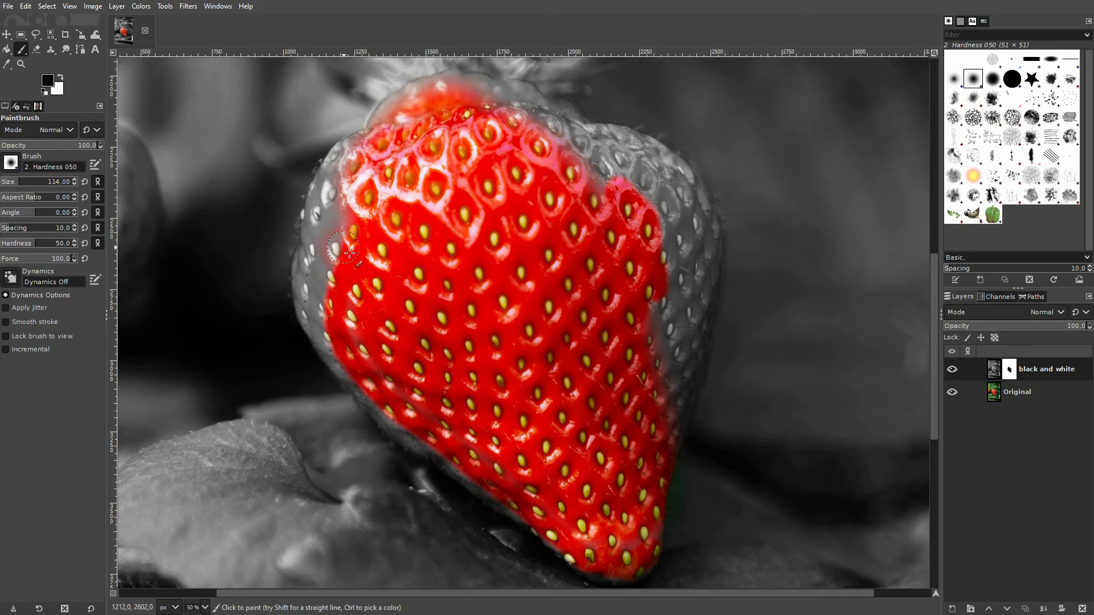
Set the brush size to 201 and extend the black mask painting toward the strawberry's sides and top.
{"action": "left_click", "coordinate": [27, 180]}
{"action": "mouse_move", "coordinate": [365, 222]}
{"action": "left_mouse_down"}
{"action": "mouse_move", "coordinate": [341, 325]}
{"action": "mouse_move", "coordinate": [331, 264]}
{"action": "mouse_move", "coordinate": [347, 205]}
{"action": "mouse_move", "coordinate": [436, 117]}
{"action": "mouse_move", "coordinate": [574, 149]}
{"action": "mouse_move", "coordinate": [615, 164]}
{"action": "mouse_move", "coordinate": [672, 214]}
{"action": "mouse_move", "coordinate": [683, 358]}
{"action": "mouse_move", "coordinate": [669, 417]}
{"action": "mouse_move", "coordinate": [652, 317]}
{"action": "left_mouse_up"}
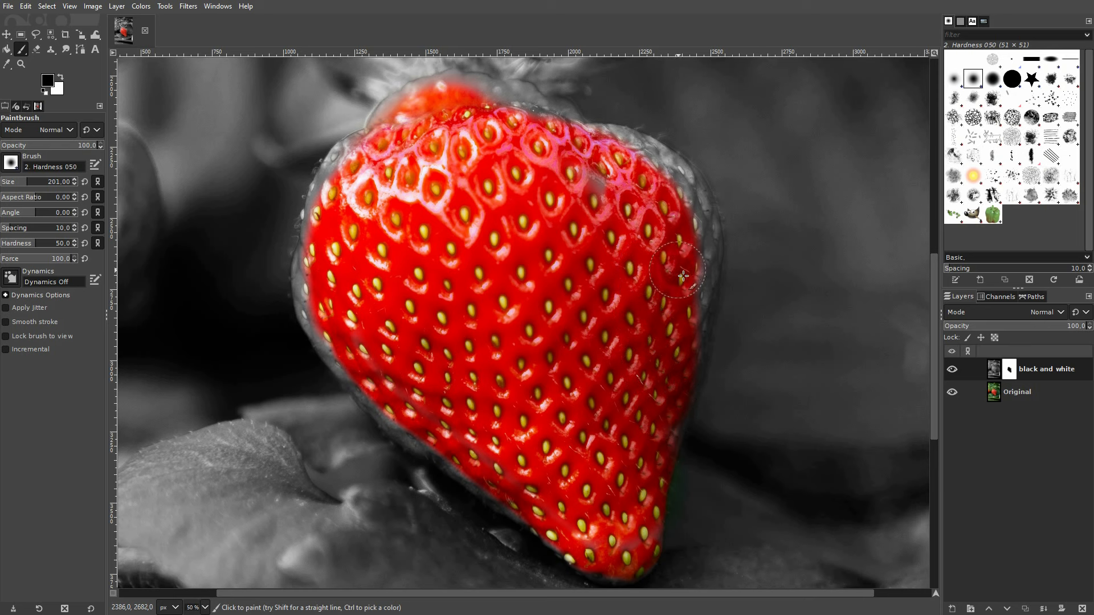
{"action": "mouse_move", "coordinate": [684, 276]}
{"action": "left_mouse_down"}
{"action": "mouse_move", "coordinate": [694, 301]}
{"action": "mouse_move", "coordinate": [687, 209]}
{"action": "mouse_move", "coordinate": [669, 184]}
{"action": "mouse_move", "coordinate": [605, 155]}
{"action": "mouse_move", "coordinate": [499, 153]}
{"action": "mouse_move", "coordinate": [486, 110]}
{"action": "mouse_move", "coordinate": [526, 107]}
{"action": "mouse_move", "coordinate": [477, 99]}
{"action": "mouse_move", "coordinate": [429, 145]}
{"action": "left_mouse_up"}
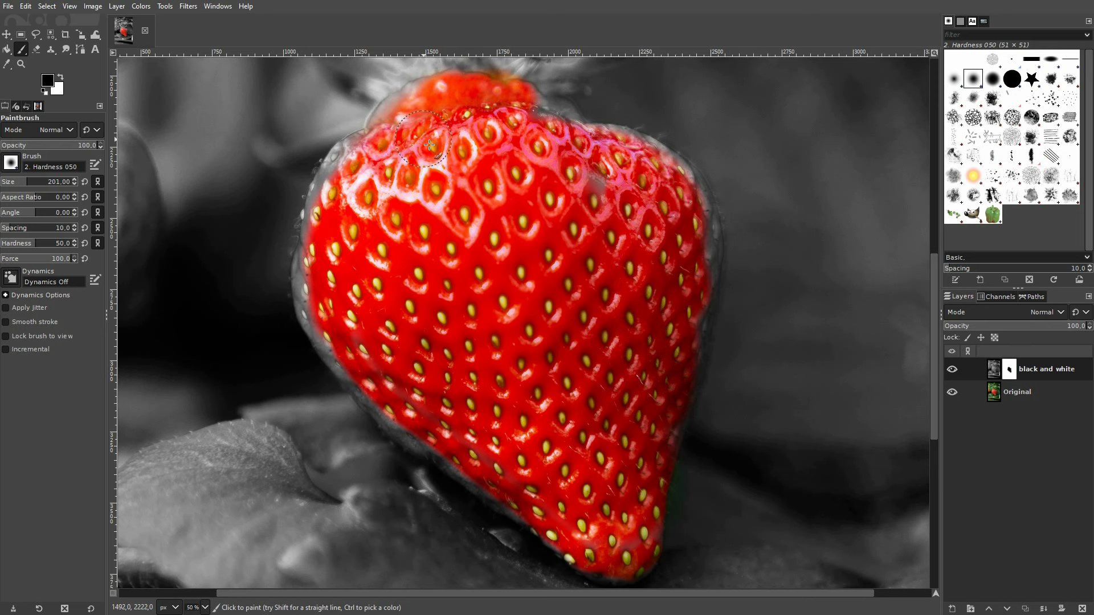
Set the brush size to 109 and paint black on the mask along the strawberry's left and lower edges.
{"action": "left_click", "coordinate": [96, 167]}
{"action": "left_click_drag", "start_coordinate": [21, 183], "coordinate": [18, 182]}
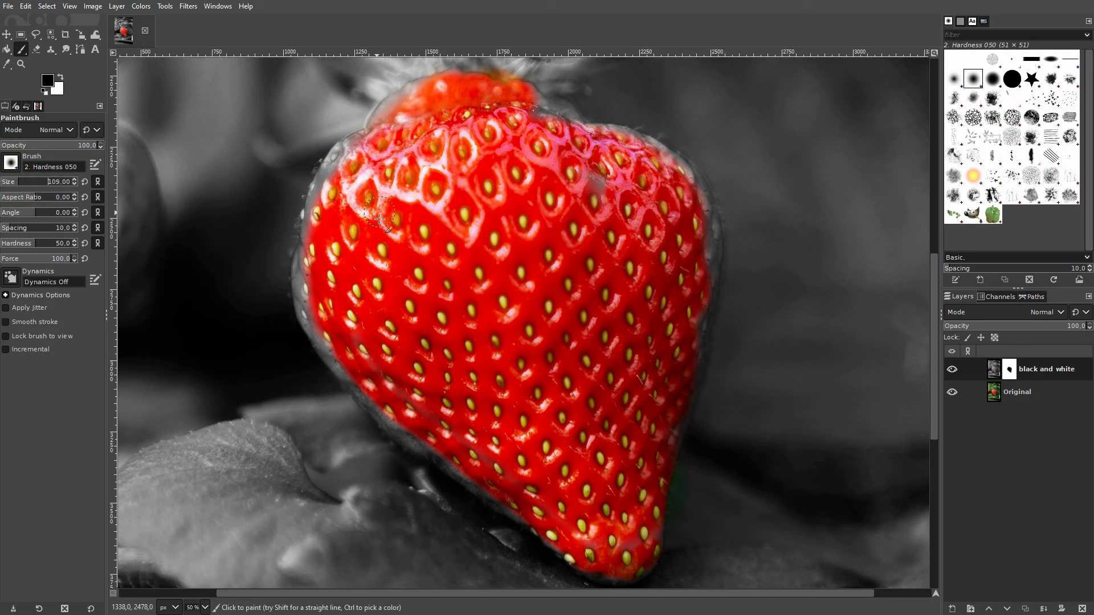
{"action": "mouse_move", "coordinate": [379, 136]}
{"action": "left_mouse_down"}
{"action": "mouse_move", "coordinate": [352, 147]}
{"action": "mouse_move", "coordinate": [317, 203]}
{"action": "mouse_move", "coordinate": [321, 231]}
{"action": "mouse_move", "coordinate": [339, 188]}
{"action": "mouse_move", "coordinate": [316, 308]}
{"action": "mouse_move", "coordinate": [309, 302]}
{"action": "left_mouse_up"}
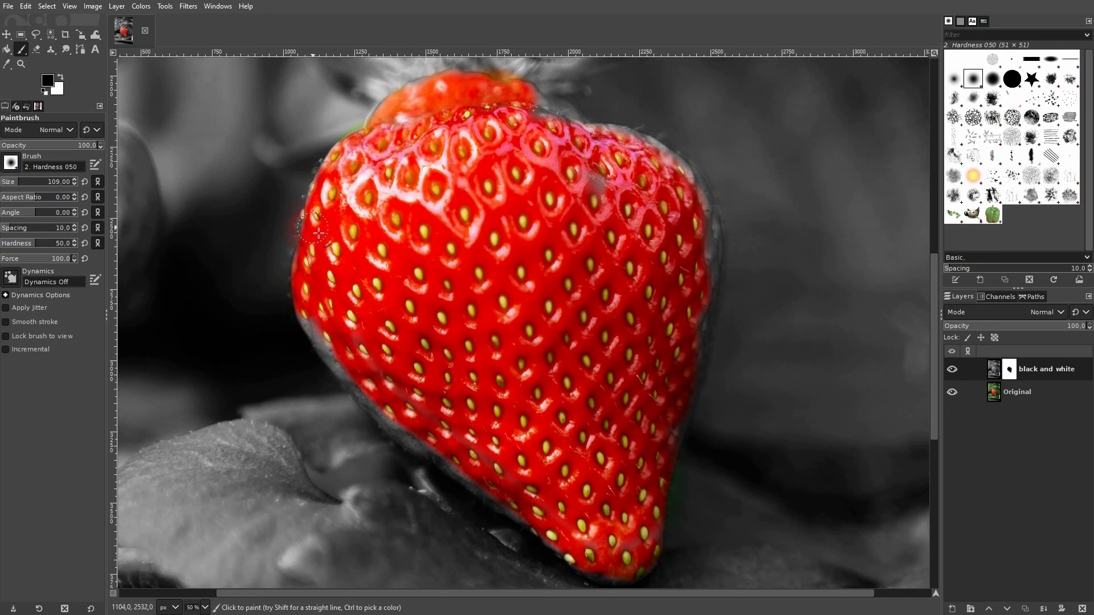
{"action": "left_click_drag", "start_coordinate": [324, 329], "coordinate": [341, 356]}
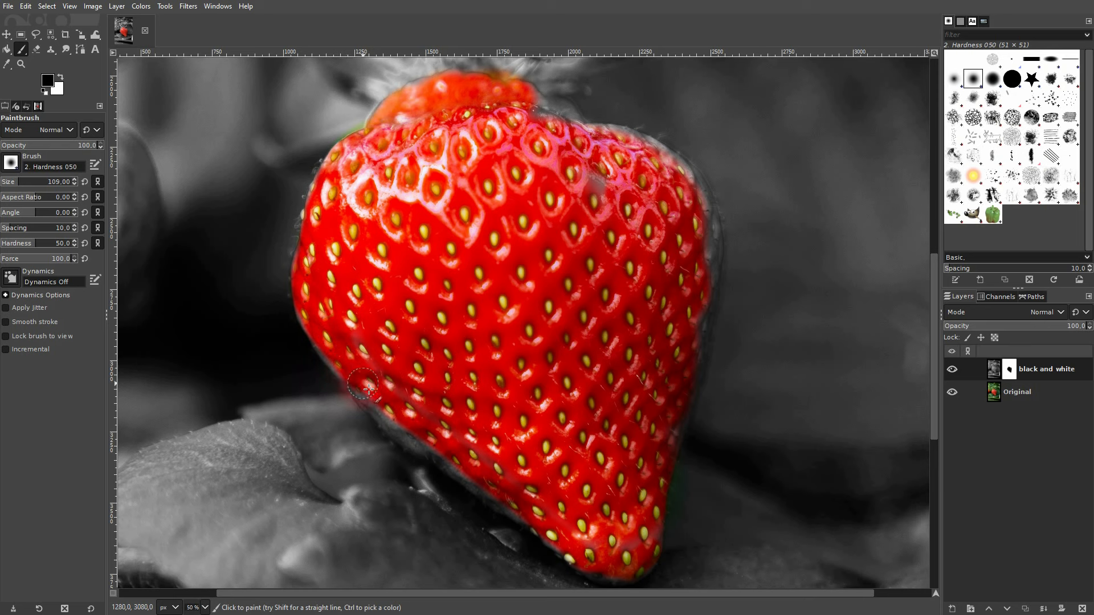
{"action": "mouse_move", "coordinate": [408, 431]}
{"action": "left_mouse_down"}
{"action": "mouse_move", "coordinate": [631, 579]}
{"action": "mouse_move", "coordinate": [661, 523]}
{"action": "mouse_move", "coordinate": [672, 382]}
{"action": "left_mouse_up"}
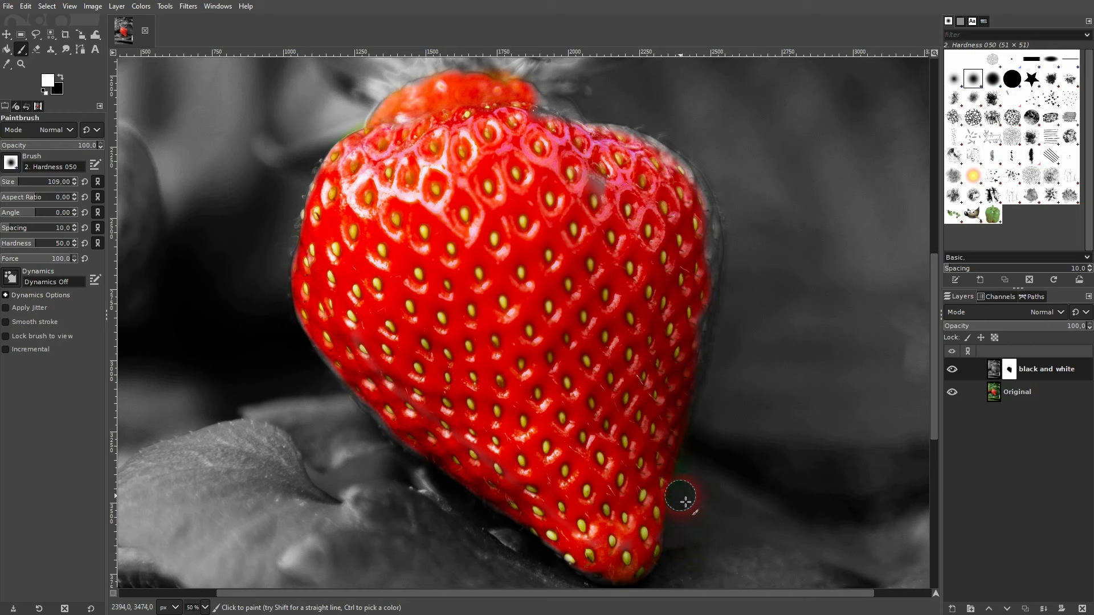
Clean the colour spill near the strawberry's tip with white, and paint black on the mask along its right and upper-right edges.
{"action": "key", "text": "x"}
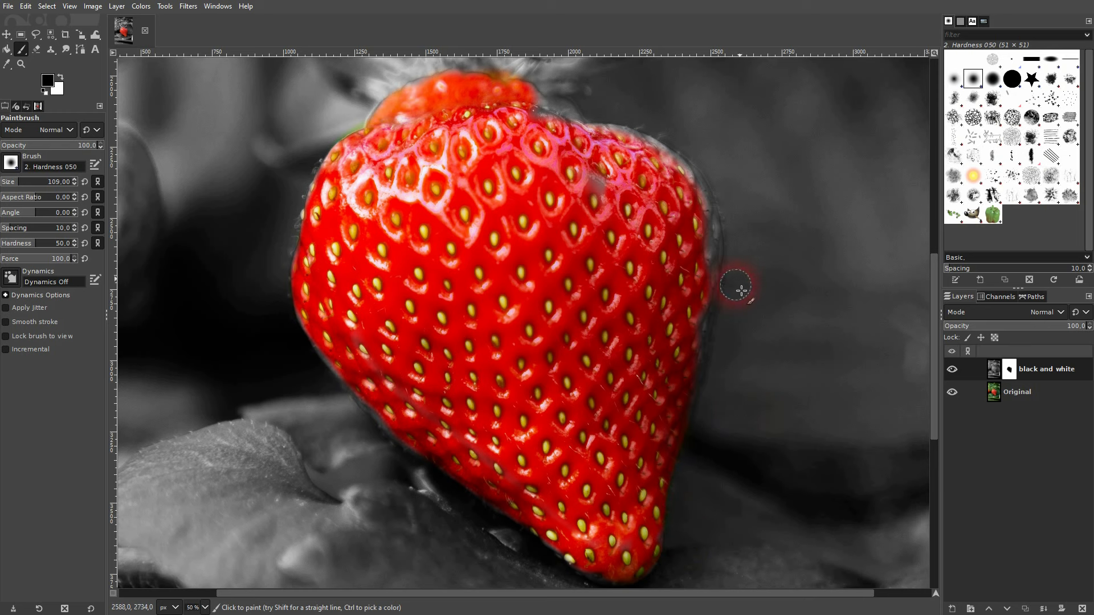
{"action": "mouse_move", "coordinate": [676, 394]}
{"action": "left_mouse_down"}
{"action": "mouse_move", "coordinate": [709, 315]}
{"action": "mouse_move", "coordinate": [696, 385]}
{"action": "mouse_move", "coordinate": [705, 302]}
{"action": "left_mouse_up"}
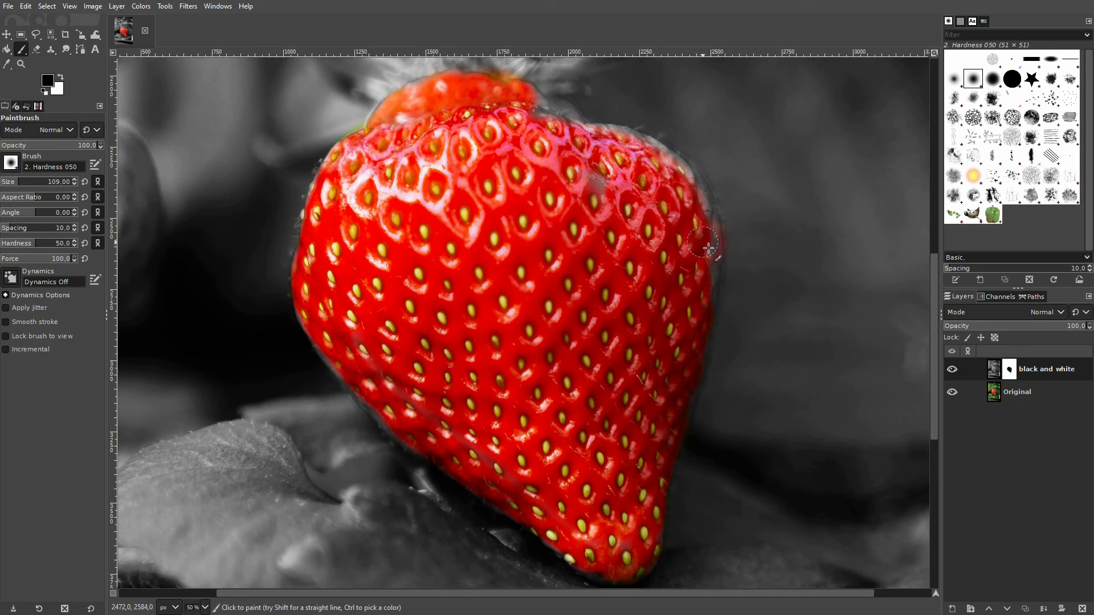
{"action": "left_click_drag", "start_coordinate": [709, 248], "coordinate": [712, 312]}
{"action": "mouse_move", "coordinate": [682, 172]}
{"action": "left_mouse_down"}
{"action": "mouse_move", "coordinate": [599, 132]}
{"action": "mouse_move", "coordinate": [562, 138]}
{"action": "left_mouse_up"}
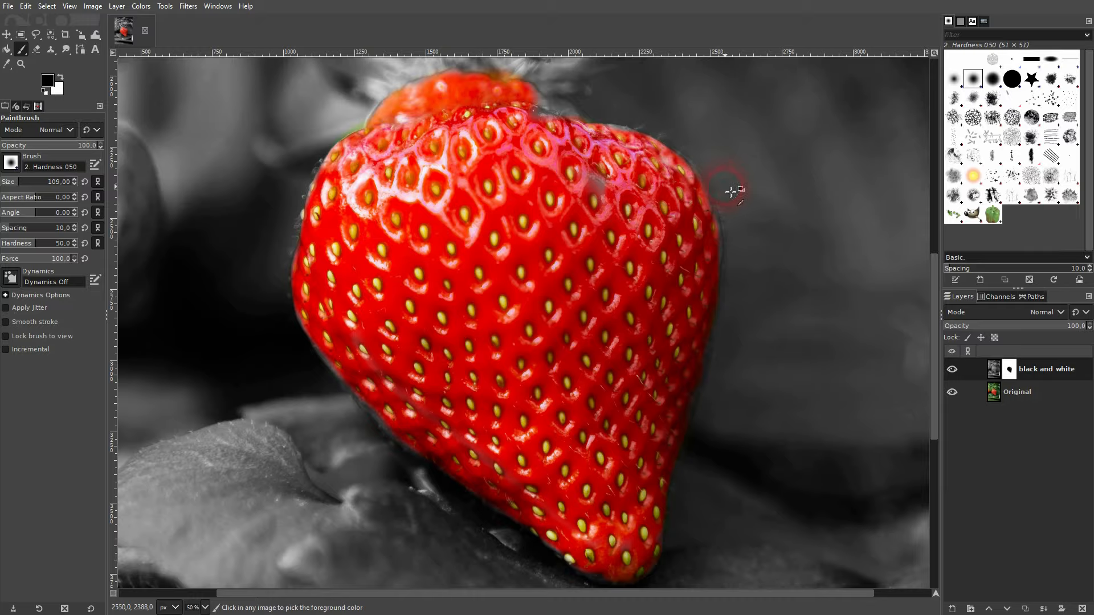
Refine the black and white layer's mask along the strawberry's right and upper-right edge, cleaning the colour spill outside it with white.
{"action": "scroll", "coordinate": [727, 186], "scroll_direction": "up", "scroll_amount": 5}
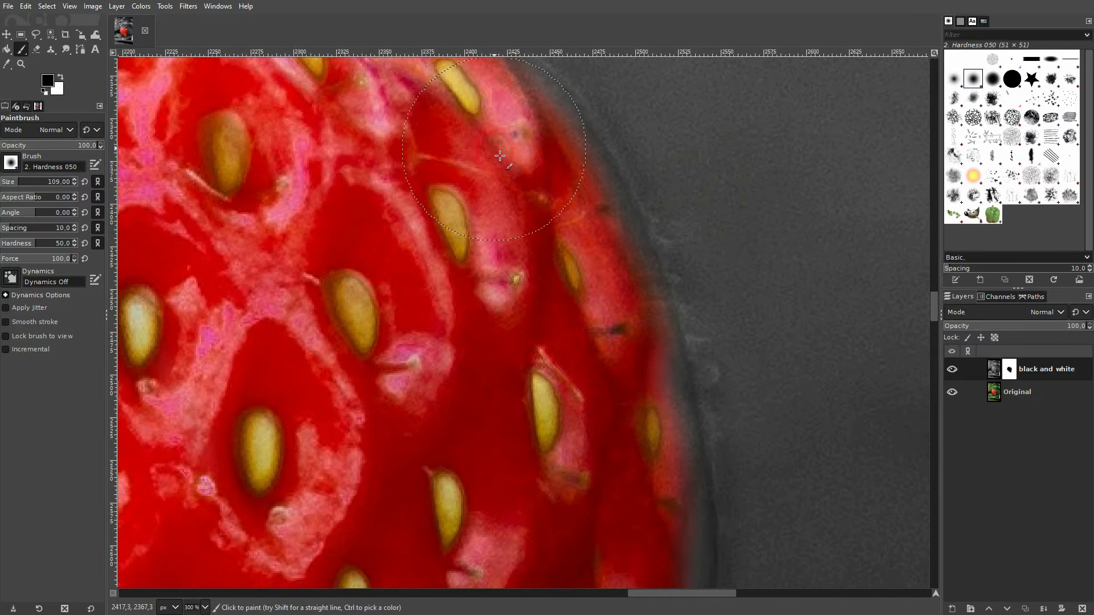
{"action": "mouse_move", "coordinate": [495, 127]}
{"action": "left_mouse_down"}
{"action": "mouse_move", "coordinate": [560, 225]}
{"action": "mouse_move", "coordinate": [633, 416]}
{"action": "mouse_move", "coordinate": [639, 464]}
{"action": "mouse_move", "coordinate": [619, 514]}
{"action": "mouse_move", "coordinate": [597, 440]}
{"action": "mouse_move", "coordinate": [464, 191]}
{"action": "left_mouse_up"}
{"action": "mouse_move", "coordinate": [484, 237]}
{"action": "left_mouse_down"}
{"action": "mouse_move", "coordinate": [477, 383]}
{"action": "mouse_move", "coordinate": [447, 182]}
{"action": "mouse_move", "coordinate": [515, 486]}
{"action": "left_mouse_up"}
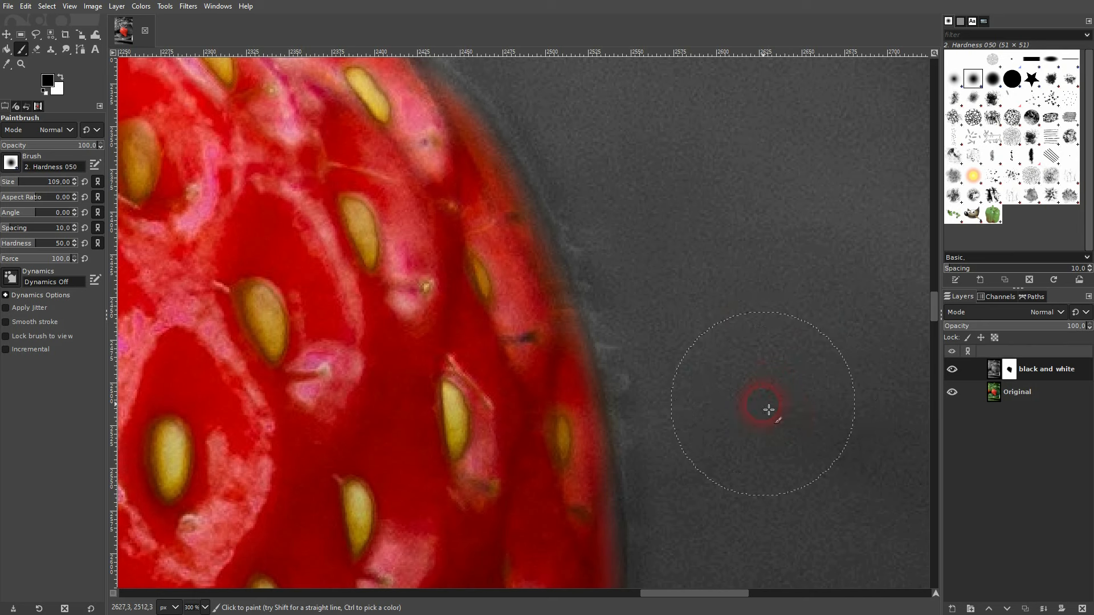
{"action": "mouse_move", "coordinate": [744, 367]}
{"action": "left_mouse_down"}
{"action": "mouse_move", "coordinate": [785, 331]}
{"action": "mouse_move", "coordinate": [804, 349]}
{"action": "left_mouse_up"}
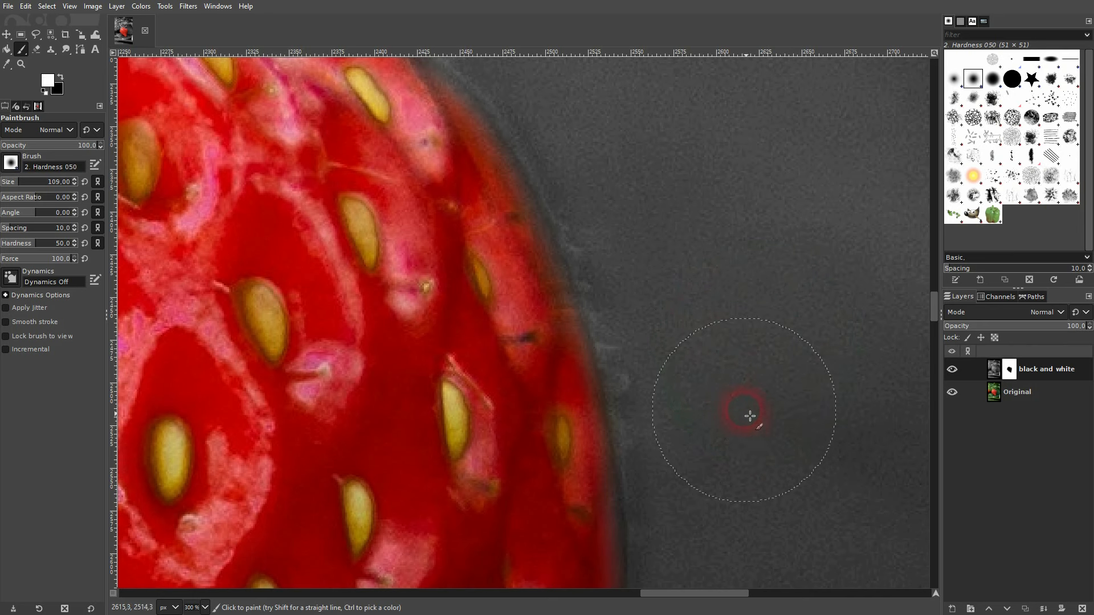
{"action": "left_click_drag", "start_coordinate": [608, 173], "coordinate": [826, 386]}
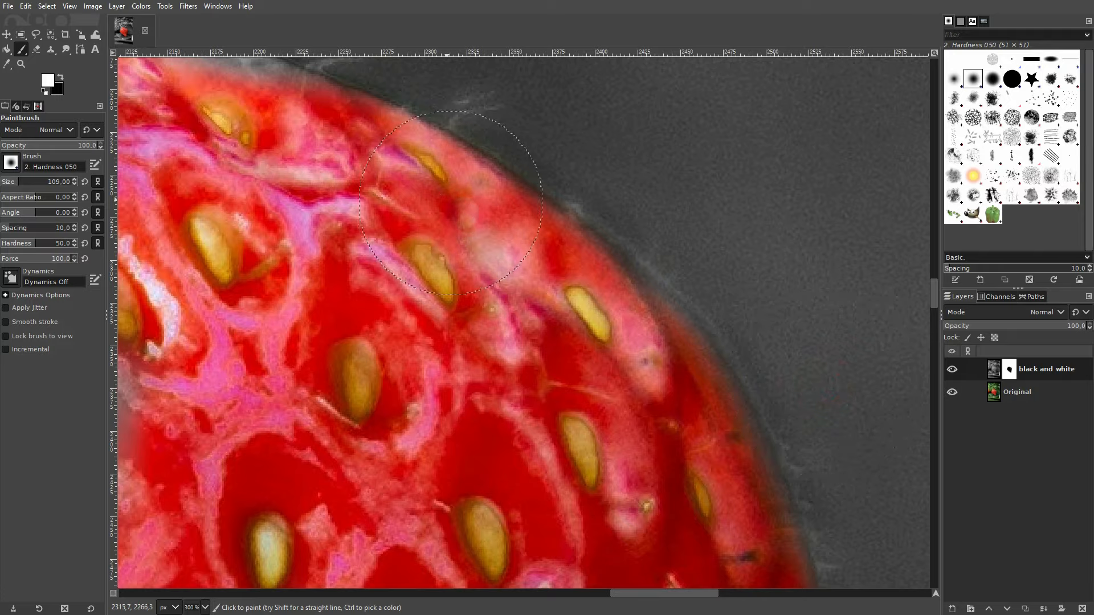
{"action": "left_click_drag", "start_coordinate": [475, 223], "coordinate": [701, 459]}
Paint black on the mask along the strawberry's upper-right rim, and paint white over the green spill just above it.
{"action": "key", "text": "x"}
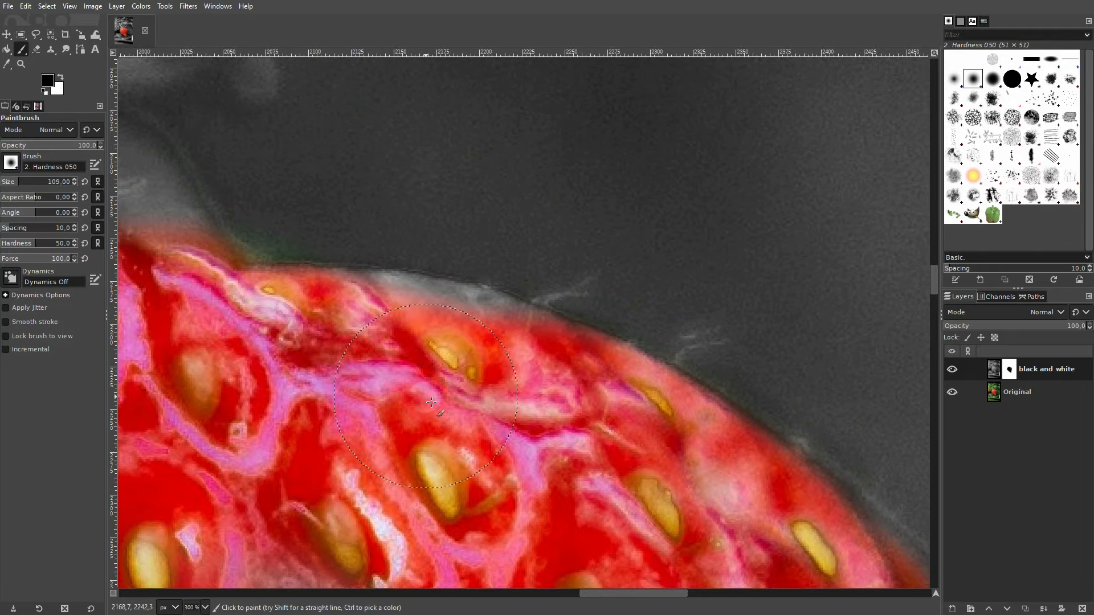
{"action": "left_click_drag", "start_coordinate": [395, 345], "coordinate": [506, 377]}
{"action": "left_click_drag", "start_coordinate": [308, 254], "coordinate": [582, 337]}
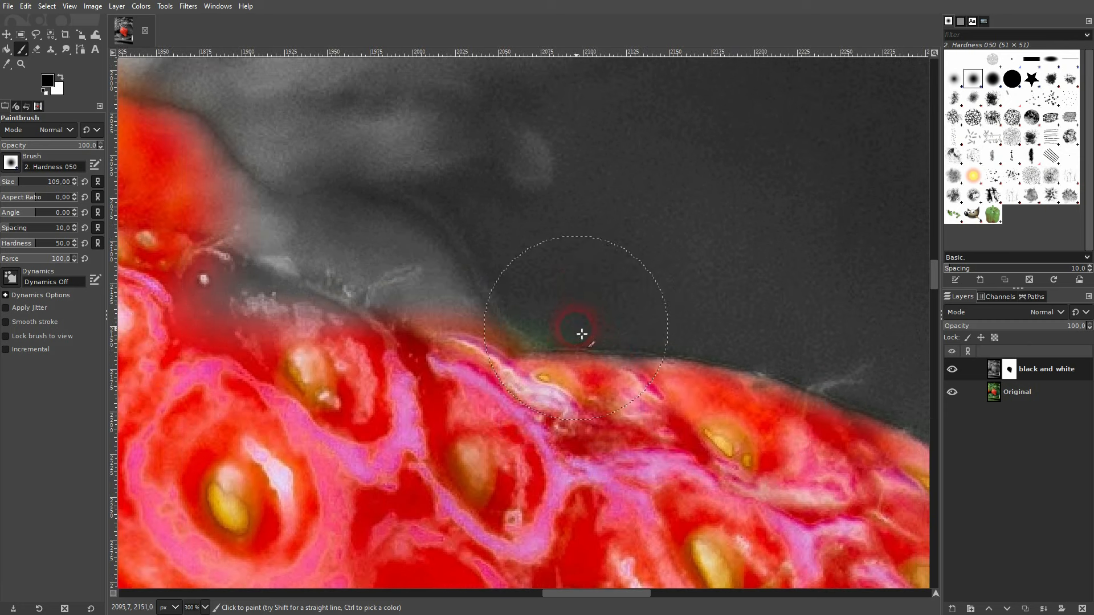
{"action": "key", "text": "x"}
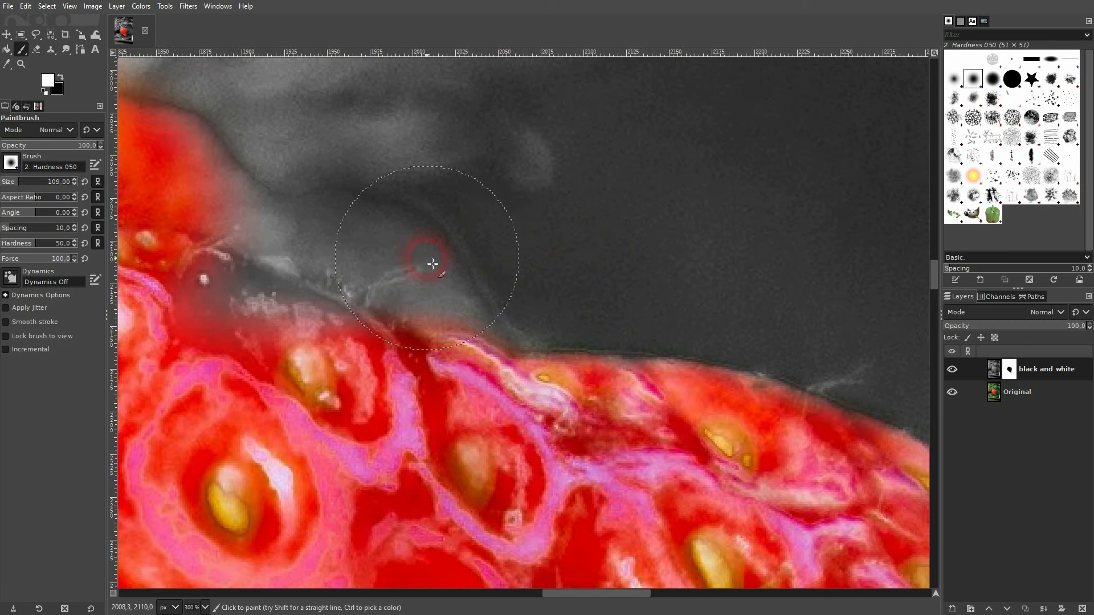
{"action": "left_click_drag", "start_coordinate": [262, 194], "coordinate": [540, 255]}
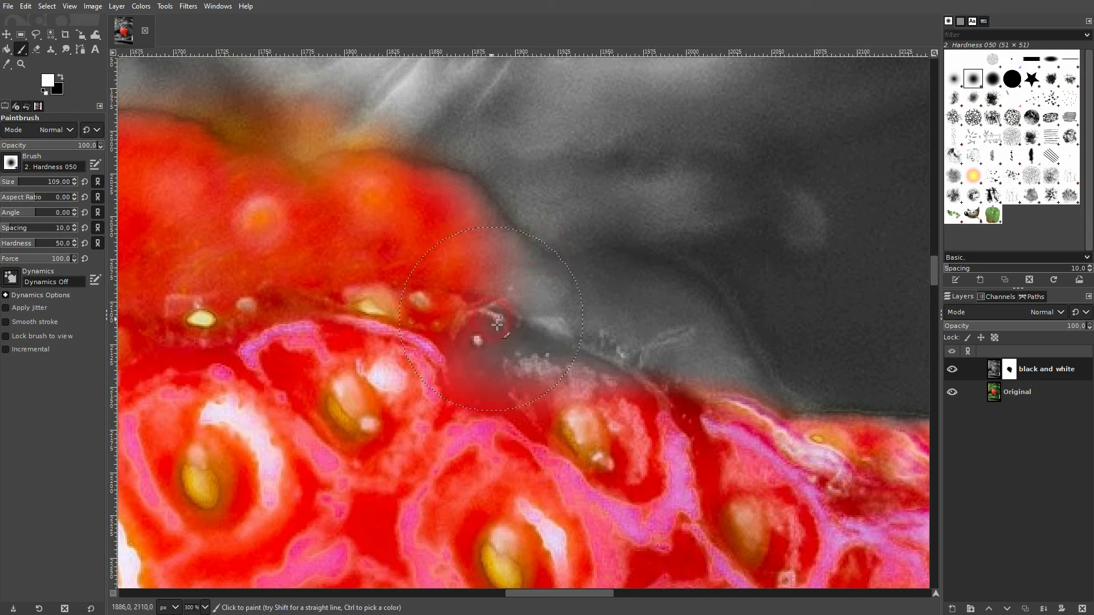
Paint black on the mask over the grey gap between the strawberry's body and the right side of its neck.
{"action": "key", "text": "x"}
{"action": "mouse_move", "coordinate": [553, 370]}
{"action": "left_mouse_down"}
{"action": "mouse_move", "coordinate": [610, 410]}
{"action": "mouse_move", "coordinate": [569, 359]}
{"action": "mouse_move", "coordinate": [758, 407]}
{"action": "left_mouse_up"}
{"action": "scroll", "coordinate": [365, 317], "scroll_direction": "down", "scroll_amount": 5, "text": "ctrl"}
{"action": "scroll", "coordinate": [365, 316], "scroll_direction": "up", "scroll_amount": 5, "text": "ctrl"}
{"action": "left_click_drag", "start_coordinate": [760, 408], "coordinate": [520, 342]}
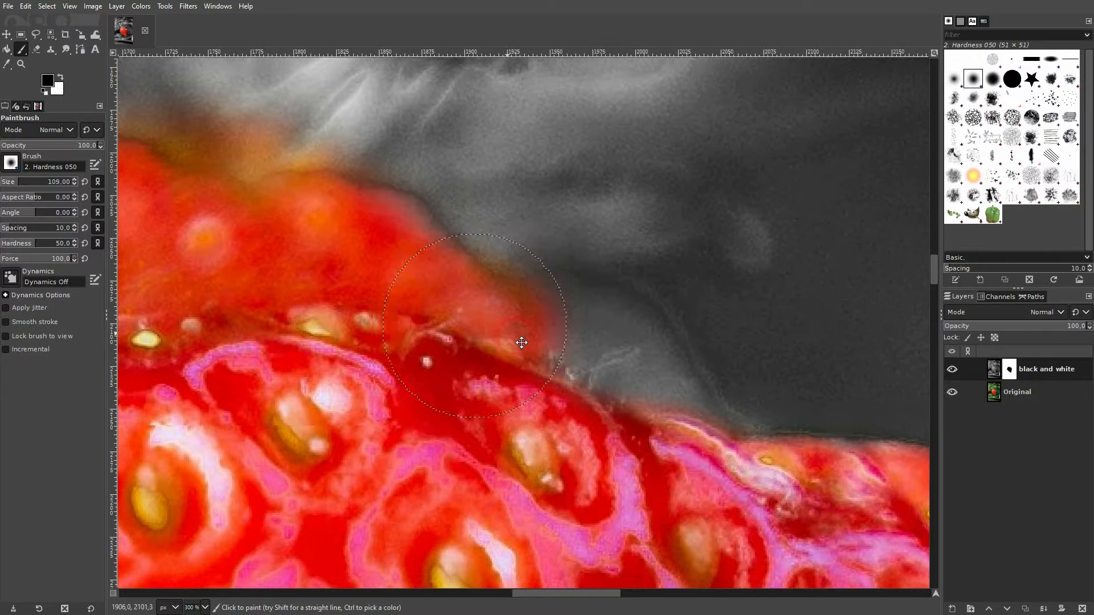
{"action": "mouse_move", "coordinate": [578, 365]}
{"action": "left_mouse_down"}
{"action": "mouse_move", "coordinate": [699, 470]}
{"action": "mouse_move", "coordinate": [660, 441]}
{"action": "mouse_move", "coordinate": [569, 328]}
{"action": "left_mouse_up"}
{"action": "scroll", "coordinate": [284, 286], "scroll_direction": "down", "scroll_amount": 5, "text": "ctrl"}
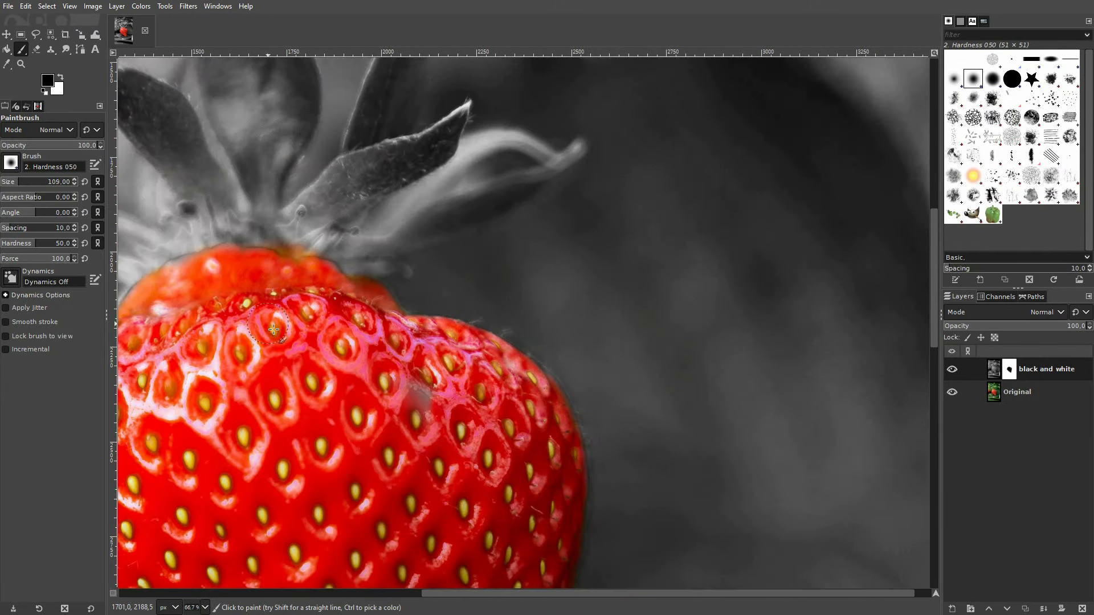
{"action": "scroll", "coordinate": [581, 317], "scroll_direction": "up", "scroll_amount": 1, "text": "ctrl"}
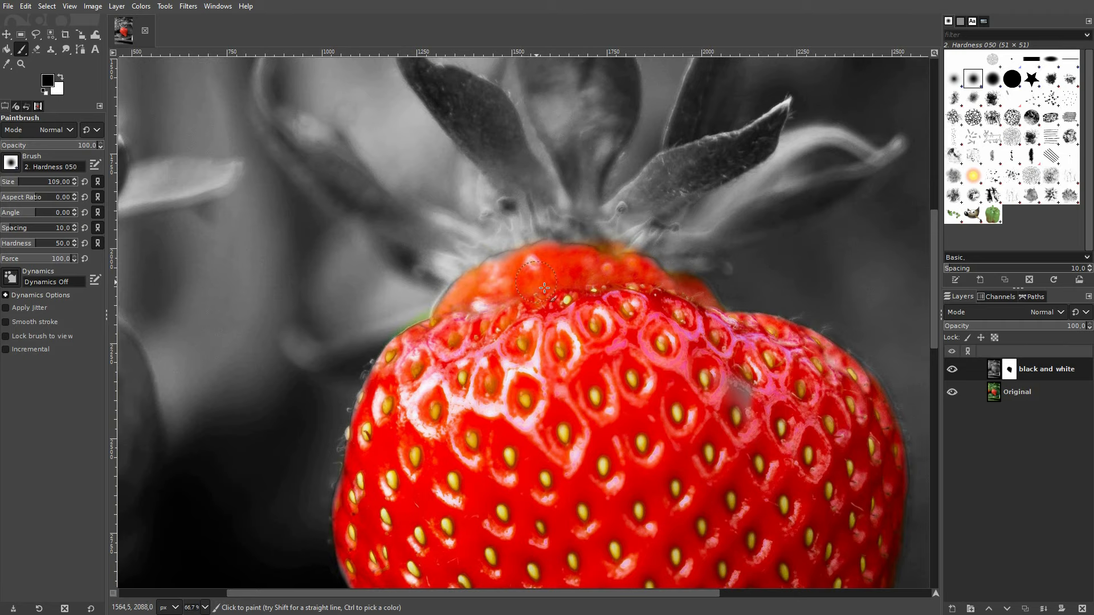
Paint white on the mask over the green spill outside the strawberry's upper-left edge.
{"action": "scroll", "coordinate": [428, 317], "scroll_direction": "up", "scroll_amount": 5, "text": "ctrl"}
{"action": "key", "text": "x"}
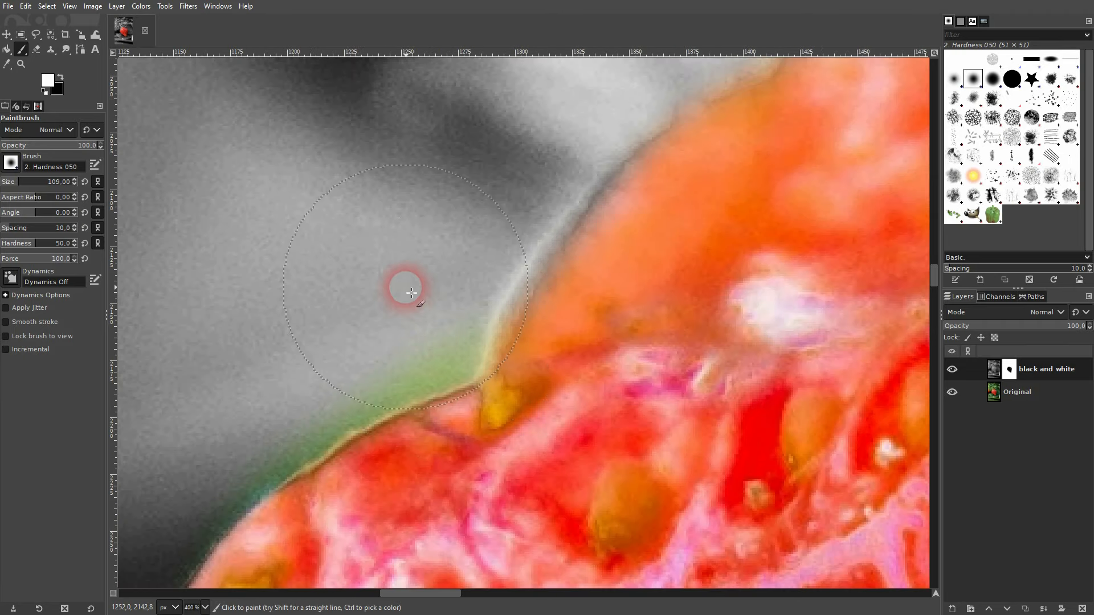
{"action": "mouse_move", "coordinate": [405, 288]}
{"action": "left_mouse_down"}
{"action": "mouse_move", "coordinate": [398, 337]}
{"action": "mouse_move", "coordinate": [337, 354]}
{"action": "mouse_move", "coordinate": [222, 426]}
{"action": "mouse_move", "coordinate": [265, 378]}
{"action": "mouse_move", "coordinate": [390, 303]}
{"action": "left_mouse_up"}
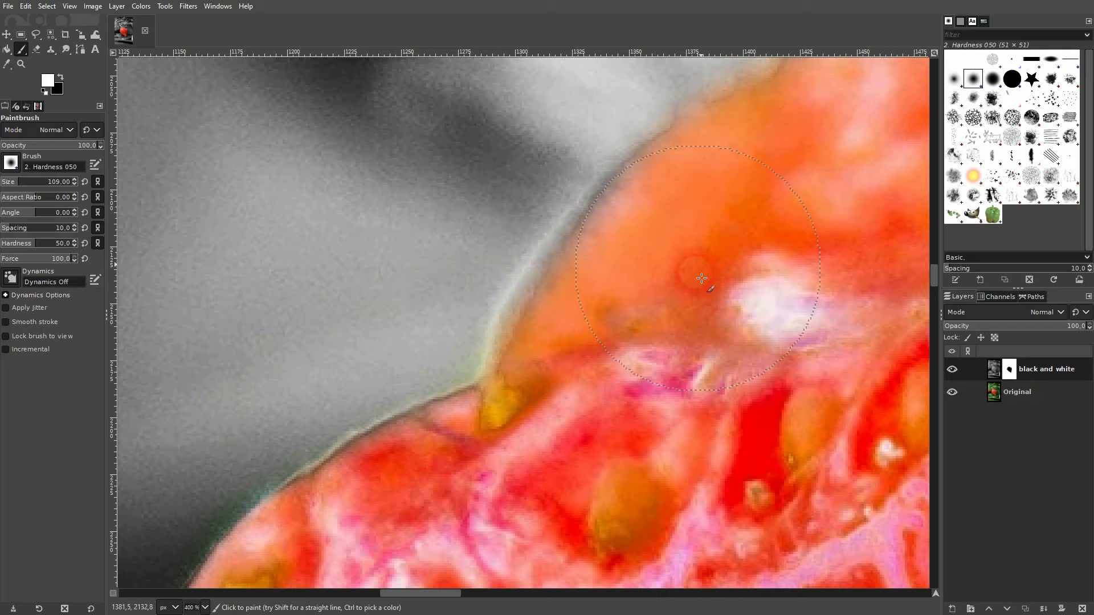
{"action": "mouse_move", "coordinate": [835, 185]}
{"action": "left_mouse_down"}
{"action": "mouse_move", "coordinate": [675, 431]}
{"action": "mouse_move", "coordinate": [676, 418]}
{"action": "left_mouse_up"}
{"action": "key", "text": "x"}
{"action": "scroll", "coordinate": [737, 381], "scroll_direction": "down", "scroll_amount": 4}
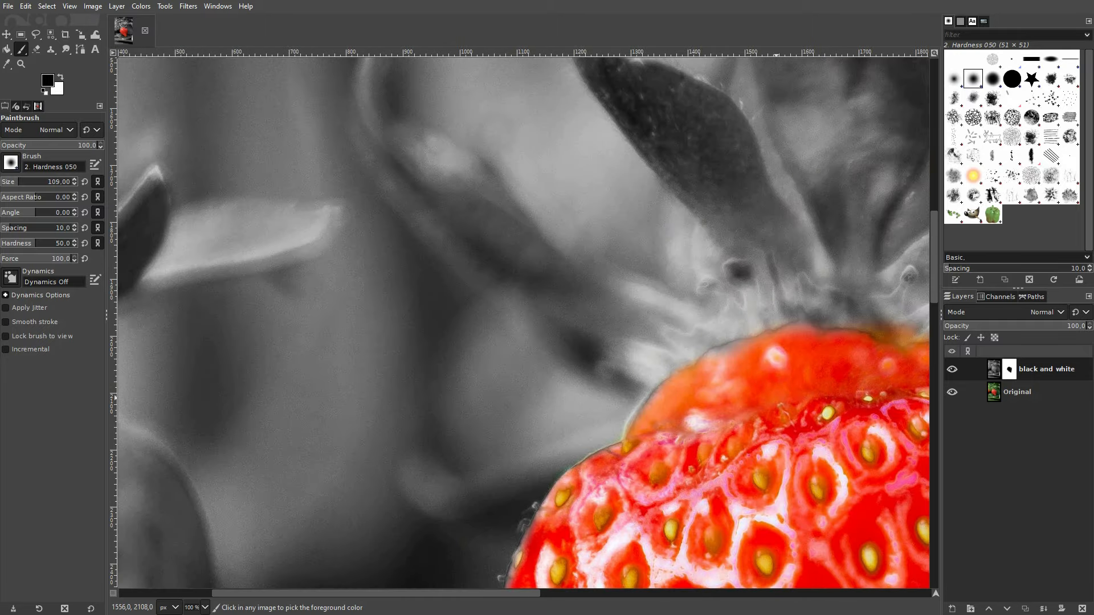
{"action": "left_click_drag", "start_coordinate": [764, 390], "coordinate": [482, 453]}
{"action": "scroll", "coordinate": [483, 453], "scroll_direction": "down", "scroll_amount": 3}
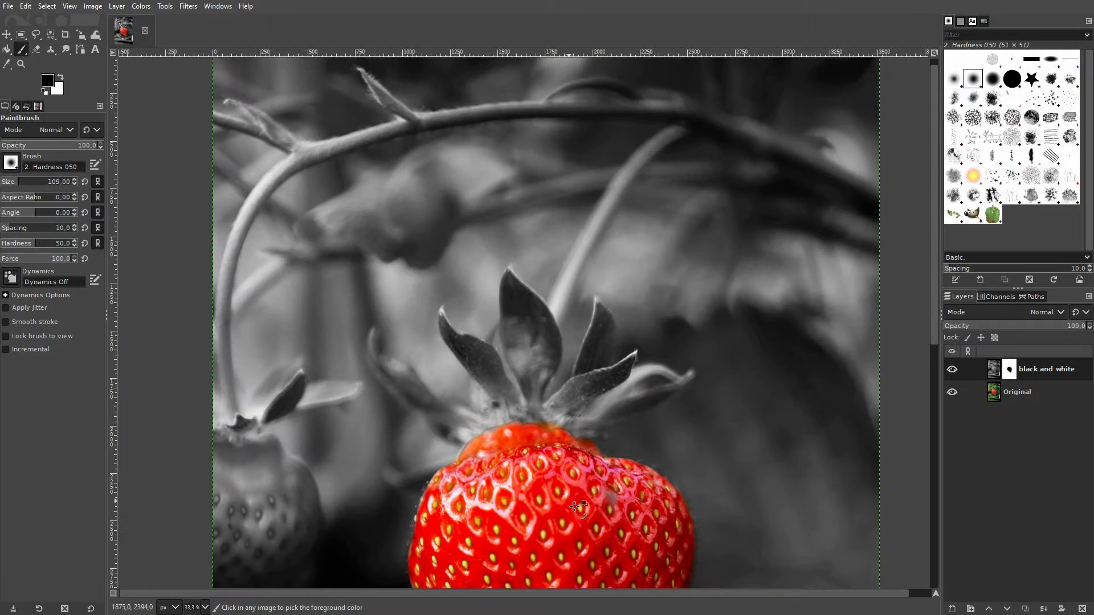
Check the masked strawberry in the whole photo and compare it with the black and white layer hidden and shown.
{"action": "scroll", "coordinate": [544, 442], "scroll_direction": "down", "scroll_amount": 5}
{"action": "scroll", "coordinate": [579, 429], "scroll_direction": "up", "scroll_amount": 3}
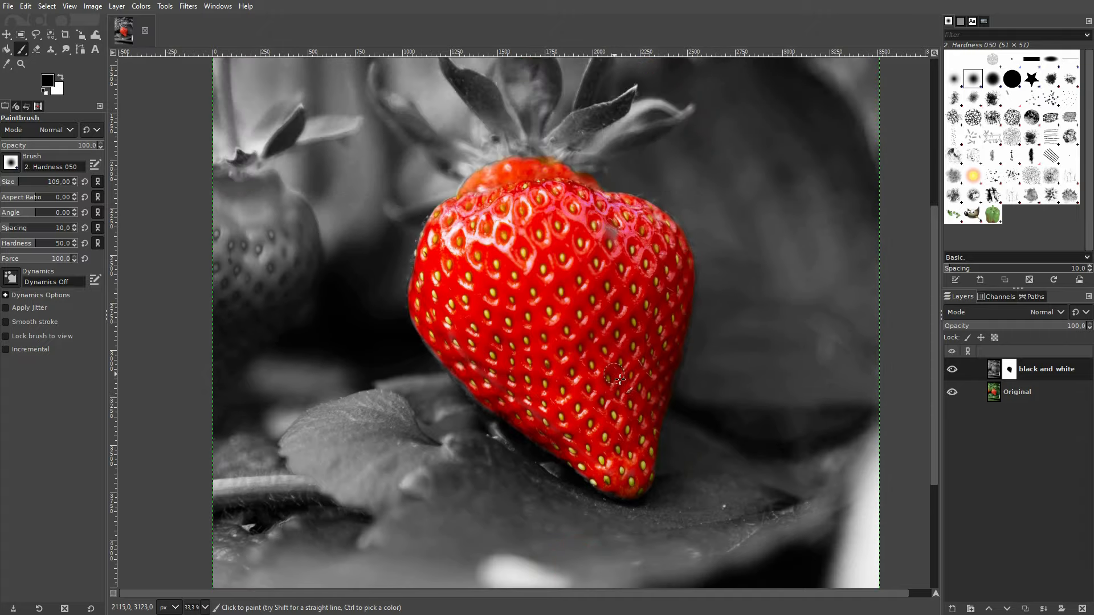
{"action": "scroll", "coordinate": [620, 378], "scroll_direction": "down", "scroll_amount": 2}
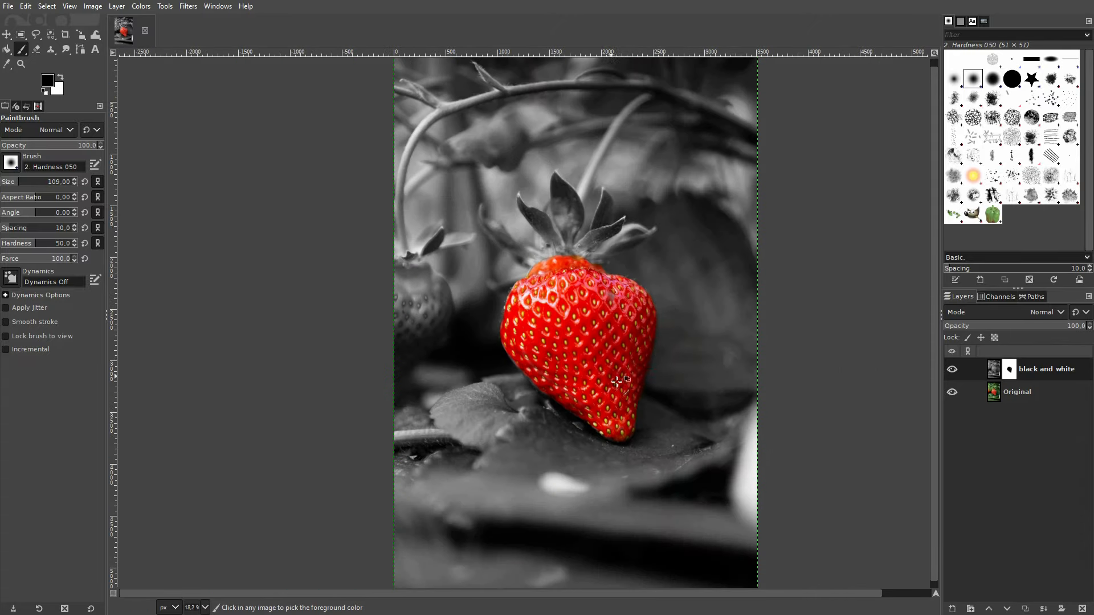
{"action": "left_click", "coordinate": [950, 370]}
{"action": "left_click", "coordinate": [950, 370]}
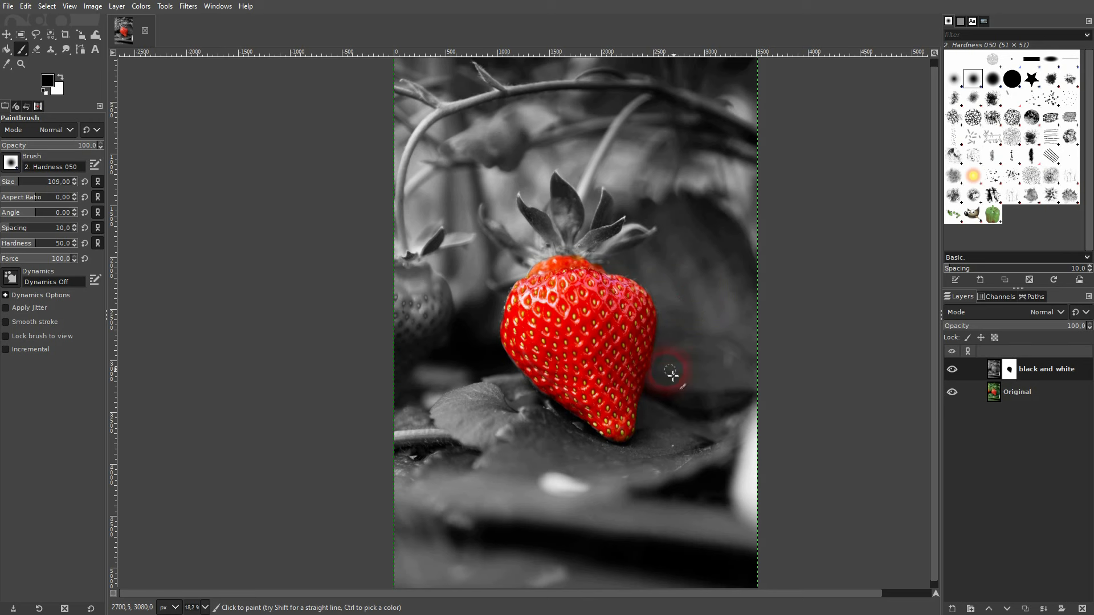
{"action": "scroll", "coordinate": [751, 365], "scroll_direction": "down", "scroll_amount": 1, "text": "ctrl"}
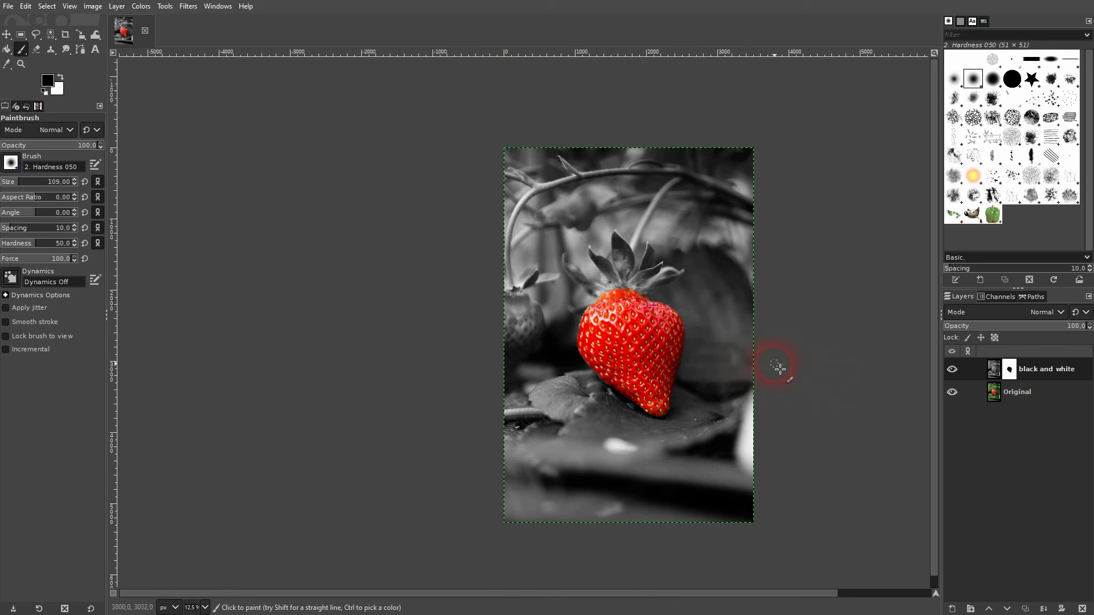
{"action": "scroll", "coordinate": [813, 383], "scroll_direction": "right", "scroll_amount": 3, "text": "shift"}
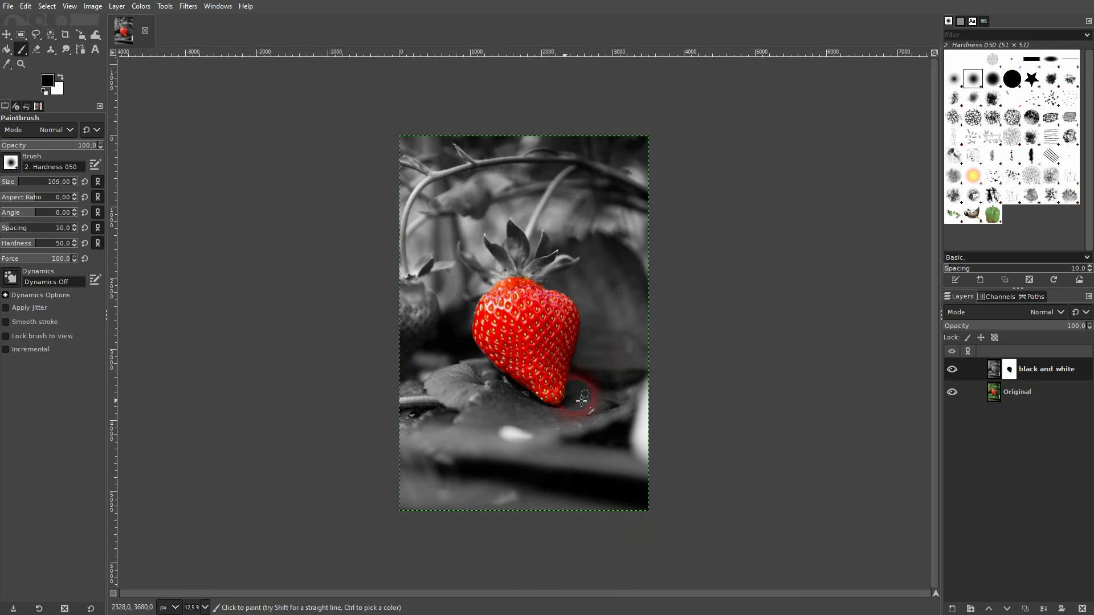
Move the black and white layer below the Original layer and back above it.
{"action": "left_click", "coordinate": [6, 35]}
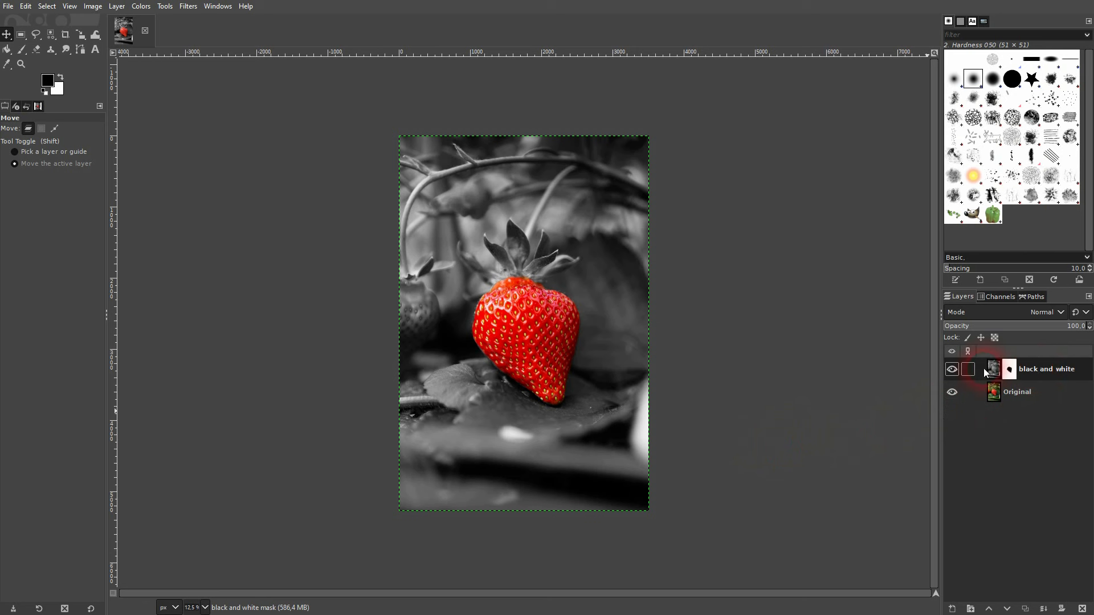
{"action": "left_click", "coordinate": [1004, 609]}
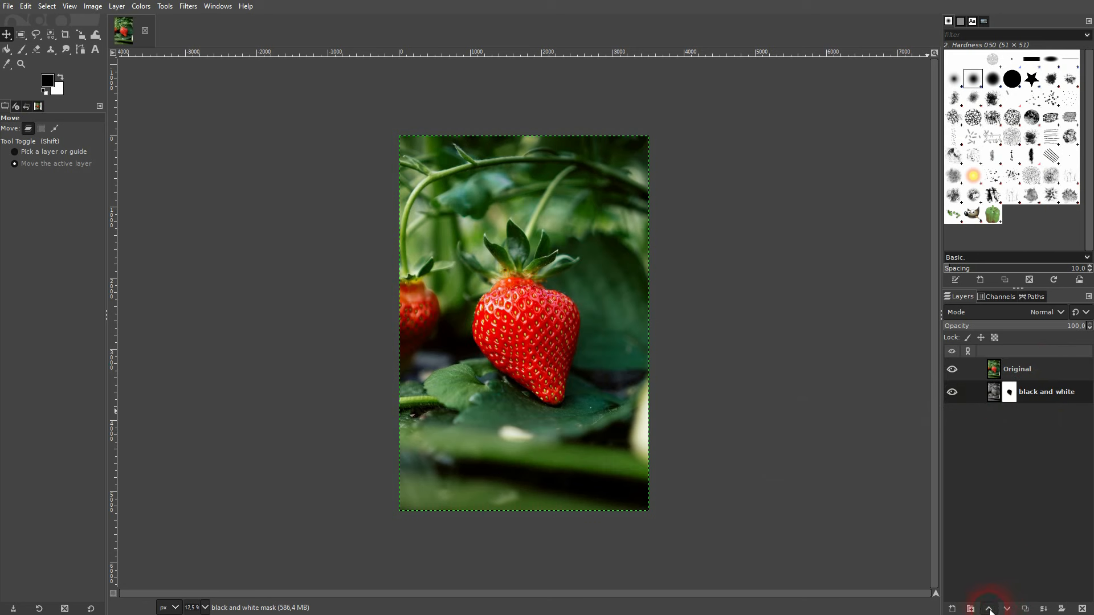
{"action": "left_click", "coordinate": [990, 610]}
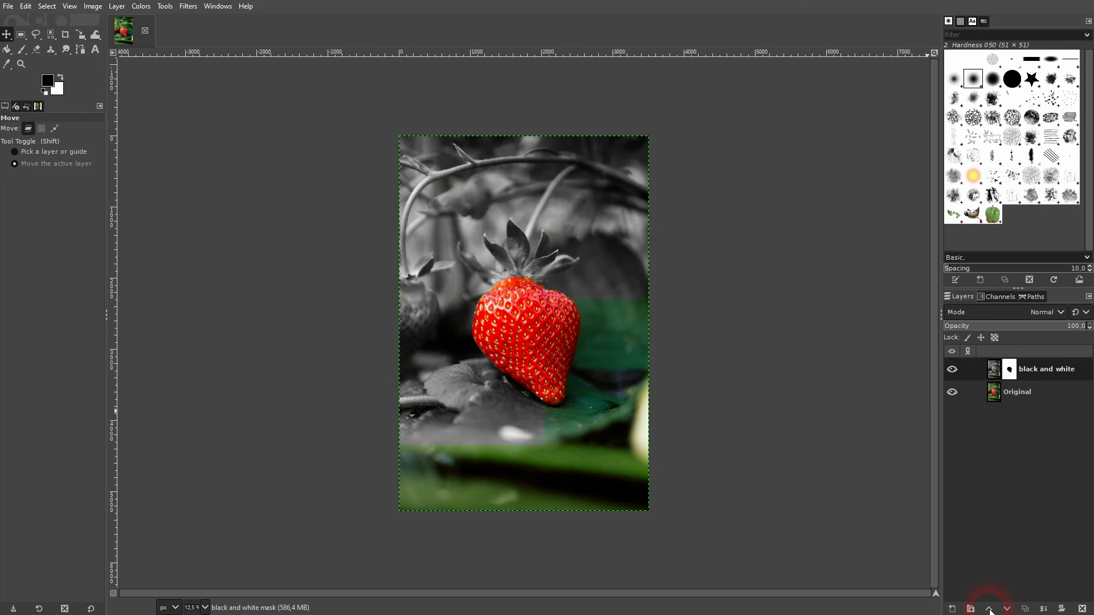
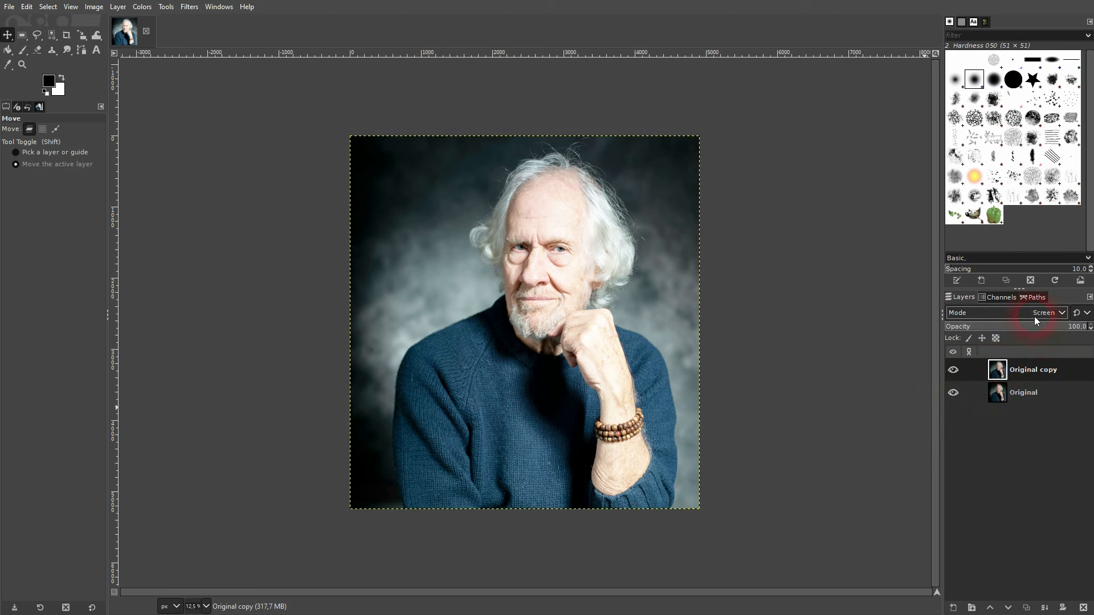
Try the Dodge and Addition blend modes on the portrait's Original copy layer, checking the Original layer's mode for comparison.
{"action": "key", "text": "Down"}
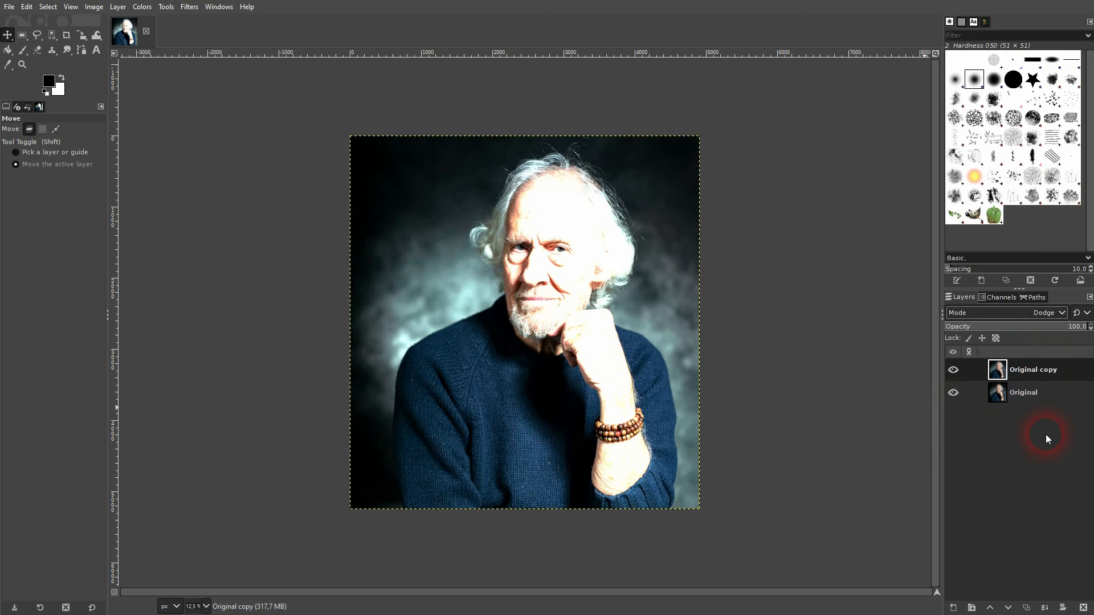
{"action": "key", "text": "Down"}
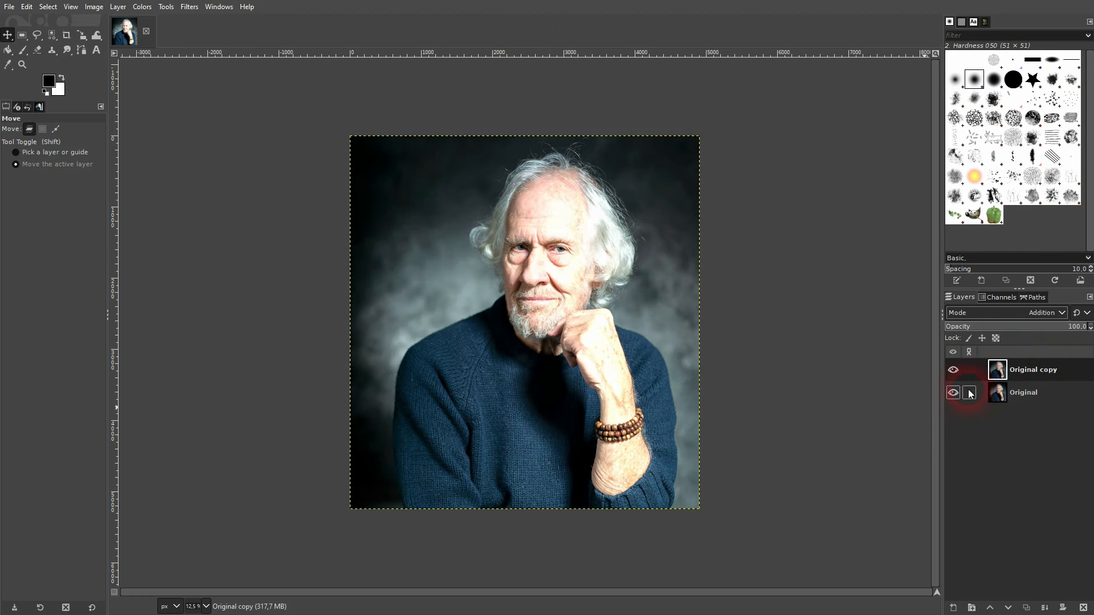
{"action": "left_click", "coordinate": [955, 373]}
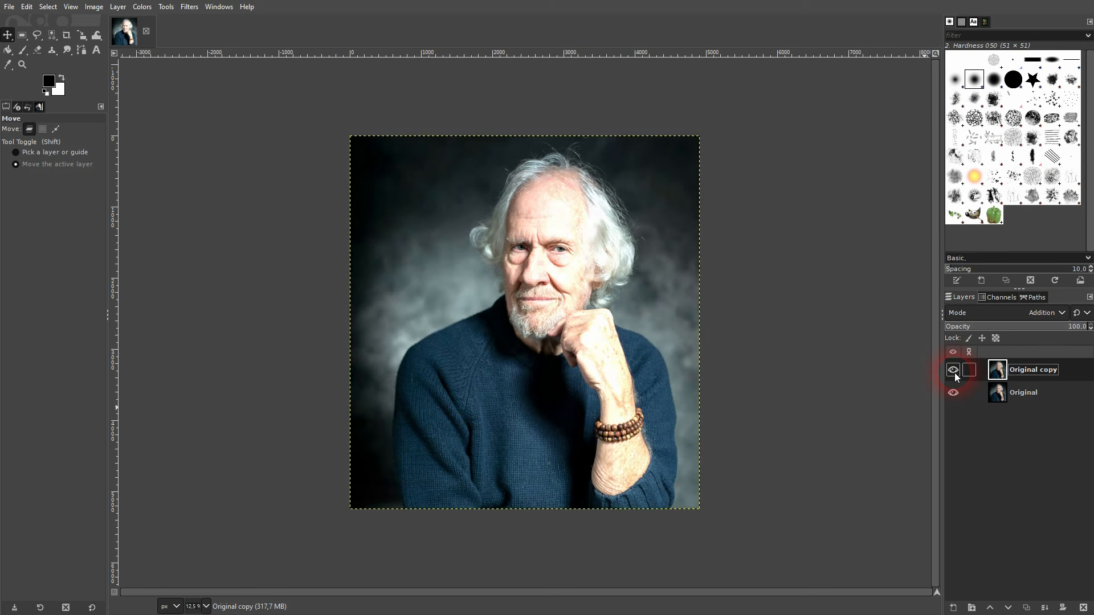
{"action": "left_click", "coordinate": [1055, 391]}
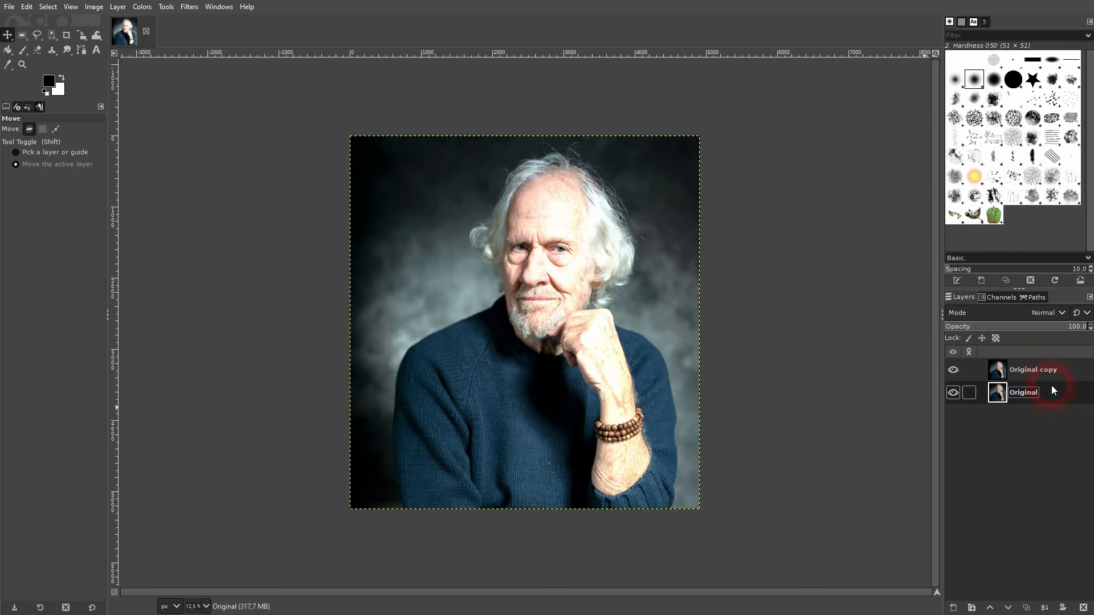
{"action": "left_click", "coordinate": [1037, 375]}
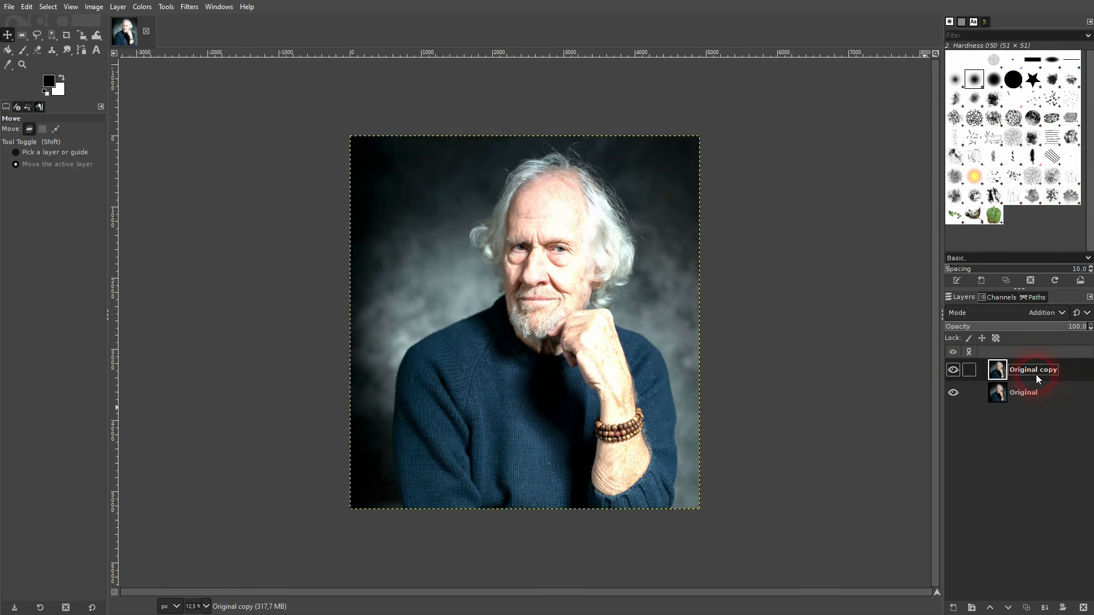
Try the darkening and contrast blend modes on the Original copy layer, including Darken only, Multiply, Burn and Soft light.
{"action": "left_click", "coordinate": [1054, 314]}
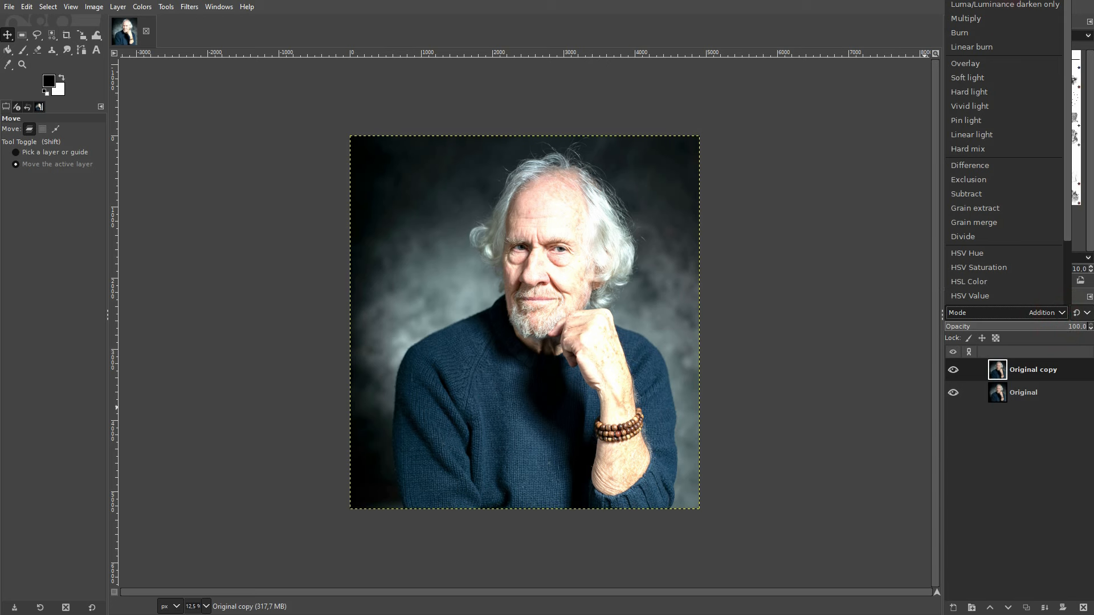
{"action": "left_click", "coordinate": [980, 5]}
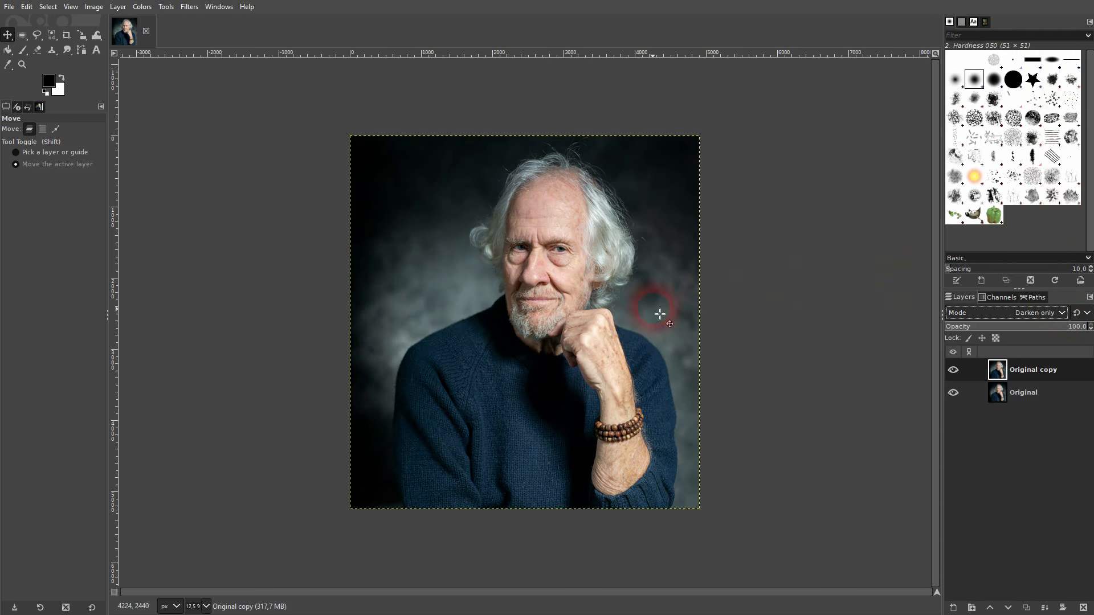
{"action": "key", "text": "Down"}
{"action": "key", "text": "Down"}
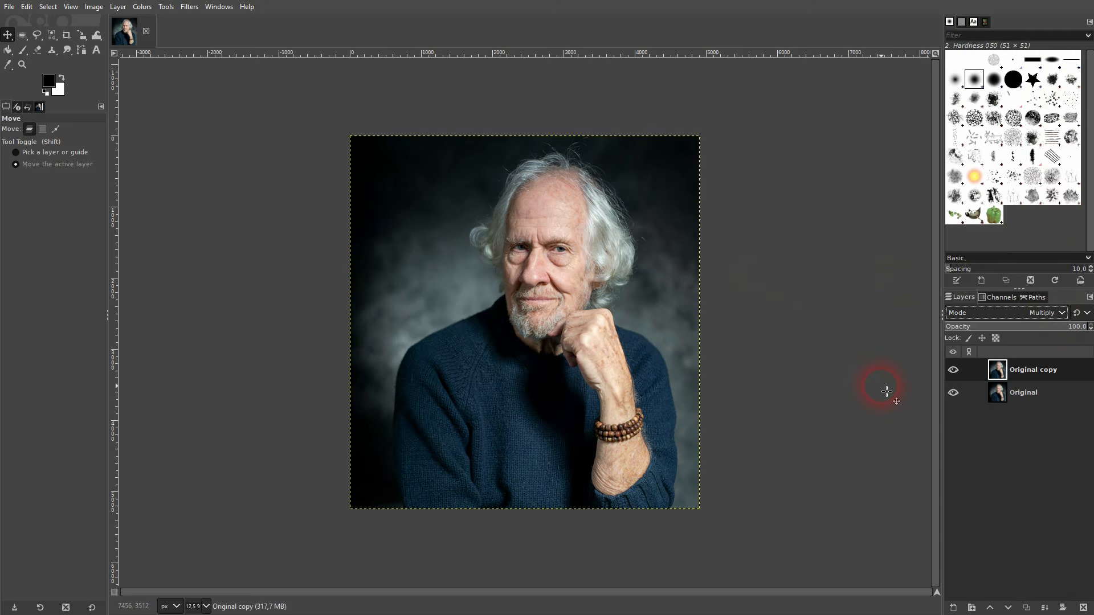
{"action": "key", "text": "Down"}
{"action": "key", "text": "Down"}
{"action": "key", "text": "Down"}
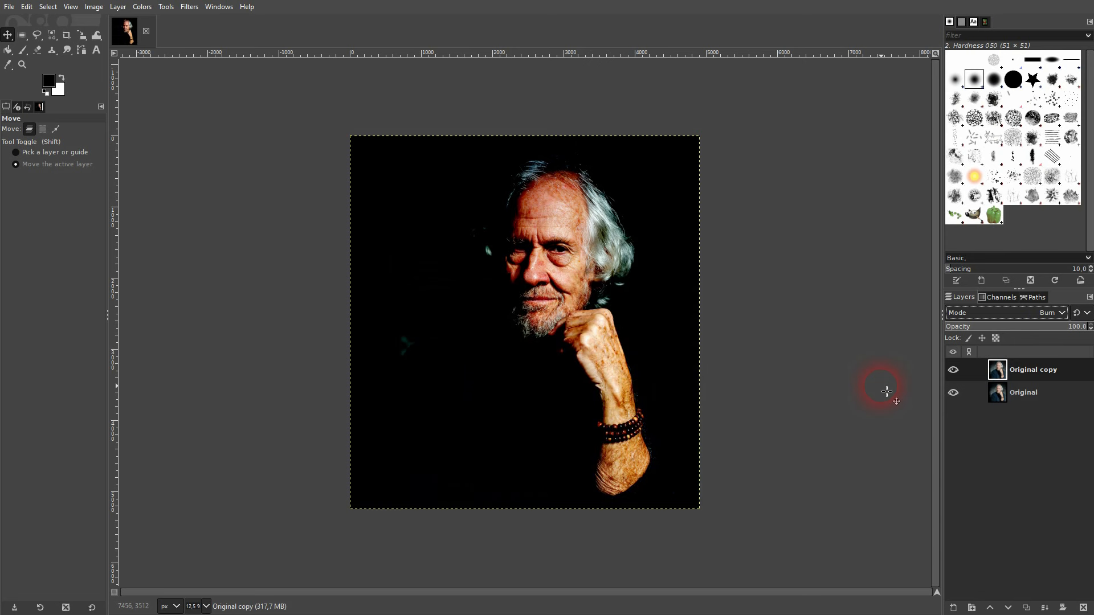
{"action": "key", "text": "Down"}
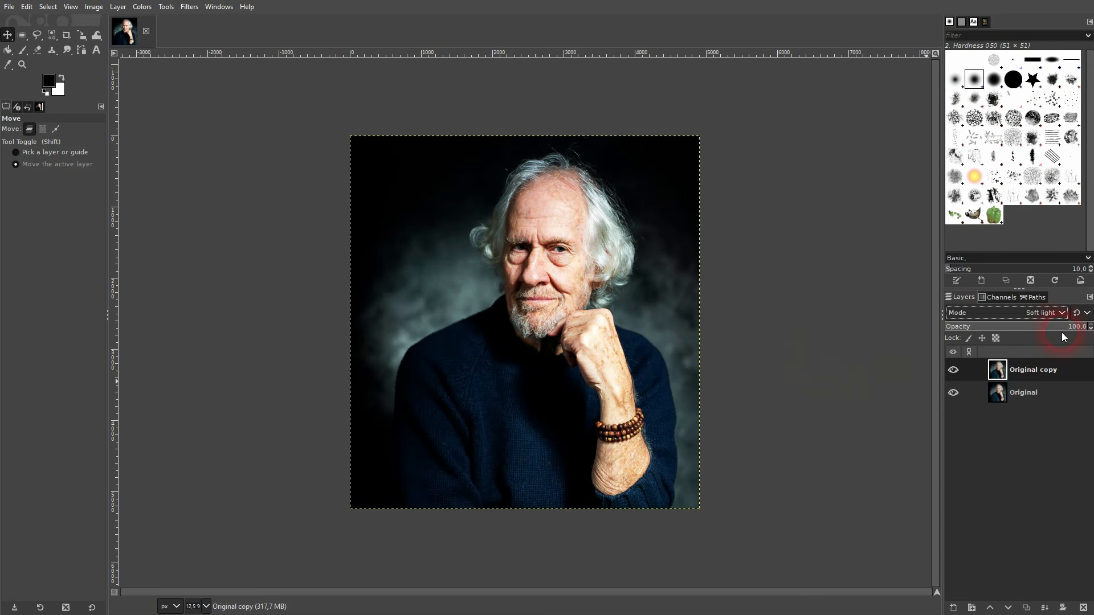
Set the Original copy layer's blend mode to Multiply.
{"action": "key", "text": "Up"}
{"action": "key", "text": "Up"}
{"action": "key", "text": "Up"}
{"action": "key", "text": "Up"}
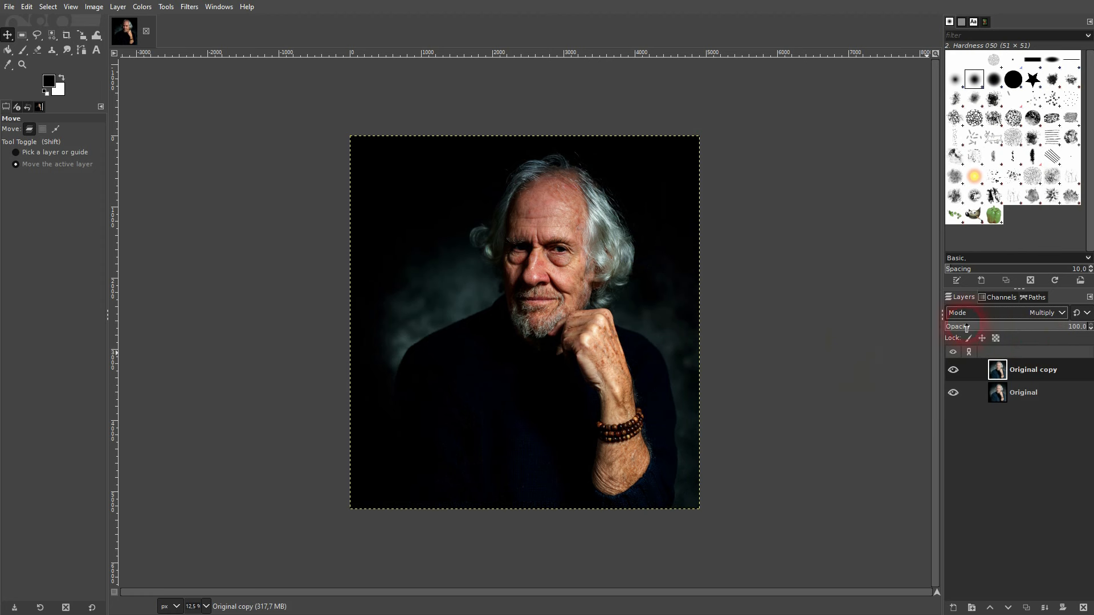
Lower the Original copy layer's opacity to 0, raise it to about 60, and compare the portrait with the layer hidden and shown.
{"action": "left_click_drag", "start_coordinate": [1084, 327], "coordinate": [922, 326]}
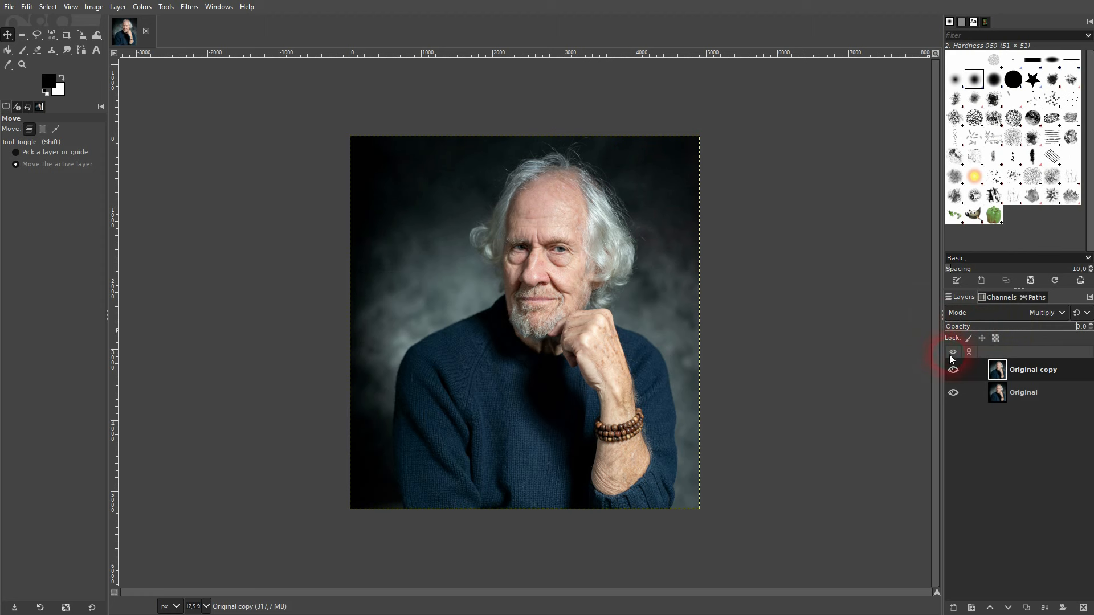
{"action": "left_click", "coordinate": [957, 368]}
{"action": "left_click", "coordinate": [956, 367]}
{"action": "left_click_drag", "start_coordinate": [954, 327], "coordinate": [1033, 330]}
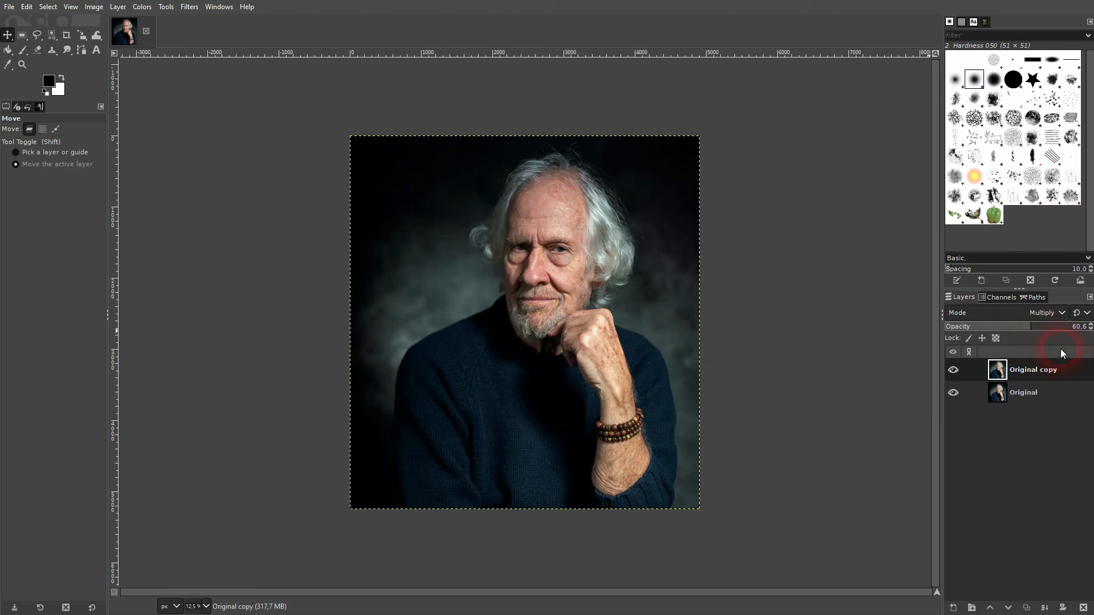
{"action": "left_click", "coordinate": [952, 370]}
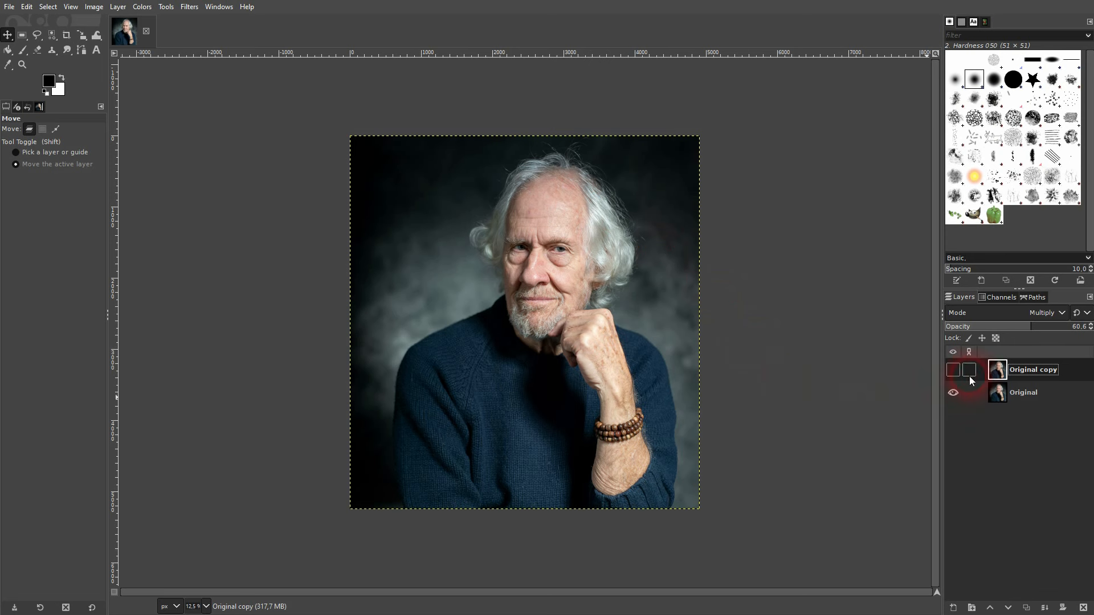
{"action": "left_click", "coordinate": [954, 371]}
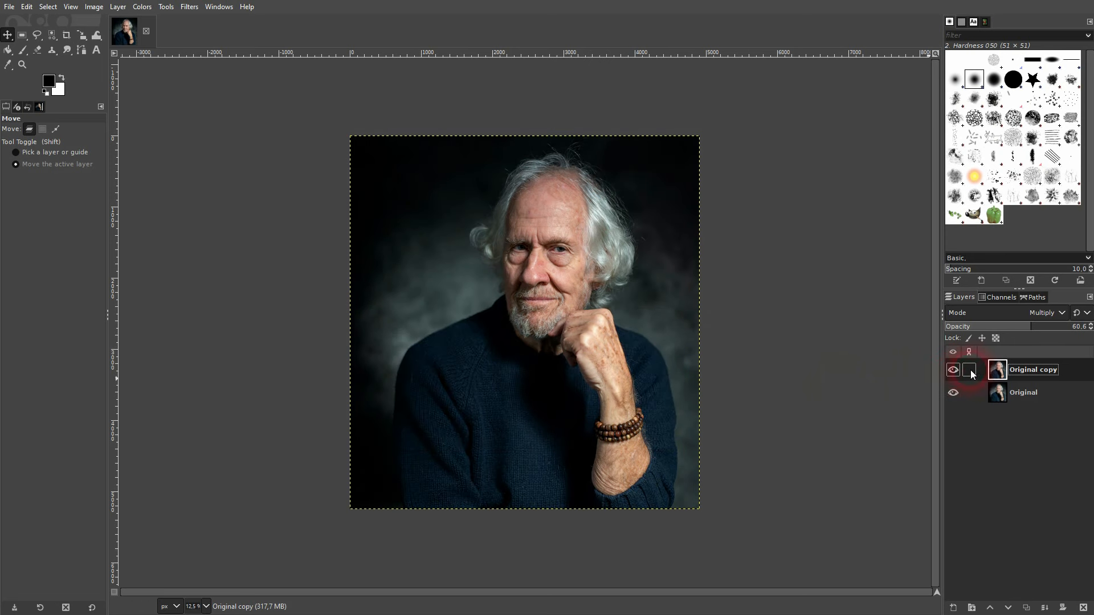
Duplicate the Original copy layer, try the Burn mode on the duplicate, and set it to Linear burn at about 29 opacity.
{"action": "left_click", "coordinate": [1027, 608]}
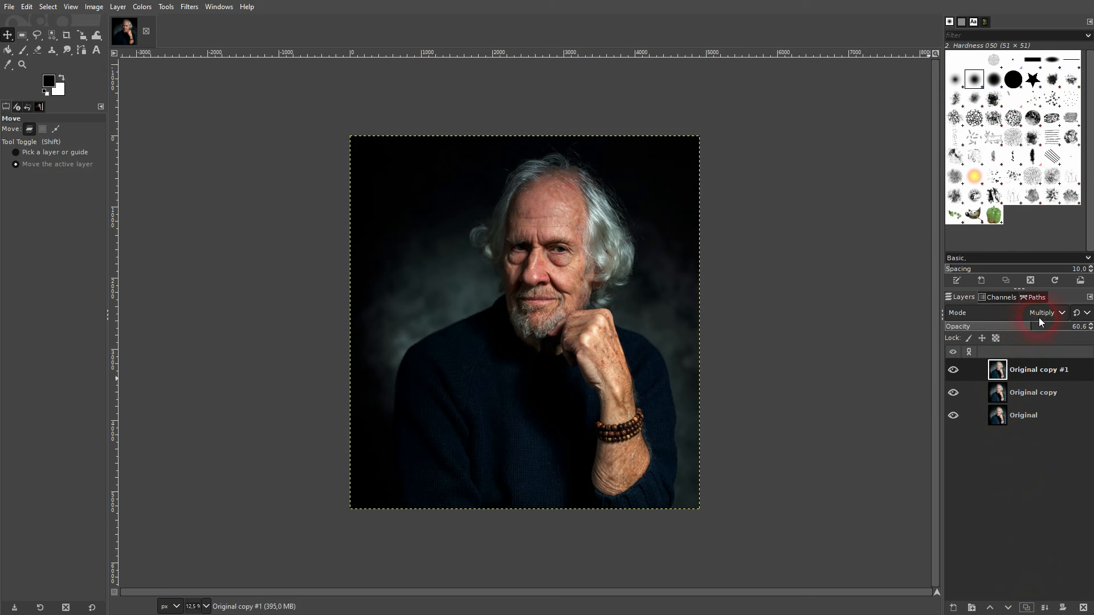
{"action": "left_click", "coordinate": [1063, 314]}
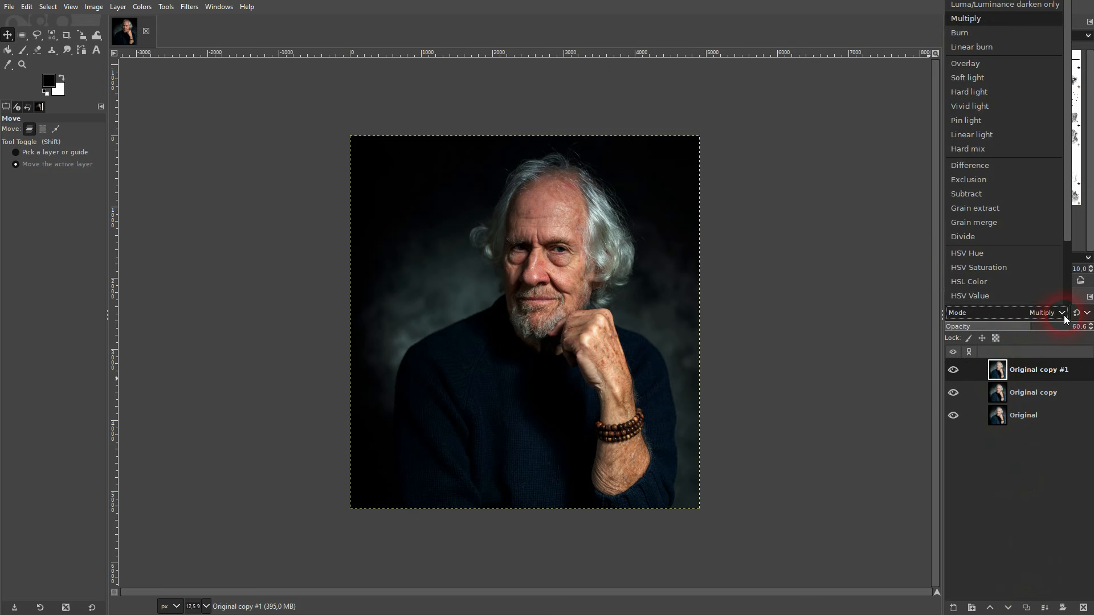
{"action": "left_click", "coordinate": [995, 32]}
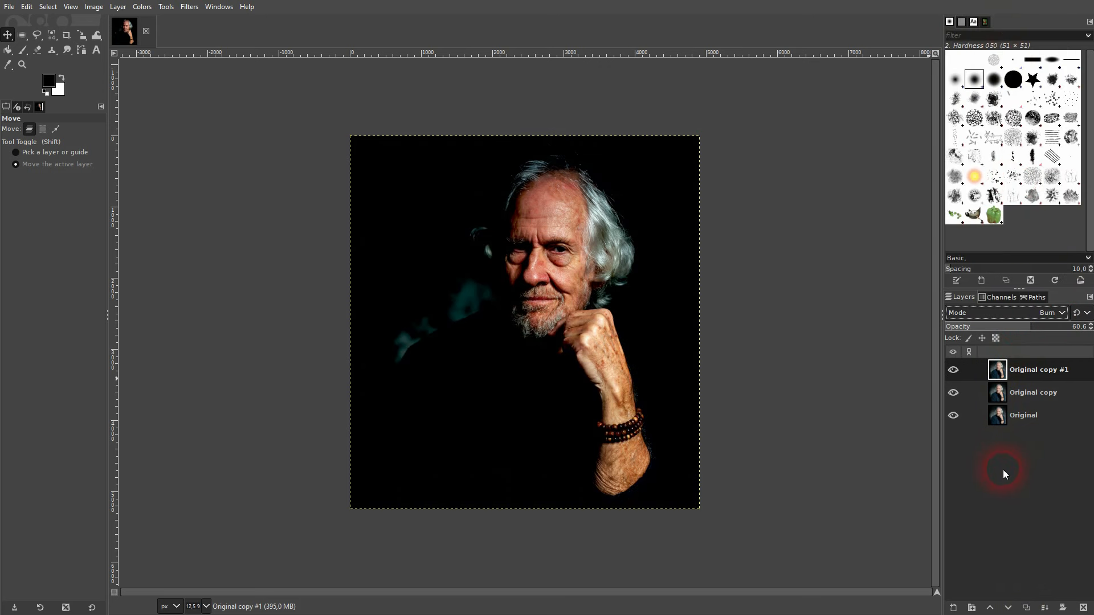
{"action": "key", "text": "Down"}
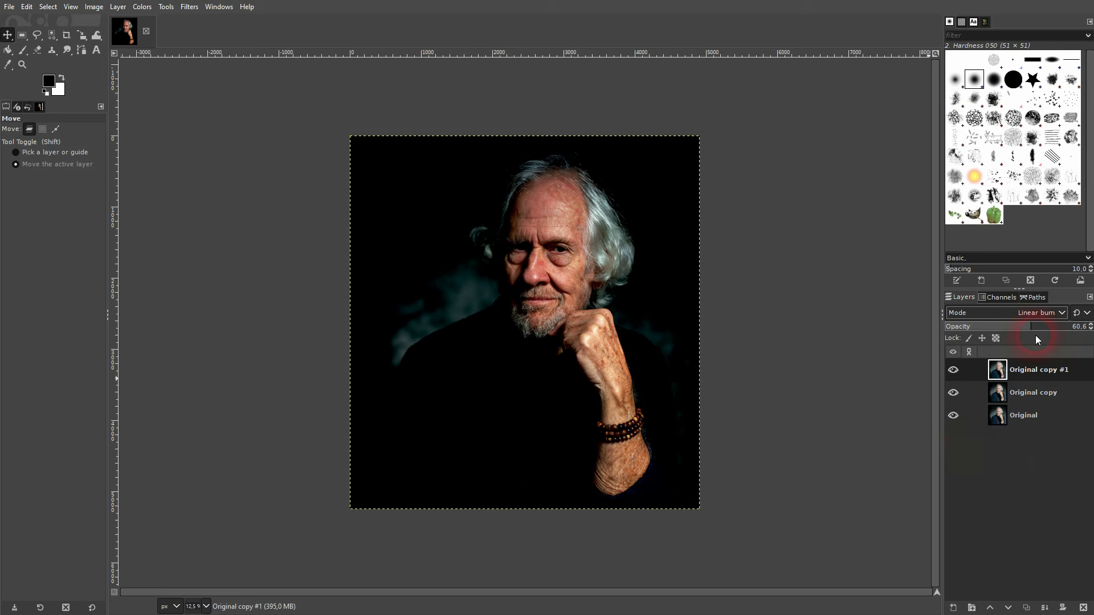
{"action": "left_click", "coordinate": [978, 327]}
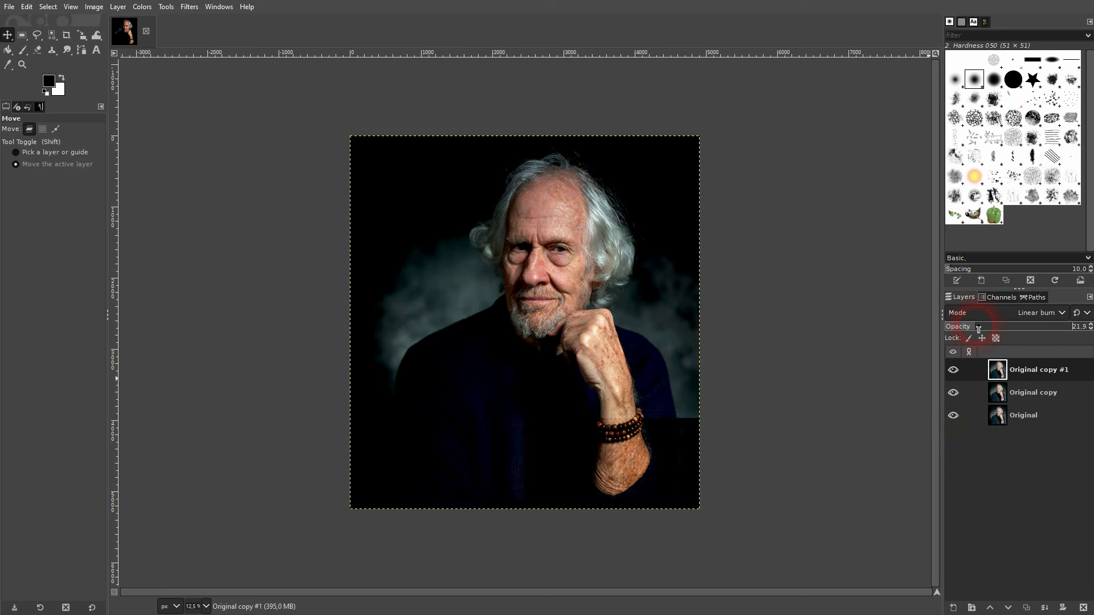
{"action": "left_click_drag", "start_coordinate": [978, 330], "coordinate": [989, 332]}
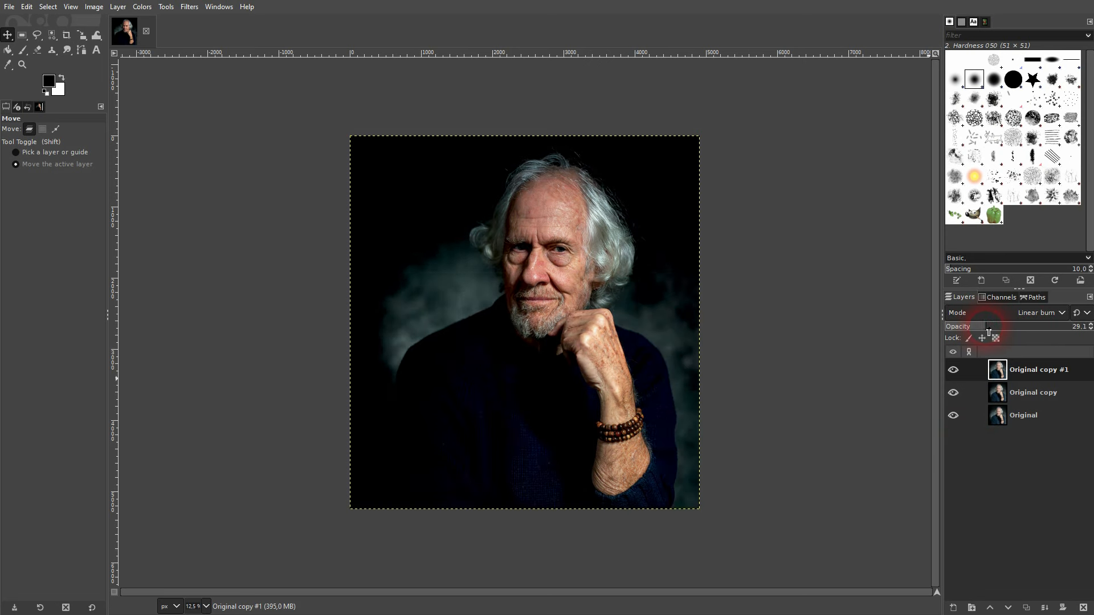
Hide both copy layers and show them again to compare the darkened portrait with the original.
{"action": "left_click", "coordinate": [953, 371]}
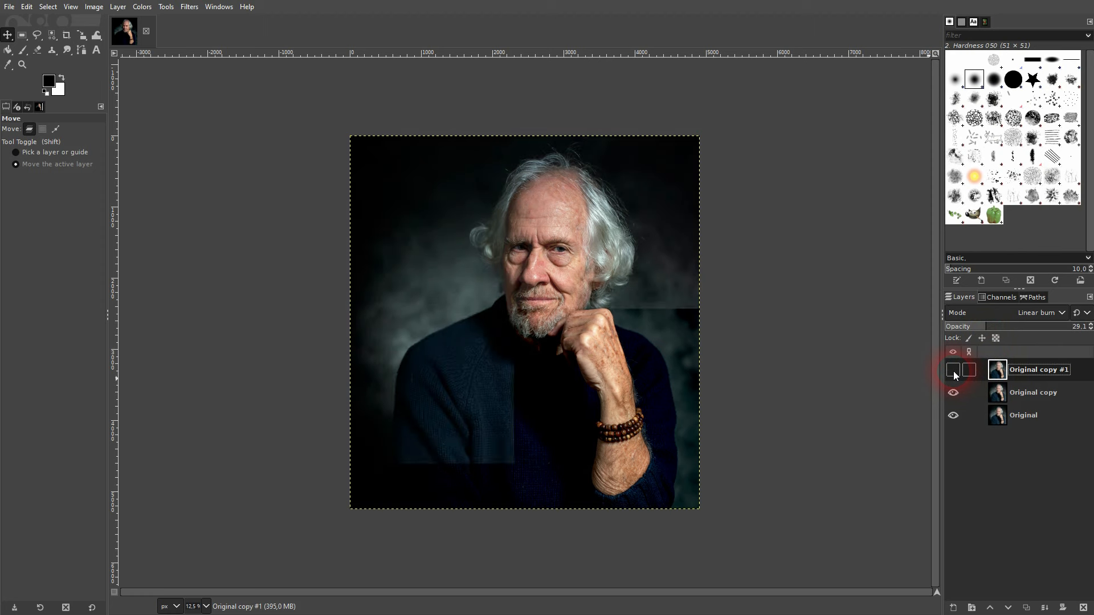
{"action": "left_click", "coordinate": [954, 393]}
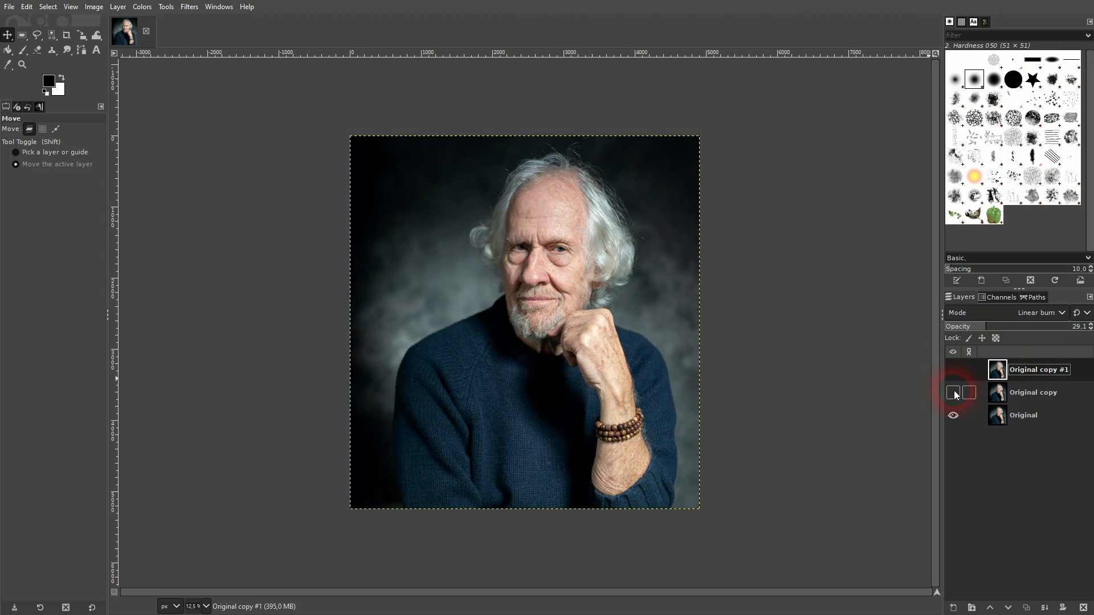
{"action": "left_click", "coordinate": [954, 392]}
{"action": "left_click", "coordinate": [952, 371]}
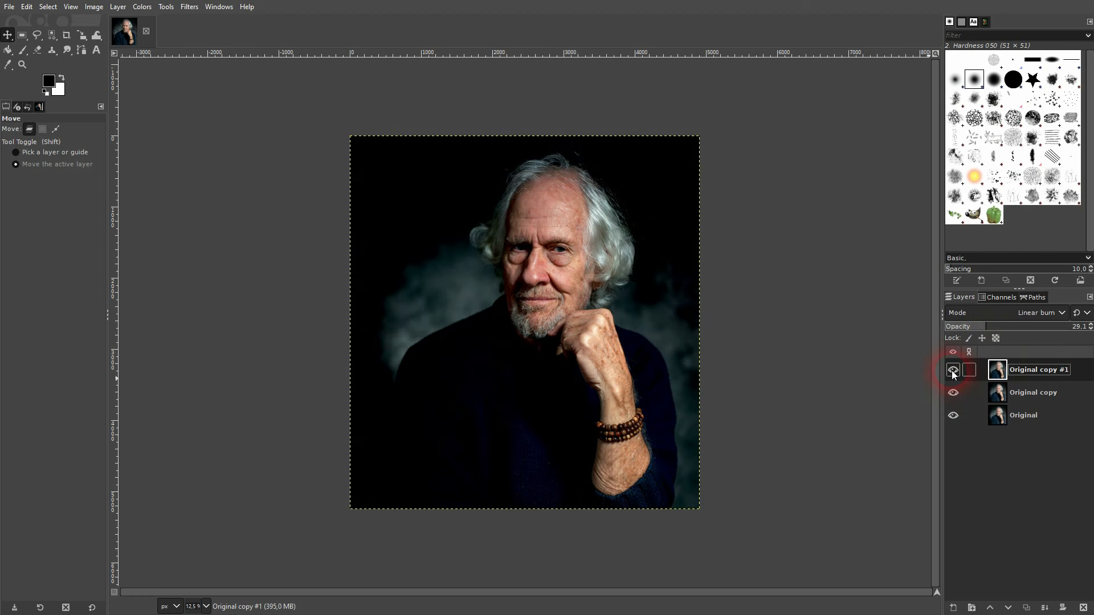
Try Overlay and Soft light on the Original copy #1 layer, and set it to Hard light at about 60 opacity.
{"action": "left_click", "coordinate": [1045, 315]}
{"action": "left_click", "coordinate": [995, 67]}
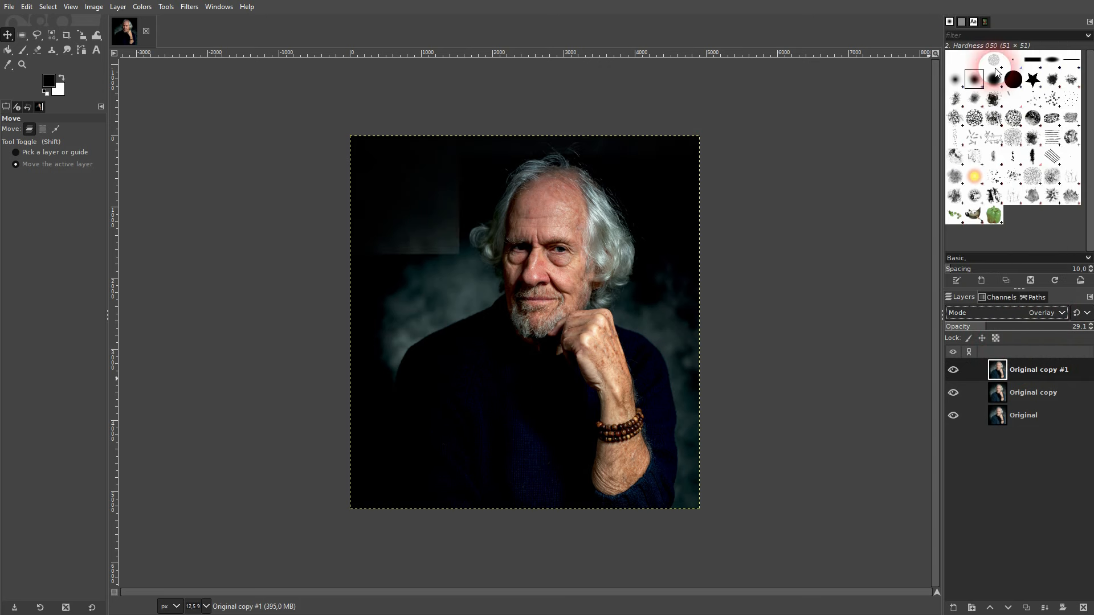
{"action": "key", "text": "Down"}
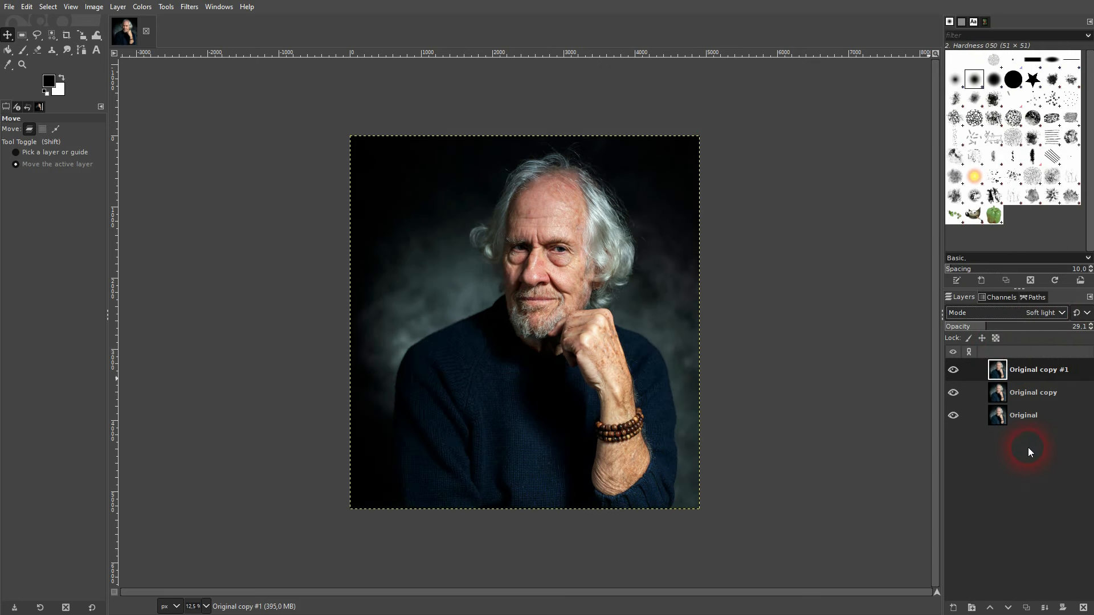
{"action": "key", "text": "Down"}
{"action": "key", "text": "Down"}
{"action": "key", "text": "Up"}
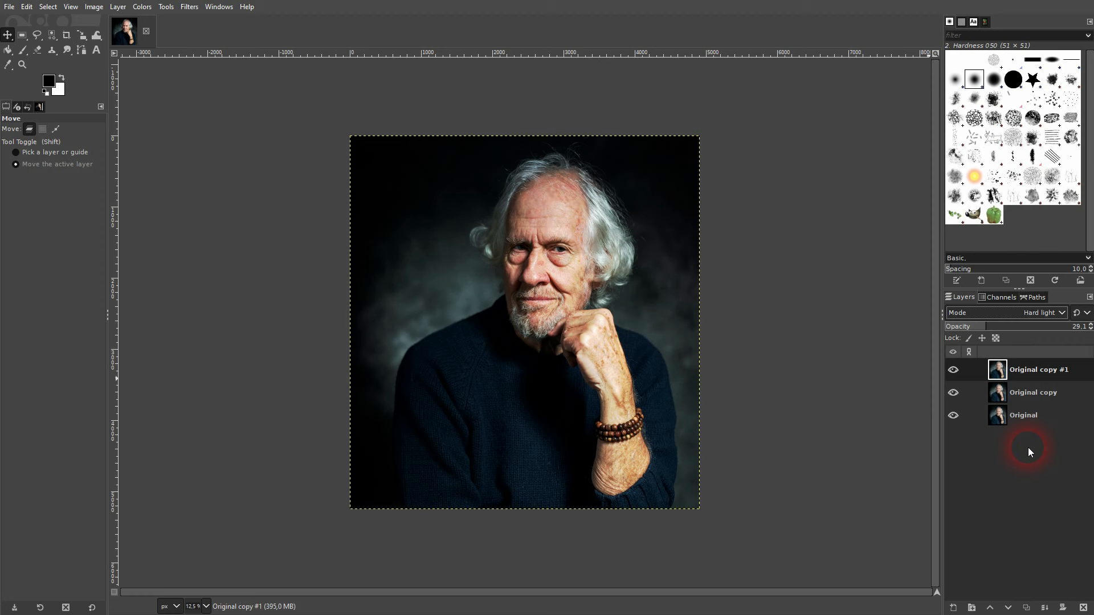
{"action": "left_click_drag", "start_coordinate": [994, 329], "coordinate": [1032, 332]}
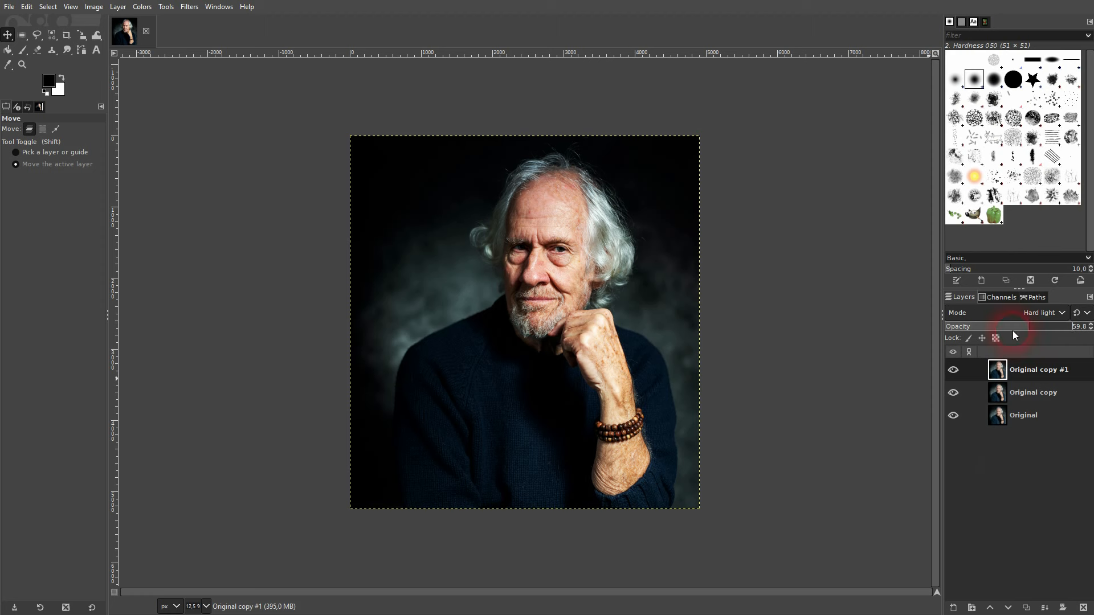
Toggle the two copy layers' visibility to examine their effect, and look over the blend mode choices for the Original copy #1 layer.
{"action": "left_click", "coordinate": [955, 371]}
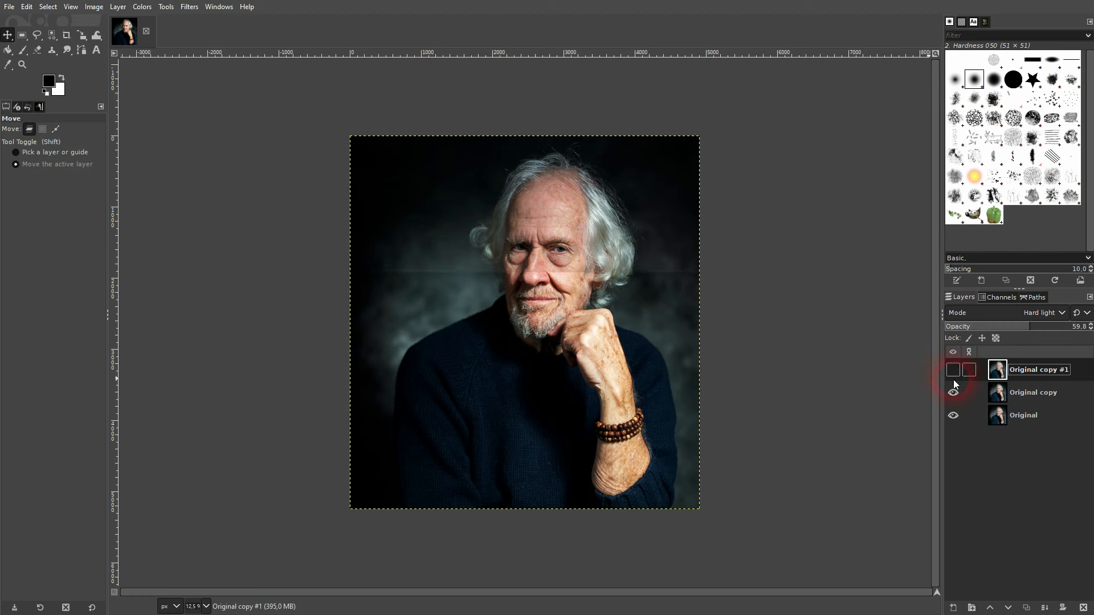
{"action": "left_click", "coordinate": [953, 393]}
{"action": "left_click", "coordinate": [952, 393]}
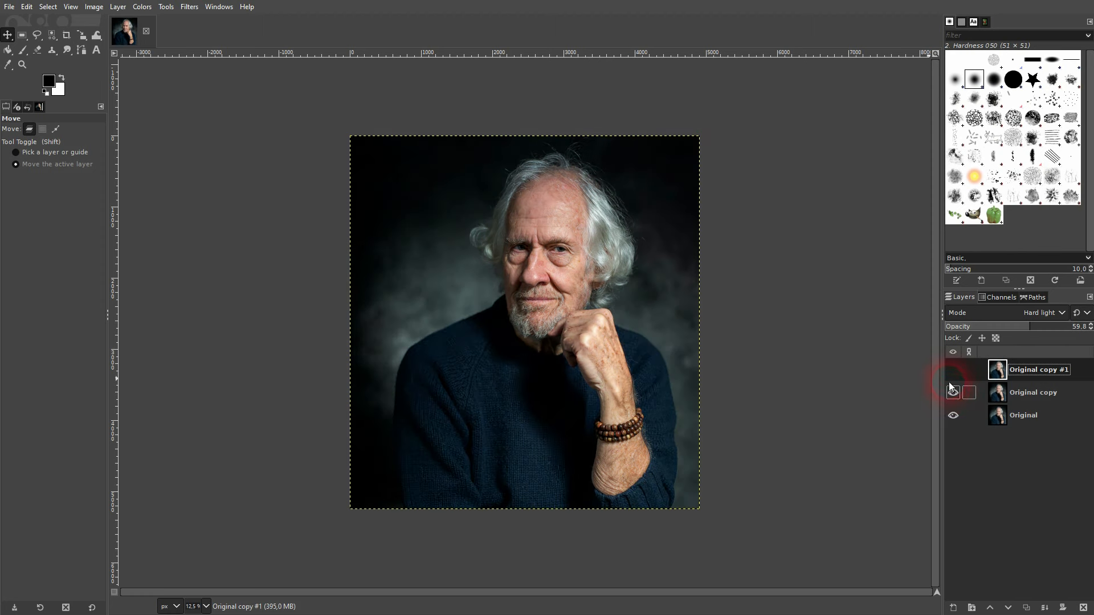
{"action": "left_click", "coordinate": [1051, 317]}
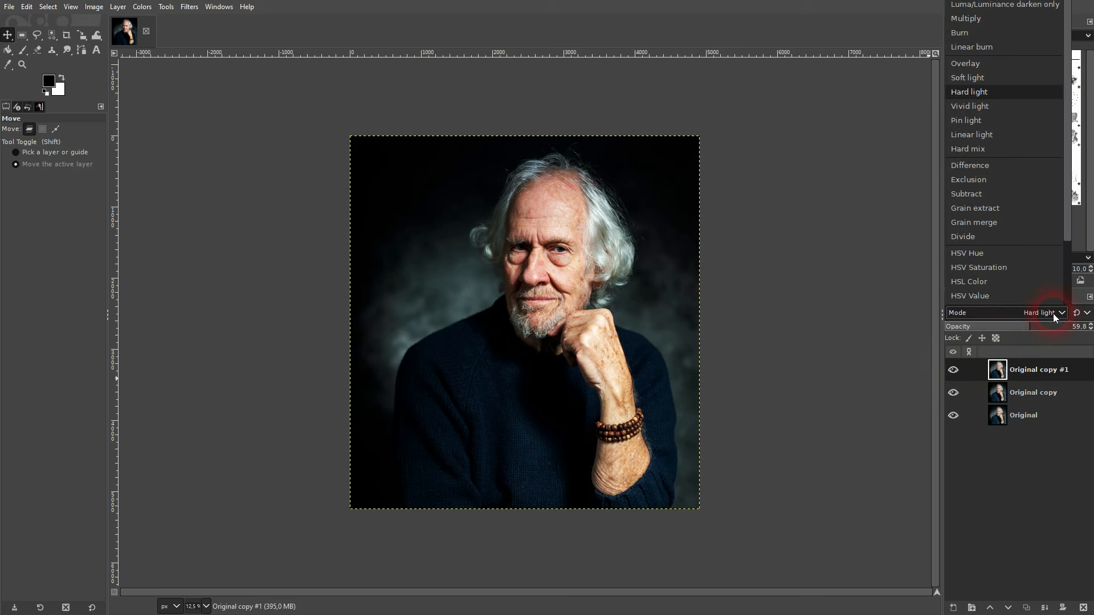
{"action": "left_click", "coordinate": [1010, 298]}
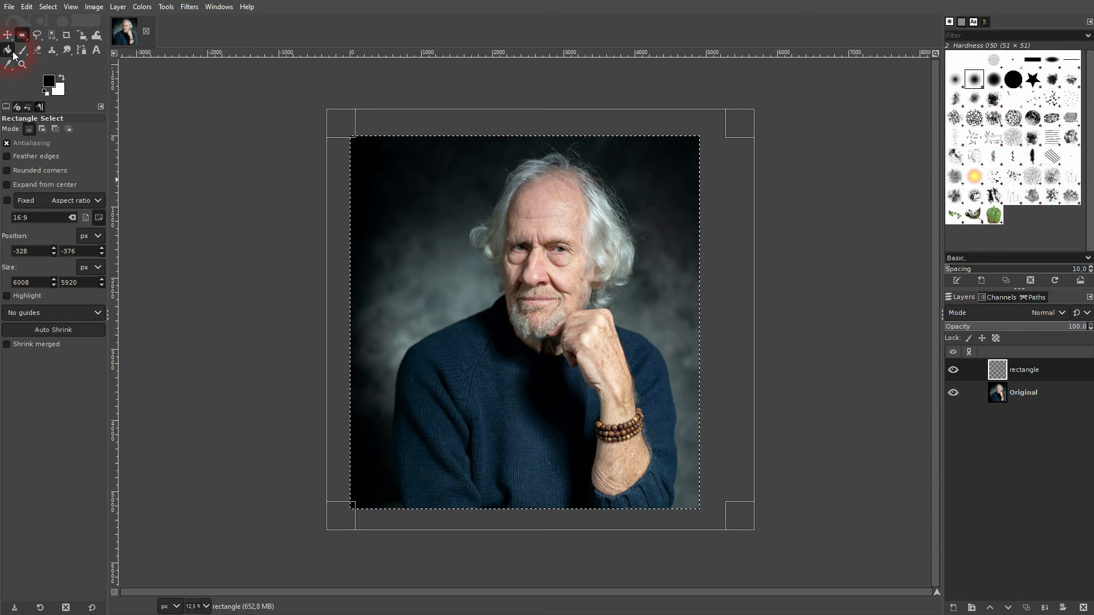
Fill the rectangle layer with black, and fill its right half, from about 2384 px across, with white.
{"action": "left_click", "coordinate": [8, 49]}
{"action": "left_click", "coordinate": [633, 308]}
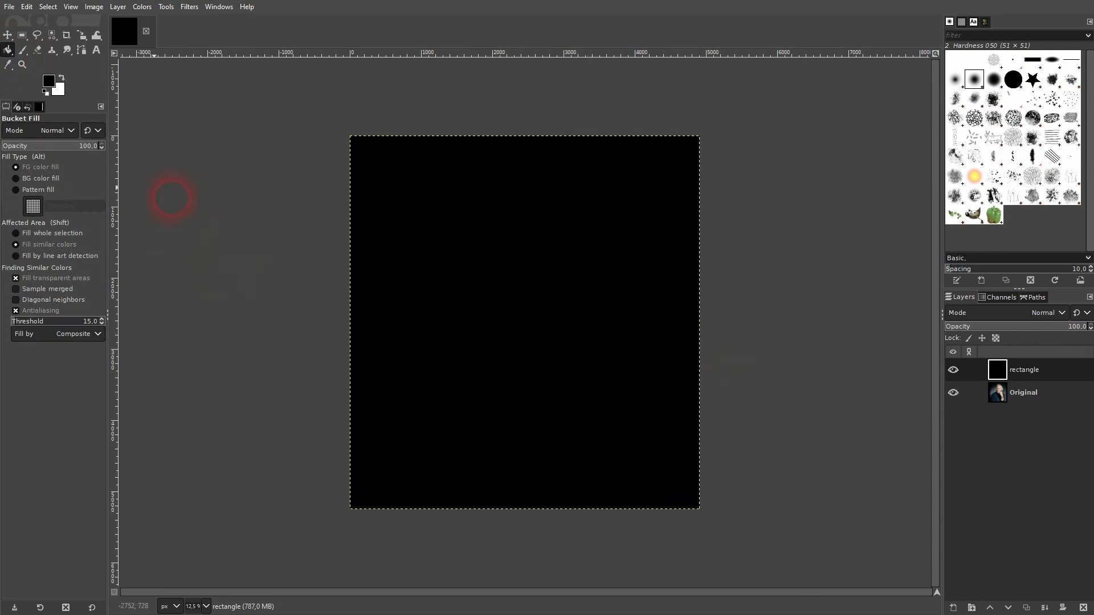
{"action": "left_click", "coordinate": [22, 34]}
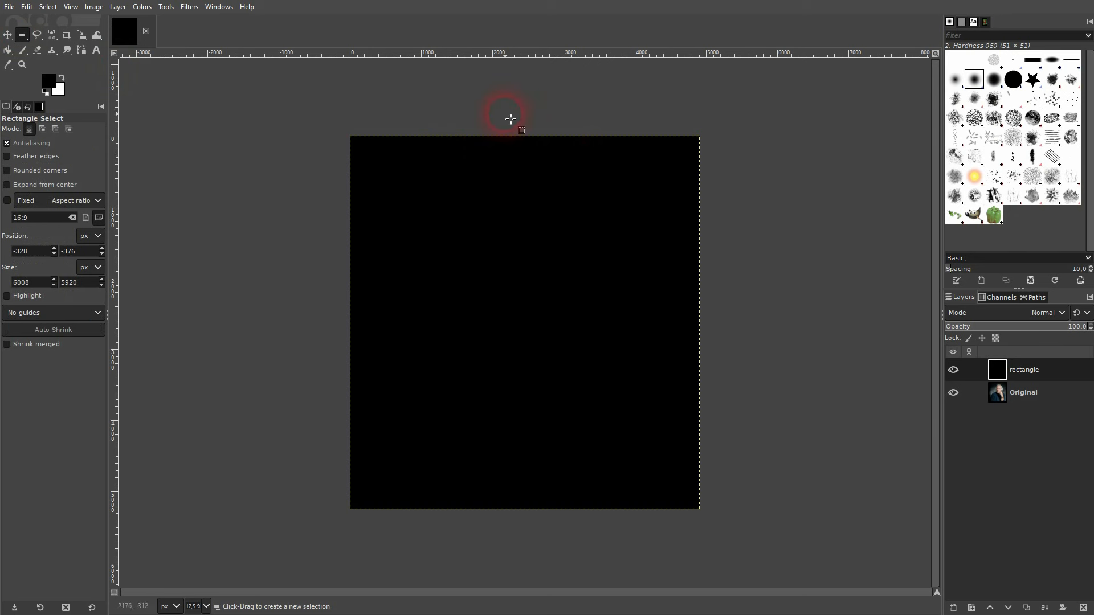
{"action": "left_click_drag", "start_coordinate": [520, 115], "coordinate": [791, 544]}
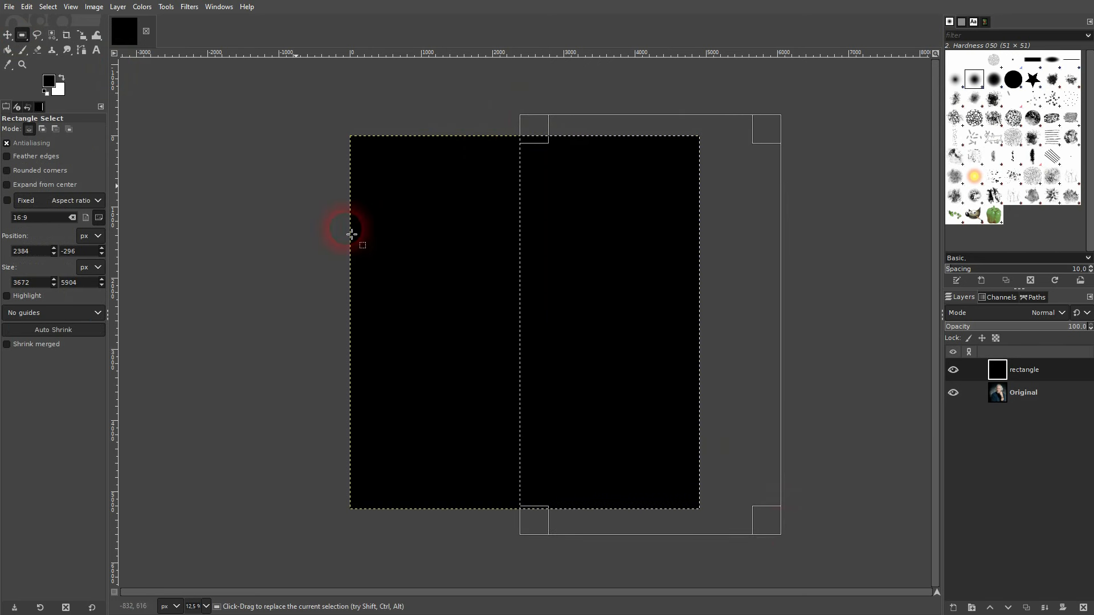
{"action": "left_click", "coordinate": [62, 78]}
{"action": "left_click", "coordinate": [8, 49]}
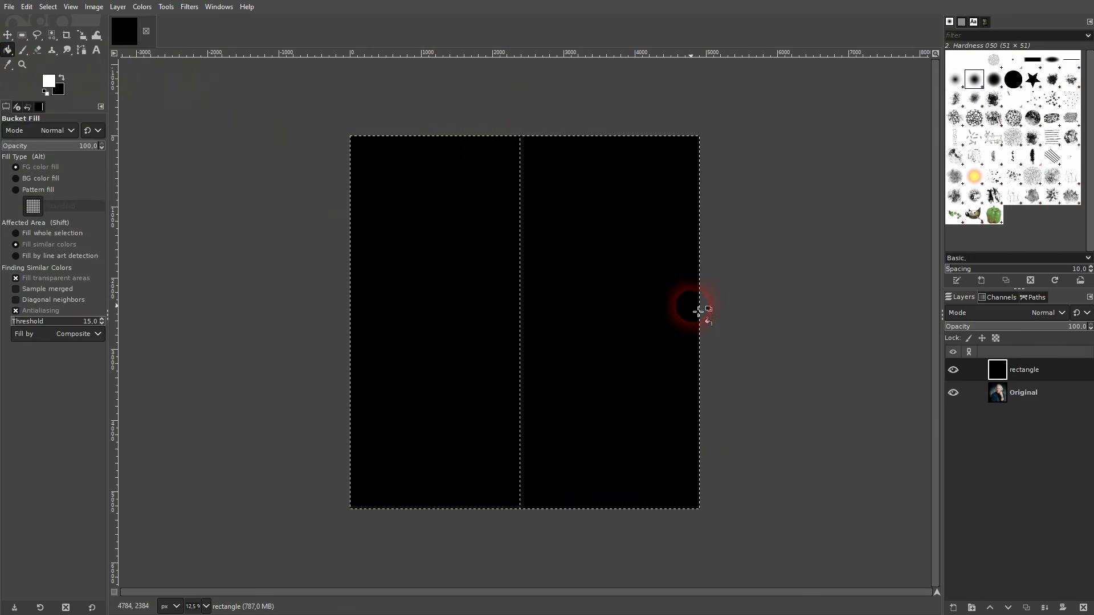
{"action": "left_click", "coordinate": [623, 327]}
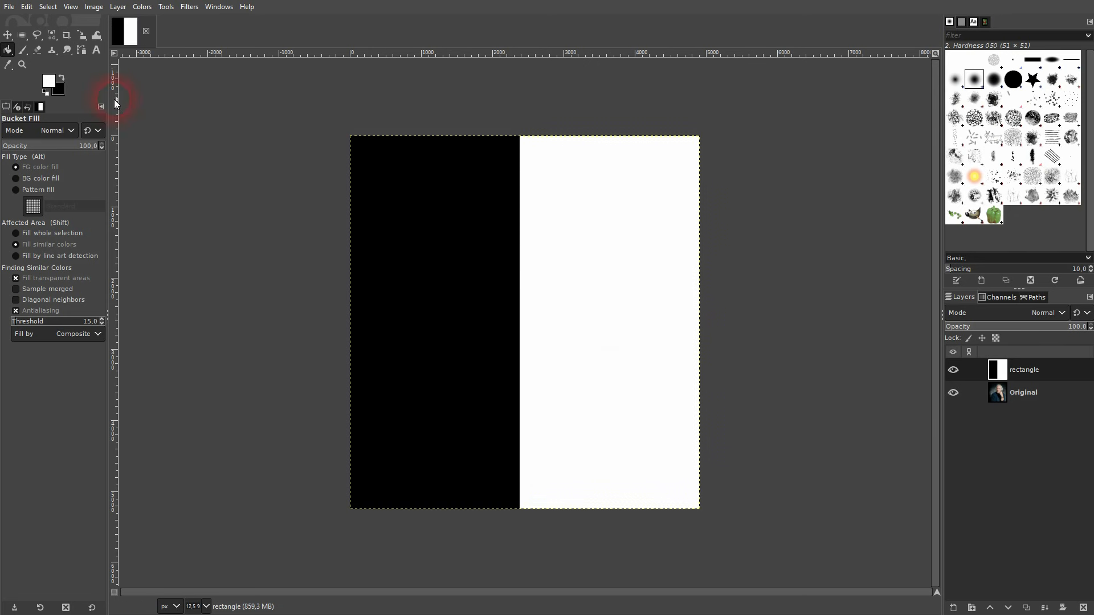
{"action": "left_click", "coordinate": [8, 34]}
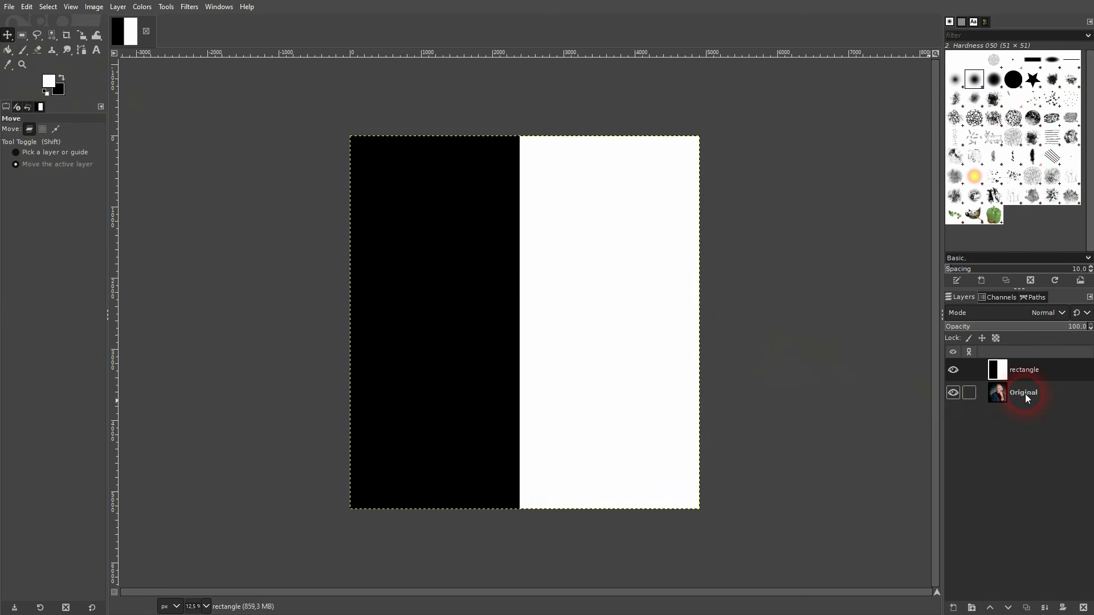
Try the Overlay and Multiply blend modes on the half black, half white rectangle layer.
{"action": "left_click", "coordinate": [1042, 312]}
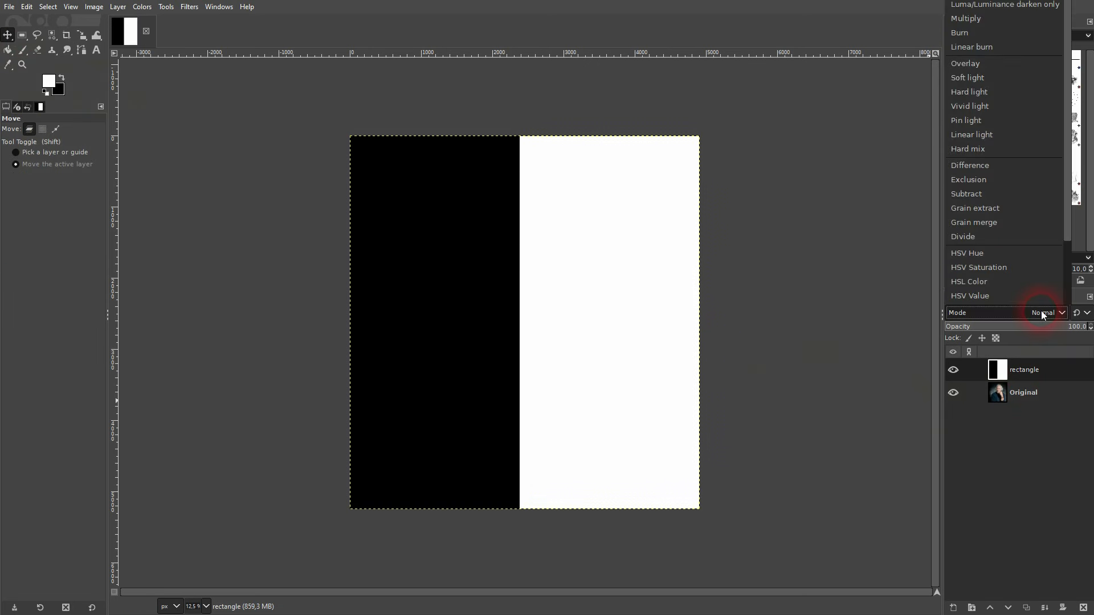
{"action": "left_click", "coordinate": [969, 63]}
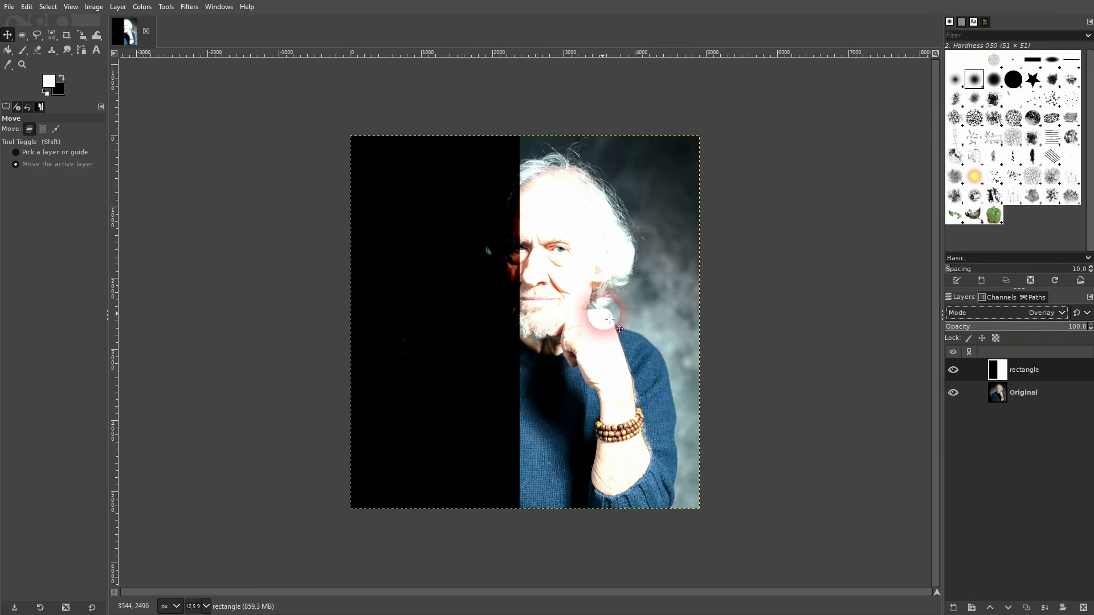
{"action": "left_click", "coordinate": [1043, 314]}
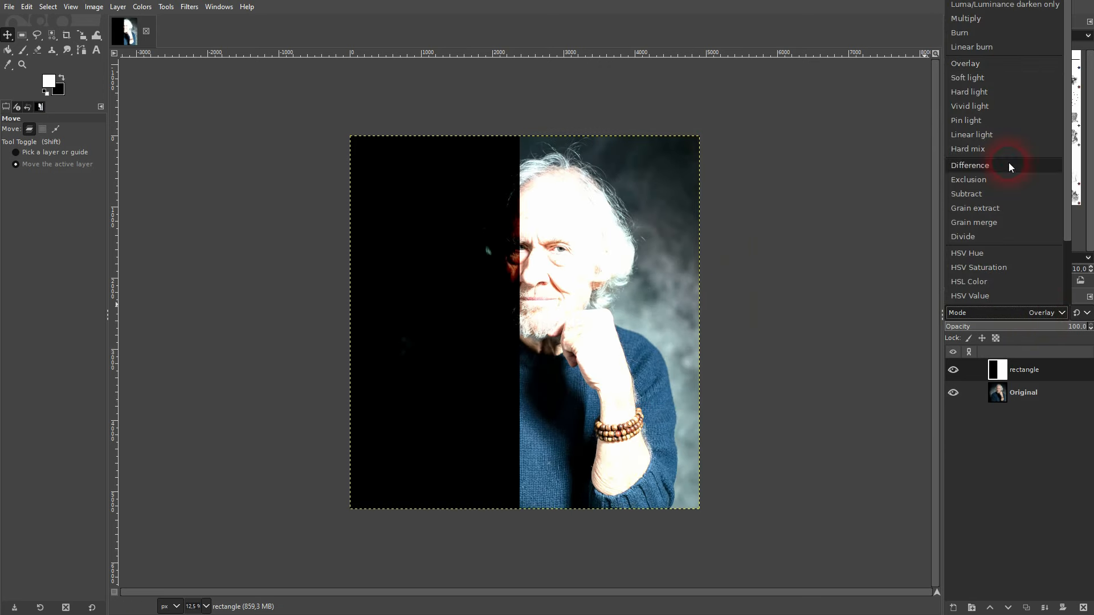
{"action": "left_click", "coordinate": [975, 17]}
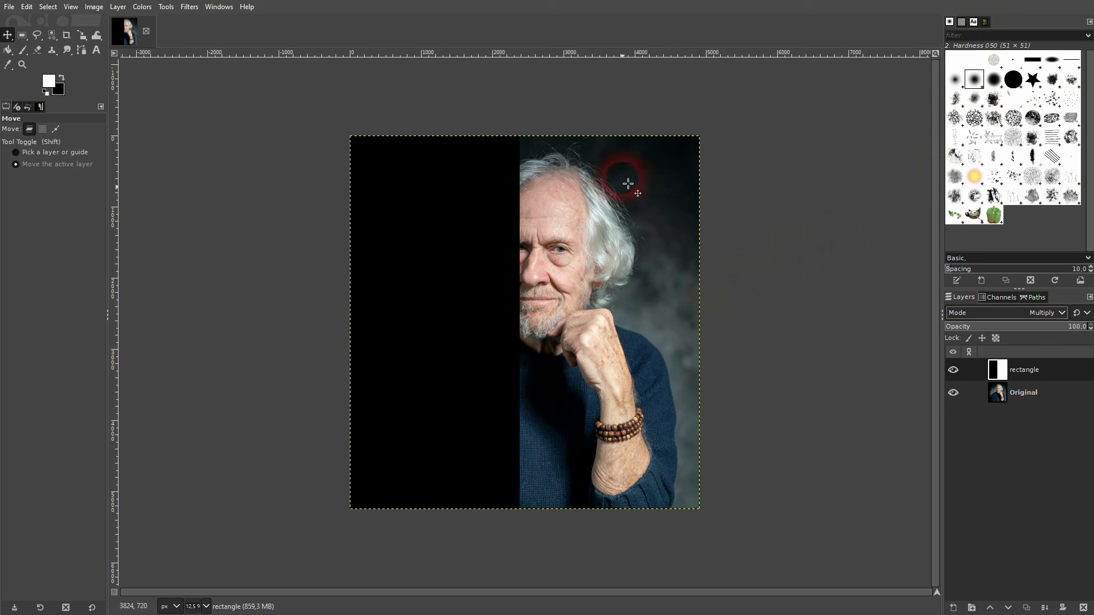
Run through the rectangle layer's blend modes from Dodge past Multiply, and set it to Overlay.
{"action": "left_click", "coordinate": [1054, 313]}
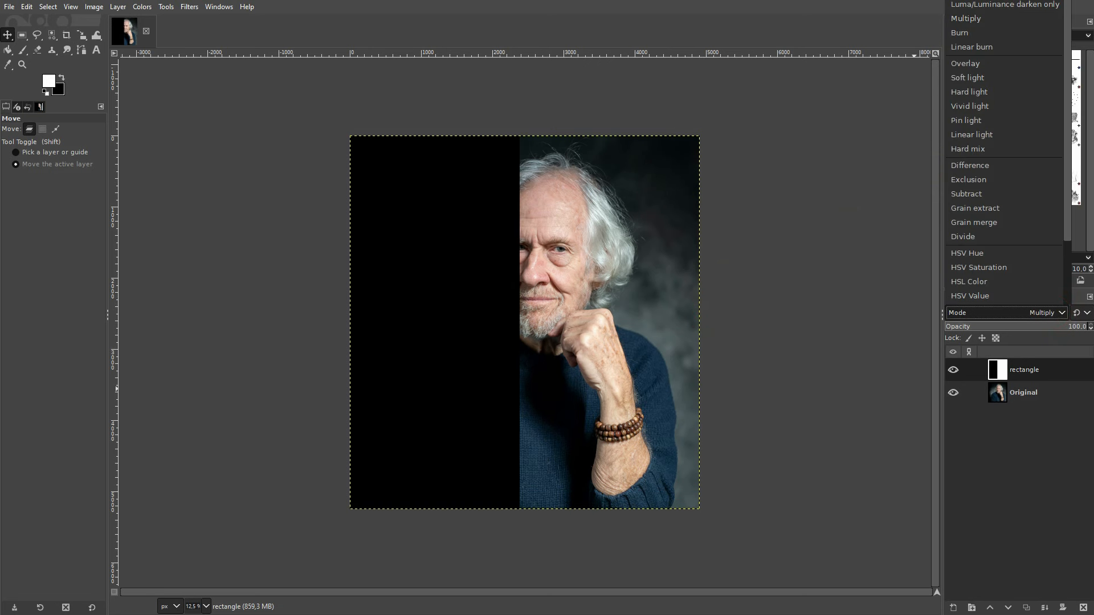
{"action": "left_click", "coordinate": [963, 0]}
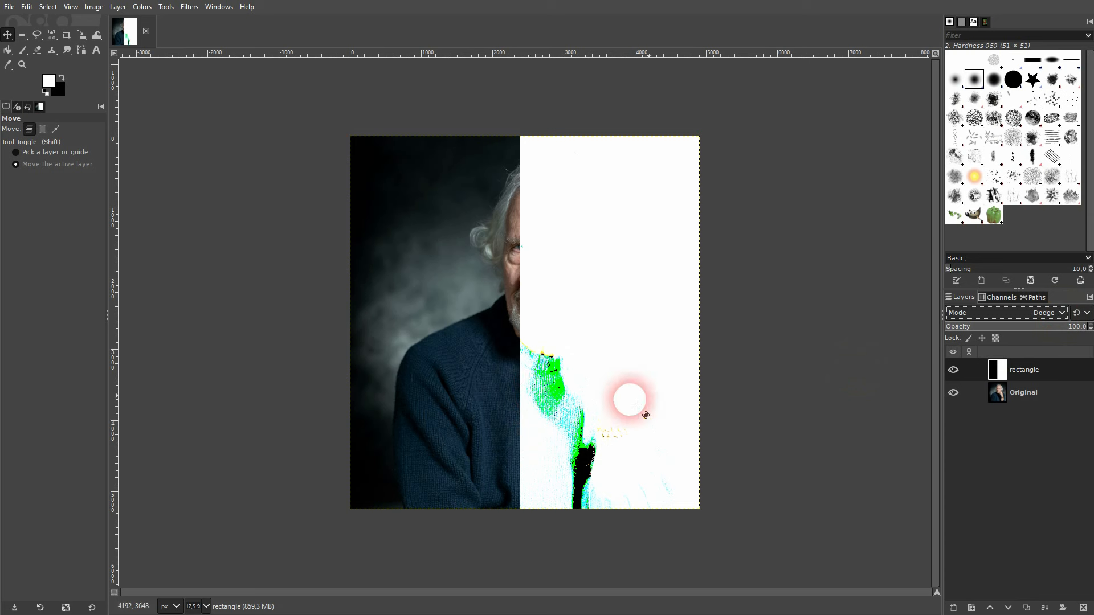
{"action": "key", "text": "Down"}
{"action": "key", "text": "Down"}
{"action": "key", "text": "Down"}
{"action": "key", "text": "Down"}
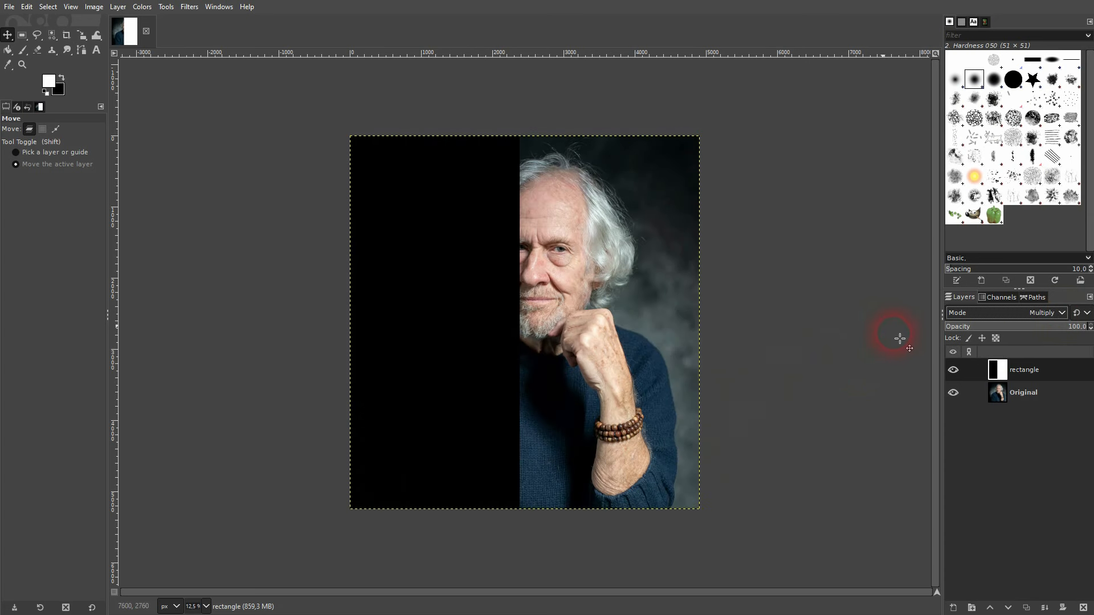
{"action": "key", "text": "Down"}
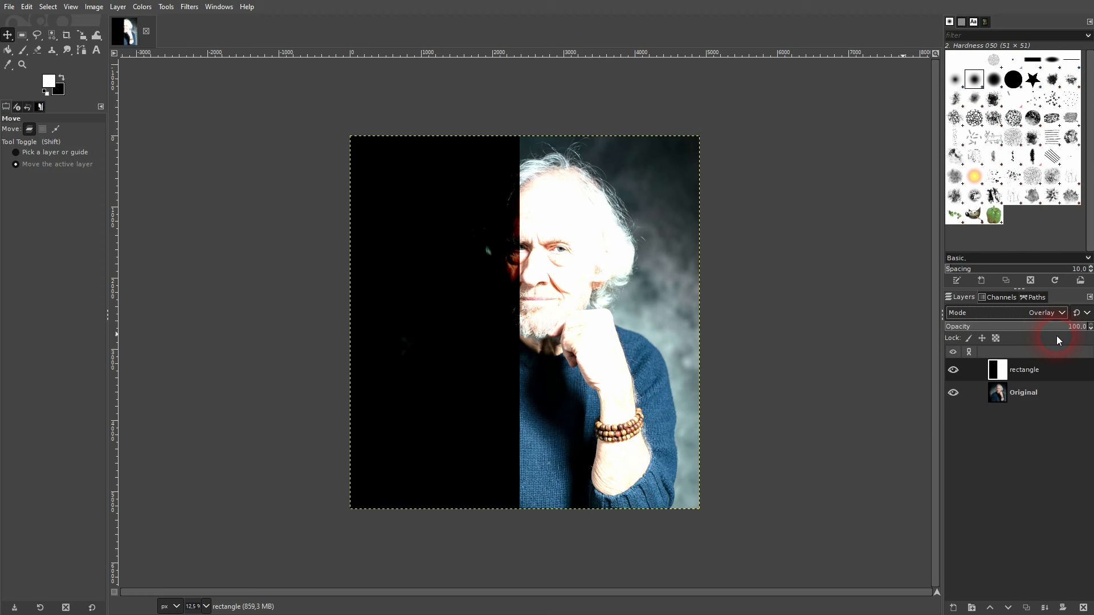
Replace the rectangle layer with a duplicate of the Original layer, in Multiply mode at 35.9 opacity.
{"action": "left_click", "coordinate": [1083, 607]}
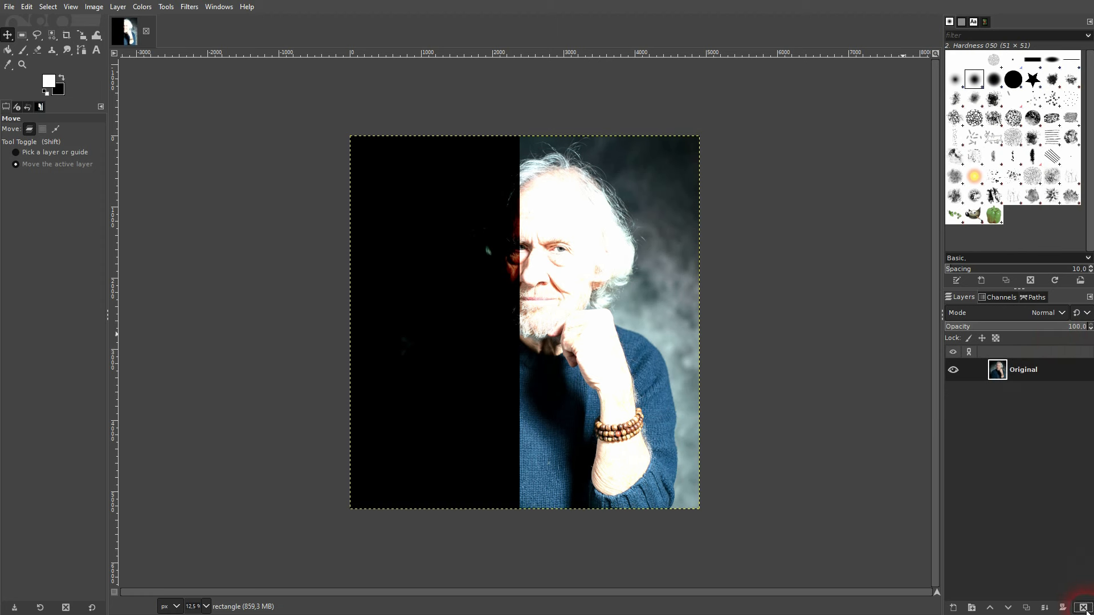
{"action": "left_click", "coordinate": [1026, 607]}
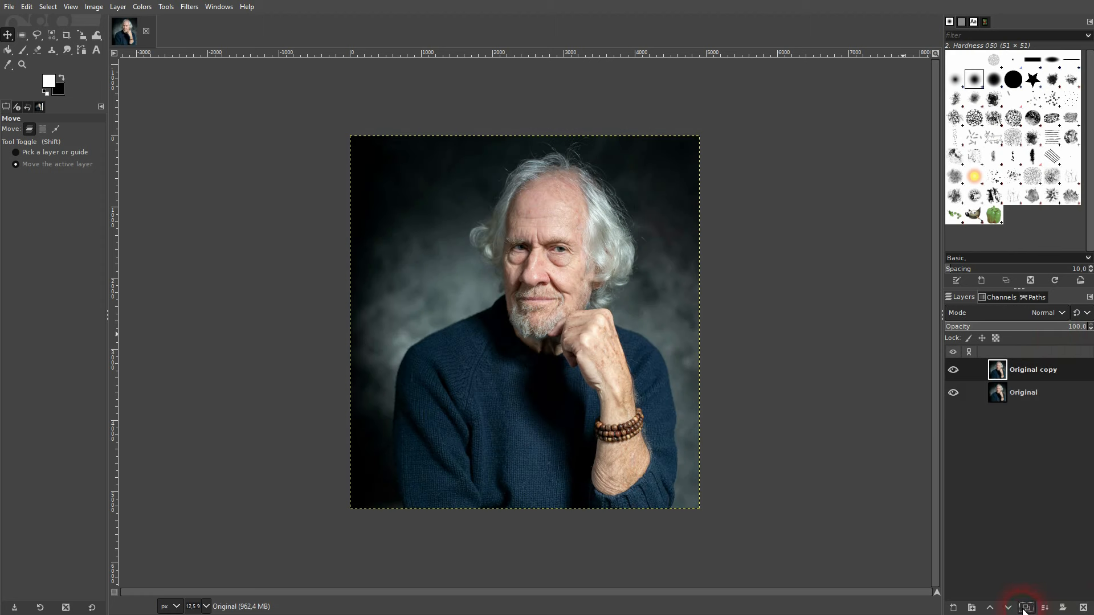
{"action": "left_click", "coordinate": [1046, 317]}
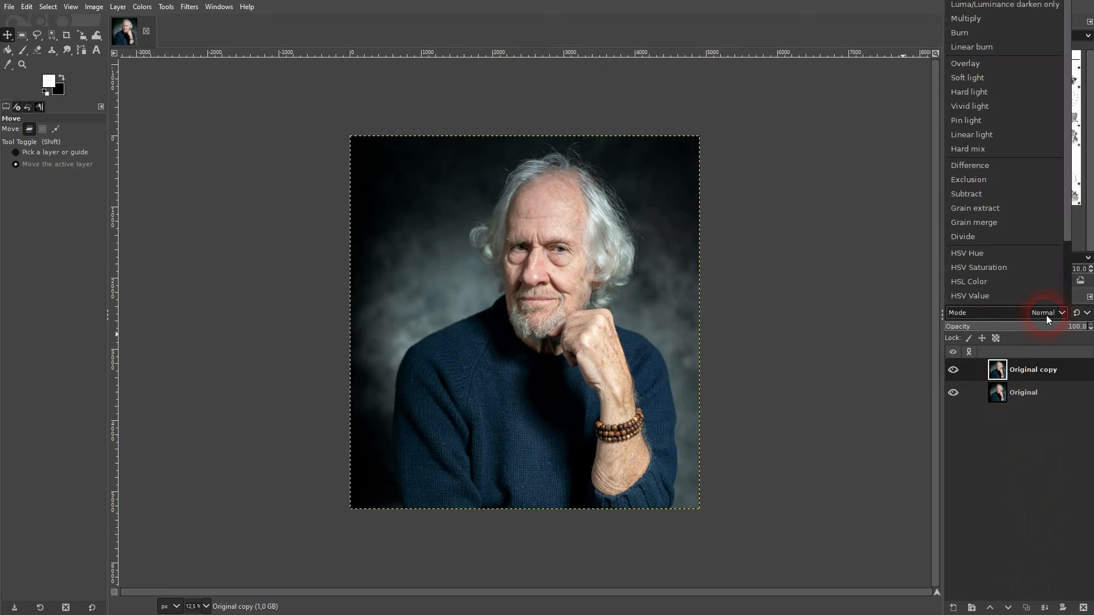
{"action": "left_click", "coordinate": [965, 18]}
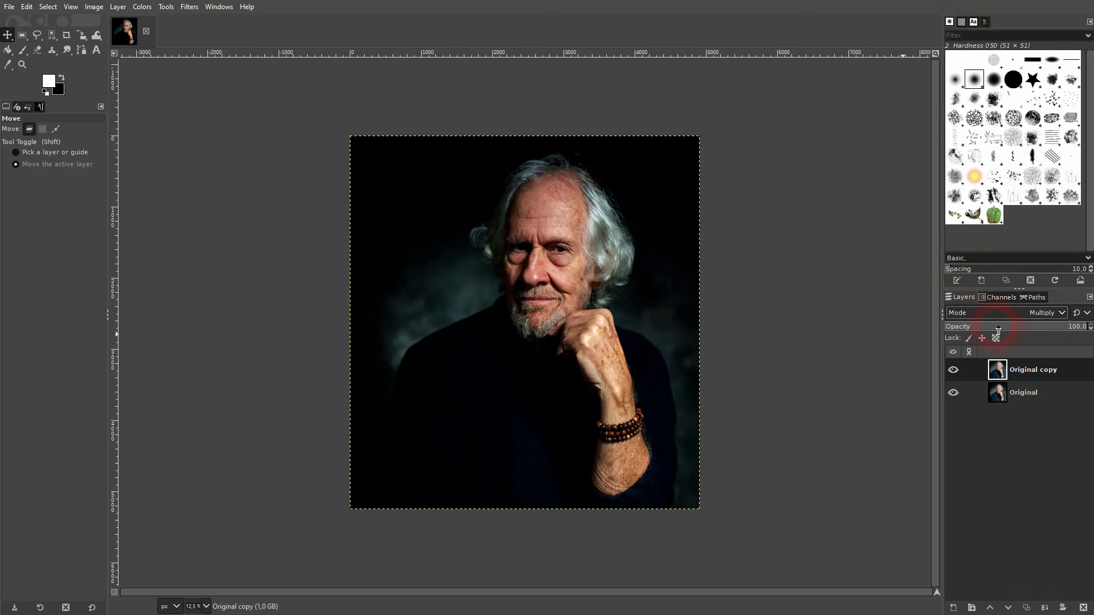
{"action": "left_click", "coordinate": [998, 330]}
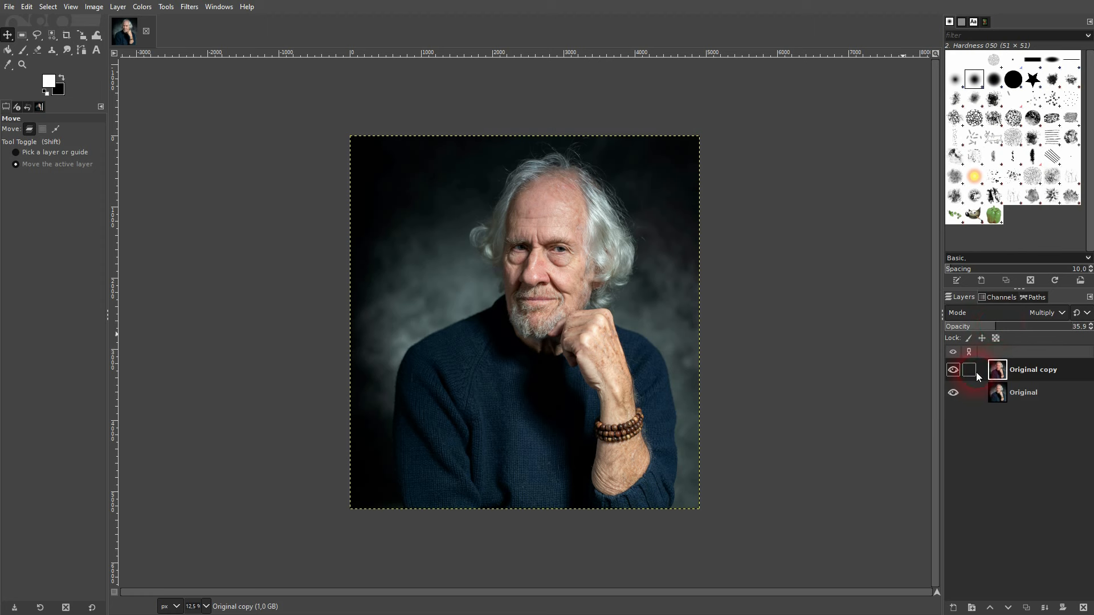
Compare the portrait with and without the Multiply layer by switching the layer's visibility off and on.
{"action": "left_click", "coordinate": [954, 369]}
{"action": "left_click", "coordinate": [954, 370]}
{"action": "left_click", "coordinate": [958, 374]}
{"action": "left_click", "coordinate": [958, 371]}
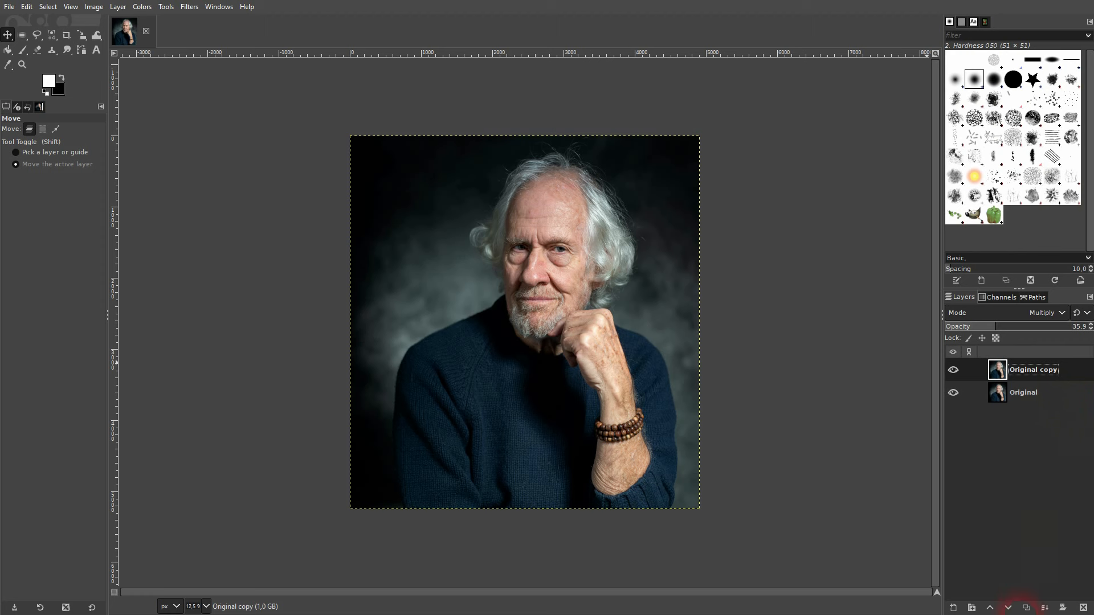
Try a stronger darkening by stacking three more duplicates of the Multiply layer.
{"action": "left_click", "coordinate": [1026, 608]}
{"action": "left_click", "coordinate": [1026, 607]}
{"action": "left_click", "coordinate": [1026, 608]}
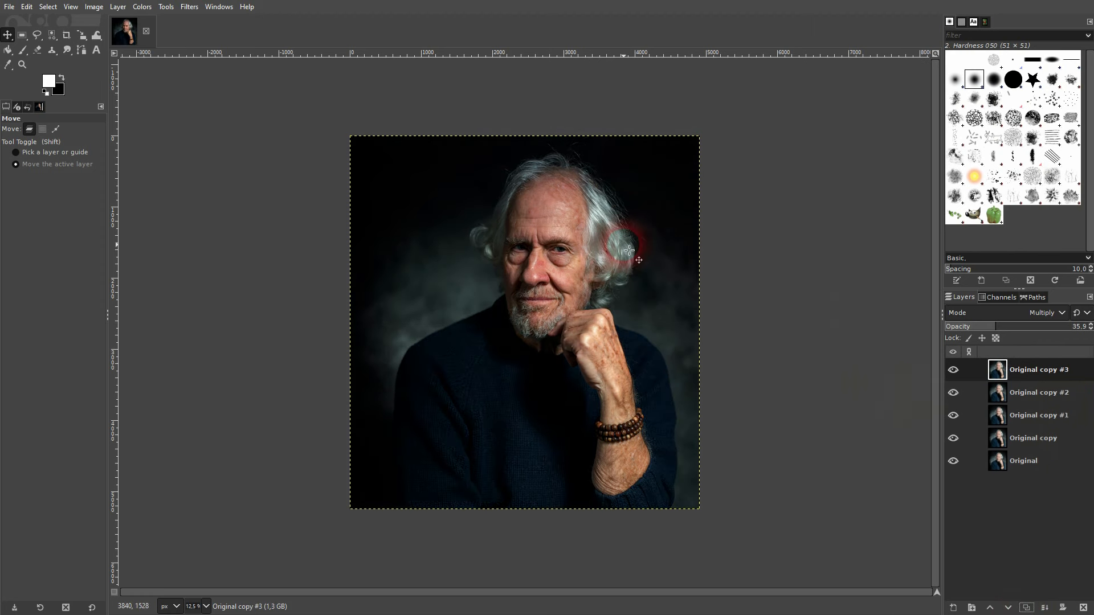
Delete the three extra duplicates of the Multiply layer.
{"action": "left_click", "coordinate": [1083, 607]}
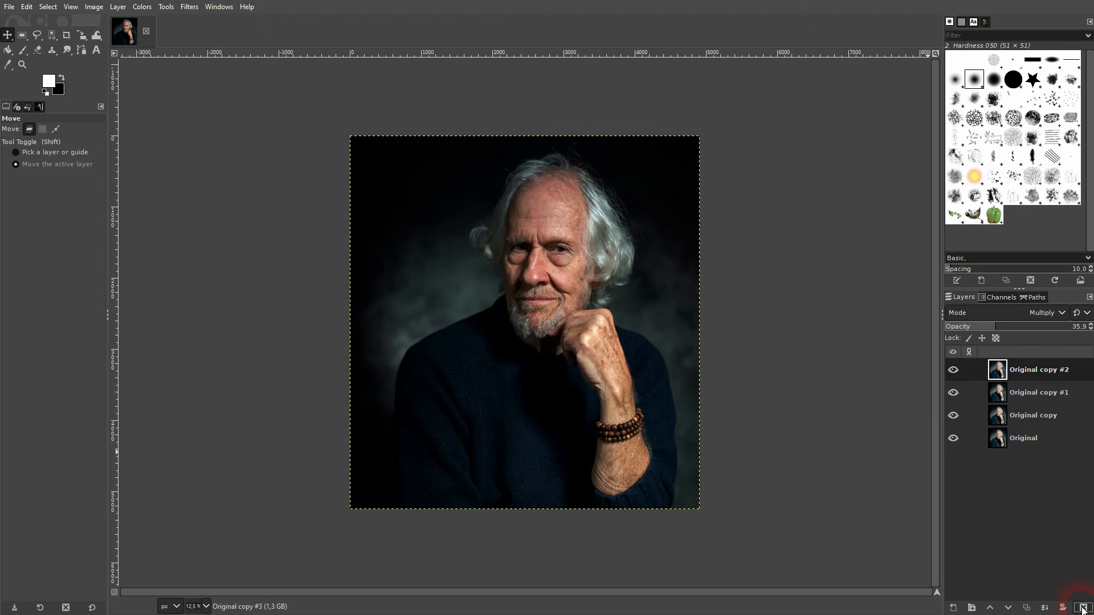
{"action": "left_click", "coordinate": [1083, 608]}
{"action": "left_click", "coordinate": [1084, 607]}
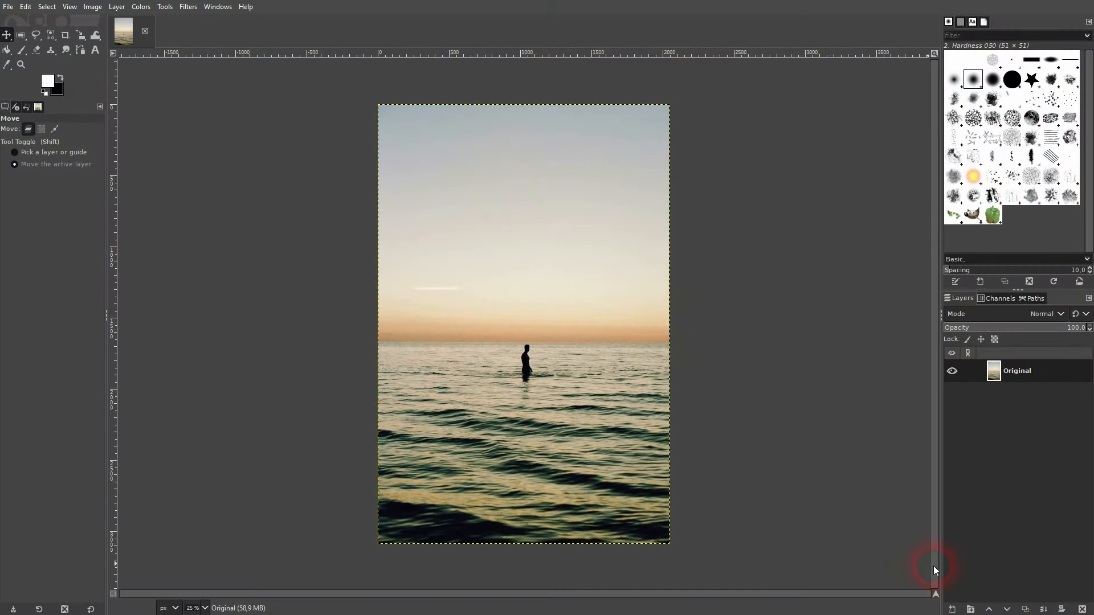
Duplicate the Original layer of the seascape photo and choose the Scale tool for the copy.
{"action": "left_click", "coordinate": [1025, 609]}
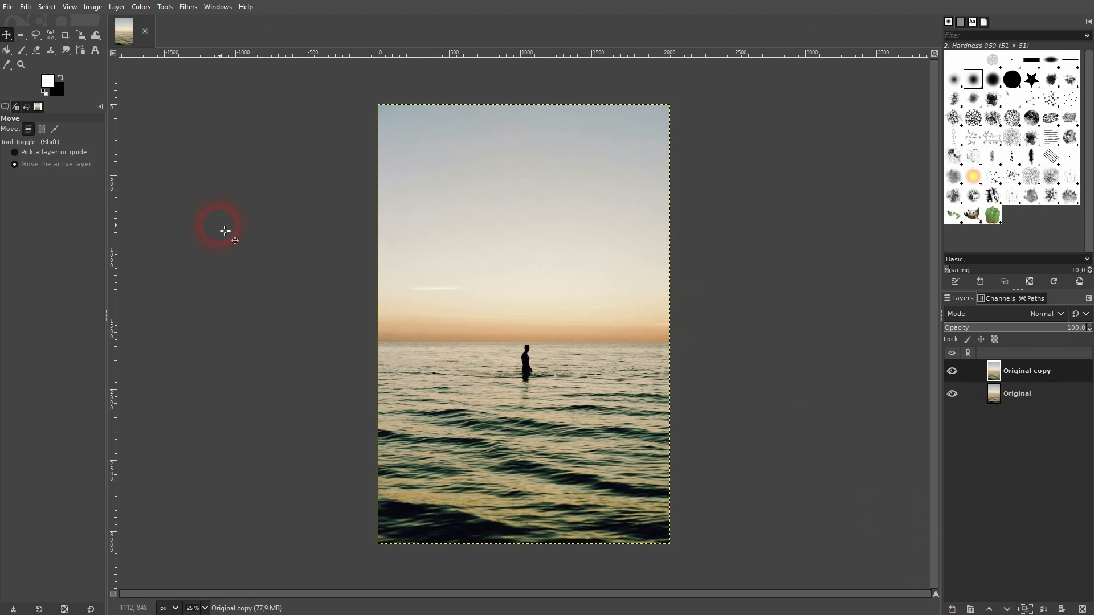
{"action": "left_click", "coordinate": [79, 35]}
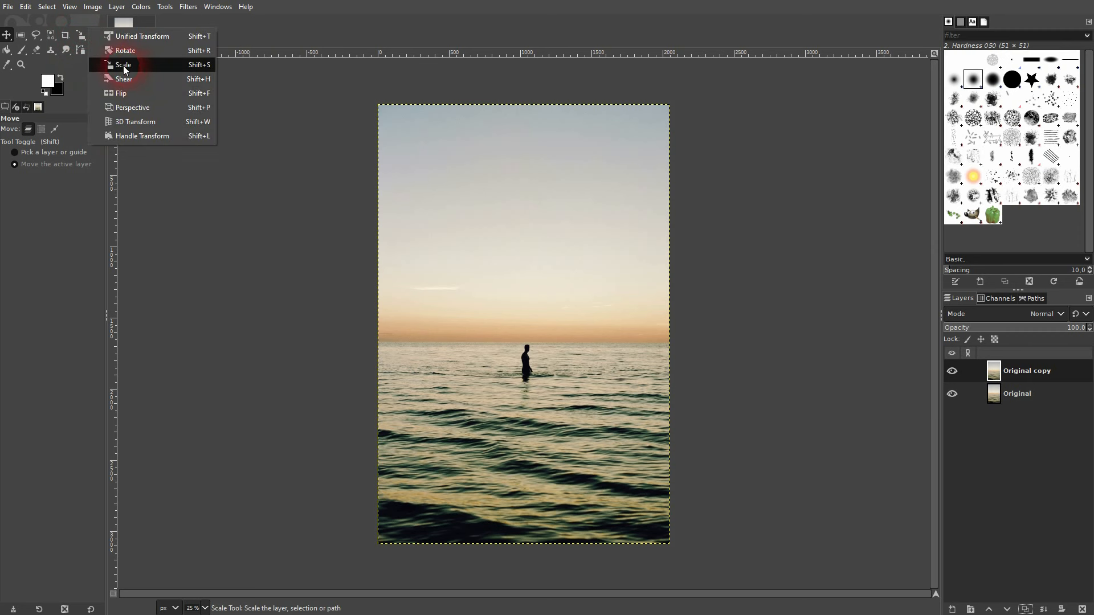
{"action": "left_click", "coordinate": [151, 66]}
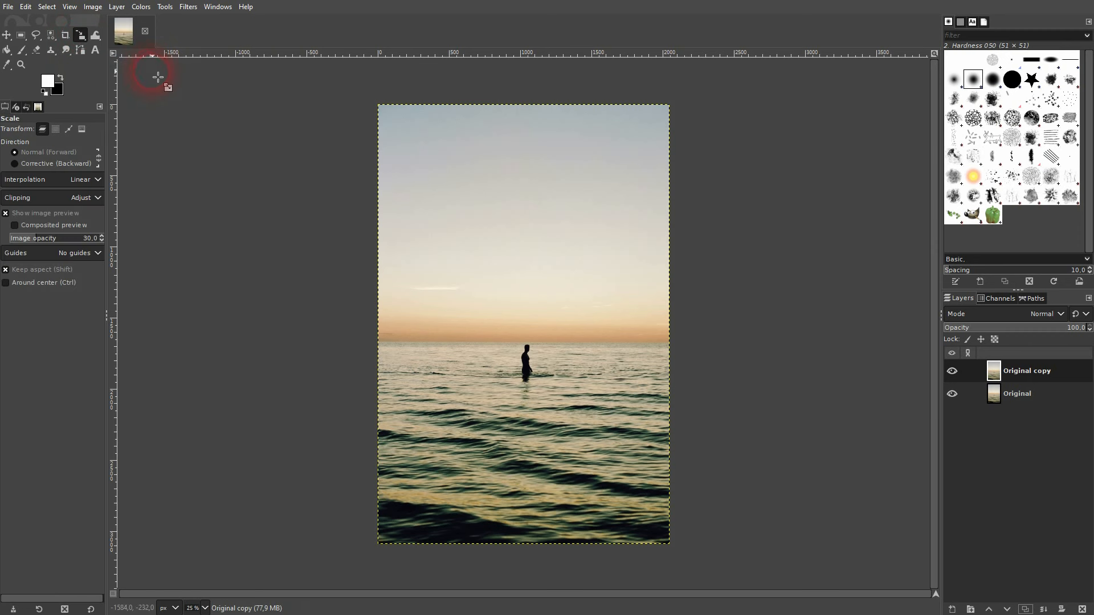
{"action": "left_click", "coordinate": [169, 8]}
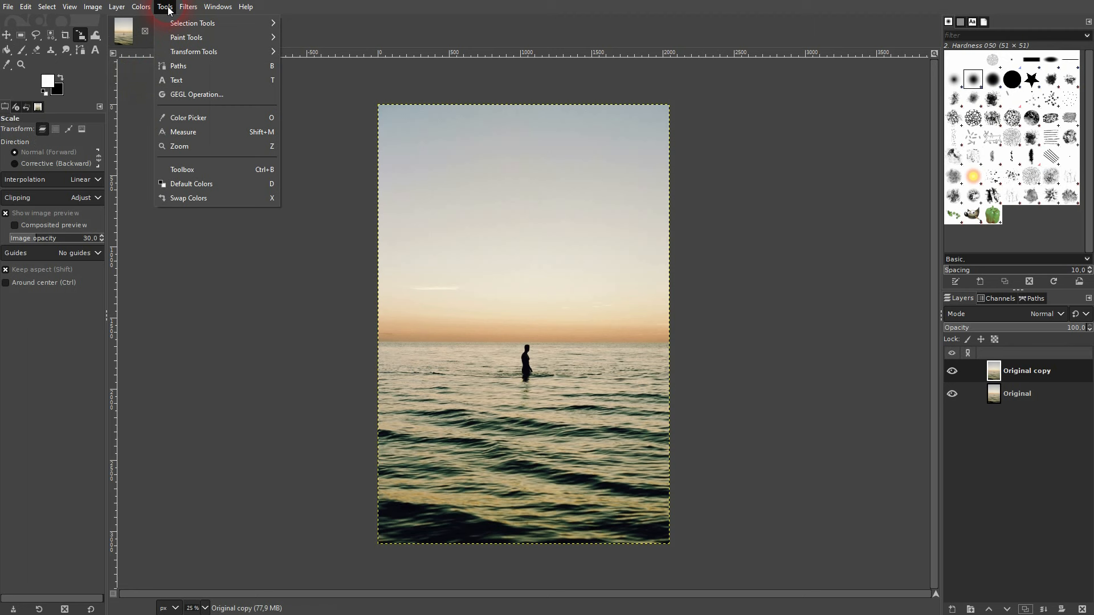
{"action": "left_click", "coordinate": [218, 51]}
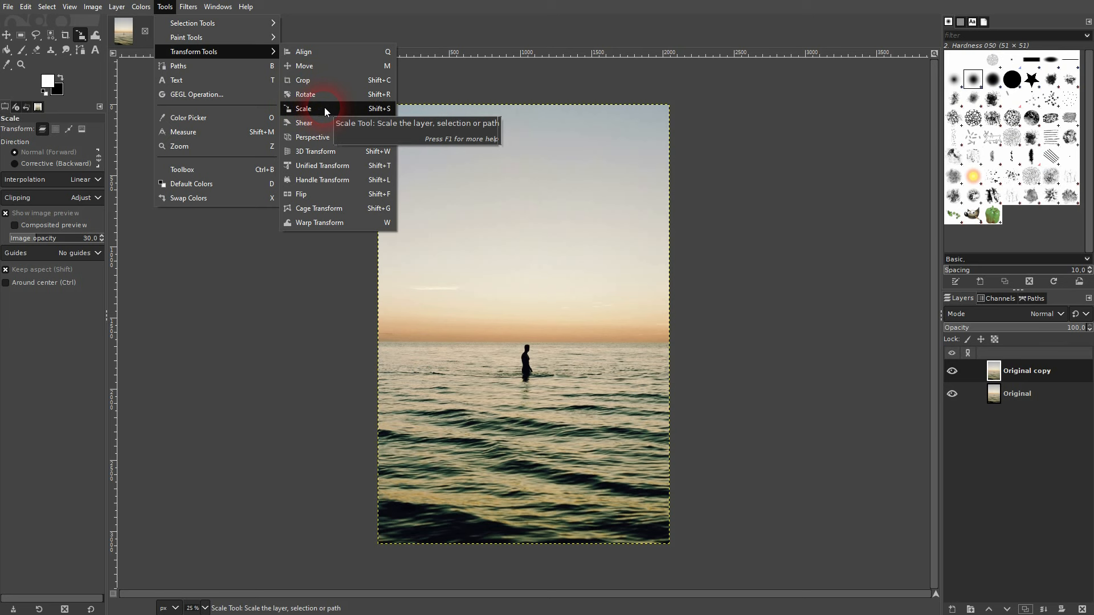
Bring up the dockable Tool Options dialog with the Scale tool's settings.
{"action": "left_click", "coordinate": [211, 7]}
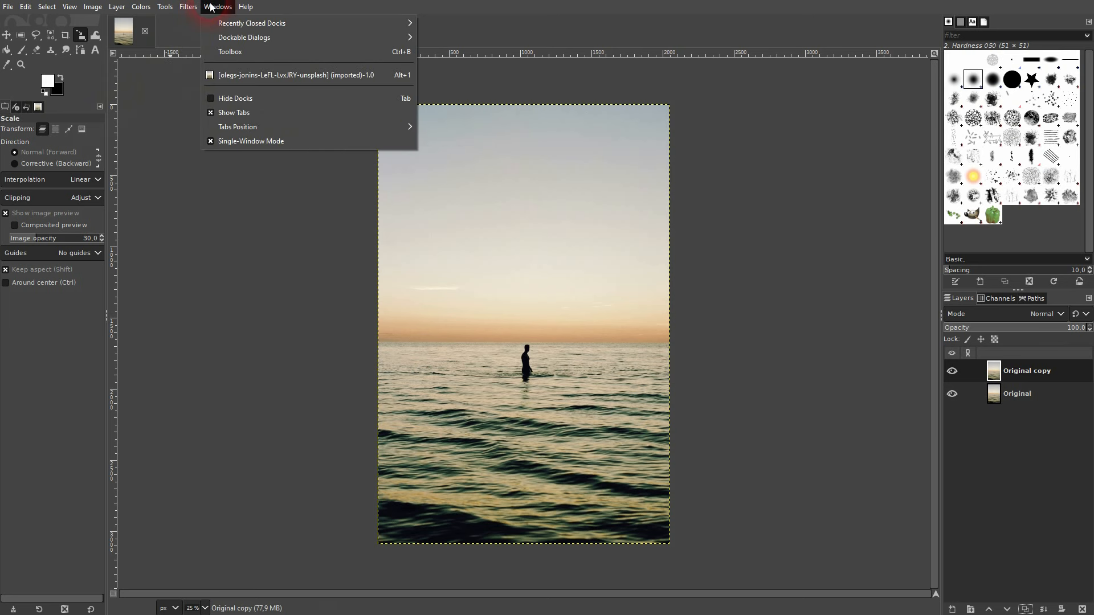
{"action": "left_click", "coordinate": [291, 36]}
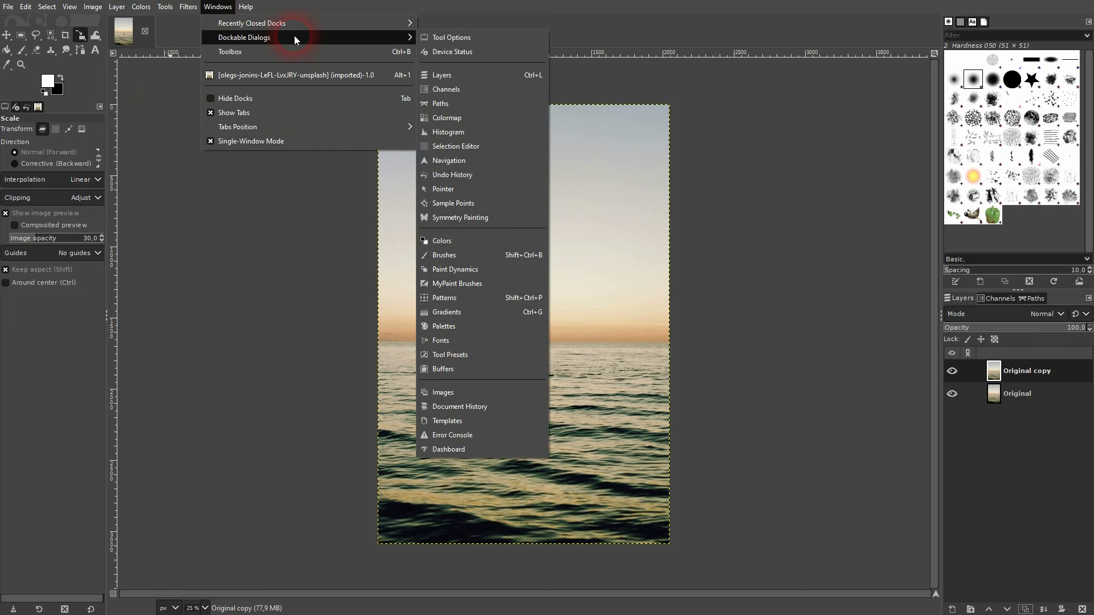
{"action": "left_click", "coordinate": [453, 37]}
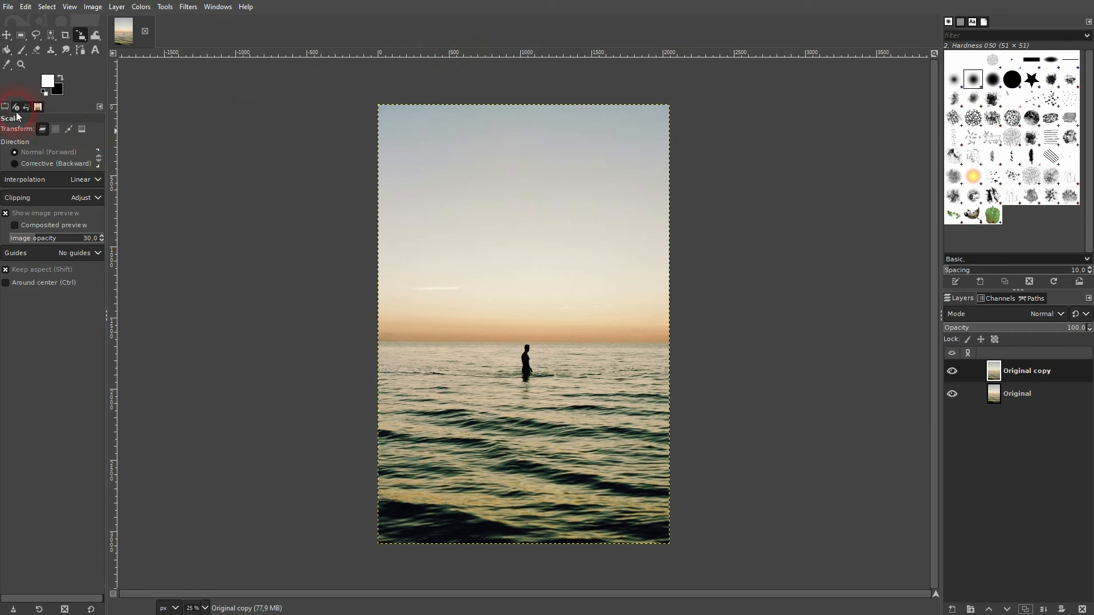
{"action": "left_click", "coordinate": [5, 107]}
{"action": "left_click", "coordinate": [5, 107]}
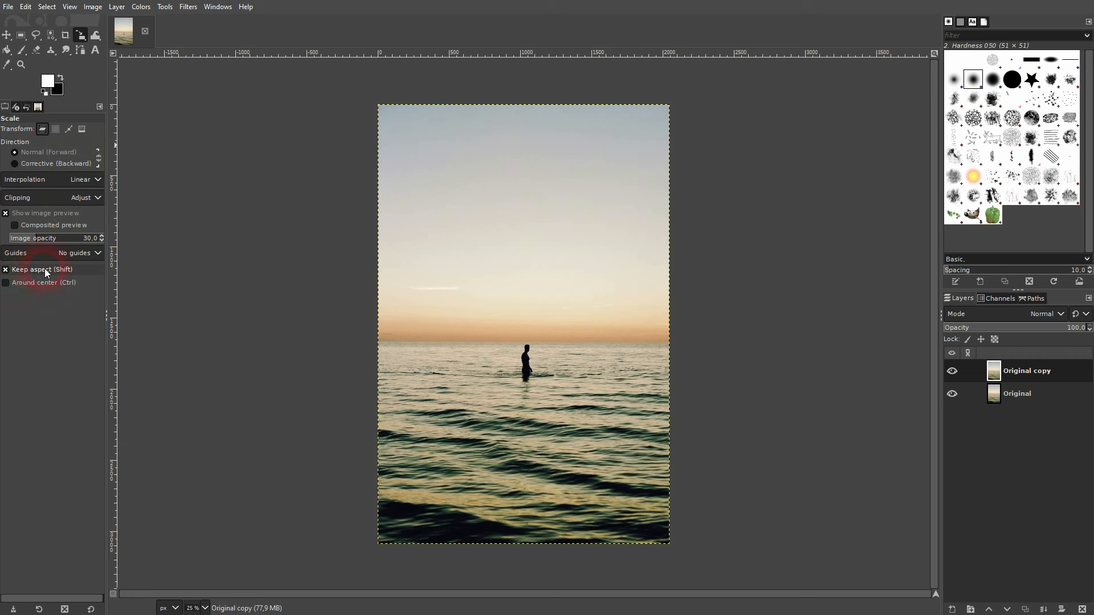
Try scaling the copy to about 1863 × 2809 px with Keep aspect on and about 1405 × 2620 px with it off, and reset the transform.
{"action": "left_click", "coordinate": [437, 309]}
{"action": "left_click_drag", "start_coordinate": [385, 108], "coordinate": [282, 240]}
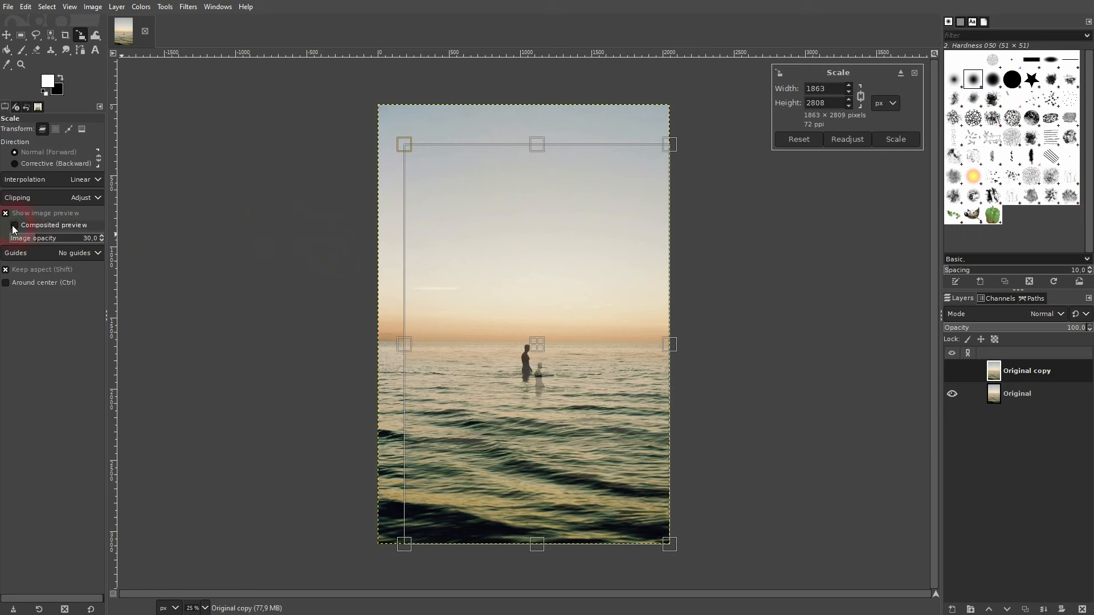
{"action": "left_click", "coordinate": [5, 270]}
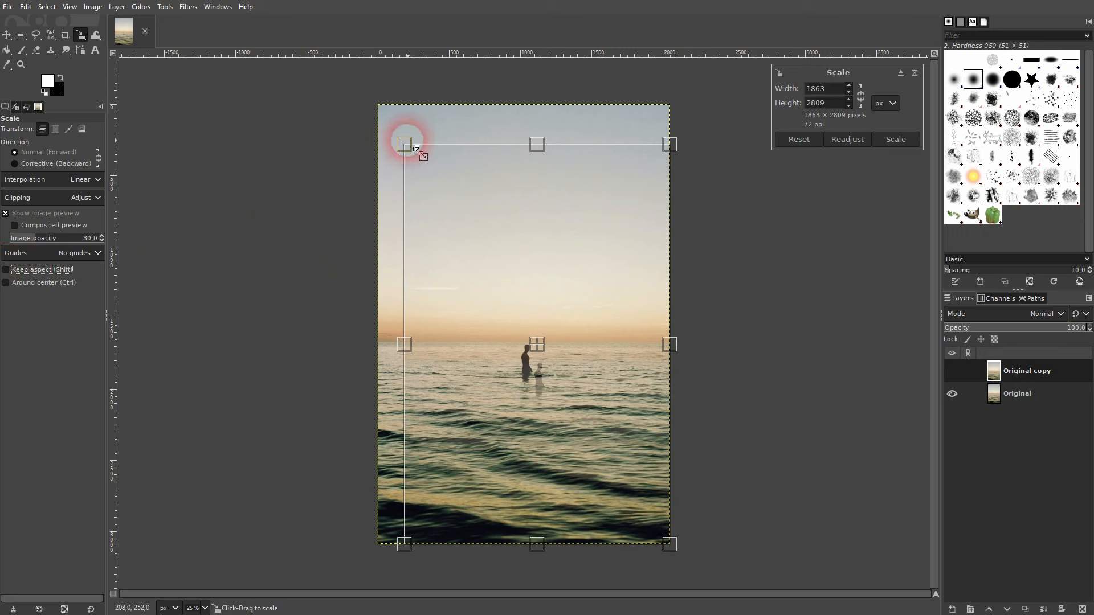
{"action": "left_click_drag", "start_coordinate": [415, 149], "coordinate": [365, 241]}
{"action": "left_click", "coordinate": [6, 269]}
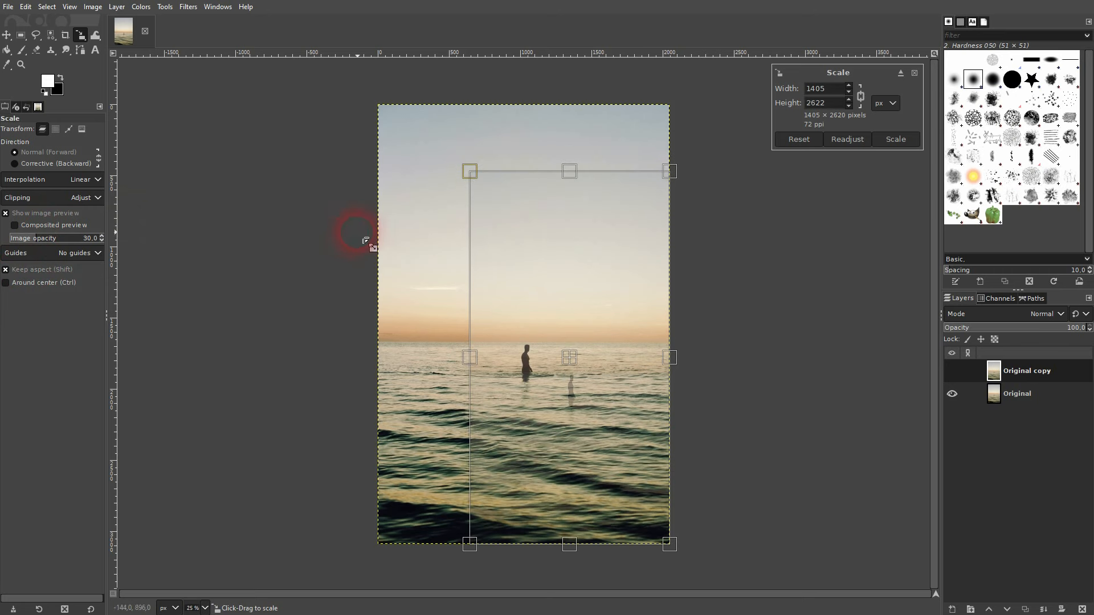
{"action": "left_click", "coordinate": [793, 141]}
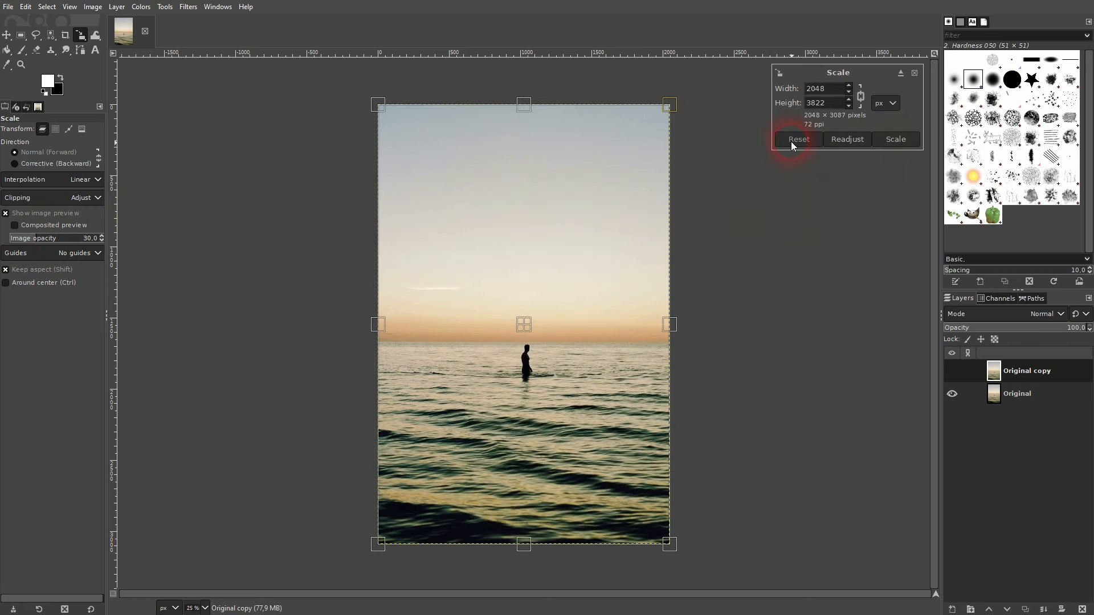
Try scaling the copy to about 2059 × 3104 px with Around center on, and switch that option off.
{"action": "left_click", "coordinate": [22, 285]}
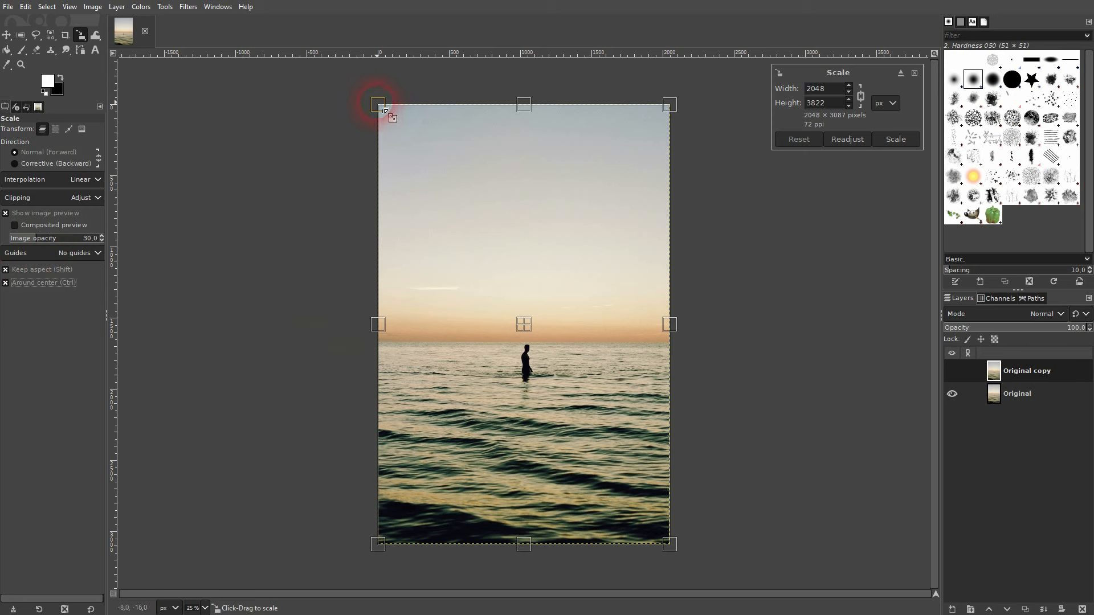
{"action": "left_click_drag", "start_coordinate": [384, 110], "coordinate": [343, 123]}
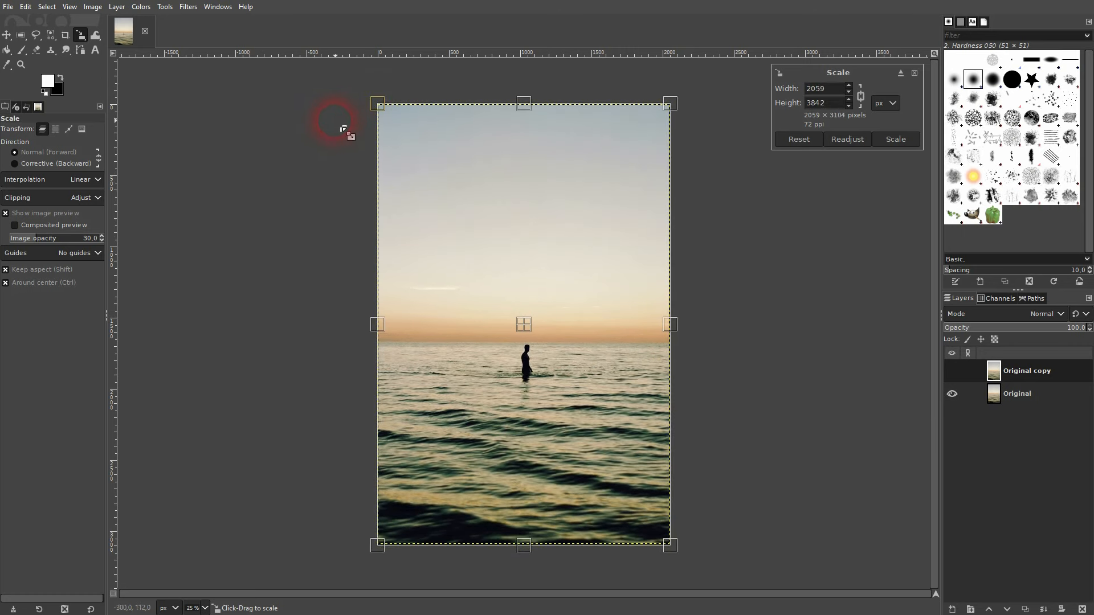
{"action": "left_click", "coordinate": [6, 283]}
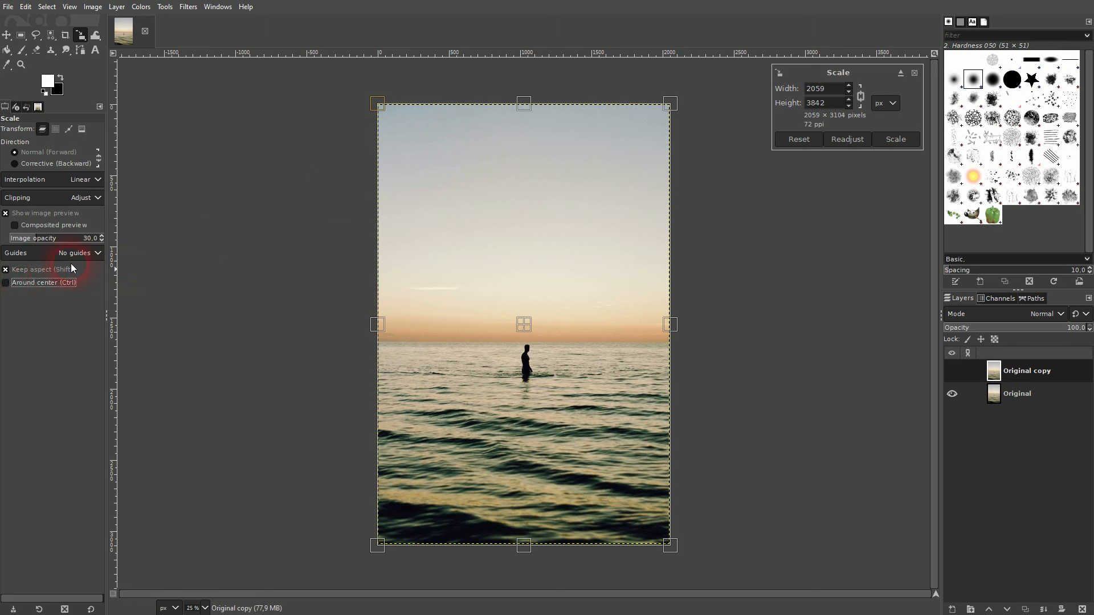
Set the Scale tool's guides to Rule of thirds and image opacity to 41.7, and scale the copy to about 1960 × 2955 px.
{"action": "left_click", "coordinate": [69, 250]}
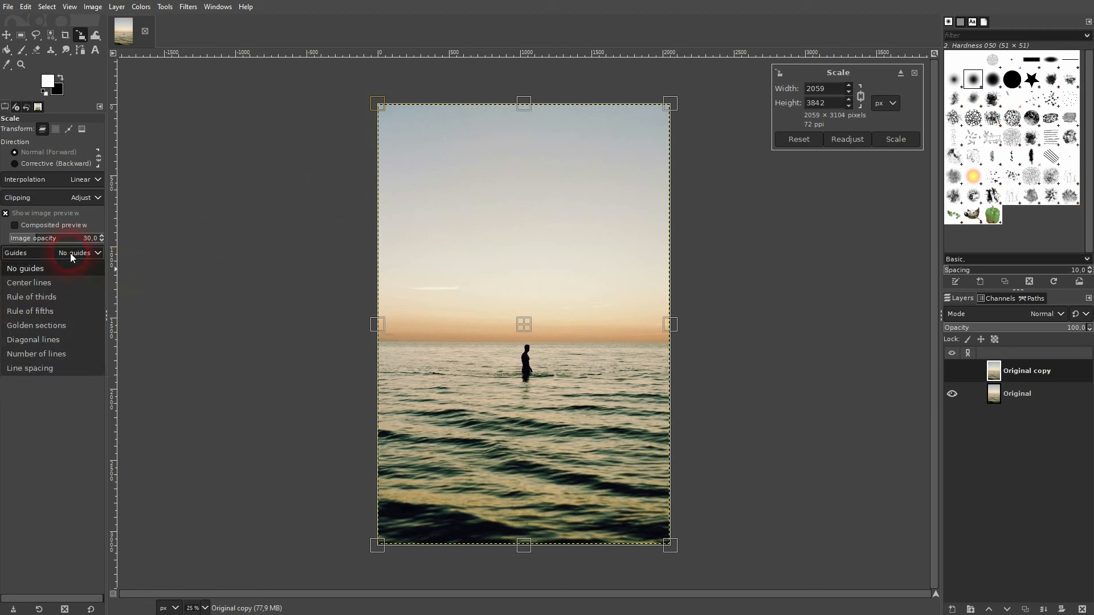
{"action": "left_click", "coordinate": [68, 299]}
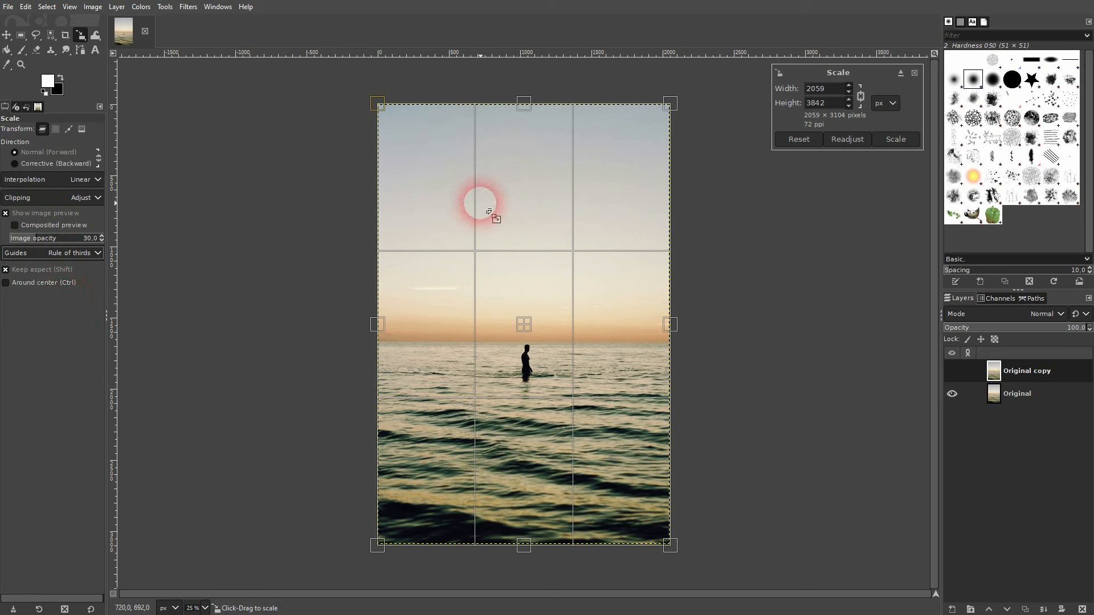
{"action": "mouse_move", "coordinate": [38, 239]}
{"action": "left_mouse_down"}
{"action": "mouse_move", "coordinate": [141, 245]}
{"action": "mouse_move", "coordinate": [38, 244]}
{"action": "left_mouse_up"}
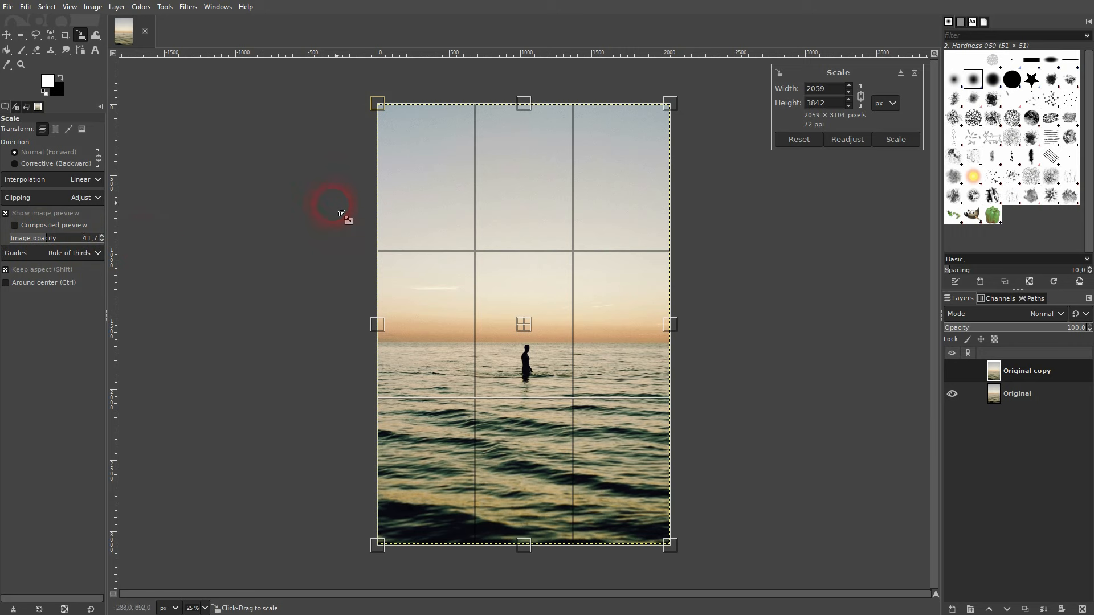
{"action": "left_click_drag", "start_coordinate": [380, 105], "coordinate": [359, 147]}
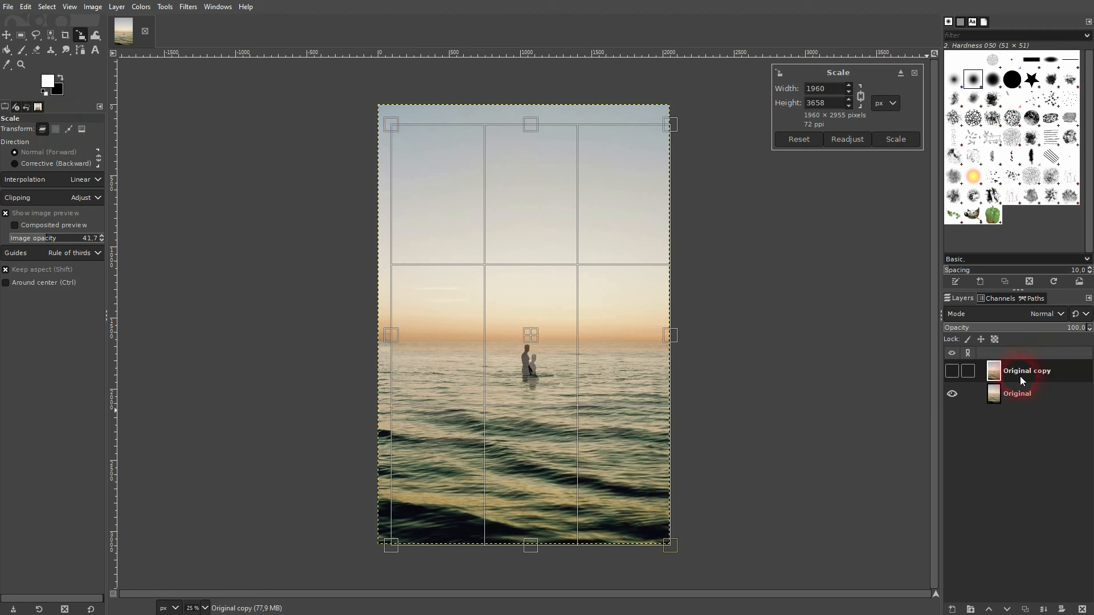
Try Cubic interpolation while scaling the copy to about 1965 × 2962 px, and return the interpolation to Linear.
{"action": "left_click", "coordinate": [82, 180]}
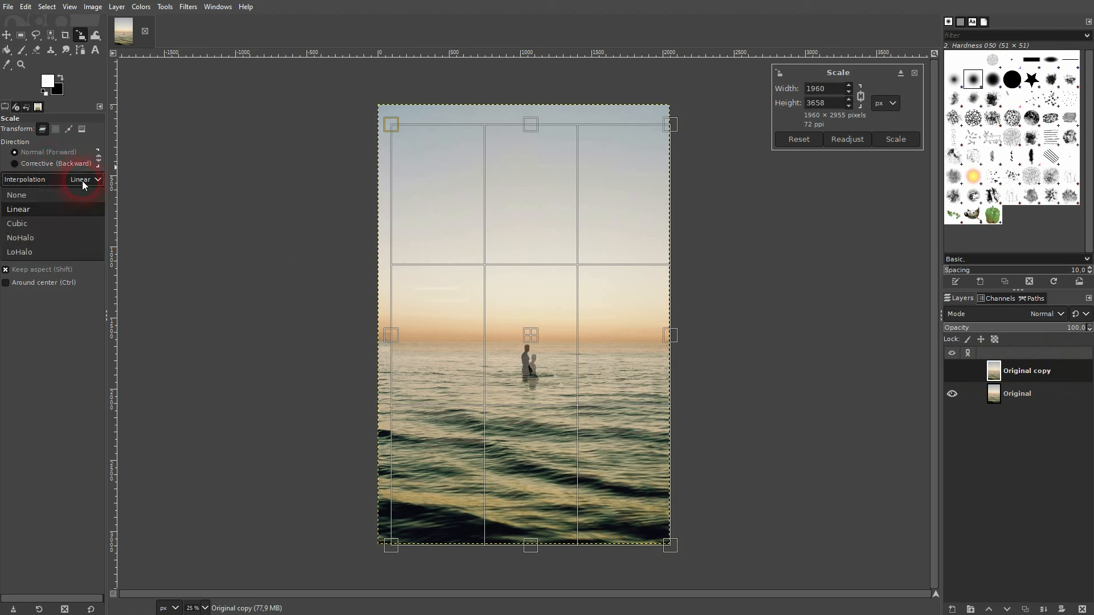
{"action": "left_click", "coordinate": [70, 225]}
{"action": "left_click_drag", "start_coordinate": [397, 127], "coordinate": [329, 173]}
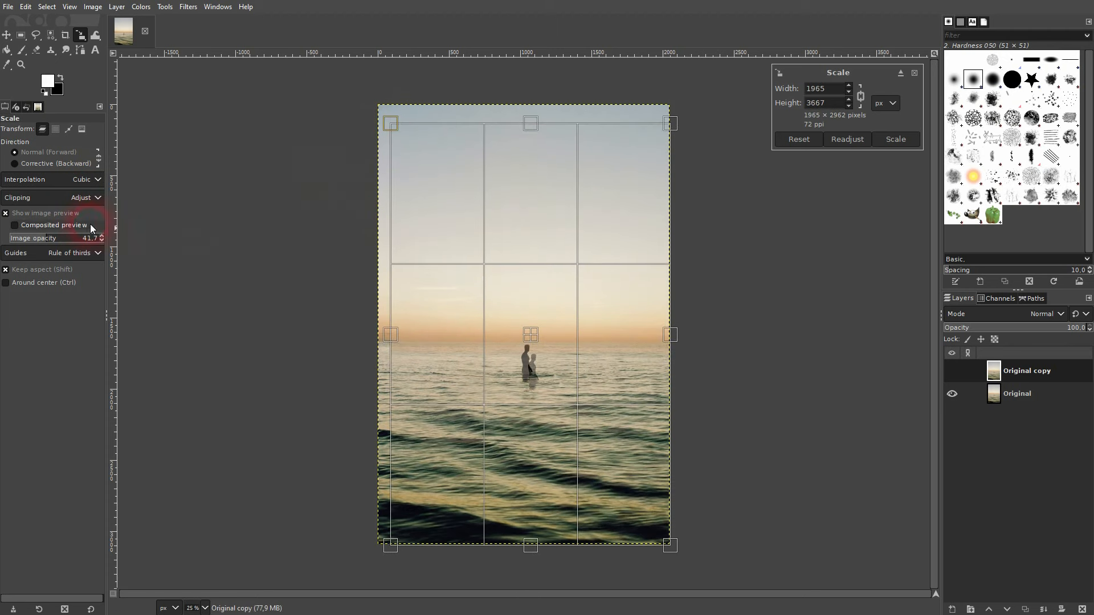
{"action": "left_click", "coordinate": [67, 183]}
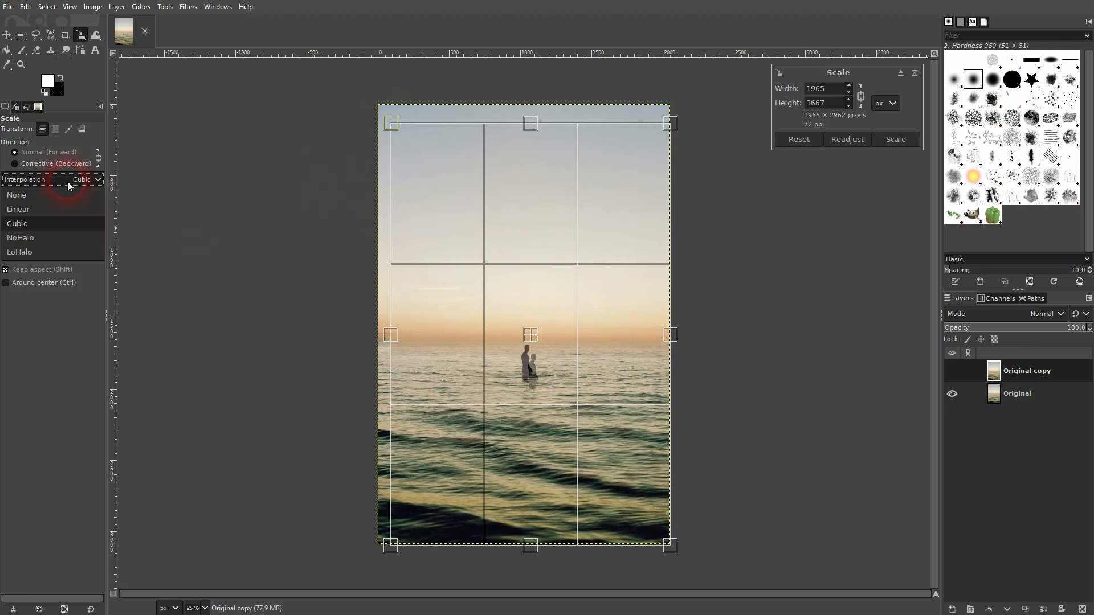
{"action": "left_click", "coordinate": [67, 210]}
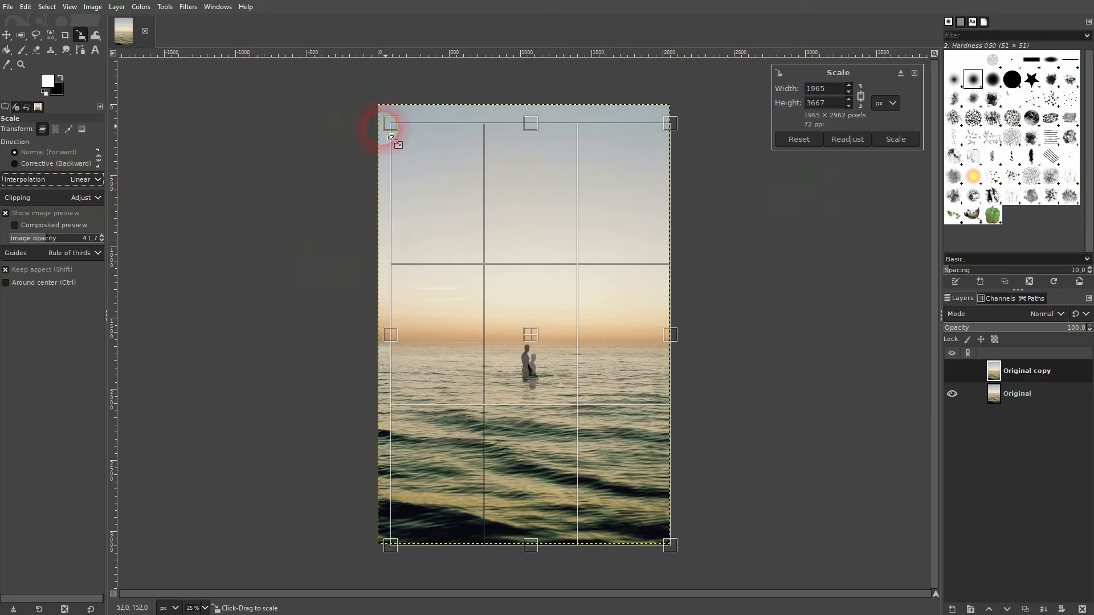
Enlarge the copy to about 2440 × 3677 px from its corners and reposition it over the canvas.
{"action": "left_click_drag", "start_coordinate": [397, 129], "coordinate": [351, 298]}
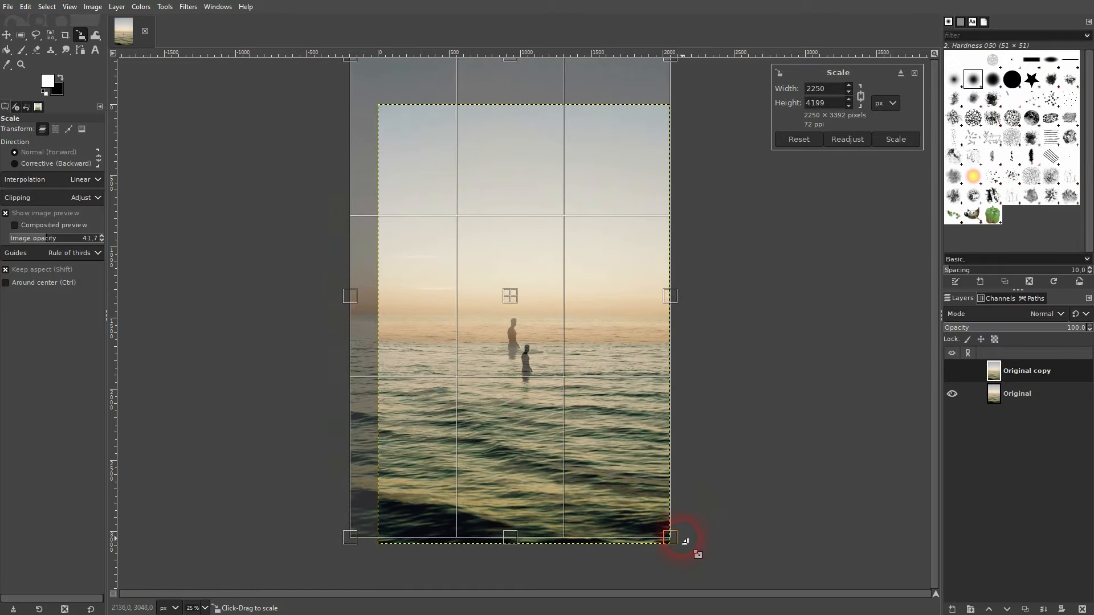
{"action": "left_click_drag", "start_coordinate": [670, 539], "coordinate": [696, 576]}
{"action": "left_click_drag", "start_coordinate": [542, 325], "coordinate": [564, 312]}
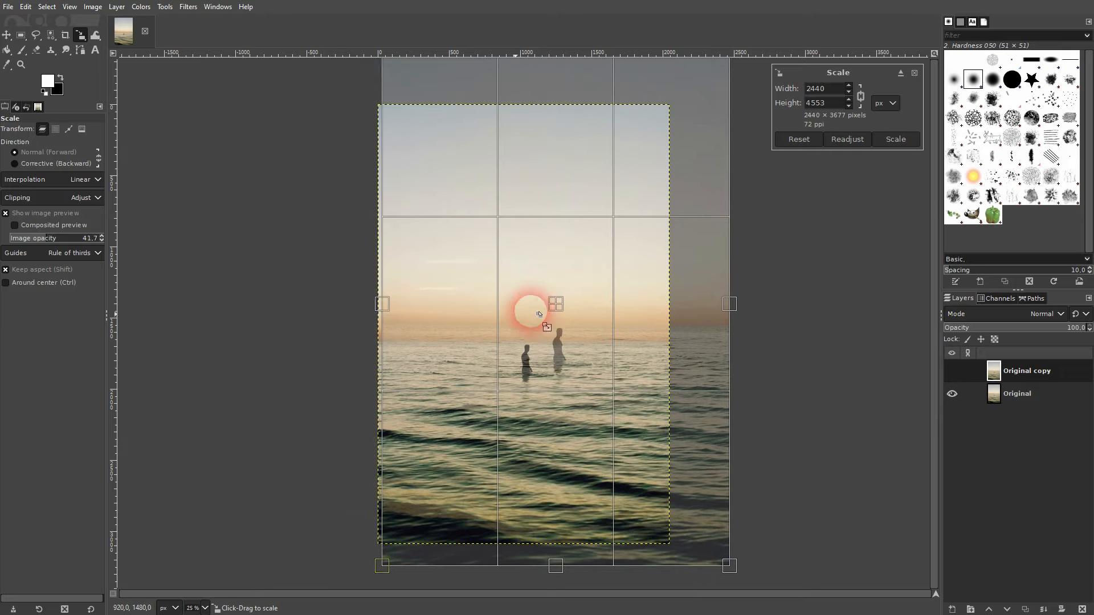
Scale the Original copy layer to 3508 × 5288 px over the standing figure and compare it with the original by toggling its visibility.
{"action": "left_click_drag", "start_coordinate": [383, 311], "coordinate": [189, 317]}
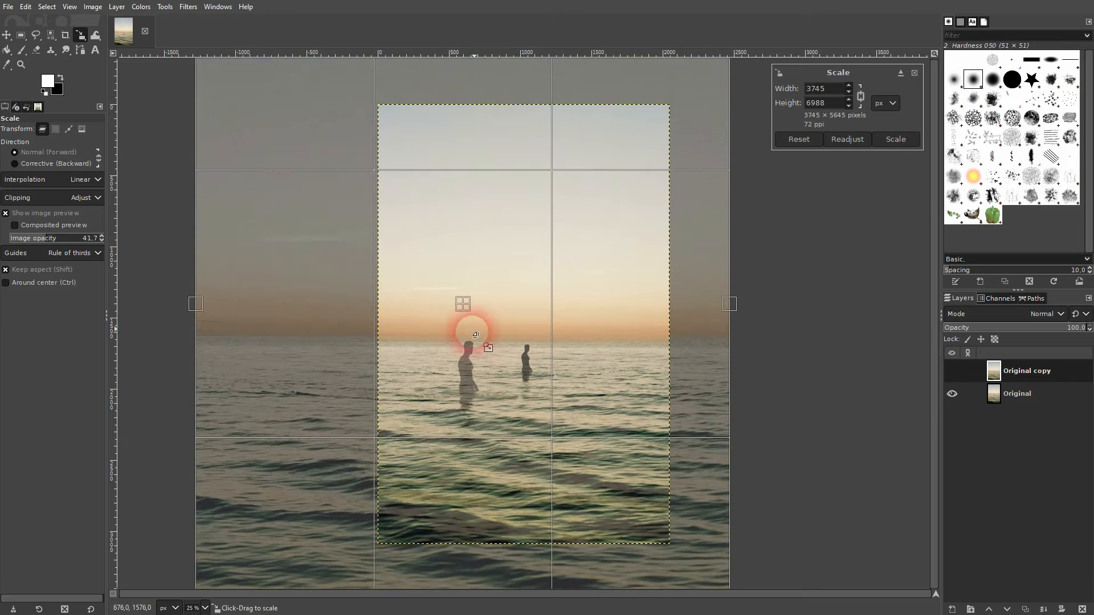
{"action": "left_click_drag", "start_coordinate": [466, 324], "coordinate": [530, 274]}
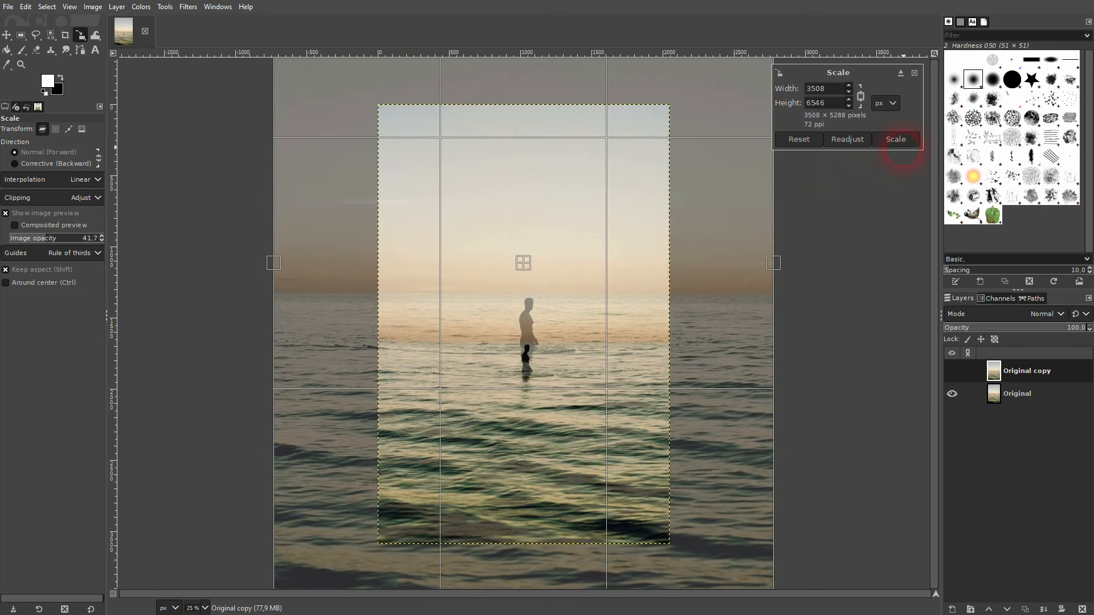
{"action": "left_click", "coordinate": [904, 145]}
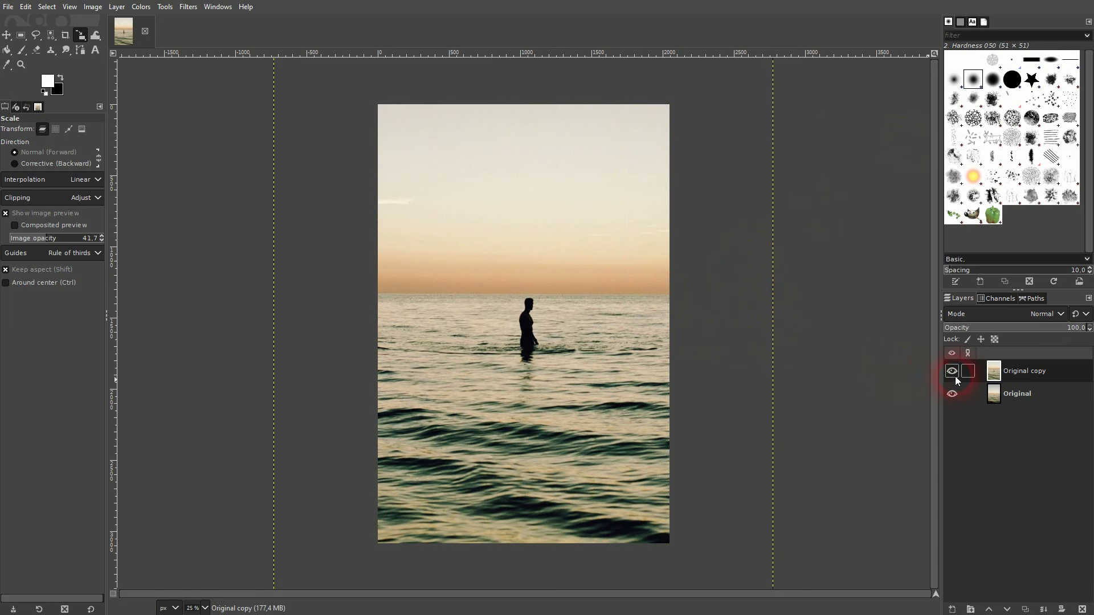
{"action": "left_click", "coordinate": [952, 372]}
{"action": "left_click", "coordinate": [952, 372]}
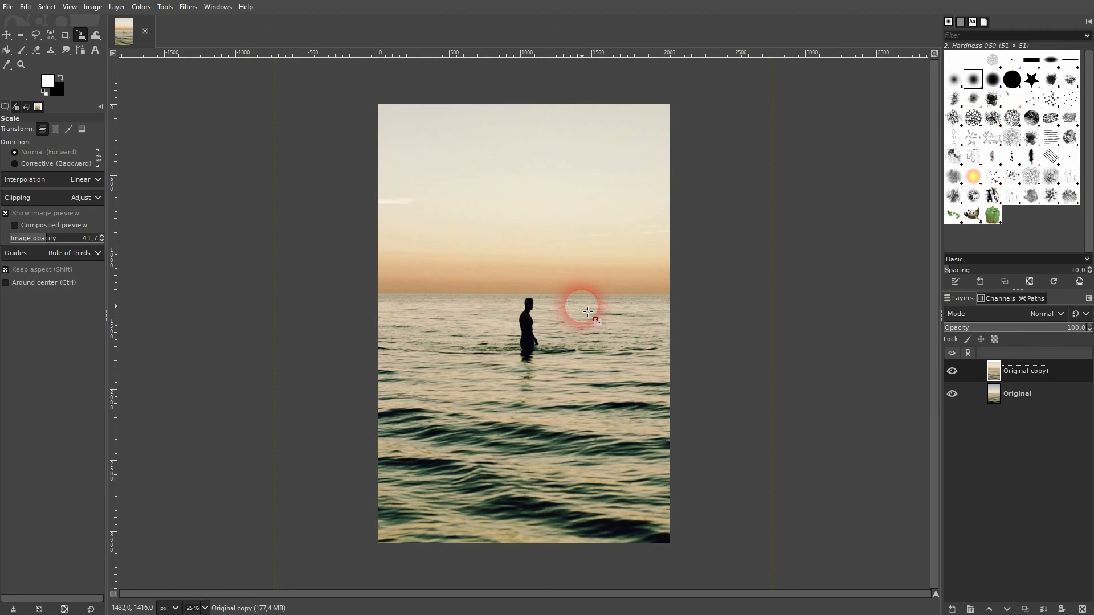
Move the enlarged Original copy layer slightly straight down and compare it with the Original layer by toggling its visibility.
{"action": "left_click", "coordinate": [8, 36]}
{"action": "left_click_drag", "start_coordinate": [538, 260], "coordinate": [538, 289]}
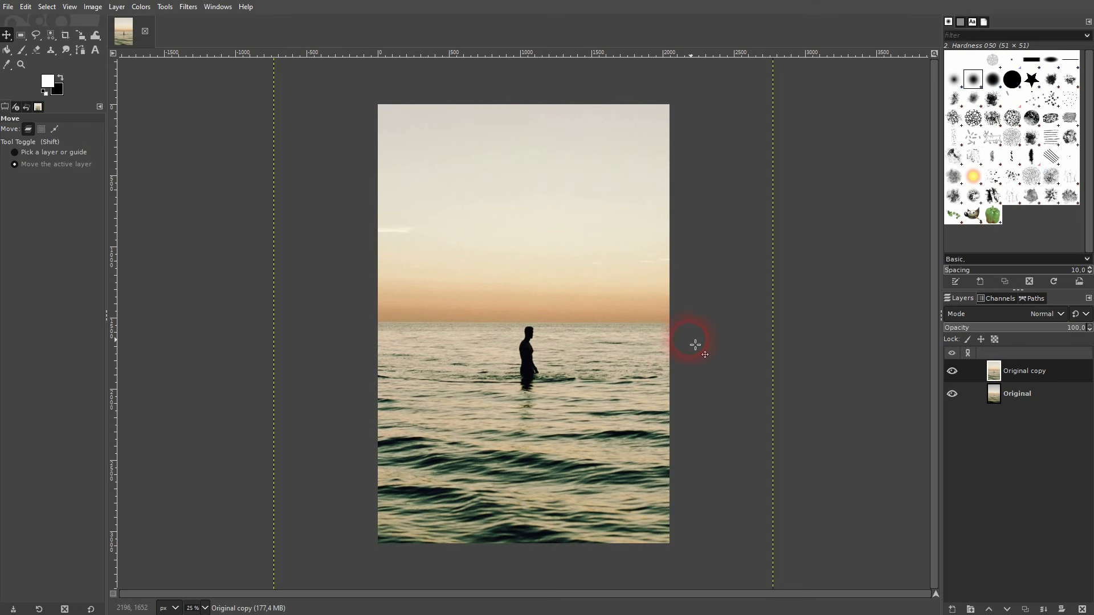
{"action": "left_click", "coordinate": [952, 372]}
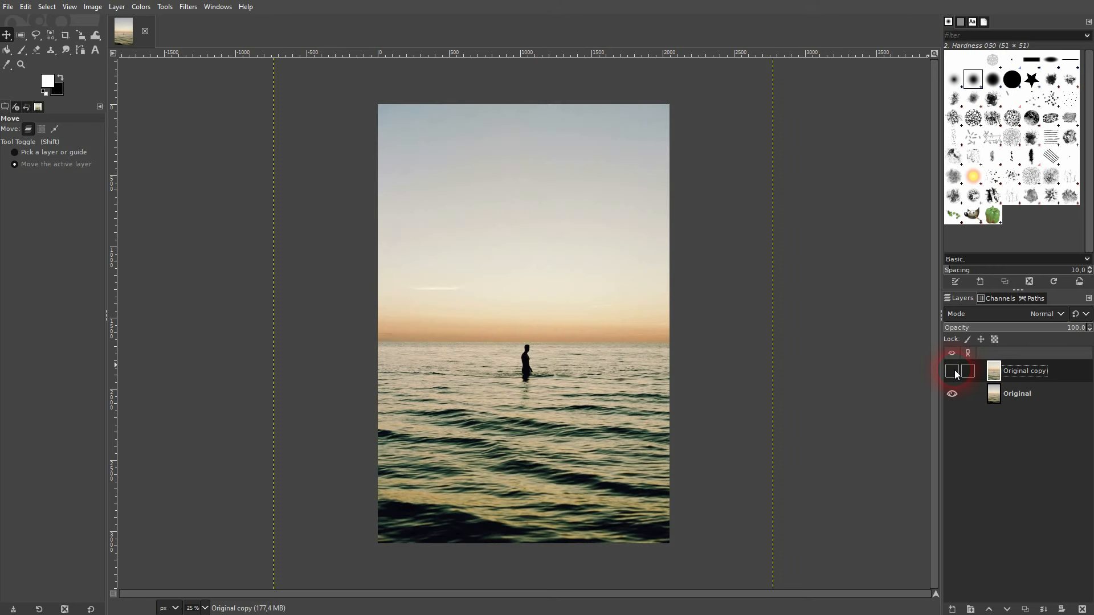
{"action": "left_click", "coordinate": [952, 372]}
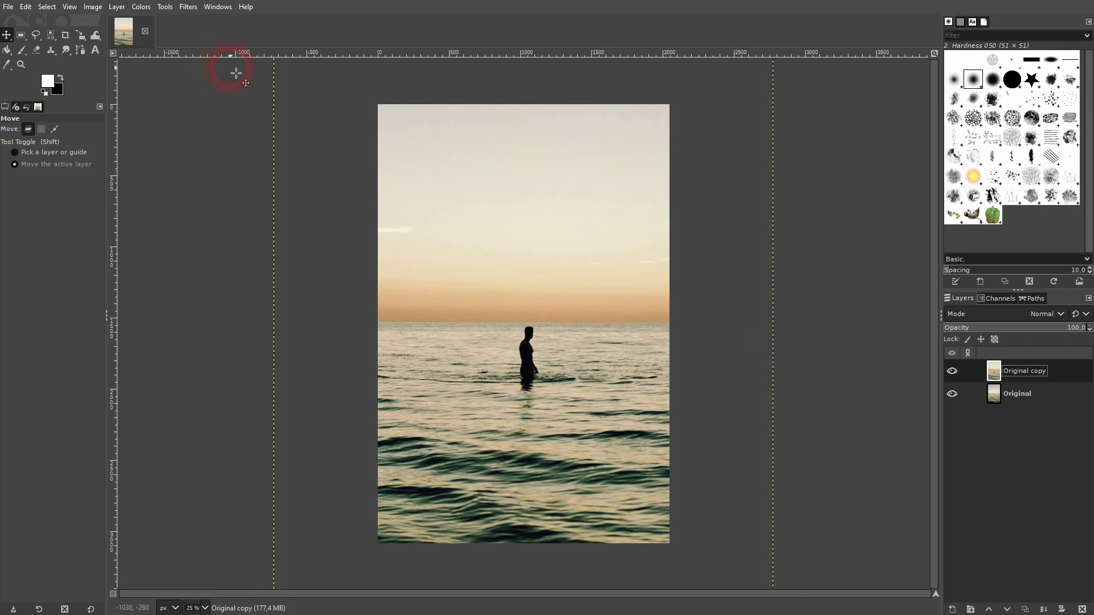
{"action": "left_click", "coordinate": [81, 35]}
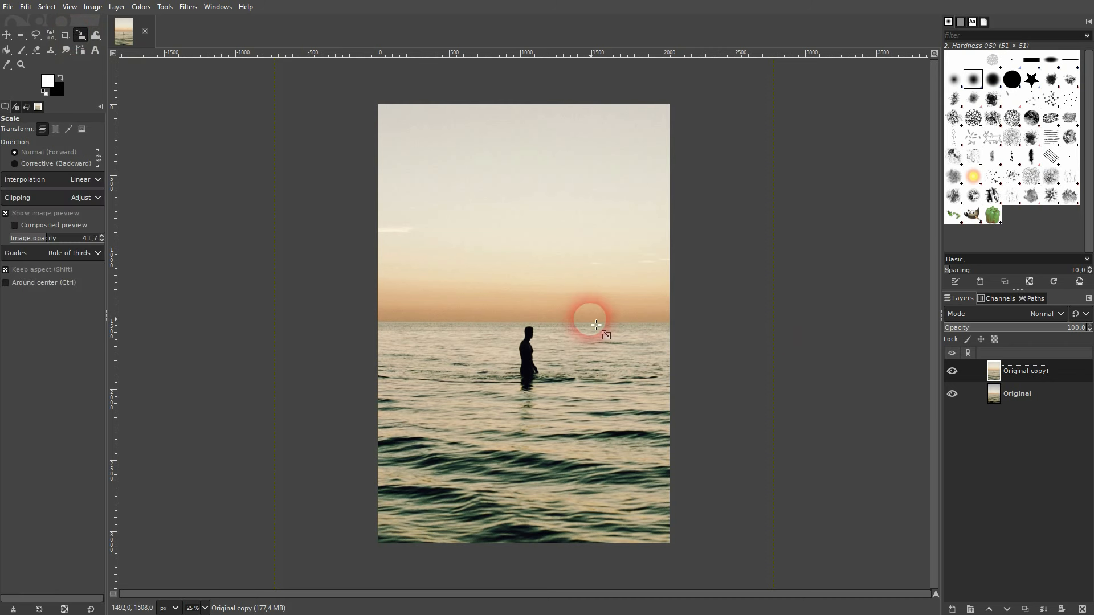
{"action": "left_click", "coordinate": [588, 317]}
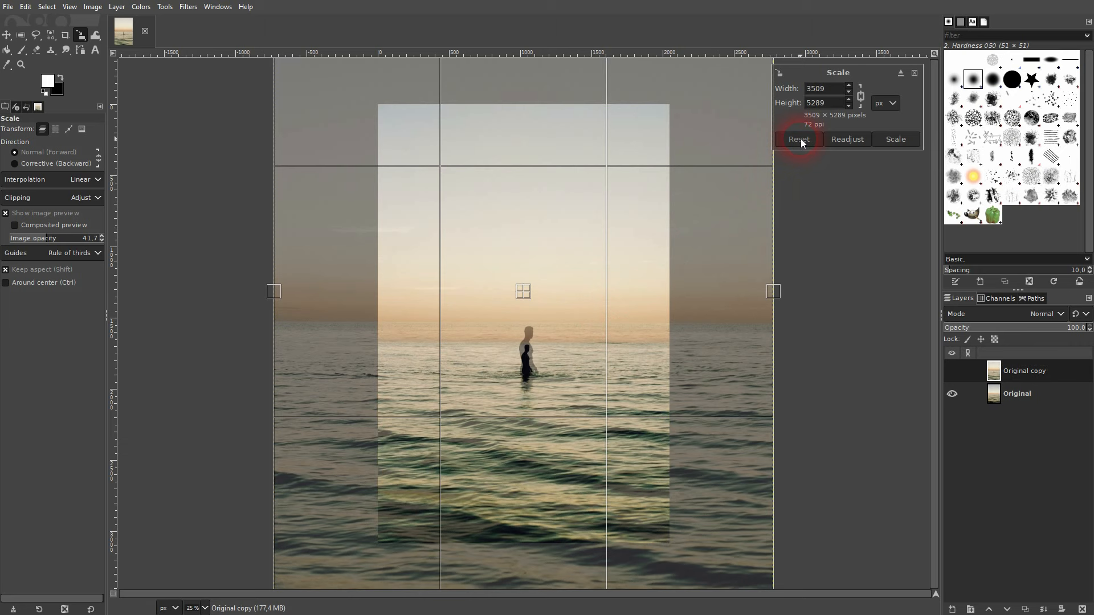
{"action": "left_click_drag", "start_coordinate": [775, 294], "coordinate": [706, 292]}
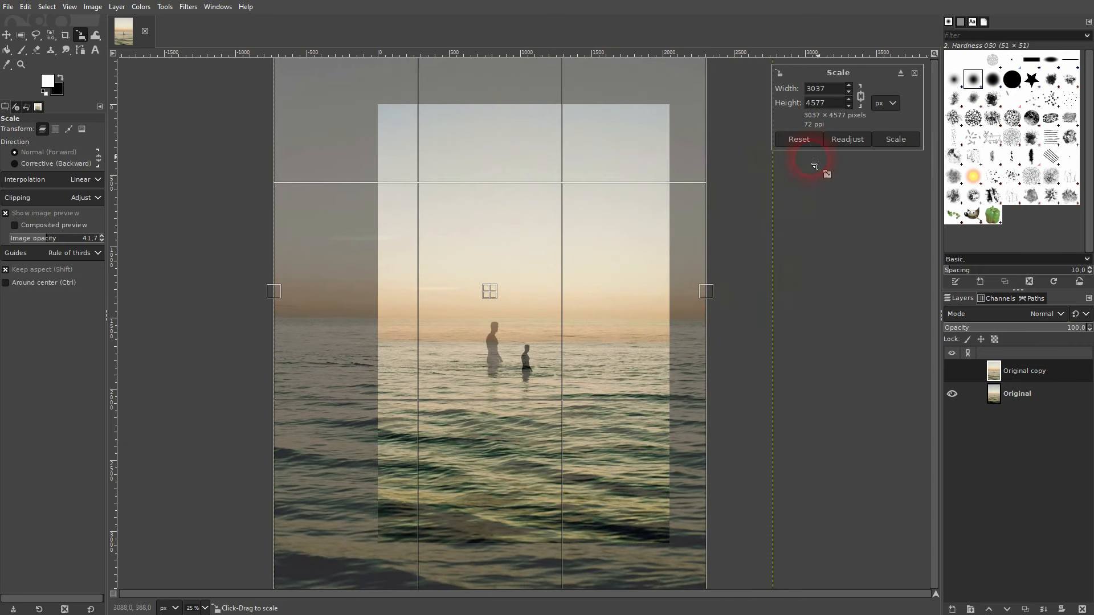
{"action": "left_click", "coordinate": [843, 142]}
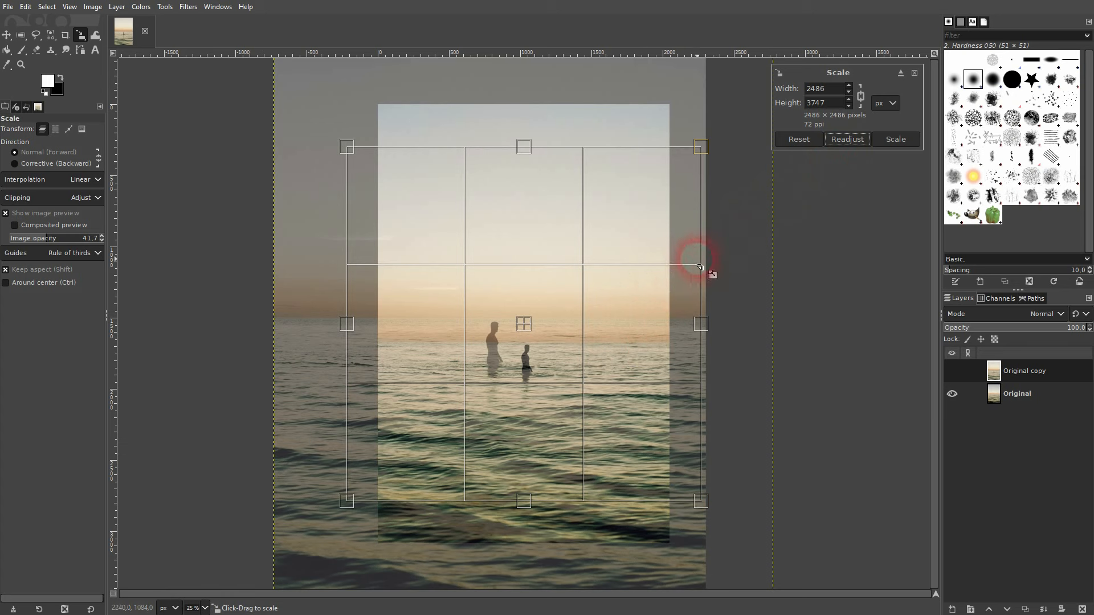
{"action": "left_click", "coordinate": [798, 140]}
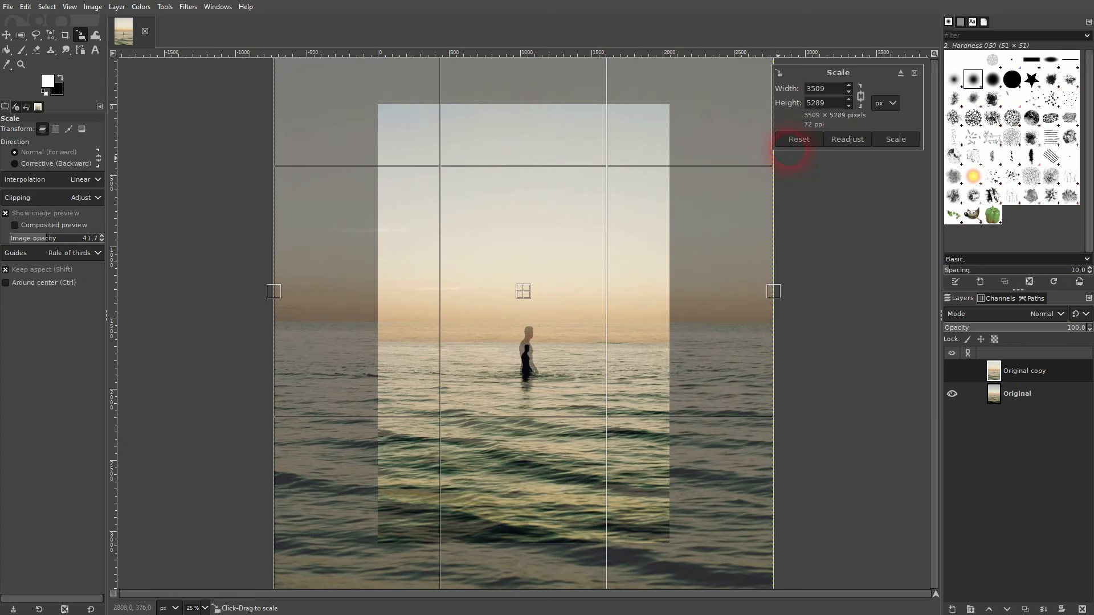
{"action": "left_click", "coordinate": [914, 73]}
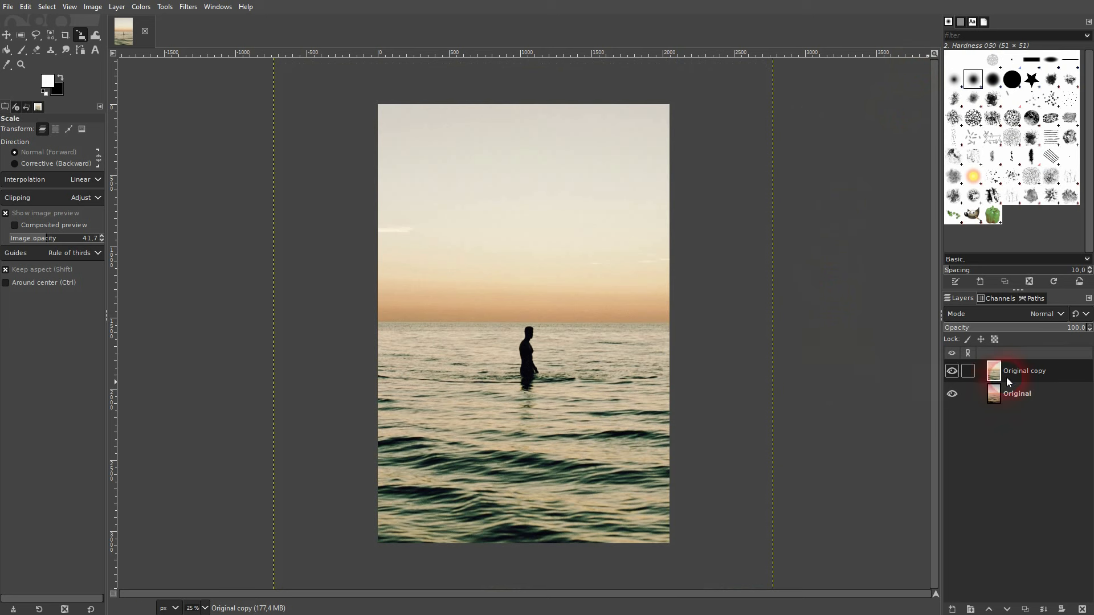
{"action": "left_click", "coordinate": [963, 371]}
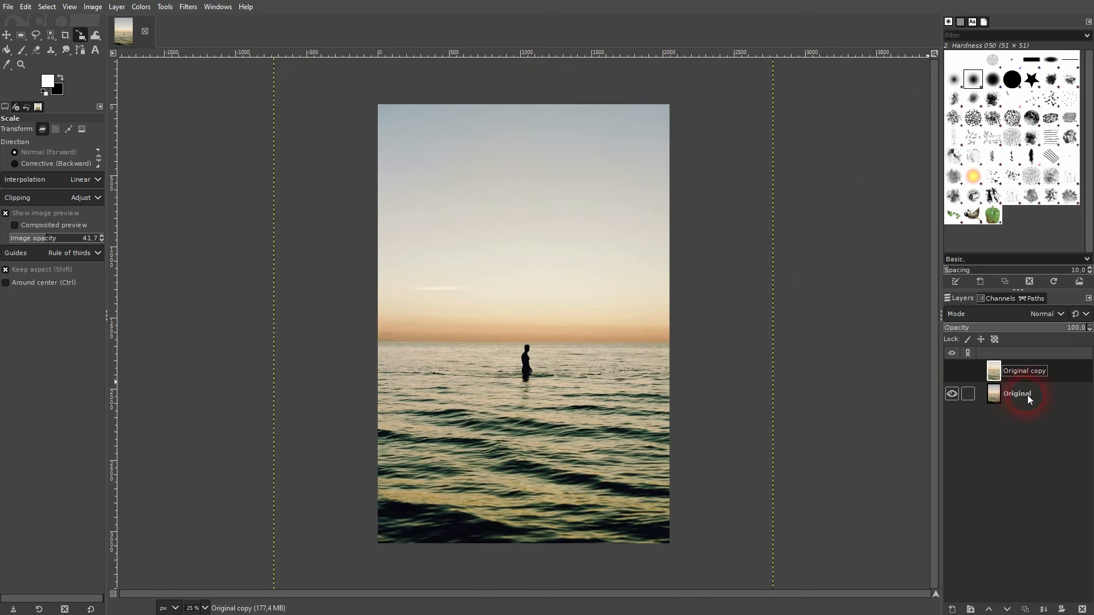
{"action": "left_click", "coordinate": [951, 371]}
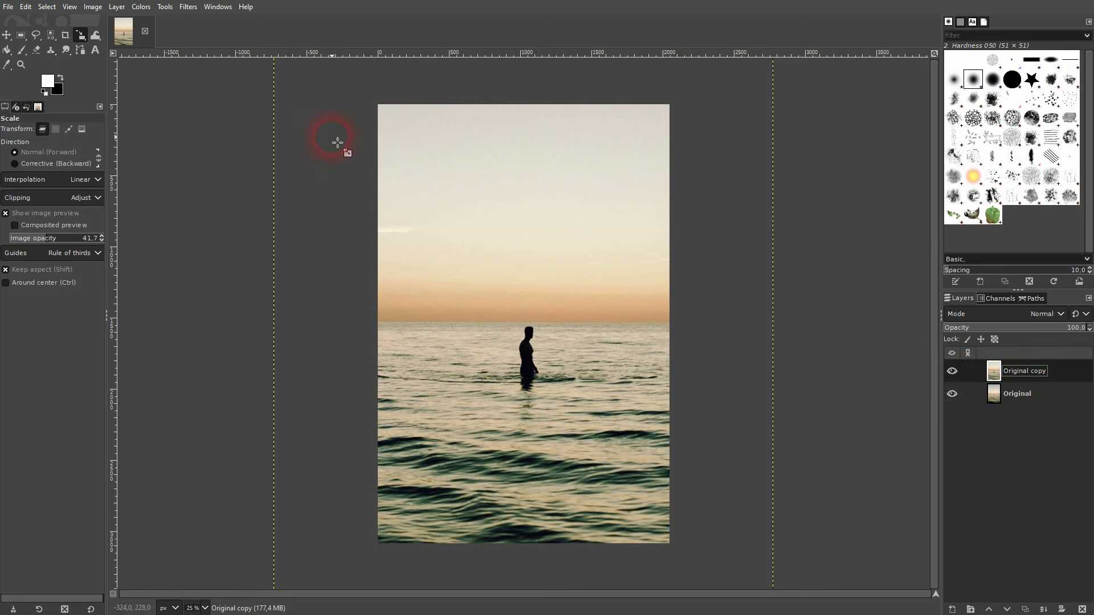
Revert the image to the Add Layer state in the Undo History and compare both layers by toggling the Original copy layer's visibility.
{"action": "left_click", "coordinate": [213, 7]}
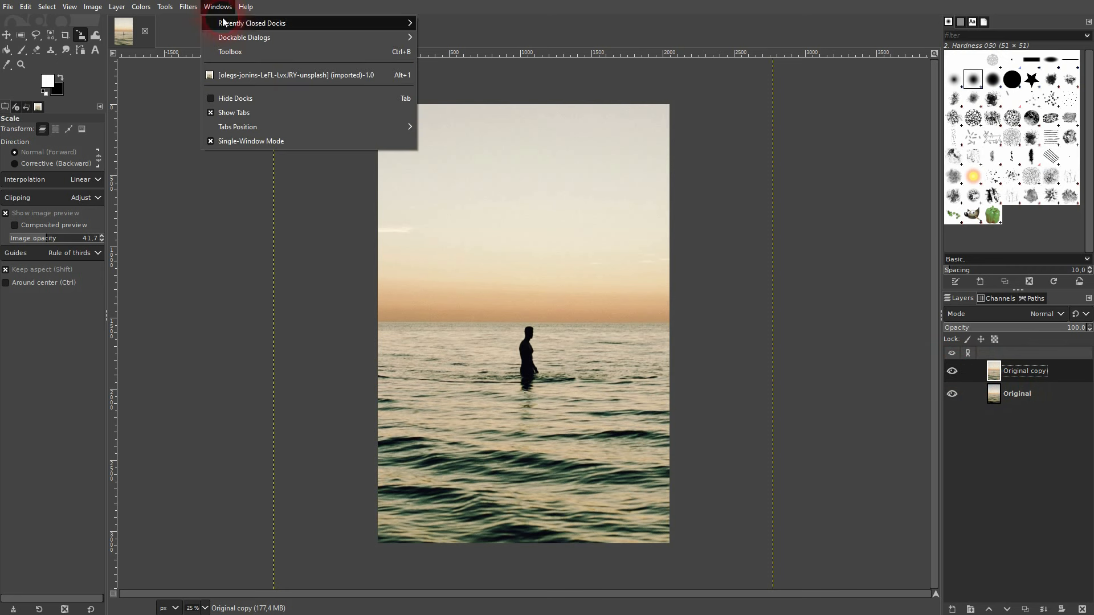
{"action": "mouse_move", "coordinate": [285, 39]}
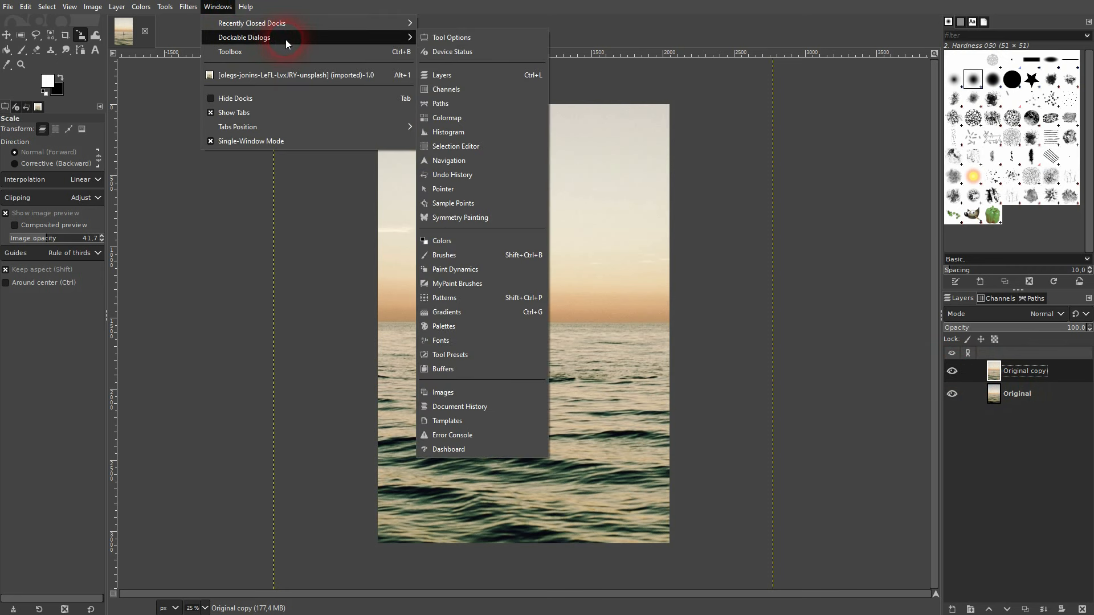
{"action": "left_click", "coordinate": [460, 177]}
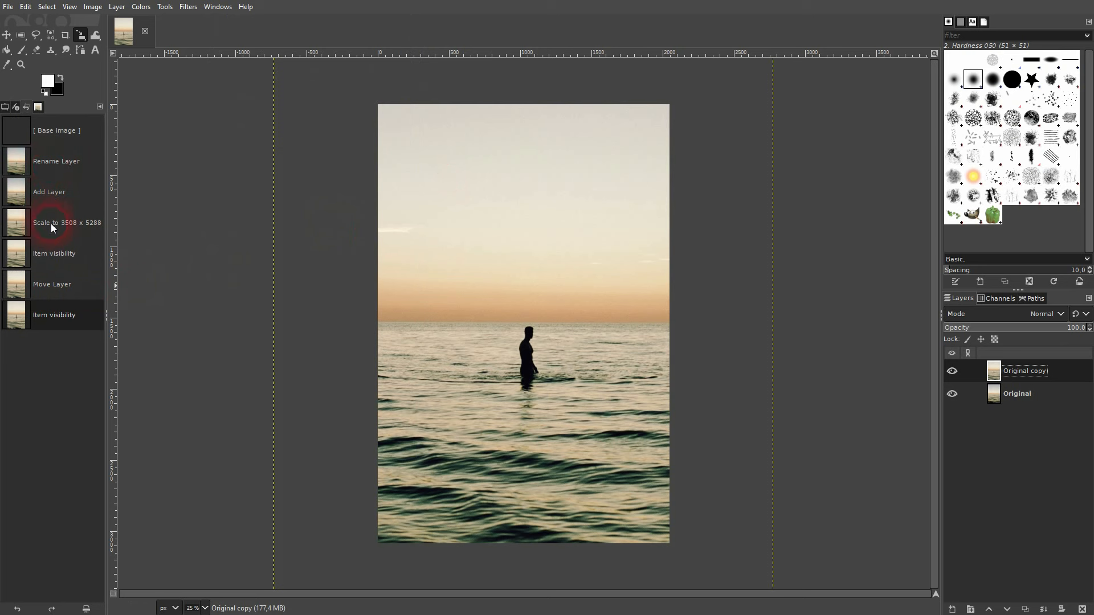
{"action": "left_click", "coordinate": [48, 286]}
{"action": "left_click", "coordinate": [50, 254]}
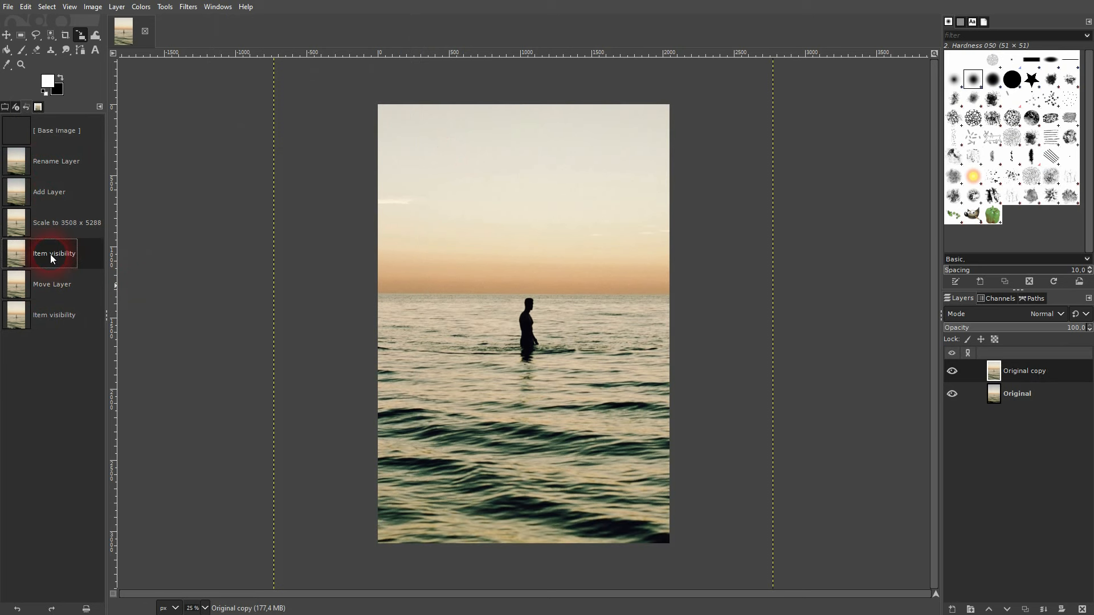
{"action": "left_click", "coordinate": [50, 228]}
{"action": "left_click", "coordinate": [47, 193]}
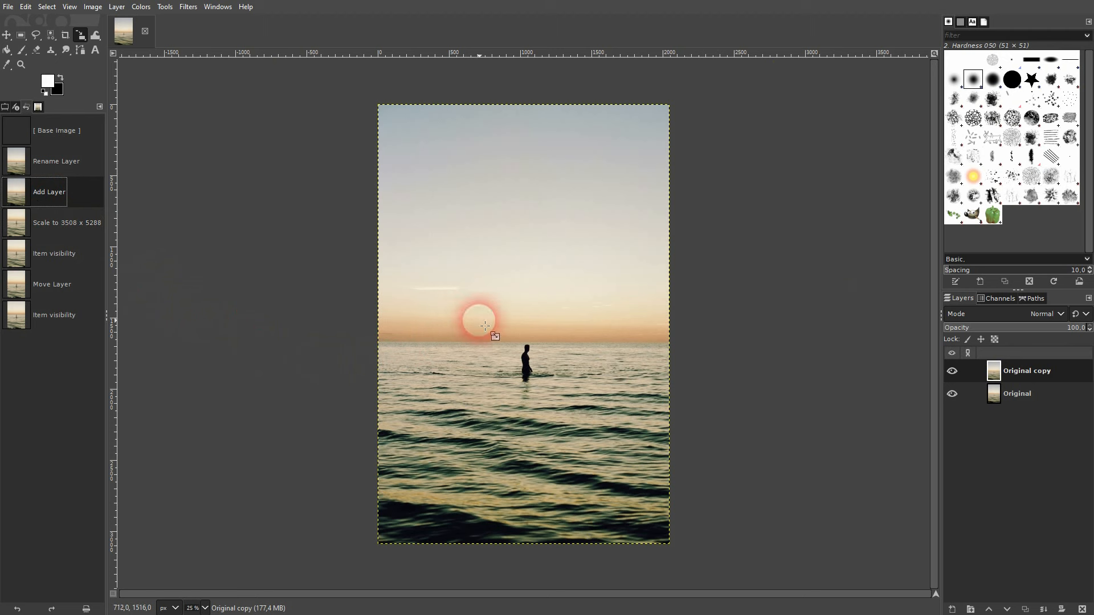
{"action": "left_click", "coordinate": [953, 372]}
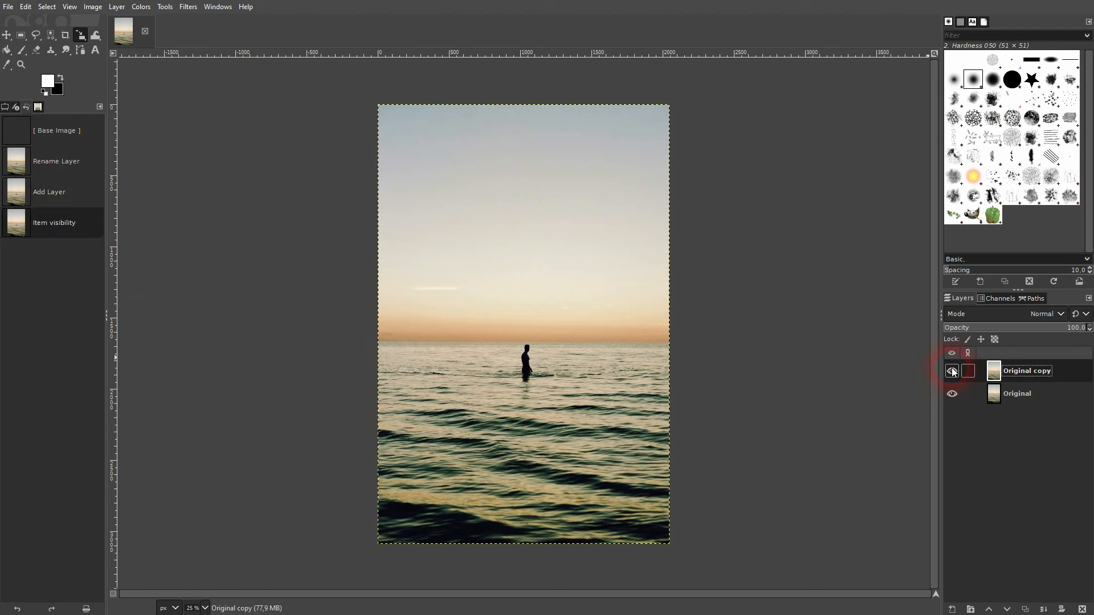
{"action": "left_click", "coordinate": [952, 371]}
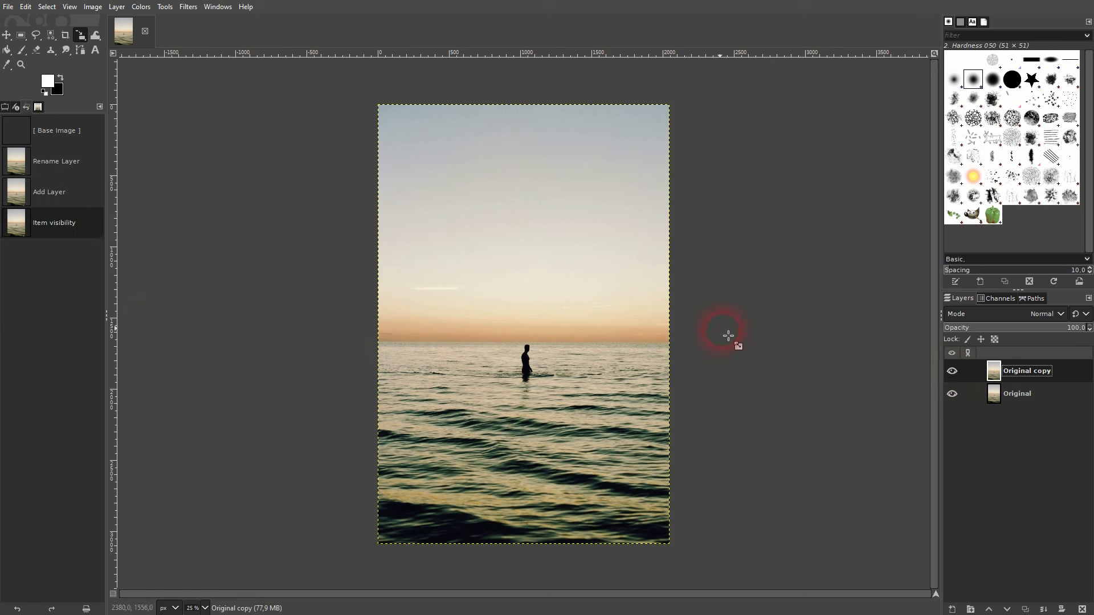
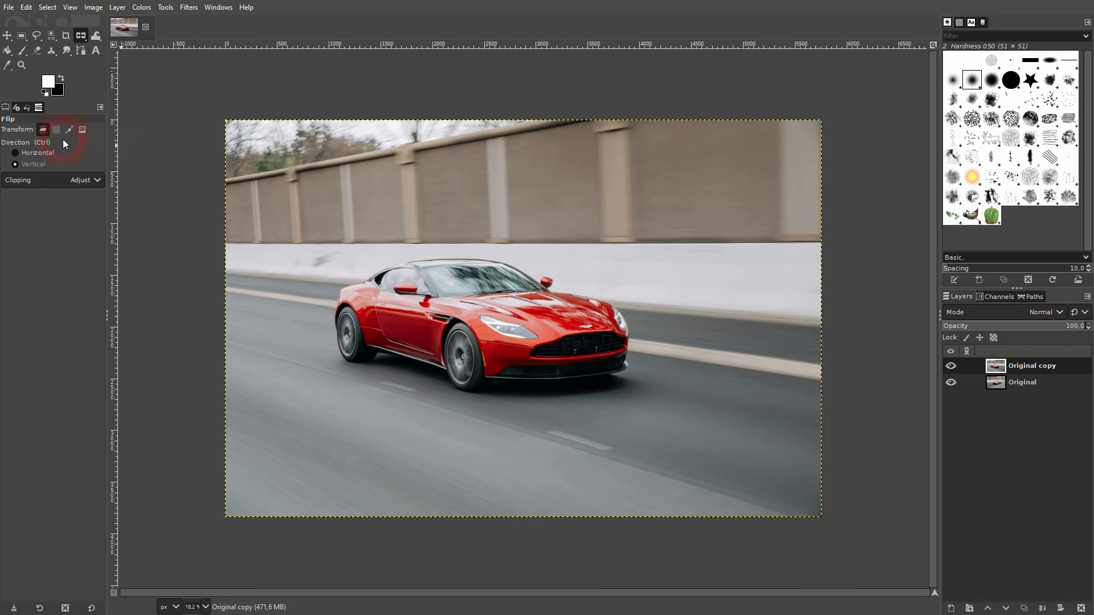
Flip the Original copy layer of the red car photo horizontally.
{"action": "left_click", "coordinate": [46, 152]}
{"action": "left_click", "coordinate": [510, 301]}
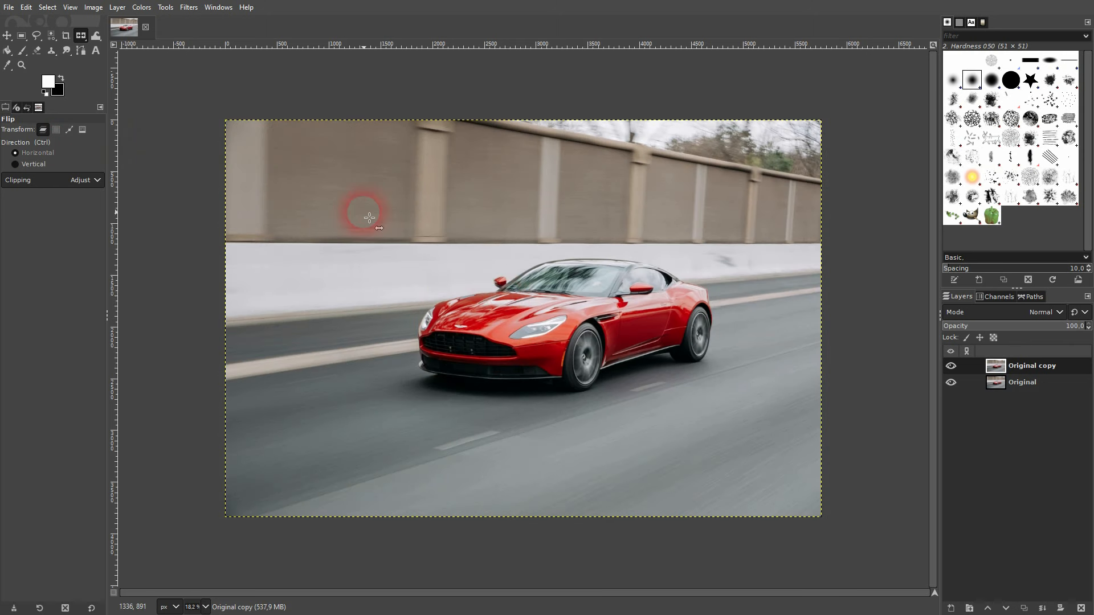
Start the Rotate tool on the flipped Original copy layer, try an angle of about -22.38° and reset it.
{"action": "left_click", "coordinate": [80, 36]}
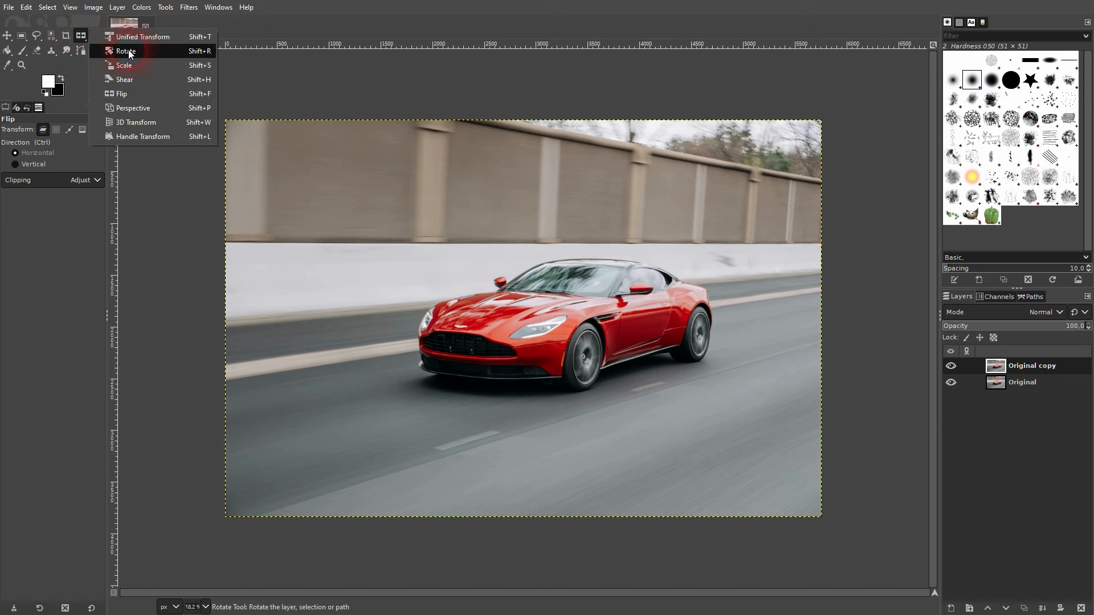
{"action": "left_click", "coordinate": [149, 51]}
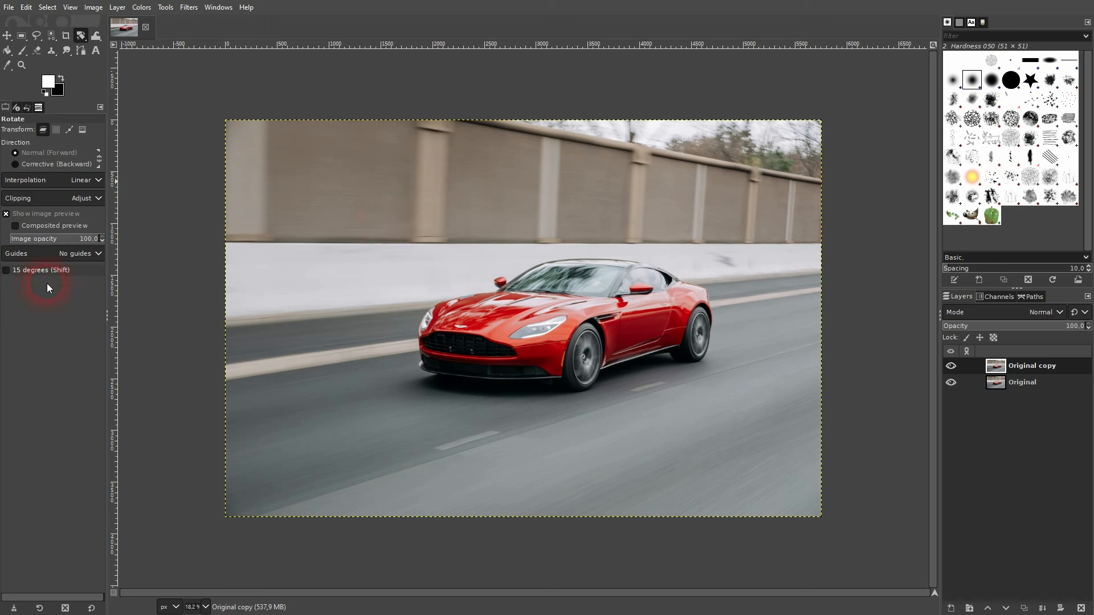
{"action": "left_click", "coordinate": [612, 296]}
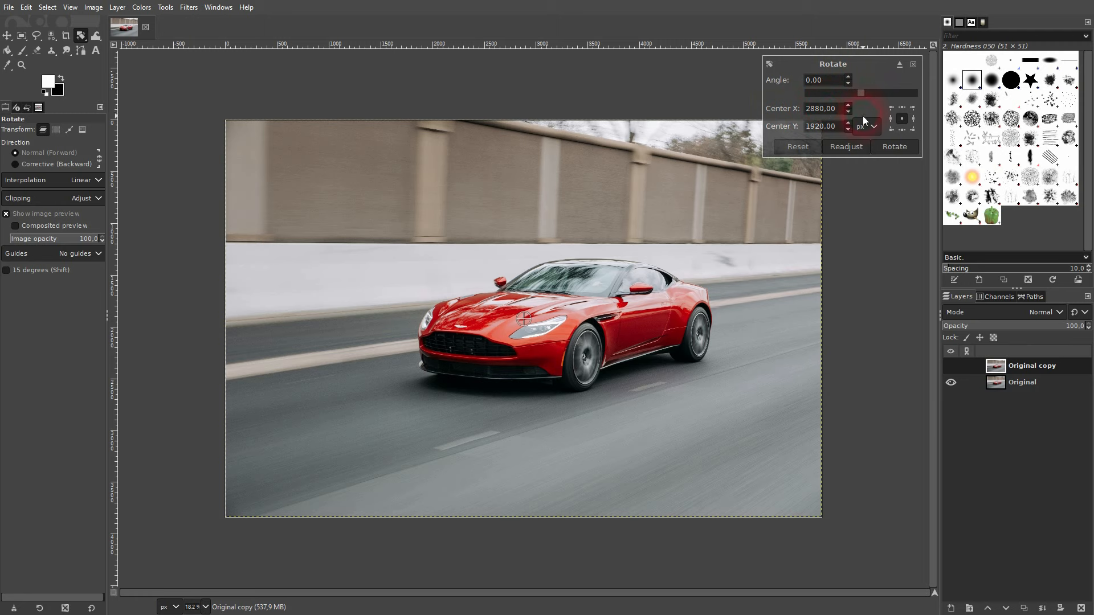
{"action": "left_click_drag", "start_coordinate": [860, 94], "coordinate": [853, 97]}
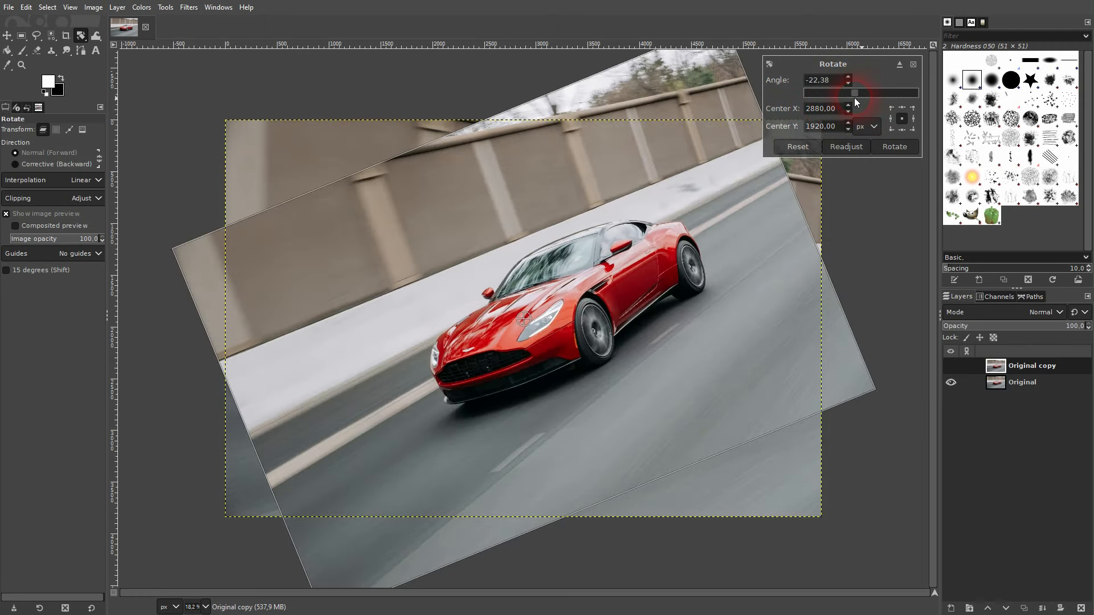
{"action": "left_click", "coordinate": [802, 145]}
Tilt the car layer by about -6.22° and set the rotation centre to the middle of the layer's left edge.
{"action": "left_click_drag", "start_coordinate": [718, 302], "coordinate": [724, 277]}
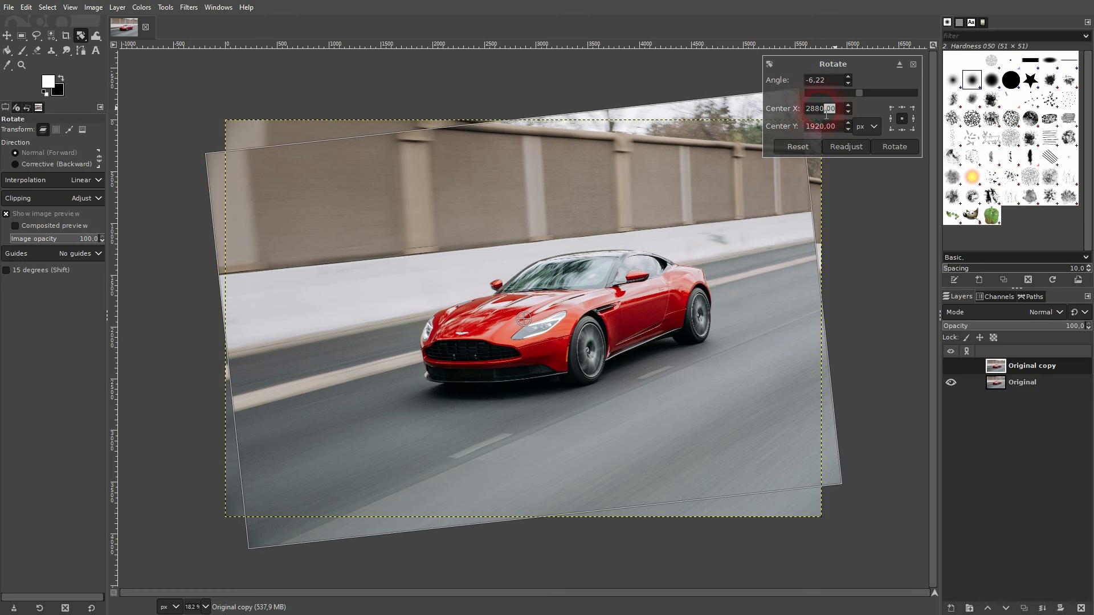
{"action": "left_click_drag", "start_coordinate": [827, 116], "coordinate": [810, 117]}
{"action": "left_click", "coordinate": [892, 118]}
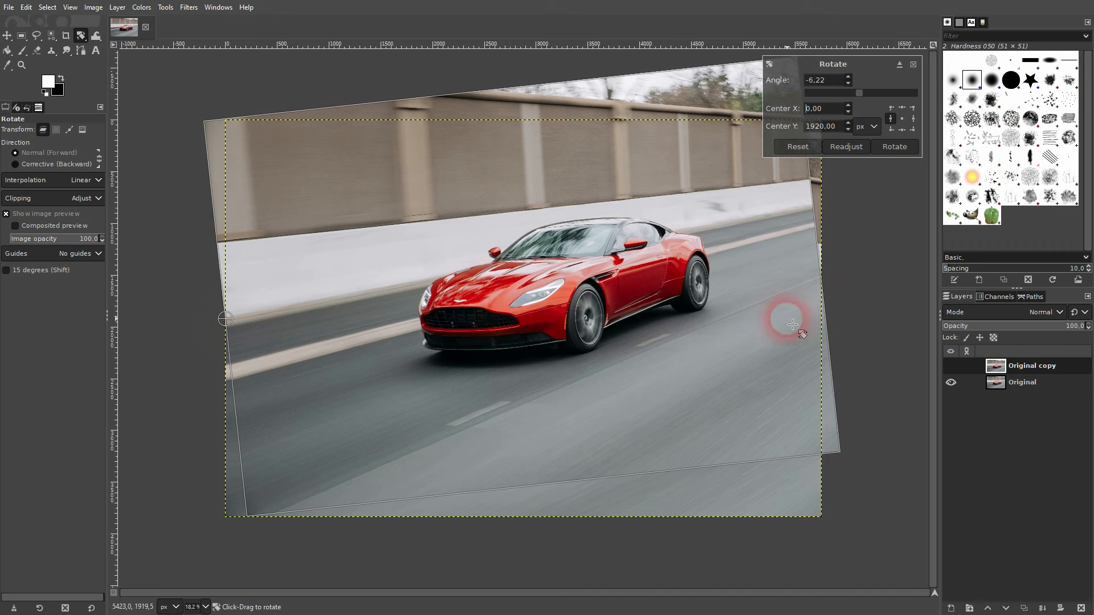
Rotate the Original copy layer by about -9.44° around its centre at 2880, 1920 px and hide the Original layer.
{"action": "left_click_drag", "start_coordinate": [785, 317], "coordinate": [785, 285]}
{"action": "left_click", "coordinate": [895, 147]}
{"action": "left_click", "coordinate": [902, 118]}
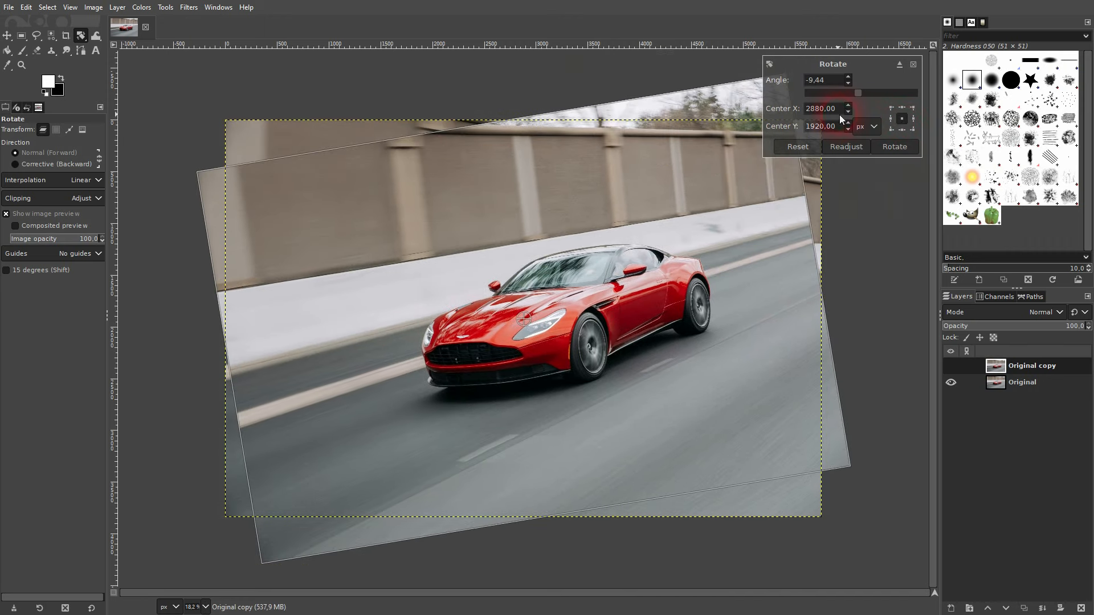
{"action": "left_click_drag", "start_coordinate": [847, 114], "coordinate": [802, 129]}
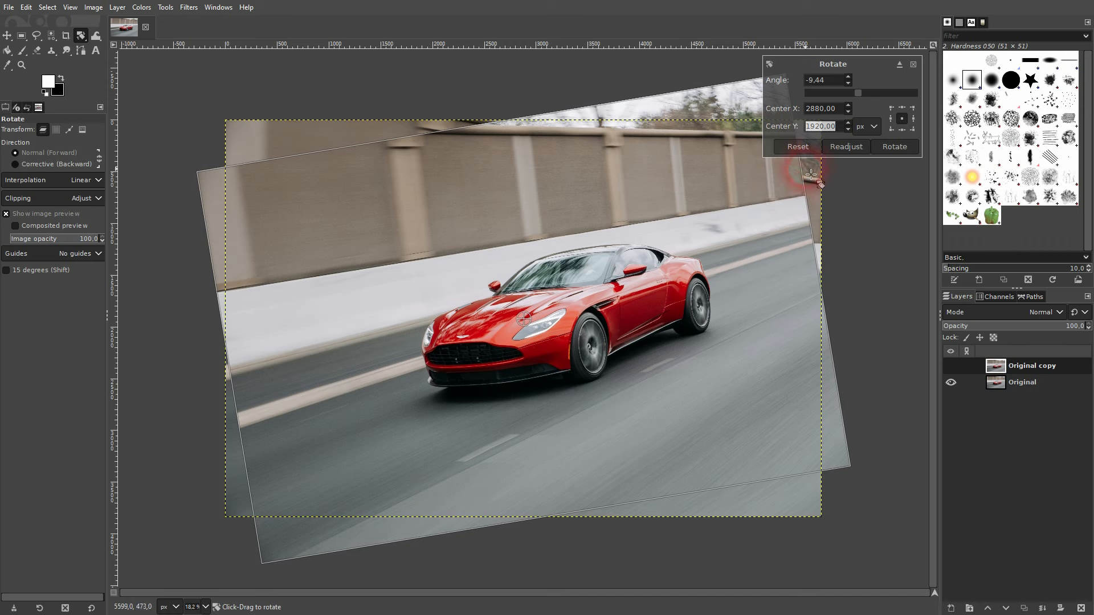
{"action": "left_click", "coordinate": [905, 148]}
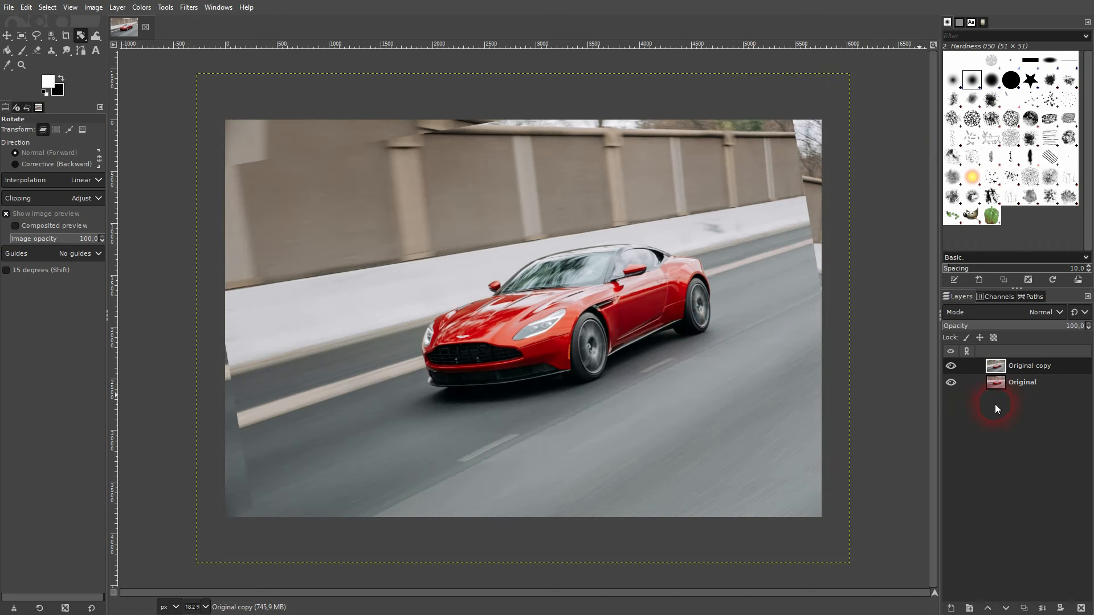
{"action": "left_click", "coordinate": [950, 382]}
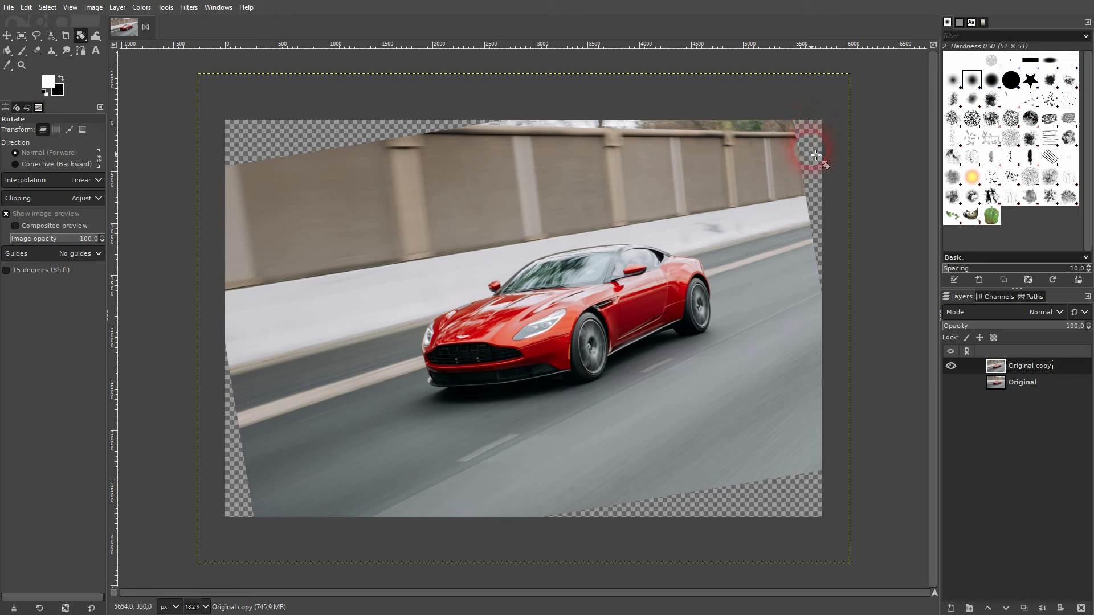
Scale the rotated Original copy layer up to about 7619 × 5714 px with the aspect ratio kept.
{"action": "left_click", "coordinate": [80, 36]}
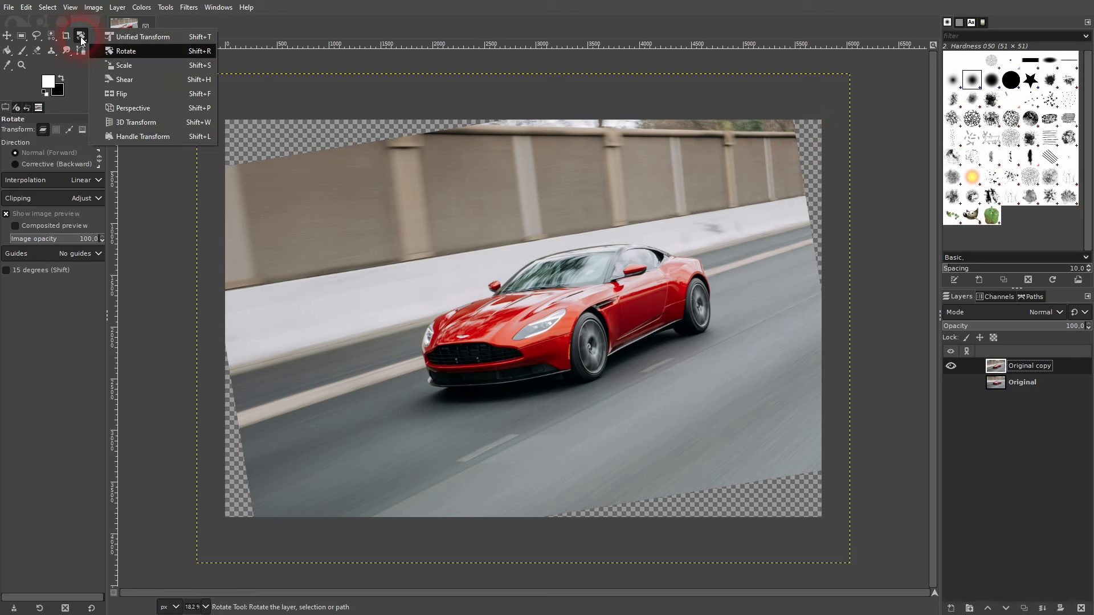
{"action": "left_click", "coordinate": [123, 65]}
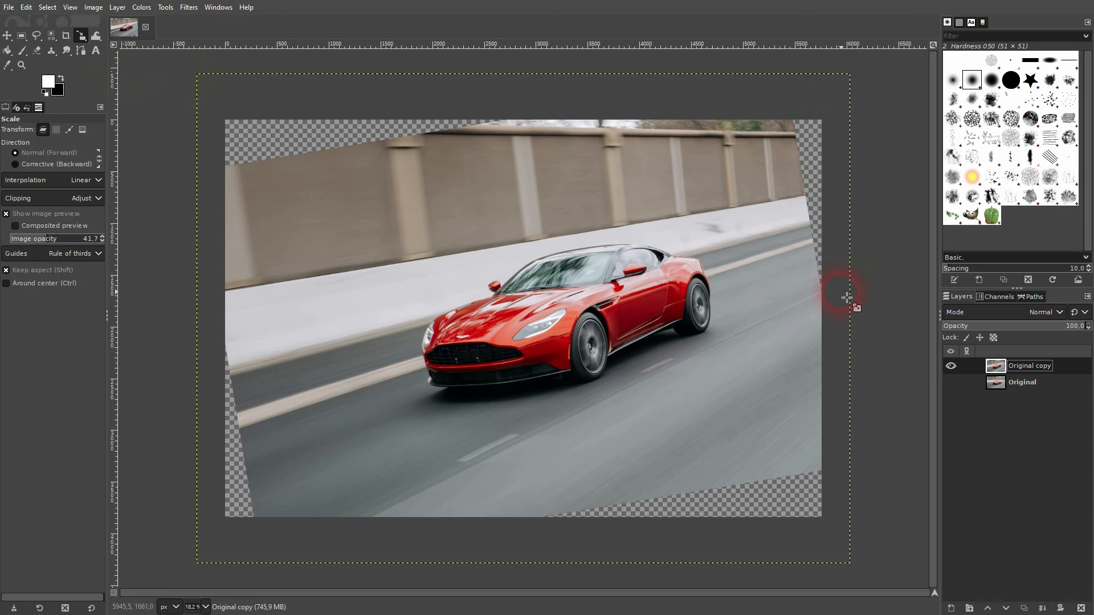
{"action": "left_click", "coordinate": [746, 306]}
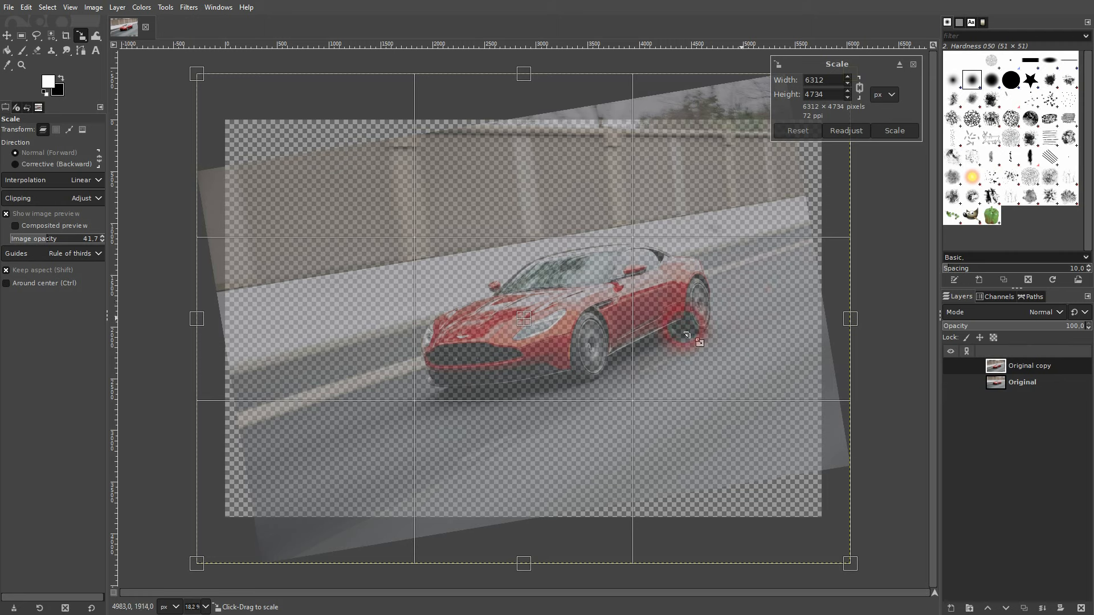
{"action": "left_click_drag", "start_coordinate": [200, 326], "coordinate": [172, 336]}
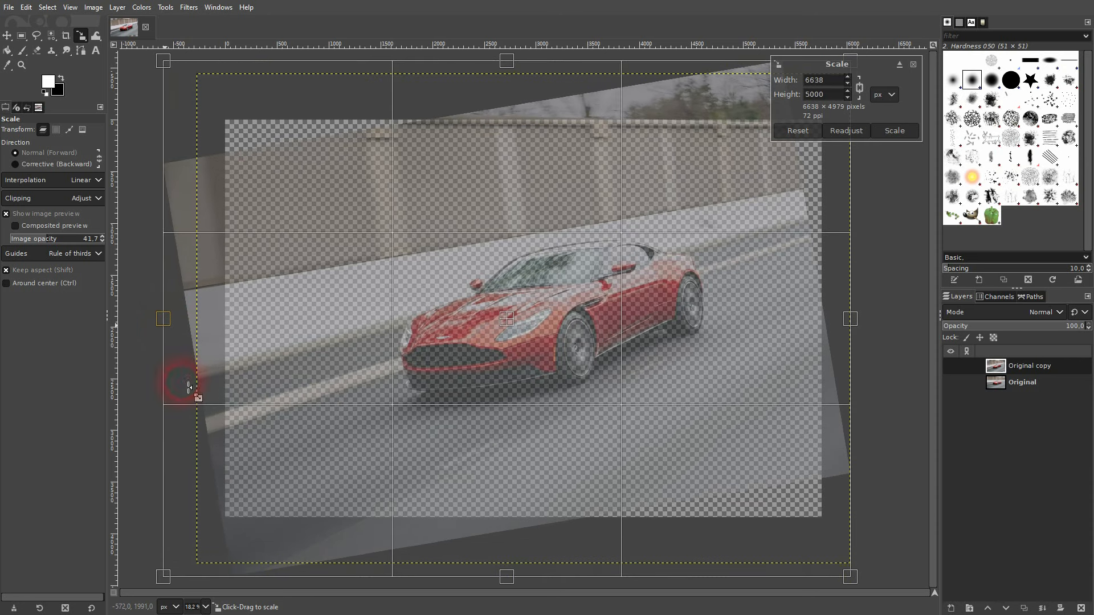
{"action": "left_click_drag", "start_coordinate": [860, 325], "coordinate": [963, 328]}
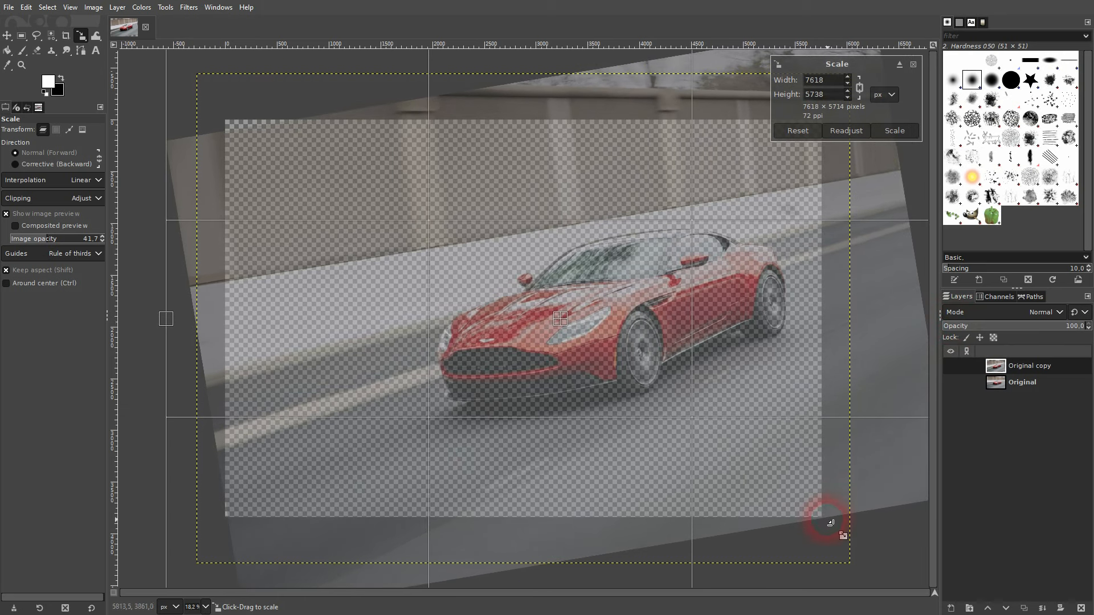
{"action": "left_click", "coordinate": [889, 131]}
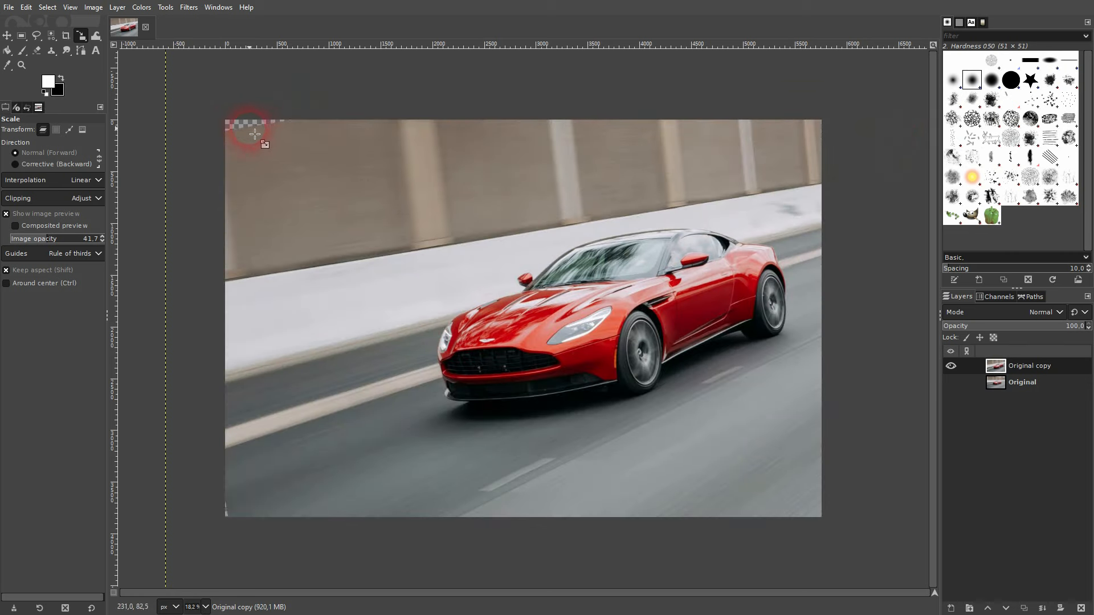
Enlarge the Original copy layer further to about 8032 × 6023 px so it covers the whole canvas.
{"action": "left_click", "coordinate": [346, 192]}
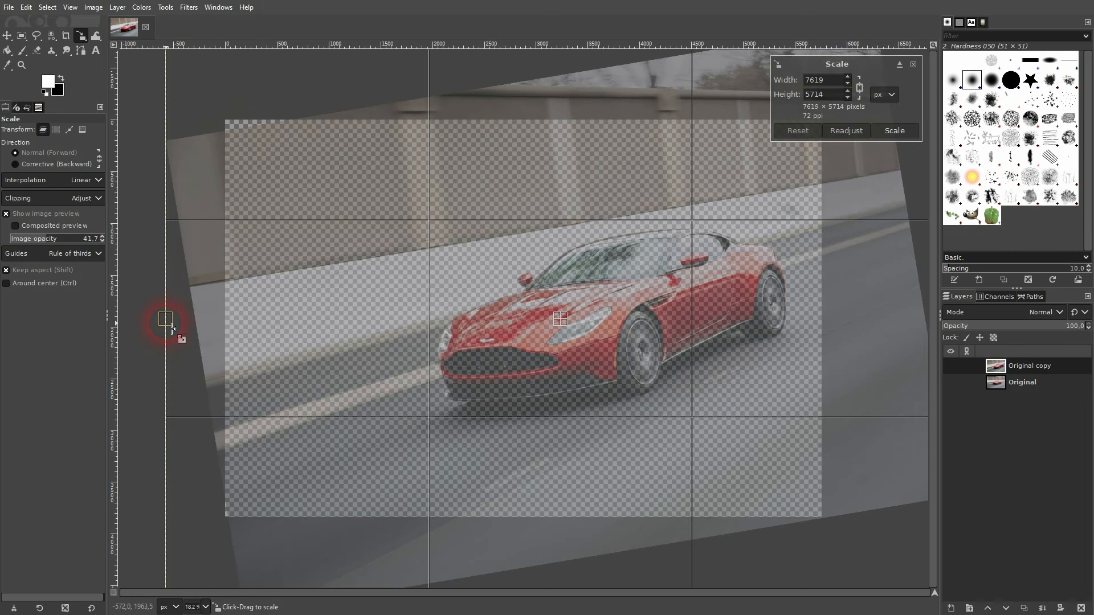
{"action": "left_click_drag", "start_coordinate": [137, 329], "coordinate": [122, 322]}
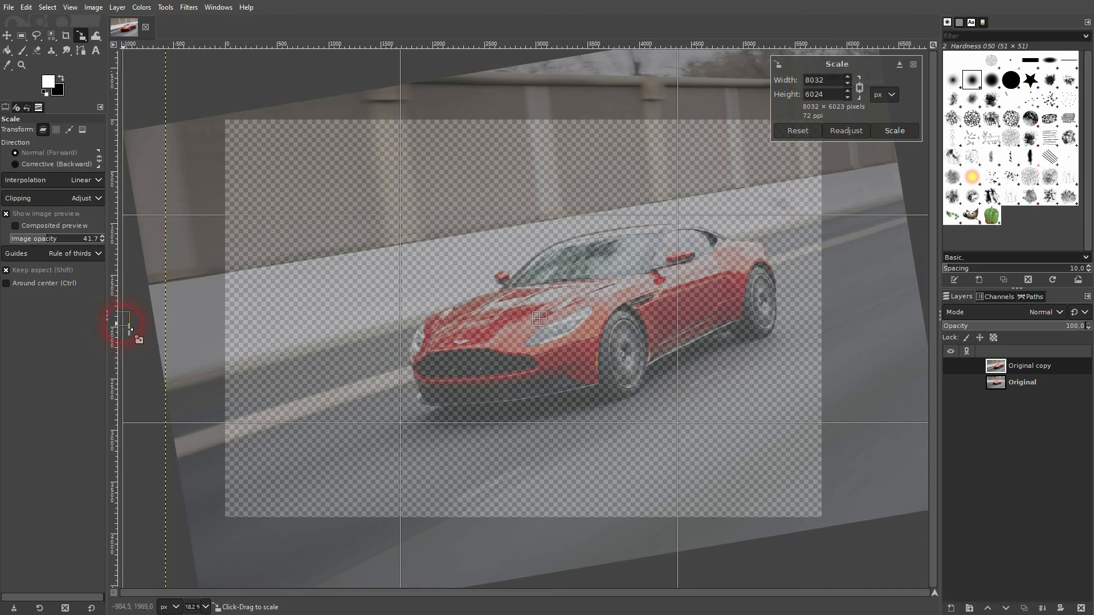
{"action": "left_click", "coordinate": [894, 132]}
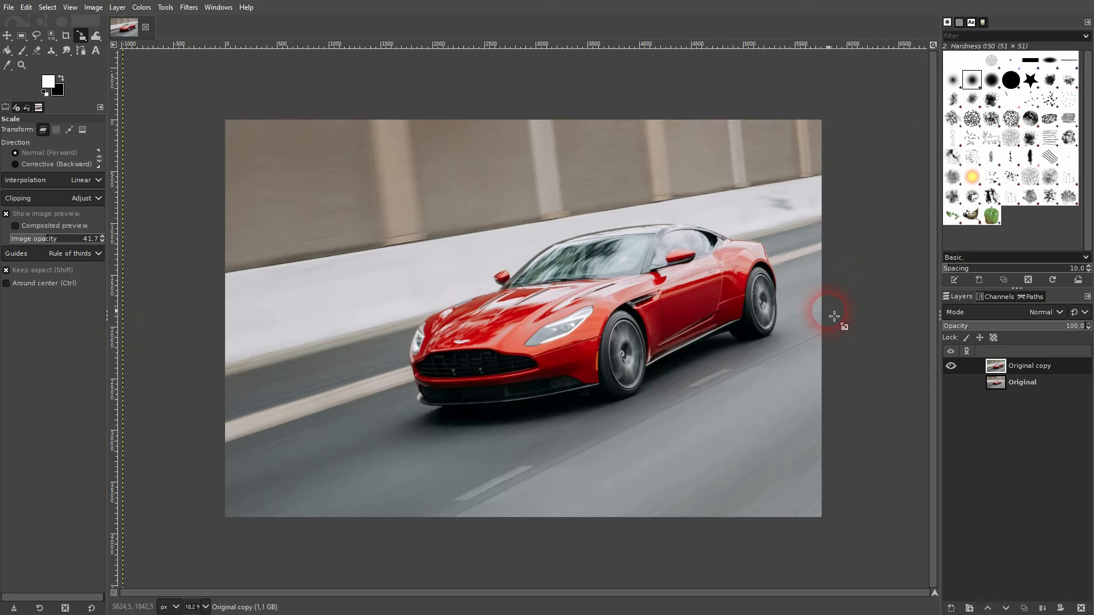
Show the Original layer and compare it with the scaled Original copy by toggling the copy's visibility.
{"action": "left_click", "coordinate": [949, 383]}
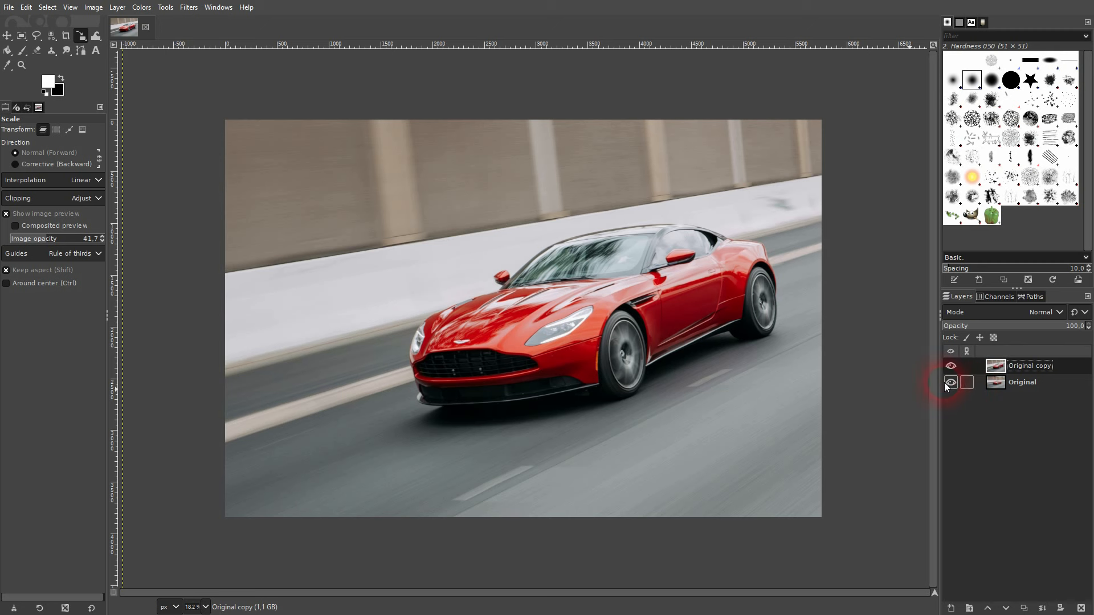
{"action": "left_click", "coordinate": [950, 367]}
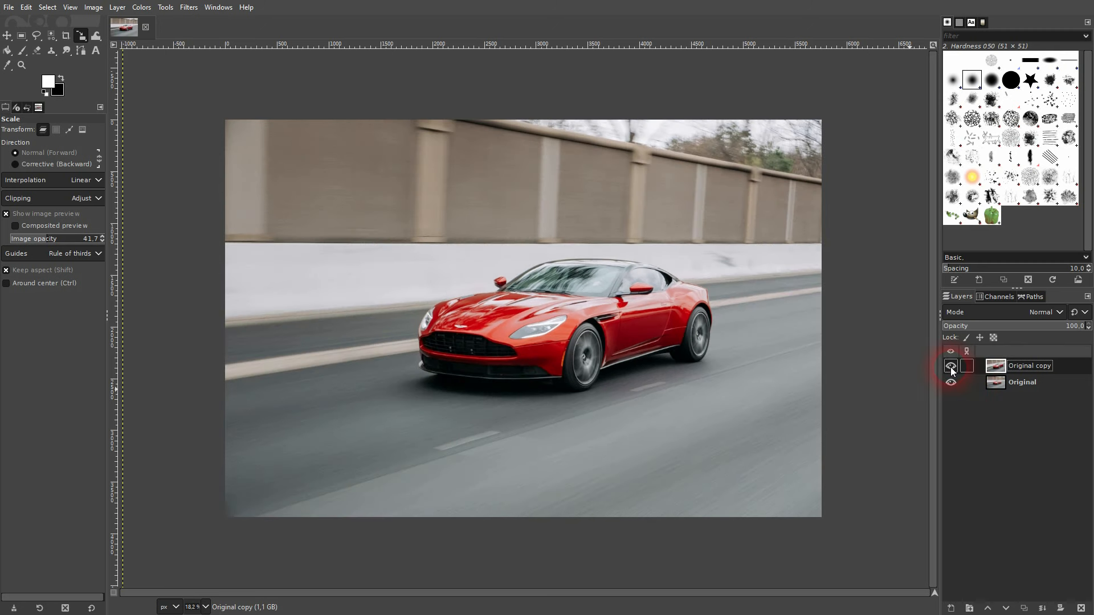
{"action": "left_click", "coordinate": [951, 367]}
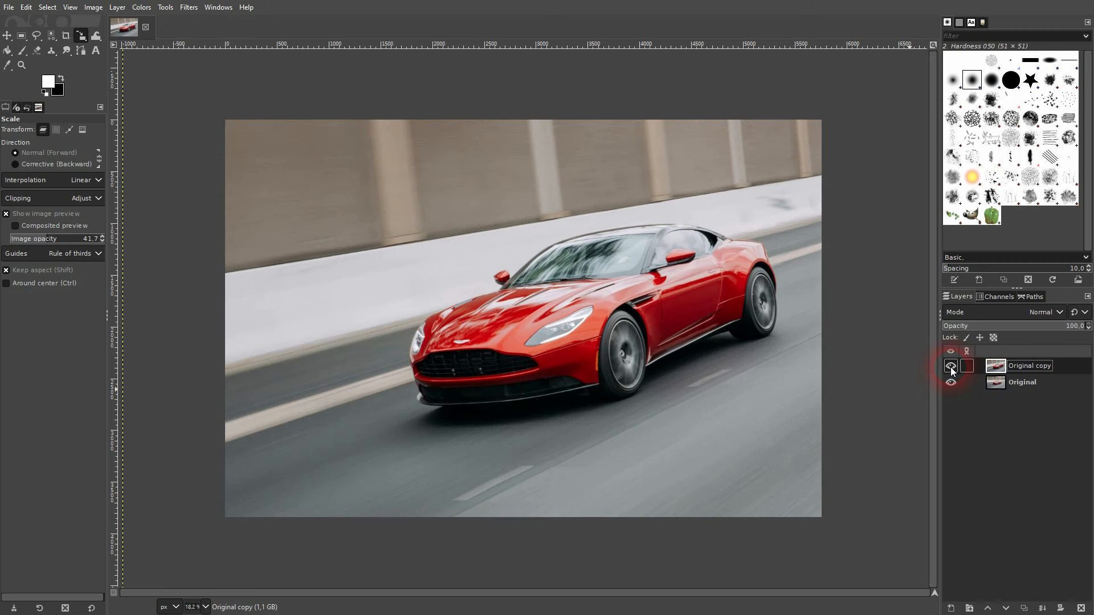
{"action": "left_click", "coordinate": [951, 367]}
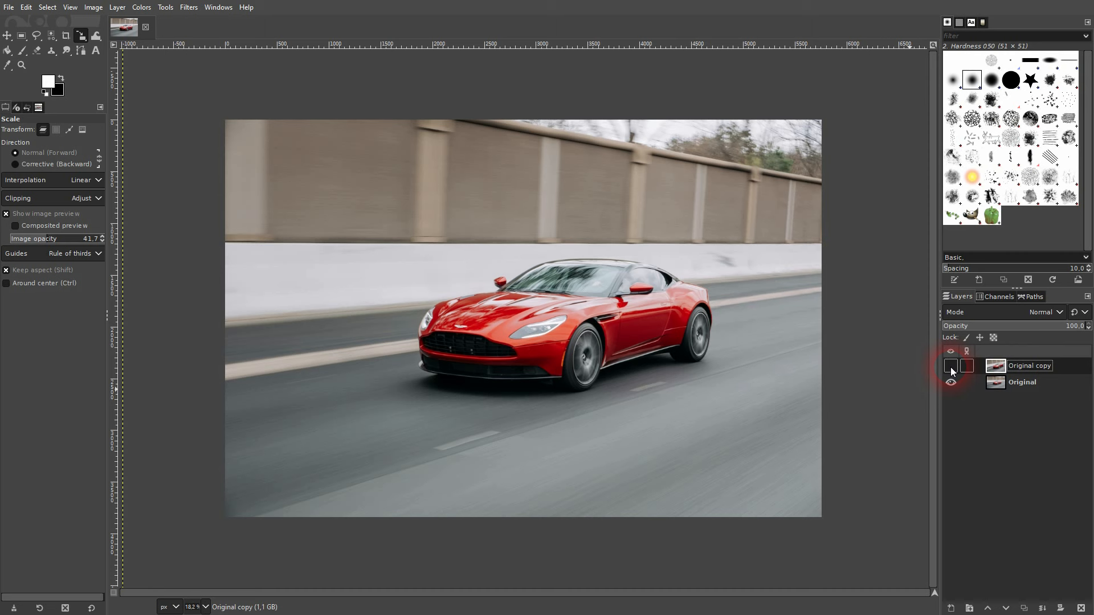
{"action": "left_click", "coordinate": [951, 367]}
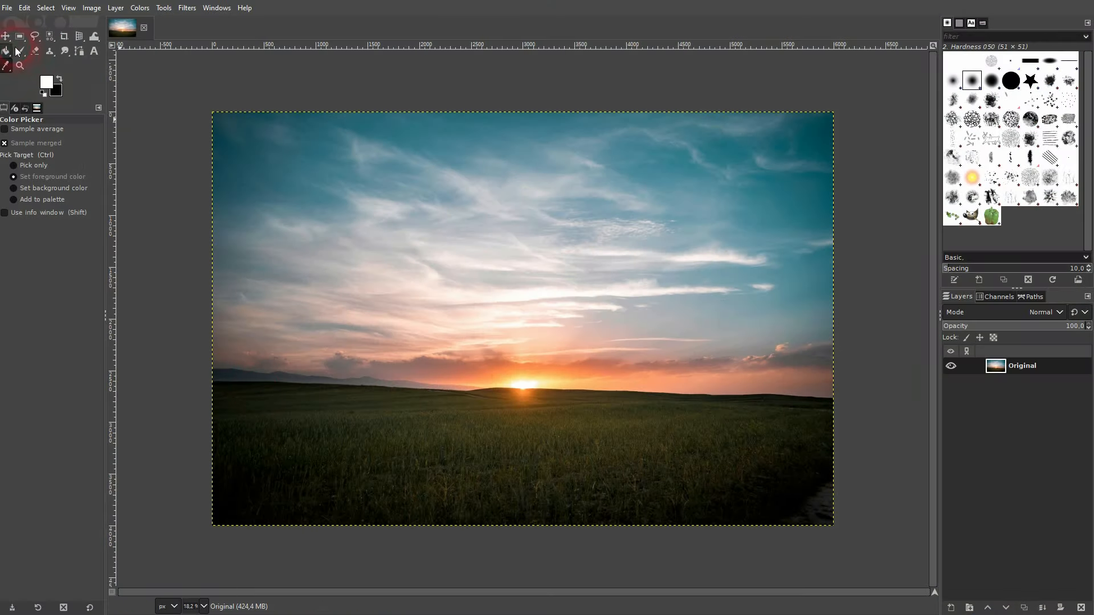
Activate the Measure tool for the sunset photo and look through the list of available tools.
{"action": "left_click", "coordinate": [6, 65]}
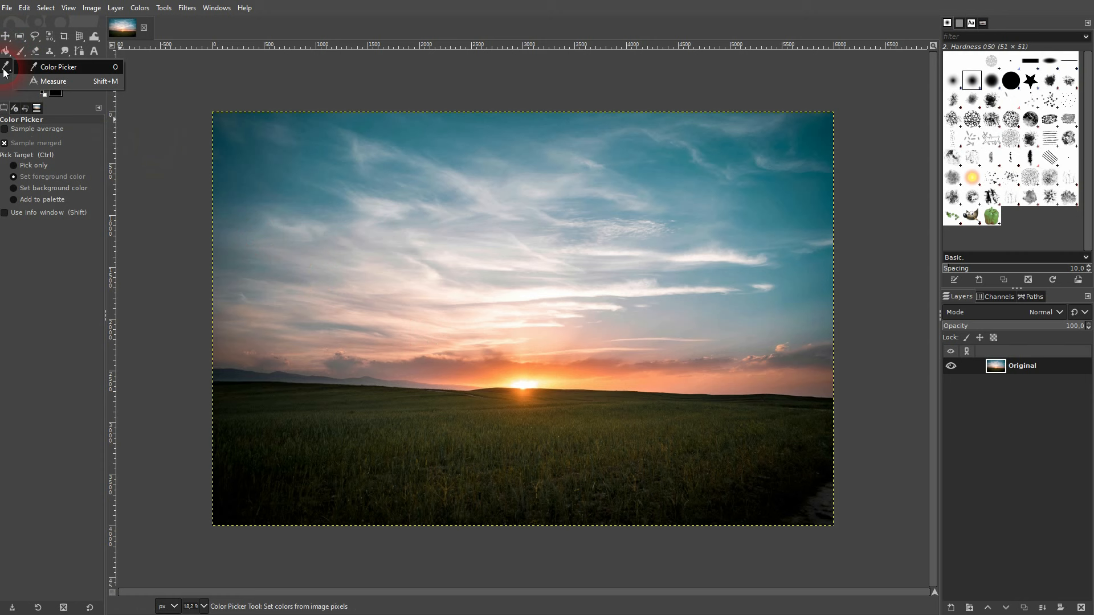
{"action": "left_click", "coordinate": [54, 82]}
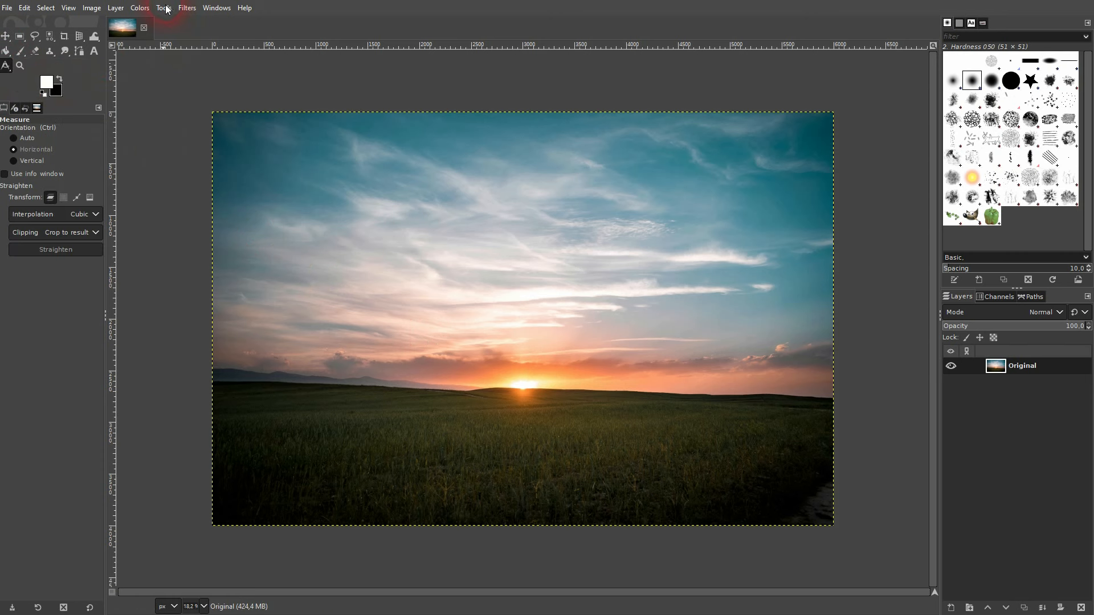
{"action": "left_click", "coordinate": [165, 8]}
{"action": "mouse_move", "coordinate": [251, 57]}
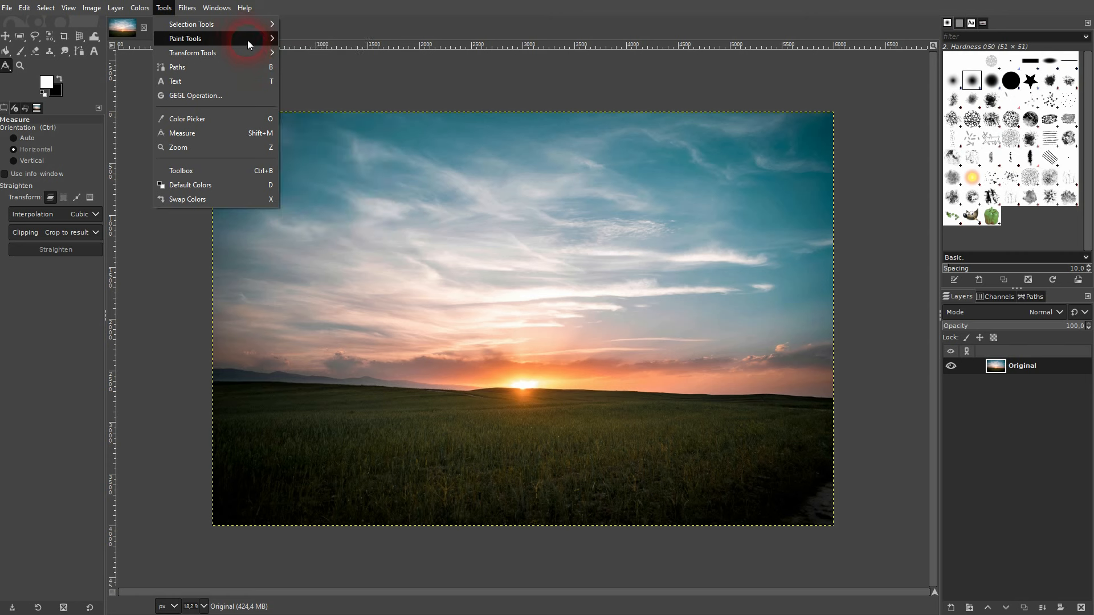
{"action": "mouse_move", "coordinate": [241, 25]}
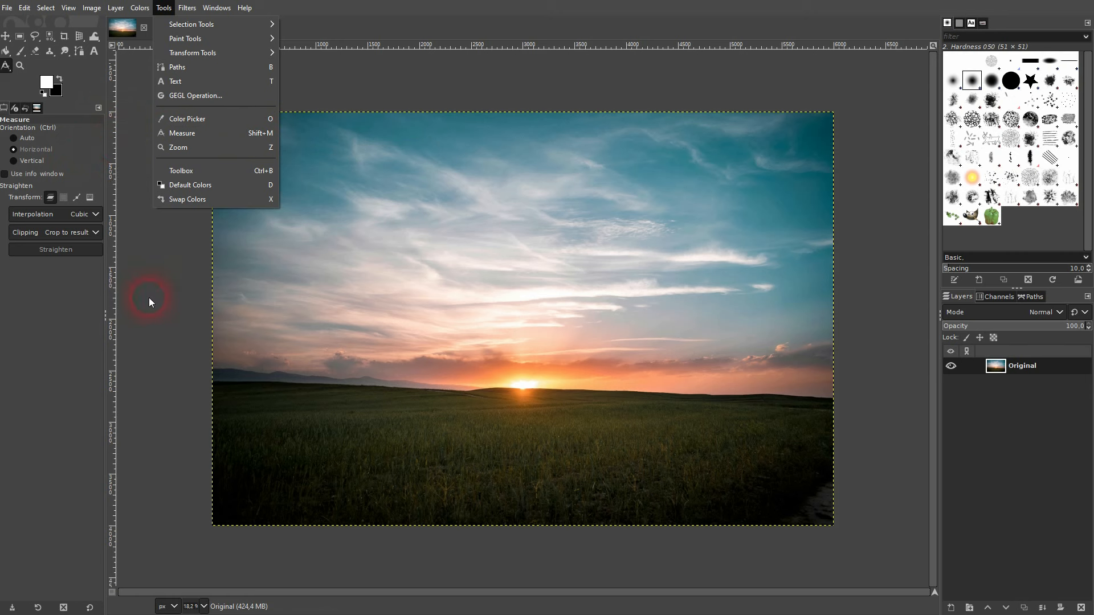
Set the Measure tool to Auto orientation, Cubic interpolation and Crop to result clipping.
{"action": "left_click", "coordinate": [77, 216]}
{"action": "left_click", "coordinate": [77, 215]}
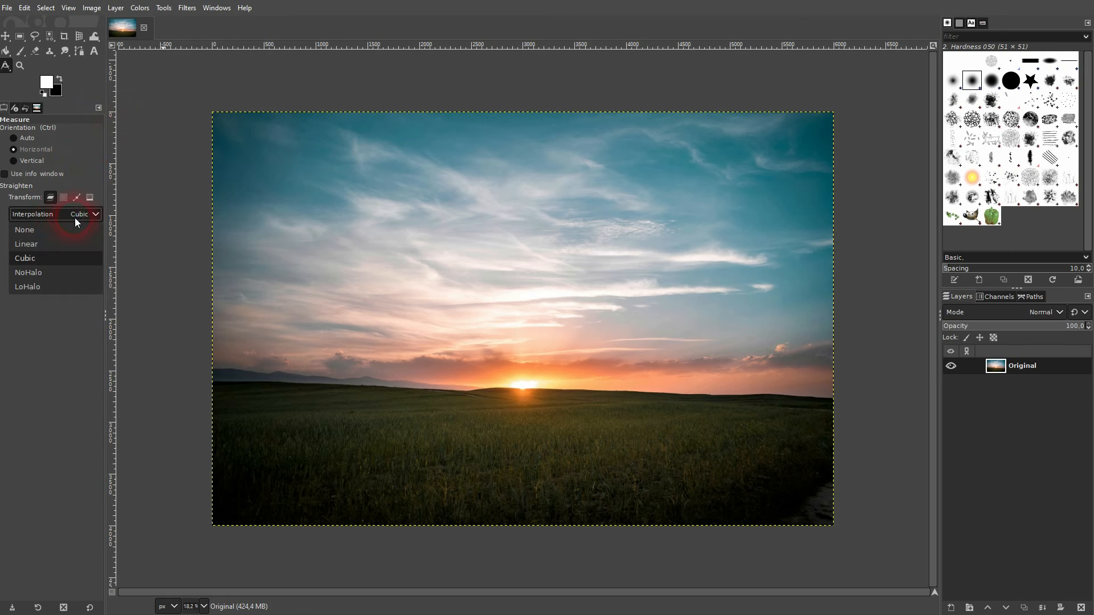
{"action": "left_click", "coordinate": [56, 258]}
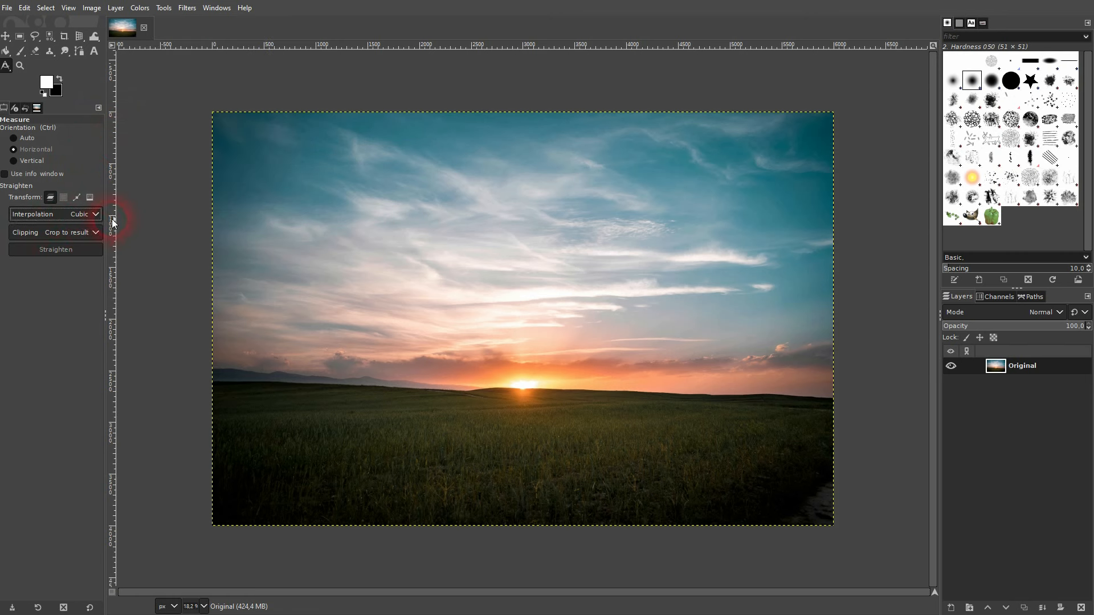
{"action": "left_click", "coordinate": [24, 138]}
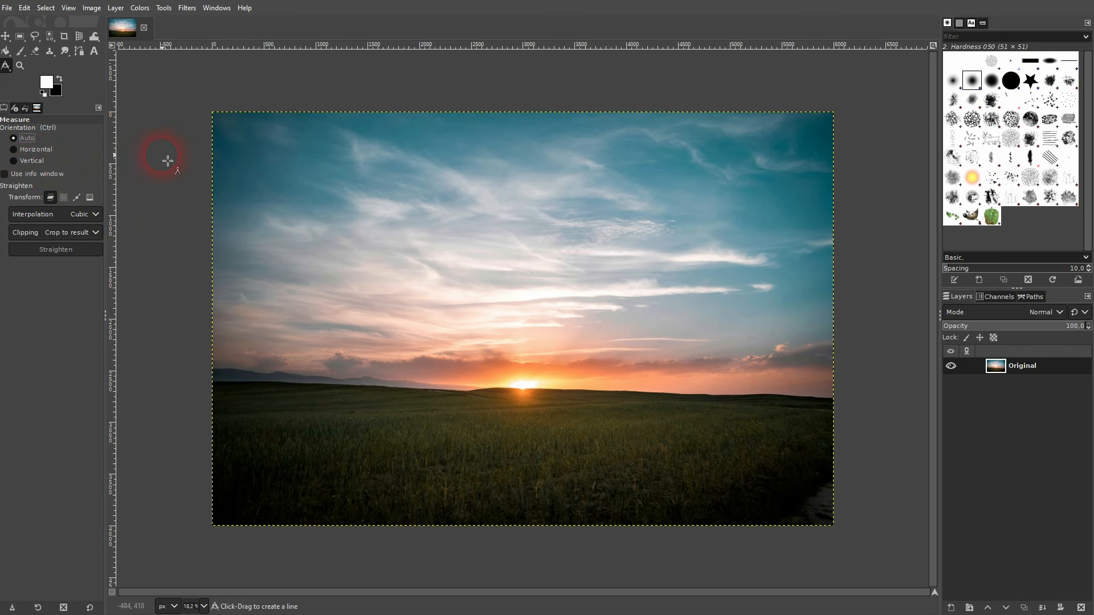
{"action": "left_click", "coordinate": [41, 231]}
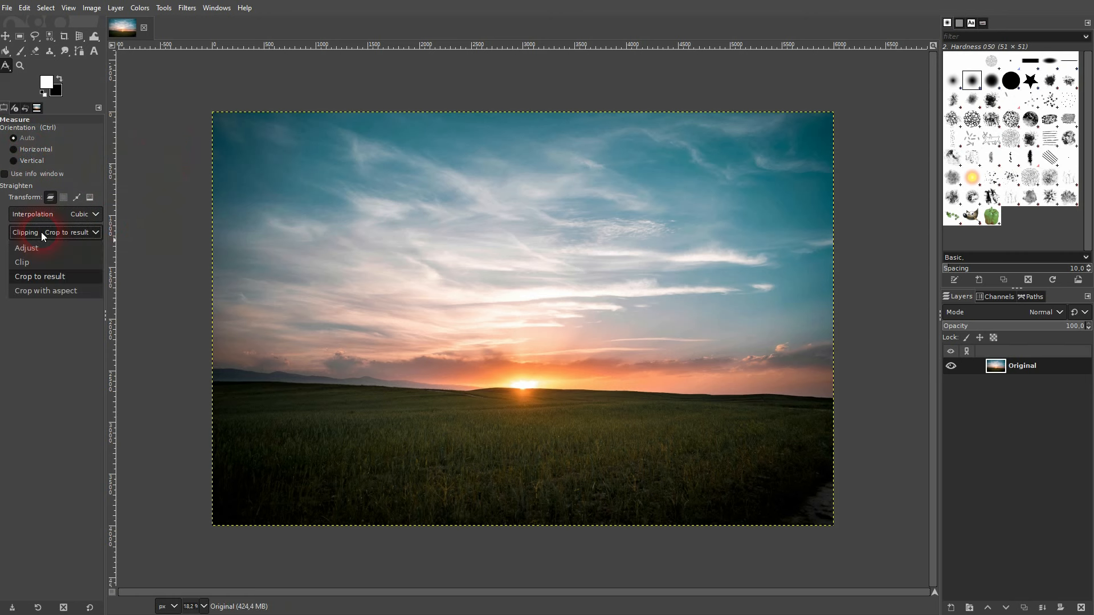
{"action": "left_click", "coordinate": [60, 277]}
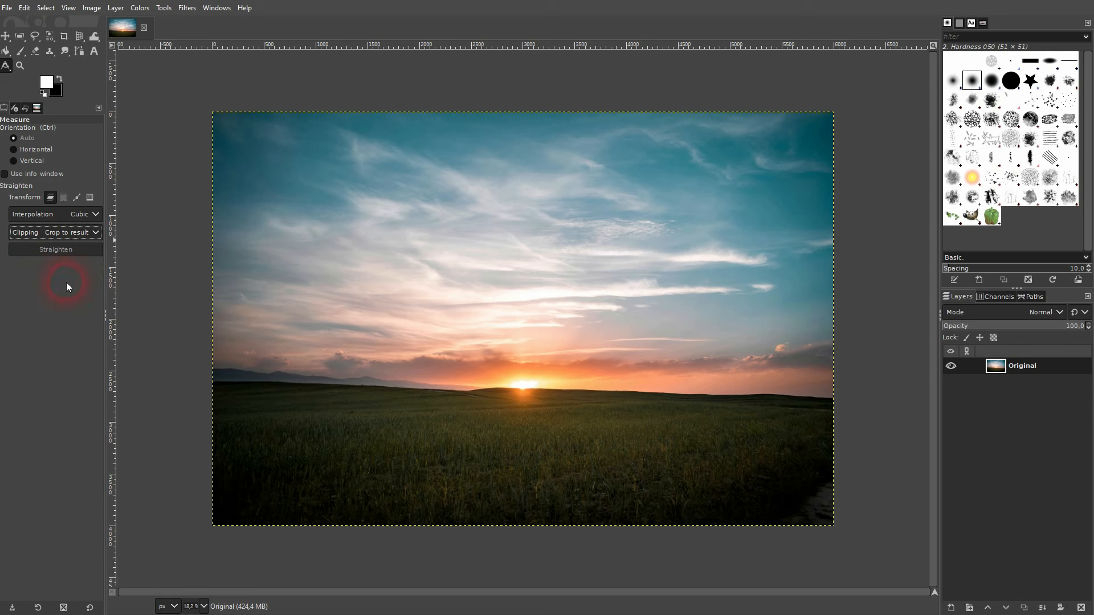
Draw a measure line of about 6042 px at 1.74° along the horizon, refining both endpoints, and straighten the Original layer with it.
{"action": "left_click_drag", "start_coordinate": [210, 379], "coordinate": [836, 401]}
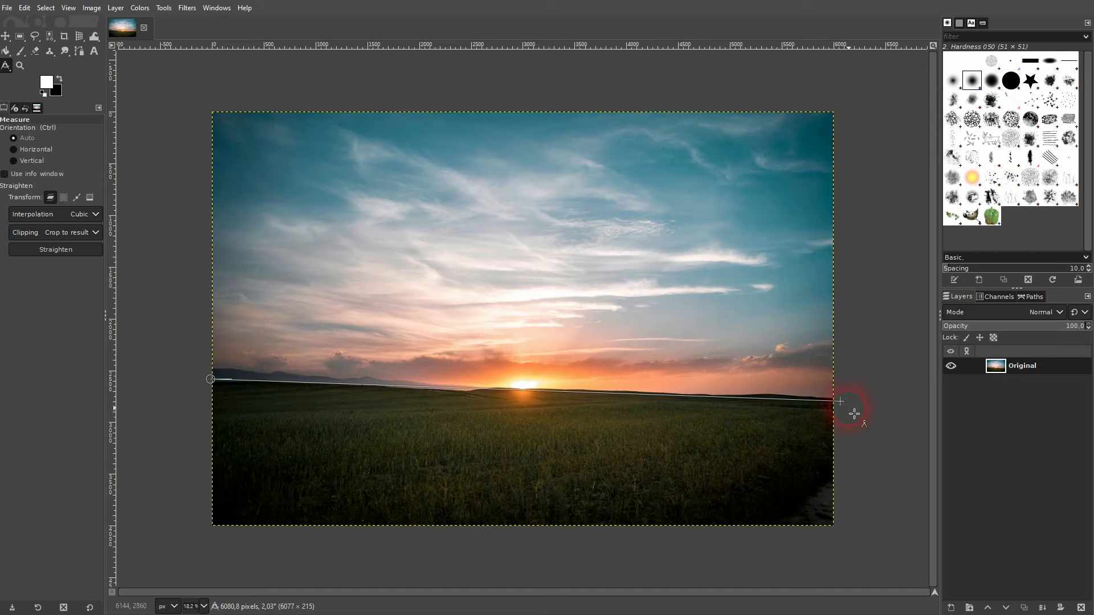
{"action": "scroll", "coordinate": [846, 406], "scroll_direction": "up", "scroll_amount": 5}
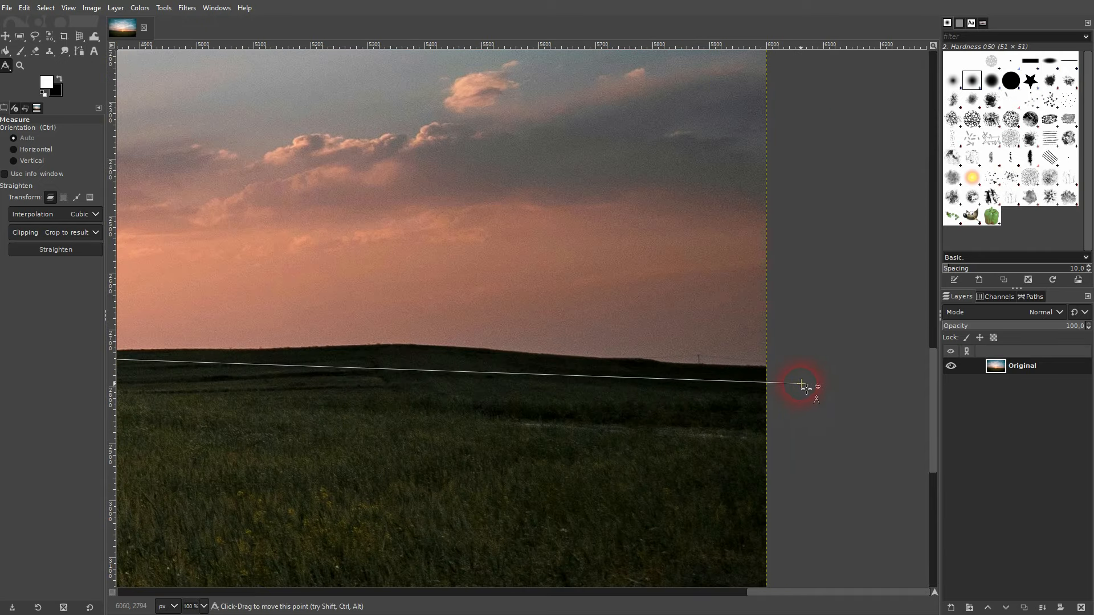
{"action": "left_click_drag", "start_coordinate": [806, 383], "coordinate": [777, 374]}
{"action": "scroll", "coordinate": [754, 393], "scroll_direction": "down", "scroll_amount": 7}
{"action": "scroll", "coordinate": [434, 394], "scroll_direction": "up", "scroll_amount": 7}
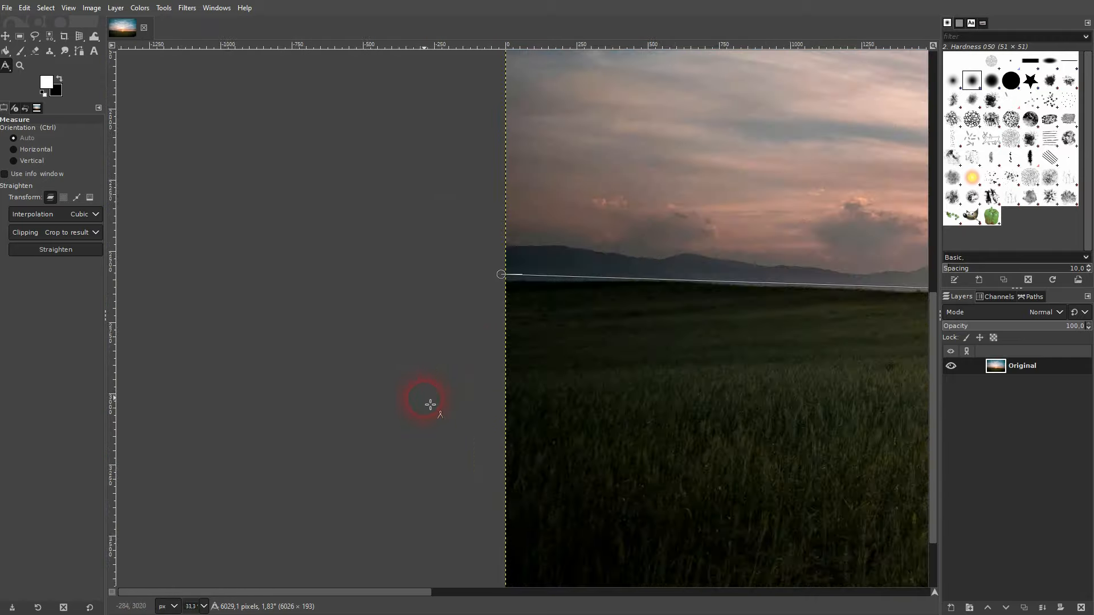
{"action": "left_click_drag", "start_coordinate": [515, 152], "coordinate": [506, 155]}
{"action": "scroll", "coordinate": [649, 222], "scroll_direction": "down", "scroll_amount": 4}
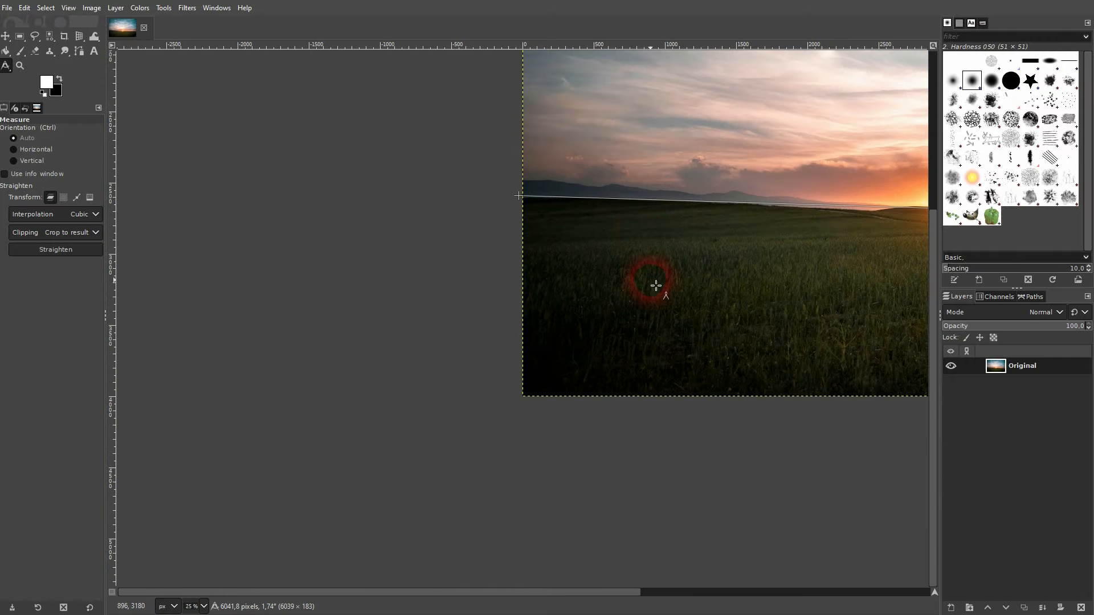
{"action": "scroll", "coordinate": [627, 273], "scroll_direction": "down", "scroll_amount": 2}
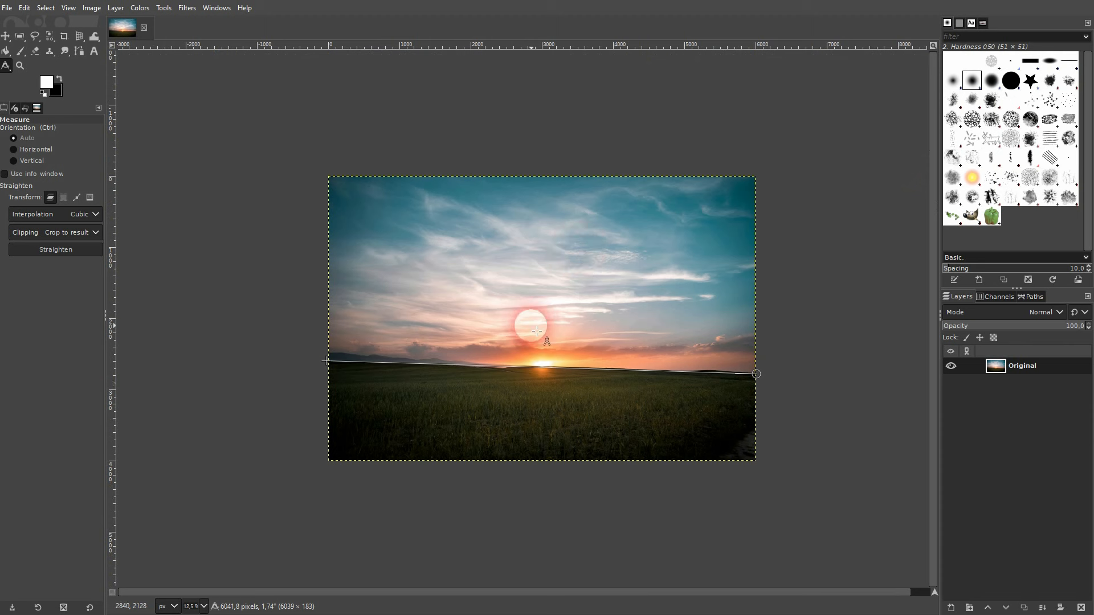
{"action": "left_click", "coordinate": [66, 250]}
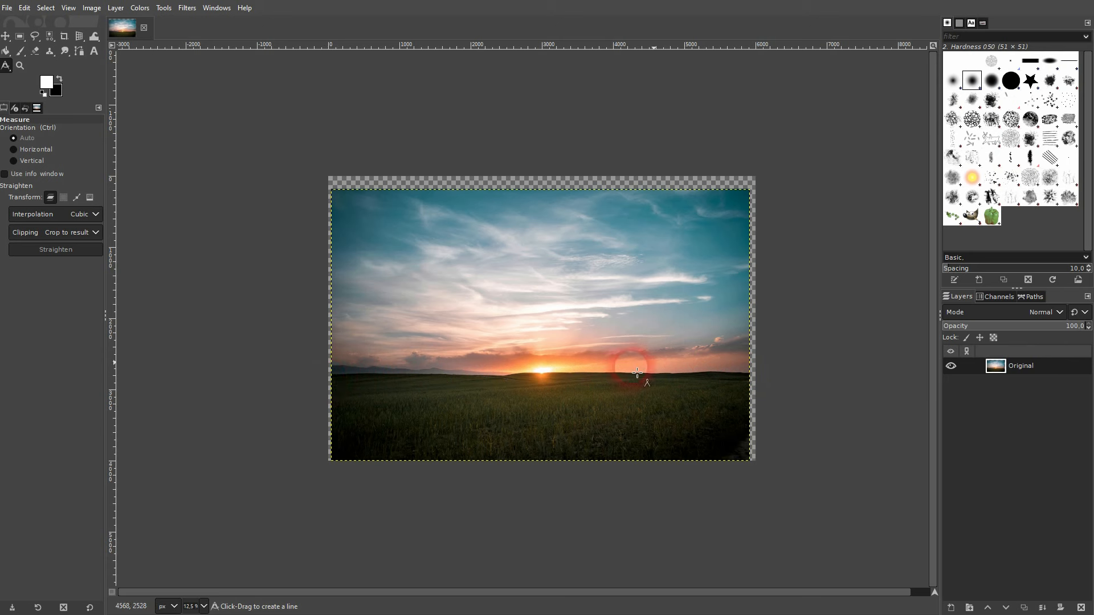
Undo the straightening and straighten the layer along a new horizon line with clipping set to Adjust.
{"action": "key", "text": "ctrl+z"}
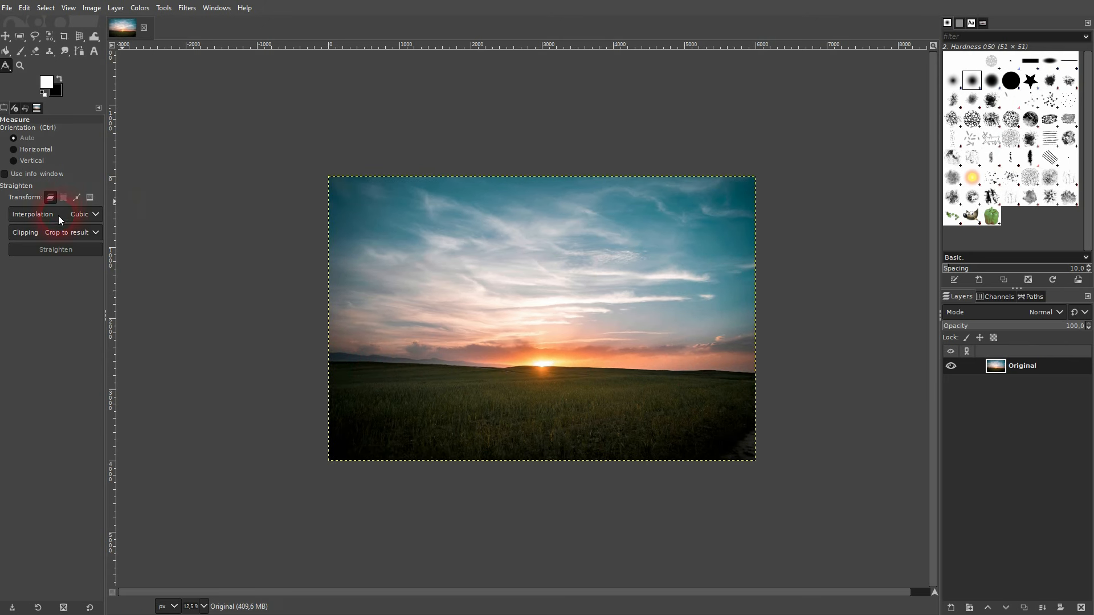
{"action": "left_click", "coordinate": [65, 231]}
{"action": "left_click", "coordinate": [63, 251]}
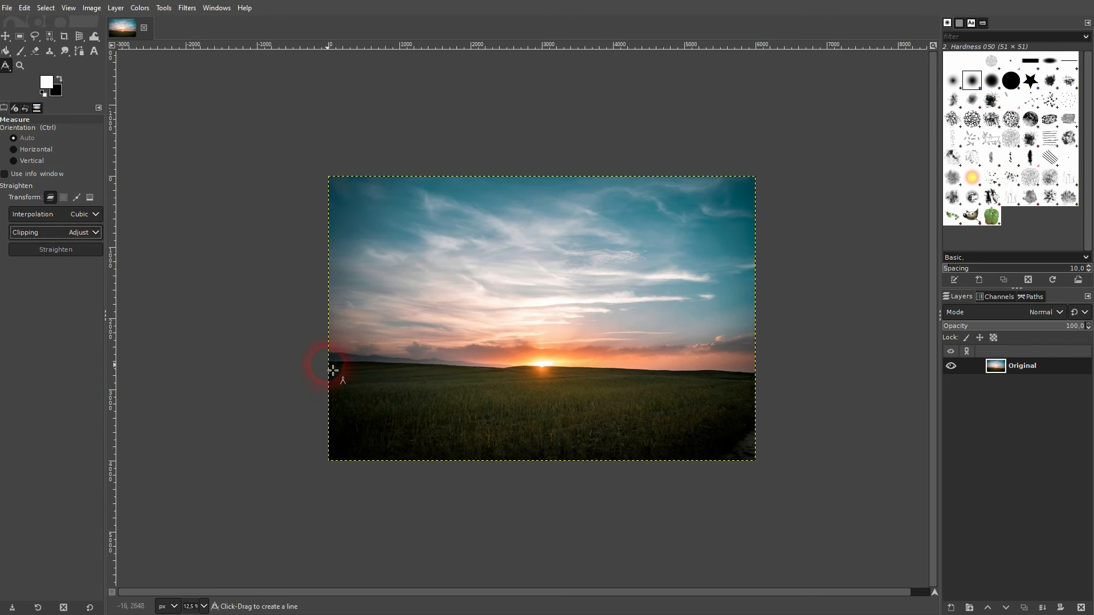
{"action": "left_click_drag", "start_coordinate": [315, 361], "coordinate": [774, 376]}
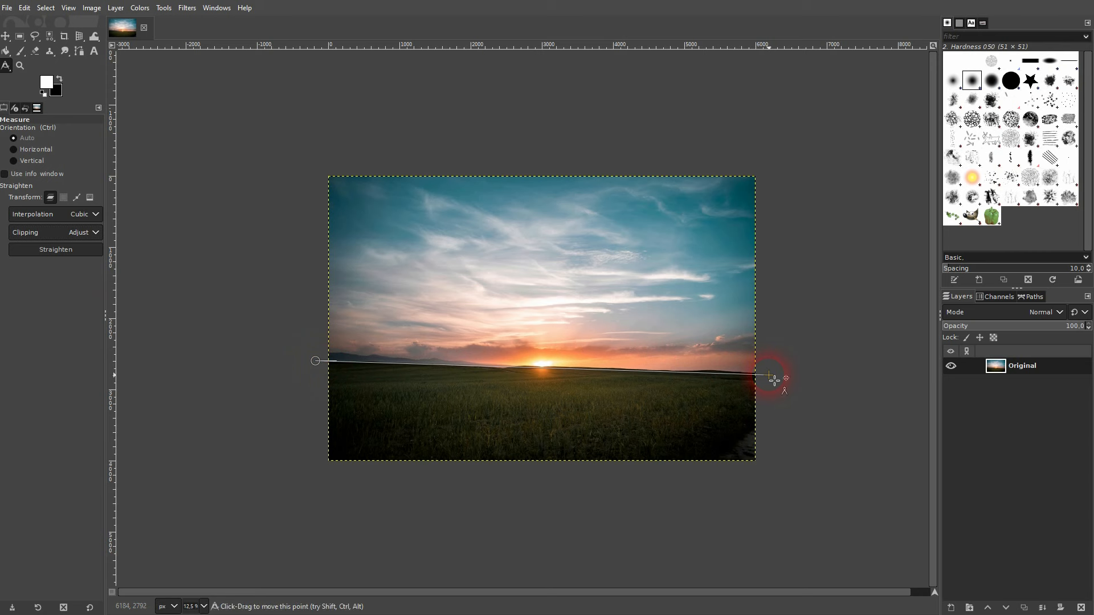
{"action": "left_click", "coordinate": [44, 251]}
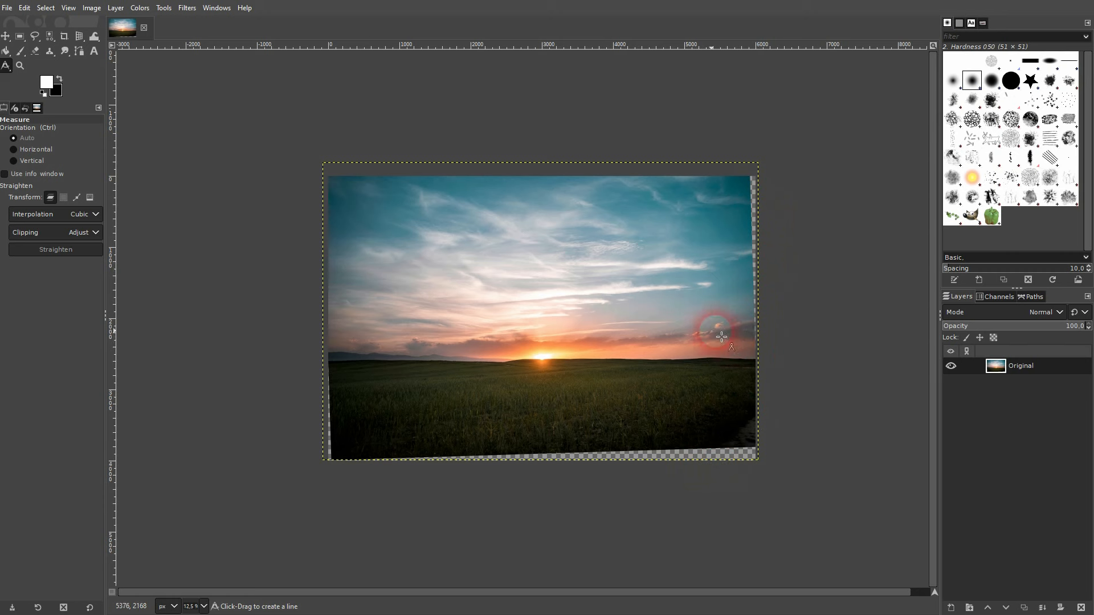
Undo the last straightening, set clipping to Crop to result, and straighten the layer along a horizon line of about 6117 px at 2.25°.
{"action": "left_click", "coordinate": [74, 234]}
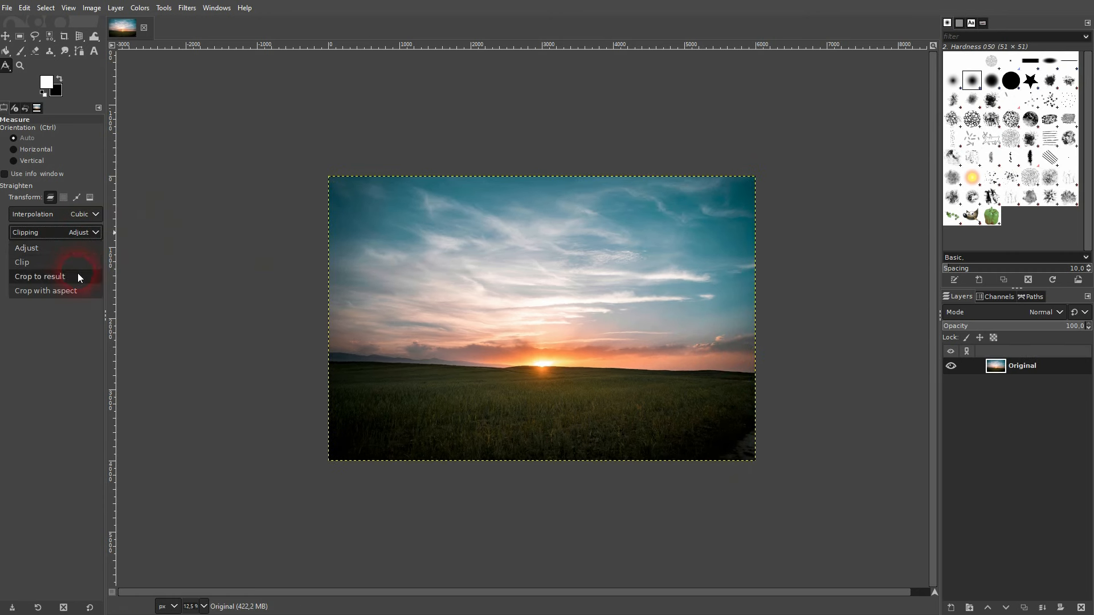
{"action": "left_click", "coordinate": [77, 273]}
{"action": "left_click_drag", "start_coordinate": [326, 361], "coordinate": [762, 377]}
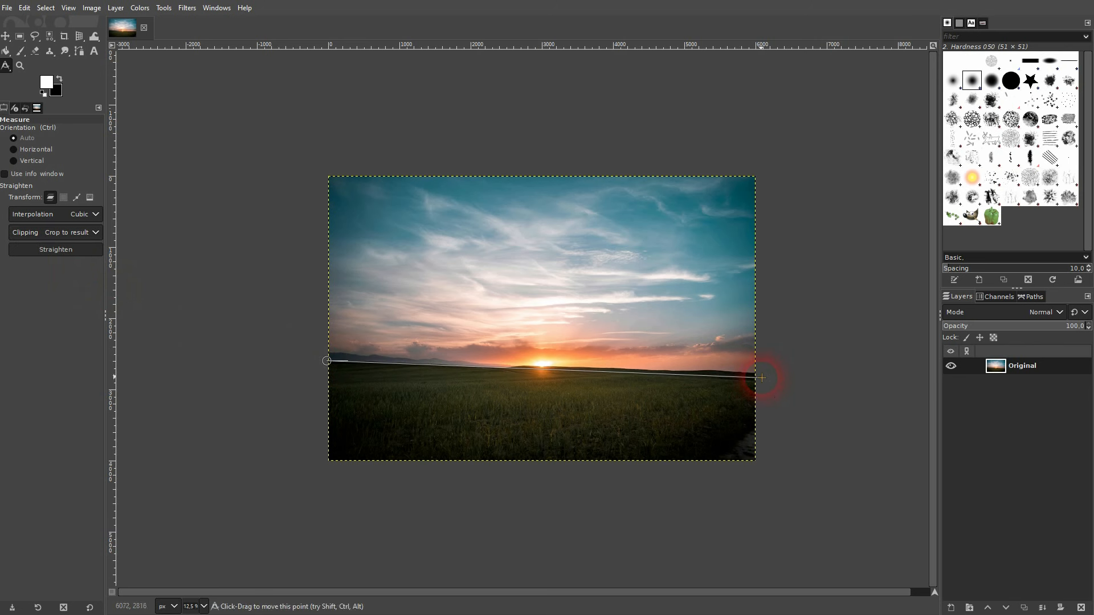
{"action": "left_click", "coordinate": [40, 250]}
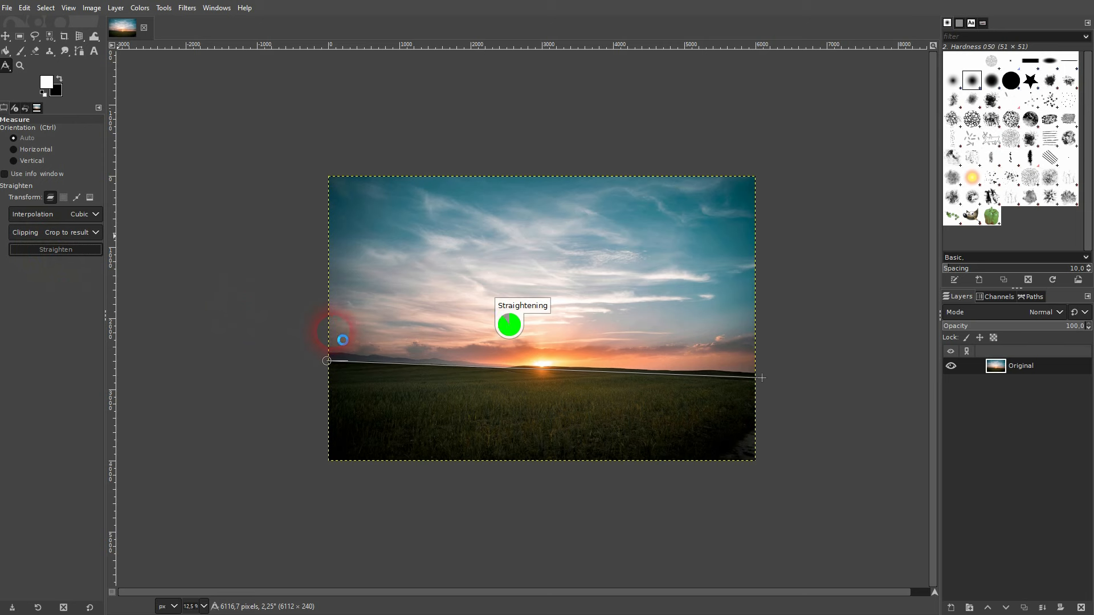
Scale the straightened Original layer proportionally to about 6371 × 4110 px so it covers the whole canvas.
{"action": "left_click_drag", "start_coordinate": [80, 36], "coordinate": [132, 70]}
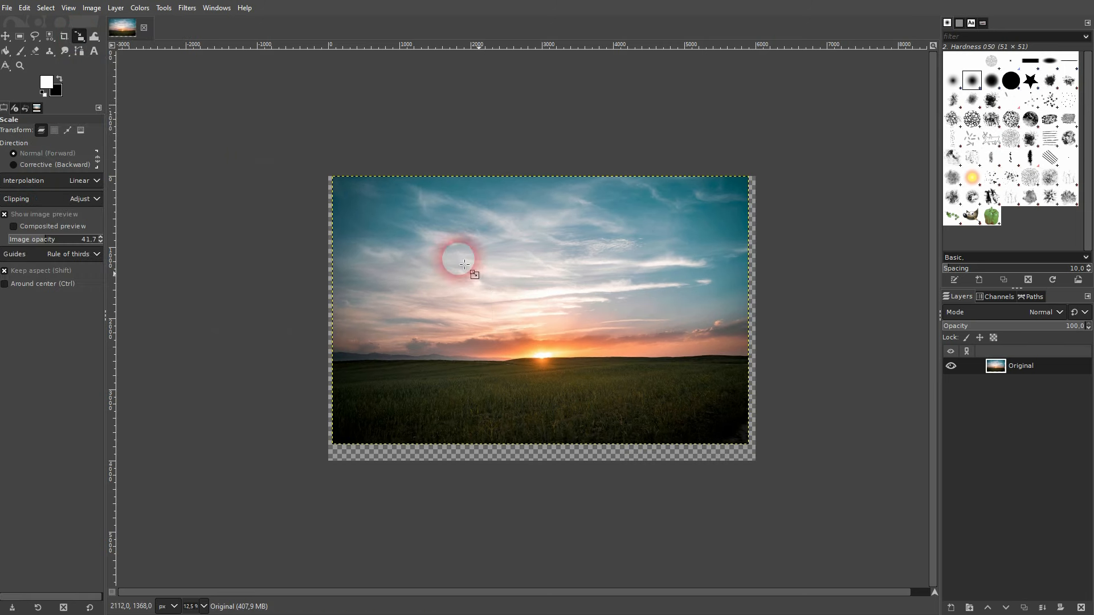
{"action": "left_click", "coordinate": [547, 318]}
{"action": "left_click_drag", "start_coordinate": [547, 454], "coordinate": [552, 478]}
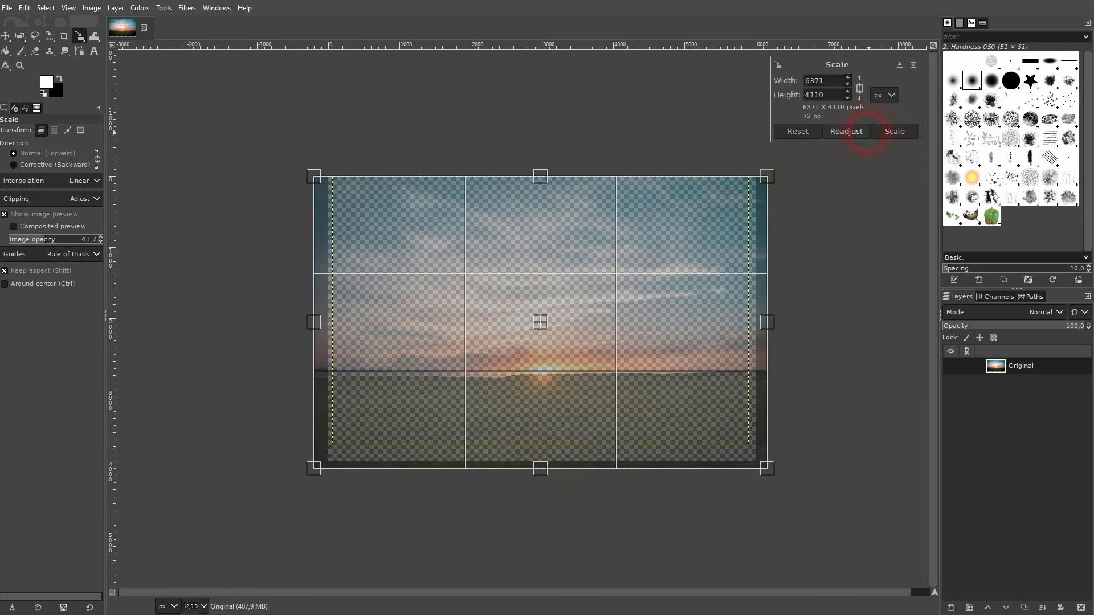
{"action": "left_click", "coordinate": [898, 133]}
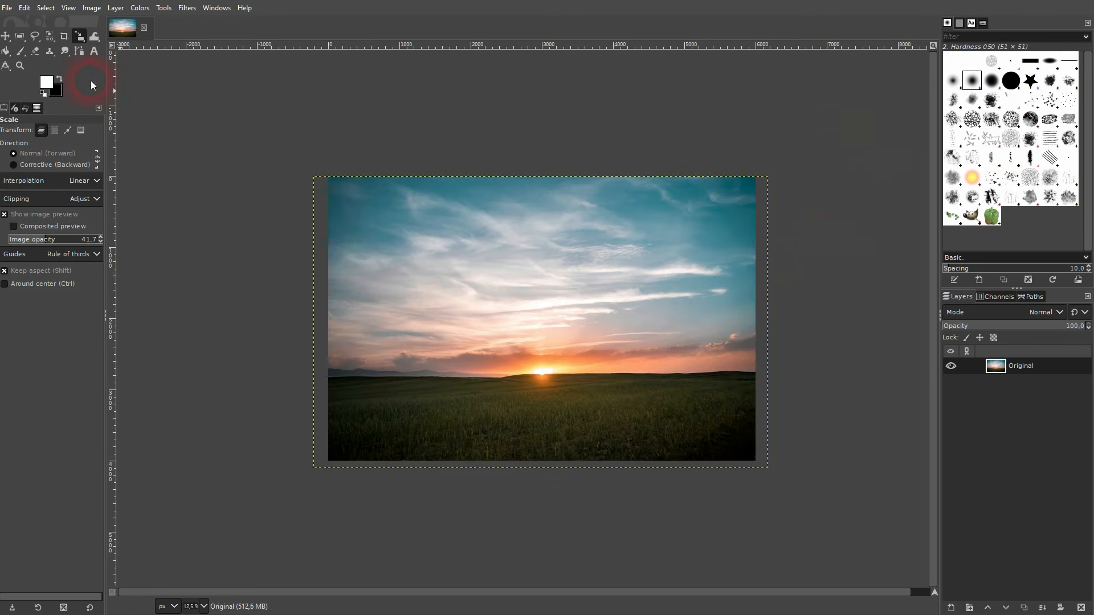
Measure the horizon again with a line of about 6240 px at 0.73° and straighten the Original layer with it.
{"action": "left_click", "coordinate": [5, 36]}
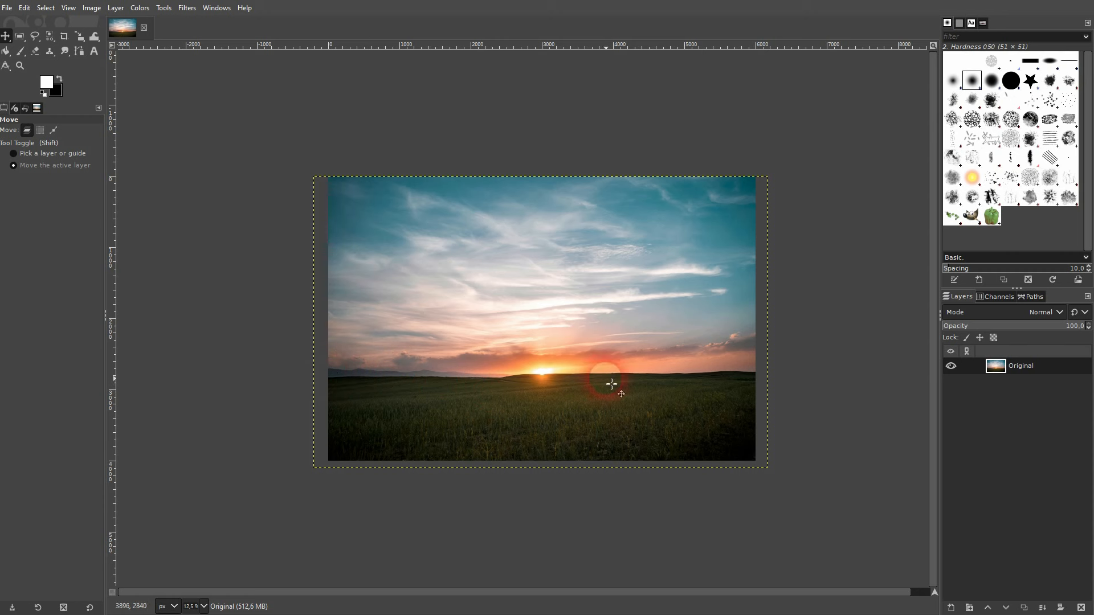
{"action": "left_click", "coordinate": [6, 66]}
{"action": "left_click_drag", "start_coordinate": [325, 379], "coordinate": [771, 376]}
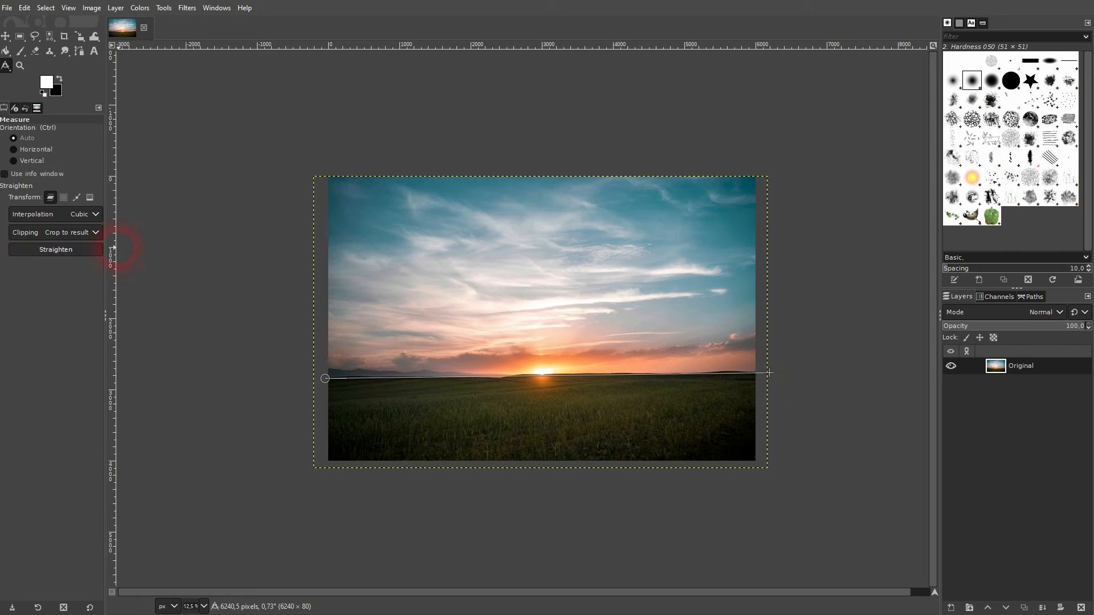
{"action": "left_click", "coordinate": [36, 255]}
{"action": "left_click", "coordinate": [670, 387]}
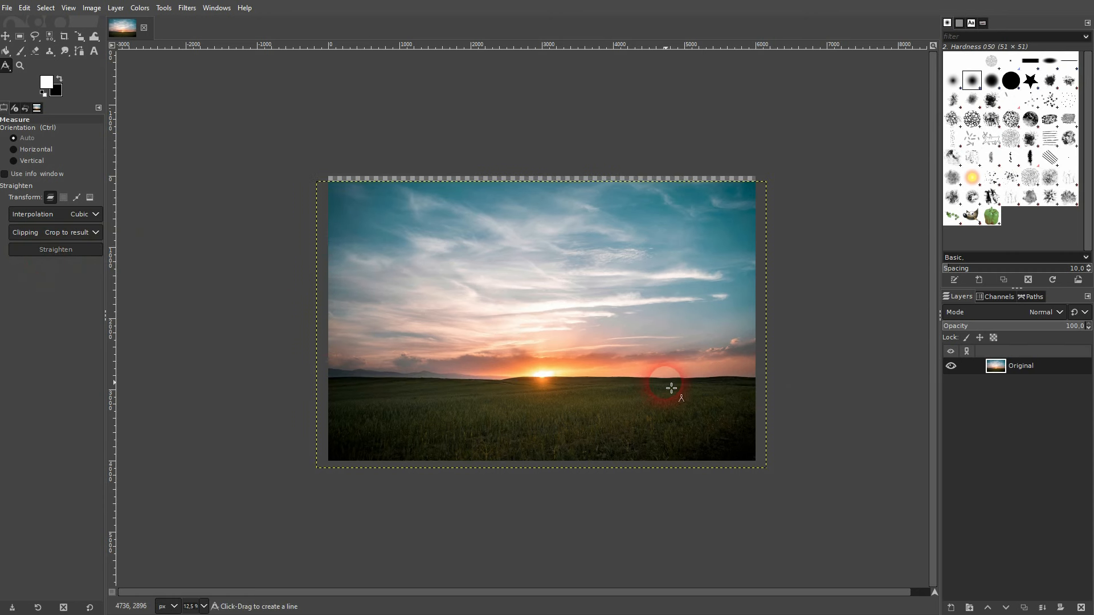
Scale the Original layer up proportionally from its upper edge to cover the transparent strip, and activate the Move tool.
{"action": "left_click", "coordinate": [80, 37]}
{"action": "left_click", "coordinate": [499, 296]}
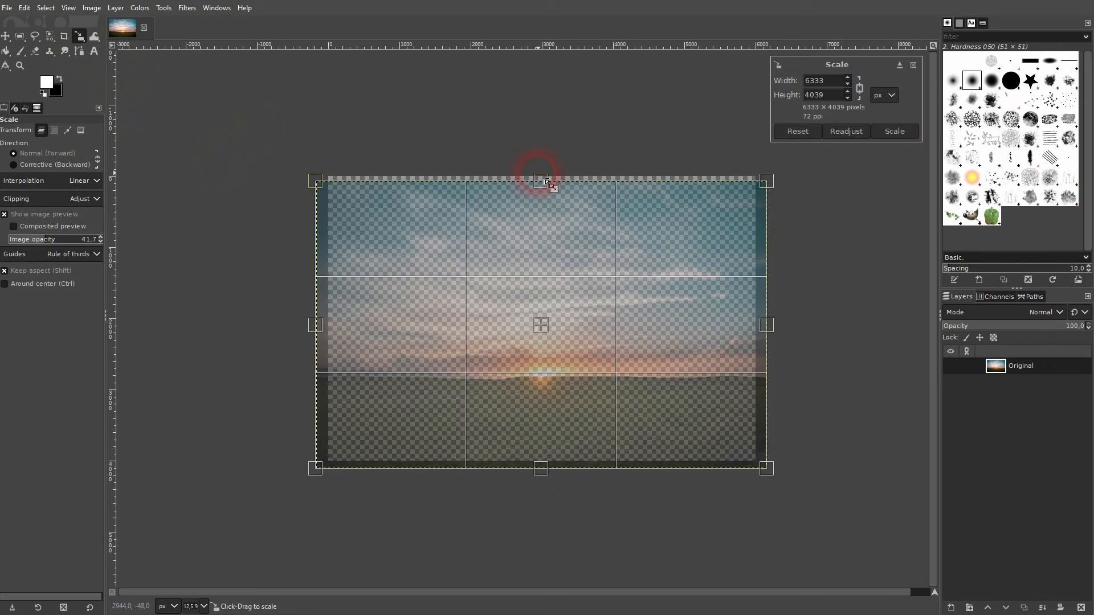
{"action": "left_click_drag", "start_coordinate": [546, 181], "coordinate": [593, 156]}
{"action": "left_click", "coordinate": [915, 130]}
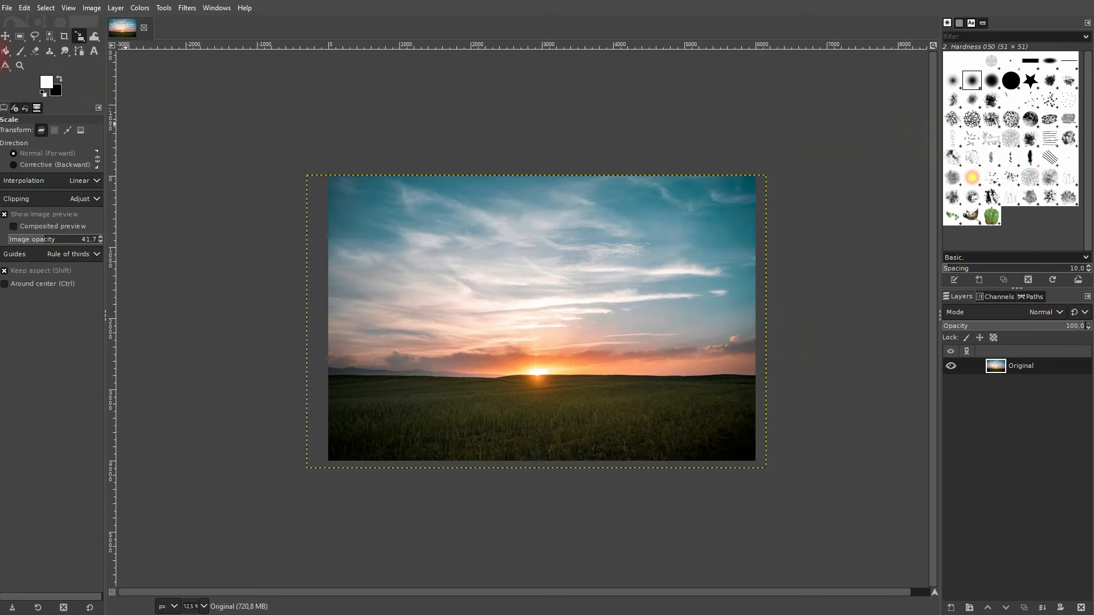
{"action": "left_click", "coordinate": [5, 36]}
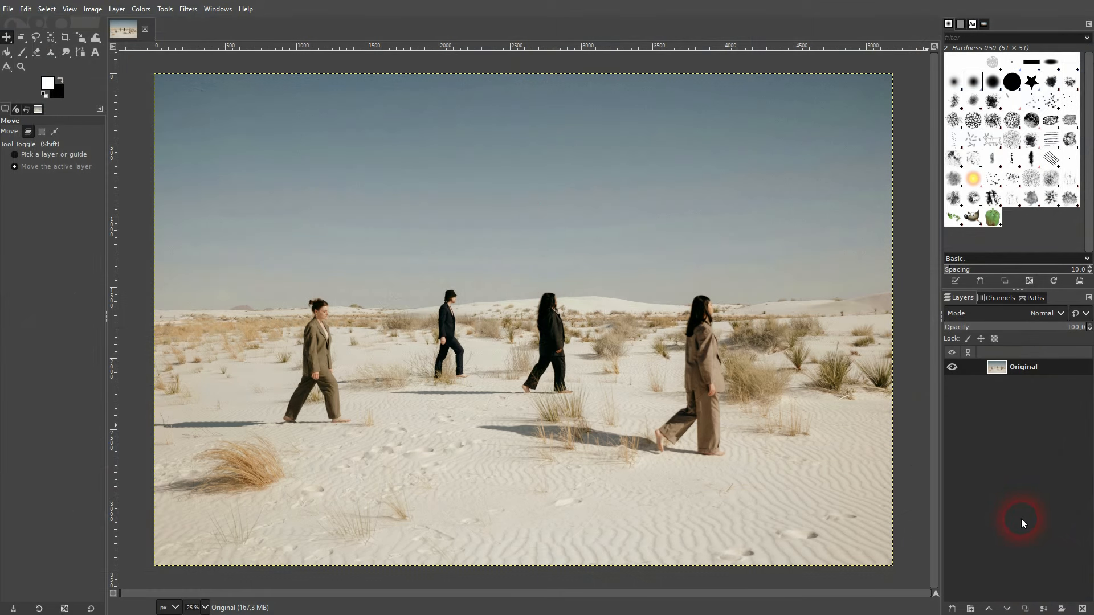
Create a new layer named frame with transparency fill above the desert photo.
{"action": "left_click", "coordinate": [953, 610]}
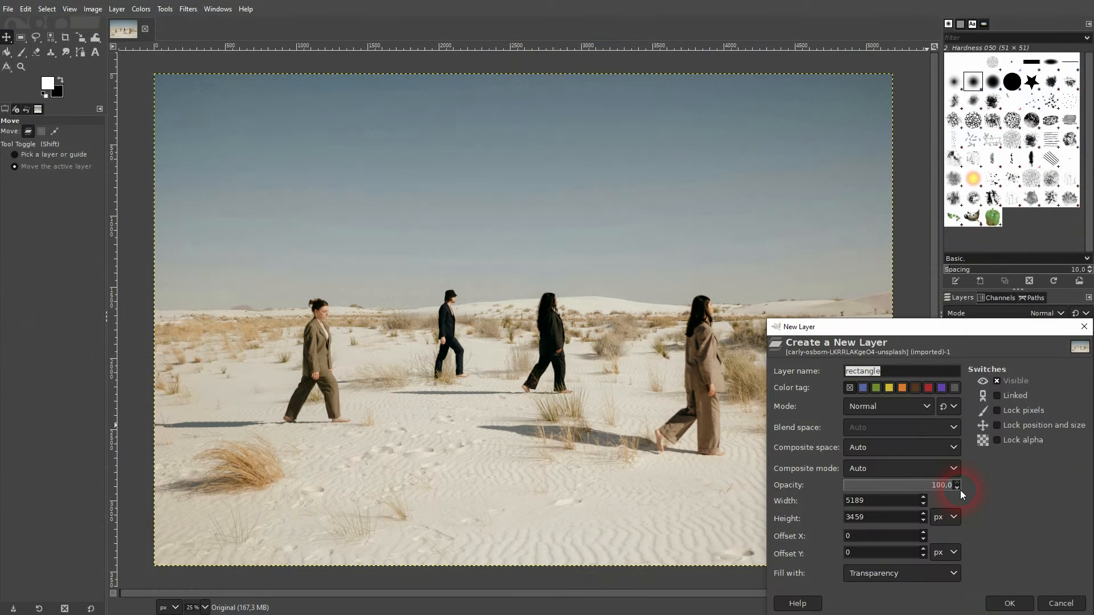
{"action": "type", "text": "frame"}
{"action": "left_click", "coordinate": [928, 572]}
{"action": "left_click", "coordinate": [905, 549]}
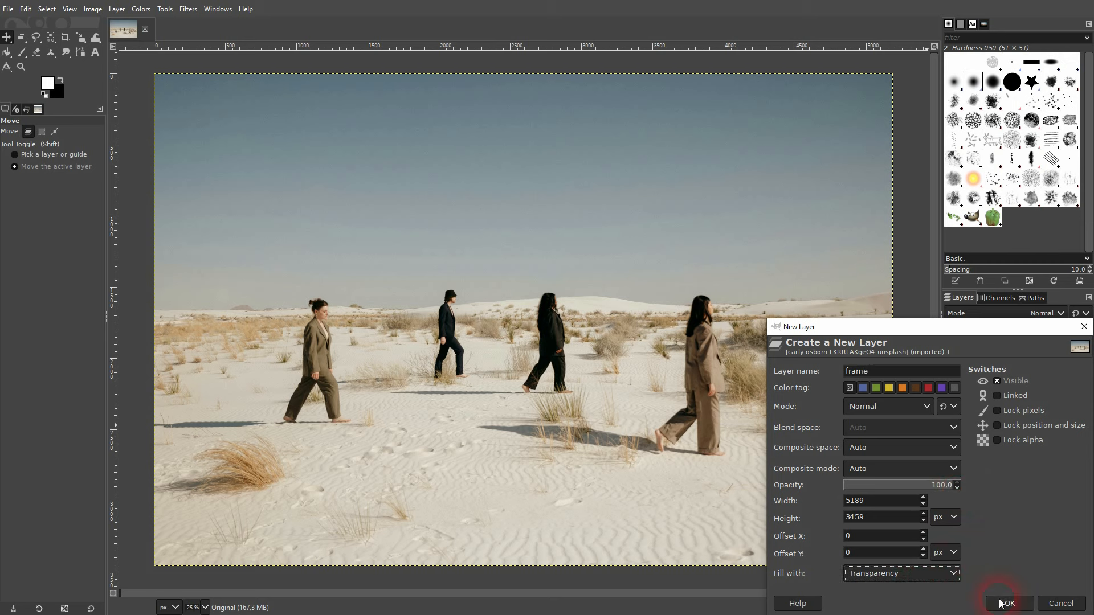
{"action": "left_click", "coordinate": [1008, 604]}
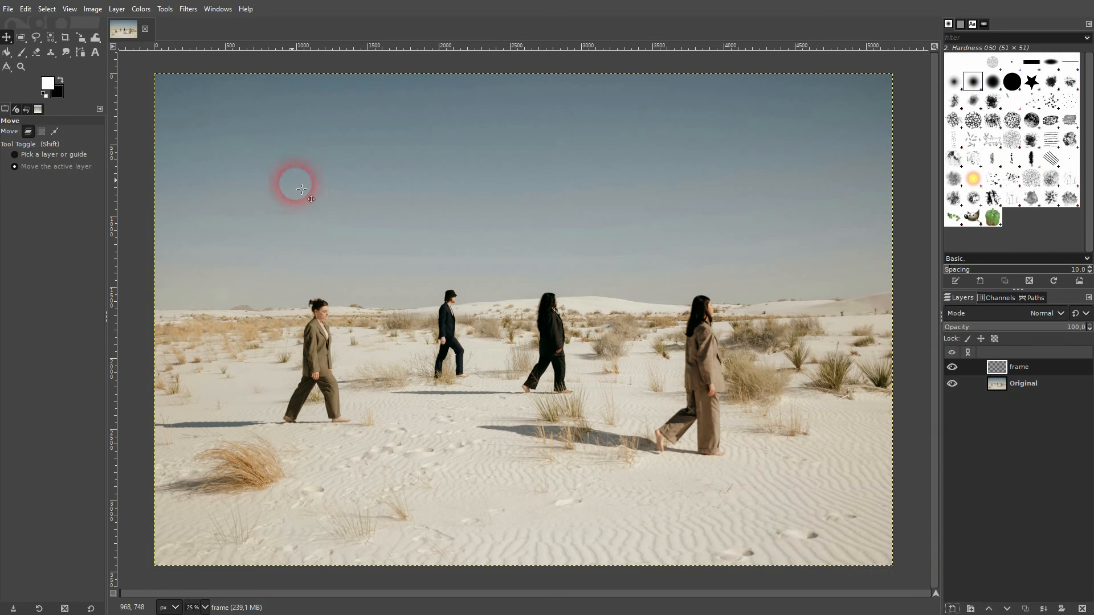
Make a rectangular selection of about 5344 × 3600 px that covers the whole desert photo.
{"action": "left_click", "coordinate": [23, 37]}
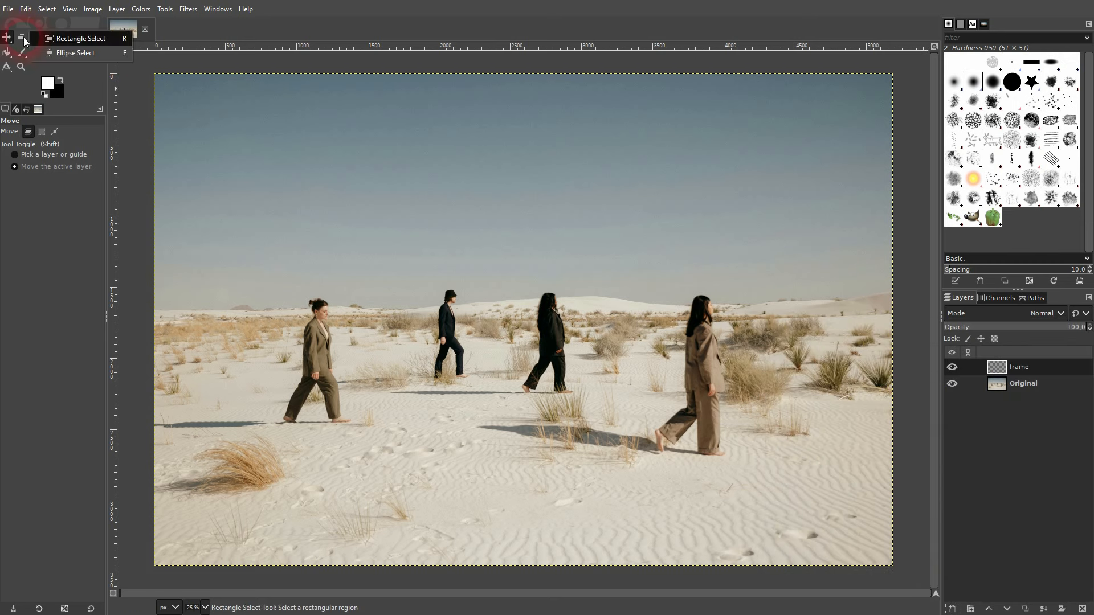
{"action": "left_click", "coordinate": [80, 38]}
{"action": "left_click_drag", "start_coordinate": [140, 66], "coordinate": [904, 580]}
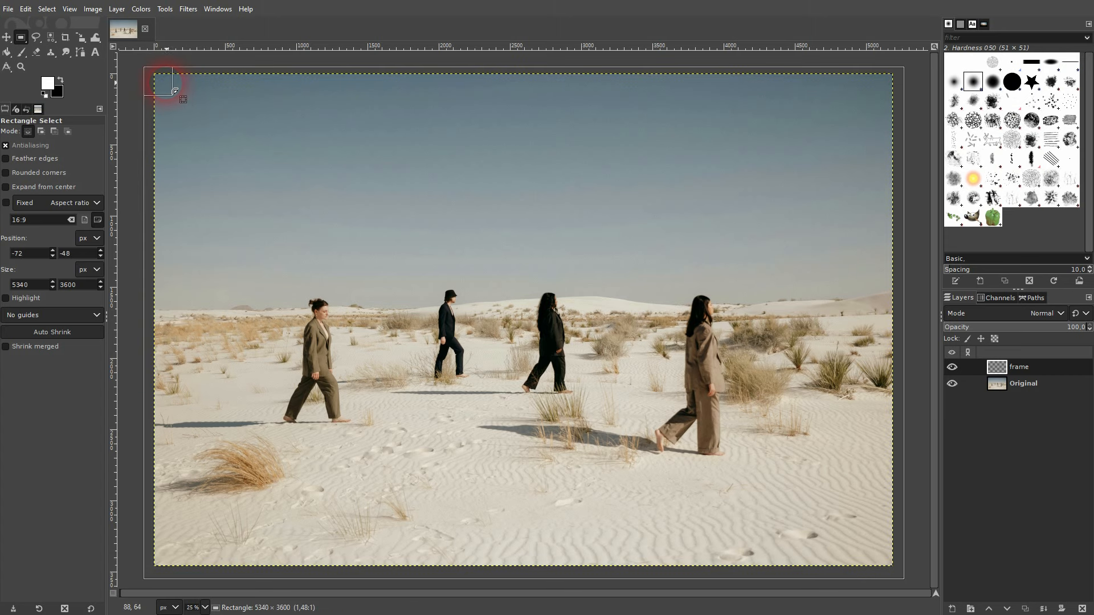
{"action": "left_click_drag", "start_coordinate": [166, 88], "coordinate": [169, 89]}
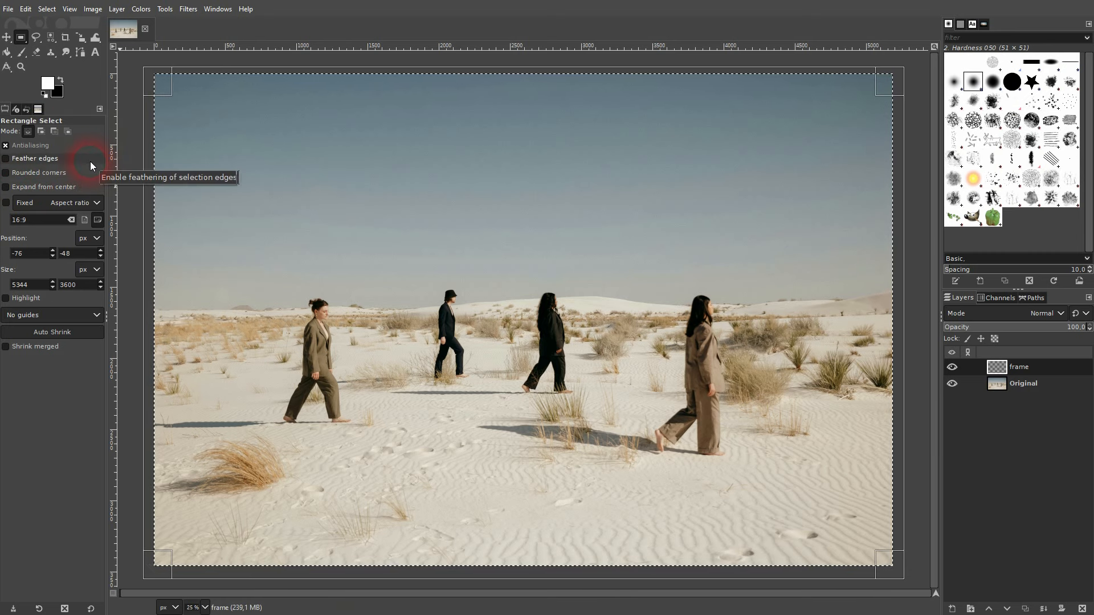
Shrink the rectangular selection by 20 px.
{"action": "left_click", "coordinate": [26, 10]}
{"action": "mouse_move", "coordinate": [40, 15]}
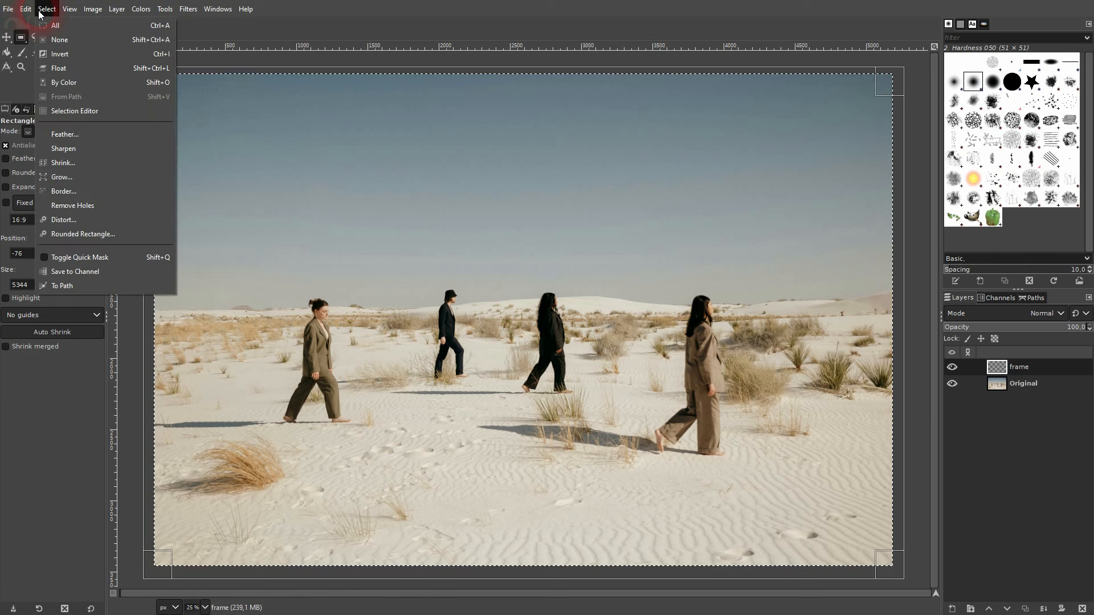
{"action": "left_click", "coordinate": [84, 163]}
{"action": "left_click_drag", "start_coordinate": [74, 130], "coordinate": [198, 138]}
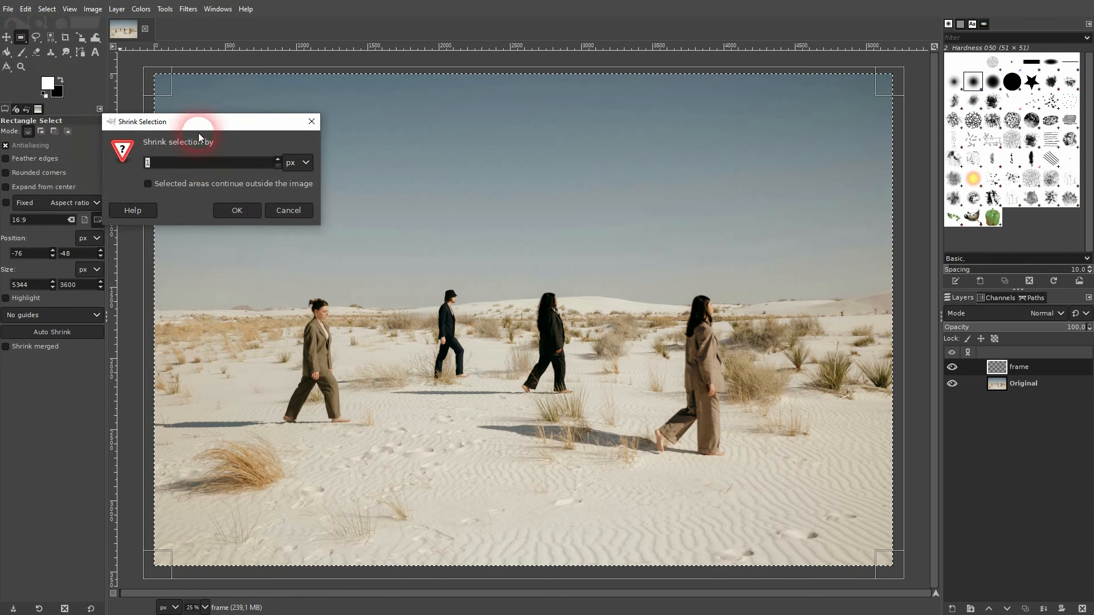
{"action": "type", "text": "20"}
{"action": "left_click", "coordinate": [237, 212]}
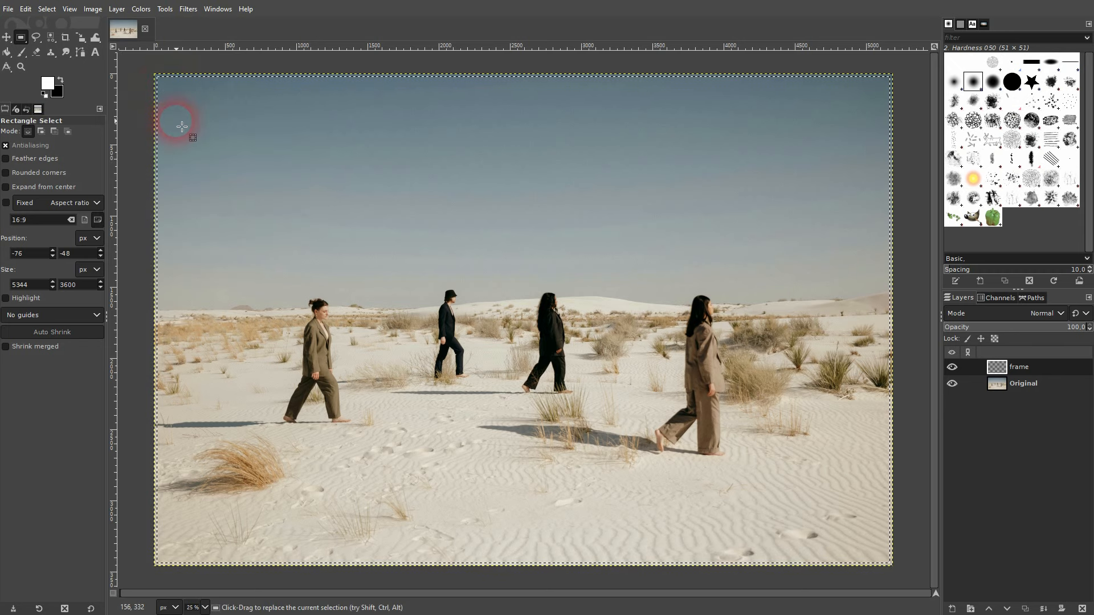
Undo the 20 px shrink and shrink the selection by 50 px instead.
{"action": "key", "text": "ctrl"}
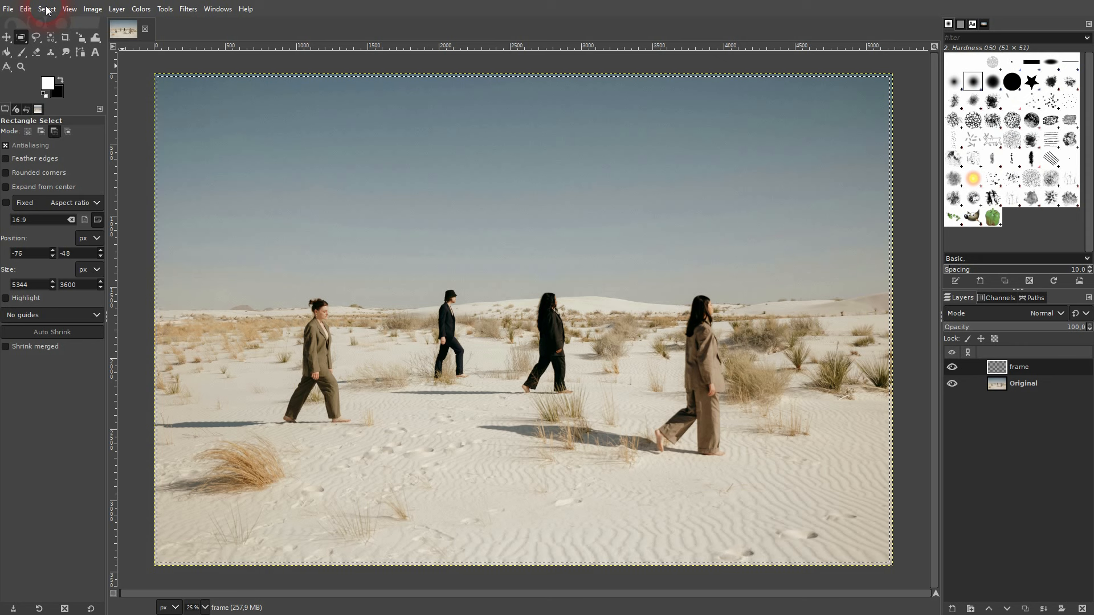
{"action": "left_click", "coordinate": [47, 9]}
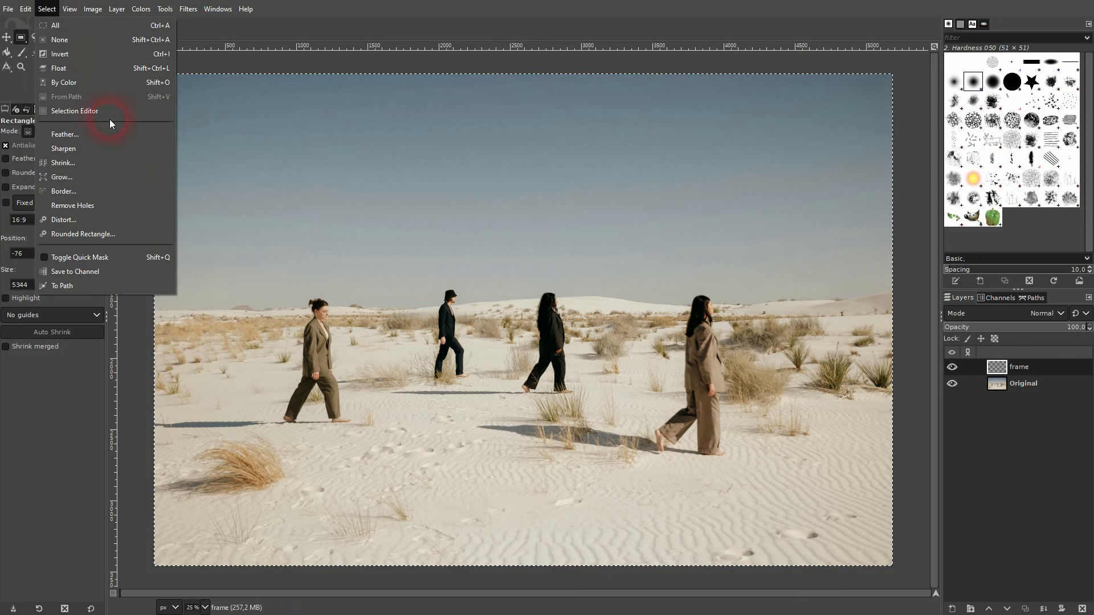
{"action": "left_click", "coordinate": [108, 162]}
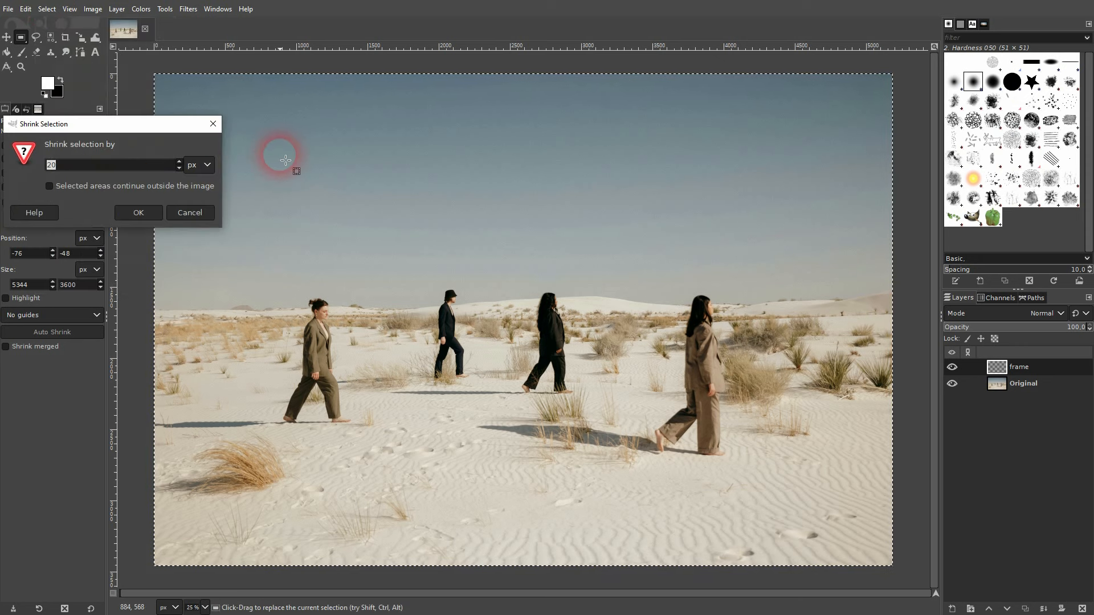
{"action": "type", "text": "50"}
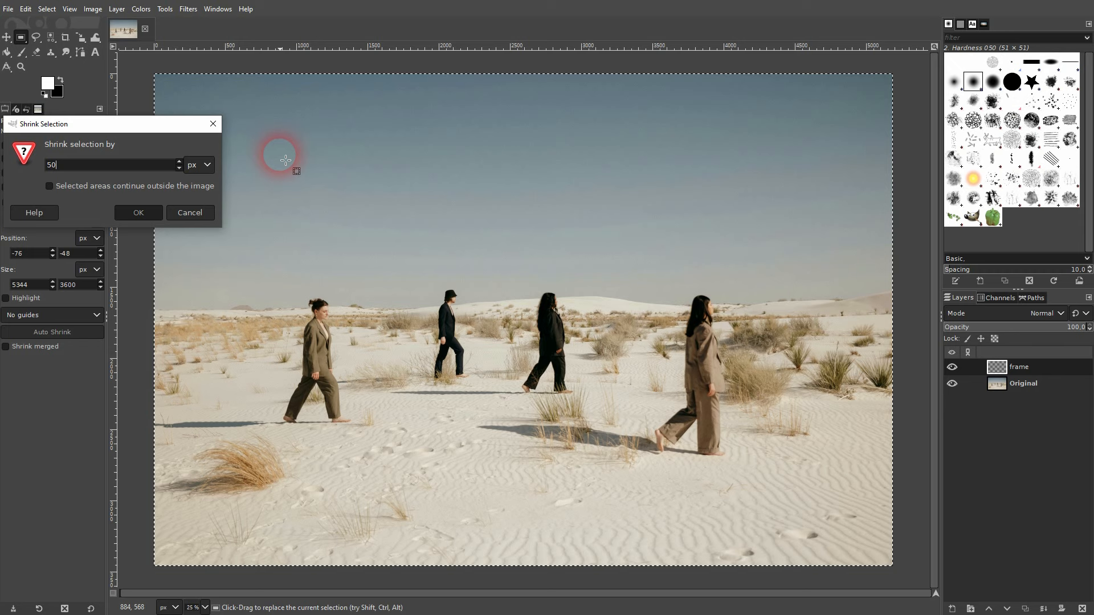
{"action": "left_click", "coordinate": [143, 218]}
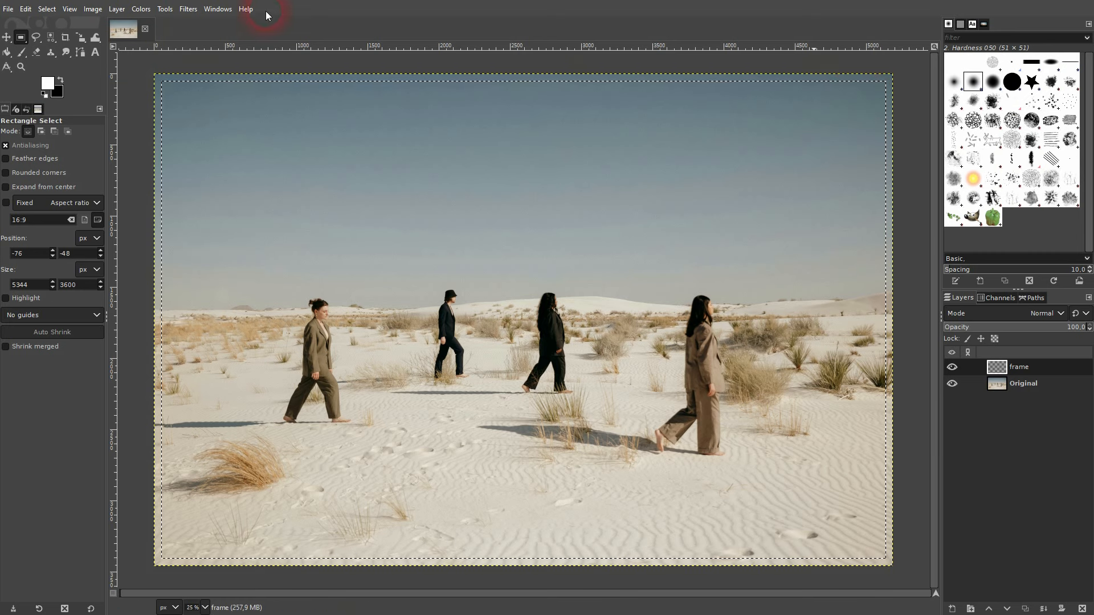
Open the Selection Editor and invert the selection so it covers only the border around the photo.
{"action": "left_click", "coordinate": [211, 10]}
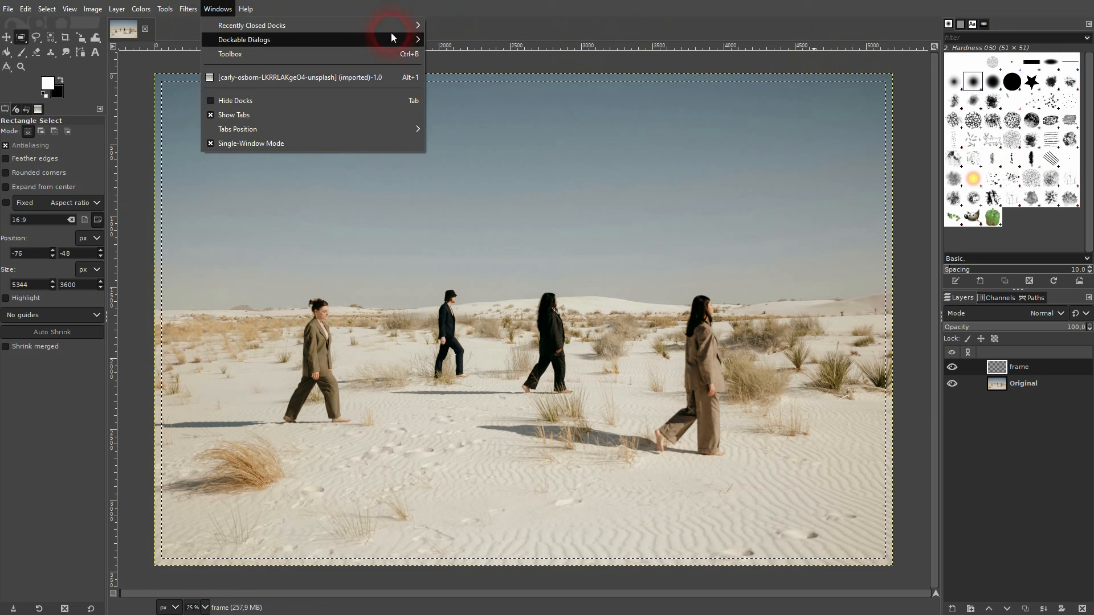
{"action": "mouse_move", "coordinate": [396, 38]}
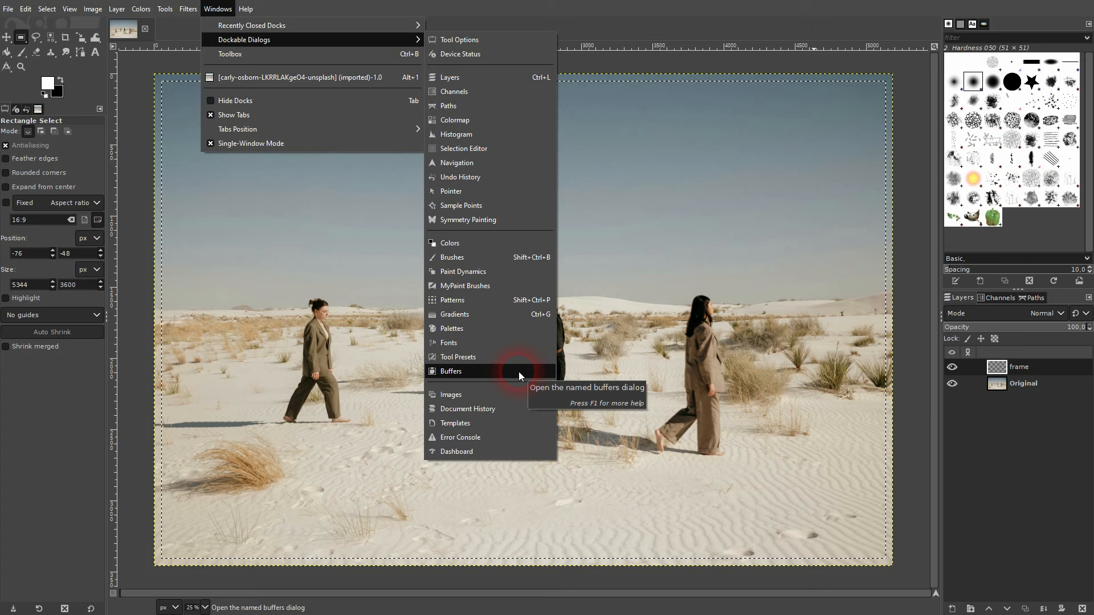
{"action": "left_click", "coordinate": [453, 149]}
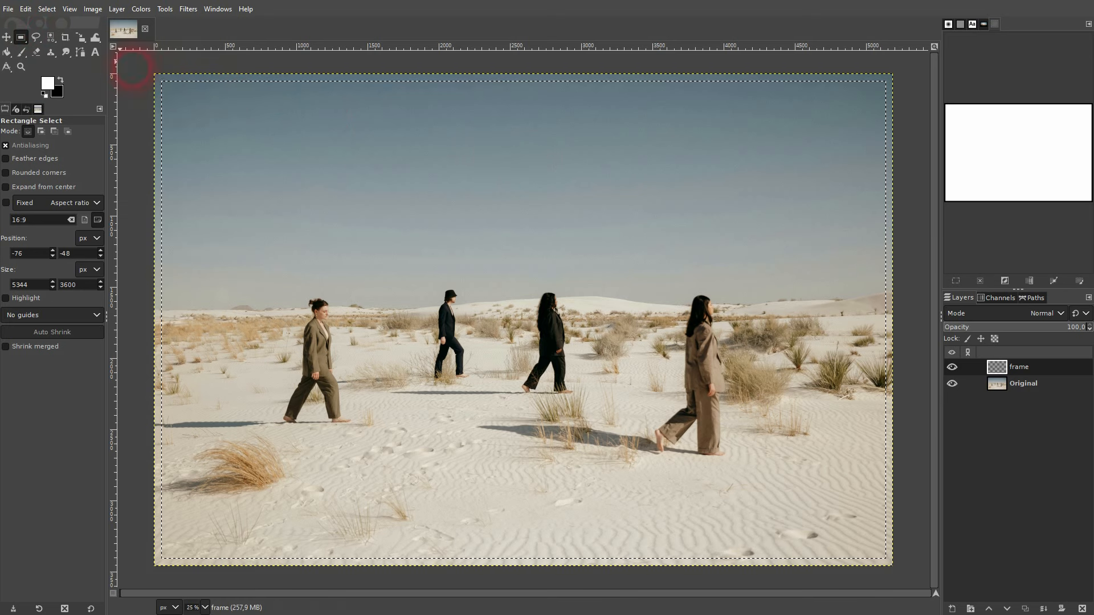
{"action": "left_click", "coordinate": [47, 9]}
{"action": "left_click", "coordinate": [66, 57]}
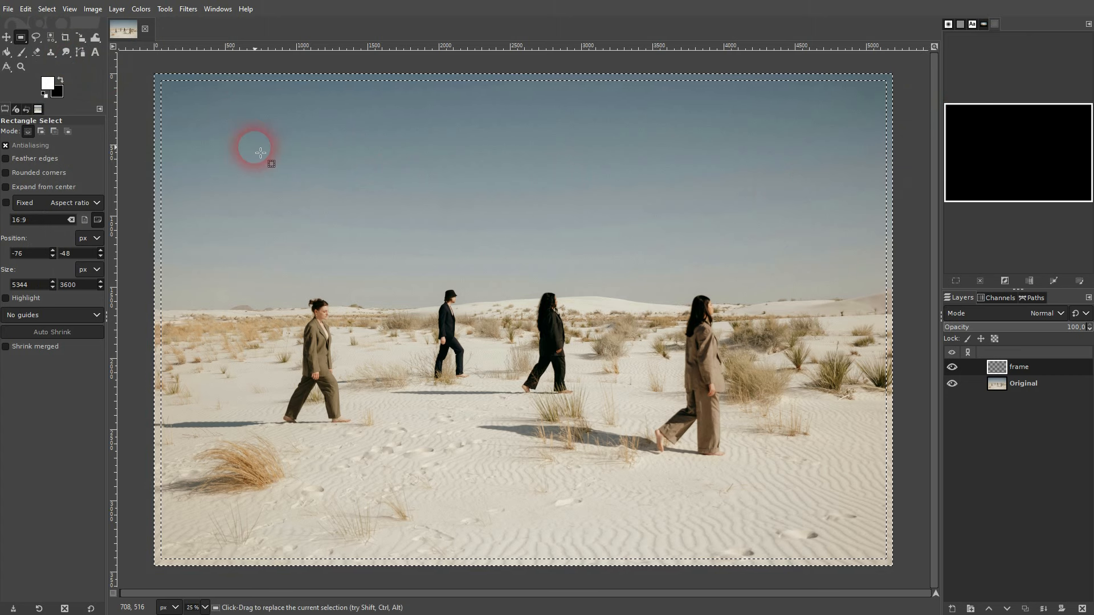
Make frame the active layer and fill the border selection with the white foreground color using Bucket Fill.
{"action": "left_click", "coordinate": [1038, 386]}
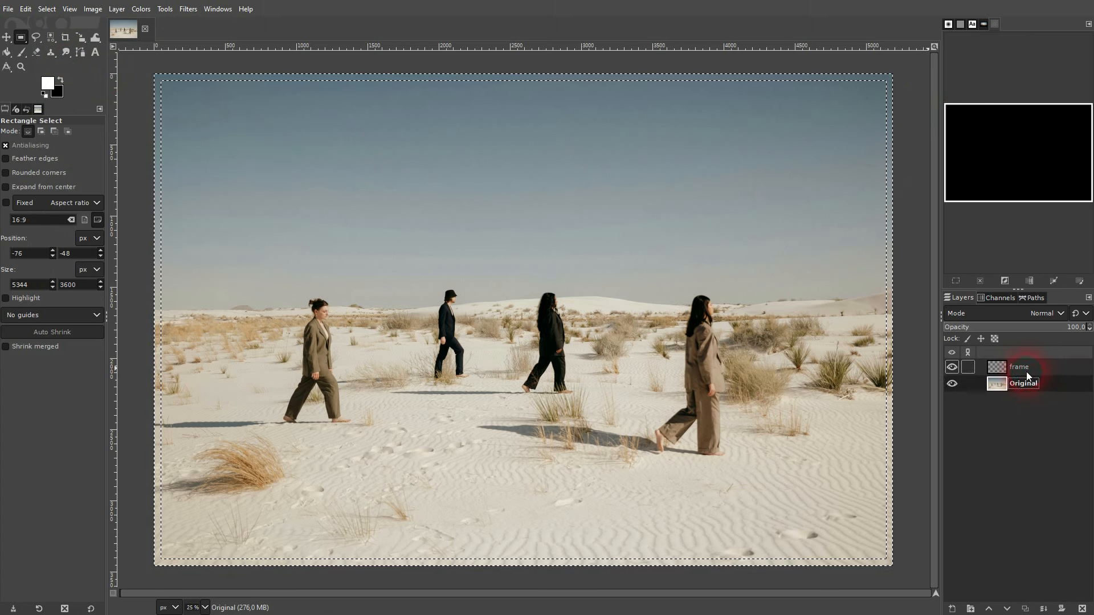
{"action": "left_click", "coordinate": [1026, 366]}
{"action": "left_click", "coordinate": [7, 52]}
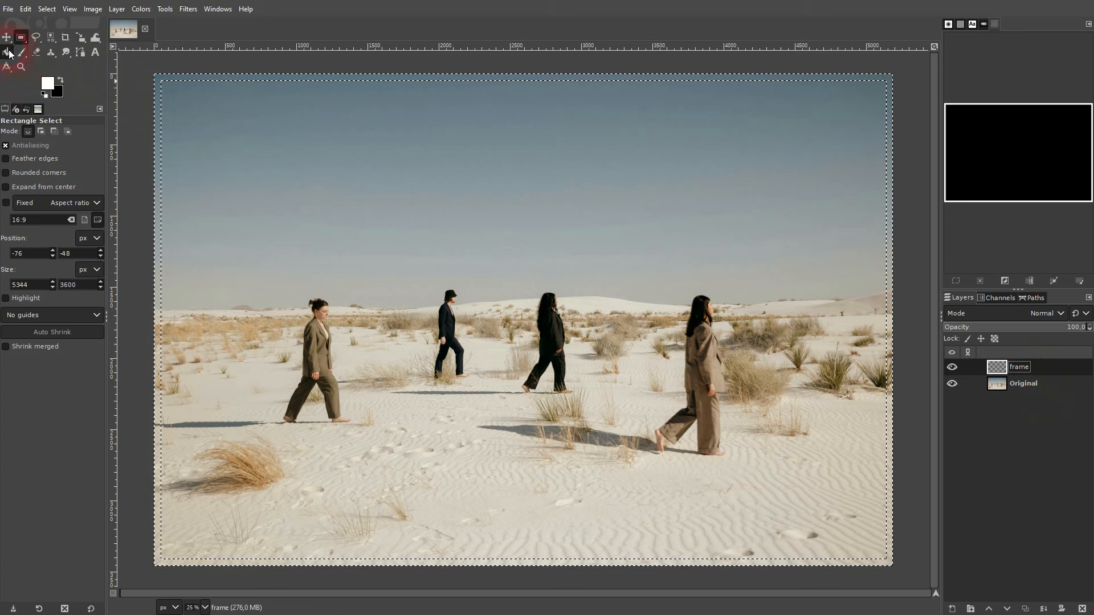
{"action": "left_click", "coordinate": [158, 80]}
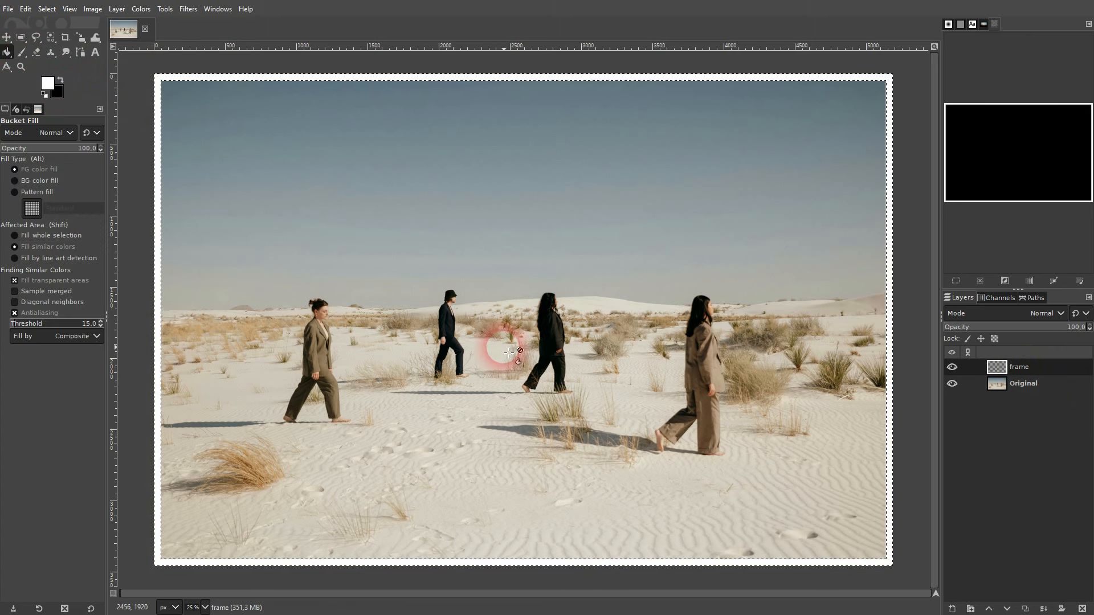
Try filling the border selection with a red (ff0000) foreground color using Bucket Fill, and undo the fill.
{"action": "left_click", "coordinate": [49, 84]}
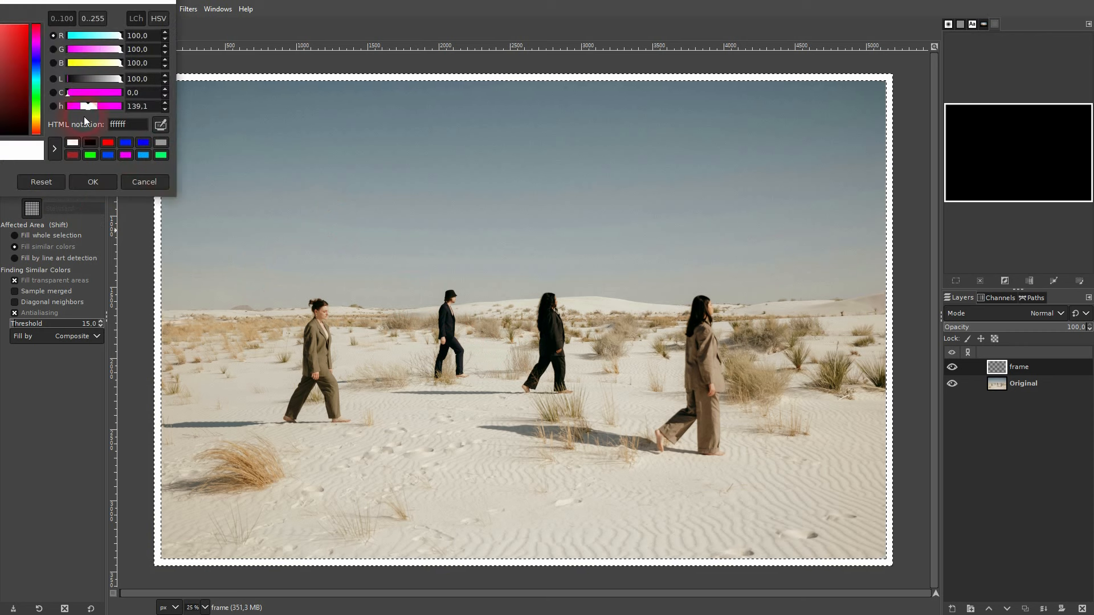
{"action": "left_click_drag", "start_coordinate": [74, 2], "coordinate": [223, 67]}
{"action": "left_click_drag", "start_coordinate": [132, 71], "coordinate": [367, 214]}
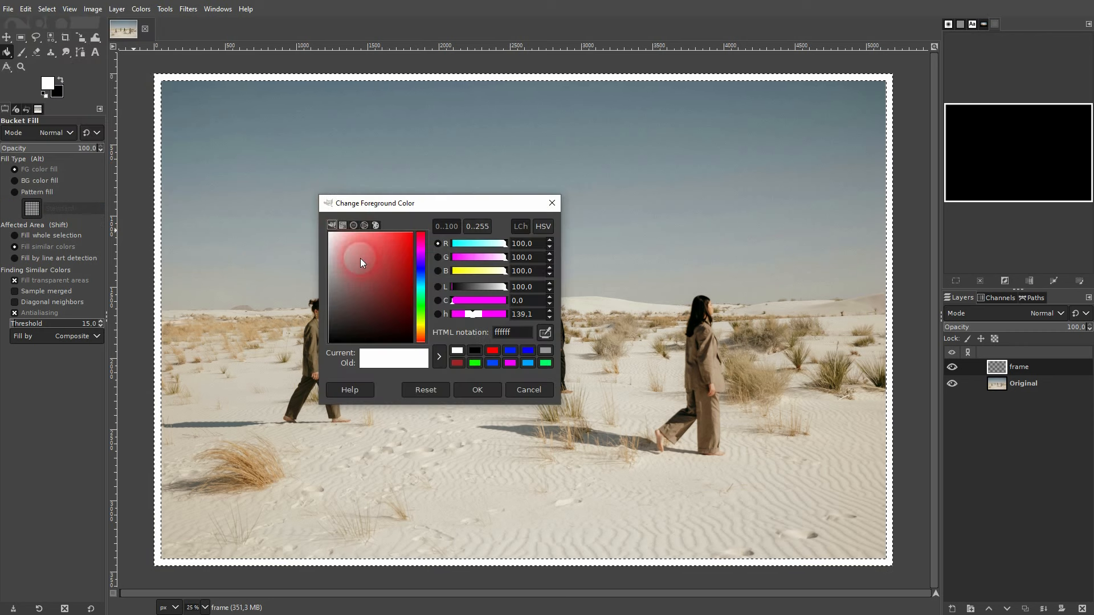
{"action": "left_click_drag", "start_coordinate": [361, 256], "coordinate": [446, 227]}
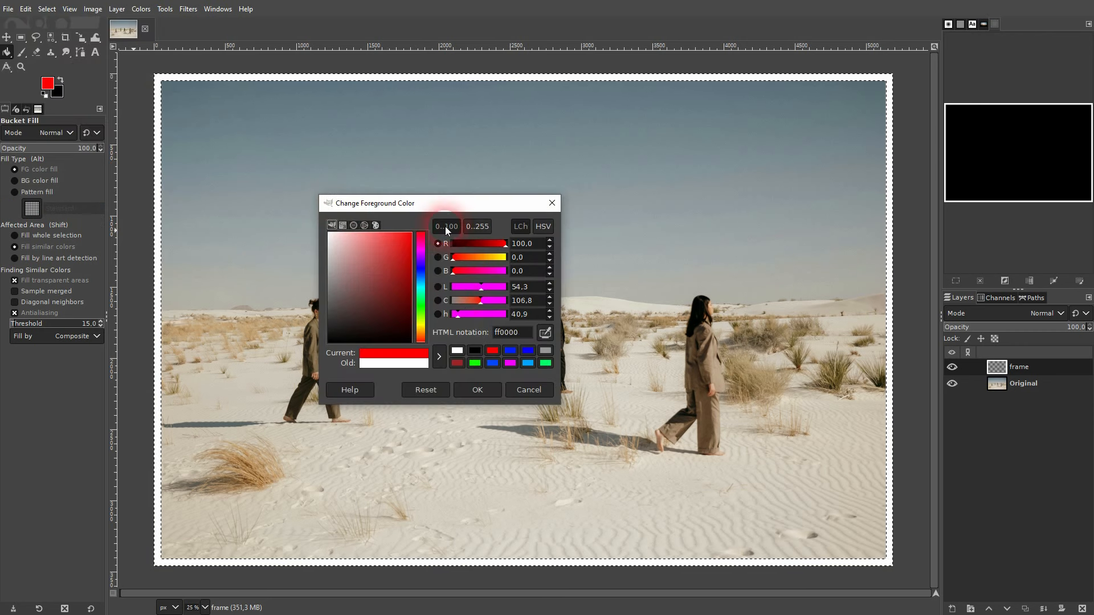
{"action": "left_click", "coordinate": [471, 399]}
{"action": "left_click", "coordinate": [157, 97]}
{"action": "left_click", "coordinate": [400, 237]}
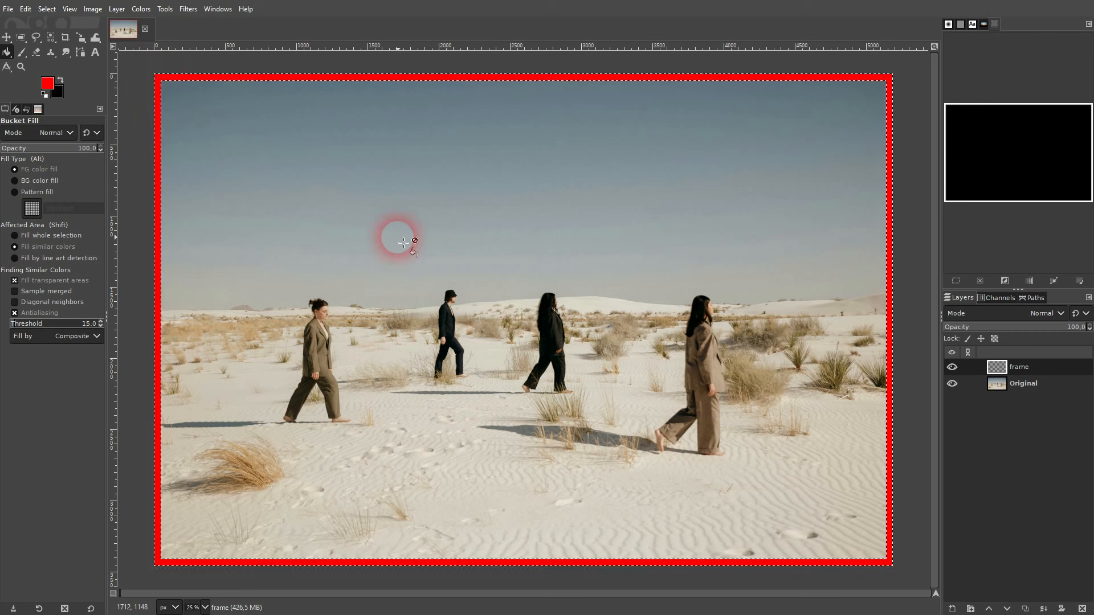
{"action": "key", "text": "ctrl+z"}
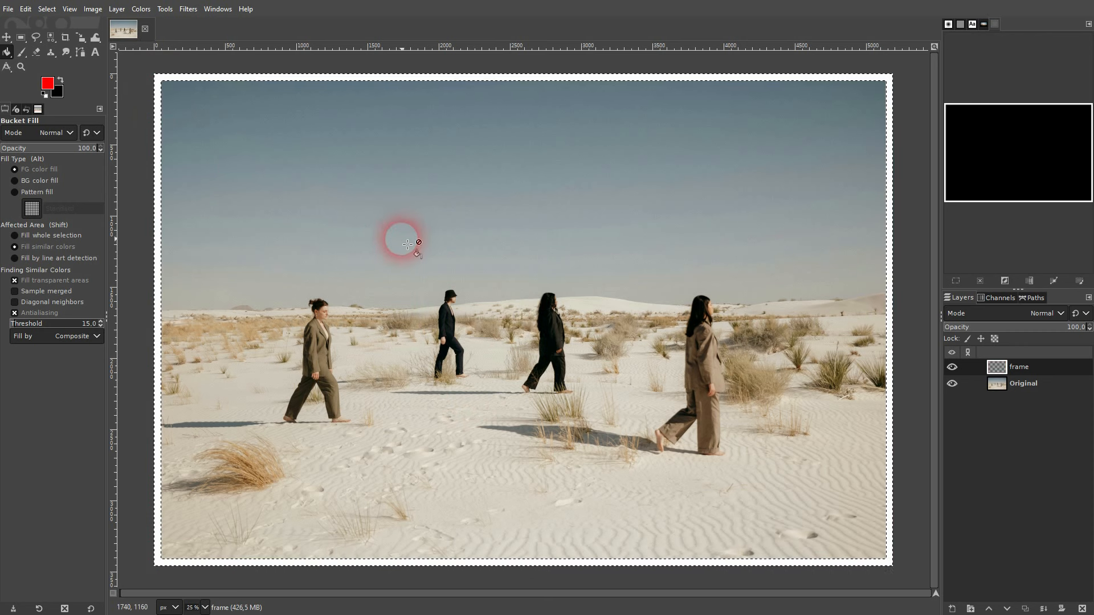
Clear the selection and toggle the frame layer's visibility off and on to compare the photo with and without the frame.
{"action": "left_click", "coordinate": [47, 9]}
{"action": "left_click", "coordinate": [59, 39]}
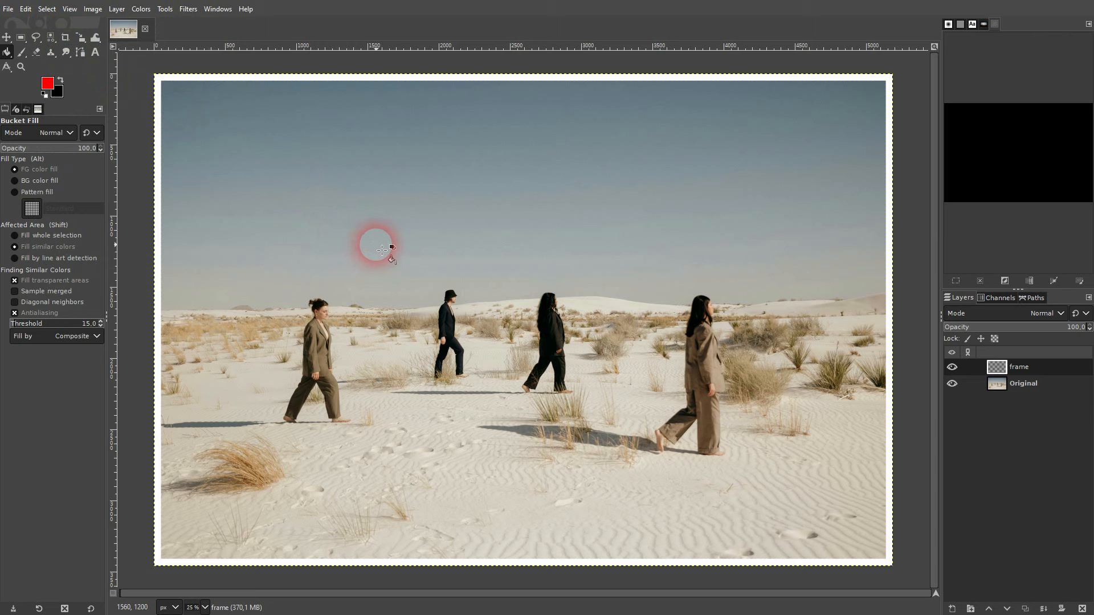
{"action": "left_click", "coordinate": [952, 368]}
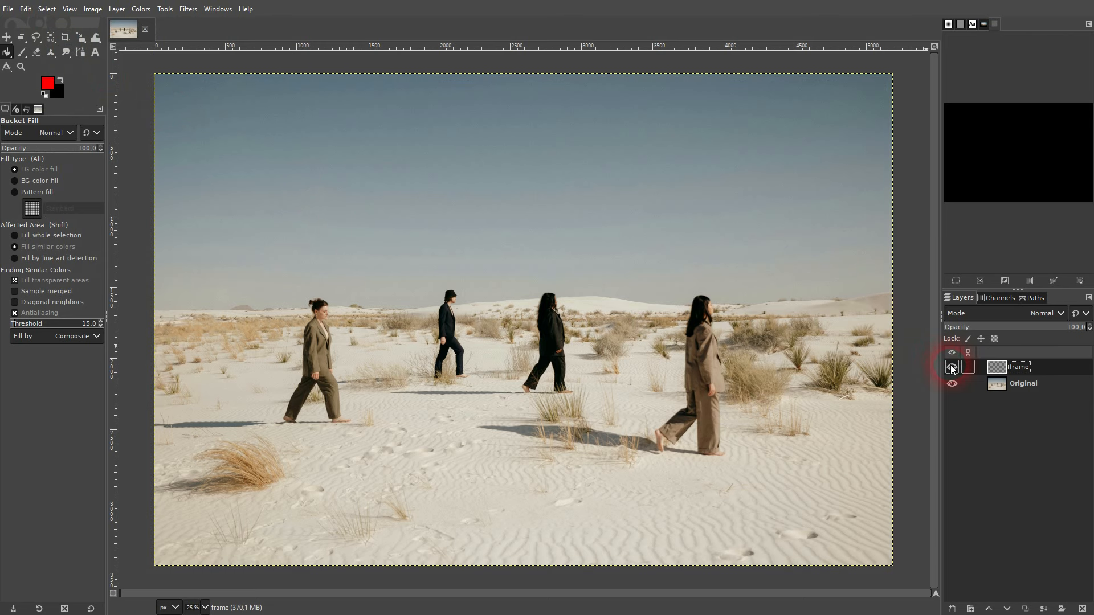
{"action": "left_click", "coordinate": [953, 368]}
{"action": "left_click", "coordinate": [1023, 370]}
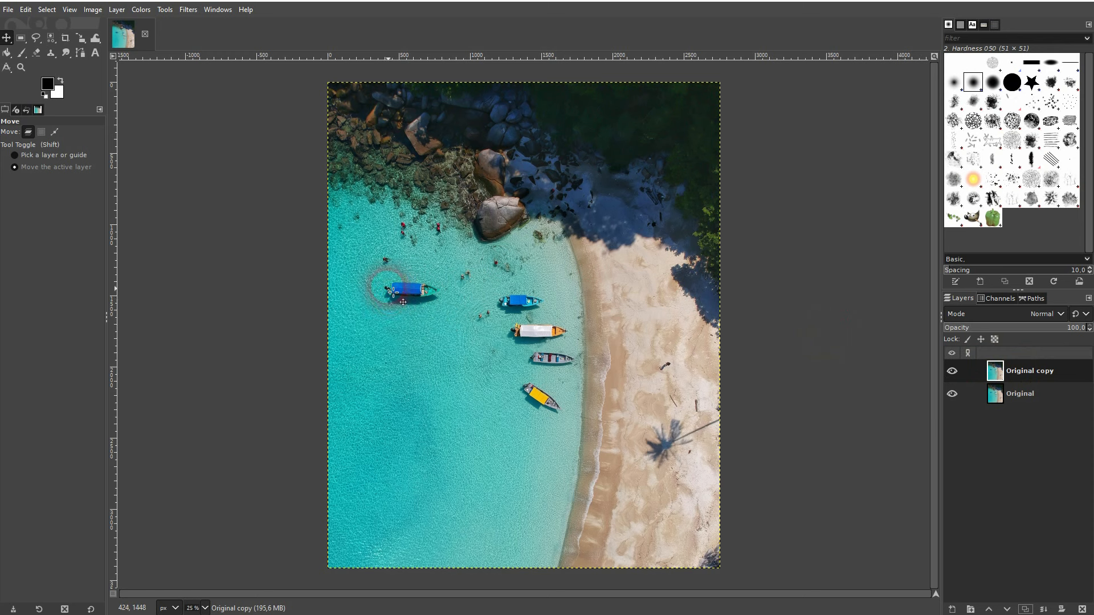
Use the Healing tool on Original copy with a beach sand source to paint over the open water below the far blue boat.
{"action": "left_click", "coordinate": [55, 56]}
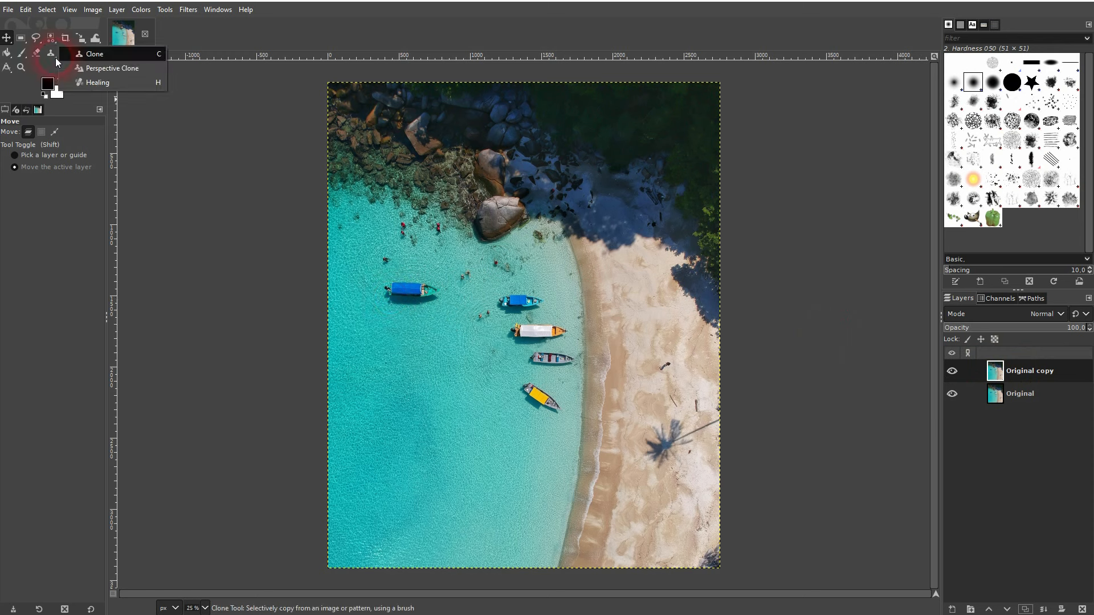
{"action": "left_click", "coordinate": [100, 81]}
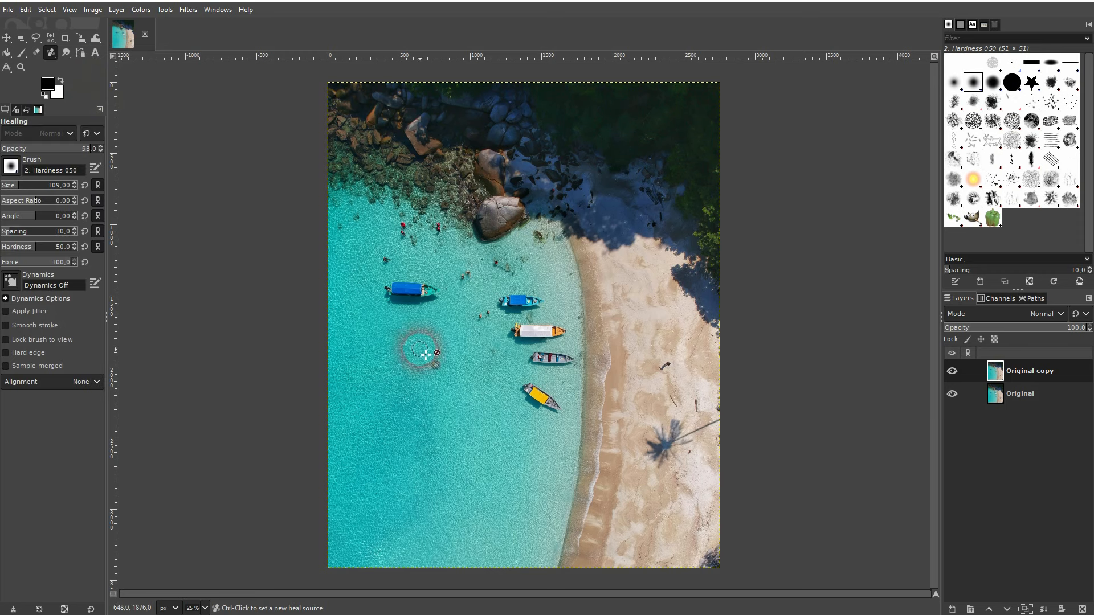
{"action": "left_click", "coordinate": [652, 408], "text": "ctrl"}
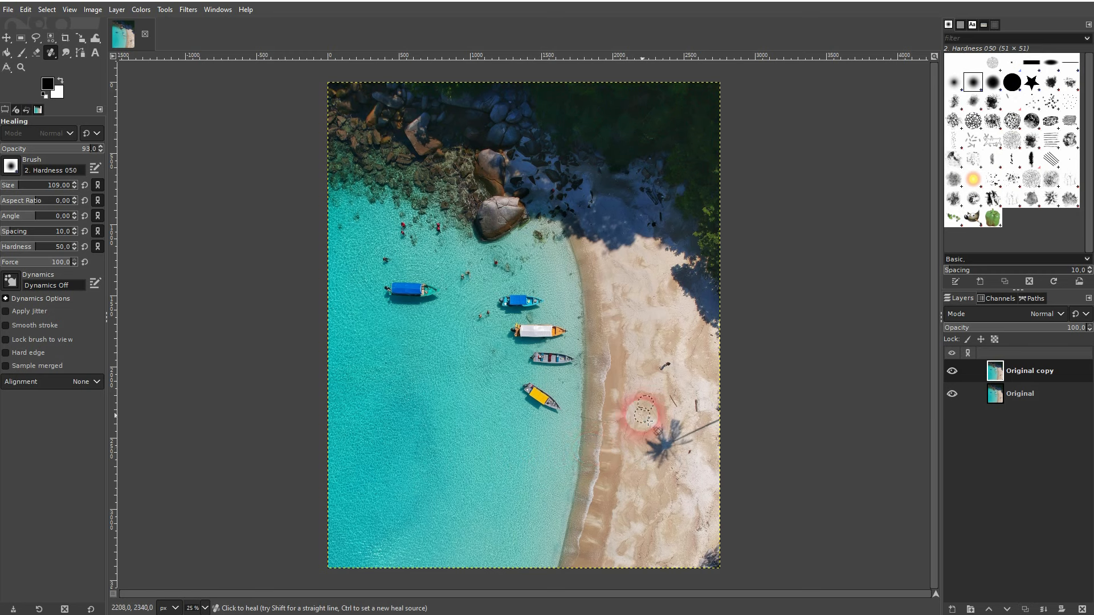
{"action": "mouse_move", "coordinate": [443, 361]}
{"action": "left_mouse_down"}
{"action": "mouse_move", "coordinate": [407, 399]}
{"action": "mouse_move", "coordinate": [428, 404]}
{"action": "mouse_move", "coordinate": [425, 434]}
{"action": "mouse_move", "coordinate": [436, 424]}
{"action": "mouse_move", "coordinate": [491, 447]}
{"action": "mouse_move", "coordinate": [445, 395]}
{"action": "mouse_move", "coordinate": [420, 416]}
{"action": "mouse_move", "coordinate": [417, 403]}
{"action": "mouse_move", "coordinate": [439, 388]}
{"action": "mouse_move", "coordinate": [457, 405]}
{"action": "left_mouse_up"}
{"action": "left_click", "coordinate": [662, 428], "text": "ctrl"}
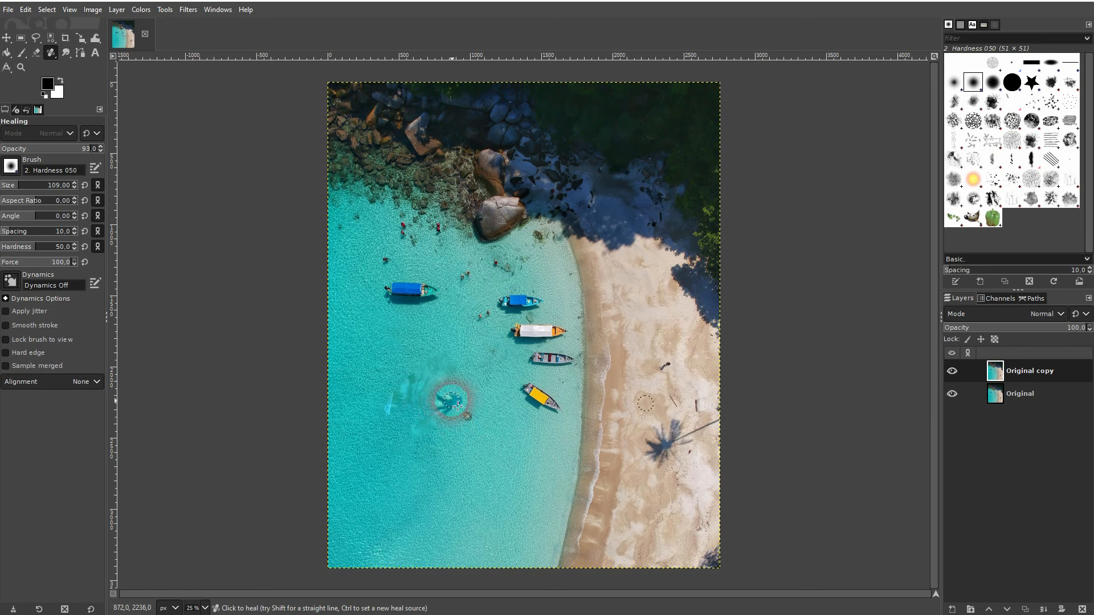
Clone sand from the beach onto the same patch of open water with the Clone tool.
{"action": "left_click", "coordinate": [51, 53]}
{"action": "left_click", "coordinate": [91, 54]}
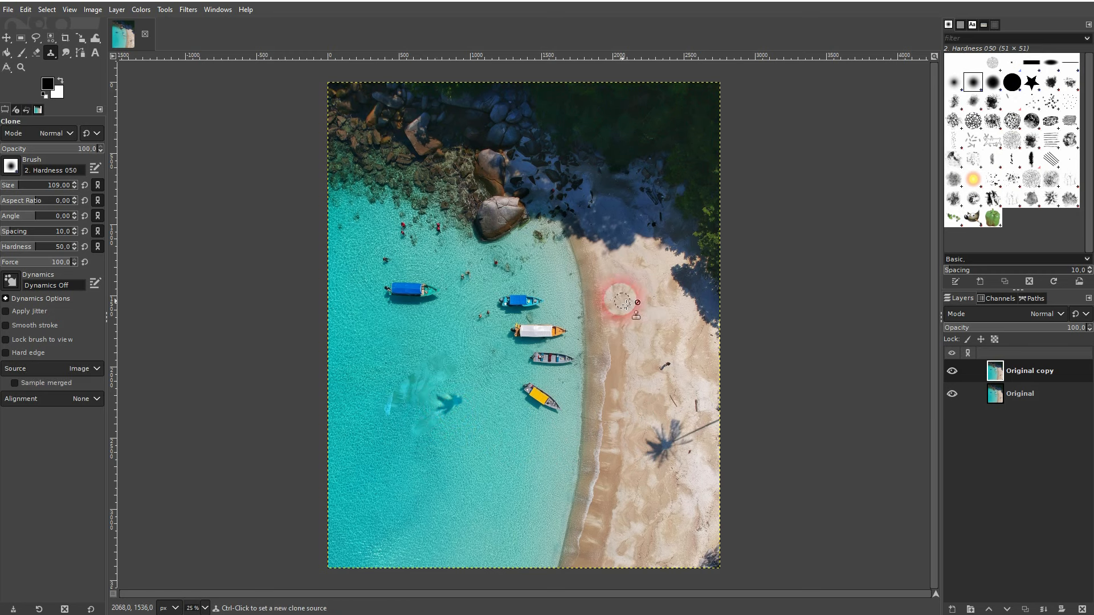
{"action": "left_click", "coordinate": [456, 415]}
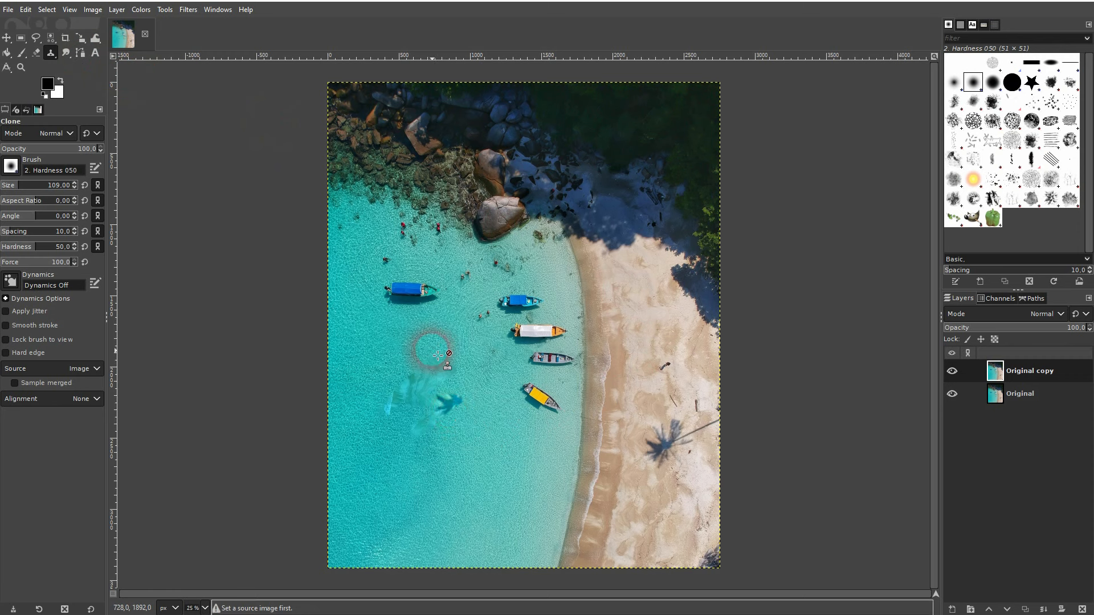
{"action": "left_click", "coordinate": [643, 359], "text": "ctrl"}
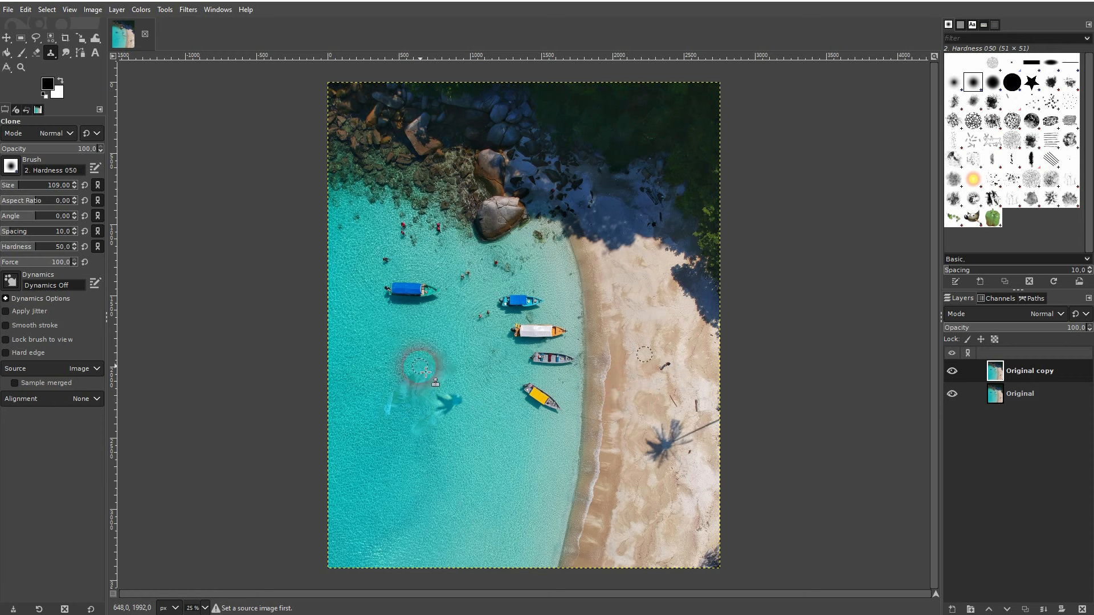
{"action": "mouse_move", "coordinate": [431, 356]}
{"action": "left_mouse_down"}
{"action": "mouse_move", "coordinate": [404, 406]}
{"action": "mouse_move", "coordinate": [440, 363]}
{"action": "mouse_move", "coordinate": [421, 406]}
{"action": "mouse_move", "coordinate": [460, 390]}
{"action": "mouse_move", "coordinate": [440, 426]}
{"action": "left_mouse_up"}
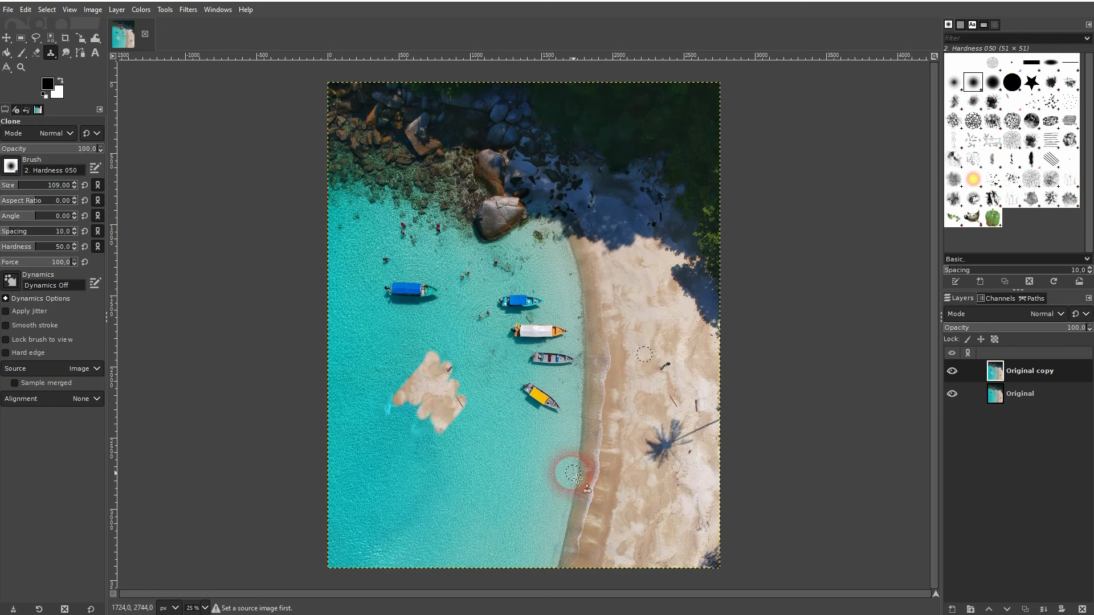
Delete the Original copy layer and duplicate the Original layer to get a clean working copy.
{"action": "left_click", "coordinate": [50, 53]}
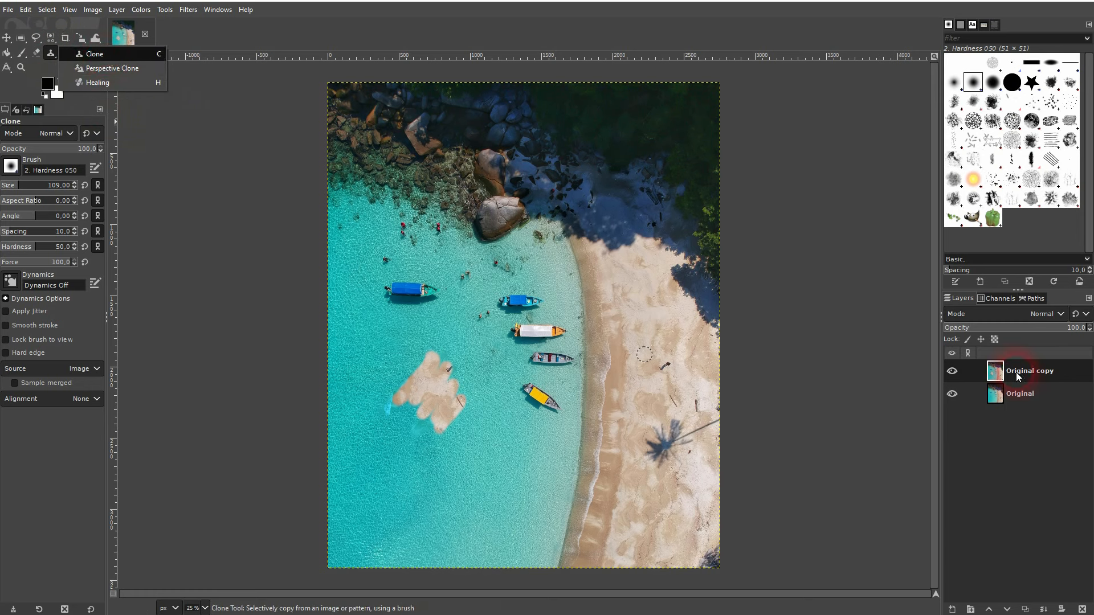
{"action": "left_click", "coordinate": [1054, 373]}
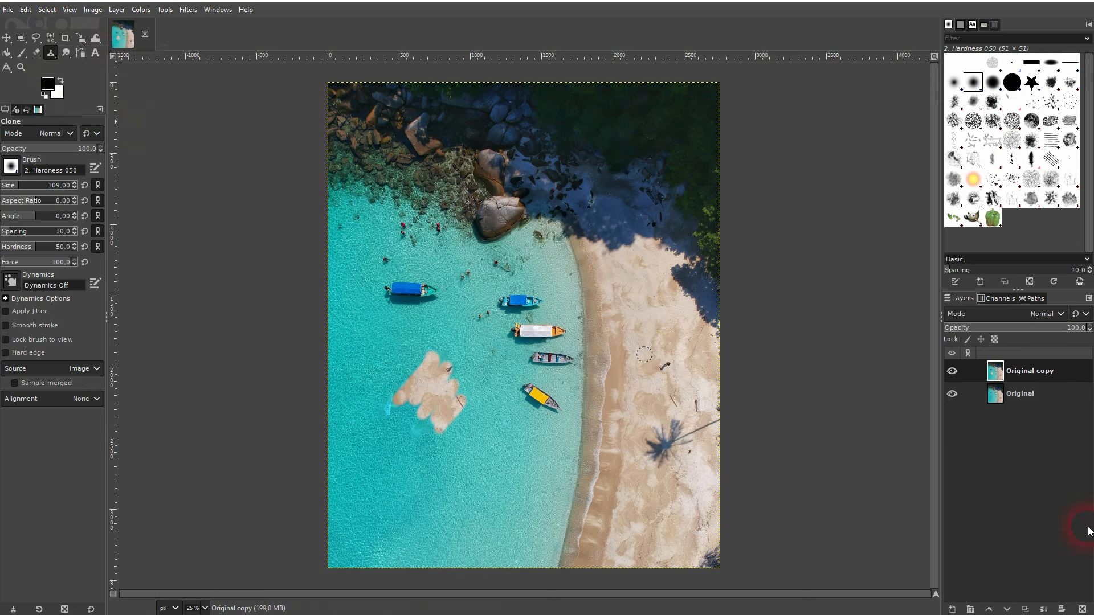
{"action": "left_click", "coordinate": [1083, 609]}
{"action": "left_click", "coordinate": [1025, 609]}
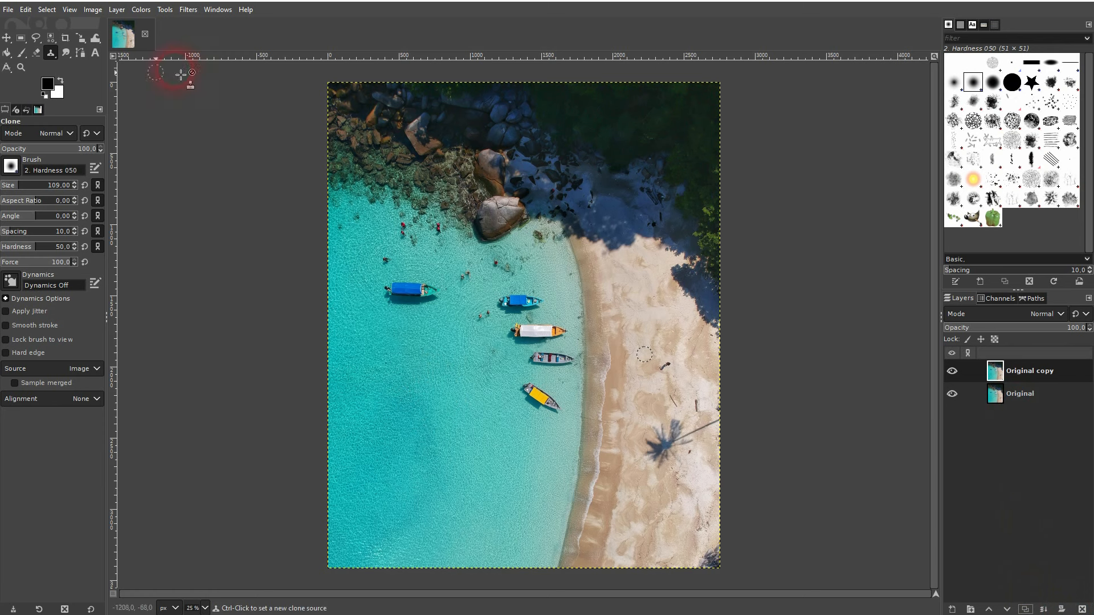
Remove the isolated blue boat by cloning the water just below it over the boat with a size 120 Clone brush.
{"action": "left_click", "coordinate": [51, 53]}
{"action": "left_click", "coordinate": [95, 54]}
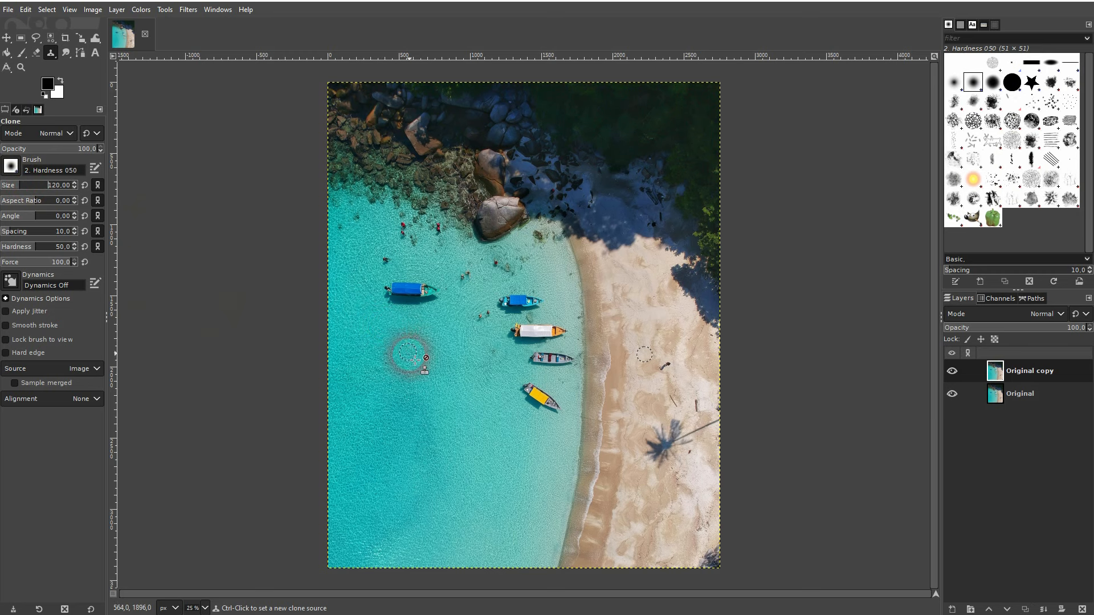
{"action": "left_click", "coordinate": [399, 321], "text": "ctrl"}
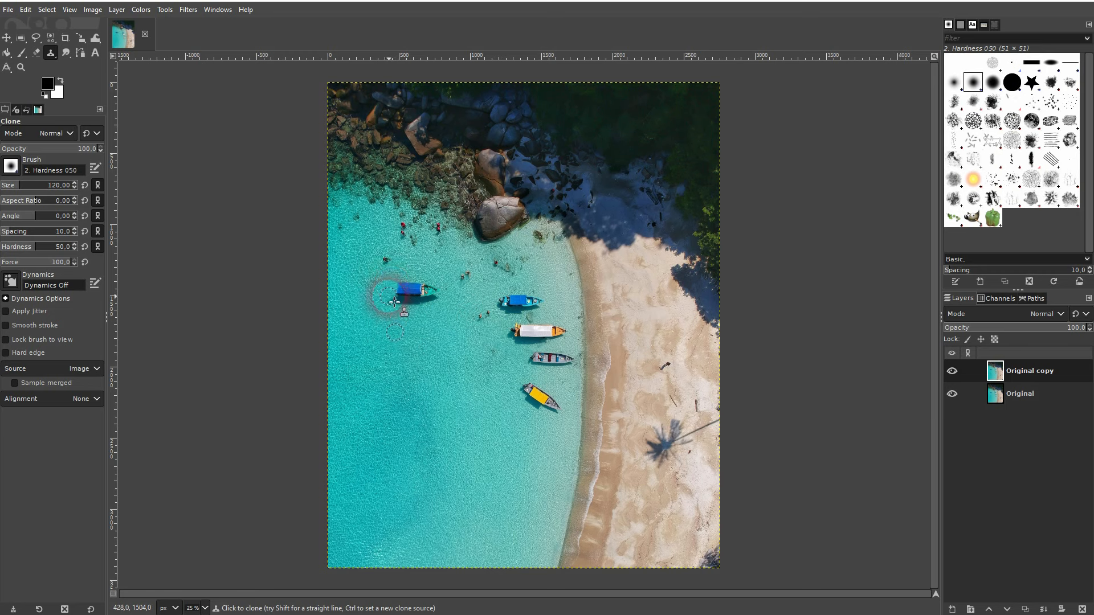
{"action": "mouse_move", "coordinate": [409, 286]}
{"action": "left_mouse_down"}
{"action": "mouse_move", "coordinate": [409, 311]}
{"action": "mouse_move", "coordinate": [419, 289]}
{"action": "mouse_move", "coordinate": [430, 315]}
{"action": "mouse_move", "coordinate": [436, 293]}
{"action": "mouse_move", "coordinate": [441, 311]}
{"action": "mouse_move", "coordinate": [436, 283]}
{"action": "mouse_move", "coordinate": [432, 299]}
{"action": "mouse_move", "coordinate": [393, 312]}
{"action": "left_mouse_up"}
{"action": "left_click", "coordinate": [433, 298]}
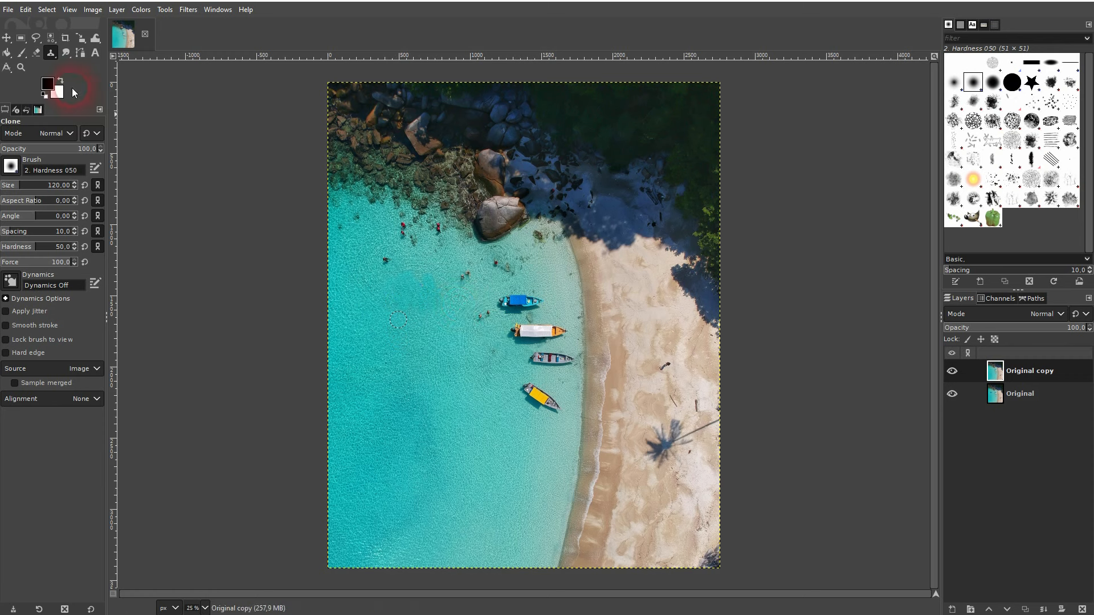
Blend the cloned patch where the blue boat was into the surrounding water with the Healing tool, sampling clean water nearby.
{"action": "left_click", "coordinate": [52, 54]}
{"action": "mouse_move", "coordinate": [53, 53]}
{"action": "left_mouse_down"}
{"action": "mouse_move", "coordinate": [111, 62]}
{"action": "mouse_move", "coordinate": [113, 84]}
{"action": "left_mouse_up"}
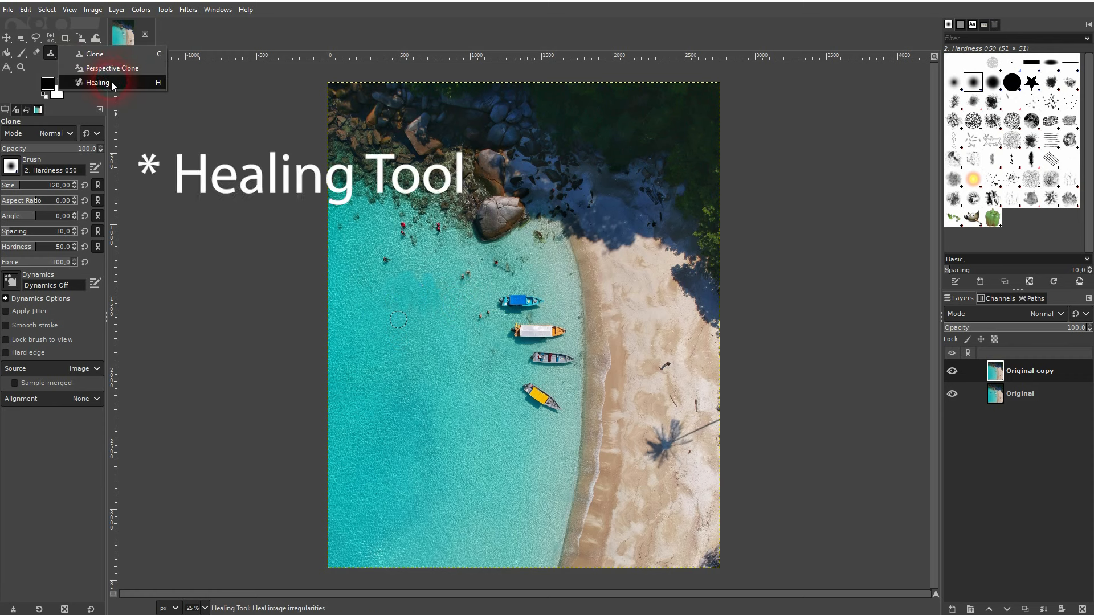
{"action": "left_click", "coordinate": [111, 82]}
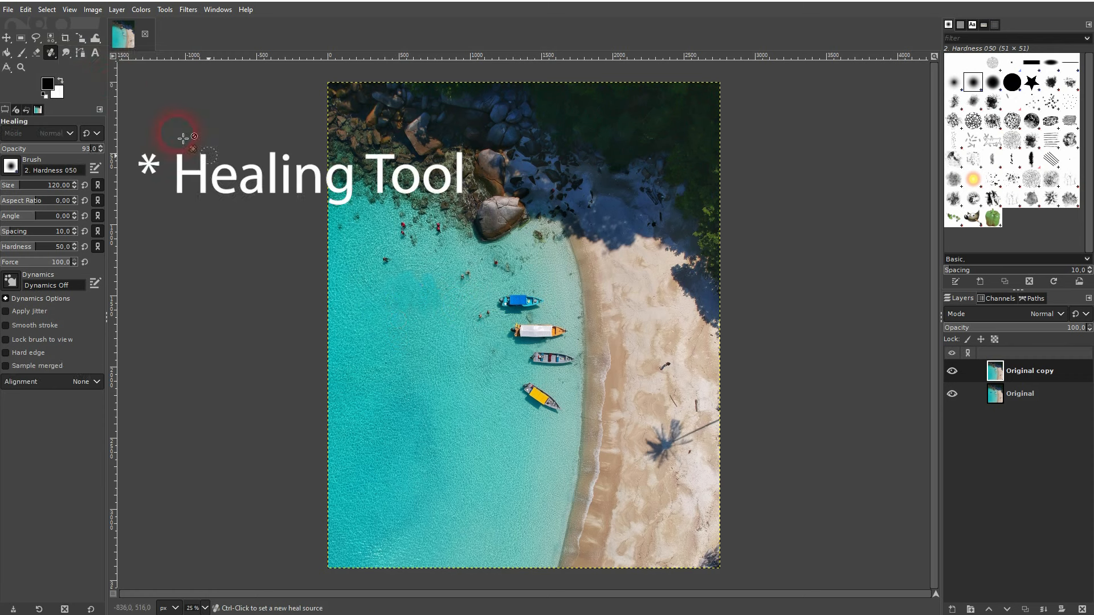
{"action": "left_click", "coordinate": [415, 345], "text": "ctrl"}
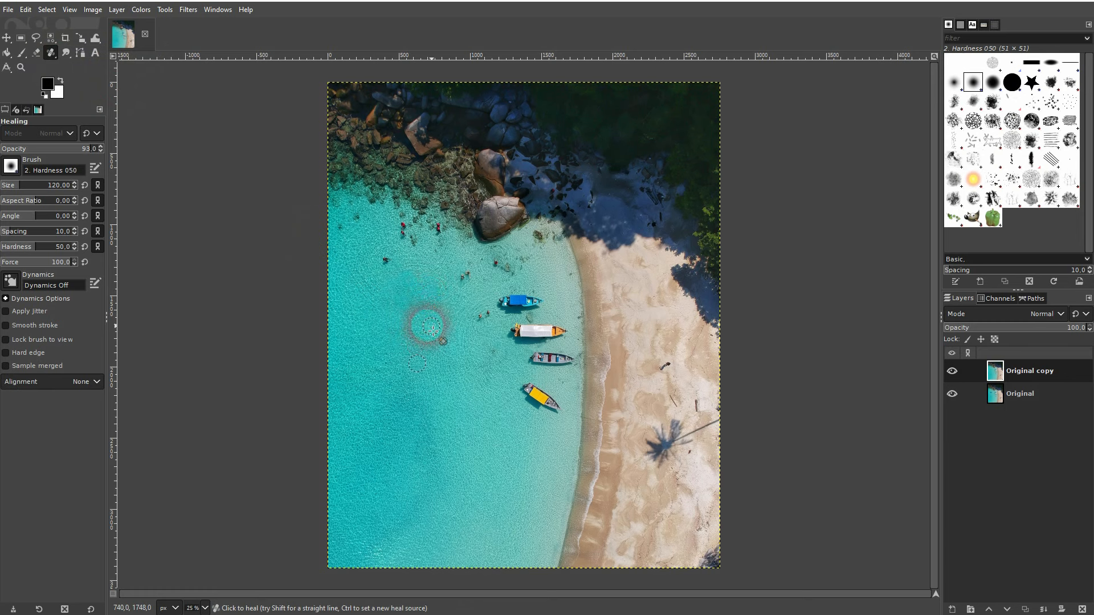
{"action": "left_click", "coordinate": [421, 262], "text": "ctrl"}
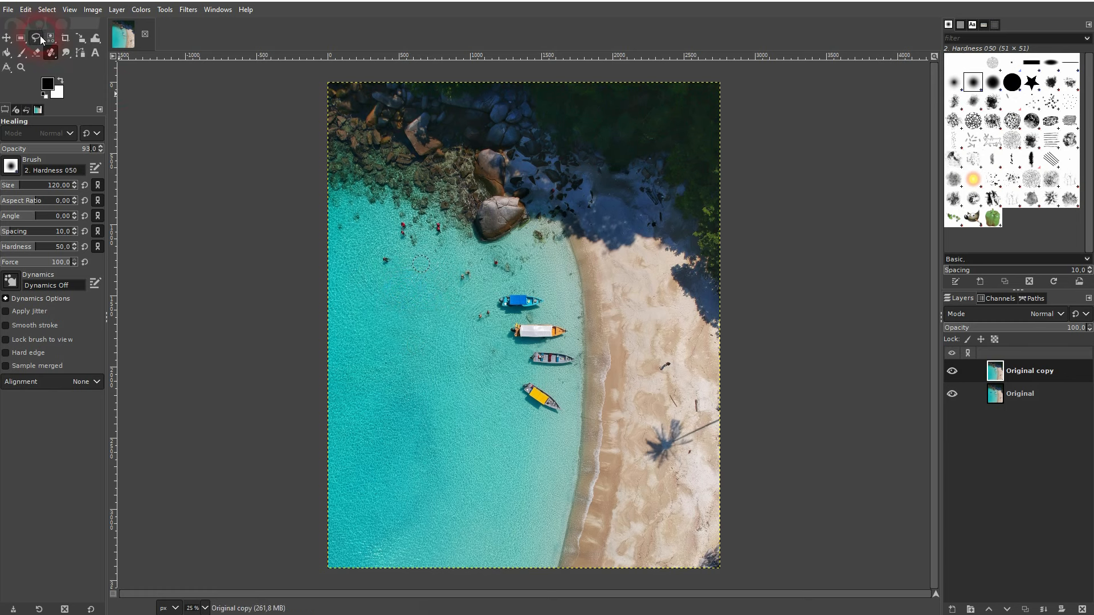
Switch to the Move tool and toggle the Original copy layer's visibility to compare the retouch with the original photo.
{"action": "left_click", "coordinate": [11, 37]}
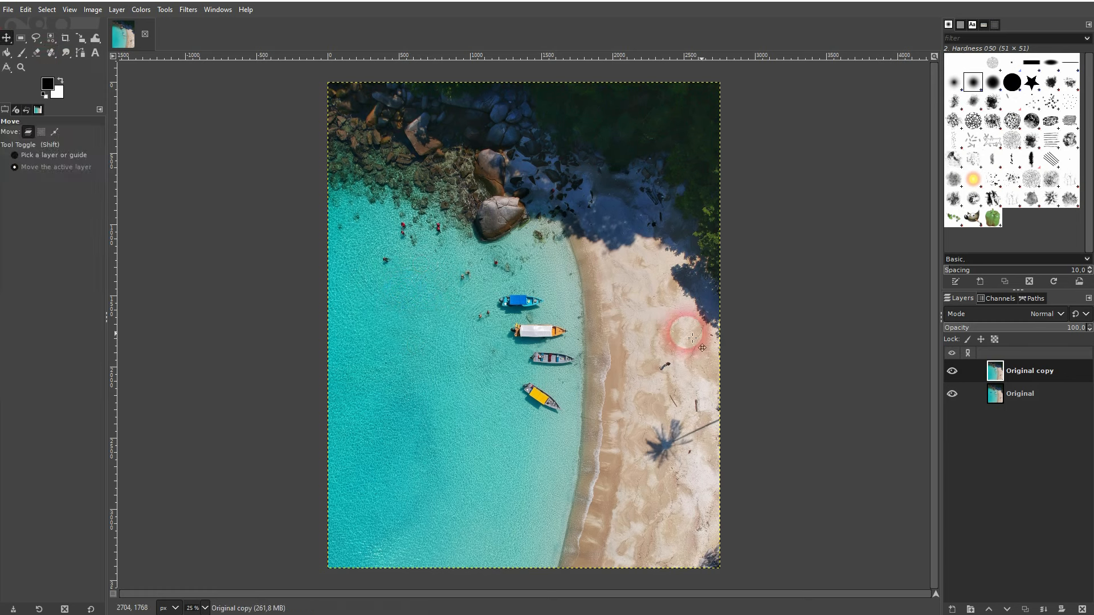
{"action": "left_click", "coordinate": [952, 371]}
{"action": "left_click", "coordinate": [952, 372]}
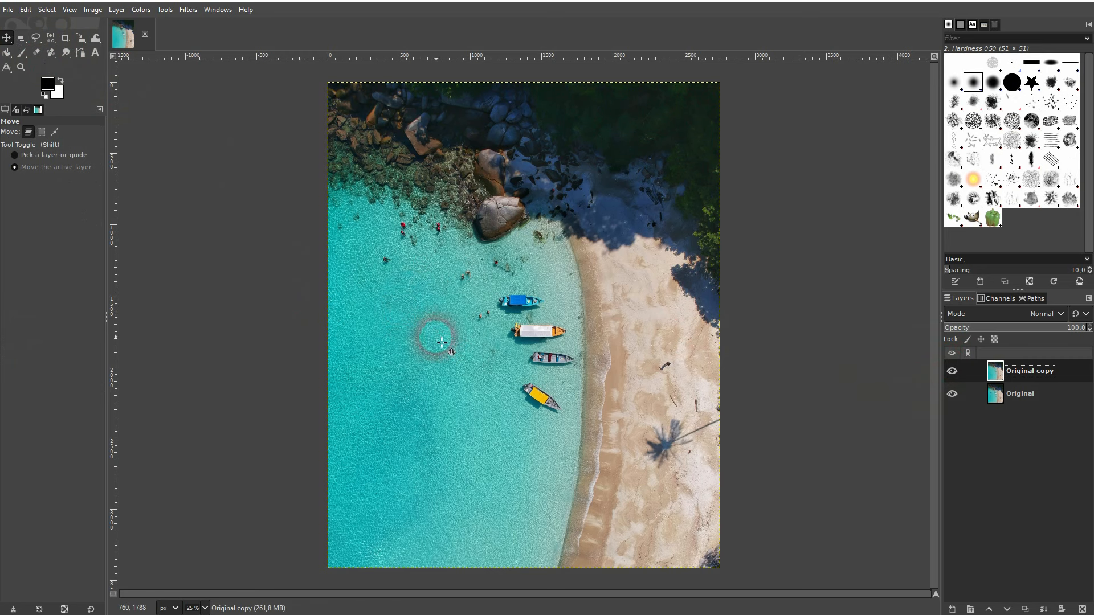
{"action": "left_click_drag", "start_coordinate": [542, 403], "coordinate": [565, 419]}
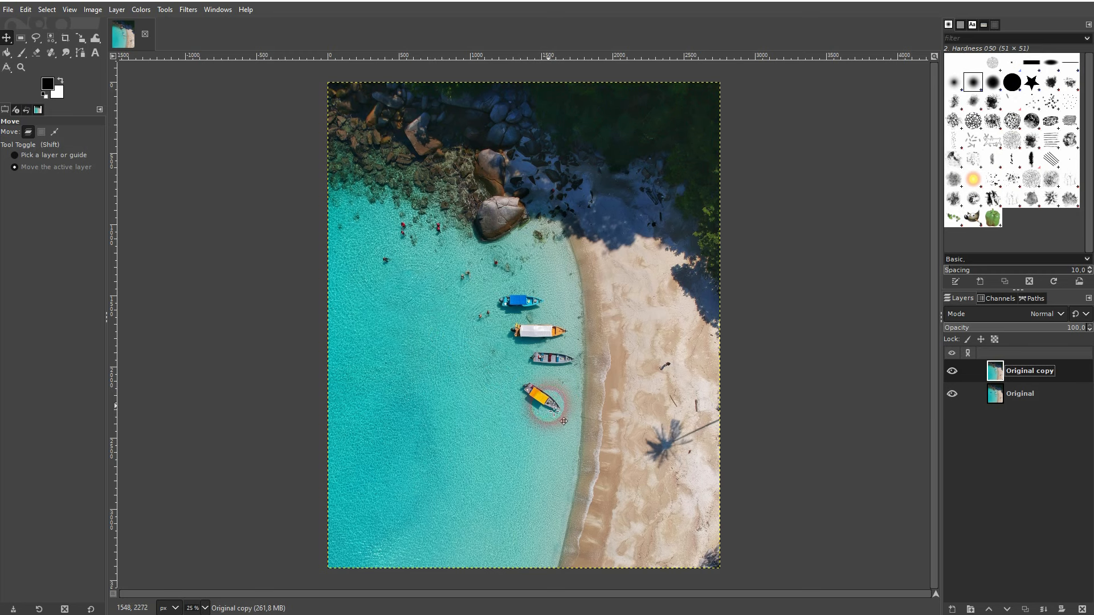
Remove the yellow boat by cloning the clean water below it over the boat with the Clone tool.
{"action": "left_click", "coordinate": [130, 43]}
{"action": "left_click_drag", "start_coordinate": [53, 53], "coordinate": [91, 57]}
{"action": "left_click", "coordinate": [536, 433], "text": "ctrl"}
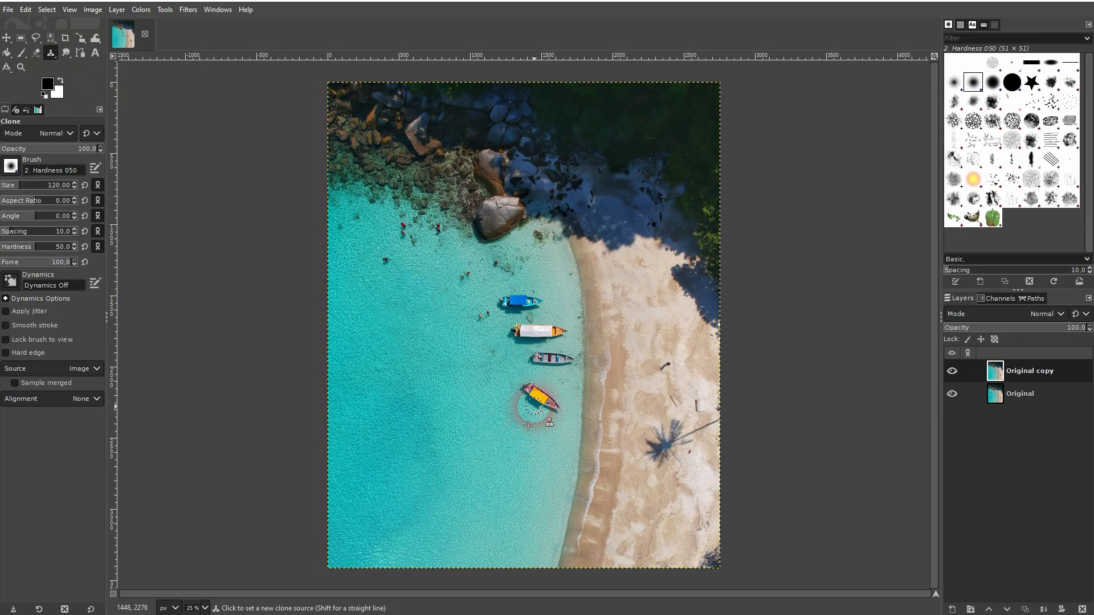
{"action": "mouse_move", "coordinate": [538, 386]}
{"action": "left_mouse_down"}
{"action": "mouse_move", "coordinate": [536, 411]}
{"action": "mouse_move", "coordinate": [533, 400]}
{"action": "mouse_move", "coordinate": [550, 398]}
{"action": "mouse_move", "coordinate": [562, 423]}
{"action": "mouse_move", "coordinate": [550, 392]}
{"action": "mouse_move", "coordinate": [555, 436]}
{"action": "mouse_move", "coordinate": [590, 457]}
{"action": "mouse_move", "coordinate": [552, 435]}
{"action": "mouse_move", "coordinate": [563, 410]}
{"action": "mouse_move", "coordinate": [562, 427]}
{"action": "mouse_move", "coordinate": [552, 395]}
{"action": "mouse_move", "coordinate": [546, 425]}
{"action": "left_mouse_up"}
{"action": "left_click", "coordinate": [552, 435], "text": "ctrl"}
{"action": "left_click", "coordinate": [583, 462]}
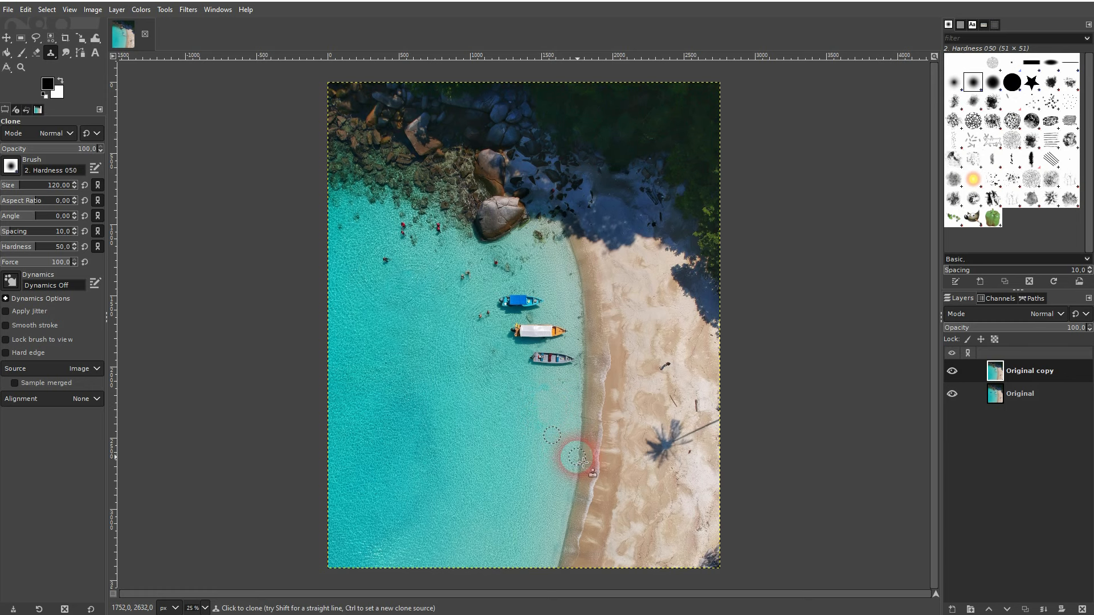
Smooth the cloned area where the yellow boat was with the Healing tool, using nearby water as the source, and return to the Move tool.
{"action": "left_click_drag", "start_coordinate": [54, 54], "coordinate": [90, 57]}
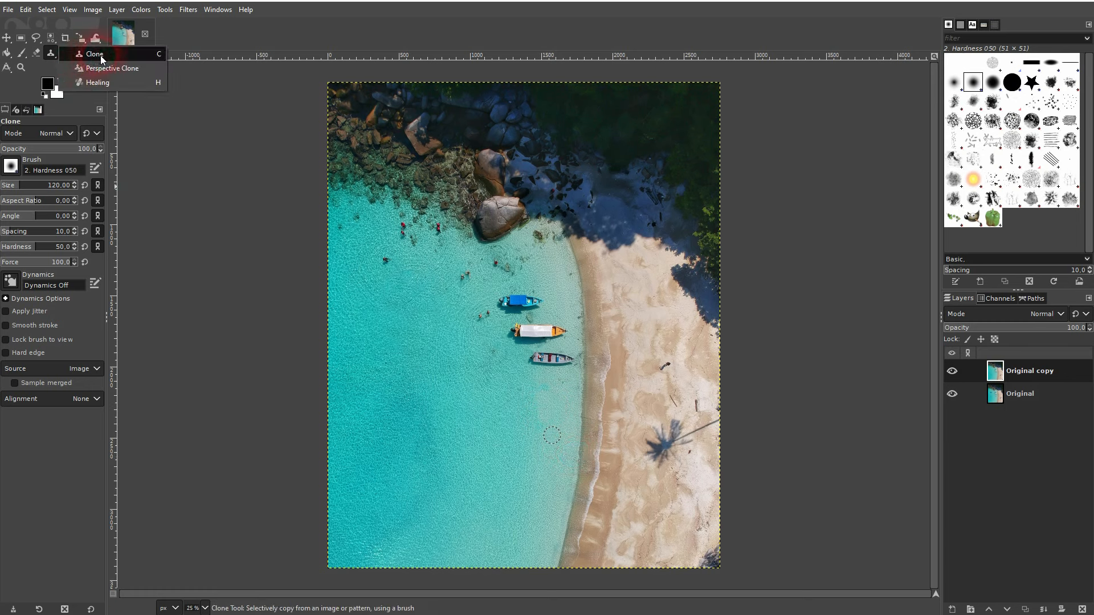
{"action": "left_click", "coordinate": [107, 85]}
{"action": "left_click", "coordinate": [515, 427], "text": "ctrl"}
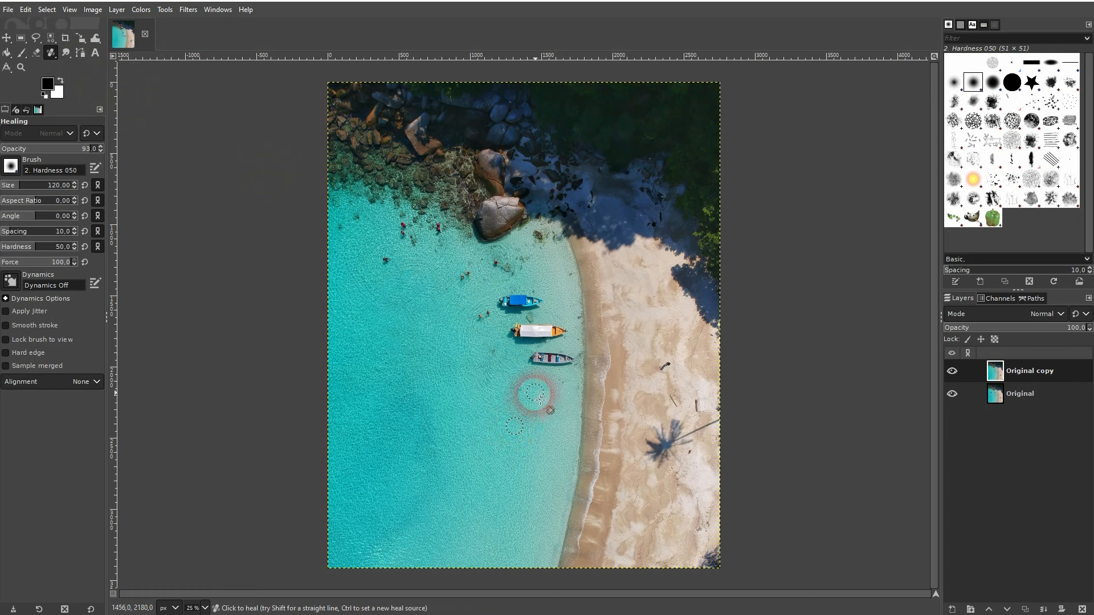
{"action": "left_click_drag", "start_coordinate": [546, 410], "coordinate": [545, 399]}
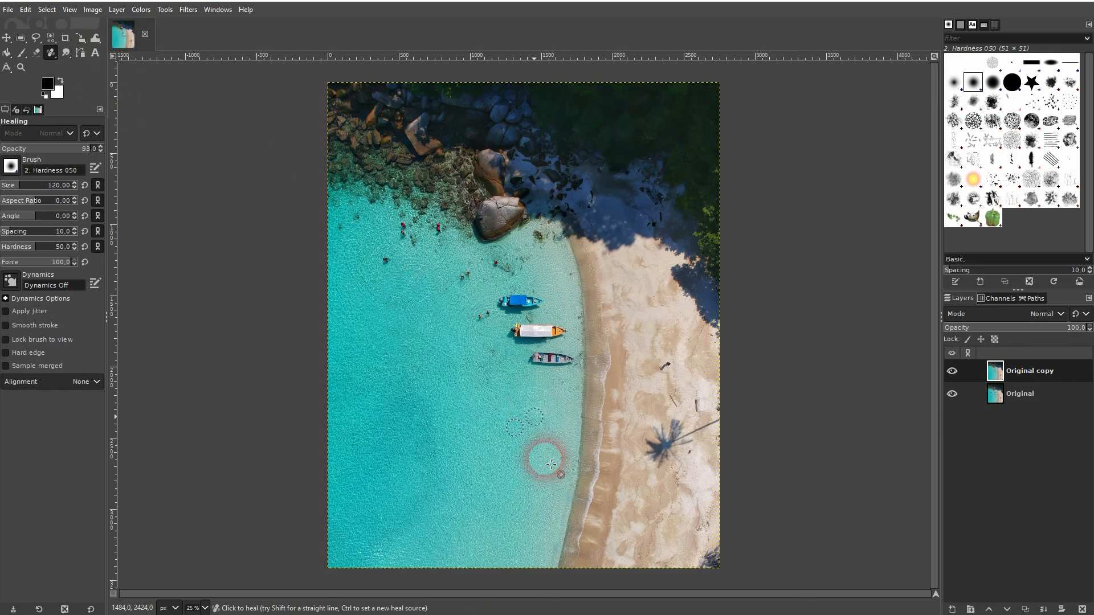
{"action": "left_click", "coordinate": [6, 38]}
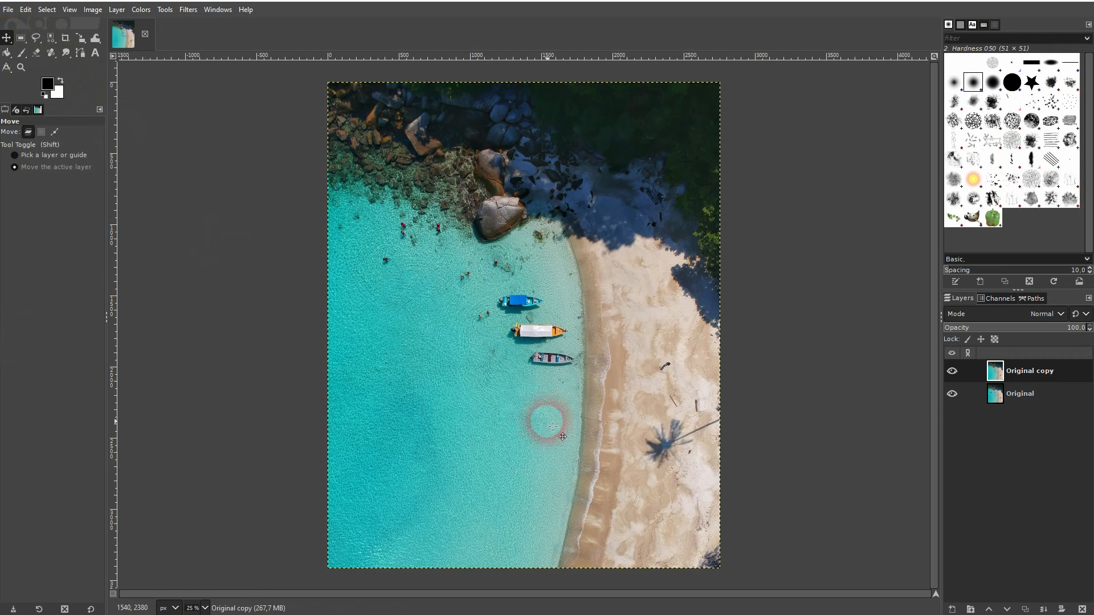
Toggle the Original copy layer's visibility to compare the retouch with the original photo, and reselect the Original copy layer.
{"action": "left_click", "coordinate": [952, 372]}
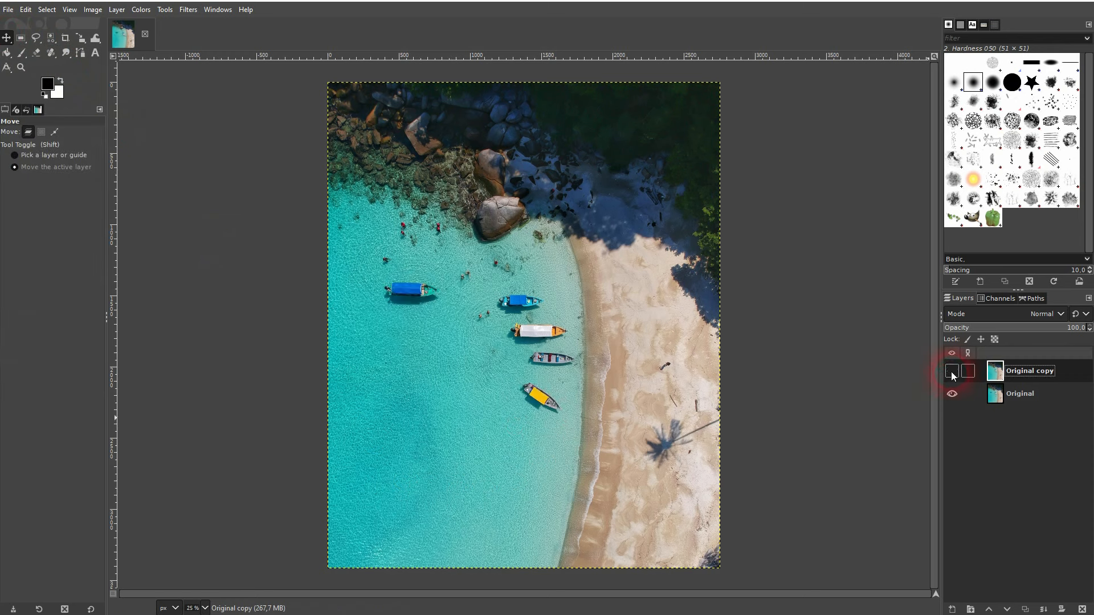
{"action": "left_click", "coordinate": [952, 371]}
{"action": "left_click", "coordinate": [952, 372]}
{"action": "left_click", "coordinate": [952, 372]}
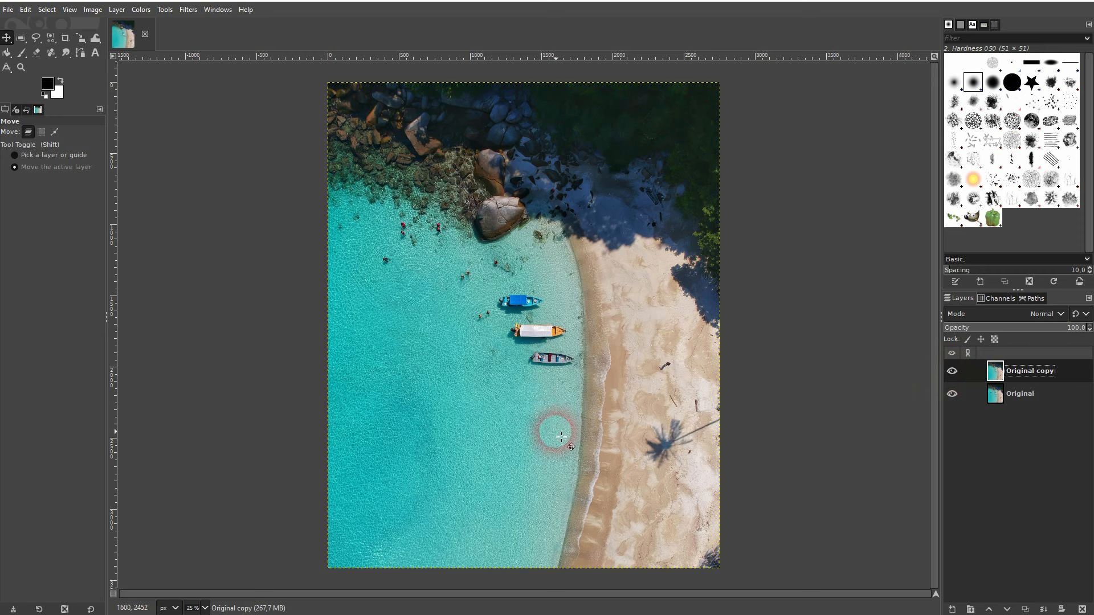
{"action": "left_click", "coordinate": [1022, 395]}
{"action": "left_click", "coordinate": [1024, 376]}
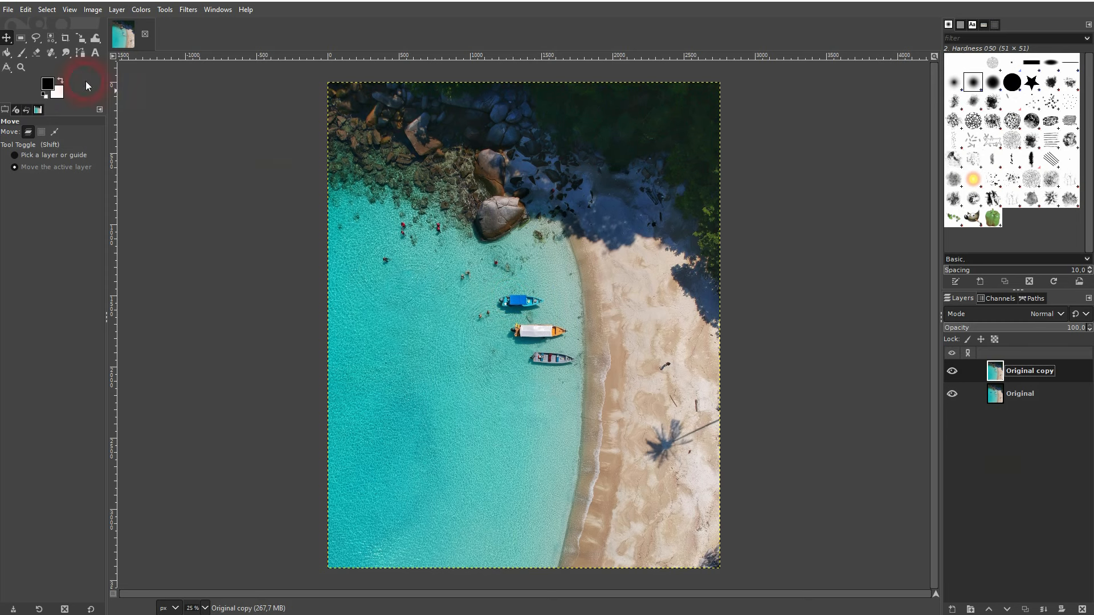
Clone the white-roofed boat over the remaining blue boat with the Clone tool, sampling at the white-roofed boat's bow.
{"action": "right_click", "coordinate": [45, 53]}
{"action": "left_click", "coordinate": [97, 54]}
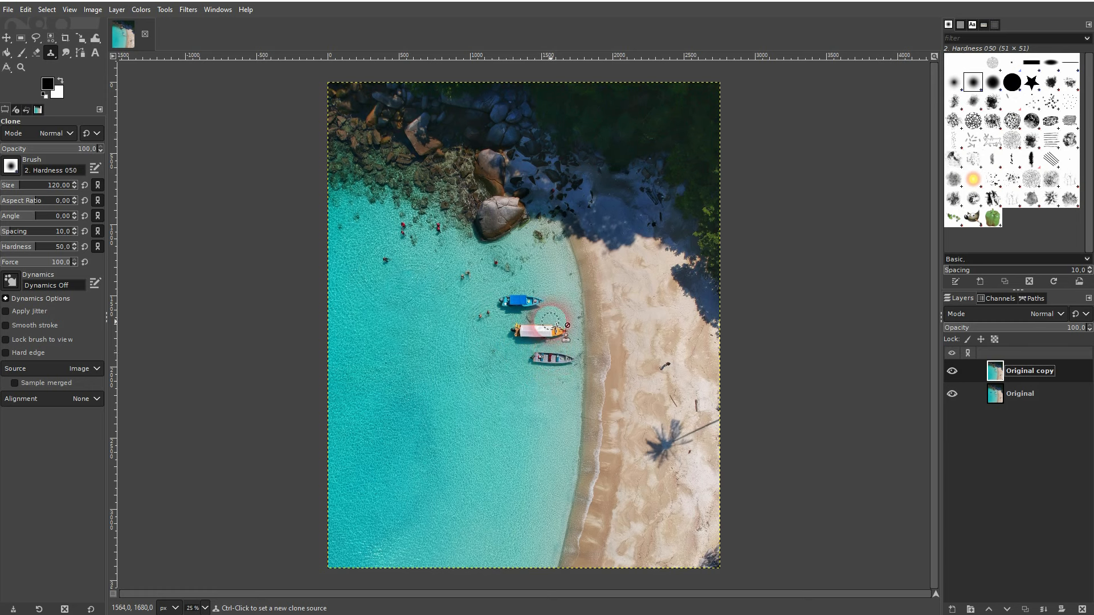
{"action": "left_click", "coordinate": [506, 332], "text": "ctrl"}
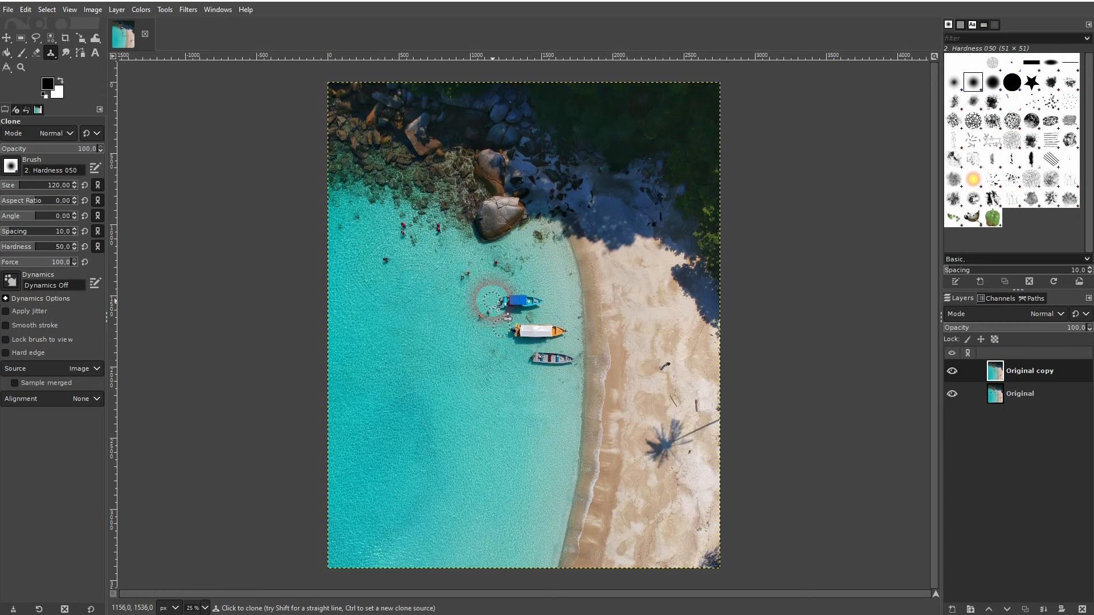
{"action": "left_click_drag", "start_coordinate": [498, 306], "coordinate": [538, 310]}
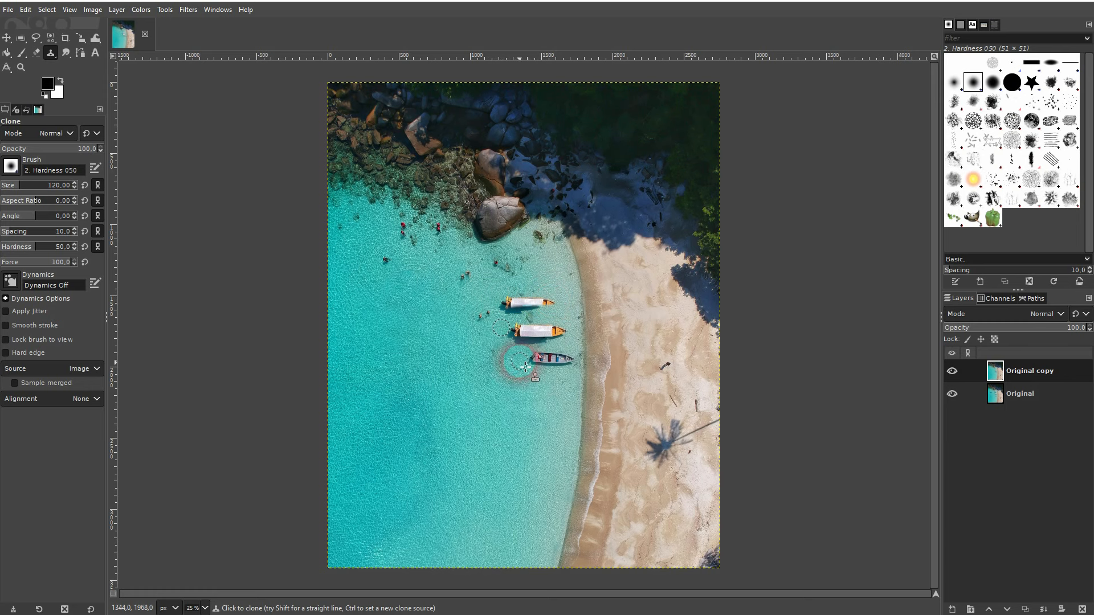
Cover the boat above the white-roofed one with clean water using the Clone tool, resampling near the shoreline.
{"action": "mouse_move", "coordinate": [505, 302]}
{"action": "left_mouse_down"}
{"action": "mouse_move", "coordinate": [503, 291]}
{"action": "mouse_move", "coordinate": [527, 292]}
{"action": "left_mouse_up"}
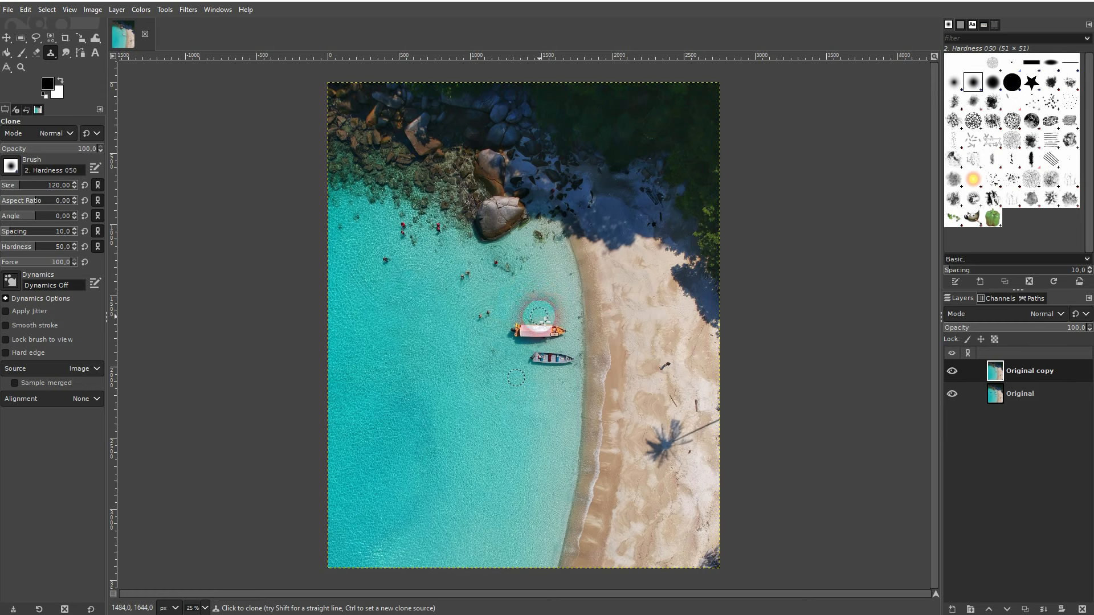
{"action": "left_click", "coordinate": [556, 287], "text": "ctrl"}
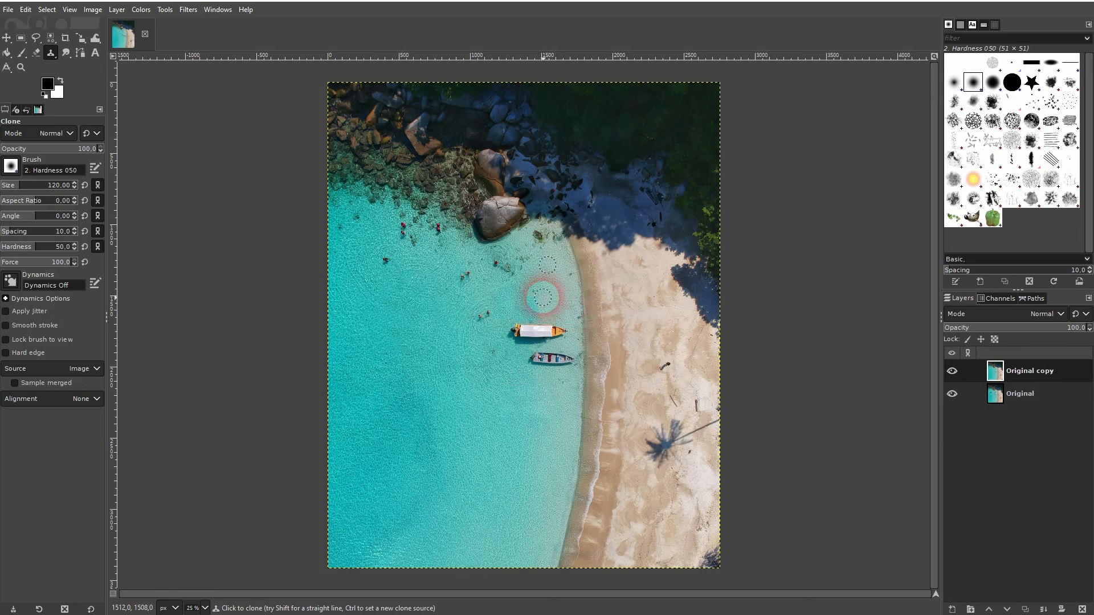
{"action": "left_click", "coordinate": [554, 266], "text": "ctrl"}
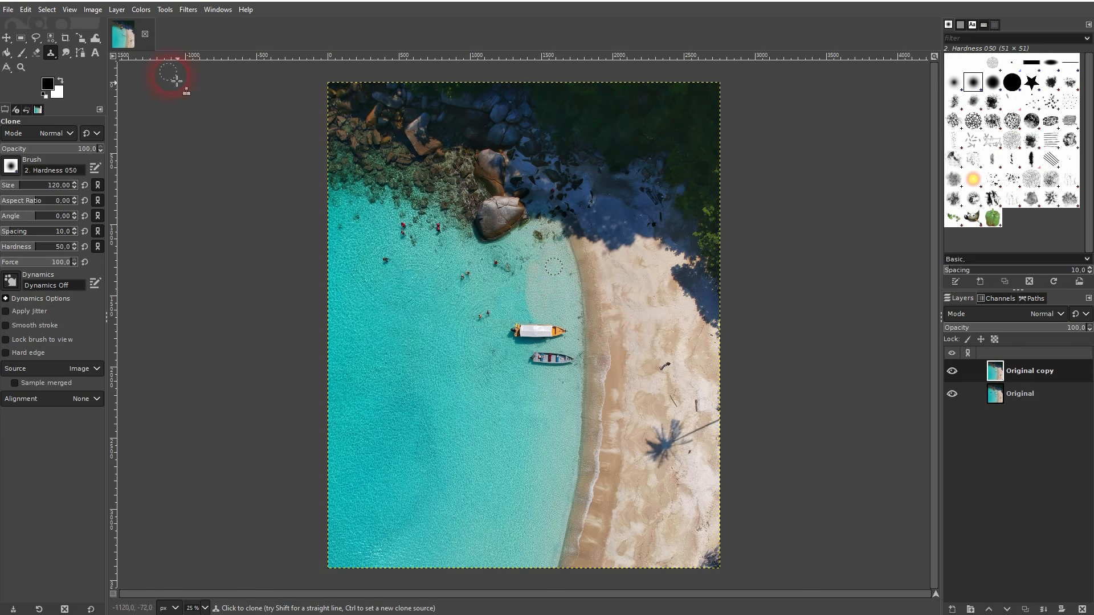
Blend the cloned patch near the shoreline with the Healing tool, return to the Move tool and toggle the Original copy layer's visibility.
{"action": "left_click", "coordinate": [51, 52]}
{"action": "left_click", "coordinate": [101, 82]}
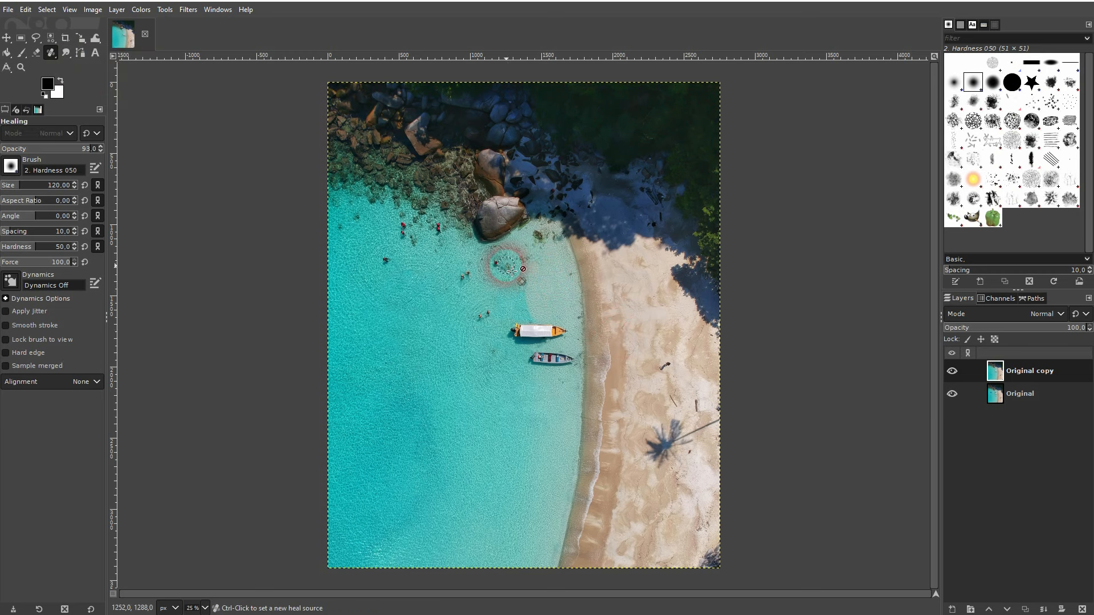
{"action": "left_click", "coordinate": [554, 317], "text": "ctrl"}
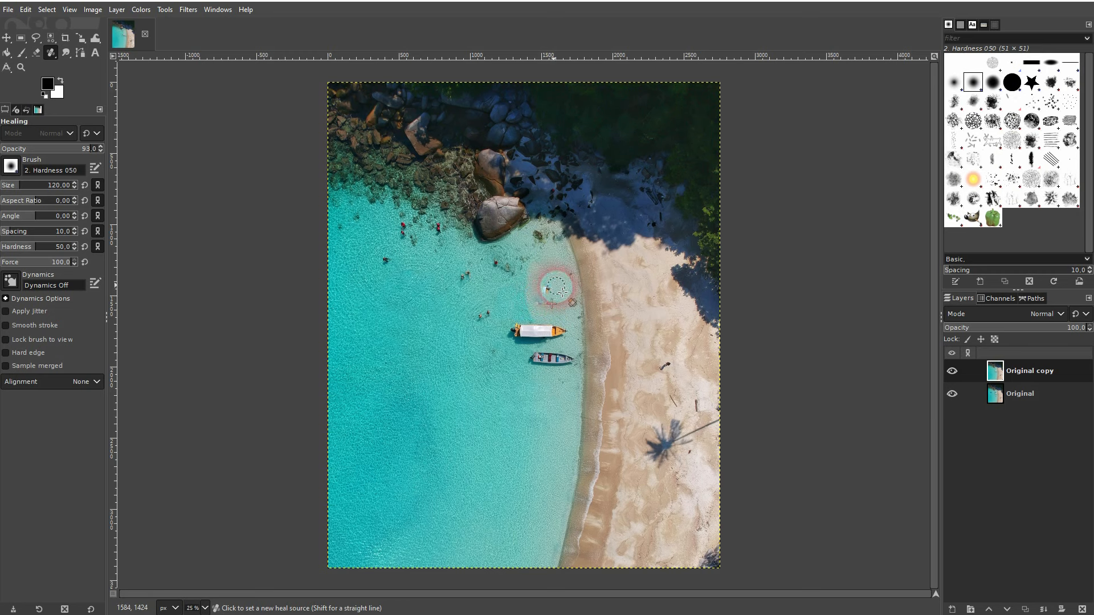
{"action": "left_click", "coordinate": [526, 391], "text": "ctrl"}
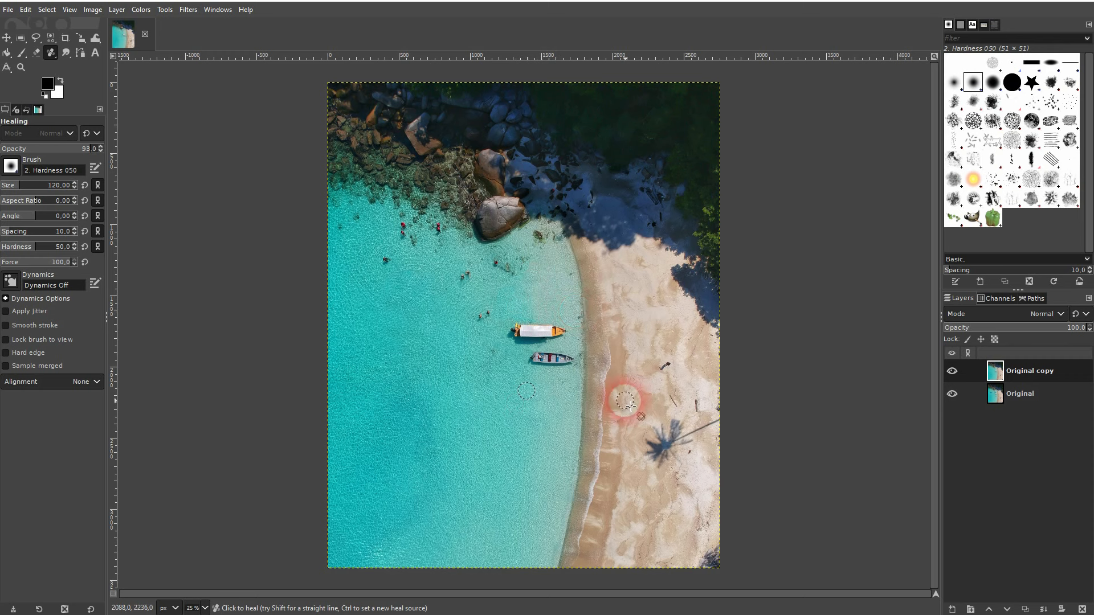
{"action": "left_click", "coordinate": [6, 37]}
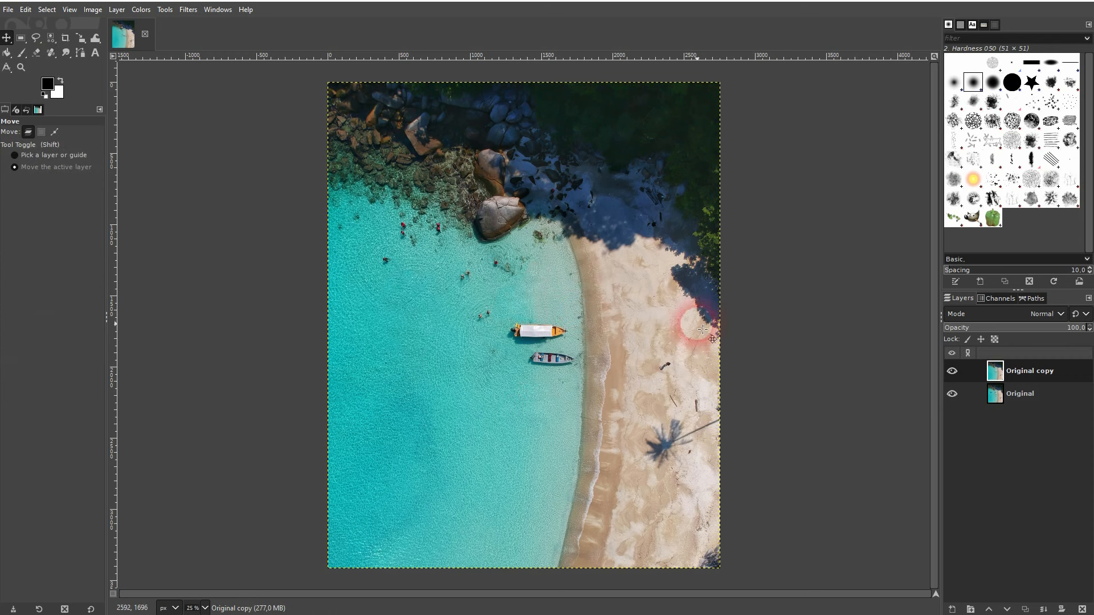
{"action": "left_click", "coordinate": [951, 372]}
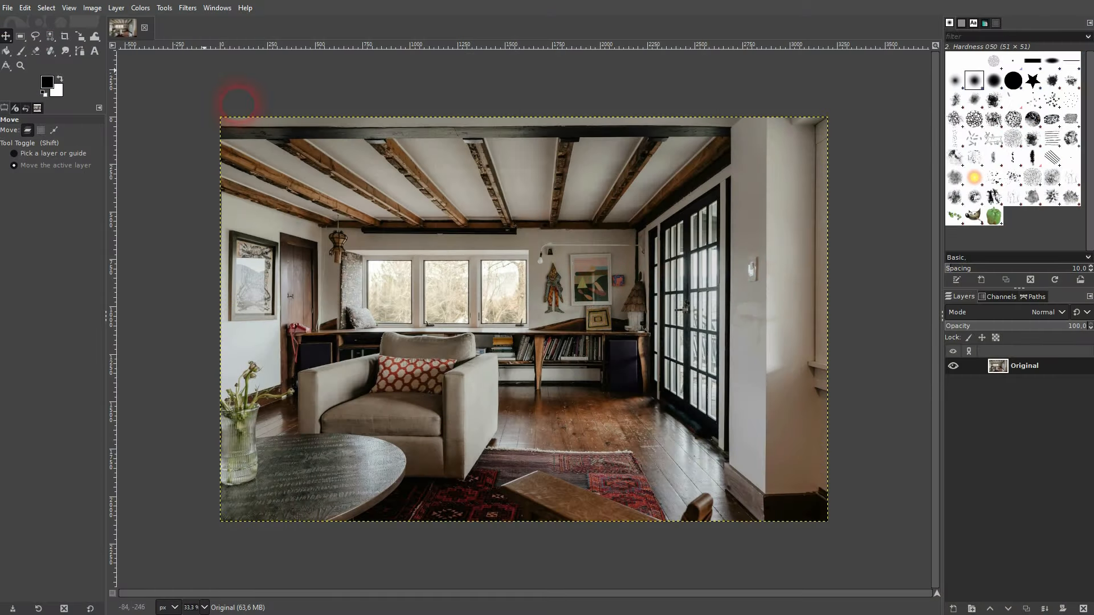
Add the logo black.png file to the room photo as a layer and move it to the photo's lower-right corner.
{"action": "key", "text": "alt+Tab"}
{"action": "left_click_drag", "start_coordinate": [69, 150], "coordinate": [506, 423]}
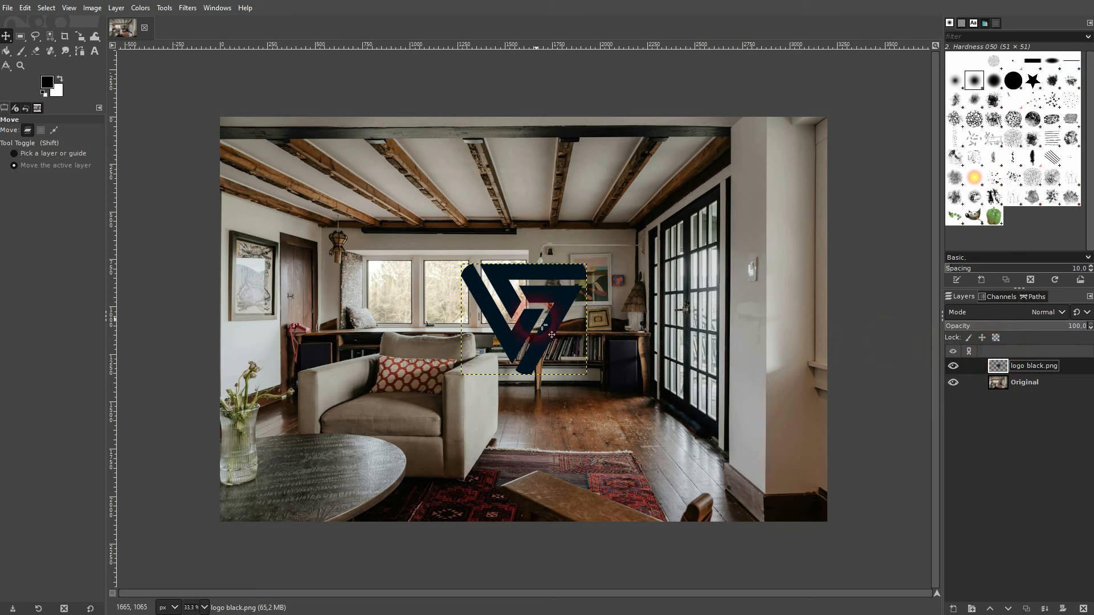
{"action": "left_click_drag", "start_coordinate": [542, 324], "coordinate": [781, 474]}
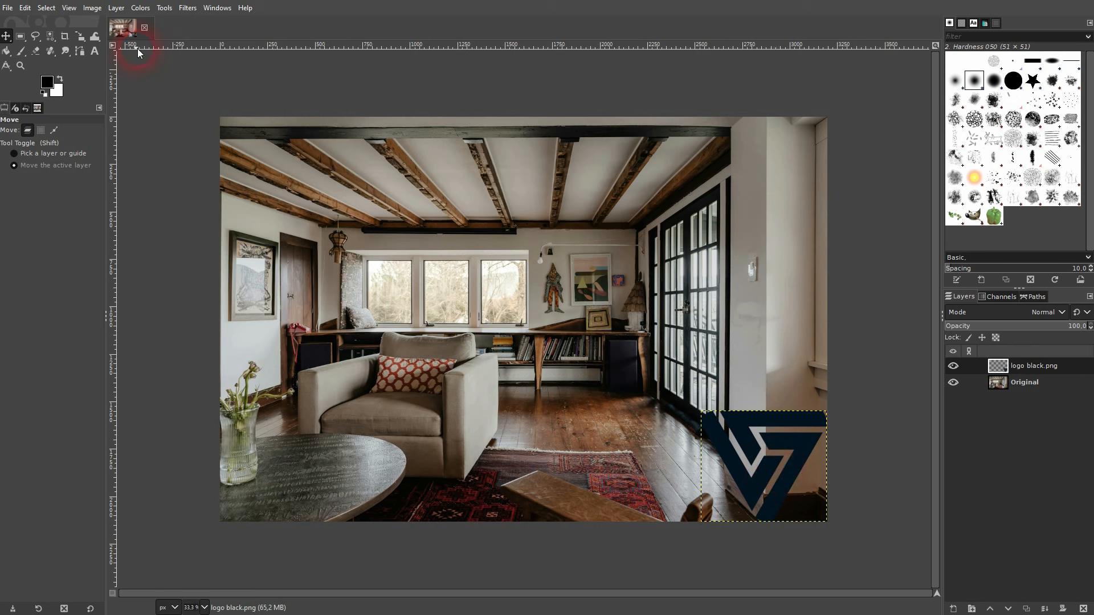
Scale the logo layer down to 401 × 341 px towards the photo's lower-right corner.
{"action": "left_click", "coordinate": [80, 36]}
{"action": "left_click", "coordinate": [795, 482]}
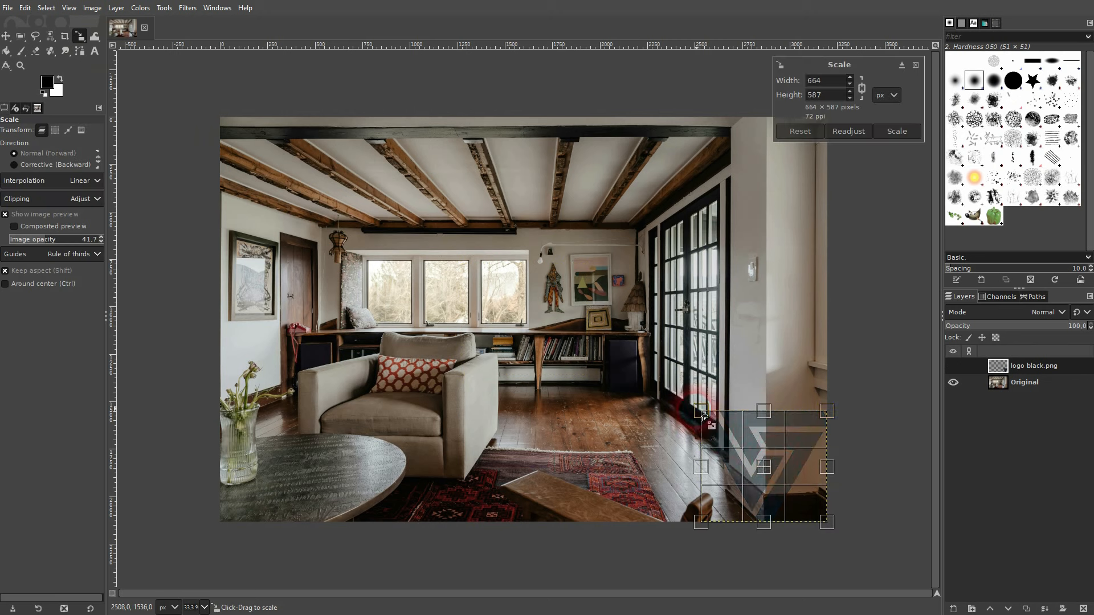
{"action": "left_click_drag", "start_coordinate": [707, 416], "coordinate": [755, 463]}
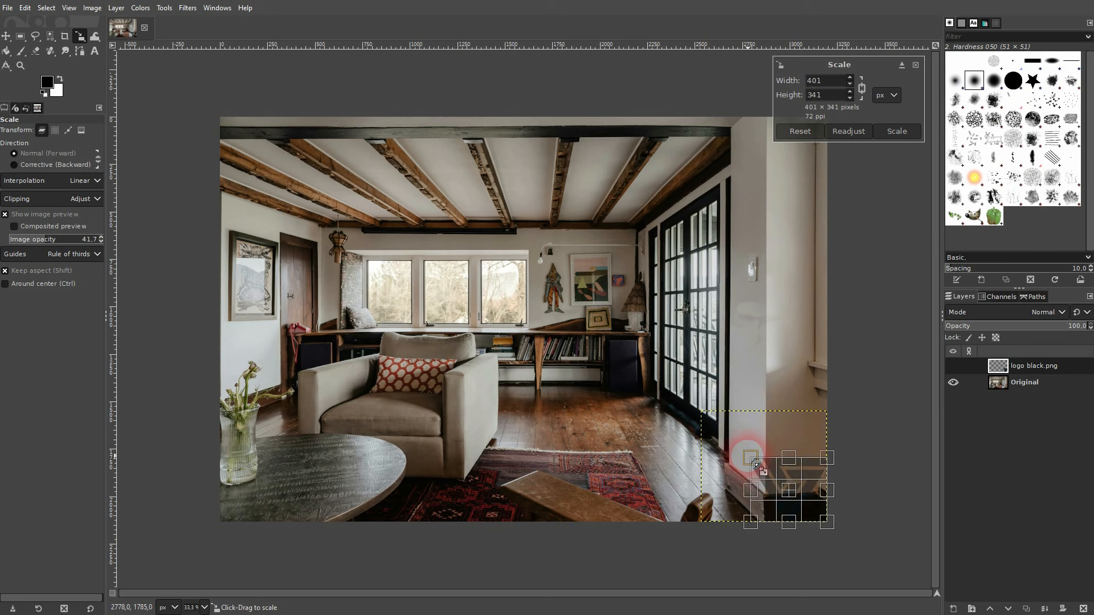
{"action": "left_click", "coordinate": [894, 131]}
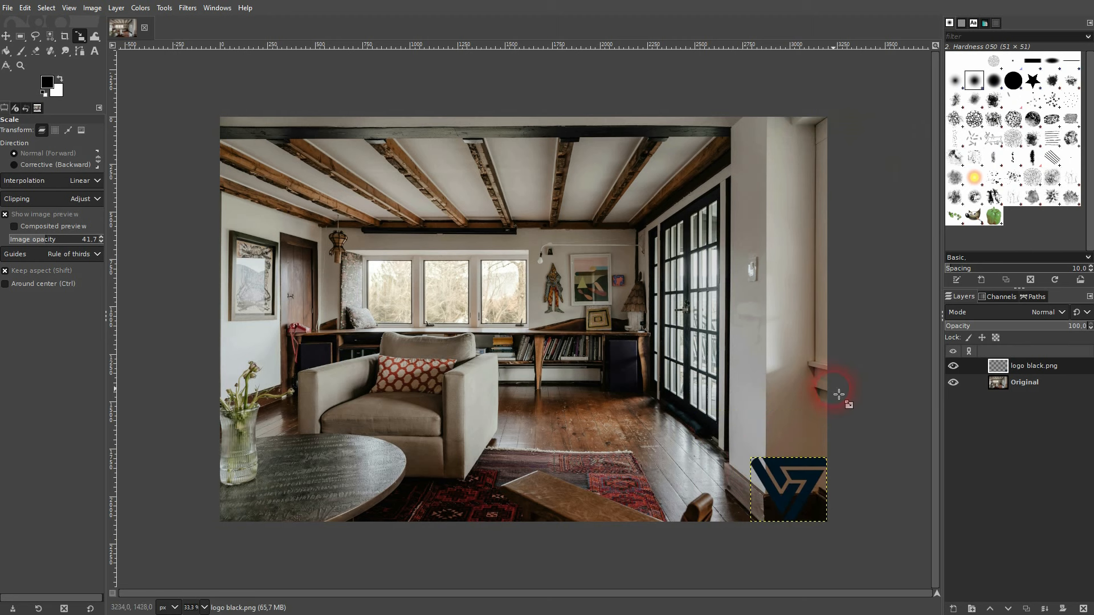
Lower the logo layer's opacity to 45.8 and delete the logo layer.
{"action": "left_click", "coordinate": [998, 327]}
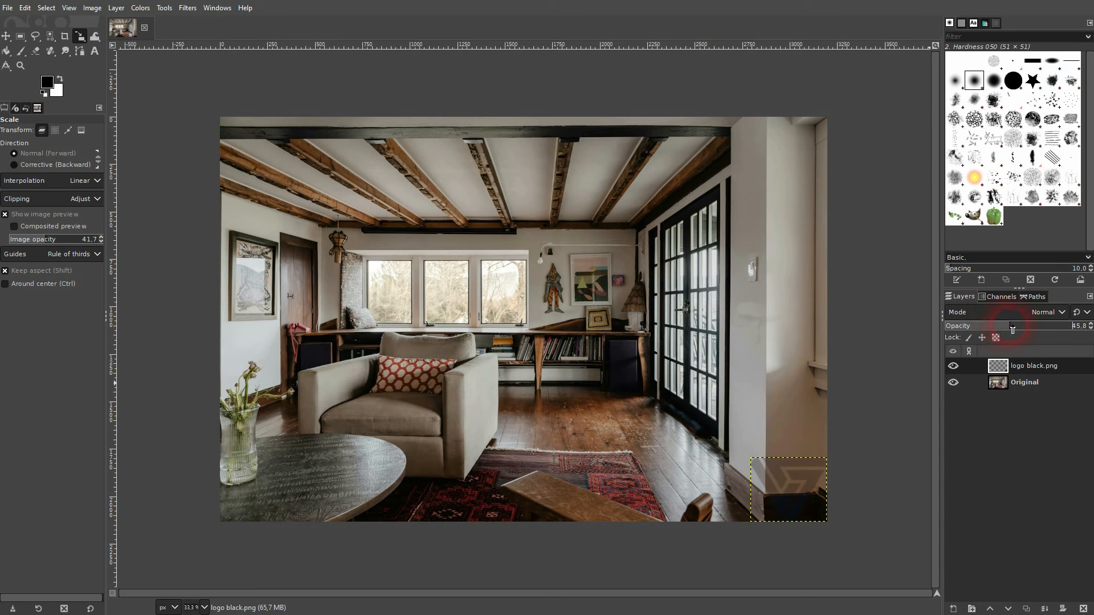
{"action": "left_click", "coordinate": [1025, 387]}
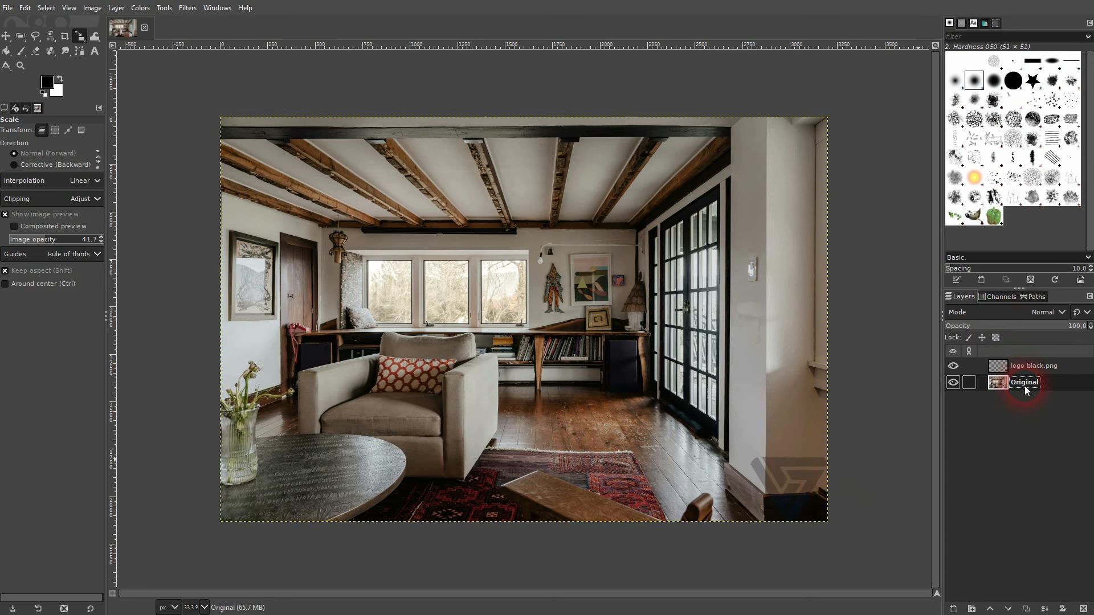
{"action": "left_click", "coordinate": [1021, 367]}
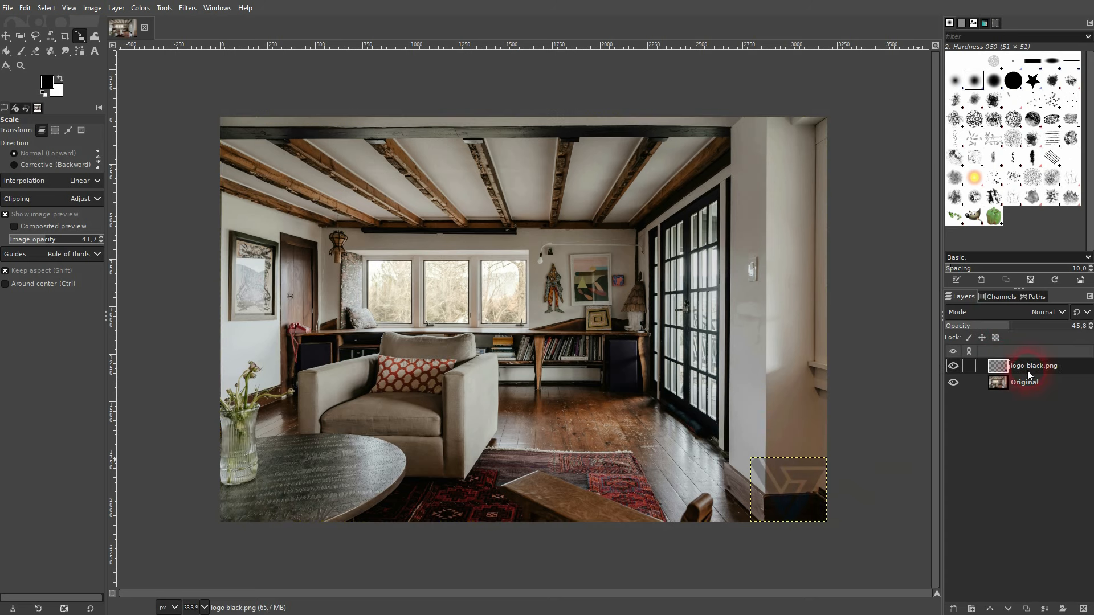
{"action": "left_click", "coordinate": [1083, 609]}
Add the logo black yt.png file as a layer and move it to the photo's lower-right corner.
{"action": "key", "text": "alt+Tab"}
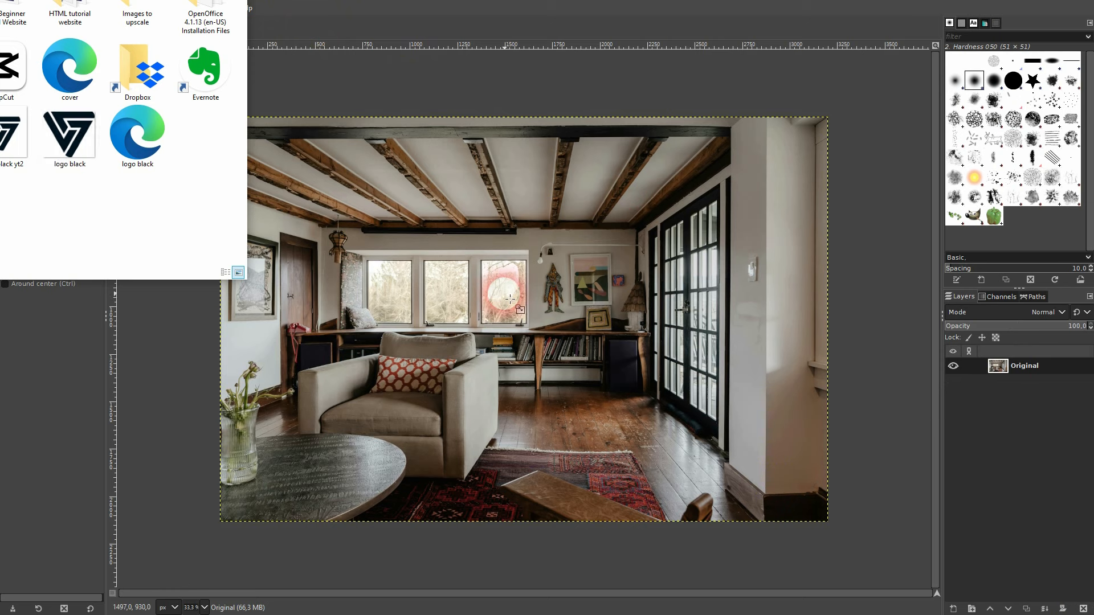
{"action": "left_click_drag", "start_coordinate": [511, 298], "coordinate": [510, 298]}
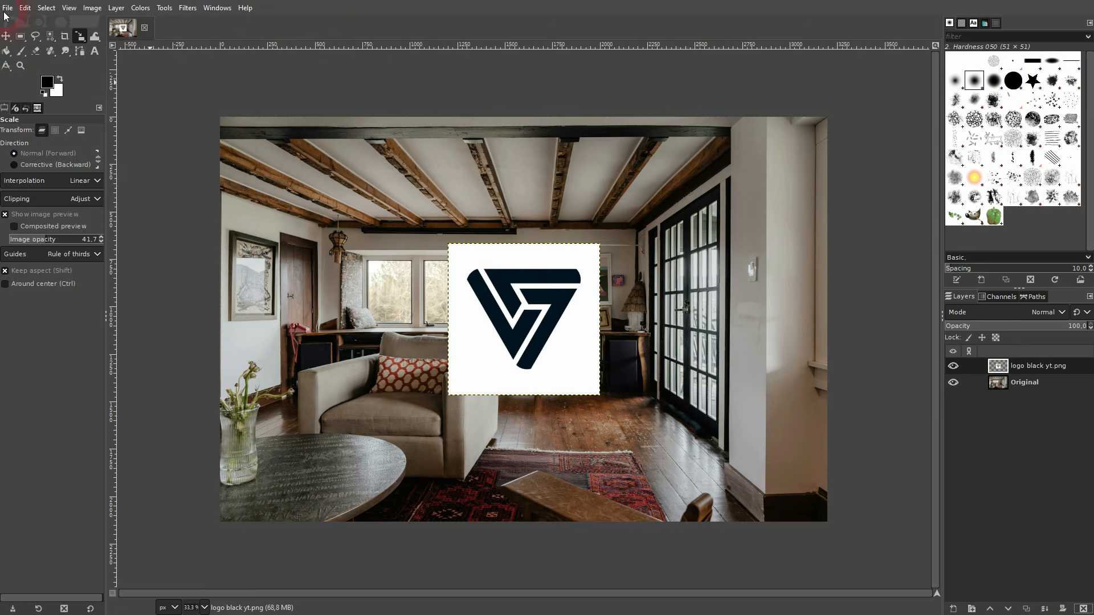
{"action": "left_click", "coordinate": [6, 36]}
{"action": "left_click_drag", "start_coordinate": [552, 327], "coordinate": [777, 457]}
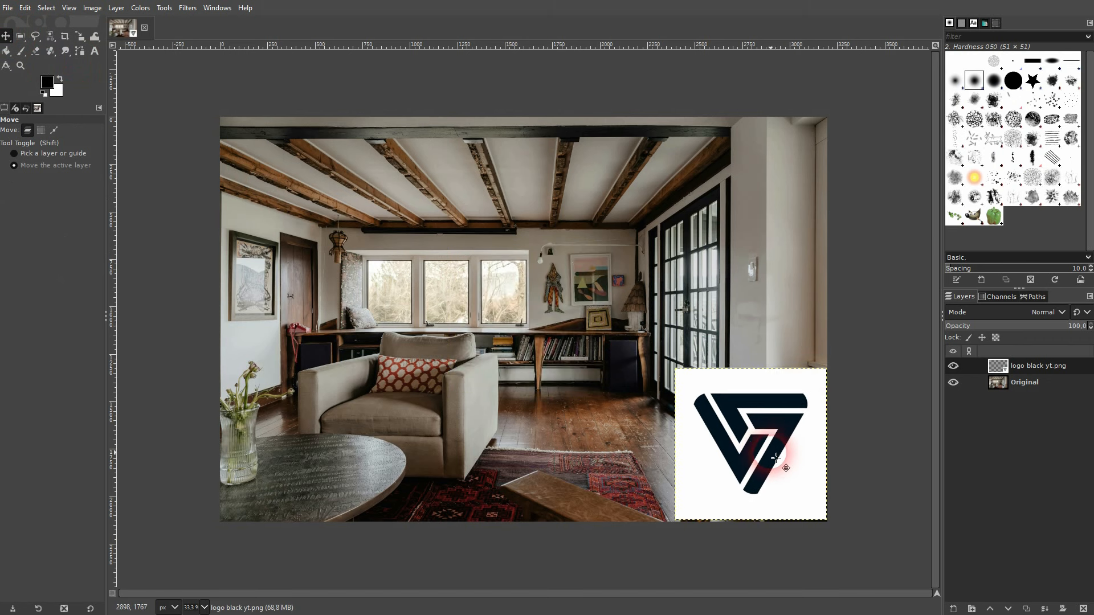
Try the Overlay blend mode on the logo black yt.png layer, settle on Multiply and lower its opacity to 39.4.
{"action": "left_click", "coordinate": [1048, 314]}
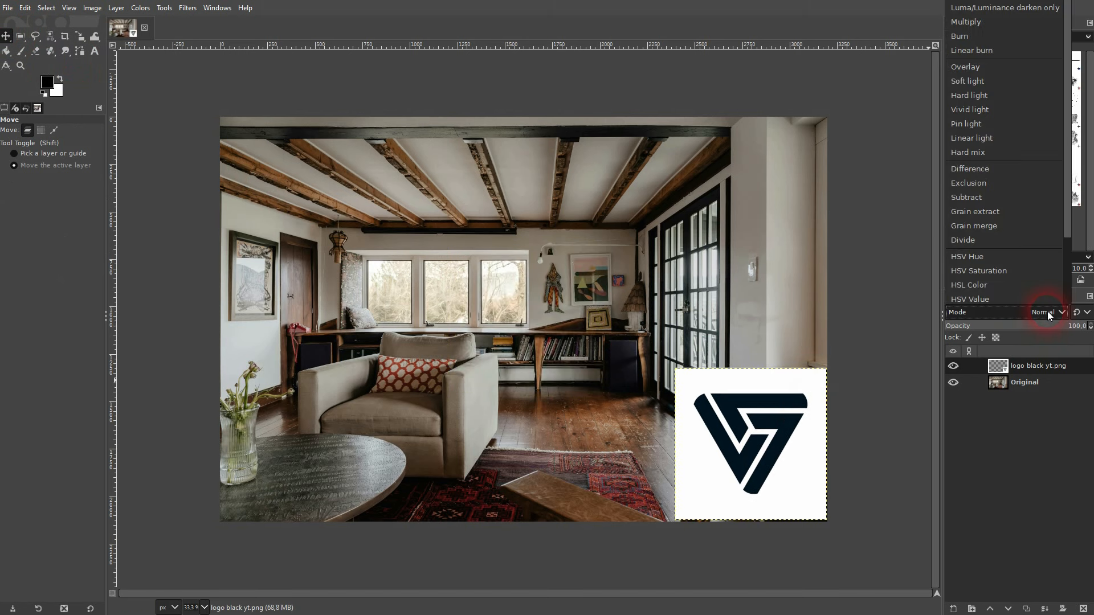
{"action": "left_click", "coordinate": [1006, 67]}
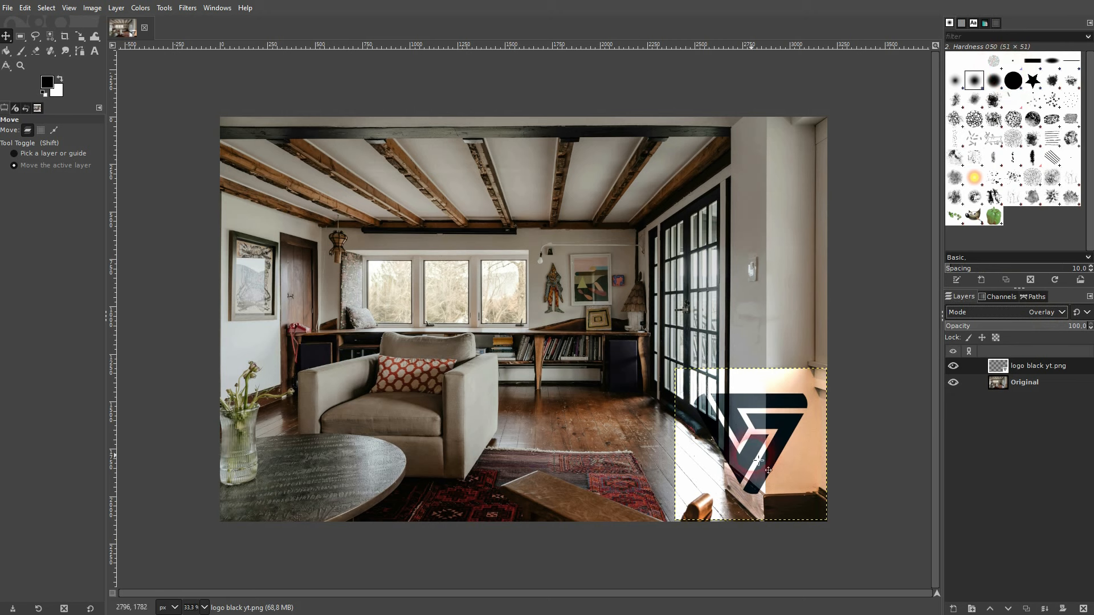
{"action": "left_click", "coordinate": [1005, 313]}
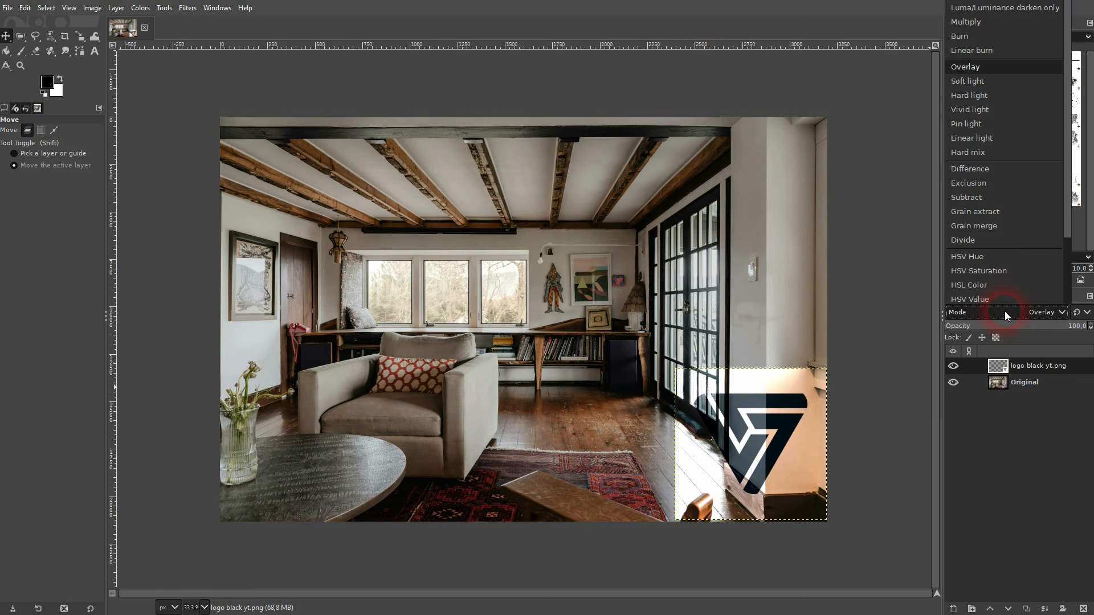
{"action": "left_click", "coordinate": [991, 22]}
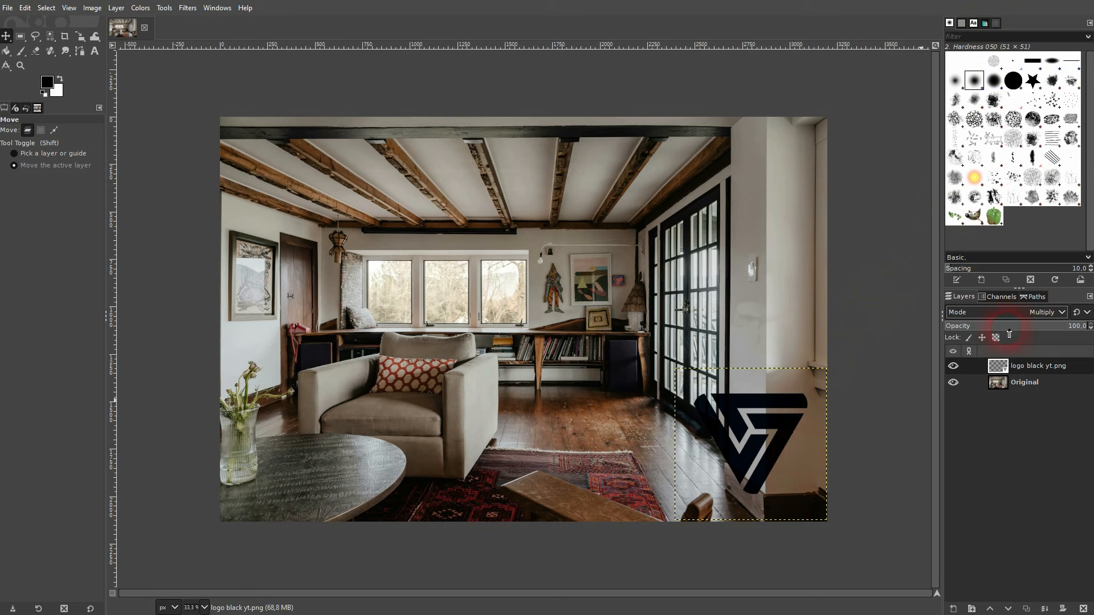
{"action": "left_click", "coordinate": [1003, 327]}
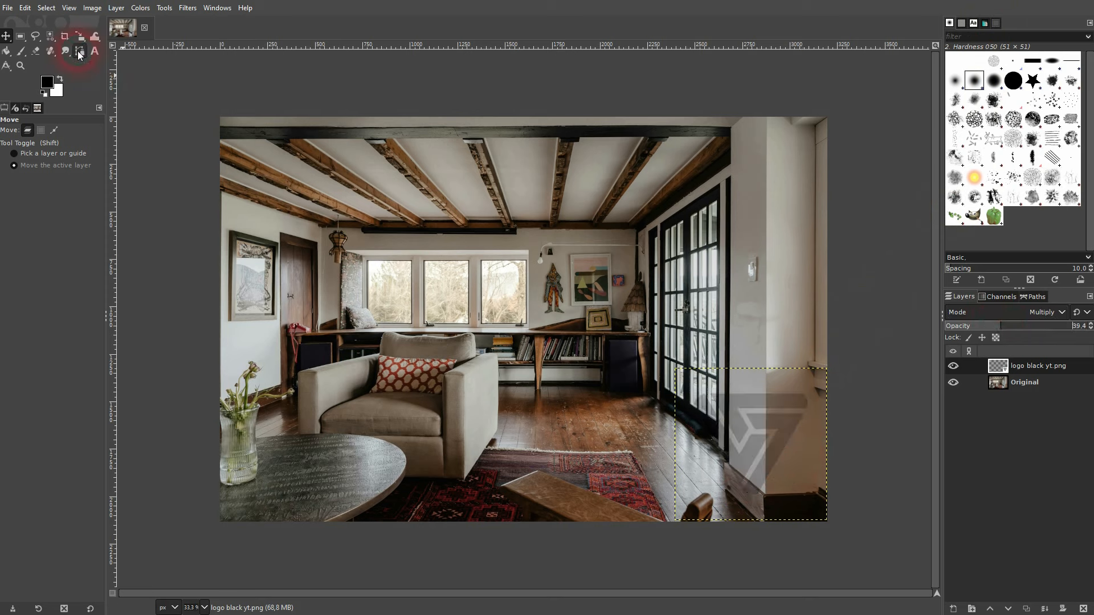
Scale the logo layer down to 371 × 371 px in the photo's lower-right corner and return to the Move tool.
{"action": "left_click", "coordinate": [80, 36]}
{"action": "left_click", "coordinate": [687, 383]}
{"action": "left_click_drag", "start_coordinate": [685, 380], "coordinate": [747, 447]}
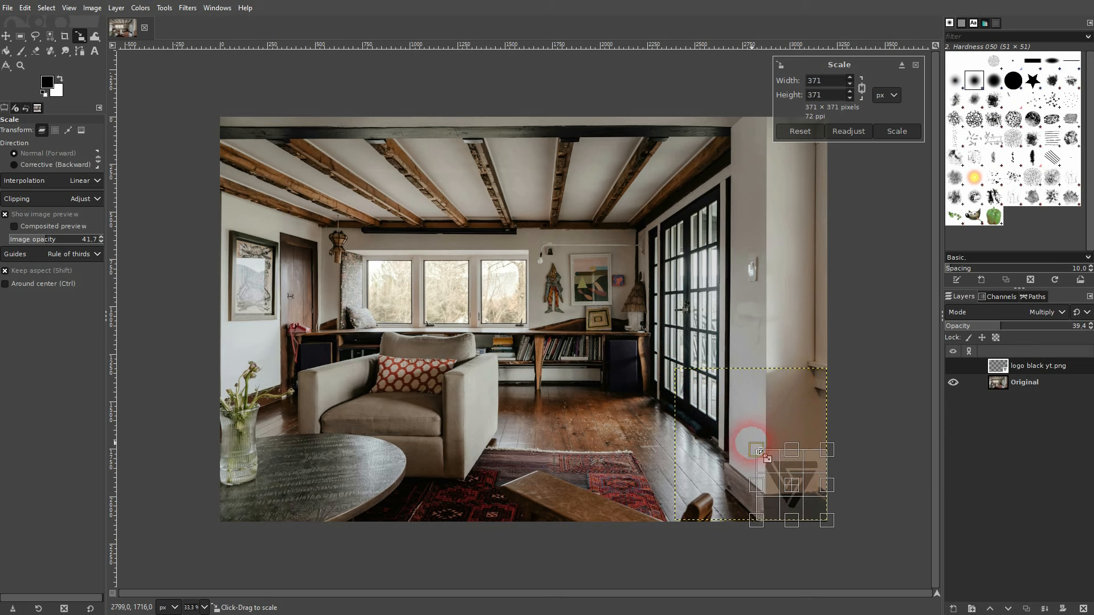
{"action": "left_click", "coordinate": [896, 130]}
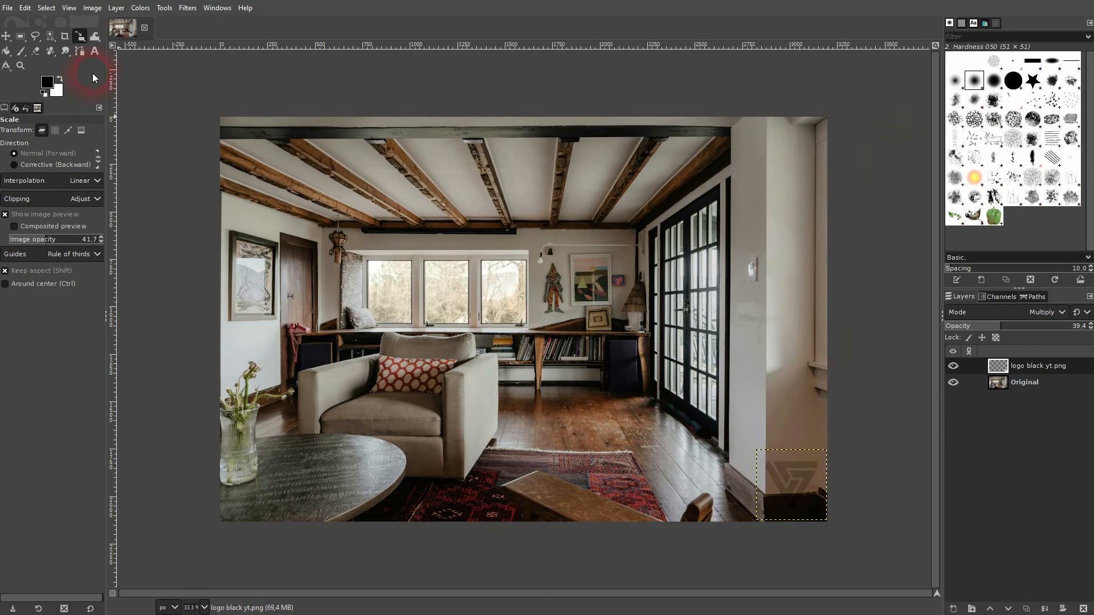
{"action": "left_click", "coordinate": [6, 36]}
Add the text "BRIG" above the Original layer with the Text tool, placing it over the windows.
{"action": "left_click", "coordinate": [1021, 388]}
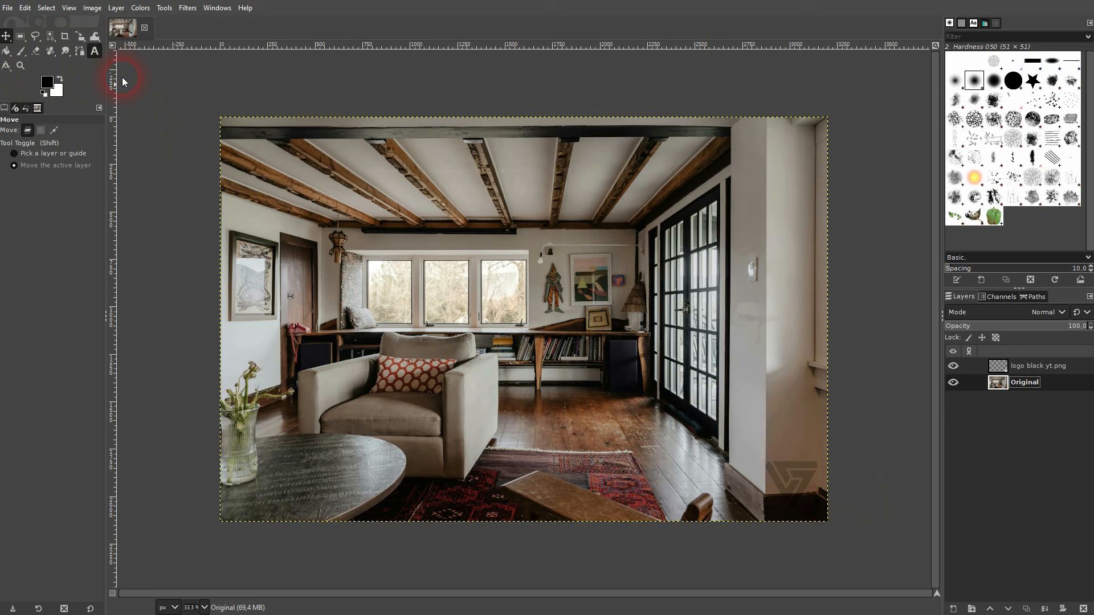
{"action": "key", "text": "t"}
{"action": "left_click", "coordinate": [443, 296]}
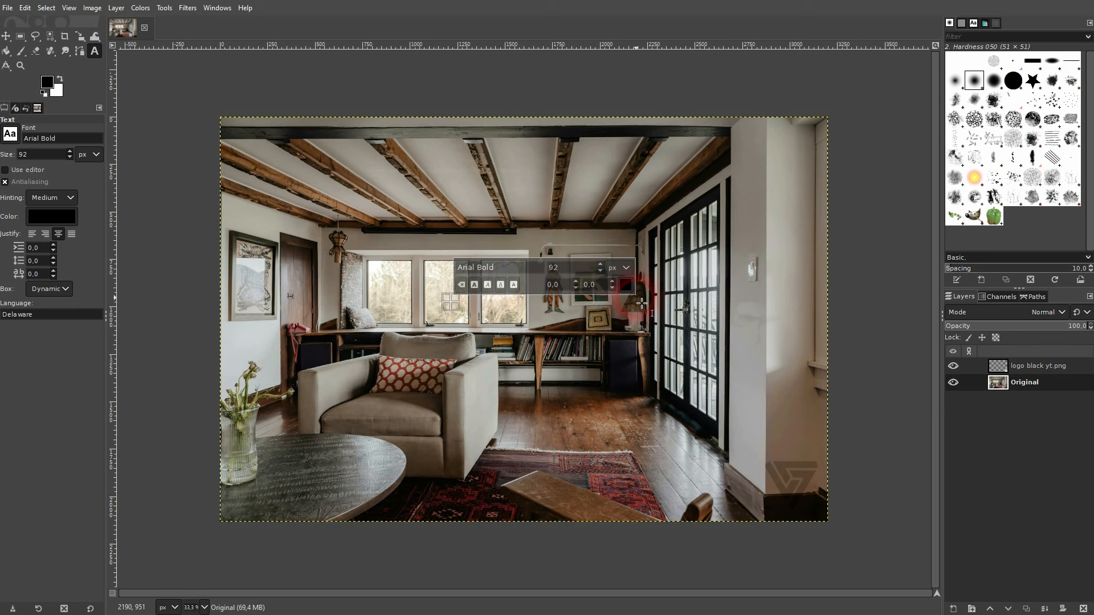
{"action": "type", "text": "BRIG"}
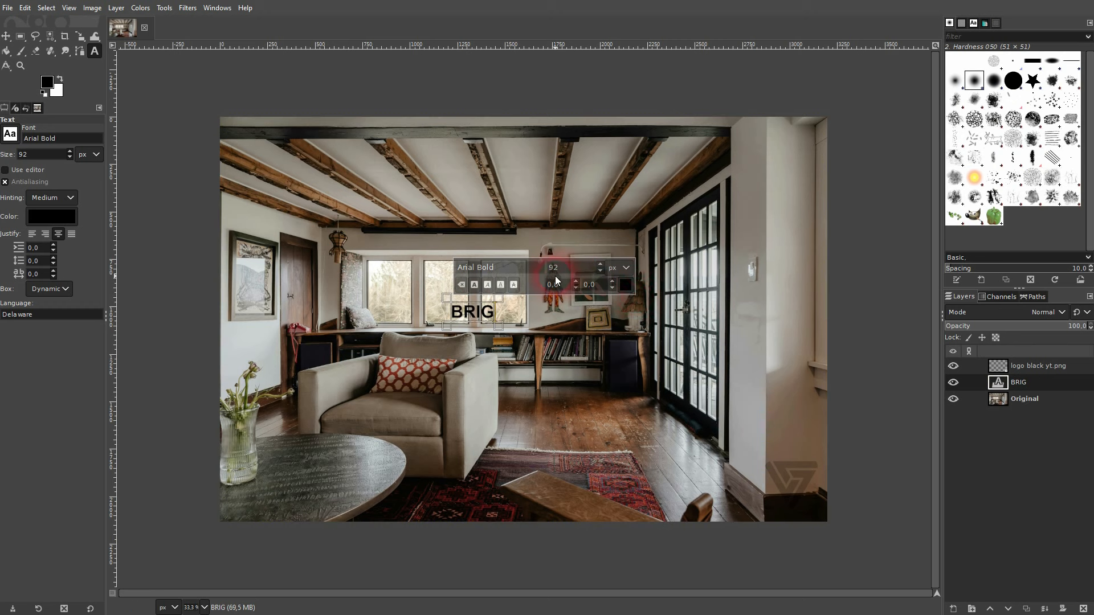
Move the BRIG text layer to the photo's upper-right corner and lower its opacity to 50.6.
{"action": "left_click", "coordinate": [5, 37]}
{"action": "left_click_drag", "start_coordinate": [472, 312], "coordinate": [795, 135]}
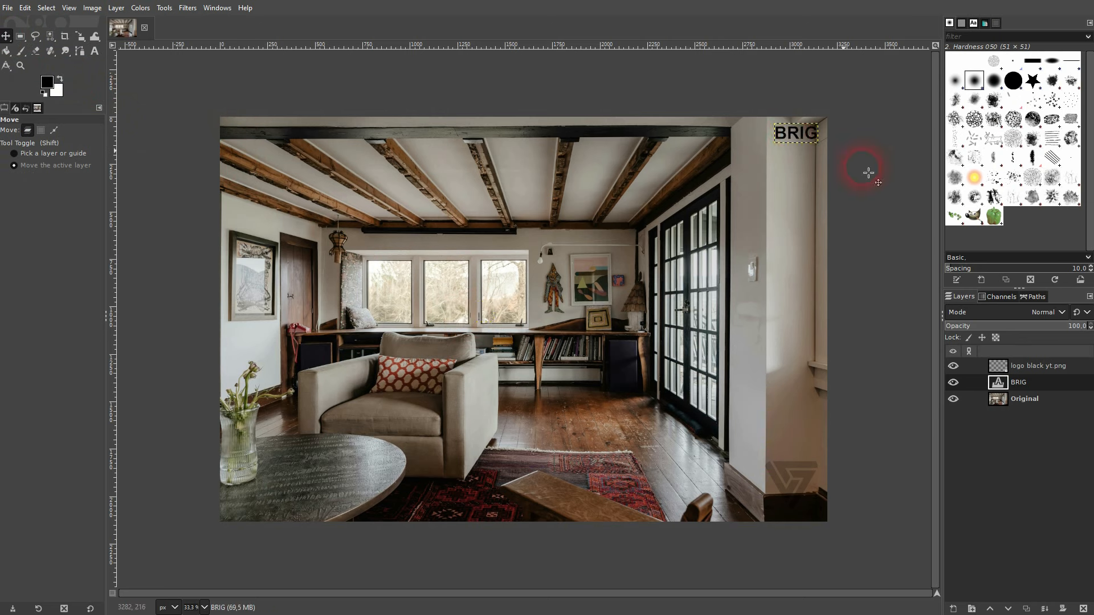
{"action": "left_click", "coordinate": [1019, 329]}
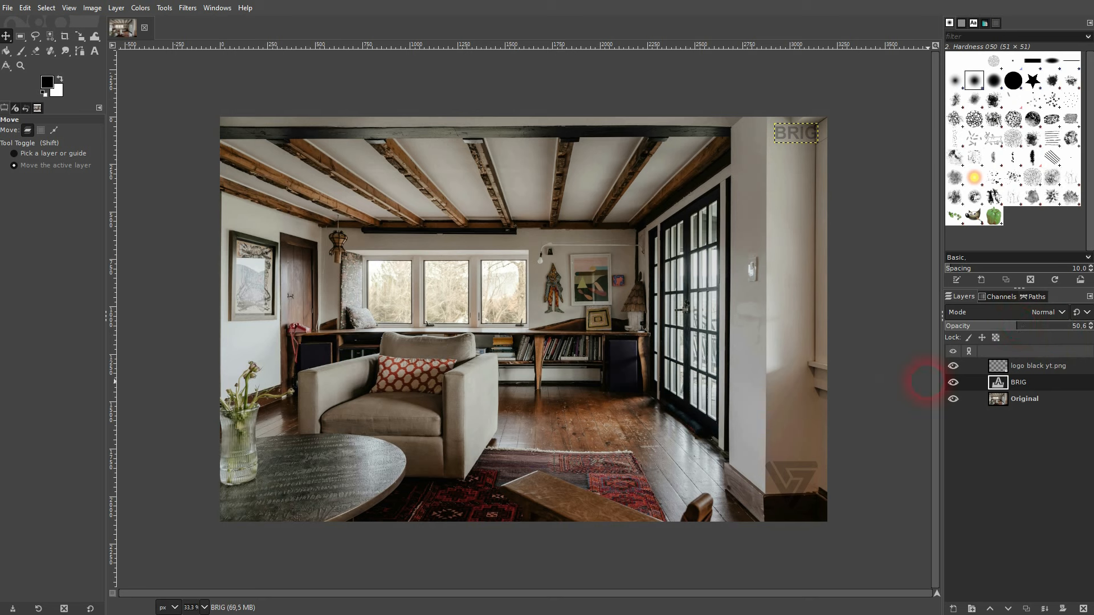
{"action": "left_click", "coordinate": [1028, 401]}
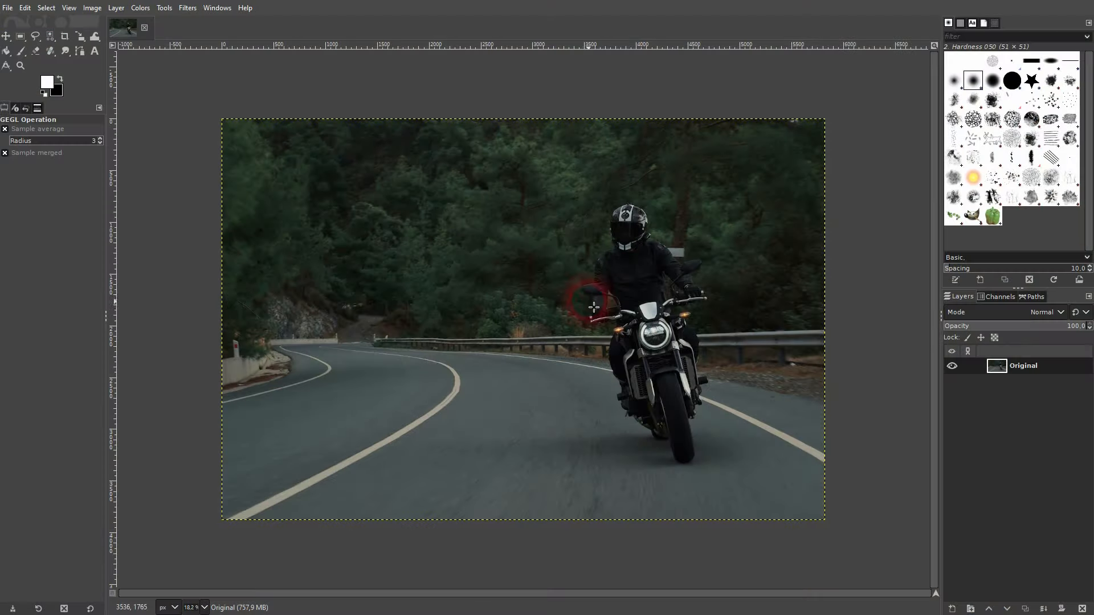
Duplicate the Original layer of the motorcycle photo.
{"action": "scroll", "coordinate": [587, 297], "scroll_direction": "up", "scroll_amount": 2}
{"action": "scroll", "coordinate": [589, 317], "scroll_direction": "up", "scroll_amount": 4}
{"action": "scroll", "coordinate": [592, 317], "scroll_direction": "up", "scroll_amount": 1}
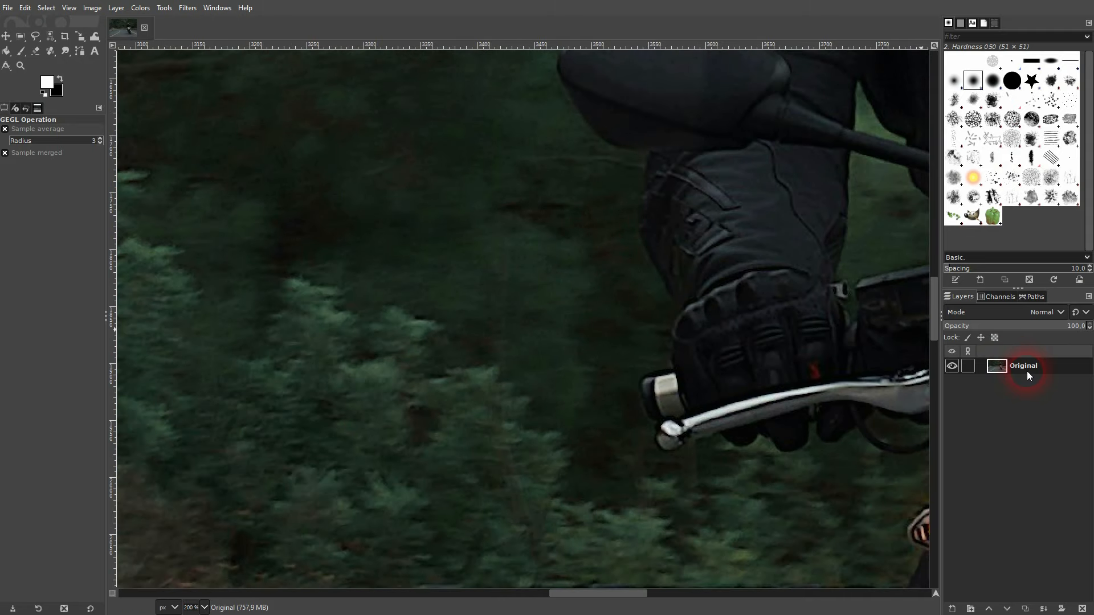
{"action": "left_click", "coordinate": [1026, 609]}
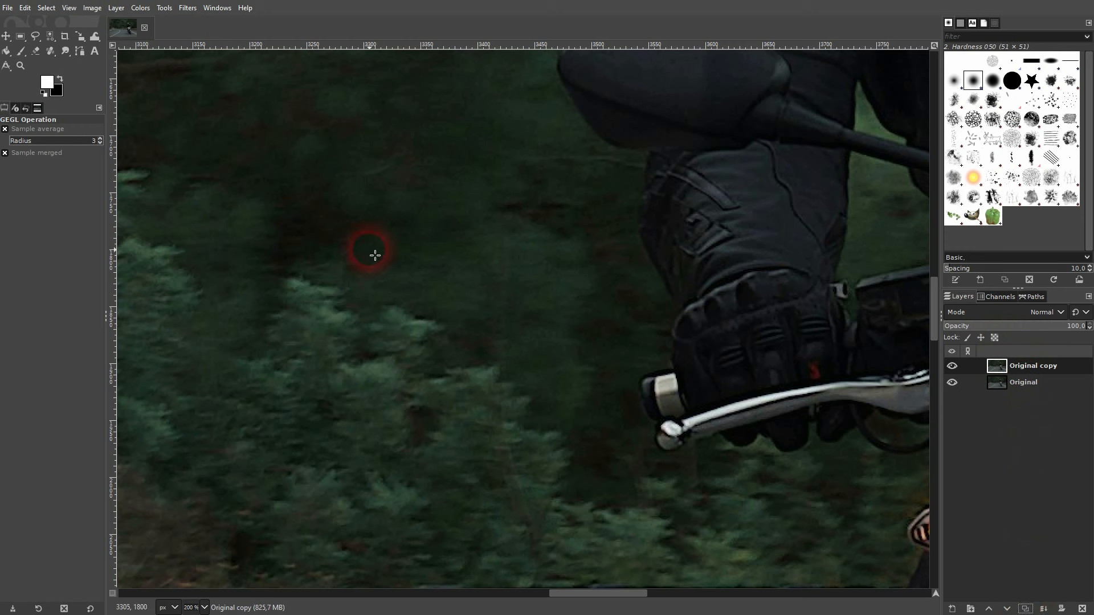
Apply Noise Reduction with strength 12 to the Original copy layer and compare it with the original by toggling its visibility.
{"action": "left_click", "coordinate": [187, 9]}
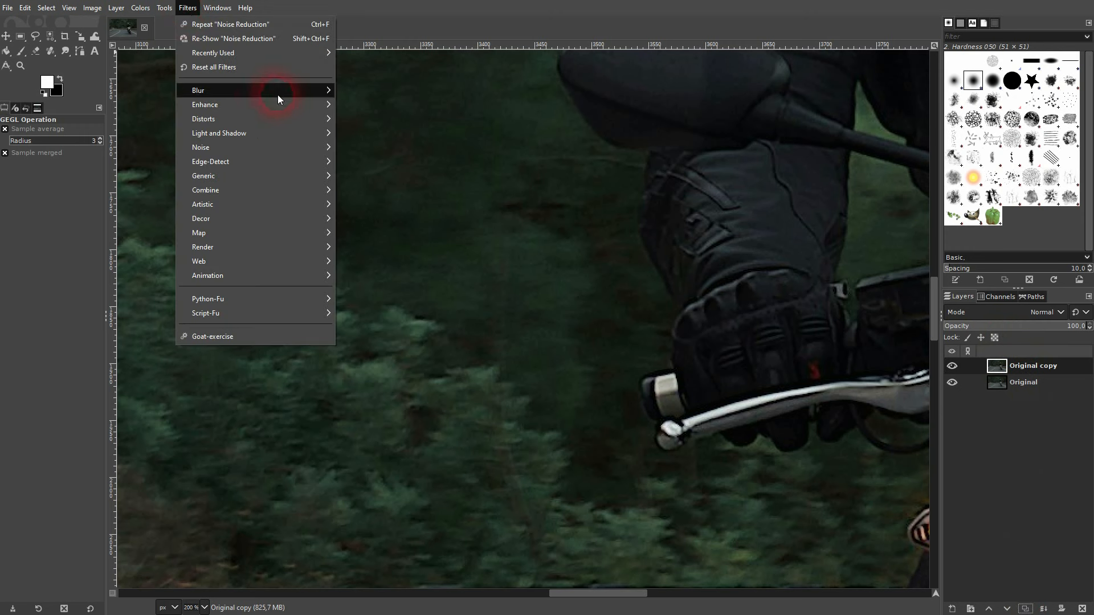
{"action": "mouse_move", "coordinate": [288, 104]}
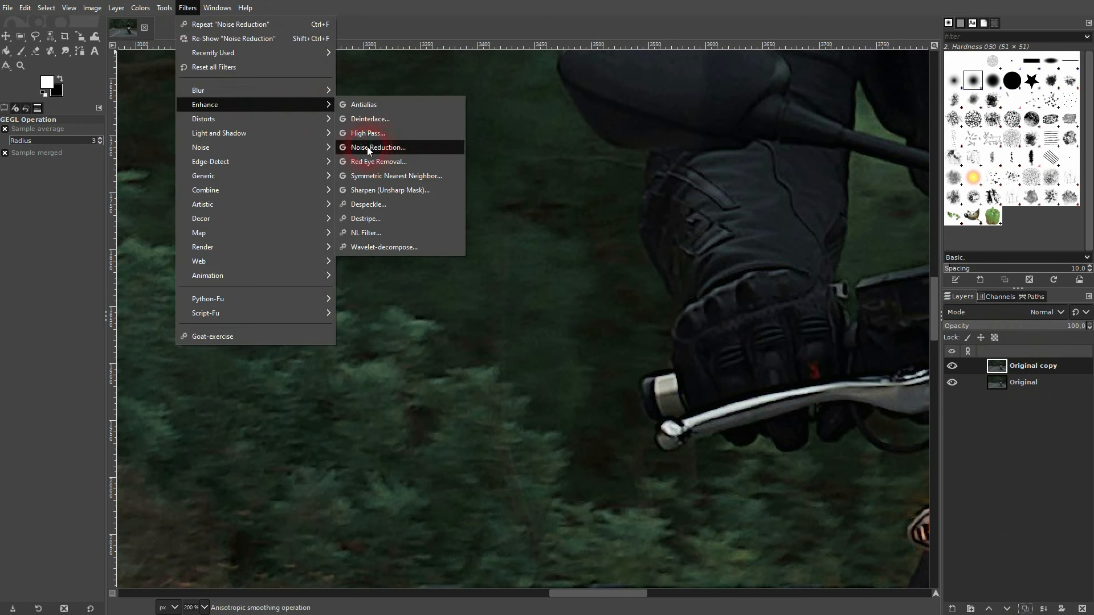
{"action": "left_click", "coordinate": [408, 149]}
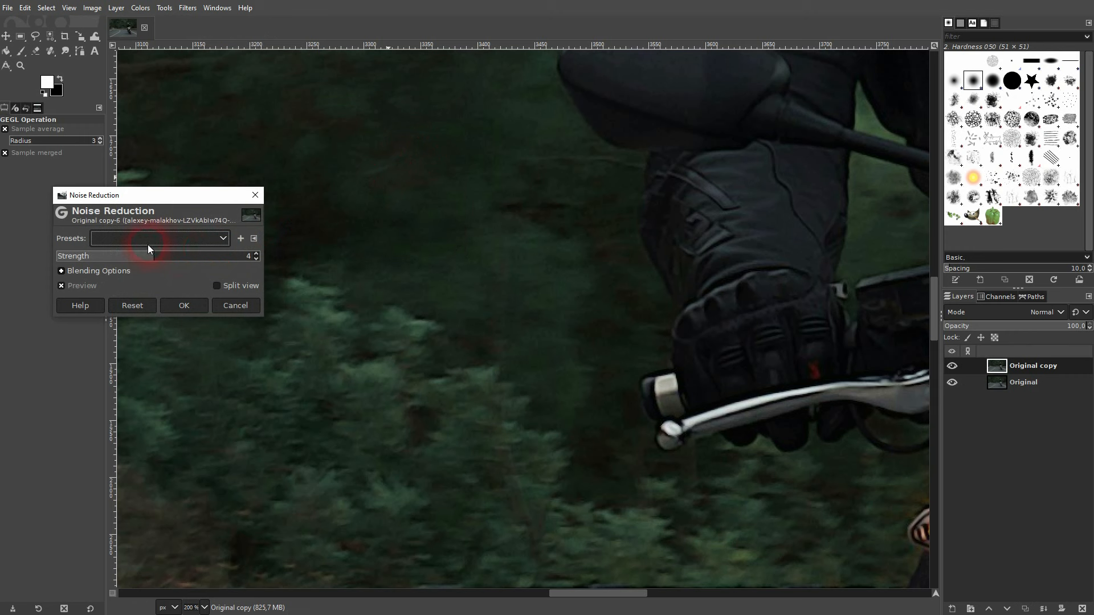
{"action": "left_click", "coordinate": [81, 285]}
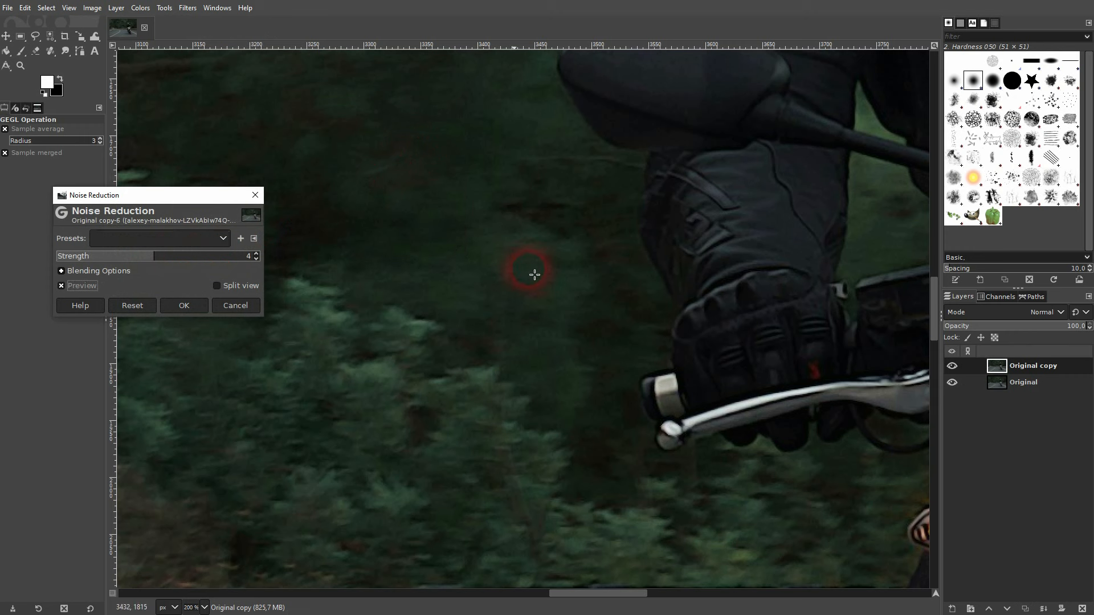
{"action": "left_click", "coordinate": [154, 261]}
{"action": "type", "text": "12"}
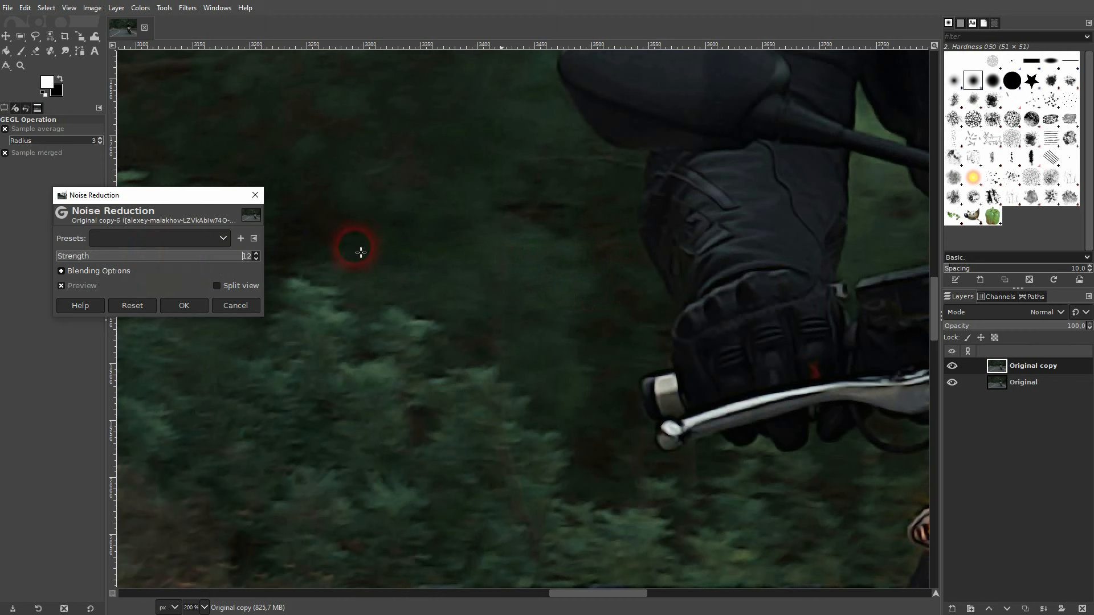
{"action": "left_click", "coordinate": [194, 307]}
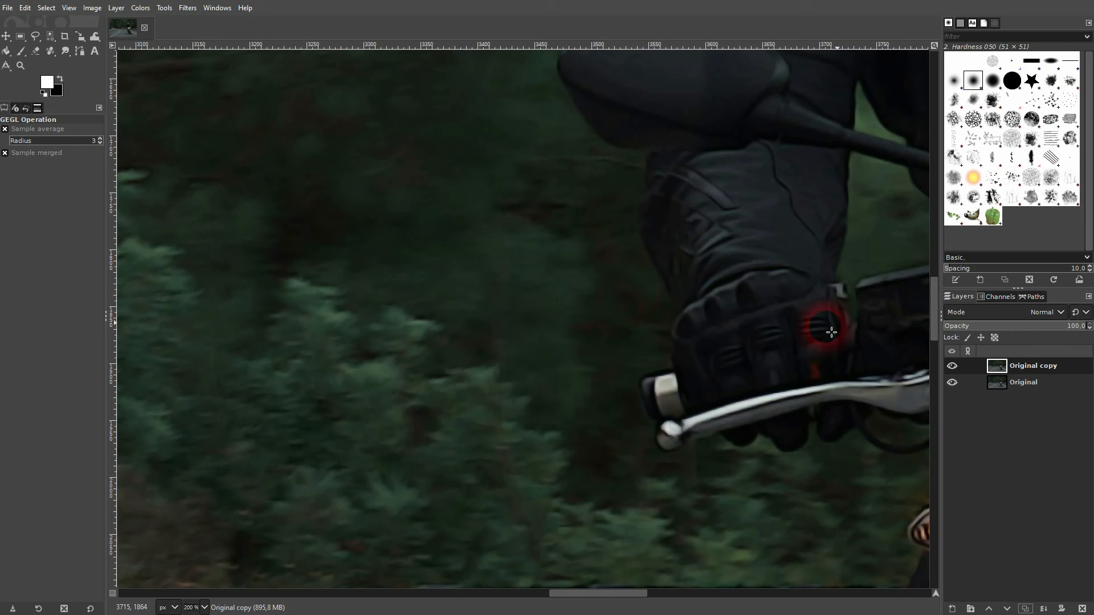
{"action": "left_click", "coordinate": [952, 365]}
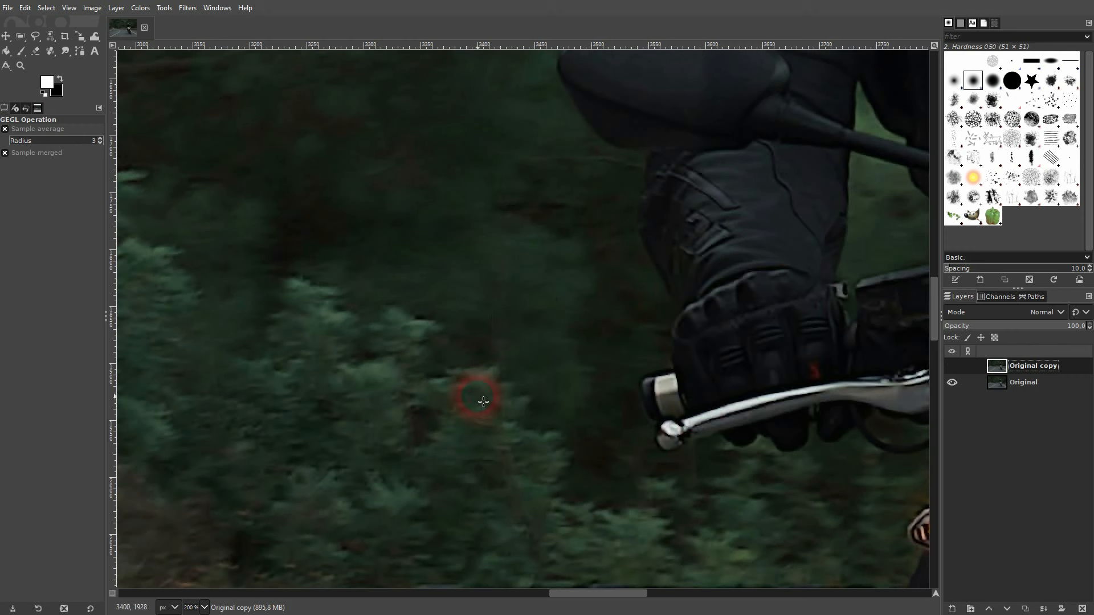
{"action": "left_click", "coordinate": [949, 367]}
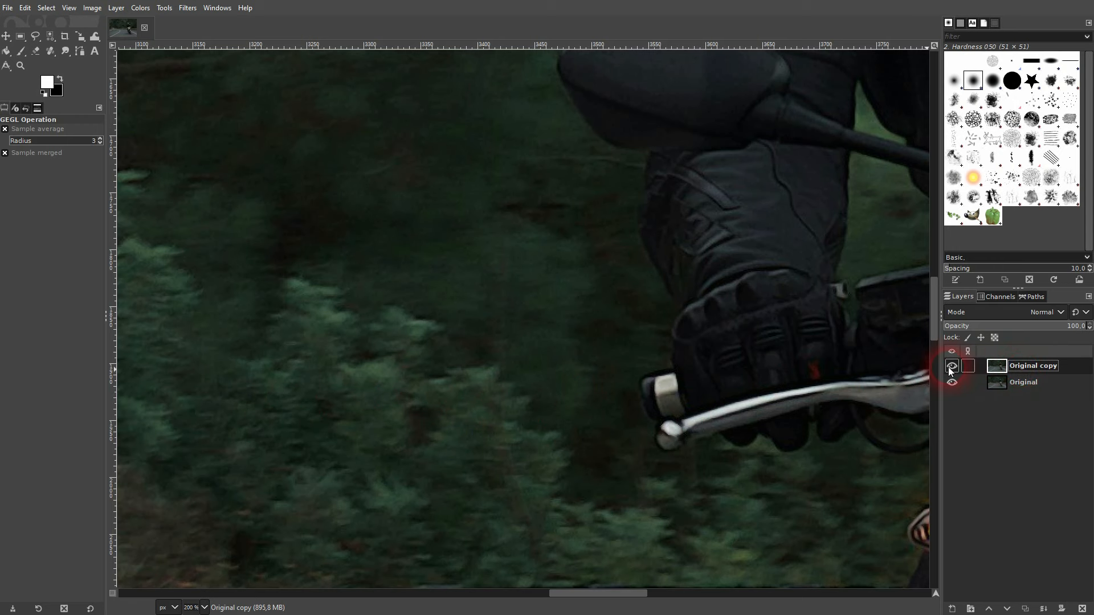
Replace the noise-reduced copy with a fresh duplicate of the Original layer named "Added Noise".
{"action": "scroll", "coordinate": [524, 305], "scroll_direction": "down", "scroll_amount": 5, "text": "ctrl"}
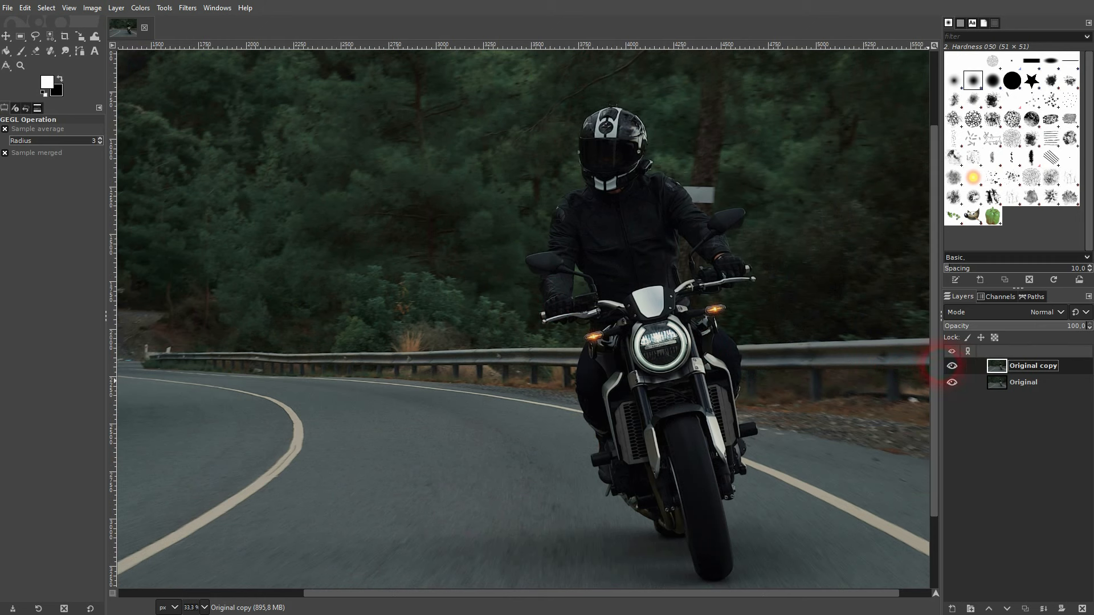
{"action": "scroll", "coordinate": [675, 319], "scroll_direction": "down", "scroll_amount": 2, "text": "ctrl"}
{"action": "left_click", "coordinate": [1011, 386]}
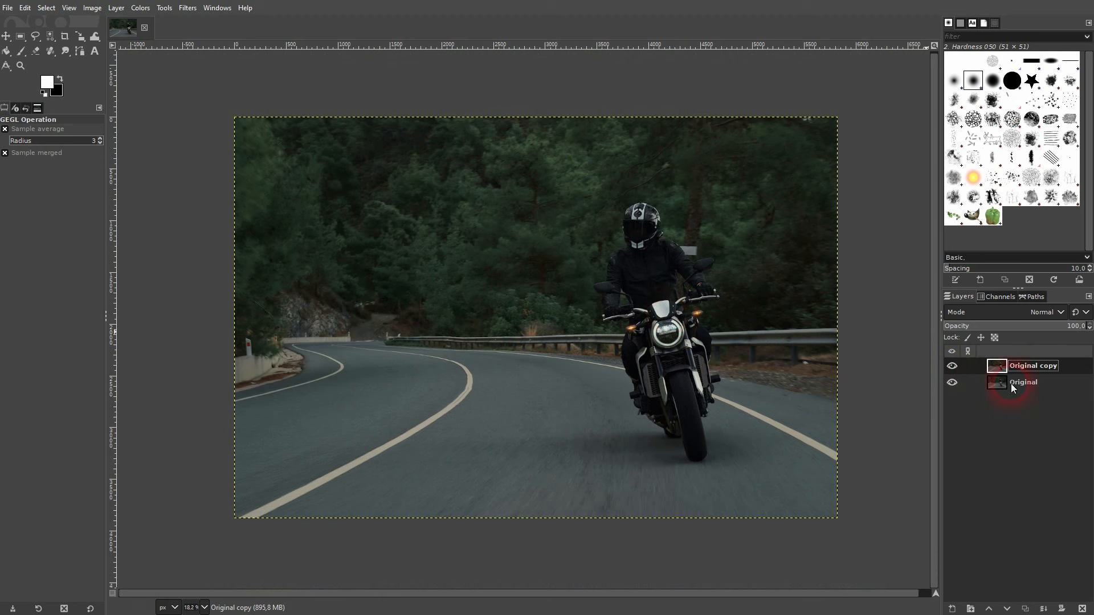
{"action": "left_click", "coordinate": [1083, 607]}
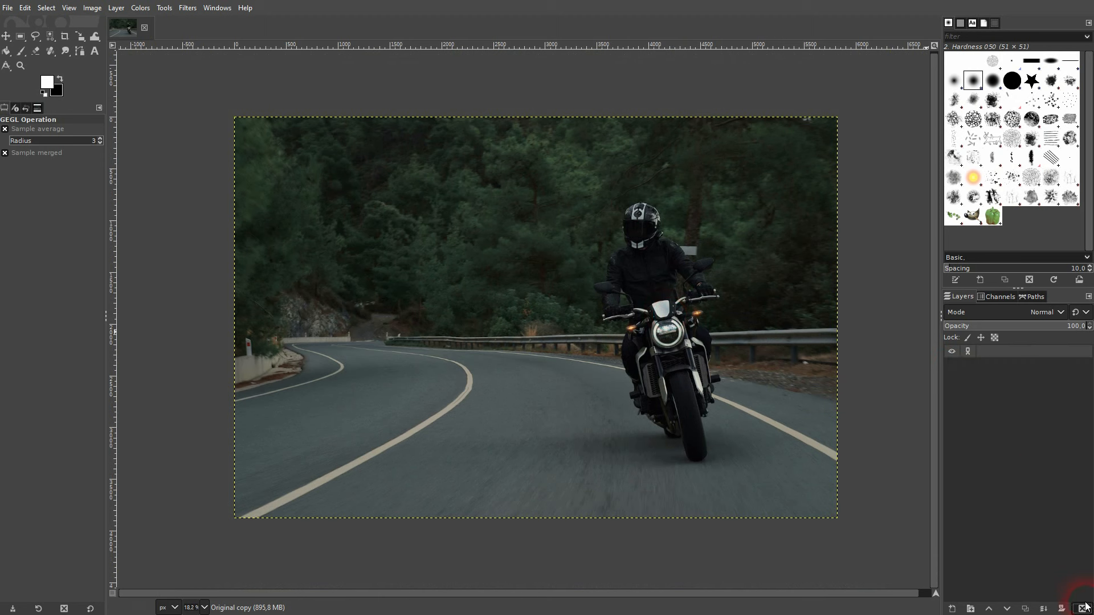
{"action": "left_click", "coordinate": [1036, 603]}
{"action": "double_click", "coordinate": [1033, 368]}
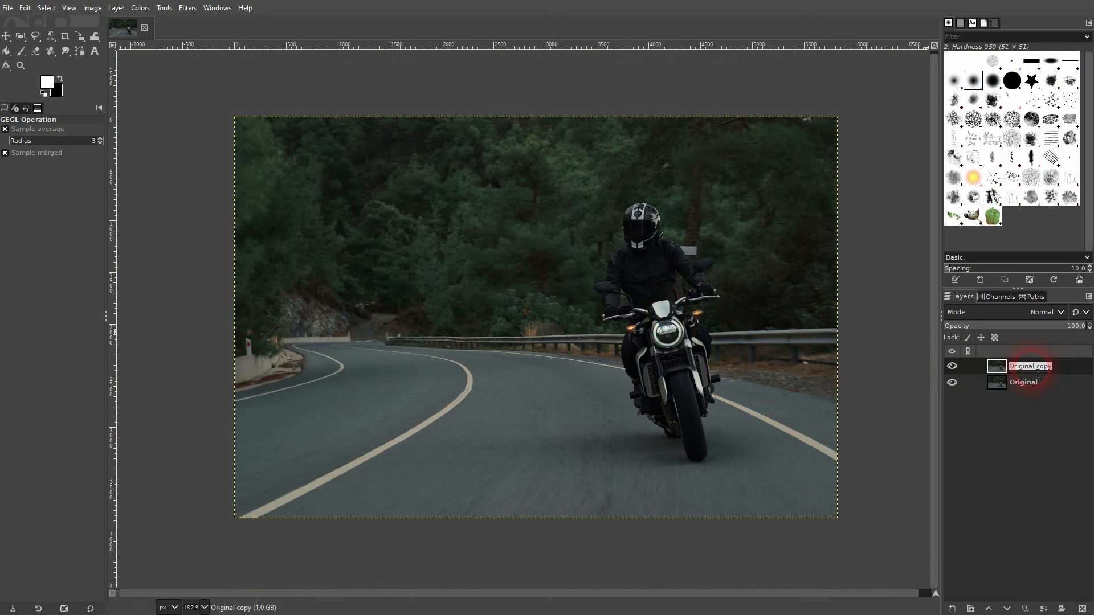
{"action": "type", "text": "Added Noise"}
{"action": "key", "text": "Return"}
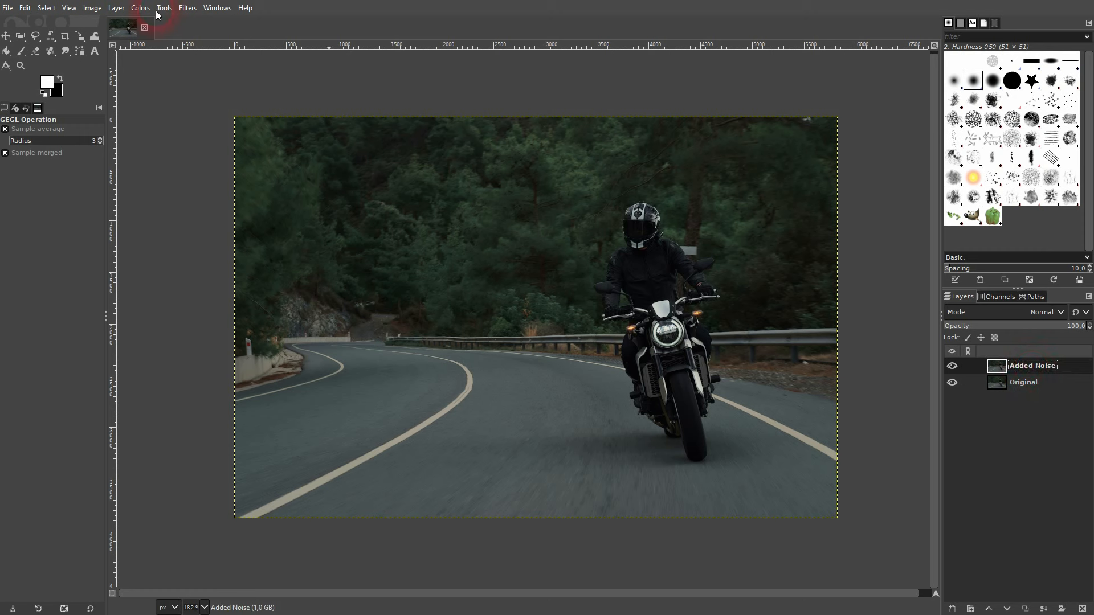
Try HSV Noise on the Added Noise layer with Hue 52.33, Saturation 0.273 and Value 0.265, and cancel it.
{"action": "left_click", "coordinate": [184, 13]}
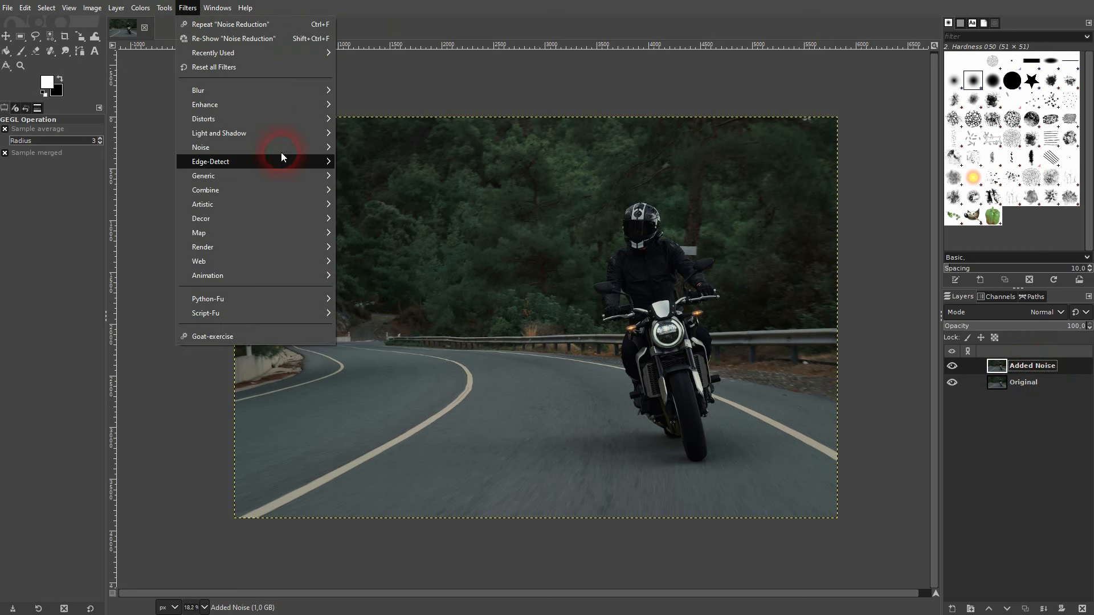
{"action": "mouse_move", "coordinate": [281, 147]}
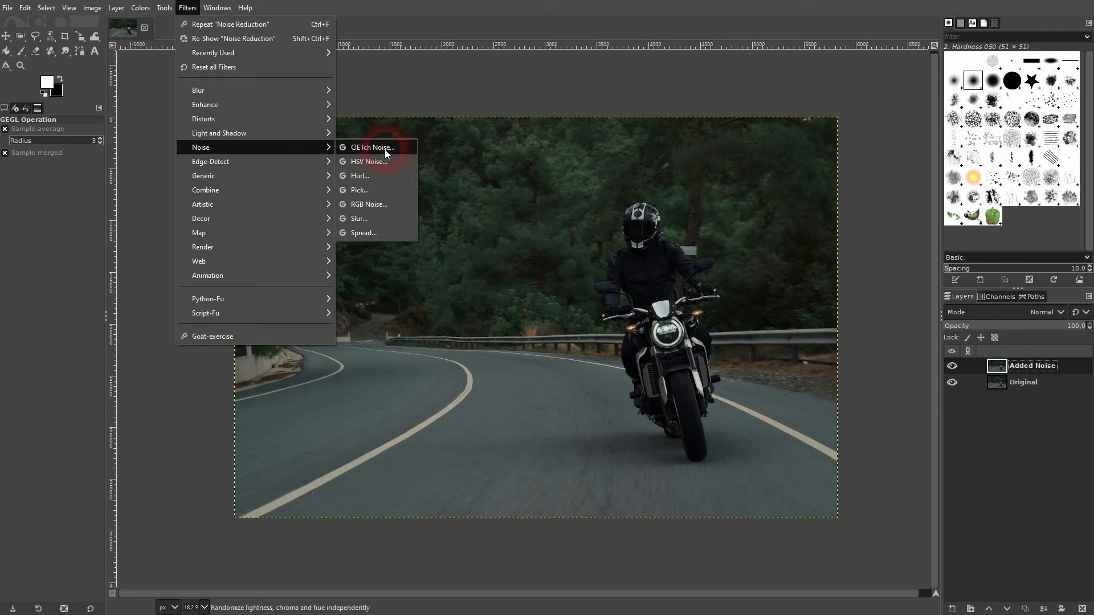
{"action": "left_click", "coordinate": [371, 162]}
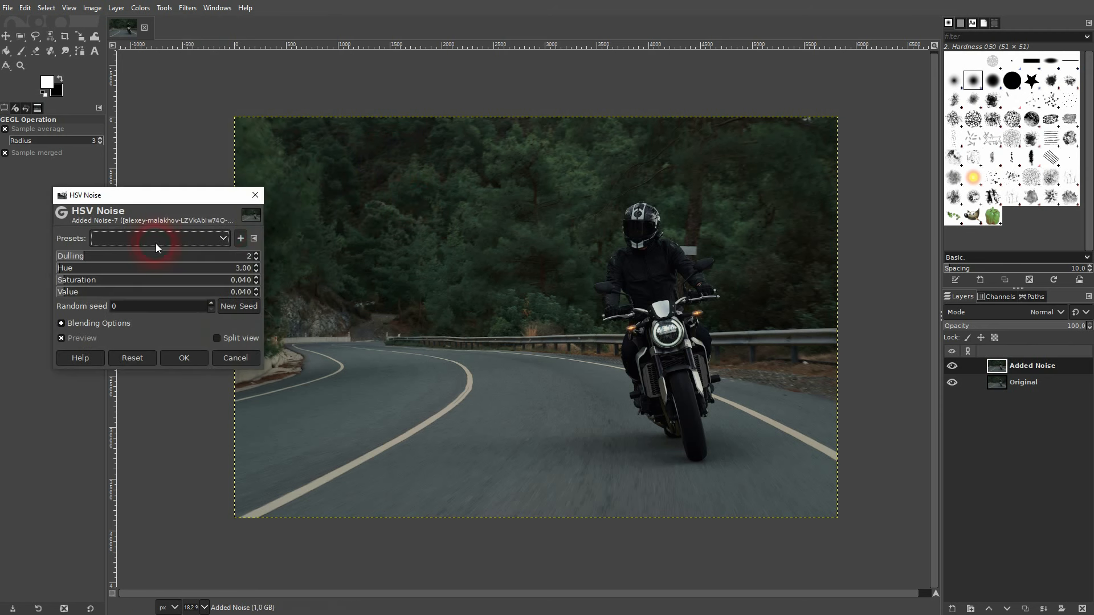
{"action": "left_click", "coordinate": [114, 276]}
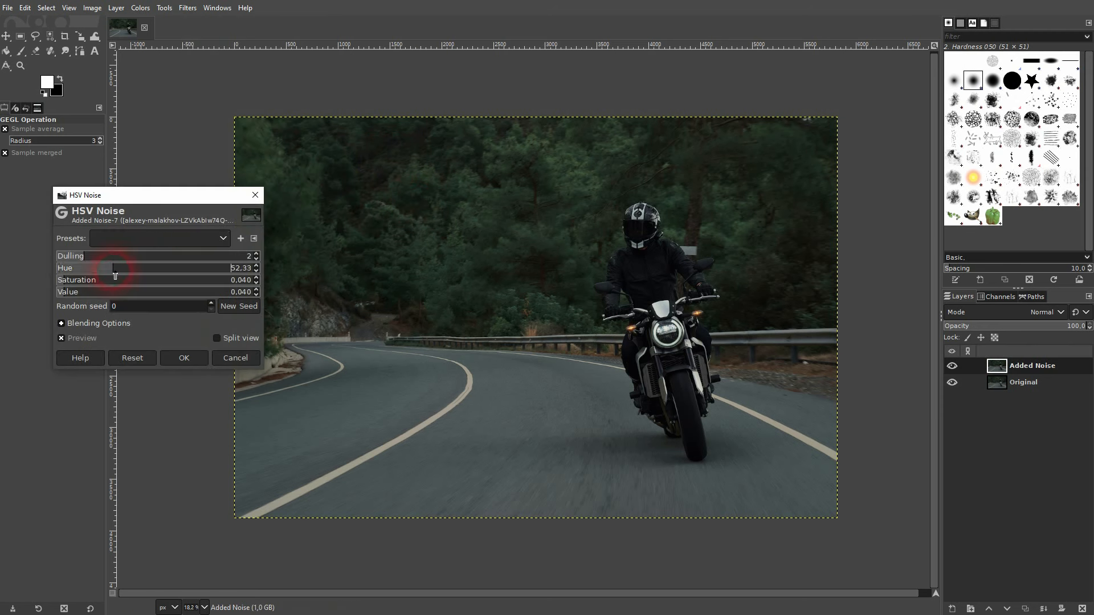
{"action": "left_click", "coordinate": [112, 279]}
{"action": "left_click", "coordinate": [110, 292]}
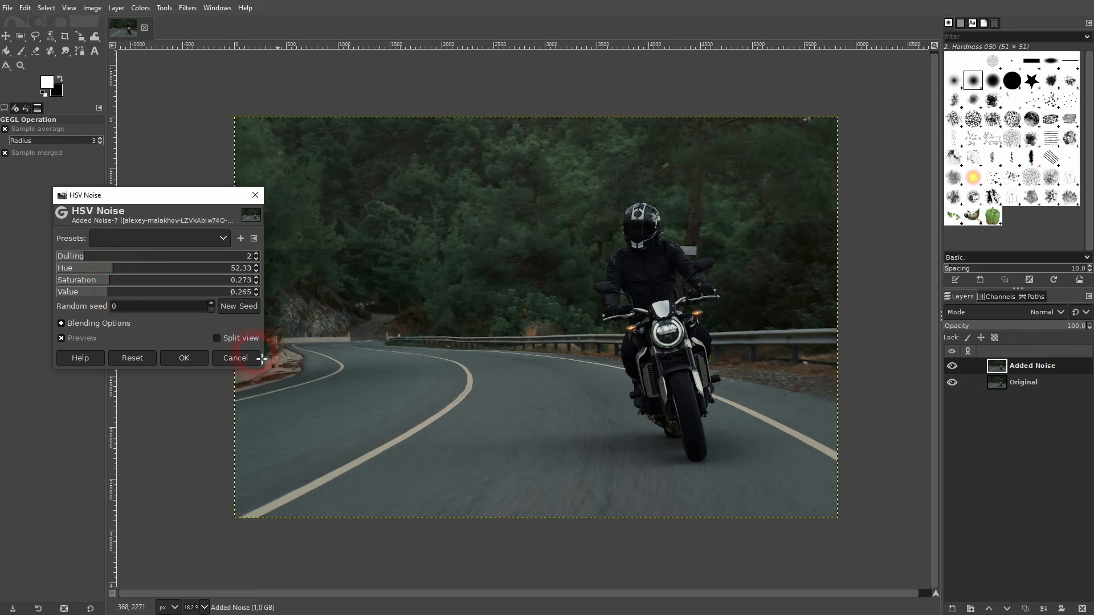
{"action": "left_click", "coordinate": [234, 359]}
Try RGB Noise on the Added Noise layer with Red 0.552, Green 0.535 and Blue 0.535, and cancel it.
{"action": "left_click", "coordinate": [188, 7]}
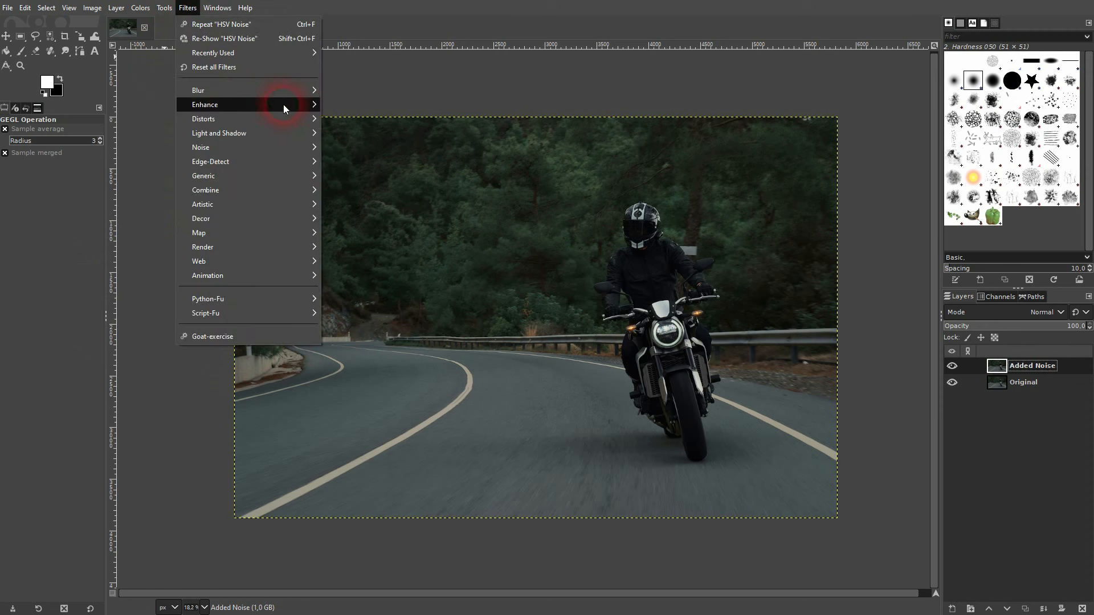
{"action": "mouse_move", "coordinate": [300, 146]}
{"action": "left_click", "coordinate": [378, 203]}
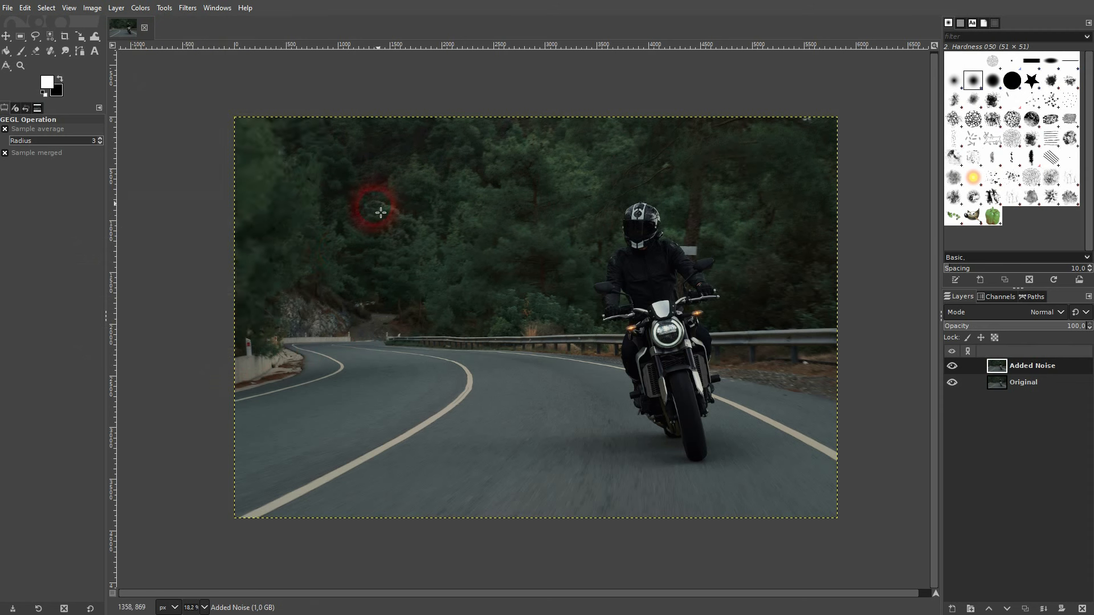
{"action": "left_click_drag", "start_coordinate": [125, 307], "coordinate": [166, 304]}
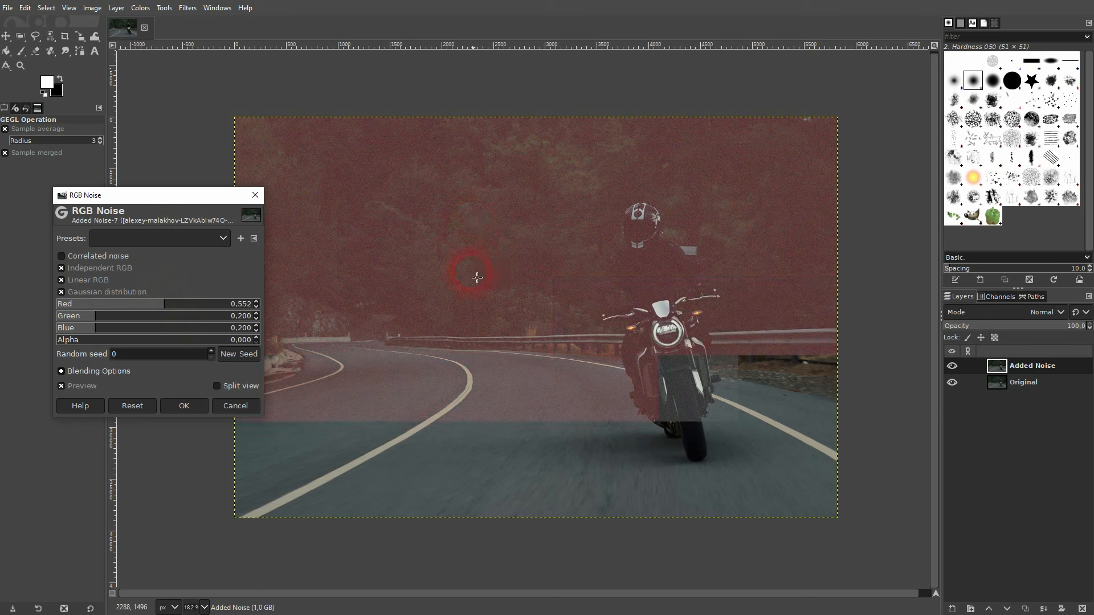
{"action": "left_click", "coordinate": [162, 314]}
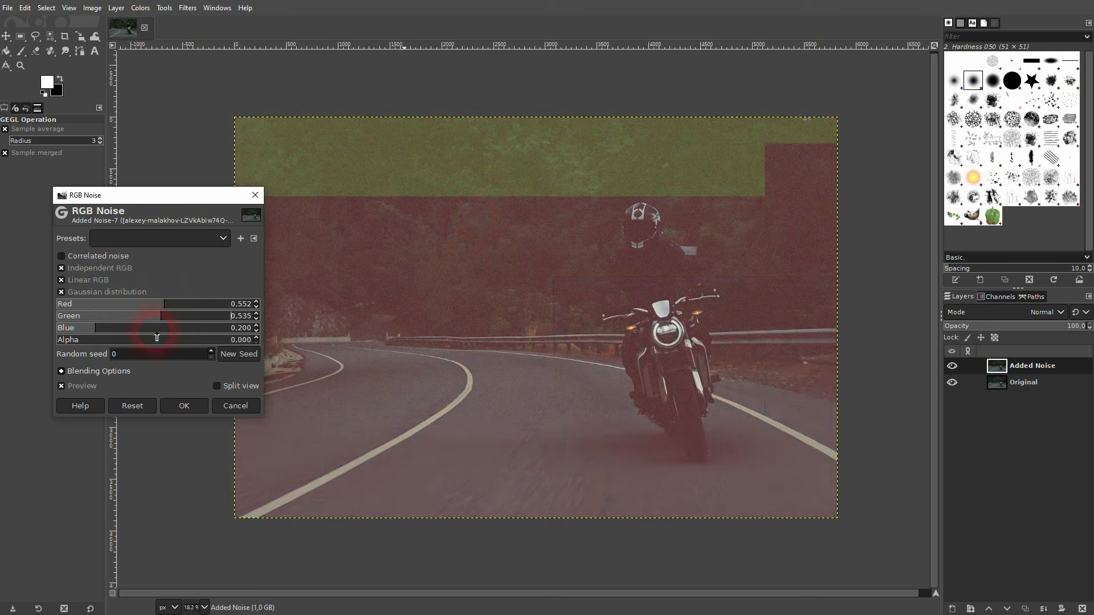
{"action": "left_click", "coordinate": [162, 329]}
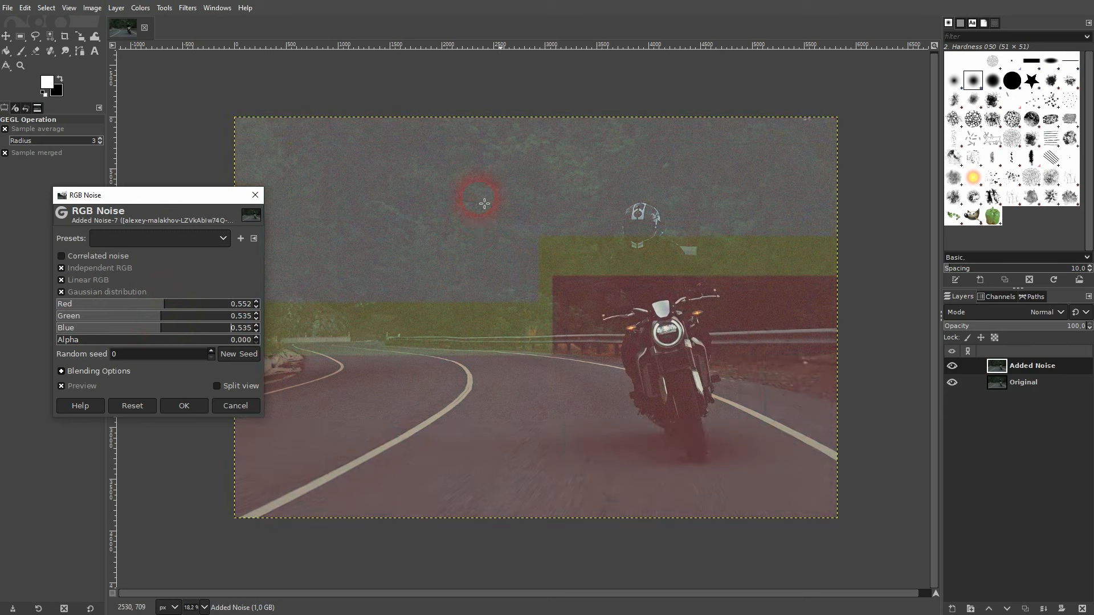
{"action": "left_click", "coordinate": [235, 405]}
Try the Slur noise filter on the Added Noise layer with Repeat 54, and cancel it.
{"action": "left_click", "coordinate": [188, 8]}
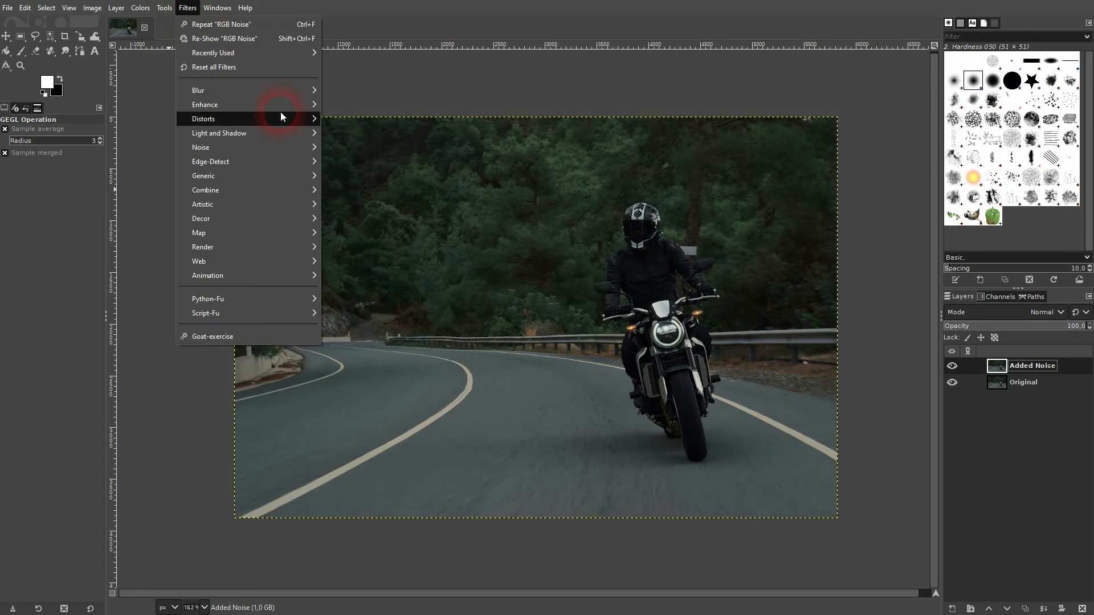
{"action": "mouse_move", "coordinate": [294, 147]}
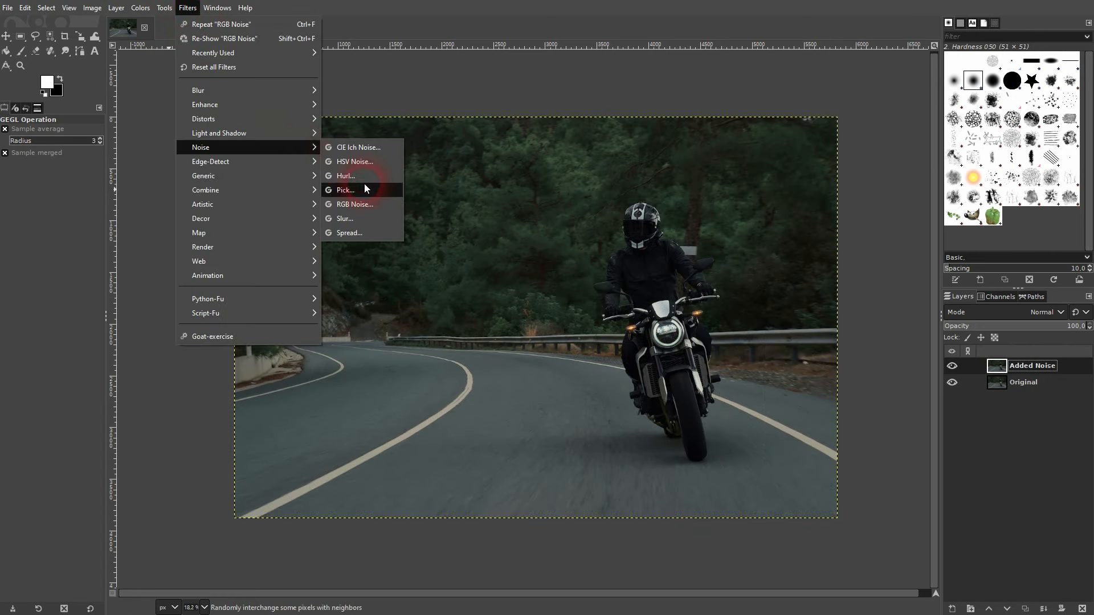
{"action": "left_click", "coordinate": [374, 224]}
{"action": "left_click_drag", "start_coordinate": [148, 270], "coordinate": [166, 270]}
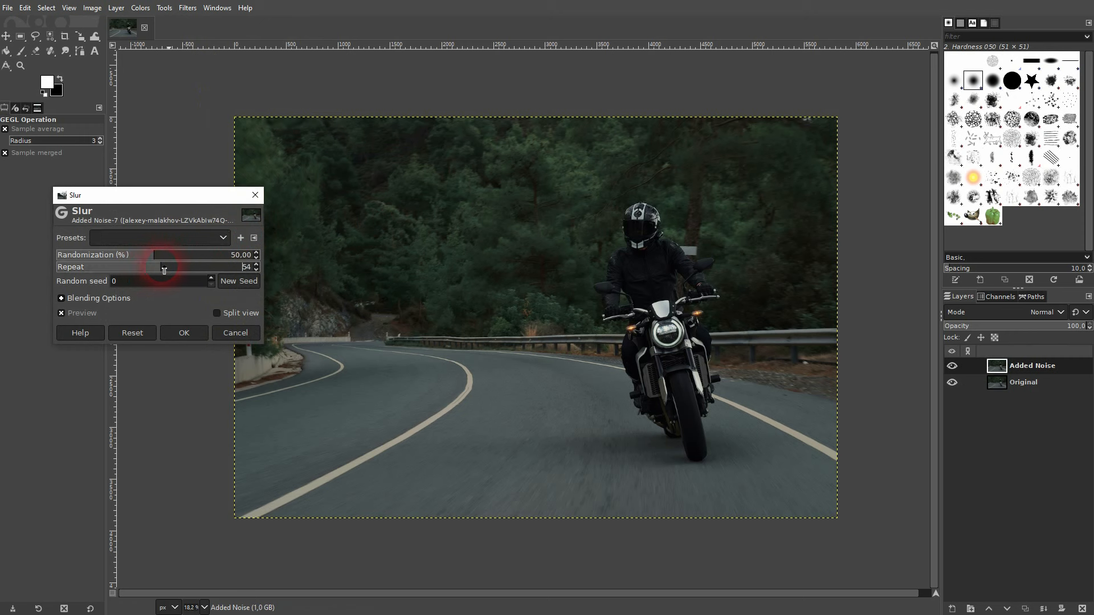
{"action": "left_click", "coordinate": [235, 331]}
Start HSV Noise on the Added Noise layer and set its Value to 0.073.
{"action": "left_click", "coordinate": [187, 13]}
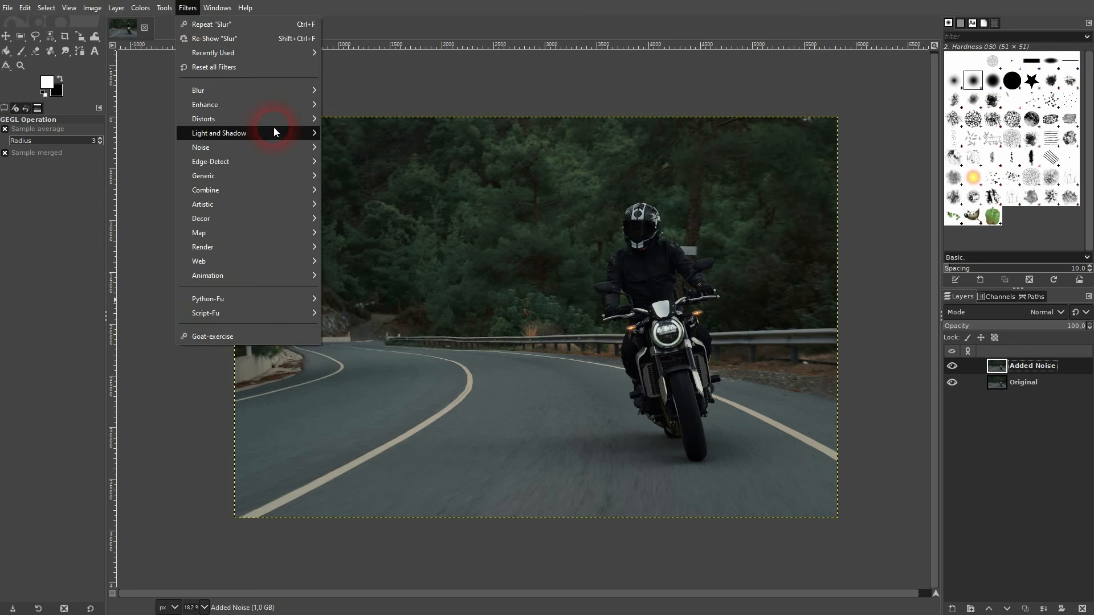
{"action": "mouse_move", "coordinate": [285, 149]}
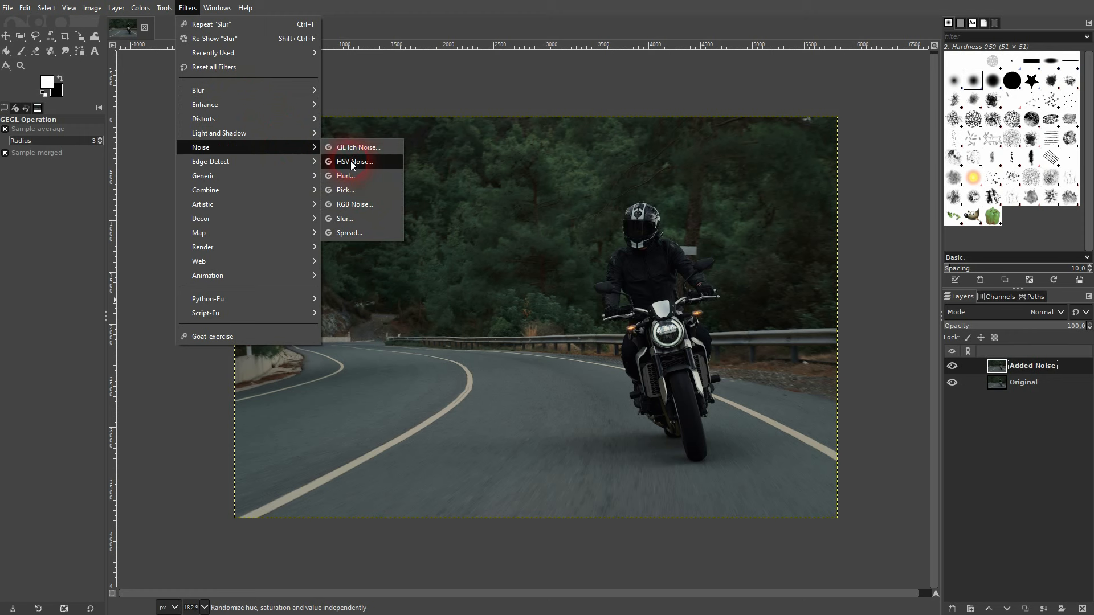
{"action": "left_click", "coordinate": [380, 161]}
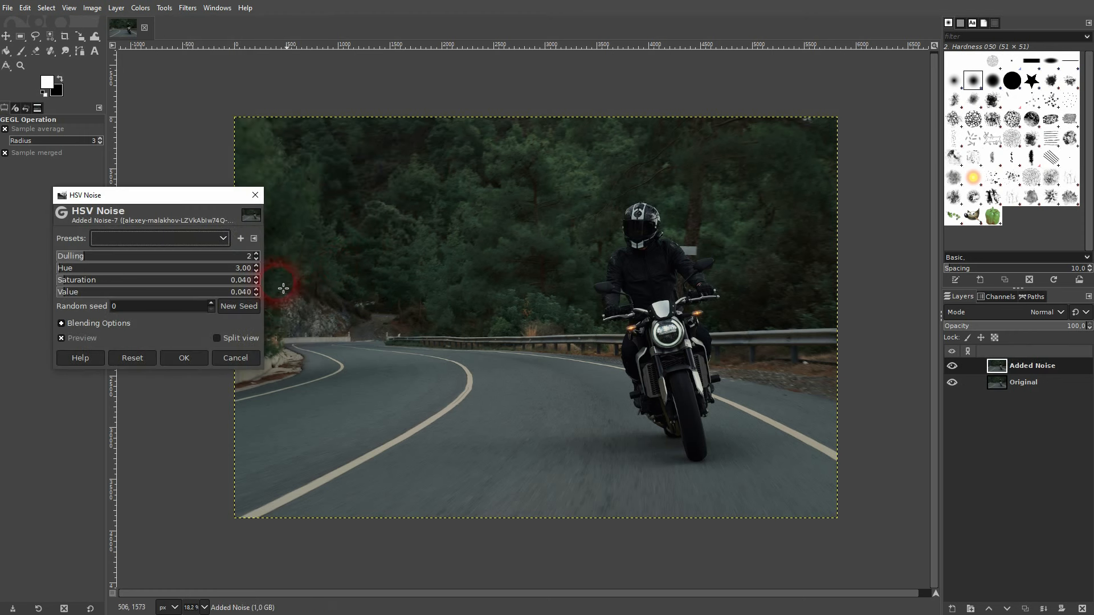
{"action": "left_click", "coordinate": [104, 294]}
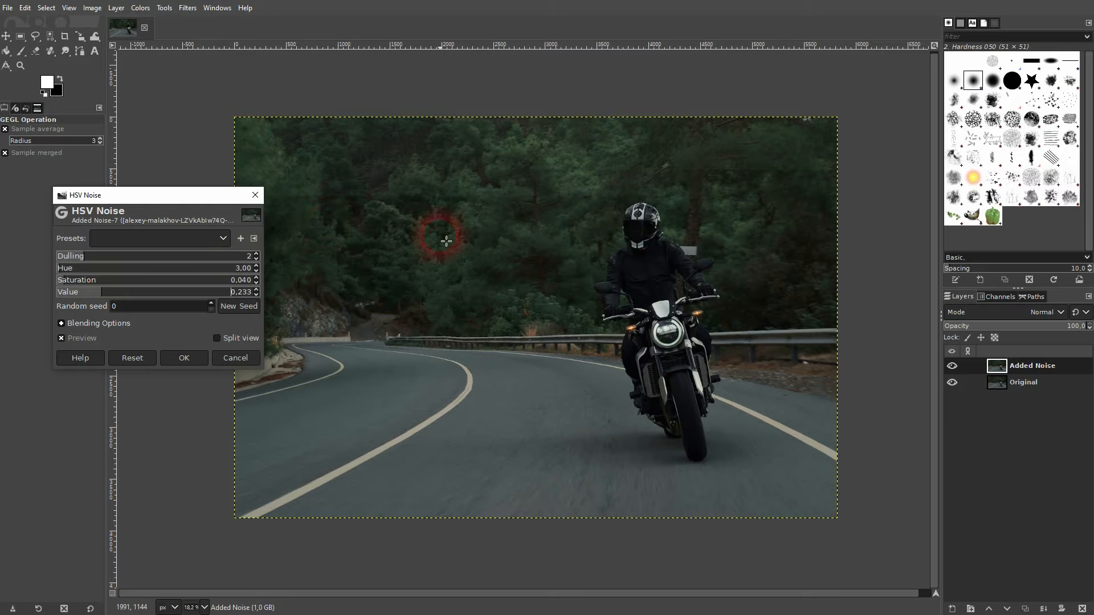
{"action": "scroll", "coordinate": [439, 237], "scroll_direction": "up", "scroll_amount": 6}
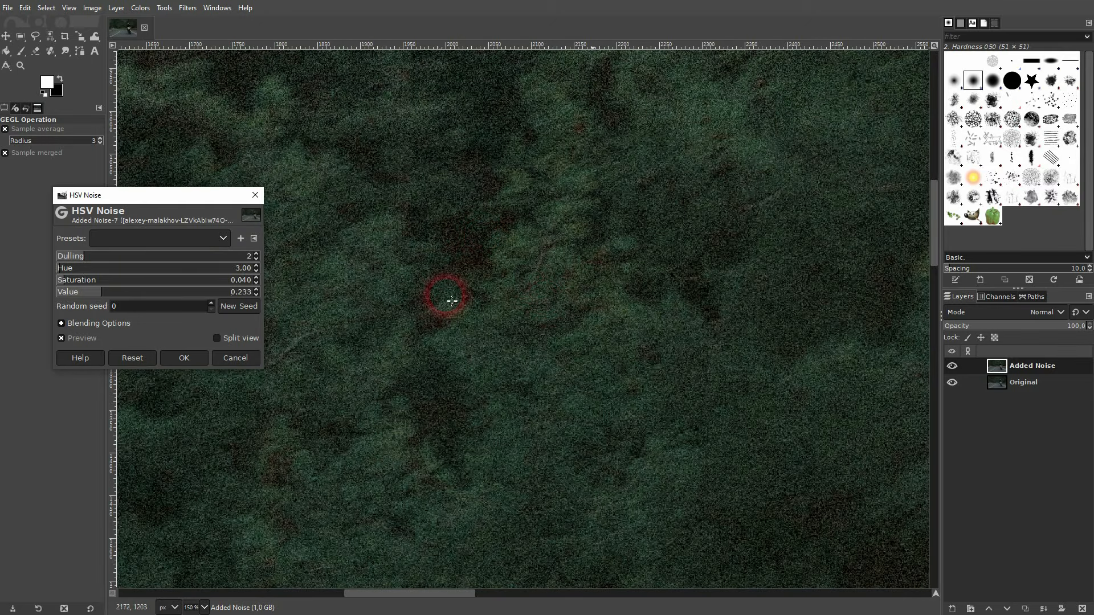
{"action": "left_click", "coordinate": [84, 294]}
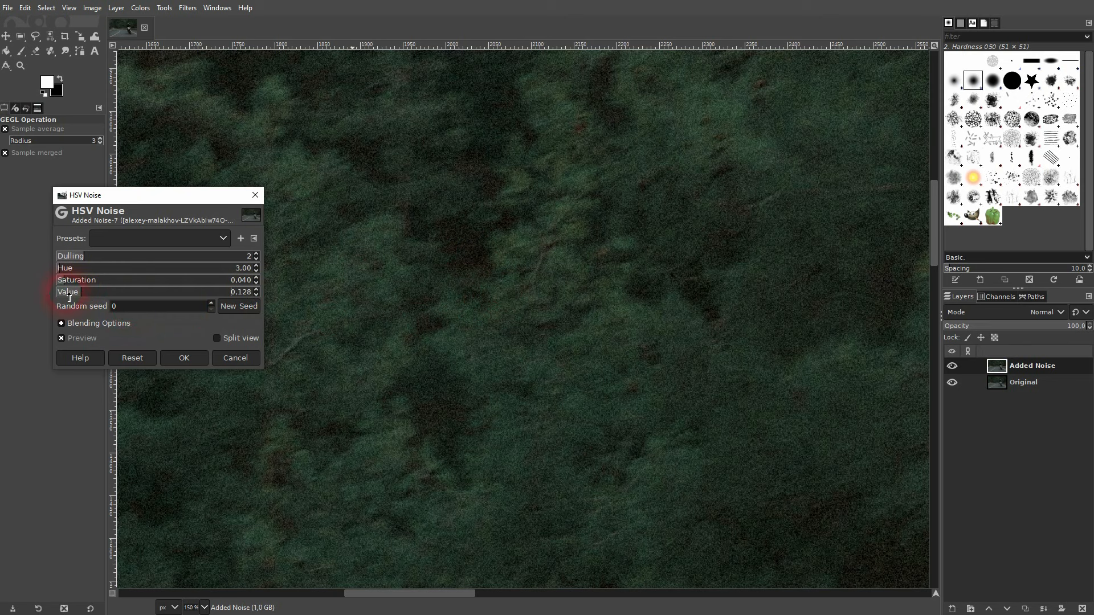
{"action": "left_click", "coordinate": [73, 294]}
Set the noise Saturation to 1.000 and Hue to 94.71, comparing against the unfiltered image.
{"action": "left_click_drag", "start_coordinate": [64, 267], "coordinate": [294, 279]}
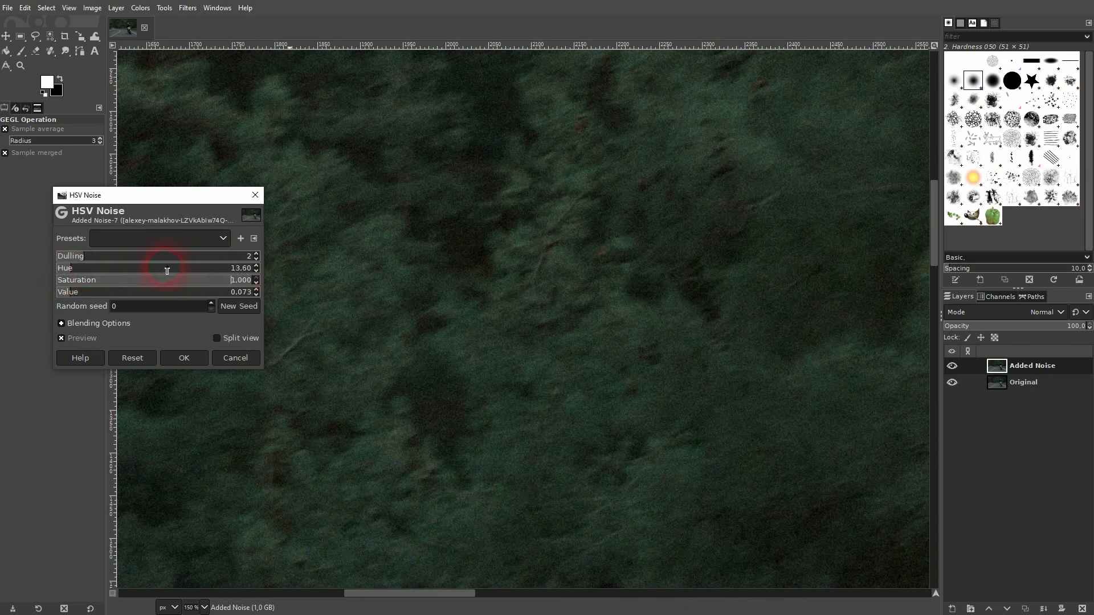
{"action": "left_click_drag", "start_coordinate": [167, 271], "coordinate": [85, 288]}
{"action": "left_click_drag", "start_coordinate": [196, 291], "coordinate": [313, 281]}
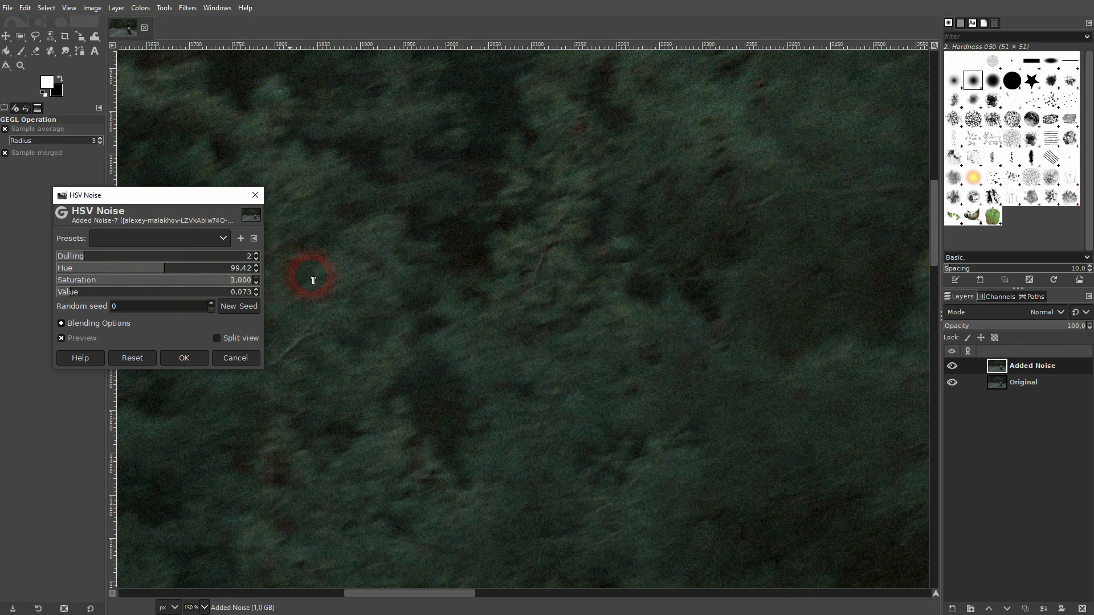
{"action": "left_click", "coordinate": [77, 339]}
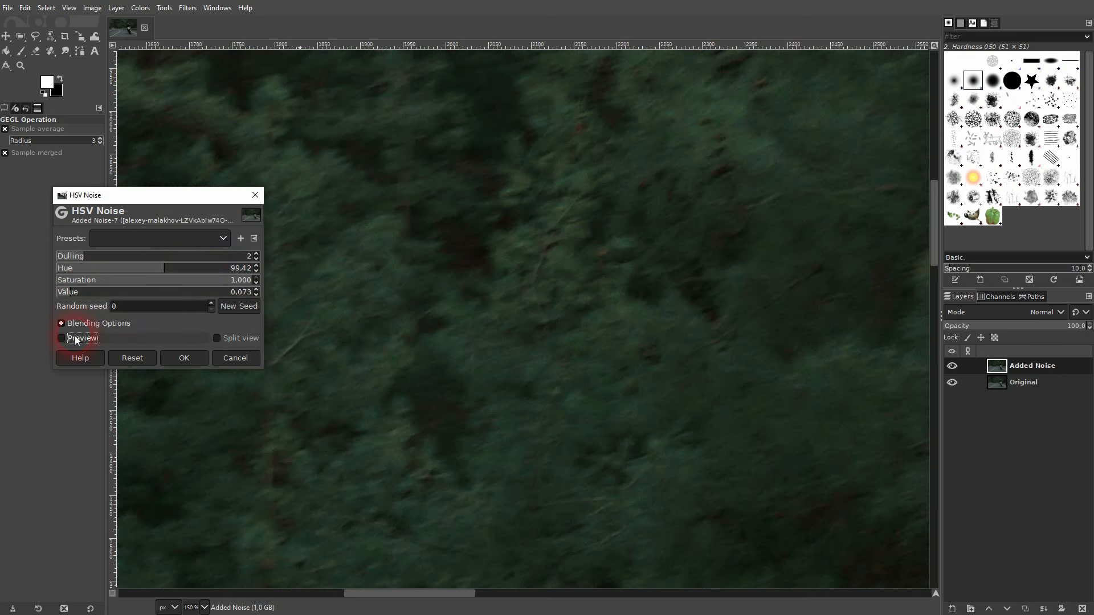
{"action": "left_click", "coordinate": [159, 266]}
Set Dulling to 5, generate a new random seed and apply the HSV Noise.
{"action": "left_click", "coordinate": [117, 260]}
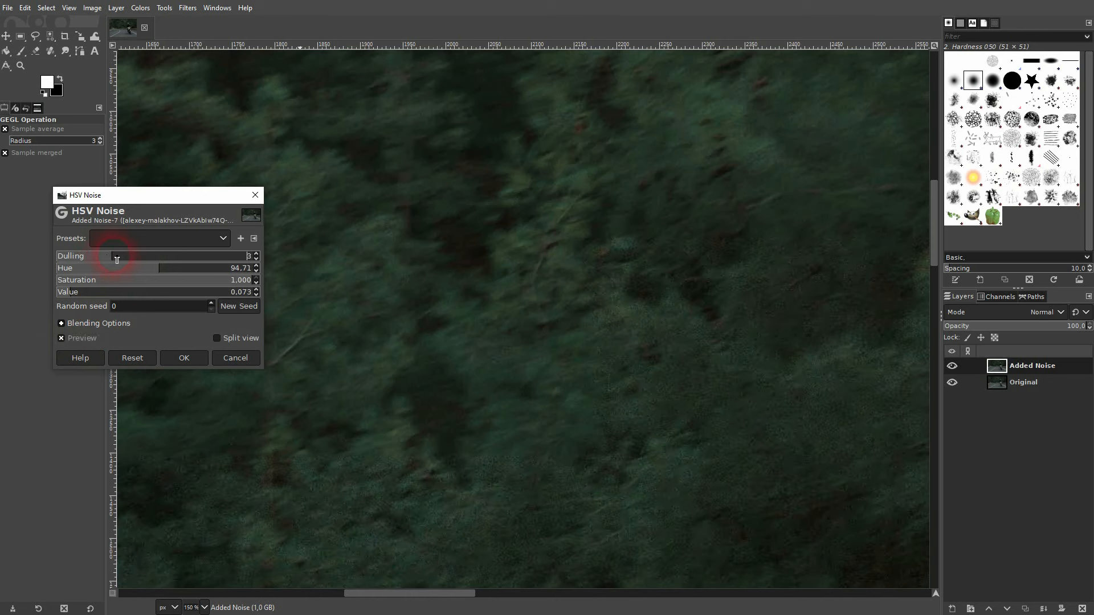
{"action": "left_click", "coordinate": [161, 257]}
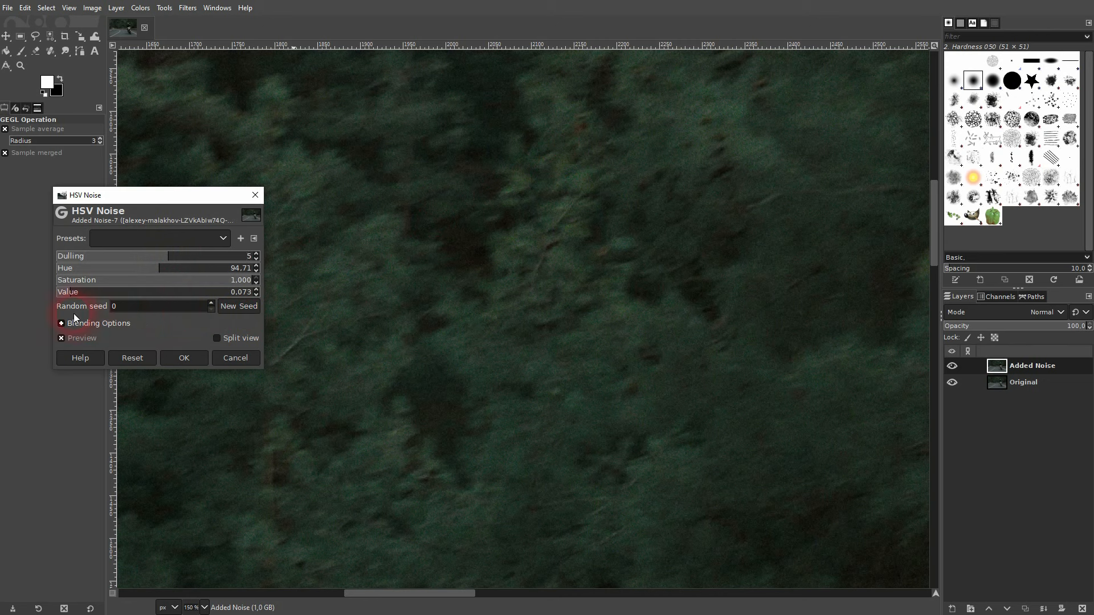
{"action": "left_click", "coordinate": [233, 308]}
{"action": "left_click", "coordinate": [235, 307]}
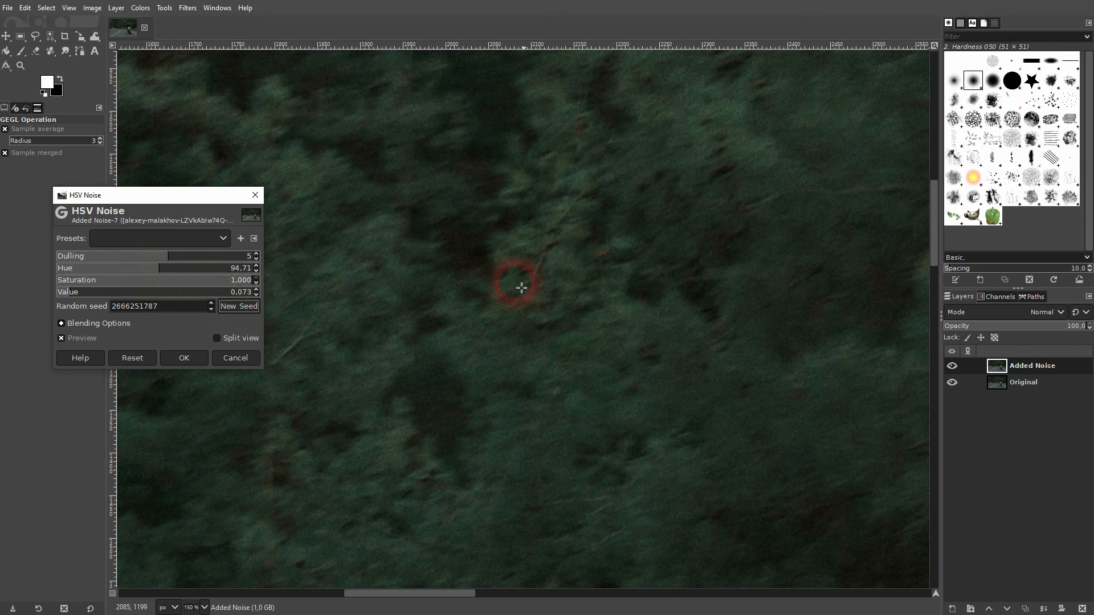
{"action": "left_click", "coordinate": [186, 358]}
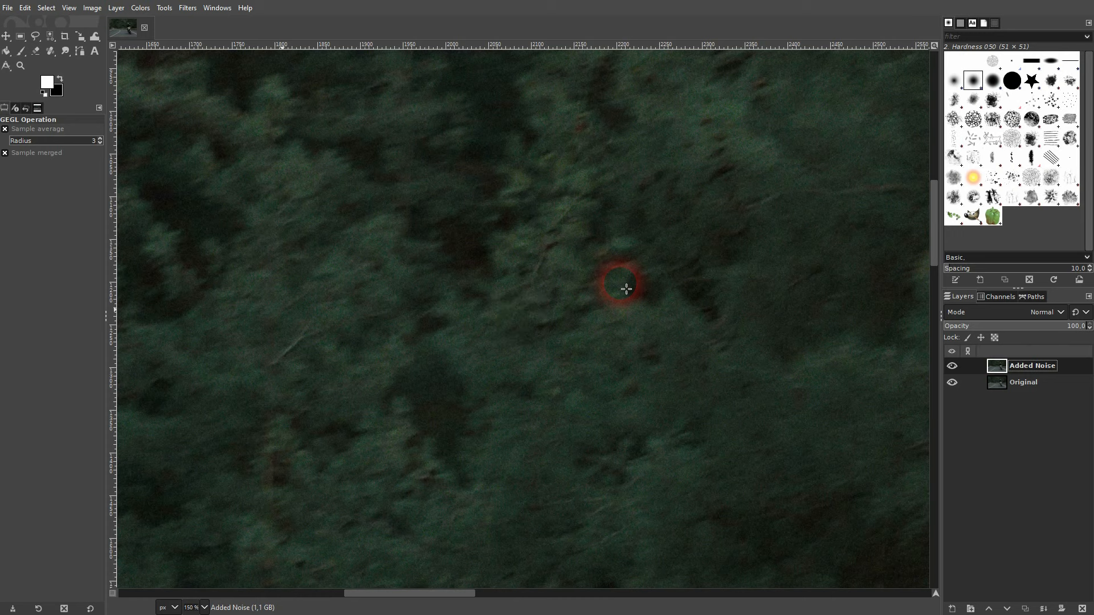
Examine the added noise around the motorcycle's handlebar by switching the Added Noise layer's visibility off and on.
{"action": "scroll", "coordinate": [626, 289], "scroll_direction": "down", "scroll_amount": 5}
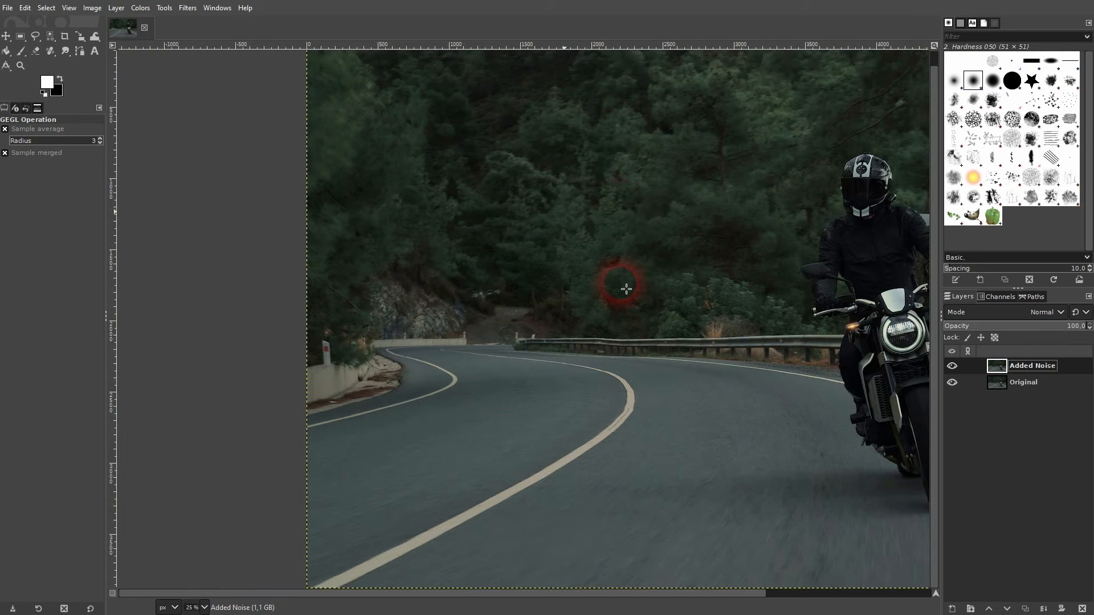
{"action": "scroll", "coordinate": [626, 289], "scroll_direction": "down", "scroll_amount": 1}
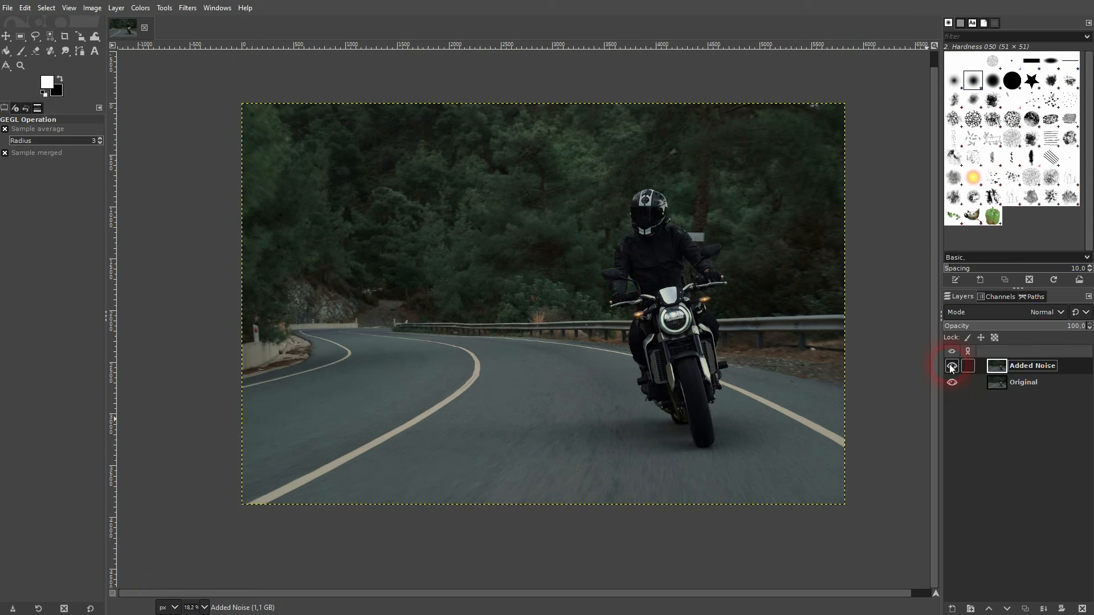
{"action": "scroll", "coordinate": [604, 314], "scroll_direction": "up", "scroll_amount": 6}
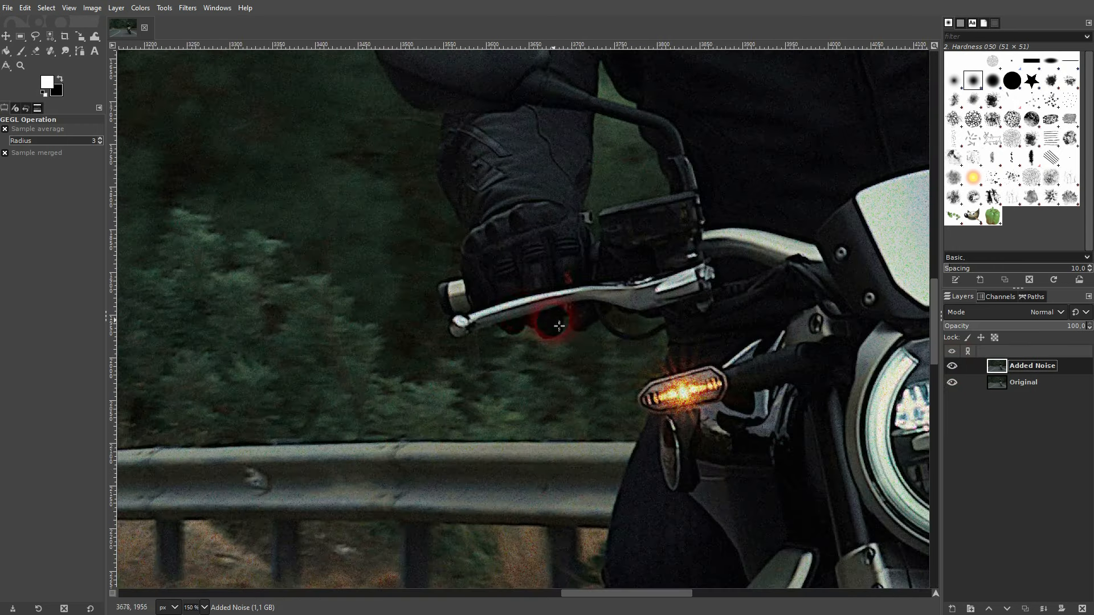
{"action": "scroll", "coordinate": [516, 320], "scroll_direction": "up", "scroll_amount": 1}
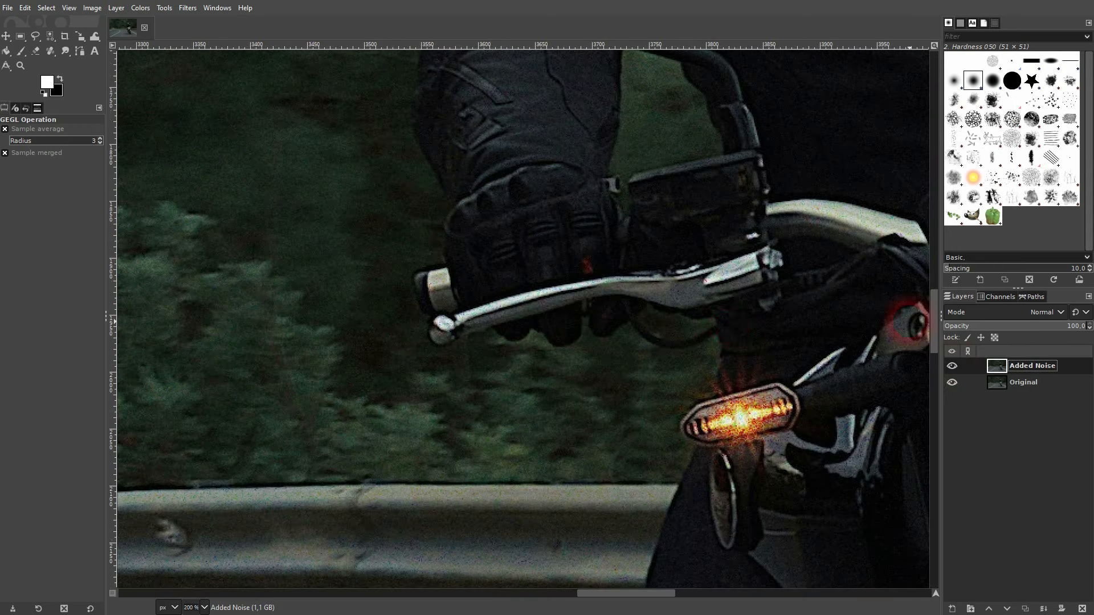
{"action": "left_click", "coordinate": [951, 367]}
{"action": "left_click", "coordinate": [950, 367]}
{"action": "left_click", "coordinate": [952, 366]}
{"action": "left_click", "coordinate": [952, 366]}
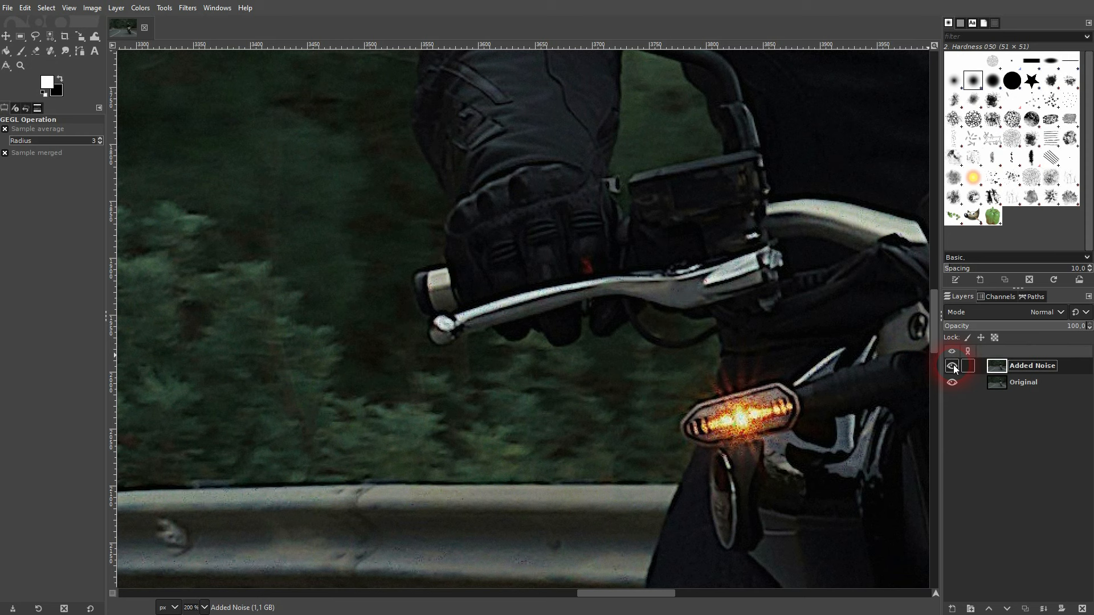
Duplicate the Added Noise layer and rename the copy "Noise Remover".
{"action": "left_click", "coordinate": [1026, 609]}
{"action": "double_click", "coordinate": [1029, 366]}
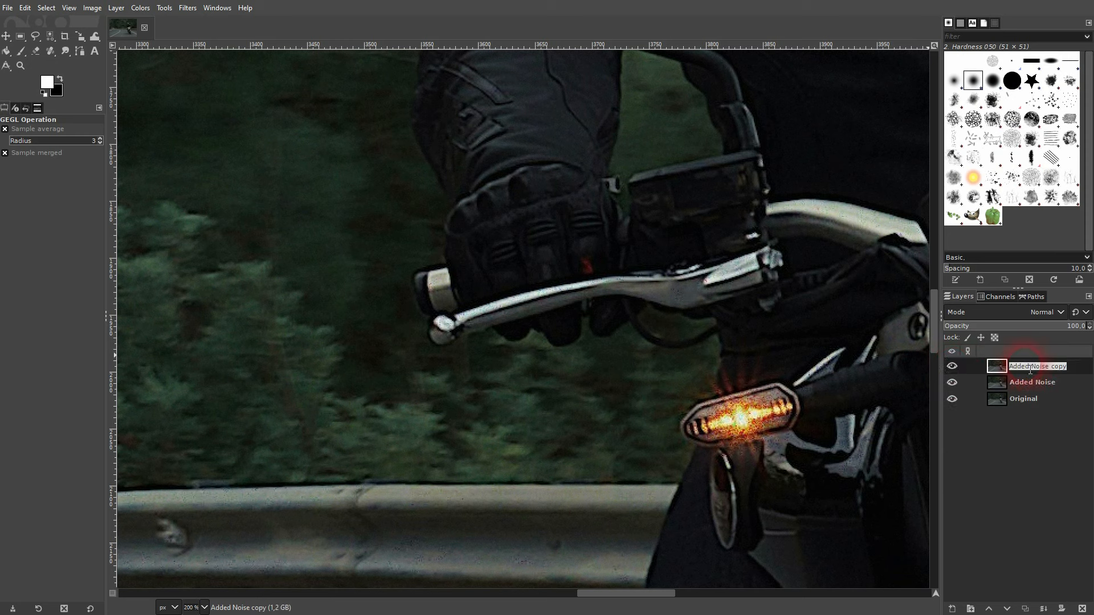
{"action": "type", "text": "Noise Remover"}
{"action": "key", "text": "Return"}
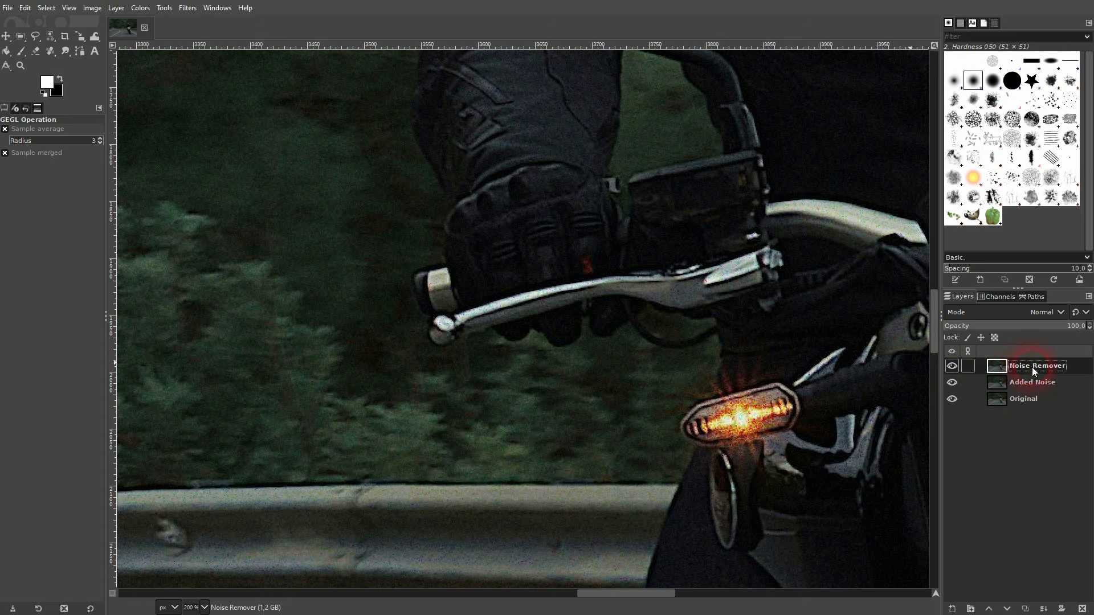
Start Noise Reduction on the Noise Remover layer and lower its Strength to 0.
{"action": "left_click", "coordinate": [188, 8]}
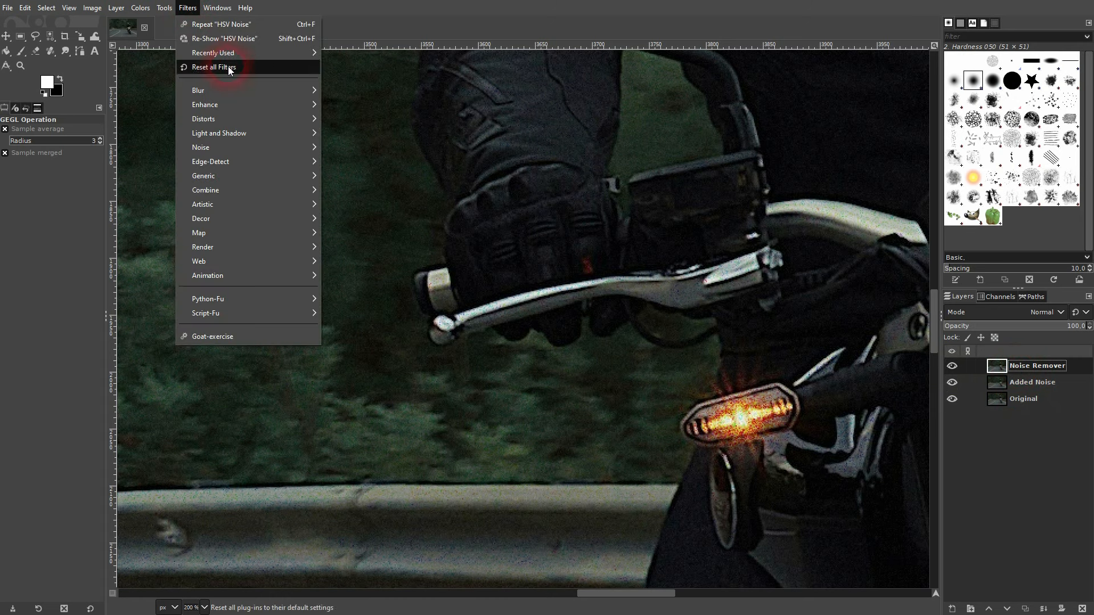
{"action": "mouse_move", "coordinate": [261, 104]}
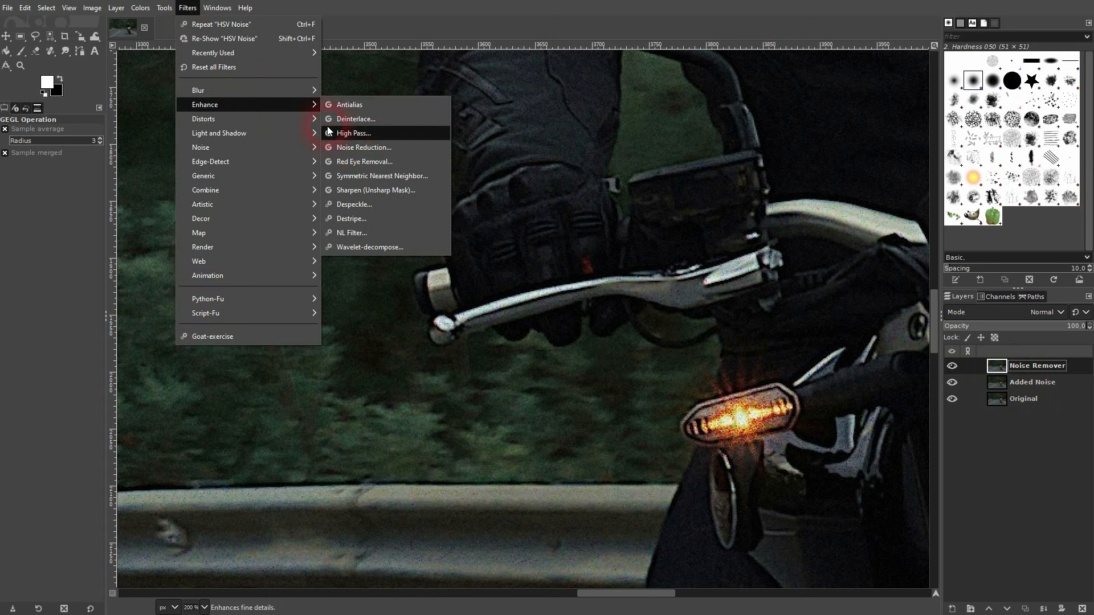
{"action": "left_click", "coordinate": [363, 147]}
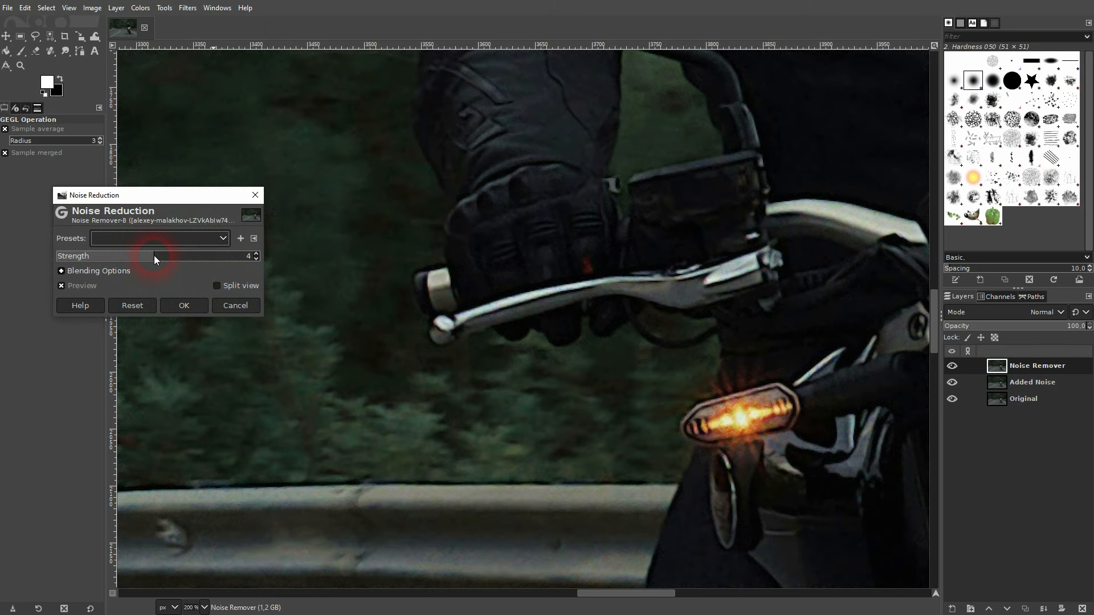
{"action": "left_click", "coordinate": [80, 285]}
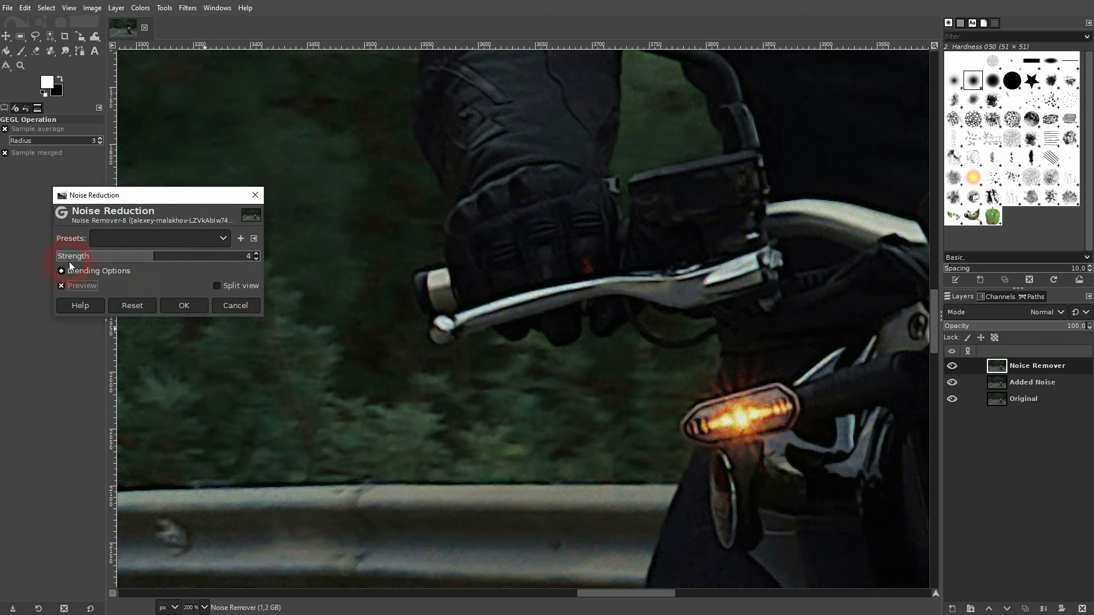
{"action": "left_click", "coordinate": [256, 257]}
{"action": "left_click", "coordinate": [255, 257]}
{"action": "left_click", "coordinate": [256, 257]}
{"action": "left_click", "coordinate": [255, 257]}
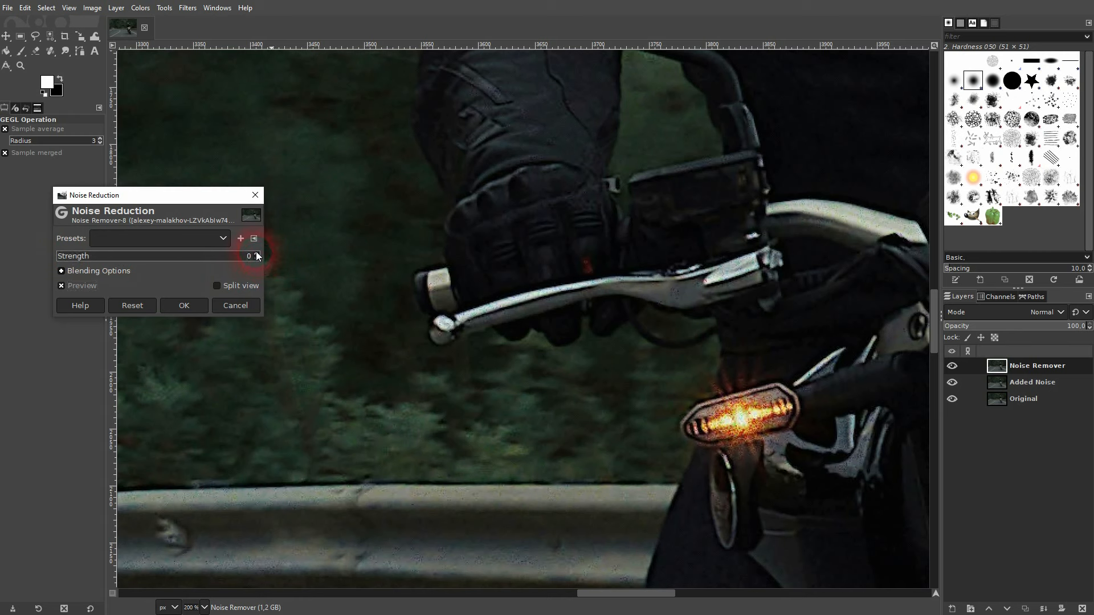
Raise the Noise Reduction Strength to 8 and apply it to the Noise Remover layer.
{"action": "left_click", "coordinate": [257, 253]}
{"action": "left_click", "coordinate": [257, 253]}
{"action": "left_click", "coordinate": [257, 253]}
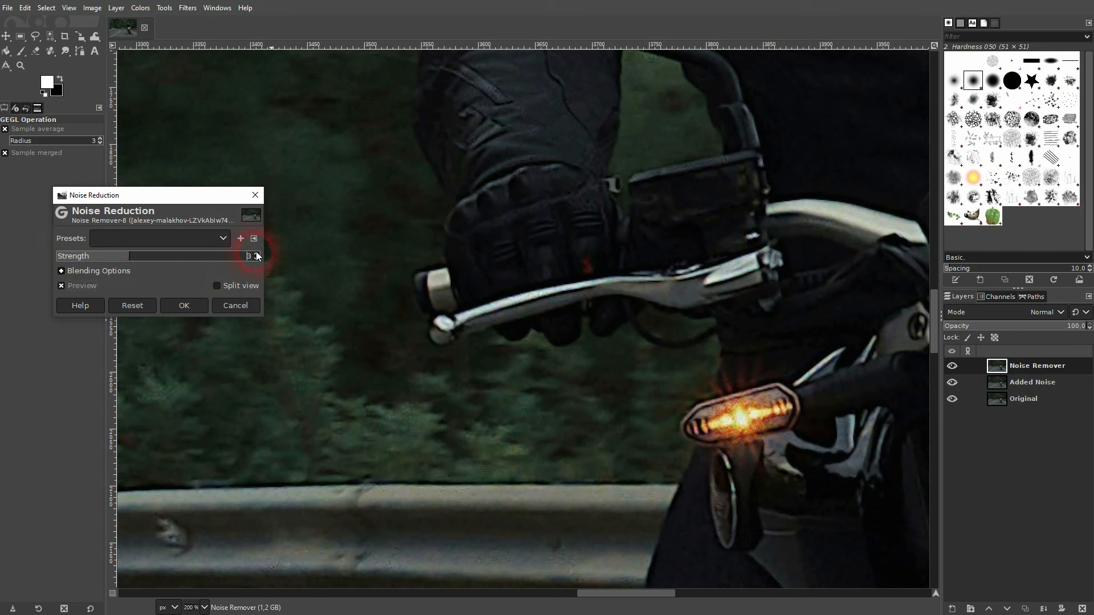
{"action": "left_click", "coordinate": [257, 253]}
{"action": "left_click", "coordinate": [257, 254]}
{"action": "left_click", "coordinate": [257, 254]}
{"action": "left_click", "coordinate": [257, 253]}
{"action": "left_click", "coordinate": [257, 254]}
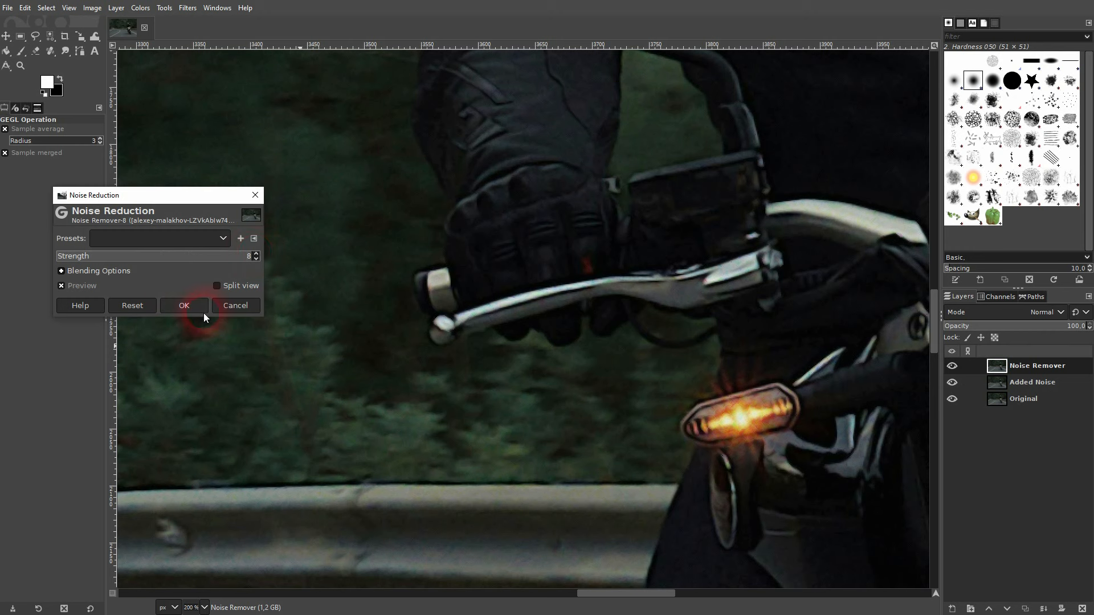
{"action": "left_click", "coordinate": [184, 306]}
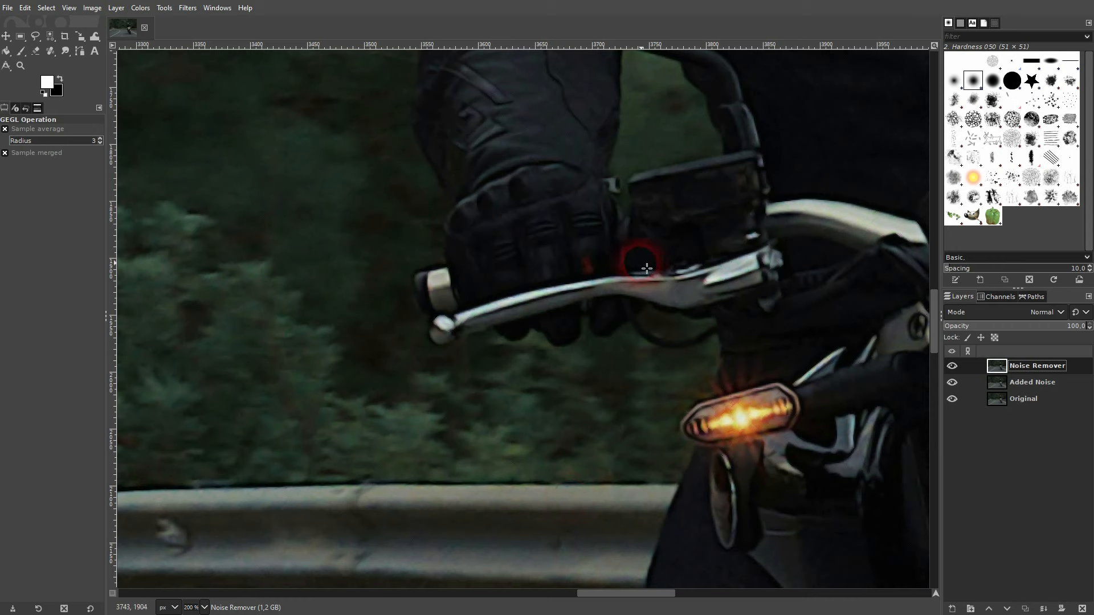
{"action": "scroll", "coordinate": [640, 261], "scroll_direction": "down", "scroll_amount": 3}
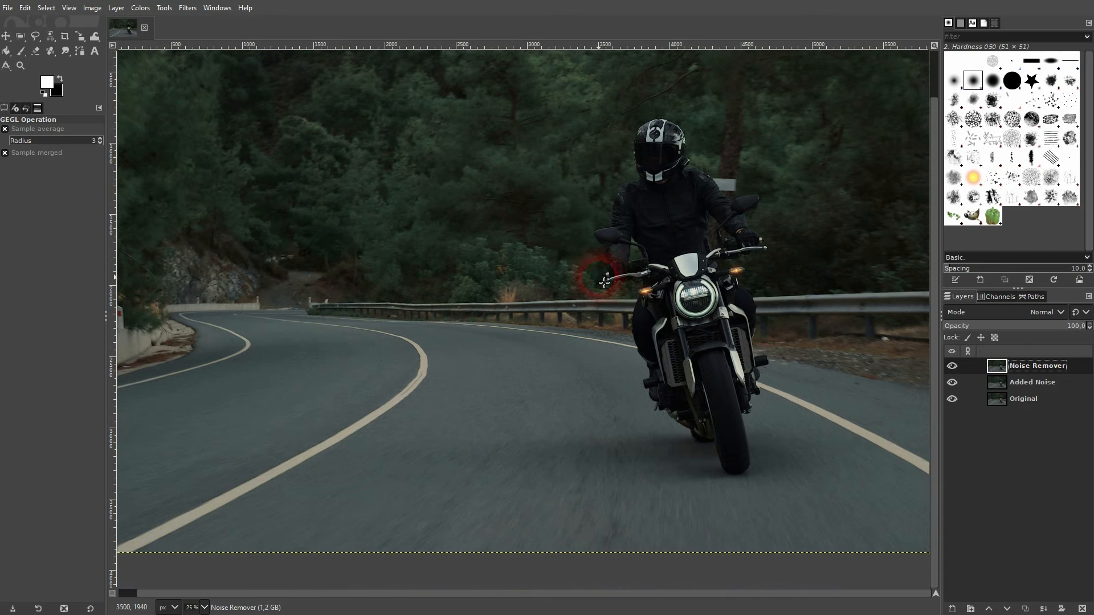
{"action": "scroll", "coordinate": [606, 276], "scroll_direction": "down", "scroll_amount": 1}
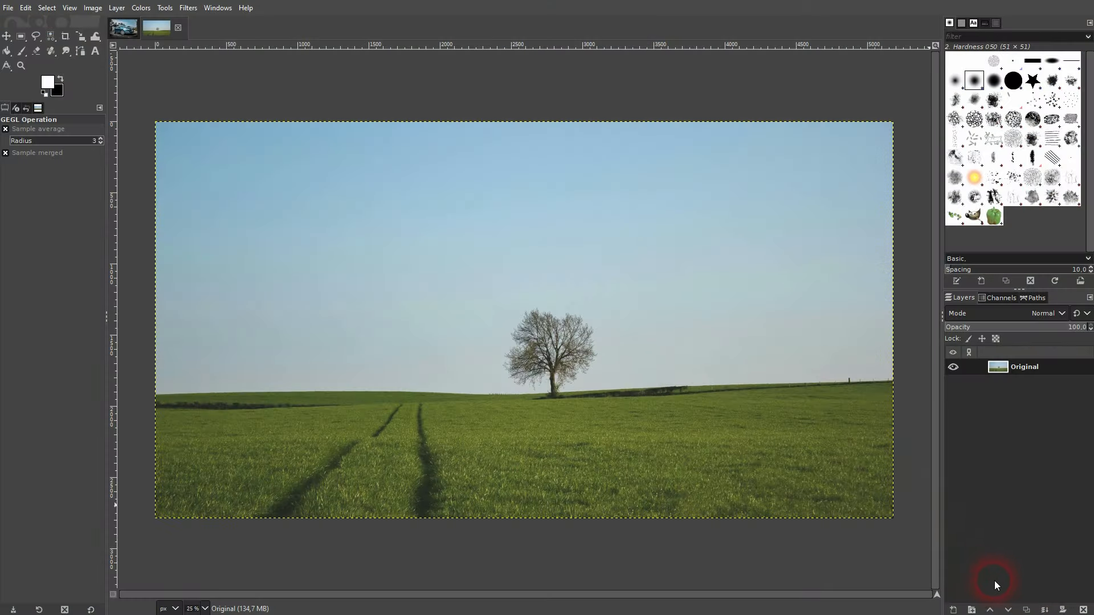
Duplicate the Original field photo layer and start the Vignette filter on the copy, moving its dialog clear of the image.
{"action": "left_click", "coordinate": [1026, 611]}
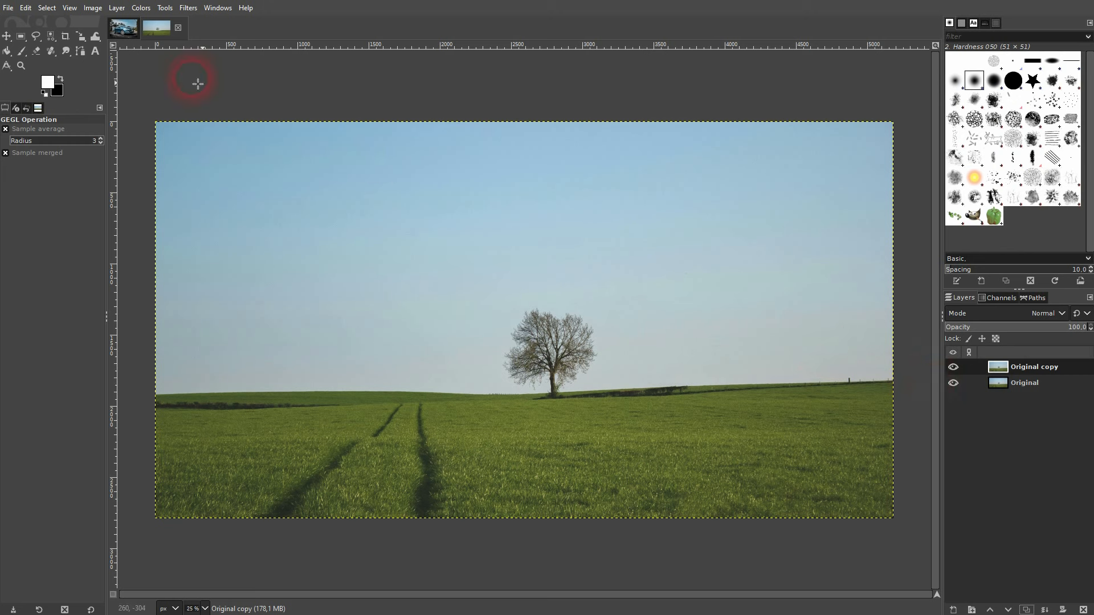
{"action": "left_click", "coordinate": [188, 8]}
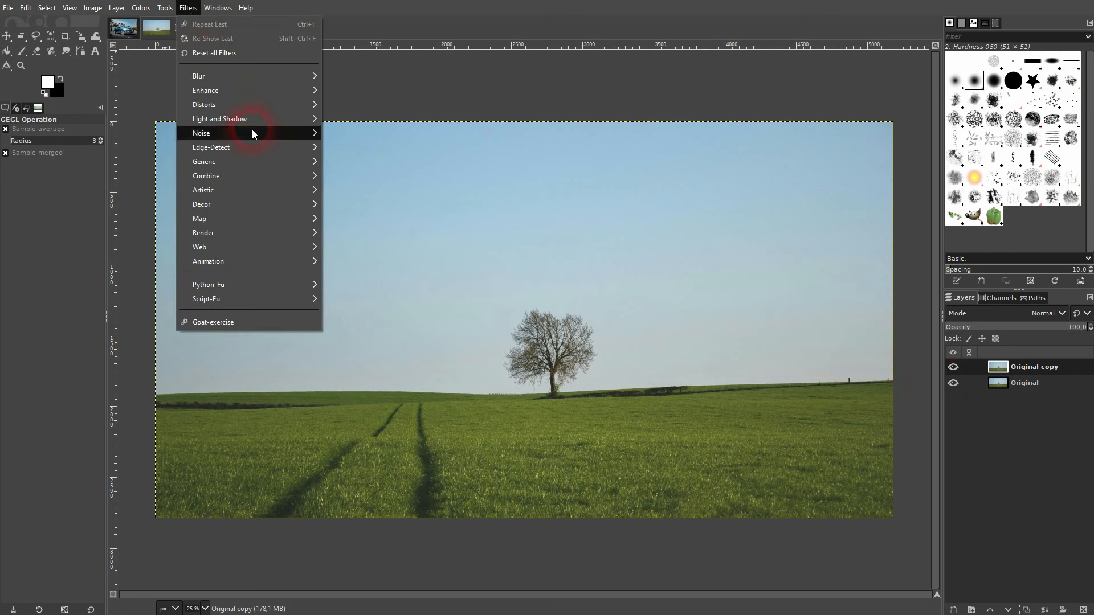
{"action": "mouse_move", "coordinate": [254, 117]}
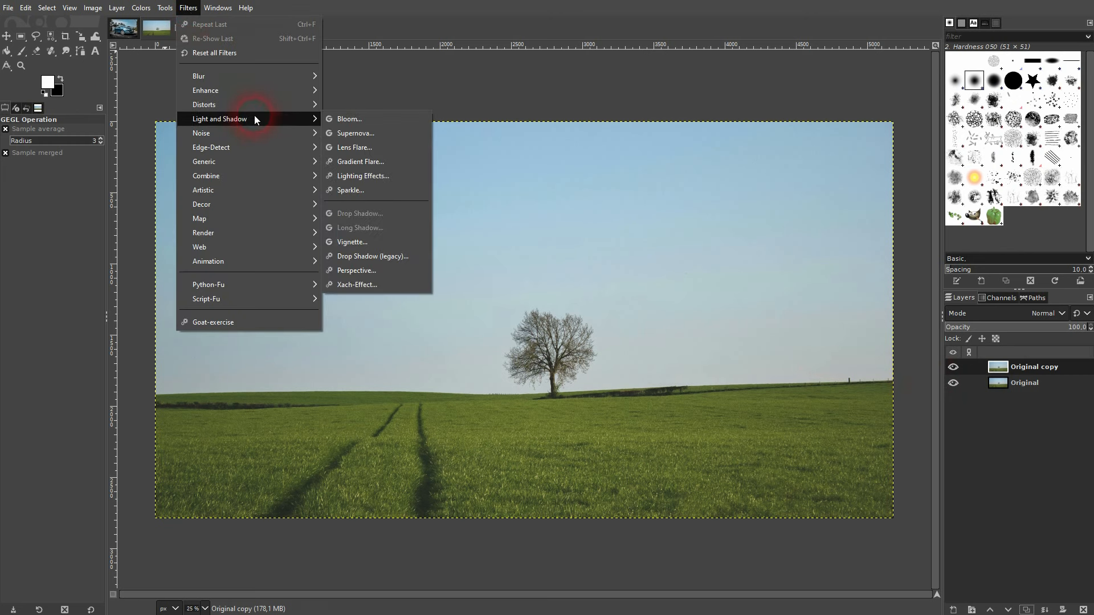
{"action": "left_click", "coordinate": [345, 242]}
{"action": "left_click_drag", "start_coordinate": [159, 192], "coordinate": [110, 13]}
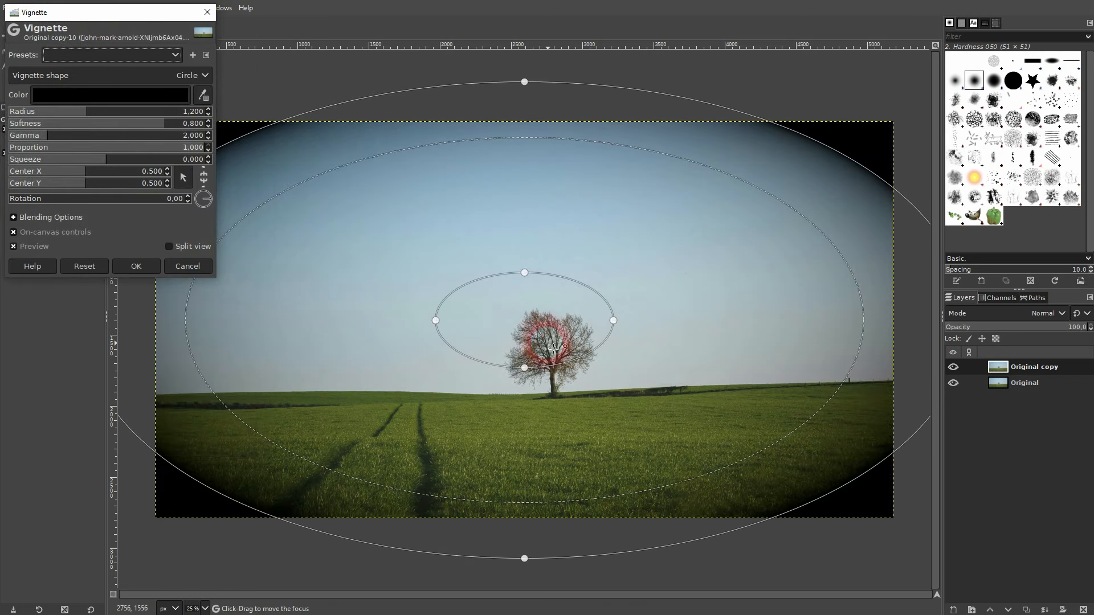
Set the vignette's Squeeze to 0.099 and its Proportion to 0.924.
{"action": "mouse_move", "coordinate": [527, 89]}
{"action": "left_mouse_down"}
{"action": "mouse_move", "coordinate": [525, 117]}
{"action": "mouse_move", "coordinate": [527, 88]}
{"action": "left_mouse_up"}
{"action": "mouse_move", "coordinate": [105, 165]}
{"action": "left_mouse_down"}
{"action": "mouse_move", "coordinate": [74, 163]}
{"action": "mouse_move", "coordinate": [108, 165]}
{"action": "left_mouse_up"}
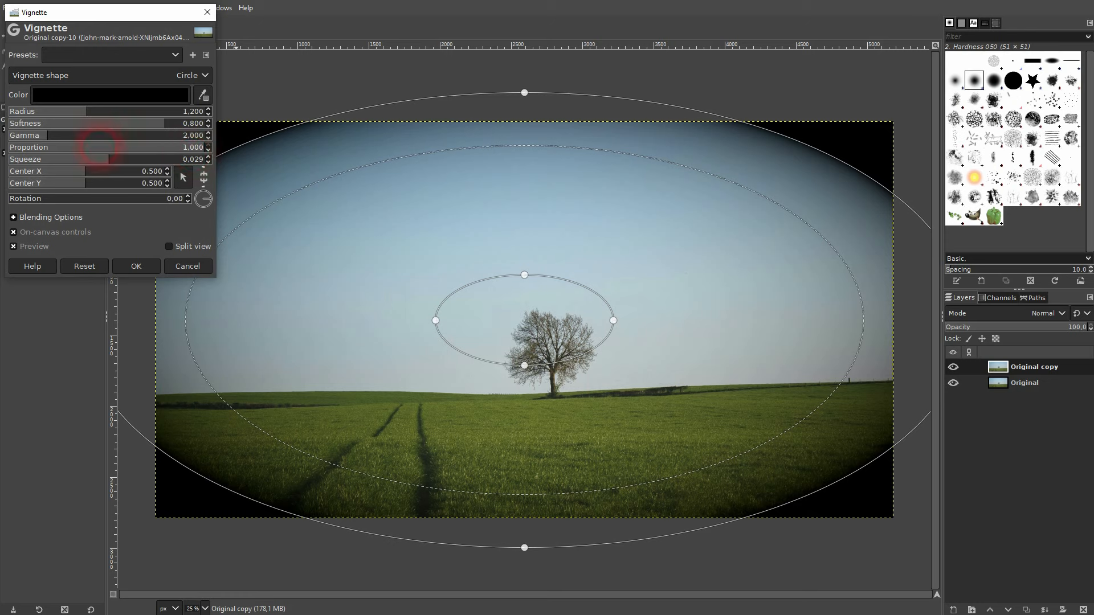
{"action": "mouse_move", "coordinate": [101, 165]}
{"action": "left_mouse_down"}
{"action": "mouse_move", "coordinate": [171, 166]}
{"action": "mouse_move", "coordinate": [118, 168]}
{"action": "left_mouse_up"}
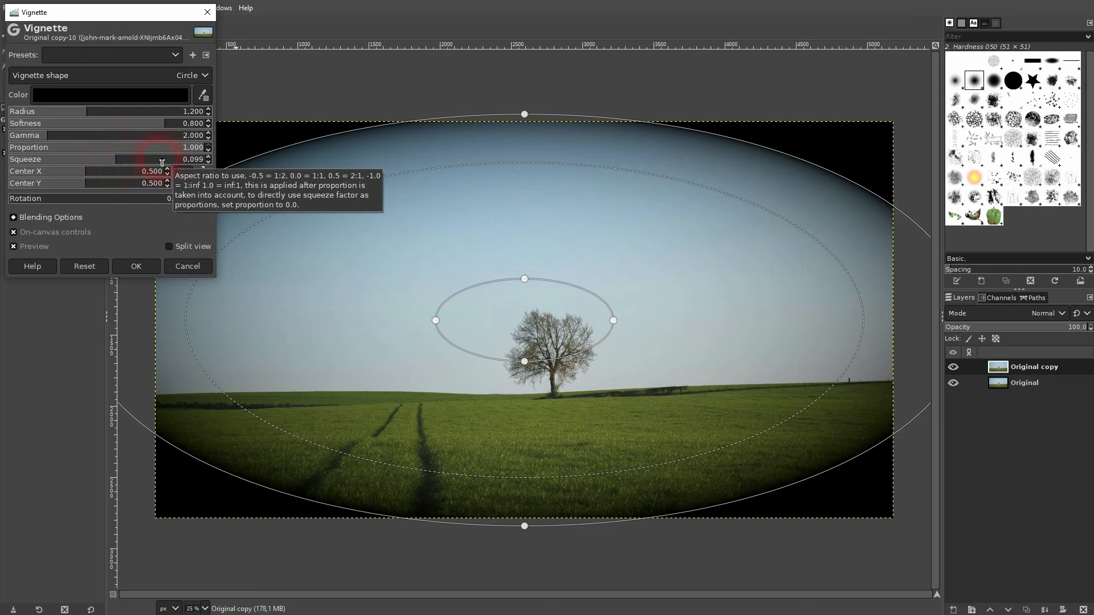
{"action": "mouse_move", "coordinate": [194, 149]}
{"action": "left_mouse_down"}
{"action": "mouse_move", "coordinate": [165, 149]}
{"action": "mouse_move", "coordinate": [195, 149]}
{"action": "left_mouse_up"}
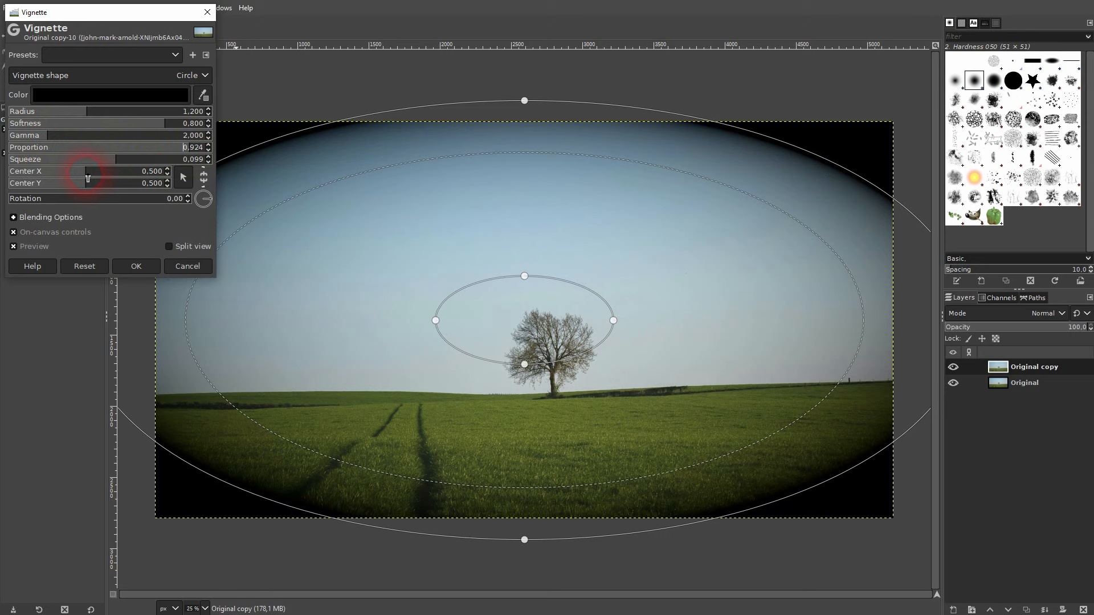
Try shifting the vignette's Center X to 0.494 and bring it back to 0.500.
{"action": "mouse_move", "coordinate": [87, 178]}
{"action": "left_mouse_down"}
{"action": "mouse_move", "coordinate": [106, 169]}
{"action": "mouse_move", "coordinate": [76, 173]}
{"action": "mouse_move", "coordinate": [87, 174]}
{"action": "left_mouse_up"}
{"action": "left_click", "coordinate": [167, 168]}
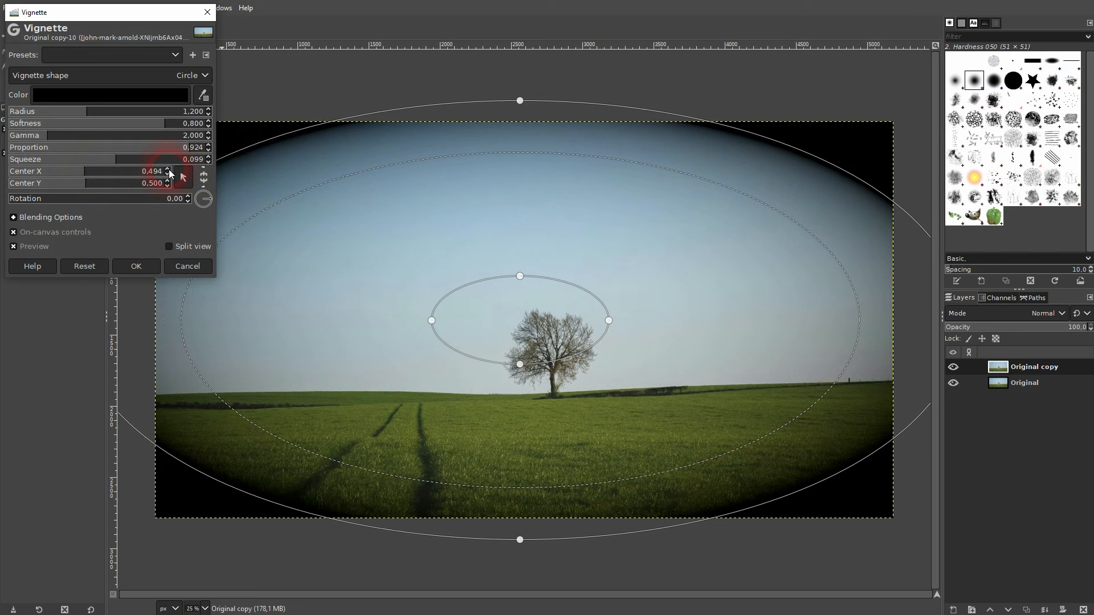
{"action": "left_click", "coordinate": [169, 169]}
{"action": "left_click", "coordinate": [169, 169]}
{"action": "left_click", "coordinate": [168, 169]}
{"action": "left_click", "coordinate": [168, 169]}
{"action": "left_click", "coordinate": [169, 169]}
{"action": "left_click", "coordinate": [169, 169]}
{"action": "left_click", "coordinate": [169, 169]}
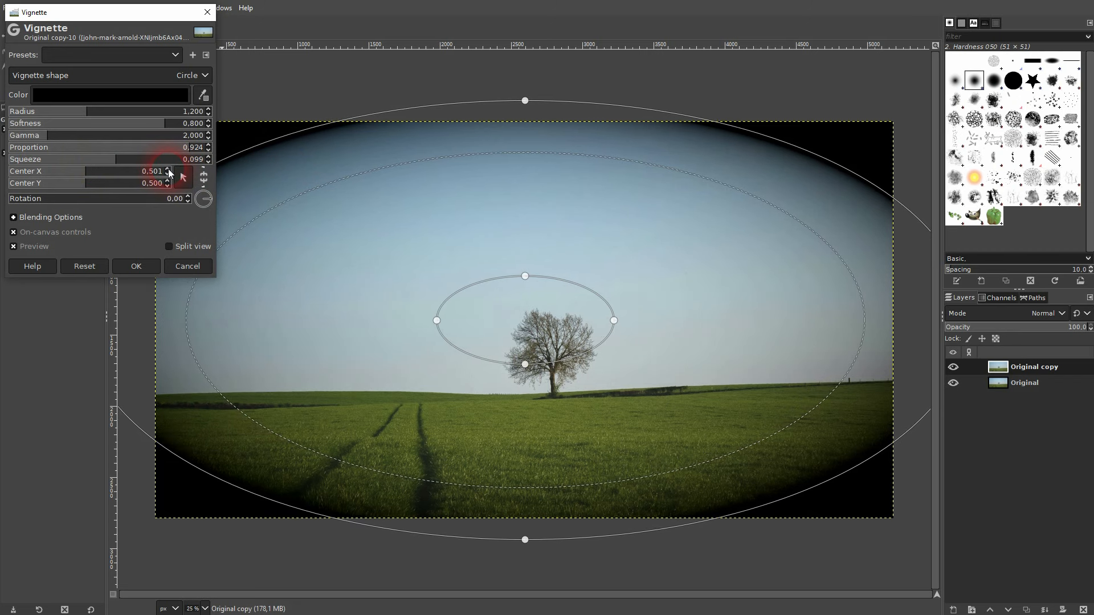
{"action": "left_click", "coordinate": [167, 174]}
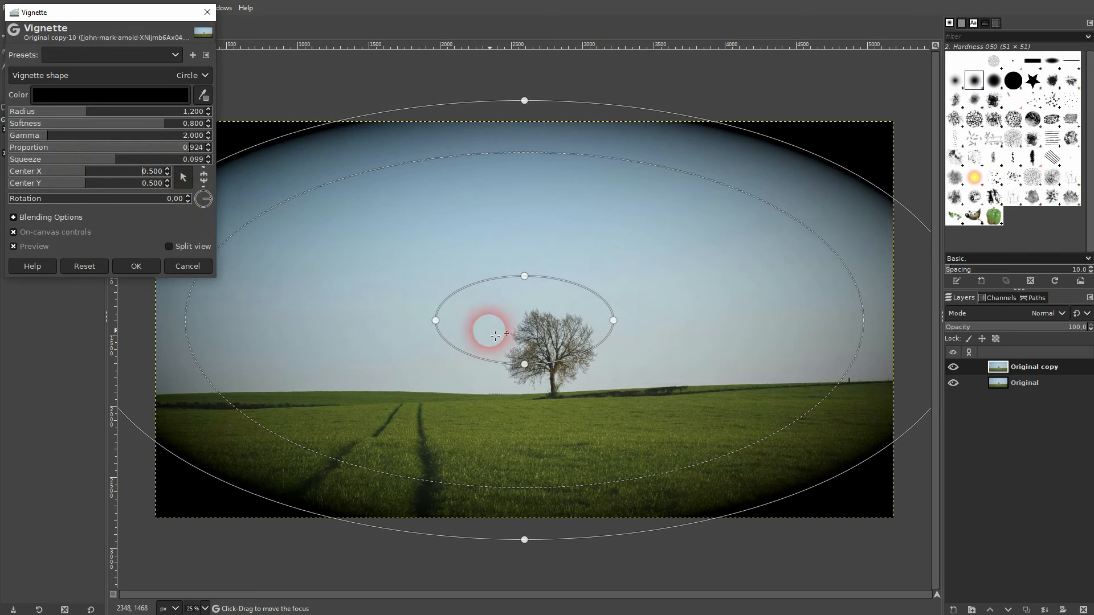
Reshape the vignette's outer ellipse on the canvas to a Radius of 1.032 and a Squeeze of -0.076.
{"action": "scroll", "coordinate": [517, 354], "scroll_direction": "down", "scroll_amount": 1}
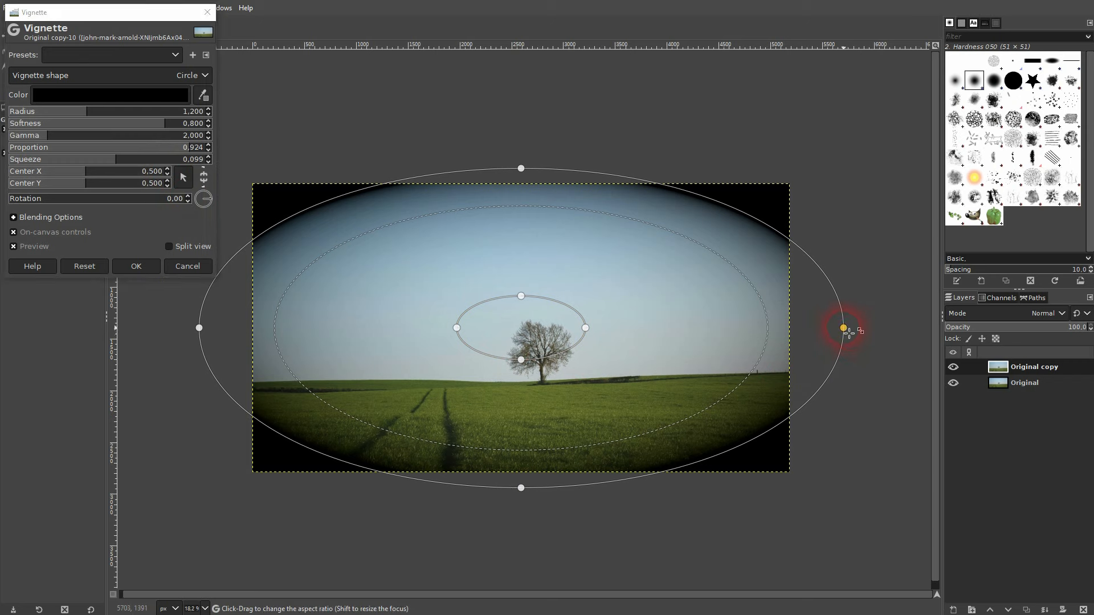
{"action": "left_click_drag", "start_coordinate": [846, 326], "coordinate": [816, 327]}
{"action": "left_click", "coordinate": [192, 148]}
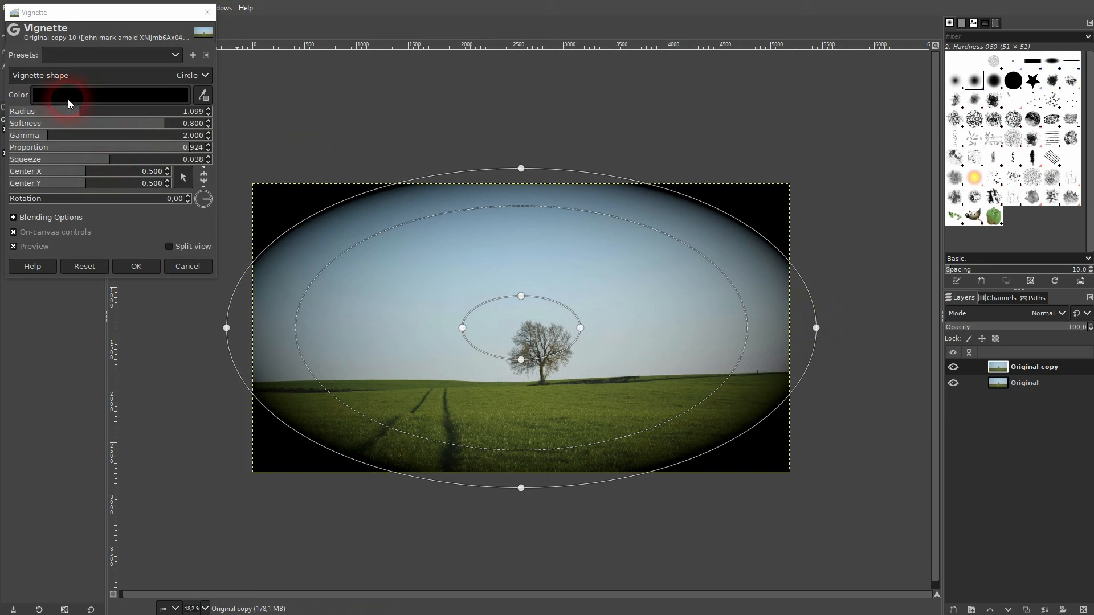
{"action": "left_click_drag", "start_coordinate": [817, 328], "coordinate": [821, 327]}
{"action": "left_click", "coordinate": [521, 169]}
{"action": "left_click_drag", "start_coordinate": [521, 170], "coordinate": [521, 156]}
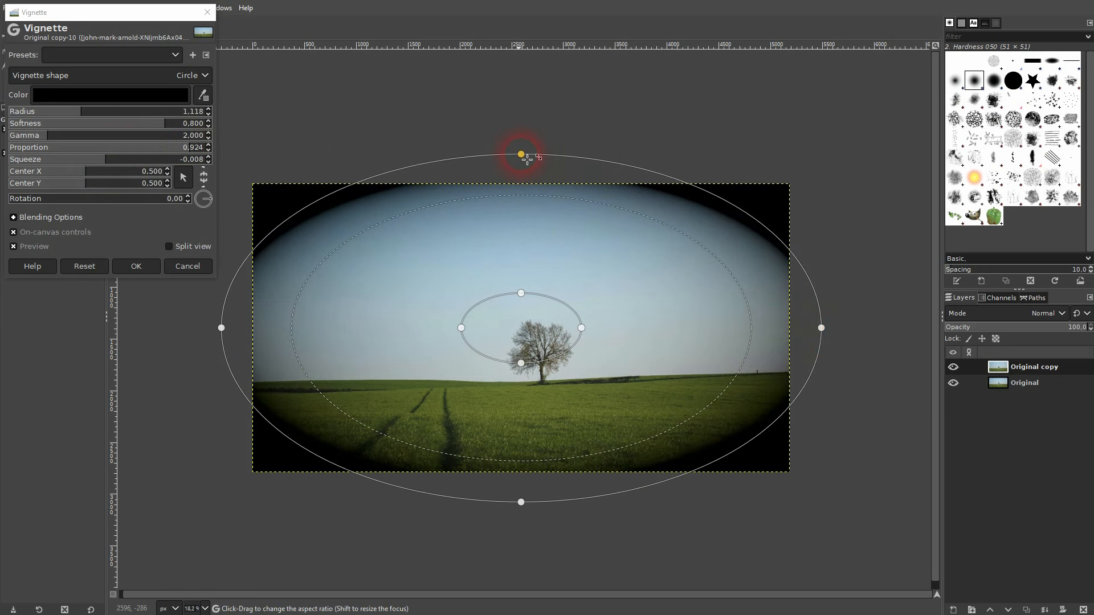
{"action": "mouse_move", "coordinate": [526, 296]}
{"action": "left_mouse_down"}
{"action": "mouse_move", "coordinate": [526, 279]}
{"action": "mouse_move", "coordinate": [529, 292]}
{"action": "left_mouse_up"}
{"action": "left_click_drag", "start_coordinate": [471, 336], "coordinate": [472, 337]}
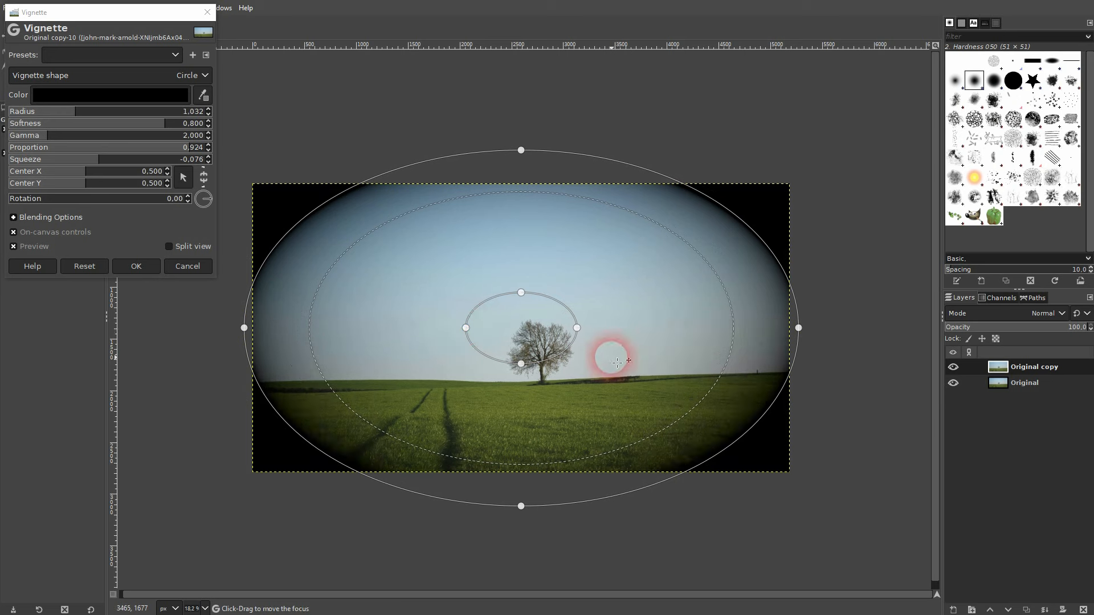
Raise the vignette's Gamma to 4.584 and widen its outer ellipse to Radius 1.145 with Squeeze -0.048.
{"action": "left_click_drag", "start_coordinate": [690, 418], "coordinate": [640, 386]}
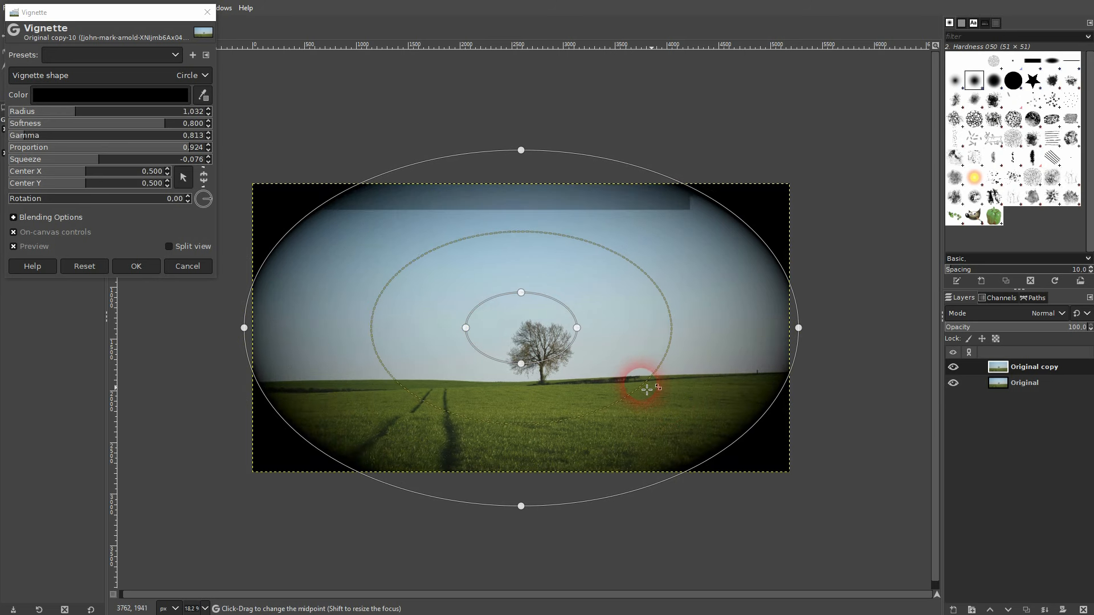
{"action": "left_click", "coordinate": [77, 135]}
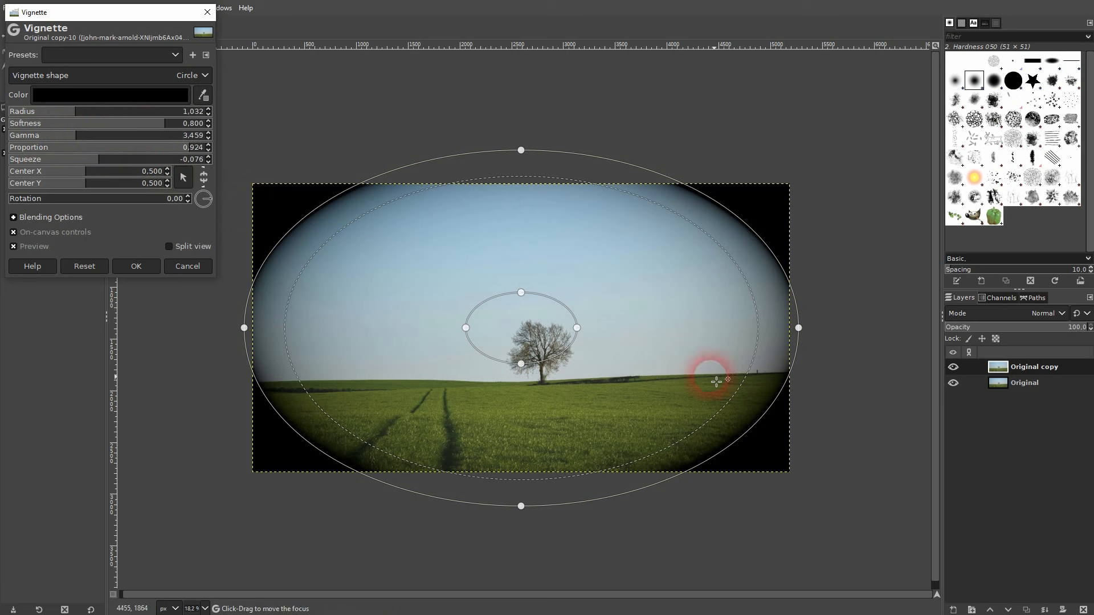
{"action": "left_click_drag", "start_coordinate": [737, 393], "coordinate": [753, 410]}
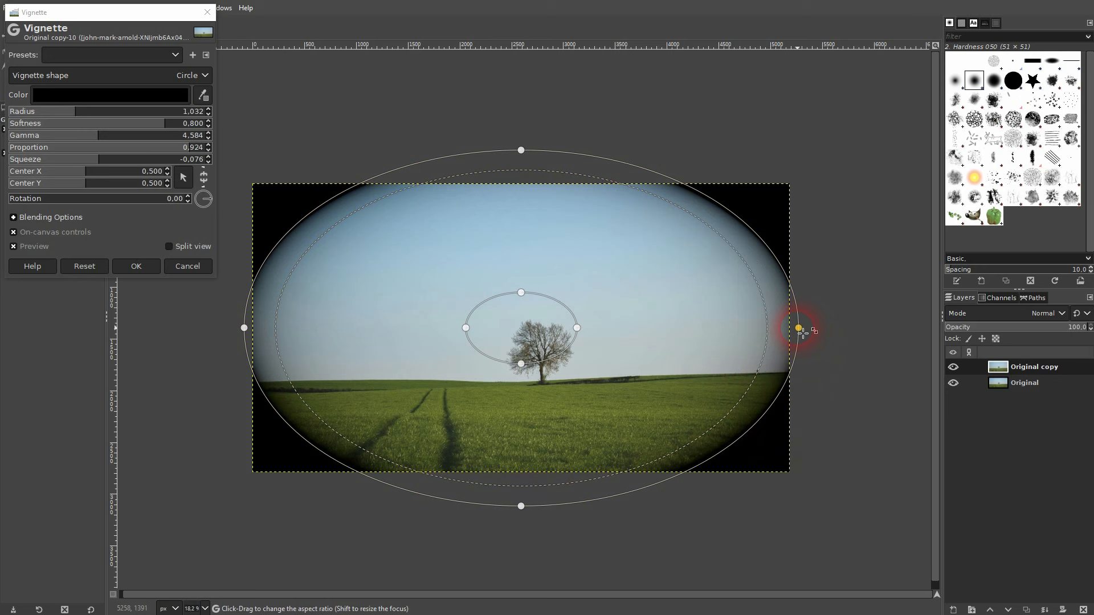
{"action": "left_click_drag", "start_coordinate": [799, 329], "coordinate": [829, 327]}
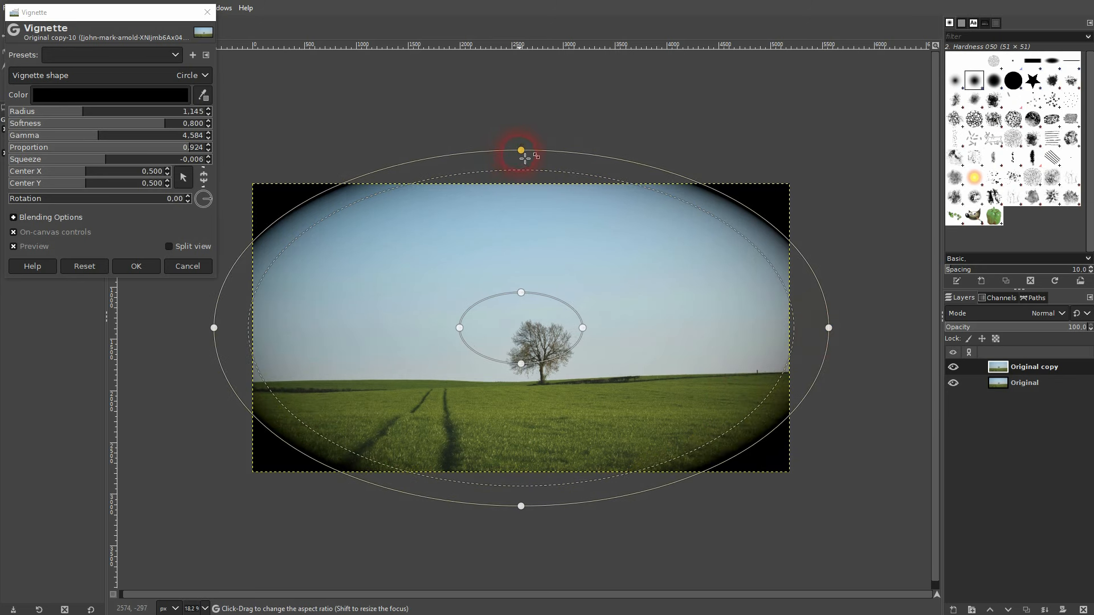
{"action": "left_click_drag", "start_coordinate": [525, 158], "coordinate": [523, 147]}
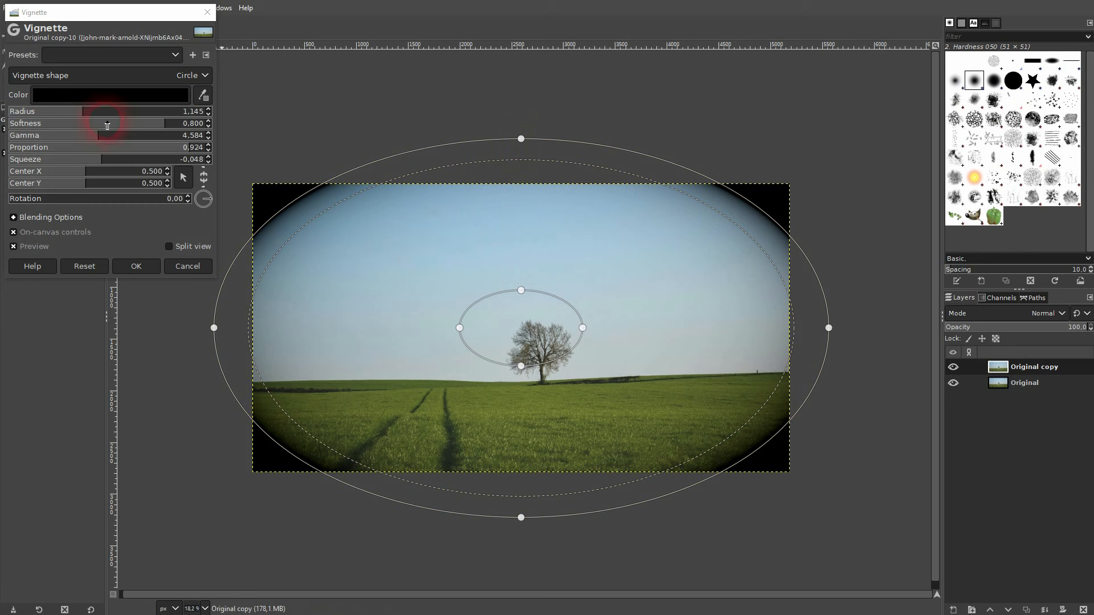
Lower the vignette's blending Opacity to 43.9 and its Softness to 0.648.
{"action": "left_click", "coordinate": [39, 217]}
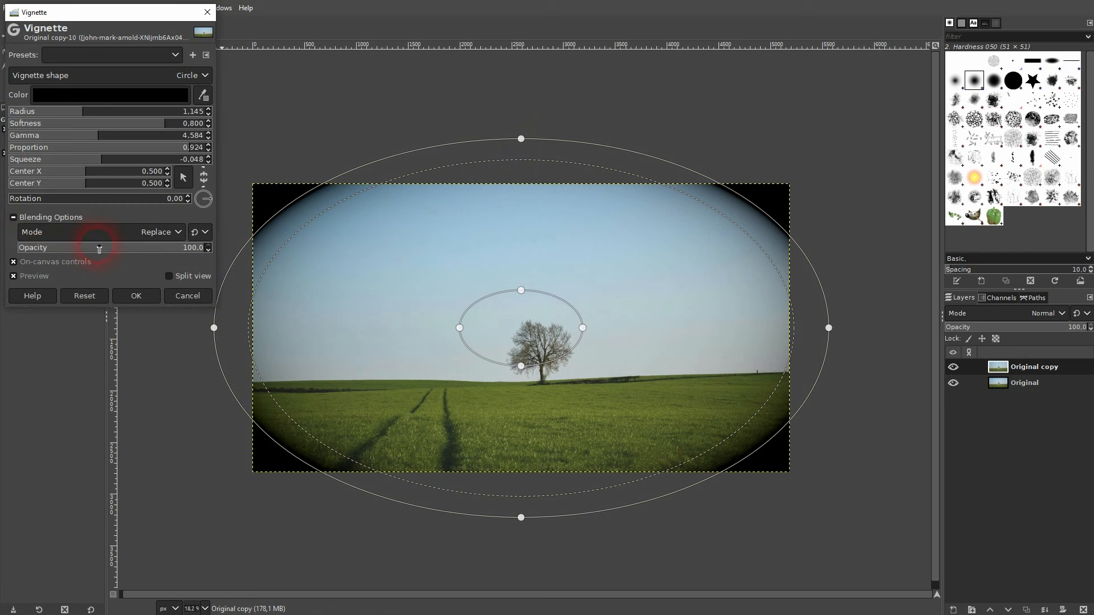
{"action": "left_click_drag", "start_coordinate": [99, 249], "coordinate": [105, 249]}
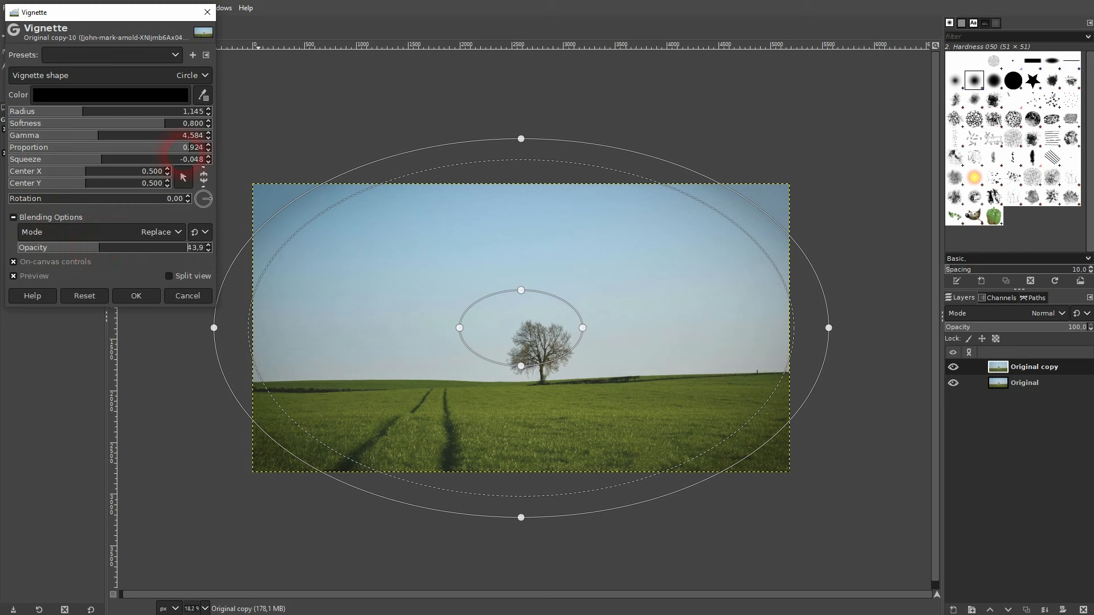
{"action": "left_click_drag", "start_coordinate": [165, 124], "coordinate": [138, 125]}
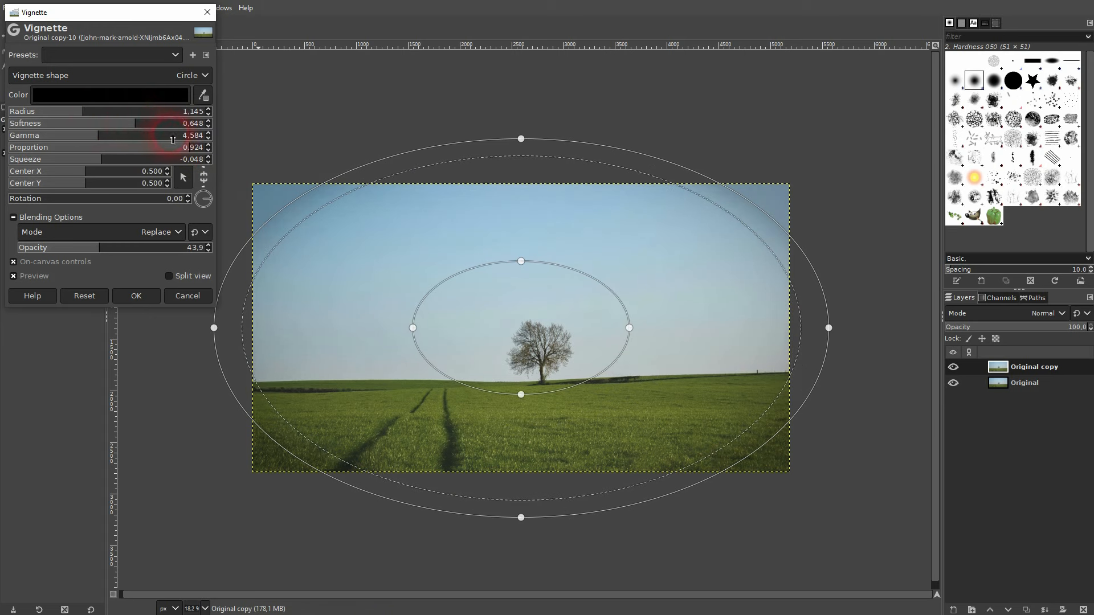
Try white as the vignette color, return it to black, and apply the filter to the copy.
{"action": "left_click", "coordinate": [157, 95]}
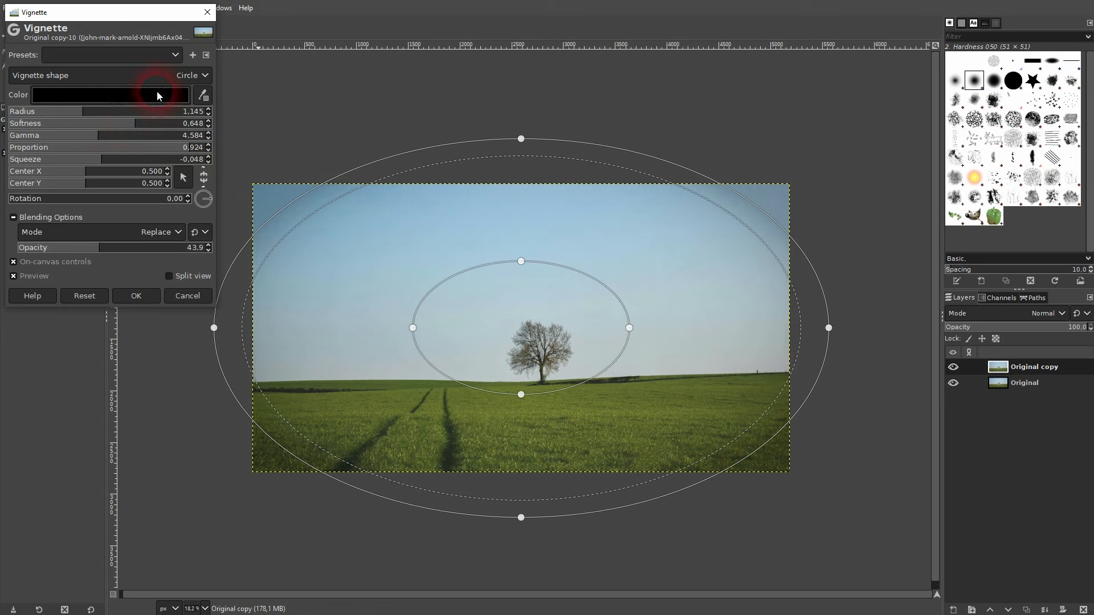
{"action": "left_click_drag", "start_coordinate": [90, 102], "coordinate": [17, 11]}
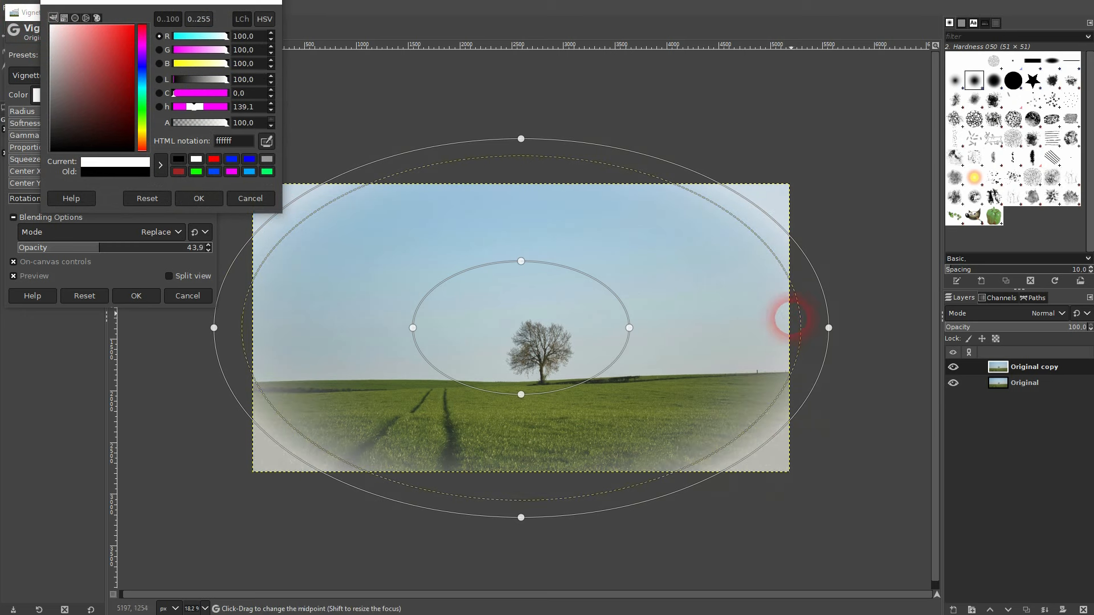
{"action": "left_click_drag", "start_coordinate": [67, 145], "coordinate": [21, 185]}
{"action": "left_click", "coordinate": [204, 198]}
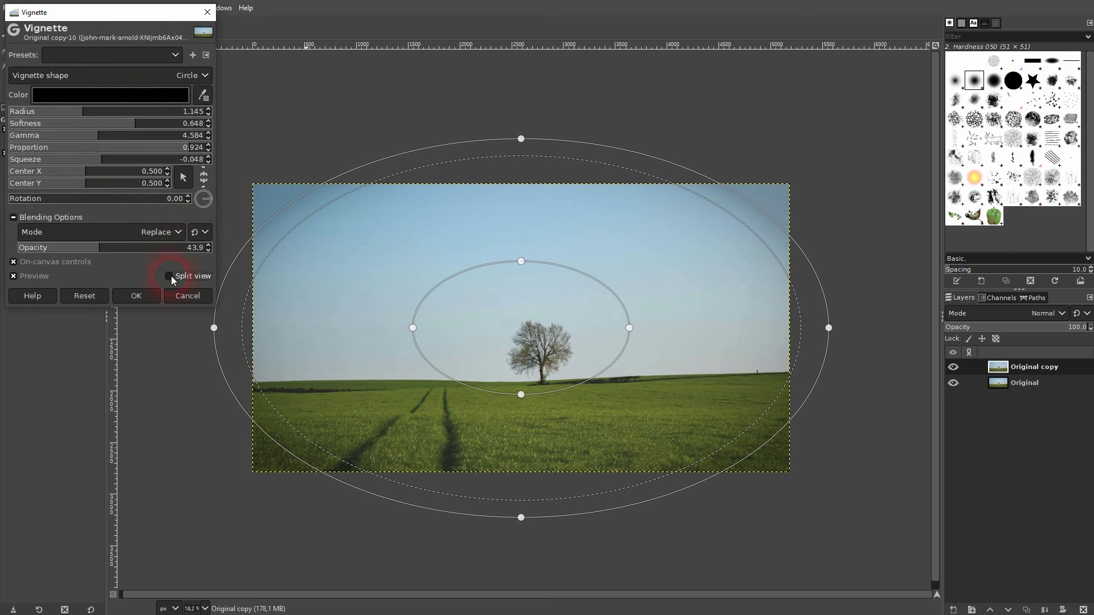
{"action": "left_click", "coordinate": [137, 297]}
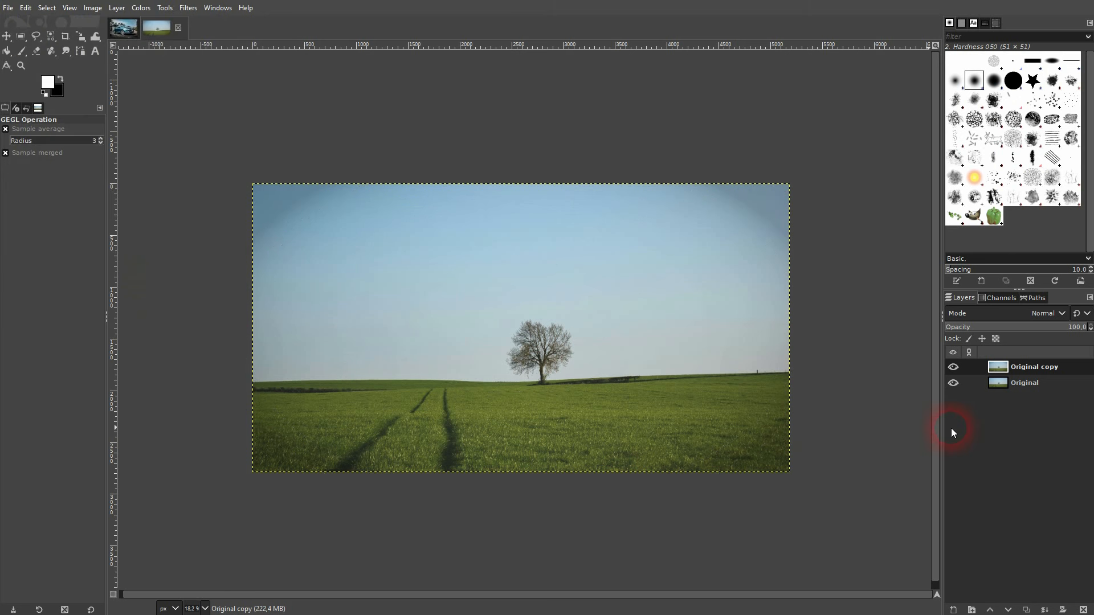
Compare the vignetted copy with the original by toggling its visibility, and delete the copy.
{"action": "left_click", "coordinate": [953, 368]}
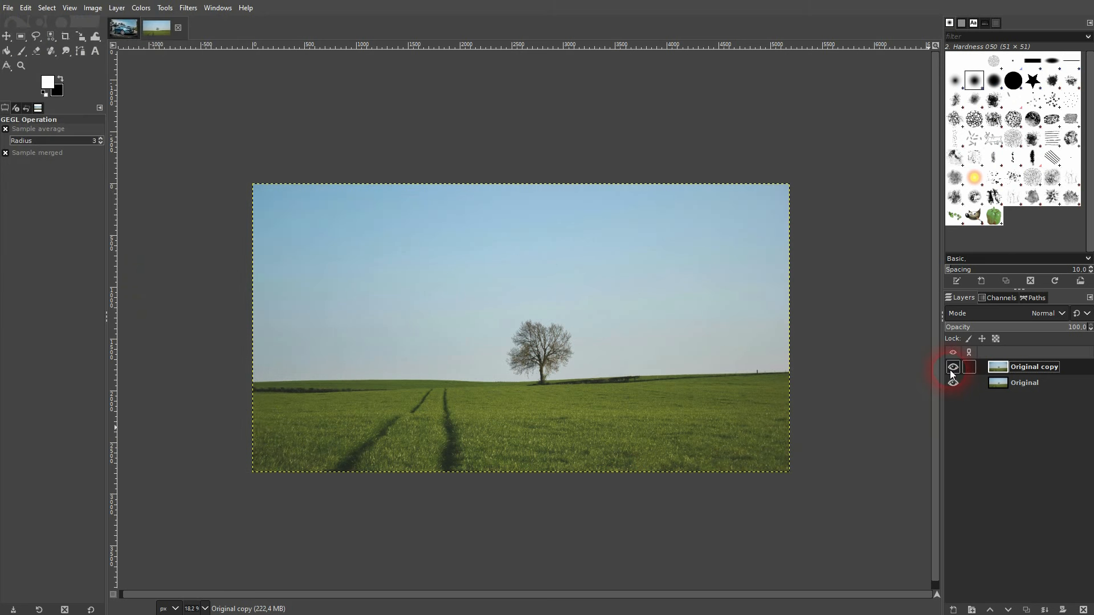
{"action": "left_click", "coordinate": [952, 370]}
{"action": "left_click", "coordinate": [951, 369]}
{"action": "left_click", "coordinate": [952, 369]}
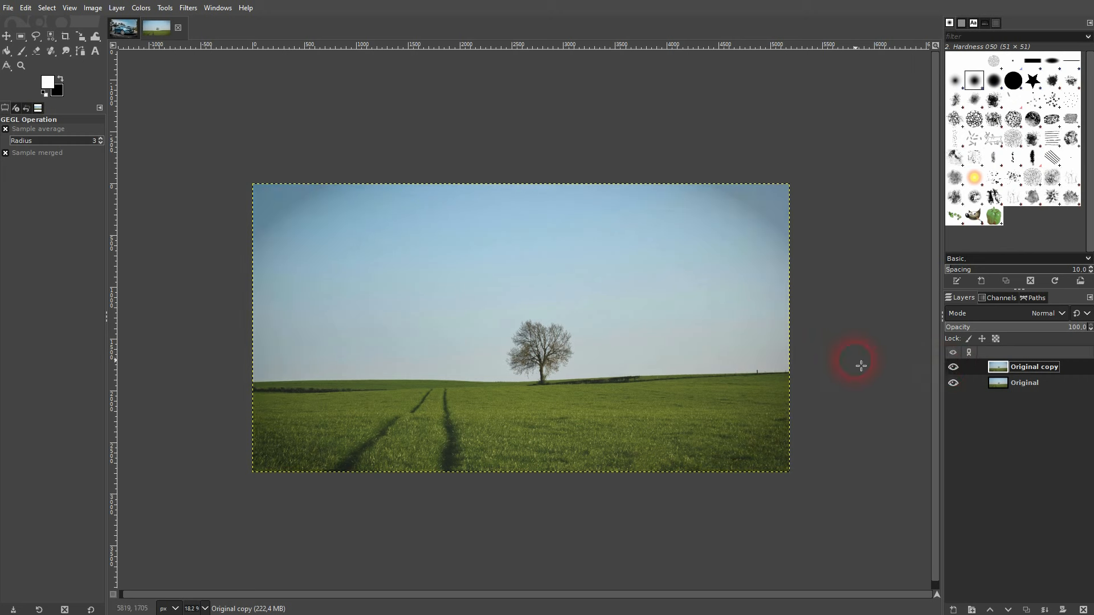
{"action": "left_click", "coordinate": [1083, 610]}
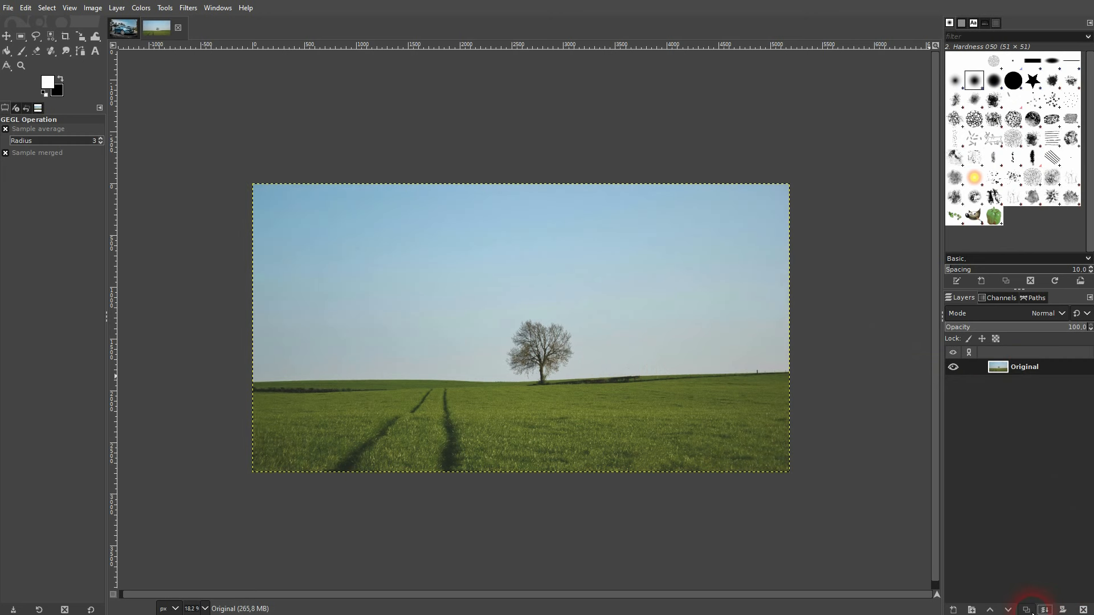
Duplicate the Original layer twice, naming the lower copy "black vignette" and the upper copy "white vignette".
{"action": "left_click", "coordinate": [1026, 610]}
{"action": "left_click", "coordinate": [1027, 610]}
{"action": "double_click", "coordinate": [1030, 383]}
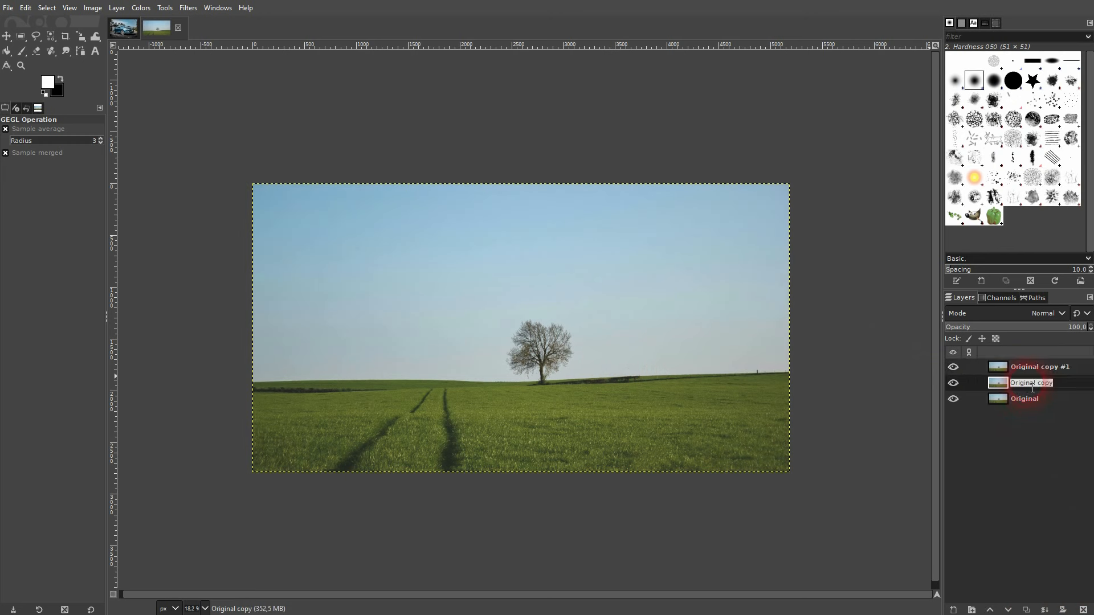
{"action": "type", "text": "black vignette"}
{"action": "key", "text": "Return"}
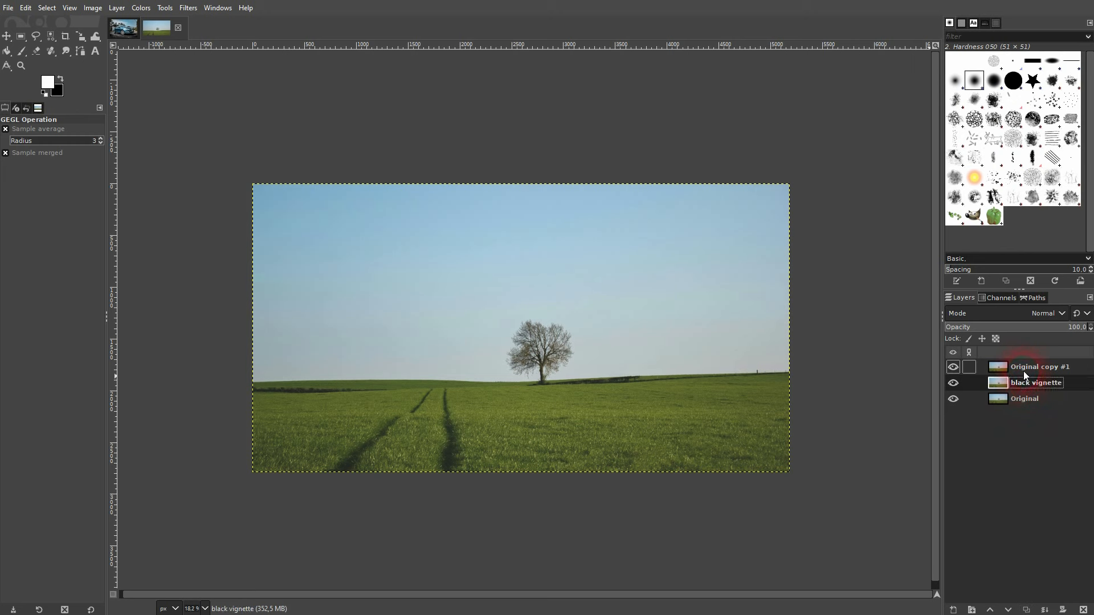
{"action": "double_click", "coordinate": [1023, 367]}
{"action": "type", "text": "white vignette"}
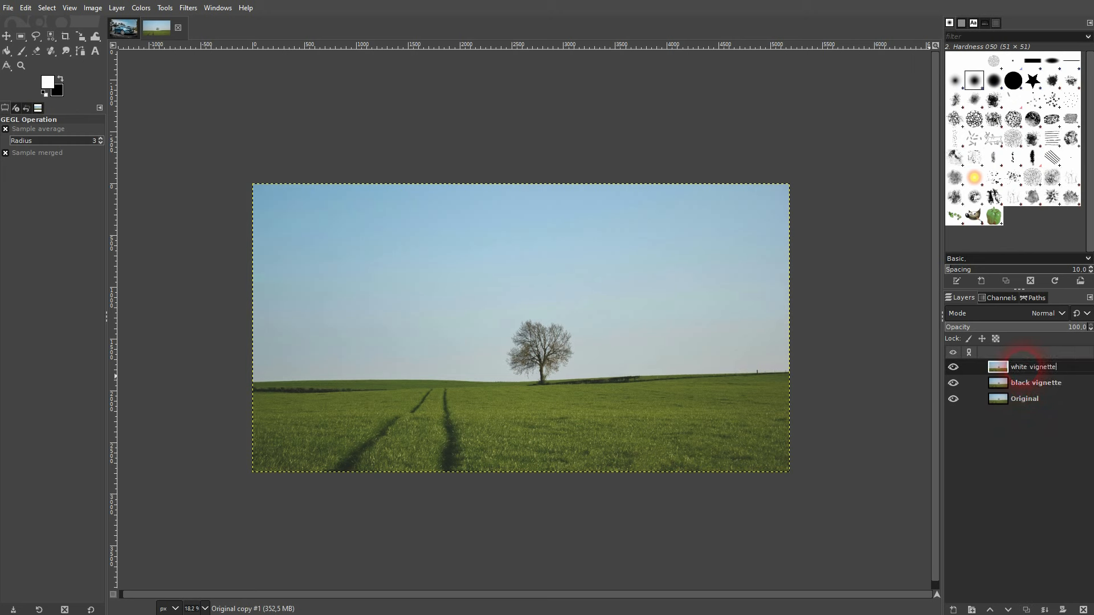
{"action": "key", "text": "Return"}
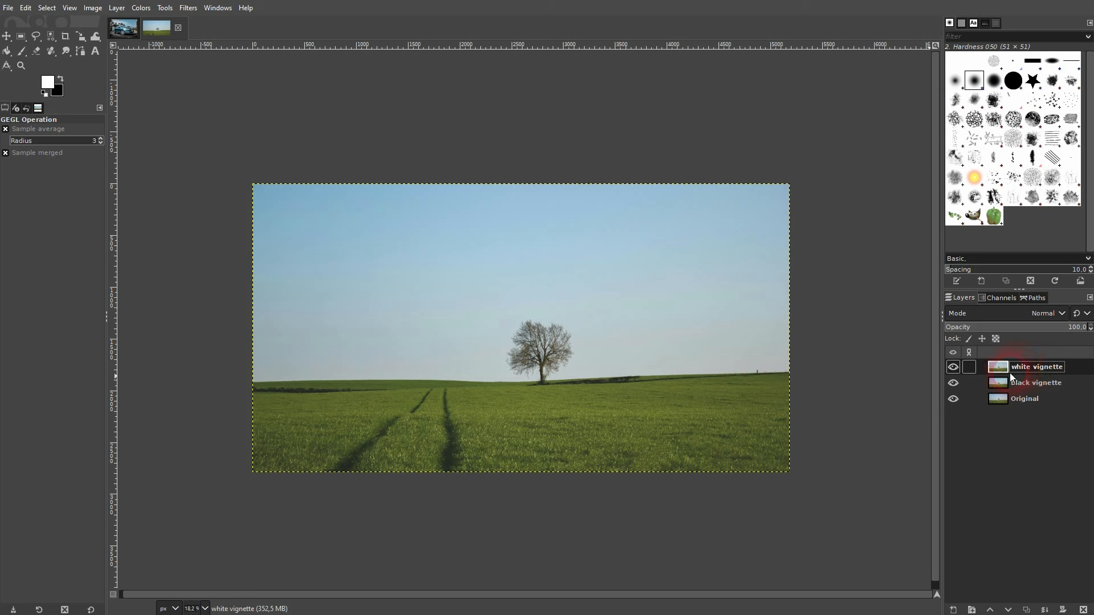
Hide the white vignette layer, start the Vignette filter on the black vignette layer, and stretch its outline to a Squeeze of -0.024.
{"action": "left_click", "coordinate": [953, 367]}
{"action": "left_click", "coordinate": [1025, 382]}
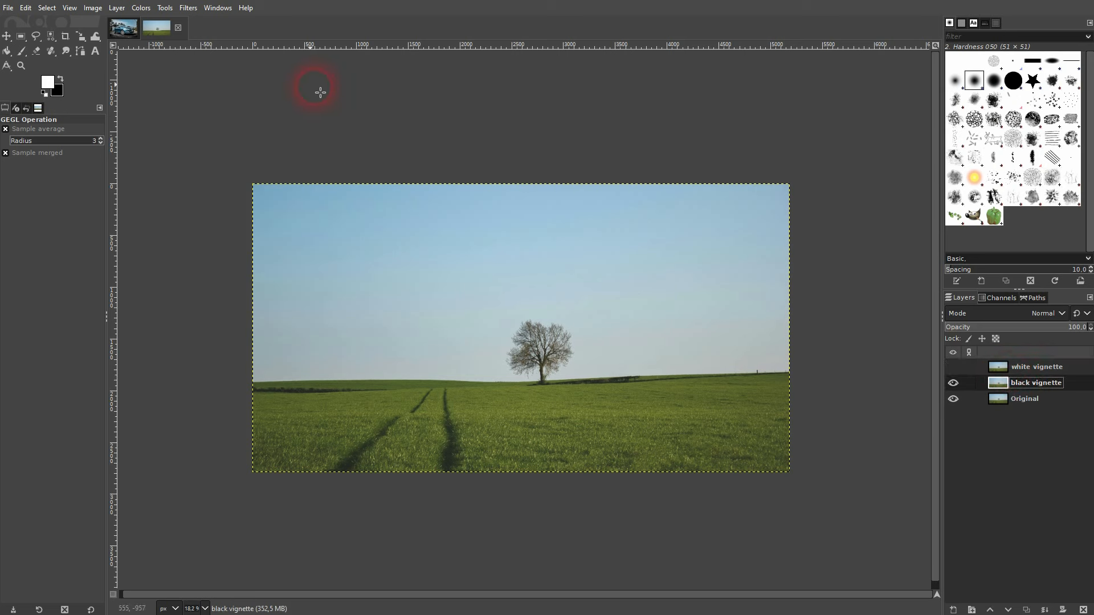
{"action": "left_click", "coordinate": [191, 13]}
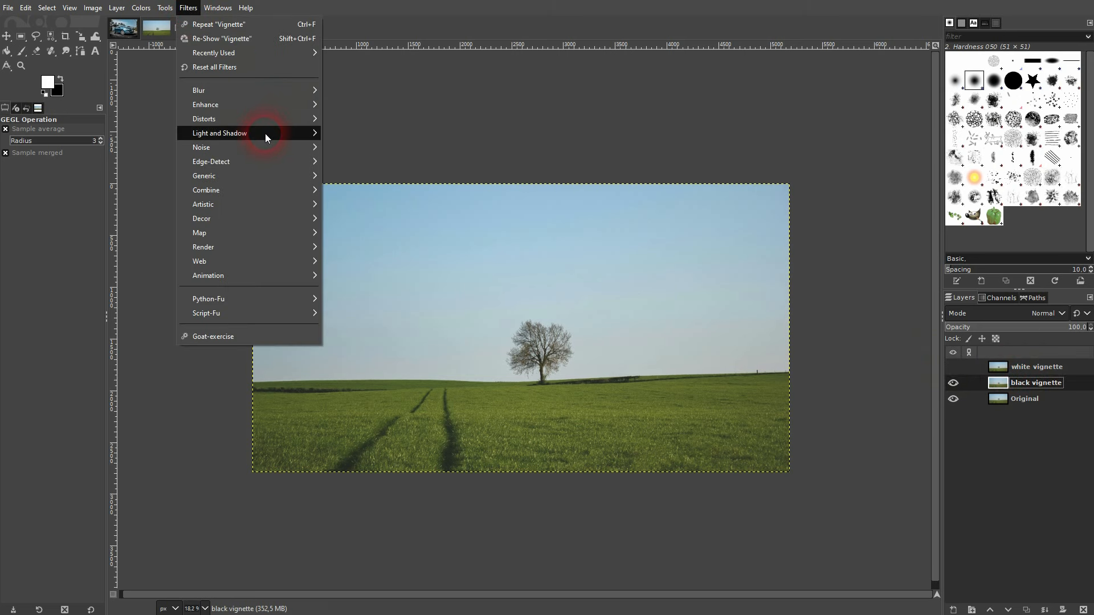
{"action": "mouse_move", "coordinate": [265, 133]}
{"action": "left_click", "coordinate": [368, 256]}
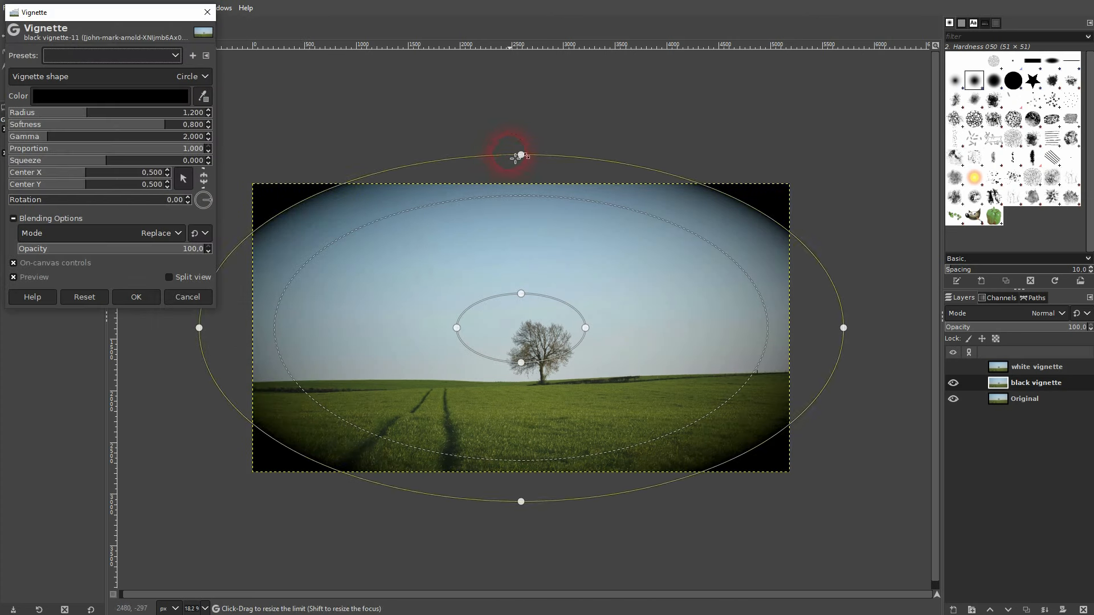
{"action": "mouse_move", "coordinate": [524, 163]}
{"action": "left_mouse_down"}
{"action": "mouse_move", "coordinate": [523, 125]}
{"action": "mouse_move", "coordinate": [523, 156]}
{"action": "left_mouse_up"}
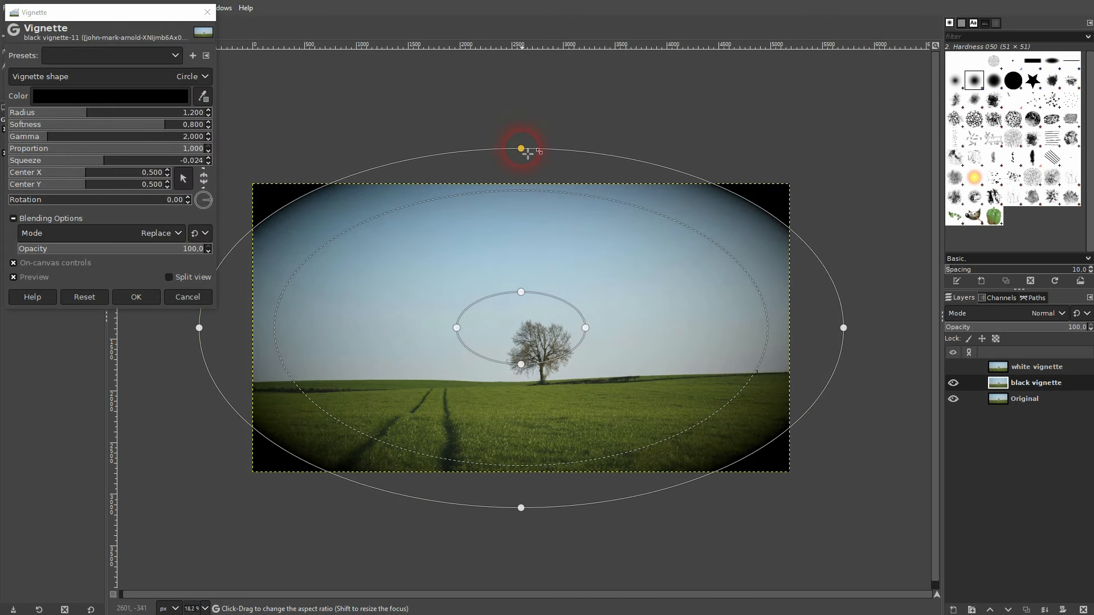
Apply the black vignette with Gamma 1.373 and blending Opacity 64.6, and toggle the layer's visibility to compare it with the original.
{"action": "left_click_drag", "start_coordinate": [69, 249], "coordinate": [115, 255]}
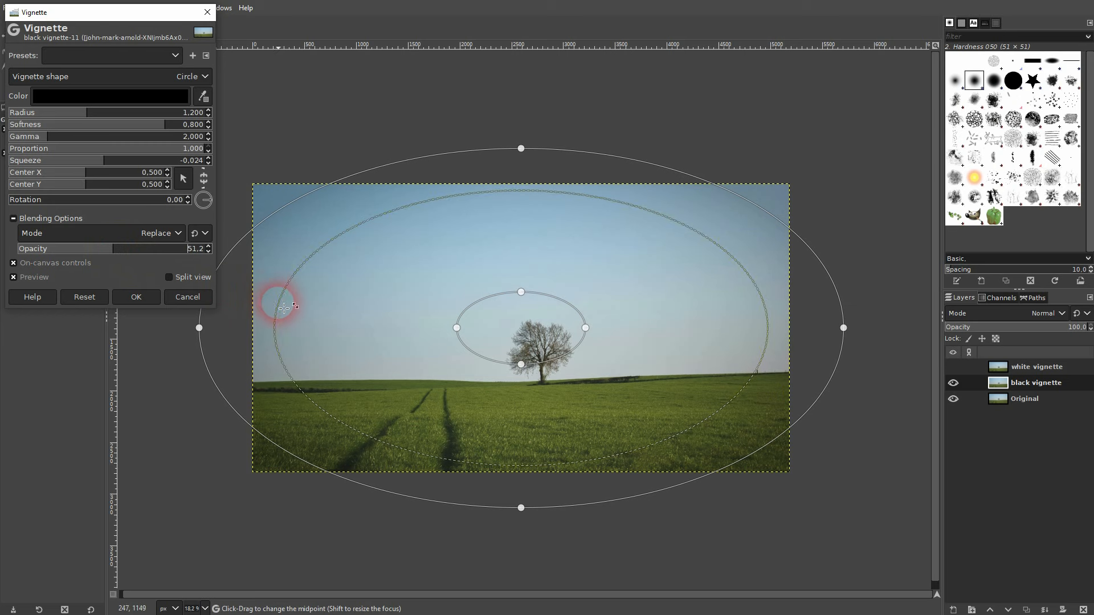
{"action": "left_click_drag", "start_coordinate": [281, 302], "coordinate": [312, 309]}
{"action": "left_click_drag", "start_coordinate": [111, 243], "coordinate": [144, 253]}
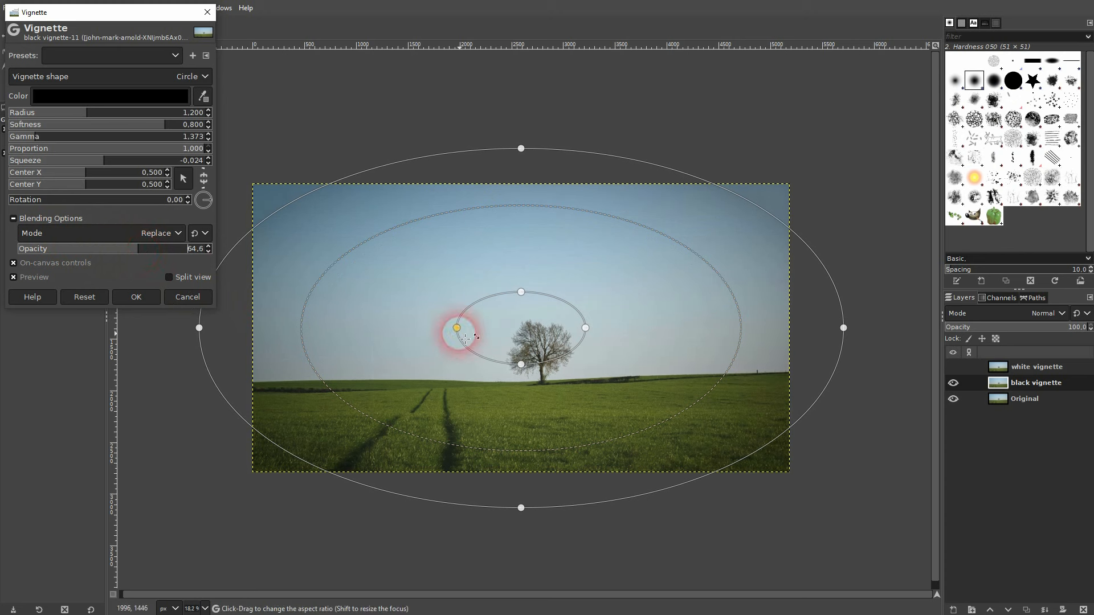
{"action": "left_click", "coordinate": [150, 301]}
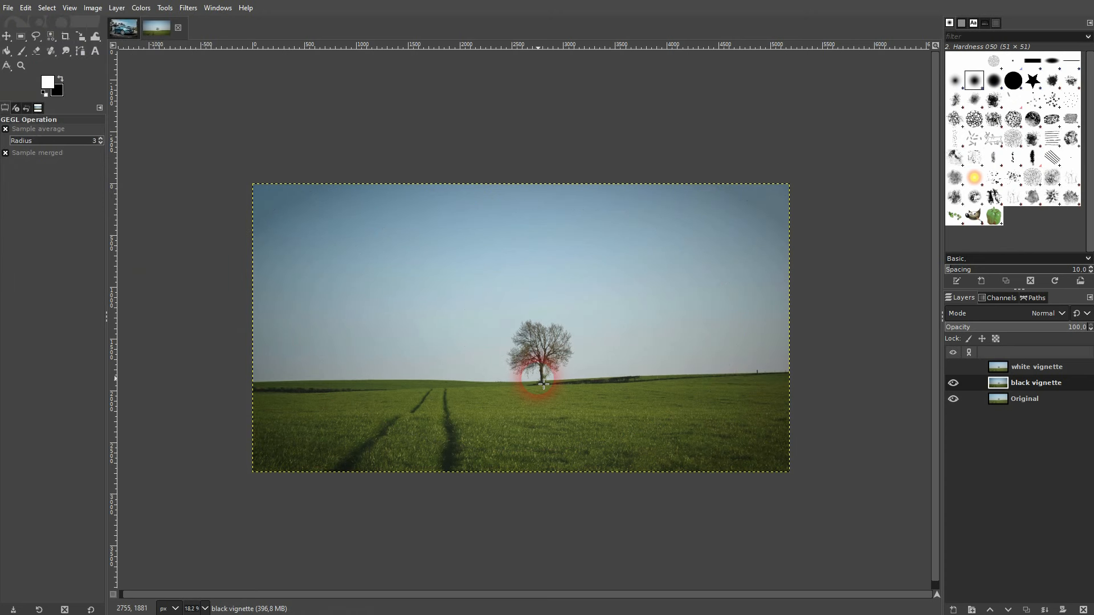
{"action": "left_click", "coordinate": [950, 384]}
{"action": "left_click", "coordinate": [950, 385]}
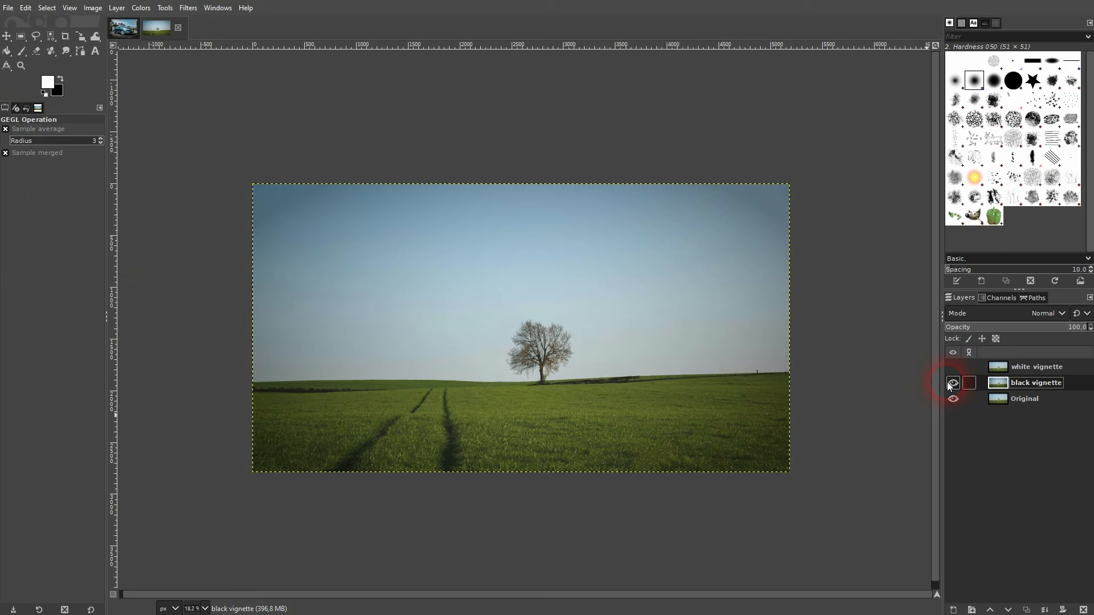
Show the white vignette layer and reopen the Vignette filter on it with white as the vignette color.
{"action": "left_click", "coordinate": [1020, 371]}
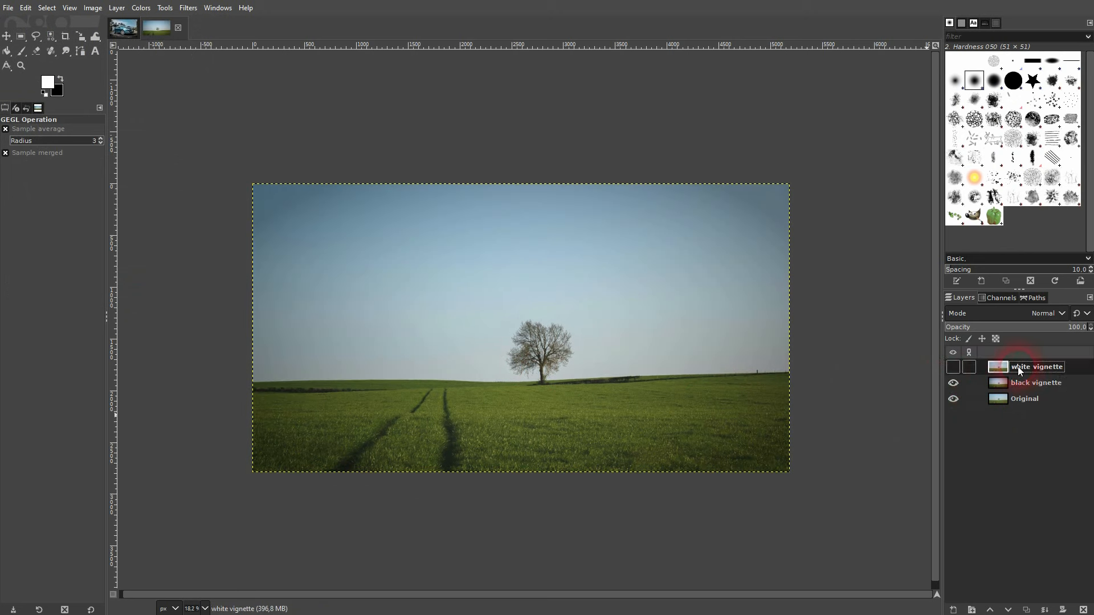
{"action": "left_click", "coordinate": [953, 368]}
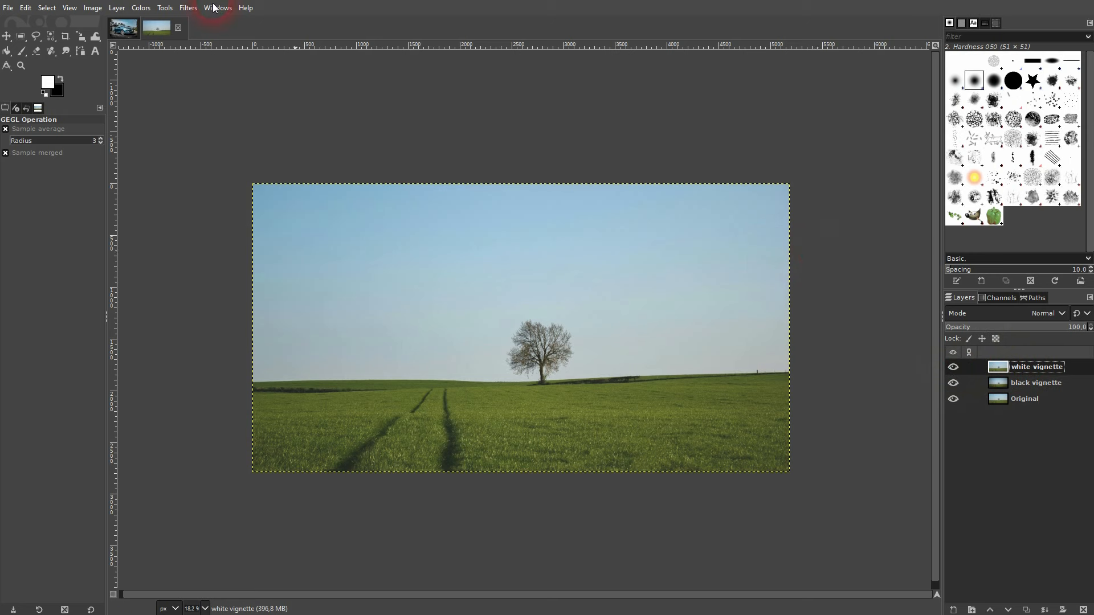
{"action": "left_click", "coordinate": [188, 8]}
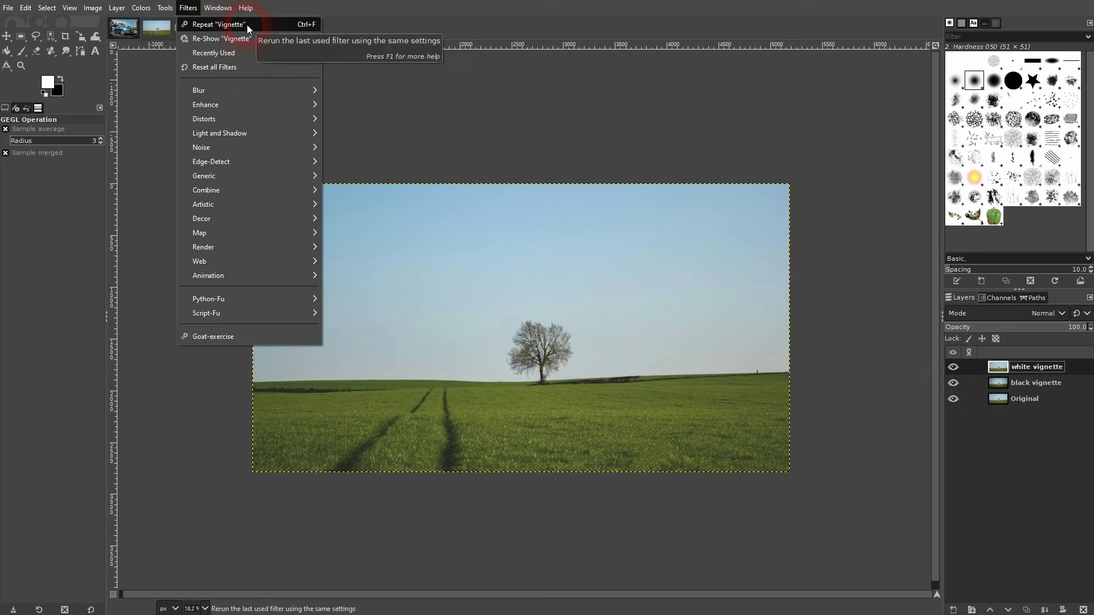
{"action": "left_click", "coordinate": [248, 40]}
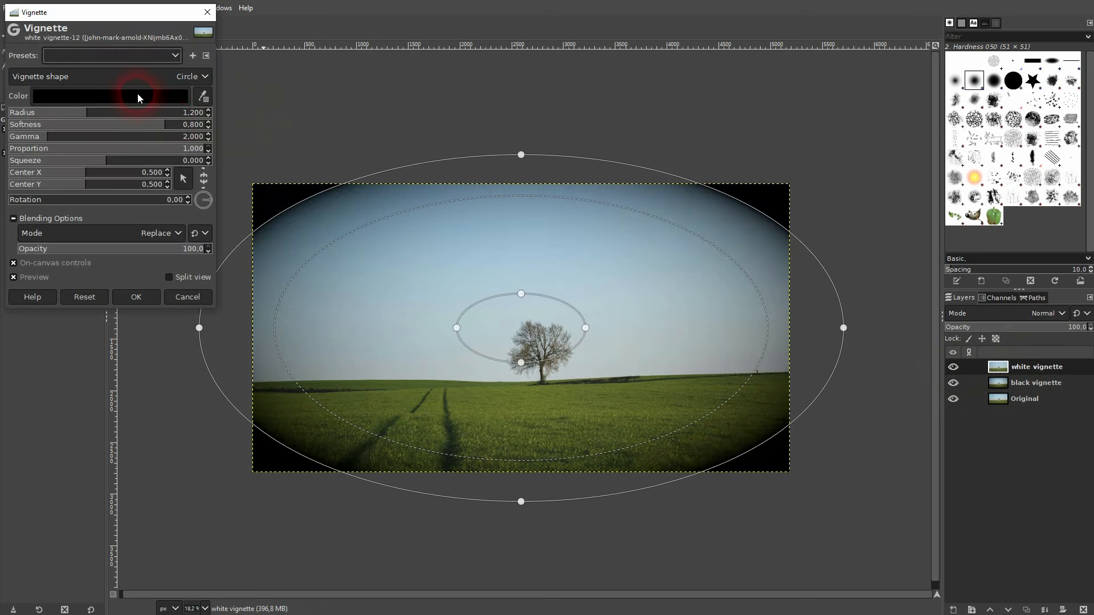
{"action": "left_click", "coordinate": [138, 94]}
{"action": "left_click_drag", "start_coordinate": [44, 44], "coordinate": [31, 28]}
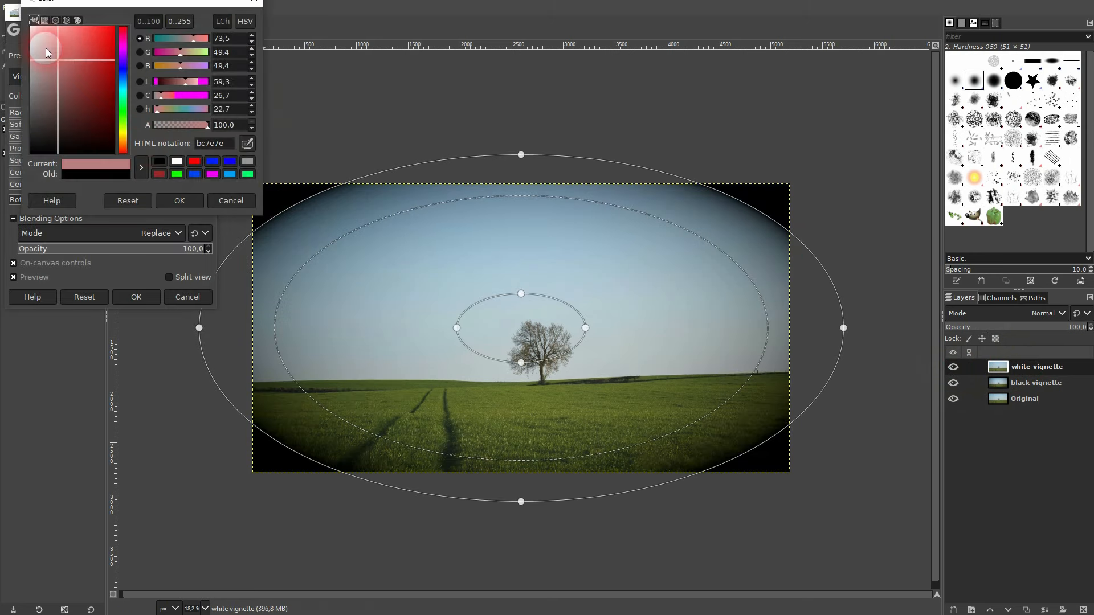
{"action": "left_click", "coordinate": [178, 201]}
Set the white vignette's blending Opacity to 24.7, Gamma to 3.556, Radius to 1.217 and Softness to 0.803, and apply the filter.
{"action": "left_click", "coordinate": [106, 248]}
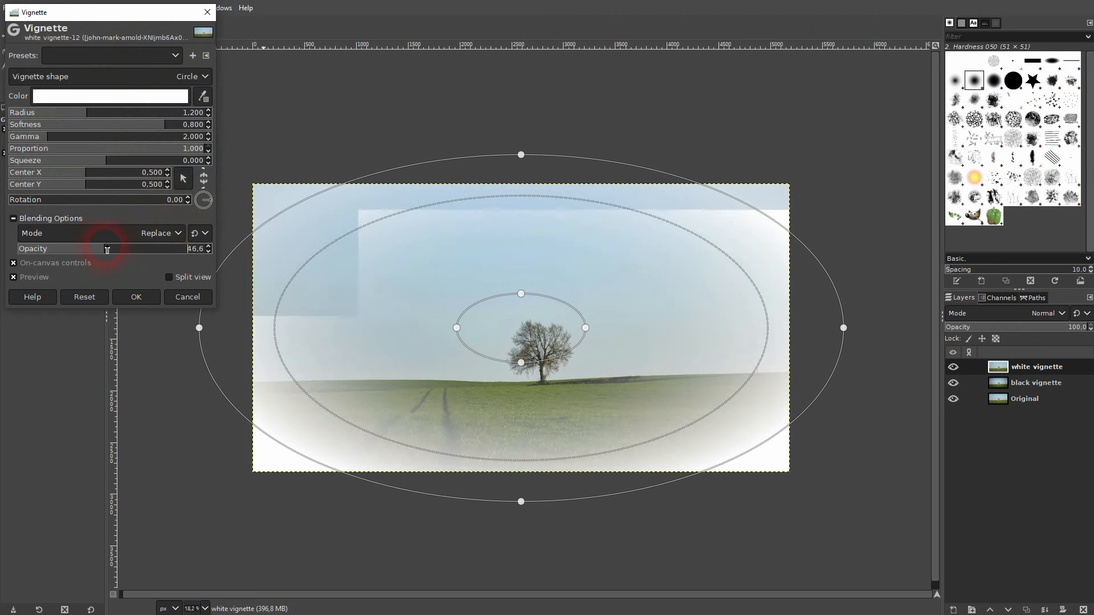
{"action": "left_click_drag", "start_coordinate": [107, 249], "coordinate": [80, 250]}
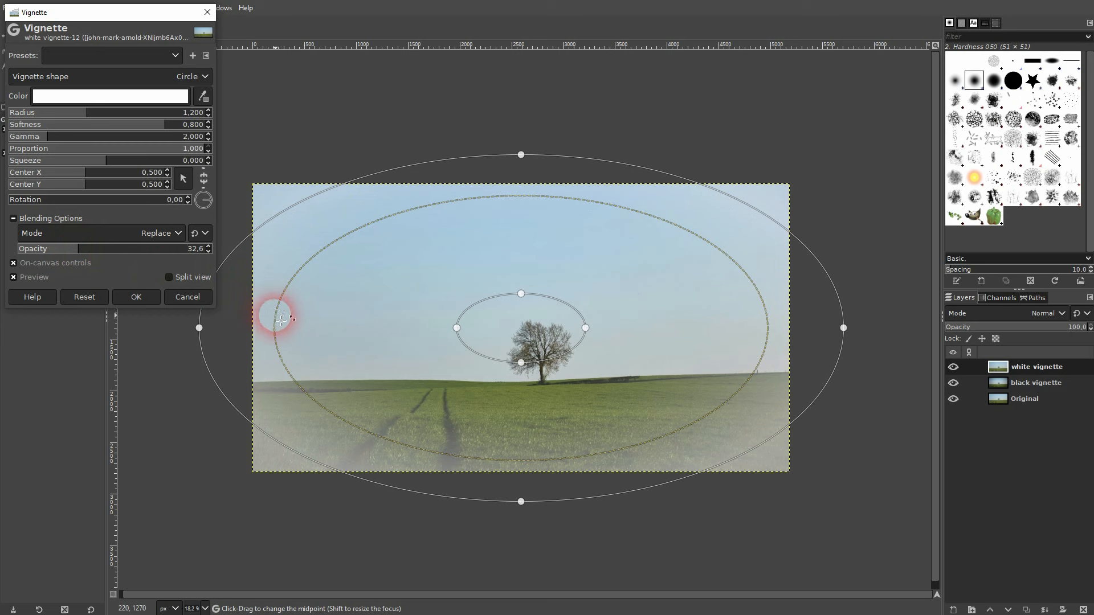
{"action": "left_click_drag", "start_coordinate": [277, 313], "coordinate": [253, 319]}
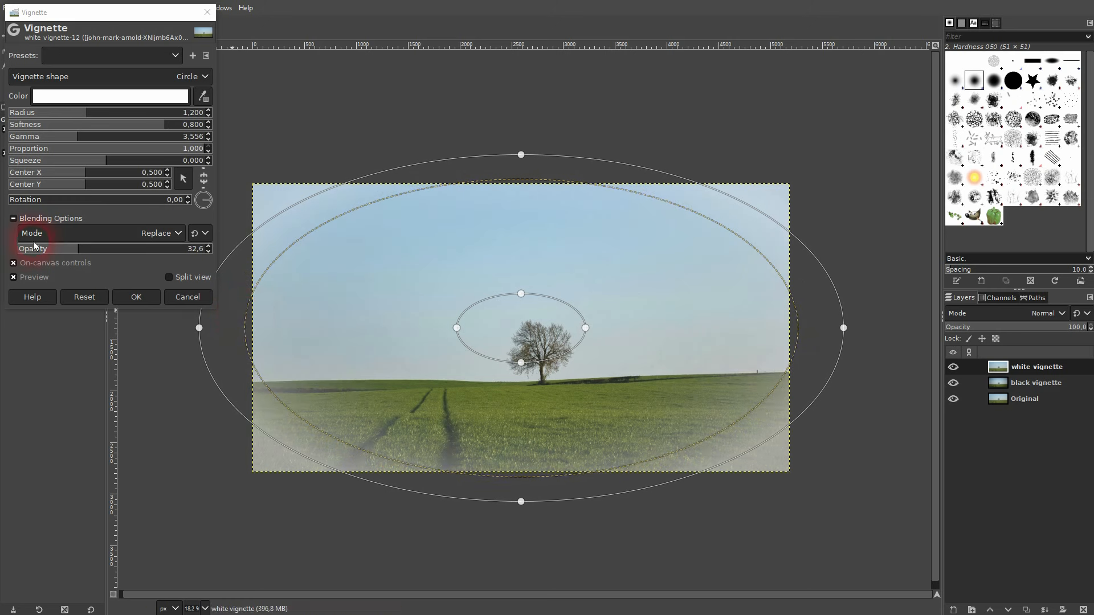
{"action": "left_click", "coordinate": [63, 249]}
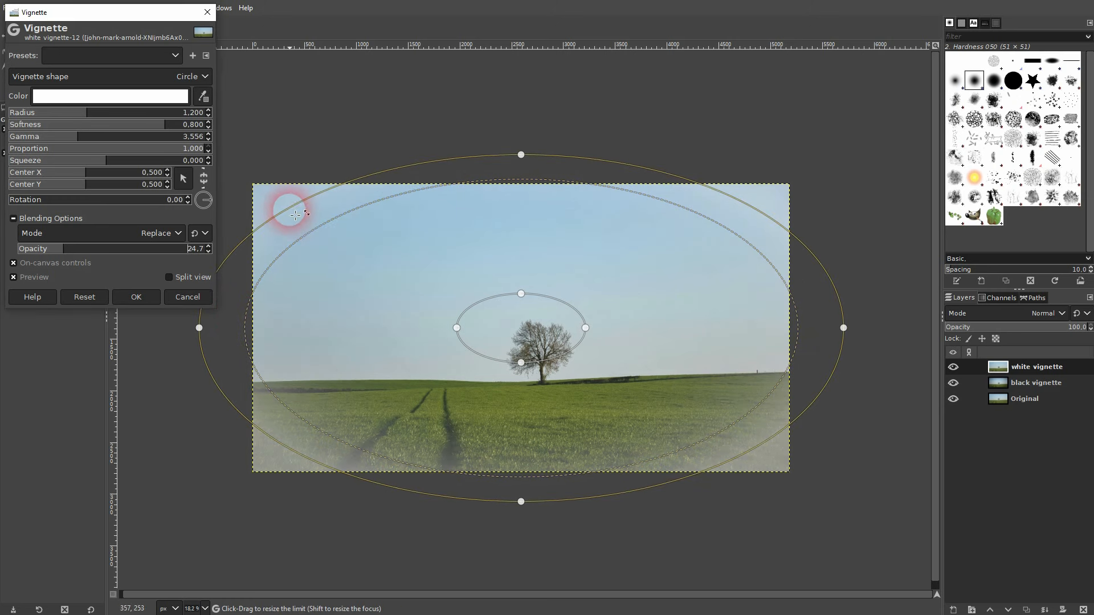
{"action": "left_click_drag", "start_coordinate": [289, 209], "coordinate": [285, 206]}
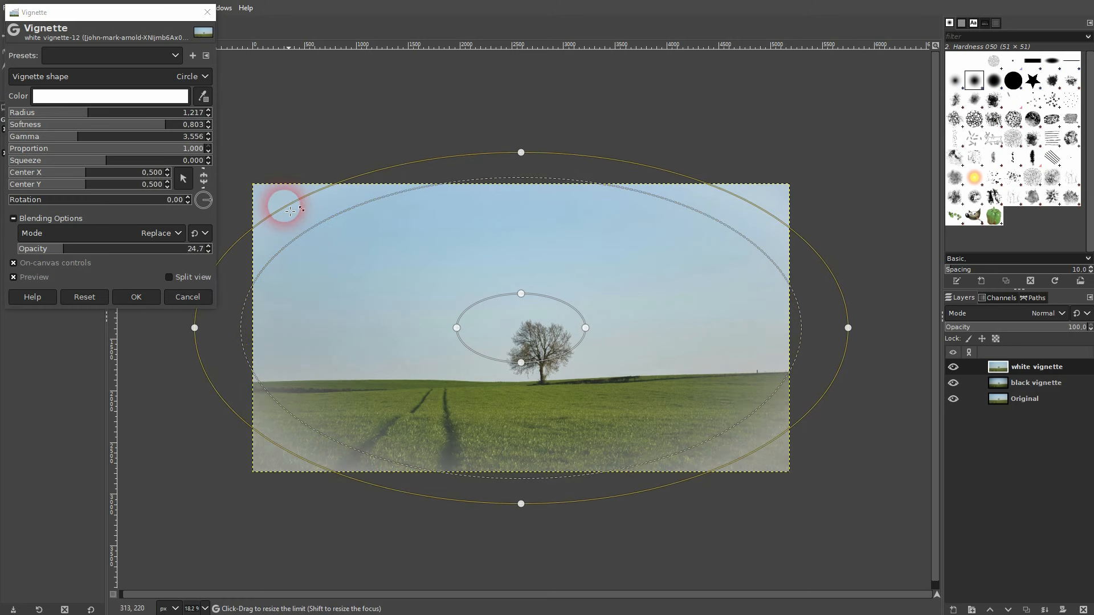
{"action": "left_click", "coordinate": [137, 297]}
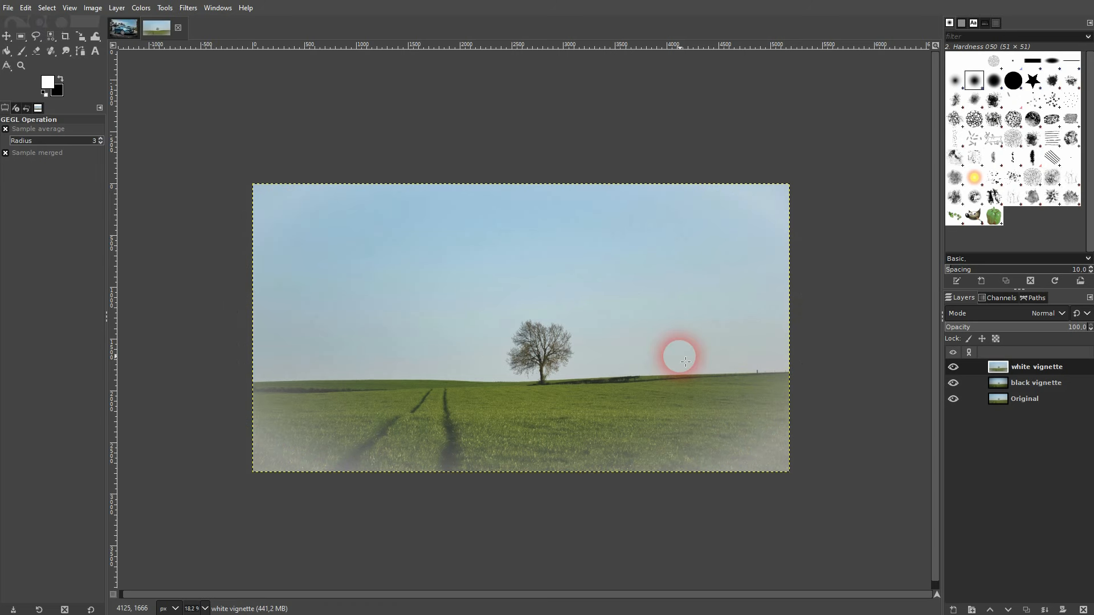
Compare the white and black vignette layers by toggling their visibility, leaving both shown.
{"action": "left_click", "coordinate": [951, 368]}
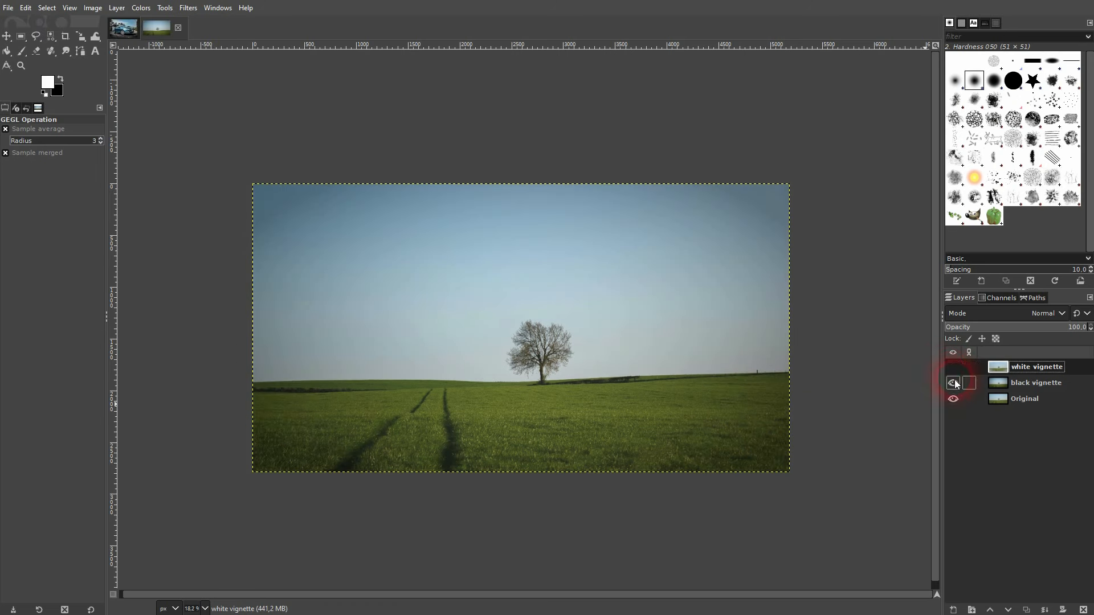
{"action": "left_click", "coordinate": [952, 370]}
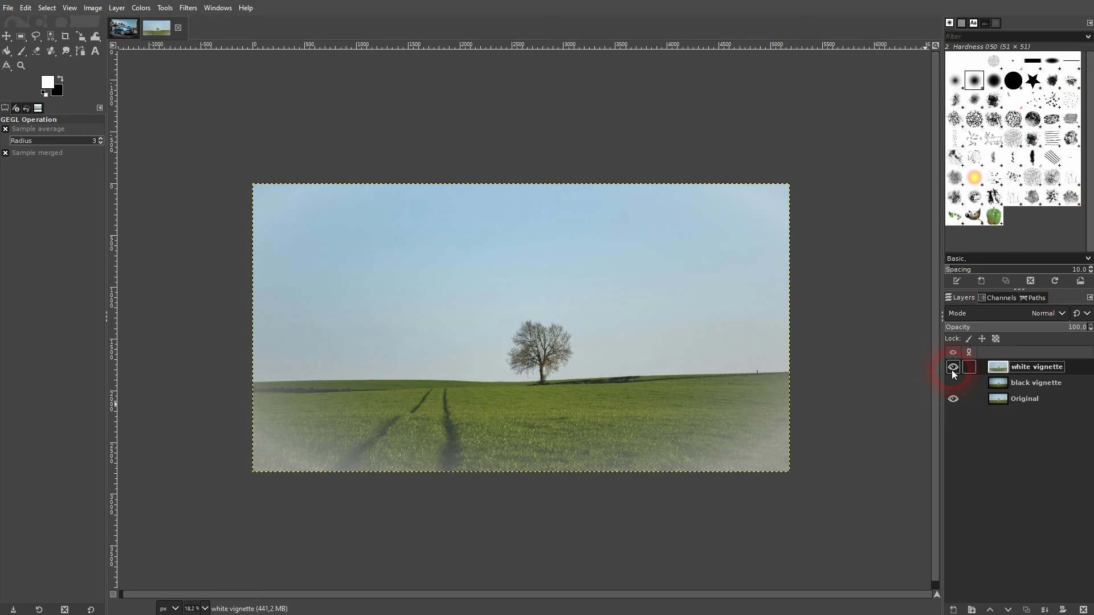
{"action": "left_click", "coordinate": [953, 369]}
{"action": "left_click", "coordinate": [952, 383]}
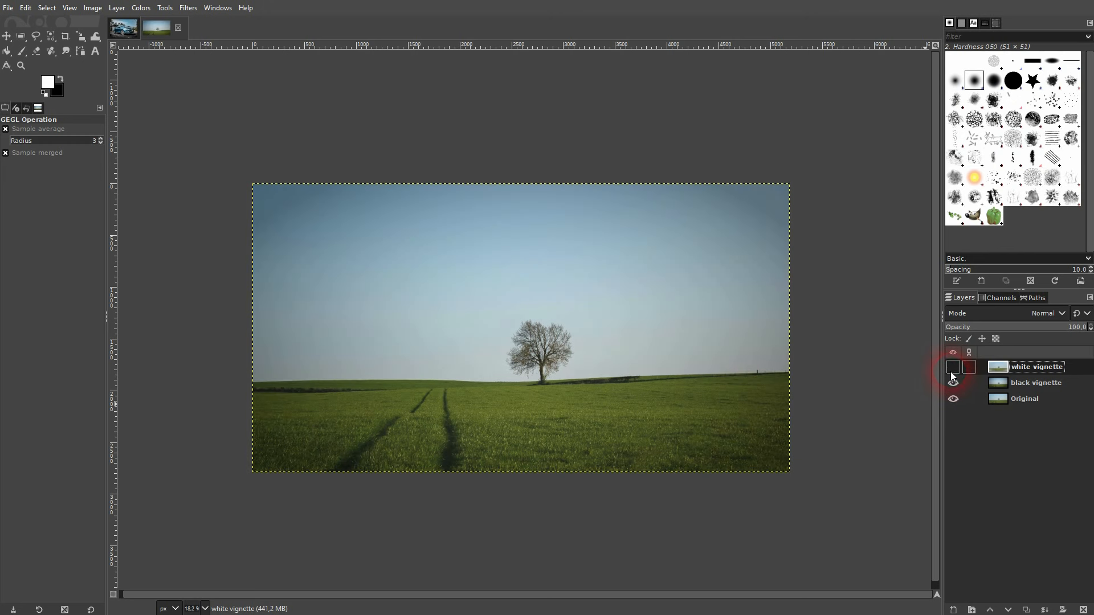
{"action": "left_click", "coordinate": [952, 369]}
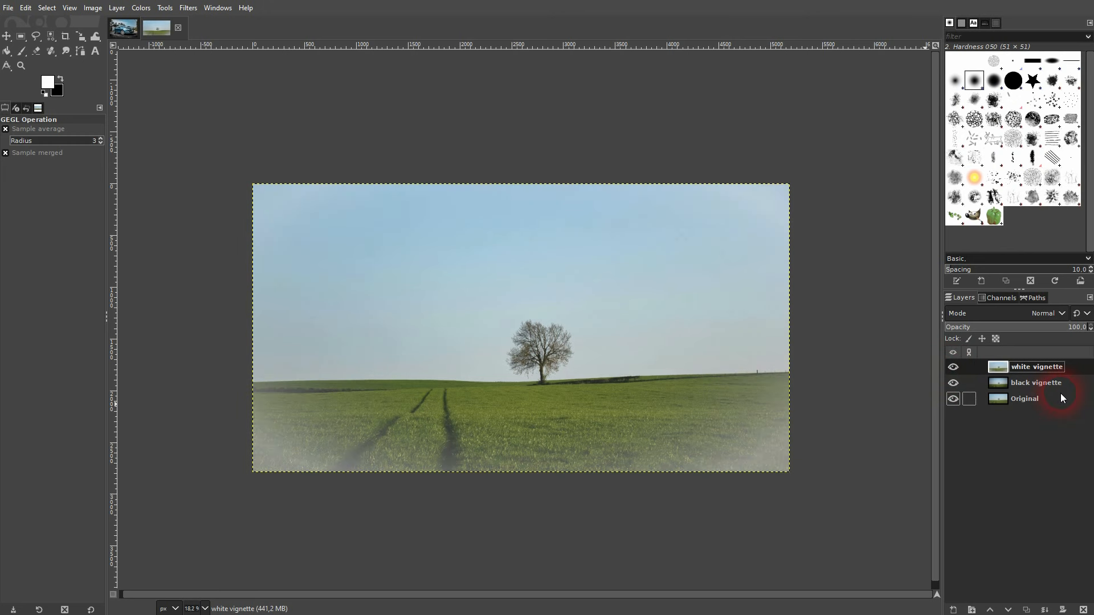
Activate Ellipse Select, switch to the blue car photo, and open the Selection Editor.
{"action": "key", "text": "e"}
{"action": "left_click", "coordinate": [123, 28]}
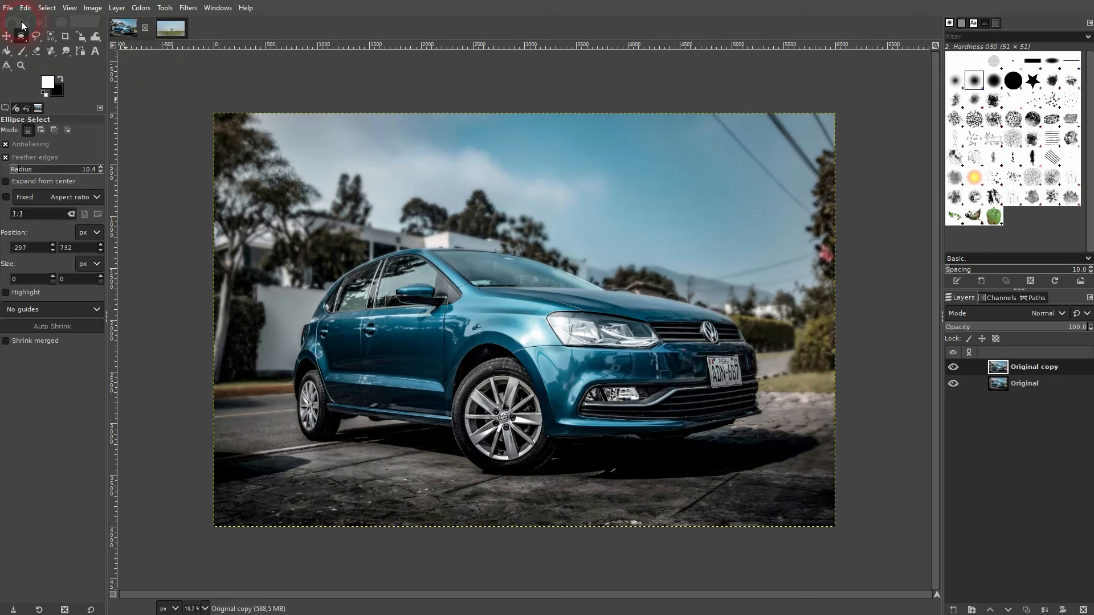
{"action": "left_click", "coordinate": [48, 8]}
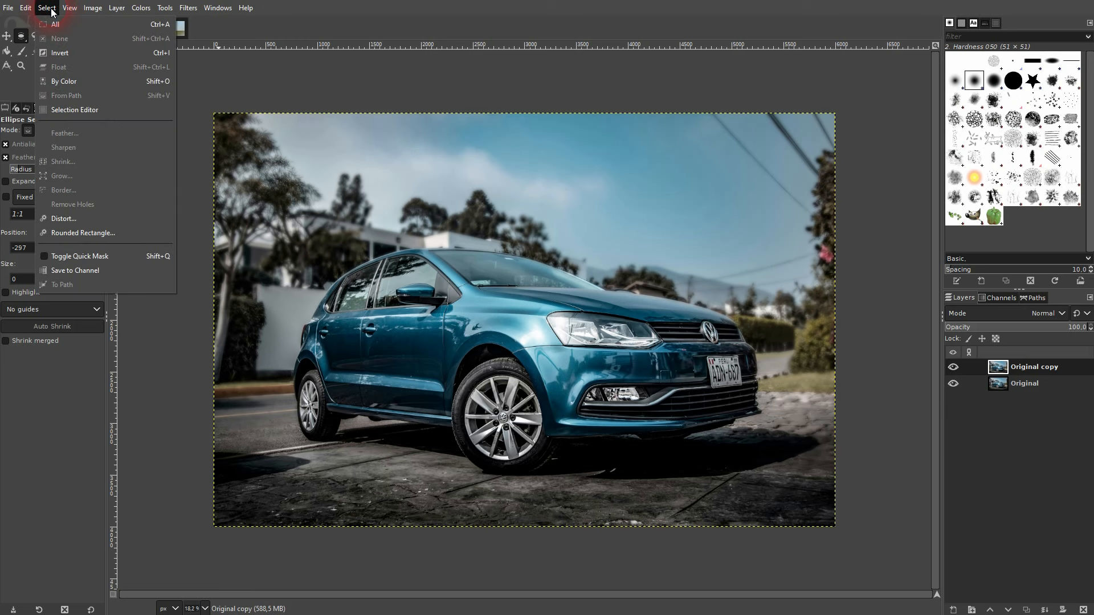
{"action": "left_click", "coordinate": [74, 109]}
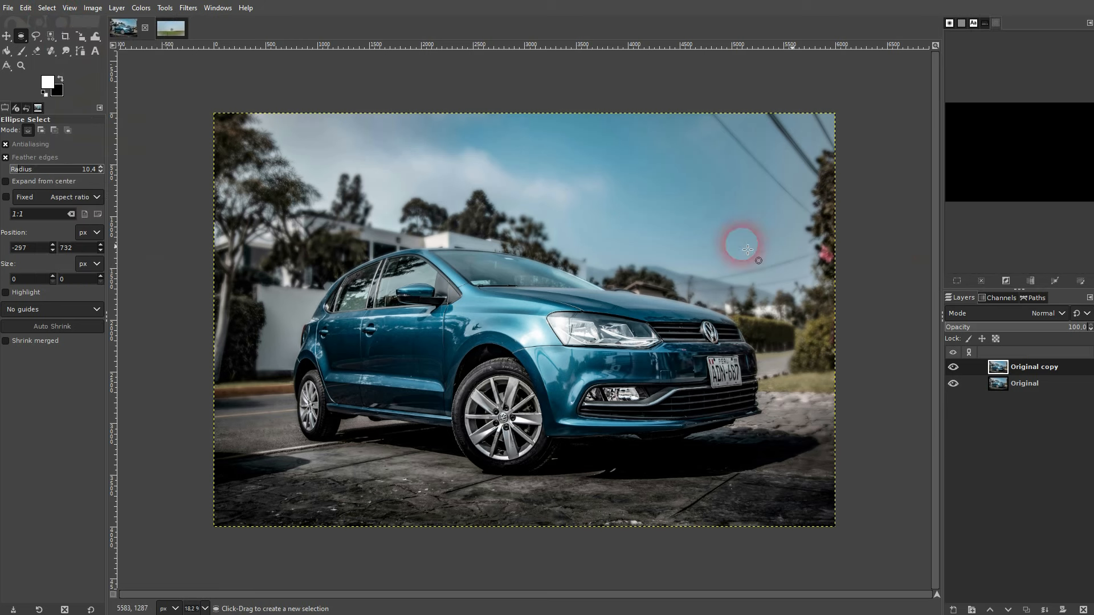
Draw an elliptical selection around the car, widened to about 5308 × 2580 px.
{"action": "left_click_drag", "start_coordinate": [283, 224], "coordinate": [797, 498]}
{"action": "left_click", "coordinate": [368, 360]}
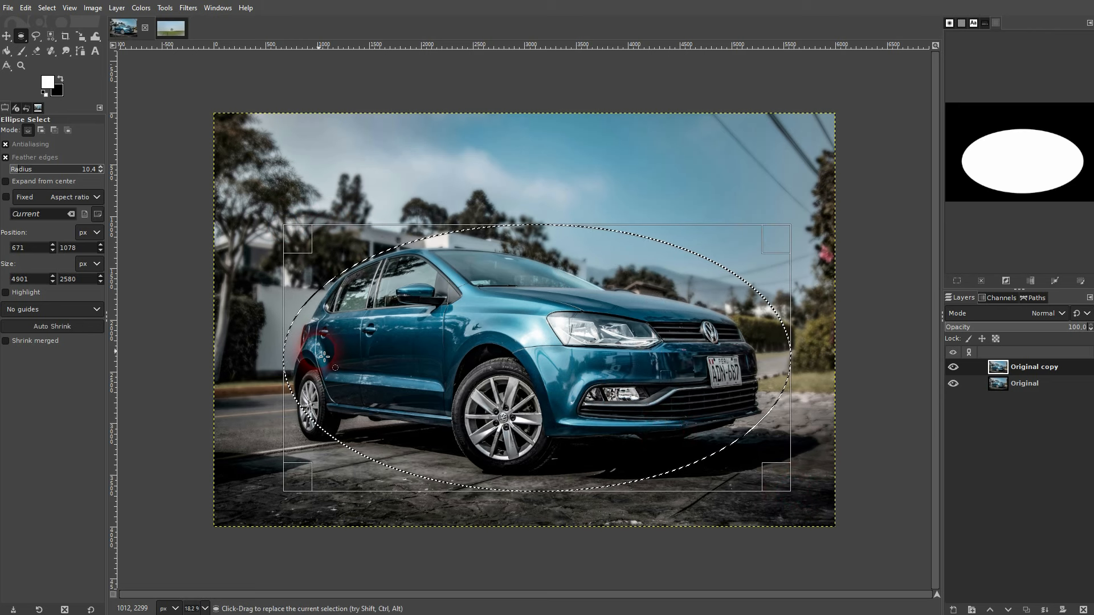
{"action": "left_click_drag", "start_coordinate": [295, 353], "coordinate": [253, 353]}
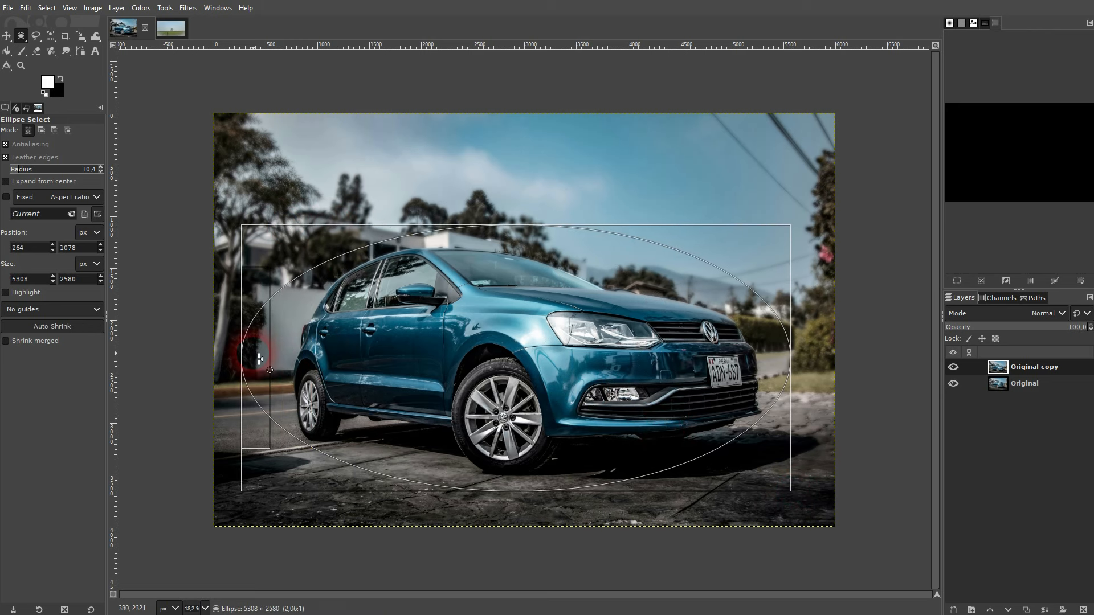
{"action": "left_click", "coordinate": [384, 375]}
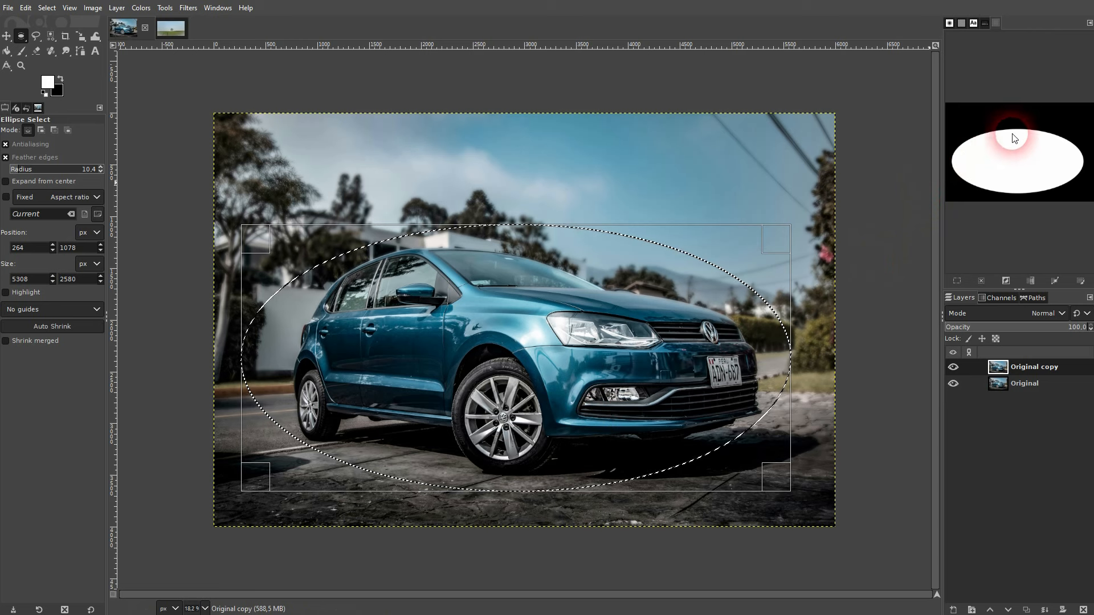
Feather the elliptical selection around the car by 100 px, and repeat the feathering with another 100 px.
{"action": "left_click", "coordinate": [45, 7]}
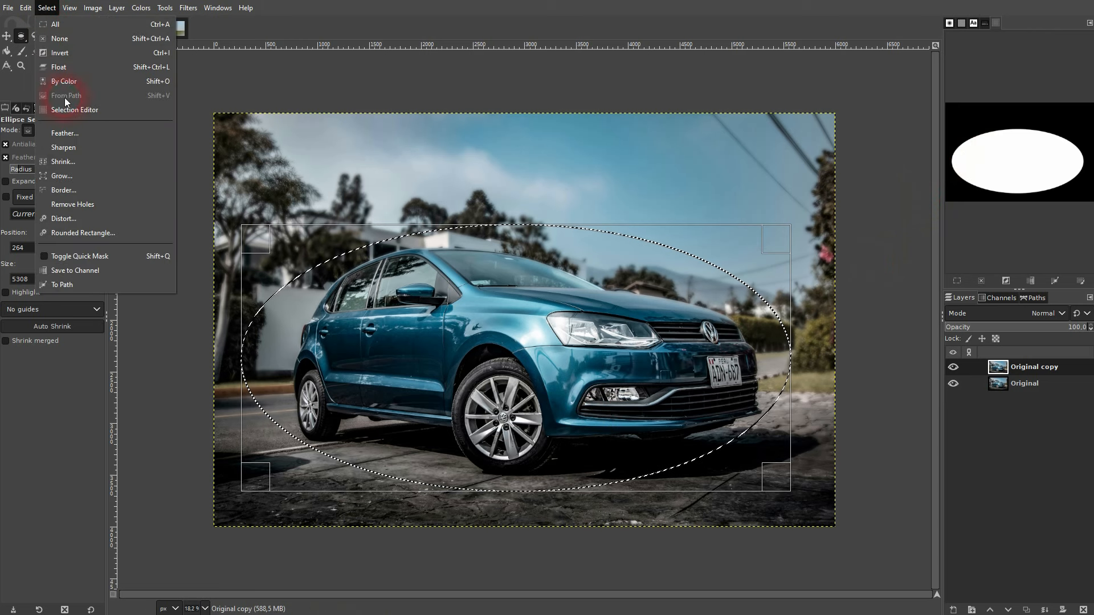
{"action": "left_click", "coordinate": [79, 139]}
{"action": "type", "text": "100"}
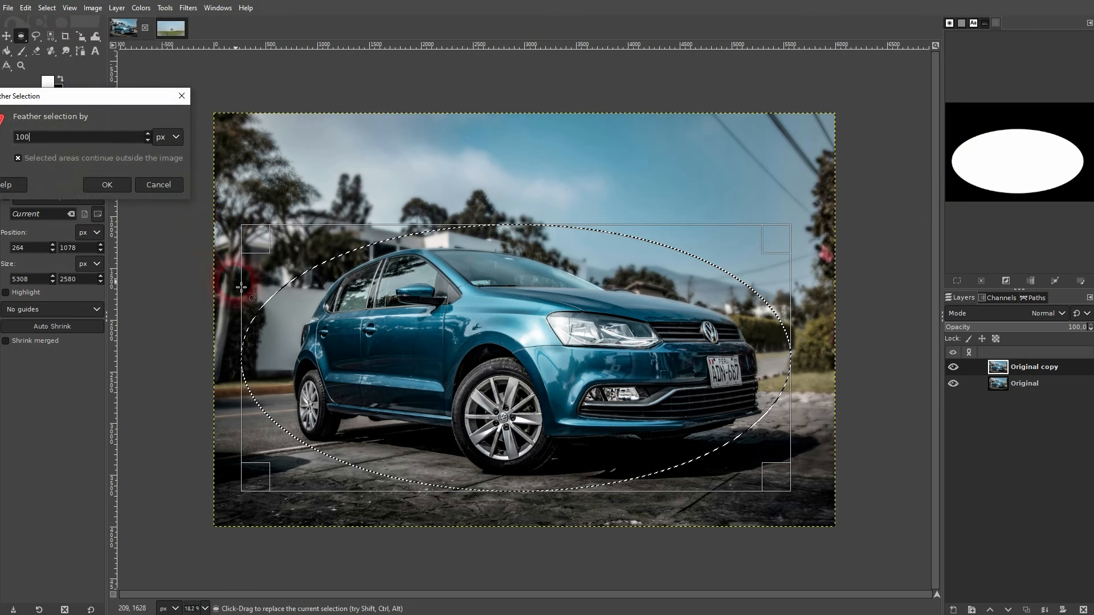
{"action": "left_click", "coordinate": [107, 186]}
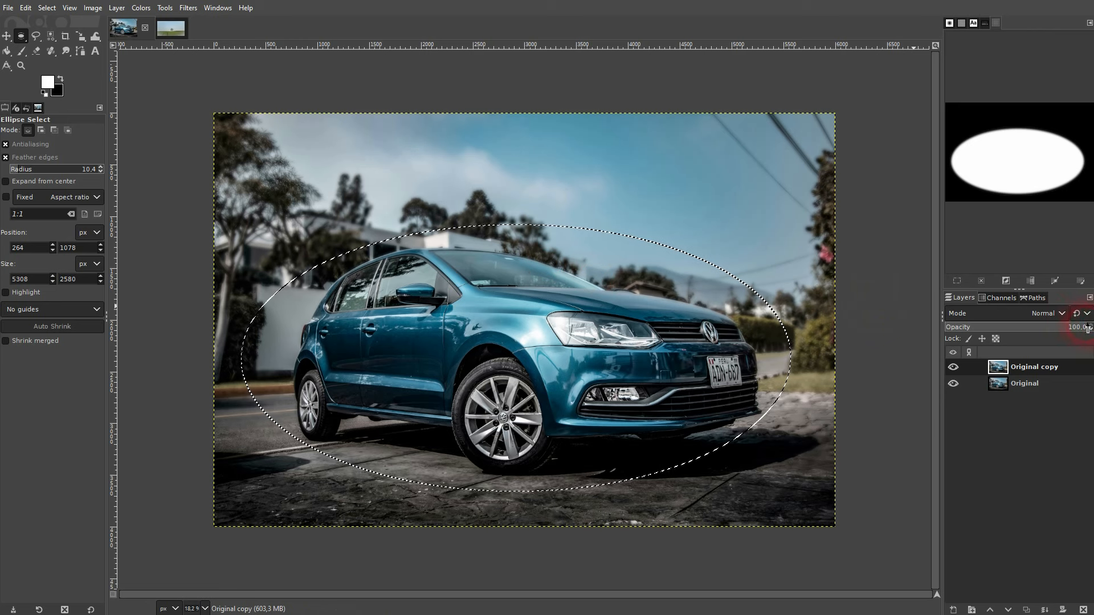
{"action": "left_click", "coordinate": [46, 8]}
{"action": "left_click", "coordinate": [76, 130]}
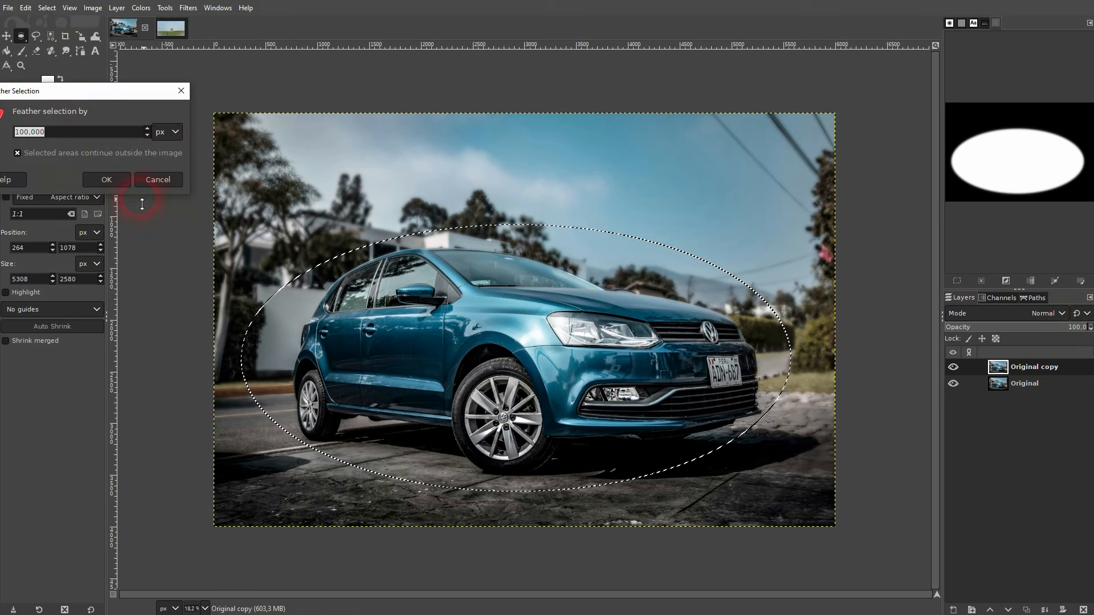
{"action": "left_click", "coordinate": [111, 177]}
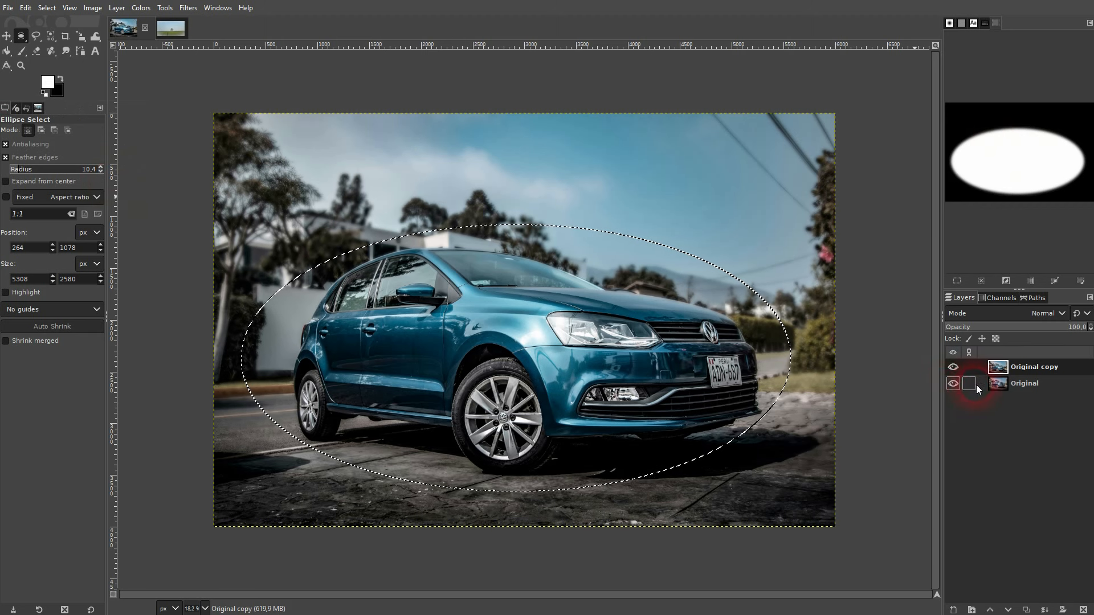
Invert the feathered elliptical selection around the car, with the Original copy layer active.
{"action": "left_click", "coordinate": [994, 369]}
{"action": "right_click", "coordinate": [996, 369]}
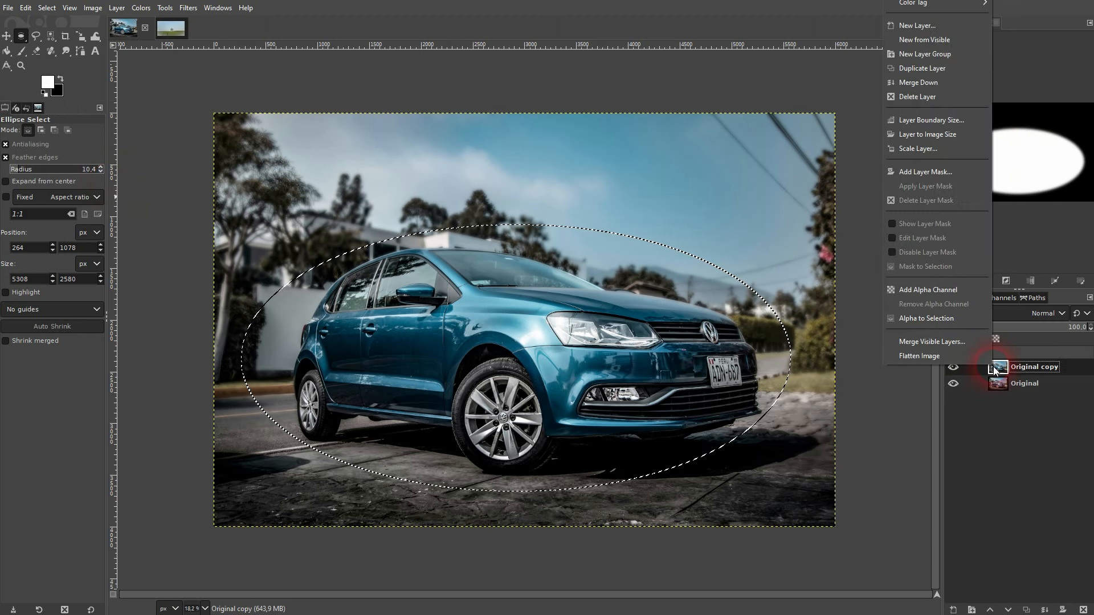
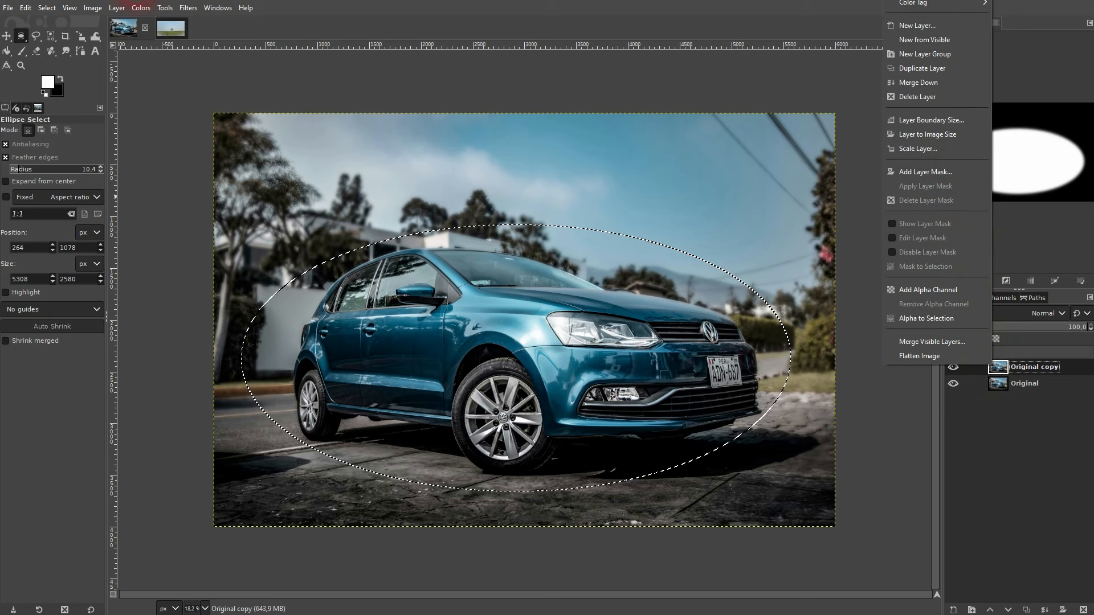
{"action": "left_click", "coordinate": [361, 33]}
{"action": "left_click", "coordinate": [47, 8]}
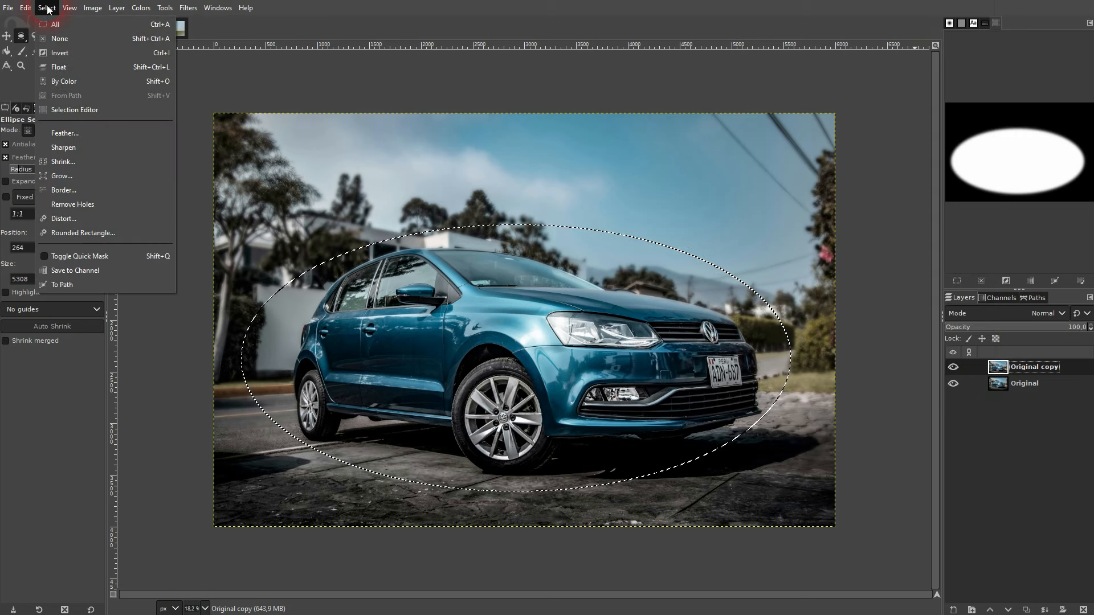
{"action": "left_click", "coordinate": [69, 54]}
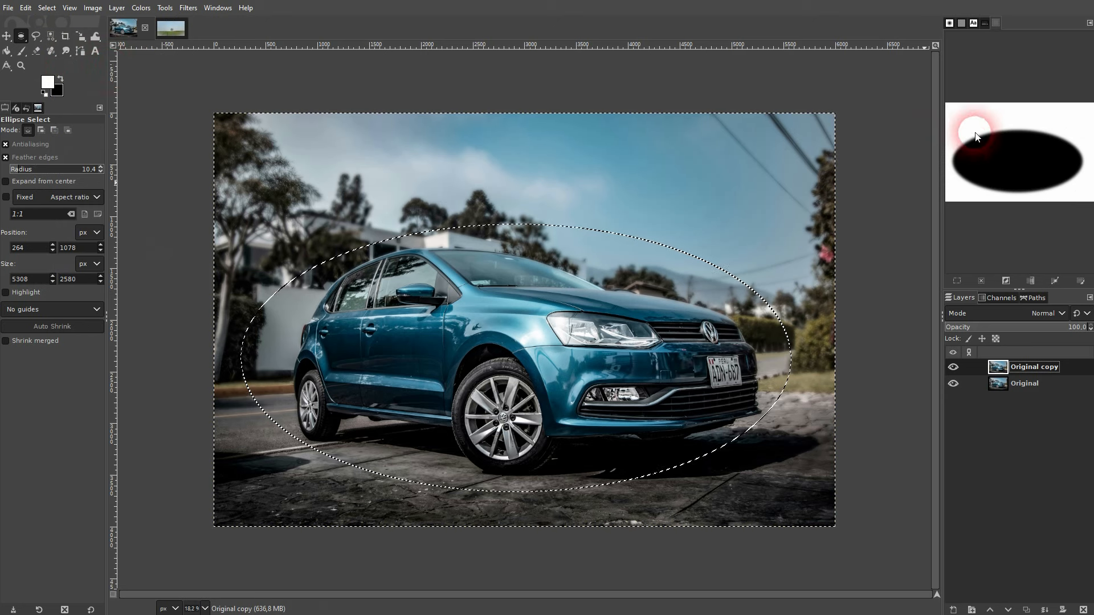
Add a layer mask to the Original copy layer, initialized from the current selection.
{"action": "right_click", "coordinate": [1025, 367]}
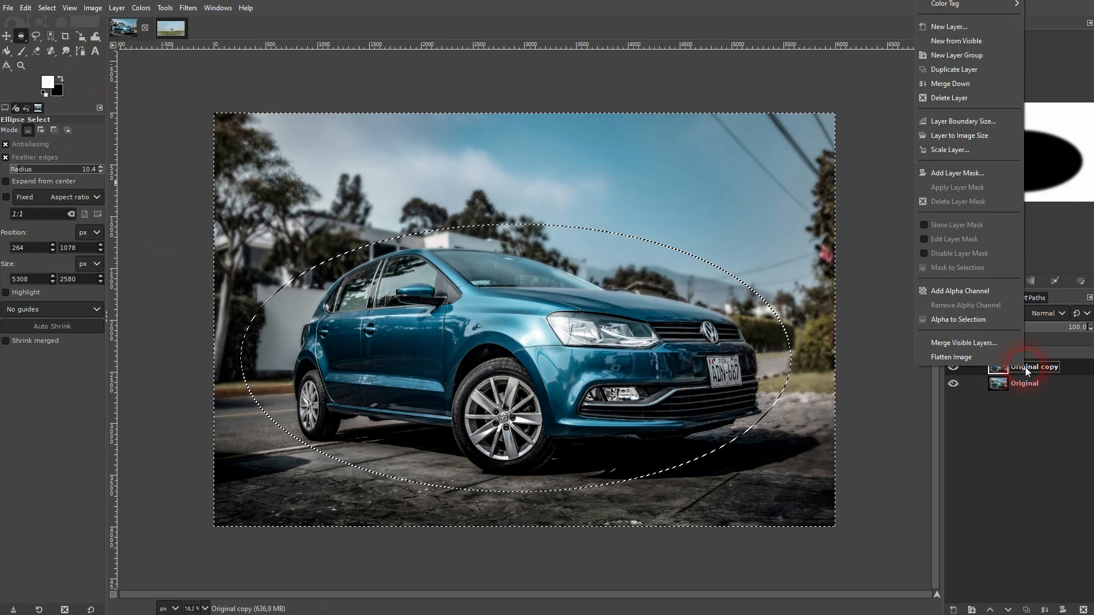
{"action": "left_click", "coordinate": [955, 176]}
{"action": "left_click", "coordinate": [903, 182]}
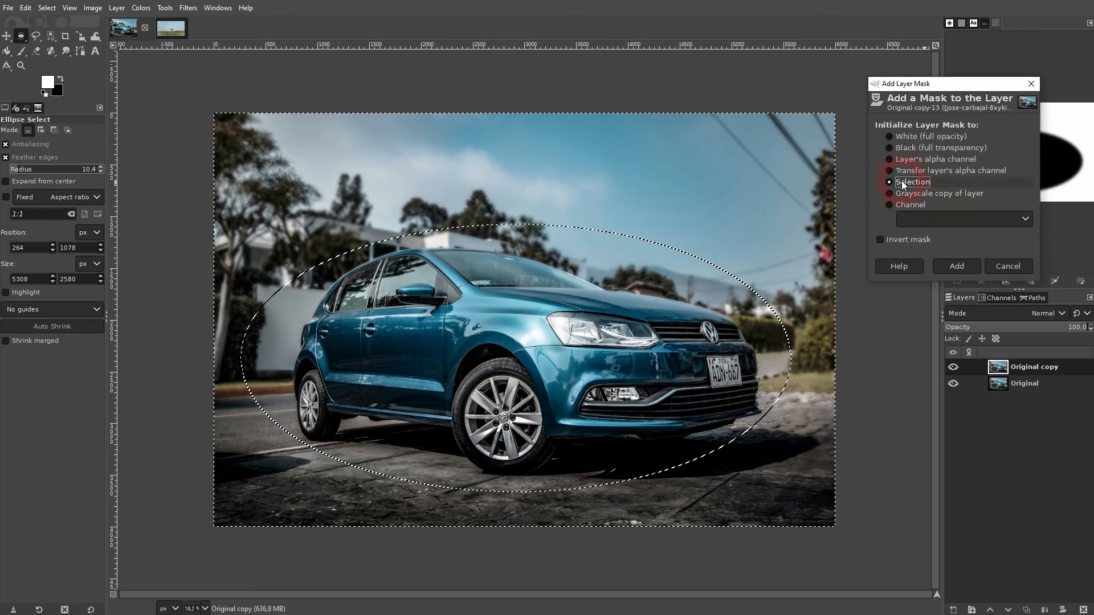
{"action": "left_click", "coordinate": [957, 264]}
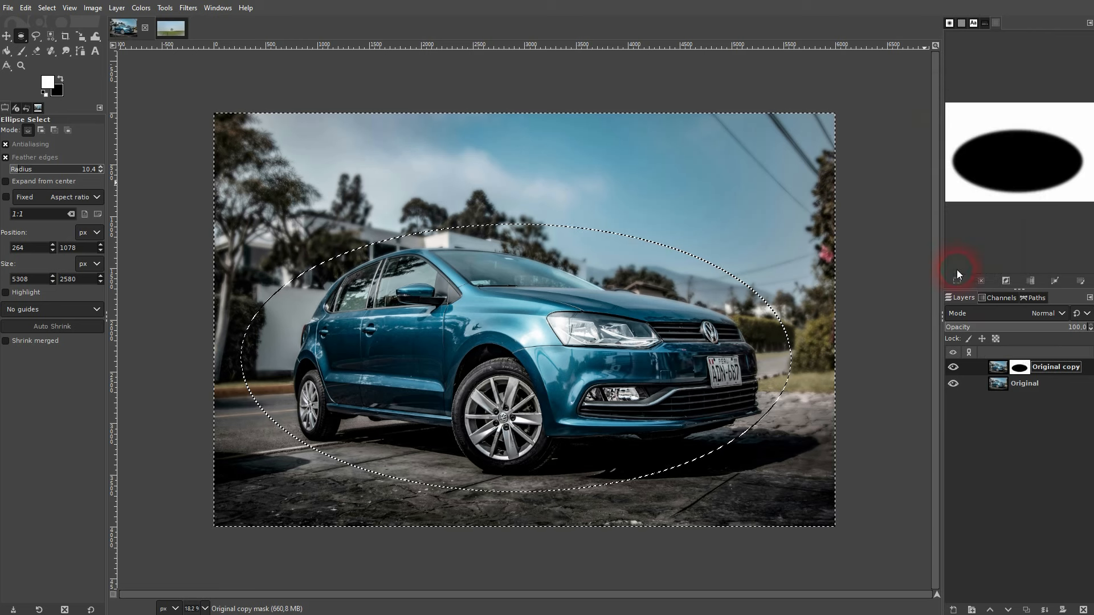
Clear the selection on the canvas and target the Original copy layer's image instead of its mask.
{"action": "left_click", "coordinate": [1013, 371]}
{"action": "left_click", "coordinate": [998, 367]}
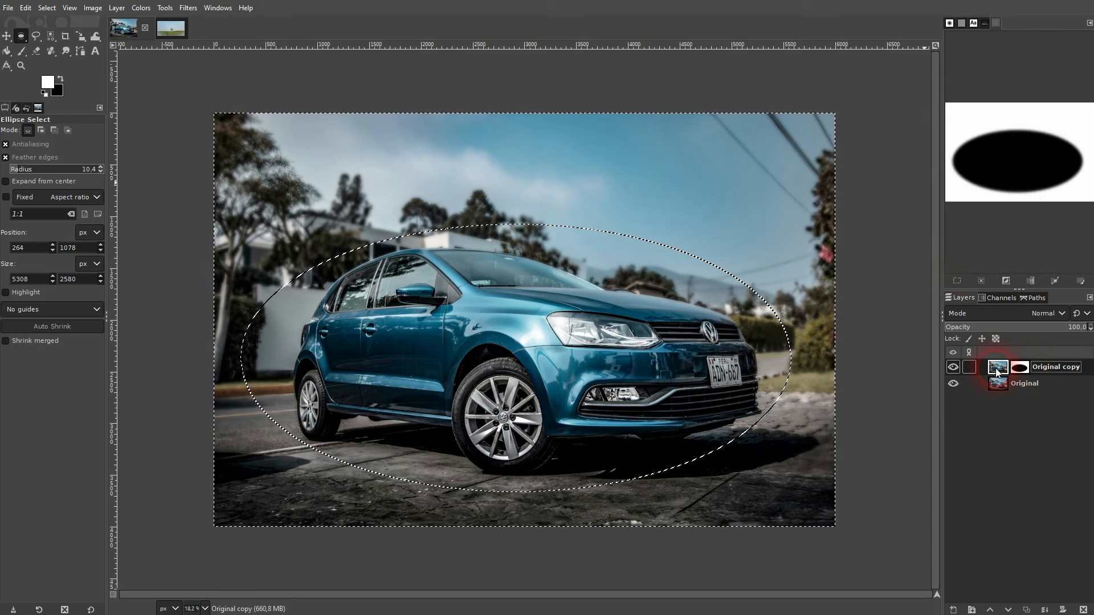
{"action": "left_click", "coordinate": [612, 269]}
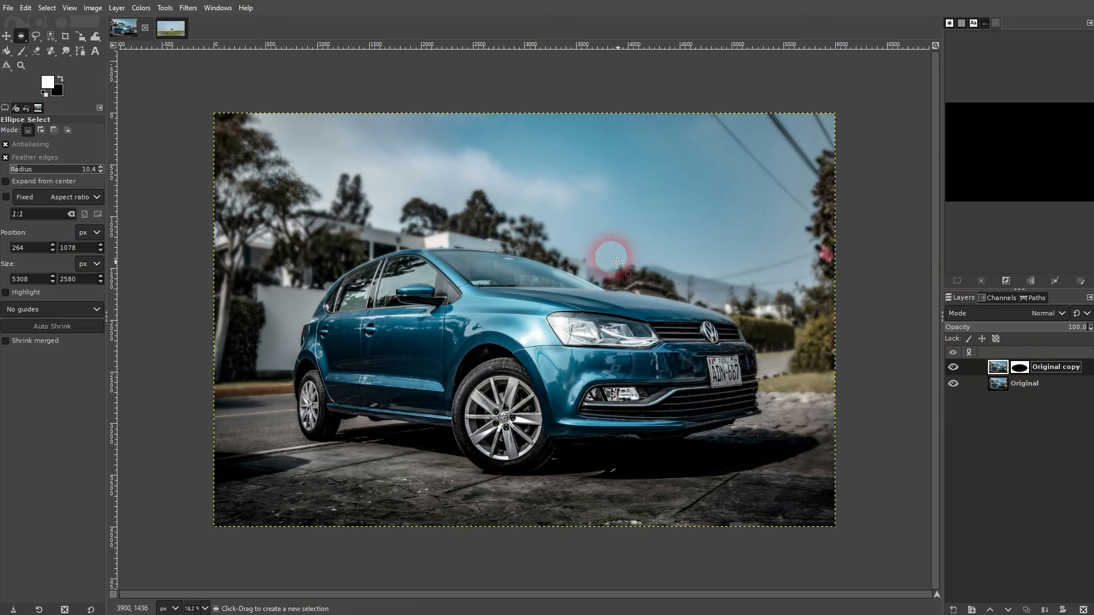
{"action": "left_click", "coordinate": [1014, 372]}
{"action": "left_click", "coordinate": [1001, 369]}
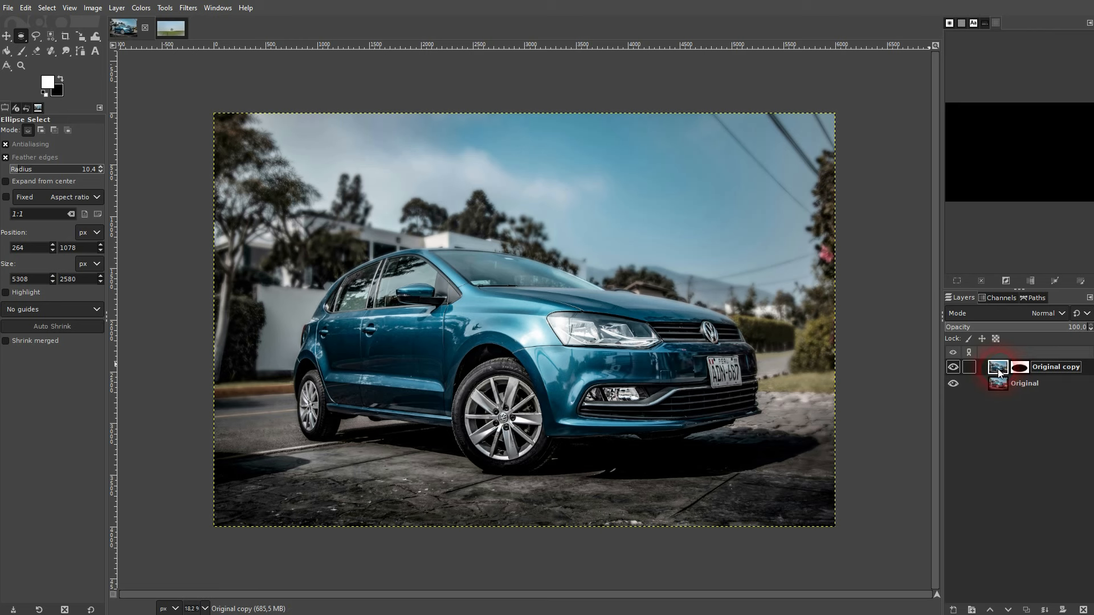
Apply a Gaussian Blur of 20.51 in both X and Y to the masked Original copy layer.
{"action": "left_click", "coordinate": [188, 8]}
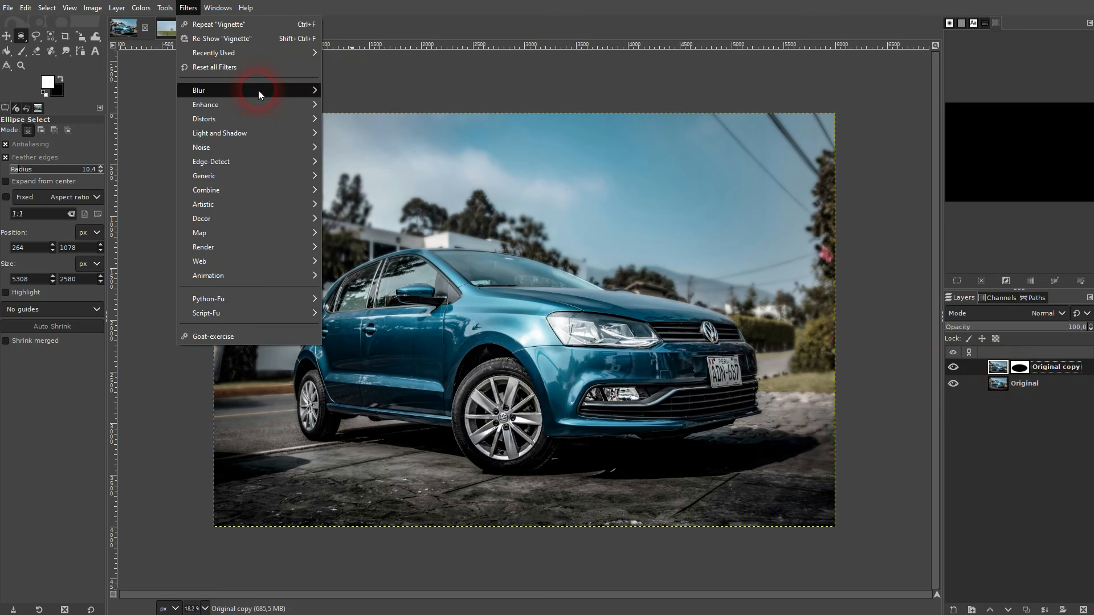
{"action": "mouse_move", "coordinate": [258, 90]}
{"action": "left_click", "coordinate": [371, 106]}
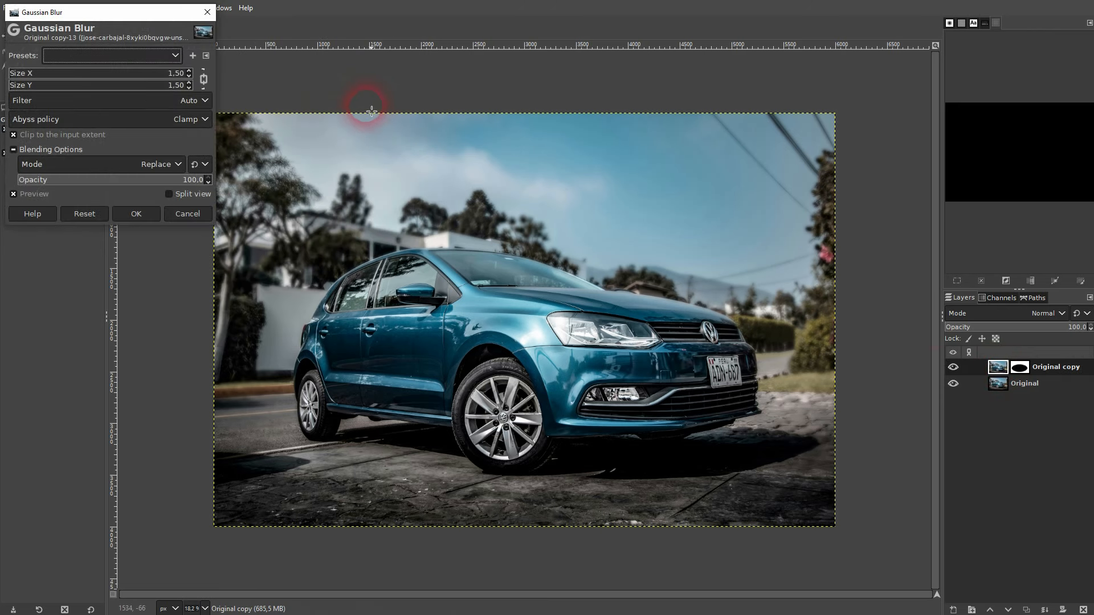
{"action": "left_click", "coordinate": [76, 77]}
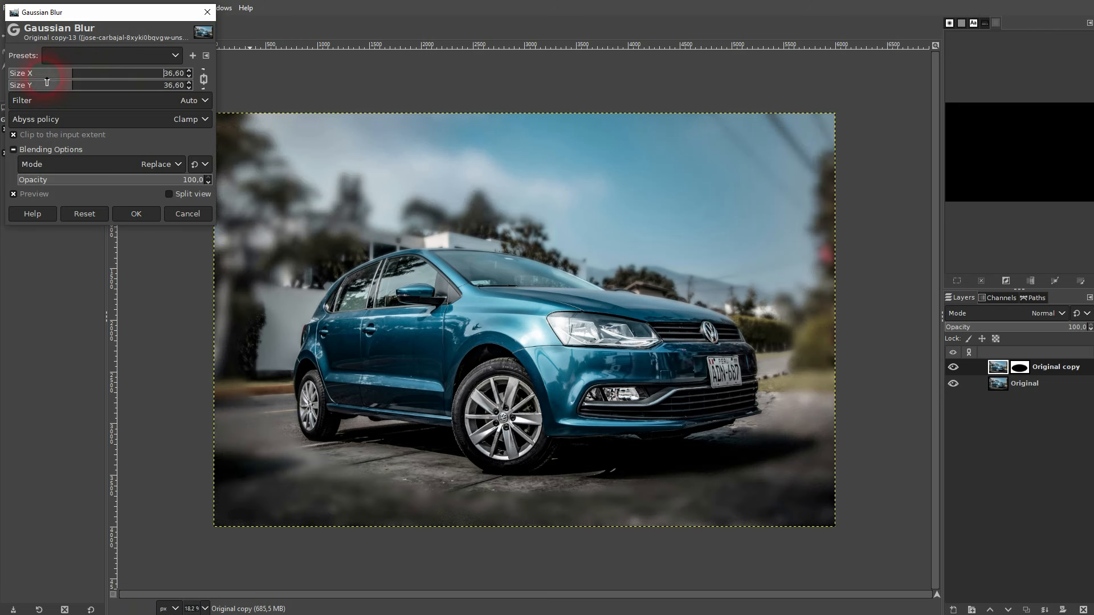
{"action": "left_click_drag", "start_coordinate": [46, 81], "coordinate": [44, 74]}
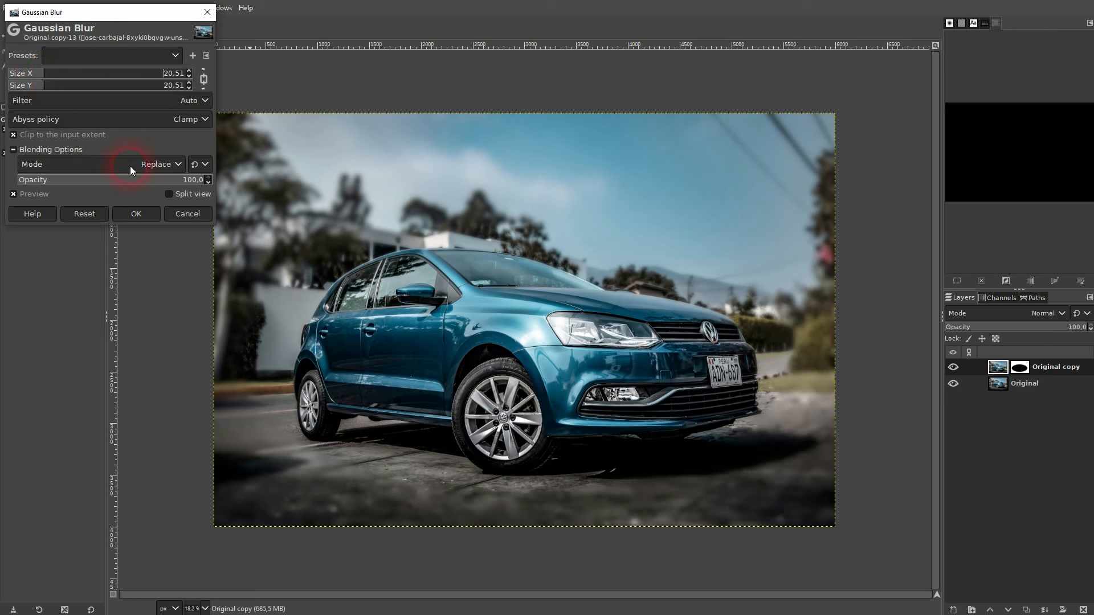
{"action": "left_click", "coordinate": [132, 214]}
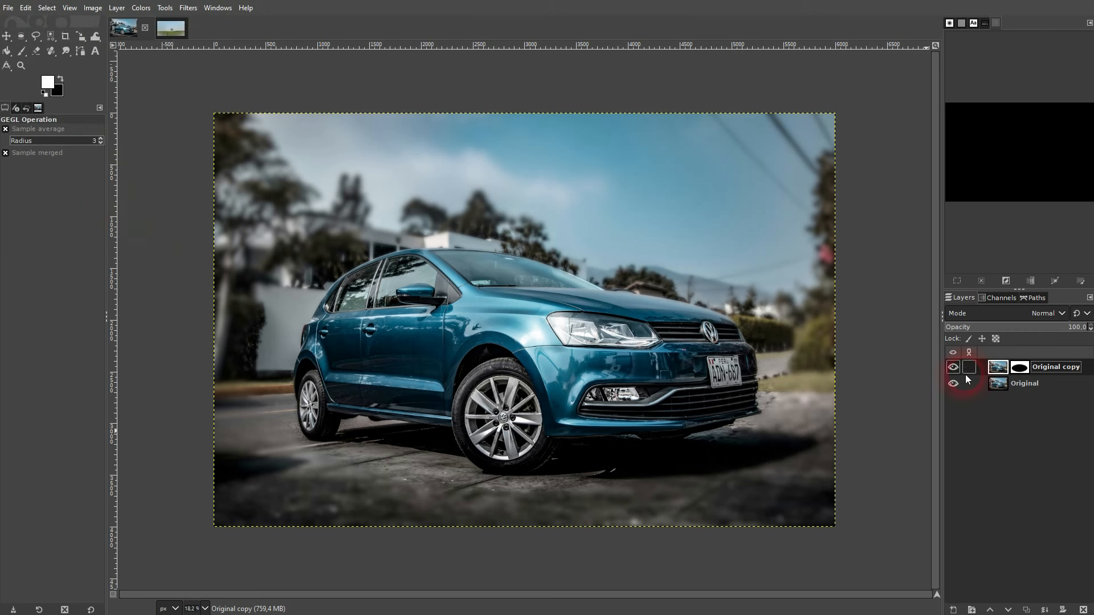
Compare the car photo with and without the blurred surroundings by toggling the Original copy layer's visibility, leaving it shown.
{"action": "left_click", "coordinate": [952, 367]}
{"action": "left_click", "coordinate": [953, 368]}
{"action": "left_click", "coordinate": [953, 367]}
{"action": "left_click", "coordinate": [953, 367]}
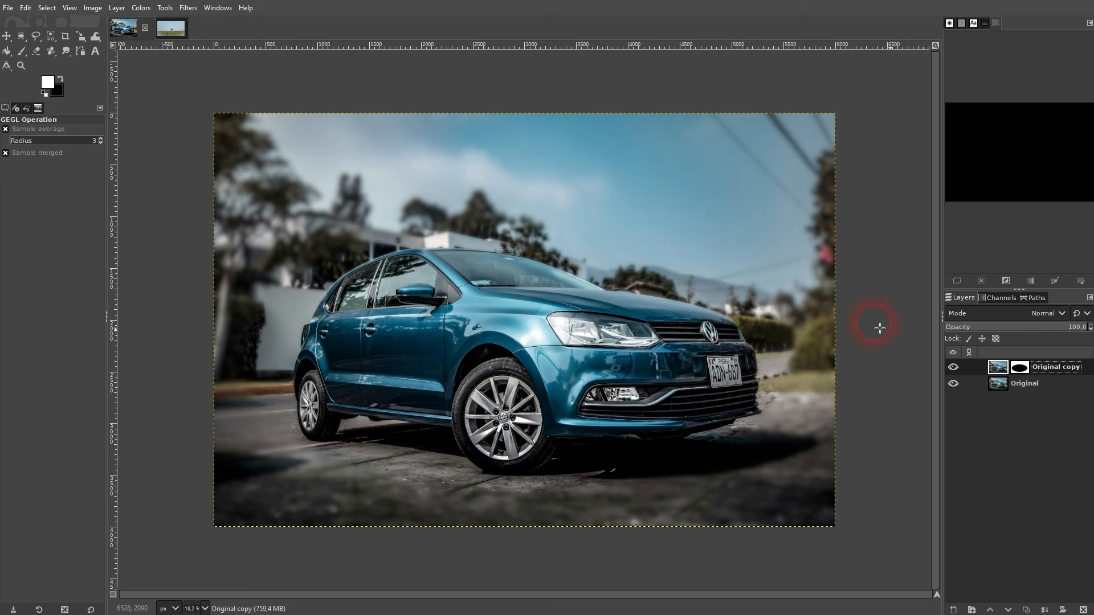
{"action": "left_click", "coordinate": [953, 367]}
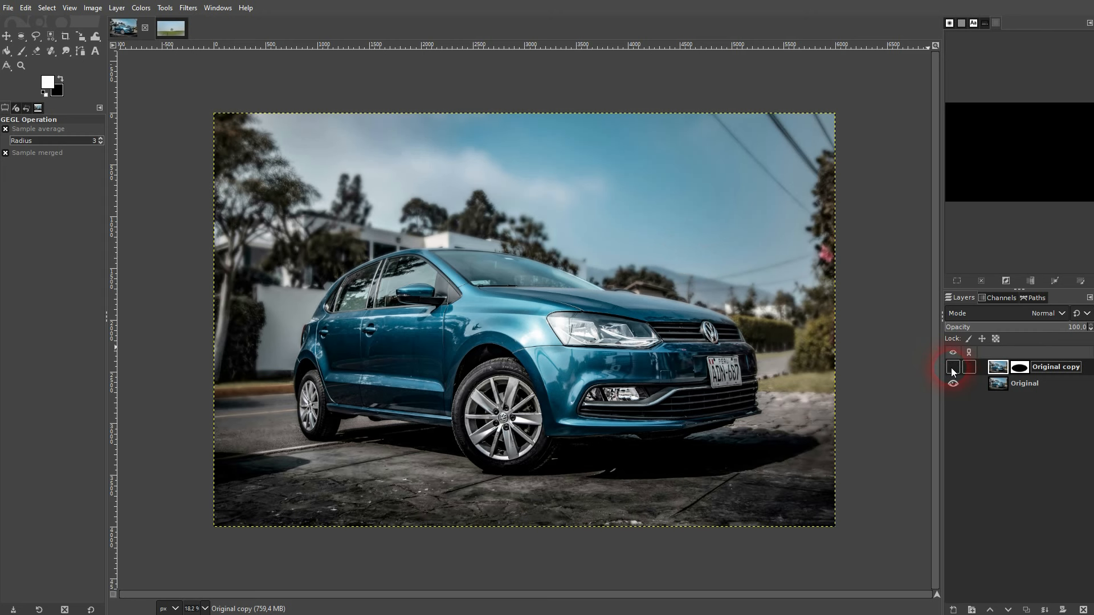
{"action": "left_click", "coordinate": [952, 368]}
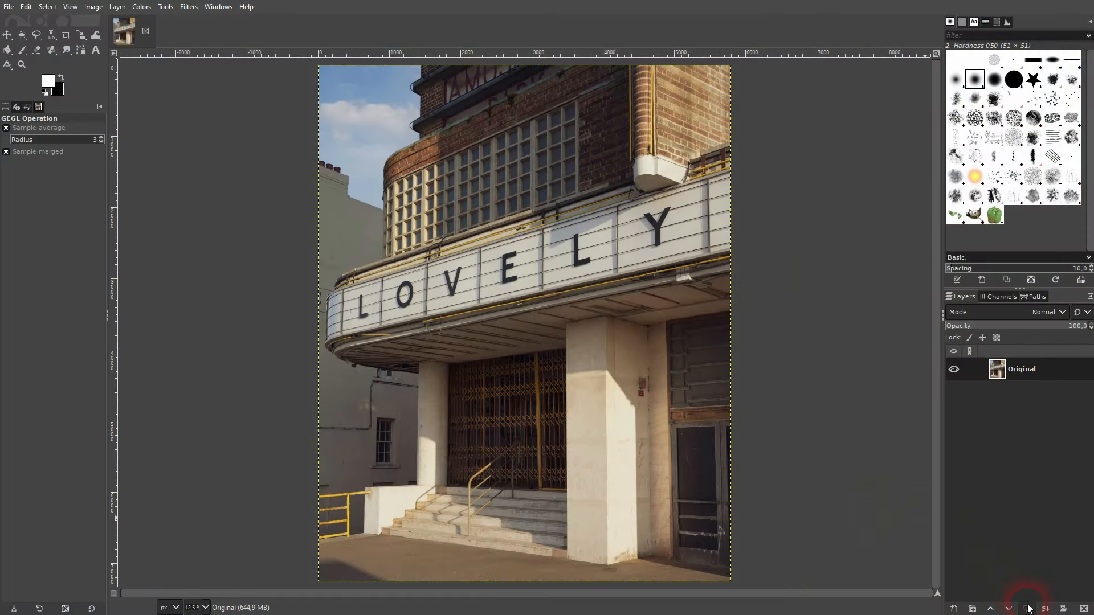
Duplicate the Original layer of the LOVELY cinema photo and hide the Original, keeping the copy active.
{"action": "left_click", "coordinate": [1027, 609]}
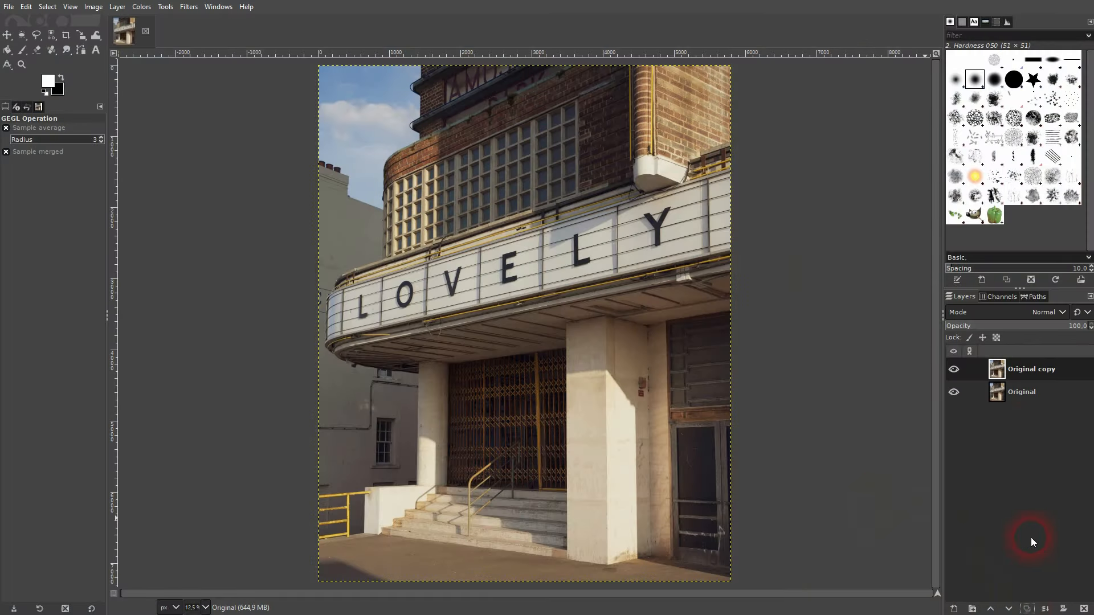
{"action": "left_click", "coordinate": [1029, 375]}
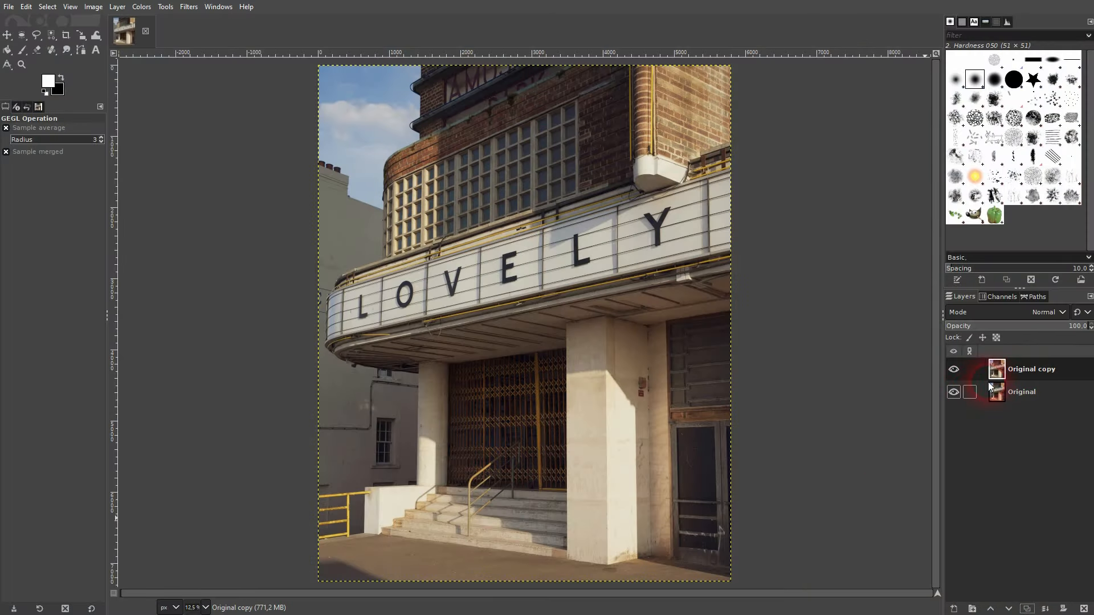
{"action": "left_click", "coordinate": [952, 392]}
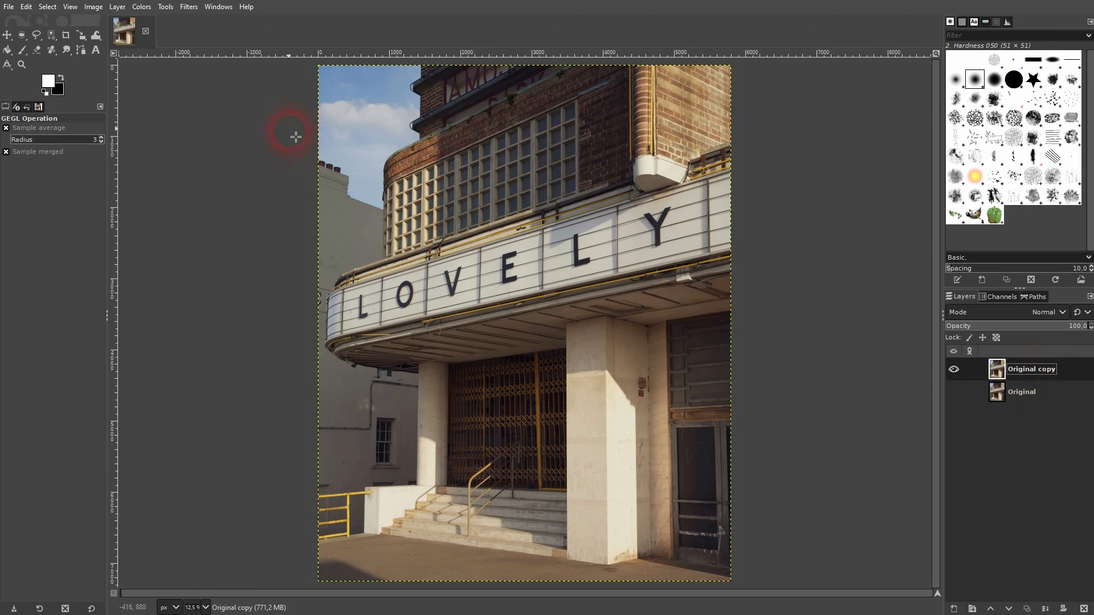
Show the Histogram dialog for the Original copy layer, first as color information and again as a dockable dialog.
{"action": "left_click", "coordinate": [140, 12]}
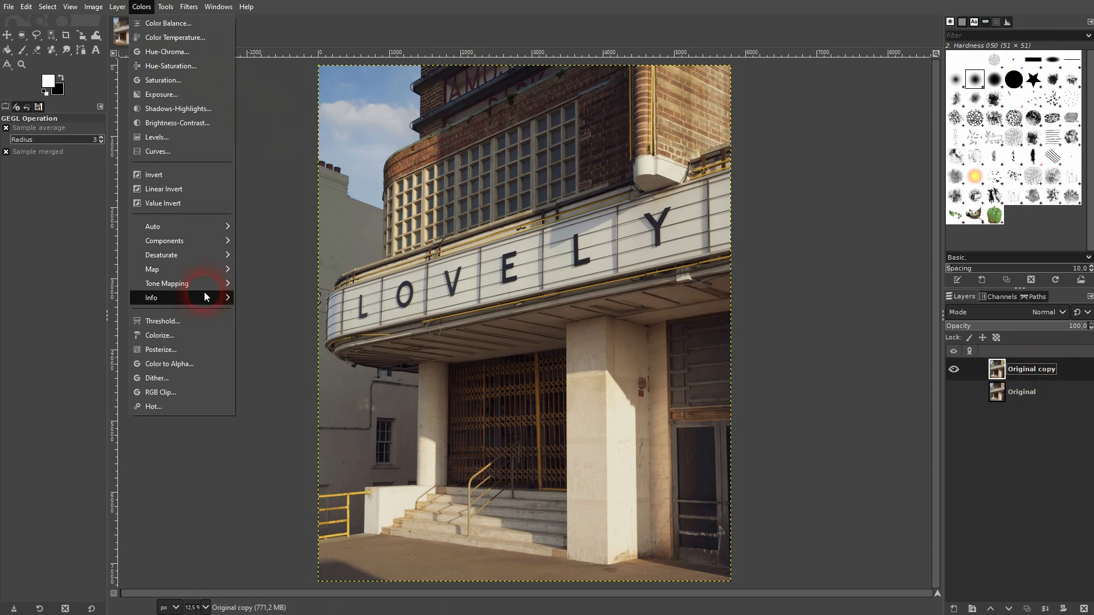
{"action": "mouse_move", "coordinate": [204, 296]}
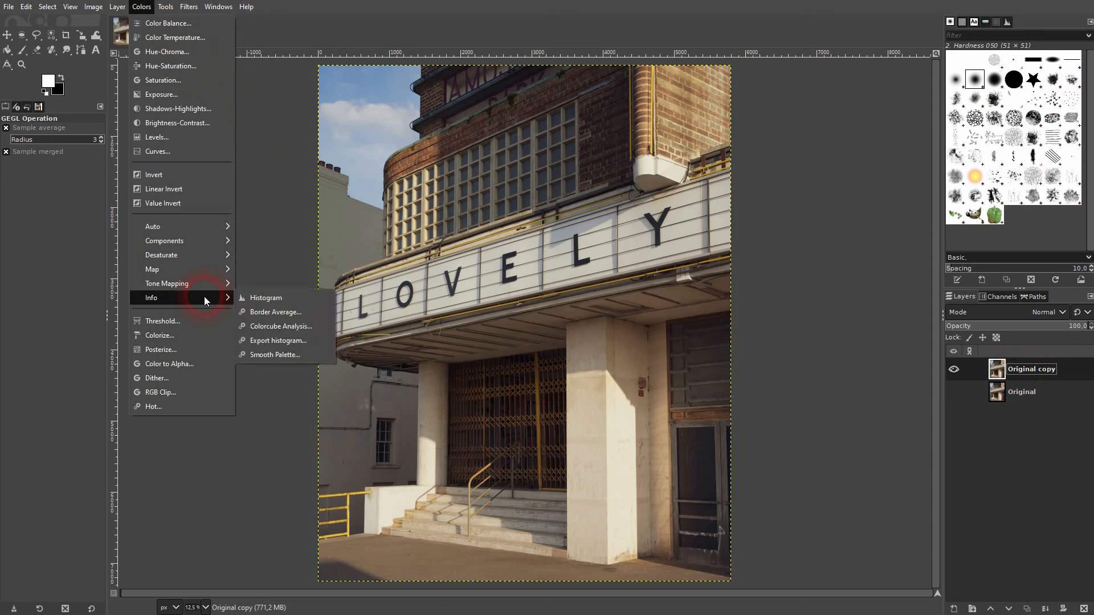
{"action": "left_click", "coordinate": [289, 299]}
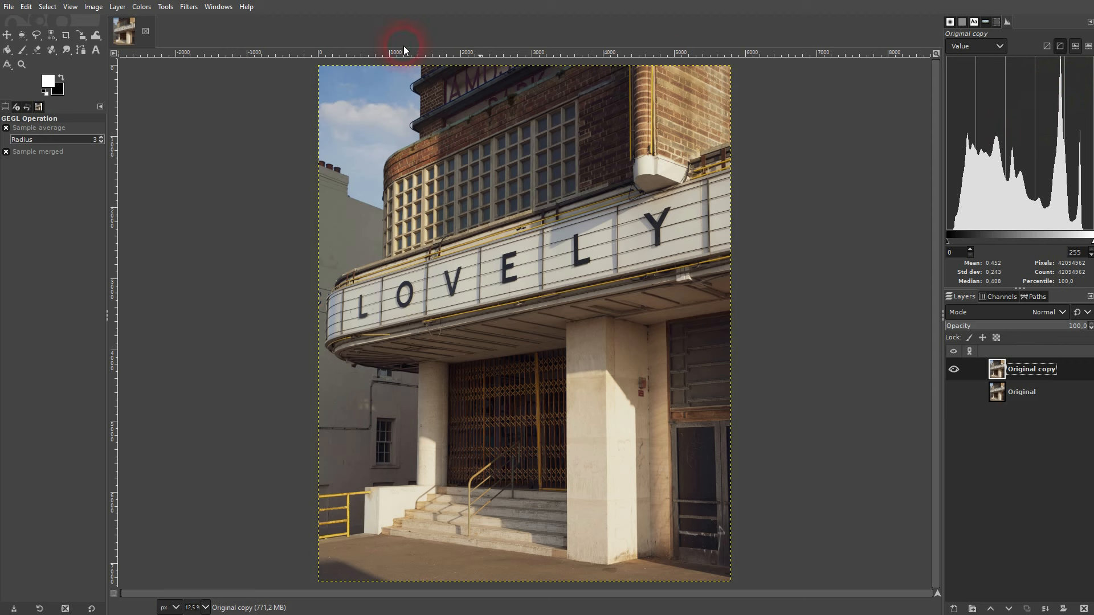
{"action": "left_click", "coordinate": [217, 8]}
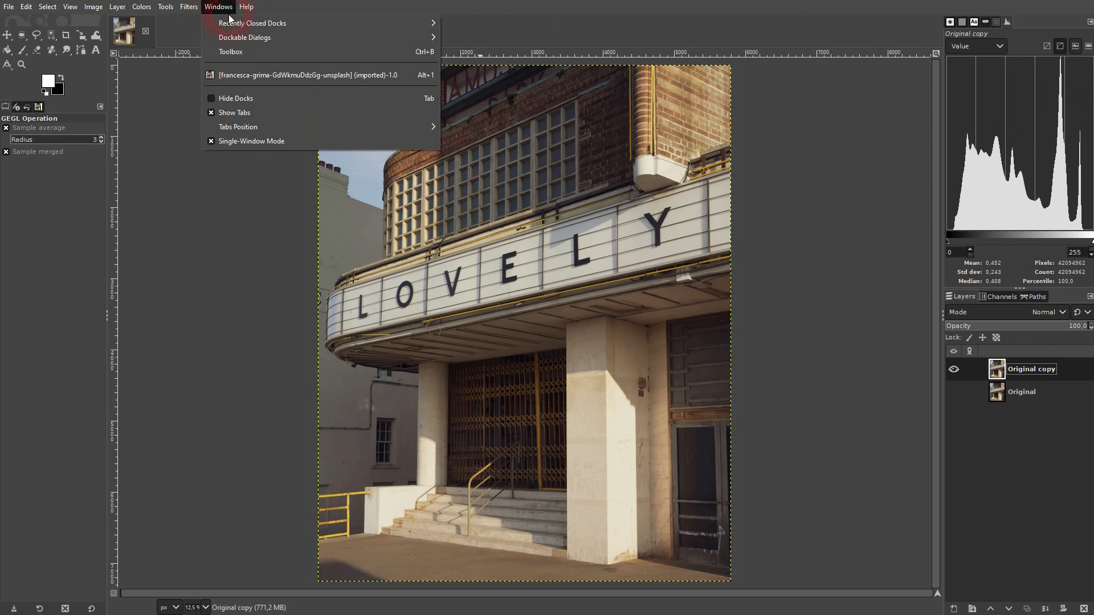
{"action": "mouse_move", "coordinate": [336, 37]}
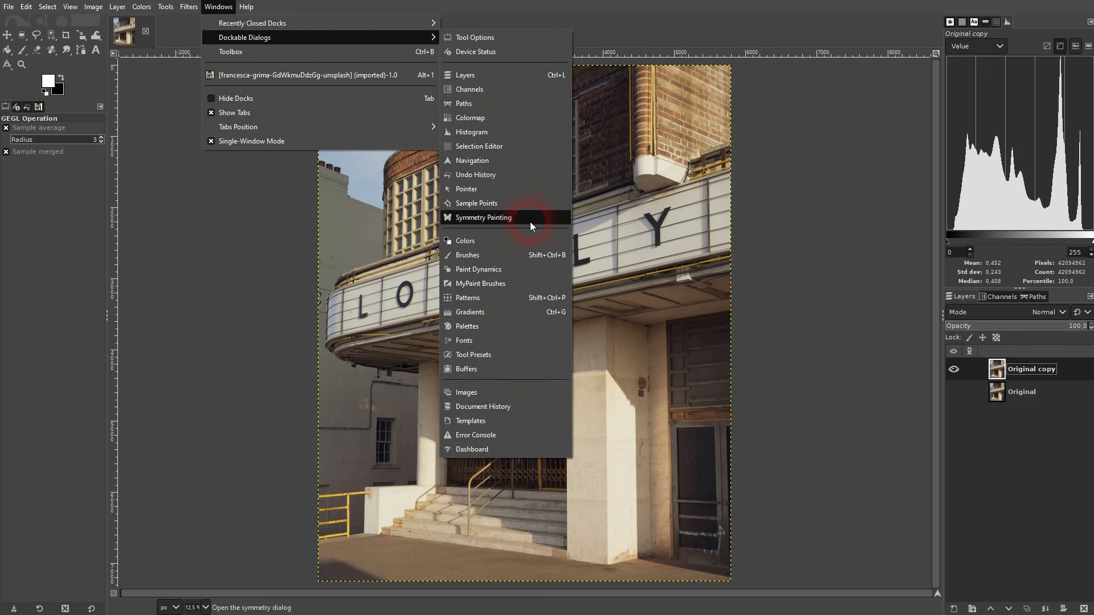
{"action": "left_click", "coordinate": [490, 132]}
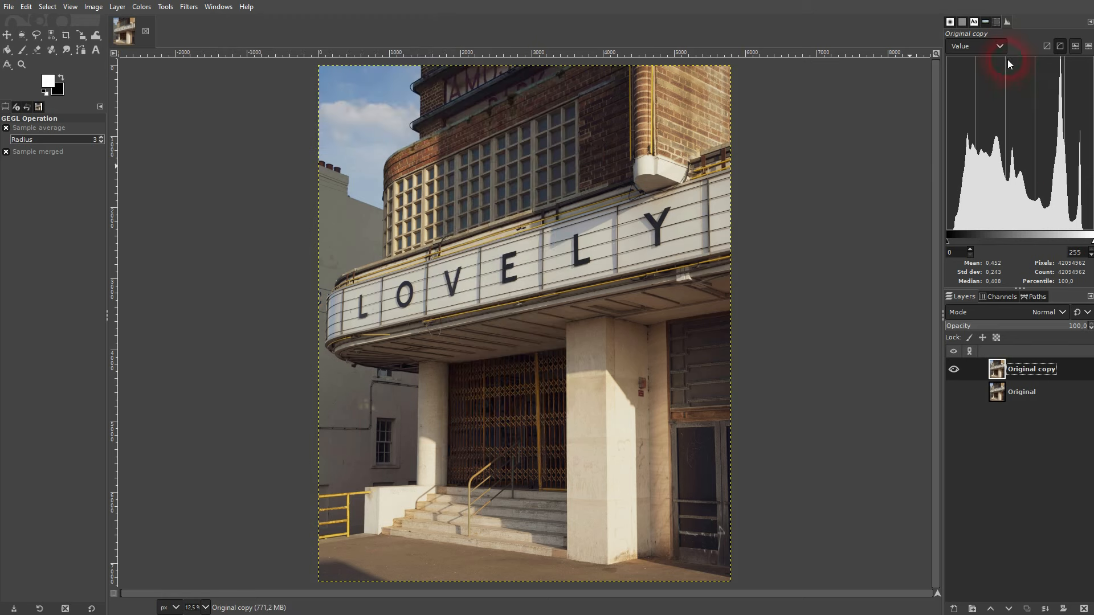
Examine the histogram for the Red, Green and Blue channels in turn, ending on the Value channel.
{"action": "left_click", "coordinate": [997, 45]}
{"action": "left_click", "coordinate": [985, 79]}
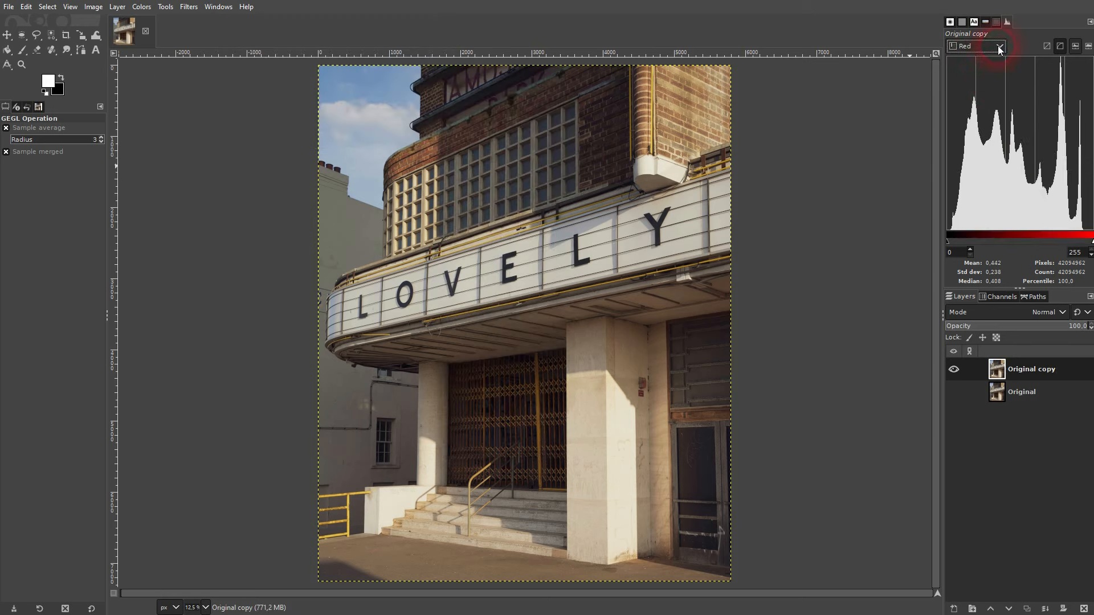
{"action": "left_click", "coordinate": [999, 48]}
{"action": "left_click", "coordinate": [991, 77]}
{"action": "left_click", "coordinate": [1000, 44]}
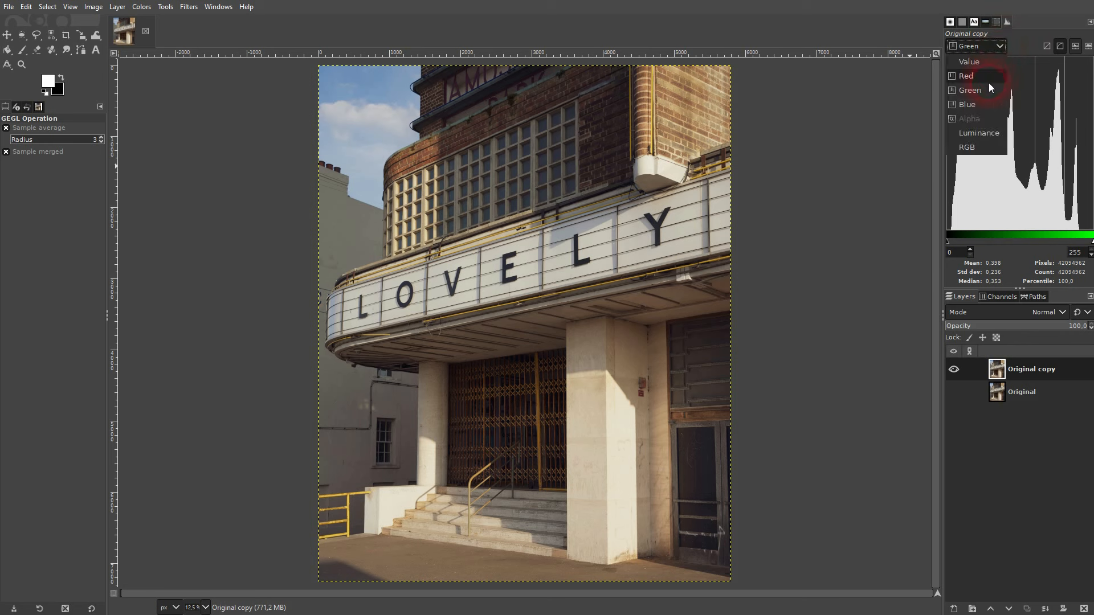
{"action": "left_click", "coordinate": [983, 104]}
{"action": "left_click", "coordinate": [997, 47]}
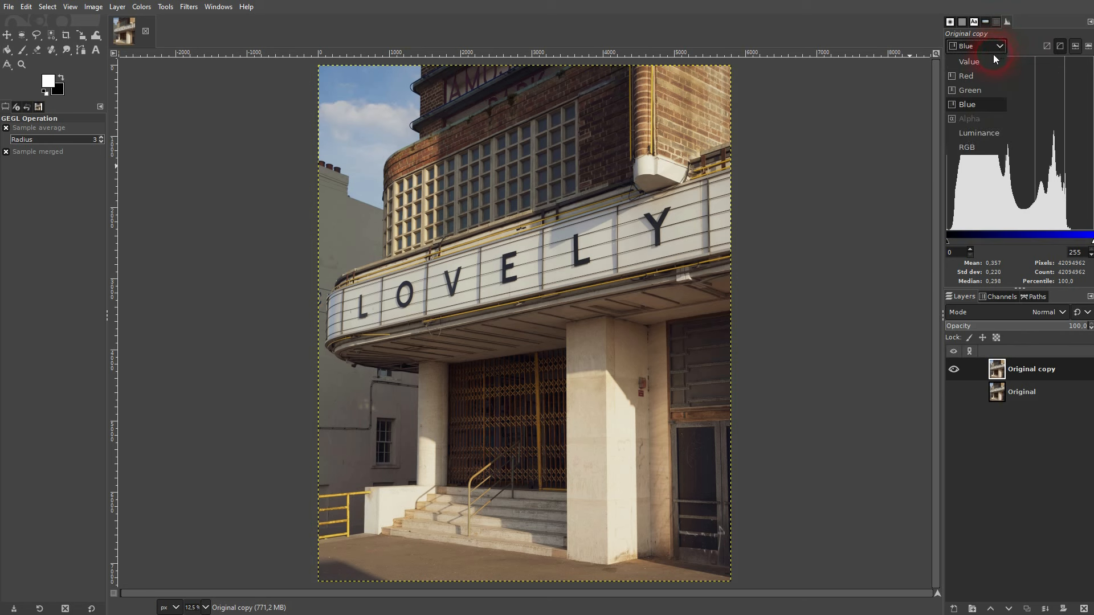
{"action": "left_click", "coordinate": [987, 59]}
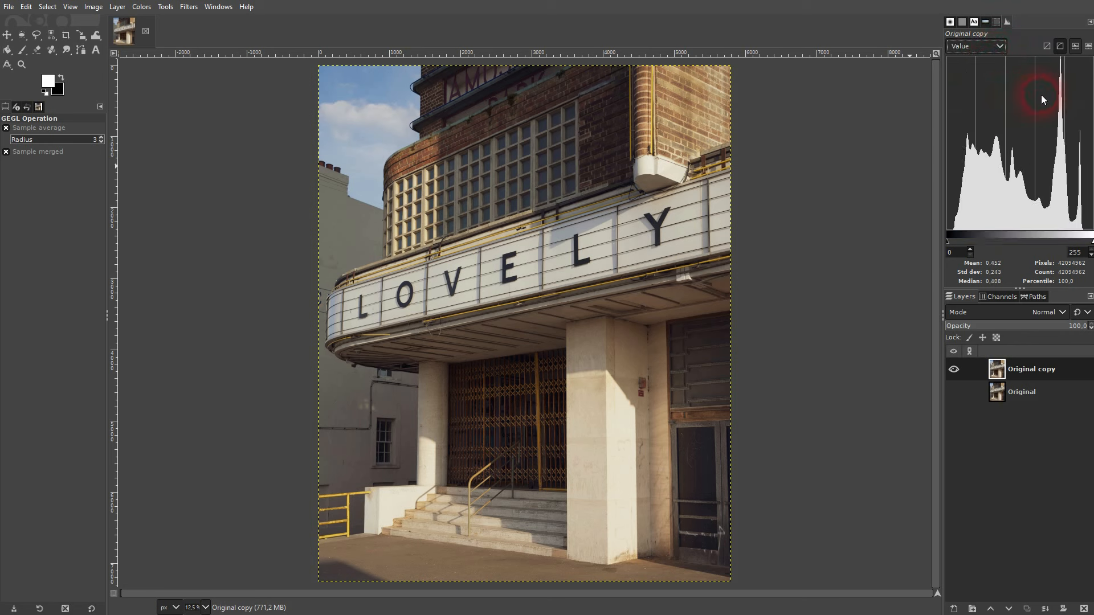
Examine the Value histogram's perceptual-space and scale display options and its range start value, leaving the perceptual-space view on.
{"action": "left_click", "coordinate": [1046, 45]}
{"action": "left_click", "coordinate": [1057, 48]}
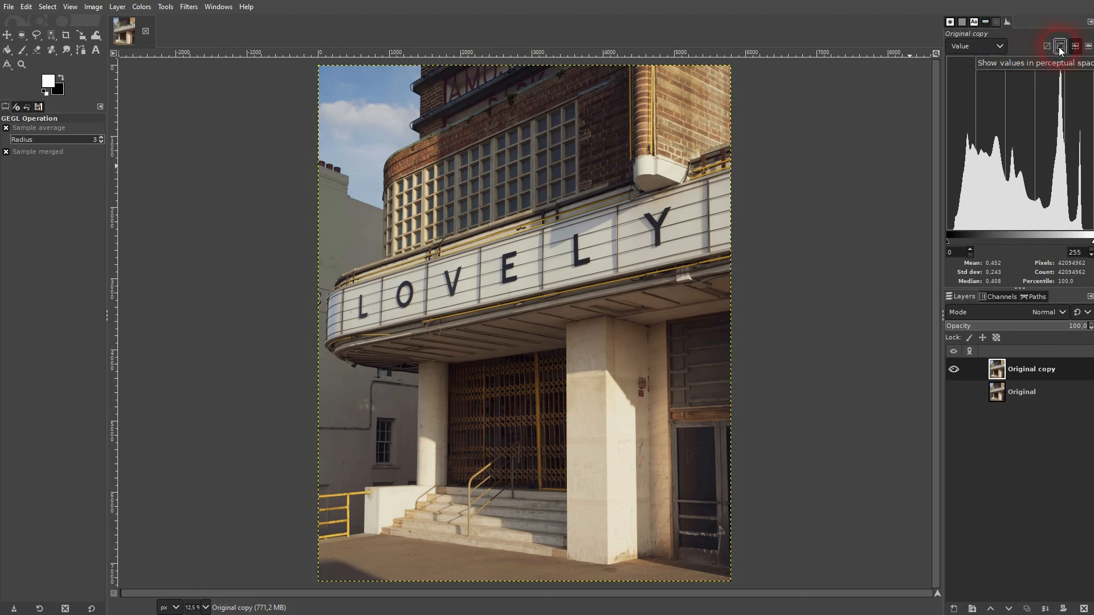
{"action": "left_click", "coordinate": [1088, 47]}
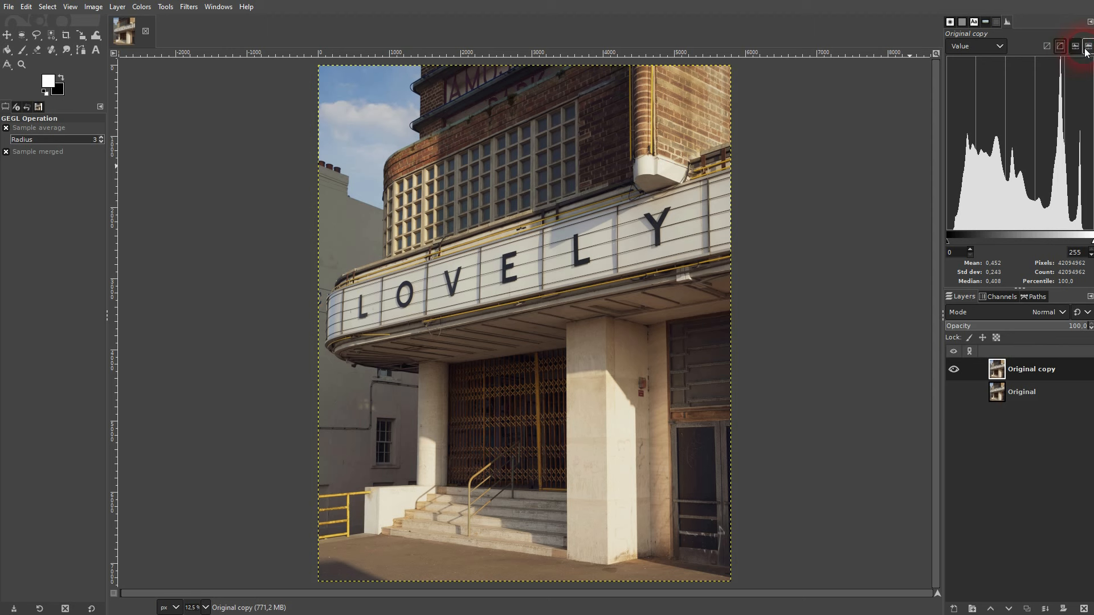
{"action": "left_click", "coordinate": [1048, 98]}
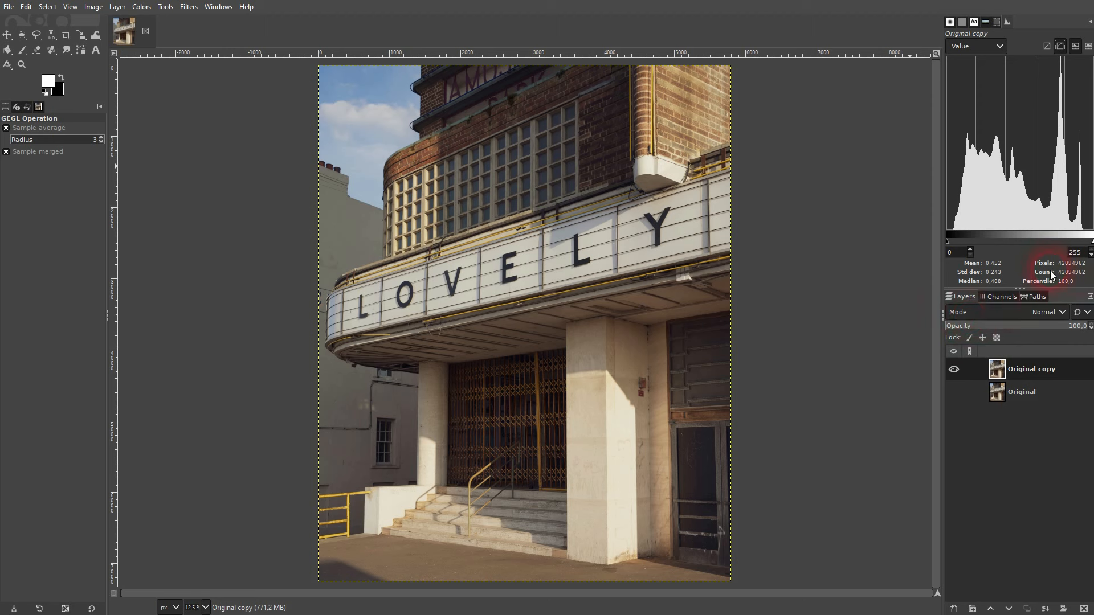
{"action": "double_click", "coordinate": [953, 252]}
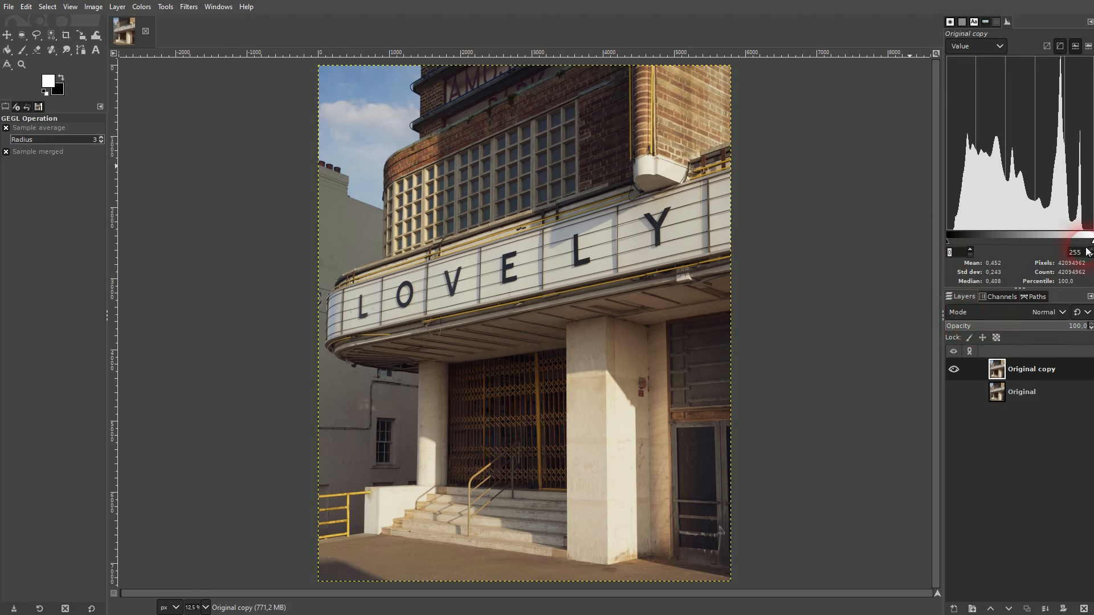
Apply the Exposure adjustment to the Original copy layer in preview, with the exposure raised to about 0.581.
{"action": "double_click", "coordinate": [1063, 252]}
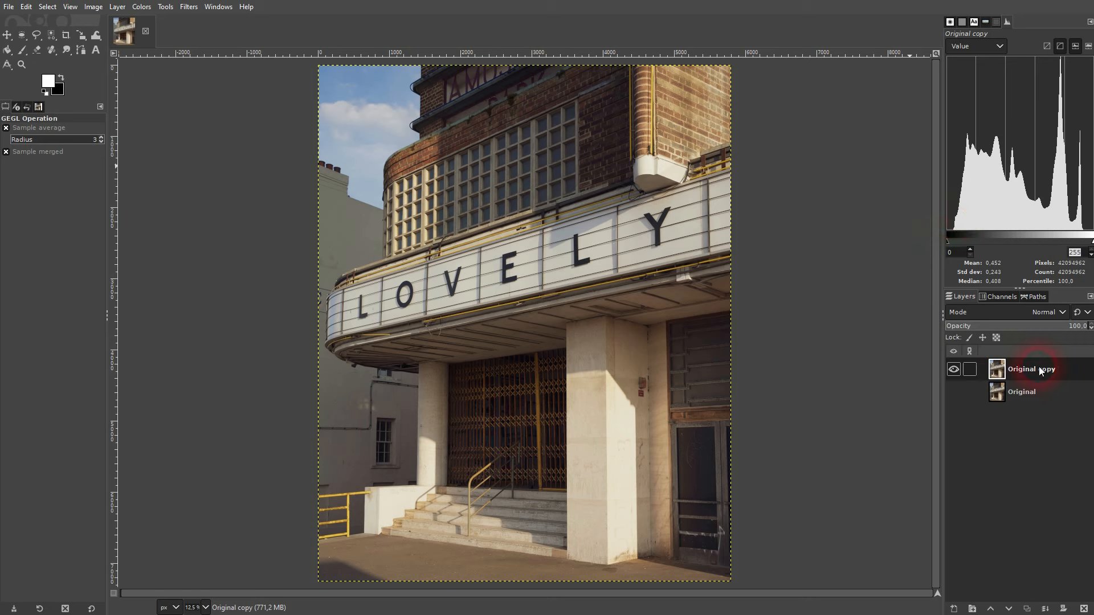
{"action": "left_click", "coordinate": [138, 8]}
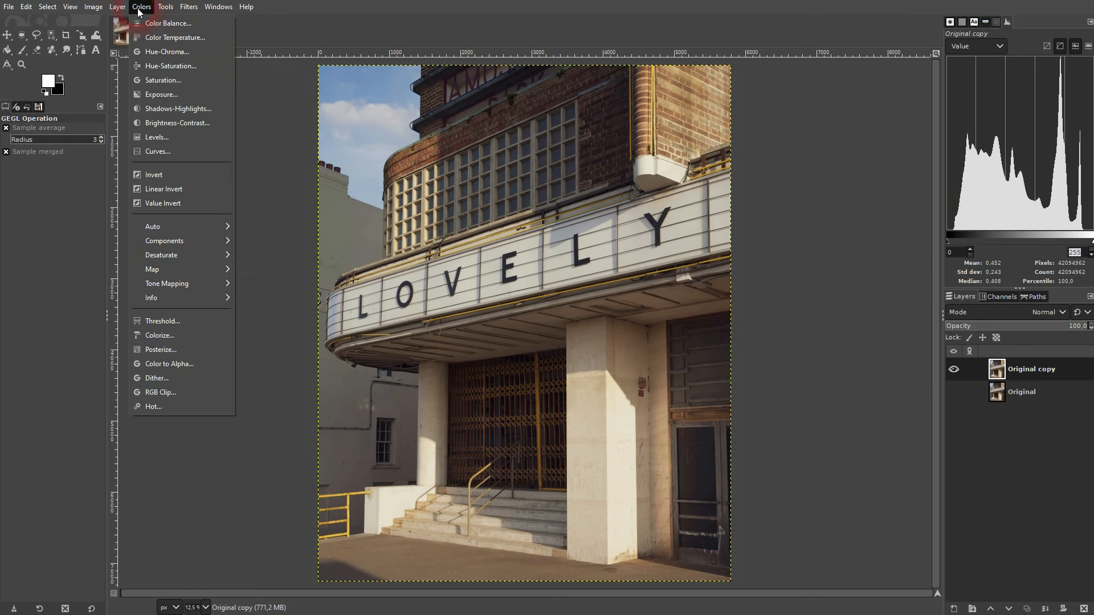
{"action": "left_click", "coordinate": [171, 96]}
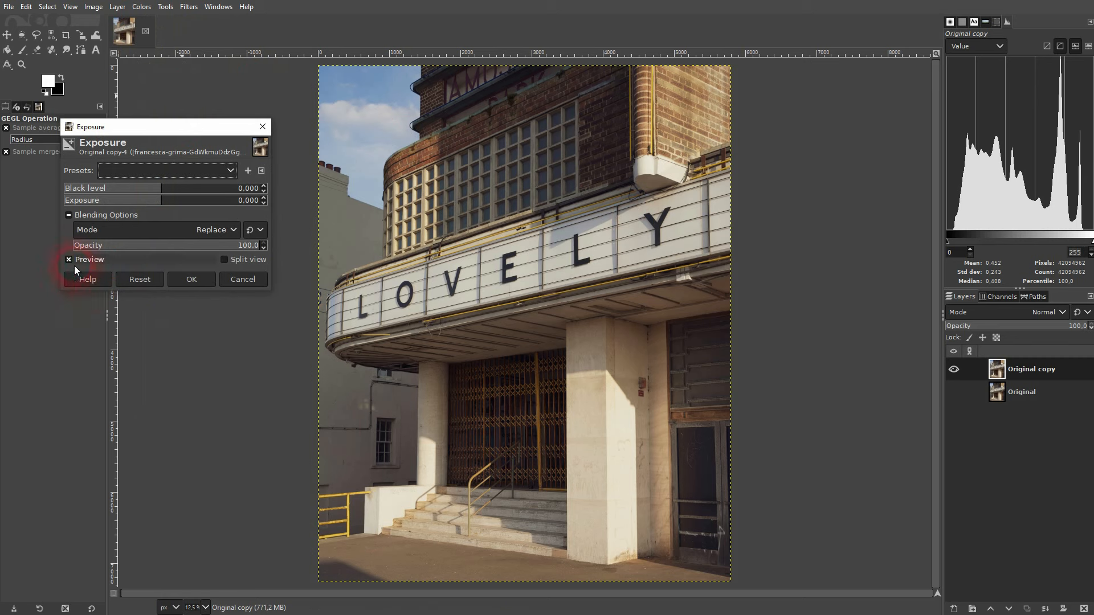
{"action": "left_click", "coordinate": [68, 259]}
{"action": "left_click", "coordinate": [68, 259]}
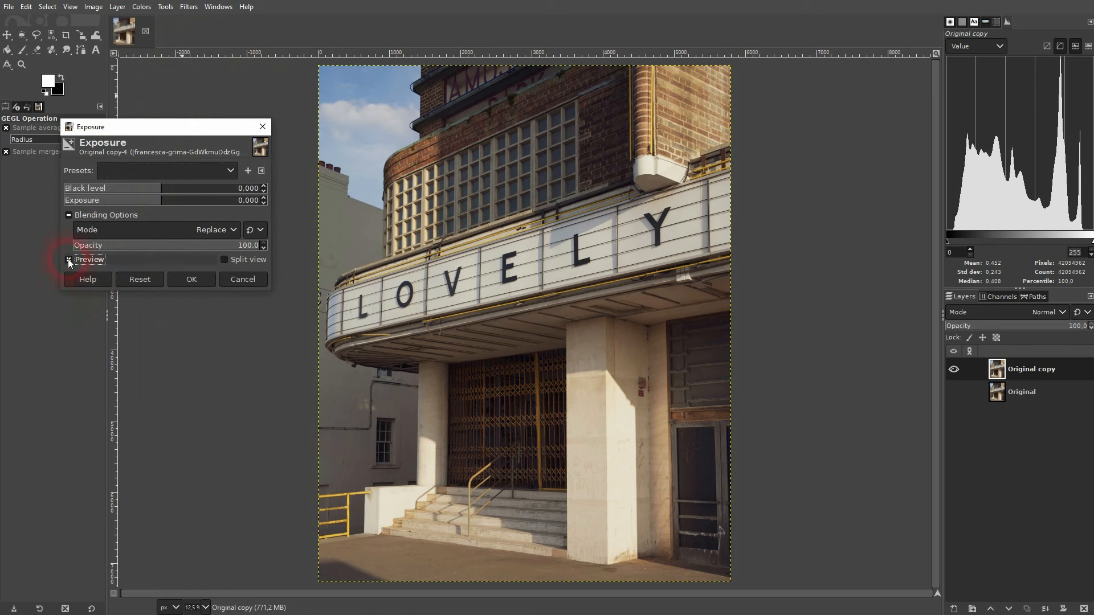
{"action": "left_click", "coordinate": [170, 202]}
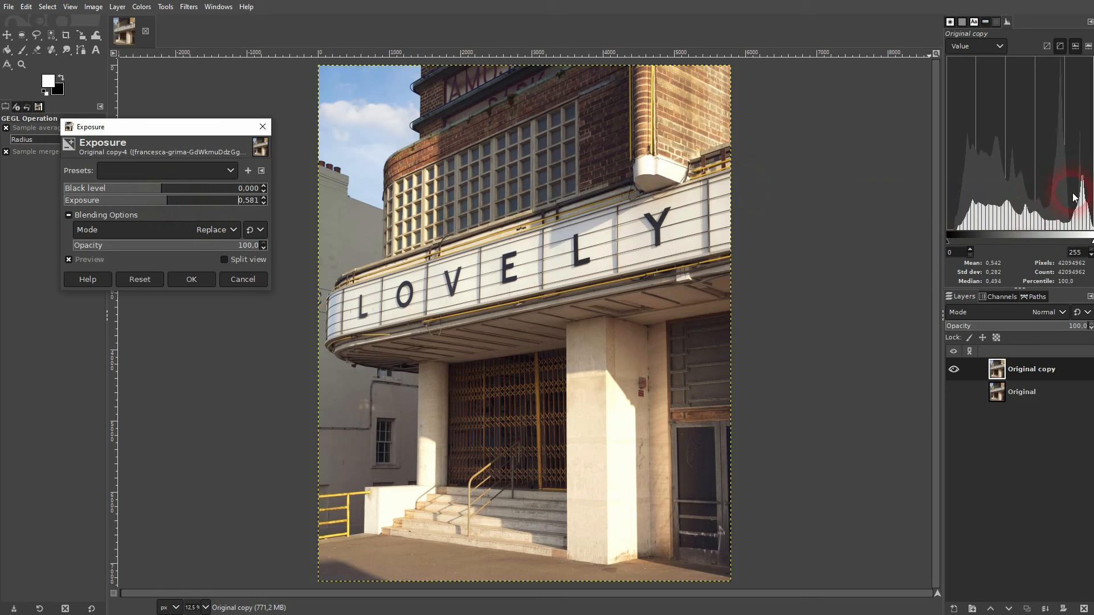
Try lowering the exposure to about -0.814, reset the adjustment and close it without applying.
{"action": "left_click", "coordinate": [156, 201]}
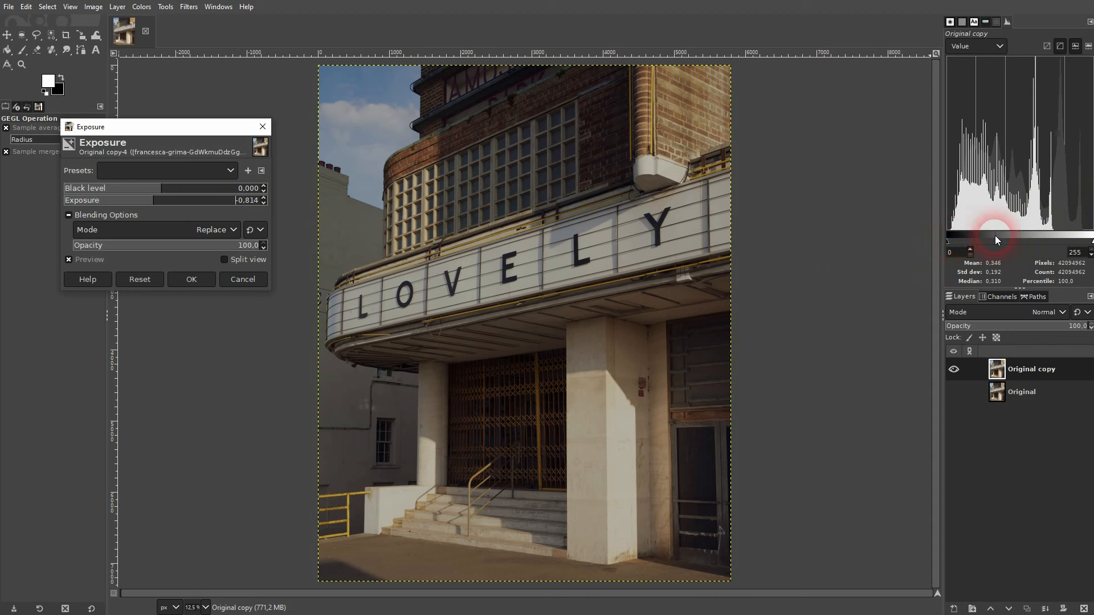
{"action": "mouse_move", "coordinate": [949, 242]}
{"action": "left_mouse_down"}
{"action": "mouse_move", "coordinate": [969, 242]}
{"action": "mouse_move", "coordinate": [935, 241]}
{"action": "left_mouse_up"}
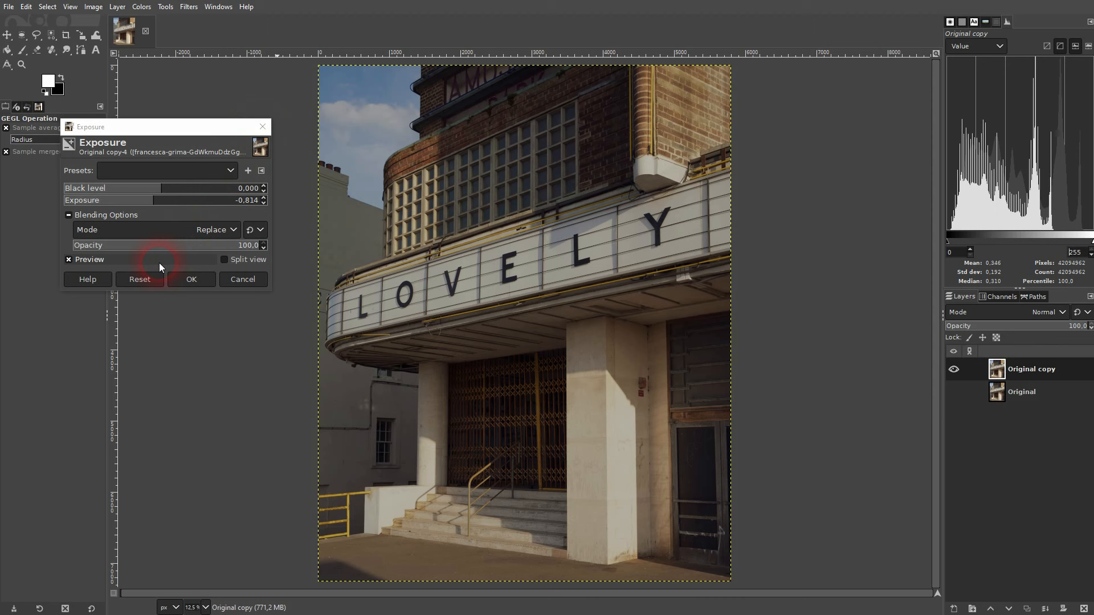
{"action": "left_click", "coordinate": [143, 279]}
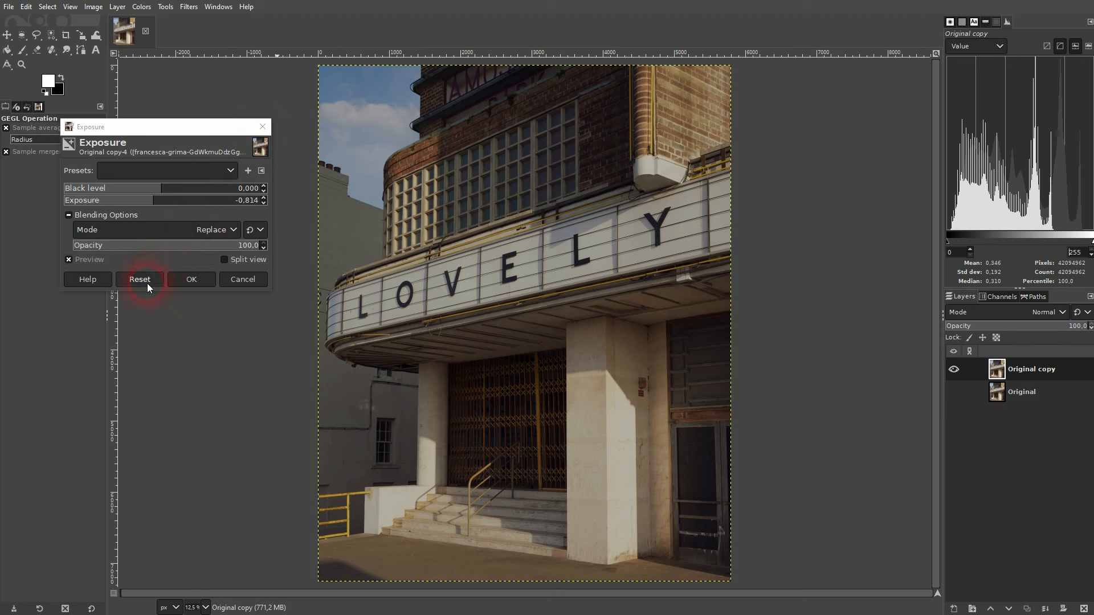
{"action": "left_click", "coordinate": [262, 127]}
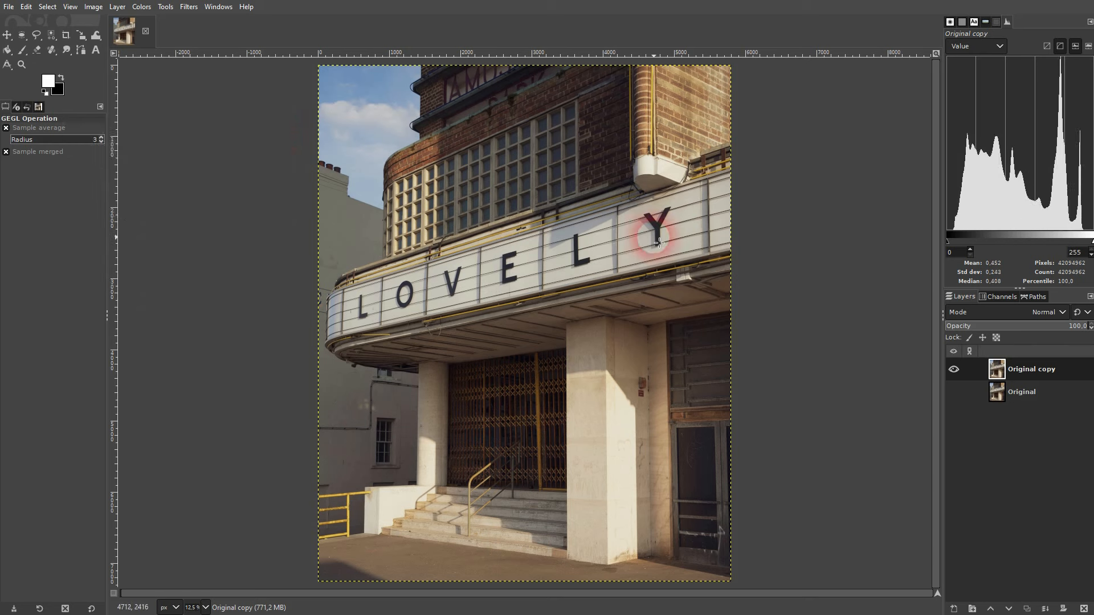
Start a Levels adjustment on the Original copy, try a Value white input of 236 and return it to 255.
{"action": "left_click", "coordinate": [142, 8]}
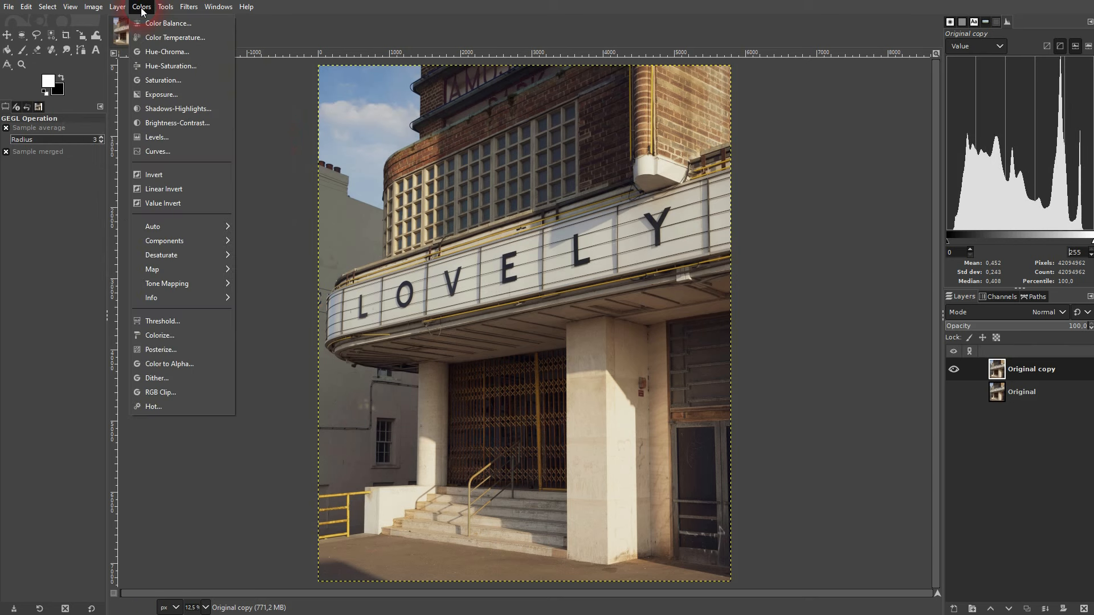
{"action": "left_click", "coordinate": [165, 137]}
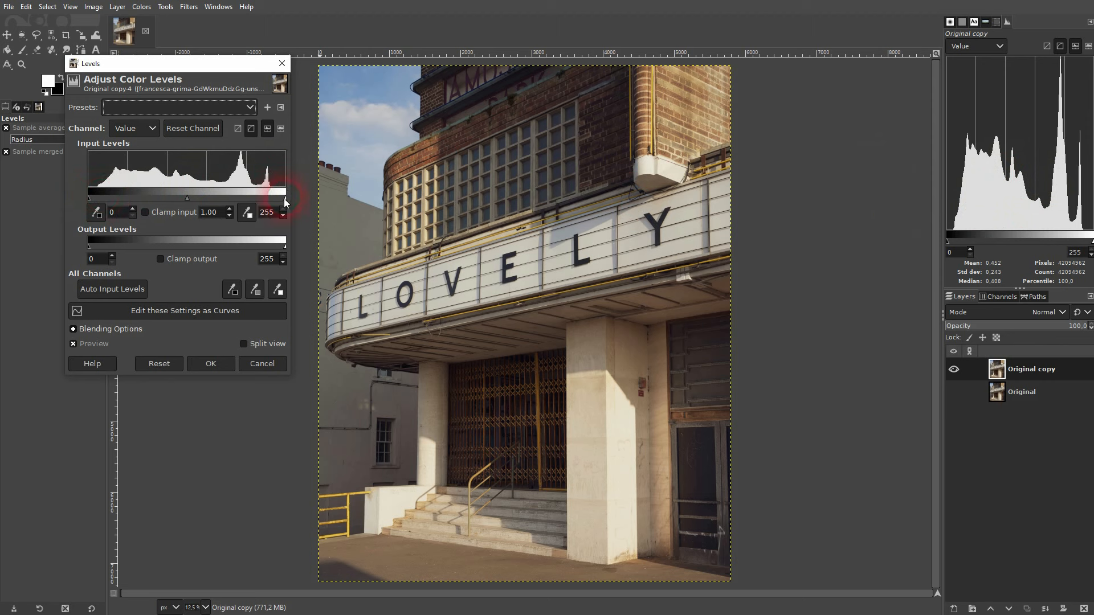
{"action": "left_click_drag", "start_coordinate": [283, 199], "coordinate": [271, 196]}
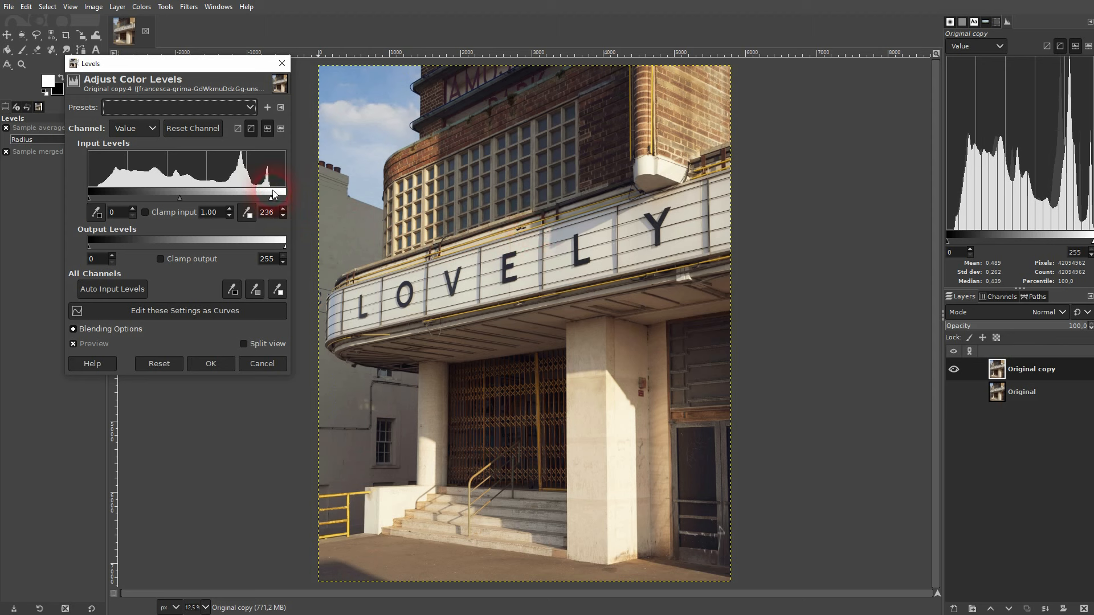
{"action": "left_click_drag", "start_coordinate": [273, 198], "coordinate": [288, 199]}
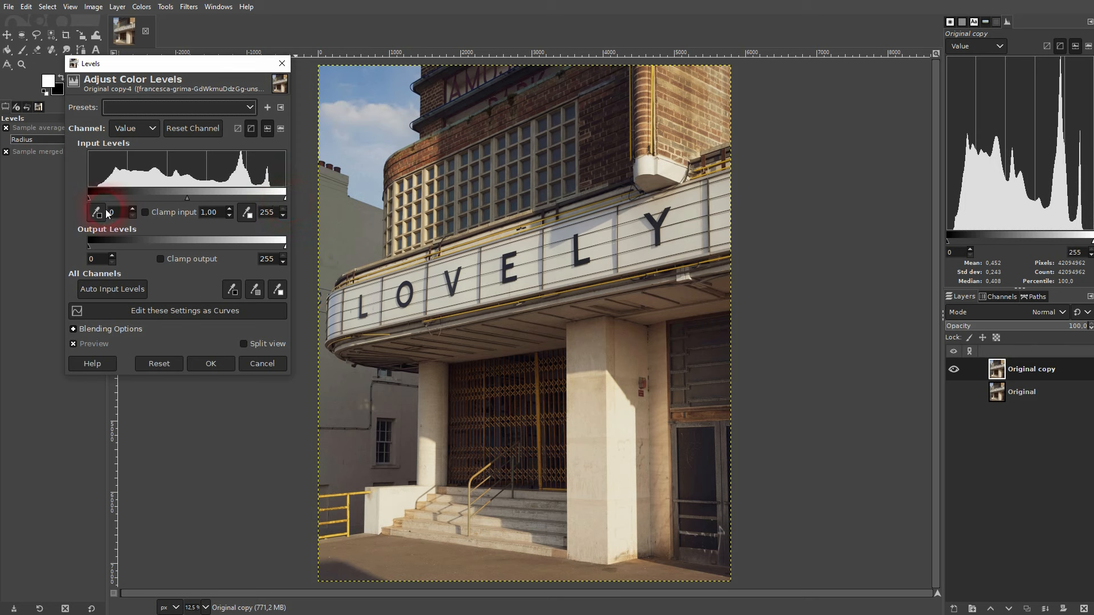
Set the Value channel's black input level to 10 and its white input level to 237.
{"action": "left_click_drag", "start_coordinate": [90, 198], "coordinate": [93, 199]}
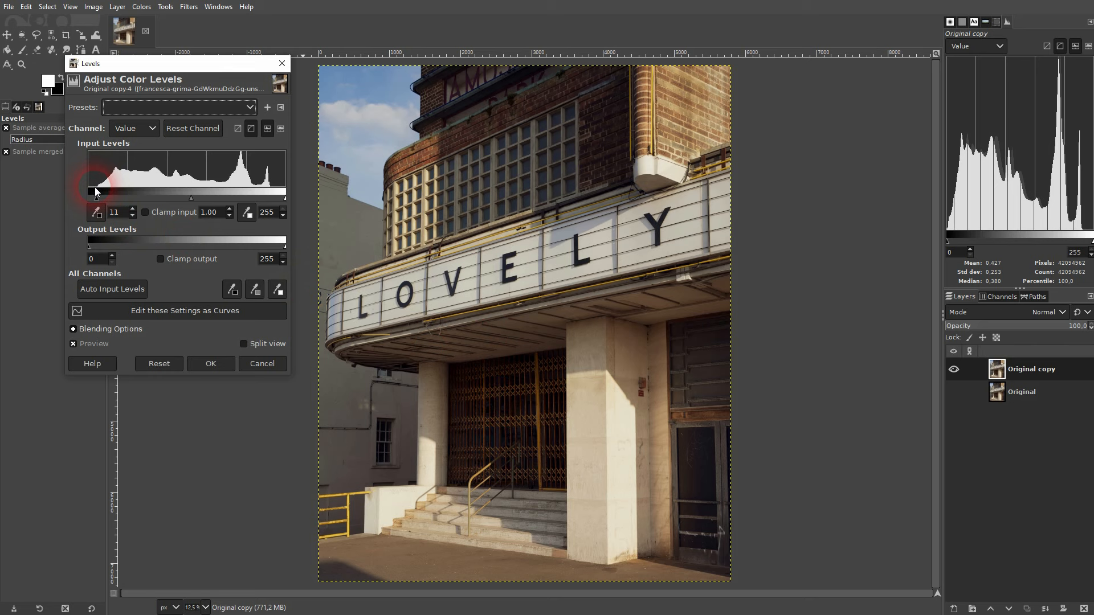
{"action": "left_click_drag", "start_coordinate": [281, 197], "coordinate": [272, 198]}
{"action": "left_click", "coordinate": [492, 280]}
{"action": "left_click", "coordinate": [619, 352]}
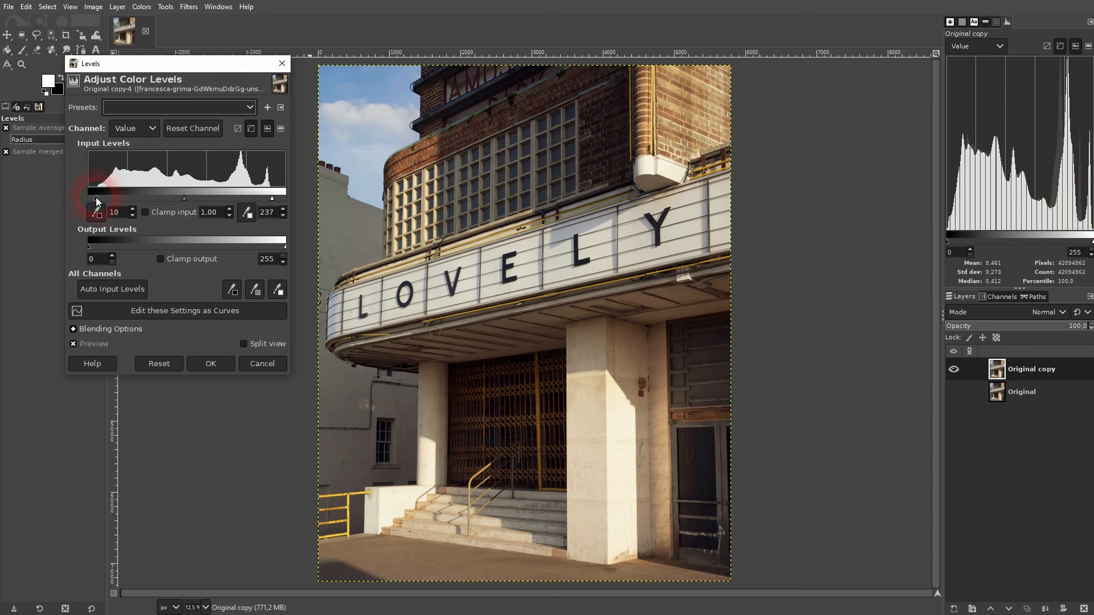
Try the black input level at 0, and set it back to 10 for the Original copy layer.
{"action": "left_click_drag", "start_coordinate": [96, 198], "coordinate": [80, 196]}
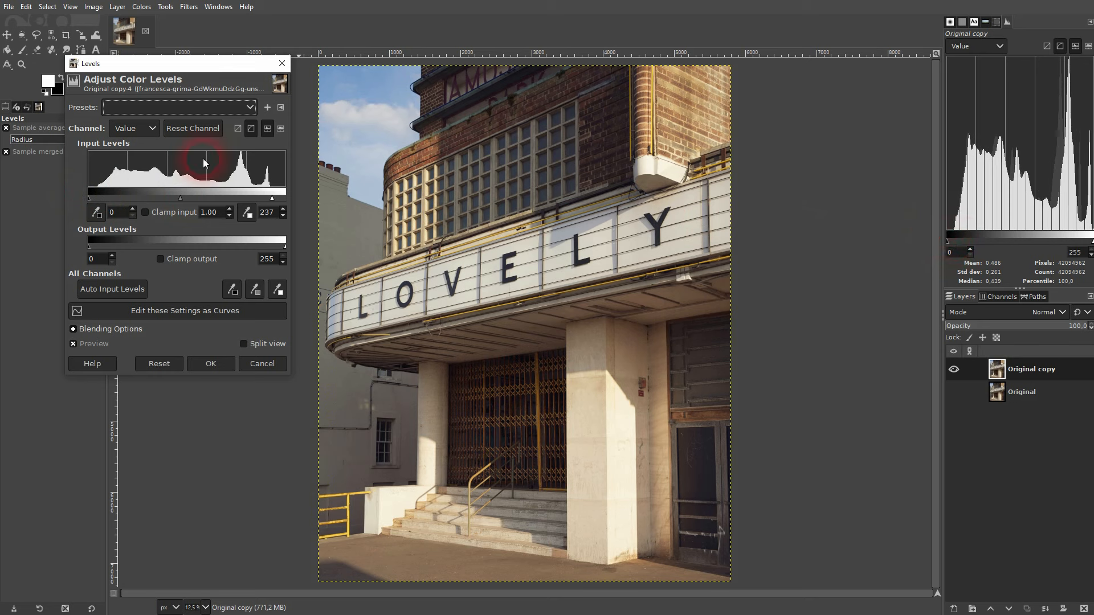
{"action": "left_click_drag", "start_coordinate": [99, 199], "coordinate": [91, 199]}
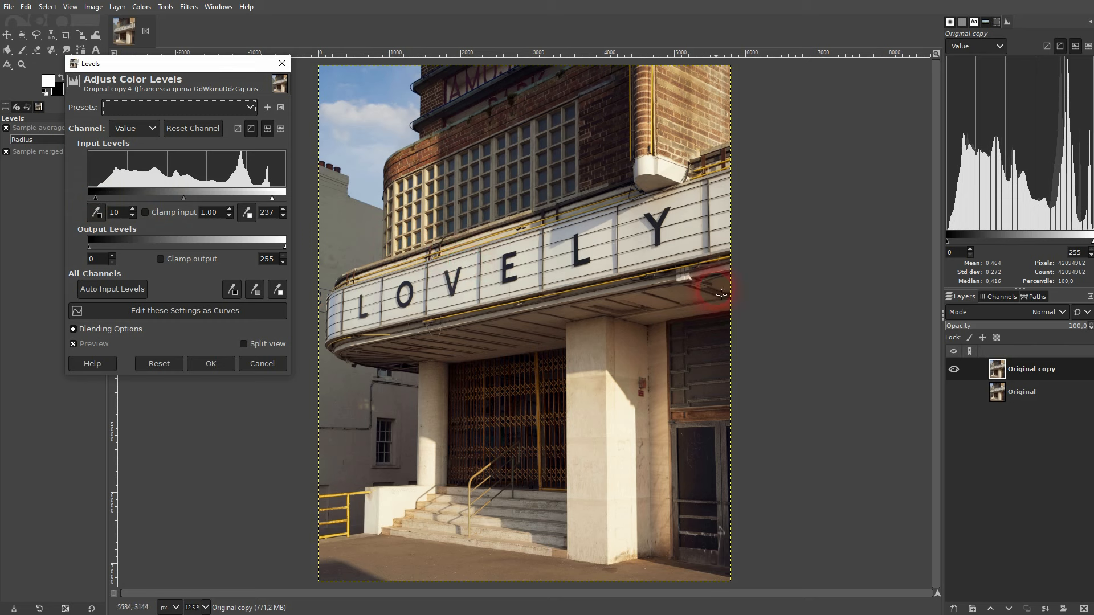
Show the Original layer and toggle the Original copy layer's visibility to compare the image before and after the levels change.
{"action": "left_click", "coordinate": [954, 392]}
{"action": "left_click", "coordinate": [954, 369]}
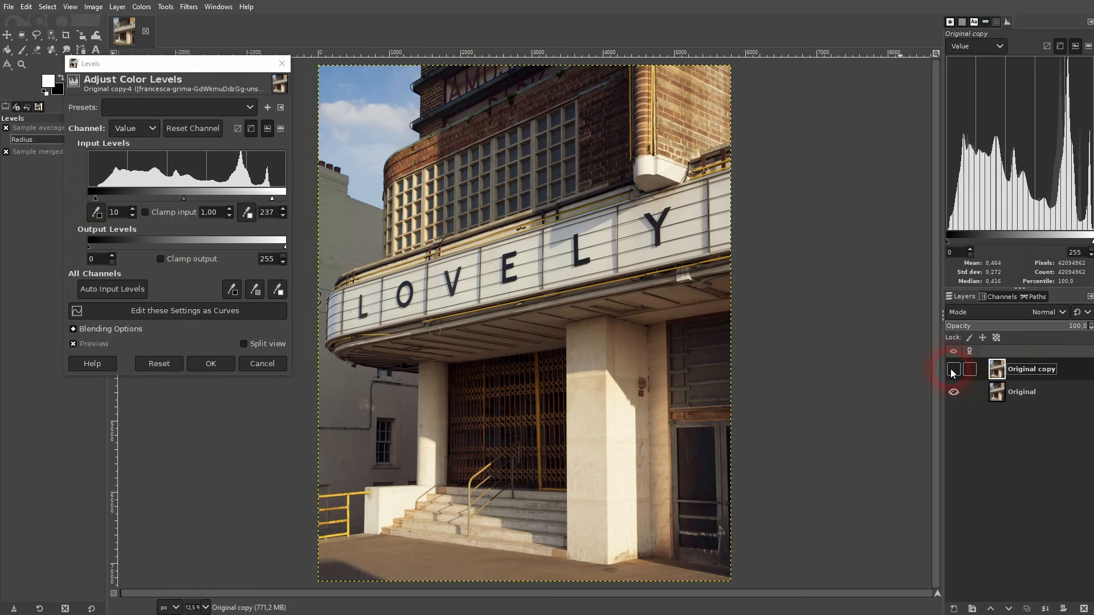
{"action": "left_click", "coordinate": [952, 371]}
{"action": "left_click", "coordinate": [953, 370]}
{"action": "left_click", "coordinate": [953, 370]}
Lower the white input level to 235 and try the midtone gamma at 2.10, 0.42 and 0.98.
{"action": "left_click", "coordinate": [283, 216]}
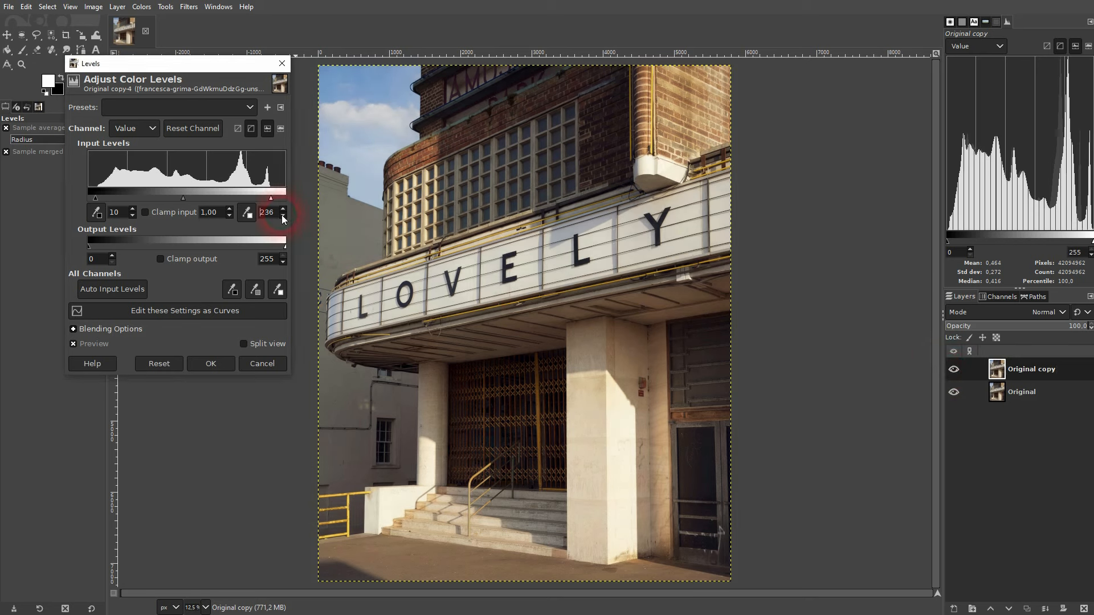
{"action": "left_click", "coordinate": [283, 216]}
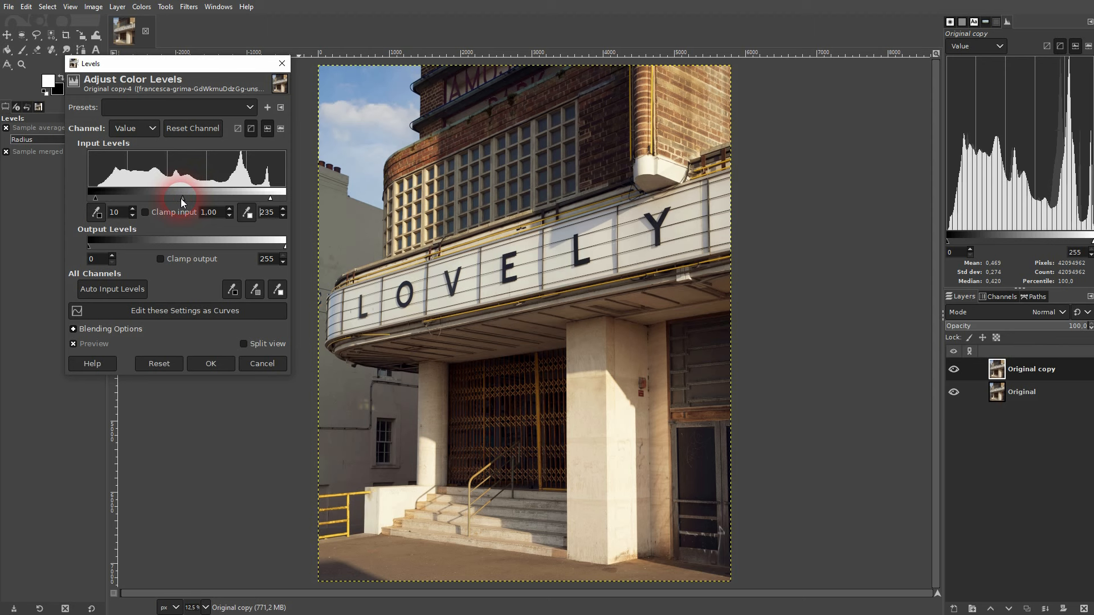
{"action": "left_click_drag", "start_coordinate": [182, 202], "coordinate": [155, 199]}
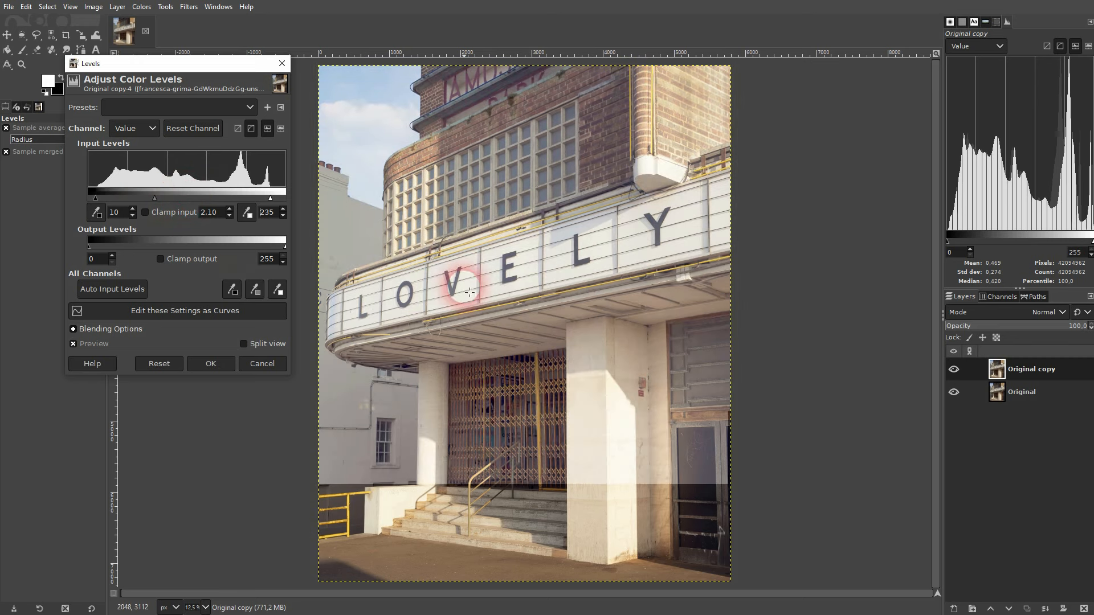
{"action": "left_click_drag", "start_coordinate": [156, 199], "coordinate": [214, 199]}
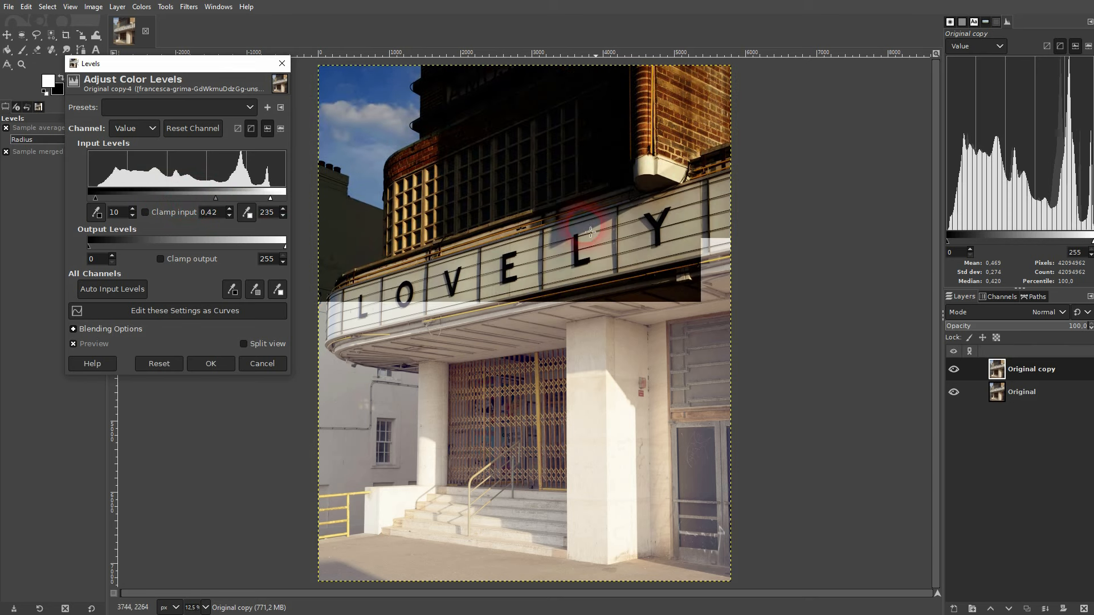
{"action": "left_click", "coordinate": [216, 198]}
{"action": "left_click_drag", "start_coordinate": [216, 199], "coordinate": [183, 200]}
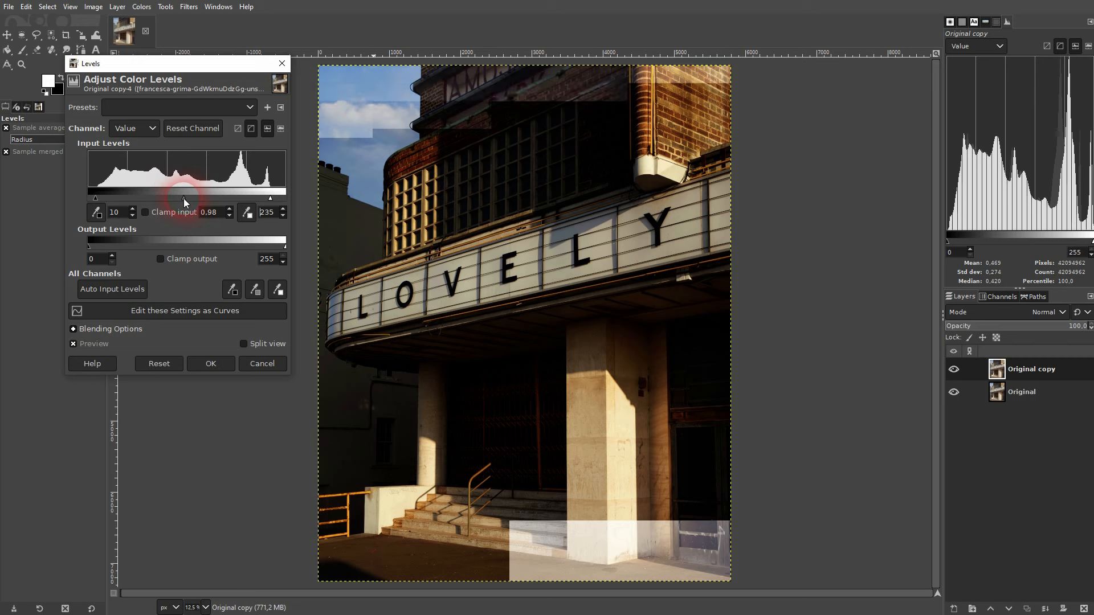
Reset the levels adjustment, then set the black input level to 10 and the white input level to 235.
{"action": "left_click", "coordinate": [159, 364]}
{"action": "left_click_drag", "start_coordinate": [92, 197], "coordinate": [95, 198]}
{"action": "left_click_drag", "start_coordinate": [284, 199], "coordinate": [271, 197]}
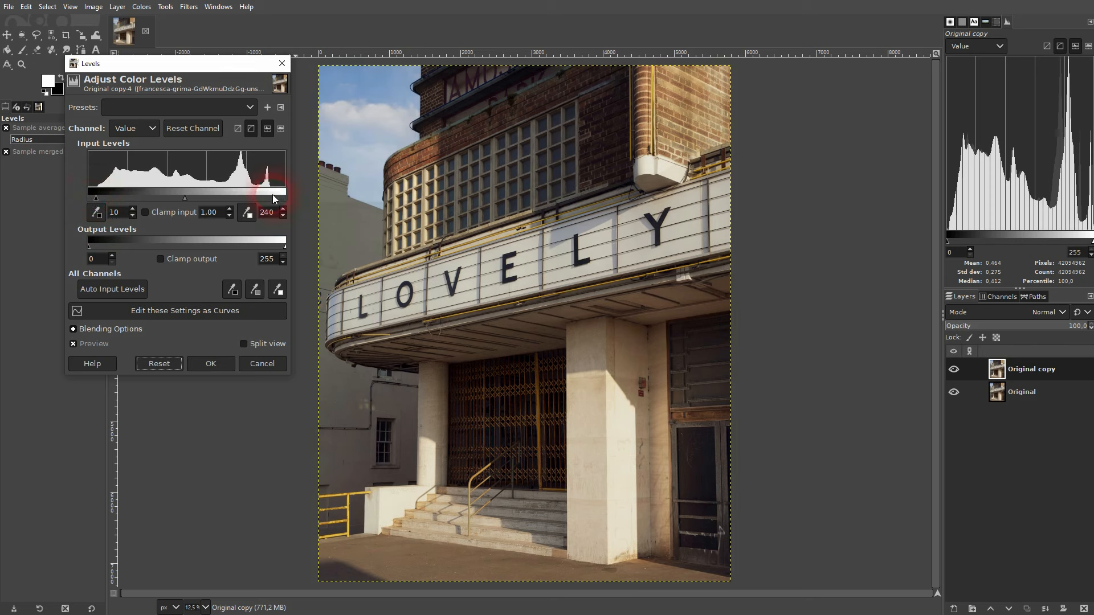
Sample the black point from the dark window of the grey building and set the black input level to 12.
{"action": "left_click", "coordinate": [96, 215]}
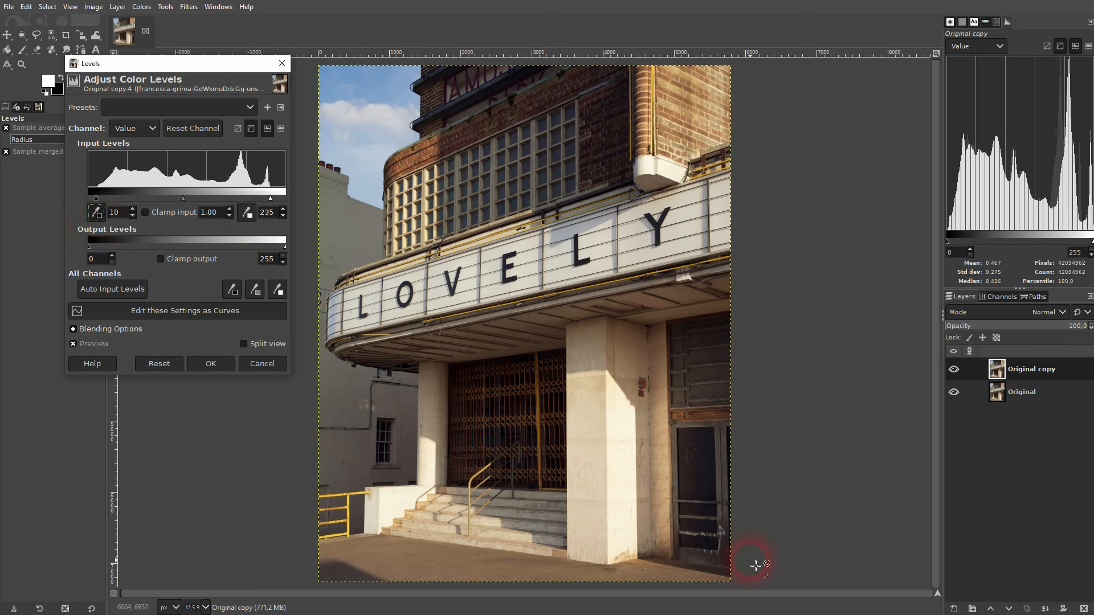
{"action": "left_click", "coordinate": [388, 441]}
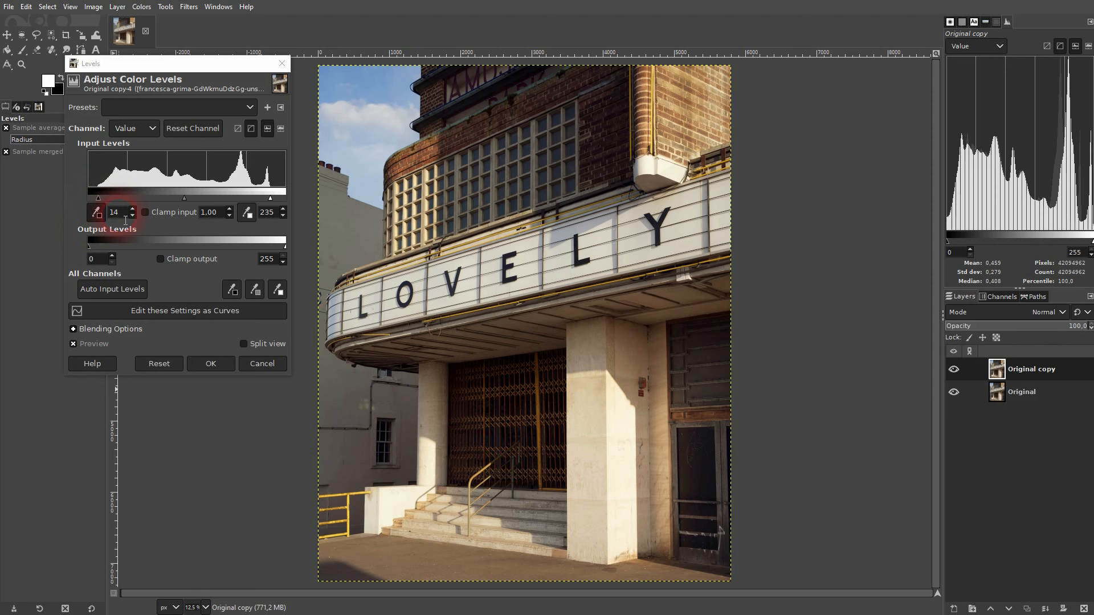
{"action": "left_click", "coordinate": [132, 215]}
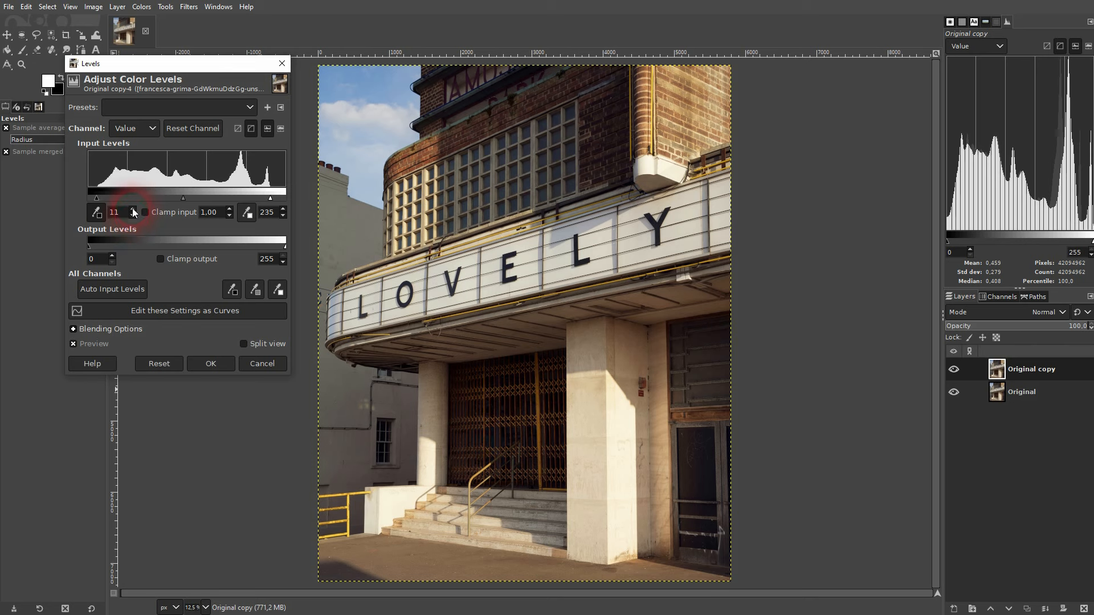
Sample the white point from the sunlit steps and pillar, set the white input level to 235, and apply the levels.
{"action": "left_click", "coordinate": [245, 213]}
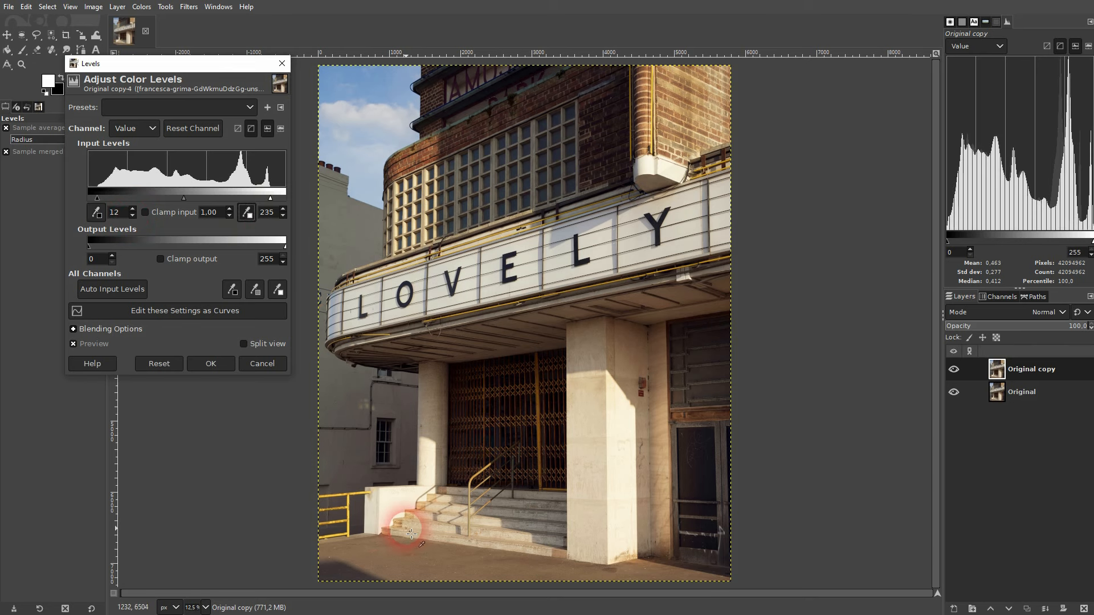
{"action": "left_click", "coordinate": [393, 525]}
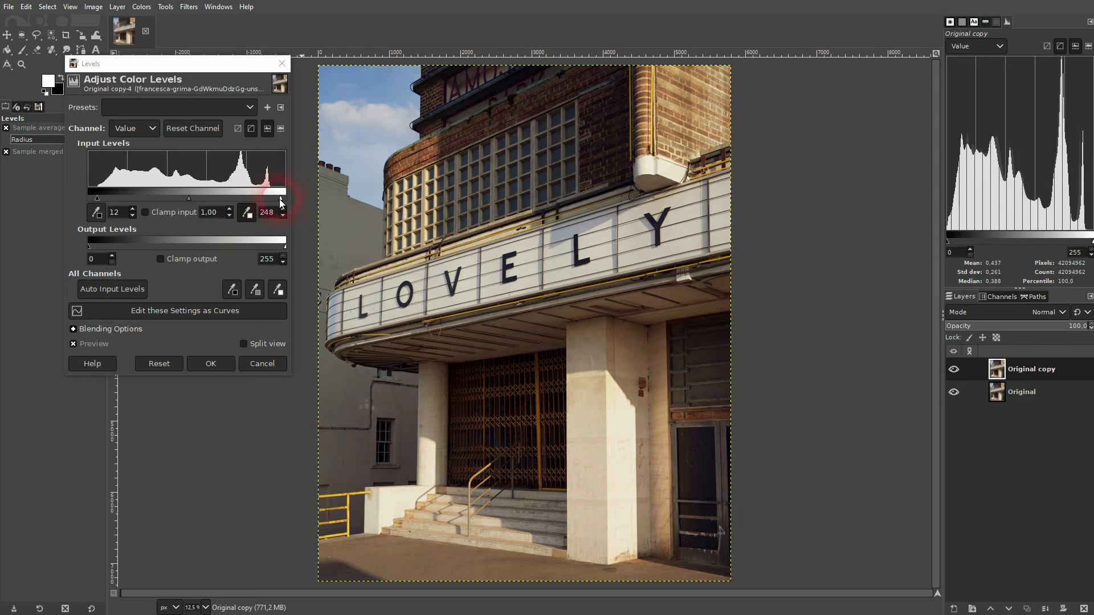
{"action": "left_click", "coordinate": [623, 515]}
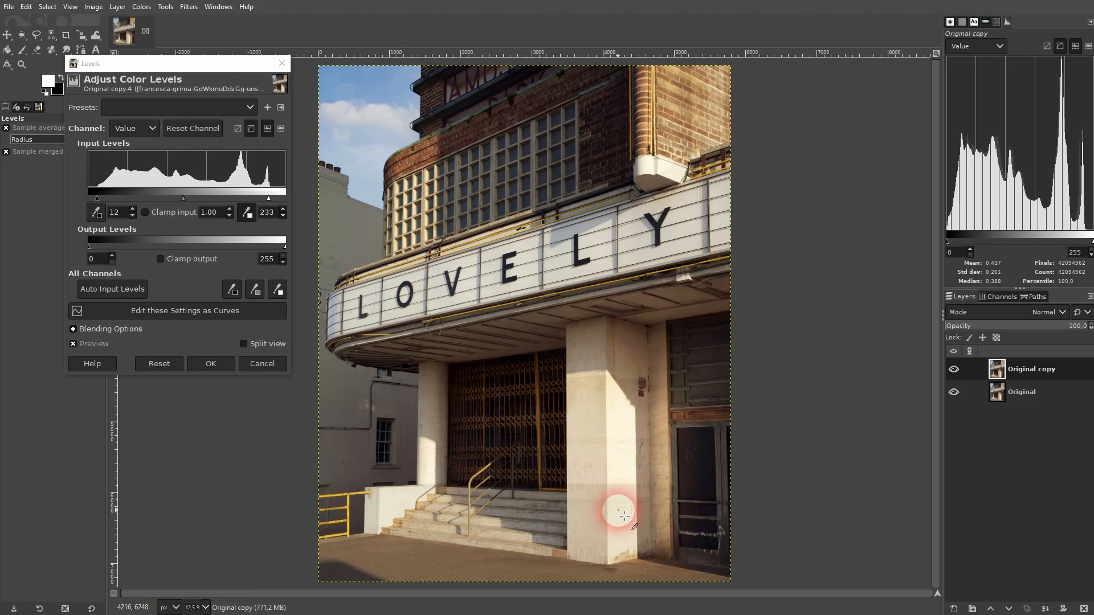
{"action": "left_click", "coordinate": [259, 292]}
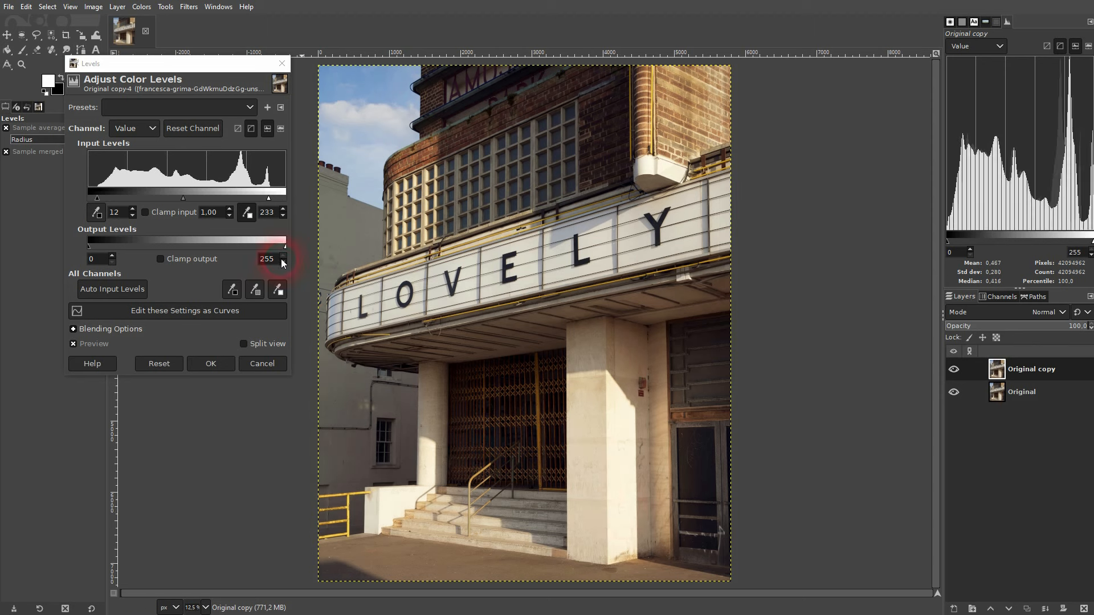
{"action": "left_click", "coordinate": [283, 209]}
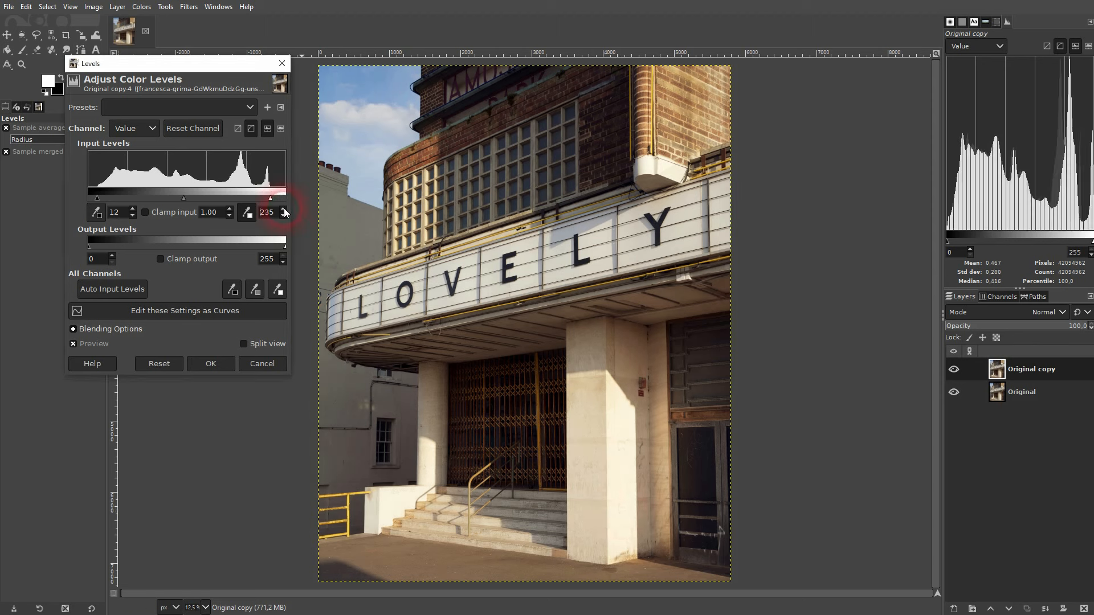
{"action": "left_click", "coordinate": [508, 331]}
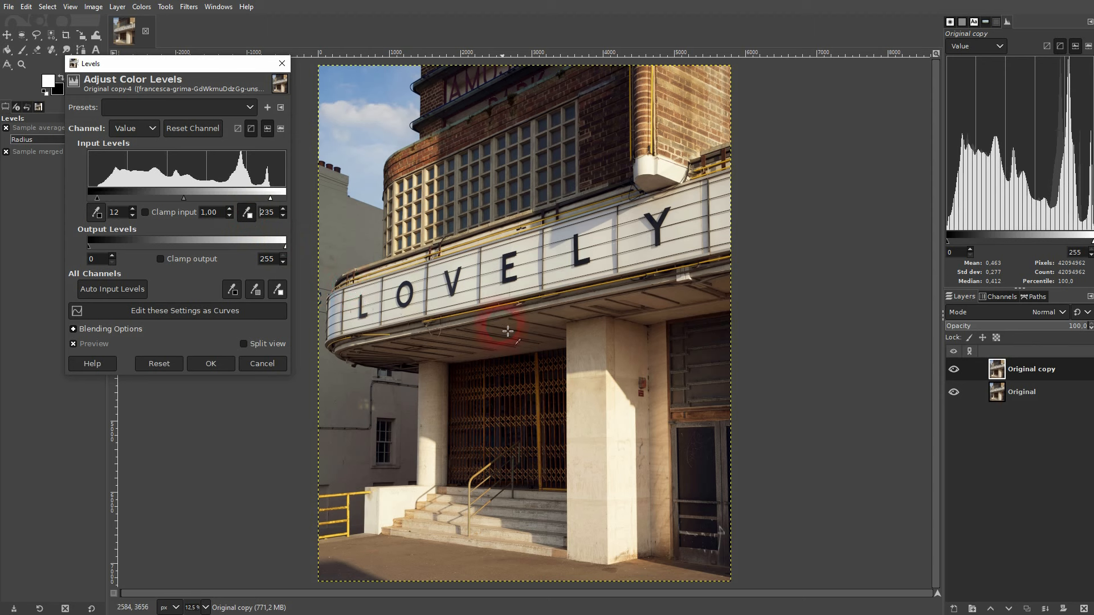
{"action": "left_click", "coordinate": [220, 368]}
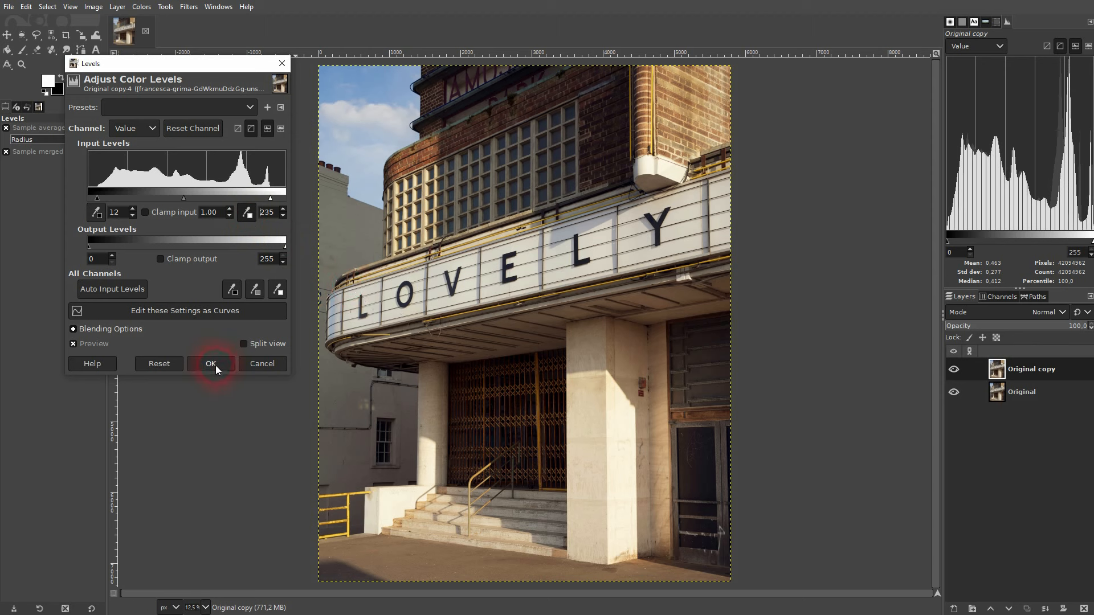
Toggle the Original copy layer's visibility to compare the applied levels adjustment with the original photo.
{"action": "left_click", "coordinate": [954, 369]}
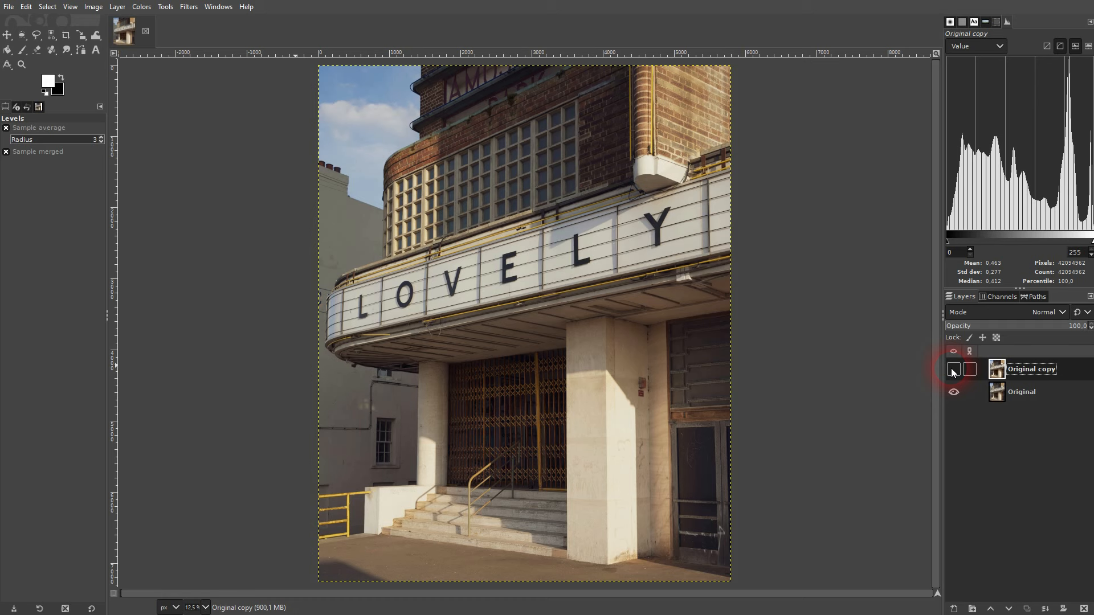
{"action": "left_click", "coordinate": [954, 369]}
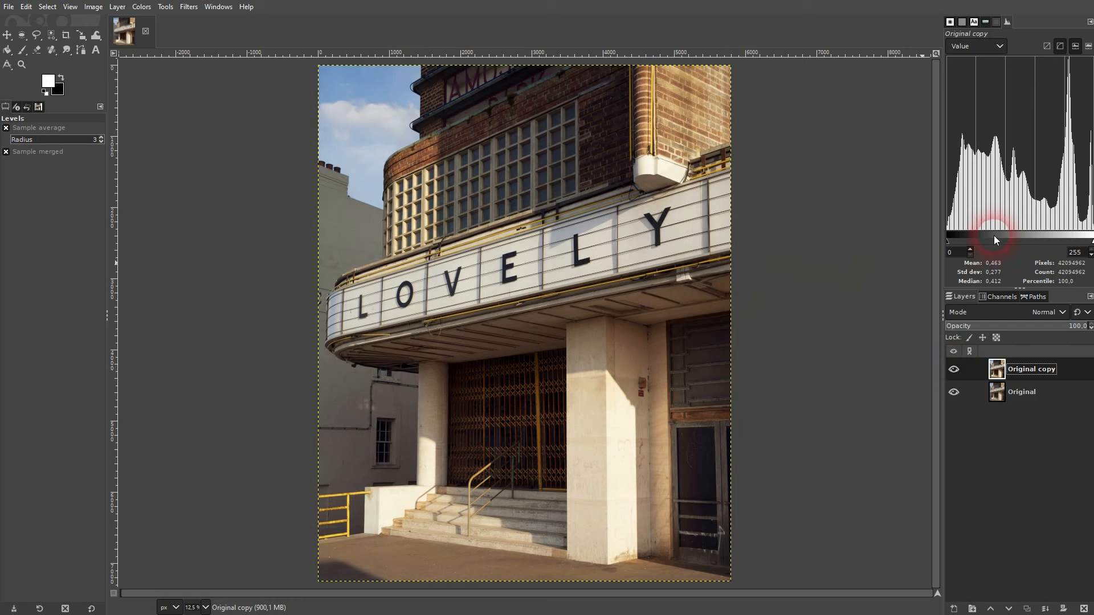
{"action": "left_click", "coordinate": [955, 369]}
{"action": "left_click", "coordinate": [955, 369]}
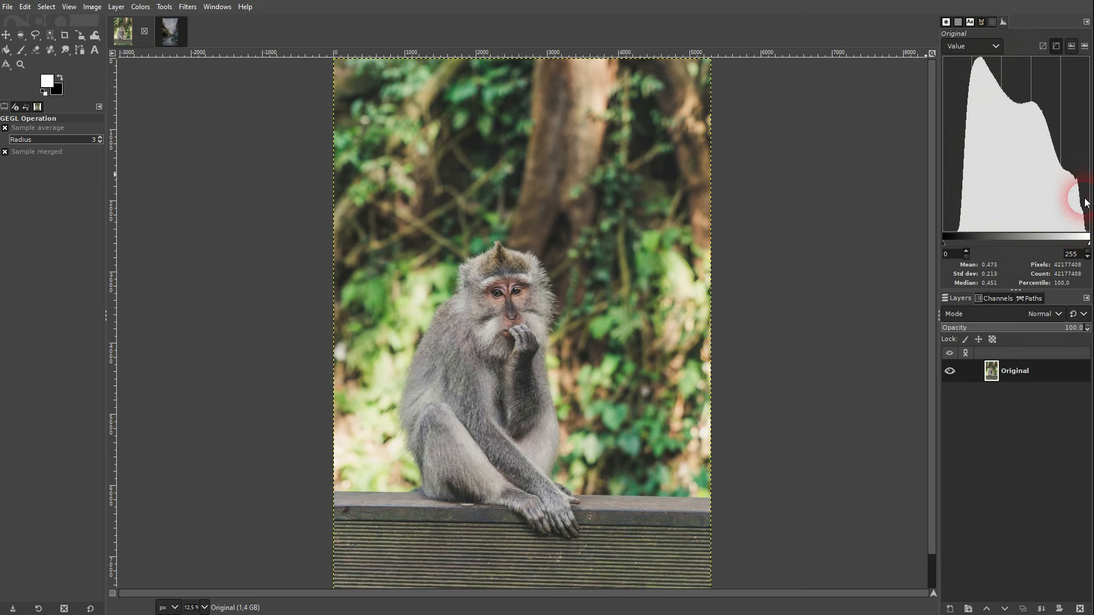
{"action": "mouse_move", "coordinate": [947, 242]}
{"action": "left_mouse_down"}
{"action": "mouse_move", "coordinate": [957, 246]}
{"action": "mouse_move", "coordinate": [936, 241]}
{"action": "left_mouse_up"}
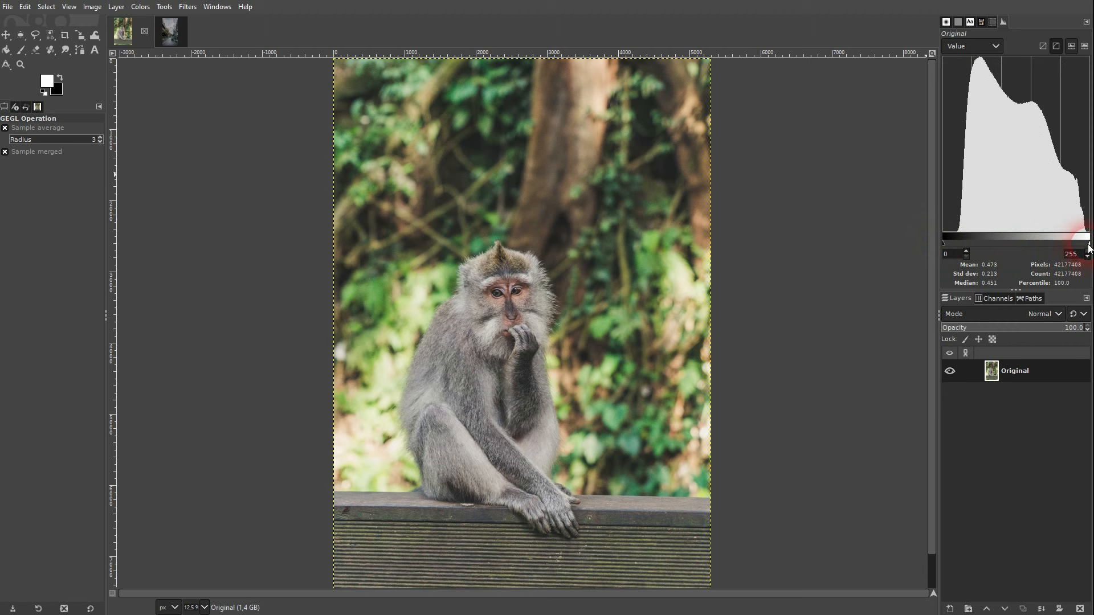
{"action": "mouse_move", "coordinate": [1085, 250]}
{"action": "left_mouse_down"}
{"action": "mouse_move", "coordinate": [1084, 261]}
{"action": "mouse_move", "coordinate": [1090, 247]}
{"action": "left_mouse_up"}
Duplicate the Original layer of the monkey photo and rename the copy Exposure.
{"action": "left_click", "coordinate": [1026, 606]}
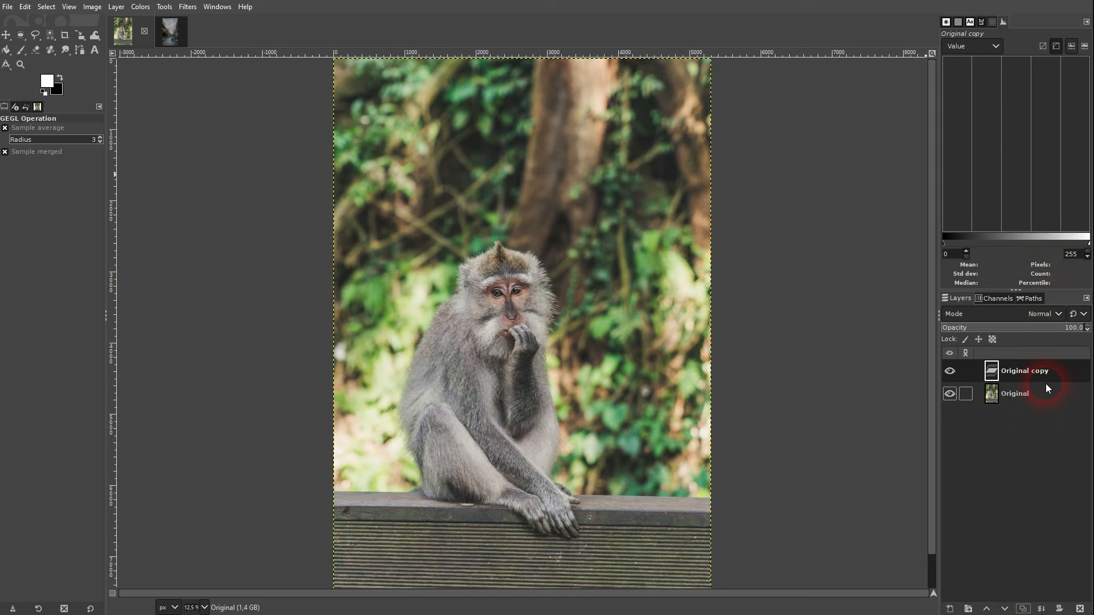
{"action": "double_click", "coordinate": [1013, 372]}
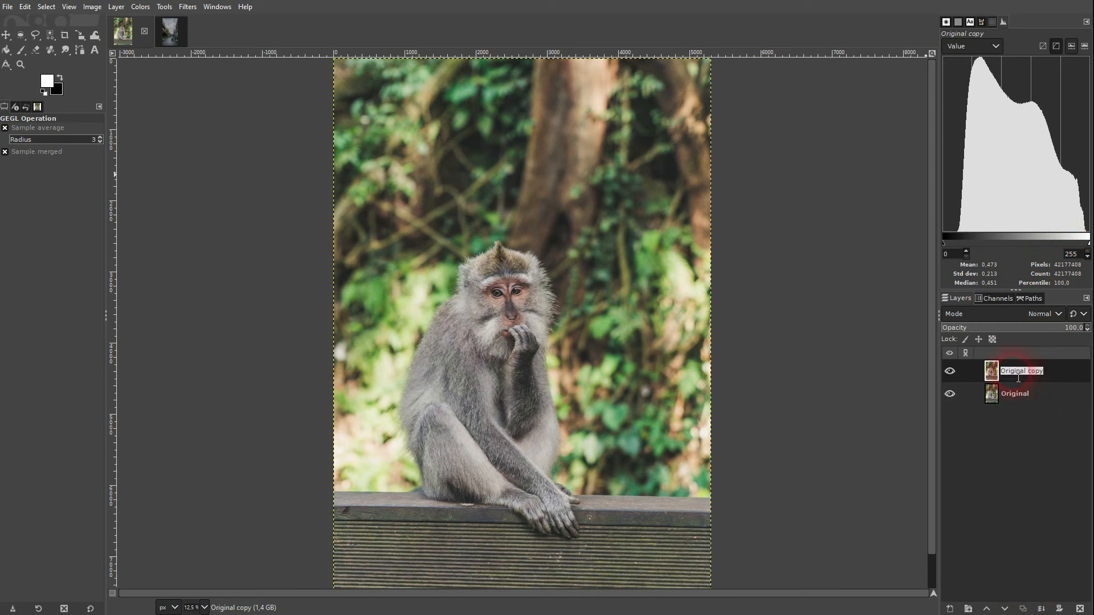
{"action": "type", "text": "Exposure"}
{"action": "key", "text": "Return"}
Apply an Exposure adjustment of -0.250 to the Exposure layer, leaving the black level at 0.000.
{"action": "left_click", "coordinate": [140, 6]}
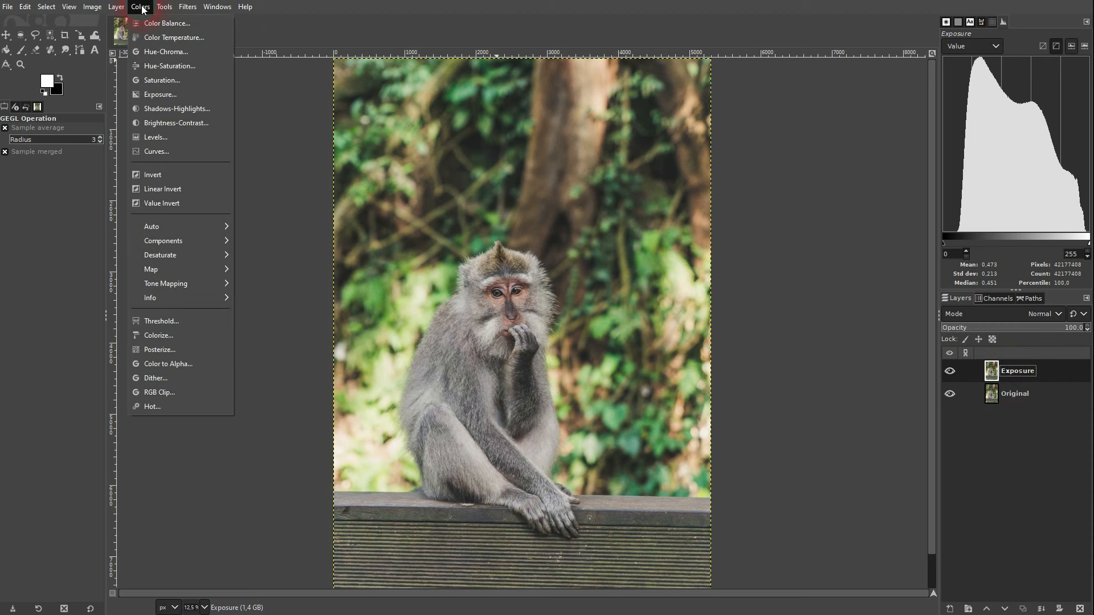
{"action": "left_click", "coordinate": [169, 94]}
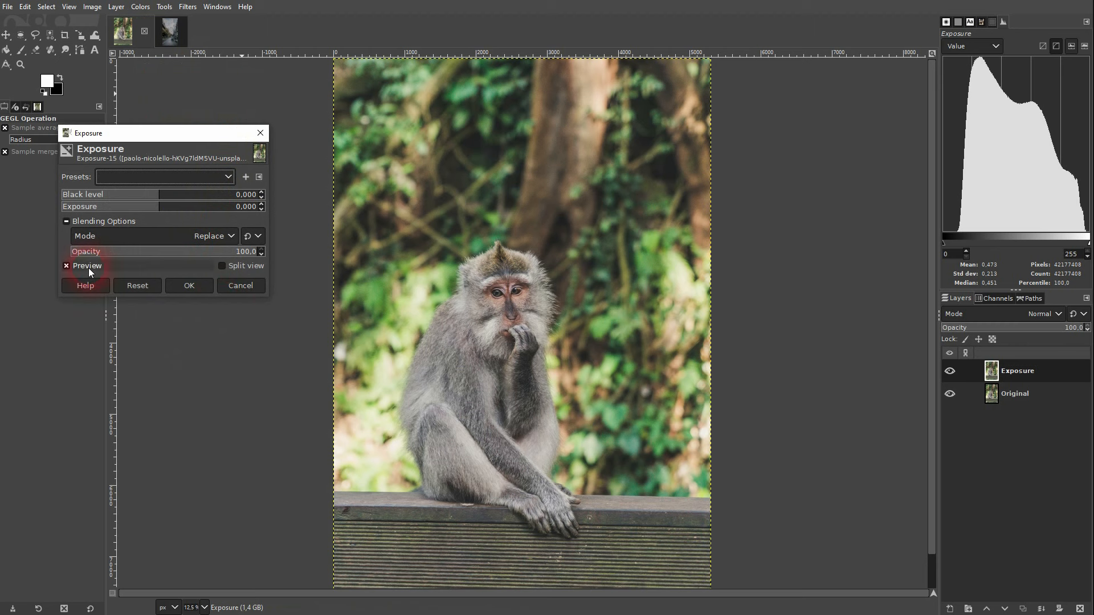
{"action": "left_click", "coordinate": [87, 268]}
{"action": "left_click", "coordinate": [88, 268]}
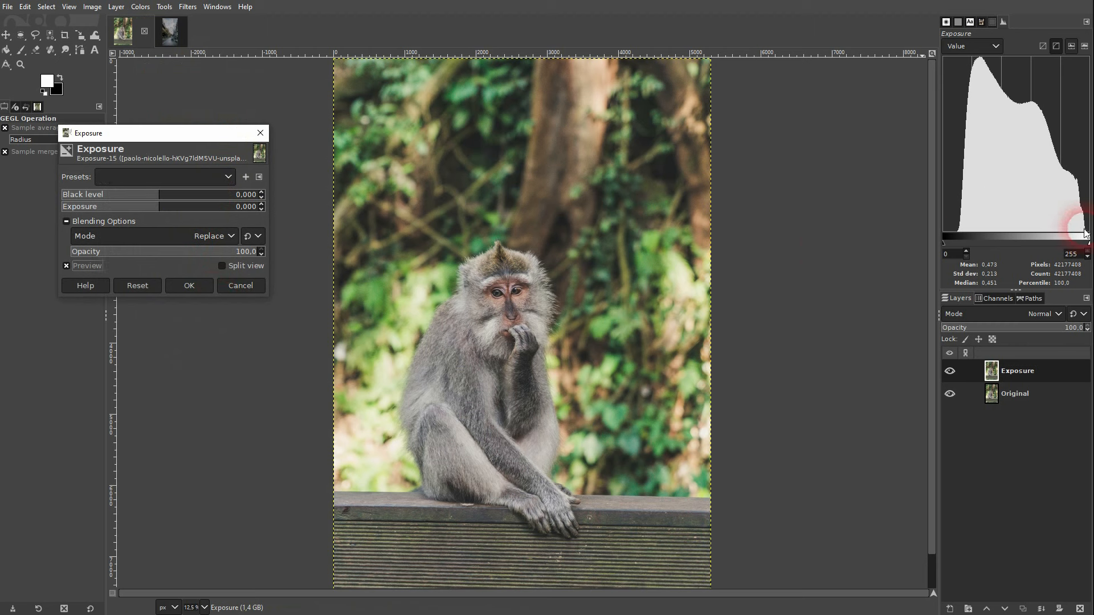
{"action": "left_click", "coordinate": [262, 209]}
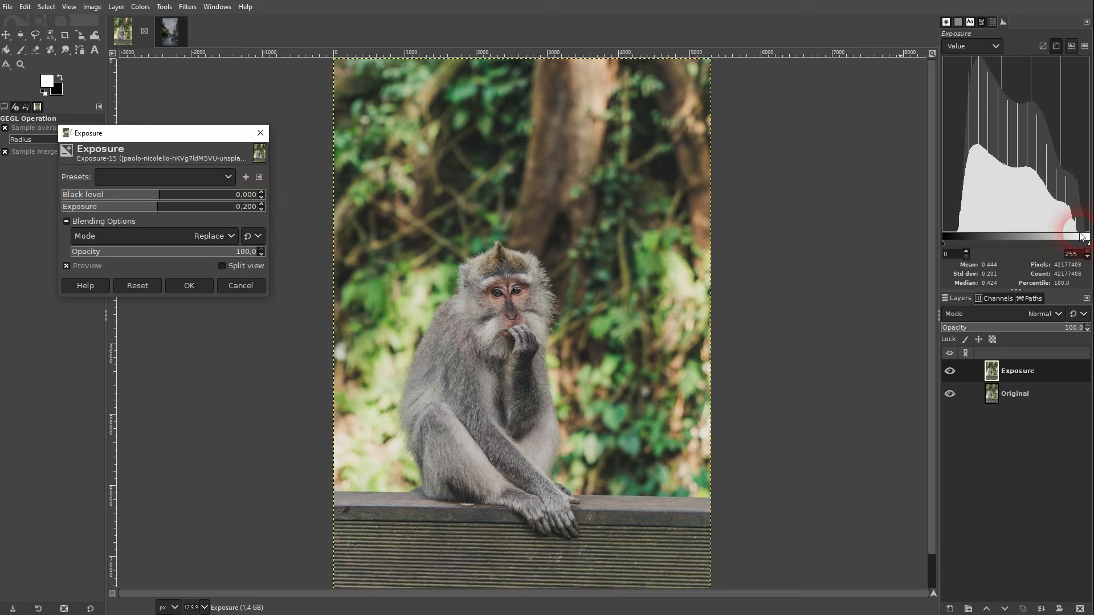
{"action": "left_click", "coordinate": [261, 210]}
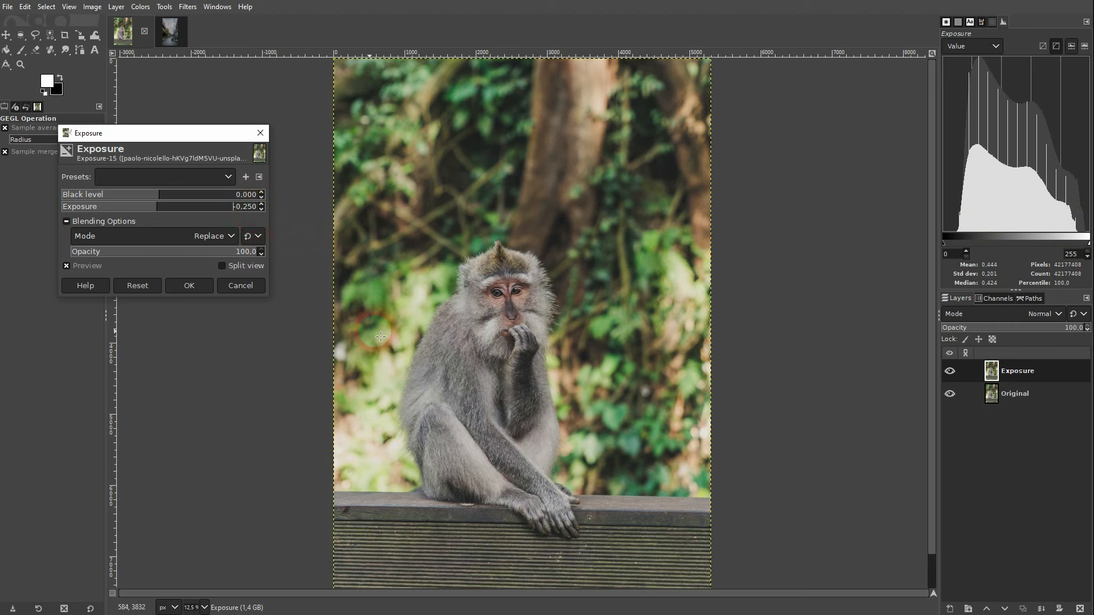
{"action": "left_click", "coordinate": [189, 286]}
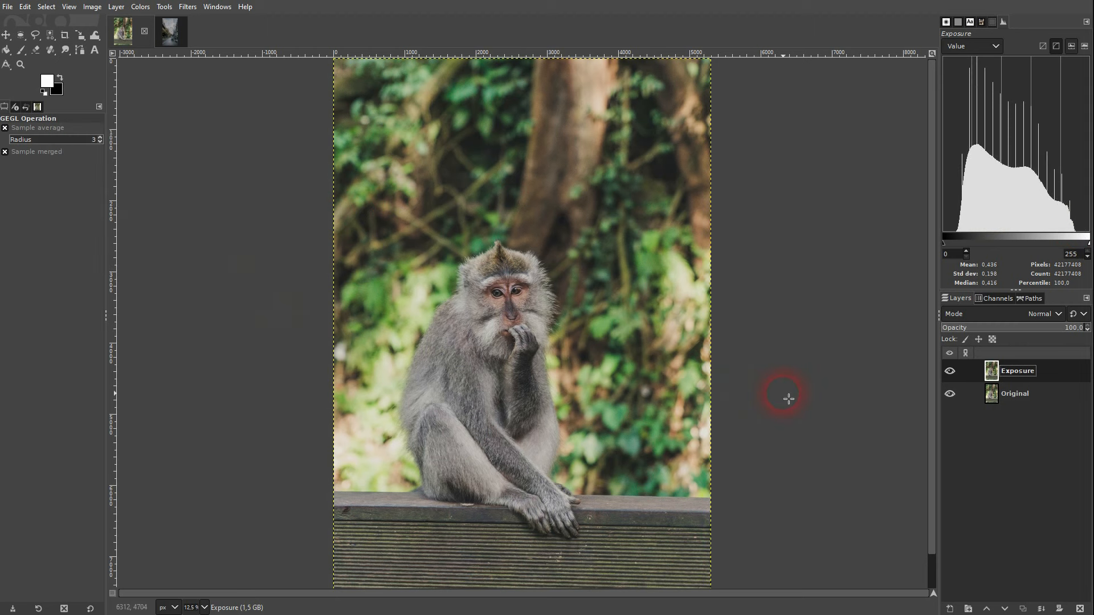
Toggle the Exposure layer's visibility to compare the darkened monkey photo with the original.
{"action": "left_click", "coordinate": [949, 371]}
{"action": "left_click", "coordinate": [943, 374]}
{"action": "left_click", "coordinate": [943, 374]}
{"action": "left_click", "coordinate": [943, 374]}
Duplicate the Original layer again and rename the new copy Levels.
{"action": "left_click", "coordinate": [1017, 398]}
{"action": "left_click", "coordinate": [1040, 609]}
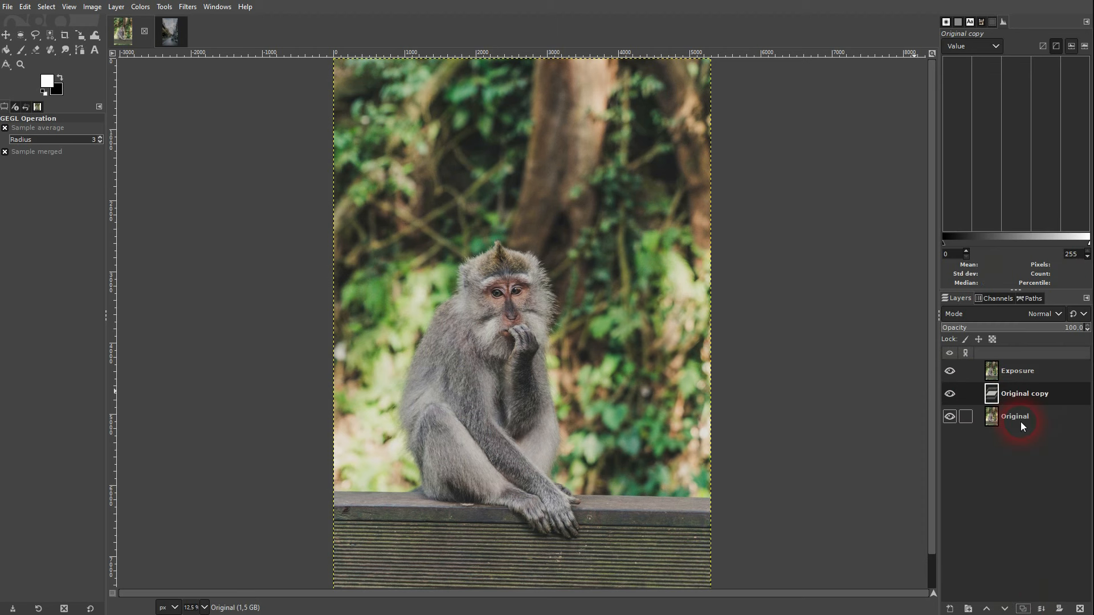
{"action": "double_click", "coordinate": [1024, 396]}
{"action": "type", "text": "Levels"}
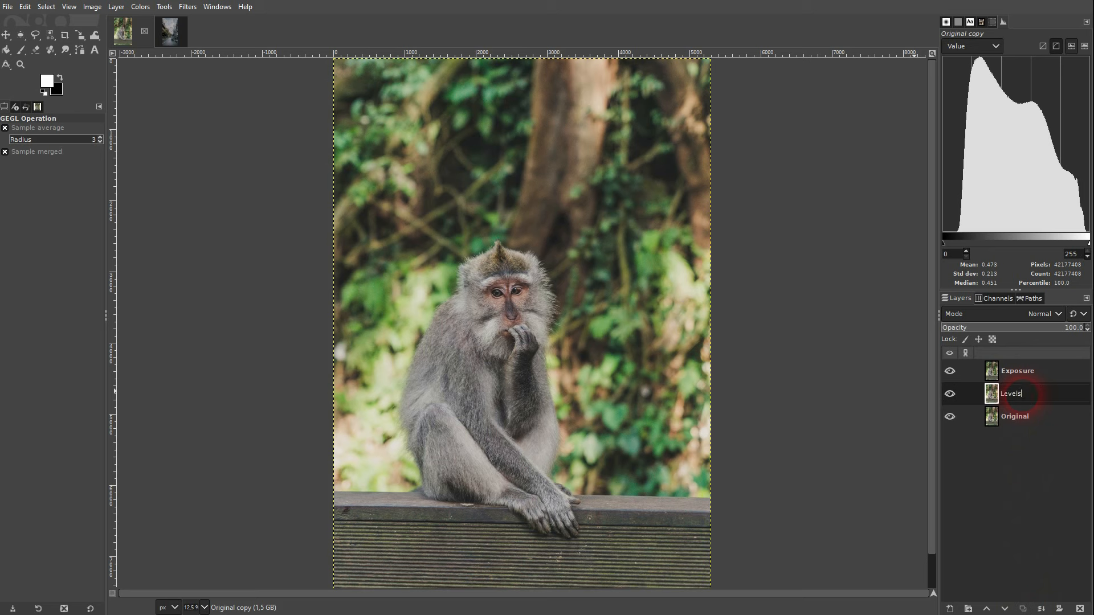
{"action": "key", "text": "Return"}
Hide the Exposure layer and apply a Levels adjustment to the Levels layer with input black point 20 and white point 249.
{"action": "left_click", "coordinate": [958, 371]}
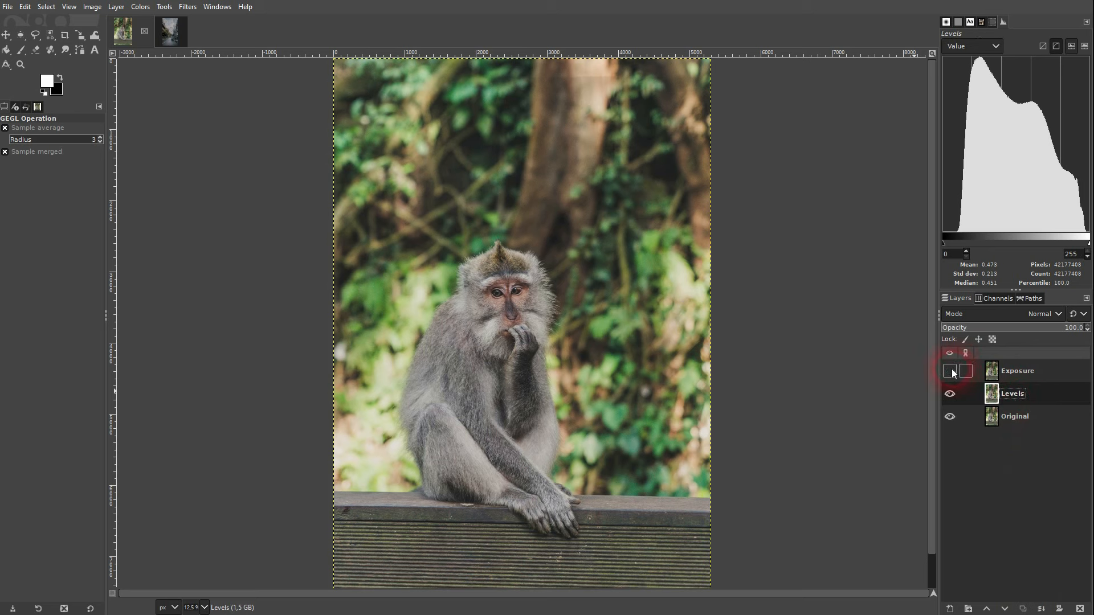
{"action": "left_click", "coordinate": [137, 8]}
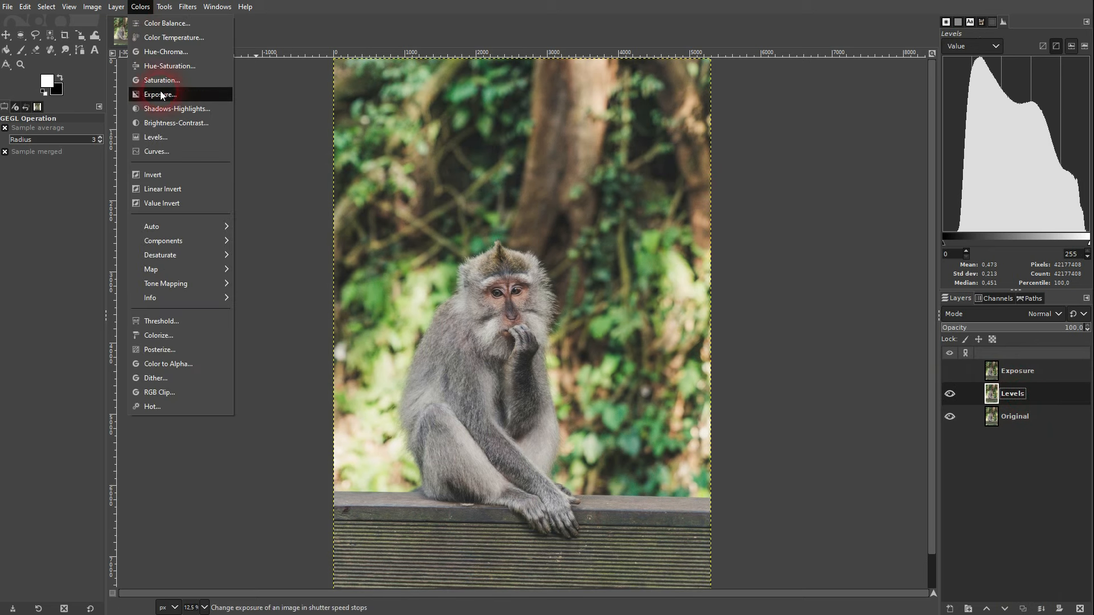
{"action": "left_click", "coordinate": [162, 139]}
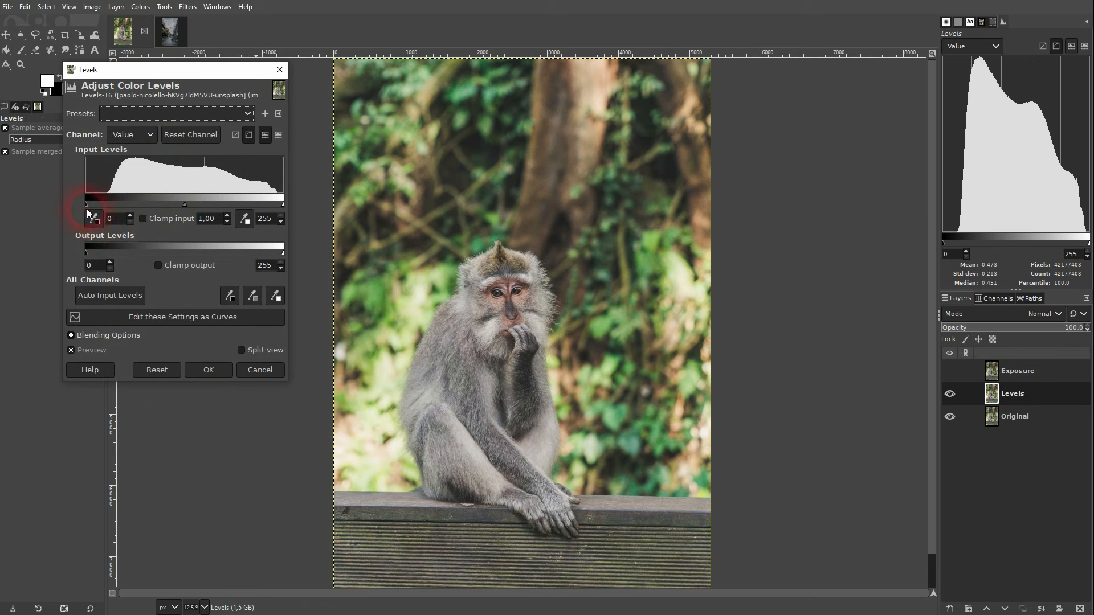
{"action": "left_click_drag", "start_coordinate": [97, 206], "coordinate": [100, 206]}
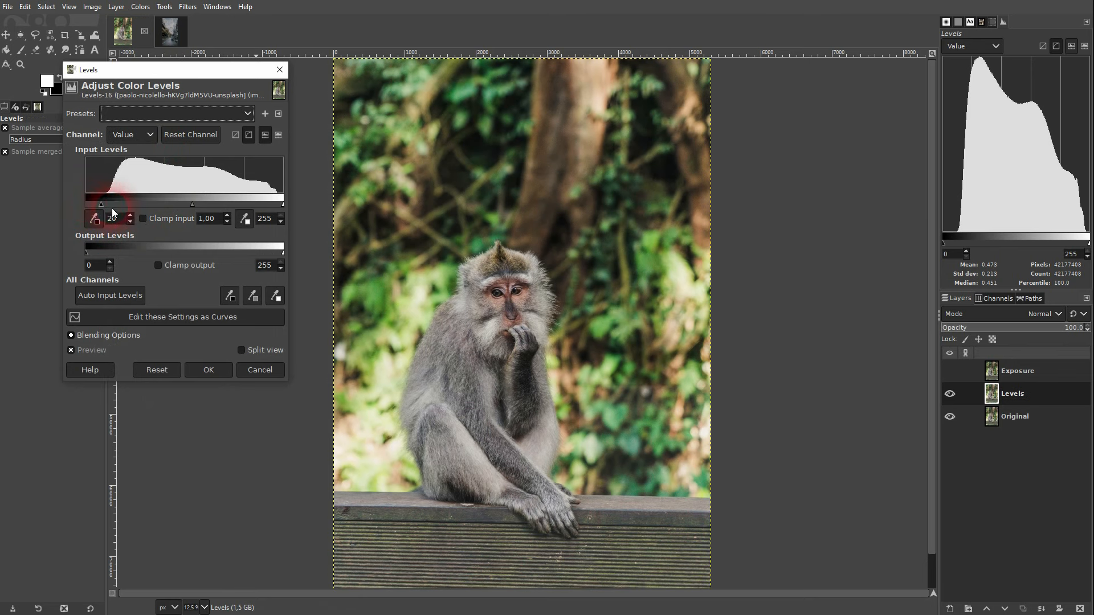
{"action": "left_click", "coordinate": [250, 219]}
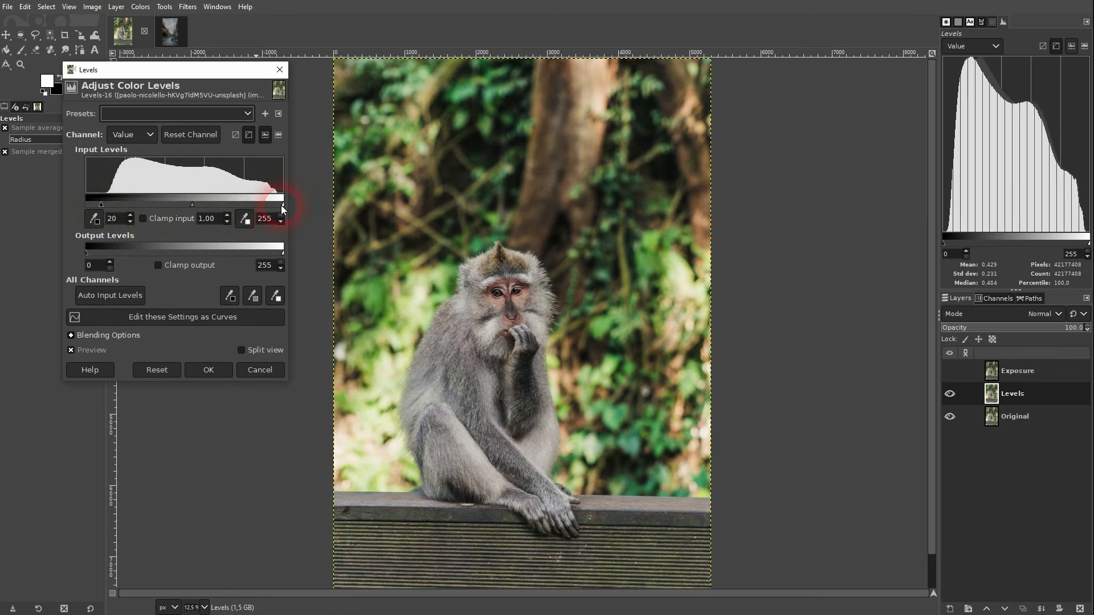
{"action": "left_click_drag", "start_coordinate": [280, 208], "coordinate": [278, 208]}
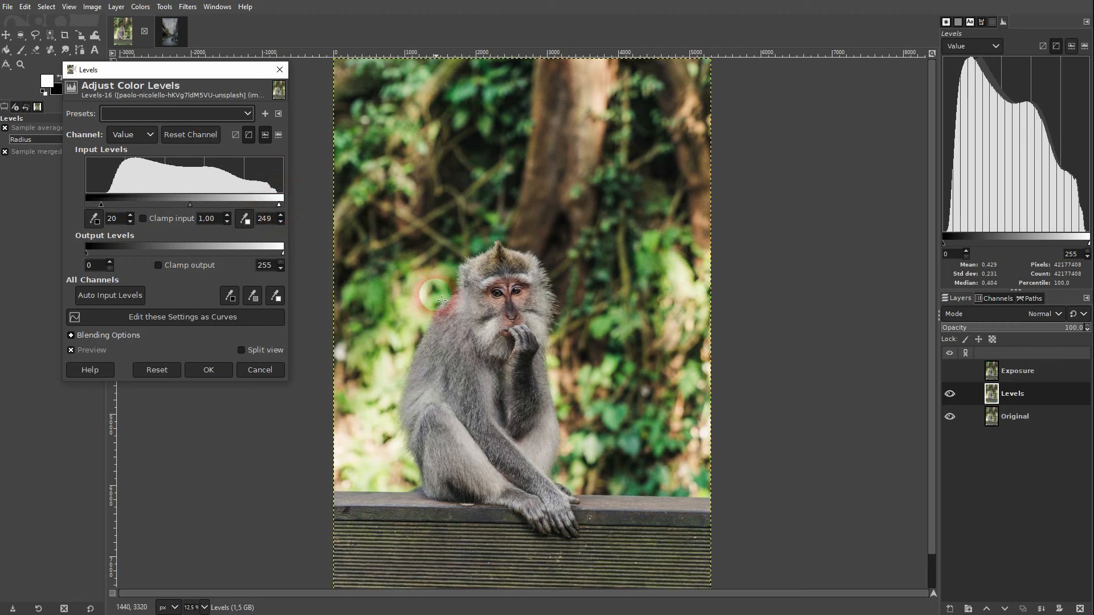
{"action": "left_click", "coordinate": [209, 370]}
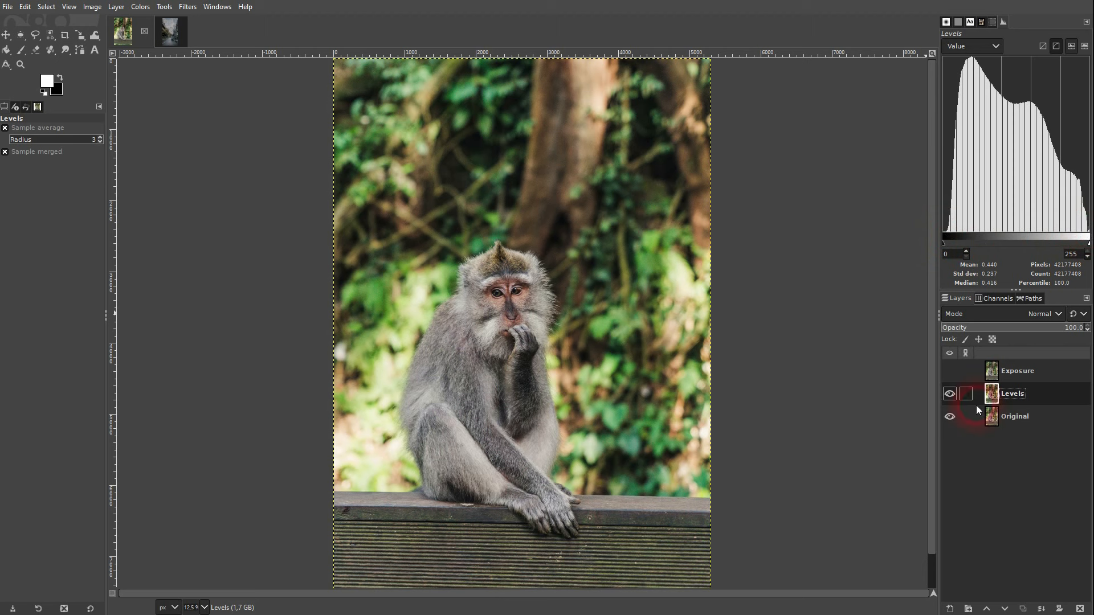
Toggle the Exposure layer's visibility to compare it with the adjusted Levels layer of the monkey photo.
{"action": "left_click", "coordinate": [949, 371]}
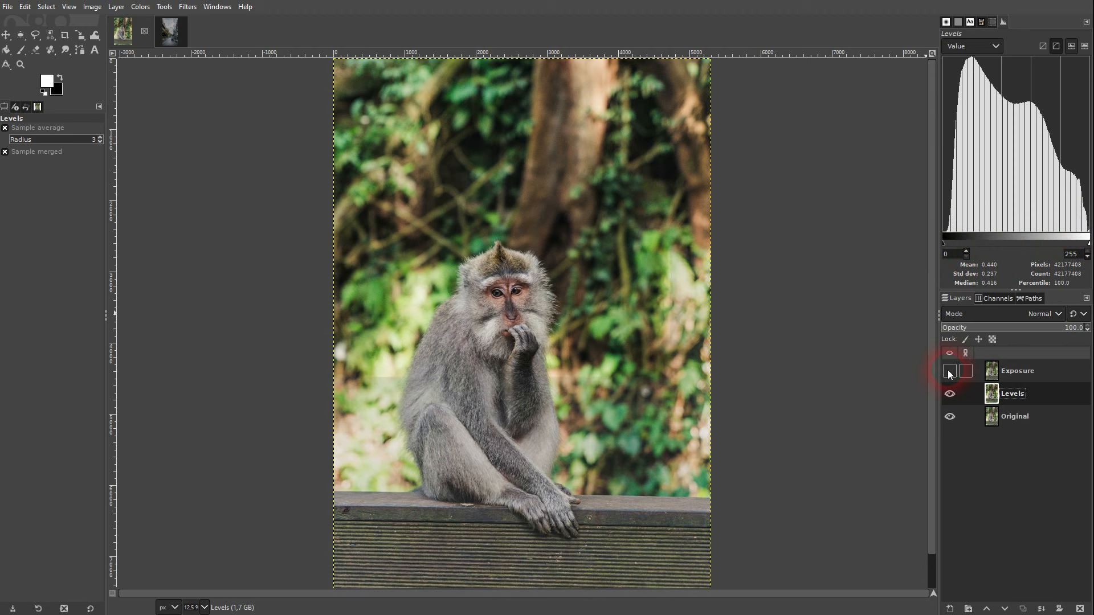
{"action": "left_click", "coordinate": [1037, 400]}
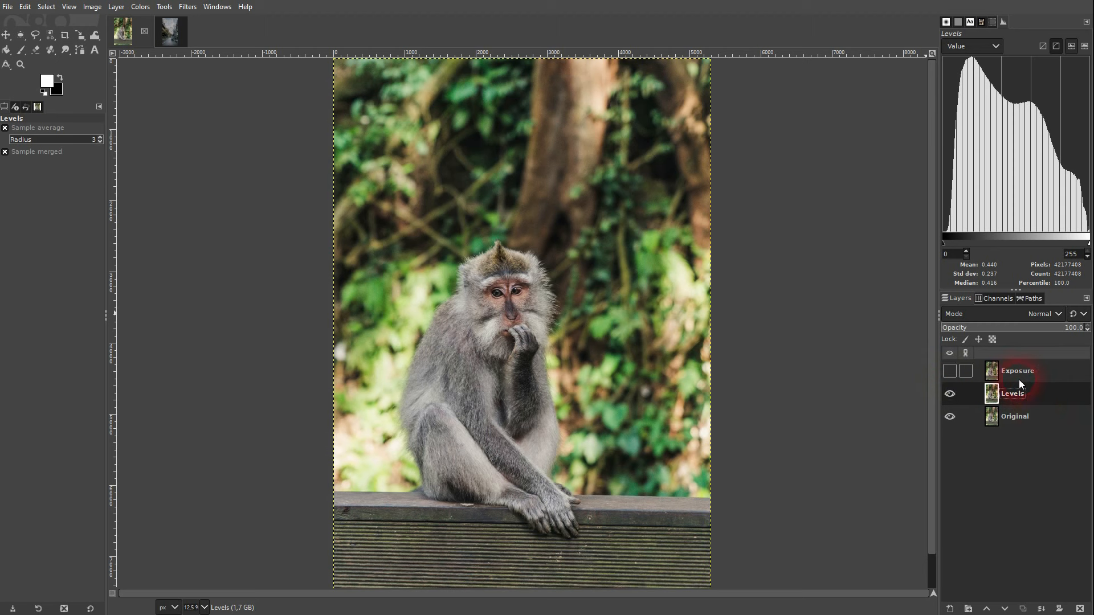
Duplicate the monkey photo's Original layer and rename the new copy White Balance.
{"action": "left_click", "coordinate": [1019, 415]}
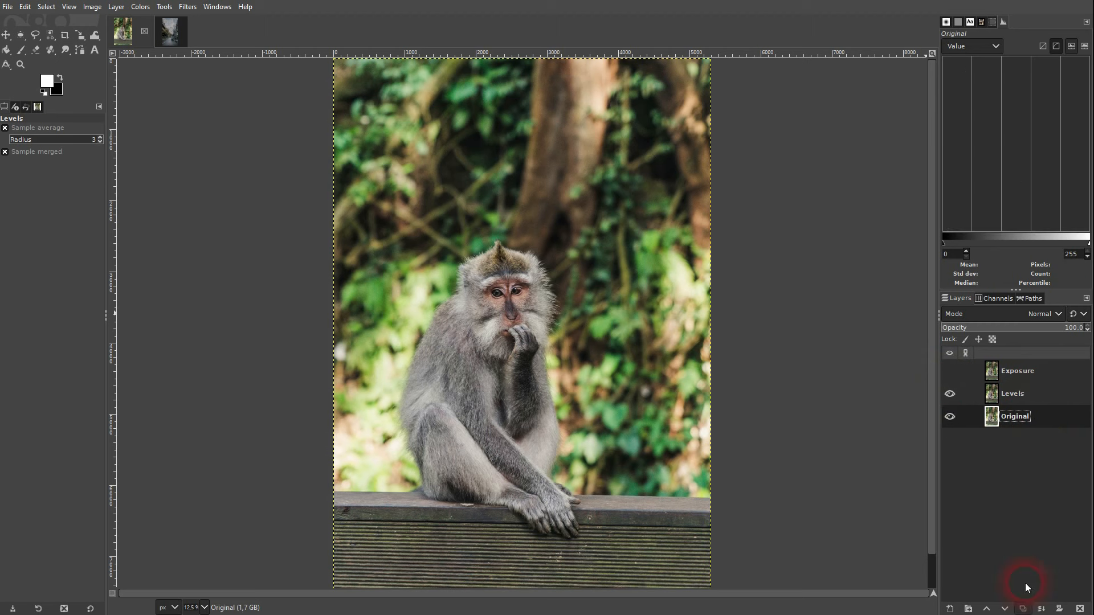
{"action": "left_click", "coordinate": [1024, 609]}
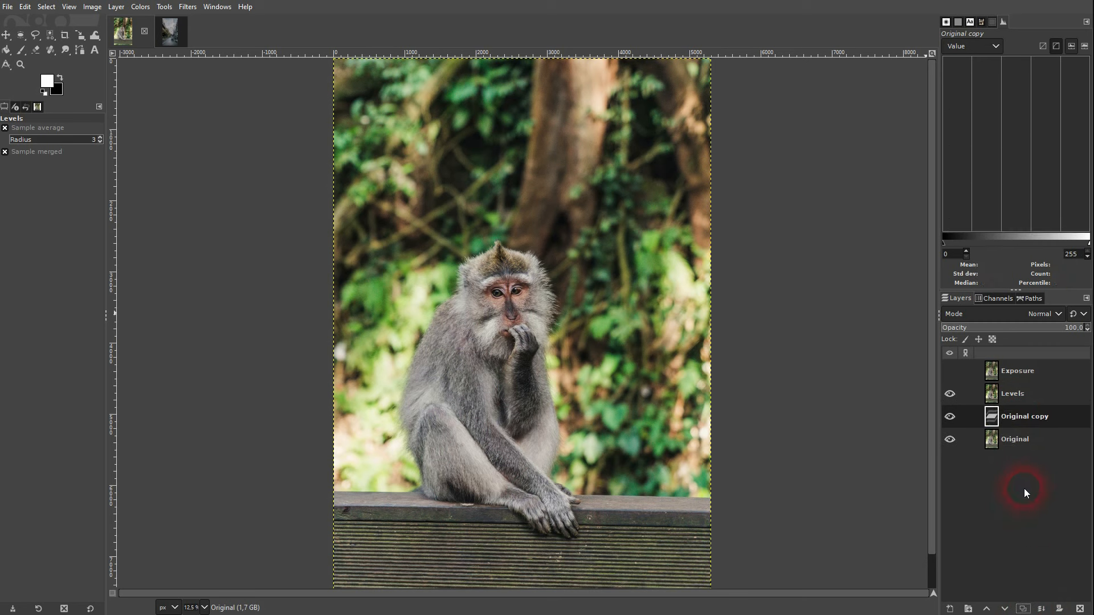
{"action": "double_click", "coordinate": [1023, 417]}
{"action": "type", "text": "White Balance"}
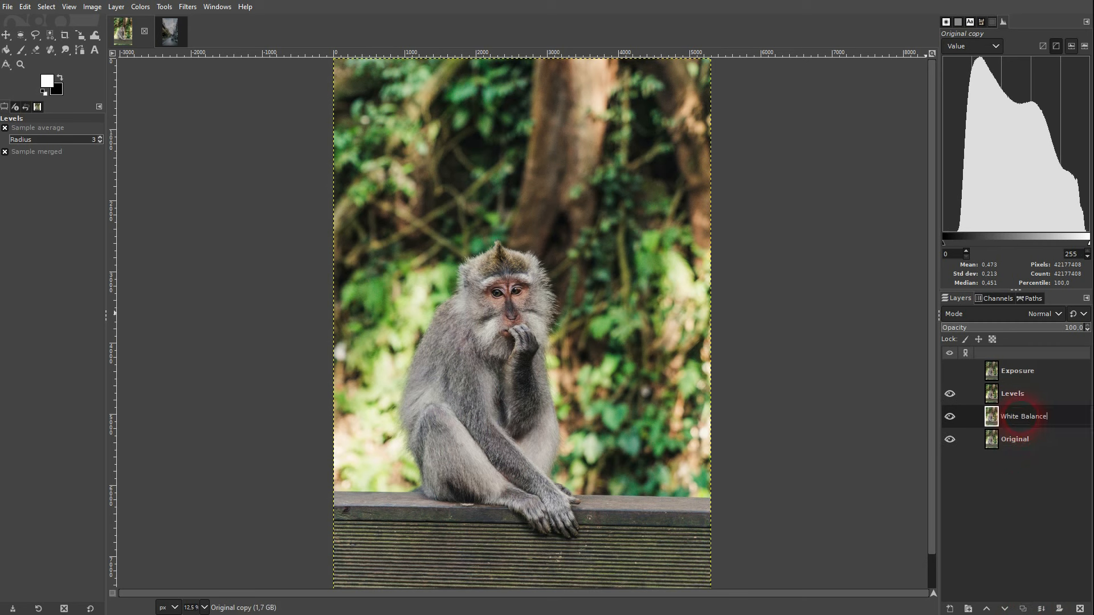
{"action": "key", "text": "Return"}
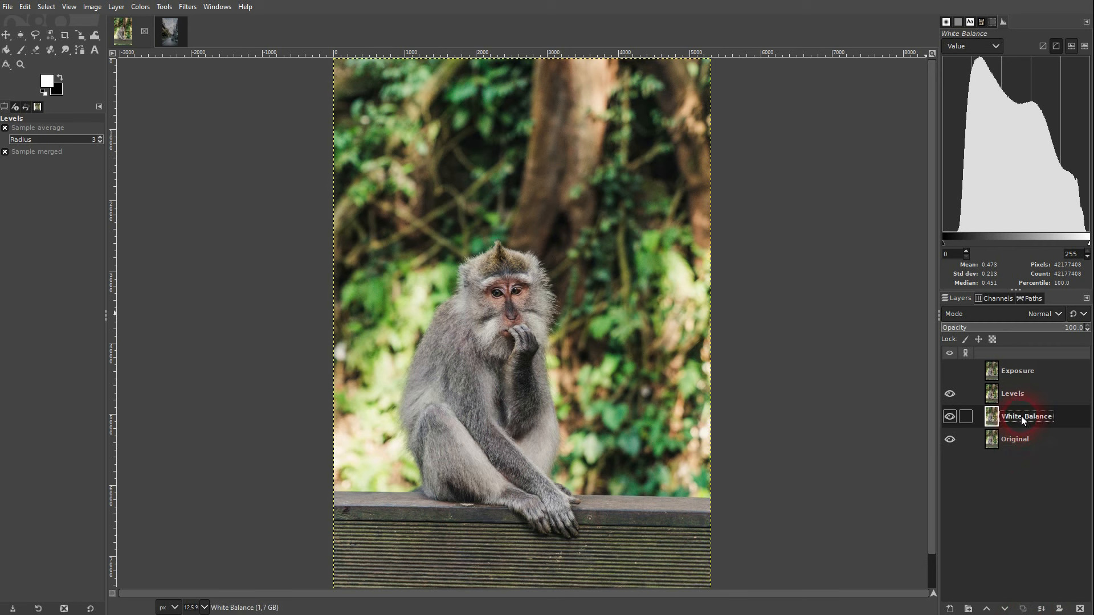
Hide the Levels layer and apply the automatic White Balance correction to the White Balance layer.
{"action": "left_click", "coordinate": [949, 394]}
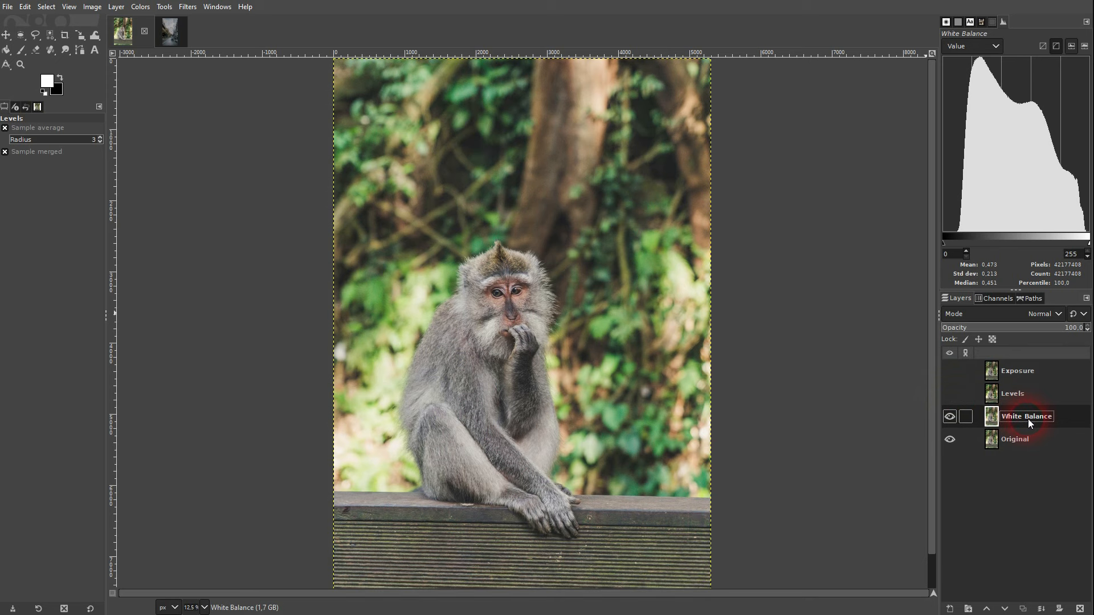
{"action": "left_click", "coordinate": [143, 10]}
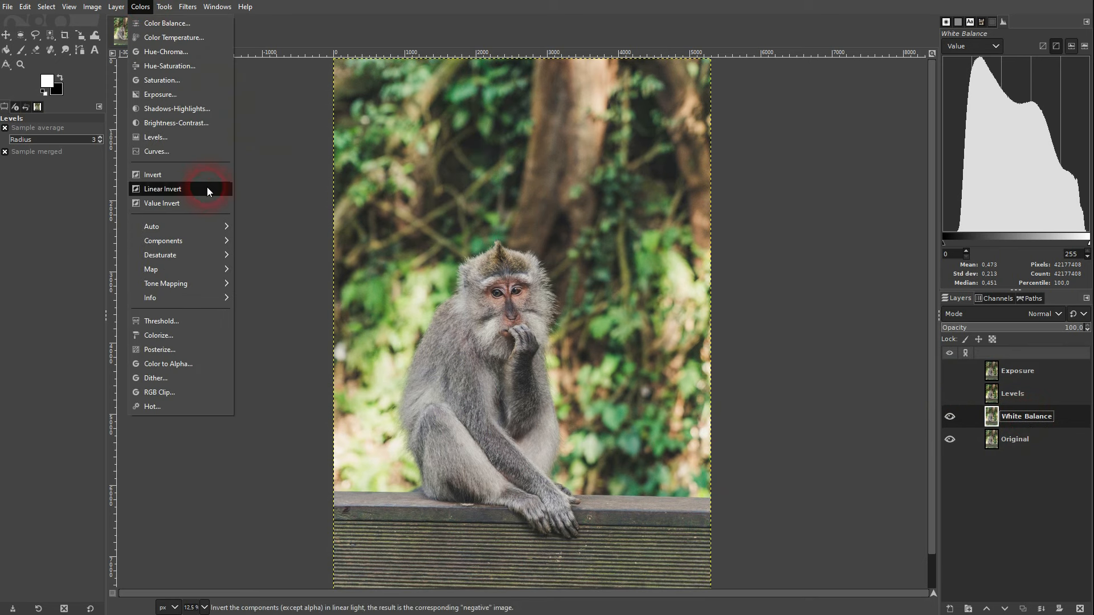
{"action": "mouse_move", "coordinate": [211, 230]}
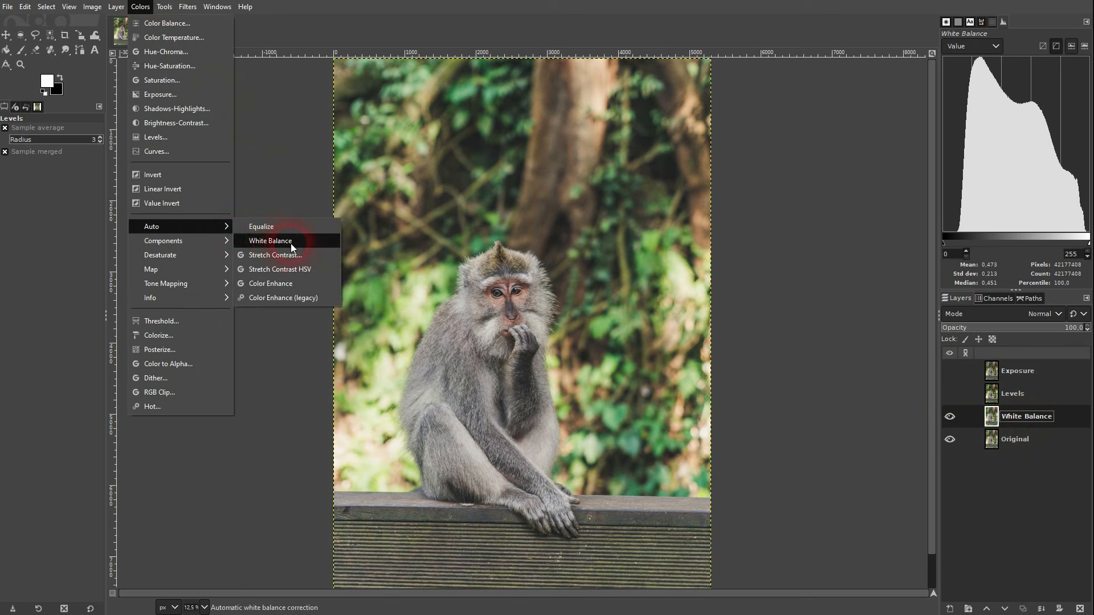
{"action": "left_click", "coordinate": [292, 244]}
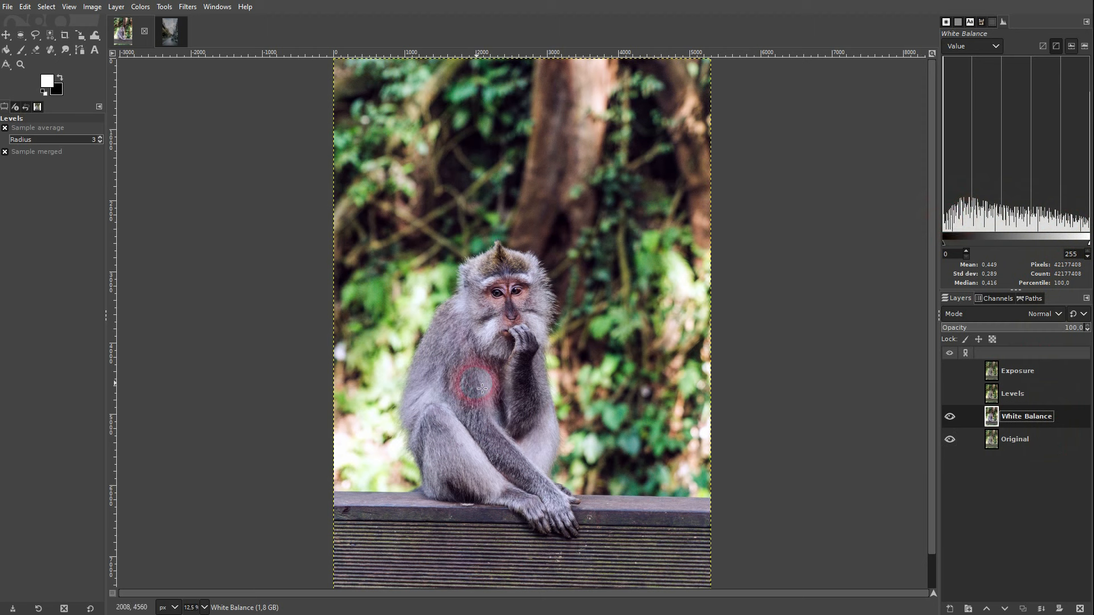
Toggle the Levels and White Balance layers' visibility to compare the corrections, leaving both shown with the Levels layer selected.
{"action": "left_click", "coordinate": [948, 395]}
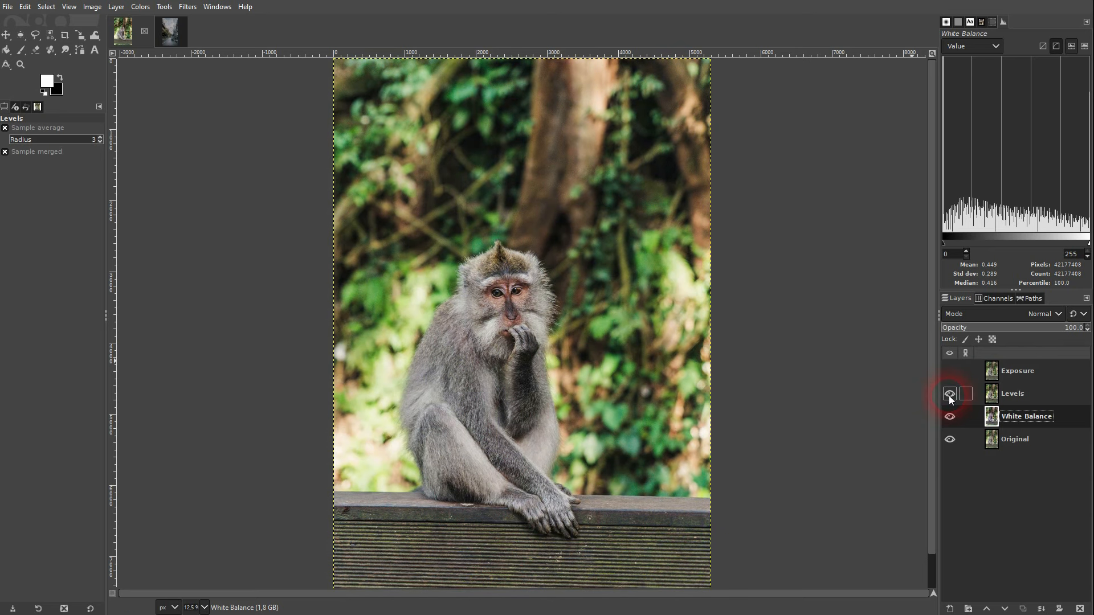
{"action": "left_click", "coordinate": [949, 395]}
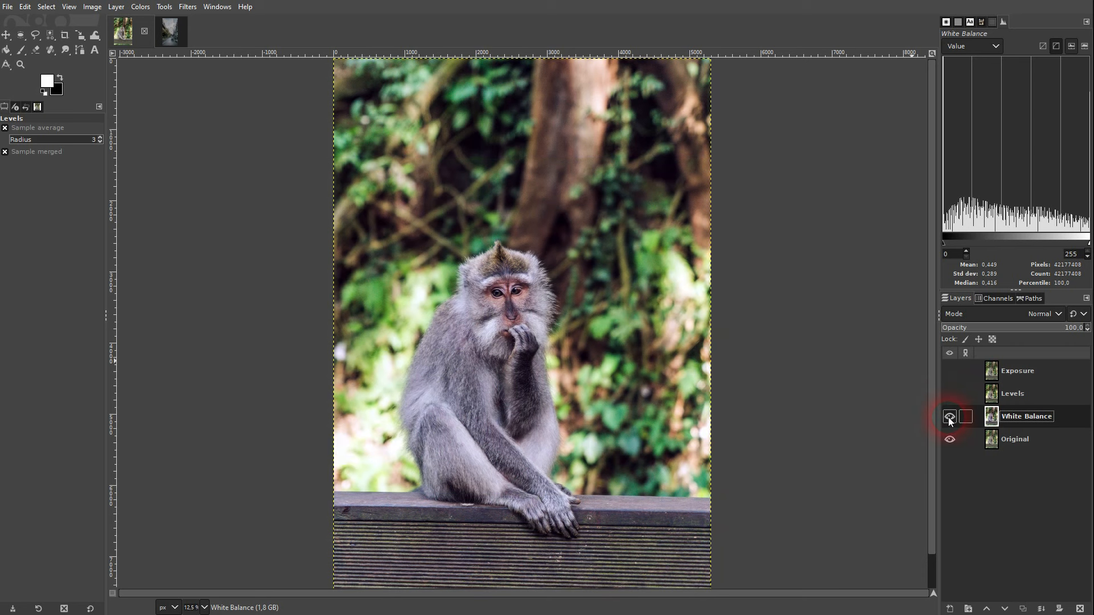
{"action": "left_click", "coordinate": [949, 416]}
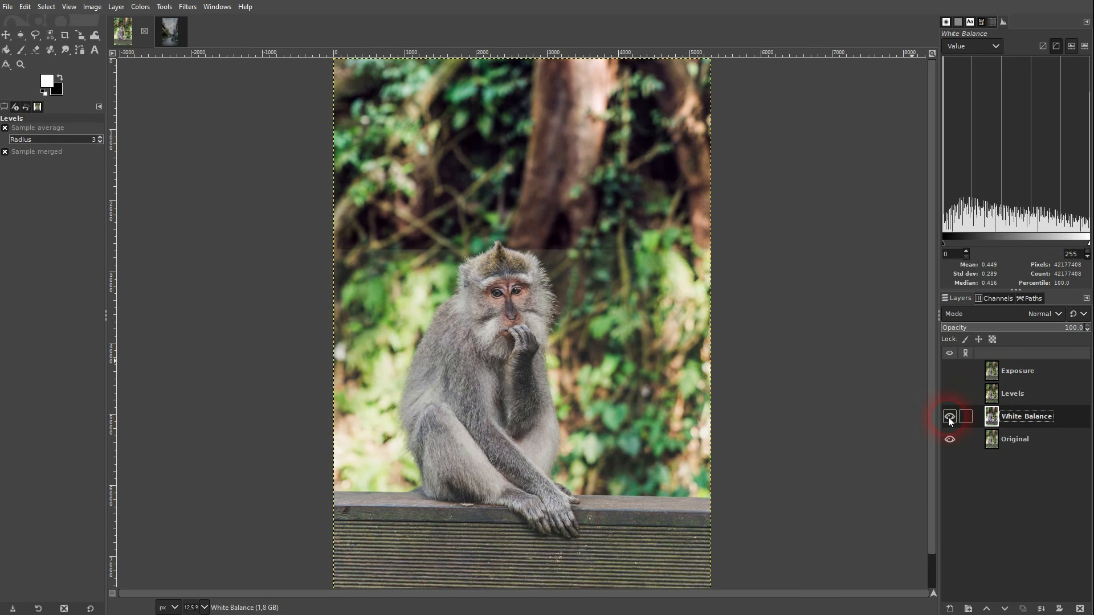
{"action": "left_click", "coordinate": [950, 395]}
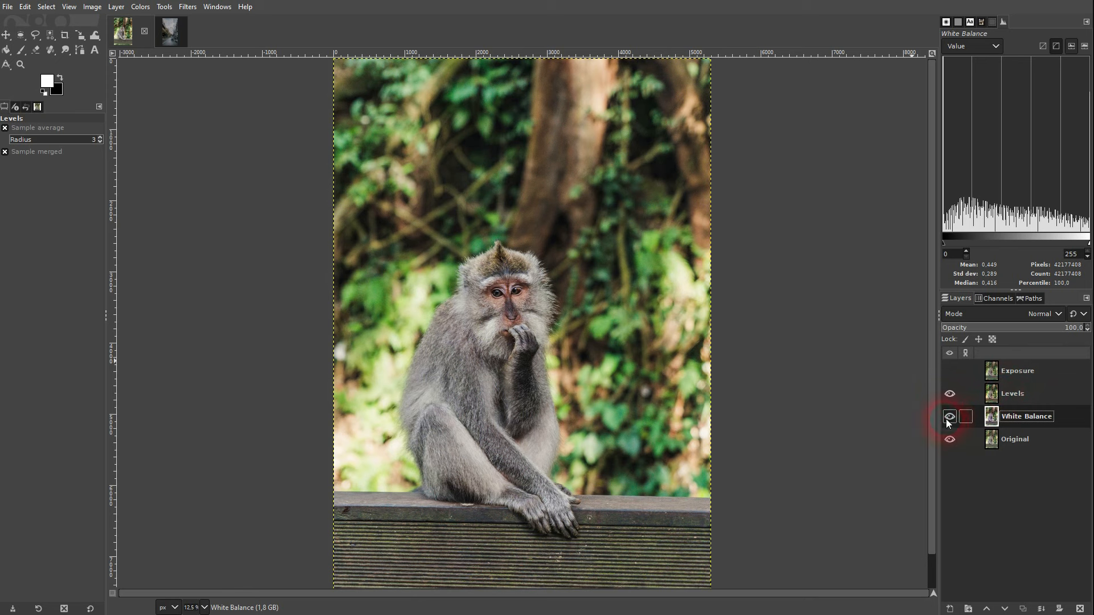
{"action": "left_click", "coordinate": [1021, 395]}
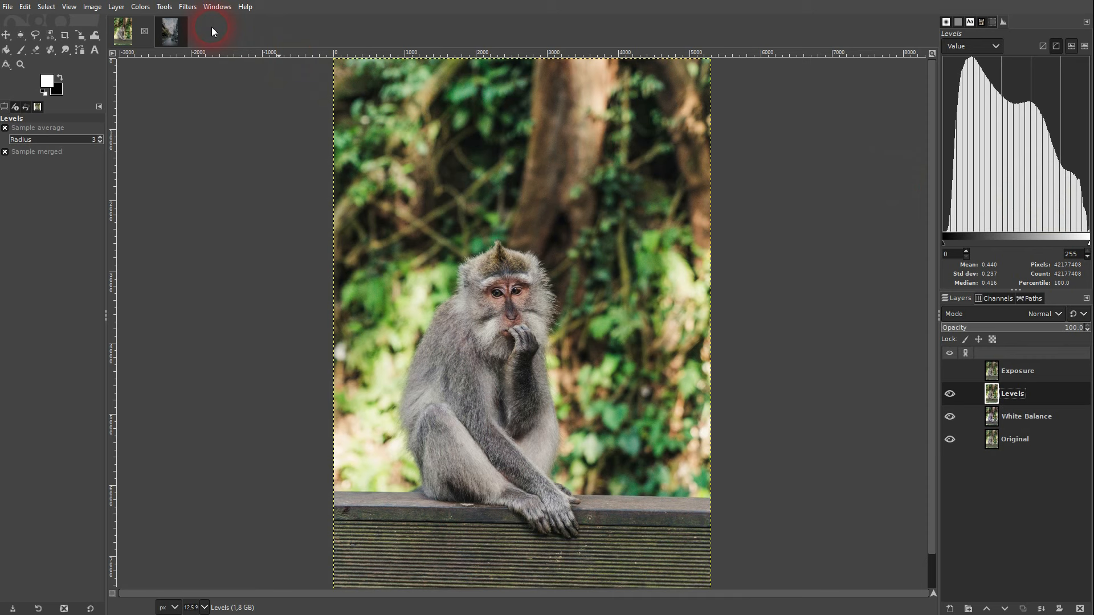
Switch to the street photo and examine the highlight and shadow ends of its histogram.
{"action": "left_click", "coordinate": [170, 30]}
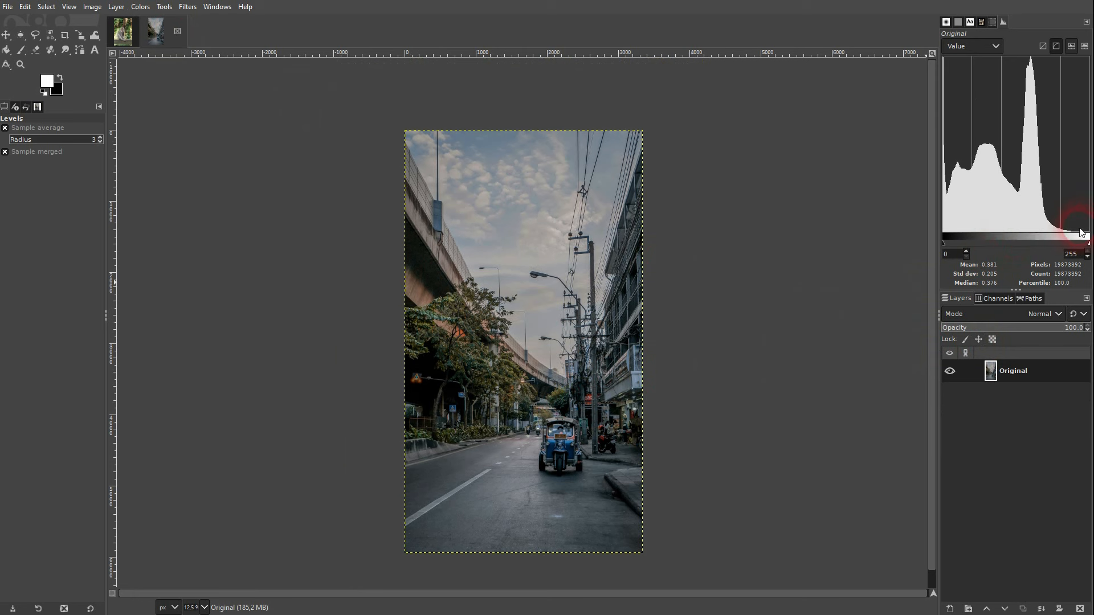
{"action": "mouse_move", "coordinate": [1090, 253]}
{"action": "left_mouse_down"}
{"action": "mouse_move", "coordinate": [1070, 244]}
{"action": "mouse_move", "coordinate": [1075, 260]}
{"action": "left_mouse_up"}
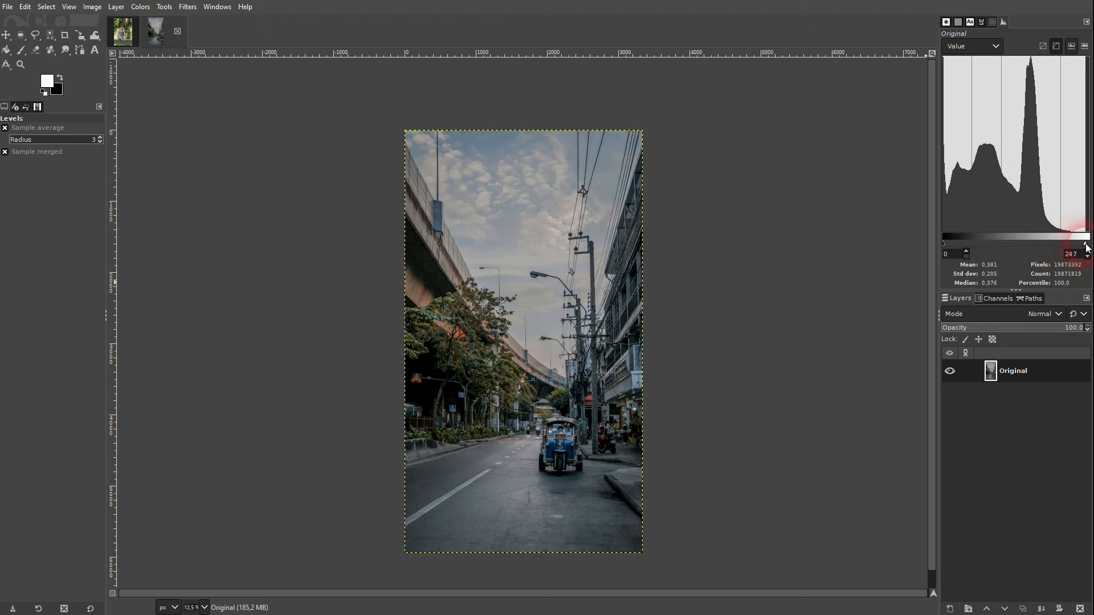
{"action": "left_click", "coordinate": [991, 245]}
{"action": "left_click_drag", "start_coordinate": [945, 242], "coordinate": [939, 243]}
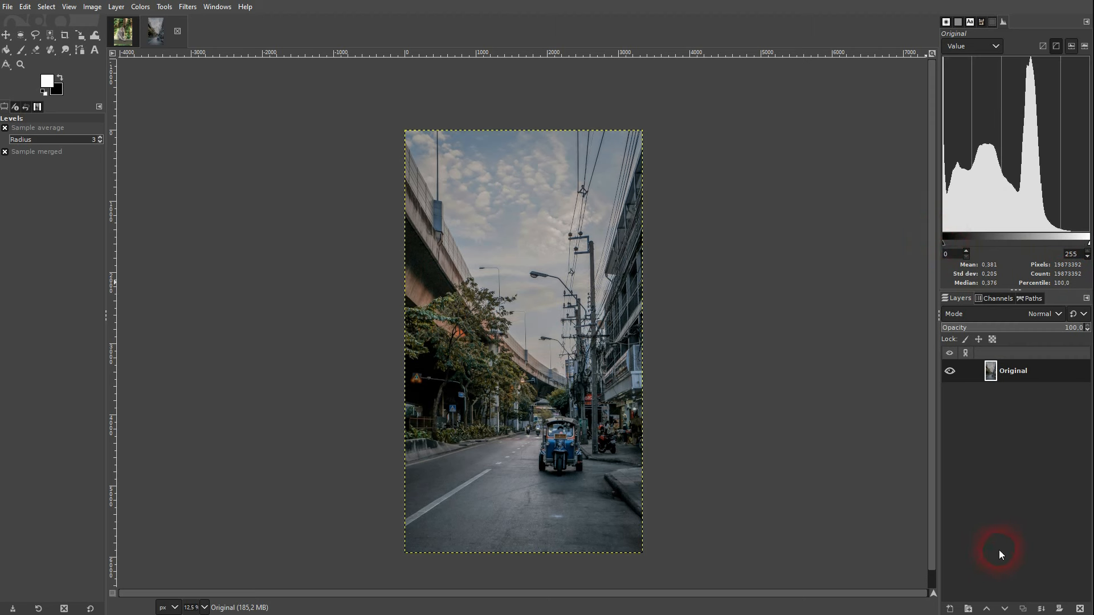
Duplicate the street photo's Original layer and rename the copy Levels.
{"action": "left_click", "coordinate": [1025, 608]}
{"action": "double_click", "coordinate": [1021, 370]}
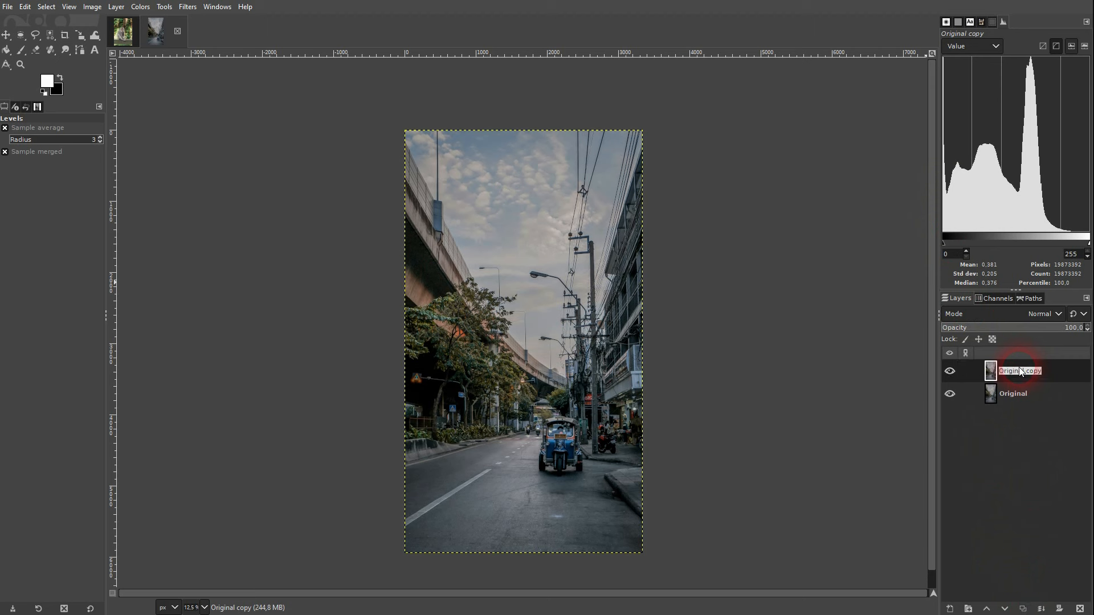
{"action": "type", "text": "Levels"}
{"action": "key", "text": "Return"}
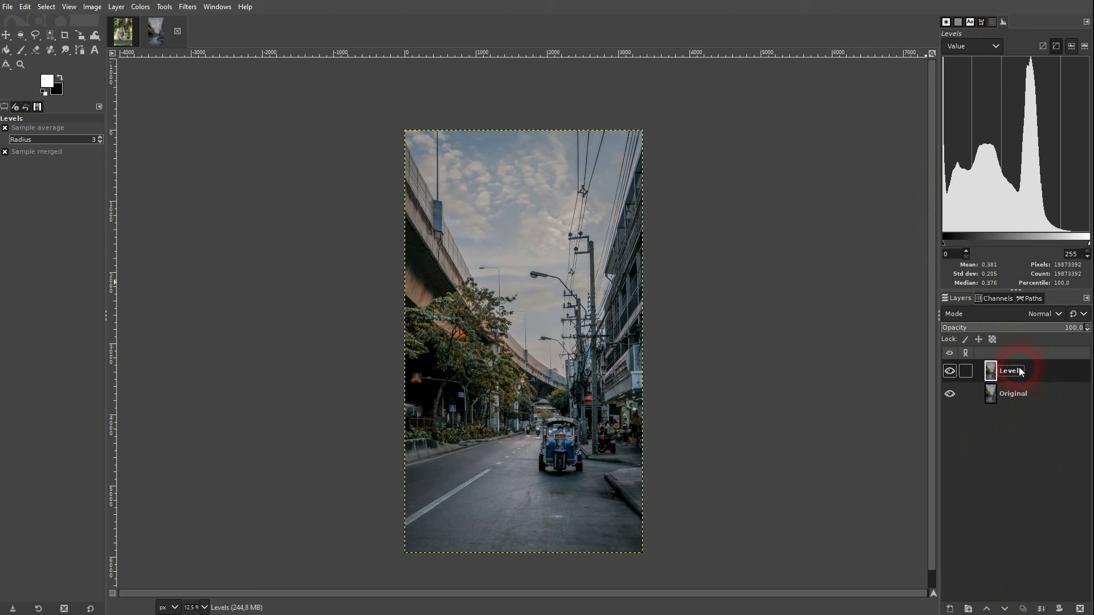
Duplicate the street photo's Levels layer and rename the copy Exposure.
{"action": "left_click", "coordinate": [1017, 444]}
{"action": "left_click", "coordinate": [1023, 608]}
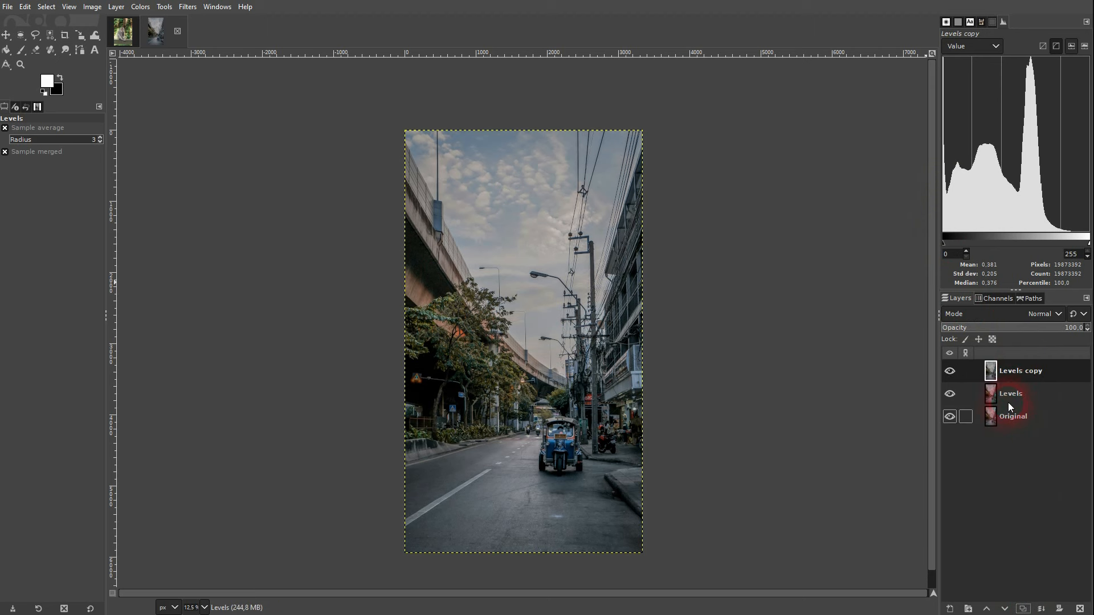
{"action": "double_click", "coordinate": [1012, 375]}
{"action": "type", "text": "Expo"}
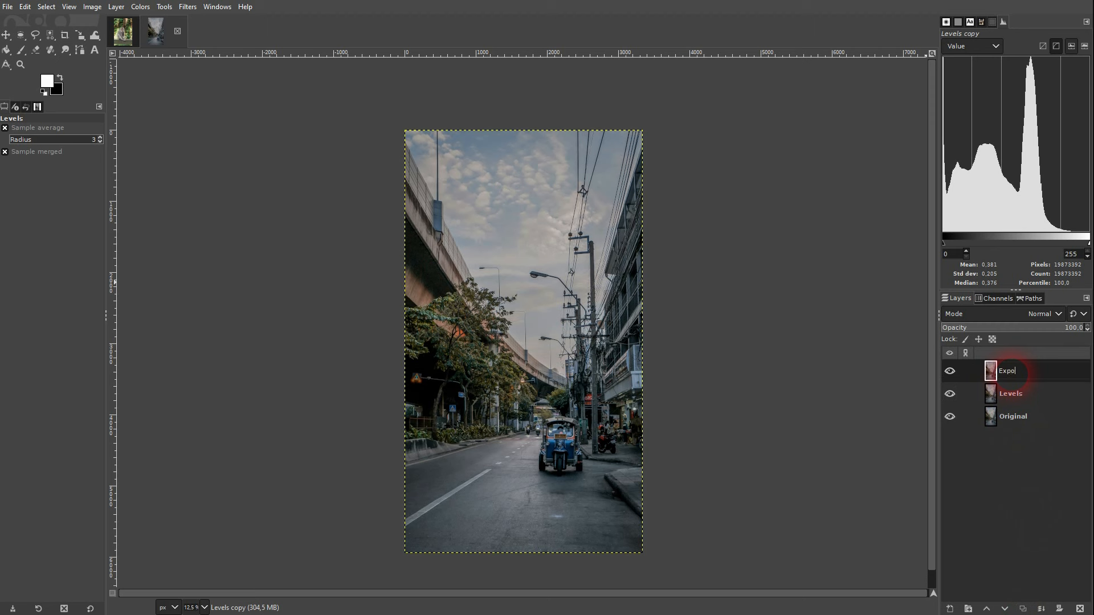
{"action": "type", "text": "sure"}
{"action": "key", "text": "Return"}
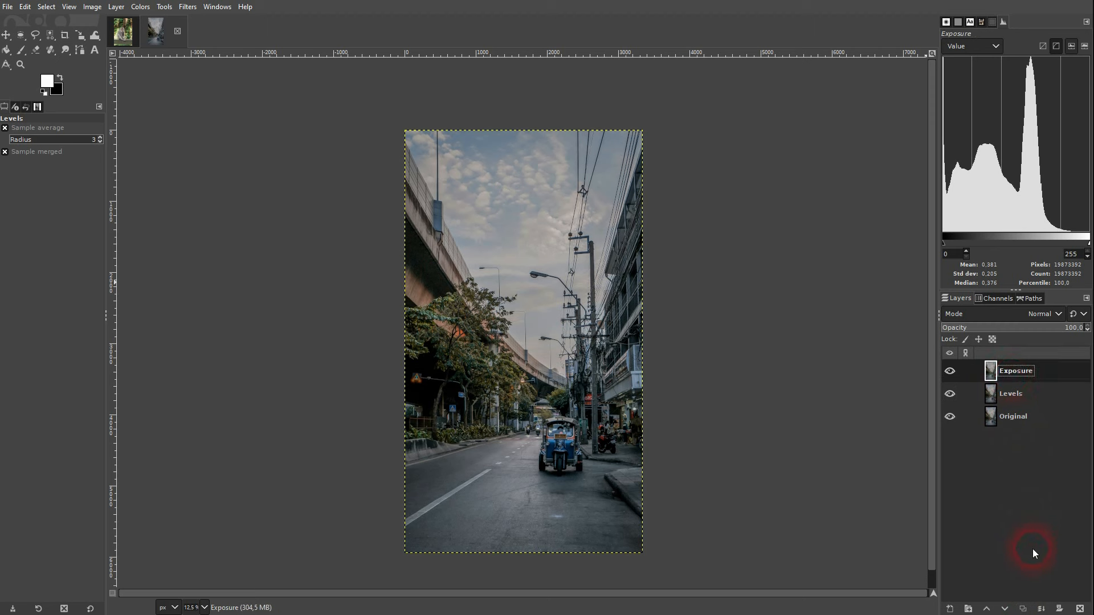
Duplicate the street photo's Exposure layer and rename the copy White Balance.
{"action": "left_click", "coordinate": [1024, 609]}
{"action": "double_click", "coordinate": [1016, 371]}
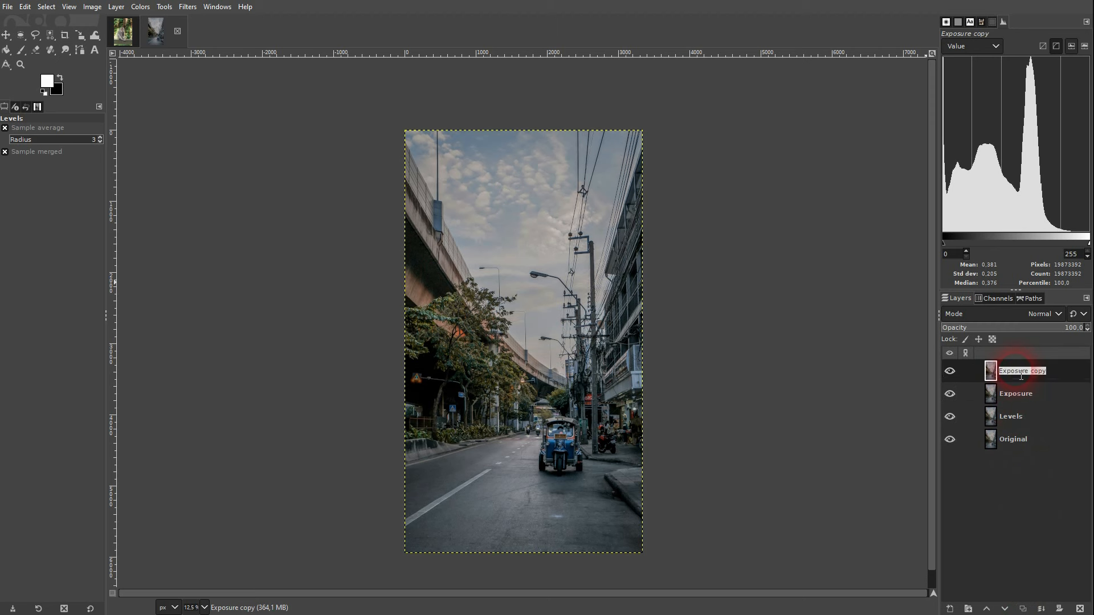
{"action": "type", "text": "White Balance"}
{"action": "key", "text": "Return"}
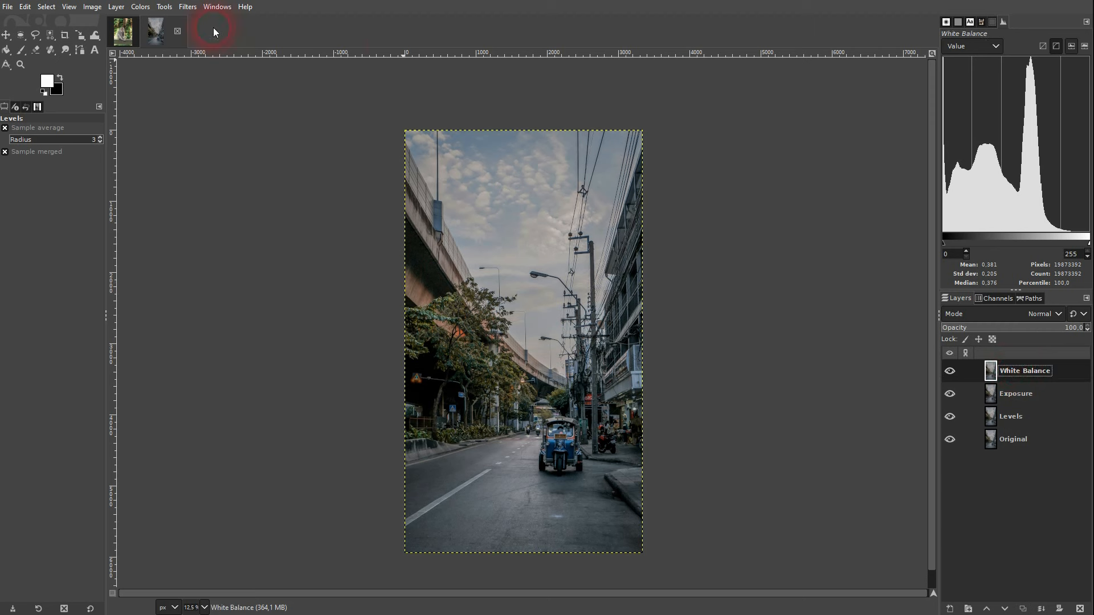
Apply the automatic White Balance correction to the street photo's White Balance layer.
{"action": "left_click", "coordinate": [141, 8]}
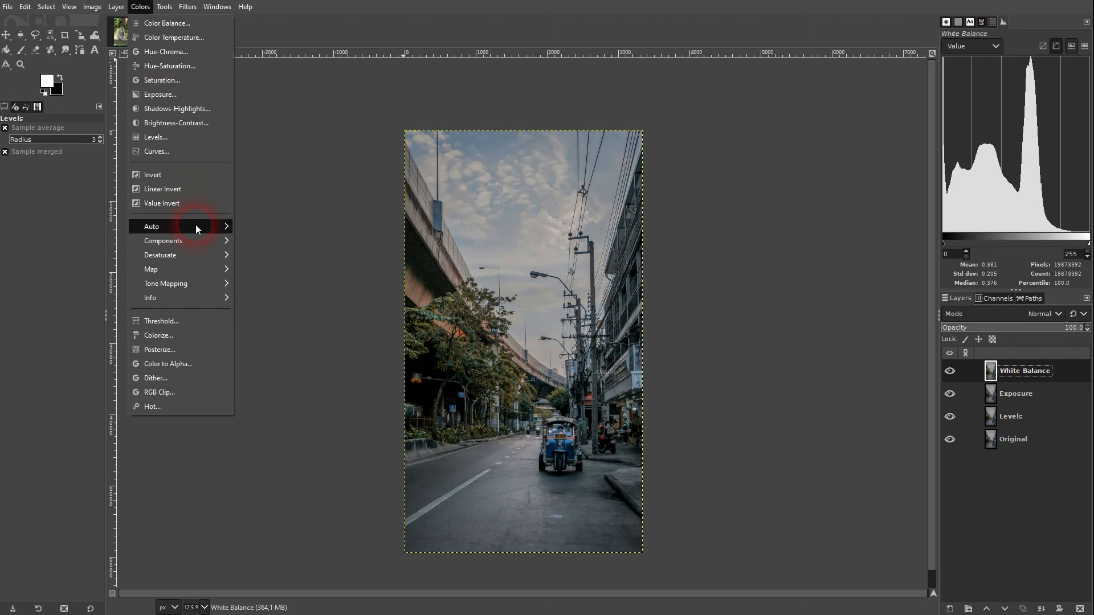
{"action": "mouse_move", "coordinate": [196, 226]}
{"action": "left_click", "coordinate": [271, 240]}
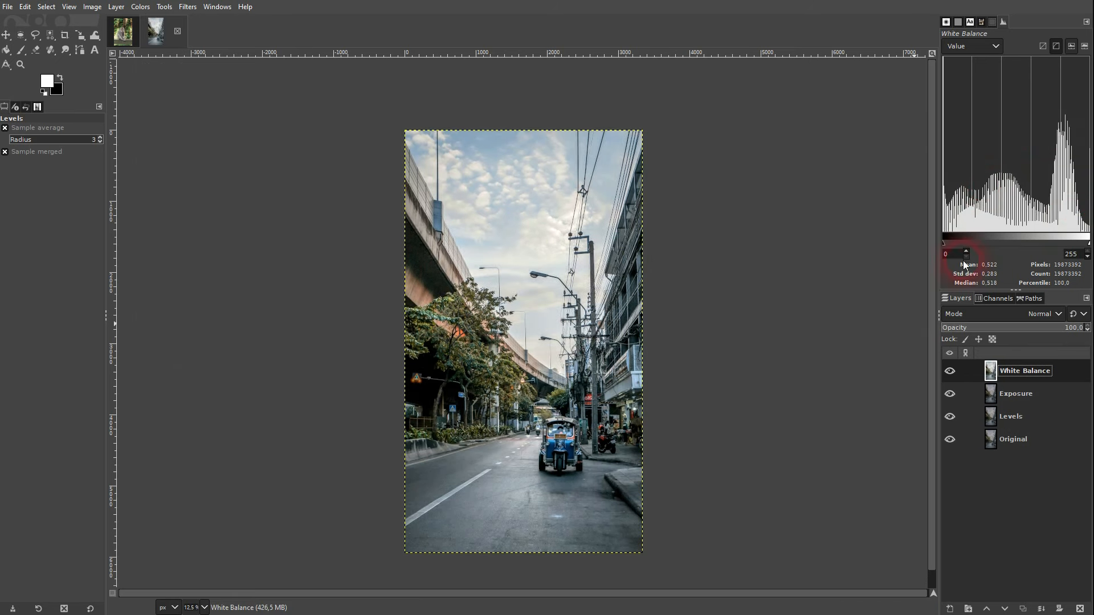
Compare the street photo with and without the White Balance layer, leaving that layer and Levels hidden, and select the Exposure layer.
{"action": "left_click", "coordinate": [950, 372]}
{"action": "left_click", "coordinate": [950, 372]}
{"action": "left_click", "coordinate": [949, 371]}
{"action": "left_click", "coordinate": [1005, 392]}
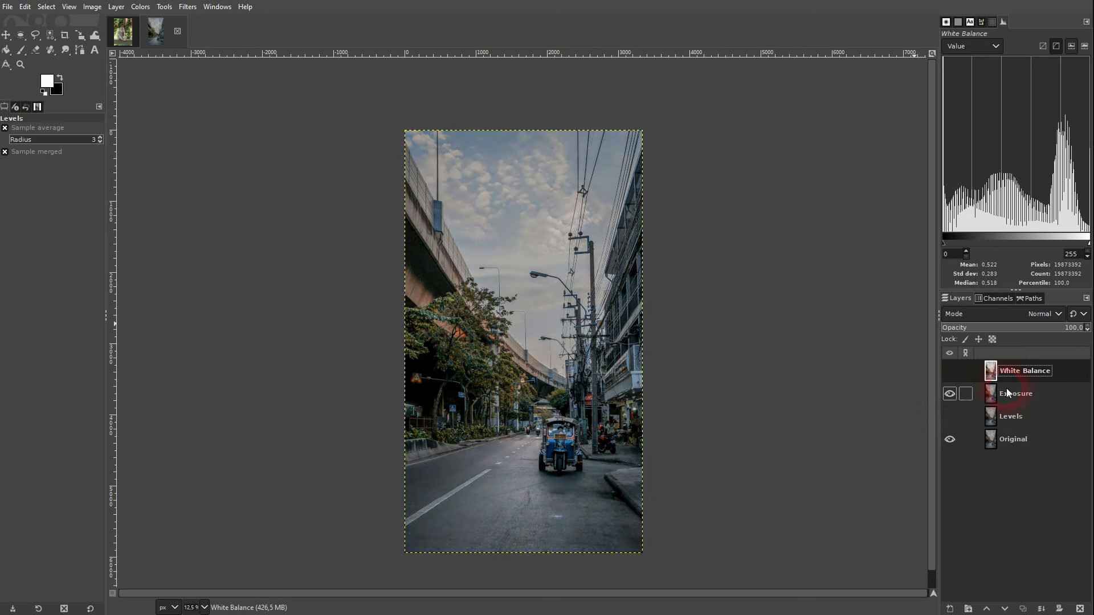
Raise the exposure of the street photo's Exposure layer to 0.500 with the Exposure adjustment.
{"action": "left_click", "coordinate": [140, 7]}
{"action": "left_click", "coordinate": [165, 90]}
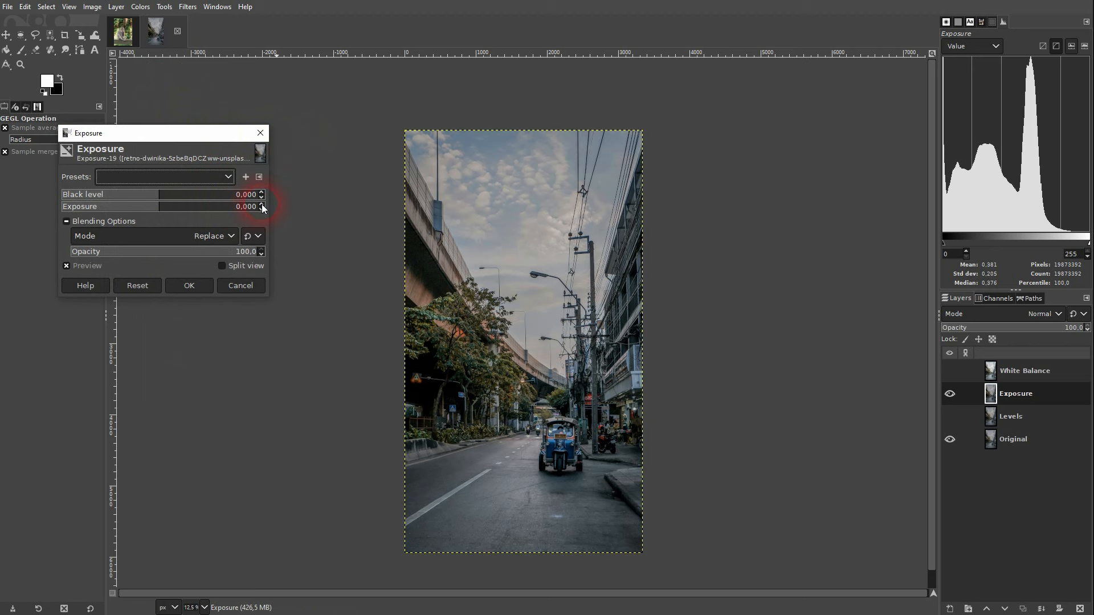
{"action": "left_click", "coordinate": [262, 204]}
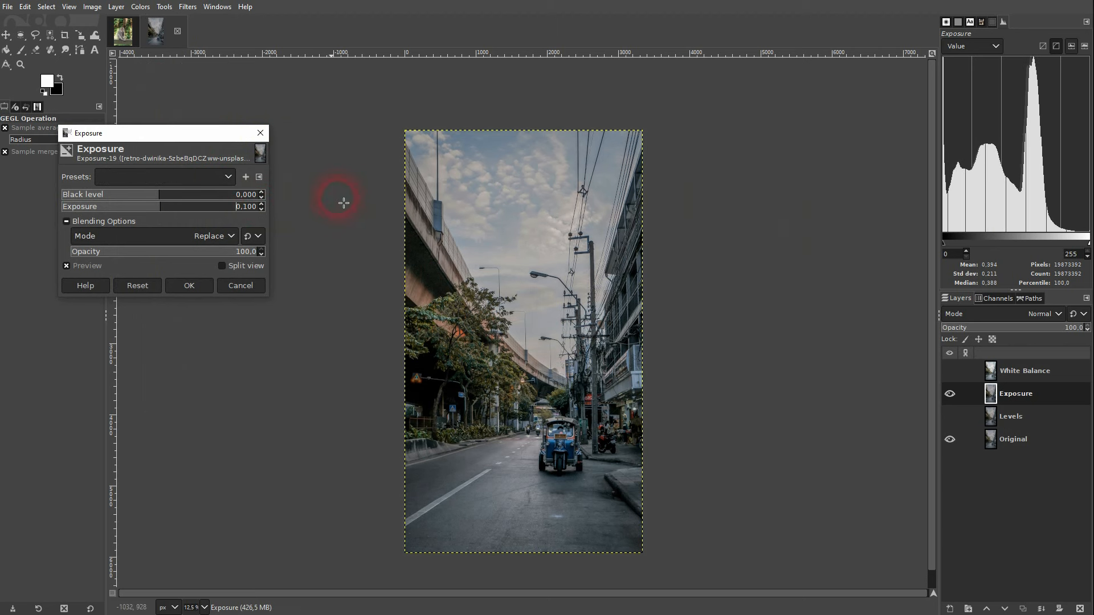
{"action": "left_click", "coordinate": [261, 204]}
{"action": "left_click", "coordinate": [261, 204]}
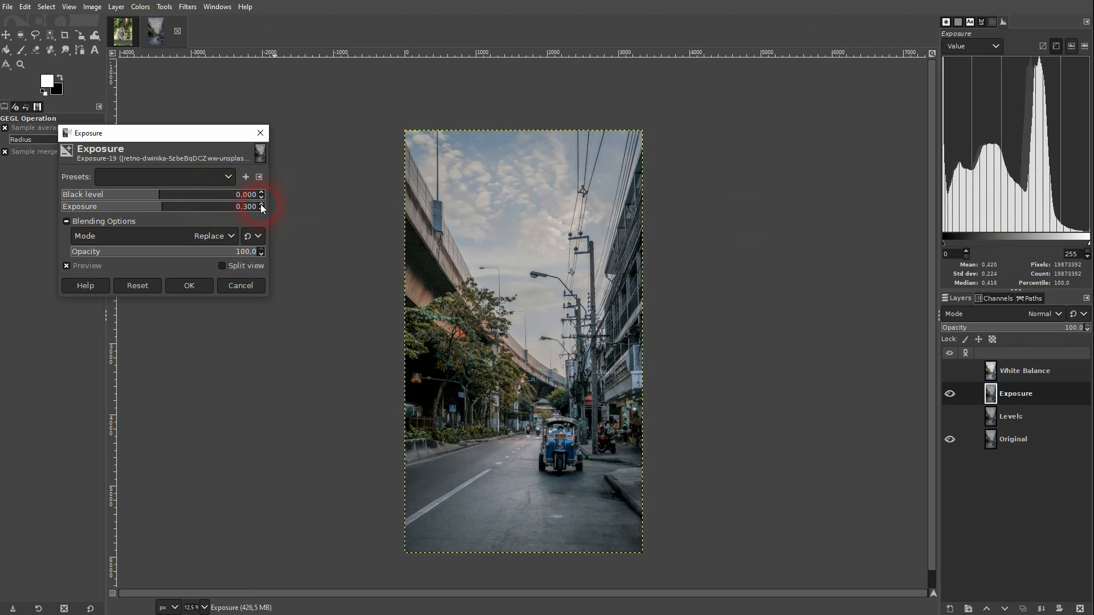
{"action": "left_click", "coordinate": [261, 204]}
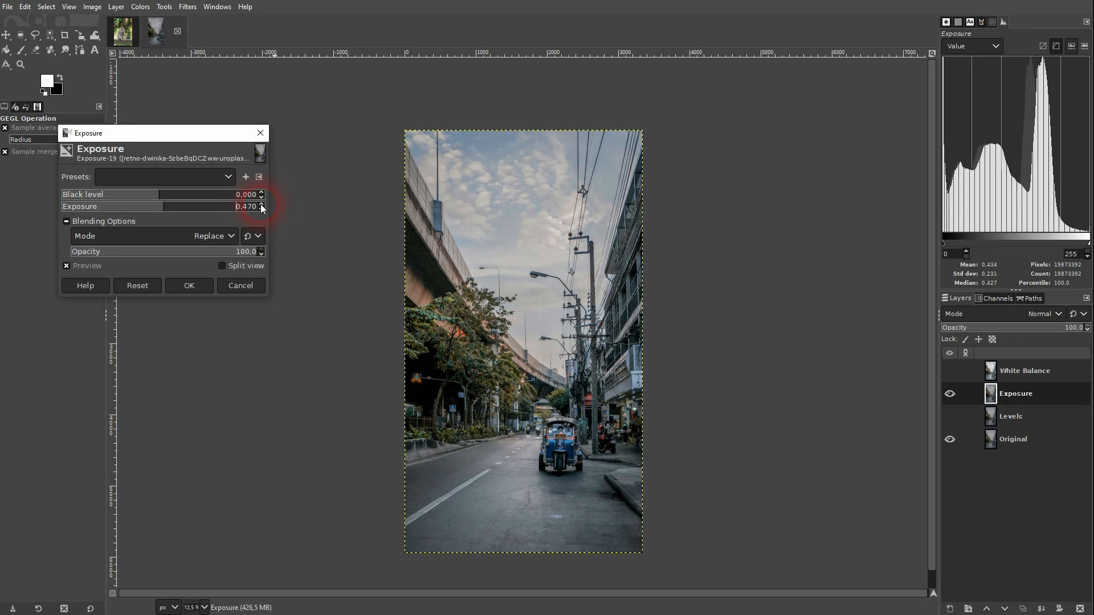
{"action": "left_click", "coordinate": [261, 204]}
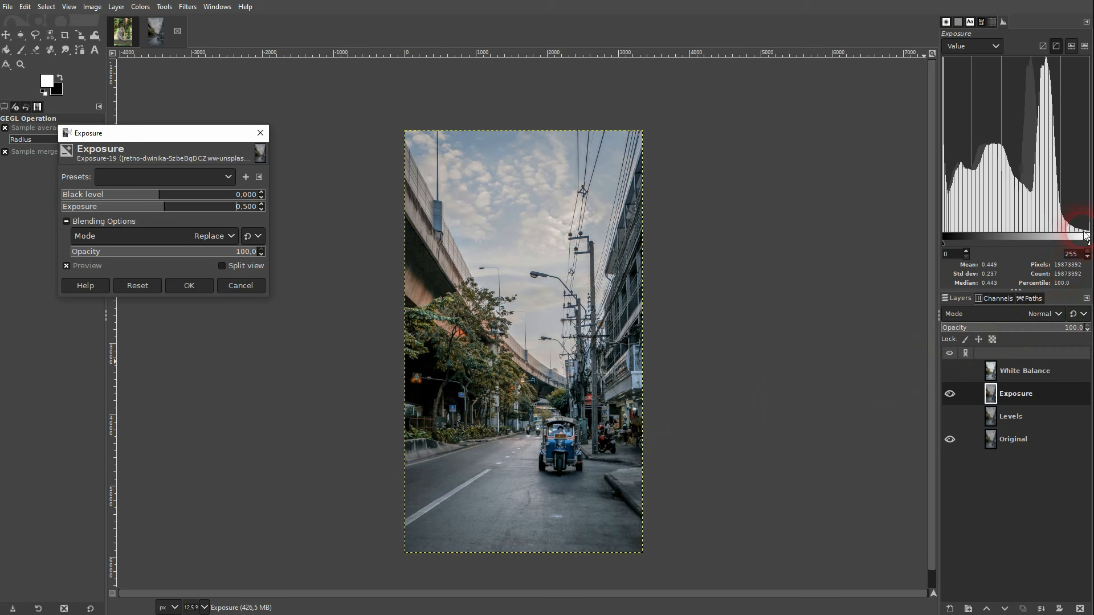
{"action": "left_click", "coordinate": [950, 416]}
{"action": "left_click", "coordinate": [950, 416]}
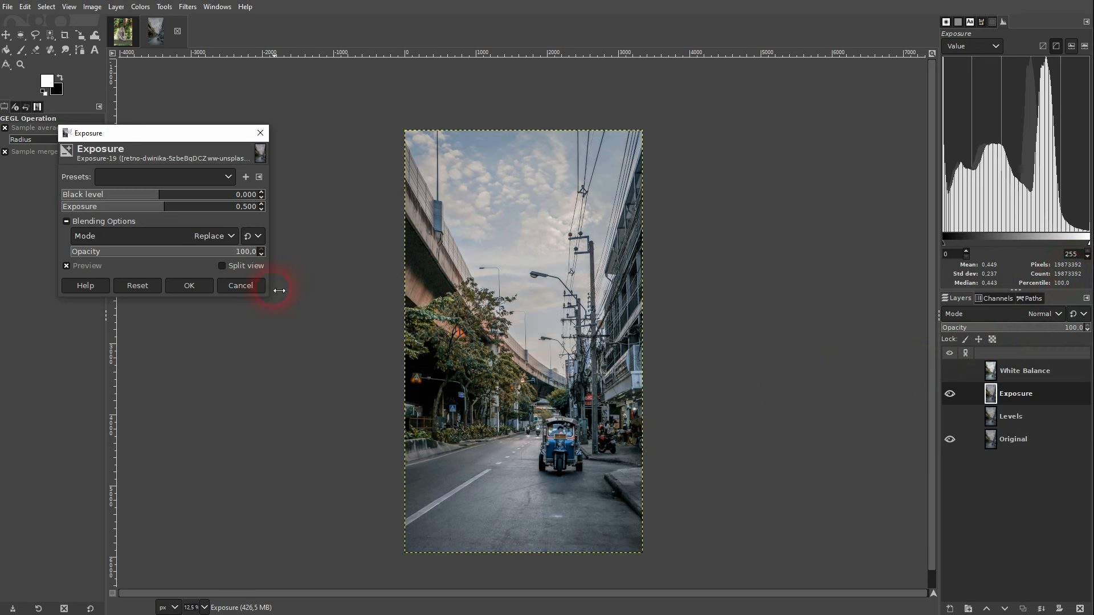
{"action": "left_click", "coordinate": [183, 287]}
Compare the White Balance layer with the Exposure result, and leave only Levels, selected, visible above Original.
{"action": "left_click", "coordinate": [950, 372]}
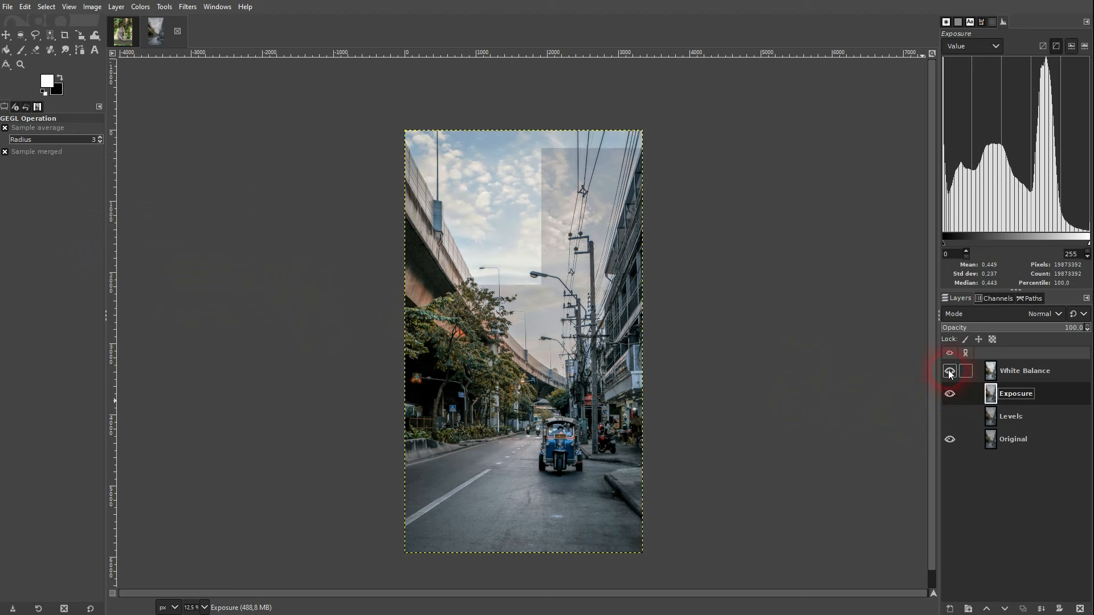
{"action": "left_click", "coordinate": [950, 372]}
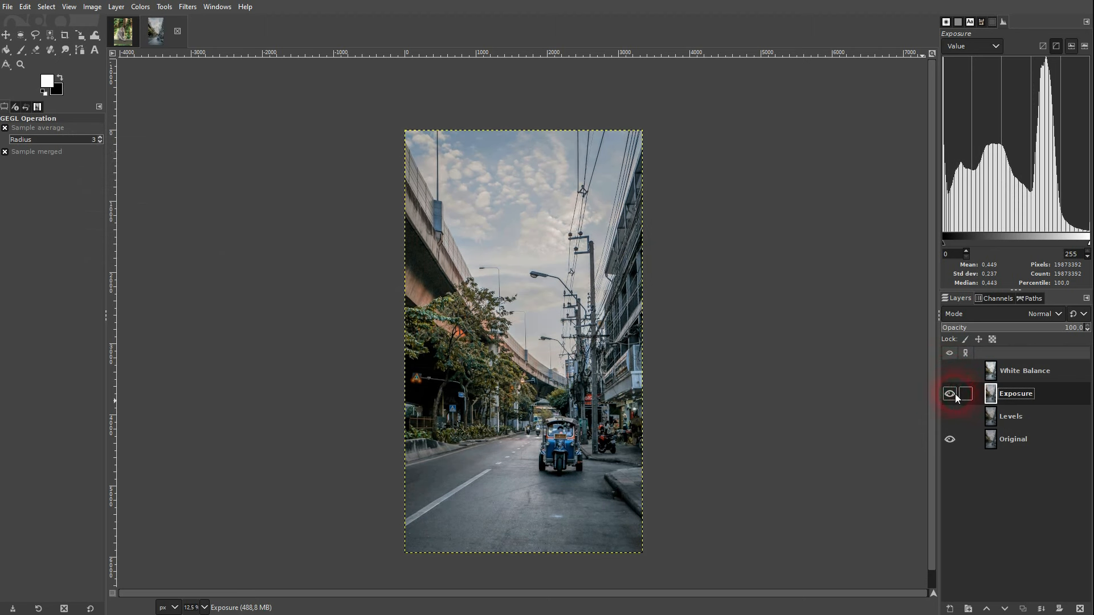
{"action": "left_click", "coordinate": [950, 395]}
{"action": "left_click", "coordinate": [1001, 416]}
{"action": "left_click", "coordinate": [950, 417]}
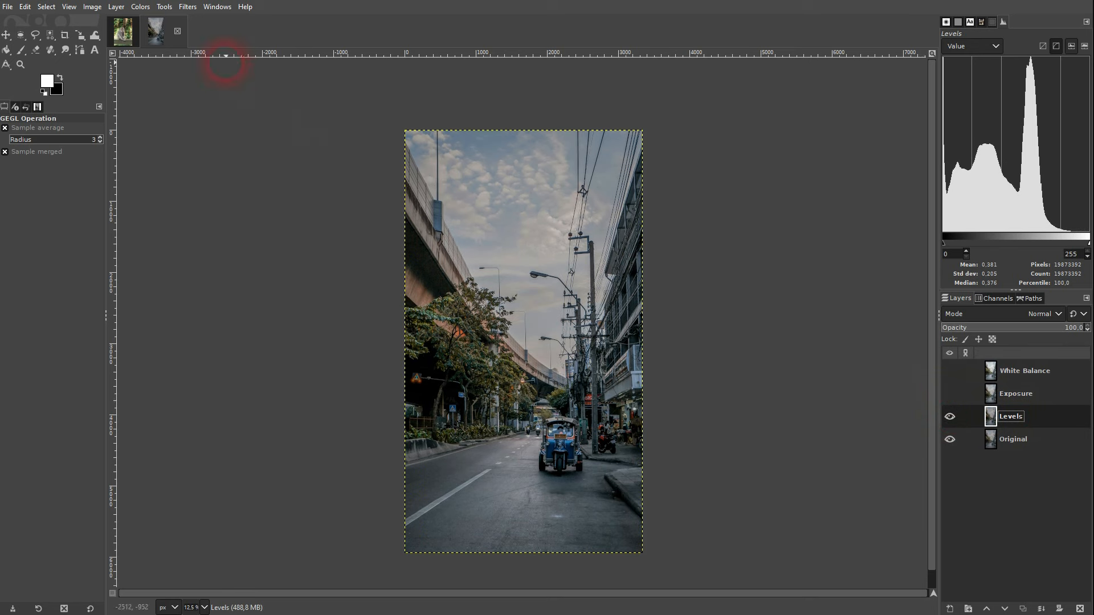
Apply a Levels adjustment to the street photo's Levels layer with the white input level at 205.
{"action": "left_click", "coordinate": [140, 6]}
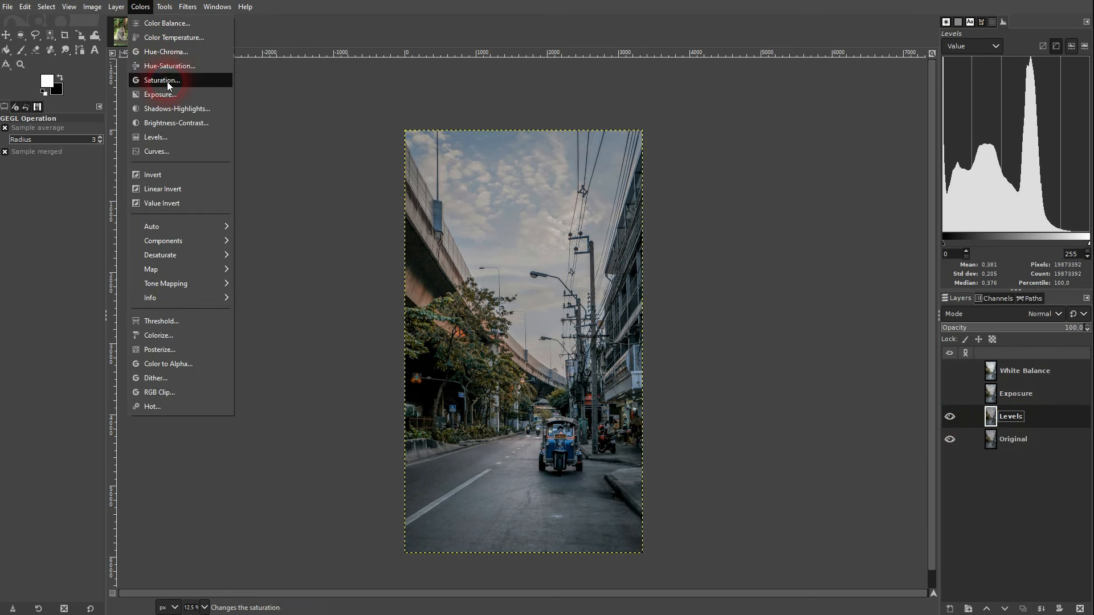
{"action": "left_click", "coordinate": [167, 139]}
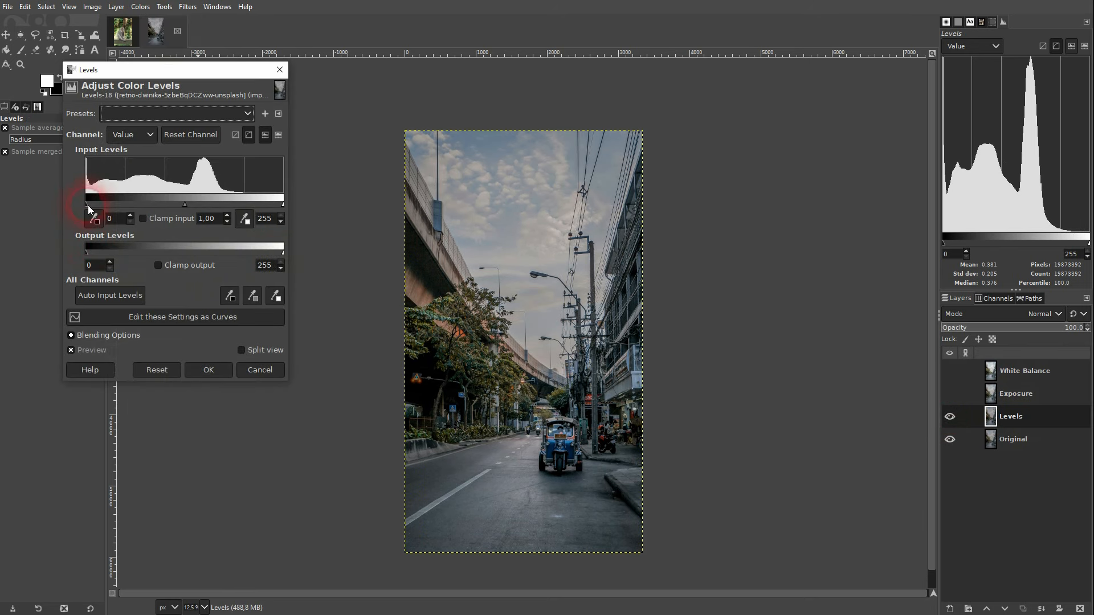
{"action": "mouse_move", "coordinate": [88, 205]}
{"action": "left_mouse_down"}
{"action": "mouse_move", "coordinate": [97, 205]}
{"action": "mouse_move", "coordinate": [81, 206]}
{"action": "left_mouse_up"}
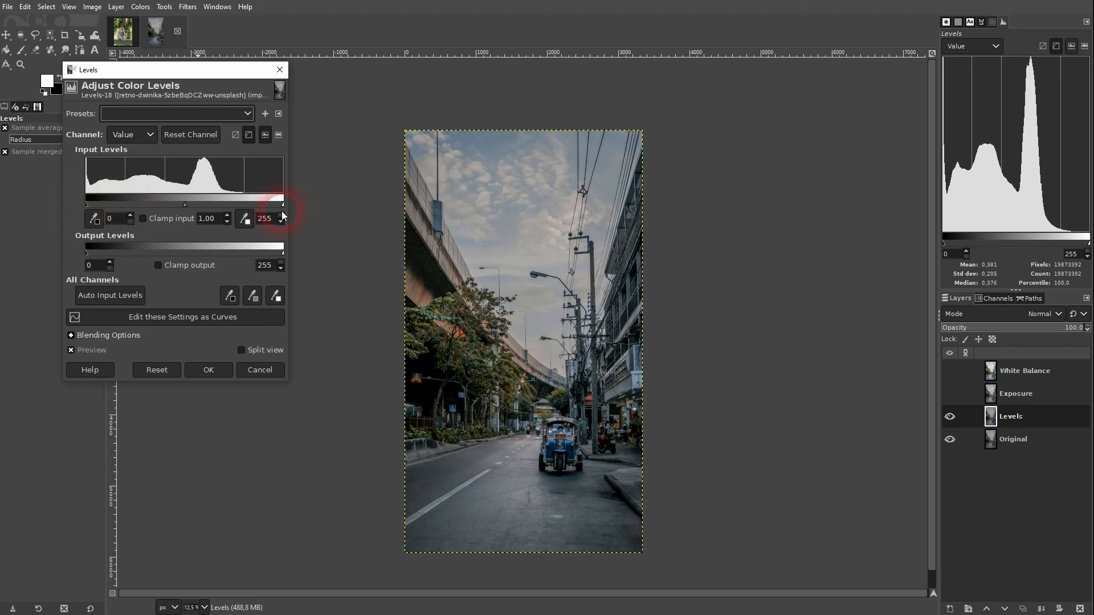
{"action": "left_click_drag", "start_coordinate": [280, 206], "coordinate": [245, 203]}
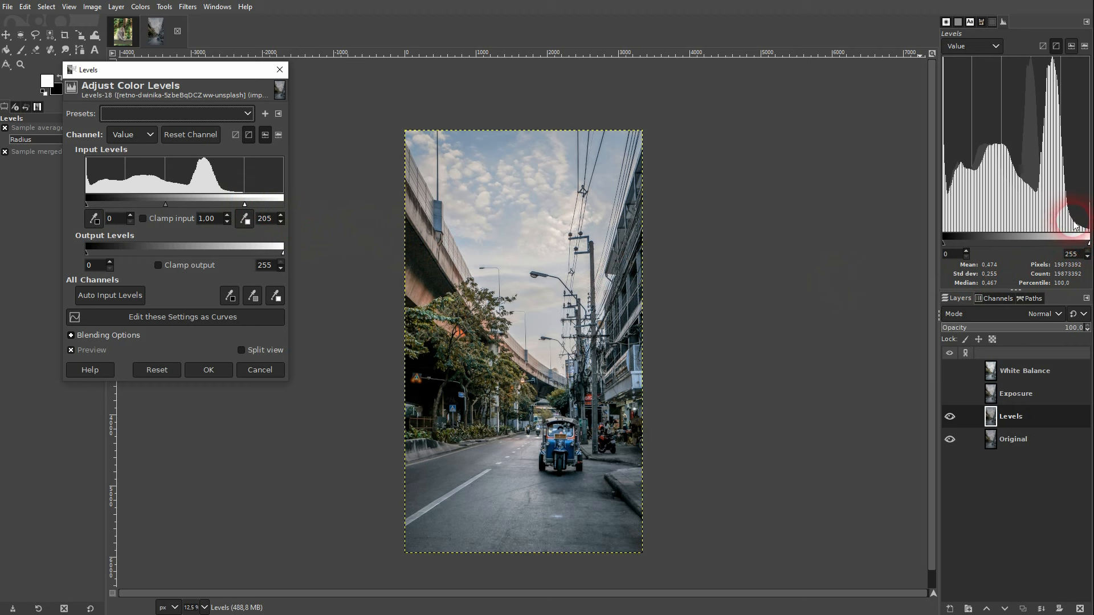
{"action": "left_click", "coordinate": [209, 370]}
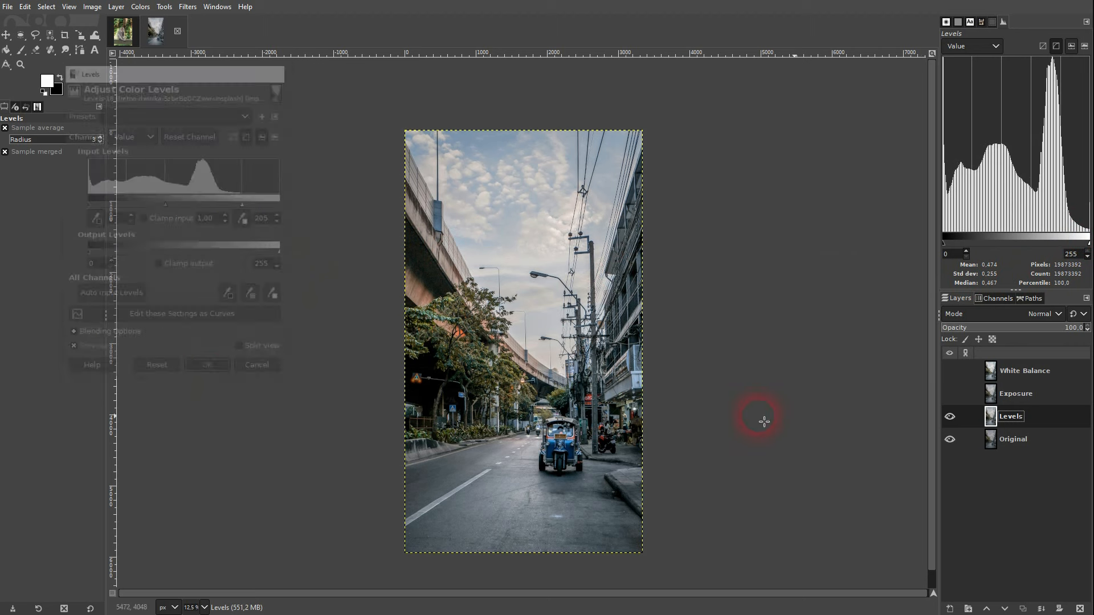
Compare the street photo with and without the Levels layer, and check it against the Exposure and White Balance layers.
{"action": "left_click", "coordinate": [950, 417]}
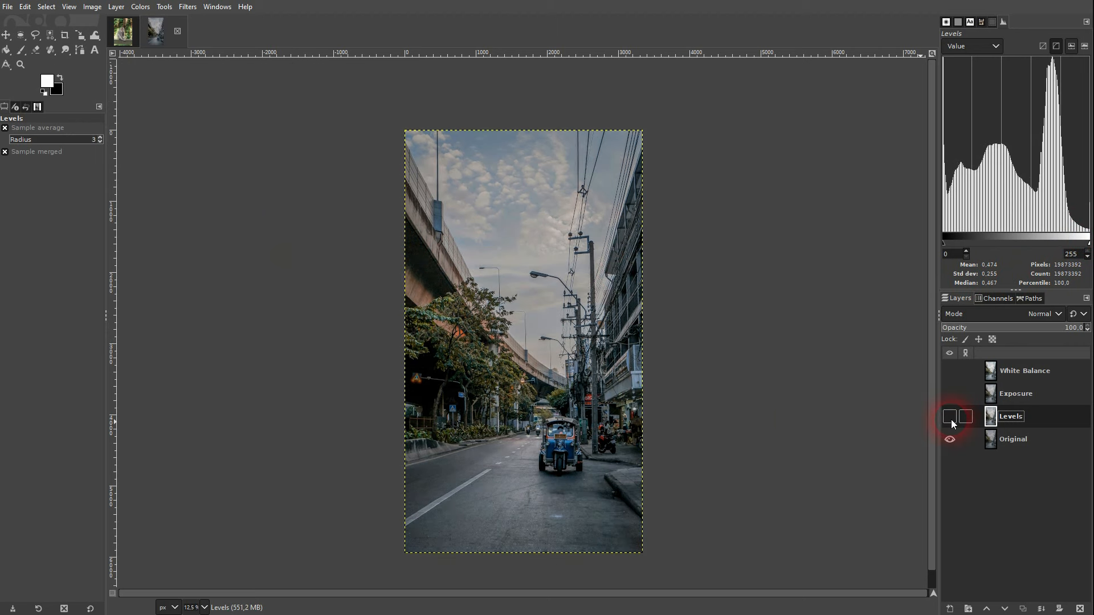
{"action": "left_click", "coordinate": [950, 417]}
{"action": "left_click", "coordinate": [1014, 416]}
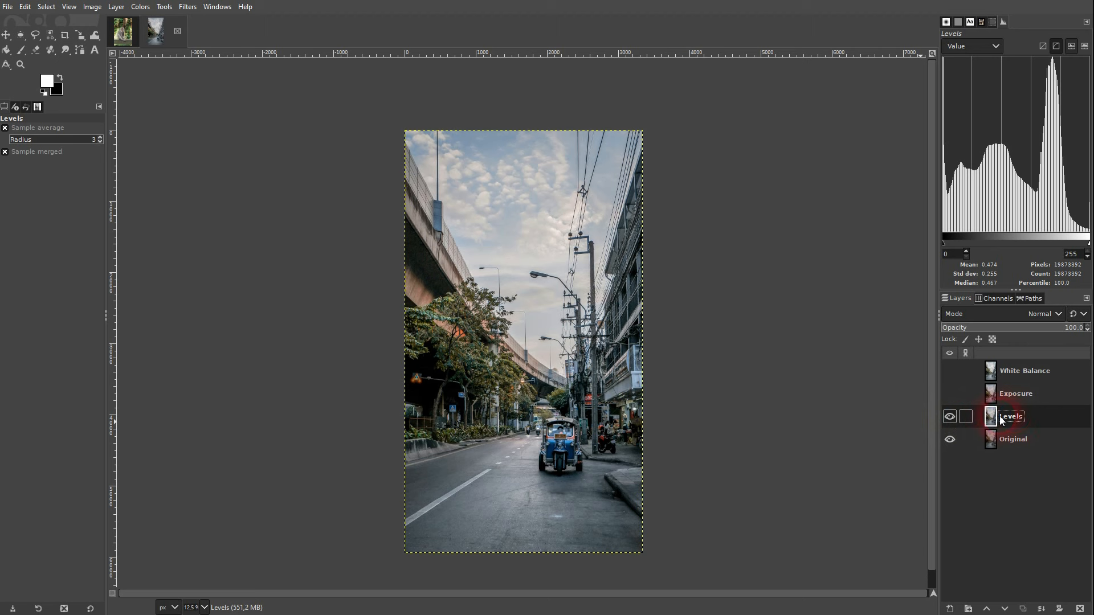
{"action": "left_click", "coordinate": [950, 394]}
{"action": "left_click", "coordinate": [950, 372]}
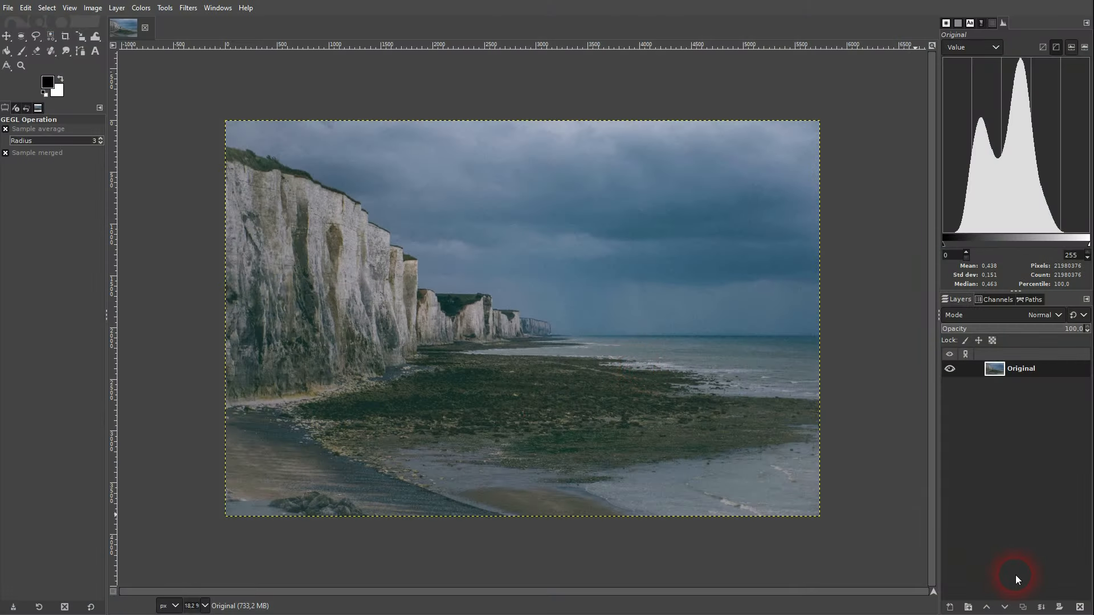
Duplicate the cliff photo's Original layer three times and rename the topmost copy Contrast.
{"action": "left_click", "coordinate": [1023, 607]}
{"action": "left_click", "coordinate": [1023, 608]}
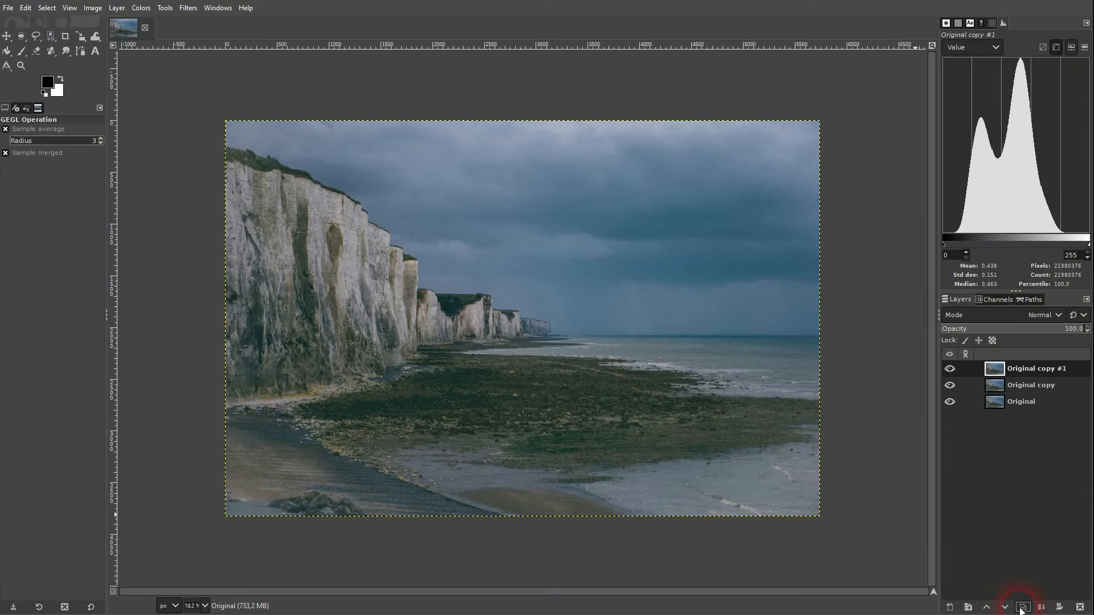
{"action": "left_click", "coordinate": [1022, 607]}
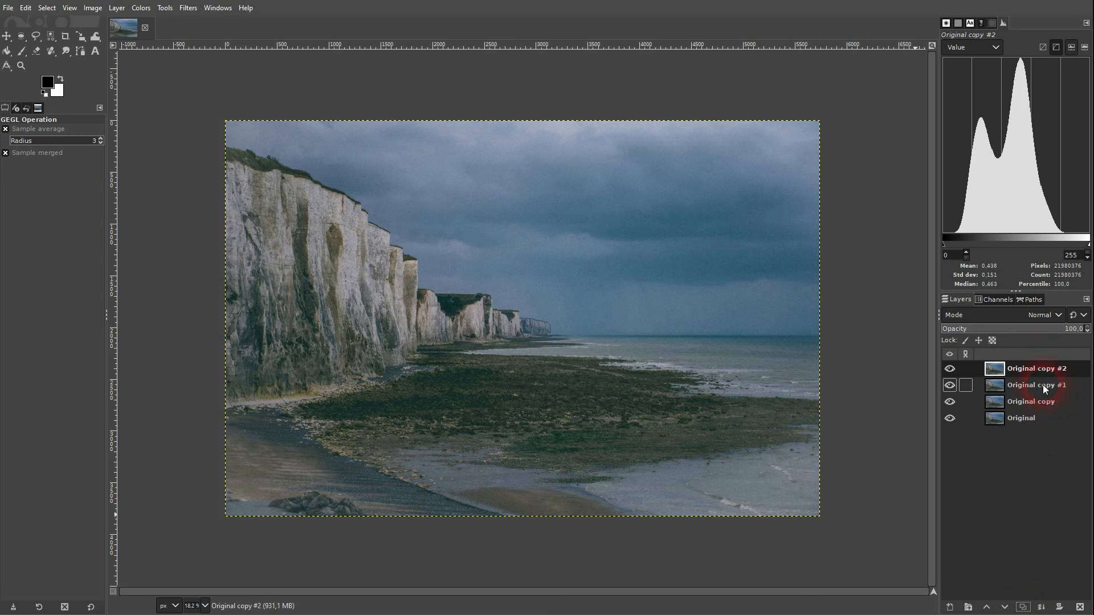
{"action": "double_click", "coordinate": [1029, 369]}
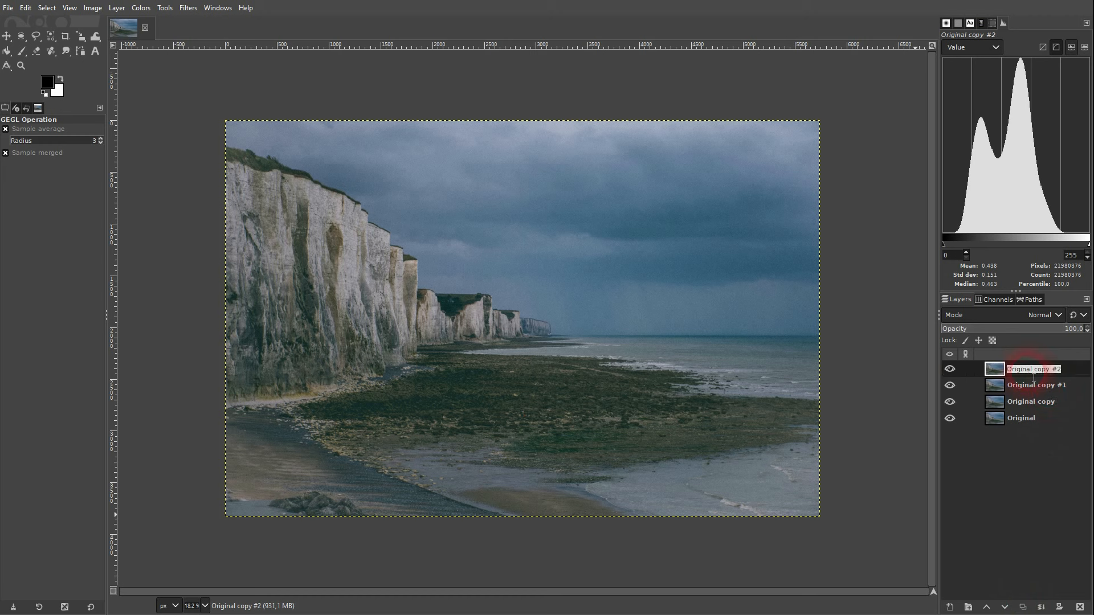
{"action": "type", "text": "Contrast"}
{"action": "key", "text": "Return"}
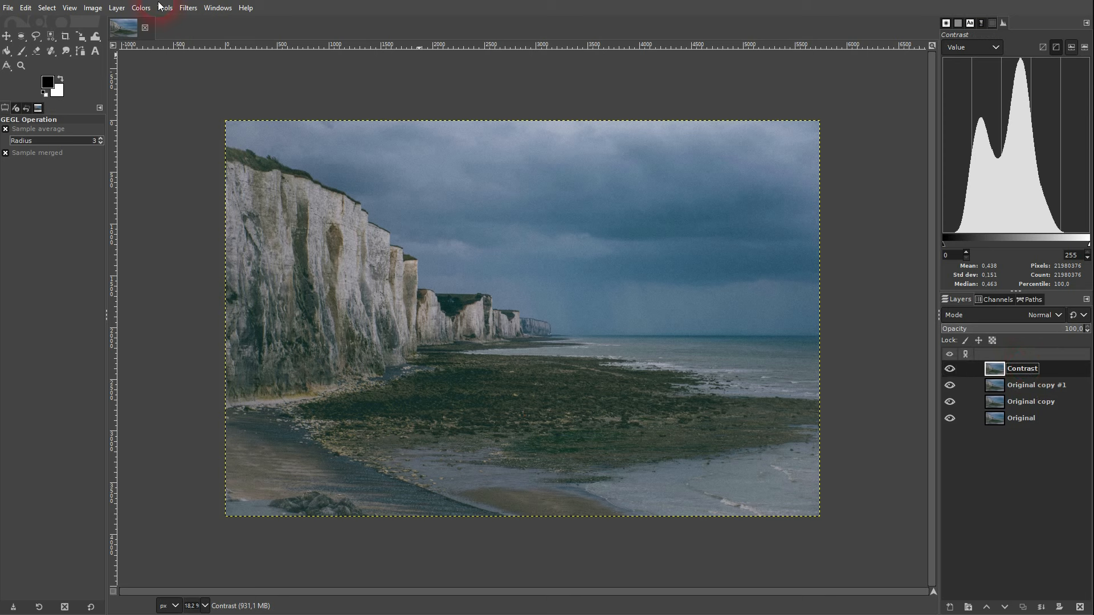
Start a Brightness-Contrast adjustment on the cliff photo's Contrast layer and raise the contrast to 10.
{"action": "left_click", "coordinate": [141, 8]}
{"action": "left_click", "coordinate": [182, 122]}
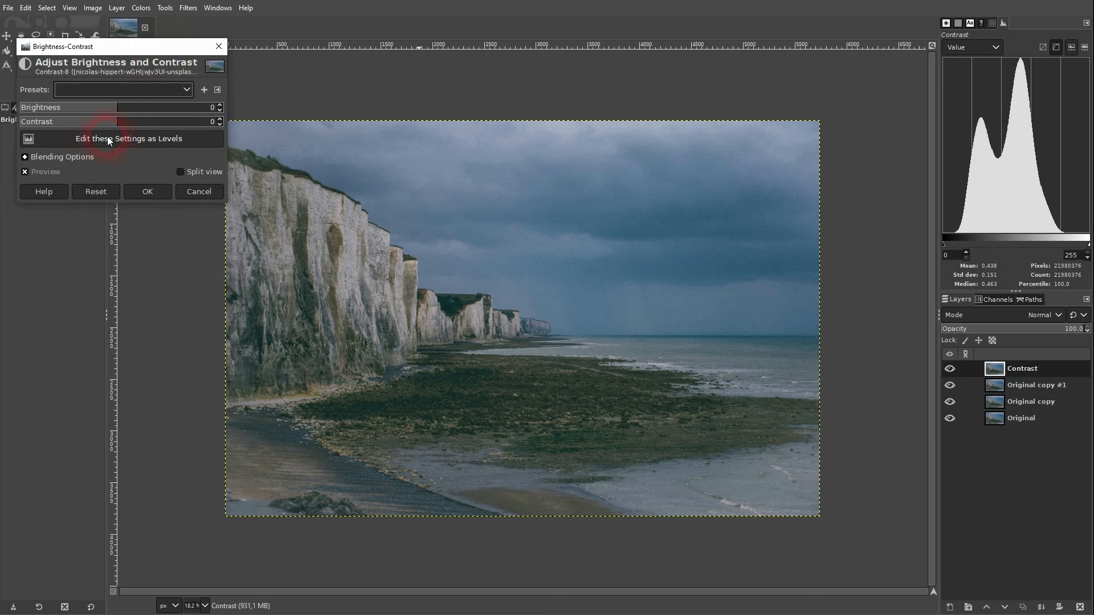
{"action": "left_click", "coordinate": [42, 172]}
{"action": "left_click", "coordinate": [42, 172]}
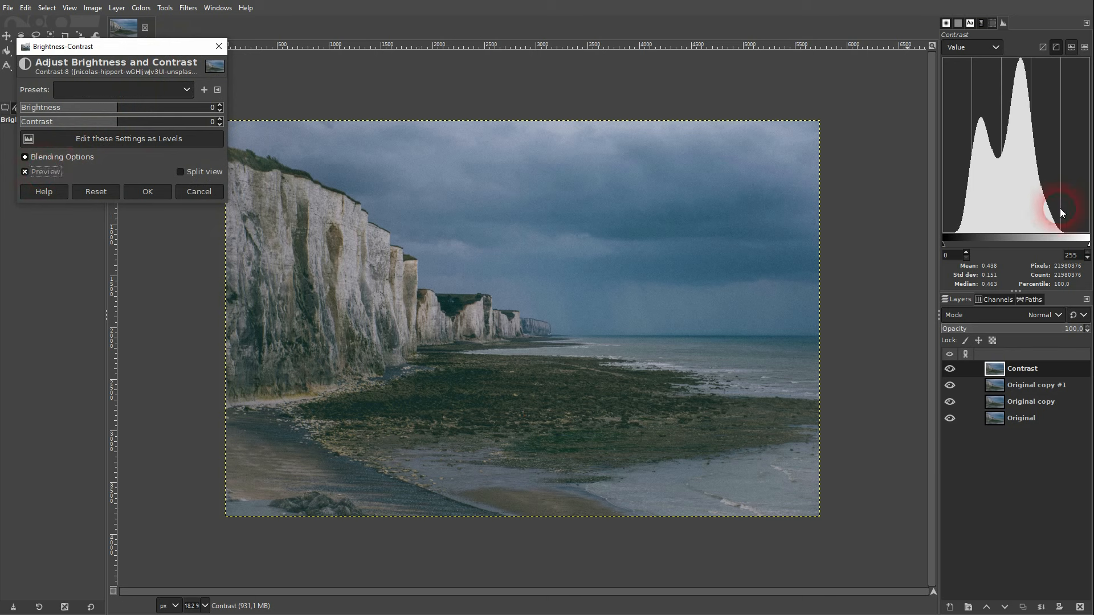
{"action": "left_click", "coordinate": [1003, 22]}
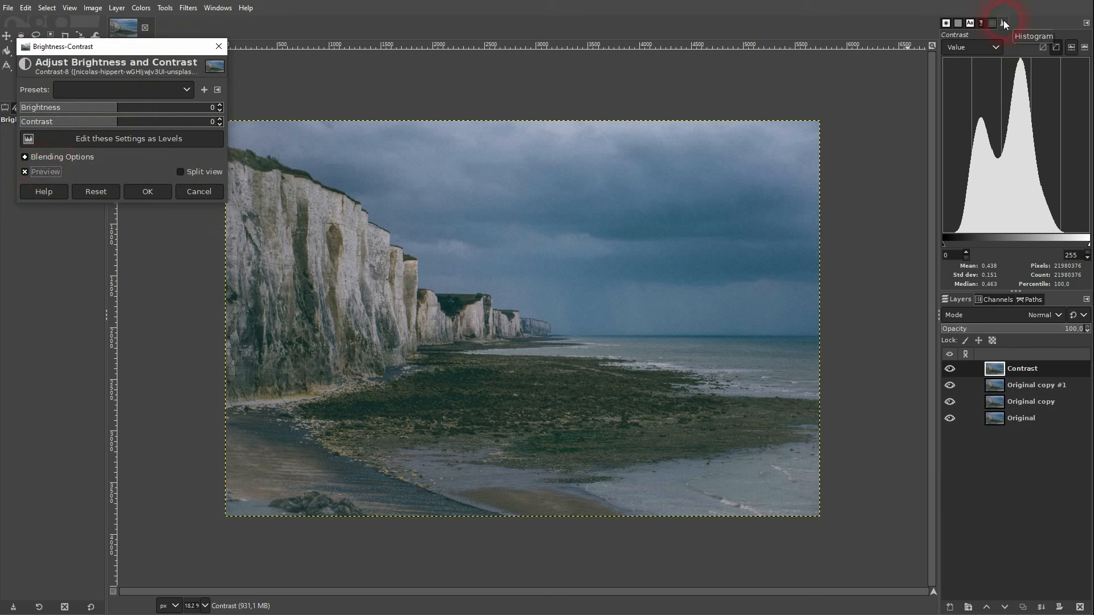
{"action": "left_click", "coordinate": [126, 122]}
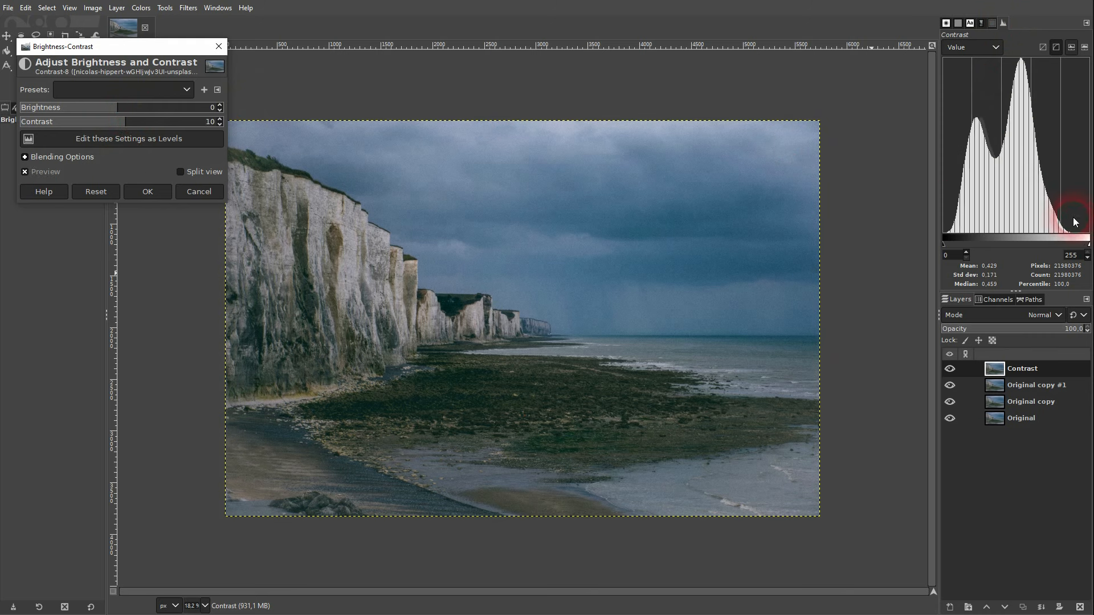
Try contrast values of 64, 49 and 32 on the cliff photo's Contrast layer.
{"action": "left_click", "coordinate": [168, 123]}
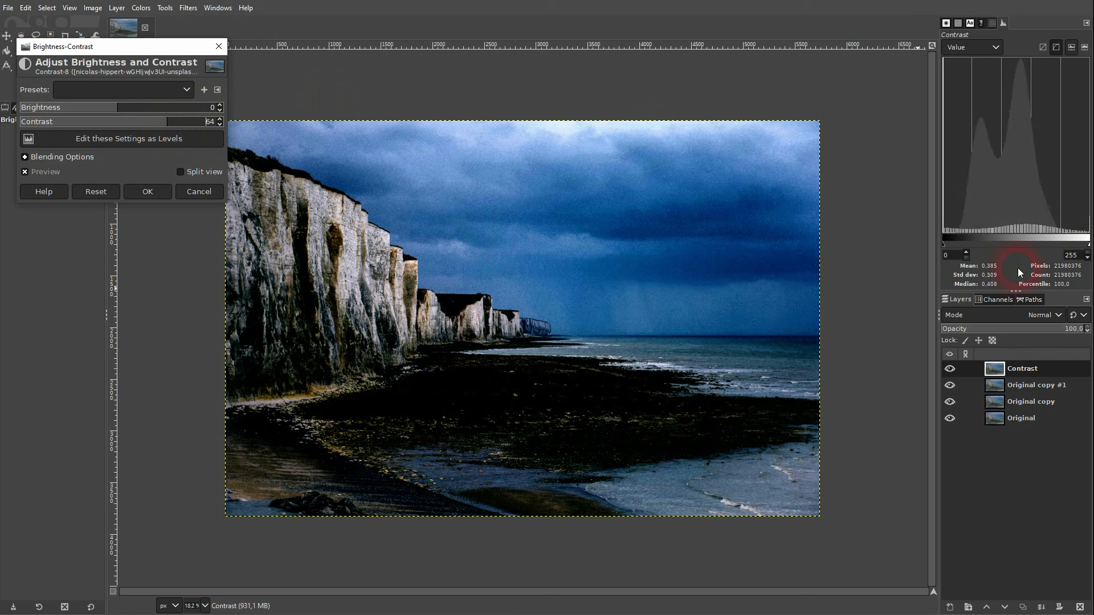
{"action": "left_click", "coordinate": [381, 144]}
{"action": "left_click", "coordinate": [158, 124]}
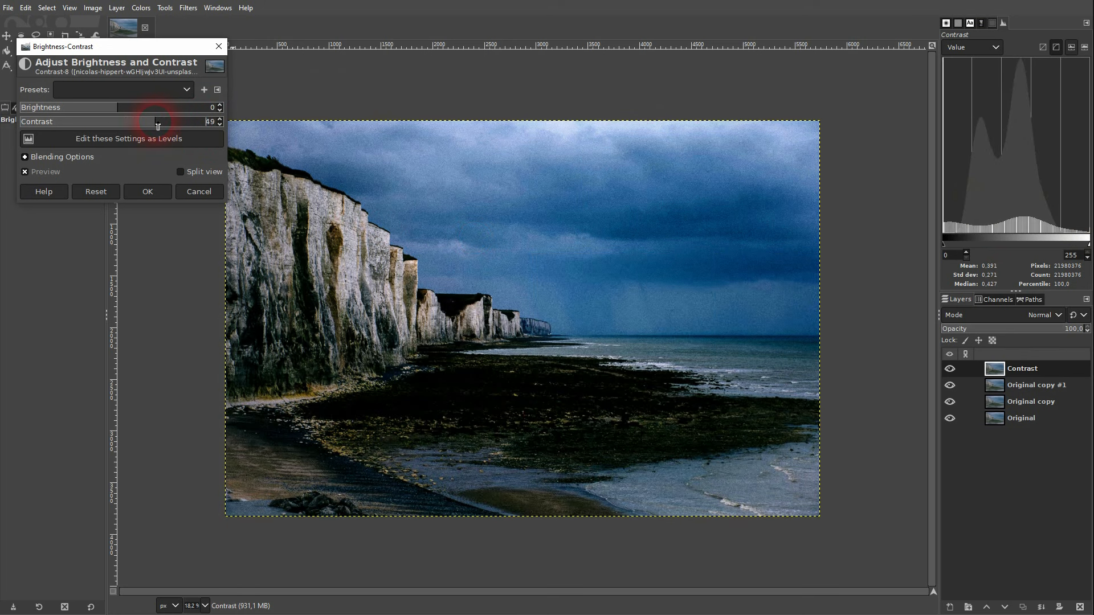
{"action": "left_click", "coordinate": [146, 123]}
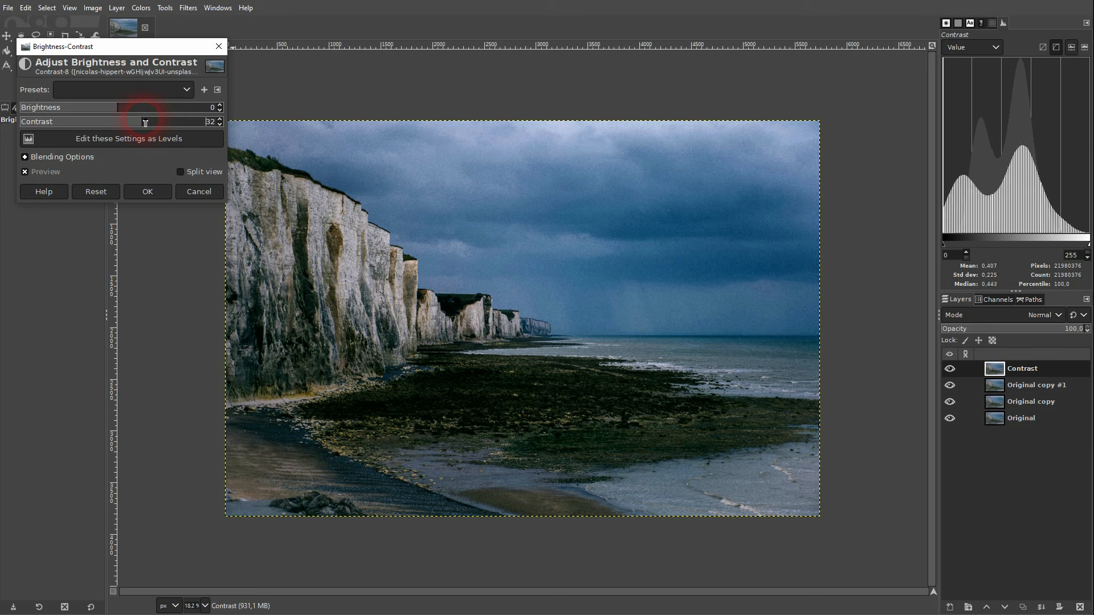
{"action": "left_click", "coordinate": [913, 204]}
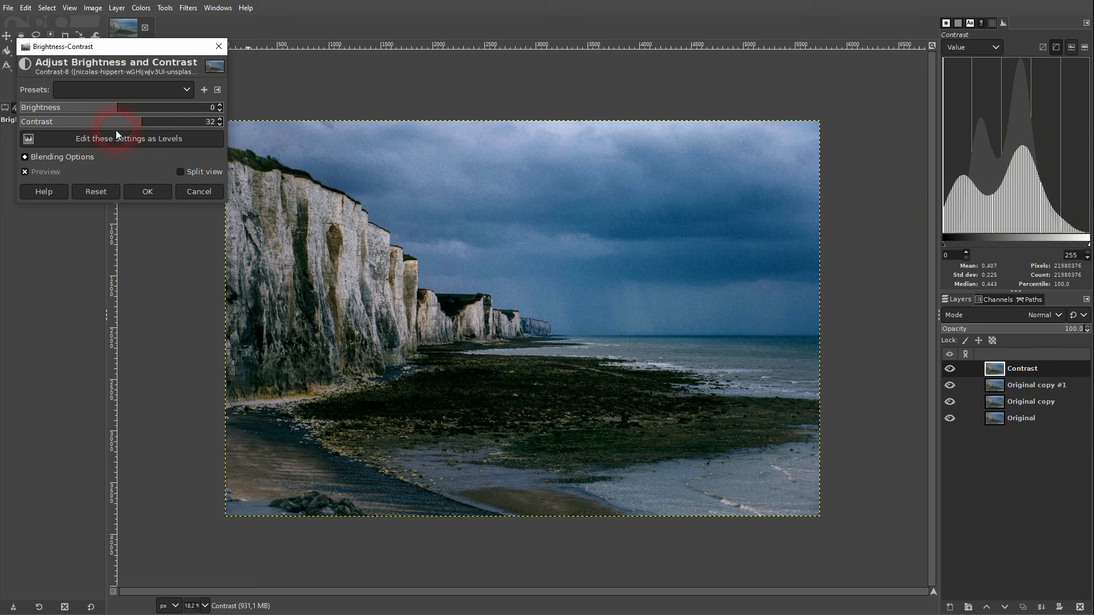
Compare the cliff photo with and without the contrast preview, marking the histogram range from 20 to 212.
{"action": "left_click", "coordinate": [39, 175]}
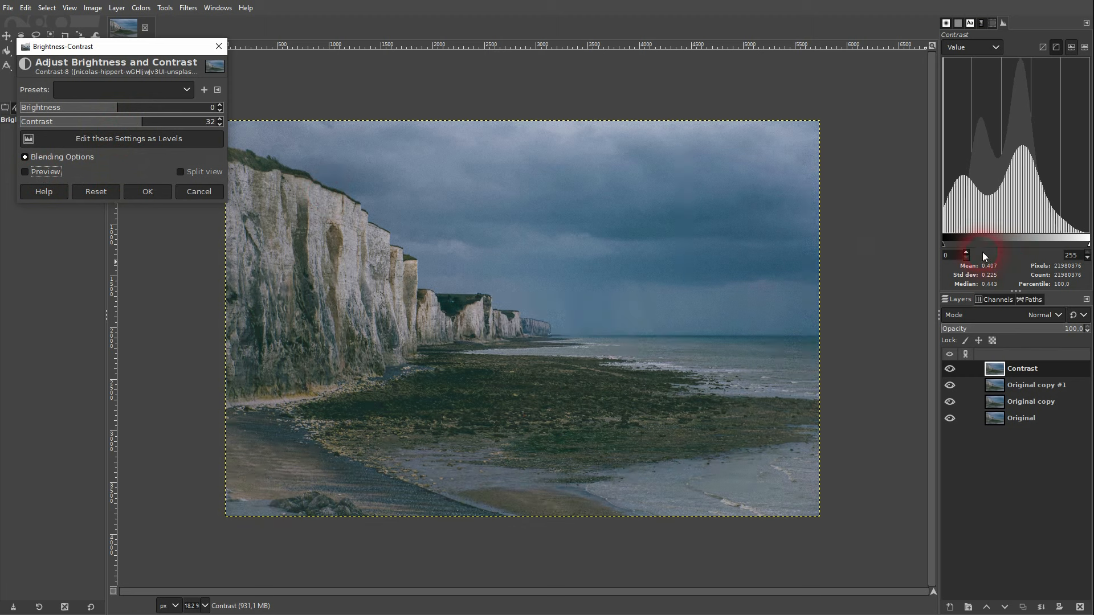
{"action": "left_click_drag", "start_coordinate": [944, 245], "coordinate": [954, 245]}
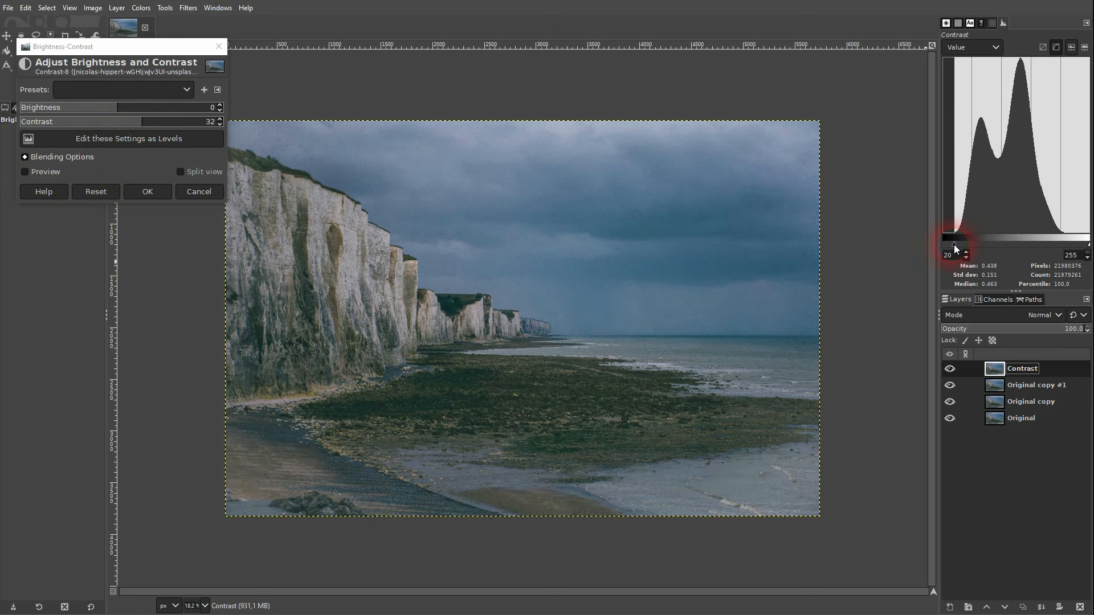
{"action": "left_click_drag", "start_coordinate": [1087, 245], "coordinate": [1065, 244]}
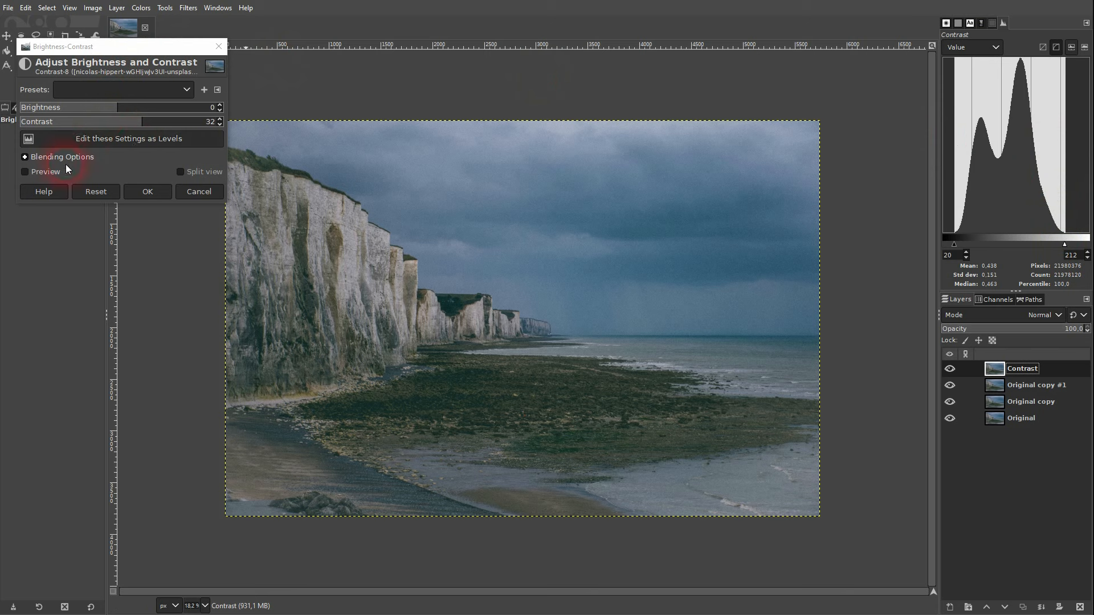
{"action": "left_click", "coordinate": [25, 172]}
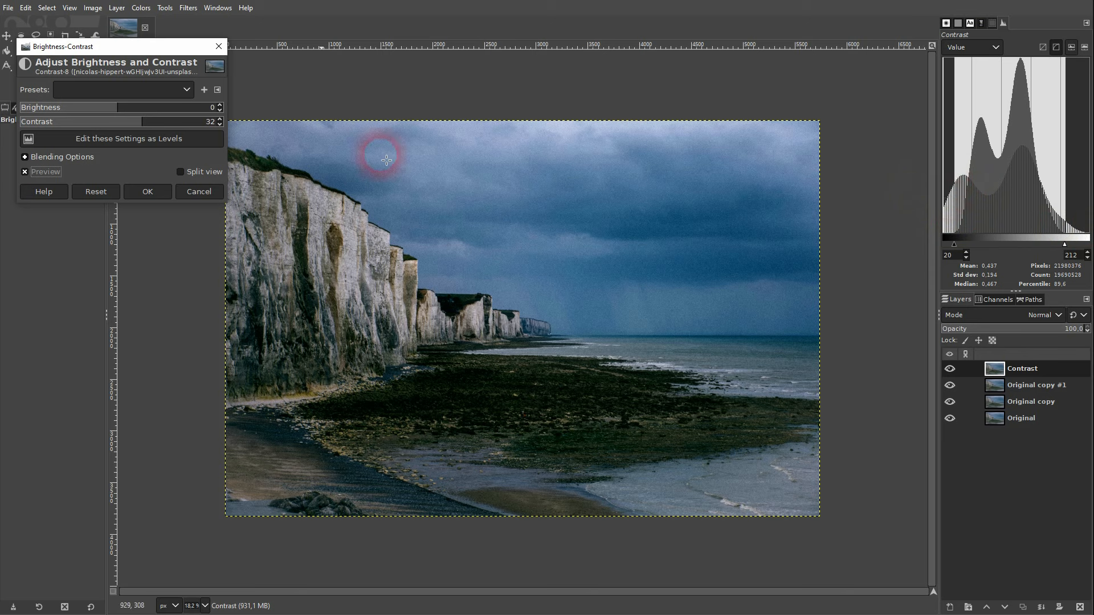
Set the cliff photo's contrast to 38 and brightness to 24, and restore the histogram range to 0–255.
{"action": "left_click_drag", "start_coordinate": [137, 125], "coordinate": [134, 123]}
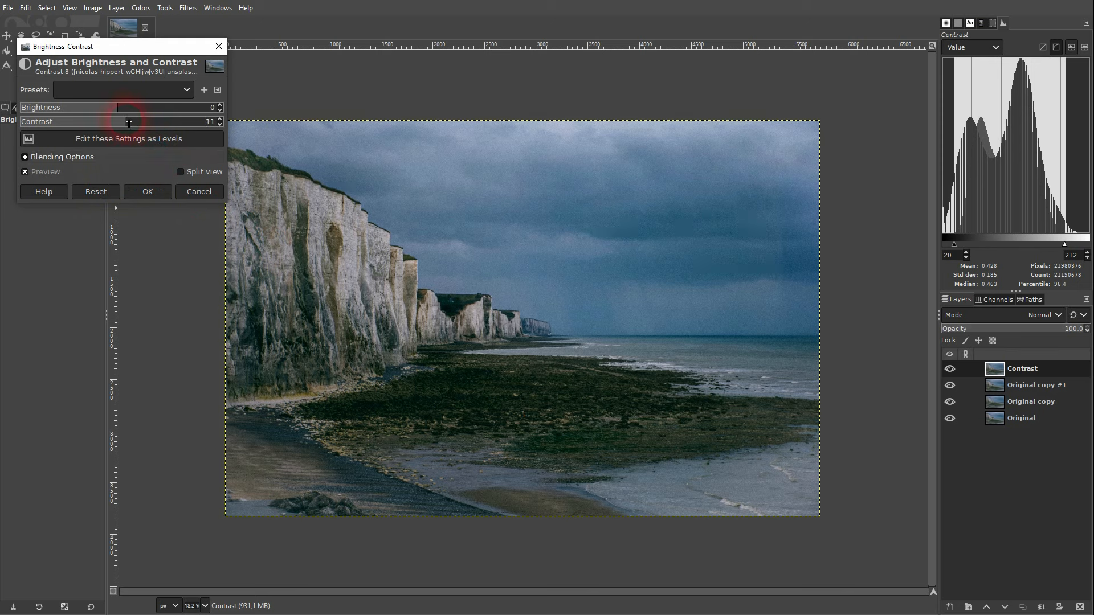
{"action": "left_click_drag", "start_coordinate": [129, 125], "coordinate": [149, 123]}
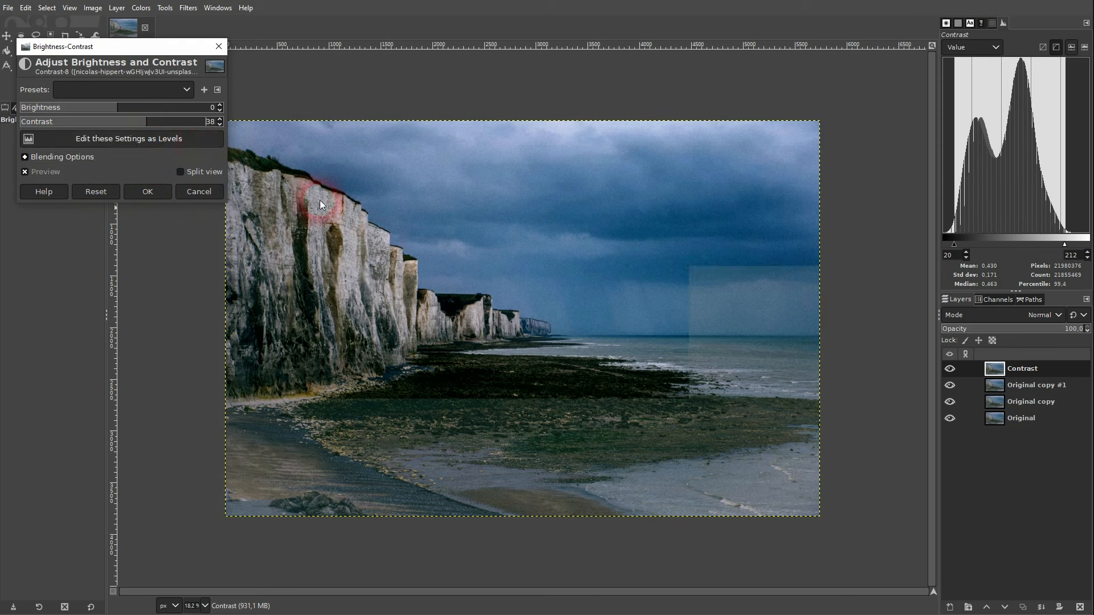
{"action": "left_click", "coordinate": [139, 107]}
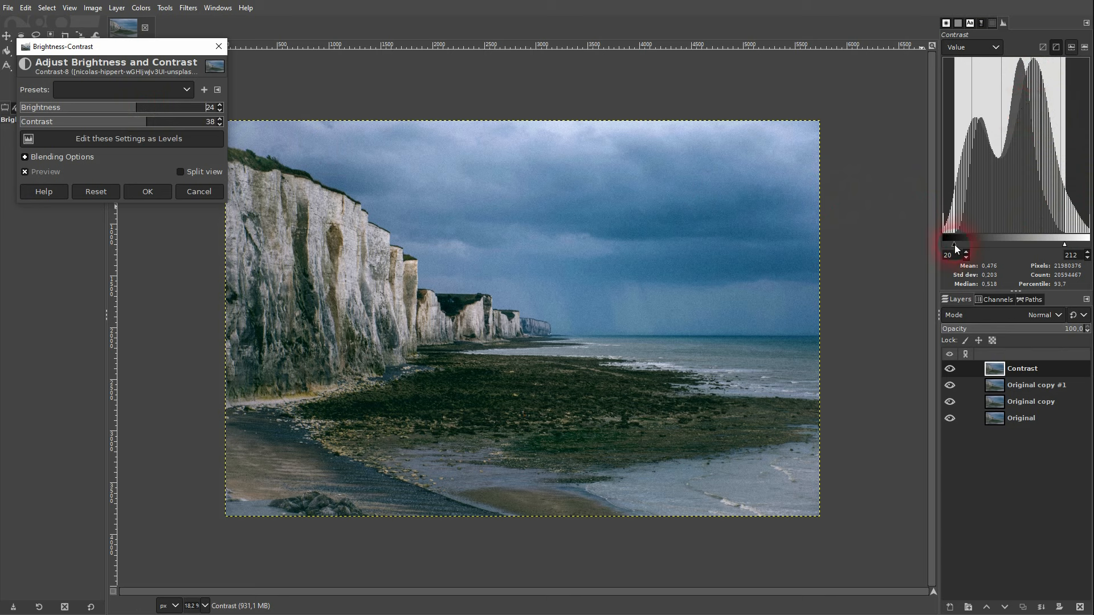
{"action": "left_click_drag", "start_coordinate": [956, 245], "coordinate": [912, 245]}
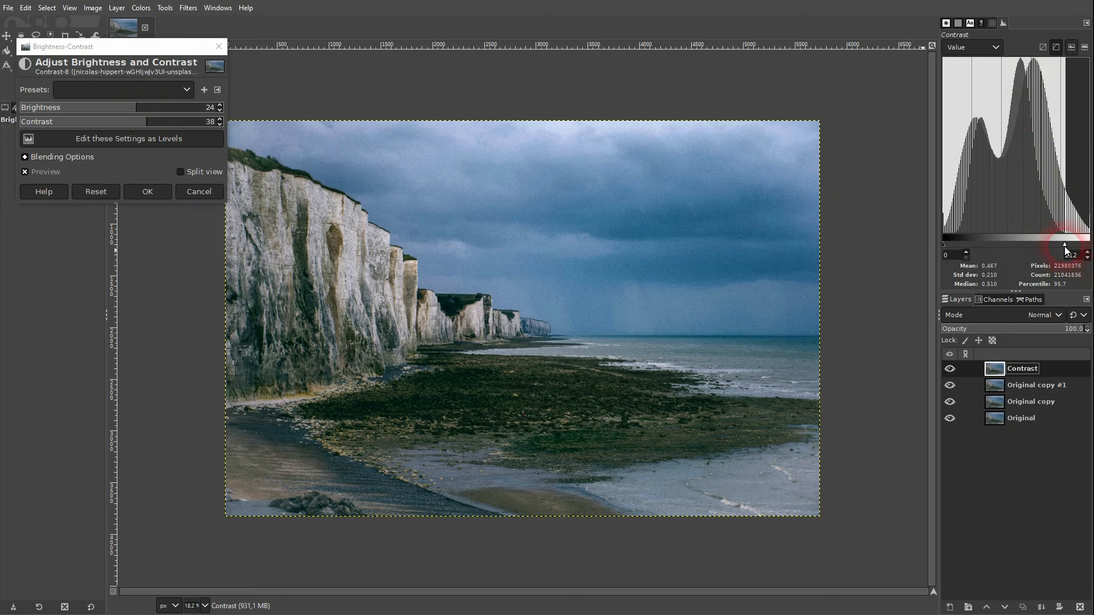
{"action": "left_click_drag", "start_coordinate": [1065, 246], "coordinate": [1089, 245]}
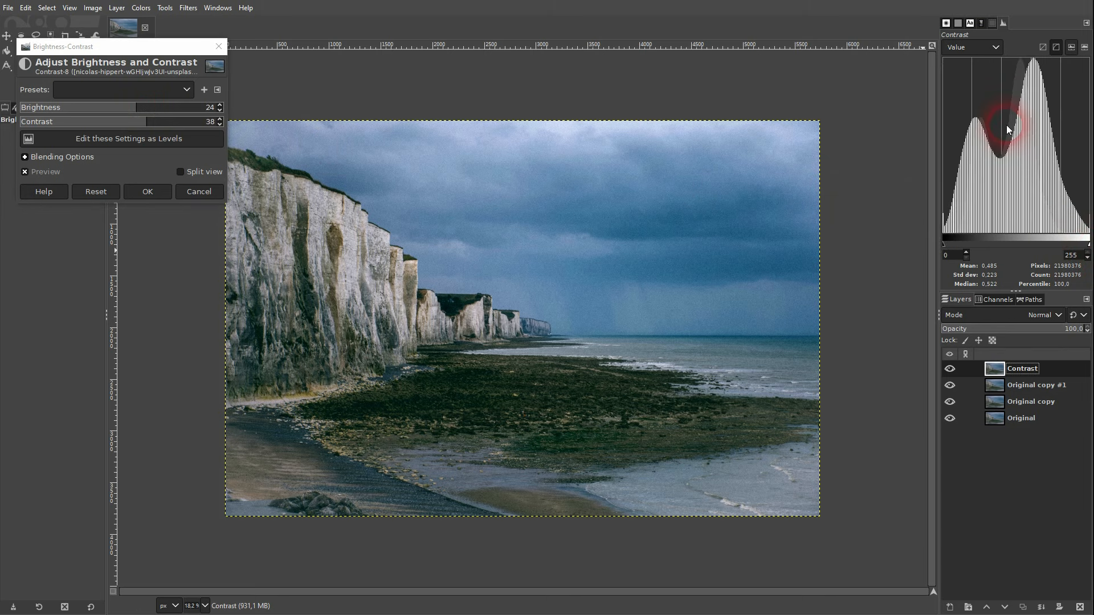
Try brightness values of 8, 13, 74 and 45 with contrast values of 78 and 52 on the Contrast layer.
{"action": "left_click", "coordinate": [124, 110]}
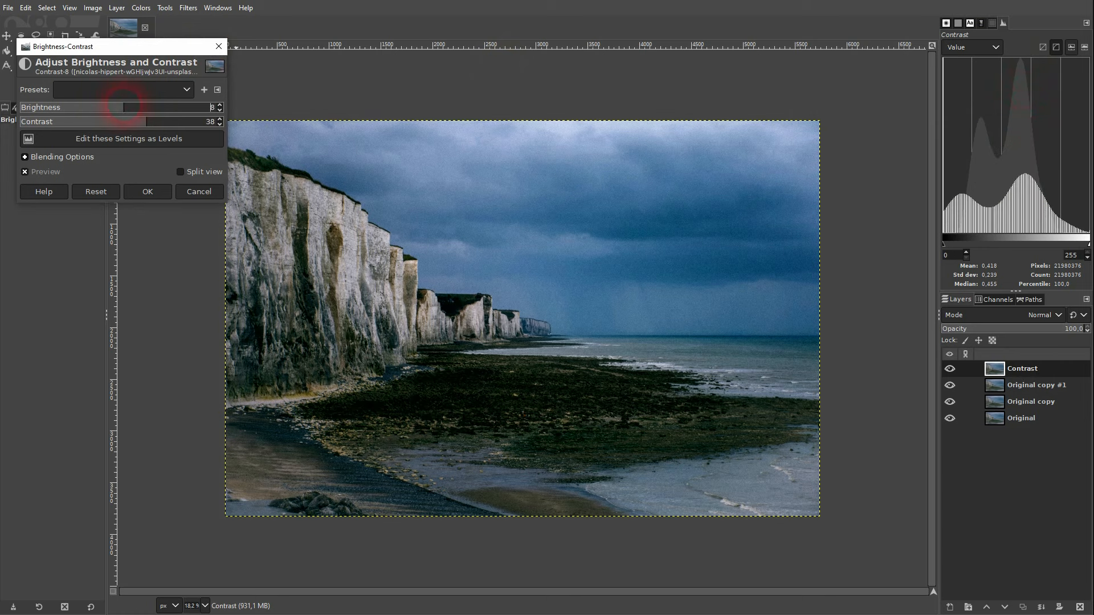
{"action": "left_click_drag", "start_coordinate": [130, 109], "coordinate": [134, 109]}
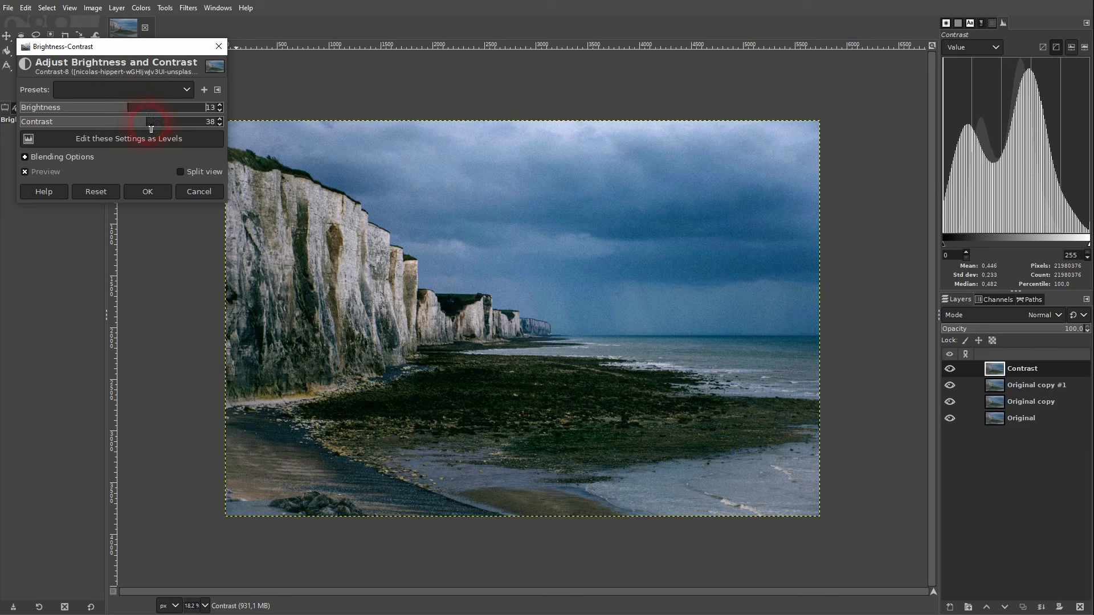
{"action": "left_click_drag", "start_coordinate": [146, 124], "coordinate": [177, 111]}
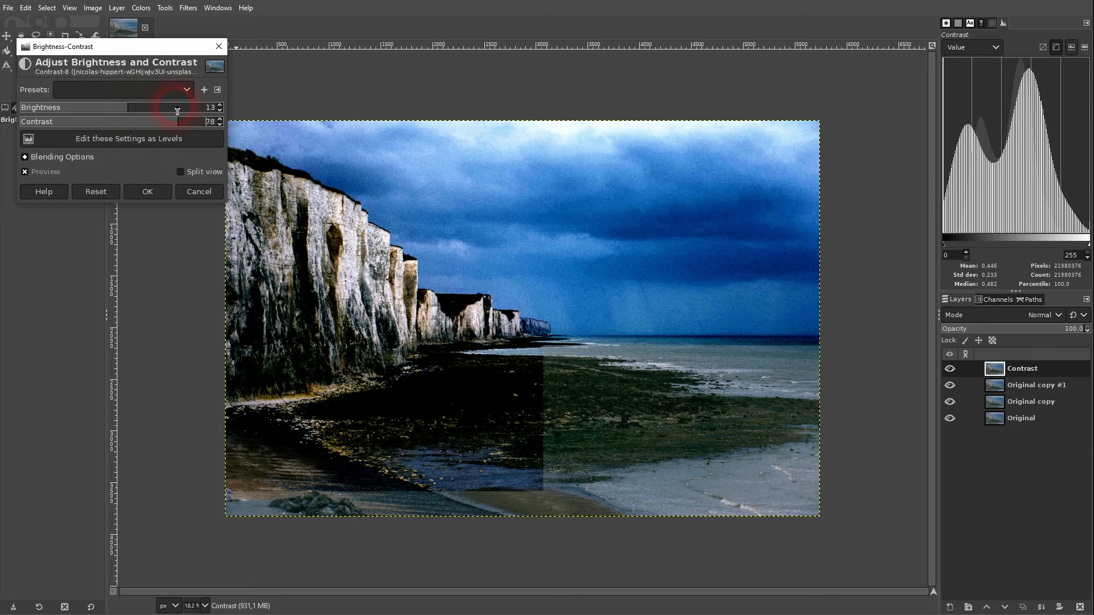
{"action": "left_click", "coordinate": [178, 111]}
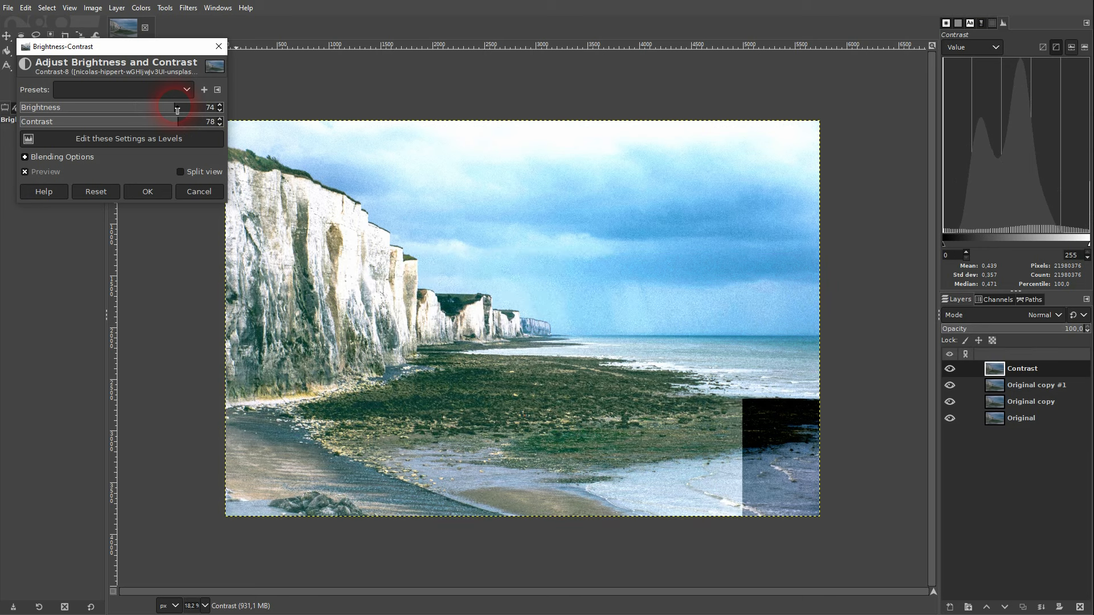
{"action": "left_click", "coordinate": [158, 118]}
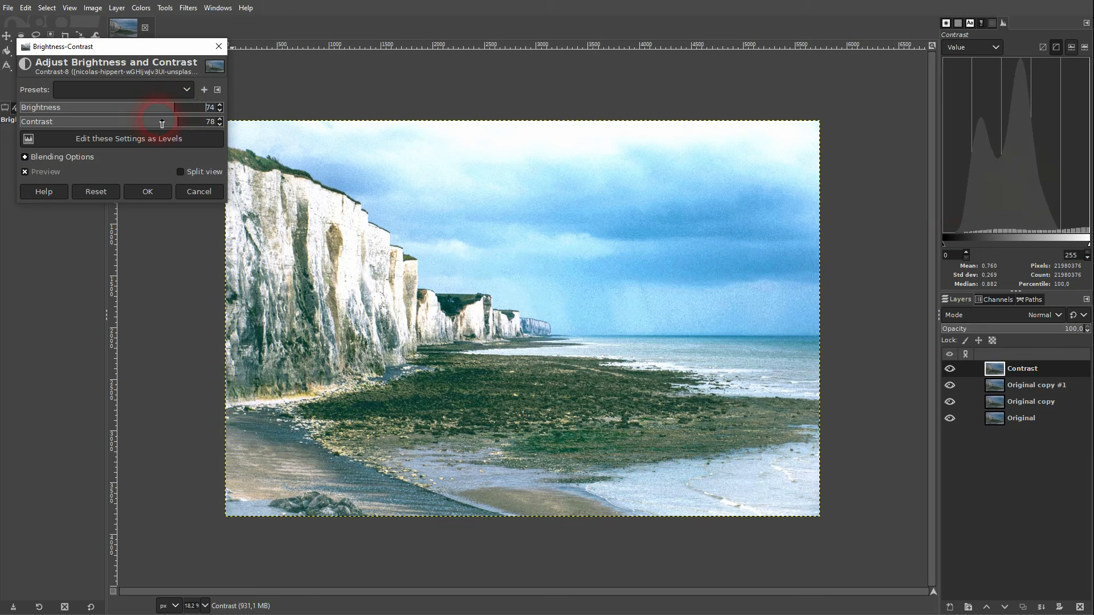
{"action": "left_click", "coordinate": [153, 109]}
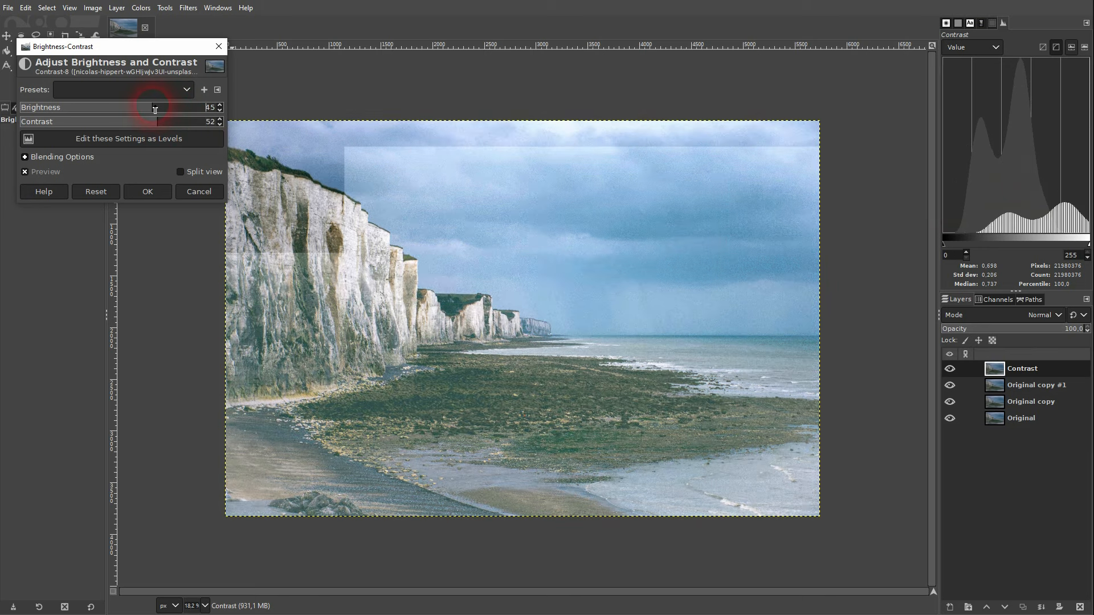
Set the contrast to 32 and the brightness to 21, and apply the adjustment to the Contrast layer.
{"action": "left_click", "coordinate": [144, 122]}
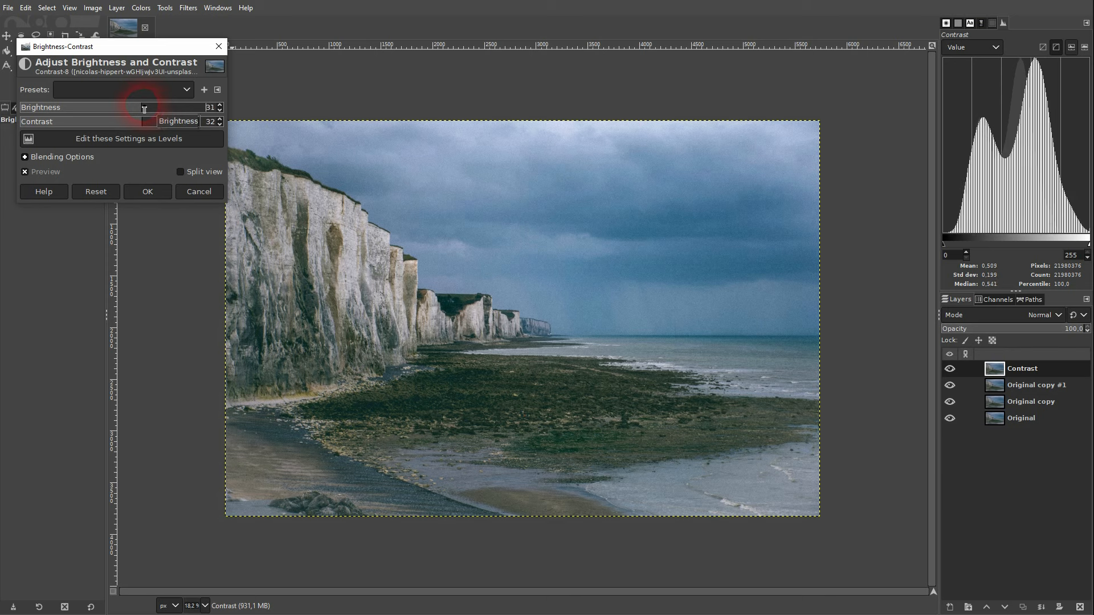
{"action": "left_click_drag", "start_coordinate": [144, 110], "coordinate": [139, 109]}
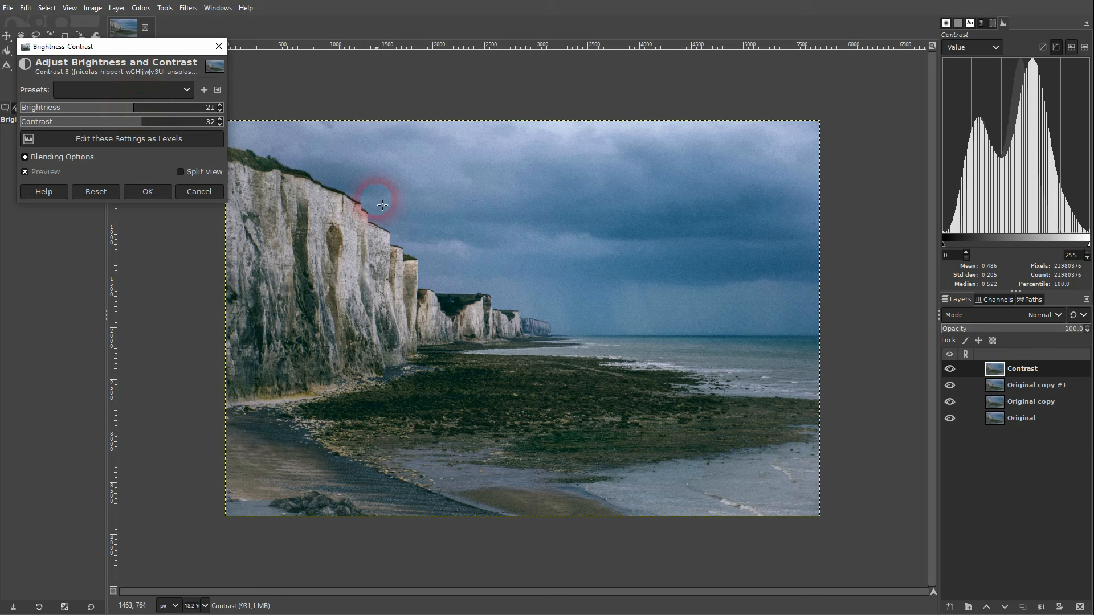
{"action": "left_click", "coordinate": [147, 193]}
Compare the cliff photo with and without the adjusted Contrast layer, and leave that layer hidden.
{"action": "left_click", "coordinate": [950, 370]}
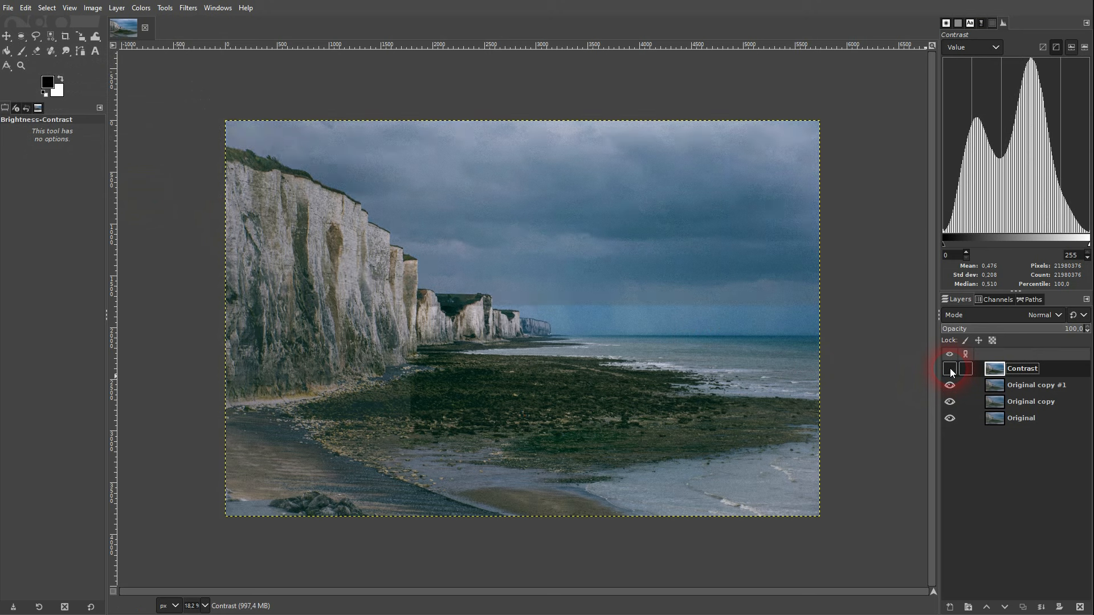
{"action": "left_click", "coordinate": [949, 369]}
{"action": "left_click", "coordinate": [949, 369]}
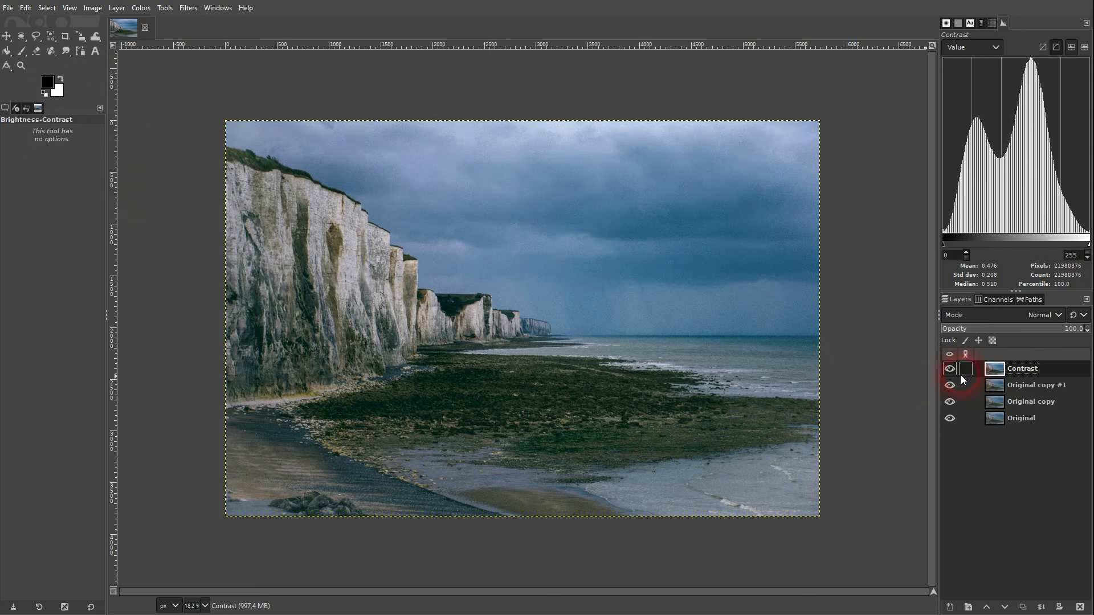
Rename the layer Original copy #1 to Levels.
{"action": "double_click", "coordinate": [1038, 387]}
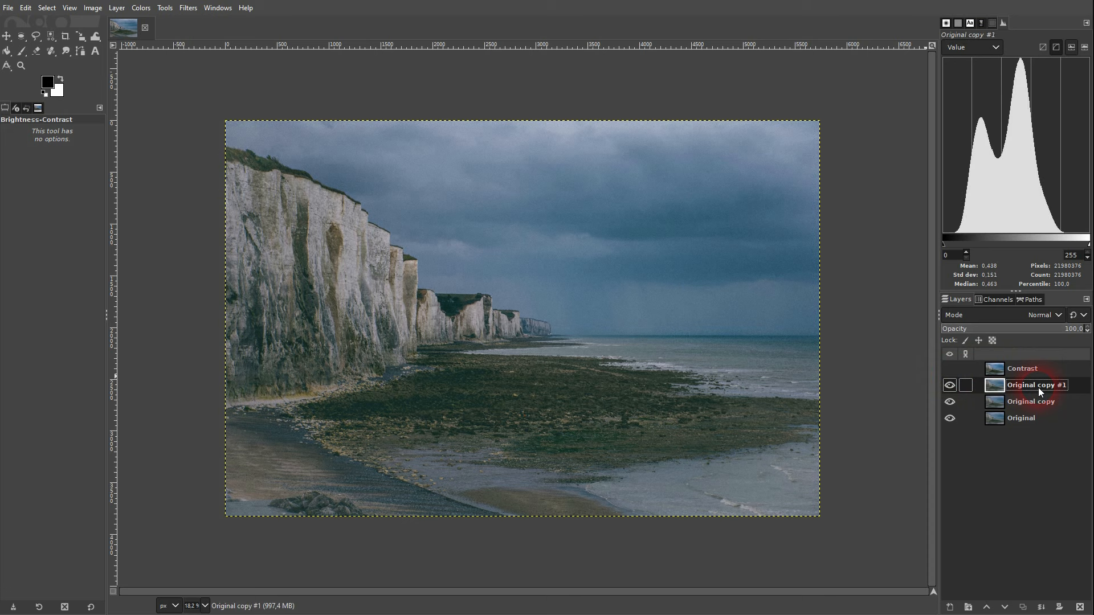
{"action": "type", "text": "Levels"}
{"action": "key", "text": "Return"}
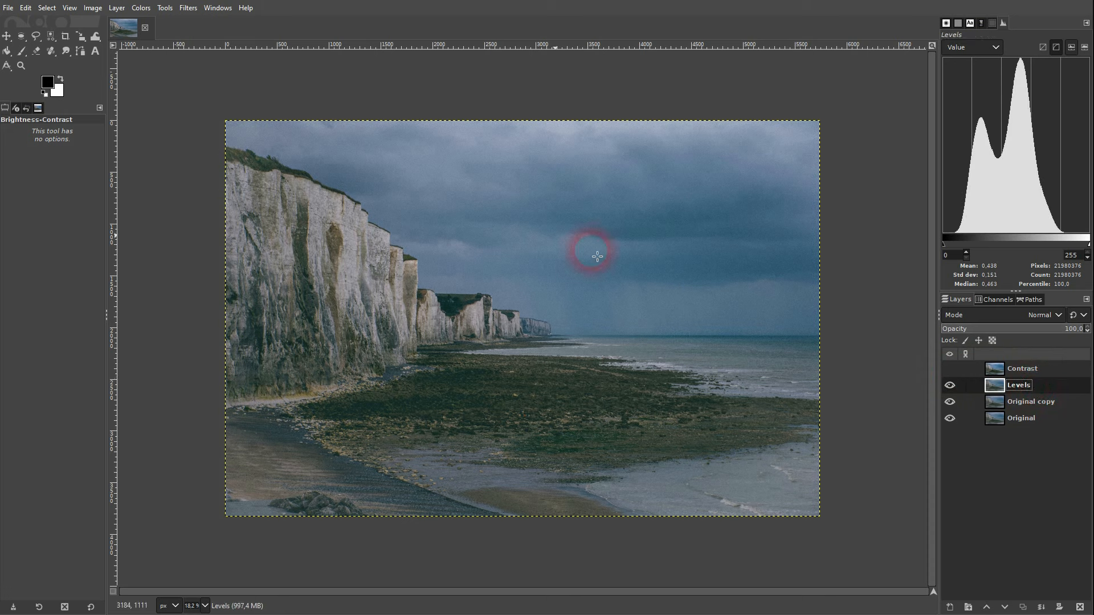
Apply a Levels adjustment to the Levels layer with a black input point of 22 and a white input point of 206.
{"action": "left_click", "coordinate": [141, 7]}
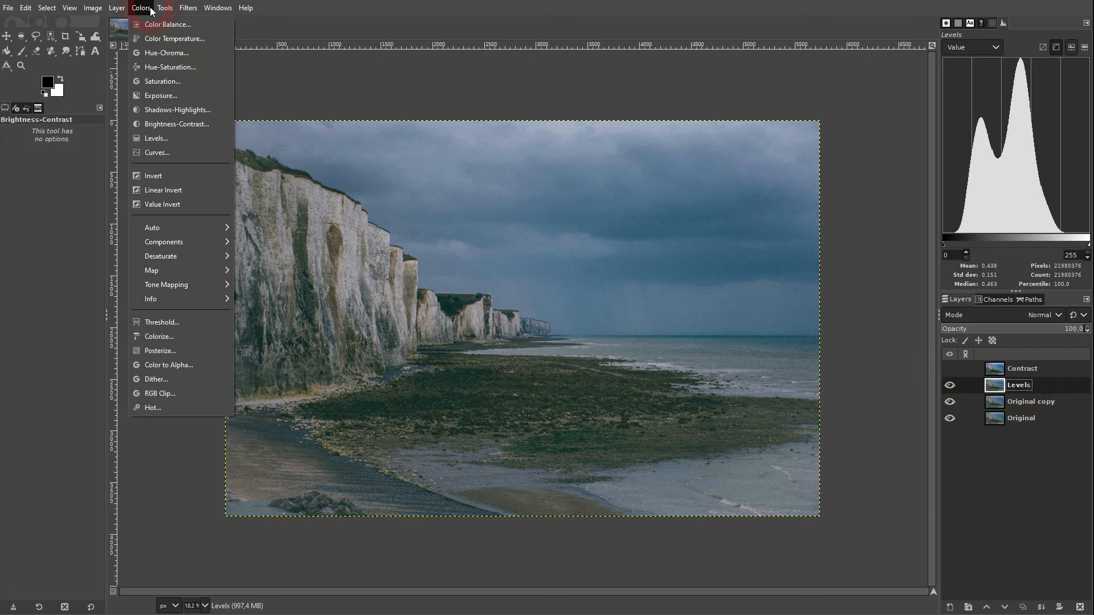
{"action": "left_click", "coordinate": [176, 138]}
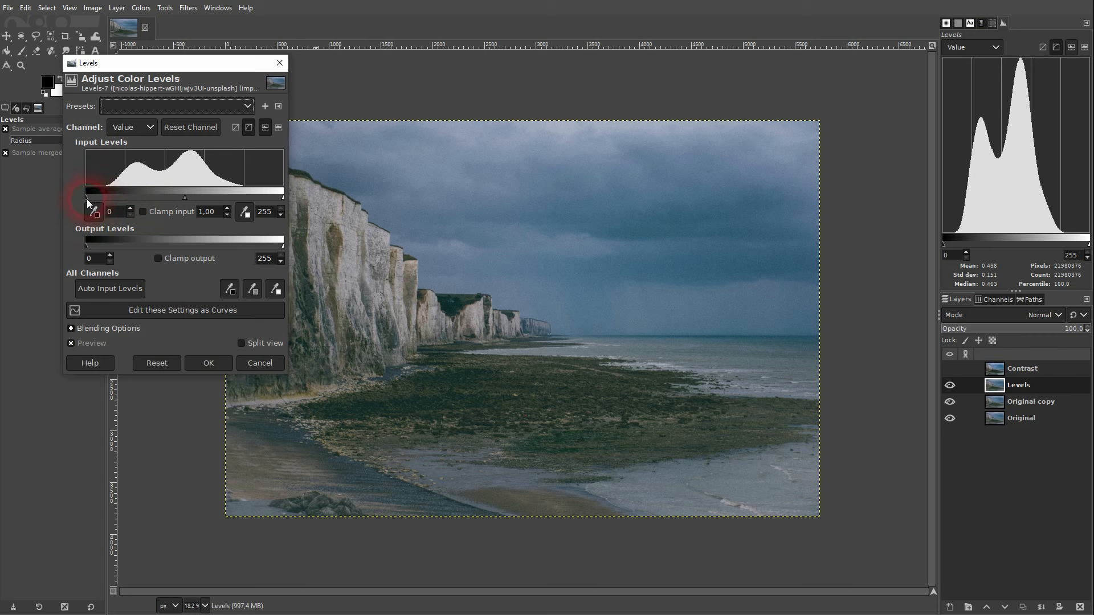
{"action": "left_click_drag", "start_coordinate": [87, 198], "coordinate": [102, 197]}
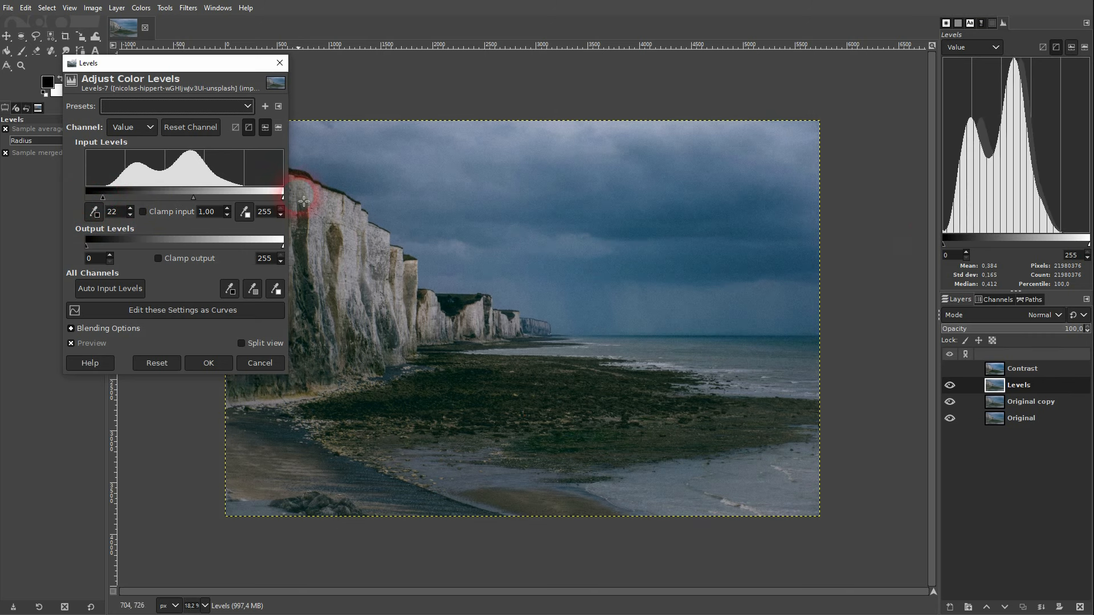
{"action": "left_click_drag", "start_coordinate": [283, 197], "coordinate": [246, 198]}
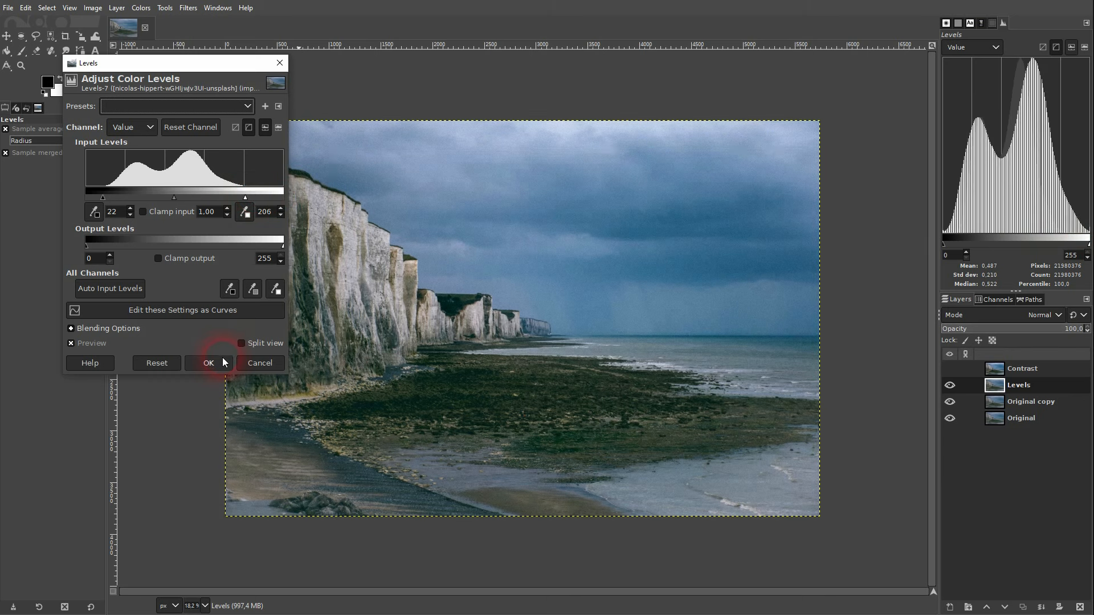
{"action": "left_click", "coordinate": [223, 360]}
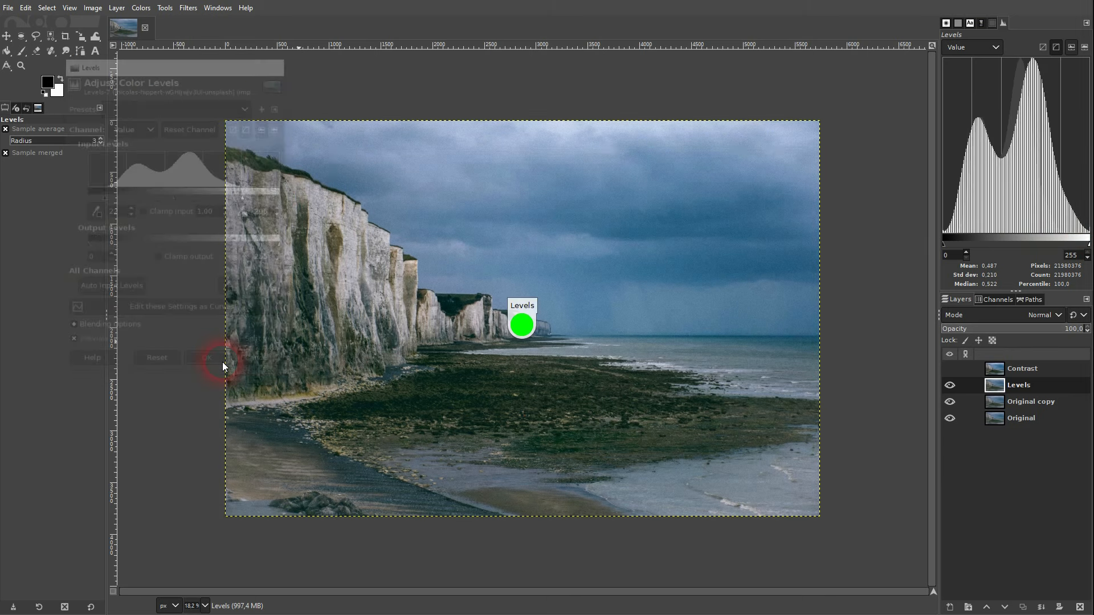
Compare the cliff photo with and without the adjusted Levels layer, and leave that layer hidden.
{"action": "left_click", "coordinate": [950, 386]}
{"action": "left_click", "coordinate": [950, 386]}
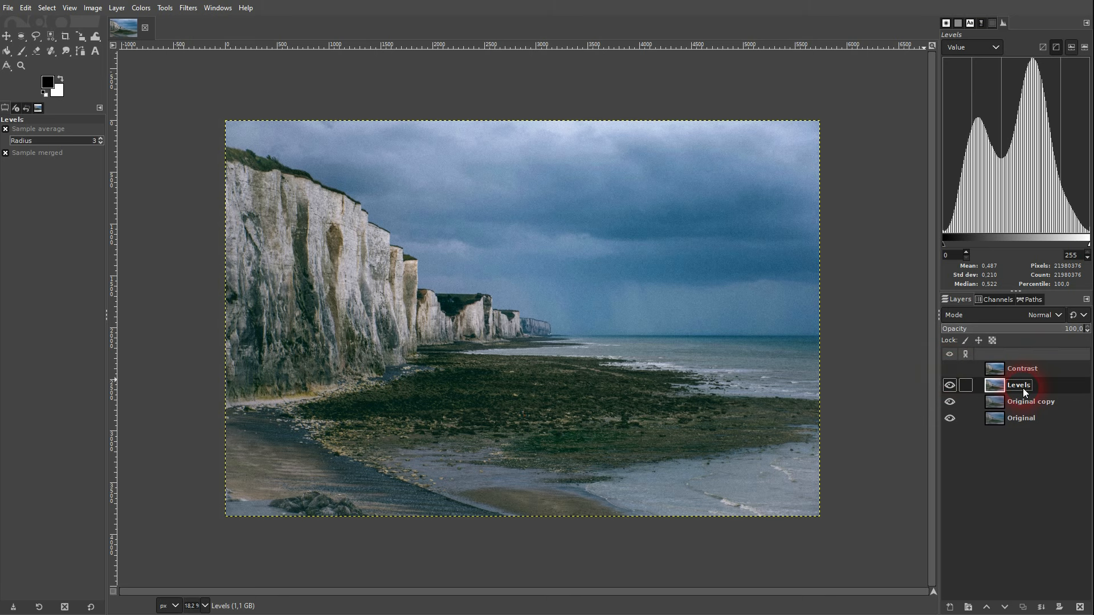
{"action": "left_click", "coordinate": [949, 386]}
Rename the layer Original copy to Auto.
{"action": "left_click", "coordinate": [1041, 403]}
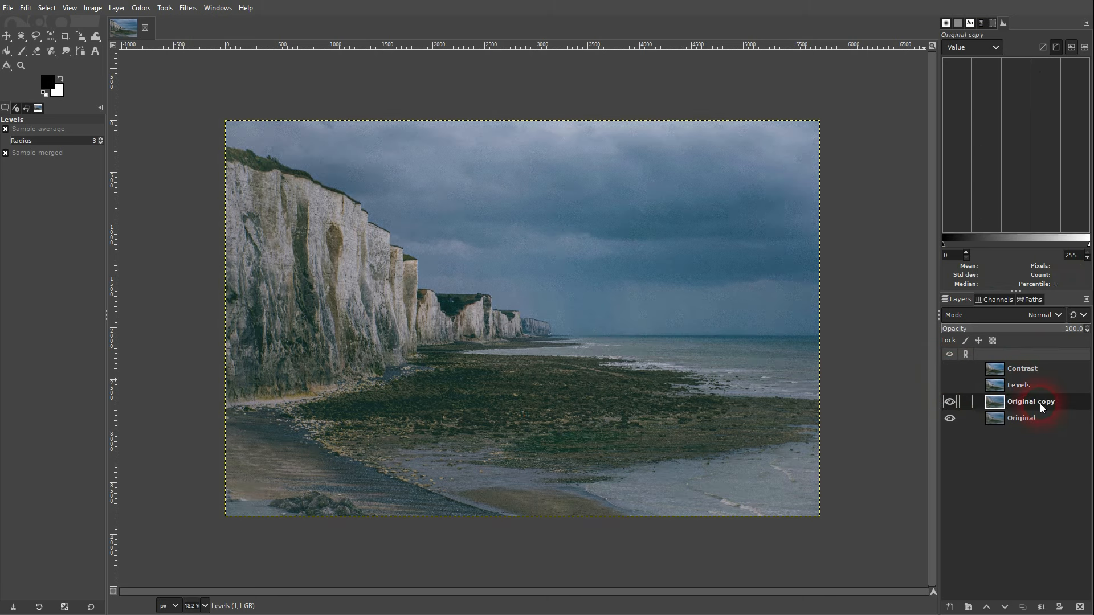
{"action": "double_click", "coordinate": [1040, 404]}
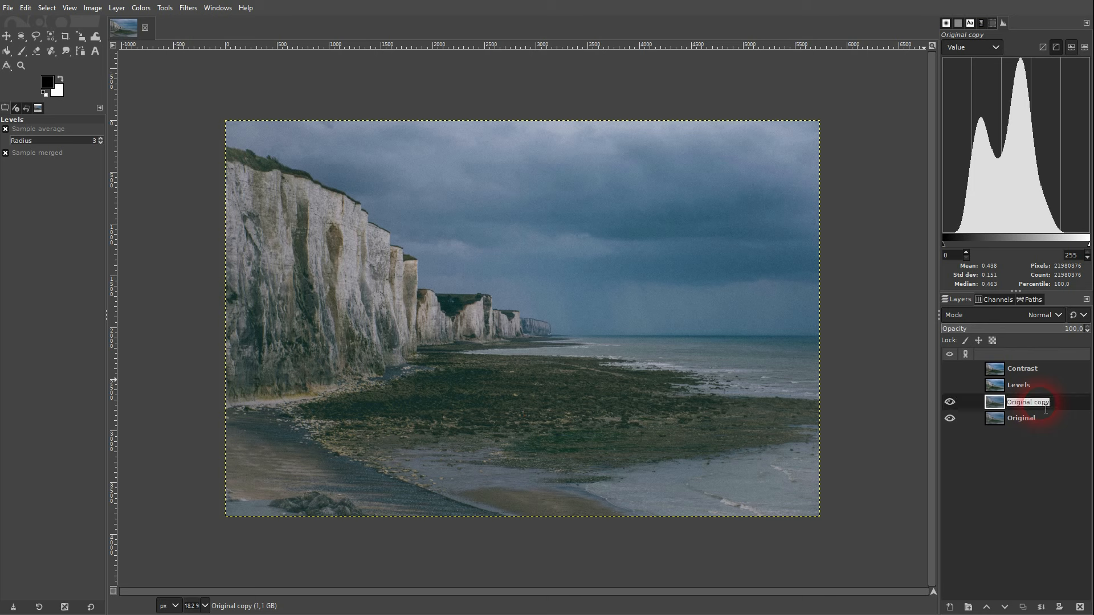
{"action": "type", "text": "Auto"}
{"action": "key", "text": "Return"}
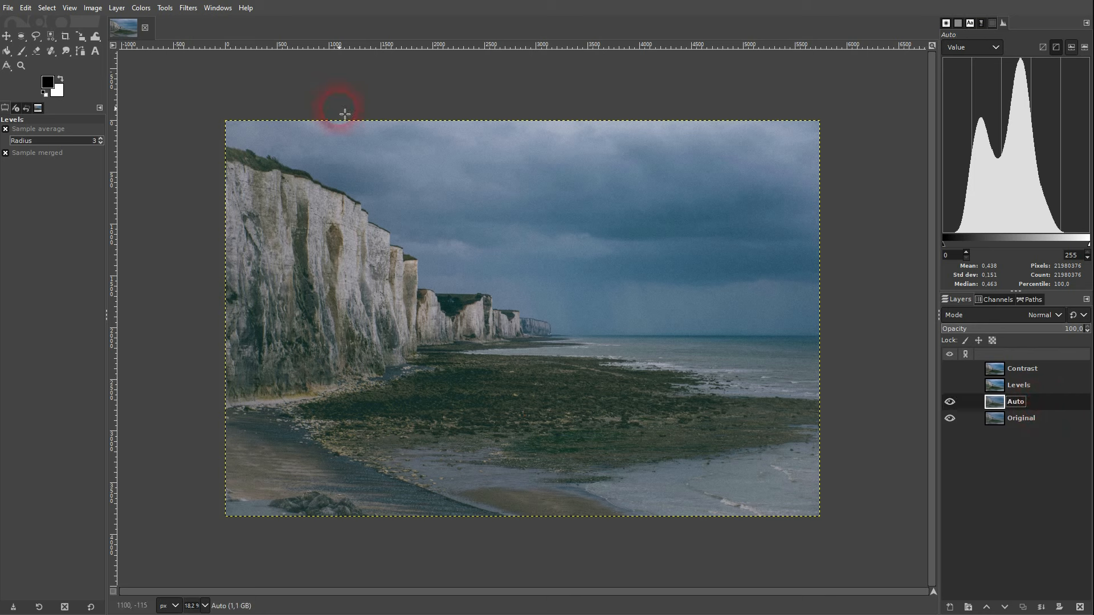
Apply the automatic Stretch Contrast to the Auto layer with Keep colors enabled.
{"action": "left_click", "coordinate": [140, 7]}
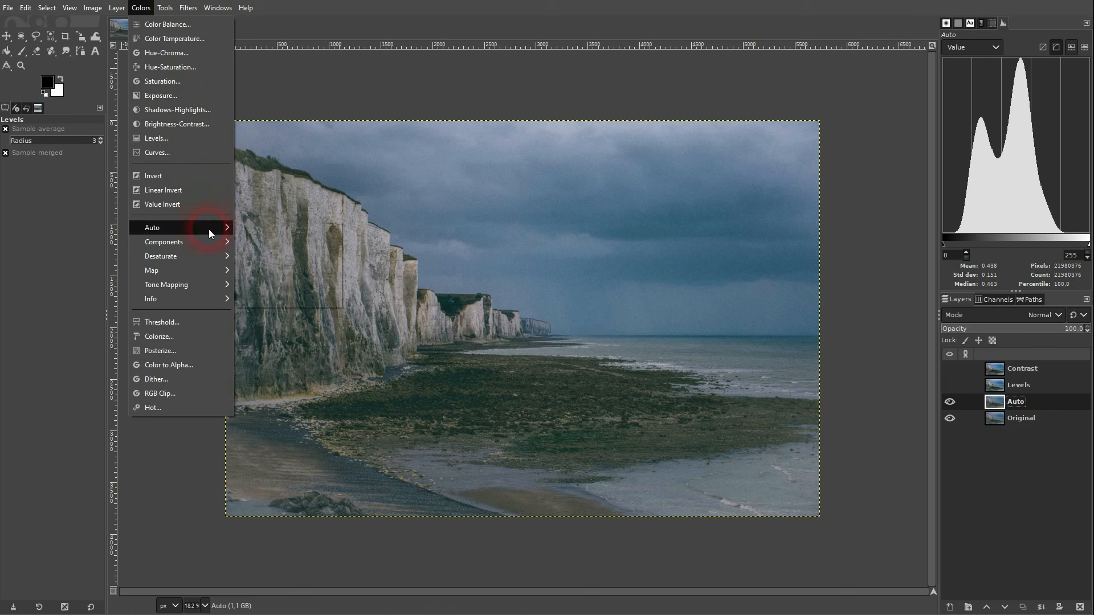
{"action": "mouse_move", "coordinate": [209, 229]}
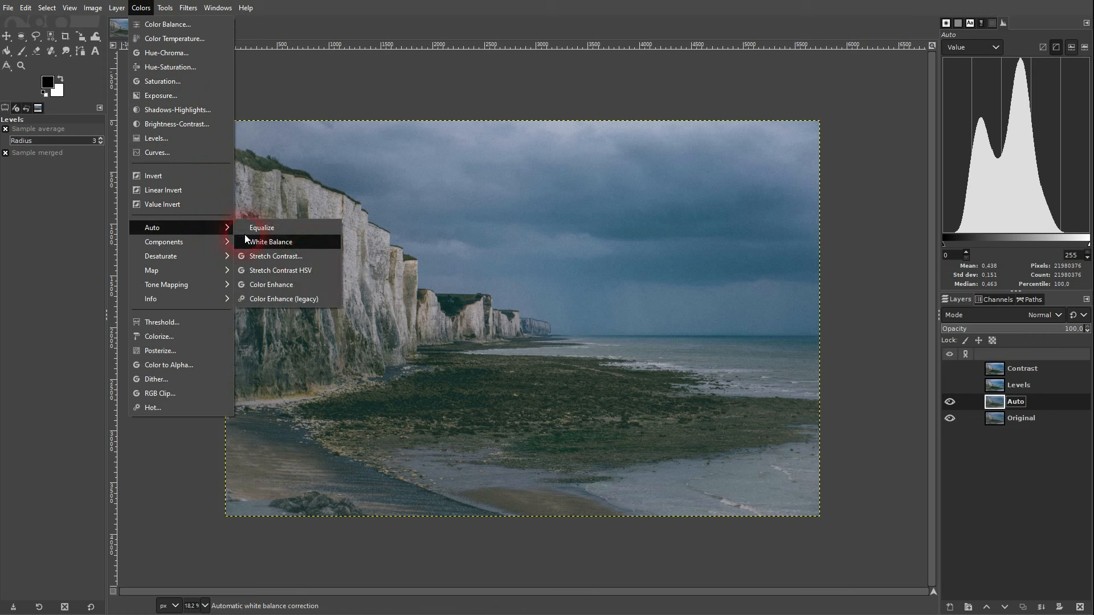
{"action": "left_click", "coordinate": [278, 256]}
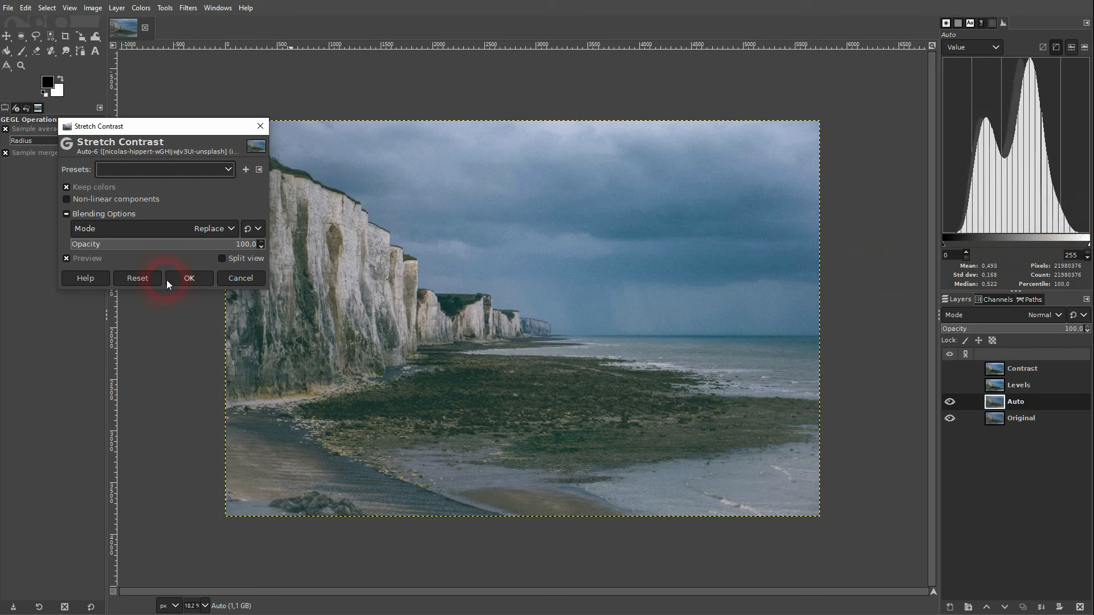
{"action": "left_click_drag", "start_coordinate": [223, 243], "coordinate": [289, 246]}
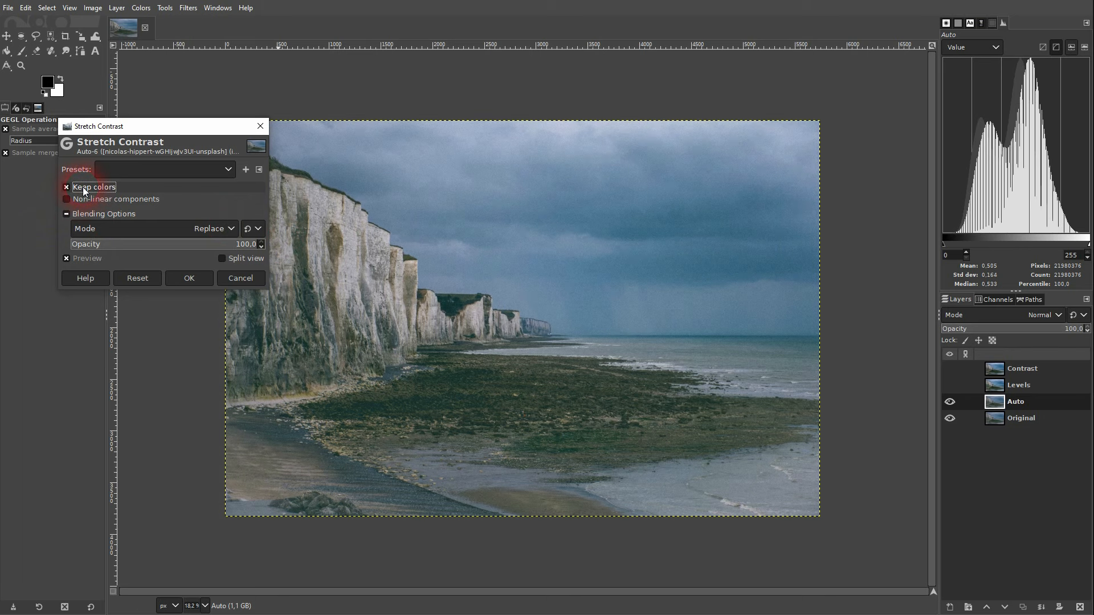
{"action": "left_click", "coordinate": [183, 278]}
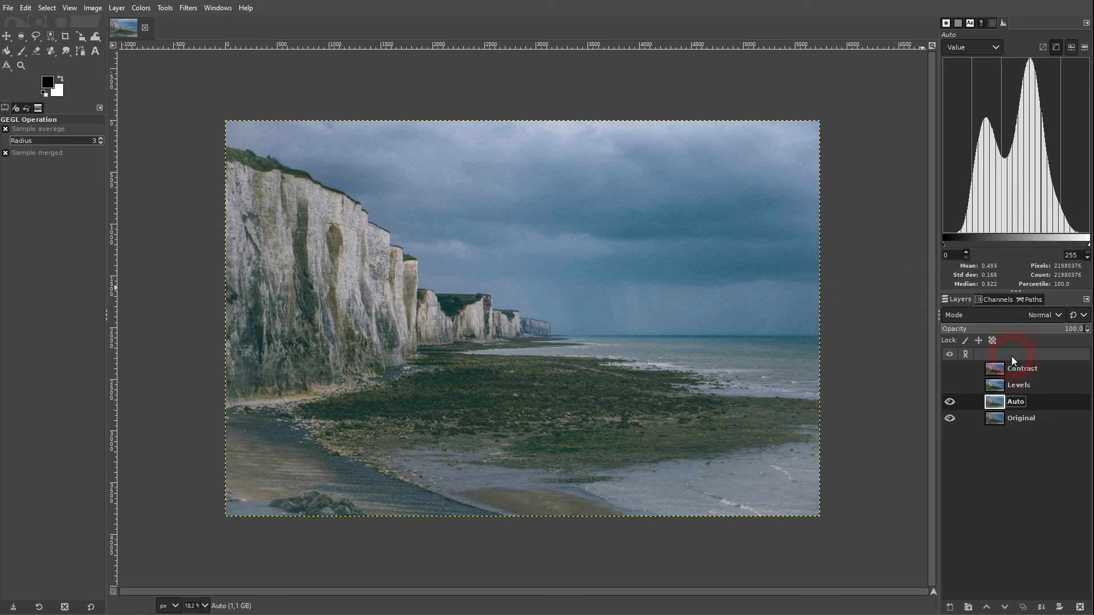
Compare the cliff photo with and without the stretched Auto layer, and leave that layer hidden.
{"action": "left_click", "coordinate": [949, 402]}
{"action": "left_click", "coordinate": [949, 402]}
{"action": "left_click", "coordinate": [951, 402]}
Duplicate the cliff photo's Original layer and rename the copy Auto 2.
{"action": "left_click", "coordinate": [1020, 419]}
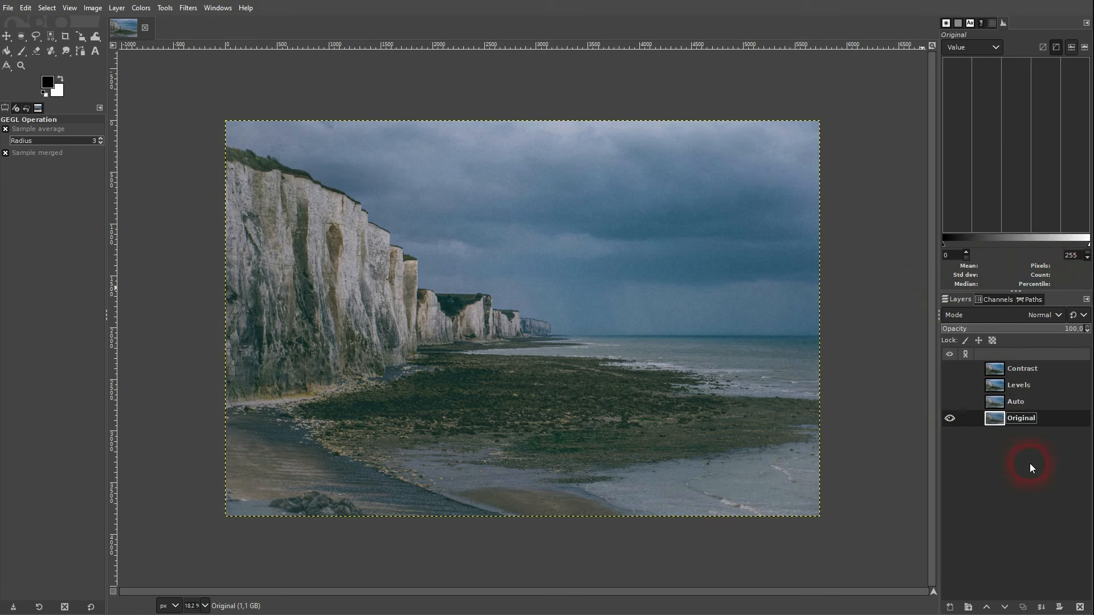
{"action": "left_click", "coordinate": [1023, 608]}
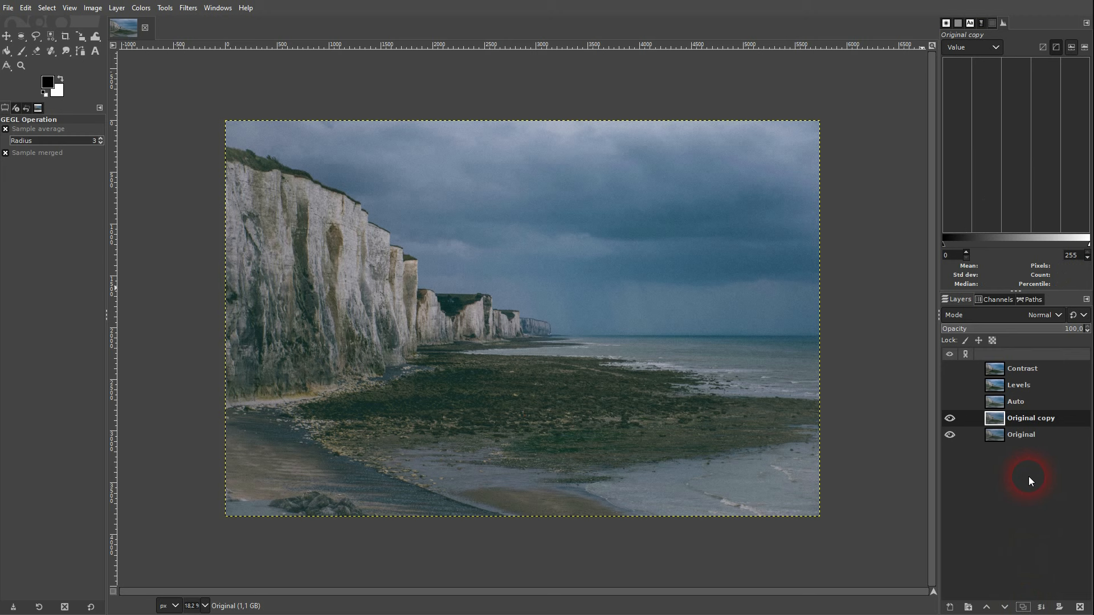
{"action": "double_click", "coordinate": [1026, 419]}
{"action": "type", "text": "Auto 2"}
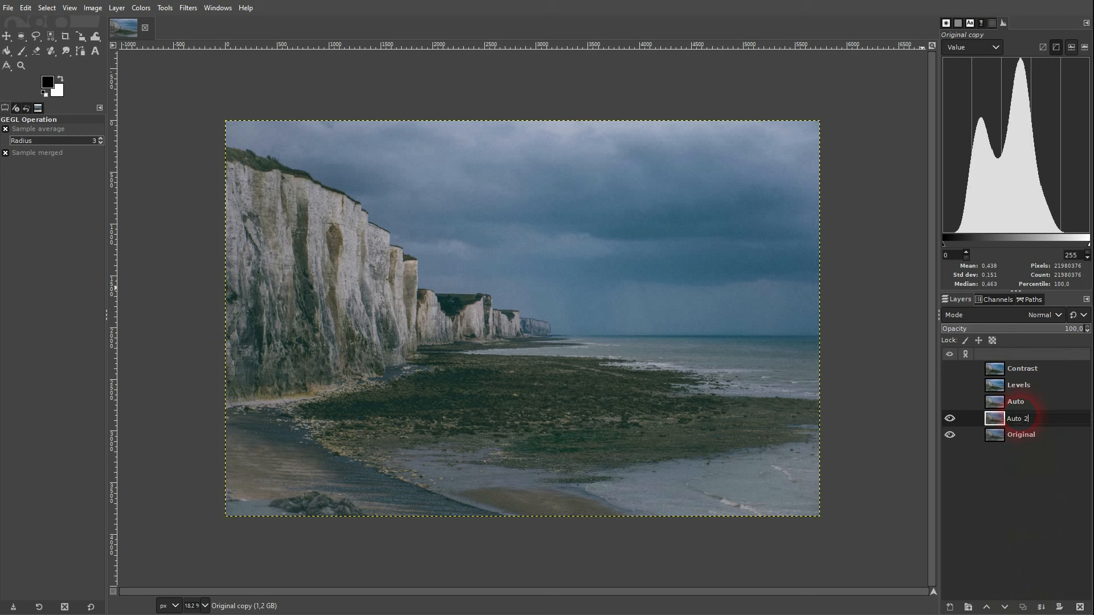
{"action": "key", "text": "Return"}
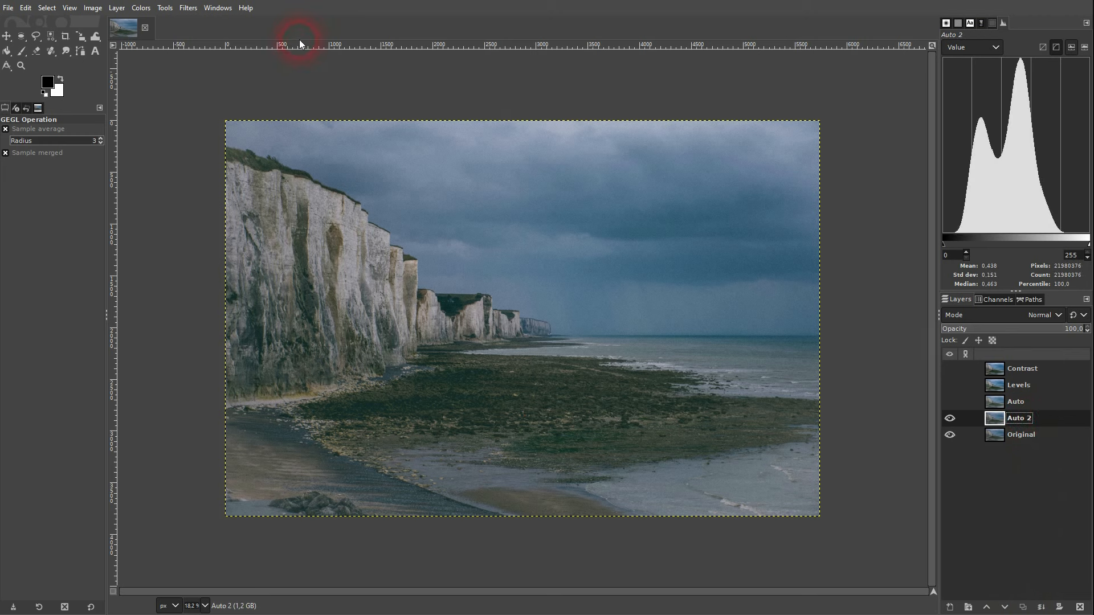
Apply the automatic Stretch Contrast HSV to the Auto 2 layer and compare the cliff photo with and without that layer.
{"action": "left_click", "coordinate": [139, 8]}
{"action": "mouse_move", "coordinate": [210, 231]}
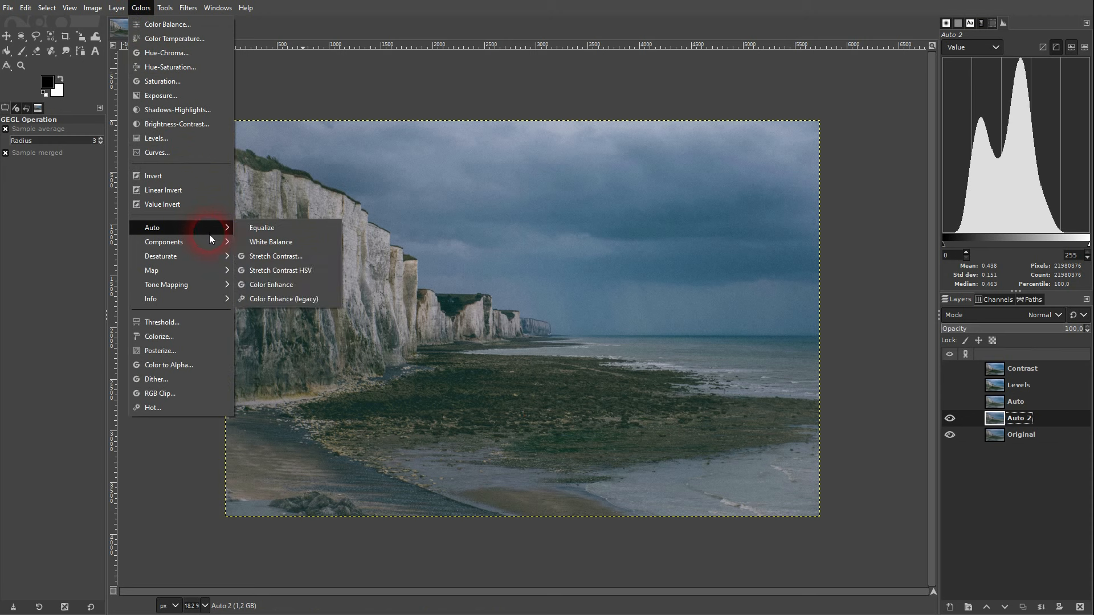
{"action": "left_click", "coordinate": [287, 271]}
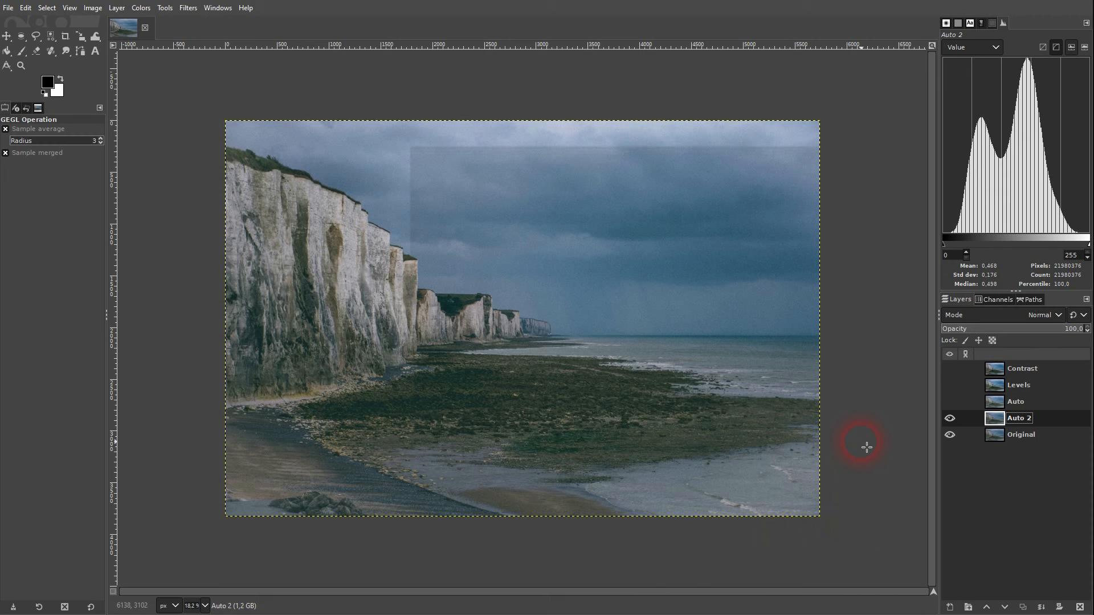
{"action": "left_click", "coordinate": [950, 419]}
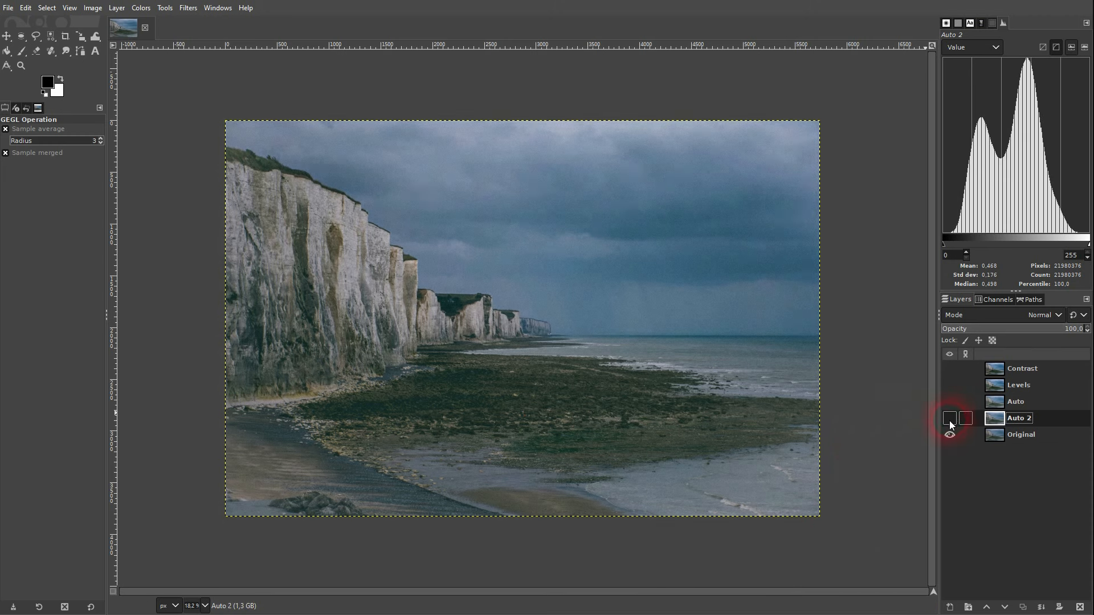
{"action": "left_click", "coordinate": [950, 420]}
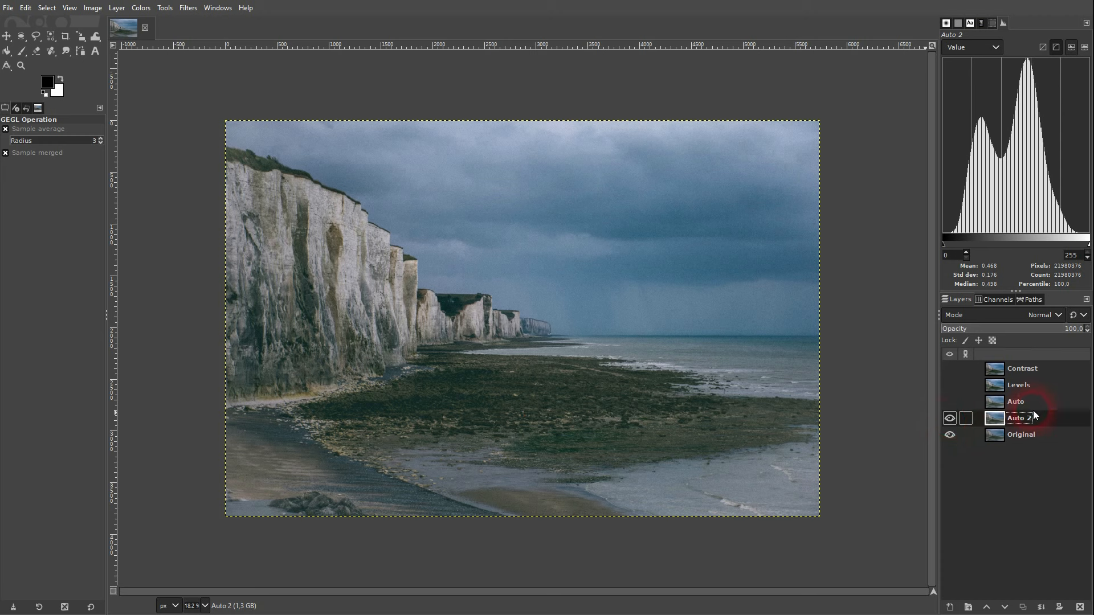
Show the Contrast layer, review the Brightness-Contrast settings without applying any adjustment, and leave the layer hidden.
{"action": "left_click", "coordinate": [949, 369]}
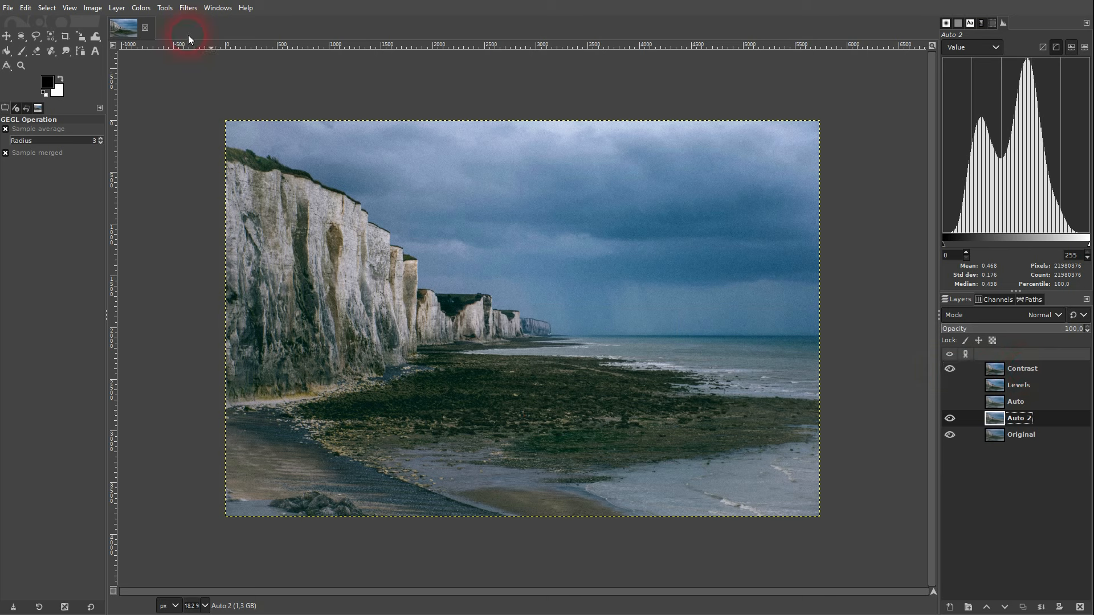
{"action": "left_click", "coordinate": [140, 8]}
{"action": "left_click", "coordinate": [177, 124]}
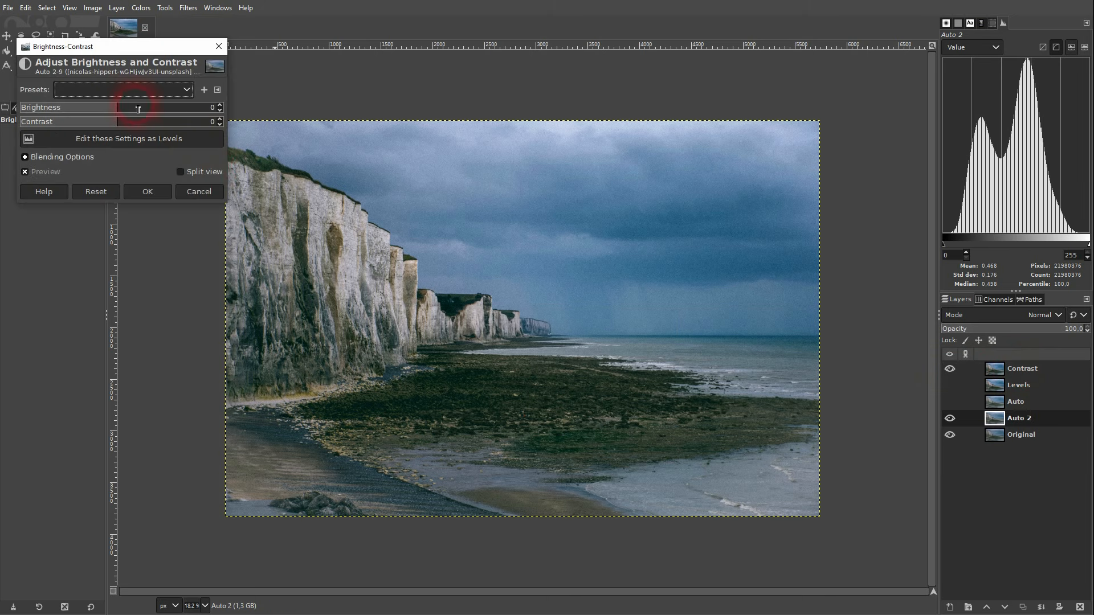
{"action": "left_click", "coordinate": [200, 191]}
{"action": "left_click", "coordinate": [949, 369]}
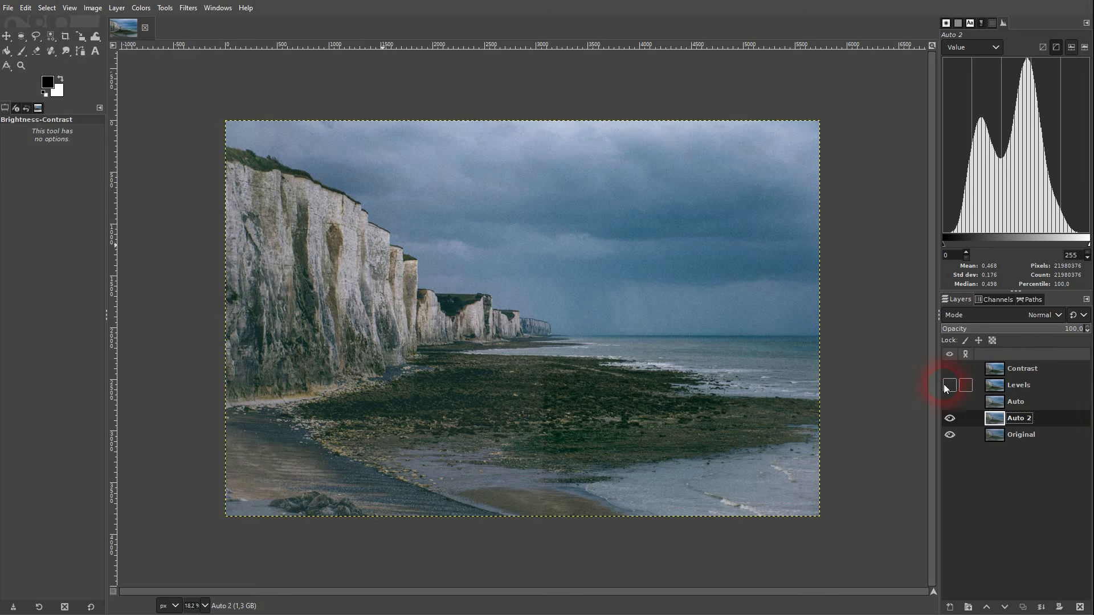
Show and select the Levels layer, and review the Levels adjustment dialog without applying any change.
{"action": "left_click", "coordinate": [949, 385]}
{"action": "left_click", "coordinate": [1021, 385]}
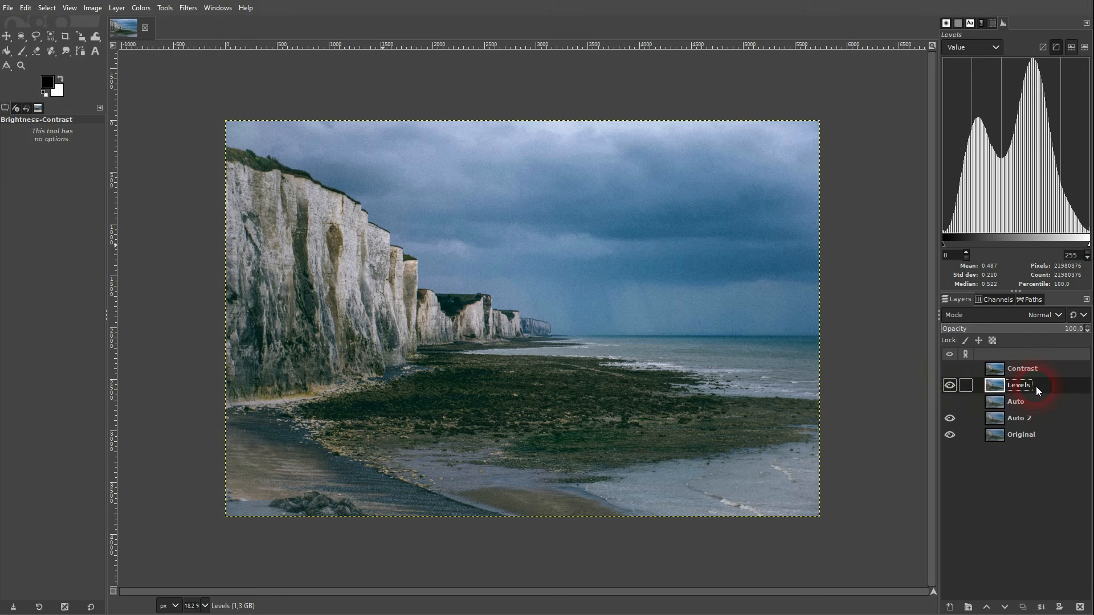
{"action": "left_click", "coordinate": [142, 8]}
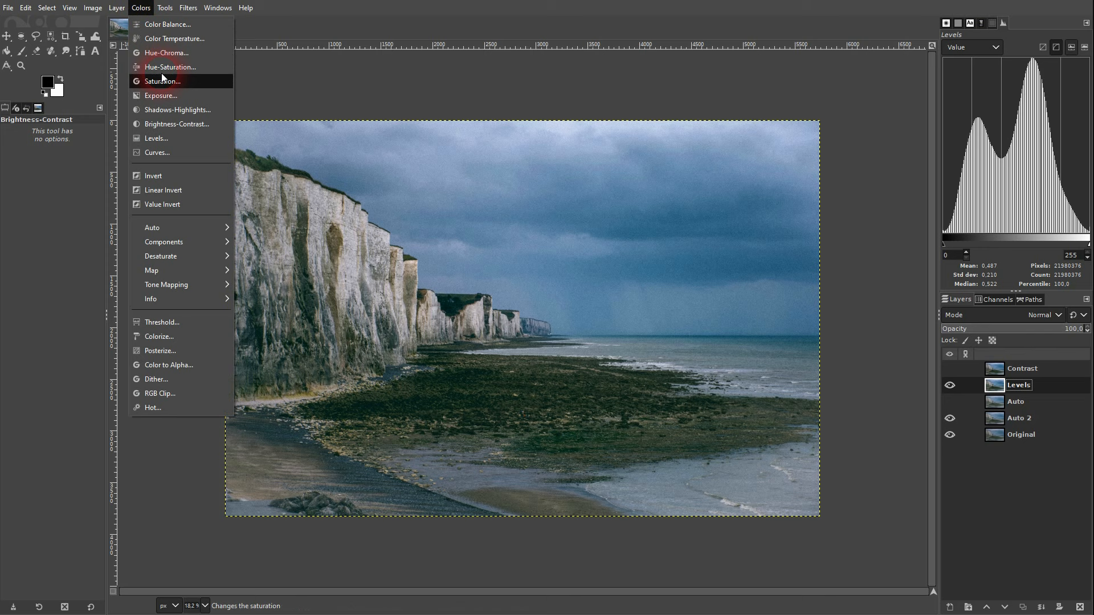
{"action": "left_click", "coordinate": [167, 140]}
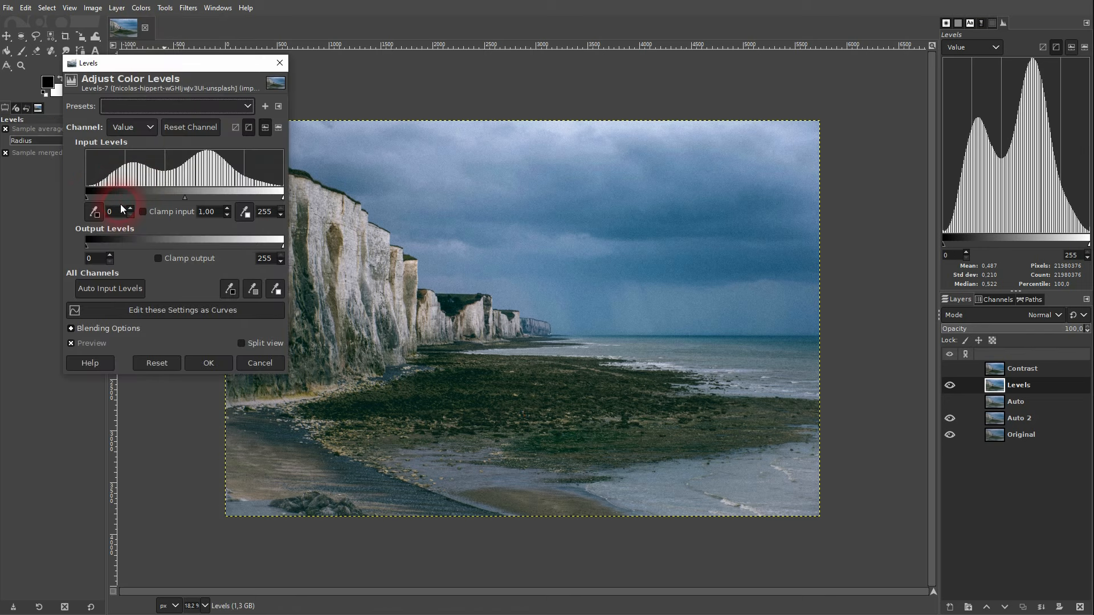
{"action": "left_click", "coordinate": [276, 63]}
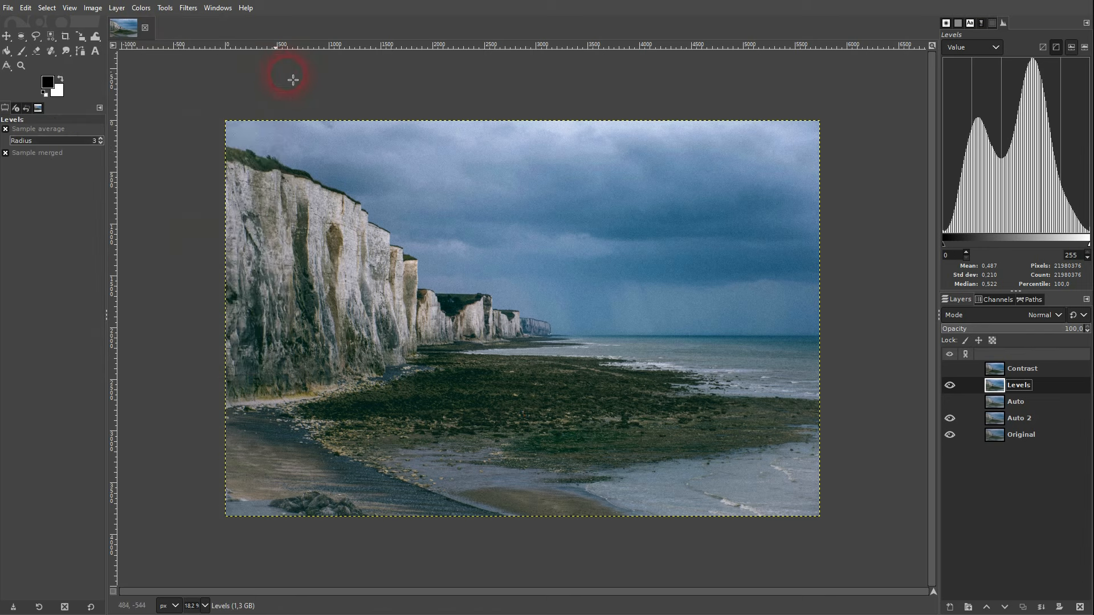
Hide the Levels layer, show the Auto layer, and review the automatic contrast commands without running one.
{"action": "left_click", "coordinate": [950, 401]}
{"action": "left_click", "coordinate": [951, 401]}
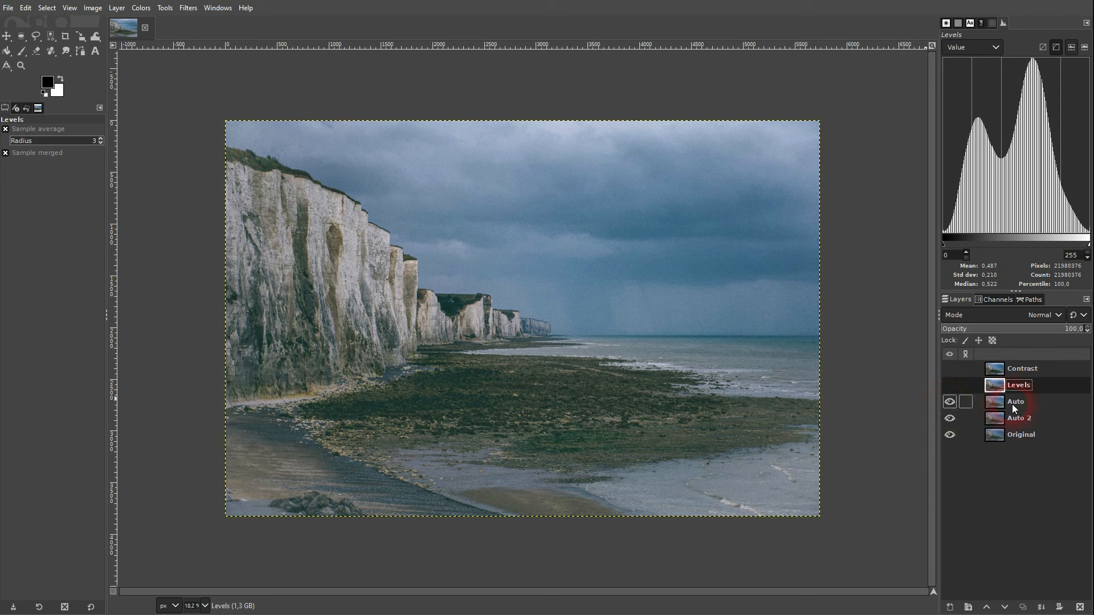
{"action": "left_click", "coordinate": [143, 8]}
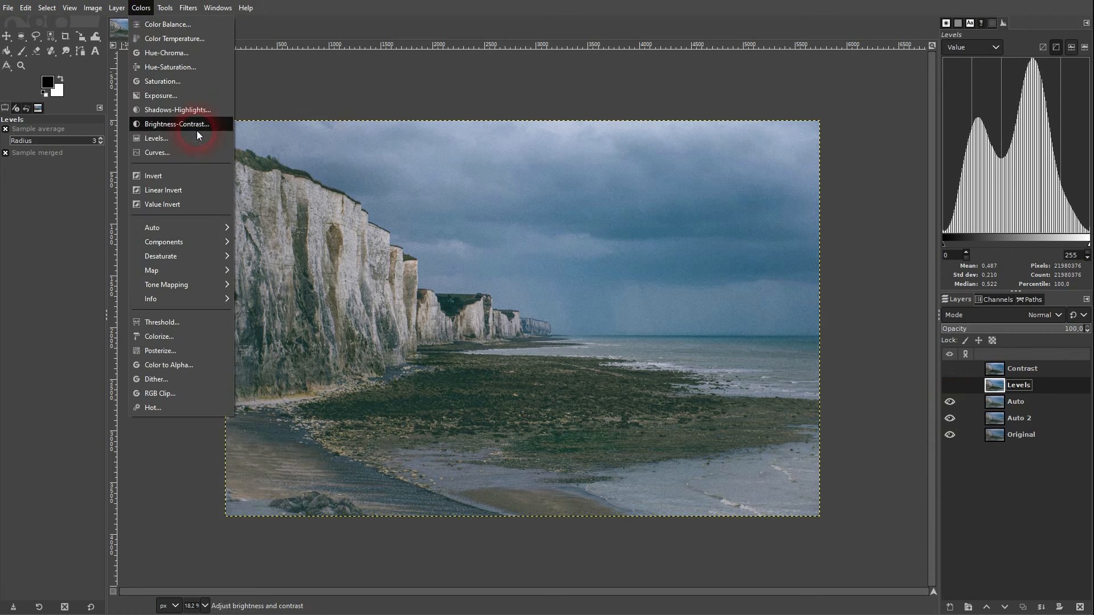
{"action": "mouse_move", "coordinate": [226, 231]}
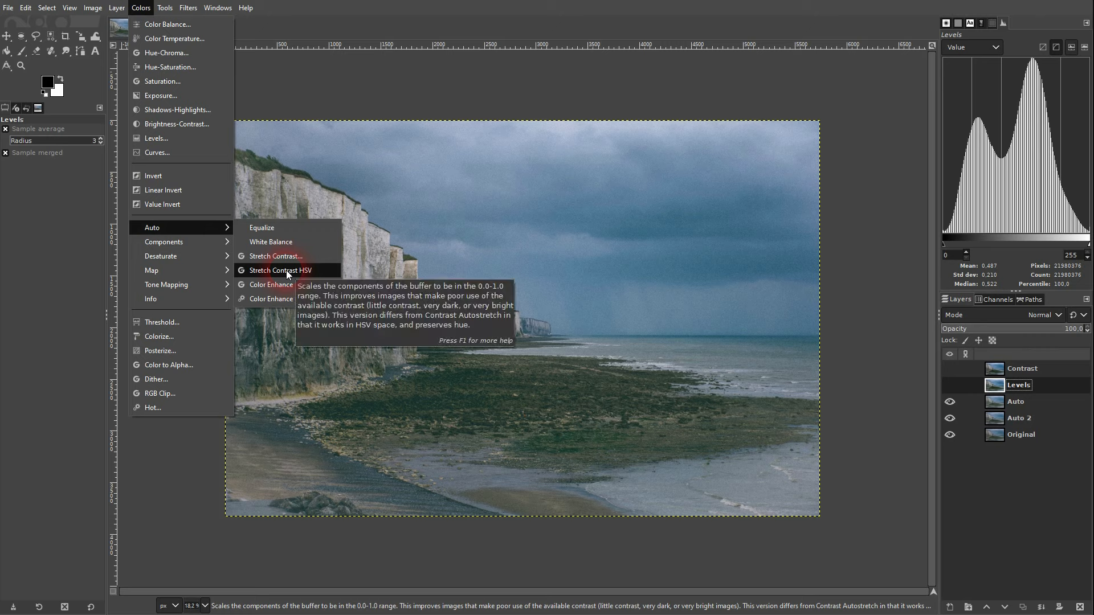
{"action": "left_click", "coordinate": [1047, 388]}
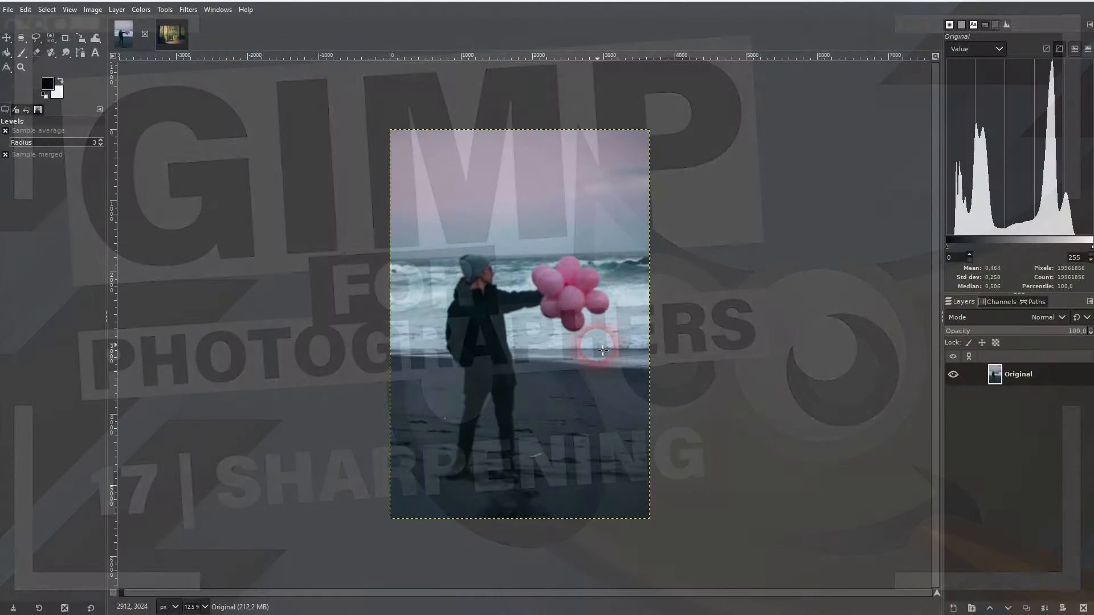
Duplicate the balloon photo's Original layer and rename the copy Sharpened.
{"action": "scroll", "coordinate": [552, 369], "scroll_direction": "up", "scroll_amount": 3}
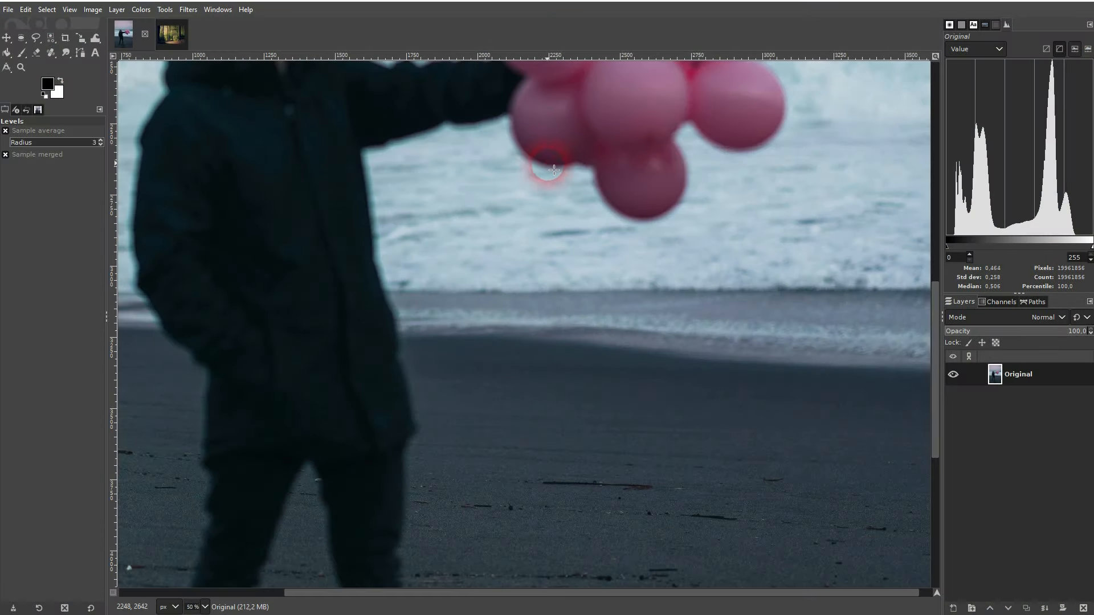
{"action": "scroll", "coordinate": [549, 174], "scroll_direction": "up", "scroll_amount": 5}
{"action": "scroll", "coordinate": [525, 302], "scroll_direction": "down", "scroll_amount": 3}
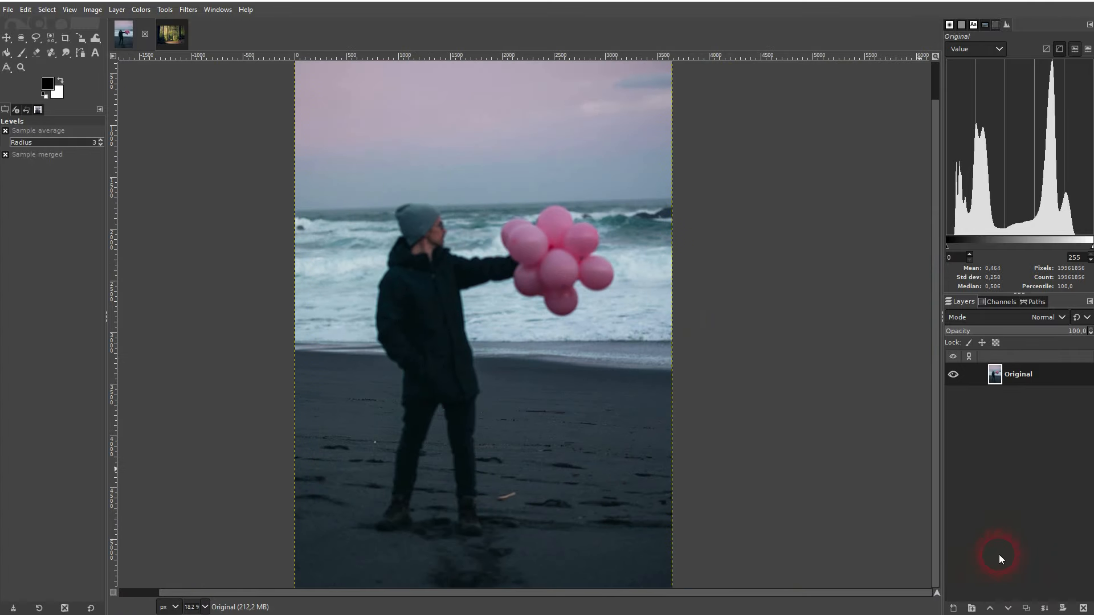
{"action": "left_click", "coordinate": [1026, 609]}
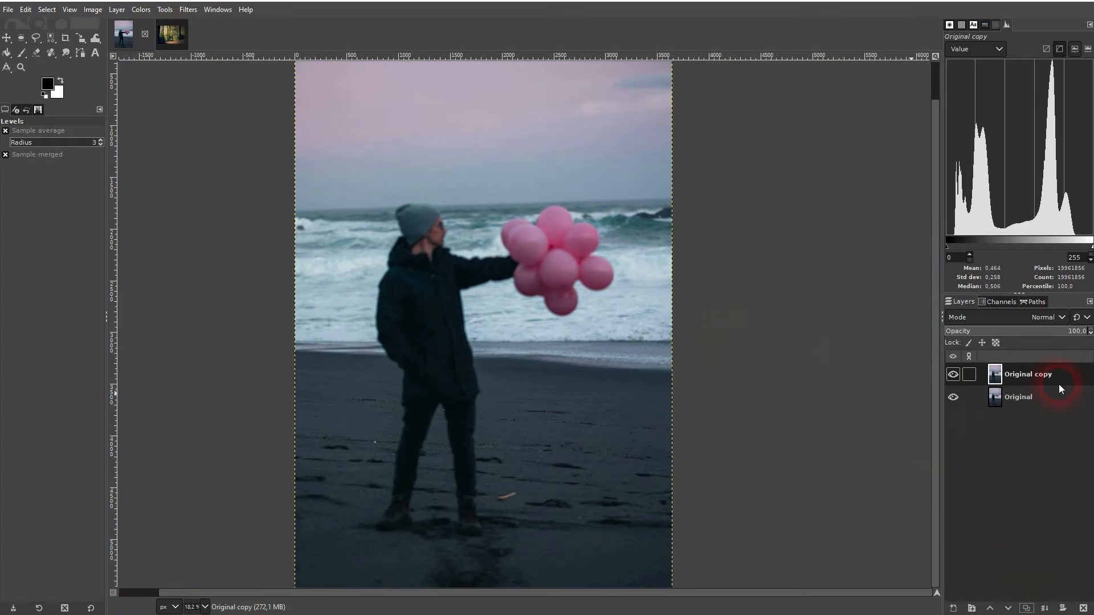
{"action": "double_click", "coordinate": [1032, 375]}
{"action": "type", "text": "Sharpened"}
{"action": "key", "text": "Return"}
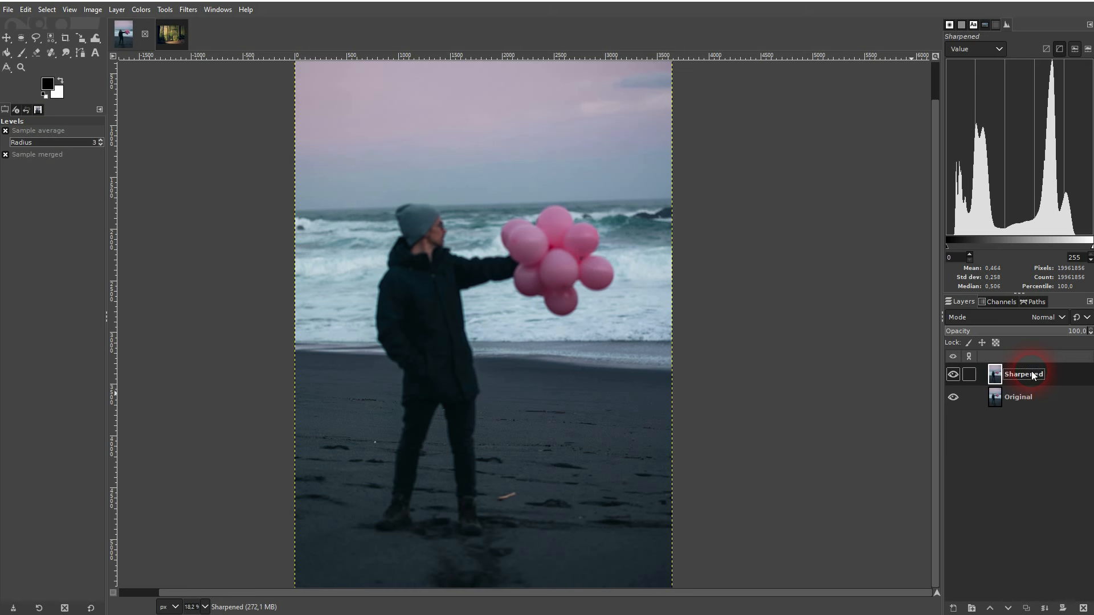
Start the Sharpen (Unsharp Mask) filter on the Sharpened layer and compare the balloons with the preview off and on.
{"action": "left_click", "coordinate": [183, 12]}
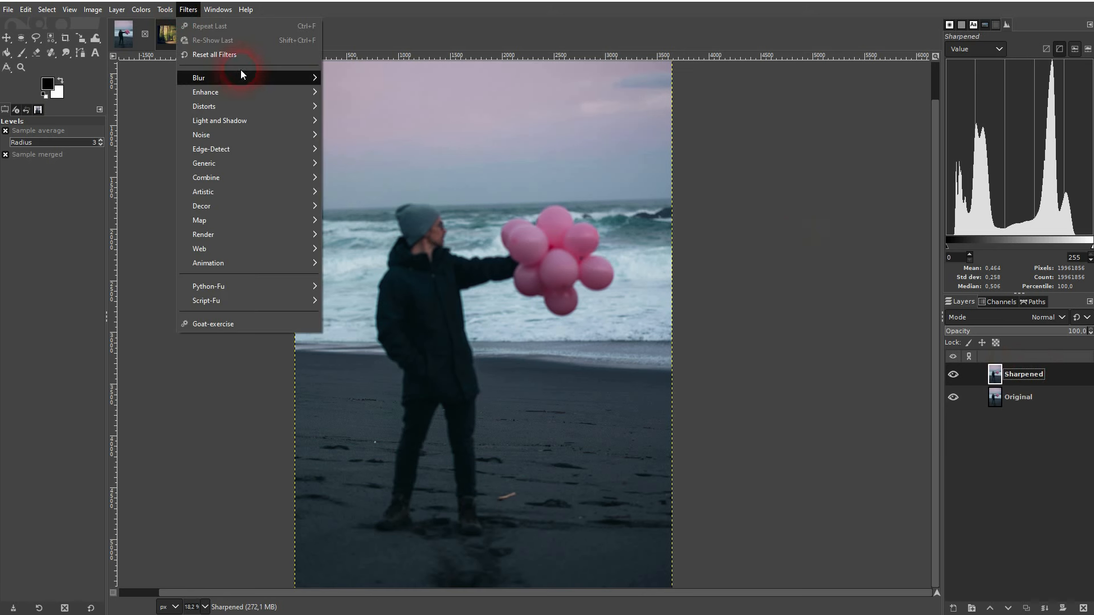
{"action": "mouse_move", "coordinate": [265, 91]}
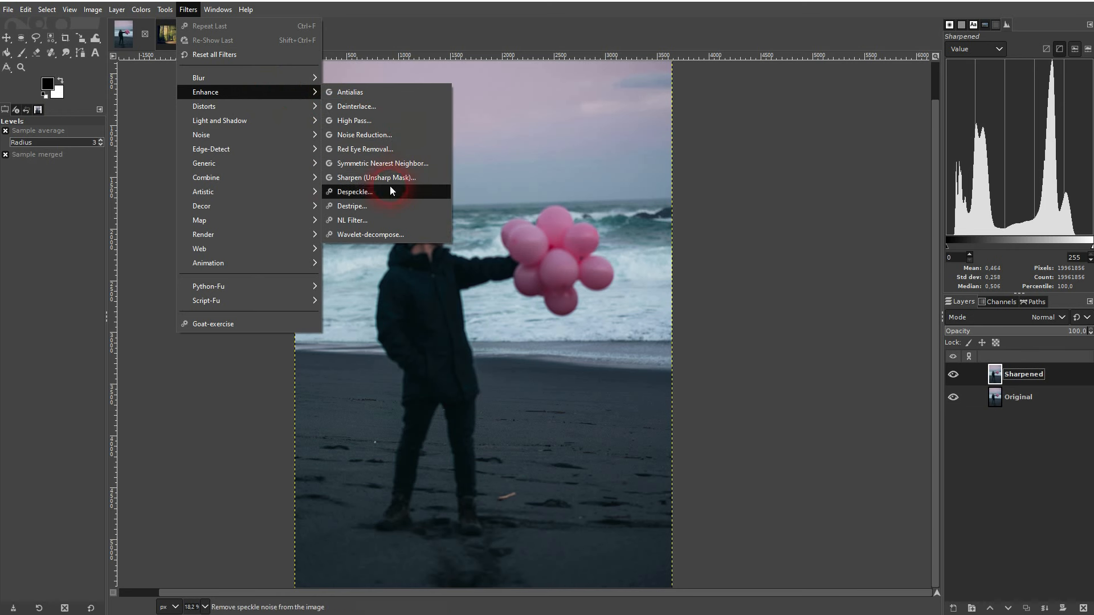
{"action": "left_click", "coordinate": [422, 180]}
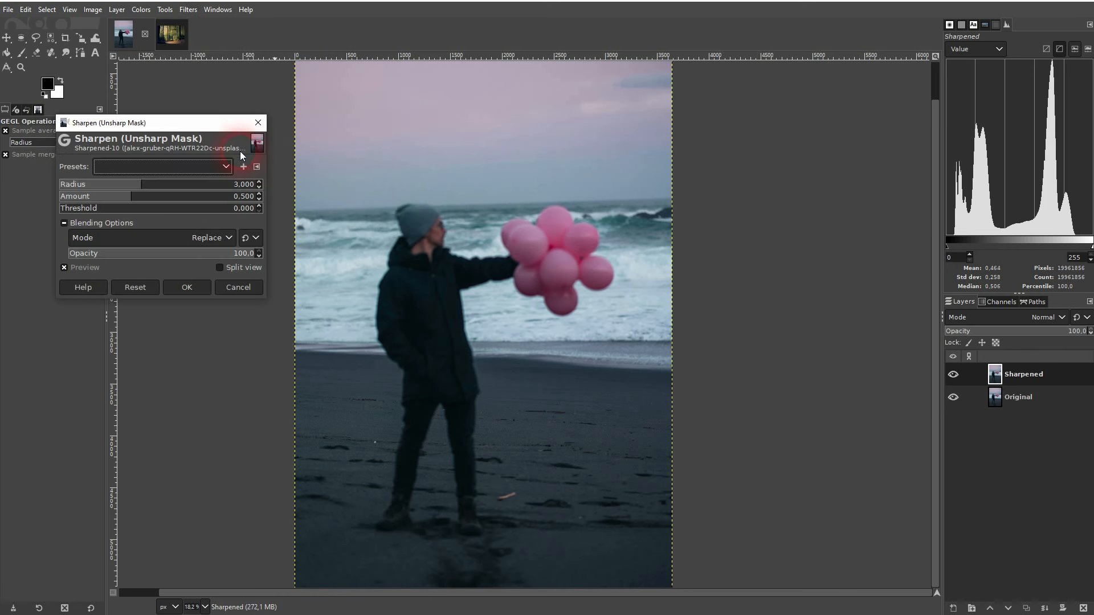
{"action": "left_click_drag", "start_coordinate": [201, 124], "coordinate": [219, 132]}
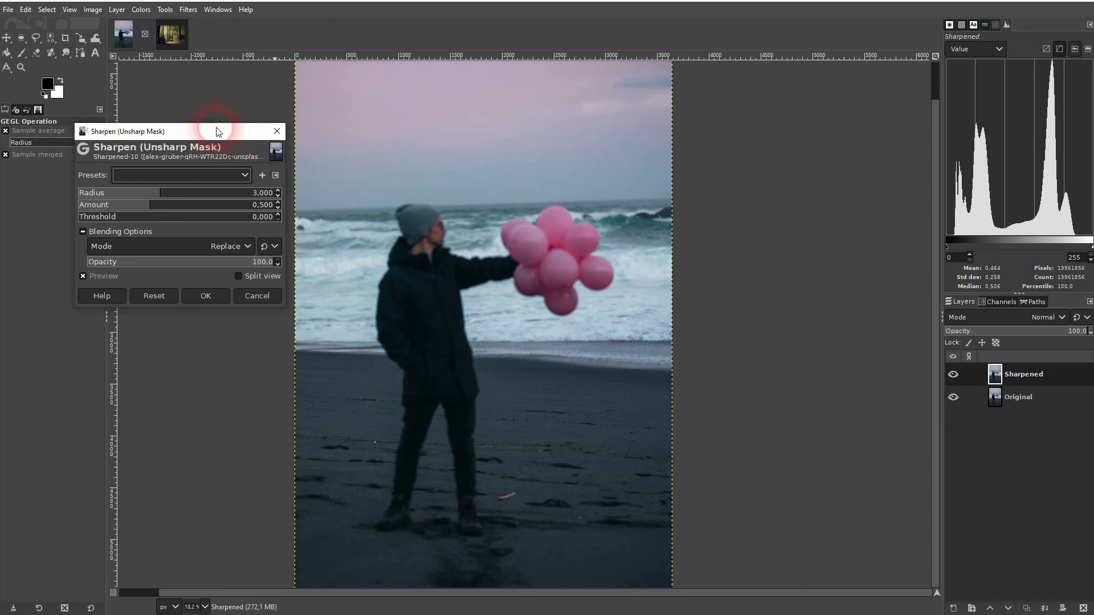
{"action": "scroll", "coordinate": [520, 258], "scroll_direction": "up", "scroll_amount": 4}
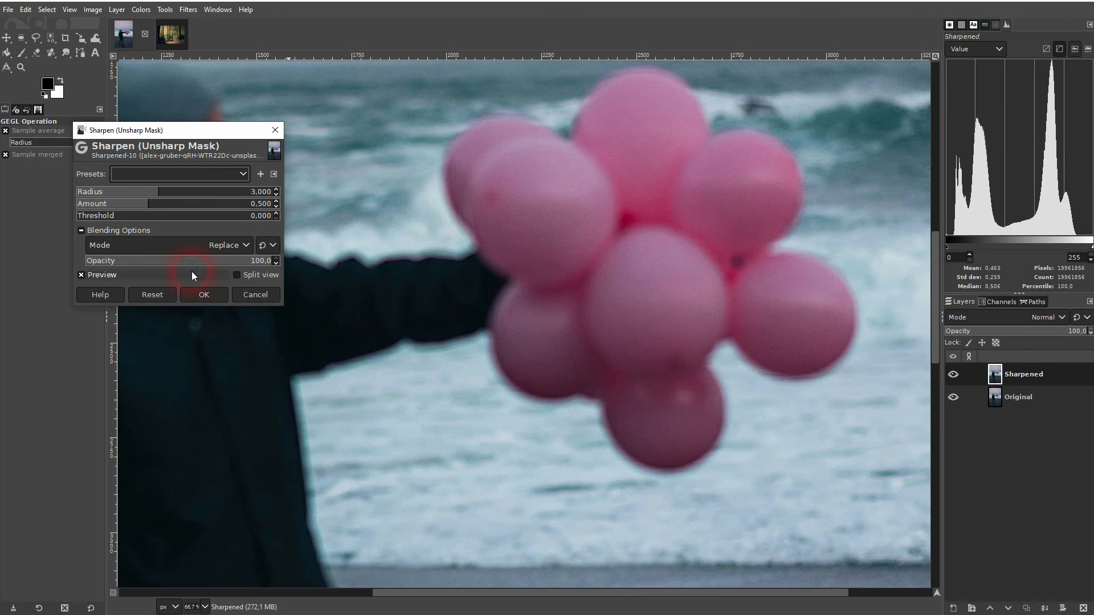
{"action": "left_click", "coordinate": [98, 276]}
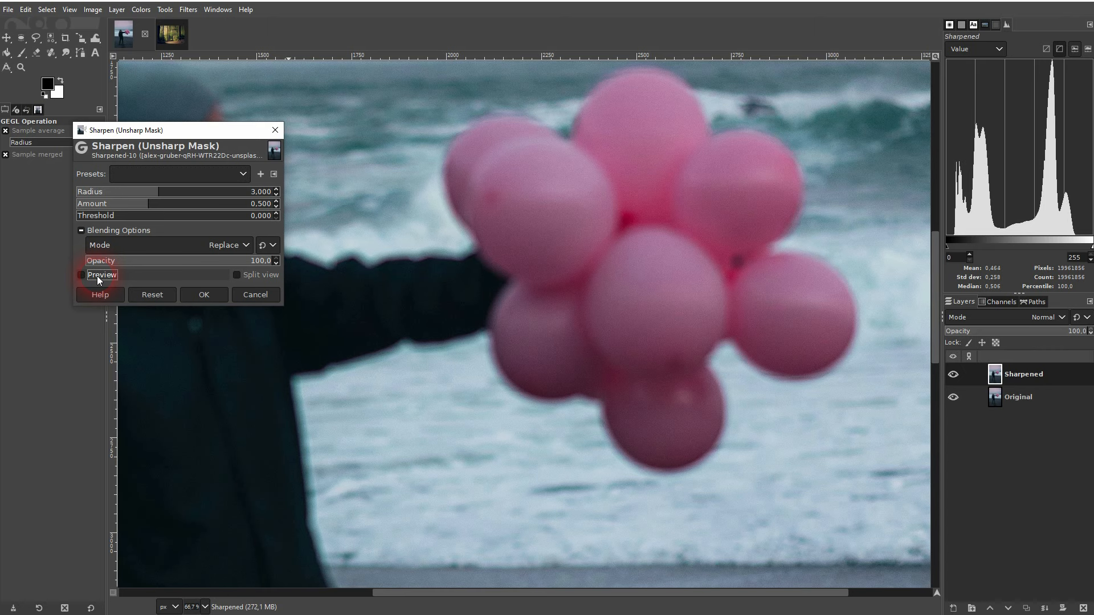
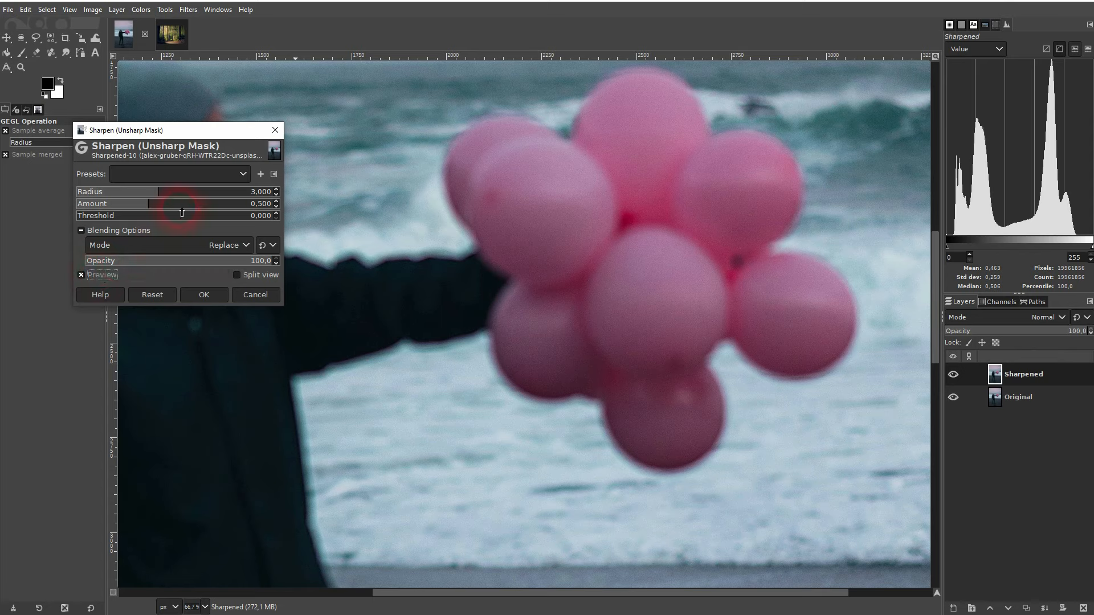
Try an extreme sharpening amount of 16.198, examine its effect around the balloons, and reduce the amount to 0.
{"action": "left_click", "coordinate": [171, 193]}
{"action": "left_click_drag", "start_coordinate": [161, 206], "coordinate": [316, 205]}
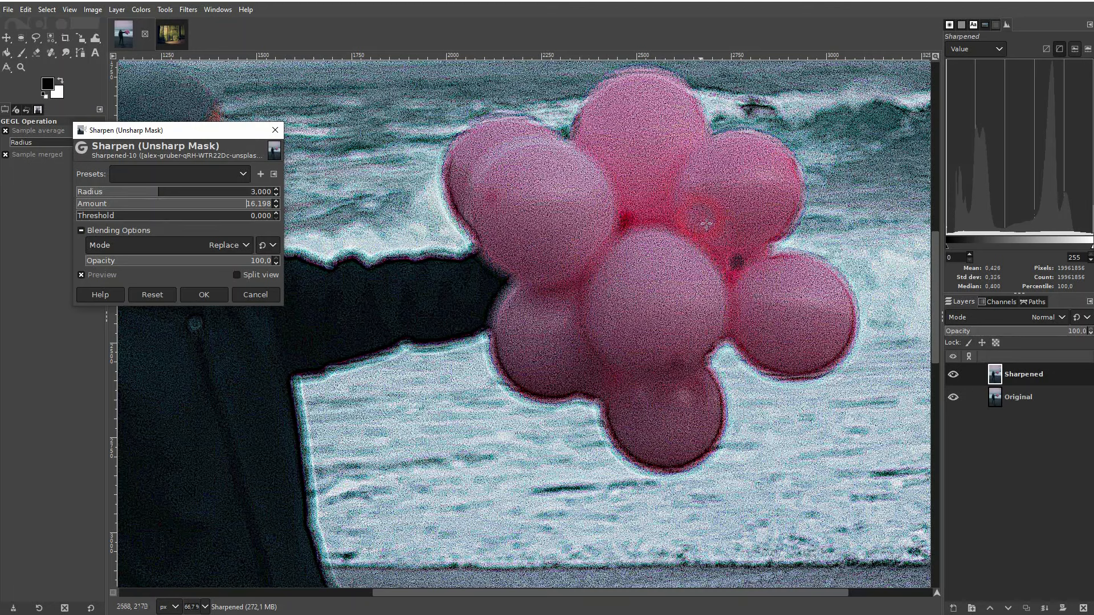
{"action": "scroll", "coordinate": [558, 278], "scroll_direction": "down", "scroll_amount": 1}
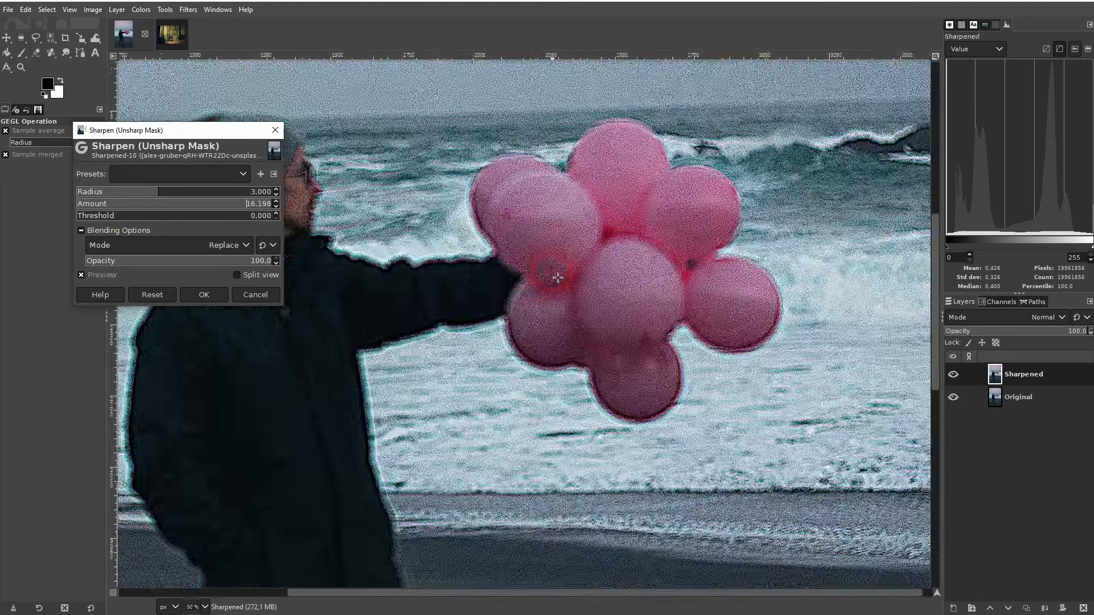
{"action": "scroll", "coordinate": [558, 278], "scroll_direction": "down", "scroll_amount": 2}
{"action": "left_click_drag", "start_coordinate": [229, 204], "coordinate": [51, 195]}
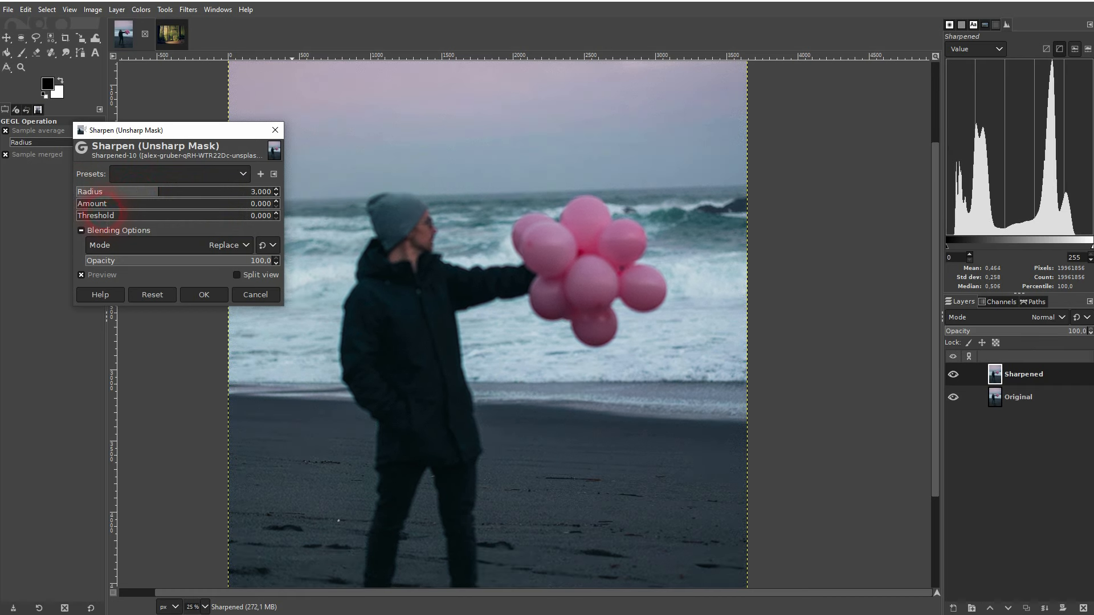
Raise the sharpening amount gradually through 0.435 and 1.632 up to 3.270.
{"action": "left_click", "coordinate": [100, 205]}
{"action": "left_click", "coordinate": [127, 206]}
{"action": "left_click", "coordinate": [142, 207]}
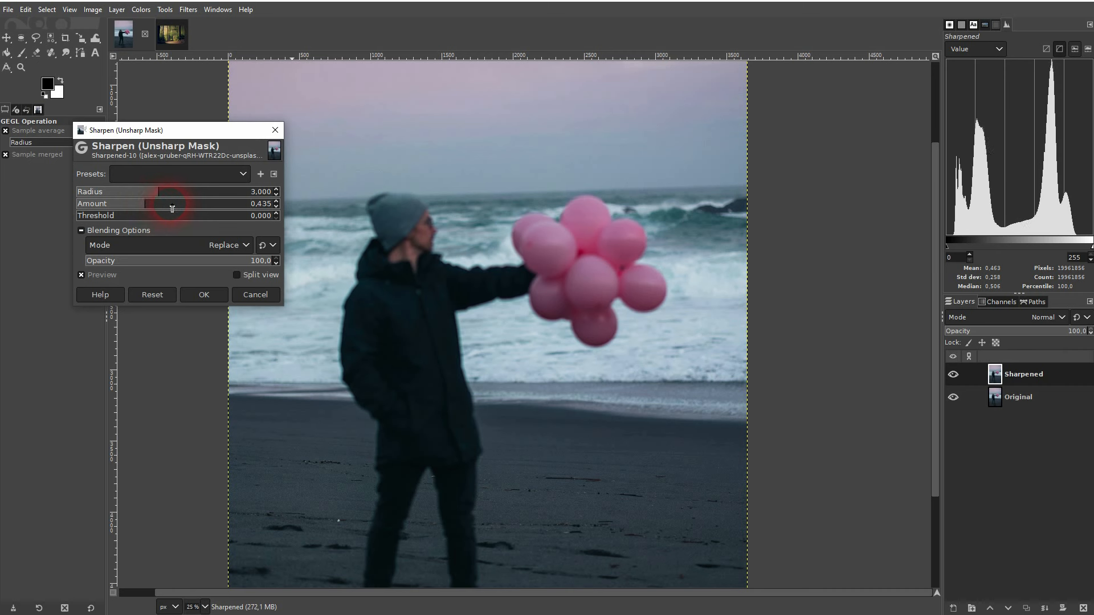
{"action": "left_click", "coordinate": [171, 207]}
{"action": "left_click", "coordinate": [186, 206]}
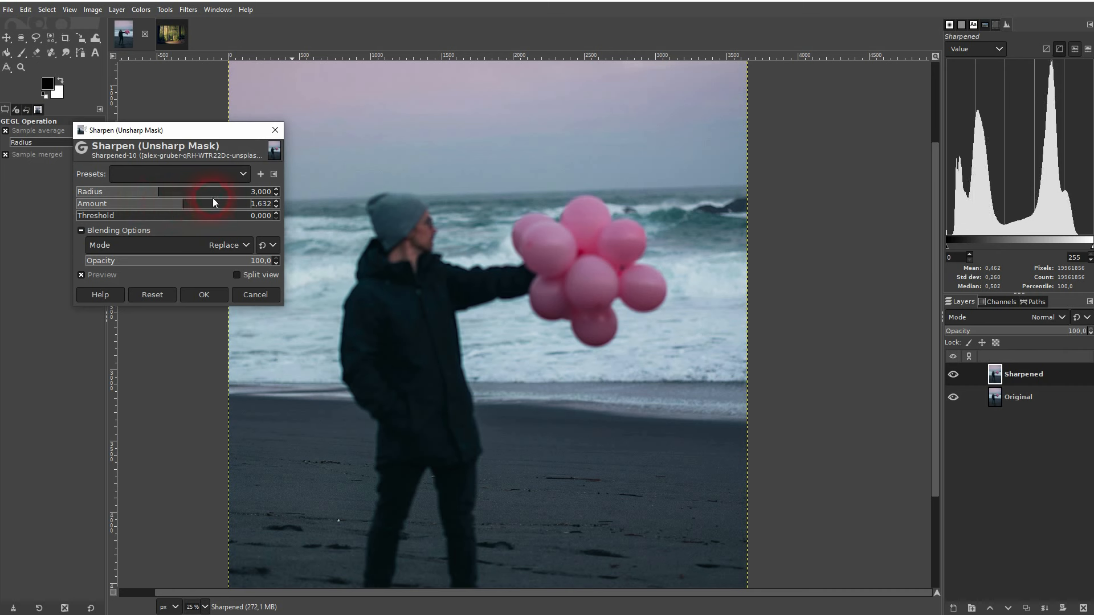
{"action": "left_click", "coordinate": [214, 205]}
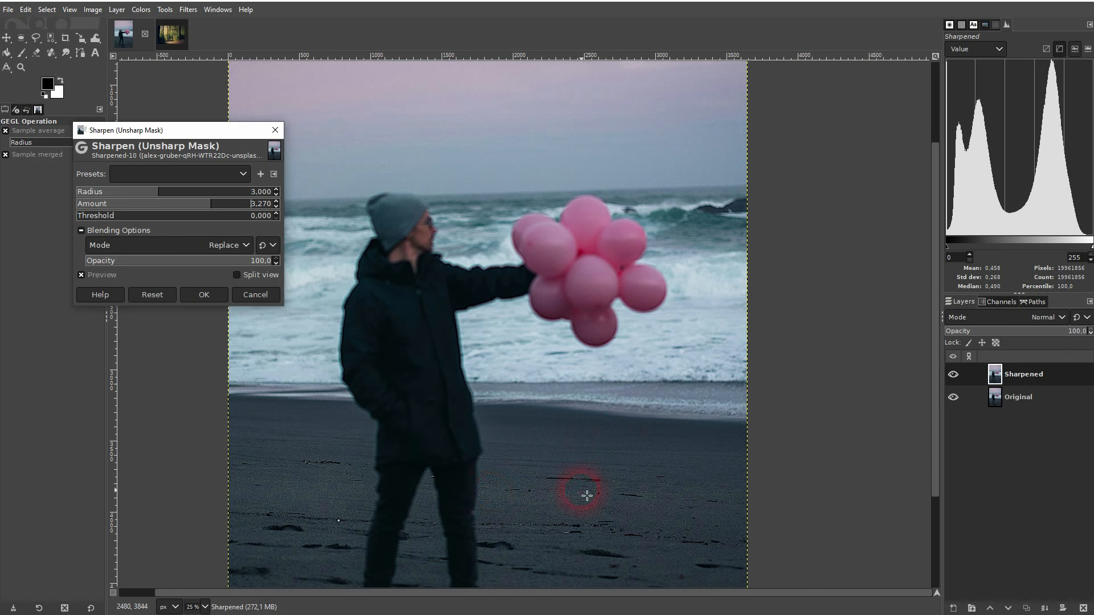
Lower the sharpening amount to 0.031, and raise it again through 1.228 to 2.761.
{"action": "left_click", "coordinate": [106, 200]}
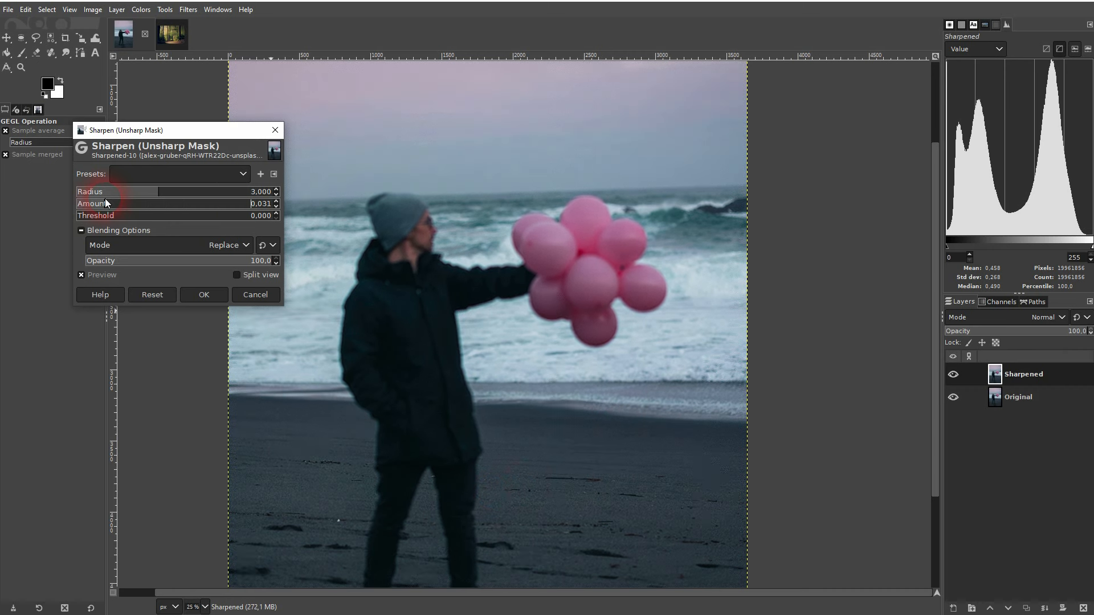
{"action": "left_click", "coordinate": [175, 202]}
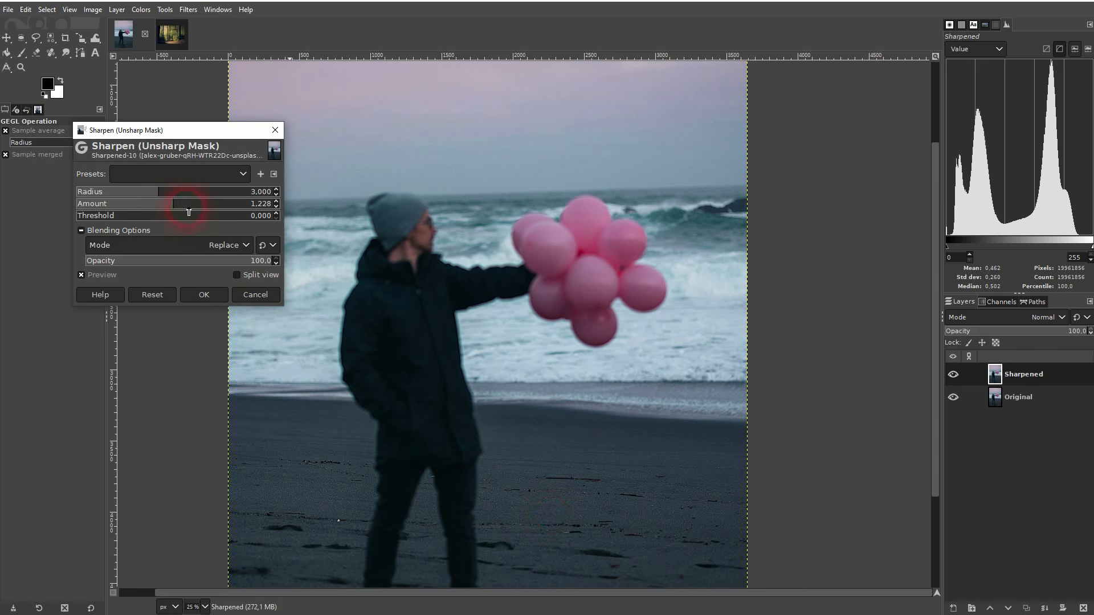
{"action": "left_click", "coordinate": [207, 207]}
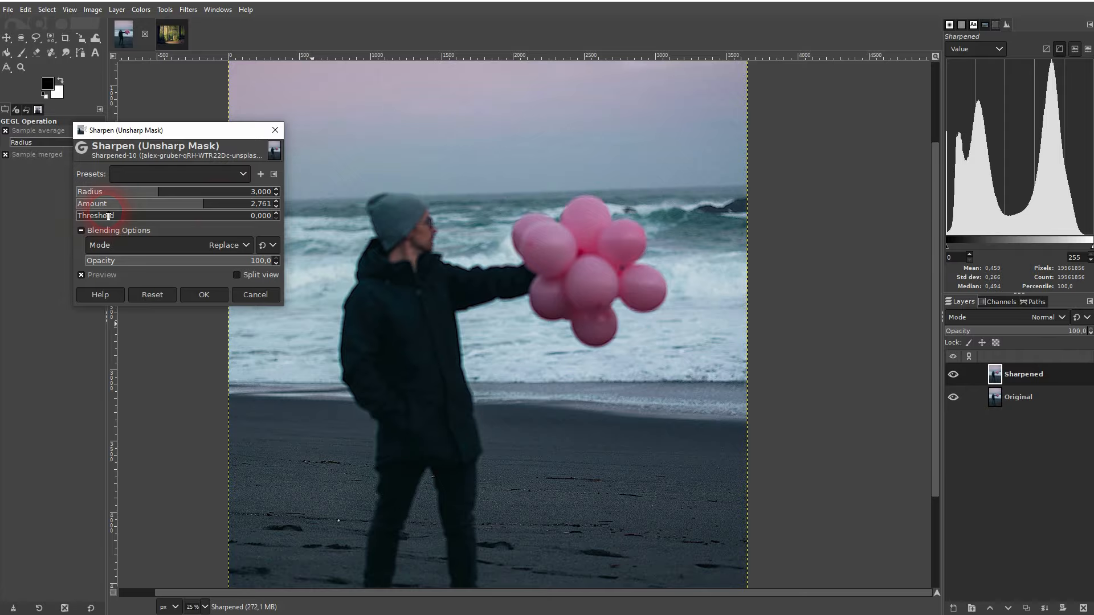
Try an extreme sharpening amount of 18.858 with a radius of 33.731, and reduce the radius to 0.019.
{"action": "left_click_drag", "start_coordinate": [209, 206], "coordinate": [318, 202]}
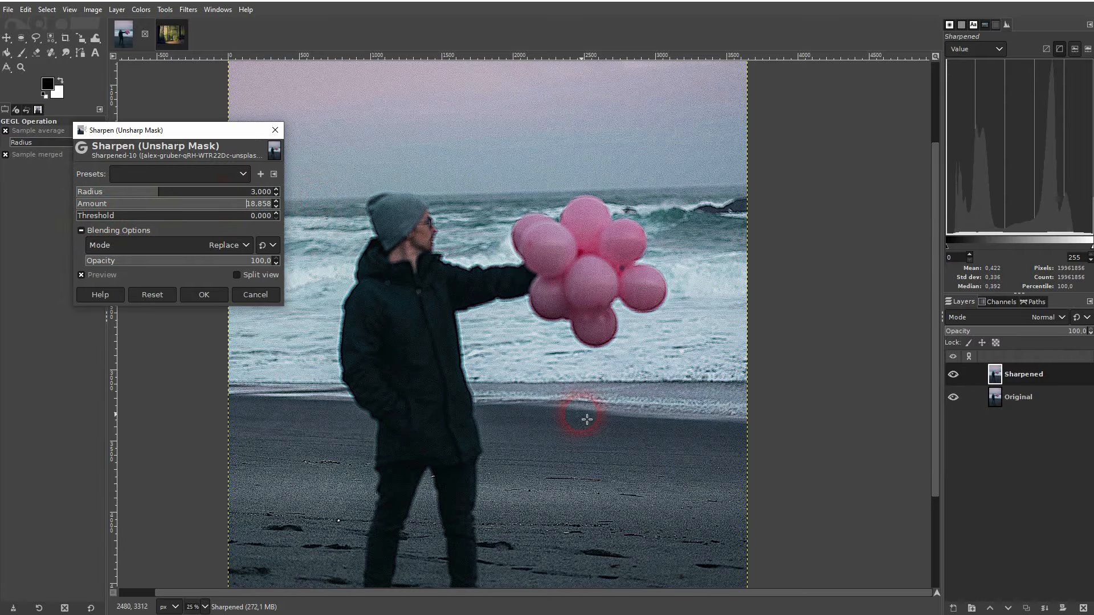
{"action": "key", "text": "1"}
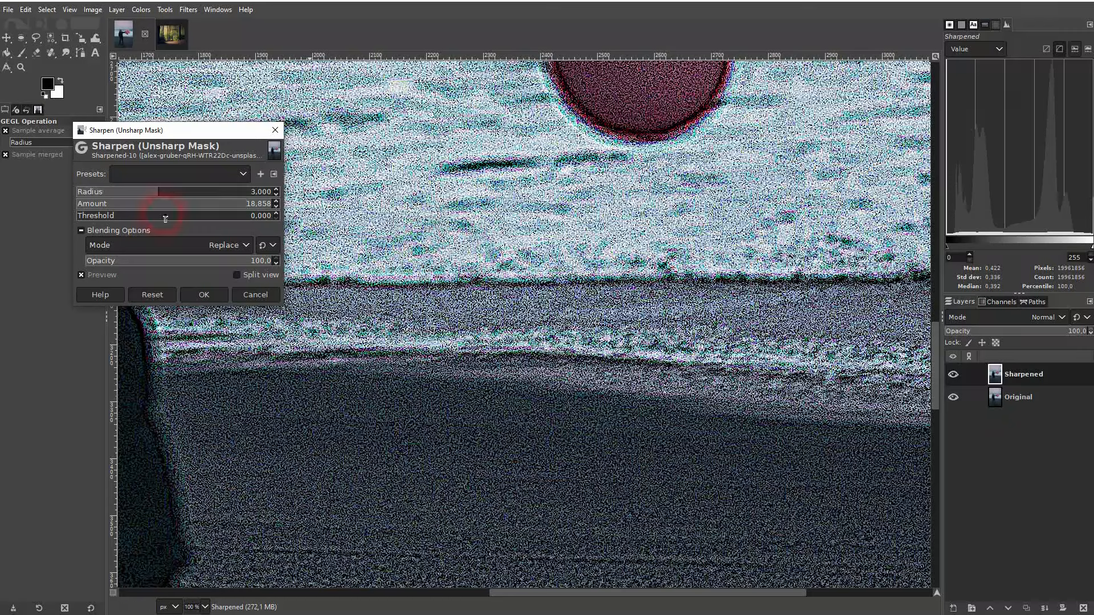
{"action": "left_click_drag", "start_coordinate": [170, 190], "coordinate": [430, 283]}
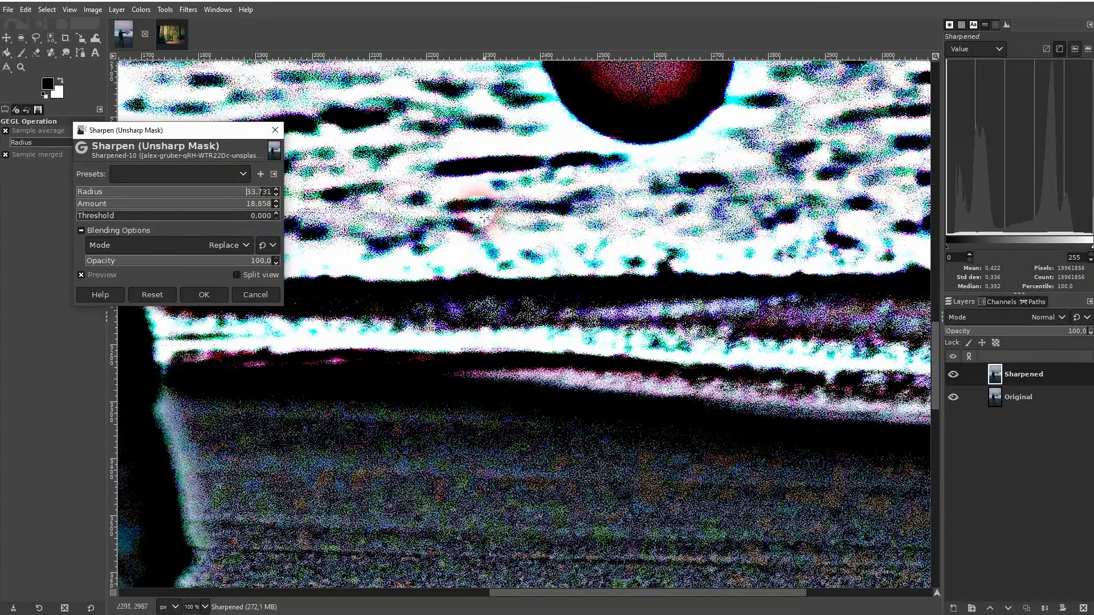
{"action": "left_click_drag", "start_coordinate": [188, 191], "coordinate": [86, 193]}
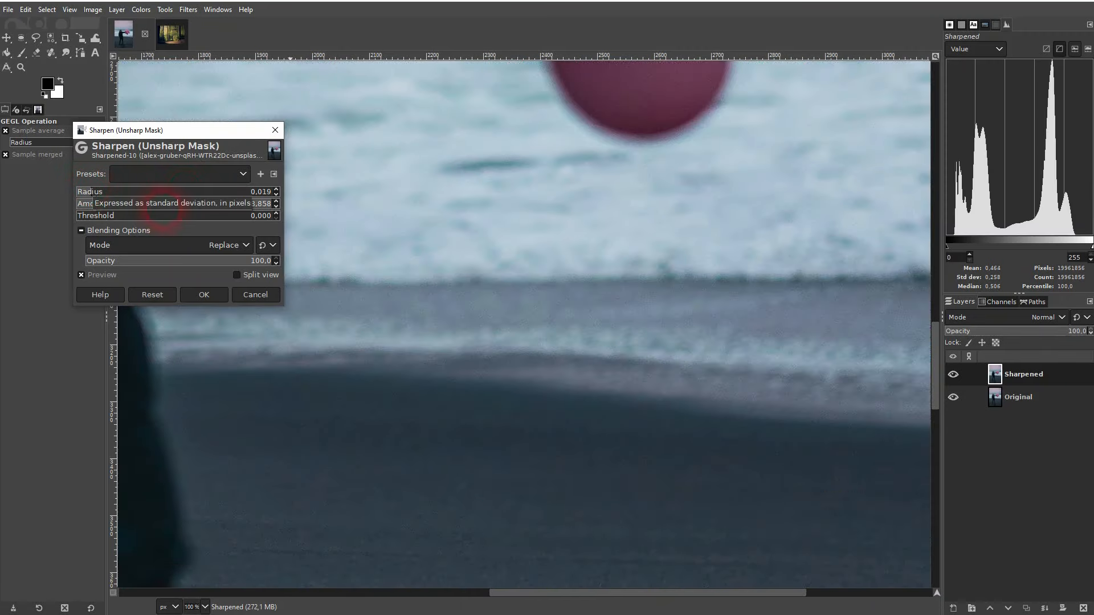
Move the Sharpen (Unsharp Mask) dialog off the photo so the man and the balloons are unobstructed.
{"action": "scroll", "coordinate": [444, 319], "scroll_direction": "down", "scroll_amount": 4}
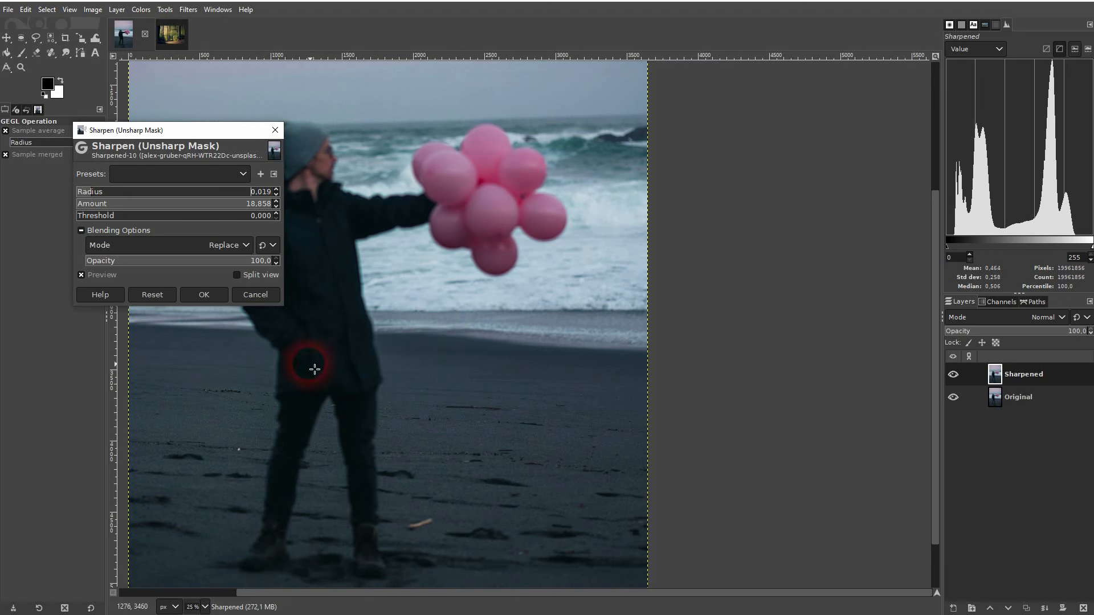
{"action": "scroll", "coordinate": [319, 372], "scroll_direction": "down", "scroll_amount": 2}
{"action": "scroll", "coordinate": [331, 379], "scroll_direction": "down", "scroll_amount": 1}
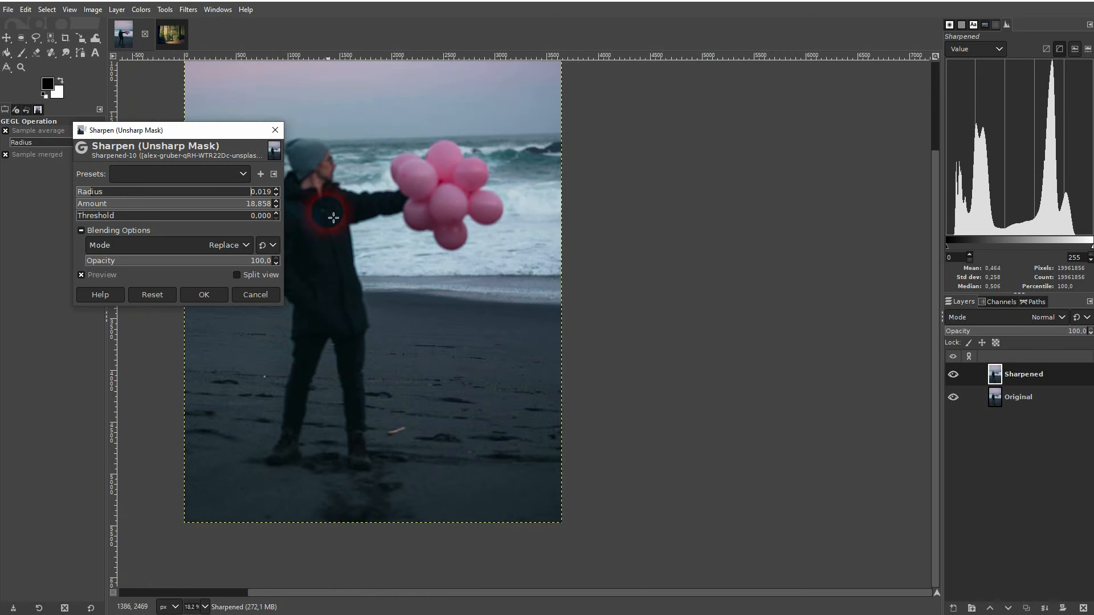
{"action": "left_click_drag", "start_coordinate": [214, 132], "coordinate": [779, 145]}
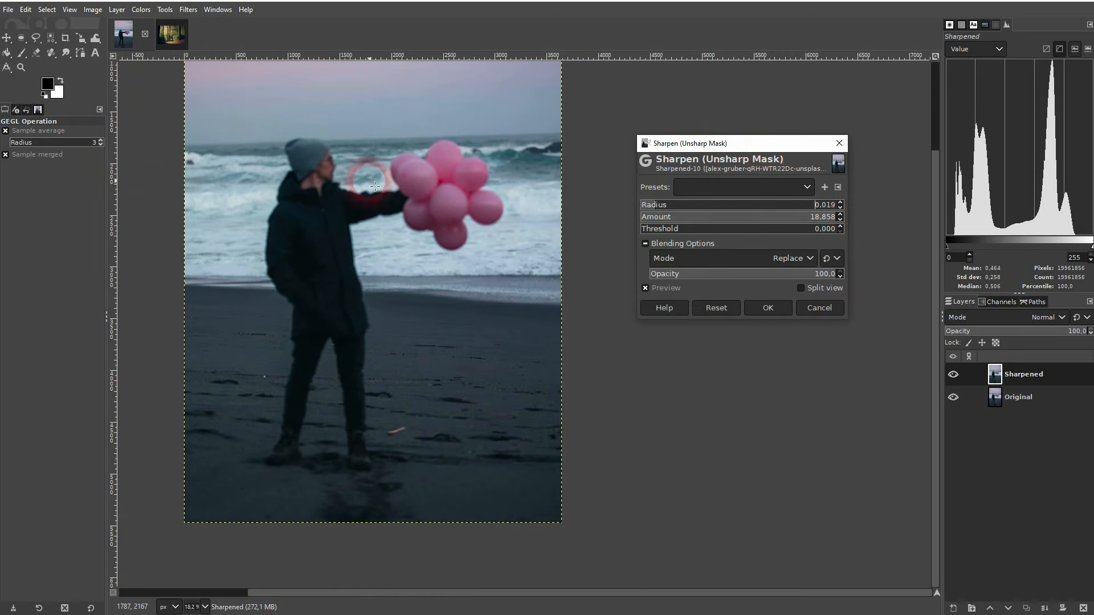
{"action": "scroll", "coordinate": [262, 211], "scroll_direction": "up", "scroll_amount": 1}
{"action": "left_click_drag", "start_coordinate": [694, 147], "coordinate": [746, 151]}
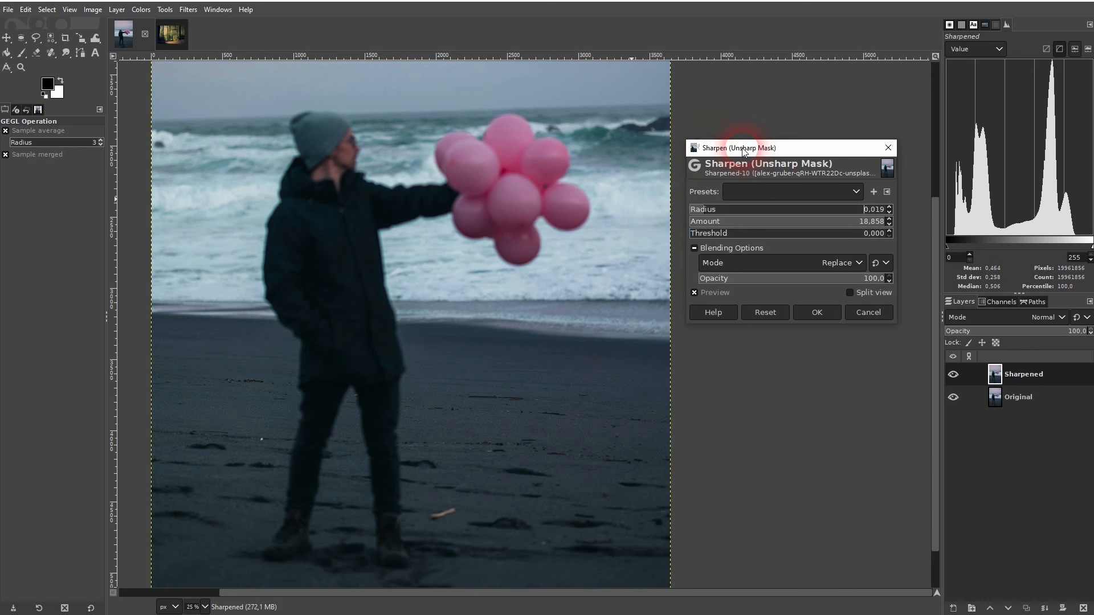
Lower the sharpening amount to 4.268 and raise the radius to 2.364.
{"action": "left_click", "coordinate": [790, 225]}
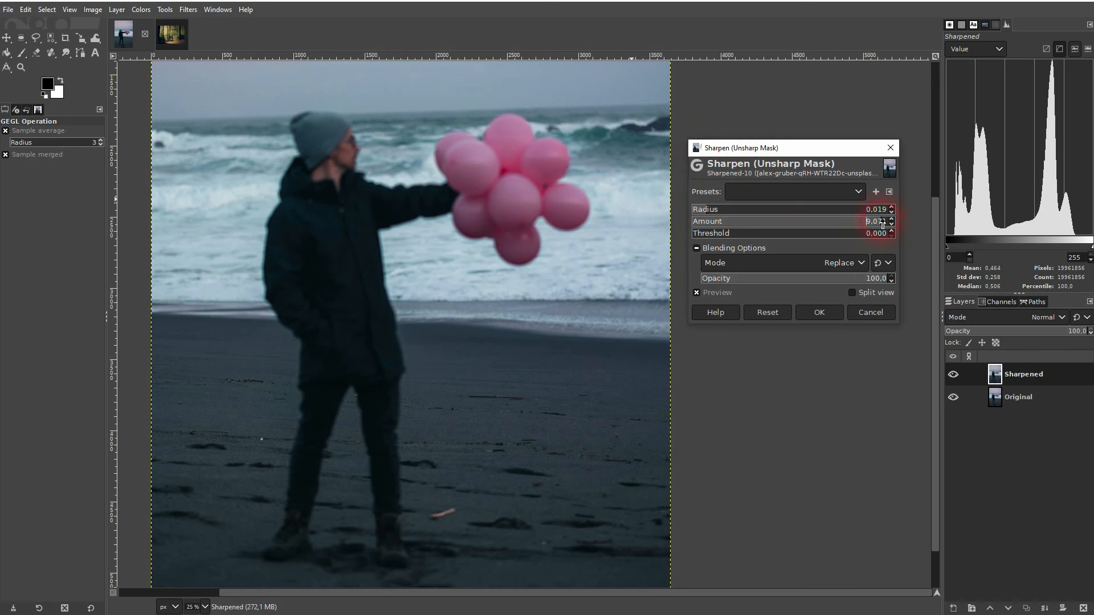
{"action": "left_click_drag", "start_coordinate": [883, 224], "coordinate": [842, 223]}
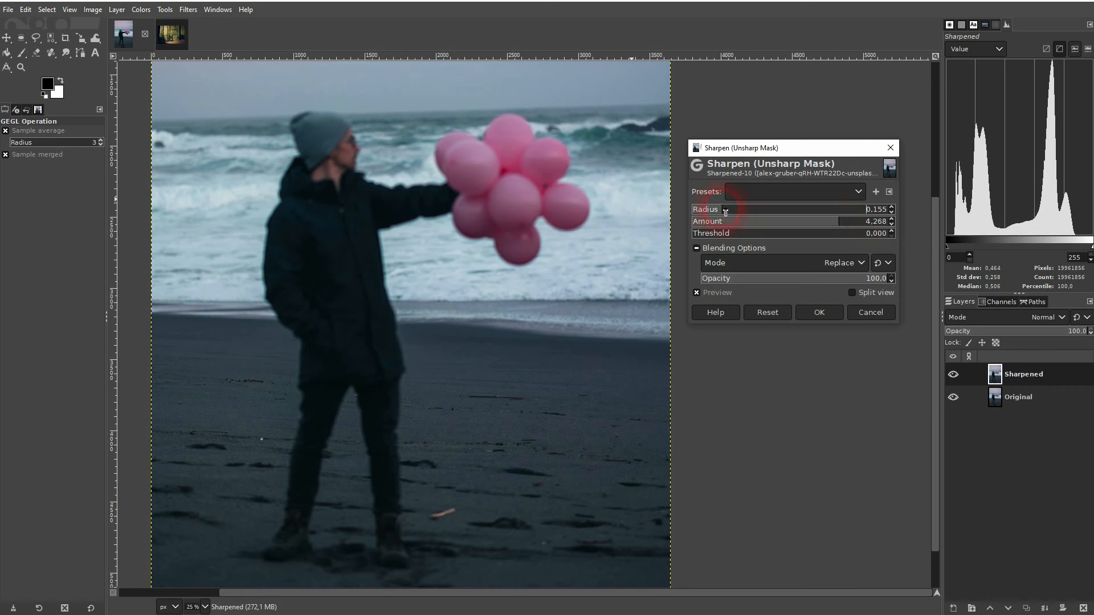
{"action": "left_click_drag", "start_coordinate": [725, 213], "coordinate": [770, 211]}
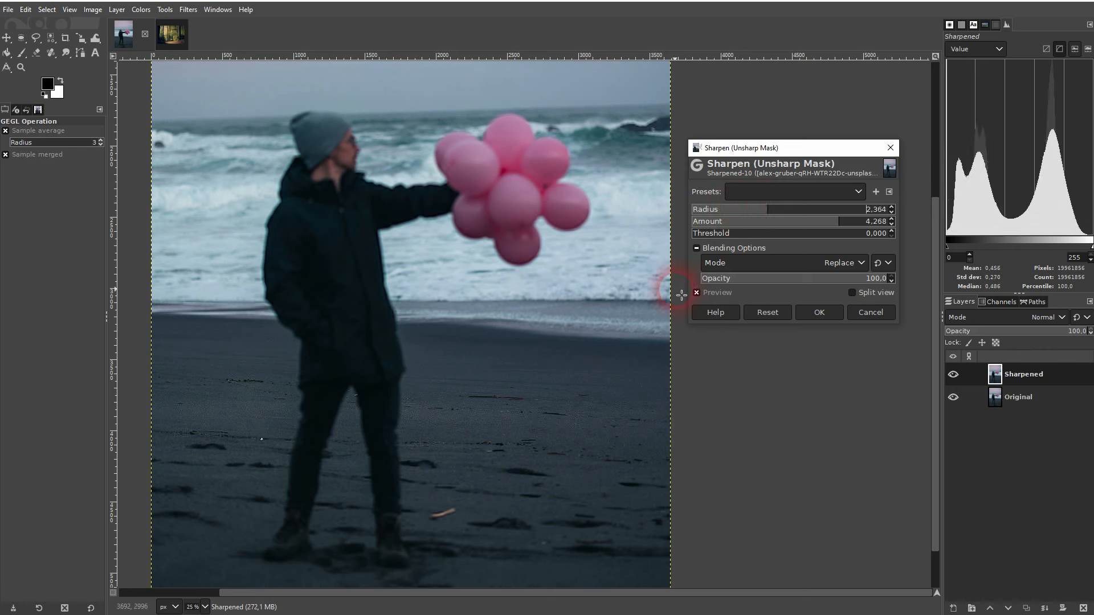
Try sharpening thresholds of 0.538, 0.433, 1.000 and 0.000 on the enlarged beach area, and cancel the filter.
{"action": "scroll", "coordinate": [473, 326], "scroll_direction": "up", "scroll_amount": 5}
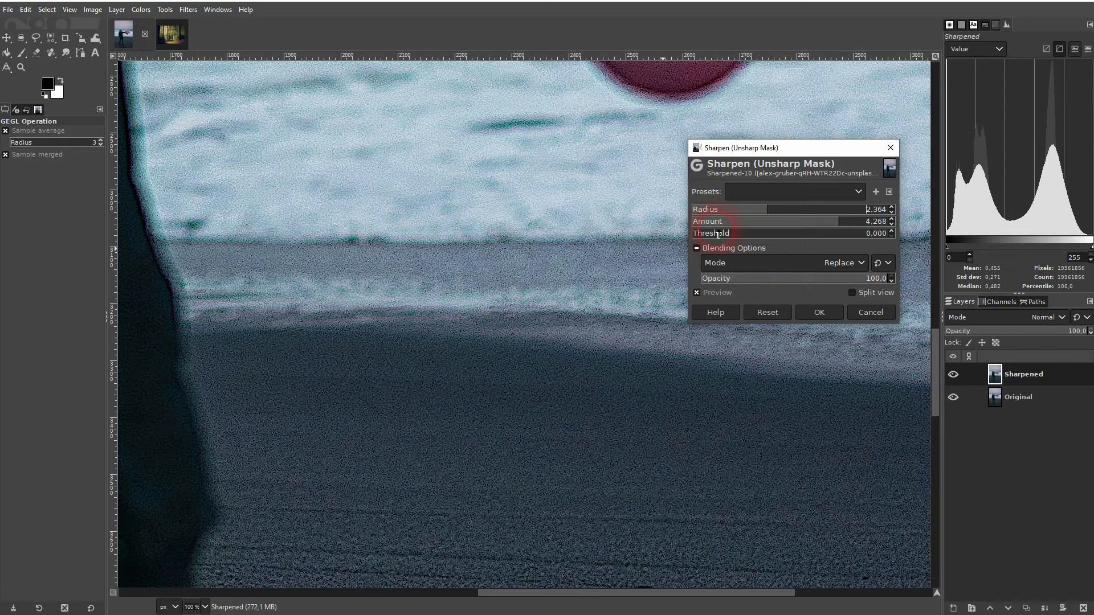
{"action": "left_click_drag", "start_coordinate": [716, 233], "coordinate": [793, 234]}
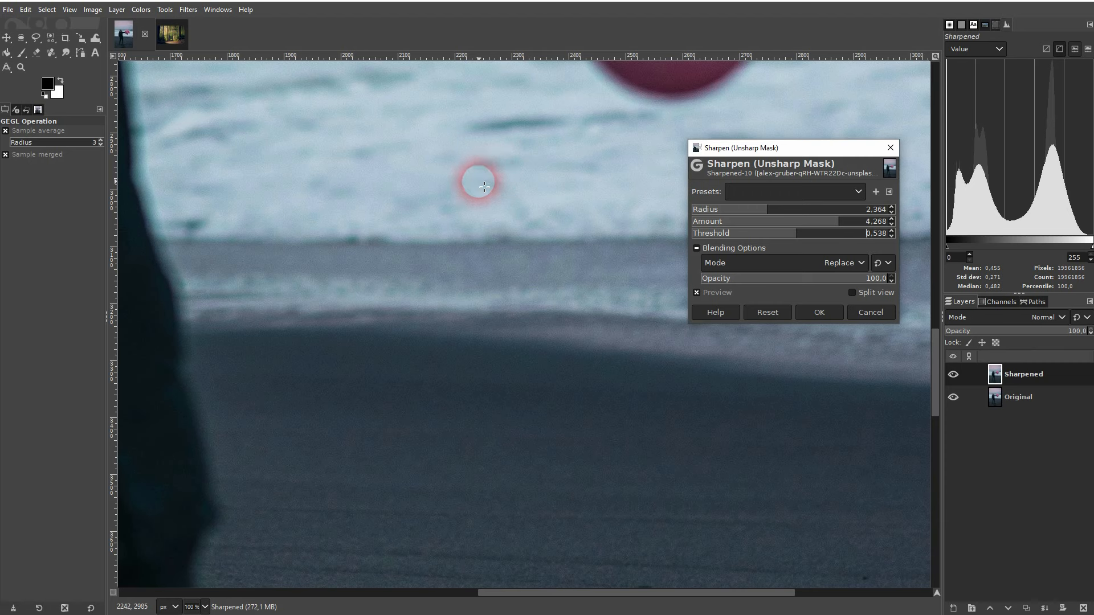
{"action": "left_click", "coordinate": [779, 235]}
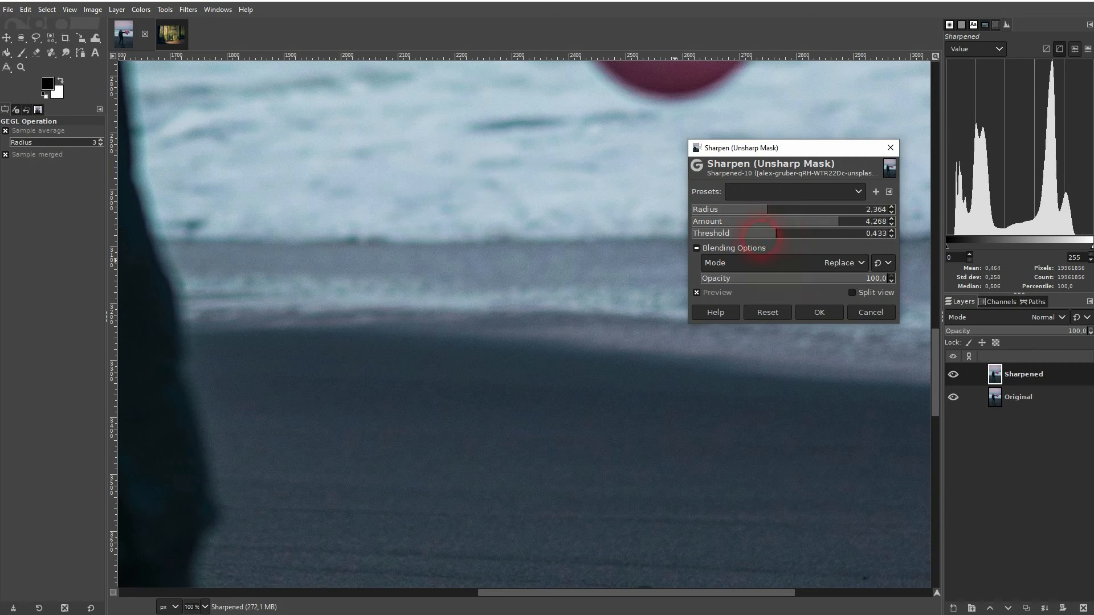
{"action": "scroll", "coordinate": [445, 252], "scroll_direction": "down", "scroll_amount": 2}
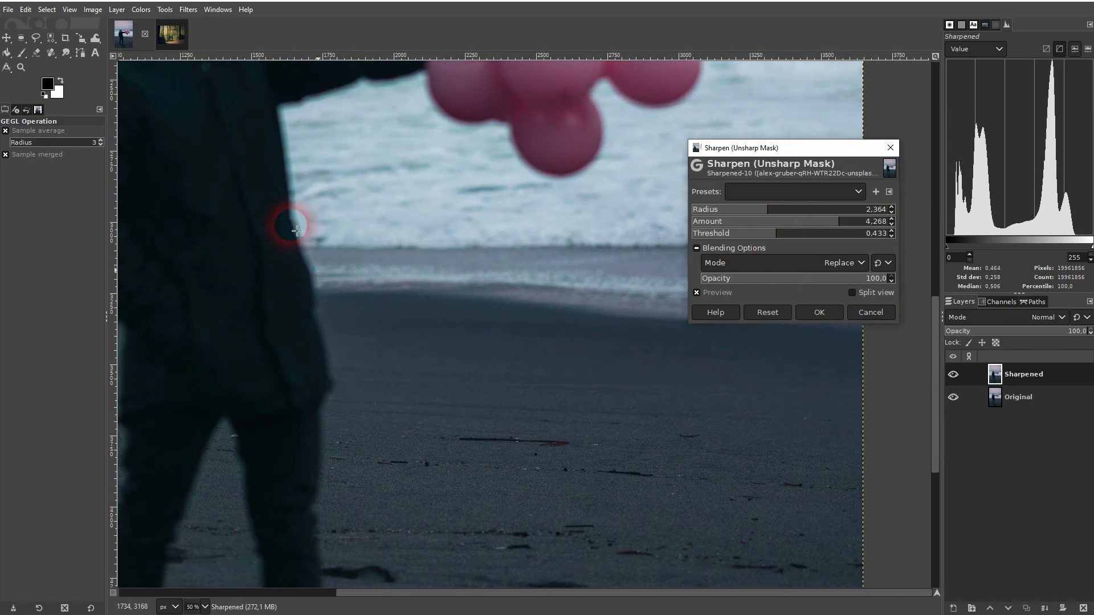
{"action": "left_click_drag", "start_coordinate": [814, 233], "coordinate": [906, 231]}
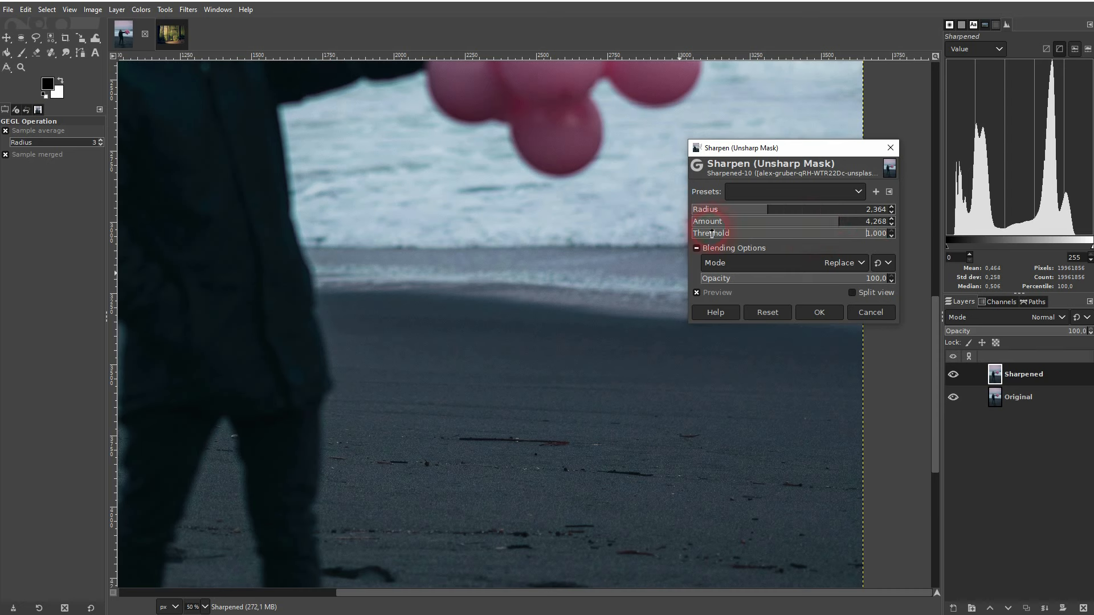
{"action": "left_click_drag", "start_coordinate": [712, 234], "coordinate": [674, 232]}
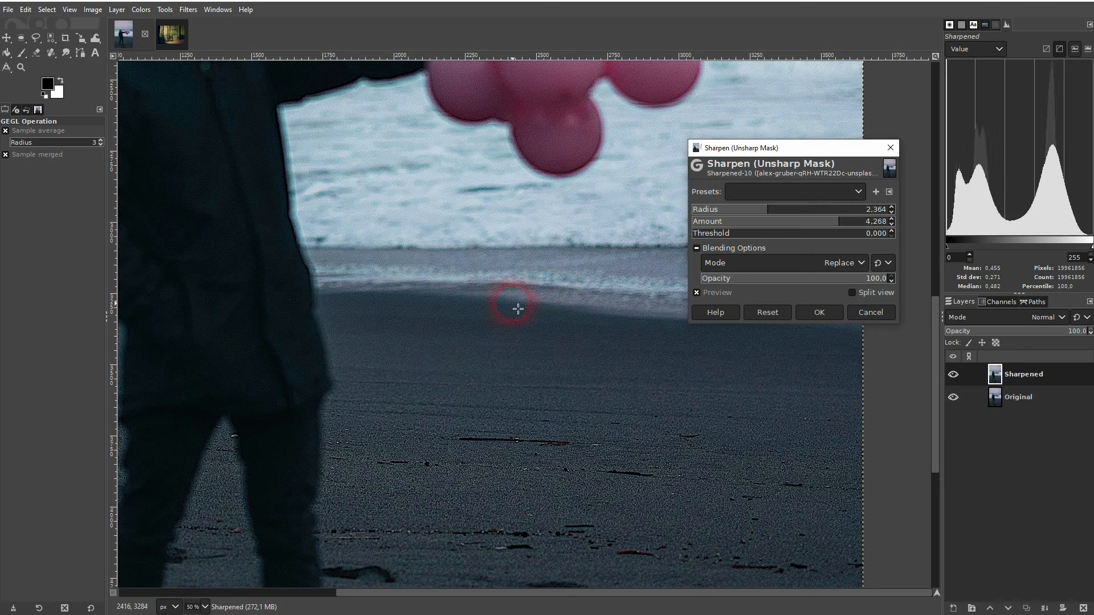
{"action": "left_click", "coordinate": [866, 312]}
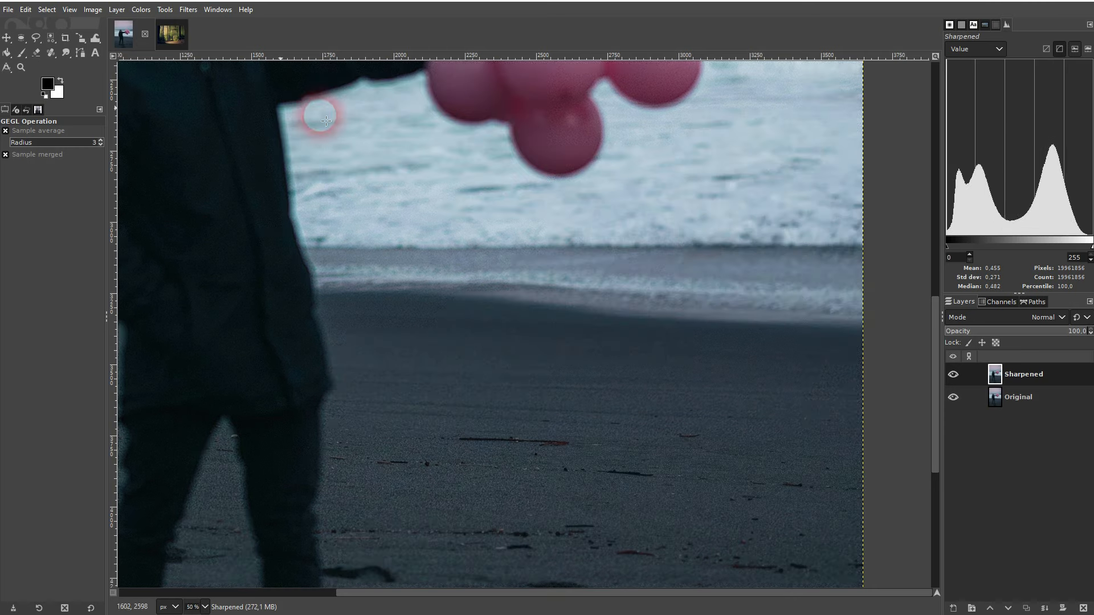
Switch to the forest photo, duplicate its Original layer, and rename the copy Sharpened.
{"action": "left_click", "coordinate": [169, 39]}
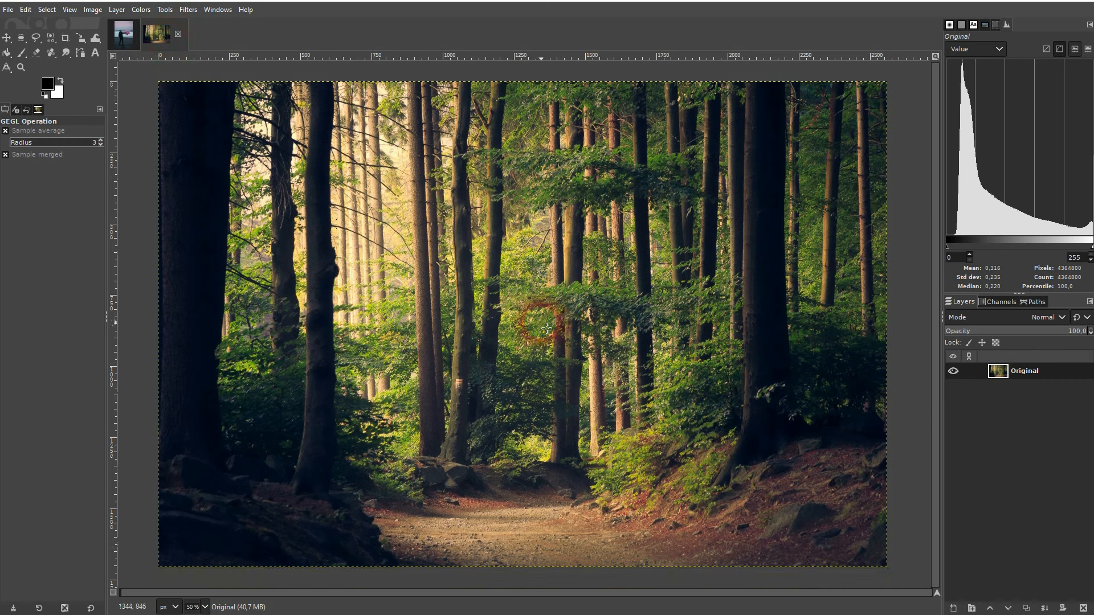
{"action": "left_click", "coordinate": [1027, 608]}
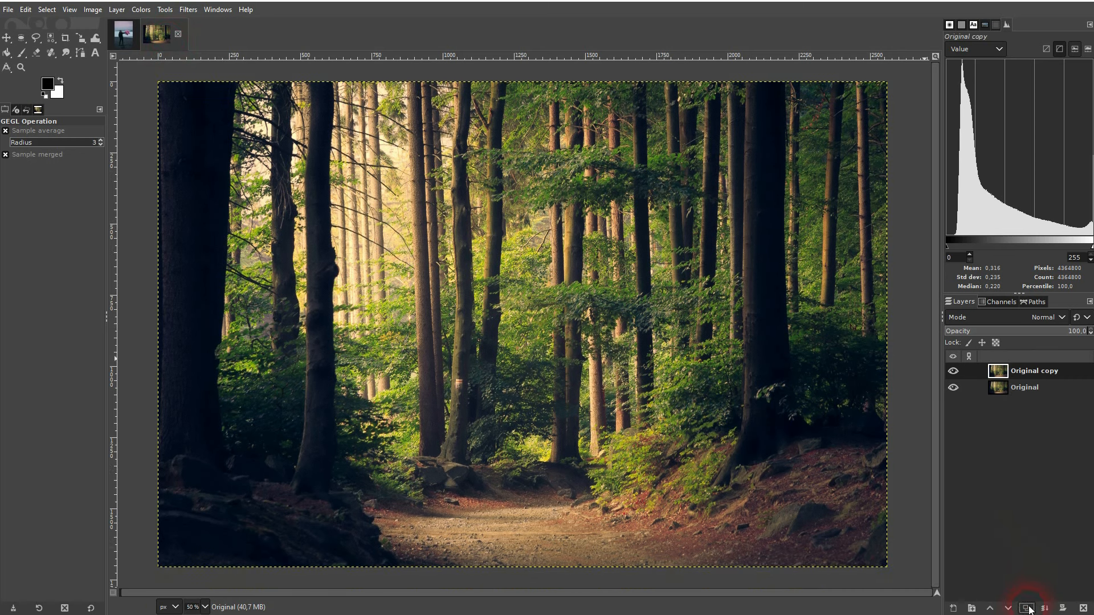
{"action": "double_click", "coordinate": [1029, 371]}
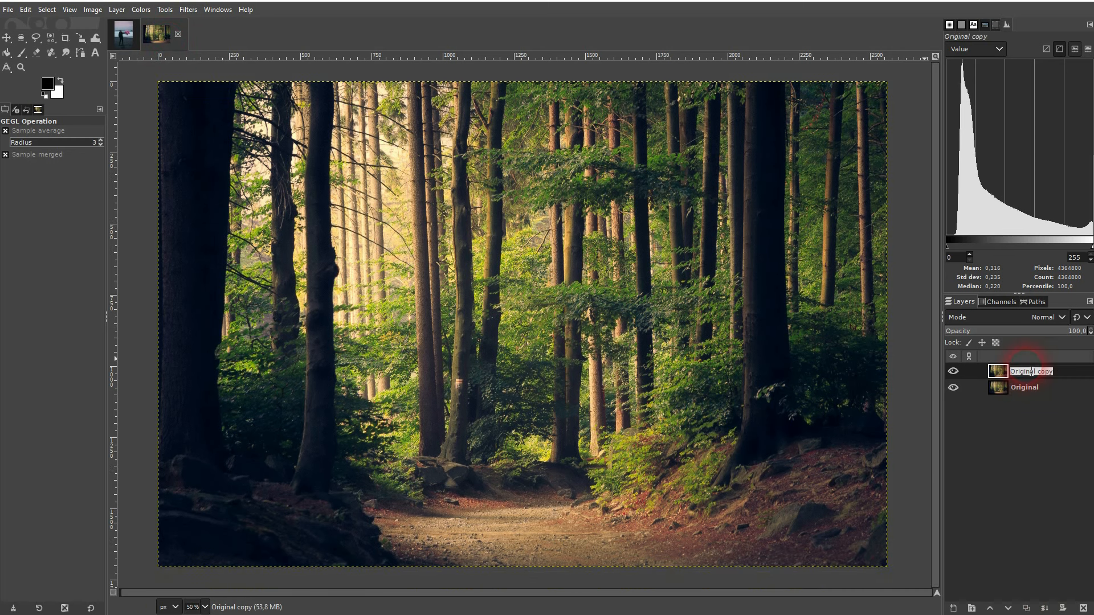
{"action": "type", "text": "Sharpened"}
{"action": "key", "text": "Return"}
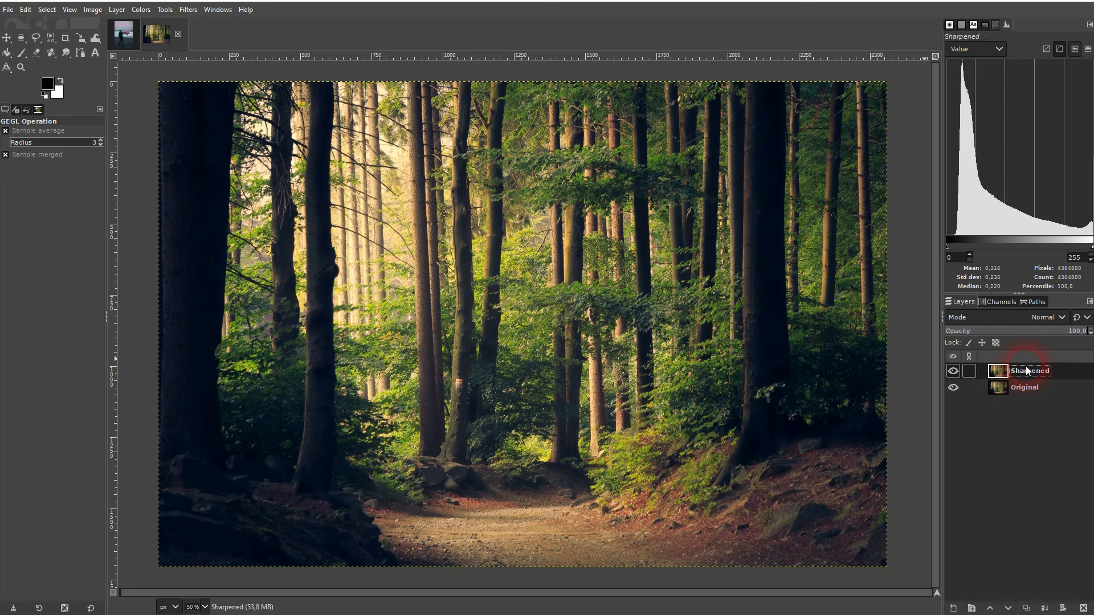
{"action": "left_click", "coordinate": [48, 469]}
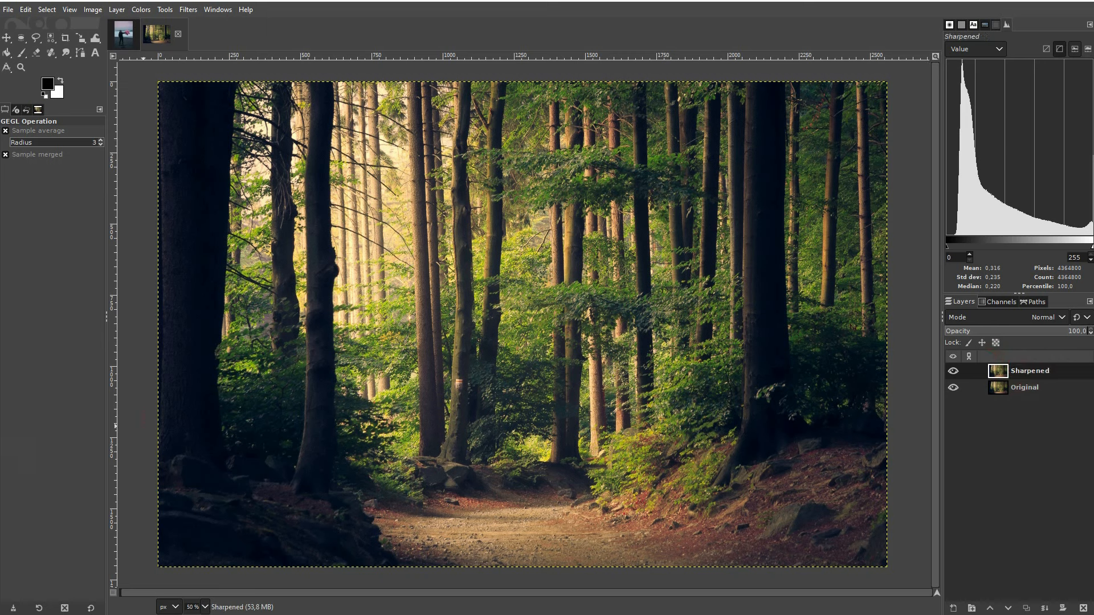
Start Sharpen (Unsharp Mask) on the forest photo's Sharpened layer and compare the enlarged trunk and foliage with the preview off and on.
{"action": "left_click", "coordinate": [191, 10]}
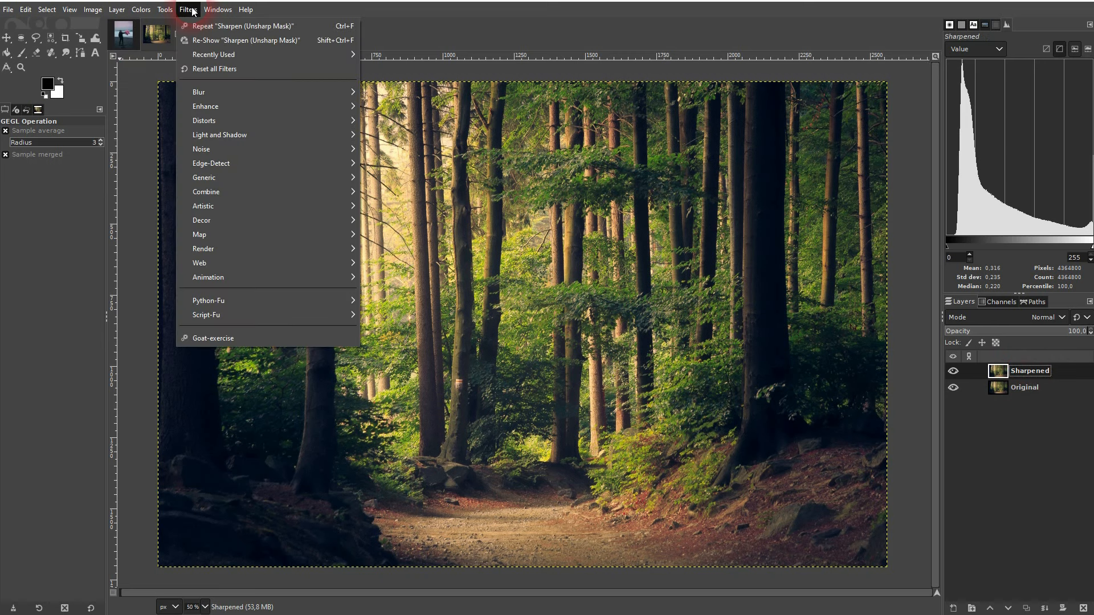
{"action": "left_click", "coordinate": [254, 40]}
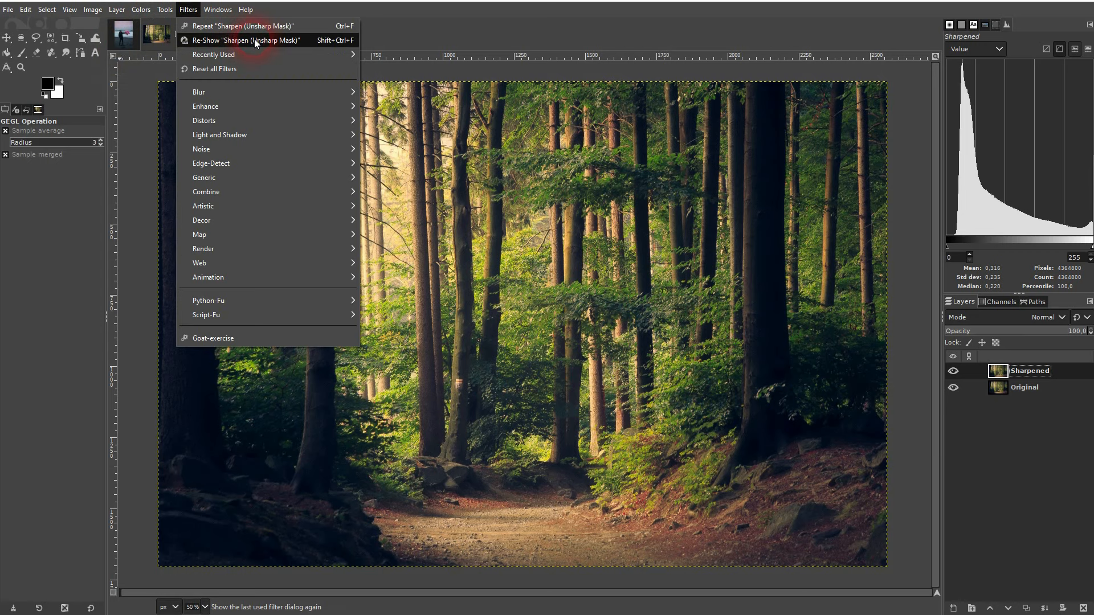
{"action": "mouse_move", "coordinate": [299, 105]}
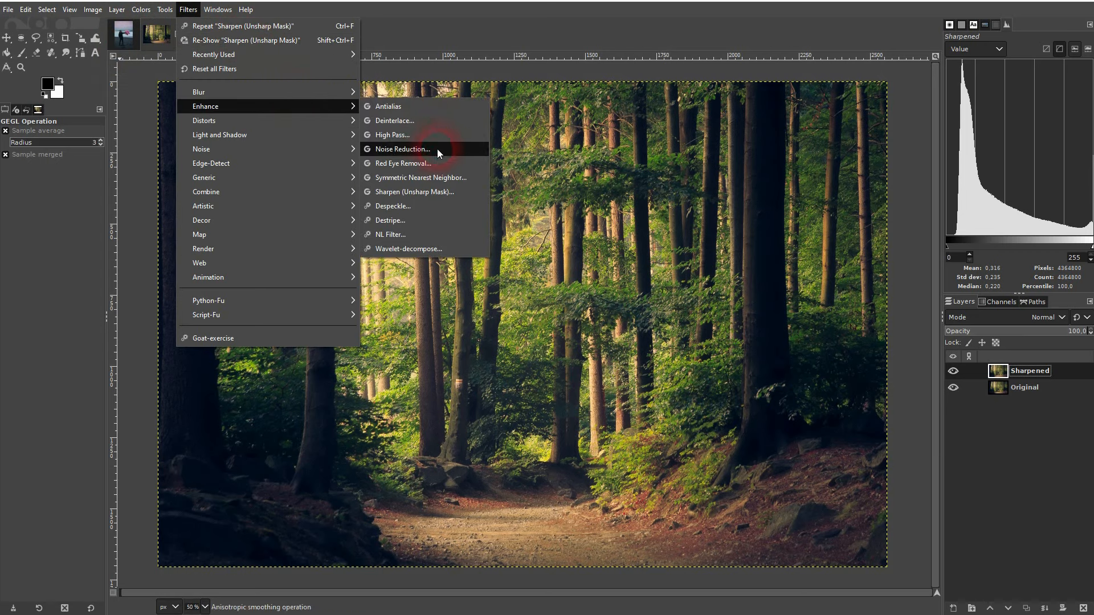
{"action": "left_click", "coordinate": [419, 192]}
{"action": "scroll", "coordinate": [519, 258], "scroll_direction": "up", "scroll_amount": 4}
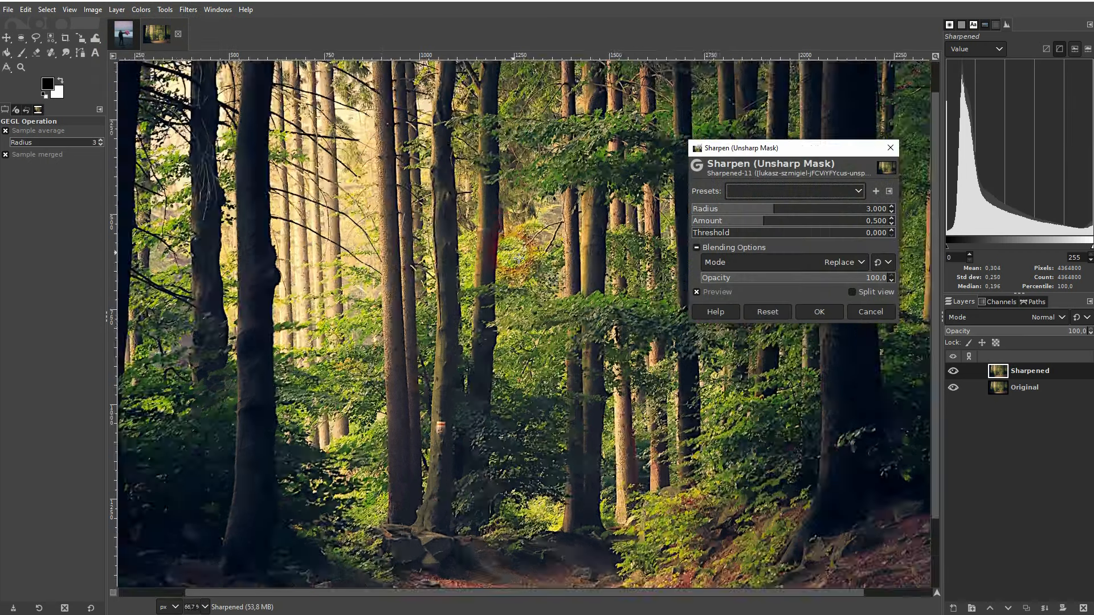
{"action": "scroll", "coordinate": [519, 258], "scroll_direction": "up", "scroll_amount": 3}
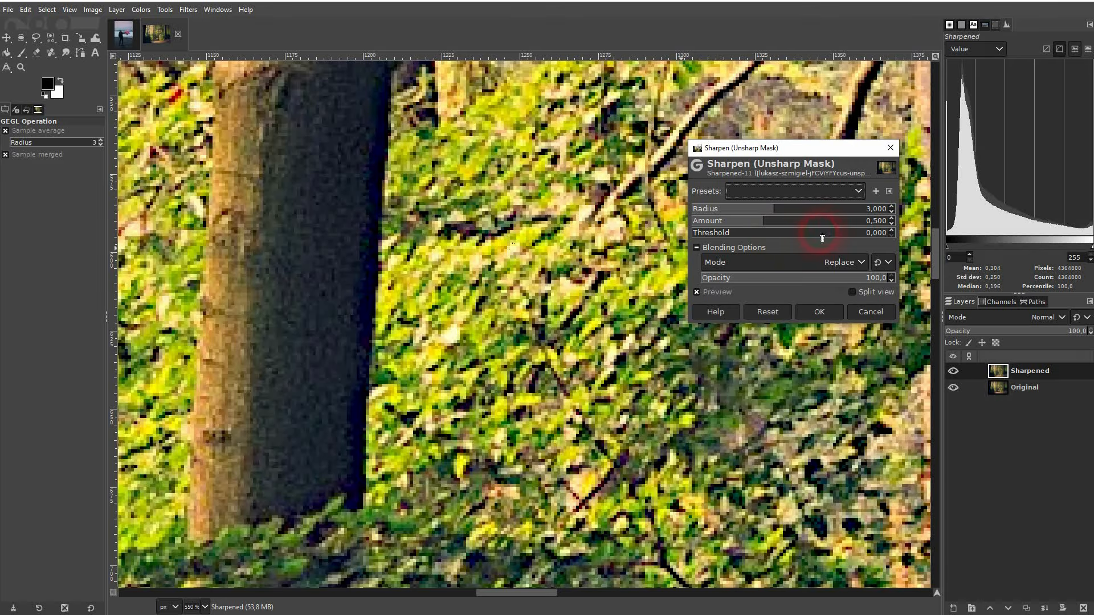
{"action": "left_click", "coordinate": [725, 293]}
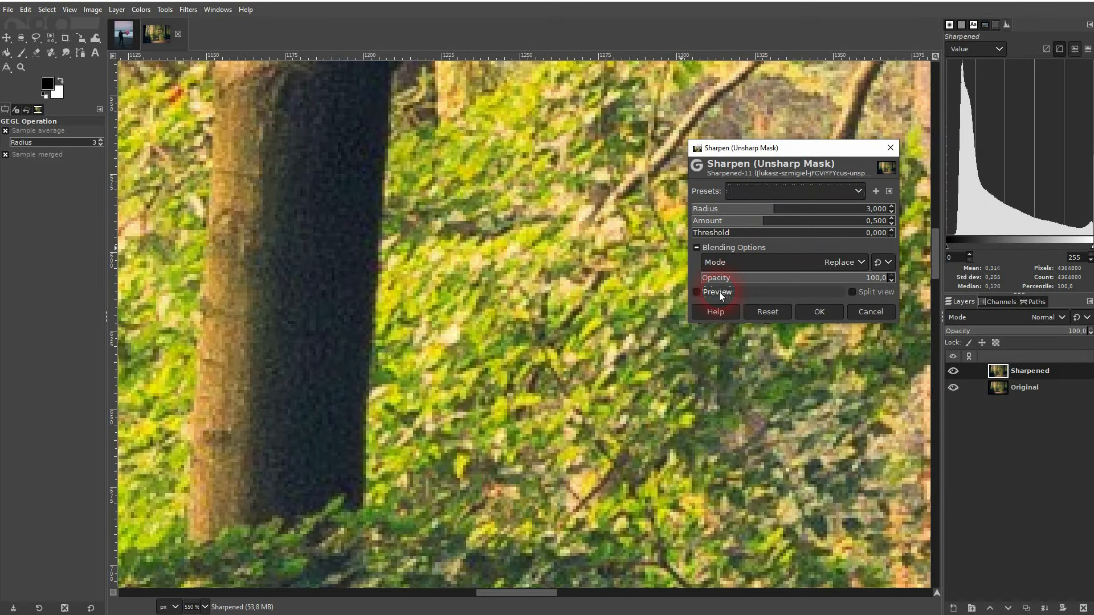
{"action": "left_click", "coordinate": [721, 294]}
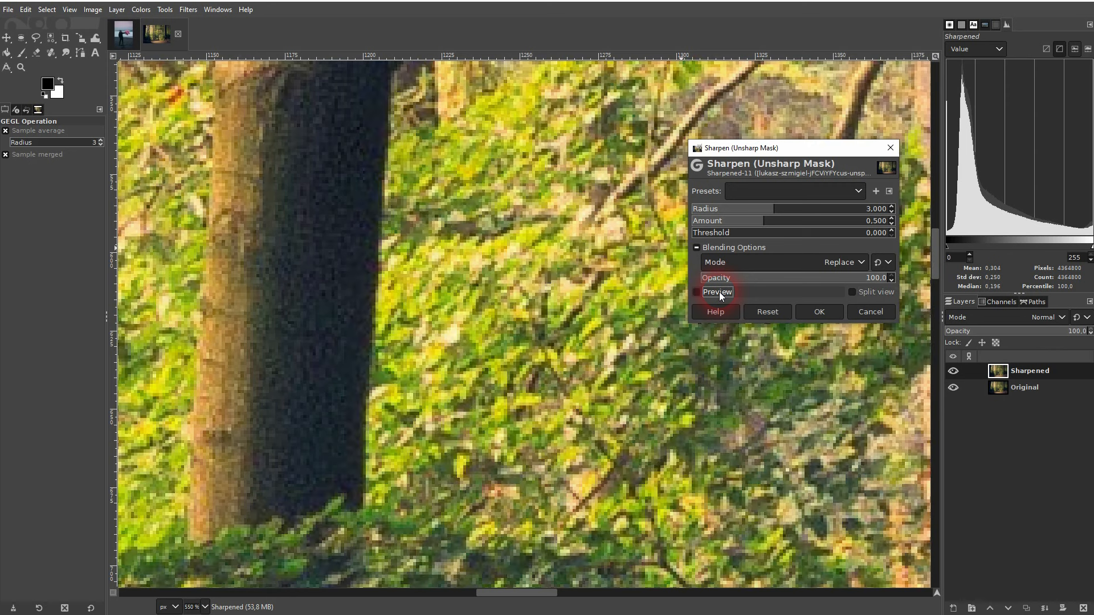
{"action": "left_click", "coordinate": [721, 294]}
{"action": "left_click", "coordinate": [721, 293]}
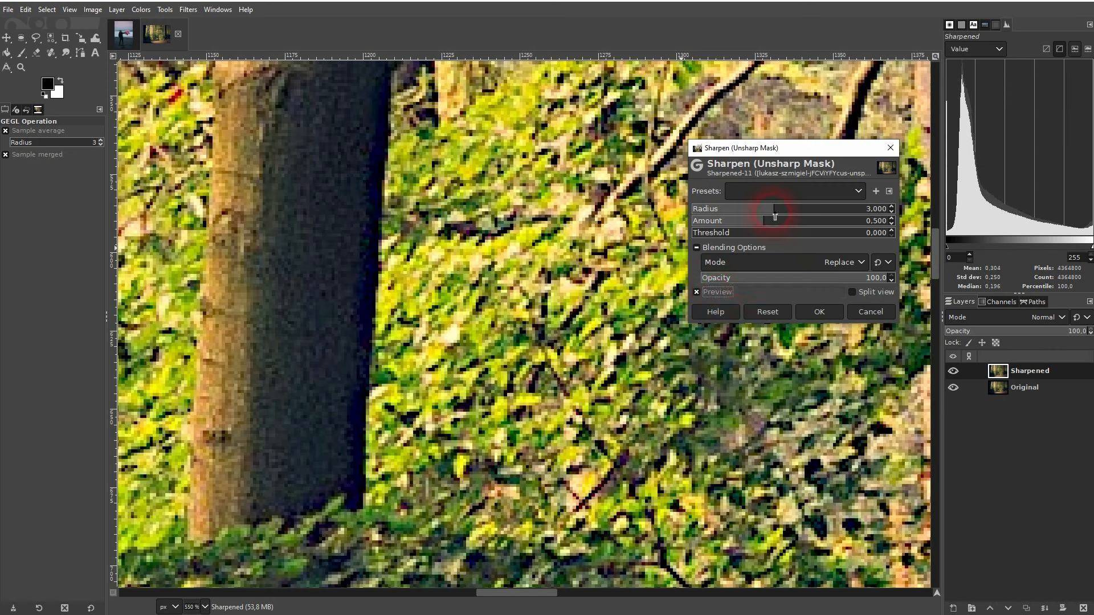
Set the sharpening radius to 2.013 and the amount to 0.336, and apply the filter.
{"action": "left_click_drag", "start_coordinate": [774, 210], "coordinate": [755, 208]}
{"action": "left_click_drag", "start_coordinate": [758, 209], "coordinate": [766, 215]}
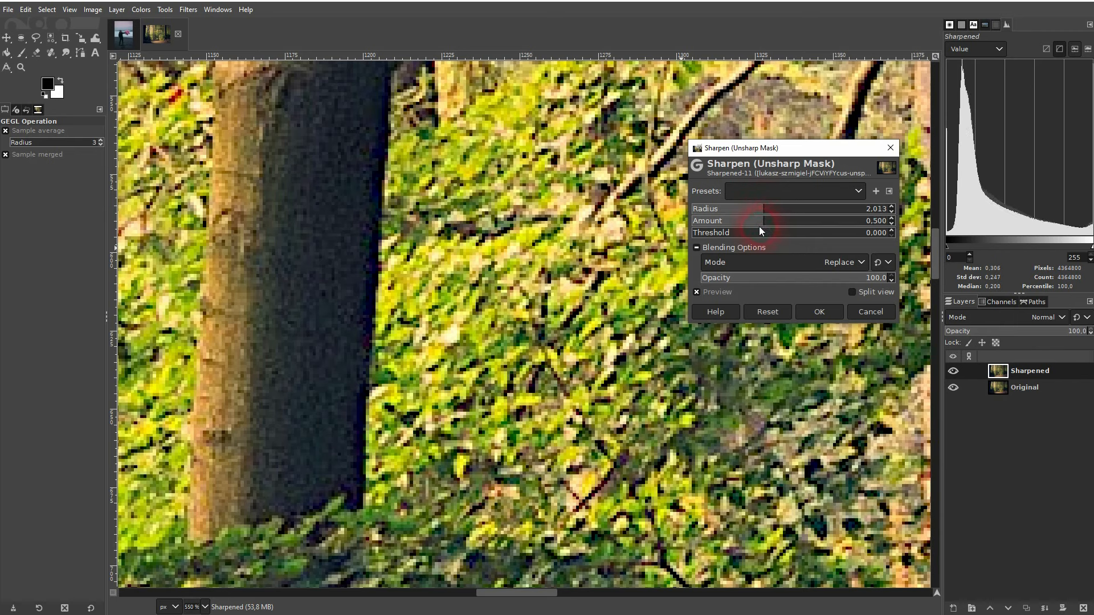
{"action": "mouse_move", "coordinate": [764, 221]}
{"action": "left_mouse_down"}
{"action": "mouse_move", "coordinate": [806, 225]}
{"action": "mouse_move", "coordinate": [758, 220]}
{"action": "left_mouse_up"}
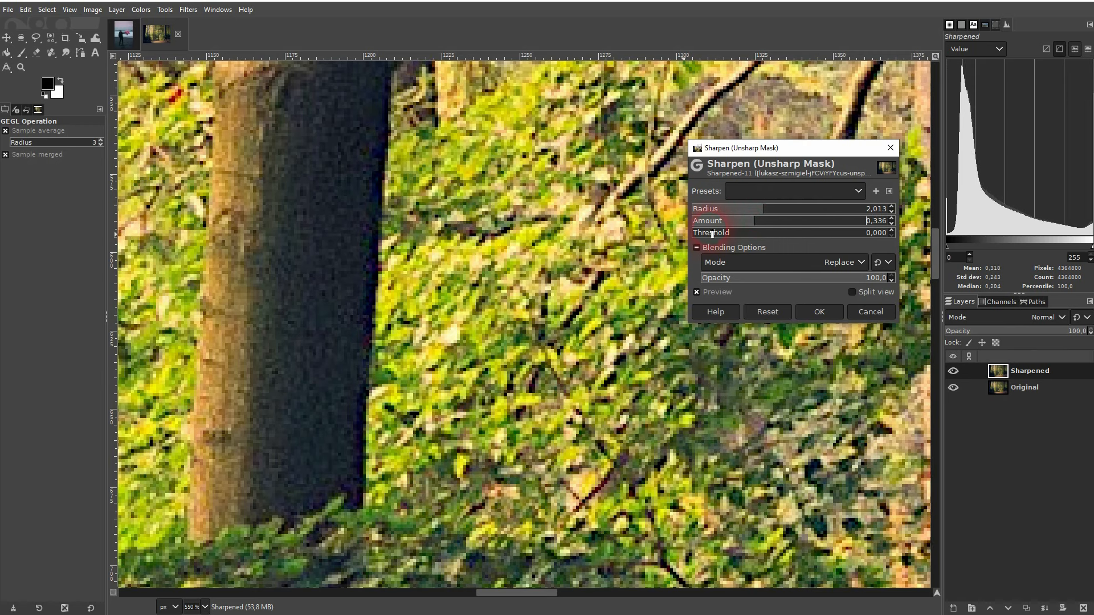
{"action": "left_click", "coordinate": [819, 312]}
Compare the forest photo before and after sharpening by hiding the Sharpened layer and showing it again.
{"action": "scroll", "coordinate": [377, 314], "scroll_direction": "down", "scroll_amount": 4}
{"action": "left_click", "coordinate": [953, 371]}
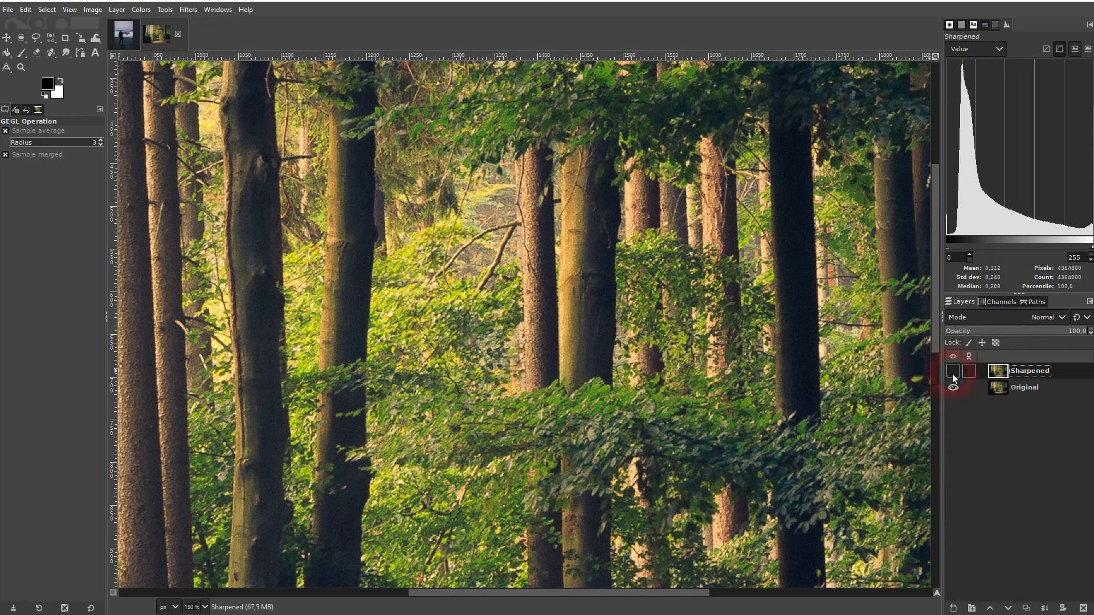
{"action": "left_click", "coordinate": [953, 371]}
{"action": "scroll", "coordinate": [525, 355], "scroll_direction": "down", "scroll_amount": 1}
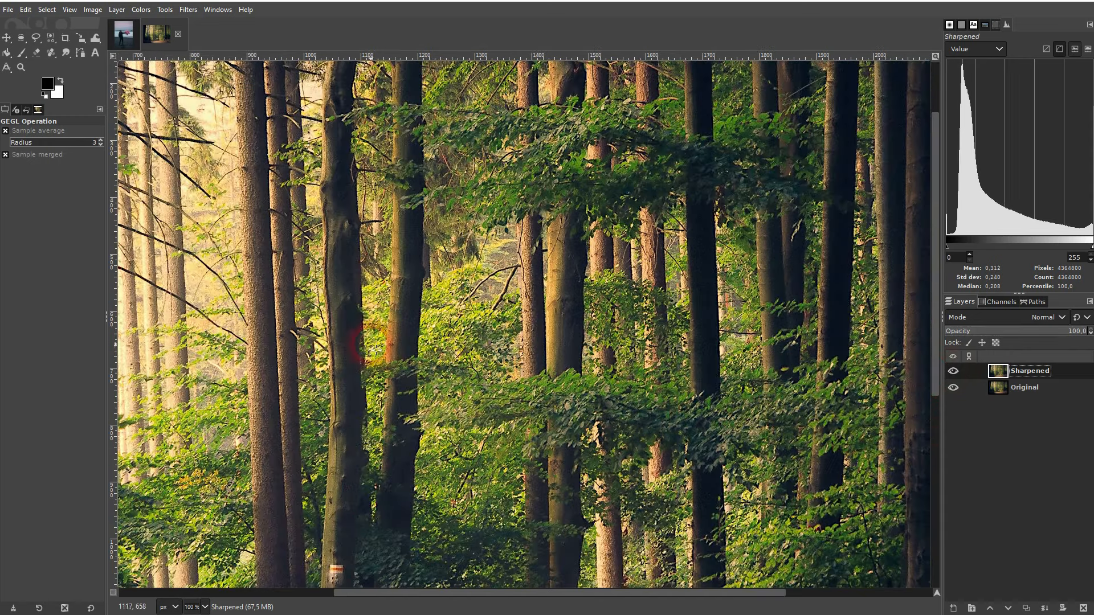
Reopen Sharpen (Unsharp Mask) for the forest photo's Sharpened layer, and write "Radius | 1-3" in an empty Notepad document.
{"action": "left_click", "coordinate": [189, 9]}
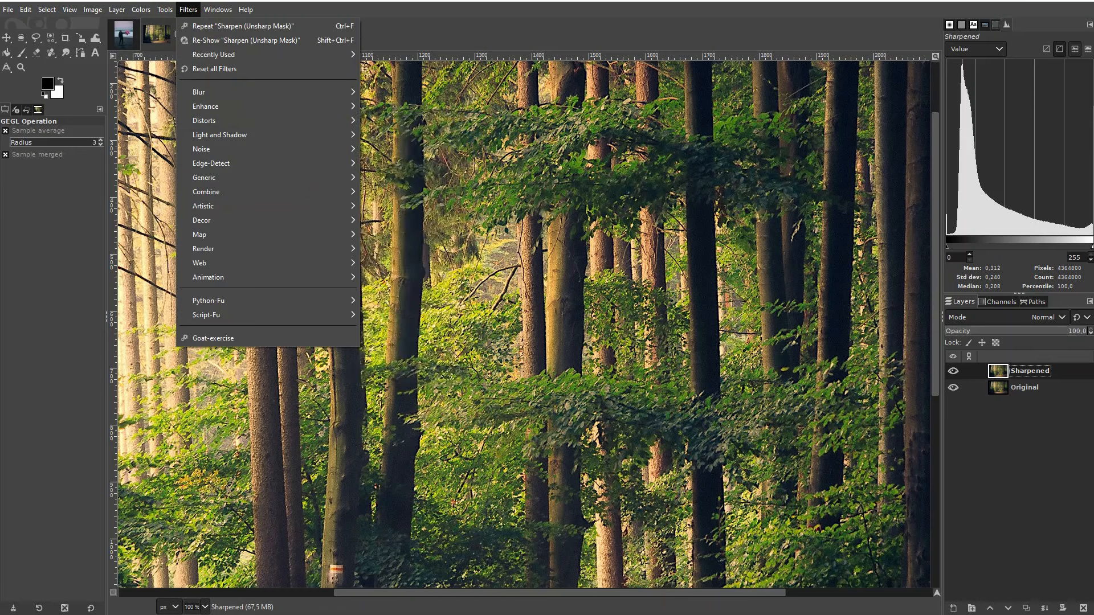
{"action": "left_click", "coordinate": [298, 44]}
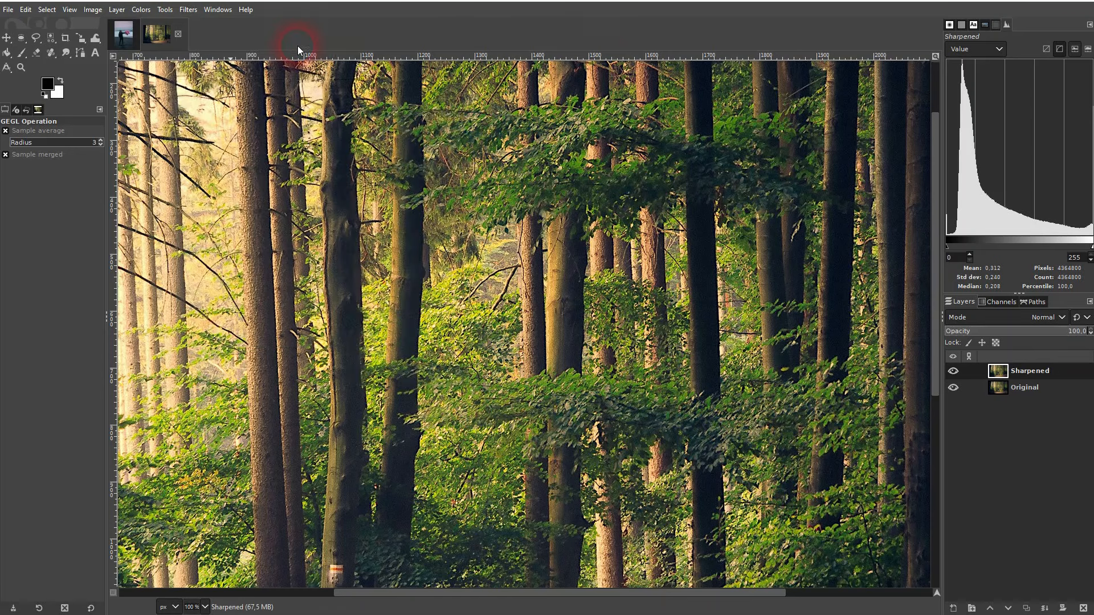
{"action": "left_click_drag", "start_coordinate": [796, 155], "coordinate": [829, 168]}
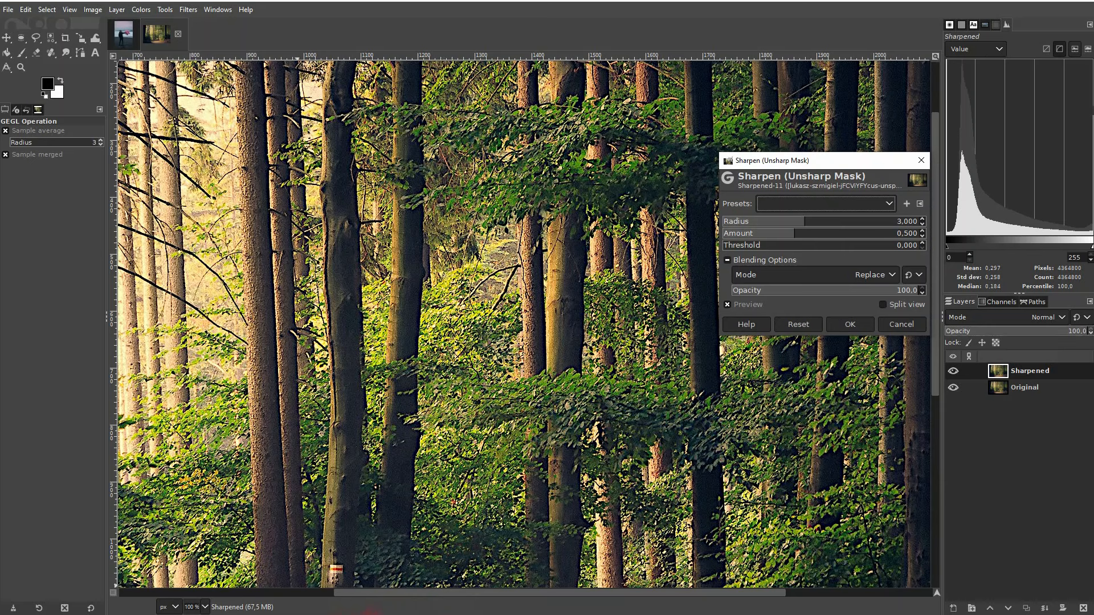
{"action": "left_click", "coordinate": [370, 614]}
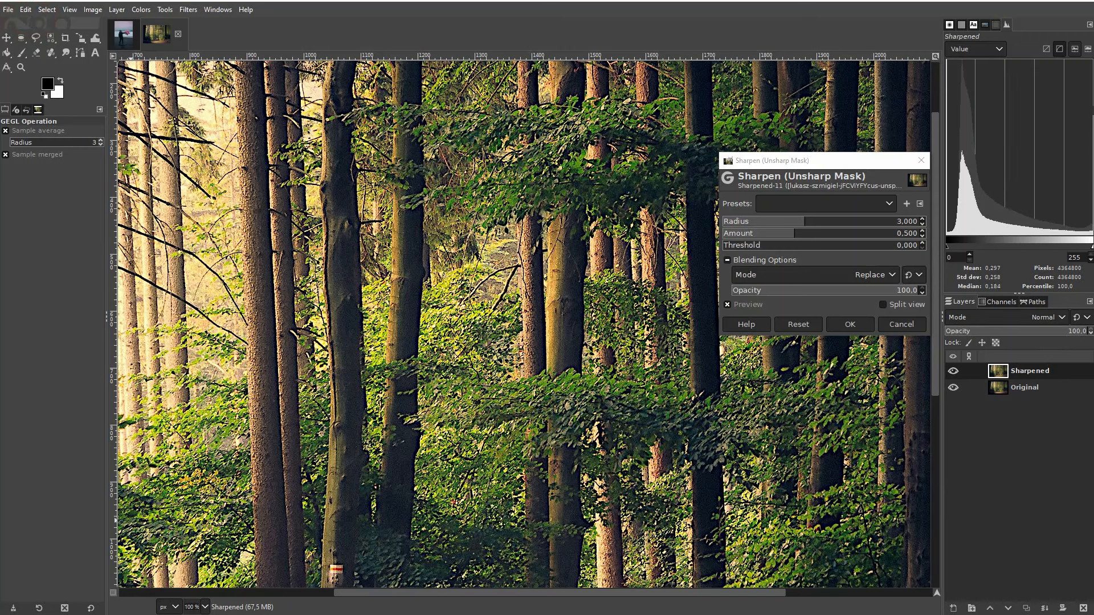
{"action": "left_click_drag", "start_coordinate": [0, 5], "coordinate": [374, 63]}
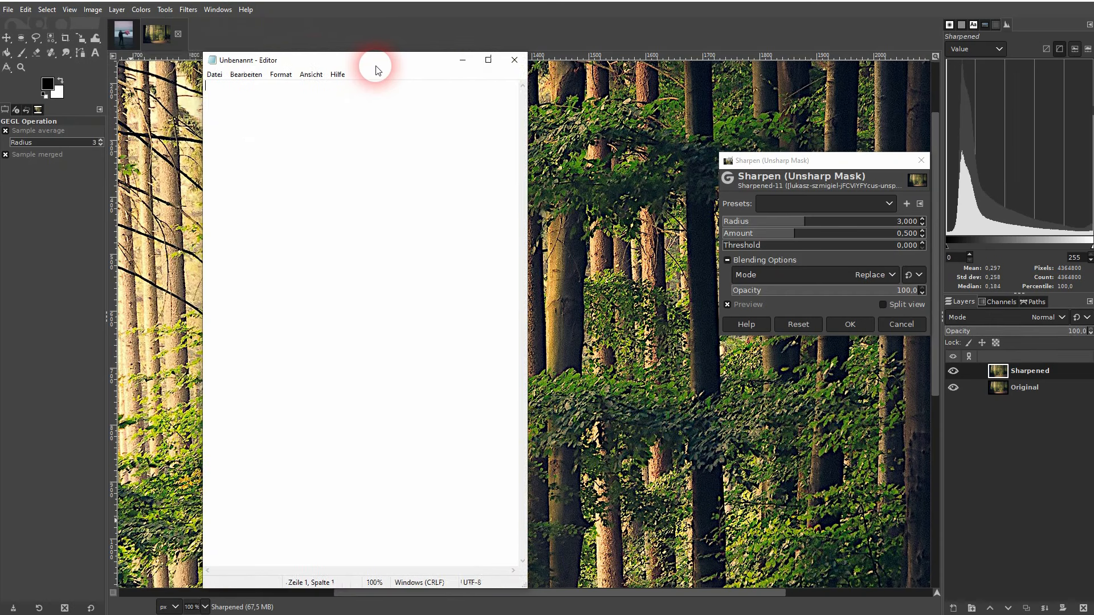
{"action": "left_click", "coordinate": [245, 122]}
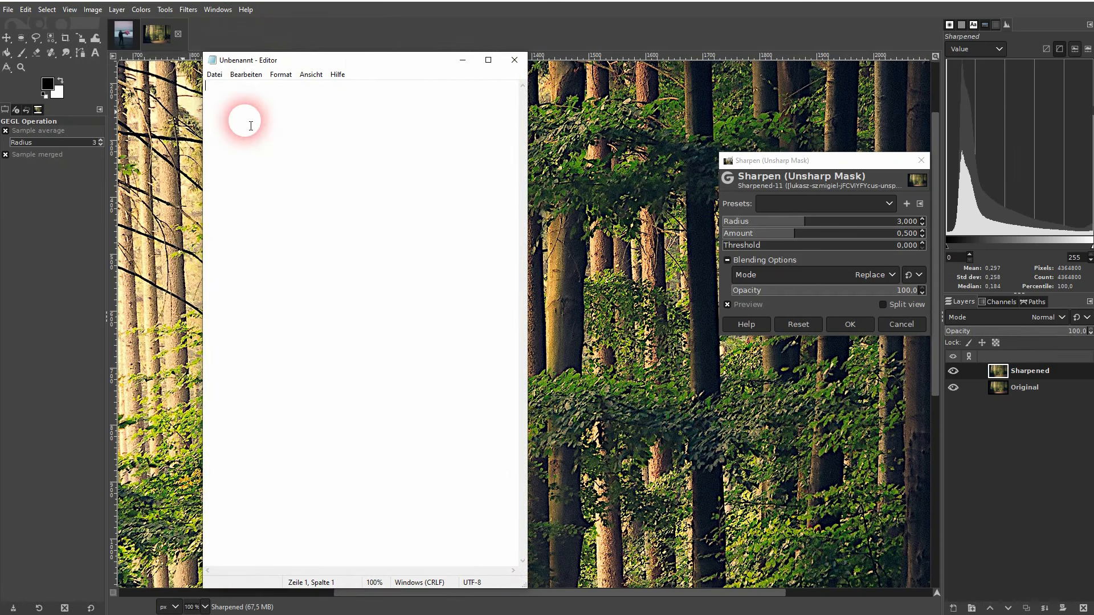
{"action": "type", "text": "Radius"}
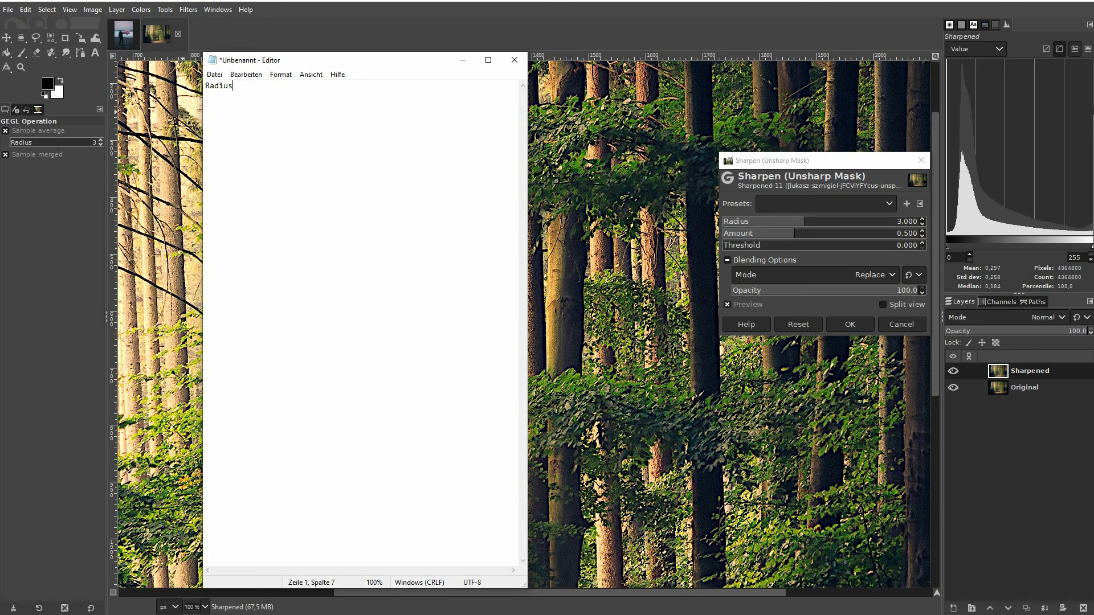
{"action": "type", "text": " | 1-3"}
Preview the sharpening with a radius of 1.043, and extend the radius note in Notepad with "is usable".
{"action": "mouse_move", "coordinate": [790, 224]}
{"action": "left_mouse_down"}
{"action": "mouse_move", "coordinate": [770, 223]}
{"action": "mouse_move", "coordinate": [783, 224]}
{"action": "left_mouse_up"}
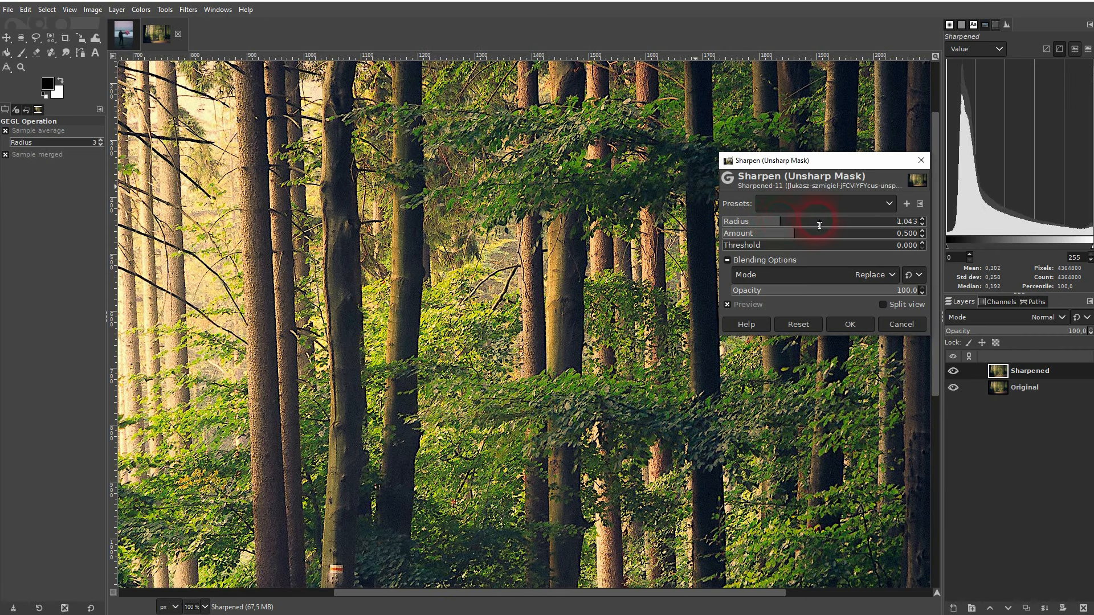
{"action": "left_click", "coordinate": [385, 614]}
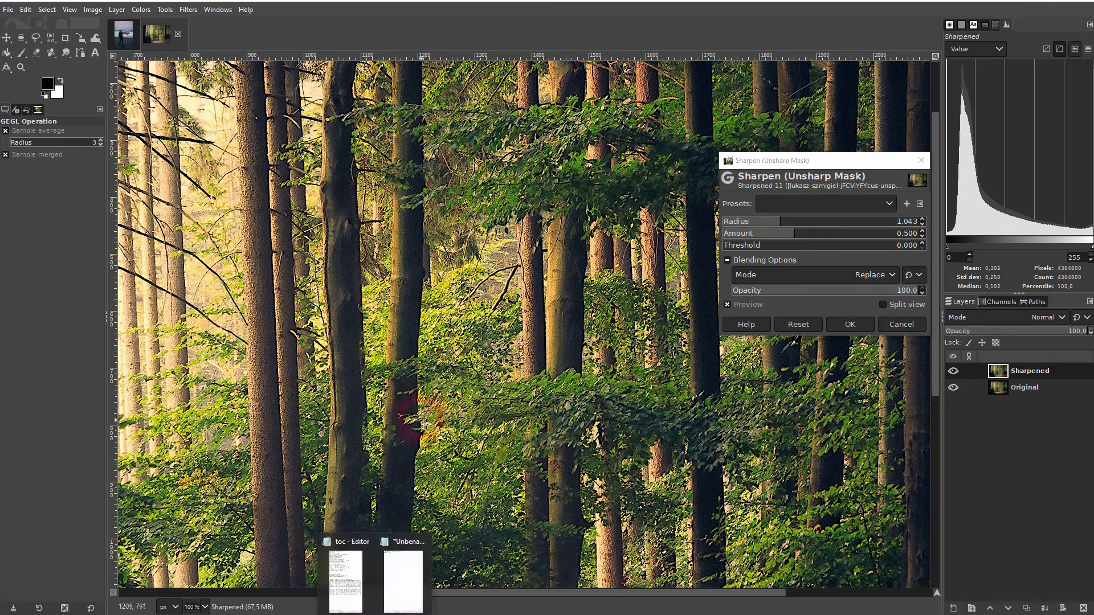
{"action": "left_click", "coordinate": [398, 575]}
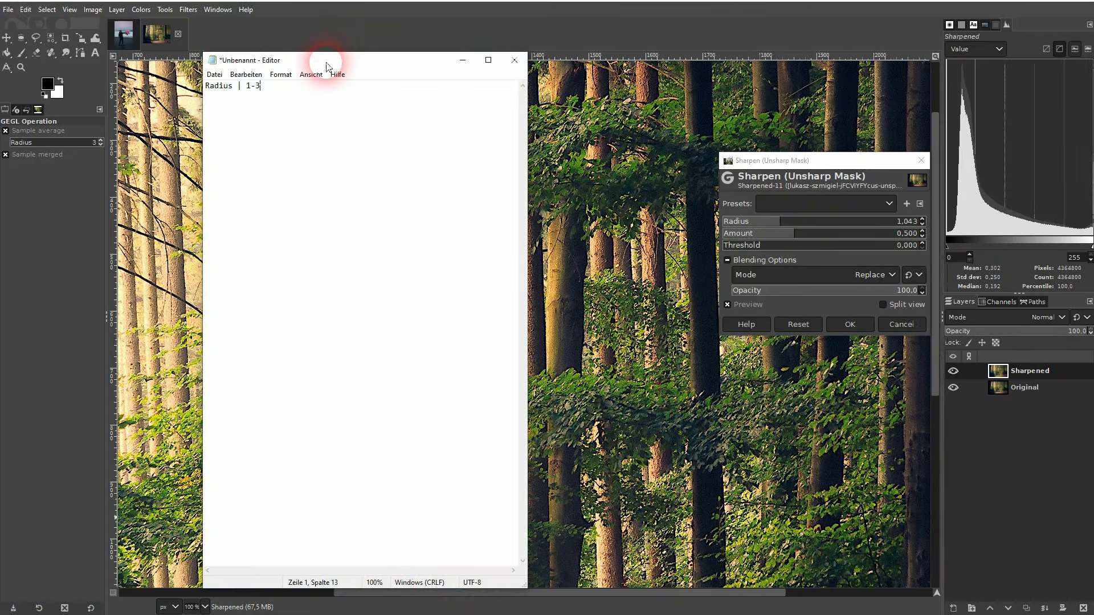
{"action": "type", "text": "is"}
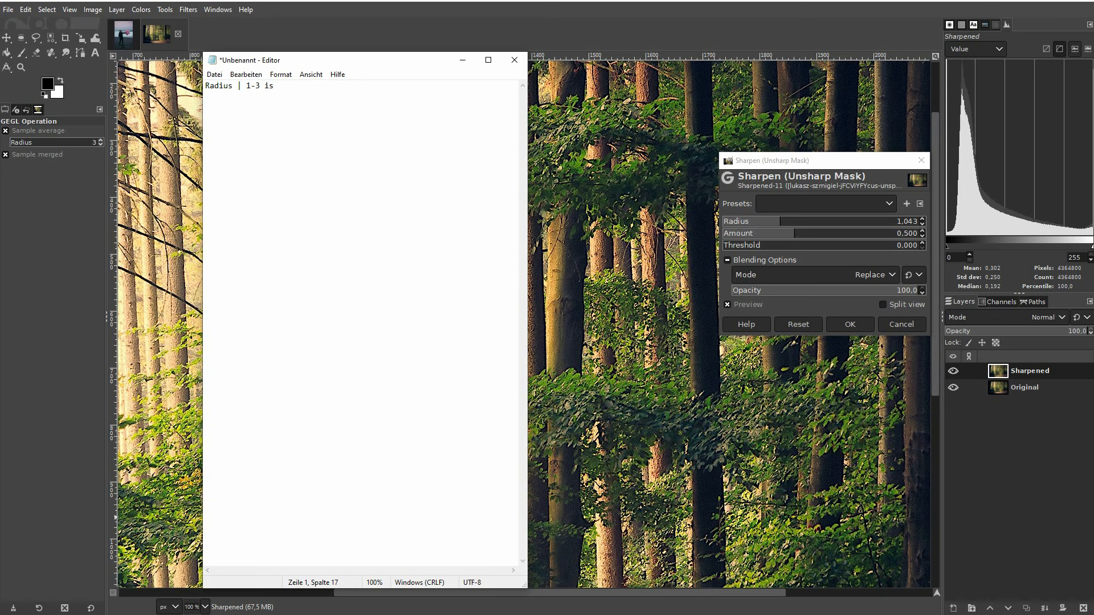
{"action": "type", "text": " usable"}
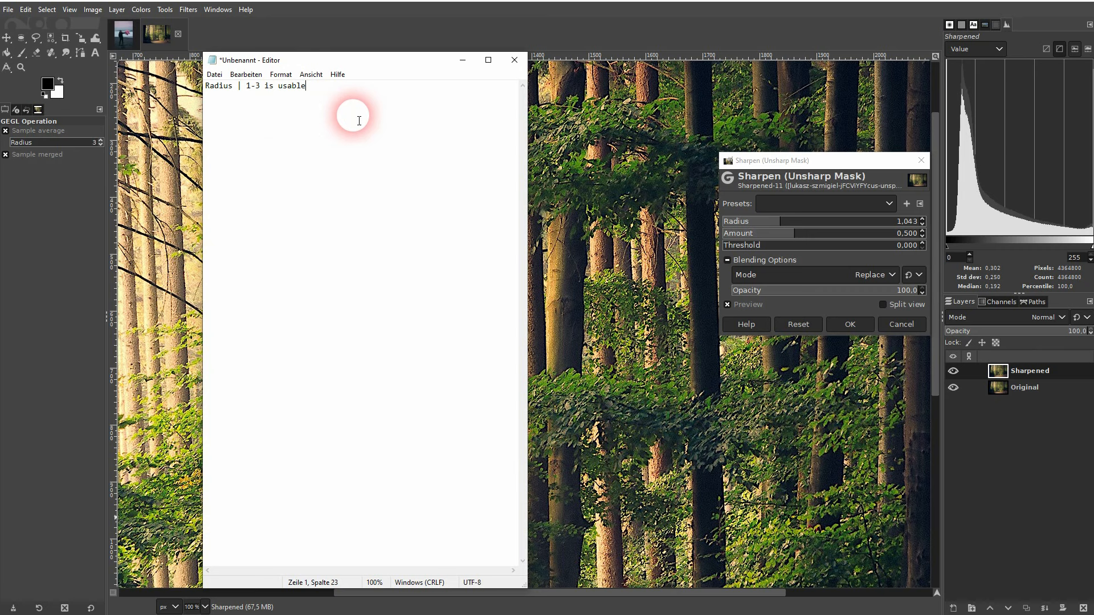
Add the note line "Amount | below 1 is usable", and preview sharpening amounts of 2.798 and 0.880 in GIMP.
{"action": "key", "text": "Return"}
{"action": "type", "text": "Amount"}
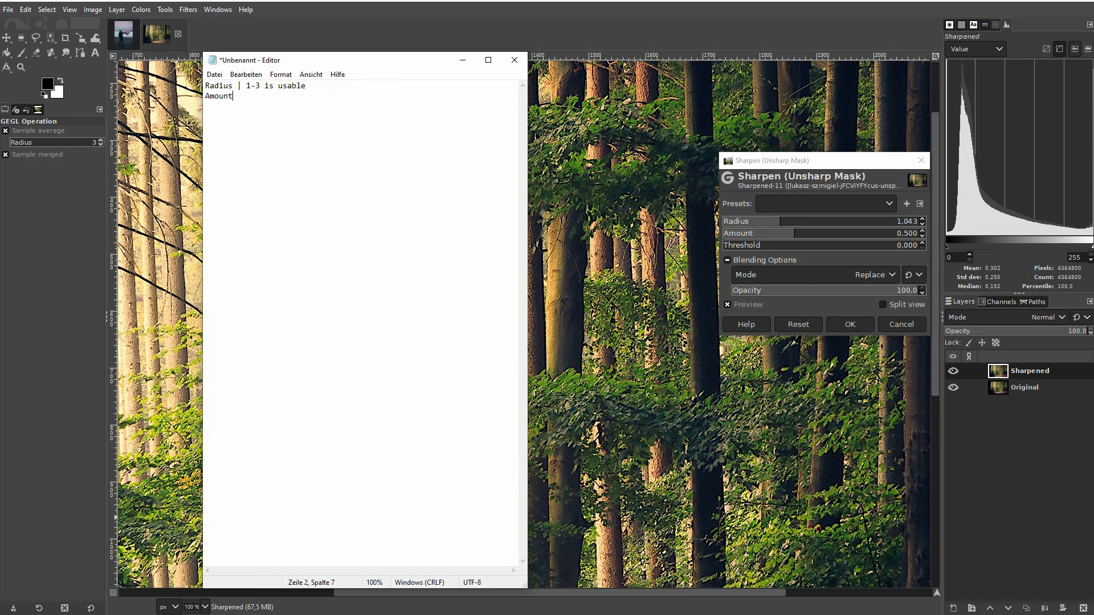
{"action": "type", "text": " | below 1 is usable"}
{"action": "left_click_drag", "start_coordinate": [814, 234], "coordinate": [852, 234]}
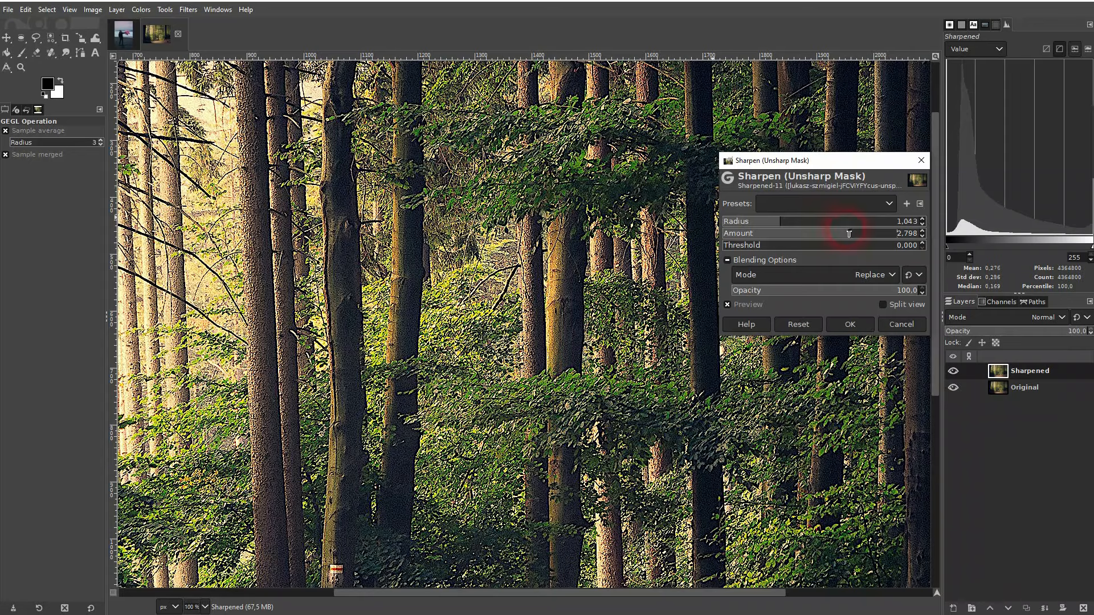
{"action": "left_click_drag", "start_coordinate": [848, 233], "coordinate": [809, 233]}
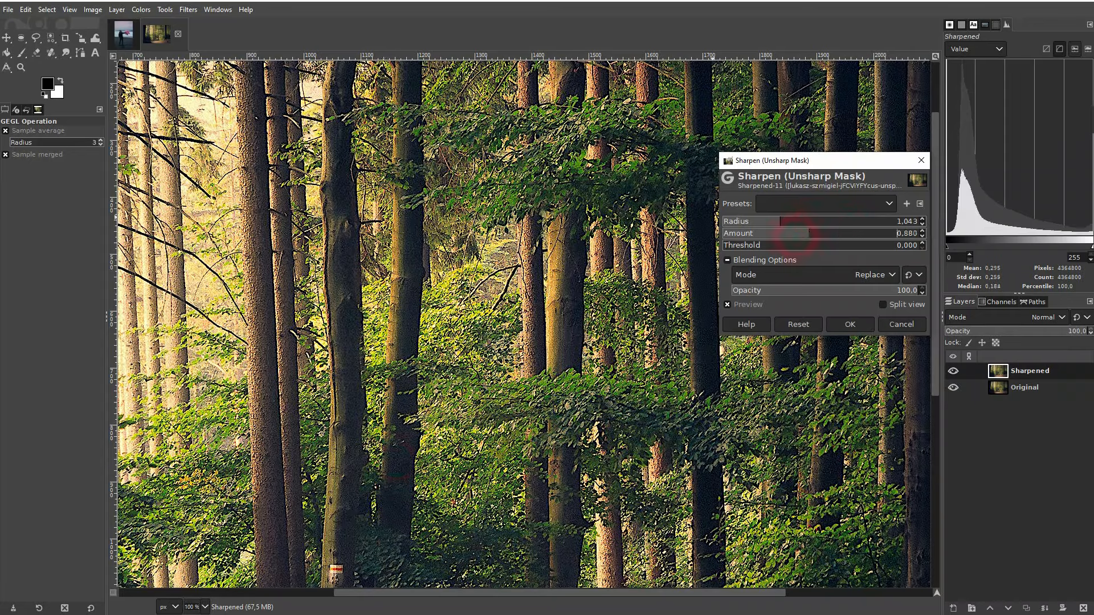
In Notepad, extend the amount note with ", 0 is no effect at all" and add the line "Threshold | around 0.5 is usable".
{"action": "left_click", "coordinate": [366, 614]}
{"action": "left_click", "coordinate": [398, 588]}
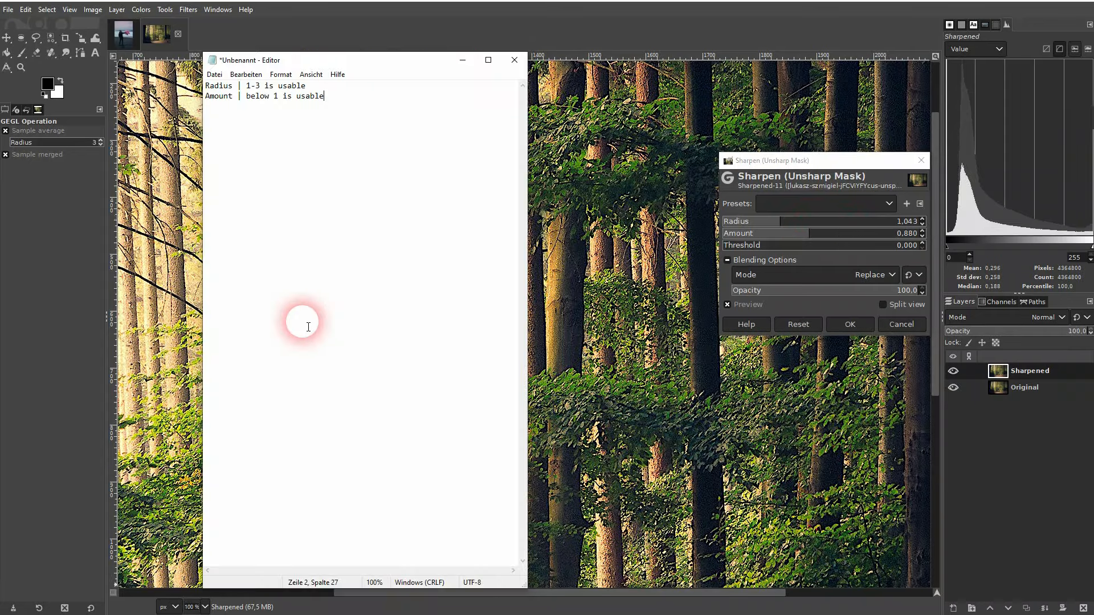
{"action": "type", "text": ", 0 is no effect at all"}
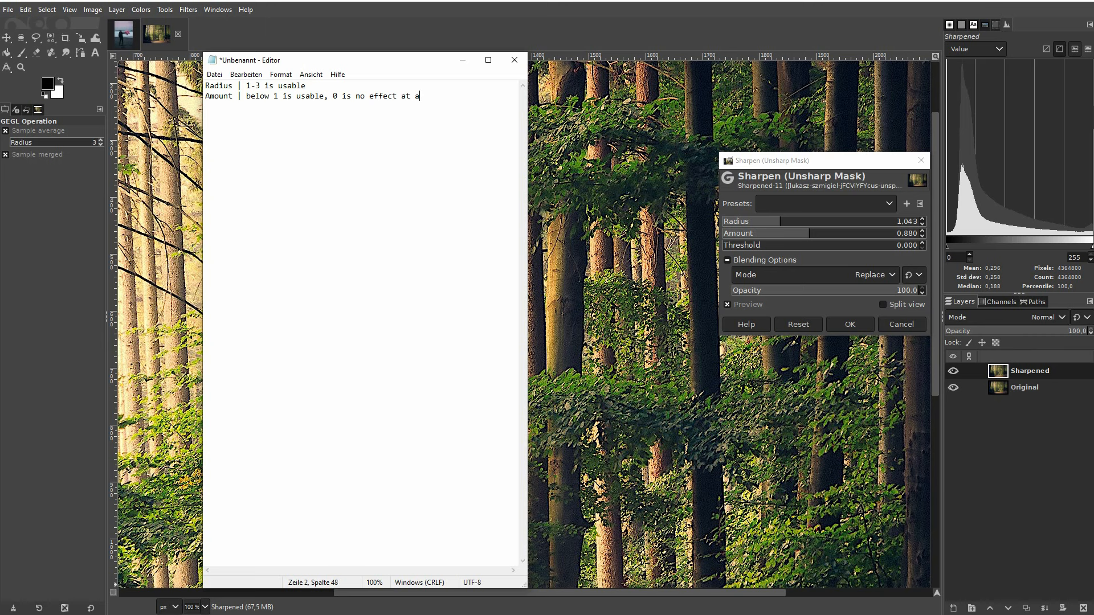
{"action": "key", "text": "Return"}
{"action": "type", "text": "Threshold |"}
{"action": "type", "text": "around 0.5"}
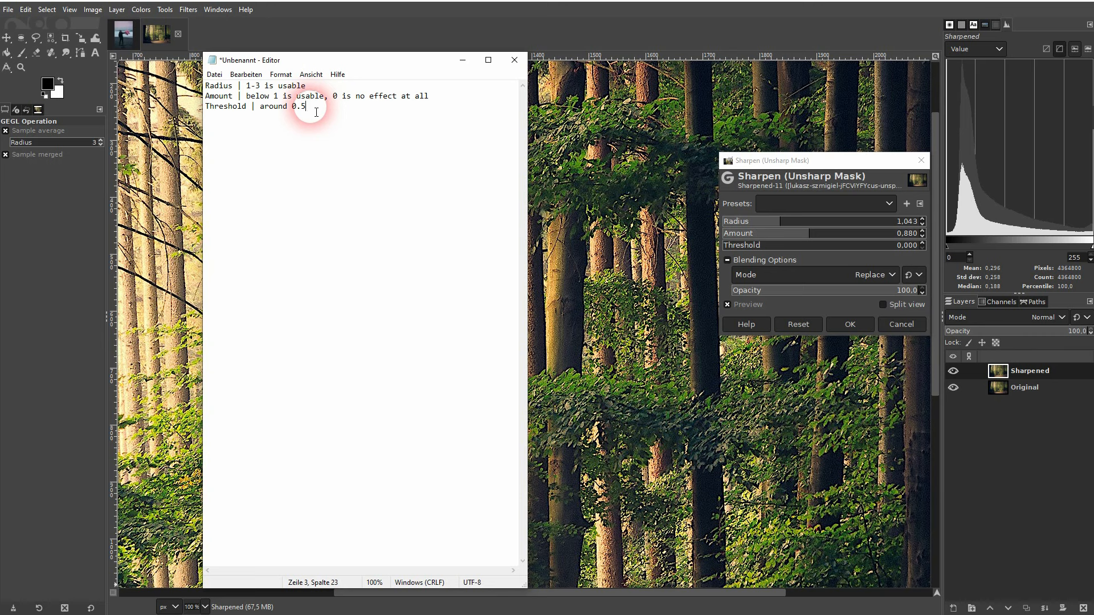
{"action": "type", "text": "is usable"}
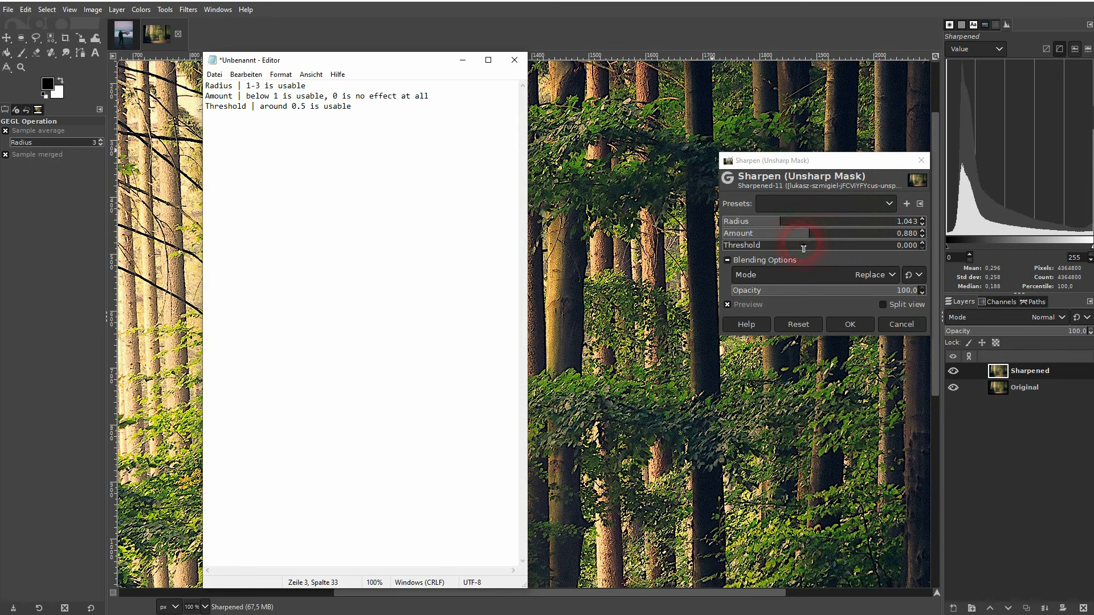
Try sharpening thresholds of 0.465 and 0.384 on the forest photo, and close the filter without applying it.
{"action": "left_click_drag", "start_coordinate": [800, 245], "coordinate": [722, 244]}
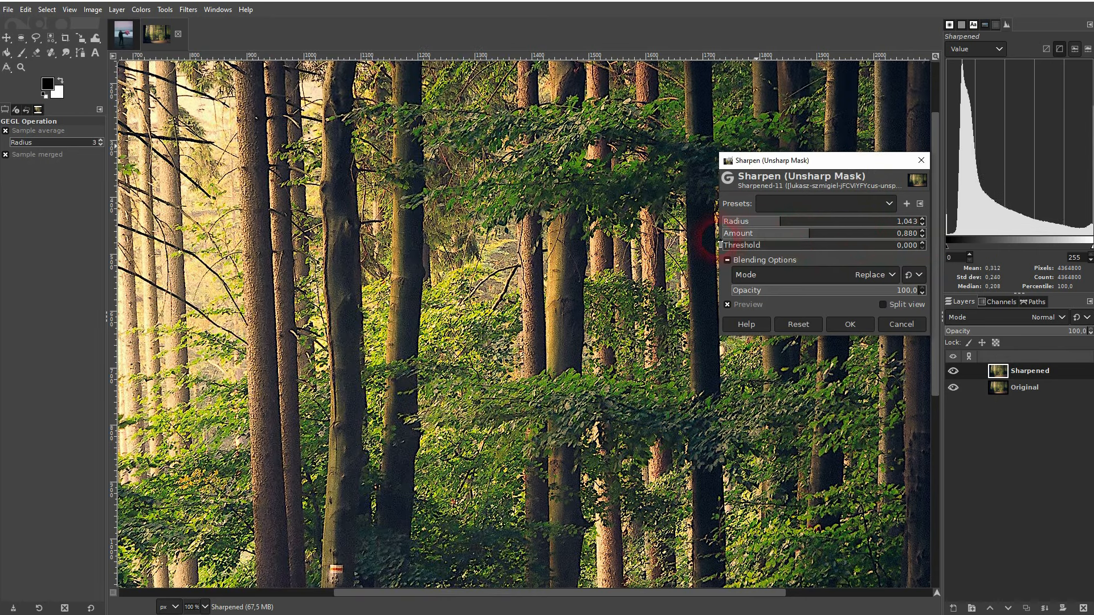
{"action": "left_click", "coordinate": [816, 247]}
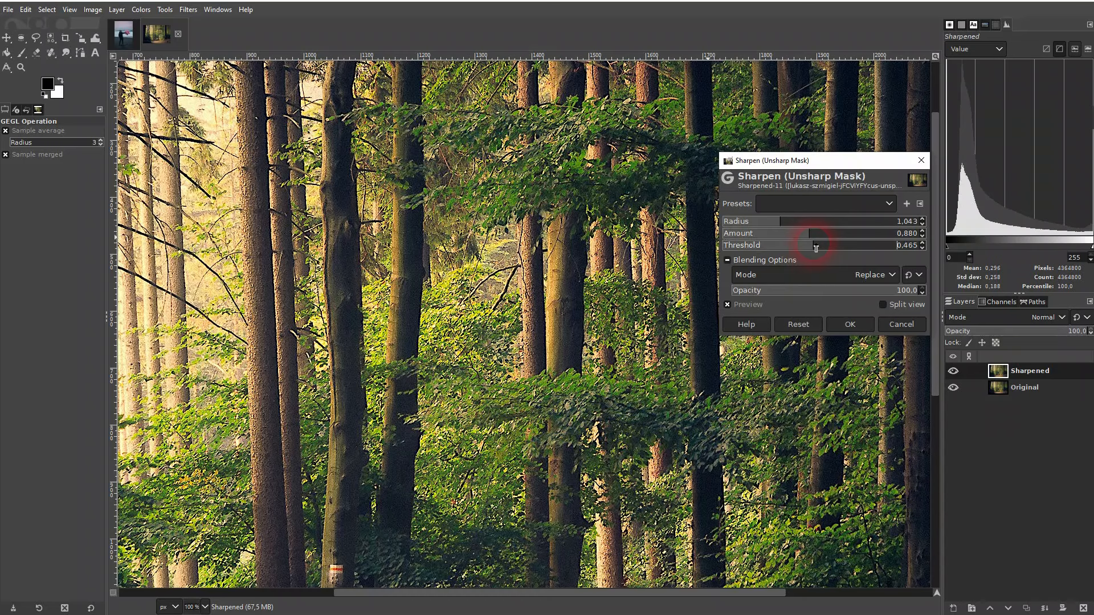
{"action": "left_click_drag", "start_coordinate": [816, 247], "coordinate": [797, 244]}
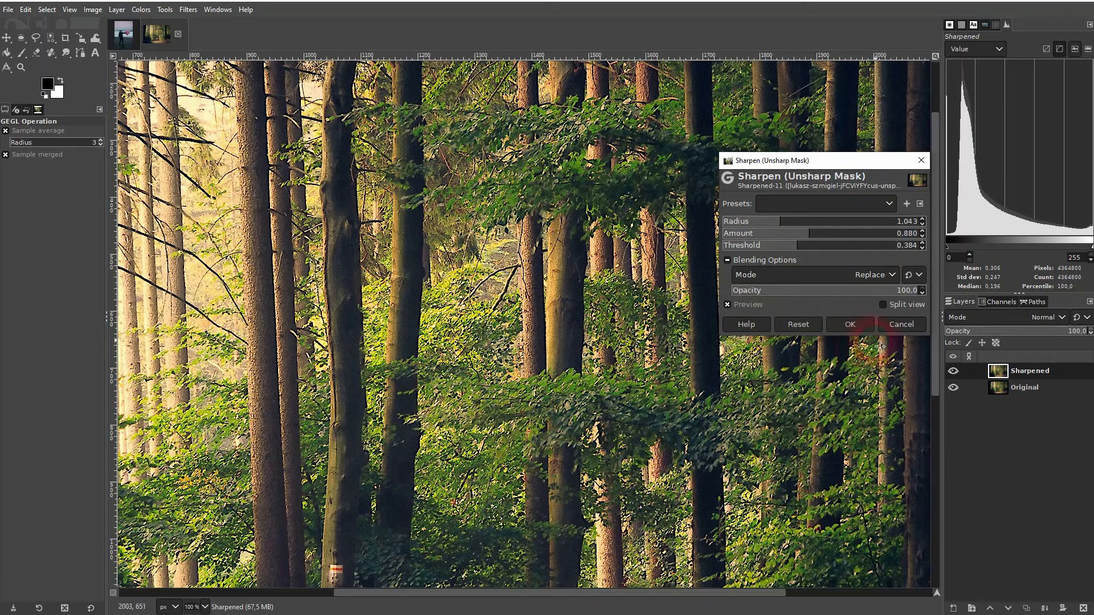
{"action": "left_click", "coordinate": [923, 160]}
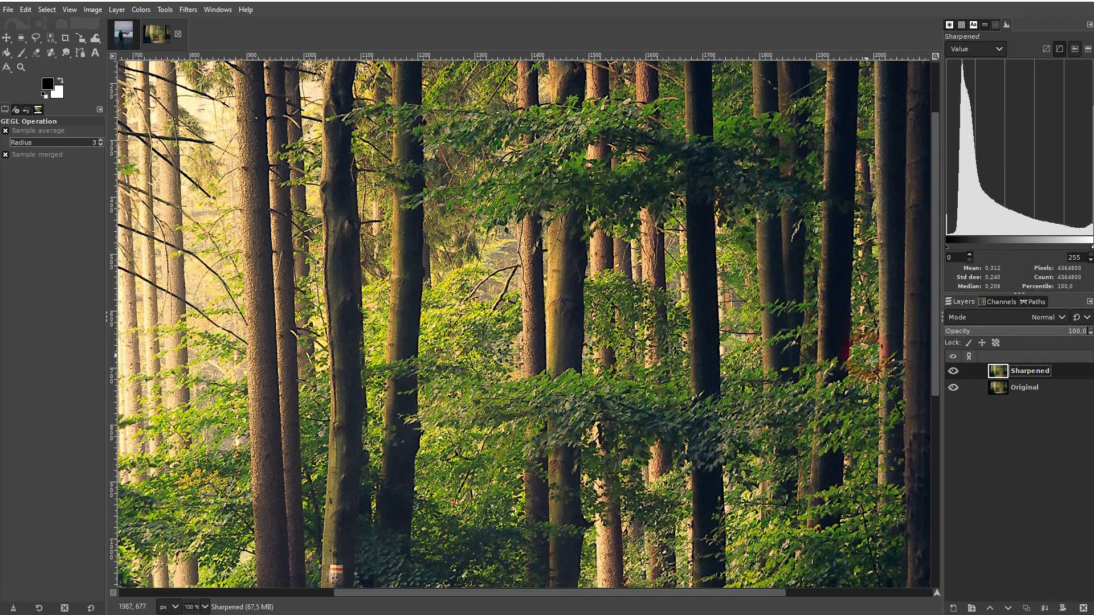
Compare the whole forest photo with and without sharpening by hiding the Sharpened layer and showing it again.
{"action": "scroll", "coordinate": [632, 329], "scroll_direction": "down", "scroll_amount": 2}
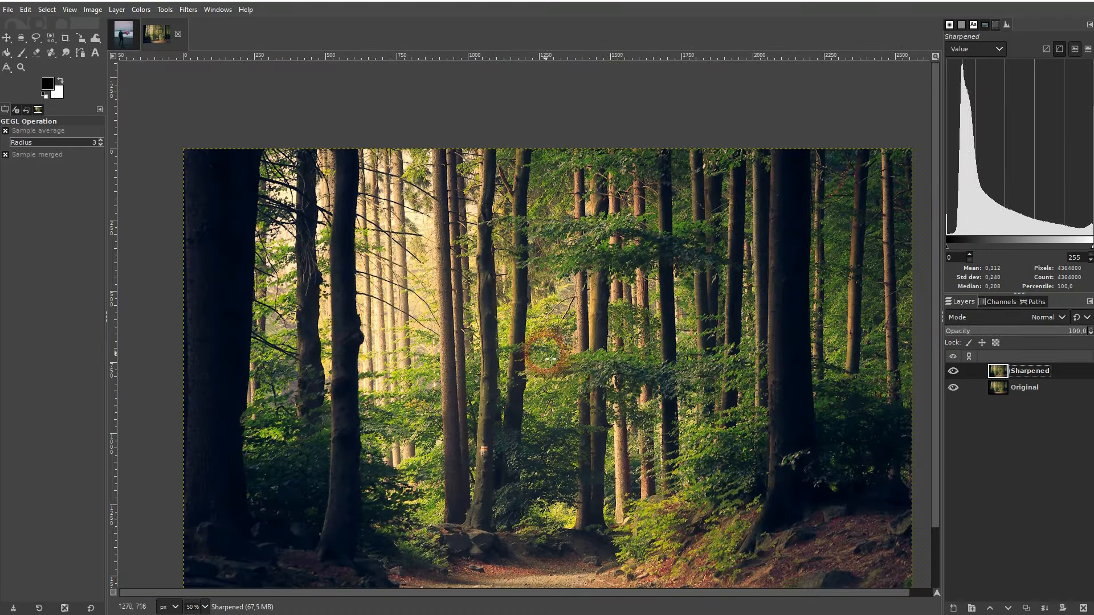
{"action": "scroll", "coordinate": [546, 353], "scroll_direction": "down", "scroll_amount": 1}
{"action": "scroll", "coordinate": [553, 353], "scroll_direction": "right", "scroll_amount": 1}
{"action": "left_click", "coordinate": [953, 371]}
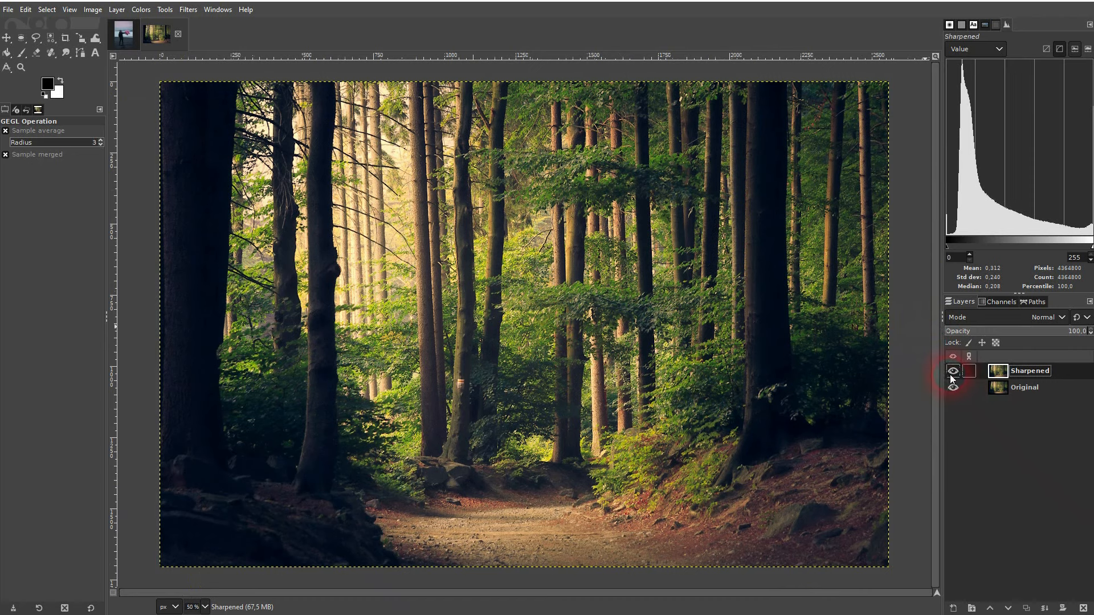
{"action": "left_click", "coordinate": [953, 372]}
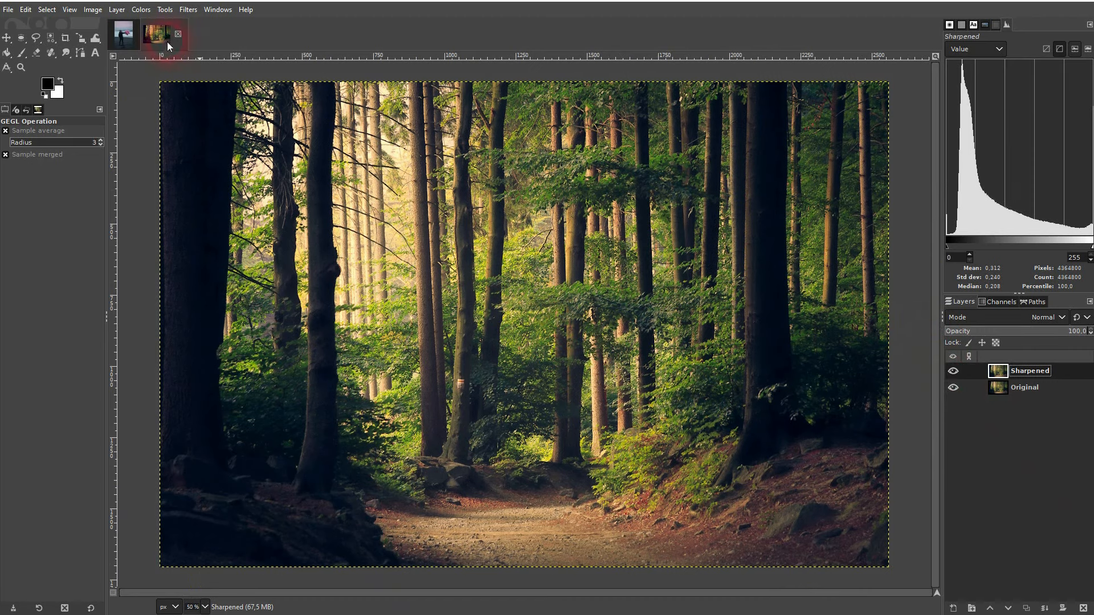
In the beach photo with the balloons, replace the Sharpened layer with a fresh duplicate of the Original layer.
{"action": "left_click", "coordinate": [127, 38]}
{"action": "key", "text": "shift+ctrl+j"}
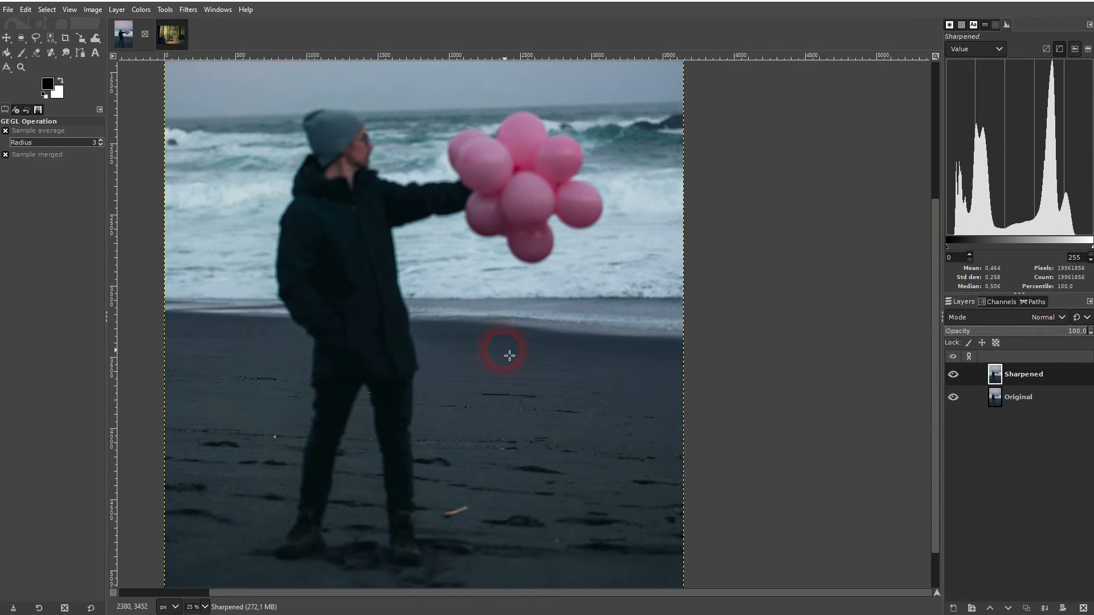
{"action": "left_click", "coordinate": [1083, 608]}
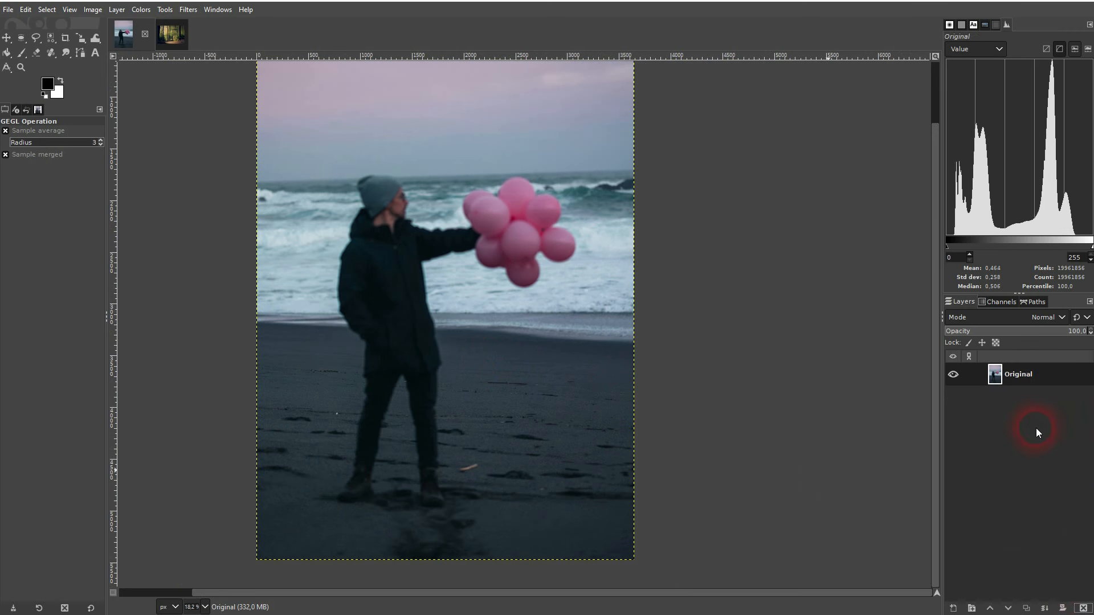
{"action": "left_click", "coordinate": [1026, 608]}
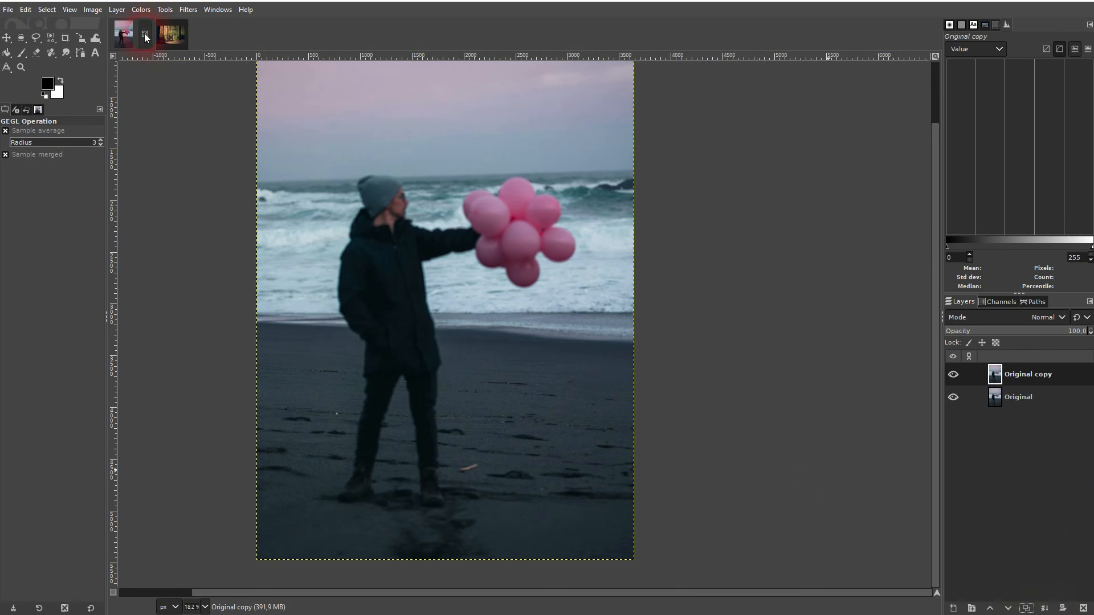
Apply Sharpen (Unsharp Mask) to the beach photo's Original copy layer with a radius of 2.364 and a reduced amount.
{"action": "left_click", "coordinate": [192, 8]}
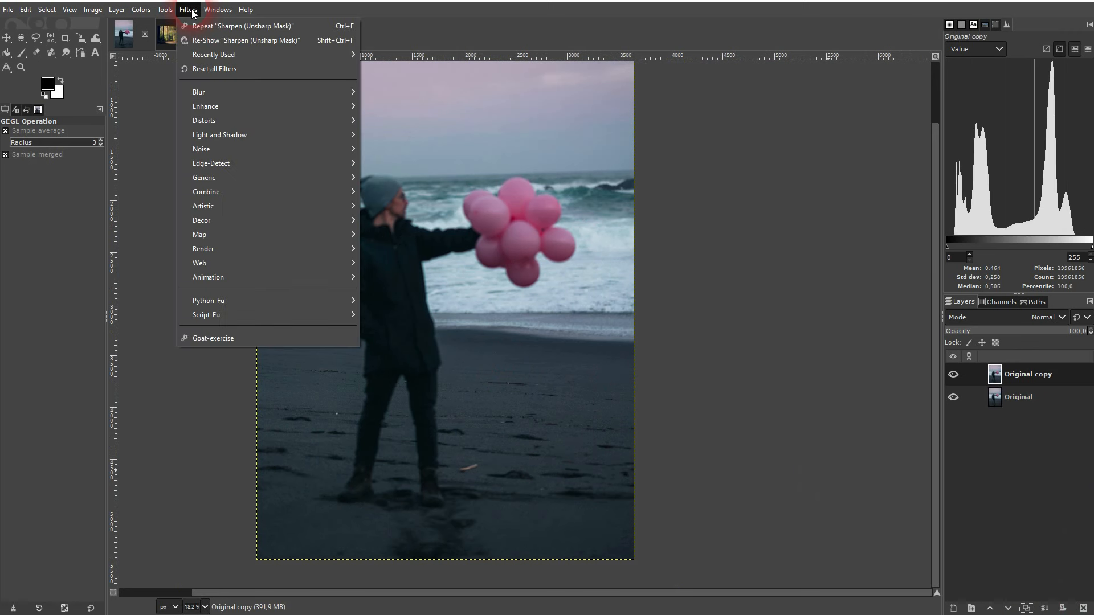
{"action": "left_click", "coordinate": [217, 37]}
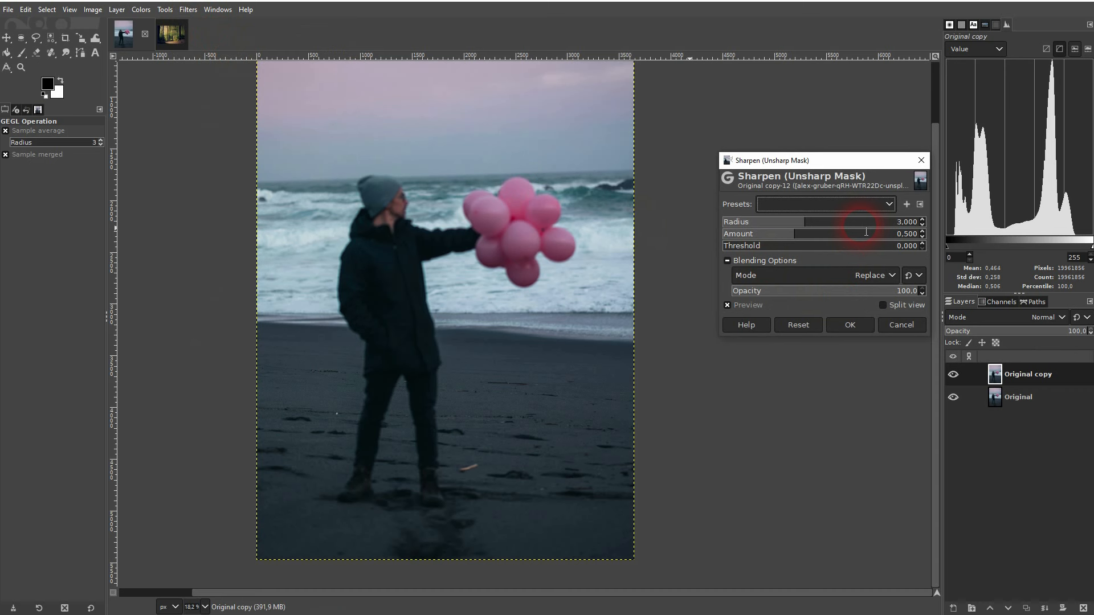
{"action": "left_click_drag", "start_coordinate": [804, 221], "coordinate": [799, 223]}
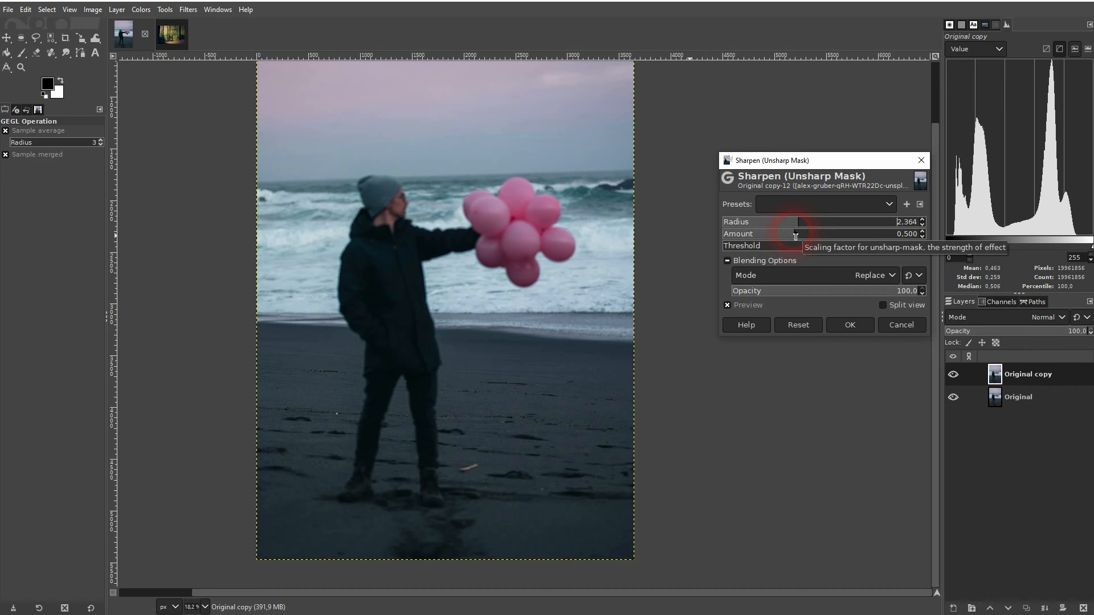
{"action": "left_click_drag", "start_coordinate": [796, 236], "coordinate": [772, 248]}
{"action": "left_click", "coordinate": [859, 324]}
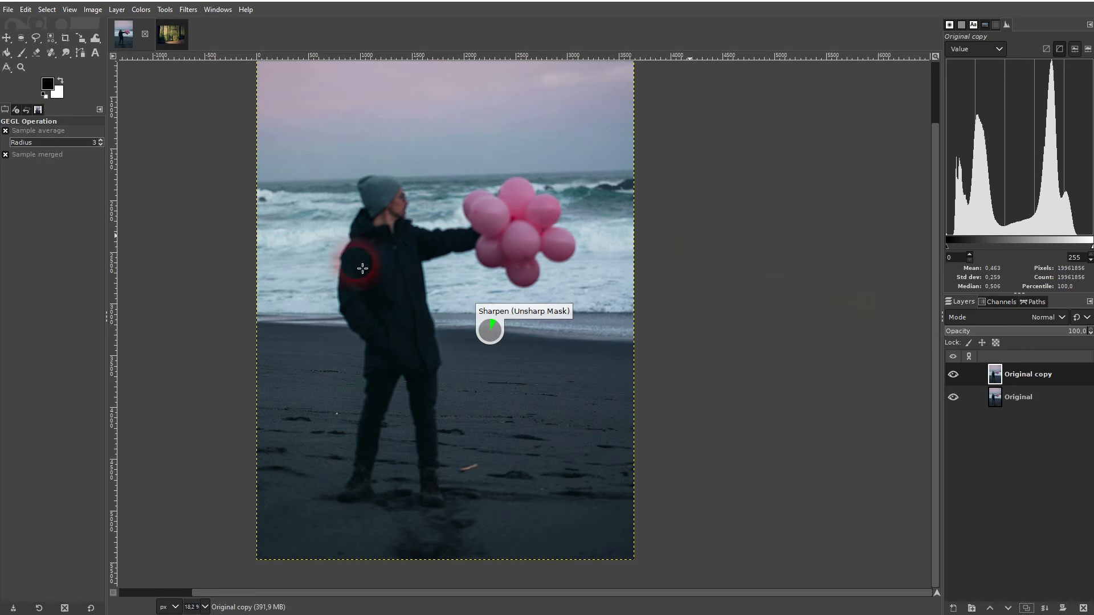
Compare the beach photo with the Original copy layer hidden and shown, and return to the forest photo.
{"action": "left_click", "coordinate": [952, 374]}
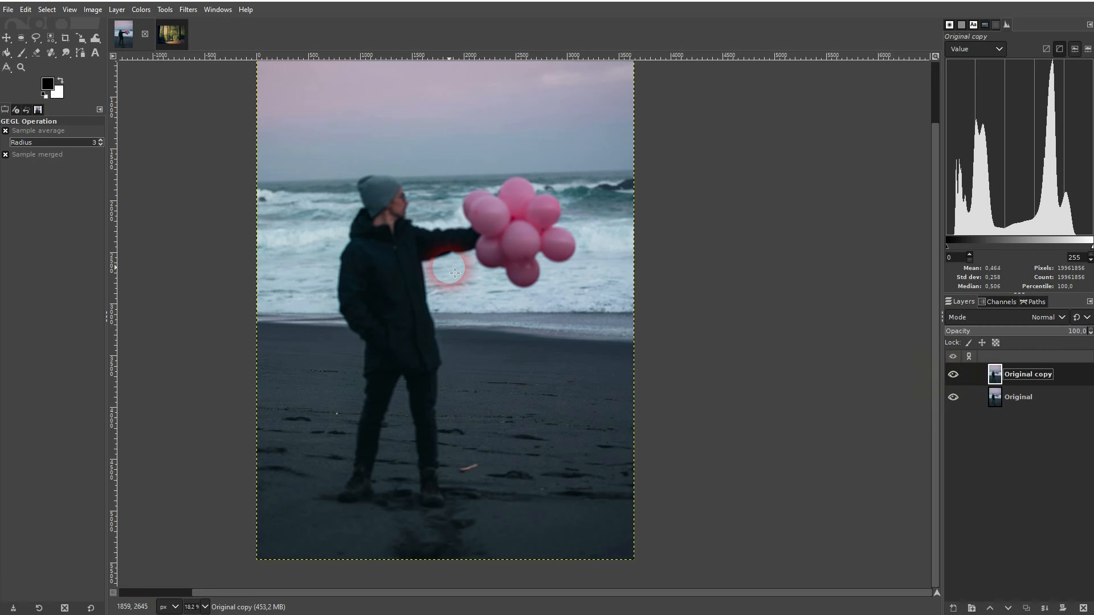
{"action": "left_click", "coordinate": [166, 37]}
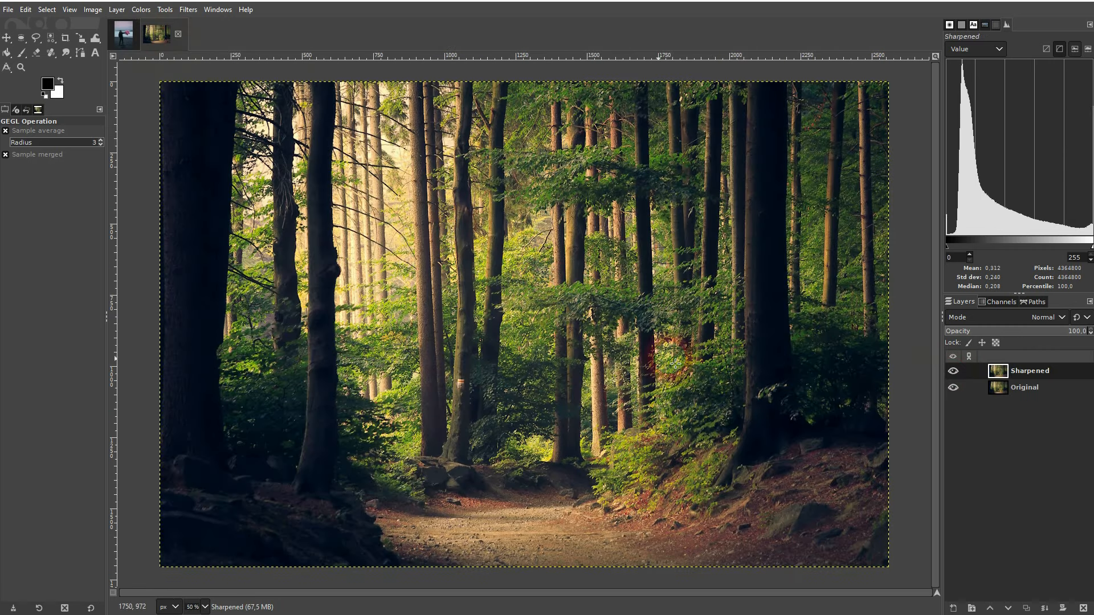
Compare the forest photo with its Sharpened layer hidden and shown again.
{"action": "left_click", "coordinate": [954, 372]}
{"action": "left_click", "coordinate": [954, 372]}
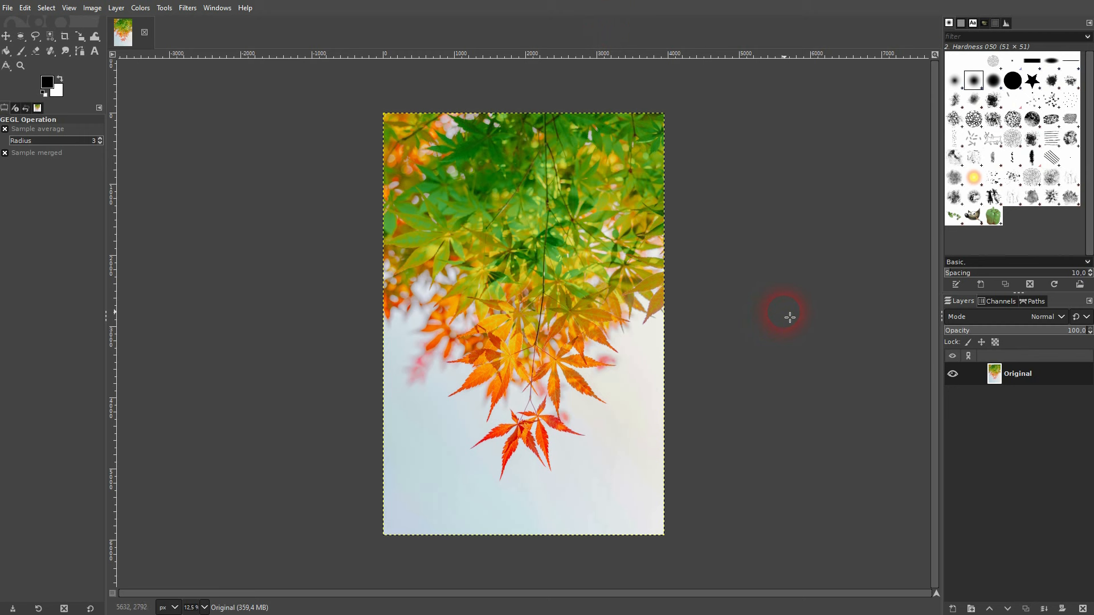
Duplicate the maple leaf photo's Original layer and name the copy De-Saturate.
{"action": "left_click", "coordinate": [1025, 608]}
{"action": "left_click", "coordinate": [1028, 375]}
{"action": "double_click", "coordinate": [1028, 376]}
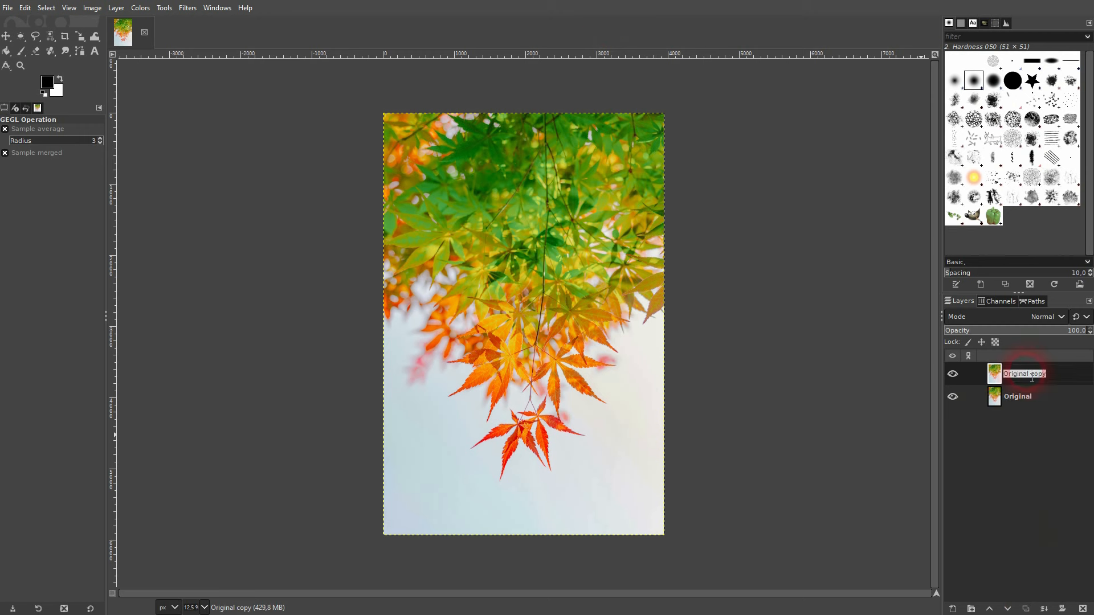
{"action": "type", "text": "De-Saturate"}
{"action": "key", "text": "Return"}
Try removing all color from the De-Saturate layer with Hue-Saturation at a saturation of -100.
{"action": "left_click", "coordinate": [145, 12]}
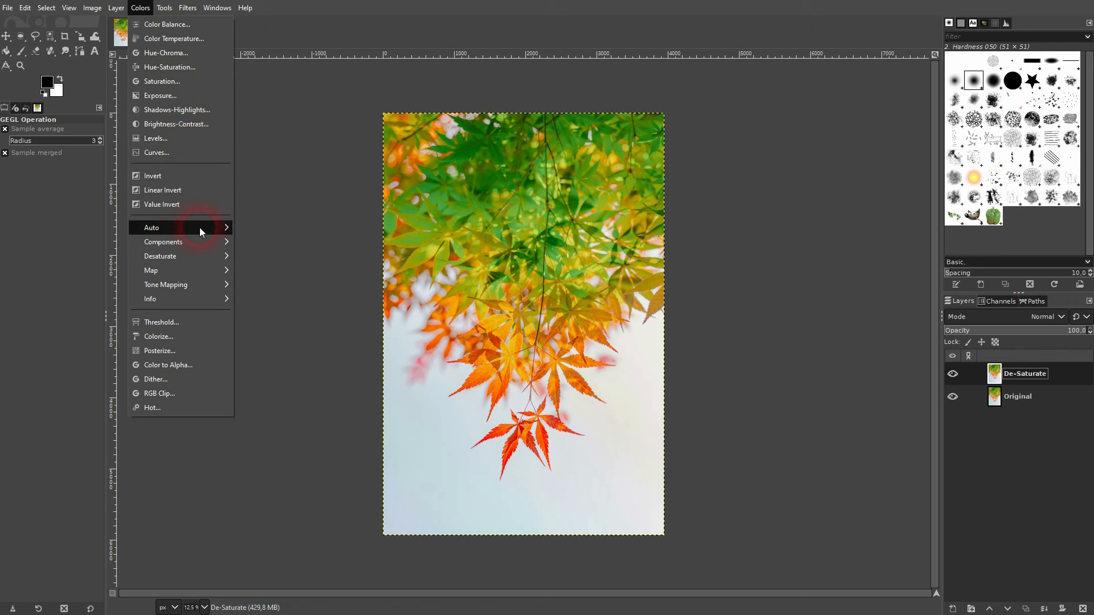
{"action": "mouse_move", "coordinate": [162, 258]}
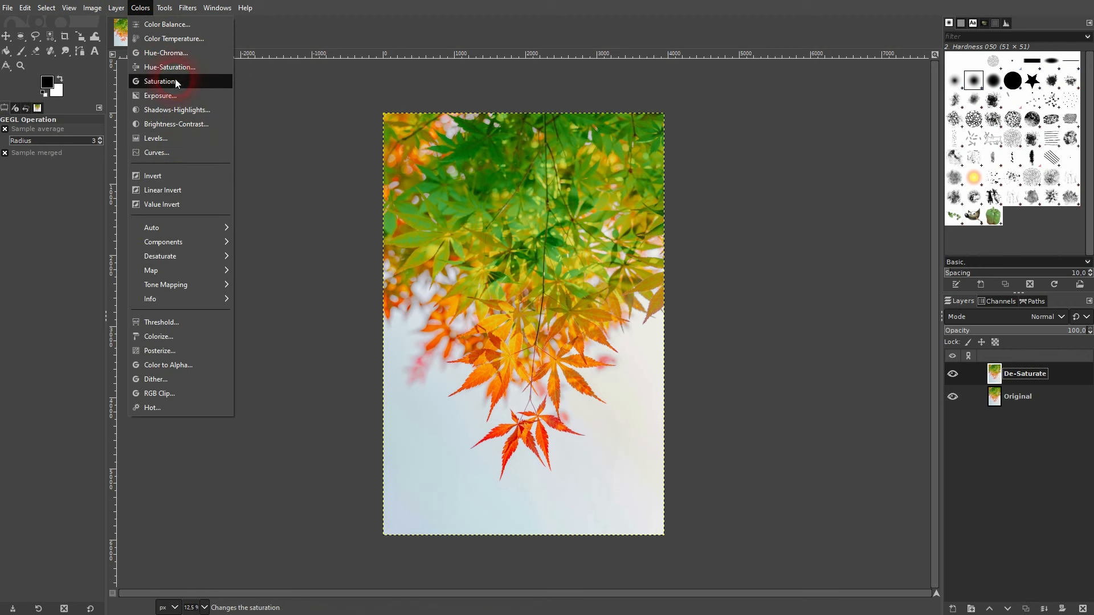
{"action": "left_click", "coordinate": [187, 70]}
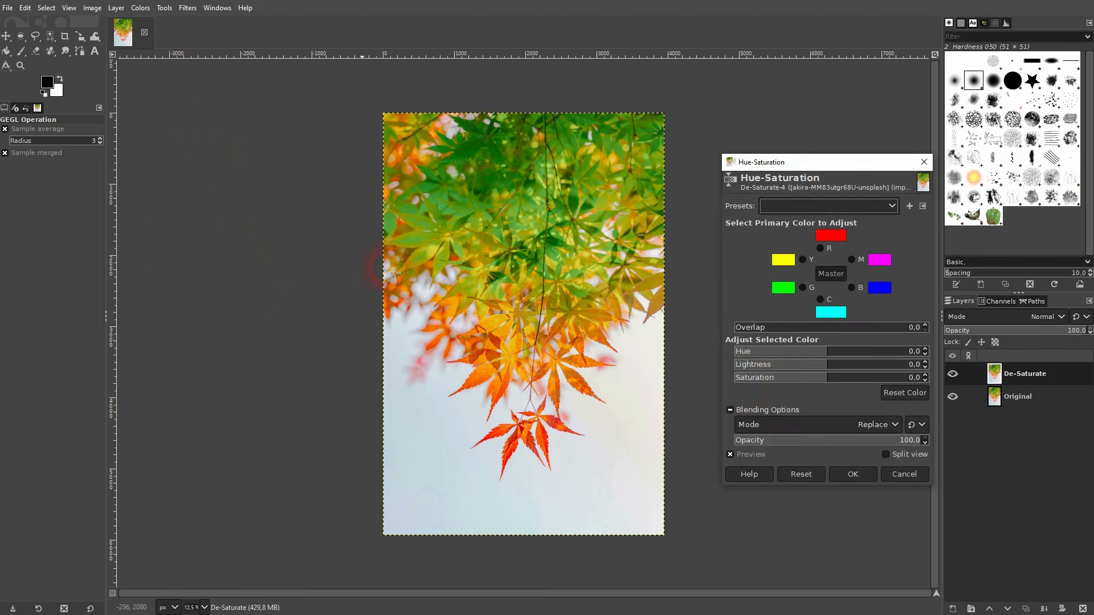
{"action": "left_click_drag", "start_coordinate": [829, 380], "coordinate": [624, 335]}
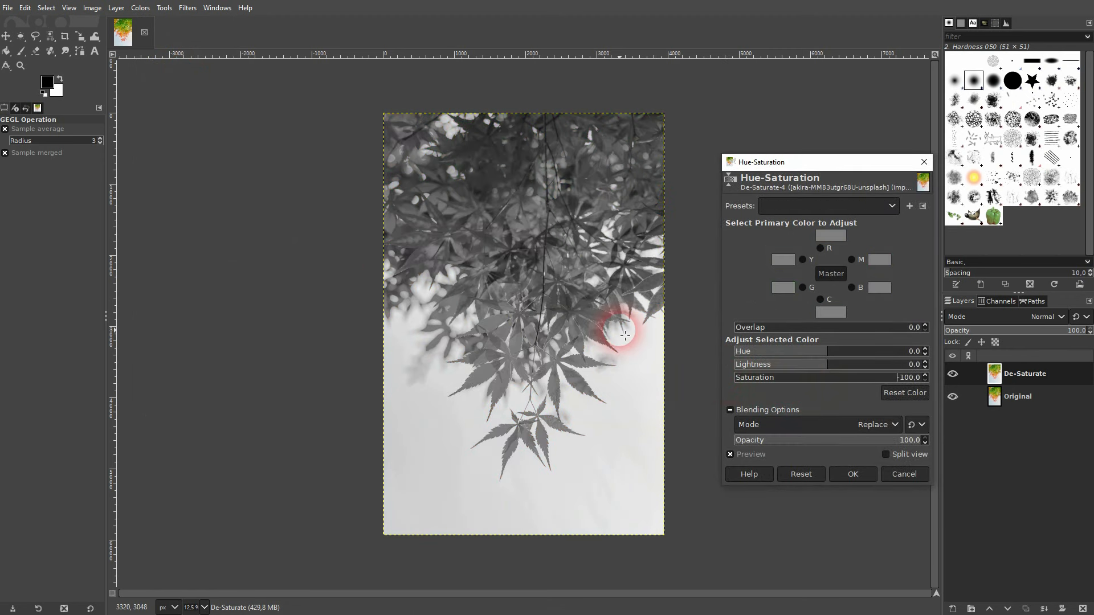
{"action": "left_click", "coordinate": [922, 162]}
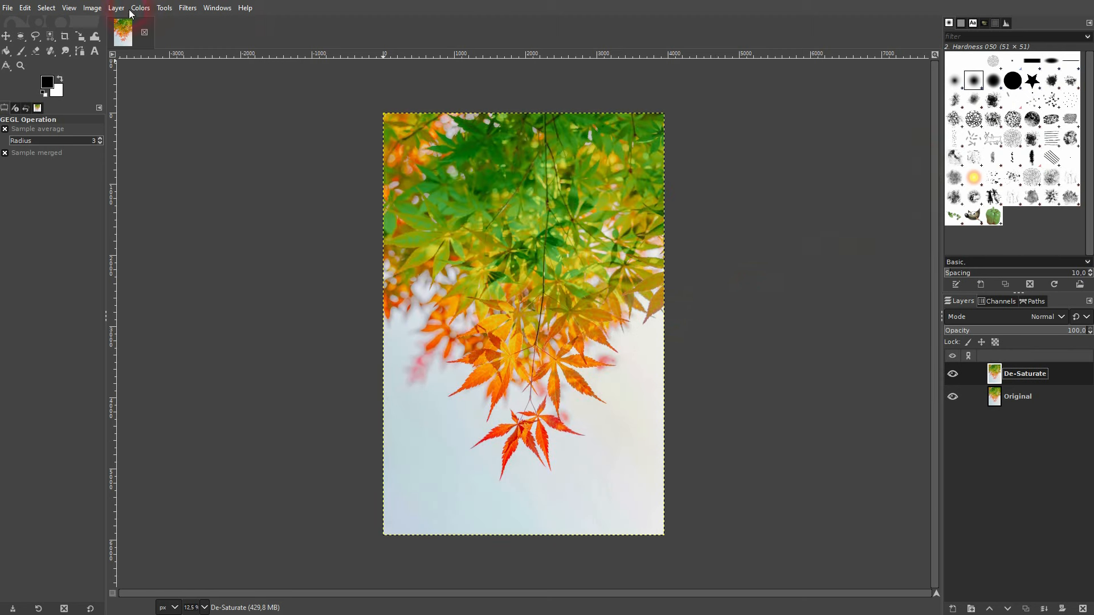
Preview the Desaturate filter on the De-Saturate layer, comparing the Luminance, Luma and Average (HSI Intensity) modes and ending on Luma.
{"action": "left_click", "coordinate": [141, 8]}
{"action": "mouse_move", "coordinate": [207, 257]}
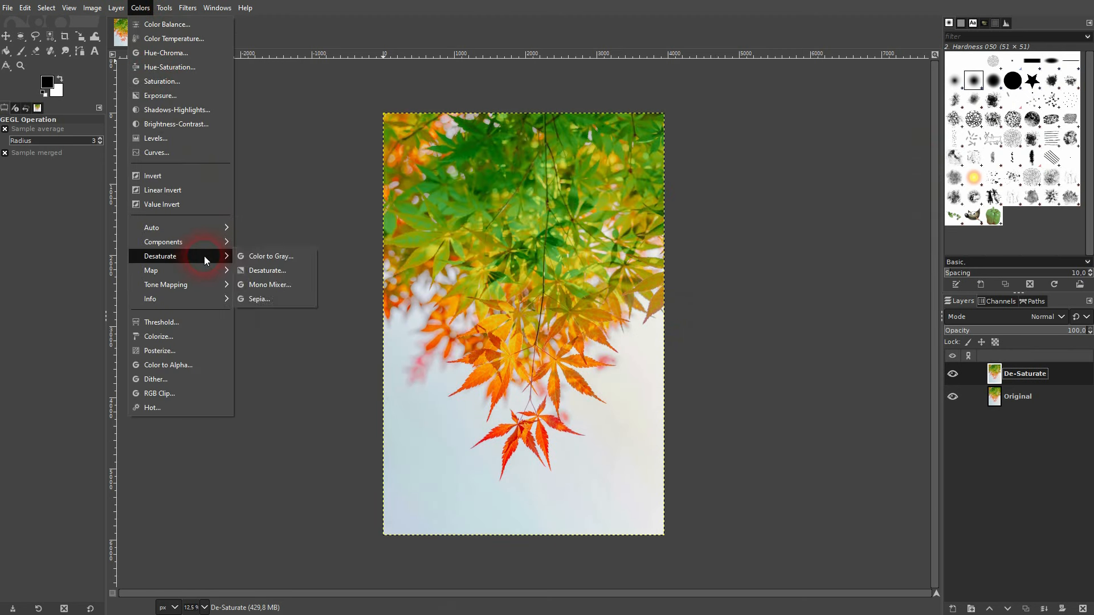
{"action": "left_click", "coordinate": [270, 271]}
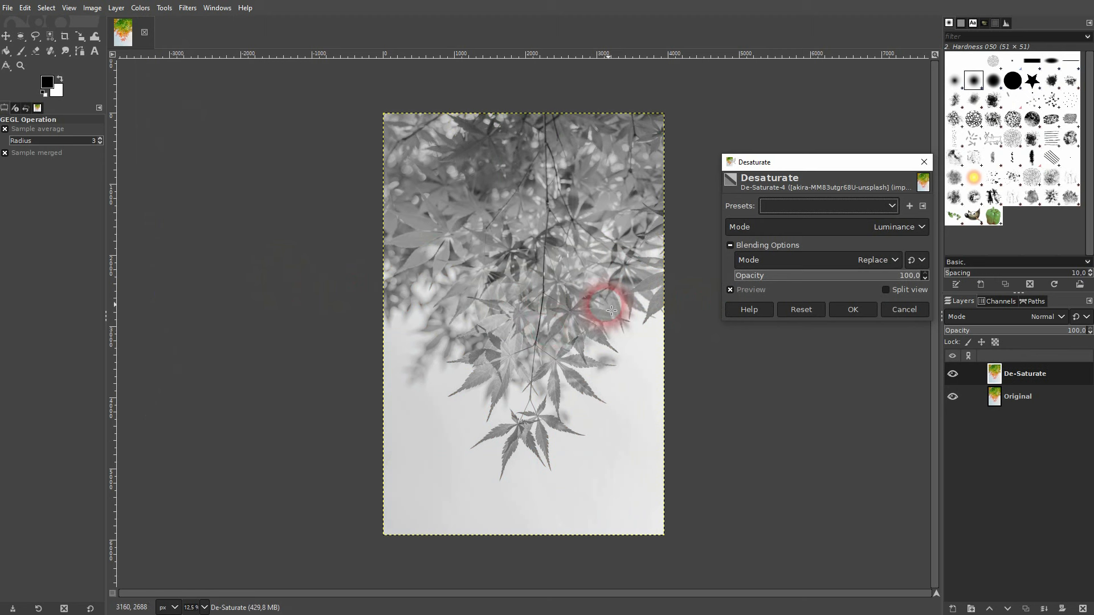
{"action": "left_click", "coordinate": [898, 227]}
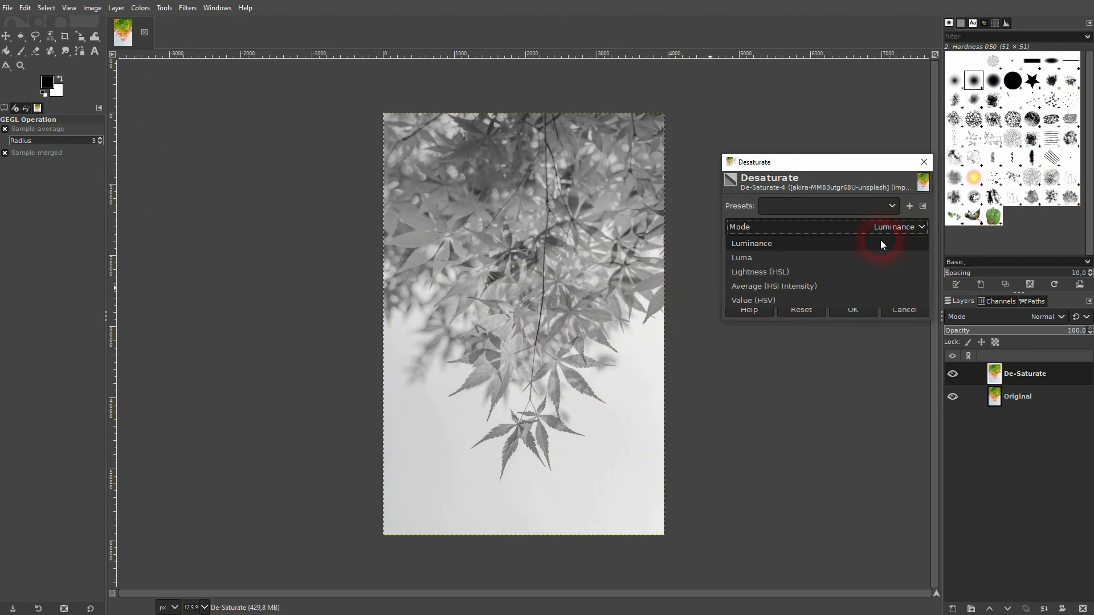
{"action": "left_click", "coordinate": [867, 251]}
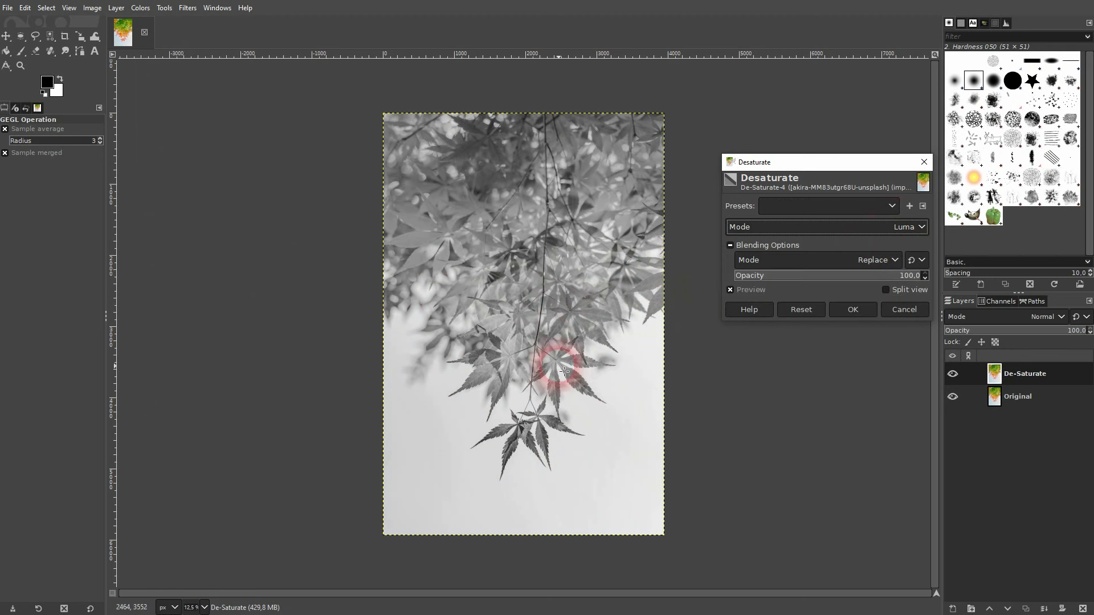
{"action": "left_click", "coordinate": [836, 228]}
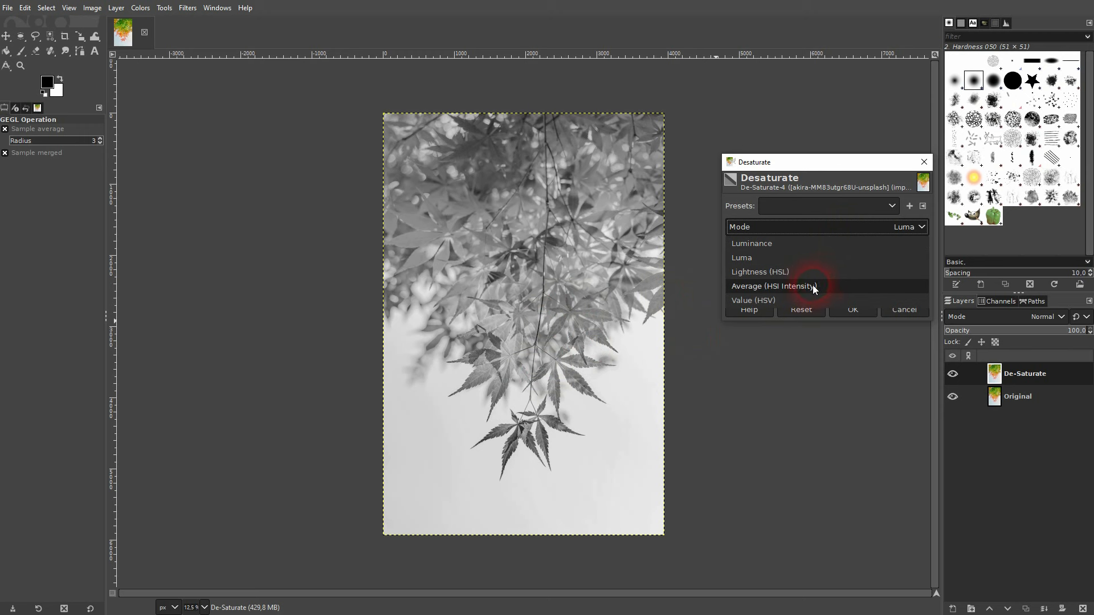
{"action": "left_click", "coordinate": [813, 287]}
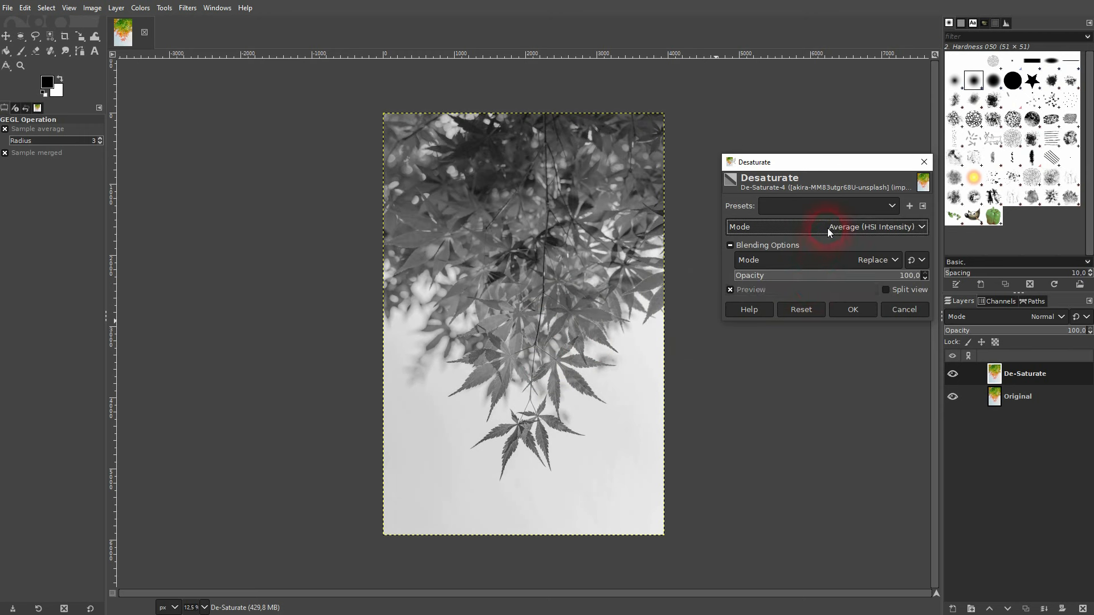
{"action": "left_click", "coordinate": [829, 228]}
{"action": "left_click", "coordinate": [815, 259]}
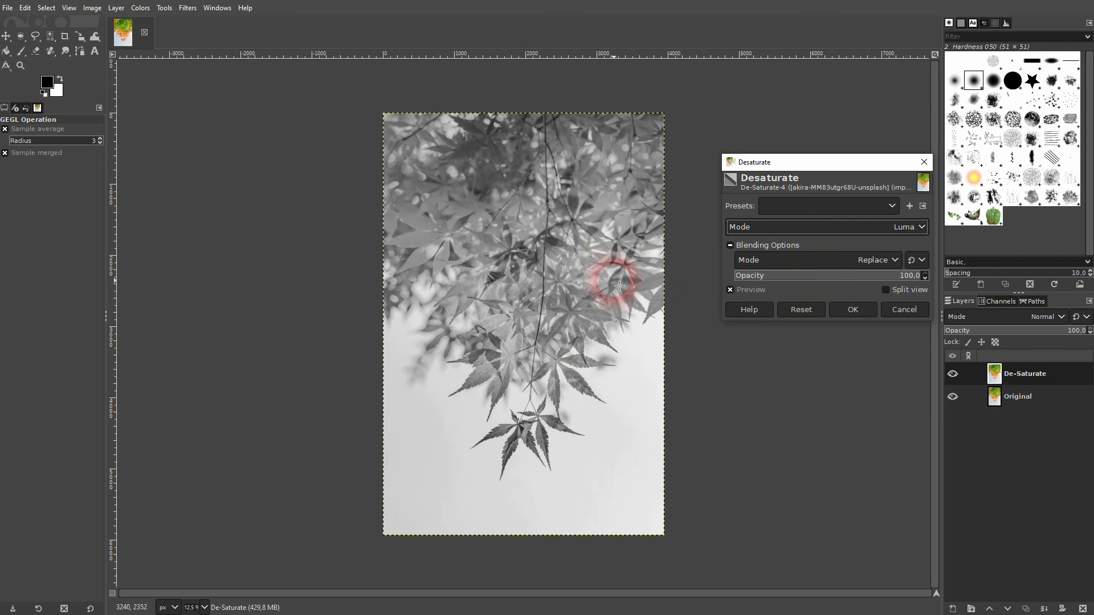
Try a lower blending opacity for the Desaturate preview, restore it to 100 and discard the filter.
{"action": "left_click", "coordinate": [825, 278]}
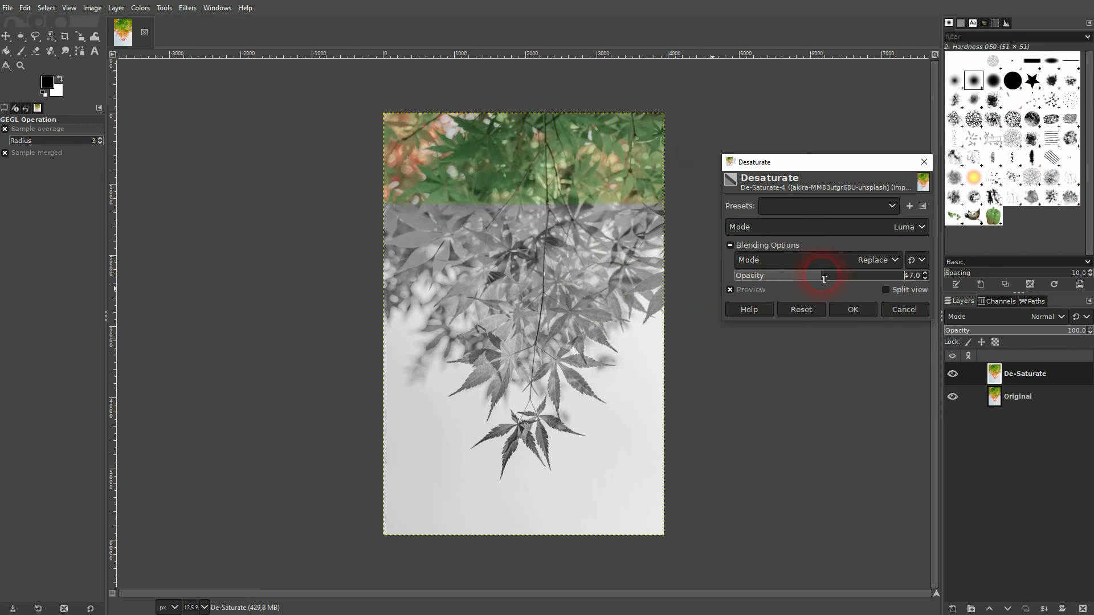
{"action": "left_click_drag", "start_coordinate": [825, 278], "coordinate": [717, 281]}
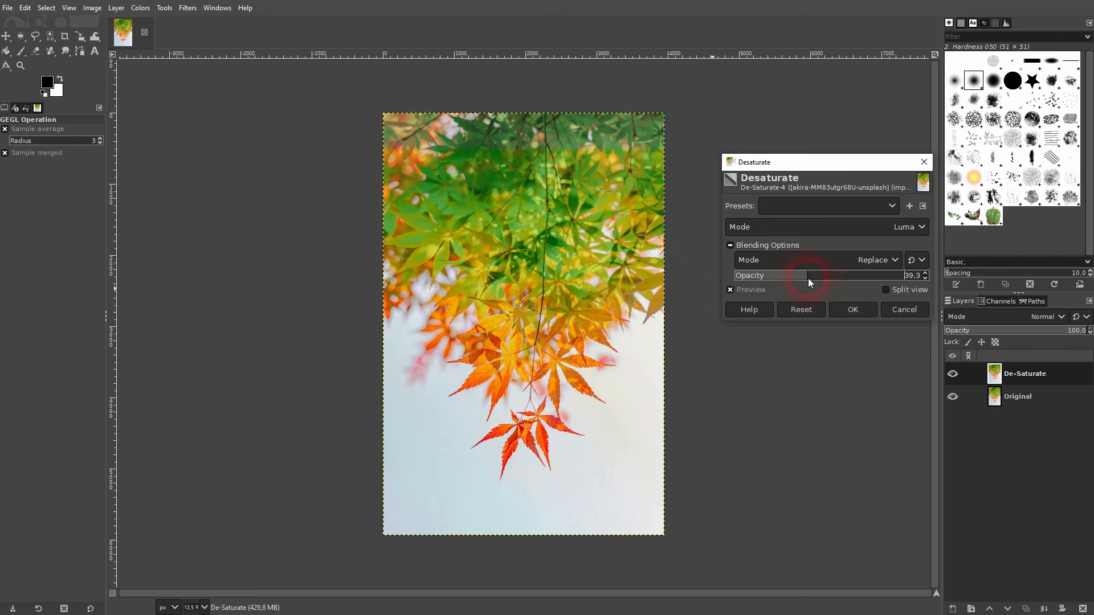
{"action": "left_click_drag", "start_coordinate": [816, 278], "coordinate": [1010, 277]}
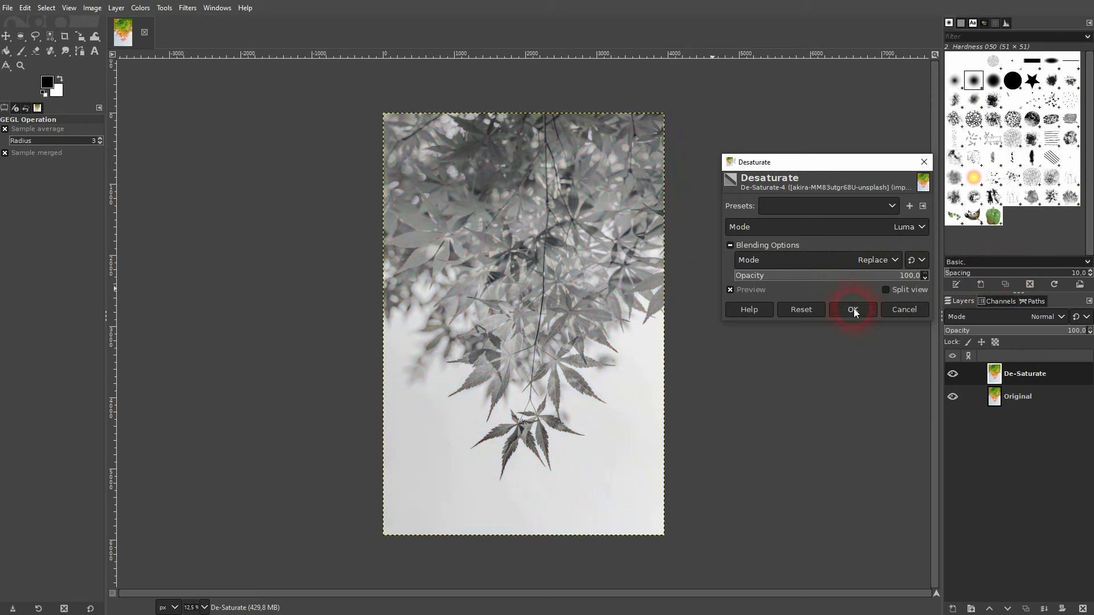
{"action": "left_click", "coordinate": [897, 310]}
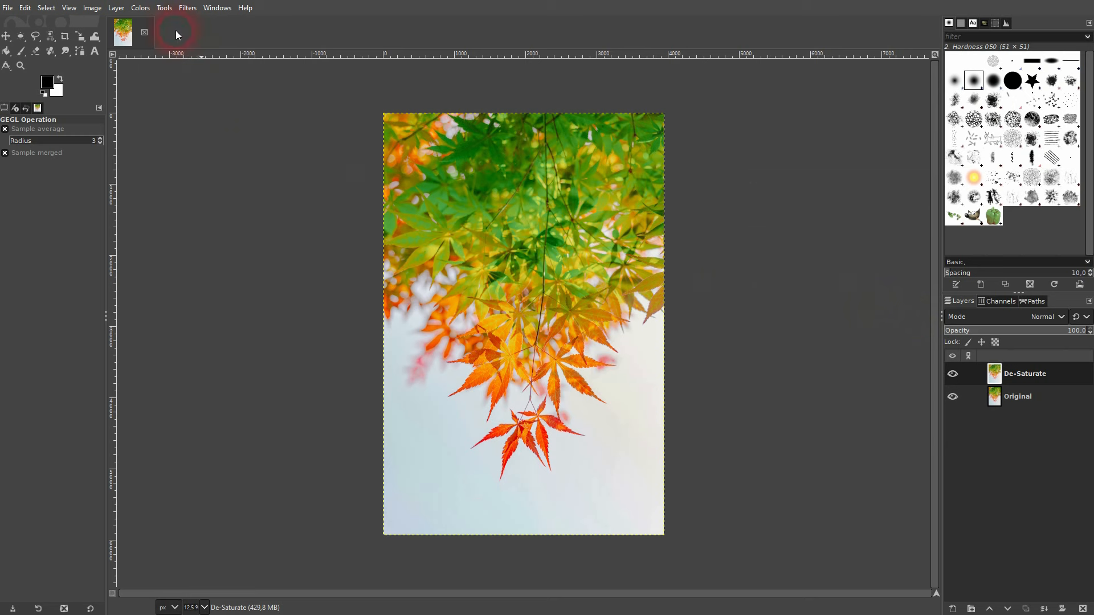
Try the Color to Gray conversion on the De-Saturate layer.
{"action": "left_click", "coordinate": [141, 8]}
{"action": "mouse_move", "coordinate": [183, 260]}
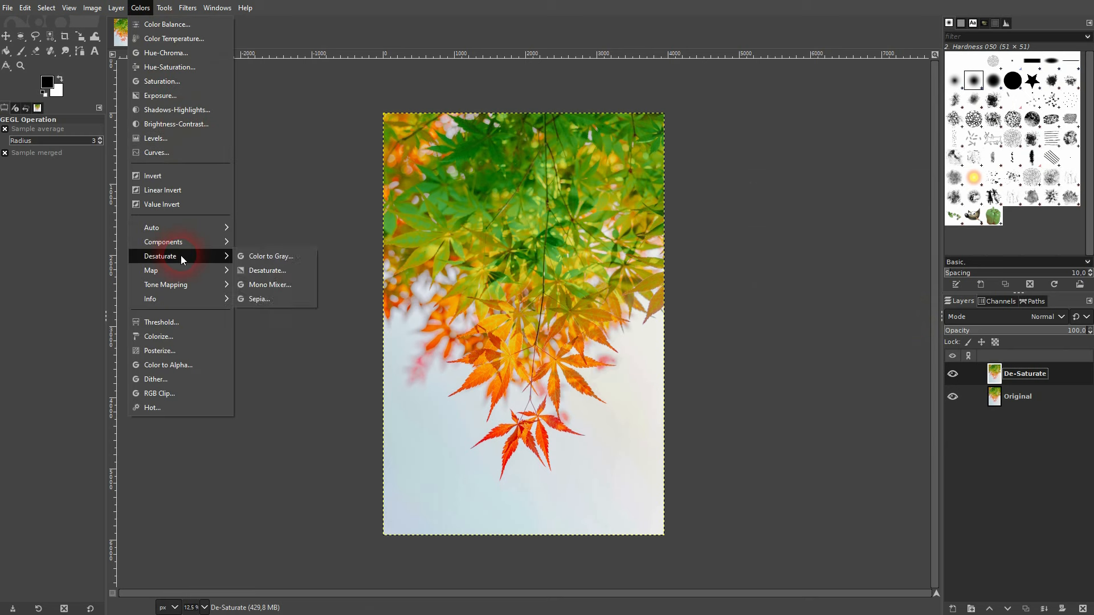
{"action": "left_click", "coordinate": [285, 257]}
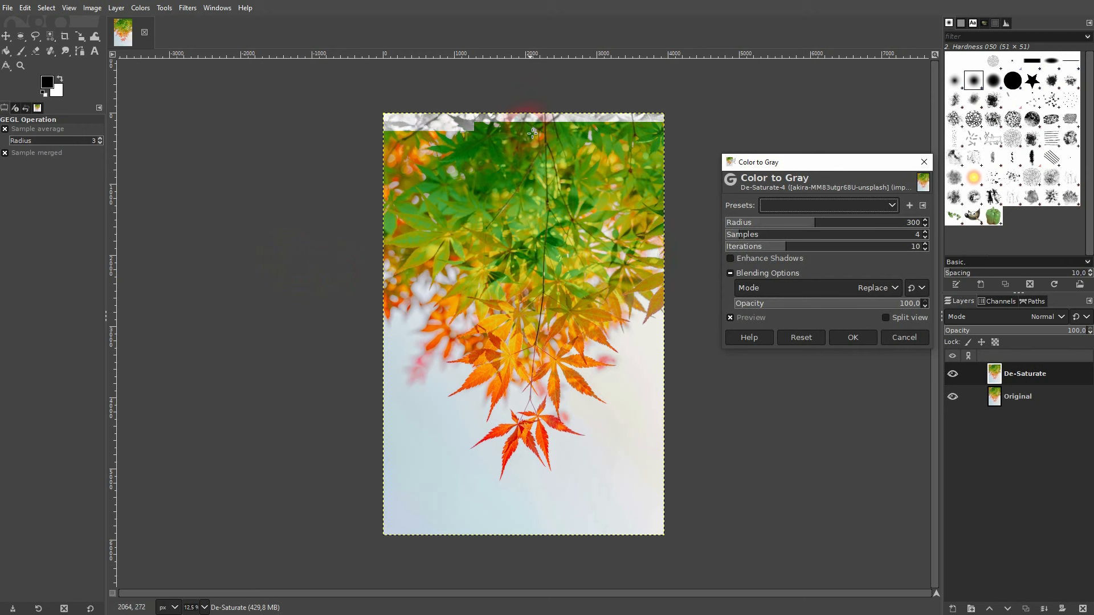
{"action": "left_click", "coordinate": [916, 337]}
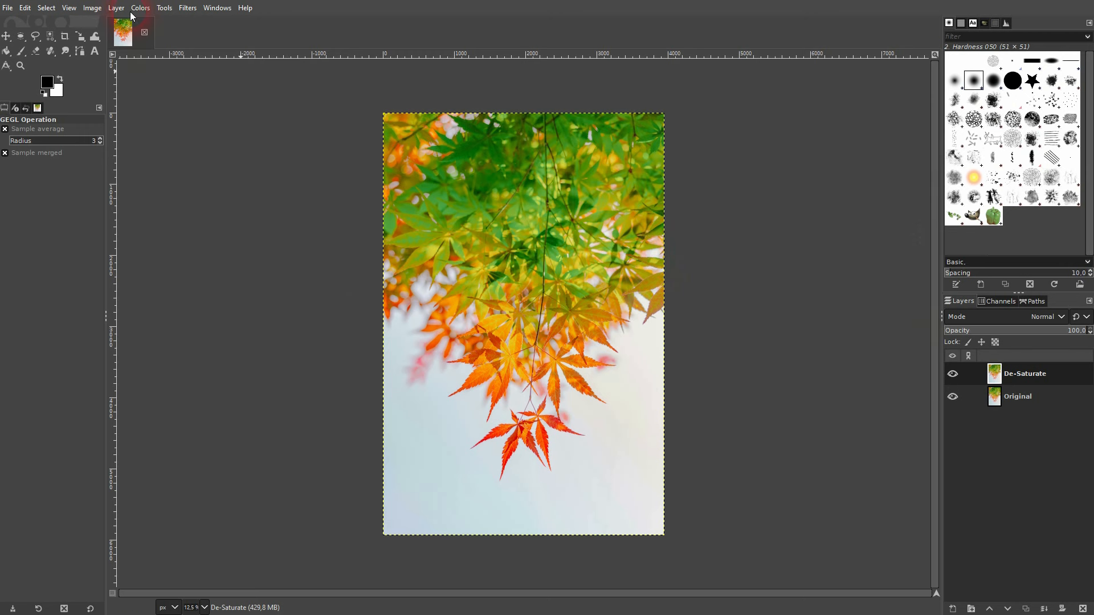
Try Mono Mixer on the De-Saturate layer with the red multiplier at 0.593 and the green multiplier at 0.663.
{"action": "left_click", "coordinate": [137, 8]}
{"action": "left_click", "coordinate": [196, 257]}
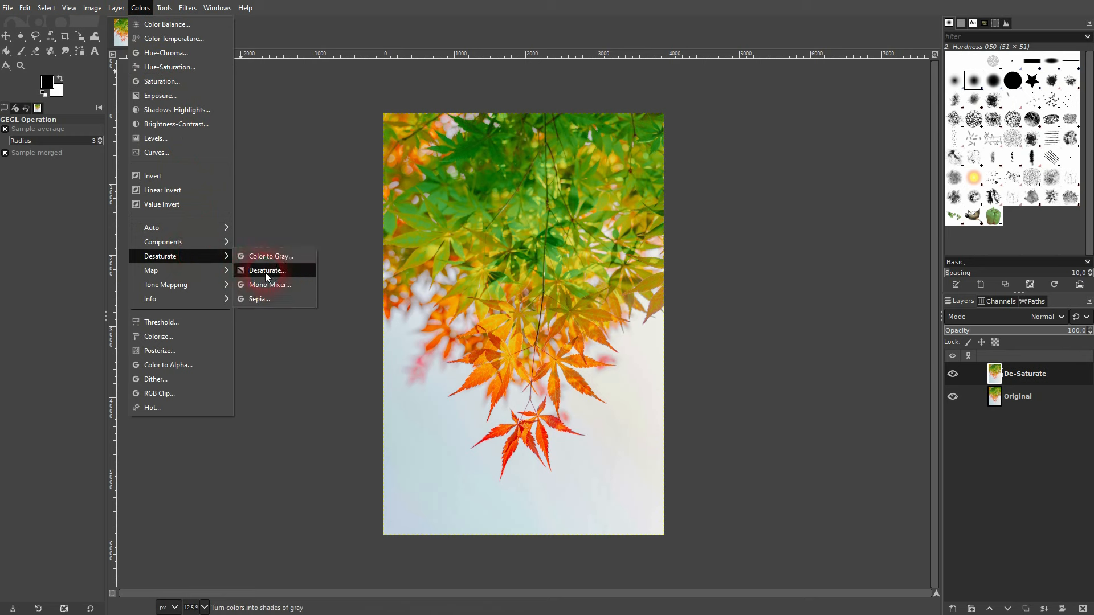
{"action": "left_click", "coordinate": [283, 285]}
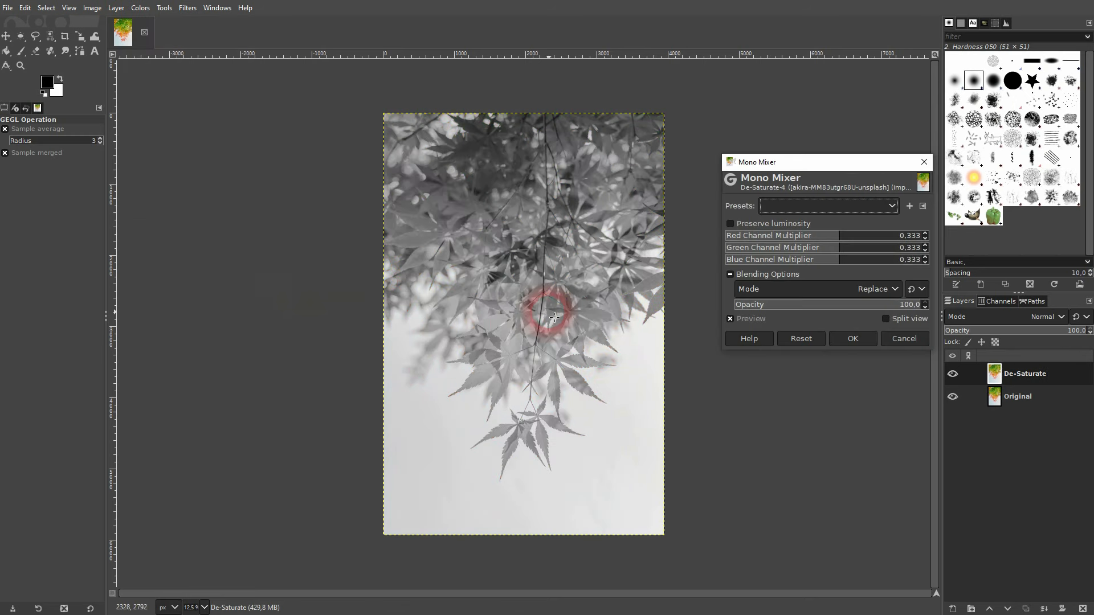
{"action": "mouse_move", "coordinate": [840, 238]}
{"action": "left_mouse_down"}
{"action": "mouse_move", "coordinate": [732, 239]}
{"action": "mouse_move", "coordinate": [855, 239]}
{"action": "mouse_move", "coordinate": [626, 262]}
{"action": "mouse_move", "coordinate": [775, 268]}
{"action": "mouse_move", "coordinate": [859, 249]}
{"action": "left_mouse_up"}
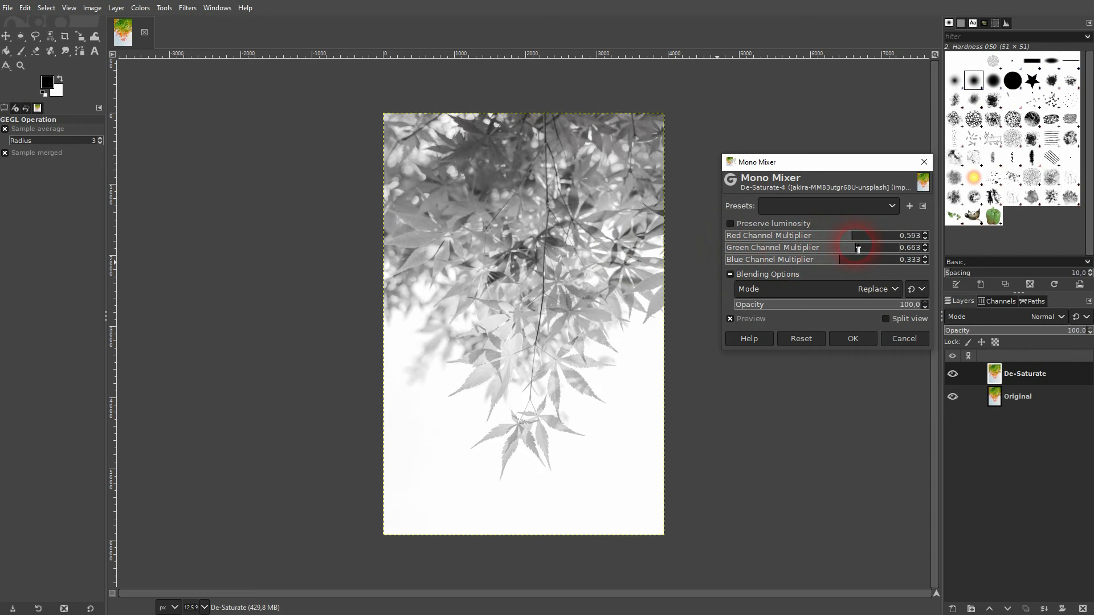
{"action": "left_click", "coordinate": [899, 346]}
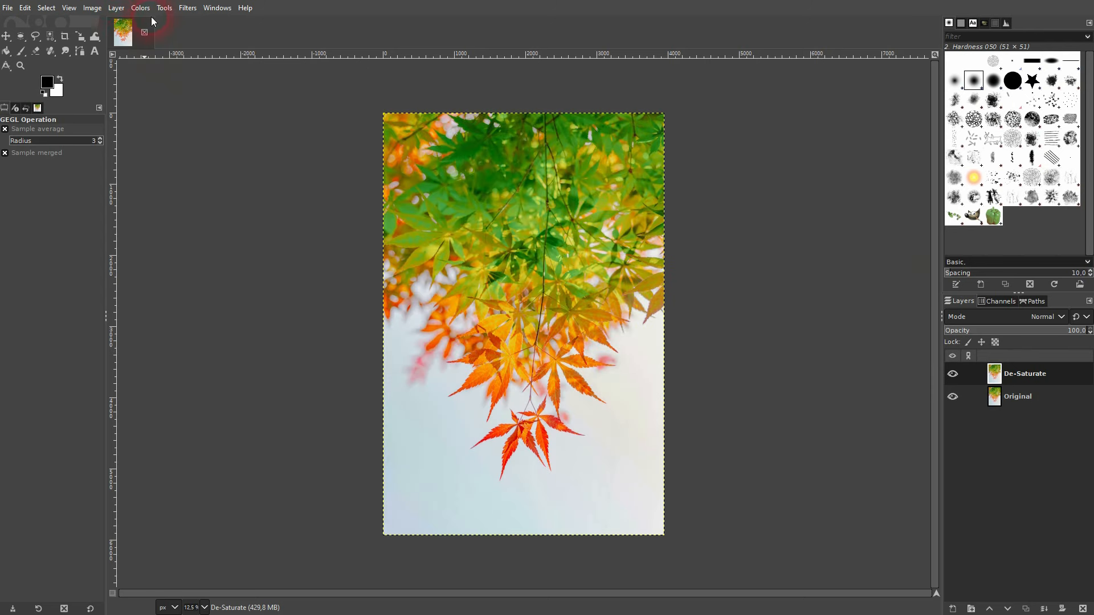
Turn the De-Saturate layer gray with the Desaturate filter in Luminance mode at 100 opacity.
{"action": "left_click", "coordinate": [141, 8]}
{"action": "mouse_move", "coordinate": [200, 264]}
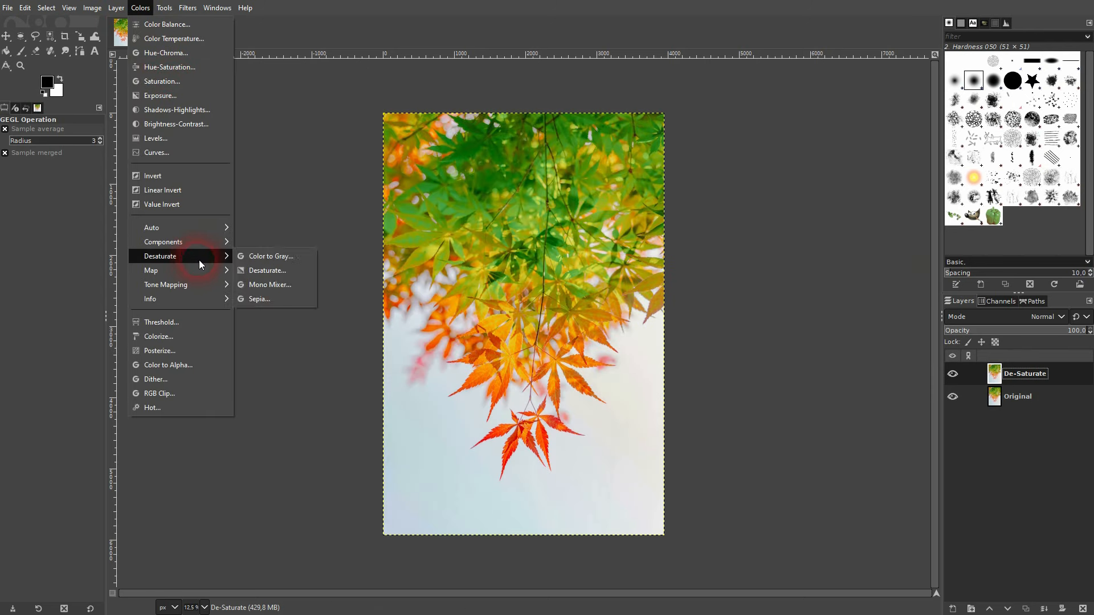
{"action": "left_click", "coordinate": [265, 271]}
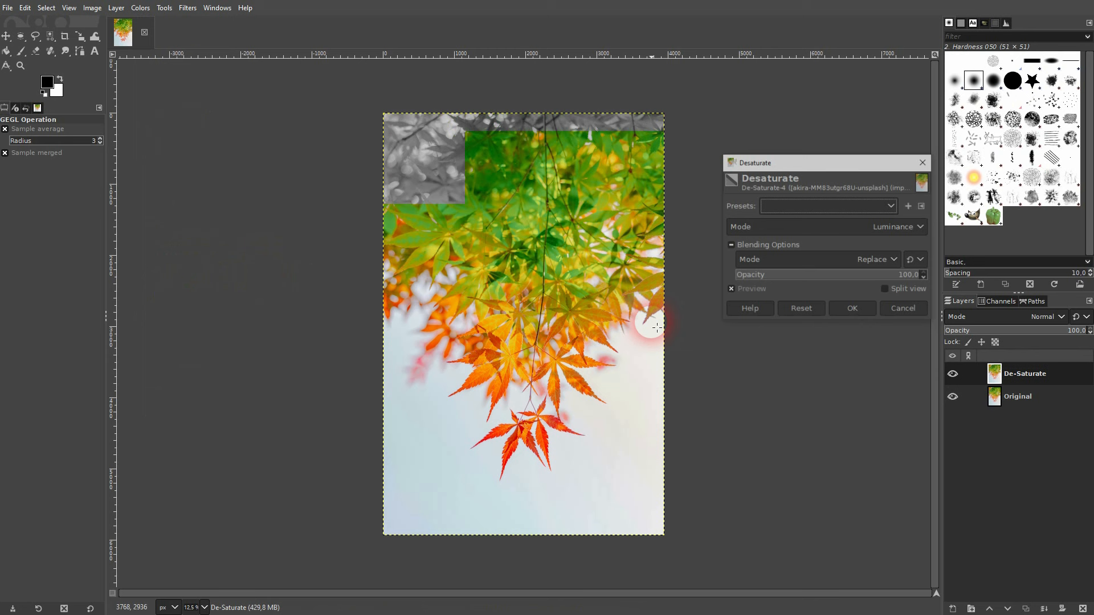
{"action": "left_click", "coordinate": [849, 309]}
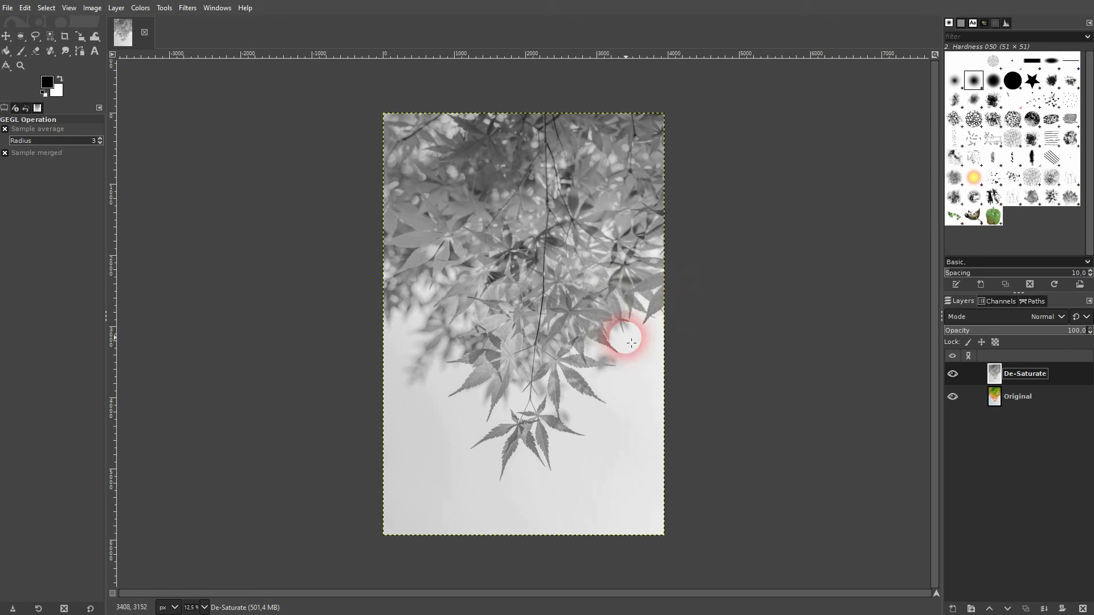
{"action": "left_click", "coordinate": [140, 9]}
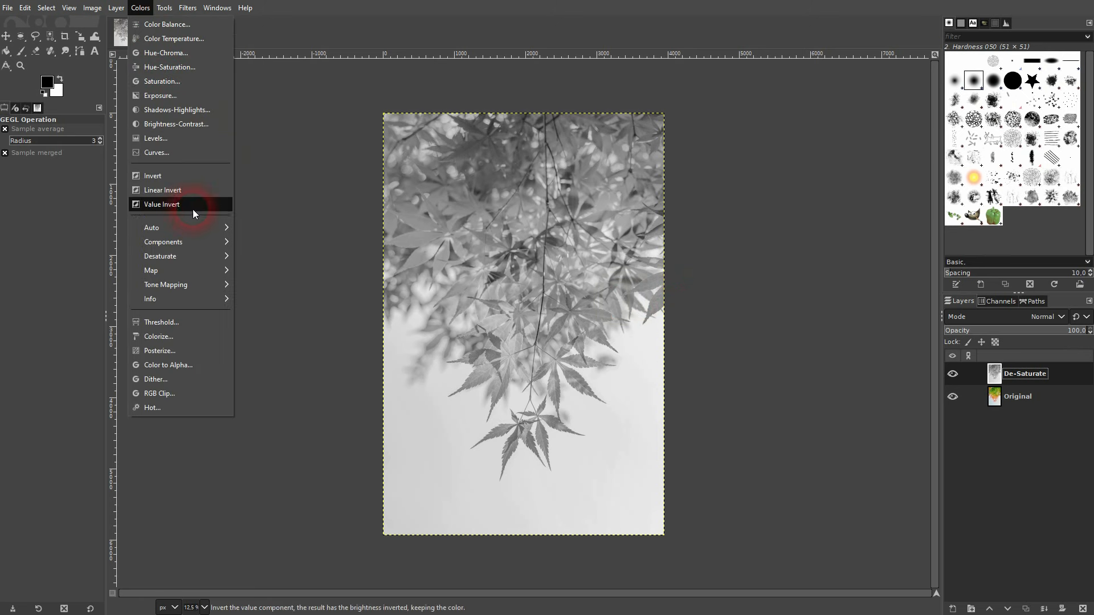
{"action": "mouse_move", "coordinate": [196, 257]}
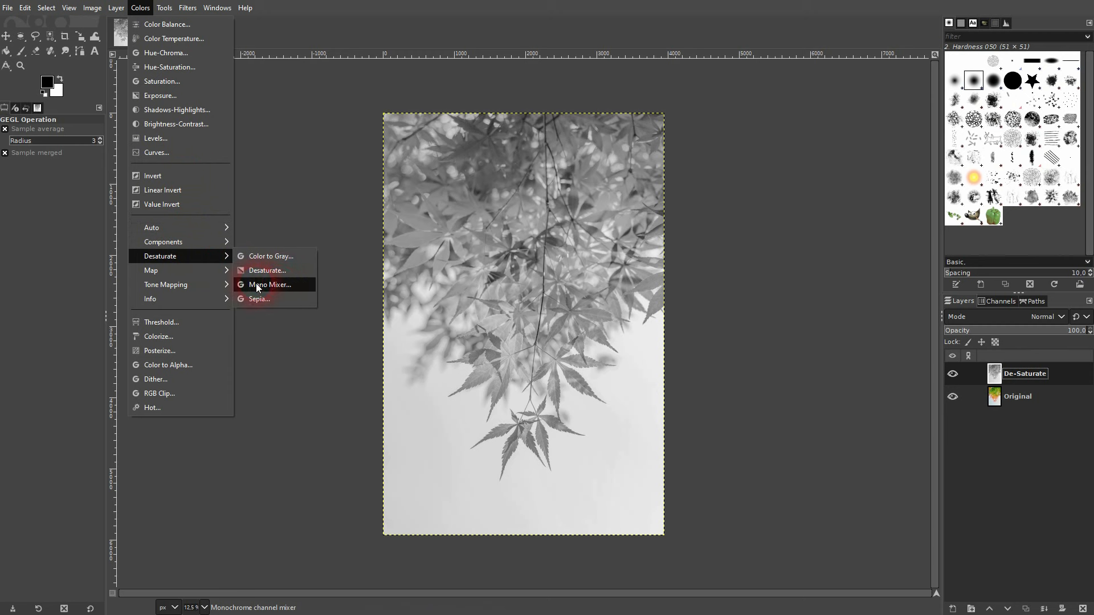
{"action": "left_click", "coordinate": [284, 287]}
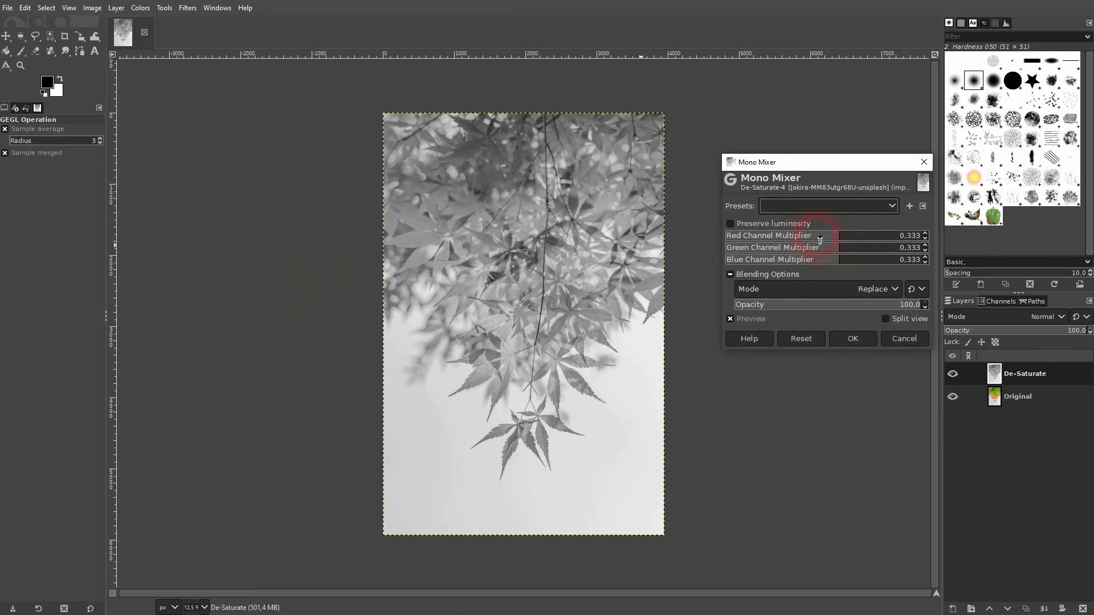
{"action": "left_click", "coordinate": [899, 339]}
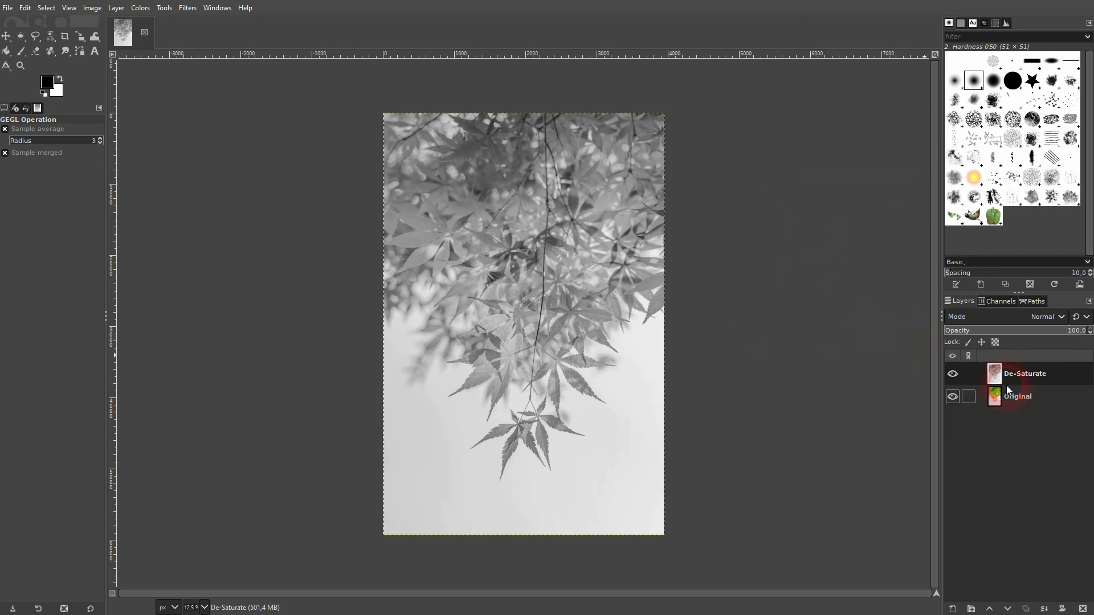
Hide the De-Saturate layer, then duplicate the Original layer and name the copy Color Invert.
{"action": "left_click", "coordinate": [956, 374]}
{"action": "left_click", "coordinate": [1019, 401]}
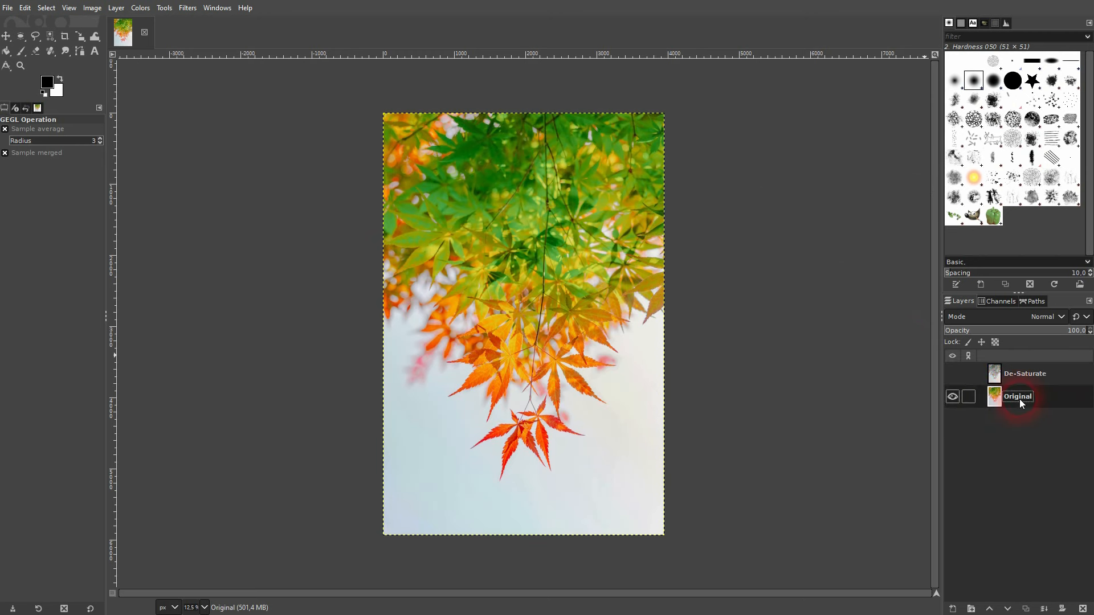
{"action": "left_click", "coordinate": [1026, 609]}
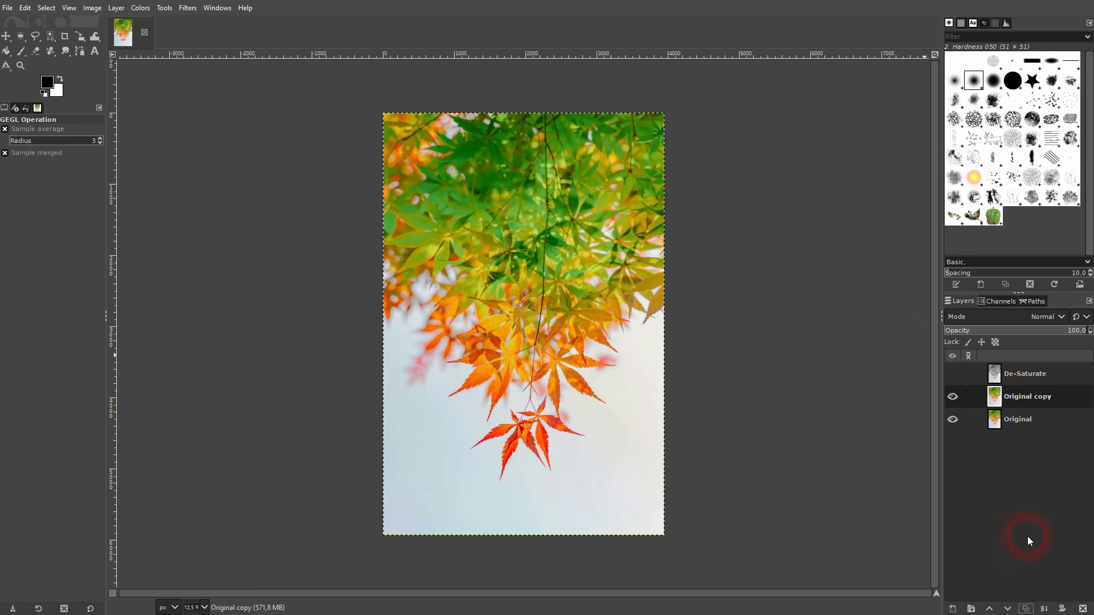
{"action": "double_click", "coordinate": [1024, 398]}
{"action": "type", "text": "Color Invert"}
{"action": "key", "text": "Return"}
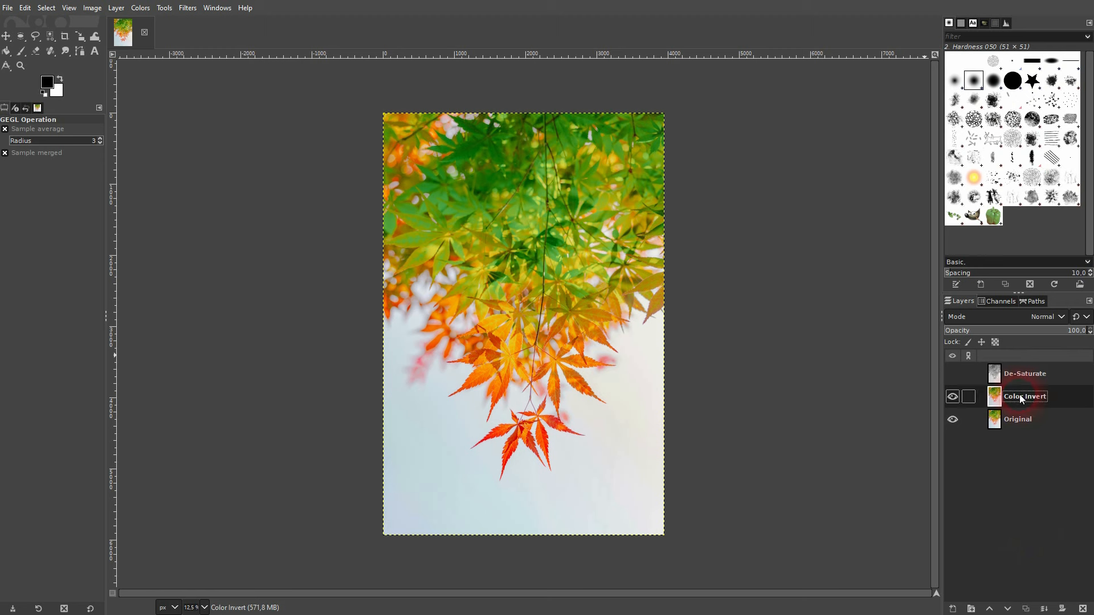
Show the histogram for the Color Invert layer and invert the layer's colors with Invert.
{"action": "left_click", "coordinate": [1006, 24]}
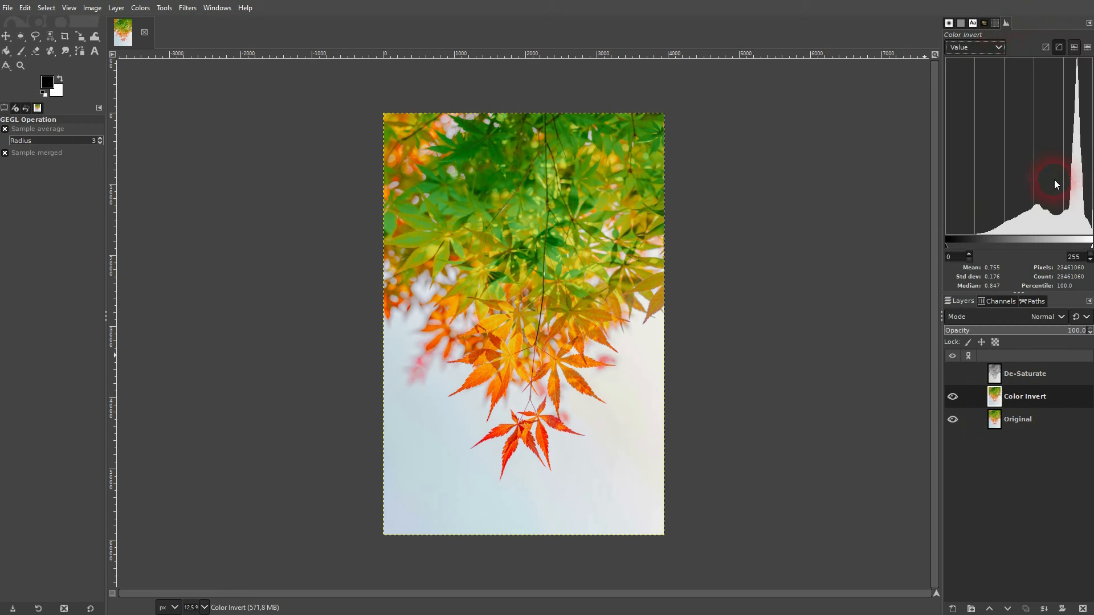
{"action": "left_click", "coordinate": [140, 8]}
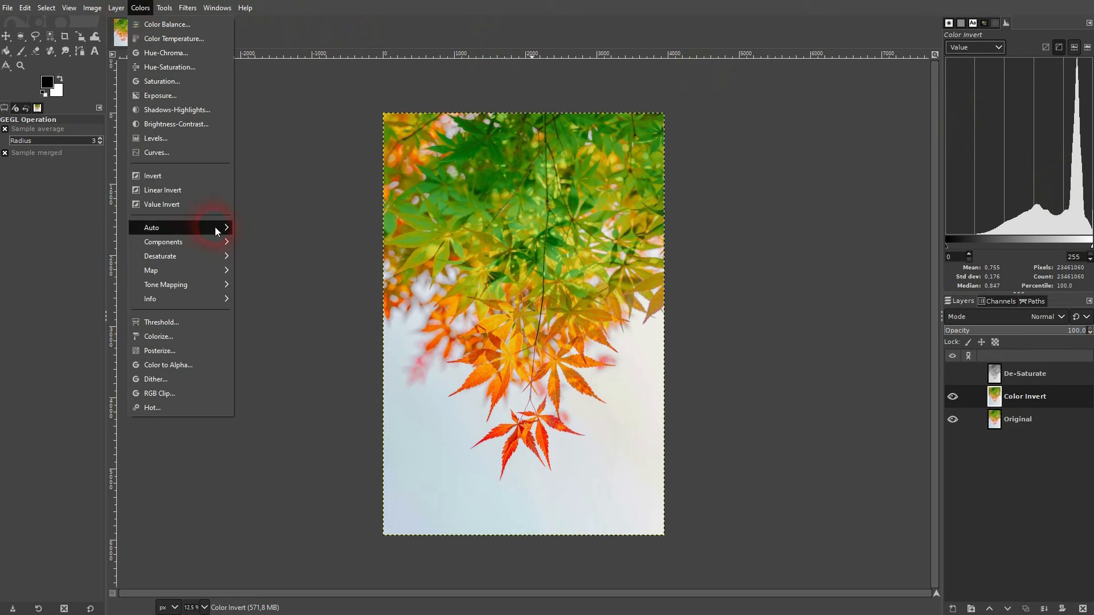
{"action": "left_click", "coordinate": [172, 179]}
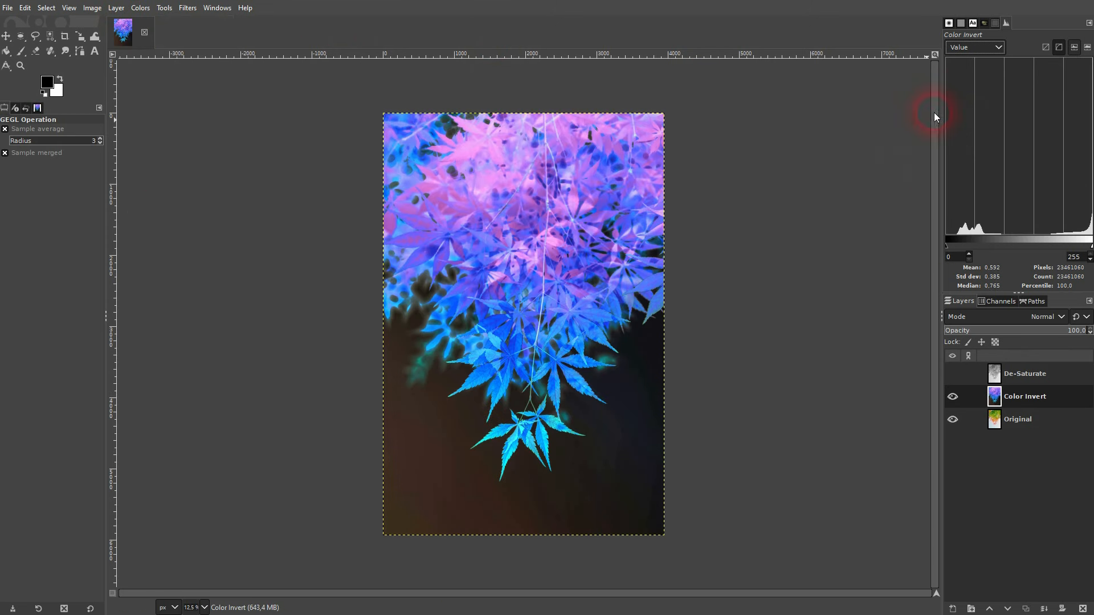
Compare the Red, Green and Blue histograms of the Color Invert and Original layers, and return the histogram to the Value channel.
{"action": "left_click", "coordinate": [988, 51]}
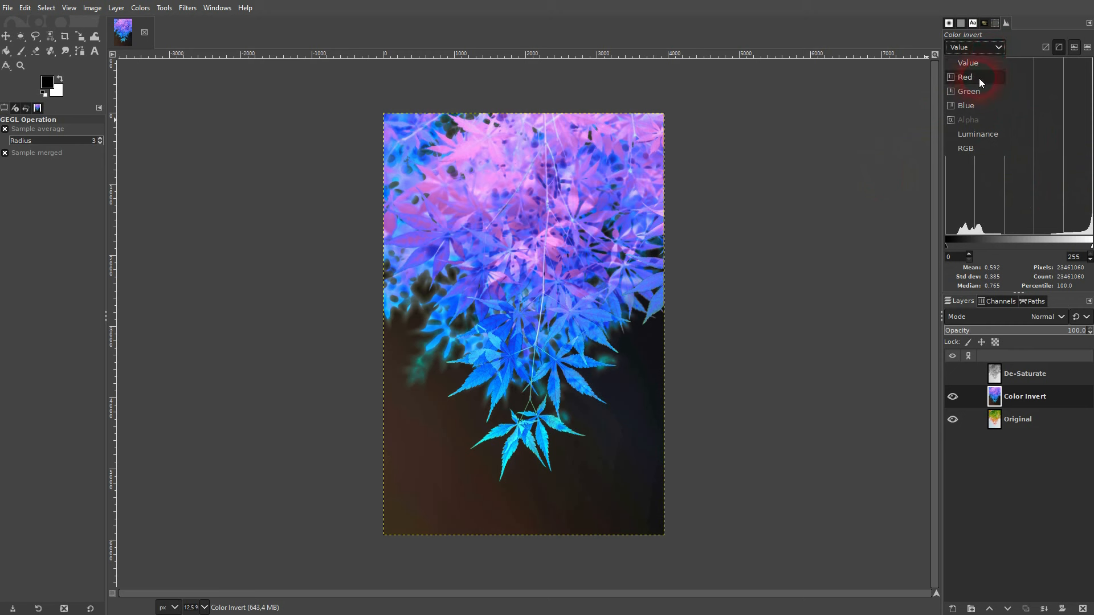
{"action": "left_click", "coordinate": [979, 77]}
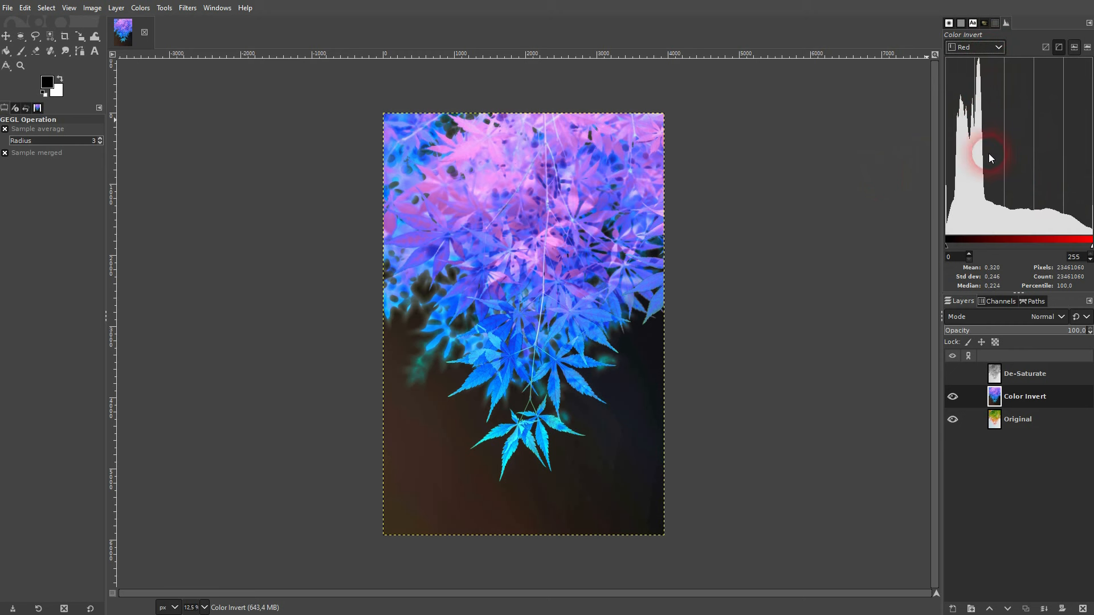
{"action": "left_click", "coordinate": [1037, 422]}
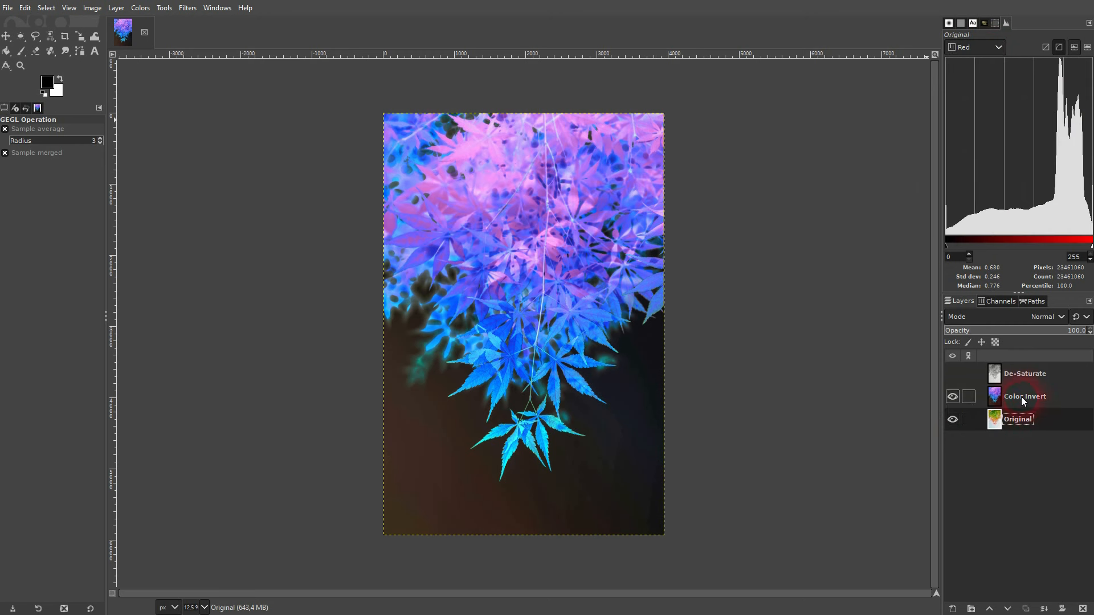
{"action": "left_click", "coordinate": [1032, 394]}
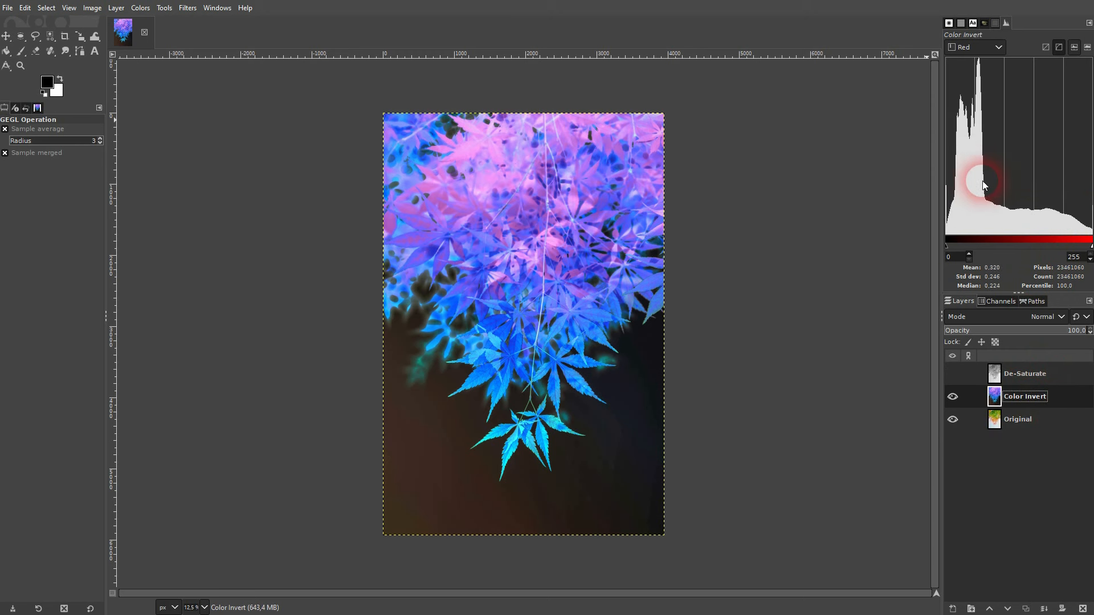
{"action": "left_click", "coordinate": [981, 47]}
{"action": "left_click", "coordinate": [978, 91]}
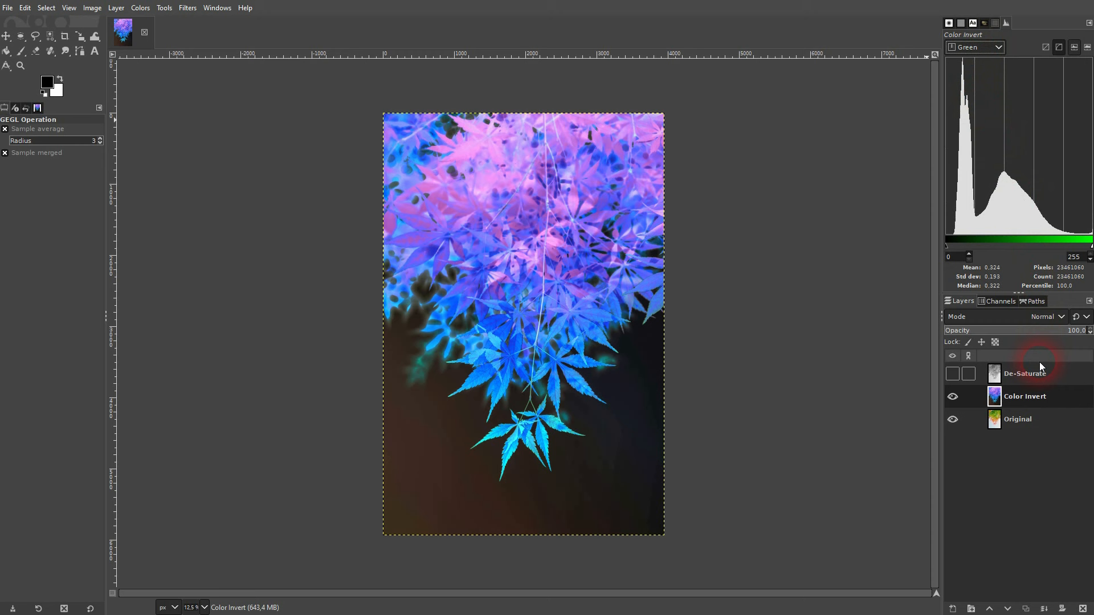
{"action": "left_click", "coordinate": [1020, 423]}
{"action": "left_click", "coordinate": [1019, 404]}
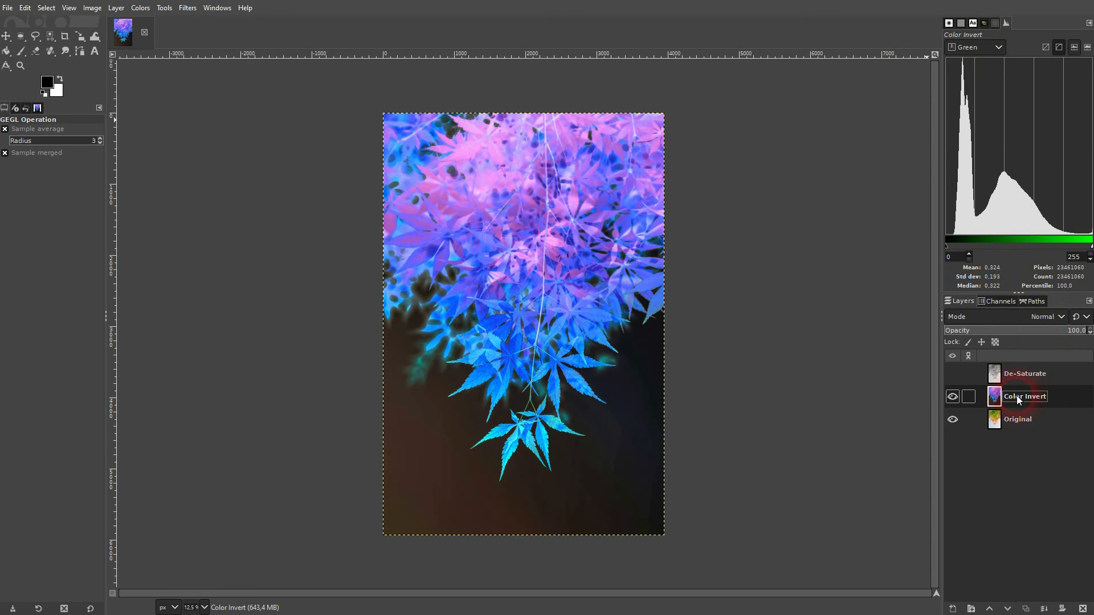
{"action": "left_click", "coordinate": [988, 52]}
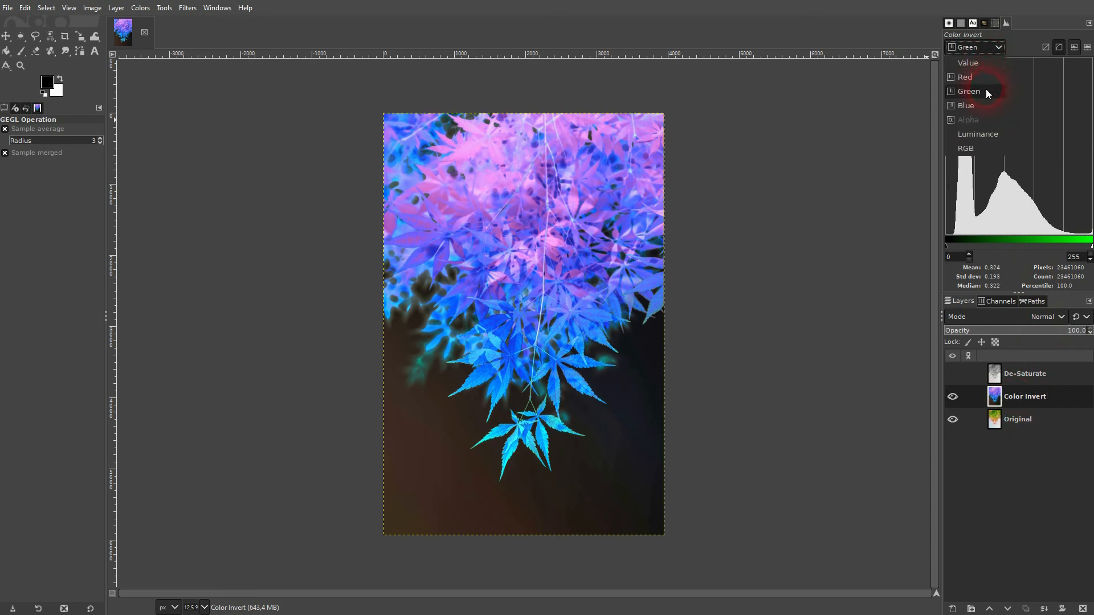
{"action": "left_click", "coordinate": [983, 107]}
{"action": "left_click", "coordinate": [1033, 418]}
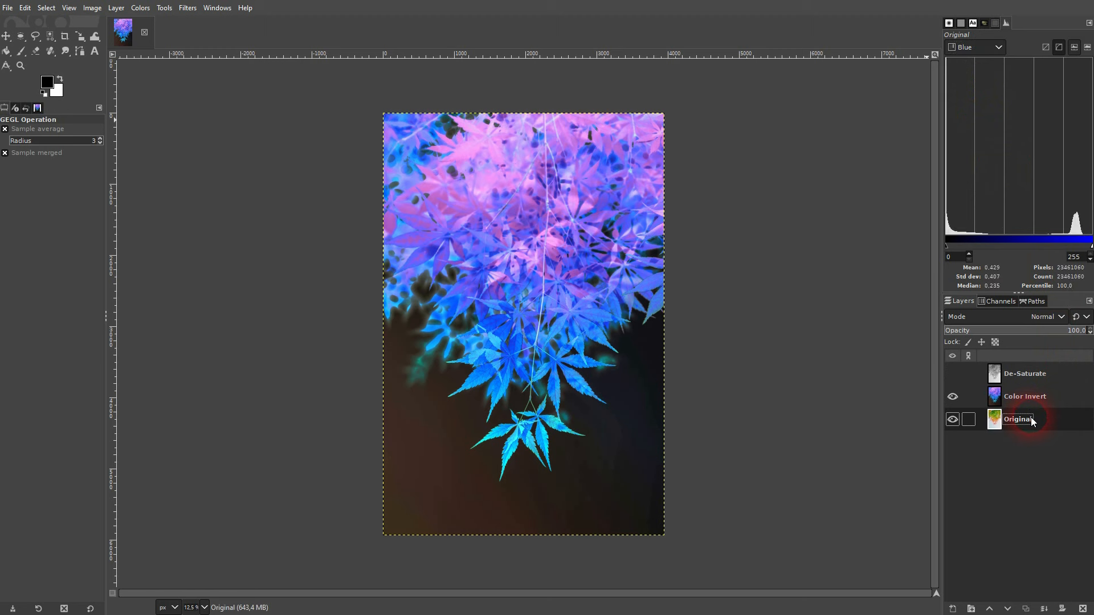
{"action": "left_click", "coordinate": [1021, 399]}
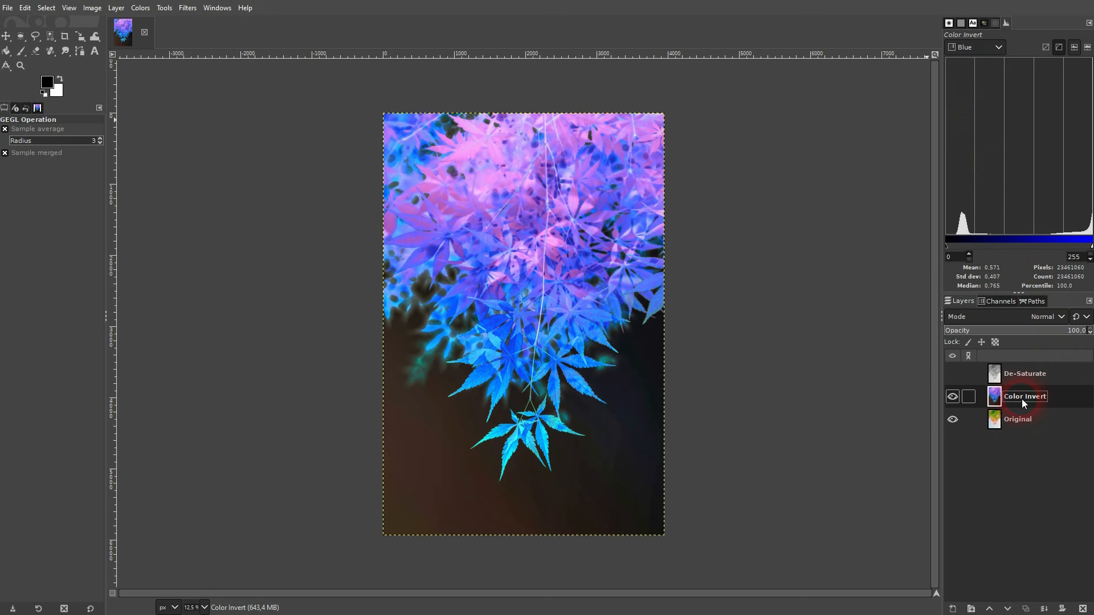
{"action": "left_click", "coordinate": [973, 50]}
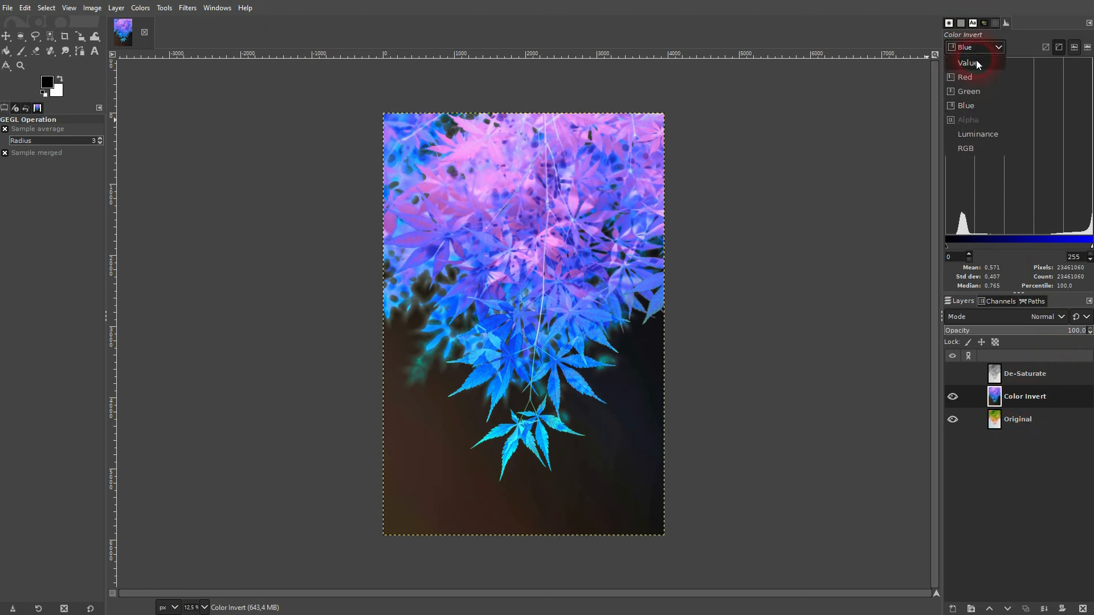
{"action": "left_click", "coordinate": [978, 64]}
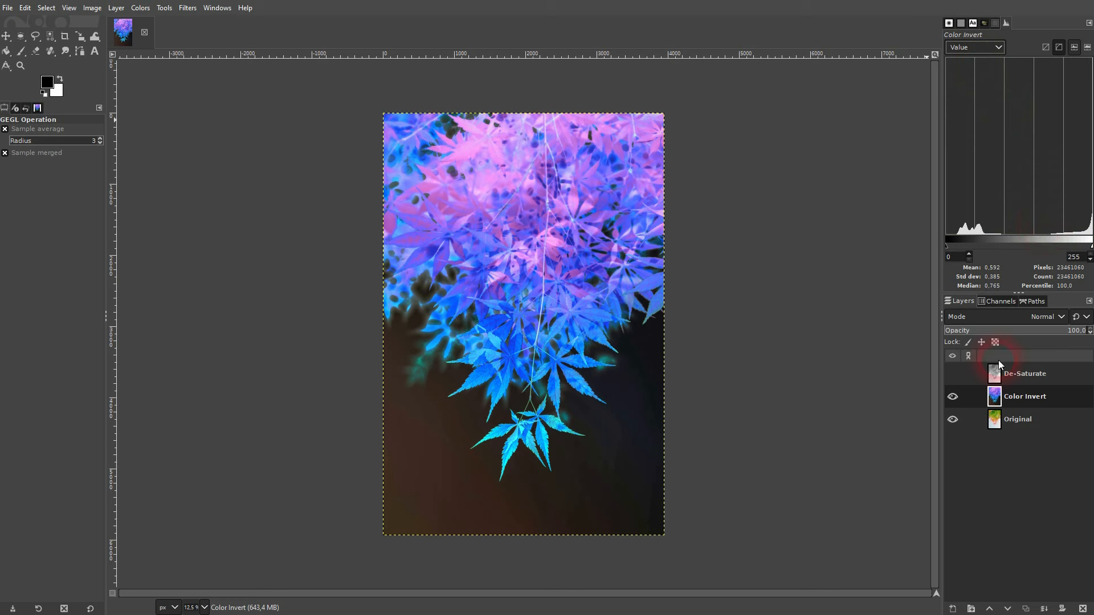
Hide the Color Invert layer and duplicate the Original layer.
{"action": "left_click", "coordinate": [955, 397]}
{"action": "left_click", "coordinate": [1025, 421]}
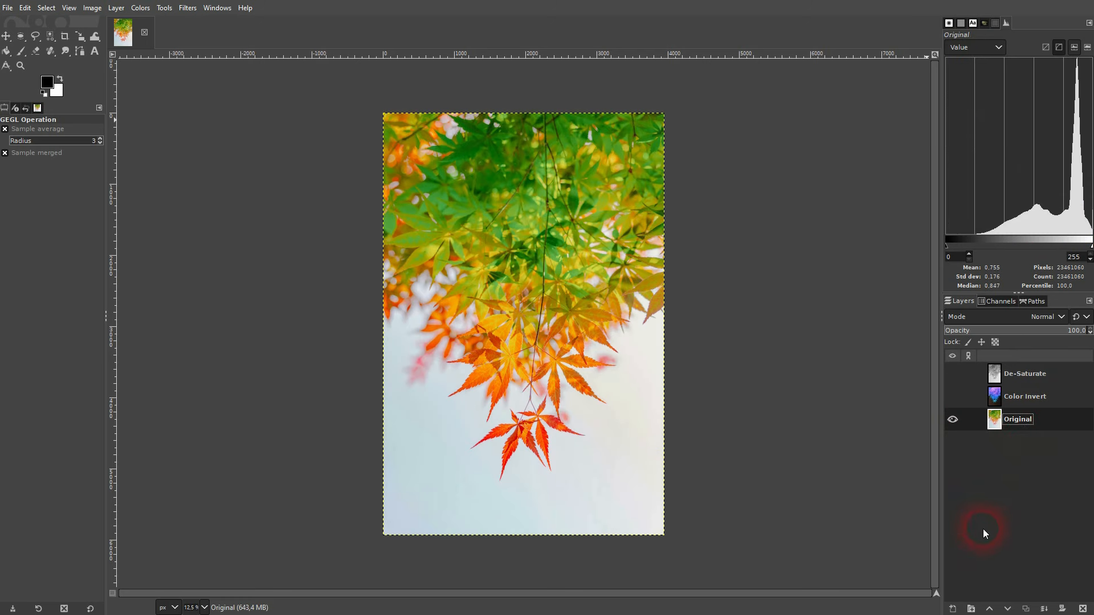
{"action": "left_click", "coordinate": [1026, 608]}
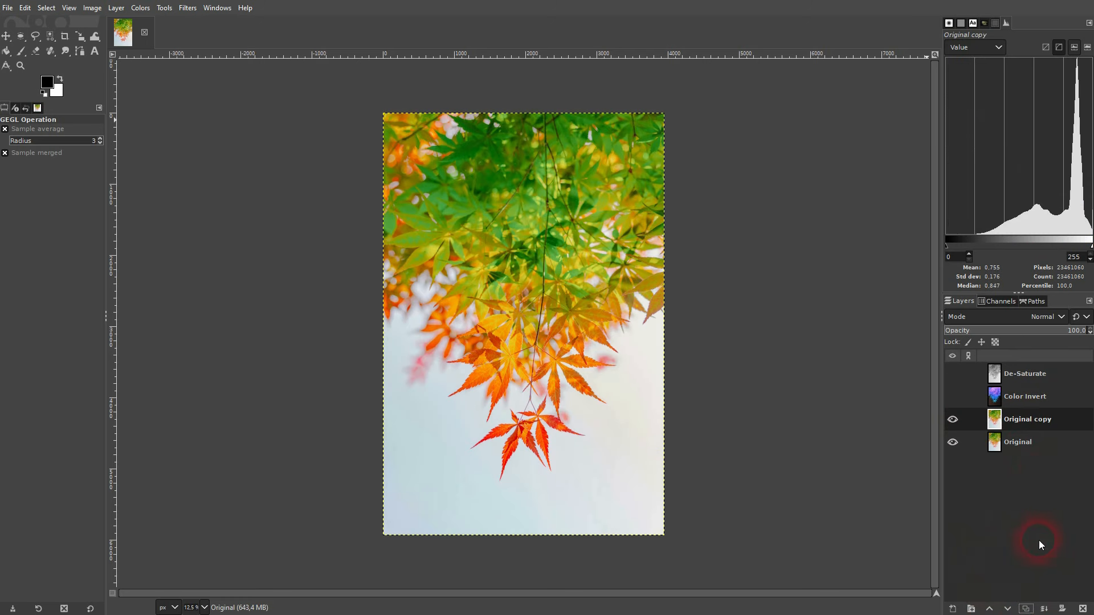
Try Linear Invert and Value Invert one after the other on the Original copy layer, undoing each.
{"action": "left_click", "coordinate": [141, 11]}
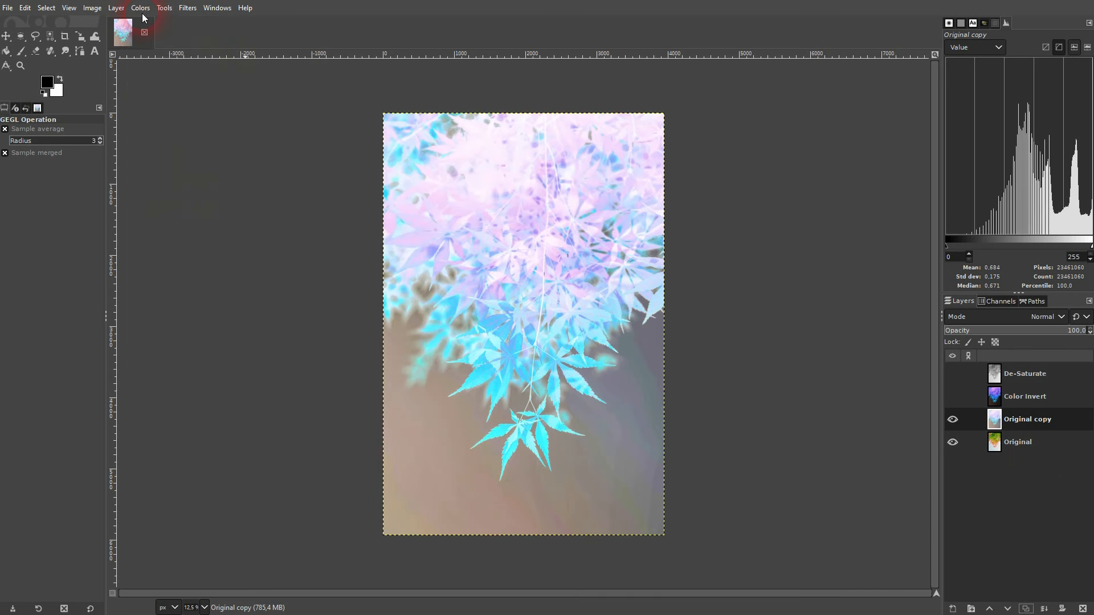
{"action": "key", "text": "ctrl+z"}
{"action": "left_click", "coordinate": [140, 7]}
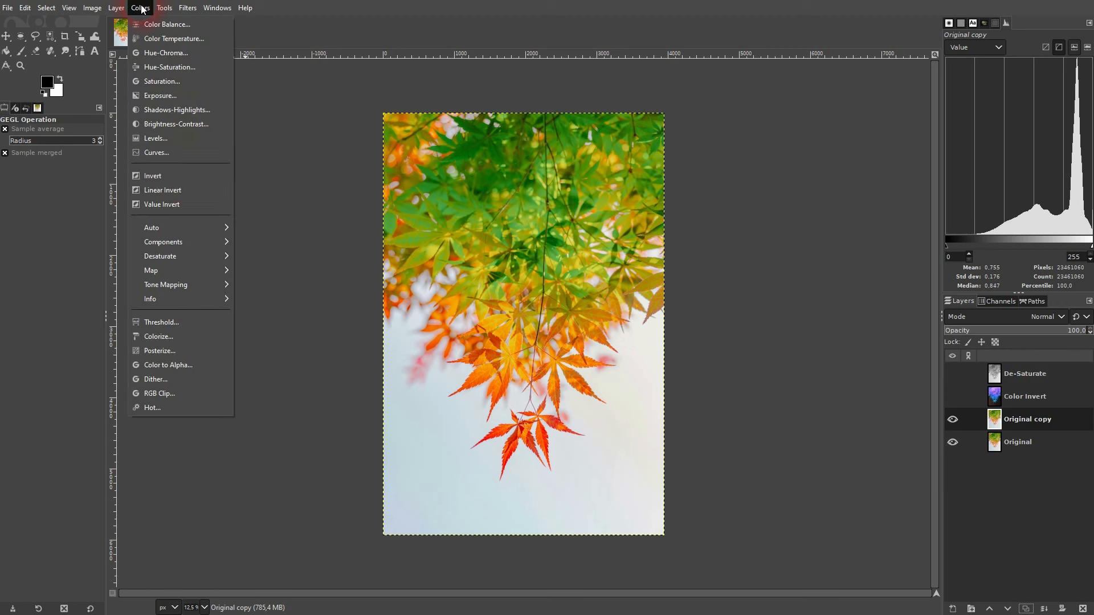
{"action": "left_click", "coordinate": [177, 204]}
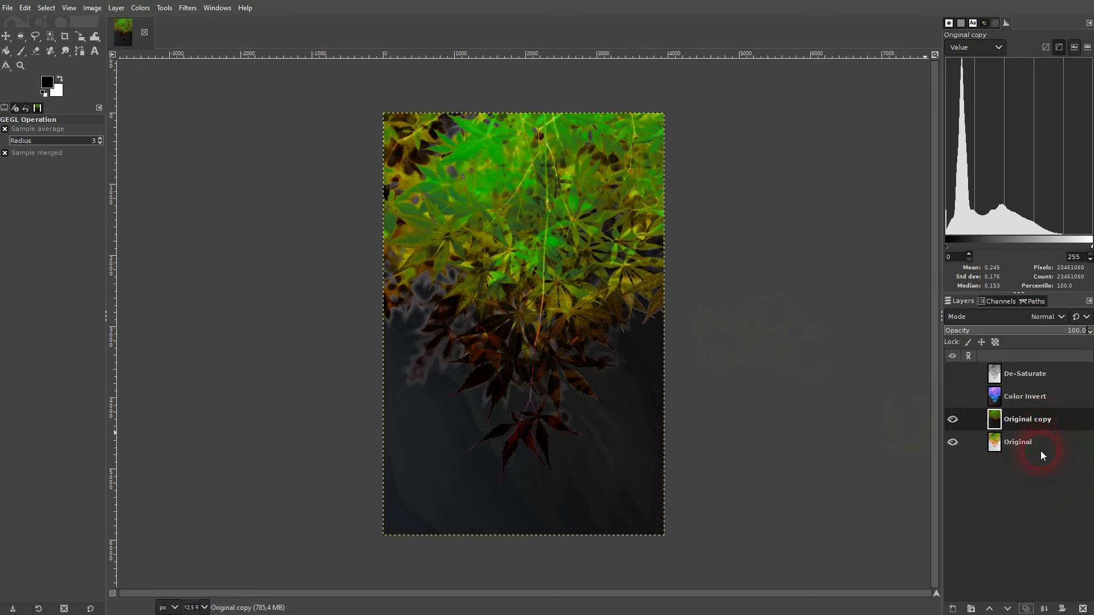
{"action": "key", "text": "ctrl+z"}
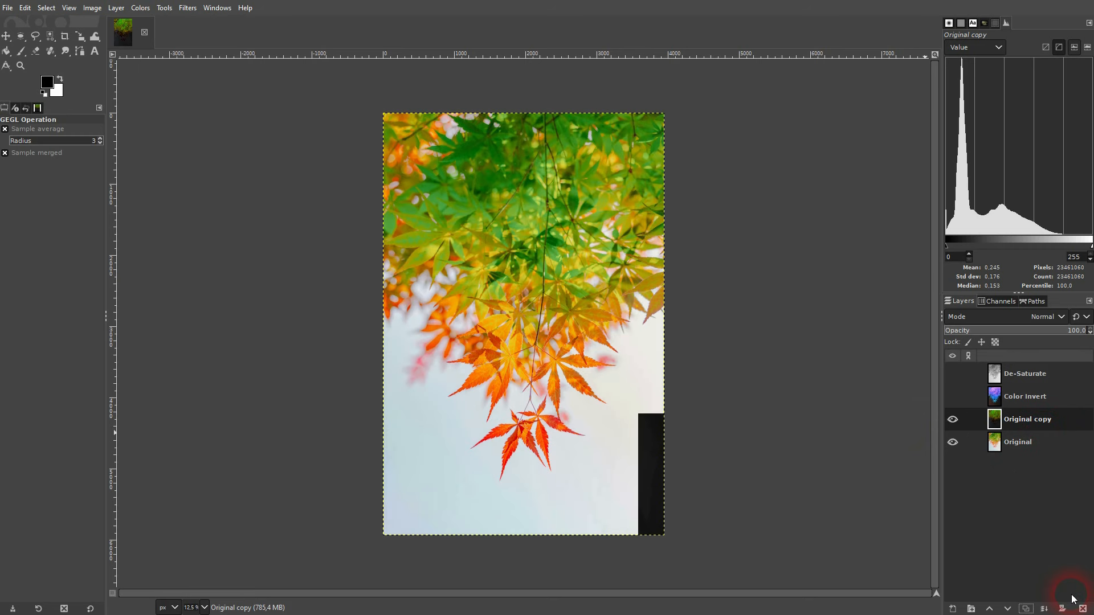
{"action": "left_click", "coordinate": [141, 8]}
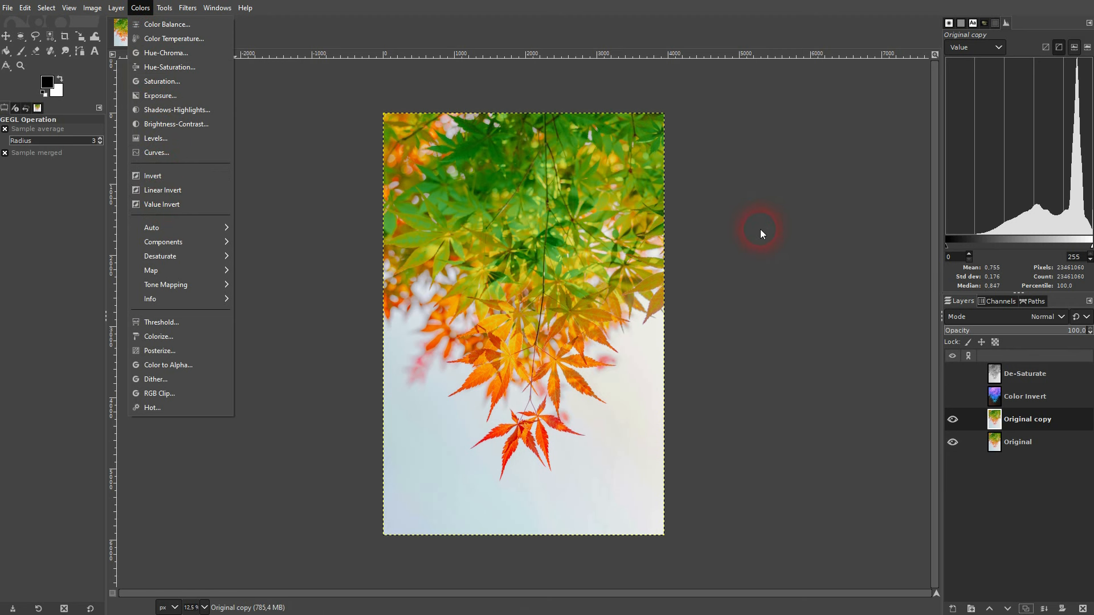
Rename the Original copy layer as Color Balance.
{"action": "left_click", "coordinate": [1025, 419]}
{"action": "double_click", "coordinate": [1025, 420]}
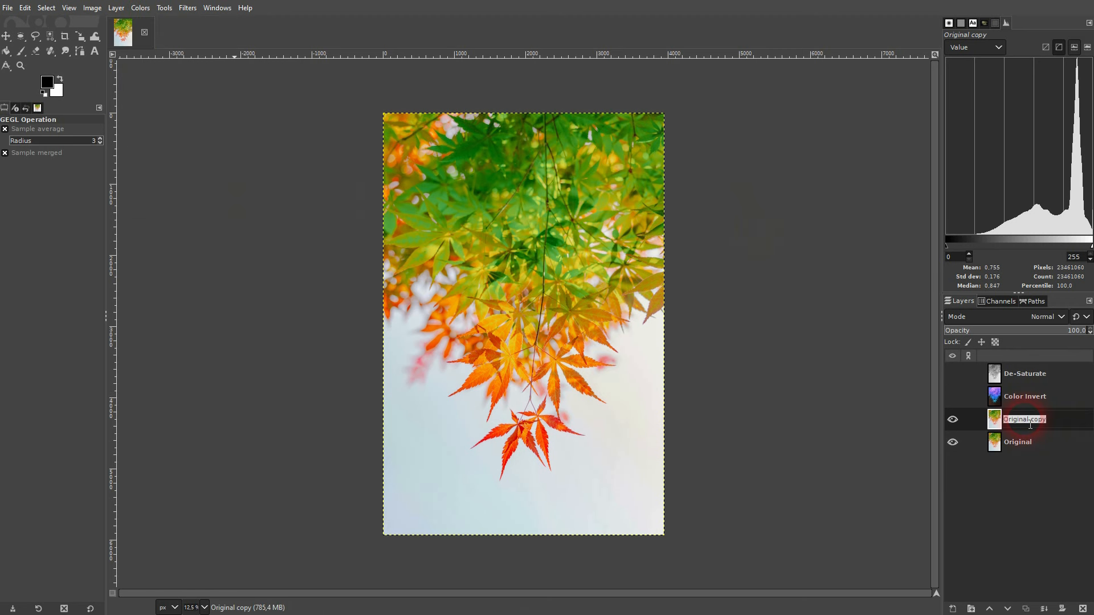
{"action": "type", "text": "Color Balance"}
{"action": "key", "text": "Return"}
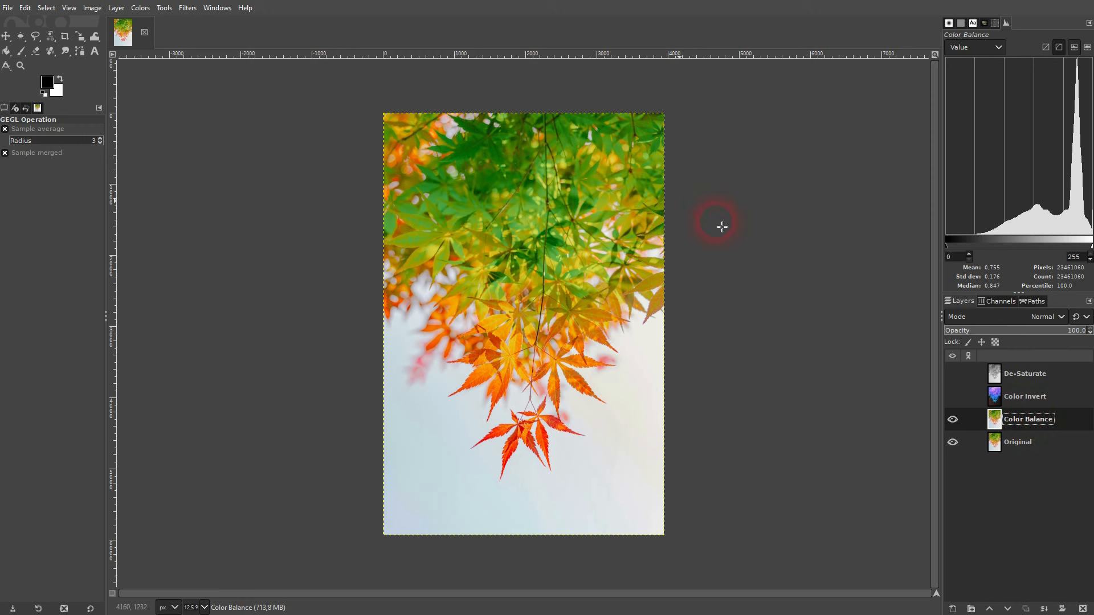
Adjust the Color Balance layer's highlights with Color Balance to cyan-red -64.3, magenta-green -70.5 and yellow-blue 33.9.
{"action": "left_click", "coordinate": [140, 8]}
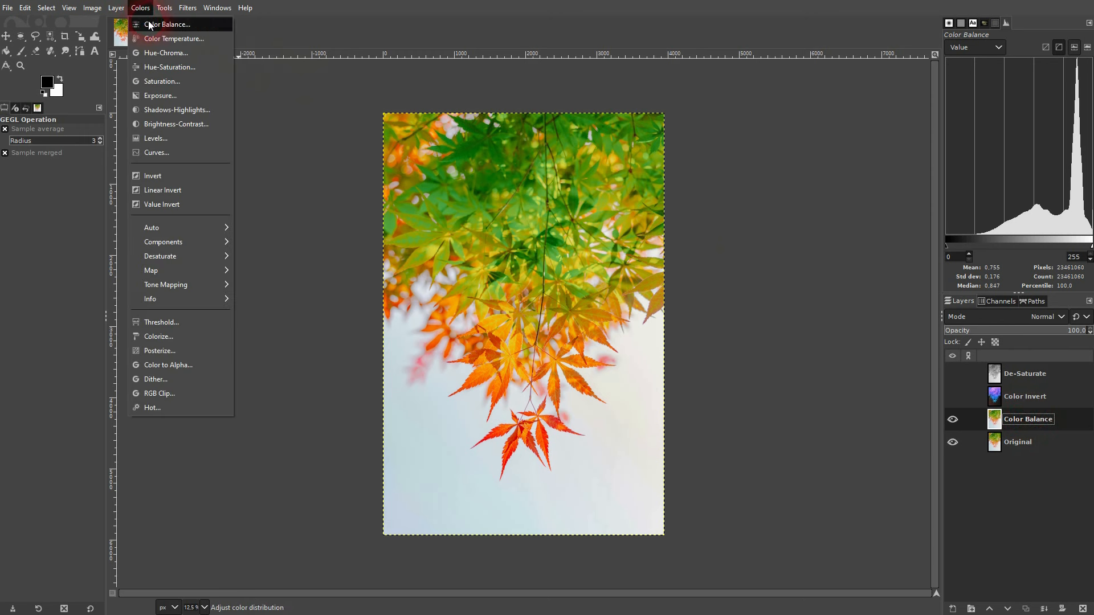
{"action": "left_click", "coordinate": [148, 20]}
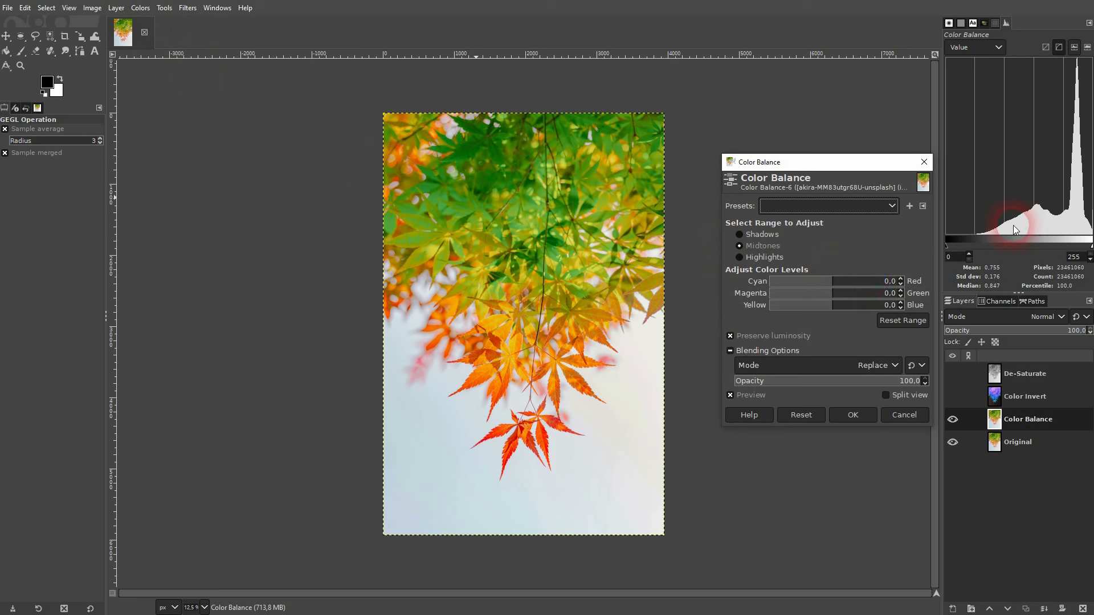
{"action": "left_click", "coordinate": [780, 258]}
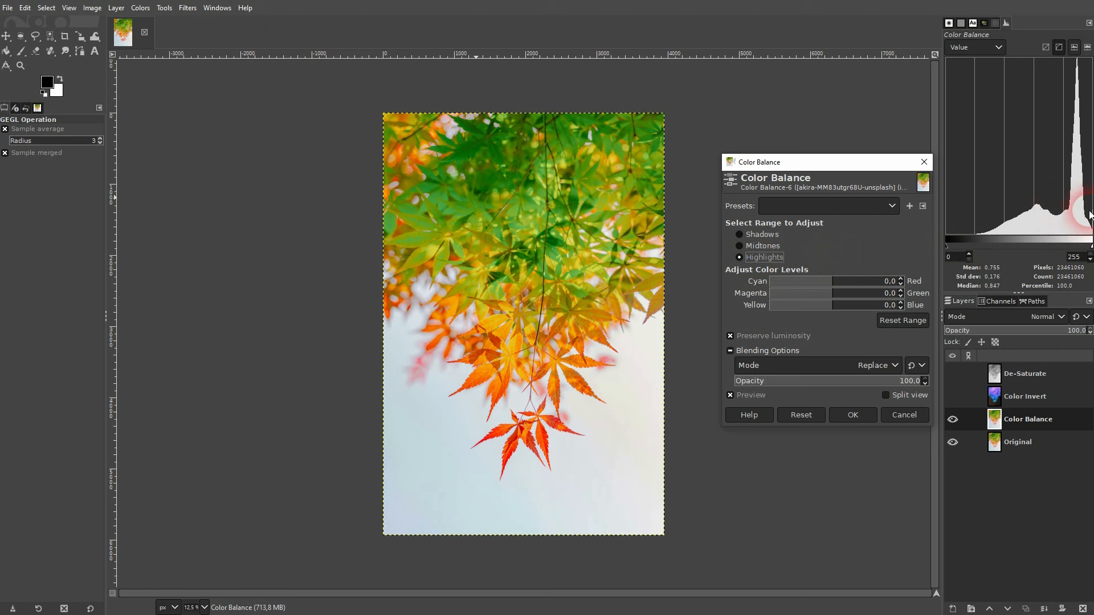
{"action": "left_click_drag", "start_coordinate": [826, 279], "coordinate": [800, 281]}
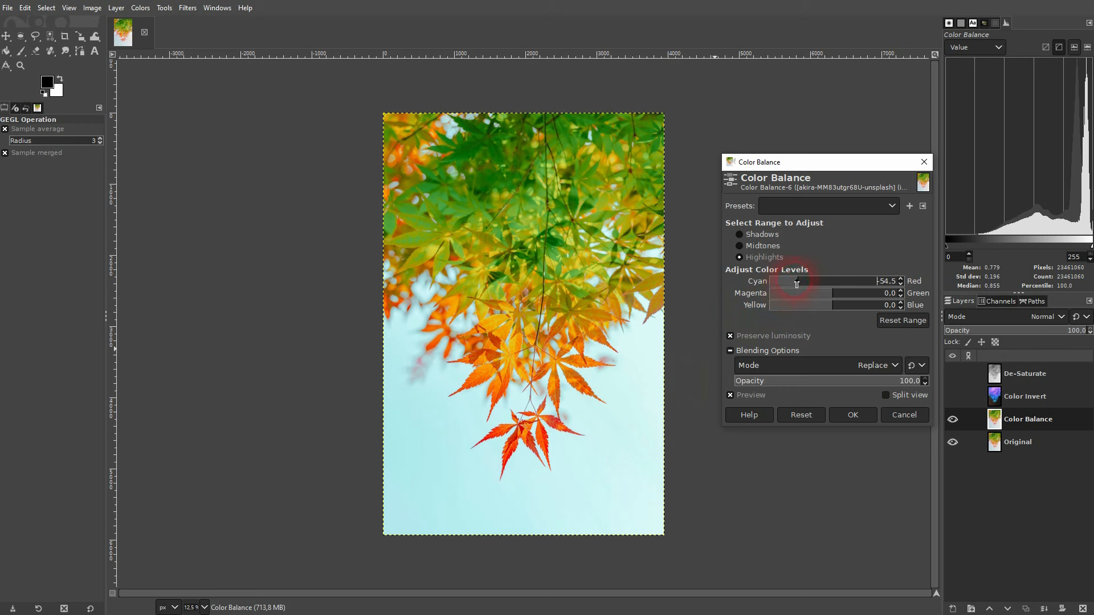
{"action": "left_click_drag", "start_coordinate": [796, 283], "coordinate": [782, 285]}
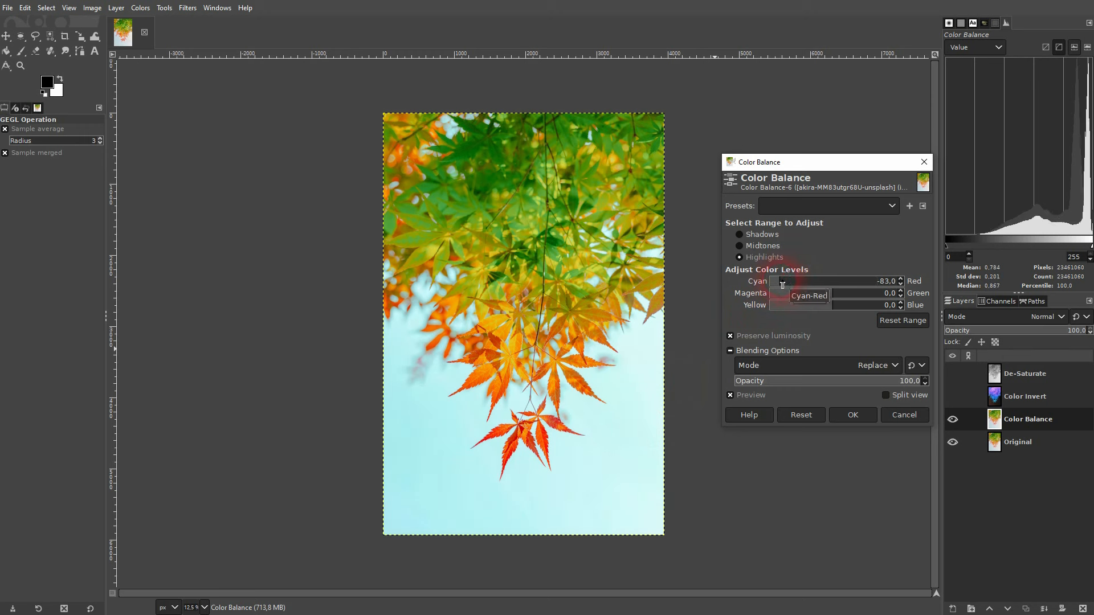
{"action": "left_click_drag", "start_coordinate": [867, 282], "coordinate": [858, 305]}
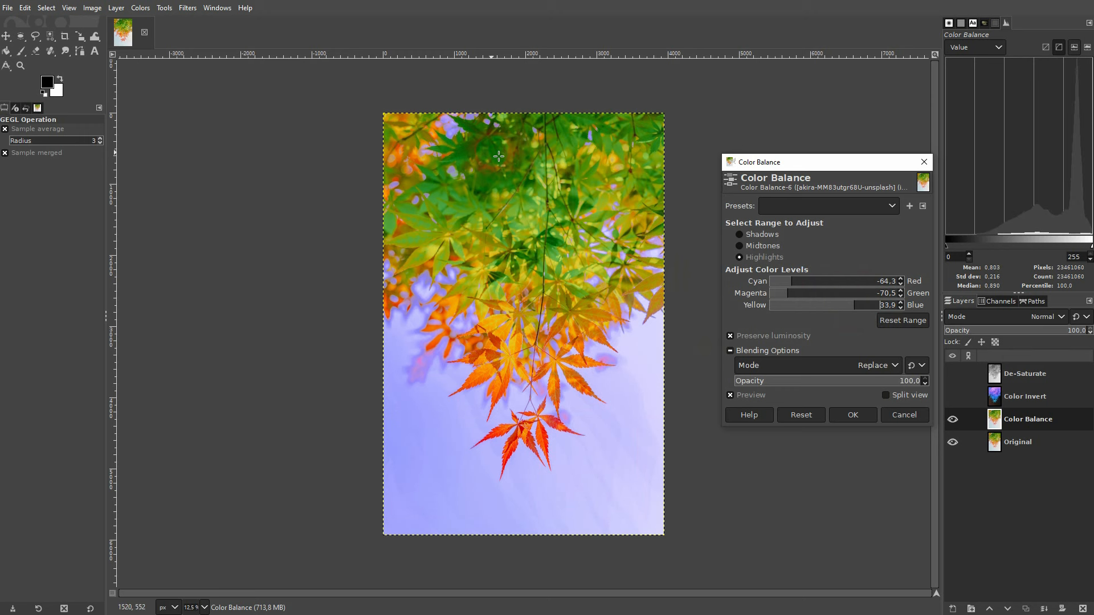
Set the shadows' cyan-red level to -40.2, keeping the midtones at 0, and apply the Color Balance adjustment.
{"action": "left_click", "coordinate": [754, 245]}
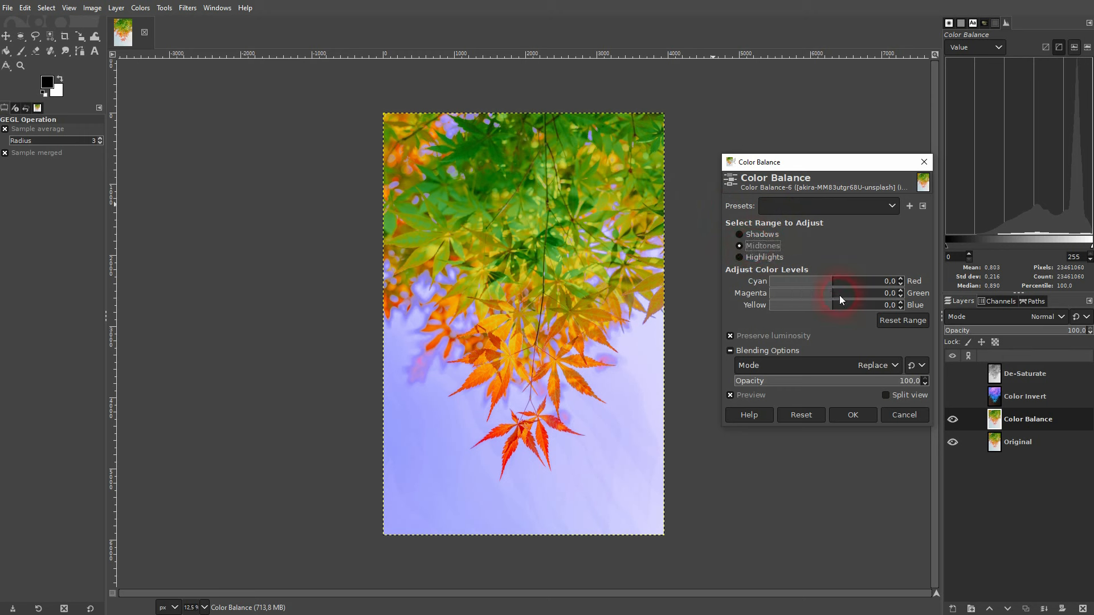
{"action": "mouse_move", "coordinate": [847, 295]}
{"action": "left_mouse_down"}
{"action": "mouse_move", "coordinate": [859, 296]}
{"action": "mouse_move", "coordinate": [820, 290]}
{"action": "mouse_move", "coordinate": [853, 281]}
{"action": "left_mouse_up"}
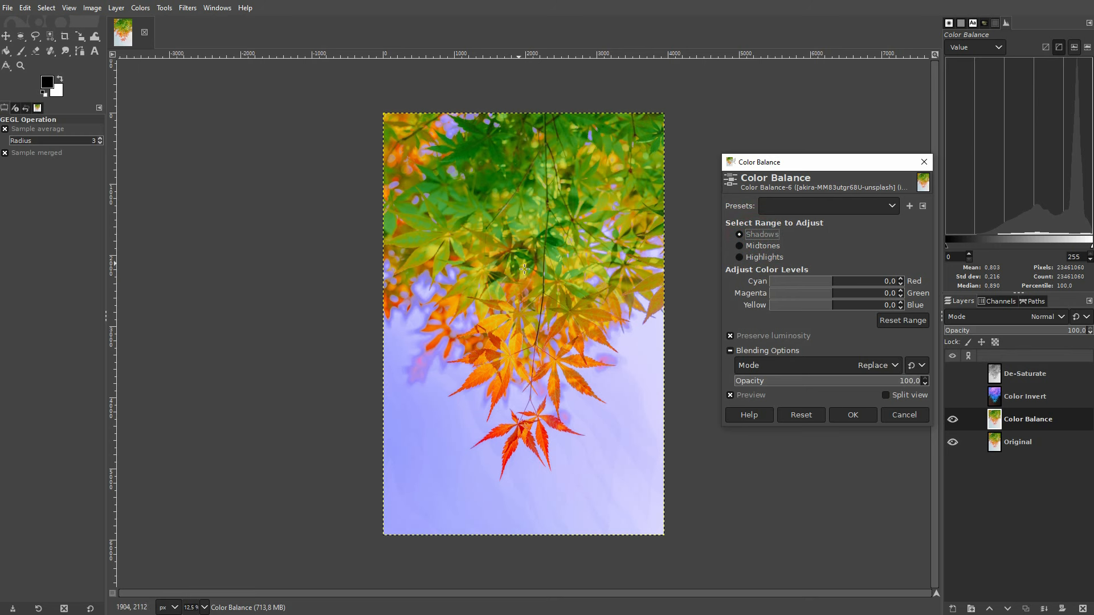
{"action": "left_click_drag", "start_coordinate": [845, 281], "coordinate": [807, 281]}
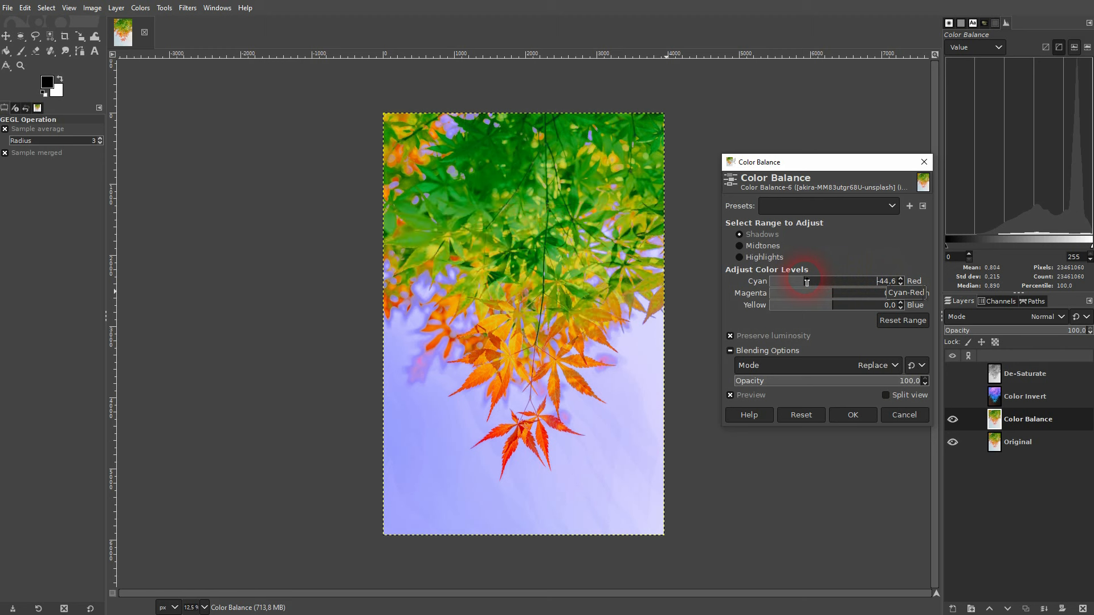
{"action": "left_click", "coordinate": [847, 408]}
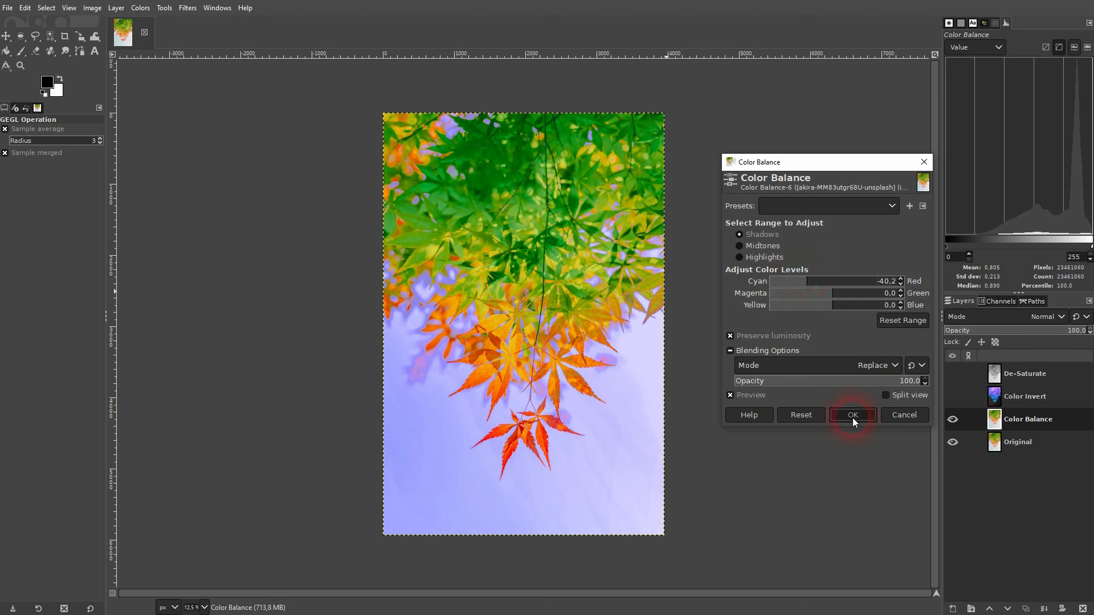
Toggle the Color Balance layer's visibility to compare it with the Original layer, and leave it hidden.
{"action": "left_click", "coordinate": [977, 429]}
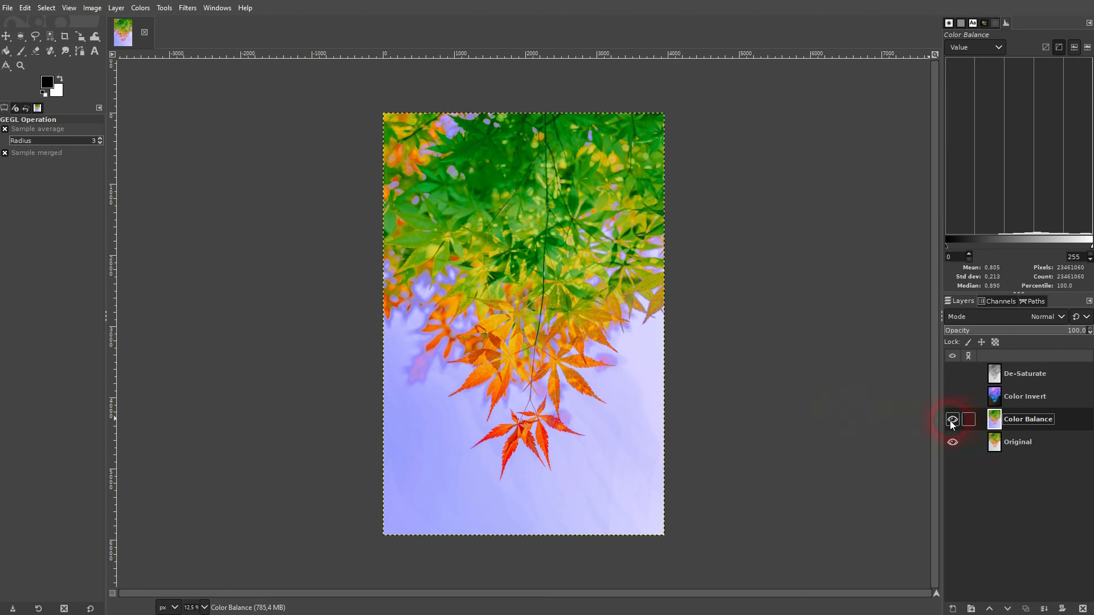
{"action": "left_click", "coordinate": [952, 421]}
{"action": "left_click", "coordinate": [952, 420]}
{"action": "left_click", "coordinate": [952, 420]}
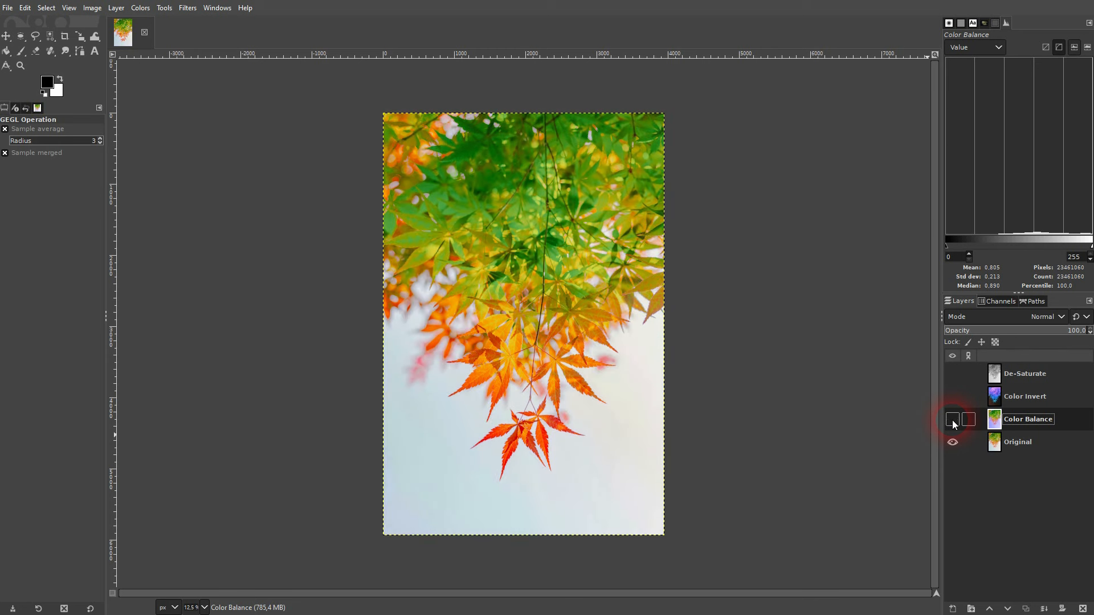
Duplicate the Original layer and rename the copy as Color Temperature.
{"action": "left_click", "coordinate": [1009, 443]}
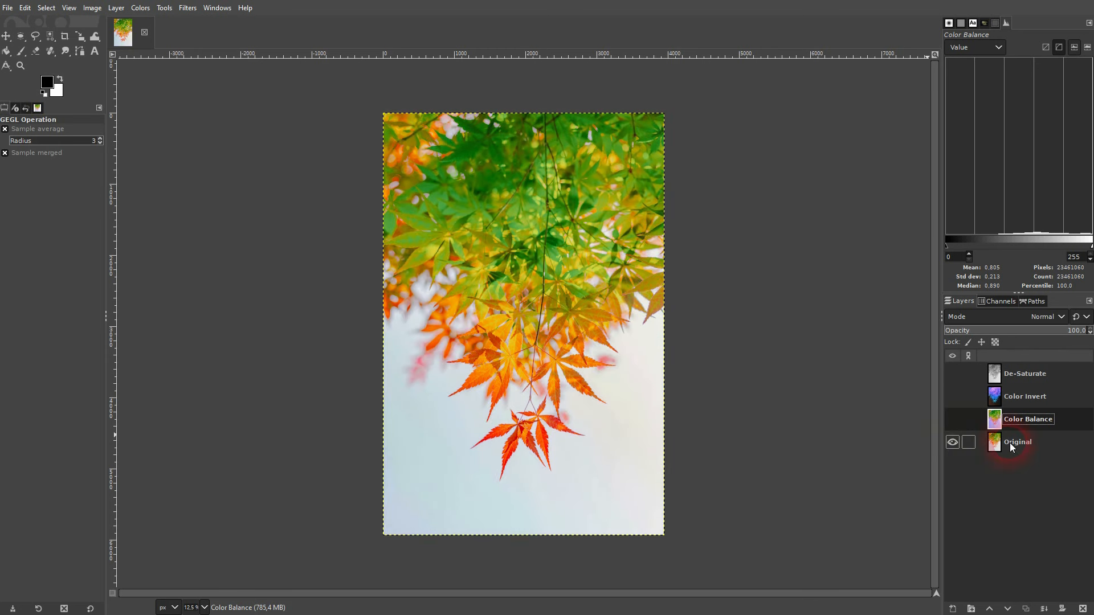
{"action": "left_click", "coordinate": [1026, 609]}
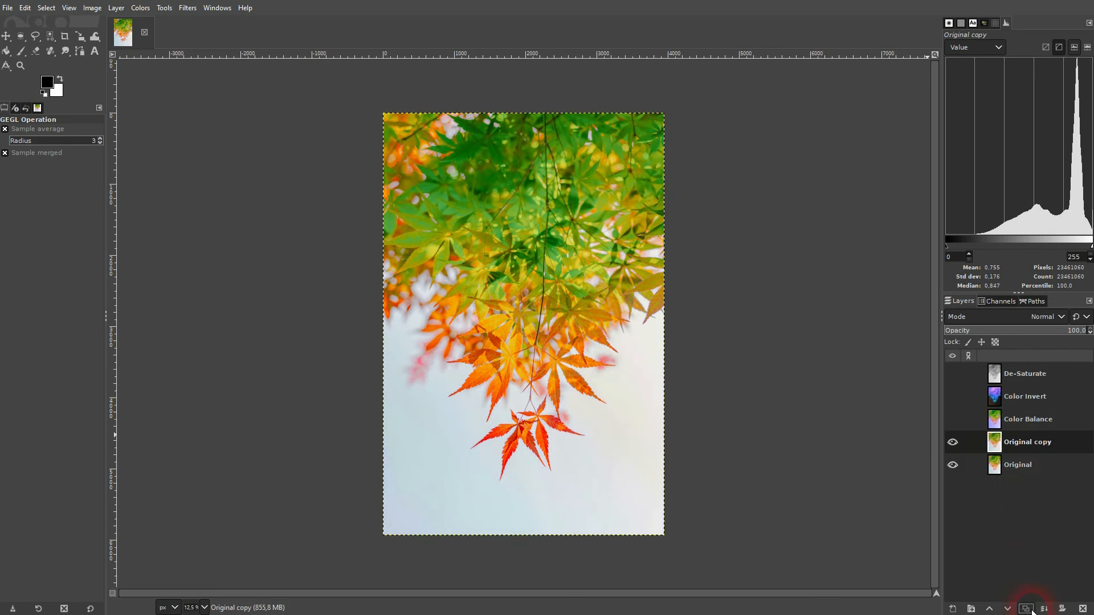
{"action": "left_click", "coordinate": [139, 8]}
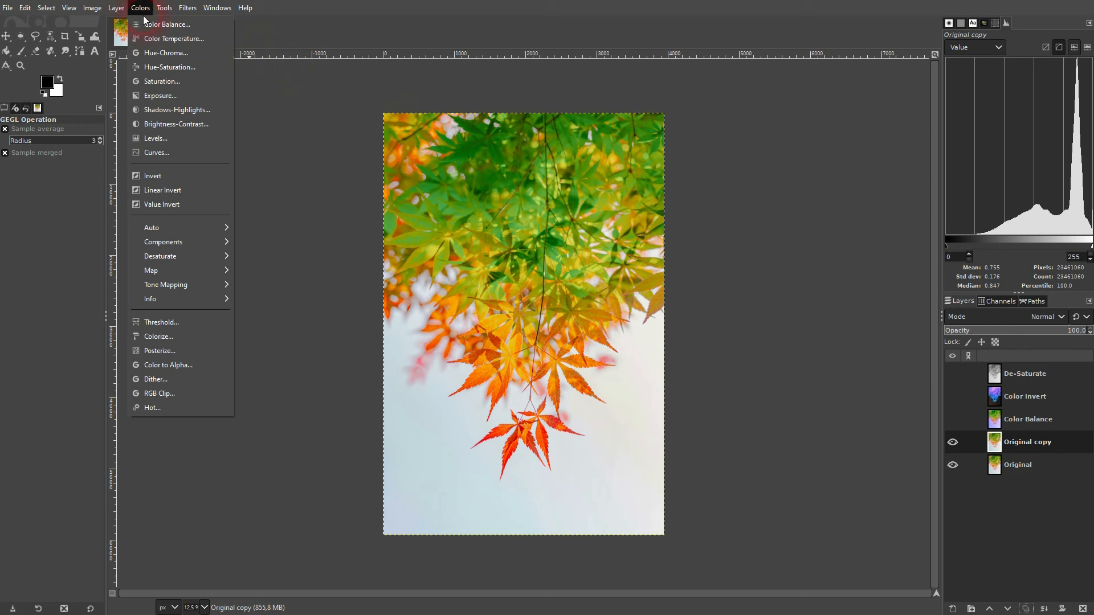
{"action": "left_click", "coordinate": [1020, 446]}
{"action": "double_click", "coordinate": [1023, 443]}
{"action": "type", "text": "Color"}
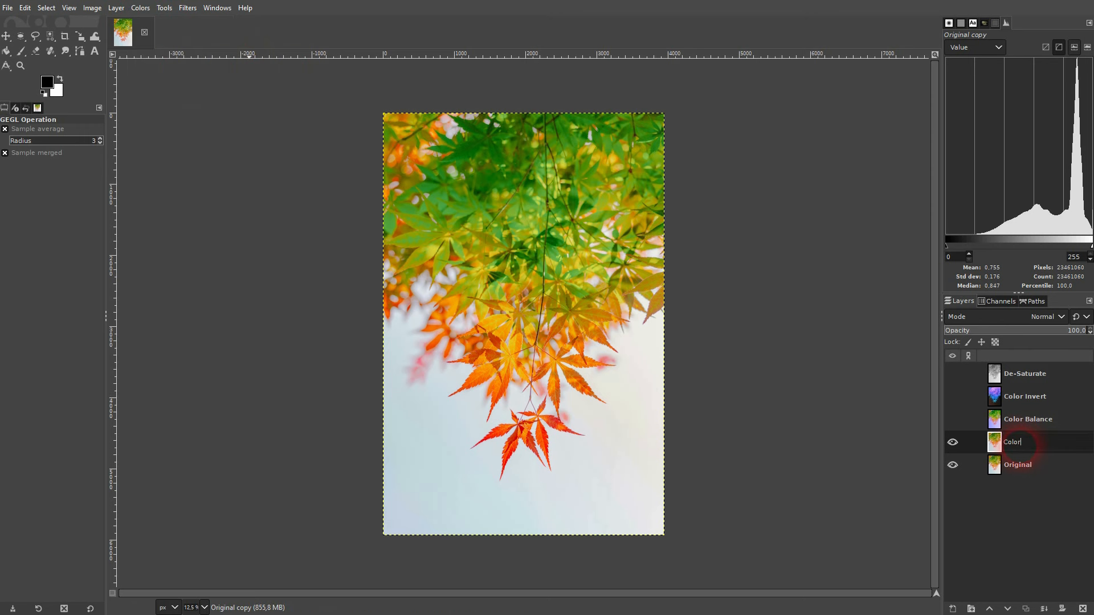
{"action": "type", "text": " Temperature"}
{"action": "key", "text": "Return"}
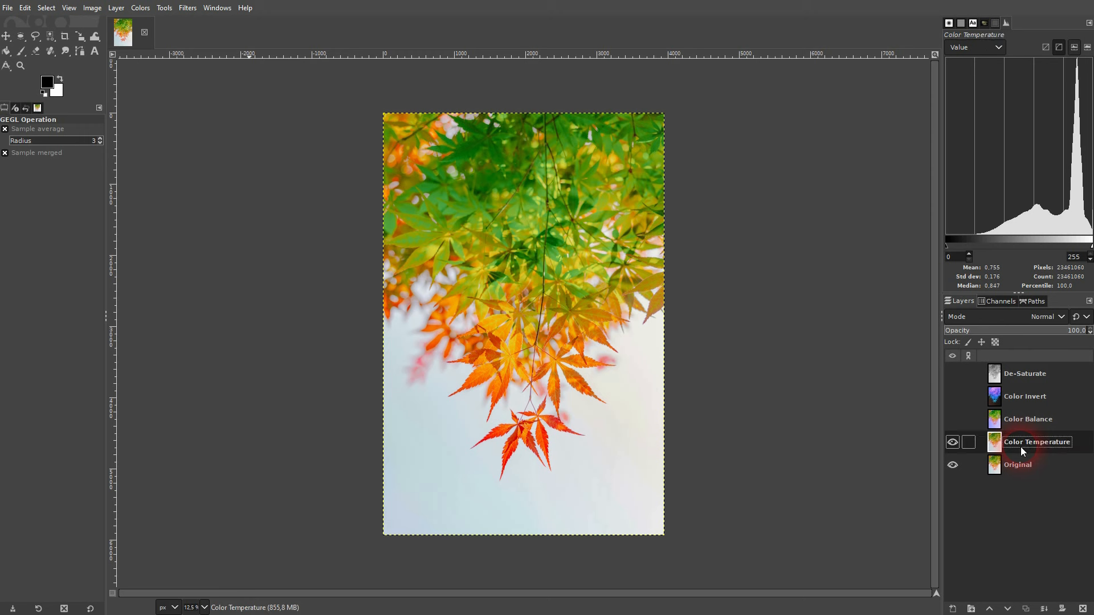
Apply Color Temperature to the Color Temperature layer with original temperature 5858.0 and intended temperature 3949.5, and hide the layer.
{"action": "left_click", "coordinate": [136, 13]}
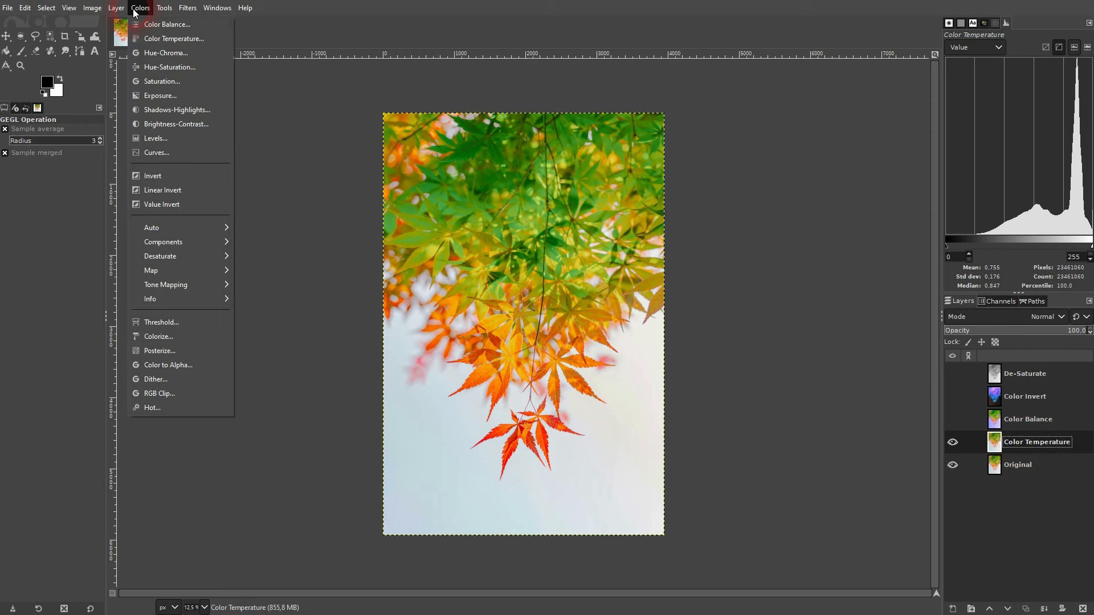
{"action": "left_click", "coordinate": [154, 38]}
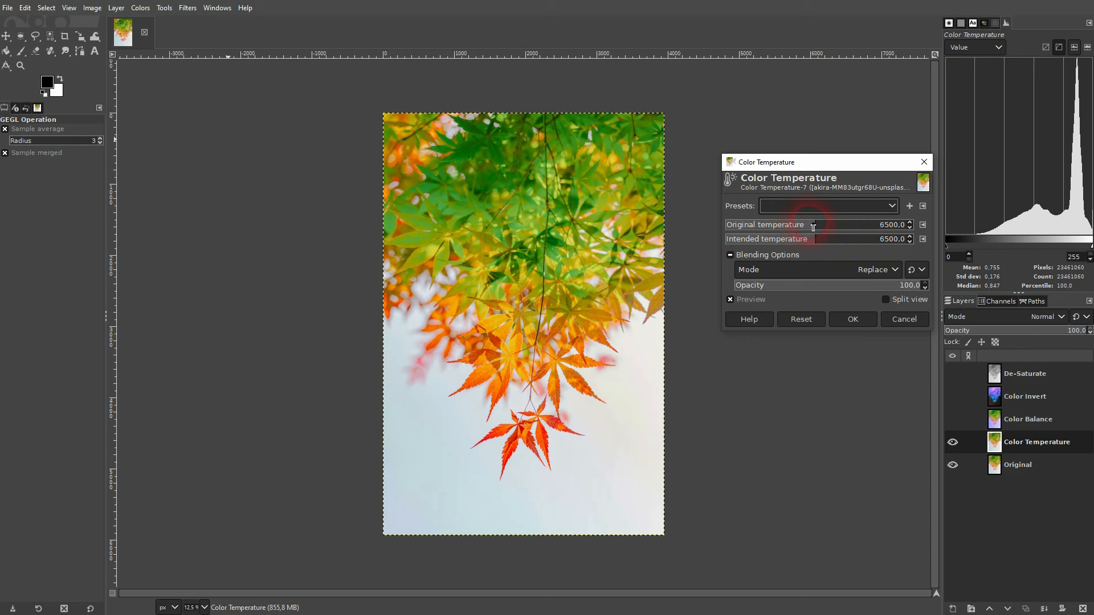
{"action": "left_click_drag", "start_coordinate": [820, 240], "coordinate": [785, 240]}
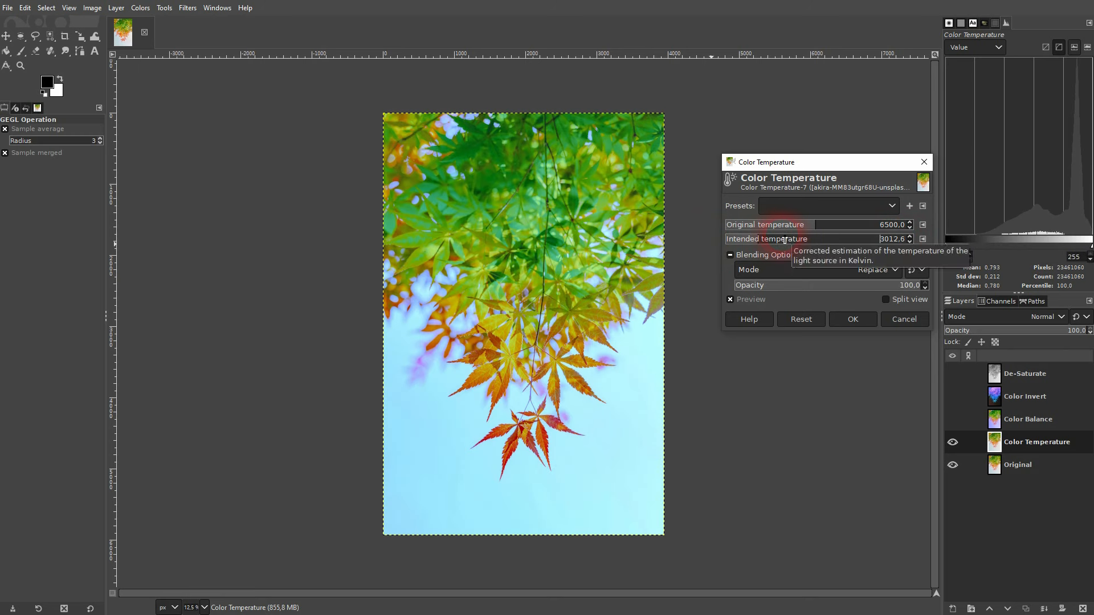
{"action": "left_click", "coordinate": [752, 239]}
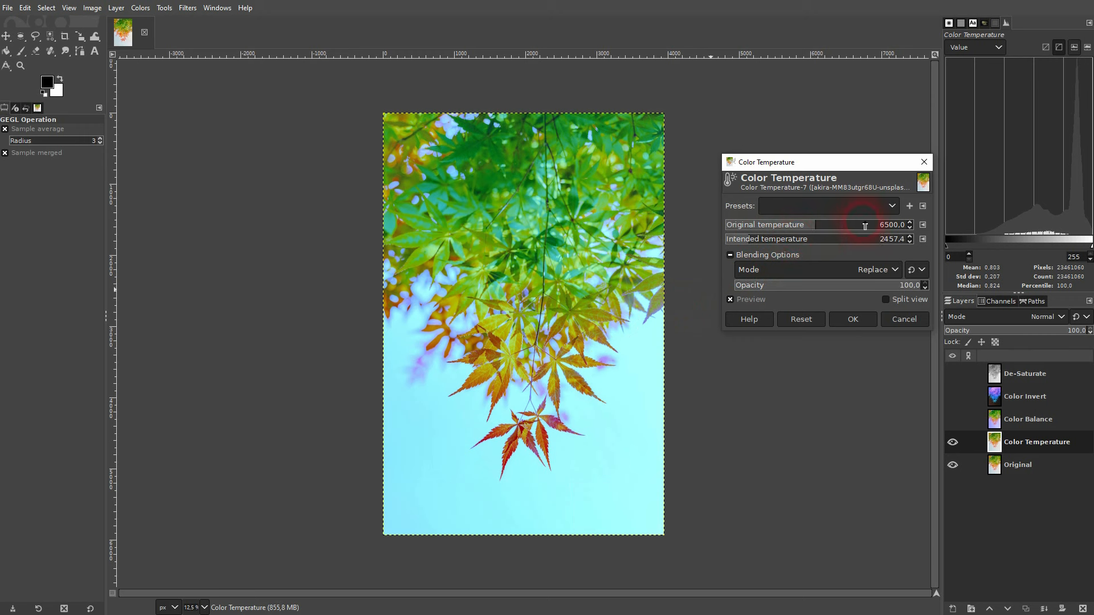
{"action": "left_click", "coordinate": [865, 225]}
{"action": "left_click_drag", "start_coordinate": [865, 226], "coordinate": [803, 226]}
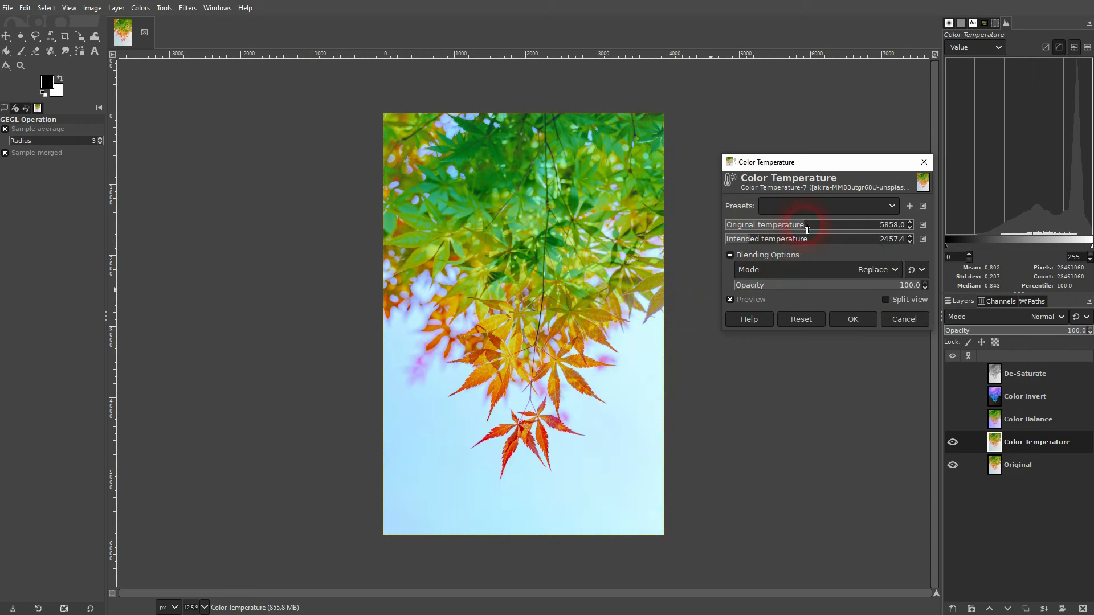
{"action": "left_click", "coordinate": [803, 240]}
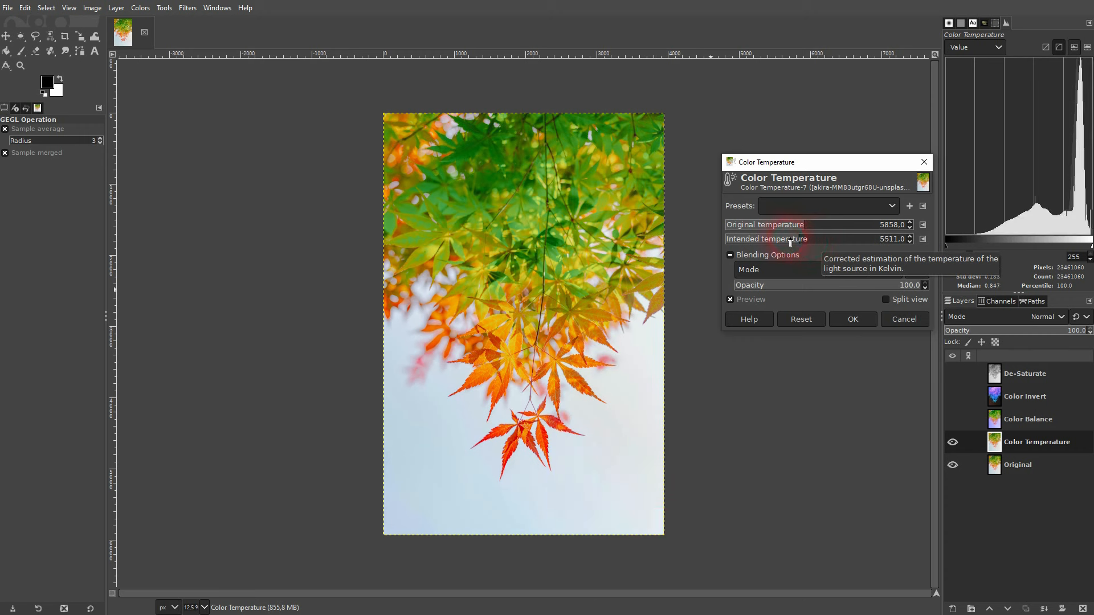
{"action": "left_click", "coordinate": [776, 240]}
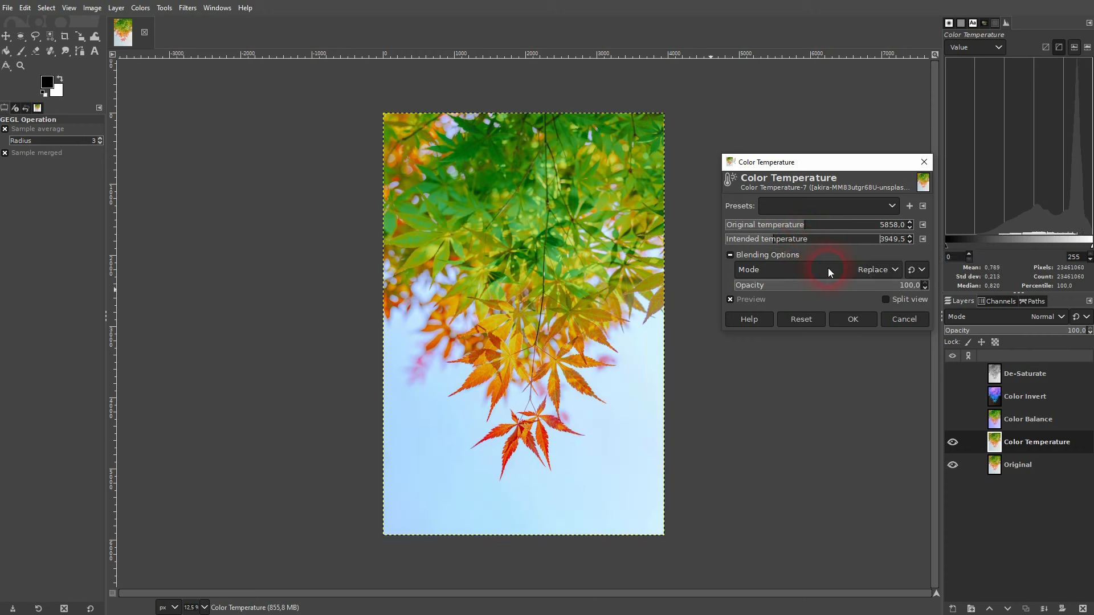
{"action": "left_click", "coordinate": [854, 319]}
{"action": "left_click", "coordinate": [1012, 447]}
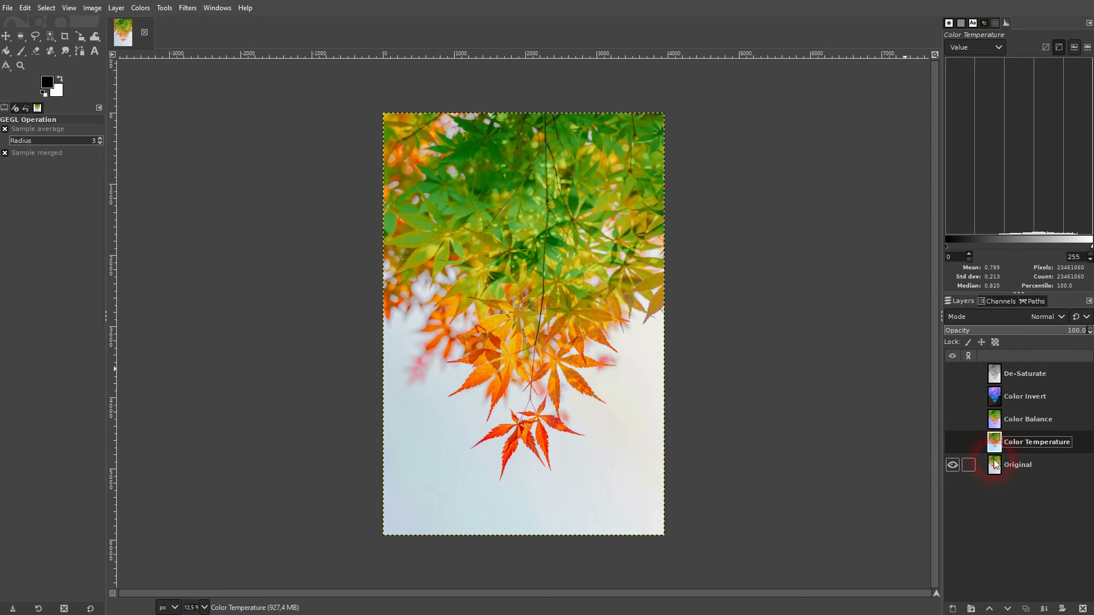
Duplicate the Original layer and rename the copy as Hue/Chroma.
{"action": "left_click", "coordinate": [1025, 464]}
{"action": "left_click", "coordinate": [1026, 609]}
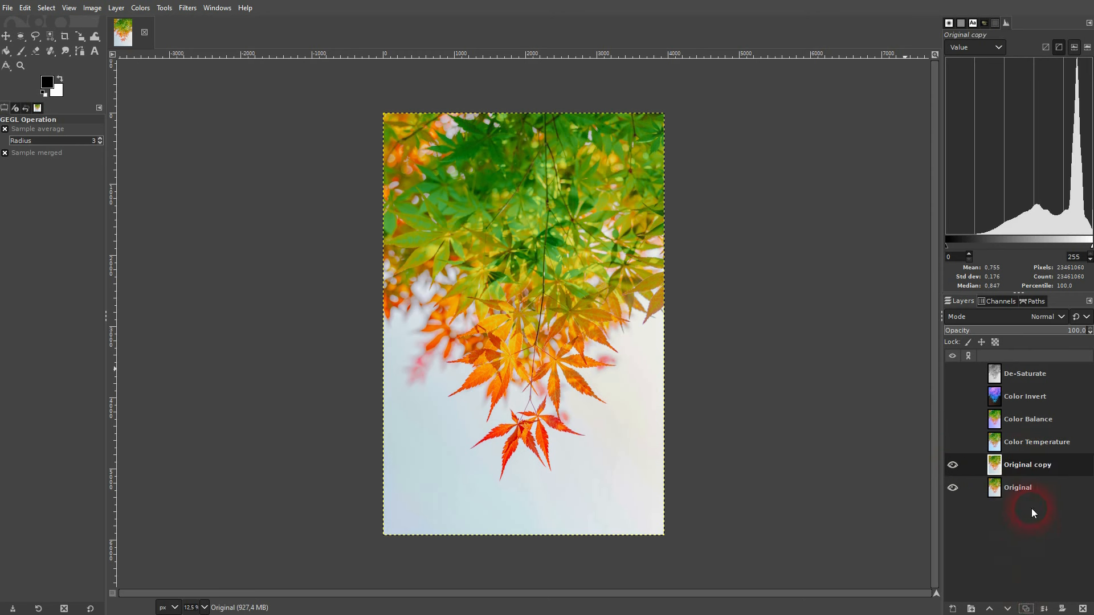
{"action": "double_click", "coordinate": [1025, 465]}
{"action": "type", "text": "Hue/Chroma"}
{"action": "key", "text": "Return"}
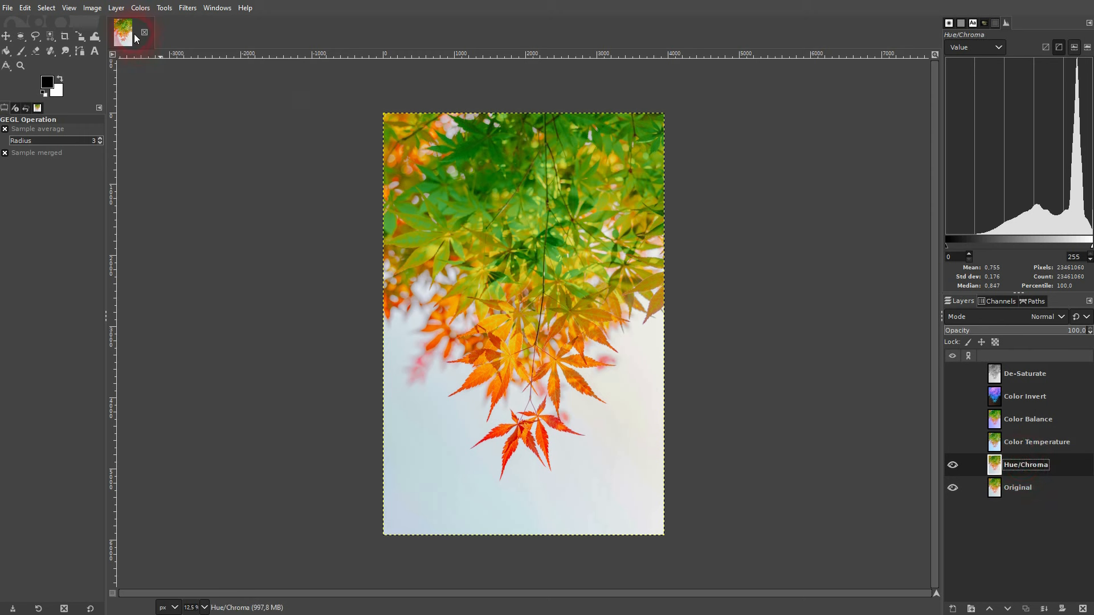
Apply Hue-Chroma to the Hue/Chroma layer with hue -3.14, chroma 51.16 and lightness about -8.14, and hide the layer.
{"action": "left_click", "coordinate": [140, 8]}
{"action": "left_click", "coordinate": [164, 54]}
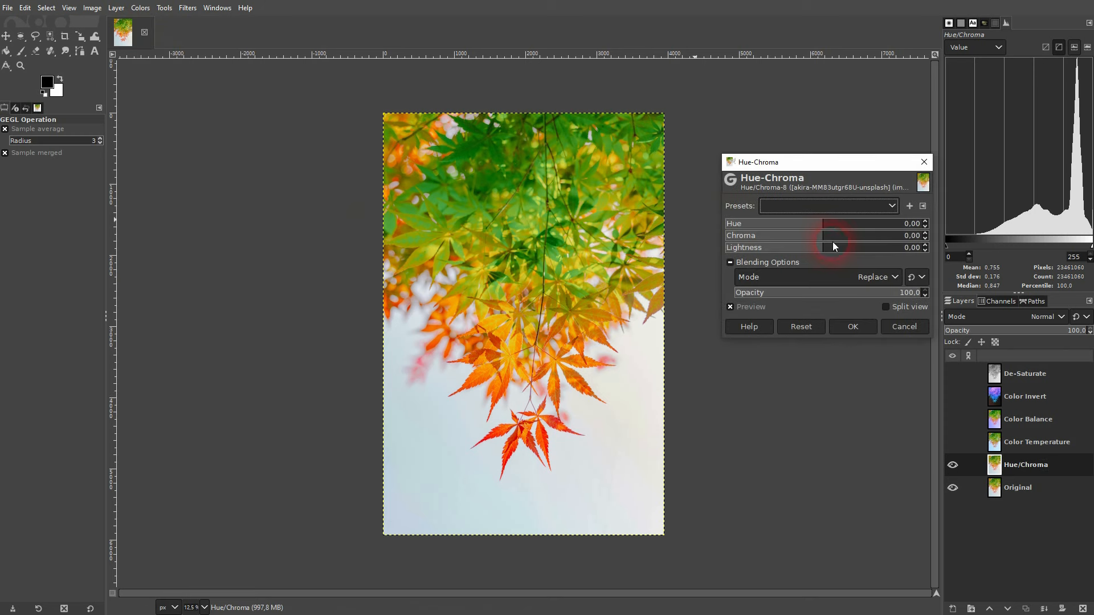
{"action": "left_click_drag", "start_coordinate": [843, 224], "coordinate": [876, 242]}
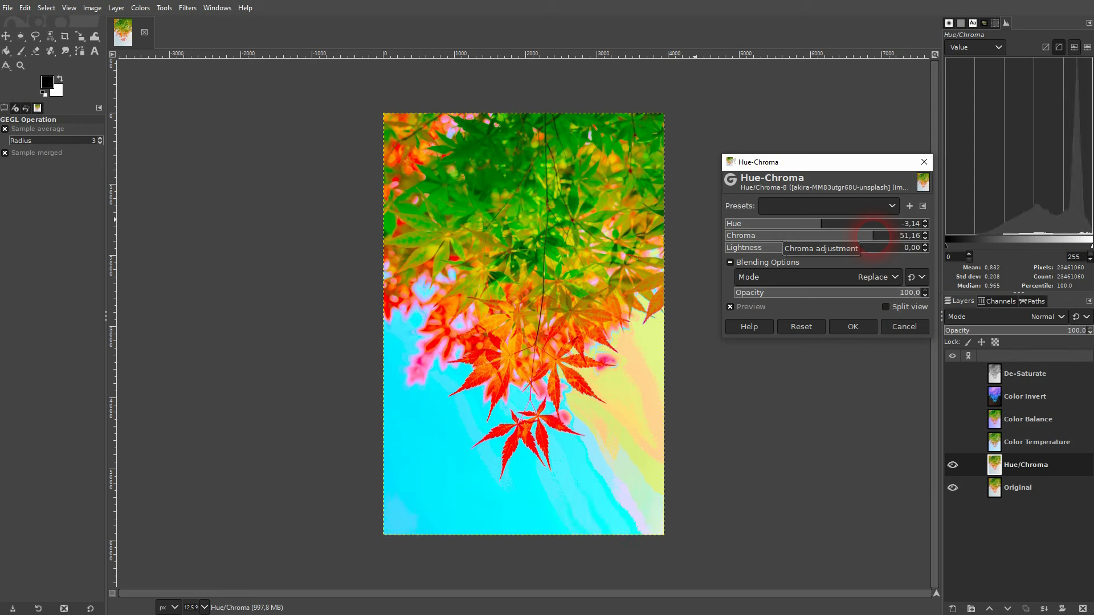
{"action": "mouse_move", "coordinate": [791, 252]}
{"action": "left_mouse_down"}
{"action": "mouse_move", "coordinate": [838, 248]}
{"action": "mouse_move", "coordinate": [790, 249]}
{"action": "mouse_move", "coordinate": [807, 257]}
{"action": "left_mouse_up"}
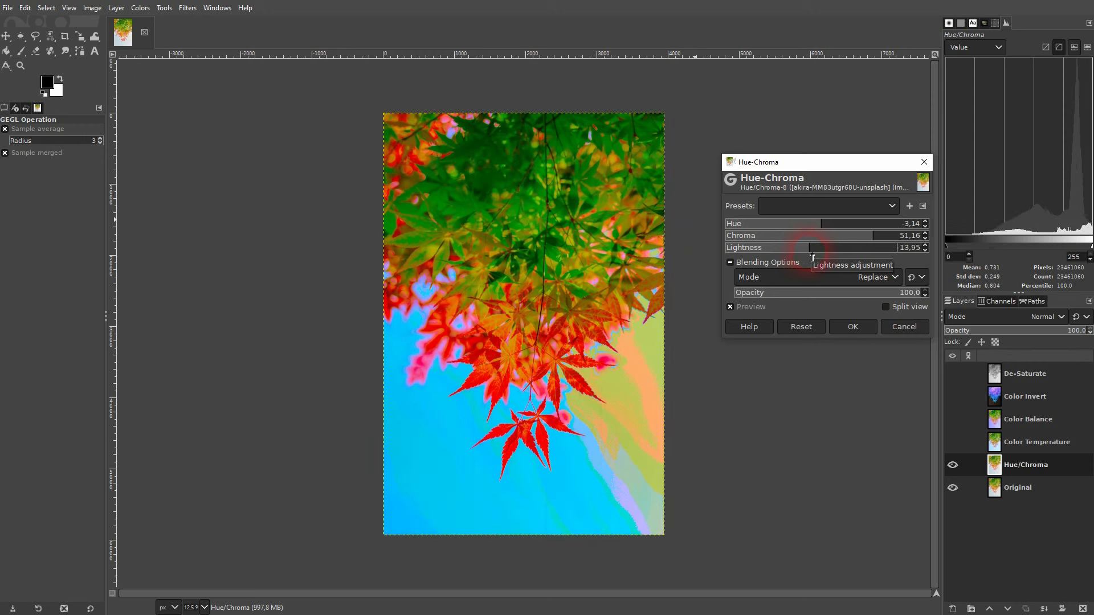
{"action": "left_click_drag", "start_coordinate": [812, 258], "coordinate": [817, 260]}
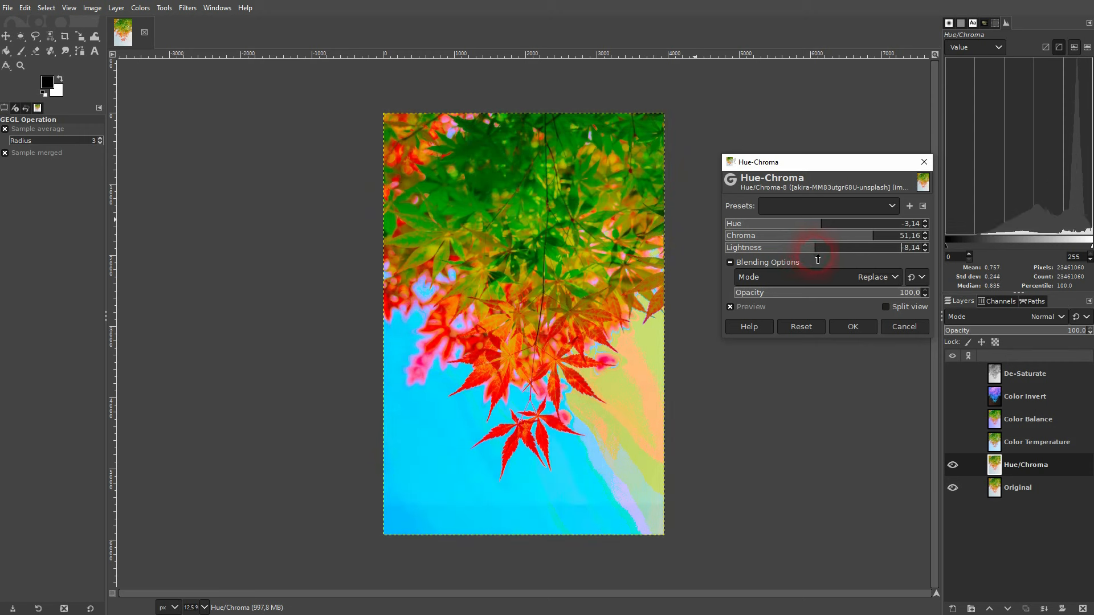
{"action": "left_click", "coordinate": [853, 326]}
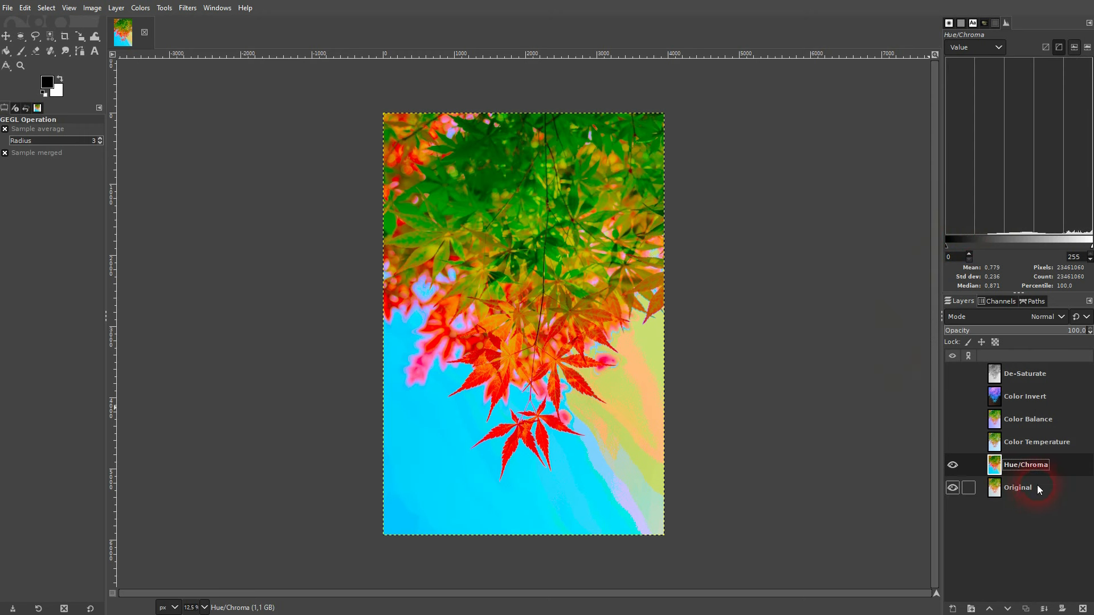
{"action": "left_click", "coordinate": [952, 466]}
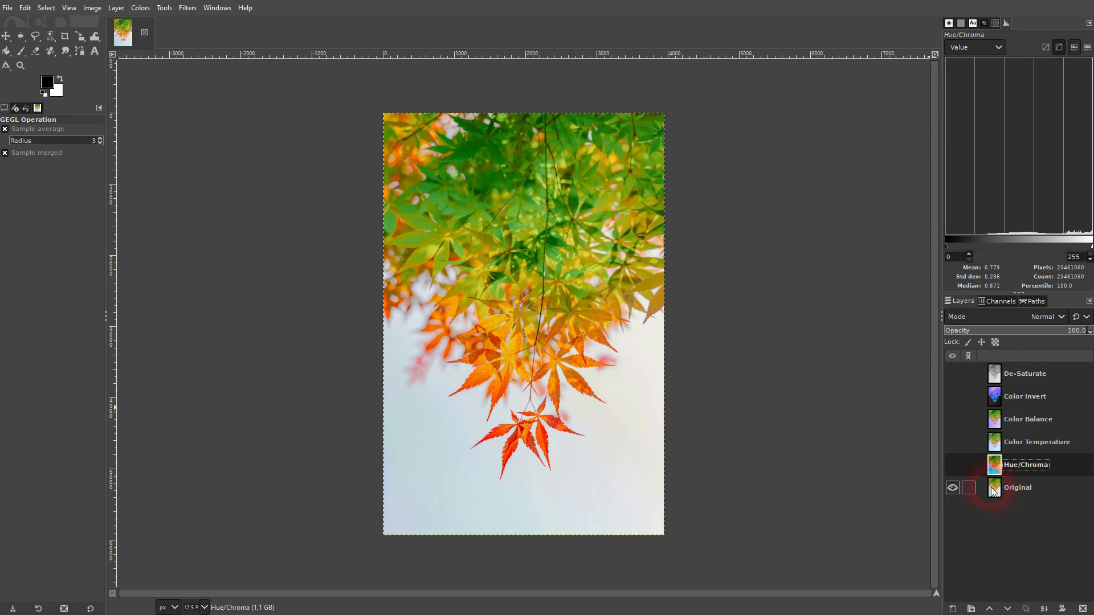
Duplicate the Original layer and rename the copy as Hue/Saturation.
{"action": "left_click", "coordinate": [1020, 489]}
{"action": "left_click", "coordinate": [1027, 607]}
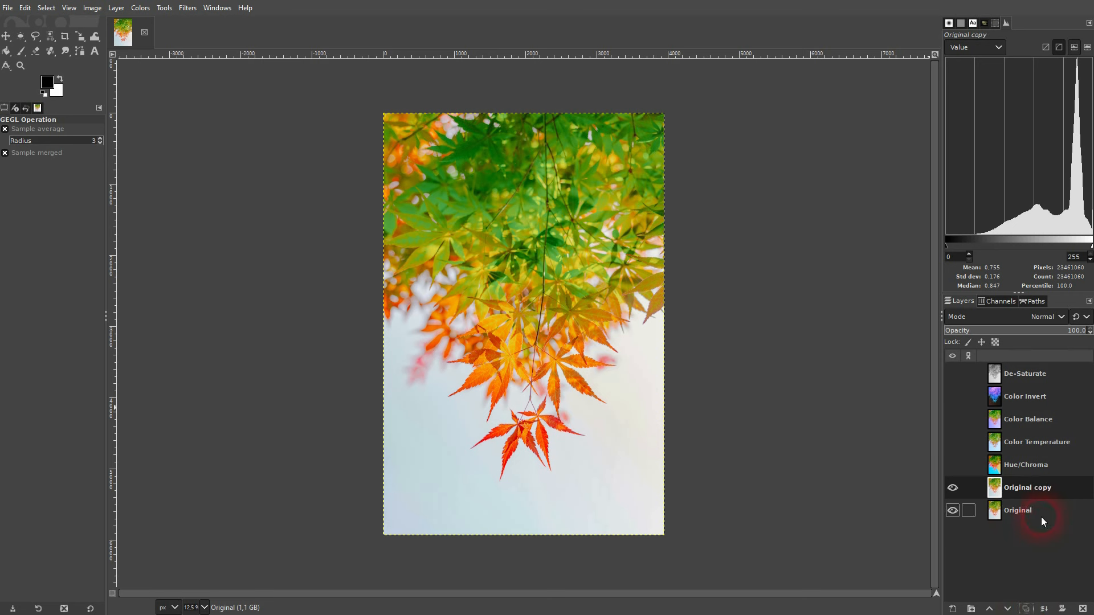
{"action": "left_click", "coordinate": [1022, 488]}
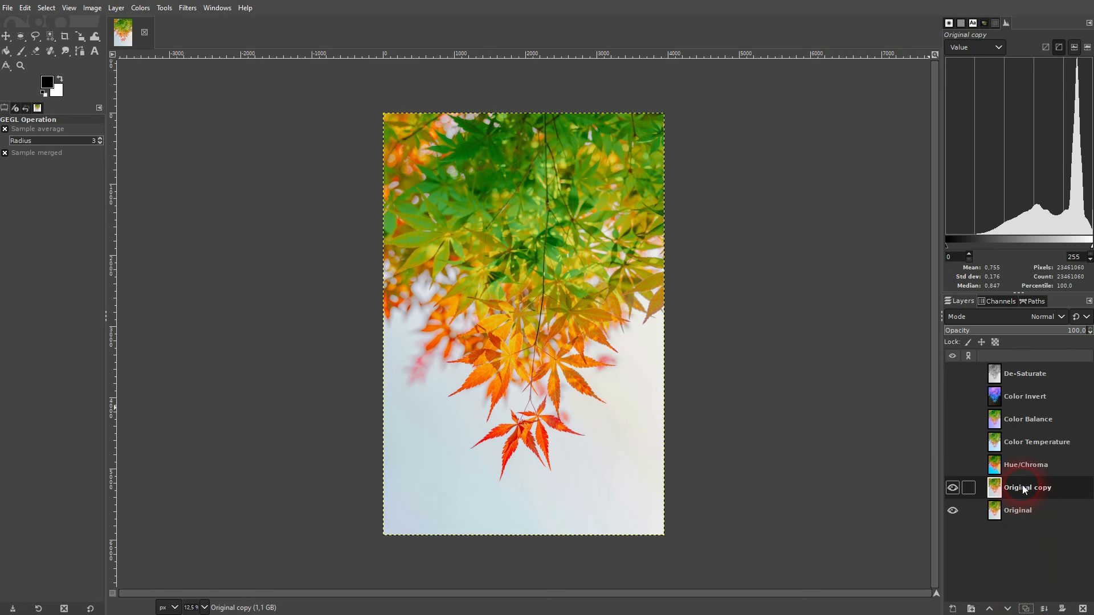
{"action": "left_click", "coordinate": [141, 8]}
{"action": "left_click", "coordinate": [169, 68]}
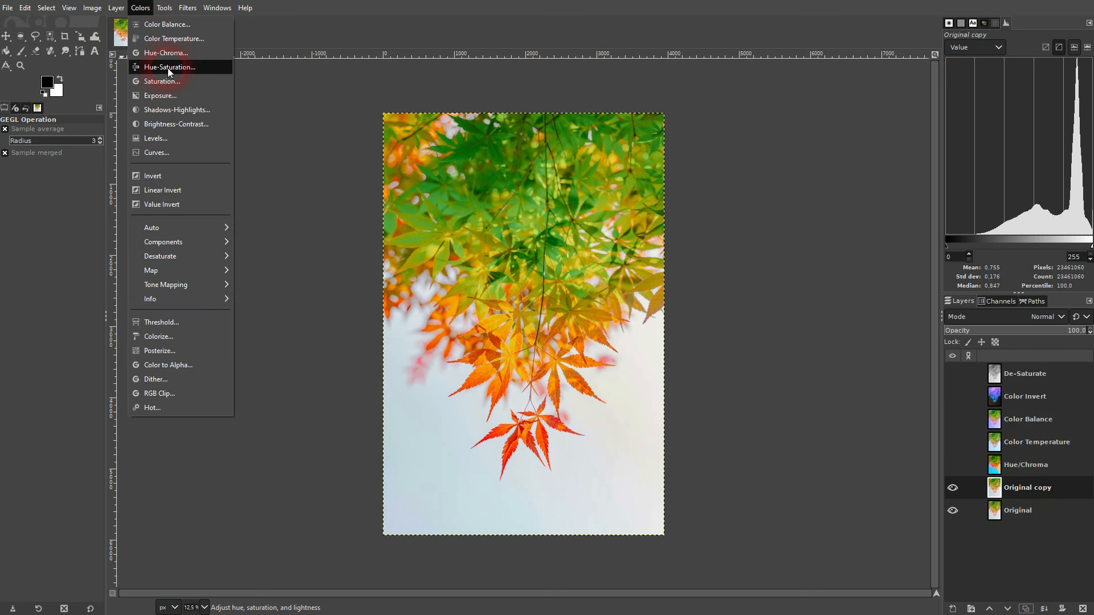
{"action": "double_click", "coordinate": [1023, 489]}
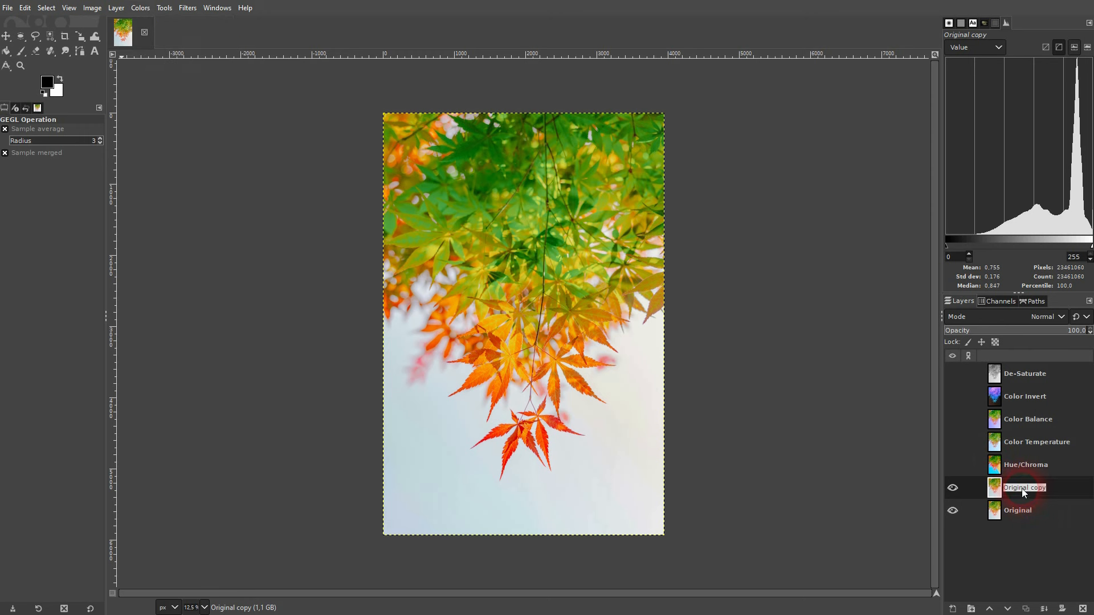
{"action": "type", "text": "Hue/Saturation"}
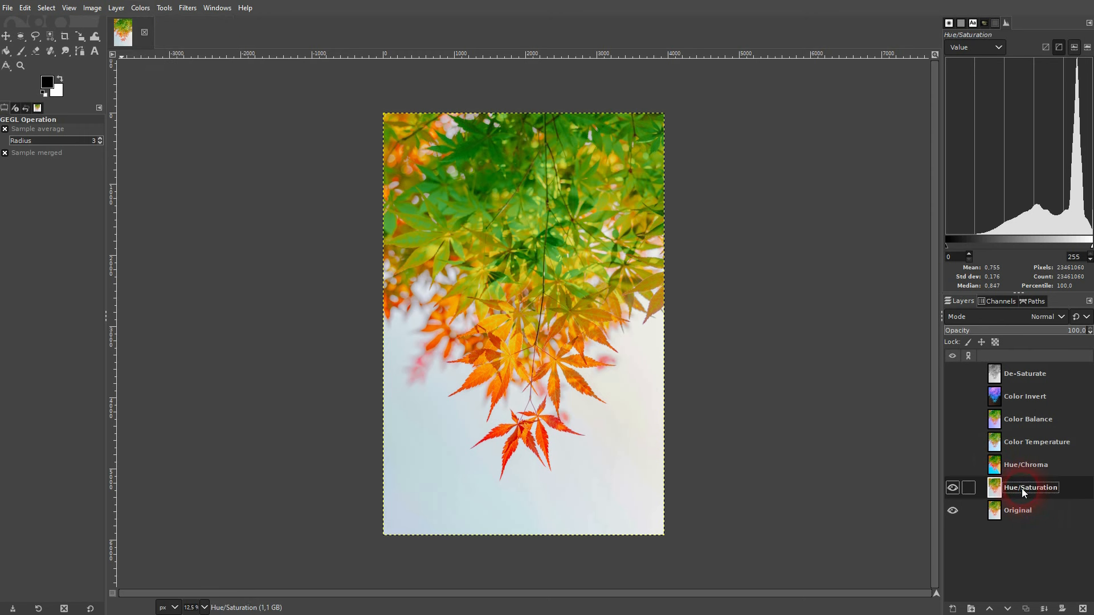
{"action": "left_click", "coordinate": [282, 53]}
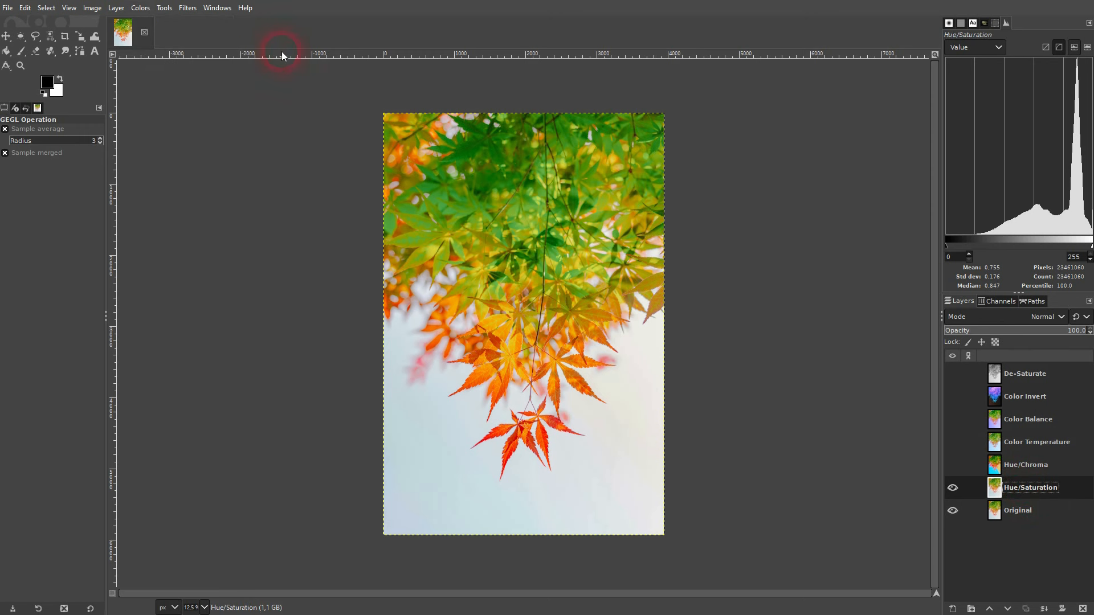
Adjust the Hue/Saturation layer's greens with Hue-Saturation to hue -2.2, lightness -19.5 and saturation 23.8.
{"action": "left_click", "coordinate": [136, 8]}
{"action": "left_click", "coordinate": [176, 69]}
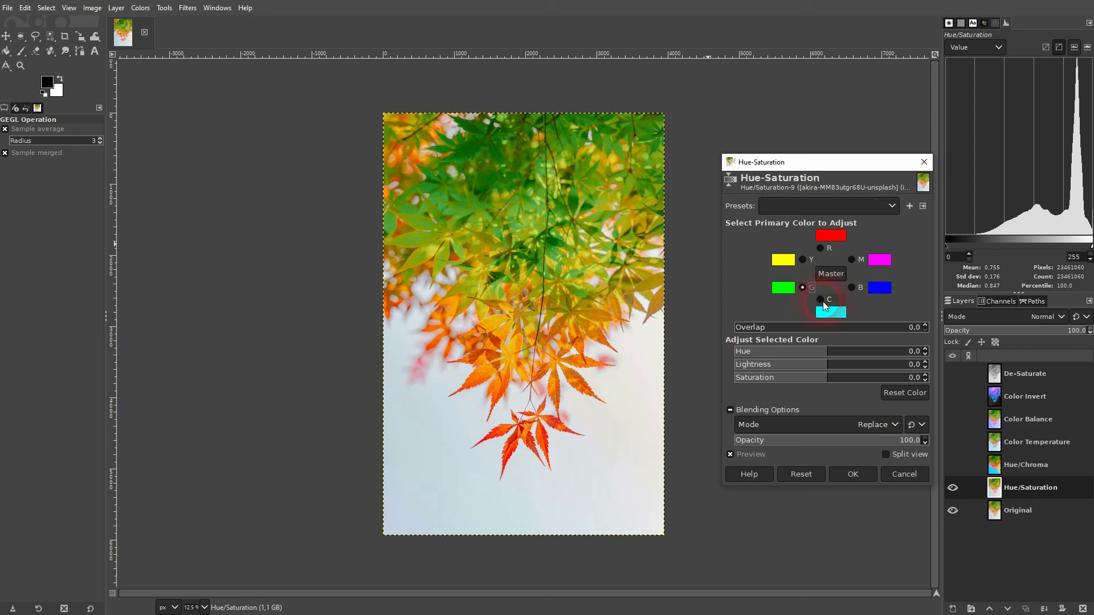
{"action": "left_click", "coordinate": [803, 288]}
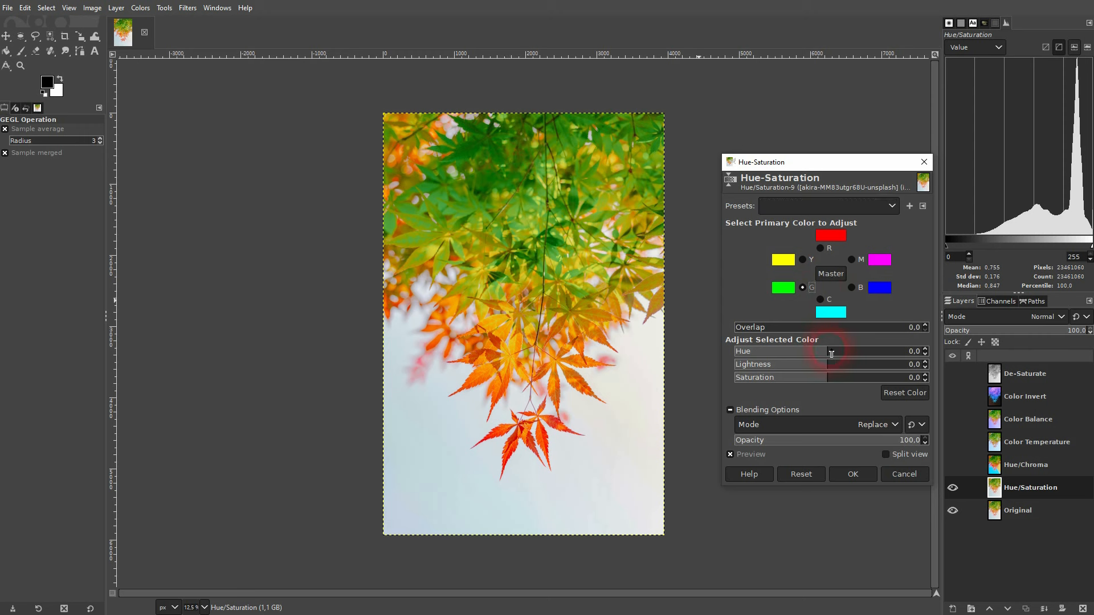
{"action": "left_click_drag", "start_coordinate": [839, 354], "coordinate": [813, 368]}
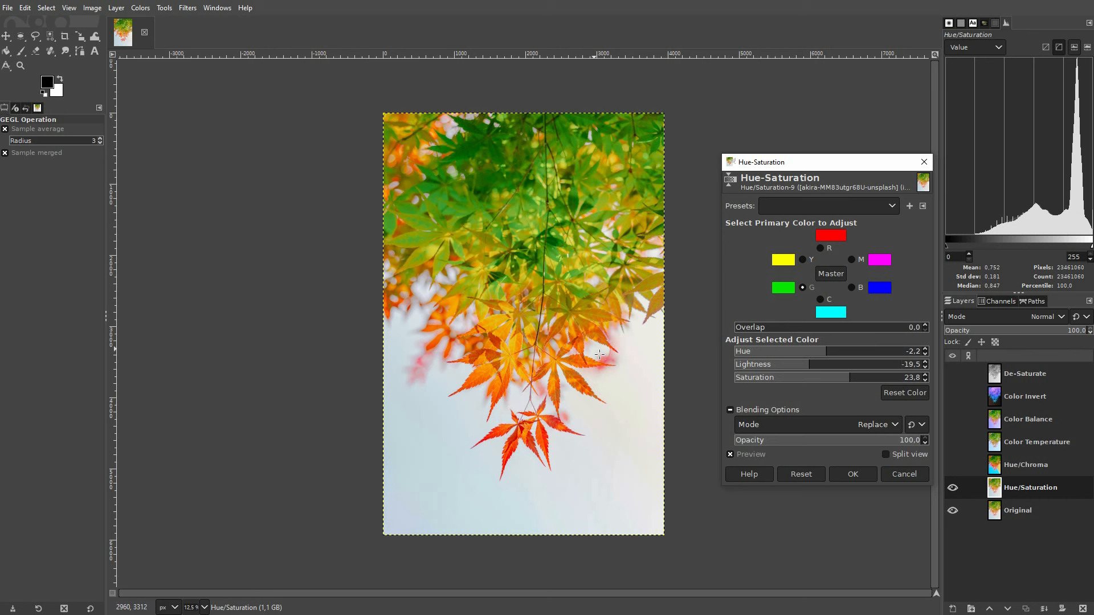
Set the reds to hue -29.6, lightness 14.6 and saturation 6.7 in the Hue-Saturation adjustment.
{"action": "left_click", "coordinate": [821, 249]}
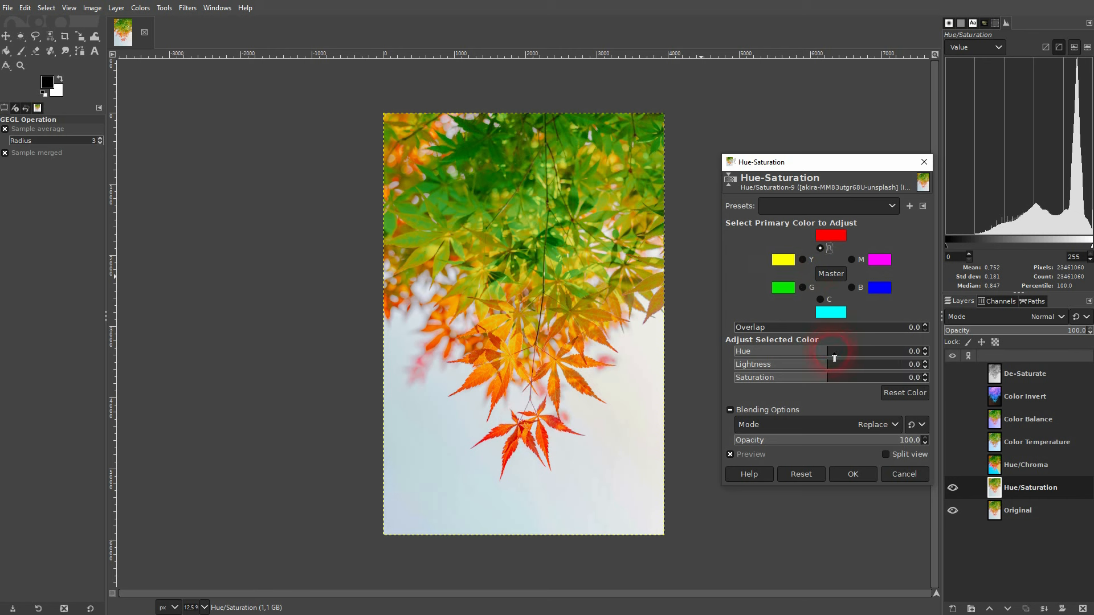
{"action": "left_click_drag", "start_coordinate": [827, 351], "coordinate": [846, 381]}
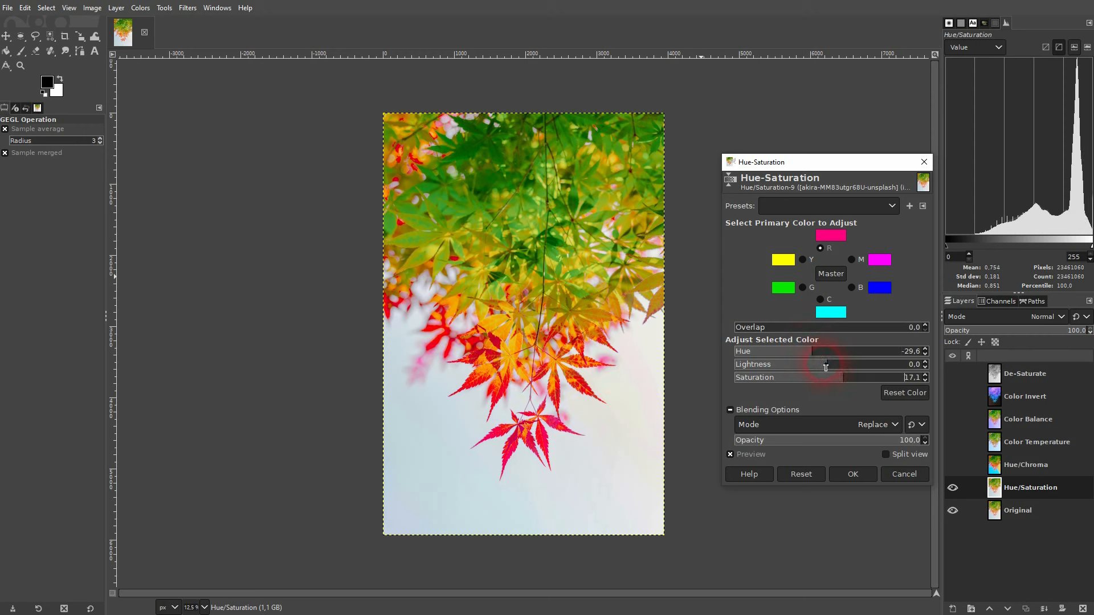
{"action": "mouse_move", "coordinate": [826, 367]}
{"action": "left_mouse_down"}
{"action": "mouse_move", "coordinate": [794, 367]}
{"action": "mouse_move", "coordinate": [841, 367]}
{"action": "left_mouse_up"}
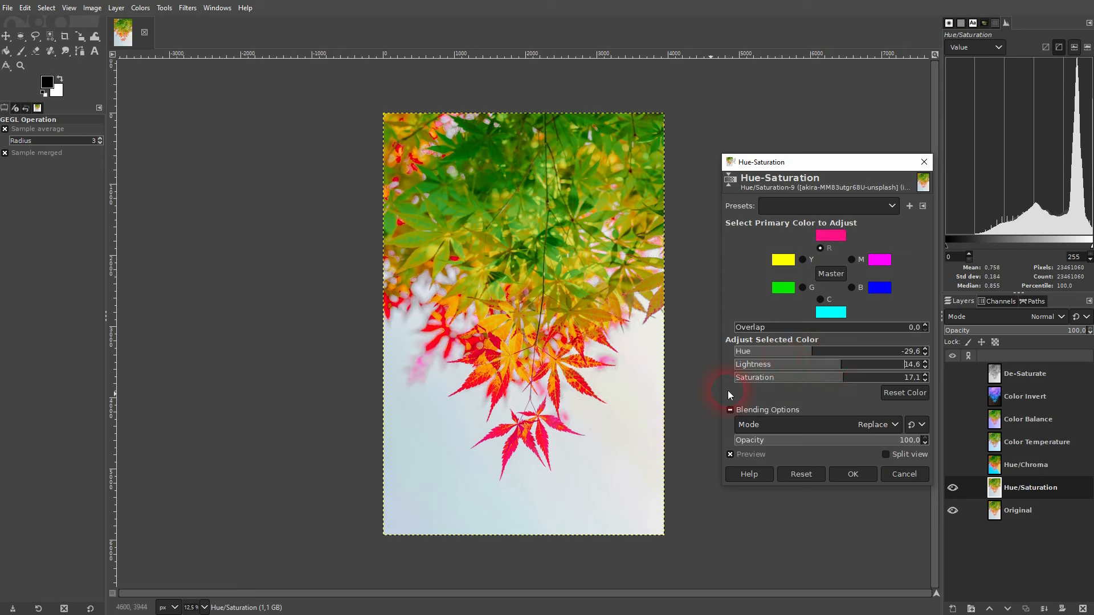
{"action": "left_click", "coordinate": [835, 378]}
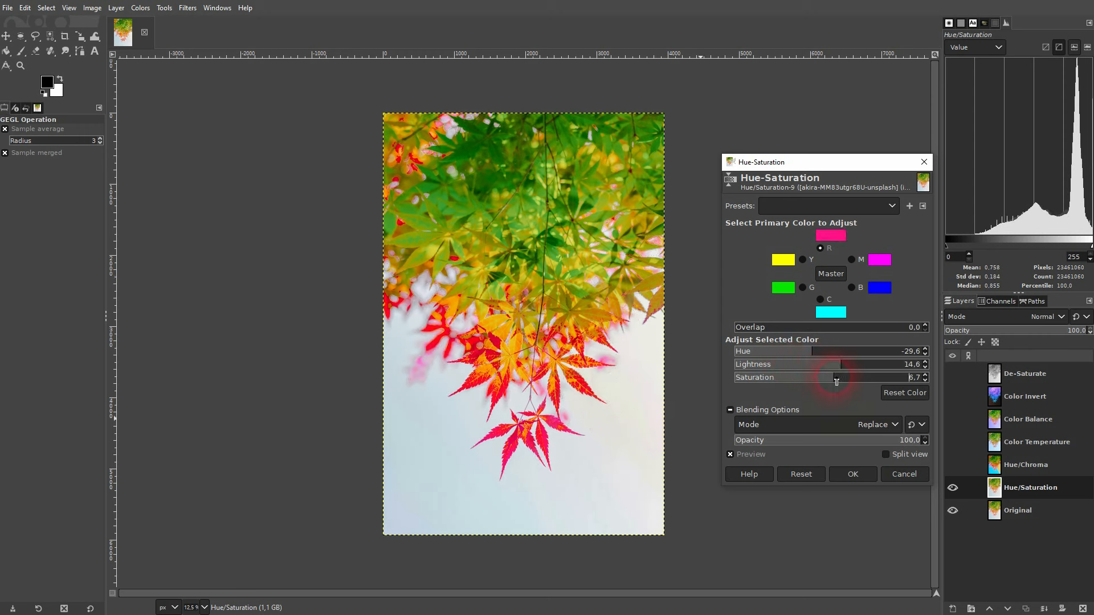
Set the yellows to hue -6.6, lightness 15.2 and saturation 4.9 in the Hue-Saturation adjustment.
{"action": "left_click", "coordinate": [803, 260]}
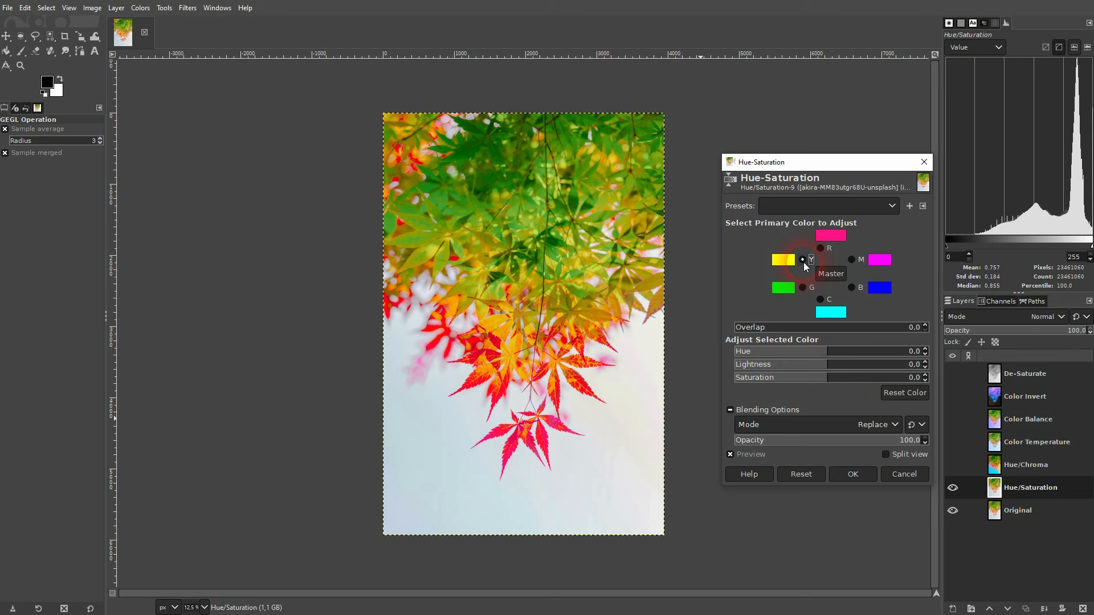
{"action": "mouse_move", "coordinate": [824, 358]}
{"action": "left_mouse_down"}
{"action": "mouse_move", "coordinate": [796, 357]}
{"action": "mouse_move", "coordinate": [876, 355]}
{"action": "mouse_move", "coordinate": [827, 356]}
{"action": "left_mouse_up"}
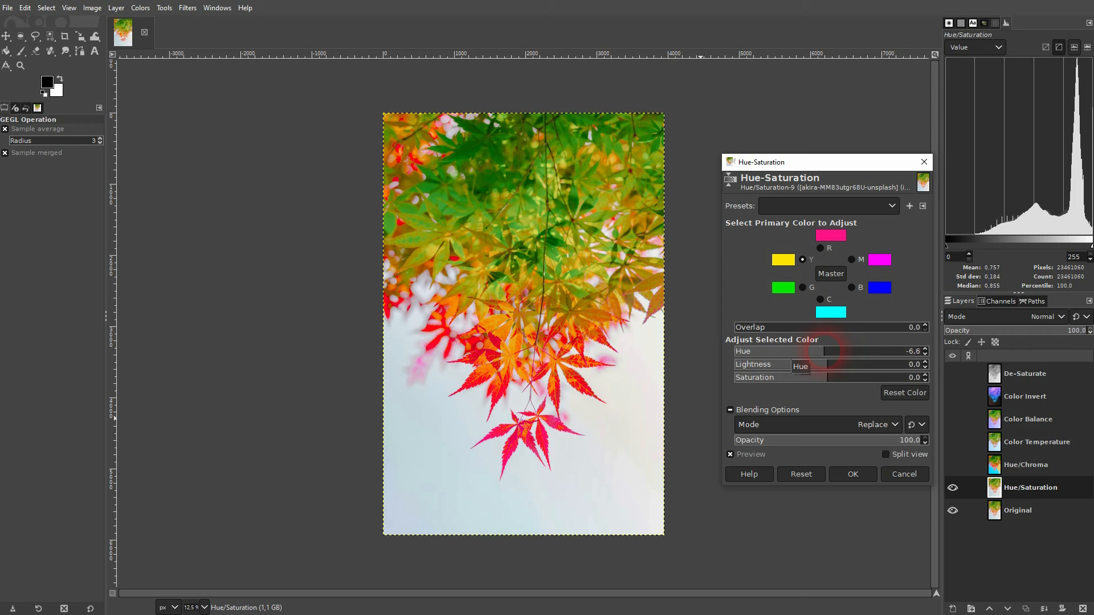
{"action": "left_click", "coordinate": [840, 379]}
{"action": "mouse_move", "coordinate": [840, 379]}
{"action": "left_mouse_down"}
{"action": "mouse_move", "coordinate": [866, 379]}
{"action": "mouse_move", "coordinate": [815, 380]}
{"action": "mouse_move", "coordinate": [835, 382]}
{"action": "mouse_move", "coordinate": [830, 366]}
{"action": "mouse_move", "coordinate": [842, 366]}
{"action": "left_mouse_up"}
{"action": "left_click", "coordinate": [841, 367]}
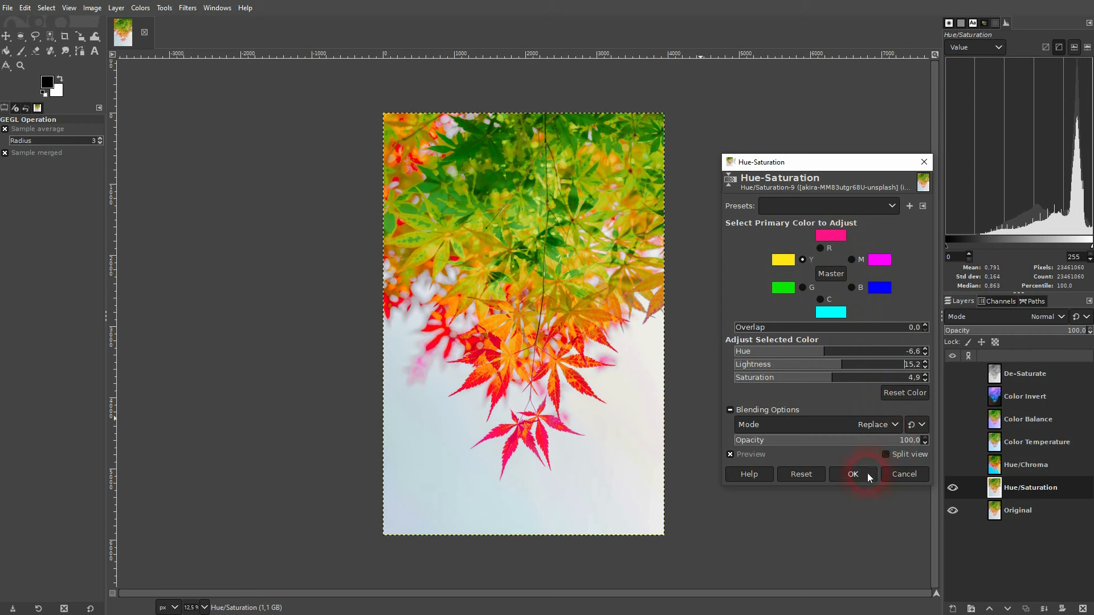
Apply the Hue-Saturation adjustment, compare the image with and without the Hue/Saturation layer, and leave that layer hidden.
{"action": "left_click", "coordinate": [854, 475]}
{"action": "left_click", "coordinate": [952, 488]}
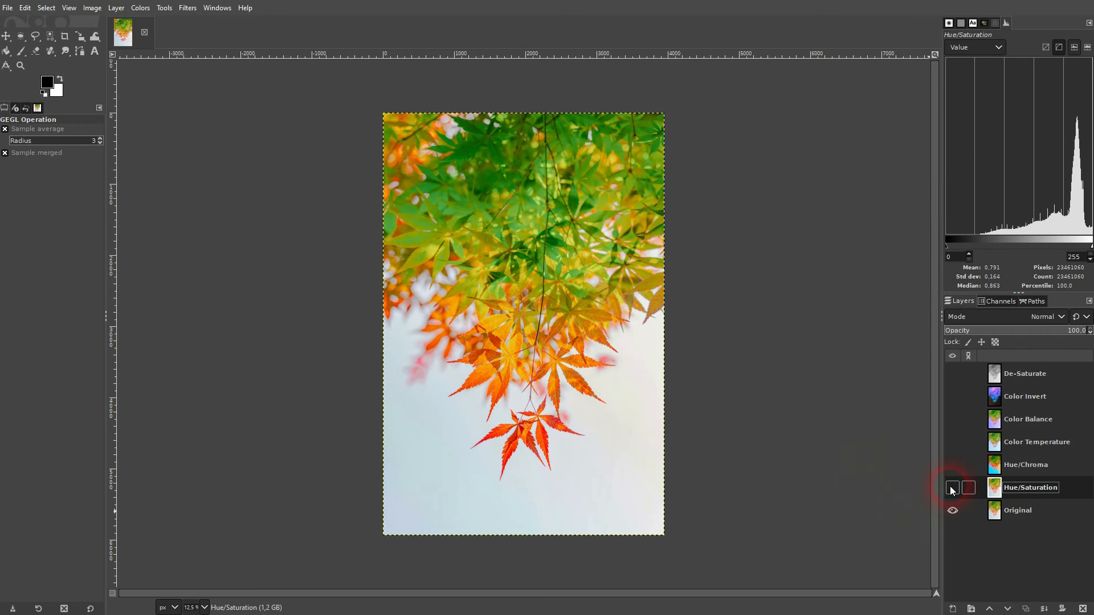
{"action": "left_click", "coordinate": [952, 488]}
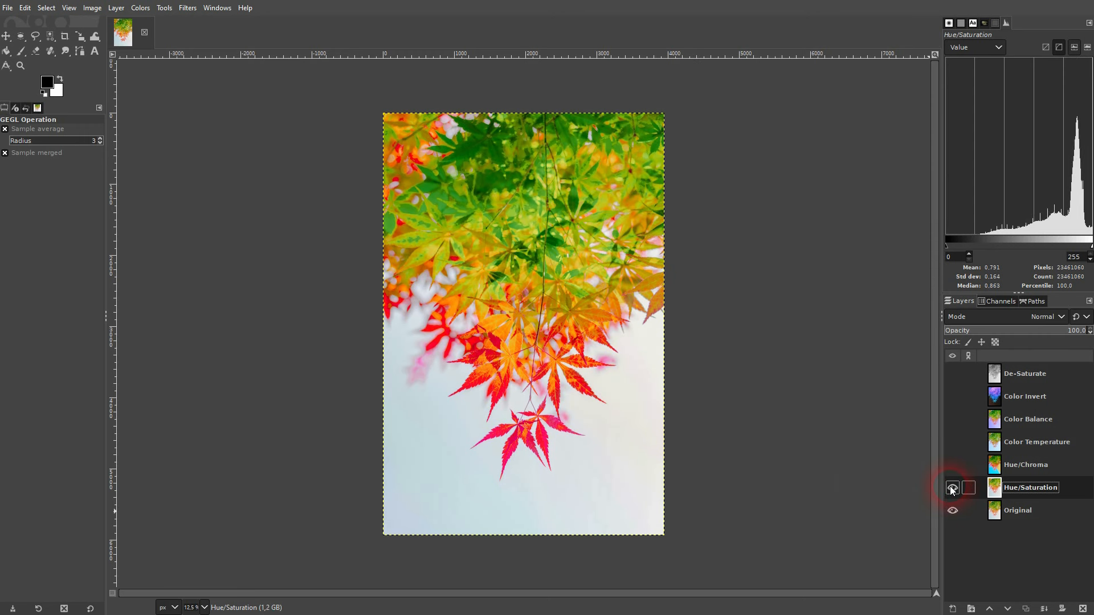
{"action": "left_click", "coordinate": [952, 488]}
{"action": "left_click", "coordinate": [952, 489]}
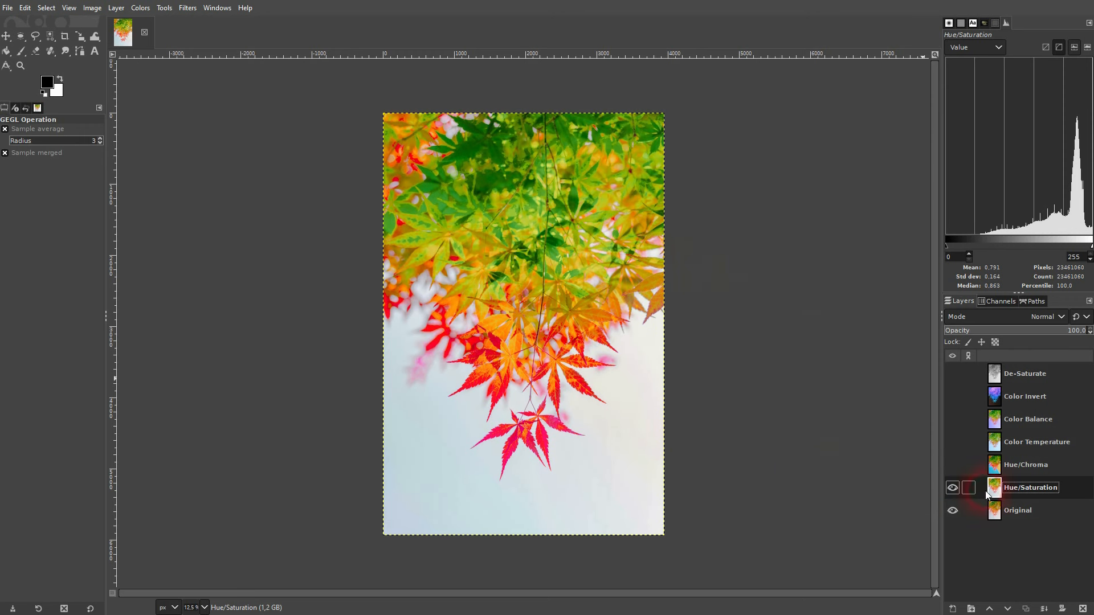
{"action": "left_click", "coordinate": [951, 488]}
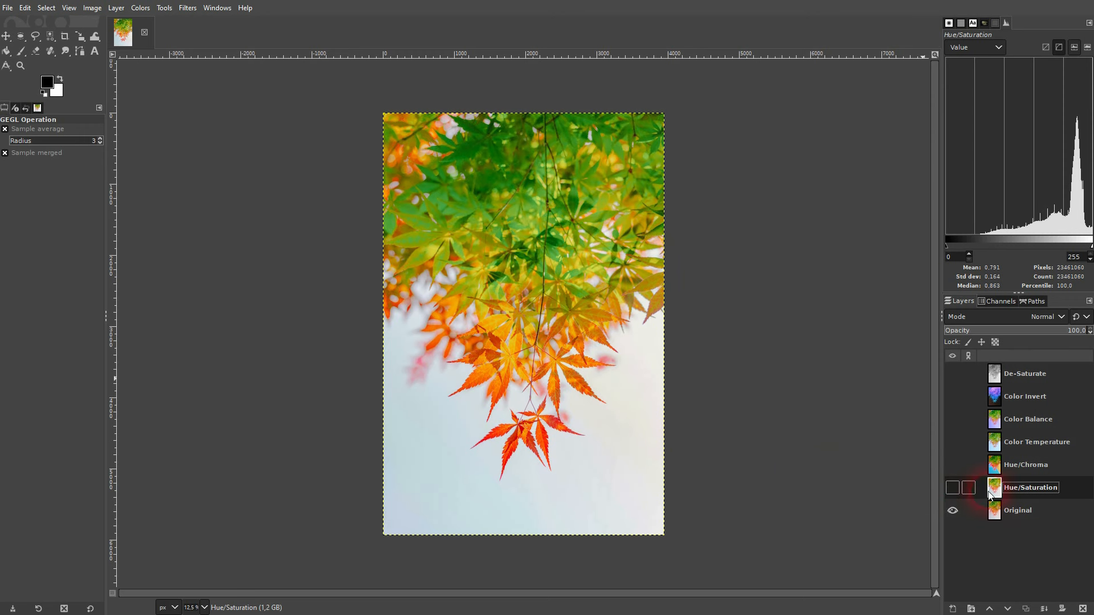
Duplicate the Original layer and rename the copy "Shadows/Hightlights".
{"action": "left_click", "coordinate": [1025, 511]}
{"action": "left_click", "coordinate": [1025, 609]}
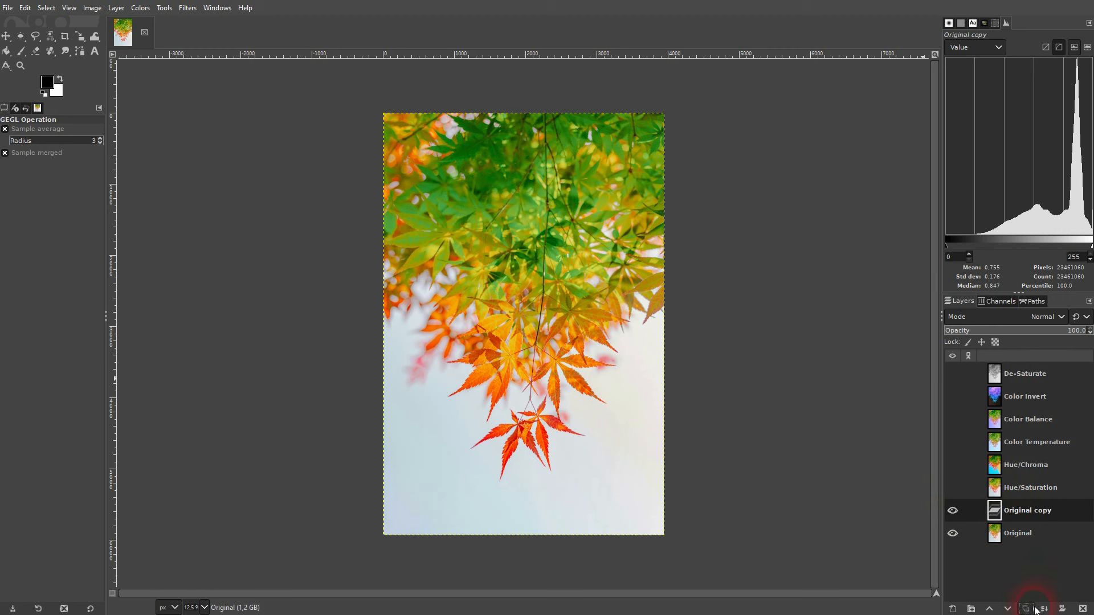
{"action": "left_click", "coordinate": [140, 8]}
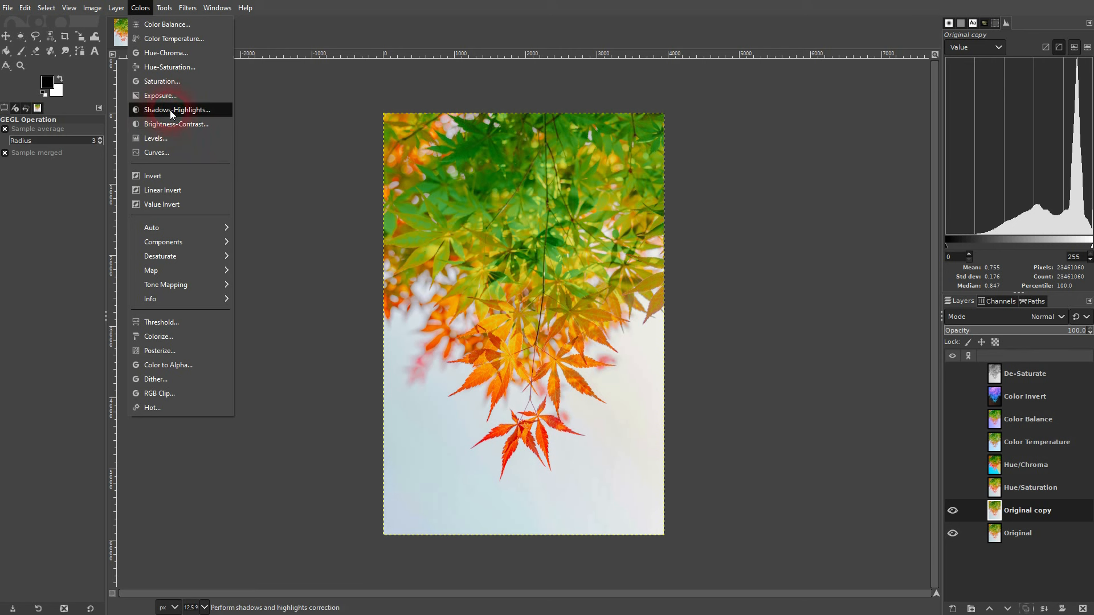
{"action": "double_click", "coordinate": [1033, 511]}
{"action": "type", "text": "Shadow"}
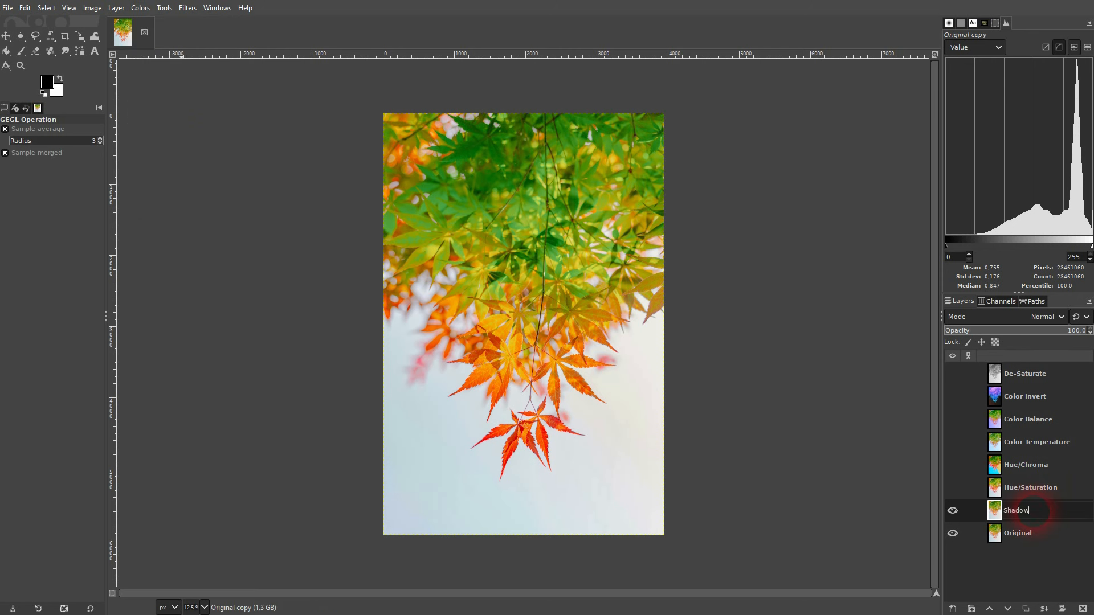
{"action": "type", "text": "s/Hightlights"}
{"action": "key", "text": "Return"}
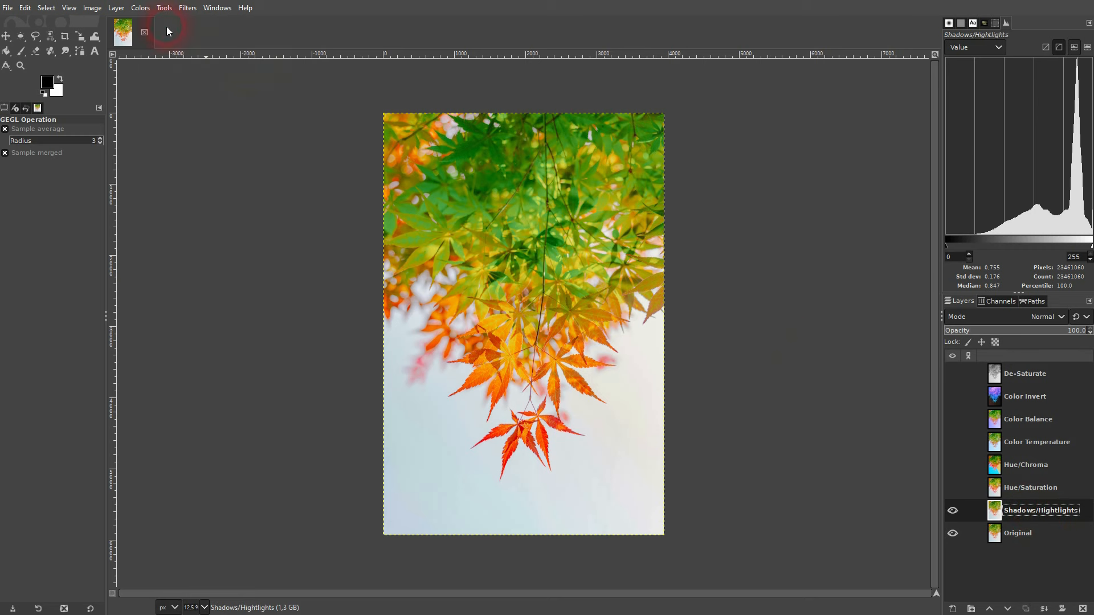
Start a Shadows-Highlights adjustment with shadows -35.37, shadows color adjustment 65.24, highlights 2.44 and highlights color adjustment 30.49.
{"action": "left_click", "coordinate": [137, 10]}
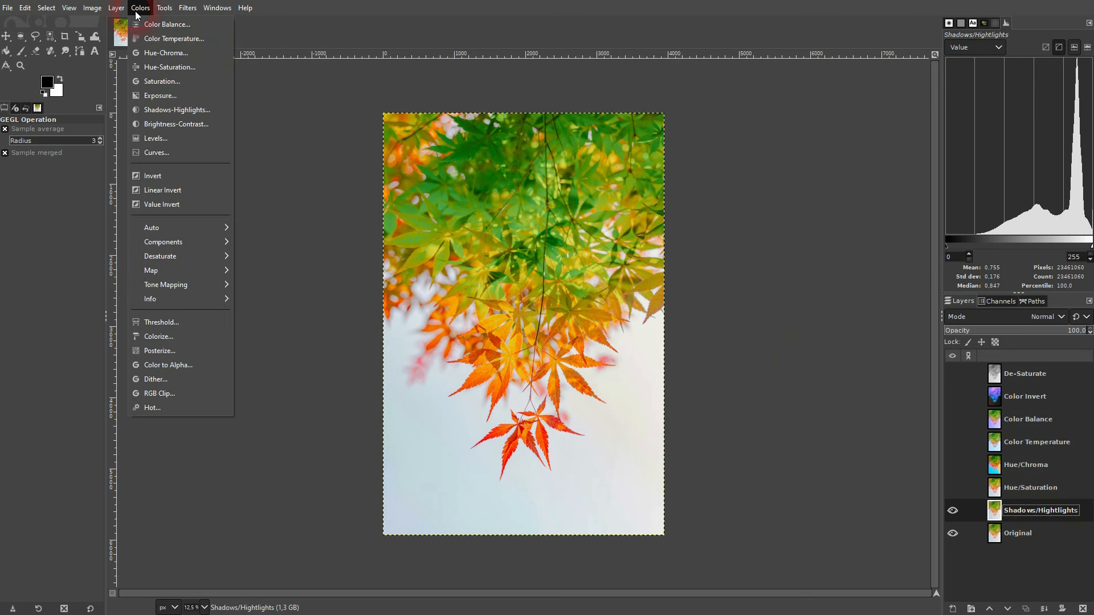
{"action": "left_click", "coordinate": [186, 111]}
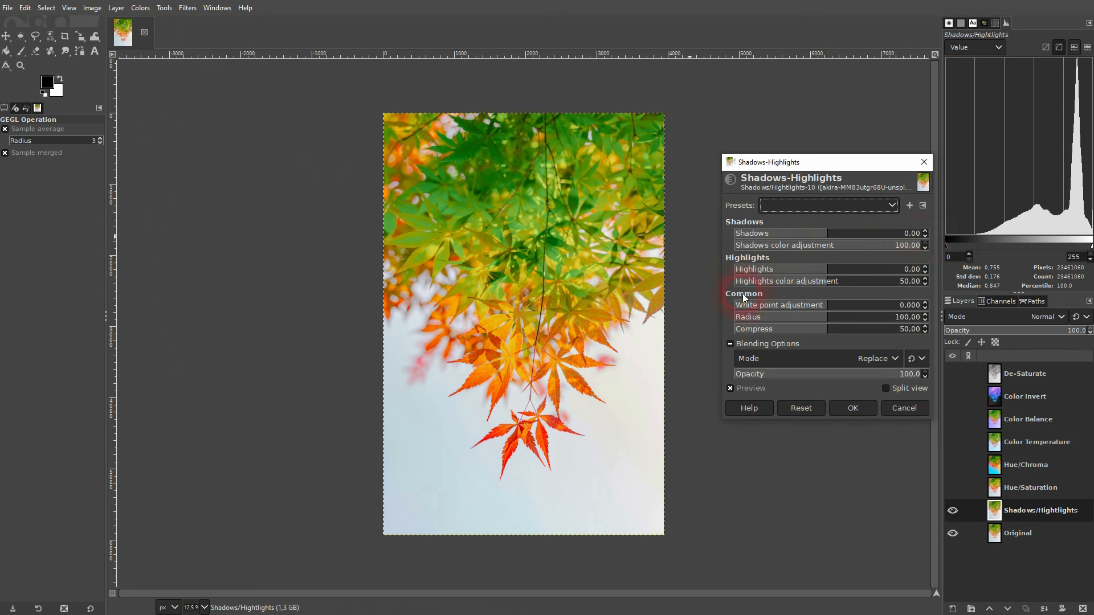
{"action": "left_click", "coordinate": [822, 234]}
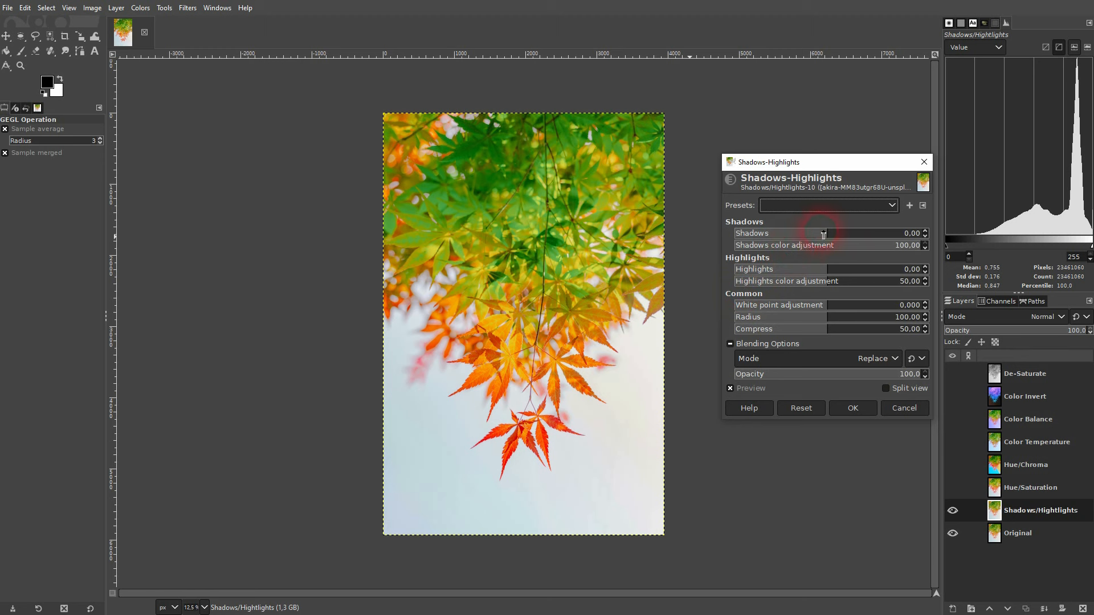
{"action": "left_click_drag", "start_coordinate": [807, 236], "coordinate": [810, 235]}
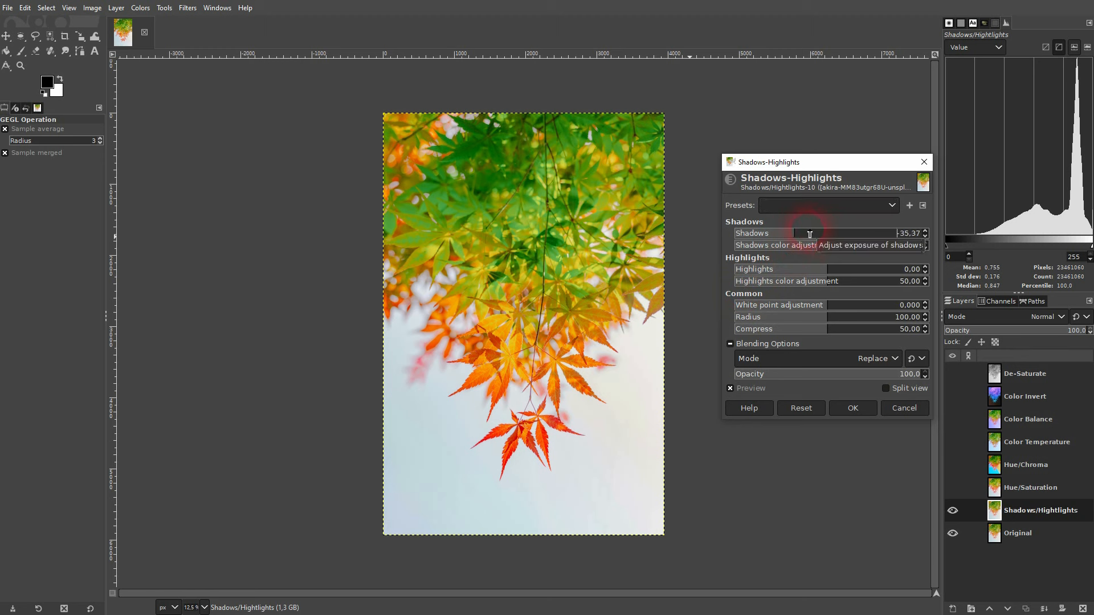
{"action": "left_click", "coordinate": [885, 246]}
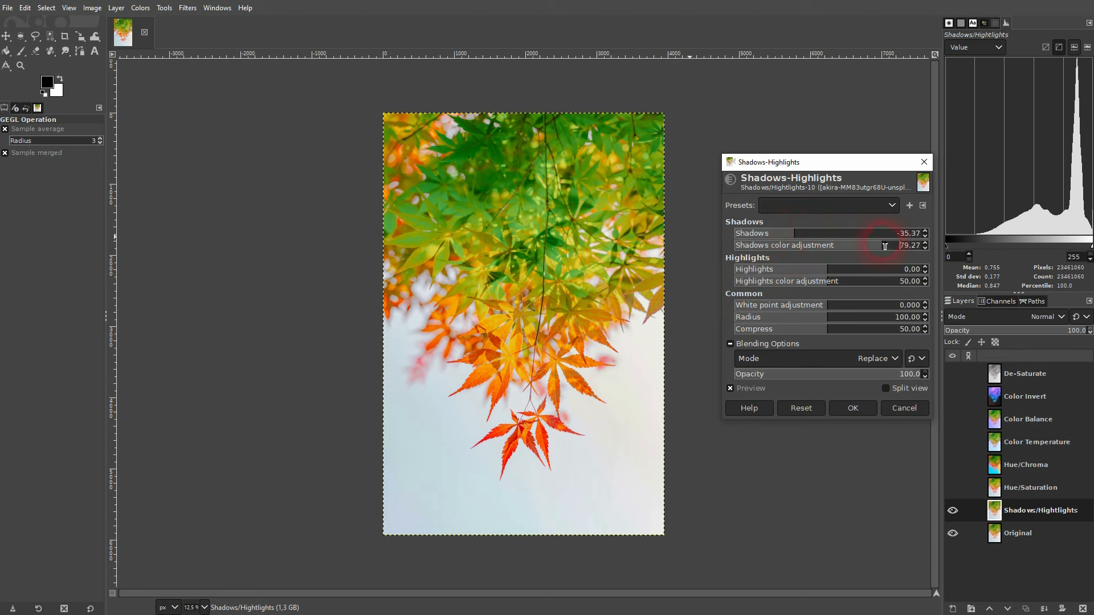
{"action": "left_click_drag", "start_coordinate": [885, 246], "coordinate": [794, 283]}
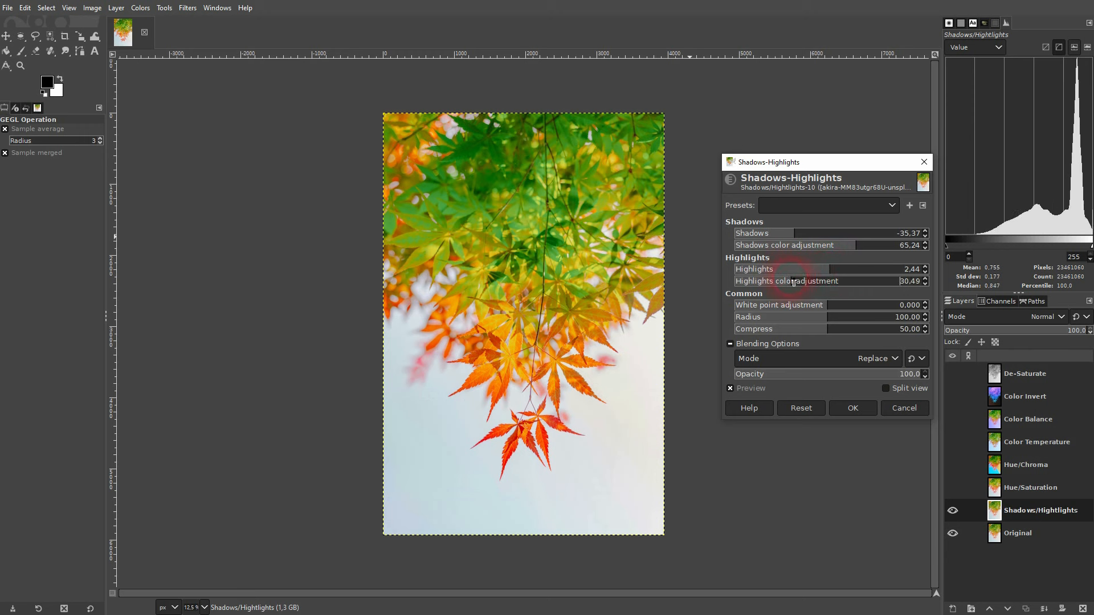
Apply Shadows-Highlights with white point adjustment 1.585, radius 132.96 and compress 43.90, hide that layer and select Original.
{"action": "left_click_drag", "start_coordinate": [848, 305], "coordinate": [816, 331]}
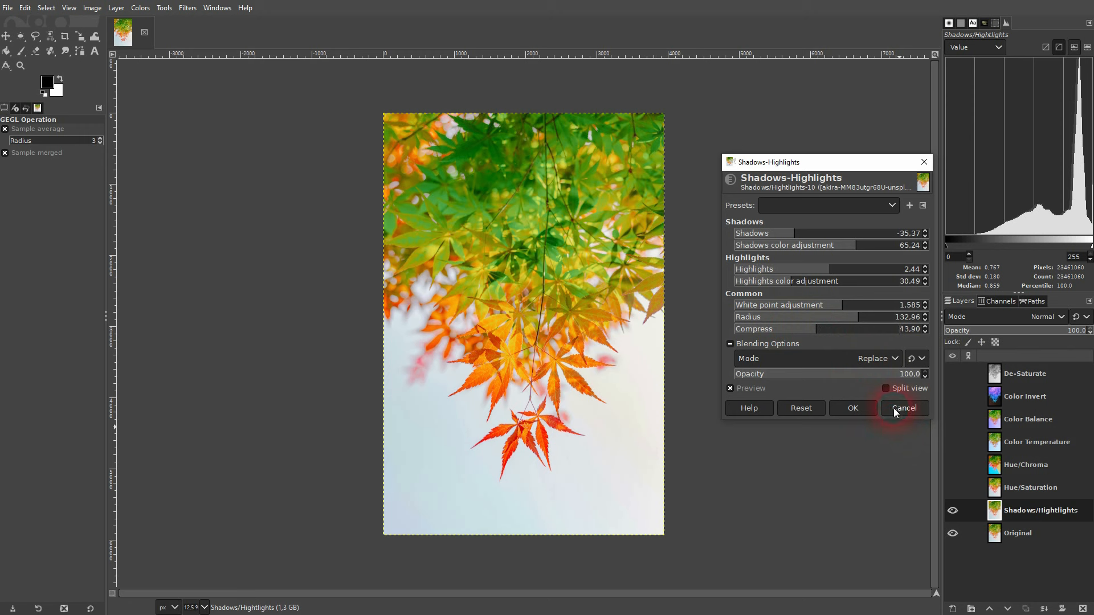
{"action": "left_click", "coordinate": [855, 408]}
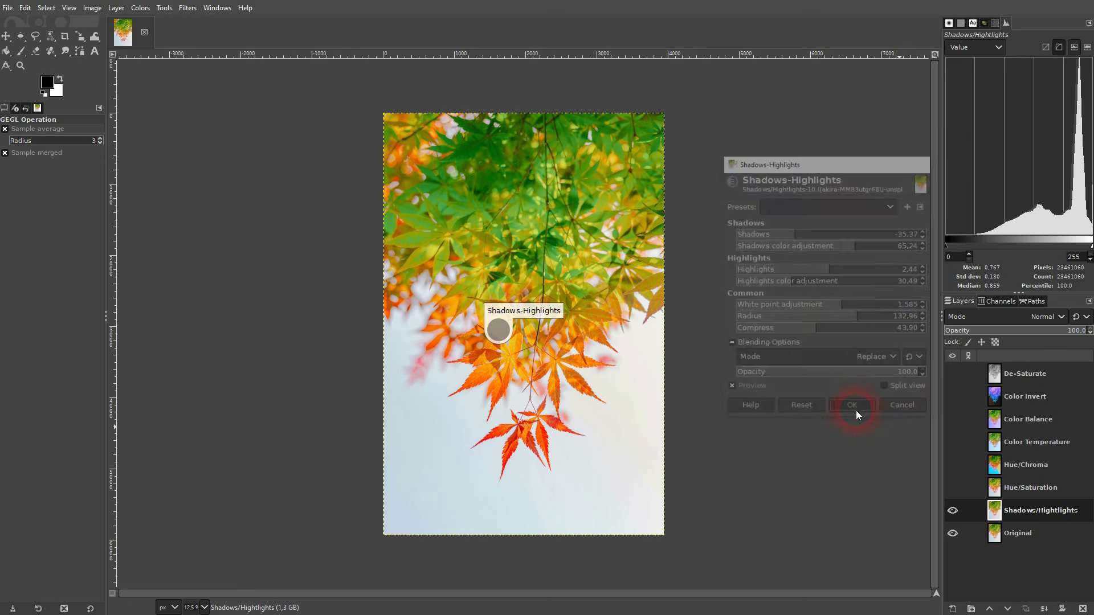
{"action": "left_click", "coordinate": [952, 511]}
{"action": "left_click", "coordinate": [1026, 532]}
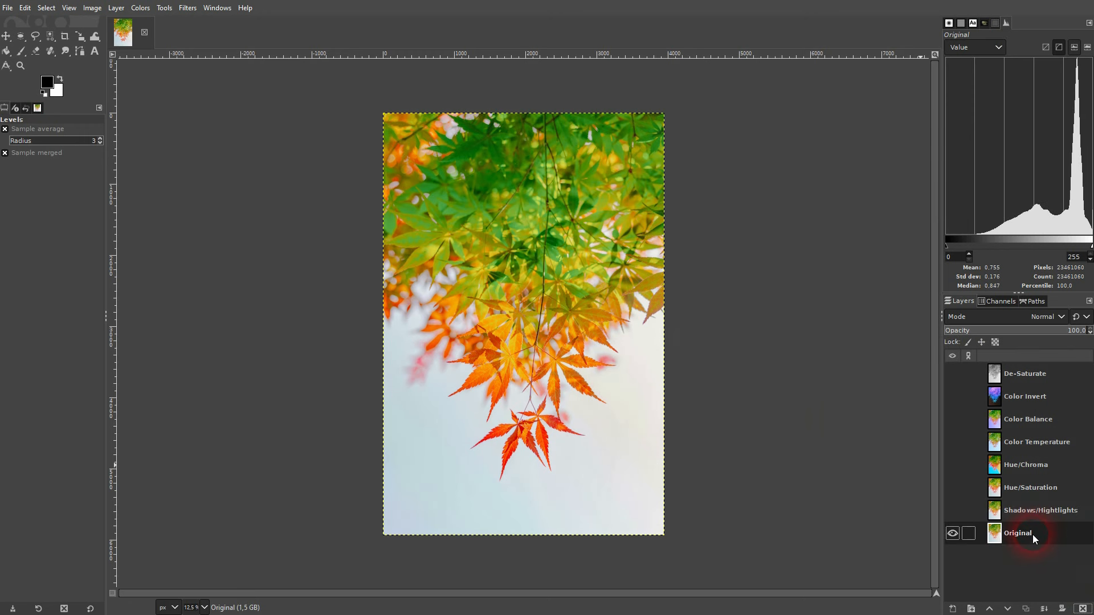
Examine the De-Saturate and Color Invert layers one at a time, alongside the color commands that produce each effect.
{"action": "left_click", "coordinate": [953, 375]}
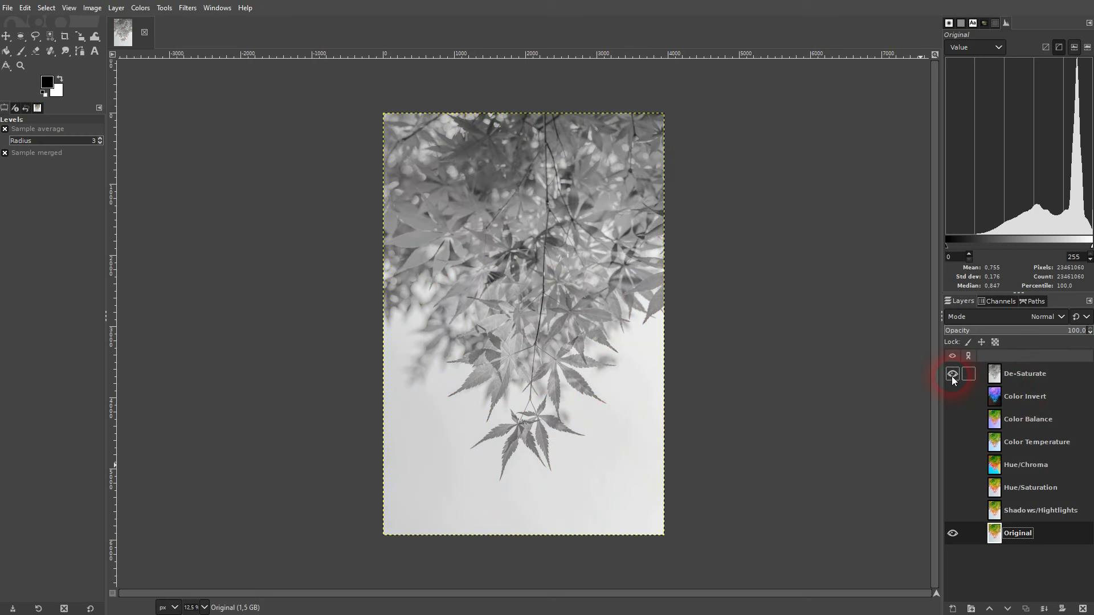
{"action": "left_click", "coordinate": [140, 8]}
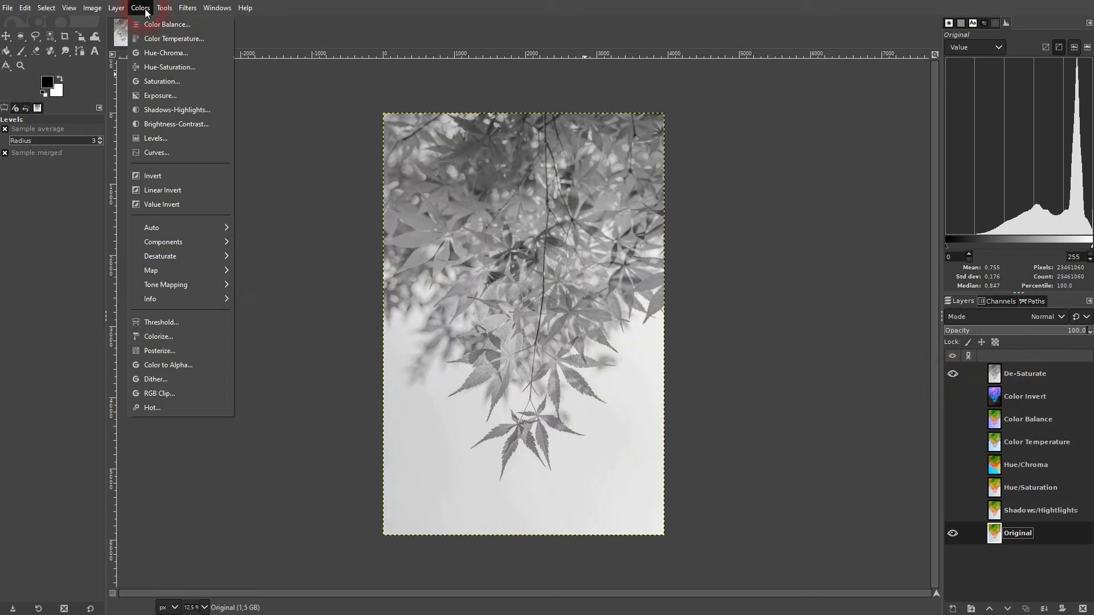
{"action": "left_click", "coordinate": [193, 256]}
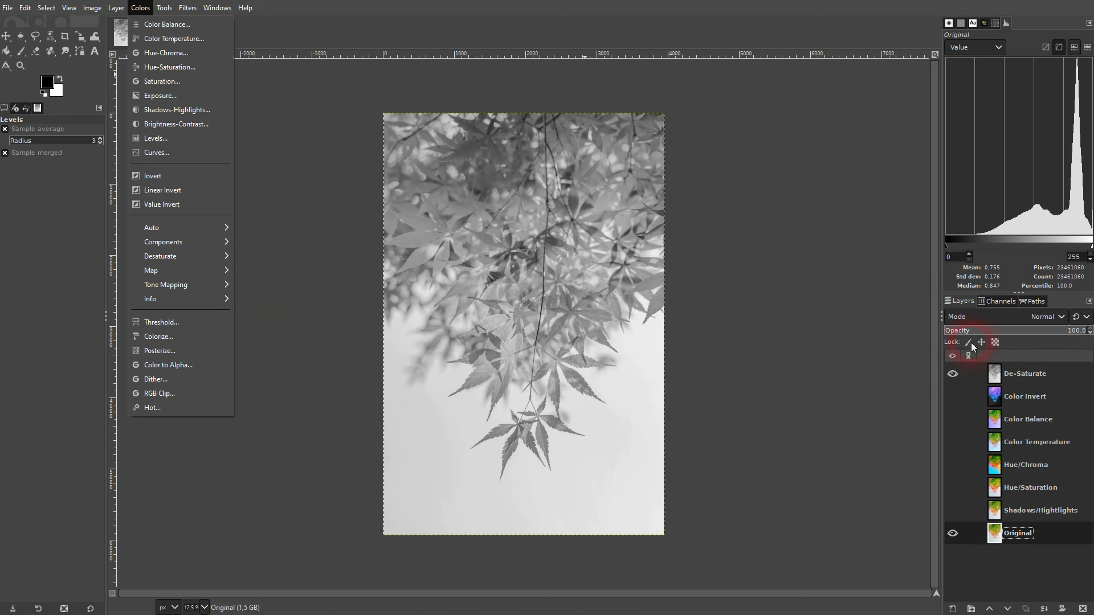
{"action": "left_click", "coordinate": [956, 376]}
{"action": "left_click", "coordinate": [953, 374]}
{"action": "left_click", "coordinate": [952, 396]}
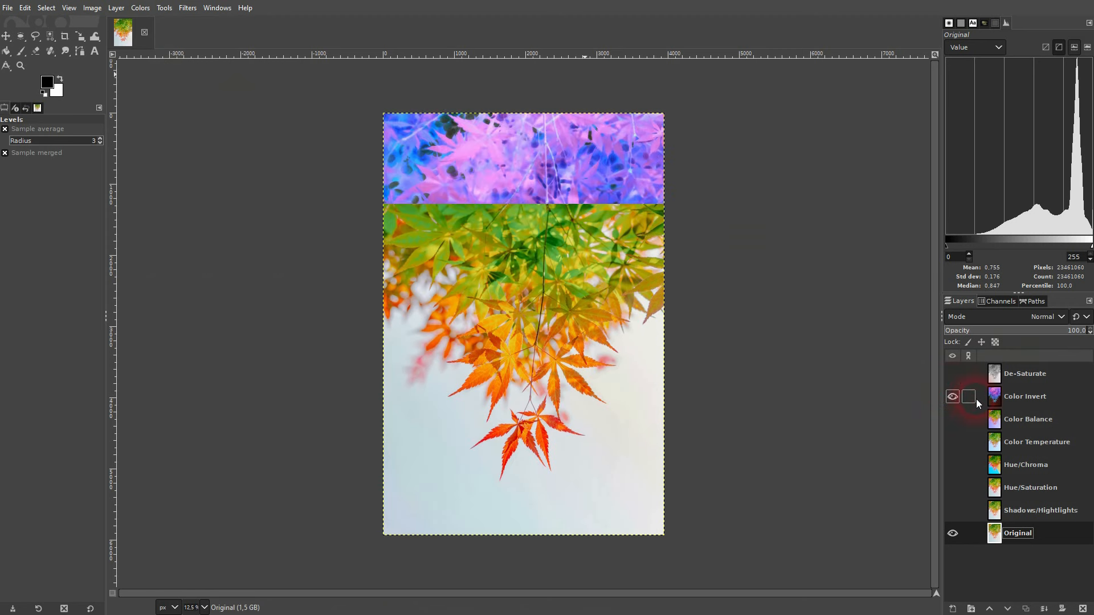
{"action": "left_click", "coordinate": [1024, 394]}
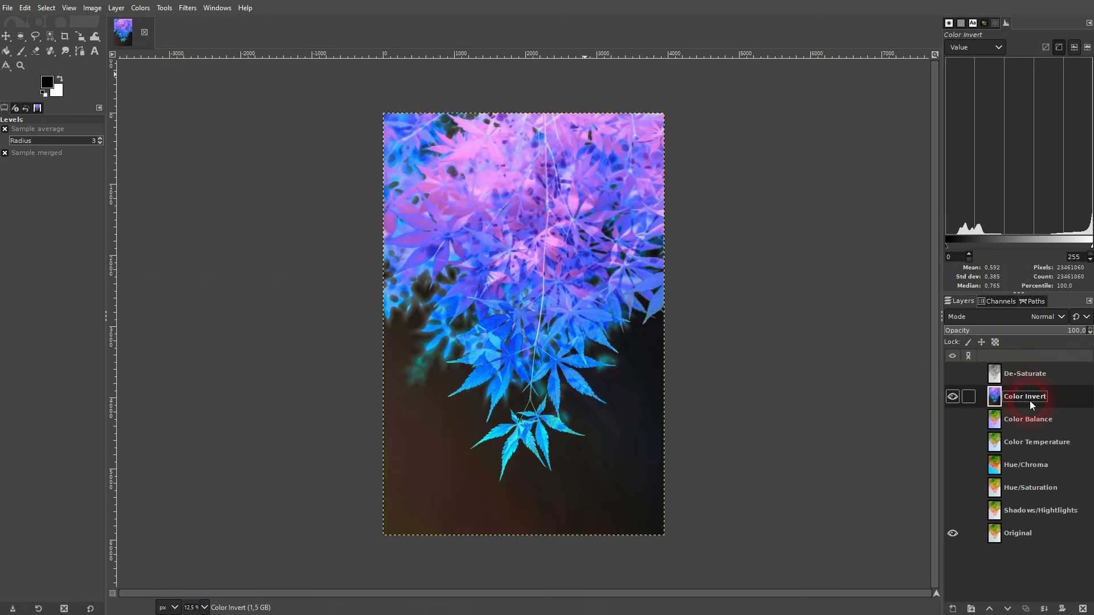
{"action": "left_click", "coordinate": [141, 7]}
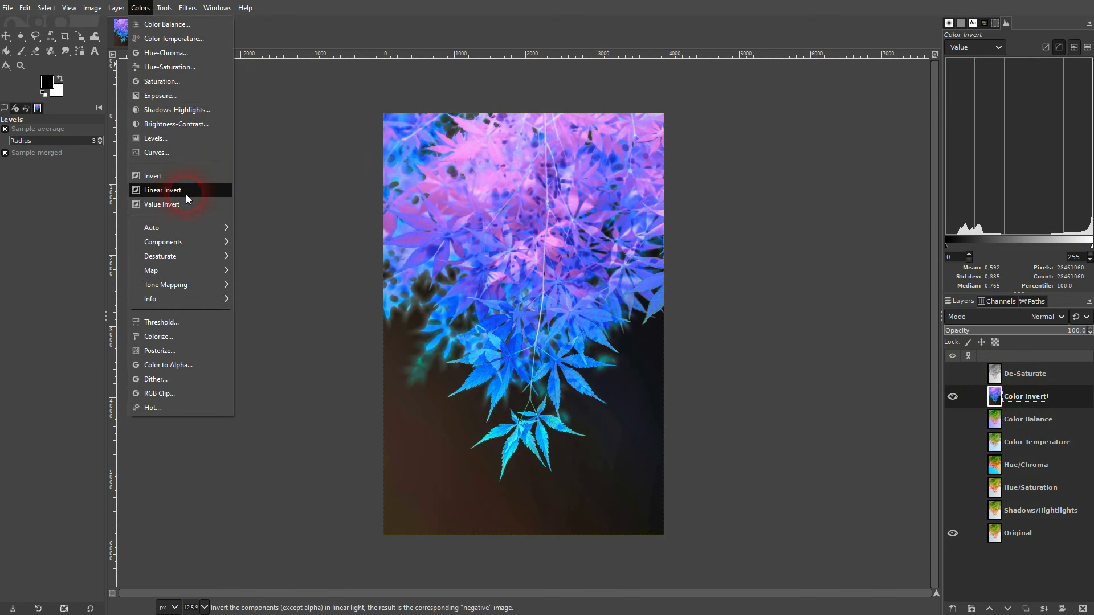
{"action": "left_click", "coordinate": [954, 398]}
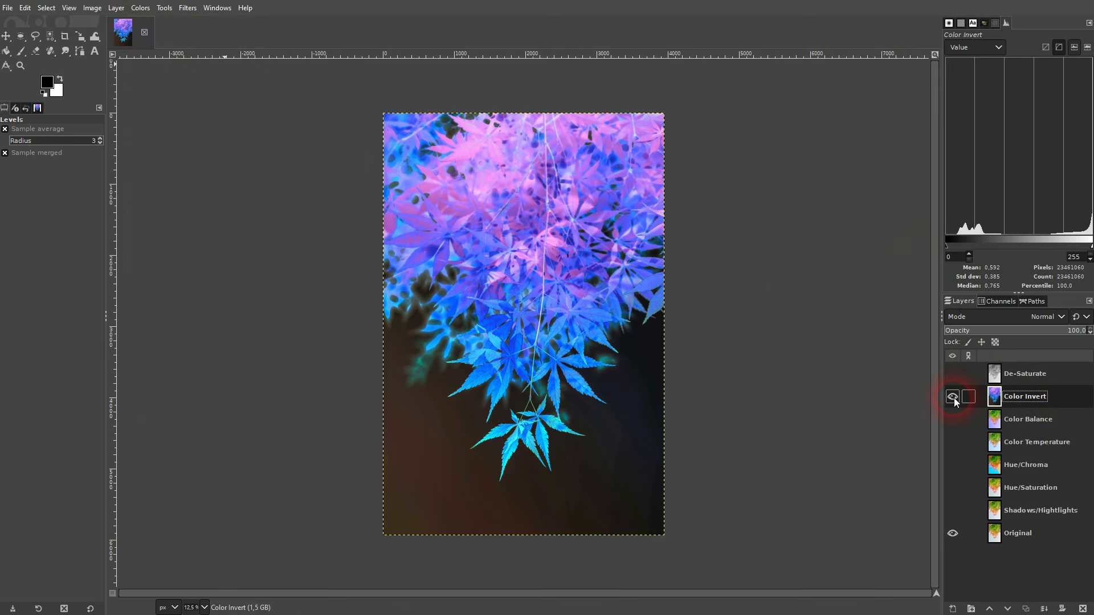
{"action": "left_click", "coordinate": [954, 398]}
Examine the Color Balance and Color Temperature layers one at a time, alongside their matching color commands.
{"action": "left_click", "coordinate": [953, 419]}
{"action": "left_click", "coordinate": [1023, 420]}
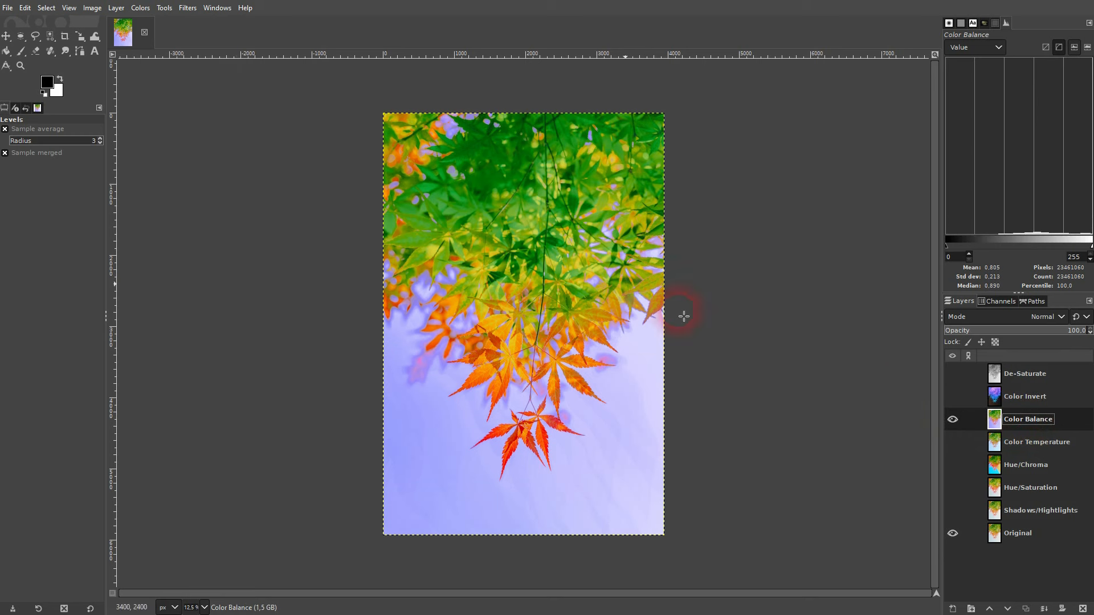
{"action": "left_click", "coordinate": [151, 8]}
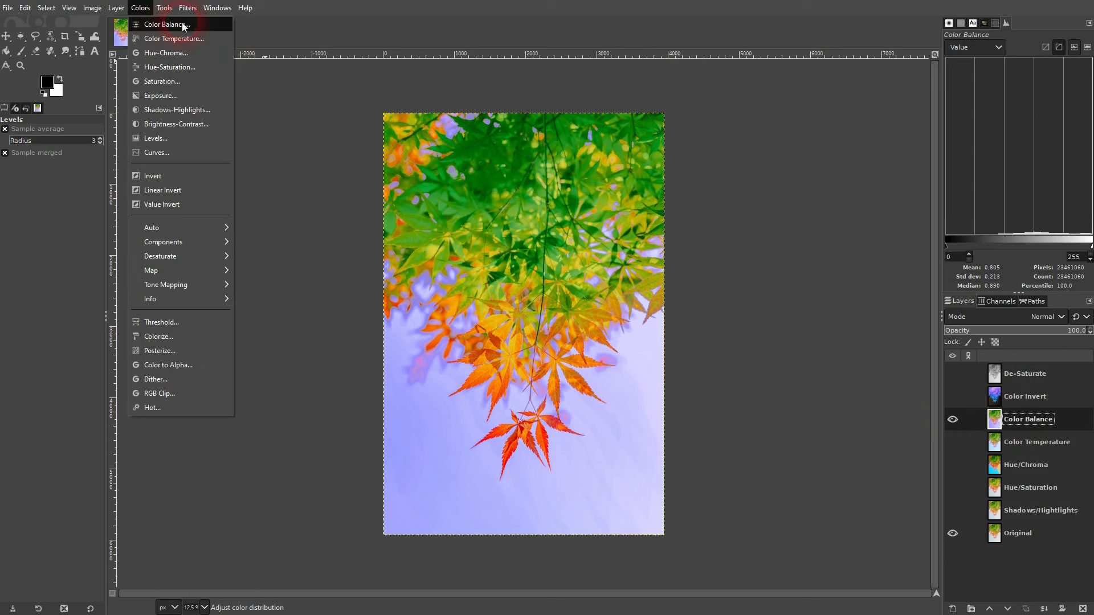
{"action": "left_click", "coordinate": [952, 420]}
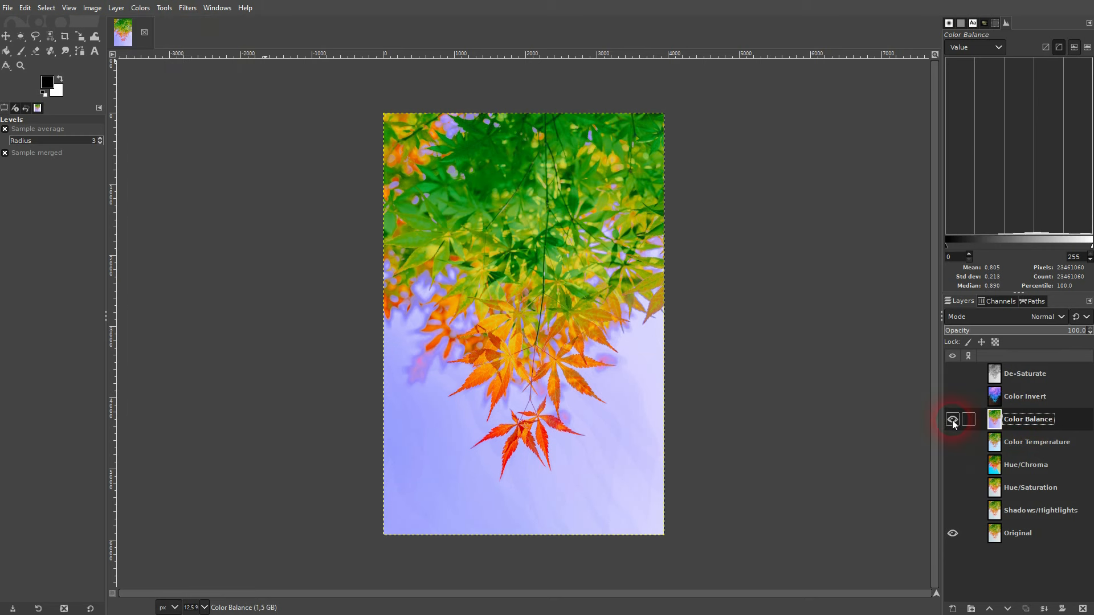
{"action": "left_click", "coordinate": [952, 420]}
{"action": "left_click", "coordinate": [1022, 436]}
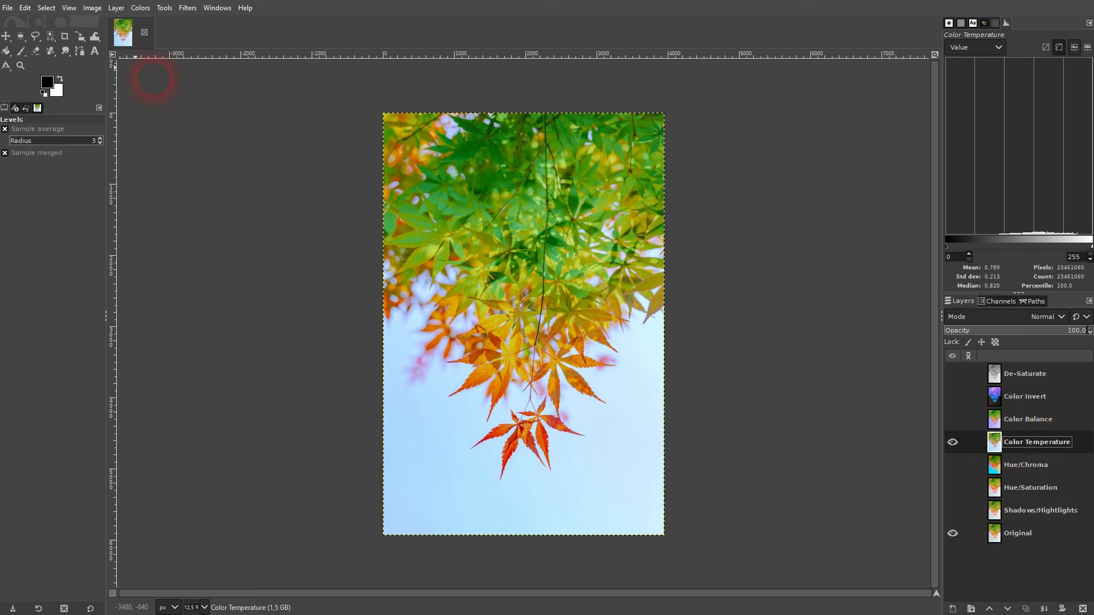
{"action": "left_click", "coordinate": [140, 8]}
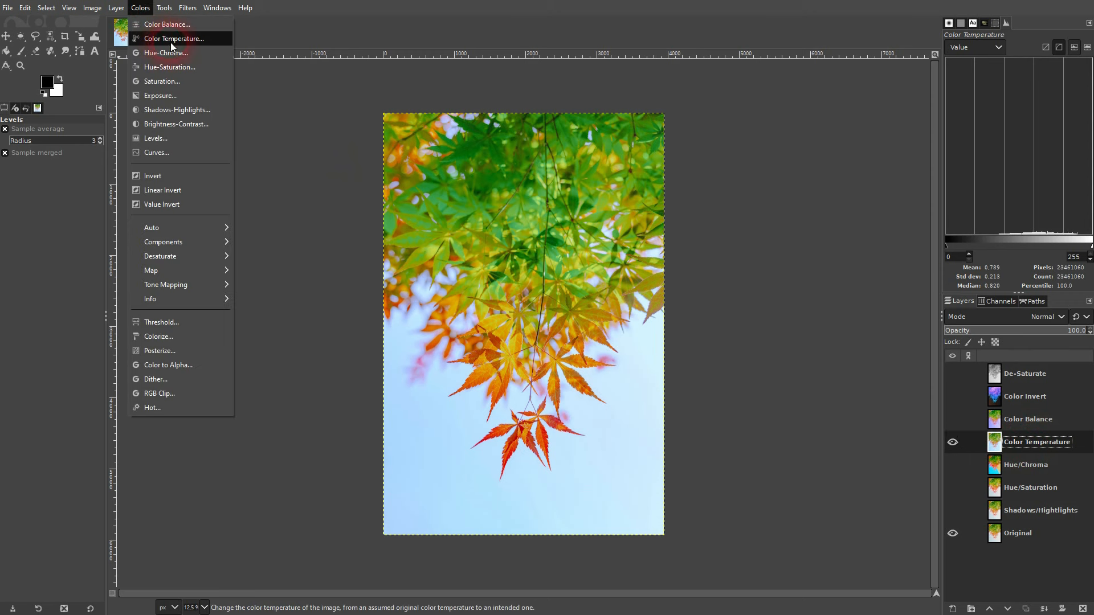
{"action": "left_click", "coordinate": [957, 448]}
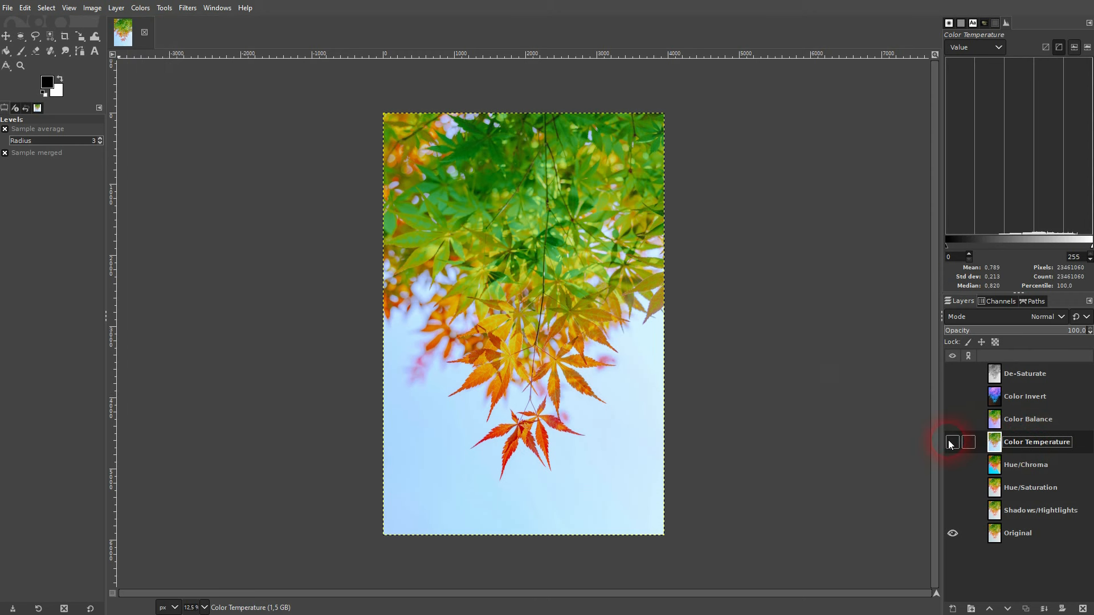
Examine the Hue/Chroma and Hue/Saturation layers one at a time, alongside their matching color commands.
{"action": "left_click", "coordinate": [952, 465]}
{"action": "left_click", "coordinate": [1026, 463]}
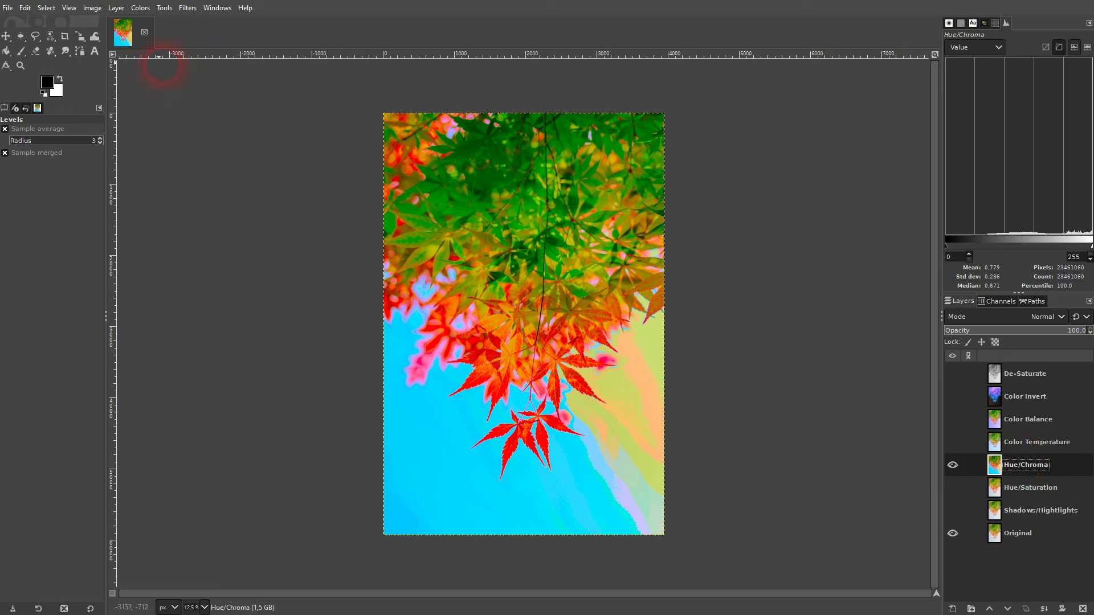
{"action": "left_click", "coordinate": [142, 8]}
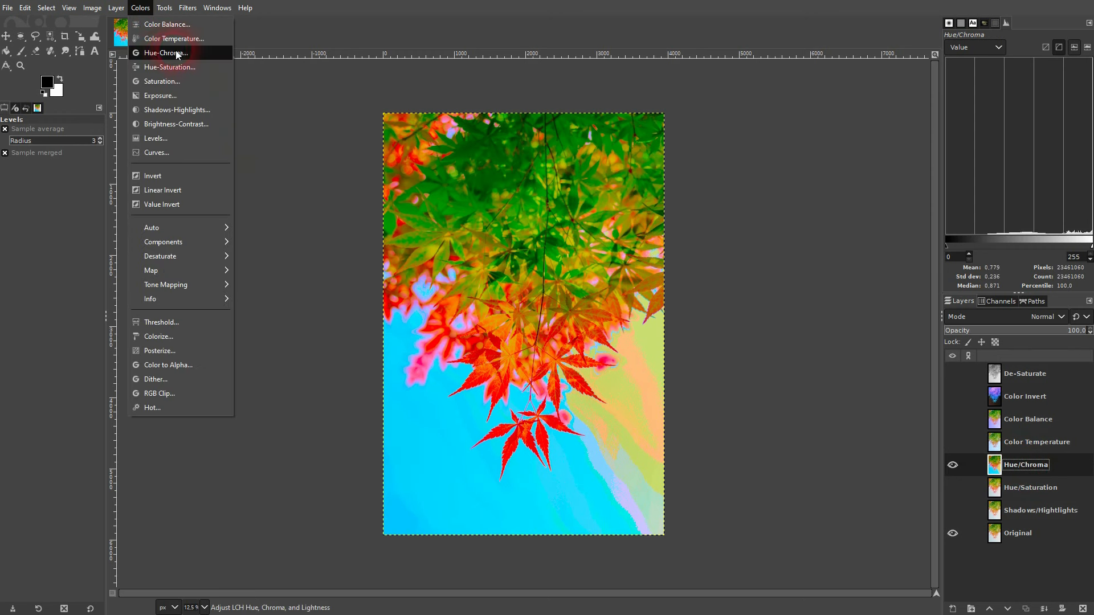
{"action": "left_click", "coordinate": [956, 464]}
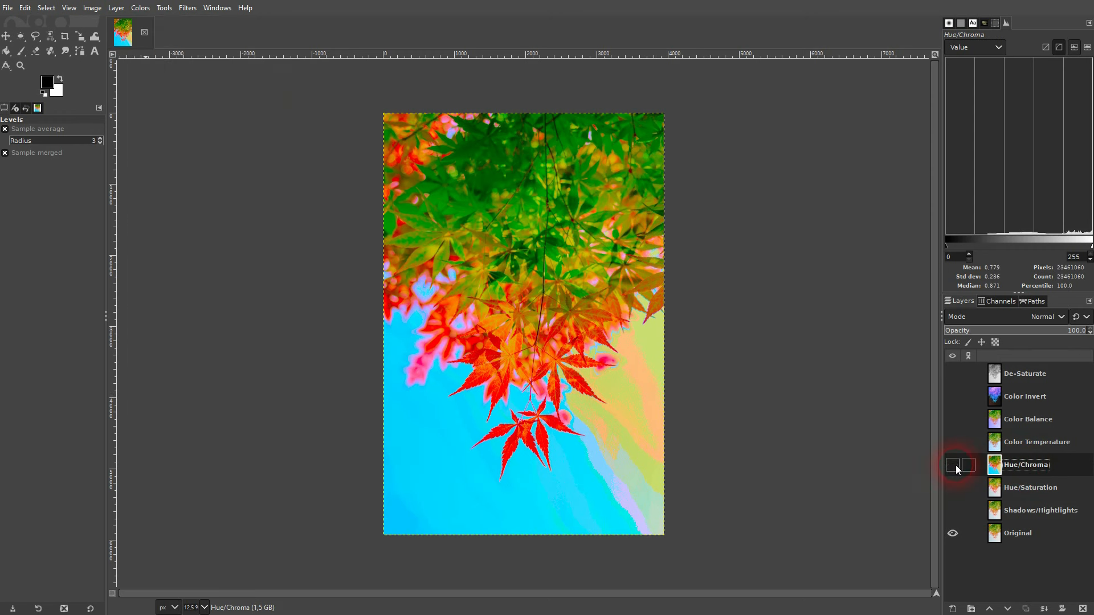
{"action": "left_click", "coordinate": [956, 465]}
{"action": "left_click", "coordinate": [1023, 489]}
{"action": "left_click", "coordinate": [953, 488]}
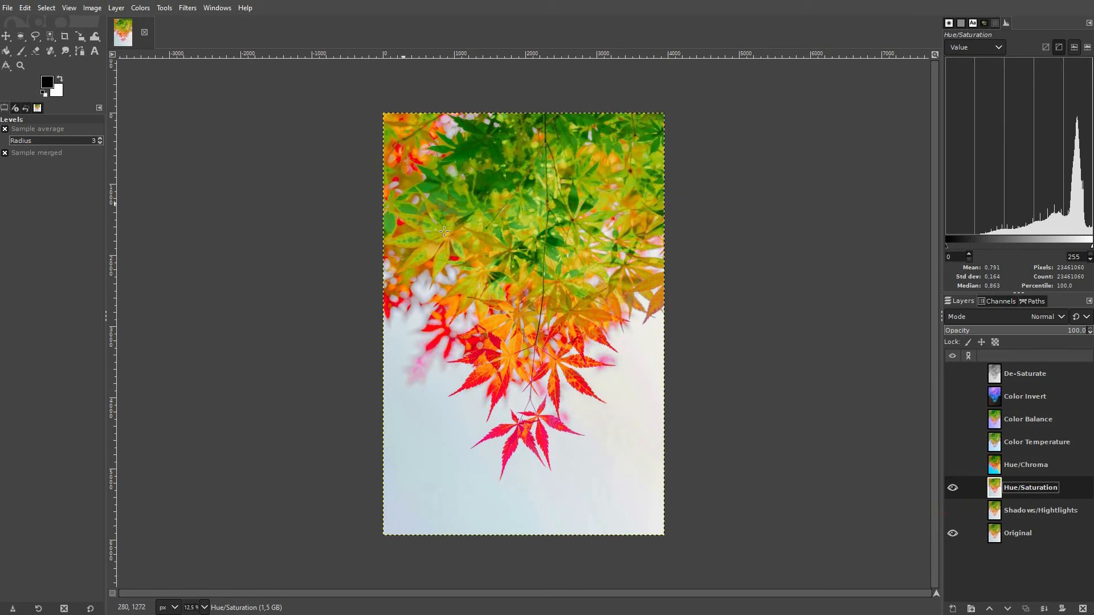
{"action": "left_click", "coordinate": [145, 11]}
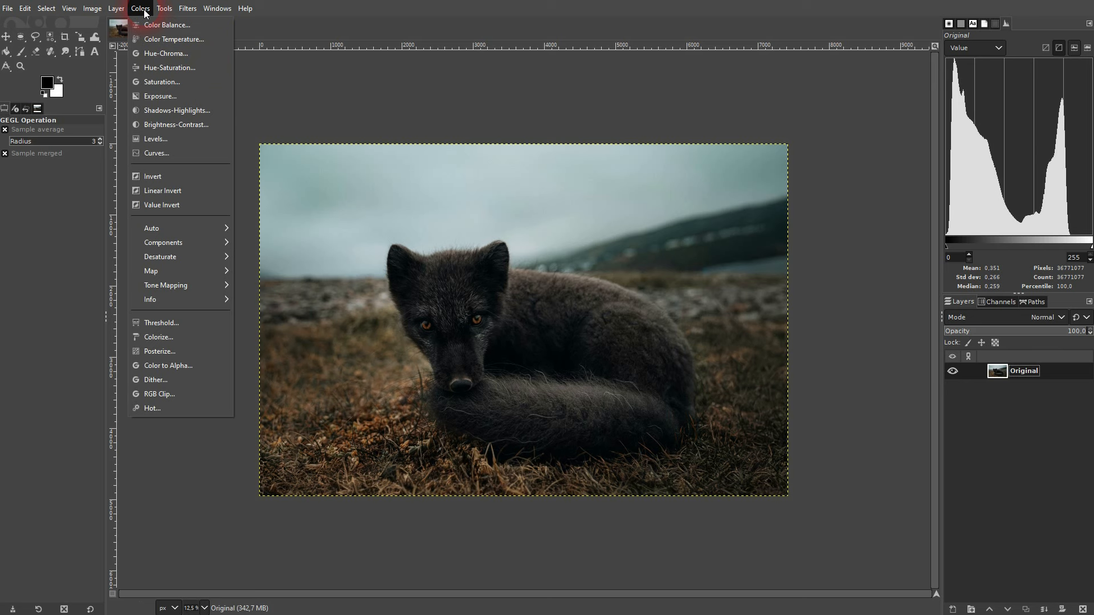
{"action": "left_click", "coordinate": [160, 138]}
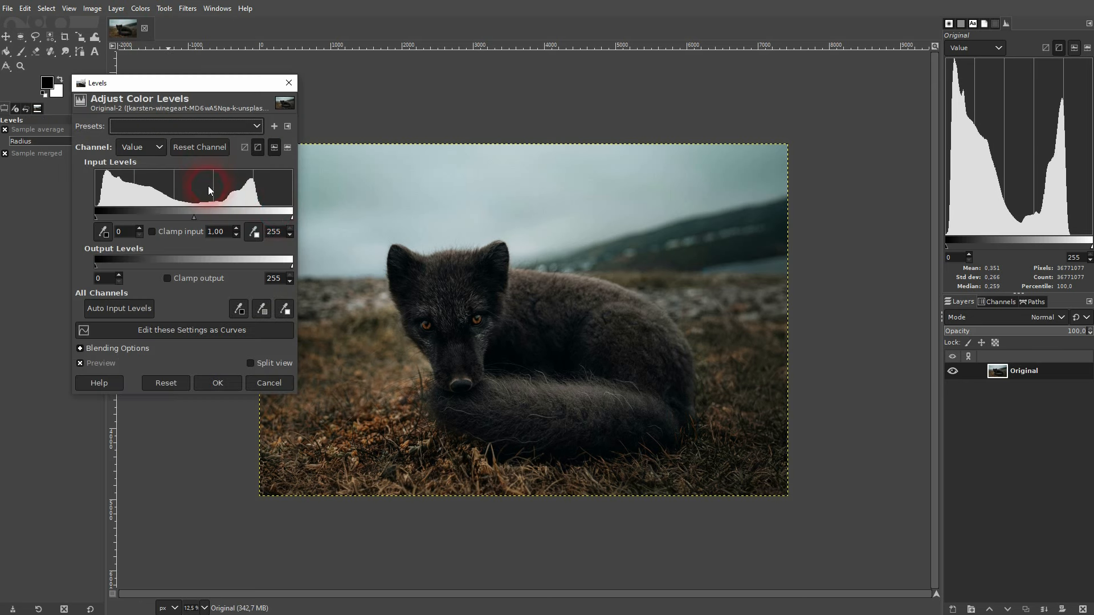
{"action": "left_click_drag", "start_coordinate": [293, 218], "coordinate": [264, 215]}
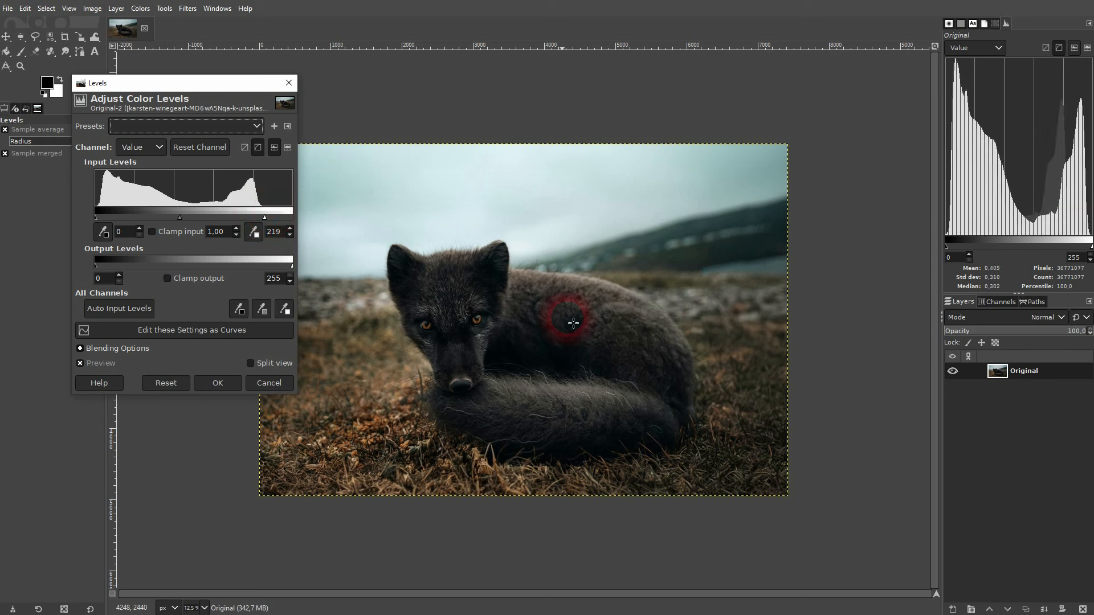
{"action": "left_click", "coordinate": [277, 386]}
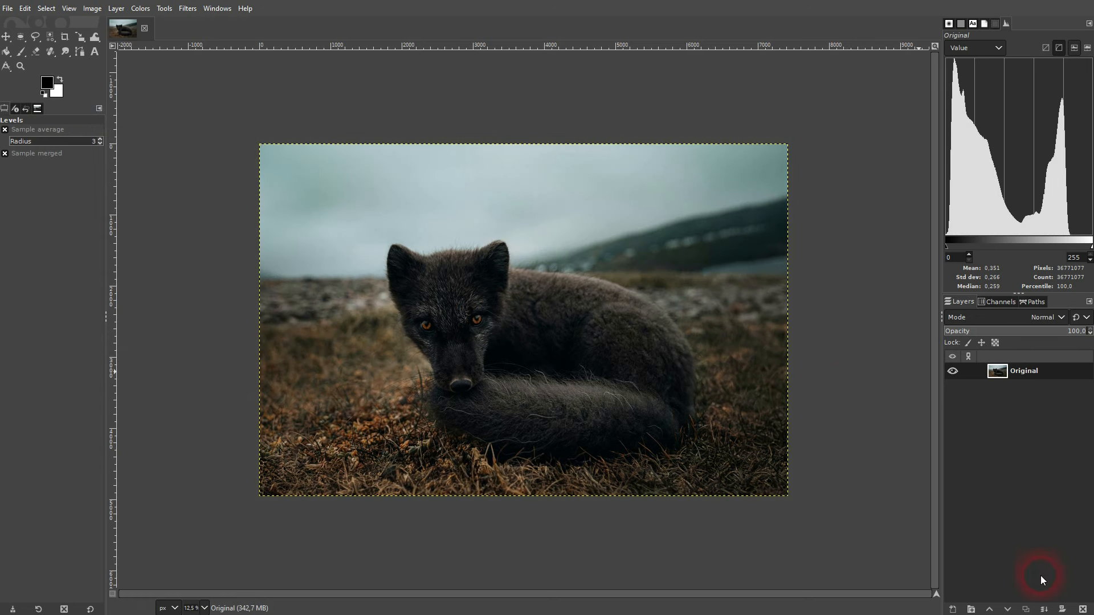
Duplicate the Original layer and open Curves on the copy with the Value channel selected.
{"action": "left_click", "coordinate": [1025, 609]}
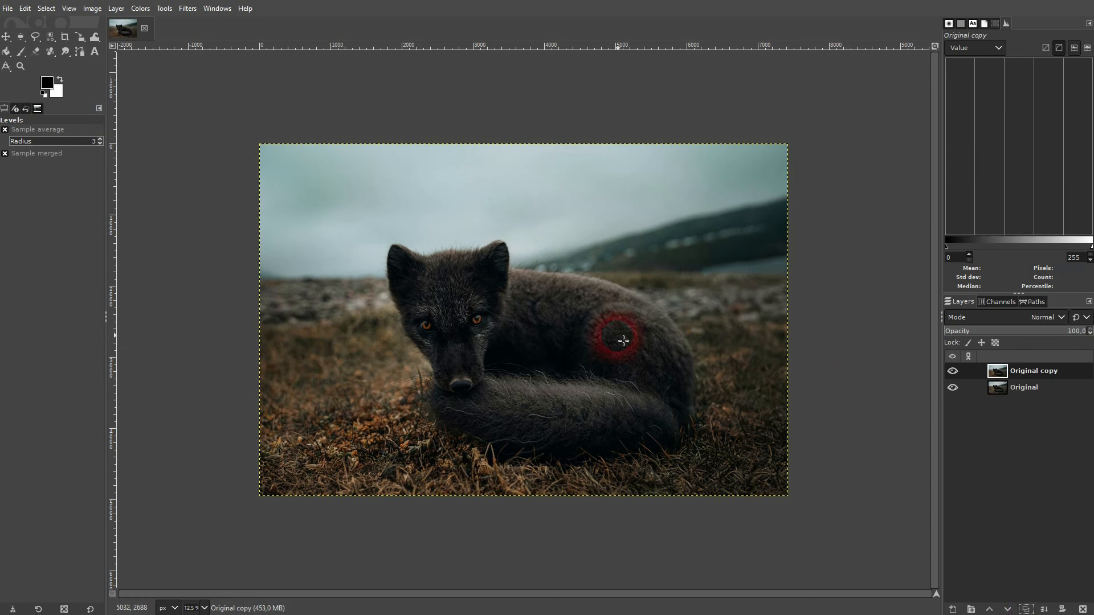
{"action": "left_click", "coordinate": [141, 9]}
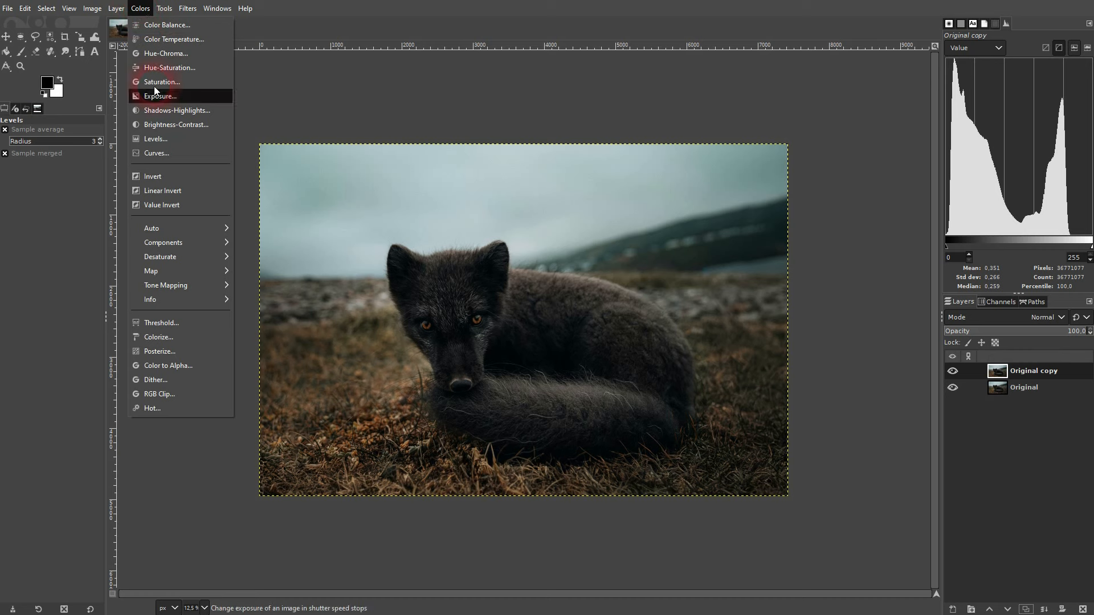
{"action": "left_click", "coordinate": [155, 153]}
{"action": "left_click_drag", "start_coordinate": [217, 106], "coordinate": [147, 57]}
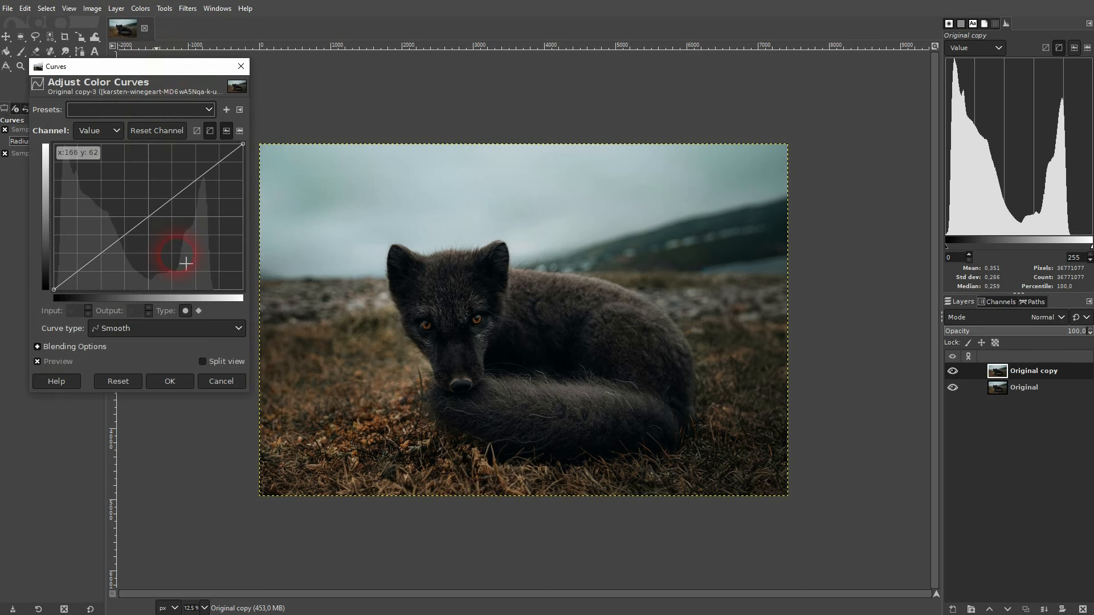
{"action": "left_click", "coordinate": [112, 133]}
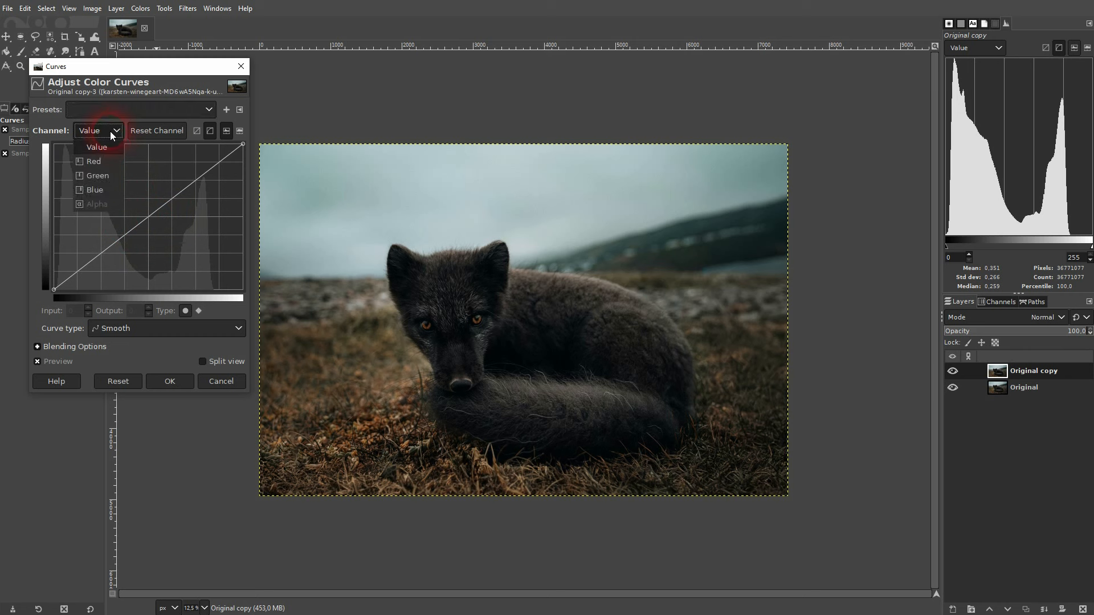
{"action": "left_click", "coordinate": [990, 53]}
{"action": "left_click", "coordinate": [992, 49]}
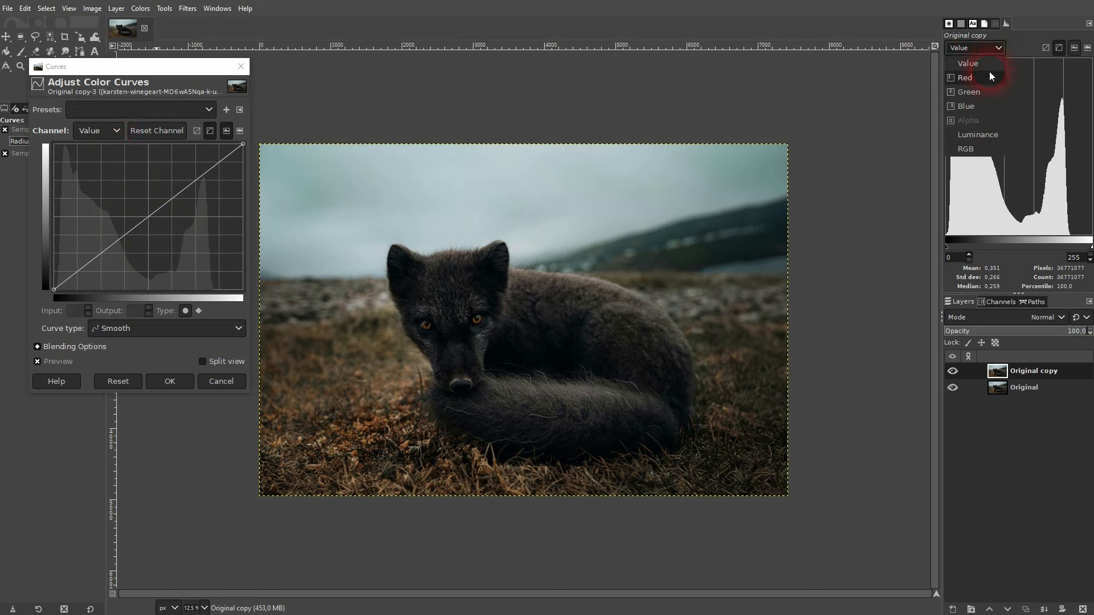
{"action": "left_click", "coordinate": [122, 115]}
{"action": "left_click", "coordinate": [100, 132]}
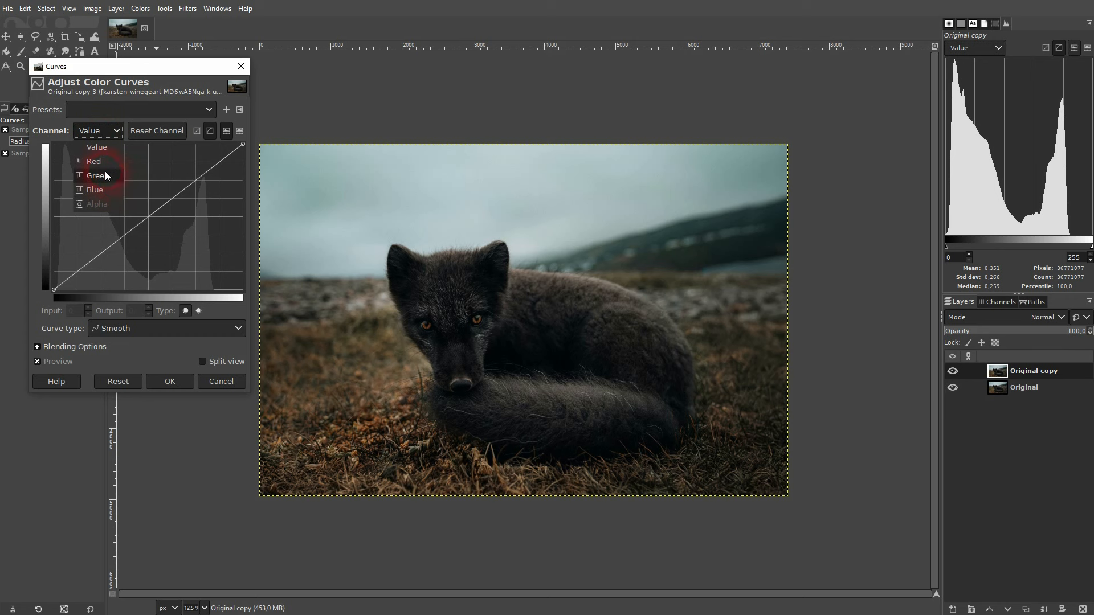
{"action": "left_click", "coordinate": [100, 150]}
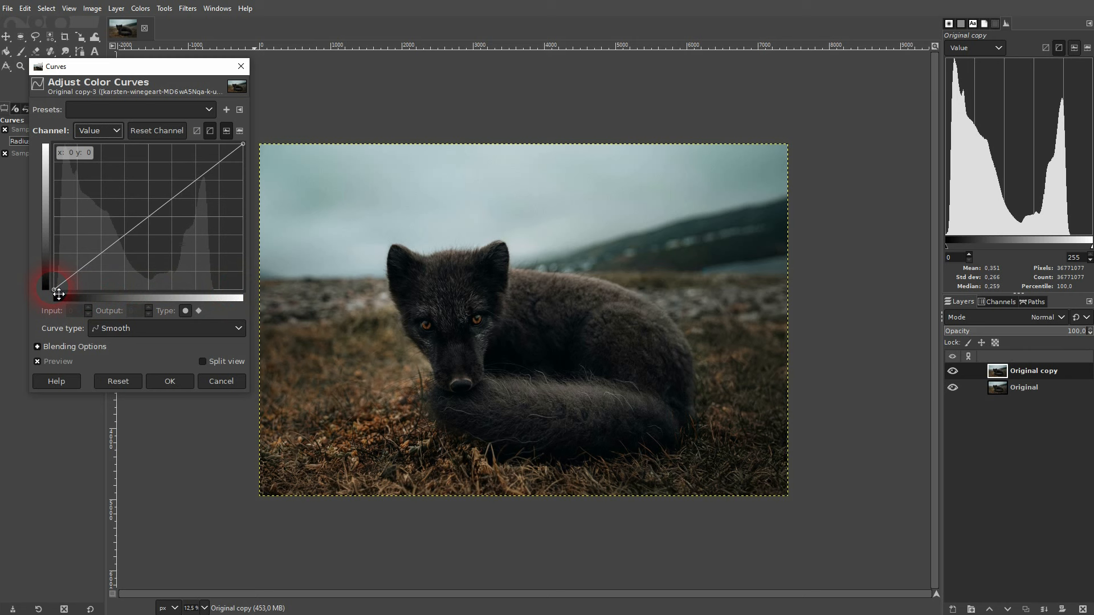
Try moving the Value curve's black point to input 70 and back to 0, and try shifting its white point.
{"action": "left_click_drag", "start_coordinate": [61, 297], "coordinate": [115, 302]}
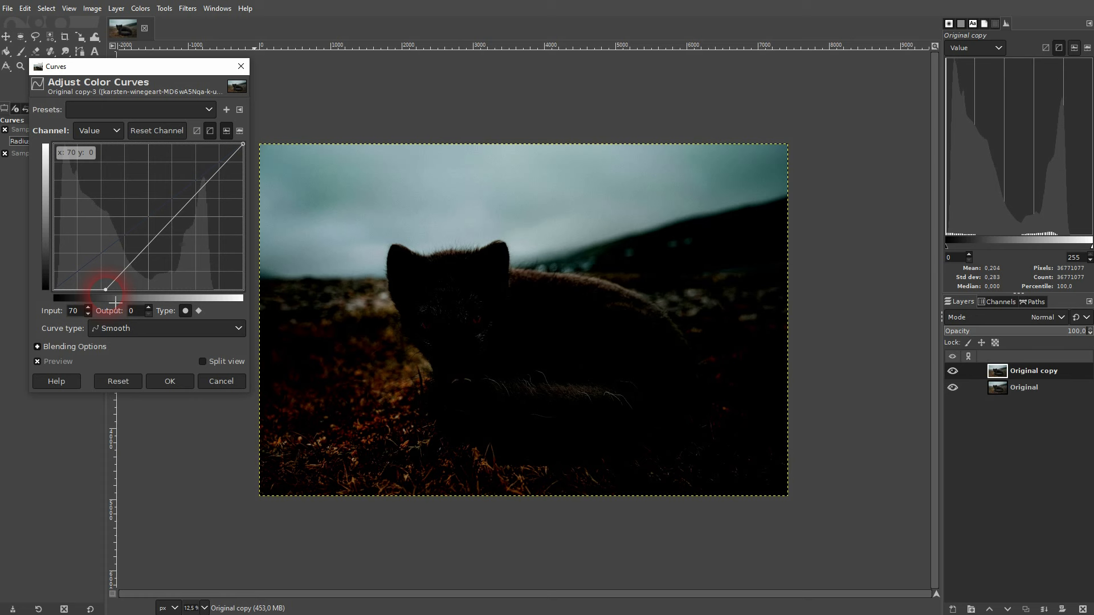
{"action": "left_click_drag", "start_coordinate": [115, 302], "coordinate": [17, 311]}
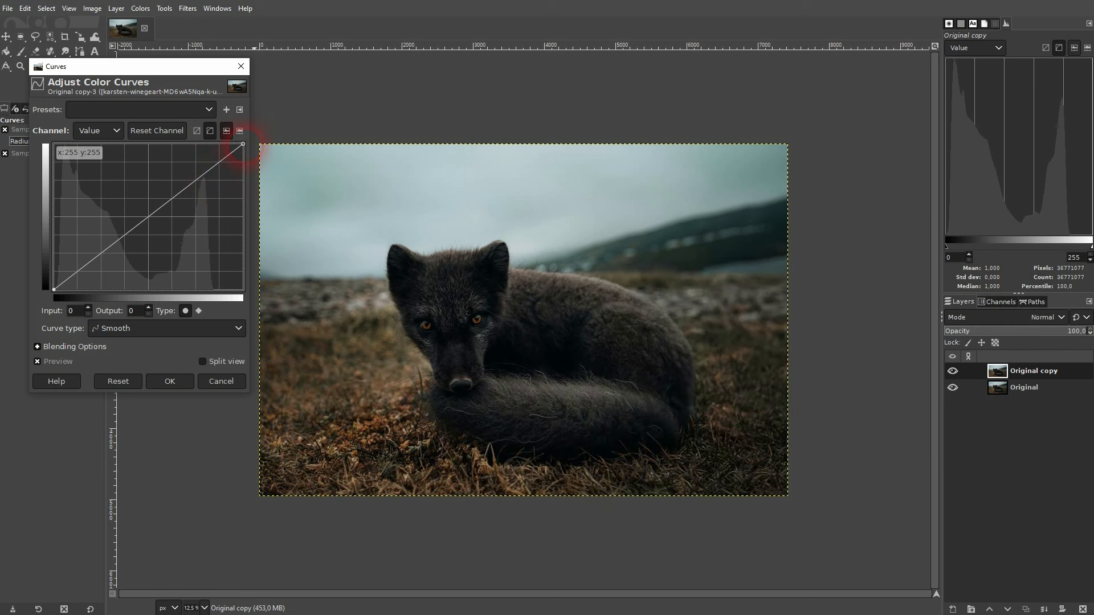
{"action": "left_click", "coordinate": [243, 146]}
{"action": "left_click_drag", "start_coordinate": [251, 152], "coordinate": [278, 126]}
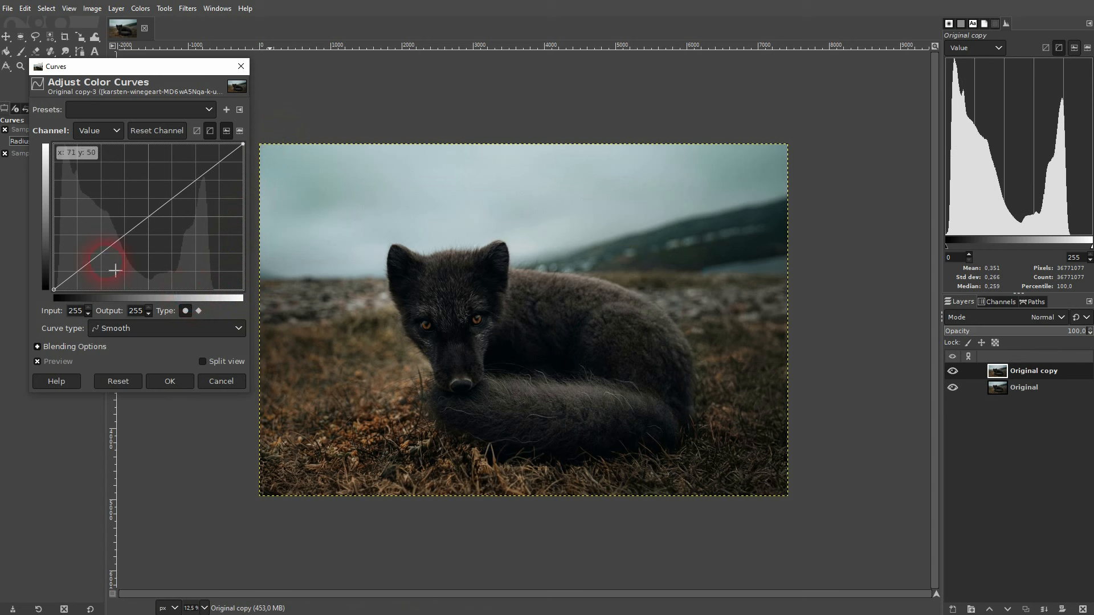
Try an S-shaped Value curve with shadow point 73/40, midtone point 129/128 and highlight point 188/214, and discard the Curves adjustment.
{"action": "left_click_drag", "start_coordinate": [102, 252], "coordinate": [105, 257]}
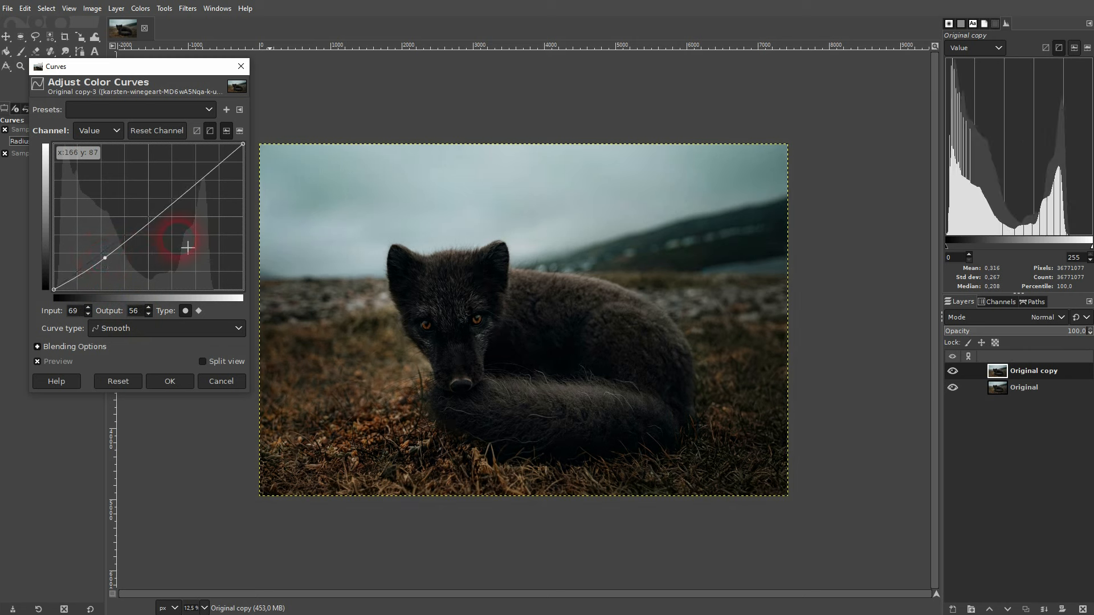
{"action": "left_click_drag", "start_coordinate": [195, 183], "coordinate": [193, 173]}
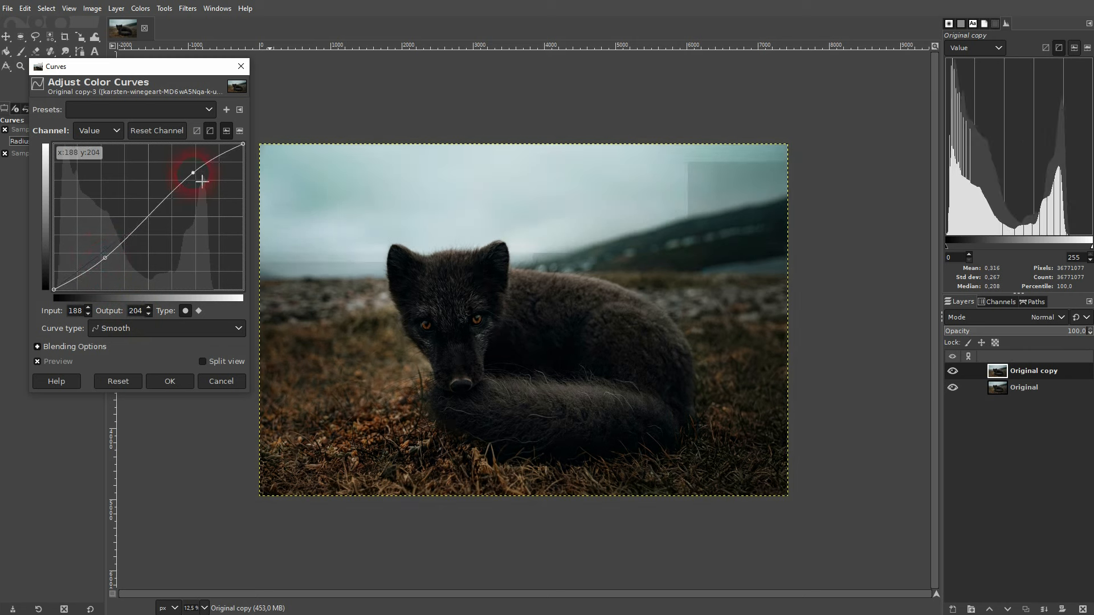
{"action": "left_click", "coordinate": [148, 217]}
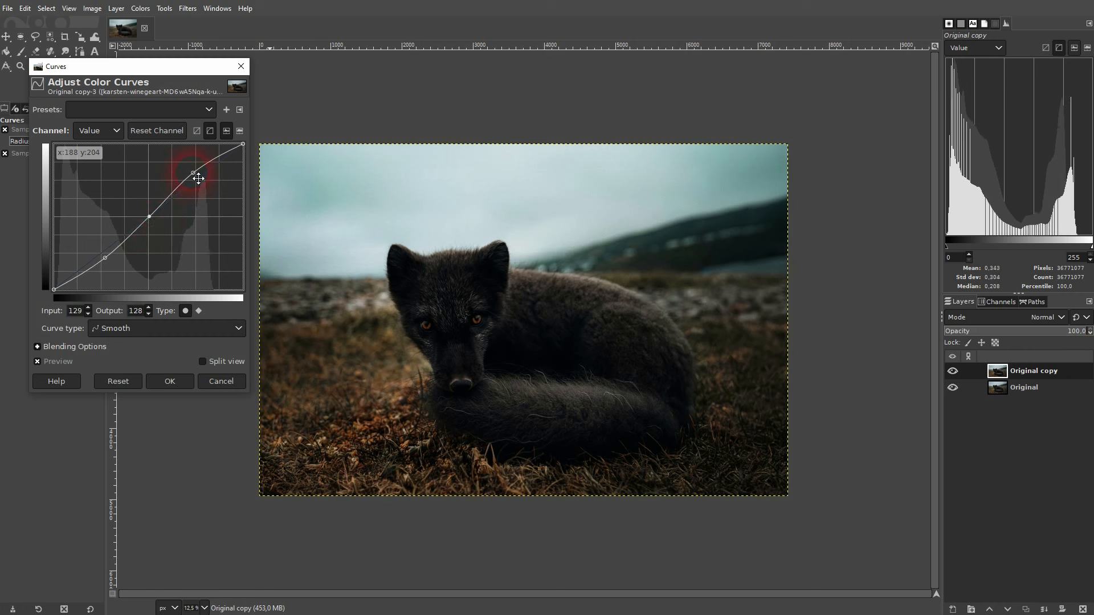
{"action": "left_click_drag", "start_coordinate": [194, 178], "coordinate": [201, 175]}
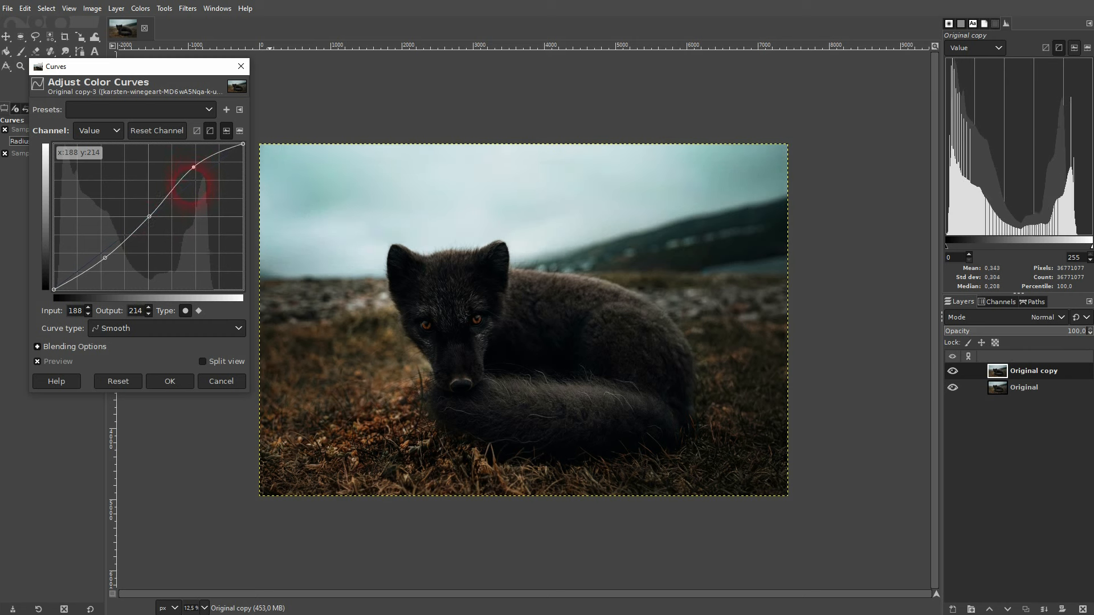
{"action": "left_click_drag", "start_coordinate": [112, 266], "coordinate": [108, 267]}
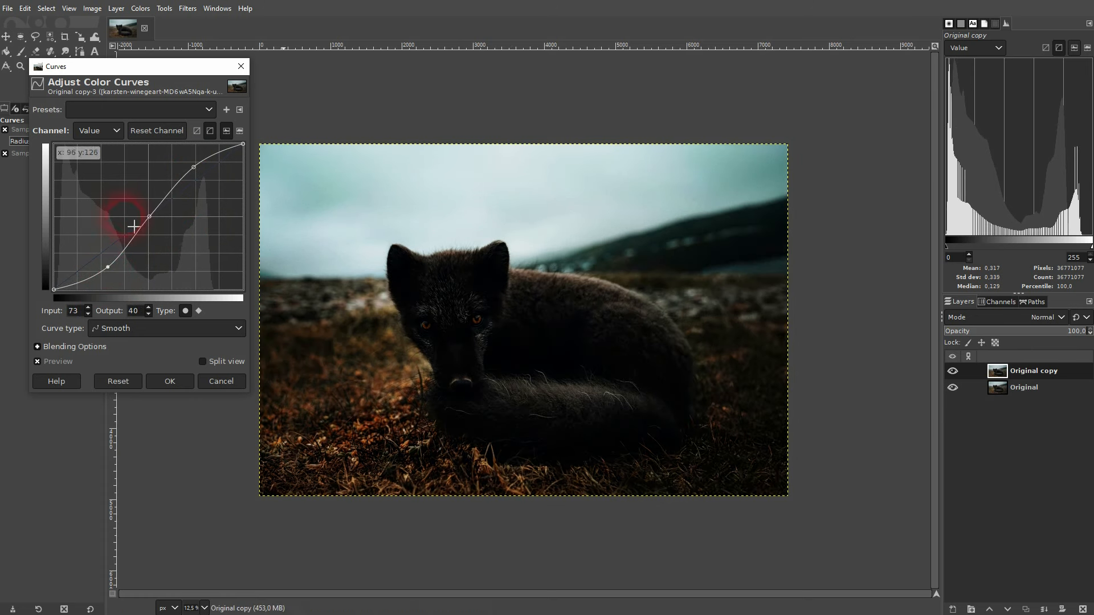
{"action": "left_click_drag", "start_coordinate": [108, 267], "coordinate": [97, 257]}
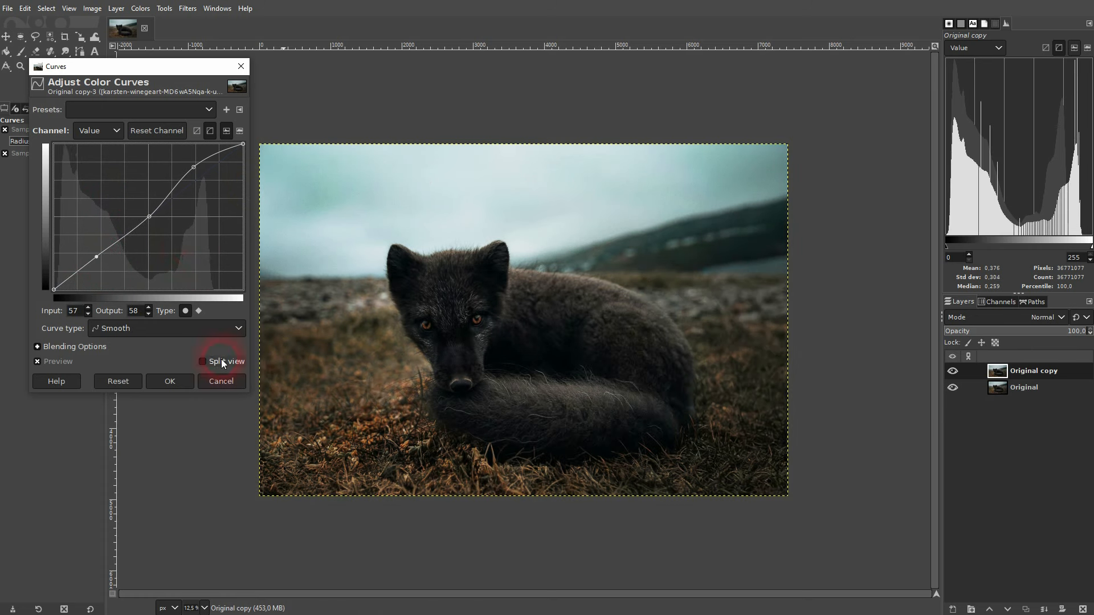
{"action": "left_click", "coordinate": [117, 386]}
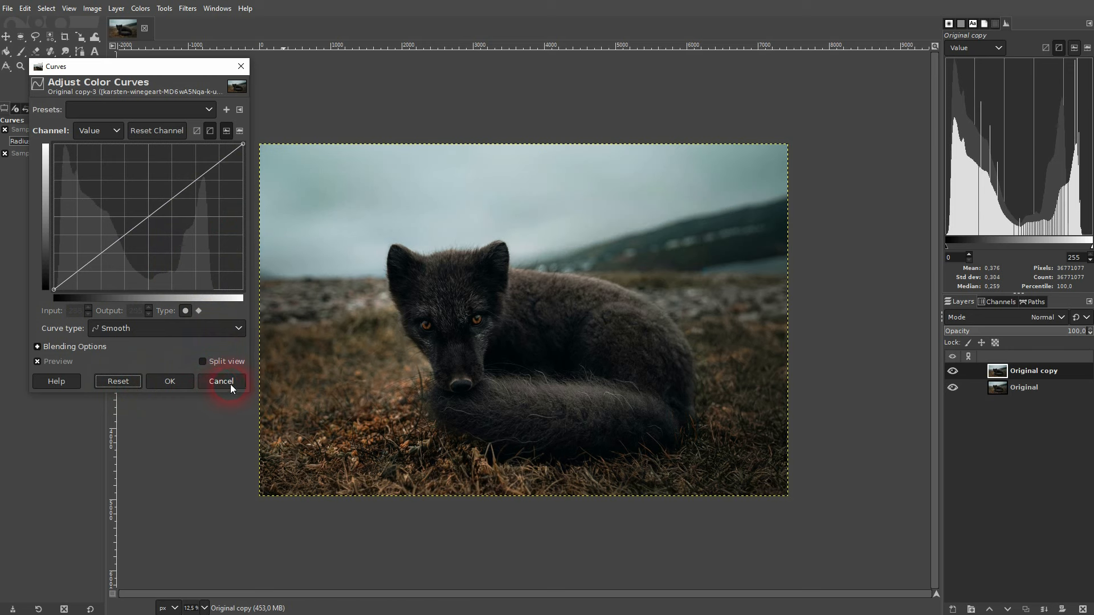
{"action": "left_click", "coordinate": [231, 384]}
Apply Levels to the Original copy layer with the Value channel's high input set to 220.
{"action": "left_click", "coordinate": [140, 8]}
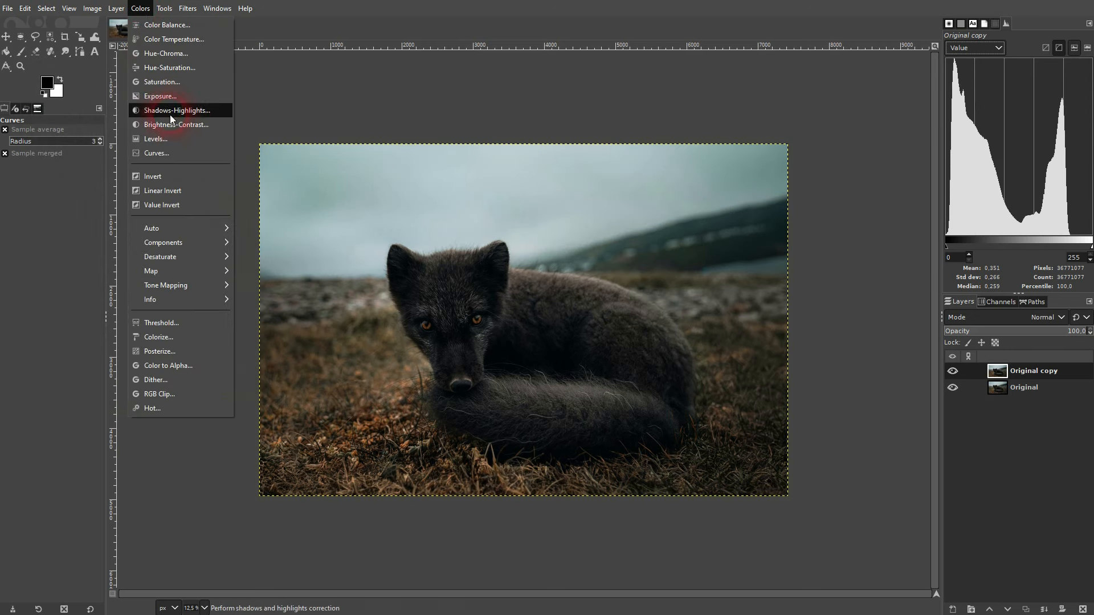
{"action": "left_click", "coordinate": [180, 138]}
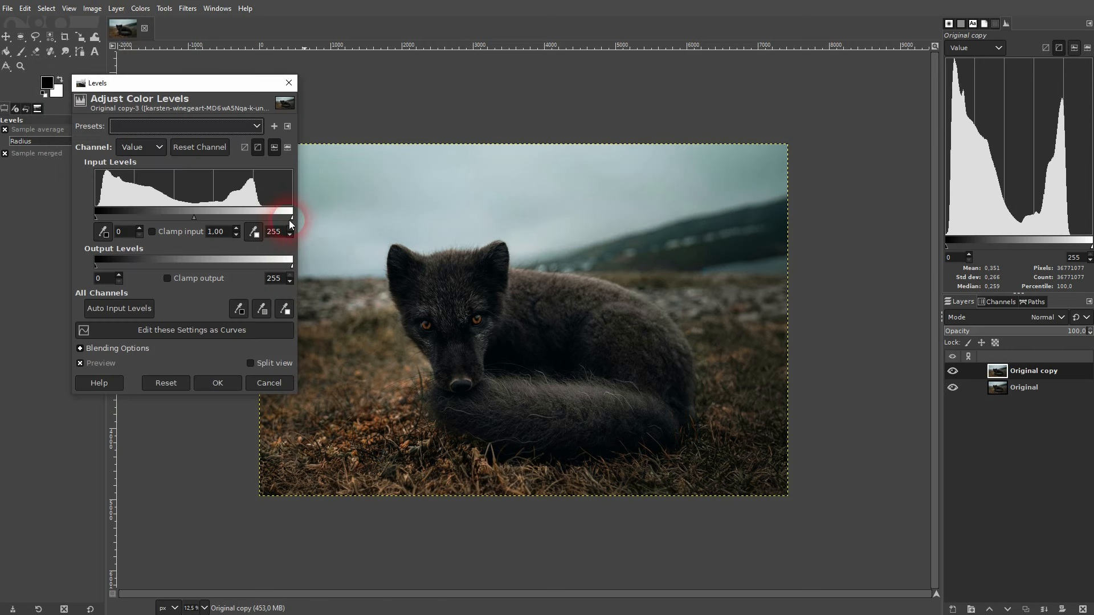
{"action": "left_click_drag", "start_coordinate": [289, 217], "coordinate": [265, 212]}
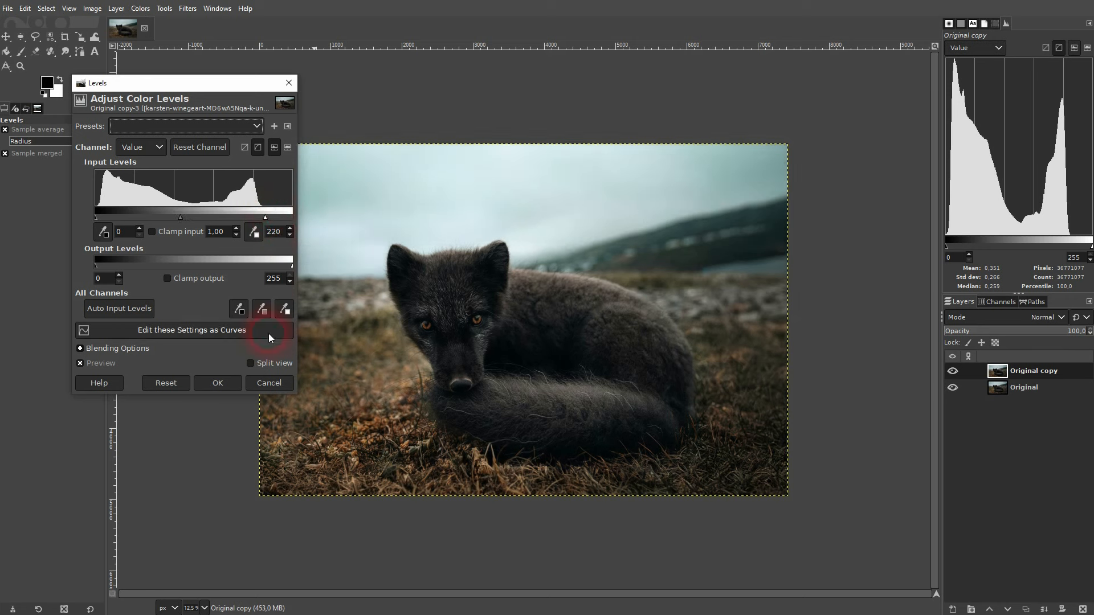
{"action": "left_click", "coordinate": [218, 383]}
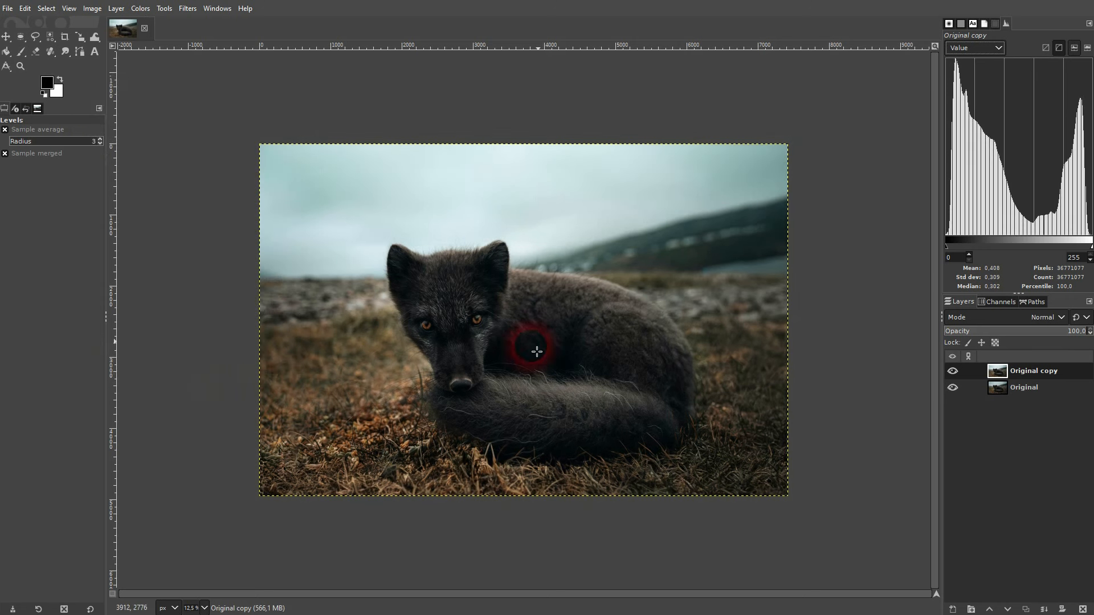
Shape an S-curve in Curves on the Original copy with shadow point 67/58, midtone point 126/129 and highlight point 191/214.
{"action": "left_click", "coordinate": [140, 8]}
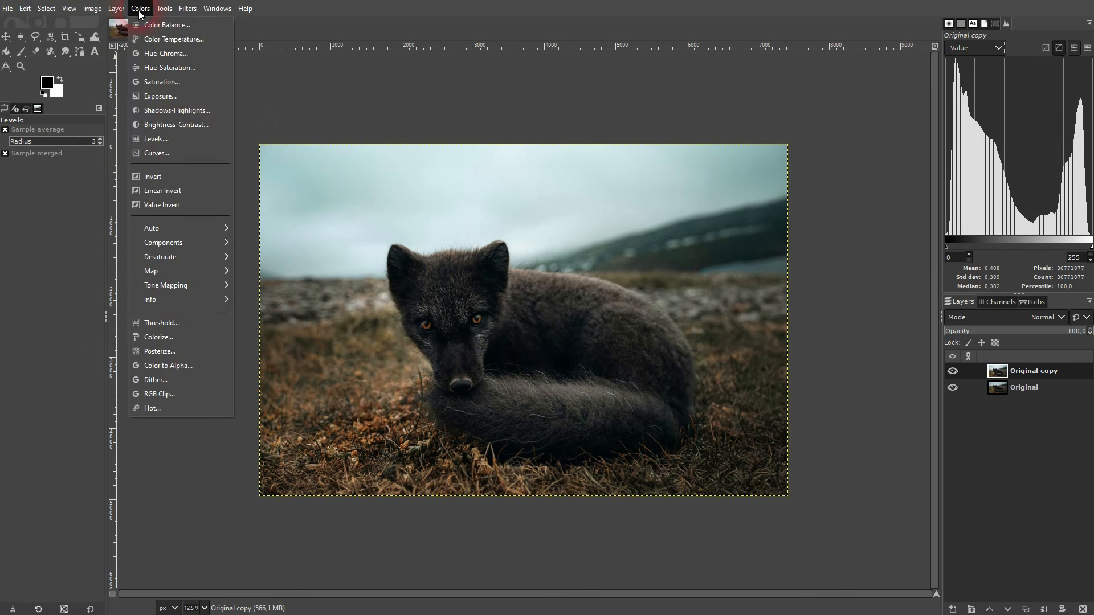
{"action": "left_click", "coordinate": [176, 152]}
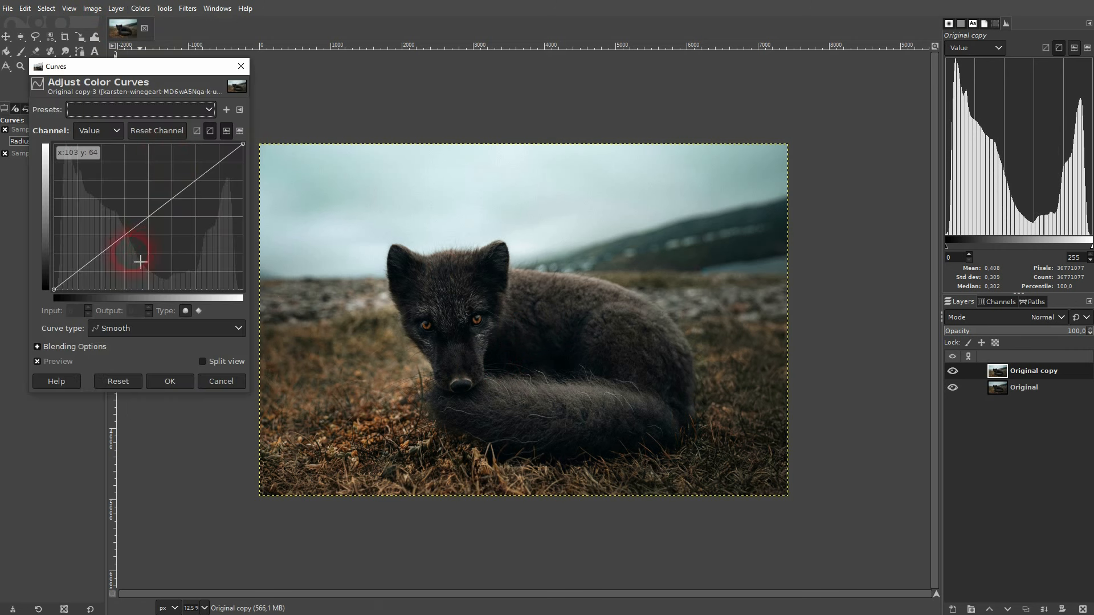
{"action": "left_click", "coordinate": [102, 252]}
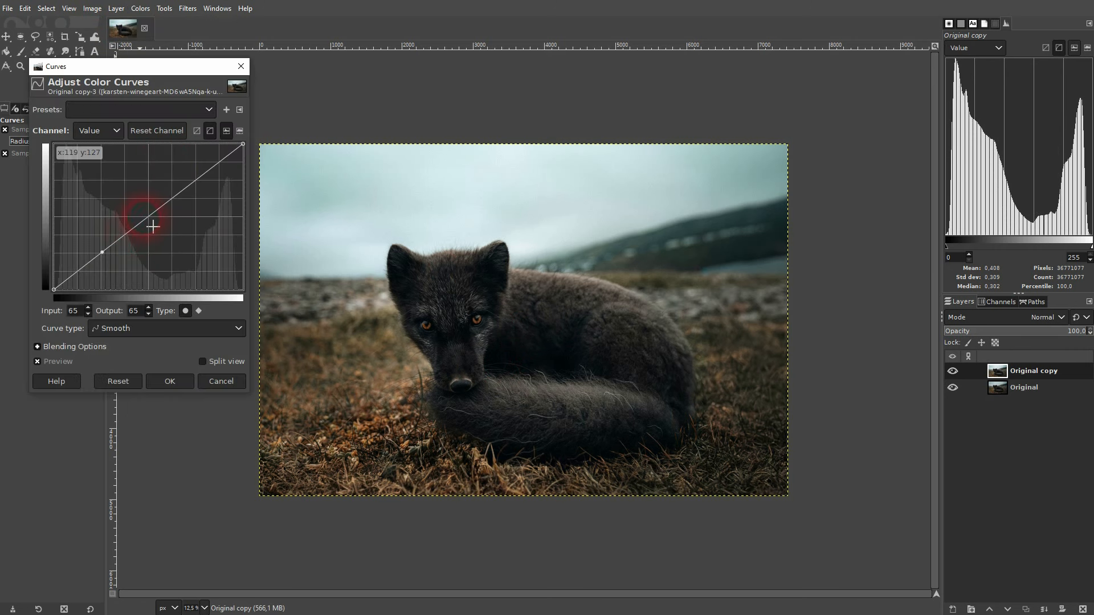
{"action": "left_click", "coordinate": [148, 216]}
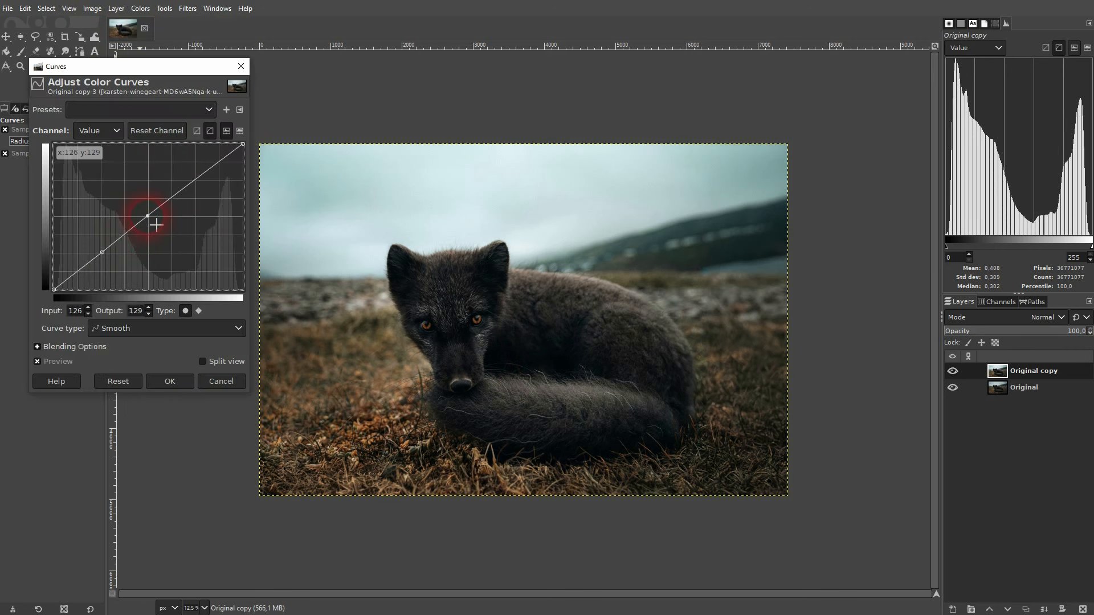
{"action": "left_click", "coordinate": [197, 177]}
{"action": "left_click_drag", "start_coordinate": [102, 252], "coordinate": [114, 264]}
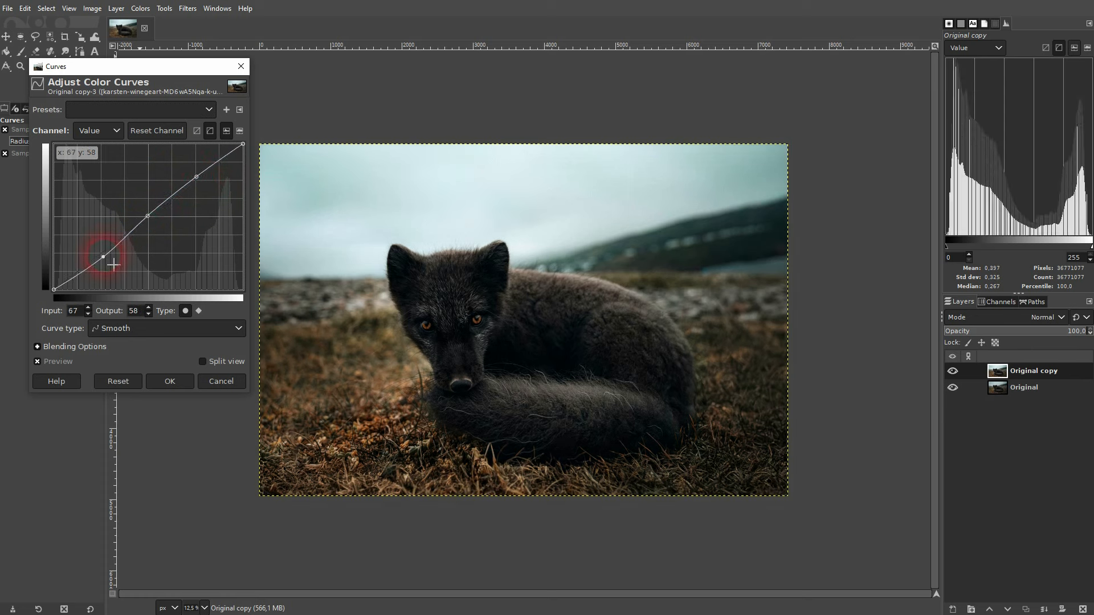
{"action": "left_click_drag", "start_coordinate": [200, 178], "coordinate": [204, 177]}
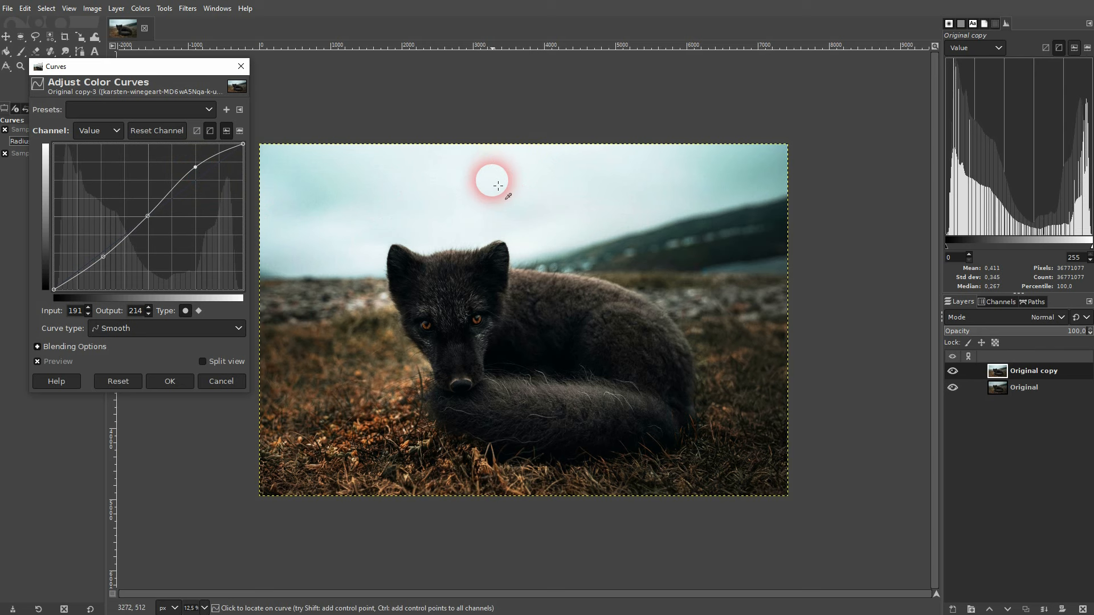
Set the curve's shadow point to about 62/48, fine-tune the highlight point and apply it, comparing the result against the Original layer.
{"action": "left_click", "coordinate": [103, 258]}
{"action": "left_click_drag", "start_coordinate": [110, 268], "coordinate": [108, 265]}
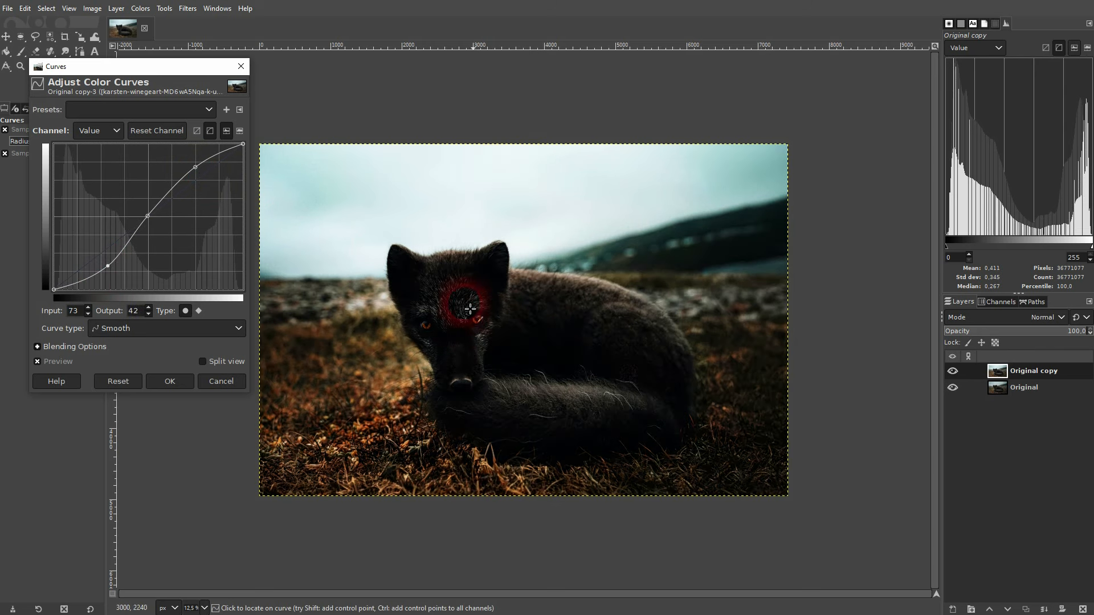
{"action": "left_click_drag", "start_coordinate": [115, 275], "coordinate": [110, 274]}
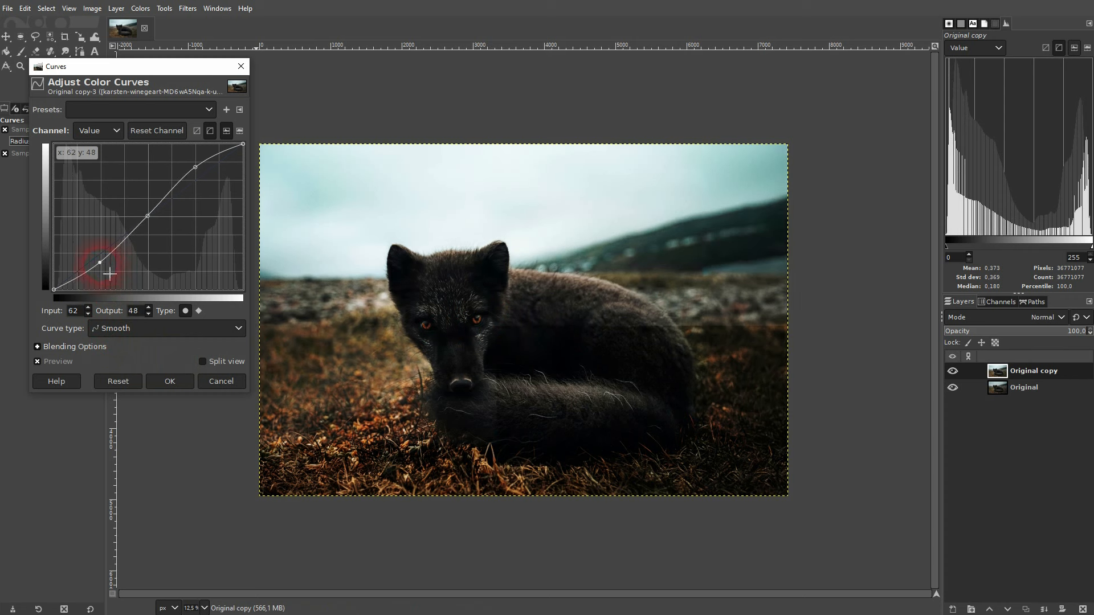
{"action": "left_click_drag", "start_coordinate": [203, 173], "coordinate": [205, 176]}
{"action": "left_click", "coordinate": [170, 382]}
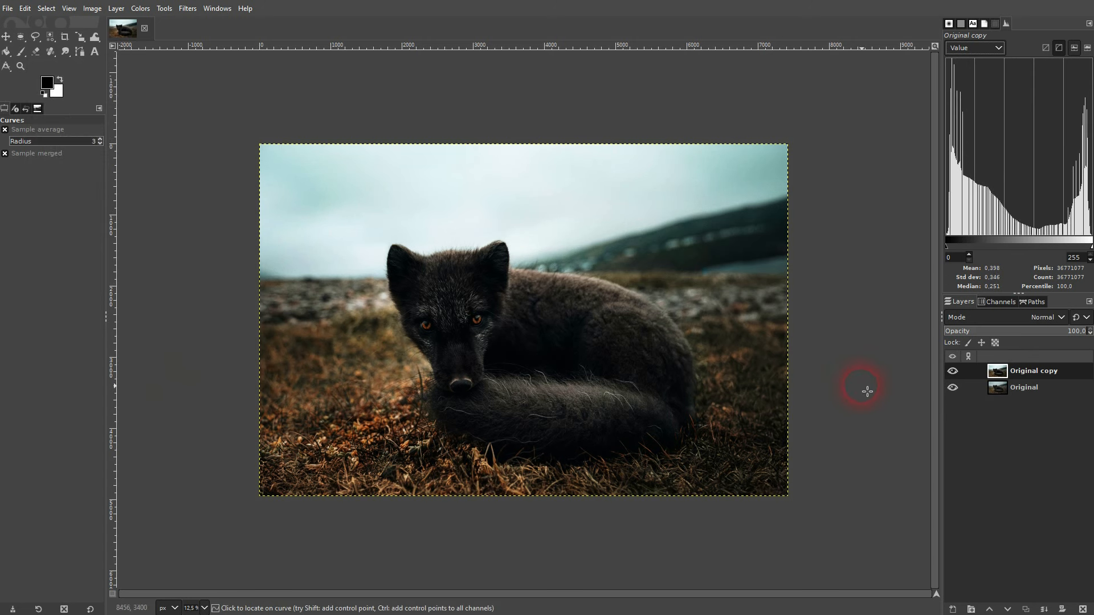
{"action": "left_click", "coordinate": [953, 371]}
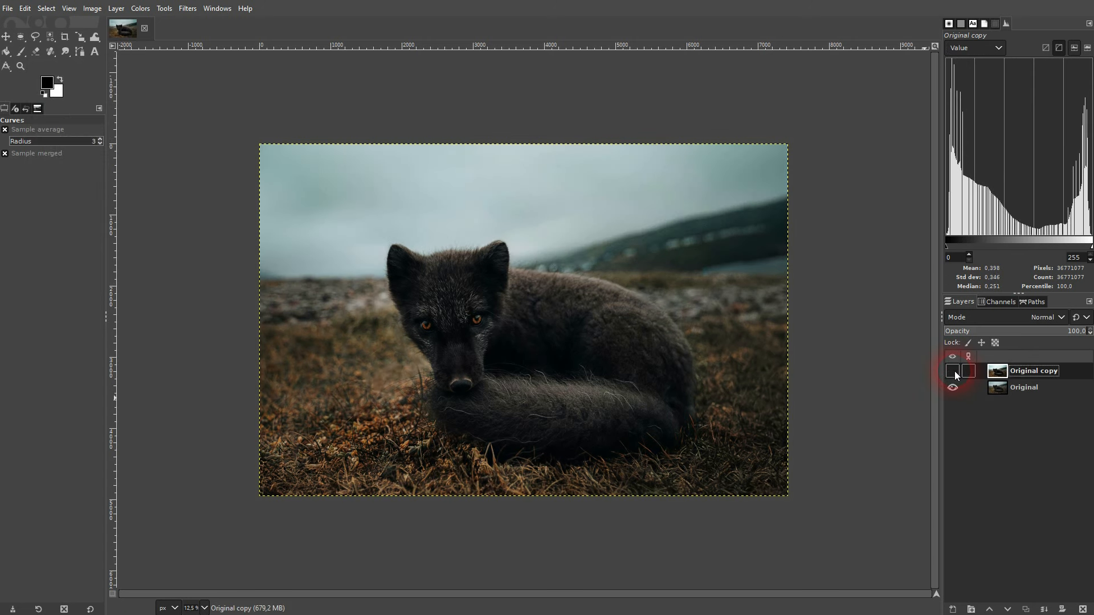
{"action": "left_click", "coordinate": [953, 371]}
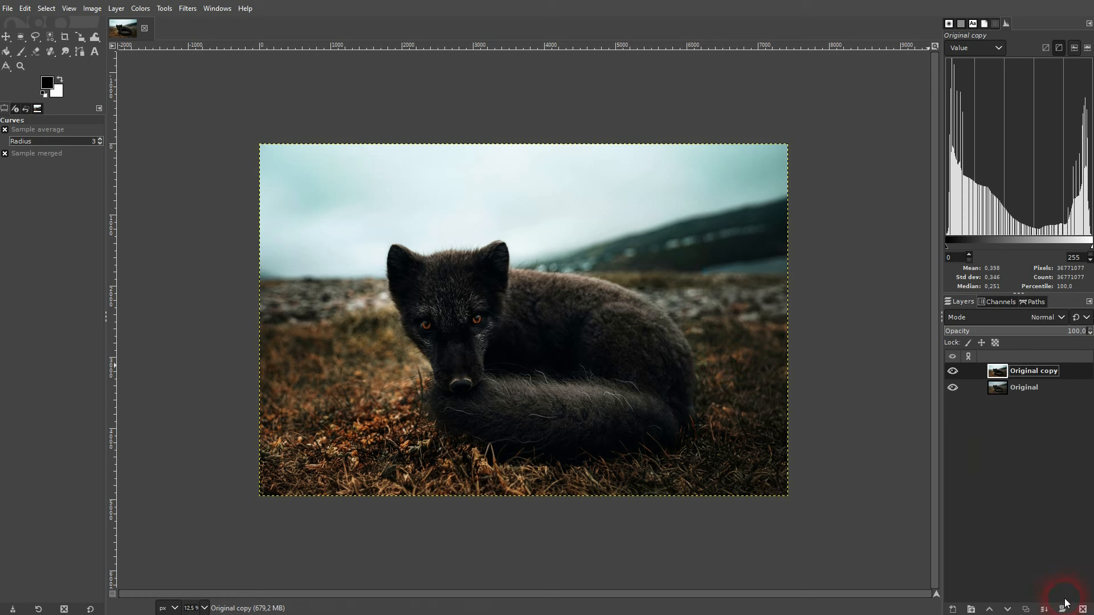
Delete the adjusted Original copy layer and make a fresh duplicate of the Original layer.
{"action": "left_click", "coordinate": [1082, 608]}
{"action": "left_click", "coordinate": [1026, 609]}
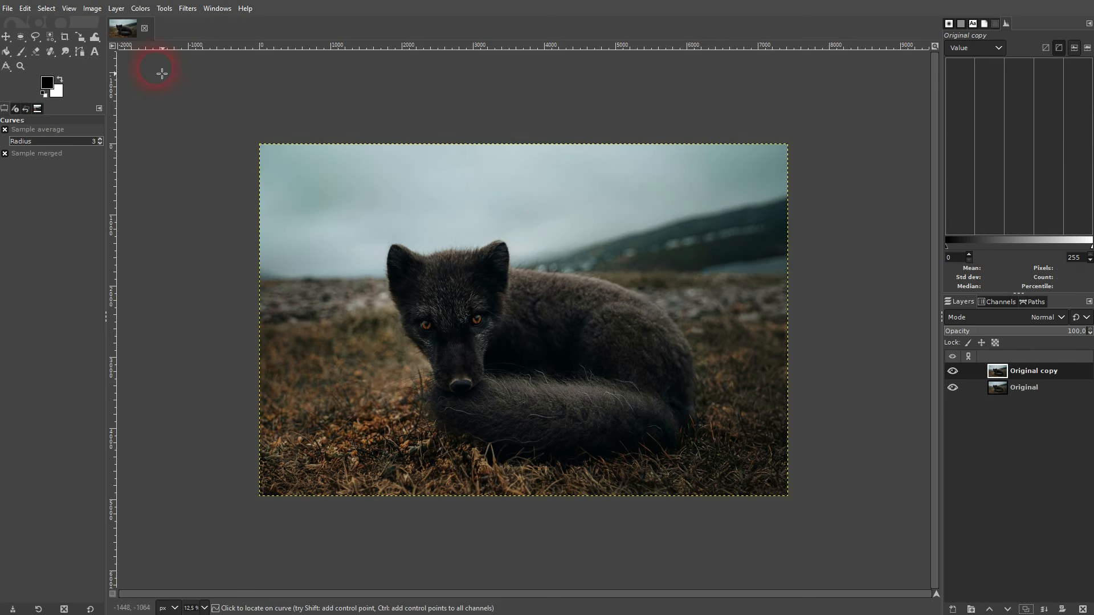
Try a Red channel S-curve in Curves on the Original copy, with a midtone anchor, a lowered shadow point and highlight point 187/195.
{"action": "left_click", "coordinate": [141, 8]}
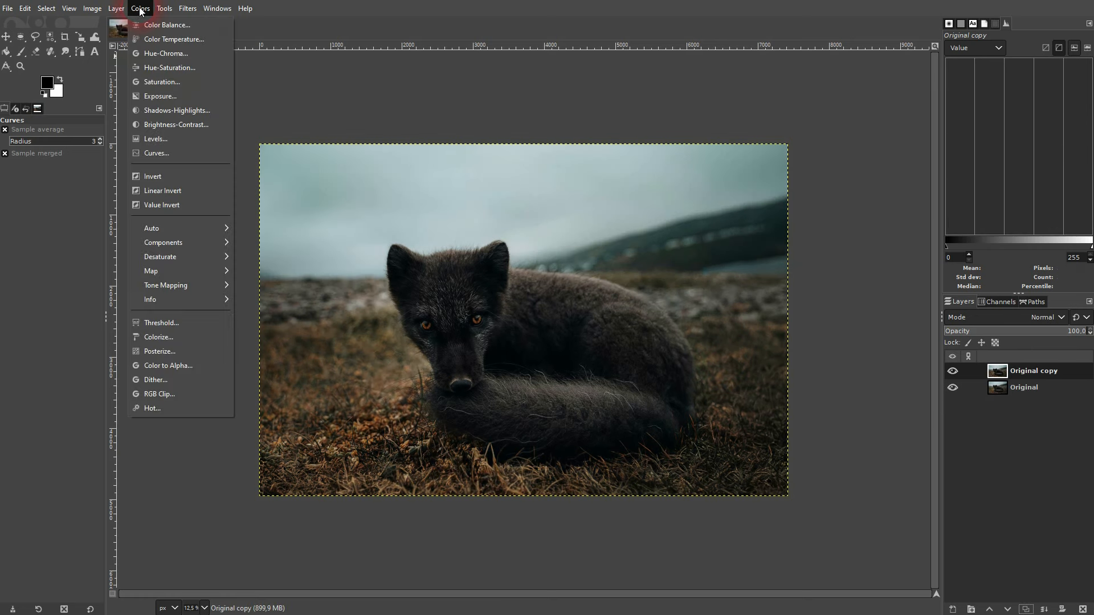
{"action": "left_click", "coordinate": [165, 152]}
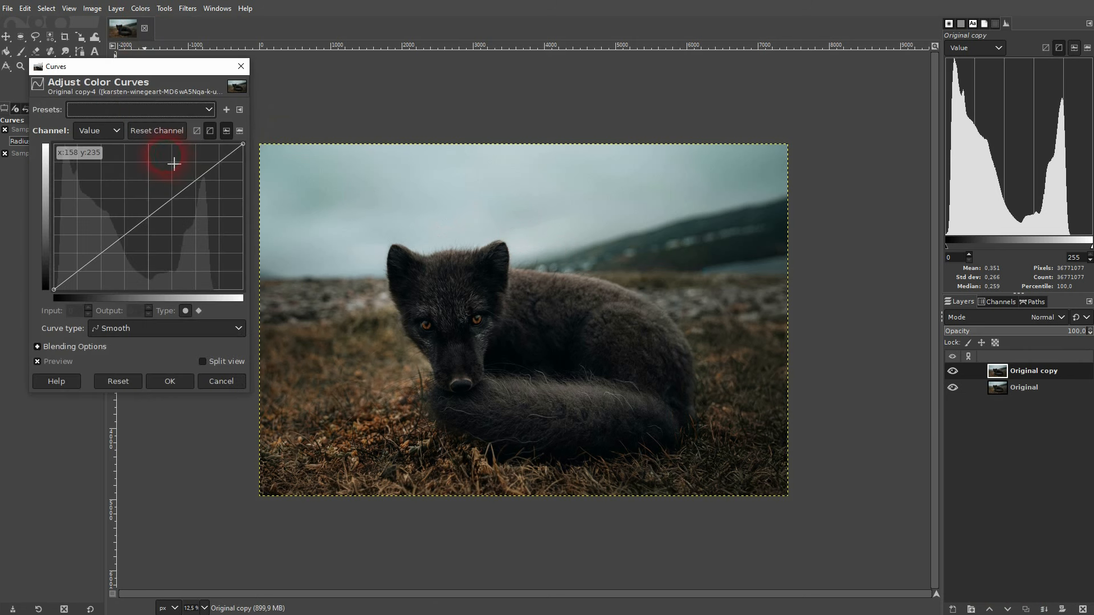
{"action": "left_click", "coordinate": [111, 134]}
{"action": "left_click", "coordinate": [99, 163]}
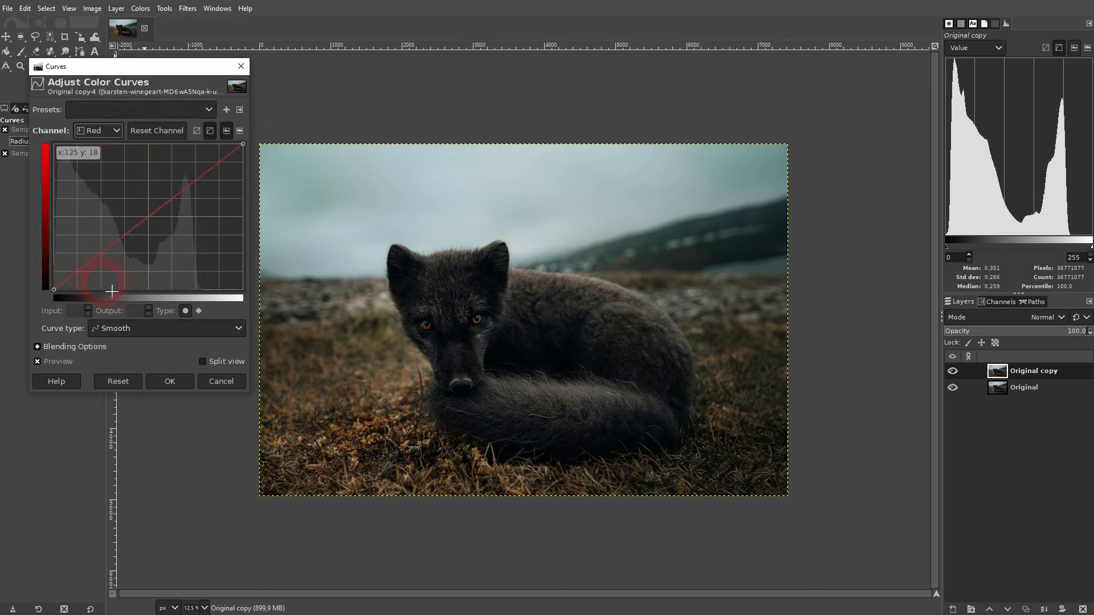
{"action": "left_click_drag", "start_coordinate": [59, 296], "coordinate": [30, 313]}
{"action": "left_click_drag", "start_coordinate": [243, 144], "coordinate": [289, 112]}
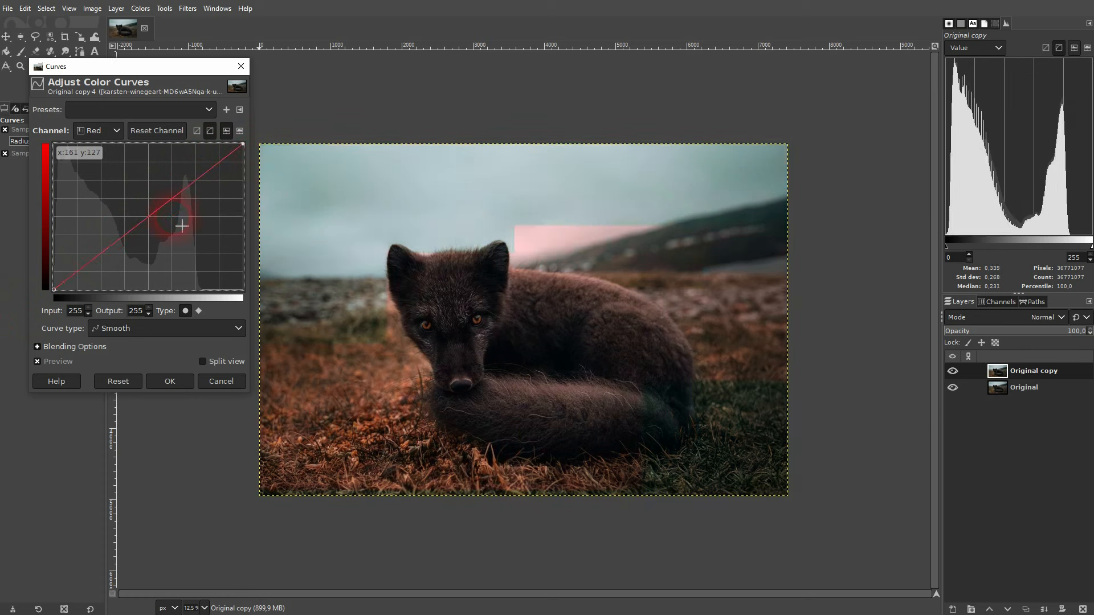
{"action": "left_click", "coordinate": [147, 218]}
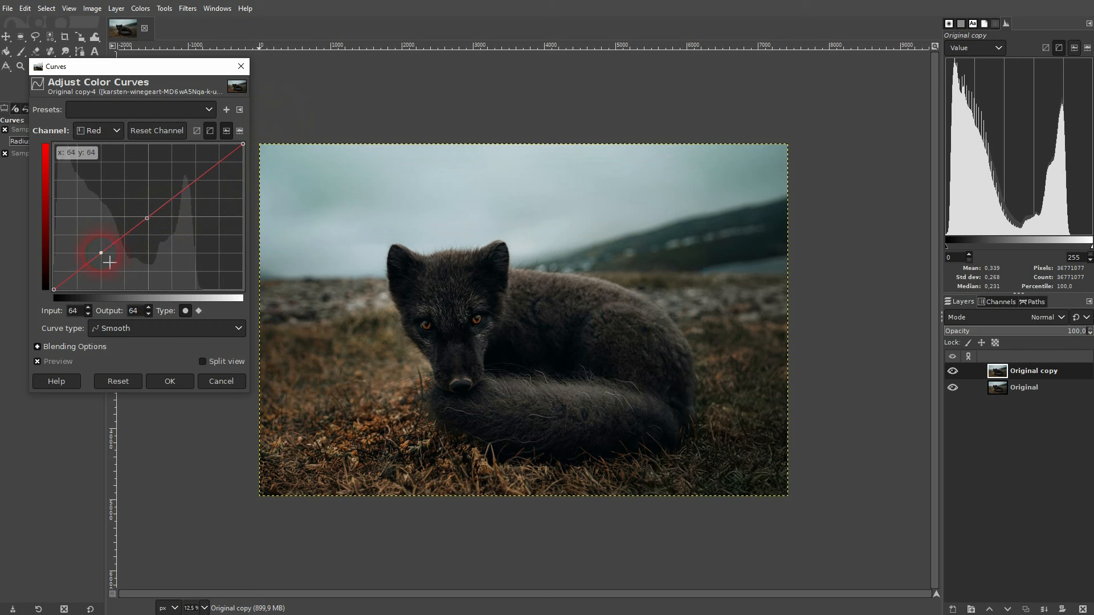
{"action": "left_click_drag", "start_coordinate": [110, 262], "coordinate": [111, 268]}
{"action": "left_click_drag", "start_coordinate": [200, 178], "coordinate": [201, 186]}
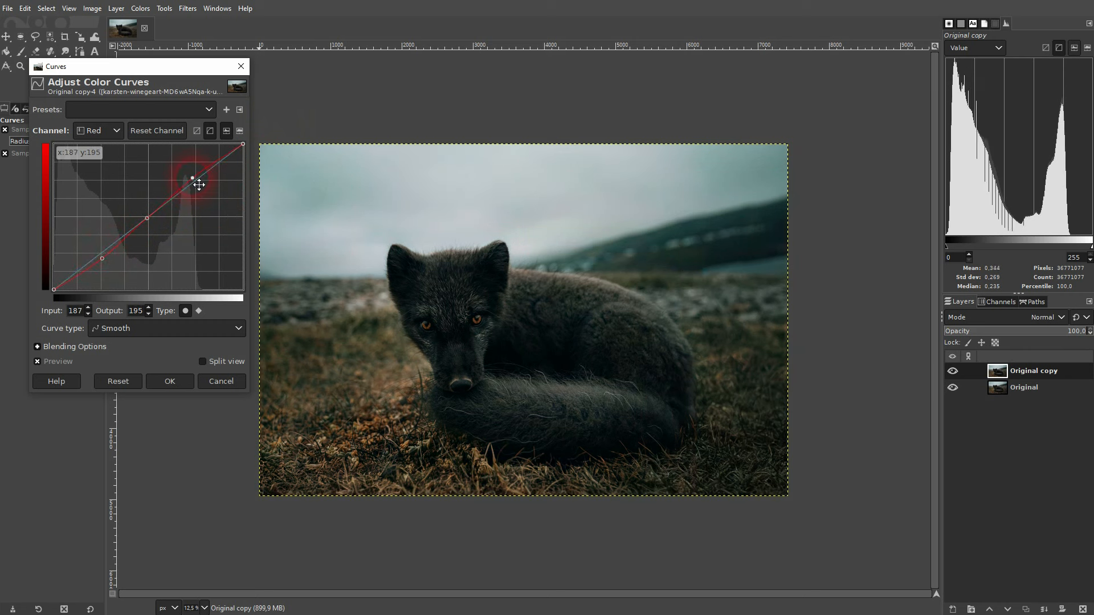
Try a Blue channel curve with the shadow point at 64/51, then raised to 54/75, and discard the Curves adjustment.
{"action": "left_click", "coordinate": [111, 135]}
{"action": "left_click", "coordinate": [101, 189]}
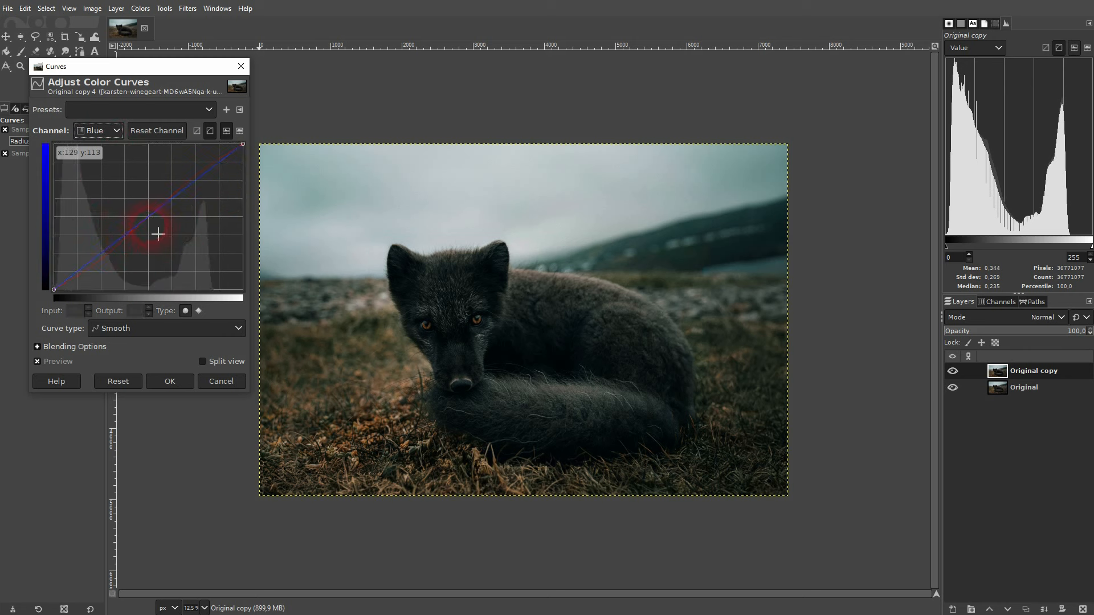
{"action": "left_click", "coordinate": [102, 261]}
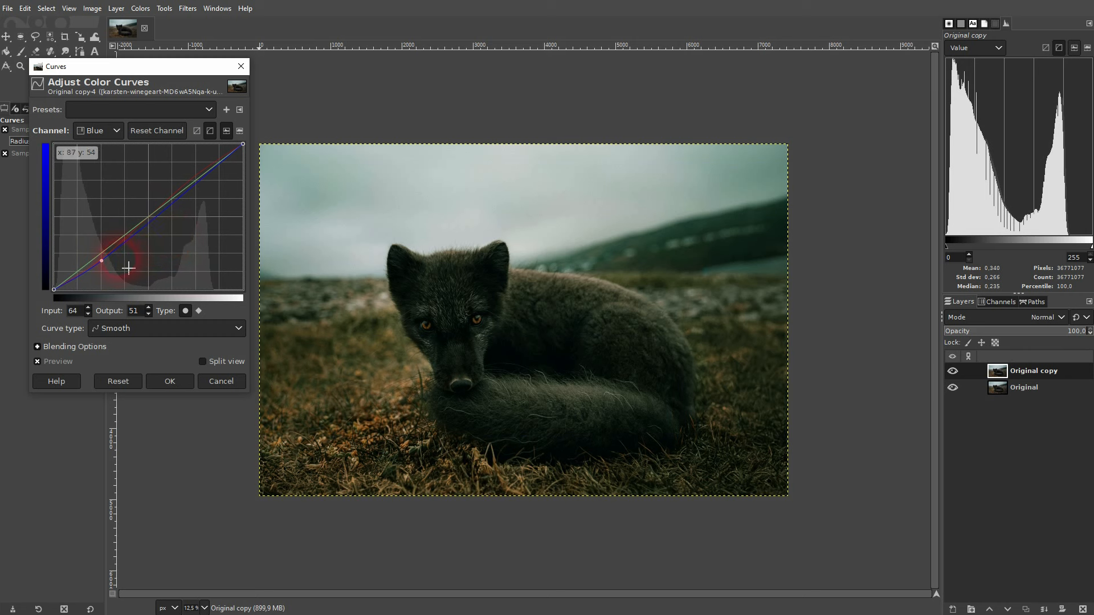
{"action": "left_click_drag", "start_coordinate": [109, 268], "coordinate": [101, 254]}
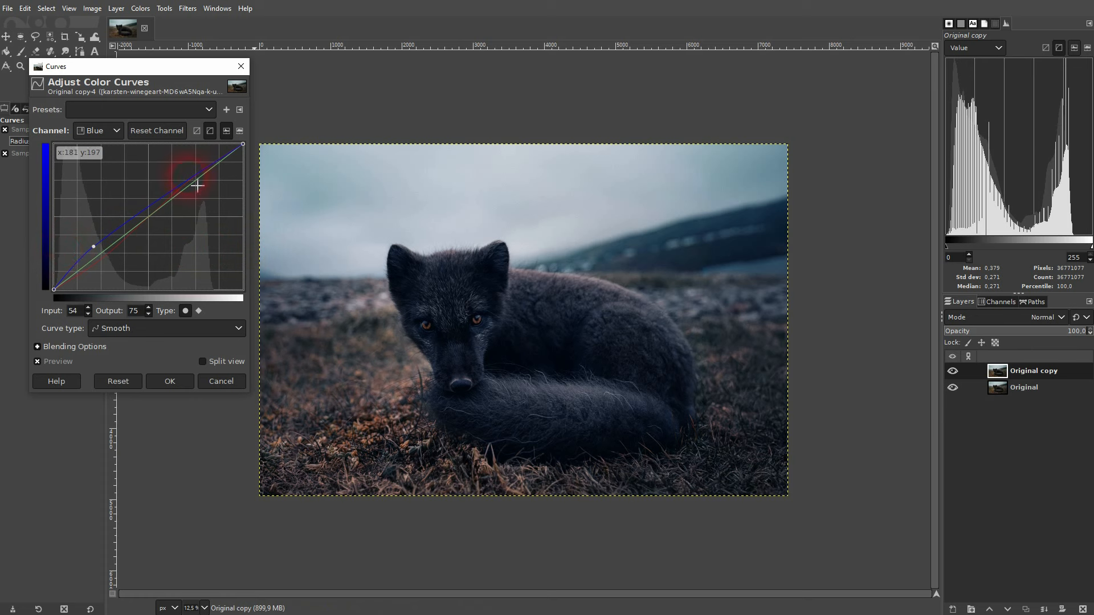
{"action": "left_click", "coordinate": [228, 381]}
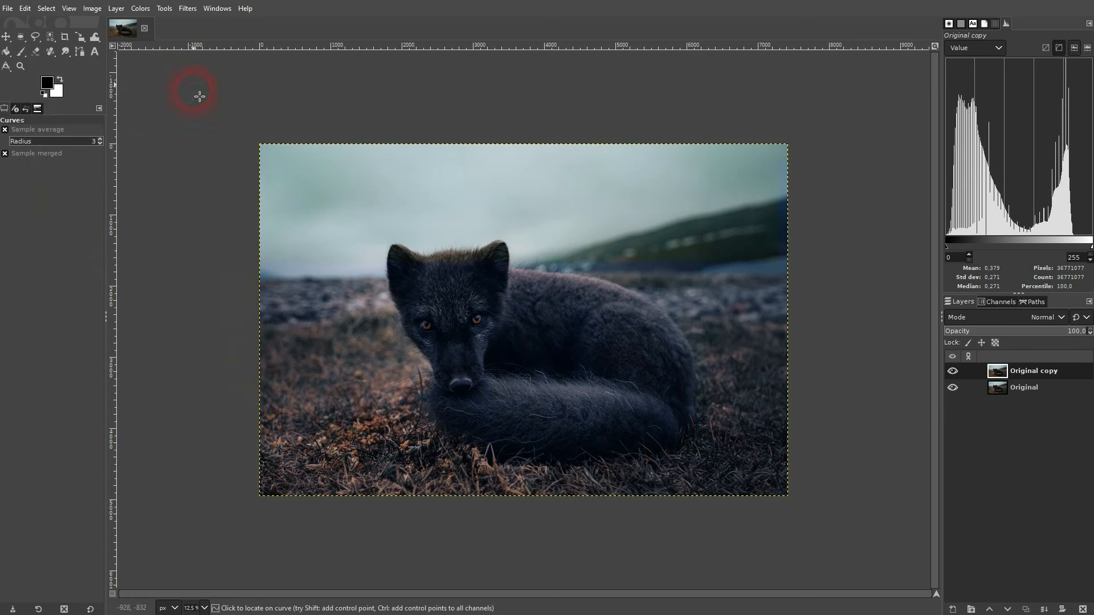
Try Color Temperature on the Original copy with original temperature about 5129.3, then about 8564.7, and discard it.
{"action": "left_click", "coordinate": [140, 8]}
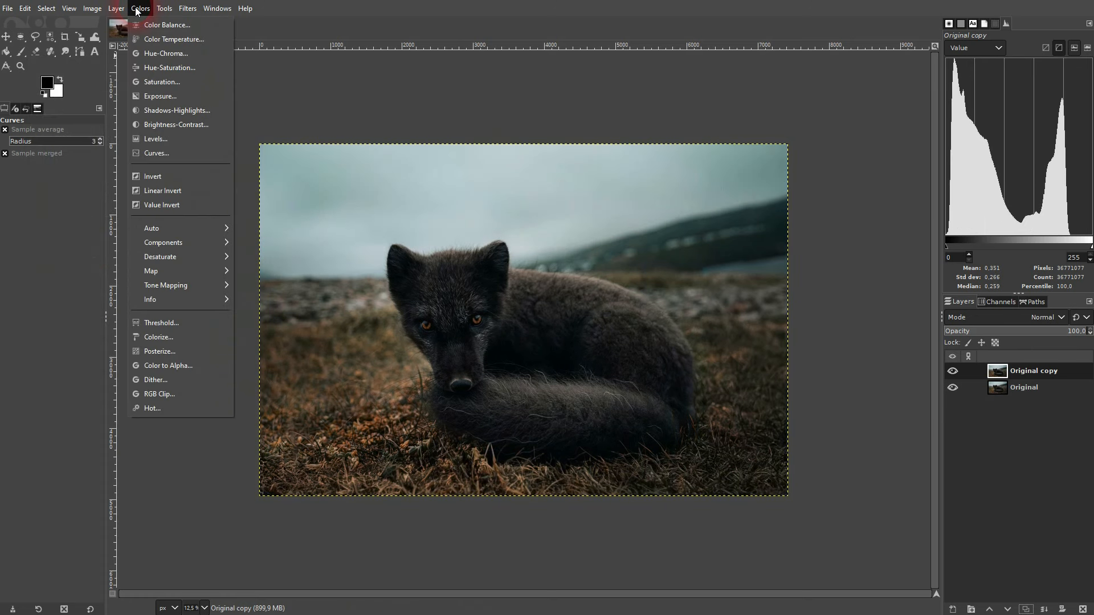
{"action": "left_click", "coordinate": [155, 38]}
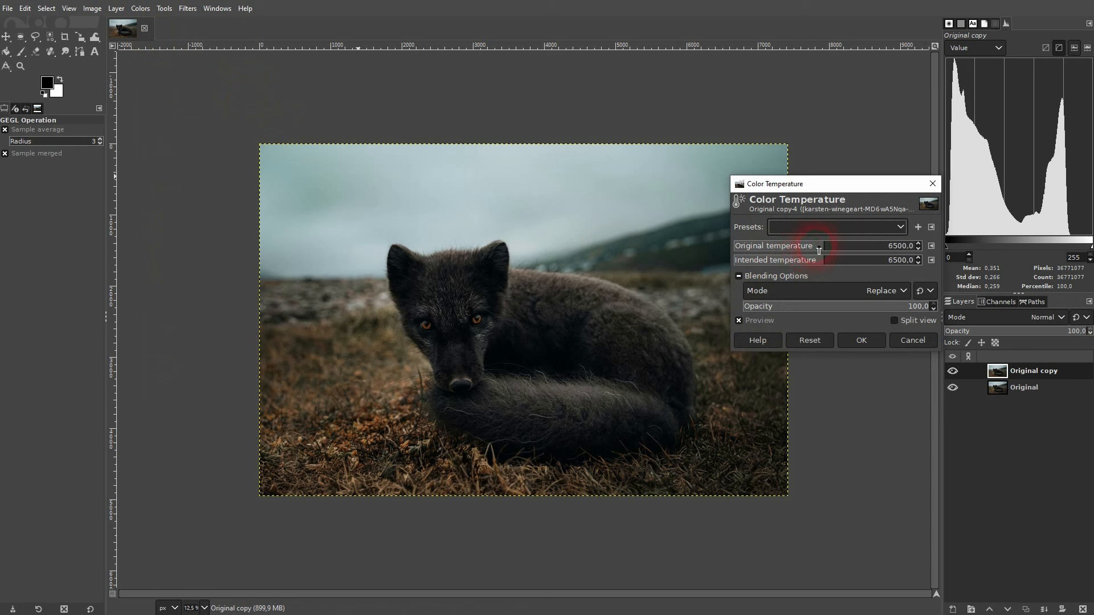
{"action": "left_click_drag", "start_coordinate": [819, 251], "coordinate": [807, 249]}
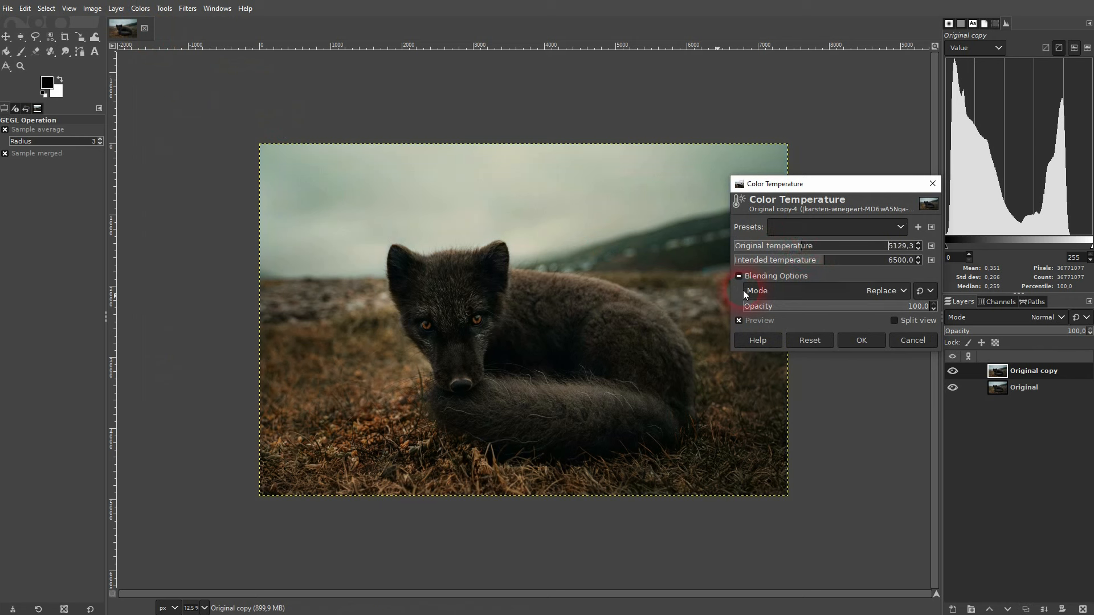
{"action": "left_click", "coordinate": [861, 247]}
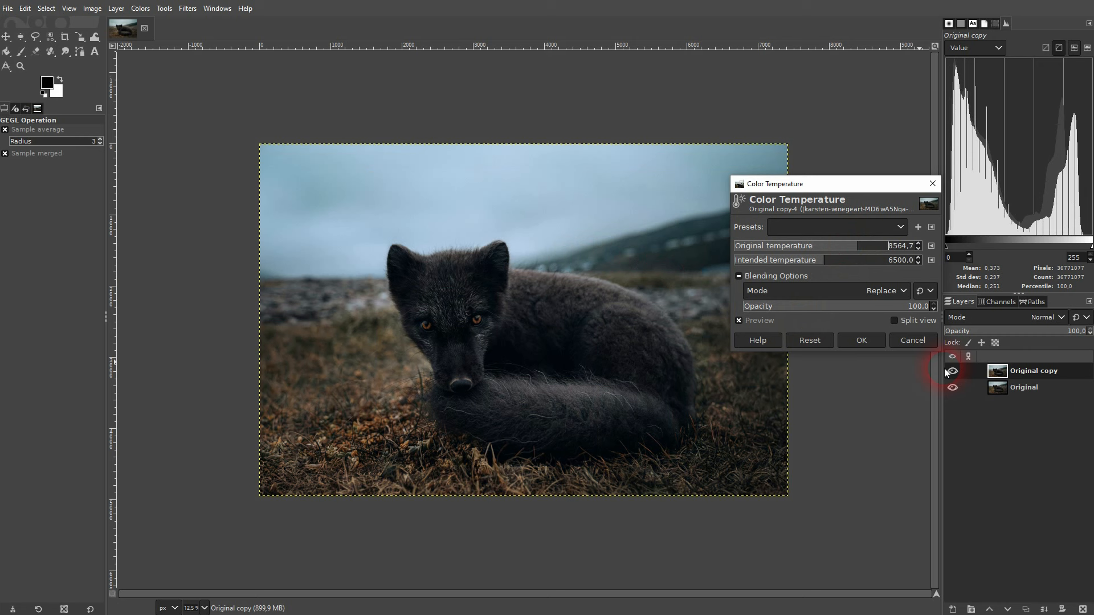
{"action": "left_click", "coordinate": [910, 343]}
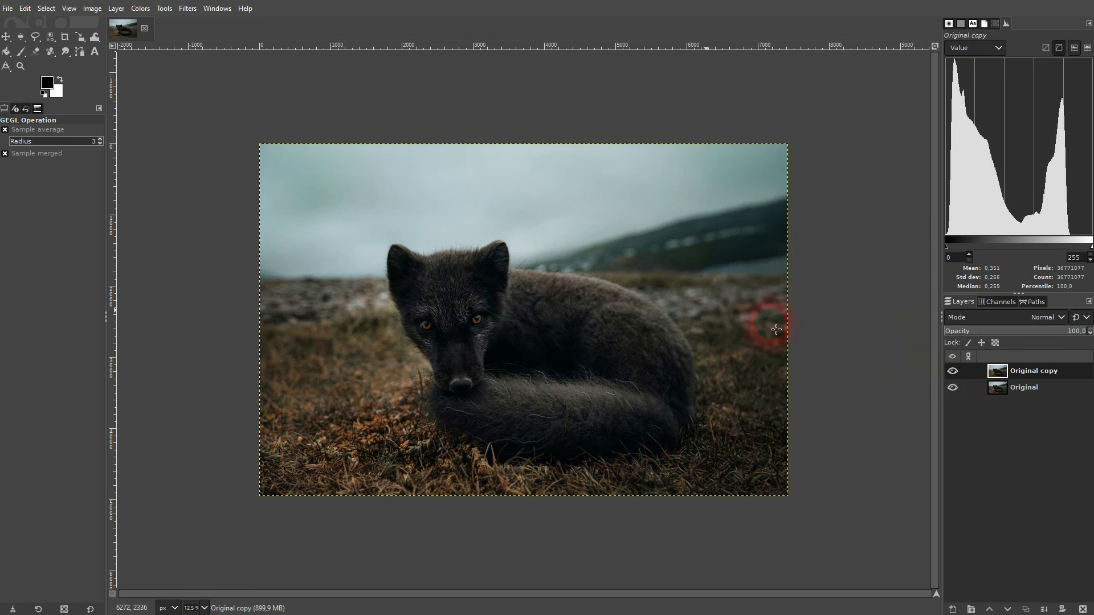
Open Curves on the Original copy and try linear light and the logarithmic histogram, returning to perceptual adjustment and the linear histogram.
{"action": "left_click", "coordinate": [141, 9]}
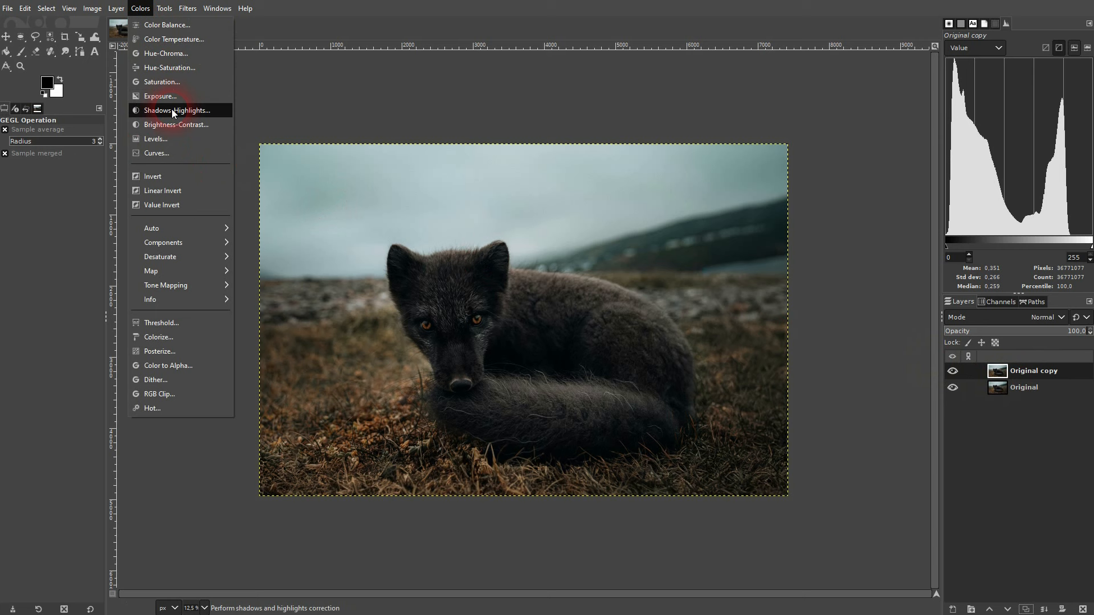
{"action": "left_click", "coordinate": [181, 150]}
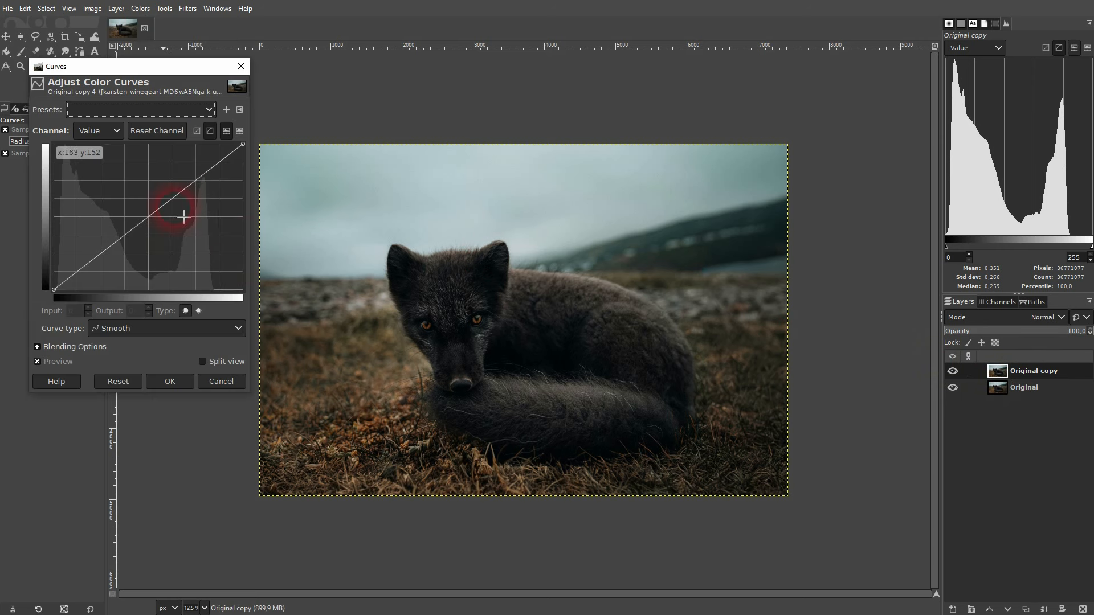
{"action": "left_click", "coordinate": [196, 131]}
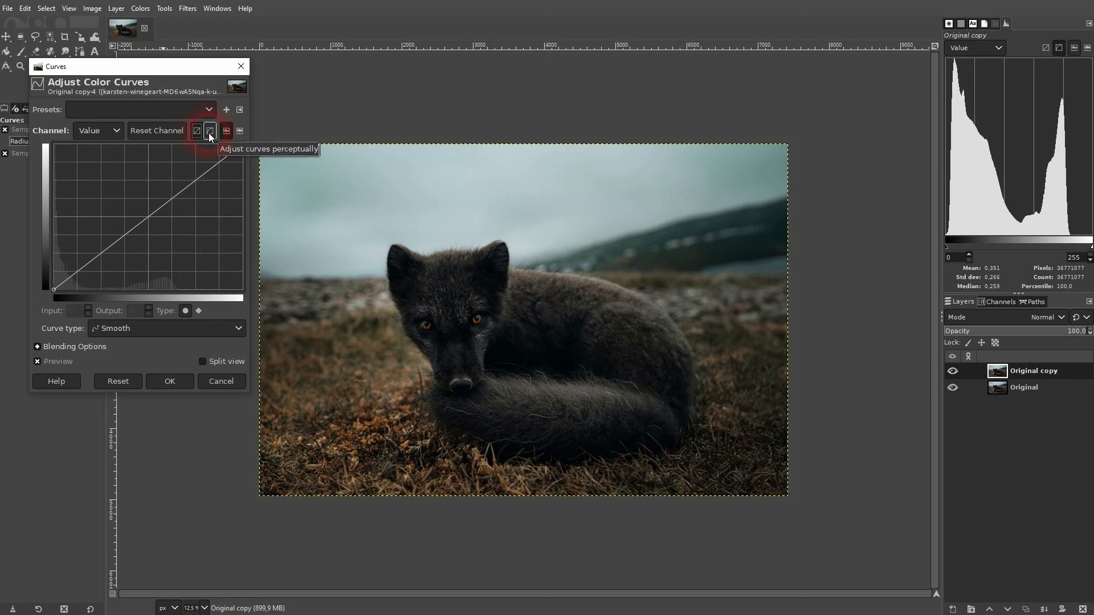
{"action": "left_click", "coordinate": [210, 134]}
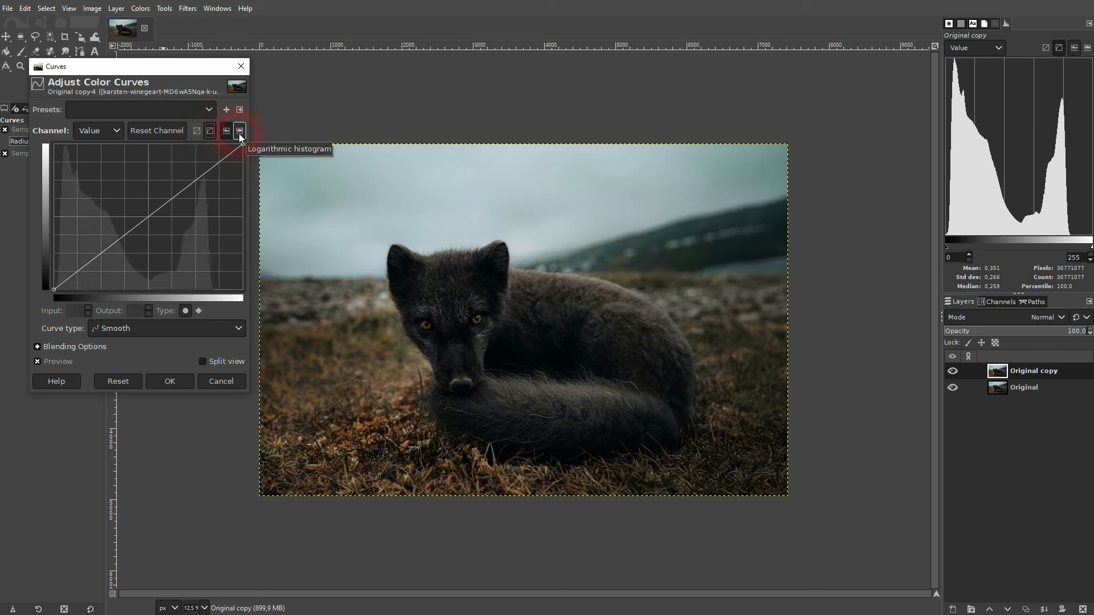
{"action": "left_click", "coordinate": [239, 132]}
{"action": "left_click", "coordinate": [226, 131]}
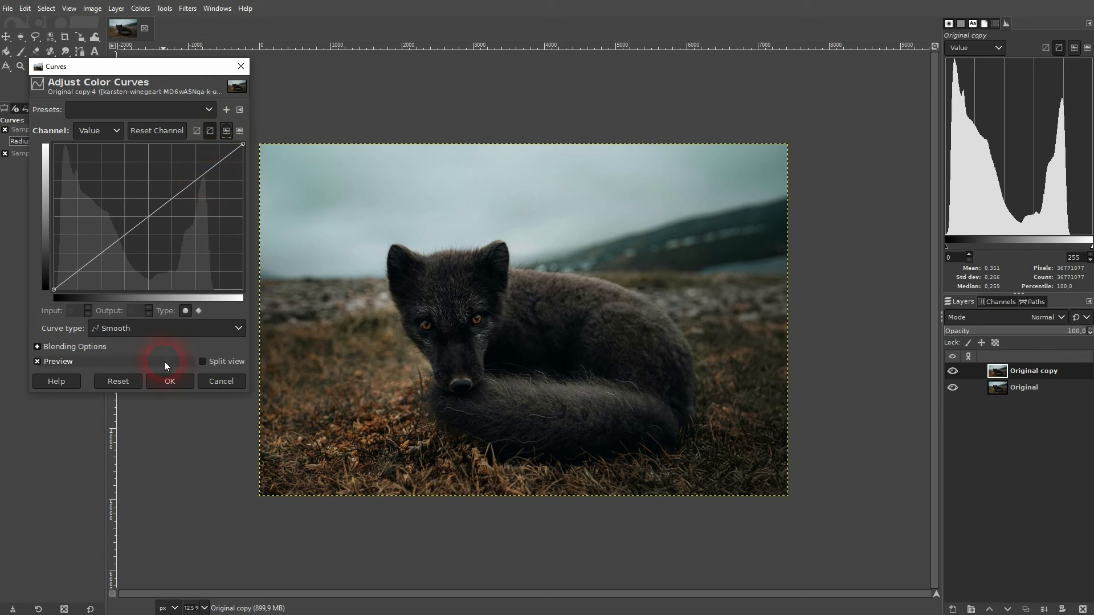
Try the Freehand curve type by drawing irregular segments on the Value curve, and reset it to a Smooth curve.
{"action": "left_click", "coordinate": [140, 329]}
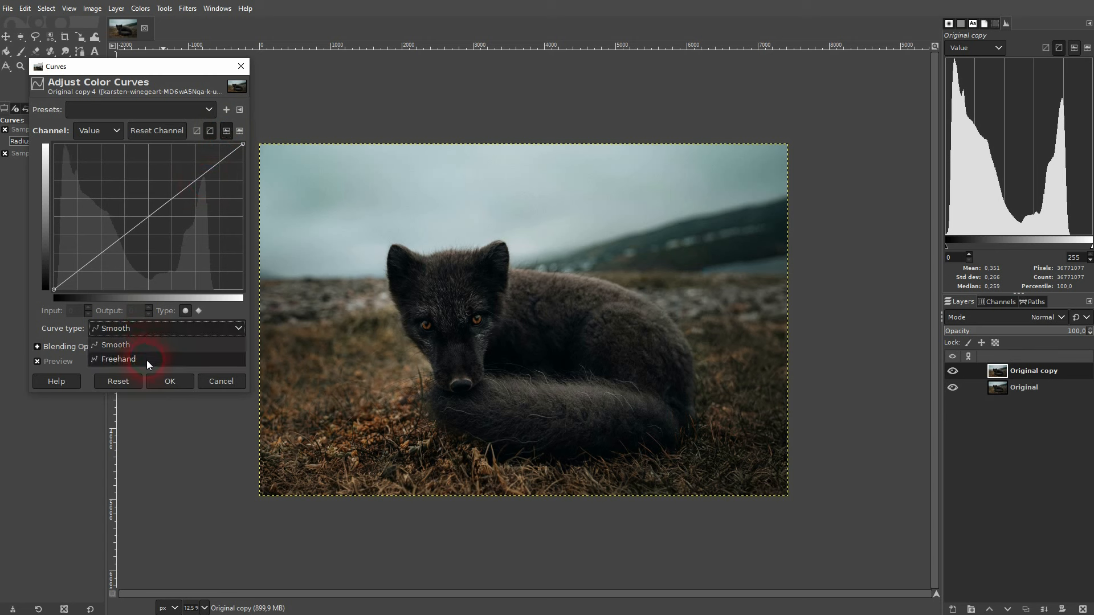
{"action": "left_click", "coordinate": [146, 360]}
{"action": "mouse_move", "coordinate": [192, 196]}
{"action": "left_mouse_down"}
{"action": "mouse_move", "coordinate": [214, 209]}
{"action": "mouse_move", "coordinate": [213, 166]}
{"action": "left_mouse_up"}
{"action": "left_click", "coordinate": [141, 245]}
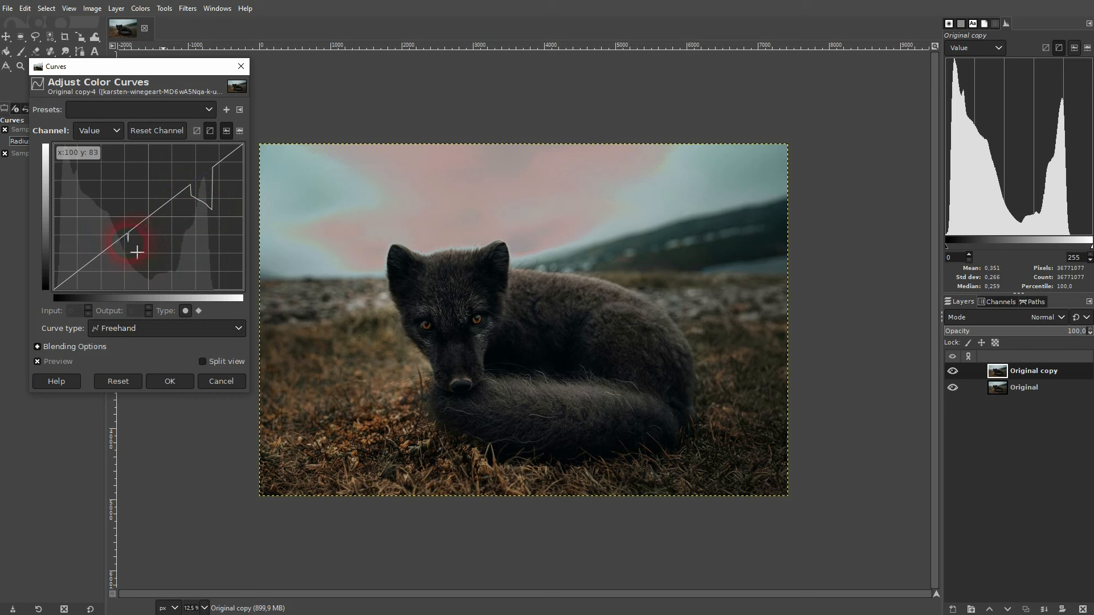
{"action": "mouse_move", "coordinate": [128, 243]}
{"action": "left_mouse_down"}
{"action": "mouse_move", "coordinate": [135, 260]}
{"action": "mouse_move", "coordinate": [91, 245]}
{"action": "mouse_move", "coordinate": [80, 215]}
{"action": "mouse_move", "coordinate": [92, 268]}
{"action": "left_mouse_up"}
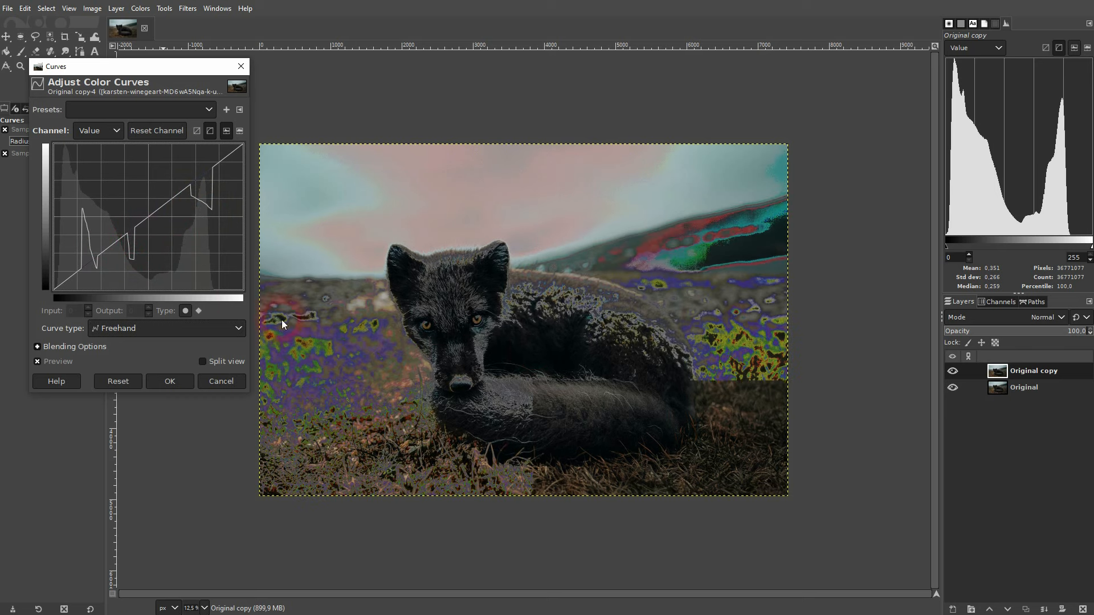
{"action": "left_click", "coordinate": [111, 380]}
{"action": "left_click", "coordinate": [118, 329]}
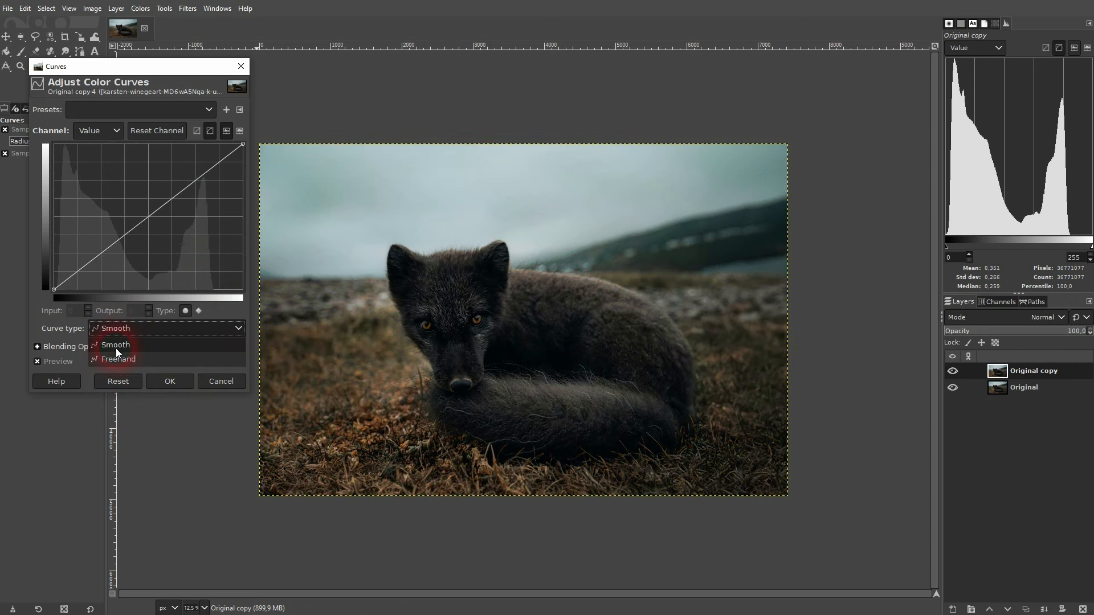
{"action": "left_click", "coordinate": [113, 346]}
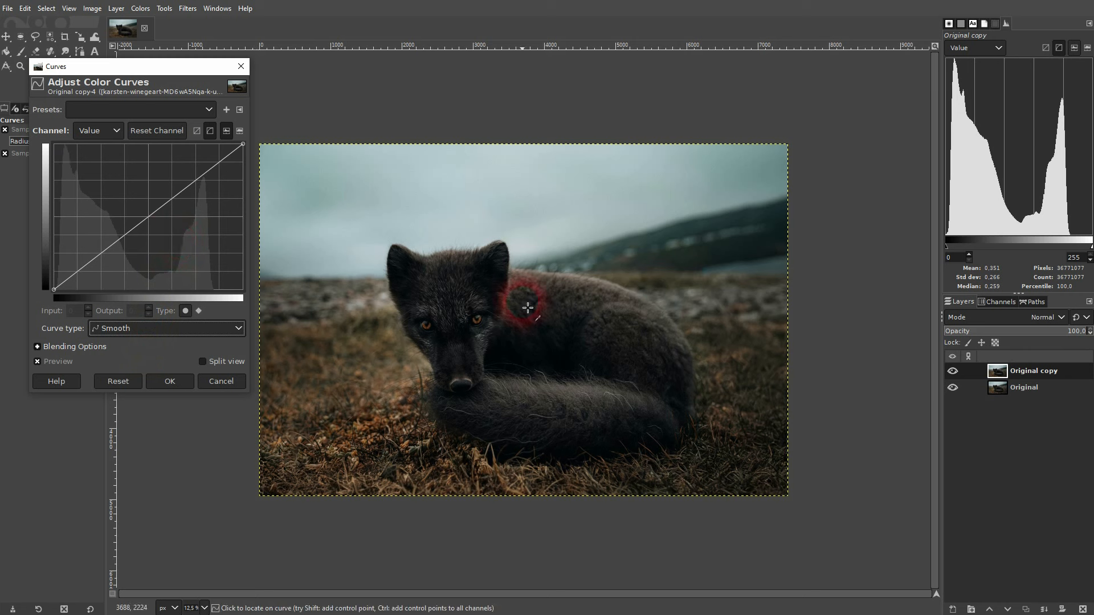
Try a faded Value curve with the black point raised to 0/30 and the shadow point at 63/62, and discard the Curves adjustment.
{"action": "left_click", "coordinate": [100, 257]}
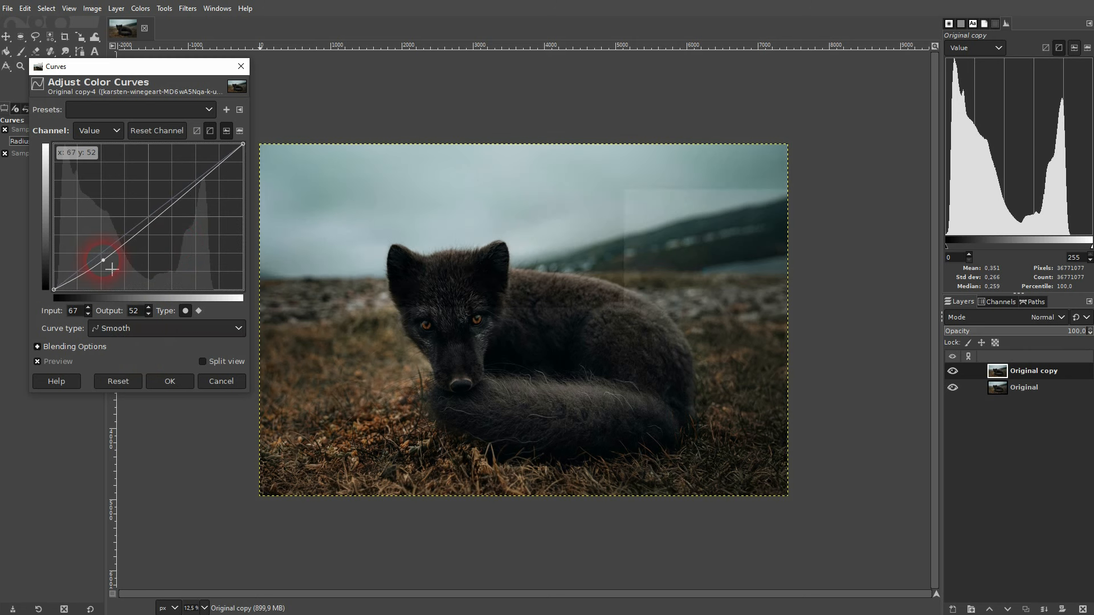
{"action": "left_click_drag", "start_coordinate": [100, 257], "coordinate": [107, 259]}
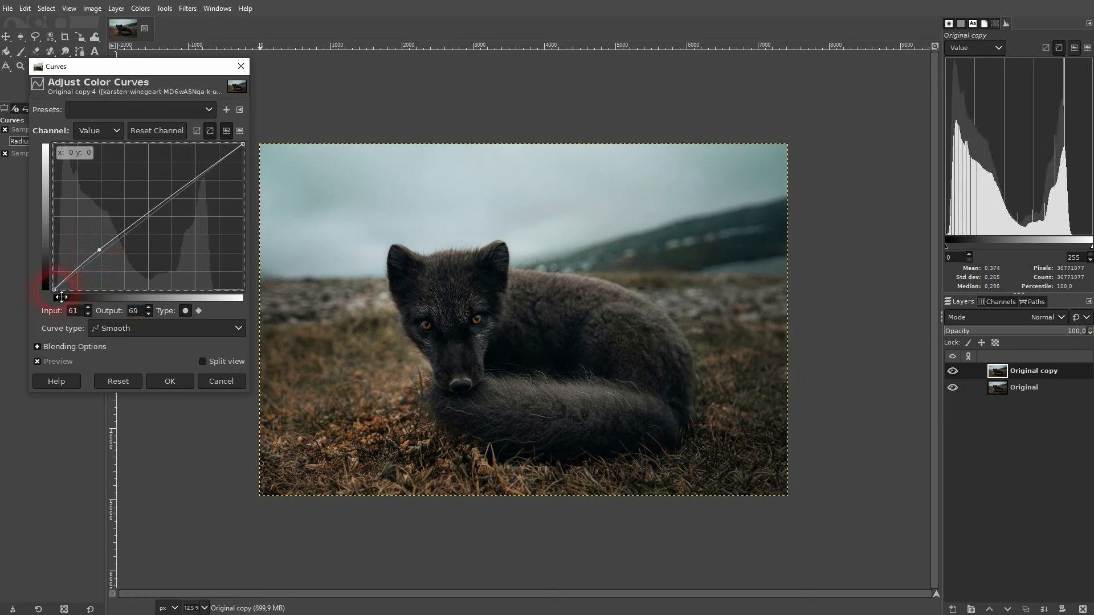
{"action": "mouse_move", "coordinate": [54, 290]}
{"action": "left_mouse_down"}
{"action": "mouse_move", "coordinate": [68, 295]}
{"action": "mouse_move", "coordinate": [46, 273]}
{"action": "left_mouse_up"}
{"action": "left_click", "coordinate": [755, 390]}
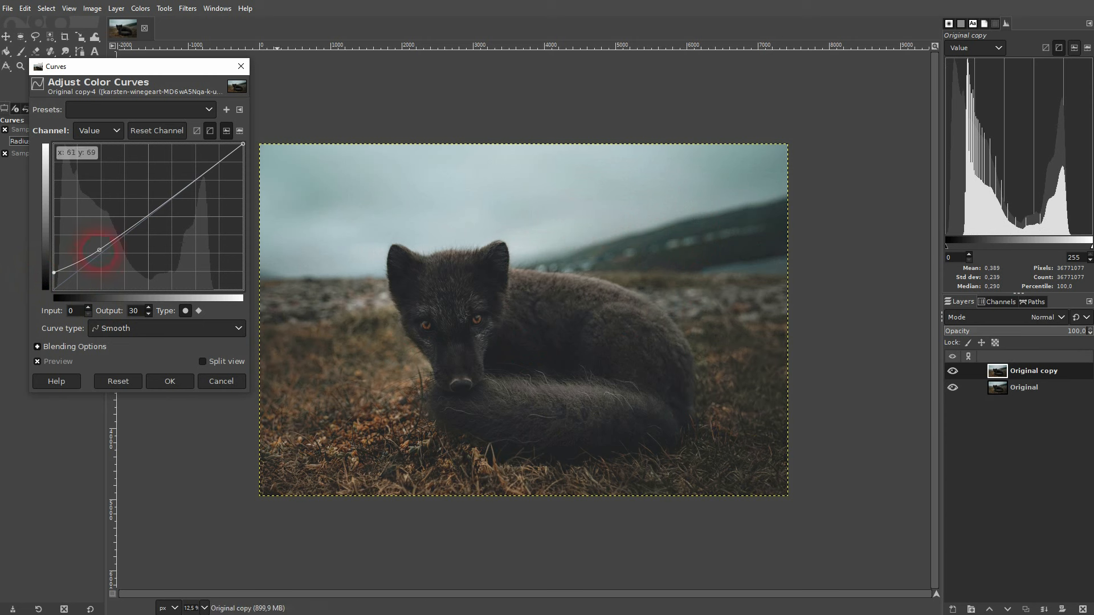
{"action": "left_click_drag", "start_coordinate": [99, 250], "coordinate": [100, 255]}
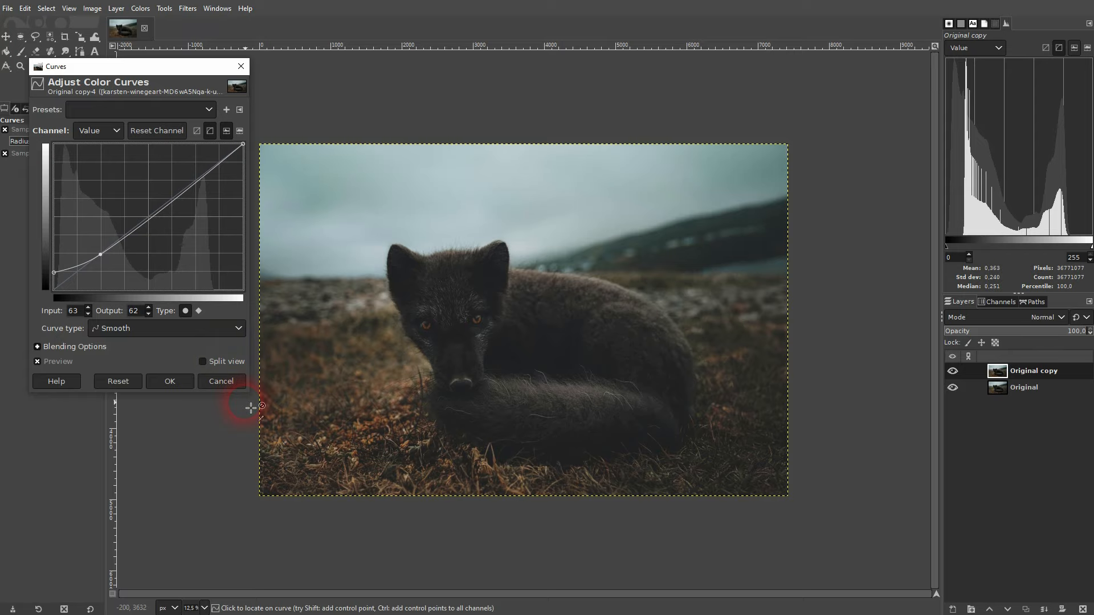
{"action": "left_click", "coordinate": [221, 381]}
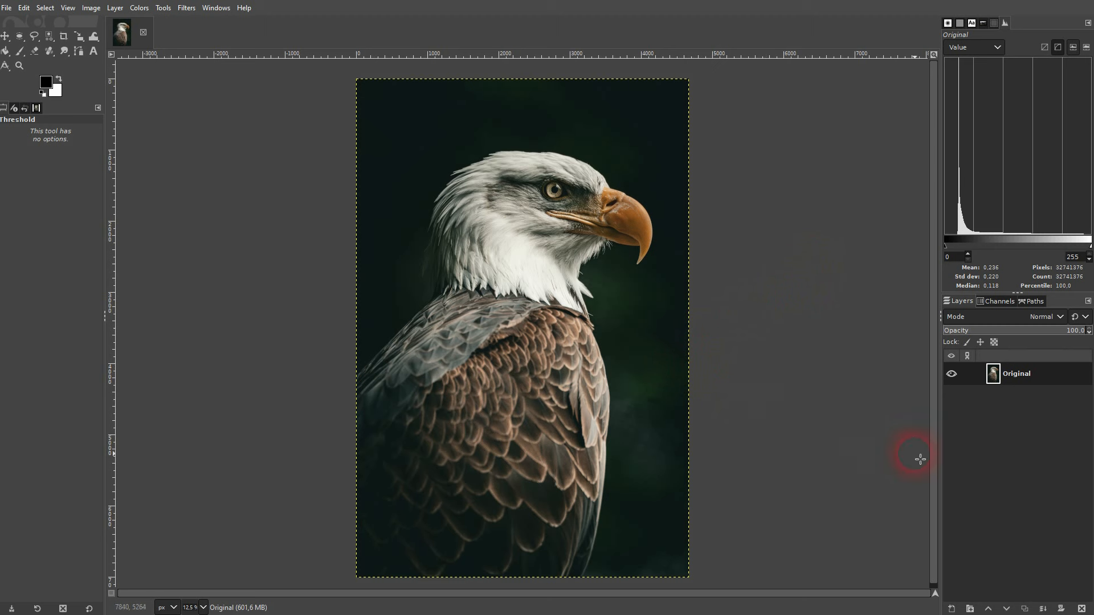
Duplicate the eagle image's Original layer and rename the duplicate as Threshold.
{"action": "left_click", "coordinate": [1025, 609]}
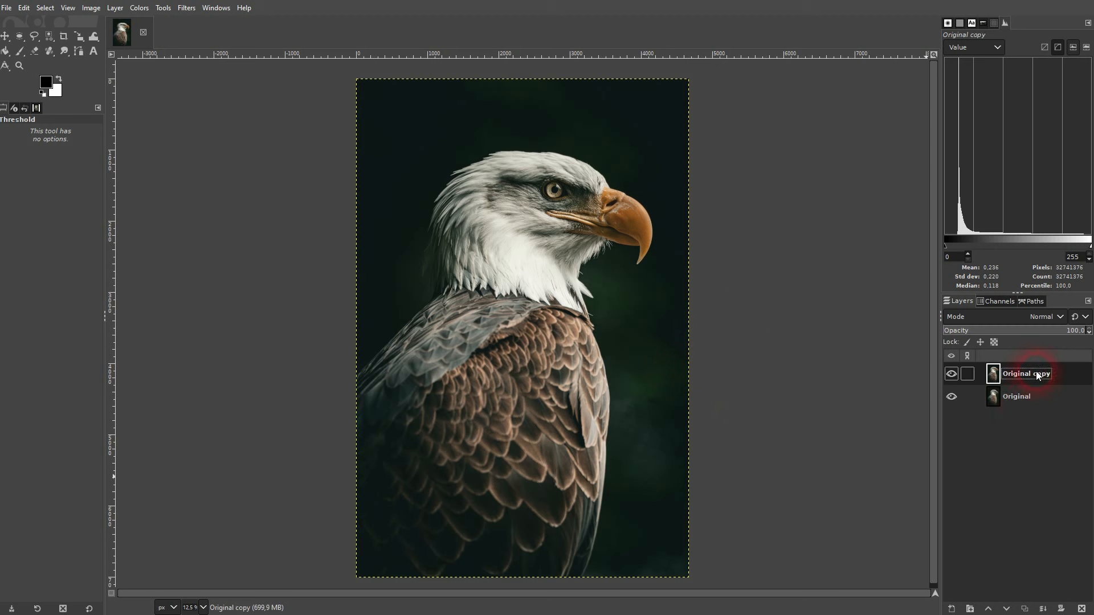
{"action": "double_click", "coordinate": [1035, 374]}
{"action": "type", "text": "Threshold"}
{"action": "key", "text": "Return"}
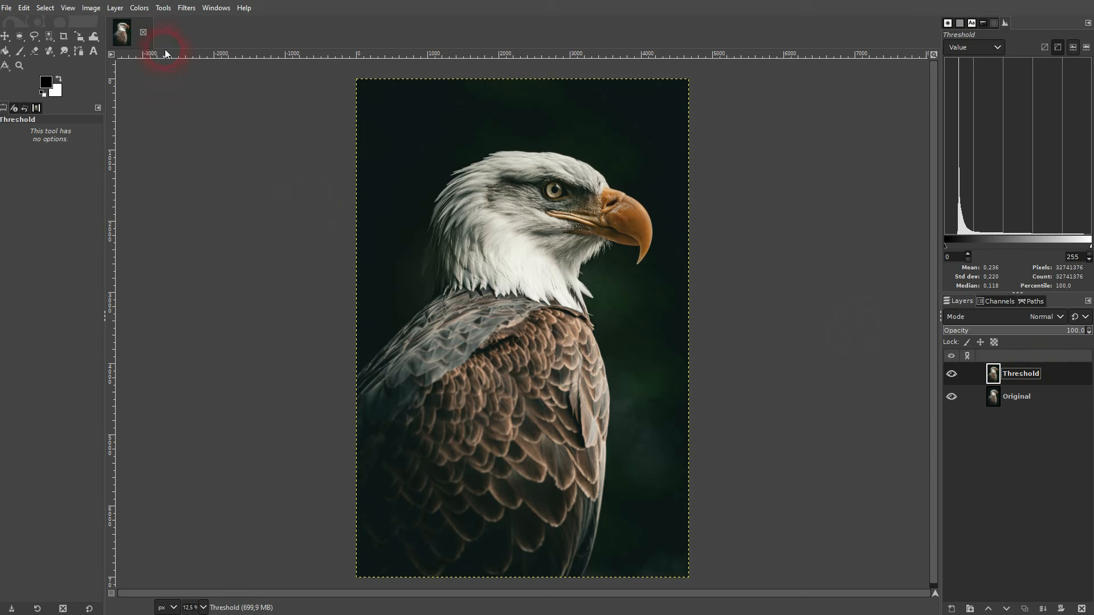
Open Threshold on the Threshold layer, toggle its preview off and on, and set the low threshold to 0.
{"action": "left_click", "coordinate": [140, 8]}
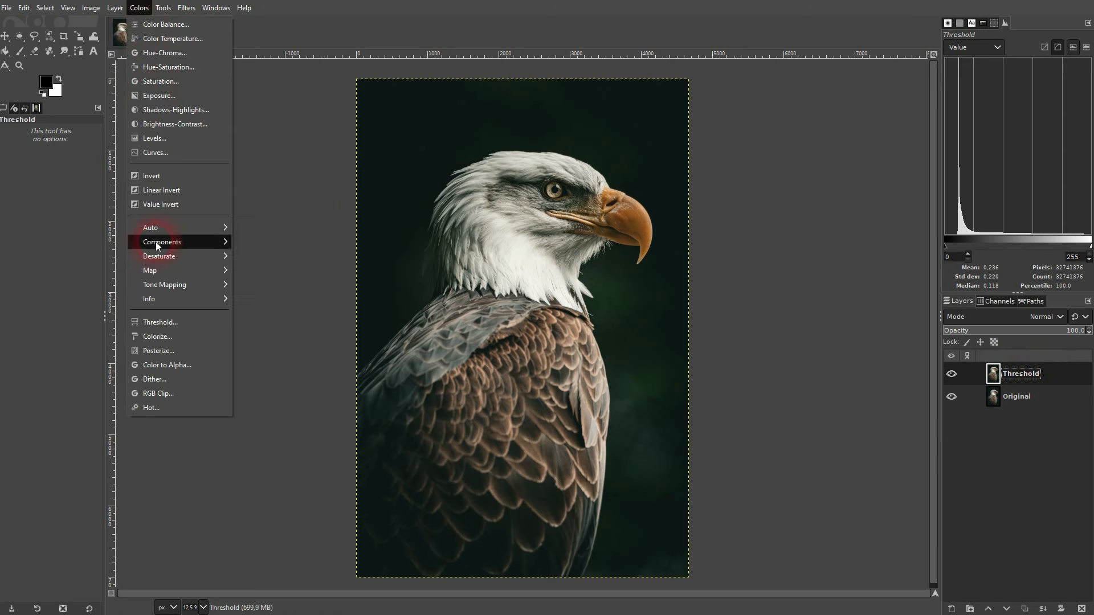
{"action": "left_click", "coordinate": [185, 326]}
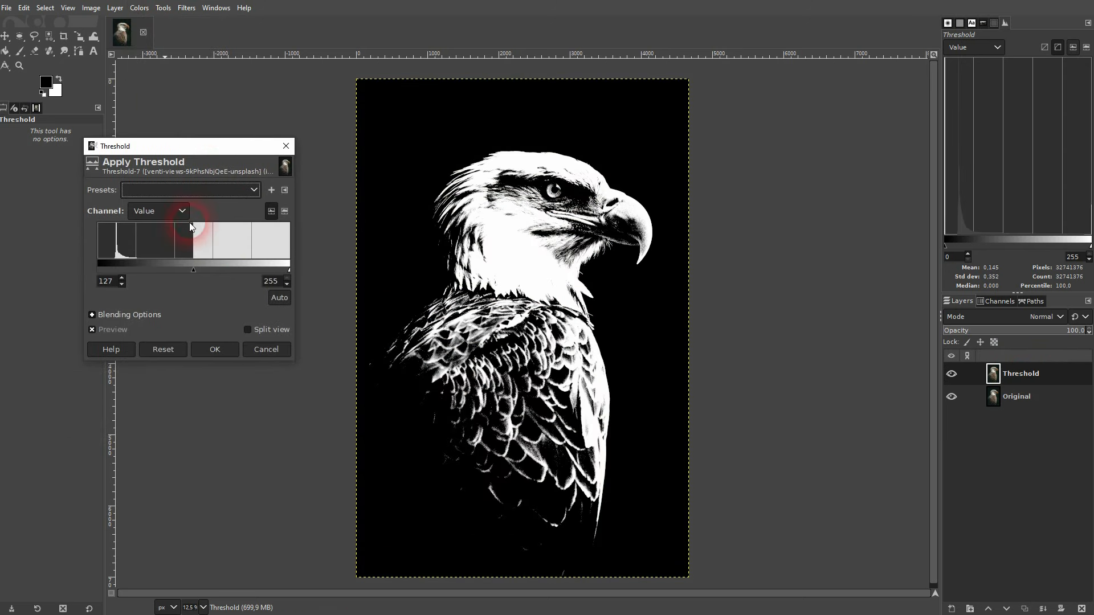
{"action": "left_click", "coordinate": [103, 330]}
{"action": "left_click", "coordinate": [116, 332]}
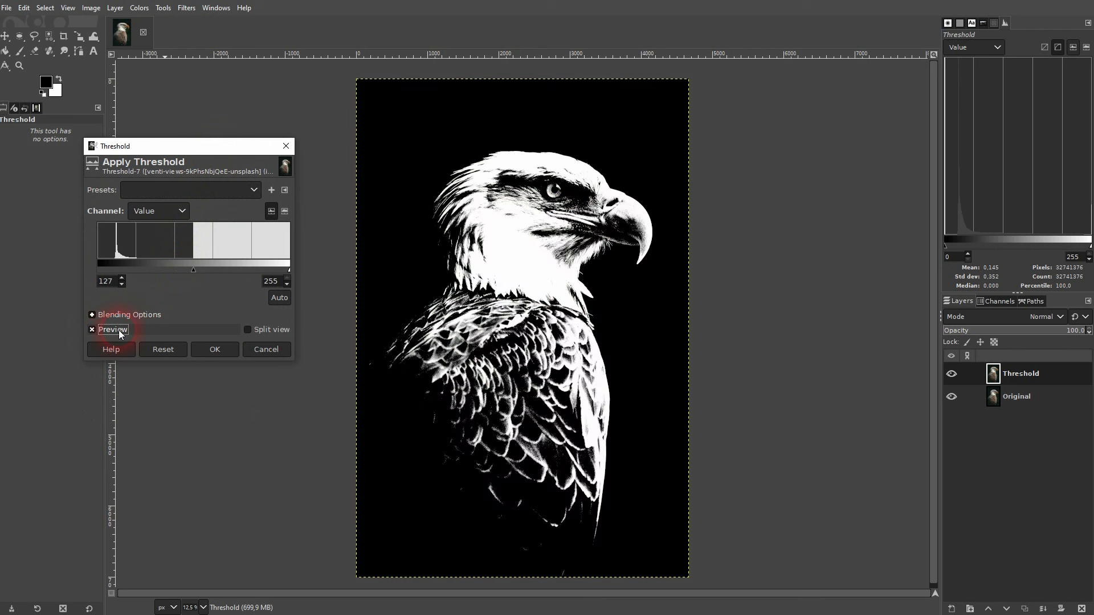
{"action": "left_click", "coordinate": [123, 244]}
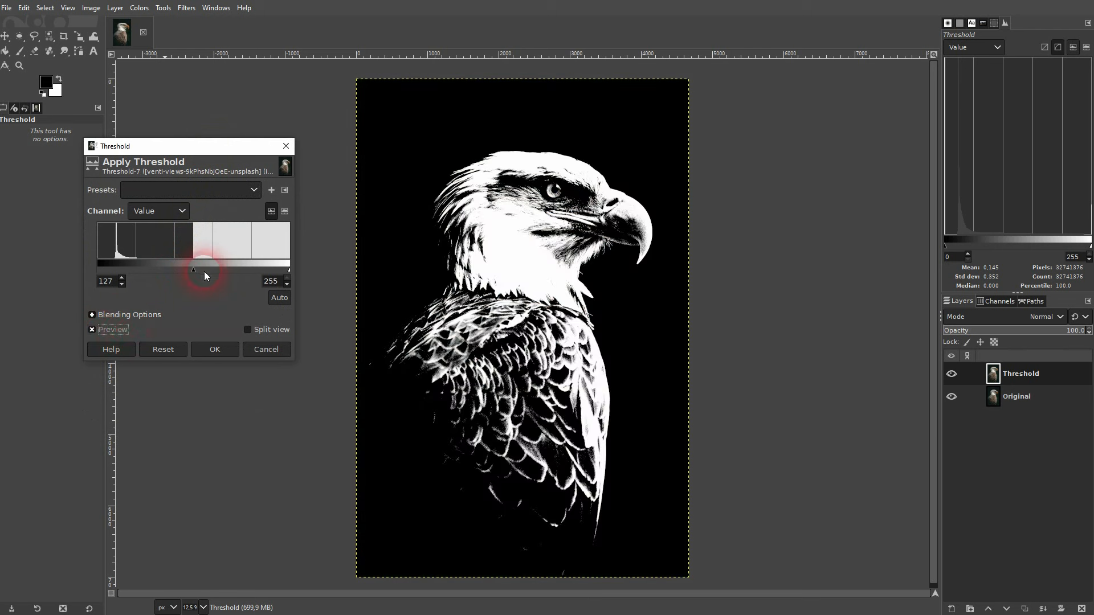
{"action": "left_click_drag", "start_coordinate": [114, 288], "coordinate": [93, 286]}
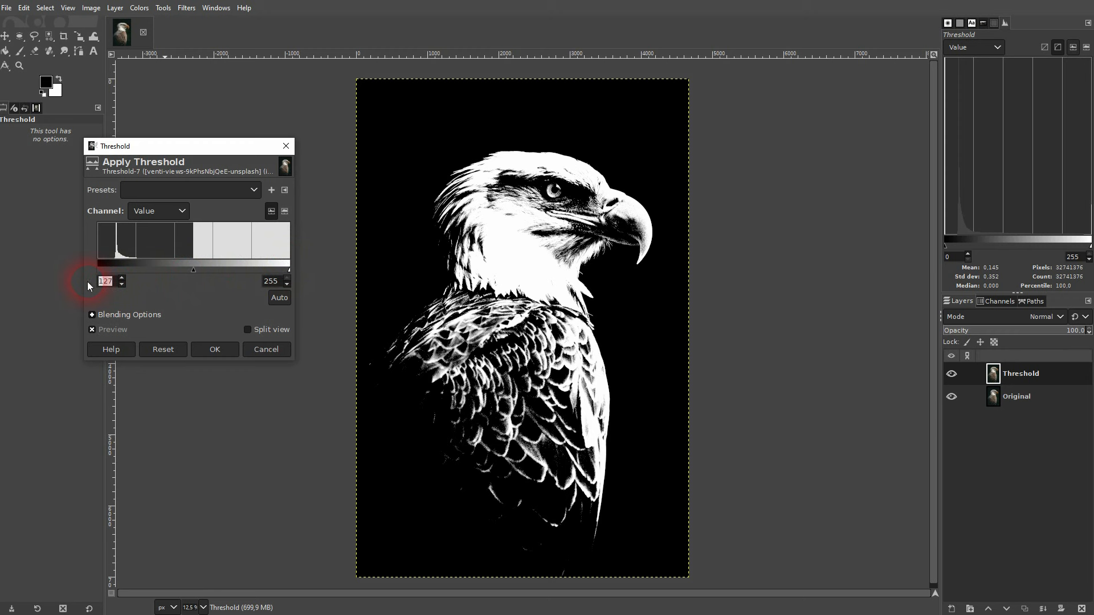
{"action": "type", "text": "0"}
{"action": "key", "text": "Return"}
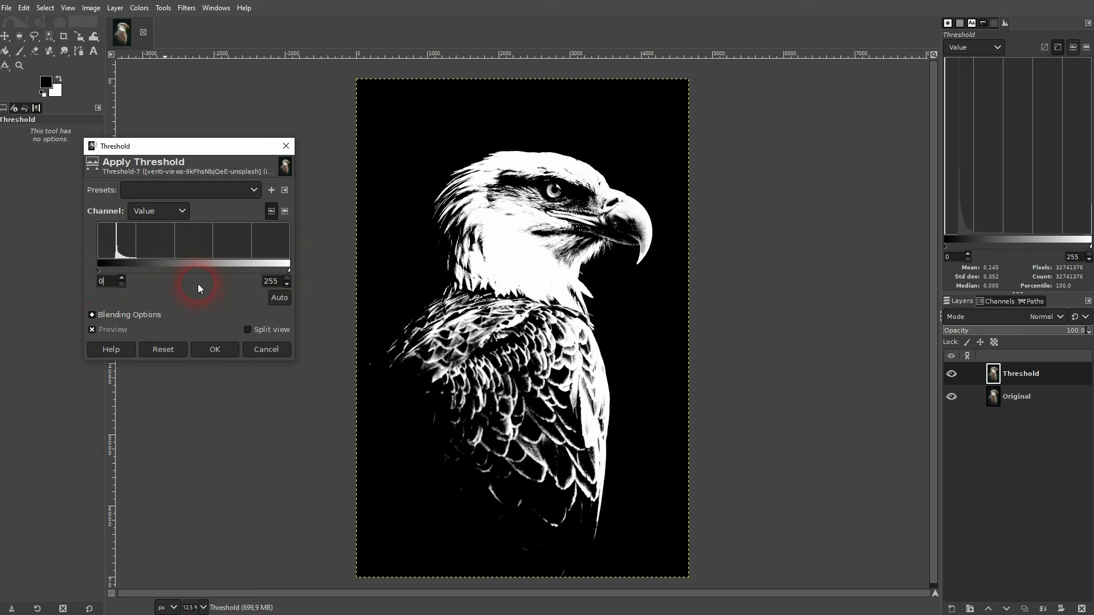
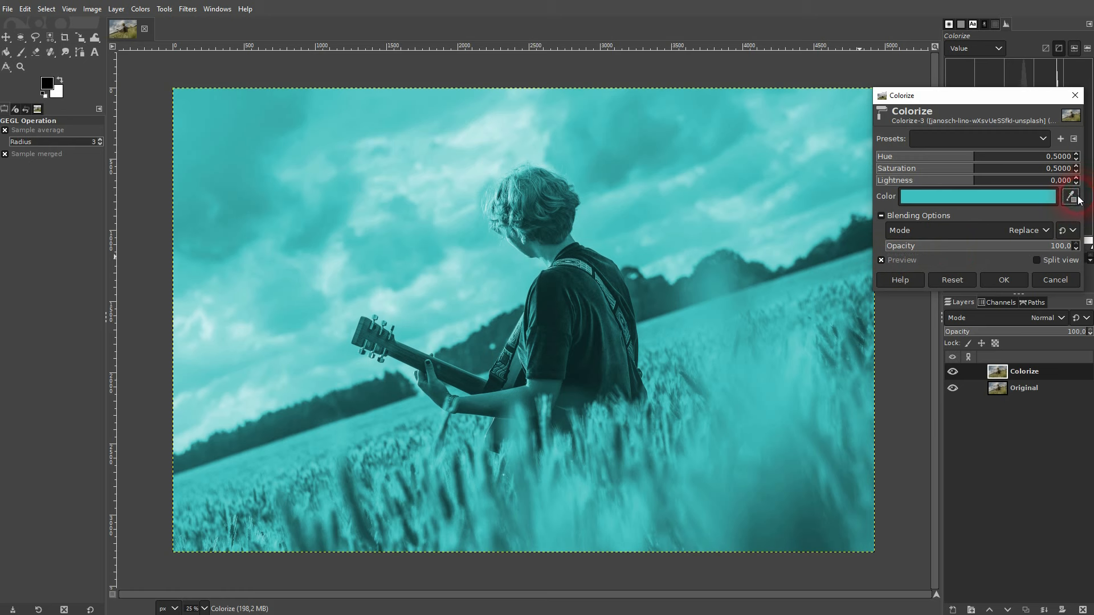
Try sampling the Colorize colour from the guitarist's dark shirt, and reset the Colorize settings.
{"action": "left_click", "coordinate": [596, 299]}
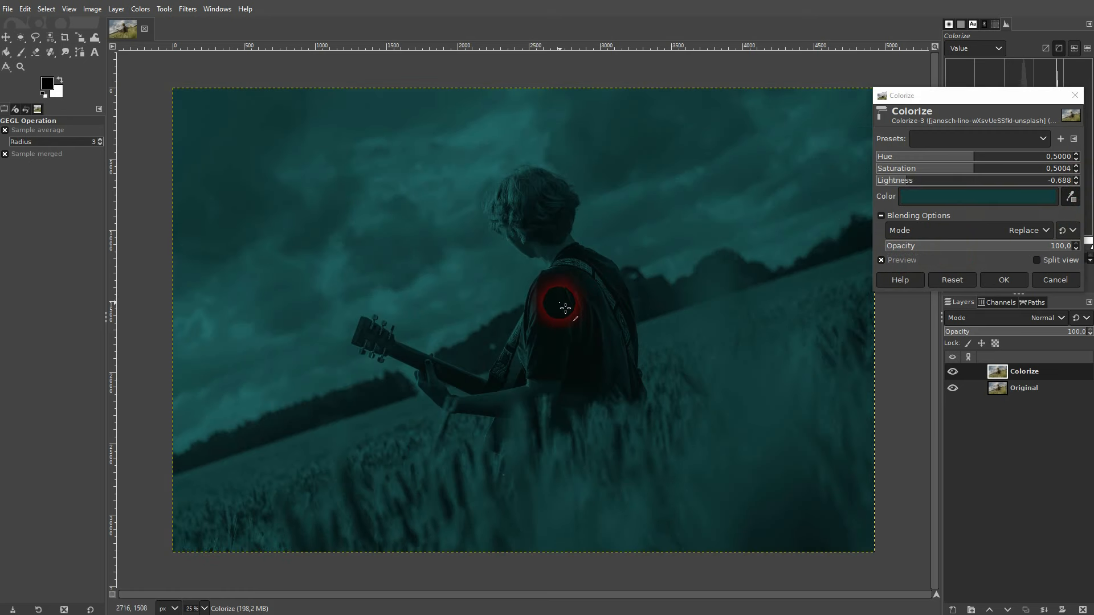
{"action": "left_click", "coordinate": [563, 306]}
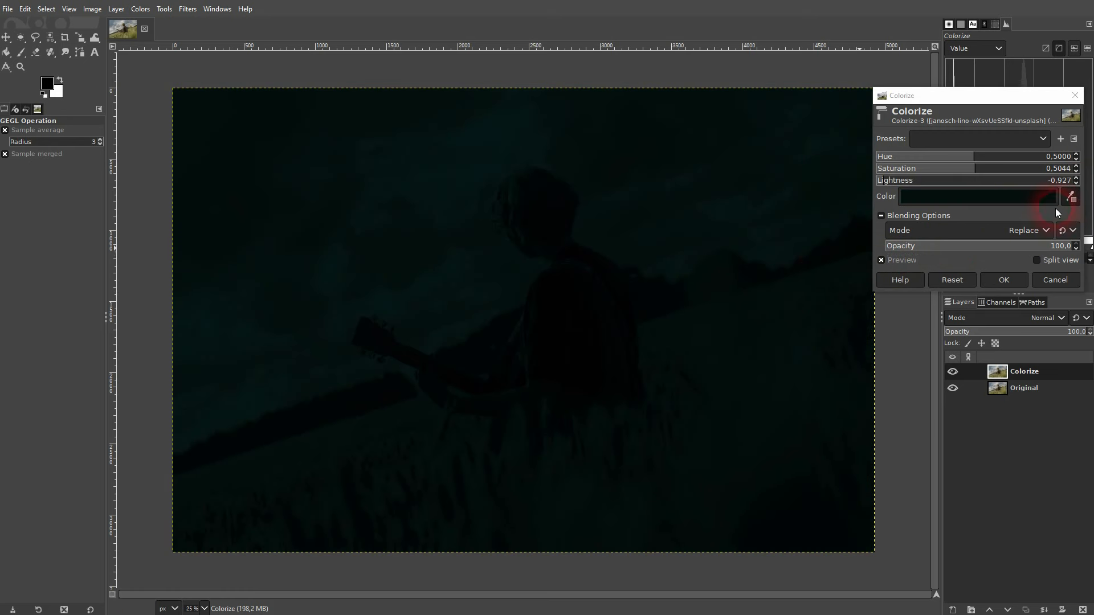
{"action": "left_click", "coordinate": [949, 283]}
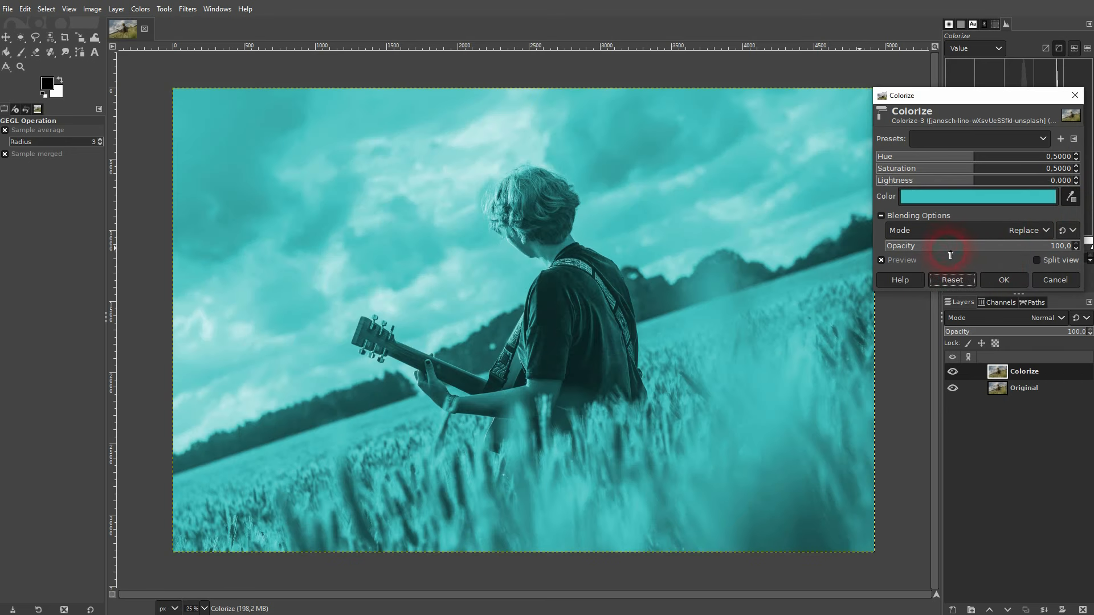
Lower the Colorize blending opacity to 33.2 and check the list of existing presets.
{"action": "left_click_drag", "start_coordinate": [944, 245], "coordinate": [969, 247]}
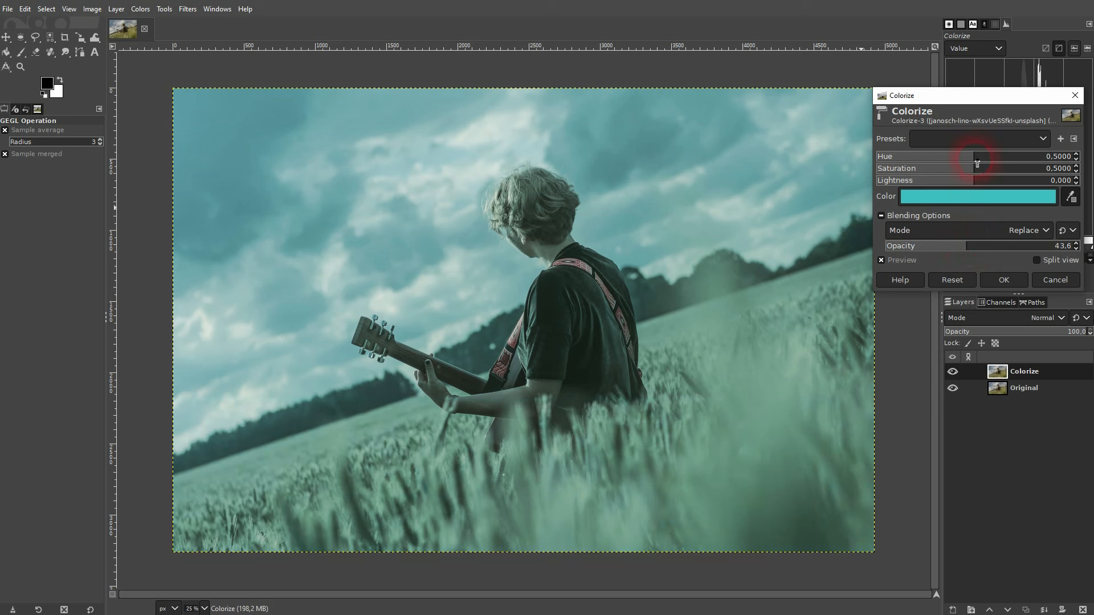
{"action": "left_click", "coordinate": [1043, 139]}
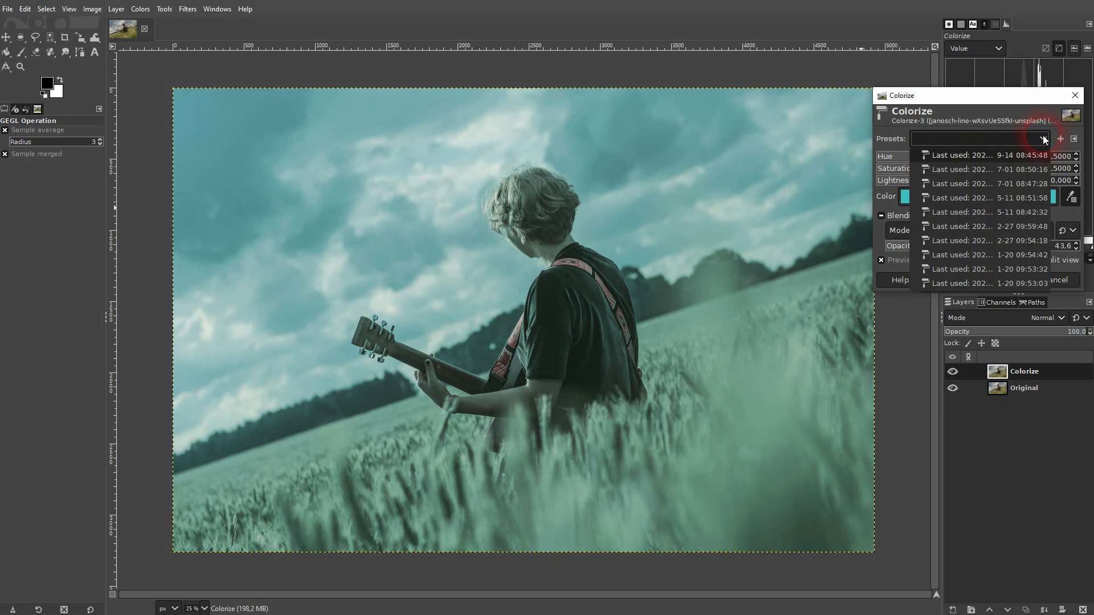
{"action": "left_click", "coordinate": [1043, 137]}
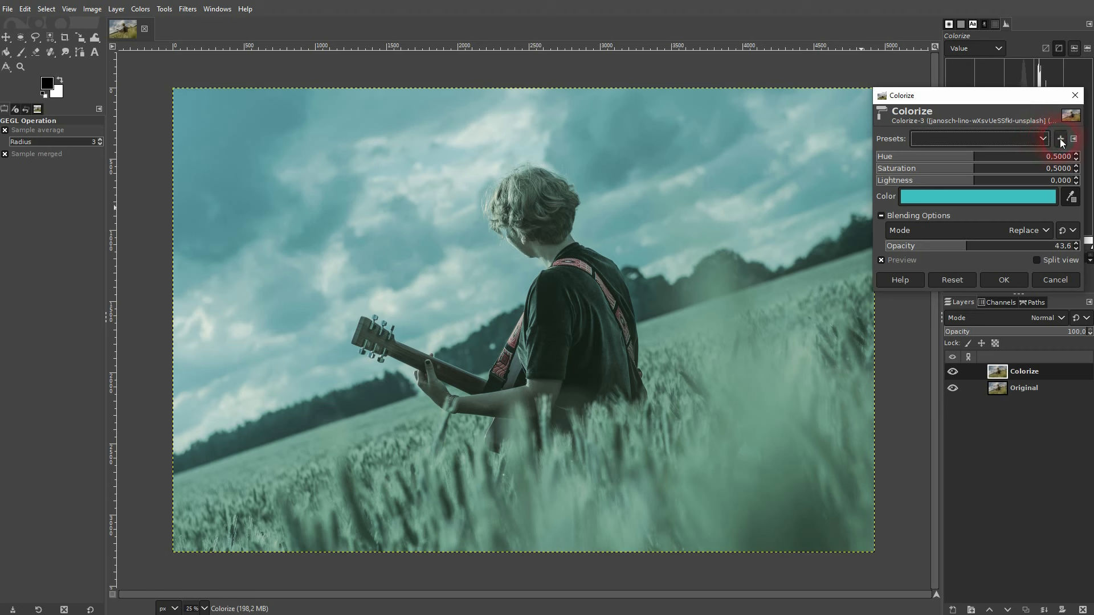
{"action": "left_click", "coordinate": [948, 247]}
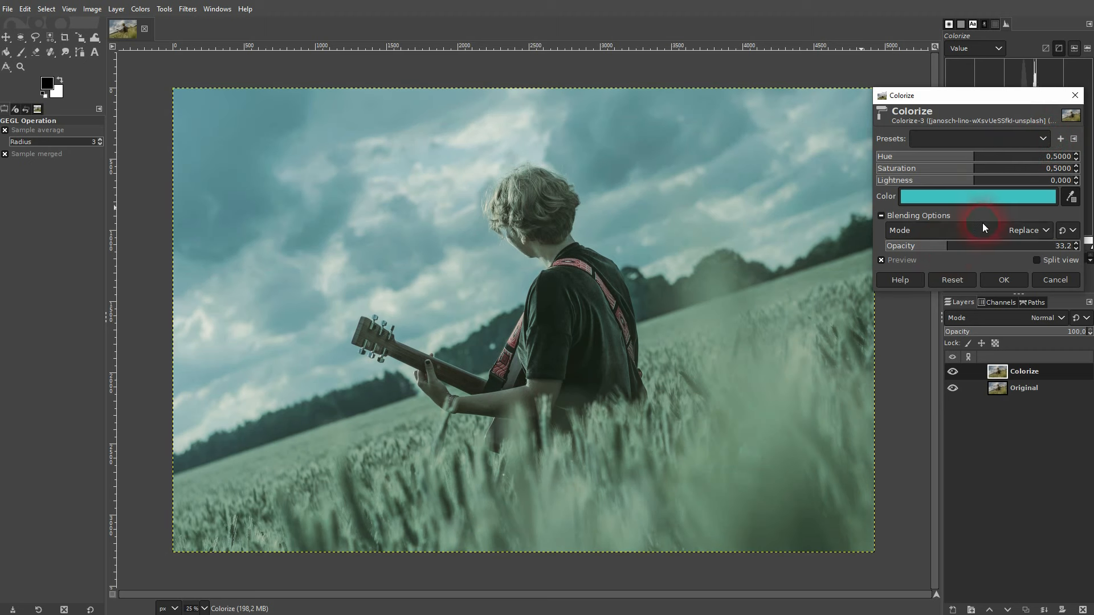
Save the current Colorize settings as a preset named Tutorial Preset 1.
{"action": "left_click", "coordinate": [1060, 141]}
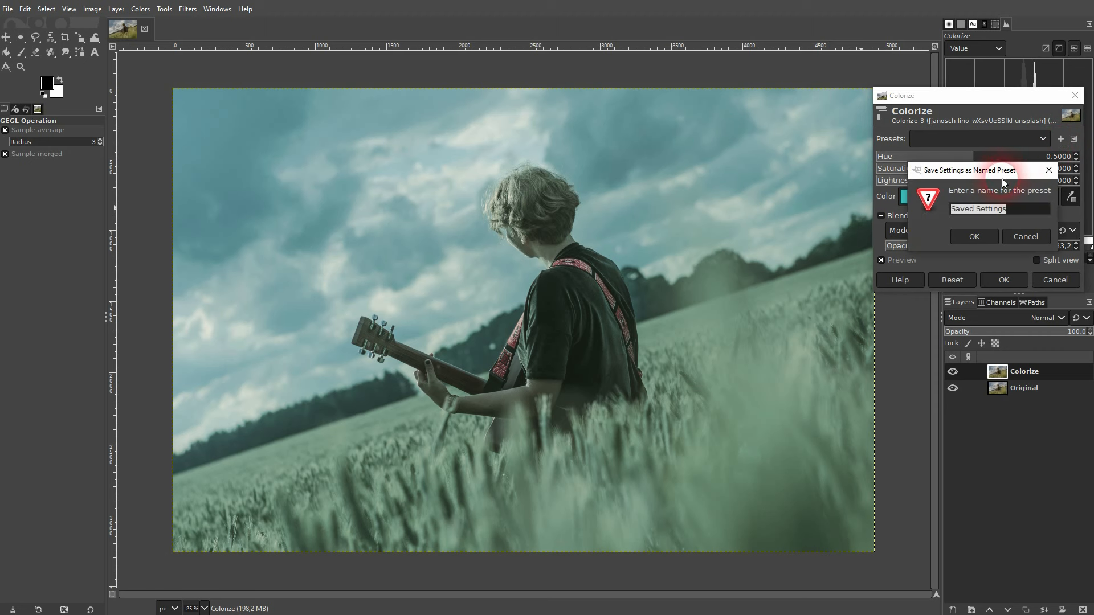
{"action": "type", "text": "Tutoprials"}
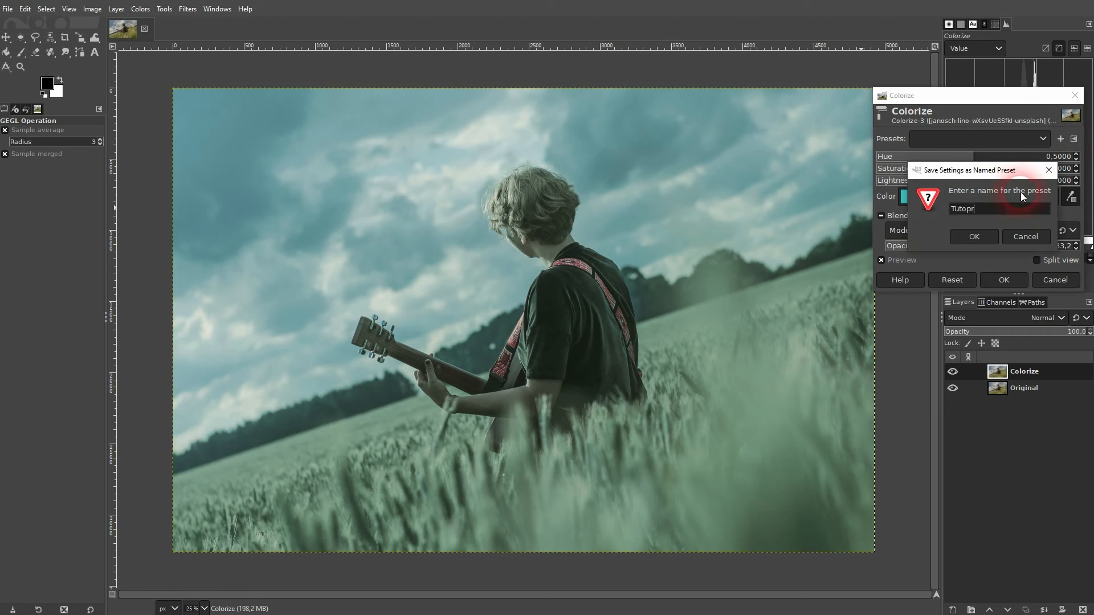
{"action": "key", "text": "BackSpace"}
{"action": "key", "text": "BackSpace"}
{"action": "key", "text": "BackSpace"}
{"action": "key", "text": "BackSpace"}
{"action": "key", "text": "BackSpace"}
{"action": "key", "text": "BackSpace"}
{"action": "type", "text": "rial Pre"}
{"action": "left_click", "coordinate": [981, 236]}
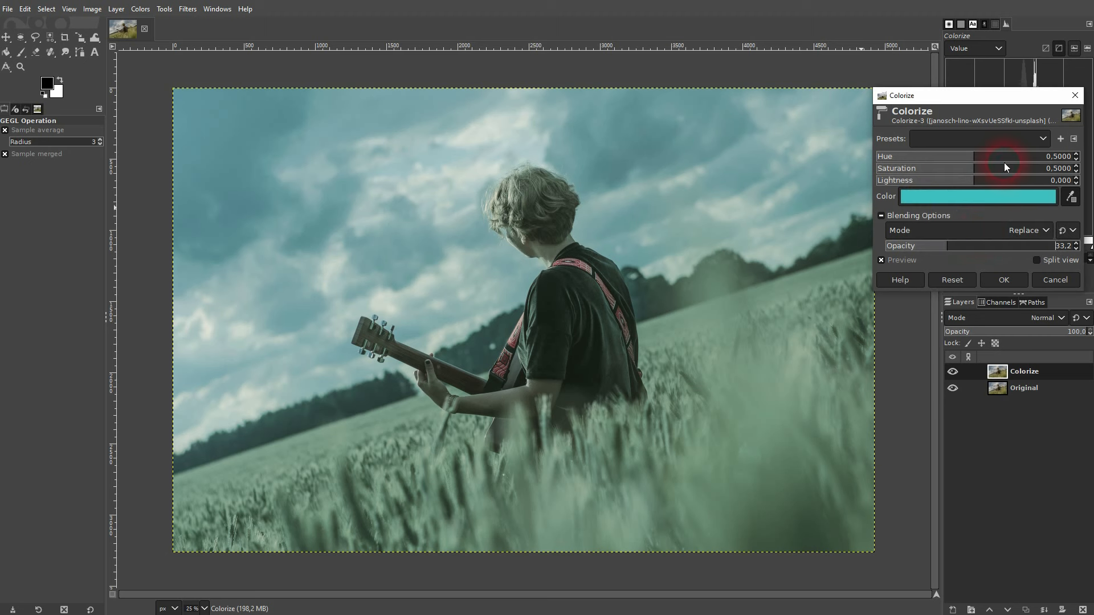
Look up Tutorial Preset 1 among the saved Colorize presets and close the preset manager.
{"action": "left_click", "coordinate": [1074, 140]}
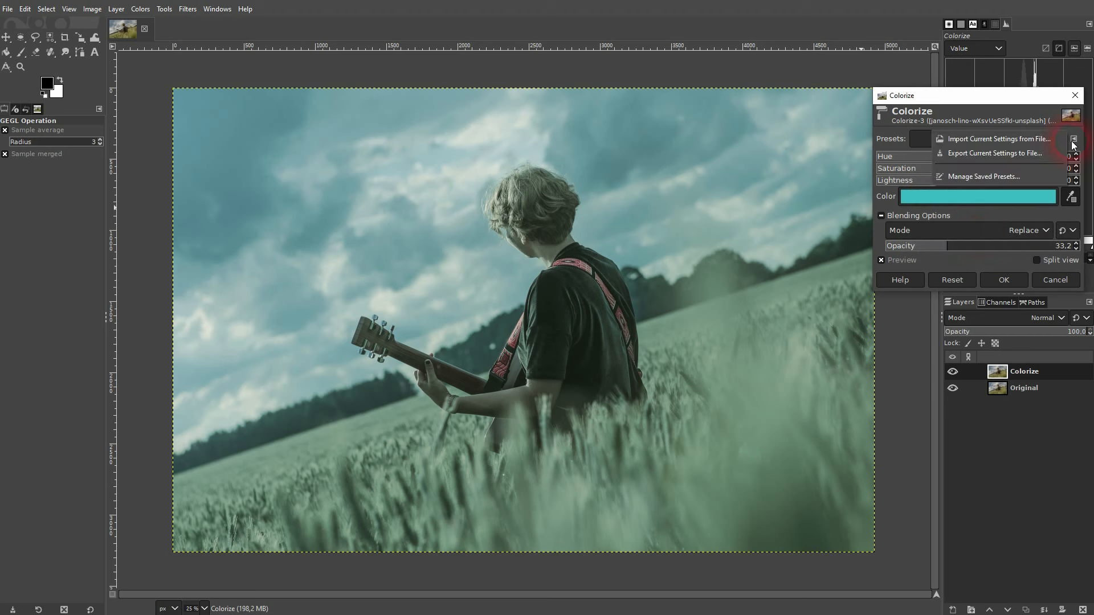
{"action": "left_click", "coordinate": [996, 176]}
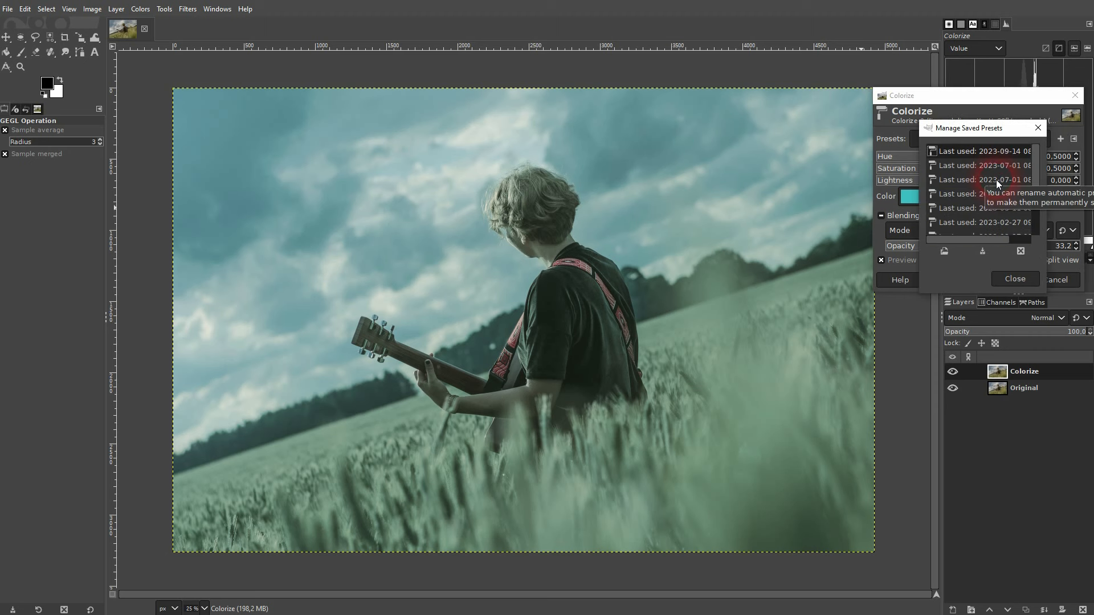
{"action": "scroll", "coordinate": [997, 188], "scroll_direction": "down", "scroll_amount": 3}
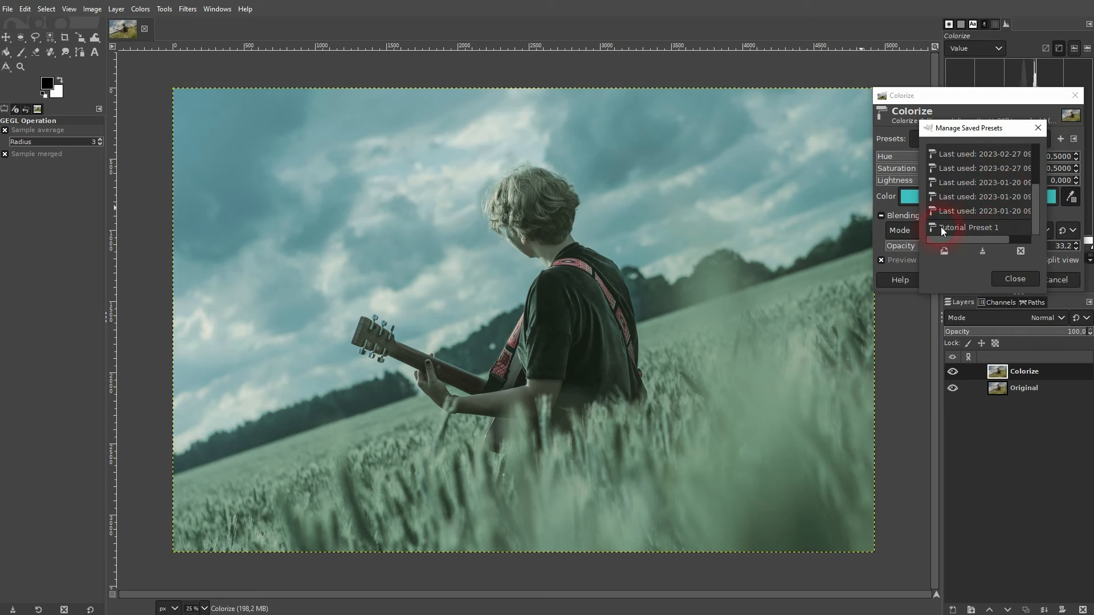
{"action": "left_click", "coordinate": [987, 228]}
{"action": "left_click", "coordinate": [1021, 278]}
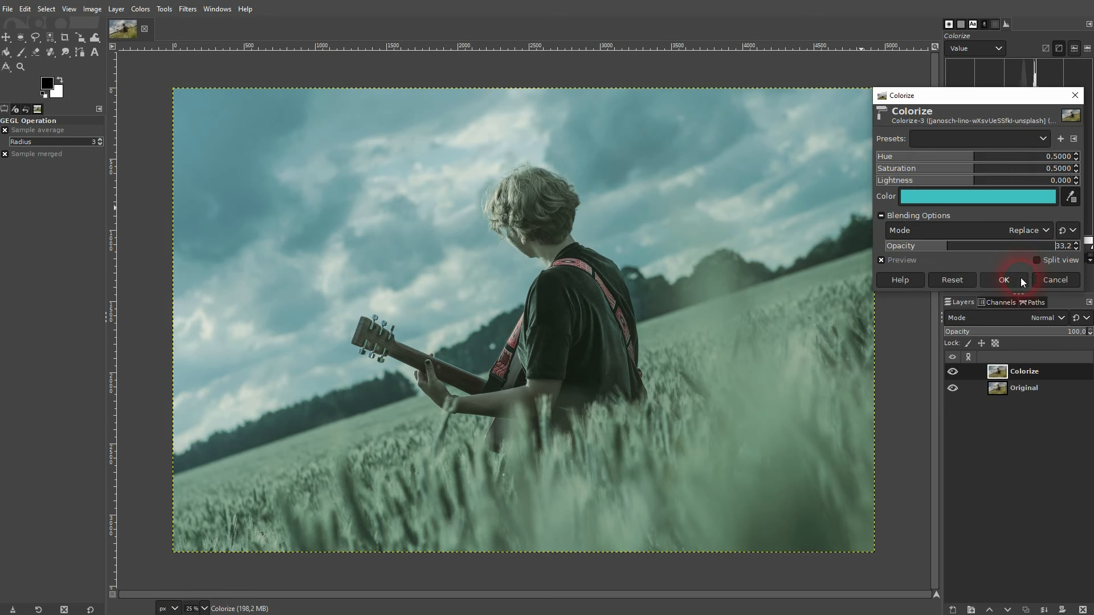
Try a purple Colorize colour, and set the colour to green 40bf6f.
{"action": "left_click", "coordinate": [990, 197]}
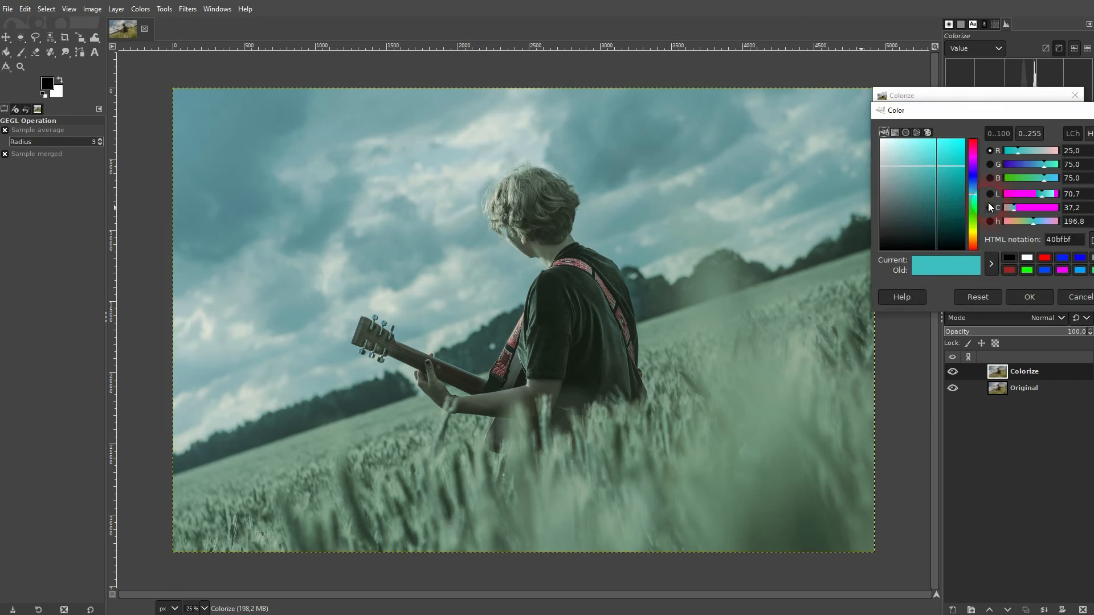
{"action": "left_click", "coordinate": [975, 160]}
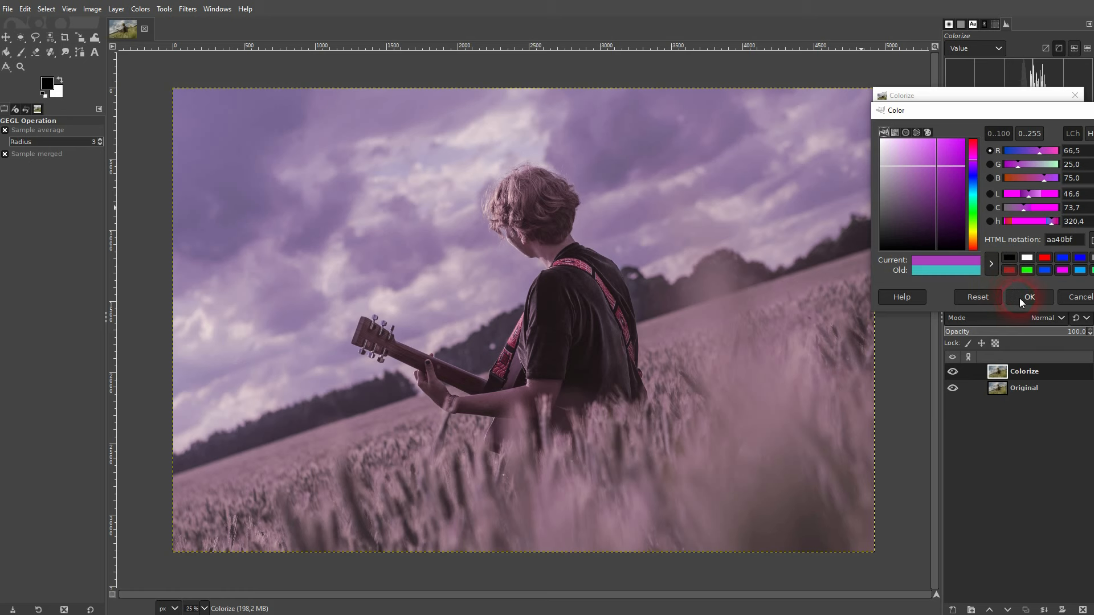
{"action": "left_click", "coordinate": [973, 189]}
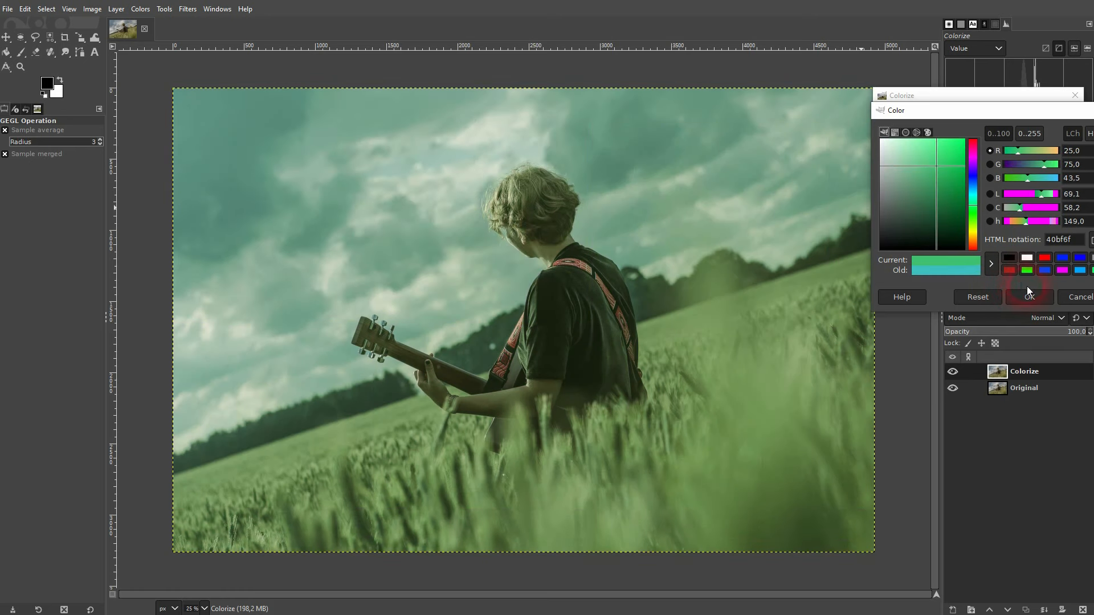
{"action": "left_click", "coordinate": [1029, 291]}
Save the green Colorize settings as a preset named Green and close Colorize without applying it.
{"action": "left_click", "coordinate": [1061, 139]}
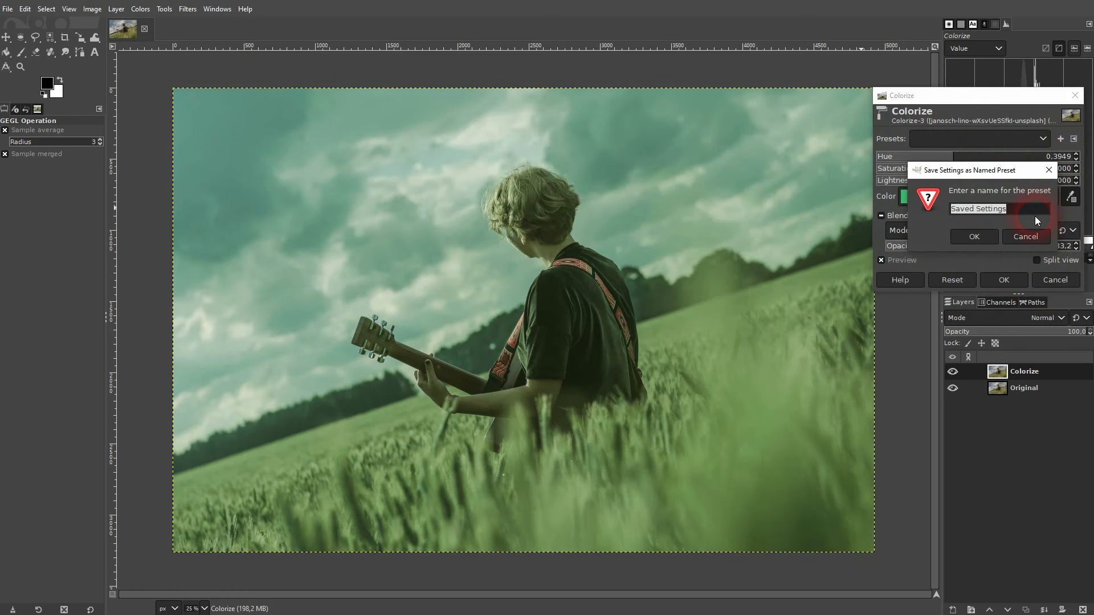
{"action": "type", "text": "Green"}
{"action": "left_click", "coordinate": [975, 236]}
{"action": "left_click", "coordinate": [1074, 95]}
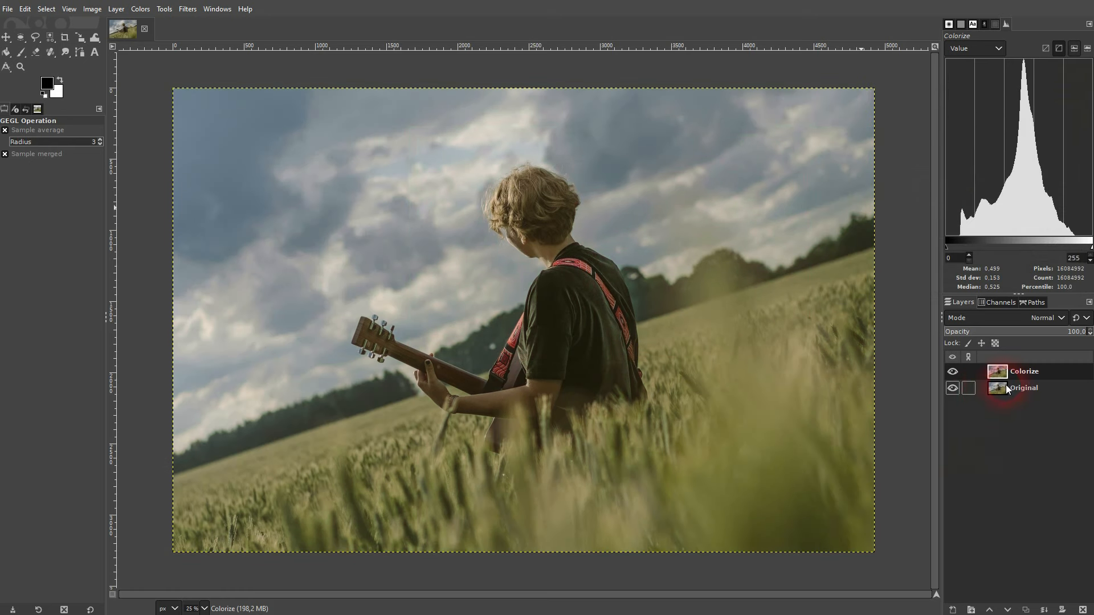
Reopen Colorize on the Colorize layer, load the Green preset and apply it.
{"action": "left_click", "coordinate": [140, 9]}
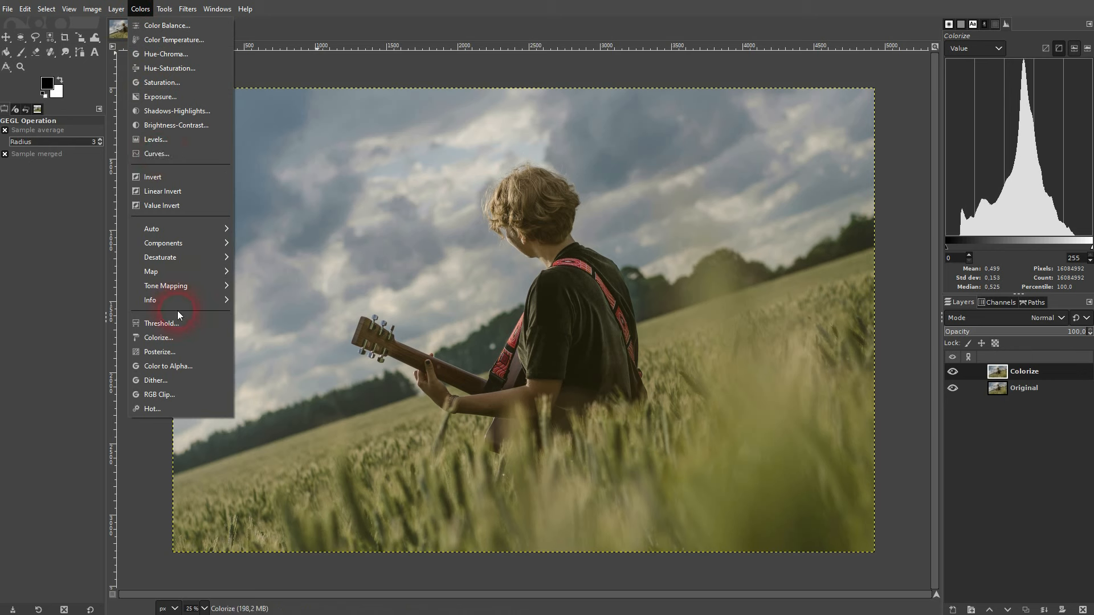
{"action": "left_click", "coordinate": [171, 337]}
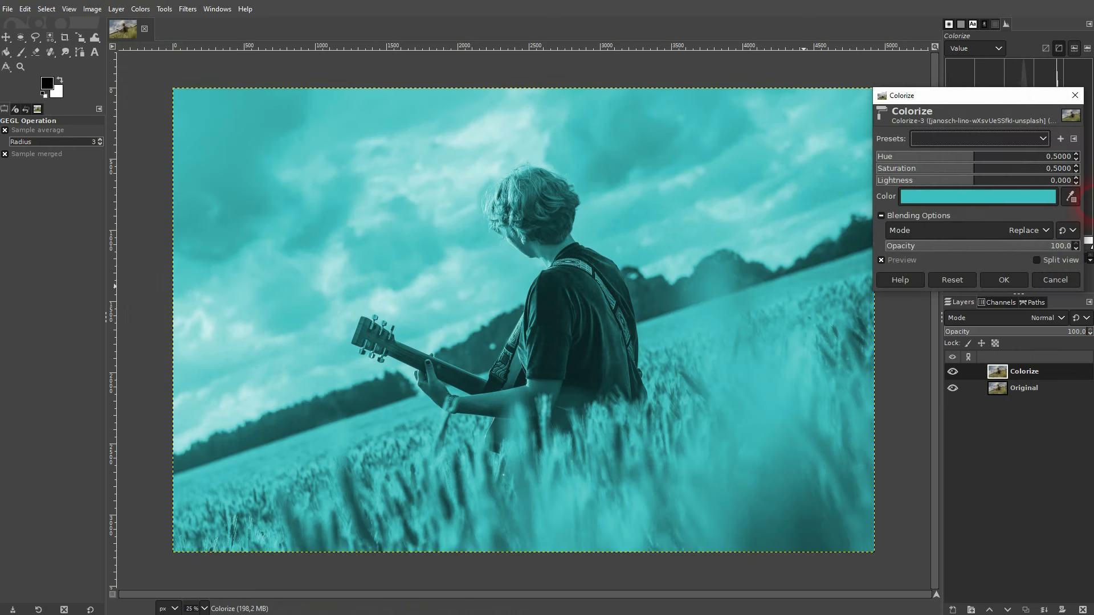
{"action": "left_click", "coordinate": [1073, 138]}
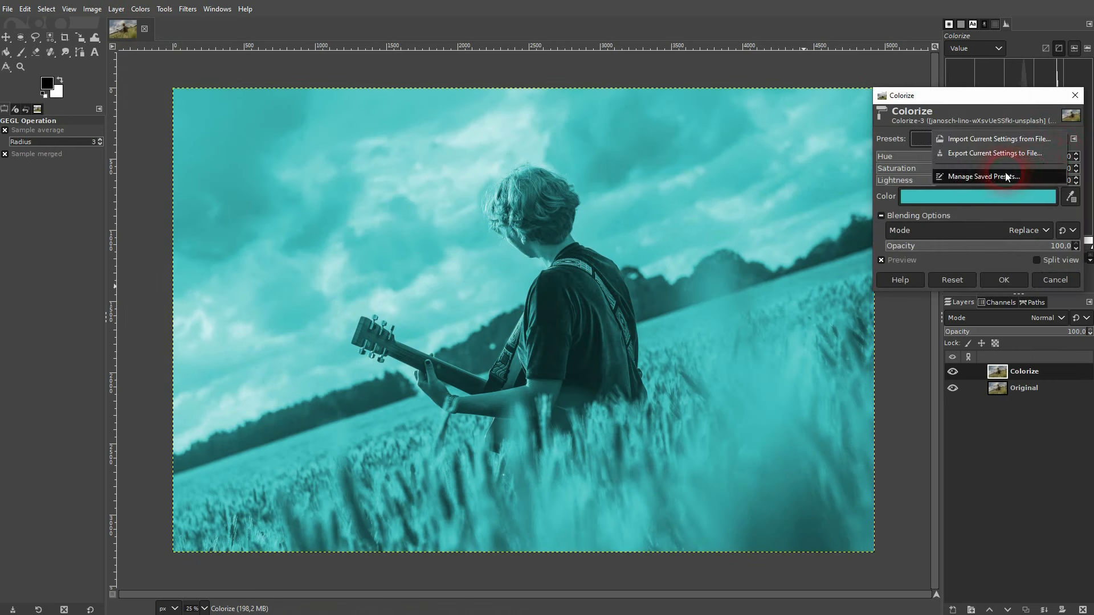
{"action": "left_click", "coordinate": [999, 99]}
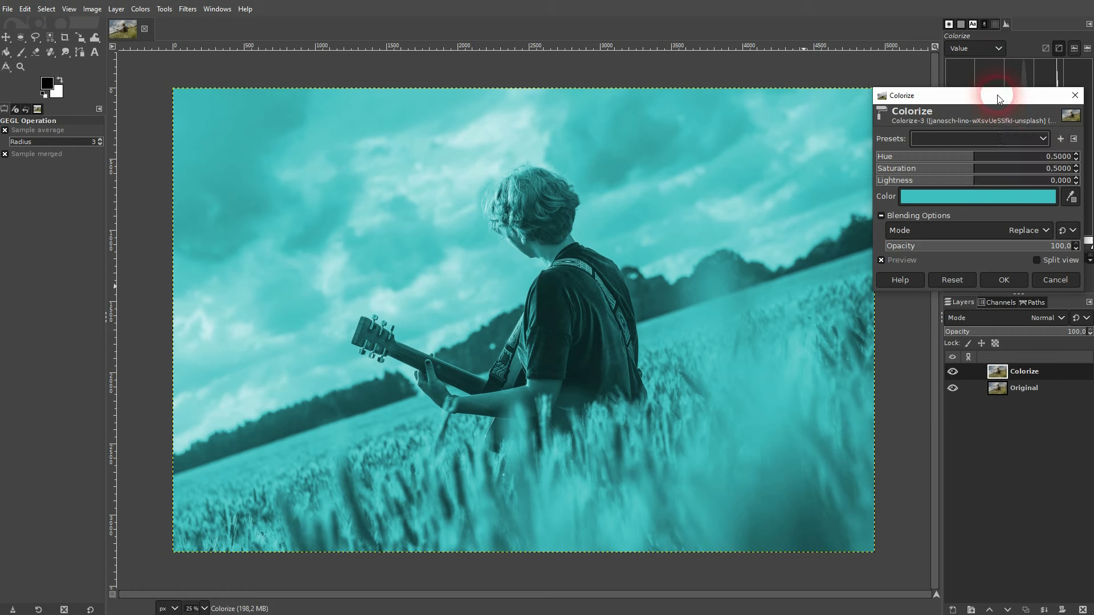
{"action": "left_click", "coordinate": [1035, 139]}
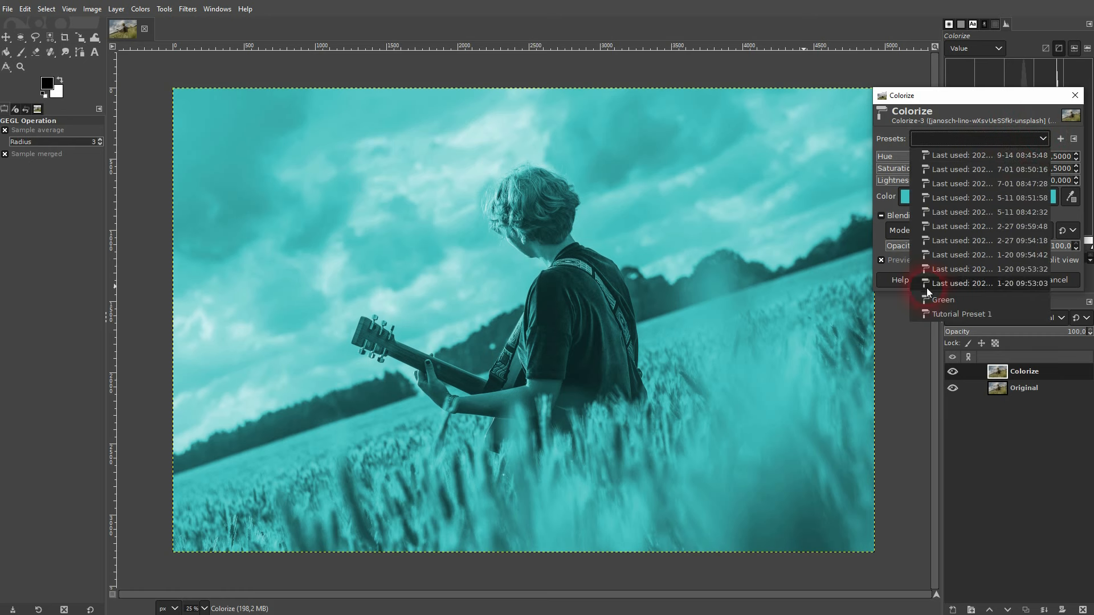
{"action": "left_click", "coordinate": [949, 300]}
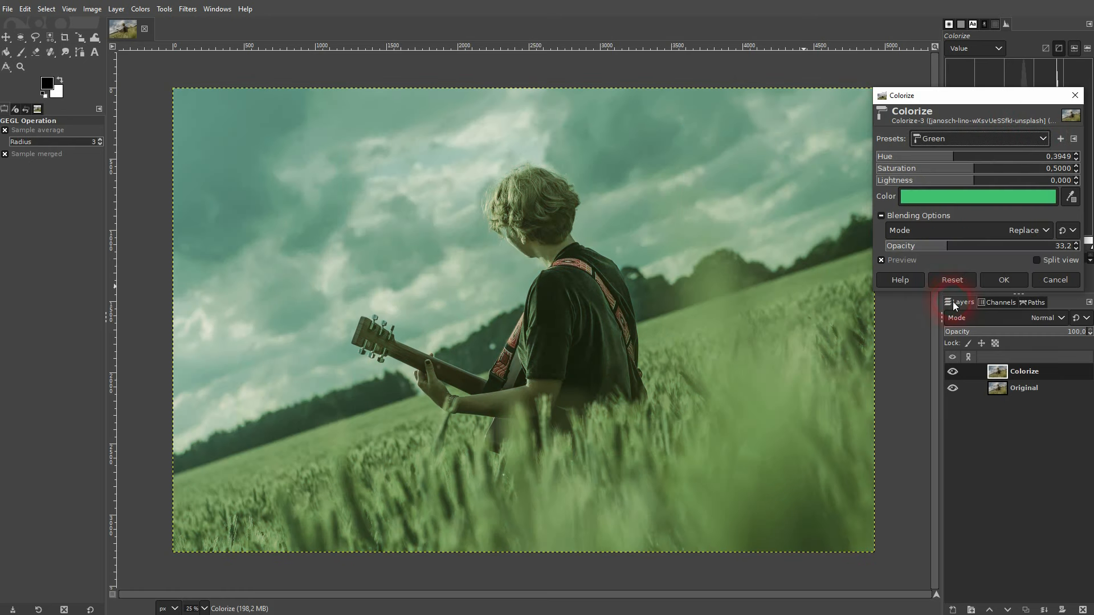
{"action": "left_click", "coordinate": [1008, 281]}
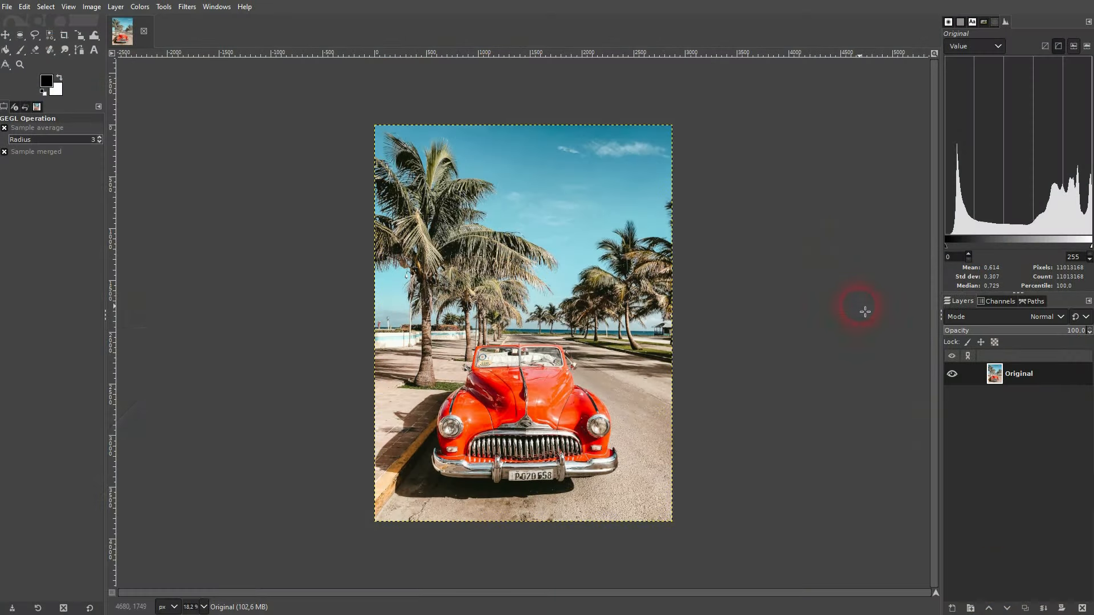
Duplicate the car image's Original layer and rename the duplicate as Sepia.
{"action": "left_click", "coordinate": [1033, 608]}
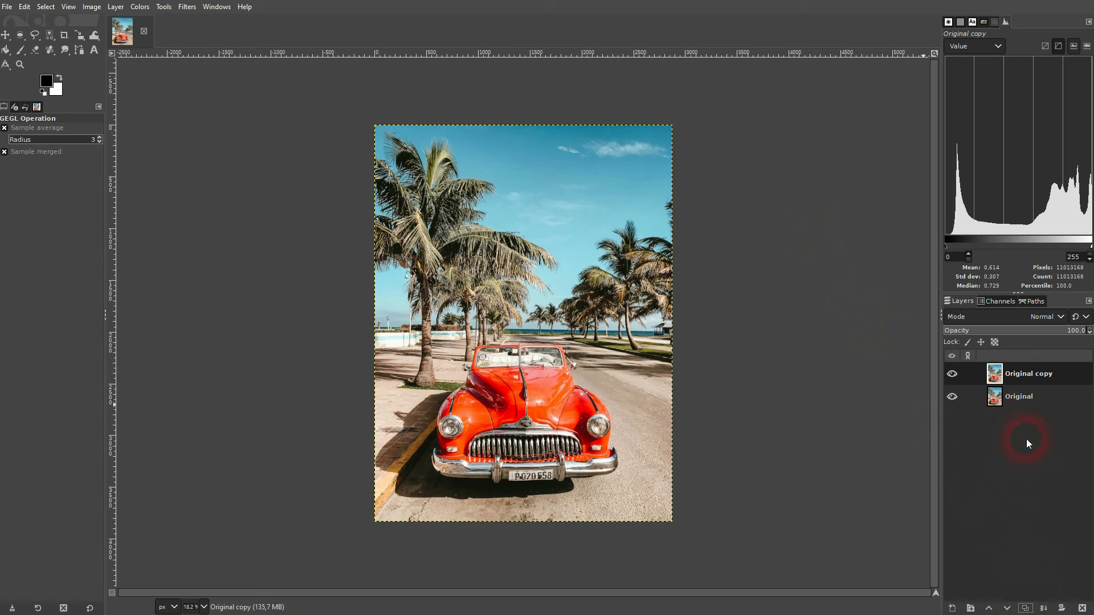
{"action": "double_click", "coordinate": [1018, 373]}
{"action": "type", "text": "Sepia"}
{"action": "key", "text": "Return"}
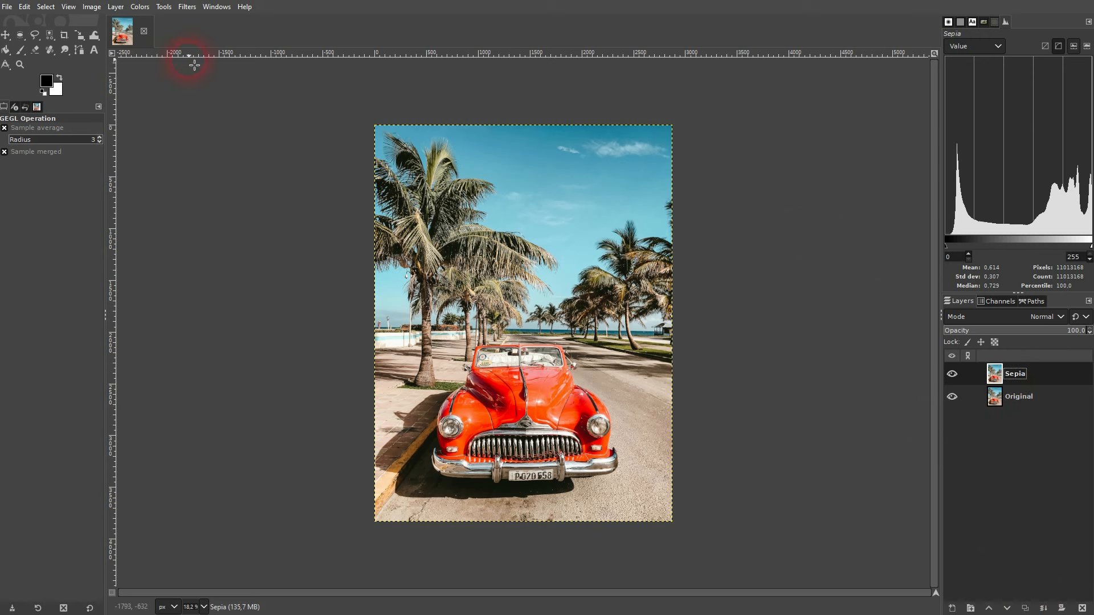
Open the Sepia desaturation command on the Sepia layer and move its settings dialog closer to the image.
{"action": "left_click", "coordinate": [140, 6]}
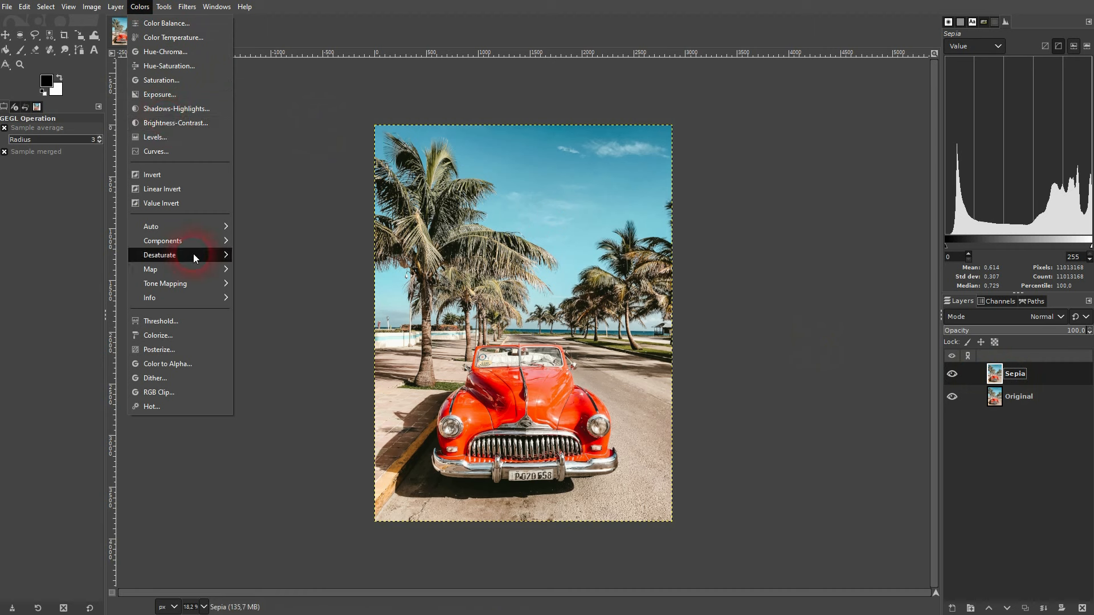
{"action": "mouse_move", "coordinate": [194, 254]}
{"action": "left_click", "coordinate": [261, 299]}
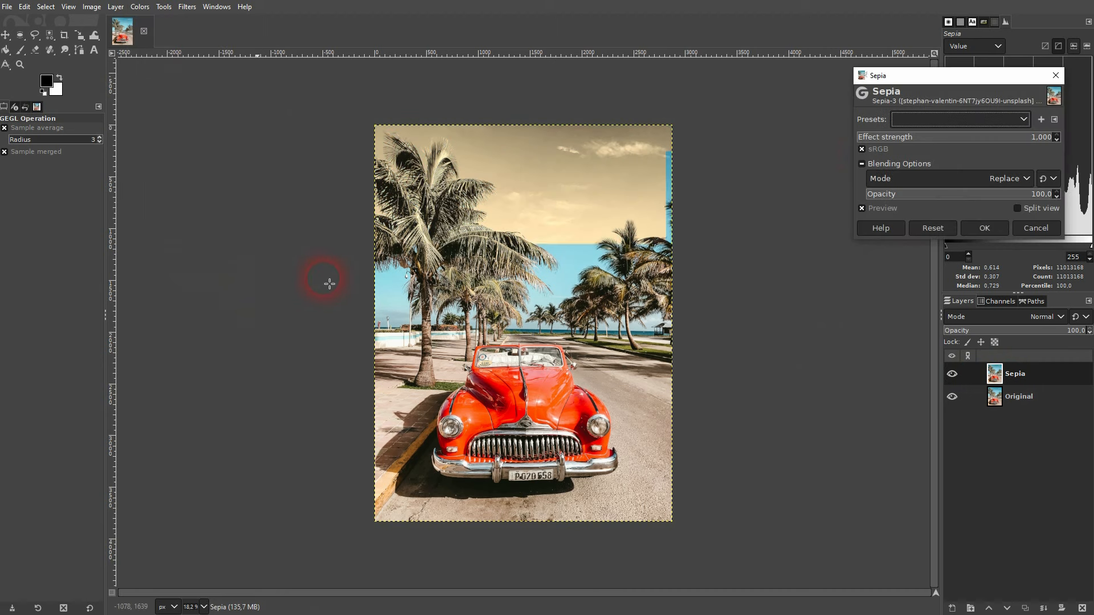
{"action": "left_click_drag", "start_coordinate": [977, 74], "coordinate": [891, 146]}
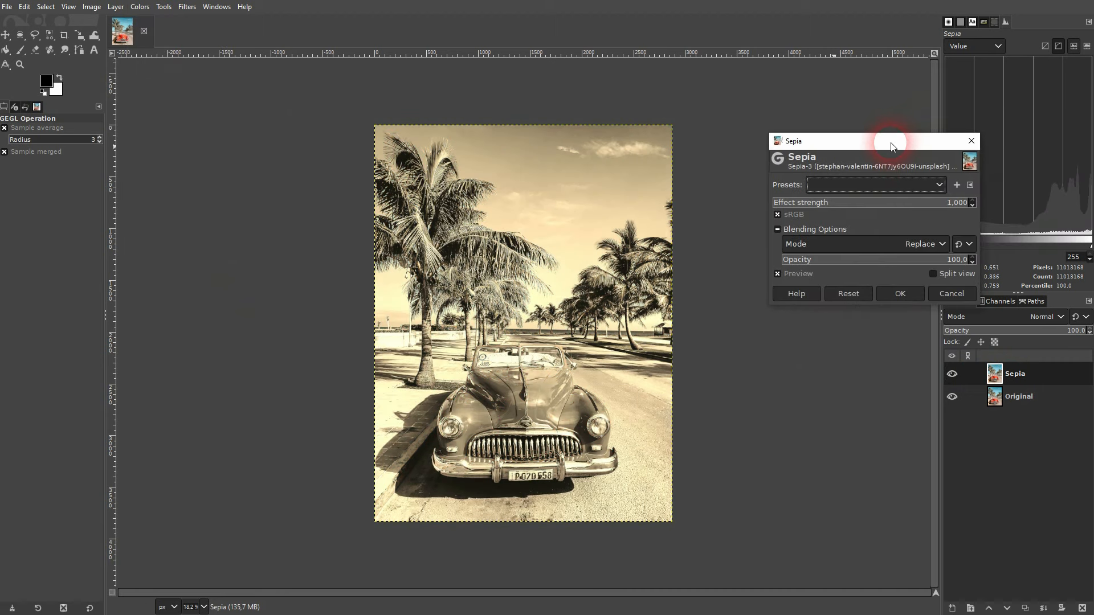
Try a reduced effect strength, an opacity of 71.3 and sRGB turned off for the Sepia effect, restoring each setting.
{"action": "left_click_drag", "start_coordinate": [897, 201], "coordinate": [952, 200]}
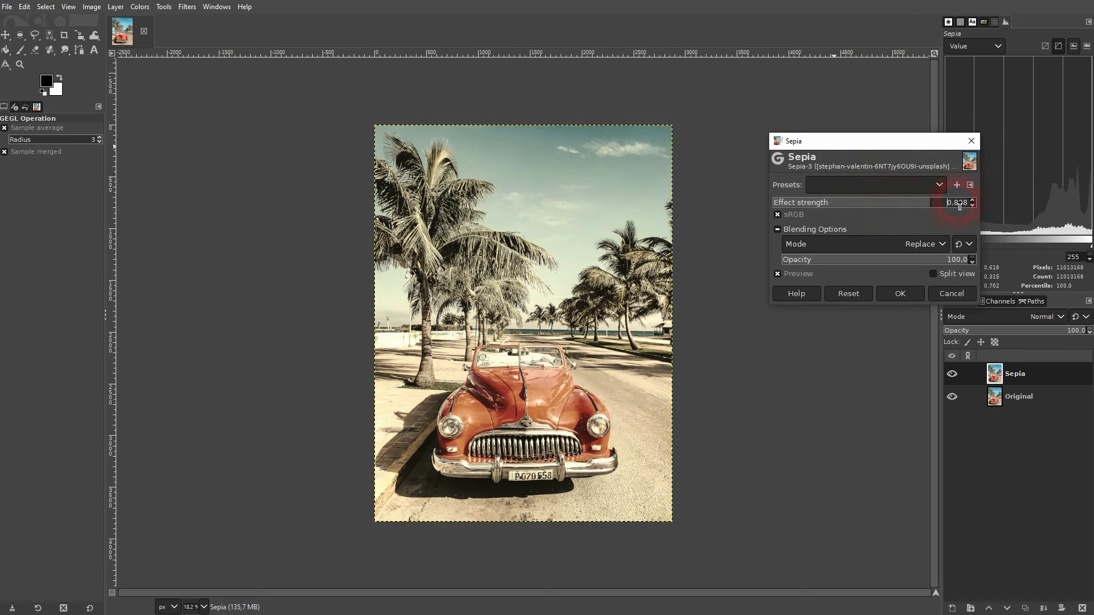
{"action": "left_click", "coordinate": [918, 261]}
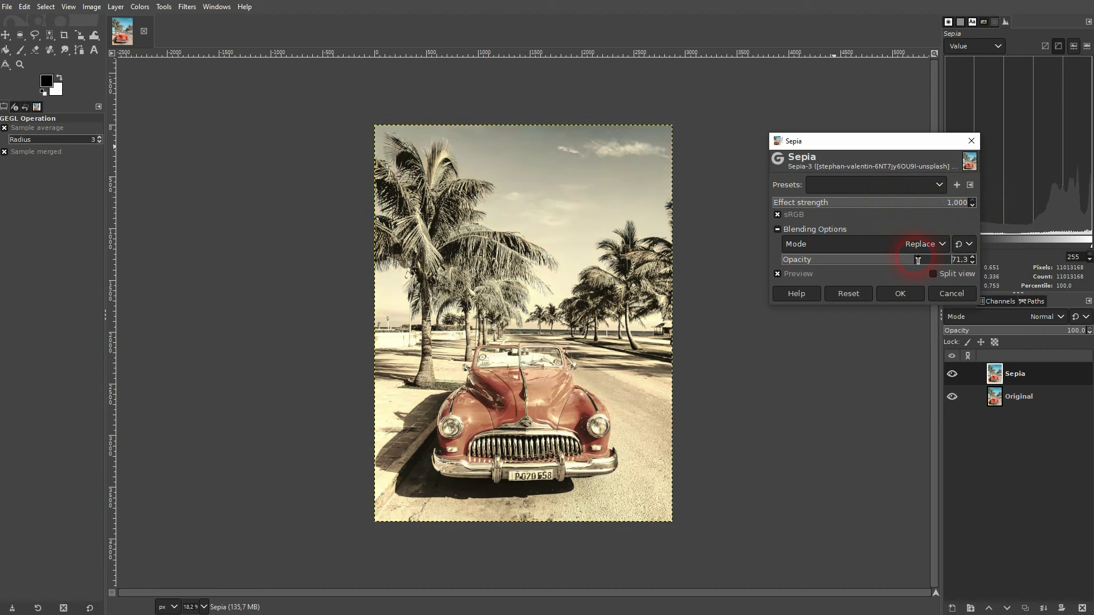
{"action": "left_click_drag", "start_coordinate": [917, 261], "coordinate": [988, 251]}
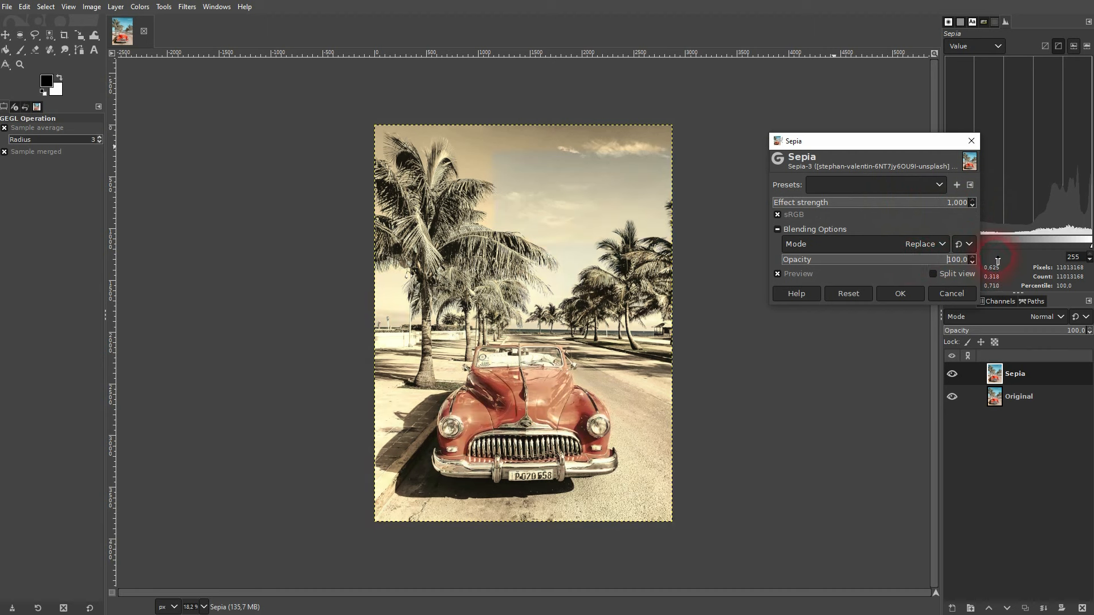
{"action": "left_click", "coordinate": [779, 214]}
{"action": "left_click", "coordinate": [779, 215]}
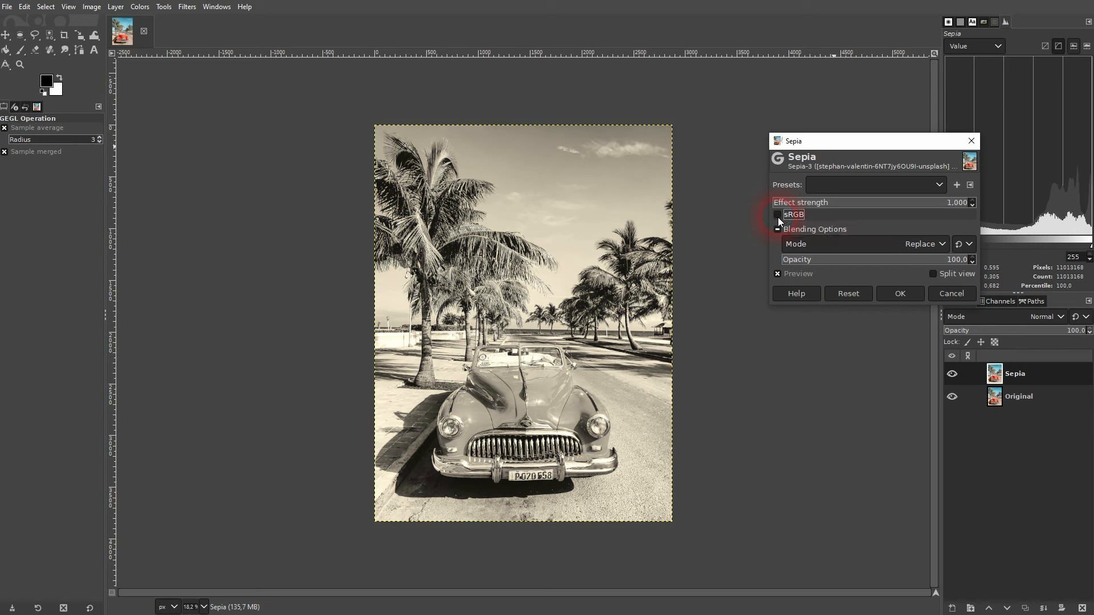
Apply the Sepia effect at full strength, compare it with the original, and leave the Sepia layer hidden.
{"action": "left_click", "coordinate": [910, 299]}
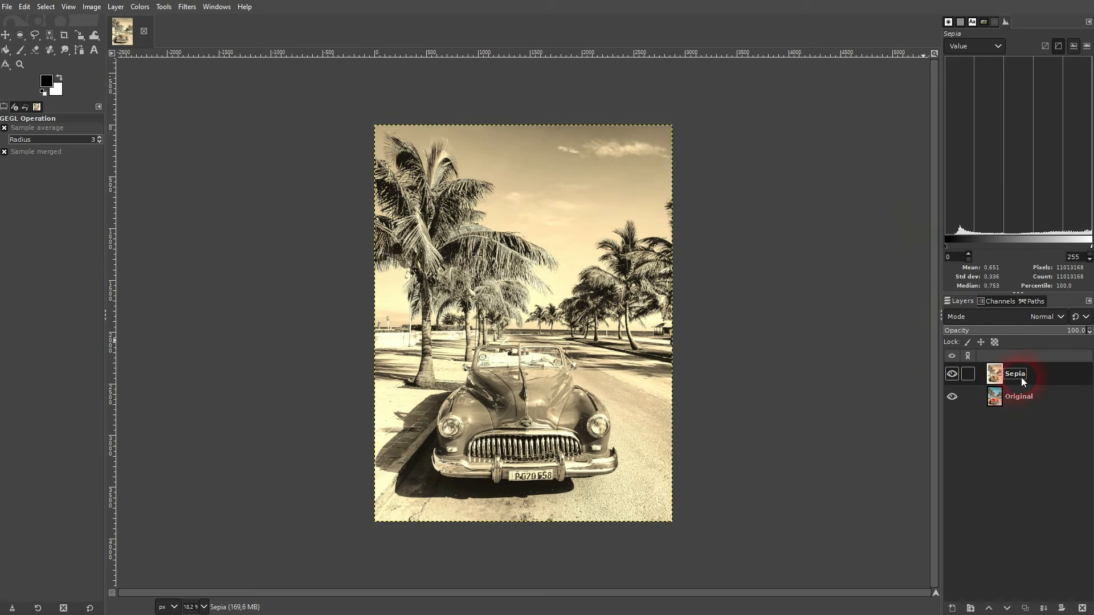
{"action": "left_click", "coordinate": [953, 377]}
{"action": "left_click", "coordinate": [953, 378]}
{"action": "left_click", "coordinate": [953, 377]}
Duplicate the Original layer and rename the duplicate as Manual Sepia.
{"action": "left_click", "coordinate": [1013, 400]}
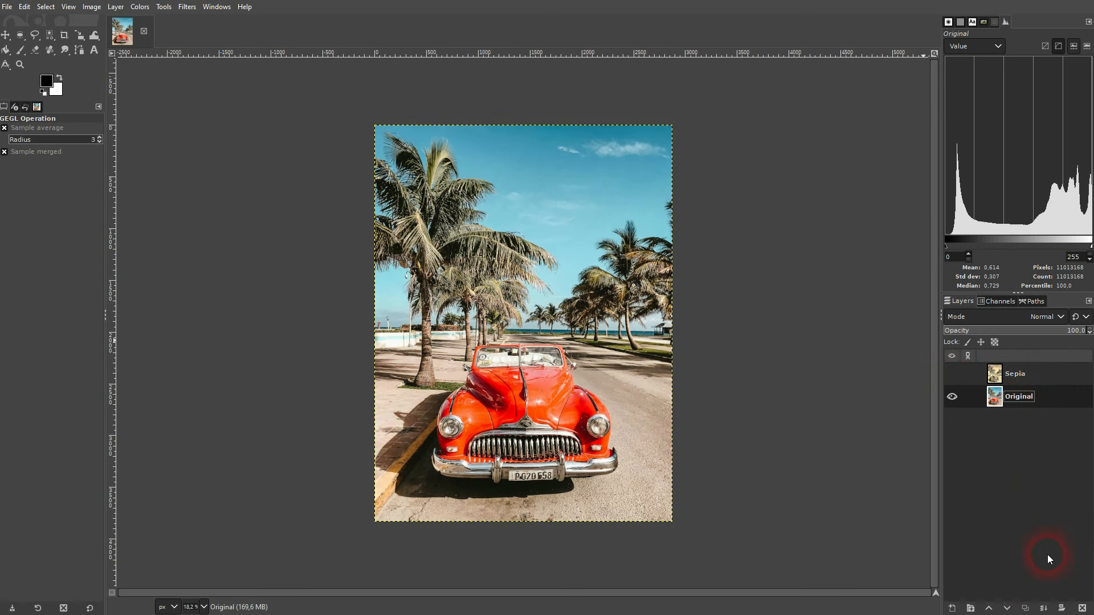
{"action": "left_click", "coordinate": [1025, 609]}
{"action": "double_click", "coordinate": [1020, 396]}
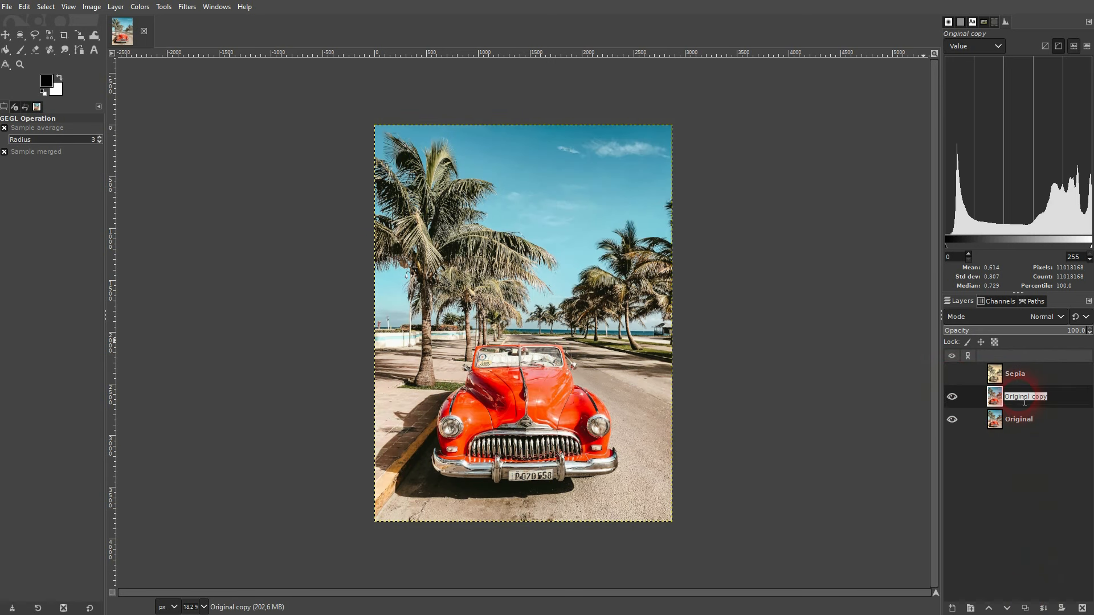
{"action": "type", "text": "Manual Sepia"}
{"action": "key", "text": "Return"}
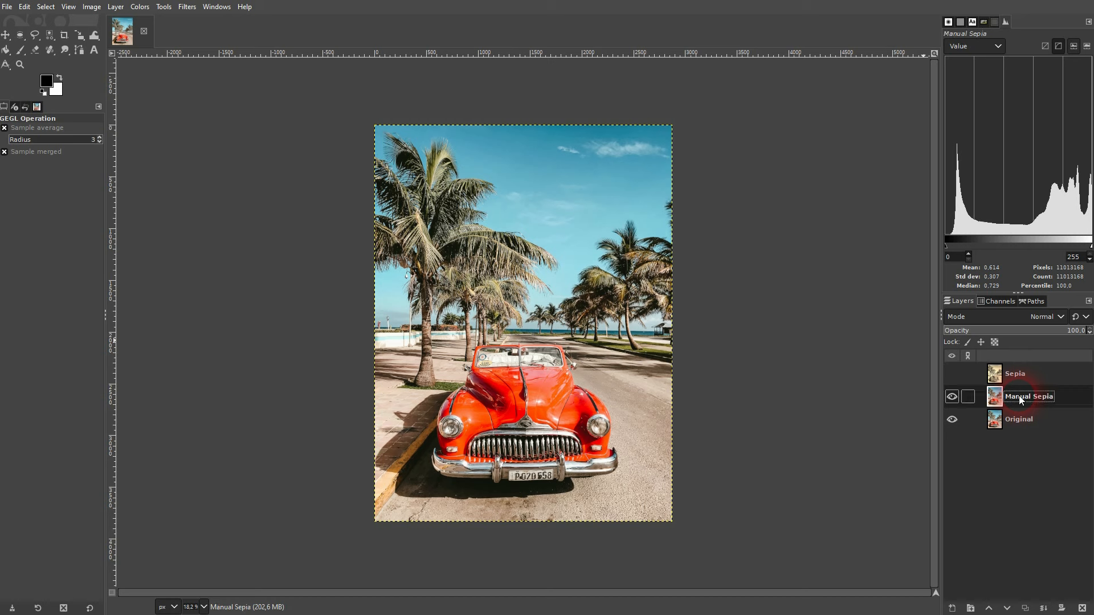
Create a new transparent layer named color above the Manual Sepia layer.
{"action": "left_click", "coordinate": [952, 608]}
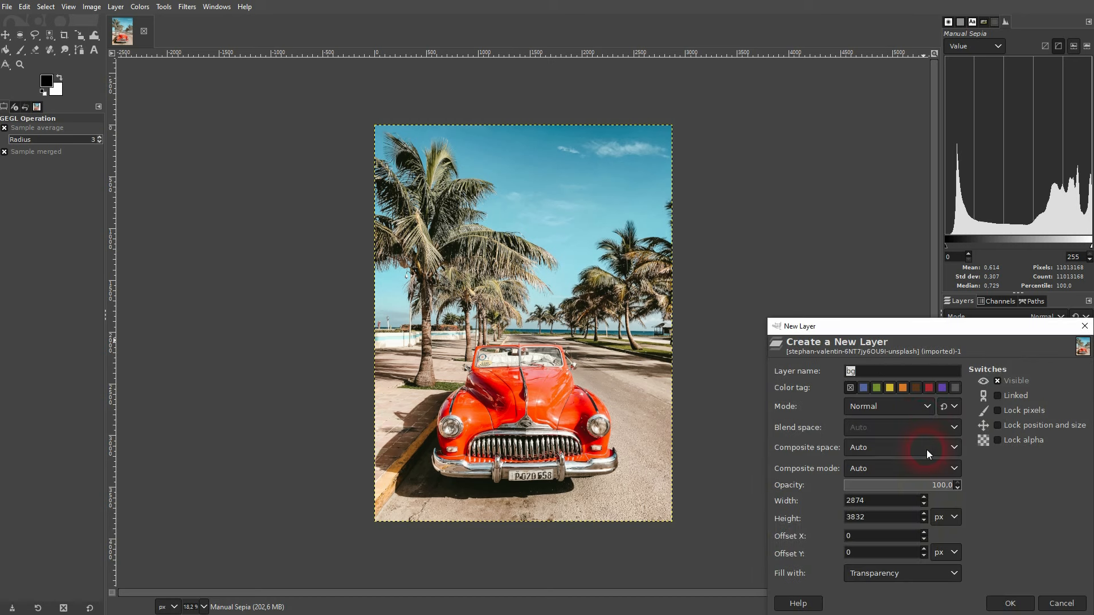
{"action": "left_click", "coordinate": [881, 374]}
{"action": "left_click_drag", "start_coordinate": [881, 374], "coordinate": [840, 373]}
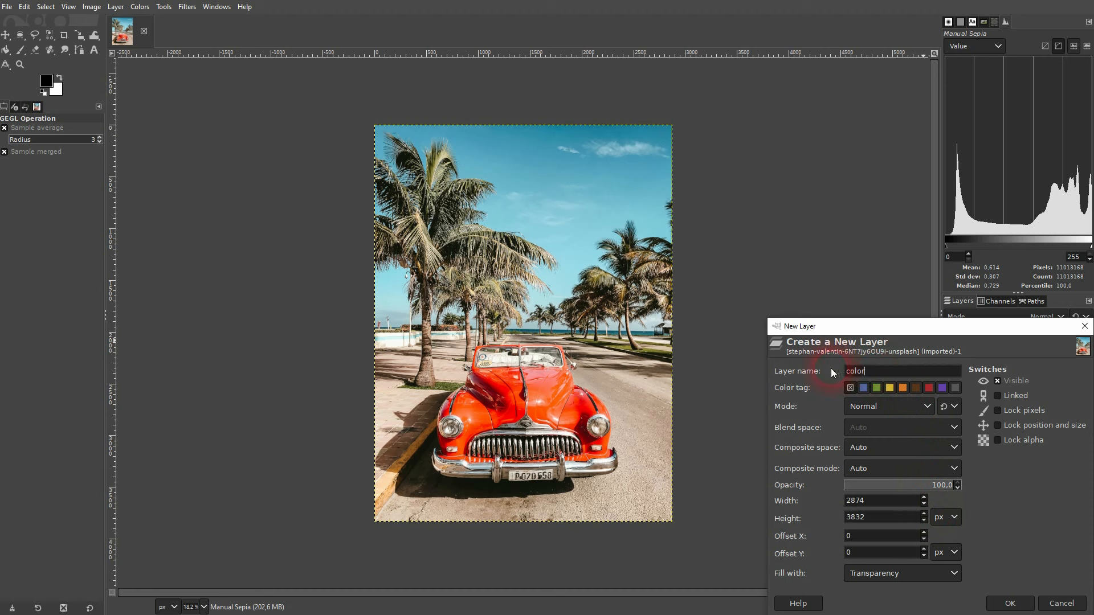
{"action": "left_click", "coordinate": [909, 571]}
{"action": "left_click", "coordinate": [882, 542]}
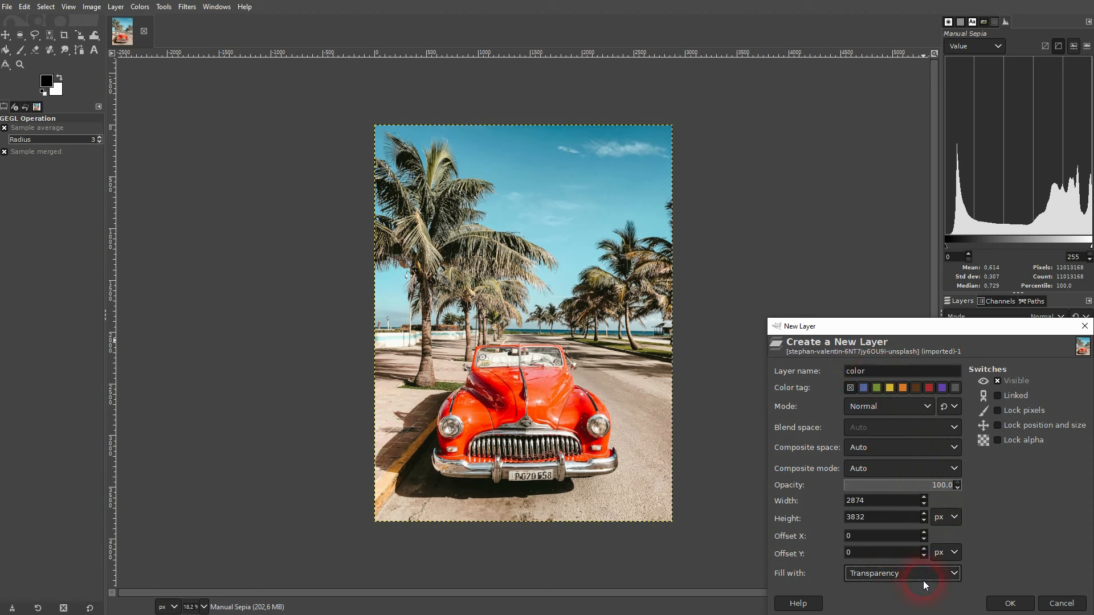
{"action": "left_click", "coordinate": [1010, 603]}
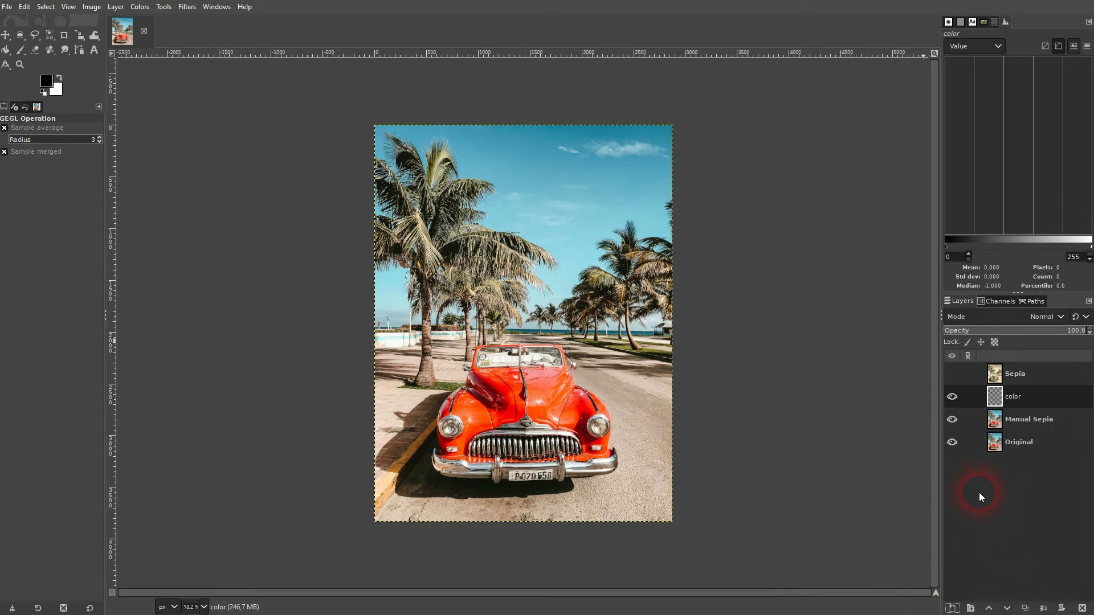
Set the foreground colour to the brown tone a28a65.
{"action": "left_click", "coordinate": [48, 81]}
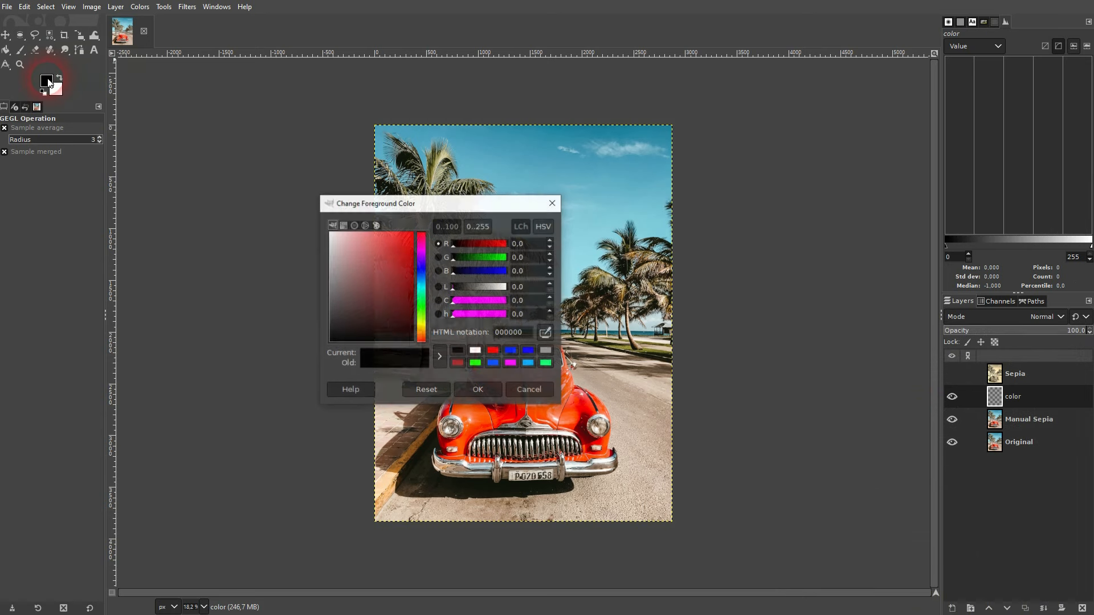
{"action": "left_click", "coordinate": [422, 326]}
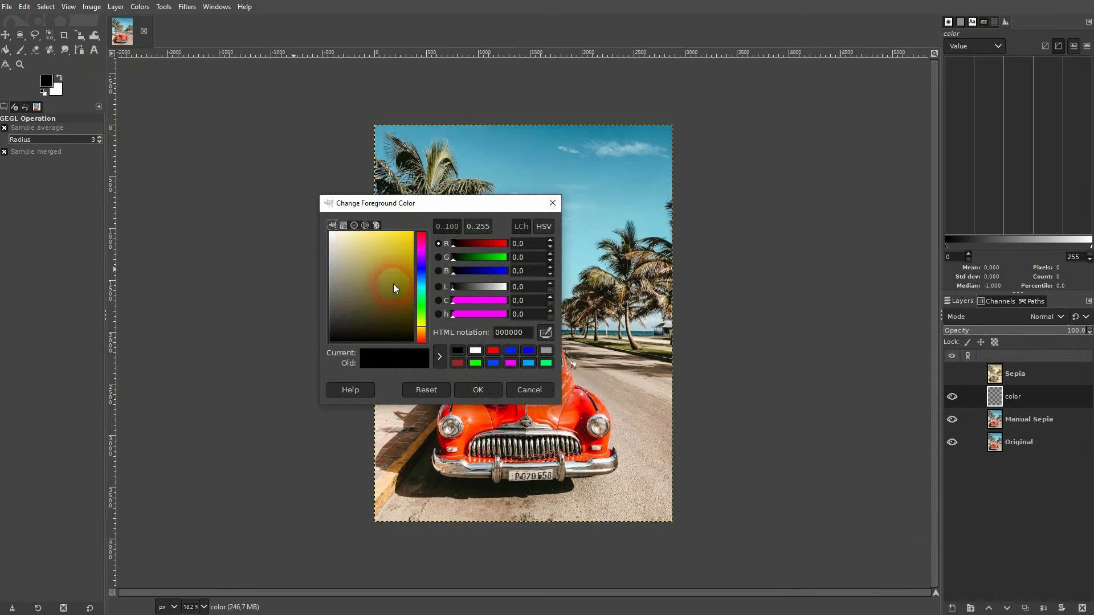
{"action": "left_click", "coordinate": [393, 284]}
{"action": "left_click_drag", "start_coordinate": [393, 284], "coordinate": [393, 244]}
{"action": "left_click", "coordinate": [545, 332]}
{"action": "left_click", "coordinate": [533, 337]}
{"action": "type", "text": "a28"}
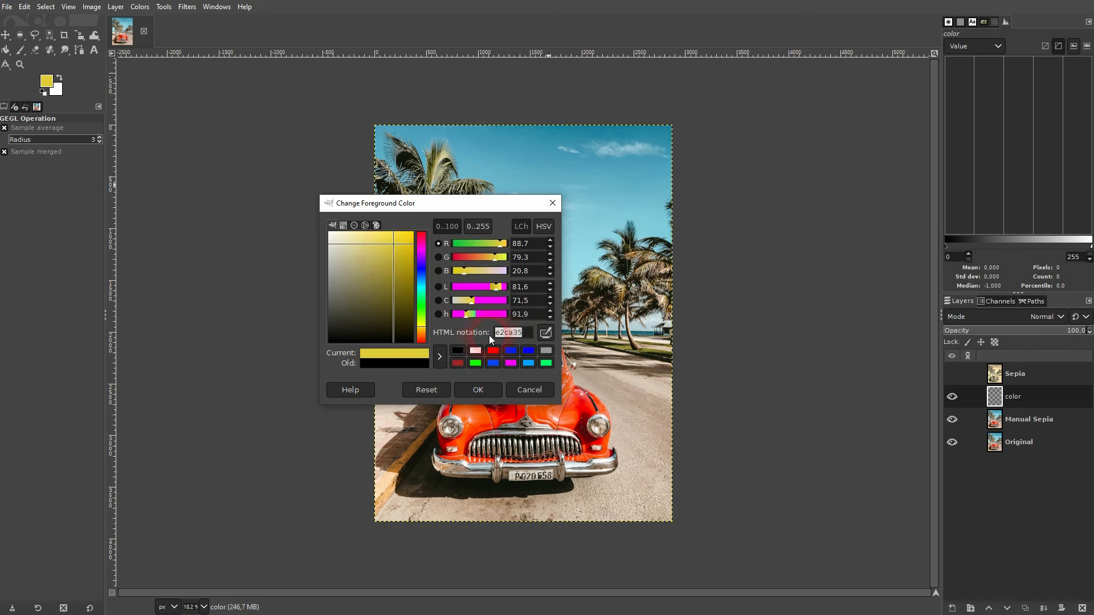
{"action": "type", "text": "a65"}
{"action": "key", "text": "Return"}
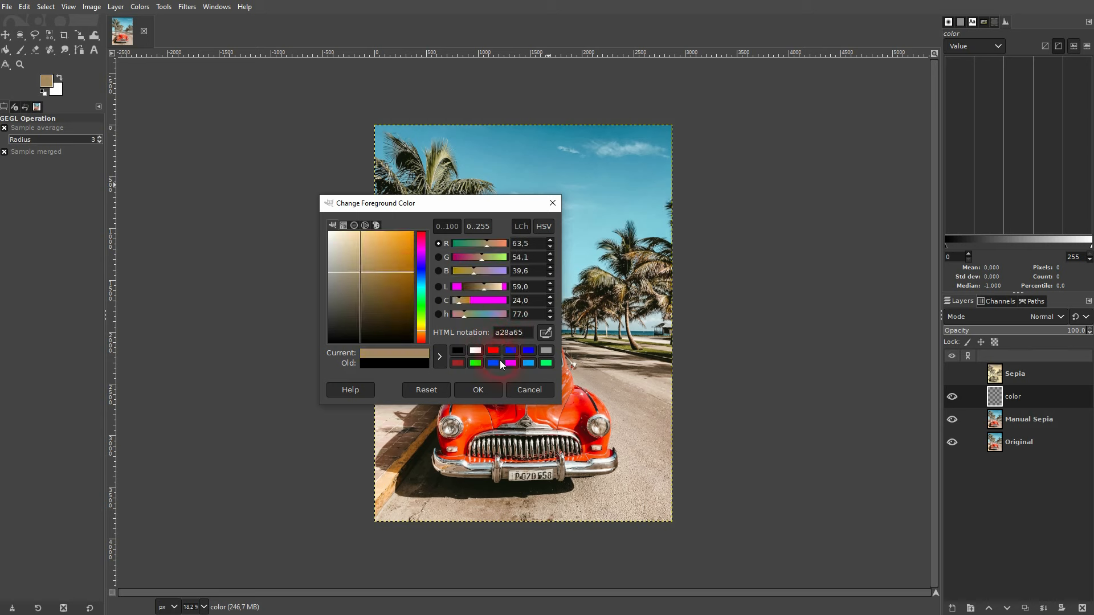
{"action": "left_click", "coordinate": [484, 390]}
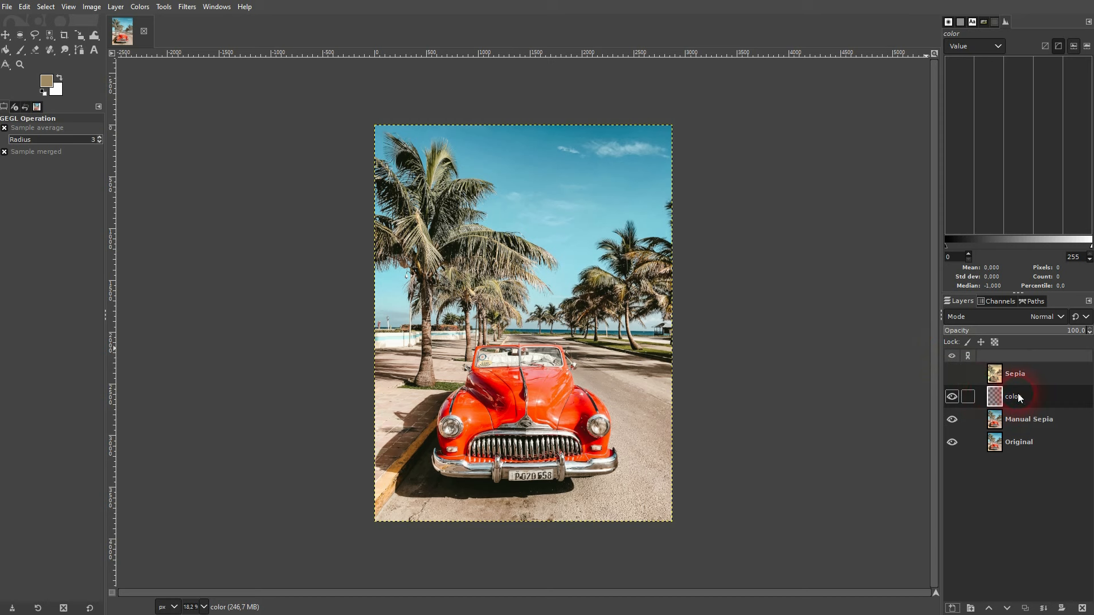
Fill the color layer with the foreground colour and set its blend mode to HSL Color.
{"action": "left_click", "coordinate": [122, 31]}
{"action": "left_click", "coordinate": [24, 7]}
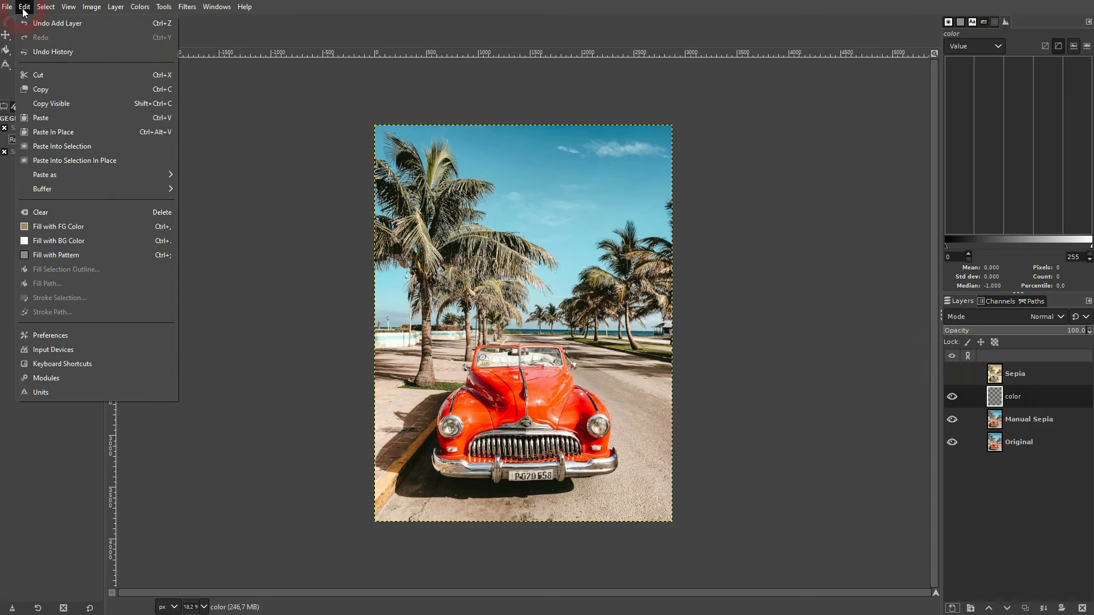
{"action": "left_click", "coordinate": [84, 227]}
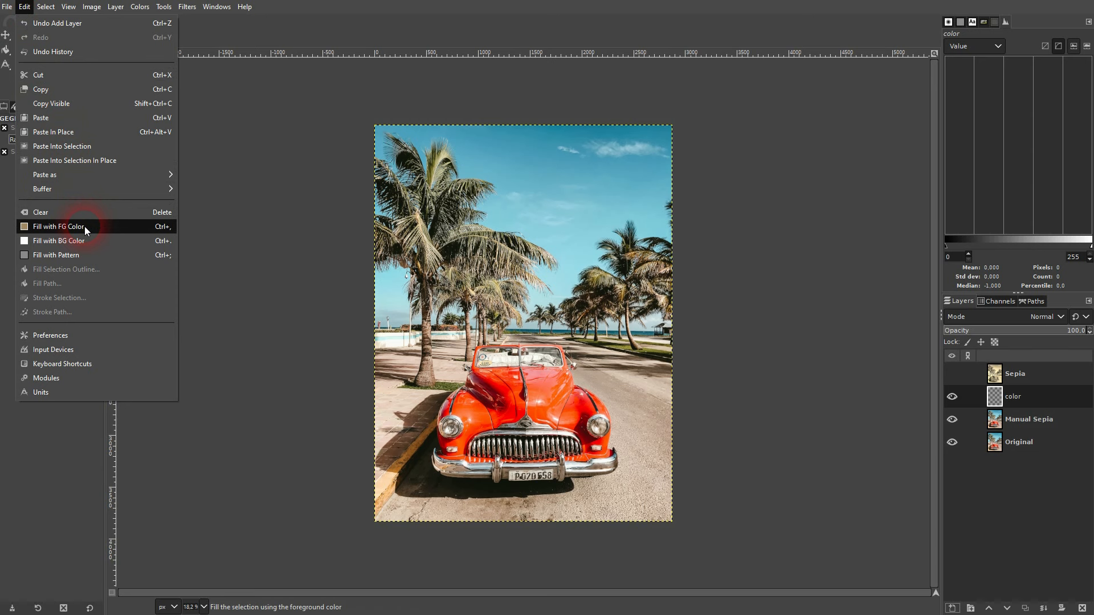
{"action": "left_click", "coordinate": [84, 227]}
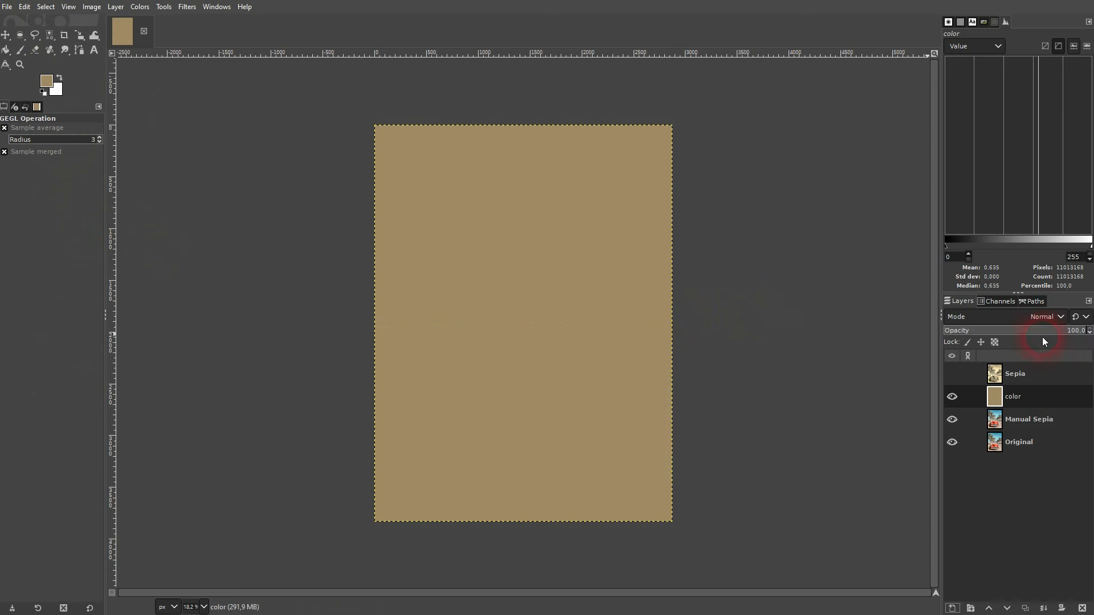
{"action": "left_click", "coordinate": [1055, 318]}
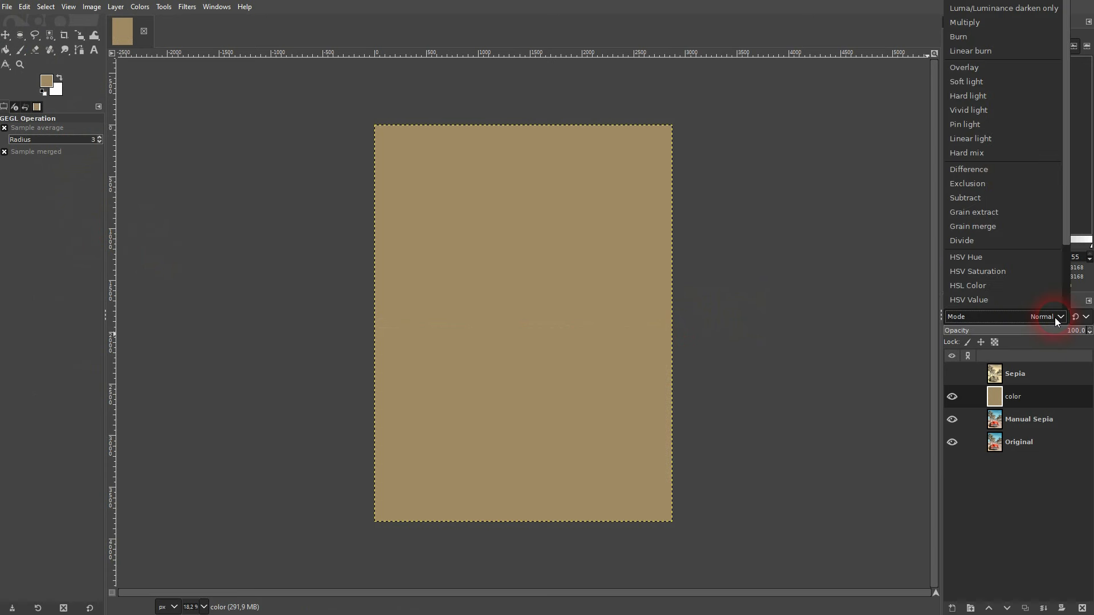
{"action": "left_click", "coordinate": [1013, 292]}
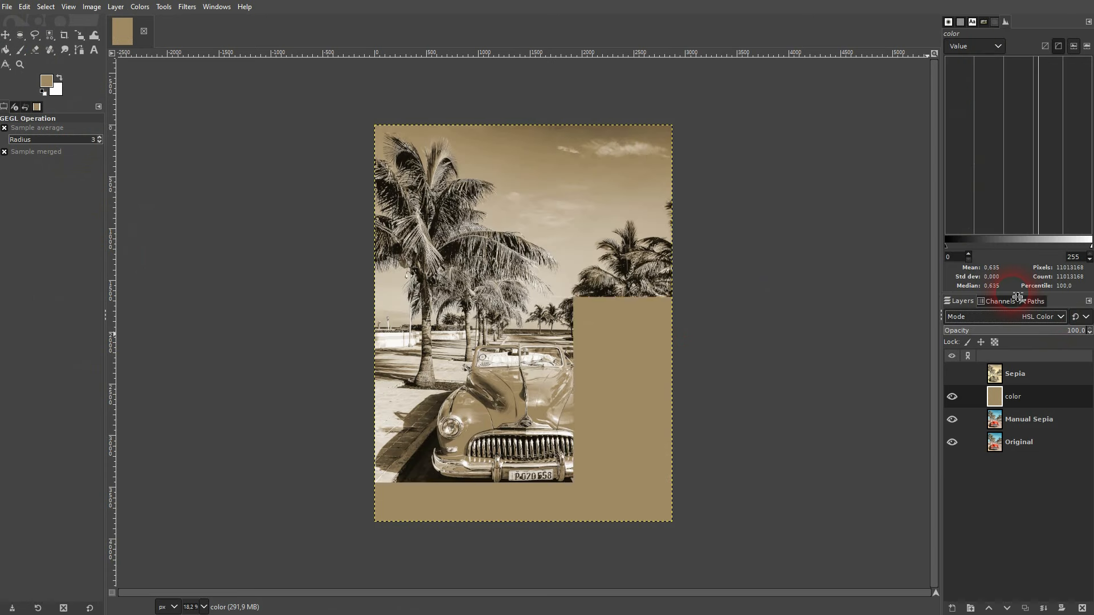
{"action": "left_click", "coordinate": [1022, 397]}
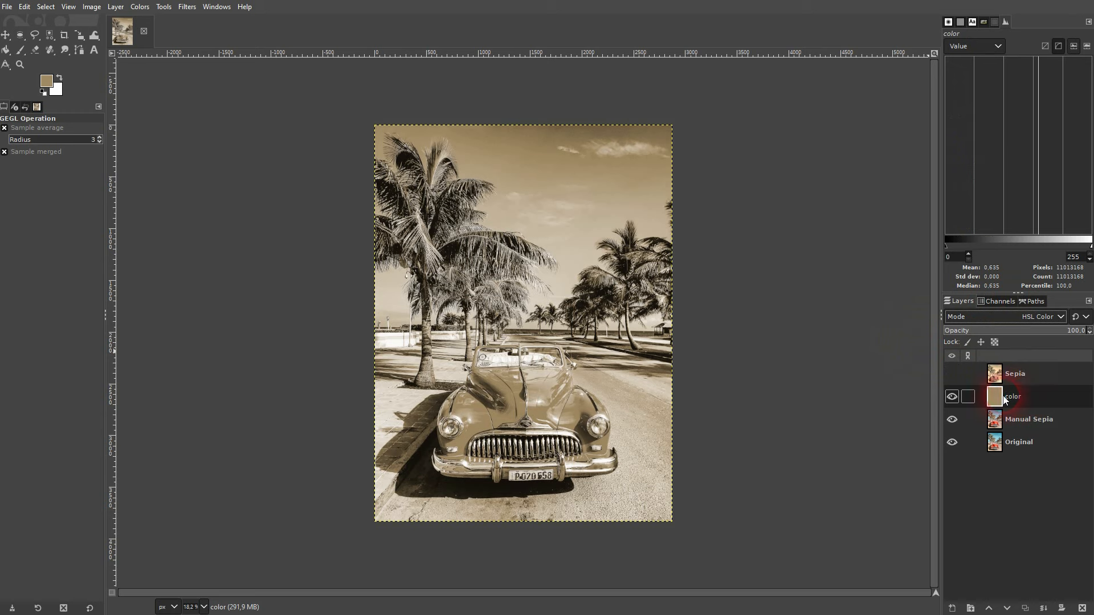
Open Colorize on the color layer and set its colour to the warmer orange tone d6ad6d.
{"action": "left_click", "coordinate": [148, 8]}
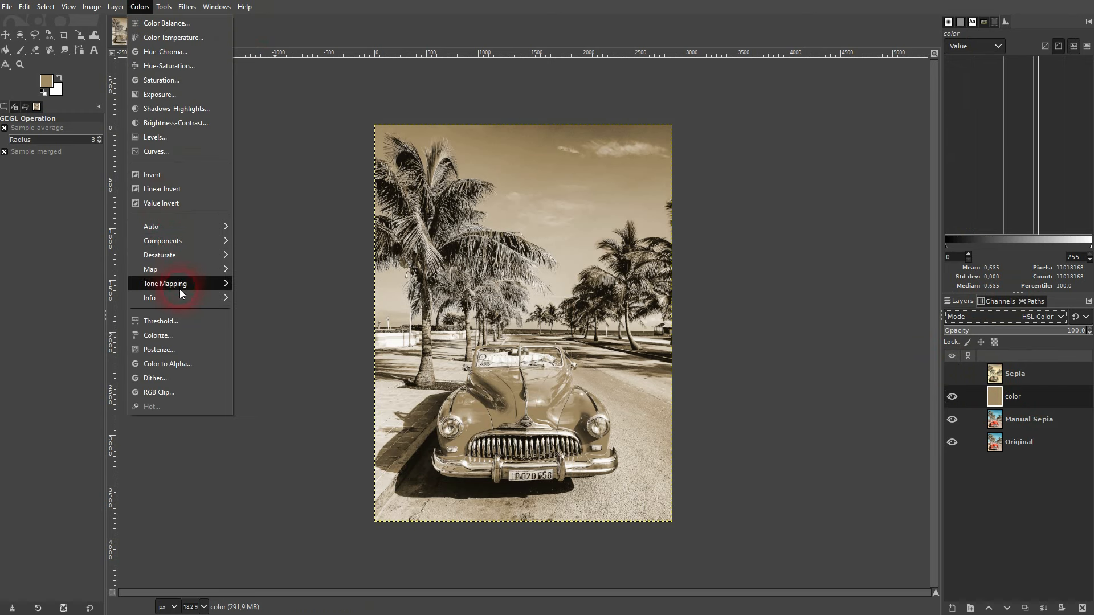
{"action": "left_click", "coordinate": [165, 335]}
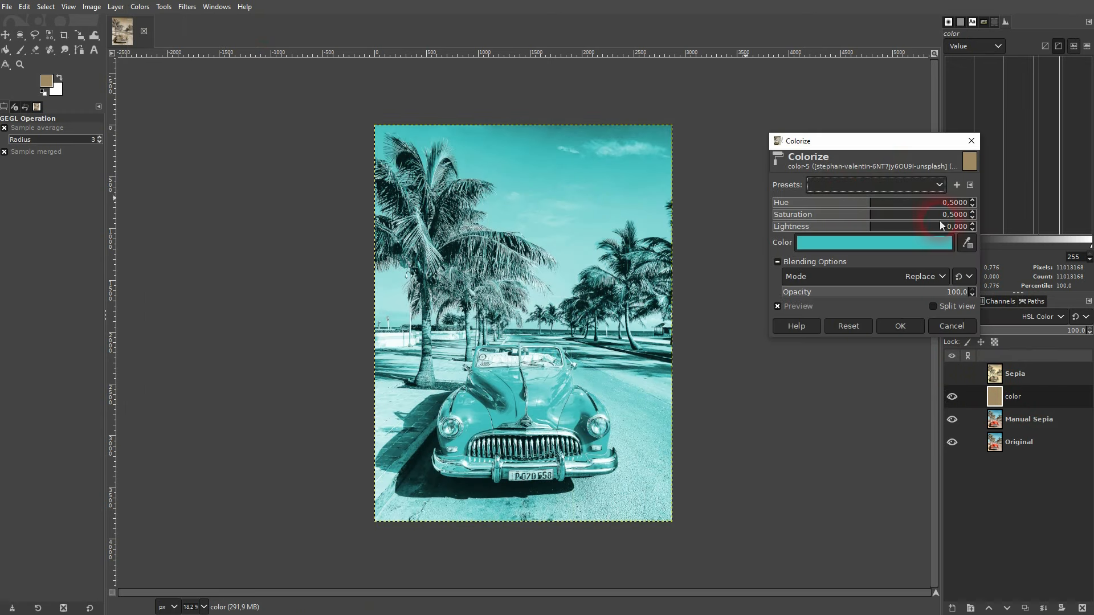
{"action": "left_click", "coordinate": [953, 242]}
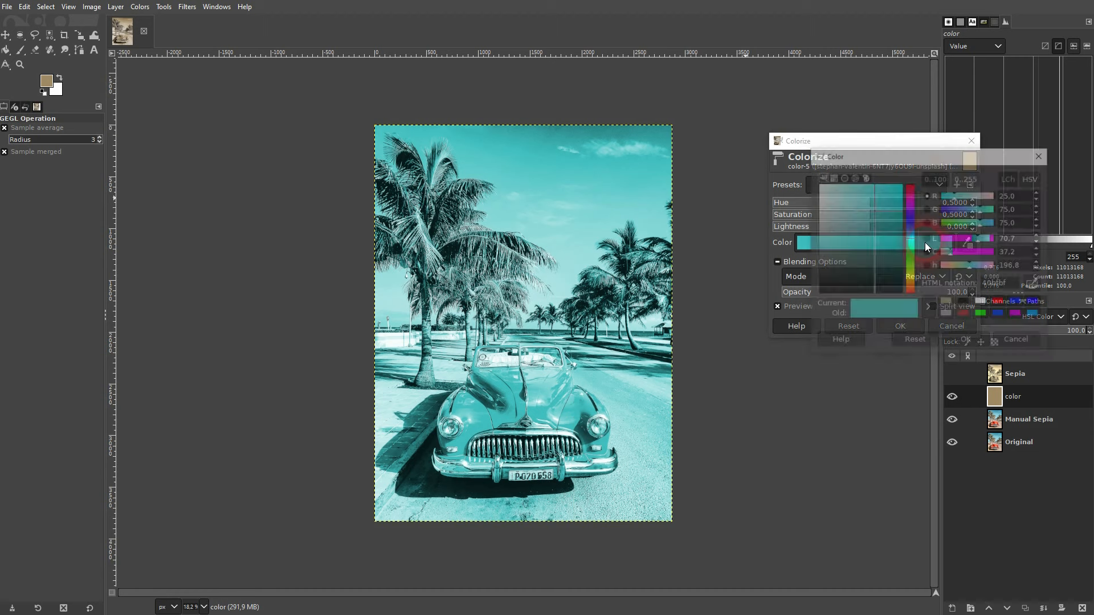
{"action": "left_click", "coordinate": [949, 302]}
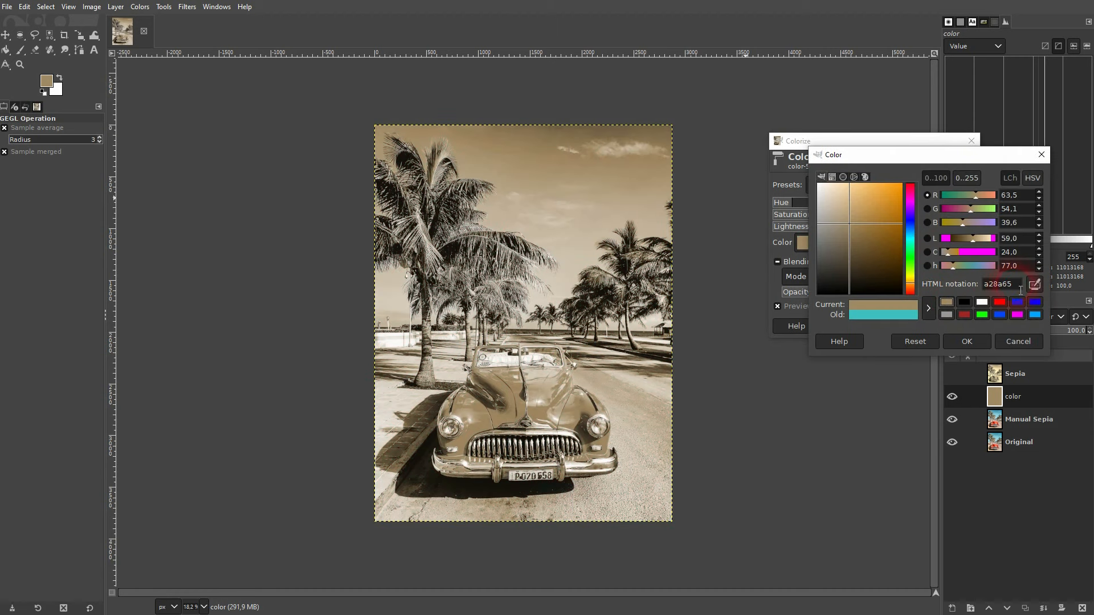
{"action": "mouse_move", "coordinate": [848, 224]}
{"action": "left_mouse_down"}
{"action": "mouse_move", "coordinate": [864, 236]}
{"action": "mouse_move", "coordinate": [863, 215]}
{"action": "left_mouse_up"}
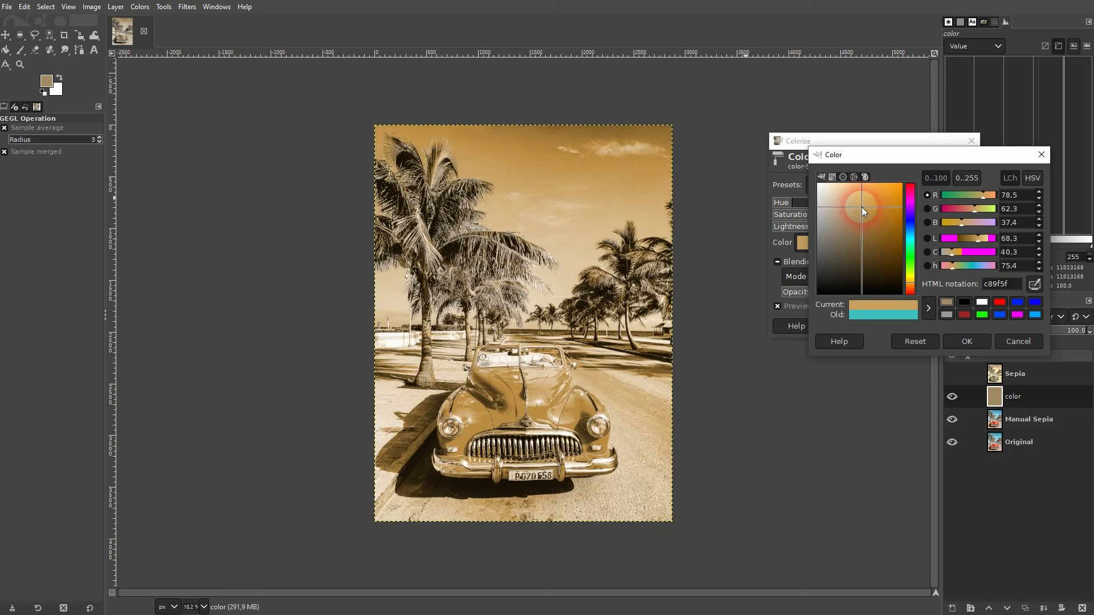
{"action": "mouse_move", "coordinate": [862, 207]}
{"action": "left_mouse_down"}
{"action": "mouse_move", "coordinate": [836, 194]}
{"action": "mouse_move", "coordinate": [904, 198]}
{"action": "mouse_move", "coordinate": [859, 201]}
{"action": "left_mouse_up"}
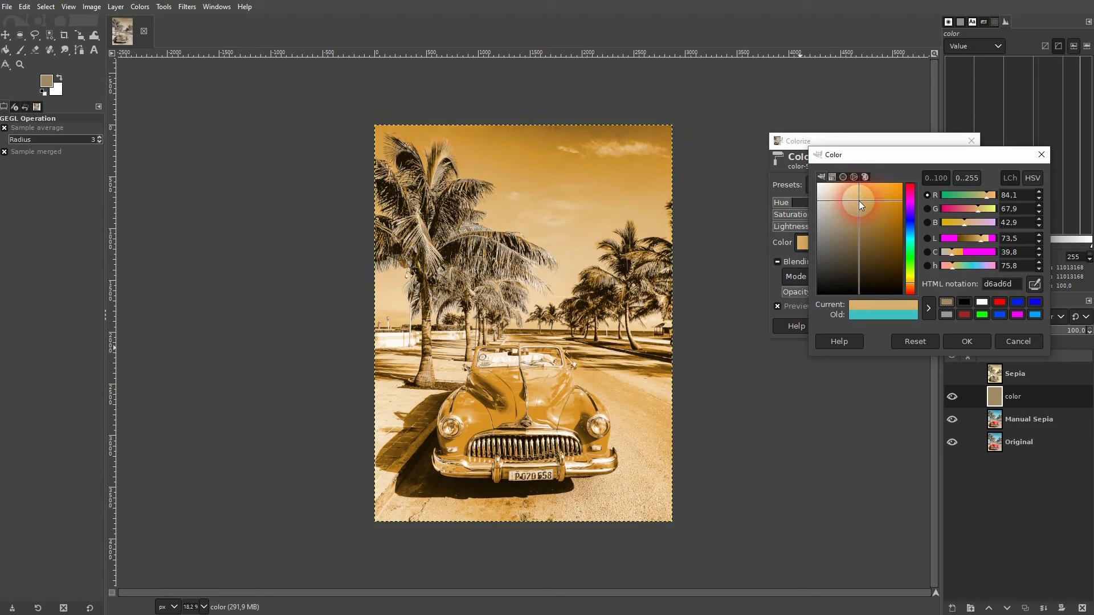
{"action": "left_click", "coordinate": [960, 340]}
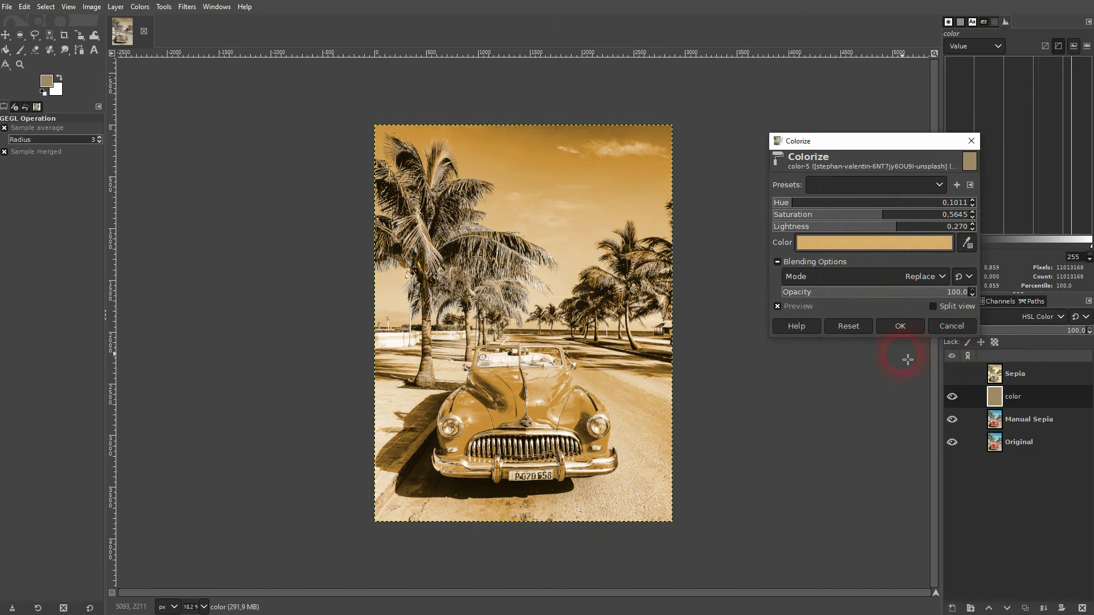
Try lower blending opacities in Colorize, restore it to 100, and apply the adjustment to the color layer.
{"action": "left_click", "coordinate": [887, 292]}
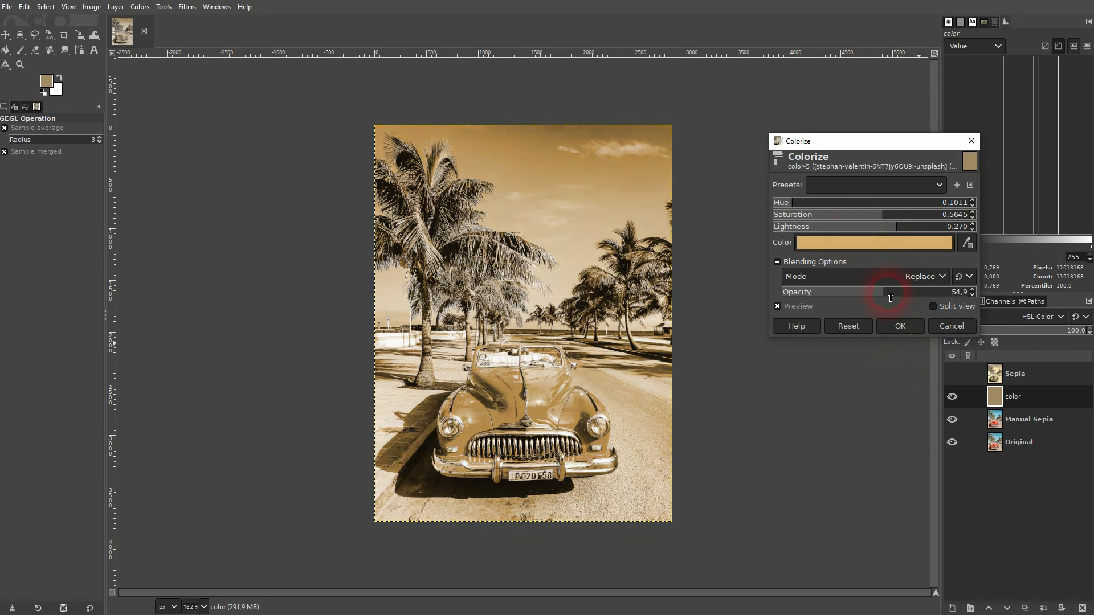
{"action": "left_click", "coordinate": [860, 292]}
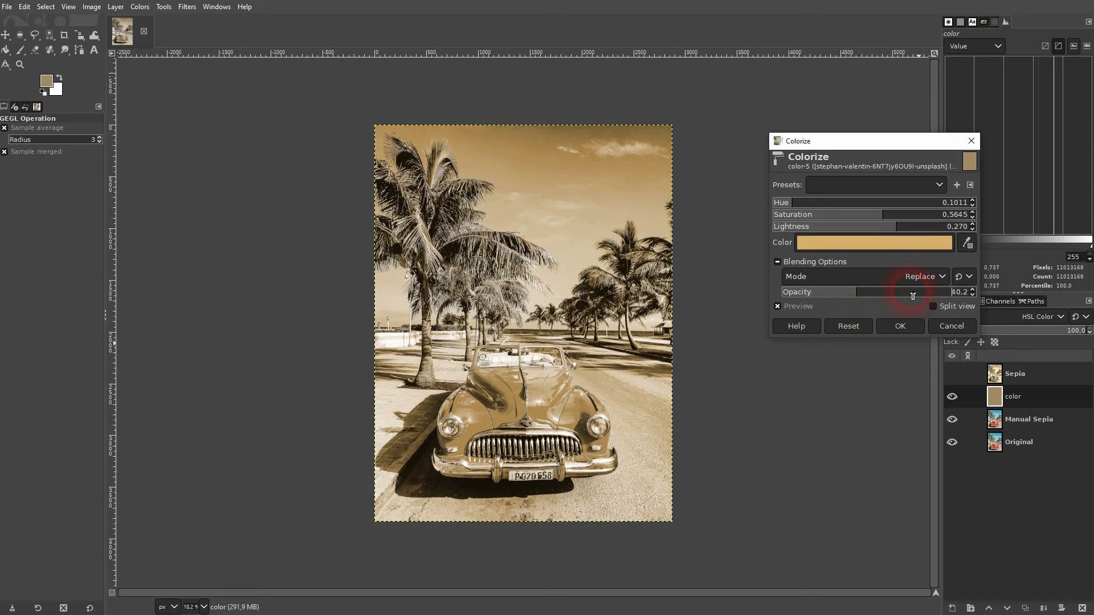
{"action": "left_click_drag", "start_coordinate": [913, 296], "coordinate": [963, 293]}
{"action": "left_click", "coordinate": [905, 323]}
{"action": "left_click", "coordinate": [1051, 395]}
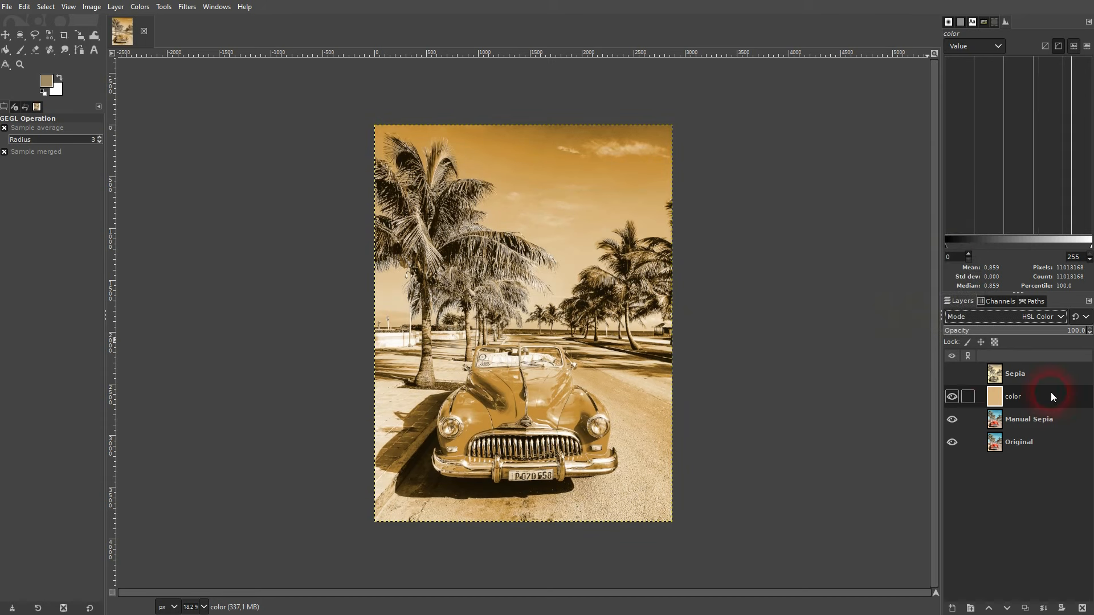
Test the color layer at a reduced opacity of about 71.3 against the Sepia layer, and raise the opacity again.
{"action": "left_click", "coordinate": [1026, 330]}
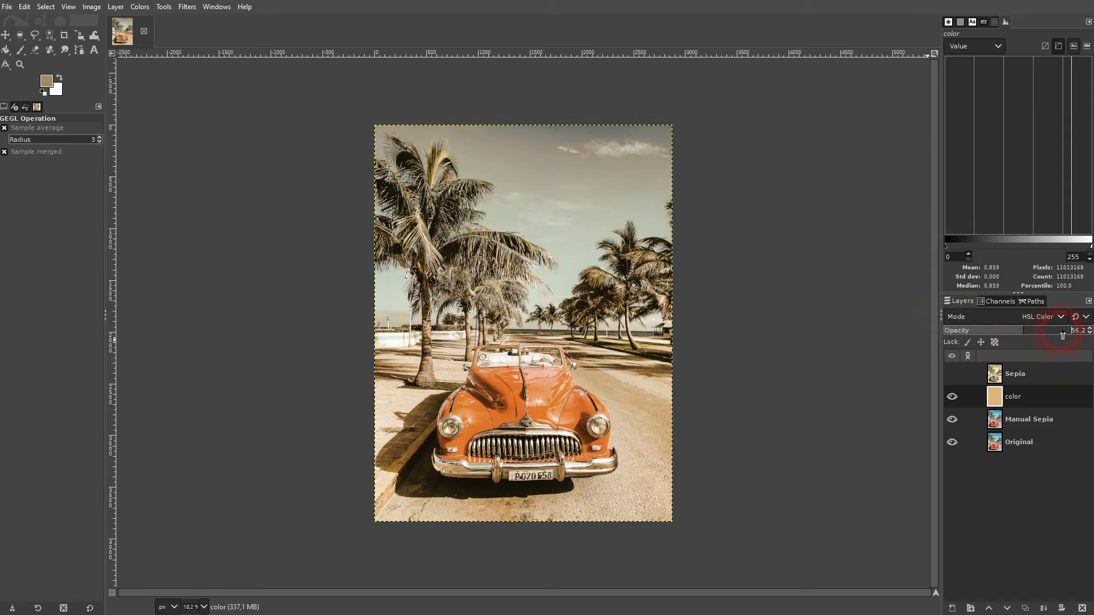
{"action": "left_click", "coordinate": [1048, 332]}
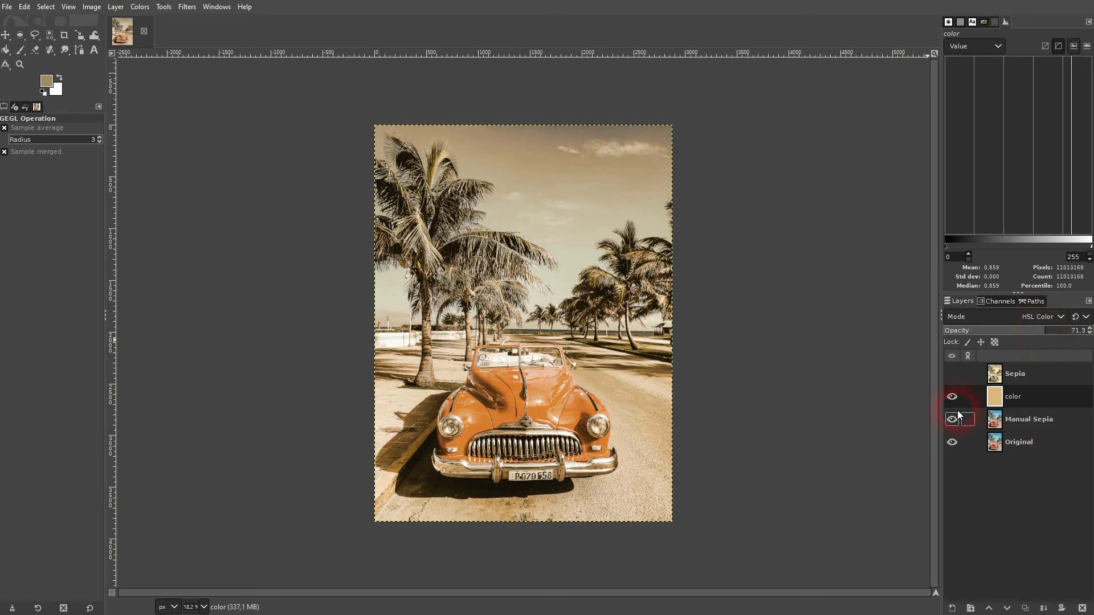
{"action": "left_click", "coordinate": [952, 375]}
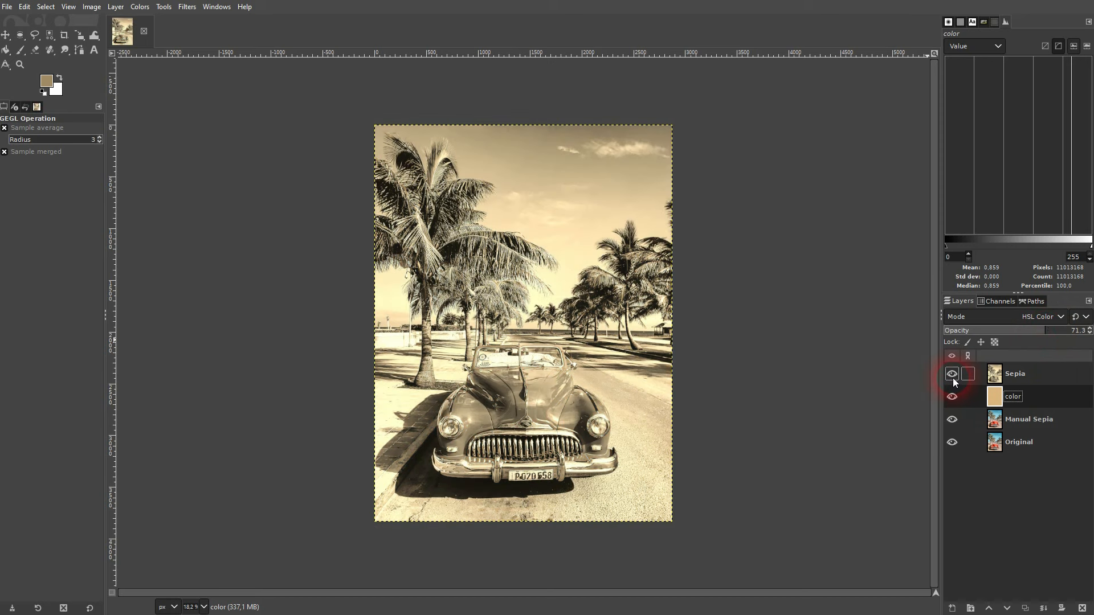
{"action": "left_click", "coordinate": [953, 375]}
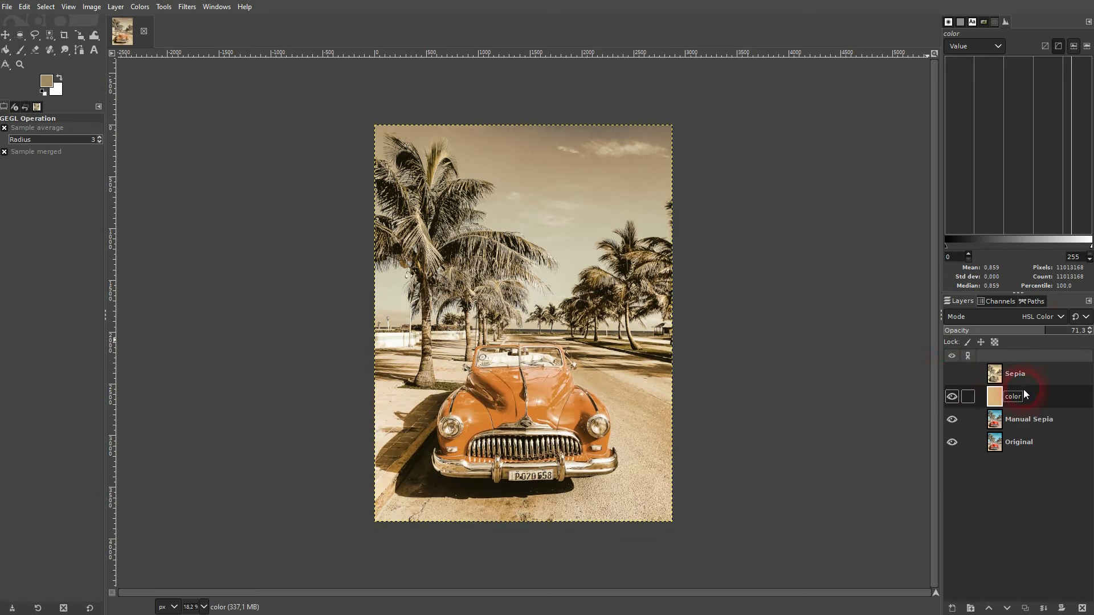
{"action": "left_click", "coordinate": [1055, 332]}
{"action": "left_click_drag", "start_coordinate": [1054, 334], "coordinate": [1085, 332]}
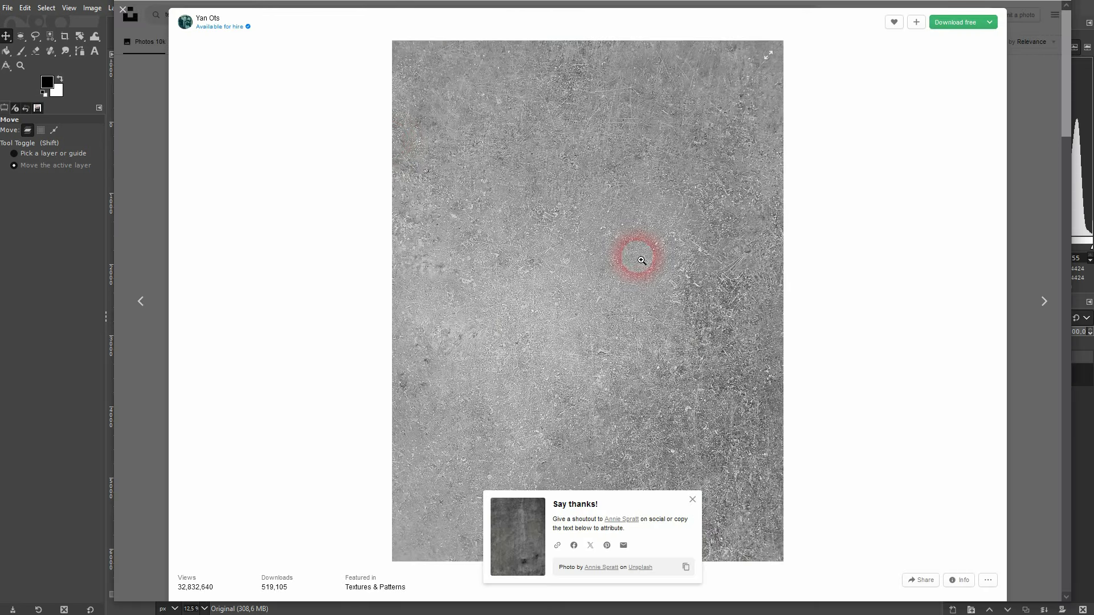
Leave the enlarged photo on Unsplash, search for "texture" and browse the resulting images.
{"action": "left_click", "coordinate": [137, 227]}
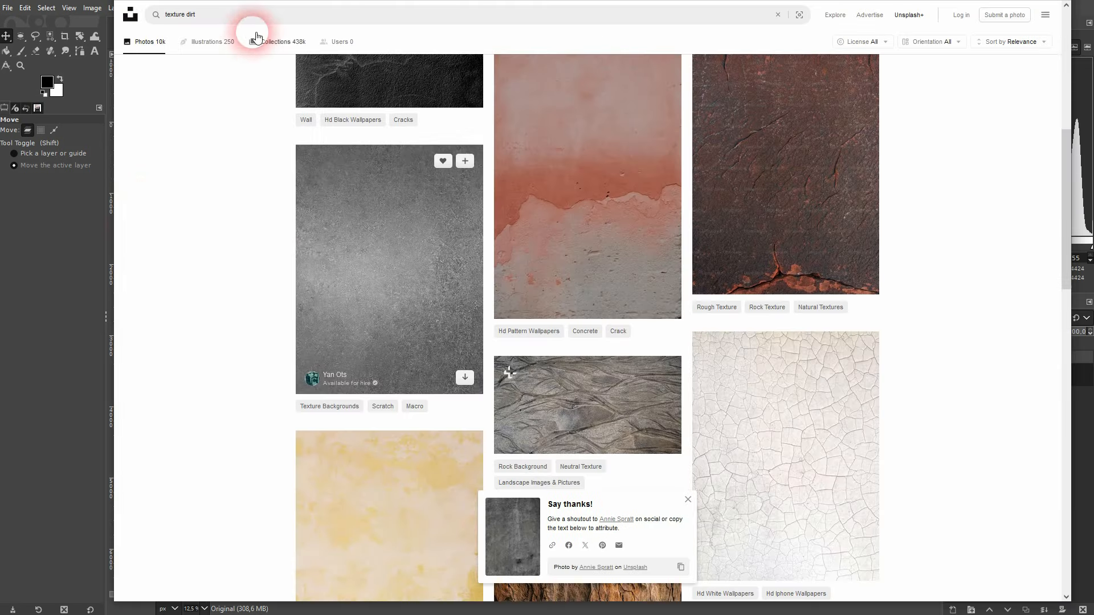
{"action": "triple_click", "coordinate": [205, 24]}
{"action": "type", "text": "texture"}
{"action": "key", "text": "Return"}
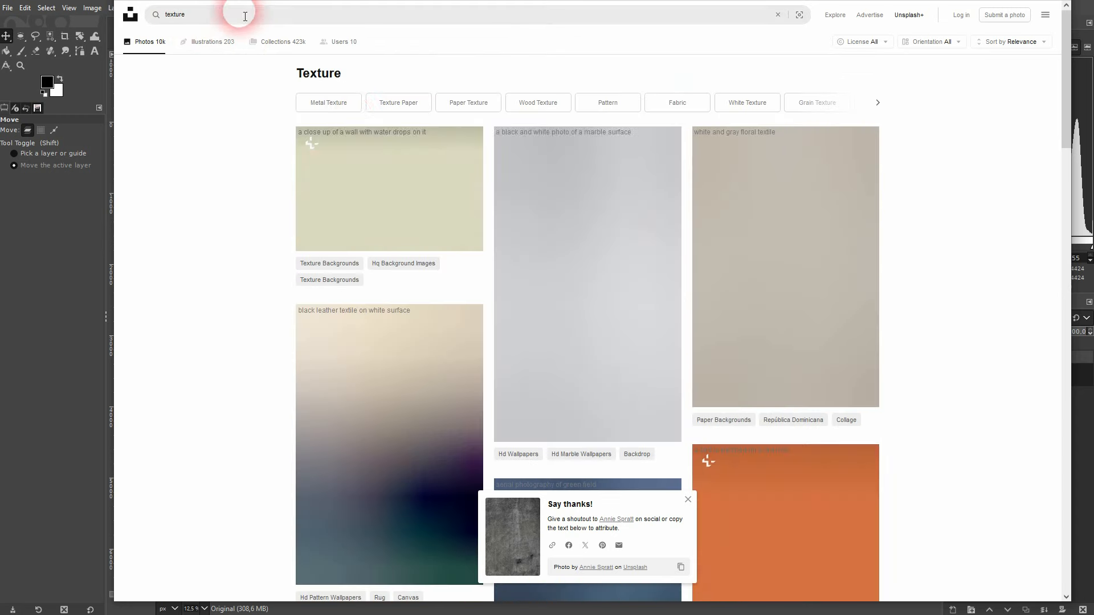
{"action": "scroll", "coordinate": [769, 274], "scroll_direction": "down", "scroll_amount": 3}
{"action": "scroll", "coordinate": [783, 263], "scroll_direction": "down", "scroll_amount": 6}
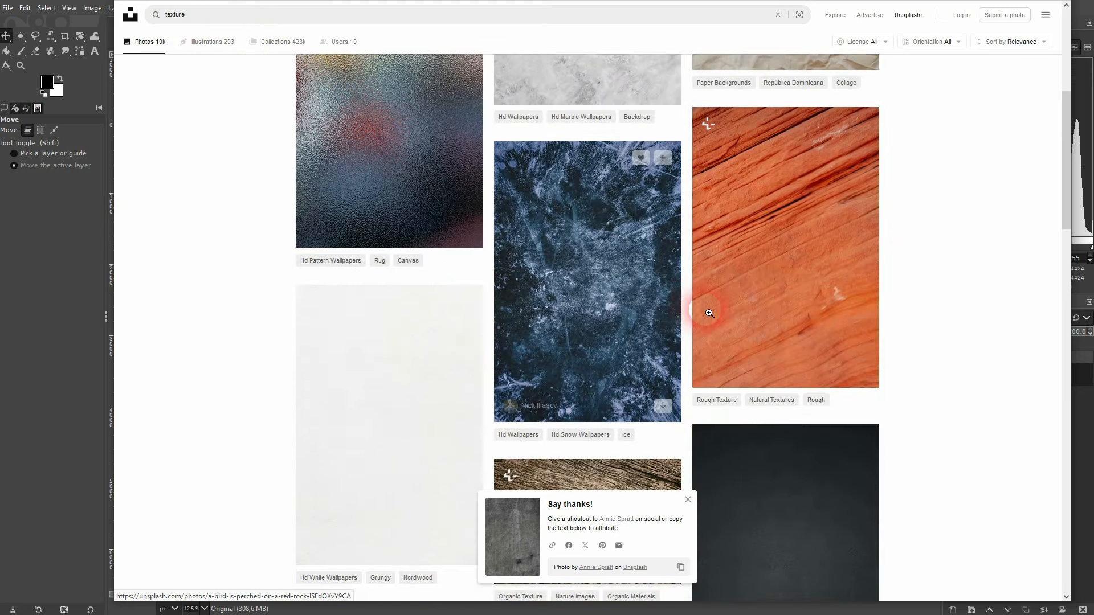
Search Unsplash for "texture grunge", view the grey concrete wall photo, and return to GIMP.
{"action": "left_click", "coordinate": [223, 15]}
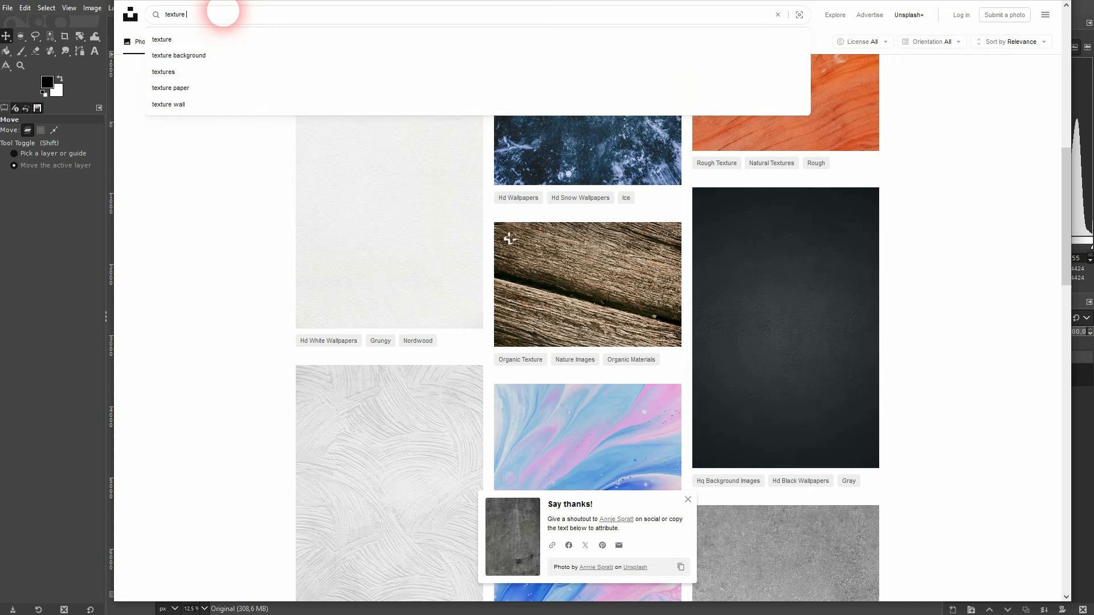
{"action": "type", "text": "grunge"}
{"action": "key", "text": "Return"}
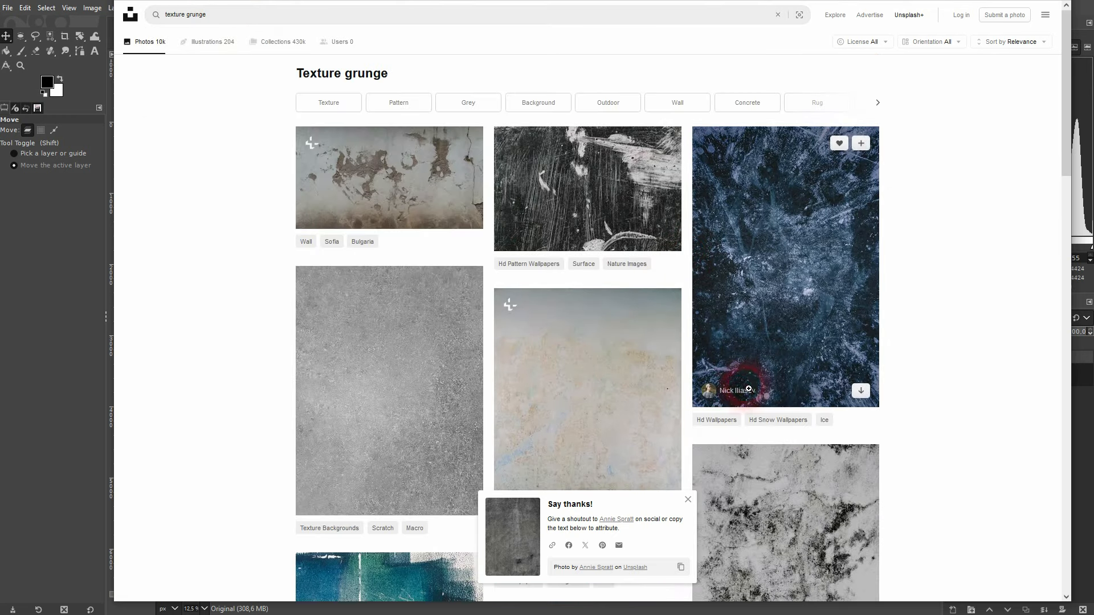
{"action": "scroll", "coordinate": [740, 395], "scroll_direction": "down", "scroll_amount": 2}
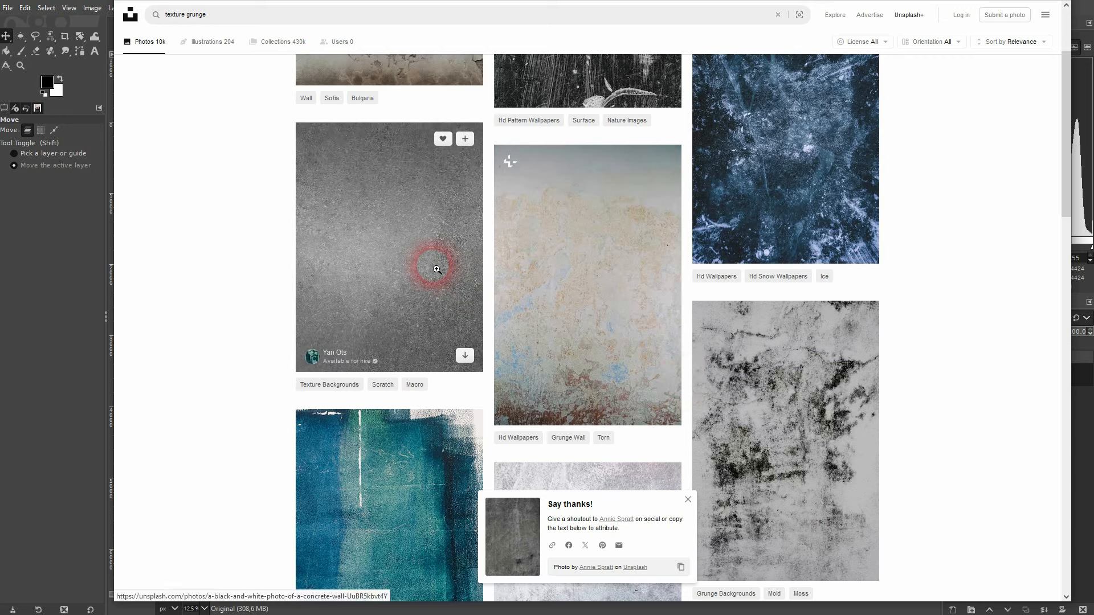
{"action": "left_click", "coordinate": [437, 269]}
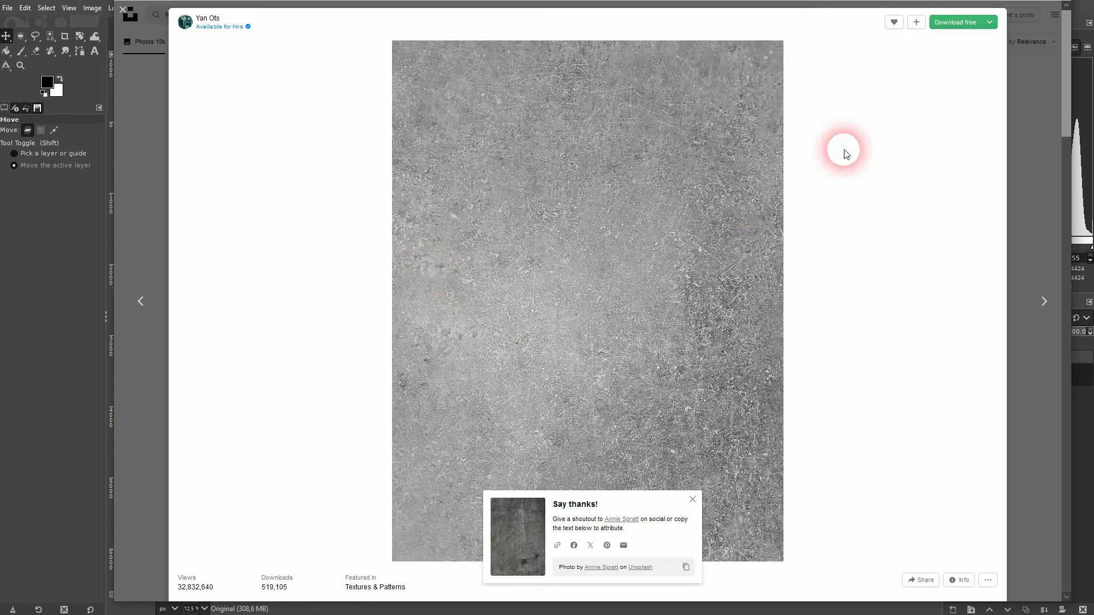
{"action": "left_click", "coordinate": [1006, 2]}
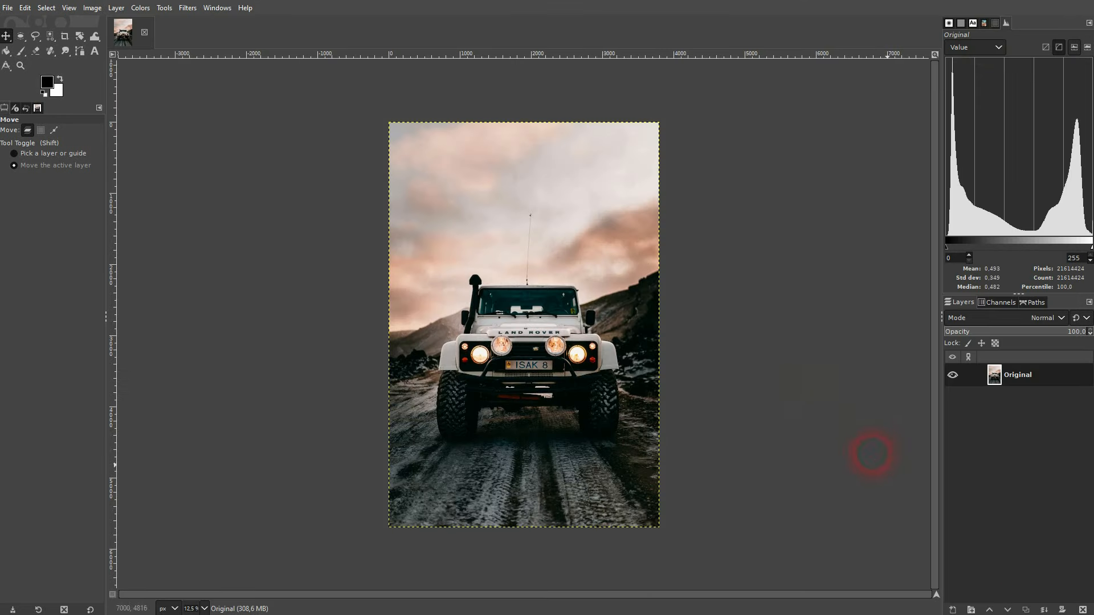
Duplicate the Original layer of the off-road car photo and hide the original one.
{"action": "left_click", "coordinate": [1032, 609]}
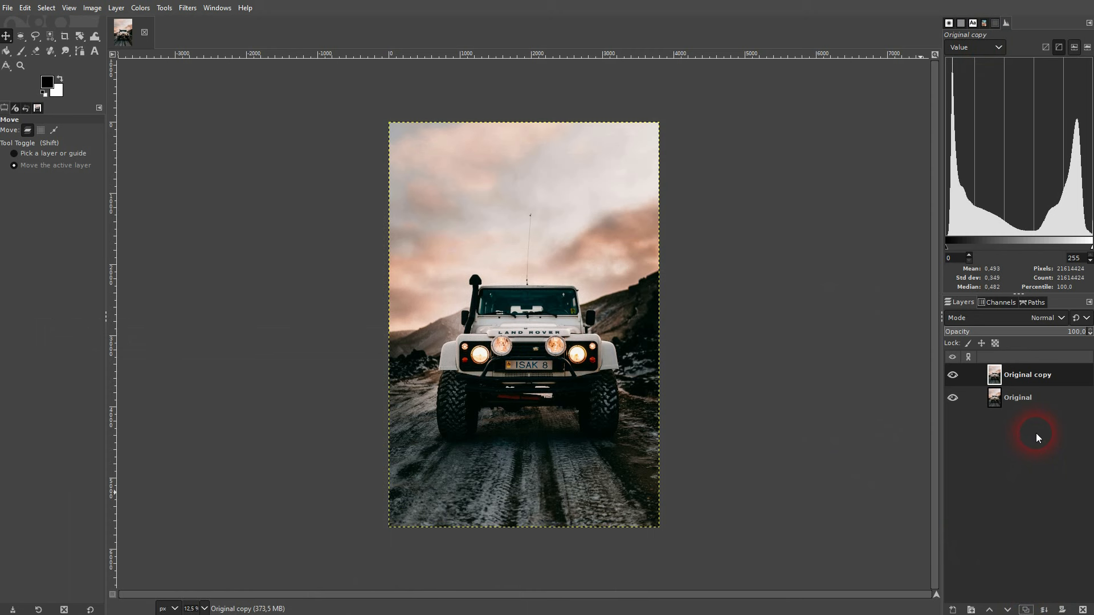
{"action": "left_click", "coordinate": [952, 398]}
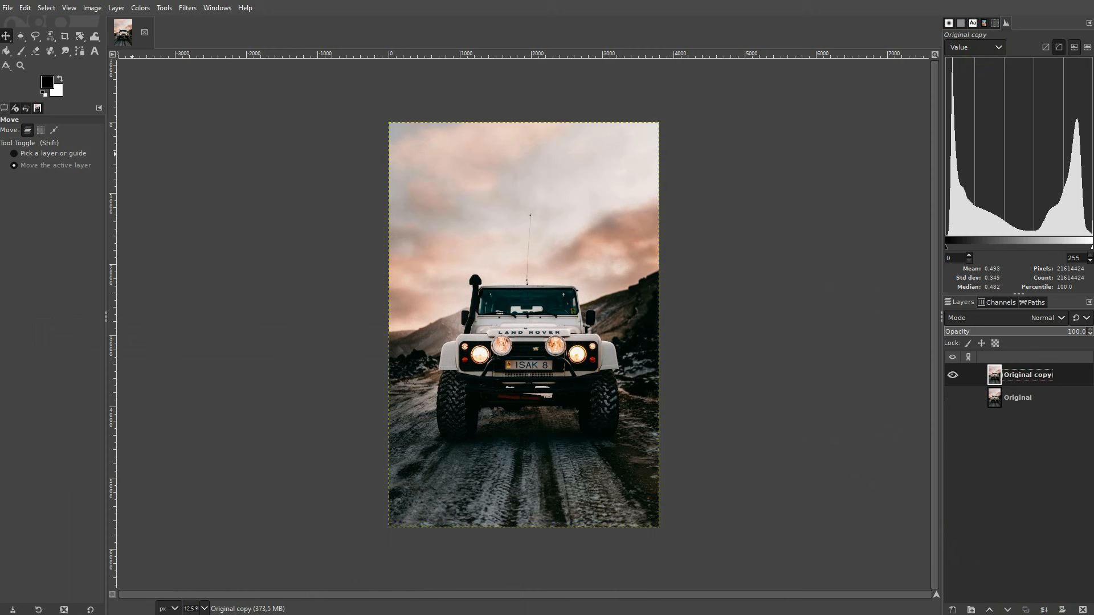
Add the dark concrete texture image as the top layer and scale it proportionally to about 4453 × 5937 px, covering the canvas.
{"action": "left_click_drag", "start_coordinate": [544, 332], "coordinate": [587, 344]}
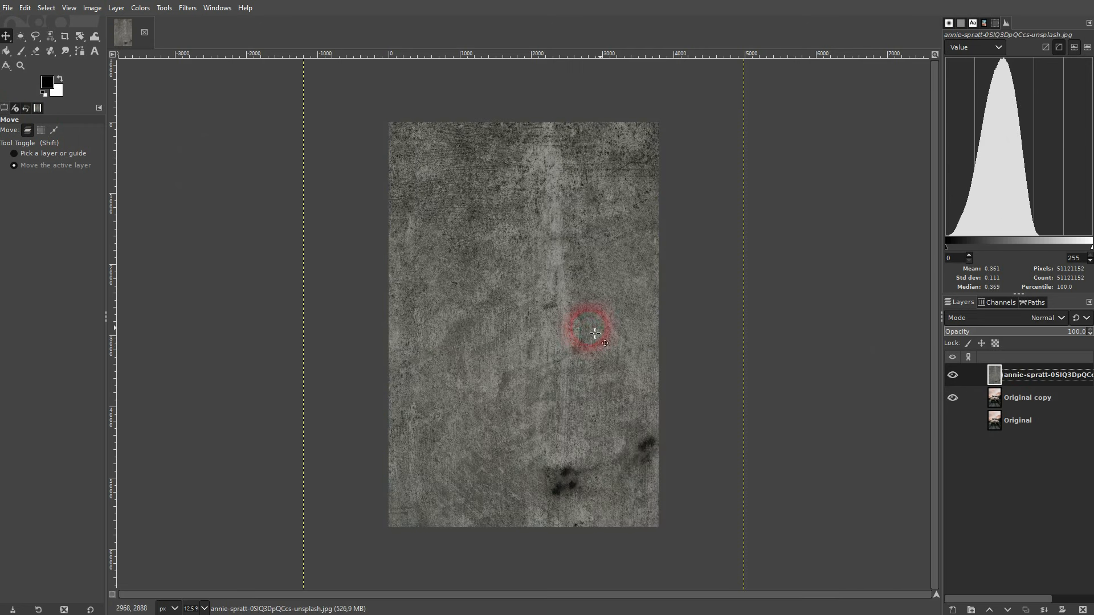
{"action": "left_click", "coordinate": [79, 36]}
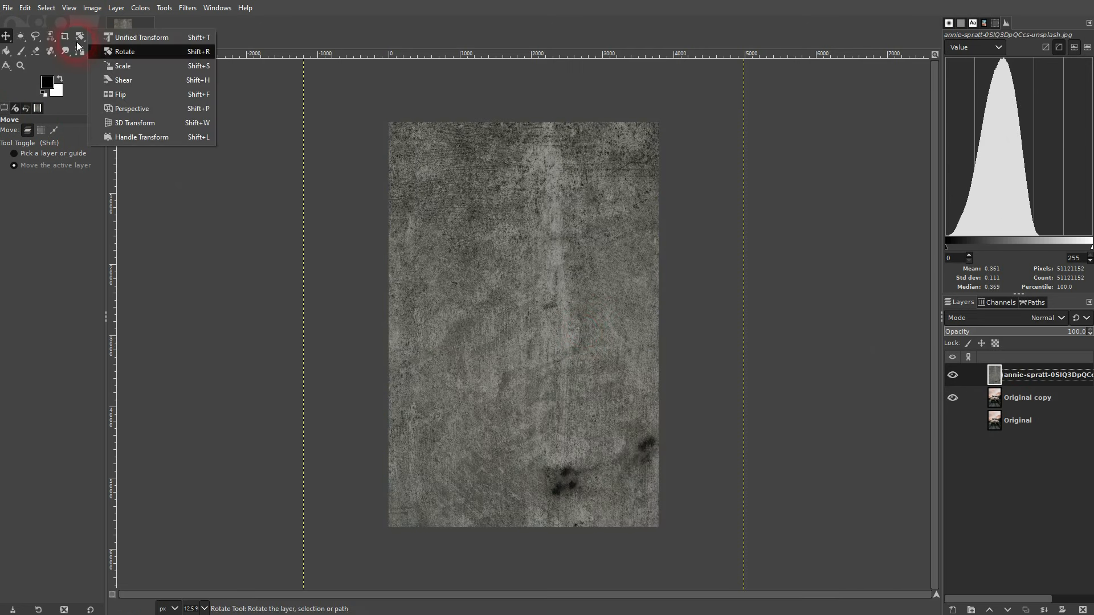
{"action": "left_click", "coordinate": [123, 65]}
{"action": "left_click", "coordinate": [509, 312]}
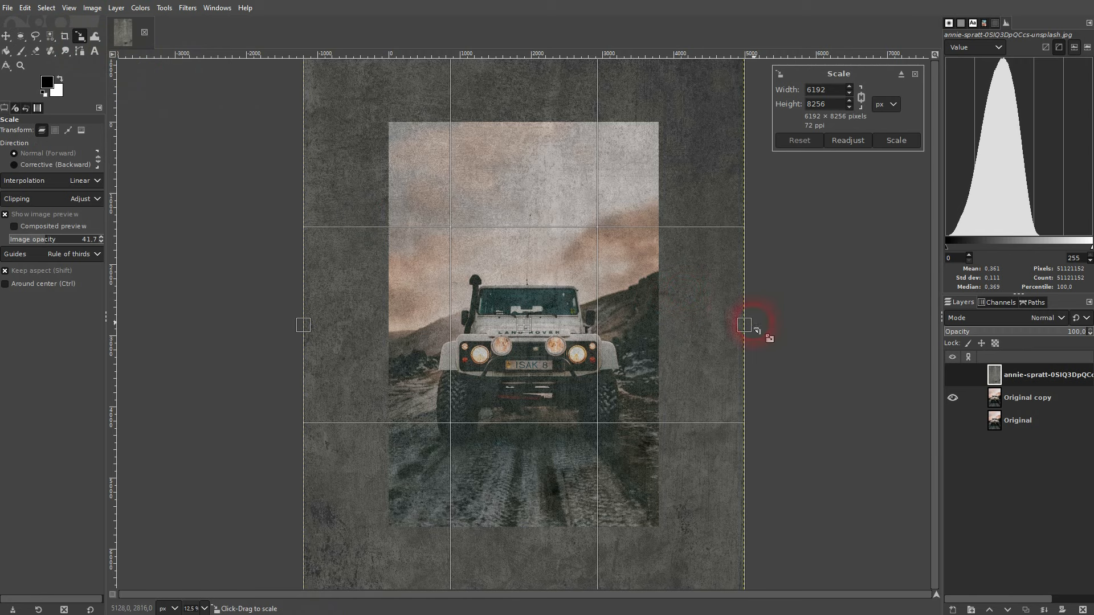
{"action": "left_click_drag", "start_coordinate": [757, 330], "coordinate": [691, 325]}
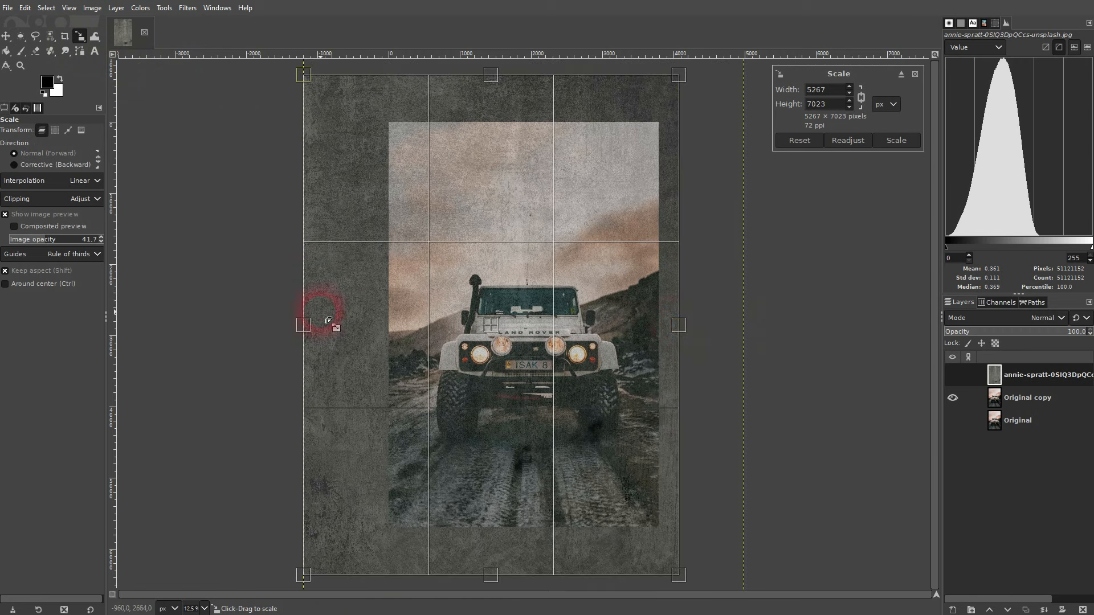
{"action": "left_click_drag", "start_coordinate": [303, 325], "coordinate": [368, 335]}
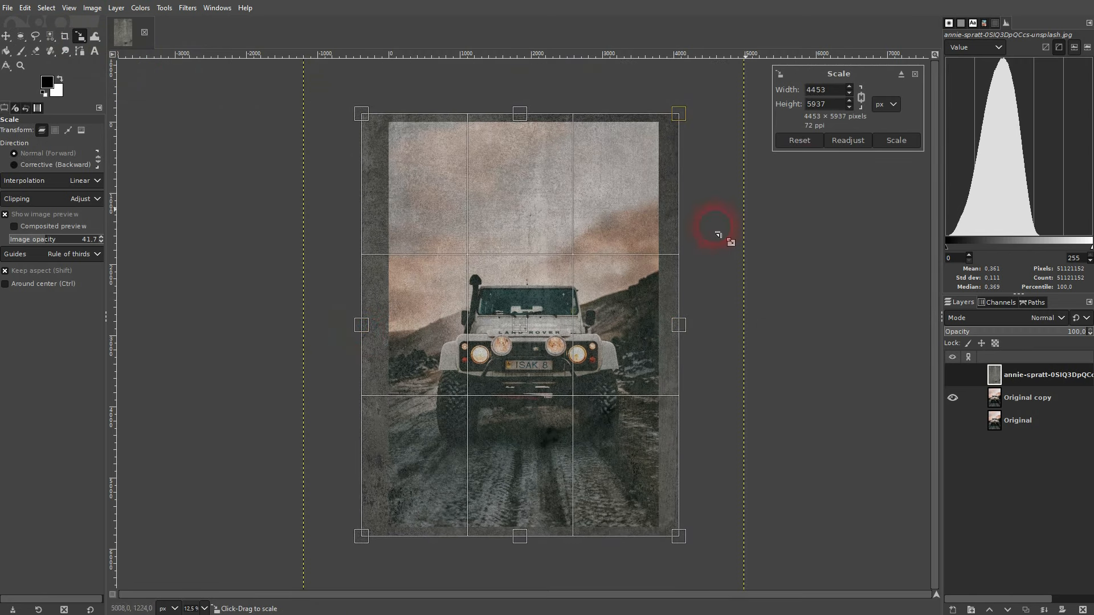
{"action": "left_click", "coordinate": [896, 141]}
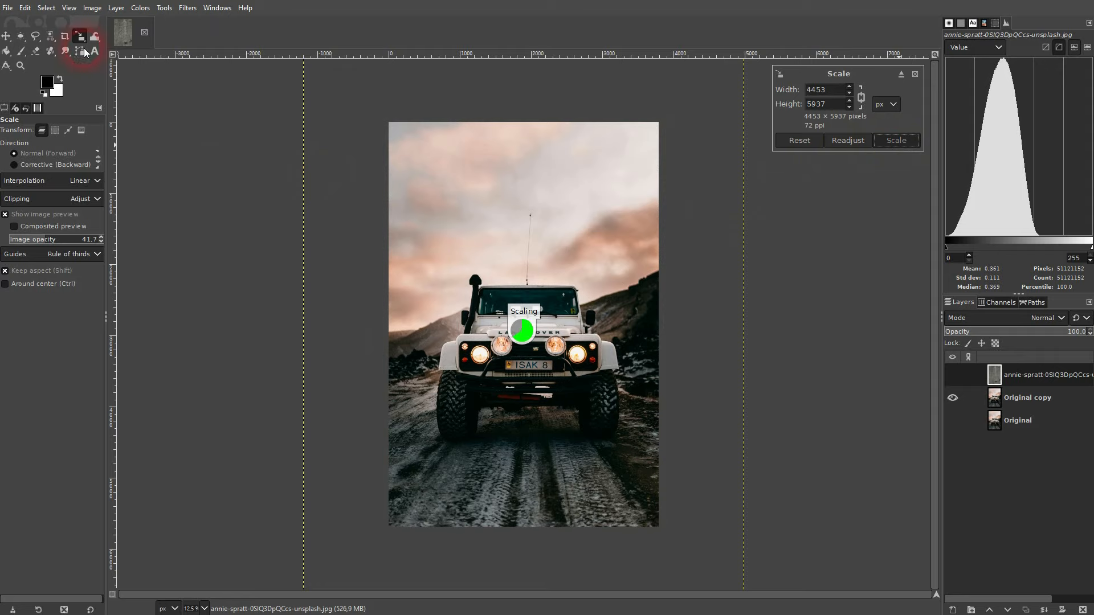
{"action": "right_click", "coordinate": [78, 36]}
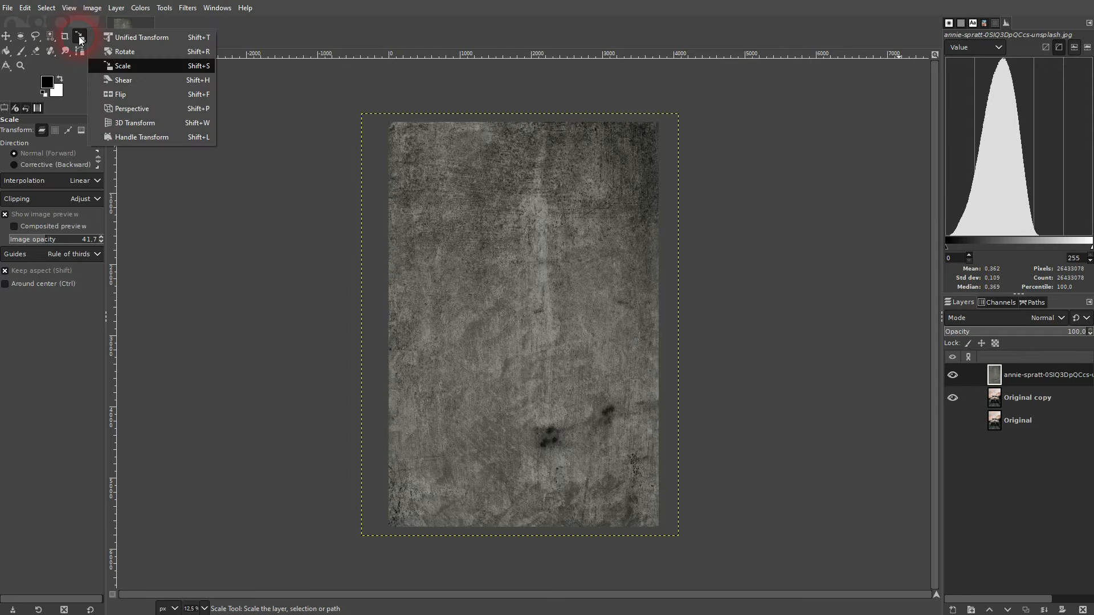
{"action": "left_click", "coordinate": [136, 53]}
{"action": "left_click_drag", "start_coordinate": [566, 302], "coordinate": [797, 192]}
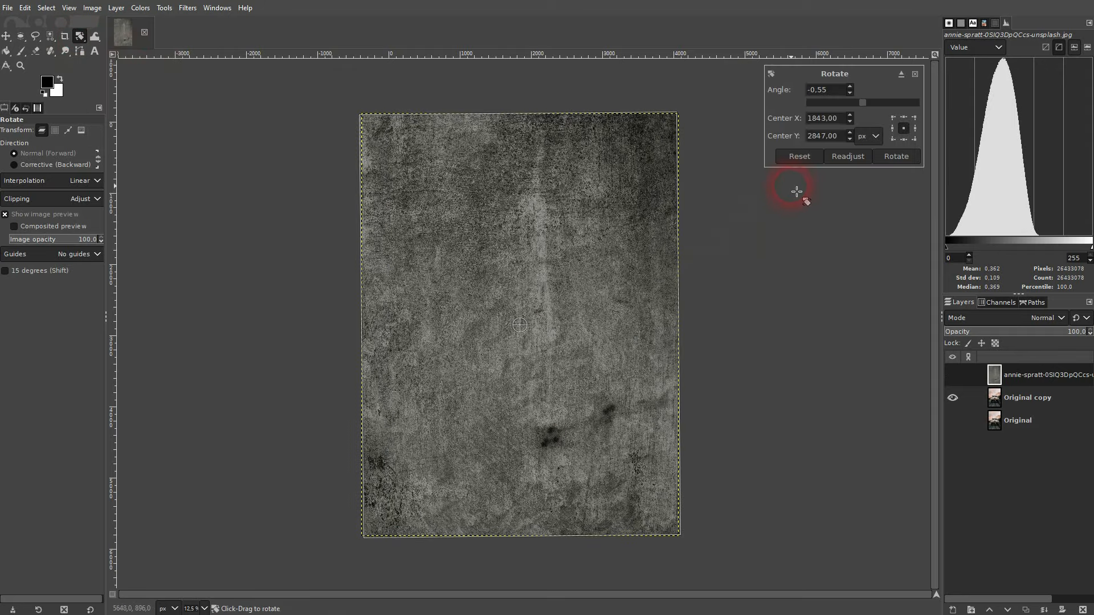
{"action": "left_click_drag", "start_coordinate": [696, 303], "coordinate": [482, 358]}
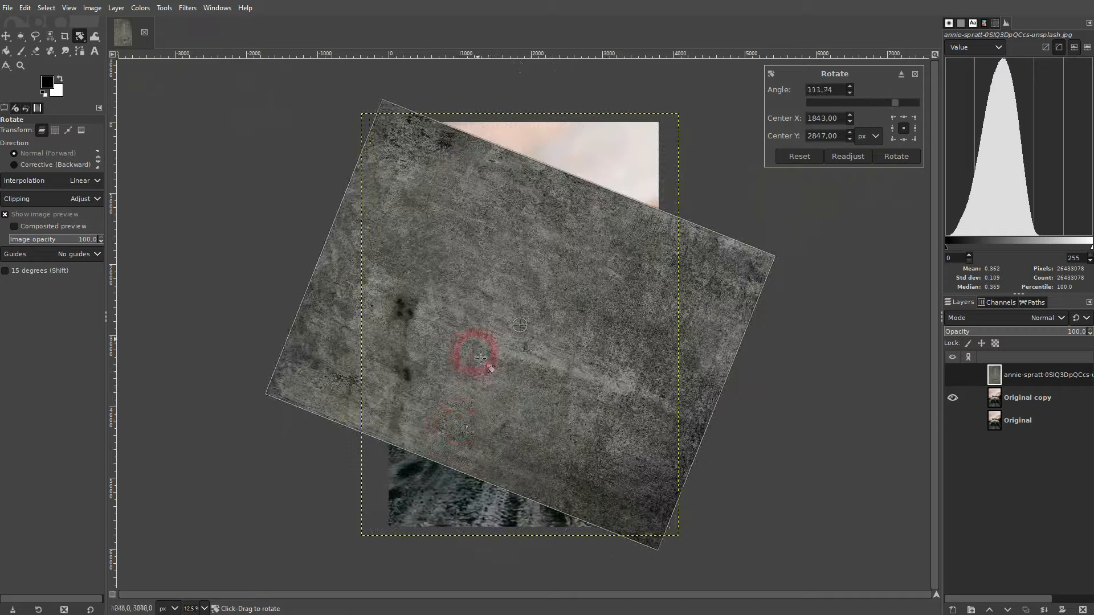
{"action": "left_click", "coordinate": [799, 156]}
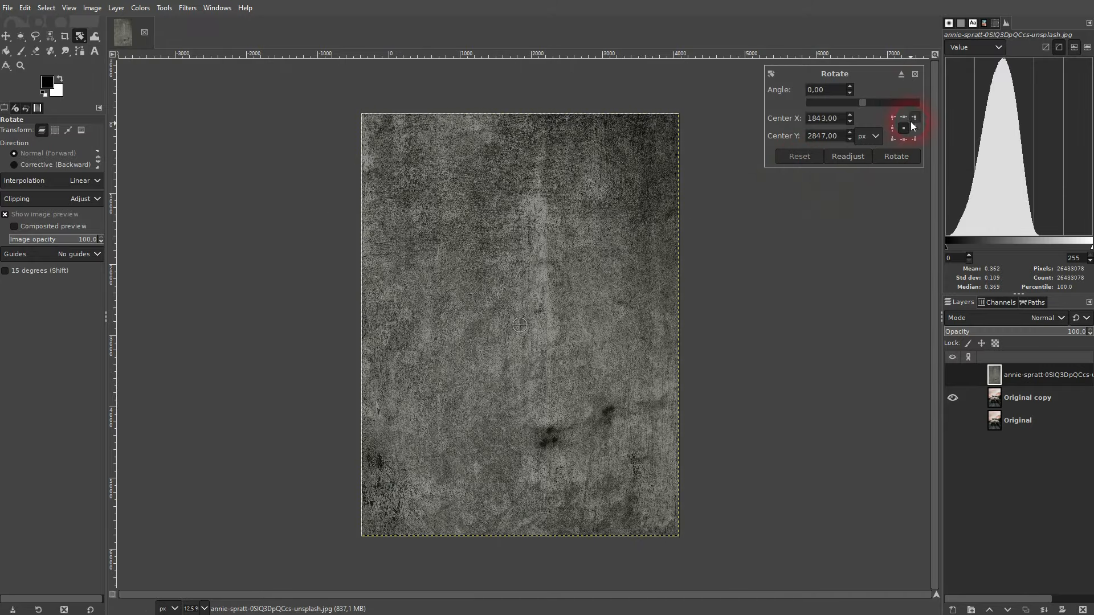
{"action": "left_click", "coordinate": [915, 74]}
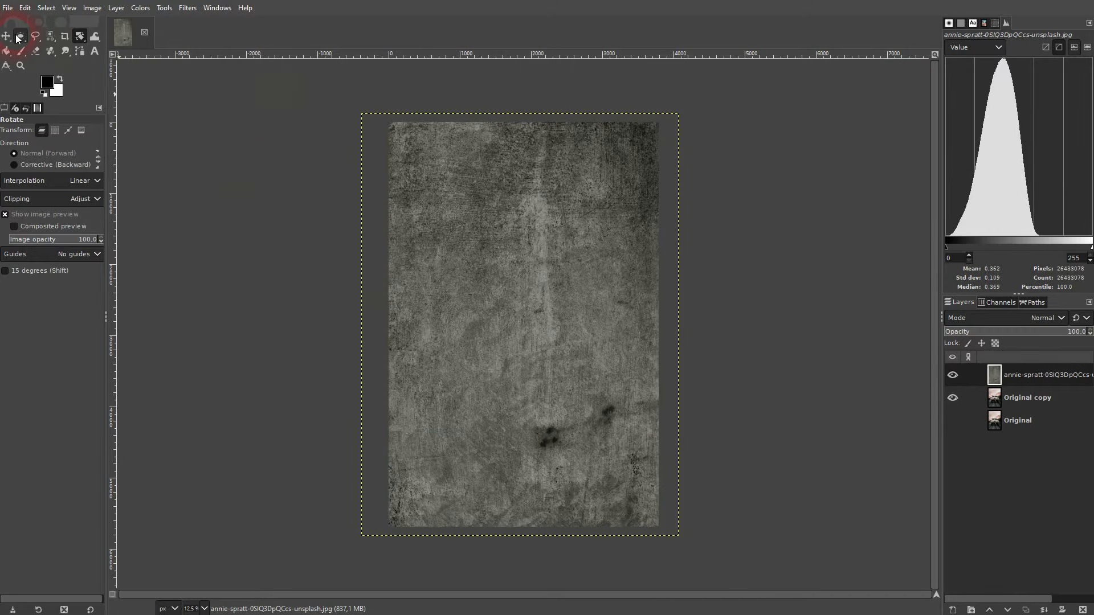
{"action": "left_click", "coordinate": [5, 36]}
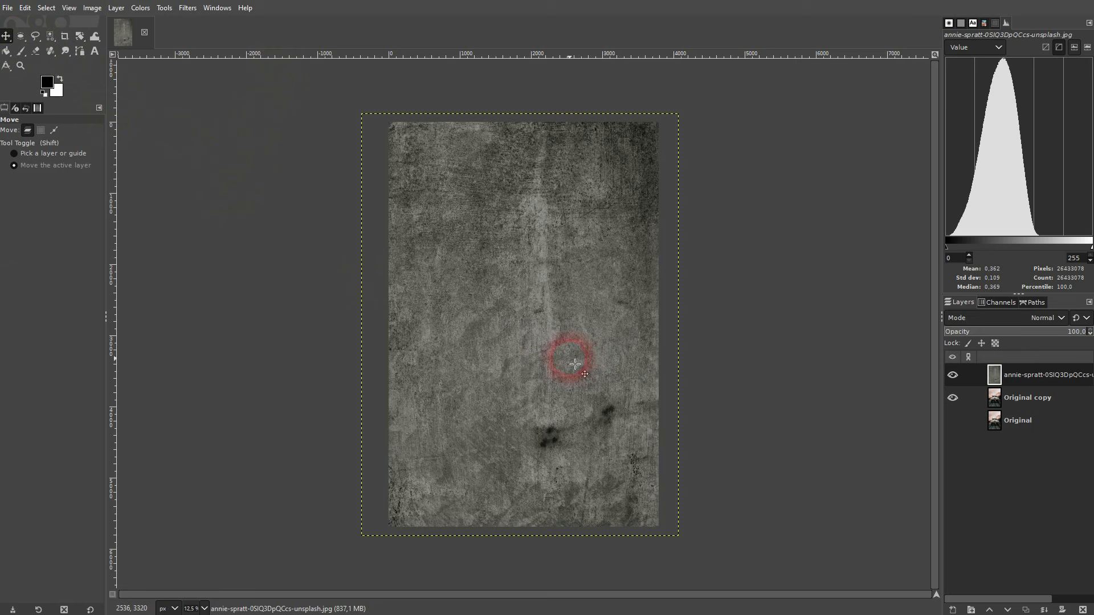
Desaturate the concrete texture layer, trying Lightness (HSL) and applying the Luminance mode.
{"action": "left_click", "coordinate": [141, 8]}
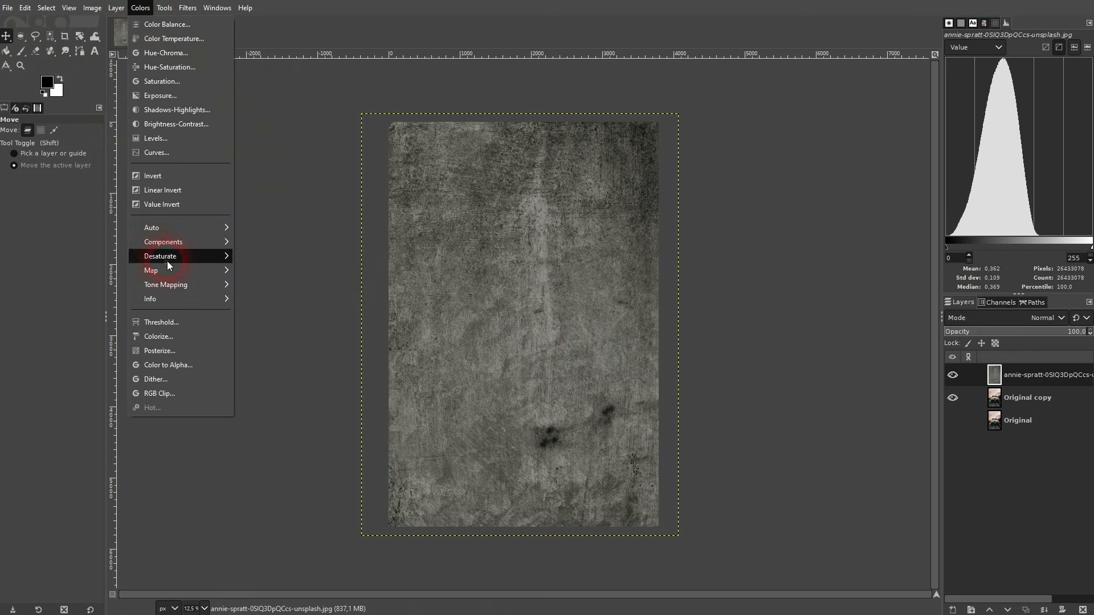
{"action": "mouse_move", "coordinate": [196, 257]}
{"action": "left_click", "coordinate": [268, 272]}
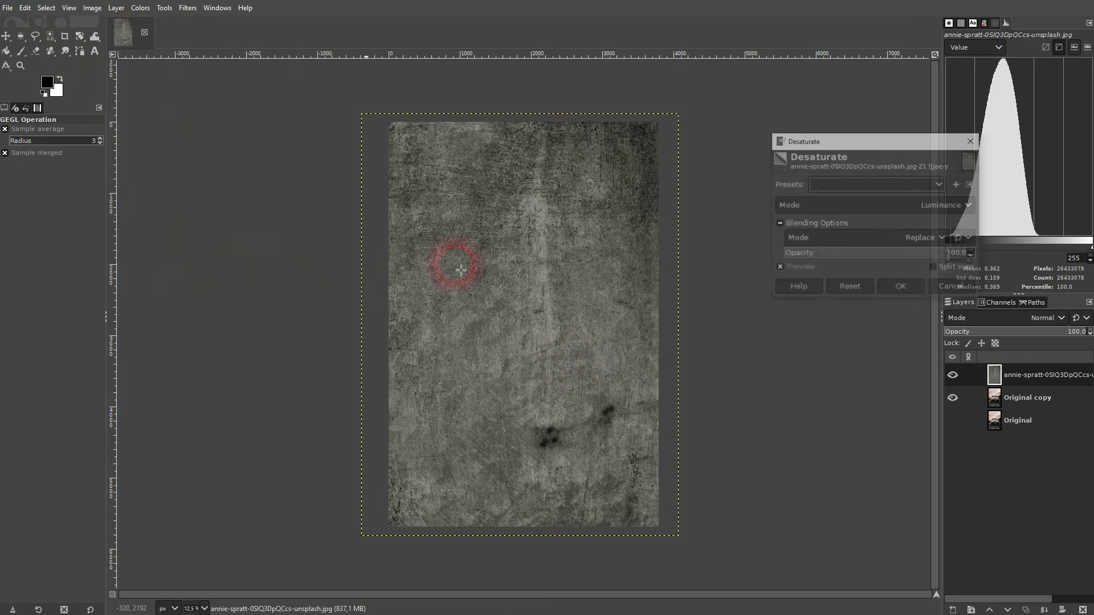
{"action": "left_click", "coordinate": [956, 207]}
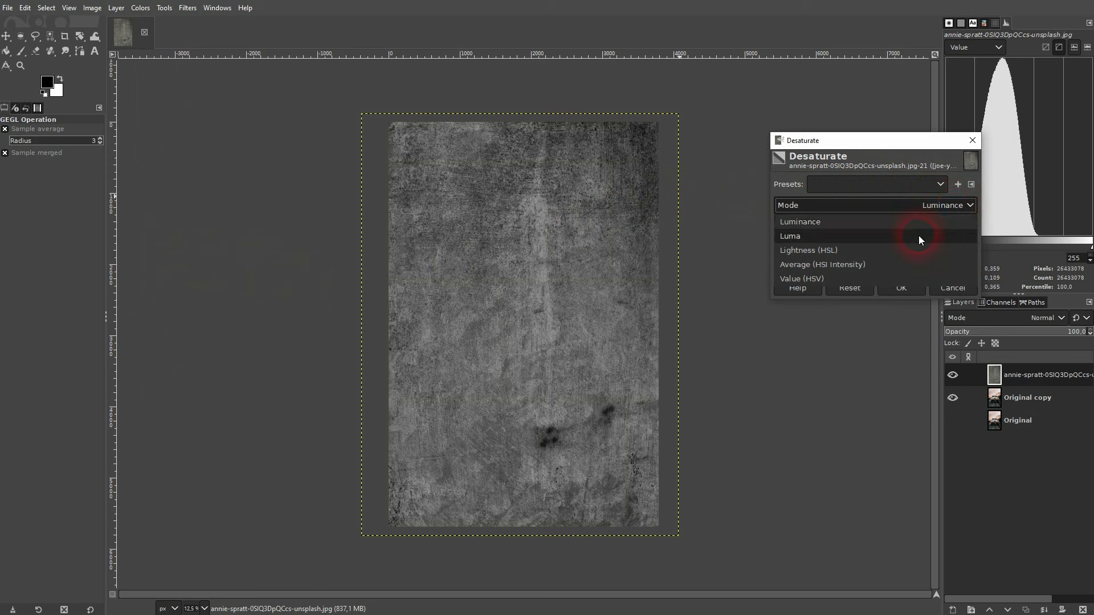
{"action": "left_click", "coordinate": [847, 255]}
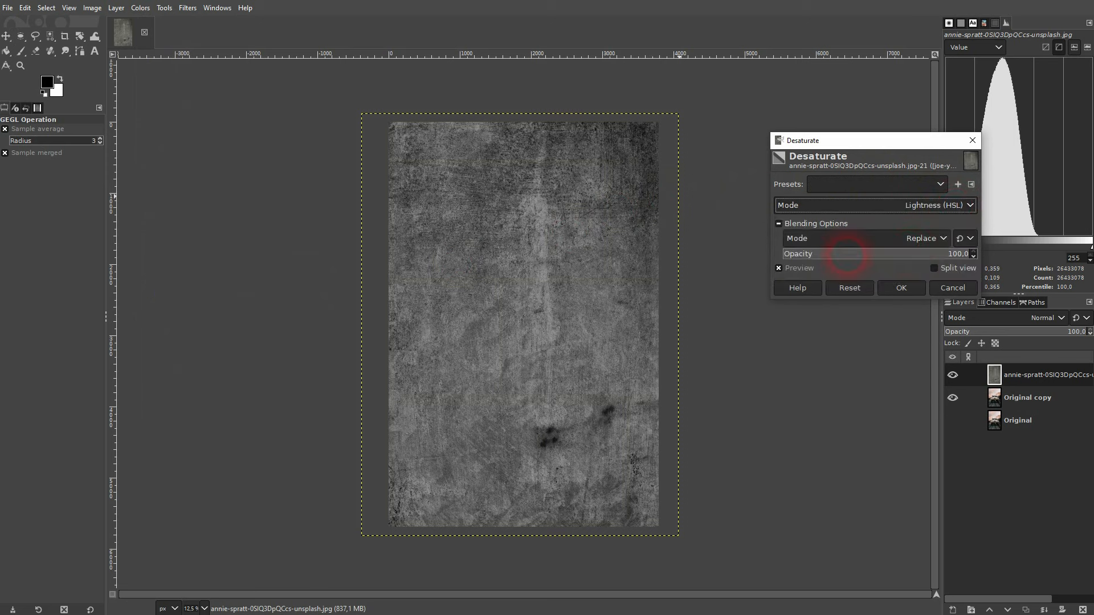
{"action": "left_click", "coordinate": [930, 208]}
{"action": "left_click", "coordinate": [896, 222]}
{"action": "left_click", "coordinate": [904, 289]}
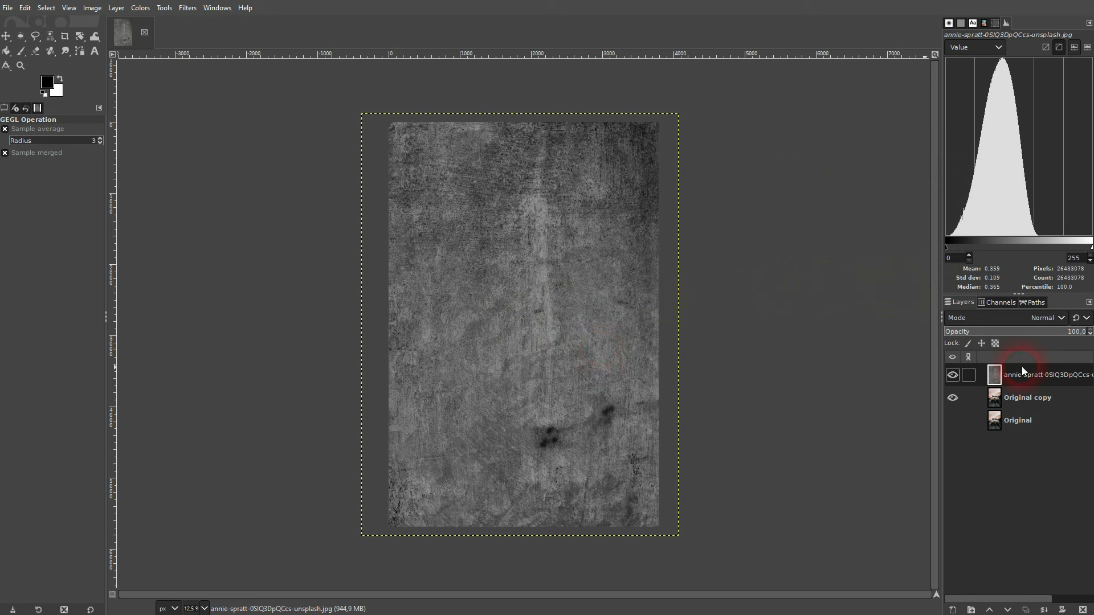
Rename the desaturated concrete layer to "Texture".
{"action": "double_click", "coordinate": [1038, 376]}
{"action": "type", "text": "Texture"}
{"action": "key", "text": "Return"}
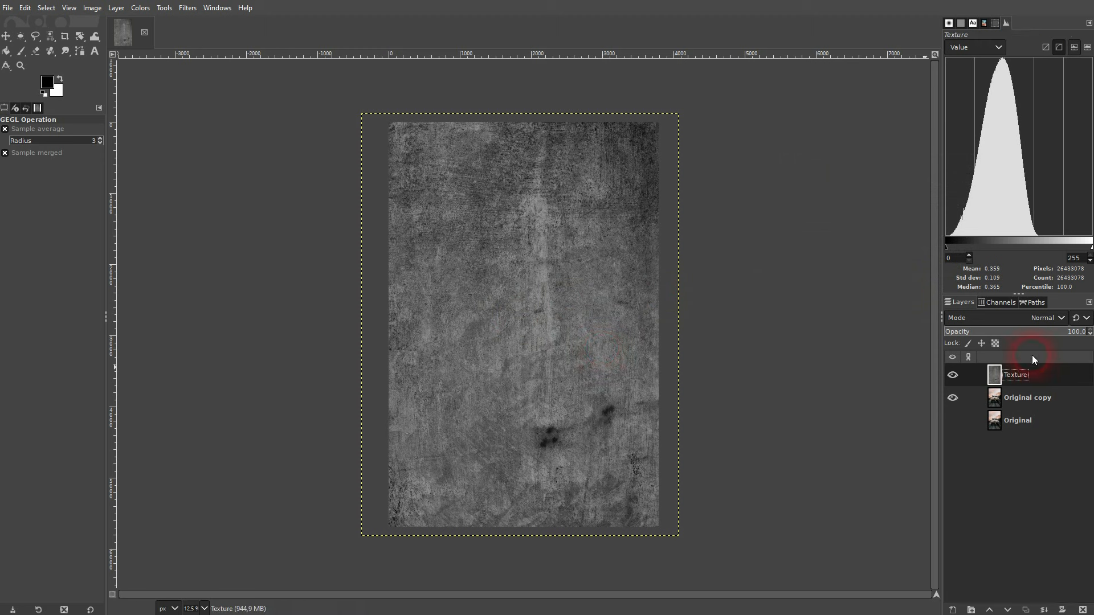
Try the Overlay blend mode on the Texture layer and compare the car photo with and without it.
{"action": "left_click", "coordinate": [1045, 318]}
{"action": "left_click", "coordinate": [970, 68]}
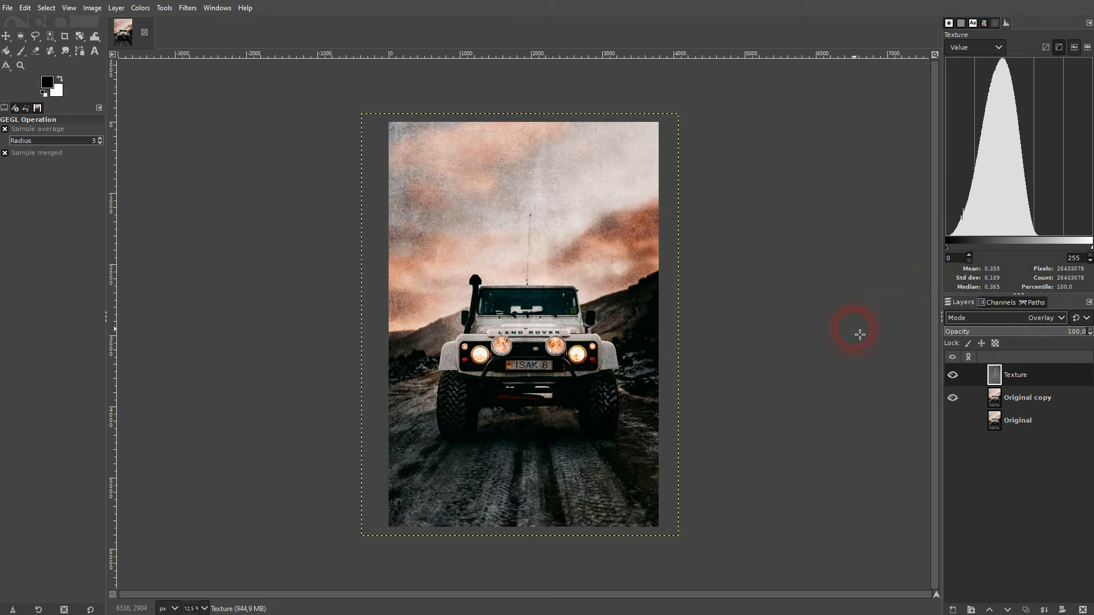
{"action": "left_click", "coordinate": [953, 376]}
{"action": "left_click", "coordinate": [954, 377]}
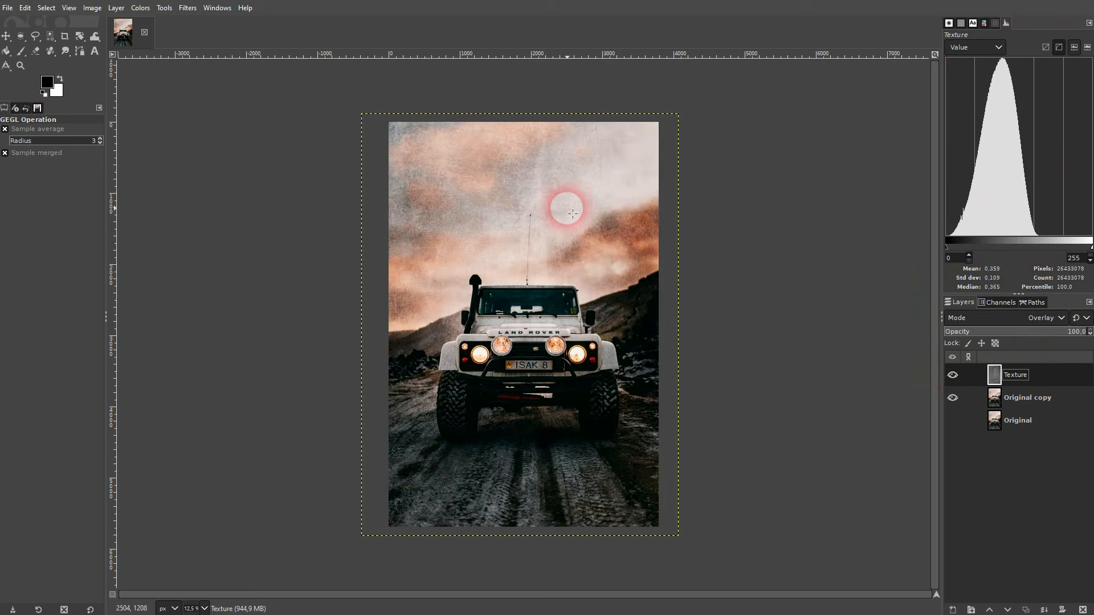
Set the Texture layer's blend mode to Soft light and its opacity to about 53, comparing the photo with and without it.
{"action": "left_click", "coordinate": [1047, 318]}
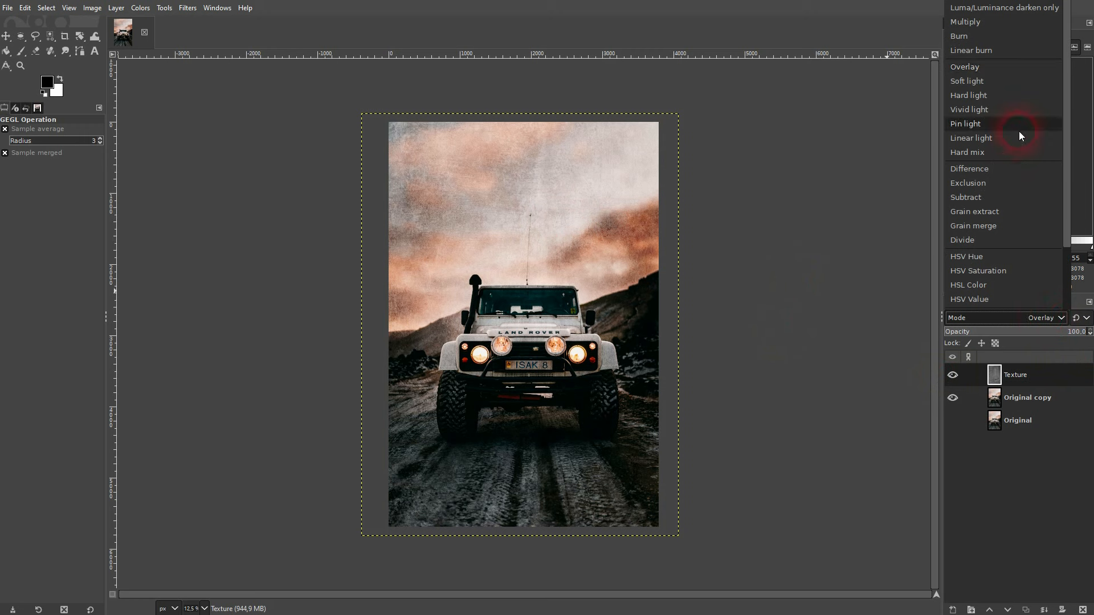
{"action": "left_click", "coordinate": [989, 80]}
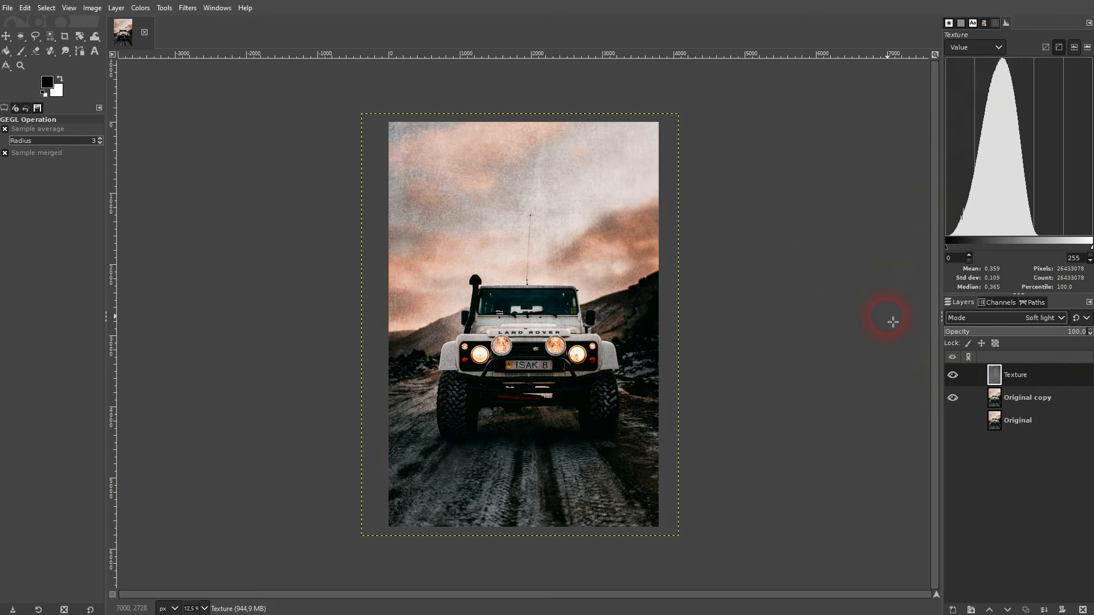
{"action": "left_click", "coordinate": [953, 376]}
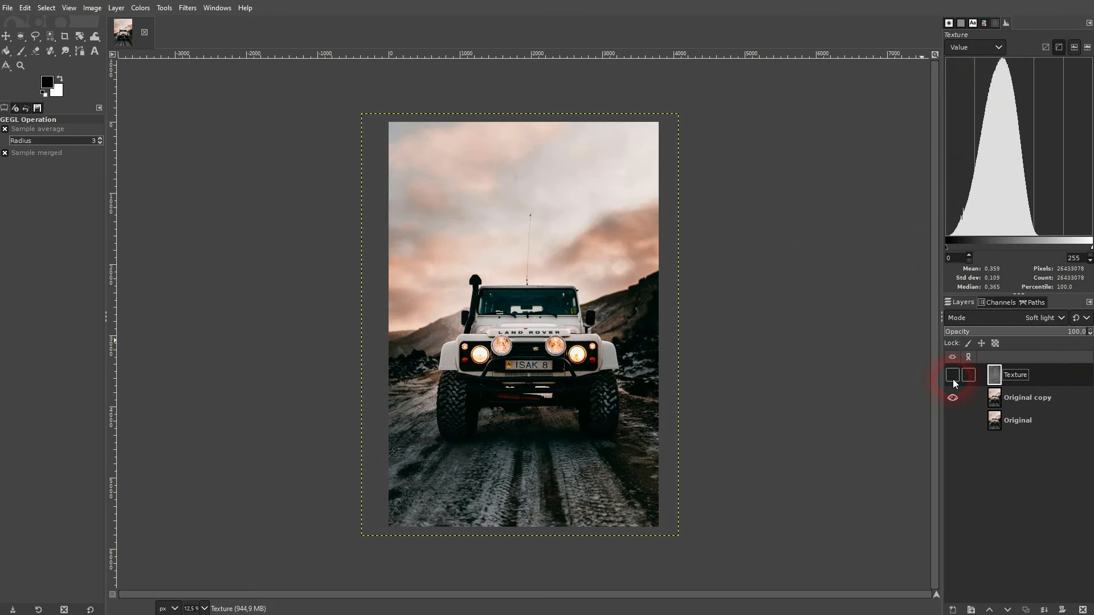
{"action": "left_click", "coordinate": [953, 376]}
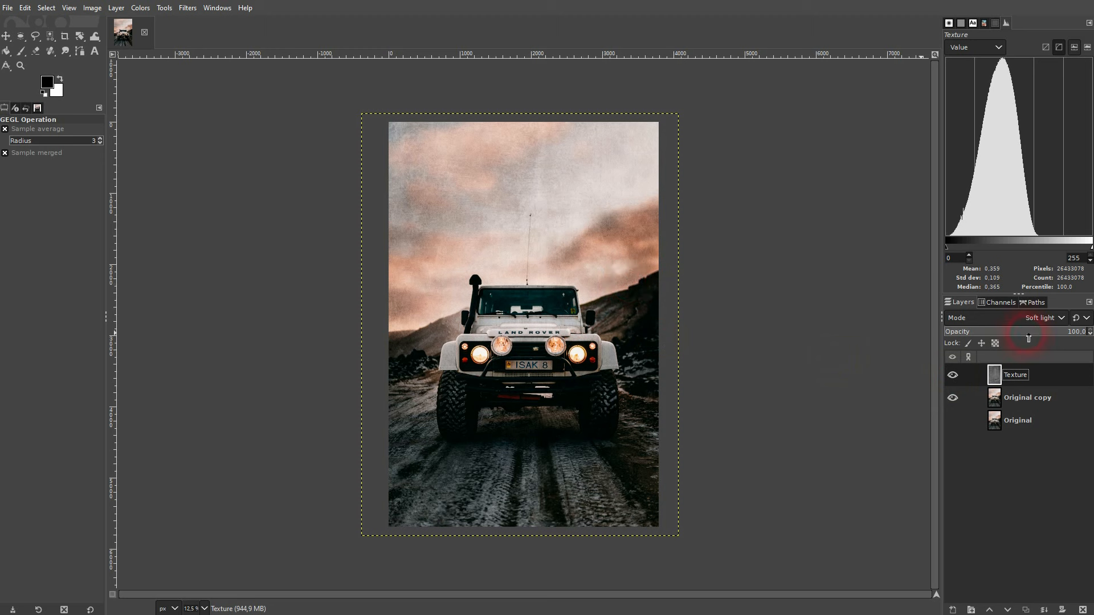
{"action": "left_click_drag", "start_coordinate": [1024, 331], "coordinate": [1021, 335]}
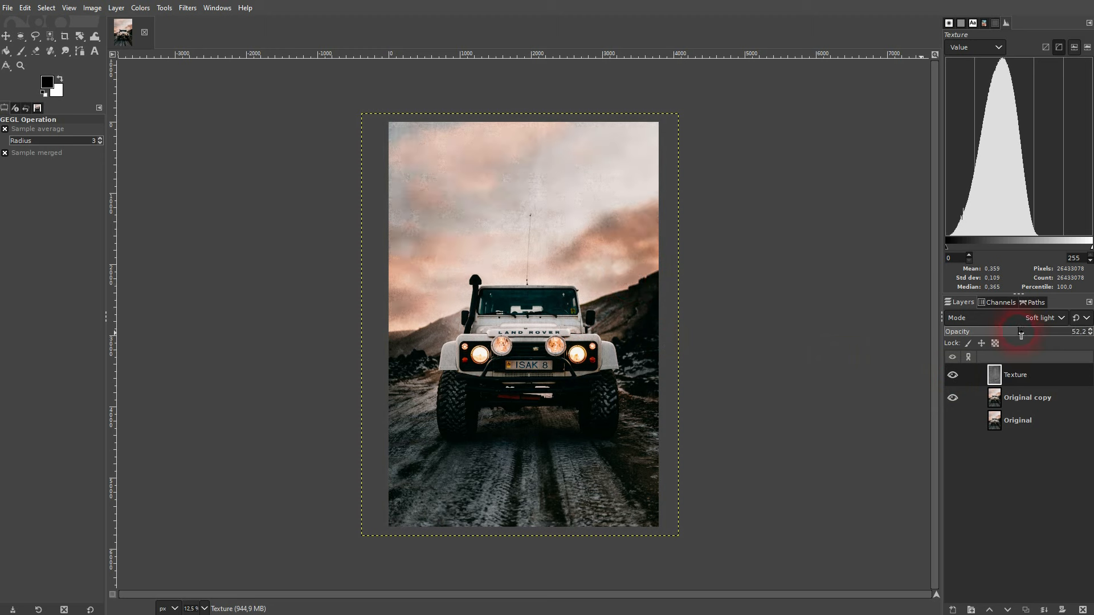
{"action": "left_click", "coordinate": [953, 376]}
{"action": "left_click", "coordinate": [953, 376]}
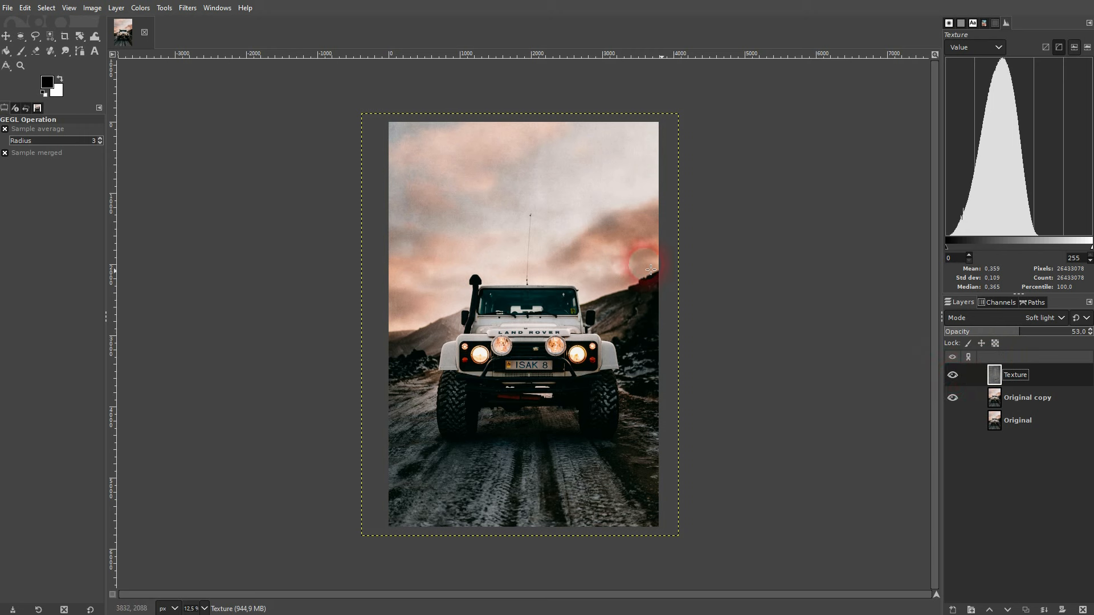
Examine the histogram of the Original copy layer and compare the photo with and without the texture overlay.
{"action": "left_click", "coordinate": [1024, 399]}
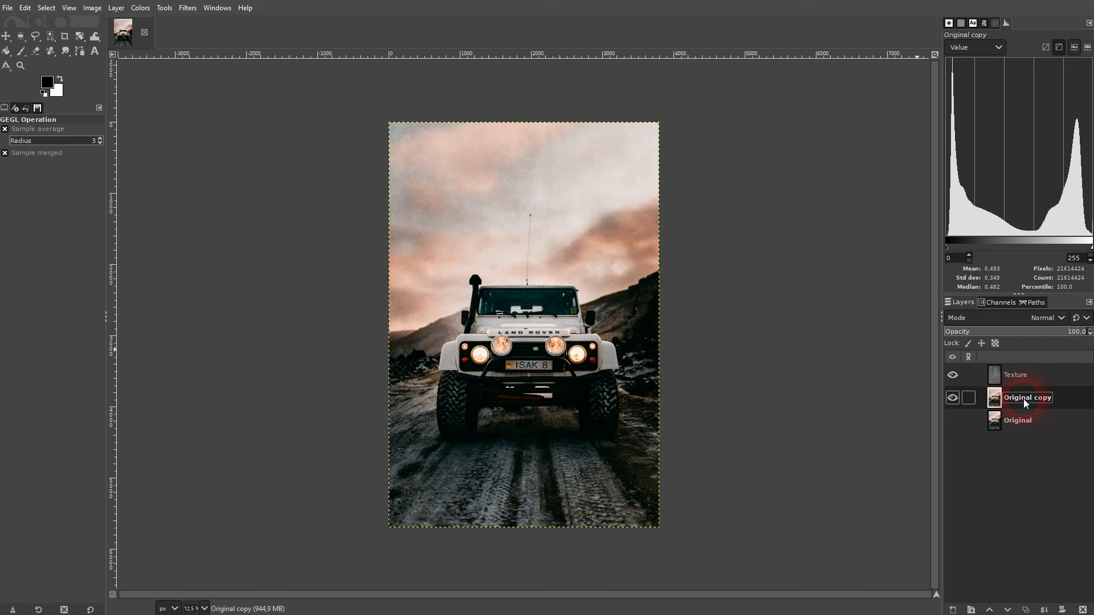
{"action": "left_click", "coordinate": [1063, 216]}
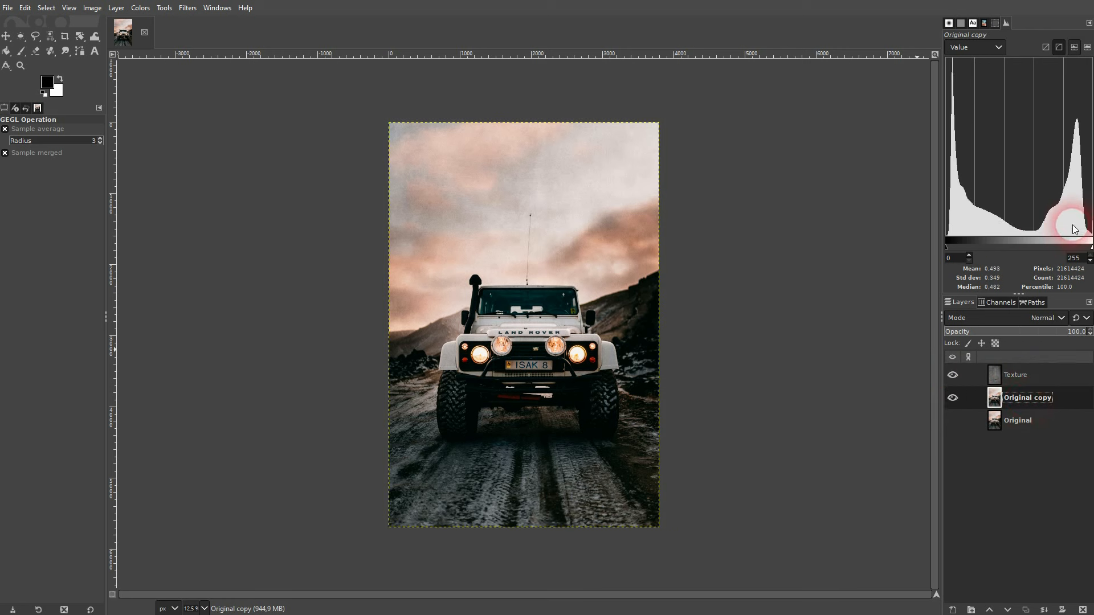
{"action": "left_click", "coordinate": [953, 376]}
{"action": "left_click", "coordinate": [953, 376]}
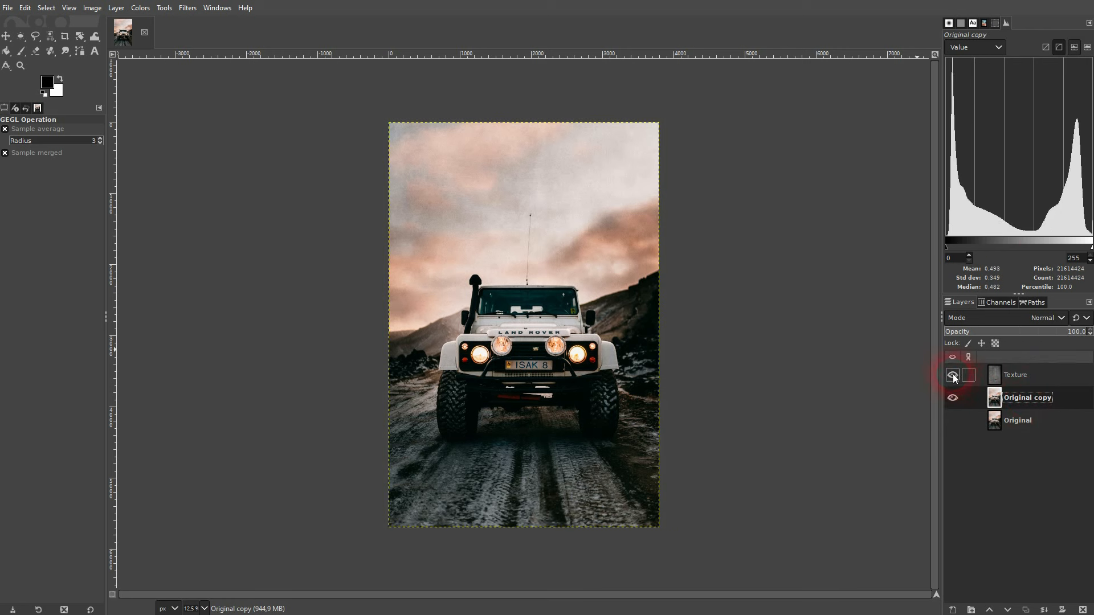
Merge the Texture layer down into the Original copy layer and rename the merged layer "With Texture".
{"action": "left_click", "coordinate": [1027, 377]}
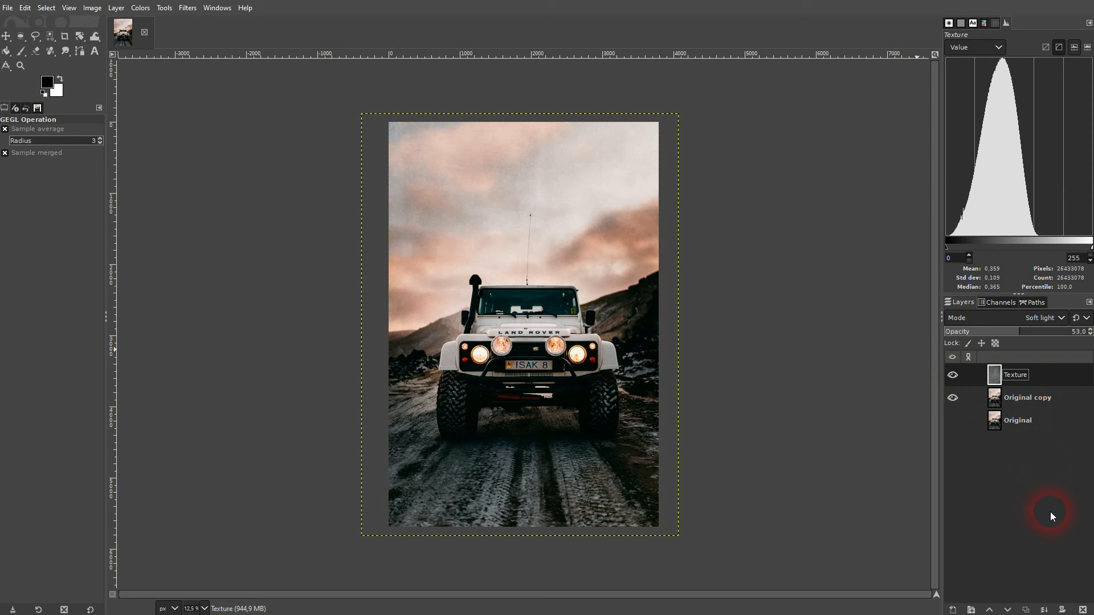
{"action": "left_click", "coordinate": [1049, 611]}
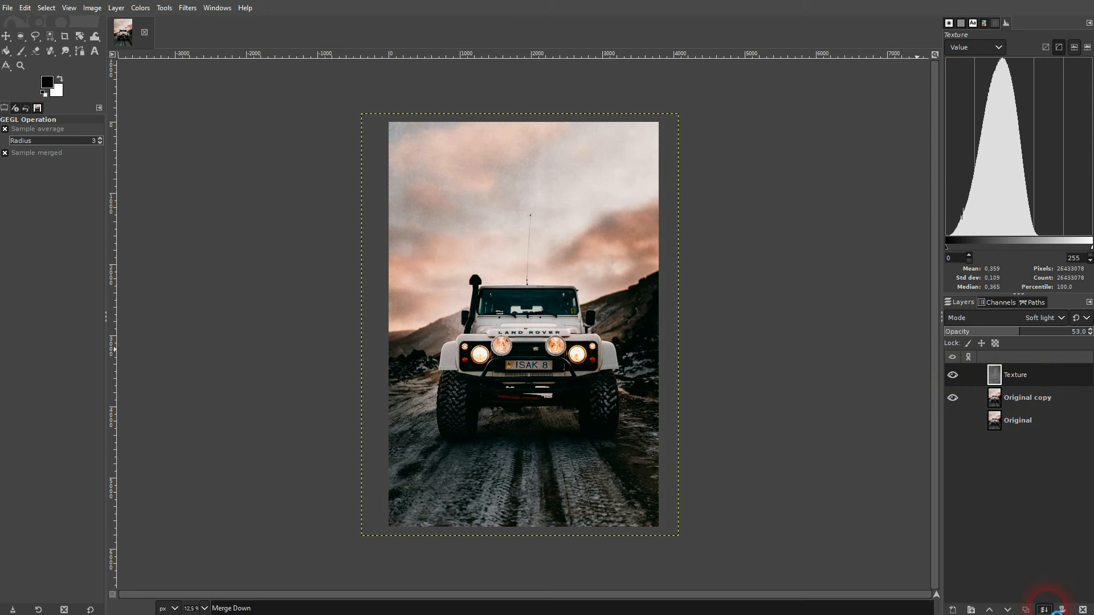
{"action": "double_click", "coordinate": [1020, 380]}
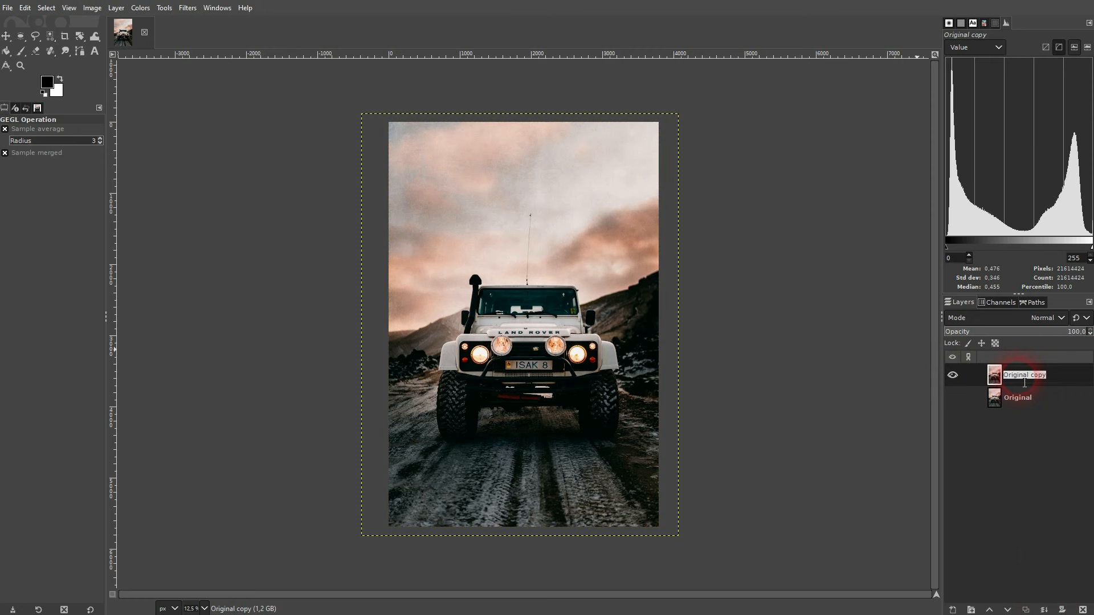
{"action": "type", "text": "With Texture"}
{"action": "key", "text": "Return"}
Show the Original layer and compare its image and histogram with those of the With Texture layer.
{"action": "left_click", "coordinate": [953, 397]}
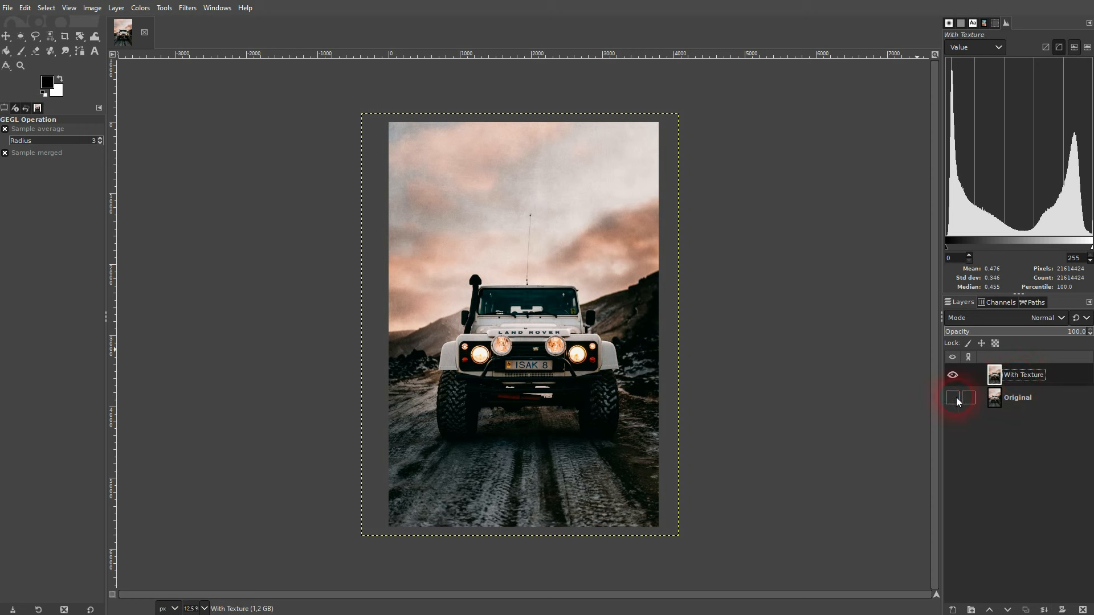
{"action": "left_click", "coordinate": [952, 377]}
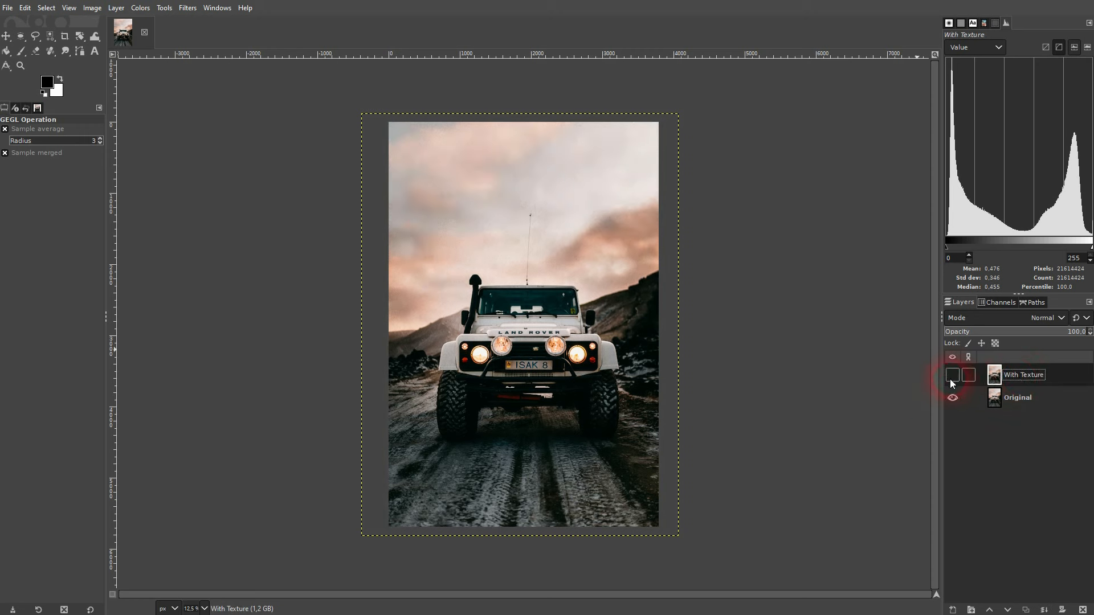
{"action": "left_click", "coordinate": [952, 375]}
{"action": "left_click", "coordinate": [1022, 400]}
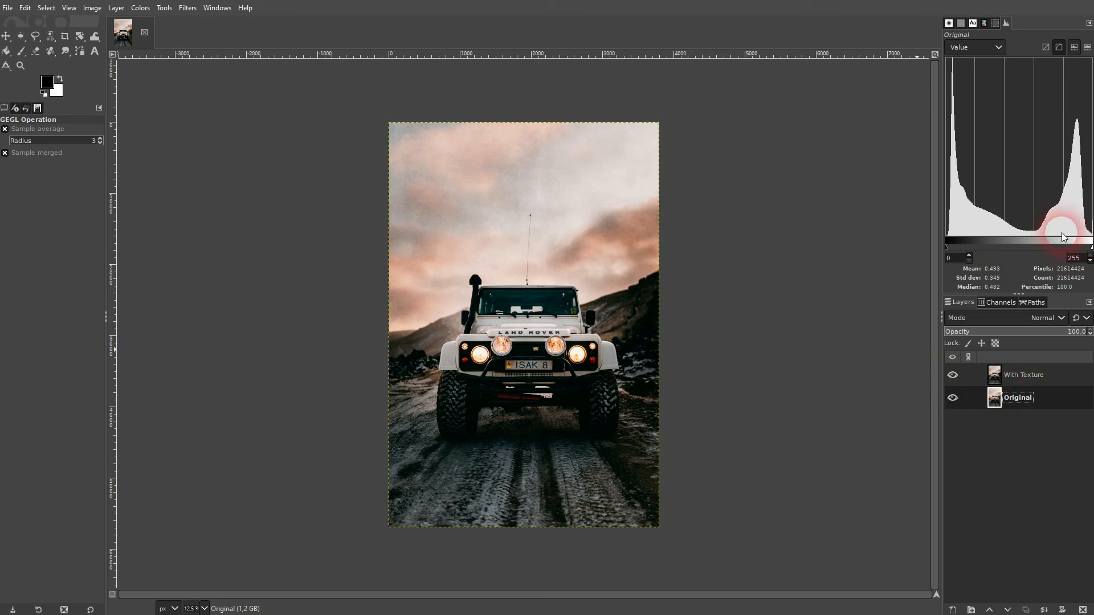
{"action": "left_click", "coordinate": [1025, 376]}
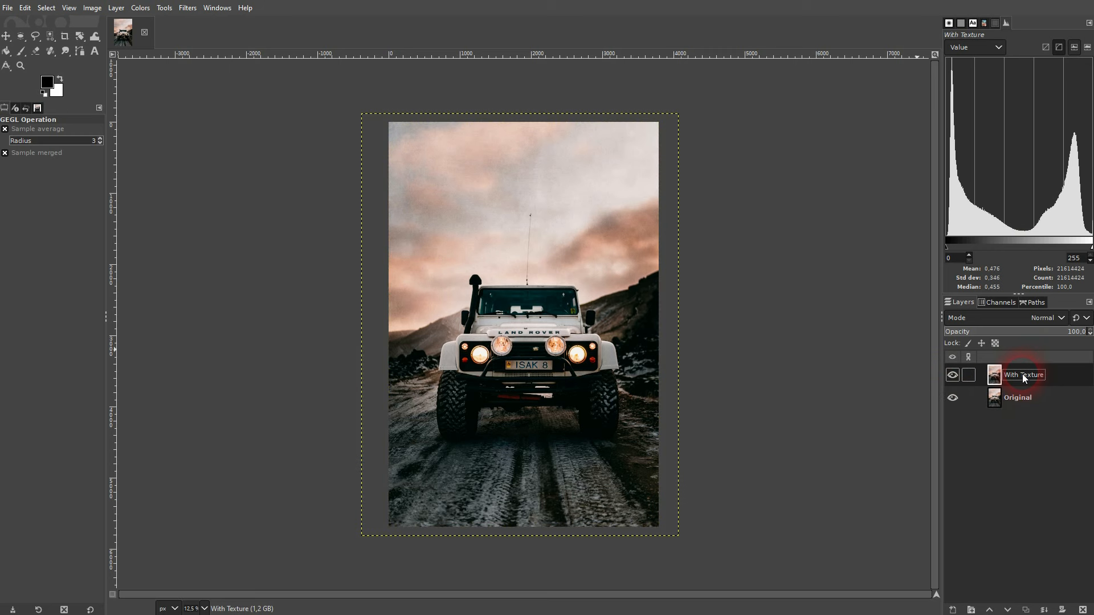
Apply Brightness-Contrast to the With Texture layer with brightness 17 and contrast 1, and compare it with the Original layer.
{"action": "left_click", "coordinate": [140, 7]}
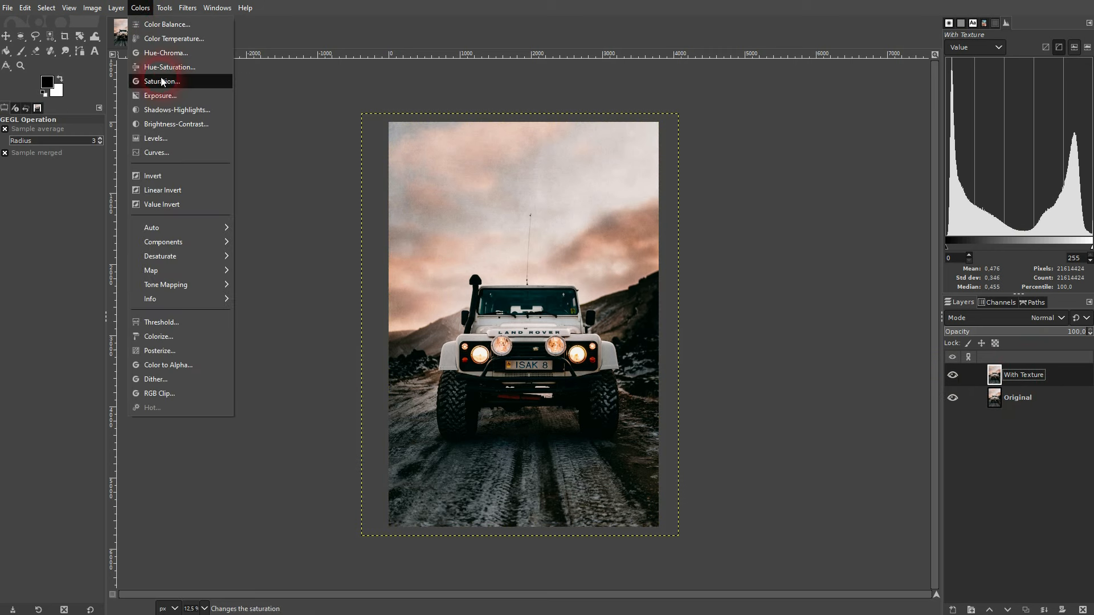
{"action": "left_click", "coordinate": [177, 124]}
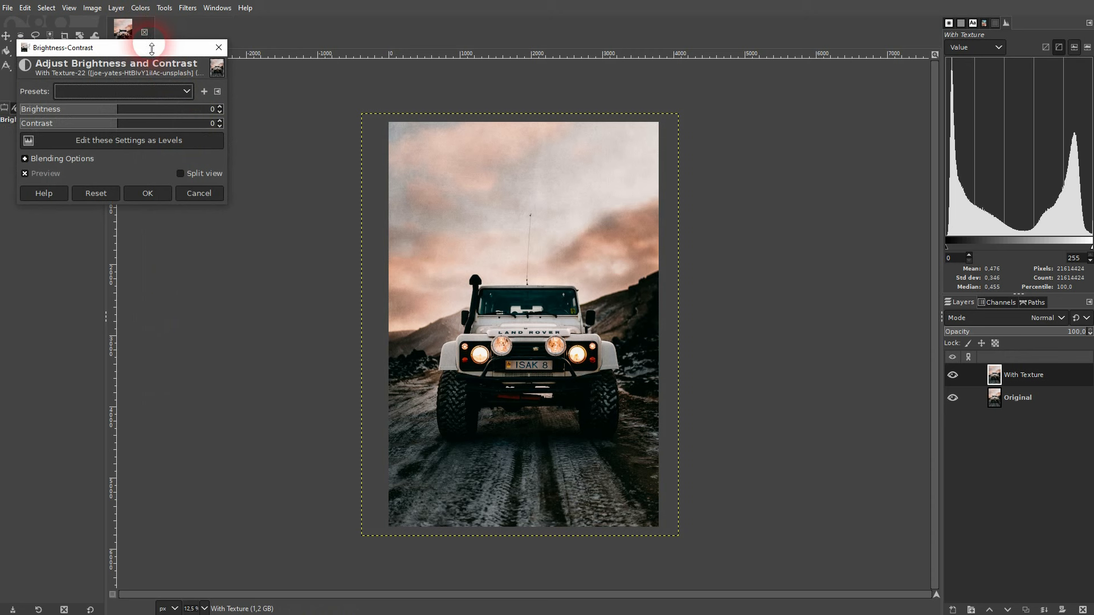
{"action": "left_click_drag", "start_coordinate": [152, 50], "coordinate": [226, 163]}
{"action": "left_click_drag", "start_coordinate": [202, 223], "coordinate": [206, 228]}
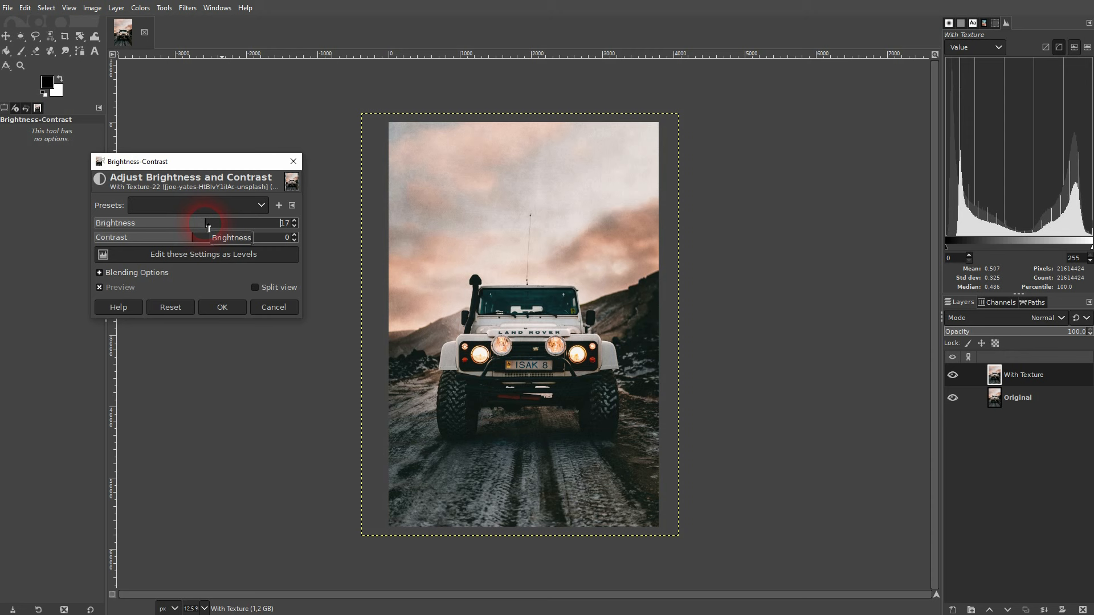
{"action": "left_click_drag", "start_coordinate": [203, 237], "coordinate": [201, 239]}
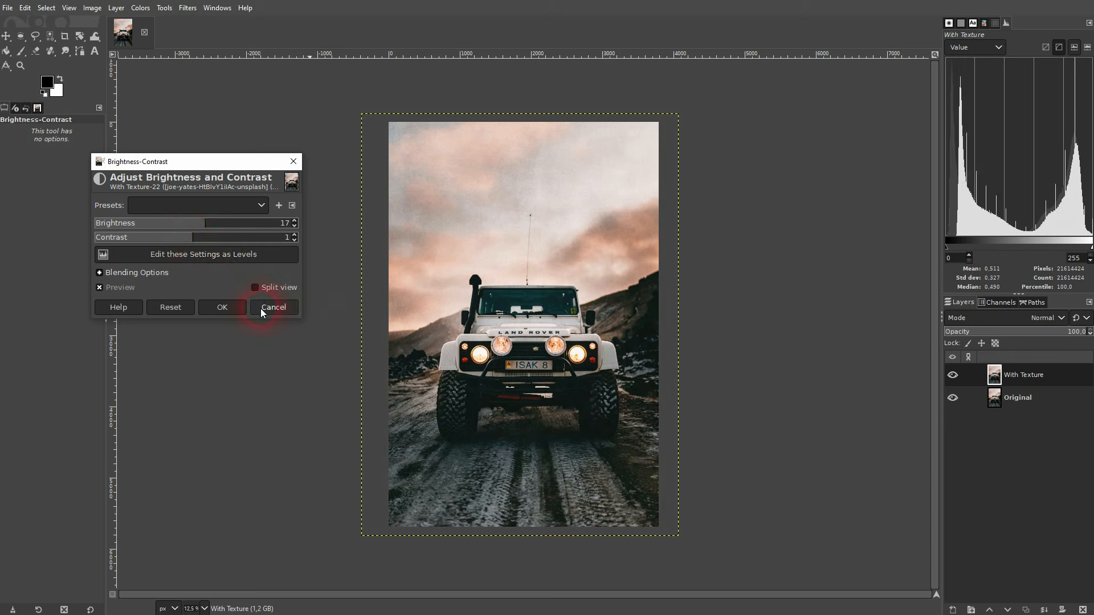
{"action": "left_click", "coordinate": [222, 307]}
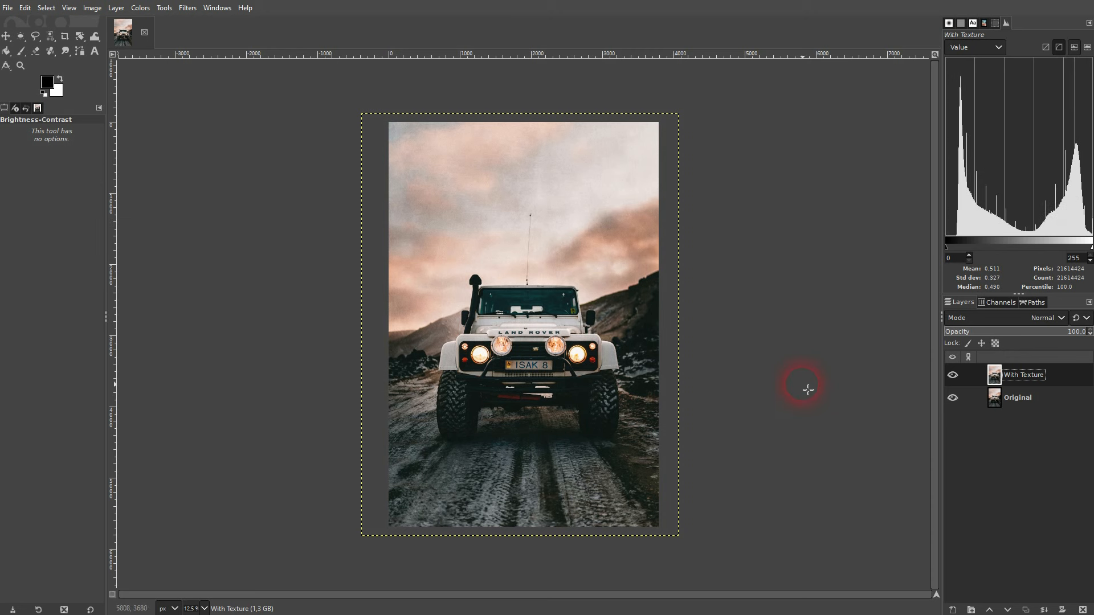
{"action": "left_click", "coordinate": [953, 374]}
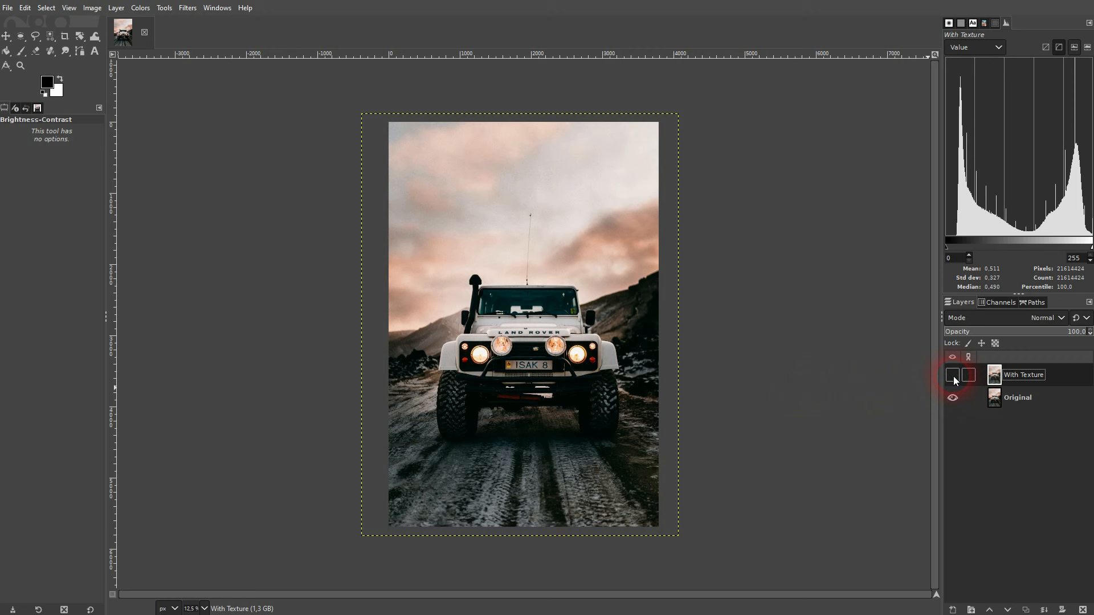
{"action": "left_click", "coordinate": [952, 375]}
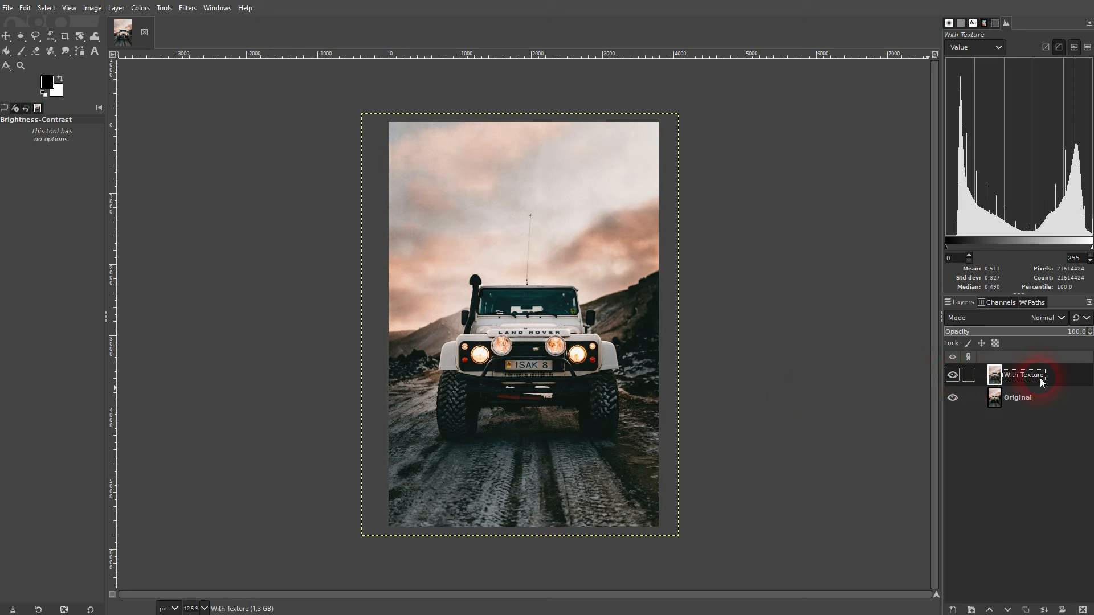
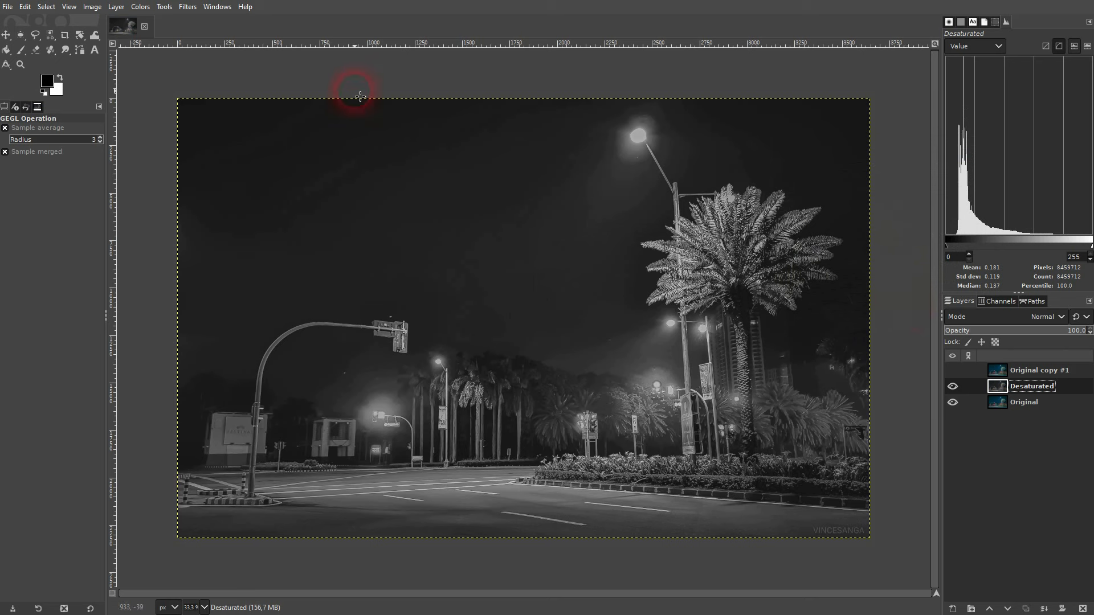
Apply a Gaussian Blur with Size X and Size Y of 8.29 to the Desaturated layer of the night street photo.
{"action": "left_click", "coordinate": [187, 6]}
{"action": "mouse_move", "coordinate": [244, 96]}
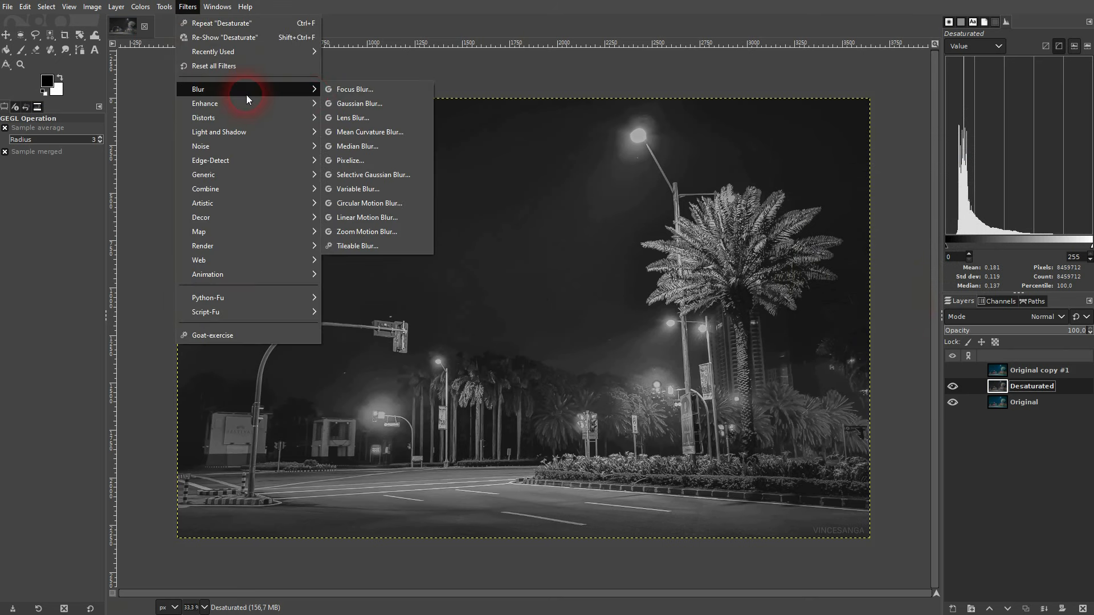
{"action": "left_click", "coordinate": [366, 104]}
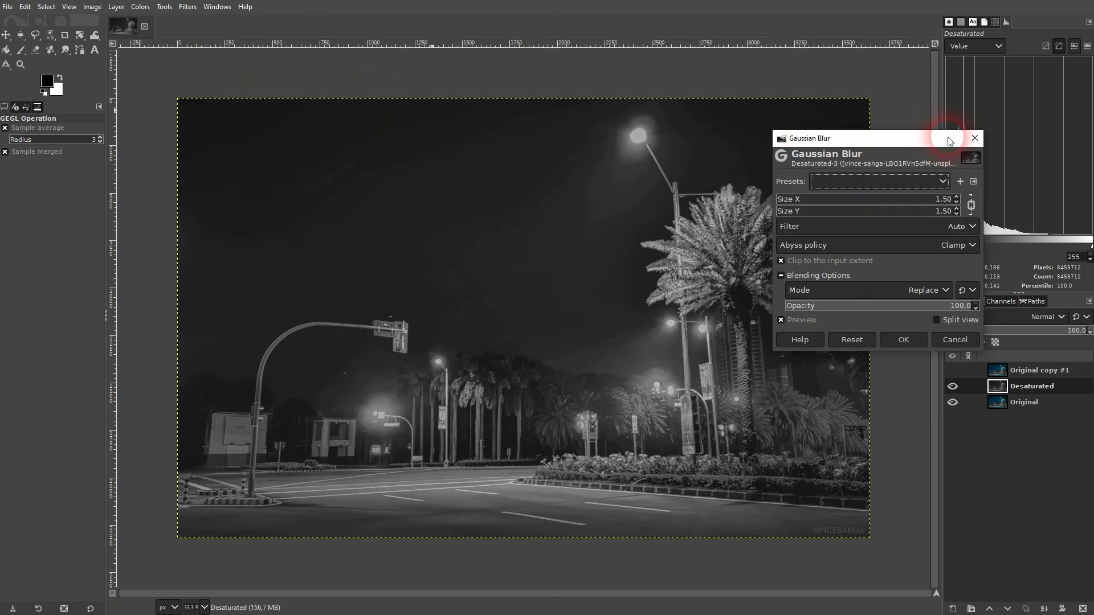
{"action": "left_click_drag", "start_coordinate": [947, 139], "coordinate": [948, 106]}
{"action": "left_click", "coordinate": [799, 288]}
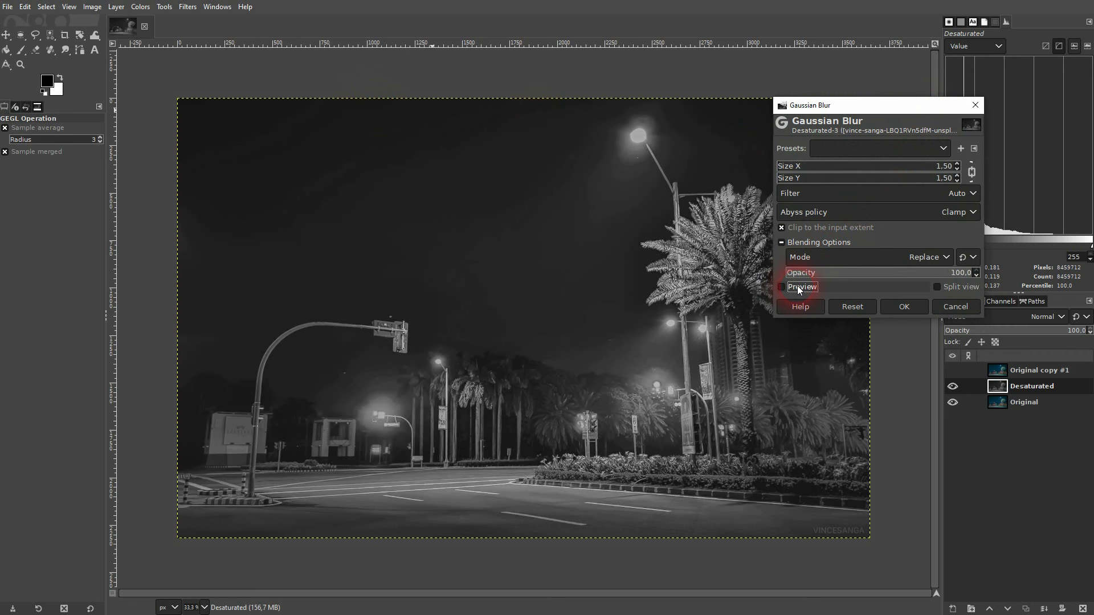
{"action": "left_click_drag", "start_coordinate": [843, 169], "coordinate": [796, 170]}
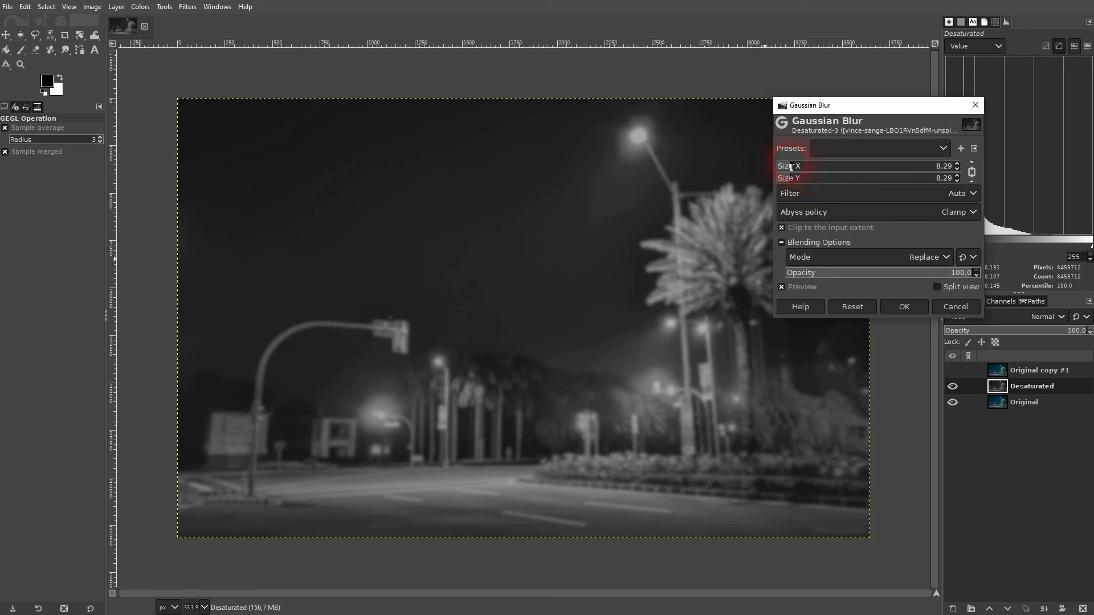
{"action": "left_click", "coordinate": [906, 308]}
Set the blurred Desaturated layer's blend mode to Overlay and compare the street photo with and without it.
{"action": "left_click", "coordinate": [1052, 318]}
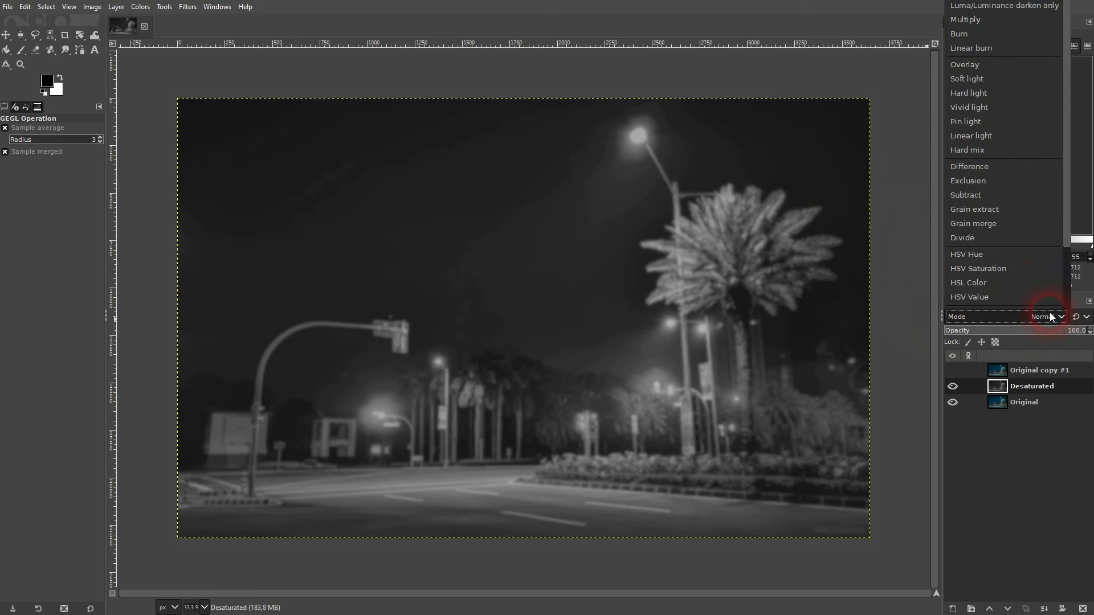
{"action": "left_click", "coordinate": [974, 65]}
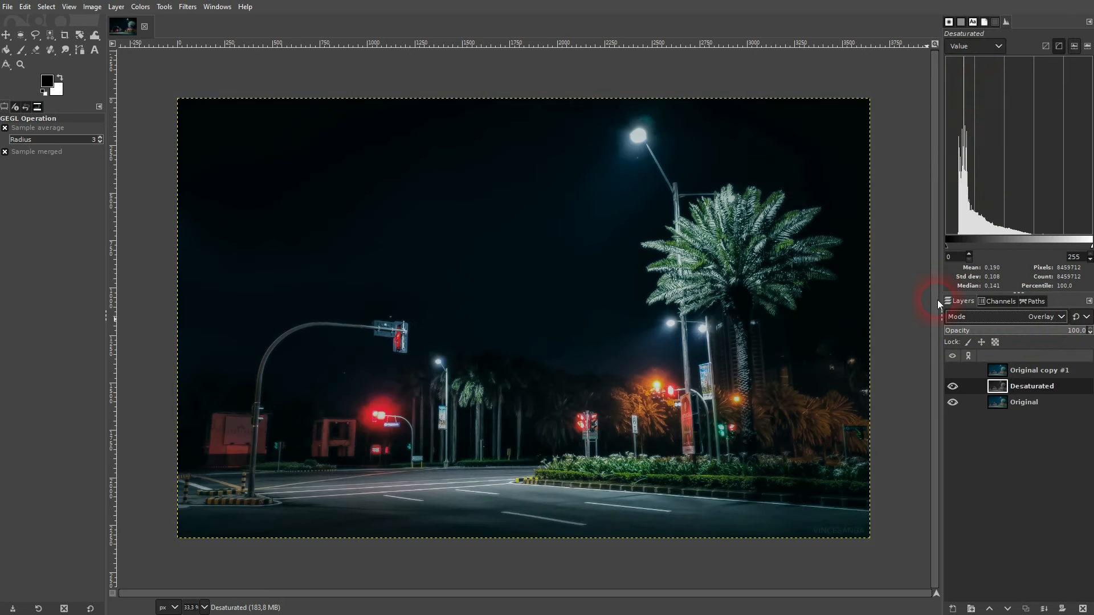
{"action": "left_click", "coordinate": [953, 387]}
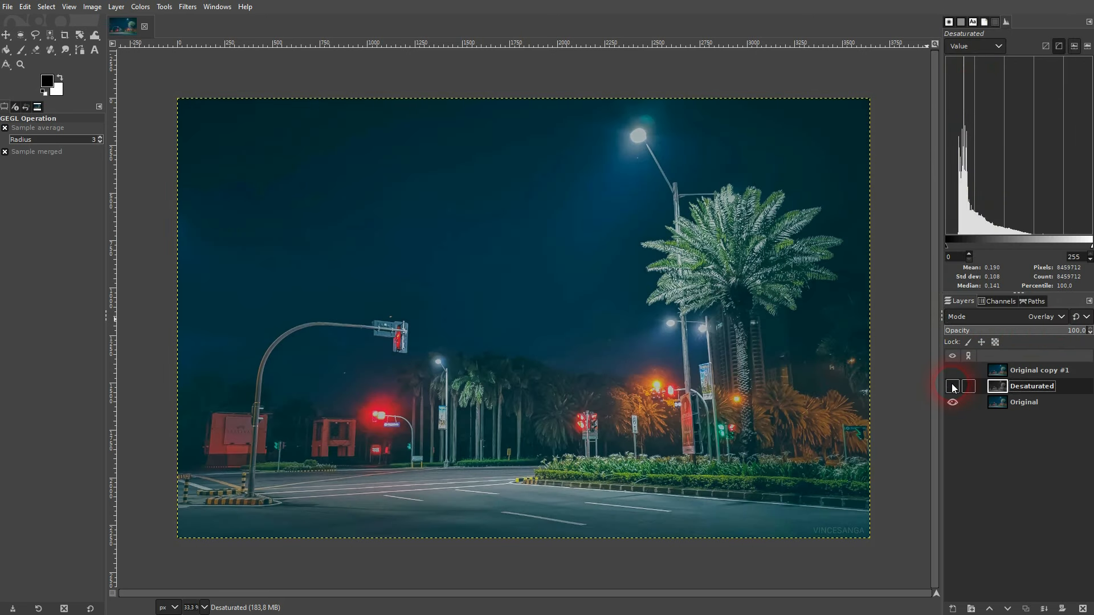
{"action": "left_click", "coordinate": [953, 387]}
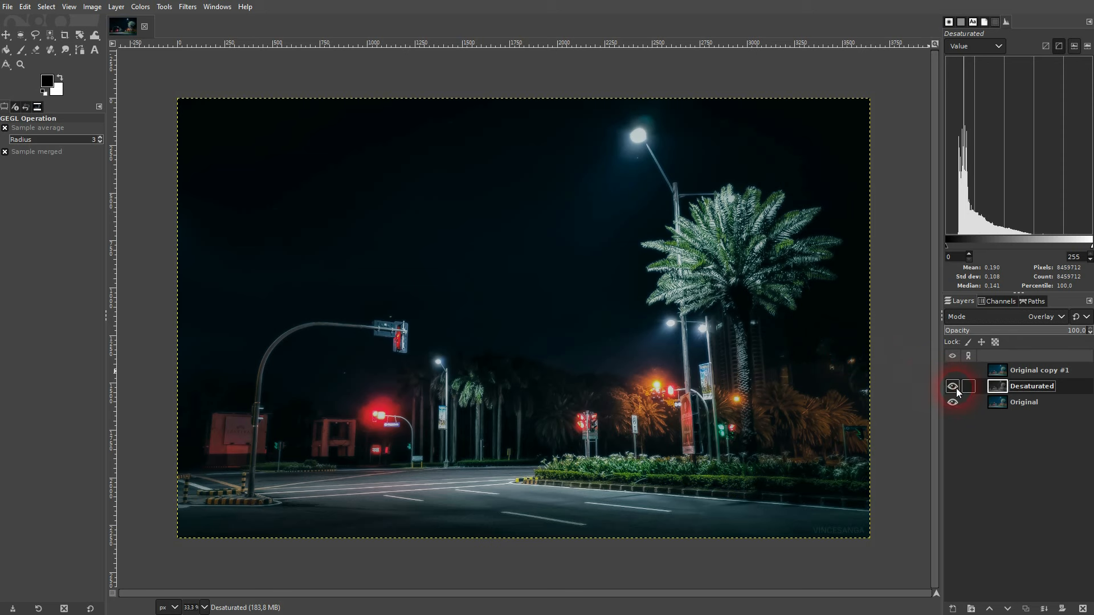
Compare the street photo with and without the Desaturated layer, and start Brightness-Contrast on that layer with brightness 47.
{"action": "left_click", "coordinate": [955, 388]}
{"action": "left_click", "coordinate": [955, 388]}
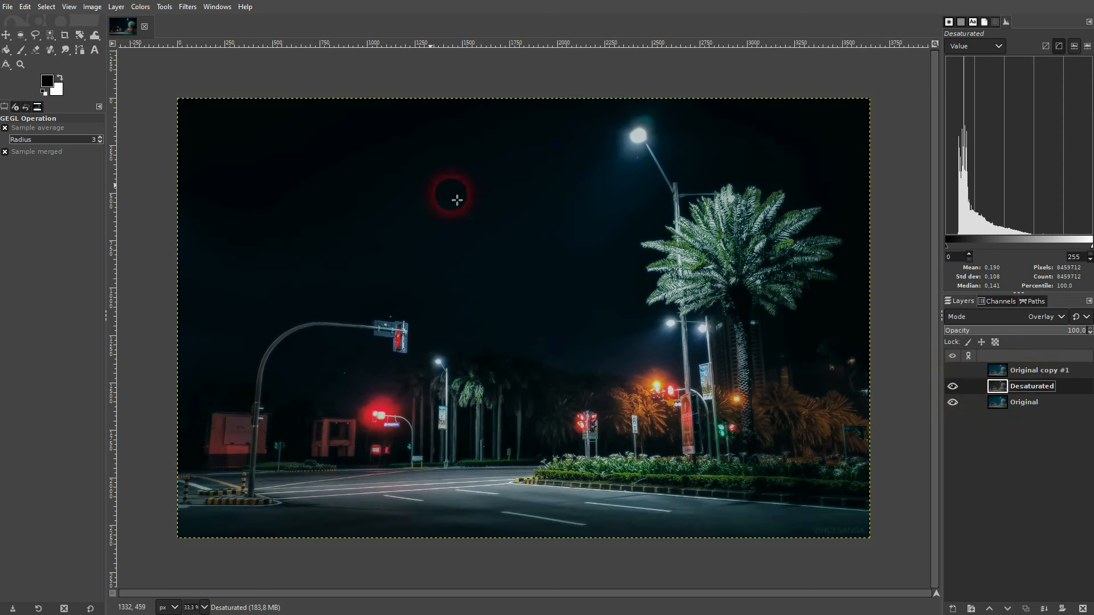
{"action": "left_click", "coordinate": [140, 7]}
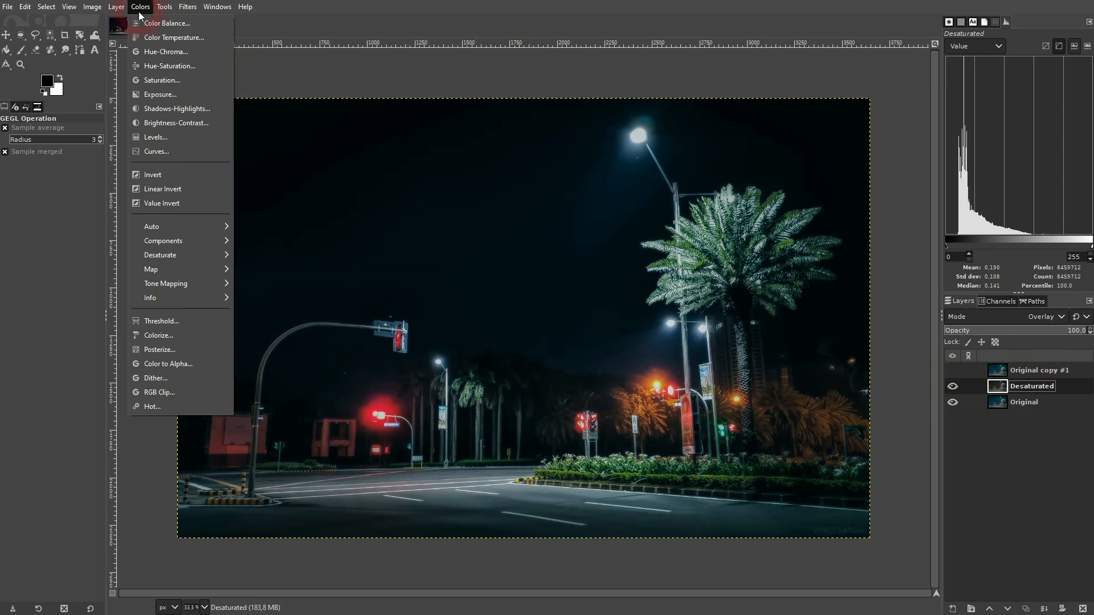
{"action": "left_click", "coordinate": [183, 122]}
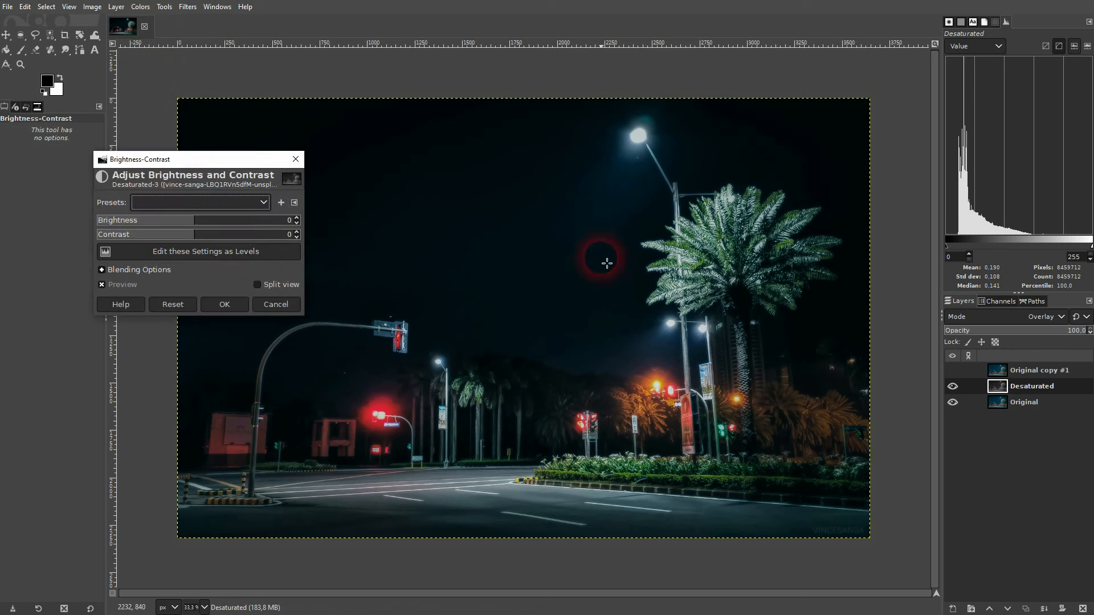
{"action": "left_click_drag", "start_coordinate": [176, 159], "coordinate": [103, 107]}
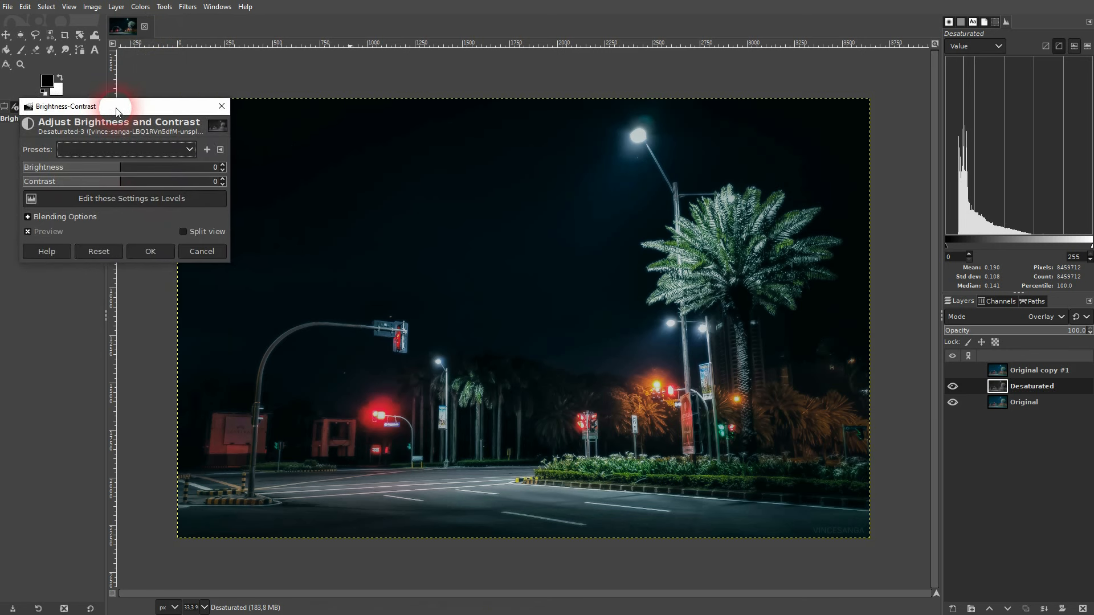
{"action": "left_click", "coordinate": [158, 167]}
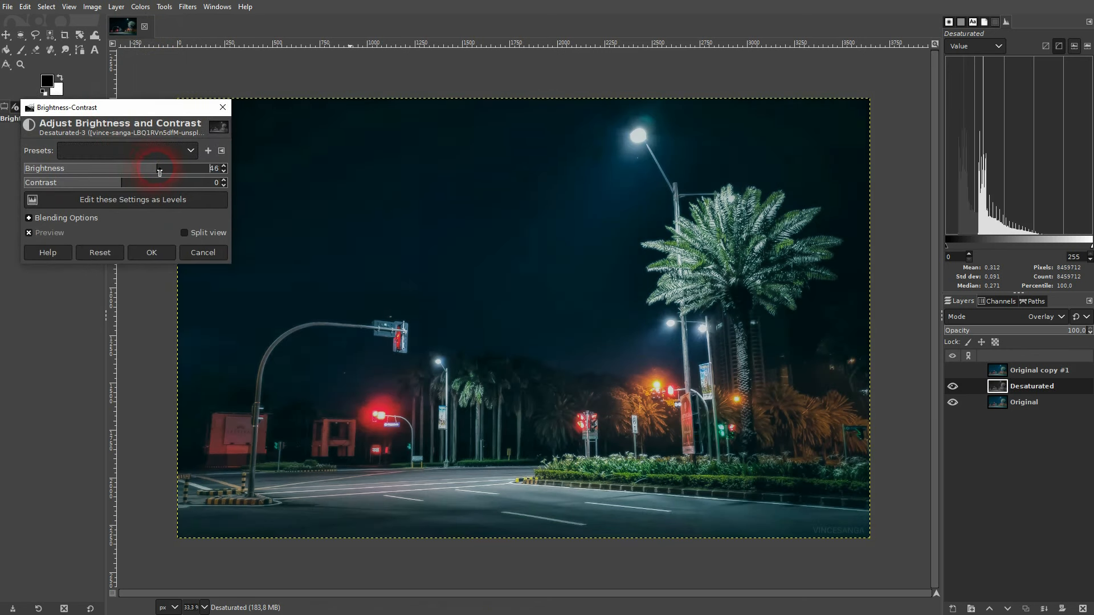
{"action": "left_click_drag", "start_coordinate": [158, 171], "coordinate": [159, 171]}
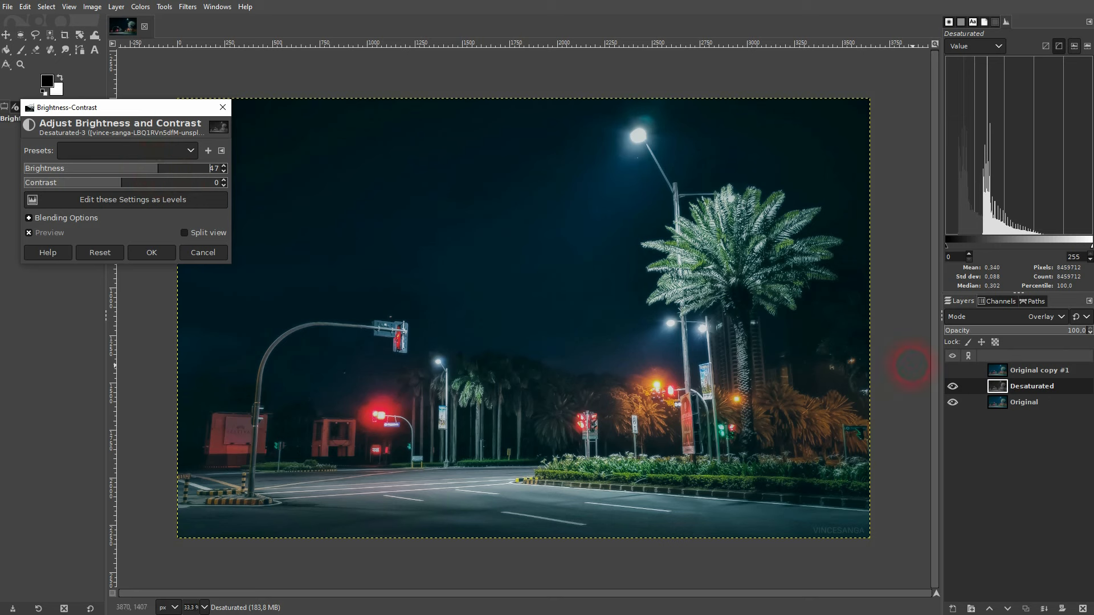
Try brightness 35 on the Desaturated layer while comparing its histogram with that of the Original layer.
{"action": "left_click", "coordinate": [1029, 403]}
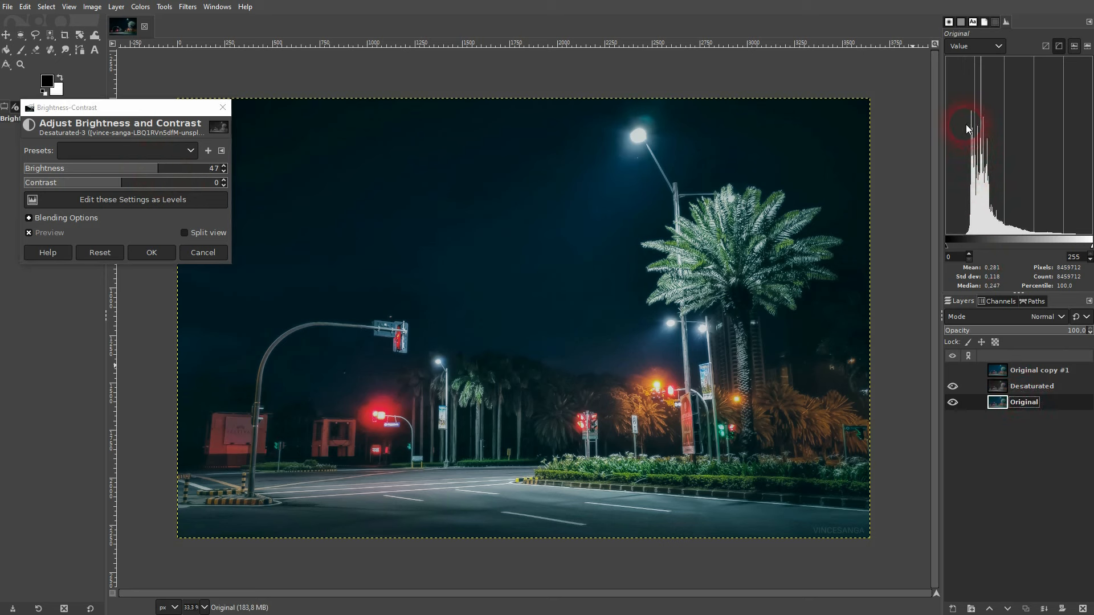
{"action": "left_click", "coordinate": [1026, 390]}
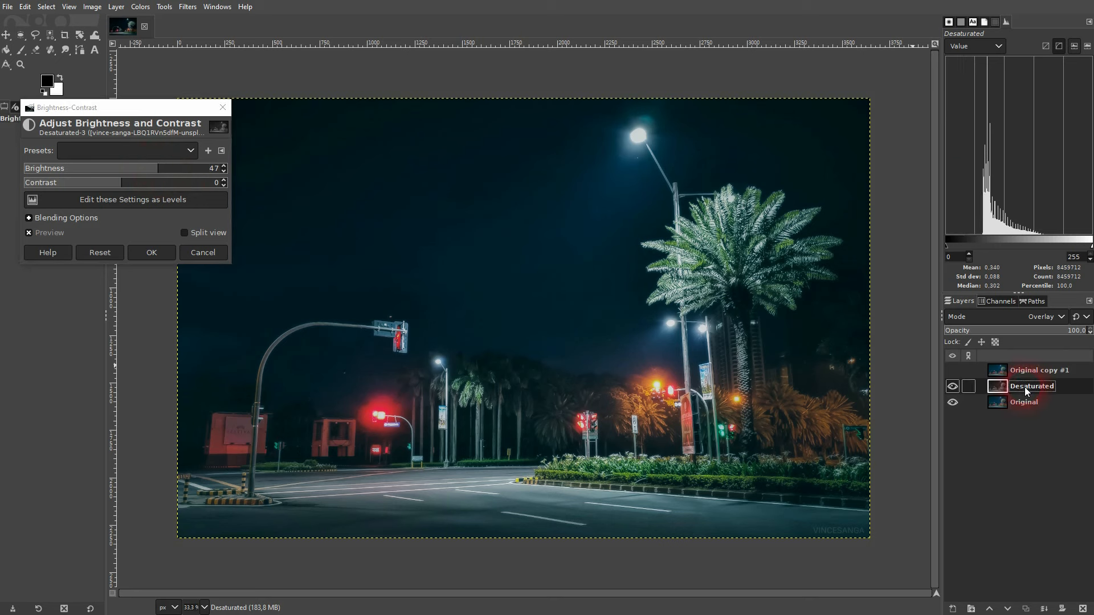
{"action": "left_click", "coordinate": [151, 169]}
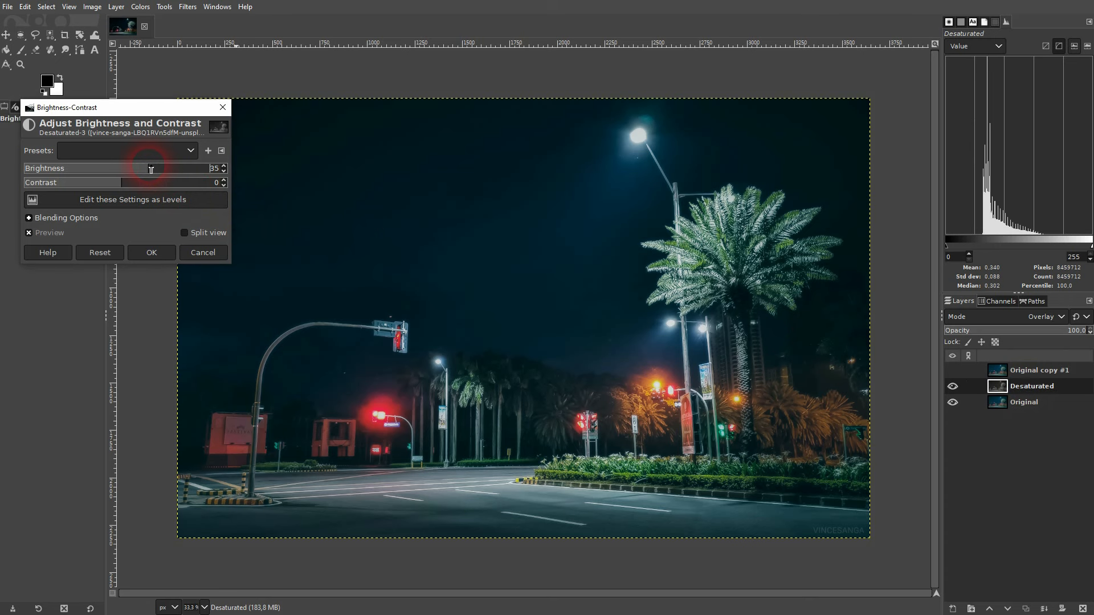
{"action": "left_click", "coordinate": [1020, 403]}
{"action": "left_click", "coordinate": [1026, 387]}
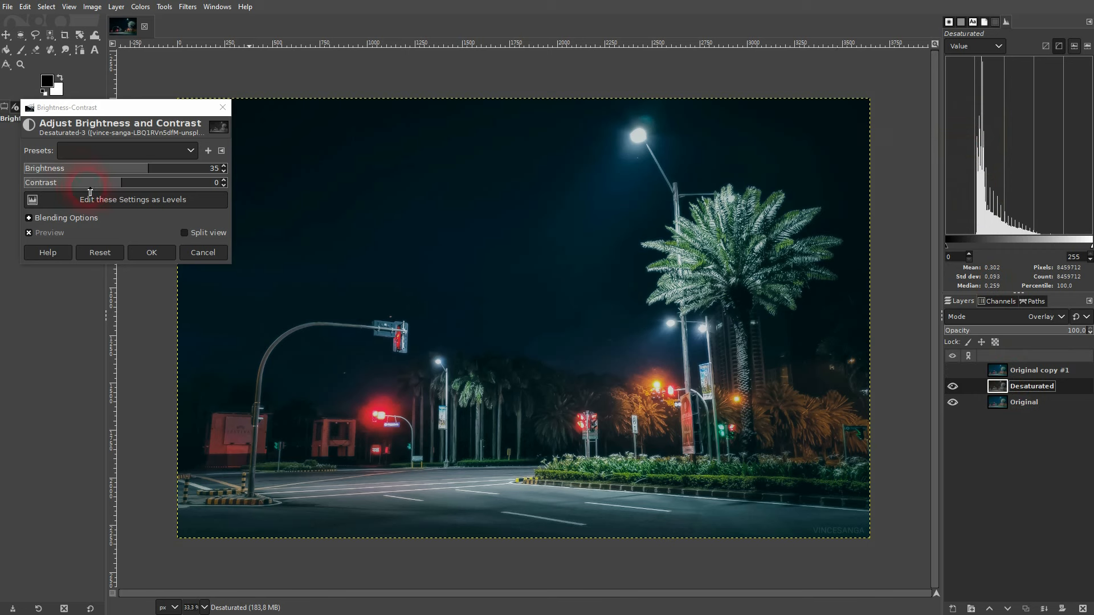
Apply Brightness-Contrast to the Desaturated layer with brightness 22 and contrast -21, and compare the photo with and without the layer.
{"action": "left_click", "coordinate": [177, 186]}
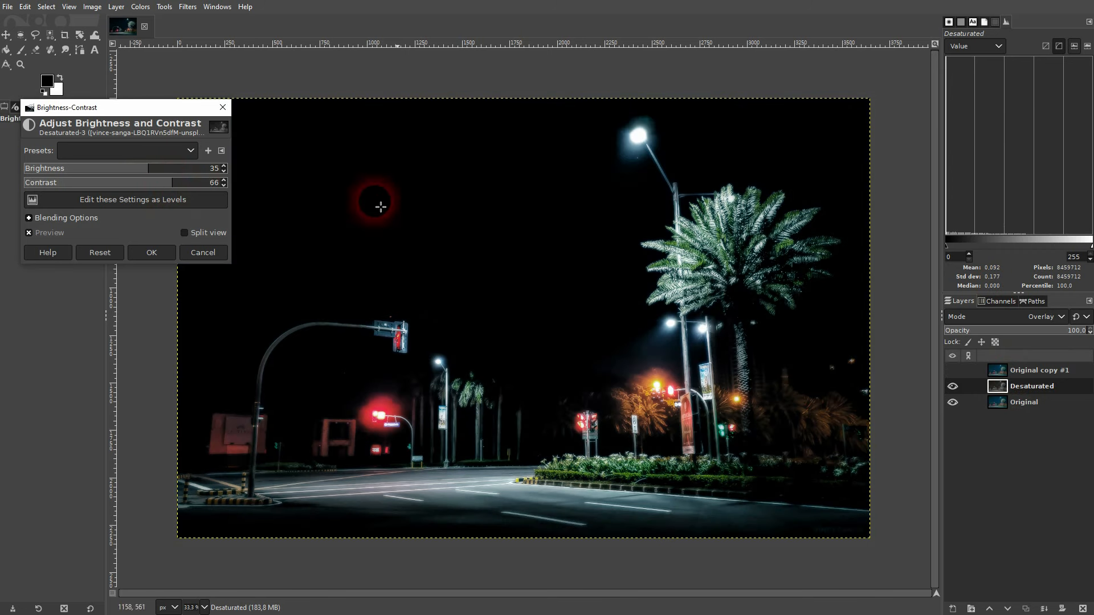
{"action": "left_click", "coordinate": [94, 185]}
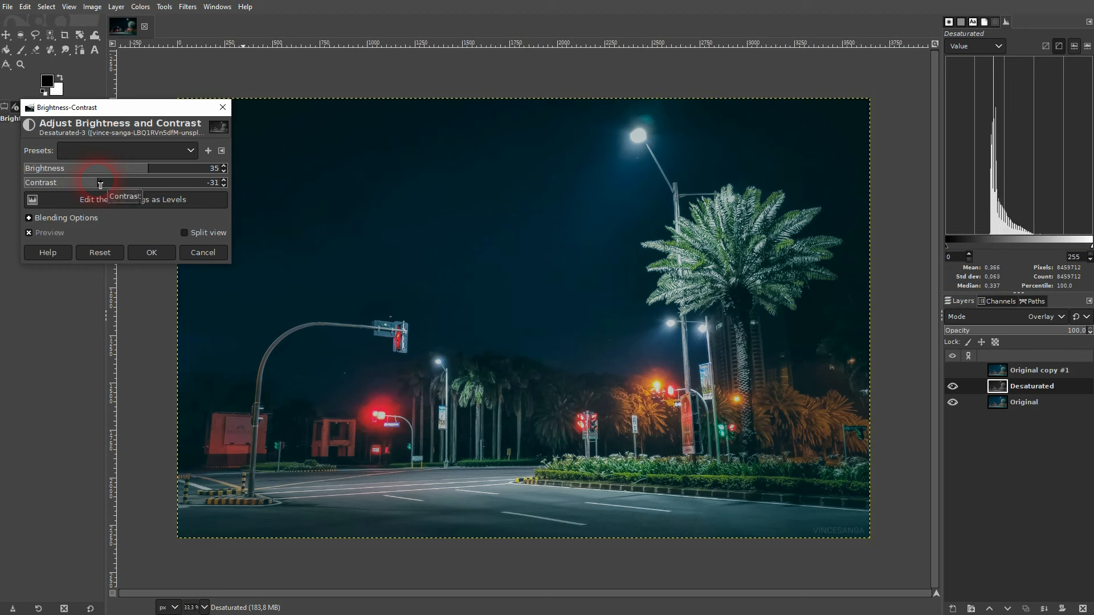
{"action": "left_click_drag", "start_coordinate": [101, 186], "coordinate": [145, 170]}
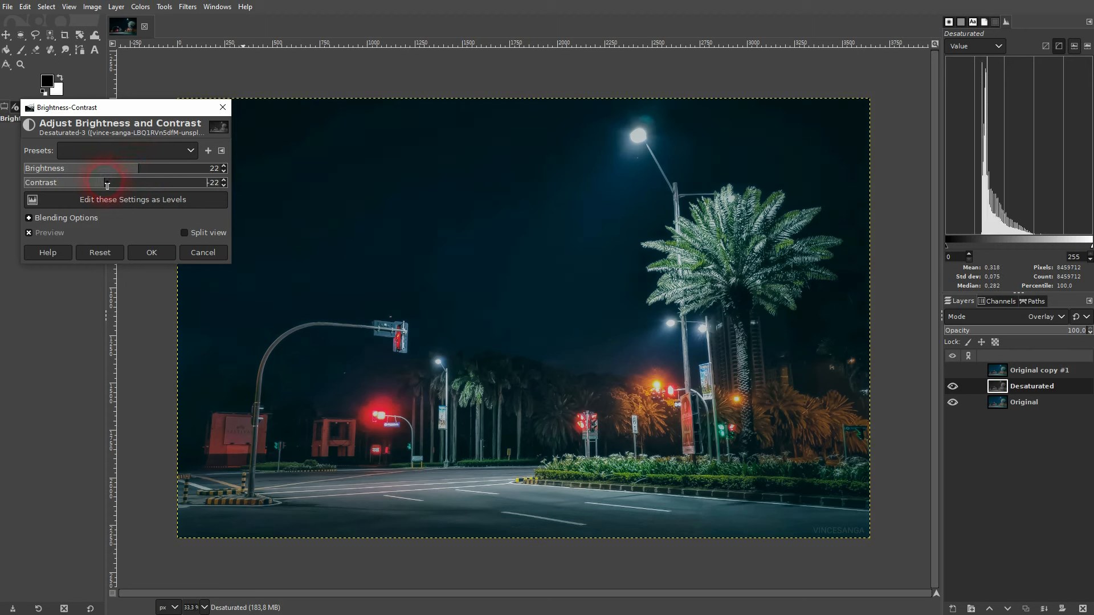
{"action": "left_click", "coordinate": [154, 251]}
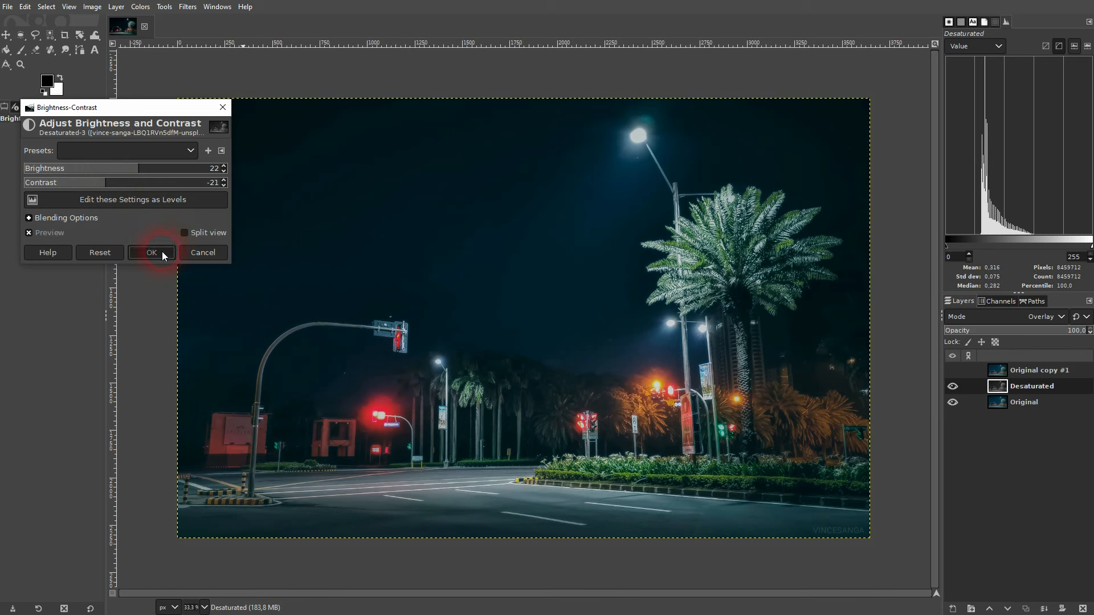
{"action": "left_click", "coordinate": [950, 413]}
{"action": "left_click", "coordinate": [953, 386]}
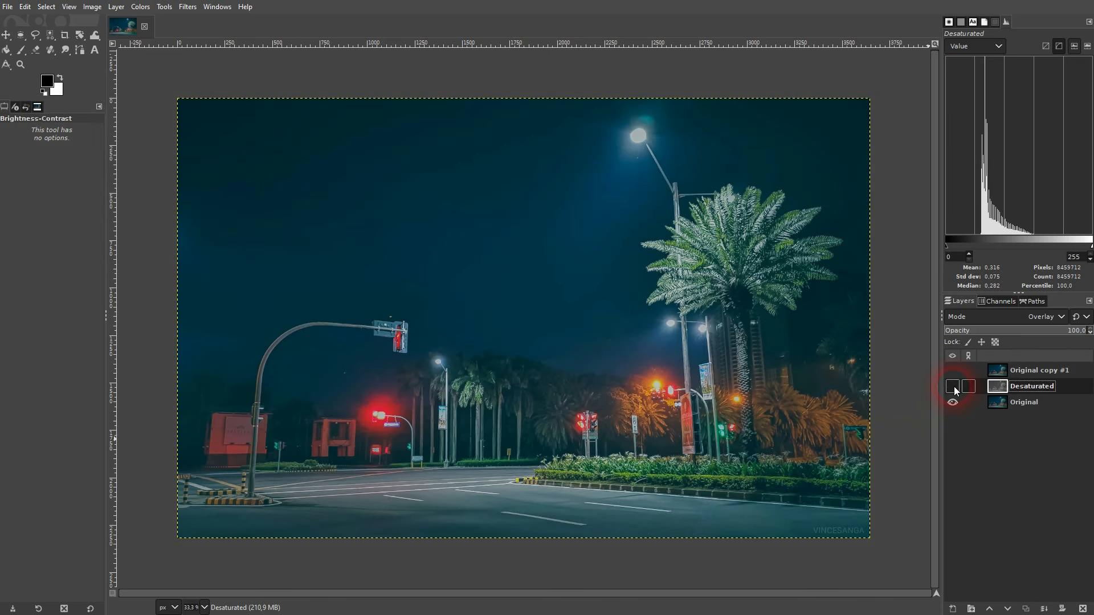
{"action": "left_click", "coordinate": [953, 387]}
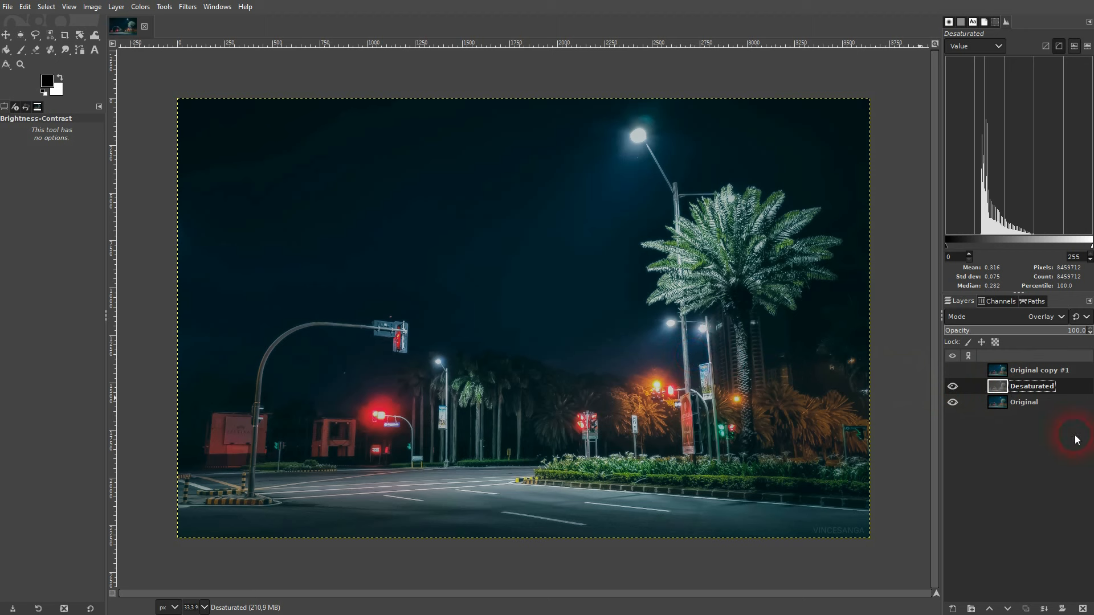
Show the Original copy #1 layer and set its blend mode to Overlay.
{"action": "left_click", "coordinate": [1027, 372]}
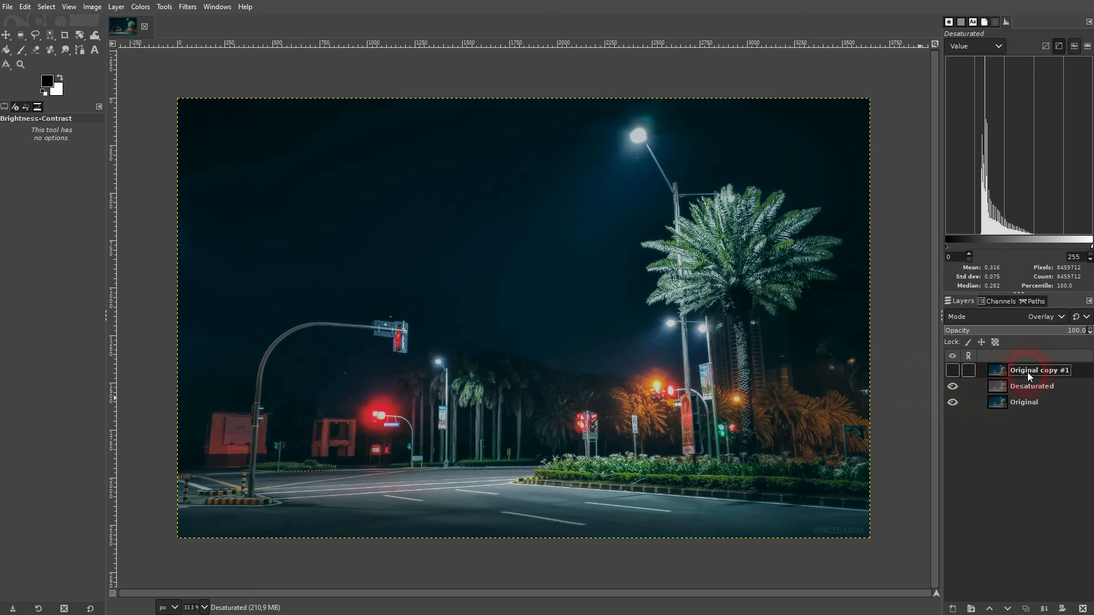
{"action": "left_click", "coordinate": [953, 371]}
{"action": "left_click", "coordinate": [1061, 316]}
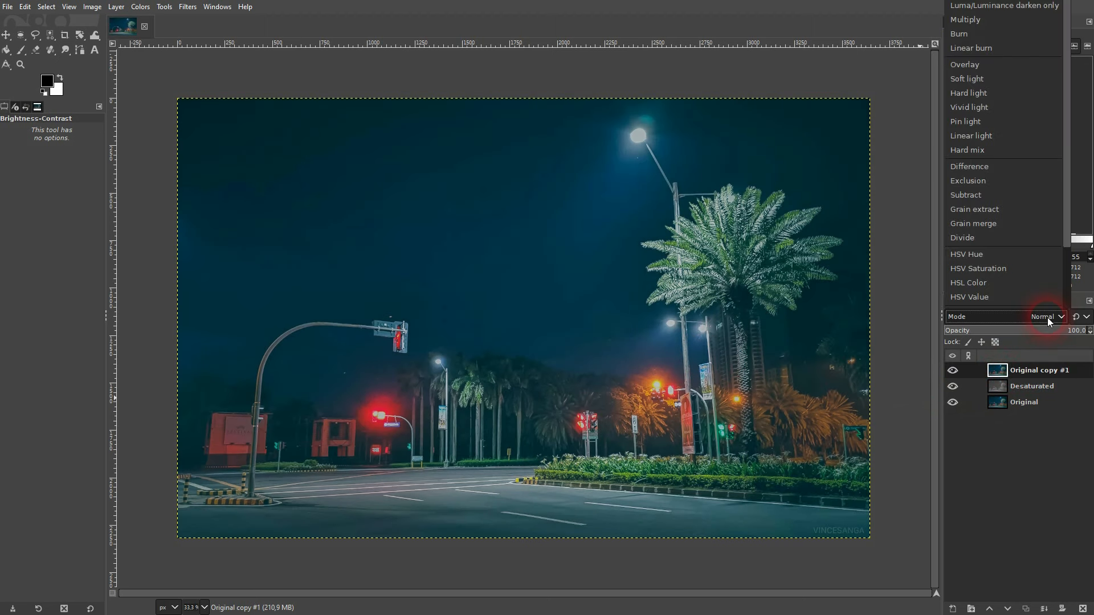
{"action": "left_click", "coordinate": [966, 65]}
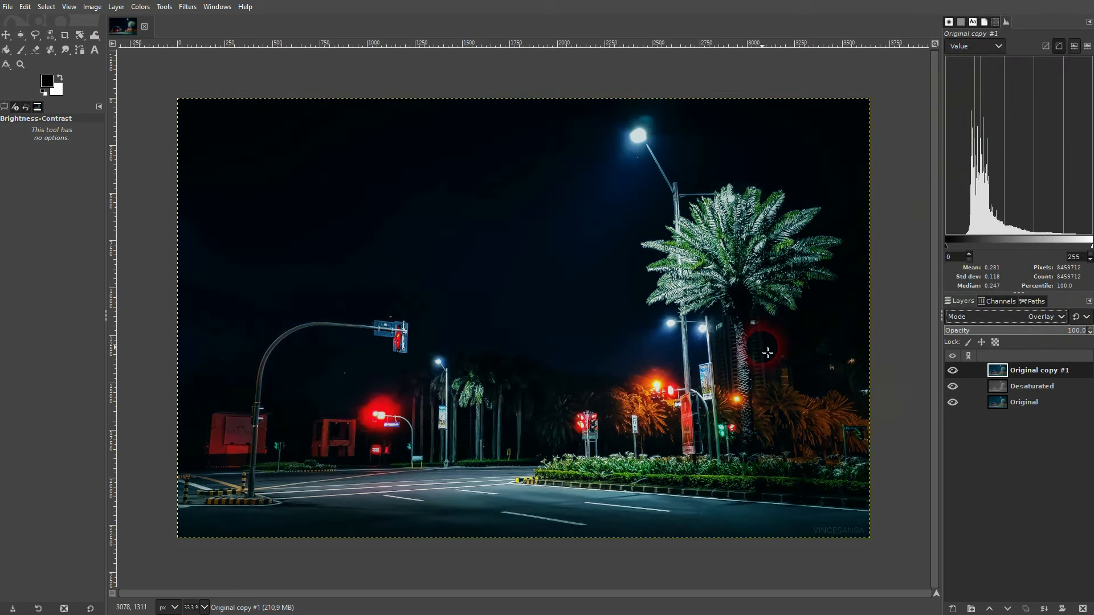
Apply Brightness-Contrast to the Original copy #1 layer with brightness 34 and contrast -32.
{"action": "left_click", "coordinate": [141, 7]}
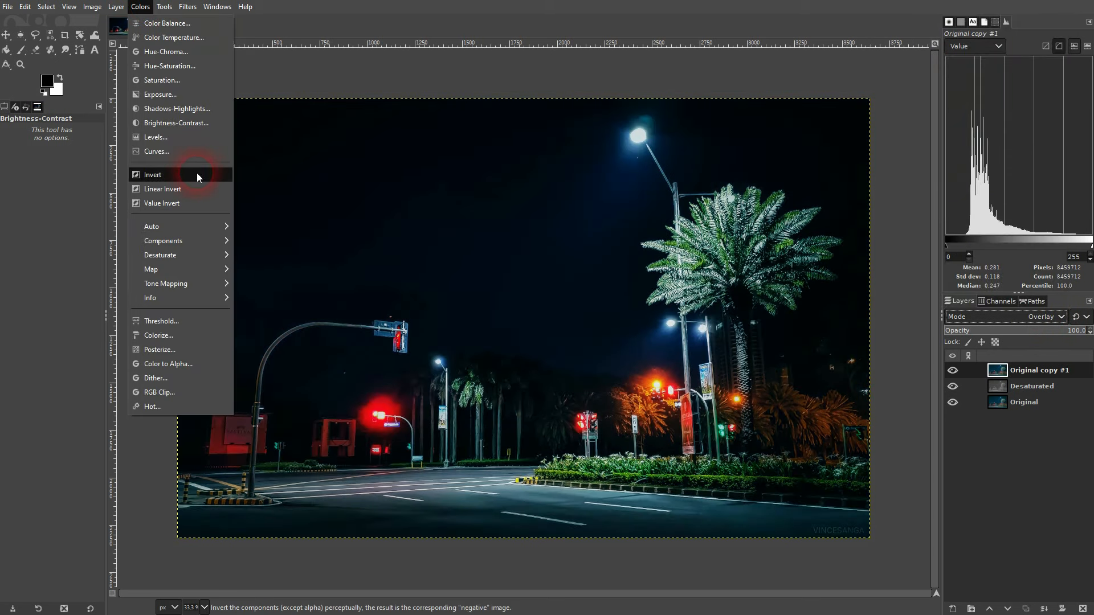
{"action": "left_click", "coordinate": [191, 123]}
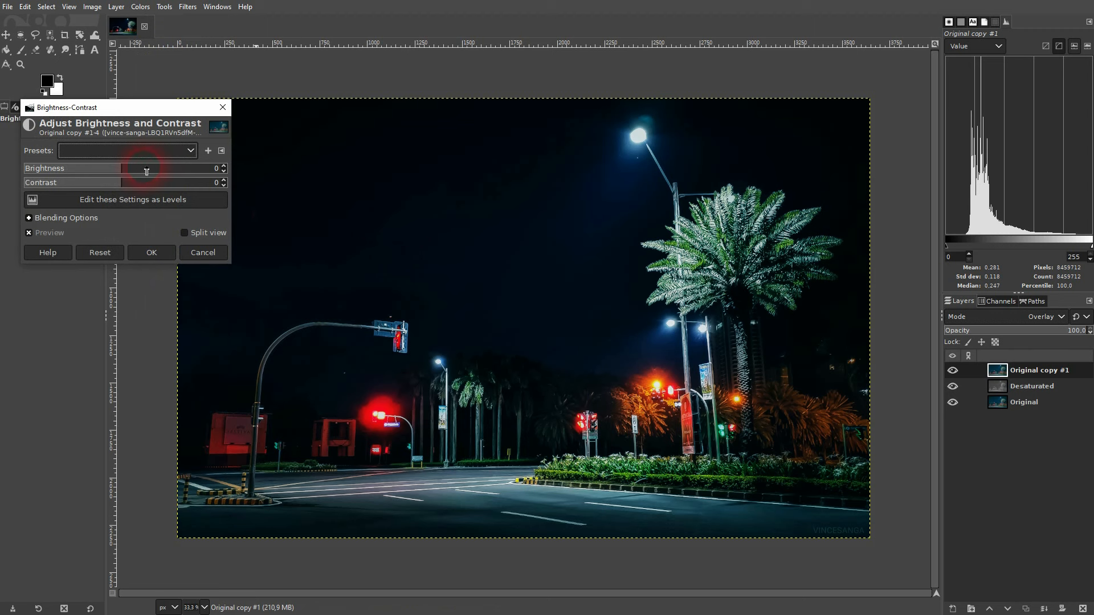
{"action": "left_click_drag", "start_coordinate": [146, 166], "coordinate": [99, 186]}
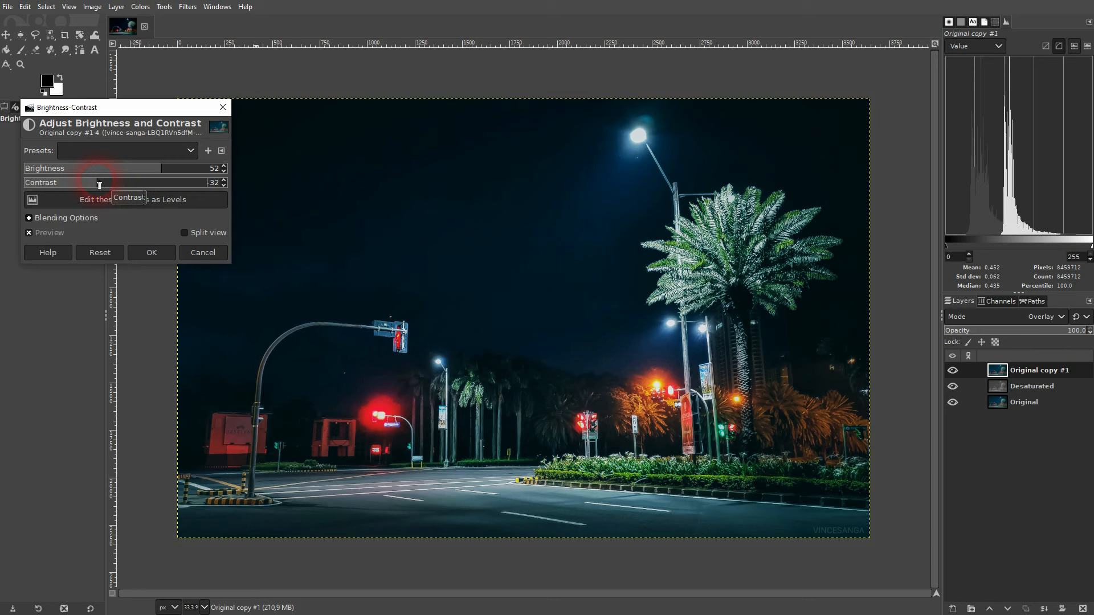
{"action": "left_click", "coordinate": [154, 169]}
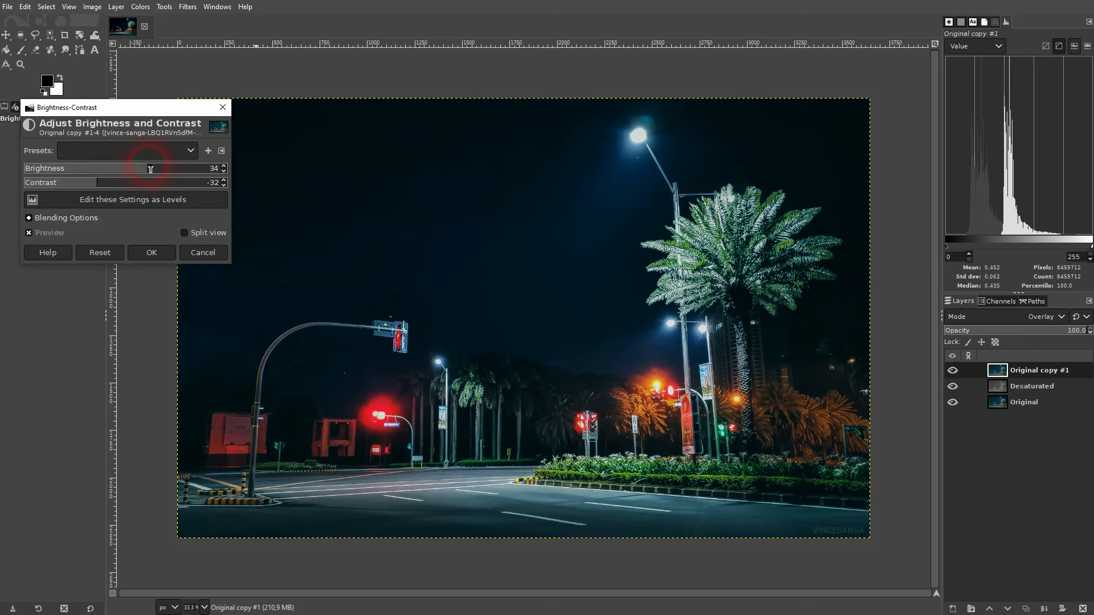
{"action": "left_click", "coordinate": [156, 251]}
Set the opacity of the Original copy #1 layer to 59.8 and of the Desaturated layer to 69.7.
{"action": "left_click_drag", "start_coordinate": [1054, 334], "coordinate": [1028, 330]}
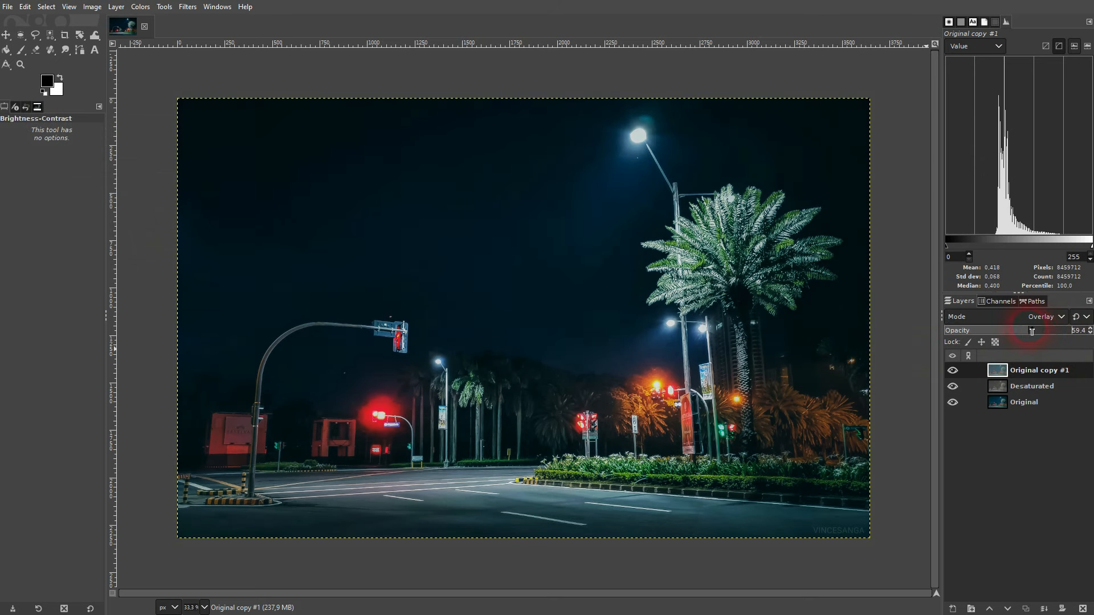
{"action": "left_click", "coordinate": [1032, 387]}
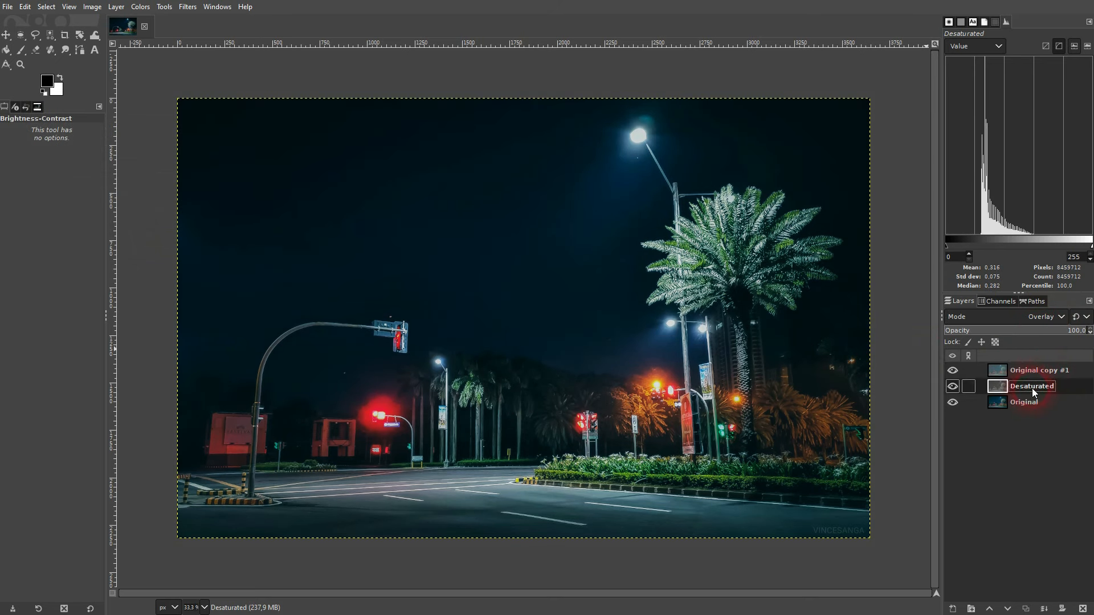
{"action": "left_click", "coordinate": [1051, 331]}
{"action": "left_click_drag", "start_coordinate": [1051, 332], "coordinate": [1048, 332]}
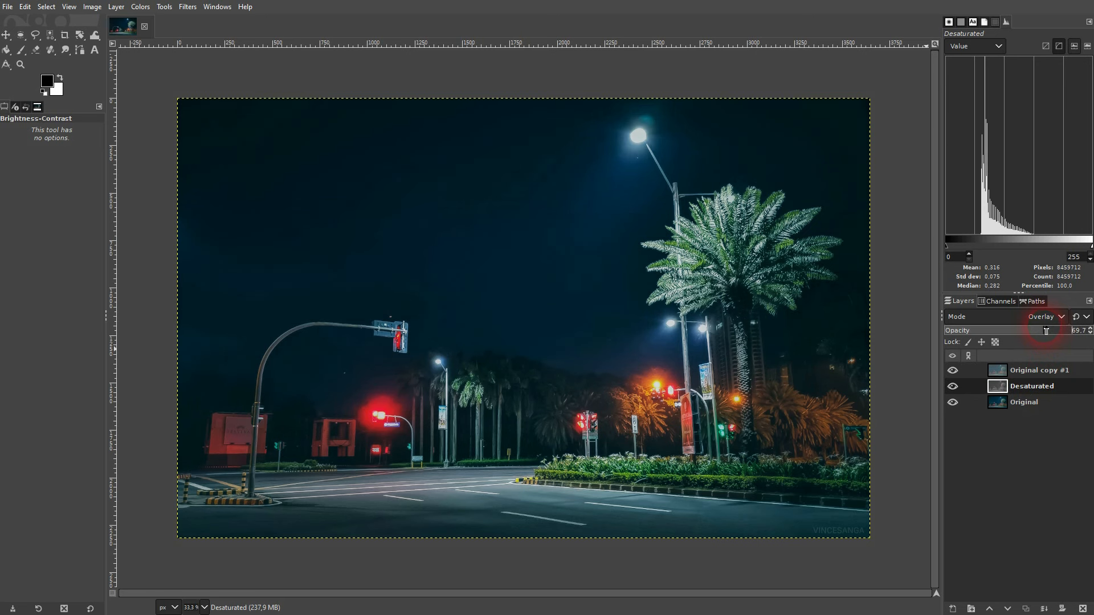
Compare the Original layer on its own with the result of all layers combined.
{"action": "left_click", "coordinate": [1020, 403]}
{"action": "left_click", "coordinate": [953, 403], "text": "shift"}
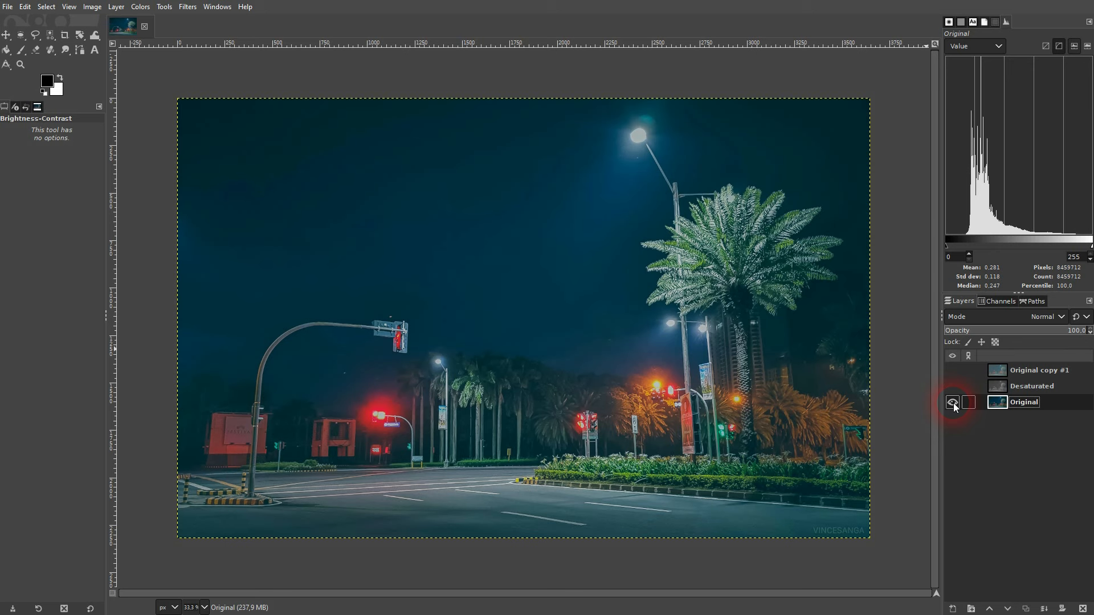
{"action": "left_click", "coordinate": [953, 403], "text": "shift"}
{"action": "left_click", "coordinate": [952, 402], "text": "shift"}
{"action": "left_click", "coordinate": [953, 402], "text": "shift"}
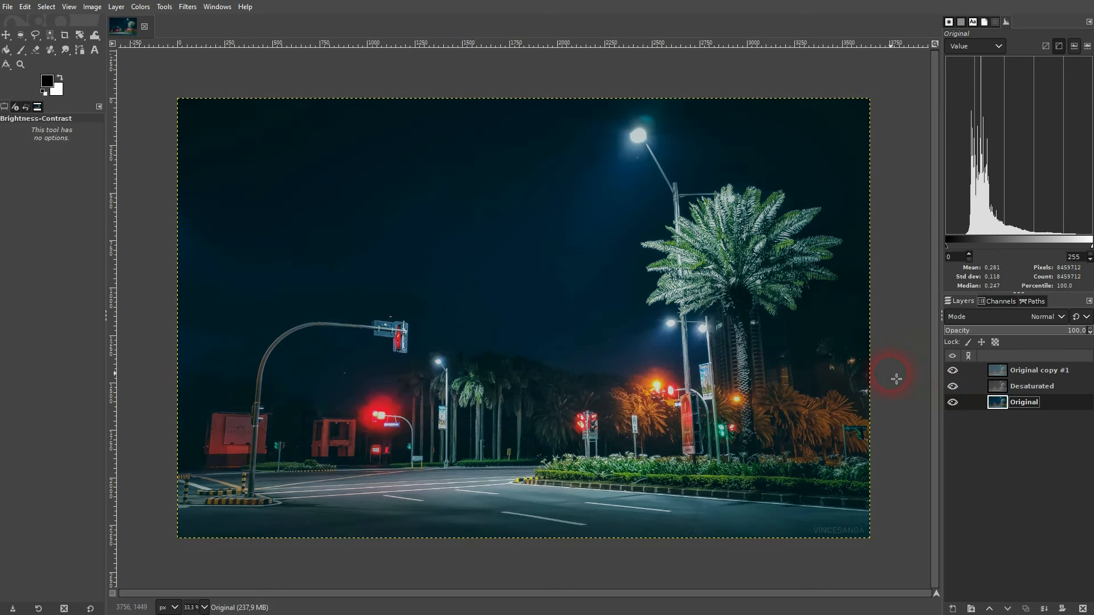
Duplicate the Desaturated layer and the Original copy #1 layer.
{"action": "left_click", "coordinate": [1027, 390]}
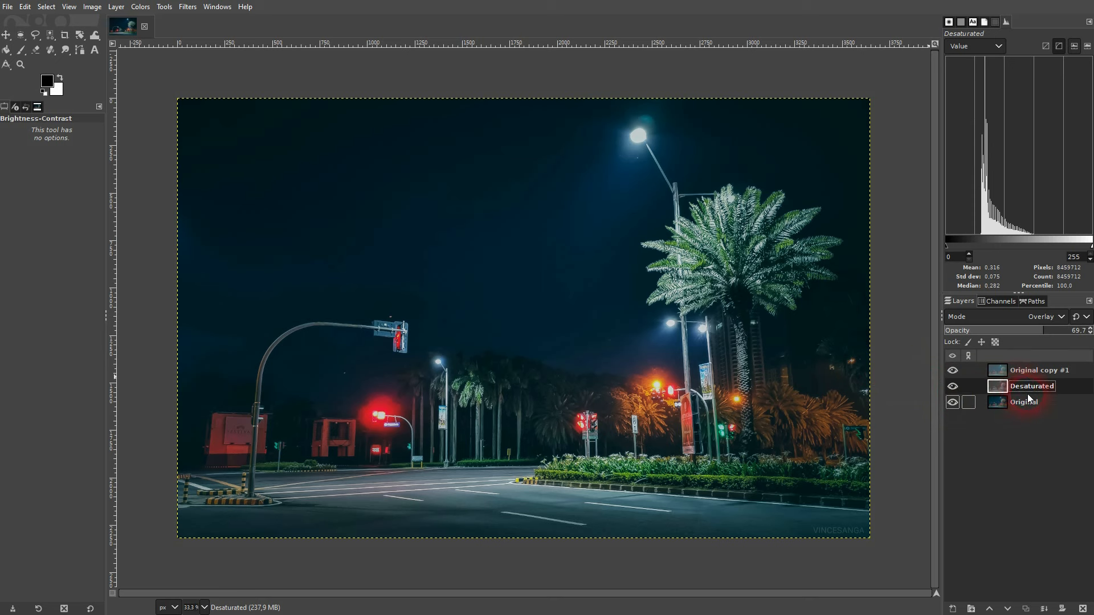
{"action": "left_click", "coordinate": [1026, 608]}
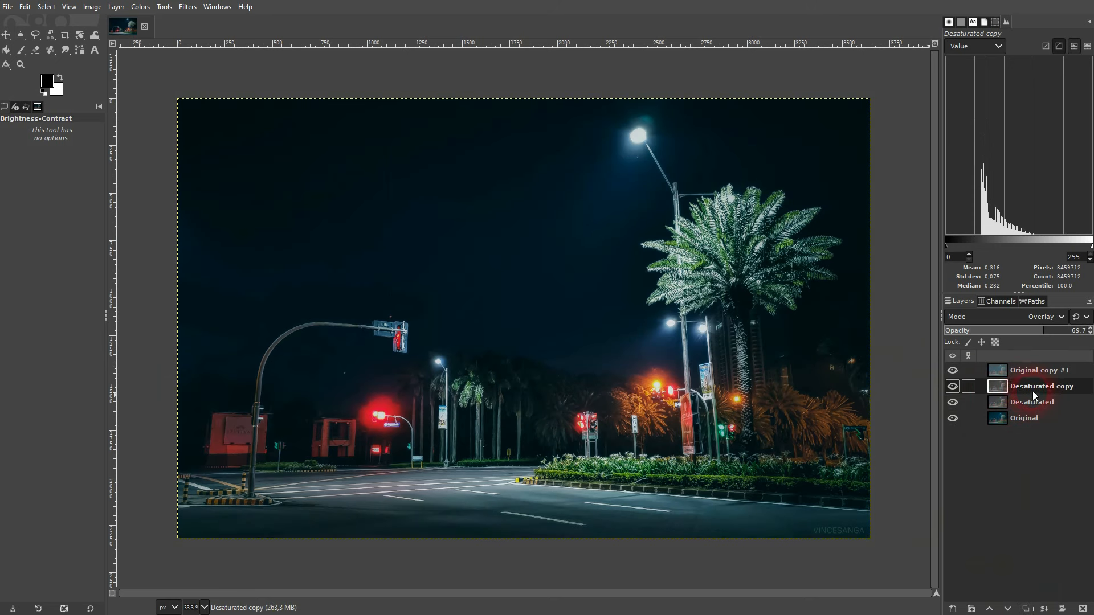
{"action": "left_click", "coordinate": [1034, 371]}
{"action": "left_click", "coordinate": [1026, 608]}
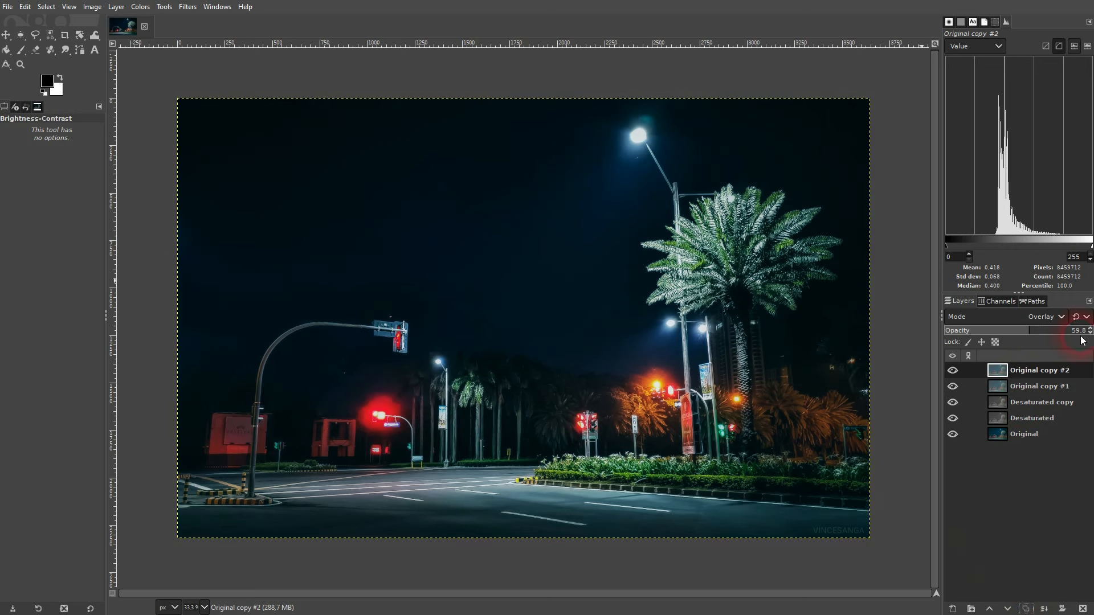
Lower the opacity of the Original copy #2 layer and set the Desaturated copy layer's opacity to 46.2.
{"action": "left_click", "coordinate": [1038, 374]}
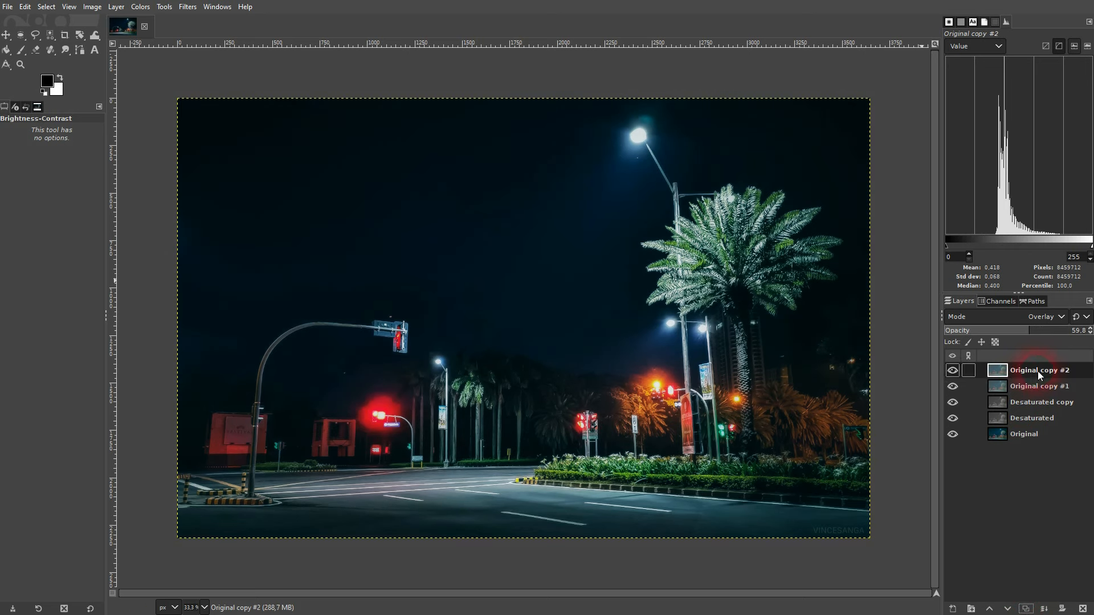
{"action": "mouse_move", "coordinate": [1029, 330]}
{"action": "left_mouse_down"}
{"action": "mouse_move", "coordinate": [991, 330]}
{"action": "mouse_move", "coordinate": [1026, 331]}
{"action": "mouse_move", "coordinate": [1013, 331]}
{"action": "left_mouse_up"}
{"action": "left_click", "coordinate": [1025, 402]}
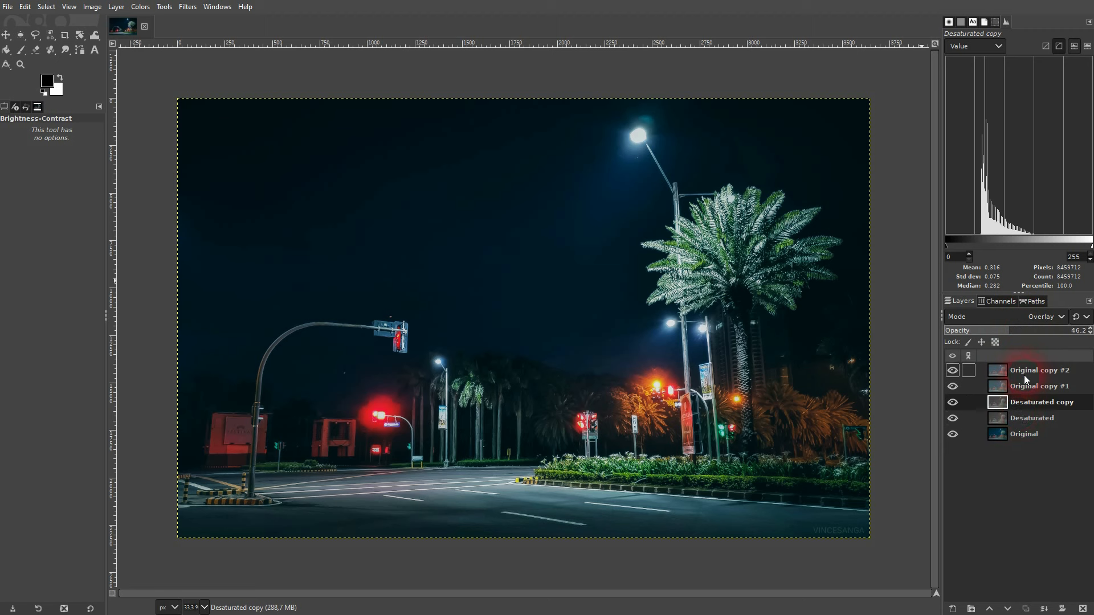
Duplicate the Desaturated copy layer three times.
{"action": "left_click", "coordinate": [1028, 609]}
{"action": "left_click", "coordinate": [1028, 609]}
{"action": "left_click", "coordinate": [1027, 609]}
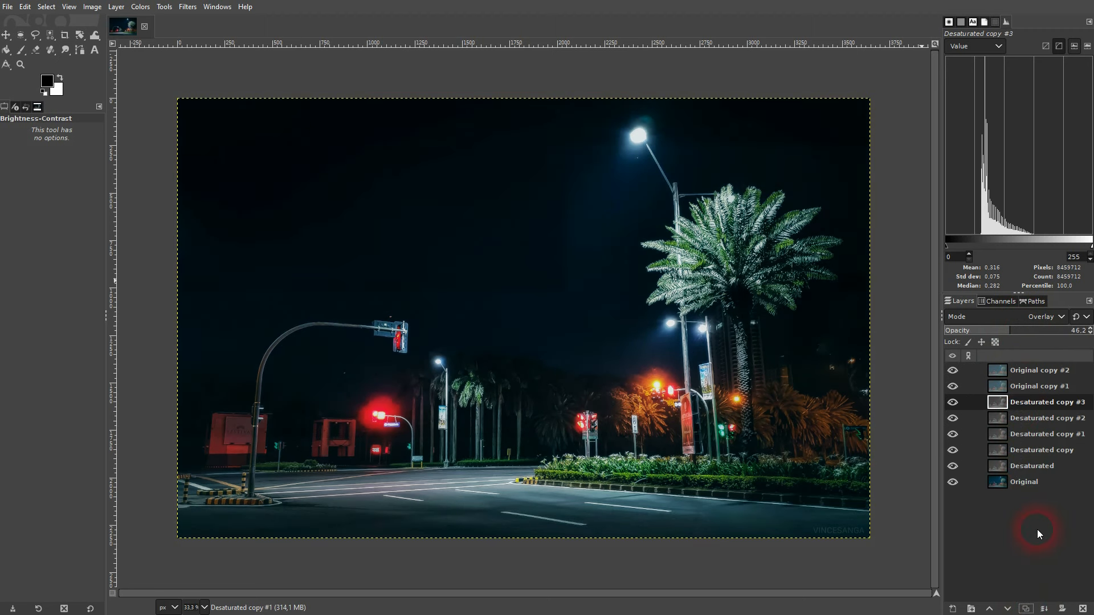
Delete all copies of the Desaturated layer and compare the Original layer on its own with the combined layers.
{"action": "left_click", "coordinate": [1083, 609]}
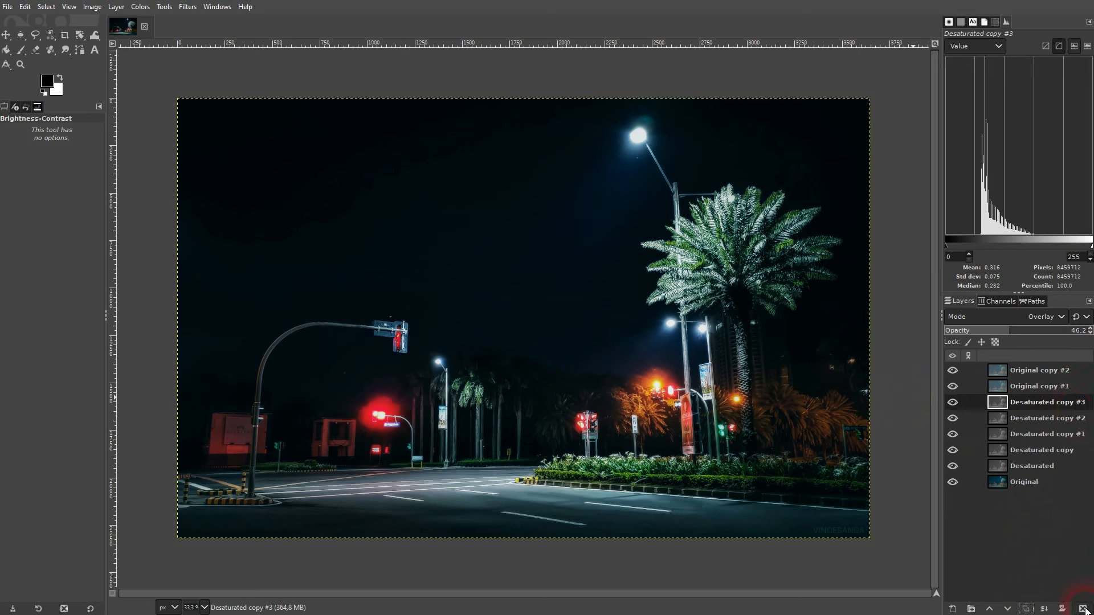
{"action": "left_click", "coordinate": [1083, 608]}
{"action": "left_click", "coordinate": [1083, 609]}
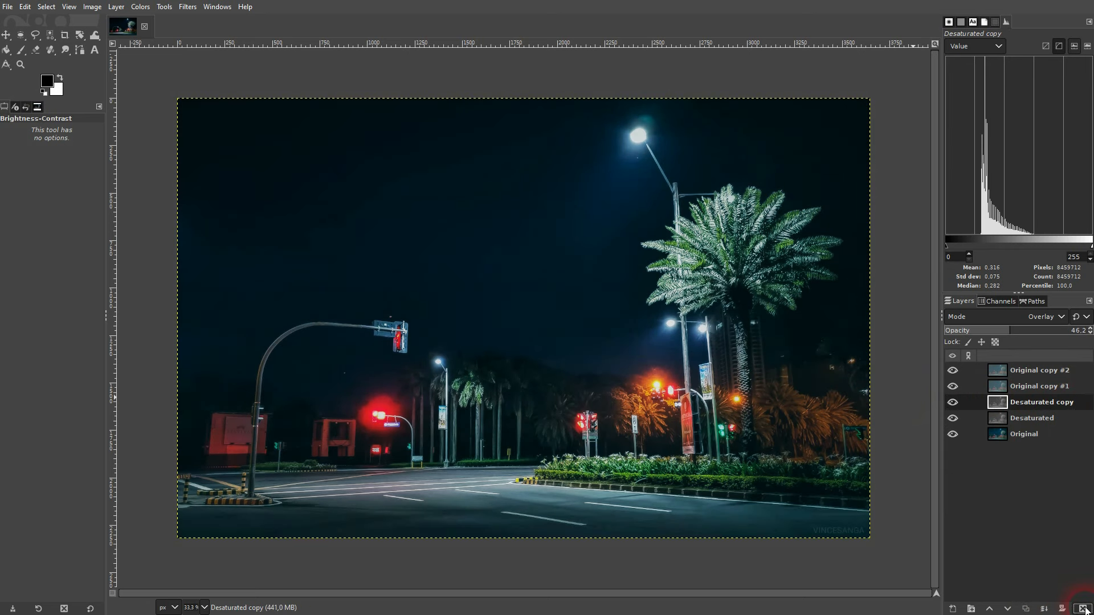
{"action": "left_click", "coordinate": [1083, 609]}
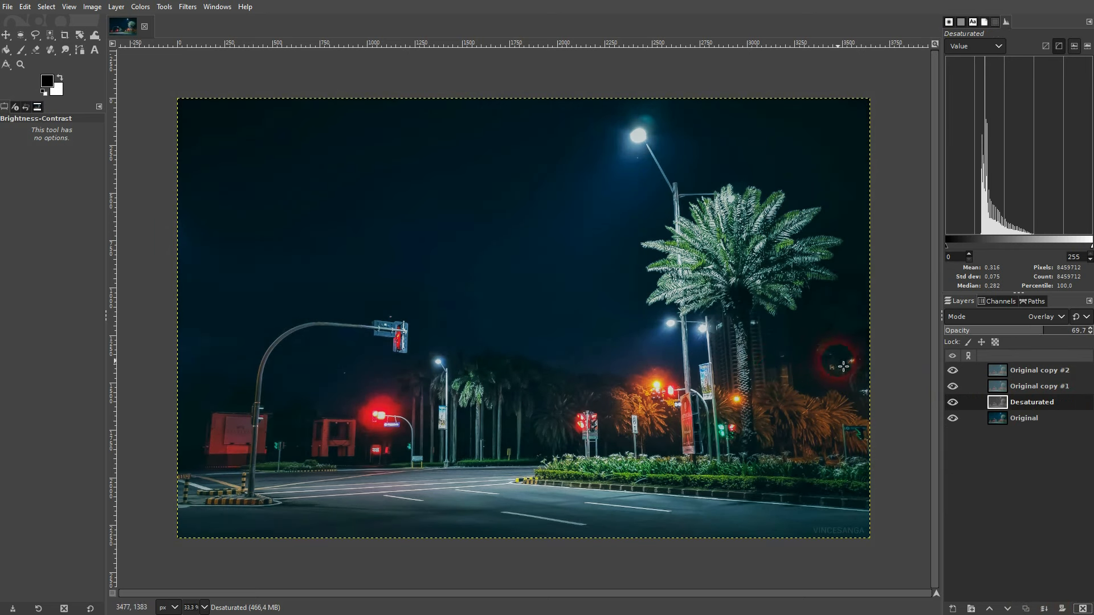
{"action": "left_click", "coordinate": [953, 419], "text": "shift"}
{"action": "left_click", "coordinate": [952, 419], "text": "shift"}
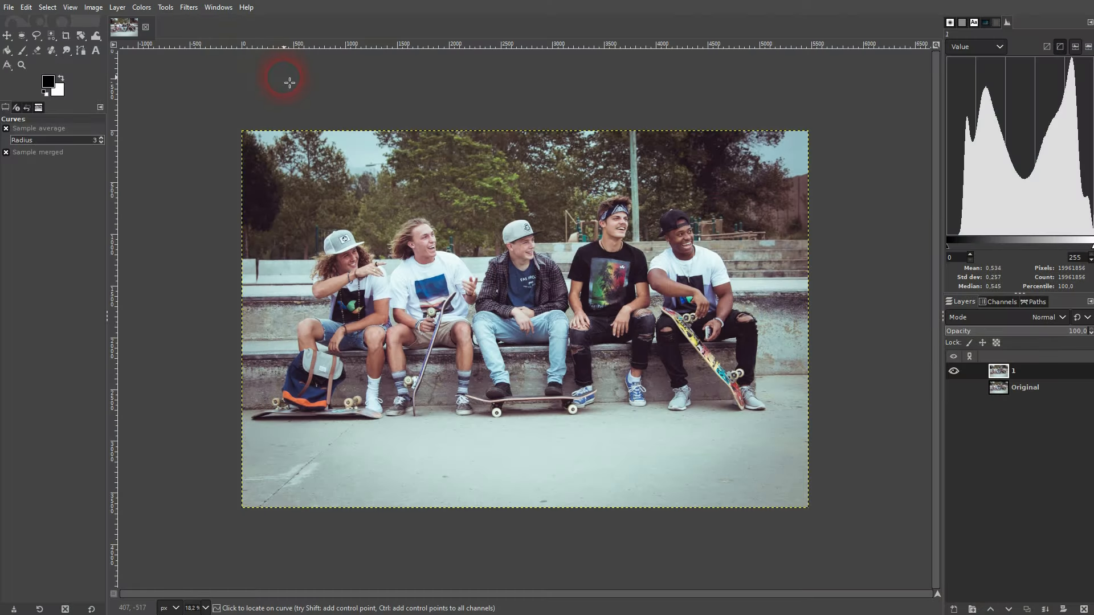
Delete layer 1 from the skateboarders photo and make the Original layer visible.
{"action": "left_click", "coordinate": [1021, 387]}
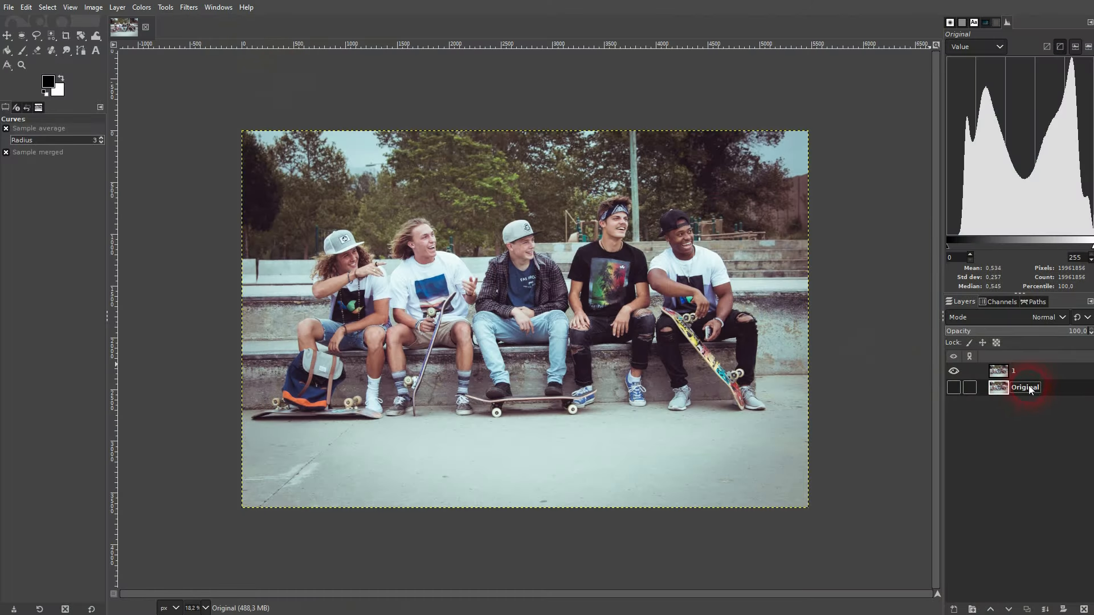
{"action": "left_click", "coordinate": [1028, 372]}
{"action": "left_click", "coordinate": [1084, 609]}
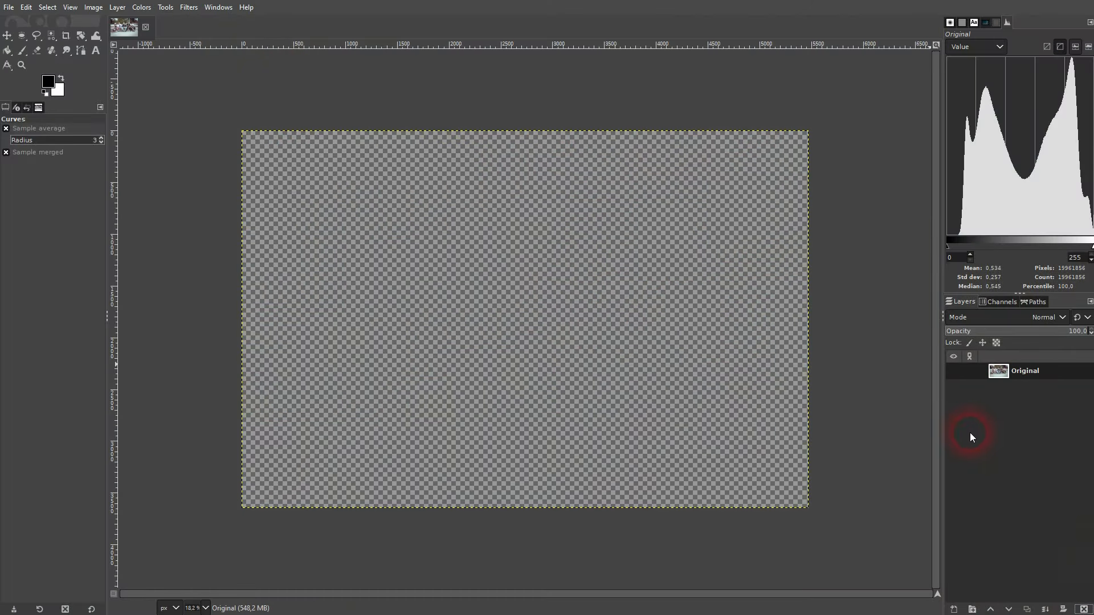
{"action": "left_click", "coordinate": [954, 371]}
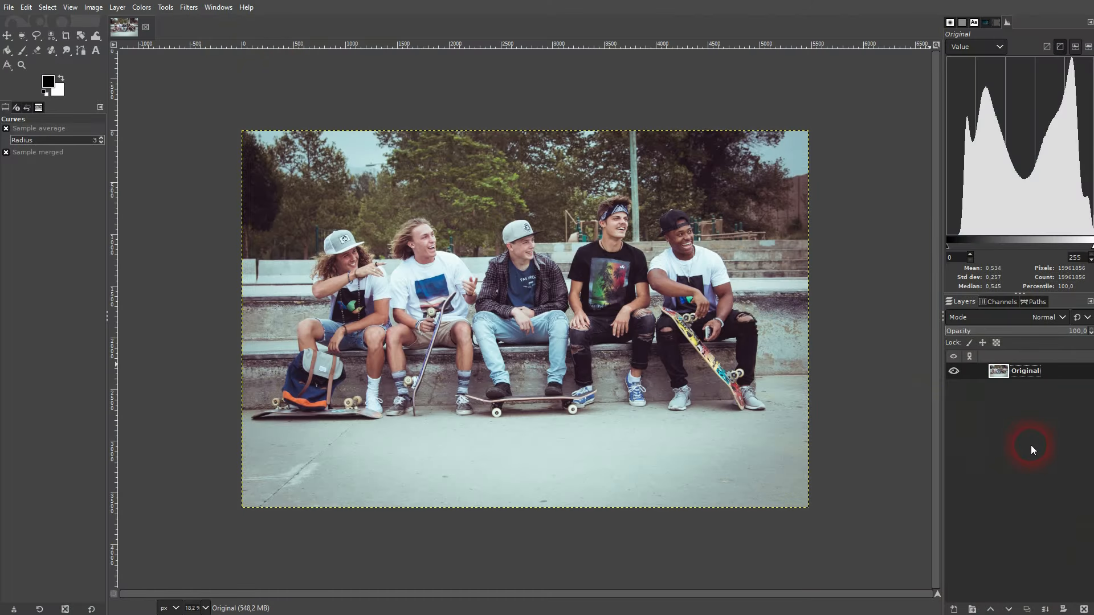
Duplicate the Original layer and rename the copy as 1.
{"action": "left_click", "coordinate": [1027, 610]}
{"action": "double_click", "coordinate": [1037, 372]}
{"action": "type", "text": "1"}
{"action": "key", "text": "Return"}
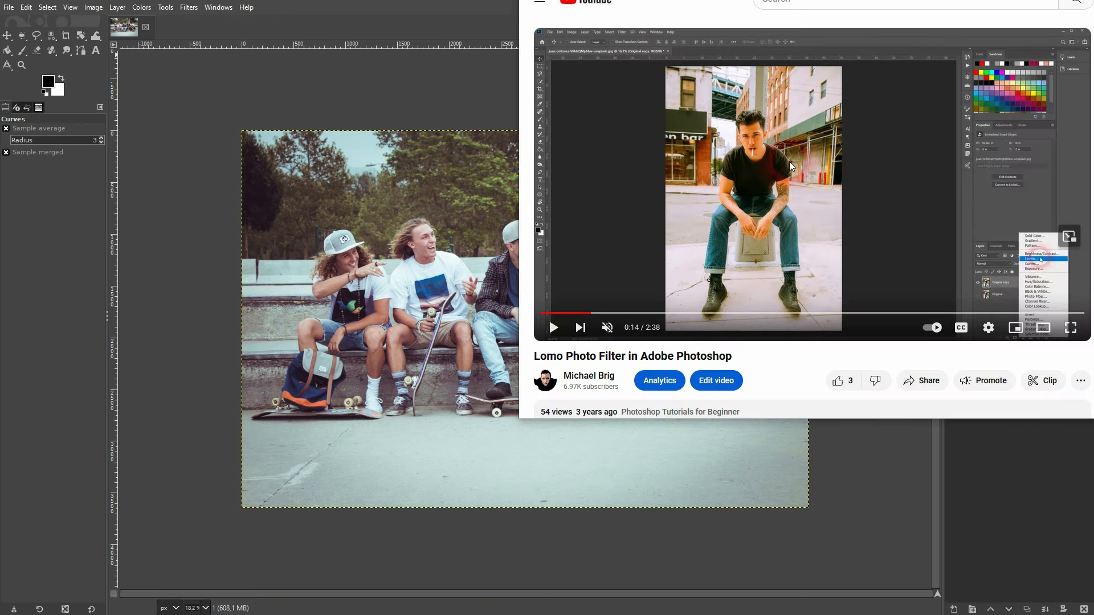
Switch to the browser and review the brightness and contrast part of the Lomo Photo Filter video, pausing at 0:32.
{"action": "left_click_drag", "start_coordinate": [535, 357], "coordinate": [728, 327]}
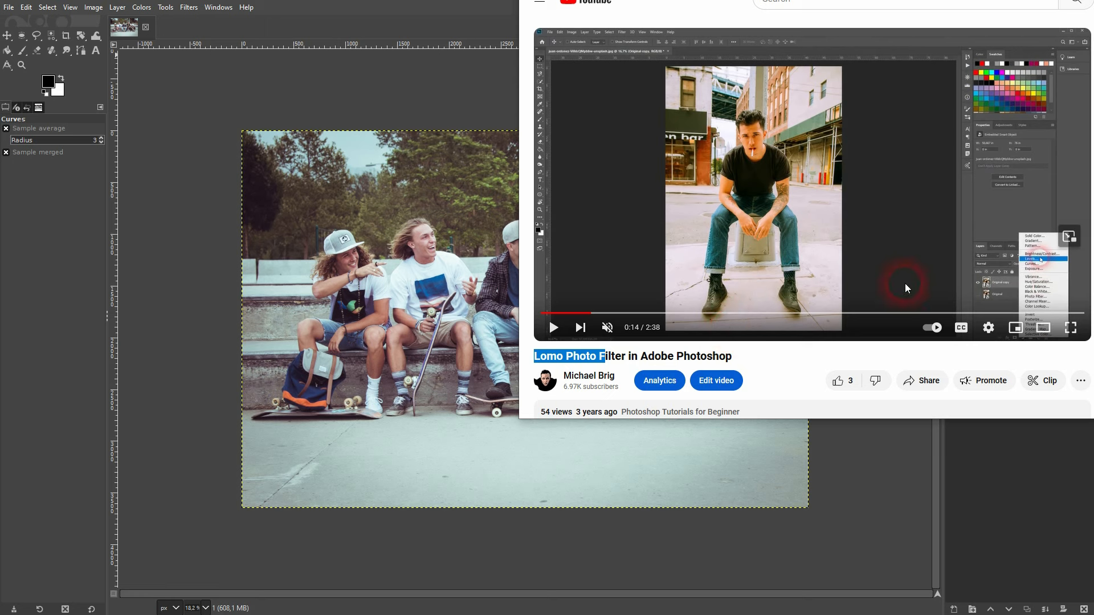
{"action": "left_click", "coordinate": [553, 328]}
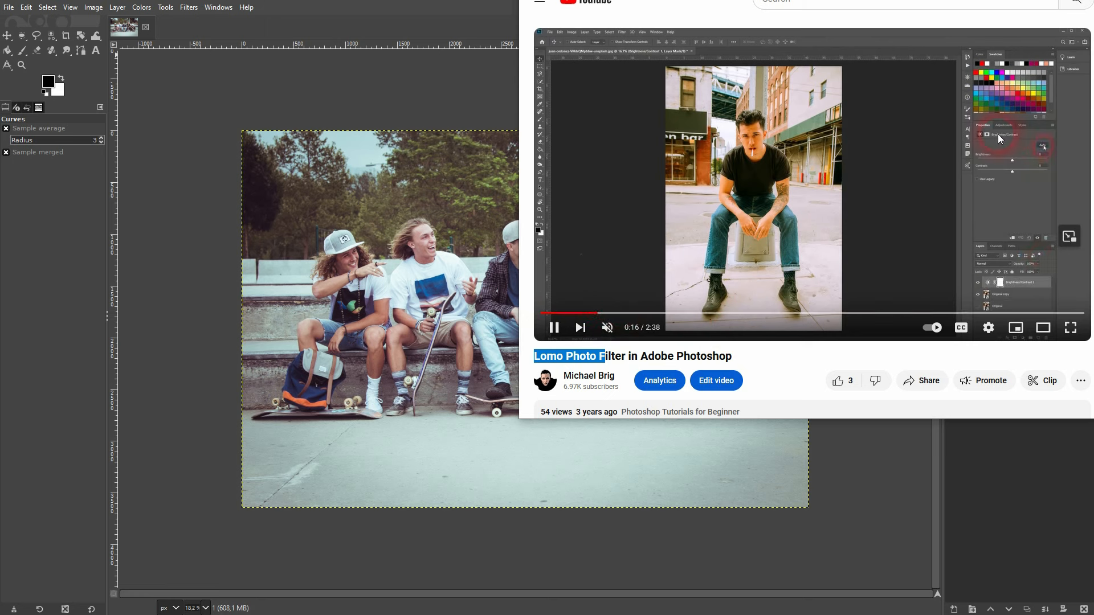
{"action": "left_click", "coordinate": [674, 314]}
{"action": "left_click_drag", "start_coordinate": [676, 318], "coordinate": [633, 313]}
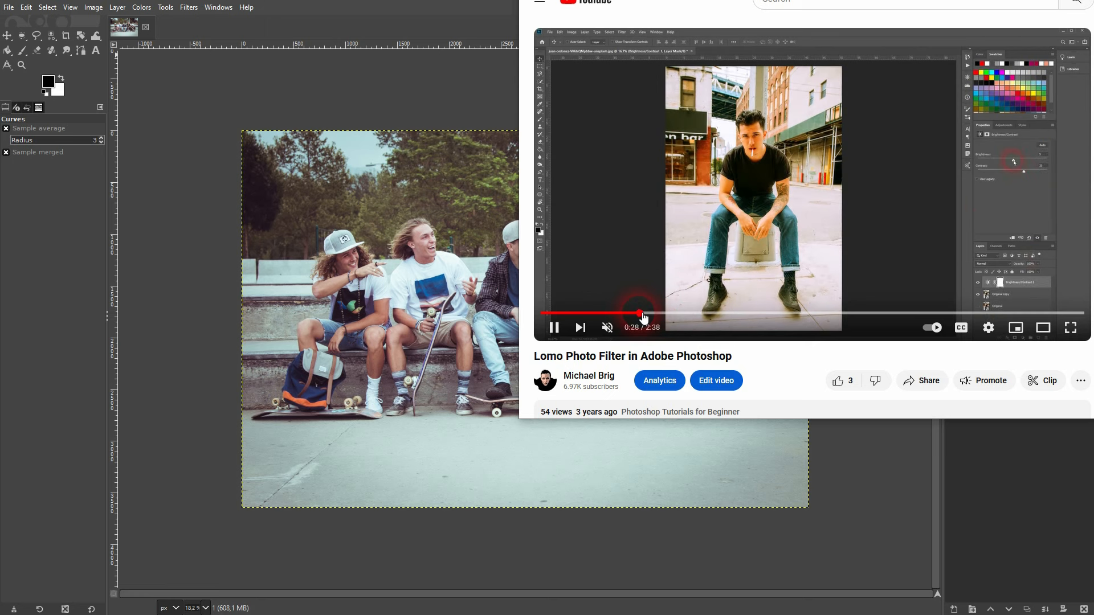
{"action": "left_click", "coordinate": [784, 252]}
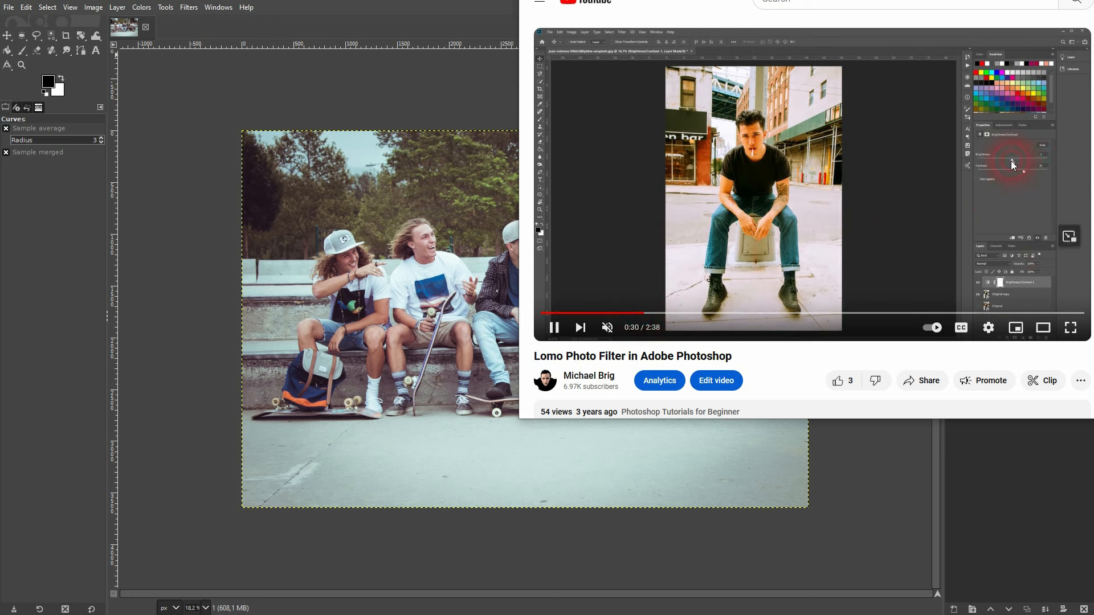
{"action": "key", "text": "space"}
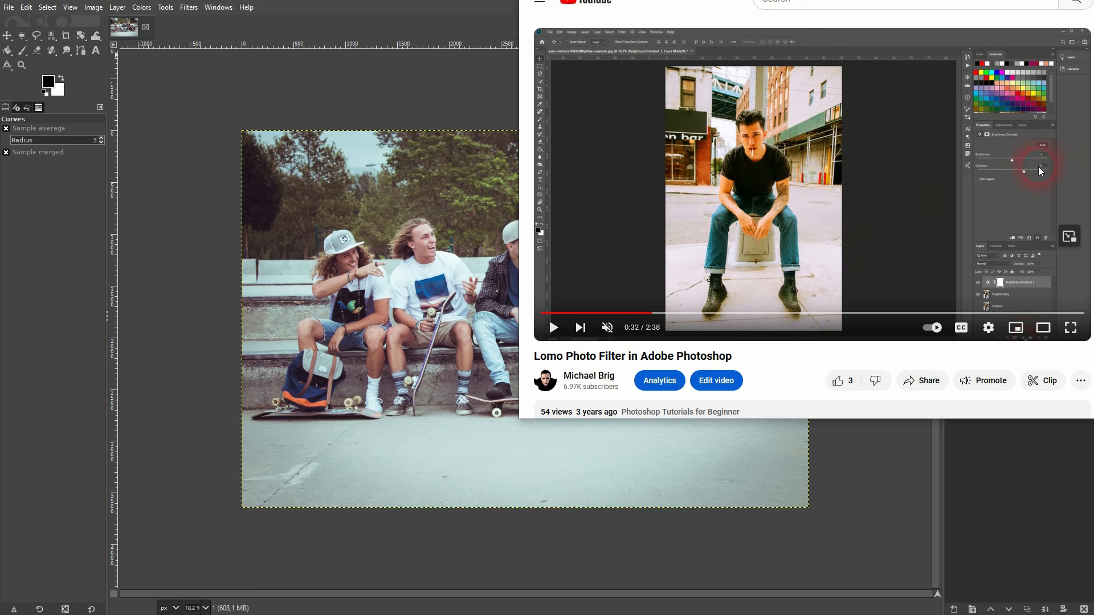
Return to GIMP and apply Brightness-Contrast to layer 1 with brightness -1 and contrast 27.
{"action": "left_click", "coordinate": [207, 102]}
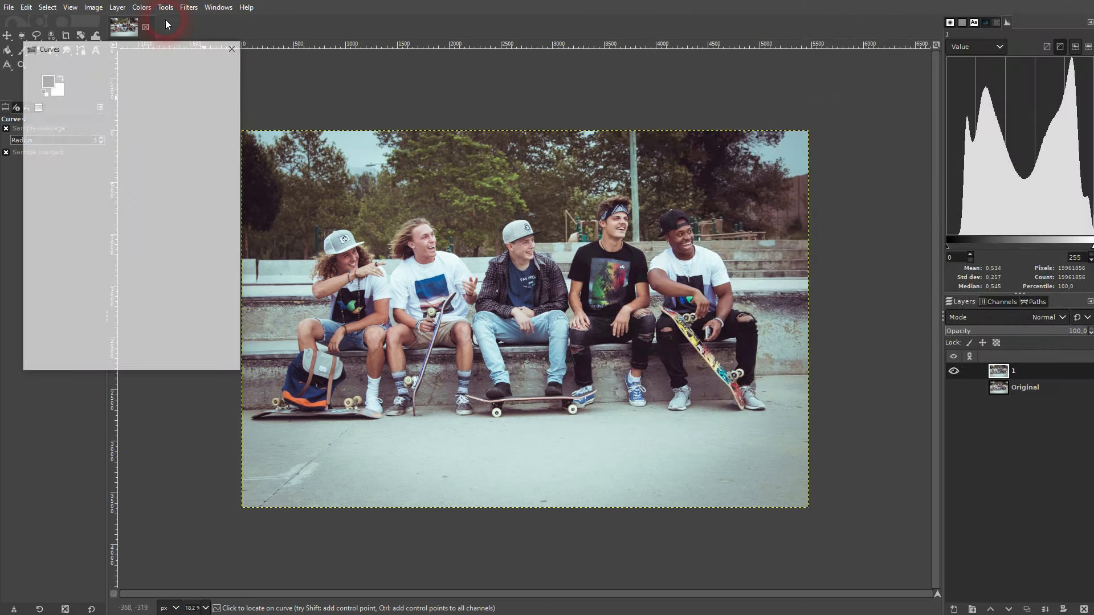
{"action": "left_click", "coordinate": [231, 44]}
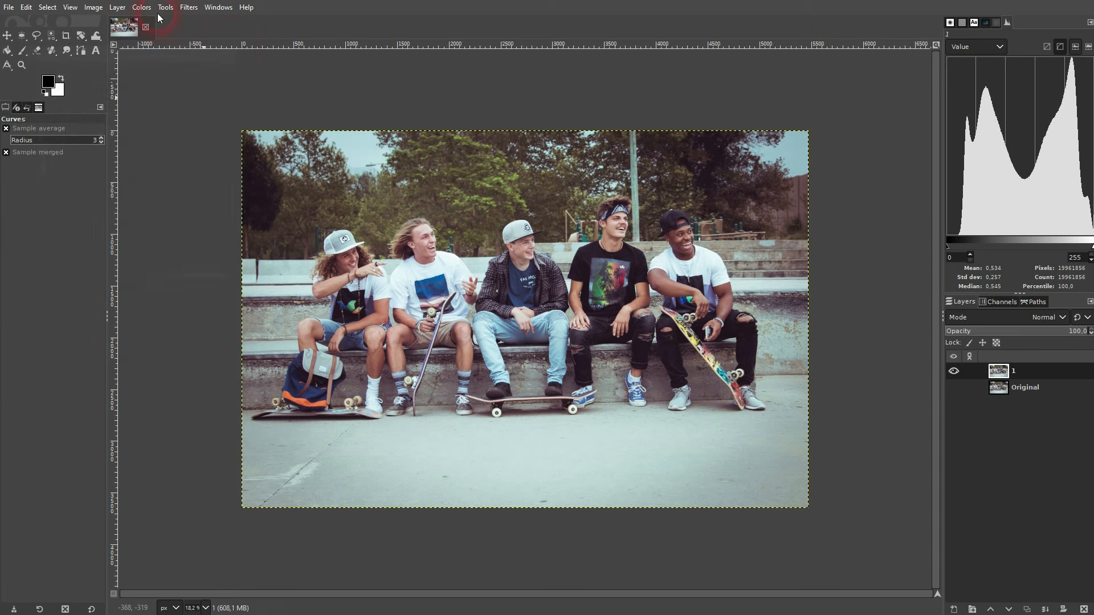
{"action": "left_click", "coordinate": [141, 7]}
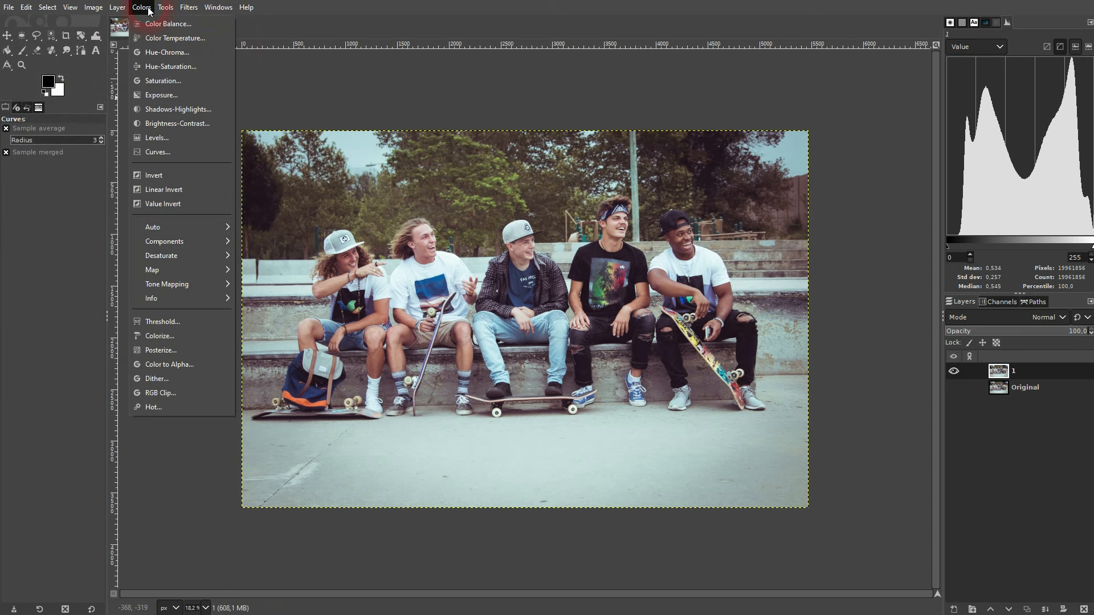
{"action": "left_click", "coordinate": [182, 124]}
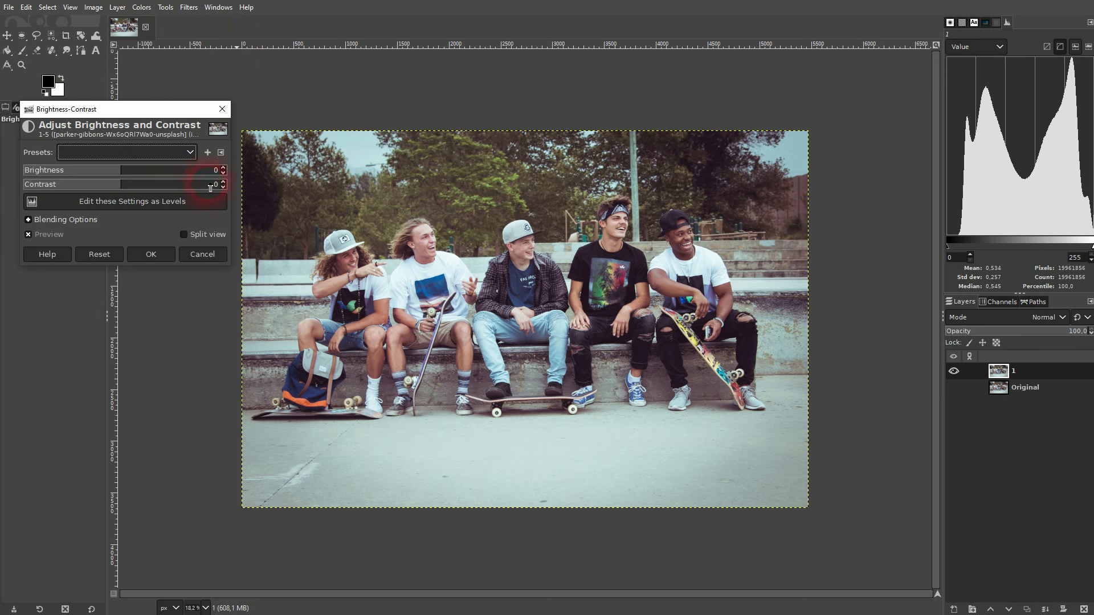
{"action": "left_click", "coordinate": [223, 172]}
{"action": "left_click", "coordinate": [224, 182]}
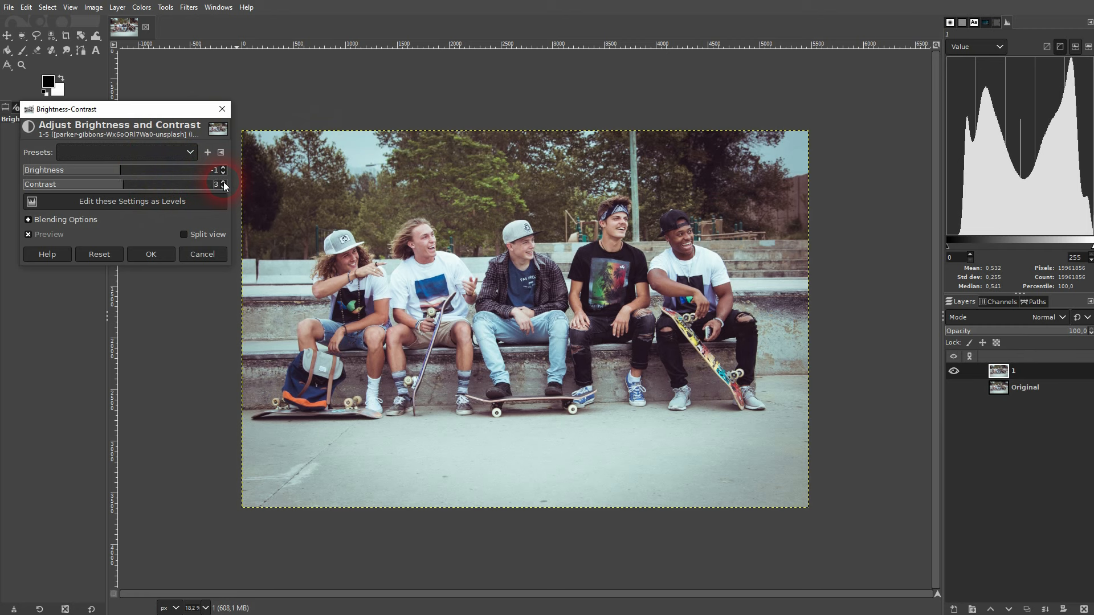
{"action": "left_click", "coordinate": [223, 182]}
{"action": "left_click", "coordinate": [223, 182]}
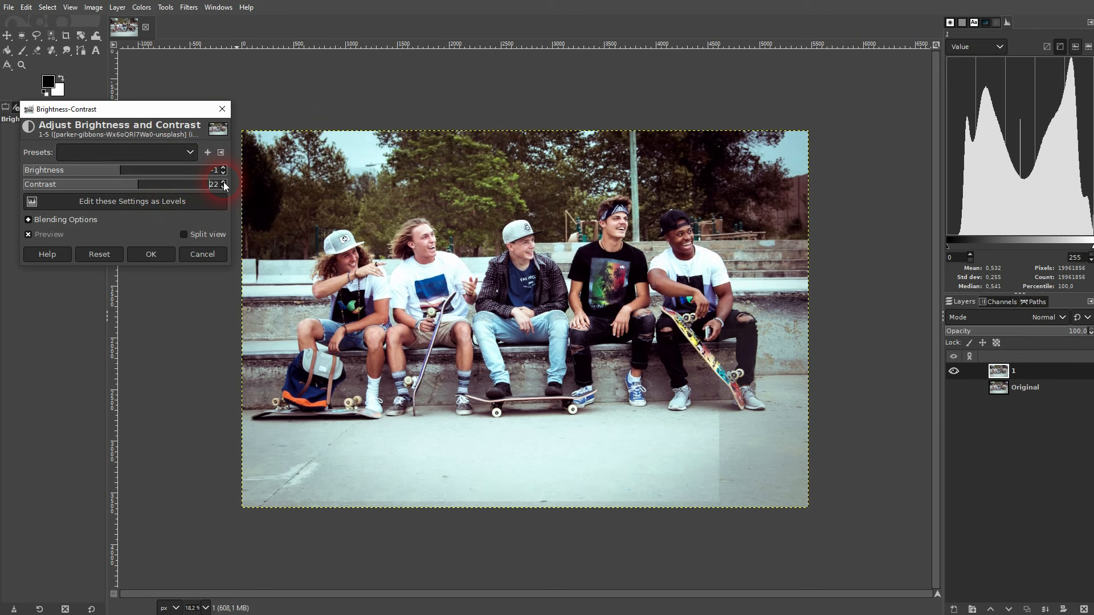
{"action": "left_click", "coordinate": [223, 182]}
{"action": "left_click", "coordinate": [224, 183]}
{"action": "left_click", "coordinate": [223, 183]}
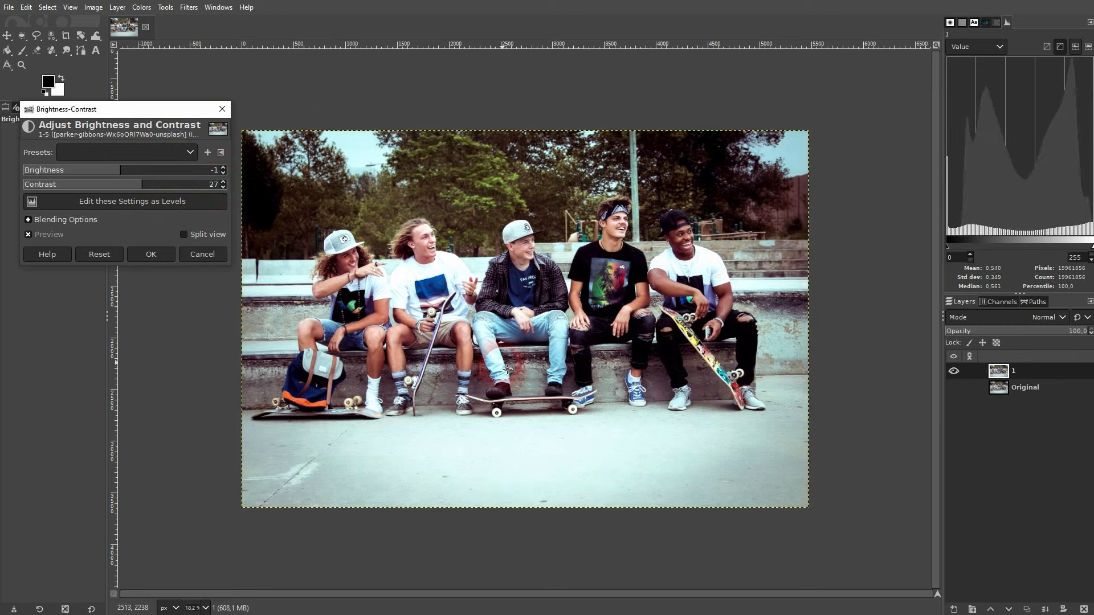
{"action": "left_click", "coordinate": [155, 257]}
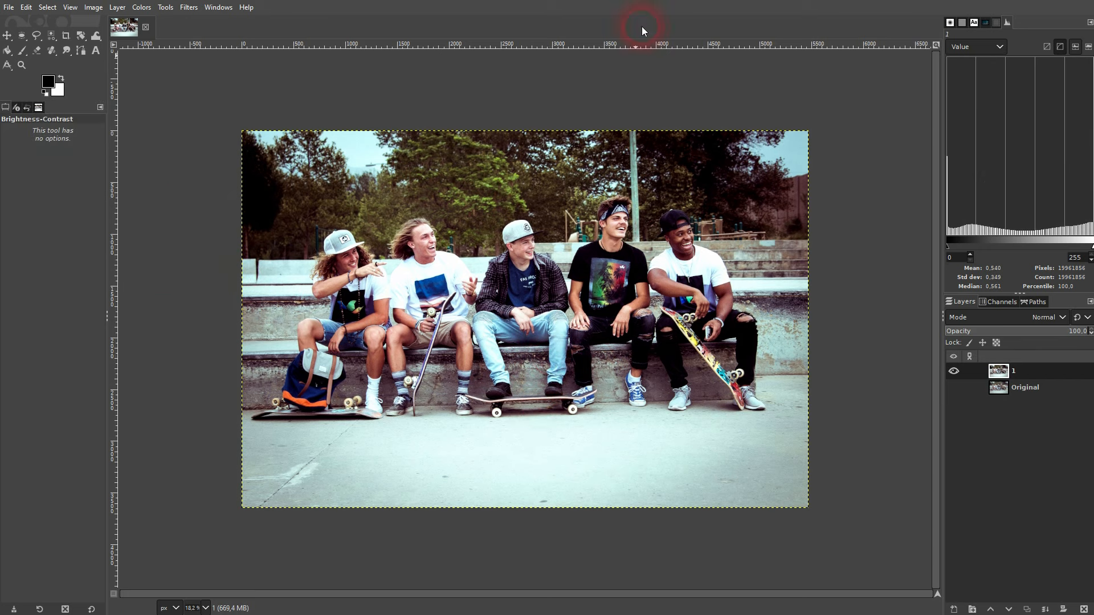
Watch the Curves part of the Lomo Photo Filter video in the browser, pausing at 0:43.
{"action": "key", "text": "alt+Tab"}
{"action": "left_click", "coordinate": [792, 261]}
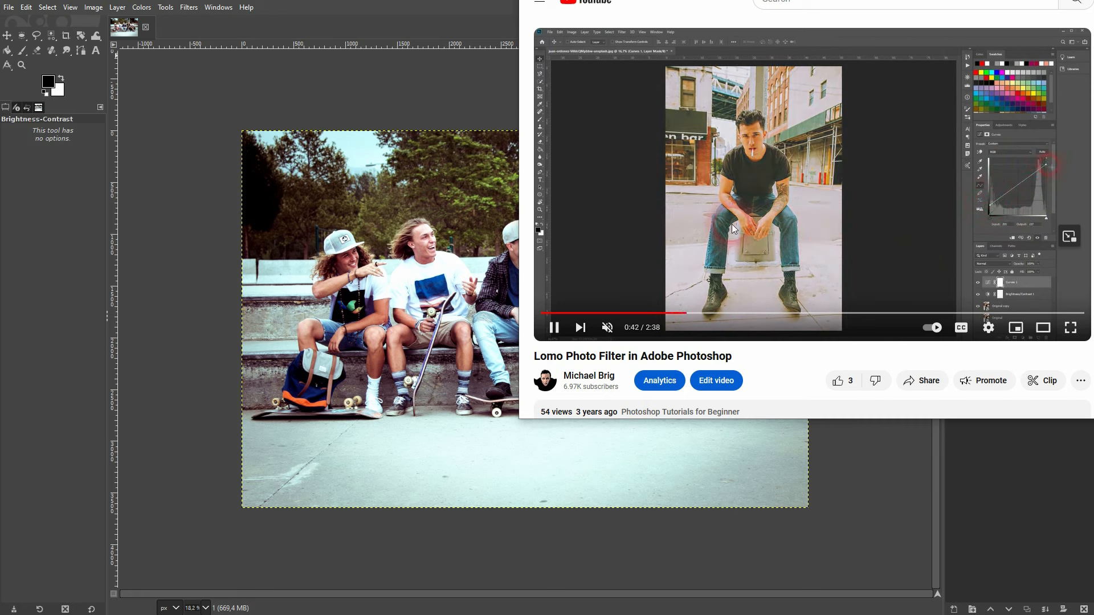
{"action": "key", "text": "space"}
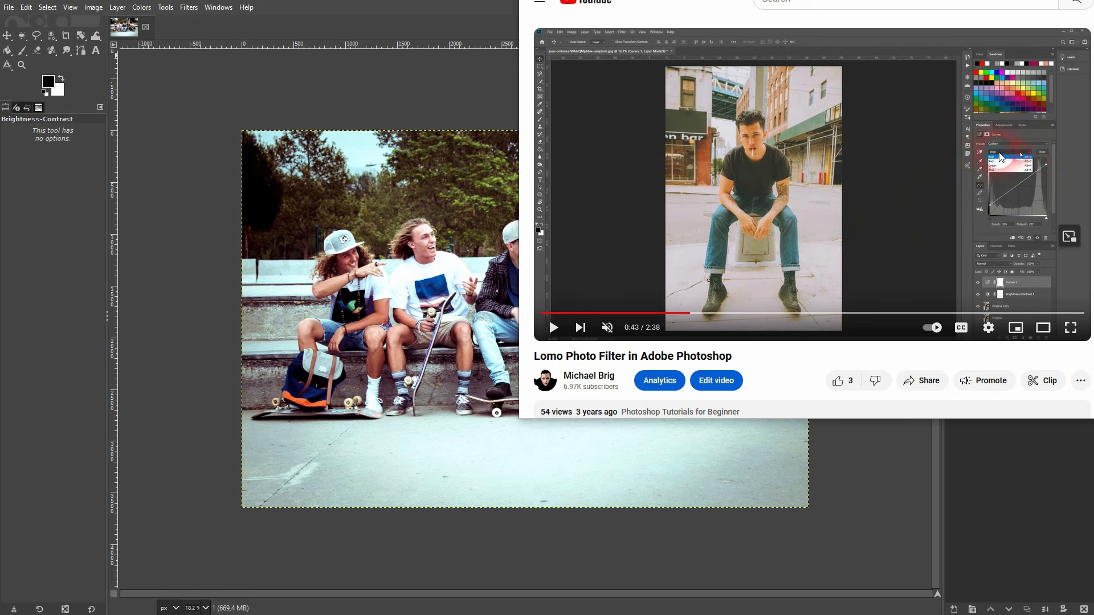
In Curves for layer 1, raise the Value channel's black point to output 31 and lower its white point to output 226.
{"action": "left_click", "coordinate": [156, 28]}
{"action": "left_click", "coordinate": [142, 8]}
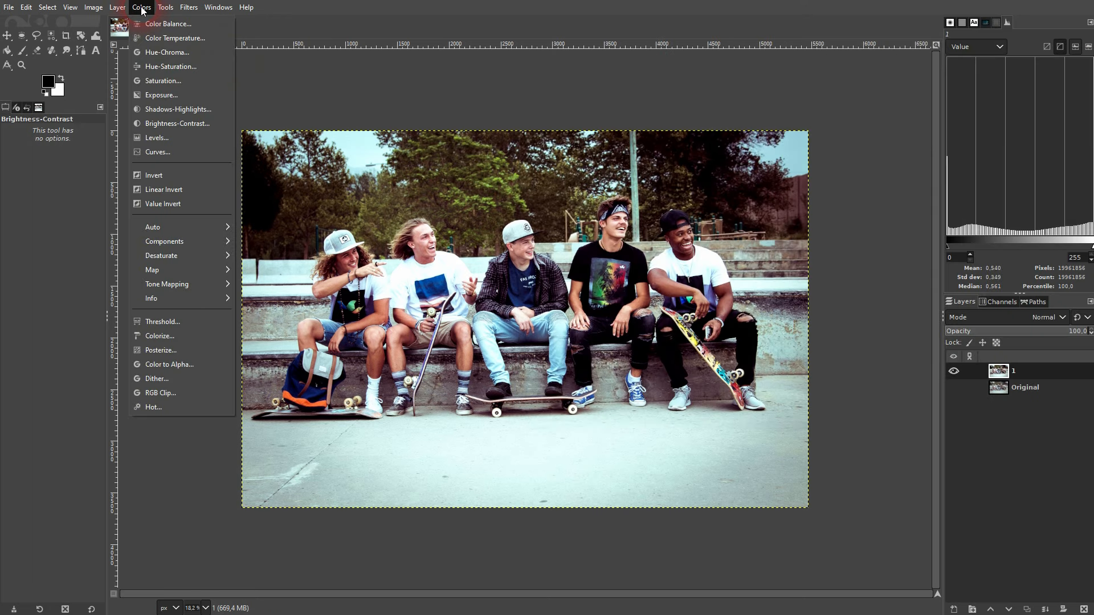
{"action": "left_click", "coordinate": [193, 151]}
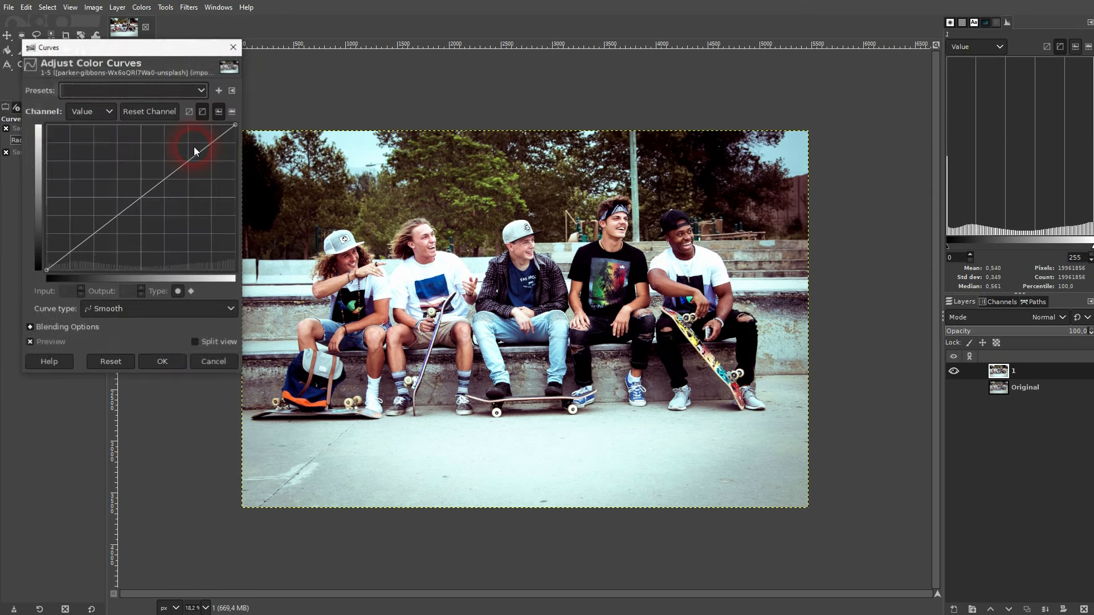
{"action": "left_click", "coordinate": [102, 112]}
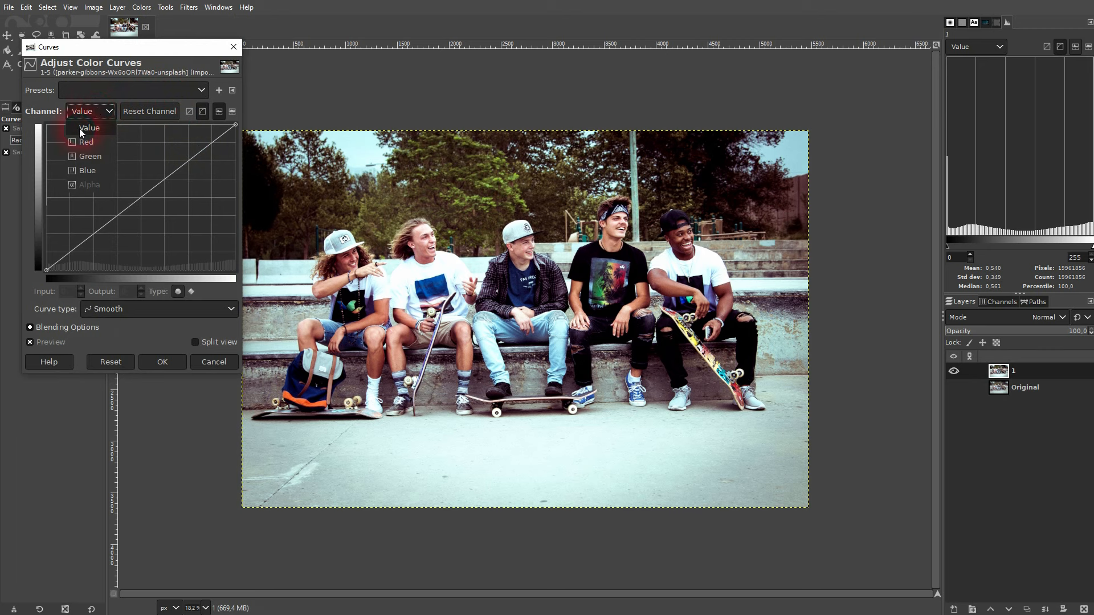
{"action": "left_click", "coordinate": [98, 129]}
{"action": "left_click", "coordinate": [47, 270]}
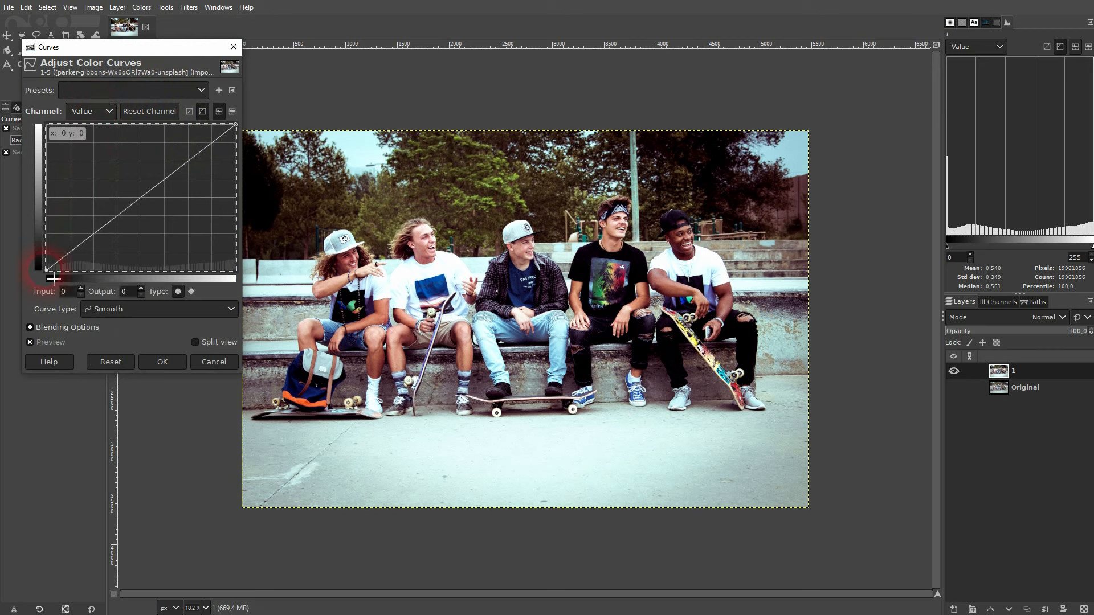
{"action": "left_click_drag", "start_coordinate": [53, 278], "coordinate": [74, 243]}
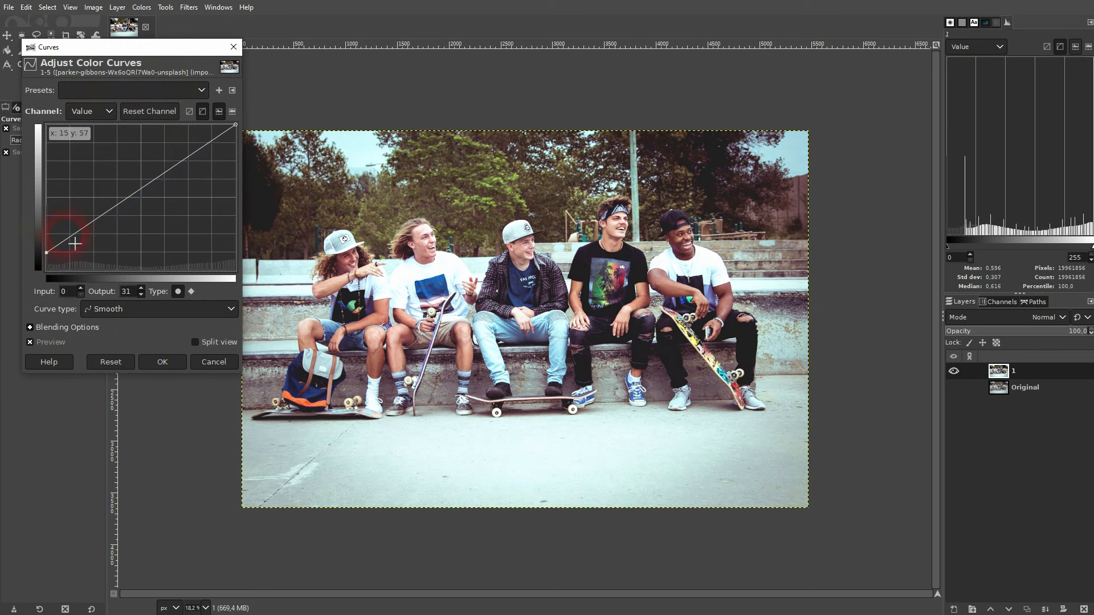
{"action": "left_click_drag", "start_coordinate": [236, 124], "coordinate": [245, 140]}
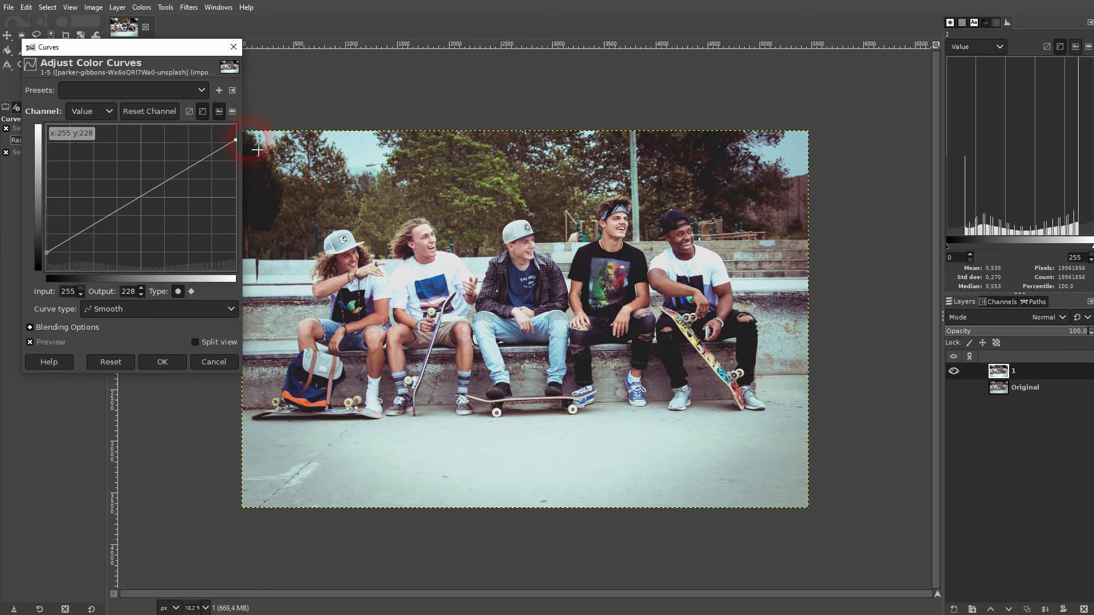
{"action": "left_click_drag", "start_coordinate": [257, 150], "coordinate": [256, 152]}
{"action": "left_click", "coordinate": [160, 368]}
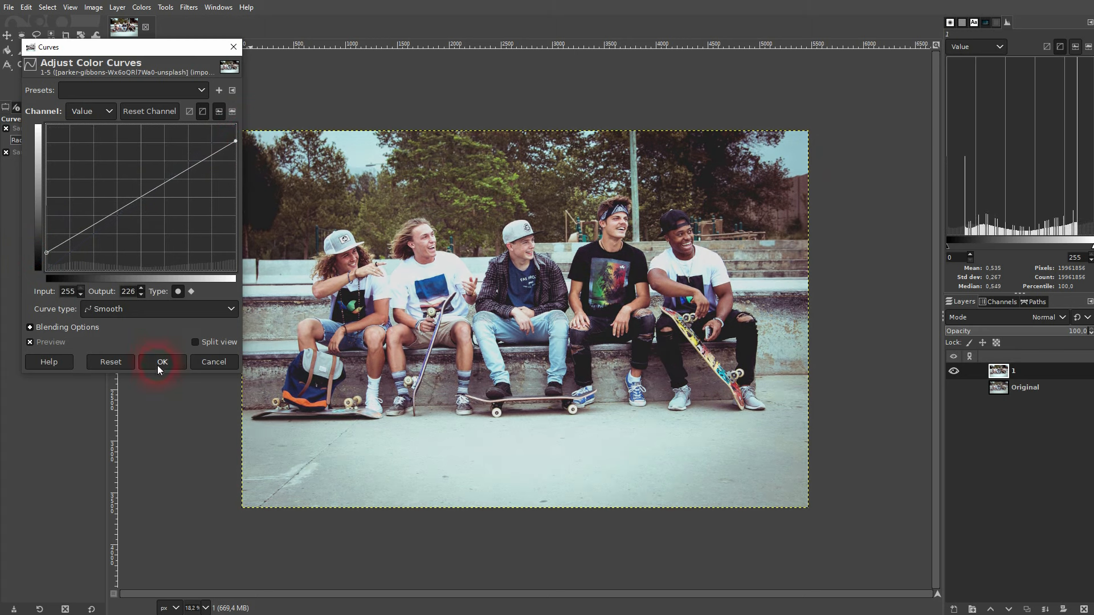
{"action": "left_click", "coordinate": [130, 169]}
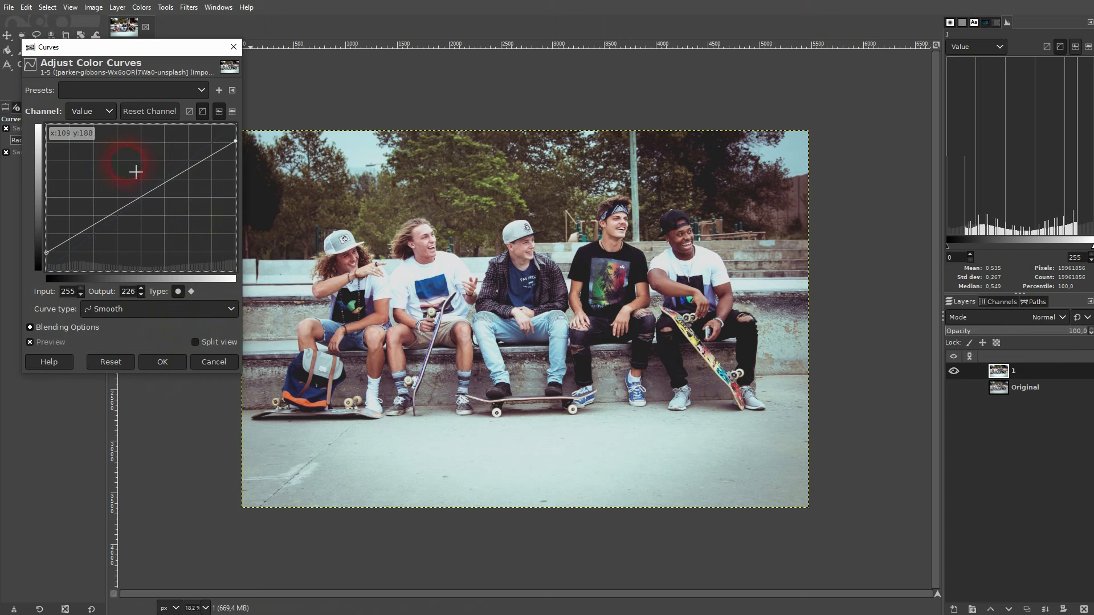
Following the Lomo video paused at 0:53, shape layer 1's Red curve with points at input 47, output 31 and input 206, output 224.
{"action": "key", "text": "alt+Tab"}
{"action": "left_click", "coordinate": [814, 156]}
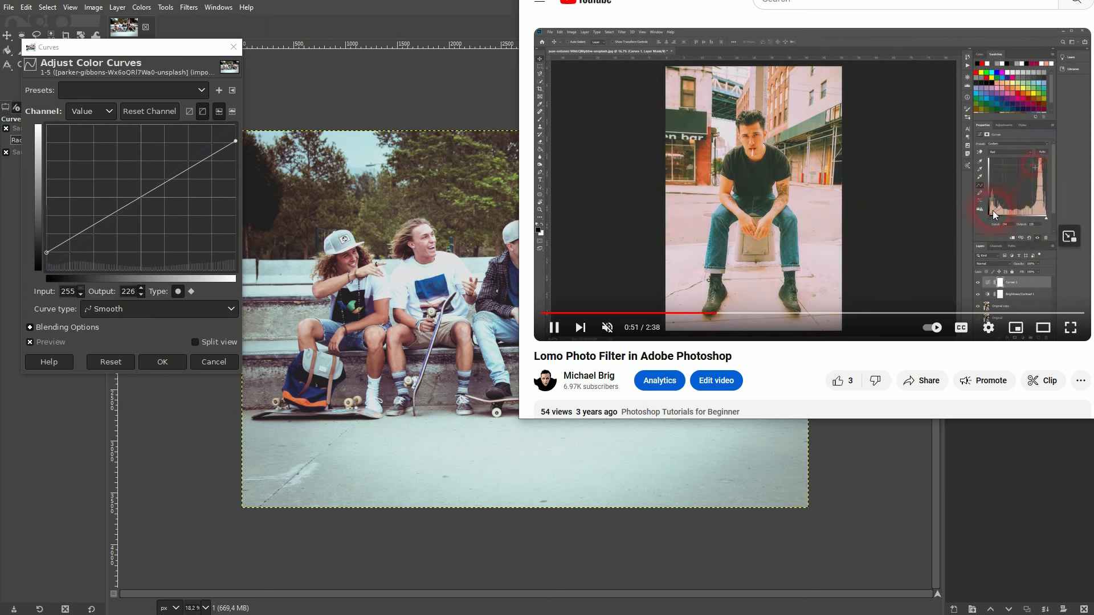
{"action": "left_click", "coordinate": [97, 113]}
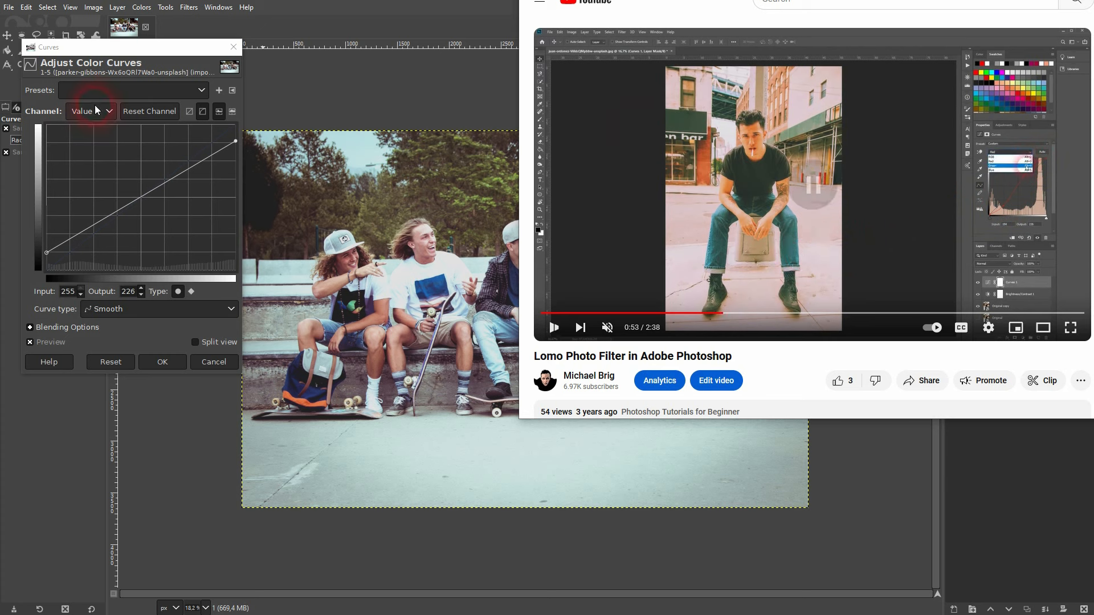
{"action": "left_click", "coordinate": [97, 142]}
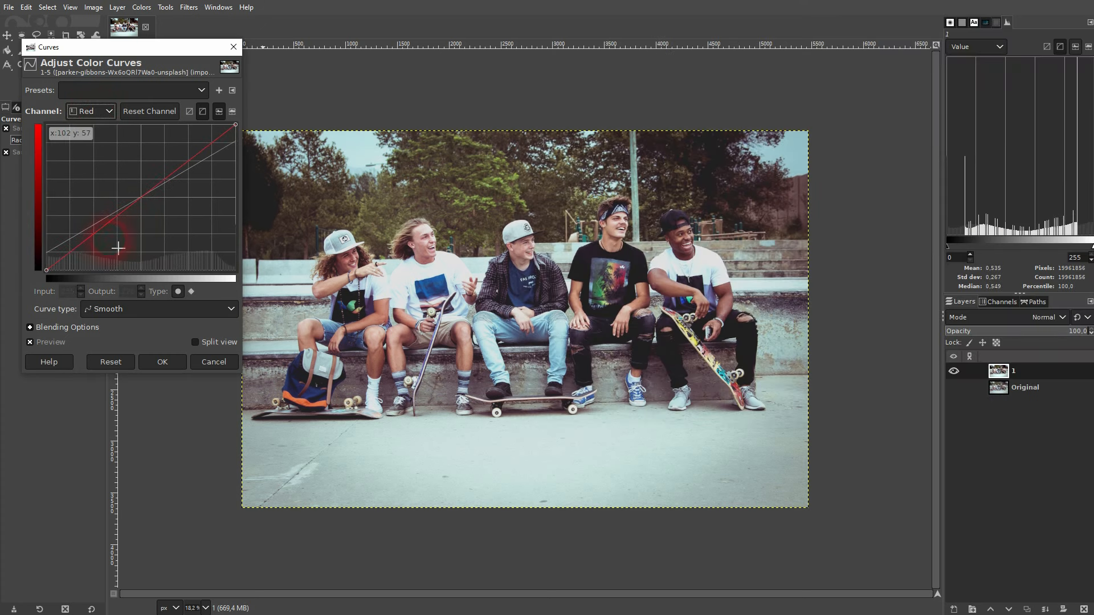
{"action": "left_click", "coordinate": [88, 249]}
{"action": "left_click_drag", "start_coordinate": [96, 258], "coordinate": [90, 261]}
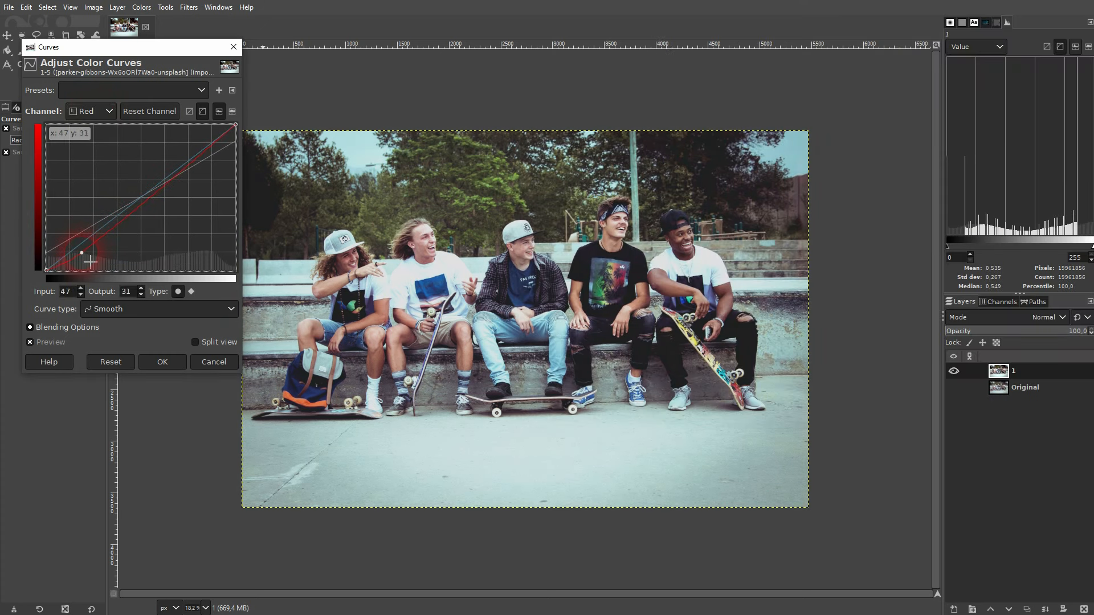
{"action": "left_click_drag", "start_coordinate": [202, 162], "coordinate": [208, 150]}
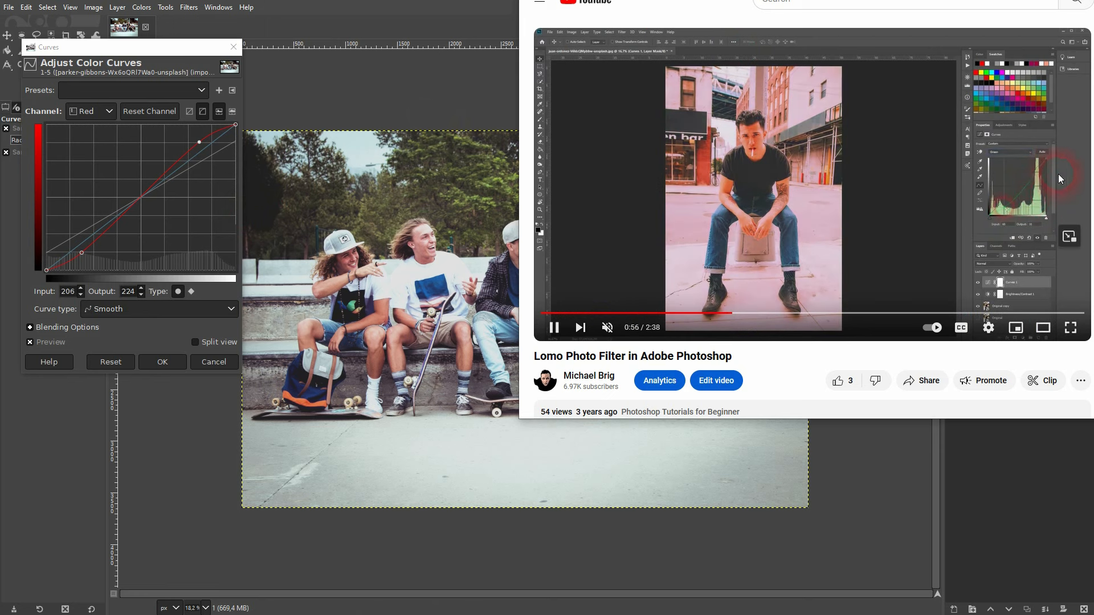
Pause the video at 1:01 and shape the Green curve with points at input 46, output 28 and input 210, output 226.
{"action": "left_click", "coordinate": [869, 230]}
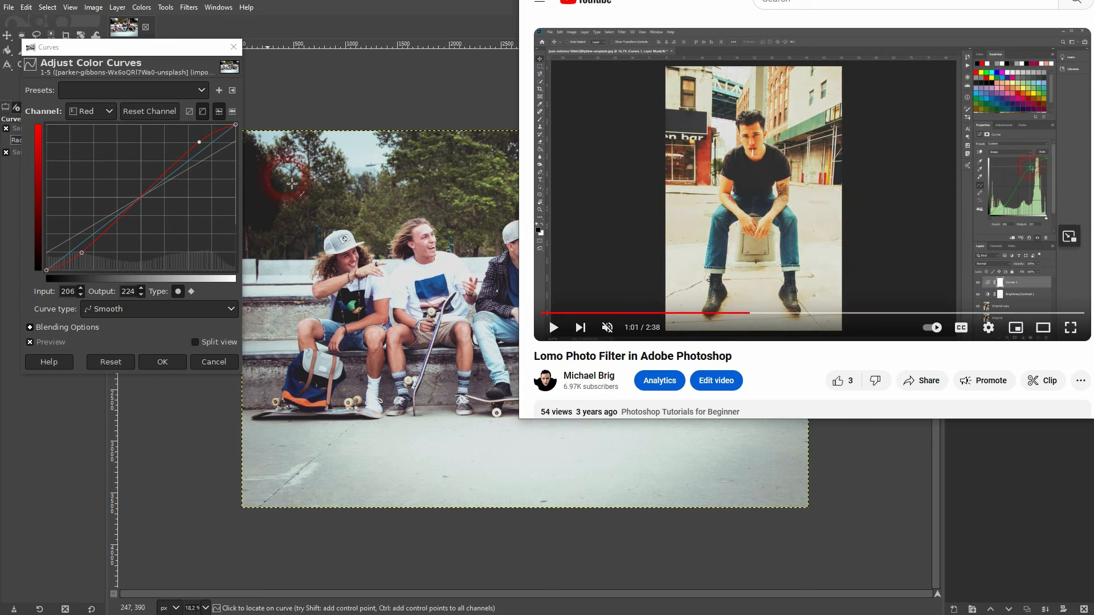
{"action": "left_click", "coordinate": [108, 115]}
{"action": "left_click", "coordinate": [96, 152]}
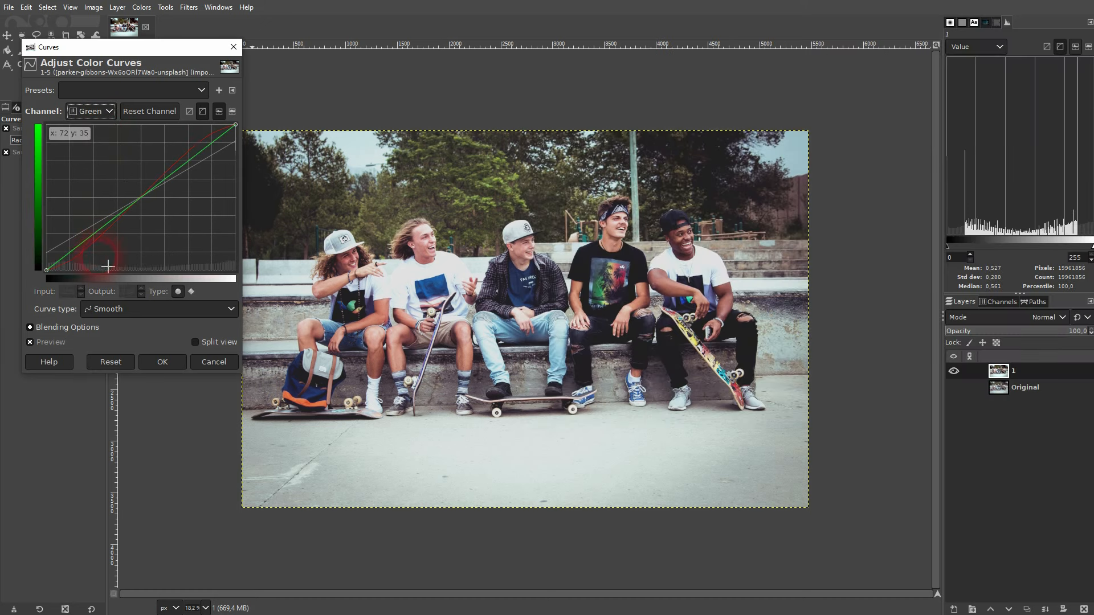
{"action": "left_click_drag", "start_coordinate": [80, 241], "coordinate": [80, 254]}
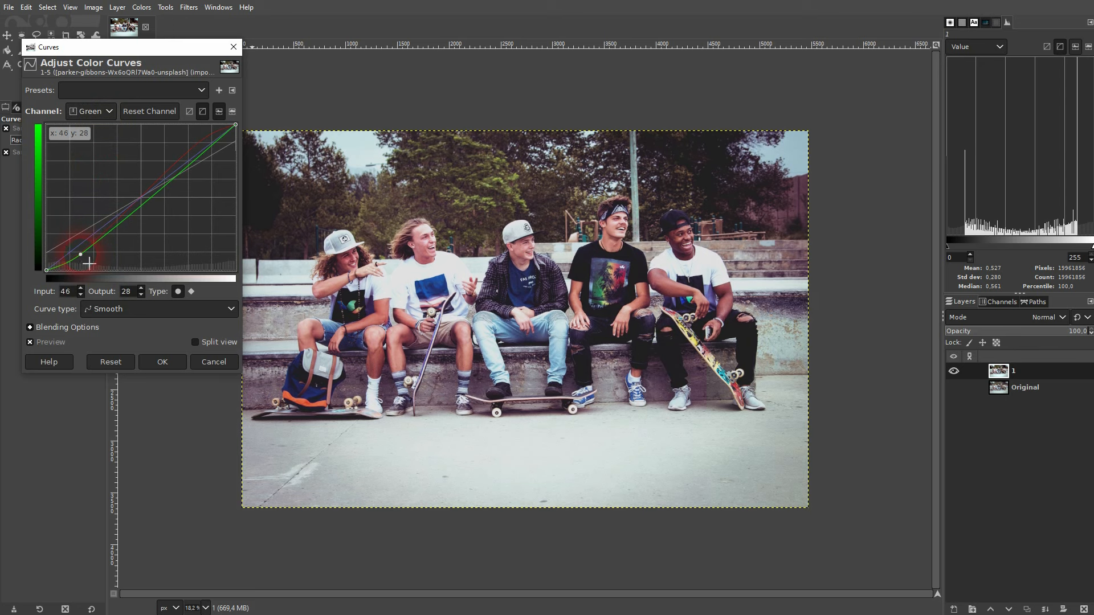
{"action": "left_click_drag", "start_coordinate": [197, 157], "coordinate": [211, 149]}
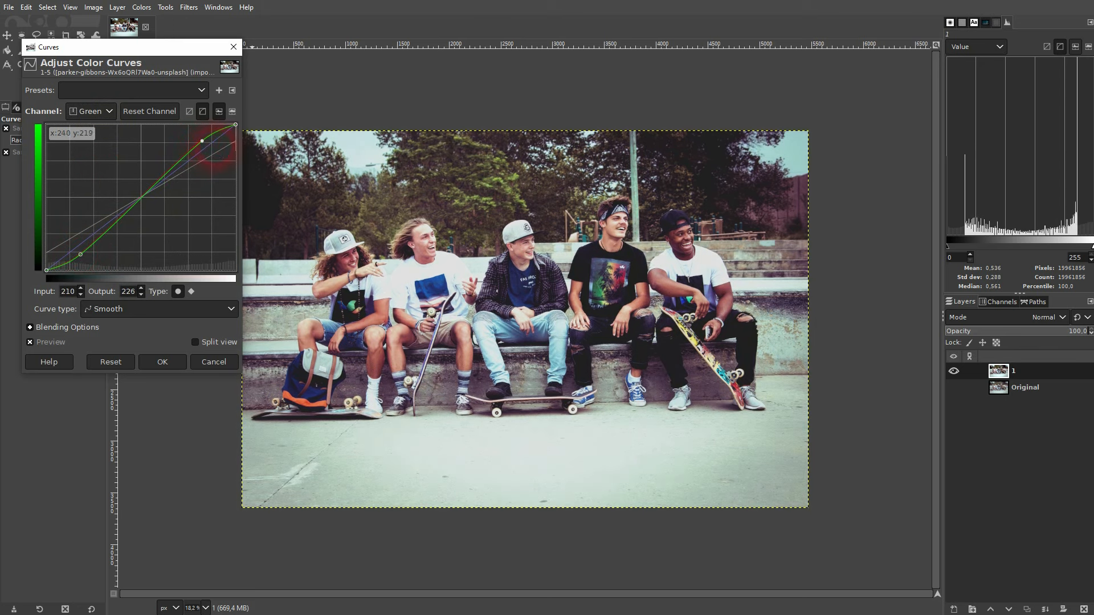
Switch to the browser and watch the blue channel part of the Lomo Photo Filter video, pausing at 1:18.
{"action": "key", "text": "alt+Tab"}
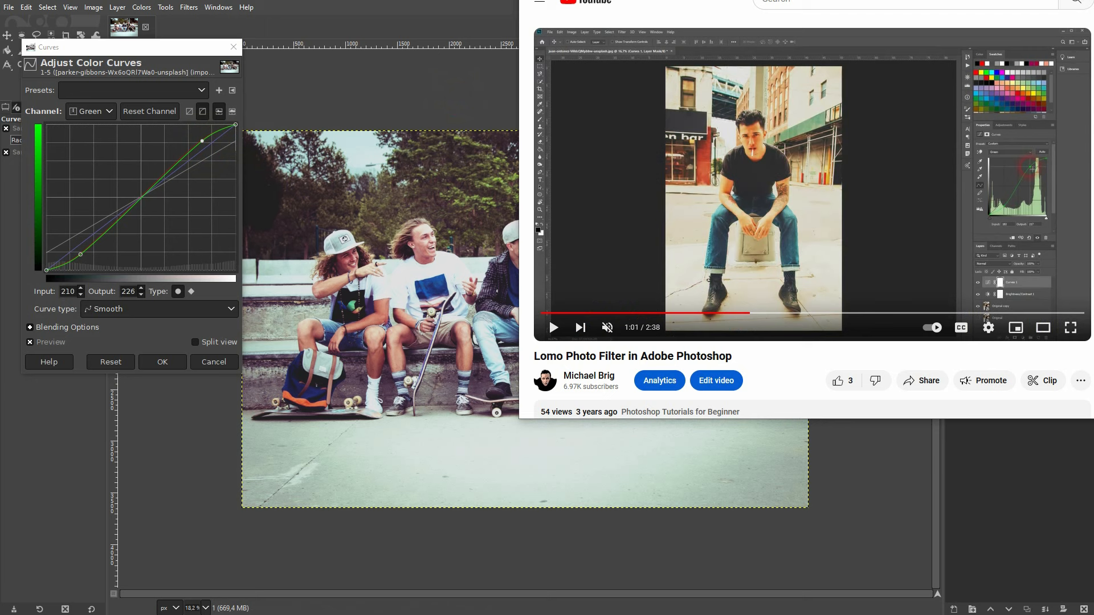
{"action": "left_click", "coordinate": [774, 153]}
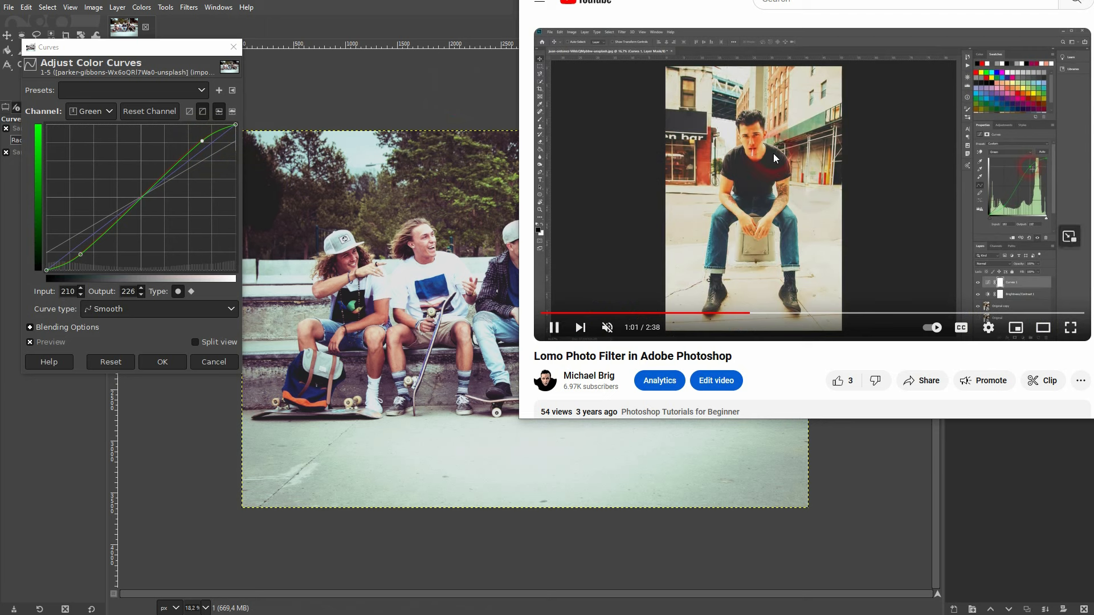
{"action": "left_click", "coordinate": [778, 313]}
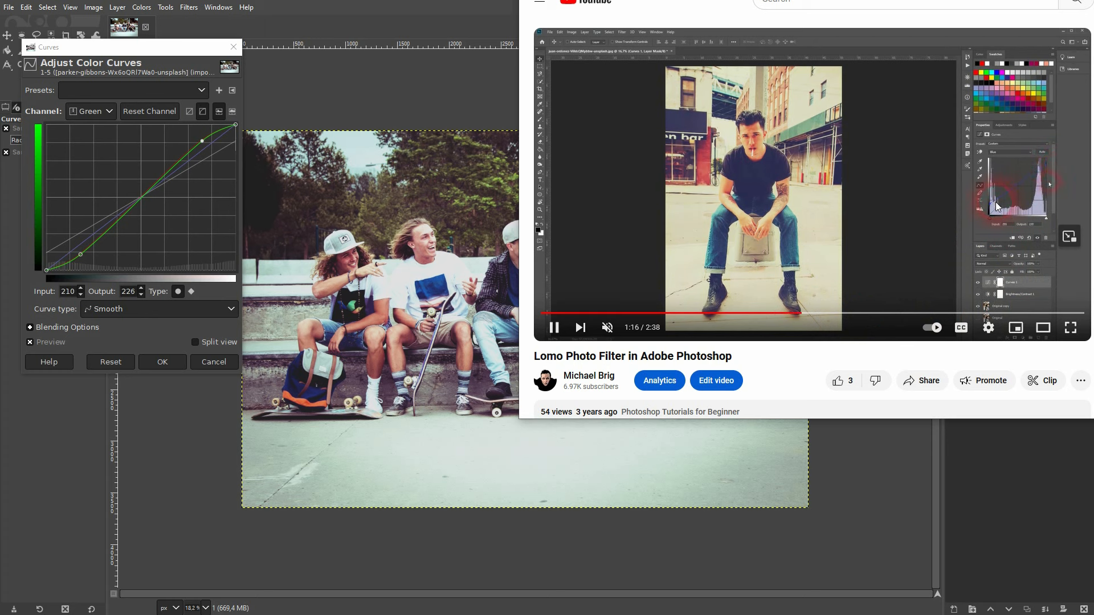
{"action": "left_click", "coordinate": [844, 227]}
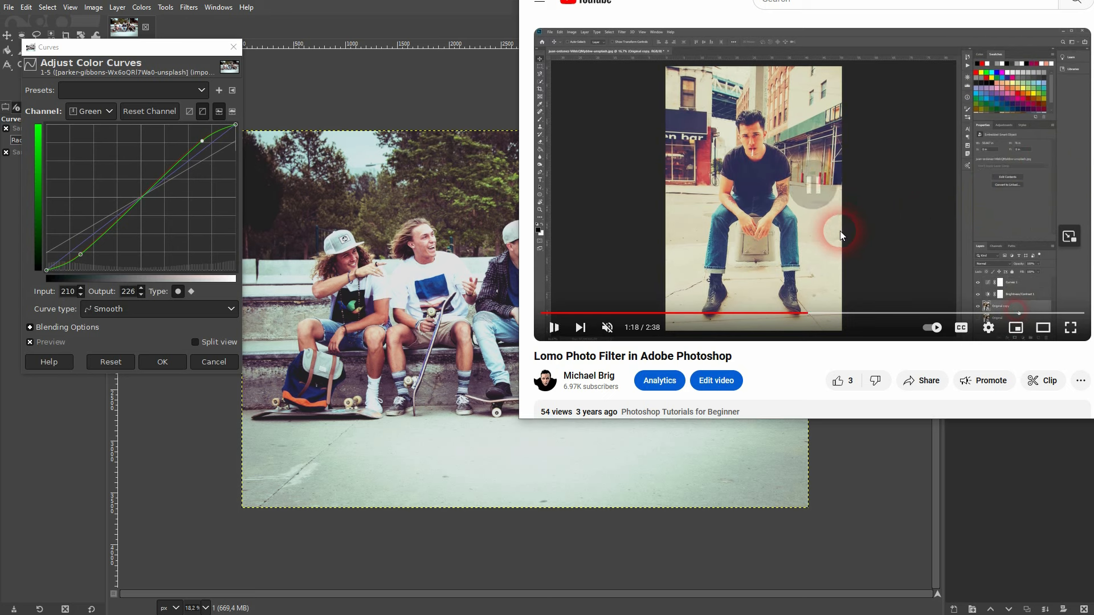
Raise the Blue channel's black point to output 30, lower its white point to output 222, and apply the Curves adjustment.
{"action": "left_click", "coordinate": [100, 112]}
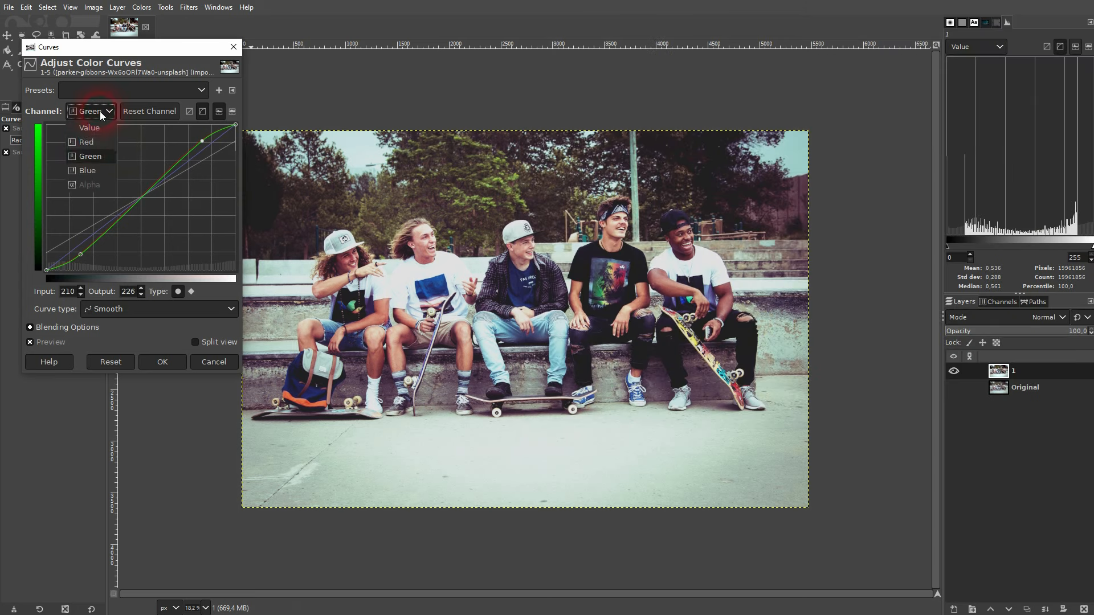
{"action": "left_click", "coordinate": [94, 167]}
{"action": "left_click_drag", "start_coordinate": [52, 278], "coordinate": [29, 253]}
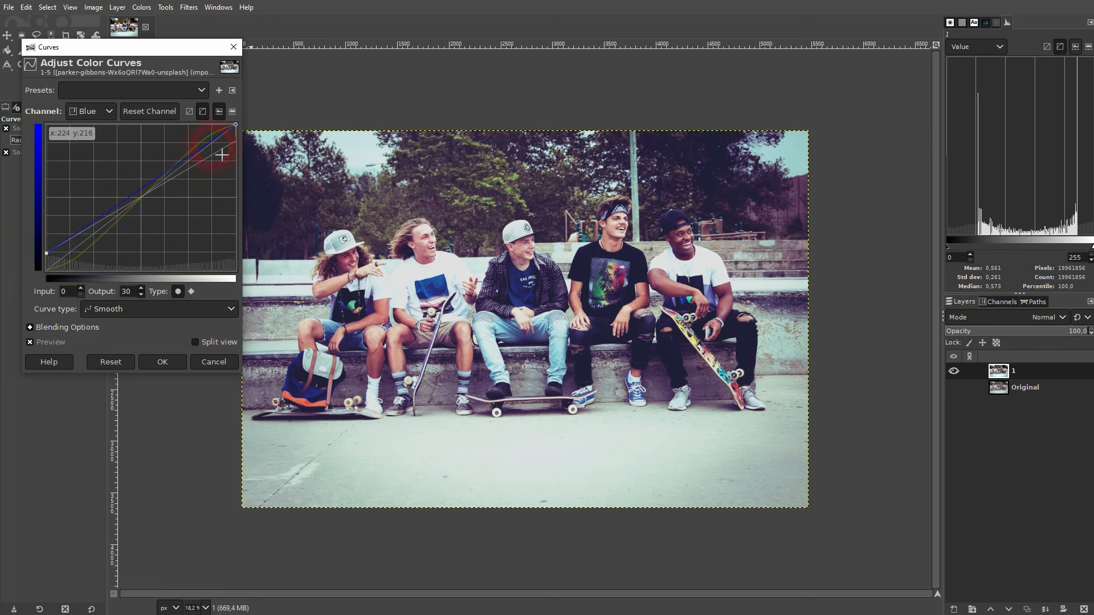
{"action": "left_click_drag", "start_coordinate": [238, 132], "coordinate": [259, 152]}
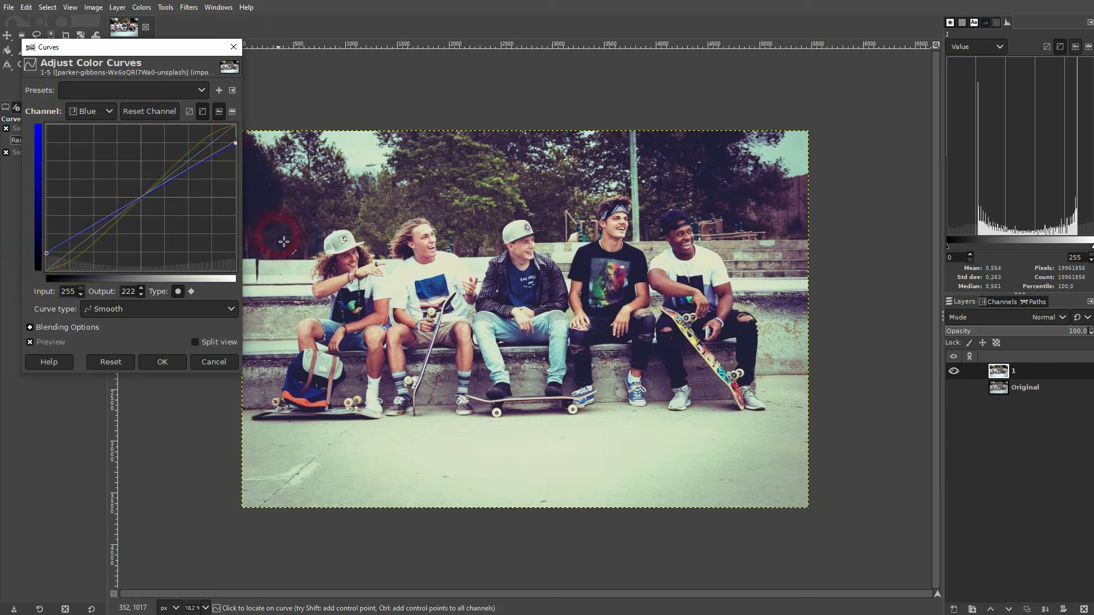
{"action": "left_click", "coordinate": [151, 362]}
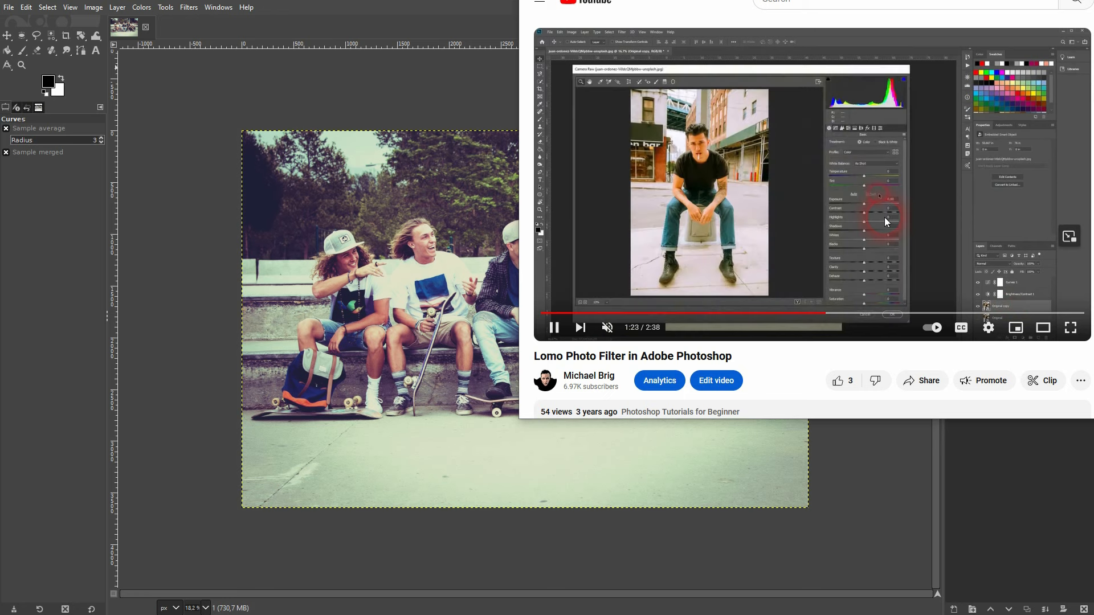
Pause the Lomo video at the Camera Raw part at 1:24 and return to GIMP.
{"action": "key", "text": "space"}
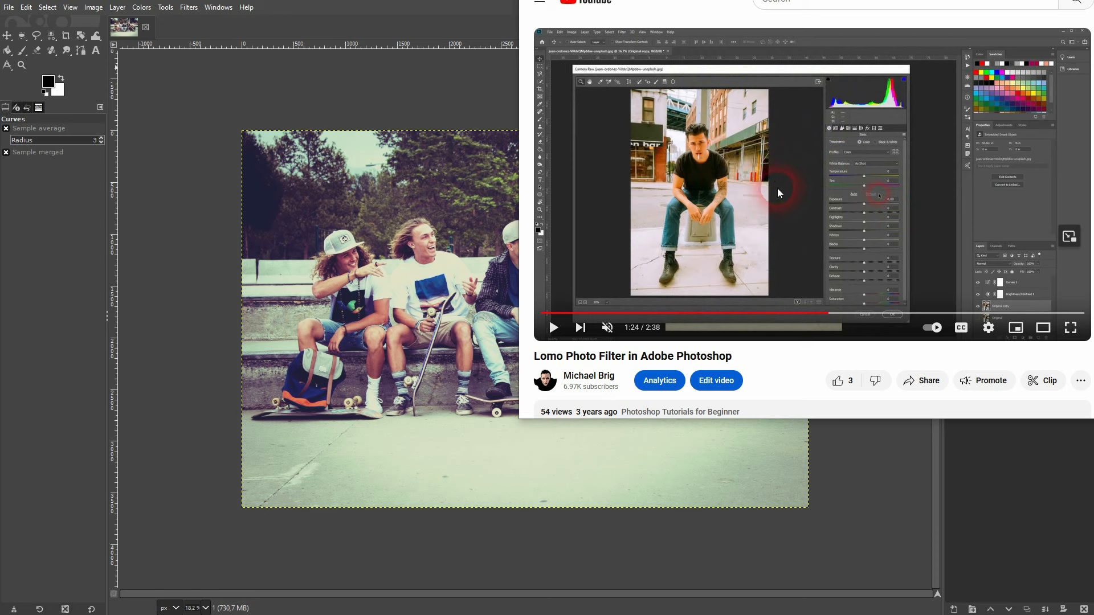
{"action": "left_click", "coordinate": [365, 106]}
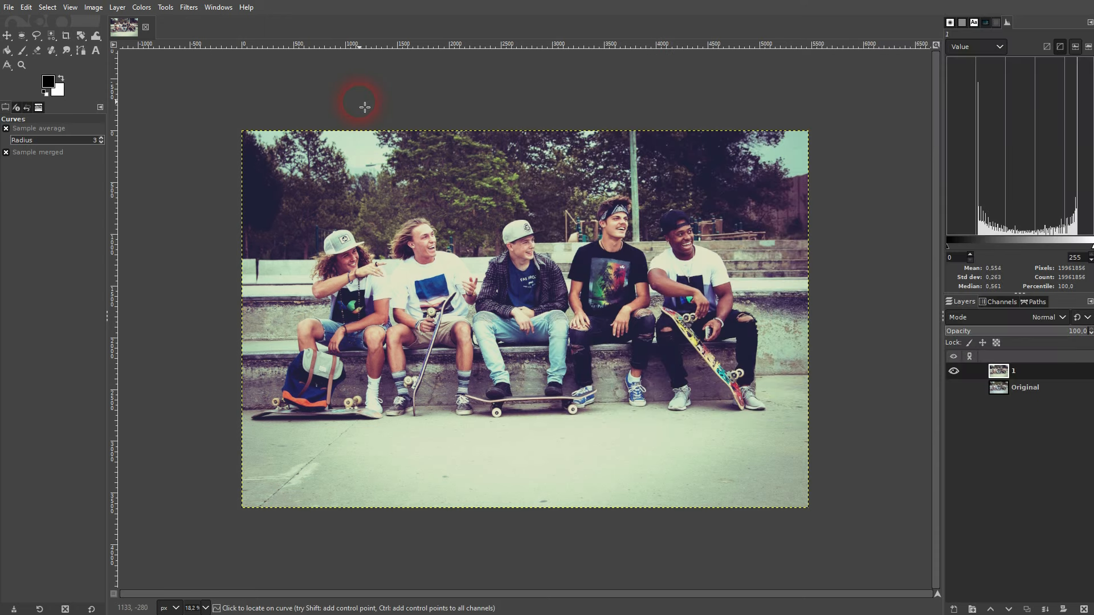
{"action": "left_click", "coordinate": [238, 47]}
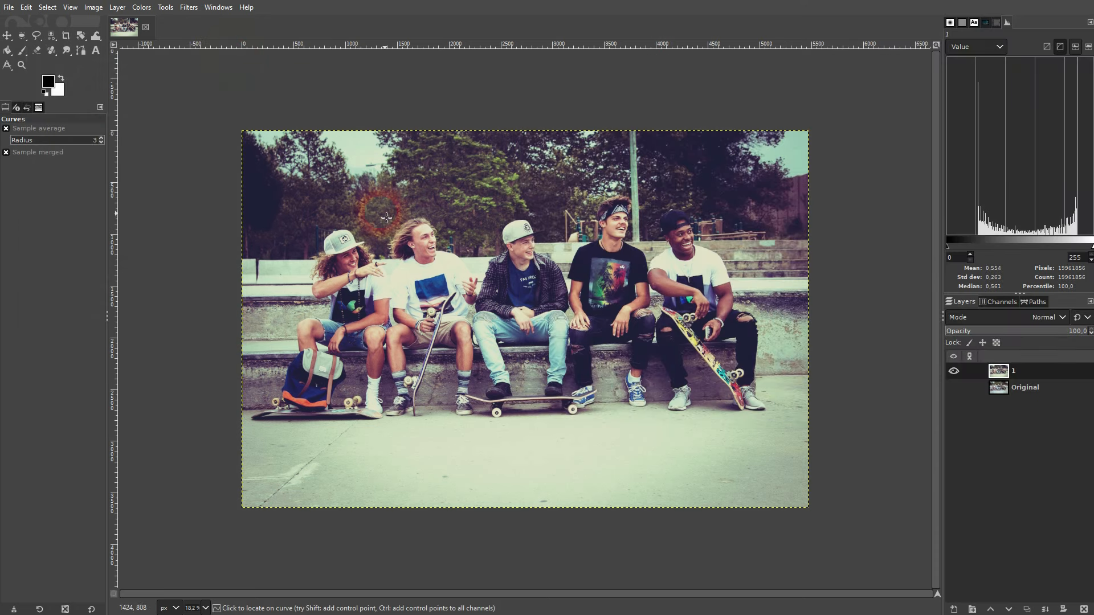
Sharpen layer 1 with Sharpen (Unsharp Mask) using radius 11.044, amount 2.761 and threshold 0.000.
{"action": "left_click", "coordinate": [184, 7]}
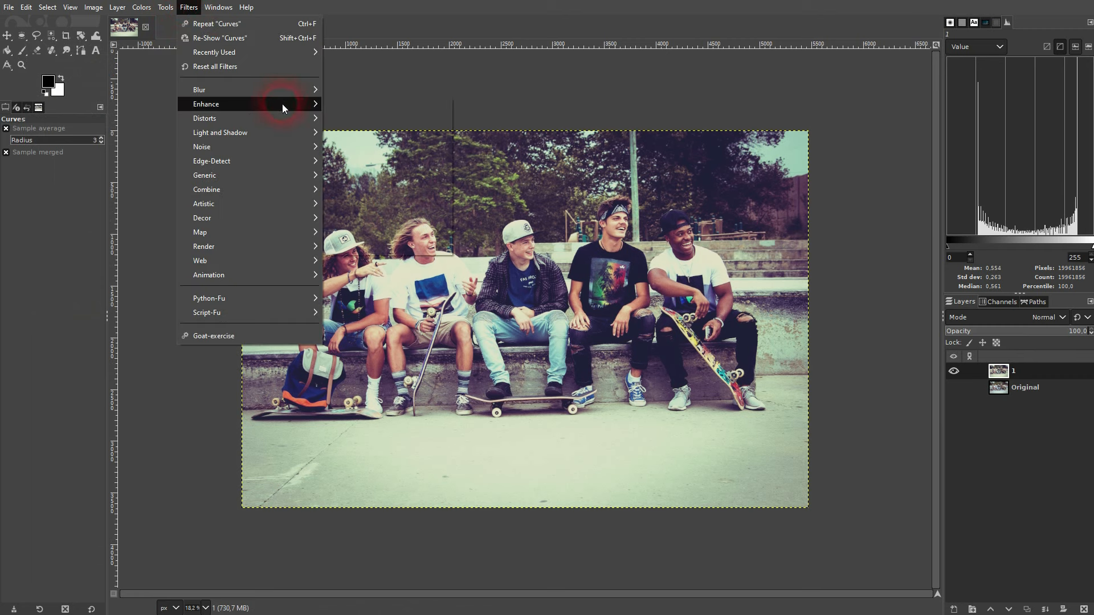
{"action": "mouse_move", "coordinate": [282, 104]}
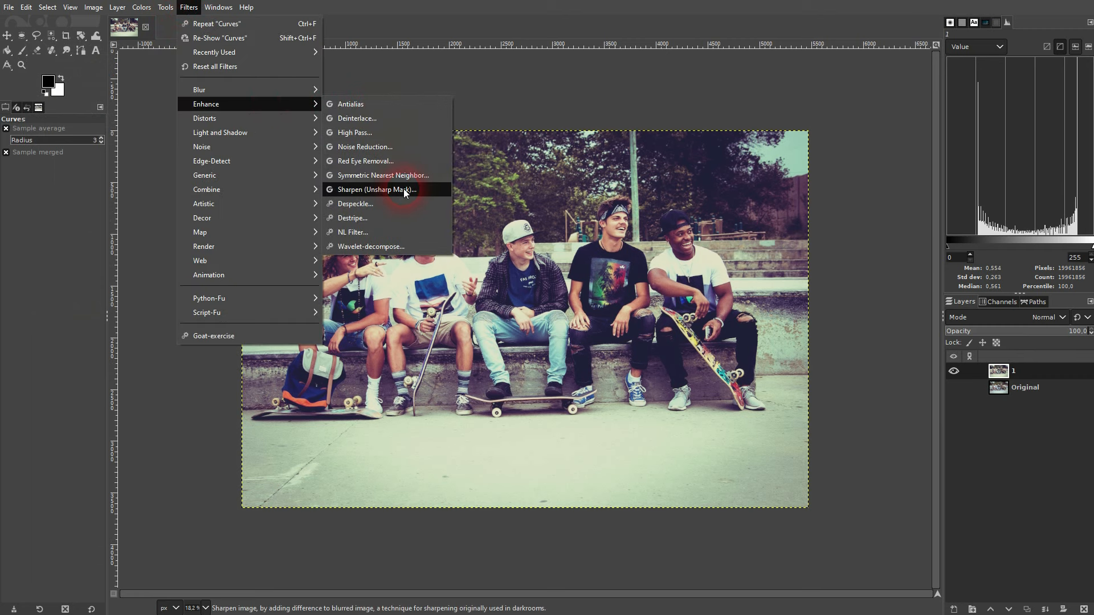
{"action": "left_click", "coordinate": [404, 189]}
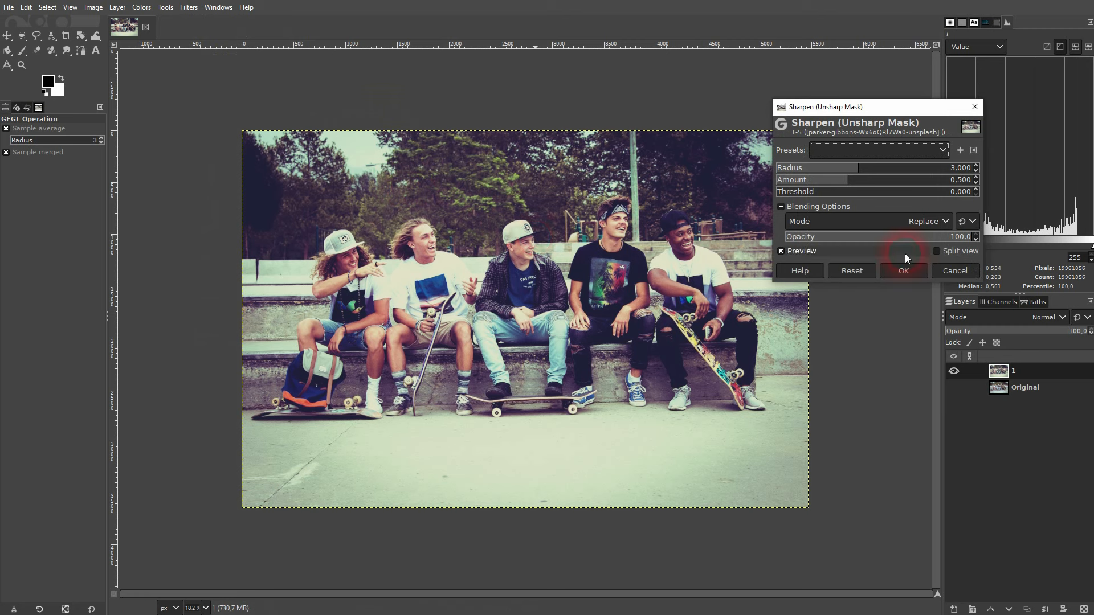
{"action": "left_click", "coordinate": [889, 170]}
{"action": "left_click", "coordinate": [884, 176]}
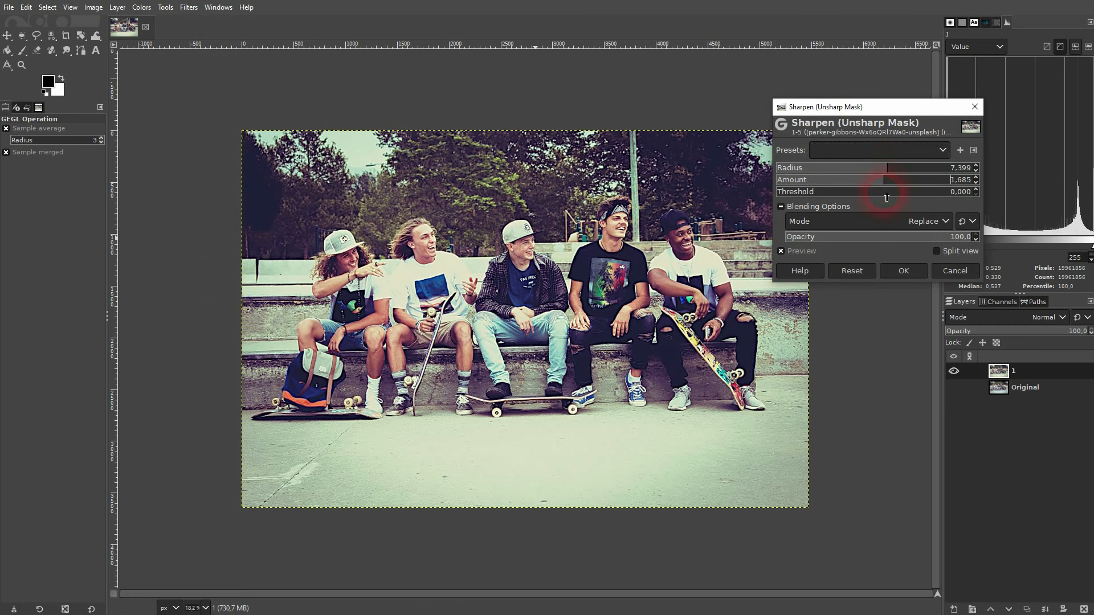
{"action": "left_click", "coordinate": [884, 192]}
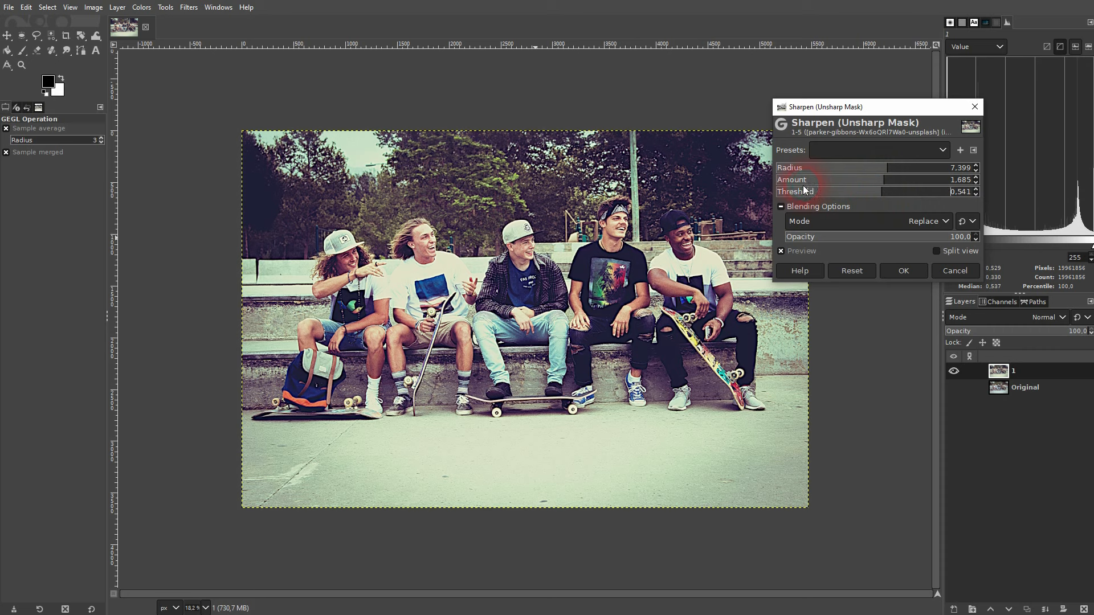
{"action": "left_click", "coordinate": [792, 192]}
{"action": "left_click_drag", "start_coordinate": [792, 193], "coordinate": [776, 192]}
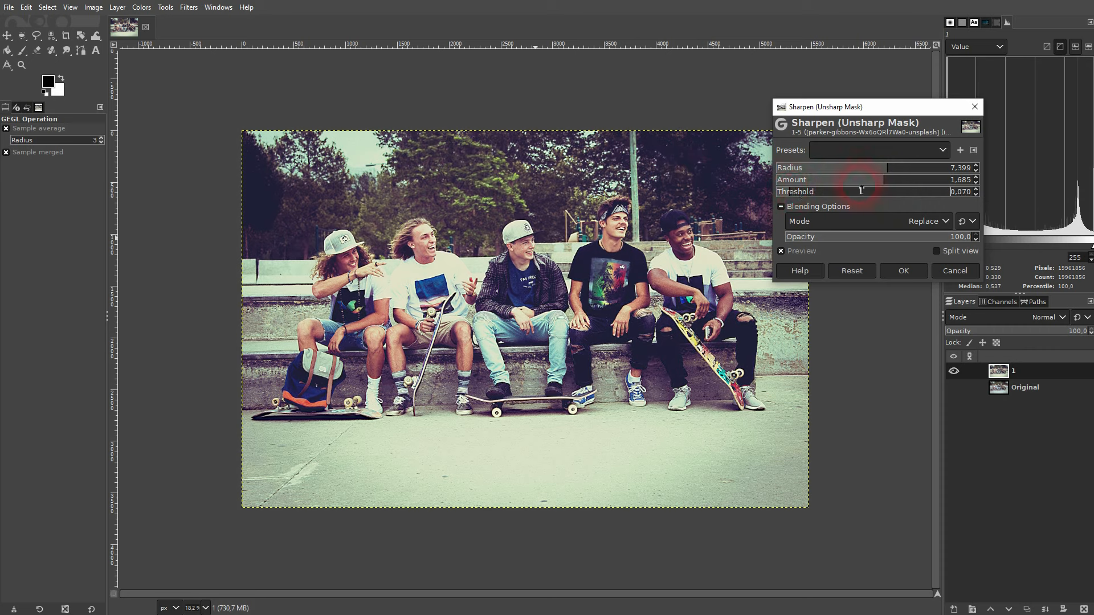
{"action": "left_click", "coordinate": [905, 180]}
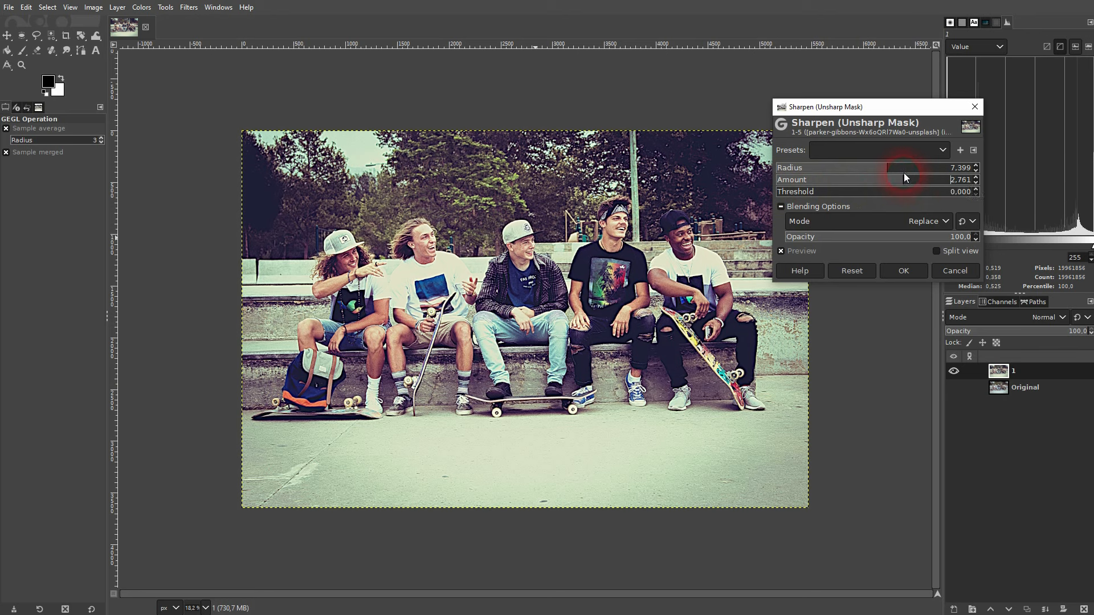
{"action": "left_click", "coordinate": [904, 169]}
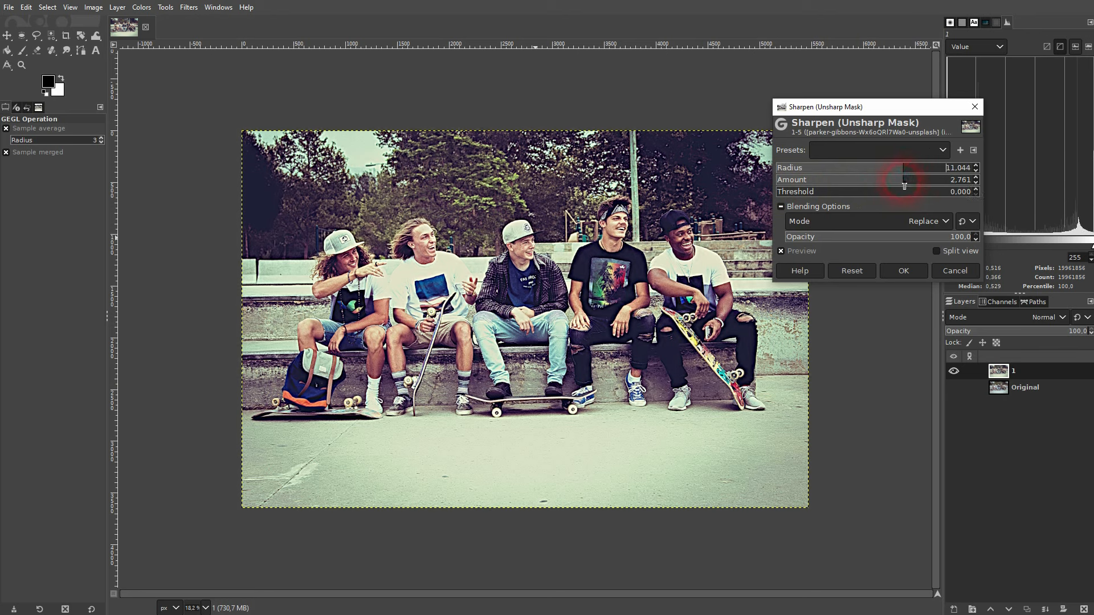
{"action": "left_click", "coordinate": [905, 272]}
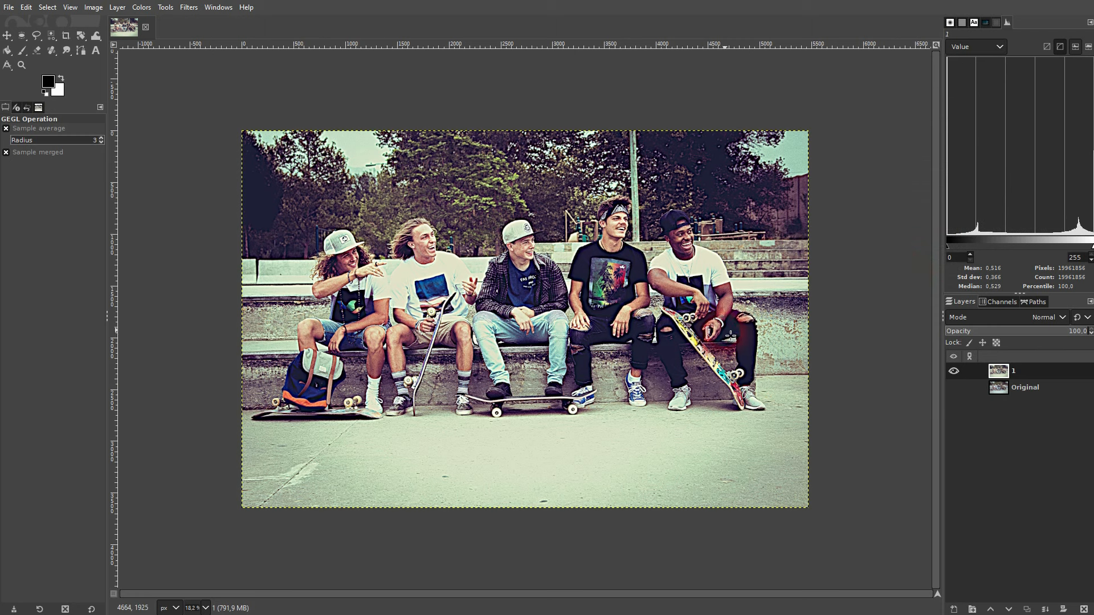
Switch to the browser, skim the Slumber Filter video muted from 0:06 until pausing at 1:29, and return to GIMP.
{"action": "left_click", "coordinate": [885, 341]}
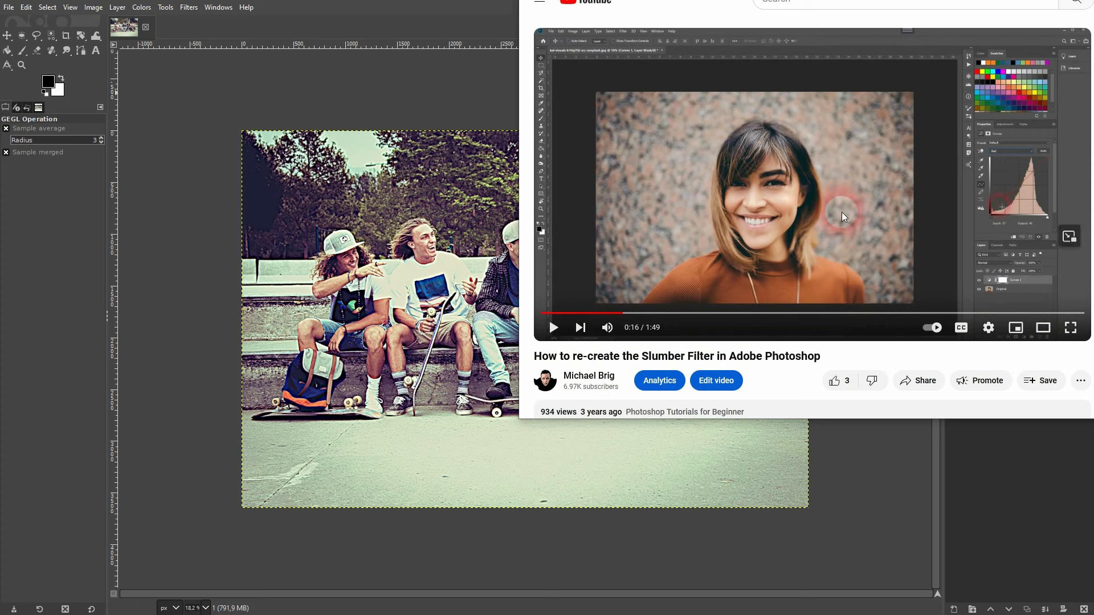
{"action": "left_click_drag", "start_coordinate": [623, 352], "coordinate": [726, 361]}
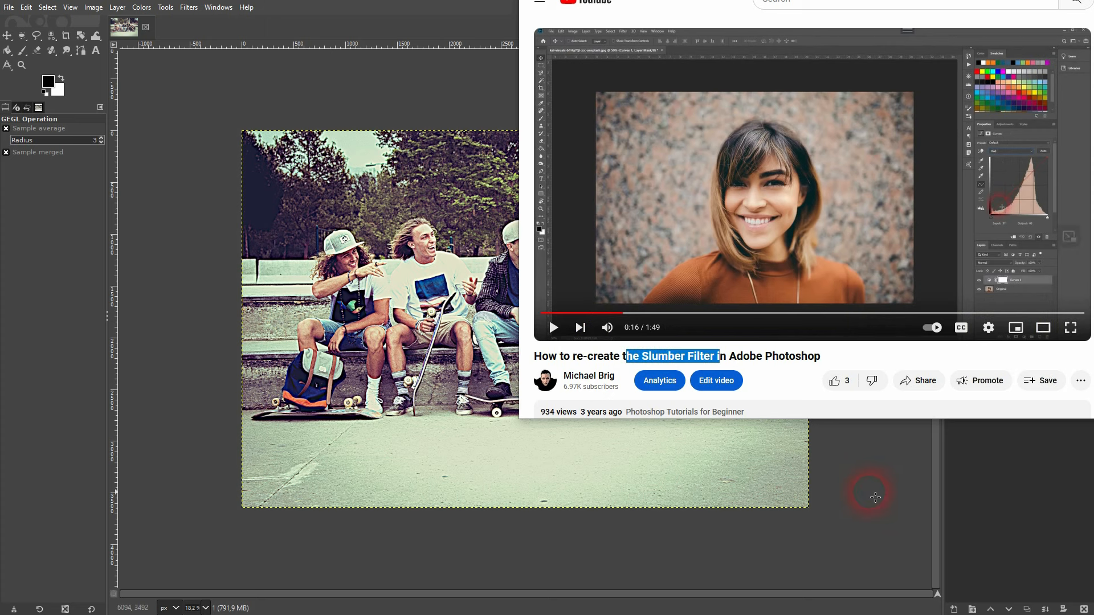
{"action": "left_click", "coordinate": [573, 312]}
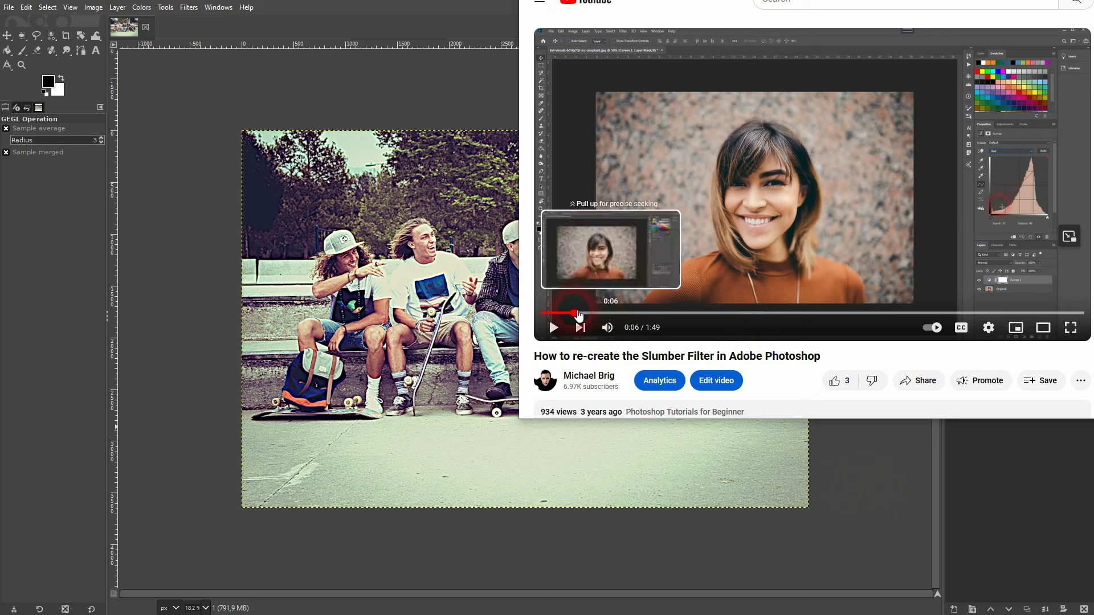
{"action": "left_click", "coordinate": [734, 236]}
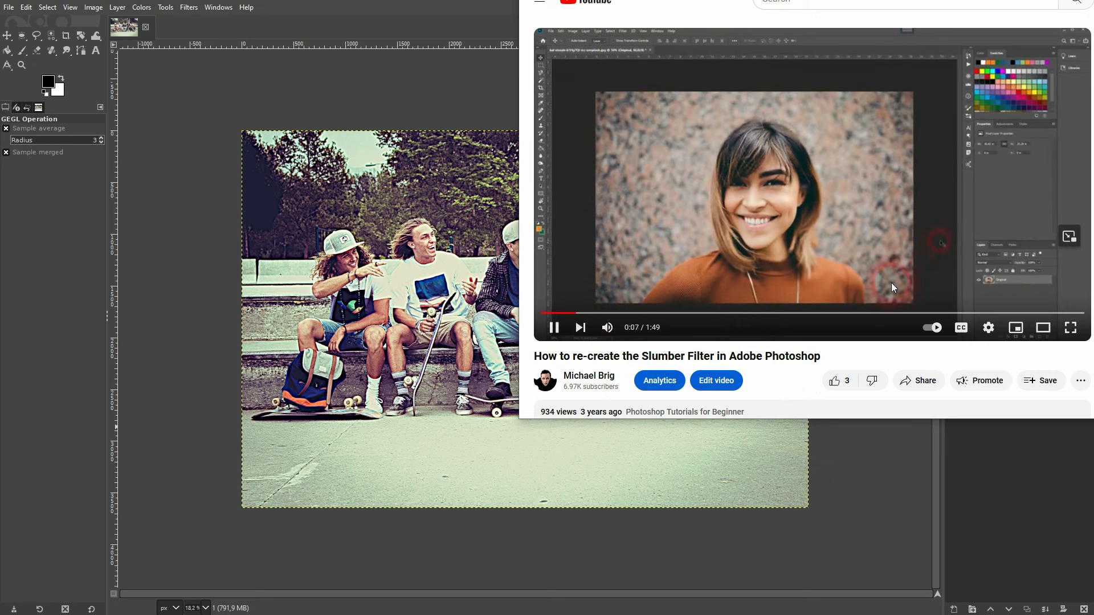
{"action": "left_click", "coordinate": [579, 313]}
{"action": "left_click", "coordinate": [607, 327]}
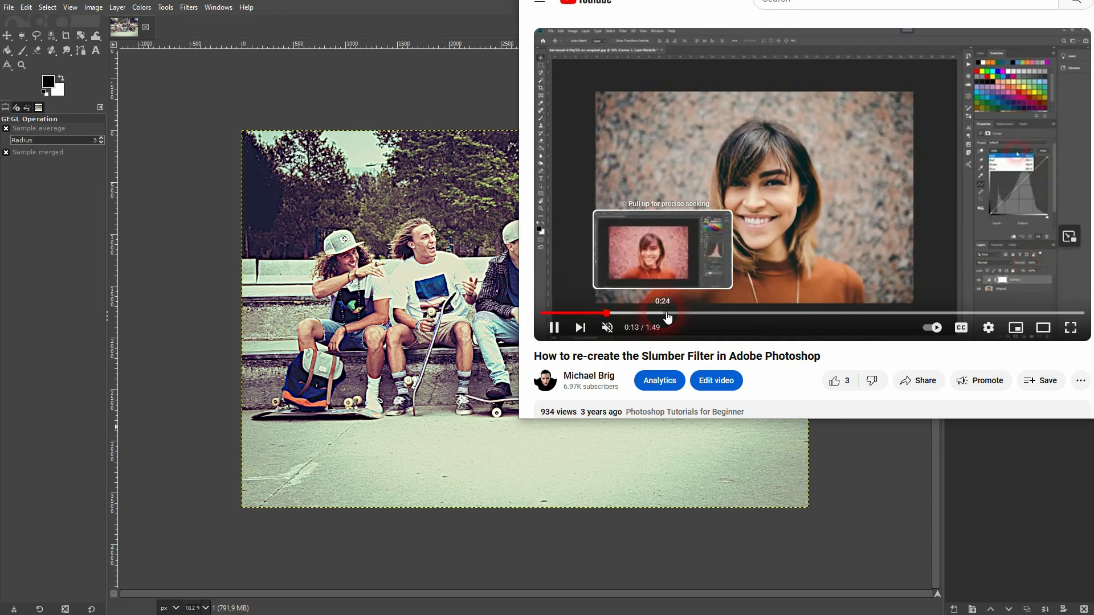
{"action": "left_click", "coordinate": [672, 313]}
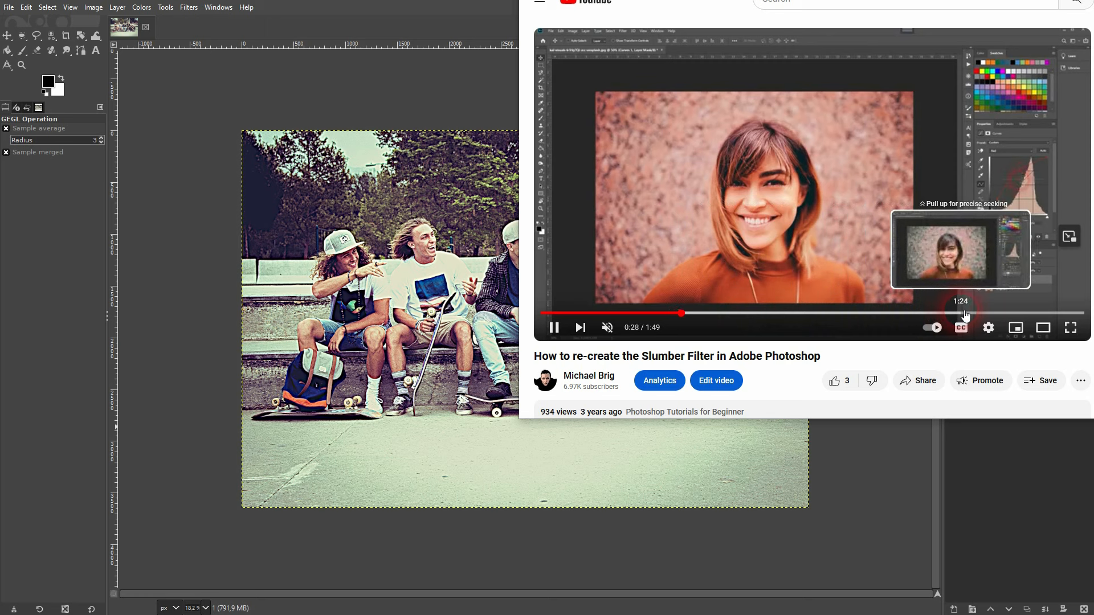
{"action": "left_click", "coordinate": [964, 314]}
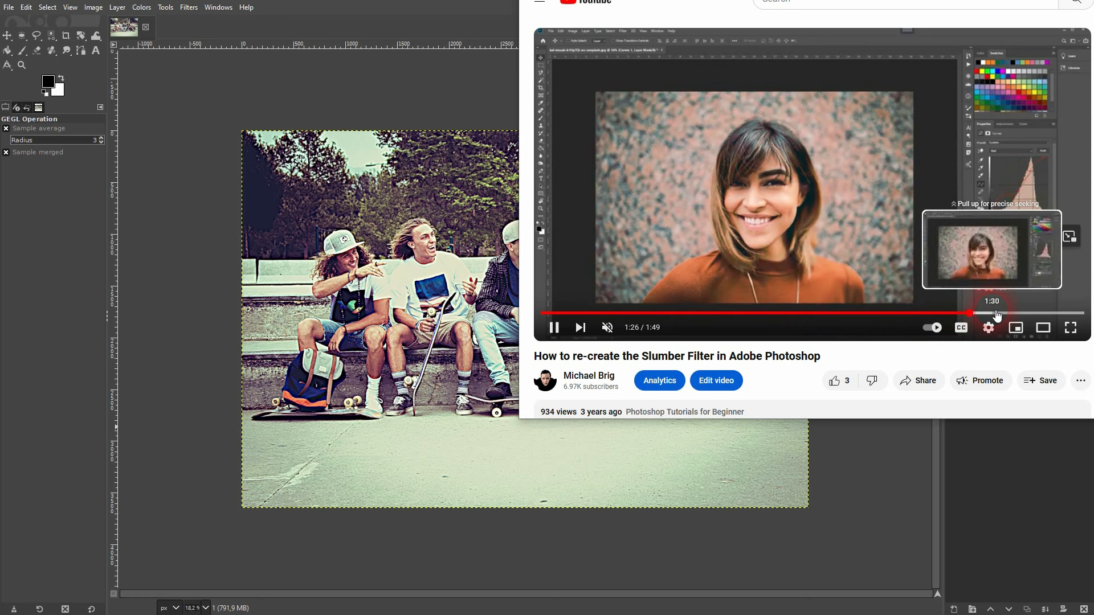
{"action": "left_click", "coordinate": [807, 256]}
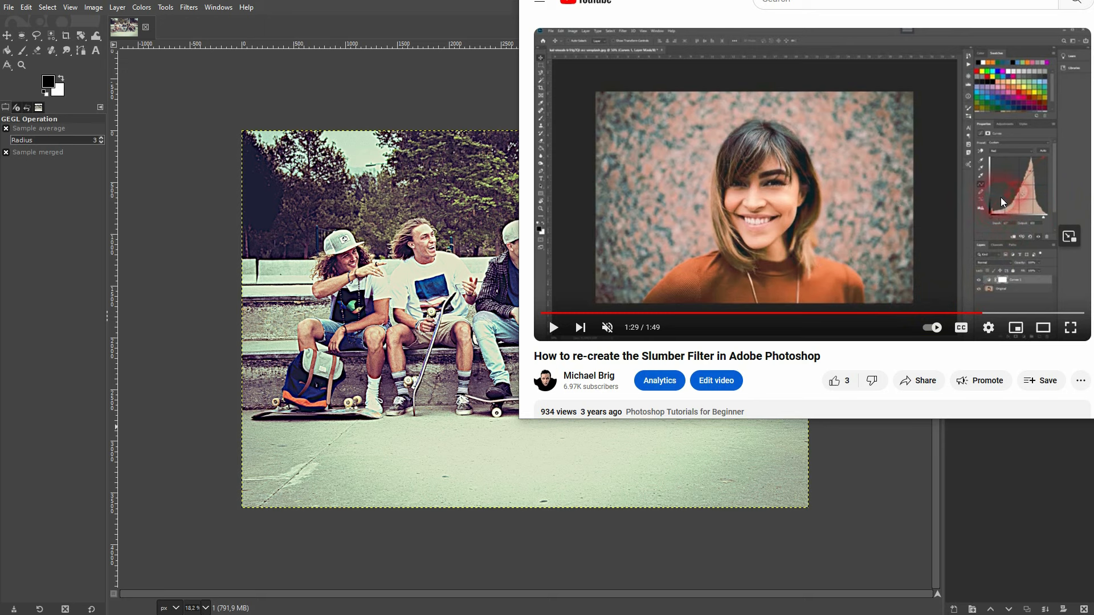
{"action": "left_click", "coordinate": [415, 12]}
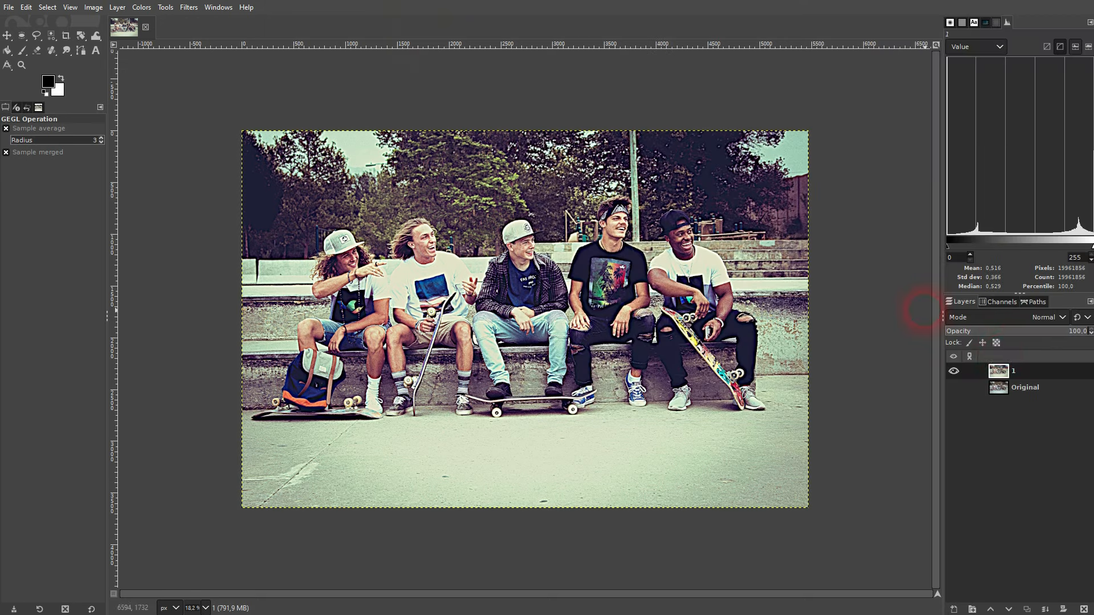
Switch visibility from layer 1 to the Original layer, and duplicate Original as a layer named 2.
{"action": "left_click", "coordinate": [954, 371]}
{"action": "left_click", "coordinate": [952, 390]}
{"action": "left_click", "coordinate": [998, 388]}
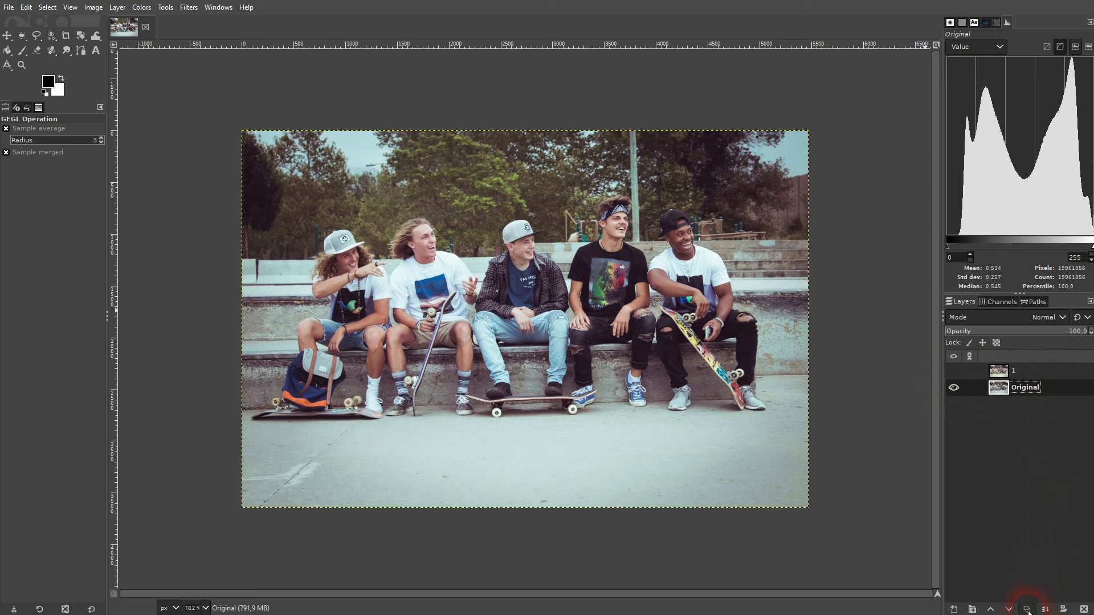
{"action": "left_click", "coordinate": [1027, 609]}
{"action": "double_click", "coordinate": [1031, 388]}
{"action": "type", "text": "2"}
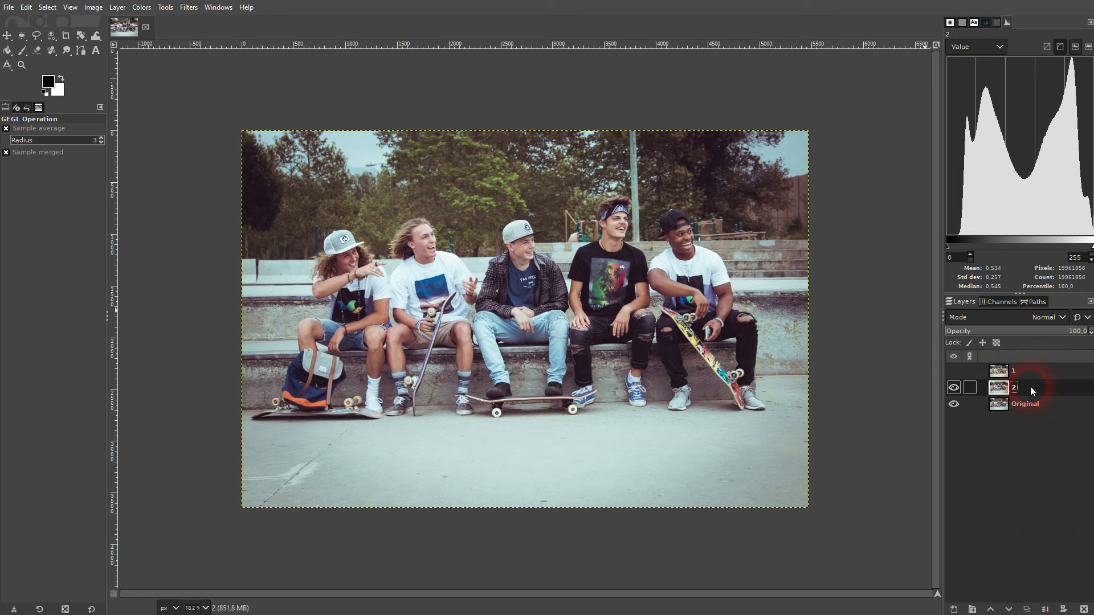
Start a color adjustment on layer 2.
{"action": "left_click", "coordinate": [141, 7]}
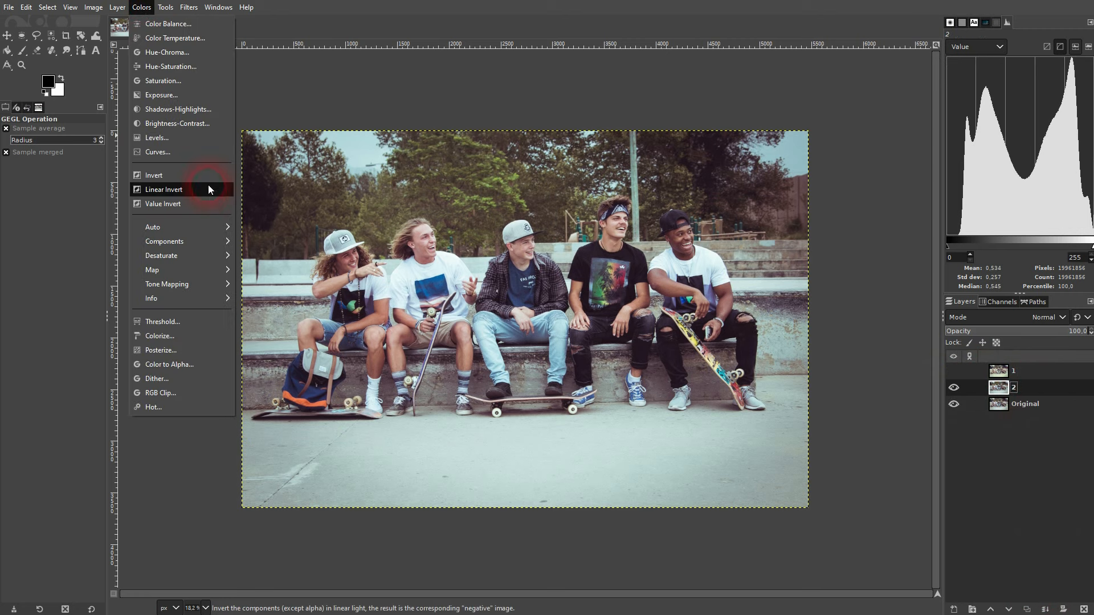
In Curves for layer 2, lift the red channel's shadows and add a second shadow point near input 71, output 68, following the reference video.
{"action": "left_click", "coordinate": [187, 152]}
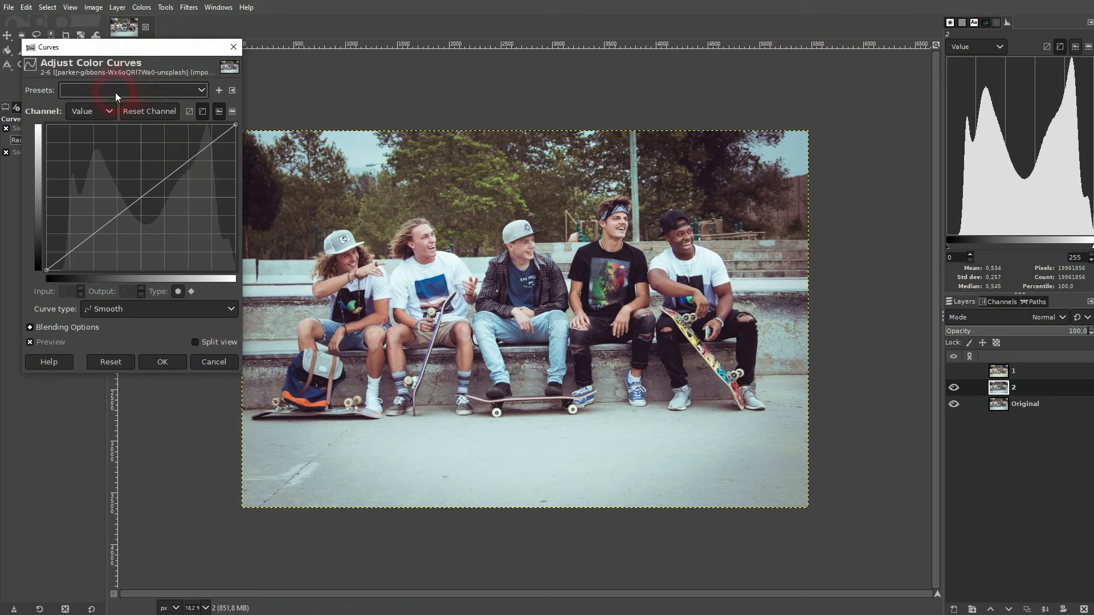
{"action": "left_click", "coordinate": [90, 112]}
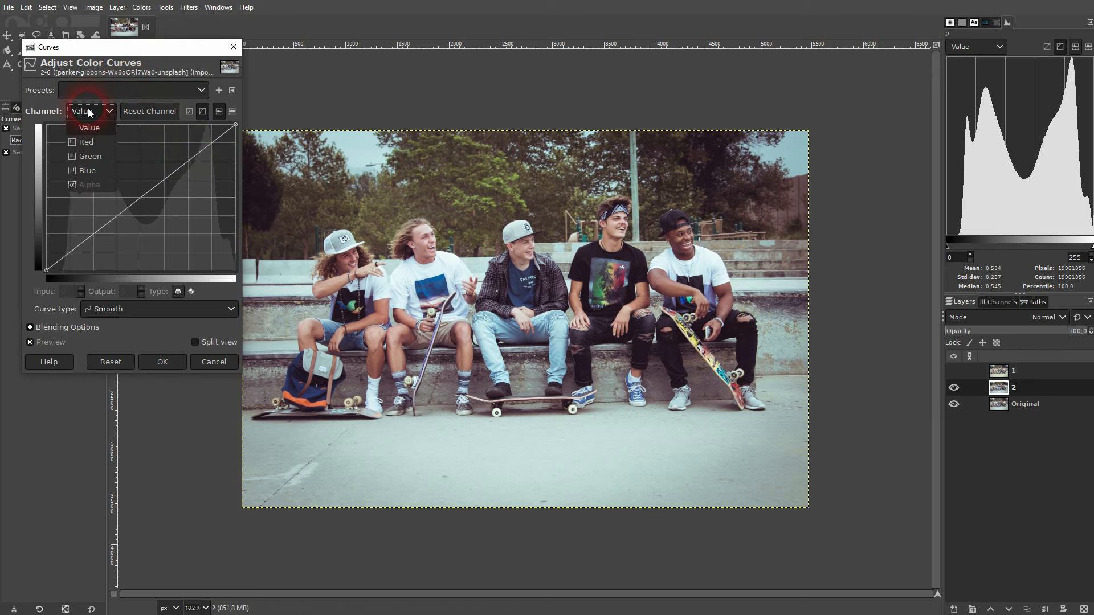
{"action": "left_click", "coordinate": [88, 142]}
{"action": "left_click_drag", "start_coordinate": [85, 245], "coordinate": [84, 238]}
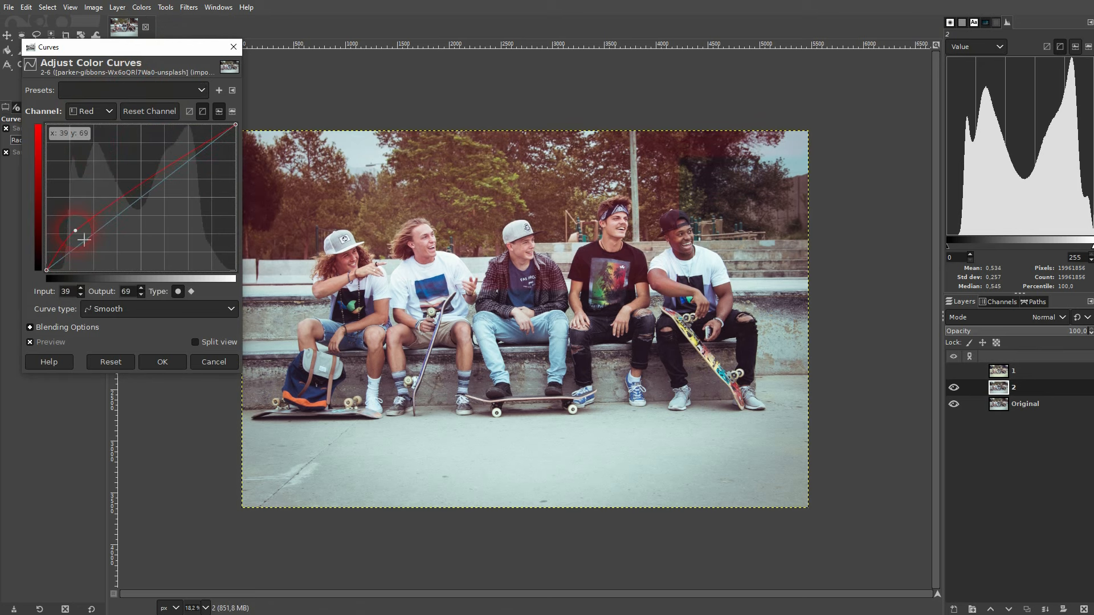
{"action": "key", "text": "alt+Tab"}
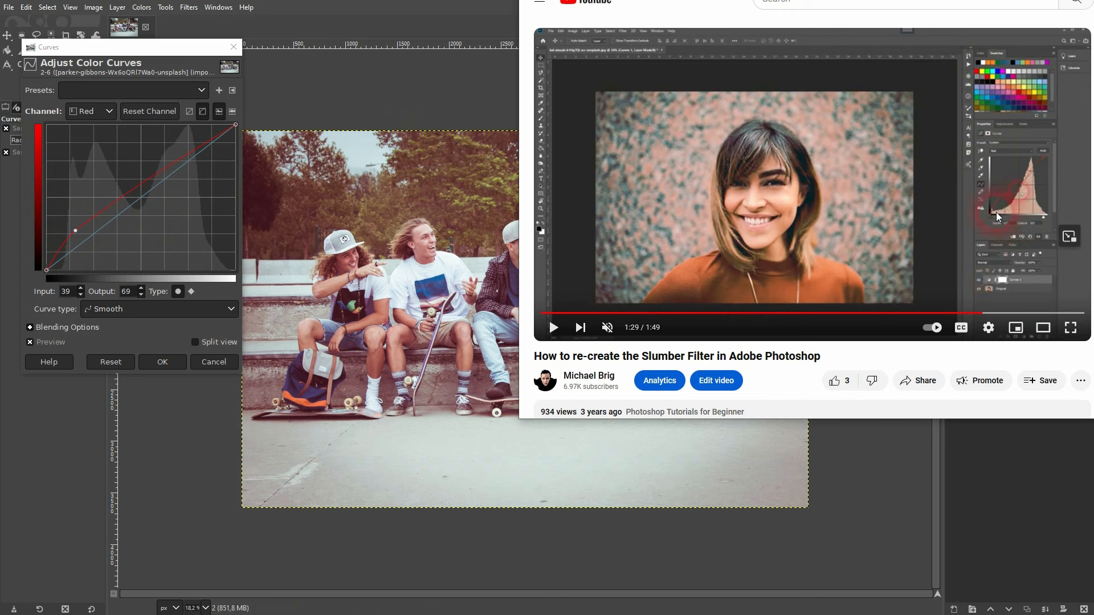
{"action": "left_click", "coordinate": [83, 242]}
{"action": "left_click_drag", "start_coordinate": [83, 241], "coordinate": [108, 240]}
{"action": "key", "text": "alt+Tab"}
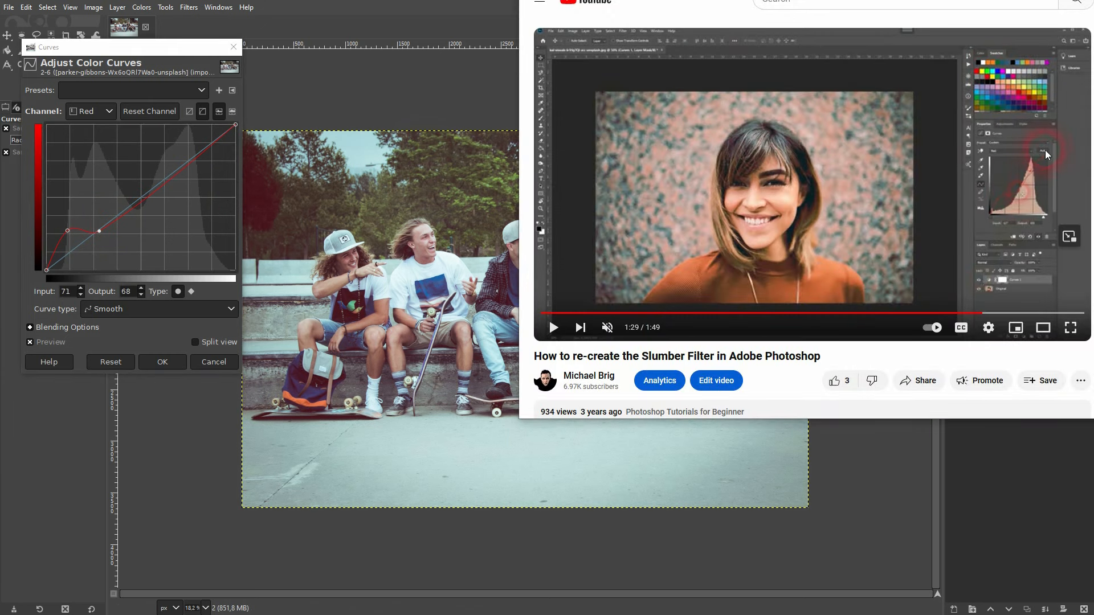
Add red-curve points at about input 136, output 137 and input 181, output 211, and apply the adjustment.
{"action": "left_click", "coordinate": [172, 176]}
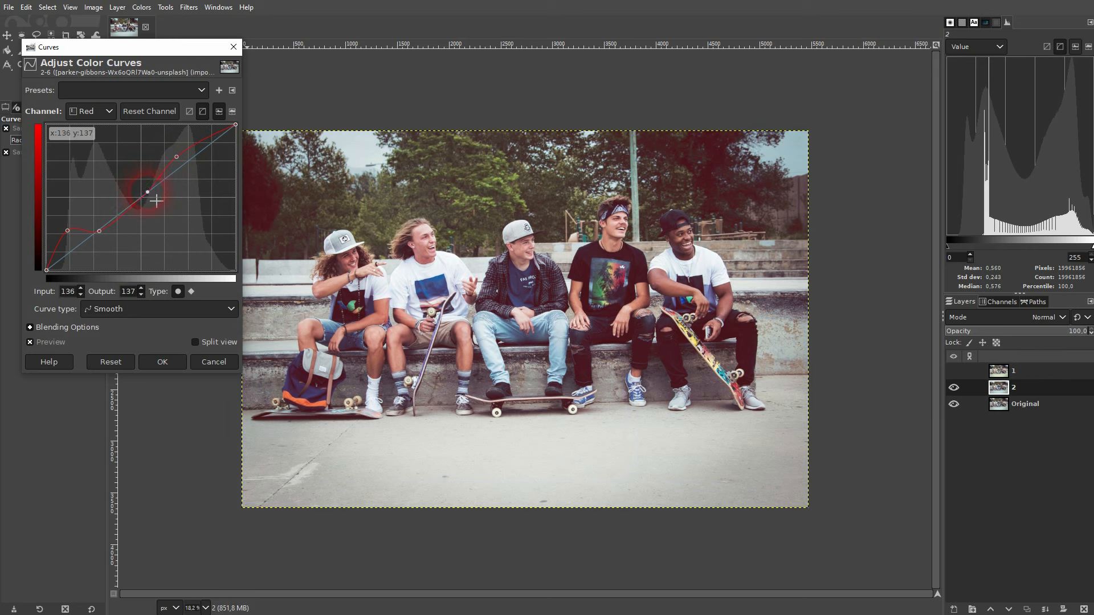
{"action": "left_click", "coordinate": [177, 157]}
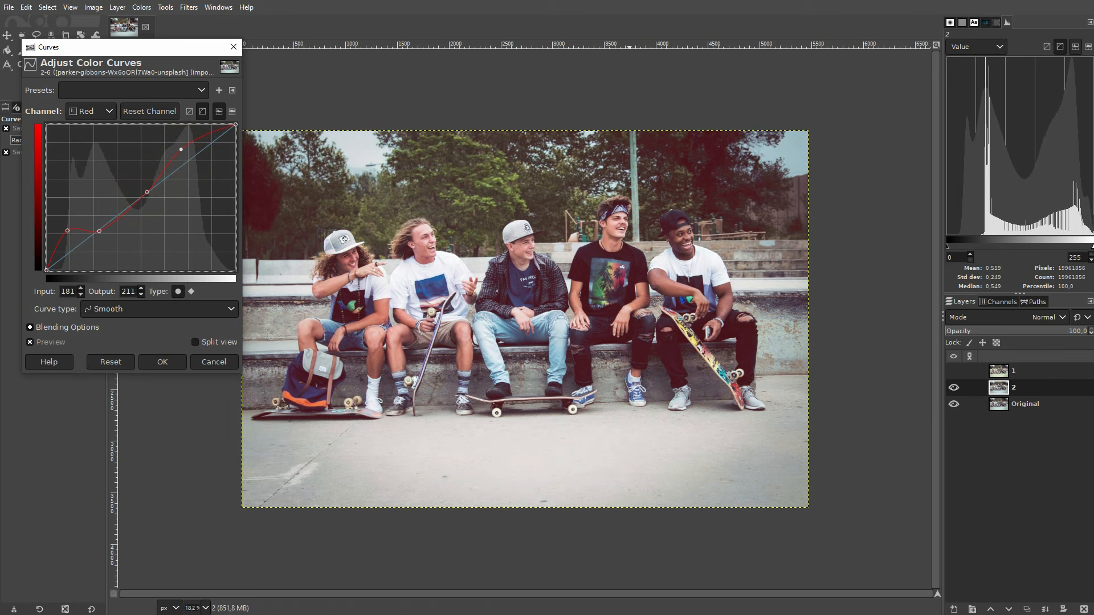
{"action": "key", "text": "alt+Tab"}
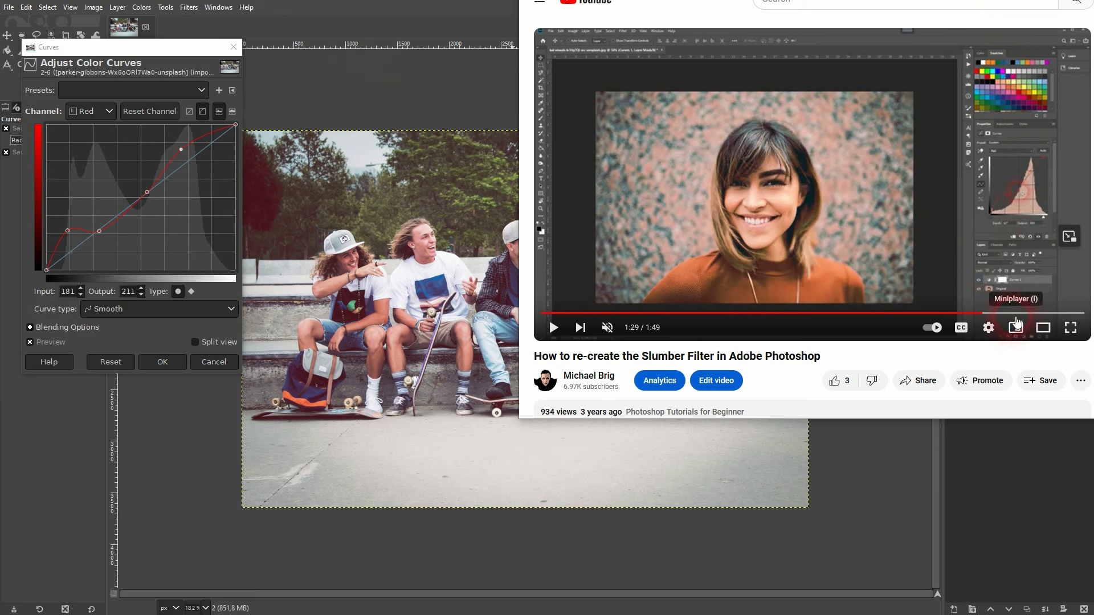
{"action": "left_click", "coordinate": [181, 364]}
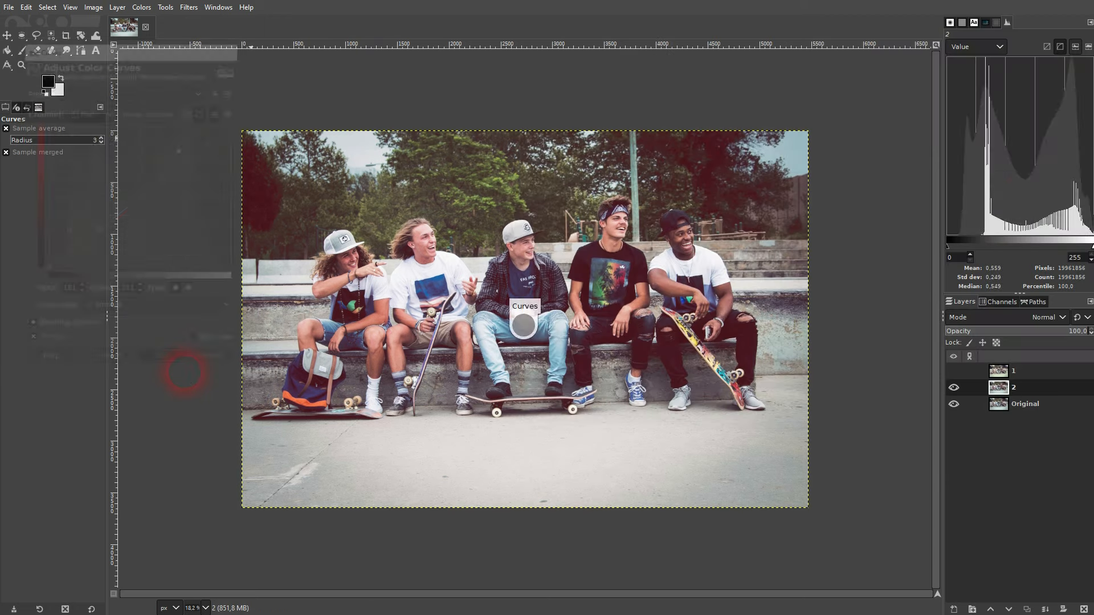
Compare the image with and without layer 2, leaving layer 2 hidden.
{"action": "left_click", "coordinate": [954, 389]}
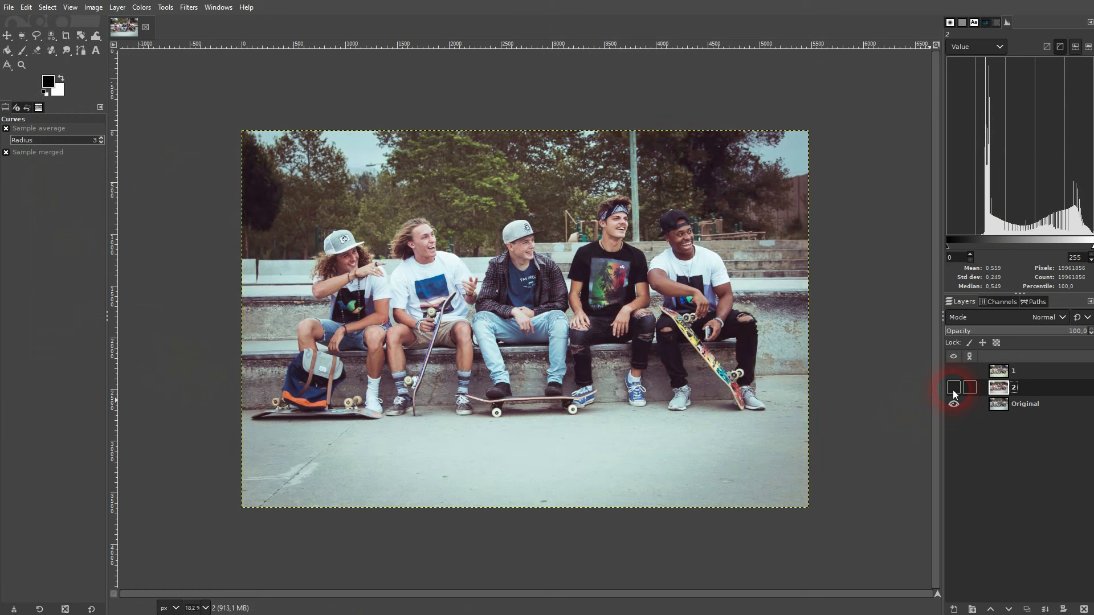
{"action": "left_click", "coordinate": [953, 389]}
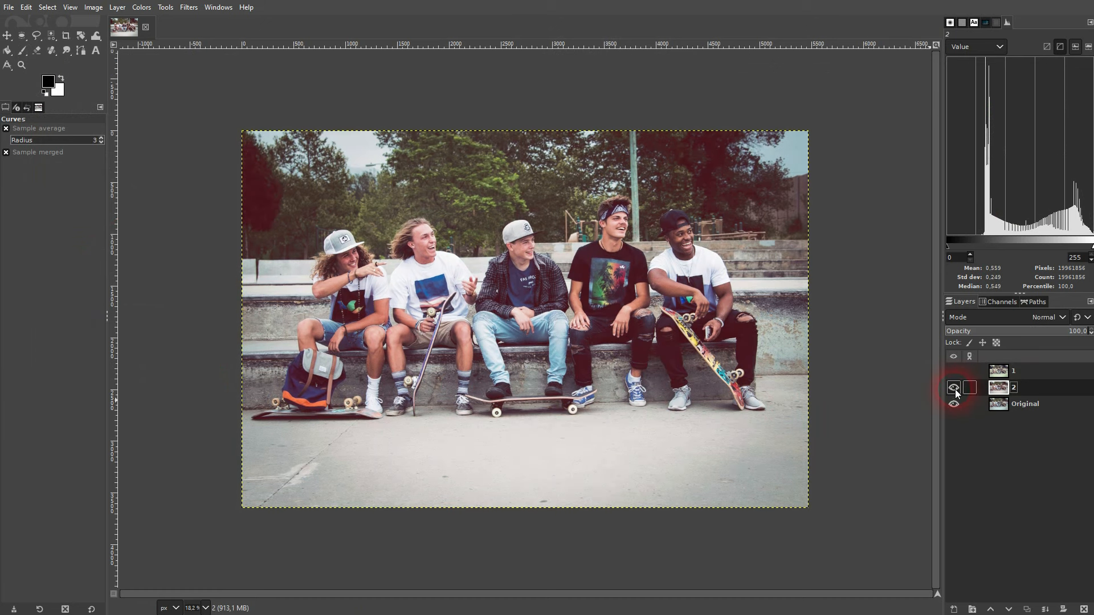
{"action": "left_click", "coordinate": [954, 389]}
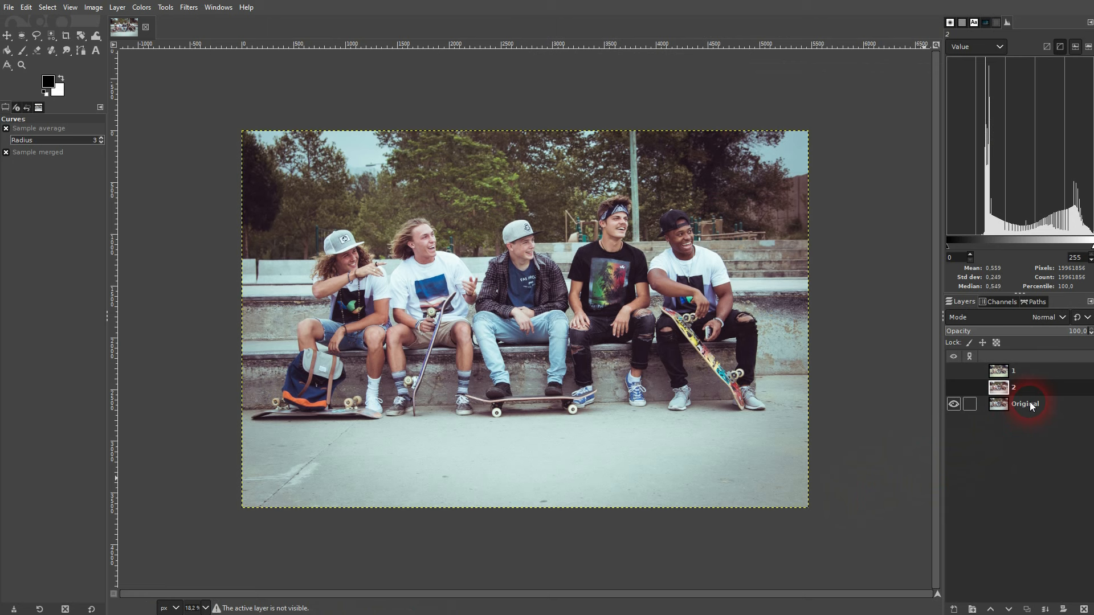
Duplicate the Original layer and rename the copy as 3.
{"action": "left_click", "coordinate": [1029, 404]}
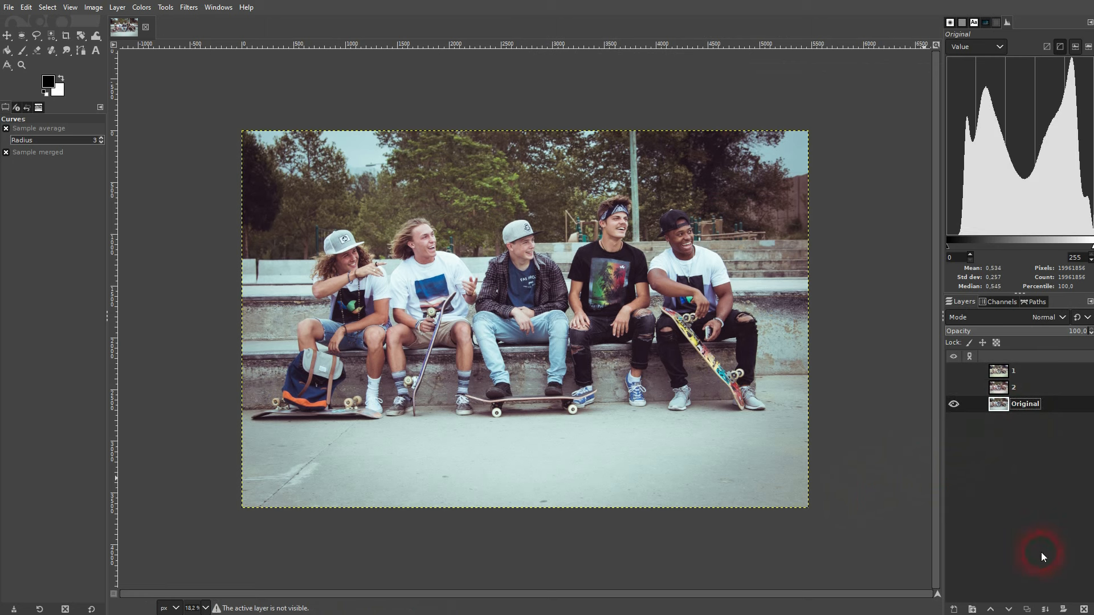
{"action": "left_click", "coordinate": [1047, 609]}
{"action": "double_click", "coordinate": [1021, 406]}
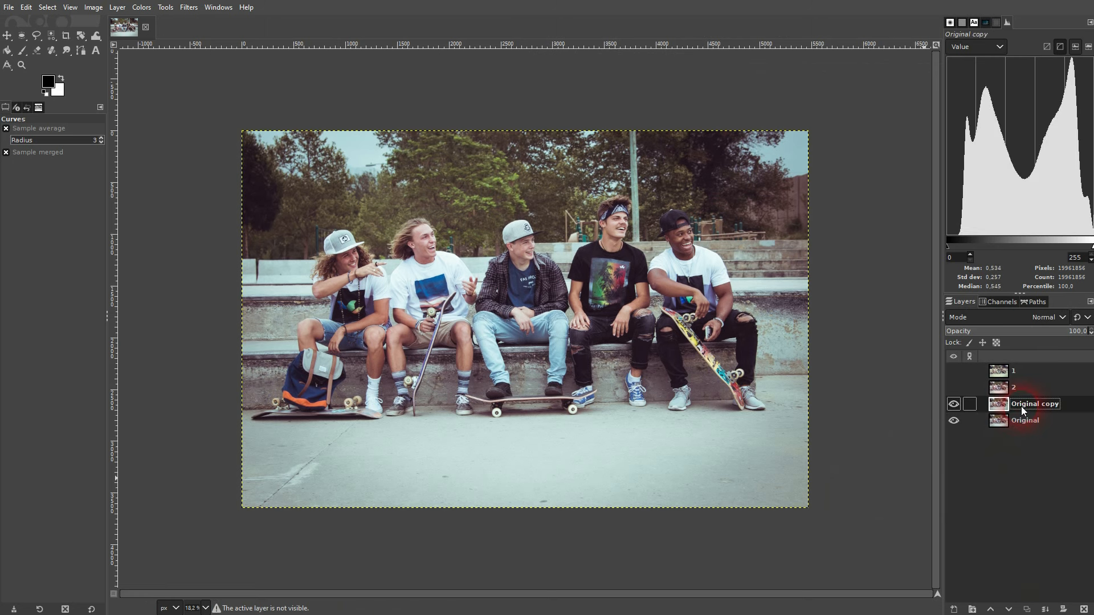
{"action": "type", "text": "3"}
{"action": "key", "text": "Return"}
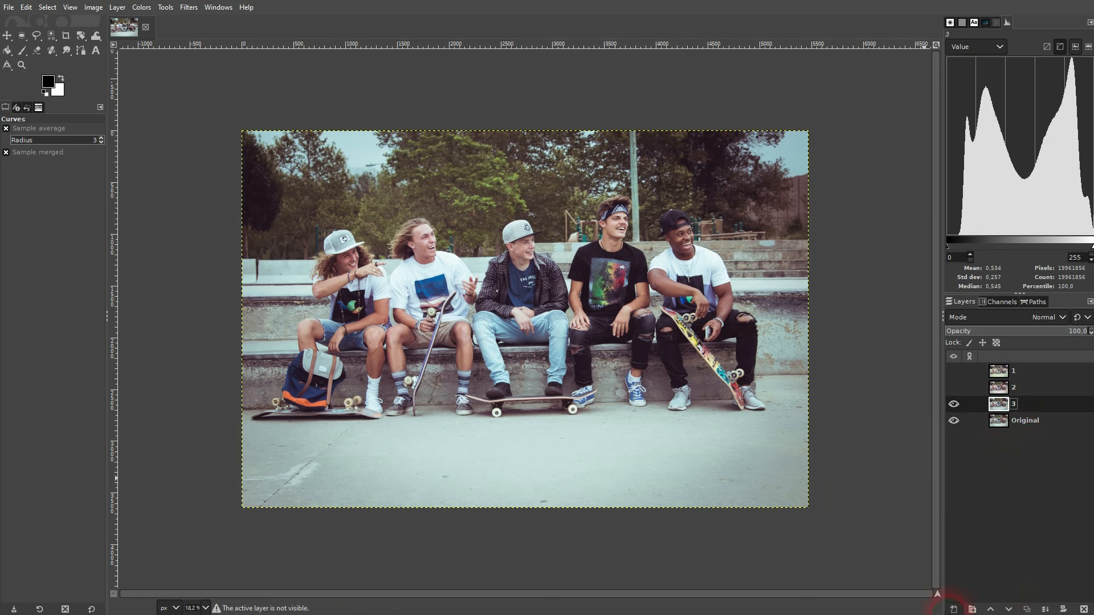
Create a new transparent layer named color above layer 3.
{"action": "left_click", "coordinate": [954, 610]}
{"action": "left_click", "coordinate": [880, 372]}
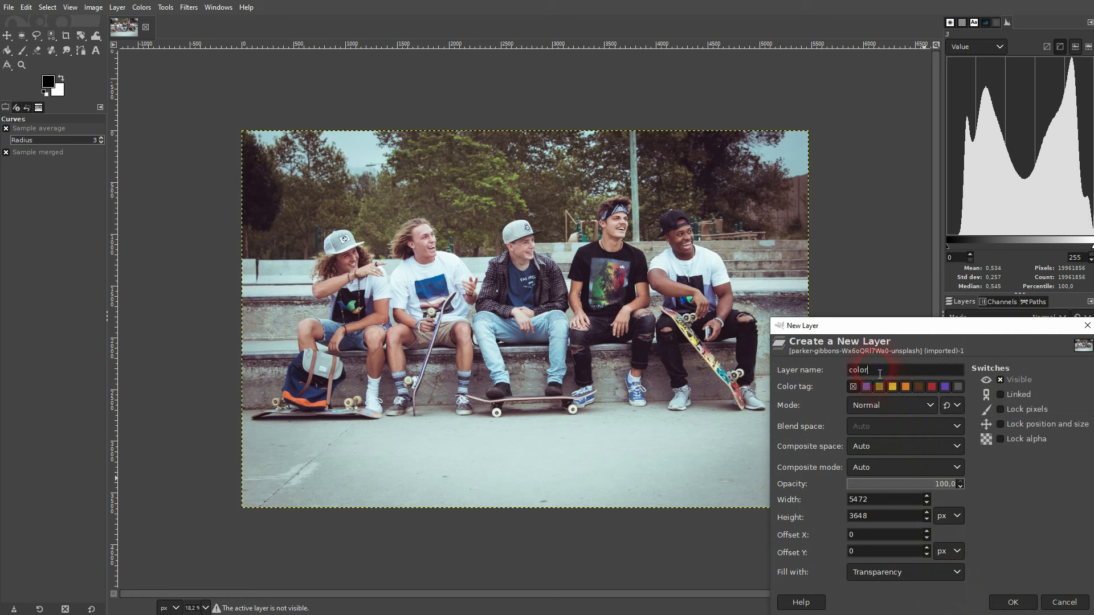
{"action": "left_click_drag", "start_coordinate": [873, 374], "coordinate": [843, 371]}
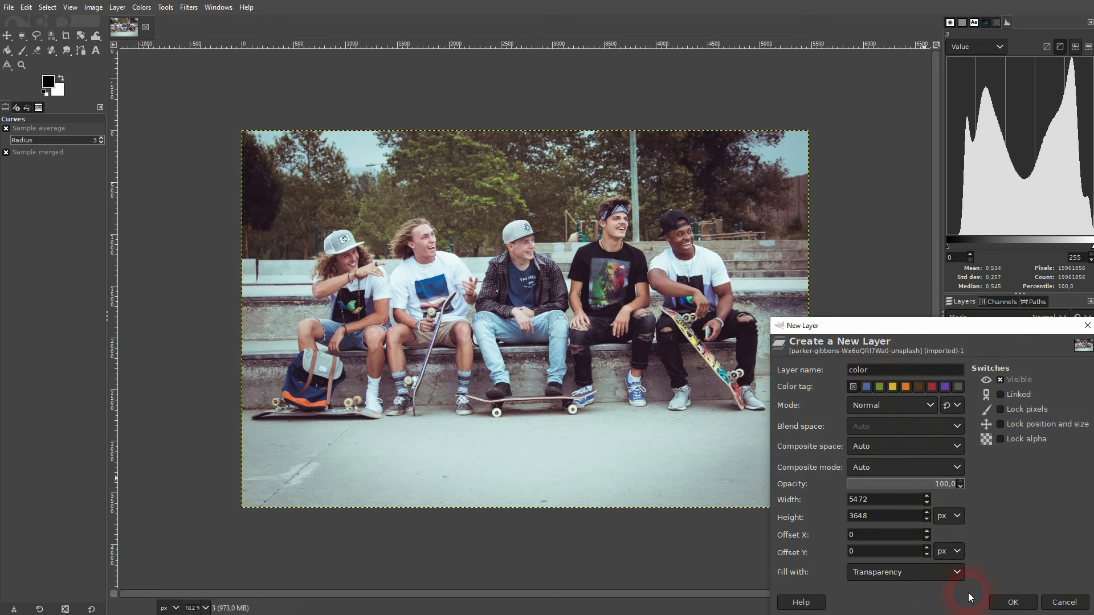
{"action": "left_click", "coordinate": [1014, 603]}
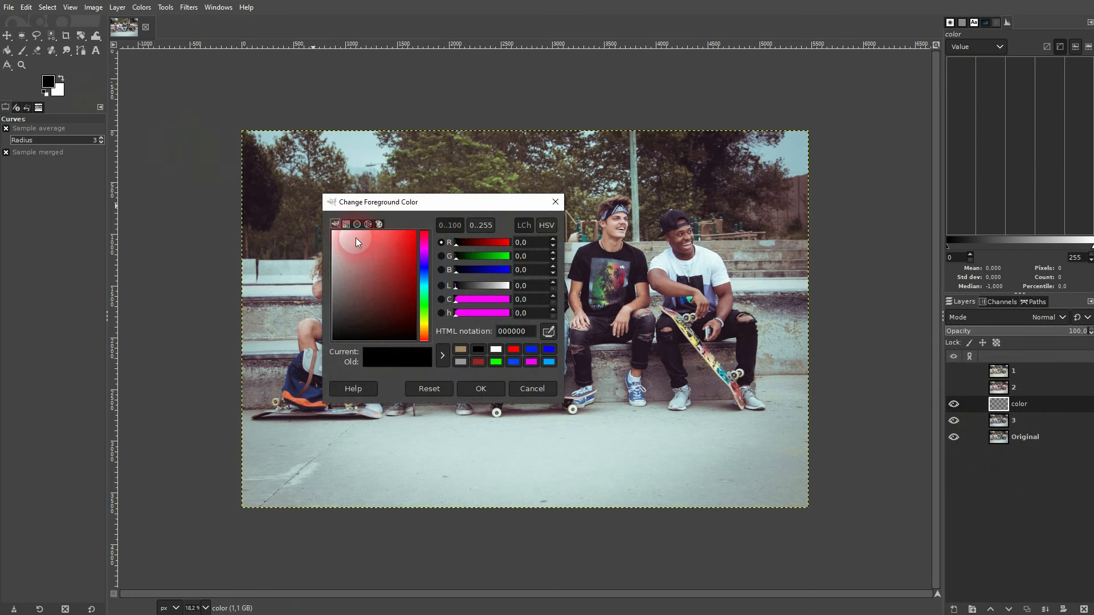
Fill the color layer with pure red (ff0000) as foreground color and set its blend mode to Multiply.
{"action": "left_click_drag", "start_coordinate": [398, 232], "coordinate": [439, 227]}
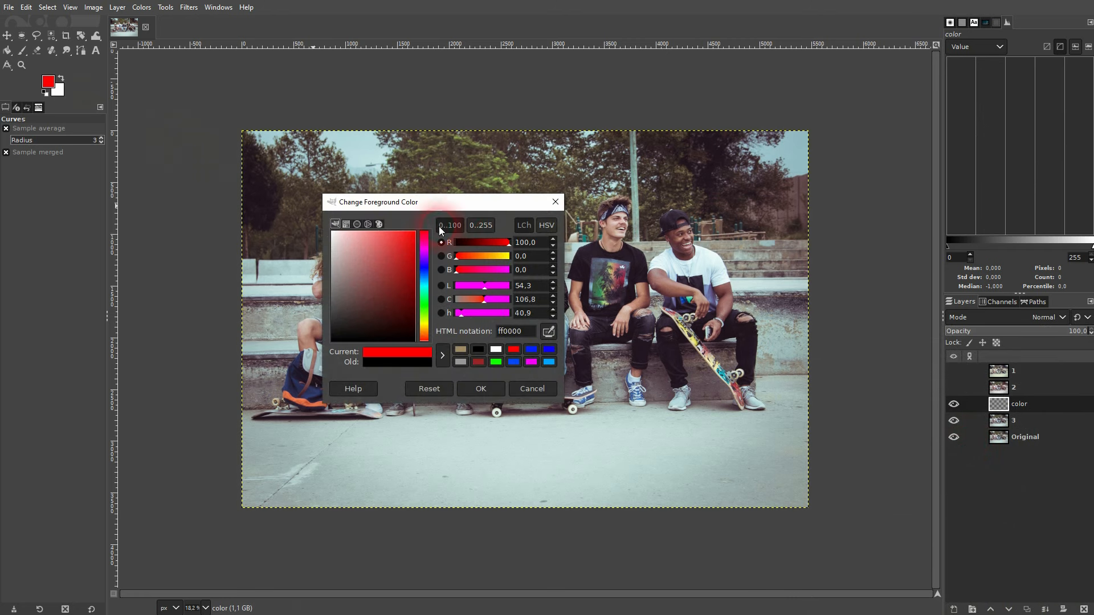
{"action": "left_click", "coordinate": [484, 393]}
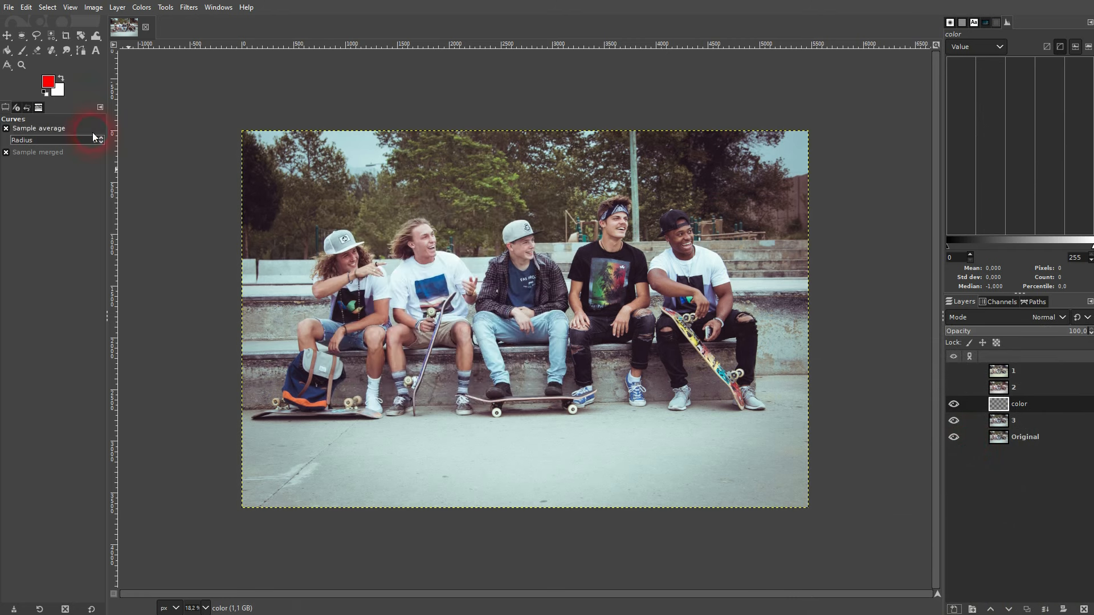
{"action": "left_click", "coordinate": [28, 11]}
{"action": "left_click", "coordinate": [96, 224]}
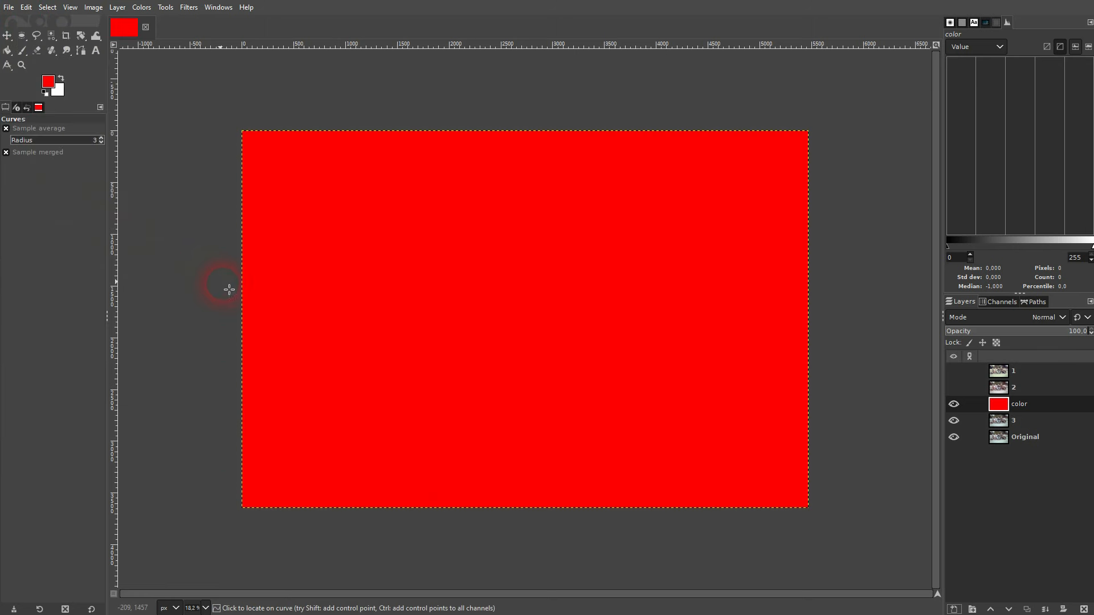
{"action": "left_click", "coordinate": [1052, 317]}
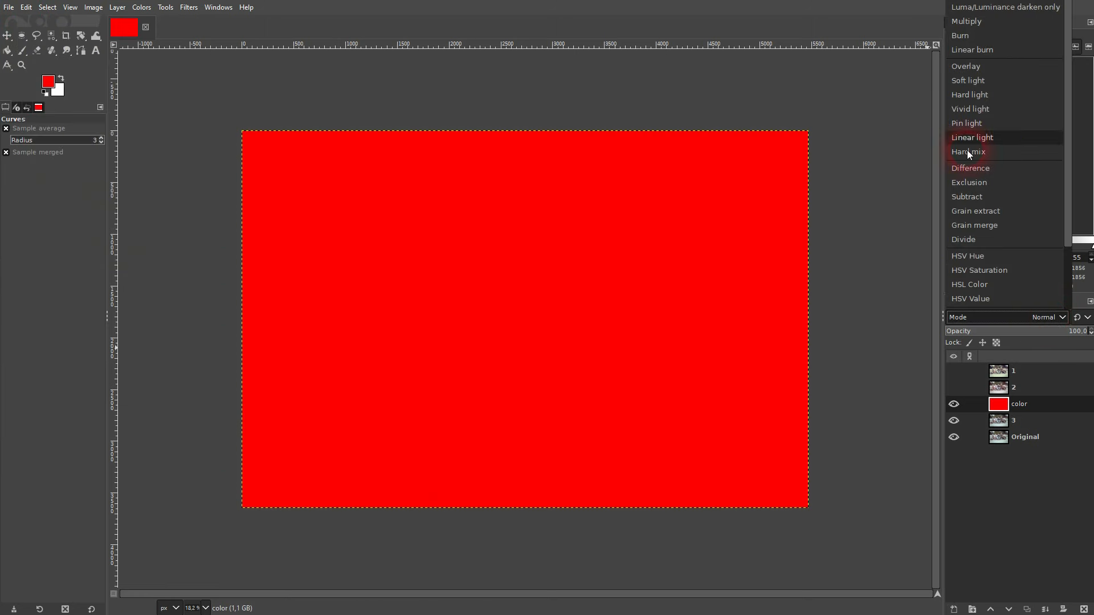
{"action": "left_click", "coordinate": [969, 21]}
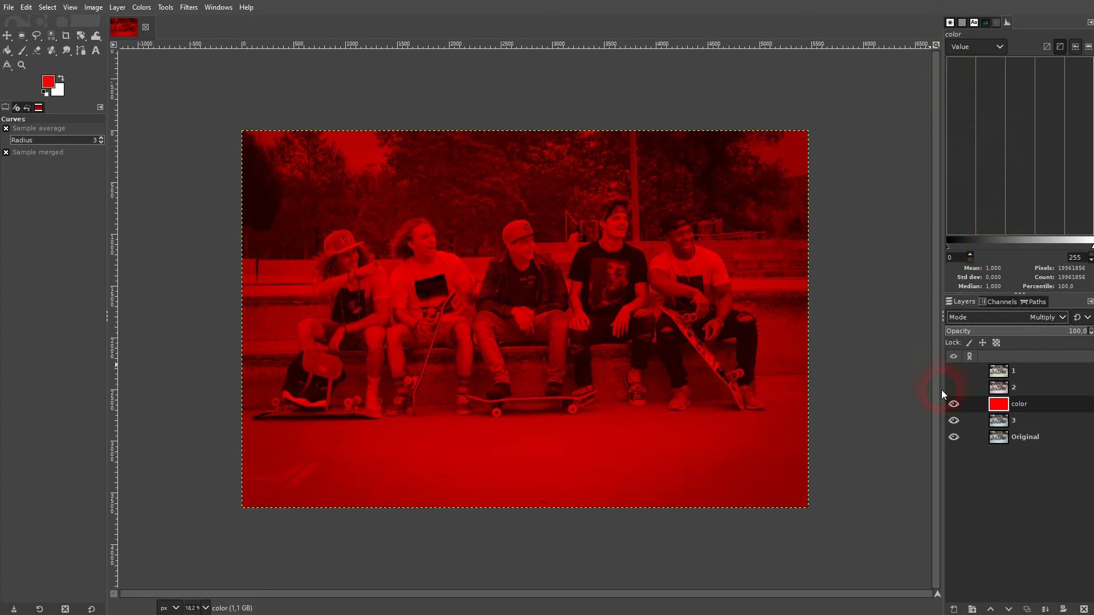
Try other blend modes on the color layer, including Luma darken only, Burn and Screen, return to Multiply and check the red filter reference video.
{"action": "scroll", "coordinate": [1048, 319], "scroll_direction": "up", "scroll_amount": 1}
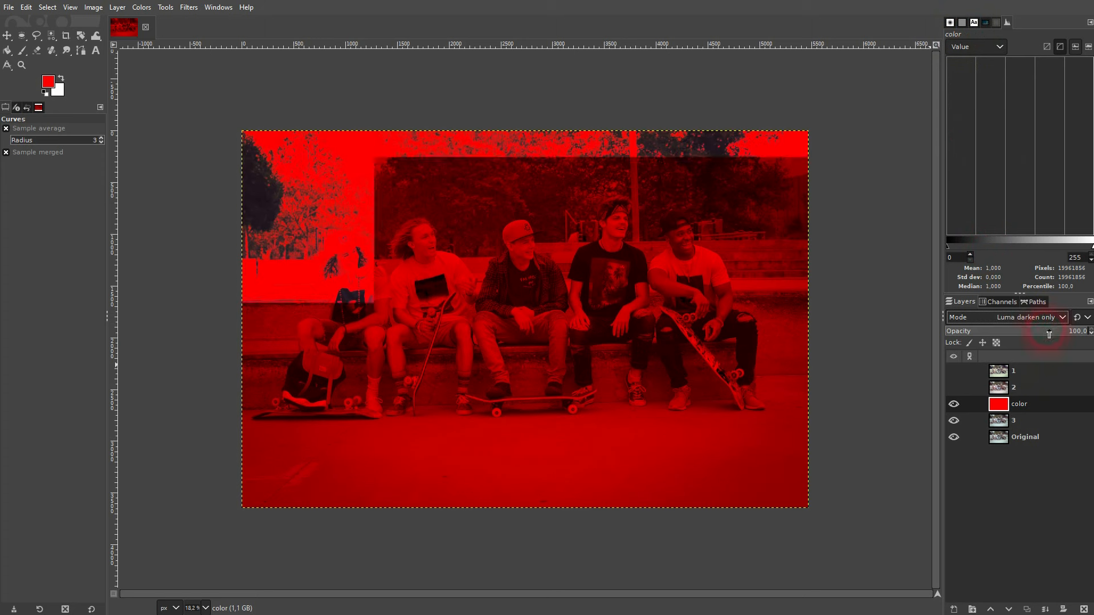
{"action": "scroll", "coordinate": [1050, 316], "scroll_direction": "down", "scroll_amount": 2}
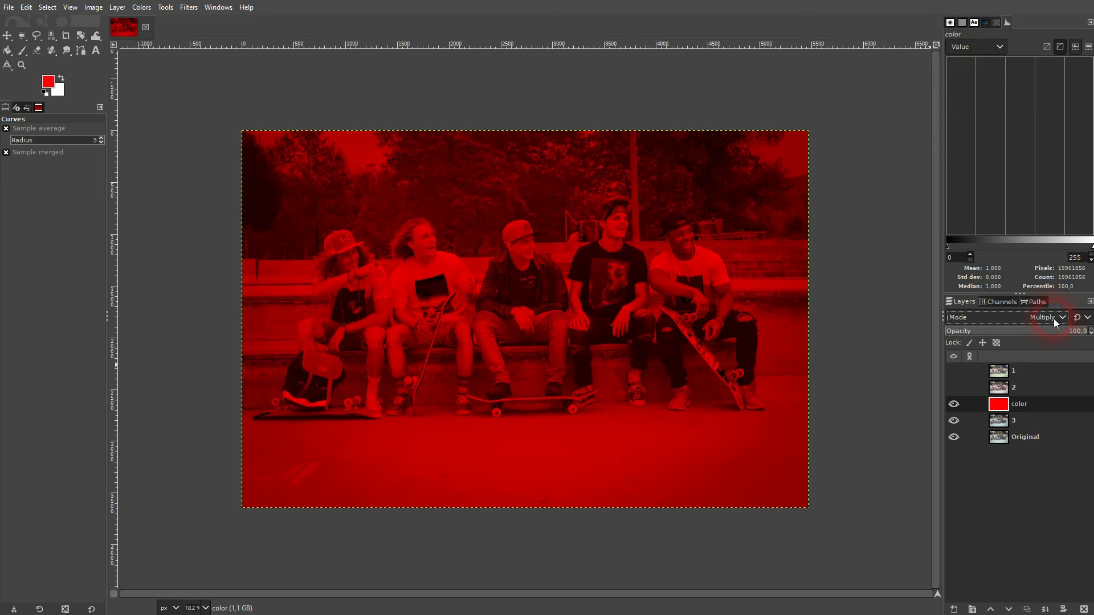
{"action": "left_click", "coordinate": [1054, 319]}
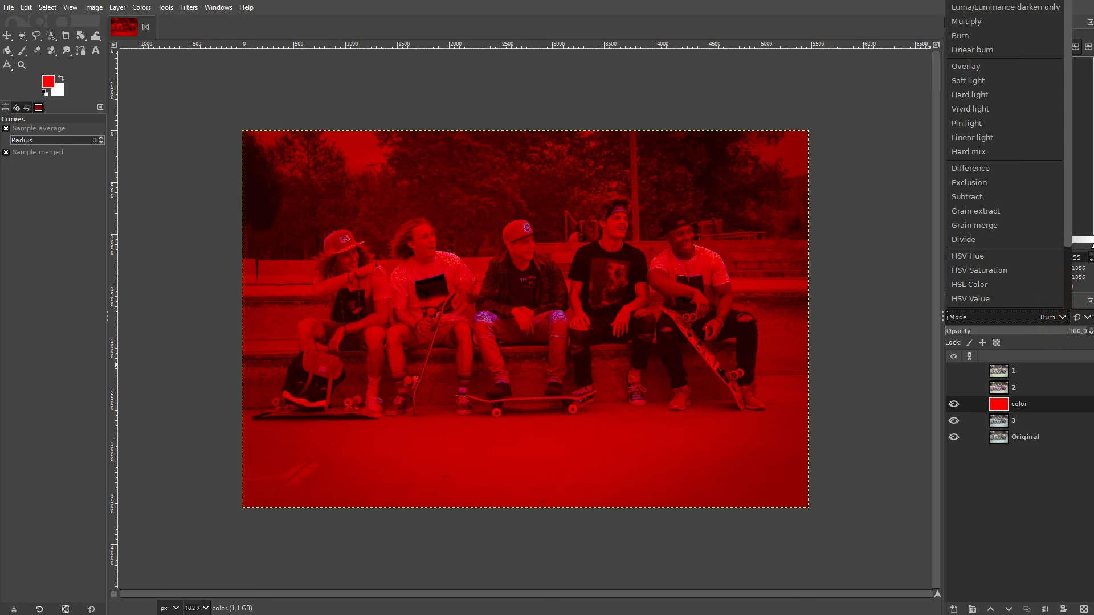
{"action": "left_click", "coordinate": [978, 1]}
{"action": "left_click", "coordinate": [1043, 319]}
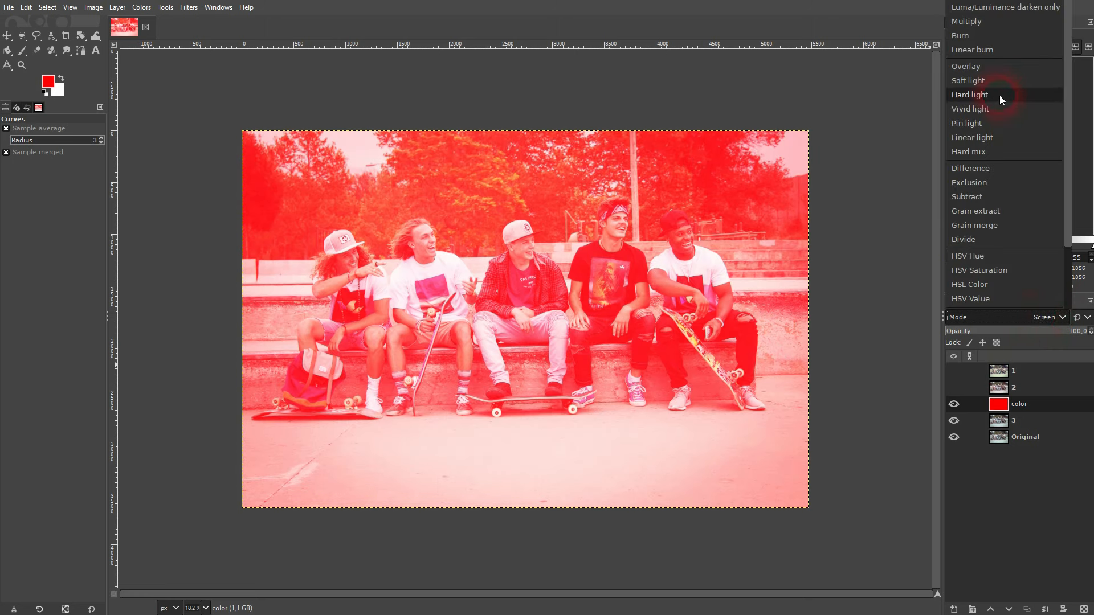
{"action": "left_click", "coordinate": [969, 21]}
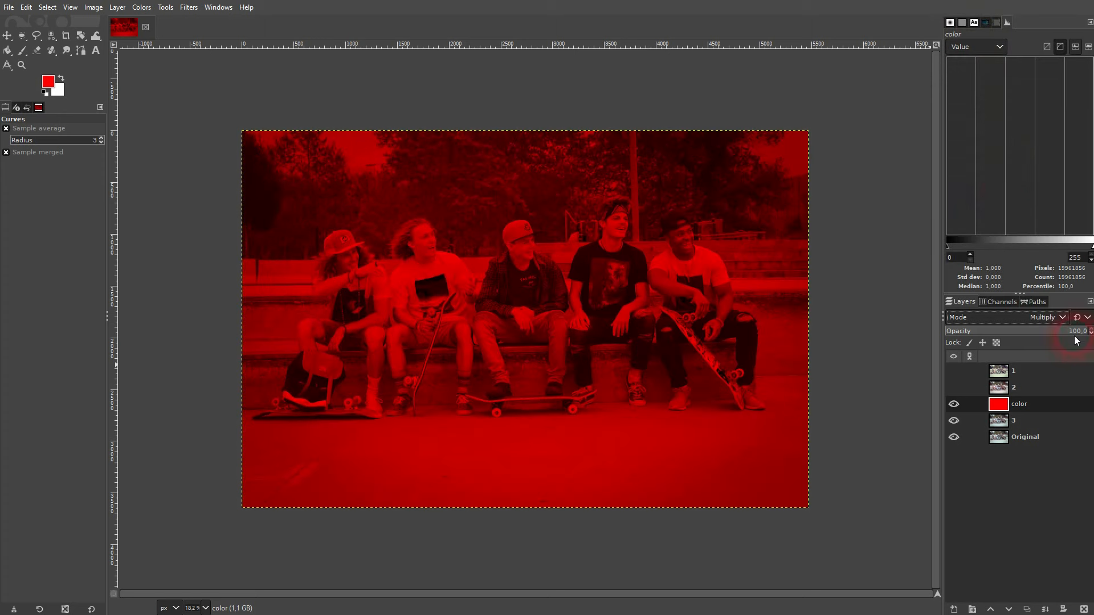
{"action": "key", "text": "Down"}
{"action": "key", "text": "Down"}
{"action": "key", "text": "Up"}
{"action": "key", "text": "Up"}
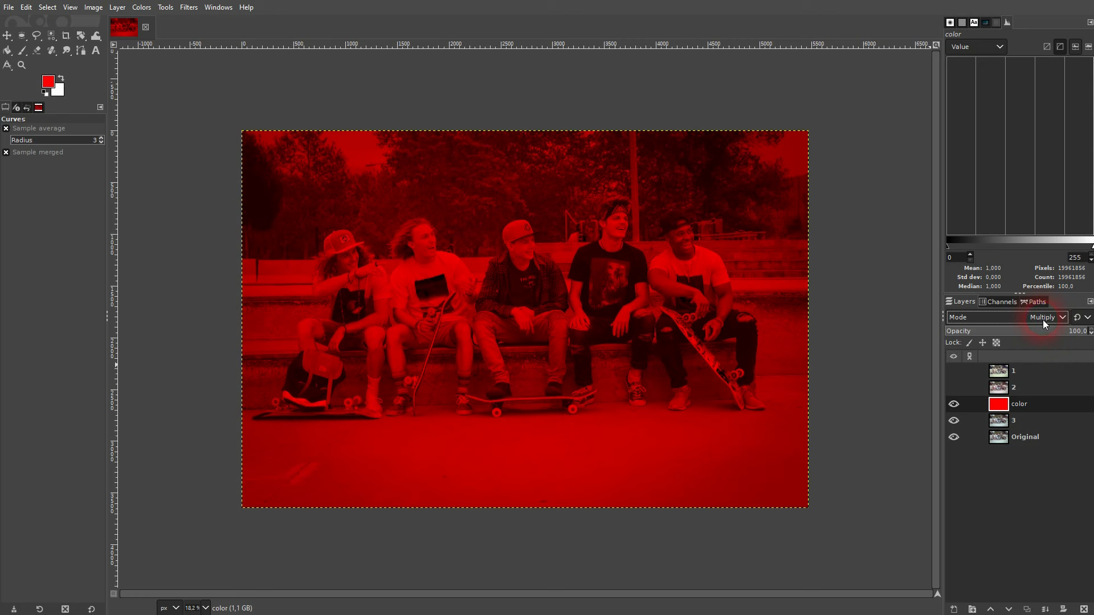
{"action": "key", "text": "alt+Tab"}
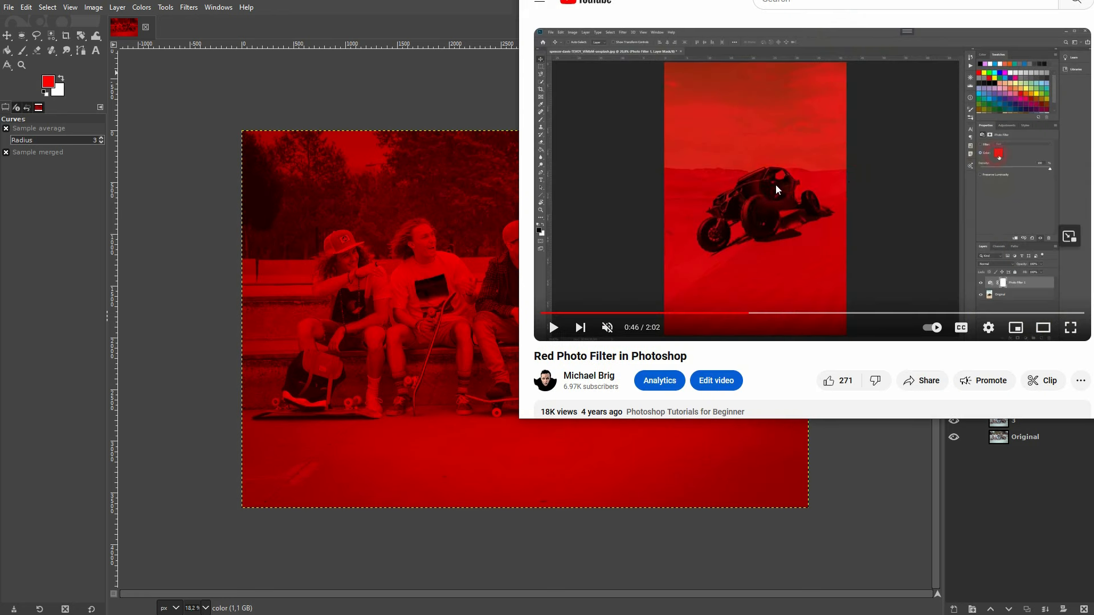
{"action": "left_click", "coordinate": [378, 17]}
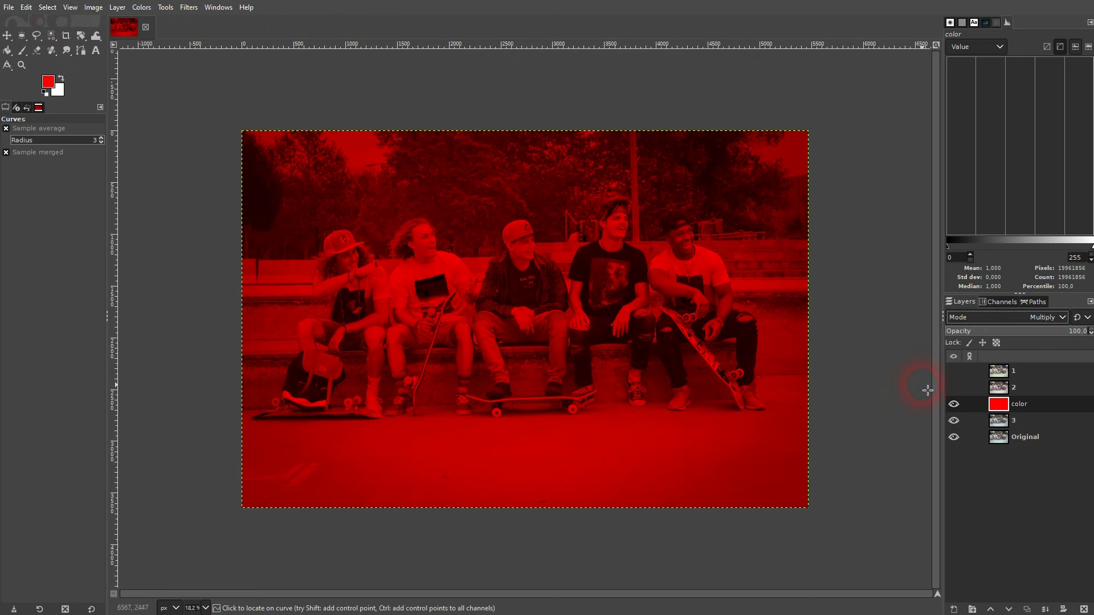
Colorize the color layer with red ff2121, giving hue 0, saturation 1 and lightness 0.128 in Replace mode at full opacity.
{"action": "left_click", "coordinate": [141, 8]}
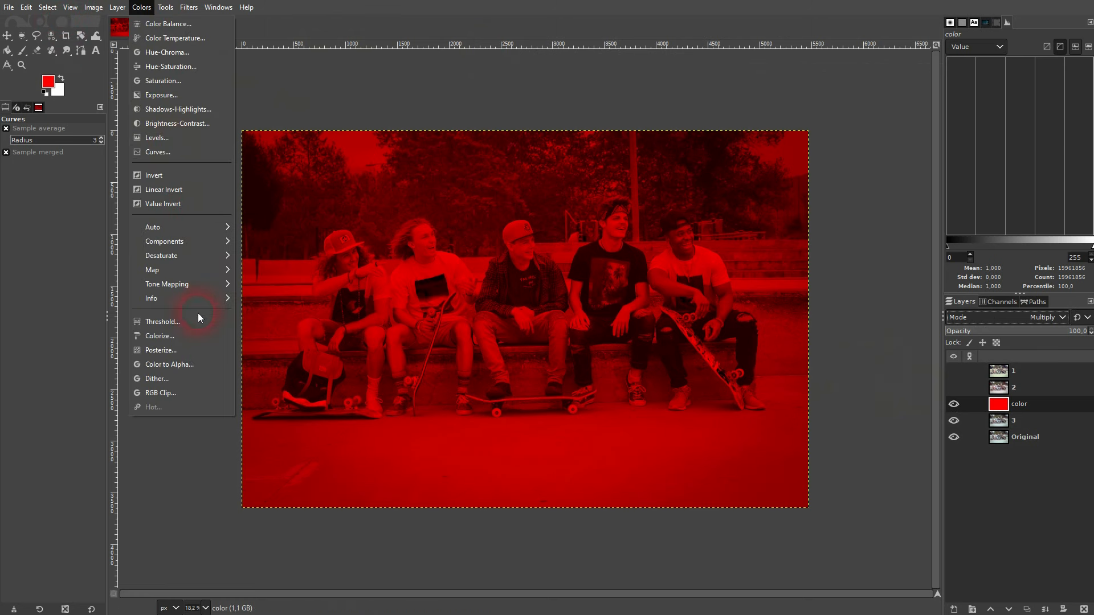
{"action": "left_click", "coordinate": [200, 337]}
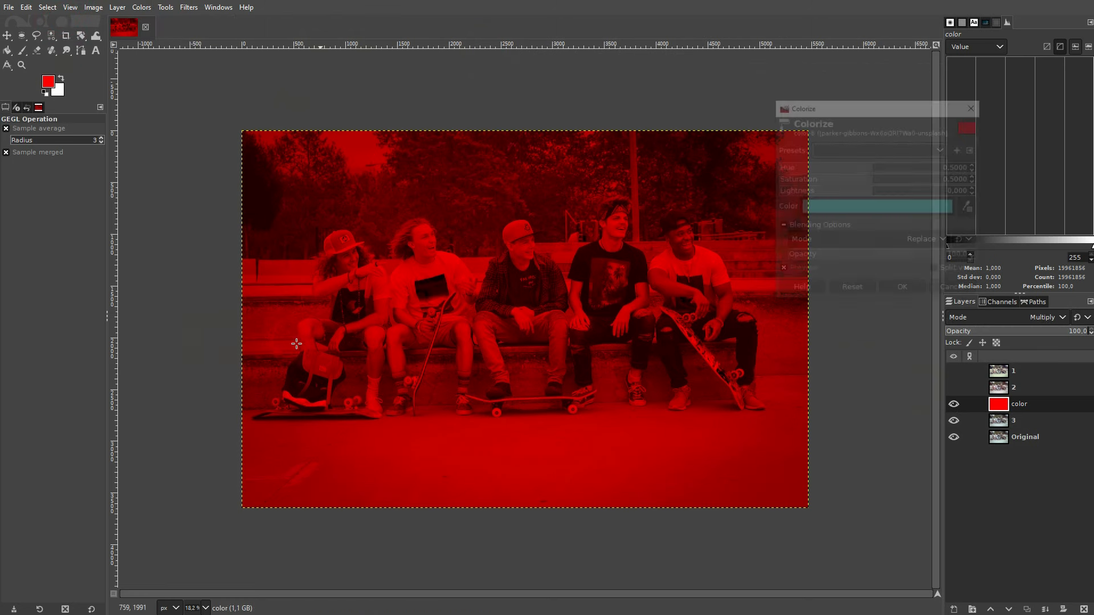
{"action": "left_click", "coordinate": [926, 214]}
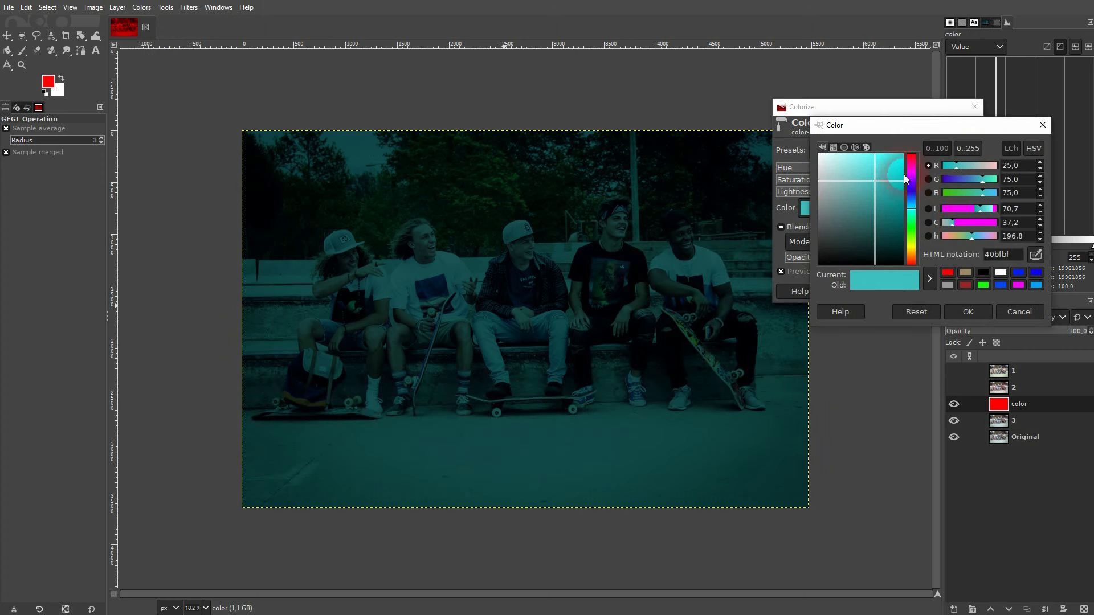
{"action": "left_click", "coordinate": [911, 156]}
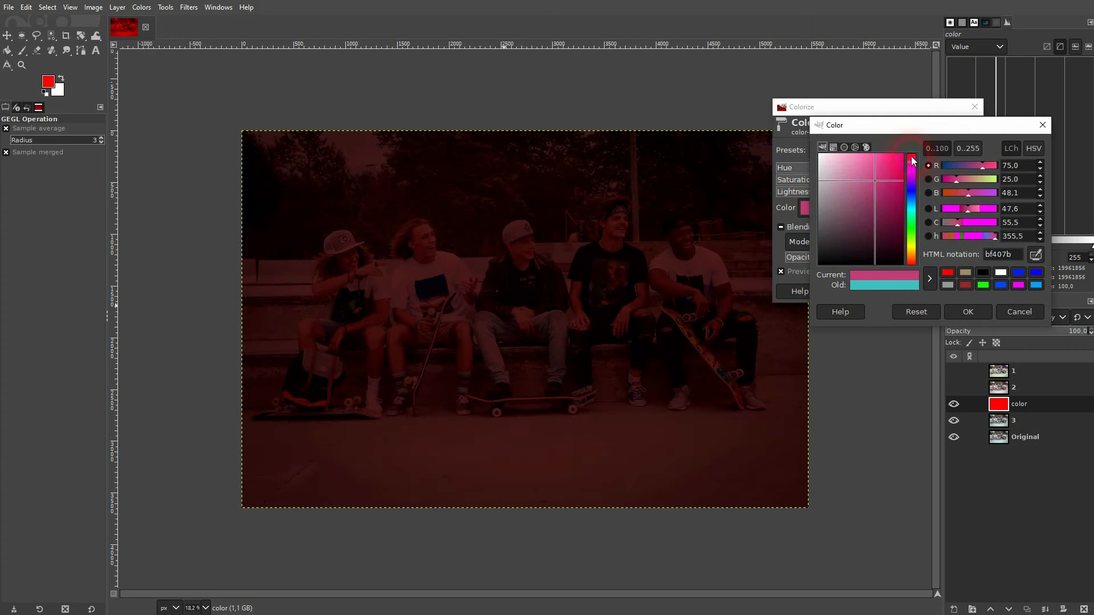
{"action": "left_click_drag", "start_coordinate": [912, 161], "coordinate": [912, 143]}
{"action": "mouse_move", "coordinate": [878, 186]}
{"action": "left_mouse_down"}
{"action": "mouse_move", "coordinate": [907, 155]}
{"action": "mouse_move", "coordinate": [915, 175]}
{"action": "mouse_move", "coordinate": [919, 166]}
{"action": "mouse_move", "coordinate": [876, 152]}
{"action": "mouse_move", "coordinate": [894, 152]}
{"action": "left_mouse_up"}
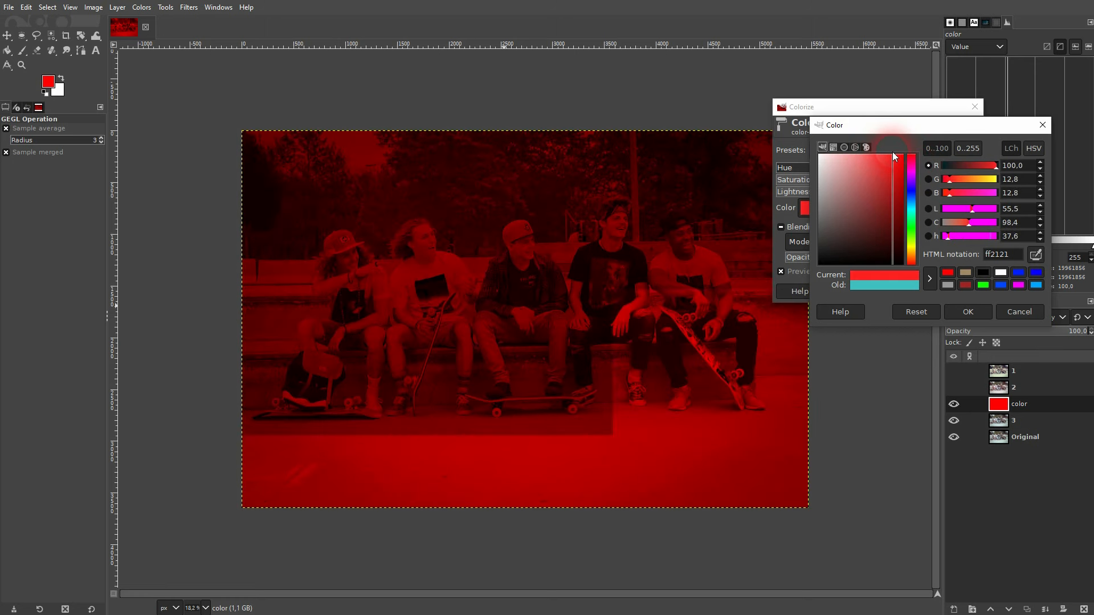
{"action": "left_click", "coordinate": [966, 311]}
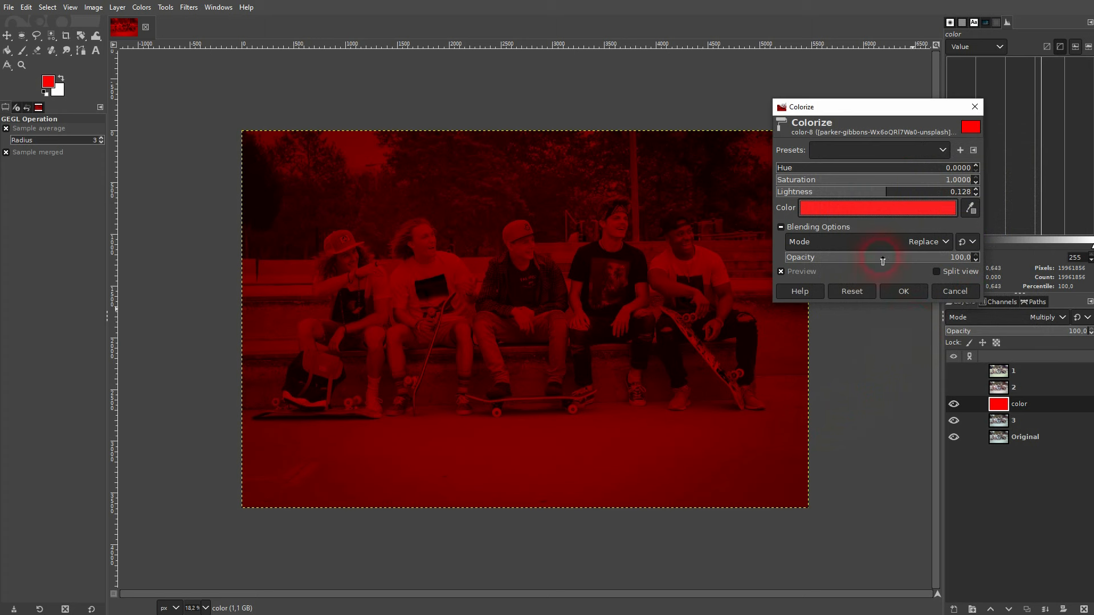
{"action": "left_click_drag", "start_coordinate": [883, 261], "coordinate": [969, 259]}
{"action": "left_click", "coordinate": [904, 292]}
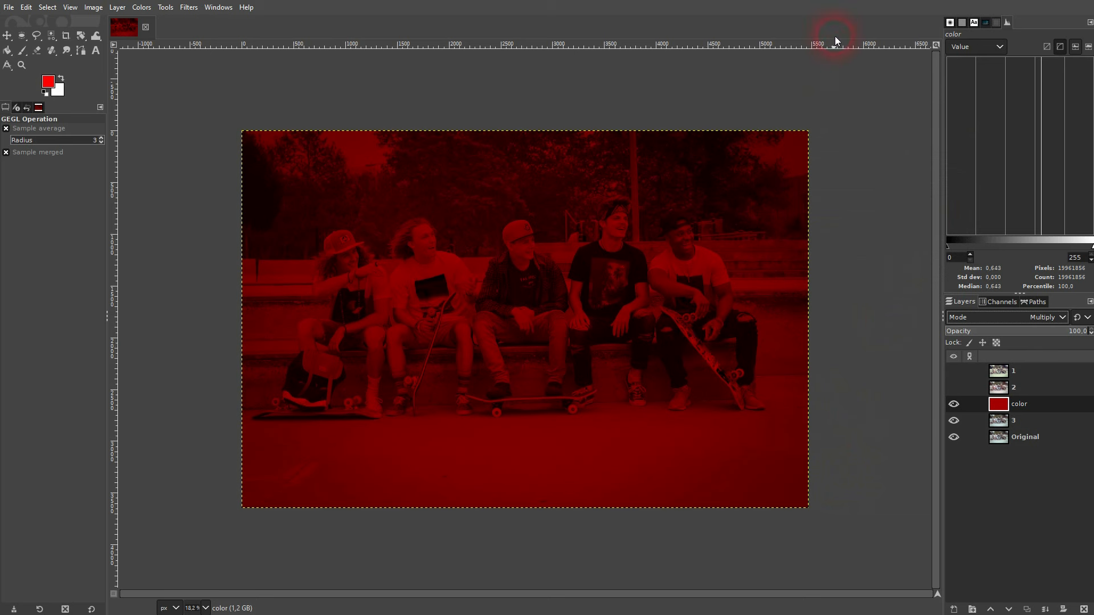
Compare the recolored photo with the Red Photo Filter in Photoshop reference video and look through the available enhancement filters.
{"action": "key", "text": "alt+Tab"}
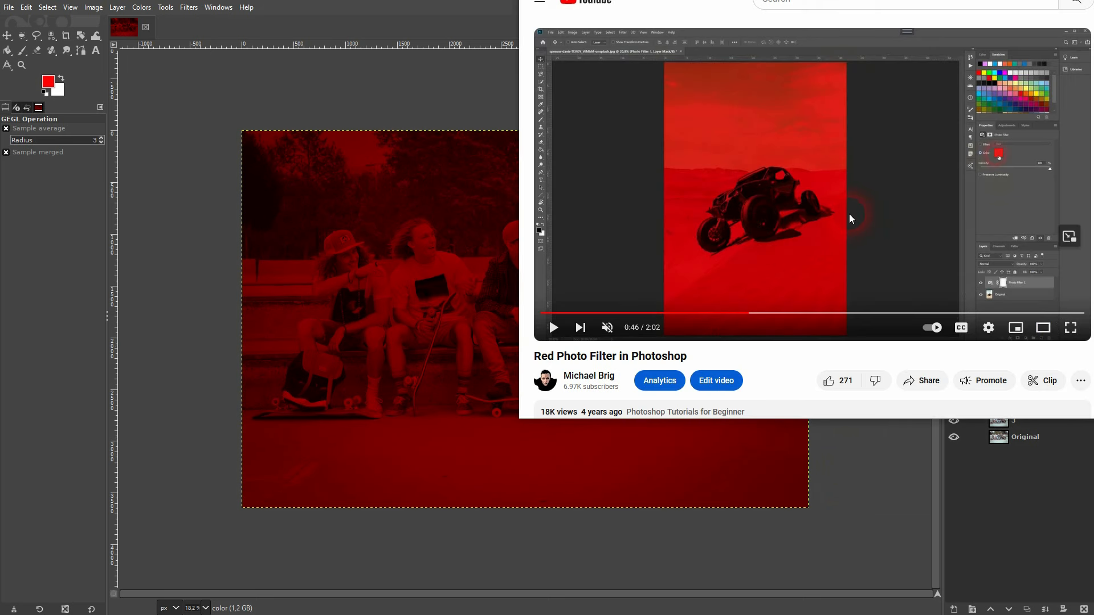
{"action": "left_click", "coordinate": [444, 18]}
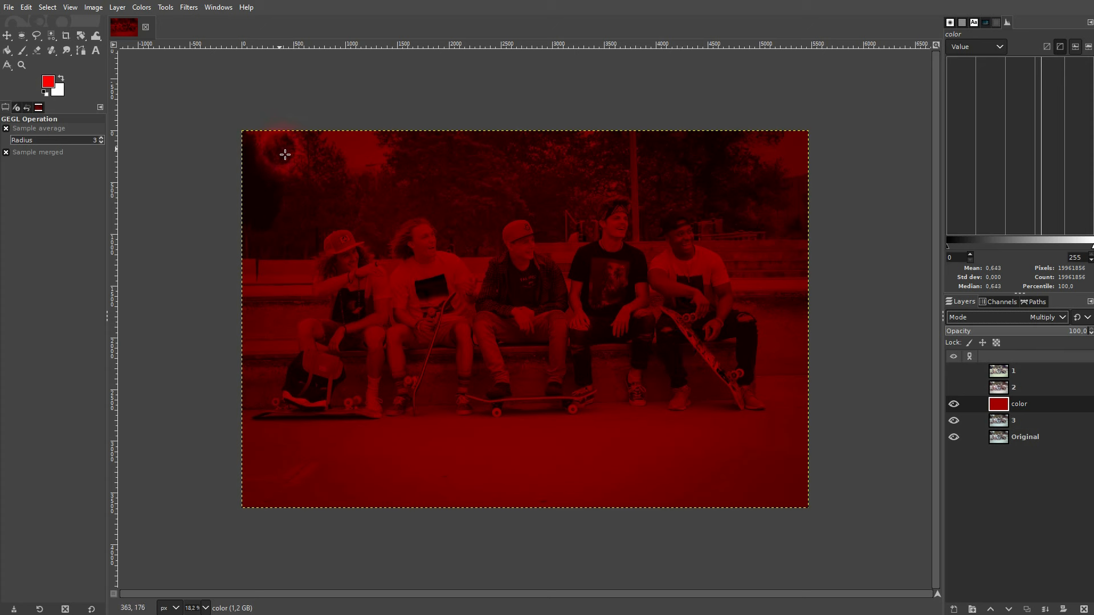
{"action": "left_click", "coordinate": [183, 11]}
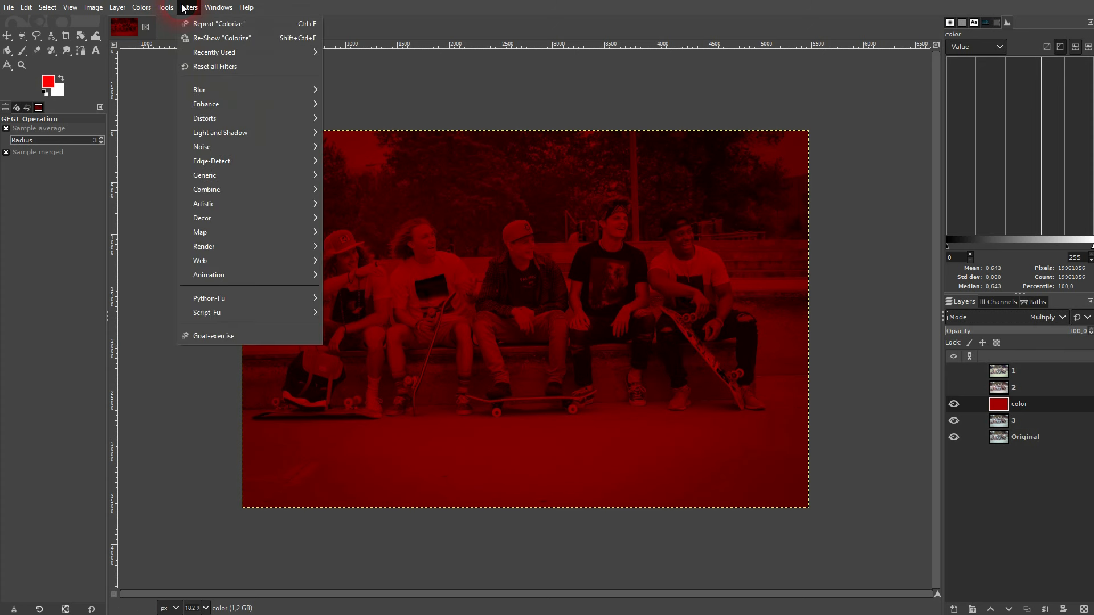
{"action": "mouse_move", "coordinate": [283, 103]}
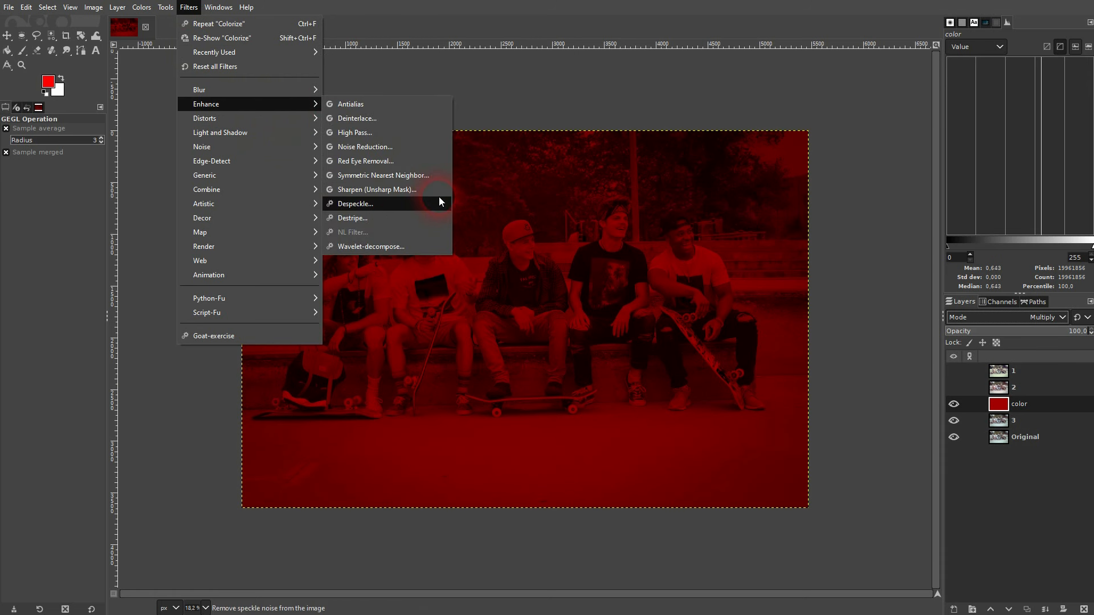
{"action": "left_click", "coordinate": [675, 89]}
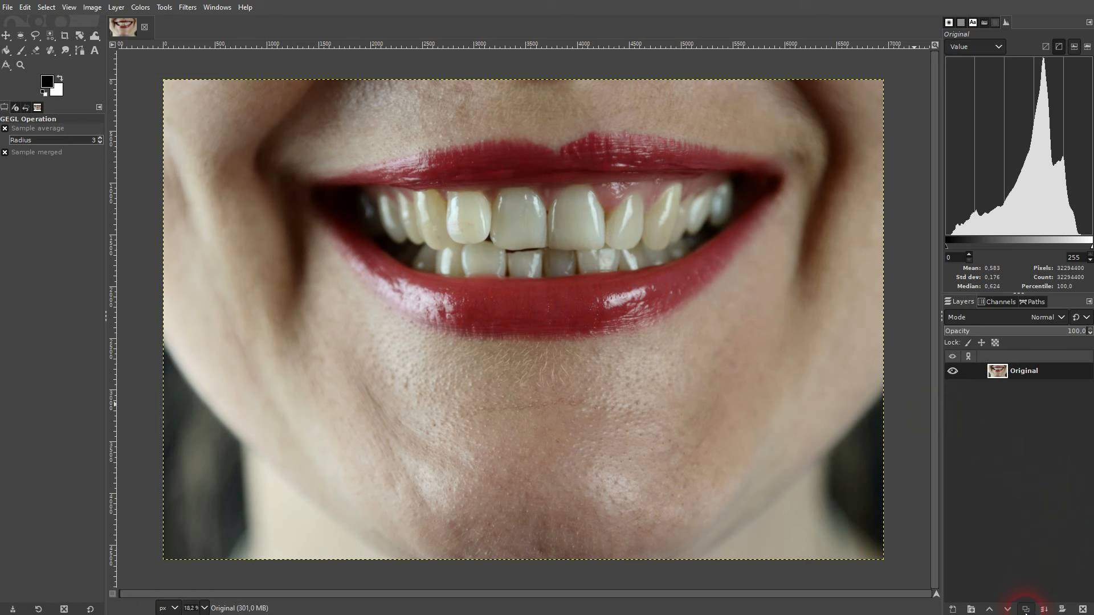
Duplicate the Original layer of the close-up smile photo.
{"action": "left_click", "coordinate": [1025, 609]}
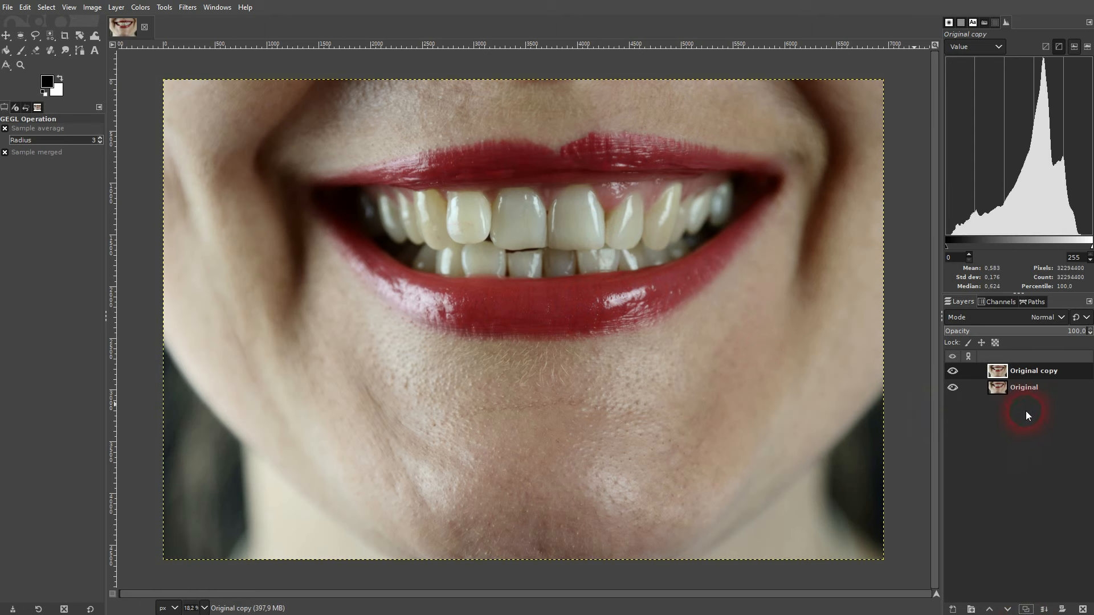
{"action": "scroll", "coordinate": [521, 215], "scroll_direction": "up", "scroll_amount": 3}
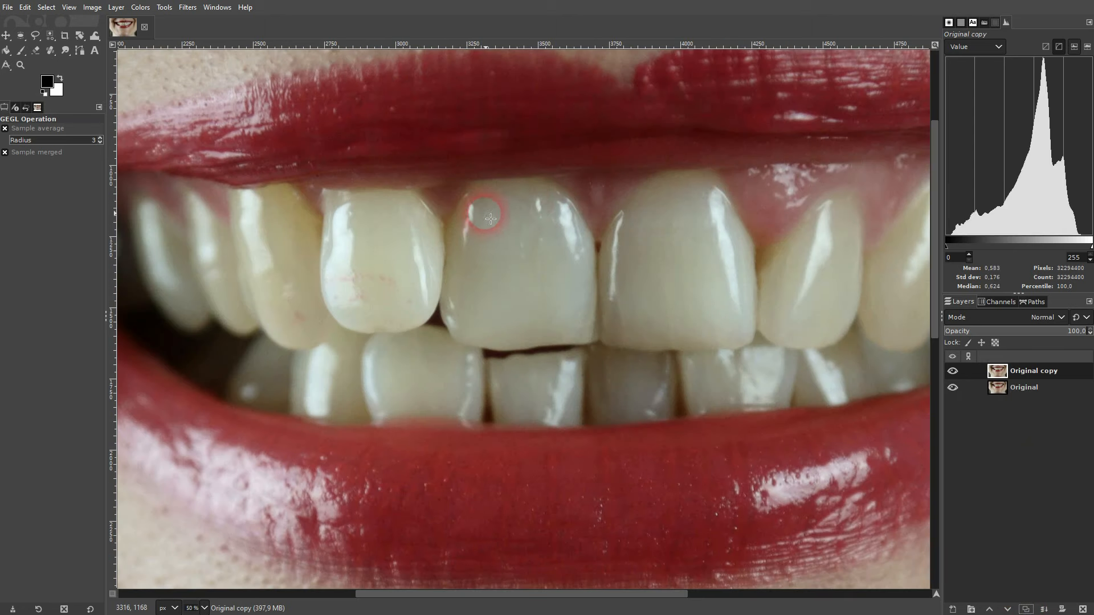
{"action": "scroll", "coordinate": [491, 222], "scroll_direction": "down", "scroll_amount": 1}
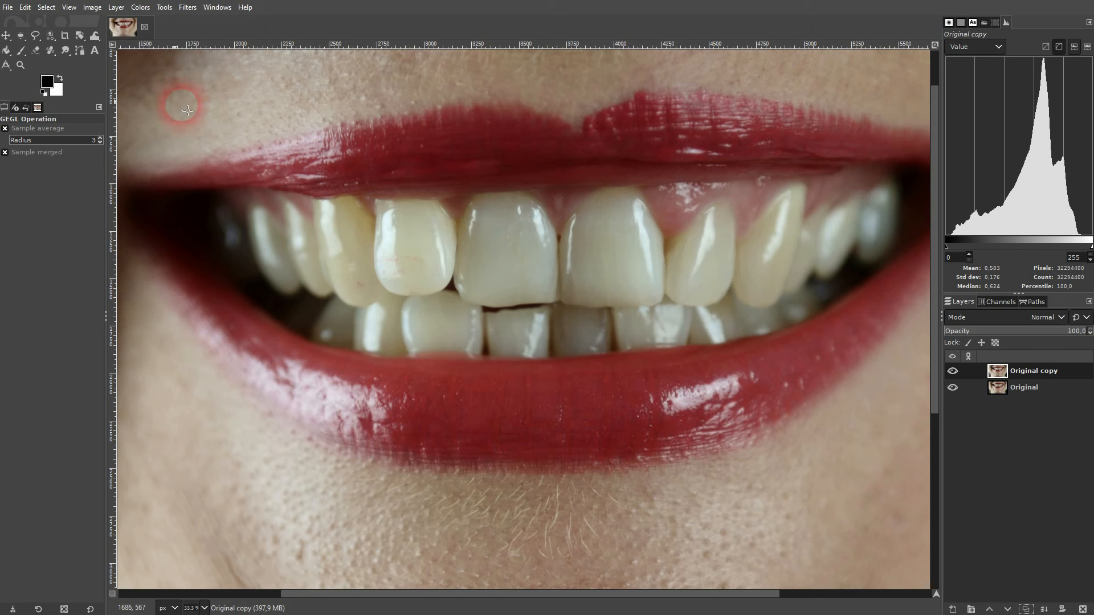
Start a path with the Paths tool down the outer edge and around the tips of the two leftmost upper teeth.
{"action": "left_click", "coordinate": [83, 53]}
{"action": "scroll", "coordinate": [250, 228], "scroll_direction": "up", "scroll_amount": 3}
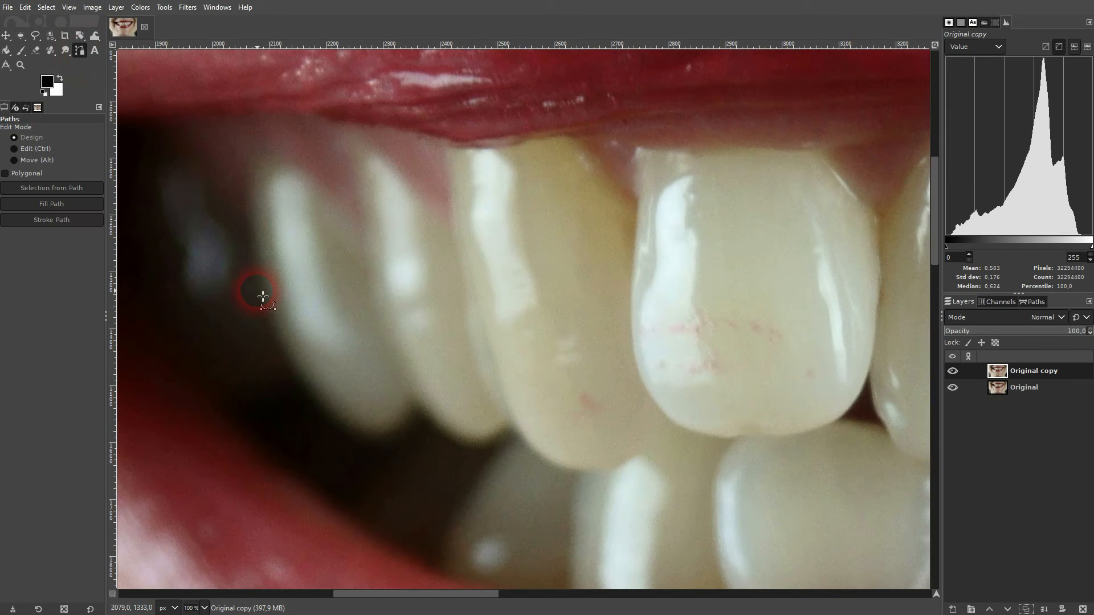
{"action": "left_click", "coordinate": [244, 198]}
{"action": "left_click", "coordinate": [297, 362]}
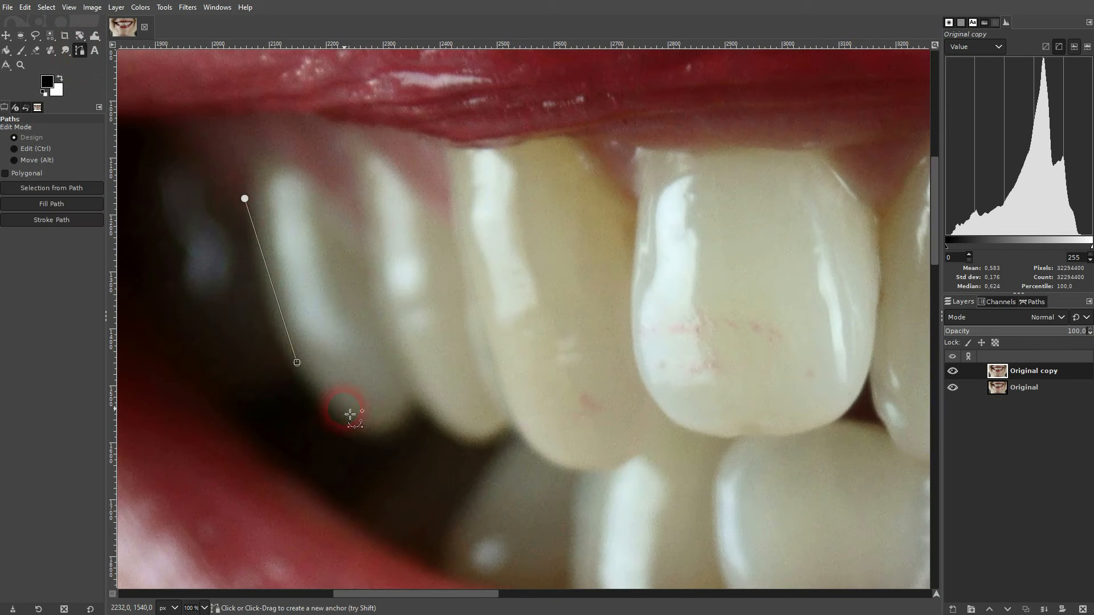
{"action": "left_click", "coordinate": [364, 435]}
{"action": "left_click", "coordinate": [410, 405]}
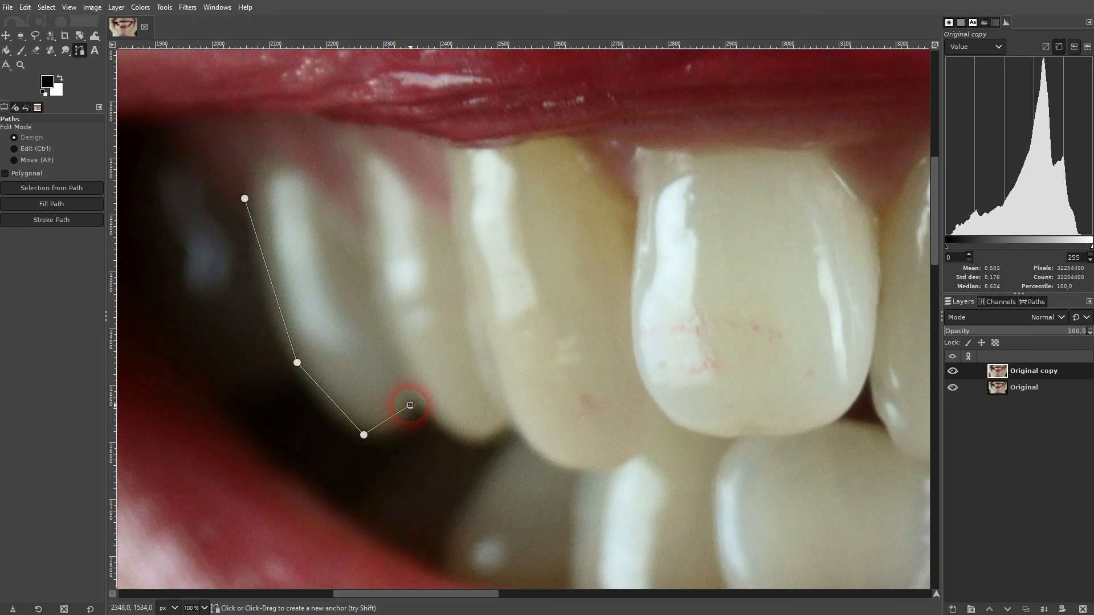
{"action": "left_click", "coordinate": [476, 444]}
{"action": "left_click", "coordinate": [511, 430]}
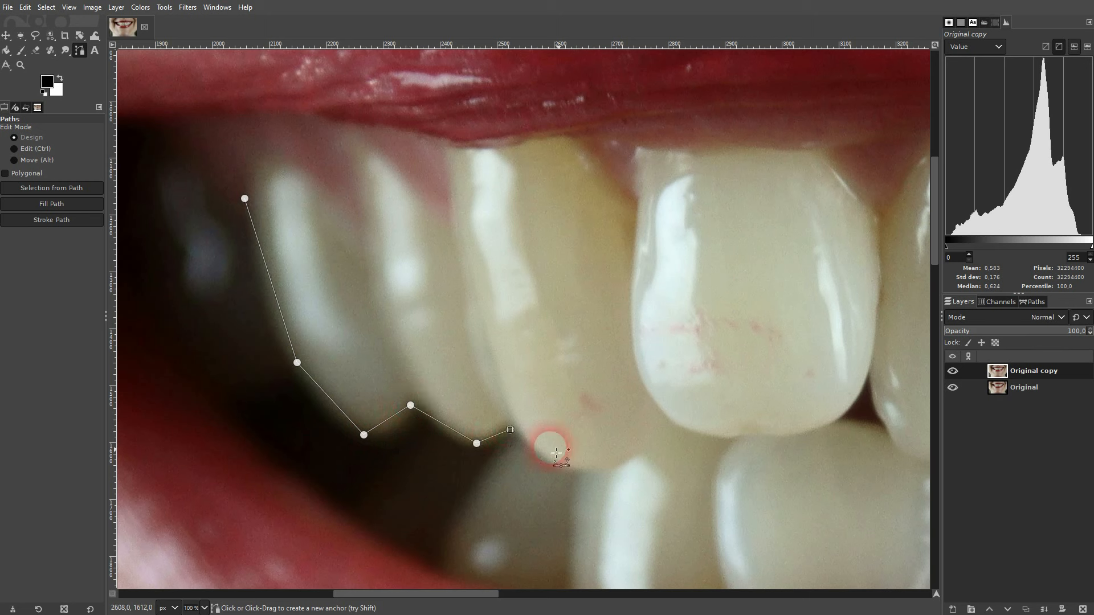
Continue the path down the leftmost lower tooth and along the lower lip edge under the first lower teeth.
{"action": "left_click", "coordinate": [515, 444]}
{"action": "left_click", "coordinate": [466, 511]}
{"action": "left_click", "coordinate": [445, 566]}
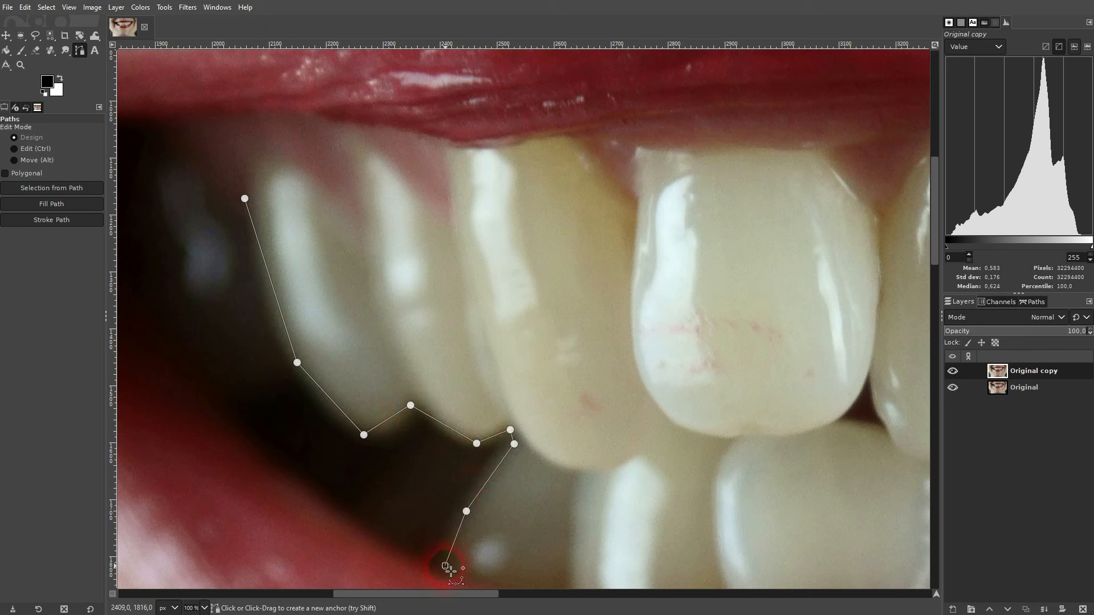
{"action": "left_click_drag", "start_coordinate": [609, 467], "coordinate": [379, 238]}
{"action": "left_click", "coordinate": [291, 363]}
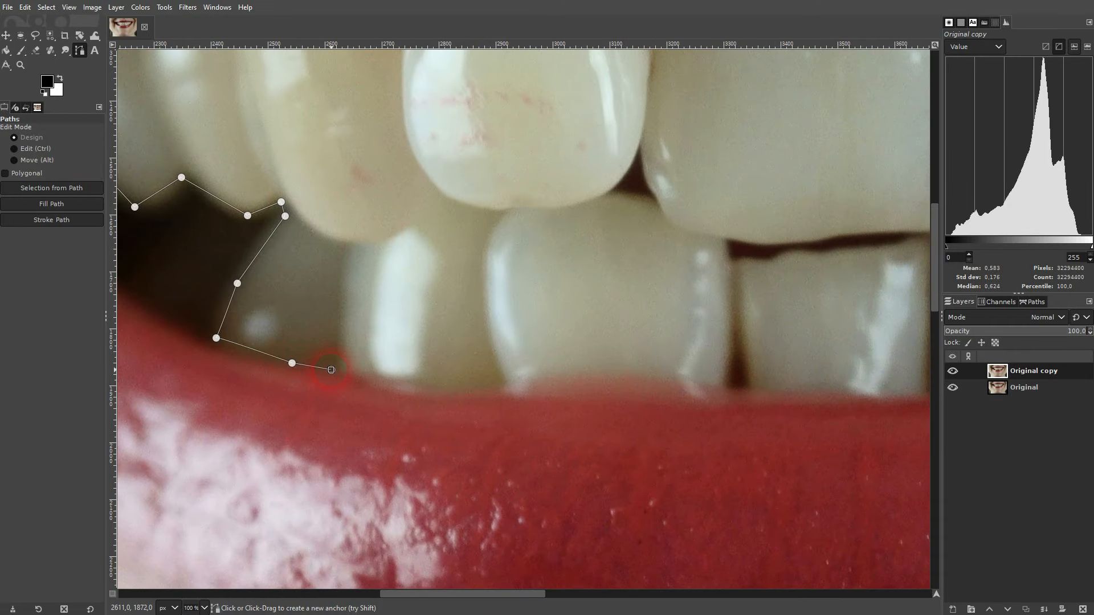
{"action": "left_click", "coordinate": [416, 387]}
{"action": "left_click", "coordinate": [502, 388]}
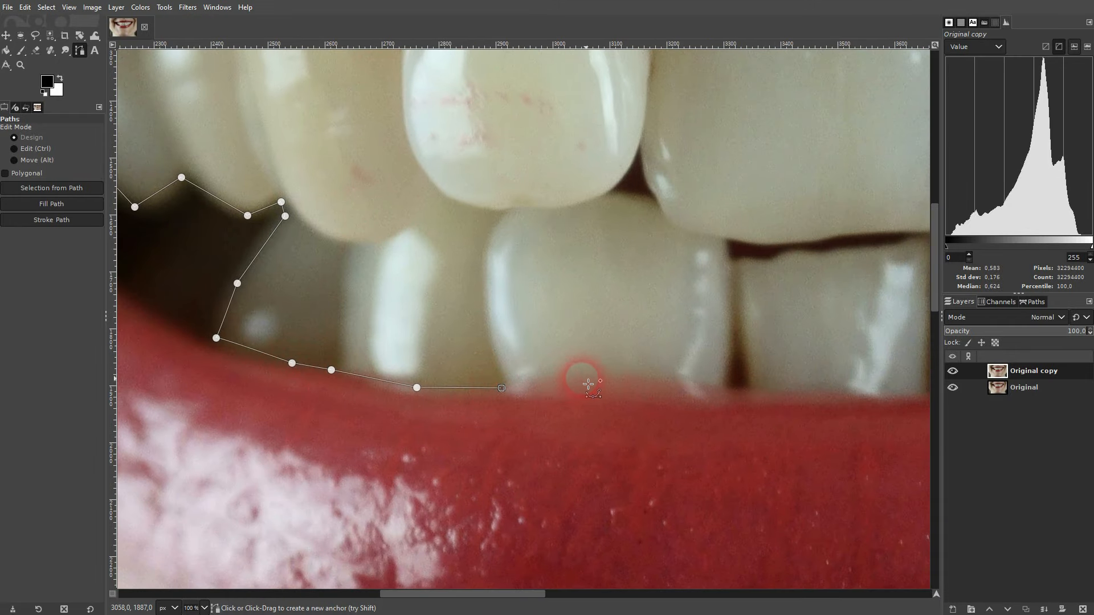
Extend the path along the base of the central lower teeth, notching it up into the dark gap between them.
{"action": "left_click", "coordinate": [607, 378]}
{"action": "left_click", "coordinate": [690, 384]}
{"action": "left_click", "coordinate": [730, 384]}
{"action": "scroll", "coordinate": [798, 366], "scroll_direction": "right", "scroll_amount": 5}
{"action": "left_click", "coordinate": [505, 342]}
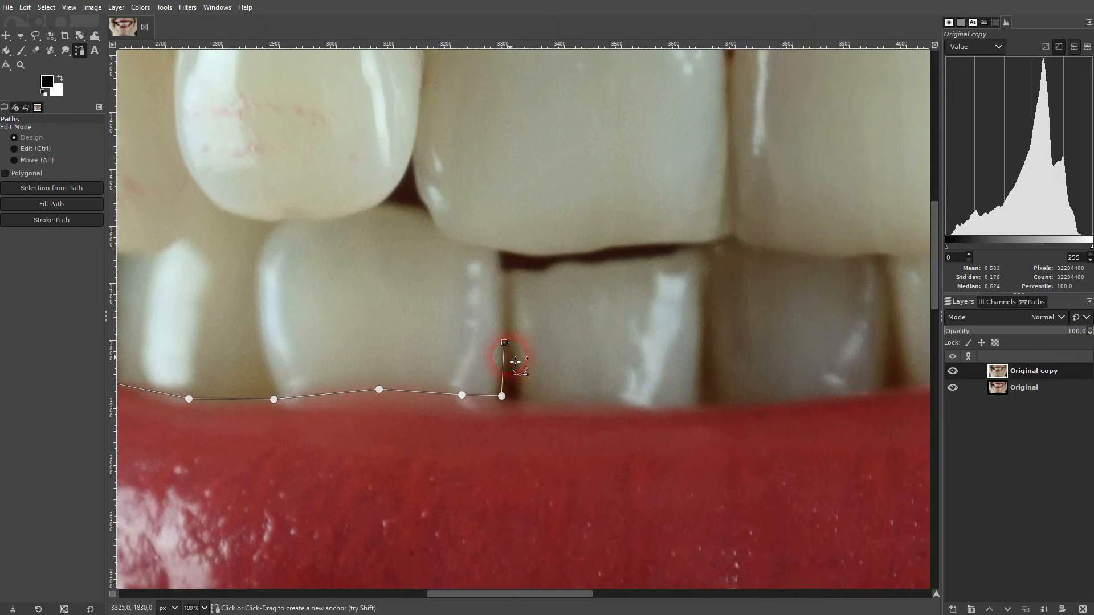
{"action": "left_click", "coordinate": [524, 397]}
{"action": "left_click", "coordinate": [680, 406]}
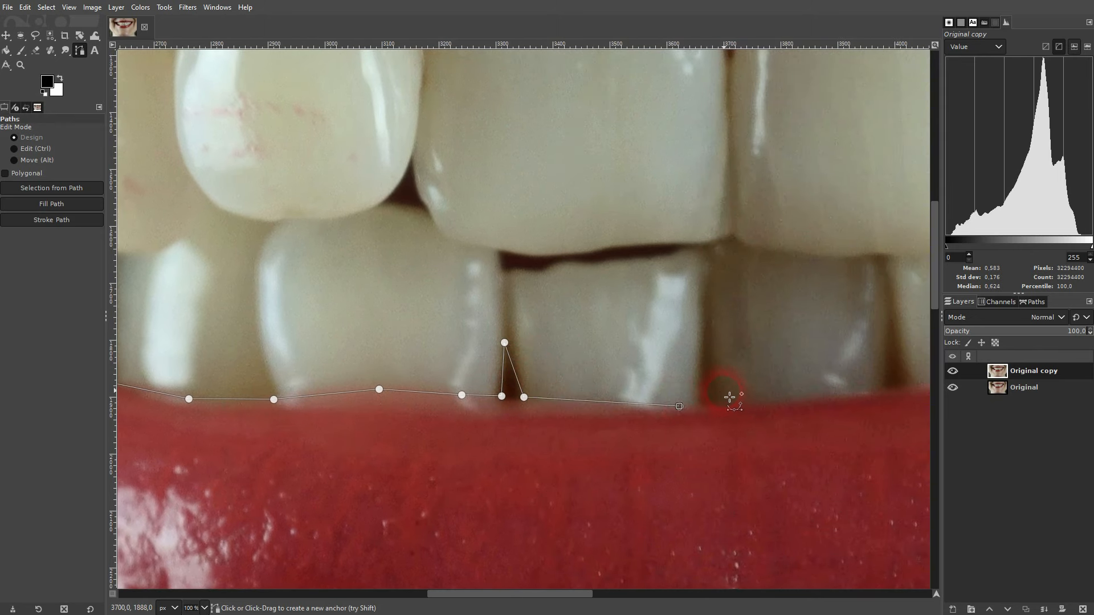
Carry the path right along the lower teeth's base, adding notches at the next three gaps between teeth.
{"action": "left_click", "coordinate": [702, 341]}
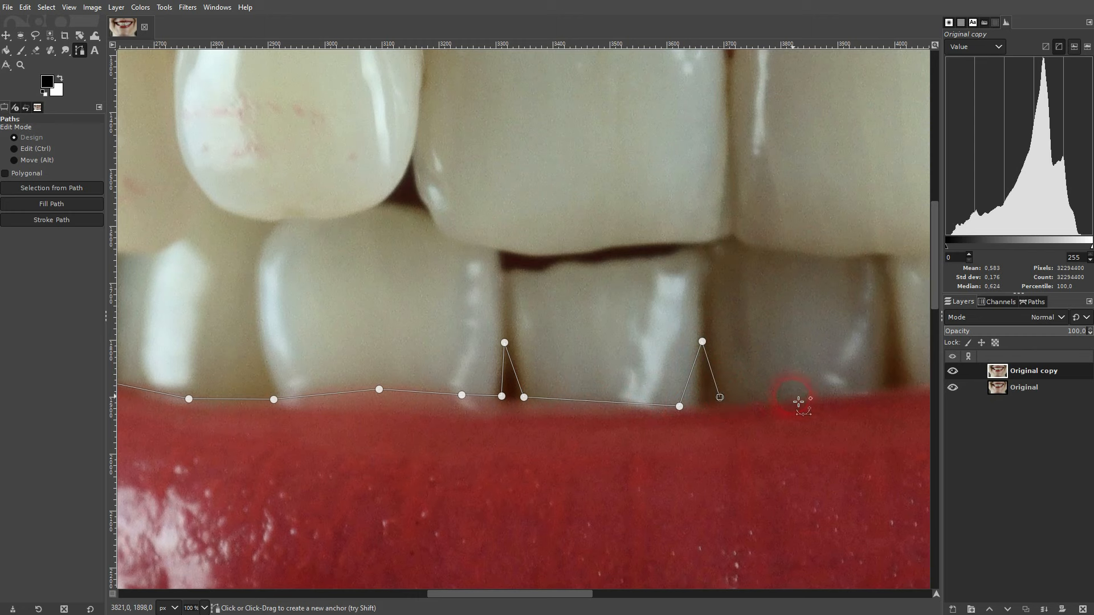
{"action": "left_click", "coordinate": [843, 393]}
{"action": "left_click_drag", "start_coordinate": [842, 394], "coordinate": [386, 405]}
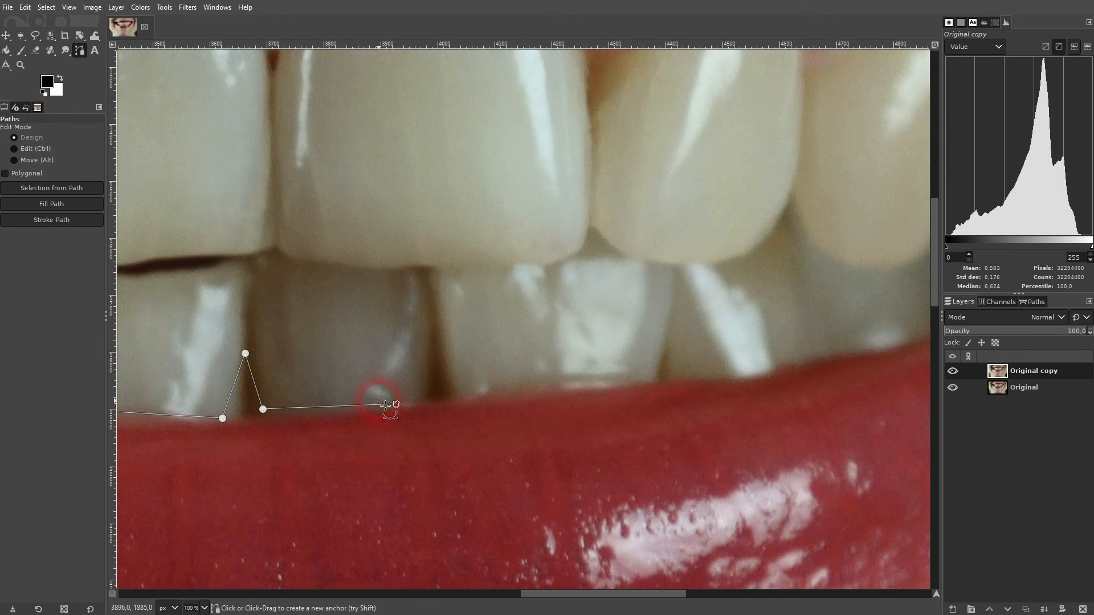
{"action": "left_click", "coordinate": [422, 401]}
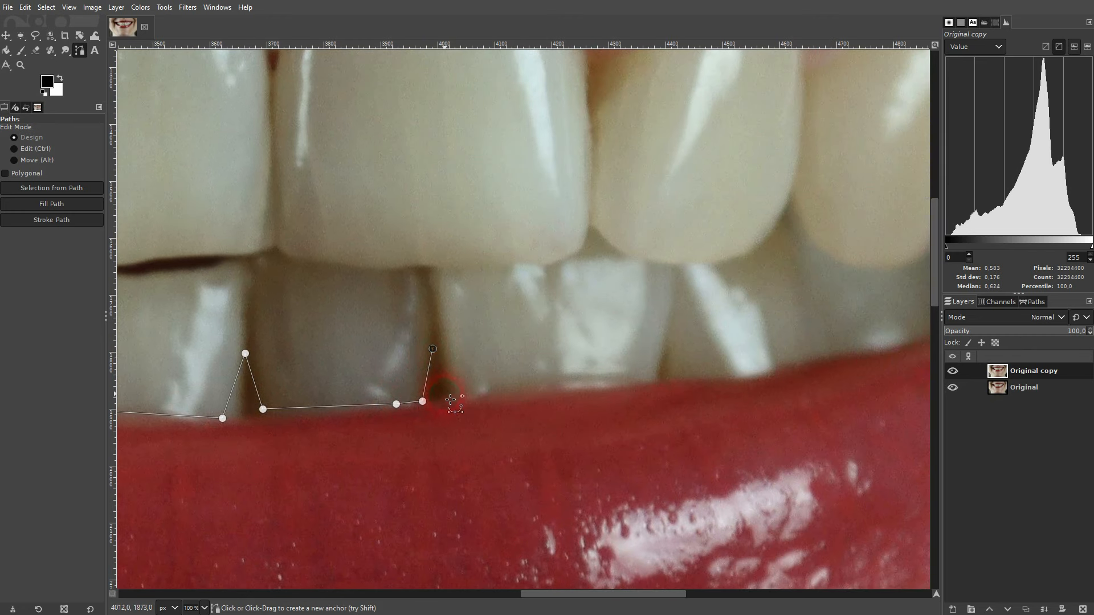
{"action": "left_click", "coordinate": [578, 380]}
{"action": "left_click", "coordinate": [656, 379]}
{"action": "left_click", "coordinate": [668, 355]}
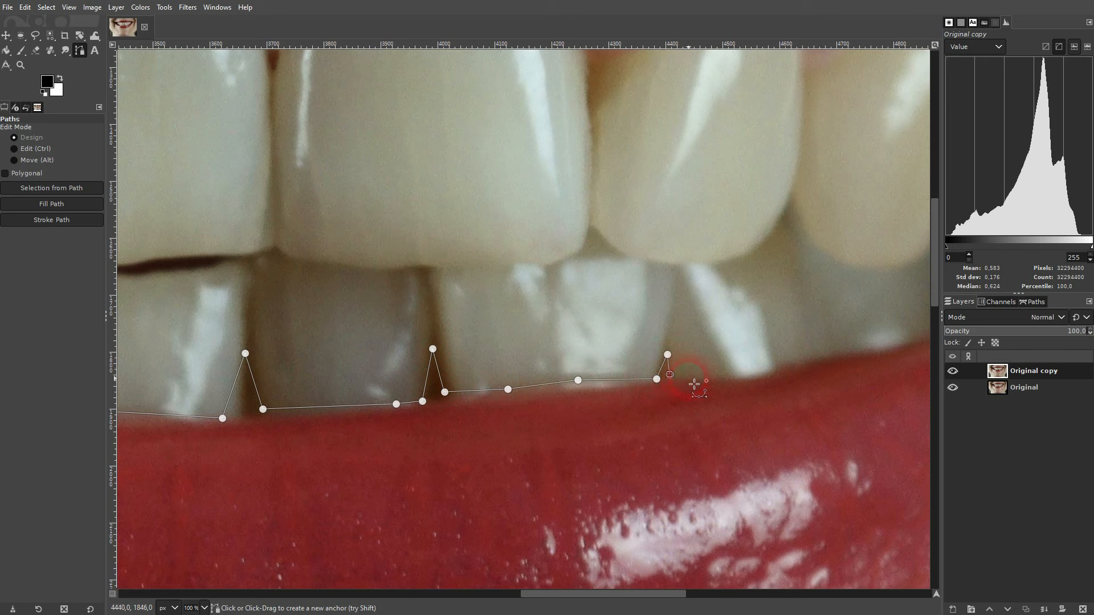
Trace the lower lip edge with path anchors to the last lower tooth on the right and turn up toward the upper teeth.
{"action": "left_click_drag", "start_coordinate": [750, 375], "coordinate": [371, 383]}
{"action": "left_click", "coordinate": [470, 373]}
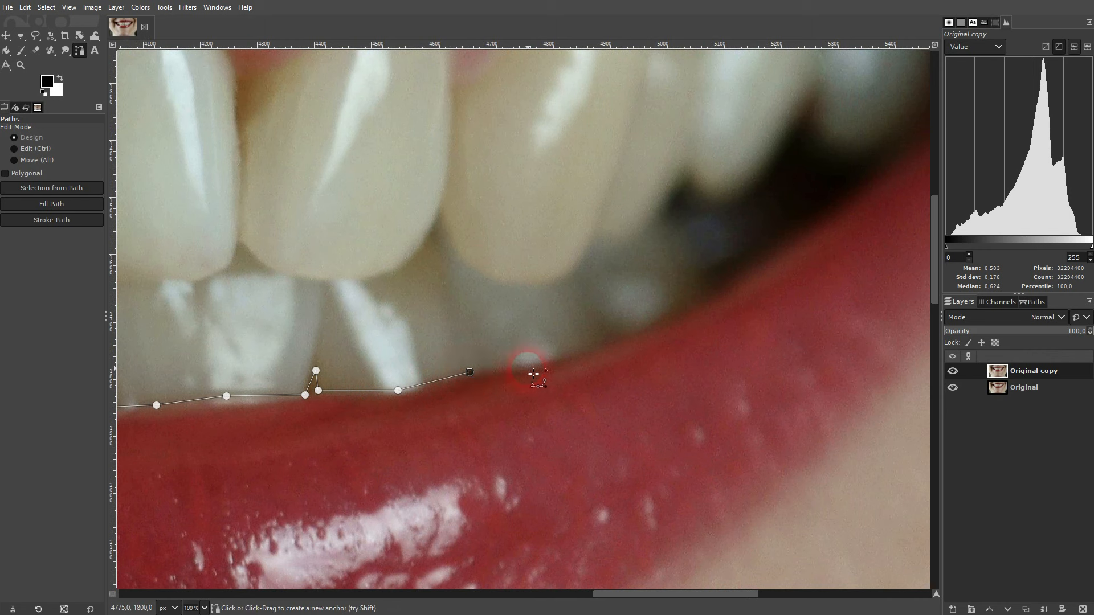
{"action": "left_click", "coordinate": [594, 346]}
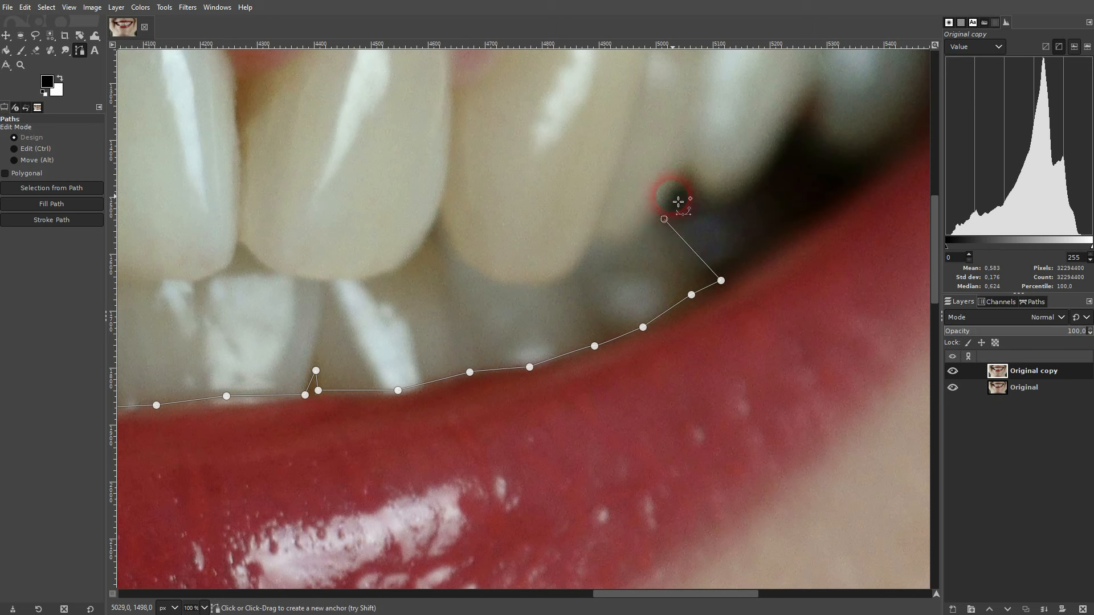
Trace the path around the tips of the rear right upper teeth and up the outer edge of the last one.
{"action": "left_click", "coordinate": [681, 174]}
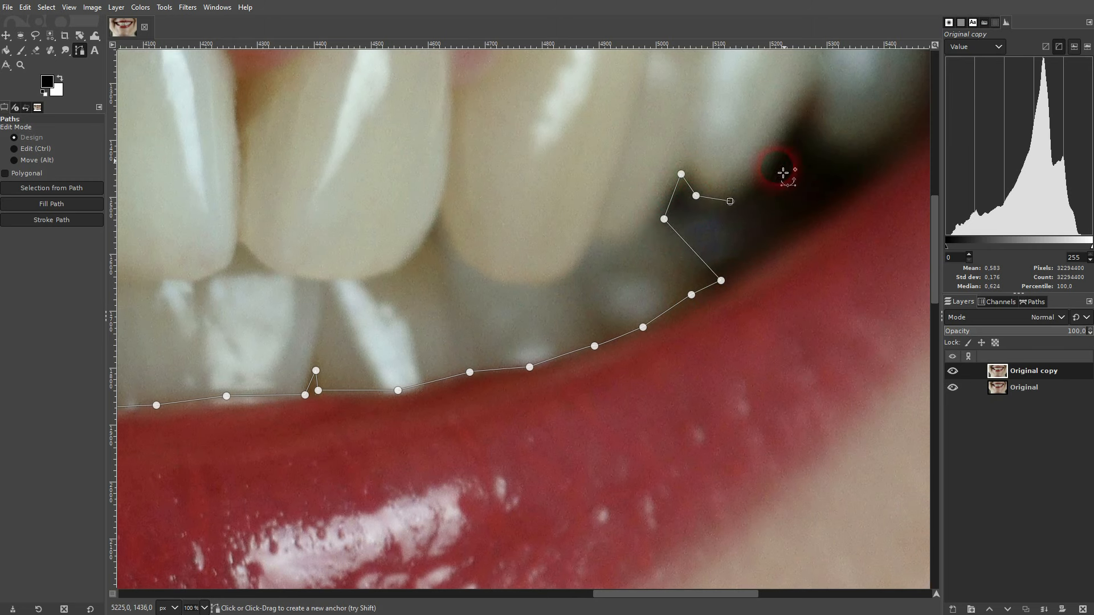
{"action": "left_click", "coordinate": [816, 129]}
{"action": "left_click_drag", "start_coordinate": [837, 157], "coordinate": [570, 392]}
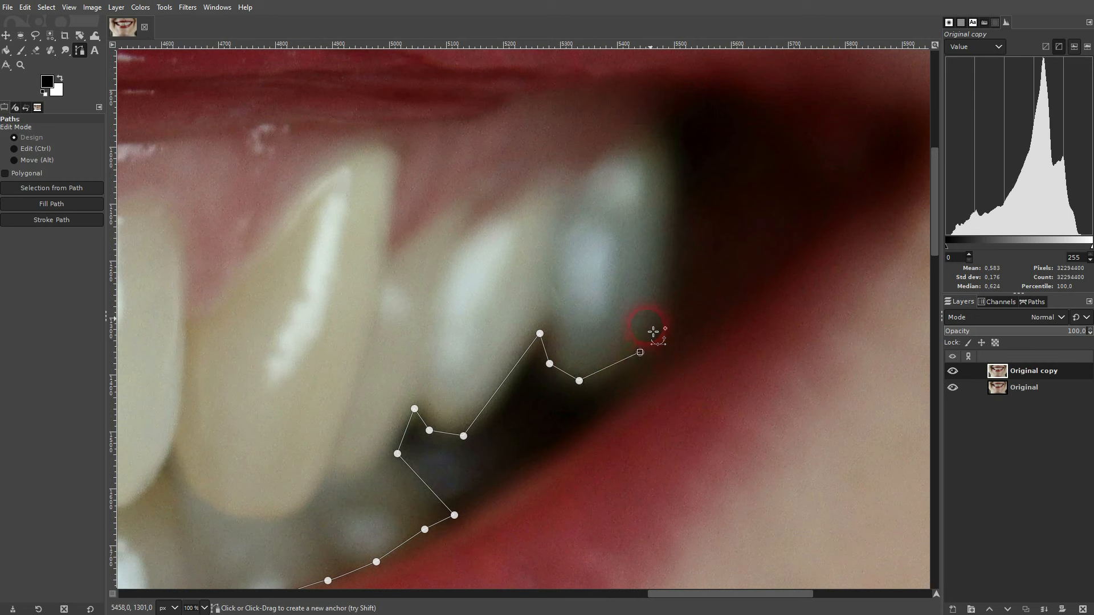
{"action": "left_click", "coordinate": [676, 207]}
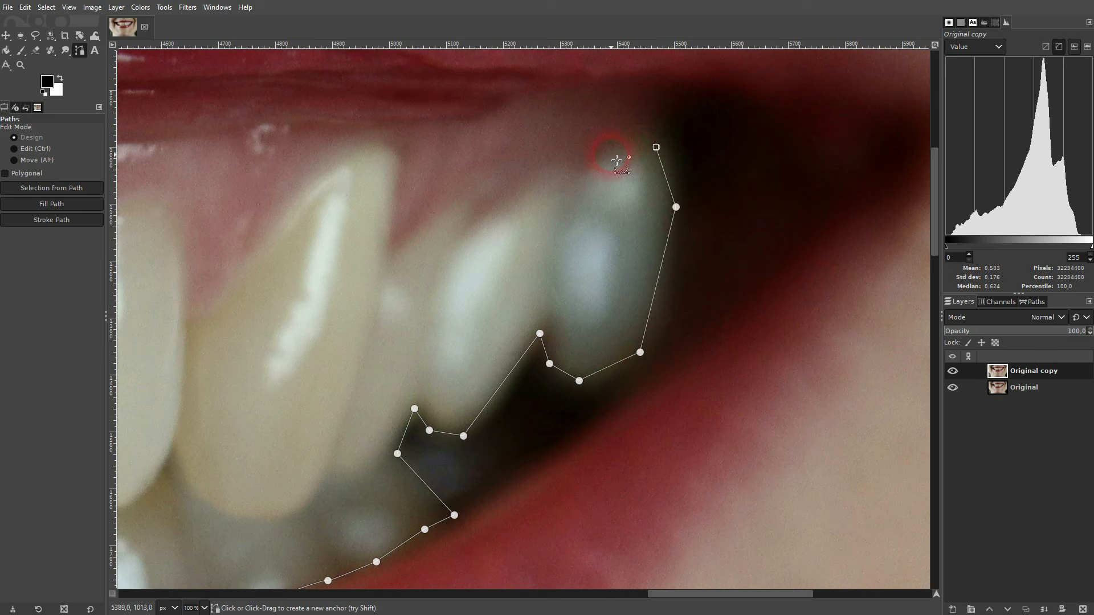
Trace the path back along the gum line of the rear right upper teeth and over the right canine to the gap before it.
{"action": "left_click", "coordinate": [577, 181]}
{"action": "left_click", "coordinate": [533, 169]}
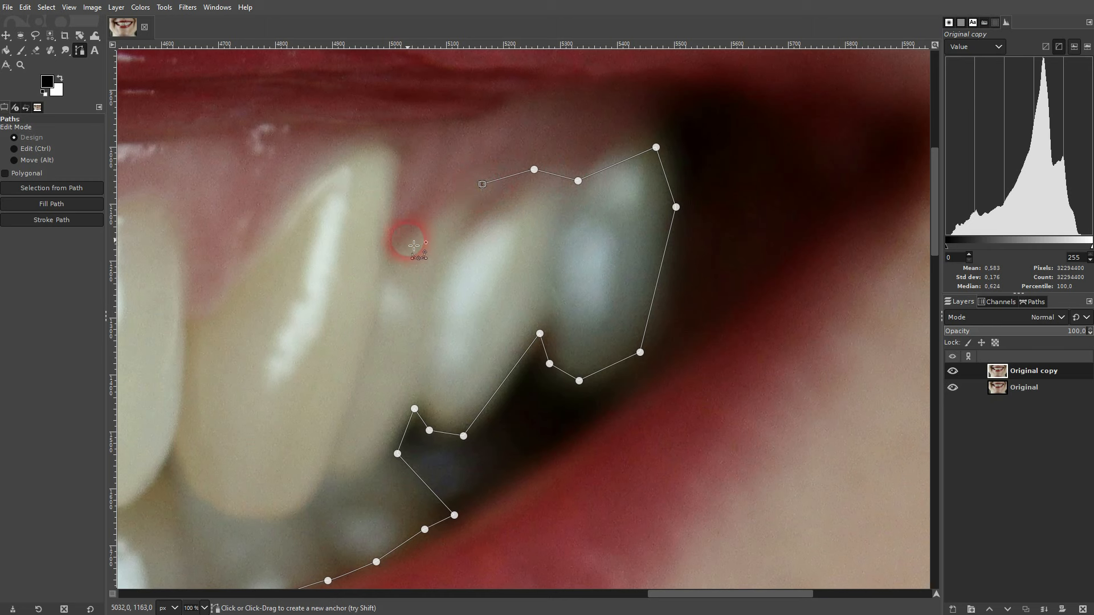
{"action": "left_click", "coordinate": [392, 252]}
{"action": "left_click", "coordinate": [403, 167]}
{"action": "left_click", "coordinate": [371, 143]}
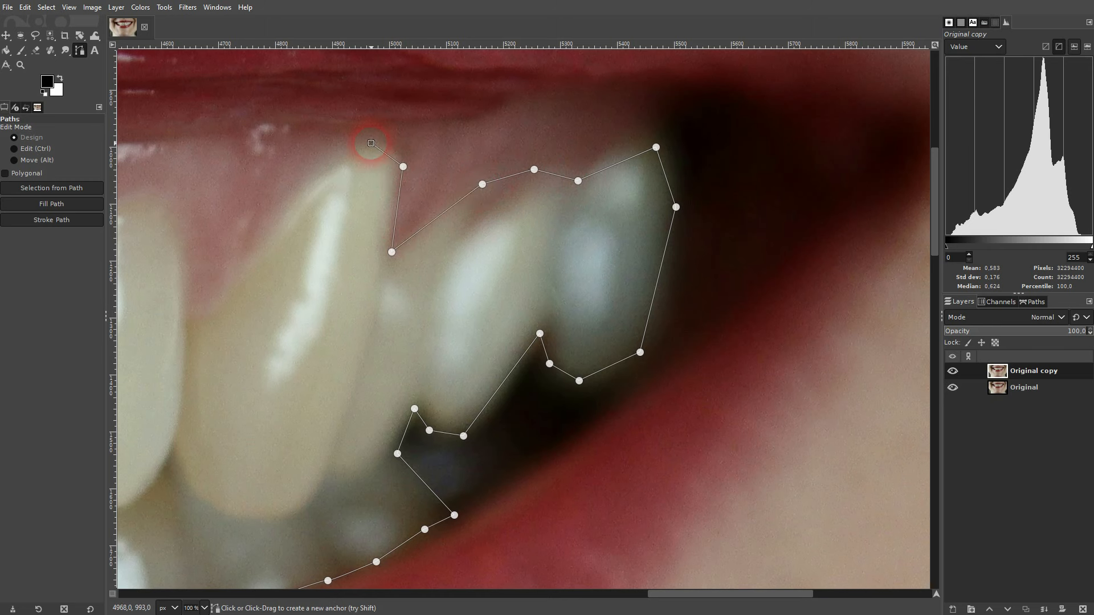
{"action": "left_click", "coordinate": [275, 224]}
{"action": "left_click", "coordinate": [193, 322]}
Continue the path over the right lateral incisor's gum line and into the gap beside the right central incisor.
{"action": "left_click_drag", "start_coordinate": [194, 322], "coordinate": [677, 347]}
{"action": "left_click", "coordinate": [662, 244]}
{"action": "left_click", "coordinate": [626, 217]}
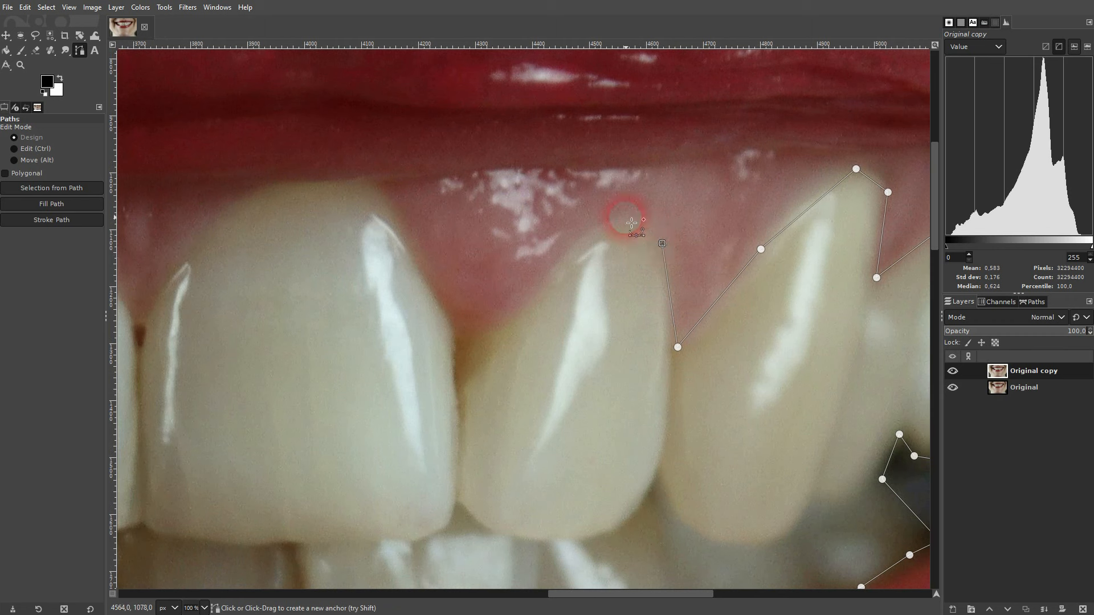
{"action": "left_click", "coordinate": [544, 277]}
{"action": "left_click", "coordinate": [487, 332]}
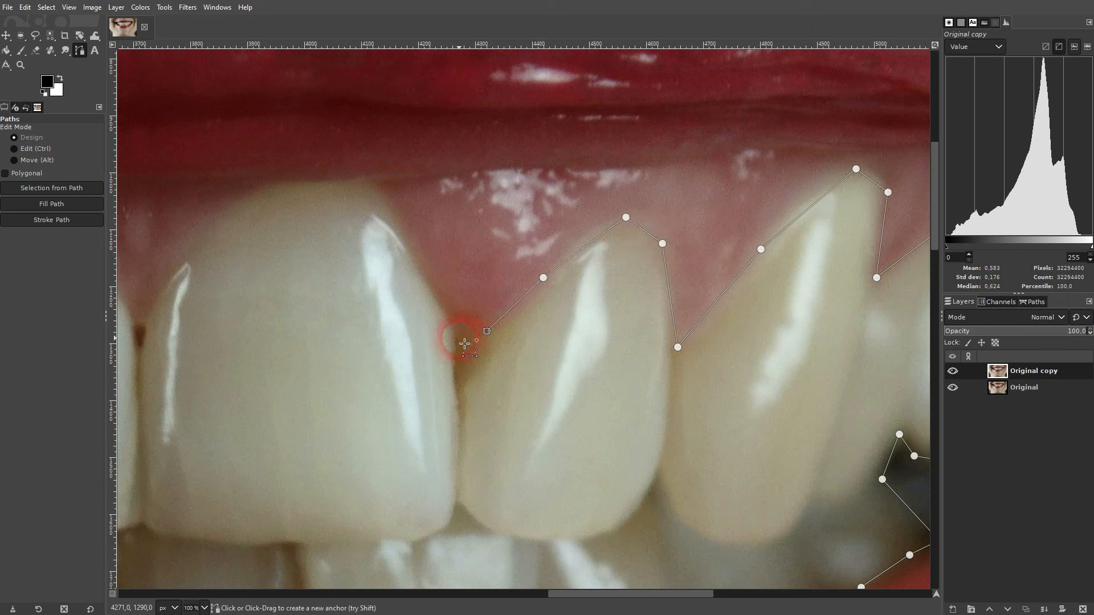
{"action": "left_click", "coordinate": [457, 338]}
Trace the gum line of the right central incisor and notch the path into the small dark gap between the two front teeth.
{"action": "left_click", "coordinate": [411, 242]}
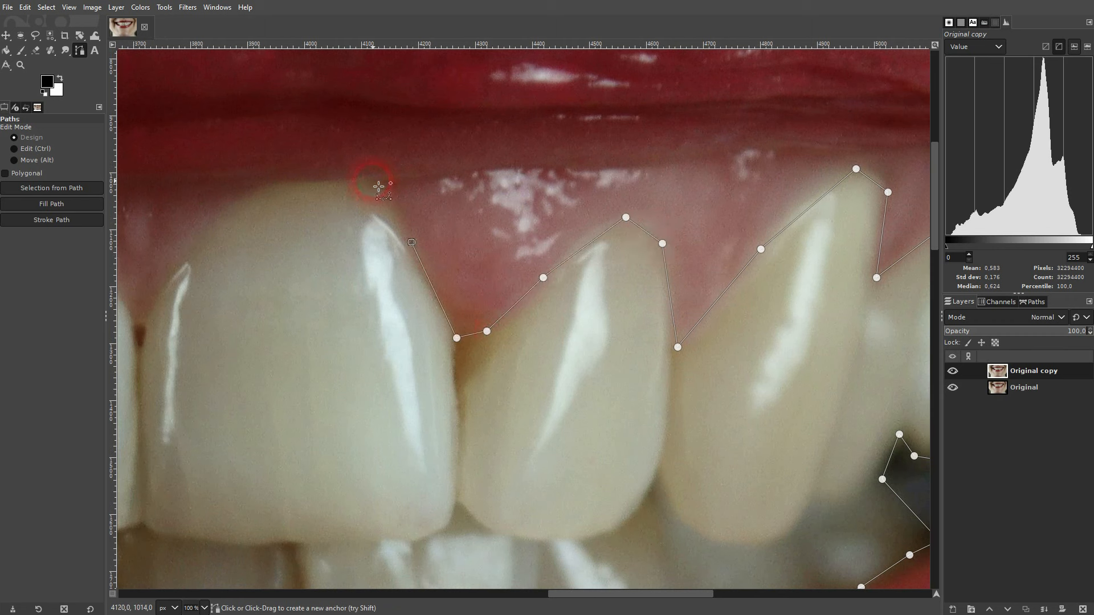
{"action": "left_click", "coordinate": [199, 237]}
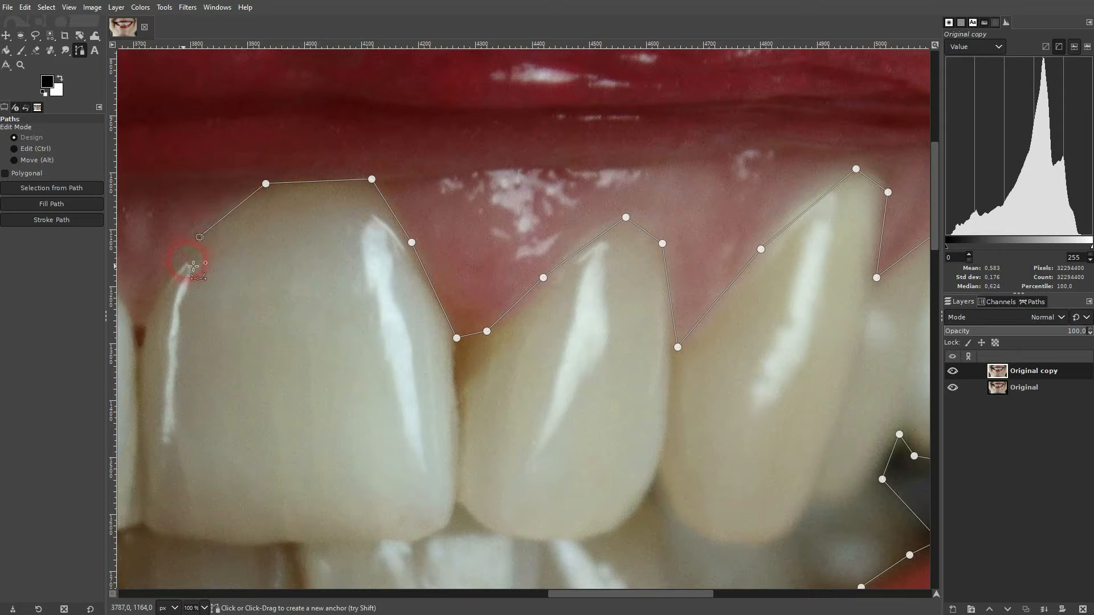
{"action": "left_click_drag", "start_coordinate": [222, 315], "coordinate": [664, 239]}
{"action": "left_click", "coordinate": [611, 200]}
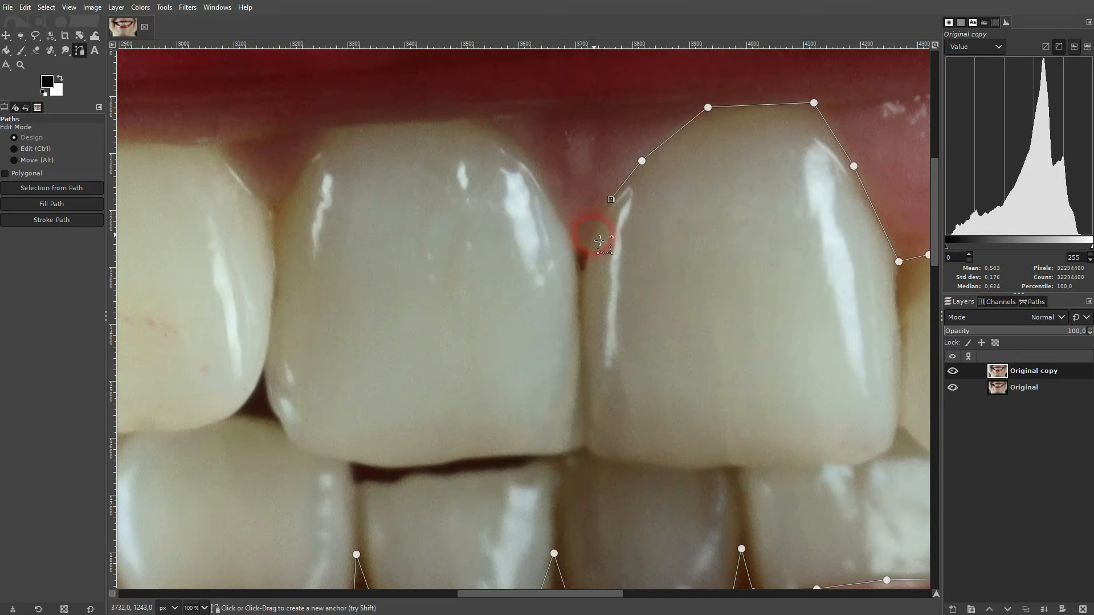
{"action": "left_click", "coordinate": [587, 249]}
{"action": "left_click_drag", "start_coordinate": [585, 274], "coordinate": [575, 244]}
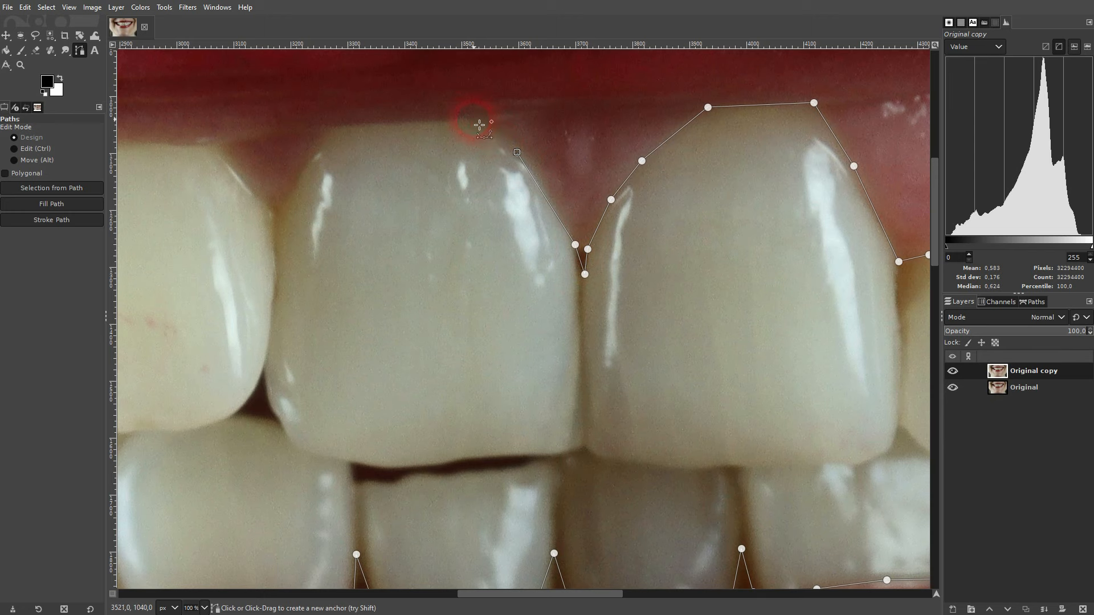
Carry the path over the gum line of the left central and lateral incisors, dipping into the gap after each tooth.
{"action": "left_click", "coordinate": [328, 129]}
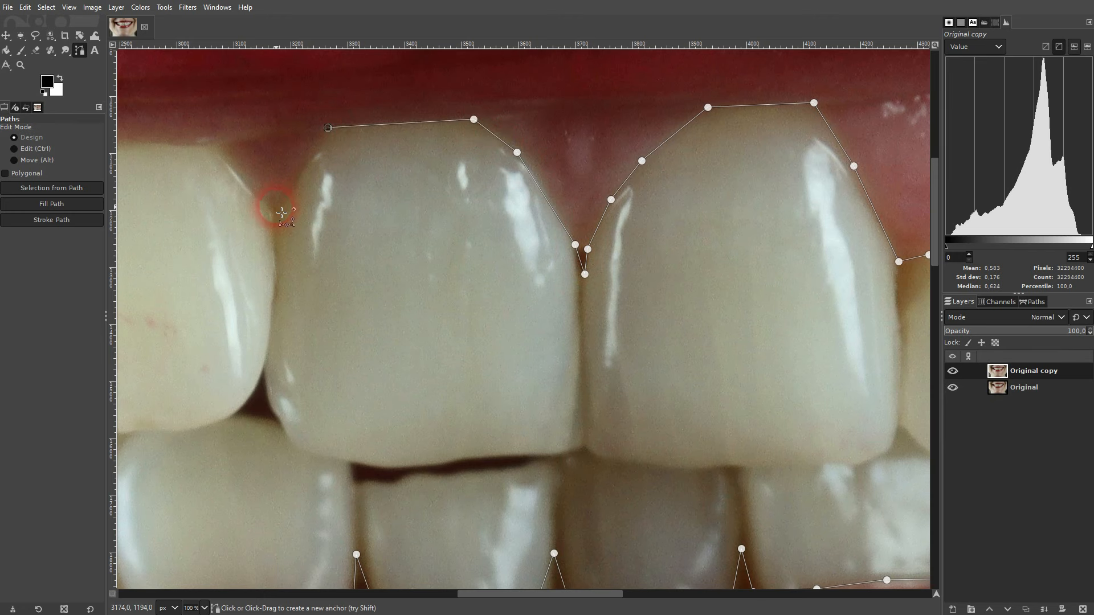
{"action": "left_click", "coordinate": [276, 207]}
{"action": "left_click_drag", "start_coordinate": [288, 206], "coordinate": [608, 378]}
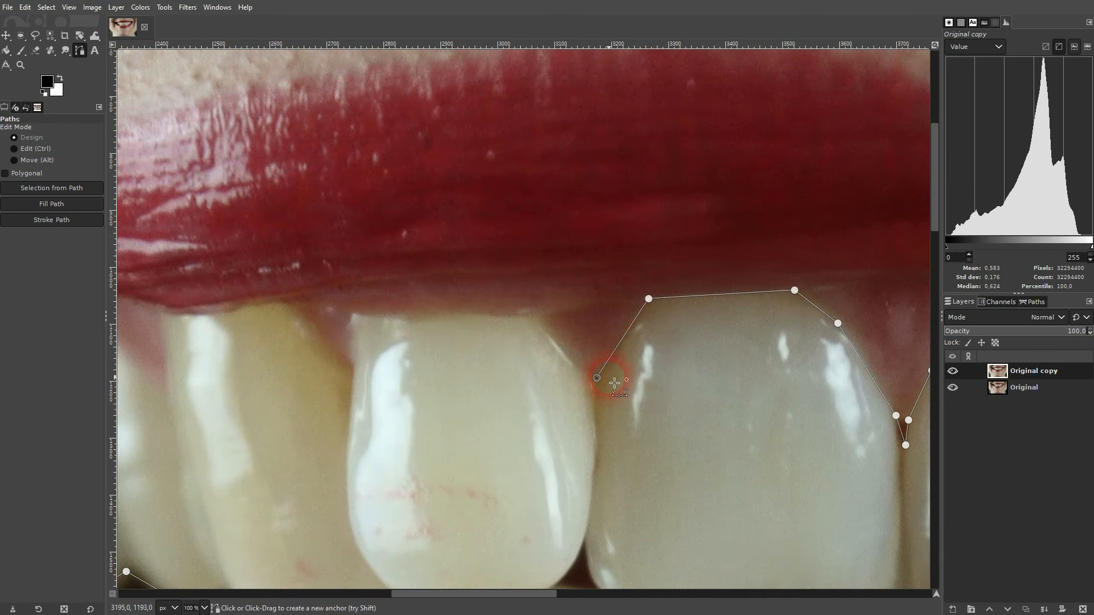
{"action": "left_click", "coordinate": [538, 319]}
{"action": "left_click", "coordinate": [366, 318]}
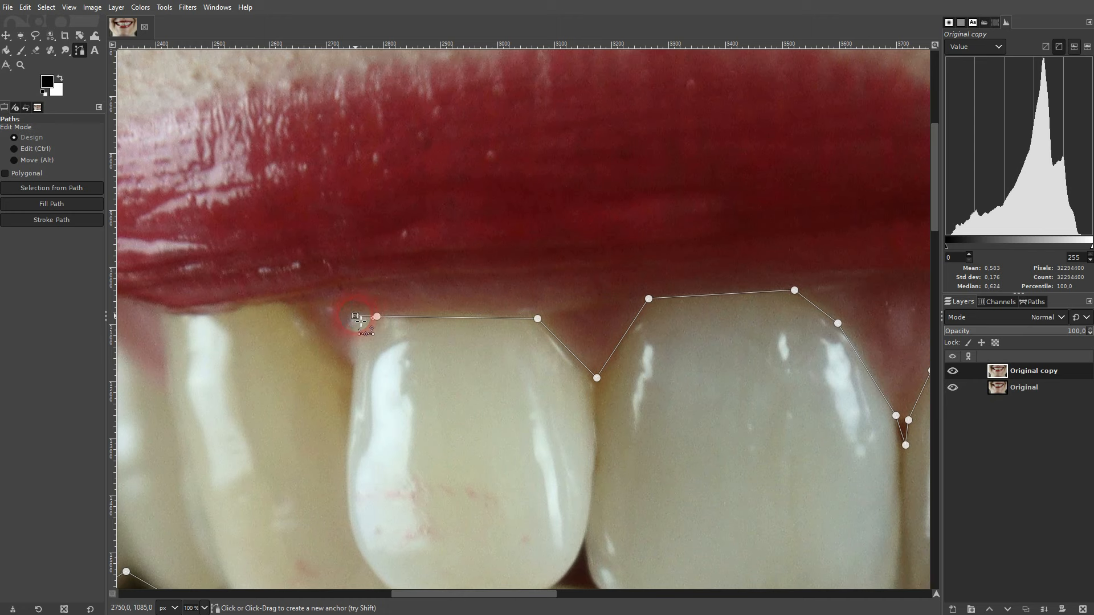
{"action": "left_click", "coordinate": [355, 316]}
{"action": "left_click", "coordinate": [353, 369]}
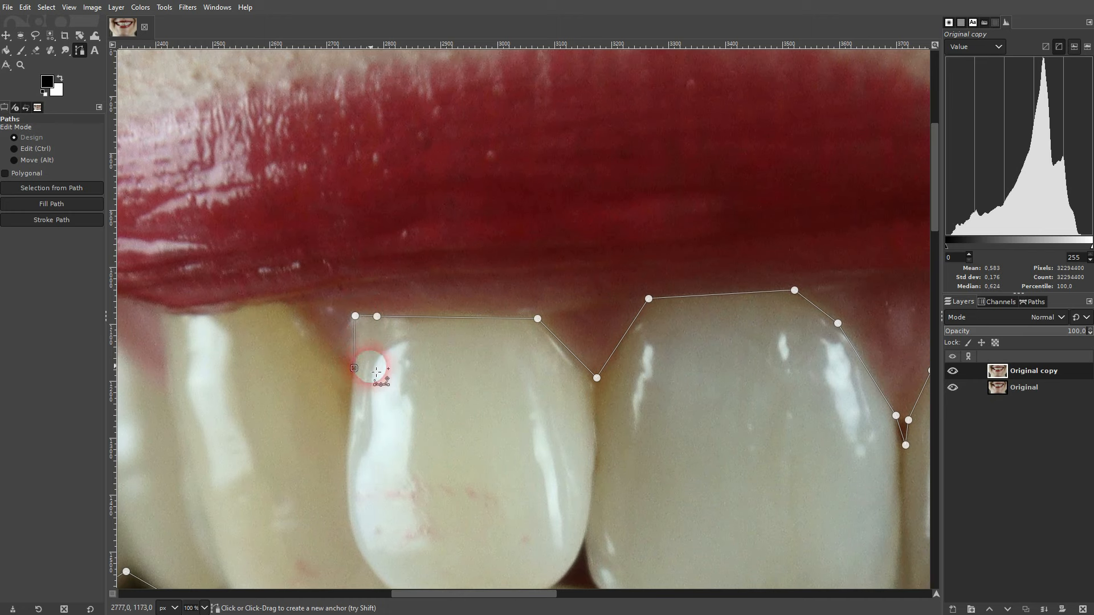
Trace the left canine's upper edge with path anchors and dip into the gum gap behind it.
{"action": "left_click", "coordinate": [286, 304]}
{"action": "left_click", "coordinate": [227, 315]}
{"action": "left_click", "coordinate": [163, 313]}
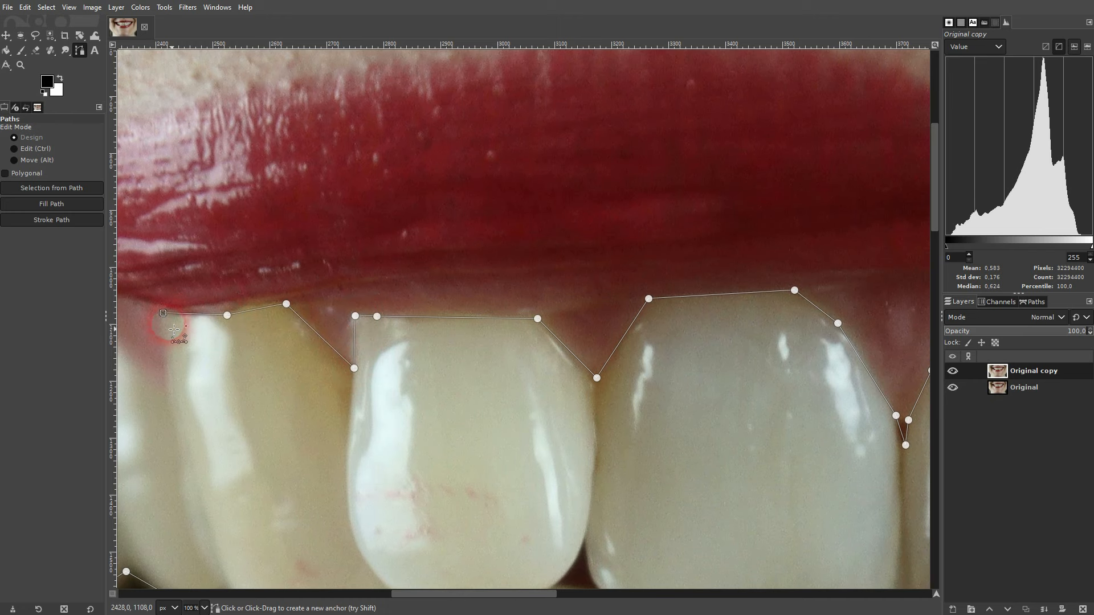
{"action": "left_click_drag", "start_coordinate": [285, 369], "coordinate": [736, 312]}
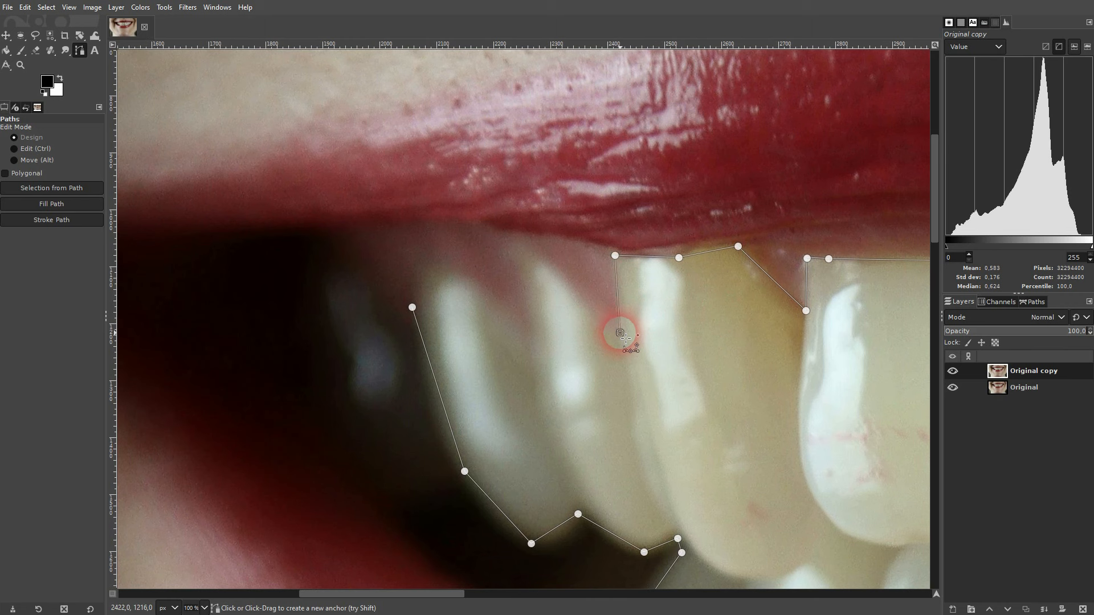
Trace the gum line of the last two left upper teeth and close the path at its starting anchor.
{"action": "left_click", "coordinate": [553, 265]}
{"action": "left_click", "coordinate": [527, 242]}
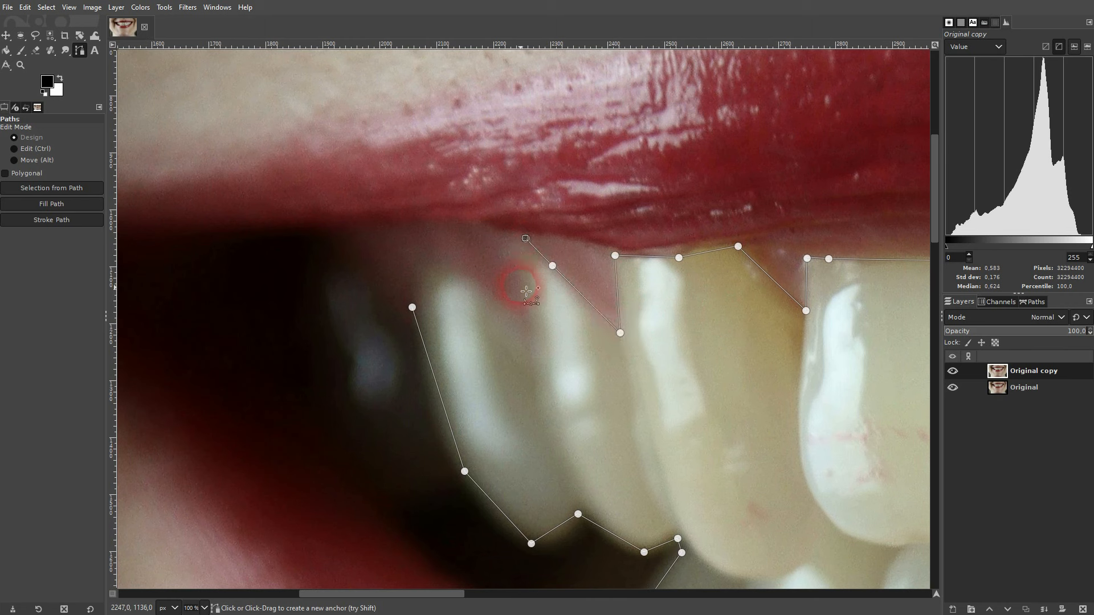
{"action": "left_click", "coordinate": [530, 321]}
{"action": "left_click", "coordinate": [465, 282]}
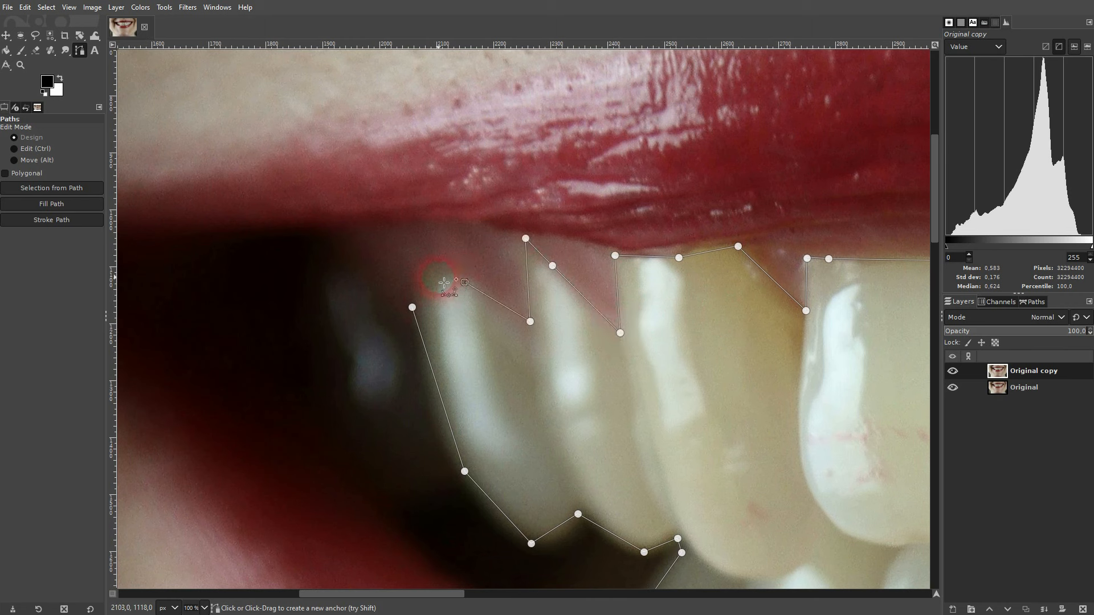
{"action": "left_click", "coordinate": [412, 308]}
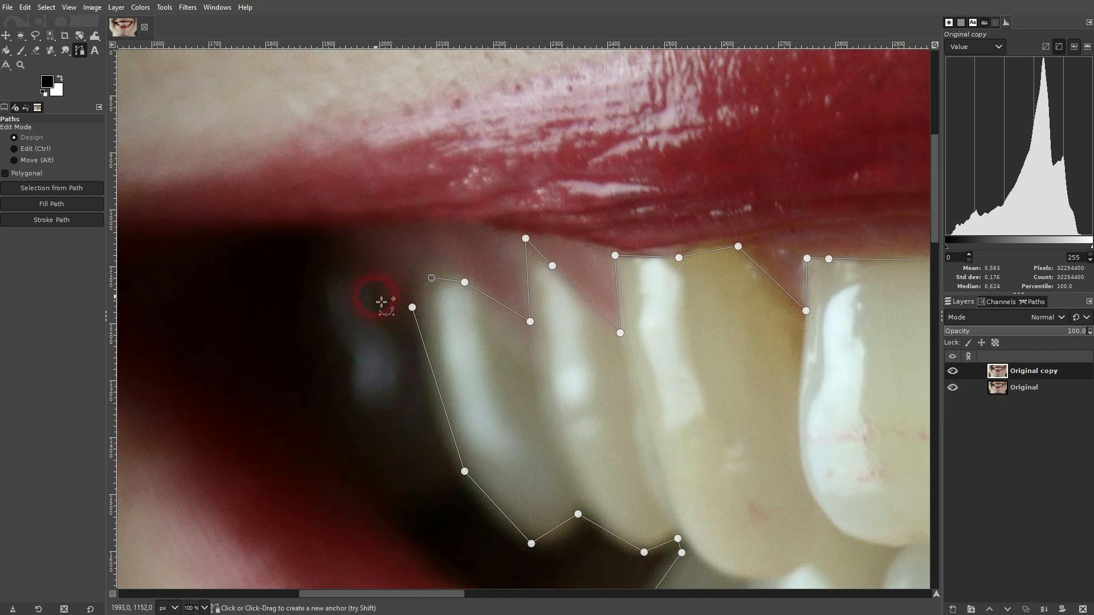
{"action": "key", "text": "ctrl"}
{"action": "left_click", "coordinate": [412, 307], "text": "ctrl"}
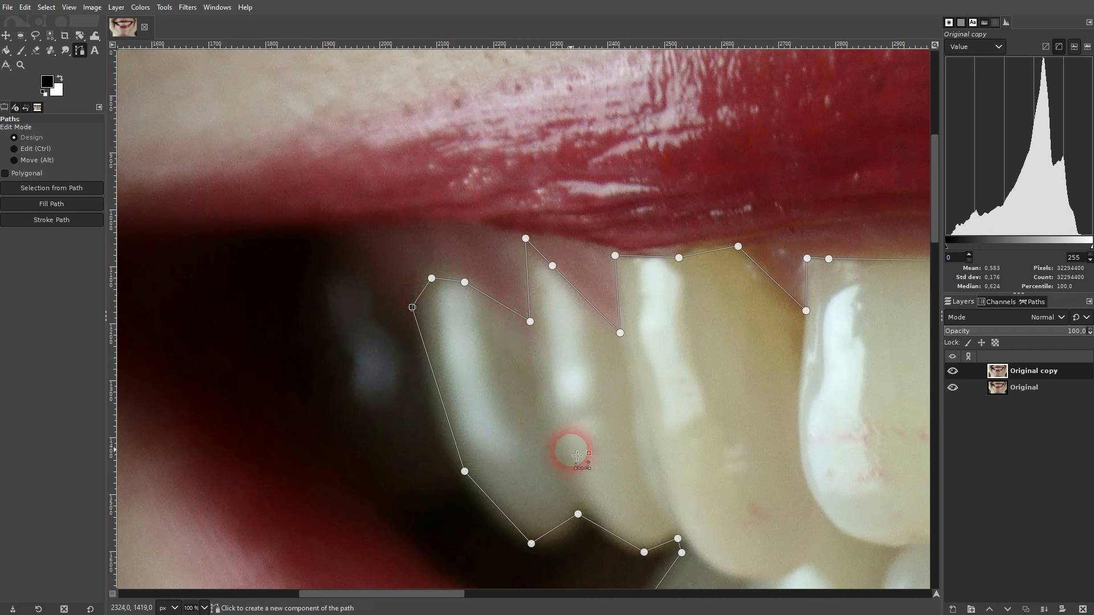
Bend the path segments around the rear left upper teeth and along the left lower teeth's outer edge and base into matching curves.
{"action": "left_click_drag", "start_coordinate": [462, 450], "coordinate": [456, 447]}
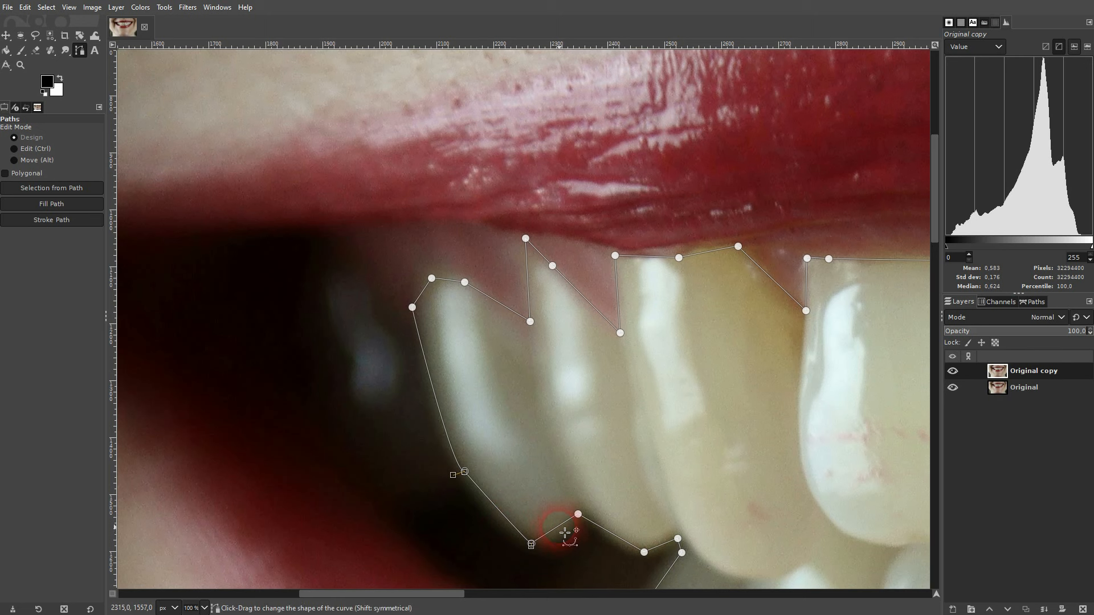
{"action": "left_click_drag", "start_coordinate": [560, 528], "coordinate": [581, 513]}
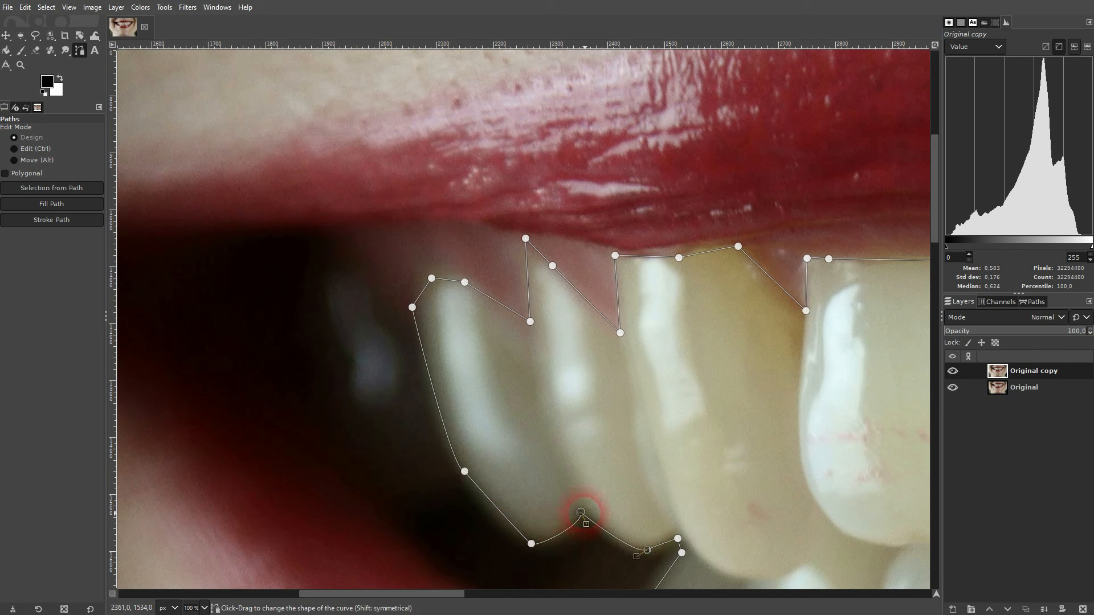
{"action": "left_click_drag", "start_coordinate": [647, 551], "coordinate": [596, 519]}
{"action": "left_click", "coordinate": [585, 525]}
{"action": "left_click_drag", "start_coordinate": [695, 535], "coordinate": [459, 363]}
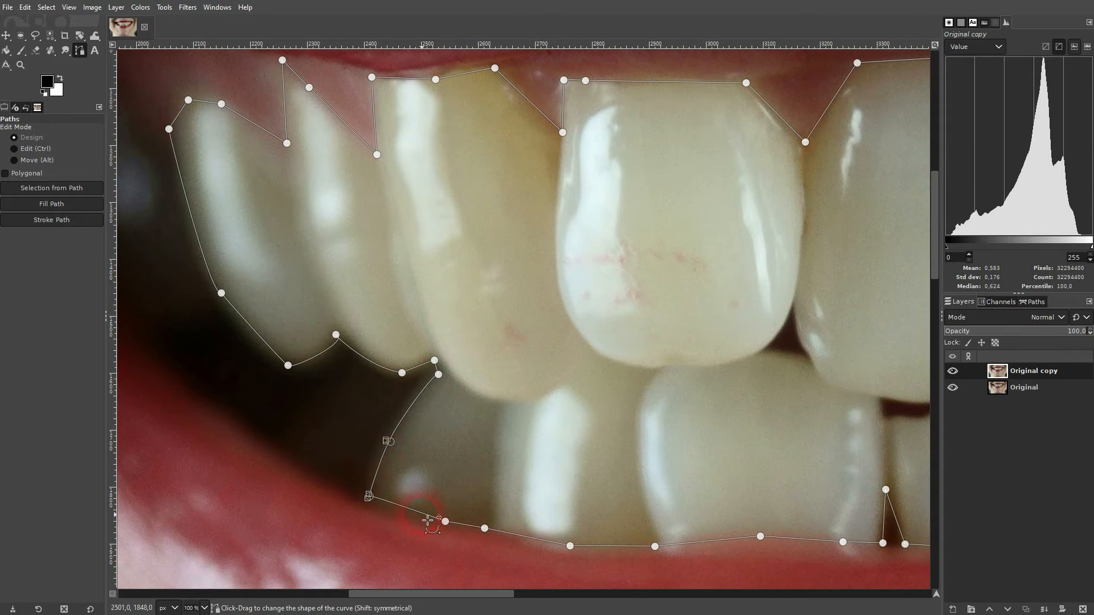
{"action": "scroll", "coordinate": [566, 524], "scroll_direction": "right", "scroll_amount": 5}
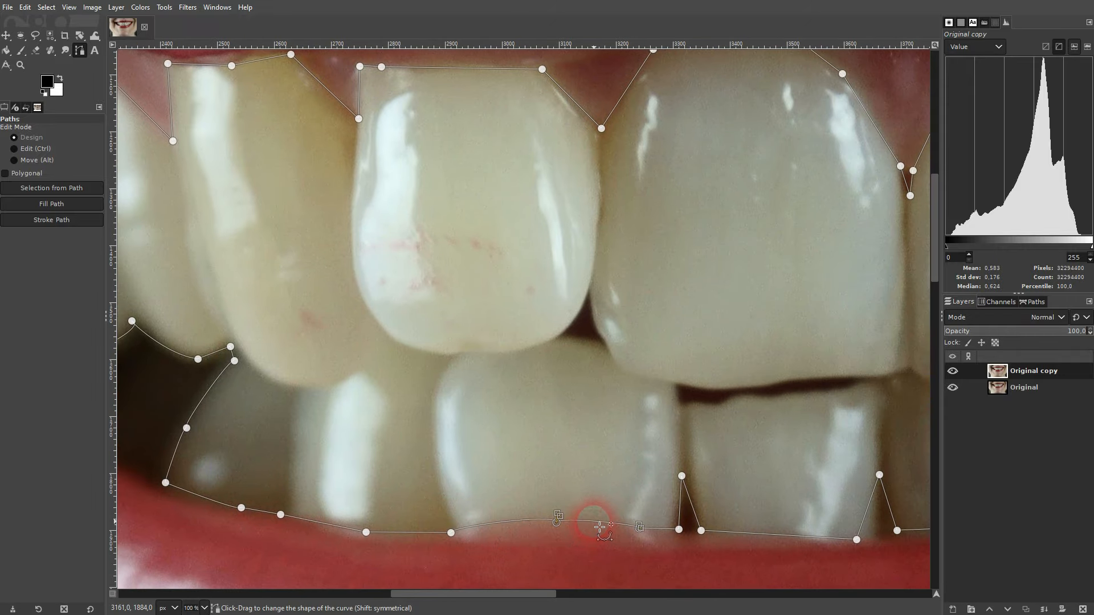
Reposition the anchors of the notch between the two central lower teeth and curve its left side along the tooth edge.
{"action": "scroll", "coordinate": [600, 528], "scroll_direction": "right", "scroll_amount": 5}
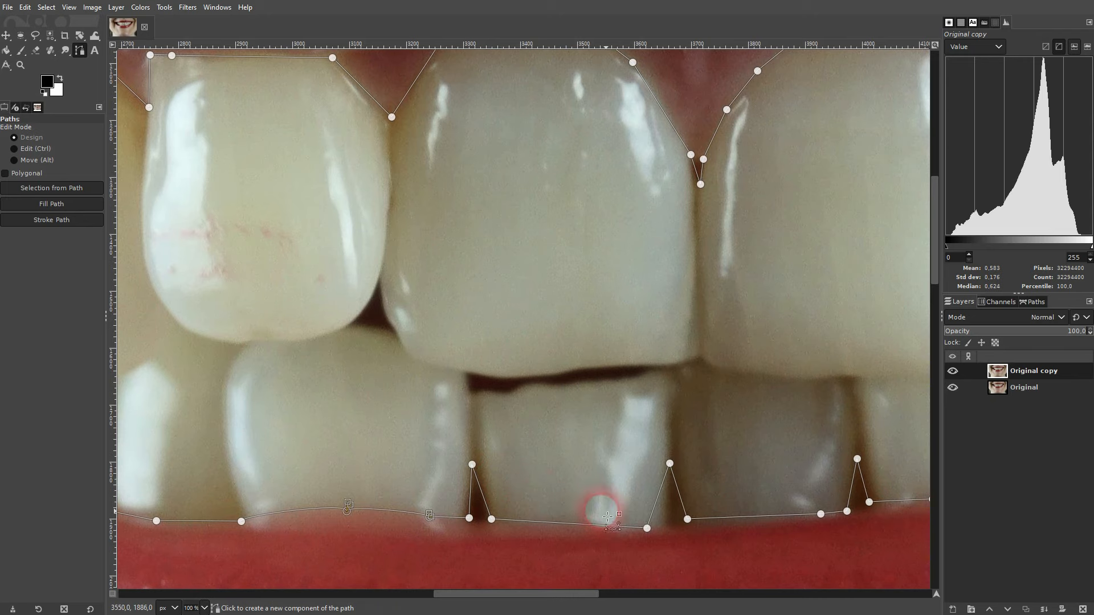
{"action": "scroll", "coordinate": [733, 496], "scroll_direction": "right", "scroll_amount": 4}
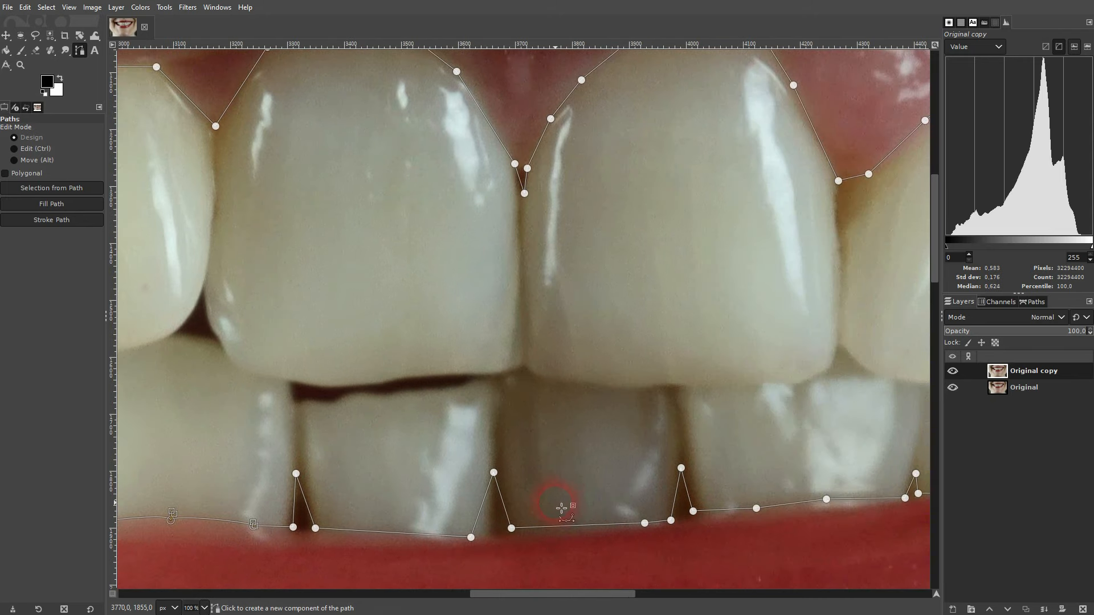
{"action": "left_click", "coordinate": [486, 518]}
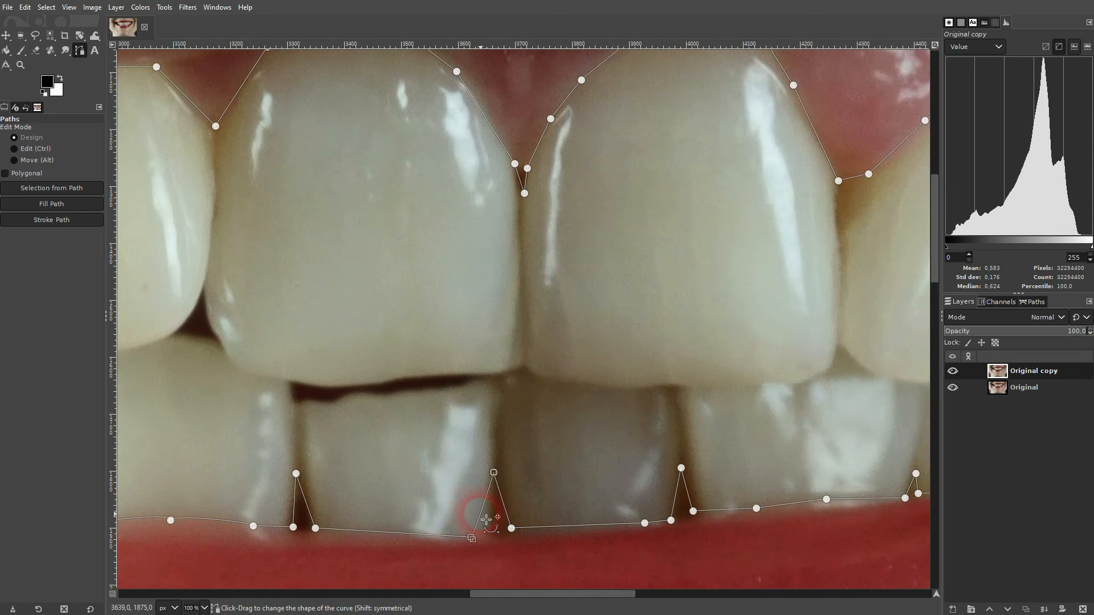
{"action": "left_click_drag", "start_coordinate": [481, 534], "coordinate": [491, 535]}
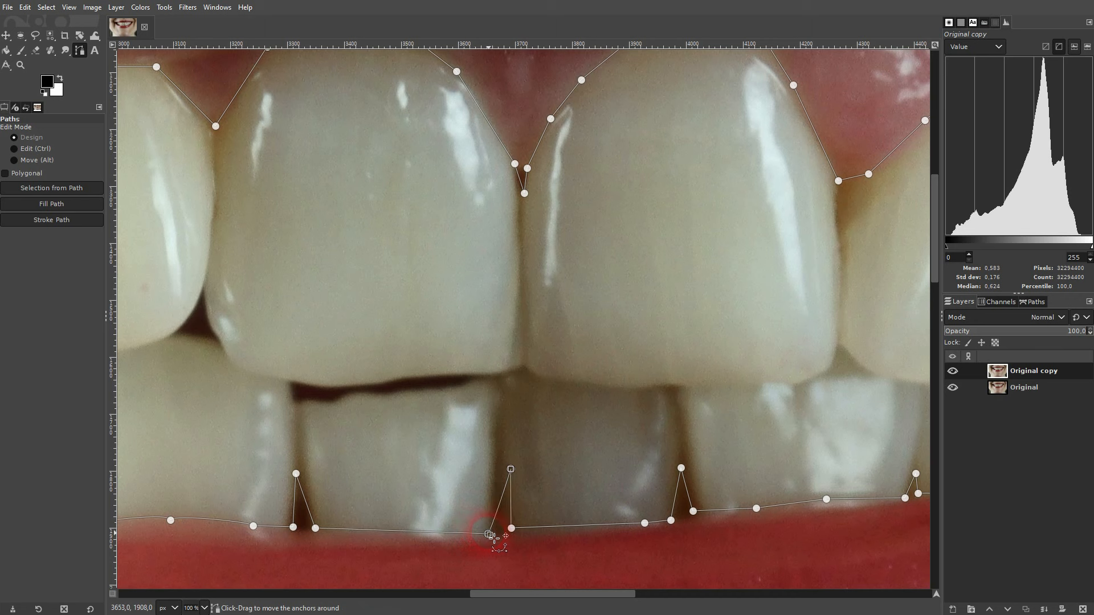
{"action": "left_click_drag", "start_coordinate": [516, 473], "coordinate": [506, 473]}
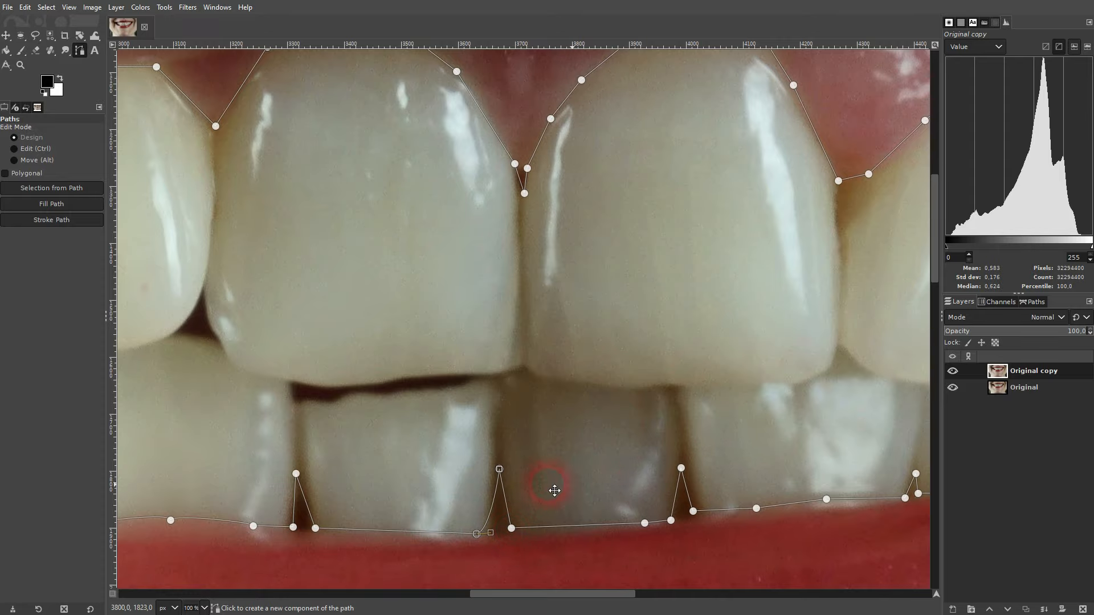
Curve the path segments around the edges and tips of the rear right upper teeth bordering the dark mouth corner.
{"action": "scroll", "coordinate": [552, 489], "scroll_direction": "right", "scroll_amount": 5}
{"action": "scroll", "coordinate": [553, 490], "scroll_direction": "right", "scroll_amount": 5}
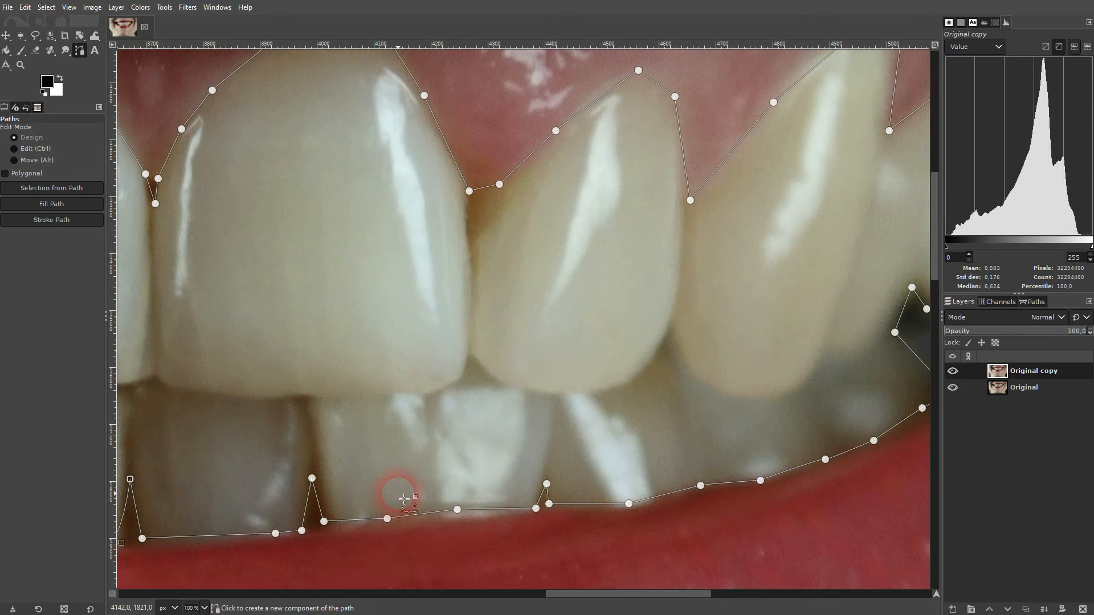
{"action": "scroll", "coordinate": [586, 482], "scroll_direction": "right", "scroll_amount": 3}
{"action": "left_click_drag", "start_coordinate": [402, 499], "coordinate": [395, 502]}
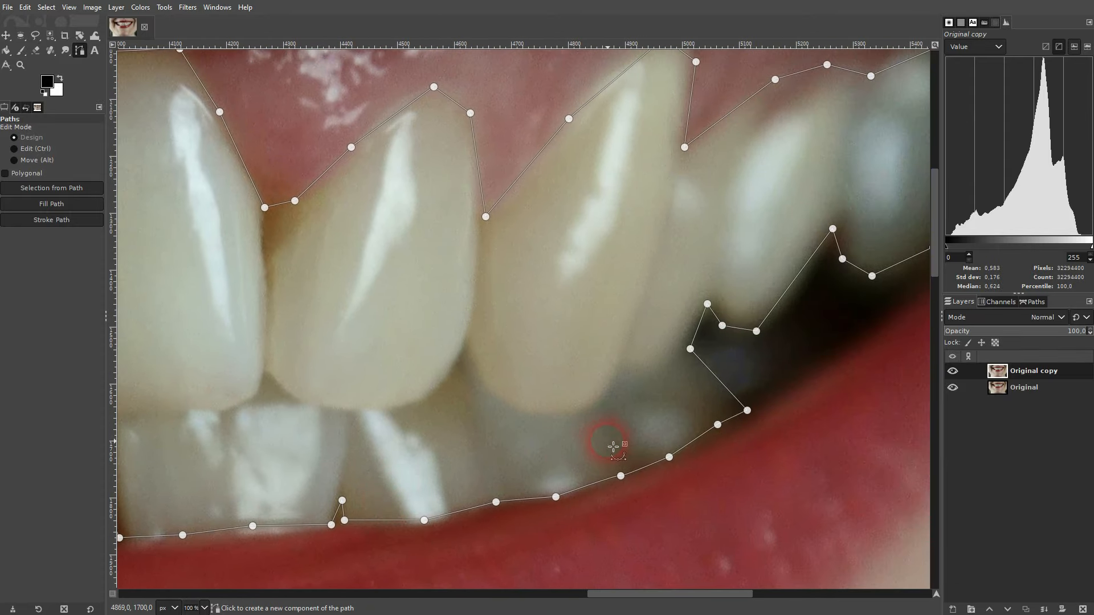
{"action": "left_click_drag", "start_coordinate": [699, 405], "coordinate": [567, 518]}
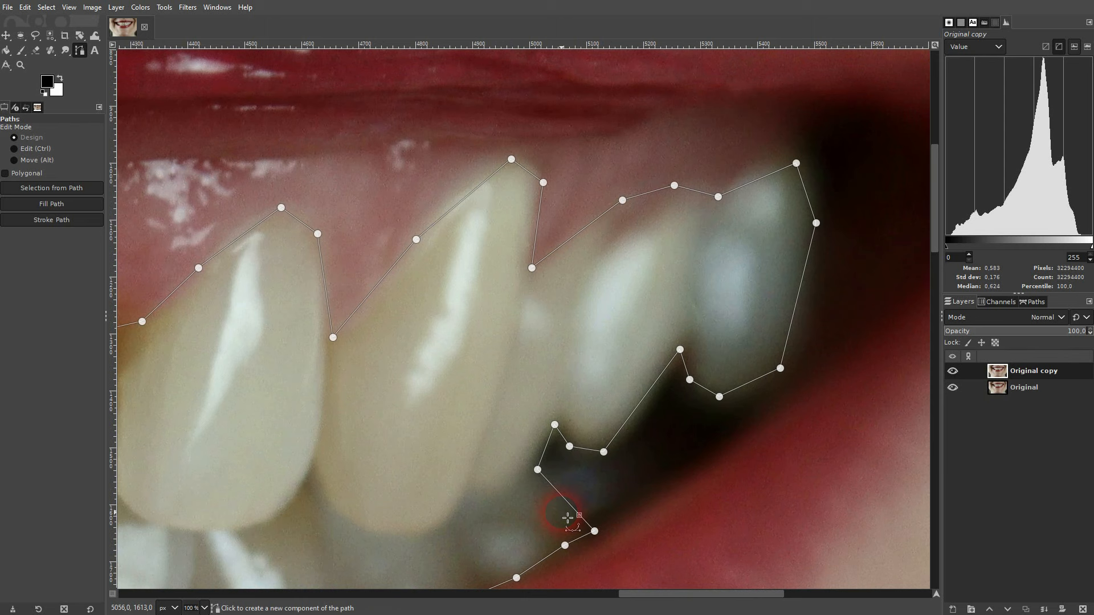
{"action": "left_click", "coordinate": [545, 454]}
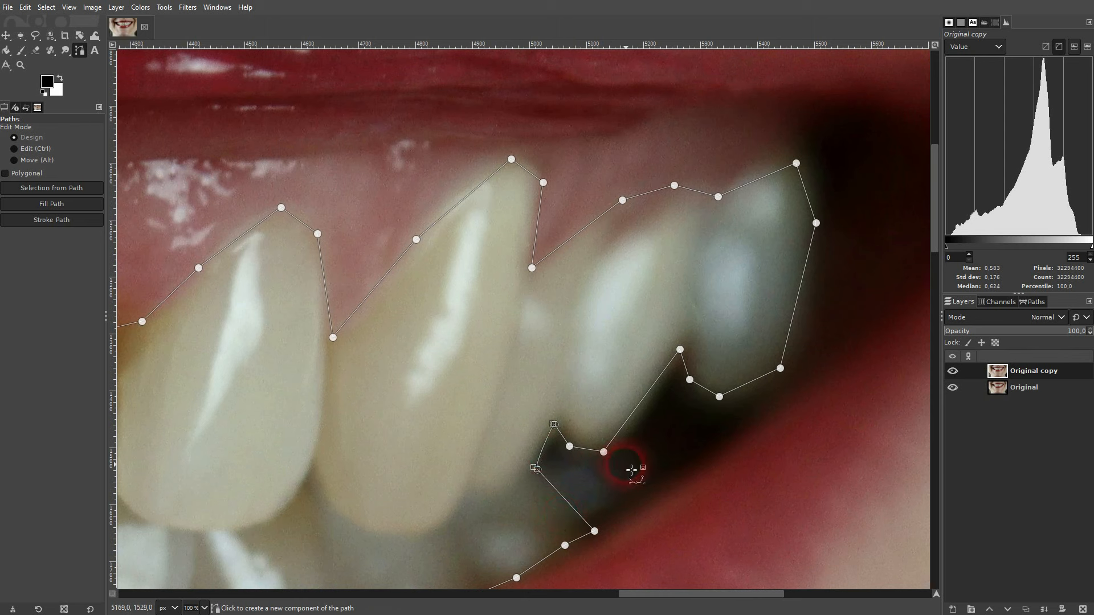
{"action": "left_click", "coordinate": [643, 418]}
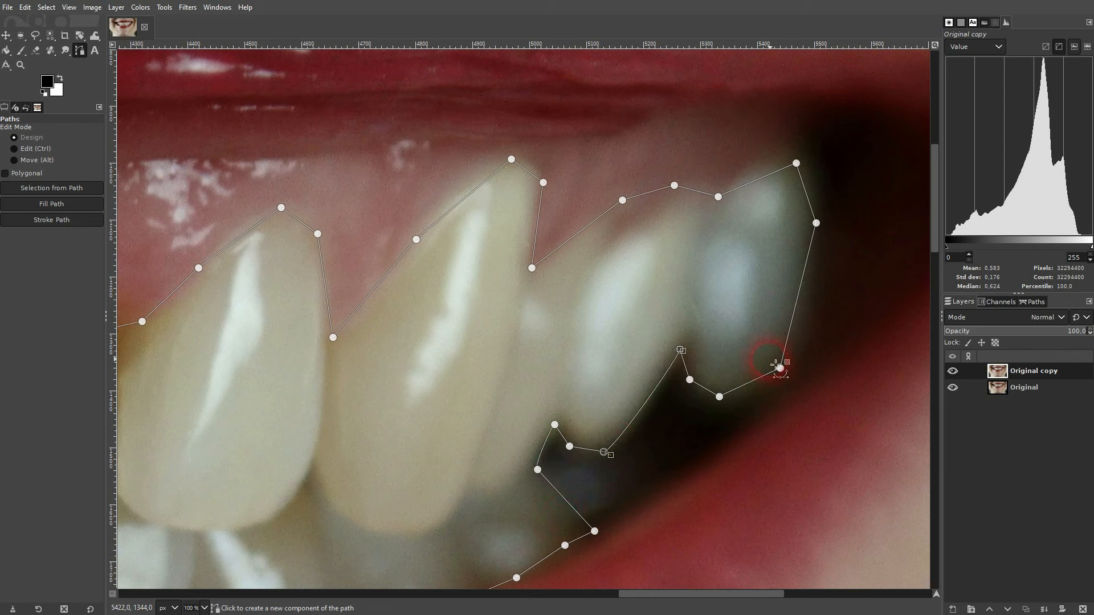
Round the path over the top of the last right upper tooth, the neighboring gum line and the right canine's peak.
{"action": "left_click_drag", "start_coordinate": [764, 177], "coordinate": [742, 161]}
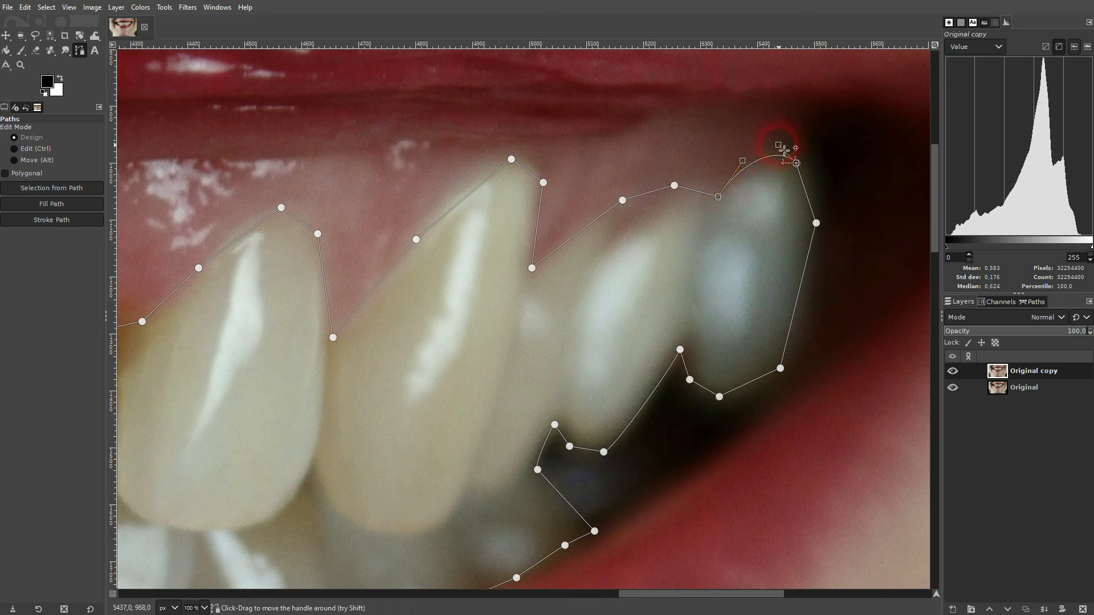
{"action": "left_click", "coordinate": [591, 235]}
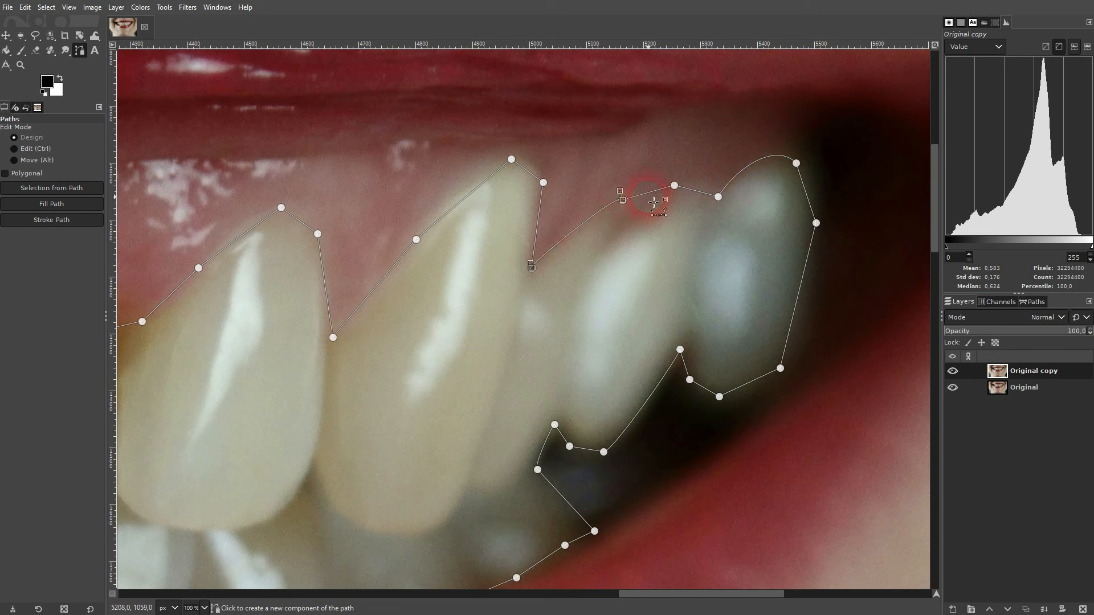
{"action": "left_click_drag", "start_coordinate": [524, 169], "coordinate": [514, 159]}
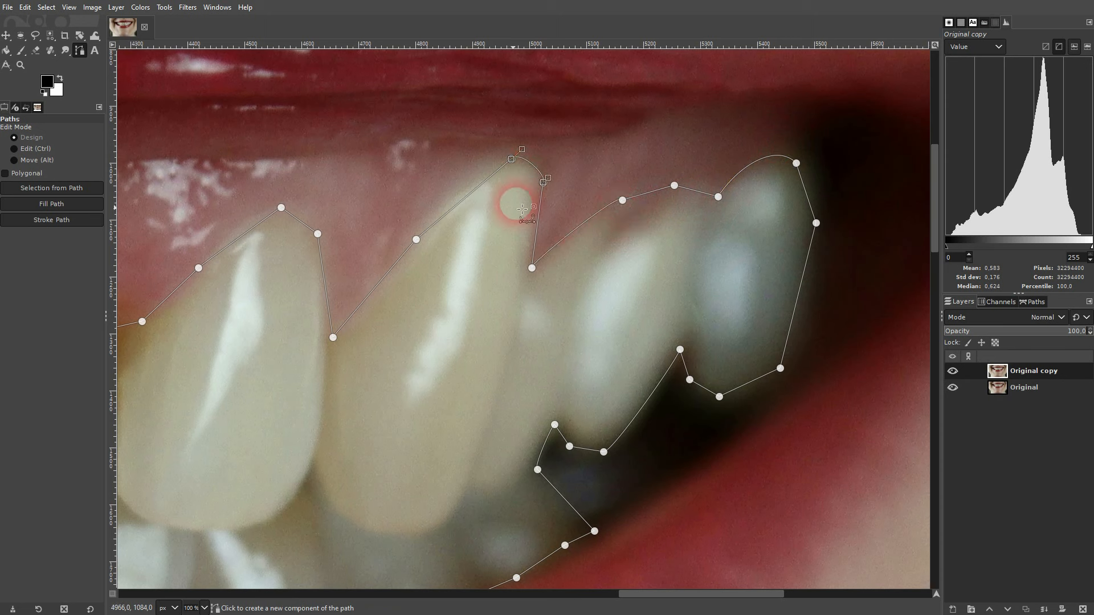
Curve the path along the right canine's left edge and over the gum-line peak of the neighboring right upper incisor.
{"action": "left_click", "coordinate": [482, 194]}
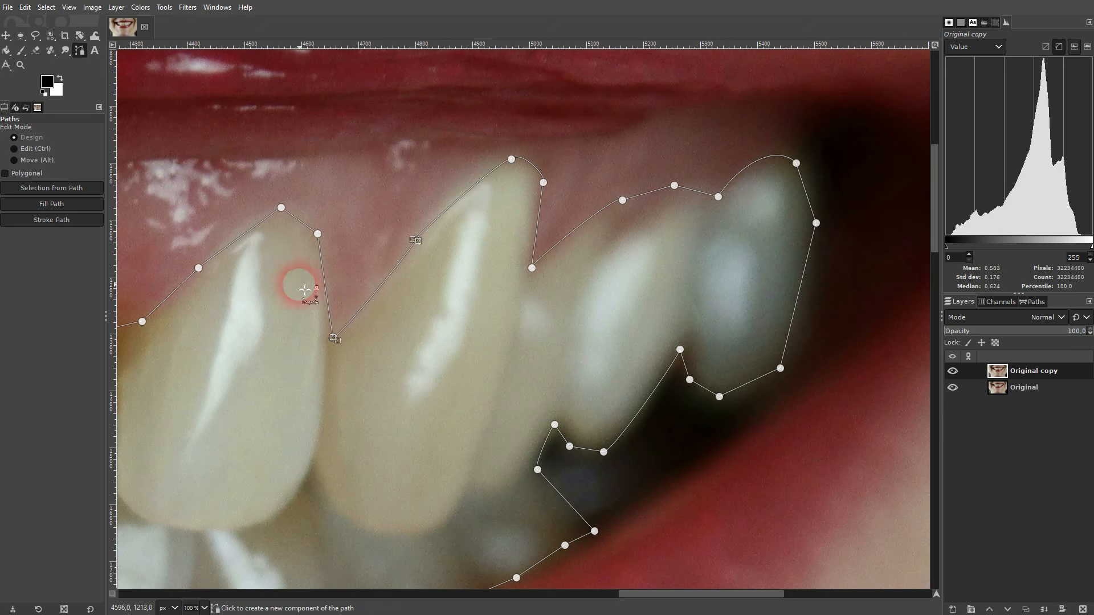
{"action": "left_click_drag", "start_coordinate": [298, 283], "coordinate": [485, 306]}
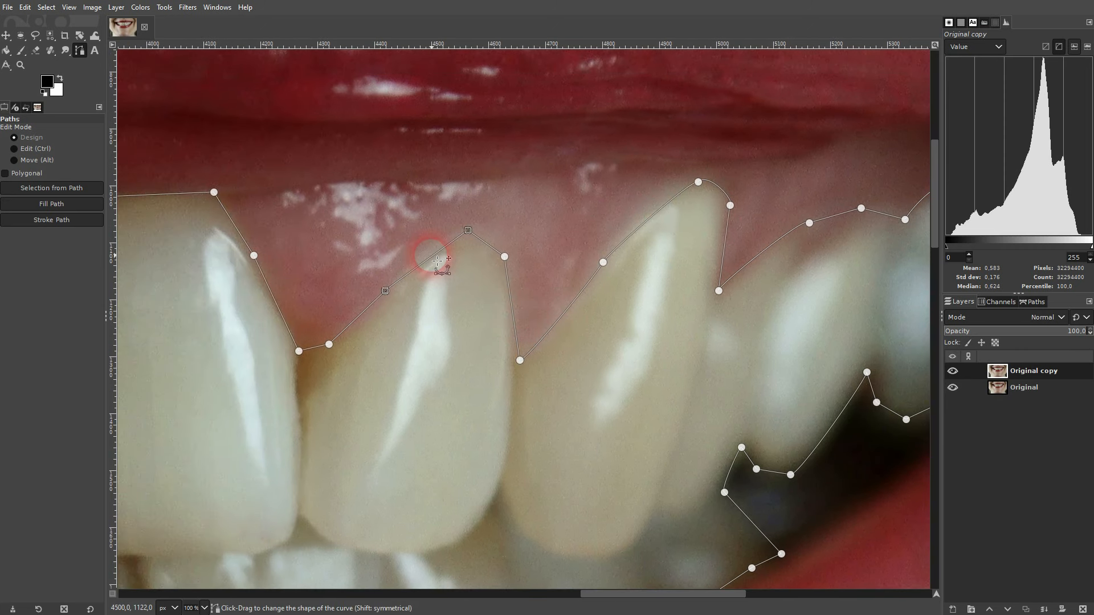
{"action": "left_click_drag", "start_coordinate": [487, 245], "coordinate": [491, 239]}
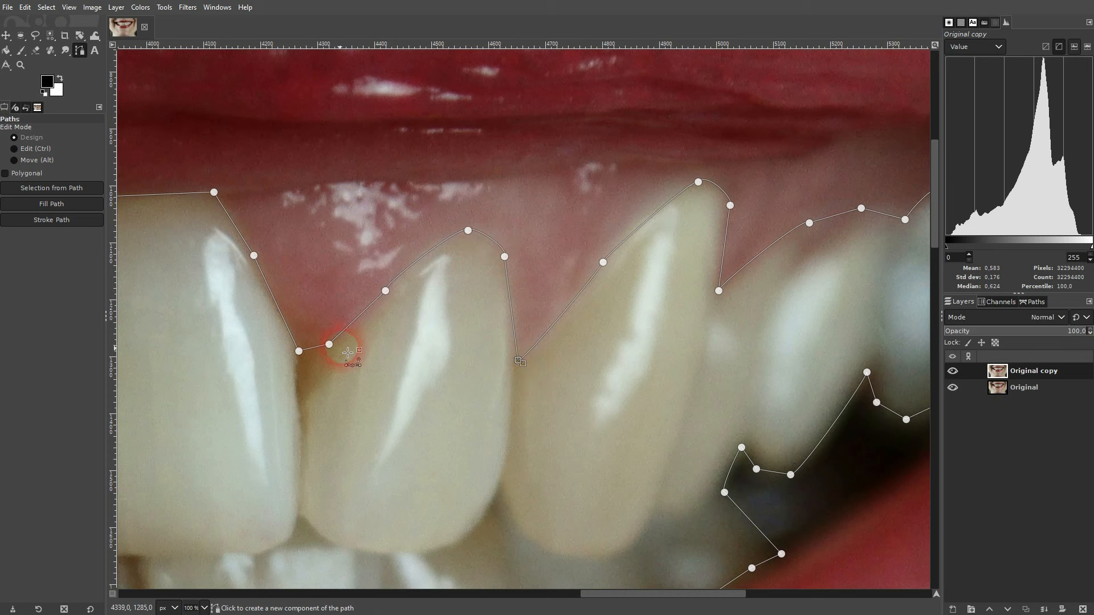
{"action": "left_click_drag", "start_coordinate": [298, 328], "coordinate": [542, 346]}
{"action": "left_click_drag", "start_coordinate": [346, 351], "coordinate": [642, 341]}
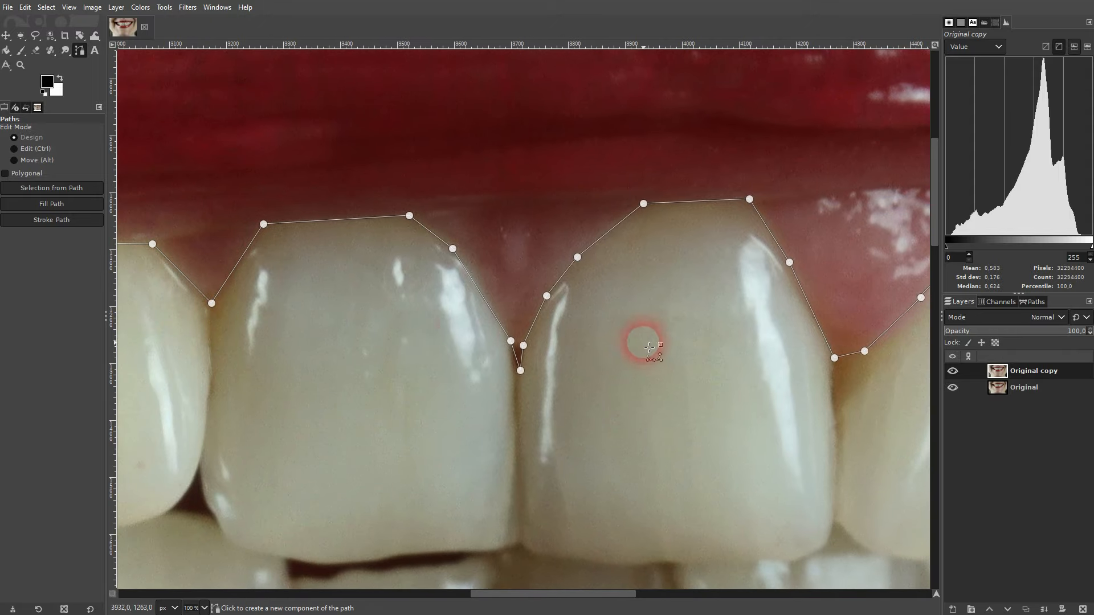
Curve the path segments along the left central incisor's inner edge, the left canine's gum line and the top of the rearmost left upper tooth.
{"action": "left_click_drag", "start_coordinate": [444, 239], "coordinate": [464, 268]}
{"action": "left_click_drag", "start_coordinate": [274, 328], "coordinate": [533, 332]}
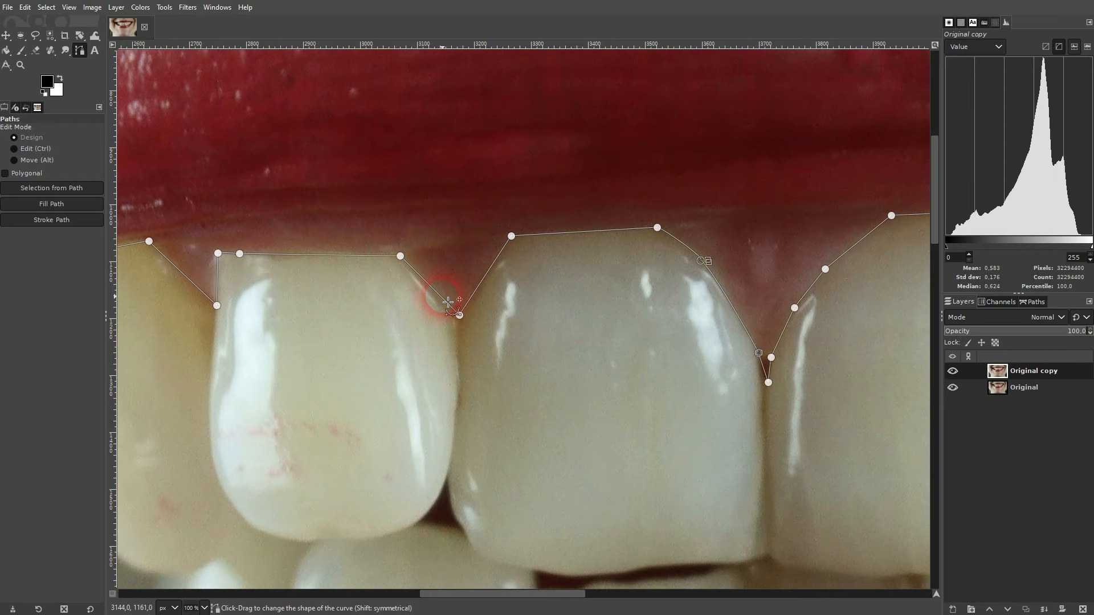
{"action": "left_click_drag", "start_coordinate": [239, 320], "coordinate": [537, 317]}
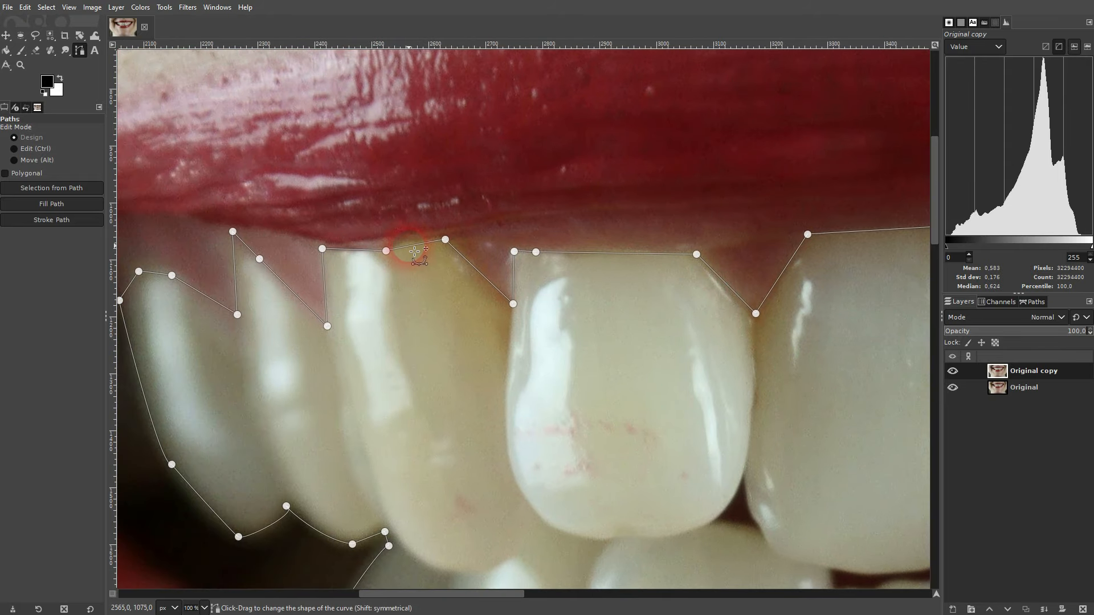
{"action": "left_click_drag", "start_coordinate": [415, 251], "coordinate": [412, 249]}
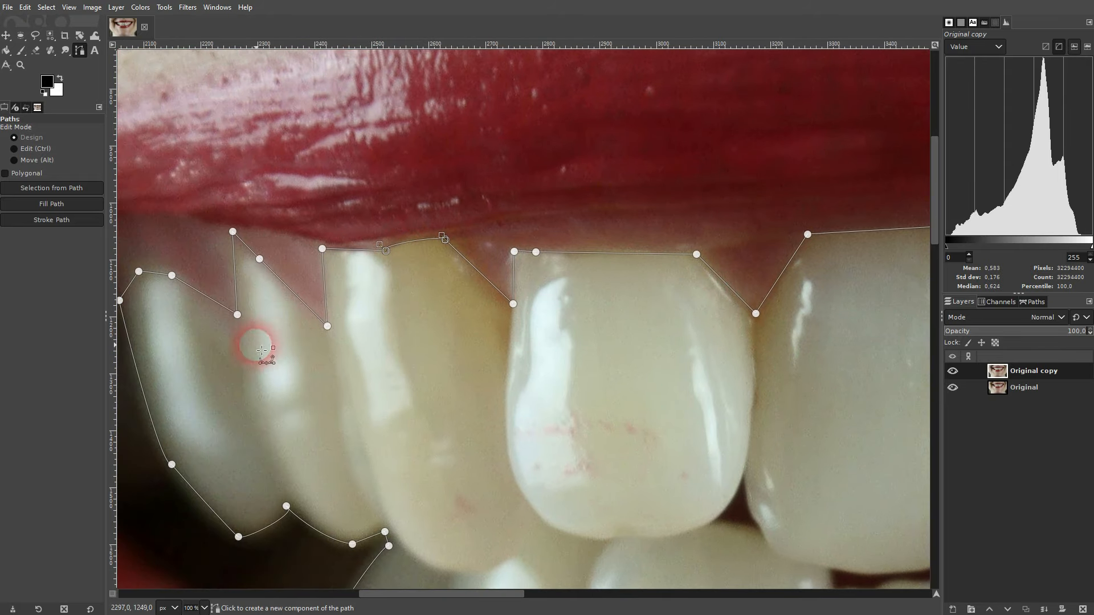
{"action": "left_click_drag", "start_coordinate": [290, 352], "coordinate": [497, 347]}
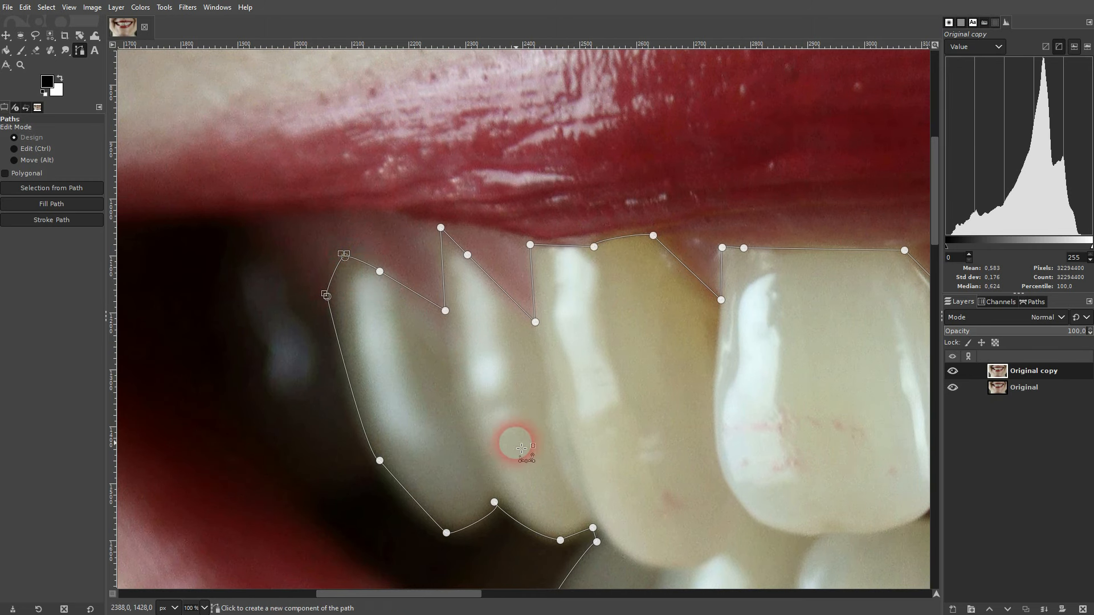
{"action": "left_click_drag", "start_coordinate": [483, 431], "coordinate": [309, 363]}
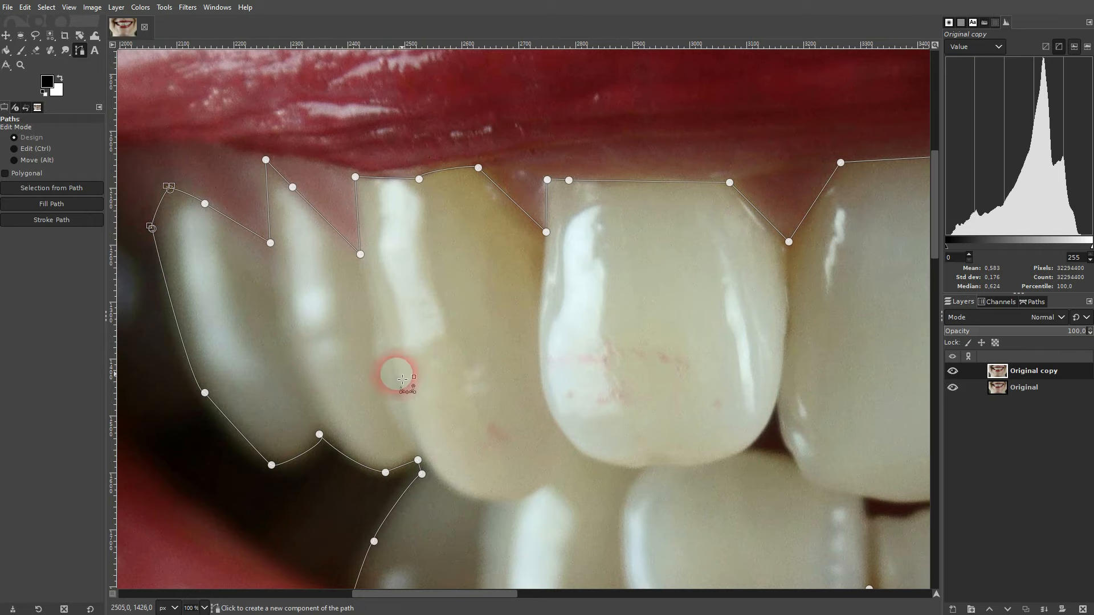
Convert the finished teeth path into a selection.
{"action": "scroll", "coordinate": [497, 366], "scroll_direction": "down", "scroll_amount": 4}
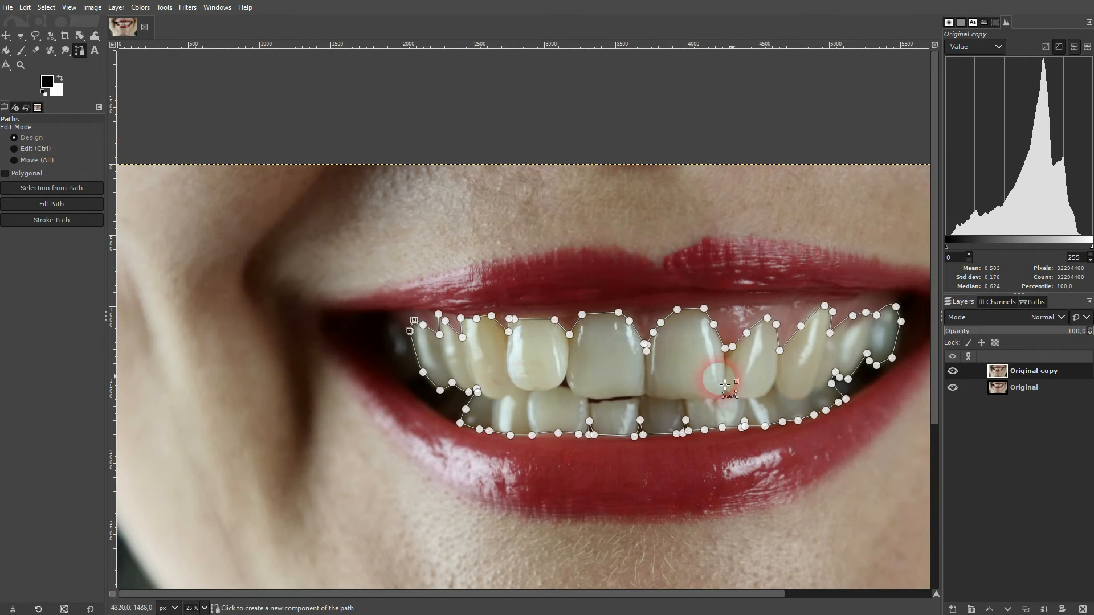
{"action": "left_click_drag", "start_coordinate": [676, 594], "coordinate": [794, 576]}
{"action": "right_click", "coordinate": [532, 353]}
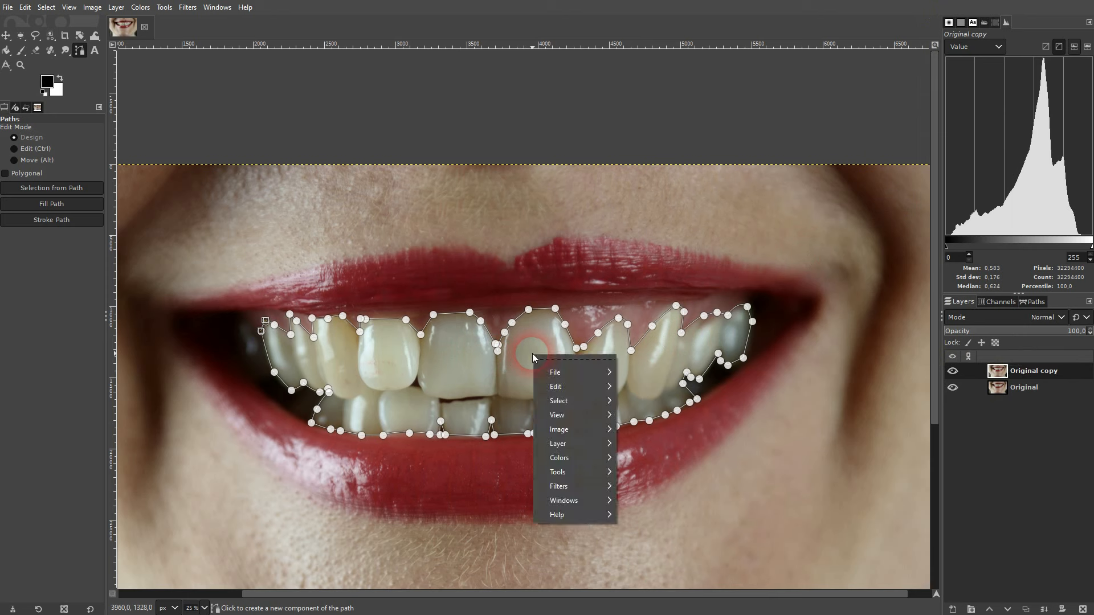
{"action": "mouse_move", "coordinate": [587, 403]}
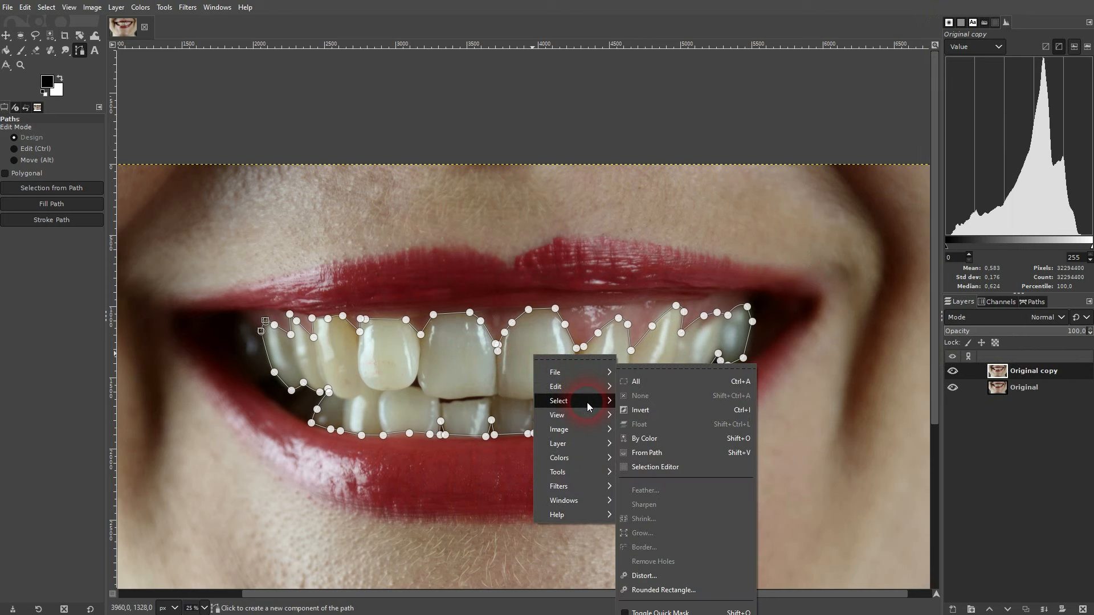
{"action": "left_click", "coordinate": [665, 458]}
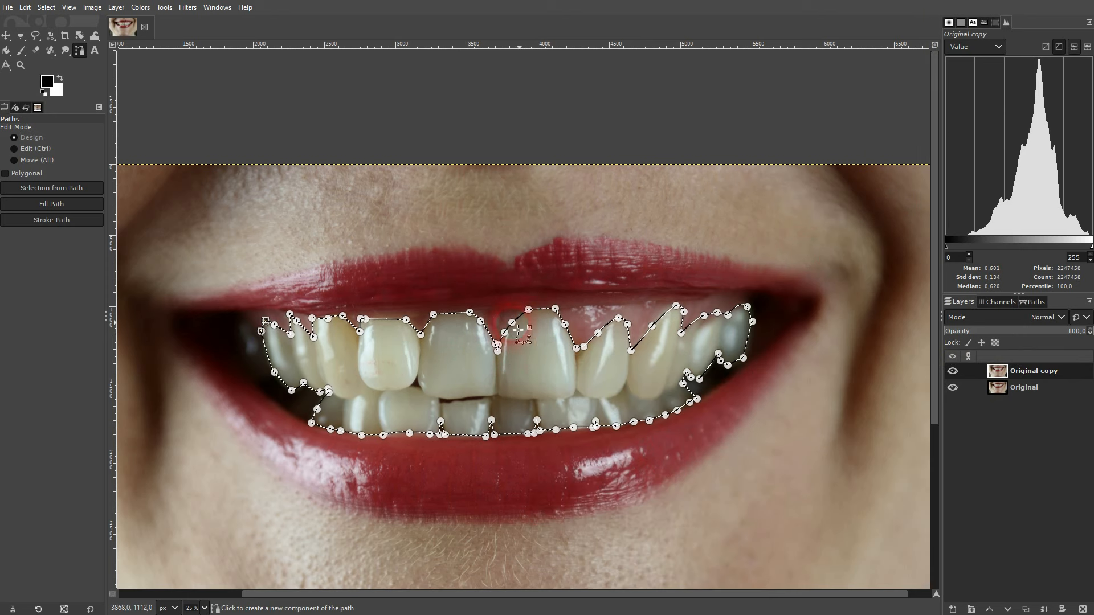
Switch to the Move tool and add a layer mask initialized from the selection to the Original copy layer.
{"action": "key", "text": "m"}
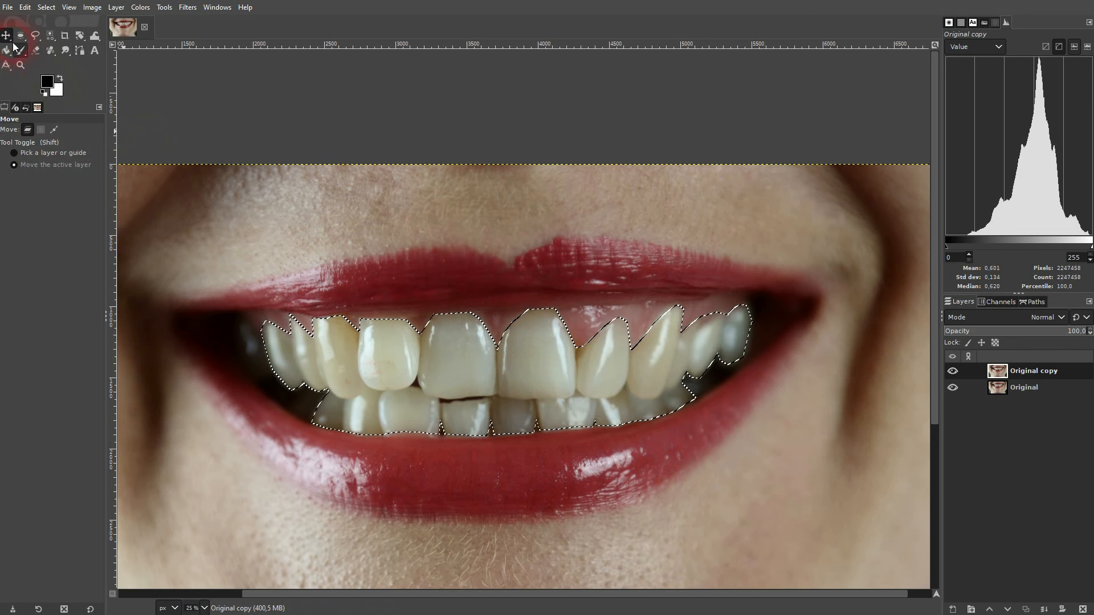
{"action": "left_click", "coordinate": [1056, 376]}
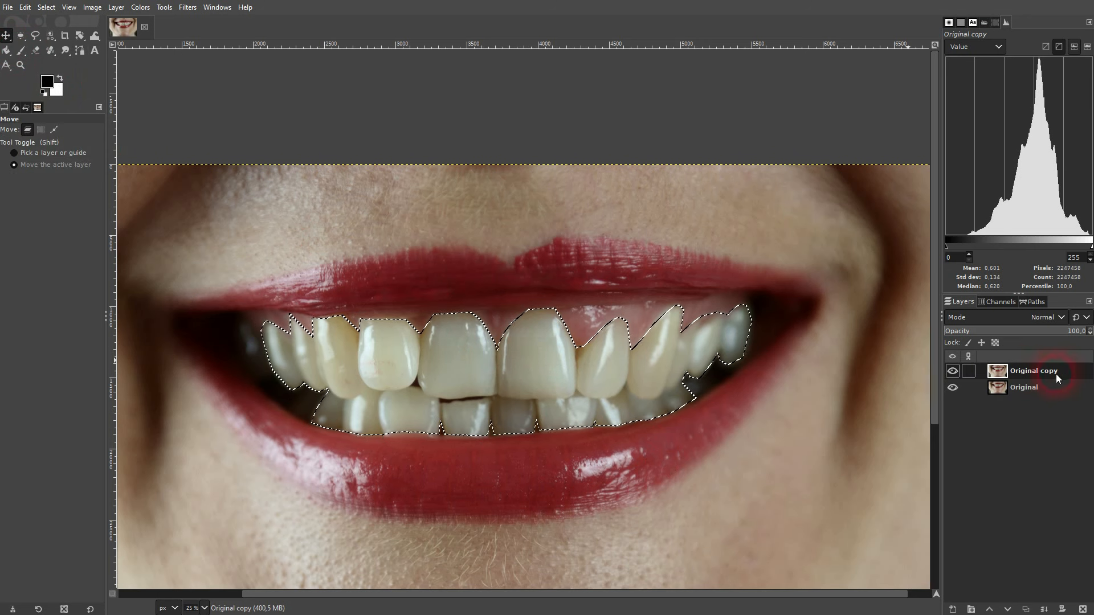
{"action": "right_click", "coordinate": [1024, 369]}
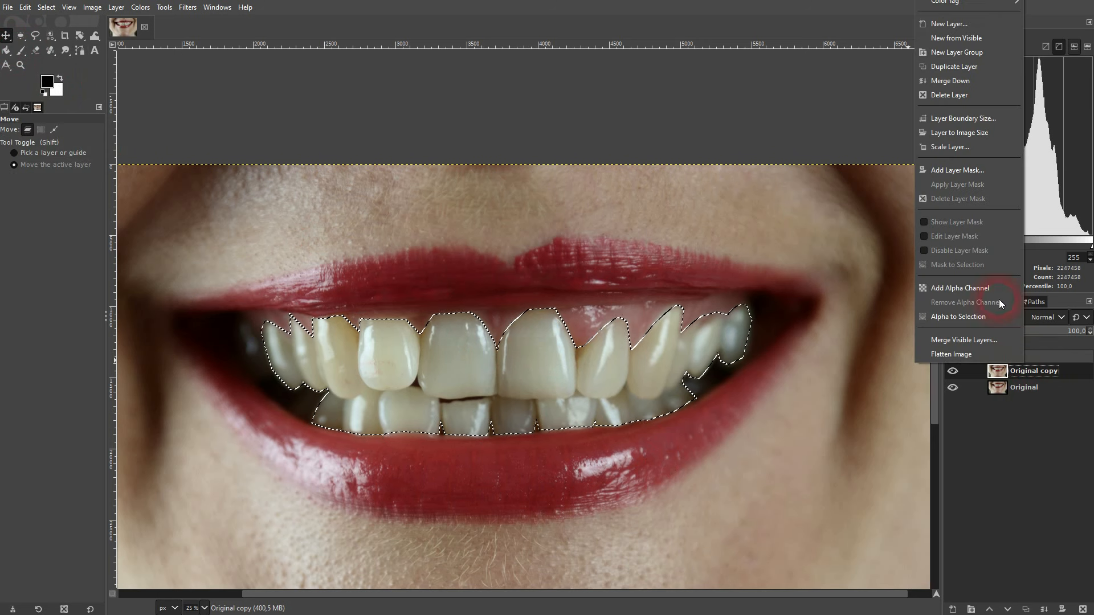
{"action": "left_click", "coordinate": [952, 170]}
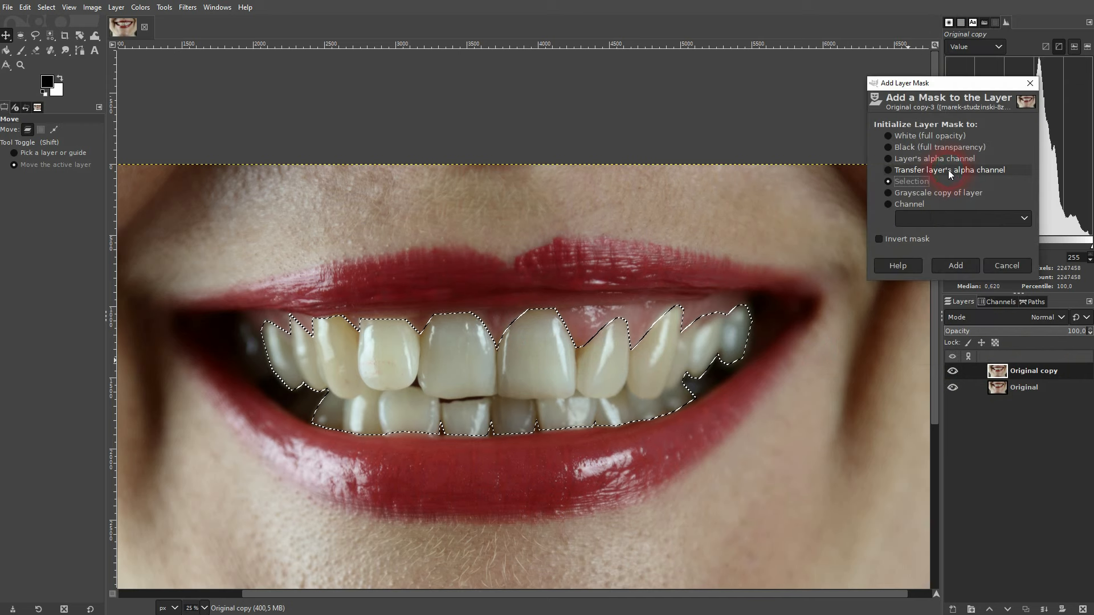
{"action": "left_click", "coordinate": [902, 182]}
{"action": "left_click", "coordinate": [956, 266]}
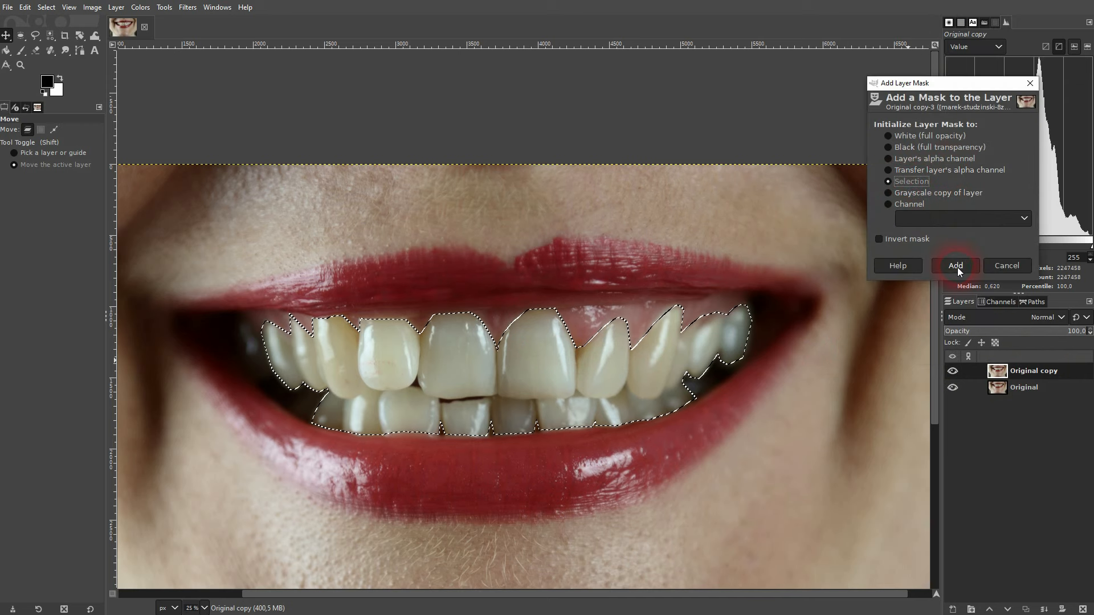
Check the masked teeth by hiding and reshowing the Original layer, and clear the selection.
{"action": "left_click", "coordinate": [951, 388]}
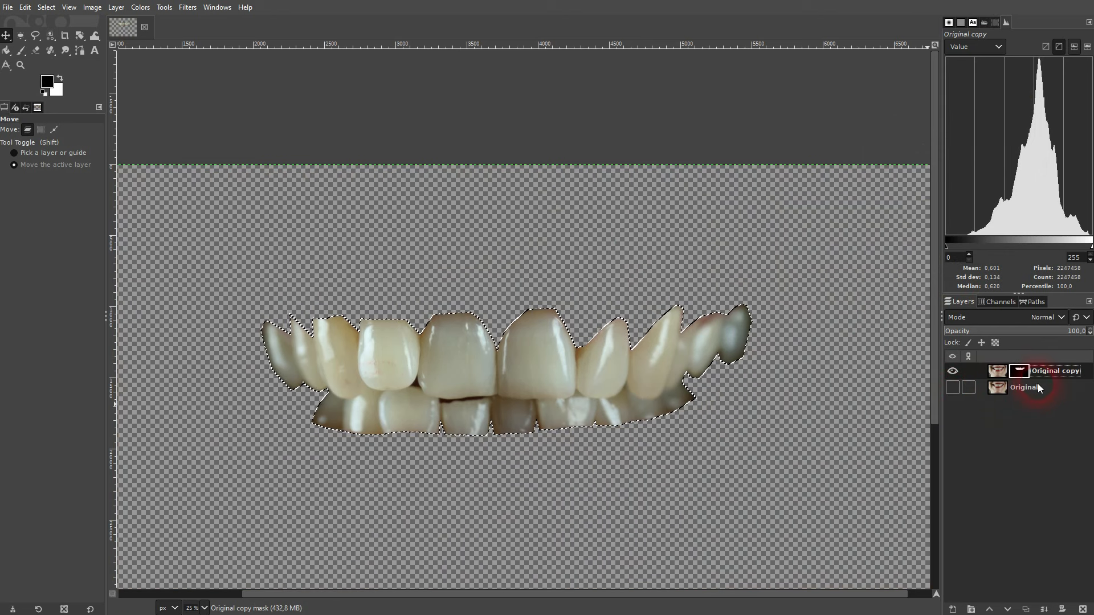
{"action": "left_click", "coordinate": [953, 388]}
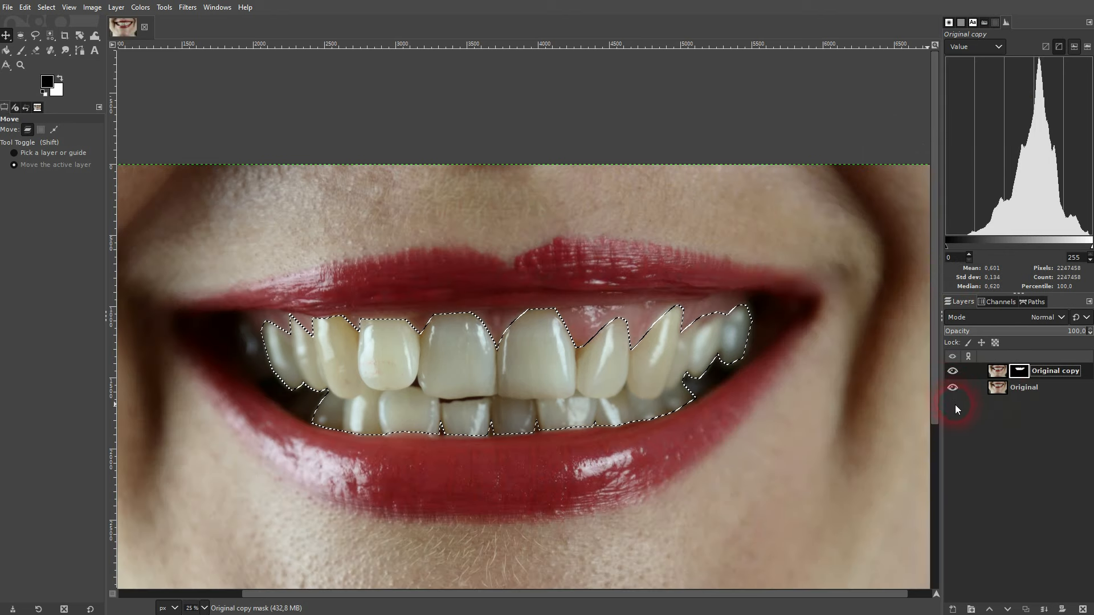
{"action": "left_click", "coordinate": [46, 7]}
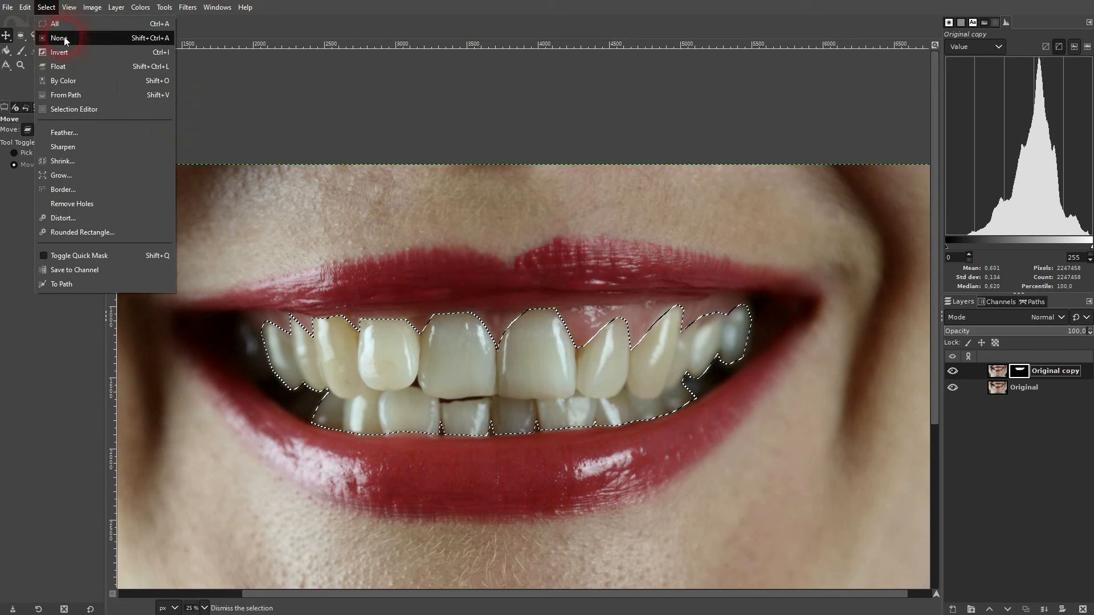
{"action": "left_click", "coordinate": [54, 34]}
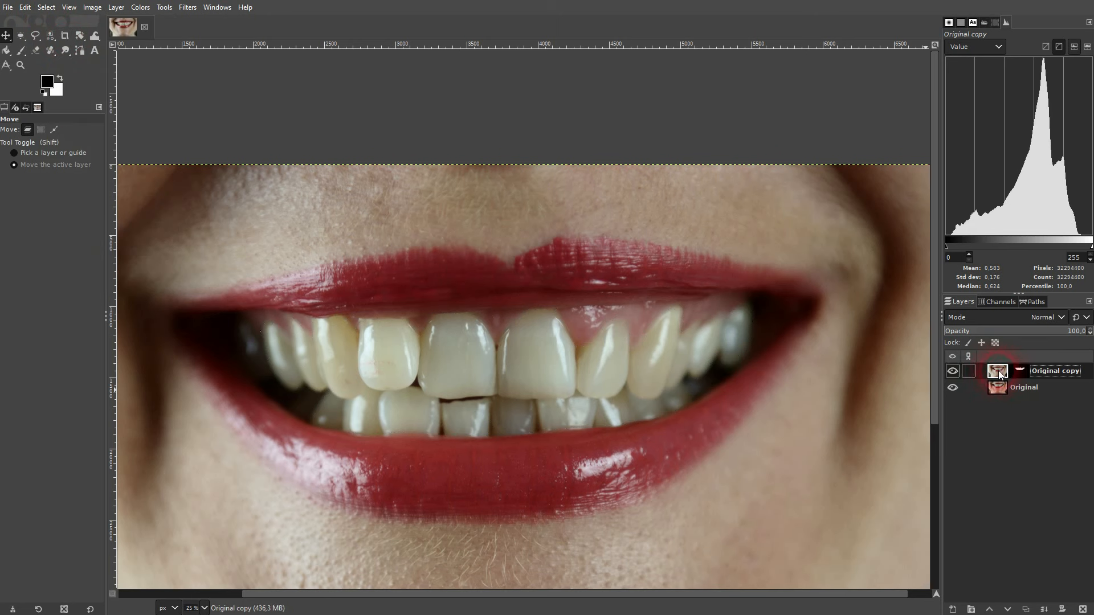
Reduce the Saturation scale of the Original copy layer's image to about 0.5 and inspect the whitened teeth.
{"action": "left_click", "coordinate": [141, 8]}
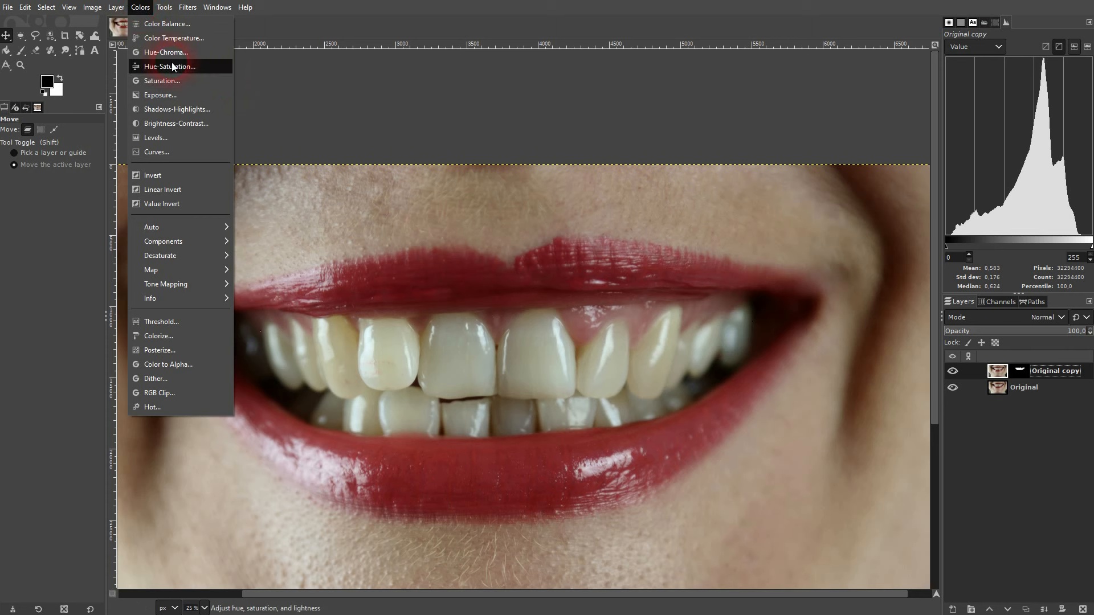
{"action": "left_click", "coordinate": [180, 82]}
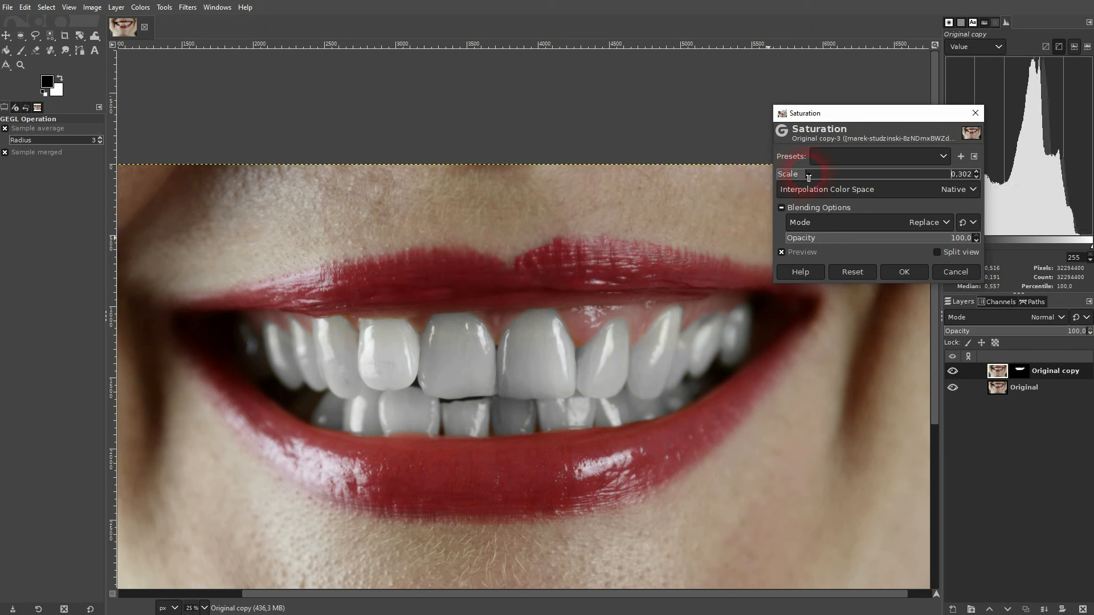
{"action": "left_click_drag", "start_coordinate": [954, 182], "coordinate": [835, 182]}
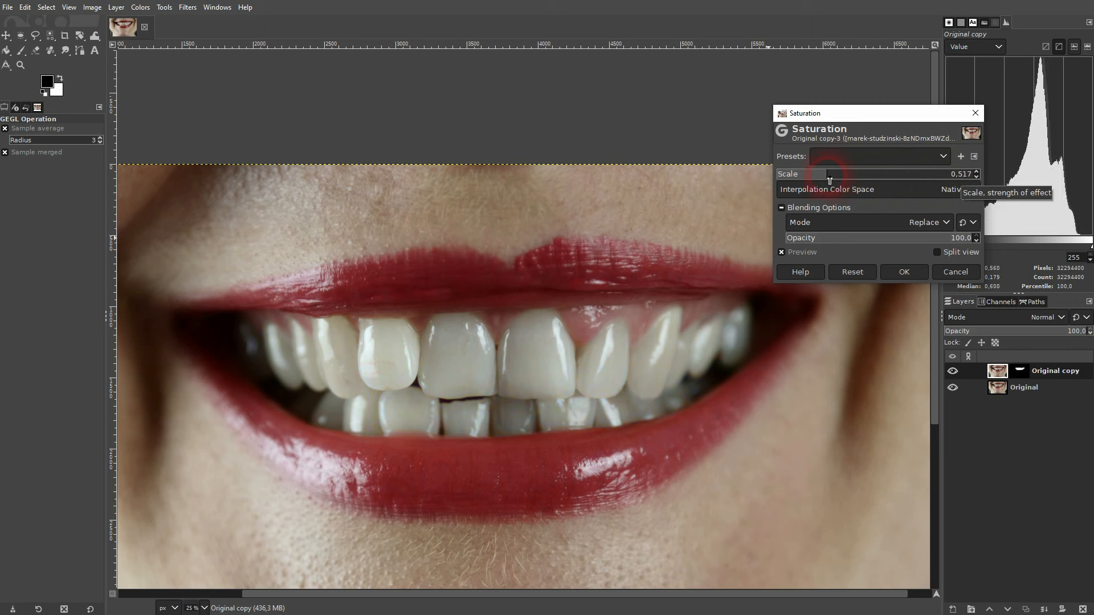
{"action": "left_click", "coordinate": [915, 273]}
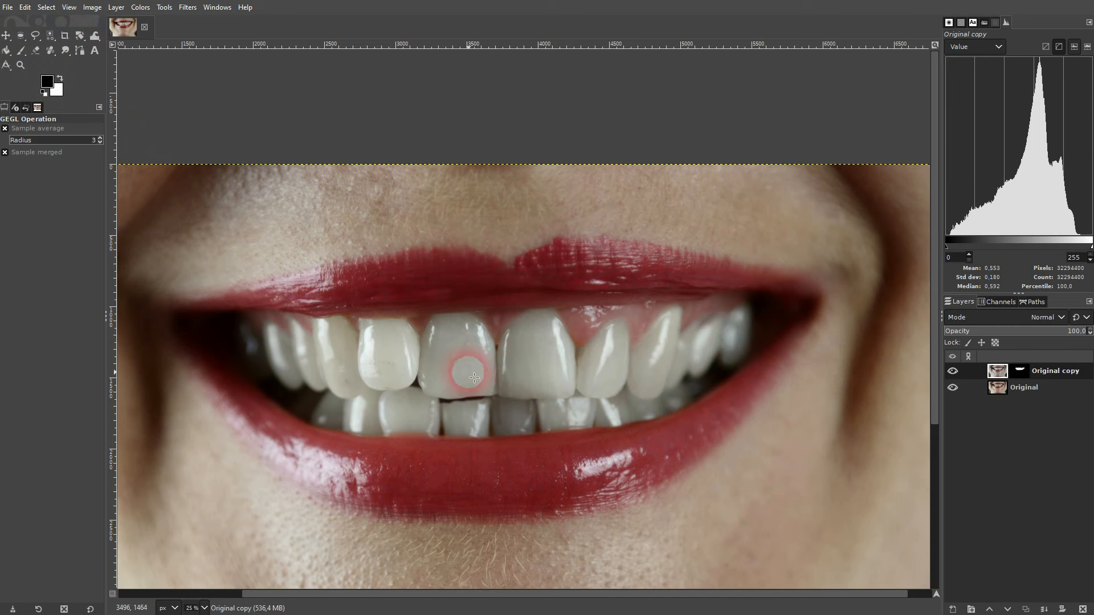
{"action": "key", "text": "2"}
{"action": "scroll", "coordinate": [389, 397], "scroll_direction": "up", "scroll_amount": 1}
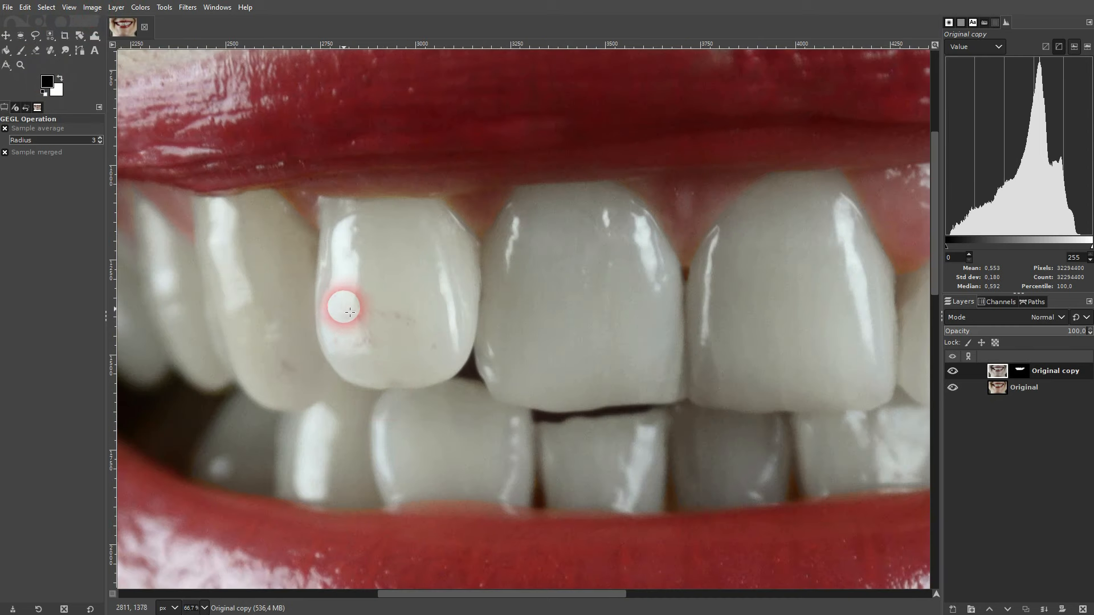
{"action": "scroll", "coordinate": [521, 350], "scroll_direction": "down", "scroll_amount": 3}
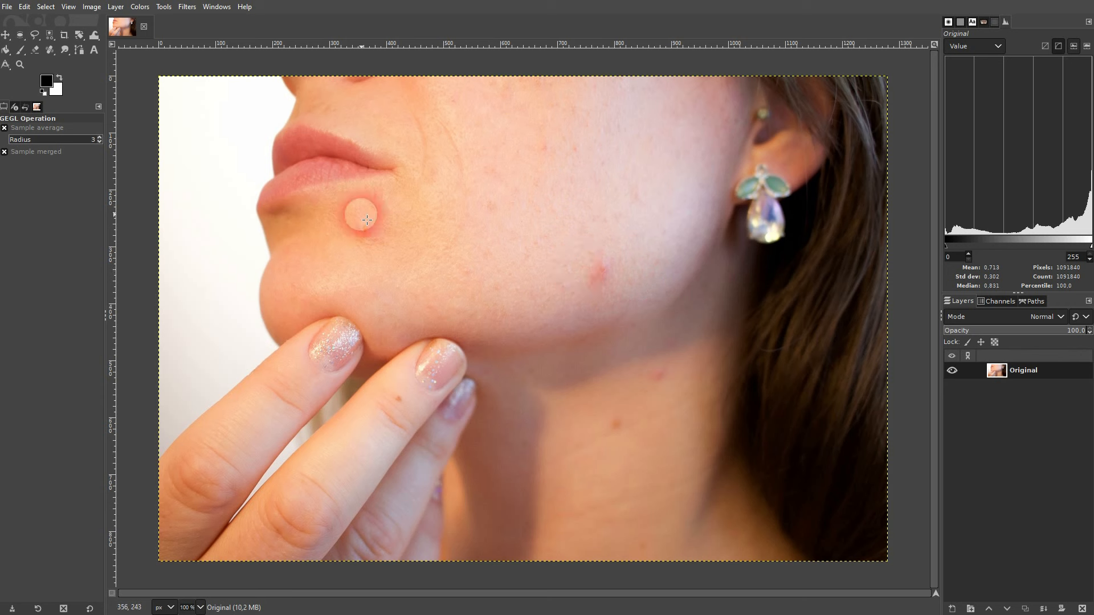
Duplicate the Original layer of the chin portrait and set up the Healing tool with a brush size of 48.
{"action": "left_click", "coordinate": [1025, 605]}
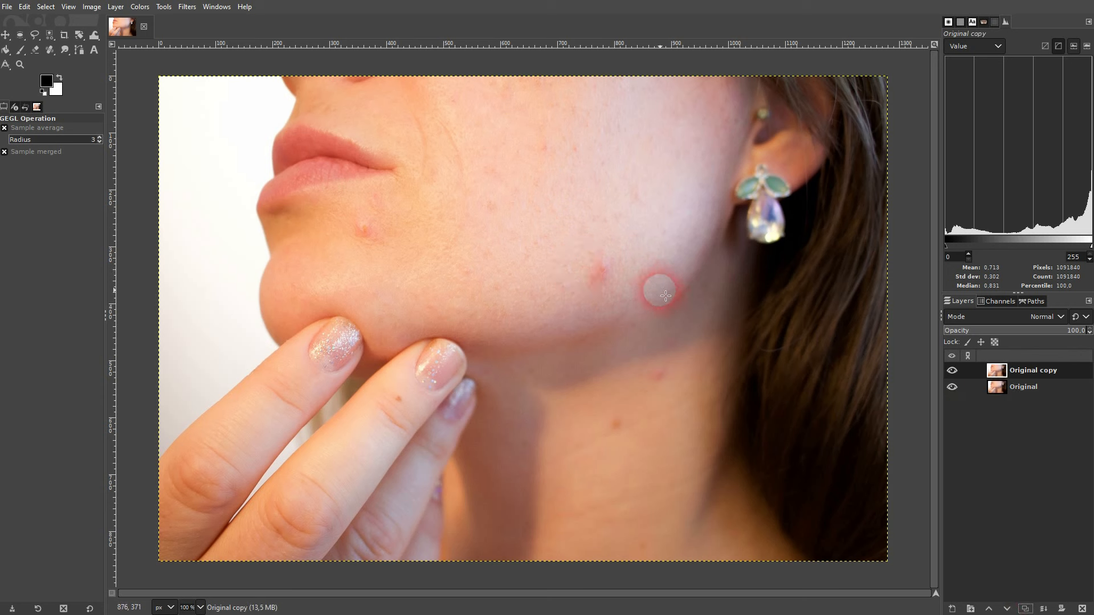
{"action": "right_click", "coordinate": [53, 50]}
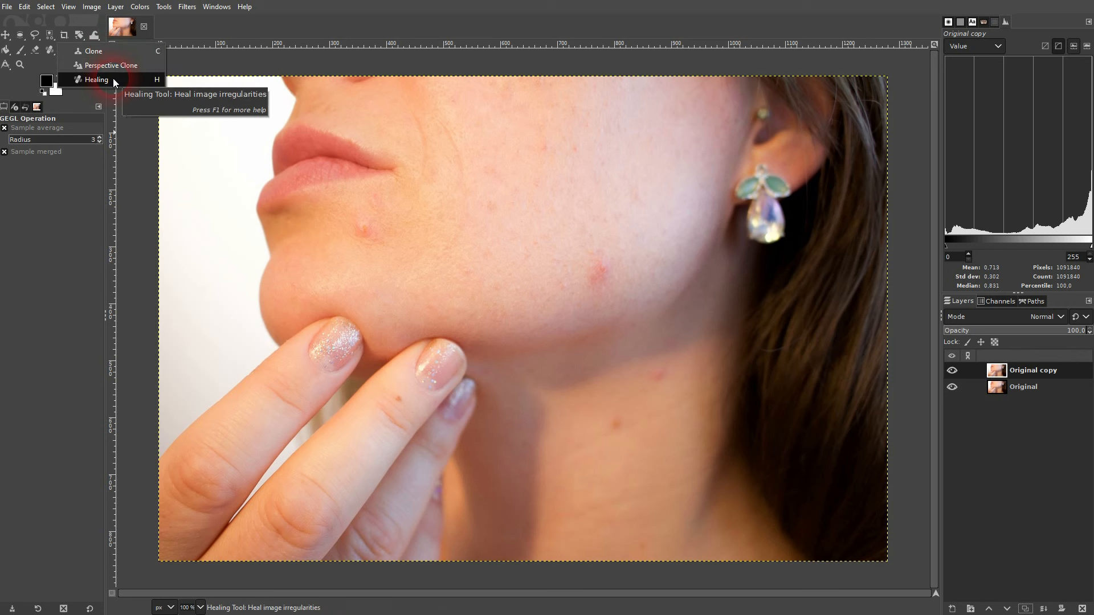
{"action": "left_click", "coordinate": [97, 80]}
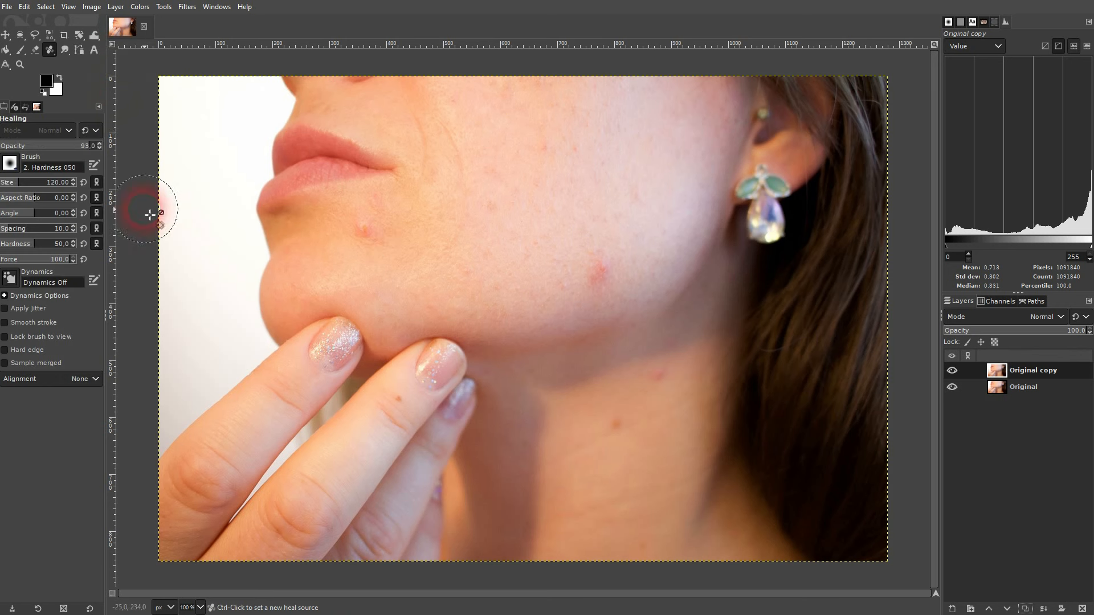
{"action": "left_click_drag", "start_coordinate": [12, 185], "coordinate": [8, 185]}
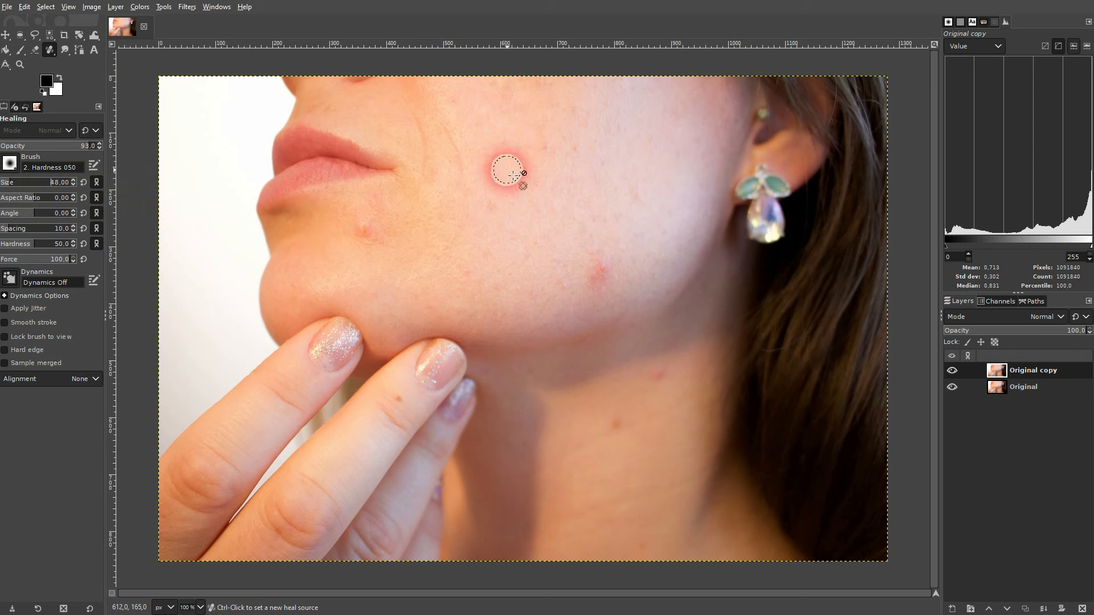
Heal the red blemish below the corner of the mouth using clean skin sampled from the cheek and nearby chin.
{"action": "left_click", "coordinate": [508, 171], "text": "ctrl"}
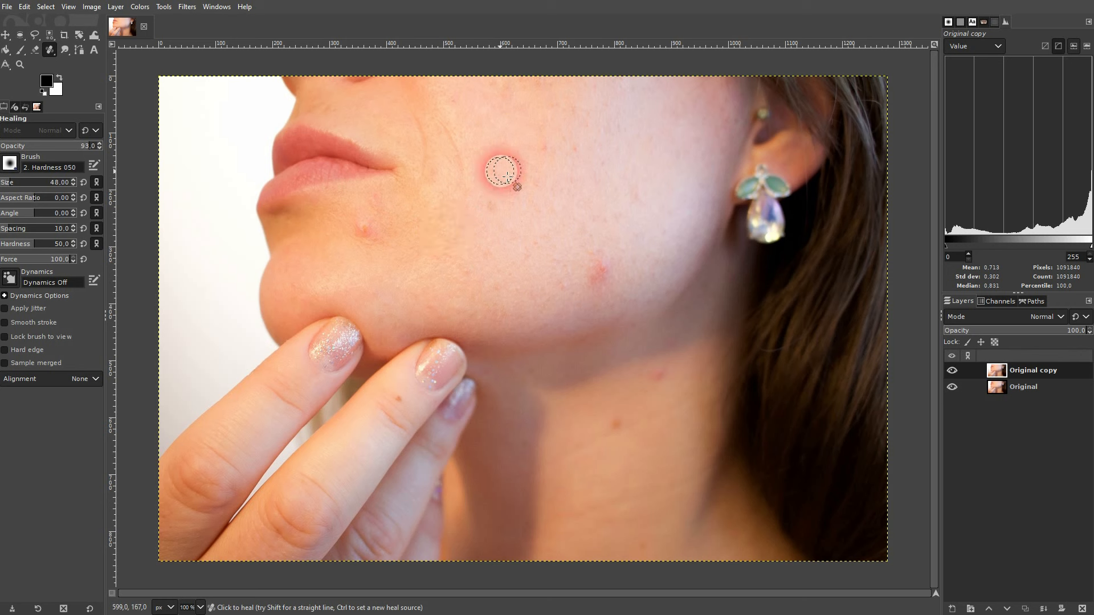
{"action": "left_click", "coordinate": [369, 239]}
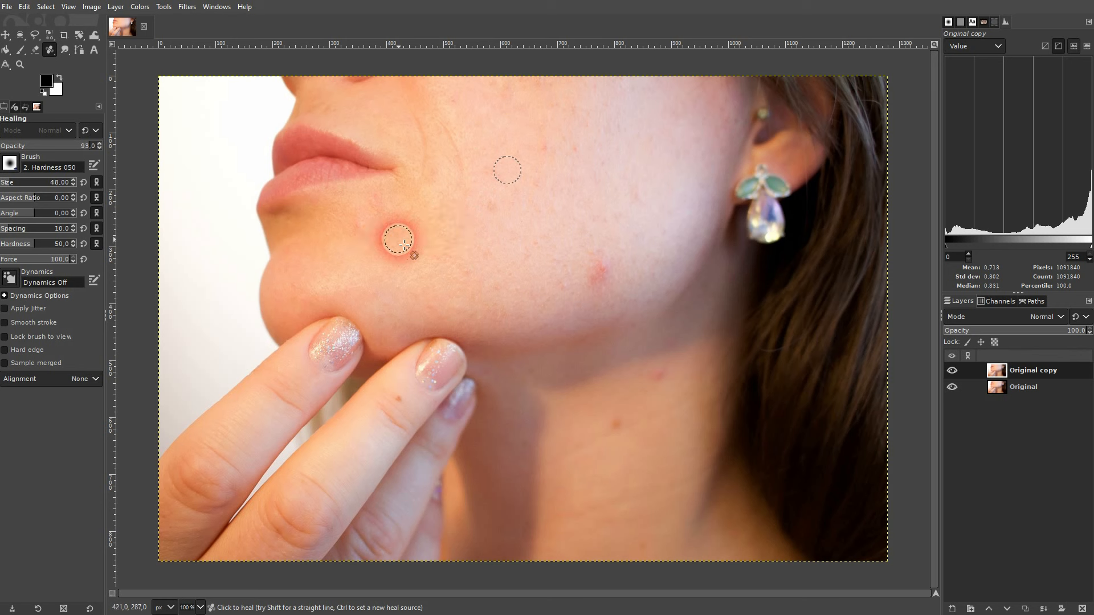
{"action": "left_click", "coordinate": [442, 201], "text": "ctrl"}
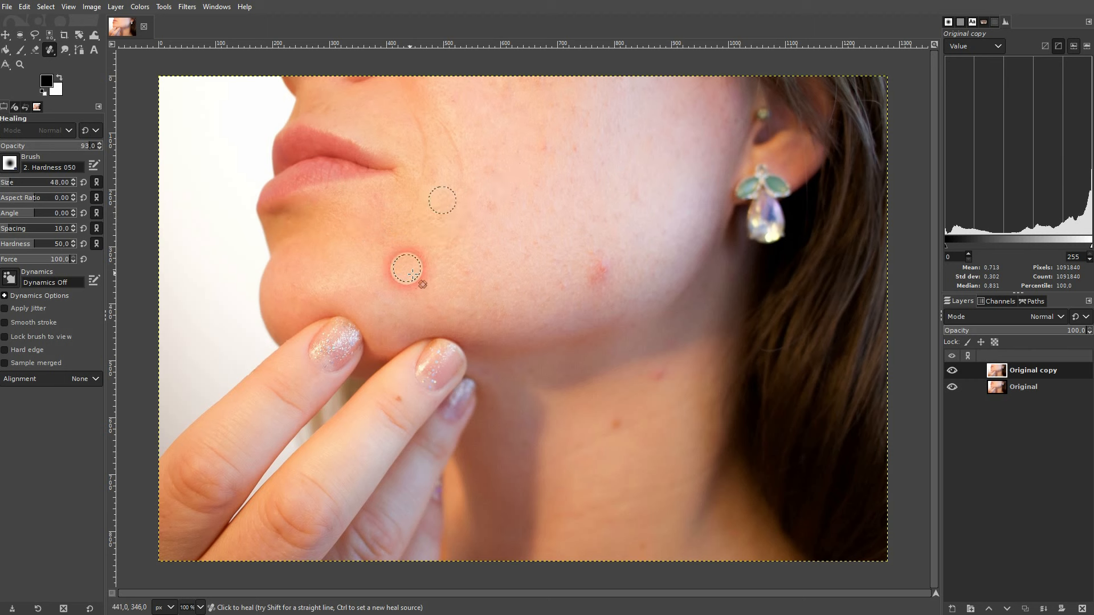
{"action": "left_click", "coordinate": [411, 237], "text": "ctrl"}
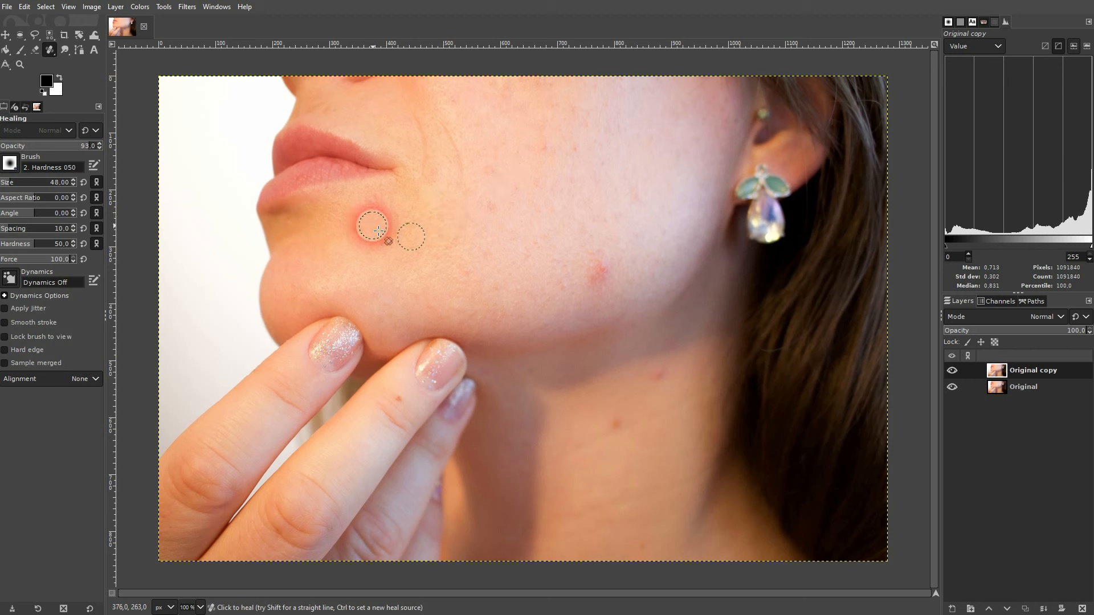
{"action": "left_click", "coordinate": [404, 203], "text": "ctrl"}
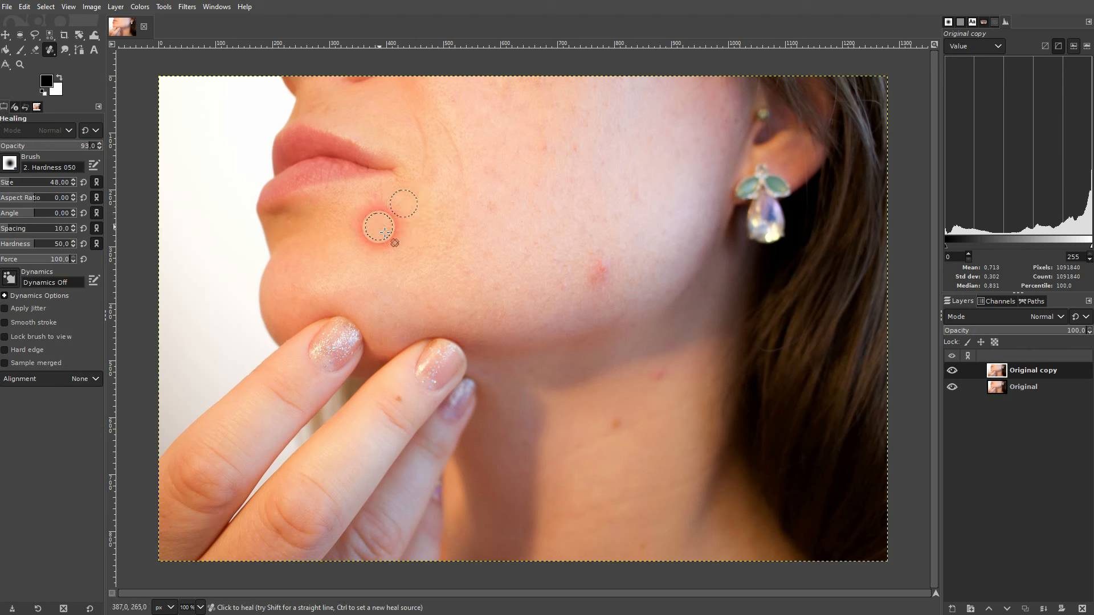
{"action": "left_click", "coordinate": [411, 223], "text": "ctrl"}
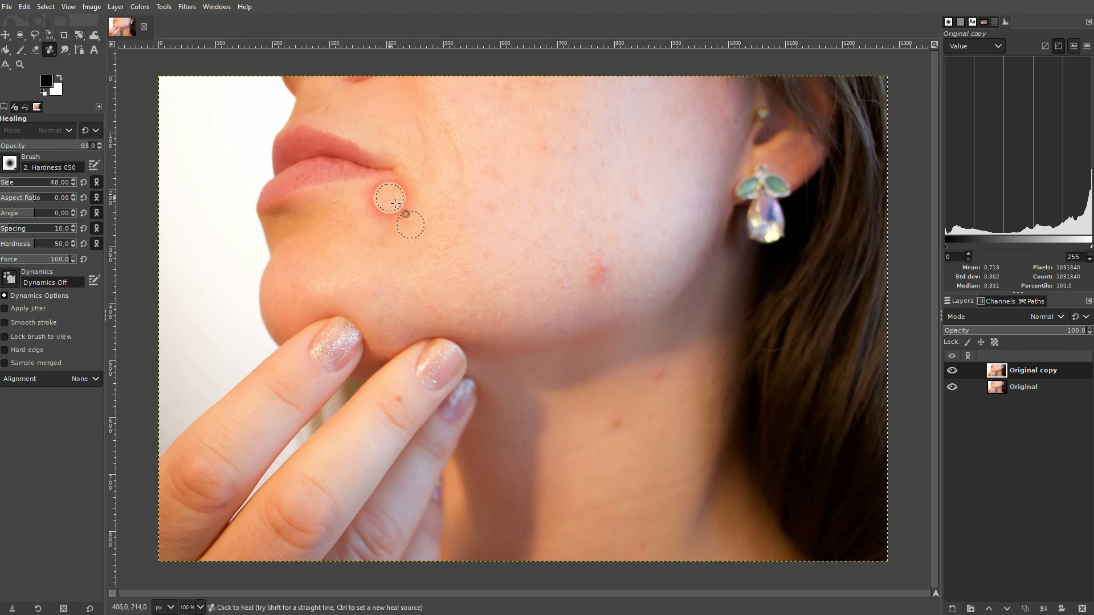
{"action": "left_click", "coordinate": [388, 223]}
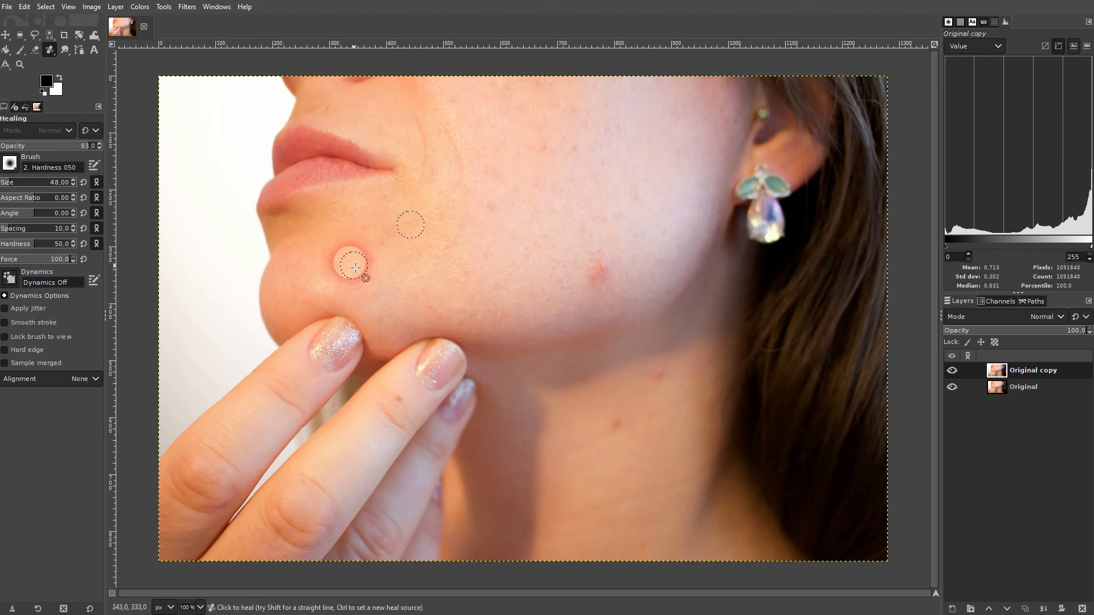
{"action": "left_click", "coordinate": [575, 376]}
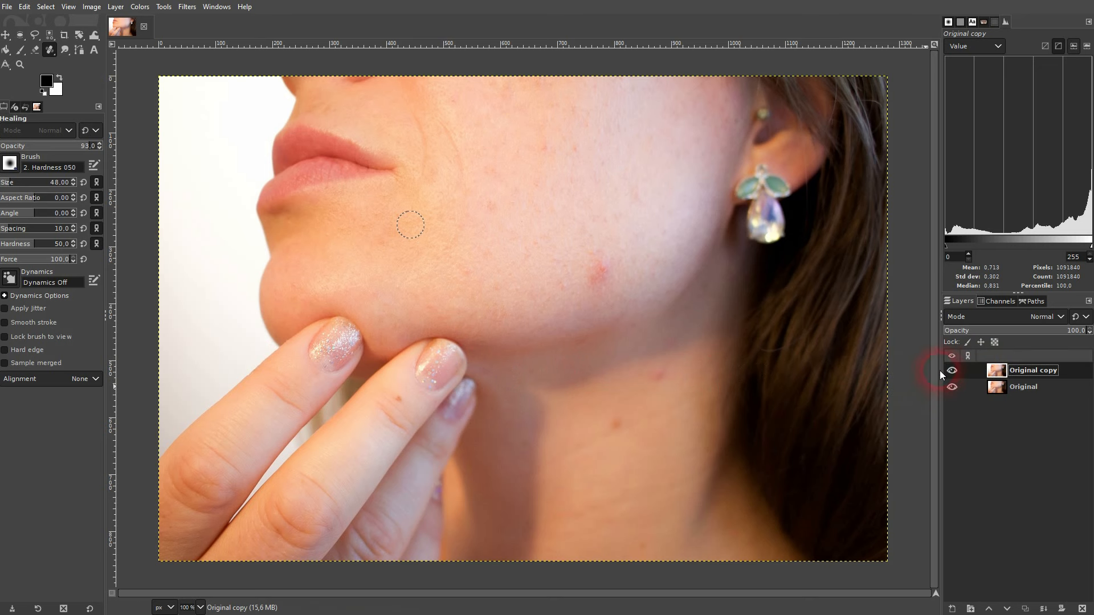
{"action": "left_click", "coordinate": [553, 332]}
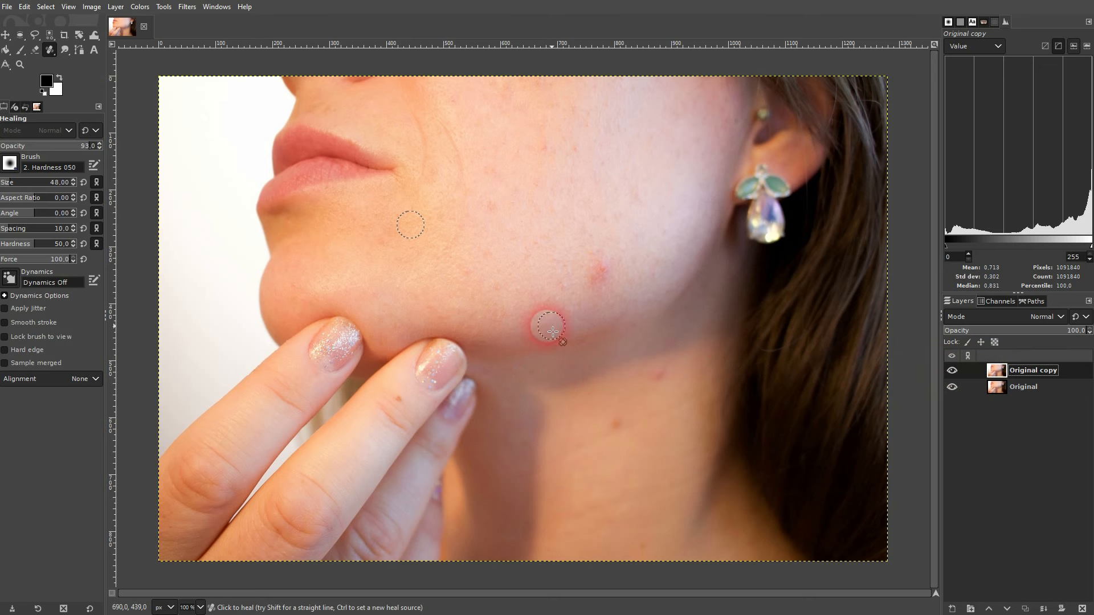
Heal the red blemish on the jawline with skin sampled around it, and compare by hiding and reshowing the Original copy layer.
{"action": "left_click", "coordinate": [651, 218], "text": "ctrl"}
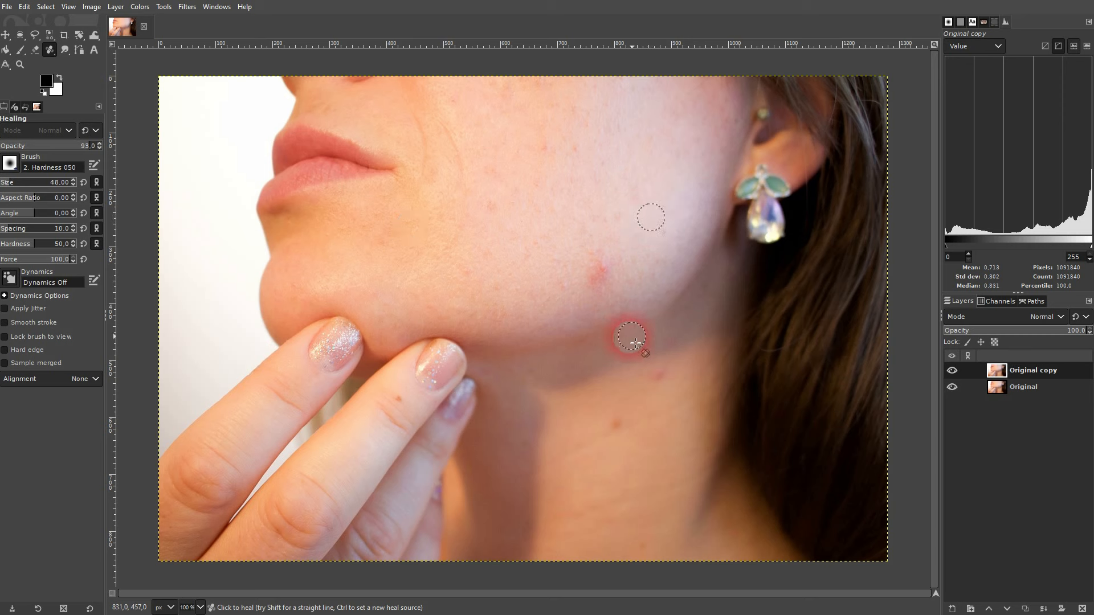
{"action": "left_click", "coordinate": [608, 274]}
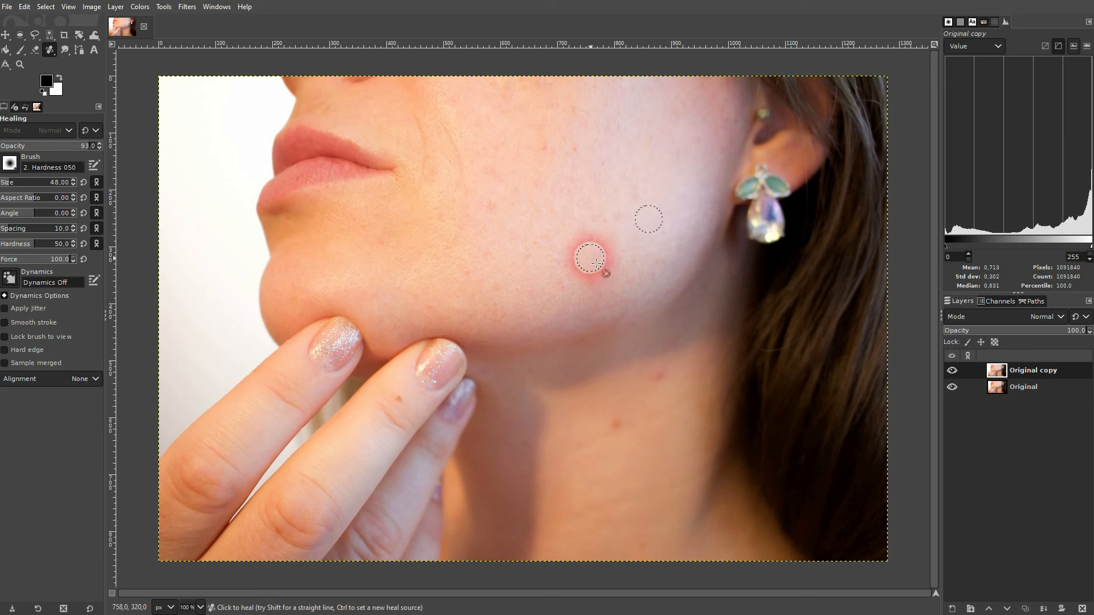
{"action": "left_click", "coordinate": [640, 262], "text": "ctrl"}
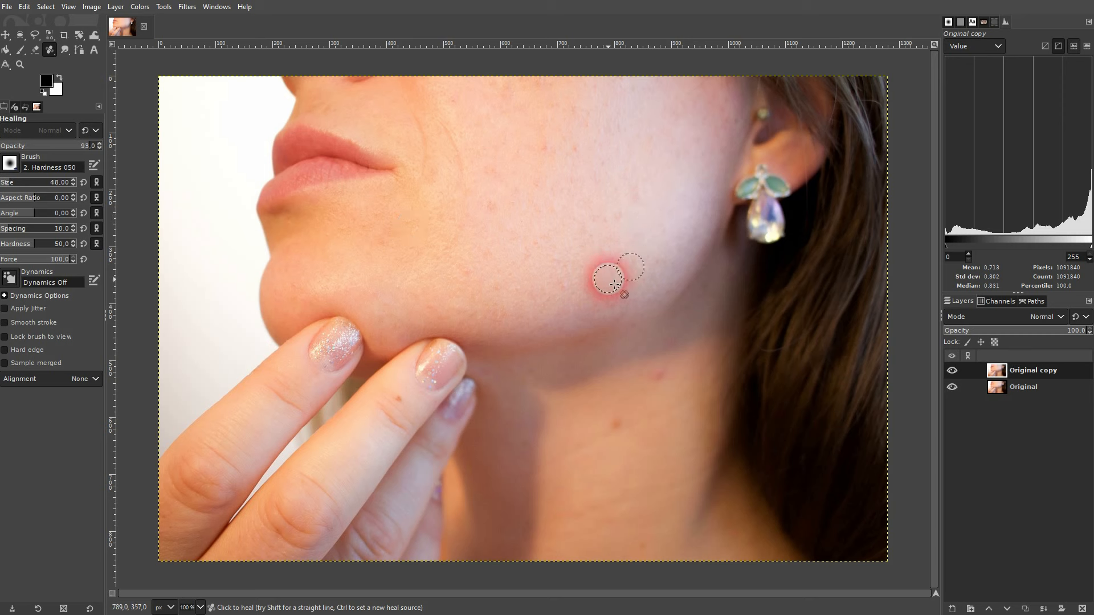
{"action": "left_click", "coordinate": [604, 228], "text": "ctrl"}
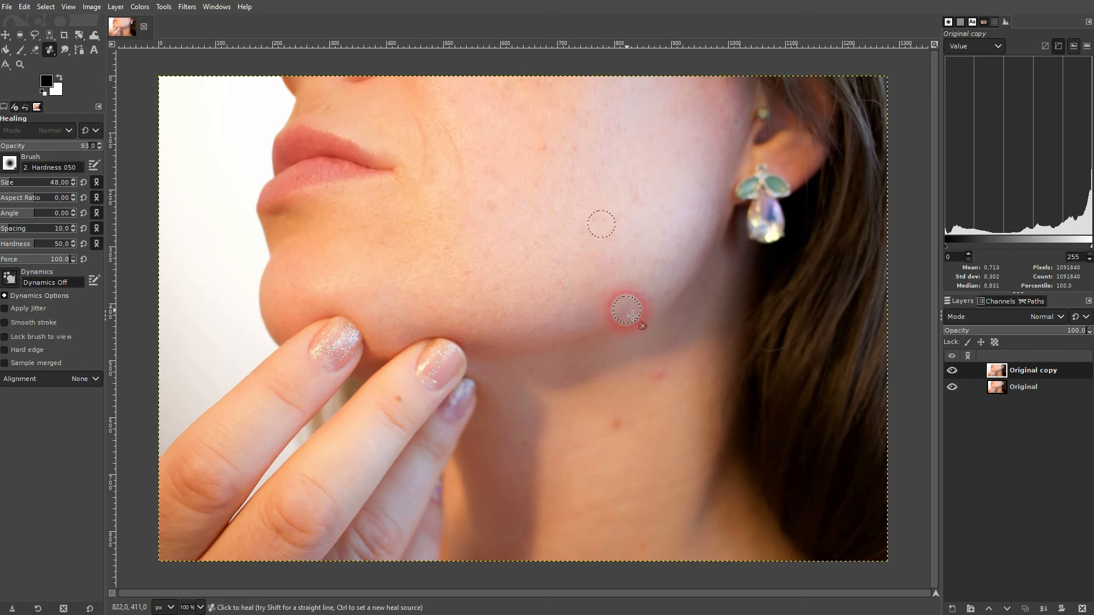
{"action": "left_click", "coordinate": [634, 283], "text": "ctrl"}
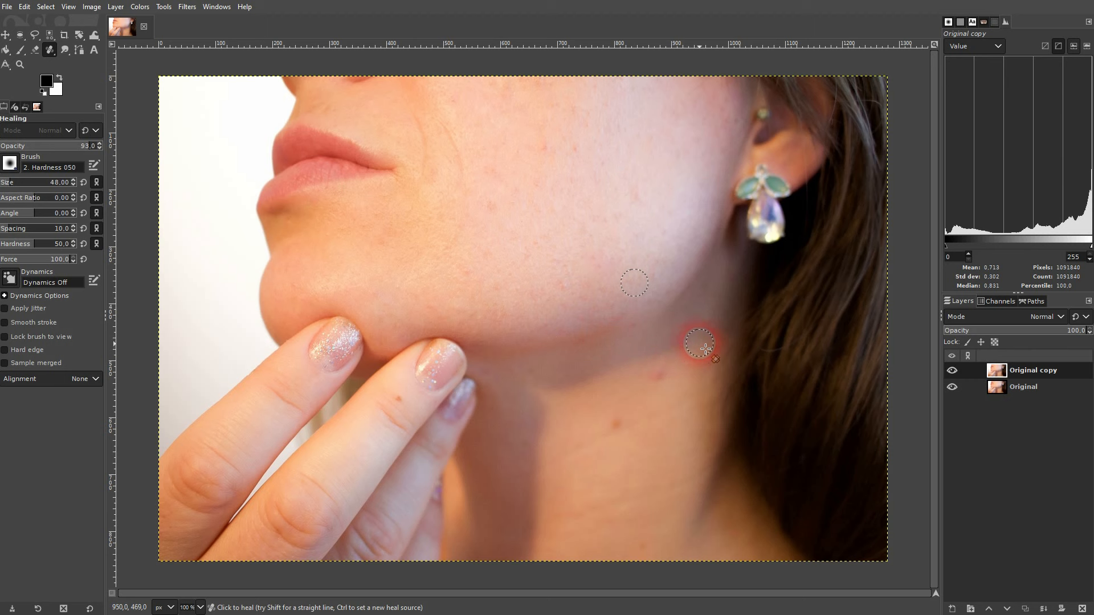
{"action": "left_click", "coordinate": [952, 371]}
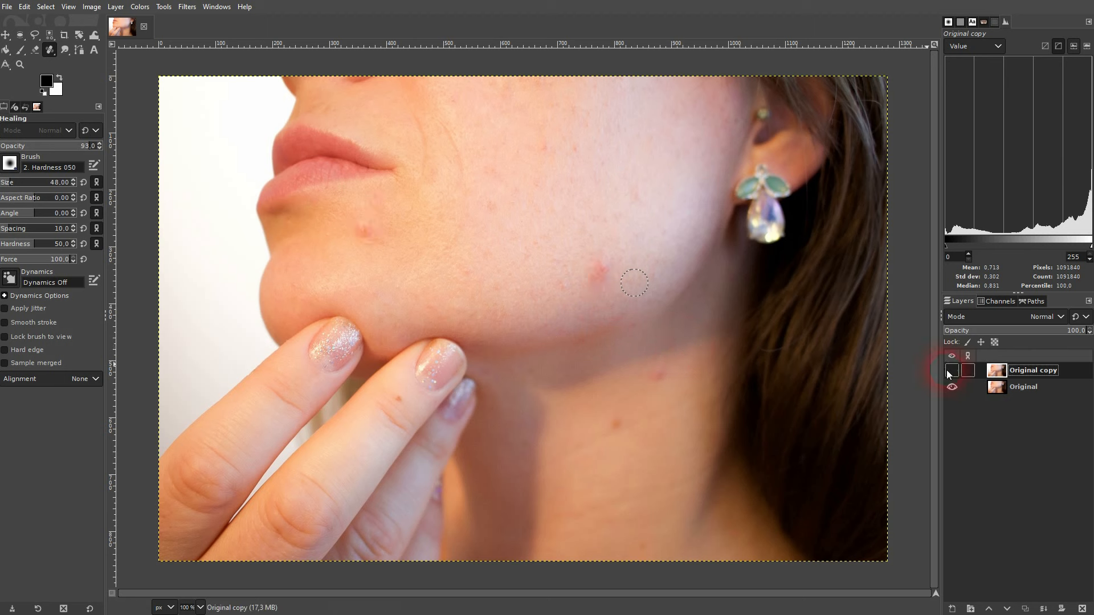
{"action": "left_click", "coordinate": [717, 420]}
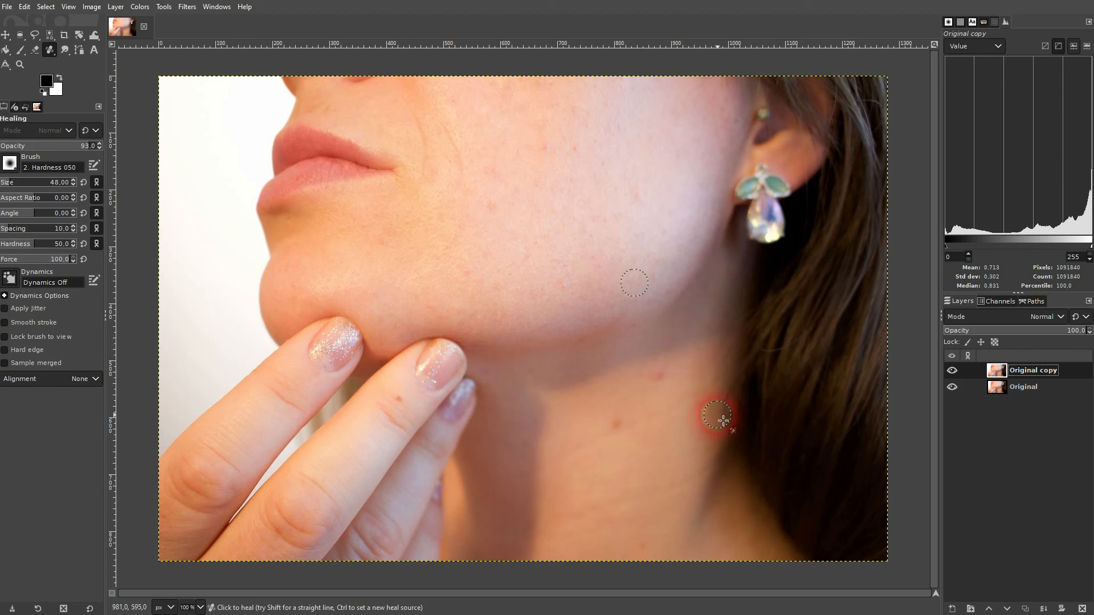
Heal the brown mole in the middle of the neck using clean neck skin sampled just beside it.
{"action": "mouse_move", "coordinate": [727, 411]}
{"action": "left_mouse_down"}
{"action": "mouse_move", "coordinate": [713, 405]}
{"action": "mouse_move", "coordinate": [650, 449]}
{"action": "left_mouse_up"}
{"action": "left_click", "coordinate": [644, 444], "text": "ctrl"}
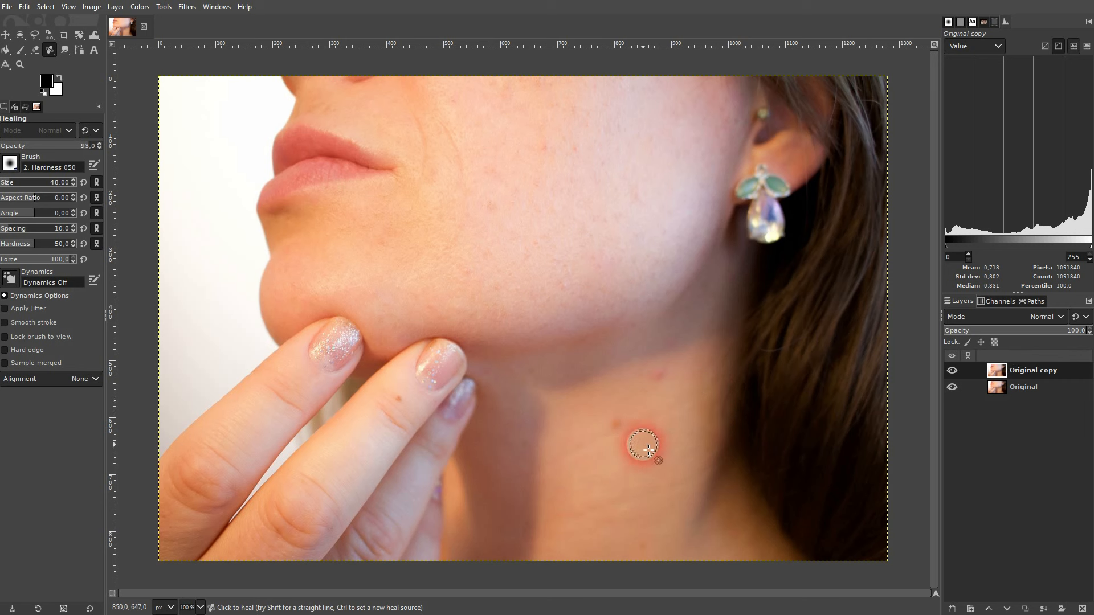
{"action": "left_click", "coordinate": [624, 420]}
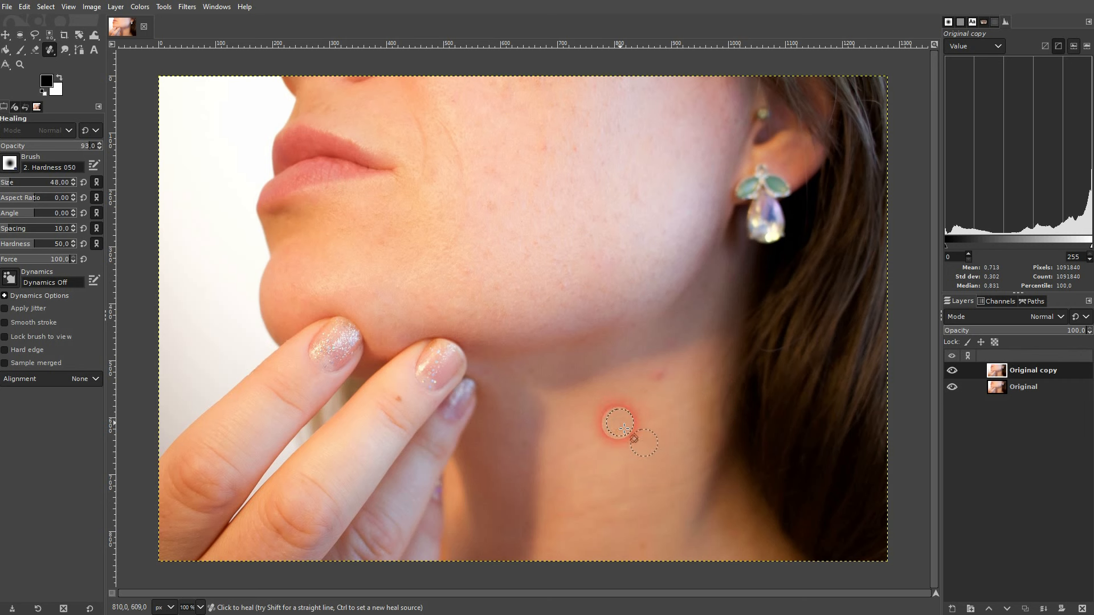
{"action": "left_click", "coordinate": [720, 504]}
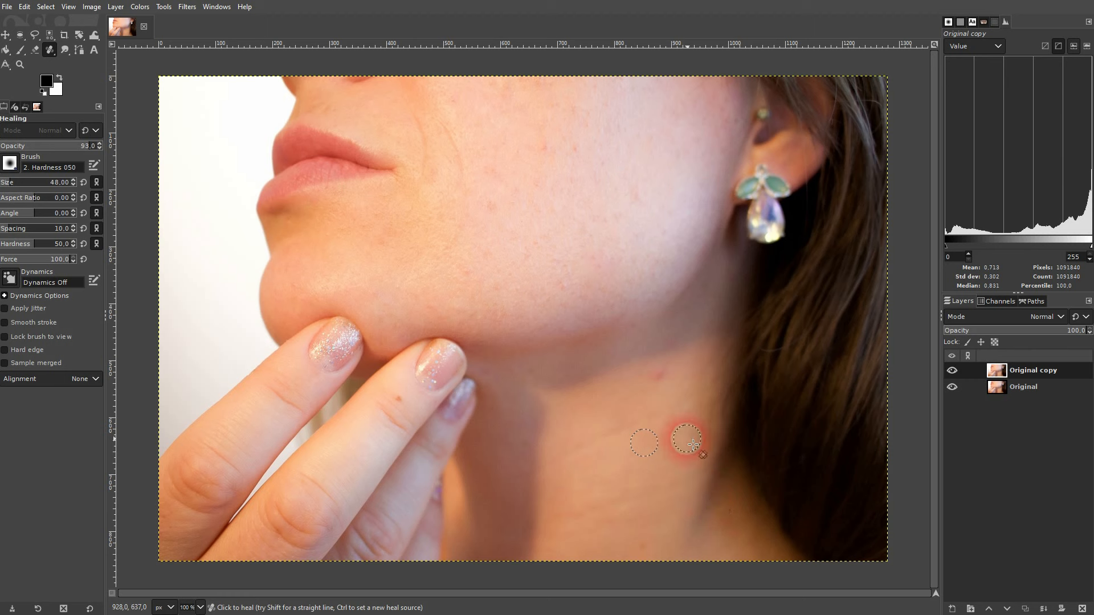
Try covering the red spot on the upper neck with the Clone tool, sampling neck skin beside it.
{"action": "left_click", "coordinate": [52, 50]}
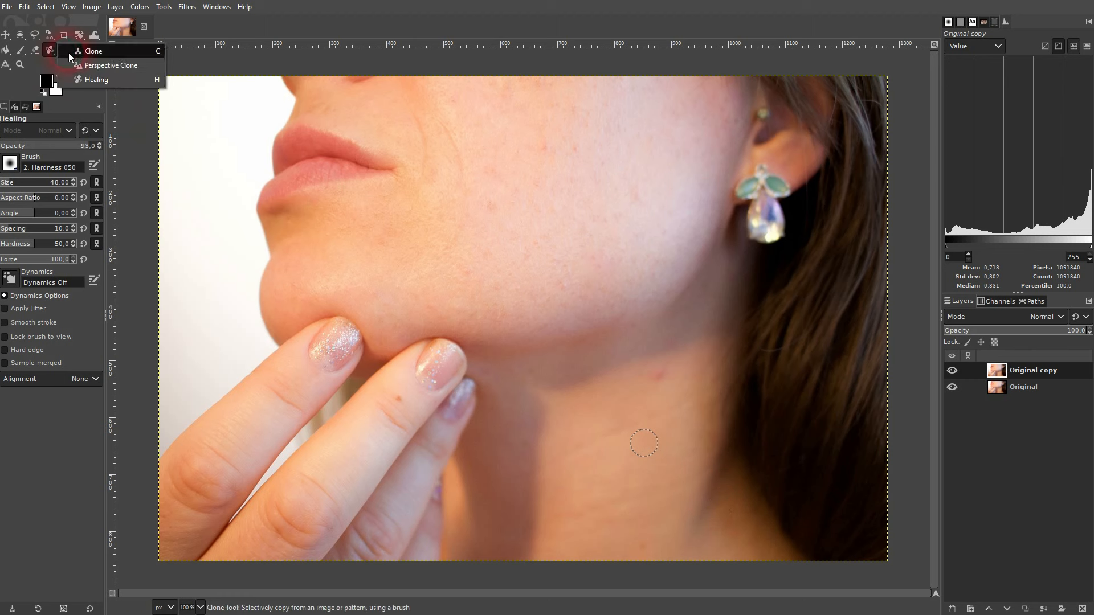
{"action": "left_click", "coordinate": [86, 56]}
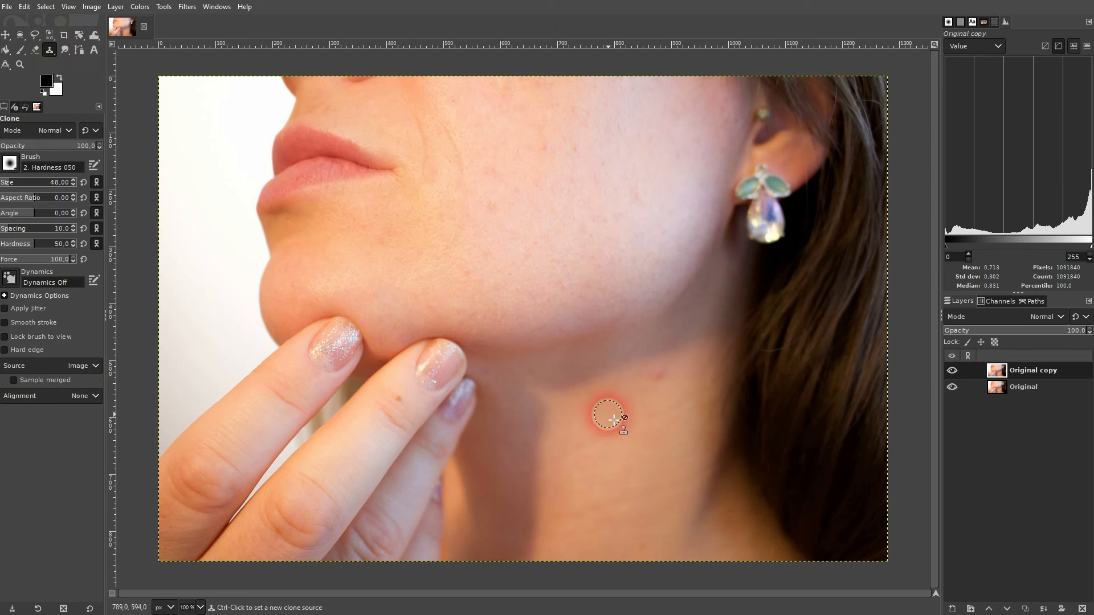
{"action": "left_click", "coordinate": [598, 404], "text": "ctrl"}
{"action": "left_click", "coordinate": [658, 380]}
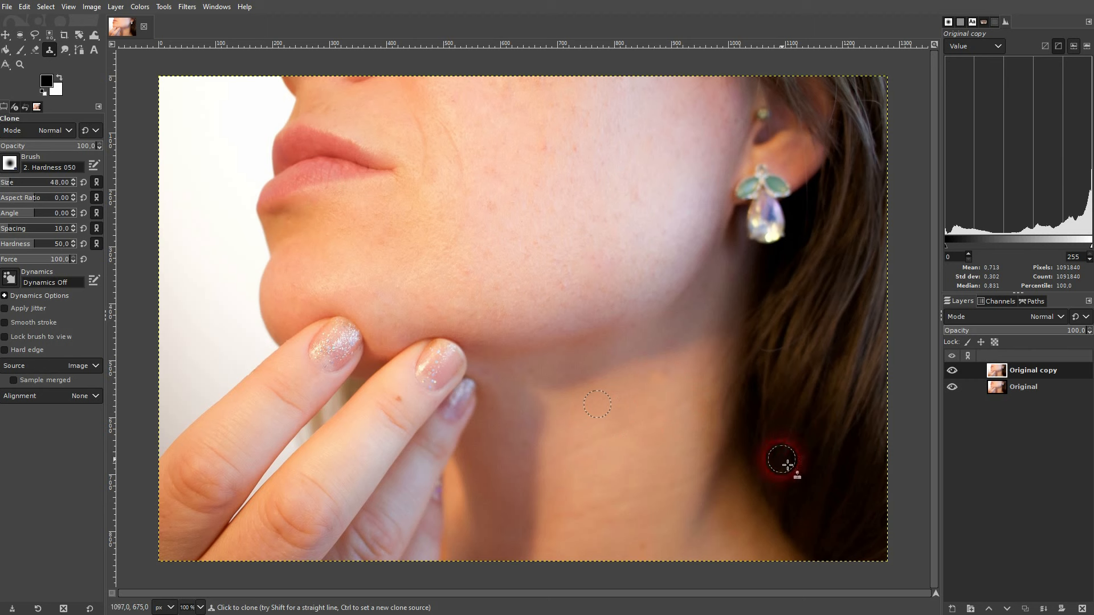
{"action": "mouse_move", "coordinate": [666, 375]}
{"action": "left_mouse_down"}
{"action": "mouse_move", "coordinate": [646, 389]}
{"action": "mouse_move", "coordinate": [658, 410]}
{"action": "mouse_move", "coordinate": [651, 390]}
{"action": "mouse_move", "coordinate": [671, 393]}
{"action": "left_mouse_up"}
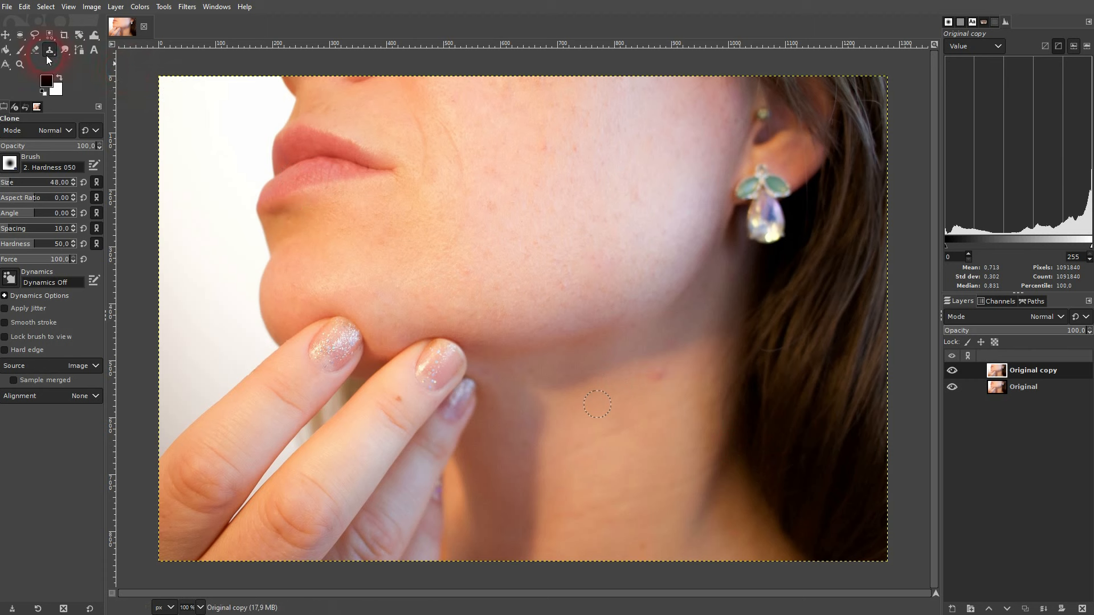
Return to the Healing tool and heal the red spot on the upper neck with skin sampled nearby.
{"action": "left_click_drag", "start_coordinate": [50, 56], "coordinate": [84, 81]}
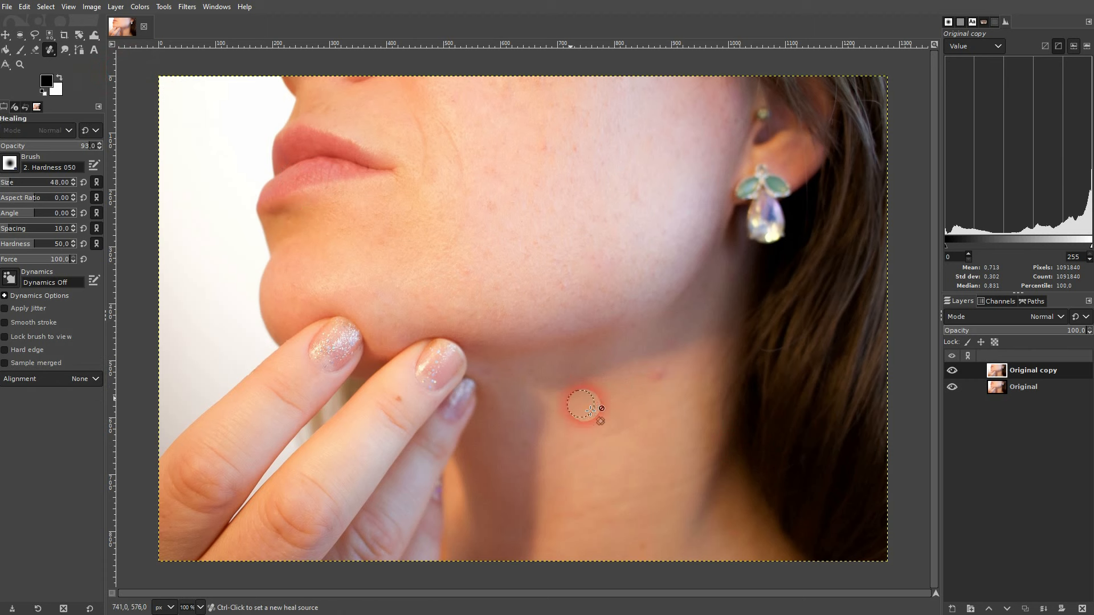
{"action": "left_click", "coordinate": [615, 408], "text": "ctrl"}
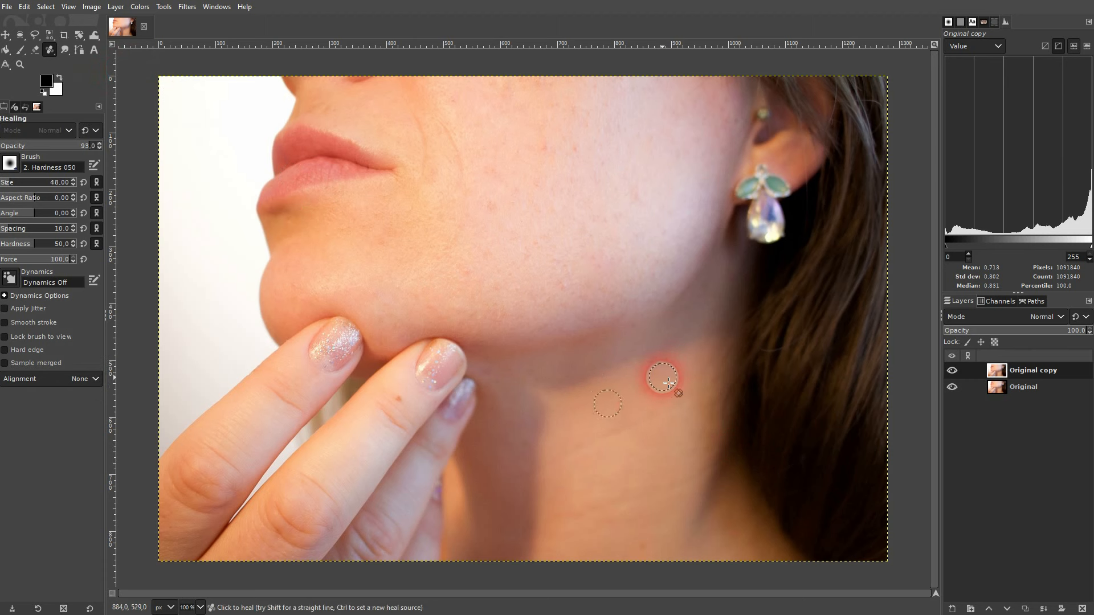
{"action": "left_click", "coordinate": [657, 381]}
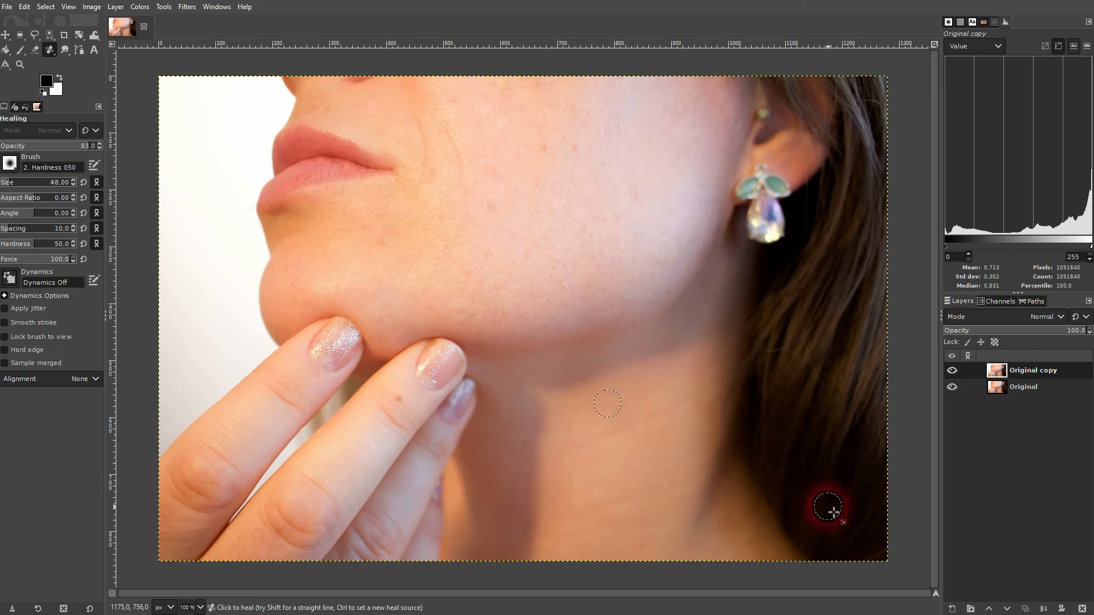
Reduce the Healing brush size to 19 for the small mole on the finger.
{"action": "left_click", "coordinate": [372, 436]}
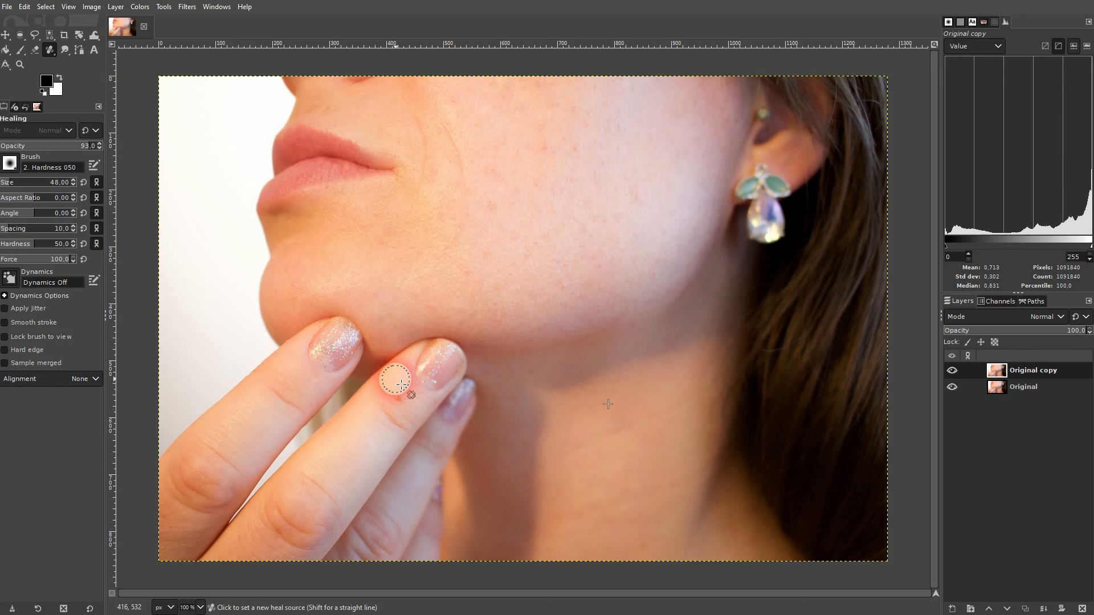
{"action": "left_click", "coordinate": [73, 184]}
{"action": "left_click", "coordinate": [73, 184]}
{"action": "left_click", "coordinate": [73, 184]}
{"action": "left_click", "coordinate": [73, 185]}
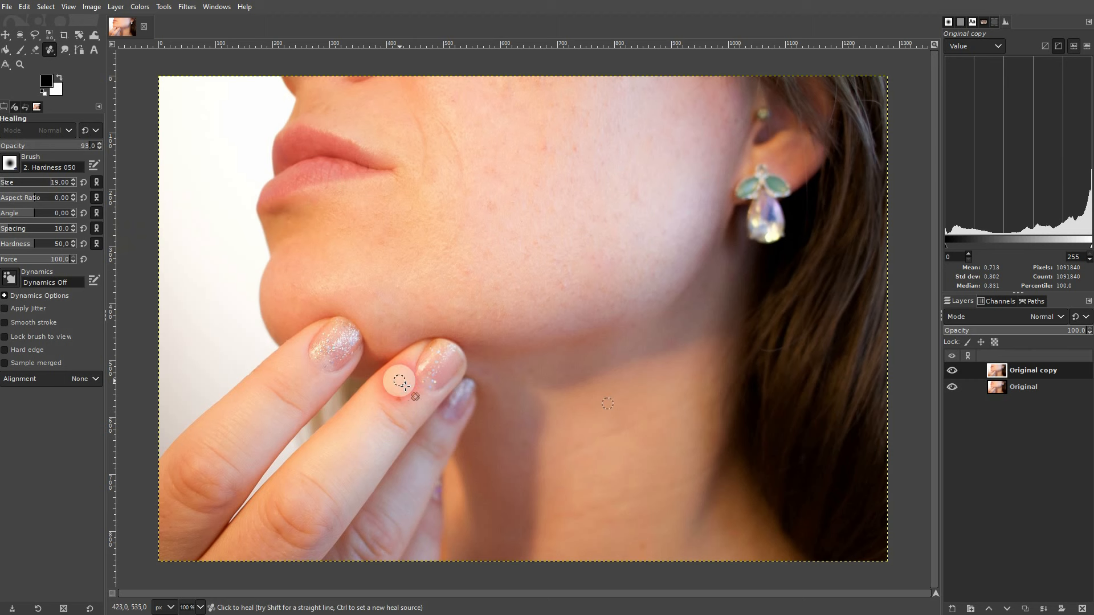
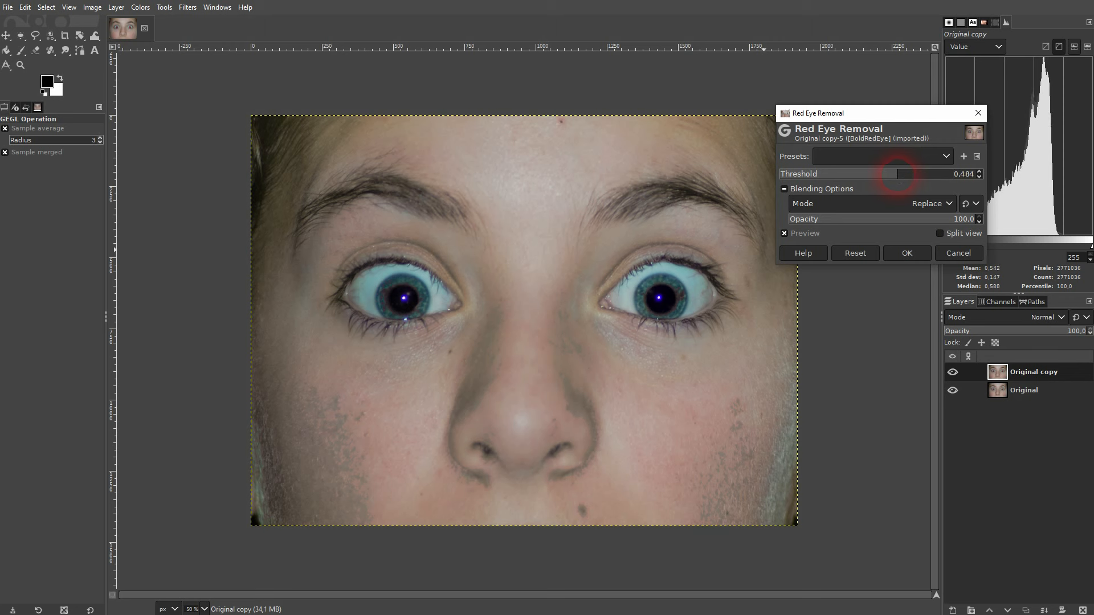
Apply Red Eye Removal with a threshold of 0.484 to the Original copy layer and compare it with the original by toggling its visibility.
{"action": "left_click", "coordinate": [907, 253]}
{"action": "left_click", "coordinate": [951, 373]}
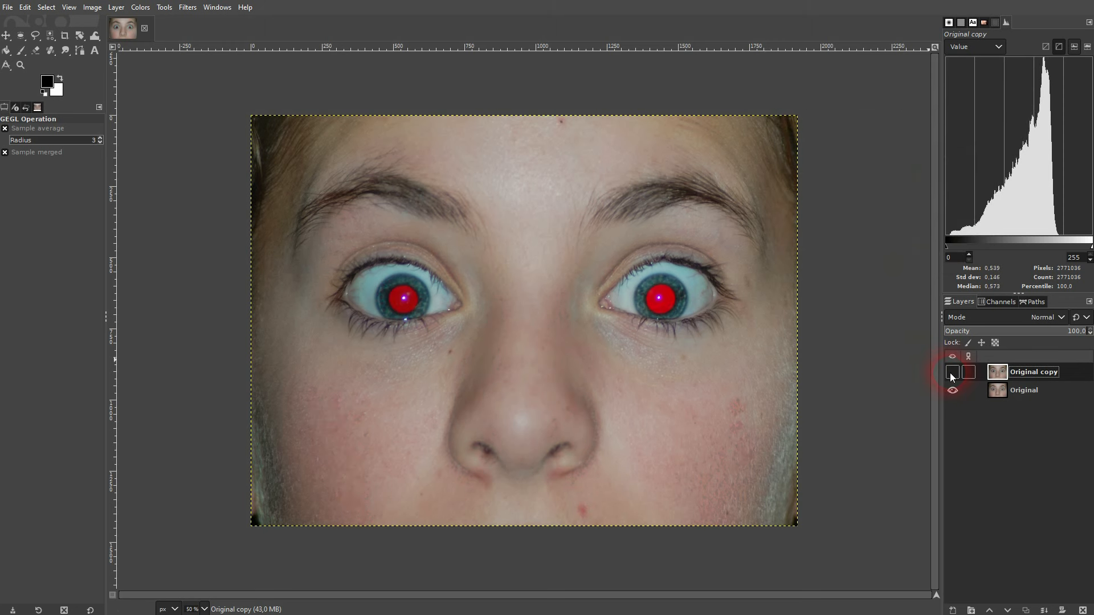
{"action": "left_click", "coordinate": [952, 373]}
{"action": "left_click", "coordinate": [951, 374]}
{"action": "left_click", "coordinate": [951, 373]}
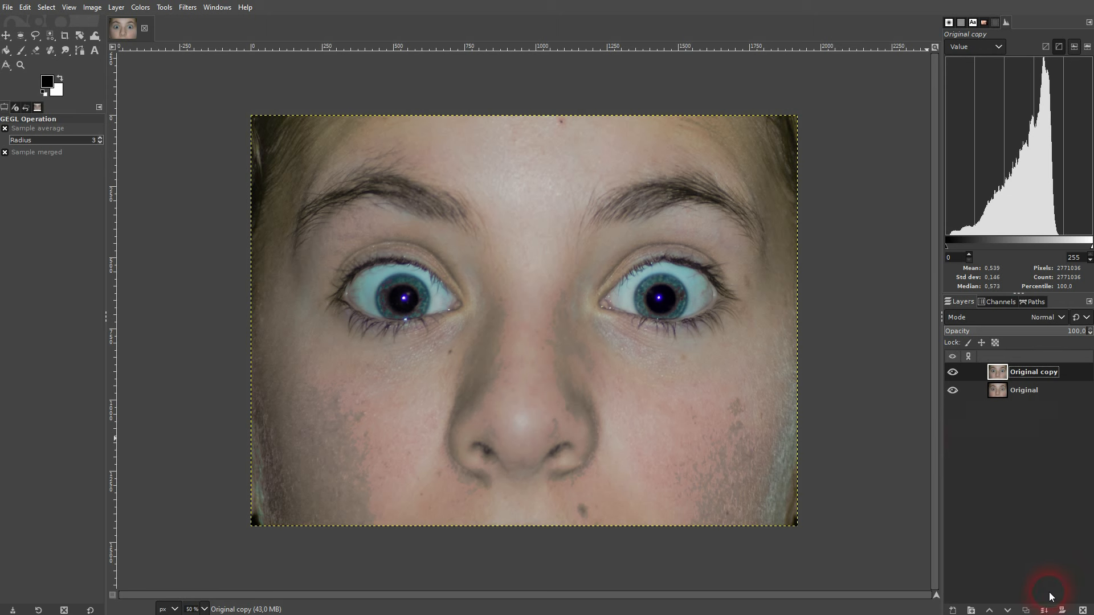
Delete the filtered Original copy layer and duplicate the Original layer again.
{"action": "left_click", "coordinate": [1082, 610]}
{"action": "left_click", "coordinate": [1025, 610]}
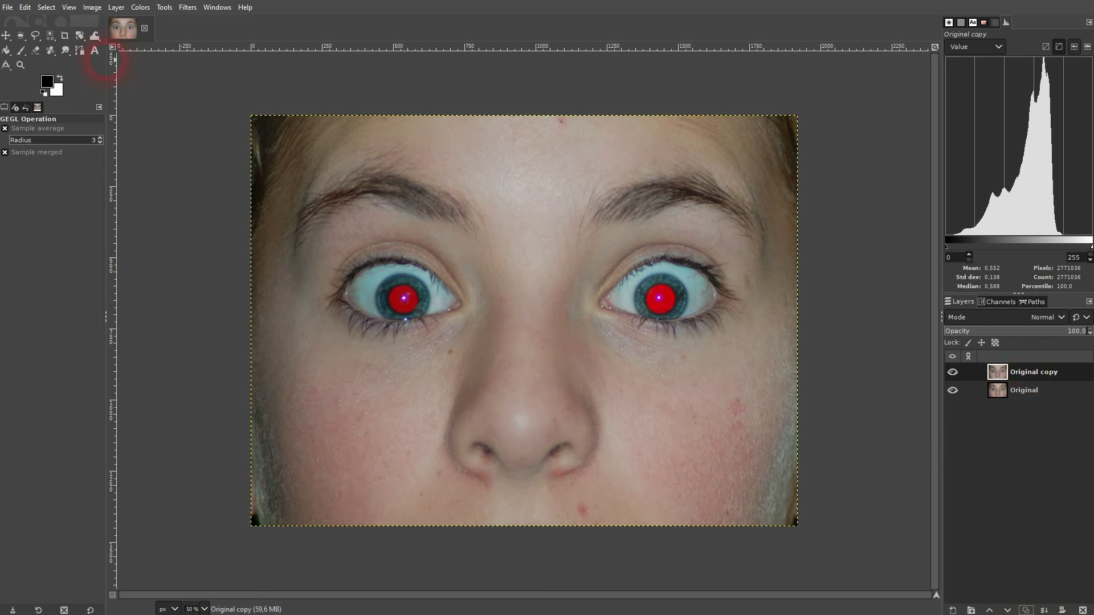
Draw a feathered elliptical selection of about 108 × 101 px around the red pupil of the left-hand eye.
{"action": "left_click", "coordinate": [16, 39]}
{"action": "scroll", "coordinate": [406, 294], "scroll_direction": "up", "scroll_amount": 4}
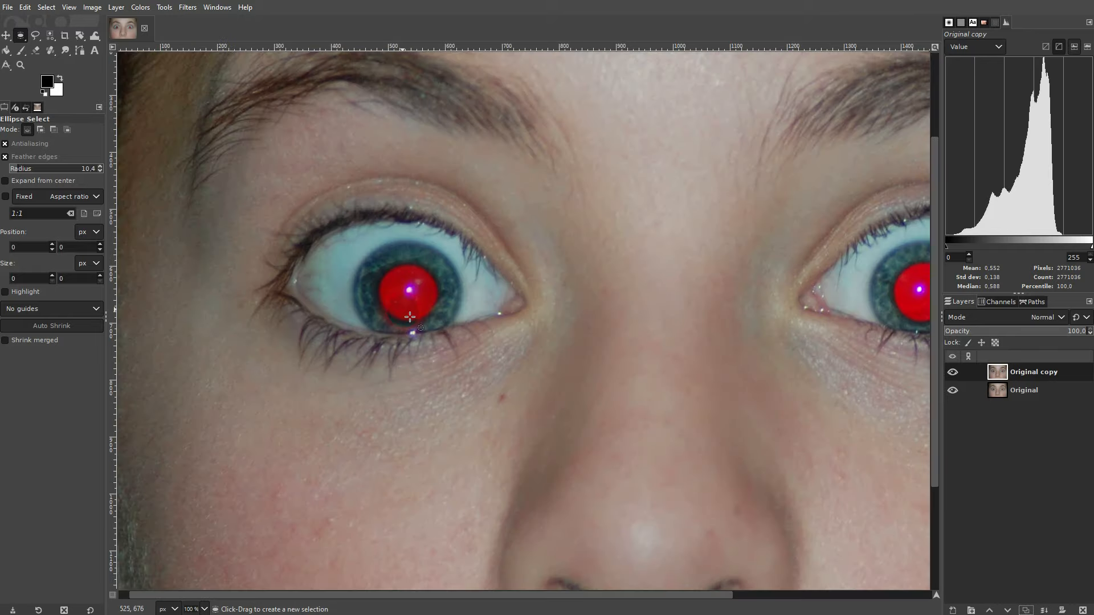
{"action": "left_click_drag", "start_coordinate": [379, 218], "coordinate": [471, 329]}
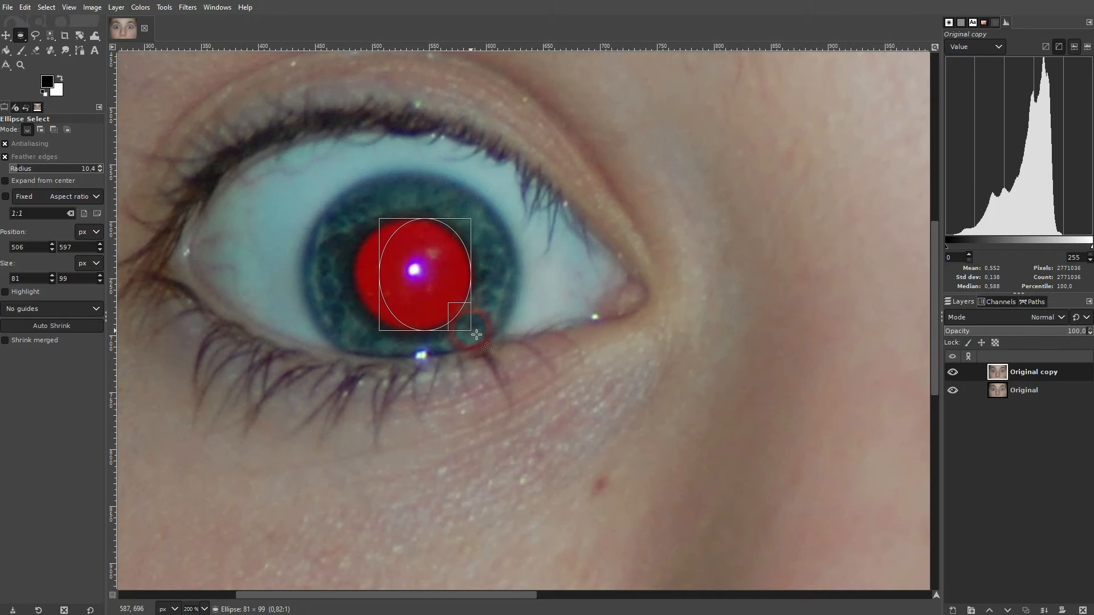
{"action": "left_click_drag", "start_coordinate": [394, 238], "coordinate": [363, 236]}
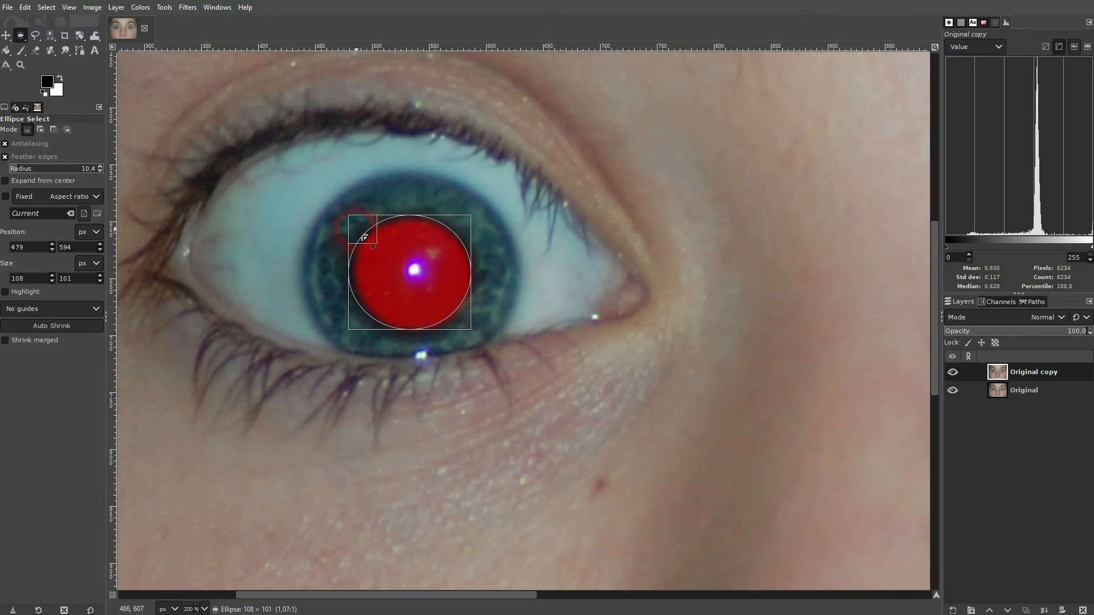
Enlarge the elliptical selection around the left-hand eye's pupil to about 115 × 110 px.
{"action": "left_click_drag", "start_coordinate": [466, 319], "coordinate": [472, 327]}
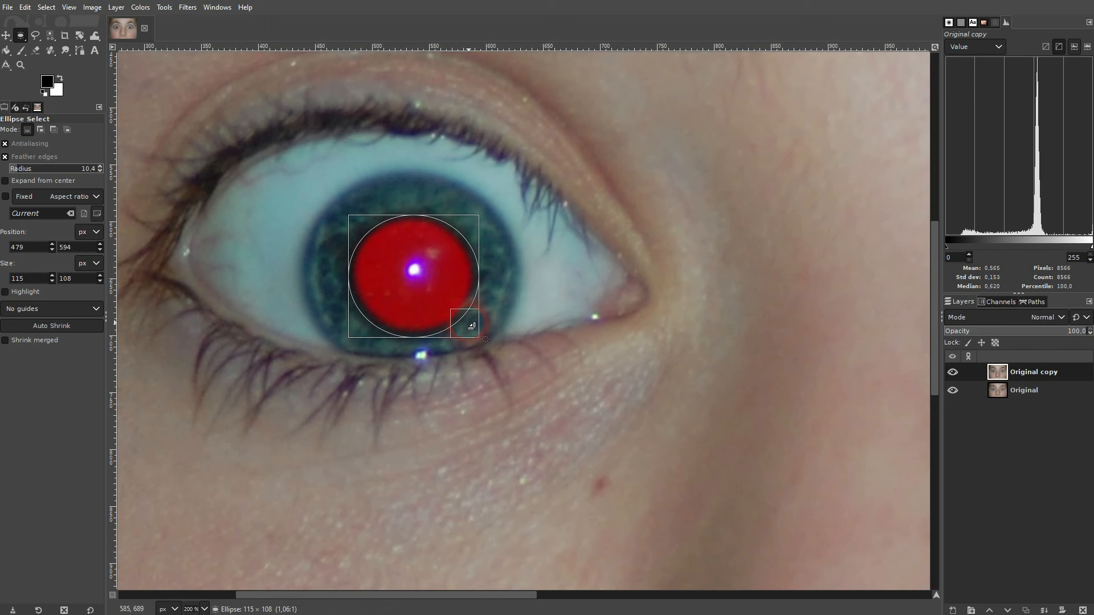
{"action": "left_click_drag", "start_coordinate": [429, 228], "coordinate": [429, 226]}
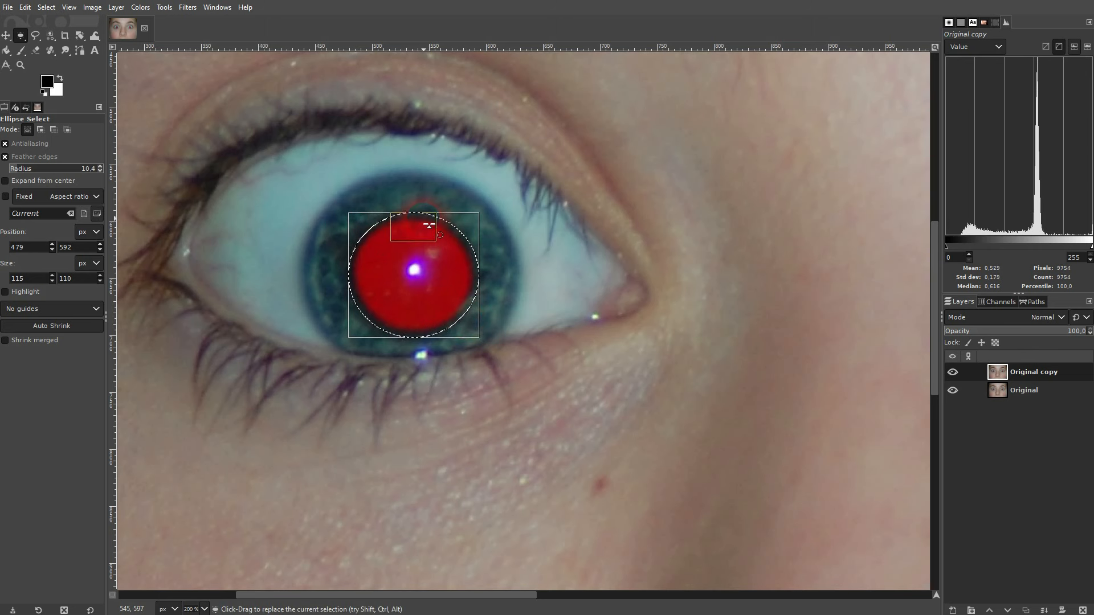
Add a second elliptical selection of about 119 × 109 px around the right-hand eye's red pupil to the current selection.
{"action": "left_click", "coordinate": [39, 132]}
{"action": "key", "text": "1"}
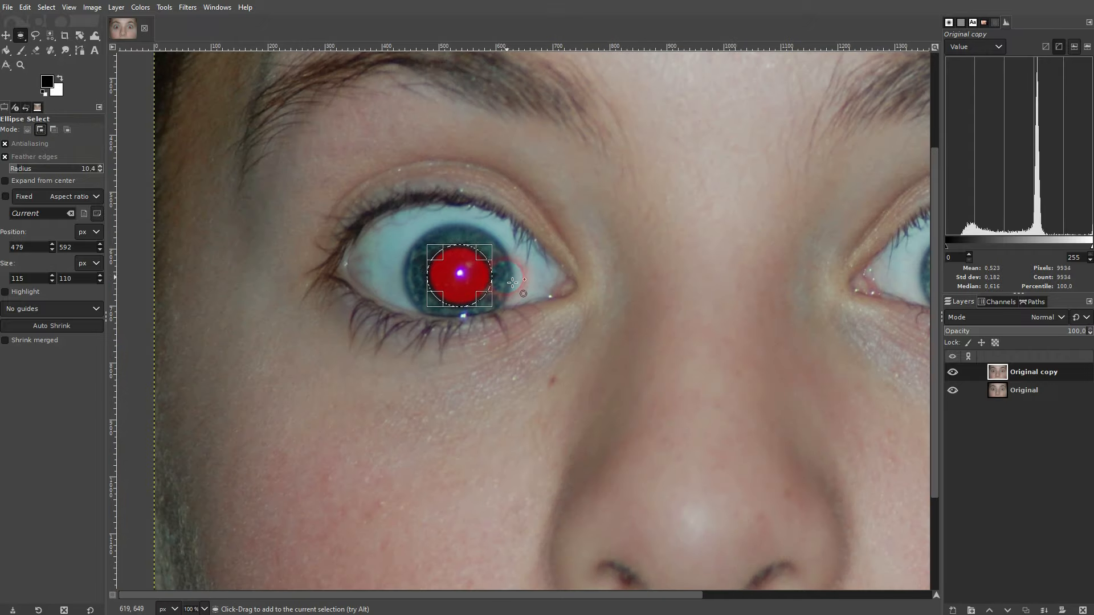
{"action": "left_click_drag", "start_coordinate": [476, 596], "coordinate": [703, 587]}
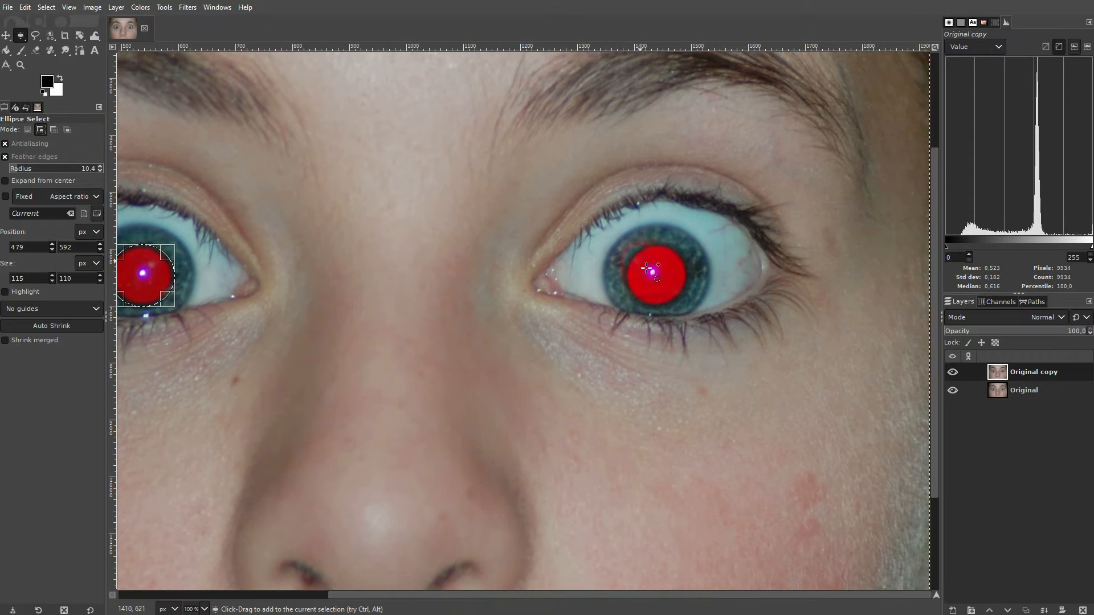
{"action": "left_click_drag", "start_coordinate": [638, 248], "coordinate": [682, 301]}
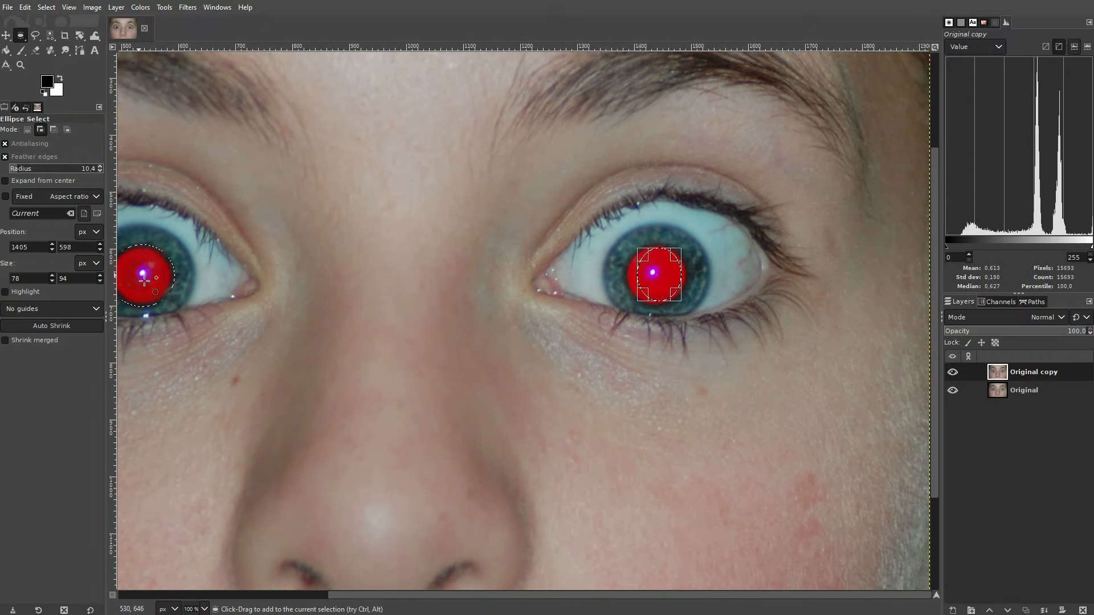
{"action": "scroll", "coordinate": [669, 266], "scroll_direction": "up", "scroll_amount": 2, "text": "ctrl"}
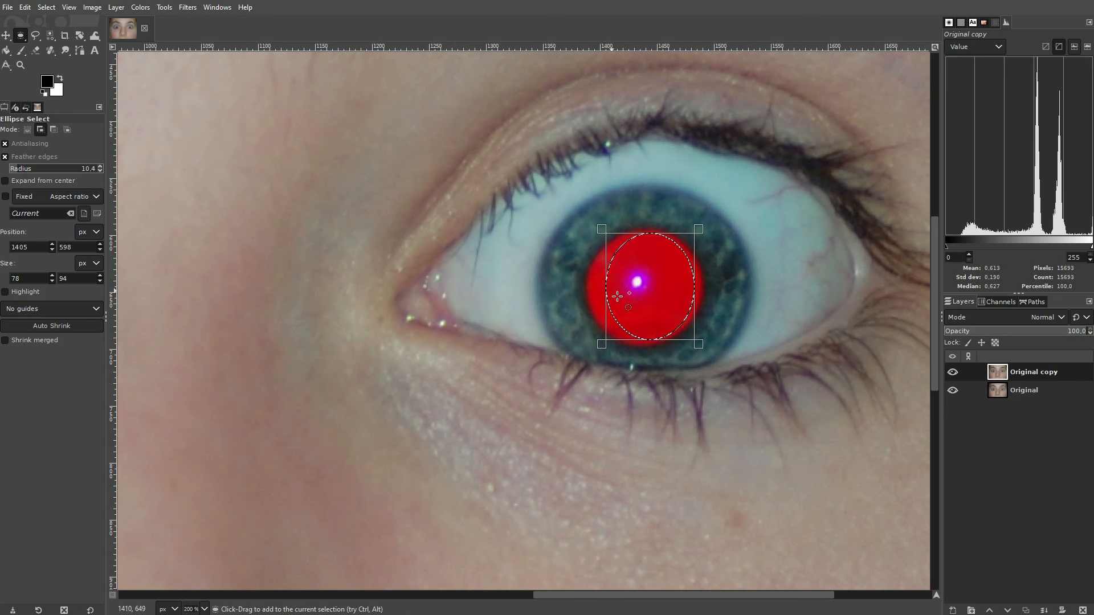
{"action": "left_click_drag", "start_coordinate": [684, 256], "coordinate": [702, 247]}
{"action": "mouse_move", "coordinate": [610, 238]}
{"action": "left_mouse_down"}
{"action": "mouse_move", "coordinate": [586, 245]}
{"action": "mouse_move", "coordinate": [600, 257]}
{"action": "left_mouse_up"}
{"action": "left_click_drag", "start_coordinate": [645, 339], "coordinate": [647, 347]}
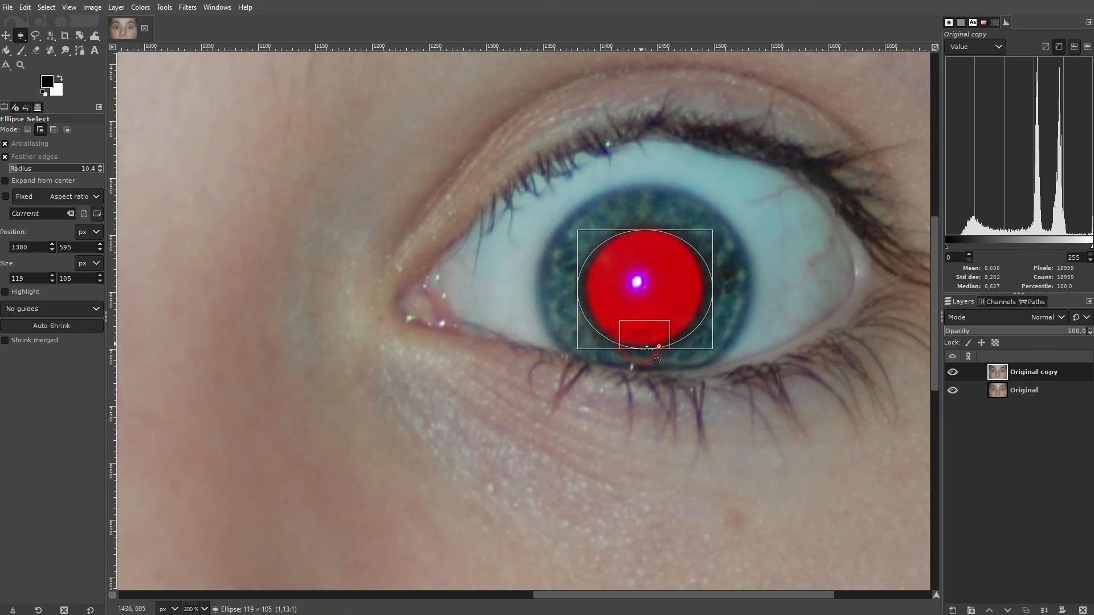
{"action": "left_click_drag", "start_coordinate": [644, 233], "coordinate": [645, 228]}
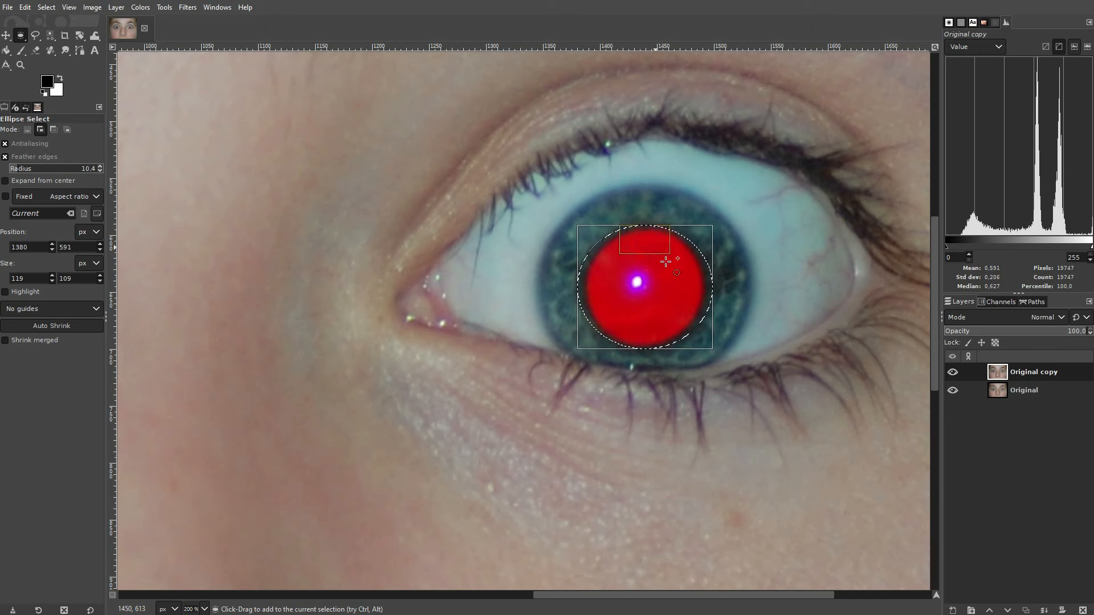
{"action": "scroll", "coordinate": [719, 317], "scroll_direction": "down", "scroll_amount": 3}
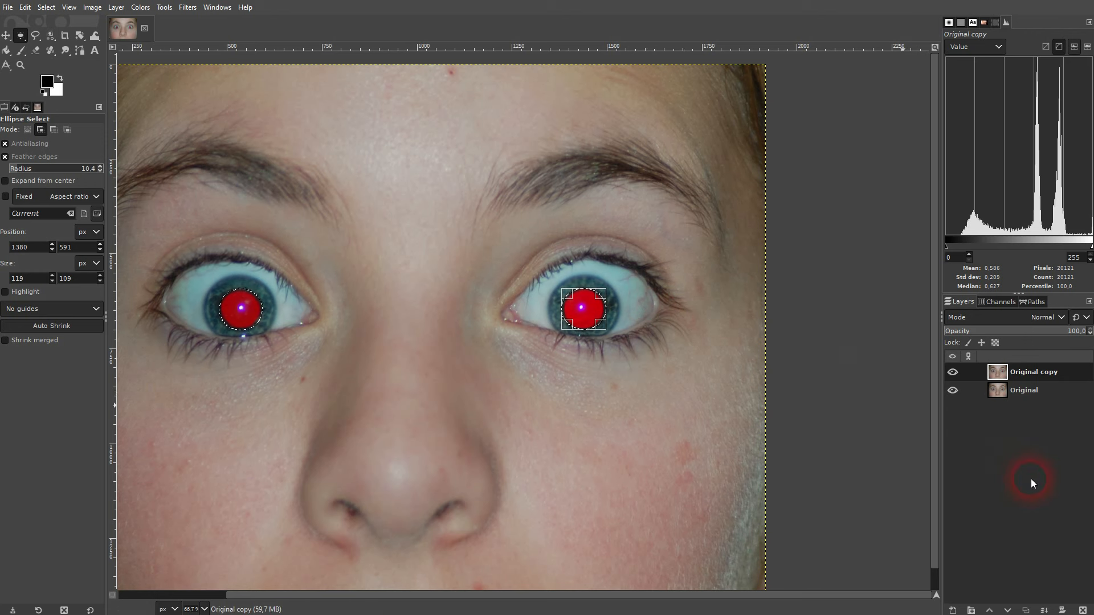
{"action": "left_click_drag", "start_coordinate": [652, 596], "coordinate": [546, 593]}
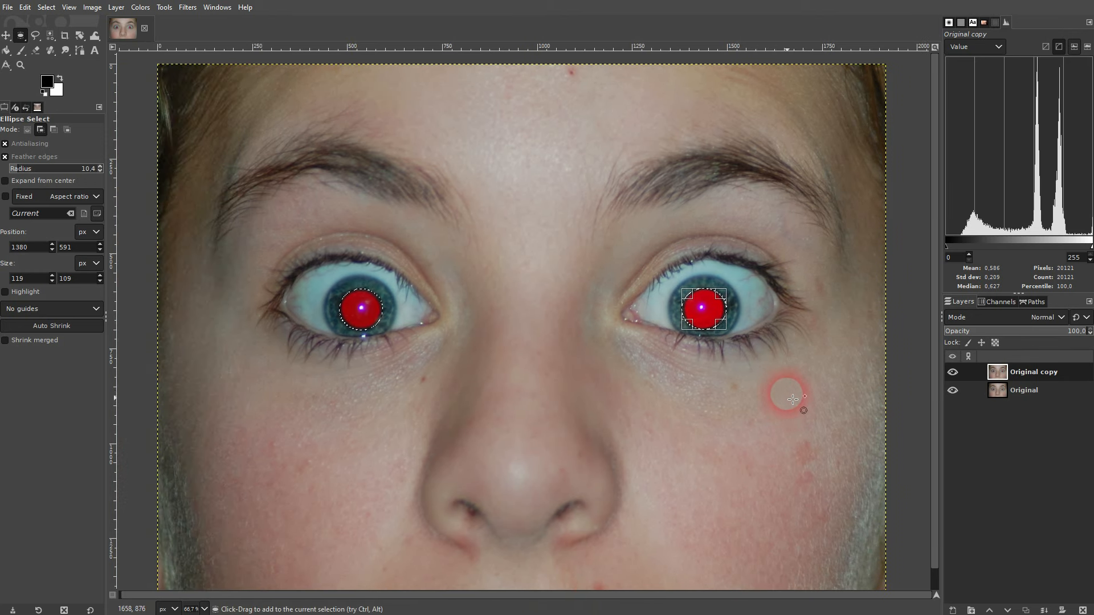
Add a layer mask from the selection to the Original copy layer and check it by briefly hiding the Original layer.
{"action": "right_click", "coordinate": [1025, 370]}
{"action": "left_click", "coordinate": [969, 176]}
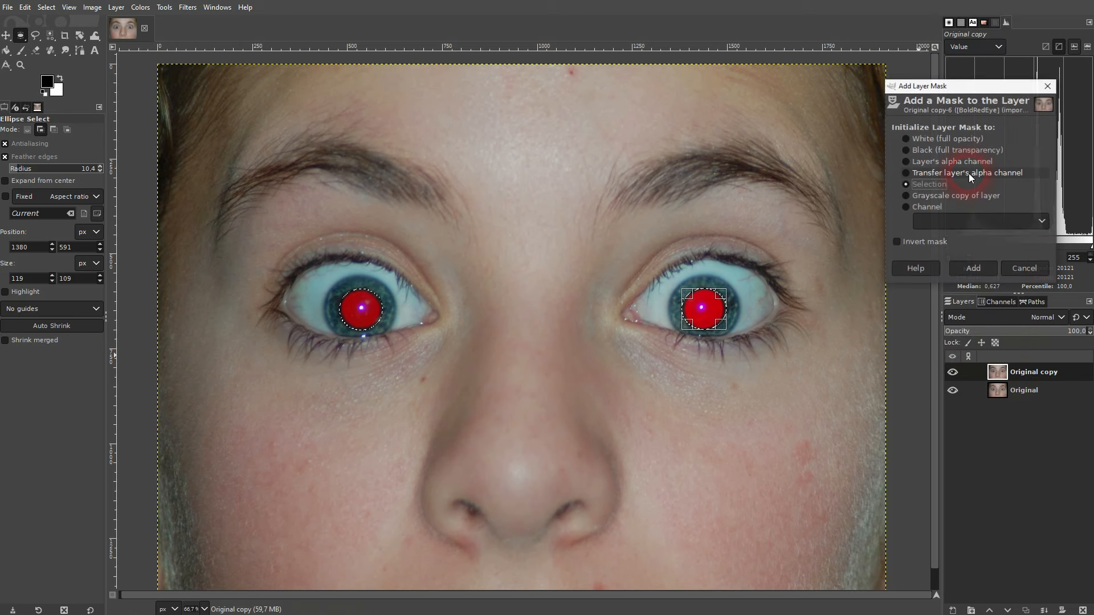
{"action": "left_click", "coordinate": [940, 184]}
{"action": "left_click", "coordinate": [974, 272]}
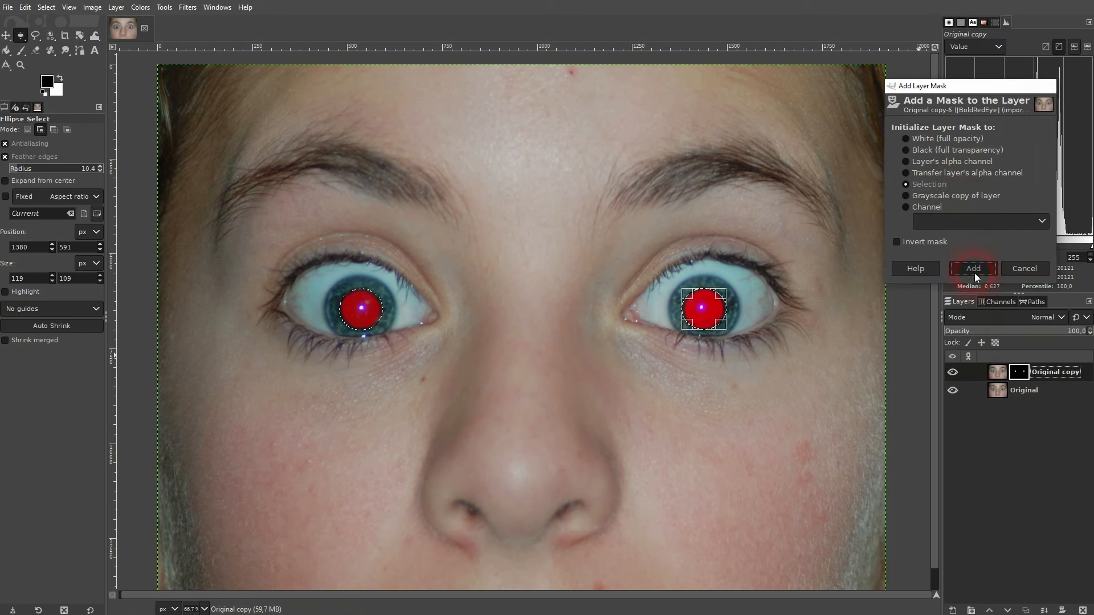
{"action": "left_click", "coordinate": [953, 389]}
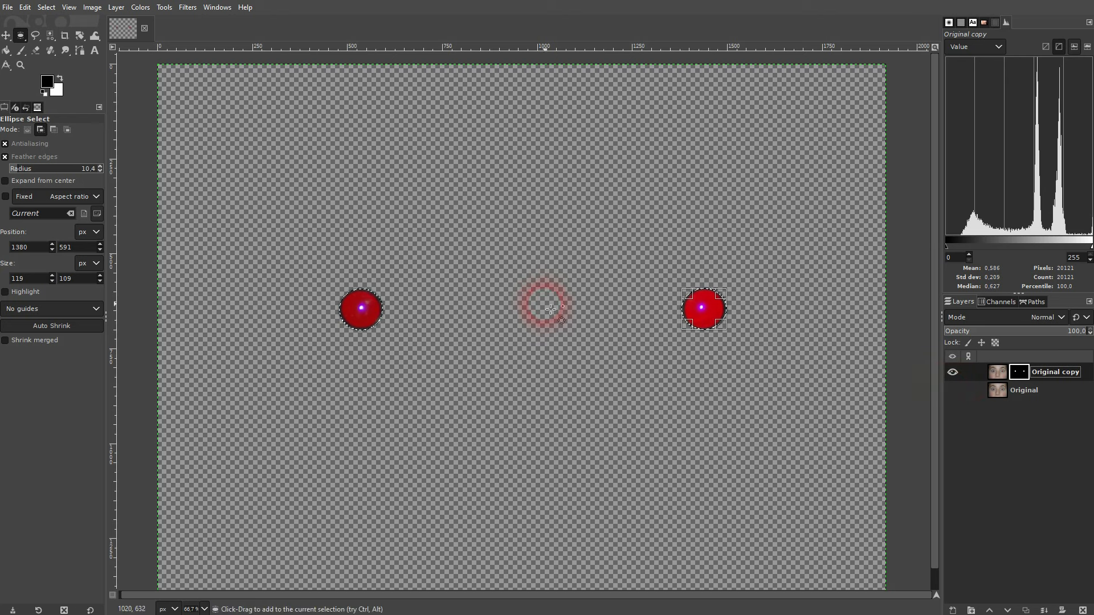
{"action": "left_click", "coordinate": [953, 391]}
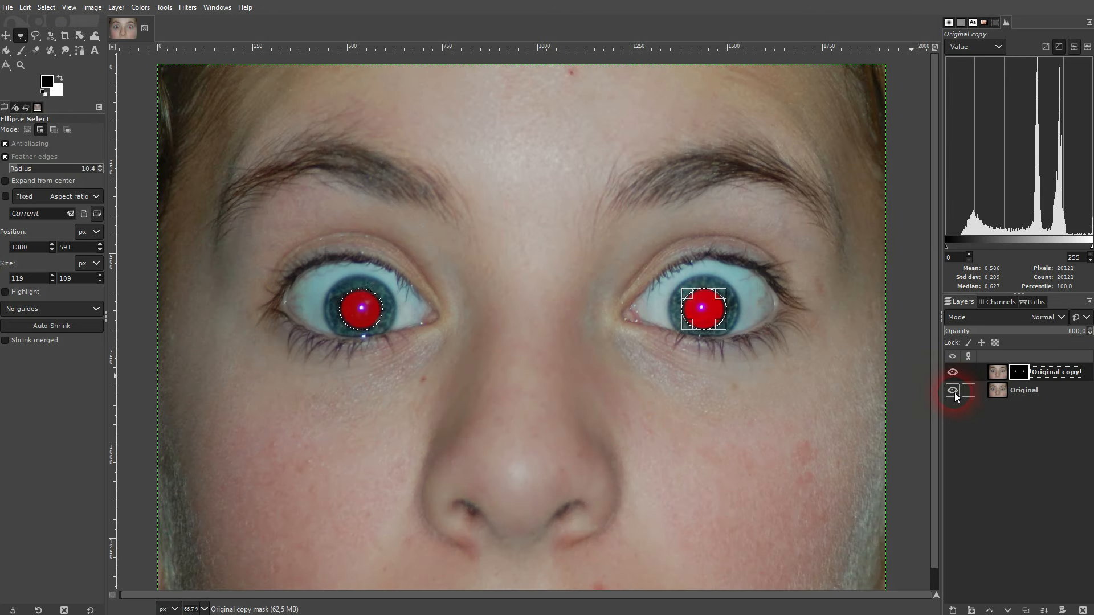
Apply Red Eye Removal with a threshold of 0.800 to the image content of the masked Original copy layer.
{"action": "left_click", "coordinate": [992, 372]}
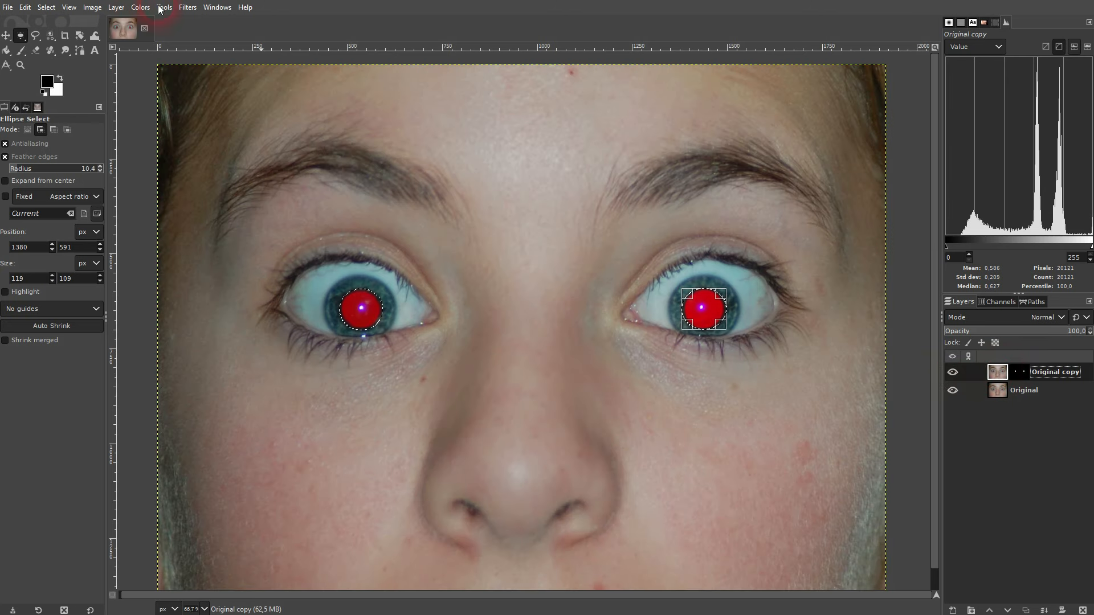
{"action": "left_click", "coordinate": [186, 8]}
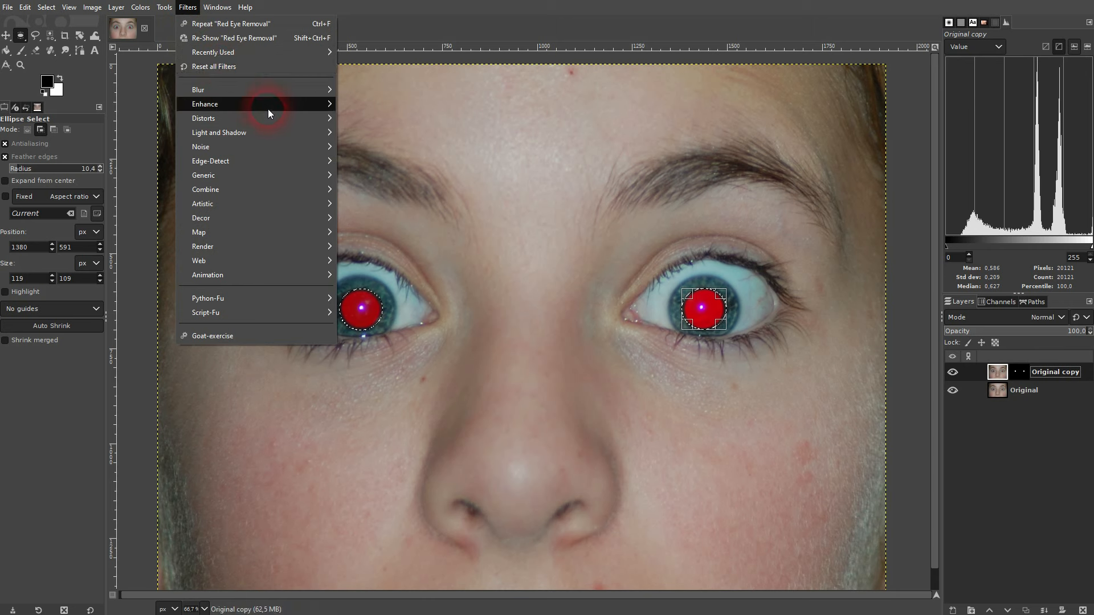
{"action": "mouse_move", "coordinate": [276, 102]}
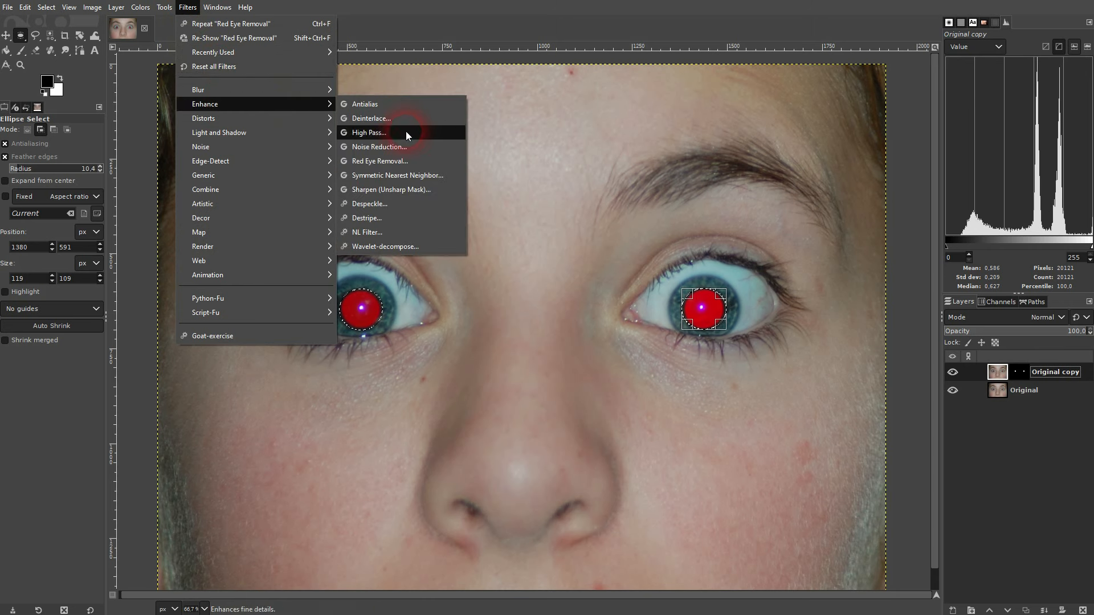
{"action": "left_click", "coordinate": [408, 159]}
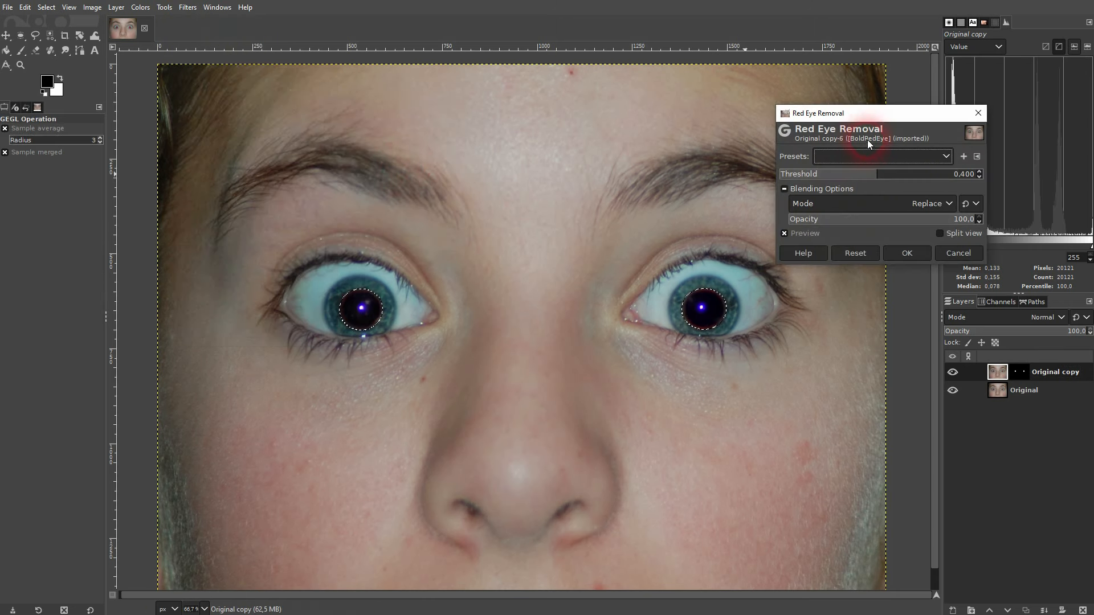
{"action": "left_click_drag", "start_coordinate": [864, 110], "coordinate": [800, 76]}
{"action": "left_click_drag", "start_coordinate": [814, 141], "coordinate": [910, 136]}
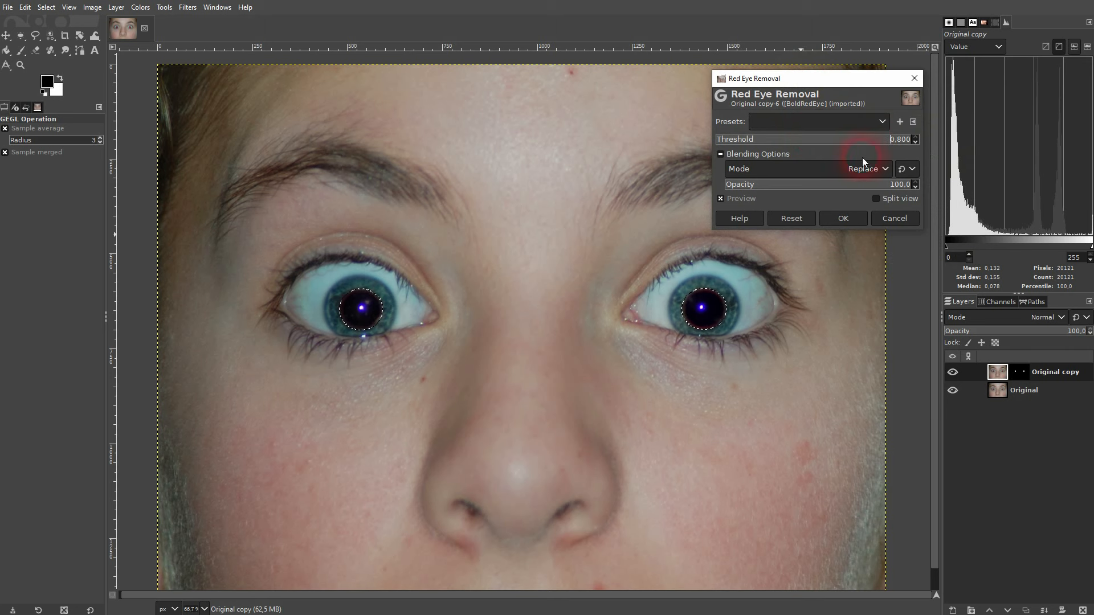
{"action": "left_click", "coordinate": [868, 108]}
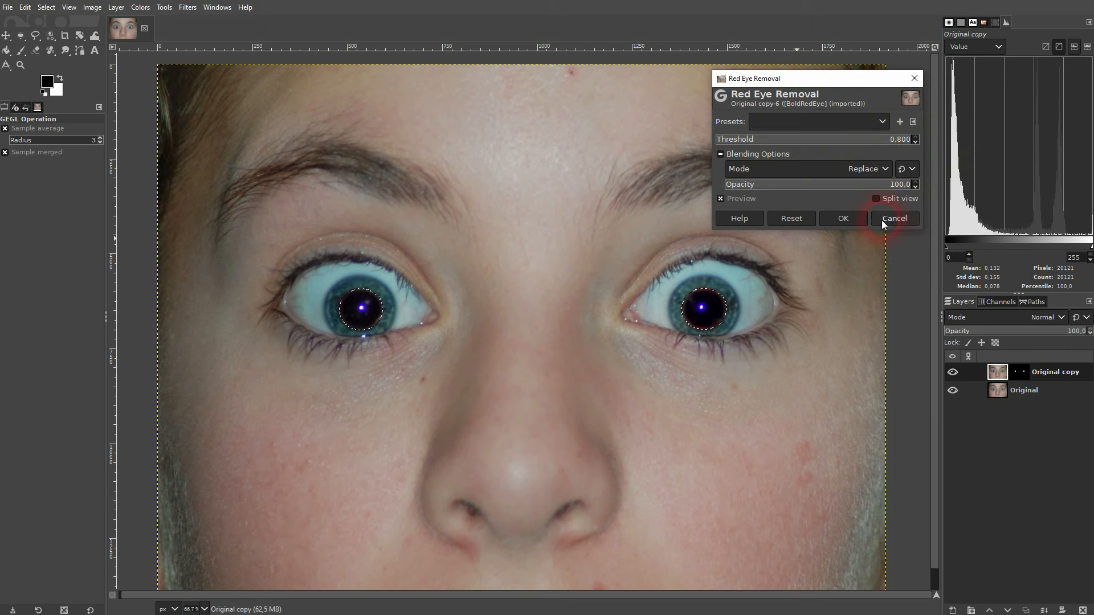
{"action": "left_click", "coordinate": [851, 219]}
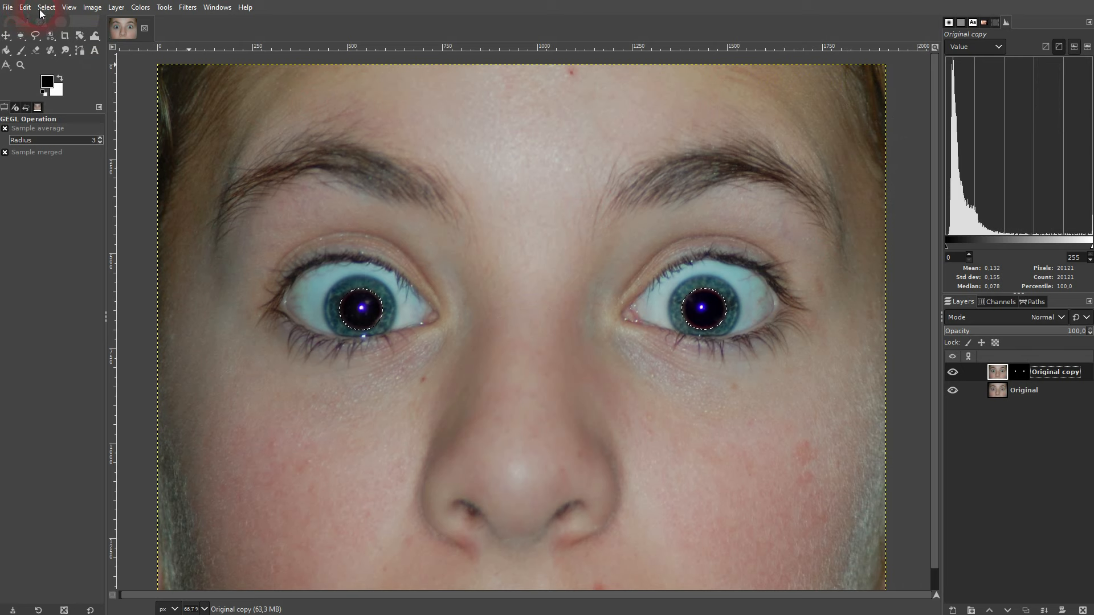
Clear the selection, inspect both corrected pupils, and undo the deselection.
{"action": "left_click", "coordinate": [41, 13]}
{"action": "left_click", "coordinate": [64, 40]}
{"action": "left_click", "coordinate": [455, 372]}
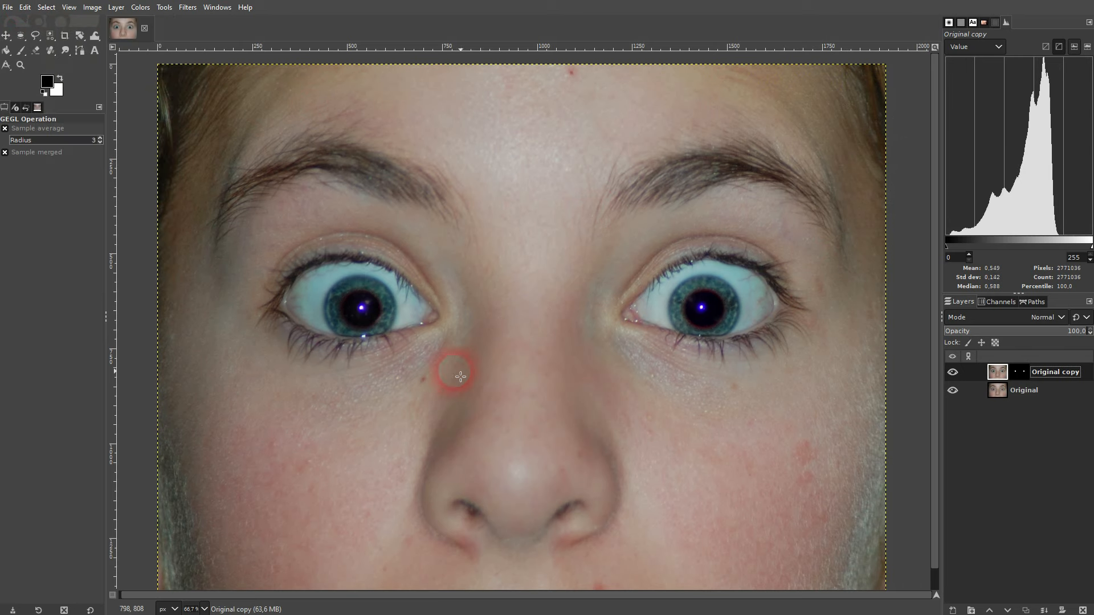
{"action": "scroll", "coordinate": [461, 376], "scroll_direction": "down", "scroll_amount": 2}
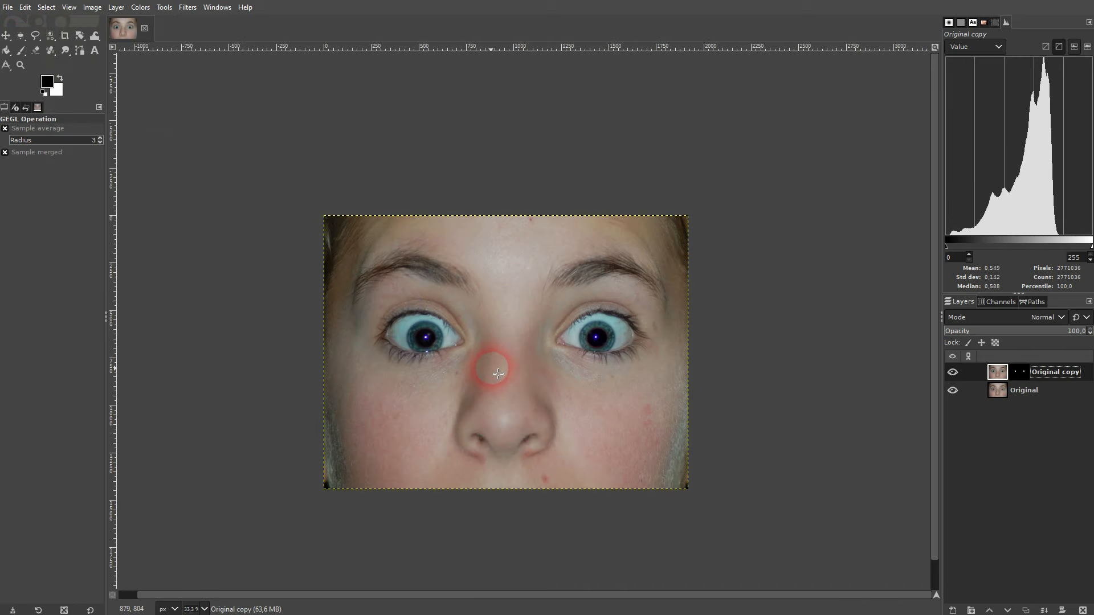
{"action": "scroll", "coordinate": [425, 338], "scroll_direction": "up", "scroll_amount": 2}
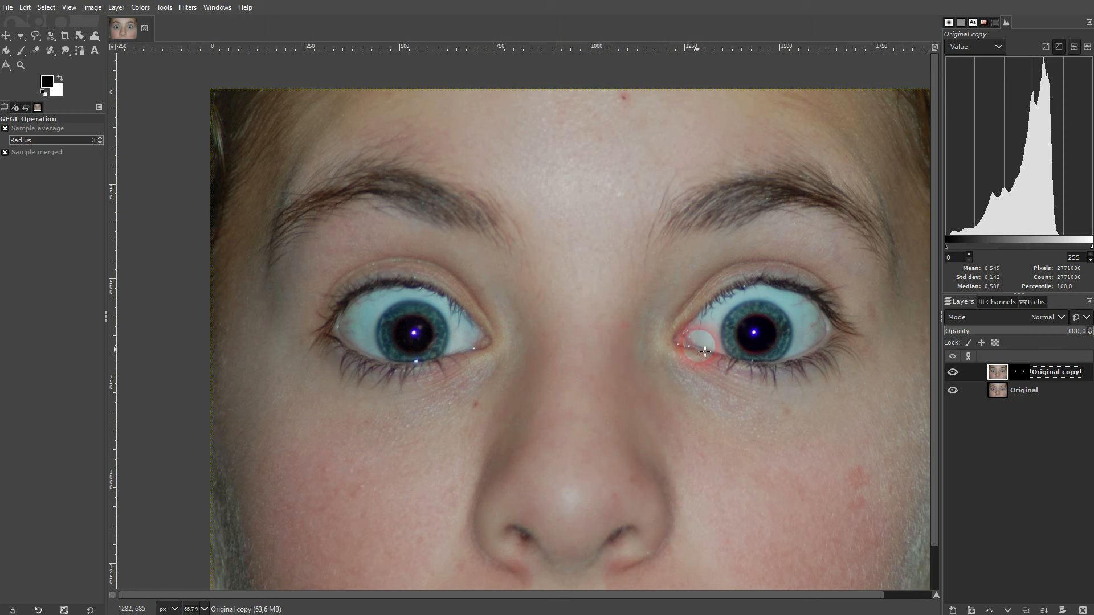
{"action": "left_click", "coordinate": [775, 348]}
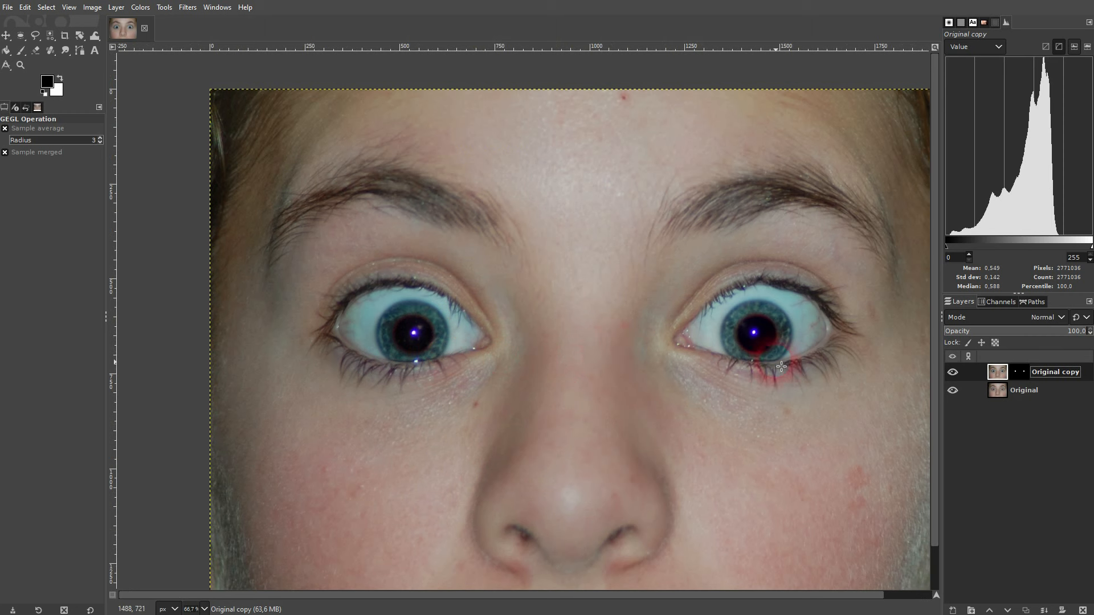
{"action": "left_click", "coordinate": [830, 365]}
{"action": "key", "text": "ctrl+z"}
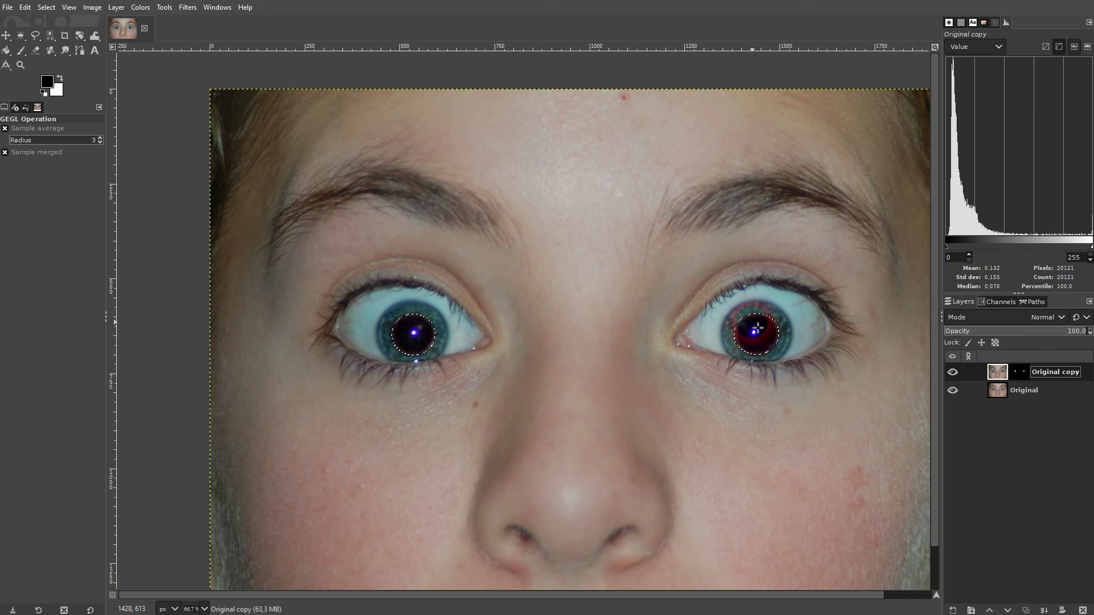
Hide the Original copy layer, duplicate the Original layer and rename the duplicate as Manual.
{"action": "left_click", "coordinate": [1029, 405]}
{"action": "left_click", "coordinate": [1026, 611]}
{"action": "left_click", "coordinate": [1001, 445]}
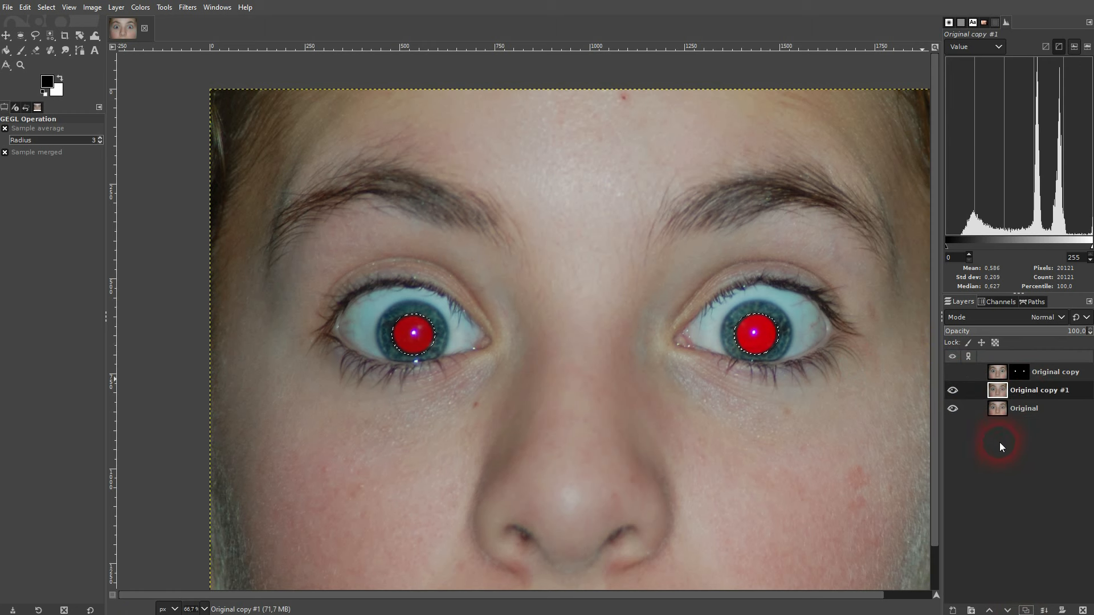
{"action": "double_click", "coordinate": [1026, 390]}
{"action": "type", "text": "Manual"}
{"action": "key", "text": "Return"}
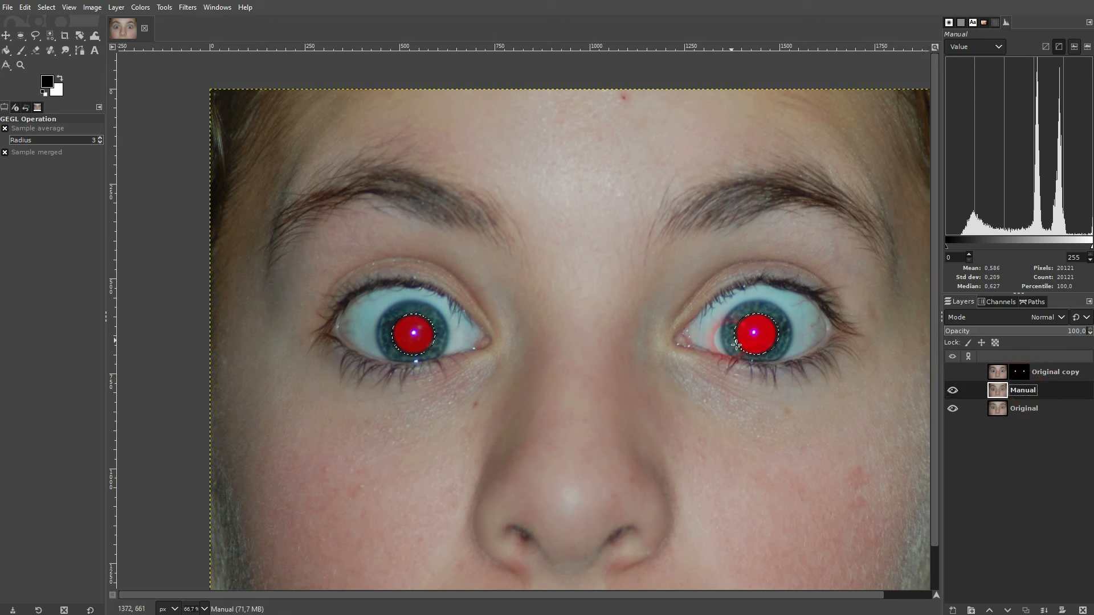
Darken the selected pupils on the Manual layer with an Exposure adjustment of -10.872.
{"action": "left_click", "coordinate": [141, 7]}
{"action": "left_click", "coordinate": [183, 96]}
{"action": "left_click_drag", "start_coordinate": [836, 154], "coordinate": [706, 152]}
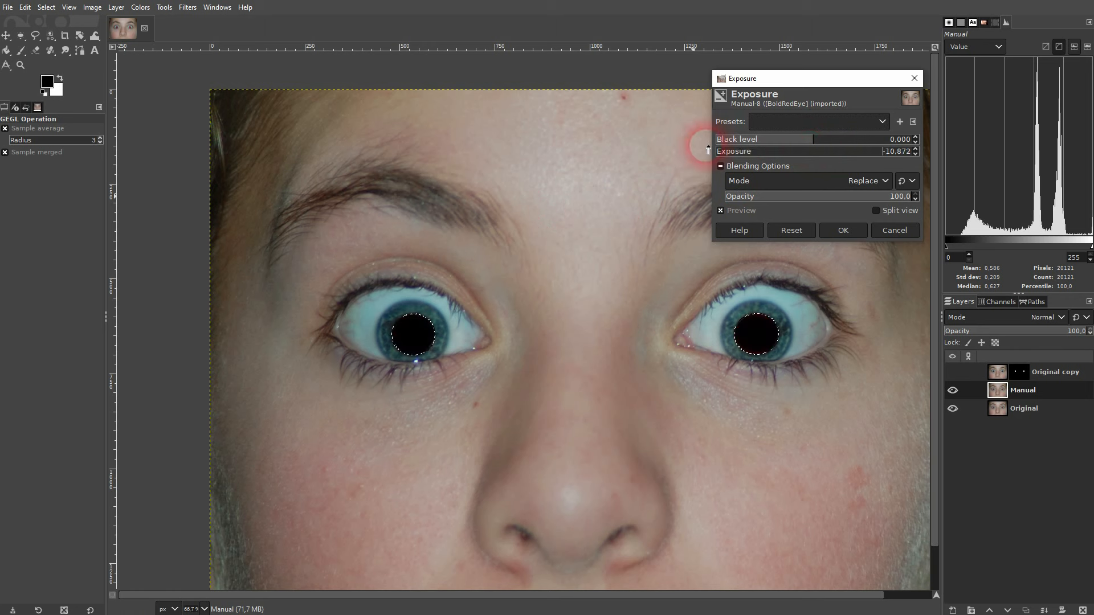
{"action": "left_click", "coordinate": [844, 230]}
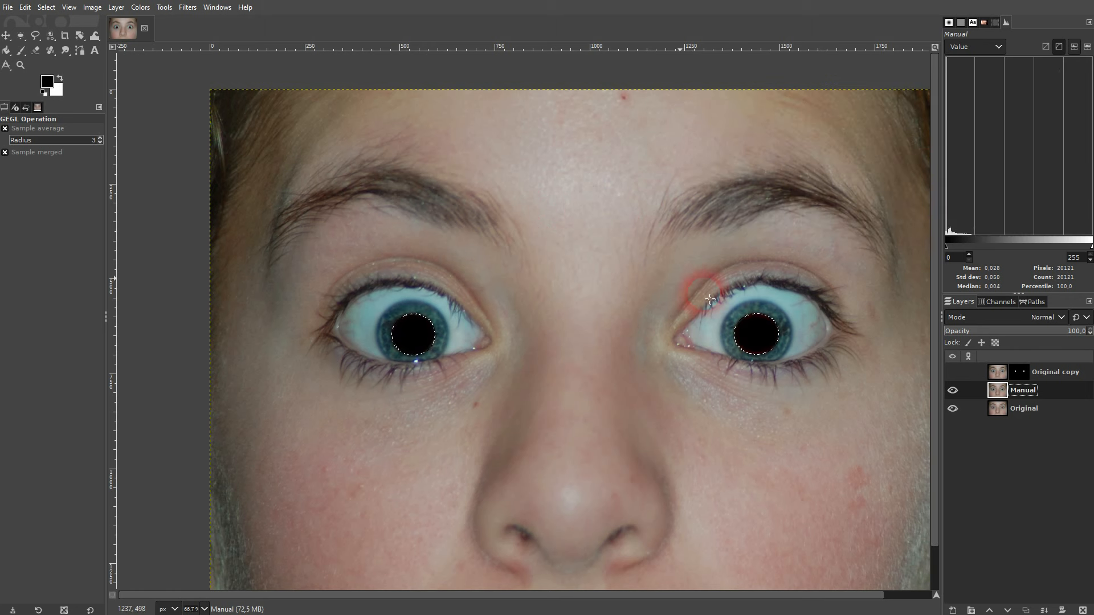
Desaturate the selected pupils on the Manual layer by reducing the Saturation scale to its minimum.
{"action": "left_click", "coordinate": [141, 8]}
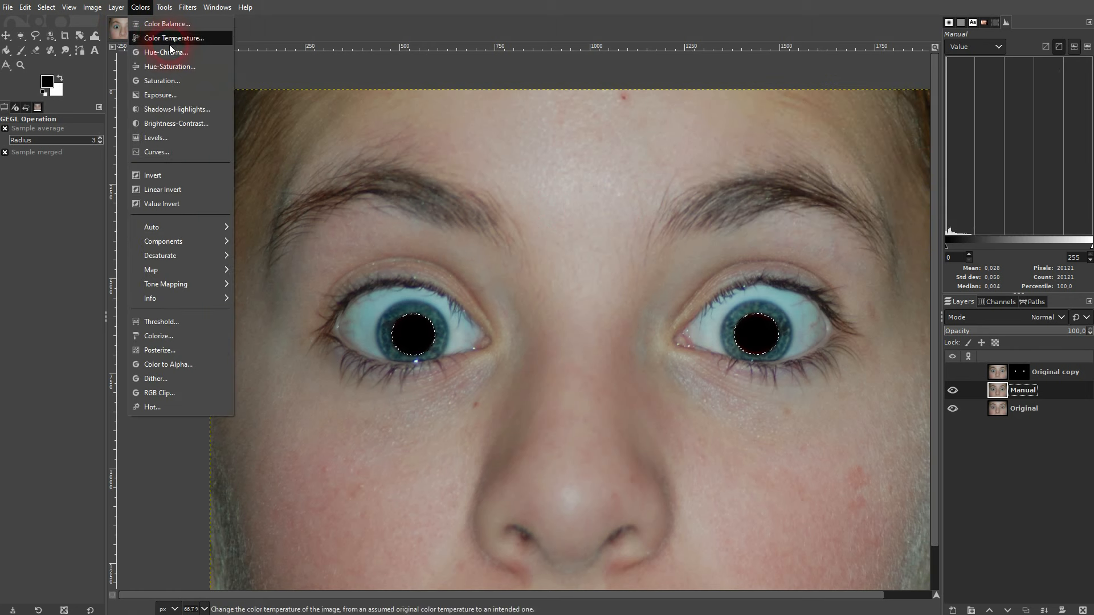
{"action": "left_click", "coordinate": [174, 80]}
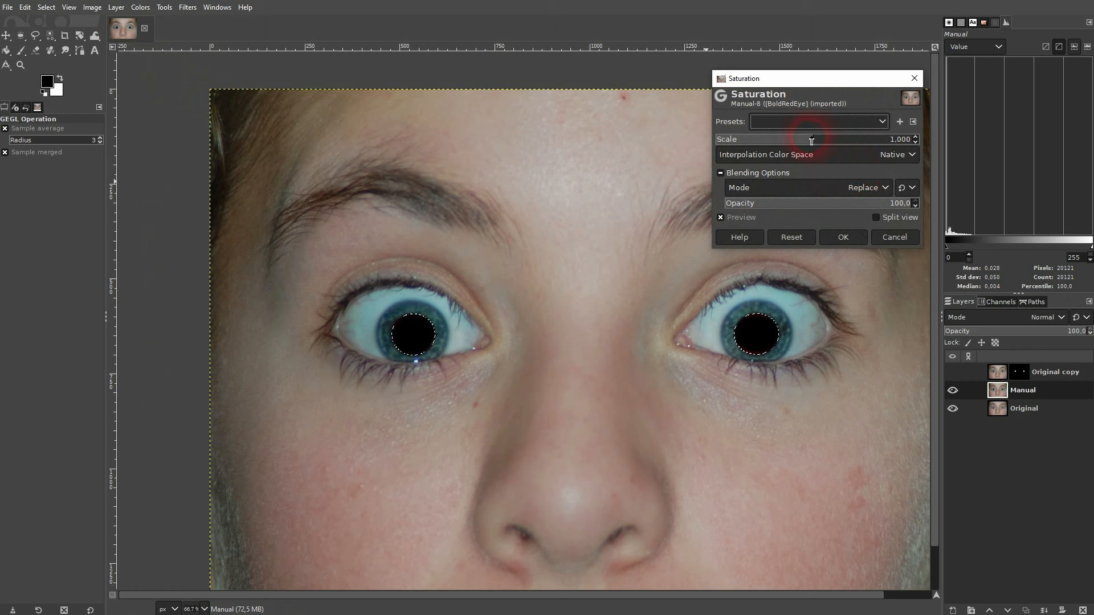
{"action": "left_click_drag", "start_coordinate": [812, 139], "coordinate": [698, 138]}
{"action": "left_click", "coordinate": [853, 243]}
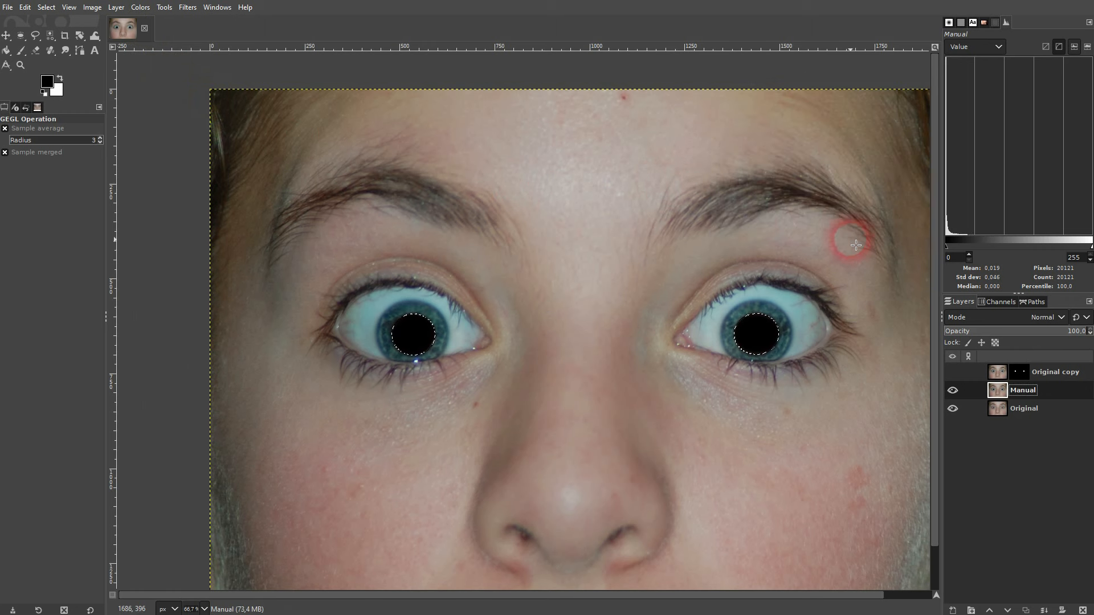
Clear the selection and show the Original copy layer to compare its pupils with the Manual version.
{"action": "left_click", "coordinate": [46, 7]}
{"action": "left_click", "coordinate": [65, 36]}
{"action": "scroll", "coordinate": [588, 374], "scroll_direction": "down", "scroll_amount": 2}
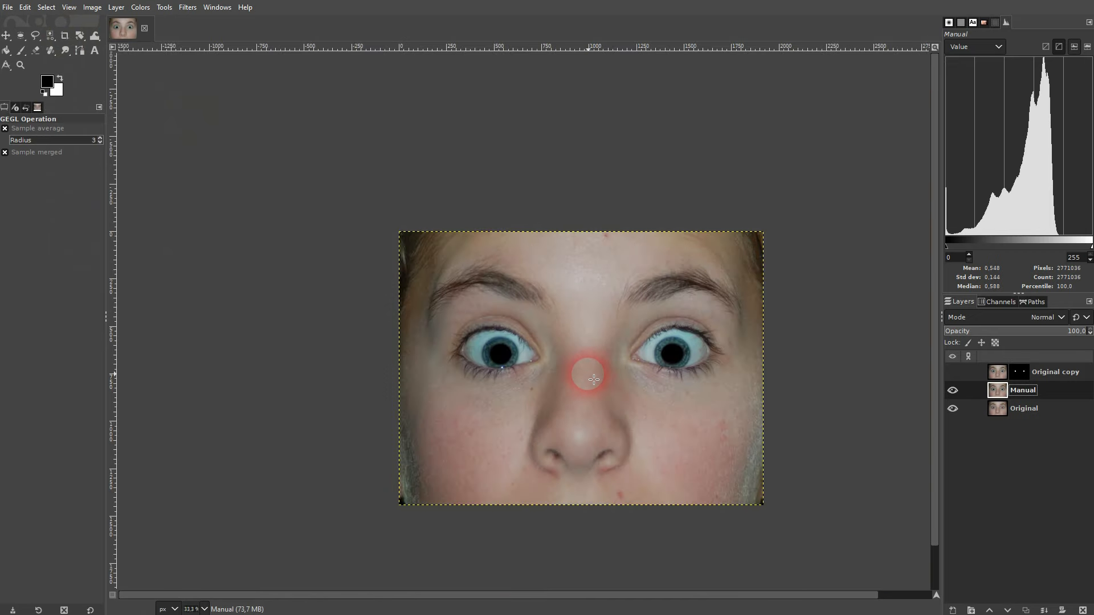
{"action": "left_click", "coordinate": [953, 372]}
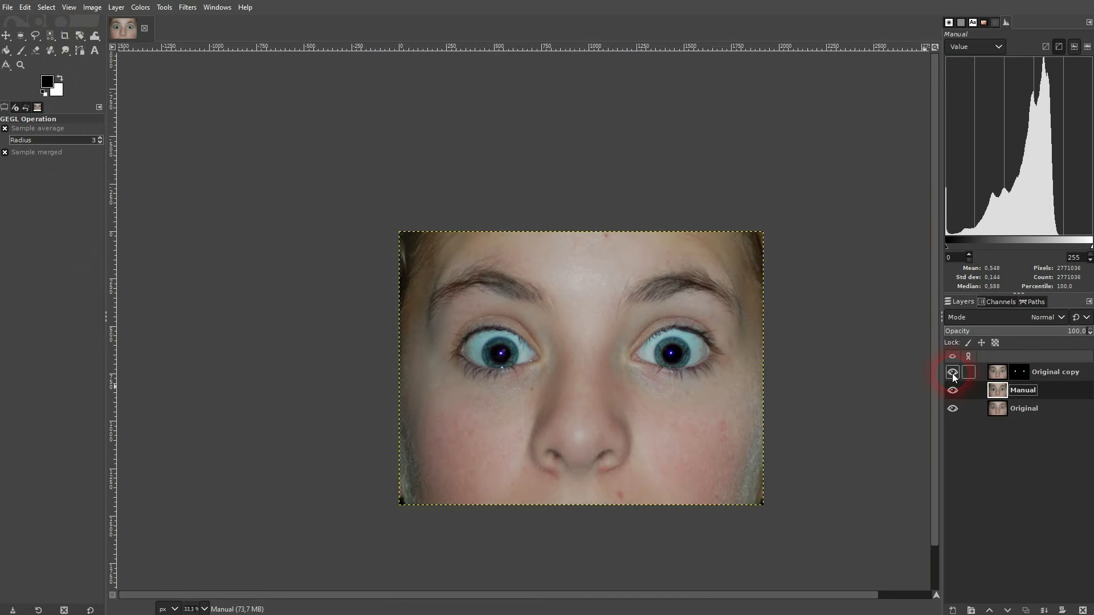
Compare the pupils of the Original copy and Manual layers by toggling the visibility of Original copy.
{"action": "left_click", "coordinate": [952, 373]}
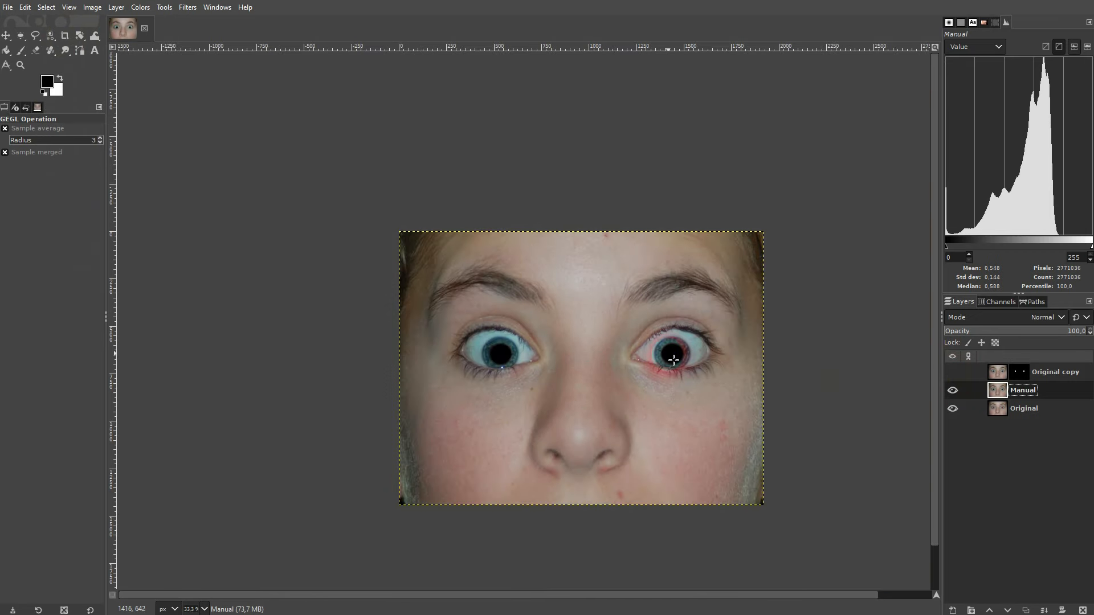
{"action": "left_click", "coordinate": [952, 373]}
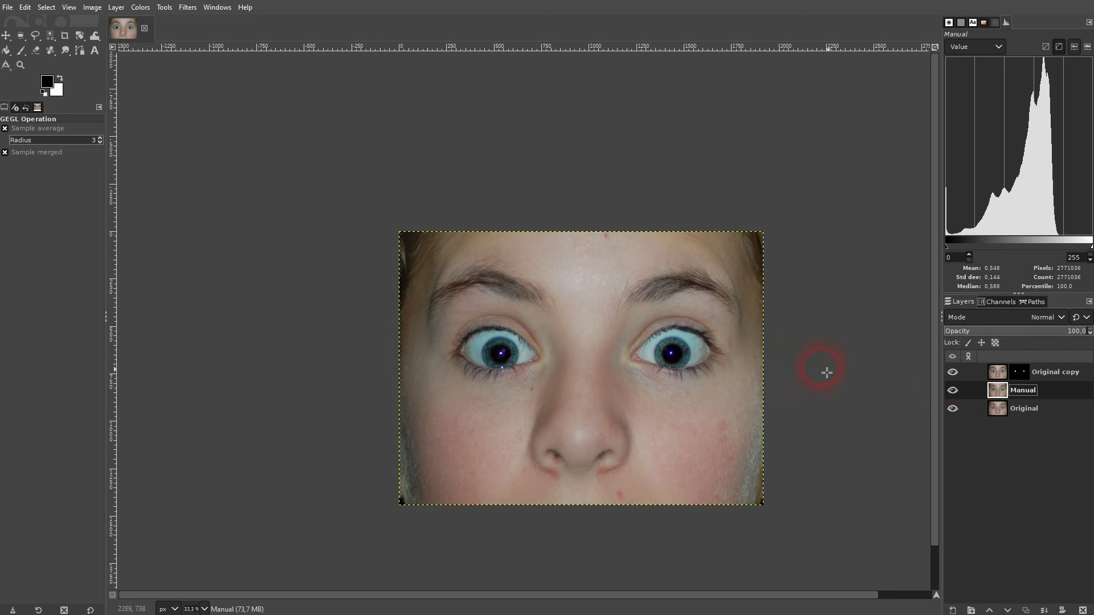
{"action": "left_click", "coordinate": [953, 374]}
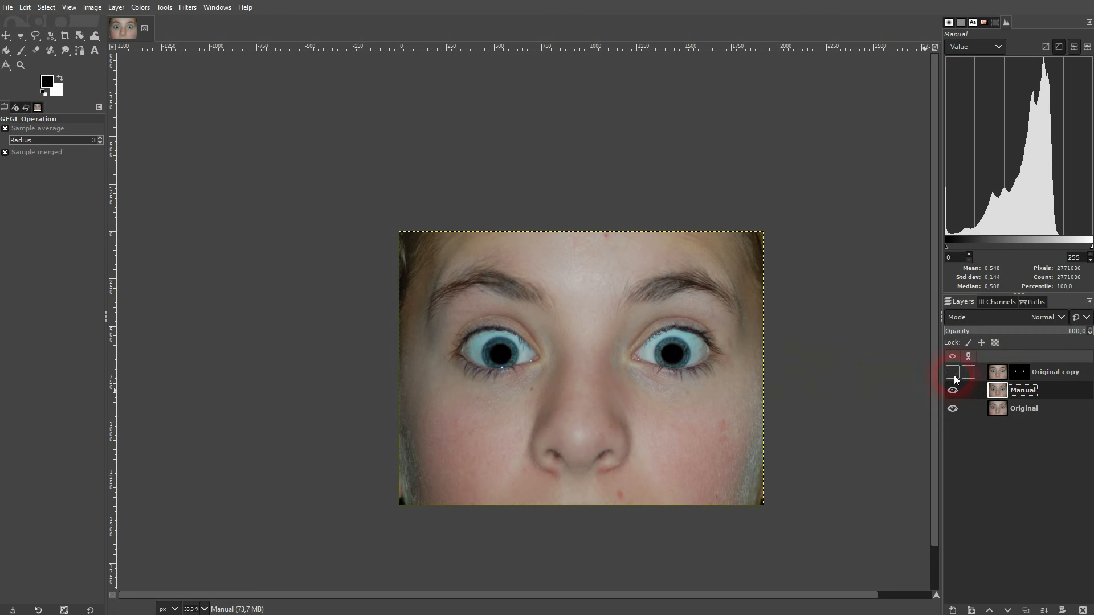
{"action": "left_click", "coordinate": [953, 374]}
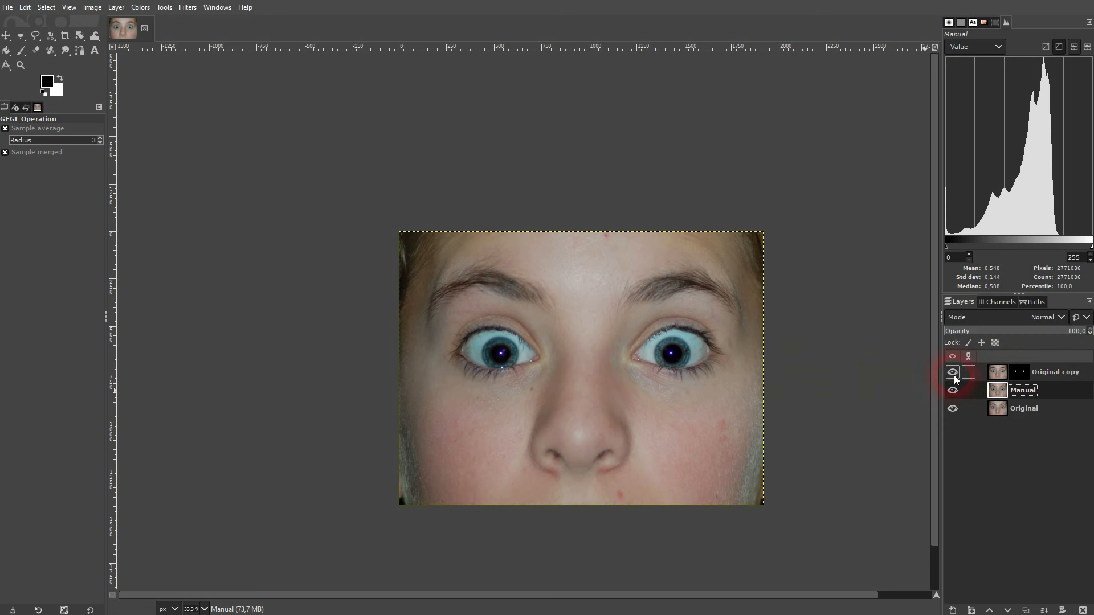
{"action": "left_click", "coordinate": [1052, 373]}
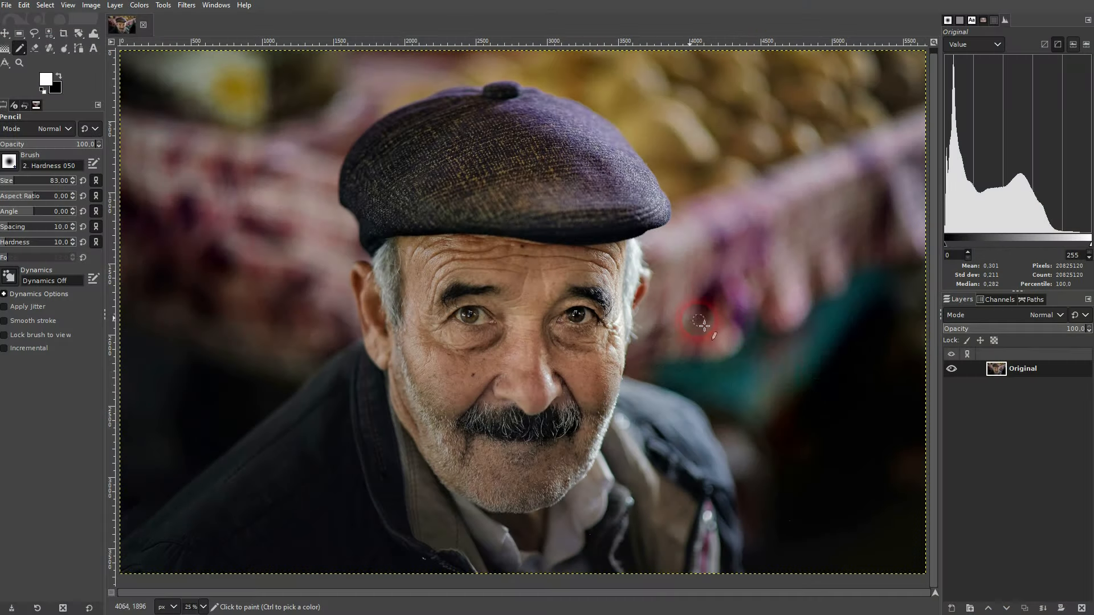
Duplicate the Original layer of the man's portrait, hide Original and rename the duplicate as Dragan.
{"action": "left_click", "coordinate": [1025, 608]}
{"action": "left_click", "coordinate": [961, 390]}
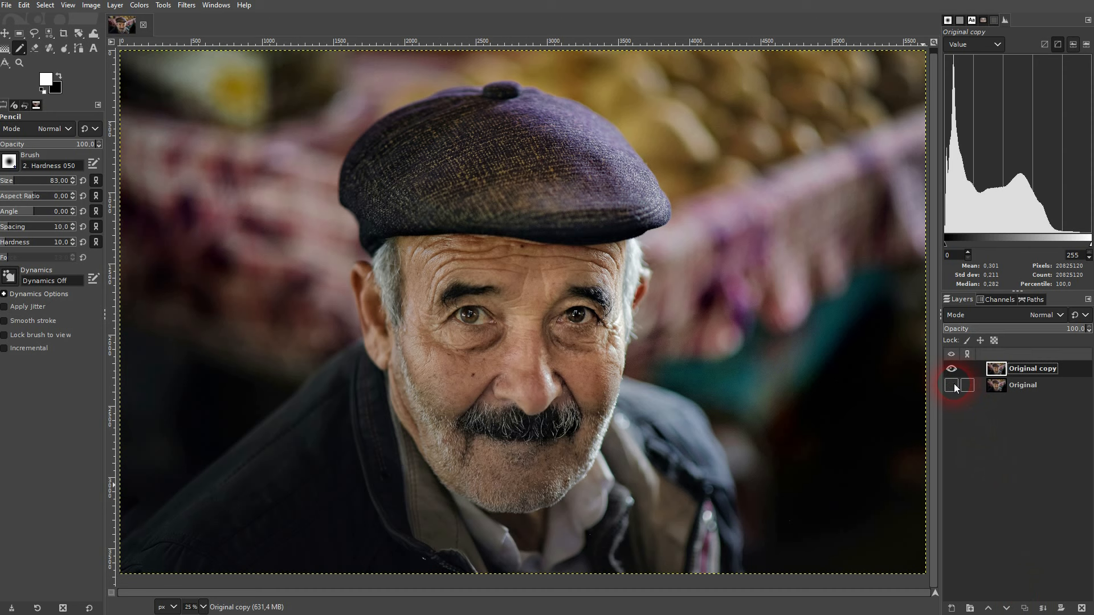
{"action": "double_click", "coordinate": [1024, 370]}
{"action": "type", "text": "Dragan"}
{"action": "key", "text": "Return"}
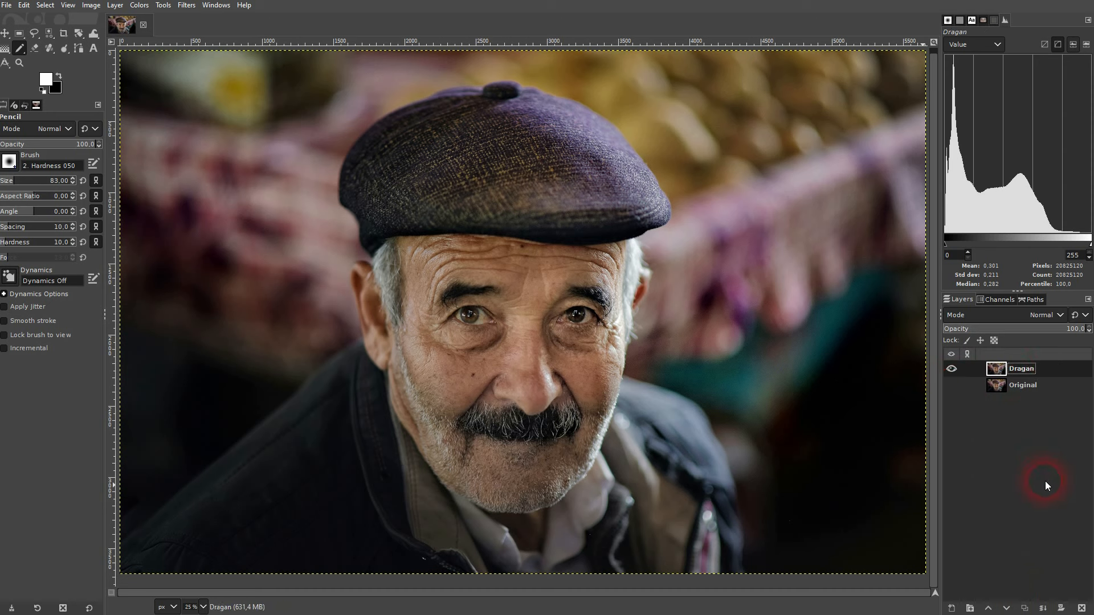
Duplicate the Dragan layer and rename the copy as Desaturate.
{"action": "left_click", "coordinate": [1025, 607]}
{"action": "double_click", "coordinate": [1029, 371]}
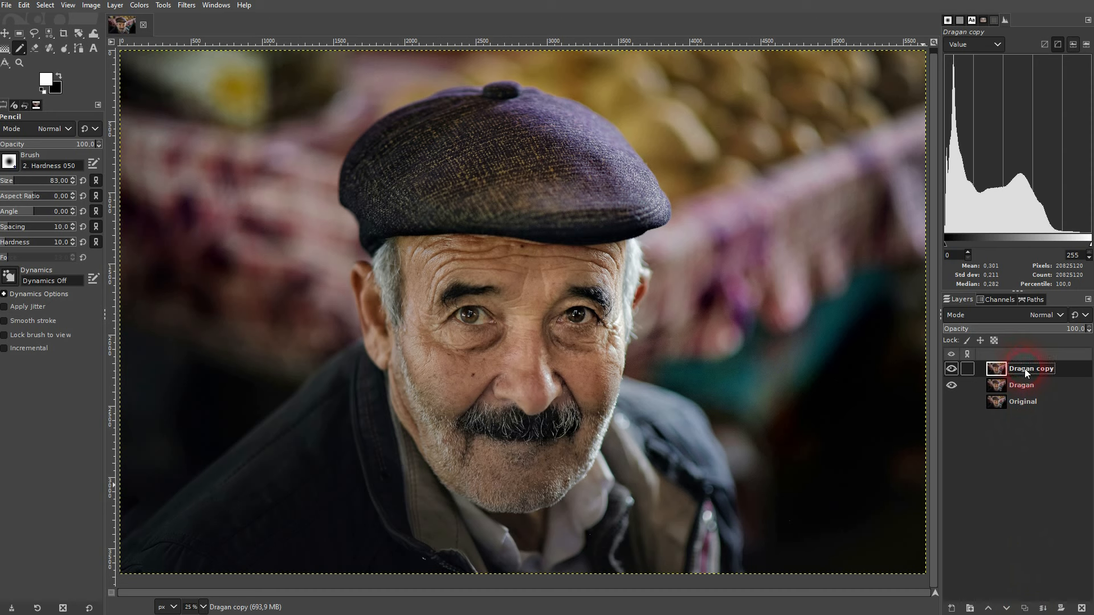
{"action": "type", "text": "Desaturate"}
{"action": "key", "text": "Return"}
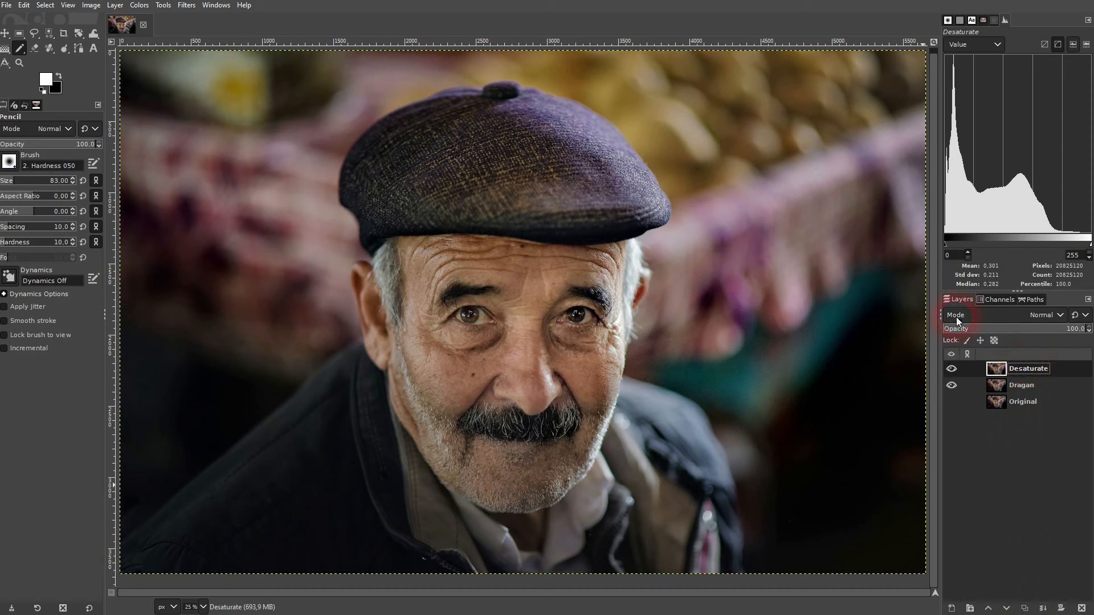
Remove the colour from the Desaturate layer with the Desaturate command in Luma mode.
{"action": "left_click", "coordinate": [143, 7]}
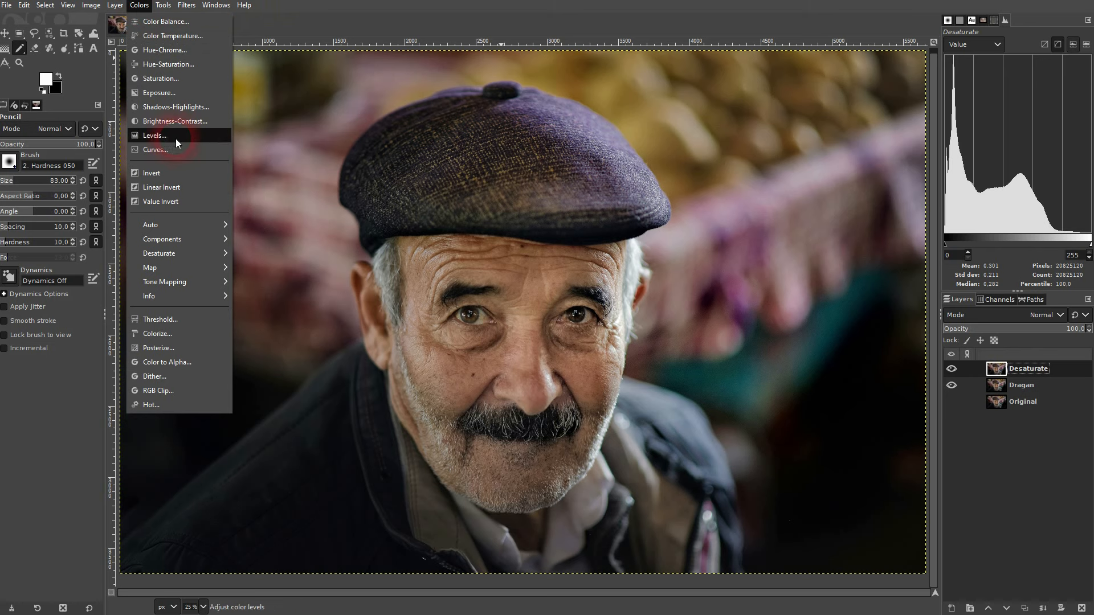
{"action": "mouse_move", "coordinate": [201, 247]}
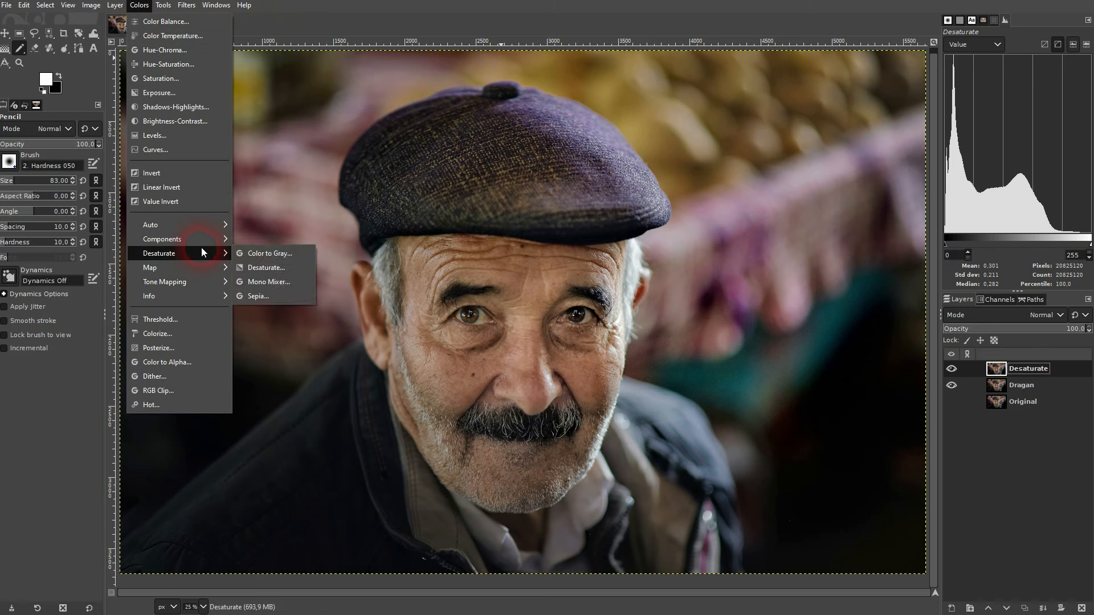
{"action": "left_click", "coordinate": [268, 270]}
{"action": "left_click", "coordinate": [905, 139]}
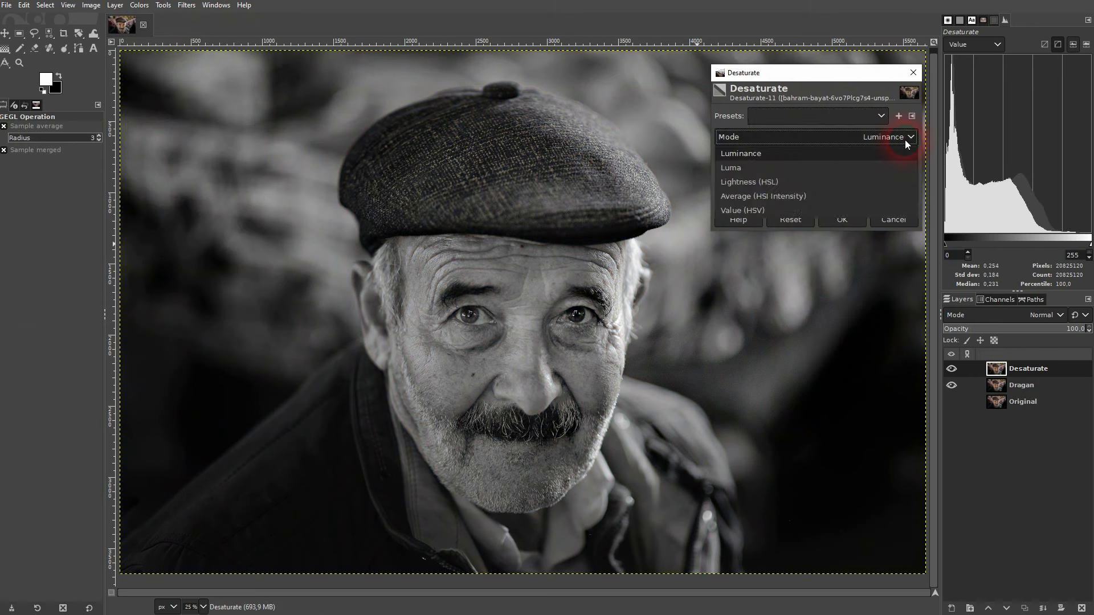
{"action": "left_click", "coordinate": [871, 167]}
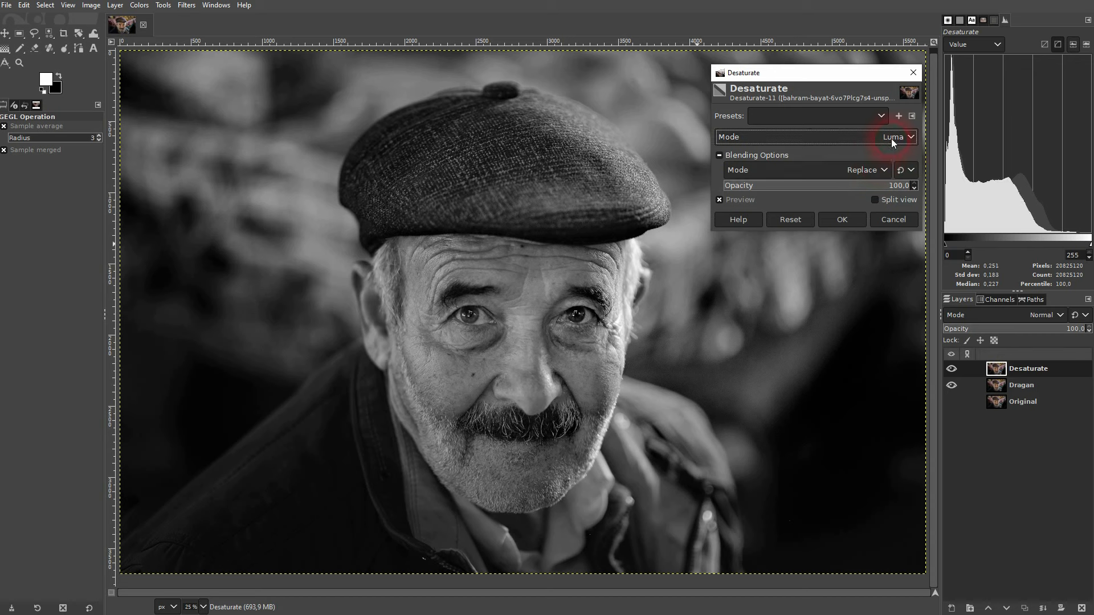
{"action": "left_click", "coordinate": [846, 220]}
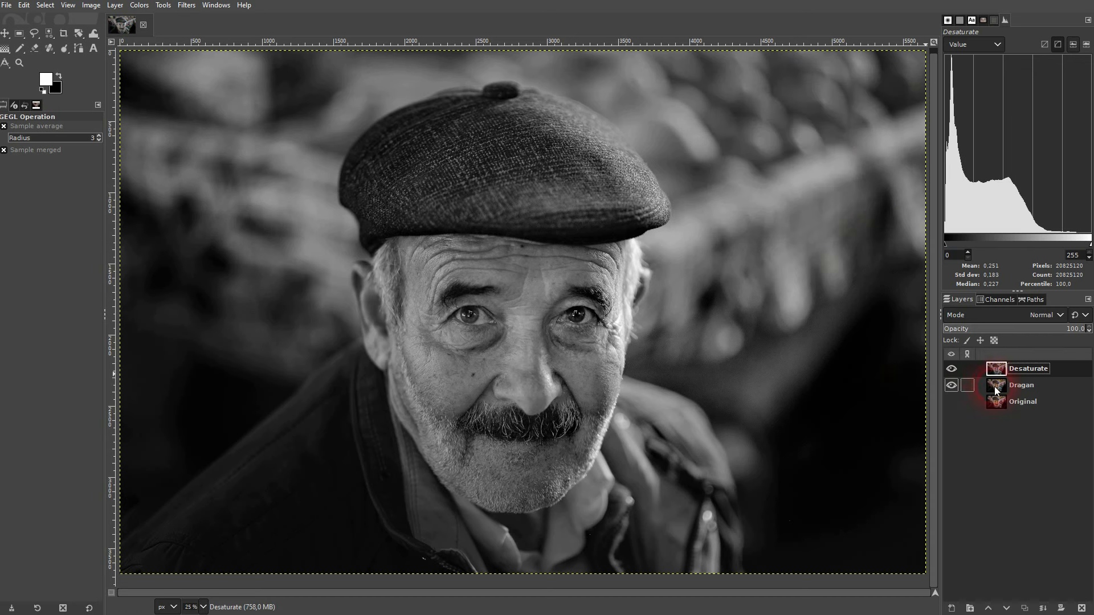
Duplicate the Desaturate layer and apply a Gaussian Blur with unlinked sizes, X 13.76 and Y 6.03, to the copy.
{"action": "left_click", "coordinate": [1025, 609]}
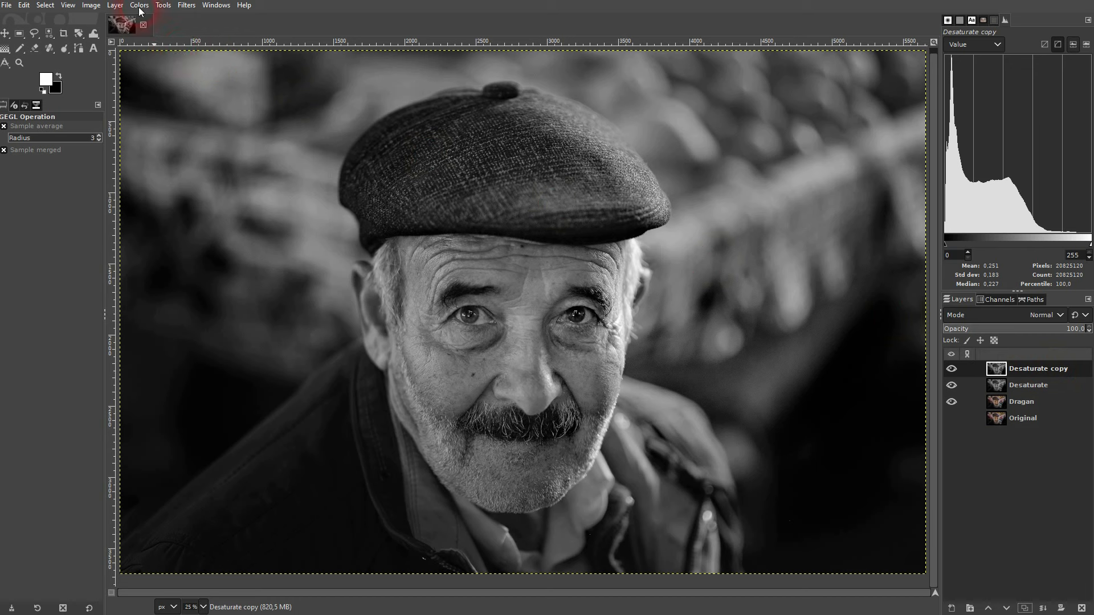
{"action": "left_click", "coordinate": [187, 5]}
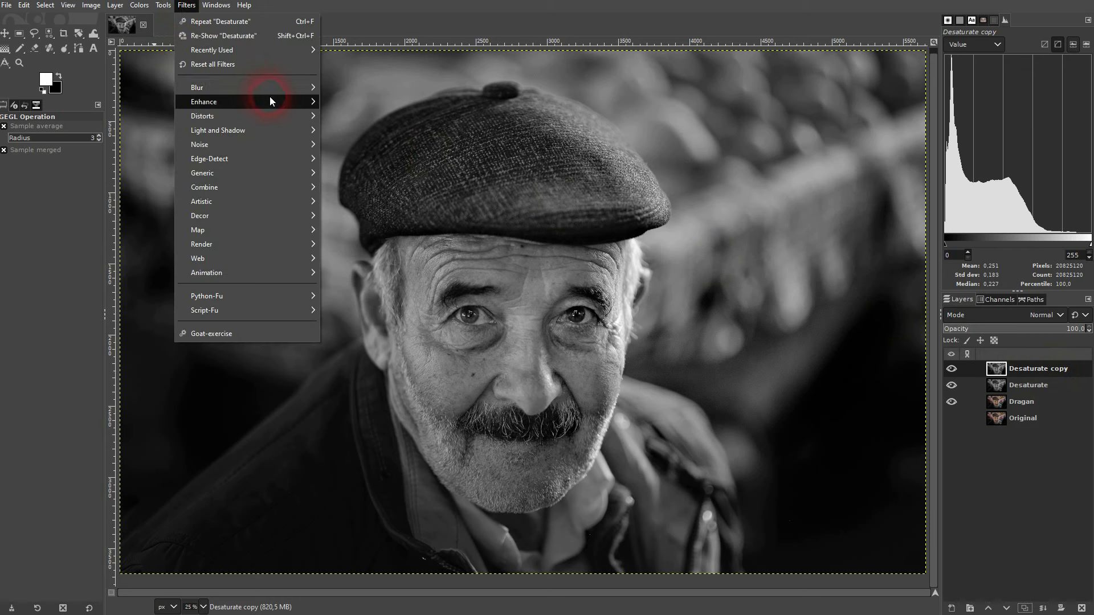
{"action": "mouse_move", "coordinate": [267, 88]}
{"action": "left_click", "coordinate": [361, 104]}
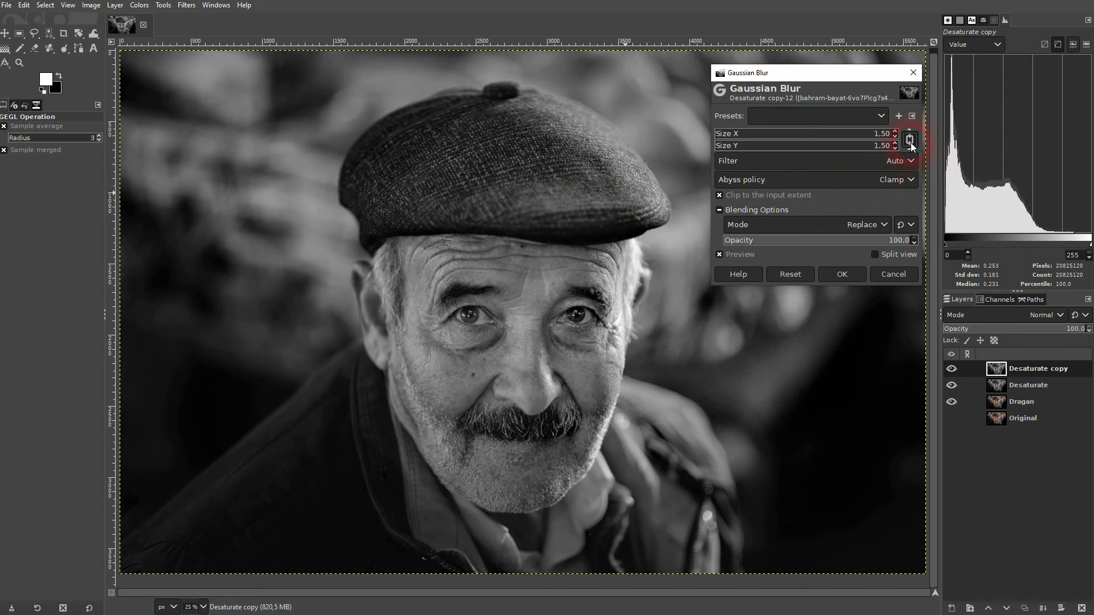
{"action": "left_click", "coordinate": [738, 134]}
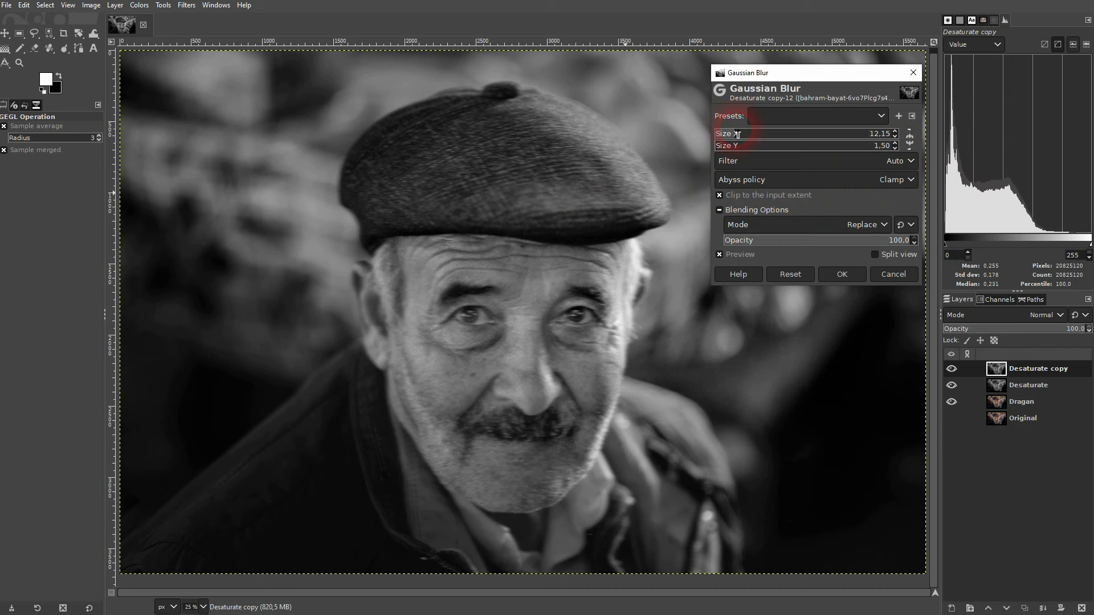
{"action": "left_click_drag", "start_coordinate": [738, 135], "coordinate": [762, 137]}
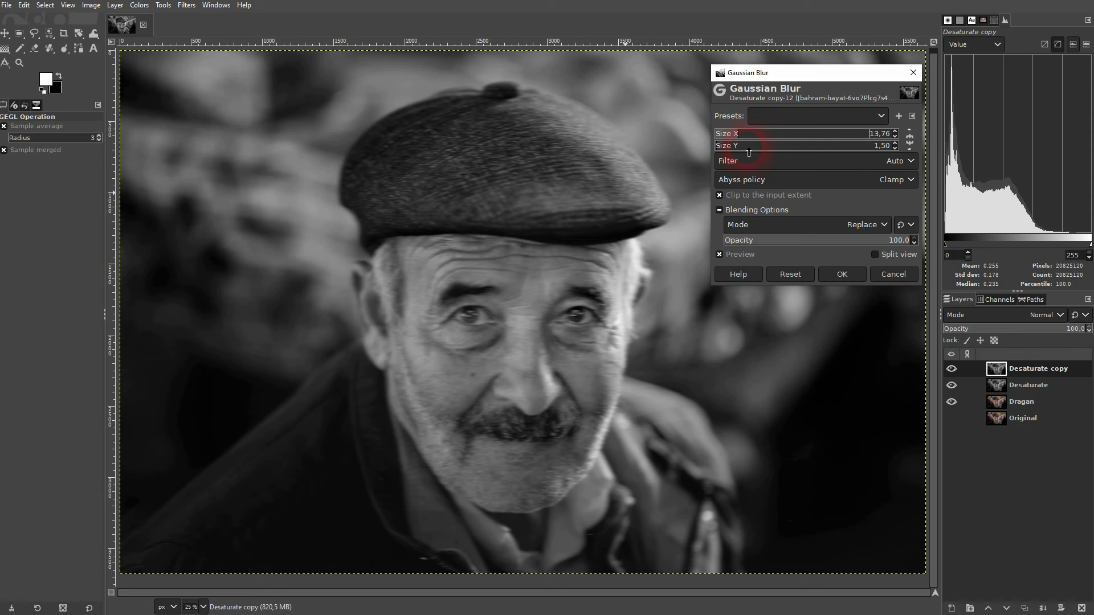
{"action": "left_click", "coordinate": [725, 147]}
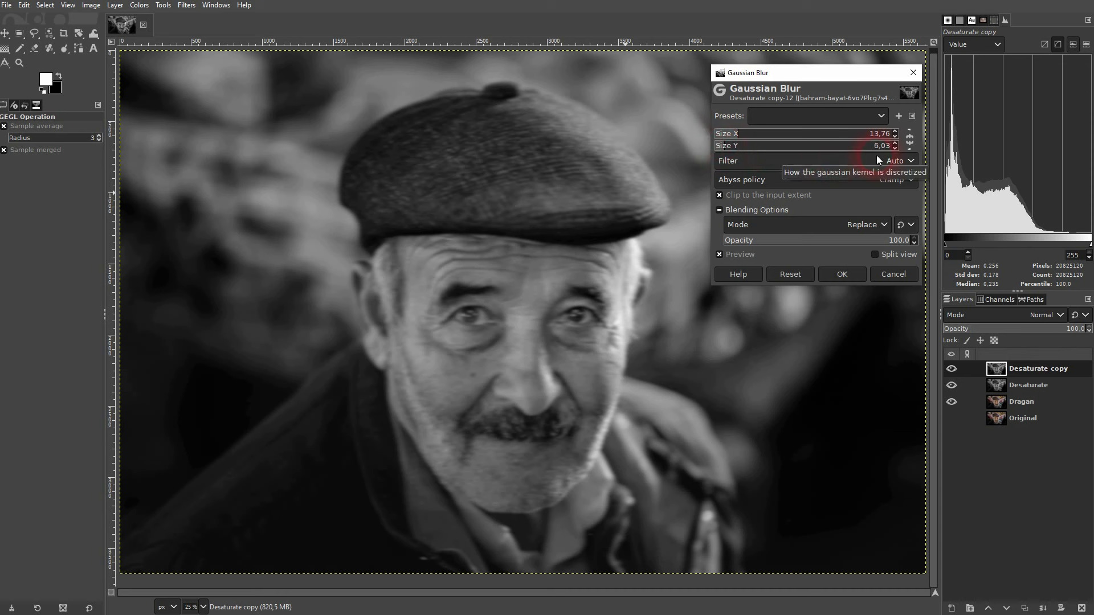
{"action": "left_click", "coordinate": [843, 275]}
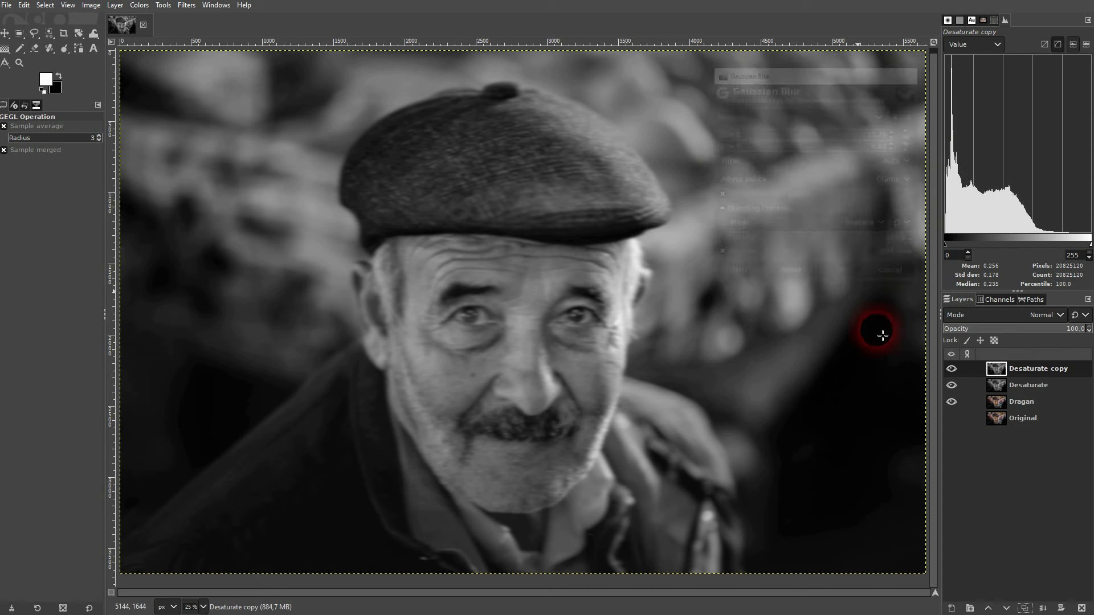
Set the blurred Desaturate copy to Grain extract mode and merge it down into the Desaturate layer.
{"action": "left_click", "coordinate": [1051, 314]}
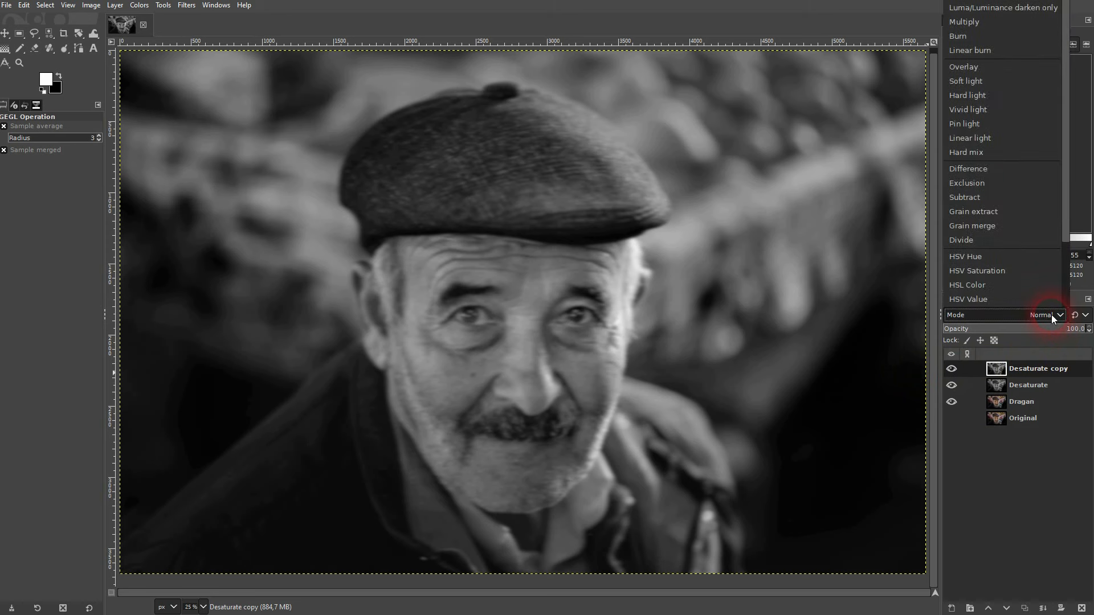
{"action": "left_click", "coordinate": [990, 213]}
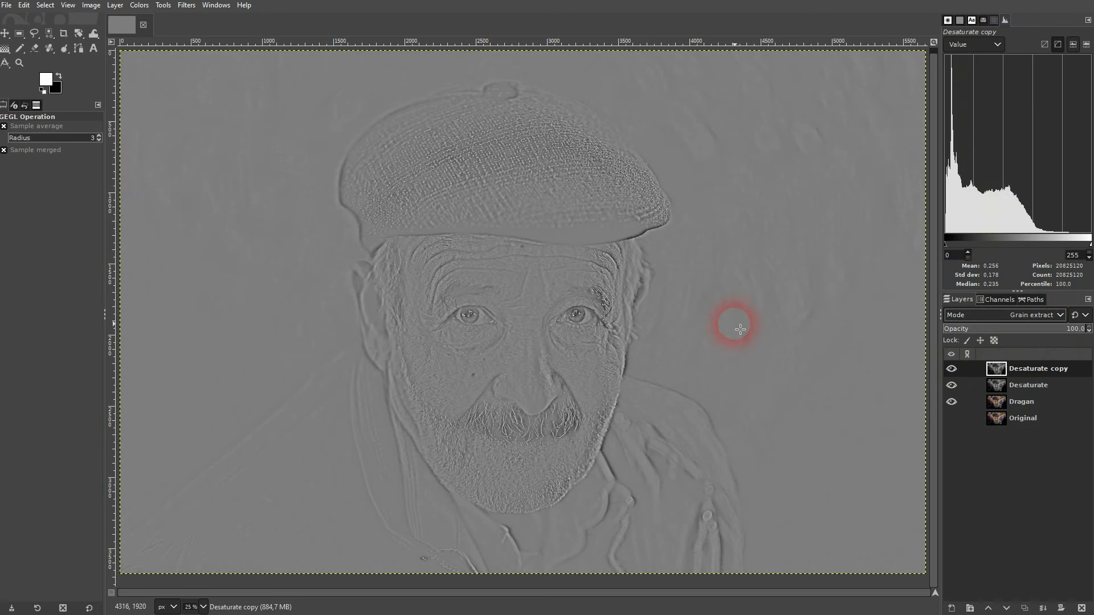
{"action": "left_click", "coordinate": [952, 369]}
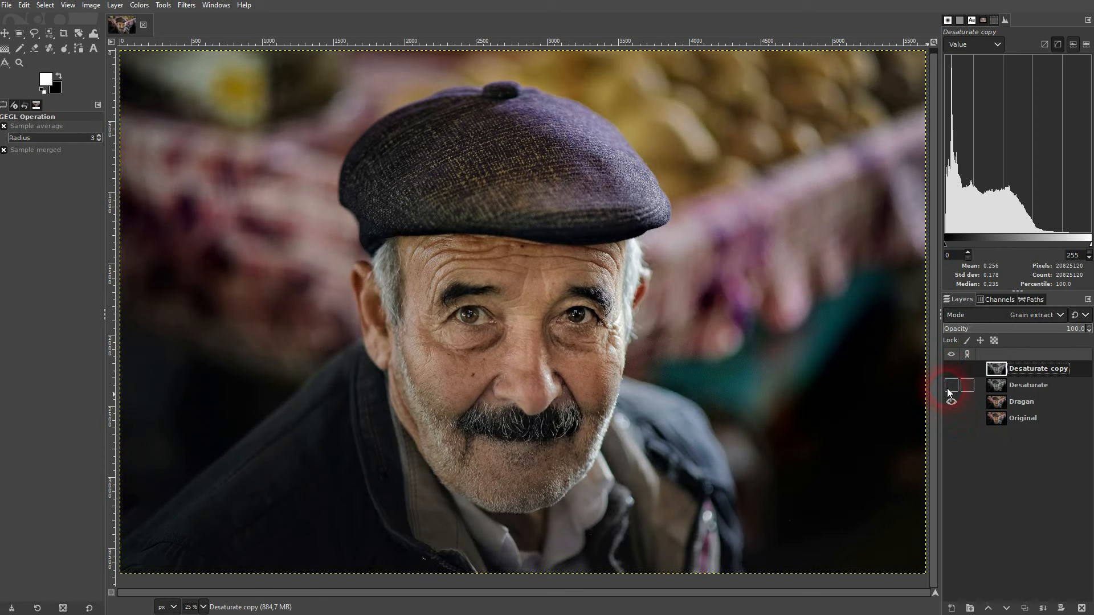
{"action": "left_click", "coordinate": [949, 369]}
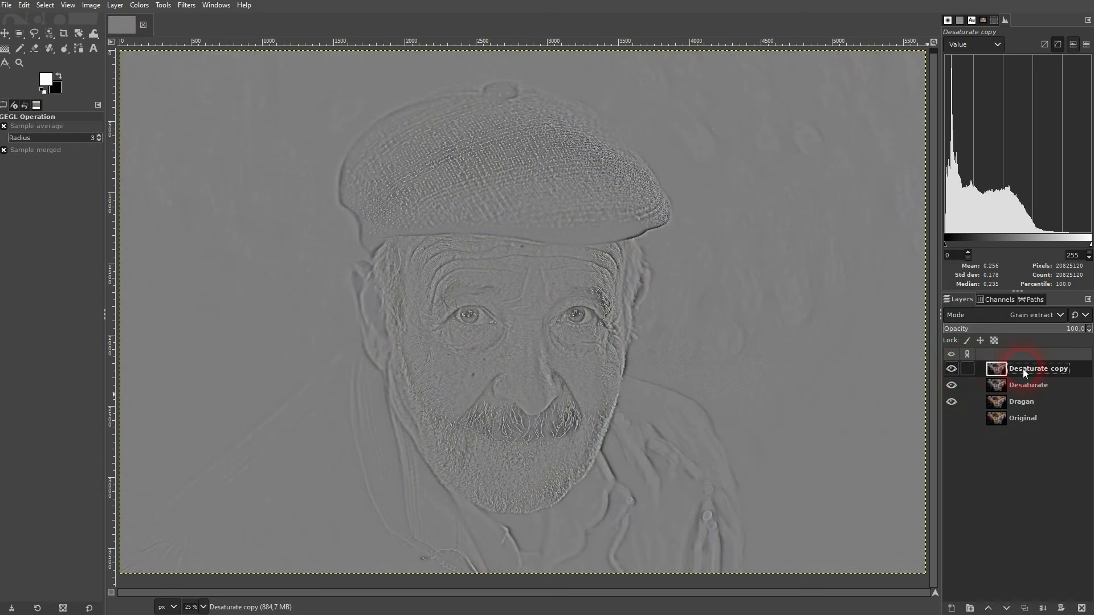
{"action": "left_click", "coordinate": [1042, 609]}
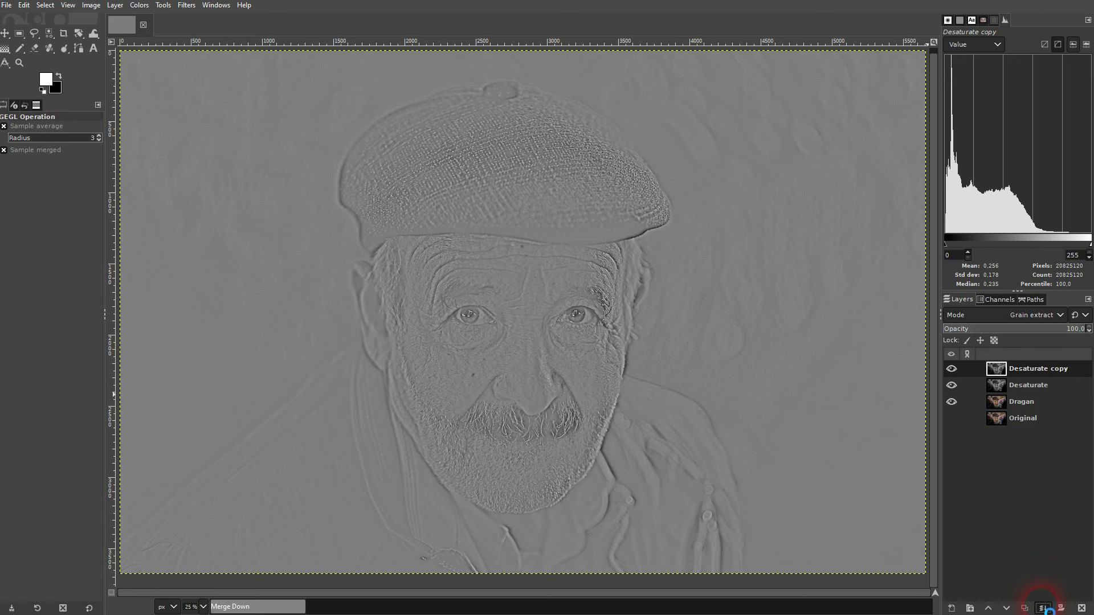
{"action": "left_click", "coordinate": [950, 369]}
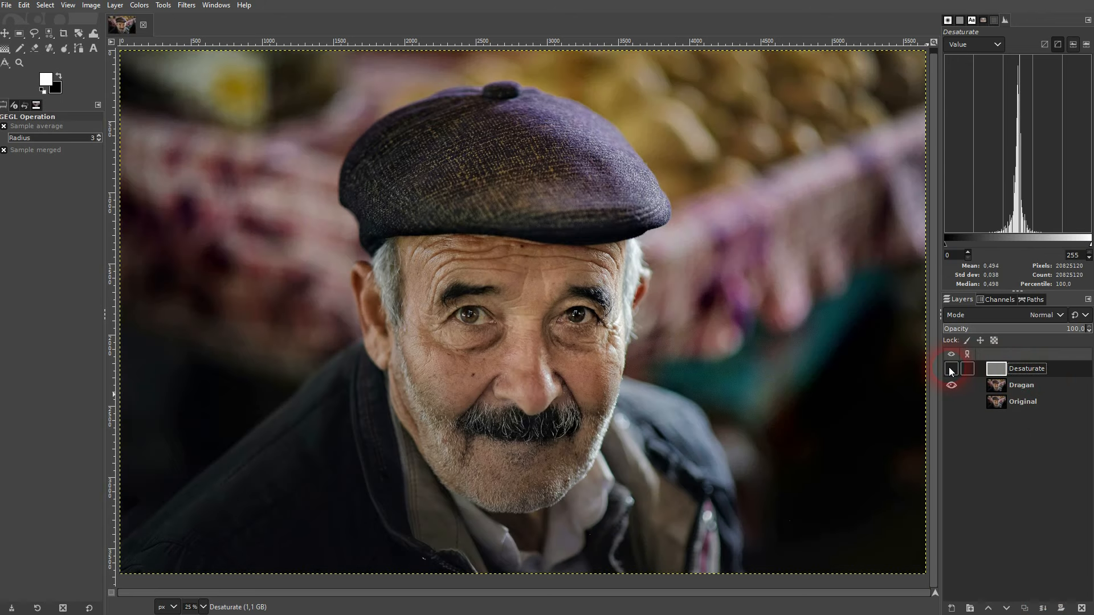
{"action": "left_click", "coordinate": [950, 368]}
Set the merged Desaturate layer to Overlay mode and toggle its visibility to compare the sharpening effect.
{"action": "left_click", "coordinate": [1018, 370]}
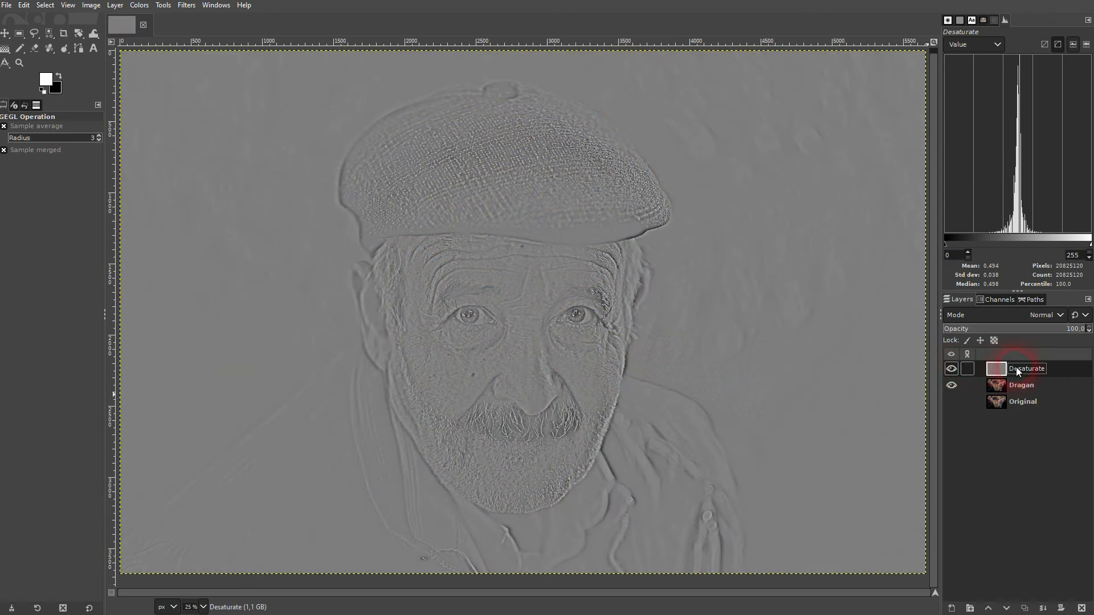
{"action": "left_click", "coordinate": [1044, 316]}
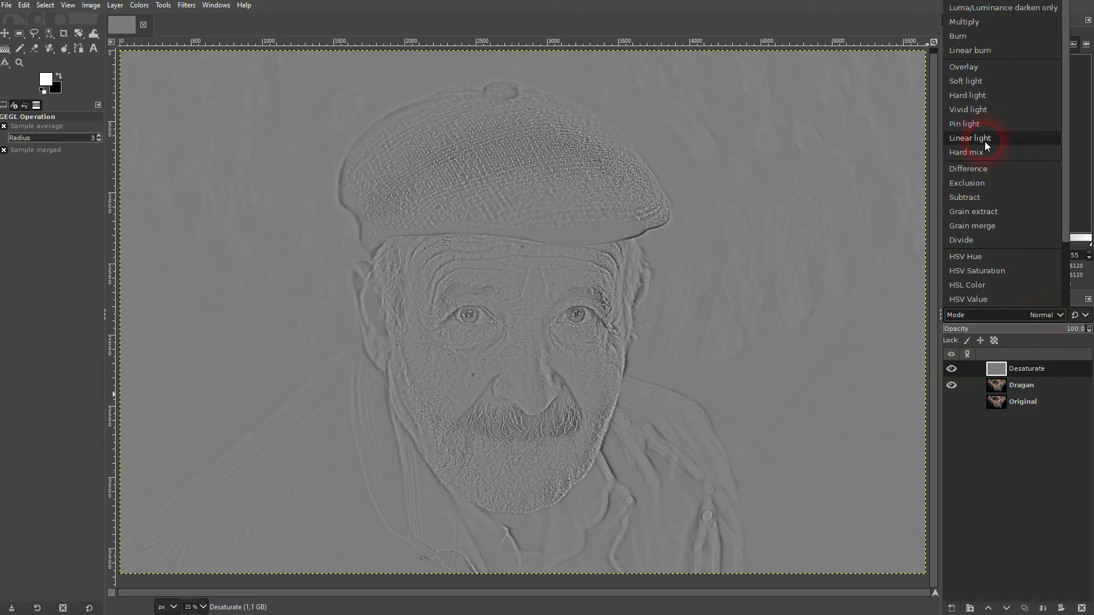
{"action": "left_click", "coordinate": [966, 69]}
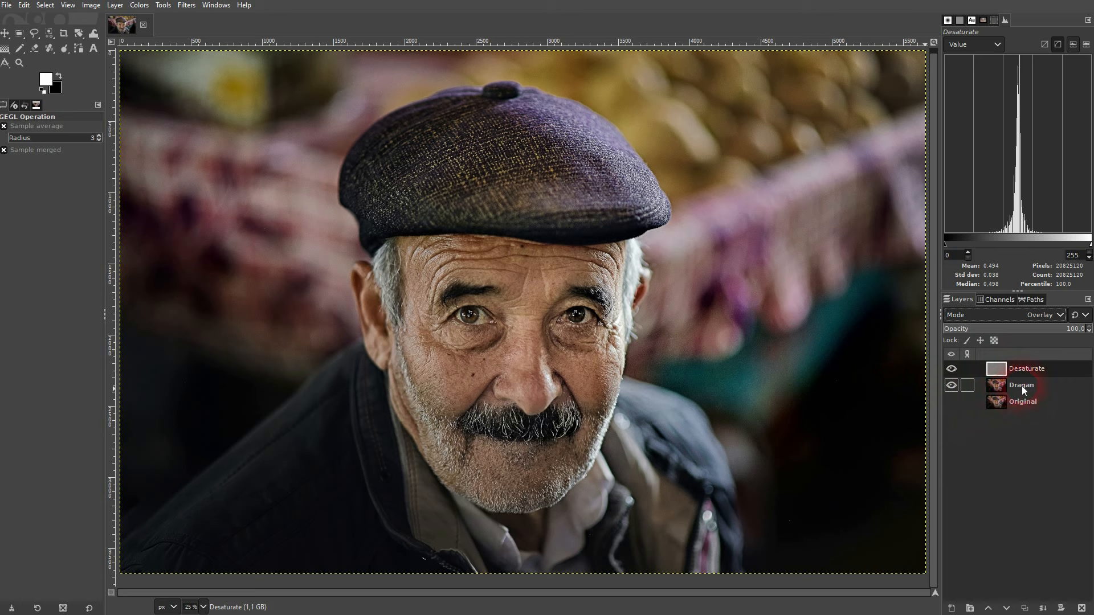
{"action": "left_click", "coordinate": [951, 369]}
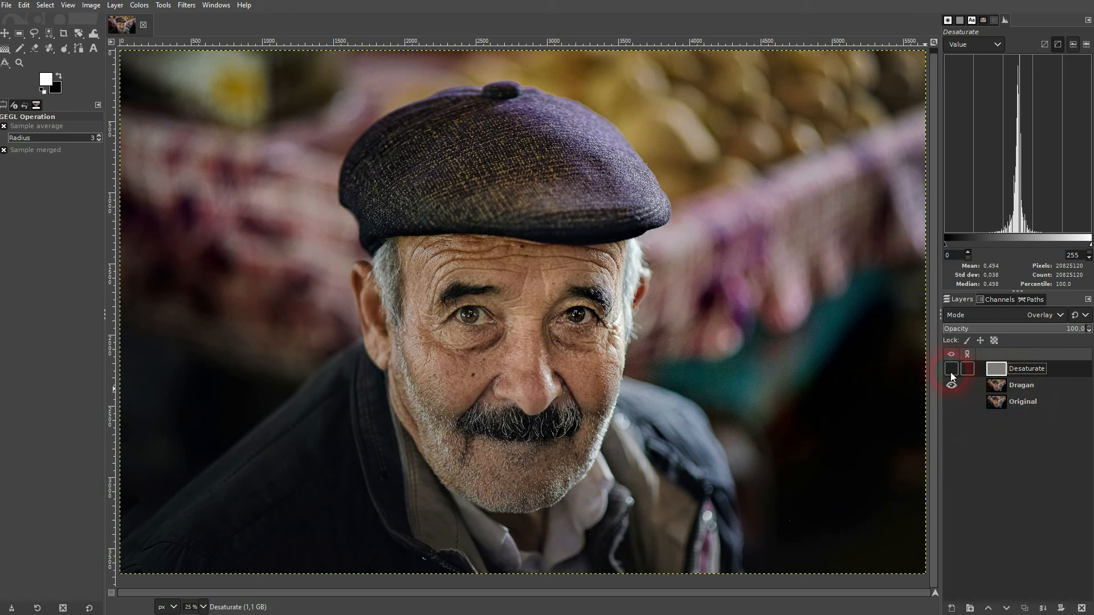
{"action": "left_click", "coordinate": [951, 369]}
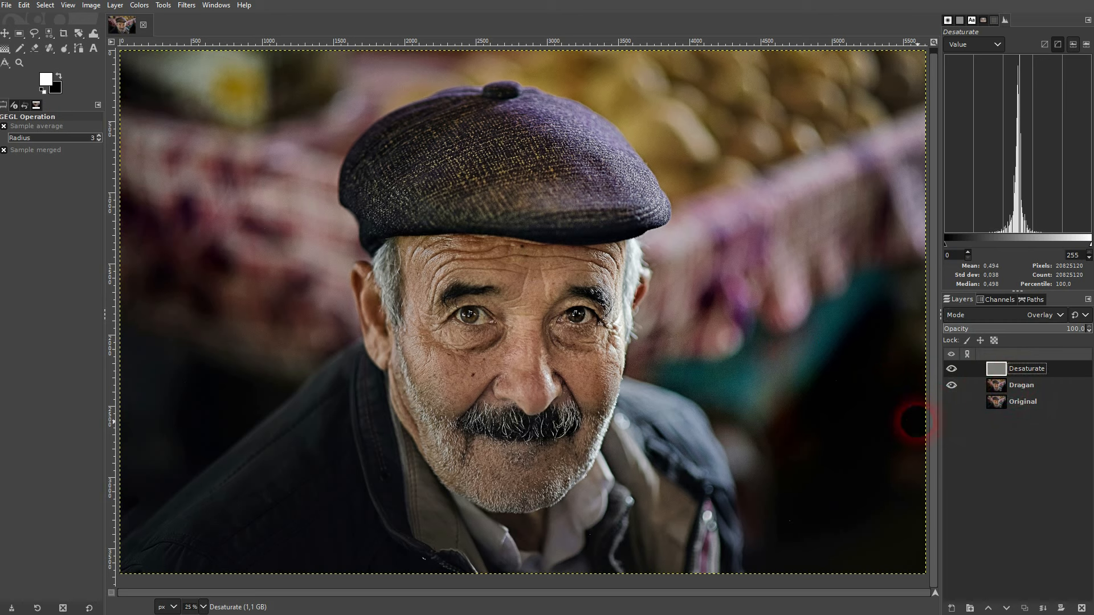
Duplicate the Overlay-mode Desaturate layer three times to strengthen the detail, and delete the topmost copy.
{"action": "left_click", "coordinate": [1024, 608]}
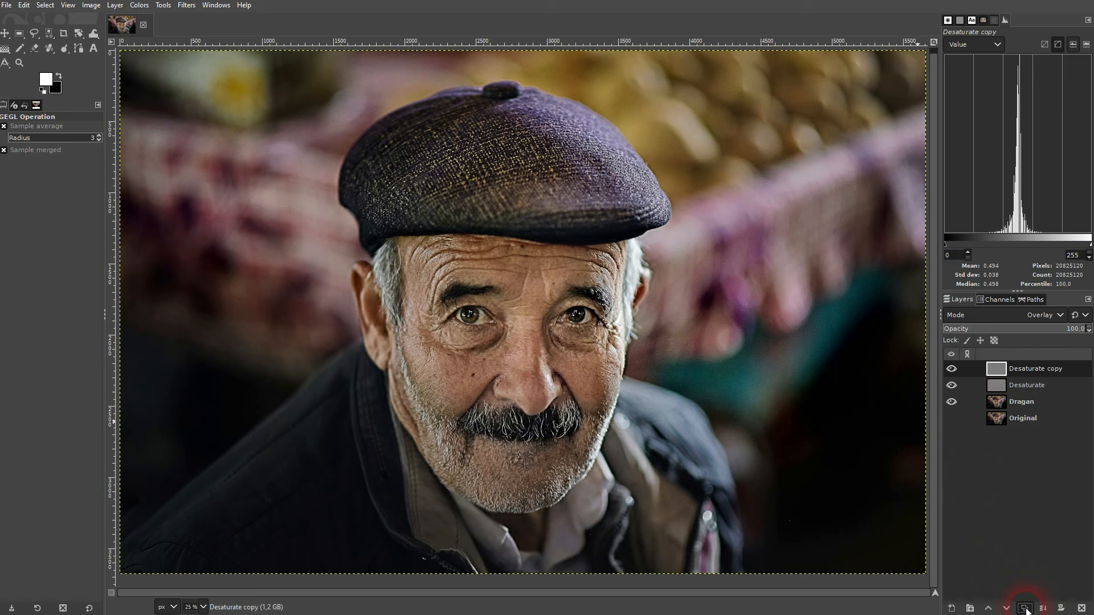
{"action": "left_click", "coordinate": [1025, 609]}
{"action": "left_click", "coordinate": [1025, 610]}
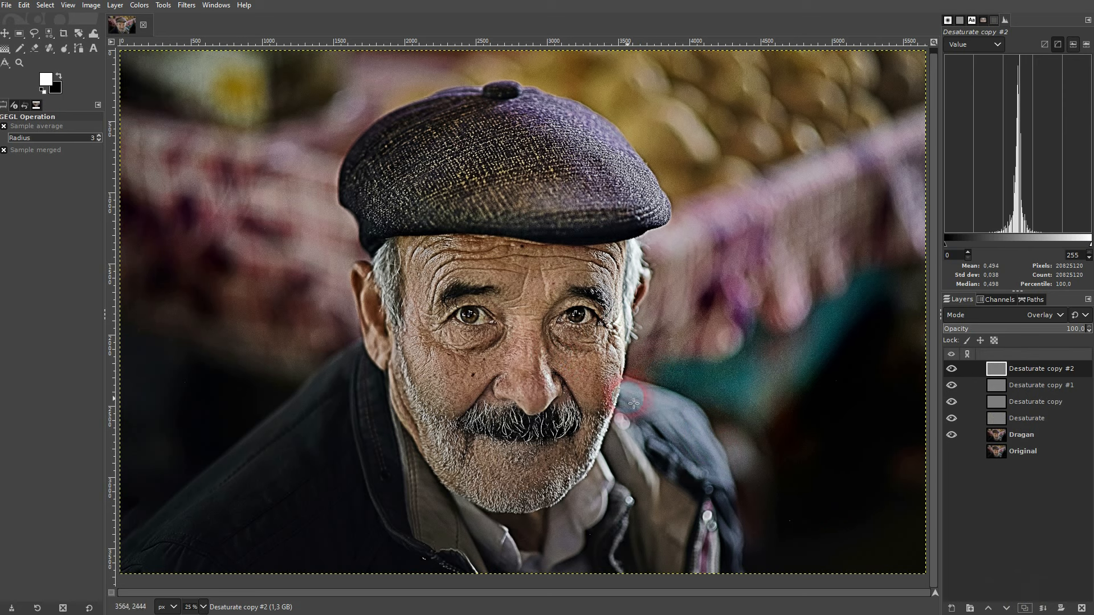
{"action": "left_click", "coordinate": [1081, 609]}
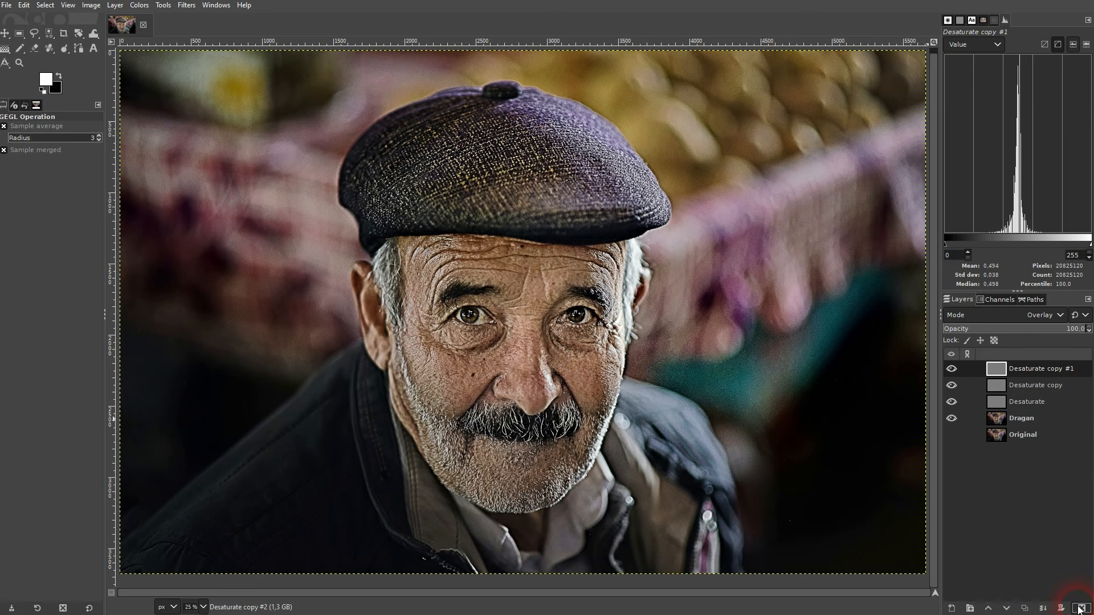
Delete the Desaturate copy #1 layer and lower the opacity of the remaining Desaturate copy to 64.5.
{"action": "left_click", "coordinate": [1081, 609]}
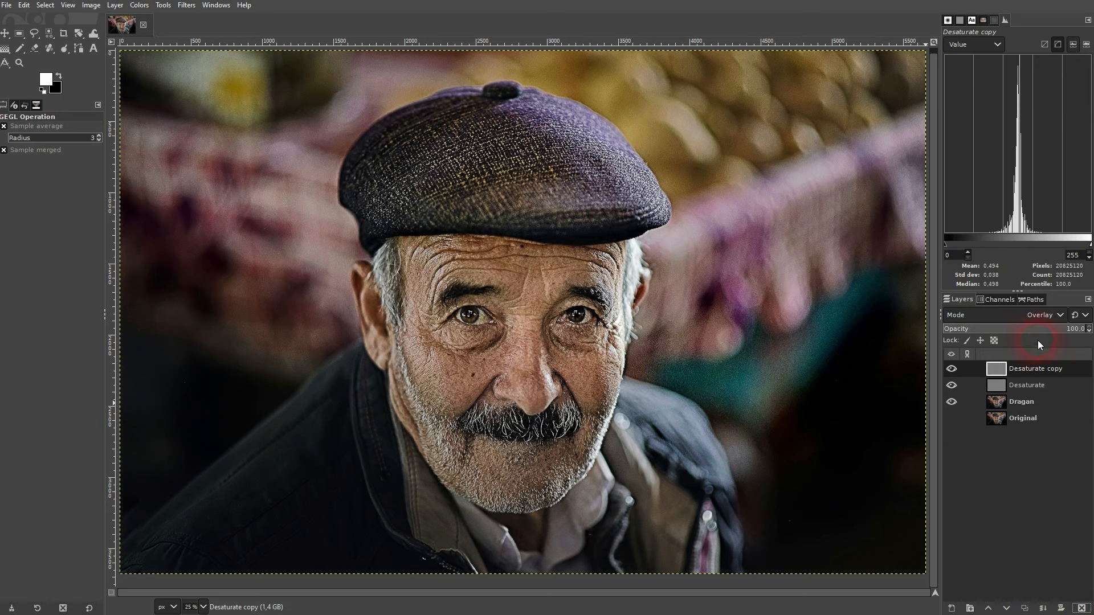
{"action": "left_click_drag", "start_coordinate": [1078, 332], "coordinate": [1038, 329]}
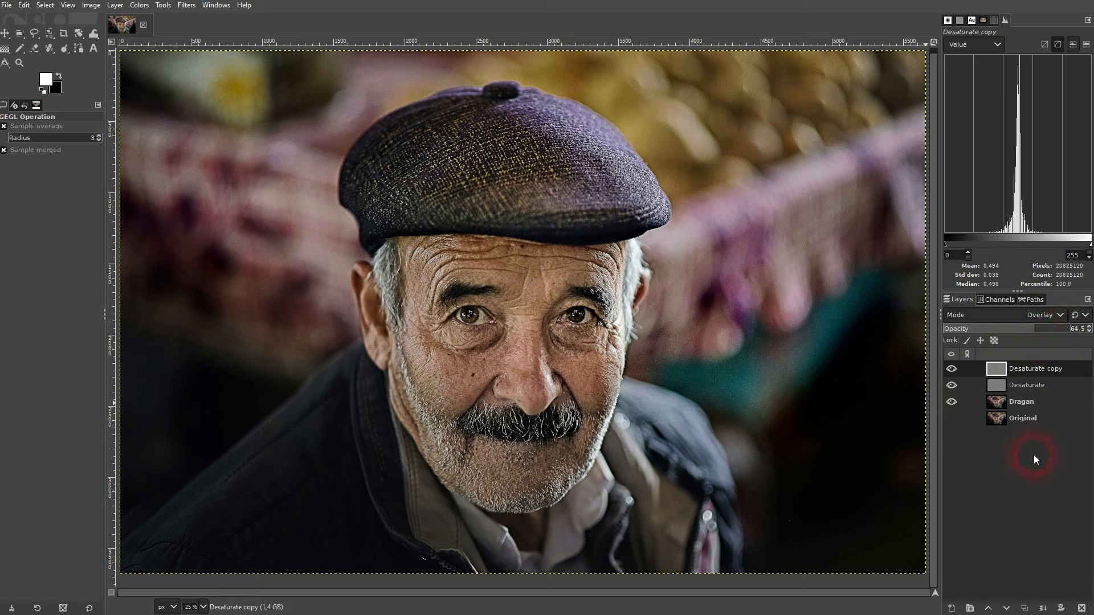
{"action": "left_click", "coordinate": [138, 6]}
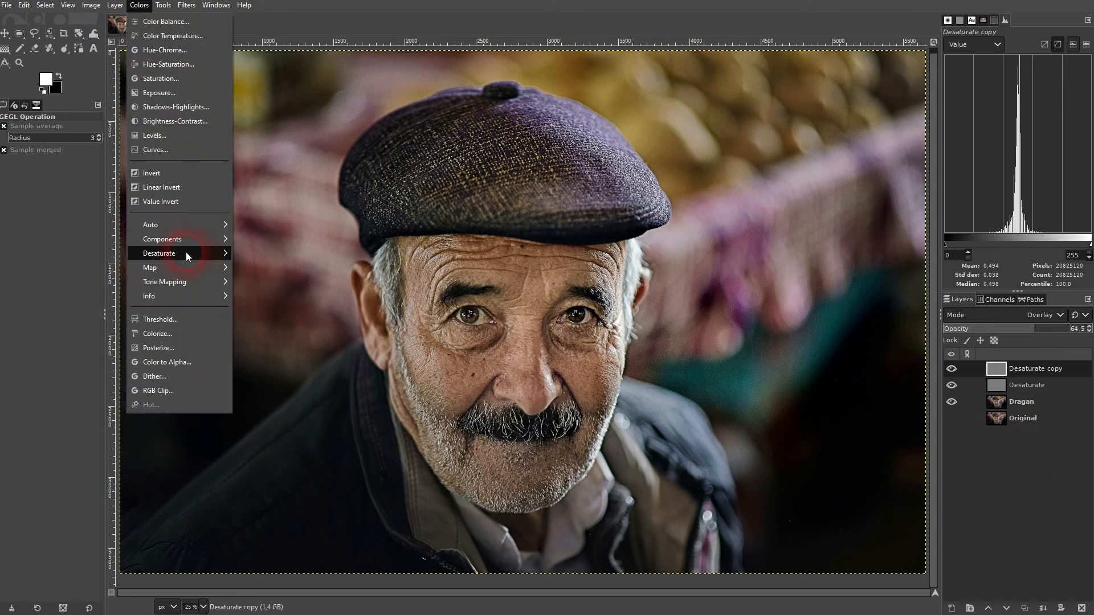
{"action": "mouse_move", "coordinate": [186, 252]}
{"action": "left_click", "coordinate": [186, 6]}
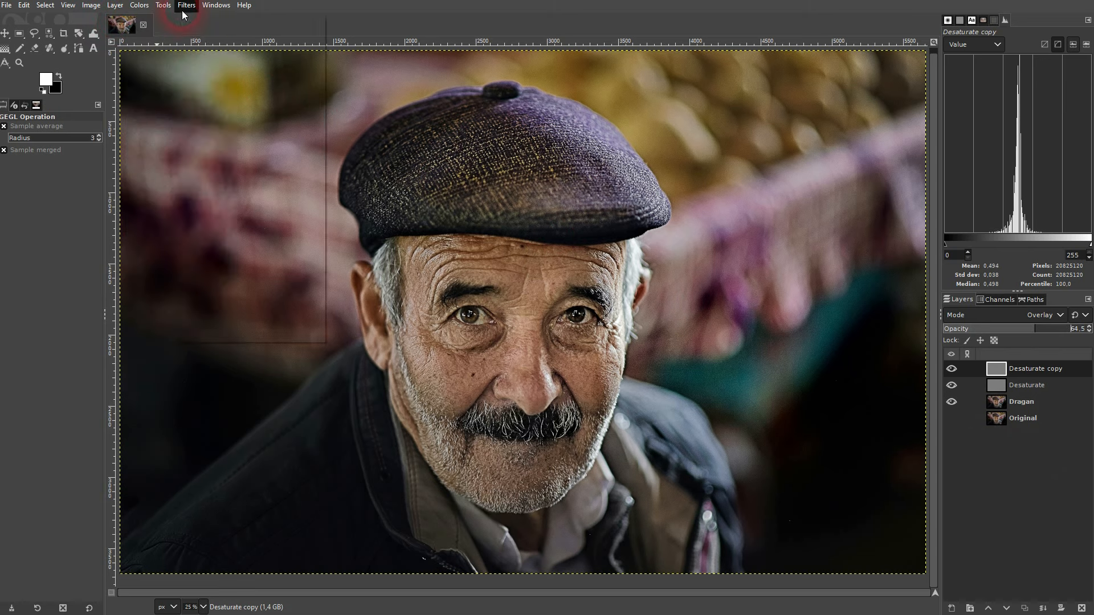
{"action": "mouse_move", "coordinate": [255, 90]}
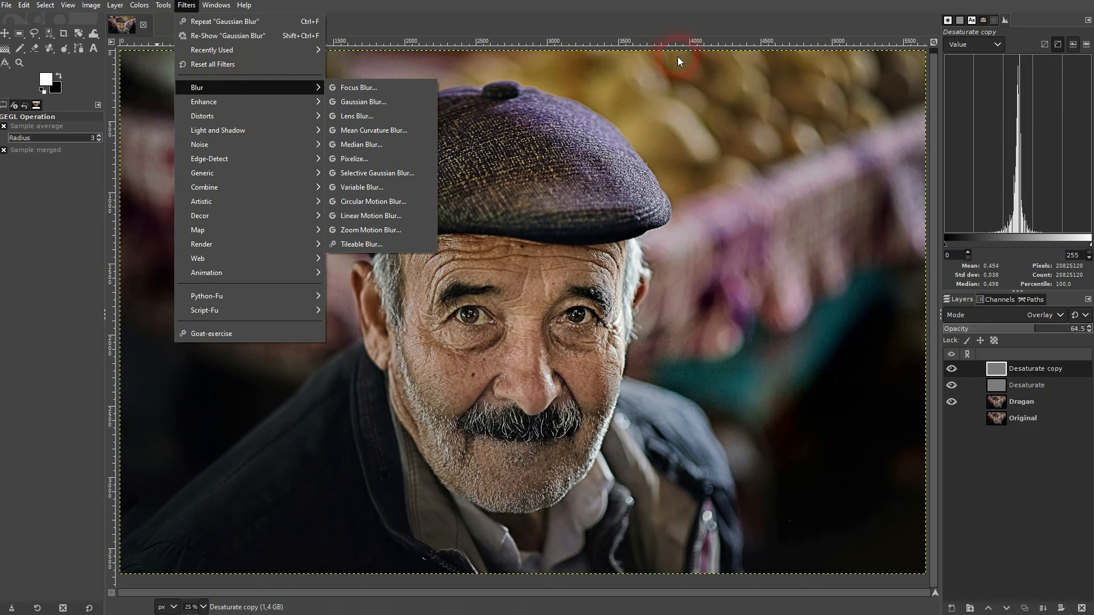
{"action": "left_click", "coordinate": [682, 18]}
{"action": "left_click", "coordinate": [1054, 314]}
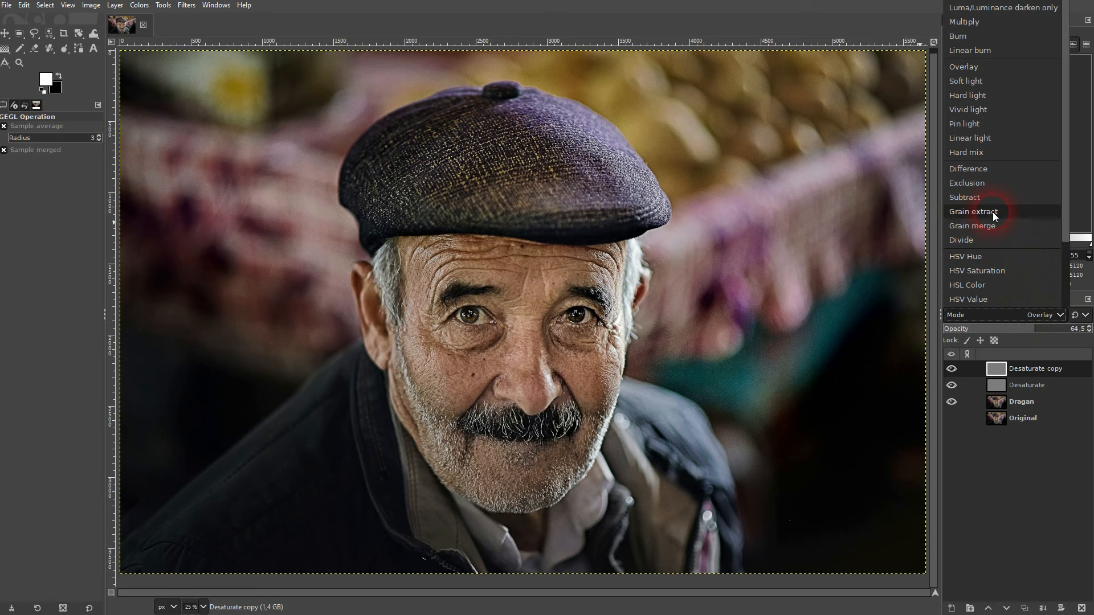
{"action": "left_click", "coordinate": [1016, 467]}
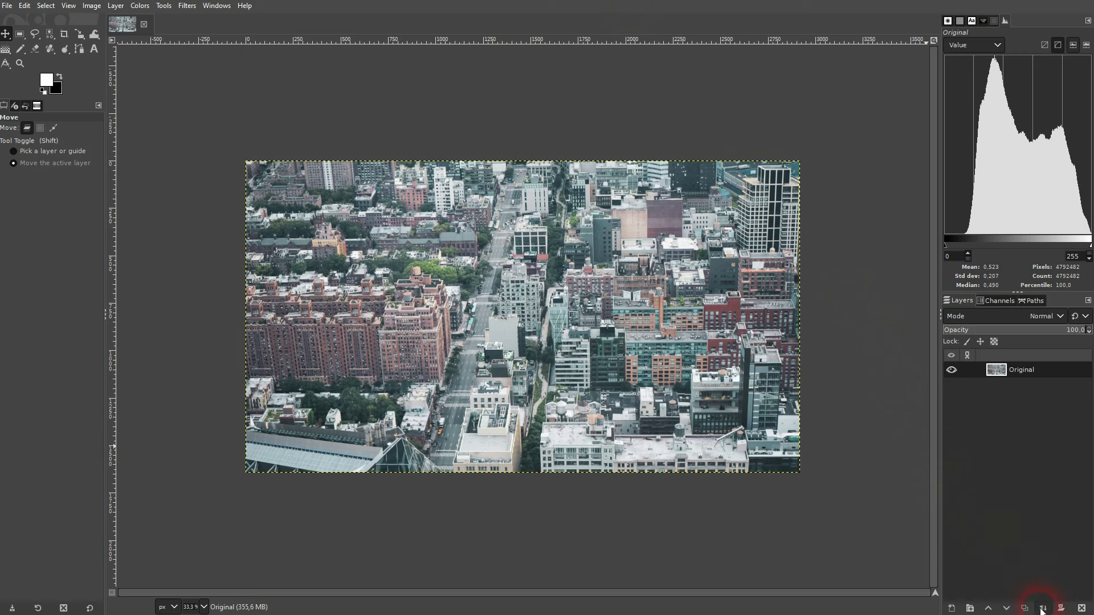
Duplicate the city photo's Original layer and open the Focus Blur filter on the copy.
{"action": "left_click", "coordinate": [1042, 609]}
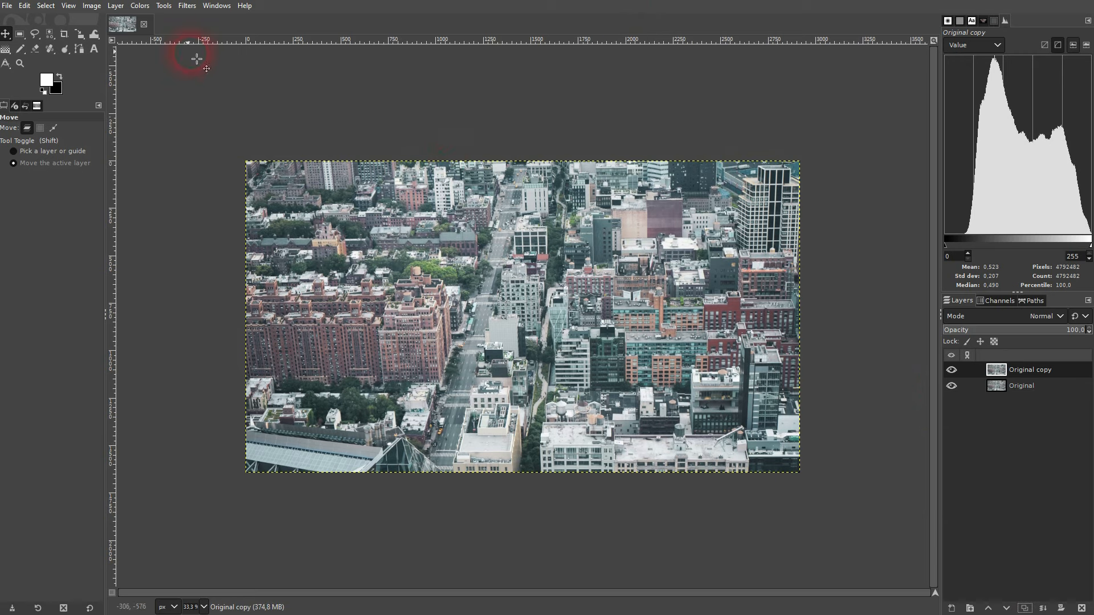
{"action": "left_click", "coordinate": [187, 5]}
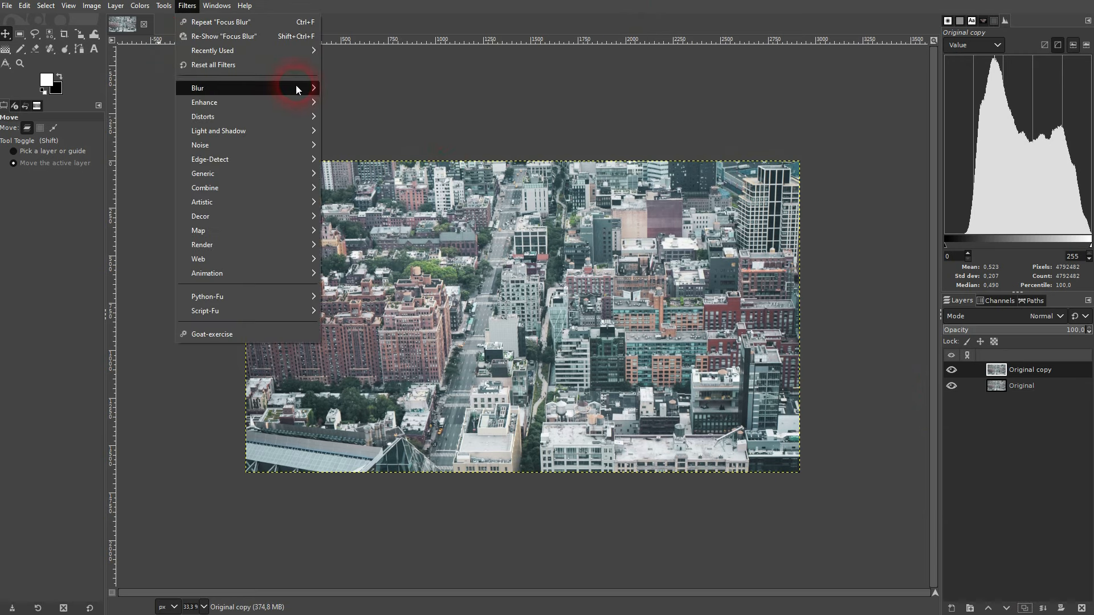
{"action": "mouse_move", "coordinate": [297, 89]}
{"action": "left_click", "coordinate": [366, 88]}
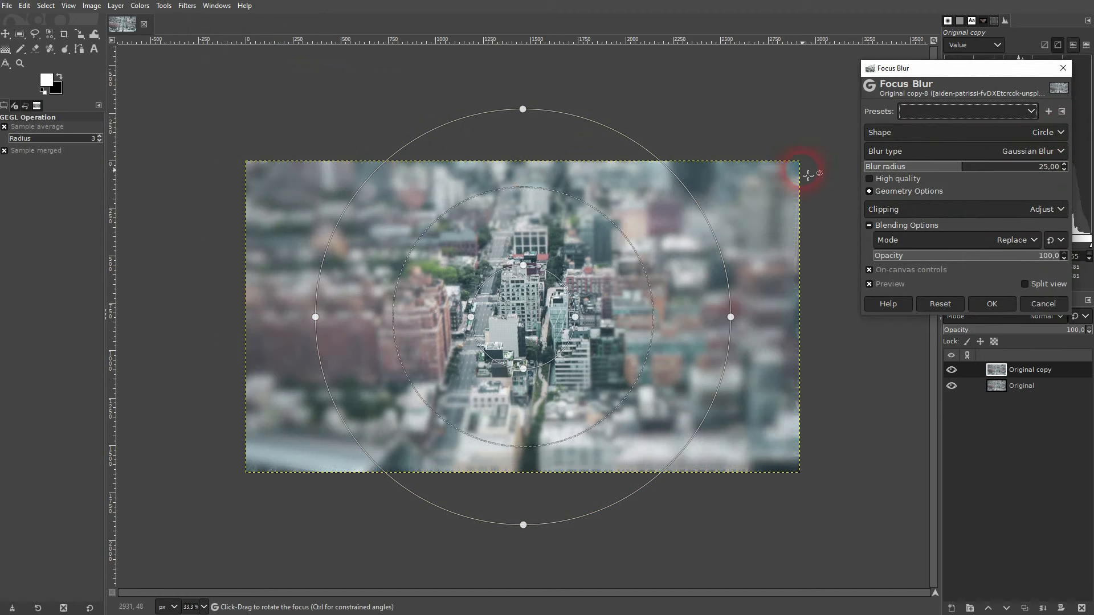
Try the Square focus shape and set the Focus Blur shape to Horizontal.
{"action": "left_click", "coordinate": [1060, 134]}
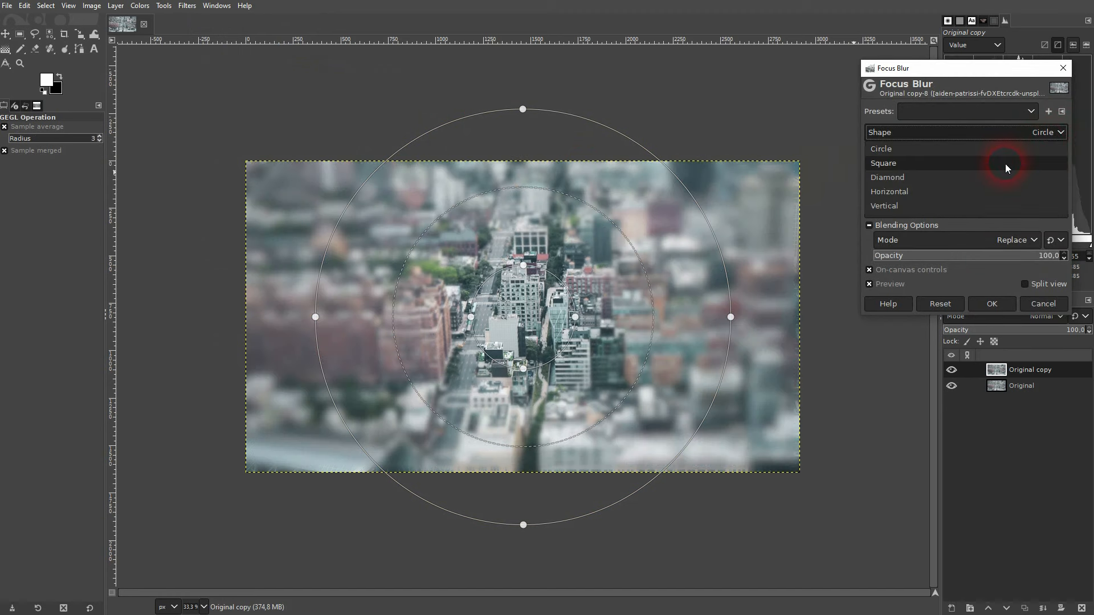
{"action": "left_click", "coordinate": [1006, 163]}
{"action": "left_click", "coordinate": [1055, 133]}
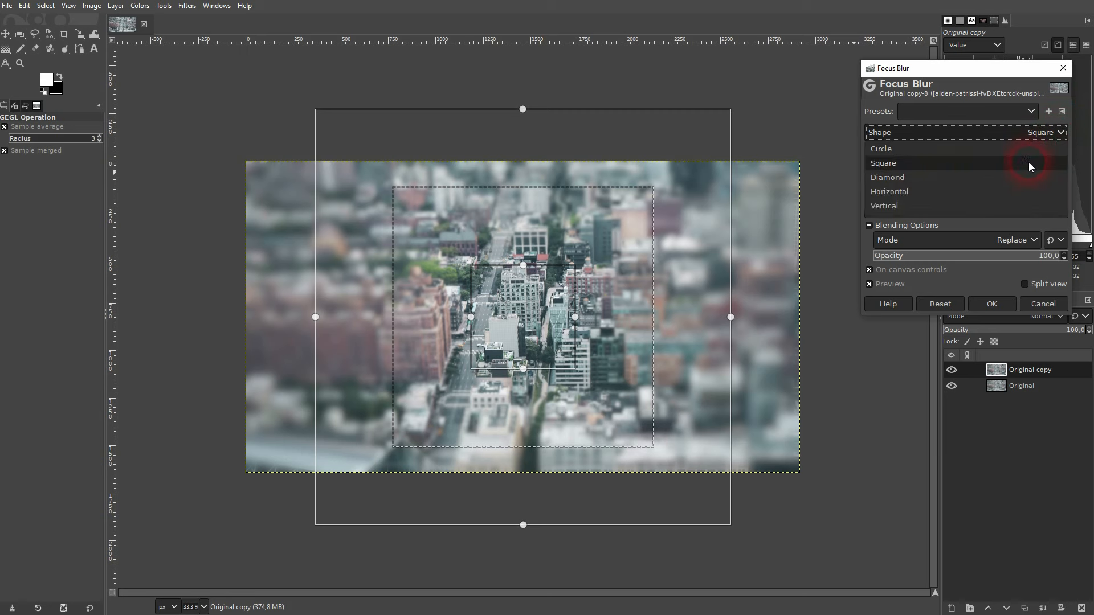
{"action": "left_click", "coordinate": [924, 193]}
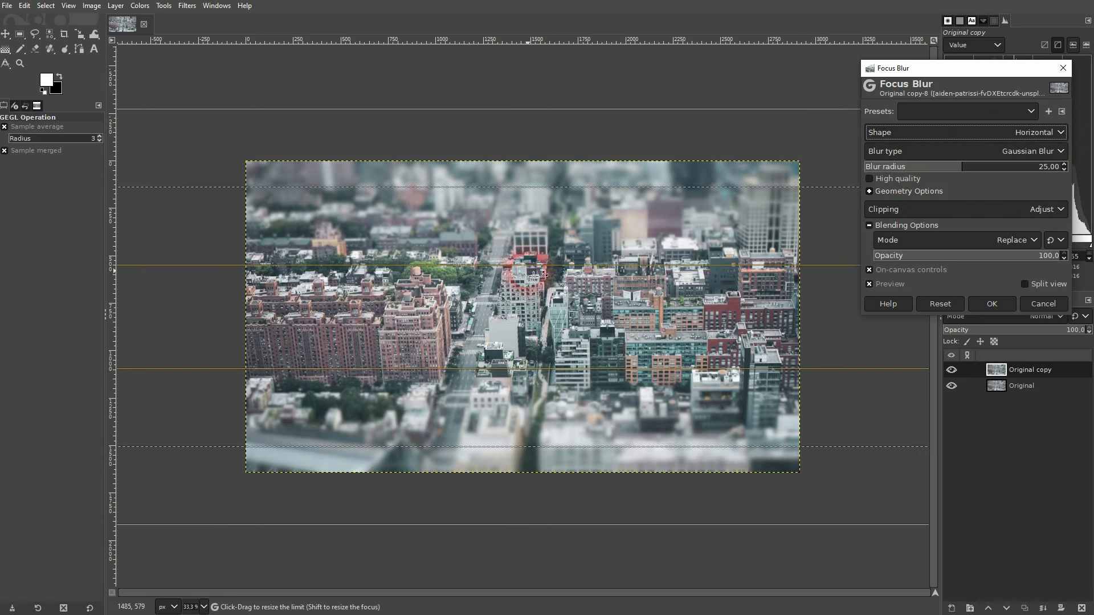
Try stronger and weaker Focus Blur radii and set the blur radius to 14.50.
{"action": "left_click", "coordinate": [1004, 169]}
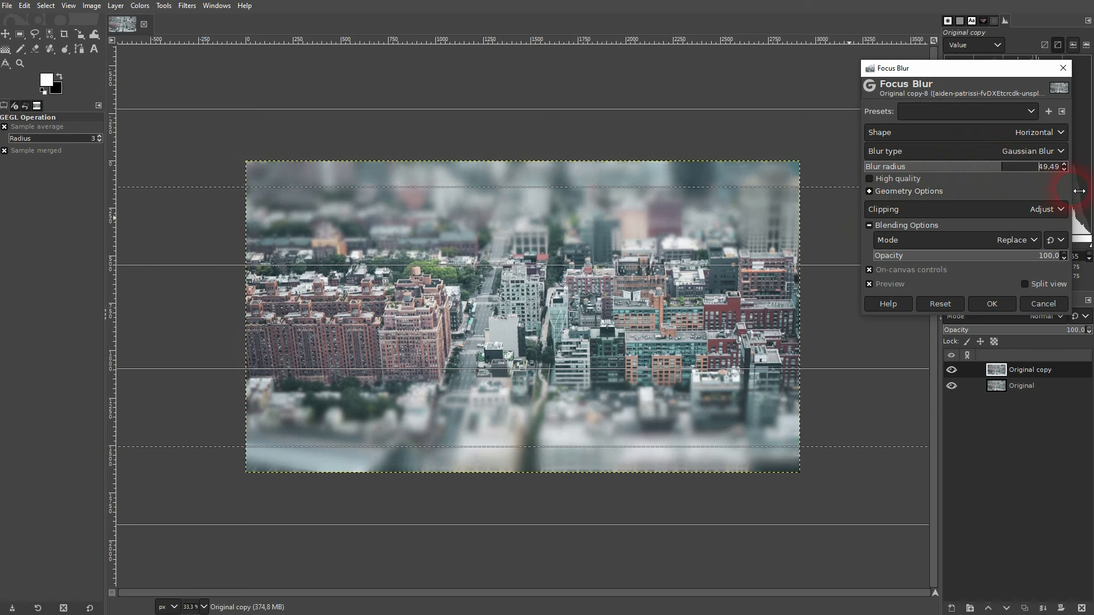
{"action": "left_click_drag", "start_coordinate": [988, 169], "coordinate": [986, 170]}
{"action": "left_click", "coordinate": [982, 170]}
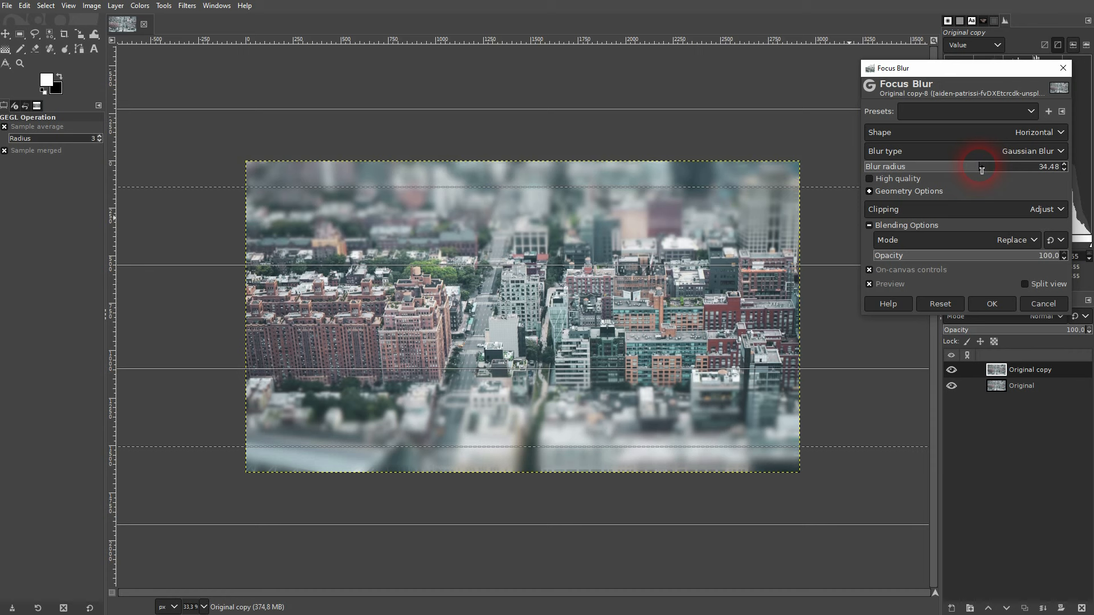
{"action": "left_click", "coordinate": [974, 169]}
{"action": "left_click", "coordinate": [960, 170]}
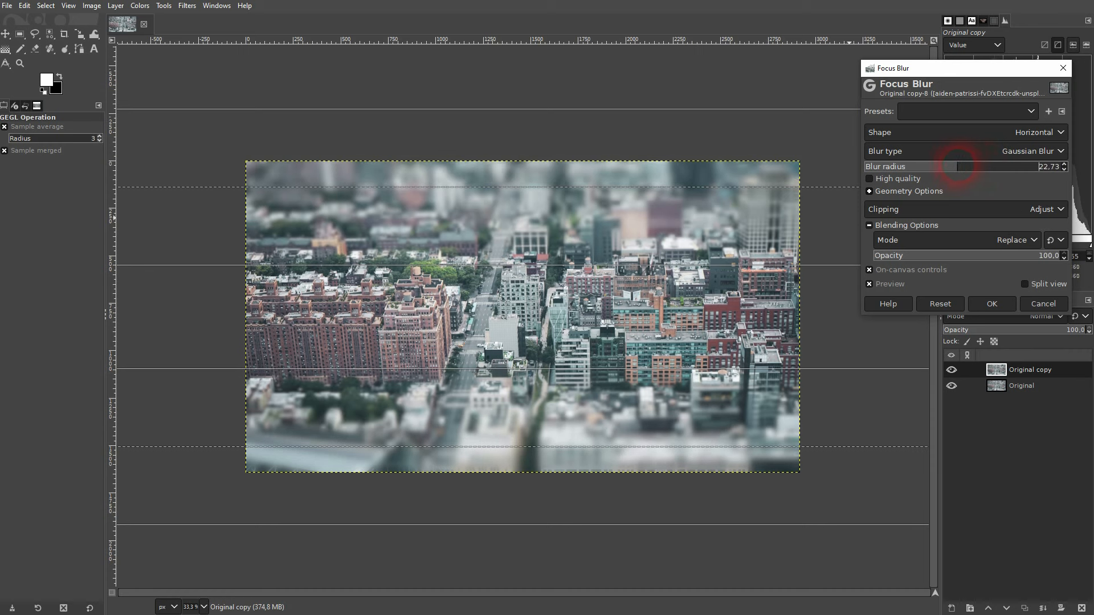
{"action": "left_click", "coordinate": [945, 169]}
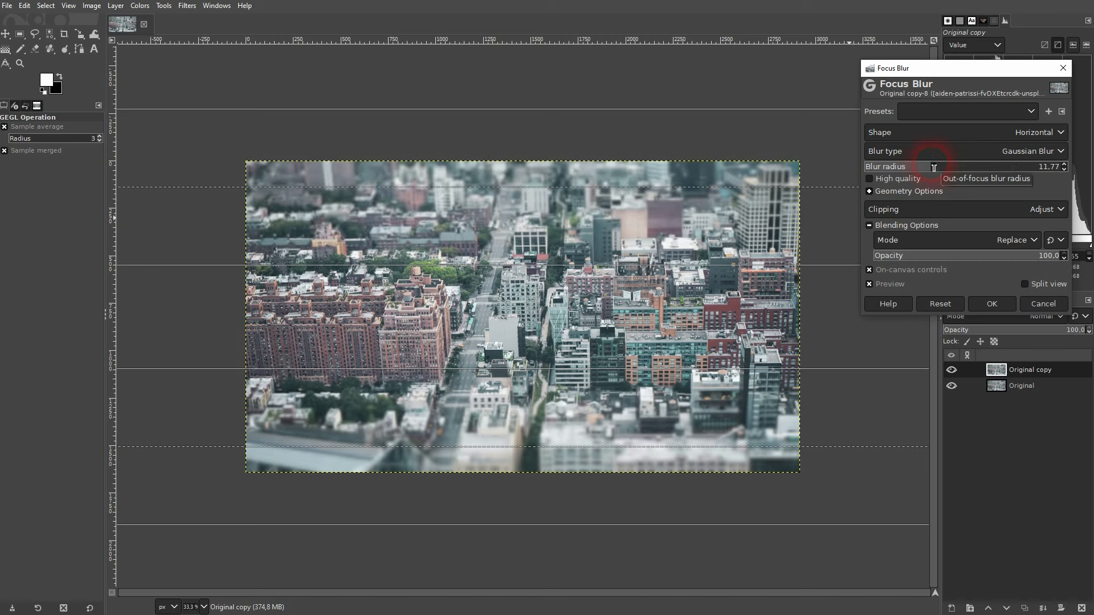
{"action": "left_click", "coordinate": [942, 167]}
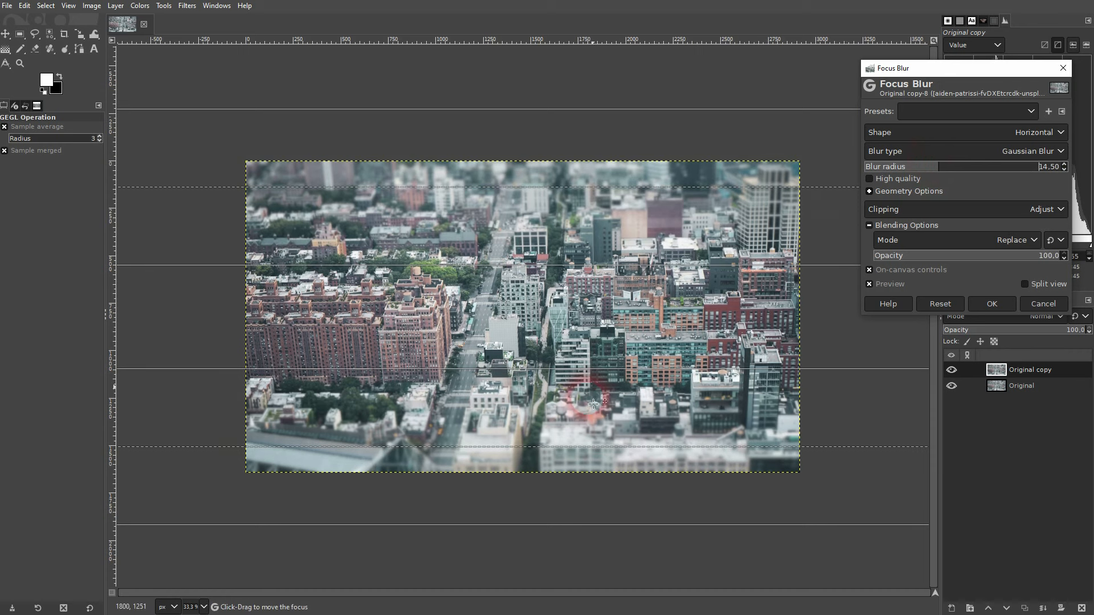
Adjust the blur midpoint, slightly widen the sharp horizontal focus band across the buildings, and apply the Focus Blur.
{"action": "left_click_drag", "start_coordinate": [557, 448], "coordinate": [552, 471]}
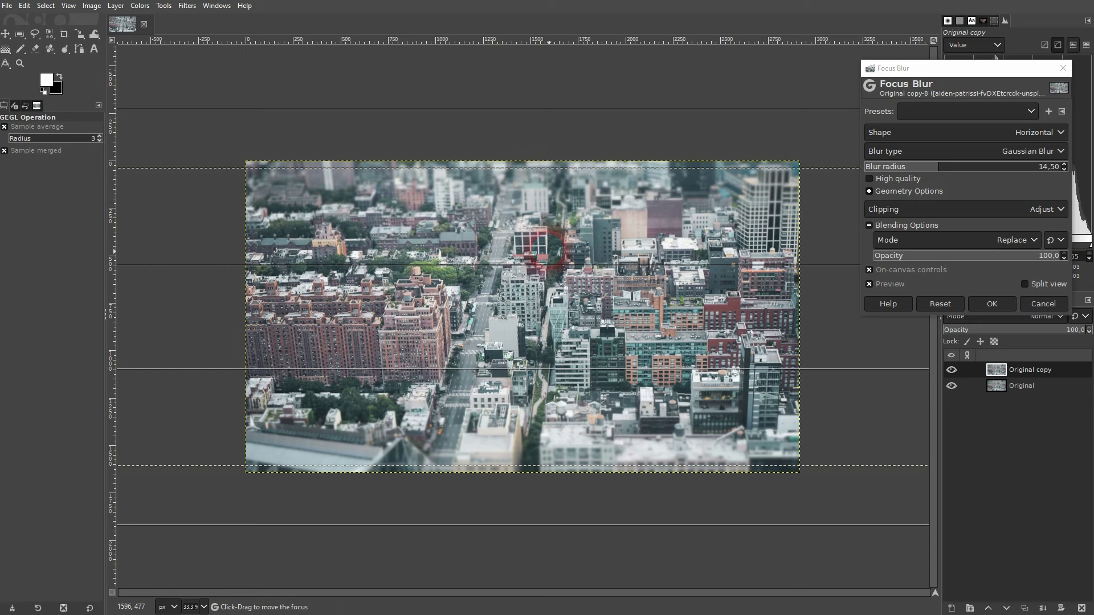
{"action": "left_click_drag", "start_coordinate": [546, 466], "coordinate": [551, 440]}
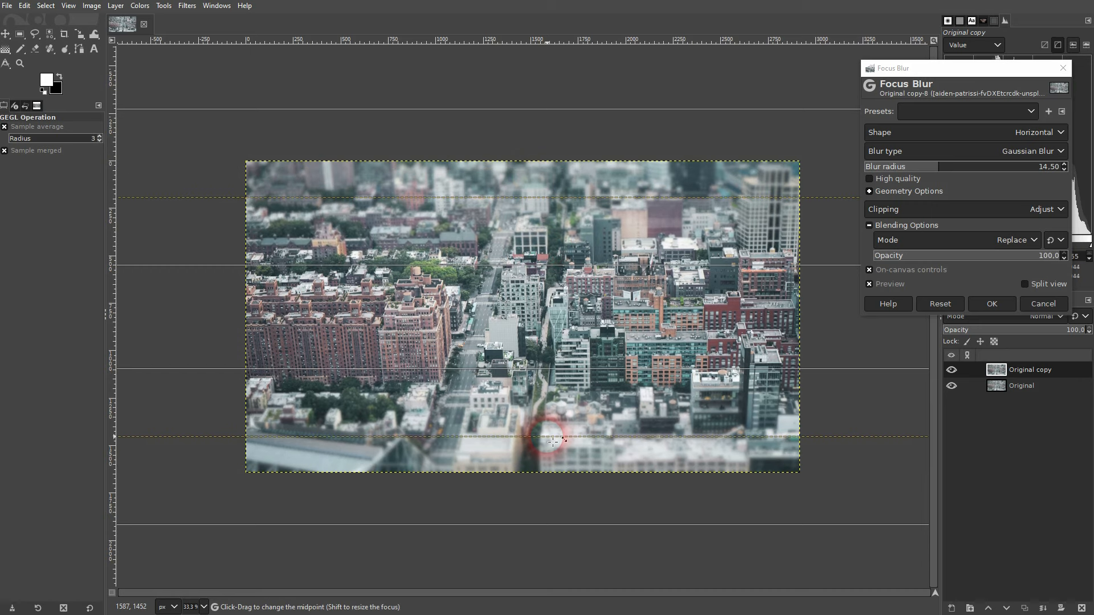
{"action": "left_click_drag", "start_coordinate": [541, 369], "coordinate": [547, 383]}
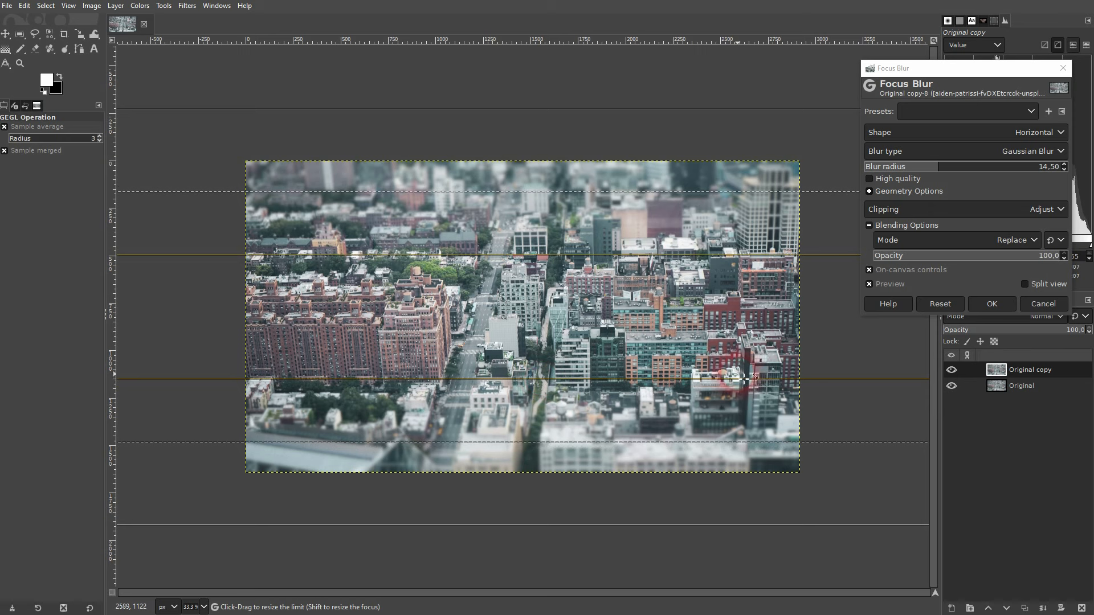
{"action": "left_click", "coordinate": [992, 303]}
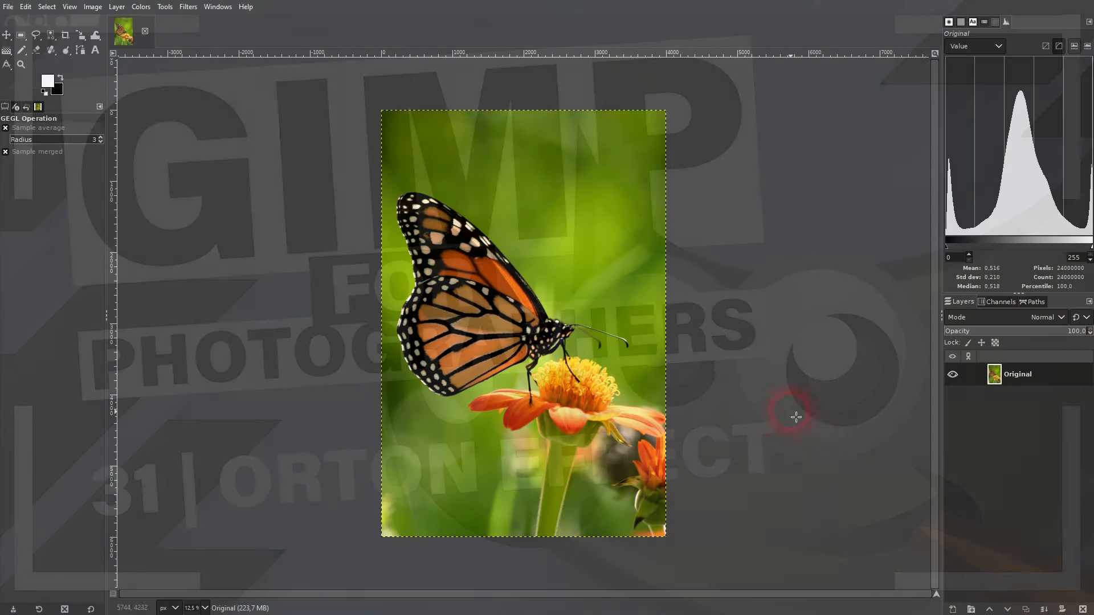
Duplicate the butterfly photo's Original layer twice and hide the bottom Original layer.
{"action": "left_click", "coordinate": [1026, 609]}
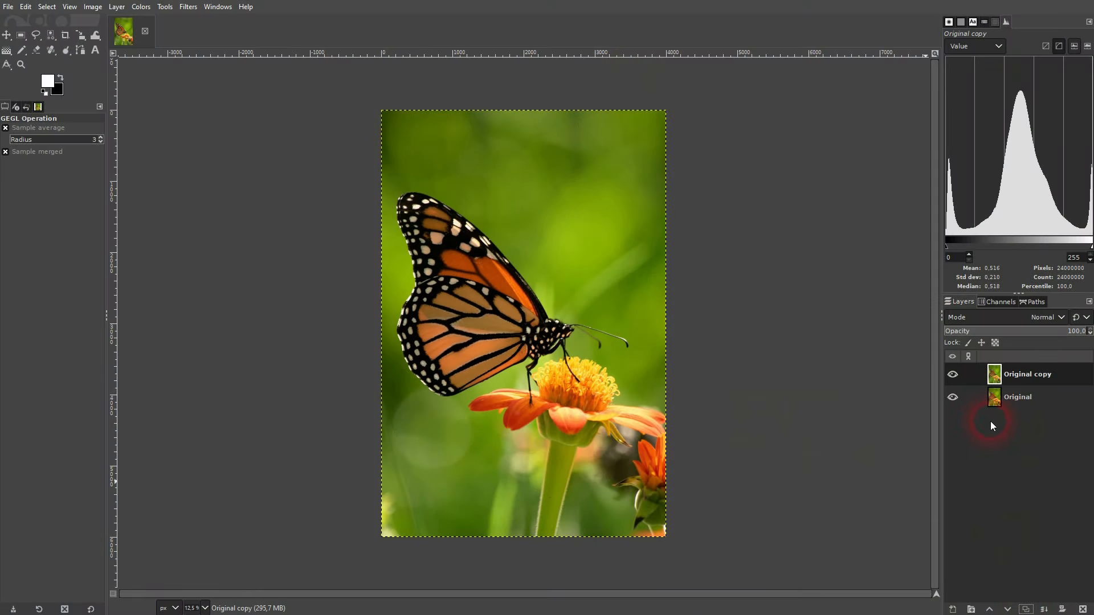
{"action": "left_click", "coordinate": [1026, 609]}
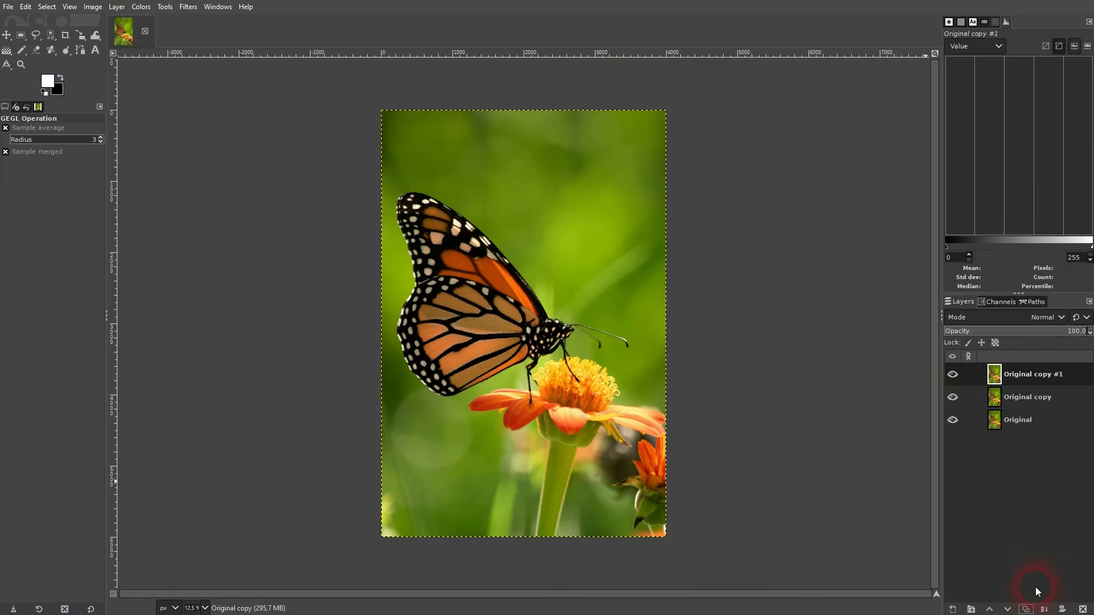
{"action": "left_click", "coordinate": [953, 420]}
Rename the hidden bottom layer as Backup.
{"action": "left_click", "coordinate": [1029, 397]}
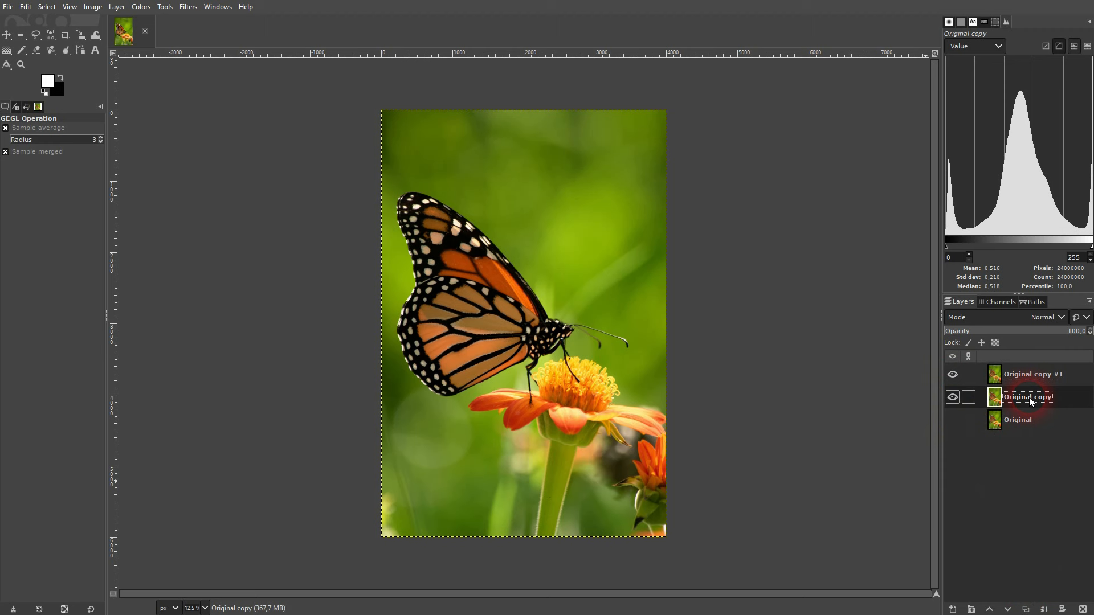
{"action": "double_click", "coordinate": [1025, 420]}
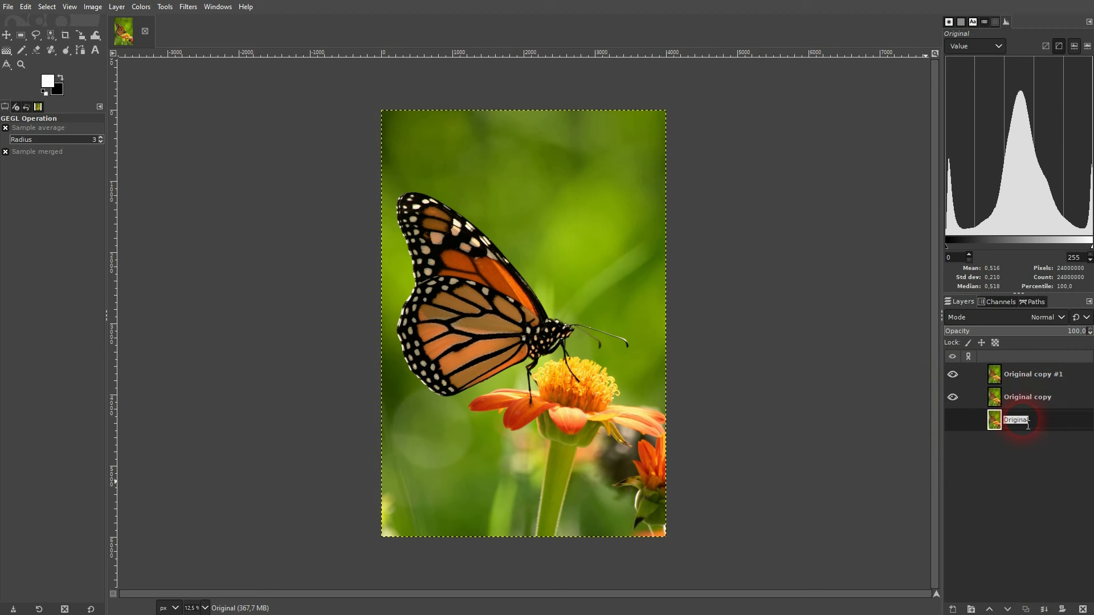
{"action": "type", "text": "Backup"}
{"action": "key", "text": "Return"}
Set the Original copy #1 layer to Screen mode and merge it down into Original copy.
{"action": "left_click", "coordinate": [1018, 374]}
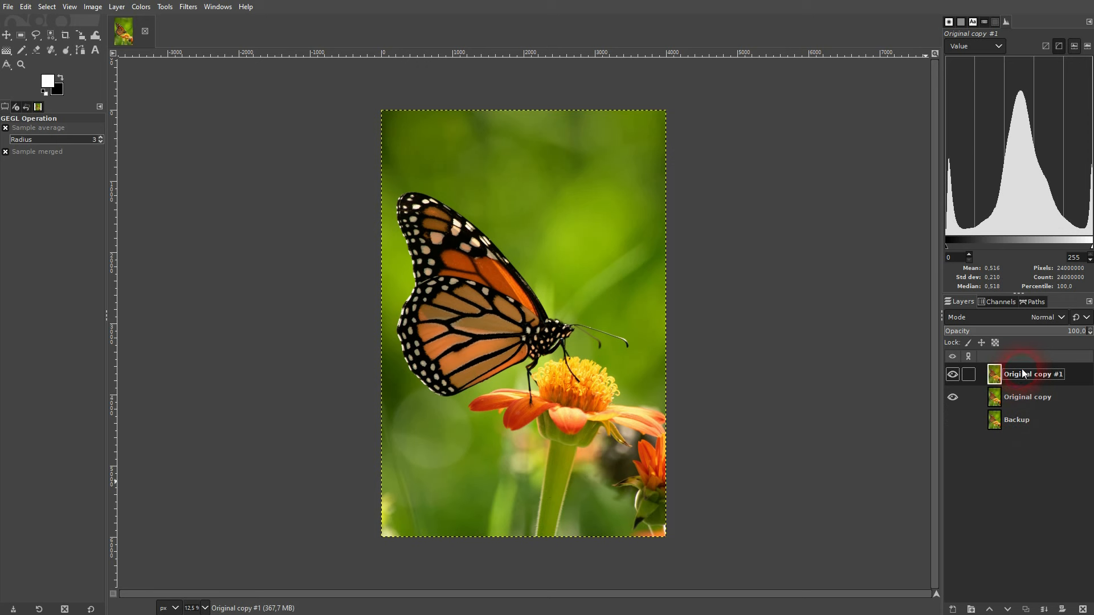
{"action": "left_click", "coordinate": [1058, 319]}
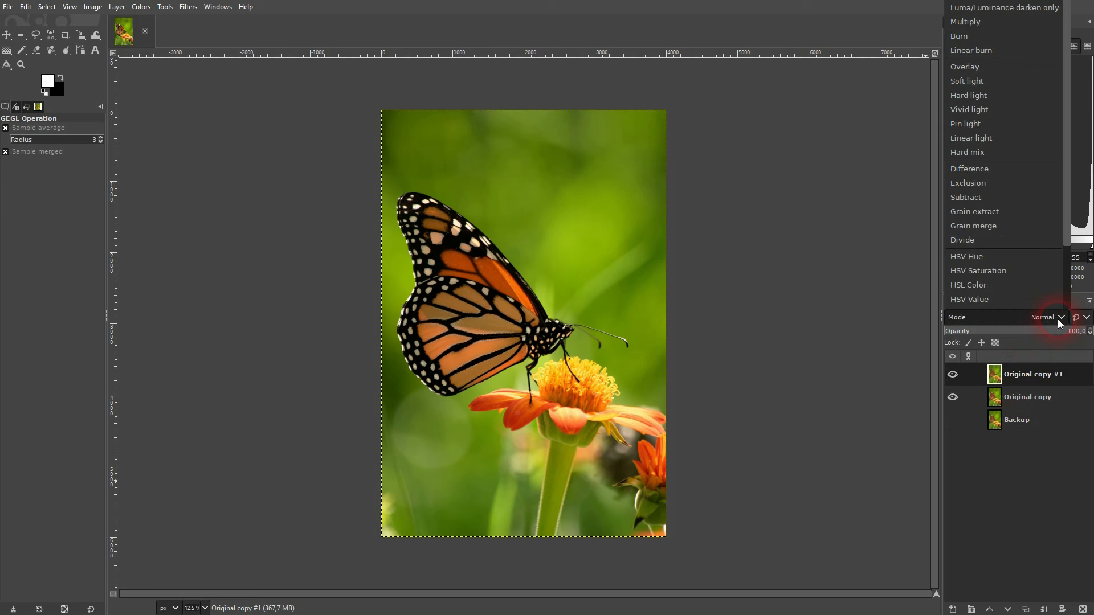
{"action": "left_click", "coordinate": [1018, 1]}
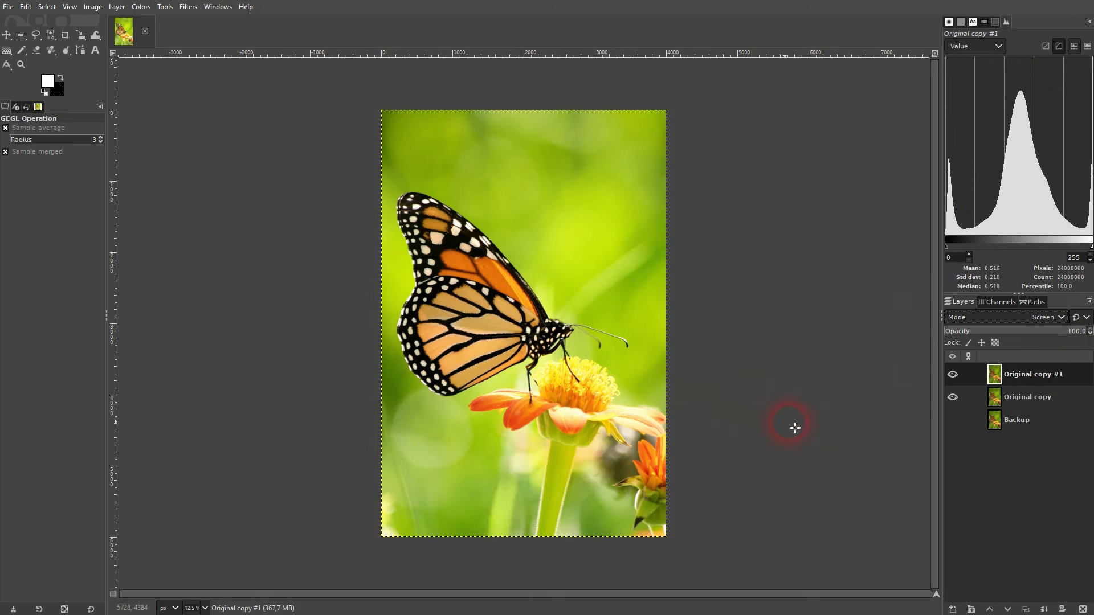
{"action": "left_click", "coordinate": [1044, 609]}
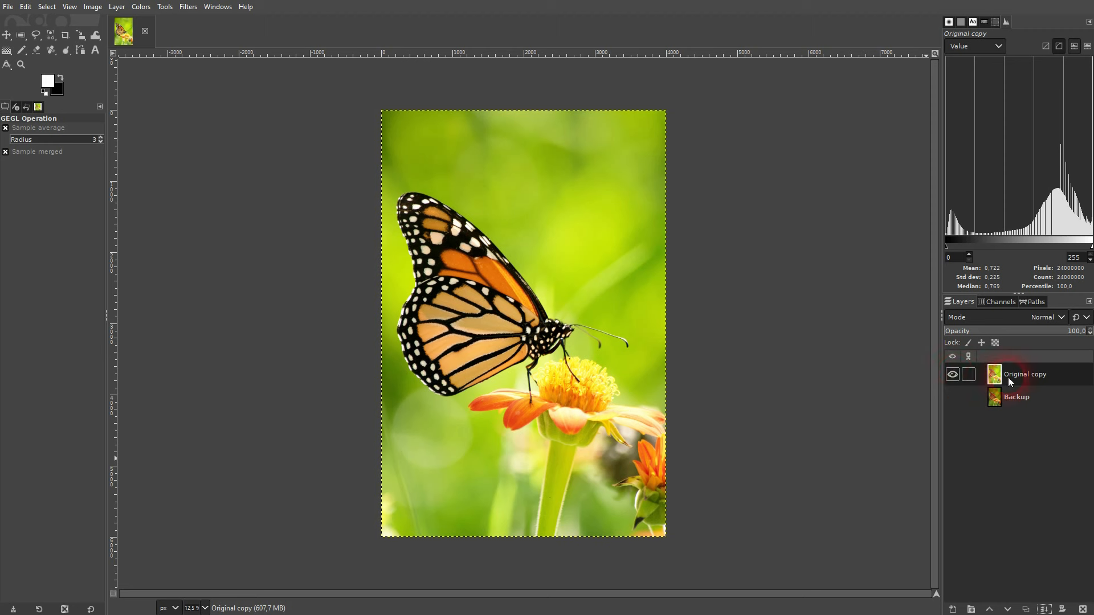
Duplicate the merged Original copy layer and rename the duplicate as Blur.
{"action": "left_click", "coordinate": [1025, 609]}
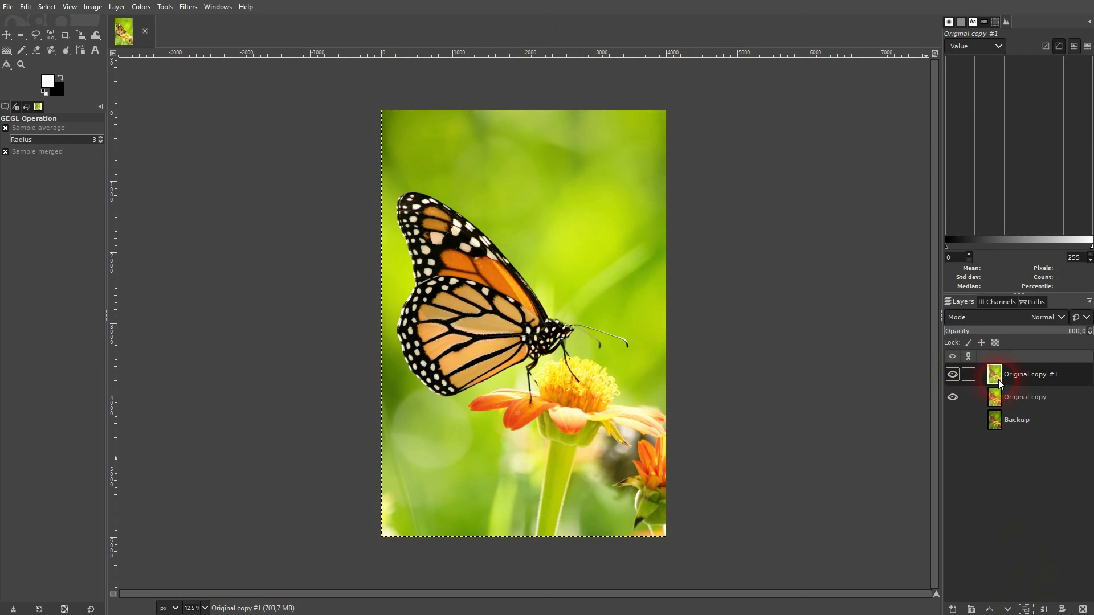
{"action": "double_click", "coordinate": [1027, 376]}
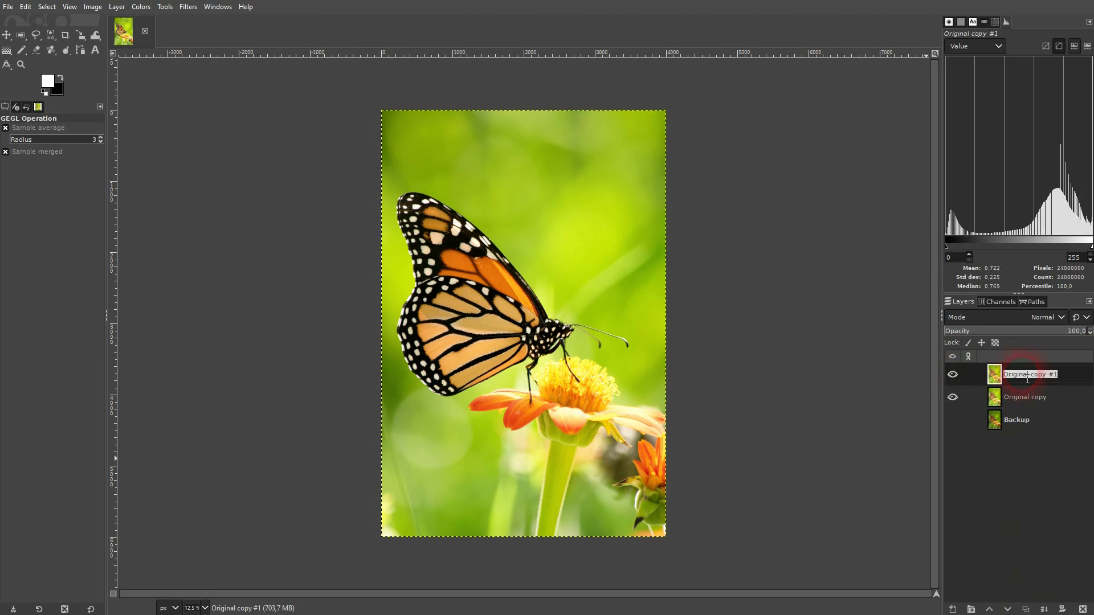
{"action": "type", "text": "Blur"}
{"action": "key", "text": "Return"}
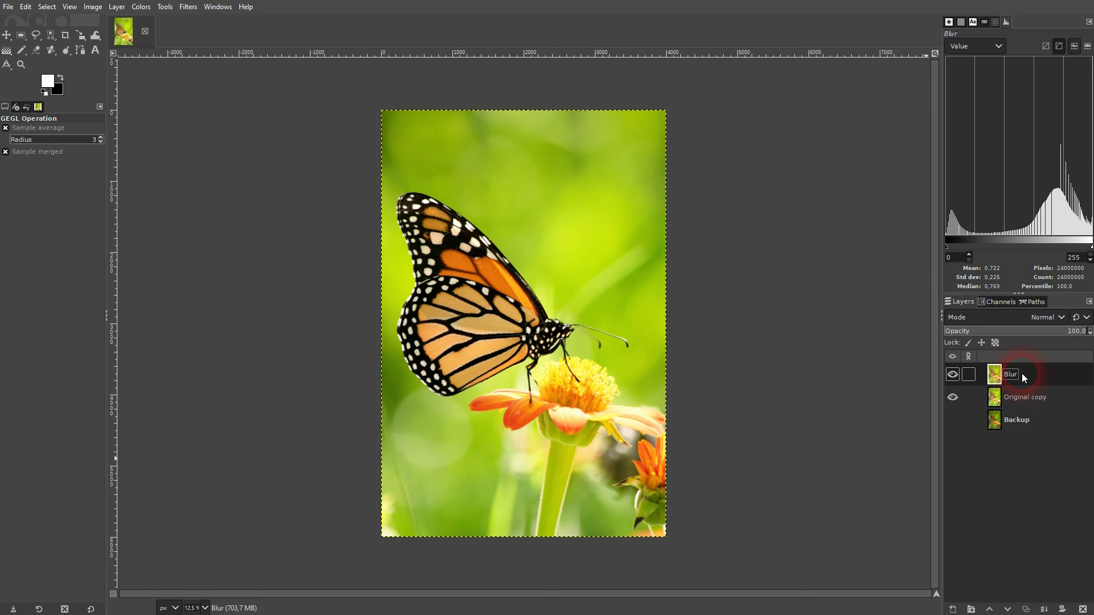
Apply a Gaussian Blur with size 14.08 in X and Y to the Blur layer and set its mode to Multiply.
{"action": "left_click", "coordinate": [185, 11]}
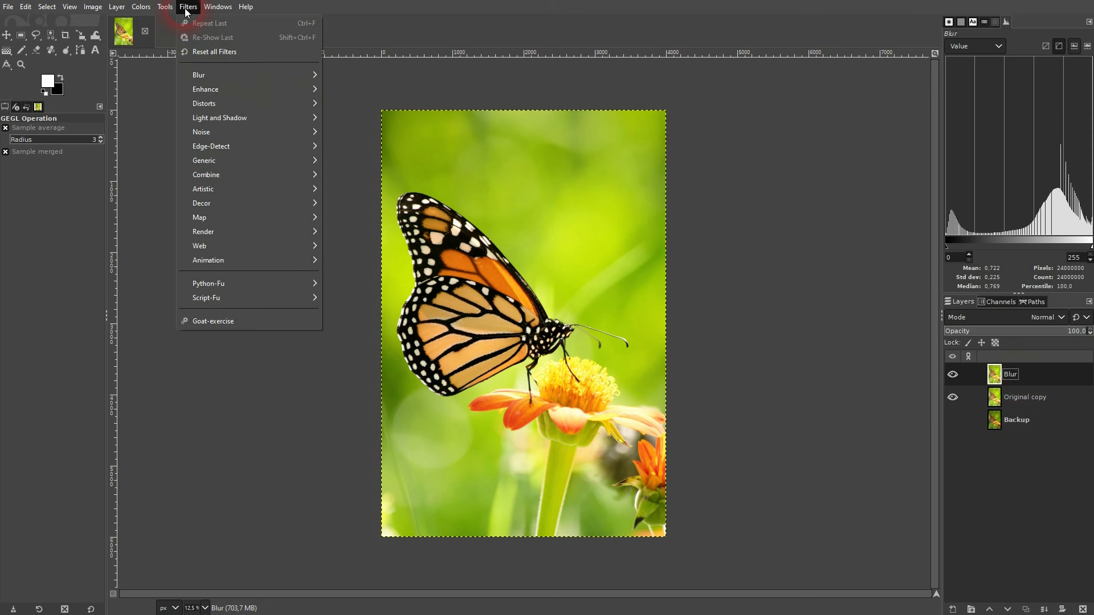
{"action": "mouse_move", "coordinate": [251, 73]}
{"action": "left_click", "coordinate": [361, 88]}
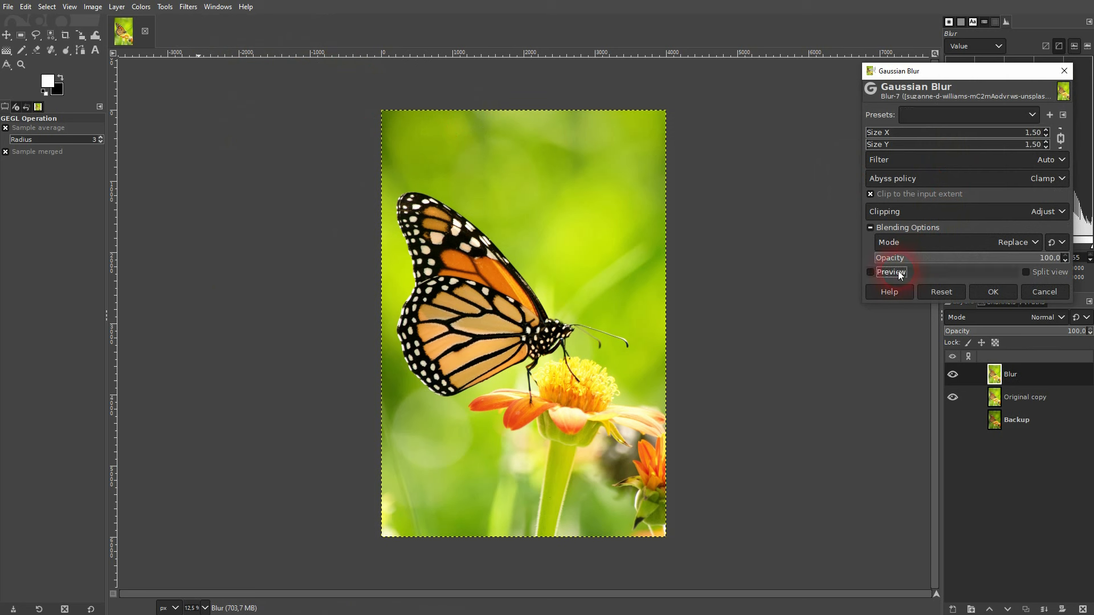
{"action": "left_click", "coordinate": [943, 132]}
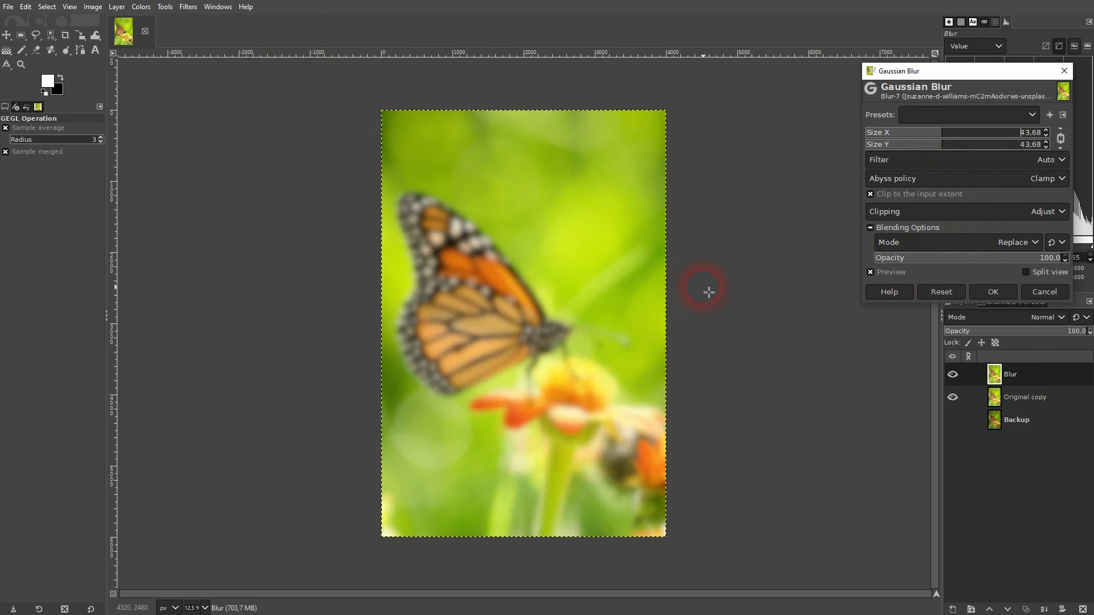
{"action": "left_click", "coordinate": [889, 135]}
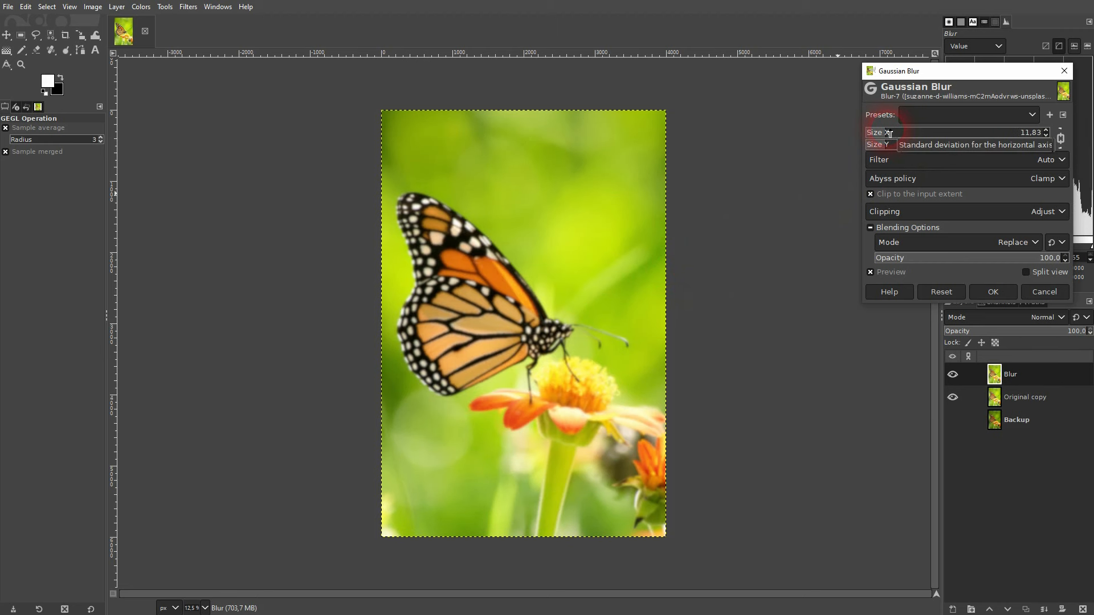
{"action": "left_click", "coordinate": [893, 134]}
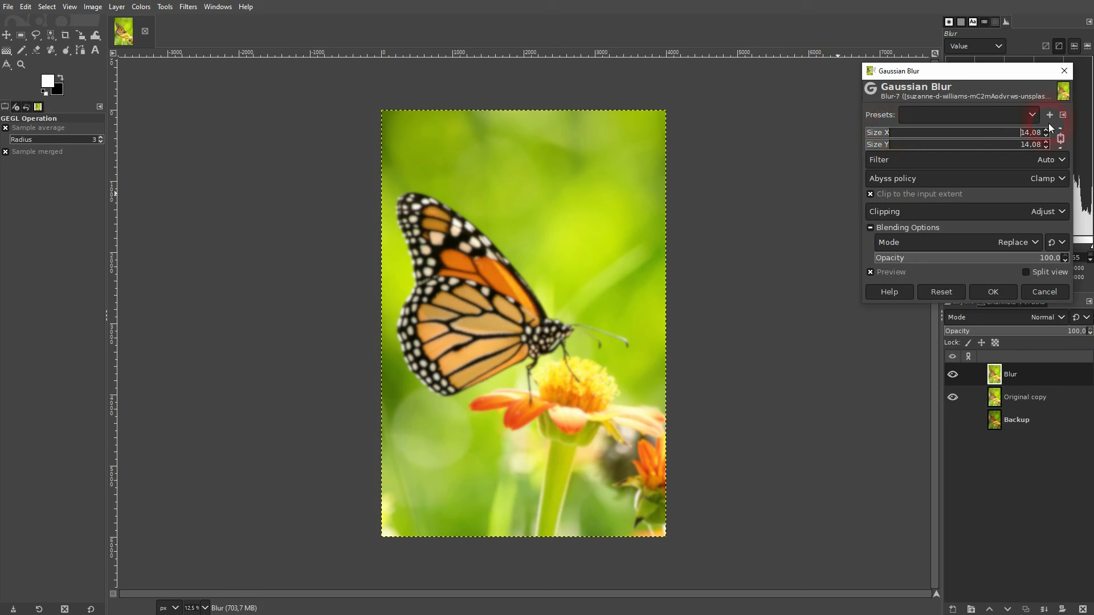
{"action": "left_click", "coordinate": [990, 290]}
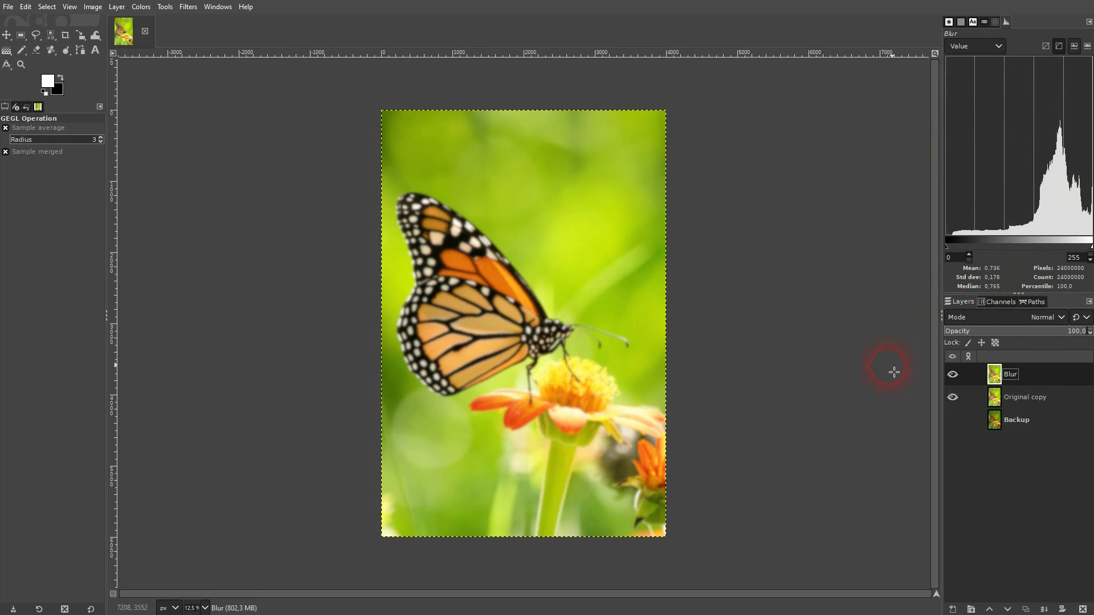
{"action": "left_click", "coordinate": [1044, 318]}
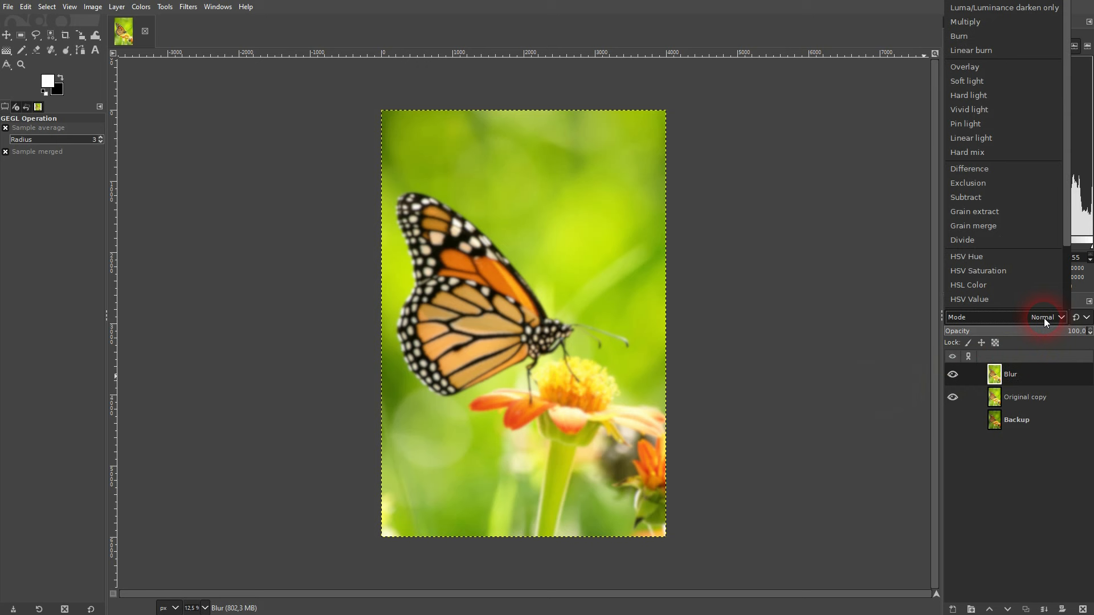
{"action": "left_click", "coordinate": [983, 23]}
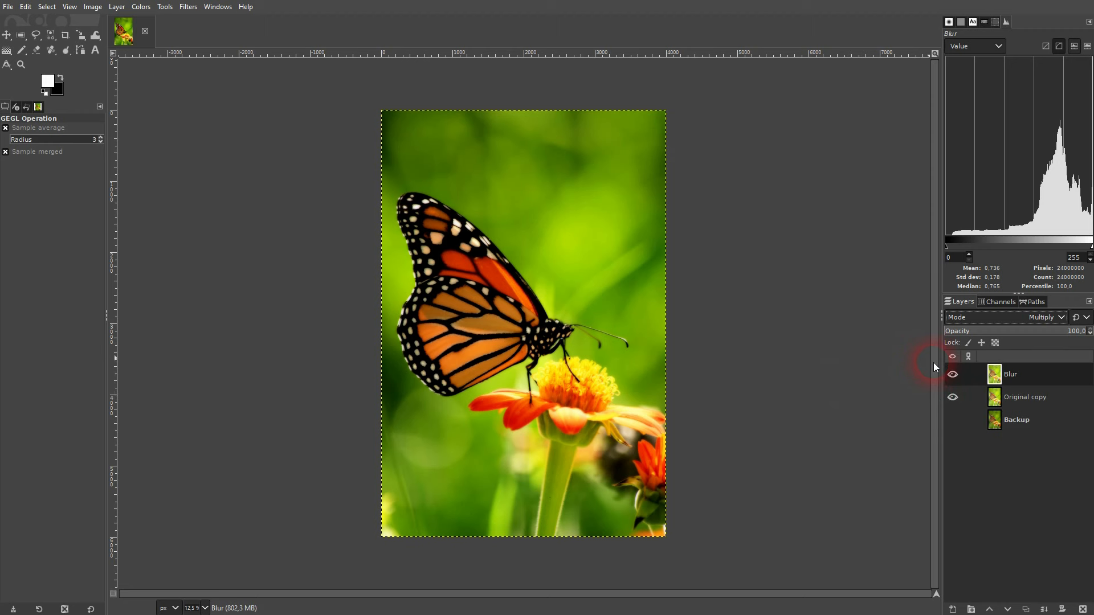
Show the Backup layer and isolate it briefly to compare the original photo with the blended effect.
{"action": "left_click", "coordinate": [951, 420]}
{"action": "left_click", "coordinate": [949, 421], "text": "shift"}
{"action": "left_click", "coordinate": [950, 422], "text": "shift"}
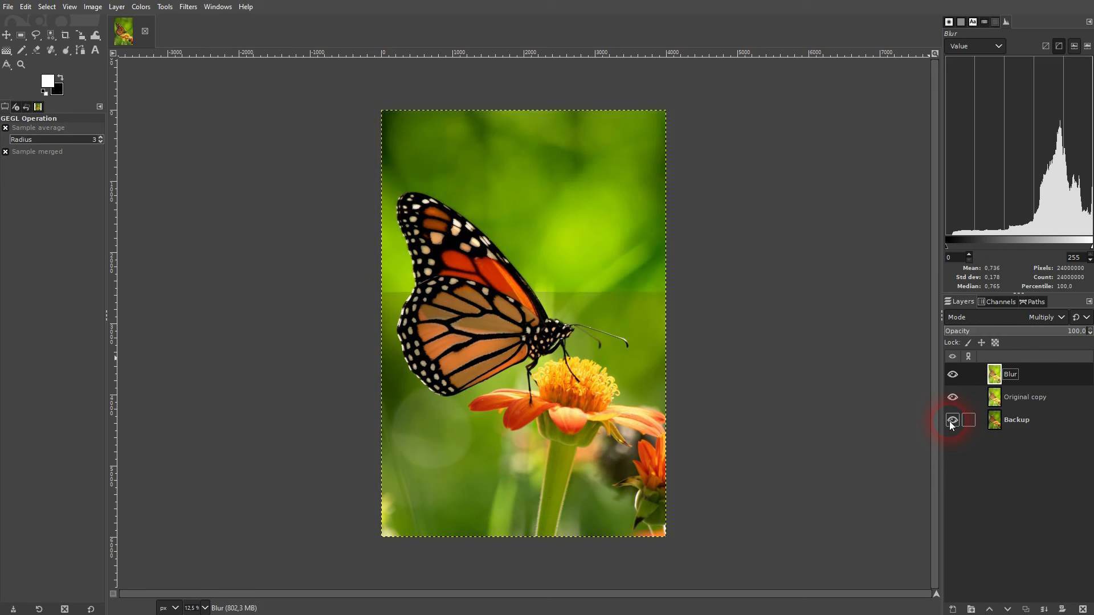
{"action": "left_click", "coordinate": [949, 421], "text": "shift"}
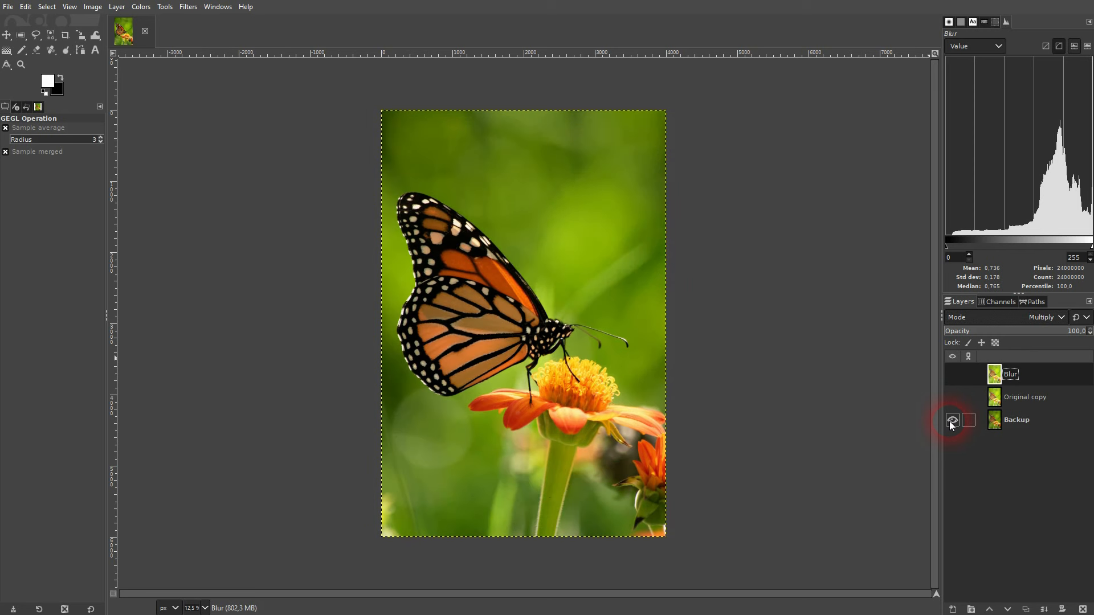
{"action": "left_click", "coordinate": [950, 422], "text": "shift"}
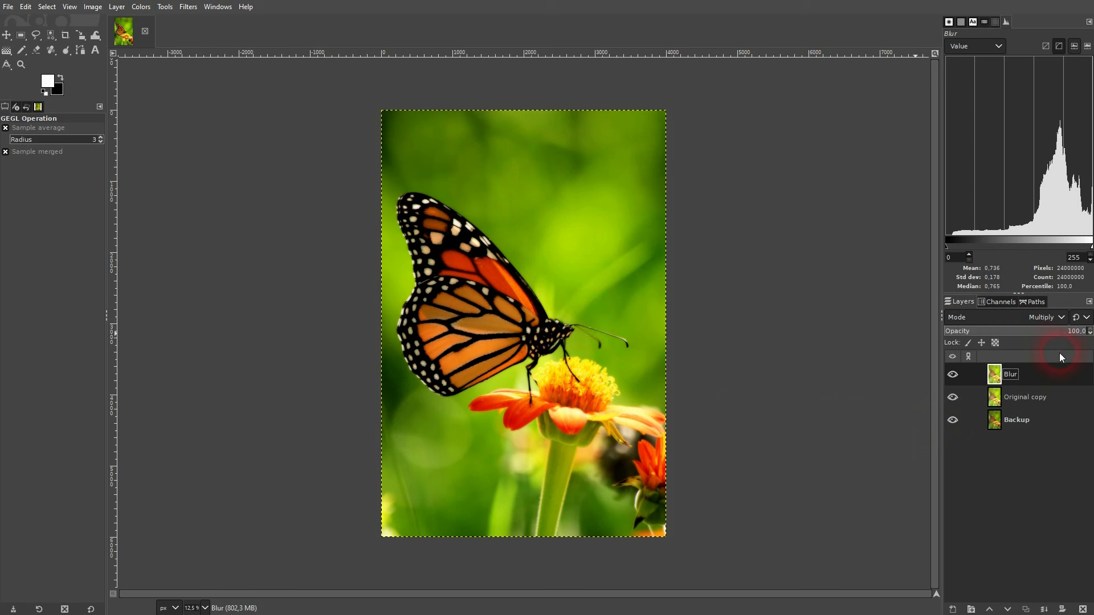
Lower the Blur layer's opacity to 76.5 and merge it down into Original copy.
{"action": "left_click_drag", "start_coordinate": [1014, 332], "coordinate": [1056, 334]}
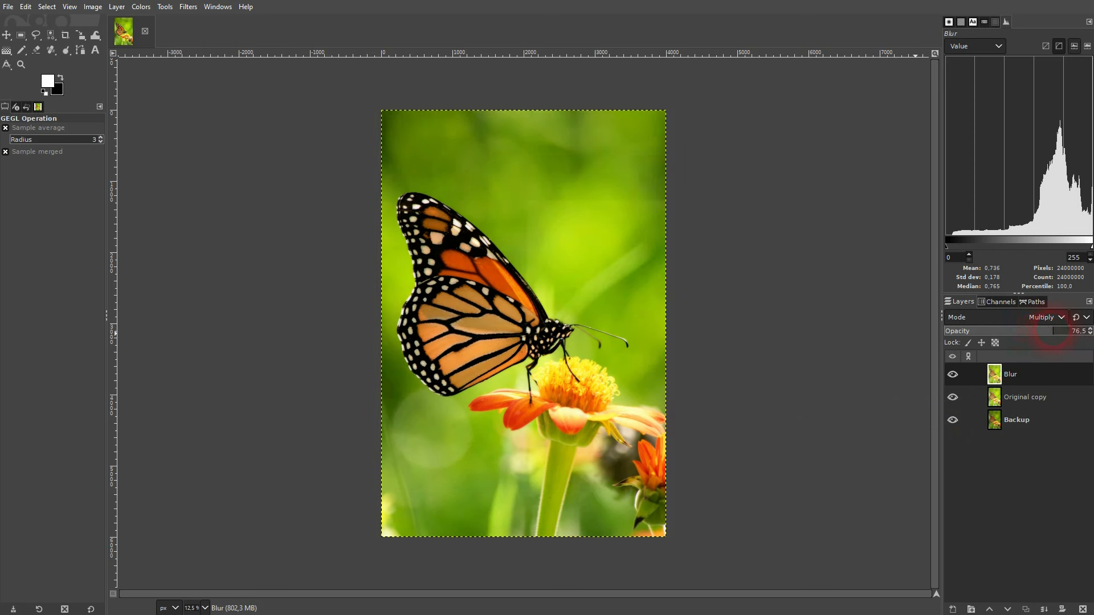
{"action": "left_click", "coordinate": [953, 421], "text": "shift"}
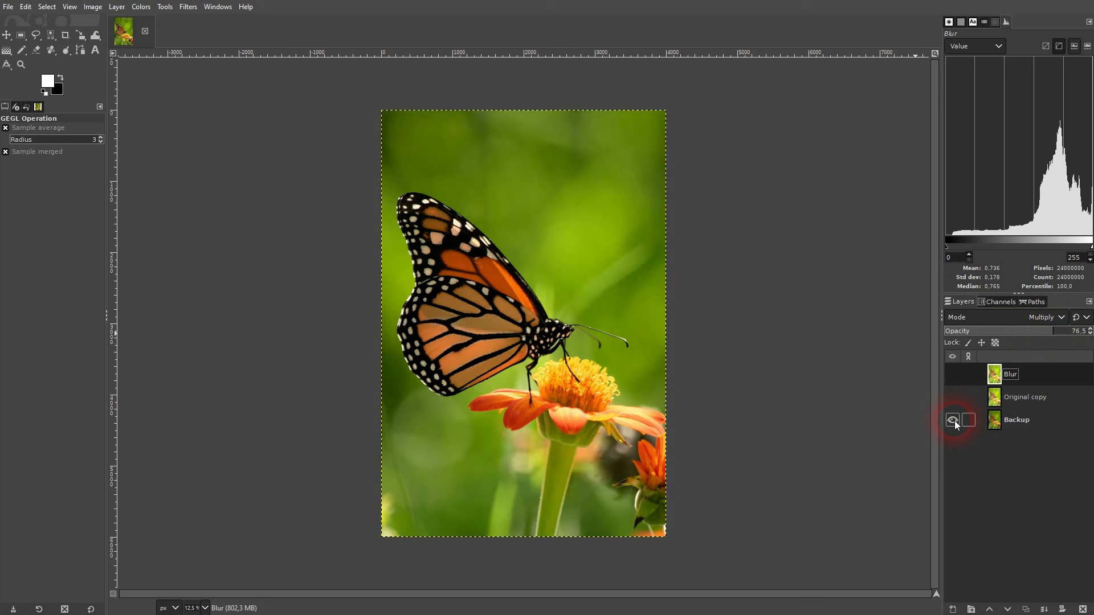
{"action": "left_click", "coordinate": [953, 420], "text": "shift"}
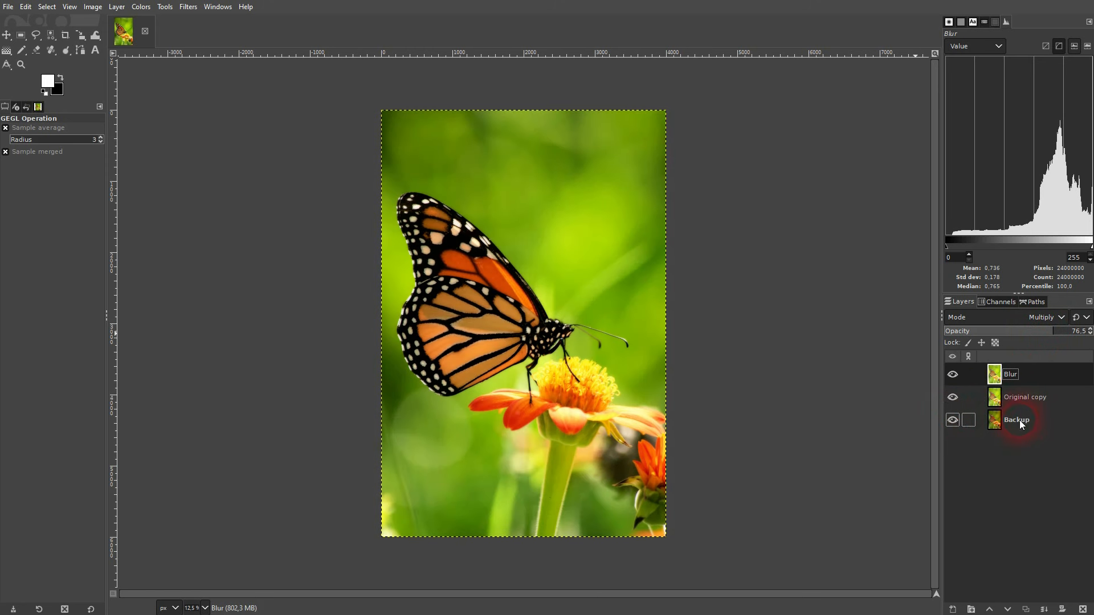
{"action": "left_click", "coordinate": [1045, 609]}
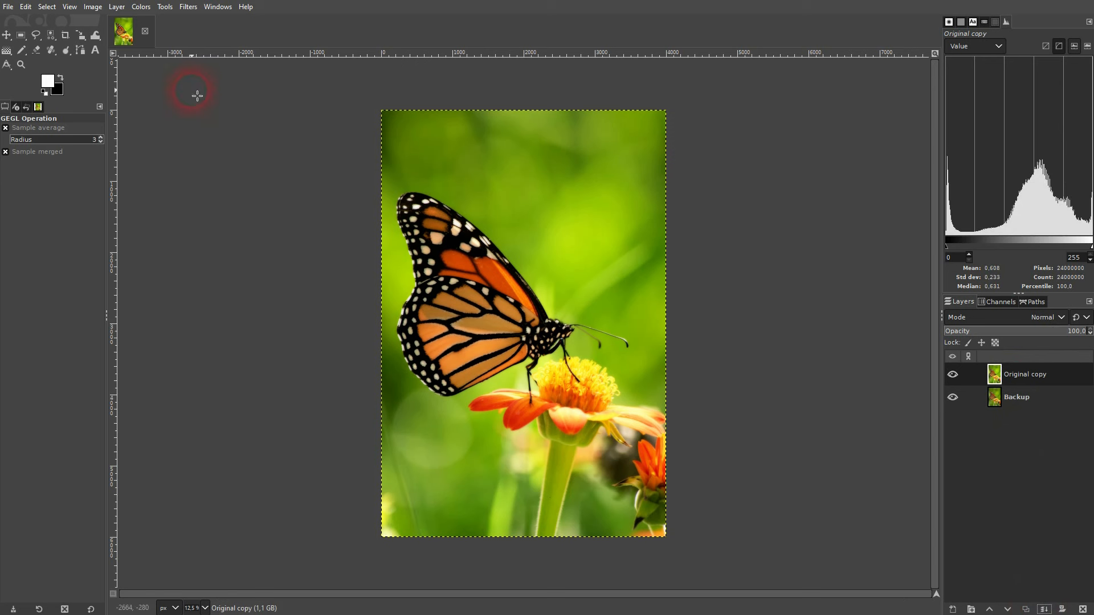
Adjust the merged Original copy layer to brightness -21 and contrast 15, and compare it with the Backup layer.
{"action": "left_click", "coordinate": [142, 8]}
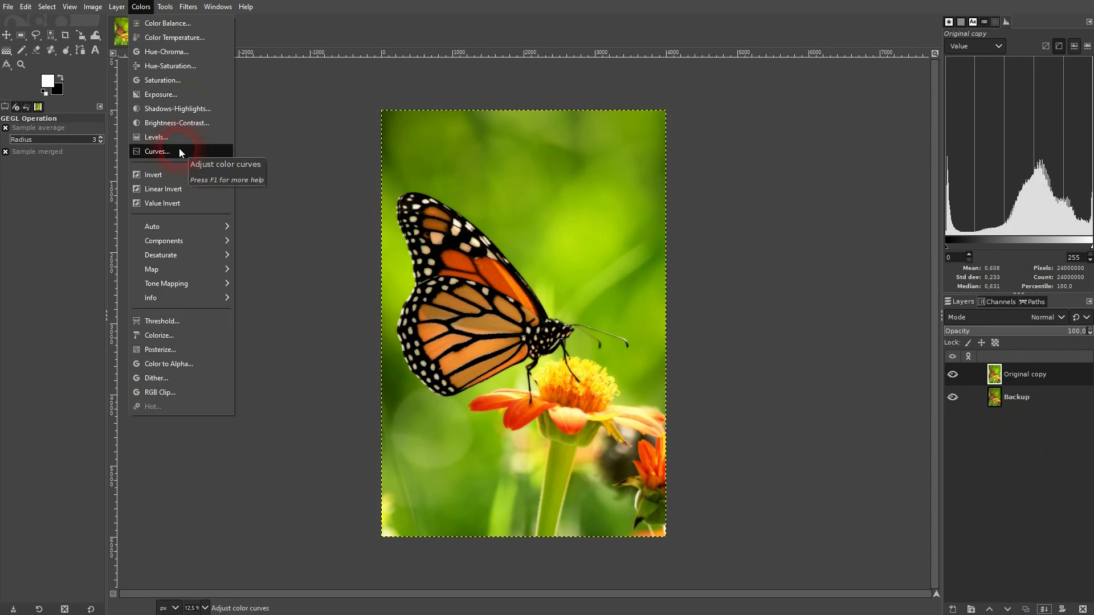
{"action": "left_click", "coordinate": [184, 124]}
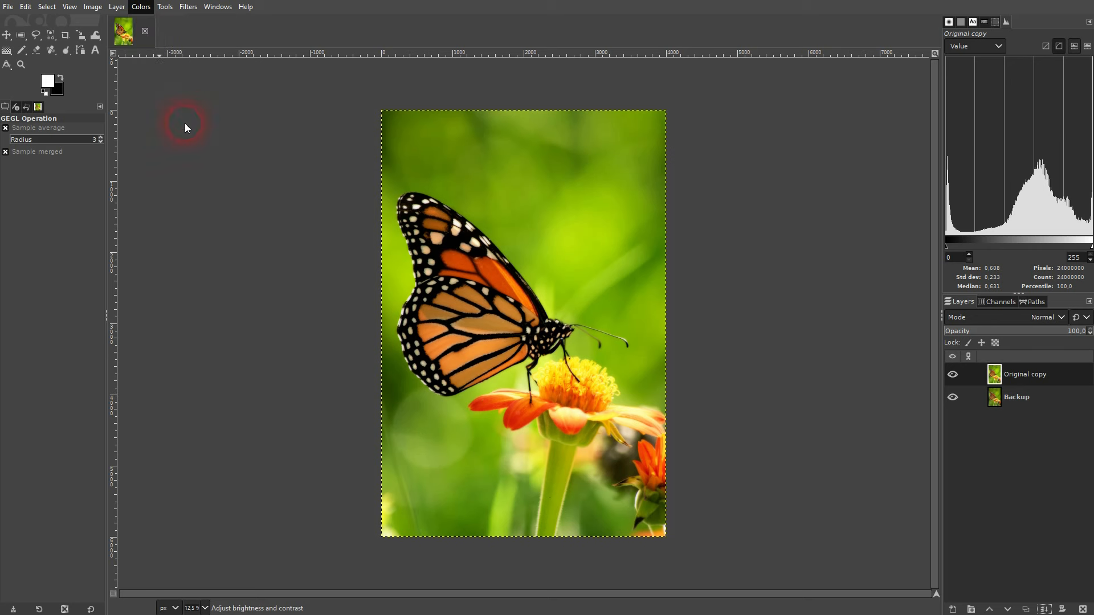
{"action": "left_click", "coordinate": [119, 172]}
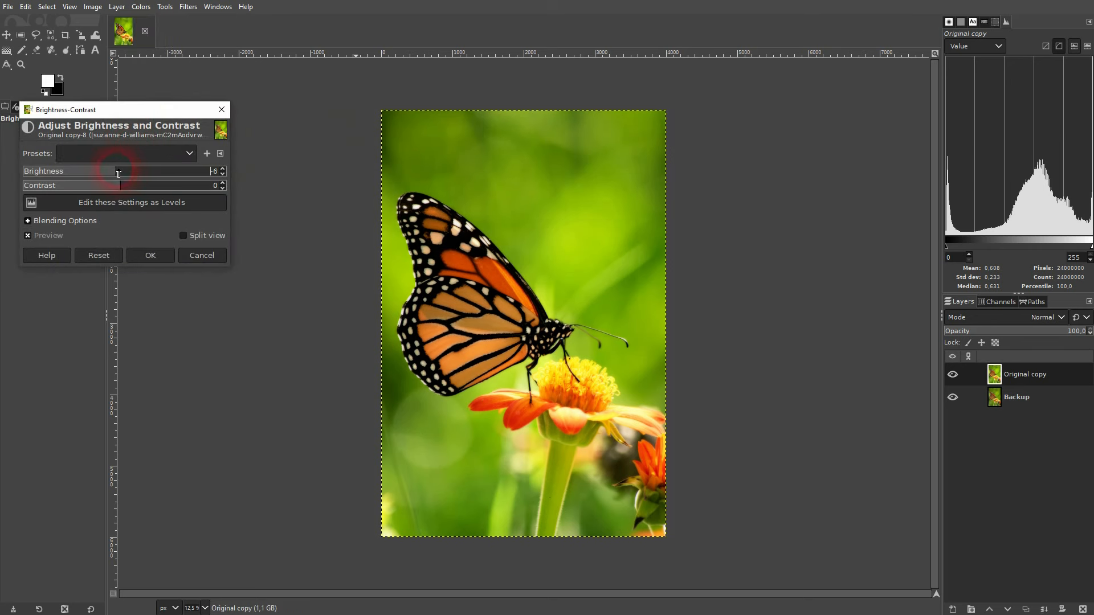
{"action": "left_click_drag", "start_coordinate": [119, 172], "coordinate": [107, 172]}
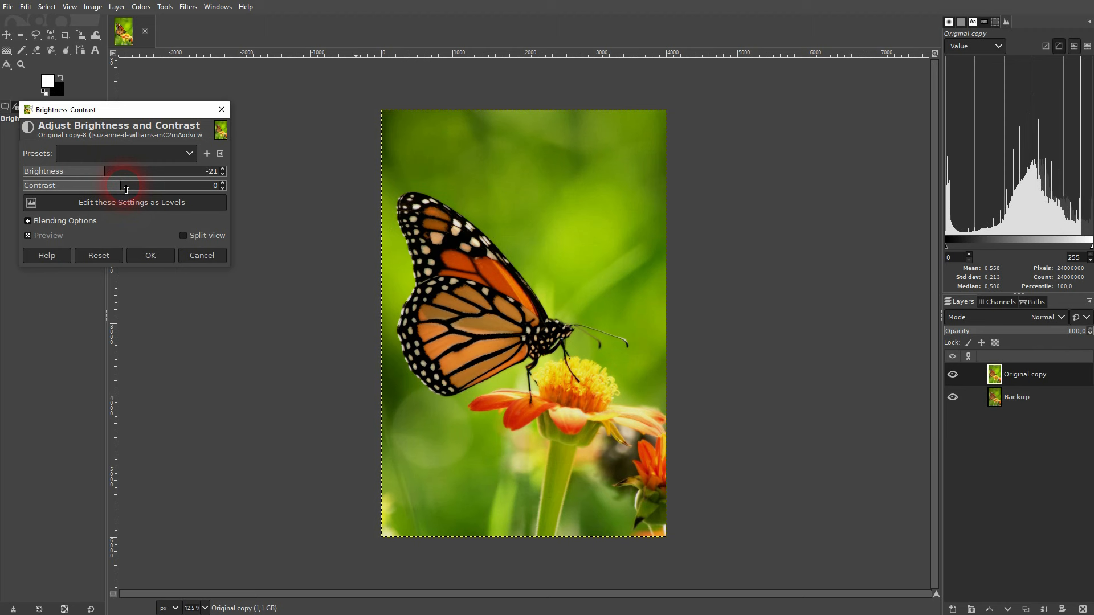
{"action": "left_click", "coordinate": [126, 189]}
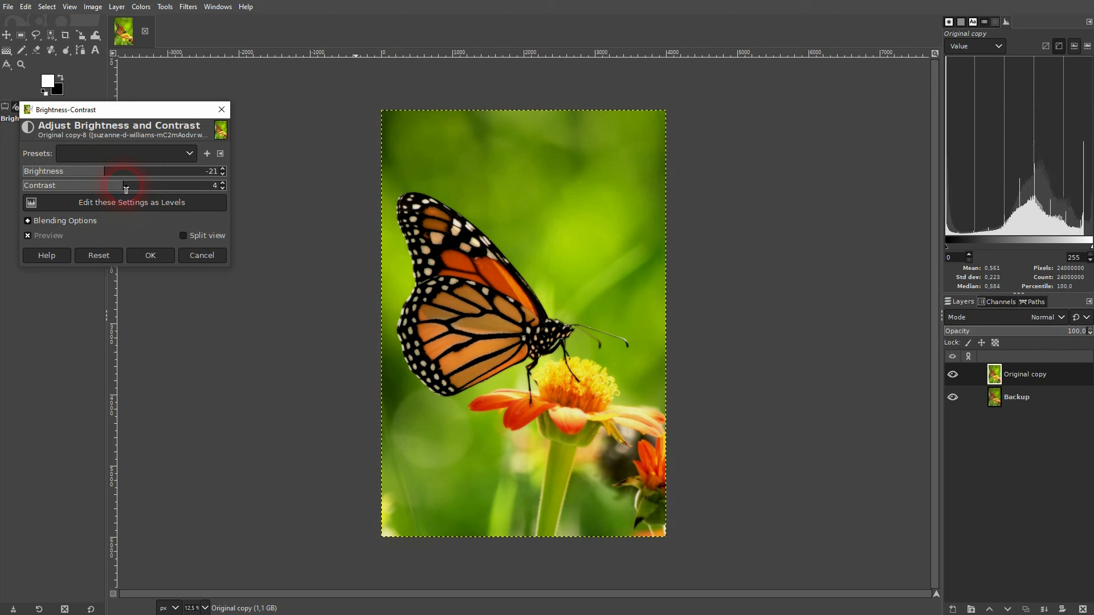
{"action": "left_click_drag", "start_coordinate": [126, 189], "coordinate": [134, 193]}
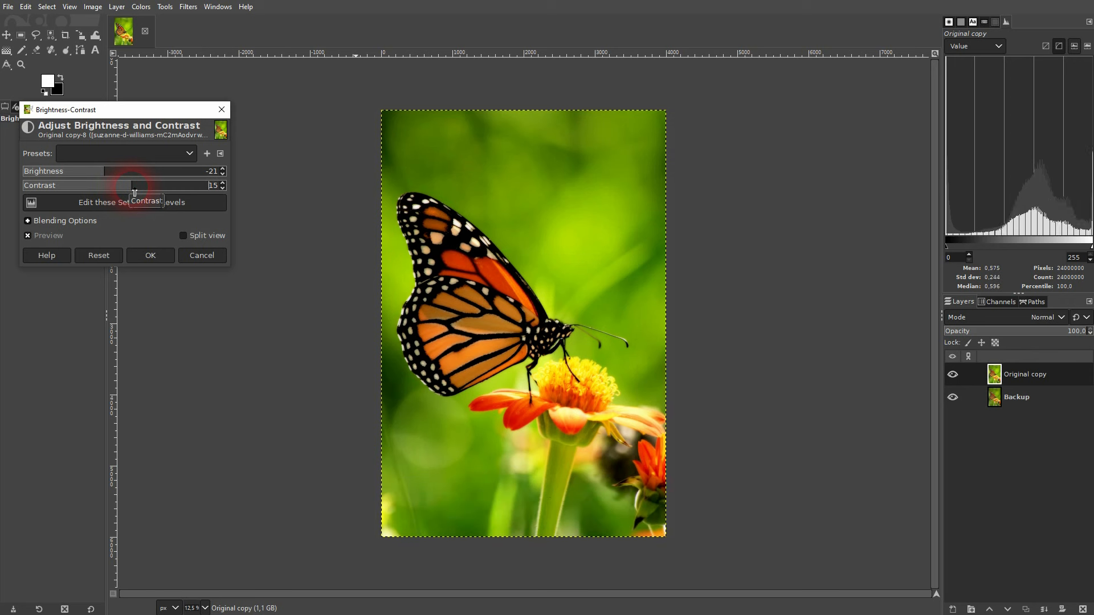
{"action": "left_click", "coordinate": [151, 255]}
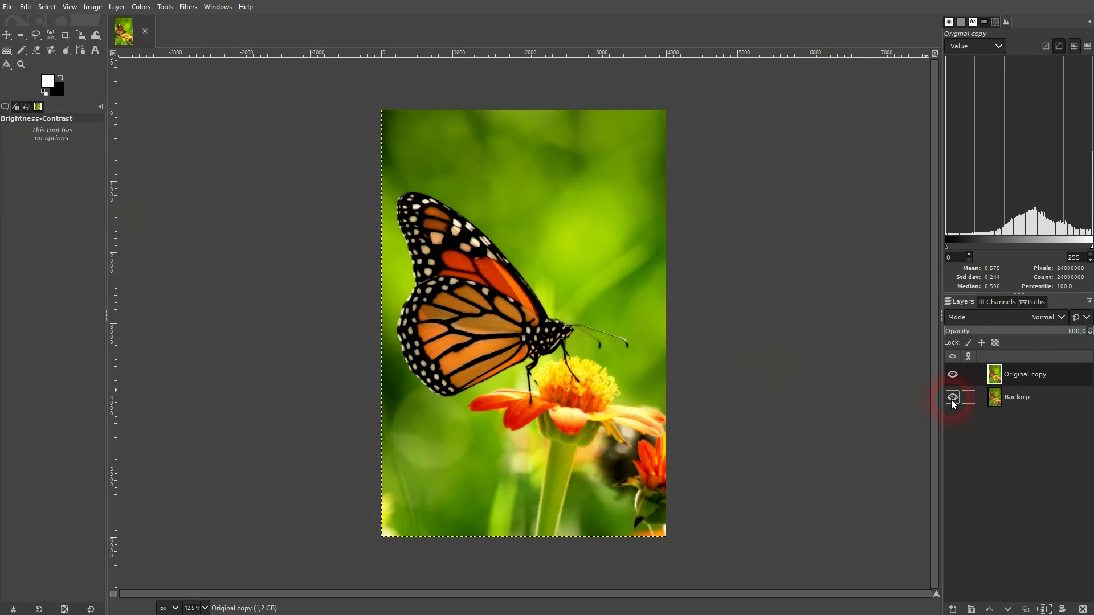
{"action": "left_click", "coordinate": [952, 375]}
{"action": "left_click", "coordinate": [953, 375]}
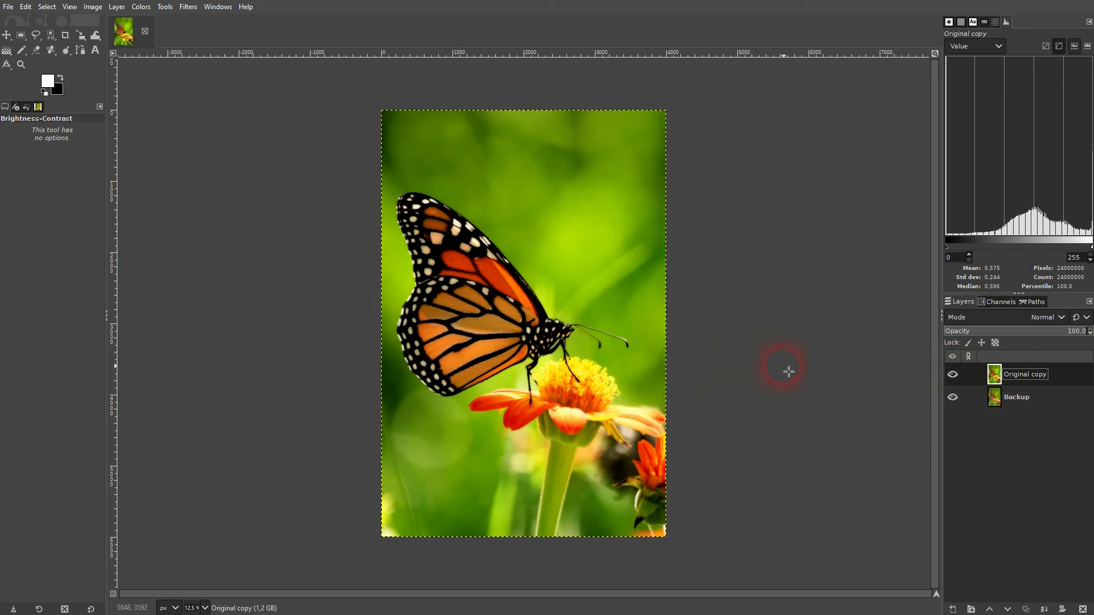
Delete the Original copy layer and duplicate the Backup layer twice.
{"action": "left_click", "coordinate": [1082, 609]}
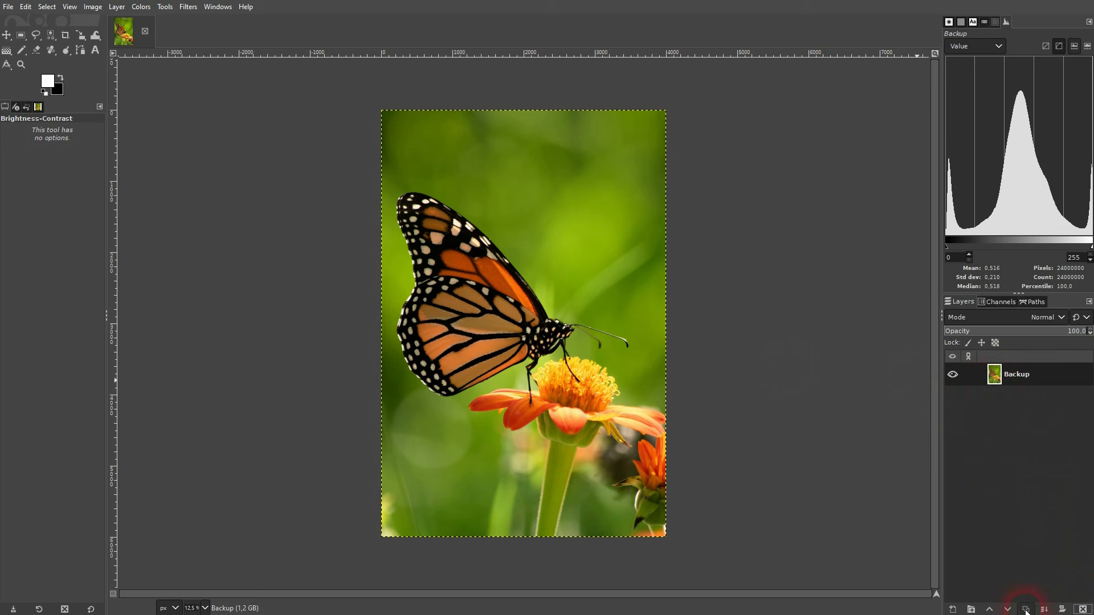
{"action": "left_click", "coordinate": [1026, 610]}
{"action": "left_click", "coordinate": [1026, 609]}
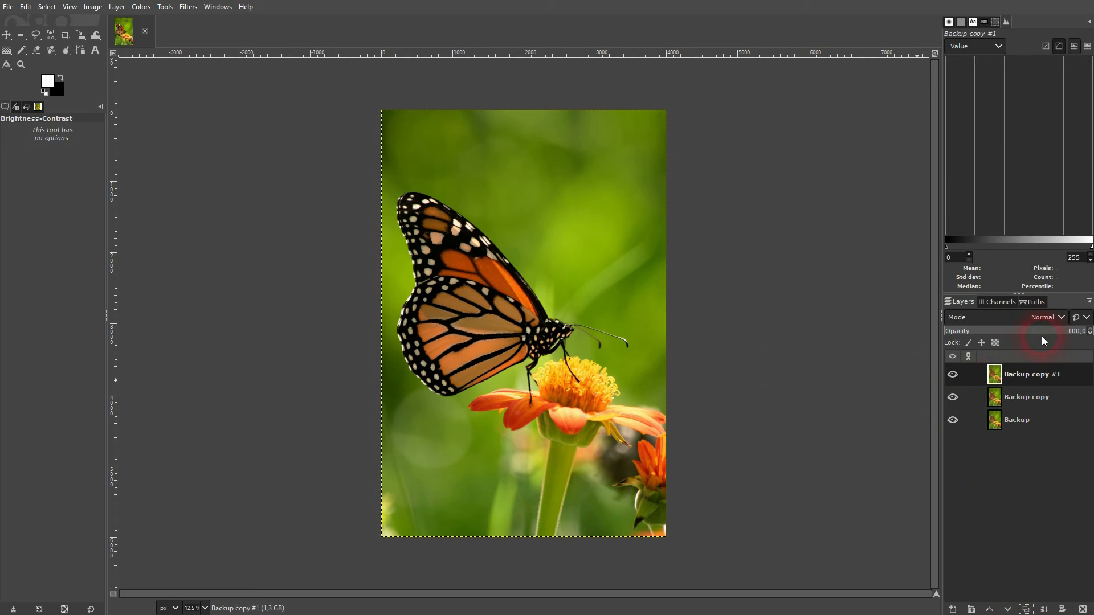
Set the Backup copy #1 layer to Screen mode and merge it down into Backup copy.
{"action": "left_click", "coordinate": [1044, 316]}
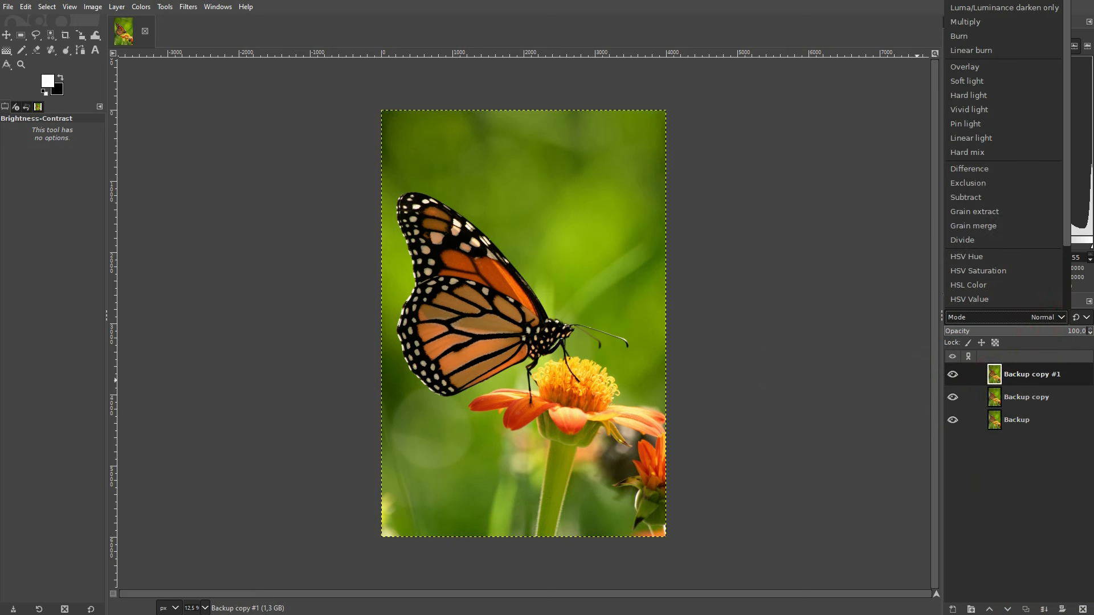
{"action": "left_click", "coordinate": [1033, 252]}
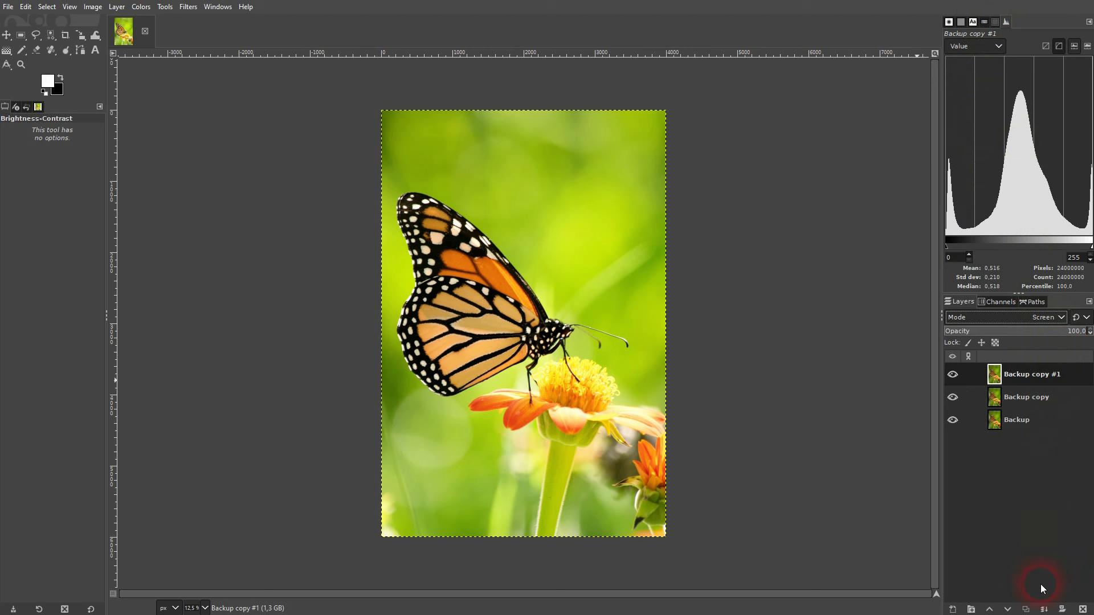
{"action": "left_click", "coordinate": [1044, 609]}
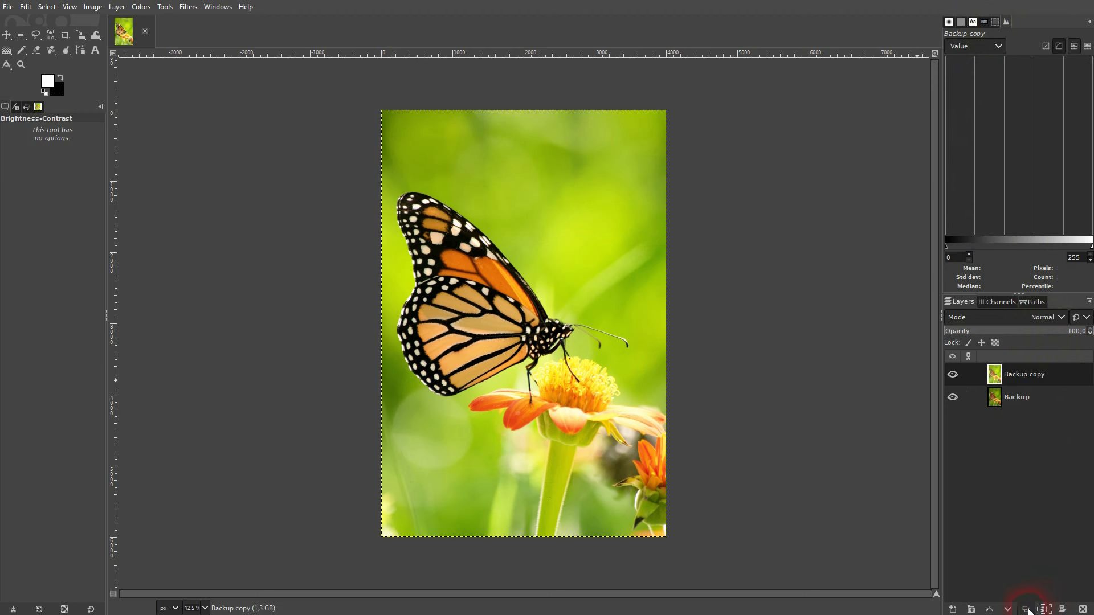
Duplicate the merged Backup copy layer and apply a Gaussian Blur with size 11.83 to the duplicate.
{"action": "left_click", "coordinate": [1026, 609]}
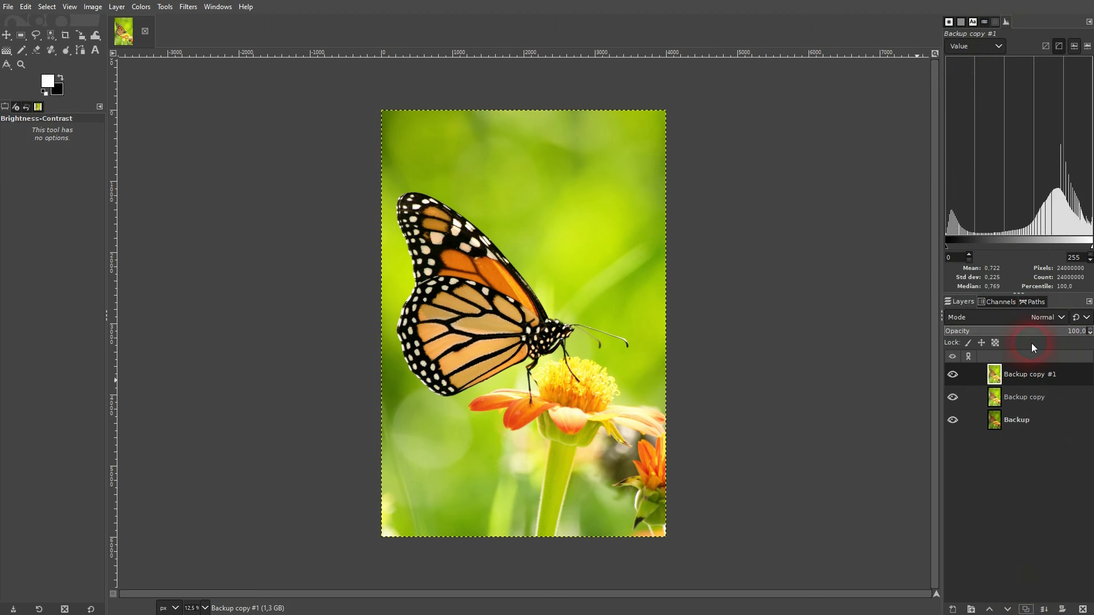
{"action": "left_click", "coordinate": [188, 8]}
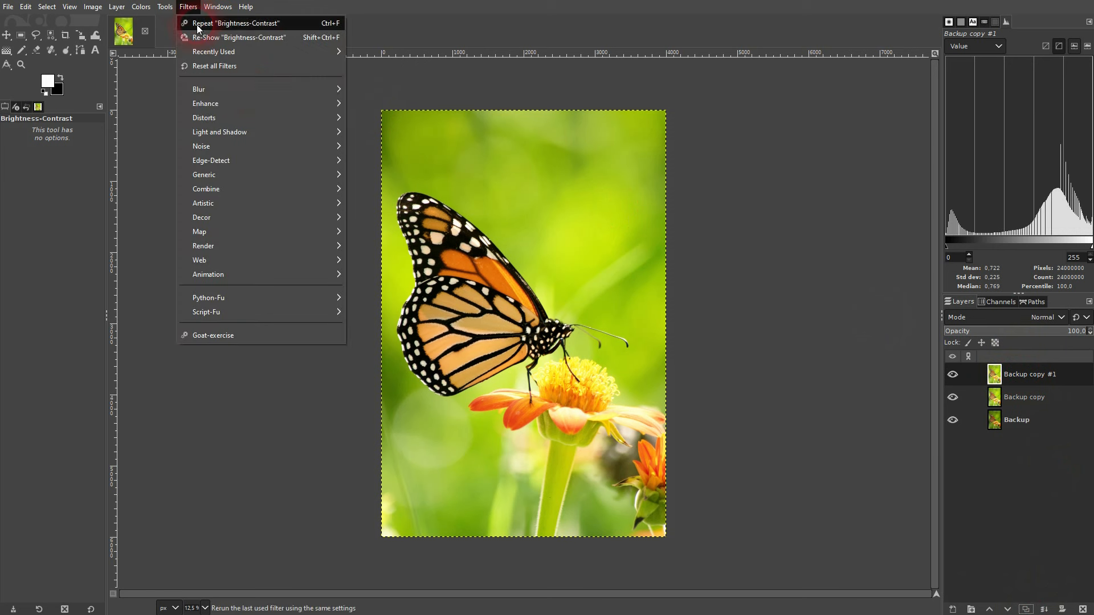
{"action": "left_click", "coordinate": [248, 89]}
{"action": "left_click", "coordinate": [398, 107]}
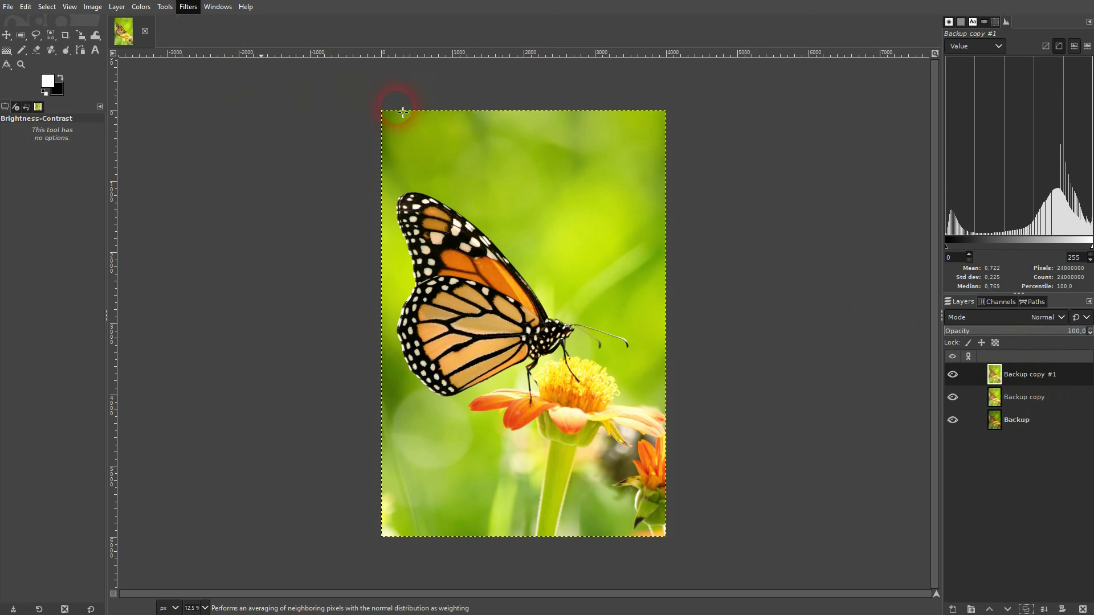
{"action": "left_click", "coordinate": [900, 136]}
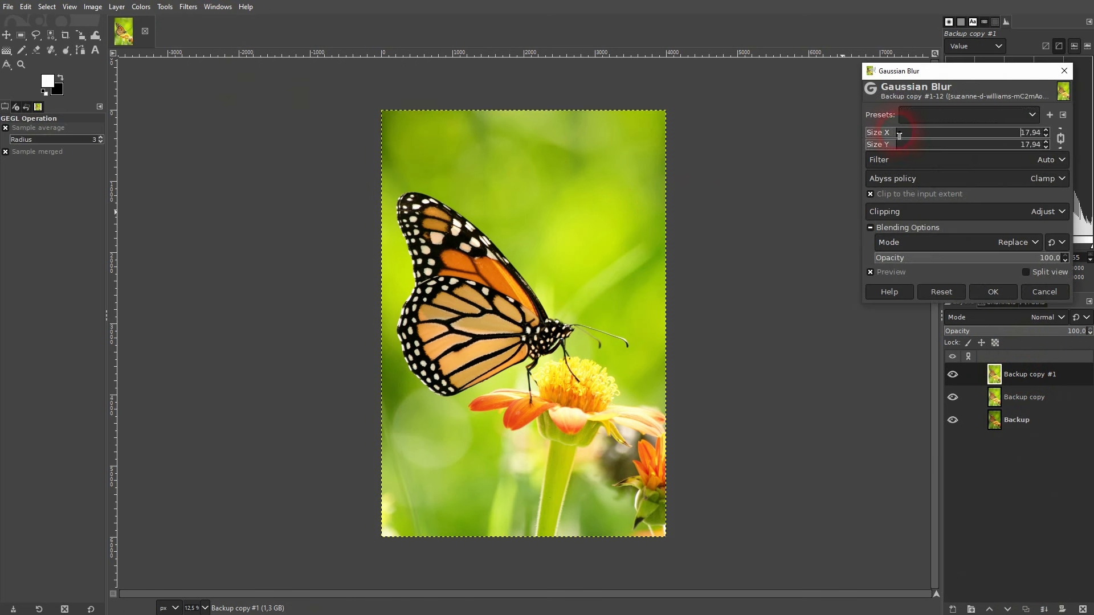
{"action": "left_click_drag", "start_coordinate": [896, 136], "coordinate": [888, 134]}
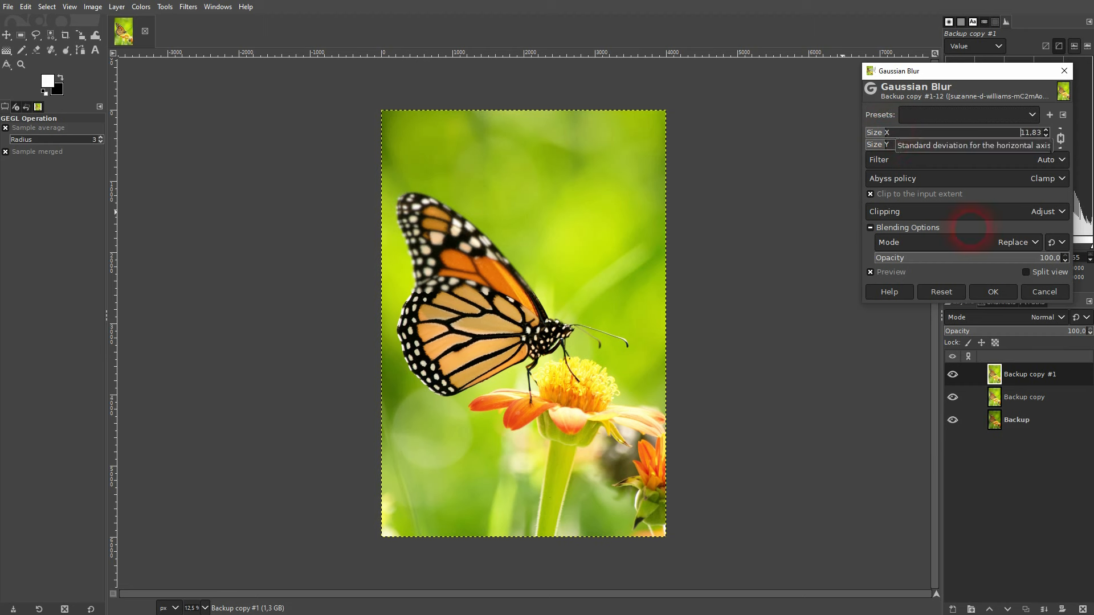
{"action": "left_click", "coordinate": [998, 291]}
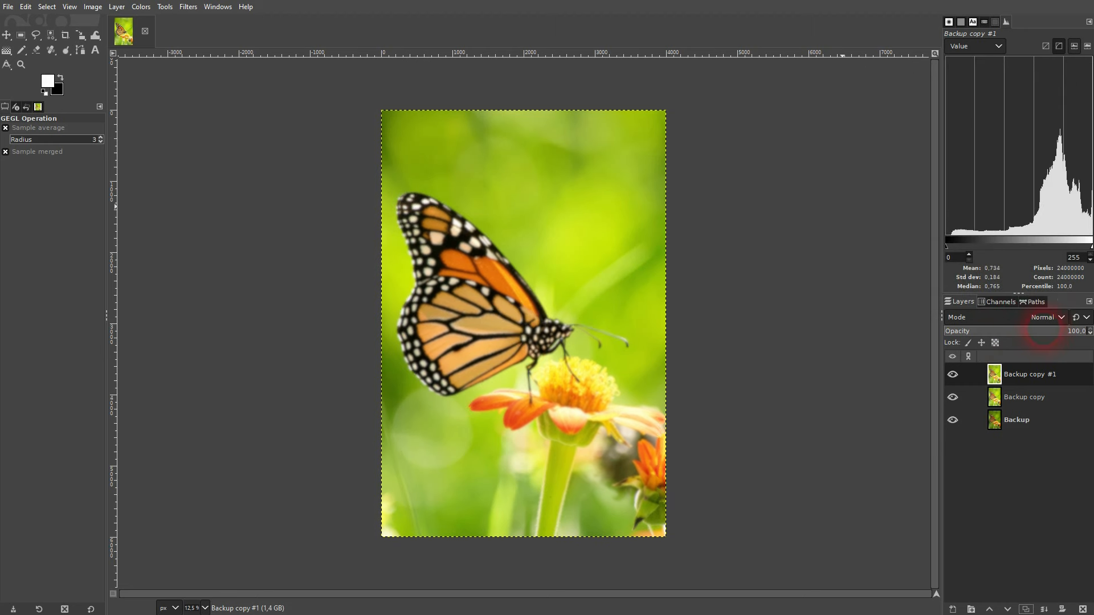
Set the blurred Backup copy #1 layer to Multiply mode and merge it down into Backup copy.
{"action": "left_click", "coordinate": [1040, 318]}
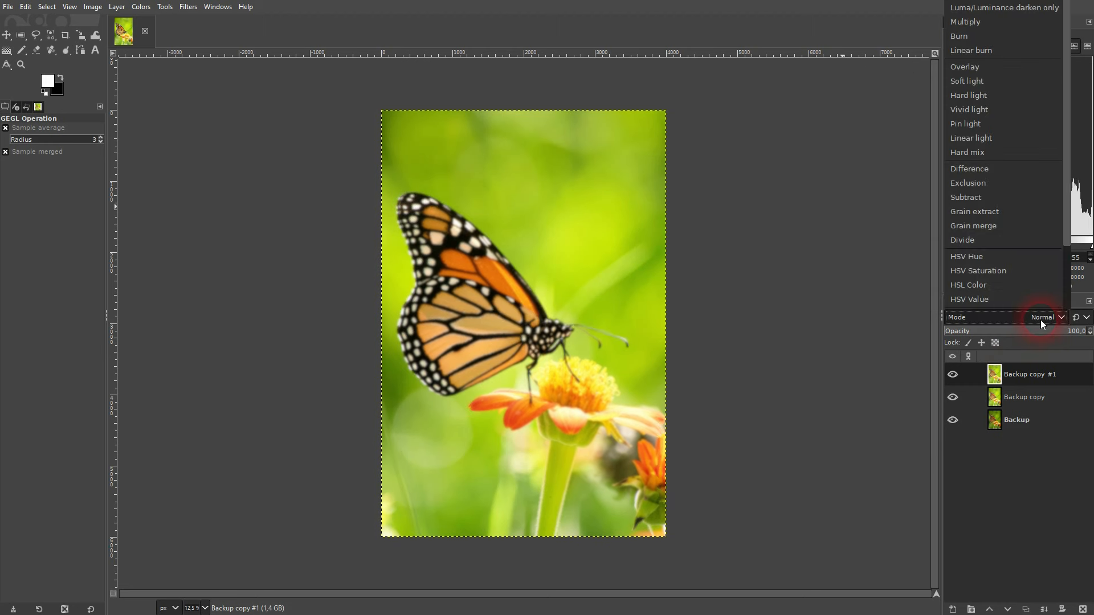
{"action": "left_click", "coordinate": [963, 22]}
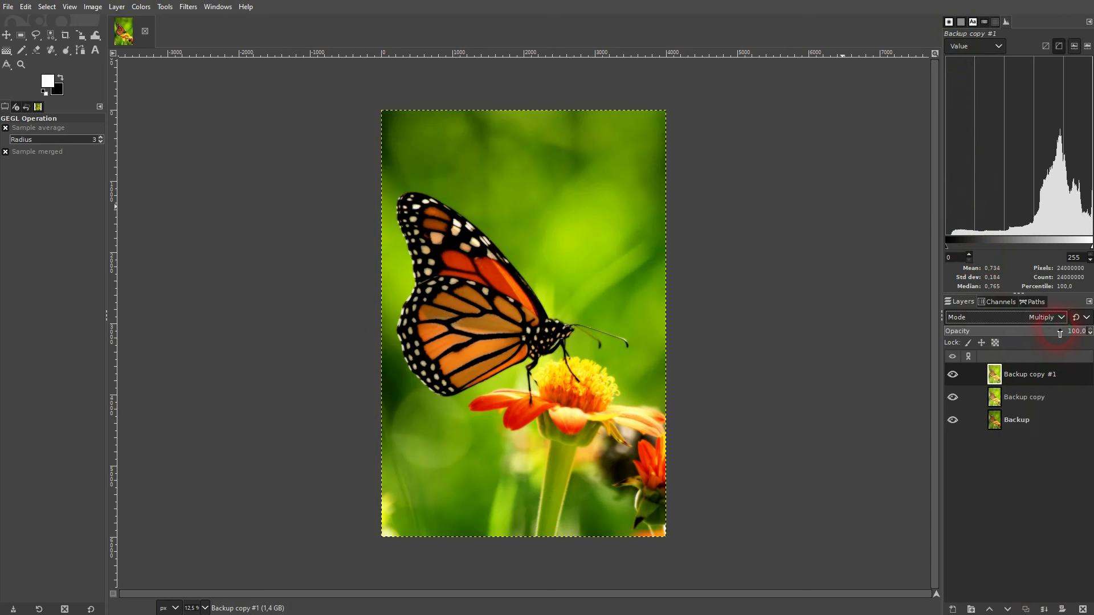
{"action": "left_click_drag", "start_coordinate": [1060, 334], "coordinate": [1085, 332]}
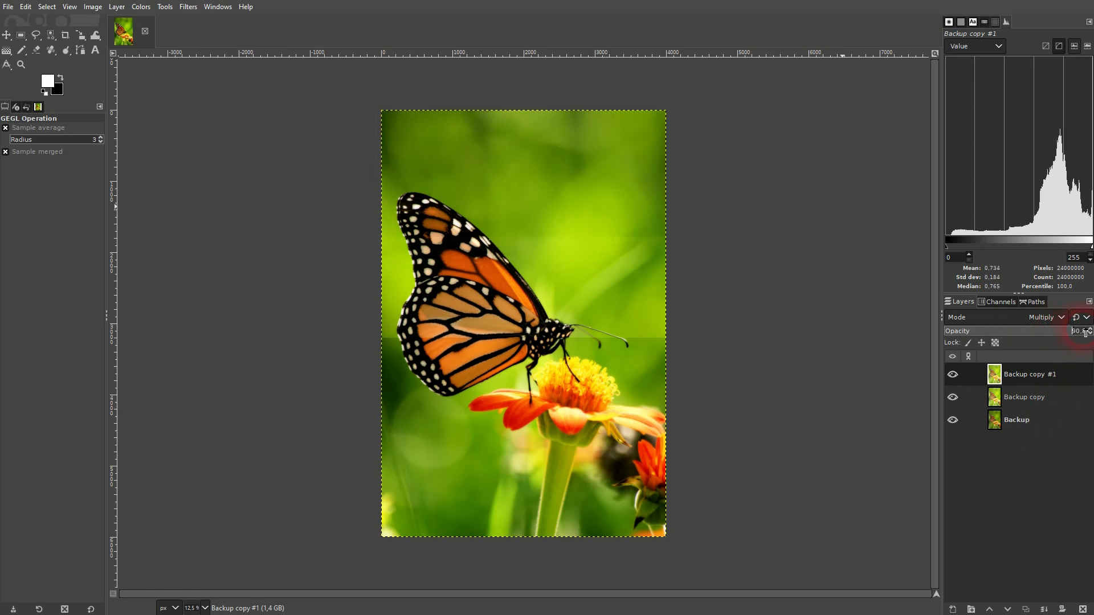
{"action": "left_click", "coordinate": [1049, 609]}
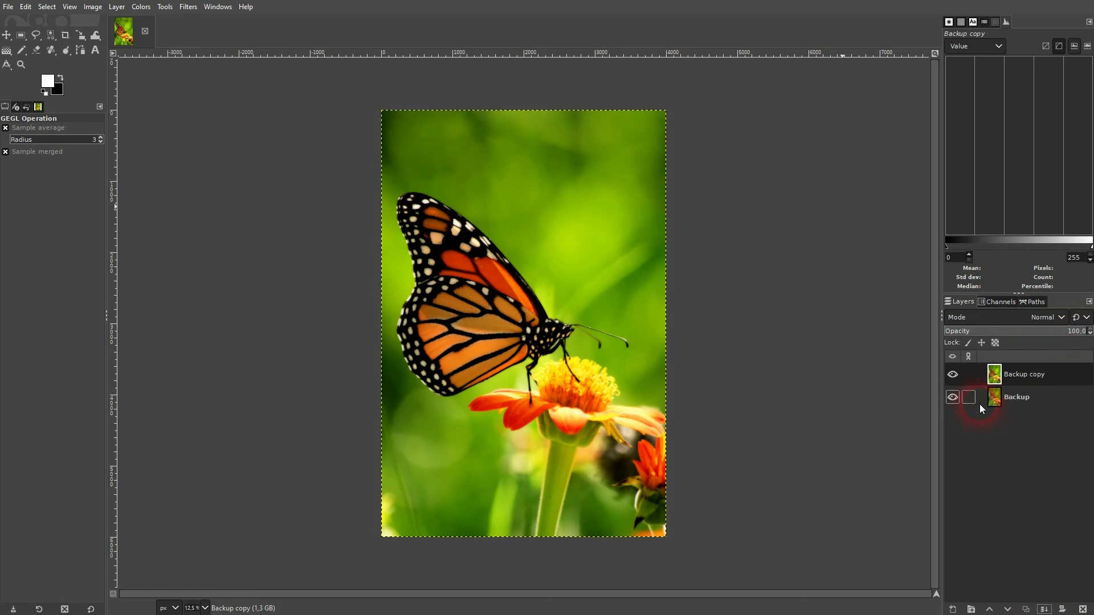
{"action": "left_click", "coordinate": [956, 377]}
{"action": "left_click", "coordinate": [956, 377]}
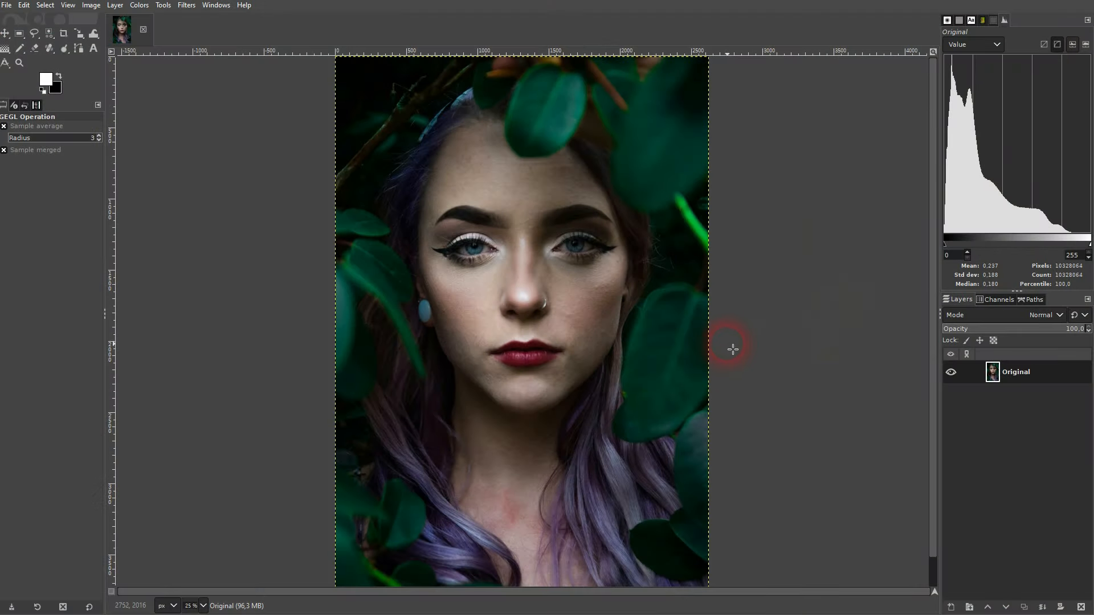
Duplicate the portrait's Original layer and open the Lighting Effects filter on the copy.
{"action": "scroll", "coordinate": [729, 347], "scroll_direction": "down", "scroll_amount": 1}
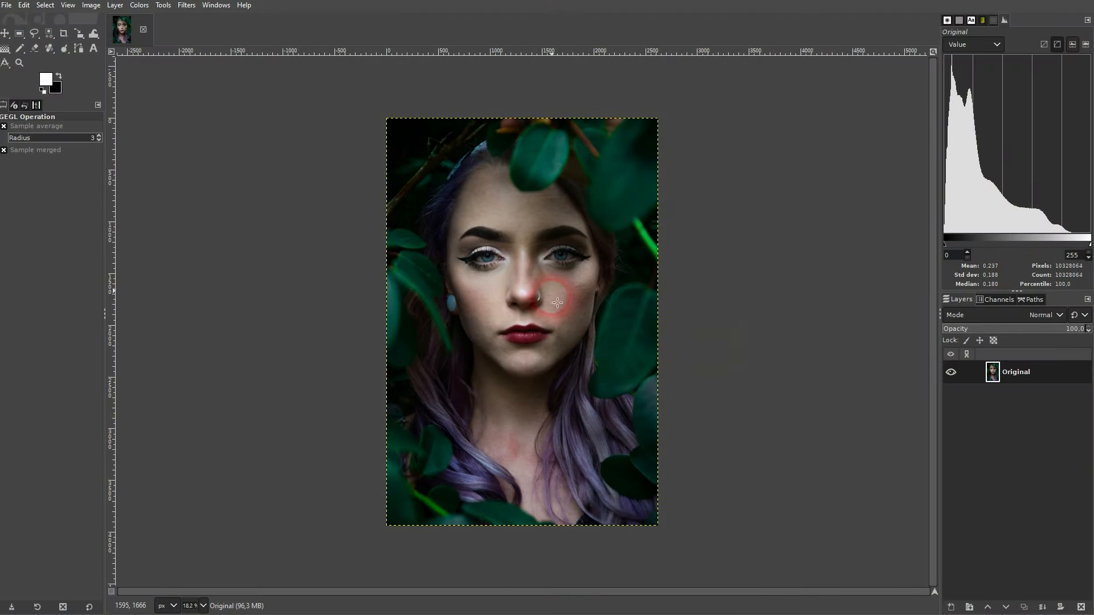
{"action": "left_click", "coordinate": [1024, 607]}
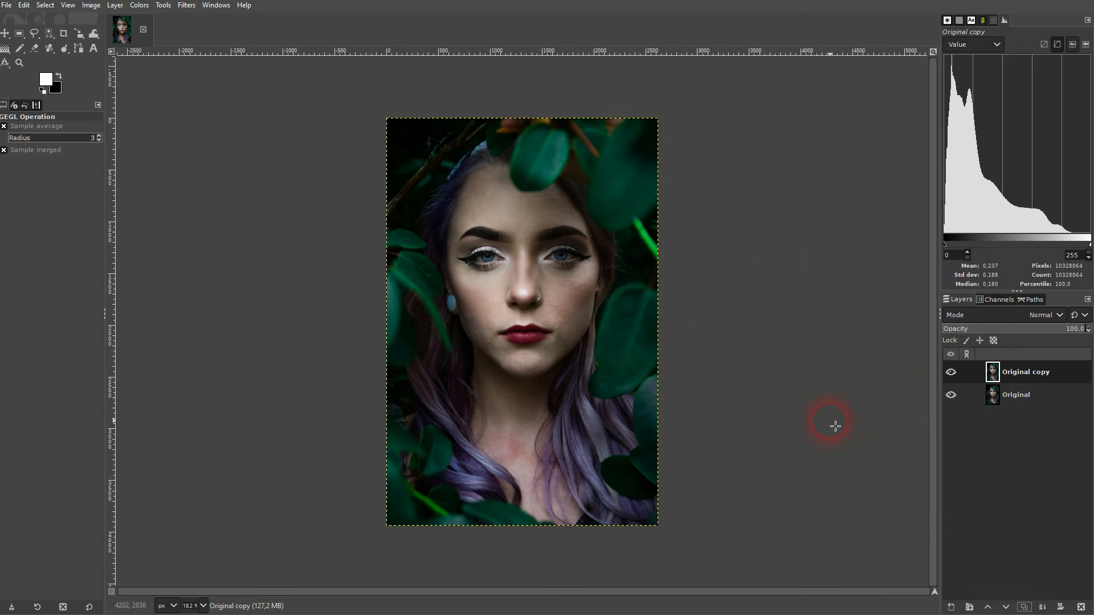
{"action": "left_click", "coordinate": [187, 6]}
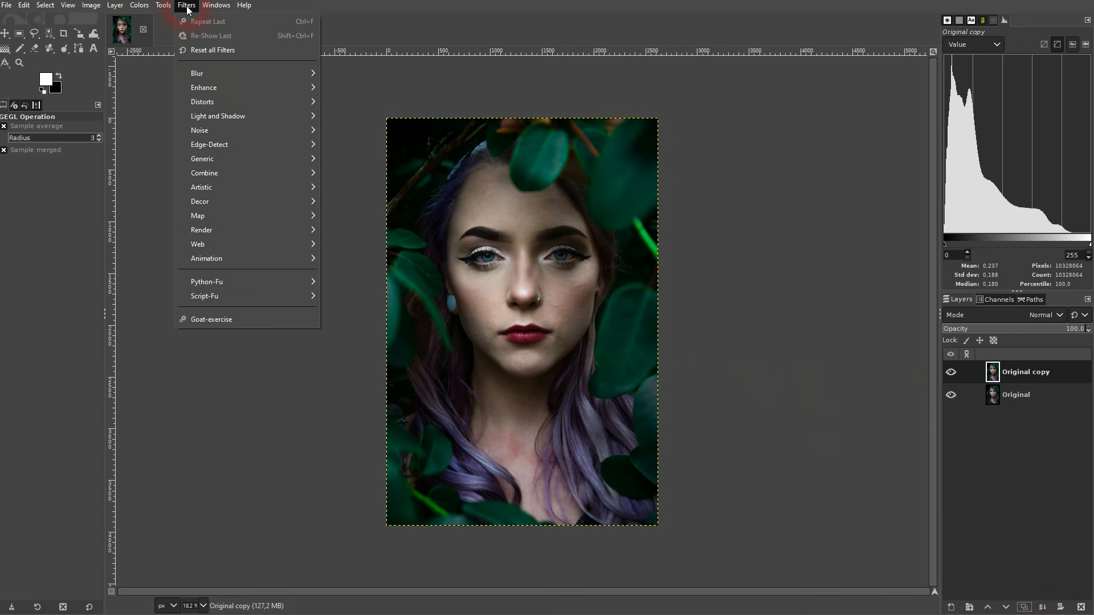
{"action": "left_click", "coordinate": [266, 116]}
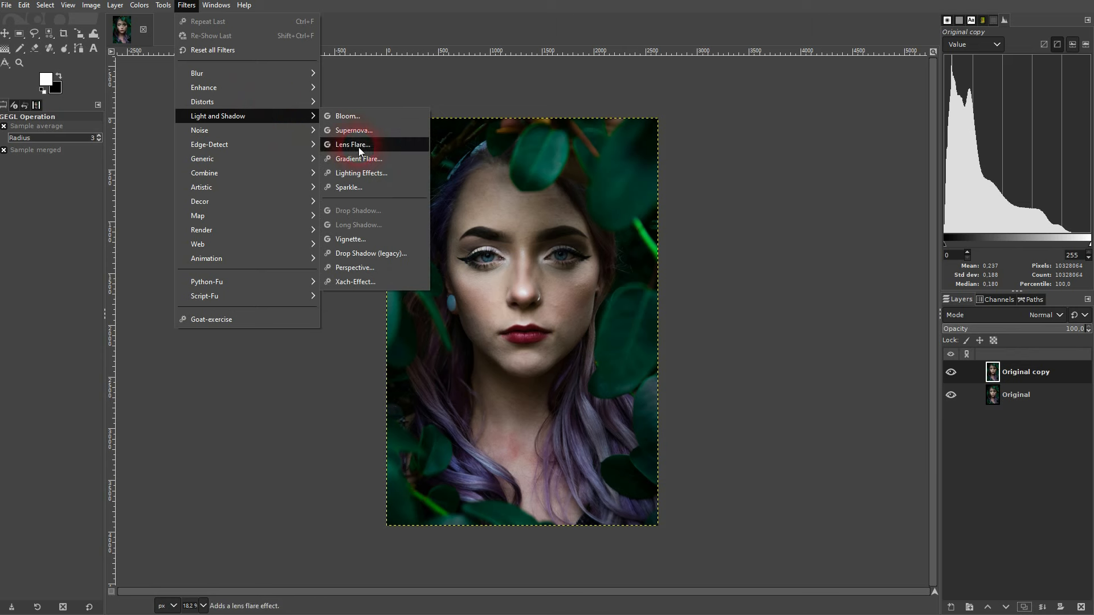
{"action": "left_click", "coordinate": [380, 173]}
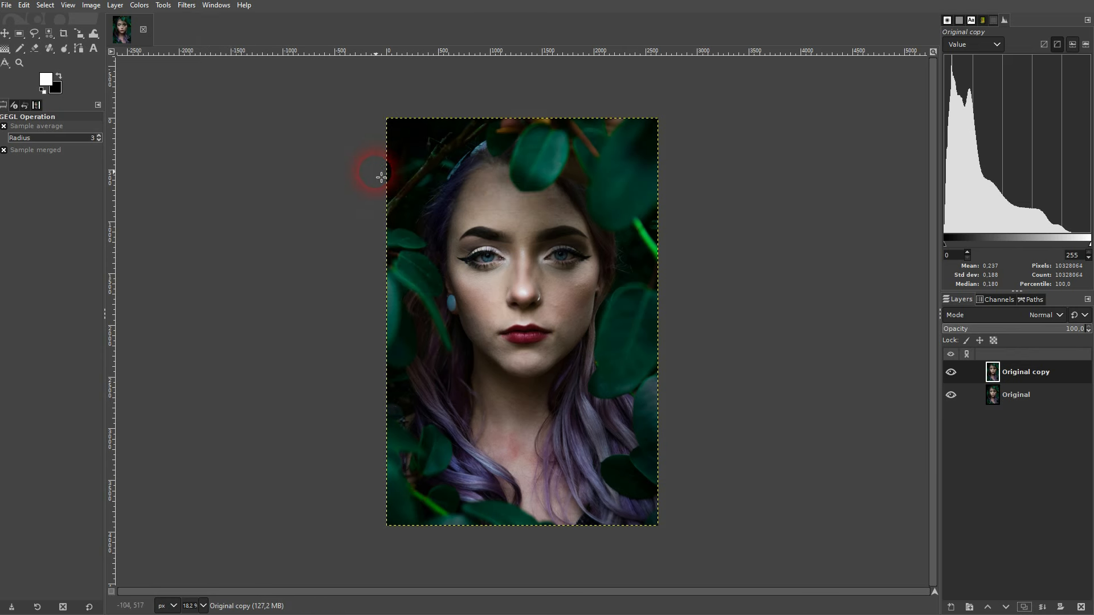
{"action": "left_click_drag", "start_coordinate": [428, 145], "coordinate": [928, 103]}
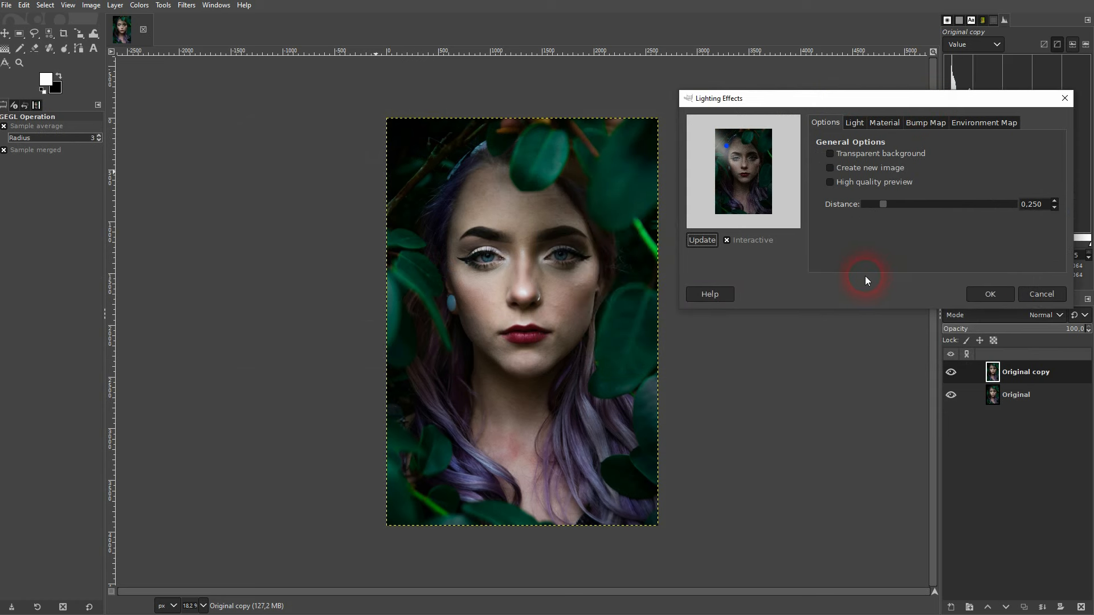
Set the lighting distance to 0.559 and place the light near the portrait's upper-right corner, at about X 1.50, Y -0.67.
{"action": "left_click", "coordinate": [733, 153]}
{"action": "left_click_drag", "start_coordinate": [733, 152], "coordinate": [744, 163]}
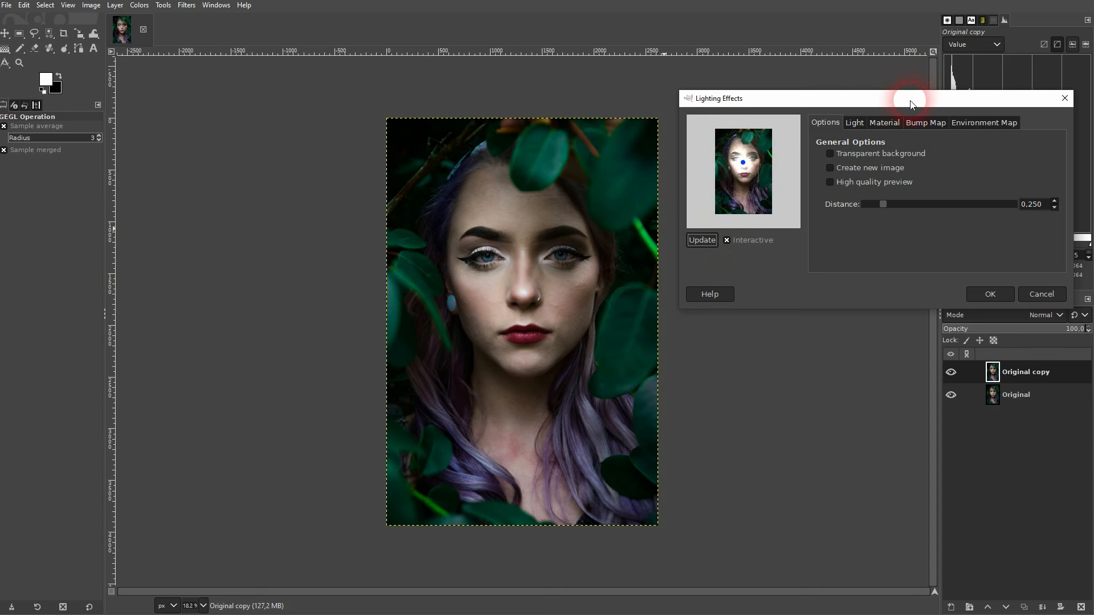
{"action": "left_click_drag", "start_coordinate": [909, 98], "coordinate": [706, 186]}
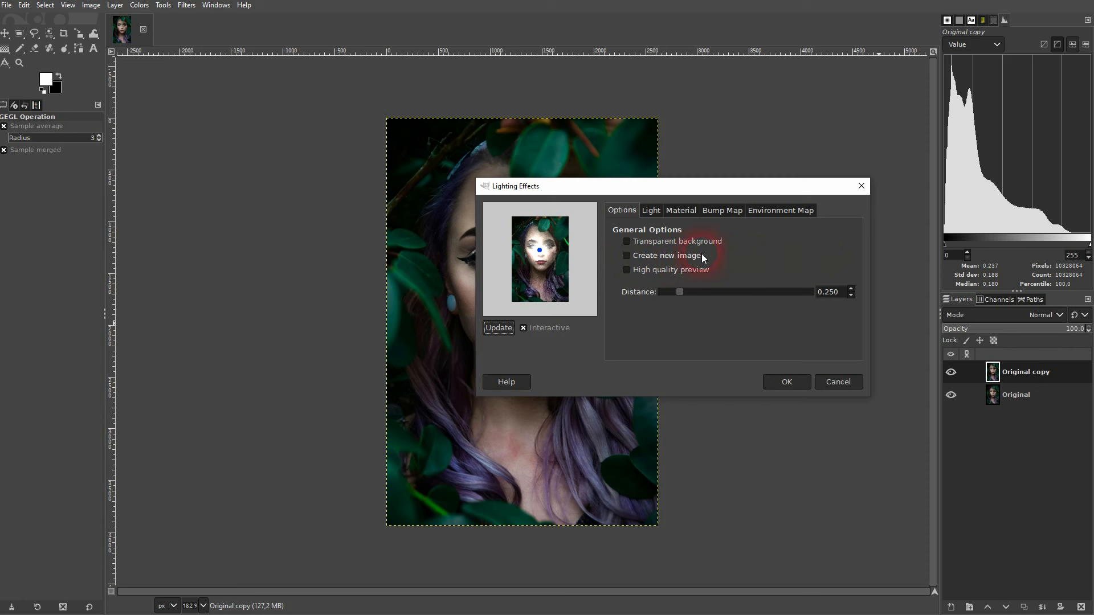
{"action": "mouse_move", "coordinate": [680, 292]}
{"action": "left_mouse_down"}
{"action": "mouse_move", "coordinate": [826, 290]}
{"action": "mouse_move", "coordinate": [635, 289]}
{"action": "mouse_move", "coordinate": [689, 293]}
{"action": "left_mouse_up"}
{"action": "left_click_drag", "start_coordinate": [539, 246], "coordinate": [564, 219]}
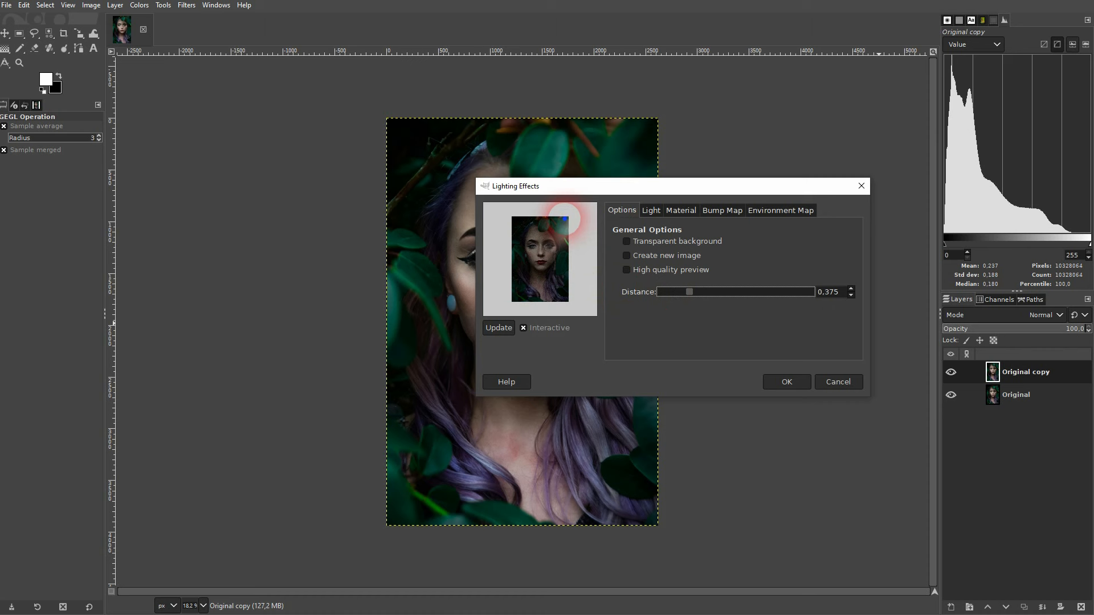
{"action": "left_click_drag", "start_coordinate": [686, 293], "coordinate": [705, 295]}
{"action": "left_click_drag", "start_coordinate": [571, 206], "coordinate": [565, 229]}
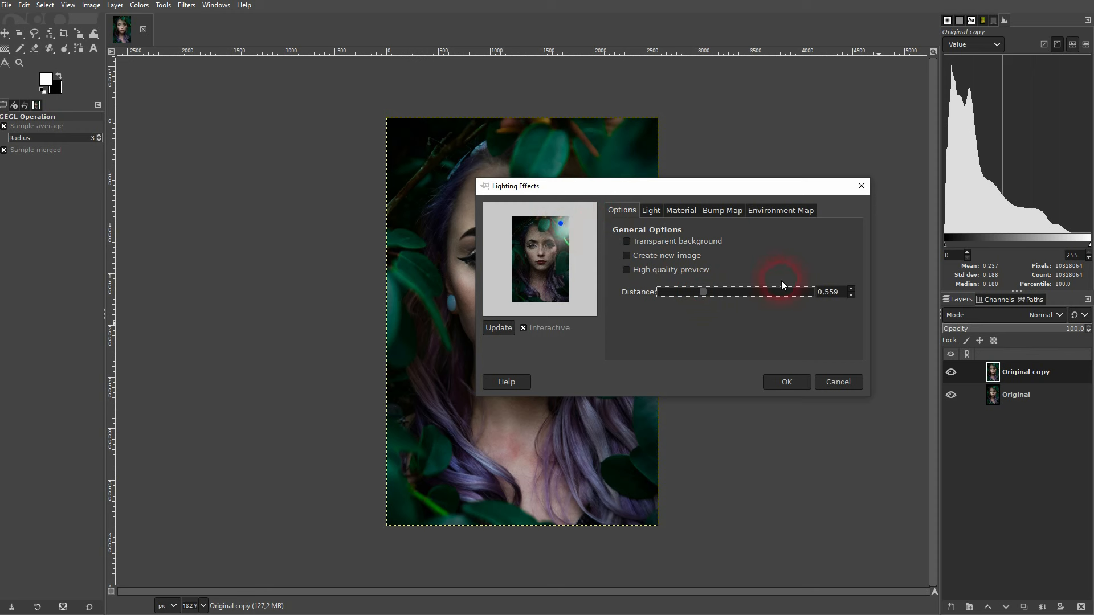
Select Light 3 in the light settings and set its colour to red (ff0000).
{"action": "left_click", "coordinate": [655, 211]}
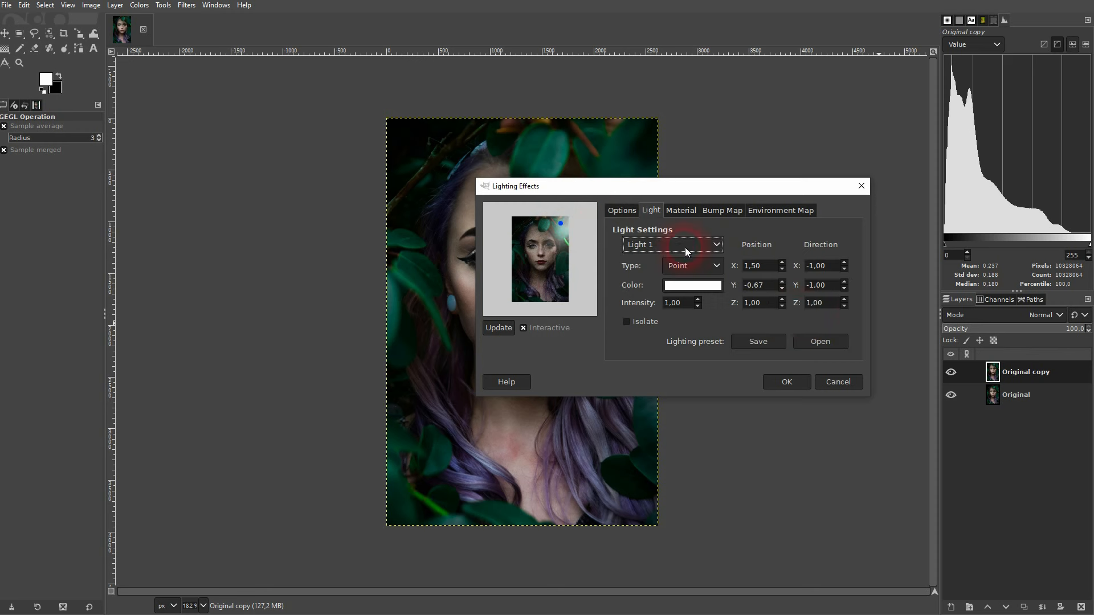
{"action": "left_click", "coordinate": [720, 239]}
{"action": "left_click", "coordinate": [685, 317]}
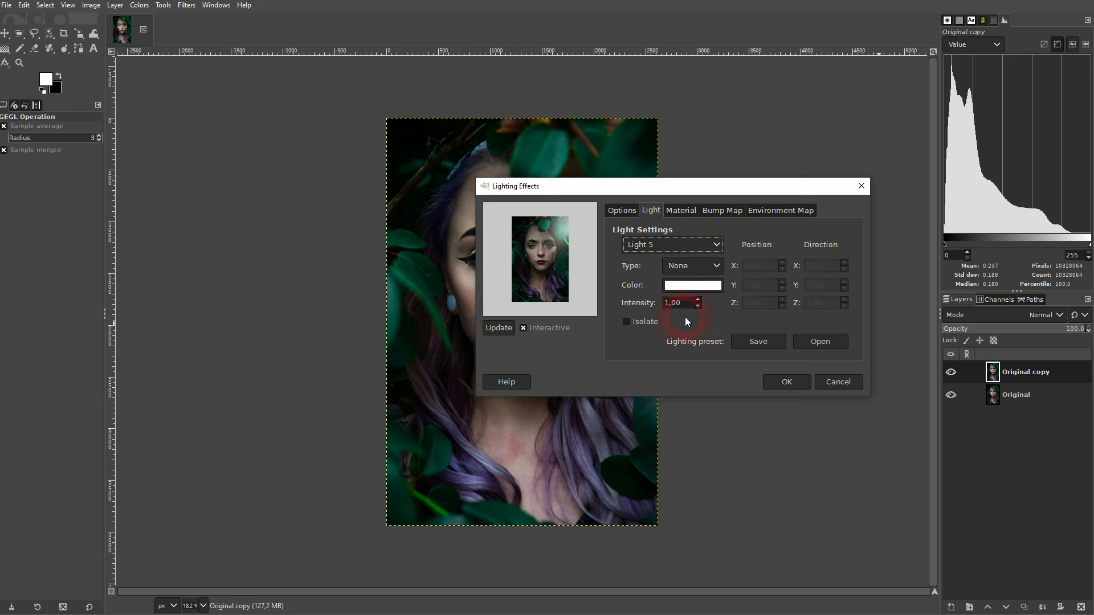
{"action": "left_click", "coordinate": [669, 245]}
{"action": "left_click", "coordinate": [679, 279]}
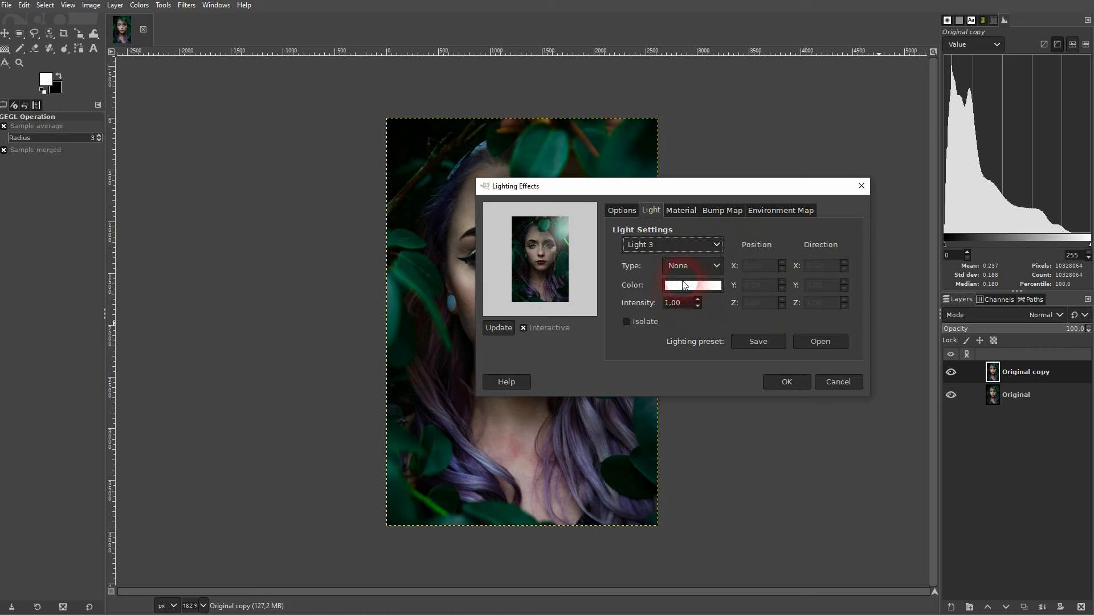
{"action": "left_click", "coordinate": [701, 286]}
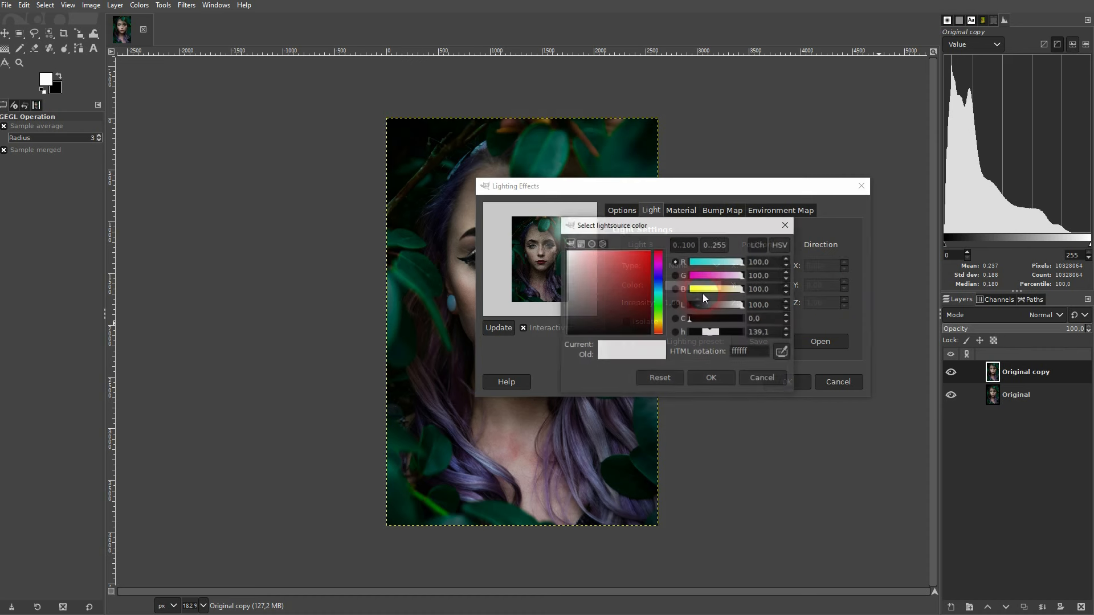
{"action": "left_click_drag", "start_coordinate": [669, 231], "coordinate": [719, 234]}
{"action": "left_click_drag", "start_coordinate": [692, 285], "coordinate": [717, 245]}
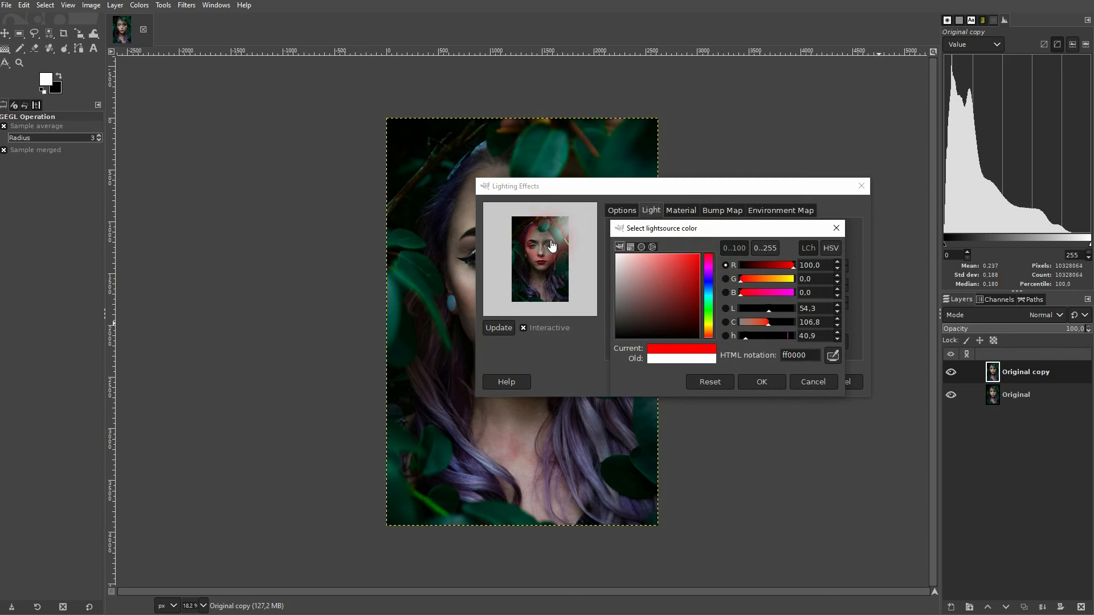
{"action": "left_click", "coordinate": [758, 382]}
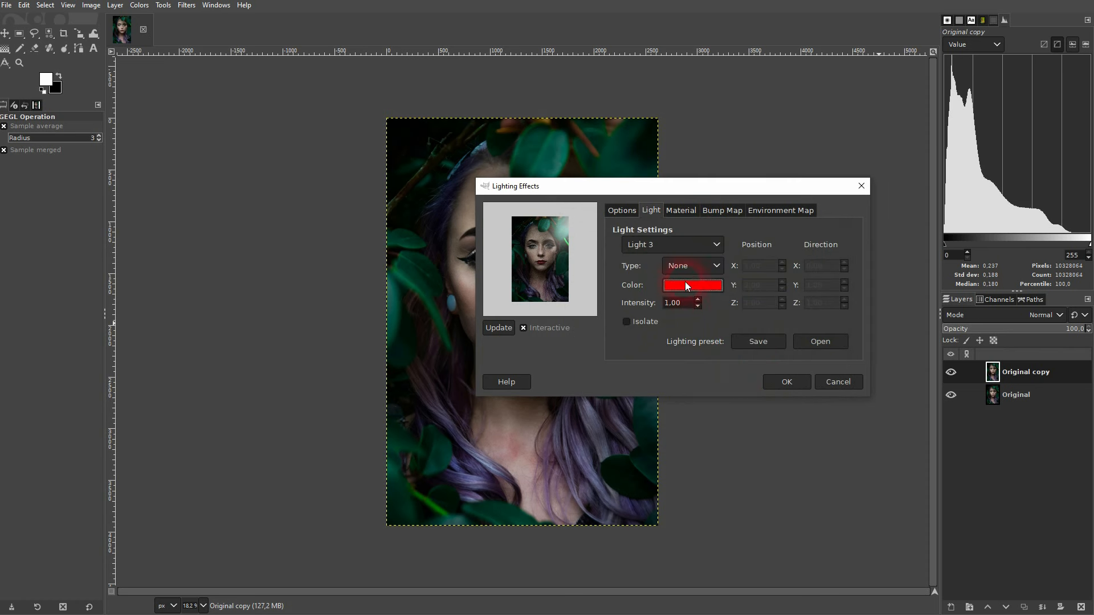
Try red (ff0000) and purple (c000ff) as the colour of Light 1, and discard the colour change.
{"action": "left_click", "coordinate": [665, 244]}
{"action": "left_click", "coordinate": [661, 258]}
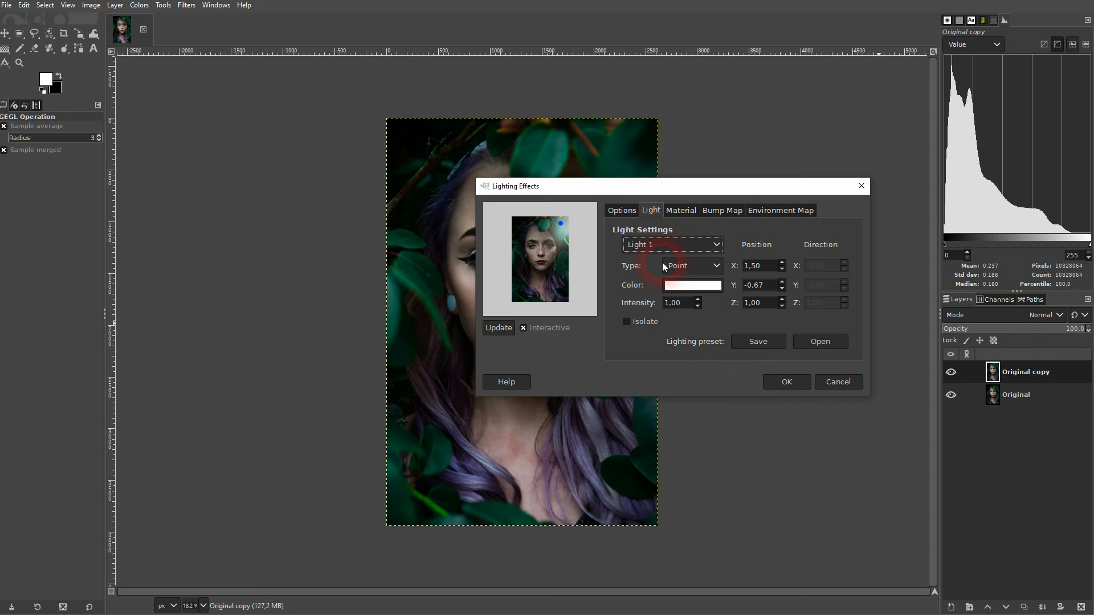
{"action": "left_click", "coordinate": [711, 286]}
{"action": "left_click_drag", "start_coordinate": [642, 259], "coordinate": [753, 258]}
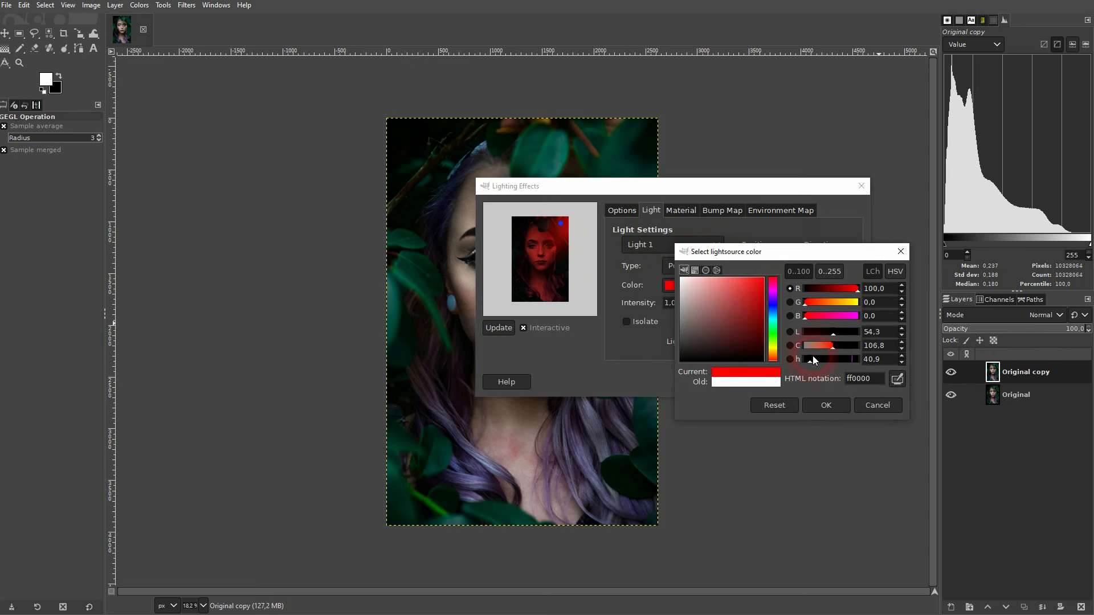
{"action": "left_click", "coordinate": [773, 309]}
{"action": "left_click_drag", "start_coordinate": [773, 309], "coordinate": [774, 299]}
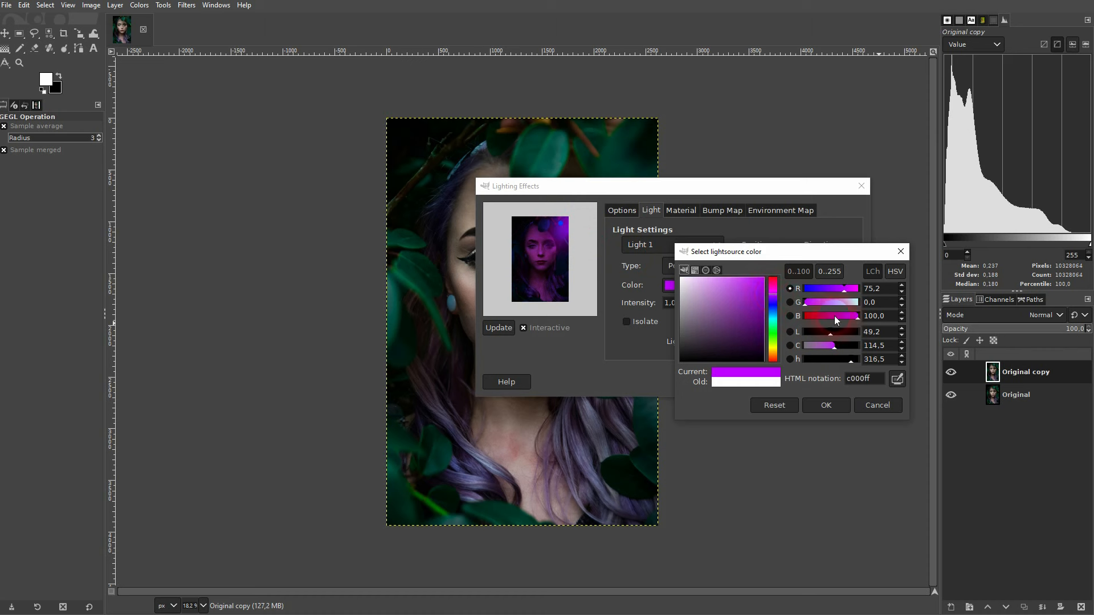
{"action": "left_click", "coordinate": [877, 405]}
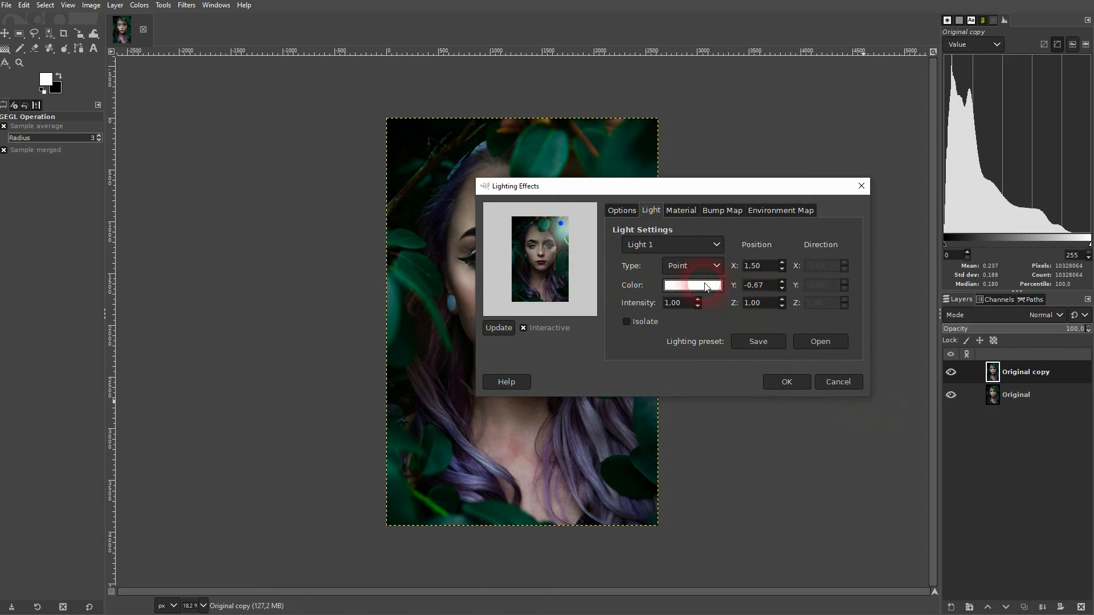
Try the Directional type for Light 1 and return it to Point.
{"action": "left_click", "coordinate": [706, 265]}
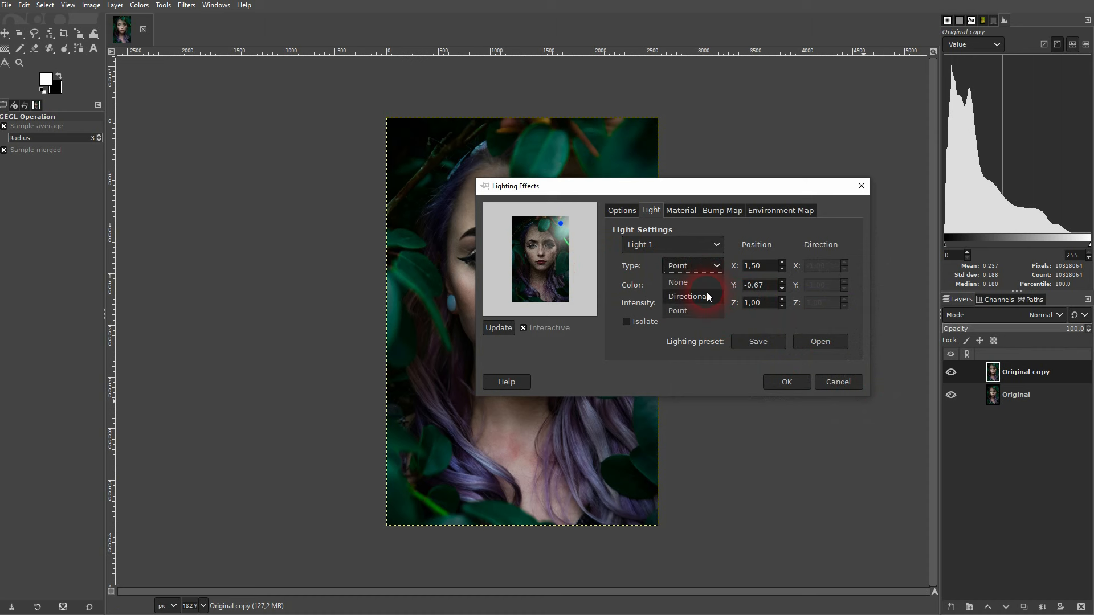
{"action": "left_click", "coordinate": [707, 292]}
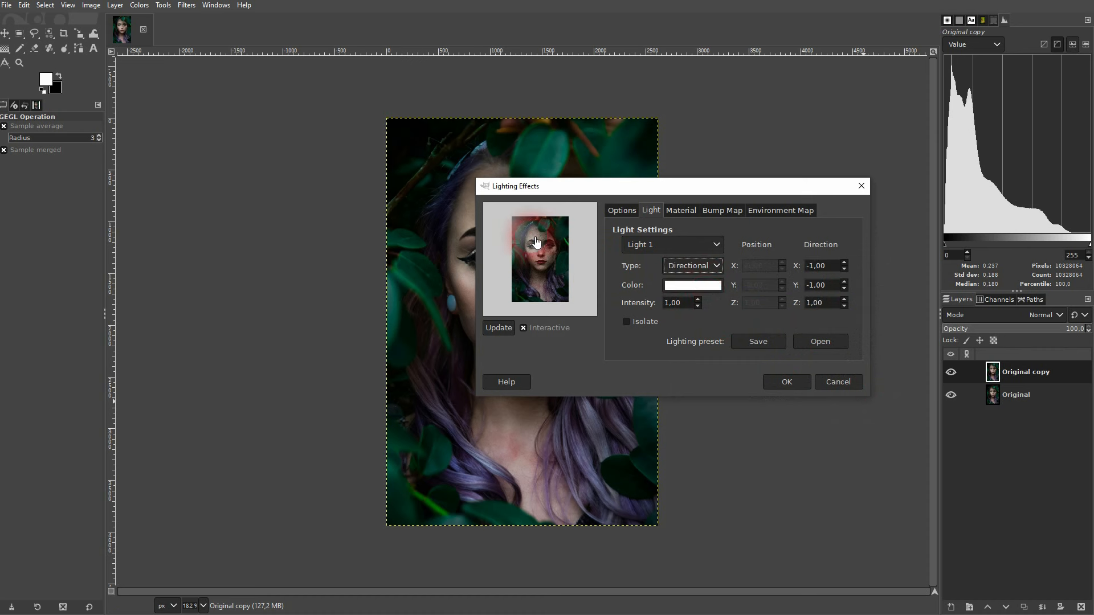
{"action": "left_click", "coordinate": [682, 267]}
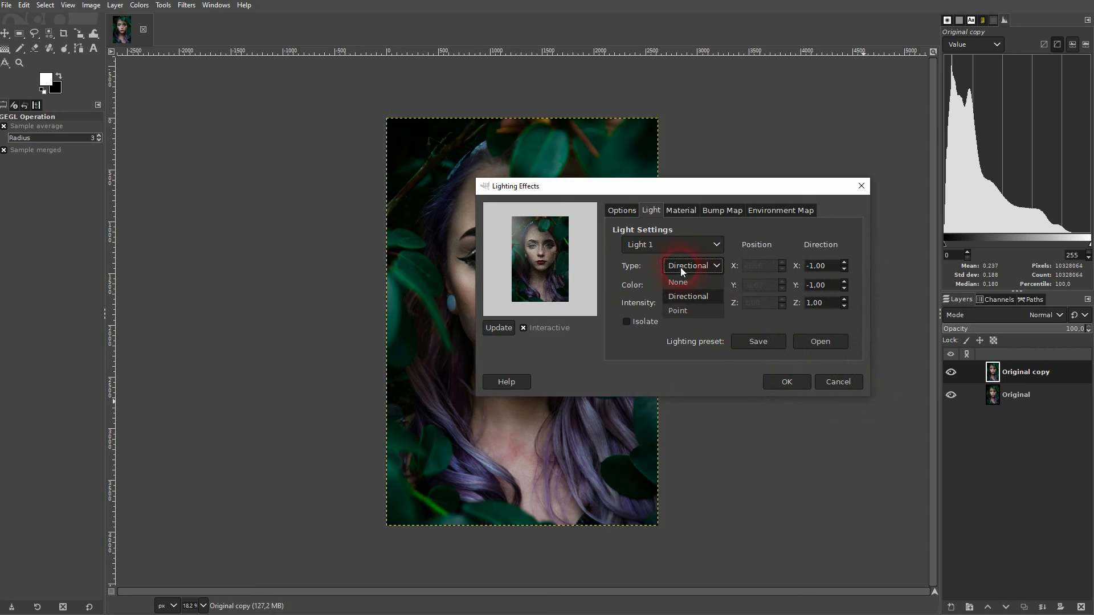
{"action": "left_click", "coordinate": [692, 308]}
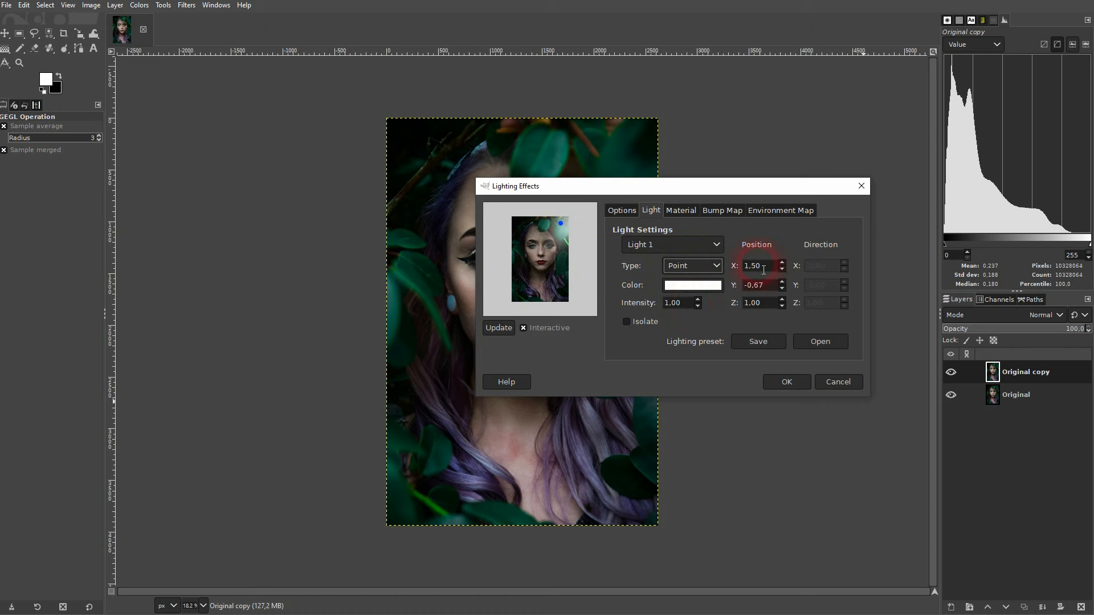
Try an intensity of 5 for Light 1 and set it back to 1.
{"action": "left_click_drag", "start_coordinate": [770, 270], "coordinate": [606, 281]}
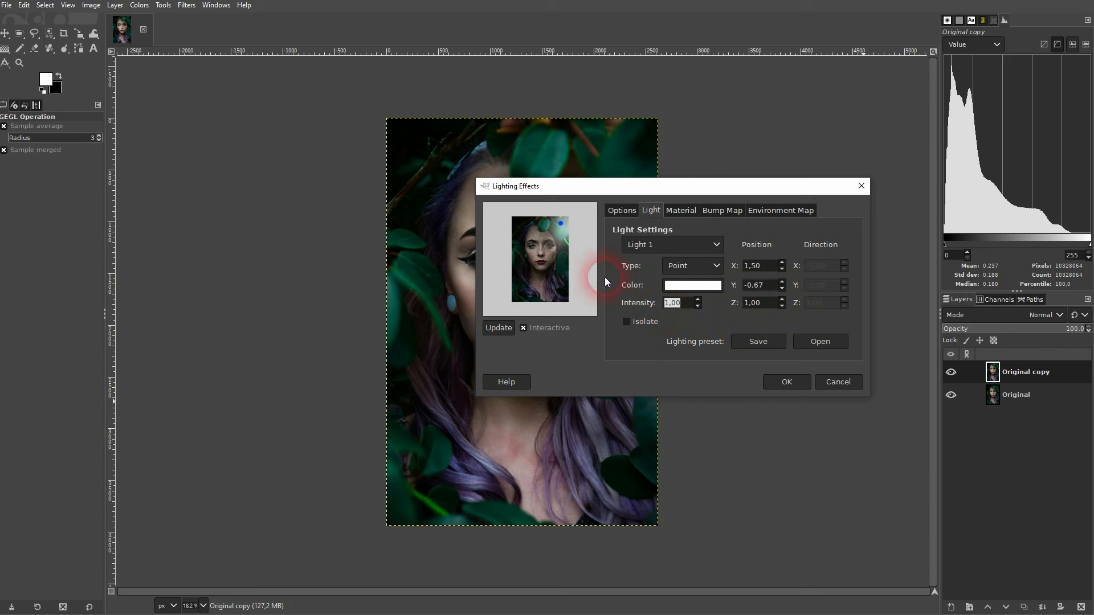
{"action": "key", "text": "Tab"}
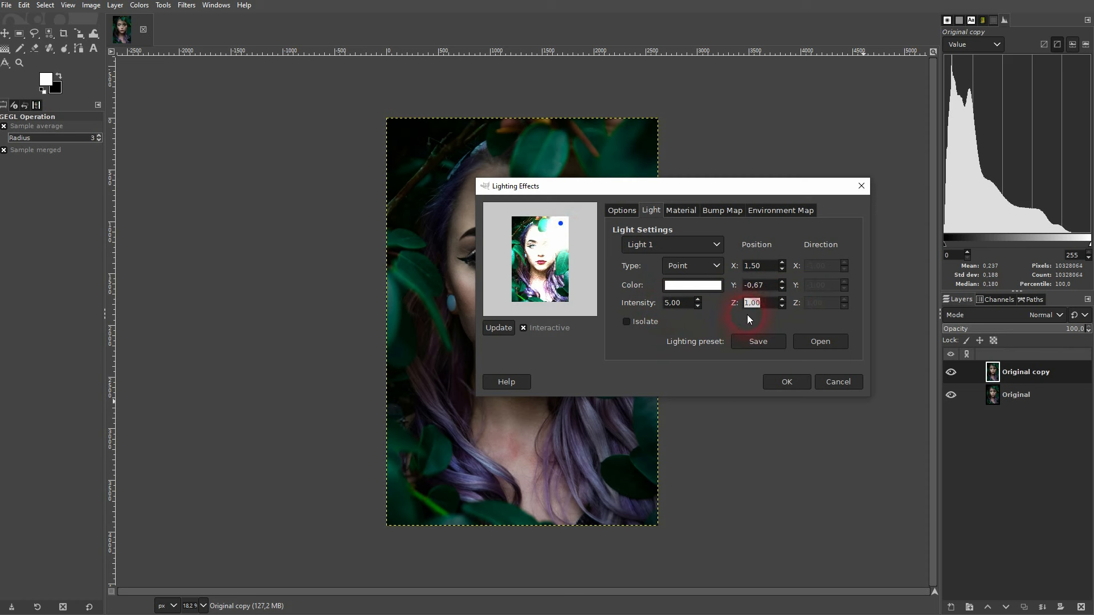
{"action": "left_click_drag", "start_coordinate": [690, 304], "coordinate": [670, 309]}
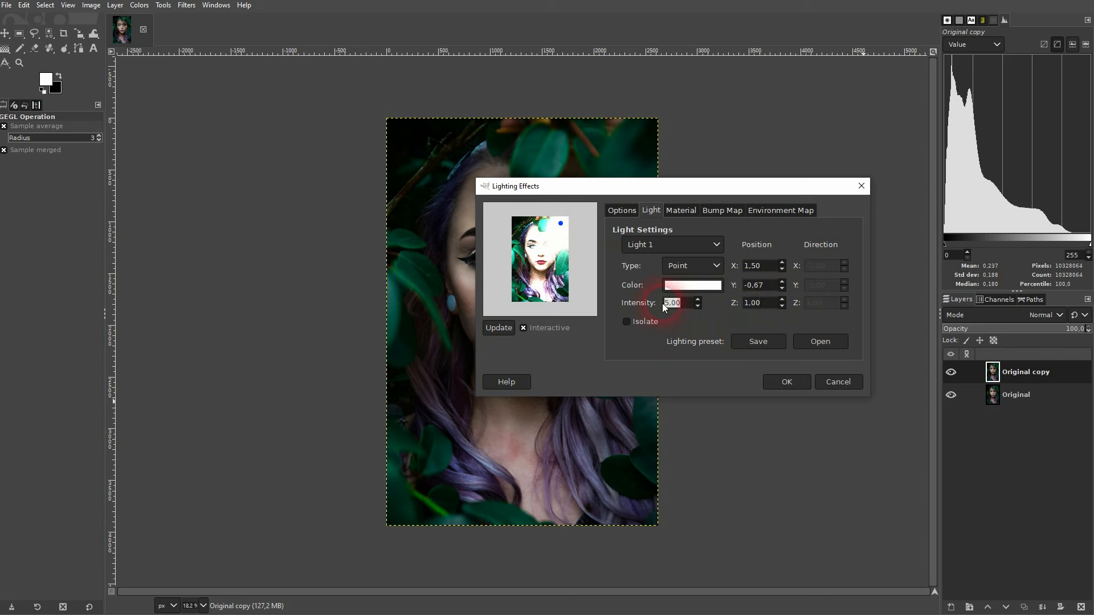
{"action": "type", "text": "1"}
{"action": "key", "text": "Tab"}
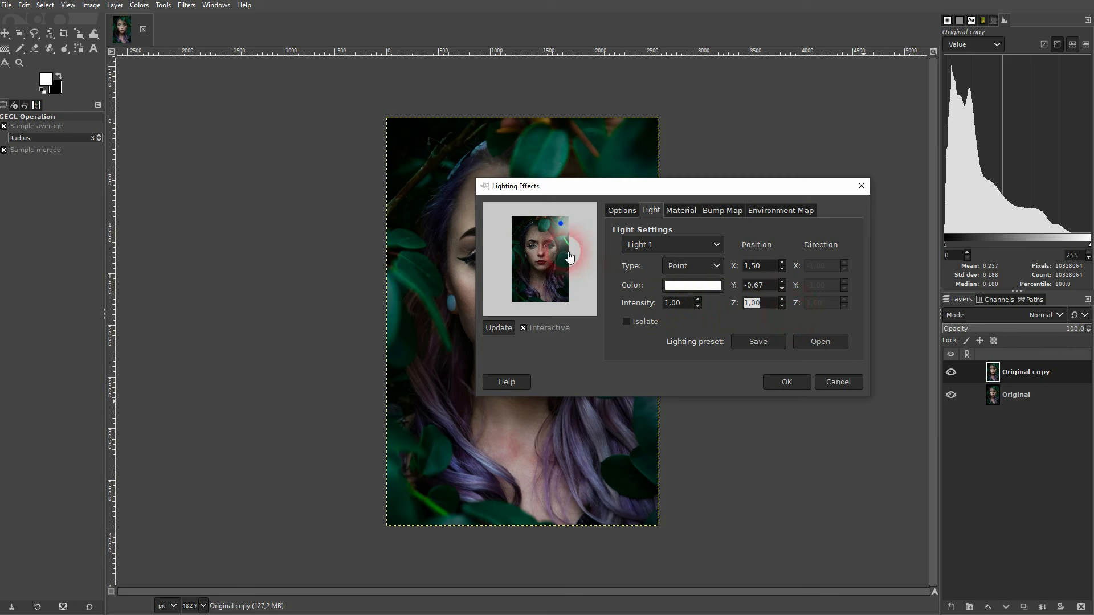
Review the material, bump map and environment map settings of the Lighting Effects filter.
{"action": "left_click", "coordinate": [681, 211]}
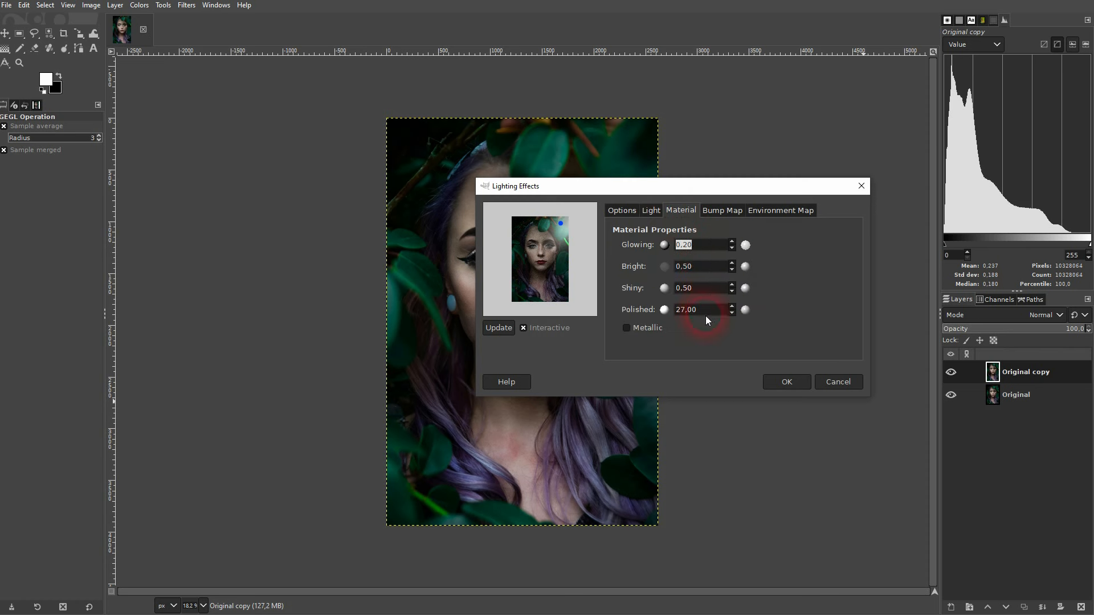
{"action": "left_click", "coordinate": [731, 210]}
{"action": "left_click", "coordinate": [783, 211]}
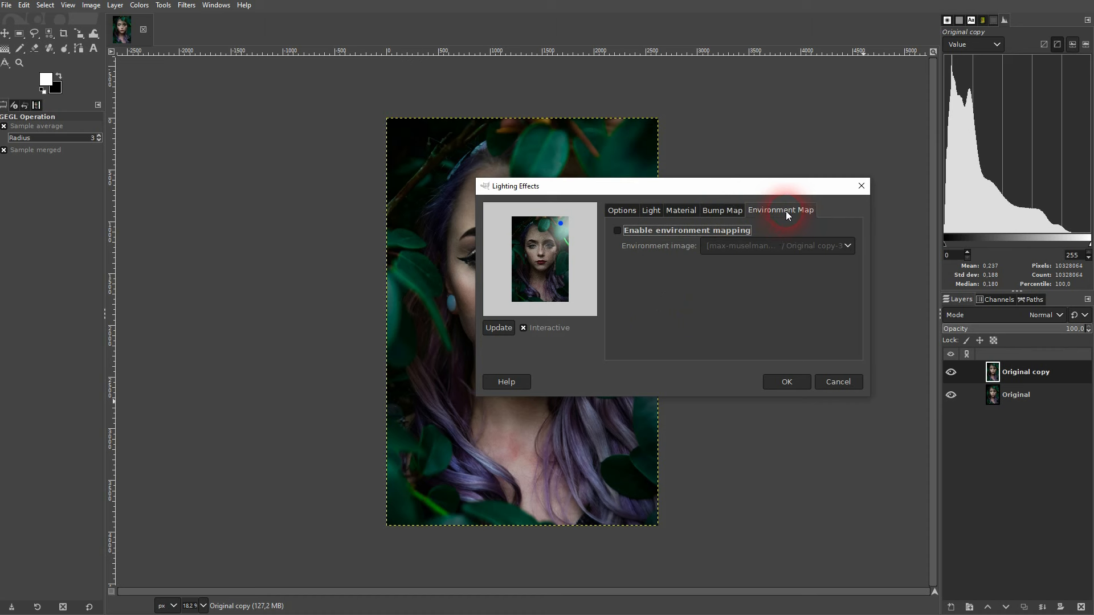
Try a Glowing value of 0.53 in the material properties and set it back to 0.20.
{"action": "left_click", "coordinate": [680, 210]}
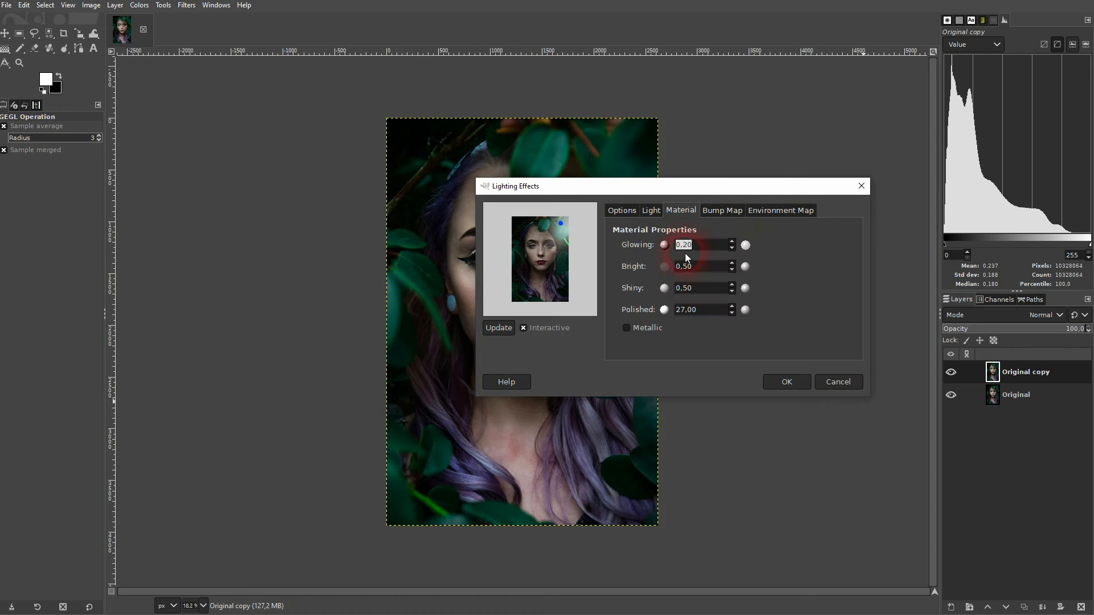
{"action": "left_click", "coordinate": [733, 242]}
{"action": "left_click", "coordinate": [732, 242]}
{"action": "left_click", "coordinate": [732, 242]}
{"action": "left_click", "coordinate": [733, 242]}
{"action": "left_click", "coordinate": [732, 242]}
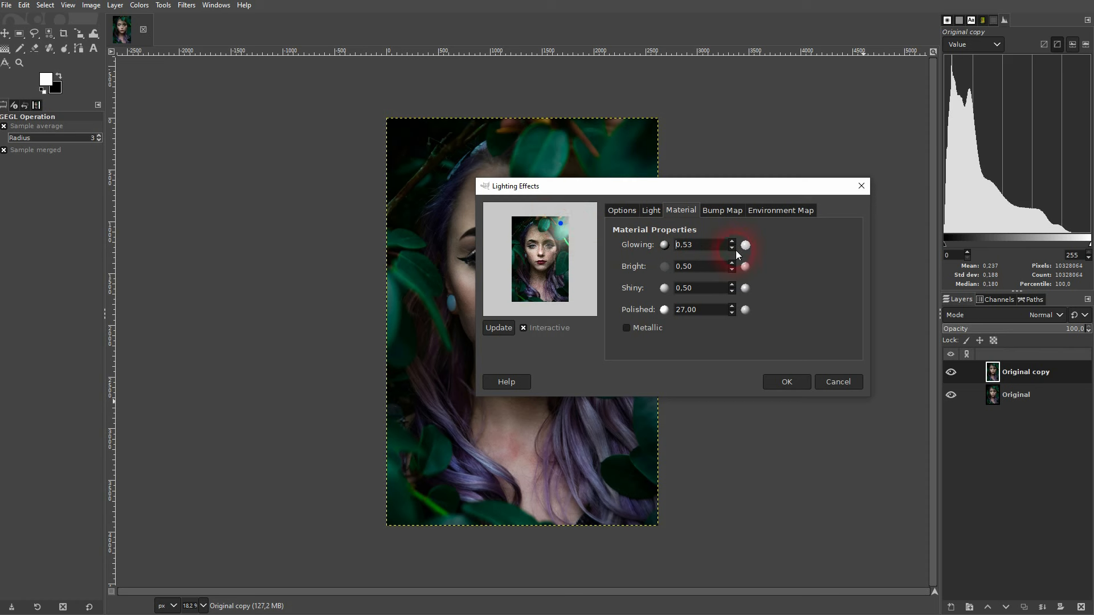
{"action": "left_click", "coordinate": [732, 249]}
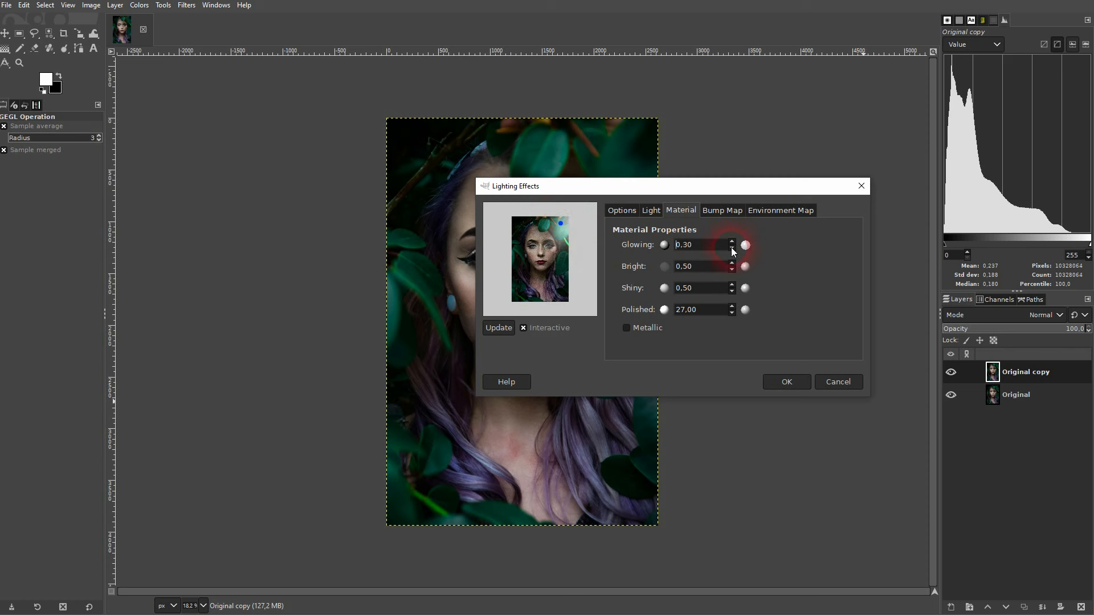
{"action": "left_click", "coordinate": [734, 251]}
{"action": "left_click", "coordinate": [734, 252]}
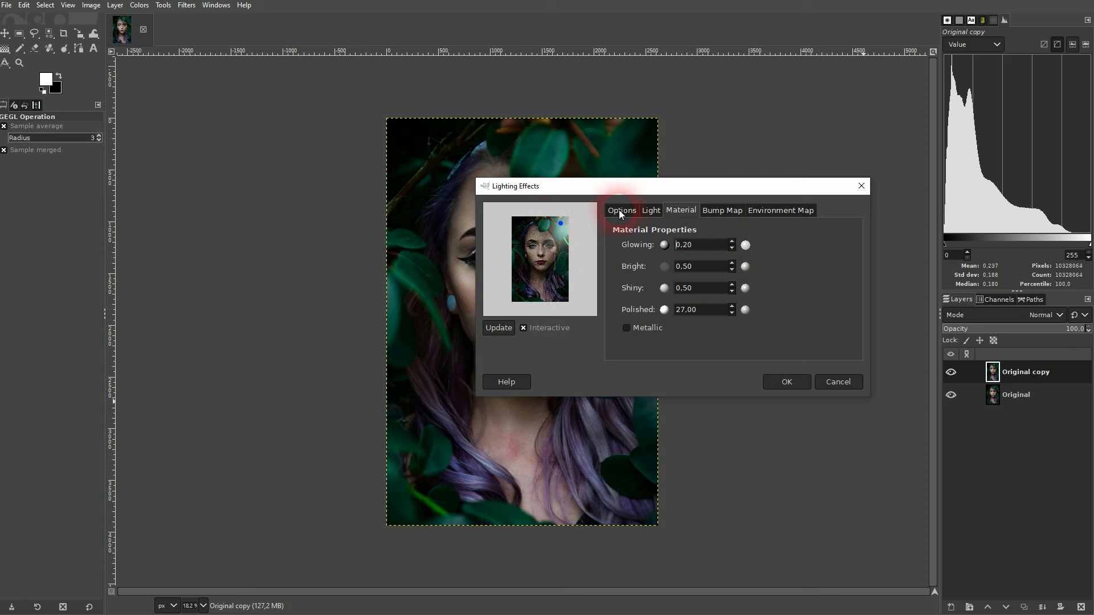
Apply the Lighting Effects filter with the white Point light to the Original copy layer and hide that layer.
{"action": "left_click", "coordinate": [652, 213]}
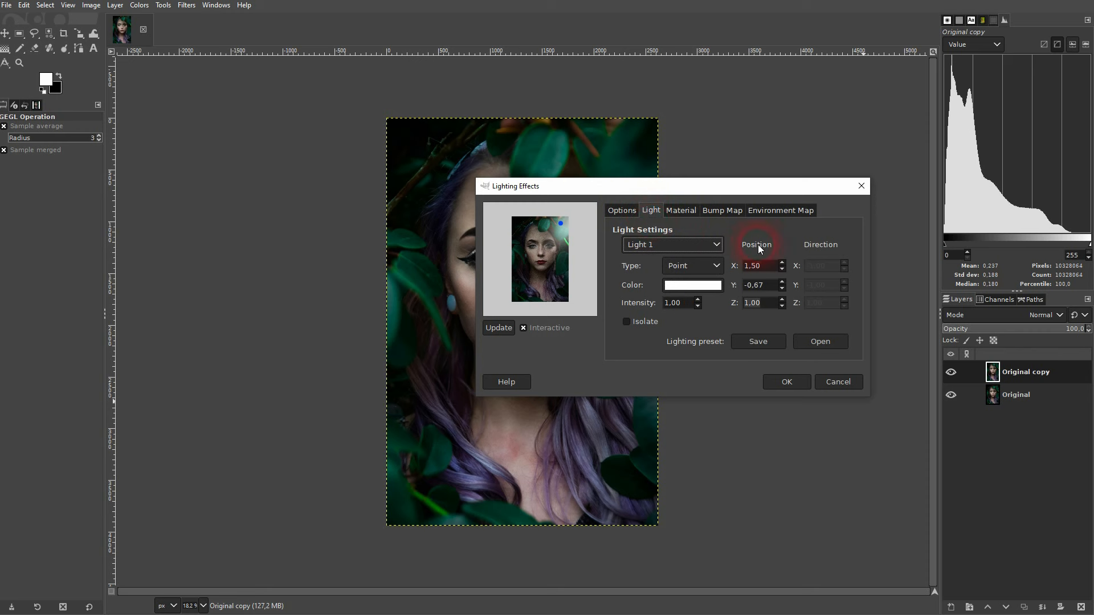
{"action": "left_click", "coordinate": [798, 388]}
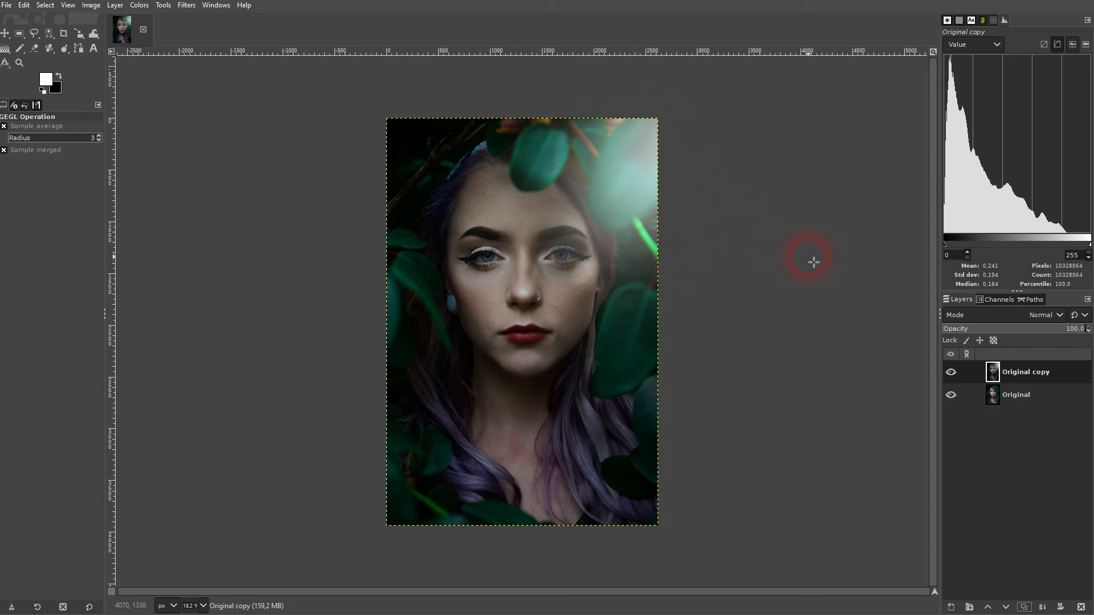
{"action": "left_click", "coordinate": [967, 372]}
{"action": "left_click", "coordinate": [950, 374]}
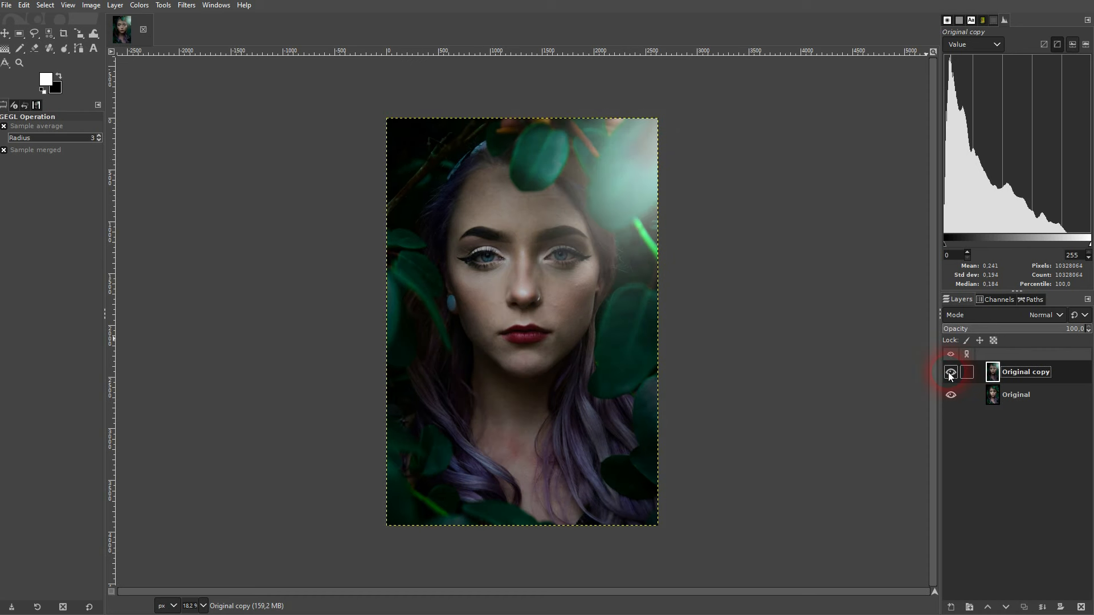
{"action": "left_click", "coordinate": [951, 373]}
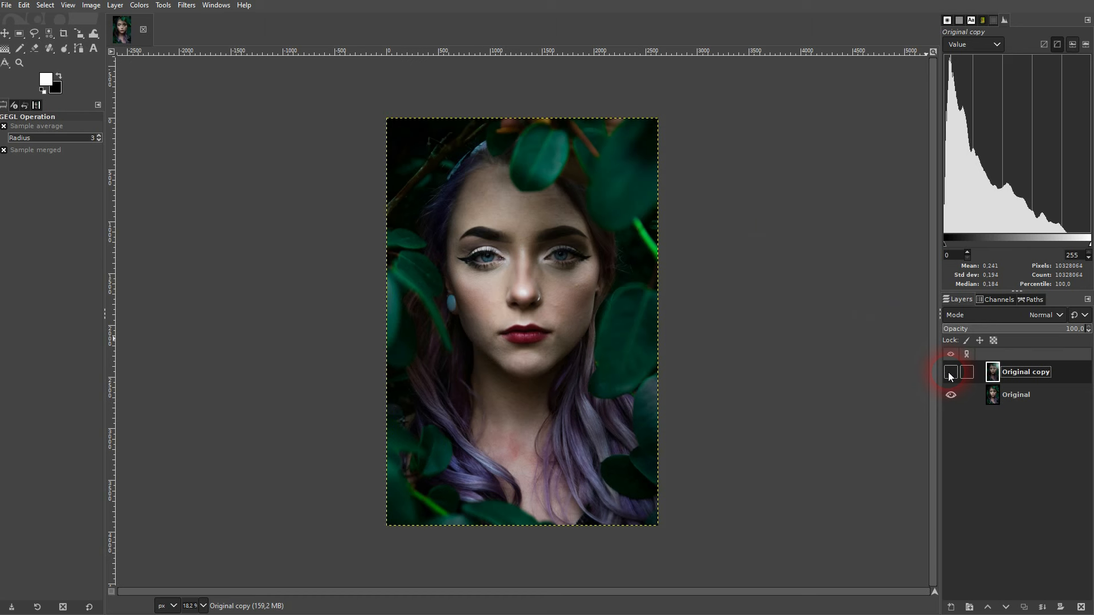
Duplicate the Original layer beneath the hidden lit copy.
{"action": "left_click", "coordinate": [1005, 395]}
{"action": "left_click", "coordinate": [1040, 608]}
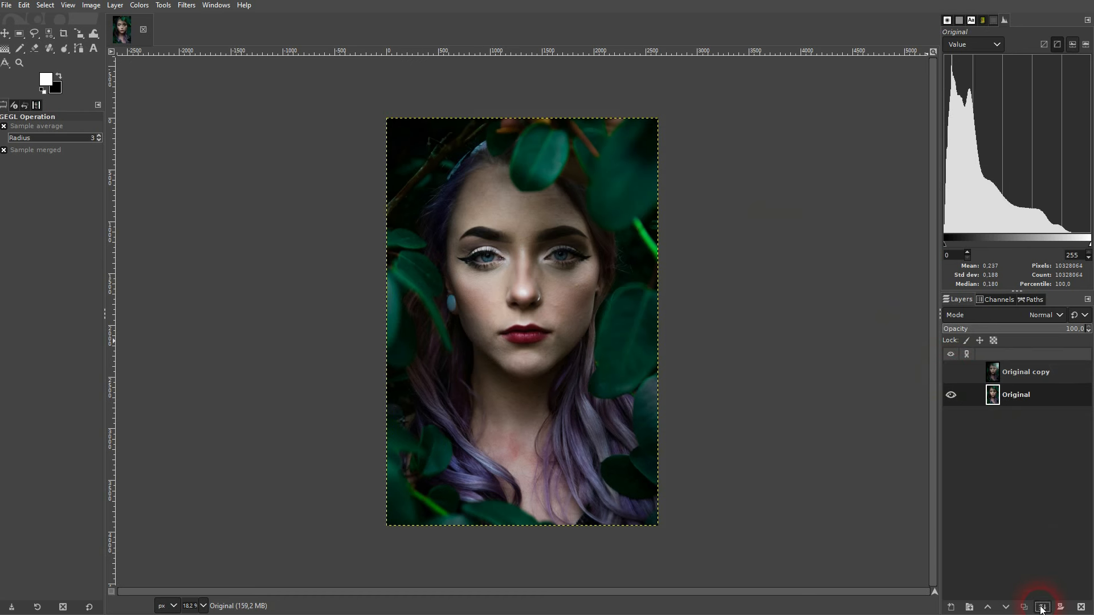
{"action": "left_click", "coordinate": [1024, 607]}
{"action": "left_click", "coordinate": [261, 77]}
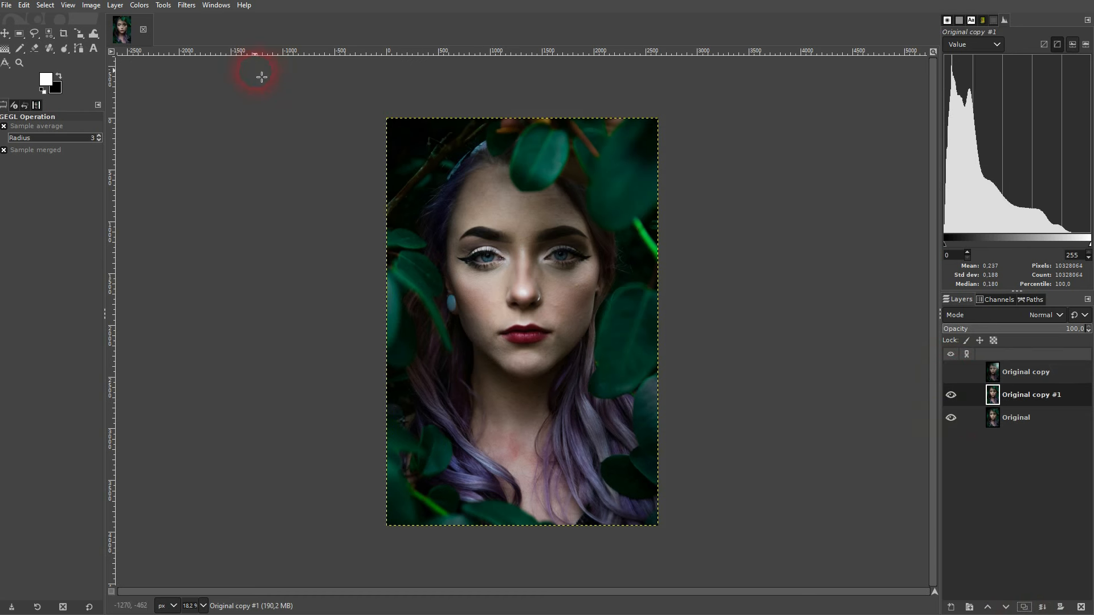
Reopen the Lighting Effects filter on the Original copy #1 layer, colour Light 1 red (ff0000) and shift it to about X 1.62, Y -0.69.
{"action": "left_click", "coordinate": [186, 5]}
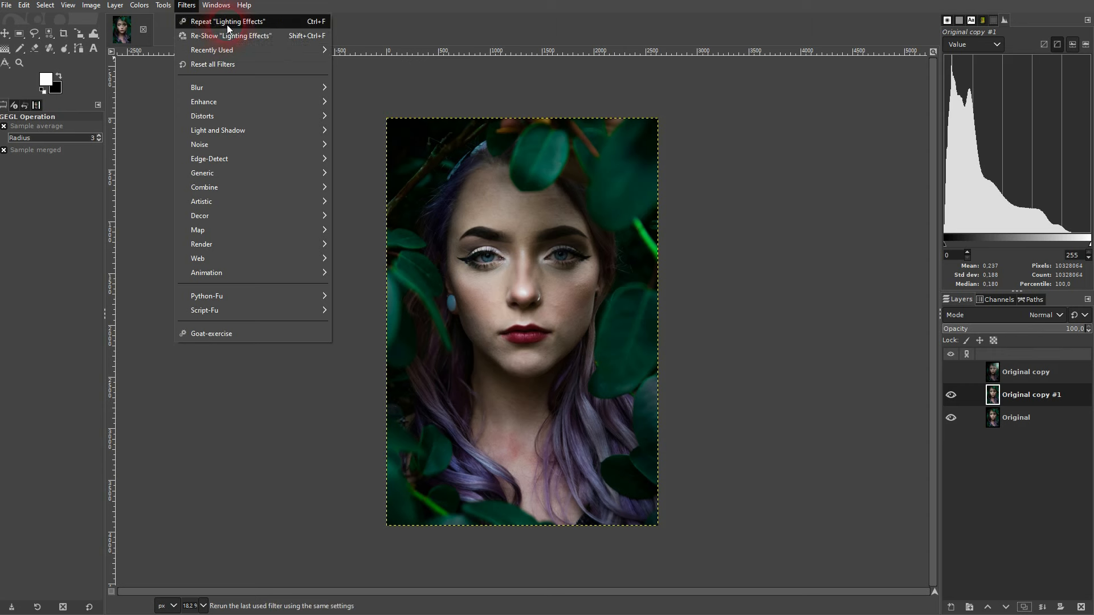
{"action": "left_click", "coordinate": [234, 35]}
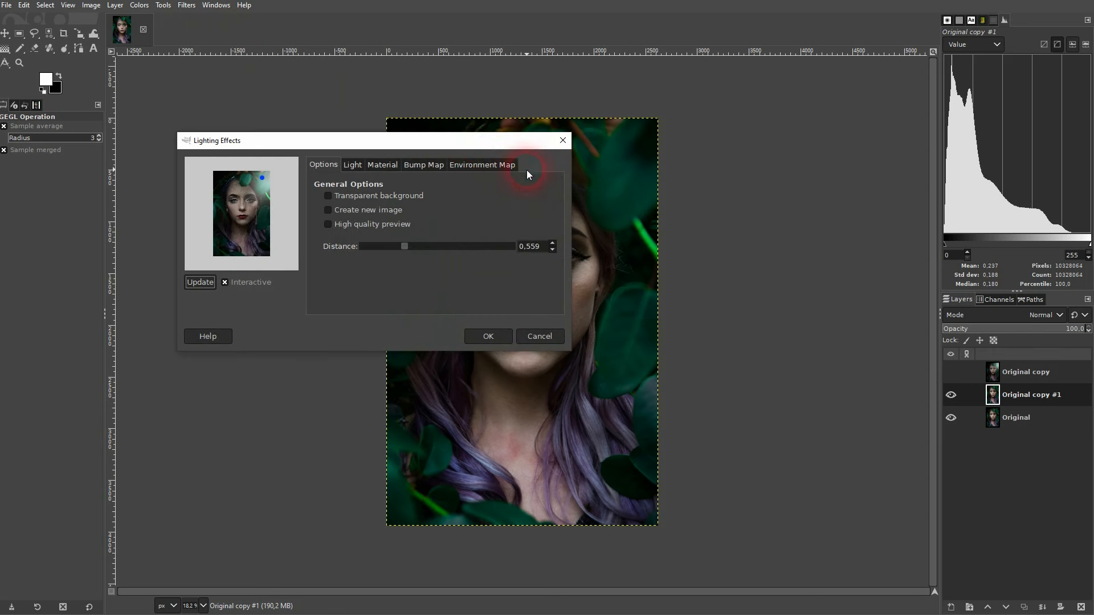
{"action": "left_click_drag", "start_coordinate": [391, 147], "coordinate": [374, 166]}
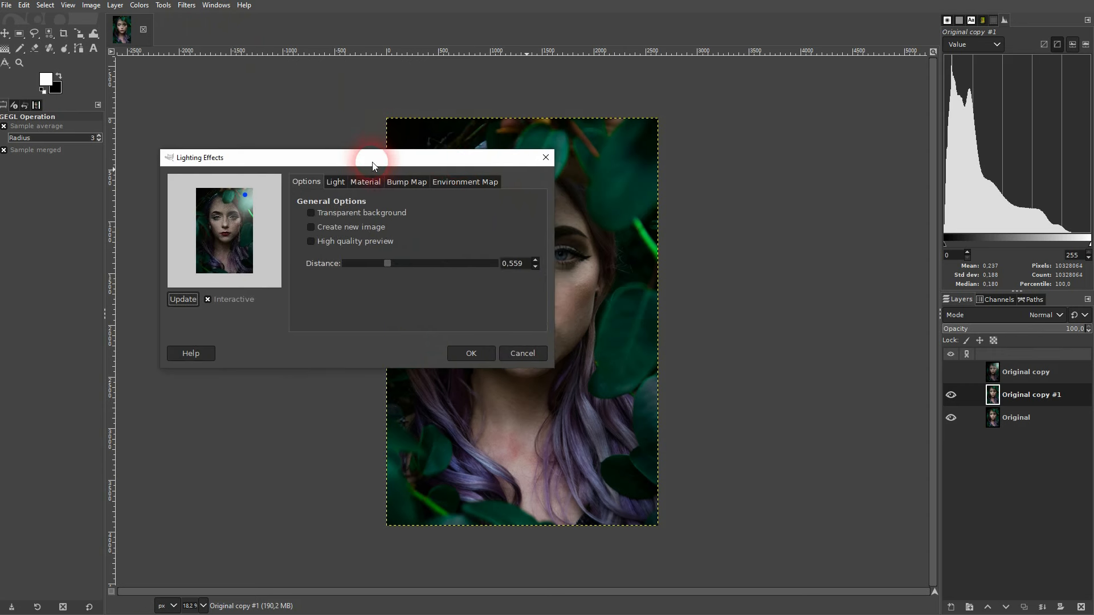
{"action": "left_click", "coordinate": [337, 183]}
{"action": "left_click", "coordinate": [373, 258]}
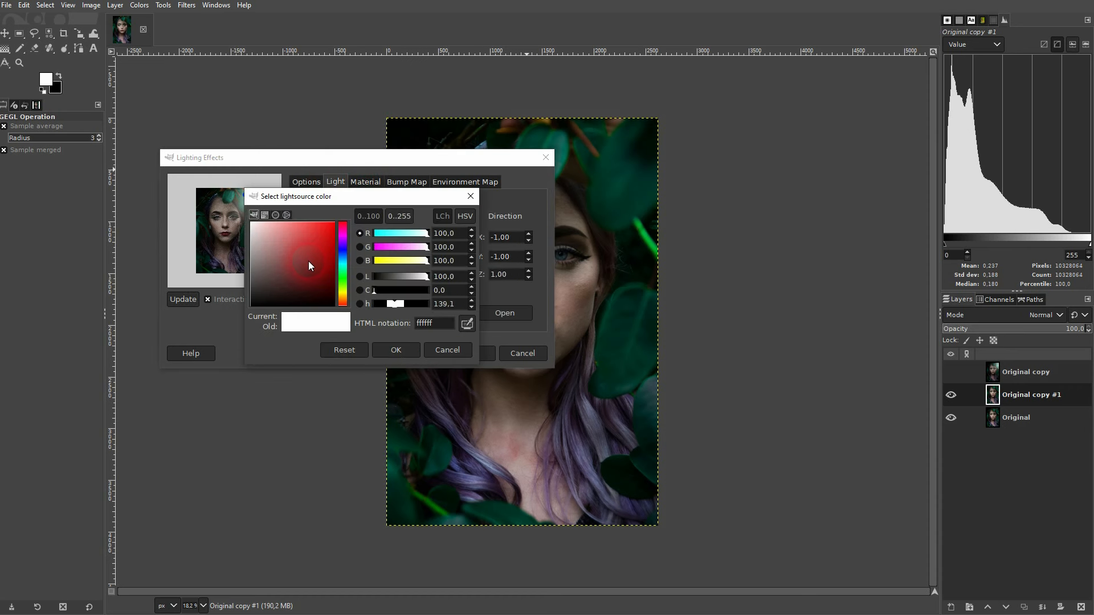
{"action": "left_click_drag", "start_coordinate": [309, 261], "coordinate": [354, 200]}
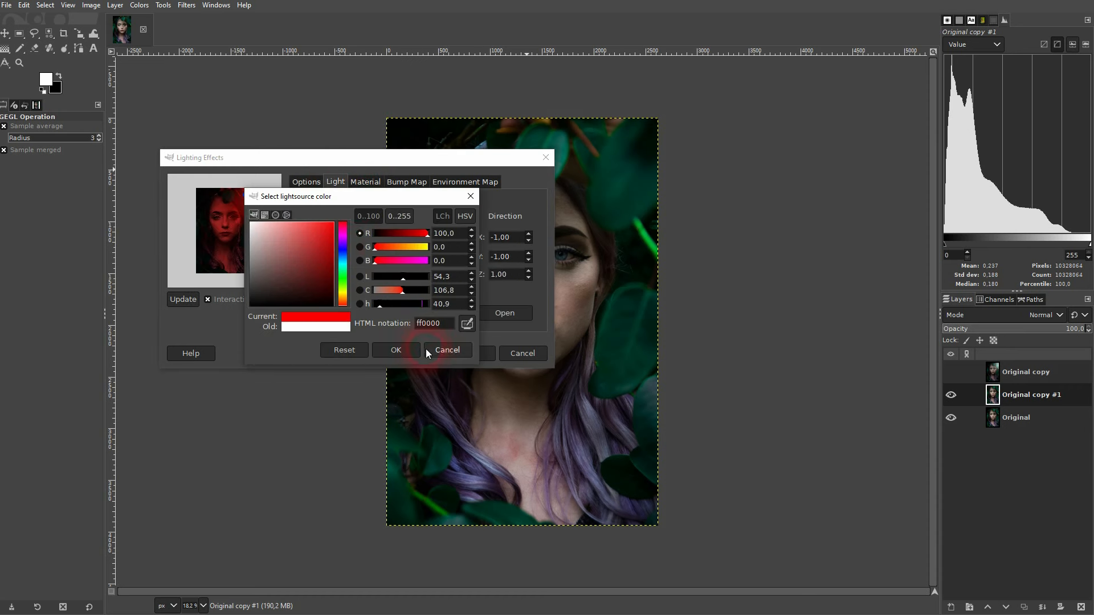
{"action": "left_click", "coordinate": [397, 350]}
{"action": "left_click", "coordinate": [250, 196]}
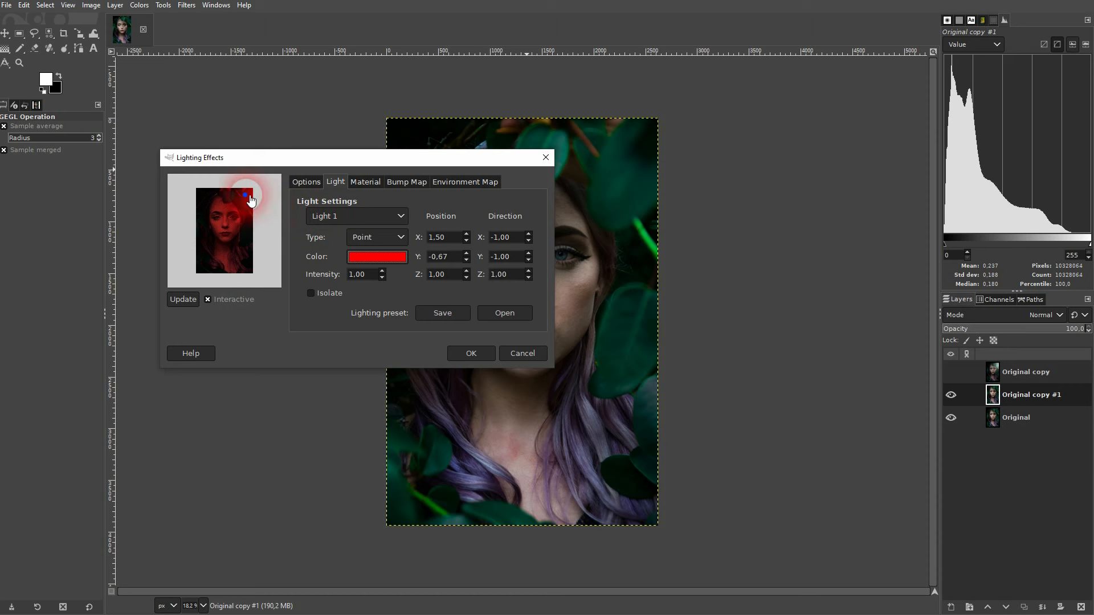
{"action": "left_click_drag", "start_coordinate": [251, 195], "coordinate": [251, 195]}
Look through the settings of Light 2 to Light 6, and return to Light 1.
{"action": "left_click", "coordinate": [368, 217]}
{"action": "left_click", "coordinate": [363, 248]}
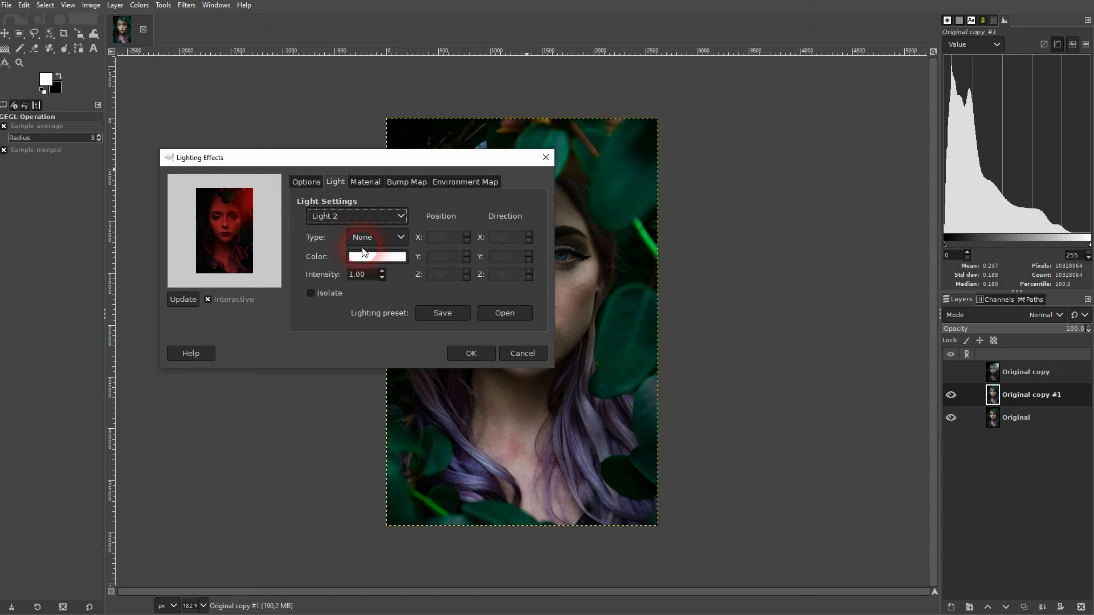
{"action": "left_click", "coordinate": [361, 217]}
{"action": "left_click", "coordinate": [358, 262]}
{"action": "left_click", "coordinate": [361, 220]}
{"action": "left_click", "coordinate": [360, 276]}
{"action": "left_click", "coordinate": [354, 217]}
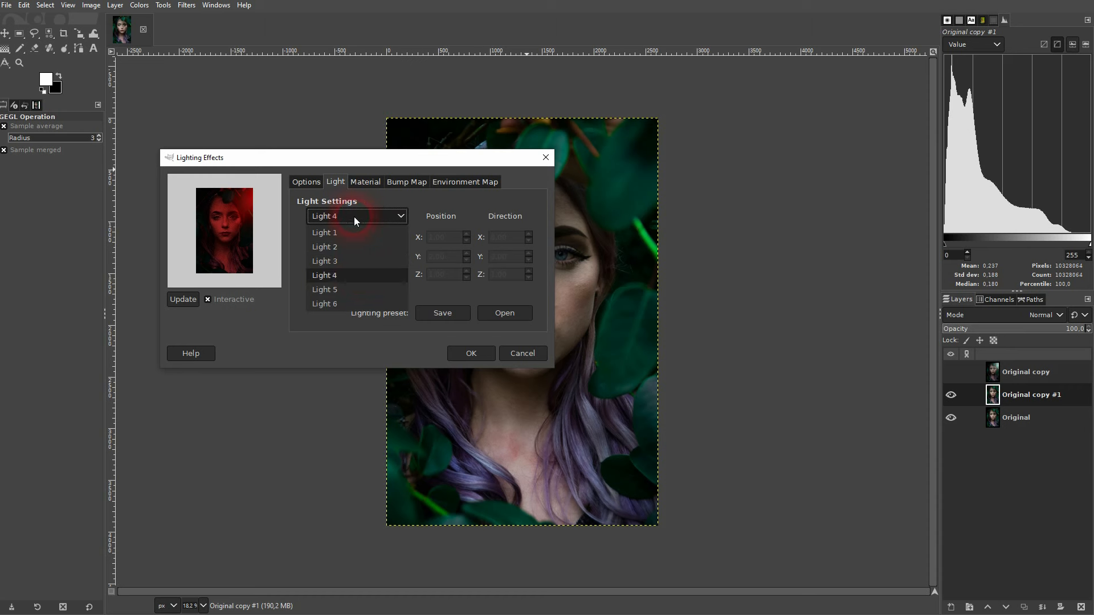
{"action": "left_click", "coordinate": [359, 290]}
{"action": "left_click", "coordinate": [357, 216]}
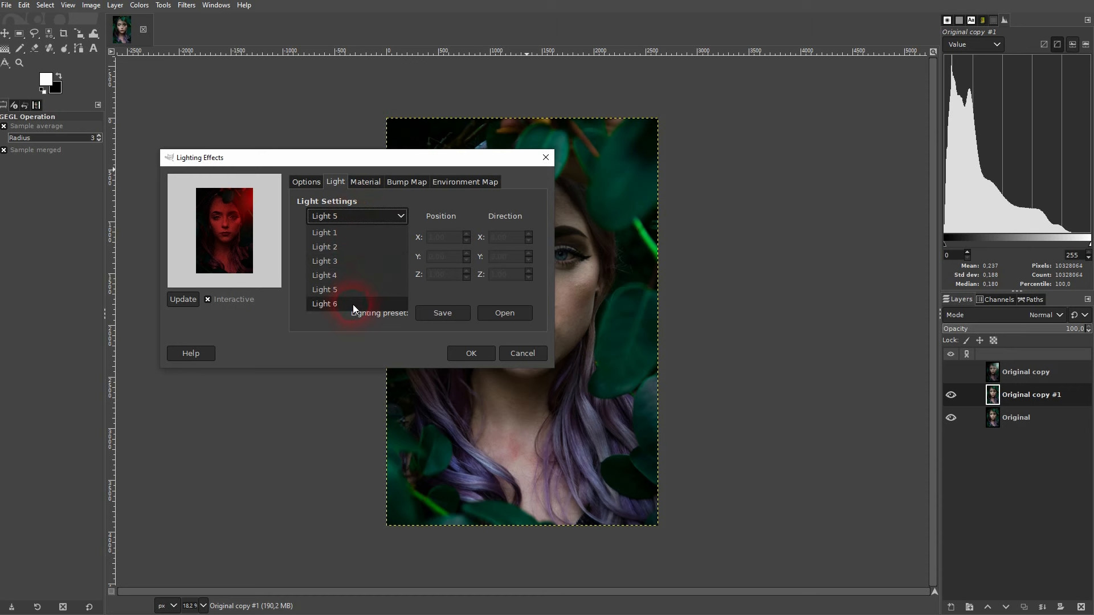
{"action": "left_click", "coordinate": [353, 304]}
{"action": "left_click", "coordinate": [357, 217]}
{"action": "left_click", "coordinate": [343, 232]}
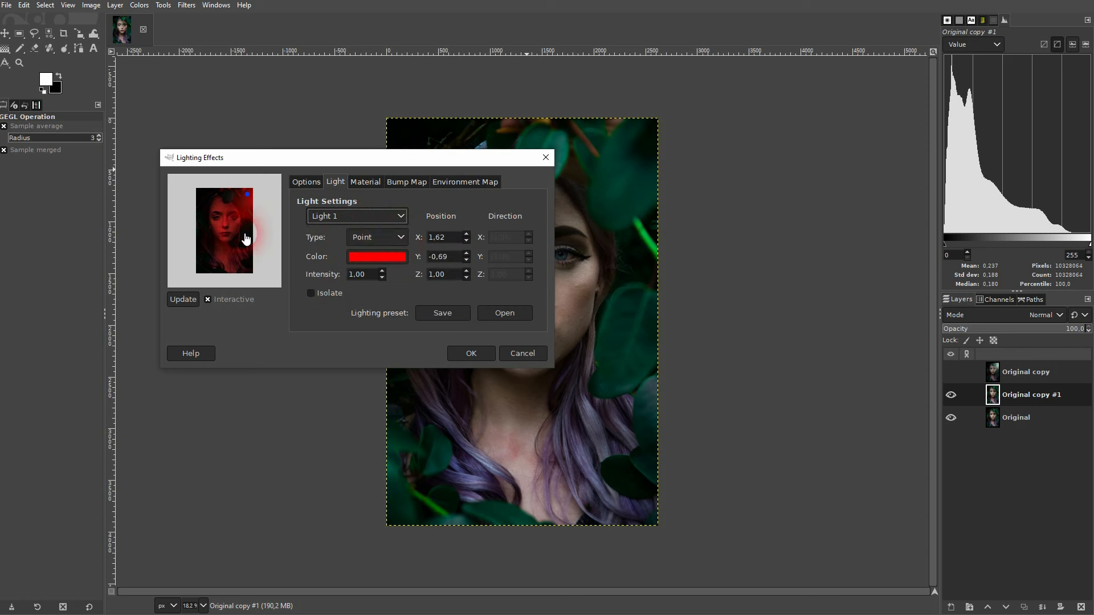
Set the lighting distance to about 0.866, place the light at the photo's upper-right corner and apply the filter.
{"action": "left_click", "coordinate": [306, 181]}
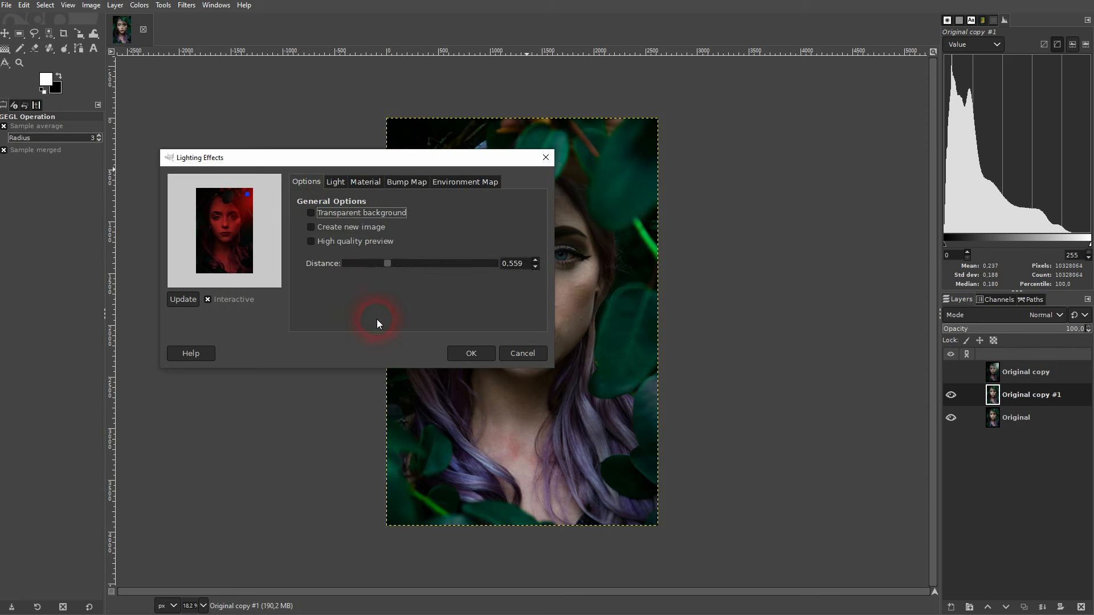
{"action": "mouse_move", "coordinate": [386, 259]}
{"action": "left_mouse_down"}
{"action": "mouse_move", "coordinate": [366, 265]}
{"action": "mouse_move", "coordinate": [411, 268]}
{"action": "left_mouse_up"}
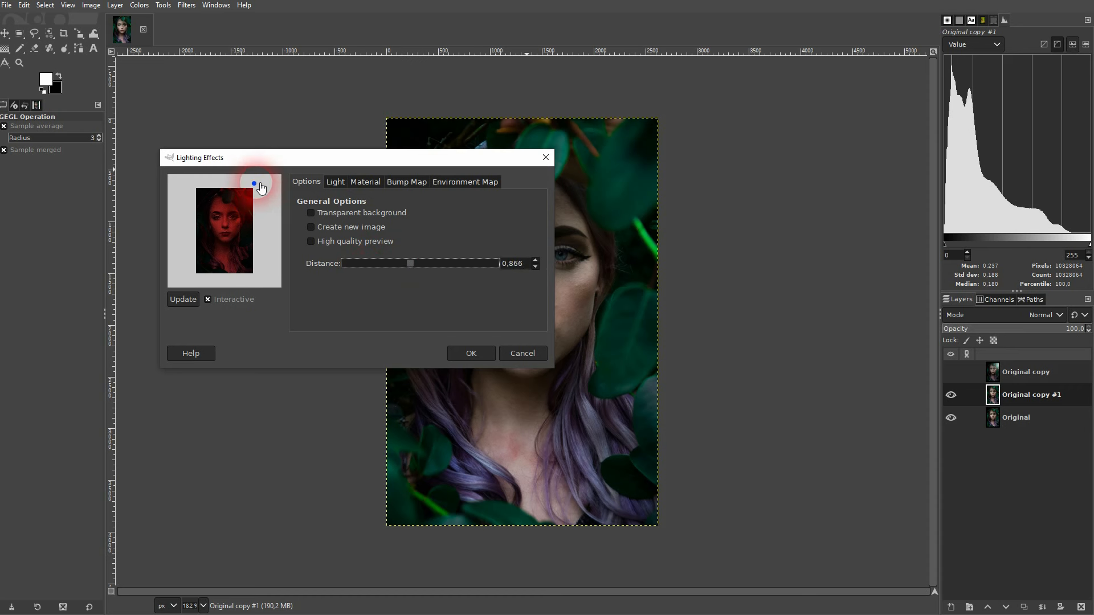
{"action": "left_click_drag", "start_coordinate": [254, 184], "coordinate": [254, 198]}
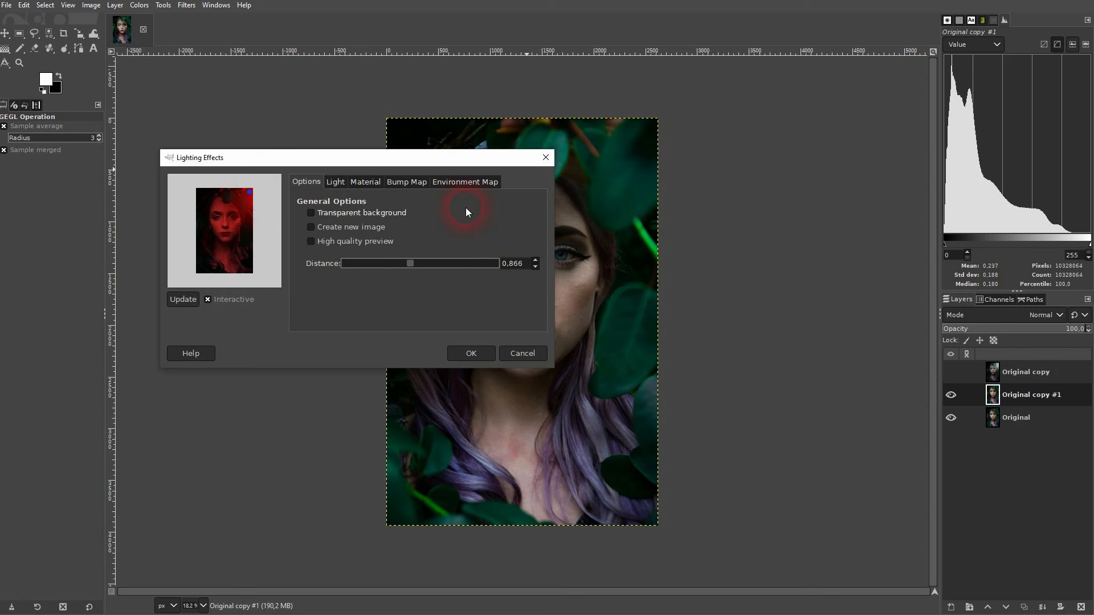
{"action": "left_click", "coordinate": [485, 355]}
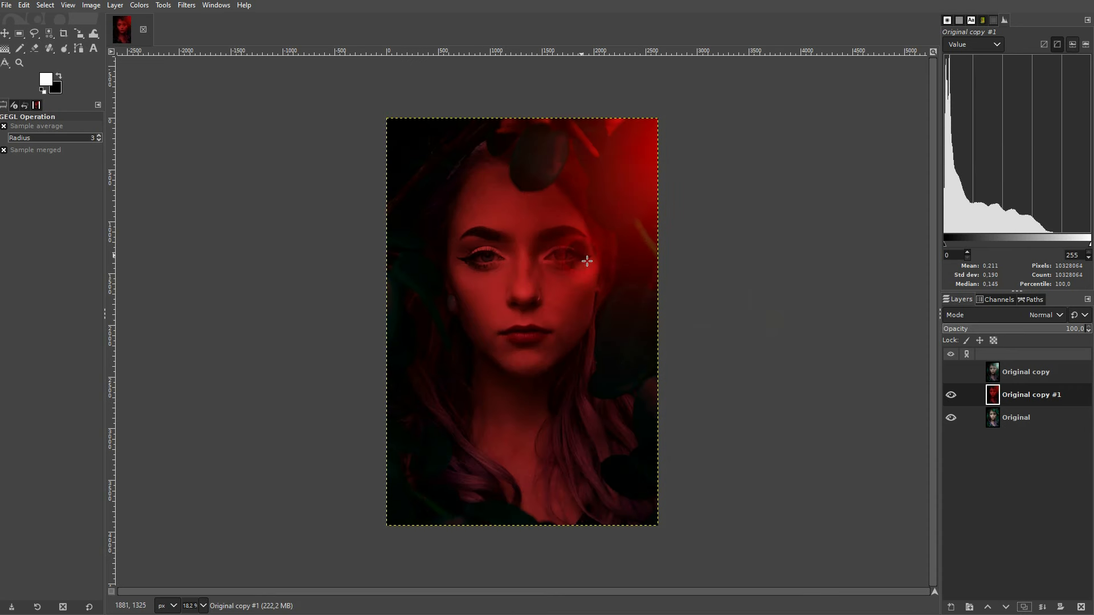
Duplicate the Original layer of the hanging light bulbs photo.
{"action": "left_click", "coordinate": [756, 272]}
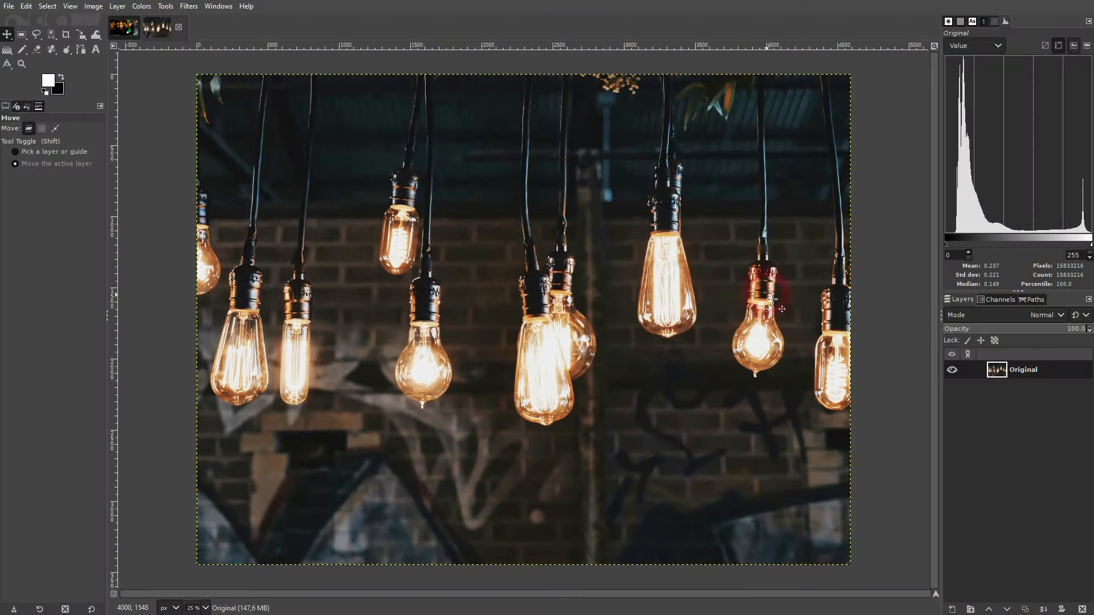
{"action": "left_click", "coordinate": [967, 539]}
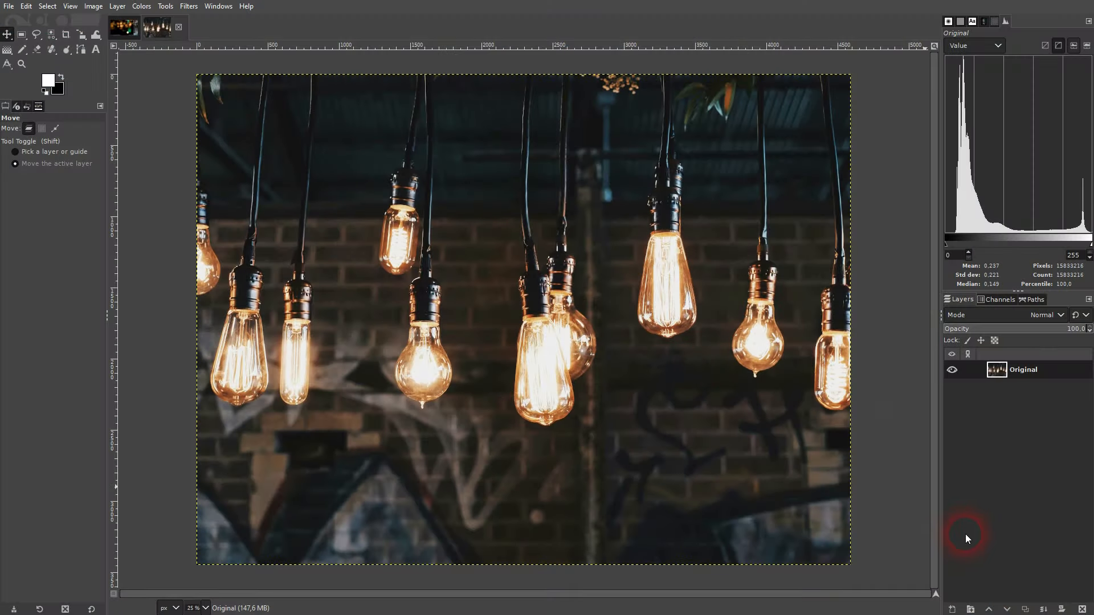
{"action": "left_click", "coordinate": [1029, 603]}
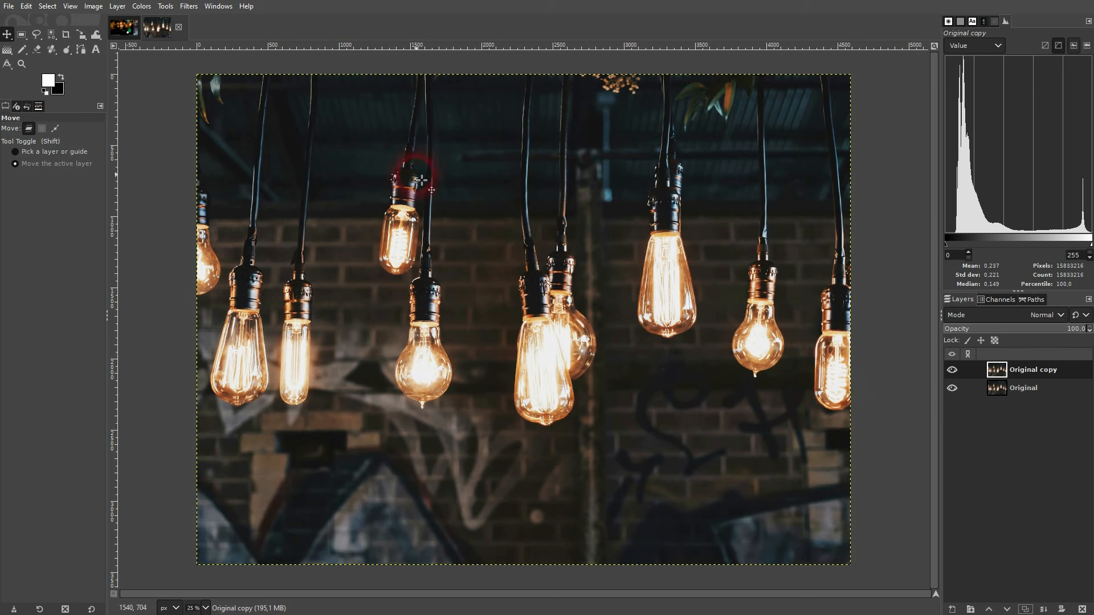
Start a Lens Blur on the Original copy layer and set its radius to about 64.84.
{"action": "left_click", "coordinate": [189, 6]}
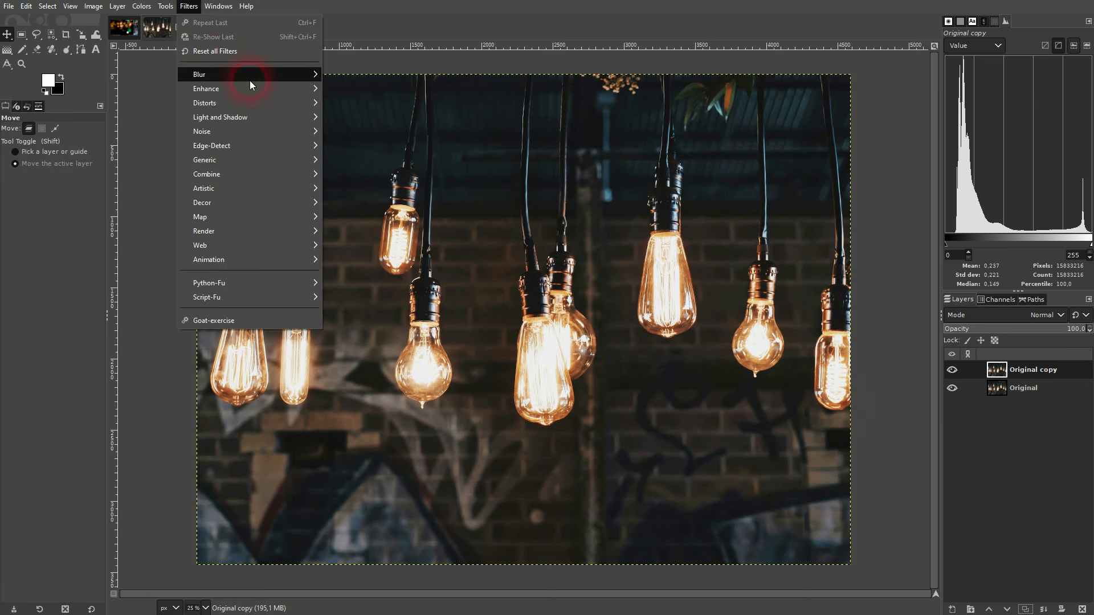
{"action": "mouse_move", "coordinate": [258, 74]}
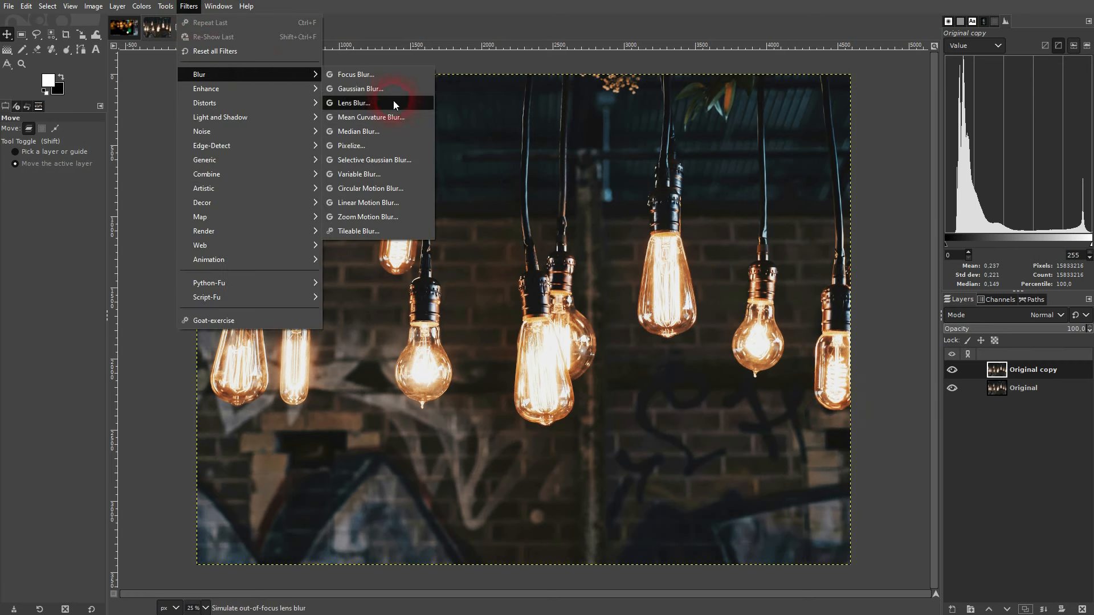
{"action": "left_click", "coordinate": [362, 104]}
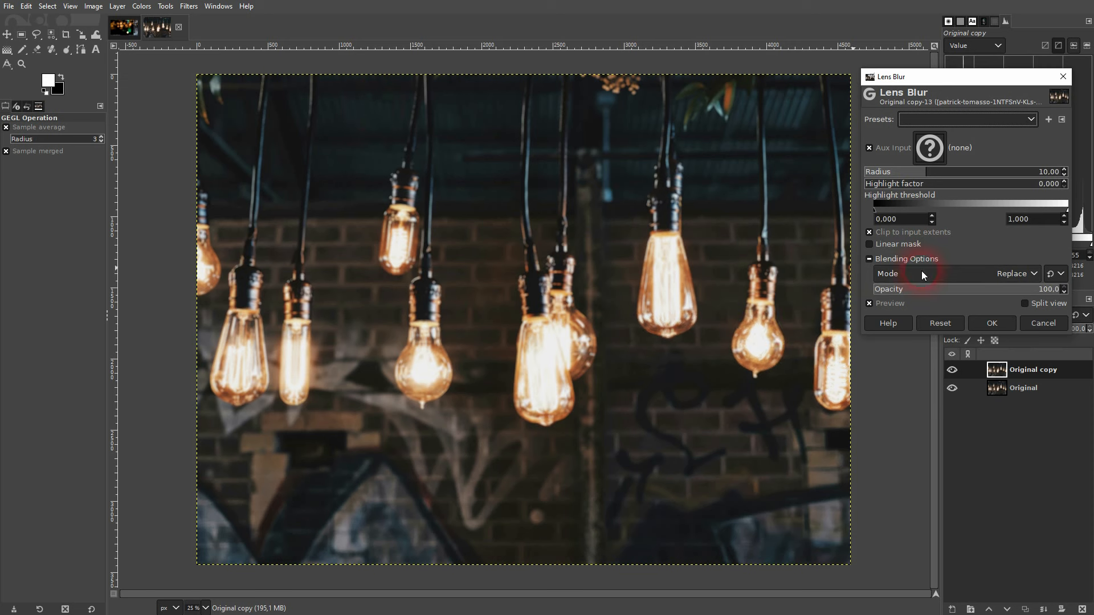
{"action": "left_click", "coordinate": [983, 172]}
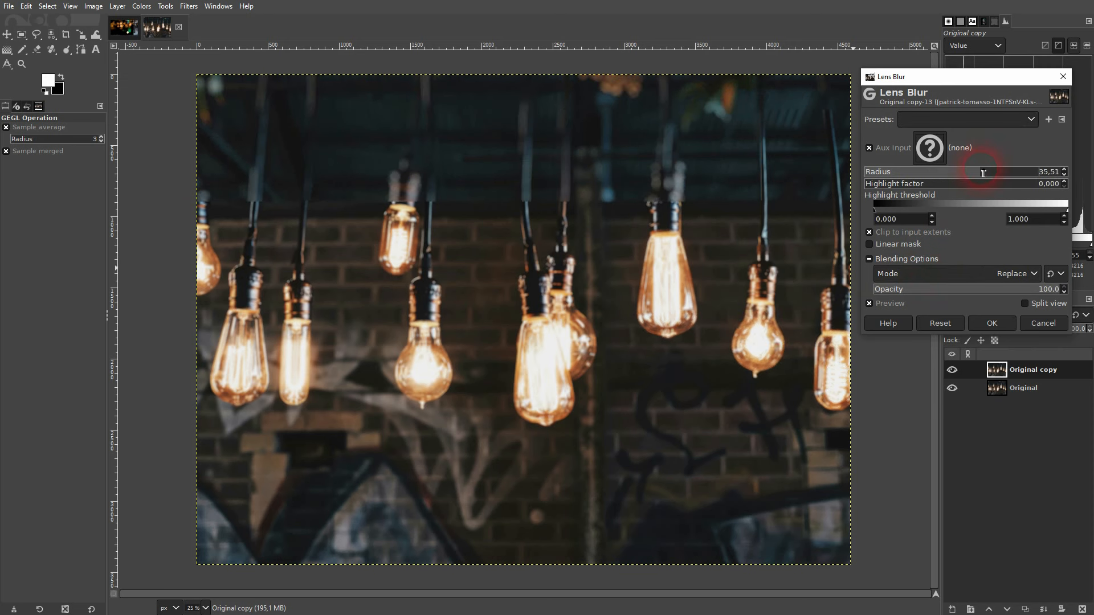
{"action": "left_click", "coordinate": [1022, 172]}
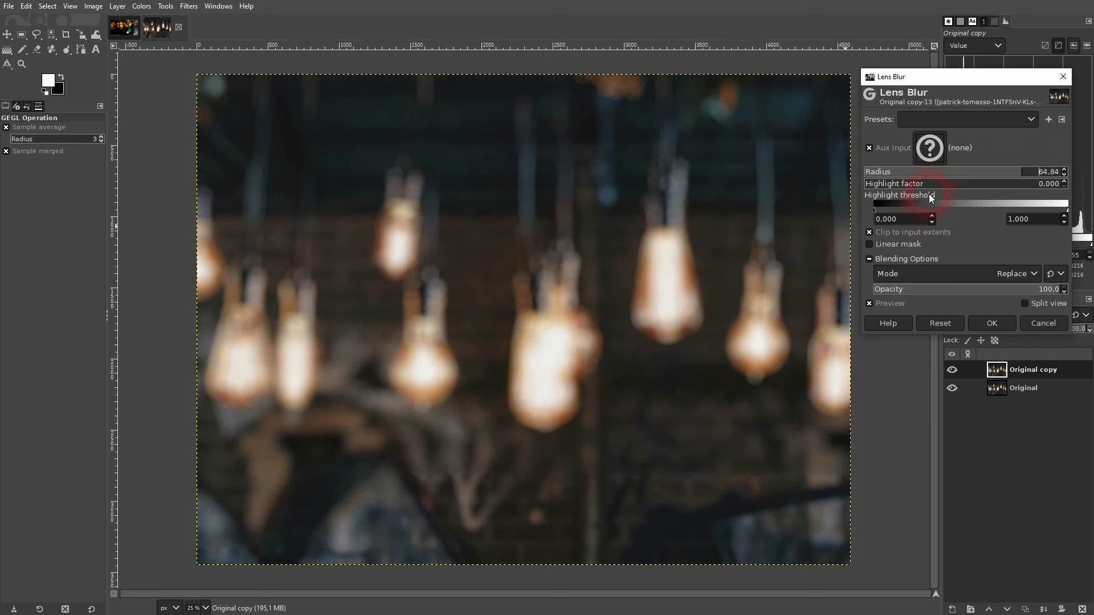
Raise the Lens Blur highlight factor to about 0.491 and apply the blur.
{"action": "left_click", "coordinate": [913, 184]}
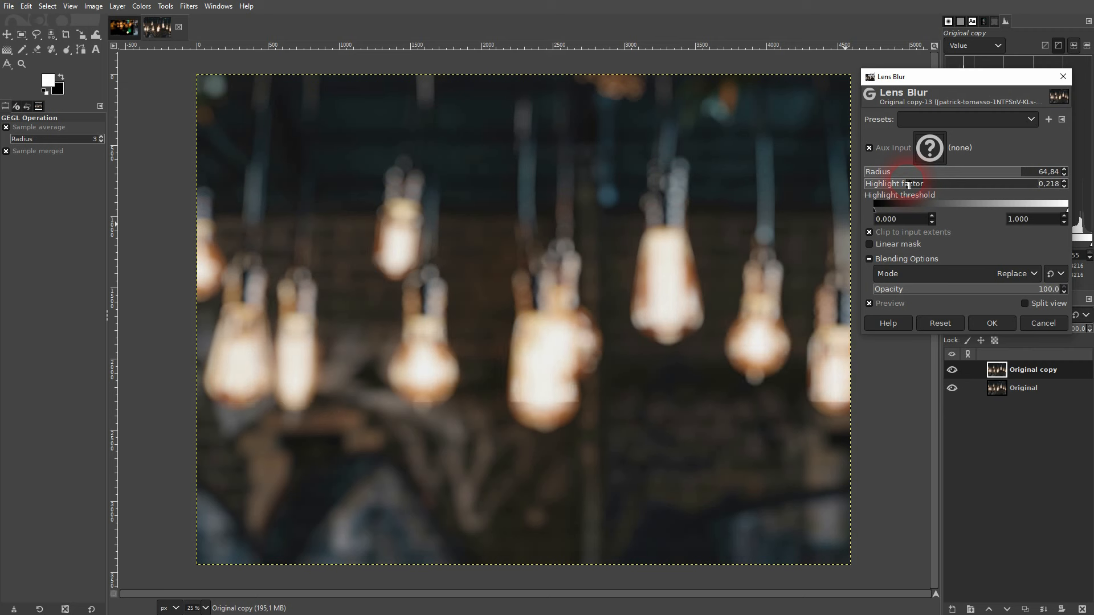
{"action": "left_click", "coordinate": [963, 185]}
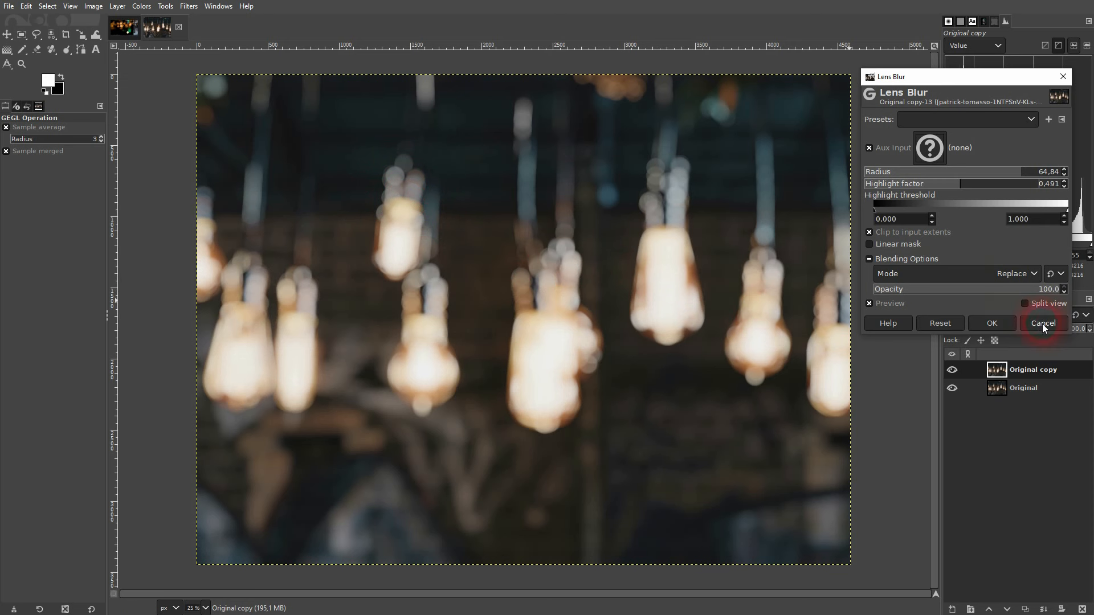
{"action": "left_click", "coordinate": [978, 325]}
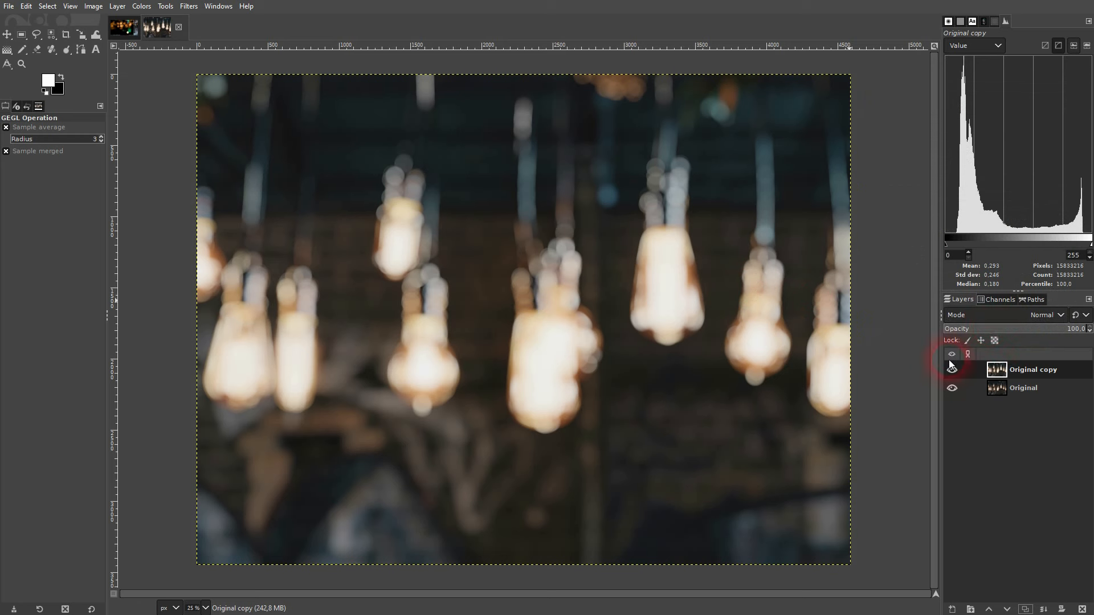
Switch to the open image that contains the Bokeh and Model layers.
{"action": "left_click", "coordinate": [189, 5]}
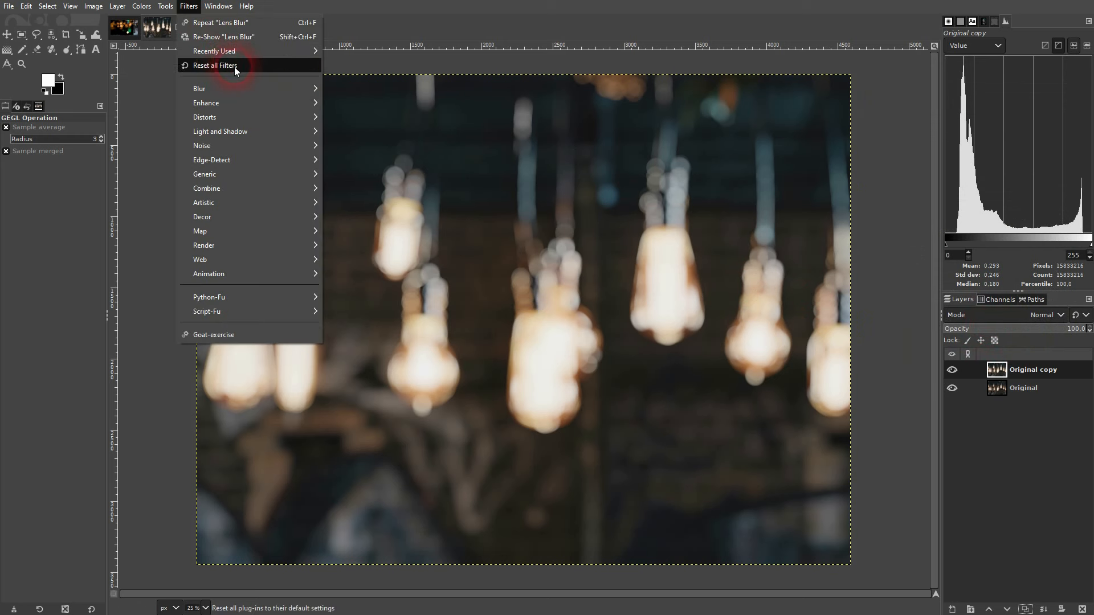
{"action": "mouse_move", "coordinate": [248, 90]}
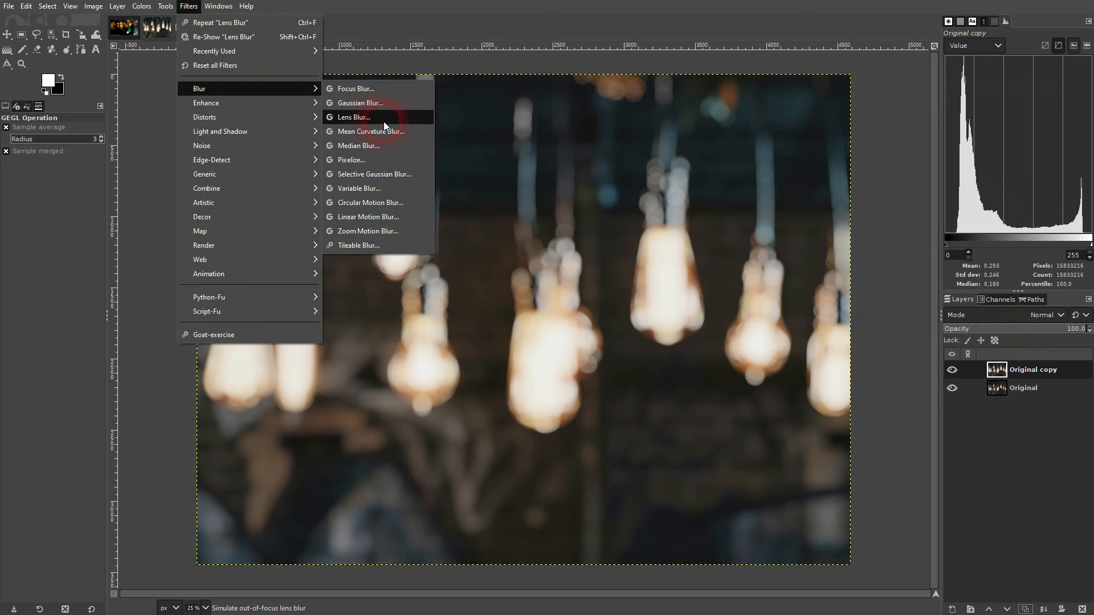
{"action": "left_click", "coordinate": [122, 33]}
{"action": "left_click", "coordinate": [121, 33]}
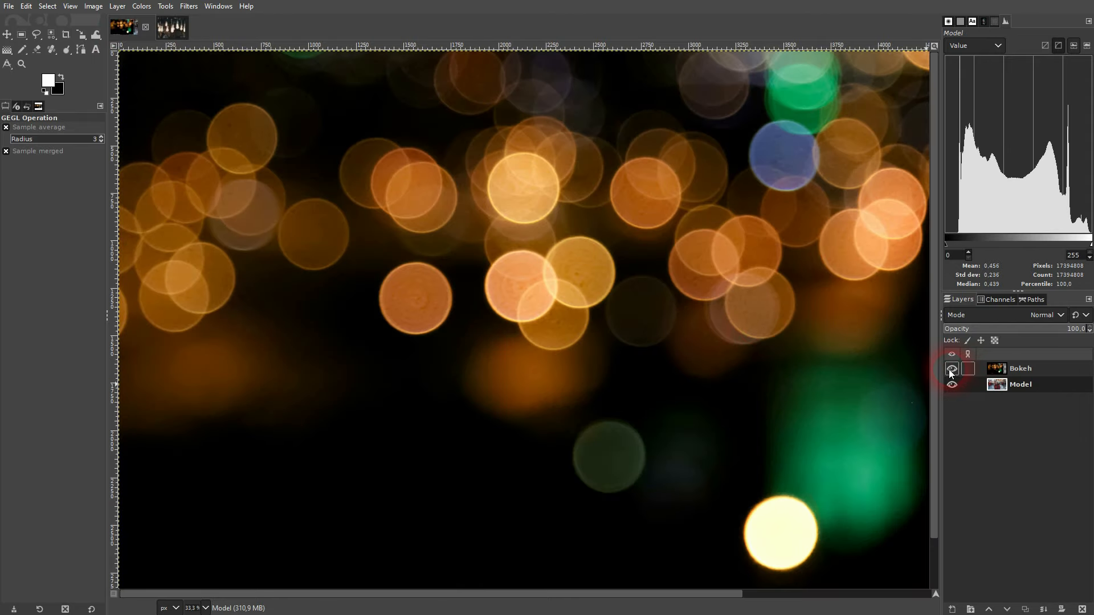
Hide the Bokeh layer to view the whole Model photo underneath, and show the layer again.
{"action": "left_click", "coordinate": [951, 368]}
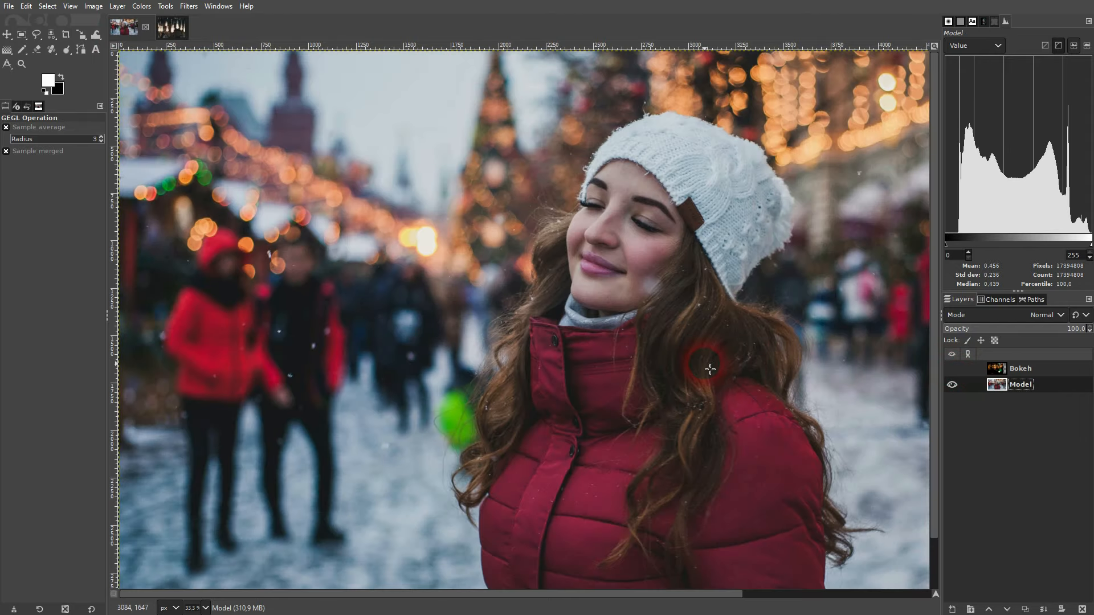
{"action": "scroll", "coordinate": [707, 367], "scroll_direction": "down", "scroll_amount": 2}
{"action": "scroll", "coordinate": [706, 370], "scroll_direction": "down", "scroll_amount": 1}
{"action": "scroll", "coordinate": [704, 369], "scroll_direction": "right", "scroll_amount": 2}
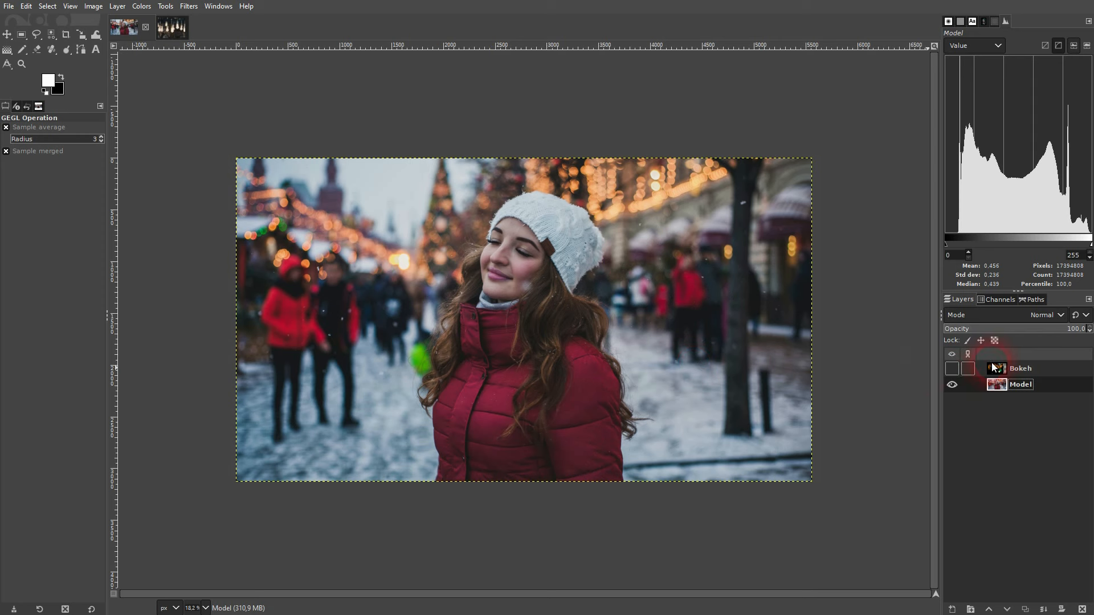
{"action": "left_click", "coordinate": [951, 369]}
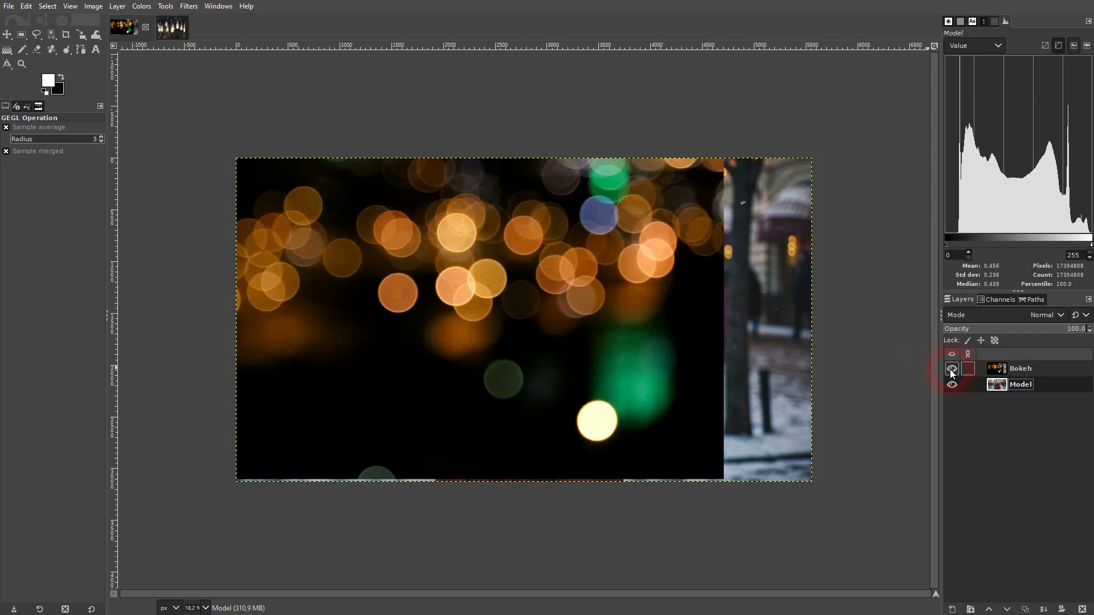
Scale the Bokeh layer proportionally to about 6094 × 4063 px so it covers the Model photo.
{"action": "left_click", "coordinate": [1016, 371]}
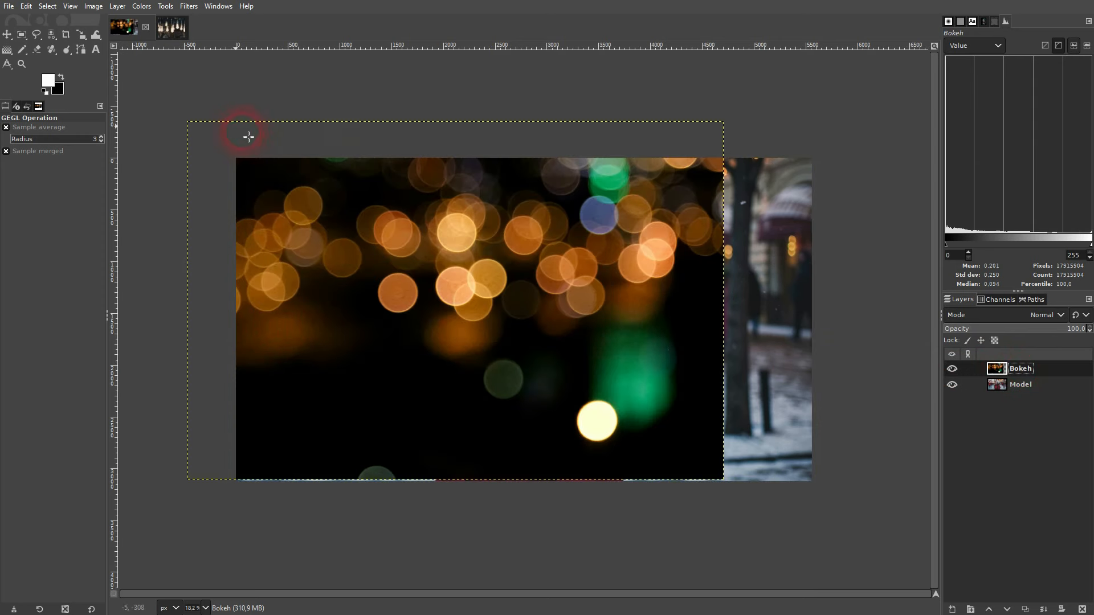
{"action": "left_click", "coordinate": [420, 301]}
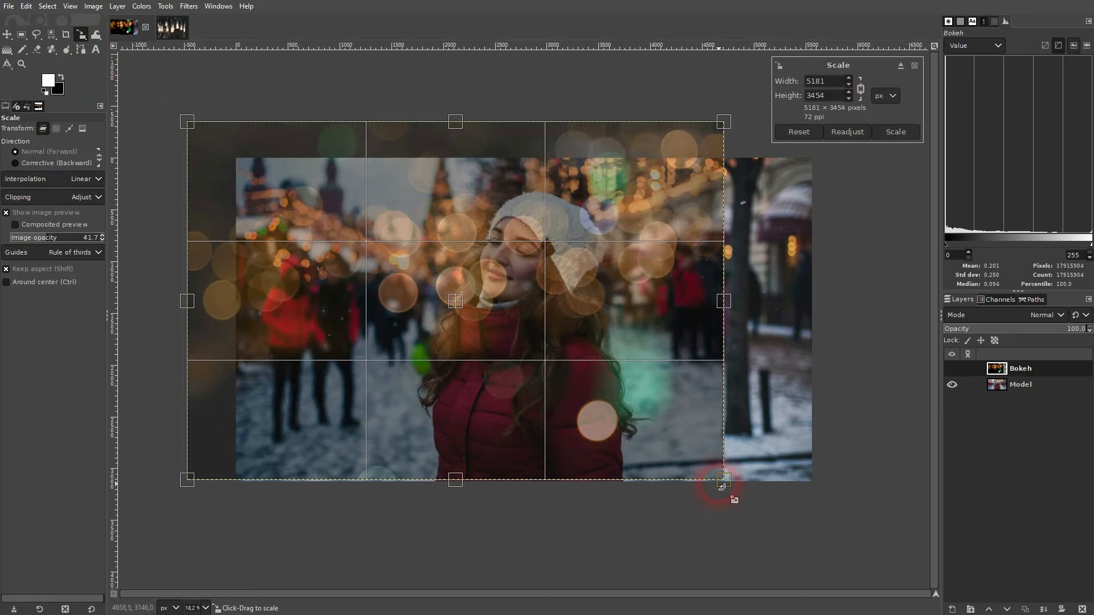
{"action": "left_click_drag", "start_coordinate": [728, 487], "coordinate": [824, 546]}
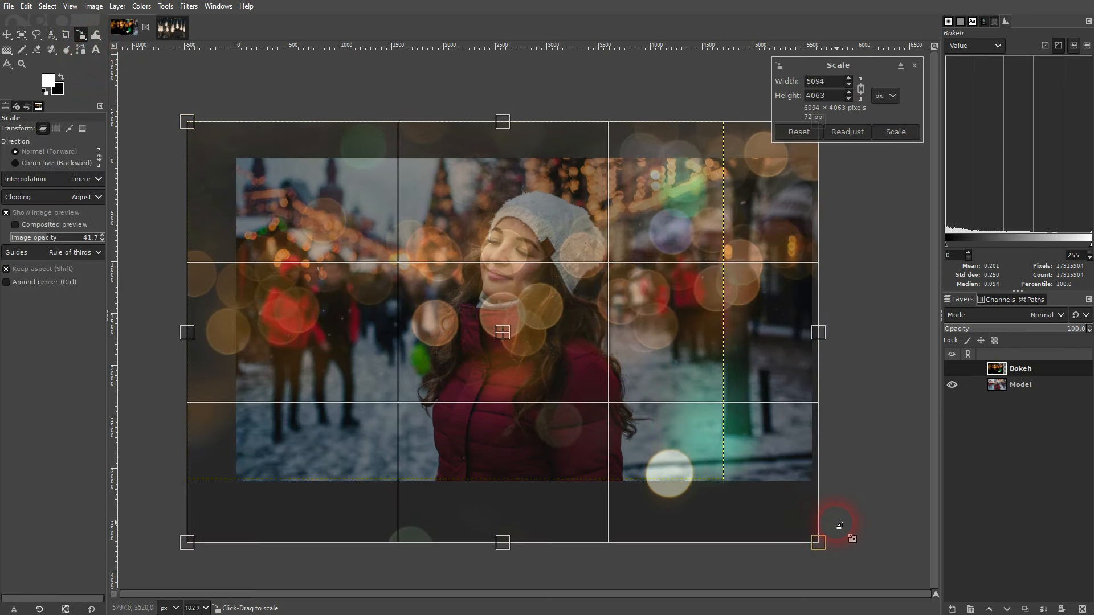
{"action": "left_click", "coordinate": [890, 132]}
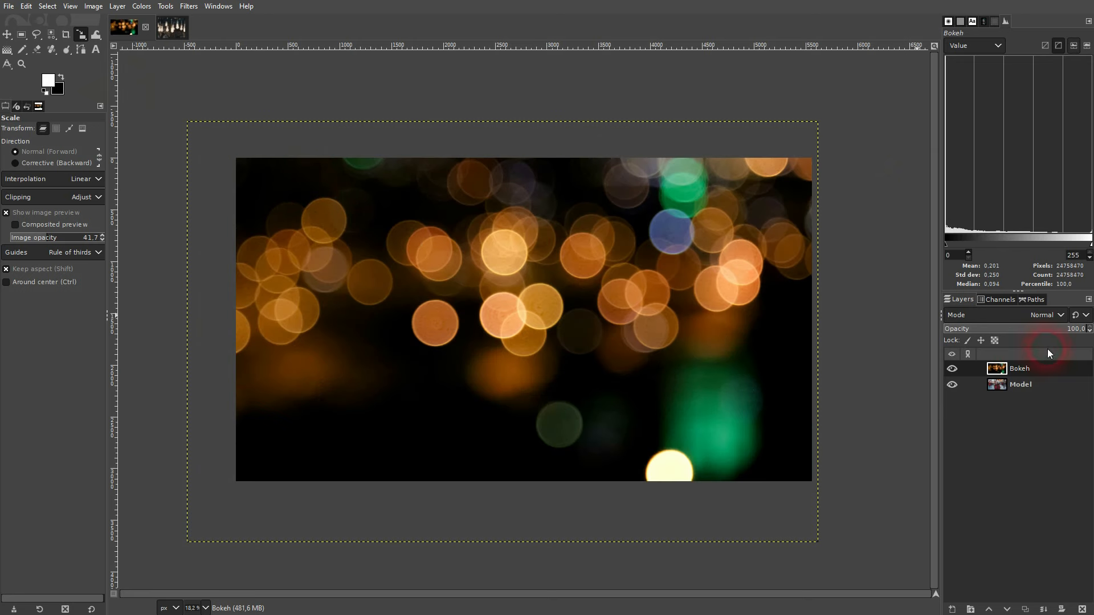
Set the Bokeh layer's blend mode to Screen so the lights blend into the Model photo.
{"action": "left_click", "coordinate": [9, 33]}
{"action": "left_click", "coordinate": [1045, 315]}
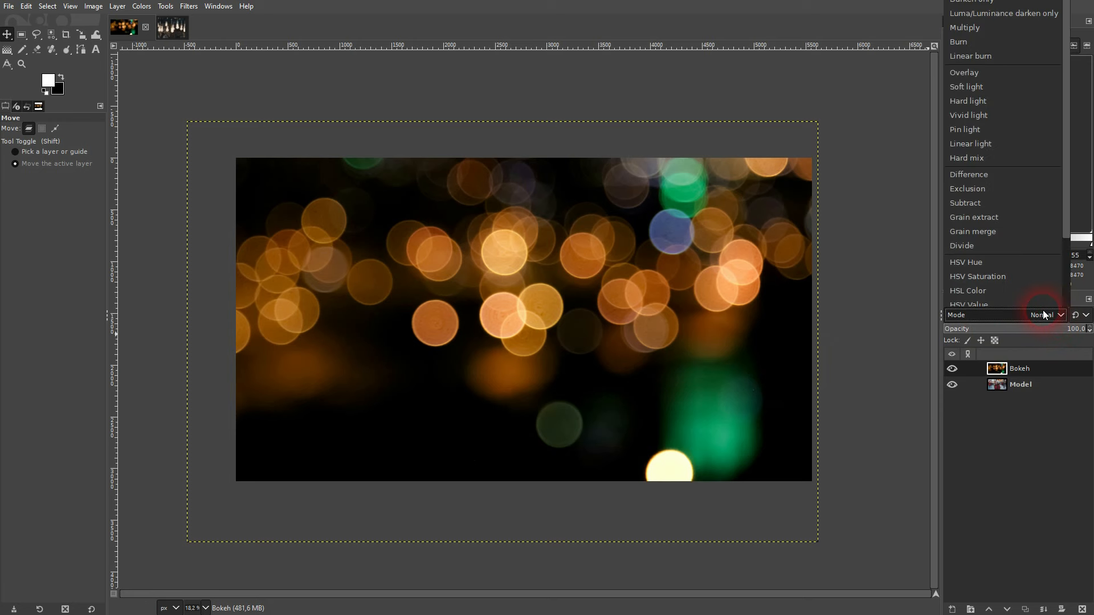
{"action": "left_click", "coordinate": [963, 2]}
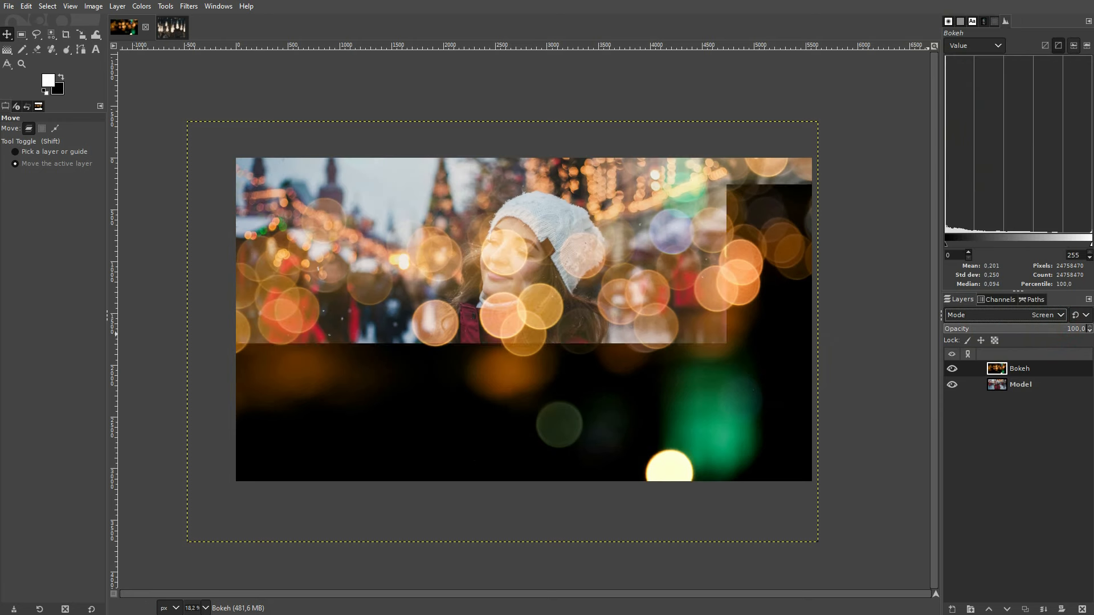
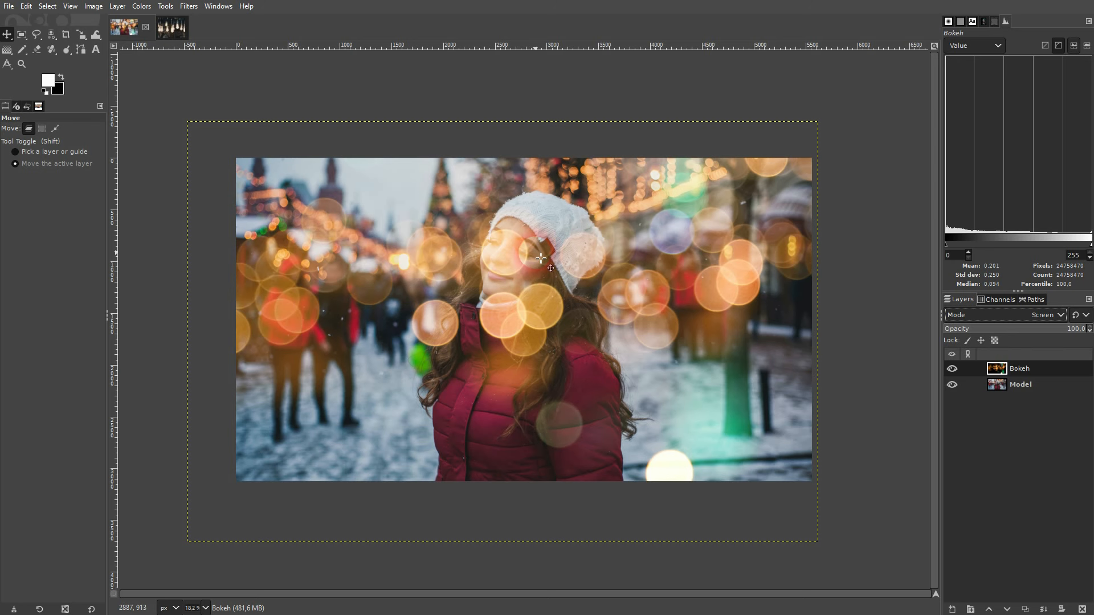
Select the Model layer, switch to remove.bg in the browser and upload the model photo for background removal.
{"action": "left_click", "coordinate": [1031, 384]}
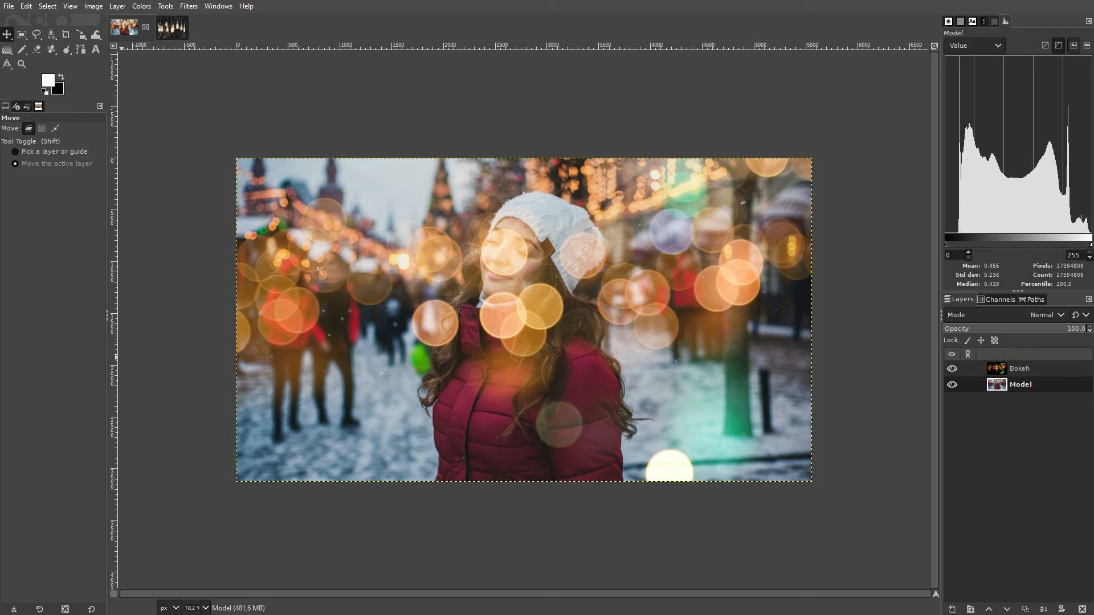
{"action": "key", "text": "alt+Tab"}
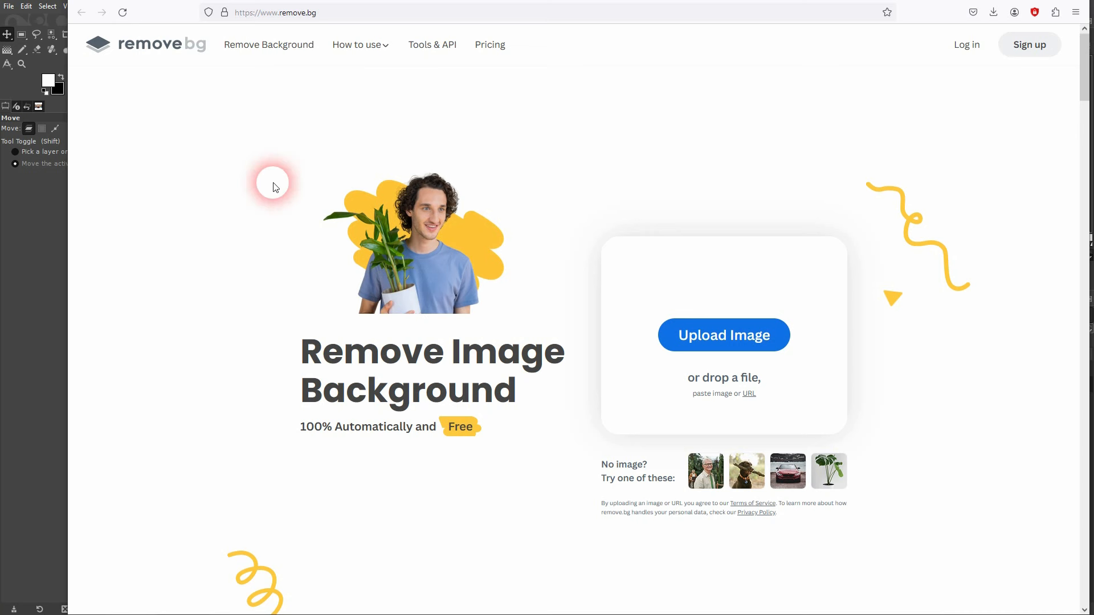
{"action": "left_click", "coordinate": [184, 44]}
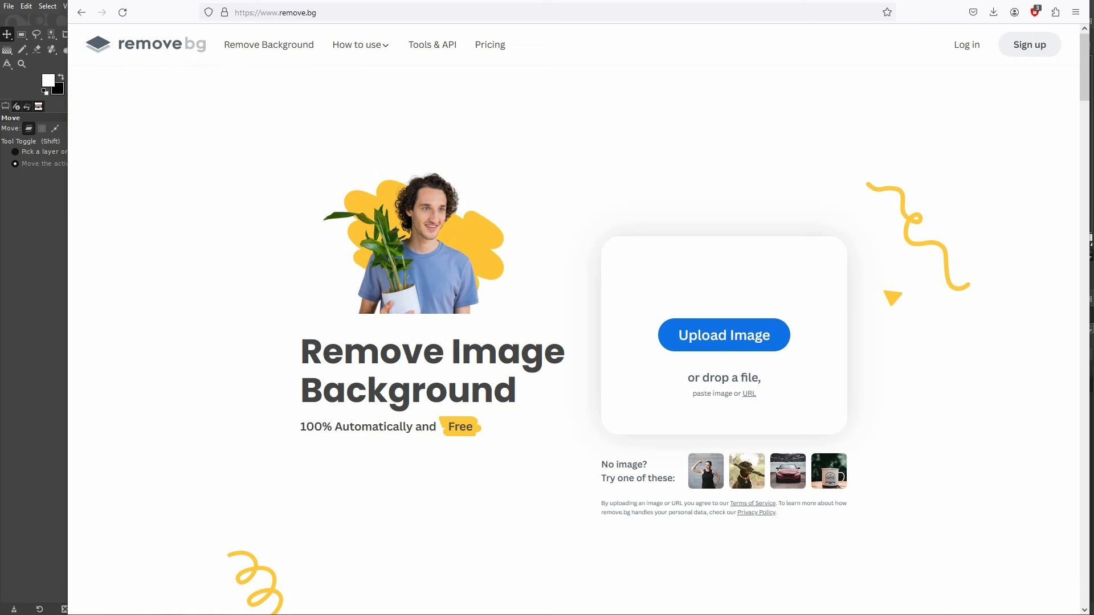
{"action": "left_click_drag", "start_coordinate": [334, 113], "coordinate": [703, 339]}
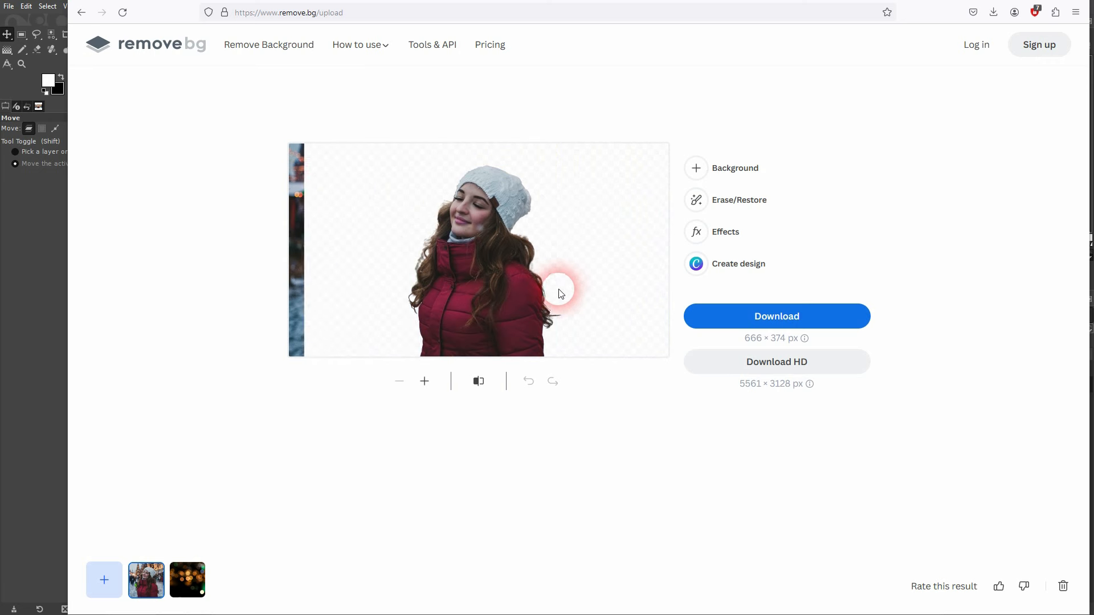
Download the 666 × 374 px cutout of the woman, and view and close the Download HD Image offer.
{"action": "left_click", "coordinate": [763, 320]}
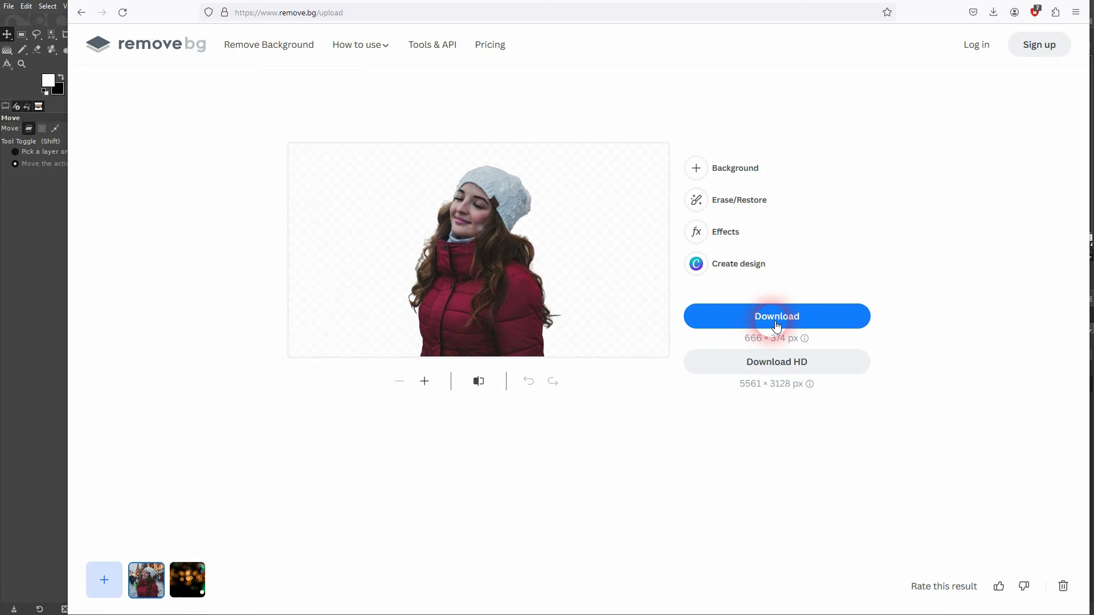
{"action": "left_click", "coordinate": [789, 319]}
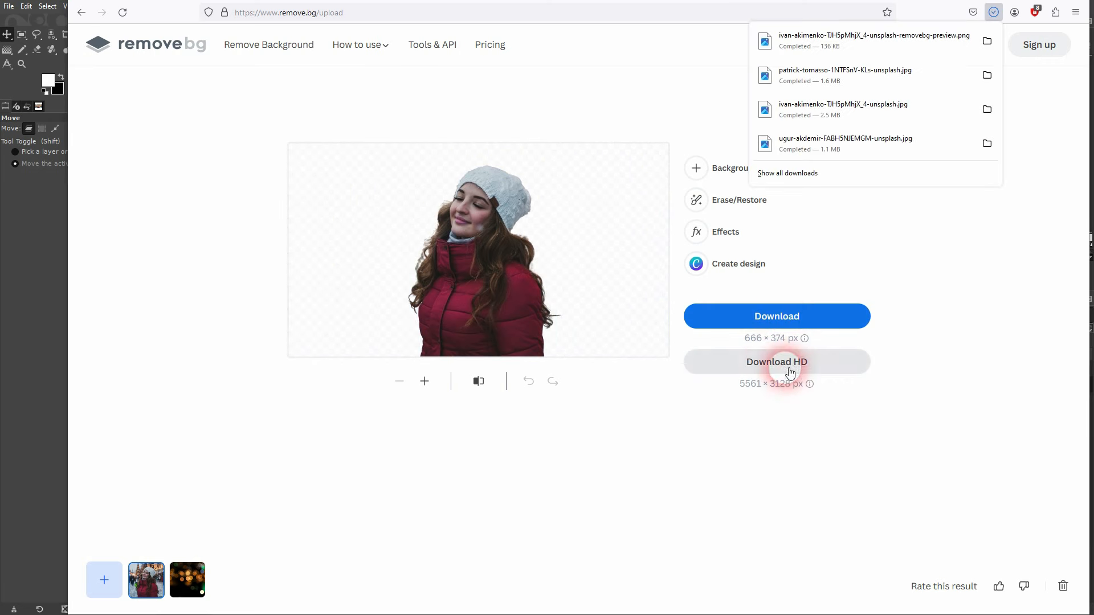
{"action": "left_click", "coordinate": [772, 361]}
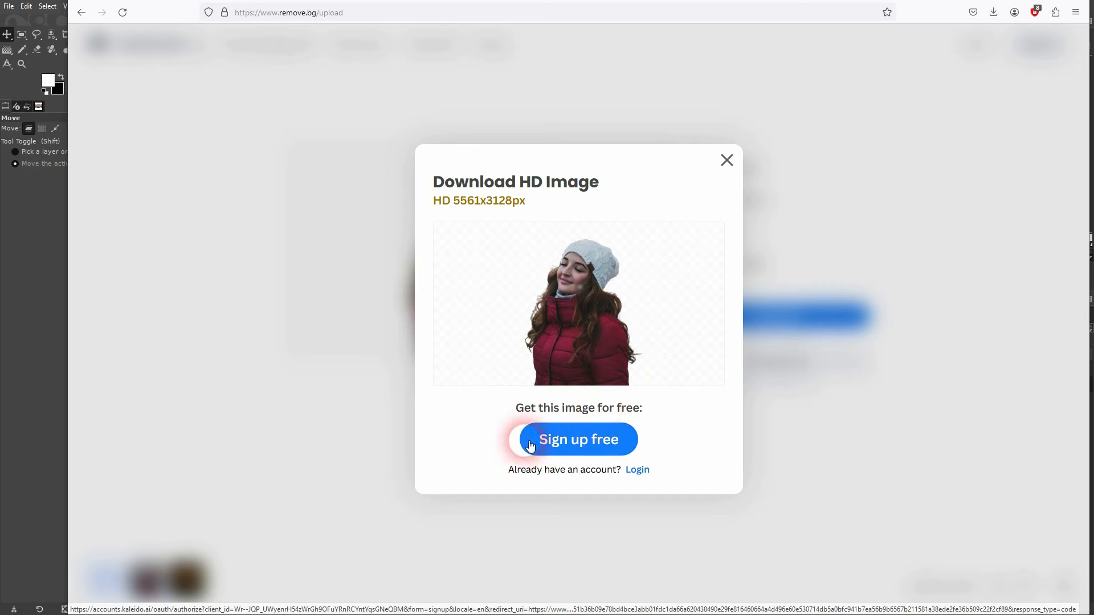
{"action": "left_click", "coordinate": [727, 161]}
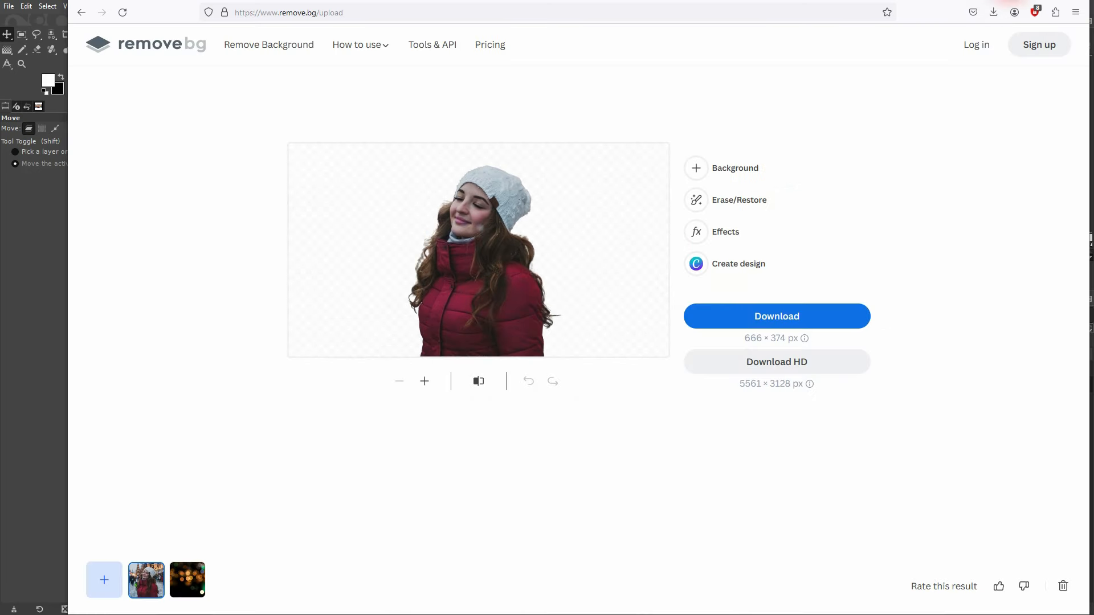
Return to GIMP, add the downloaded cutout PNG as a new layer, and raise it above the Bokeh layer.
{"action": "left_click", "coordinate": [1011, 1]}
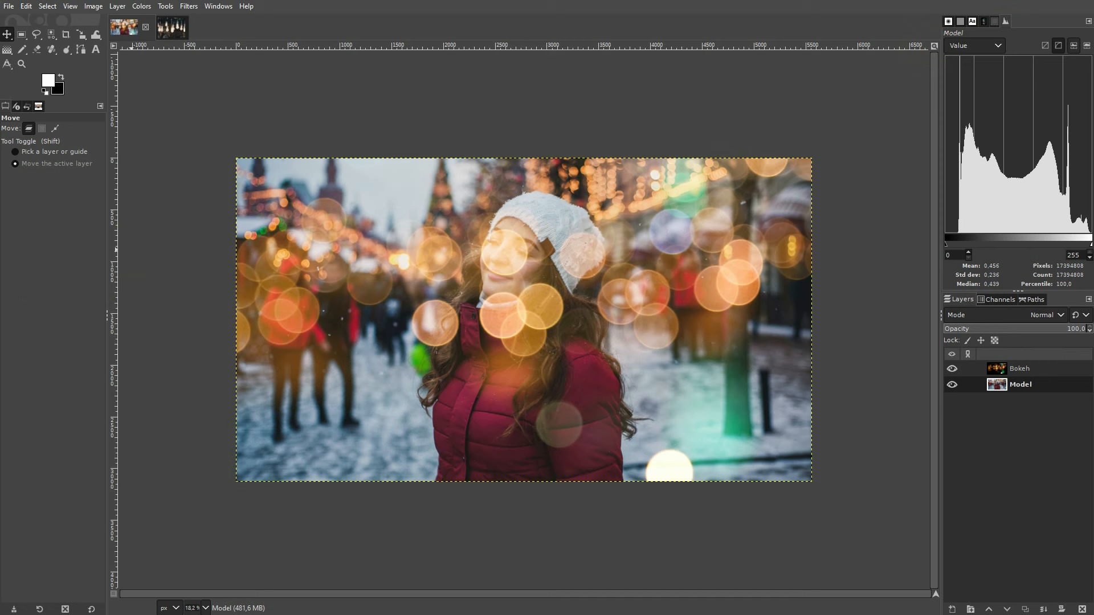
{"action": "left_click_drag", "start_coordinate": [5, 108], "coordinate": [600, 328]}
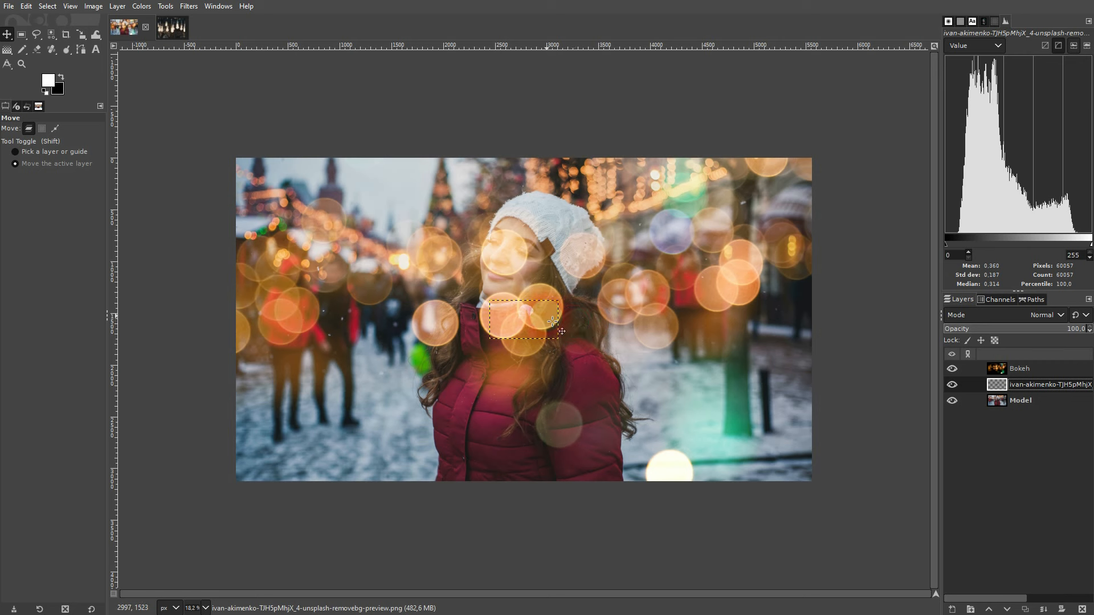
{"action": "left_click", "coordinate": [989, 609]}
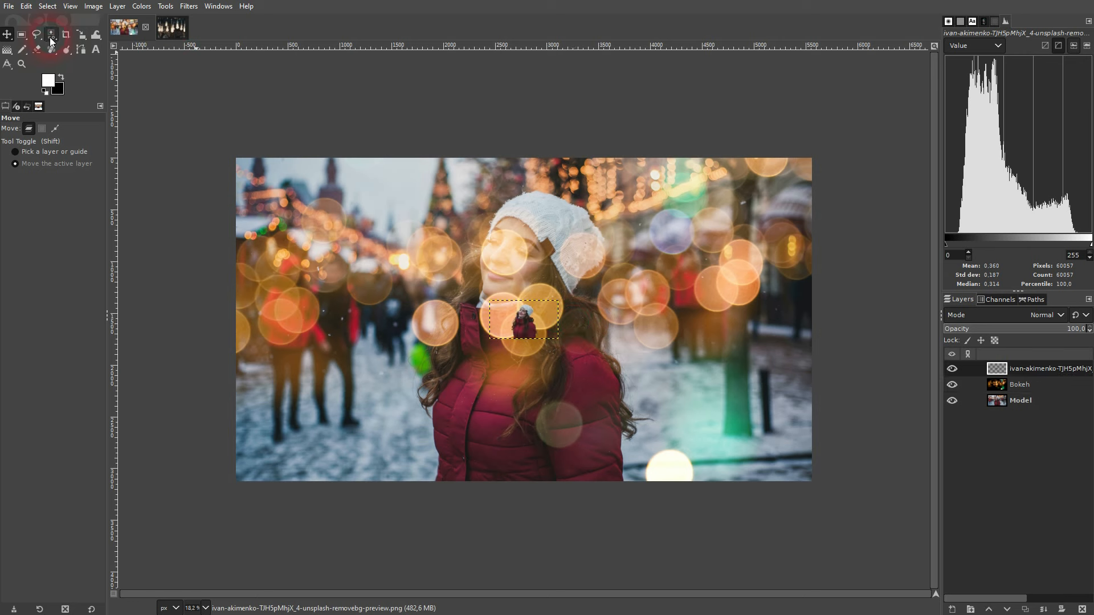
Scale the cutout layer proportionally around its centre to about 5552 × 3118 px so it matches the woman in the photo.
{"action": "left_click", "coordinate": [81, 35]}
{"action": "left_click", "coordinate": [530, 321]}
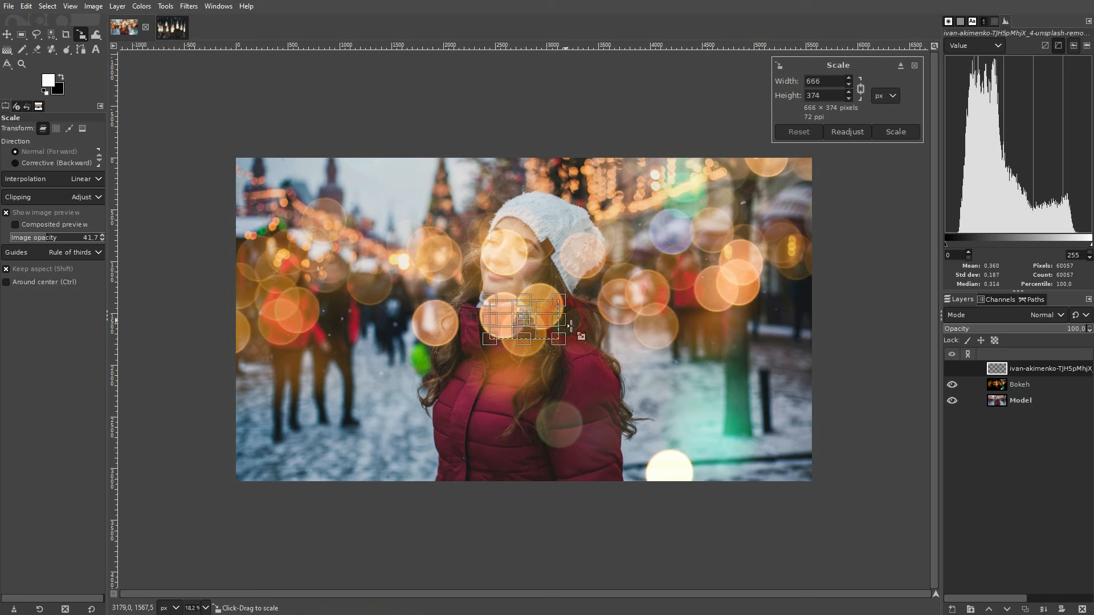
{"action": "left_click_drag", "start_coordinate": [571, 324], "coordinate": [646, 324]}
{"action": "left_click_drag", "start_coordinate": [681, 325], "coordinate": [851, 339]}
{"action": "key", "text": "ctrl"}
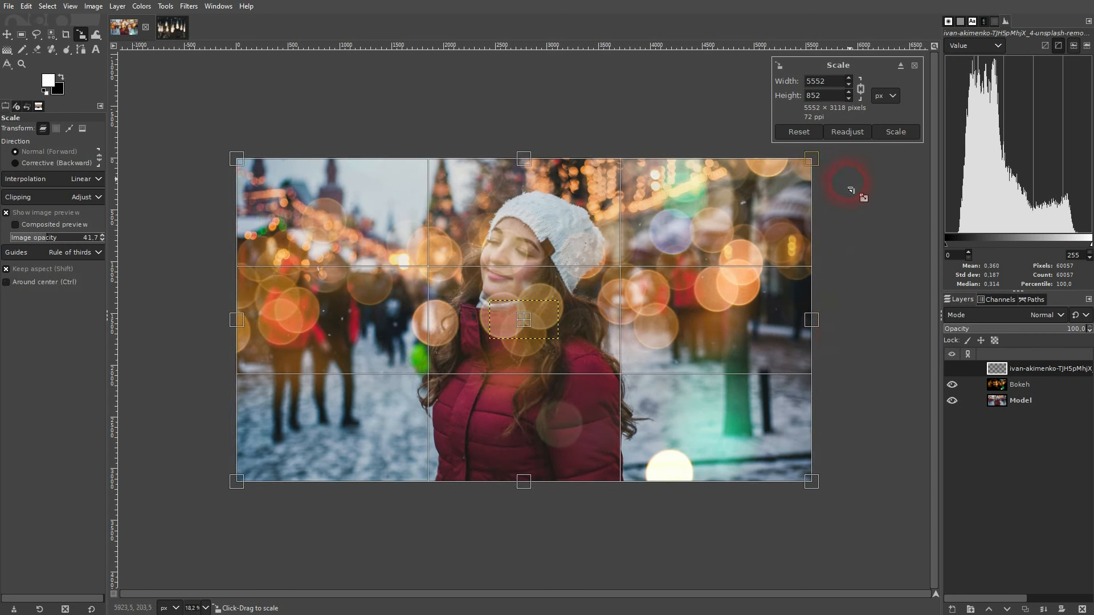
{"action": "left_click", "coordinate": [896, 132]}
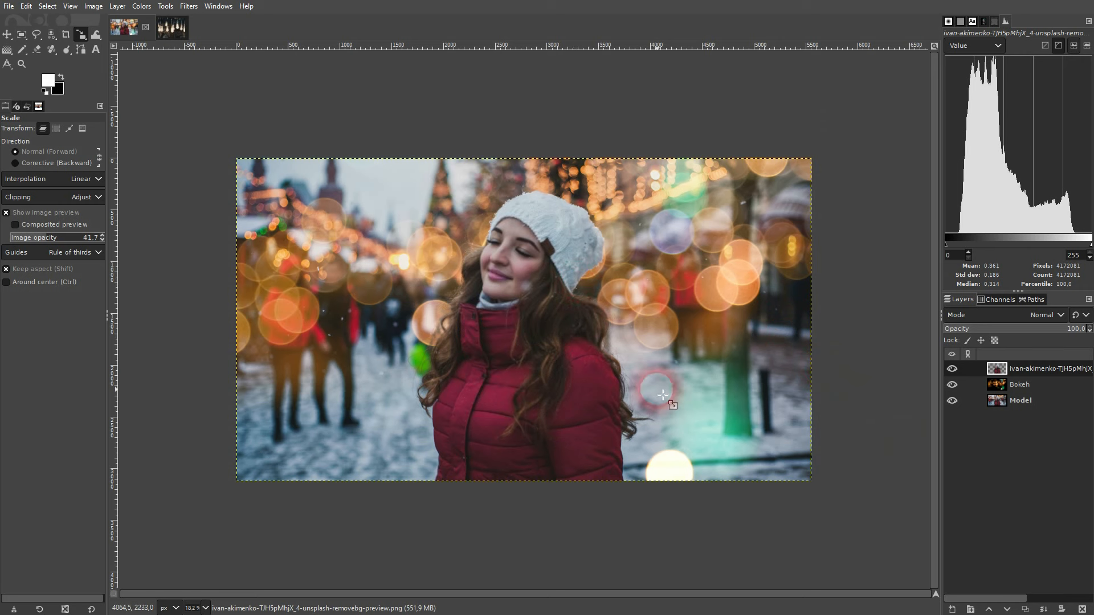
Rename the cutout layer as Model Cutout.
{"action": "double_click", "coordinate": [1037, 368]}
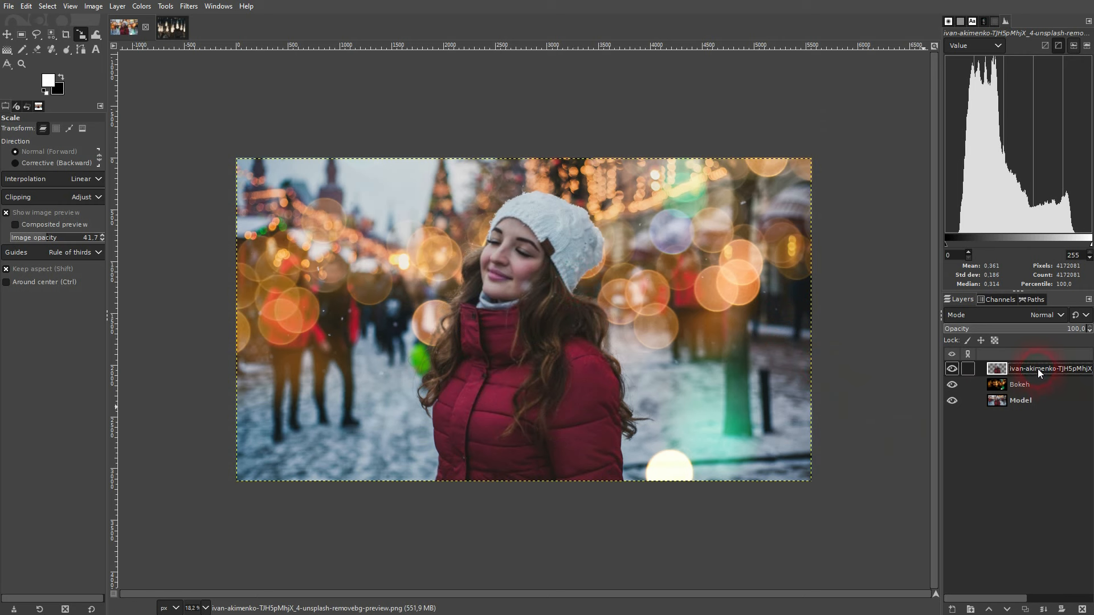
{"action": "type", "text": "Model Cutout"}
{"action": "key", "text": "Return"}
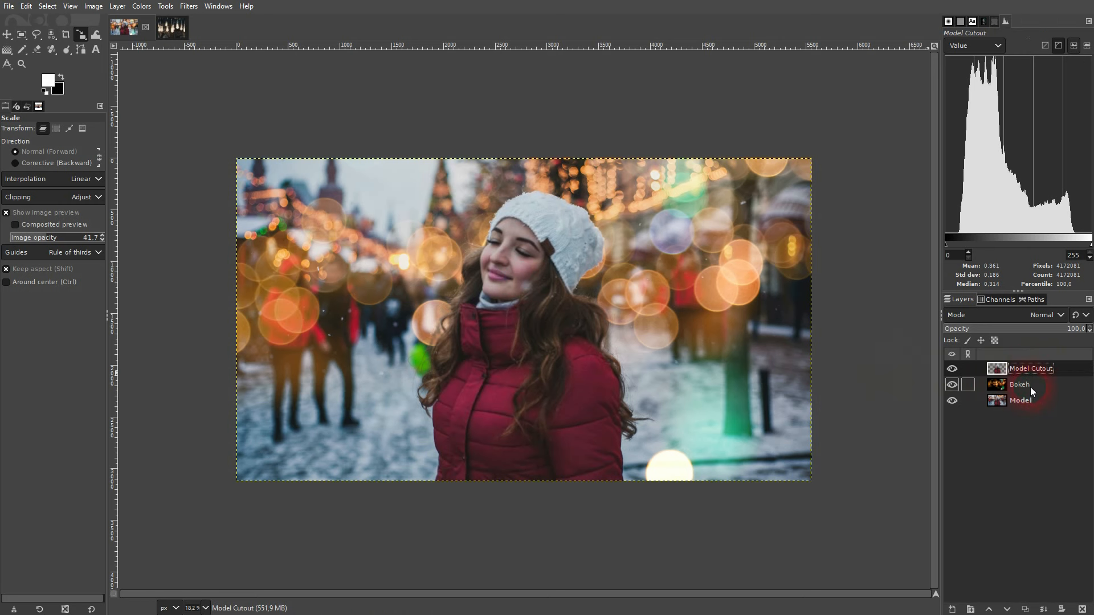
Select the Bokeh layer, look at the open image of lens-blurred light bulbs, and return to the bokeh composite.
{"action": "left_click", "coordinate": [1030, 388]}
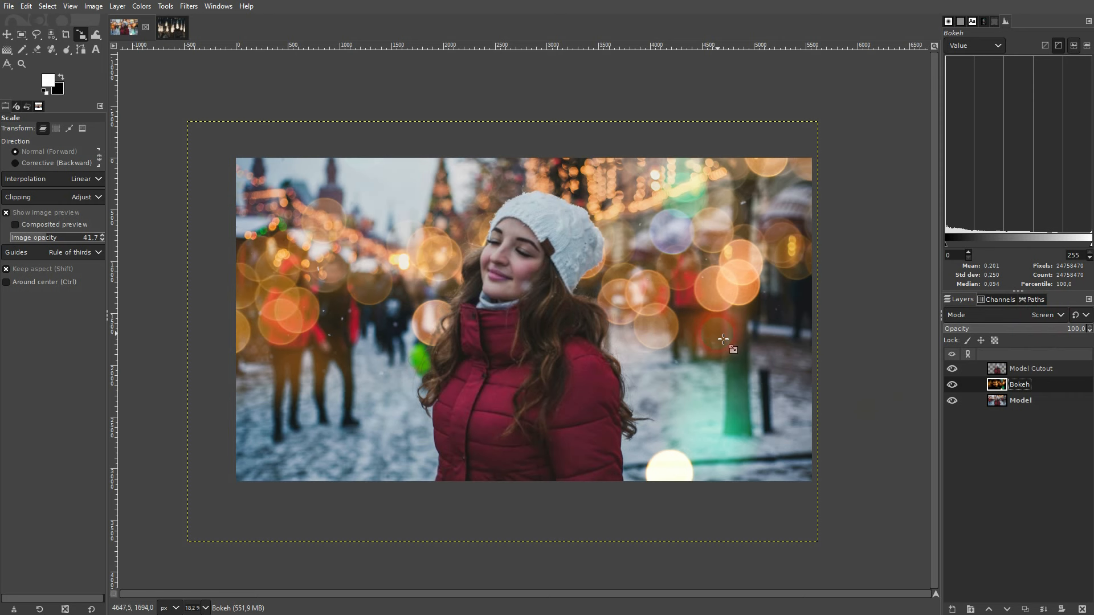
{"action": "left_click", "coordinate": [168, 32]}
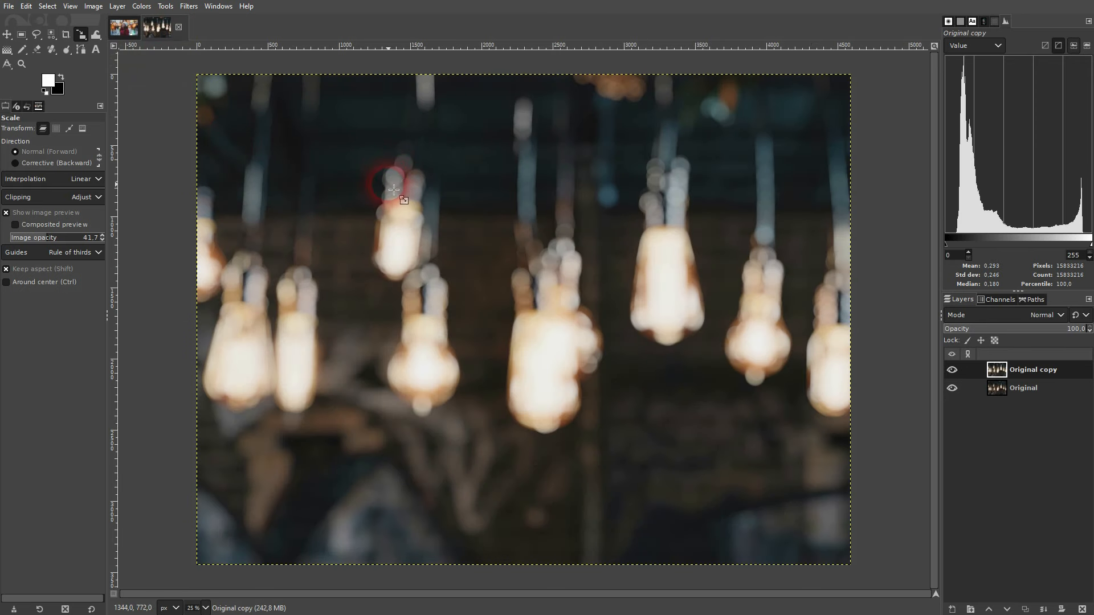
{"action": "left_click", "coordinate": [125, 27]}
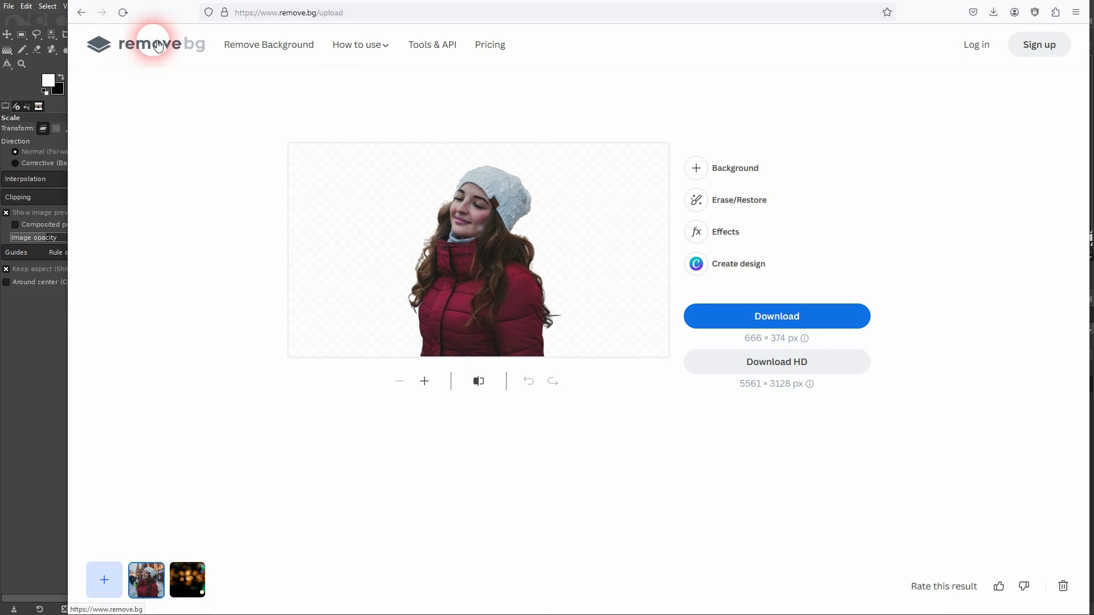
Go back to the remove.bg home page in the browser and point out the "100% Automatically and Free" line.
{"action": "left_click", "coordinate": [142, 44]}
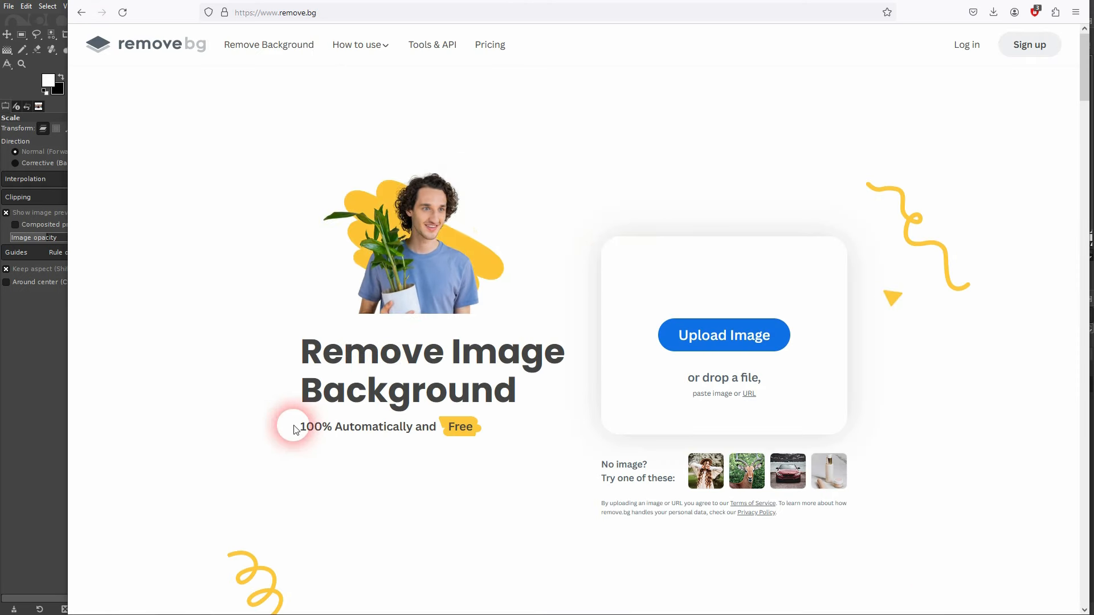
{"action": "left_click_drag", "start_coordinate": [293, 428], "coordinate": [479, 430]}
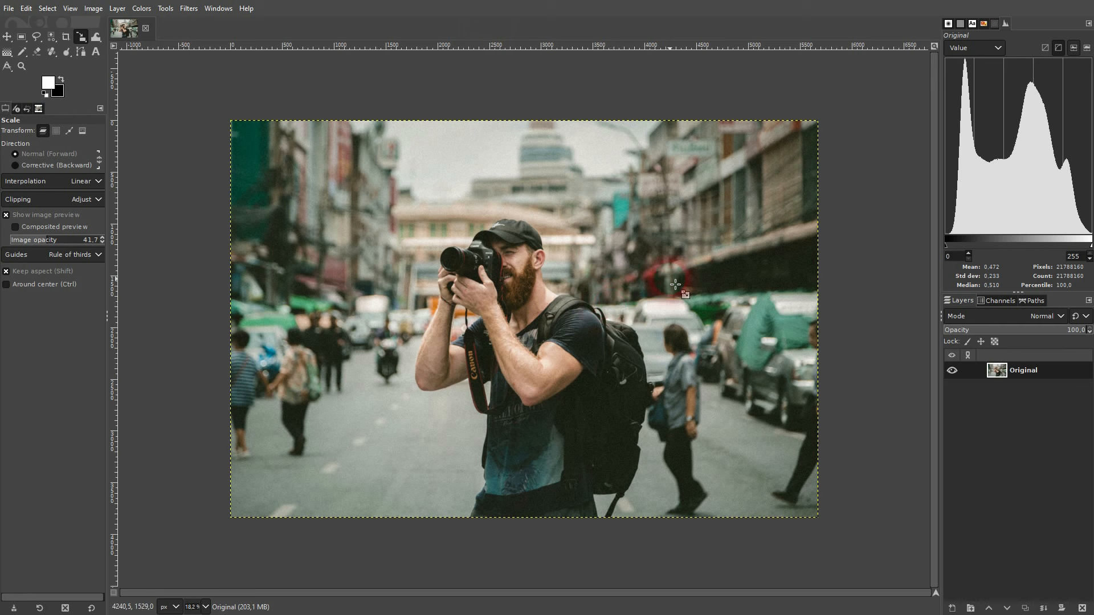
Duplicate the Original layer of the photographer photo and start a path of four anchors from the photo's lower edge up the man's side.
{"action": "left_click", "coordinate": [1021, 561]}
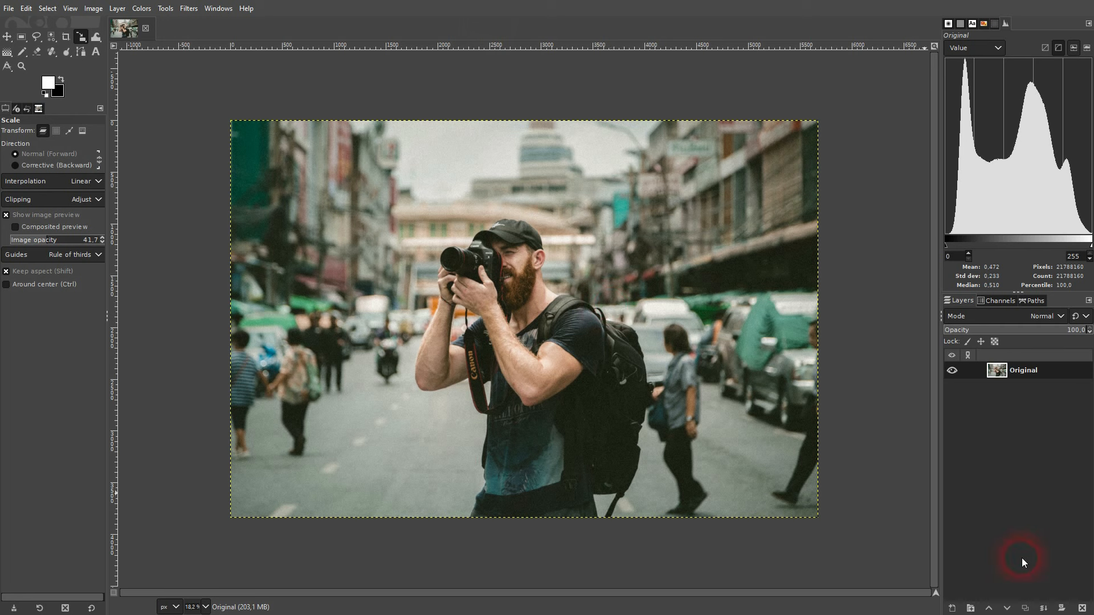
{"action": "left_click", "coordinate": [1027, 609]}
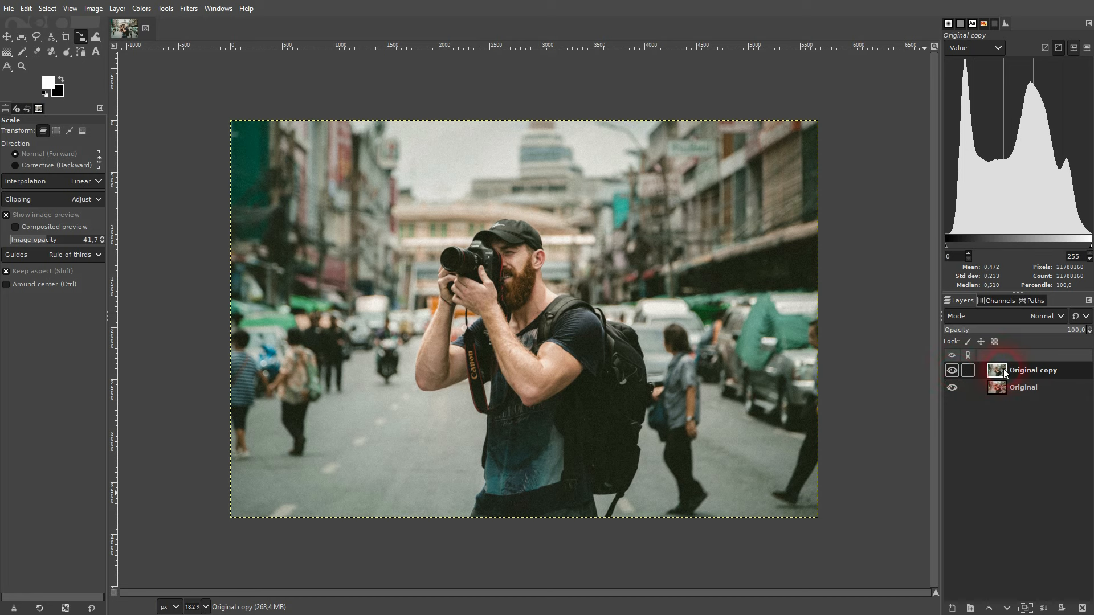
{"action": "left_click_drag", "start_coordinate": [1022, 371], "coordinate": [80, 55]}
{"action": "left_click", "coordinate": [80, 54]}
{"action": "left_click", "coordinate": [472, 516]}
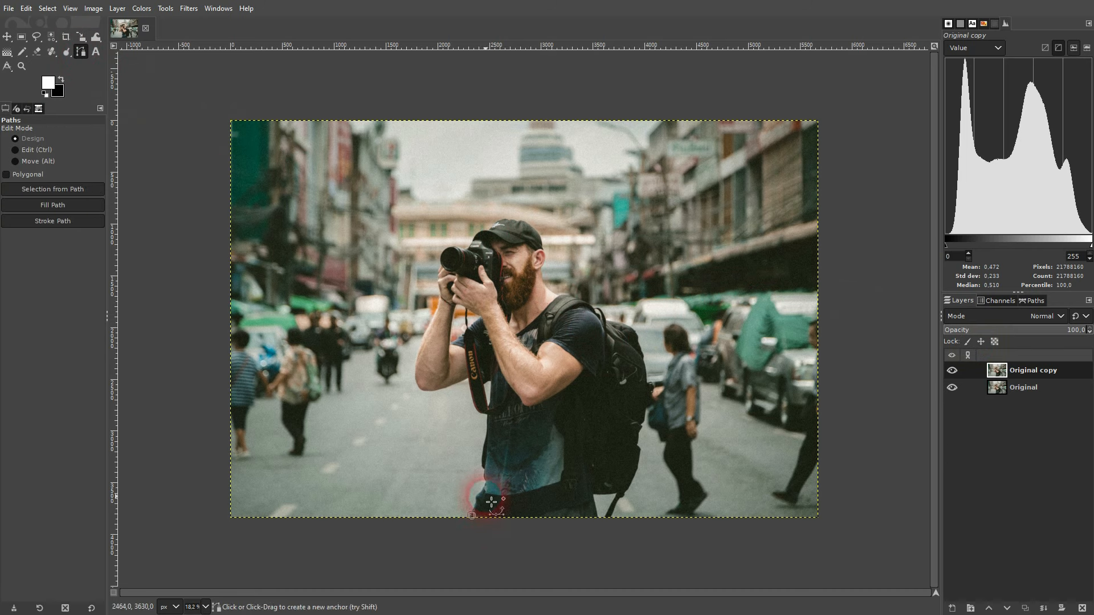
{"action": "left_click", "coordinate": [481, 493]}
{"action": "left_click", "coordinate": [481, 466]}
{"action": "left_click", "coordinate": [485, 440]}
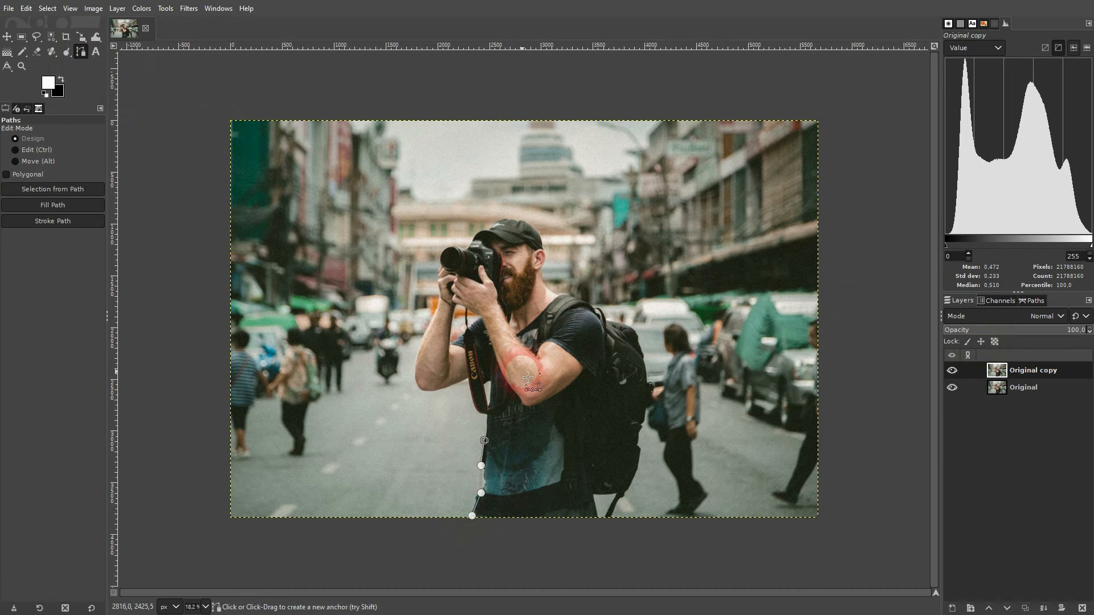
Abandon the unfinished path and delete the Original copy layer.
{"action": "left_click", "coordinate": [7, 37]}
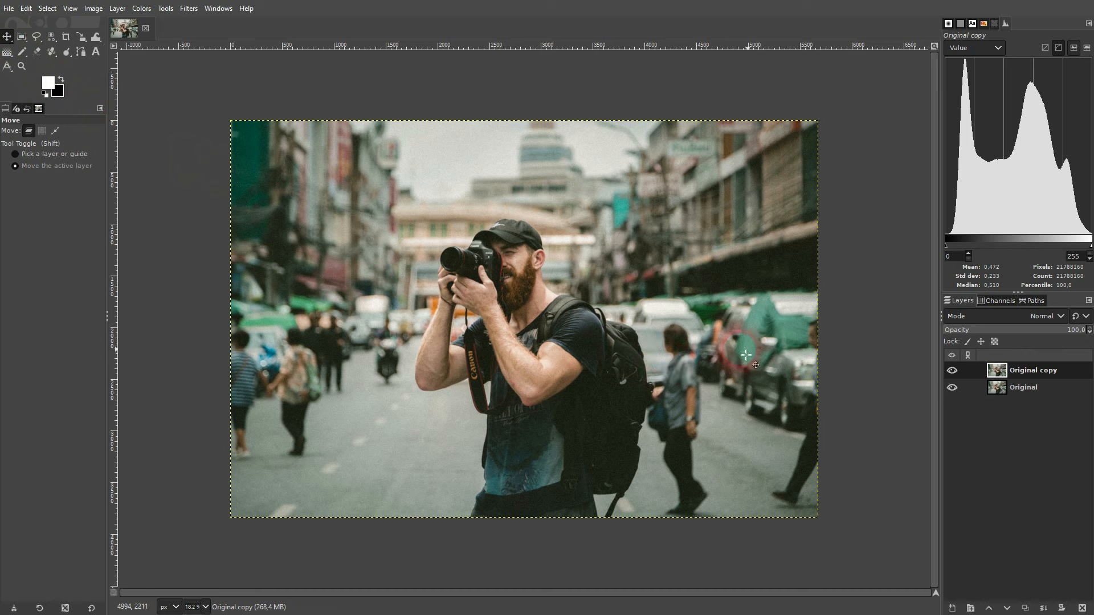
{"action": "left_click", "coordinate": [1083, 608]}
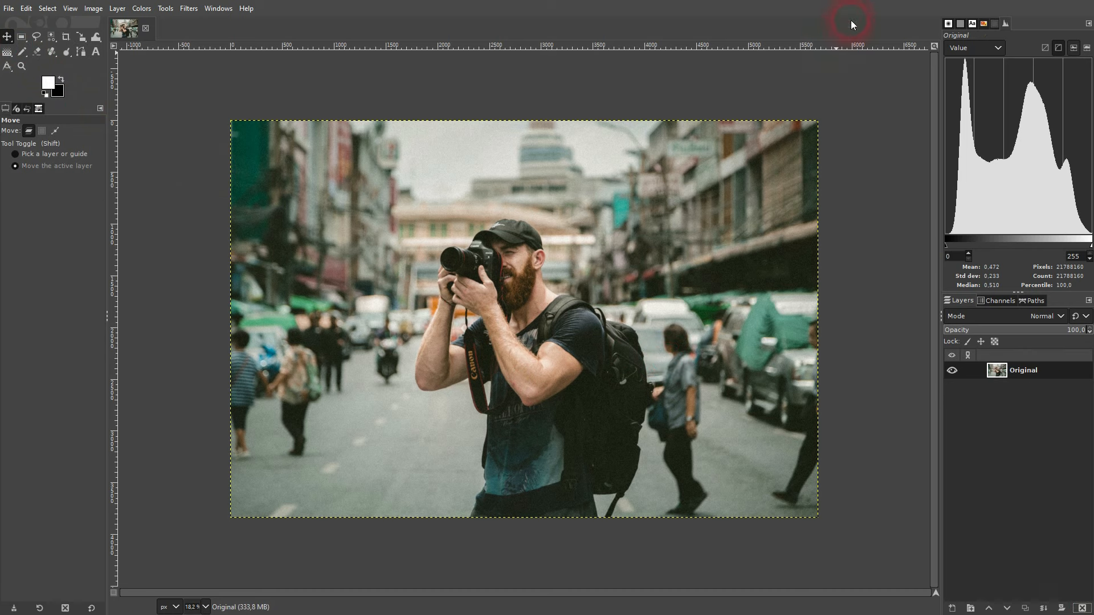
Switch to remove.bg in the browser, upload the photographer photo, and download its 607 × 411 px cutout.
{"action": "key", "text": "alt+Tab"}
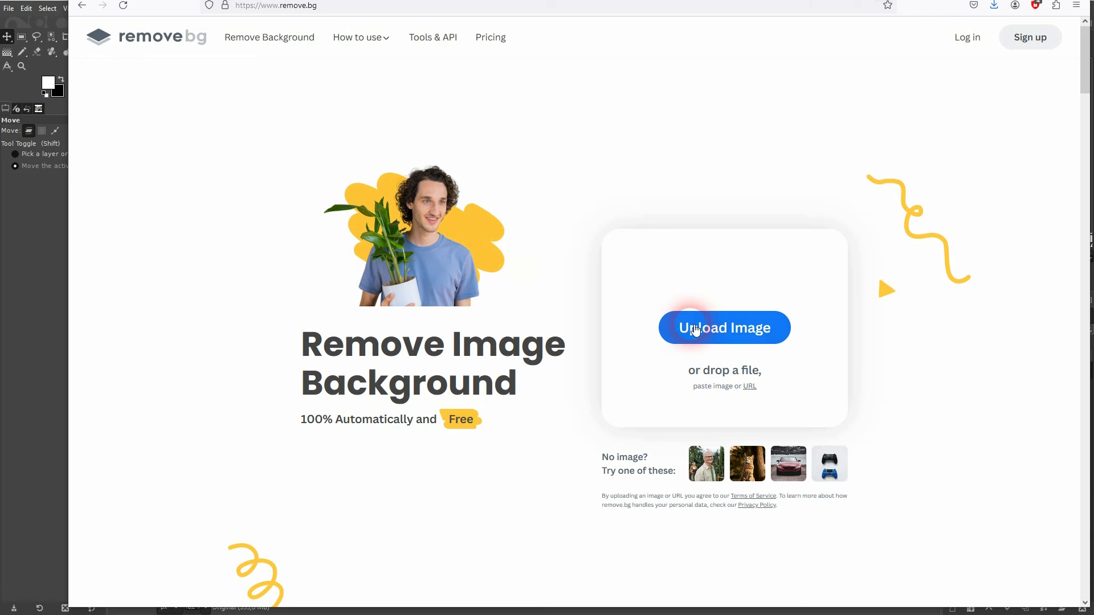
{"action": "left_click_drag", "start_coordinate": [7, 56], "coordinate": [735, 380]}
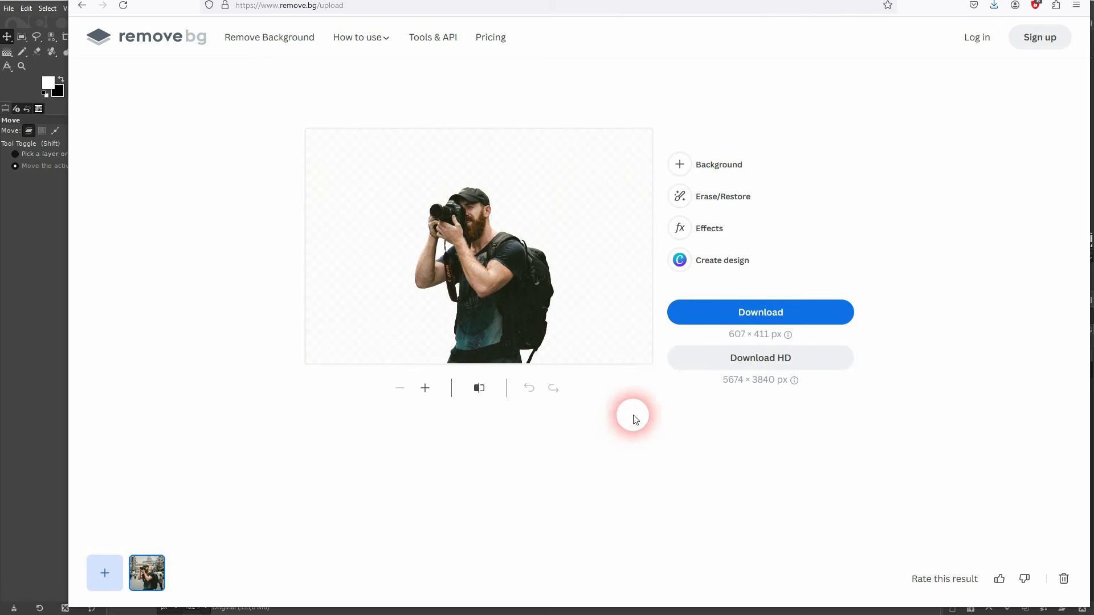
{"action": "left_click", "coordinate": [755, 312]}
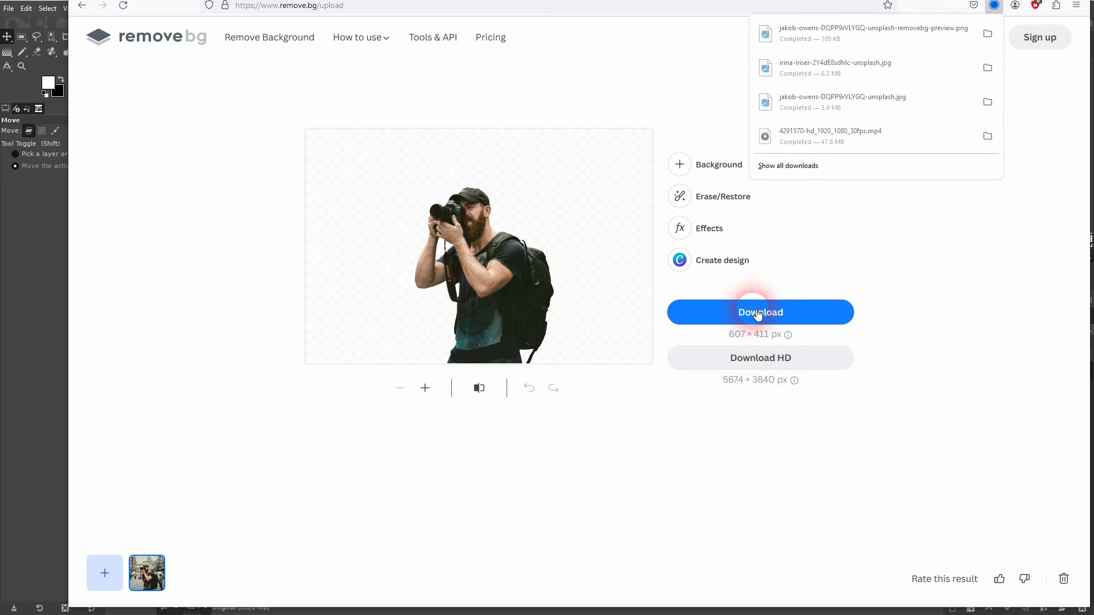
Switch to GIMP, add the downloaded cutout above the Original layer, and scale it to 5657 × 3830 px over the man.
{"action": "left_click", "coordinate": [1025, 2]}
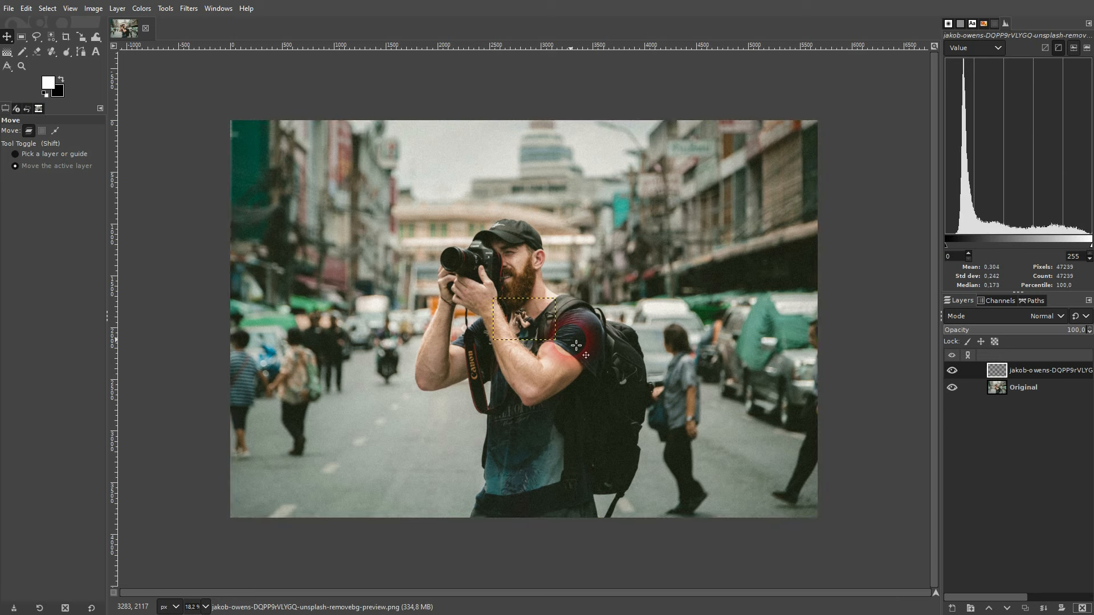
{"action": "left_click", "coordinate": [83, 37]}
{"action": "left_click", "coordinate": [523, 319]}
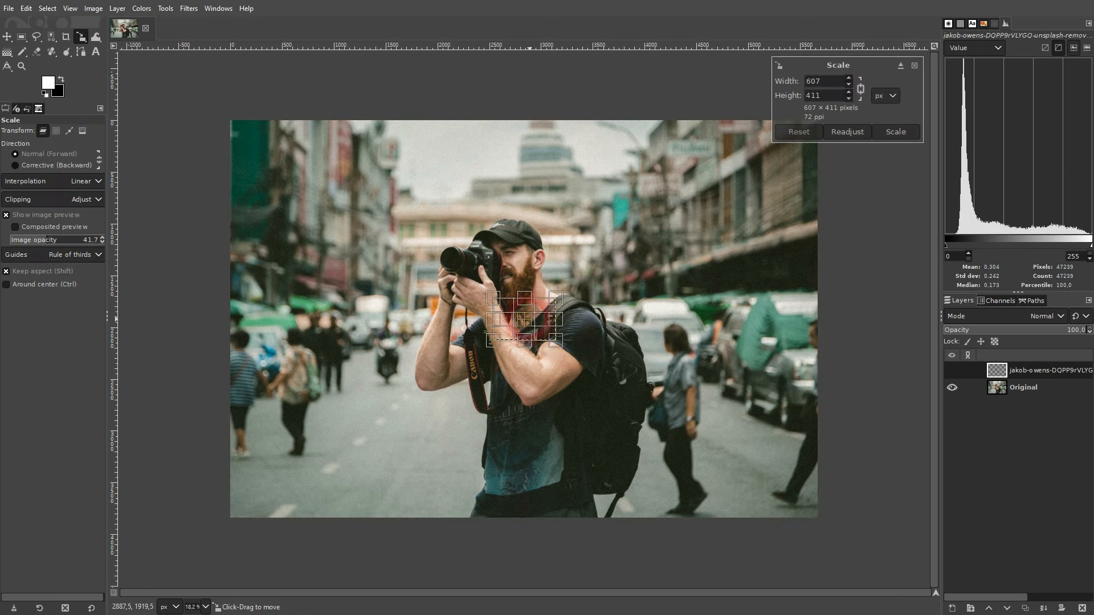
{"action": "left_click_drag", "start_coordinate": [561, 327], "coordinate": [836, 356]}
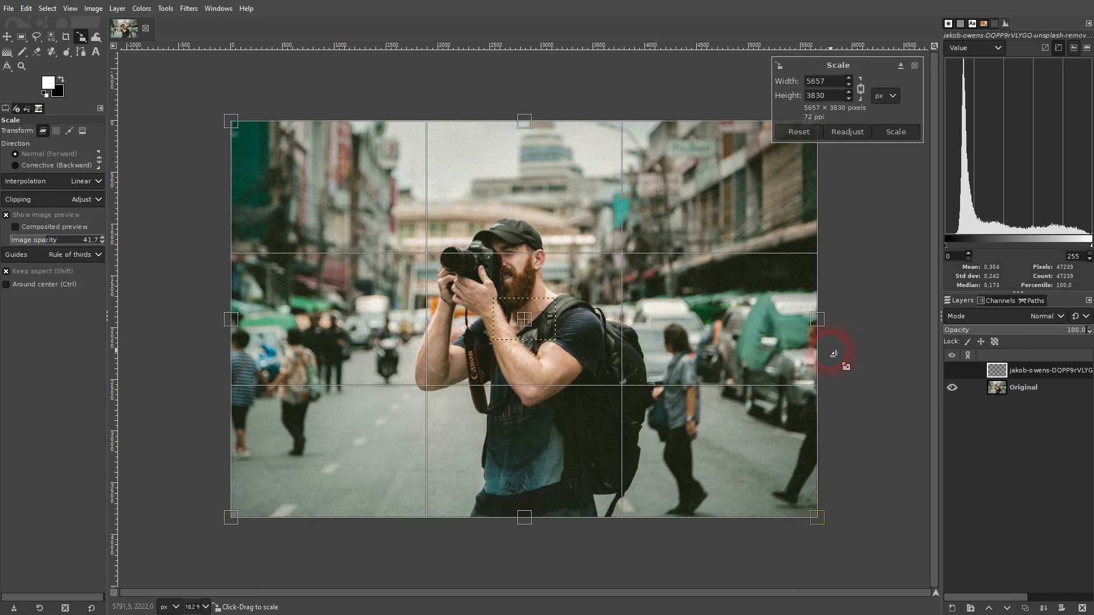
{"action": "key", "text": "Return"}
Rename the cutout layer as Model and hide the Original layer.
{"action": "double_click", "coordinate": [1047, 370]}
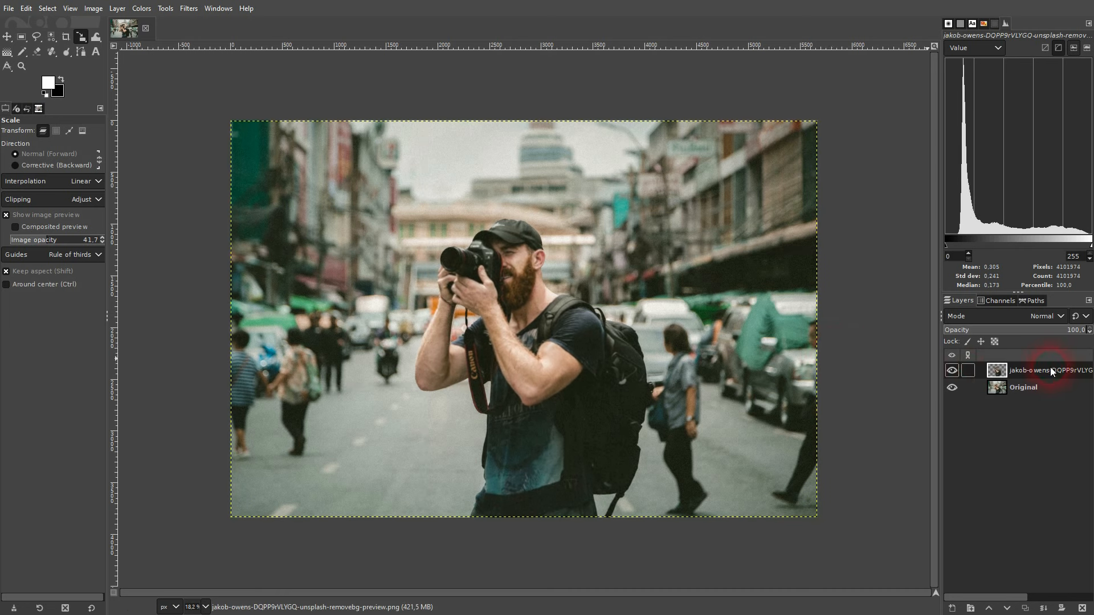
{"action": "type", "text": "Model"}
{"action": "key", "text": "Return"}
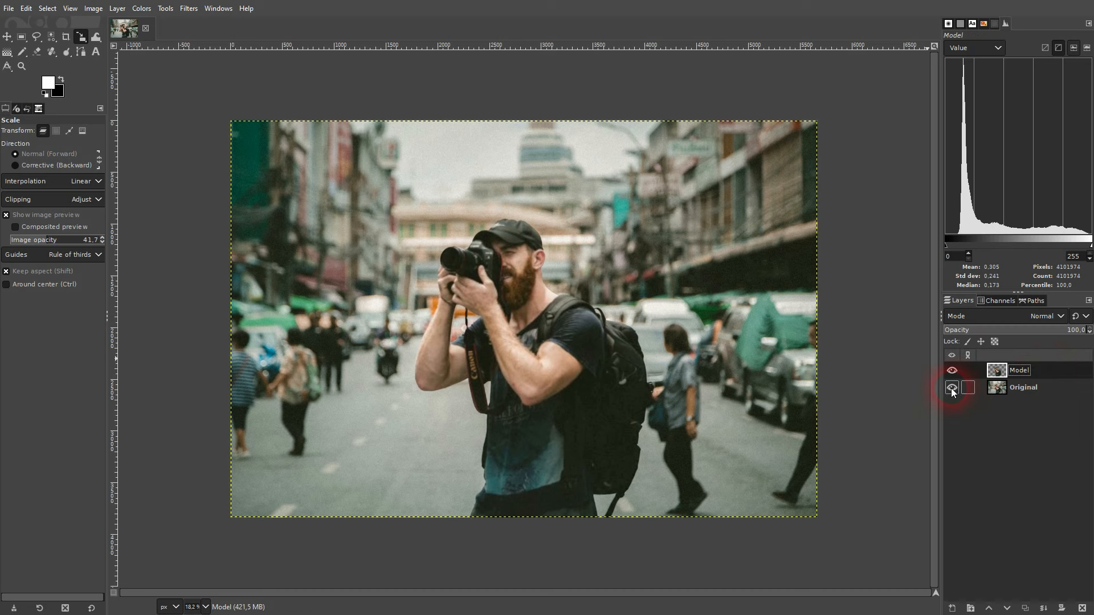
{"action": "left_click", "coordinate": [952, 388]}
Create a white-filled 5674 × 3840 px layer named bg directly above the Original layer.
{"action": "left_click", "coordinate": [1032, 388]}
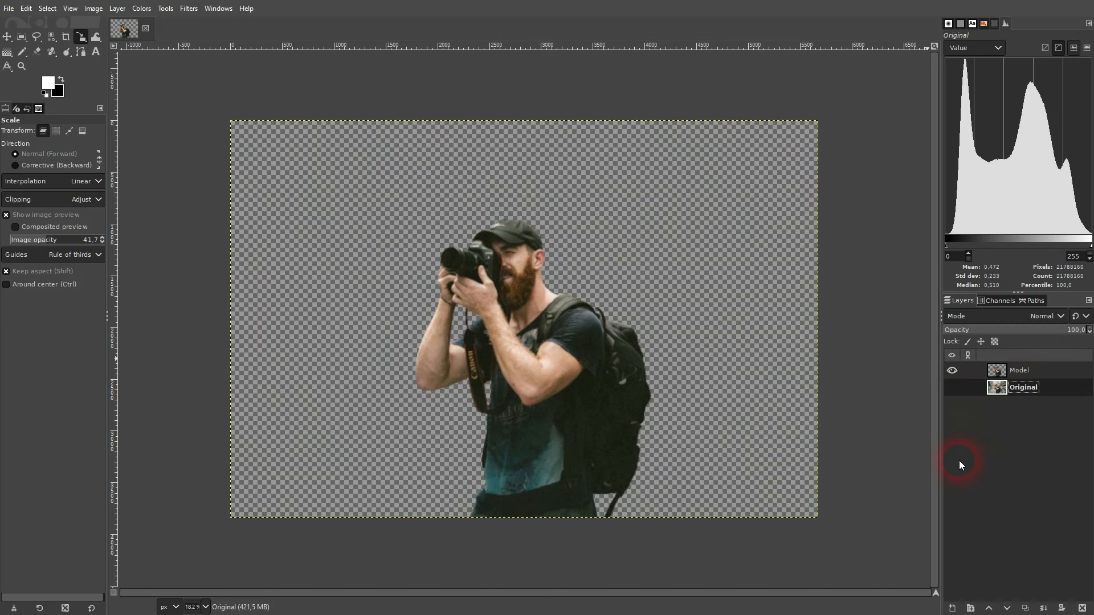
{"action": "left_click", "coordinate": [953, 609]}
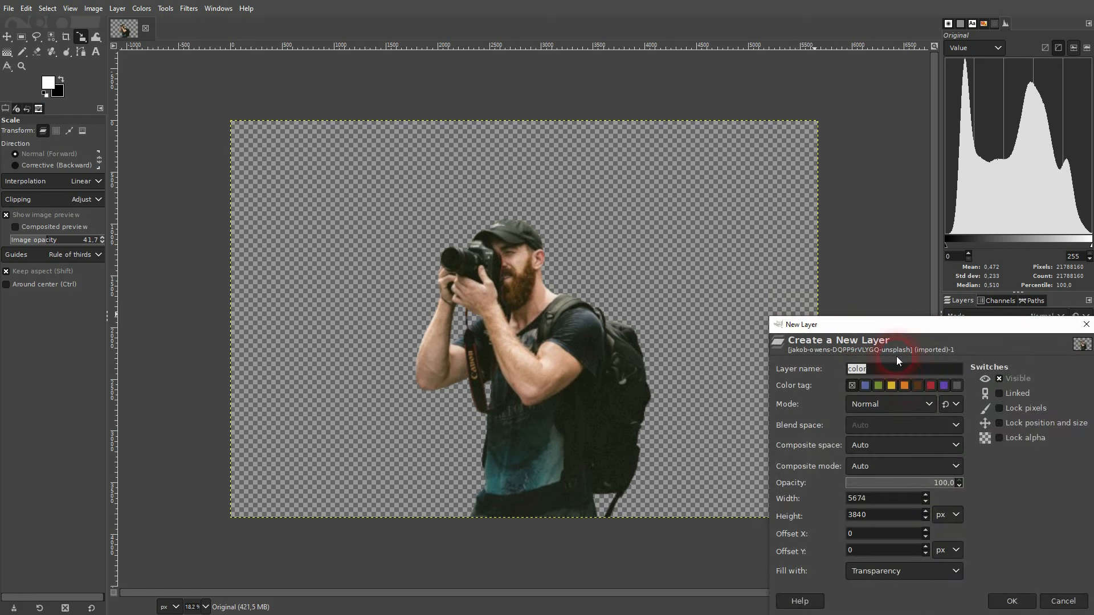
{"action": "type", "text": "bg"}
{"action": "left_click", "coordinate": [928, 564]}
{"action": "left_click", "coordinate": [906, 526]}
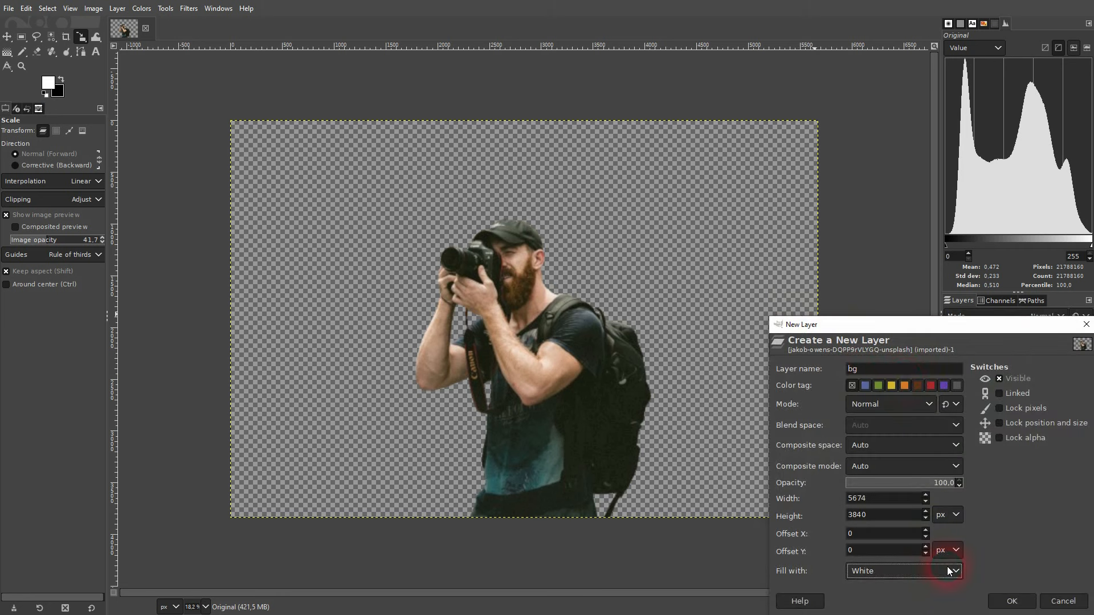
{"action": "left_click", "coordinate": [1009, 603]}
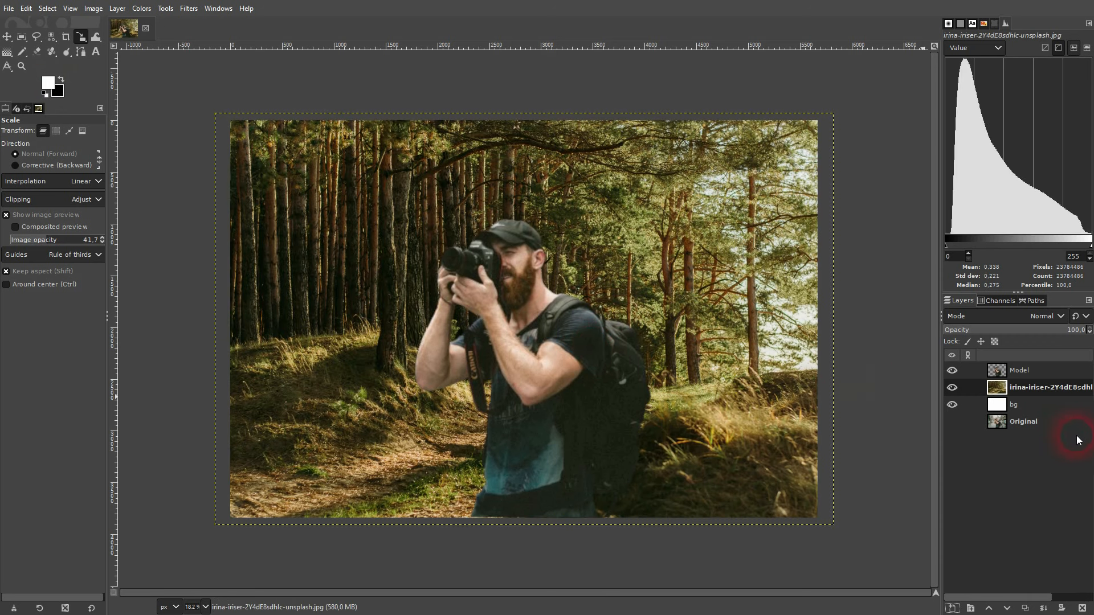
Add the forest photo as a layer between Model and the white bg layer, and rename it as bg.
{"action": "double_click", "coordinate": [1033, 388]}
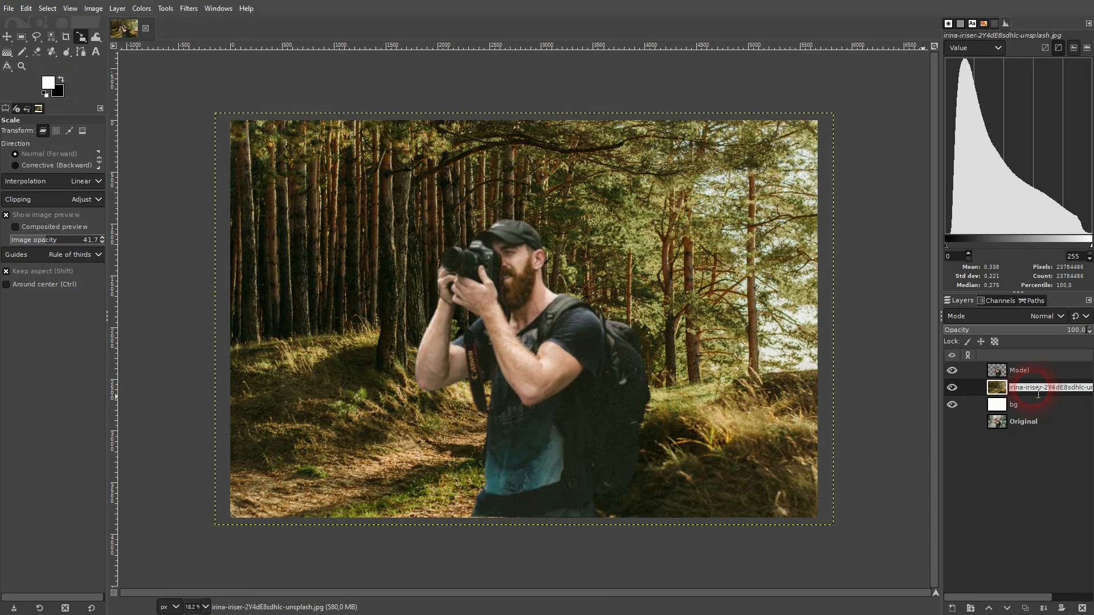
{"action": "type", "text": "bg"}
{"action": "key", "text": "Return"}
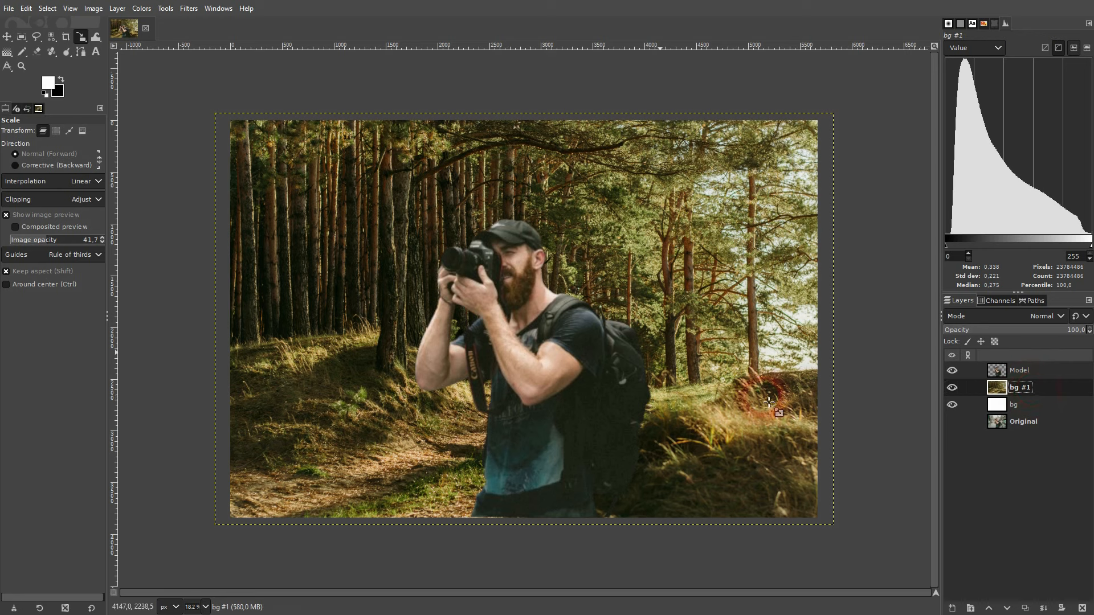
Move the Model layer about 1457 px to the right and 50 px down over the forest.
{"action": "left_click", "coordinate": [7, 36]}
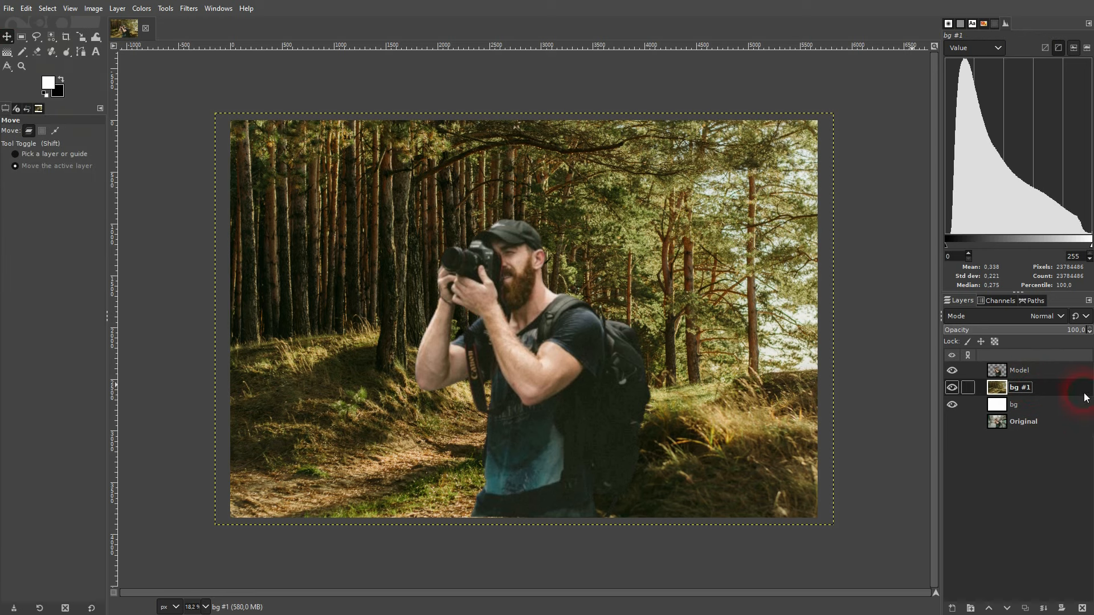
{"action": "left_click", "coordinate": [1020, 370]}
{"action": "left_click_drag", "start_coordinate": [515, 337], "coordinate": [667, 342]}
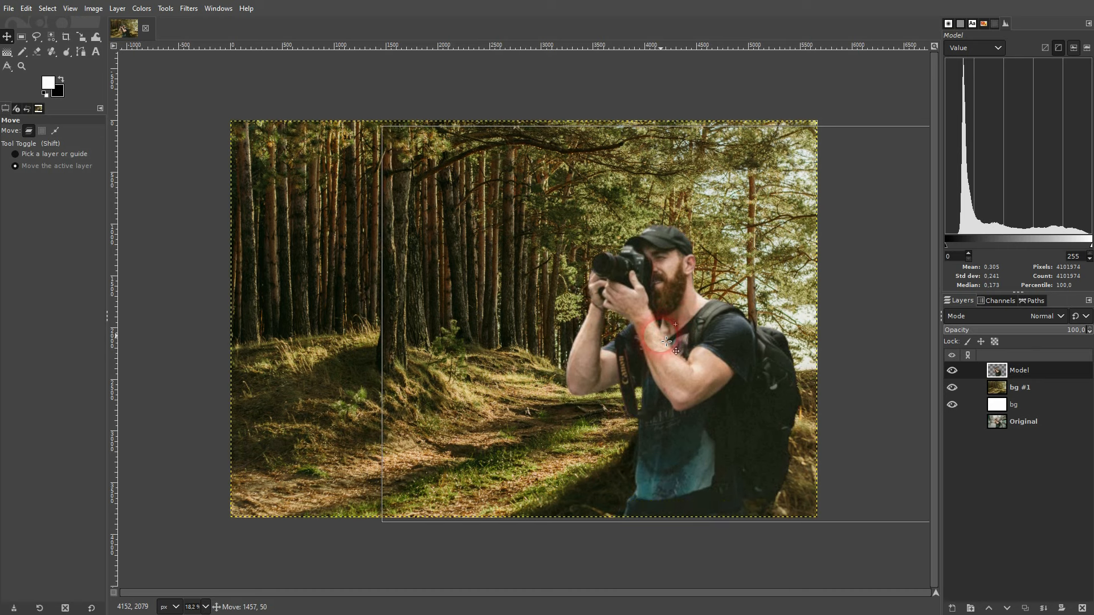
Scale the Model layer down to 4106 × 2780 px from its upper-left corner.
{"action": "left_click", "coordinate": [81, 36]}
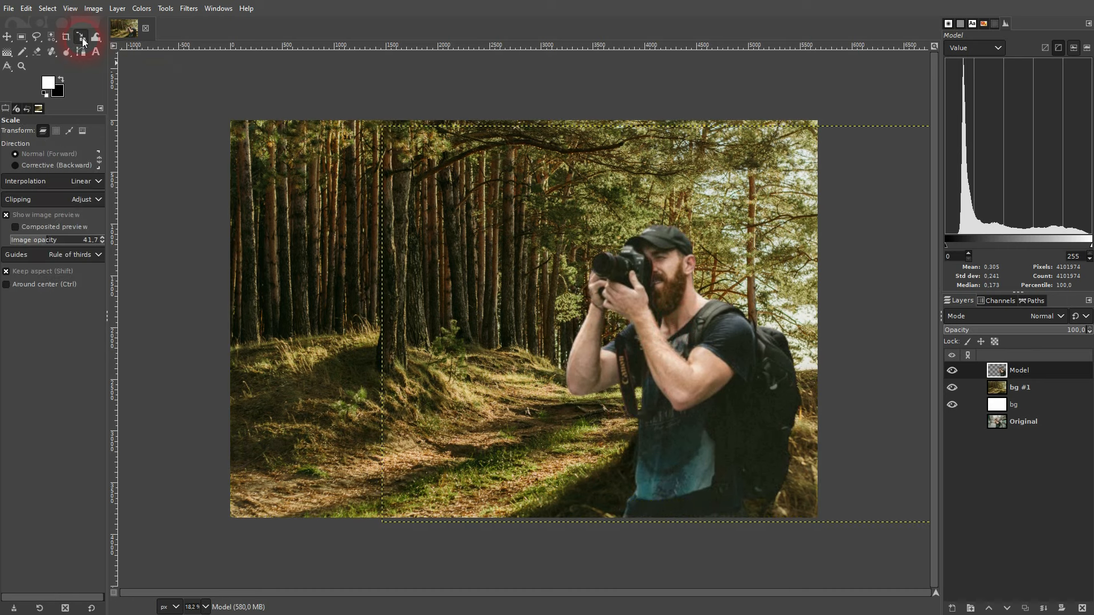
{"action": "left_click", "coordinate": [704, 333]}
{"action": "left_click_drag", "start_coordinate": [394, 137], "coordinate": [543, 237]}
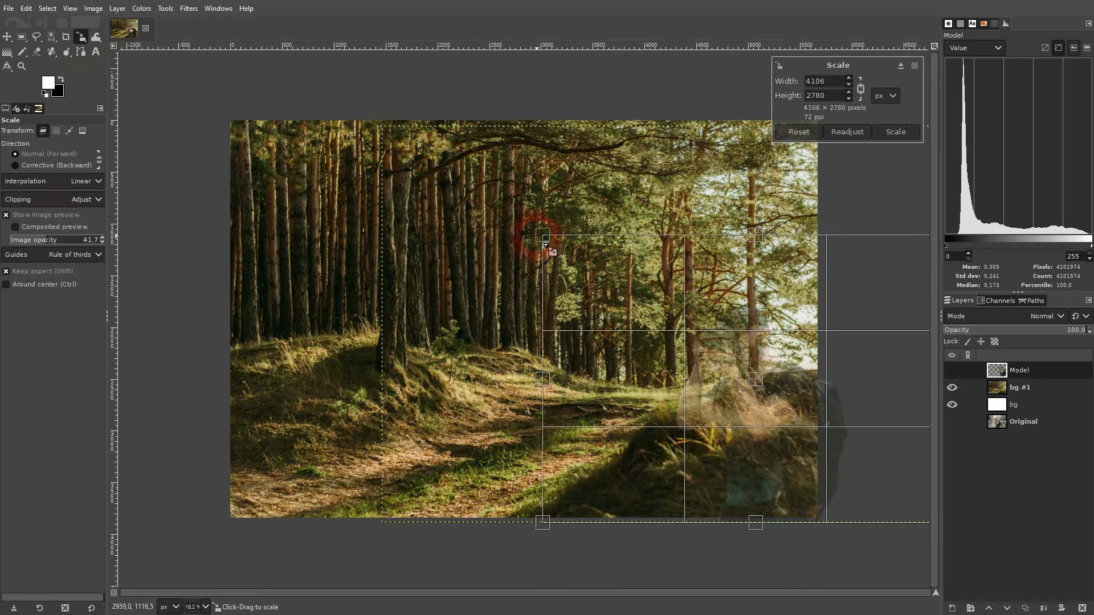
{"action": "left_click", "coordinate": [889, 137]}
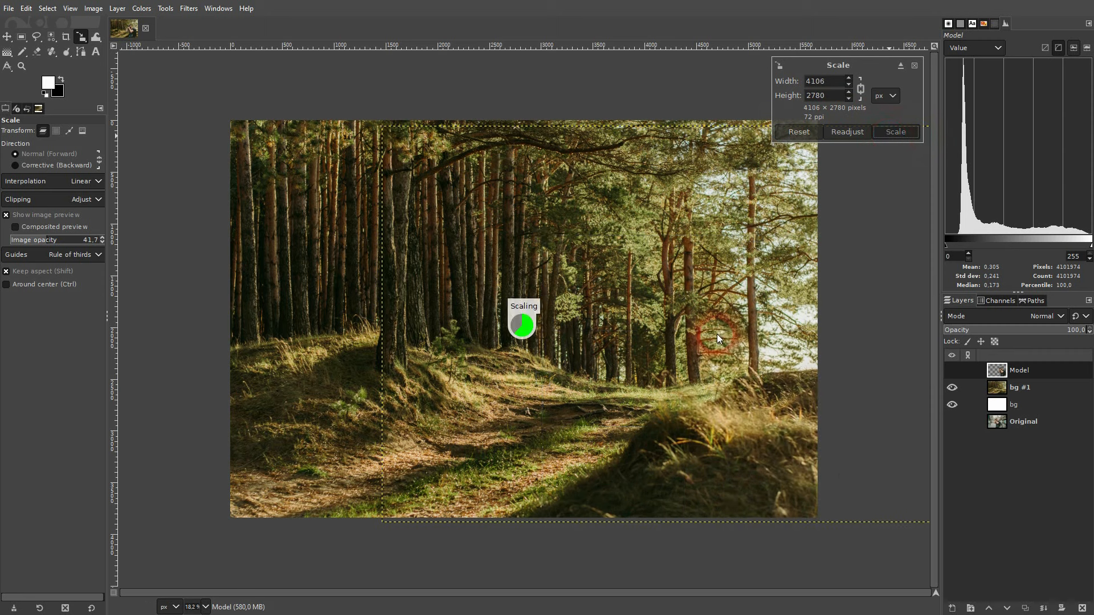
{"action": "left_click", "coordinate": [28, 96]}
{"action": "left_click", "coordinate": [7, 36]}
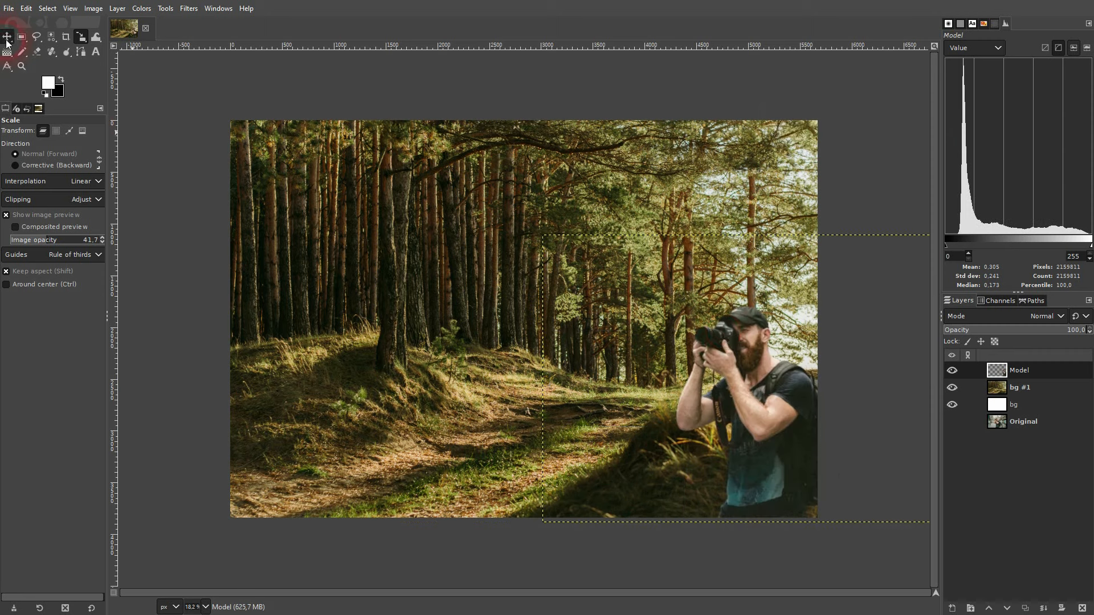
Apply Brightness-Contrast to the Model layer with brightness -53 and contrast 6.
{"action": "left_click", "coordinate": [1020, 422]}
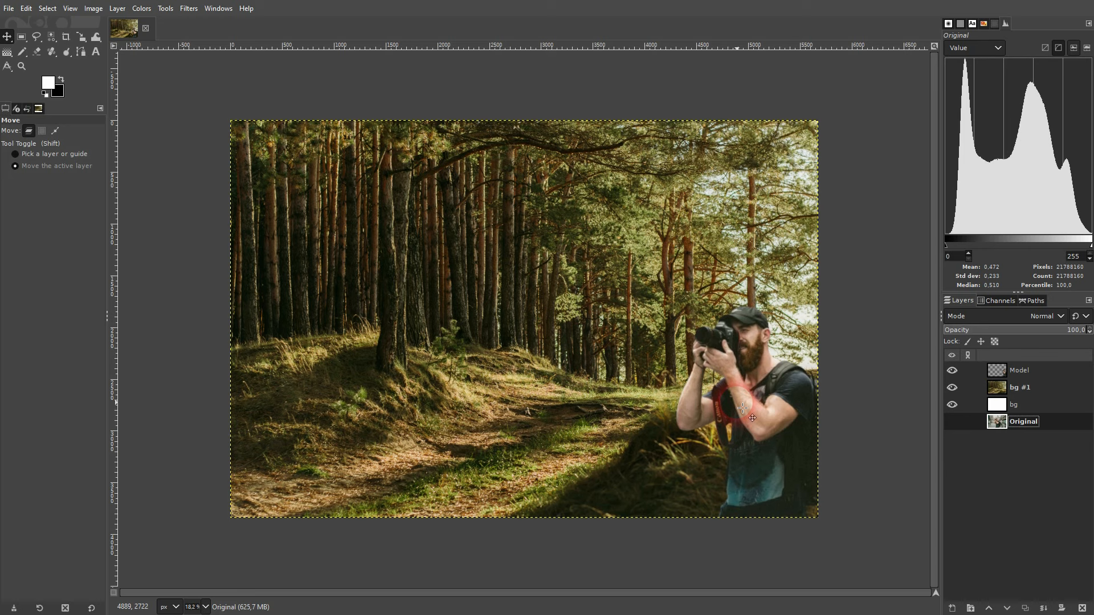
{"action": "left_click", "coordinate": [1021, 371]}
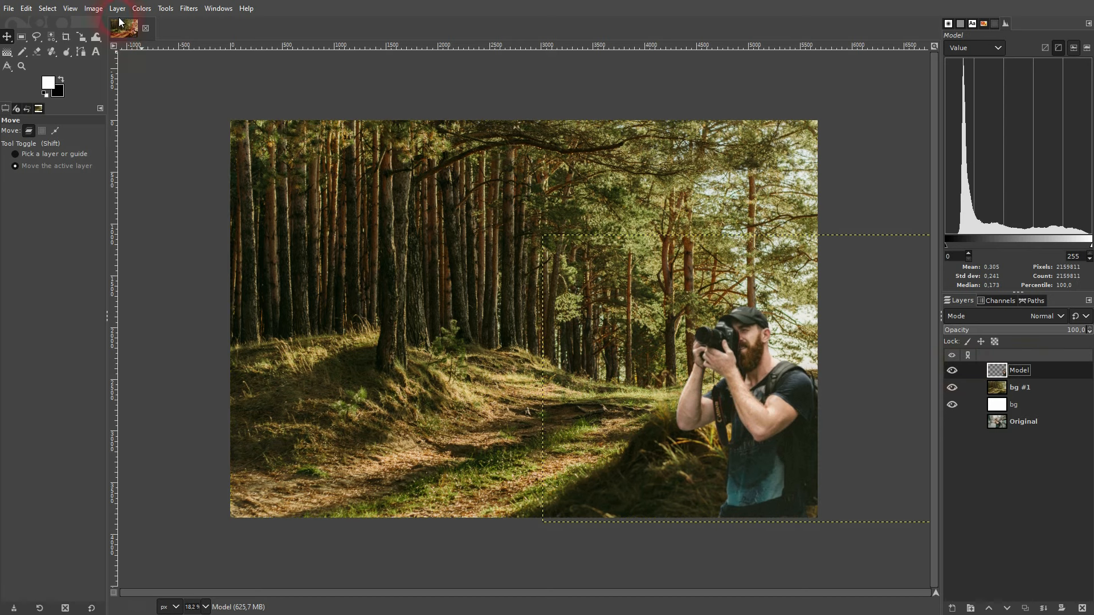
{"action": "left_click", "coordinate": [94, 9]}
{"action": "left_click", "coordinate": [126, 9]}
{"action": "left_click", "coordinate": [141, 9]}
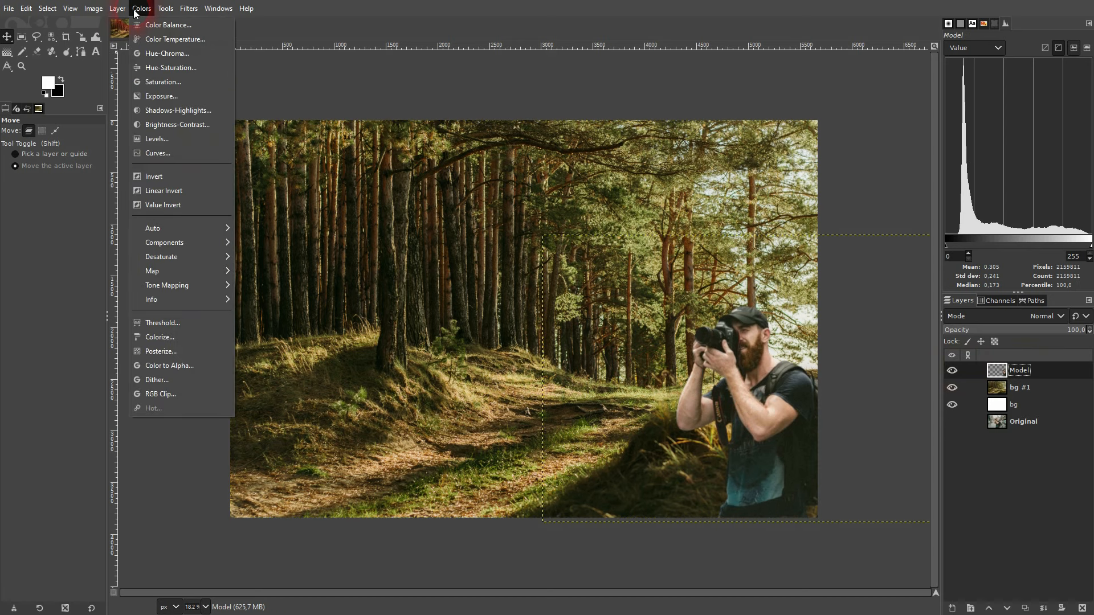
{"action": "left_click", "coordinate": [196, 124]}
{"action": "left_click", "coordinate": [91, 139]}
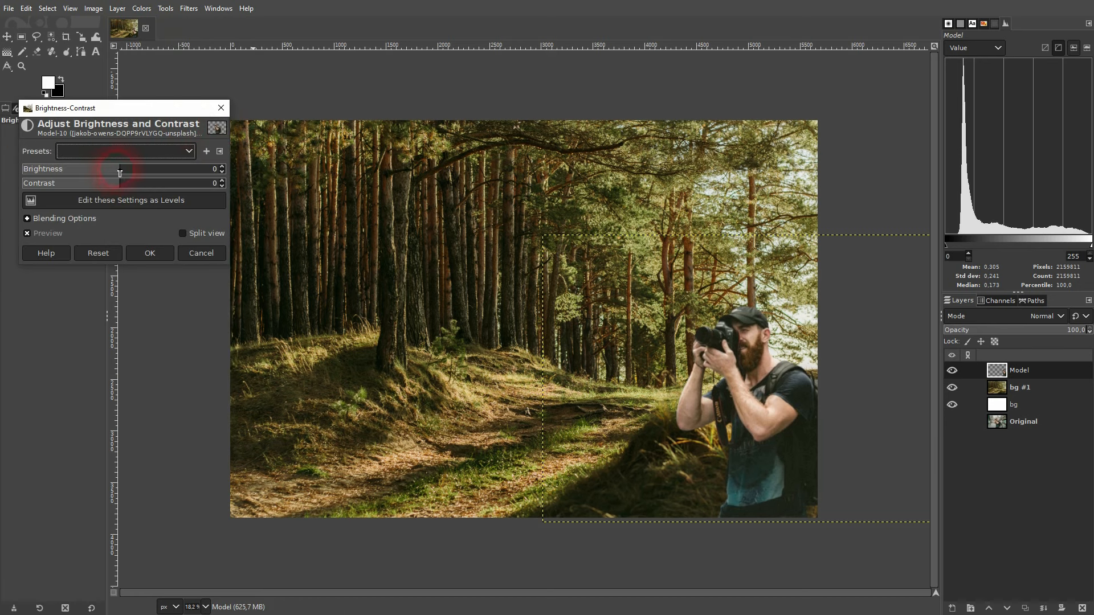
{"action": "left_click_drag", "start_coordinate": [119, 172], "coordinate": [97, 173]}
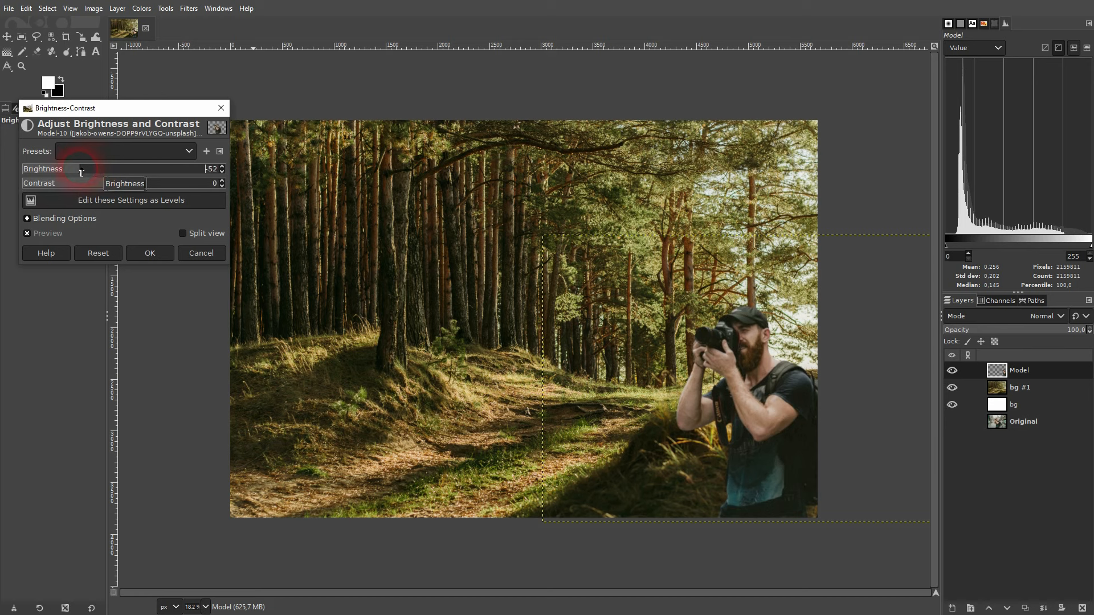
{"action": "left_click_drag", "start_coordinate": [81, 172], "coordinate": [127, 185]}
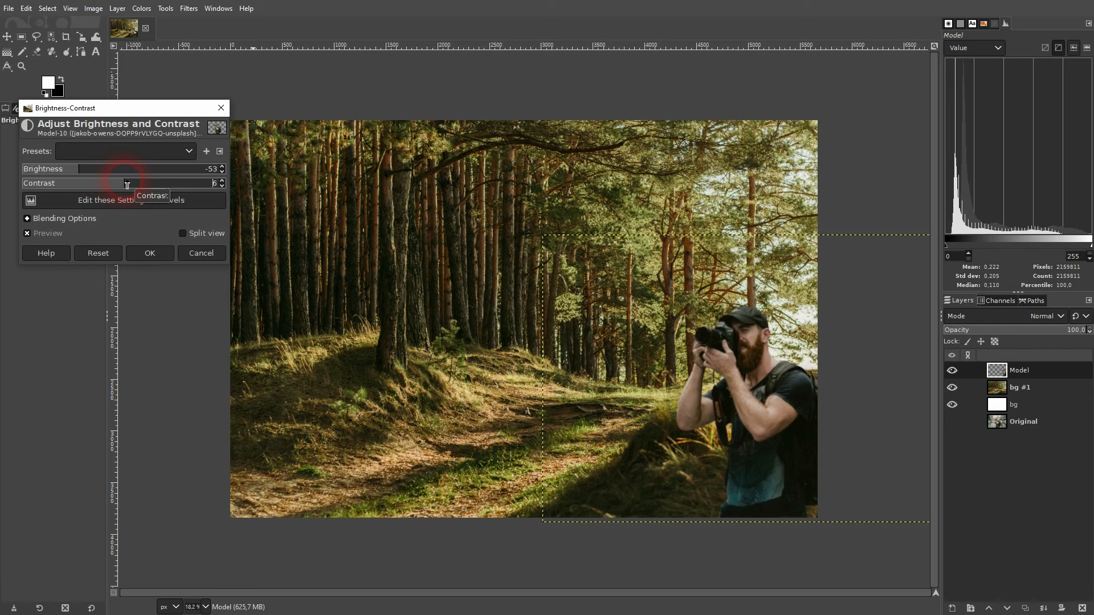
{"action": "left_click", "coordinate": [151, 253]}
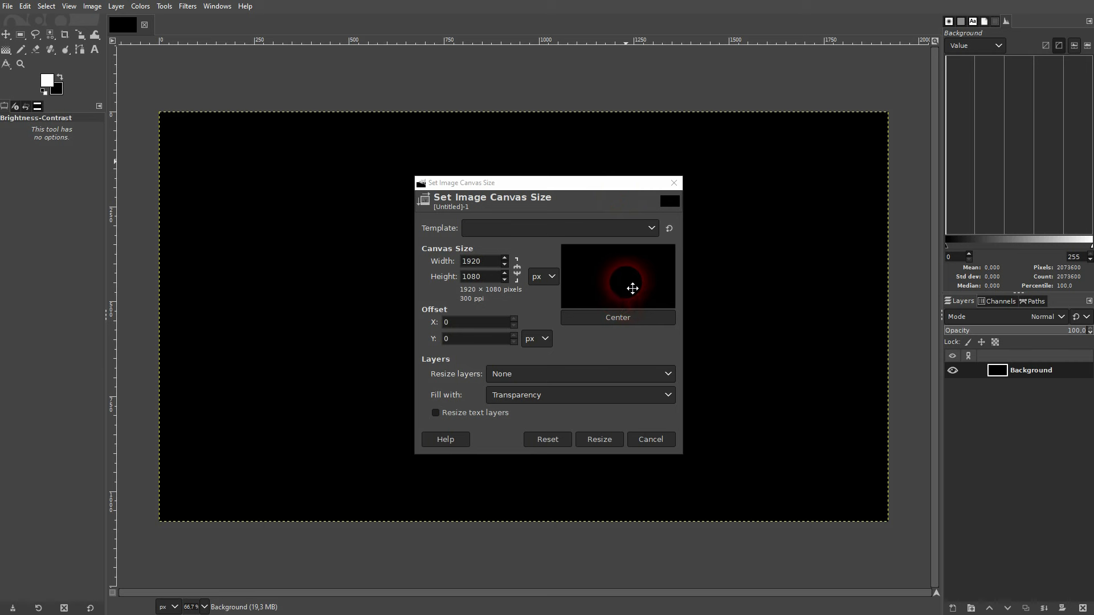
Check the canvas width and height of the black image, and close the canvas size settings without resizing.
{"action": "double_click", "coordinate": [479, 261]}
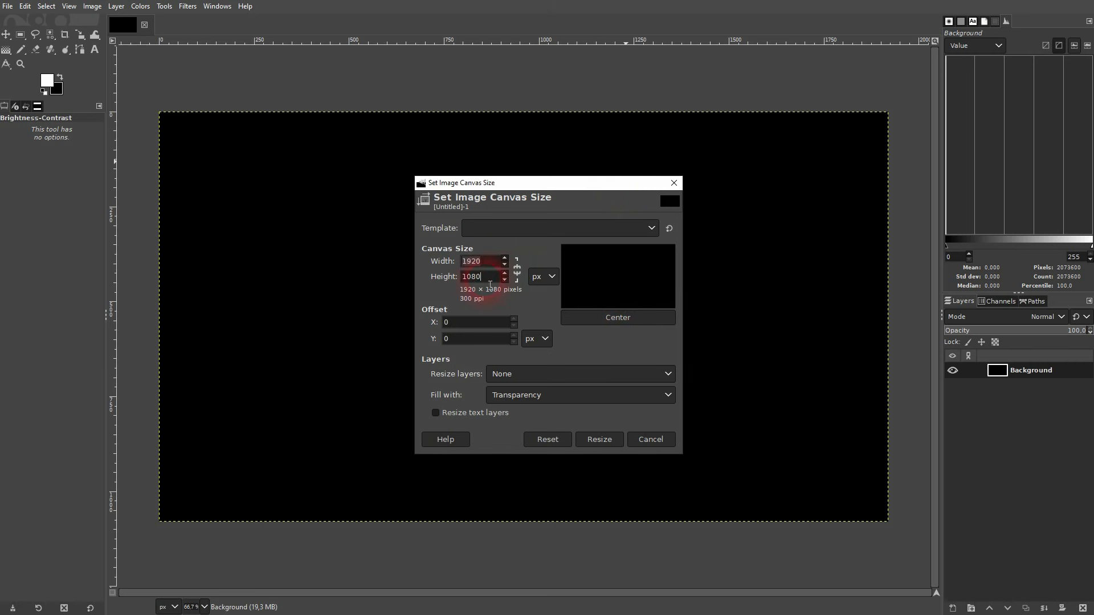
{"action": "double_click", "coordinate": [489, 281]}
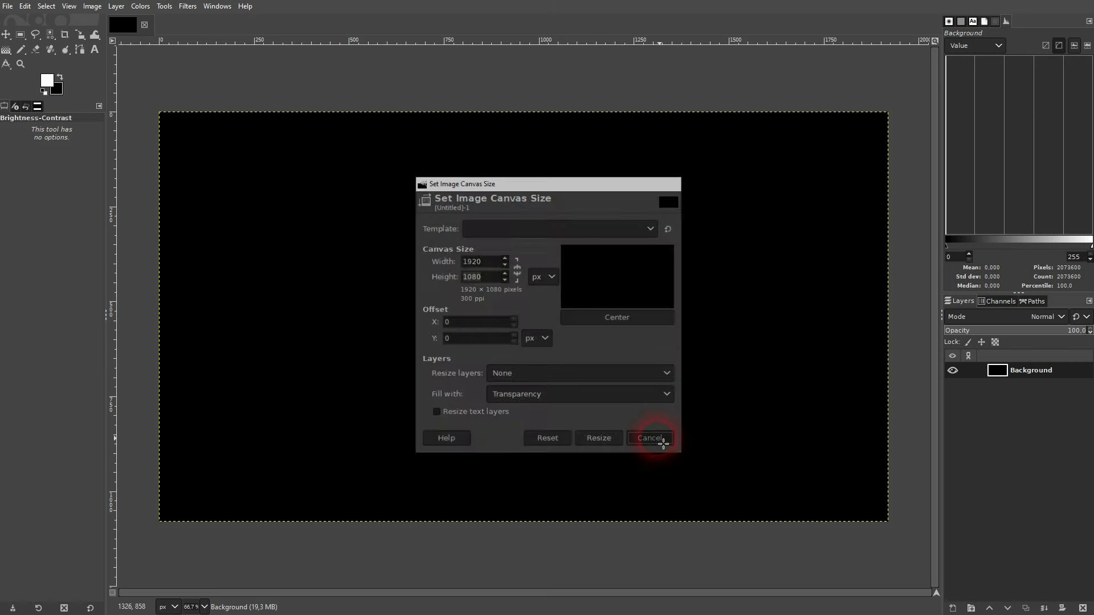
{"action": "left_click", "coordinate": [663, 447]}
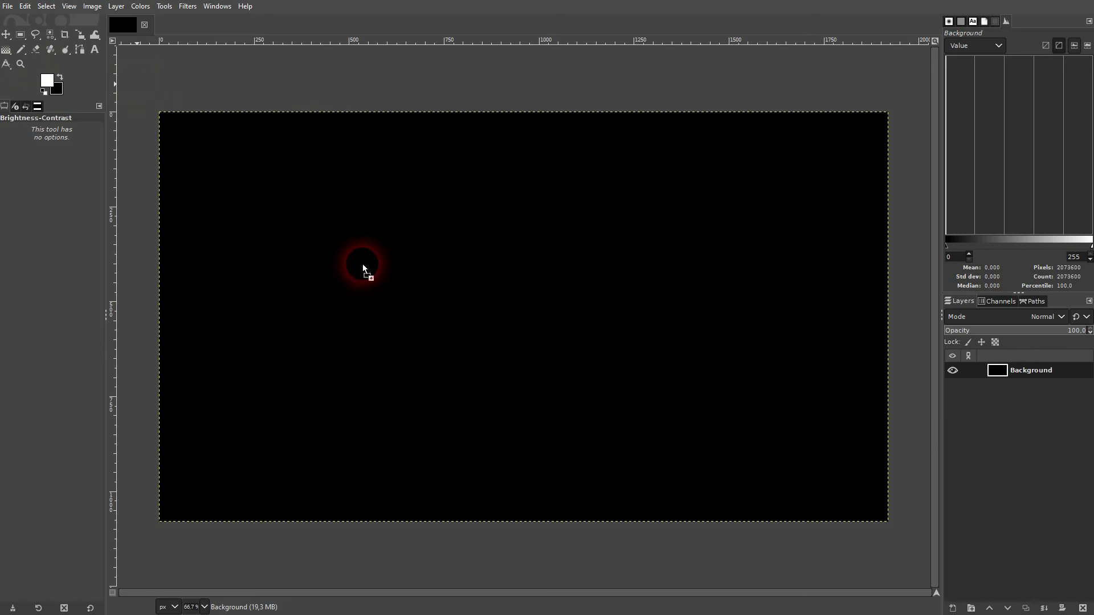
Add the black-and-white photo of the smoking man as a layer above Background and rename it as 1.
{"action": "left_click_drag", "start_coordinate": [362, 265], "coordinate": [384, 281]}
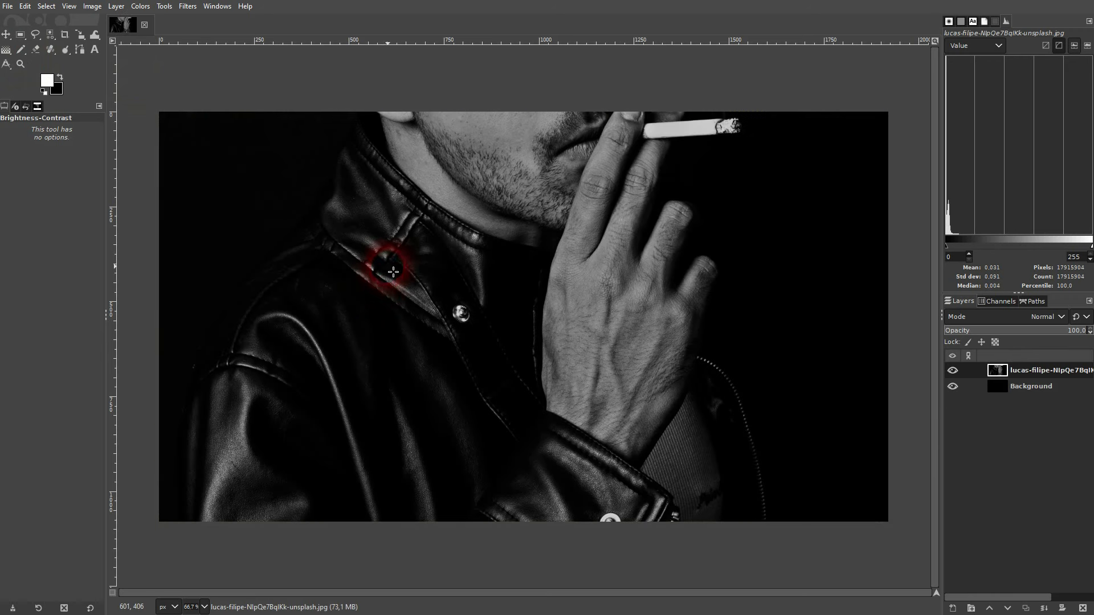
{"action": "double_click", "coordinate": [1038, 370]}
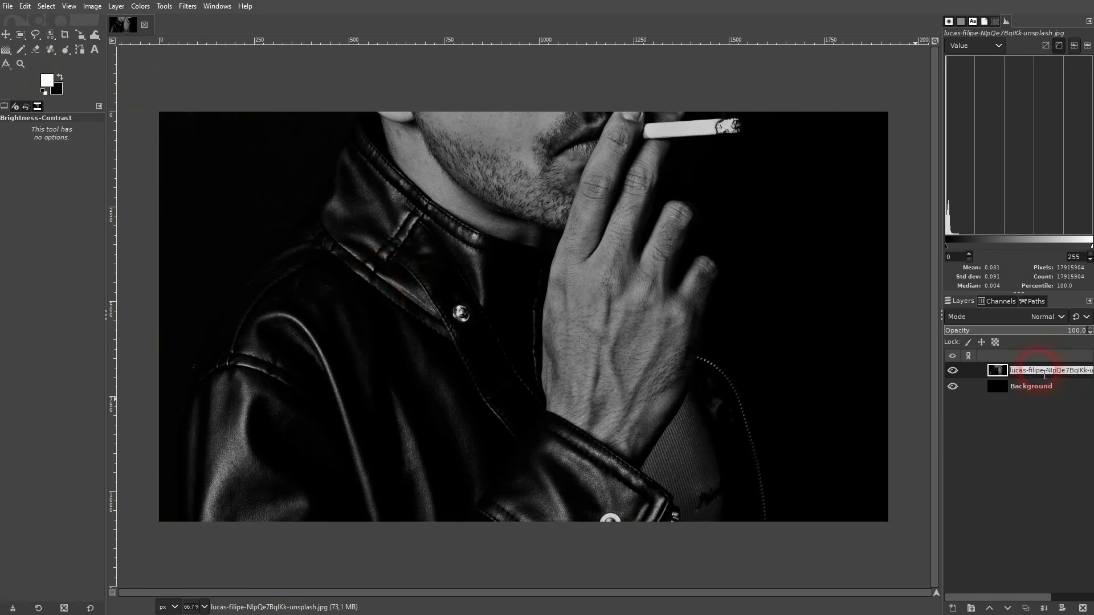
{"action": "type", "text": "1"}
{"action": "key", "text": "Return"}
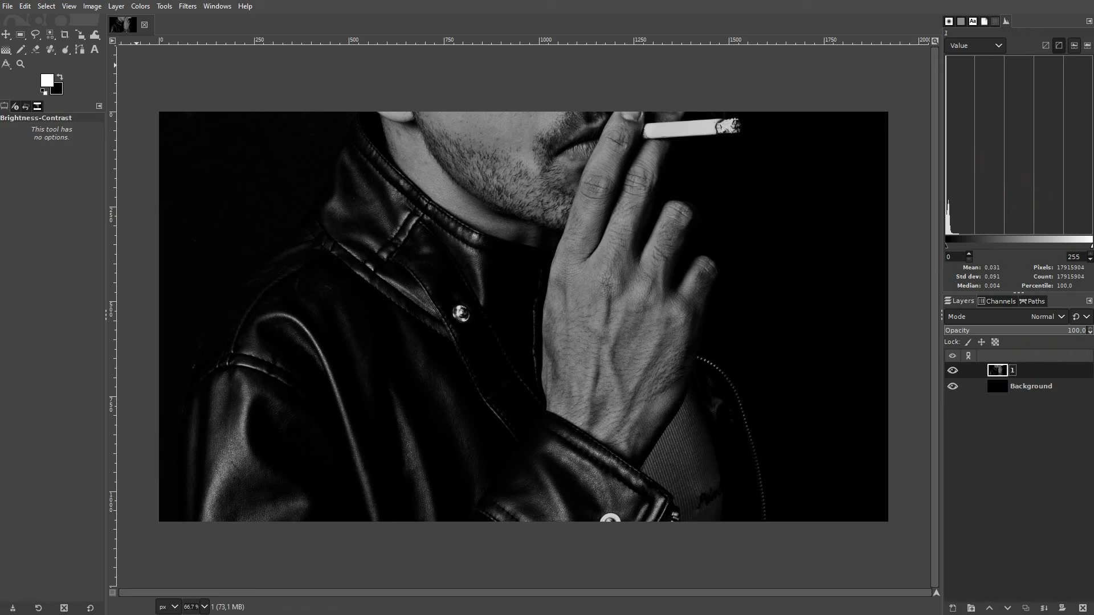
Add the city street photo as a layer above layer 1 and rename it as 2.
{"action": "left_click_drag", "start_coordinate": [459, 330], "coordinate": [460, 329]}
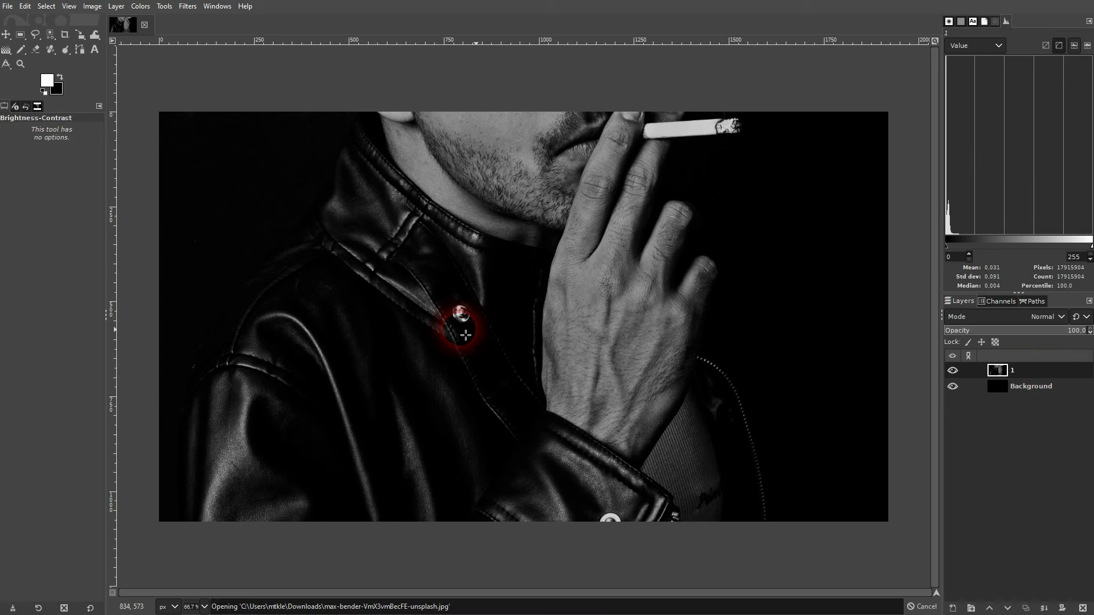
{"action": "left_click", "coordinate": [1028, 371]}
{"action": "double_click", "coordinate": [1029, 371]}
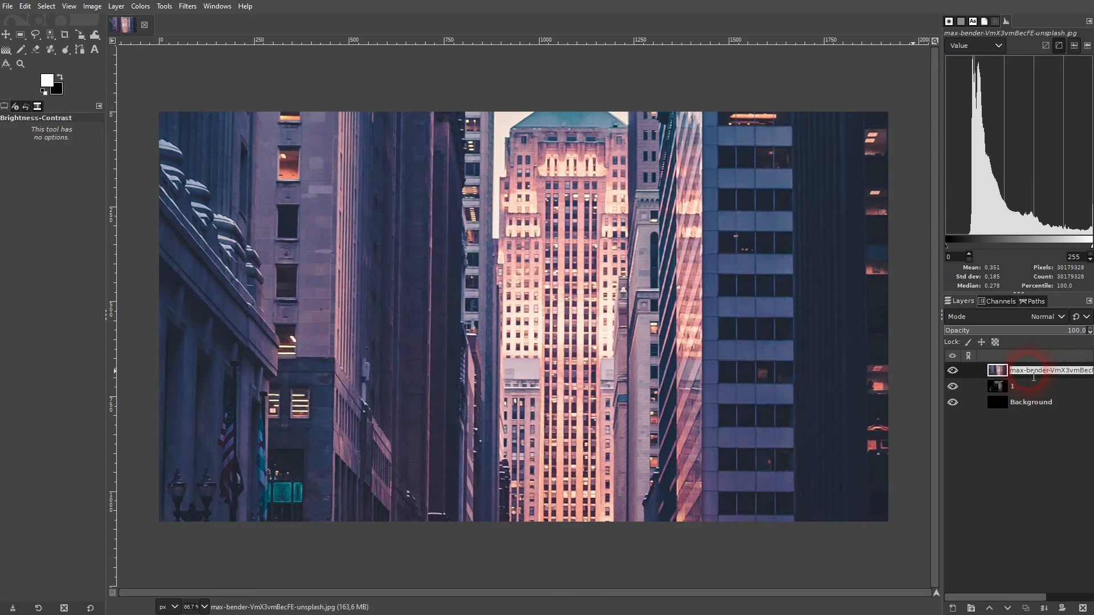
{"action": "type", "text": "2"}
{"action": "key", "text": "Return"}
Scale layer 2 down to 1078 × 1349 px with the aspect ratio kept and position it over the smoking man's photo.
{"action": "left_click", "coordinate": [81, 34]}
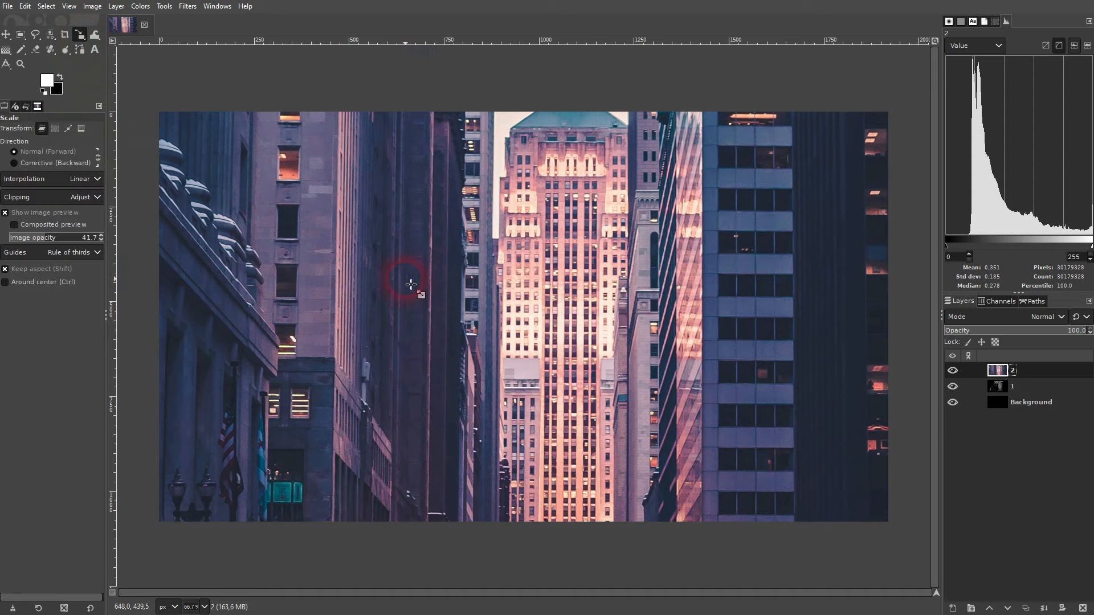
{"action": "left_click", "coordinate": [411, 285]}
{"action": "scroll", "coordinate": [399, 283], "scroll_direction": "down", "scroll_amount": 4}
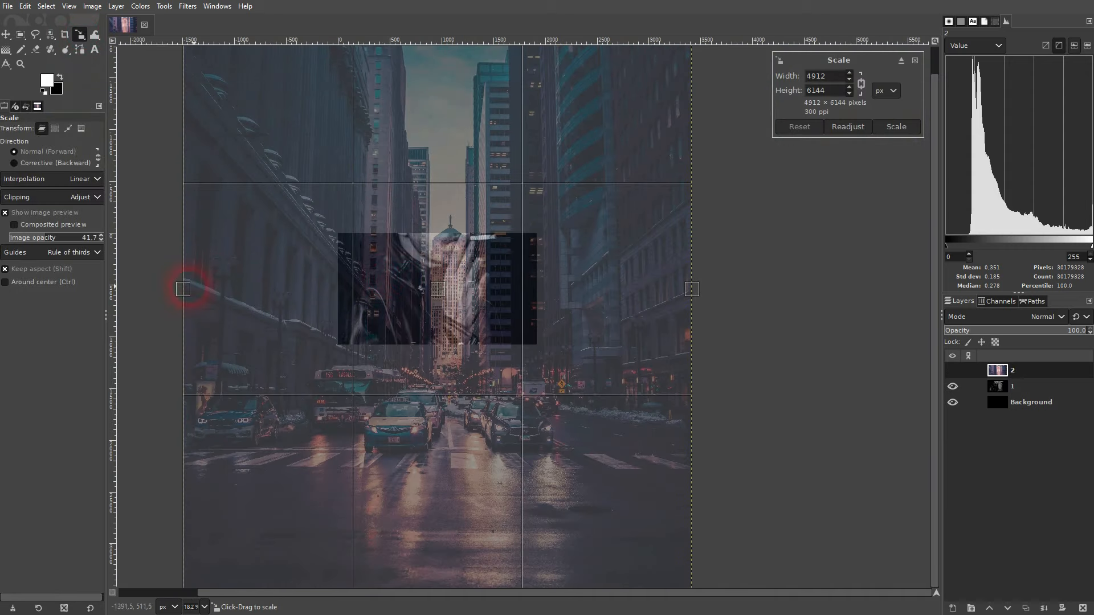
{"action": "left_click_drag", "start_coordinate": [183, 289], "coordinate": [453, 308]}
{"action": "left_click_drag", "start_coordinate": [696, 298], "coordinate": [552, 297]}
{"action": "left_click_drag", "start_coordinate": [437, 291], "coordinate": [437, 293]}
{"action": "left_click", "coordinate": [904, 127]}
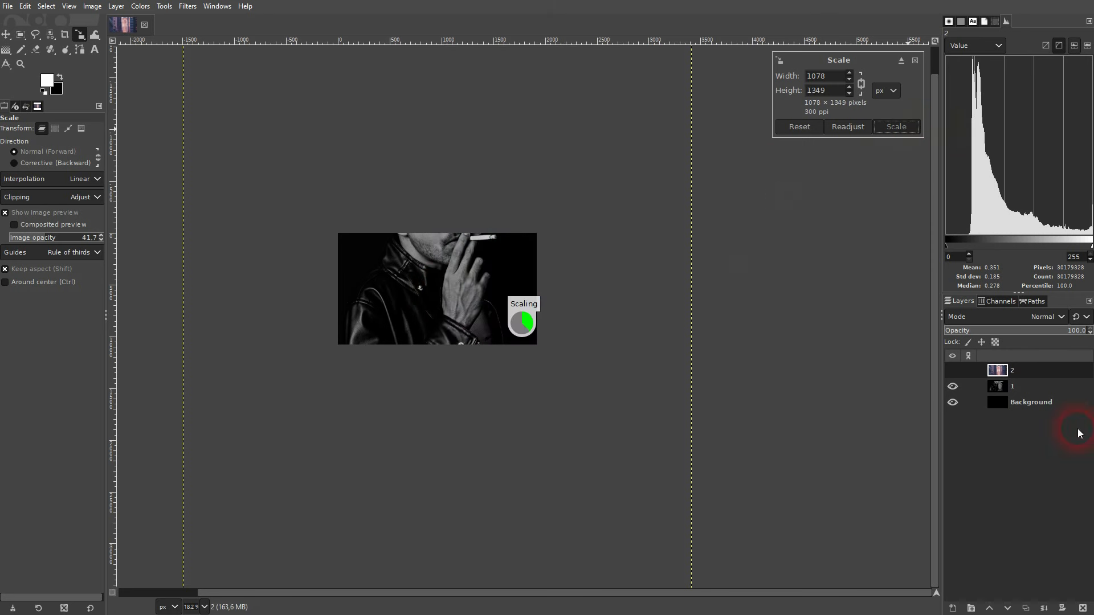
Scale layer 1, the smoking man's photo, down to 1710 × 1140 px with the aspect ratio kept.
{"action": "left_click", "coordinate": [1024, 387]}
{"action": "left_click", "coordinate": [393, 309]}
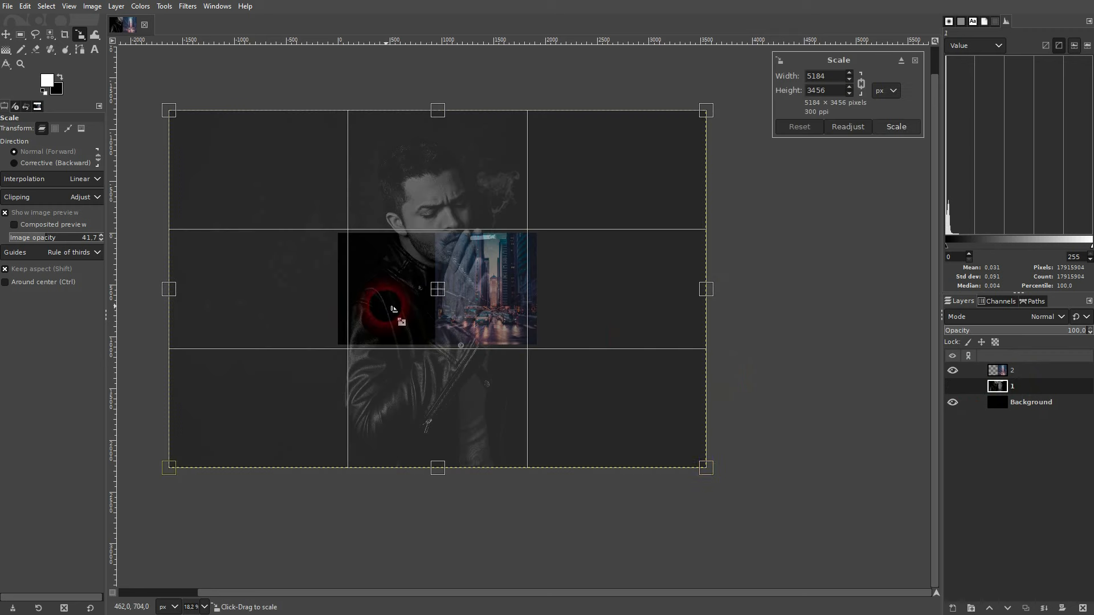
{"action": "left_click_drag", "start_coordinate": [713, 293], "coordinate": [469, 294]}
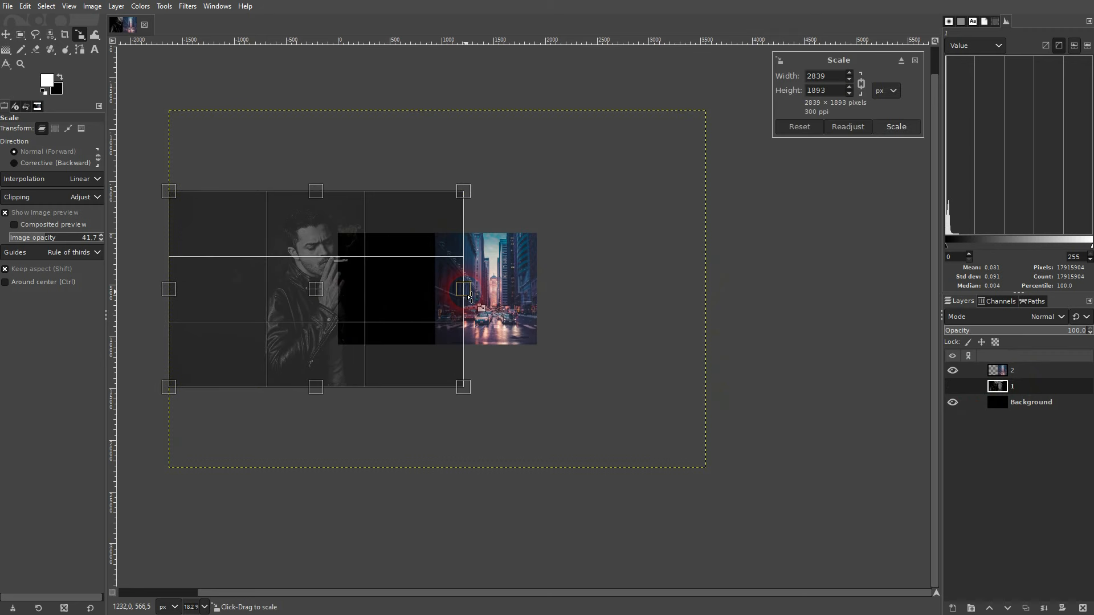
{"action": "left_click_drag", "start_coordinate": [174, 295], "coordinate": [291, 301]}
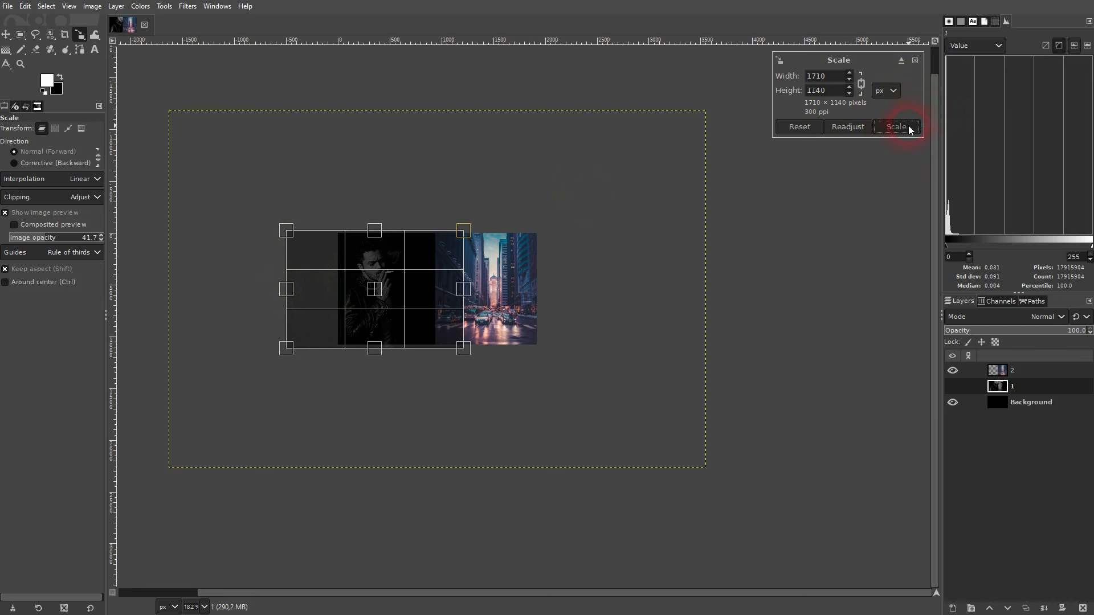
{"action": "left_click", "coordinate": [909, 129]}
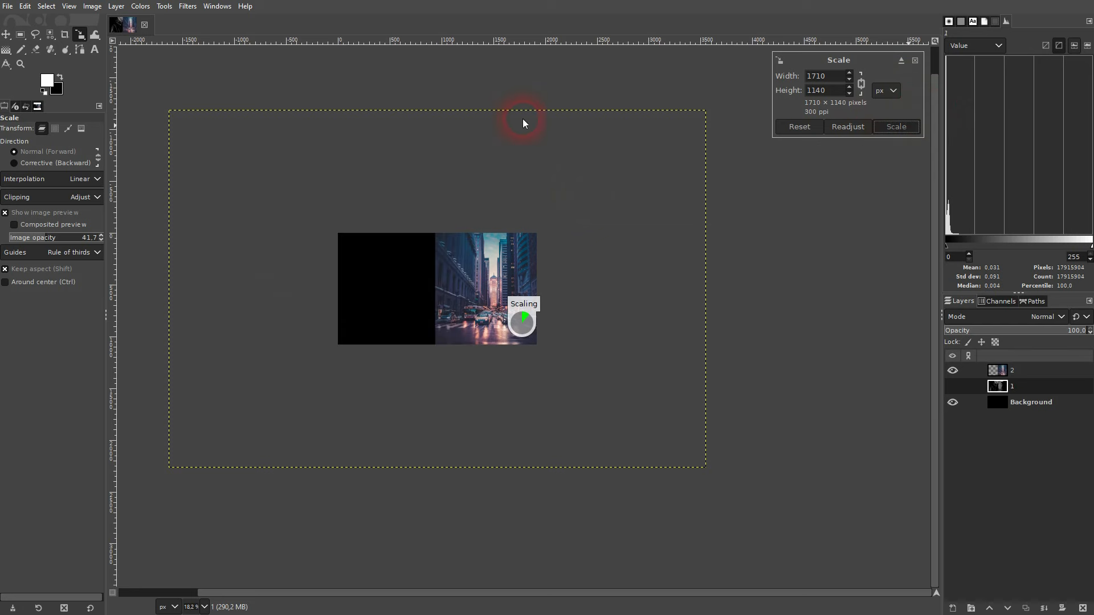
Move layer 1 about 136 px to the right and 42 px down on the canvas.
{"action": "left_click", "coordinate": [7, 35]}
{"action": "scroll", "coordinate": [428, 281], "scroll_direction": "up", "scroll_amount": 3}
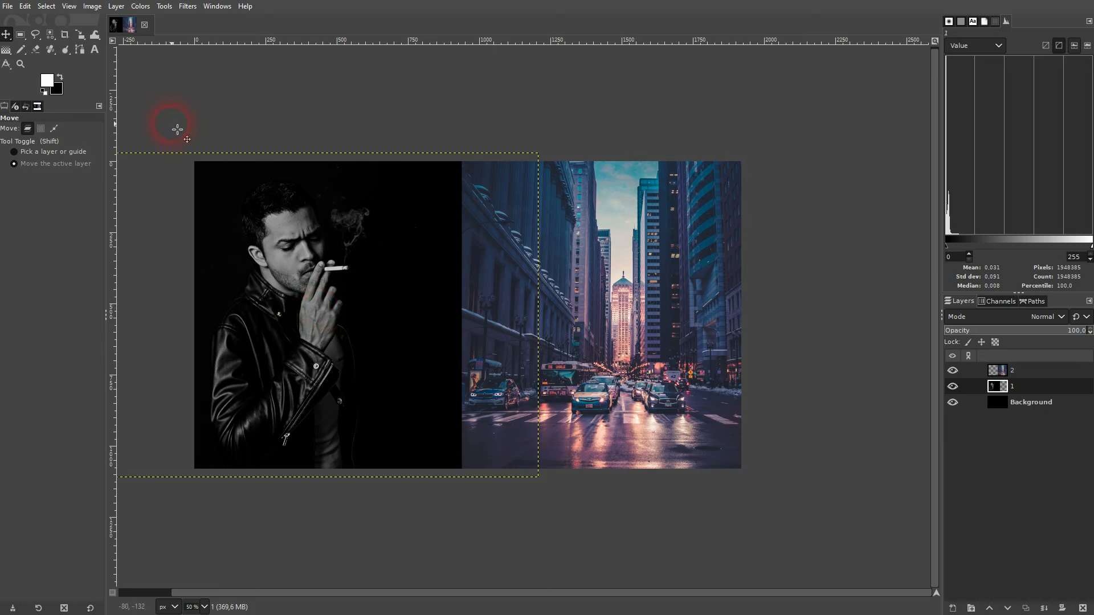
{"action": "left_click_drag", "start_coordinate": [294, 305], "coordinate": [333, 308]}
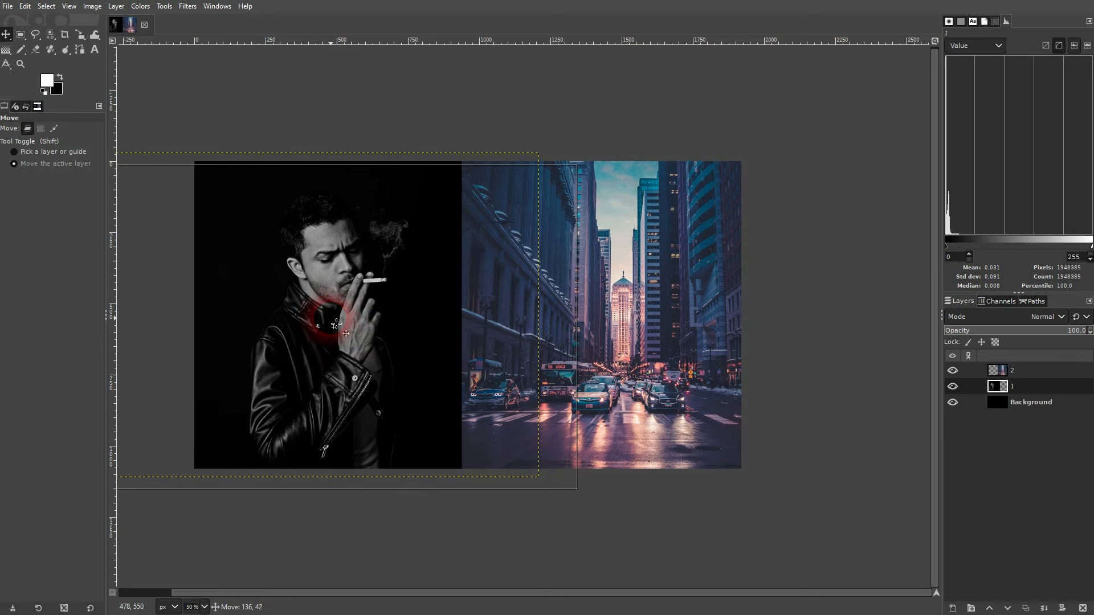
Enlarge layer 1 to about 2077 × 1384 px, extending it up and to the right.
{"action": "left_click", "coordinate": [80, 34]}
{"action": "left_click", "coordinate": [536, 215]}
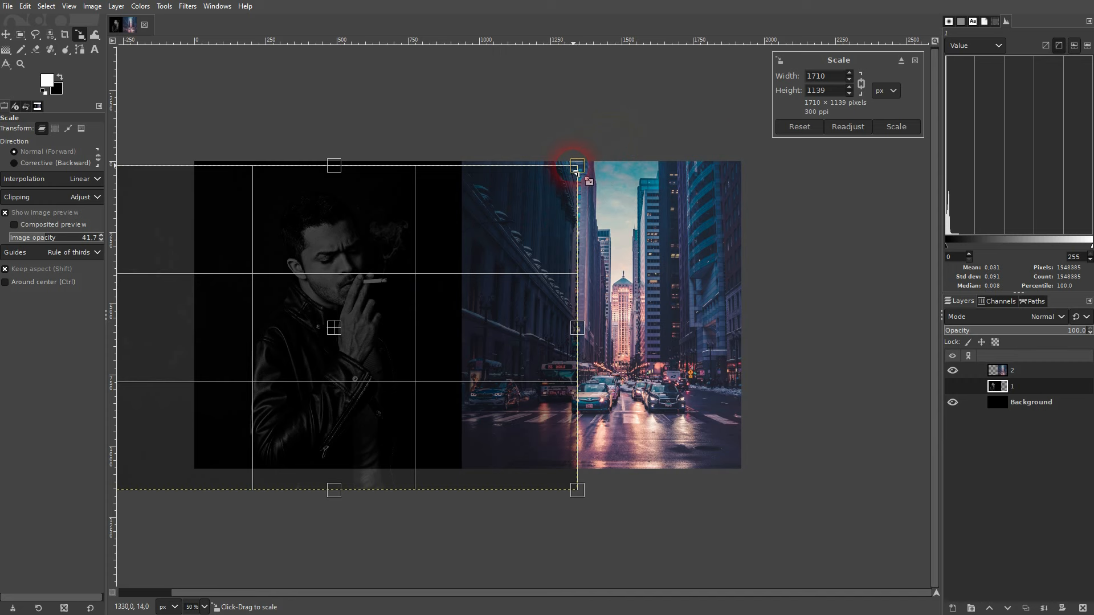
{"action": "left_click_drag", "start_coordinate": [575, 170], "coordinate": [674, 101]}
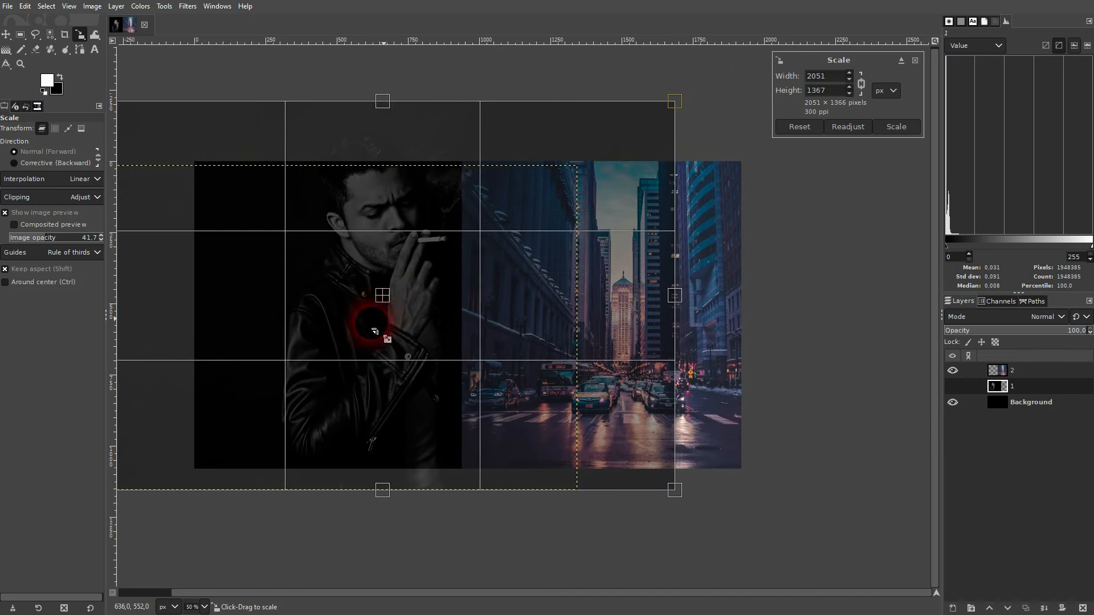
{"action": "left_click_drag", "start_coordinate": [374, 331], "coordinate": [384, 320]}
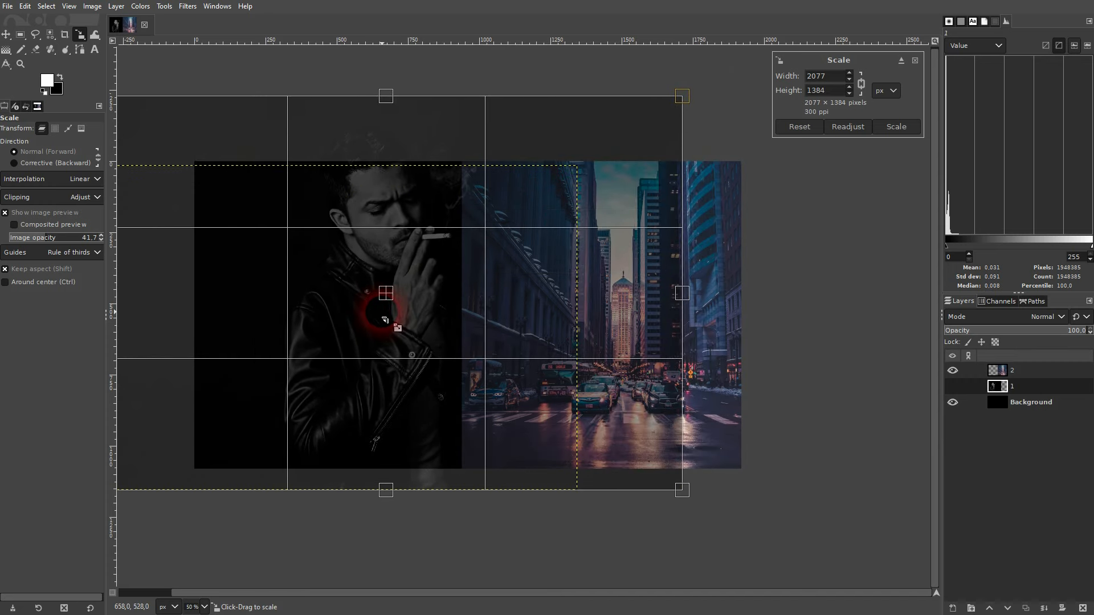
{"action": "left_click", "coordinate": [892, 129]}
Shift layer 1 left and down and enlarge it slightly to 2090 × 1392 px.
{"action": "left_click_drag", "start_coordinate": [393, 292], "coordinate": [355, 310]}
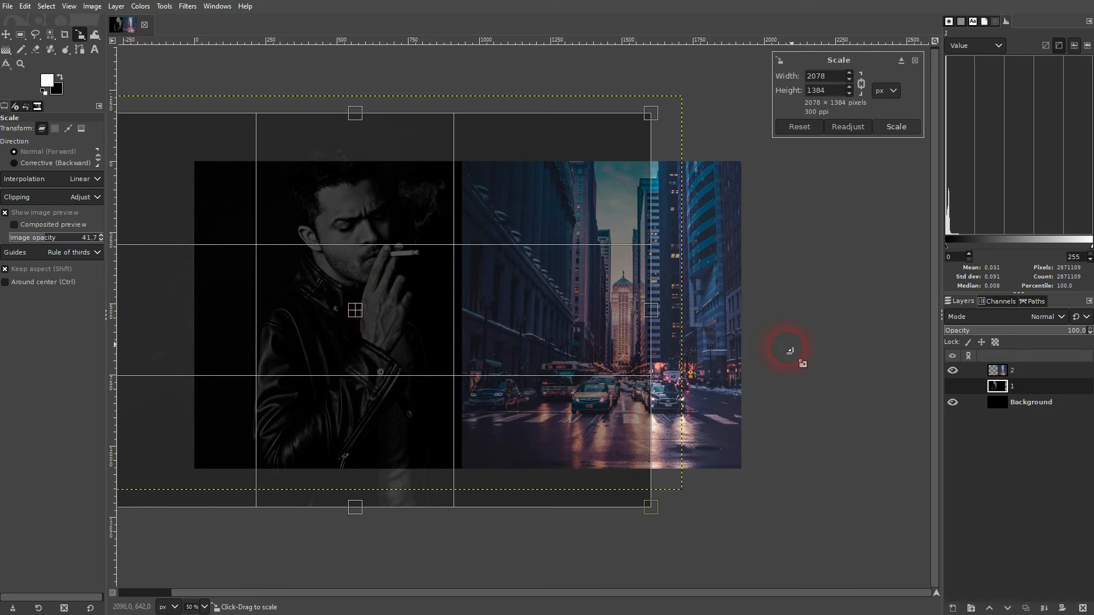
{"action": "left_click_drag", "start_coordinate": [348, 360], "coordinate": [356, 369]}
{"action": "left_click", "coordinate": [897, 128]}
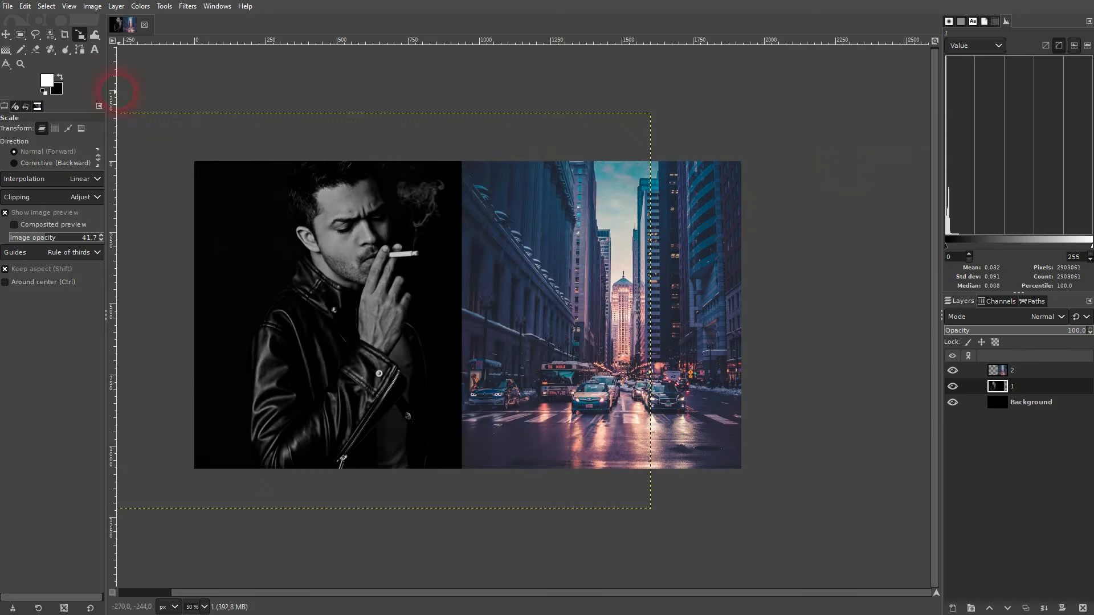
Enlarge layer 1 to about 2460 × 1638 px and shift it left so the man fills the canvas's left half.
{"action": "left_click", "coordinate": [12, 36]}
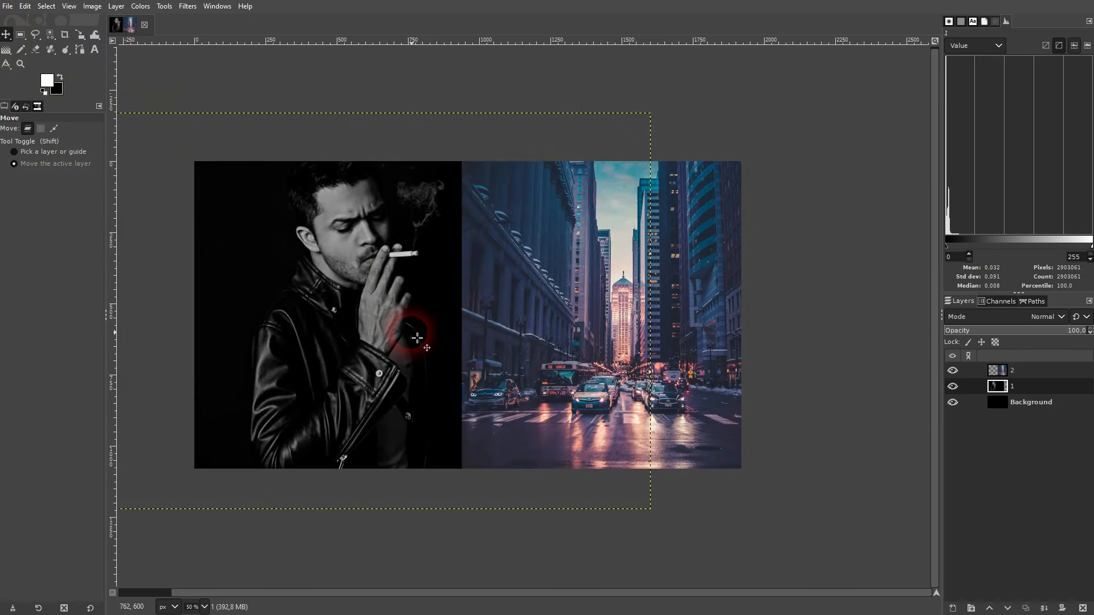
{"action": "left_click", "coordinate": [79, 35]}
{"action": "left_click", "coordinate": [450, 270]}
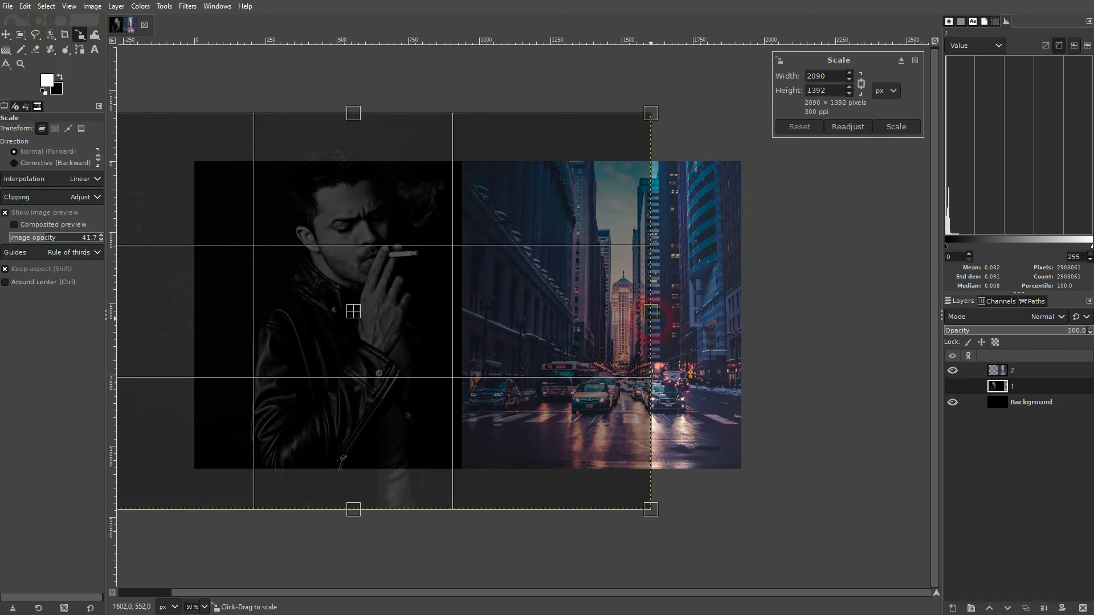
{"action": "left_click_drag", "start_coordinate": [652, 313], "coordinate": [762, 317]}
{"action": "left_click", "coordinate": [897, 128]}
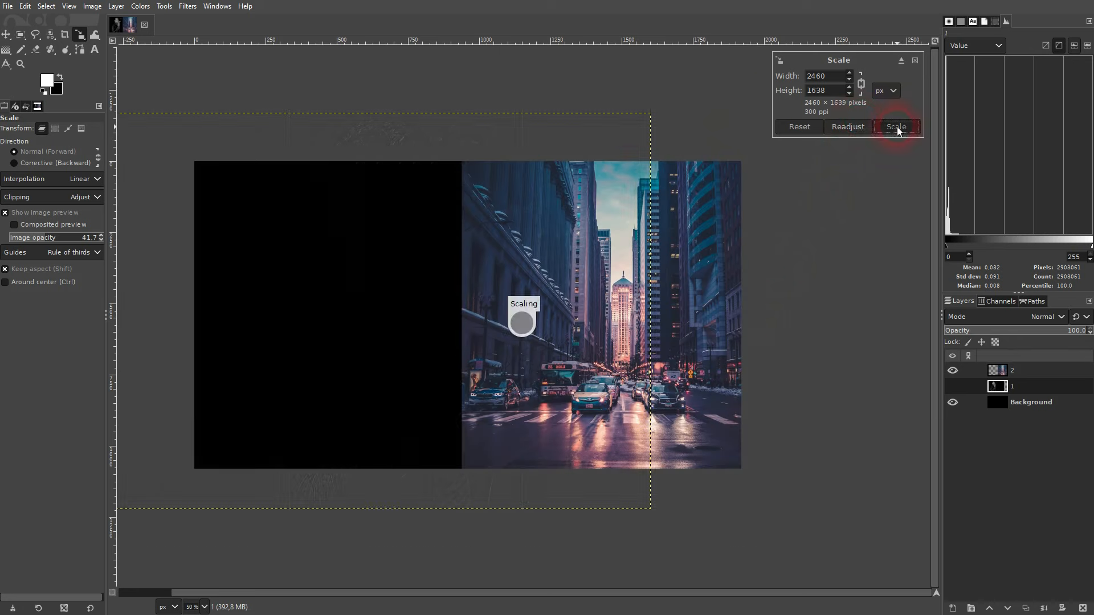
{"action": "left_click", "coordinate": [7, 35]}
{"action": "left_click_drag", "start_coordinate": [386, 297], "coordinate": [333, 300]}
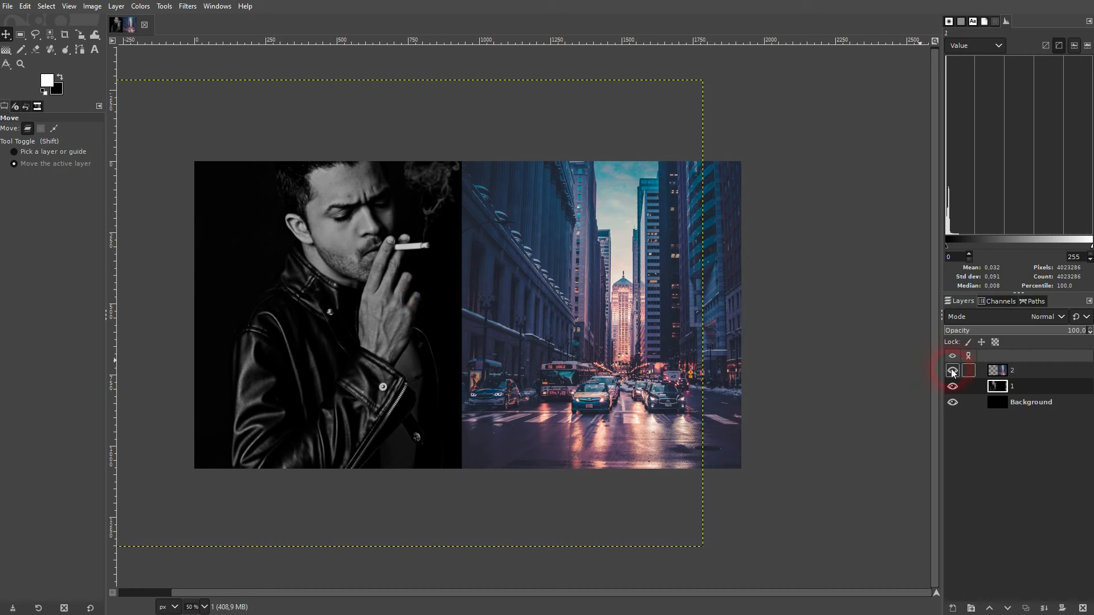
Raise layer 1 above layer 2 in the layer stack.
{"action": "left_click", "coordinate": [1023, 374]}
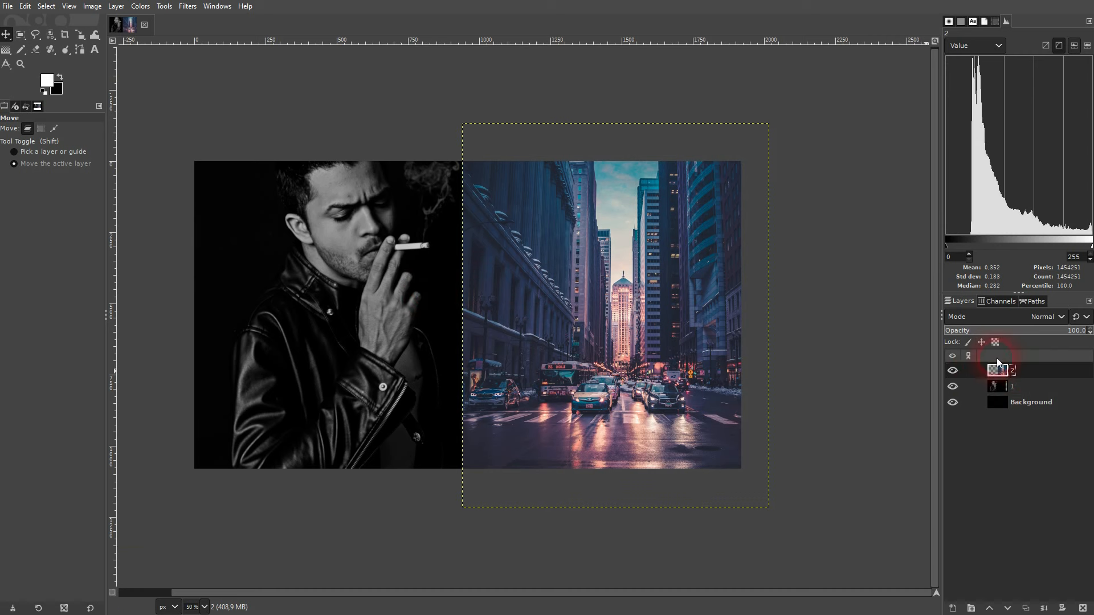
{"action": "left_click", "coordinate": [1019, 389]}
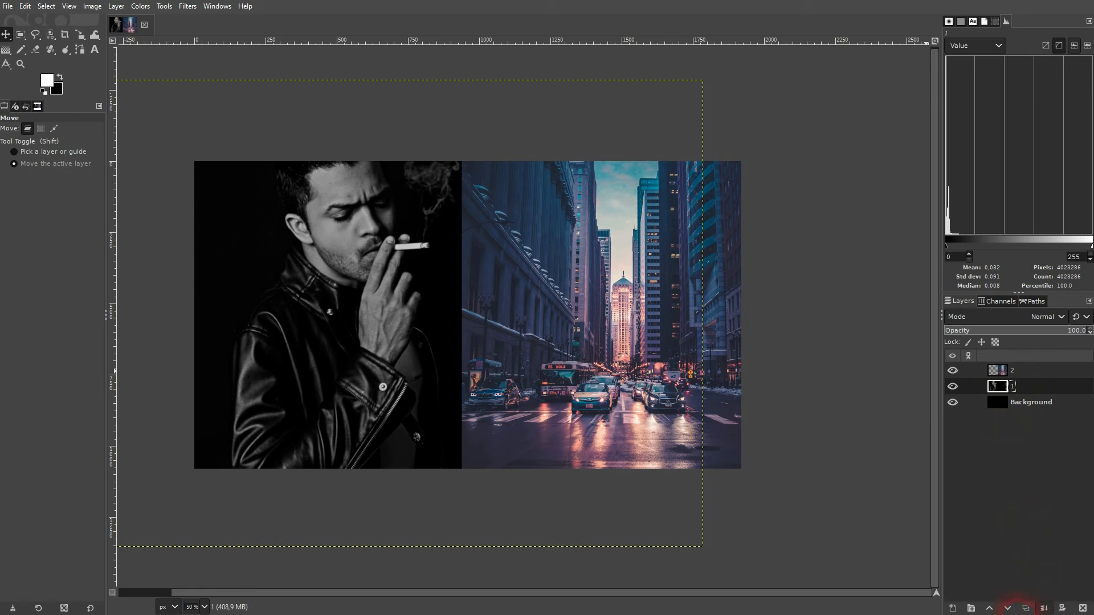
{"action": "left_click", "coordinate": [990, 609]}
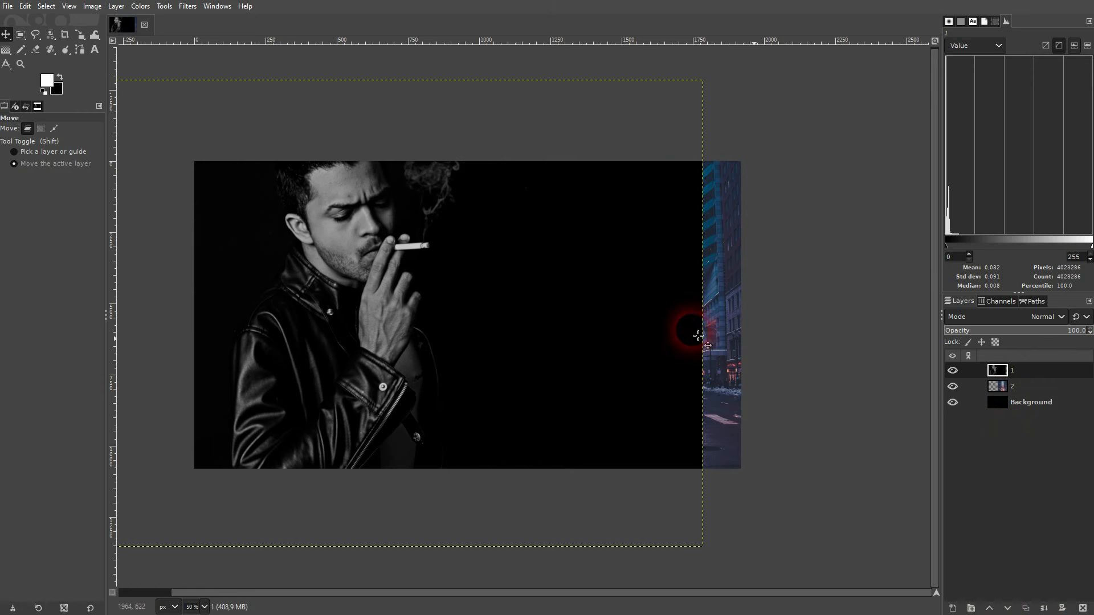
Add a White (full opacity) layer mask to layer 1.
{"action": "left_click", "coordinate": [1013, 371]}
{"action": "right_click", "coordinate": [1026, 377]}
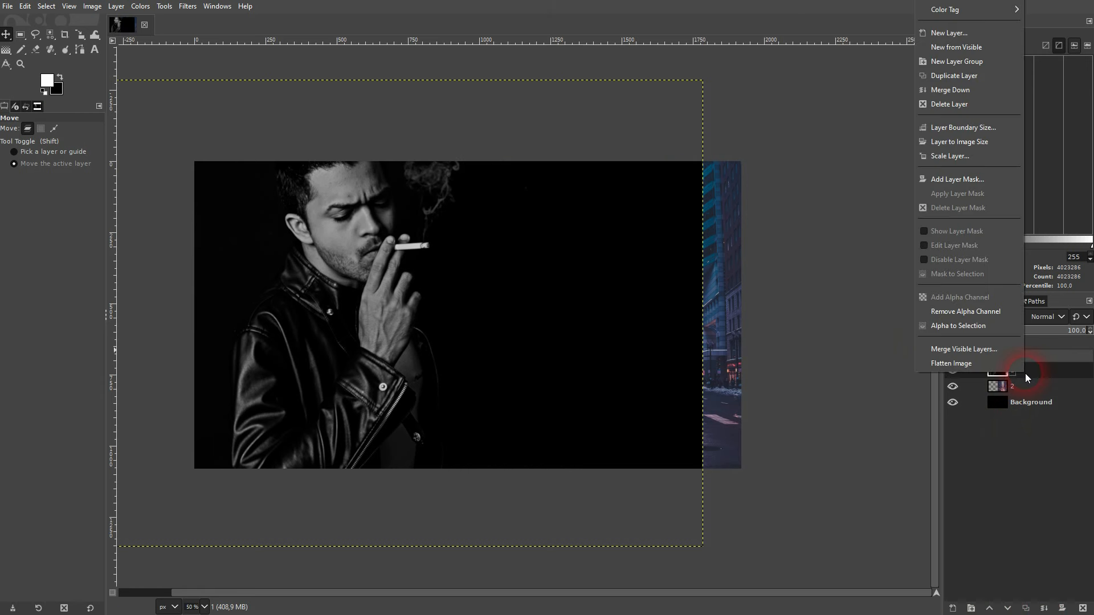
{"action": "left_click", "coordinate": [958, 179]}
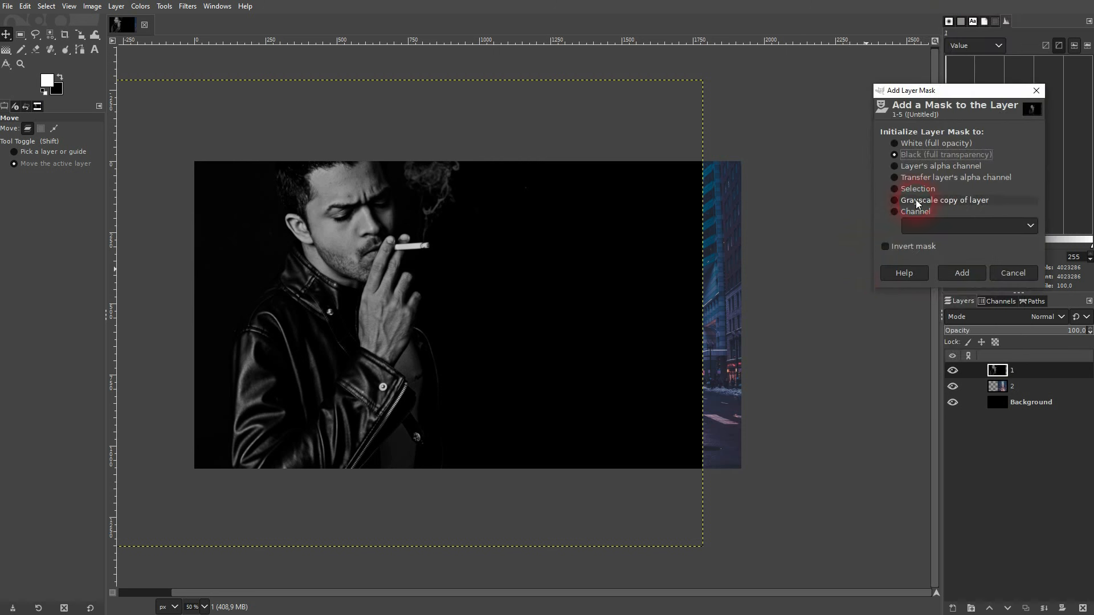
{"action": "left_click", "coordinate": [926, 144]}
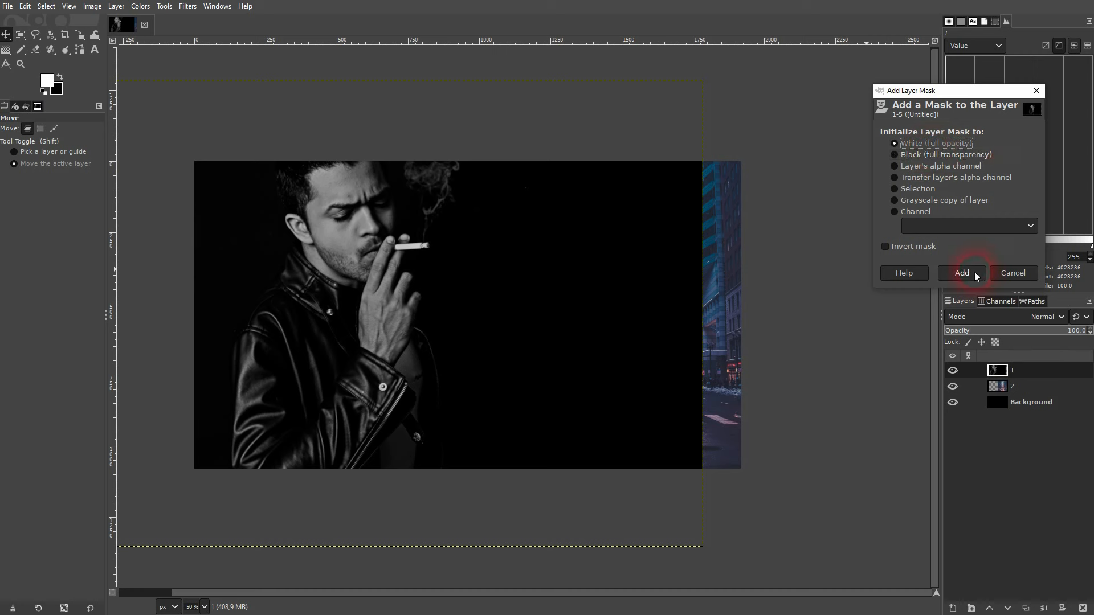
{"action": "left_click", "coordinate": [962, 273]}
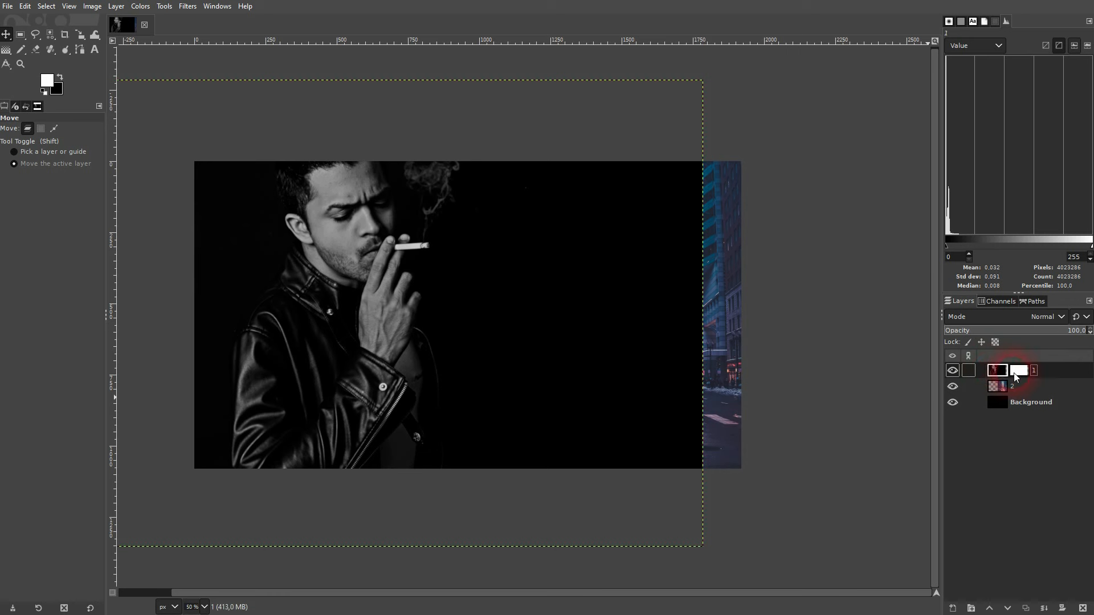
Make layer 1's mask active and set up the Gradient tool with the Custom gradient, black foreground and white background.
{"action": "left_click", "coordinate": [1021, 373]}
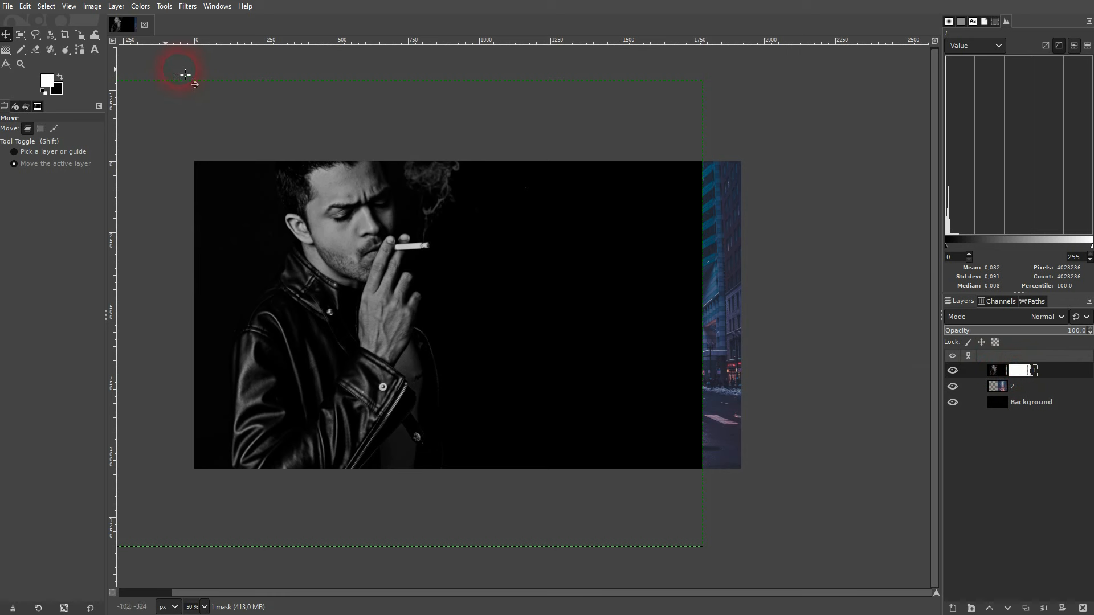
{"action": "left_click", "coordinate": [7, 51]}
{"action": "left_click", "coordinate": [71, 70]}
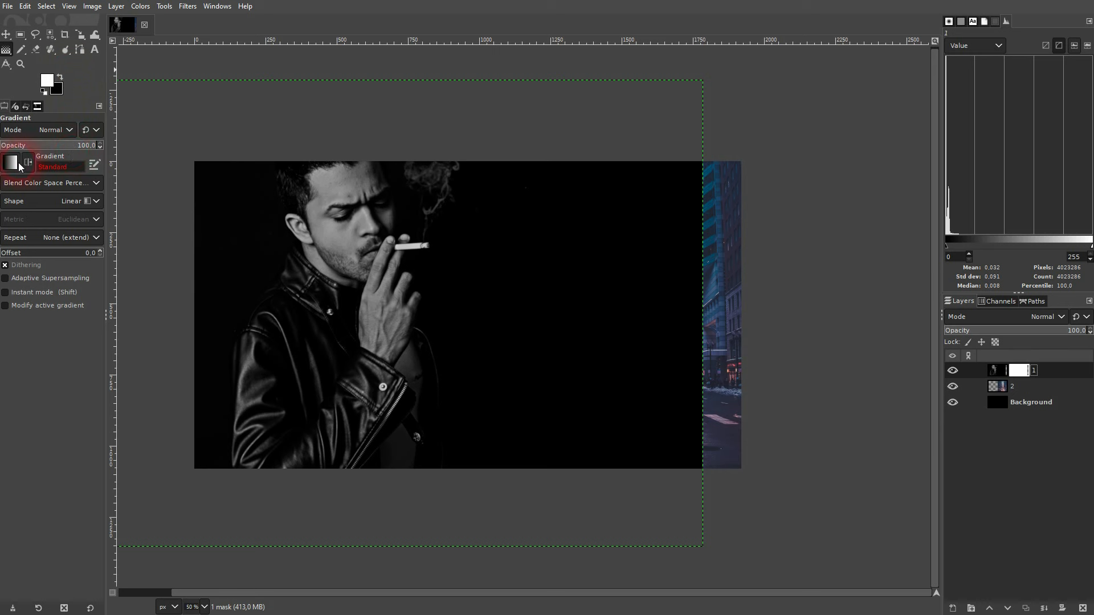
{"action": "left_click", "coordinate": [17, 165]}
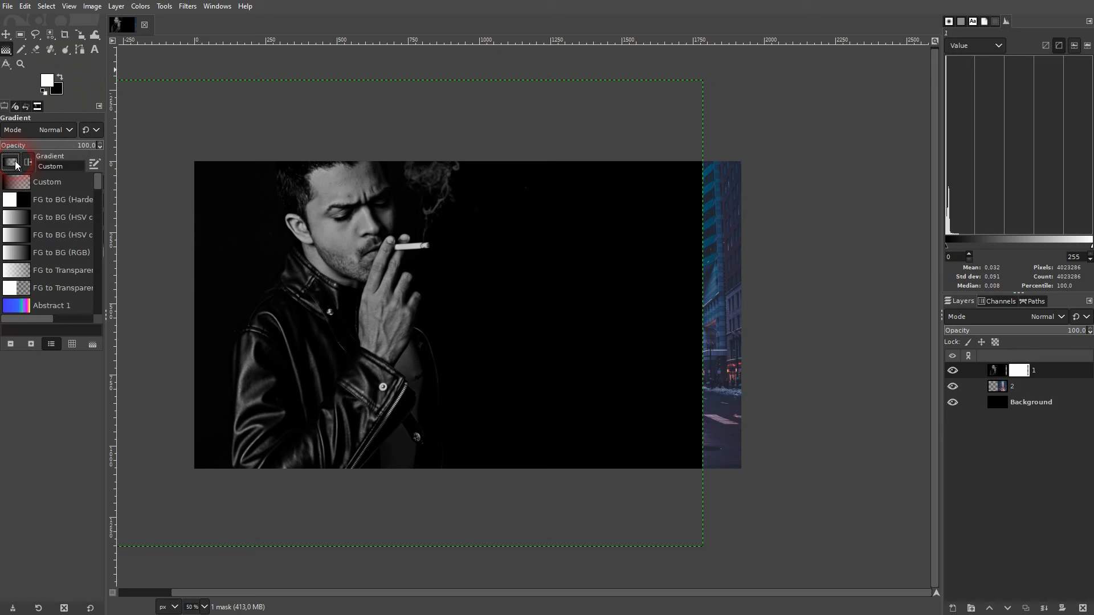
{"action": "left_click", "coordinate": [48, 234]}
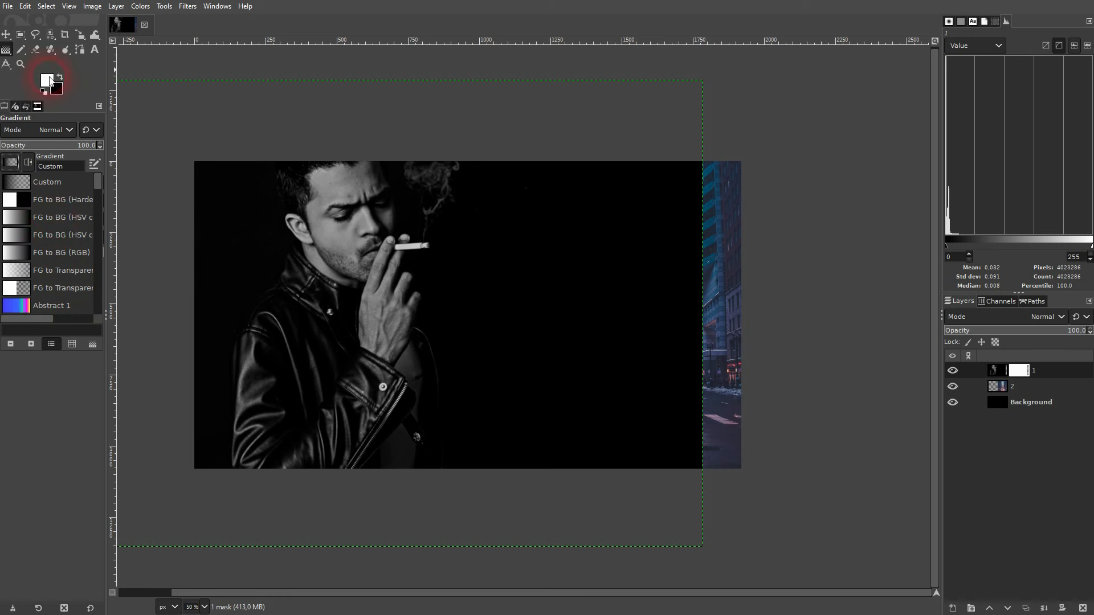
{"action": "left_click", "coordinate": [44, 95]}
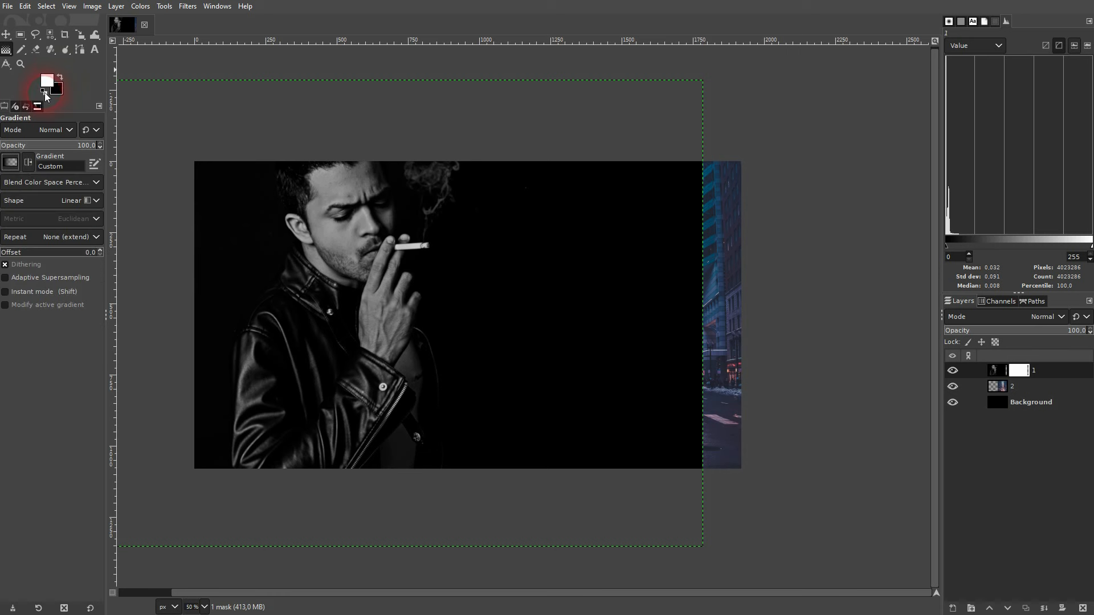
{"action": "left_click", "coordinate": [45, 92]}
{"action": "left_click", "coordinate": [60, 76]}
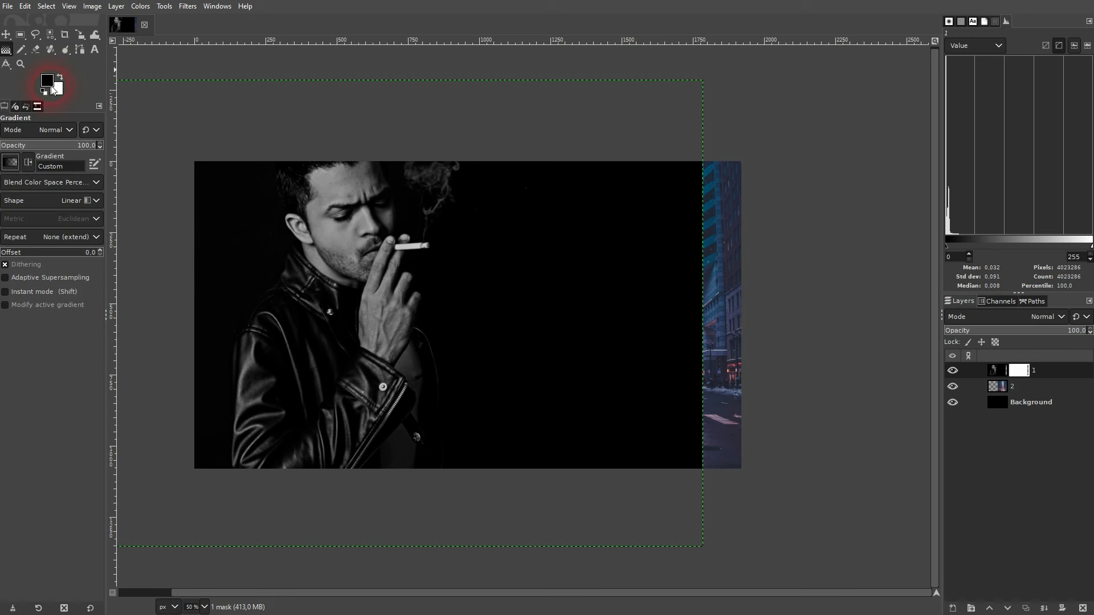
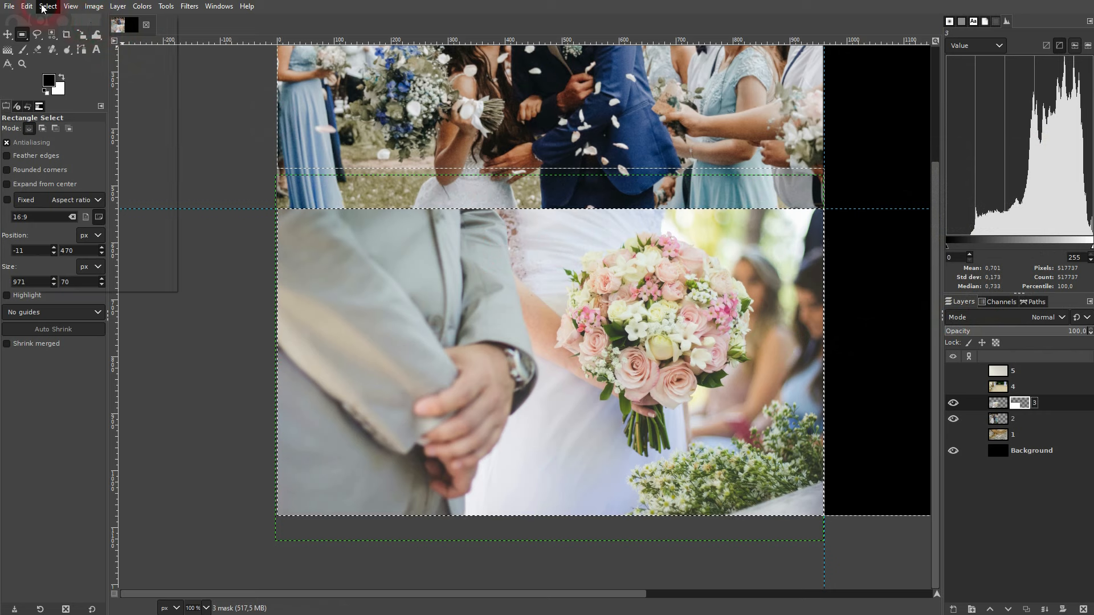
Clear the selection around the bouquet photo on layer 3 and switch to the Move tool.
{"action": "left_click", "coordinate": [67, 38]}
{"action": "left_click", "coordinate": [10, 37]}
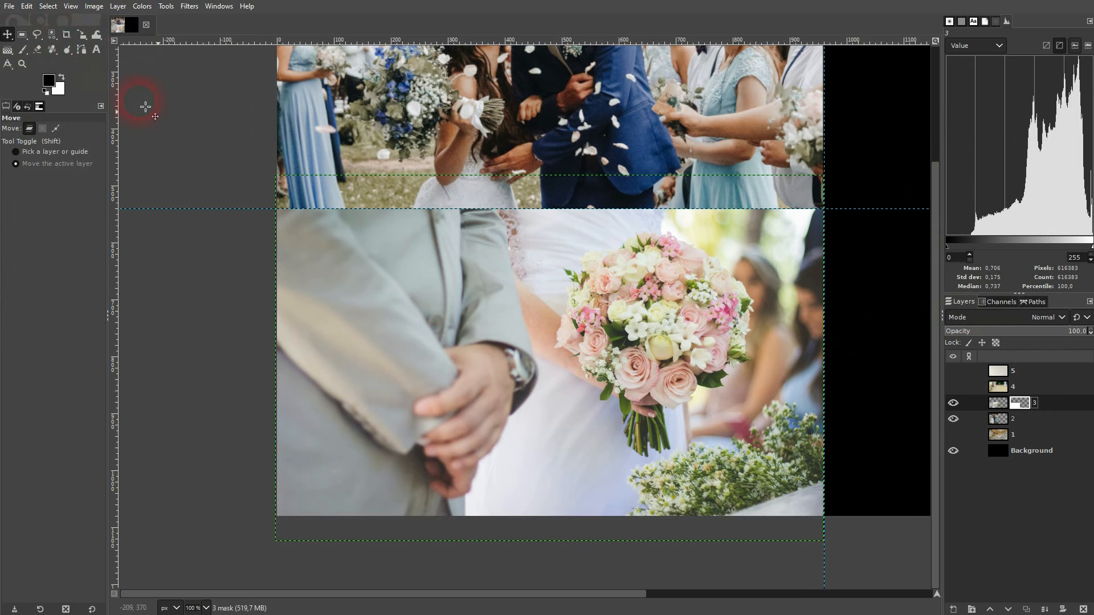
{"action": "key", "text": "minus"}
{"action": "key", "text": "minus"}
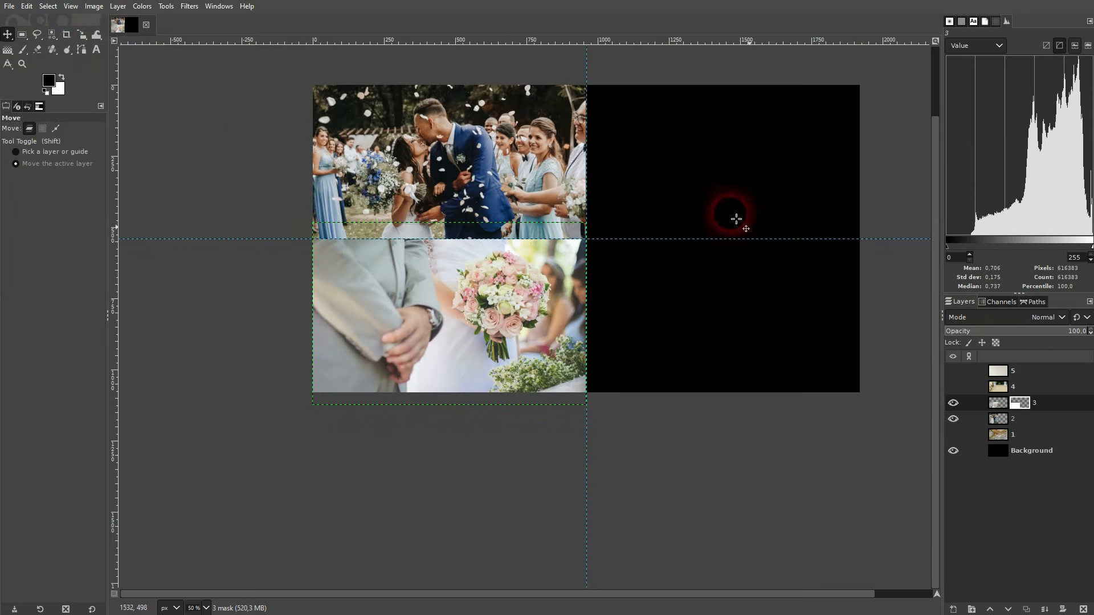
Show layer 4 and scale it down to 997 × 665 px over the upper-right quarter of the canvas.
{"action": "left_click", "coordinate": [1034, 452]}
{"action": "left_click", "coordinate": [952, 387]}
{"action": "left_click", "coordinate": [1012, 387]}
{"action": "left_click", "coordinate": [81, 34]}
{"action": "left_click_drag", "start_coordinate": [332, 429], "coordinate": [450, 349]}
{"action": "left_click_drag", "start_coordinate": [778, 247], "coordinate": [733, 249]}
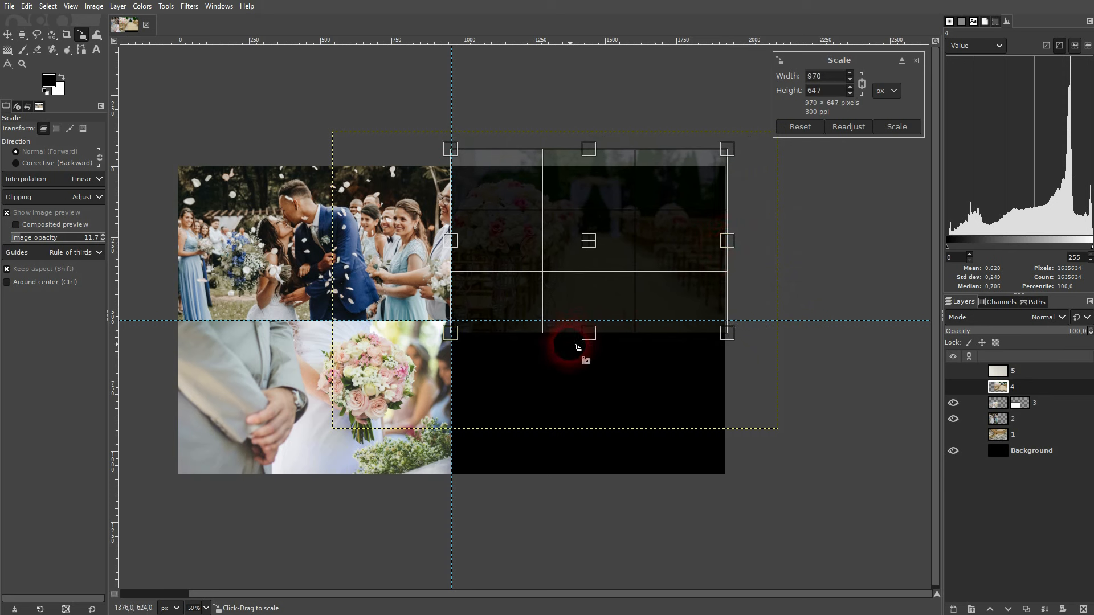
{"action": "left_click_drag", "start_coordinate": [460, 249], "coordinate": [455, 249]}
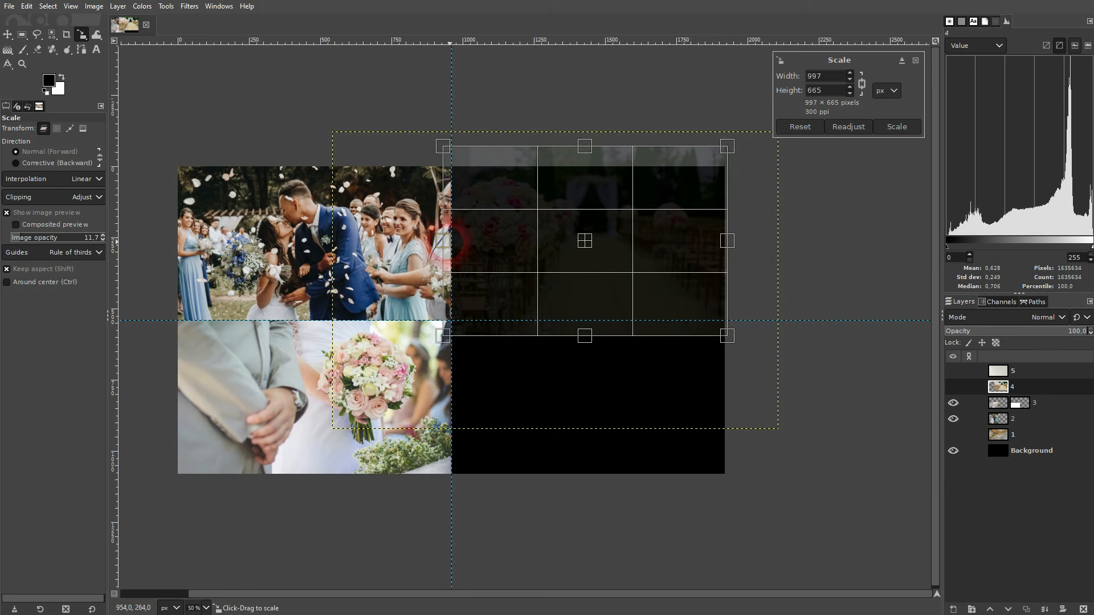
{"action": "left_click", "coordinate": [897, 126]}
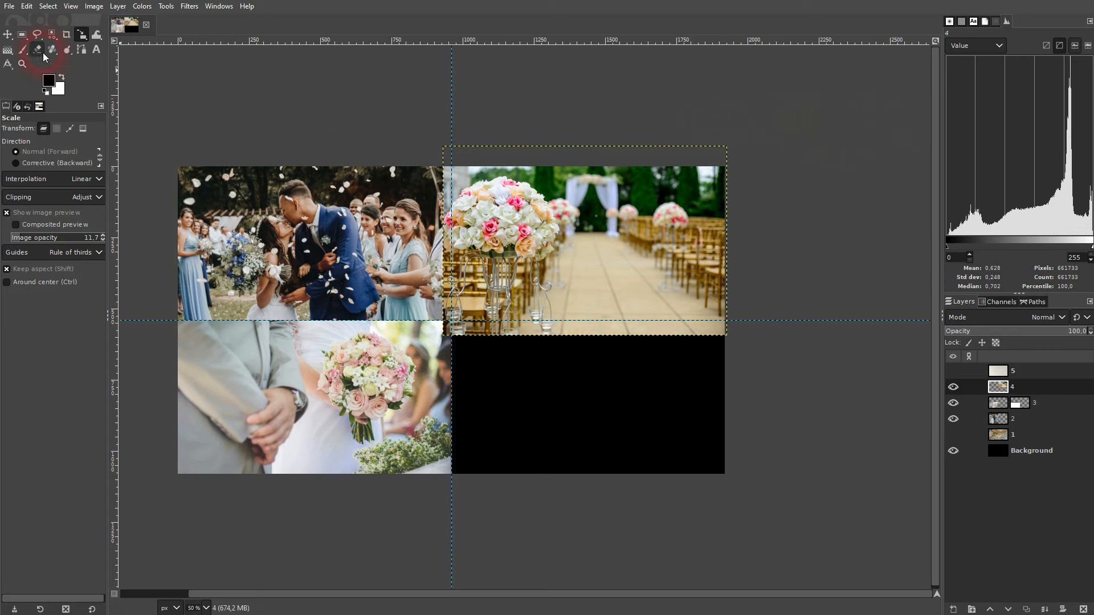
Move layer 4 so its left edge aligns with the vertical guide at the canvas centre.
{"action": "left_click", "coordinate": [8, 35]}
{"action": "left_click_drag", "start_coordinate": [542, 249], "coordinate": [548, 245]}
{"action": "scroll", "coordinate": [545, 242], "scroll_direction": "up", "scroll_amount": 2}
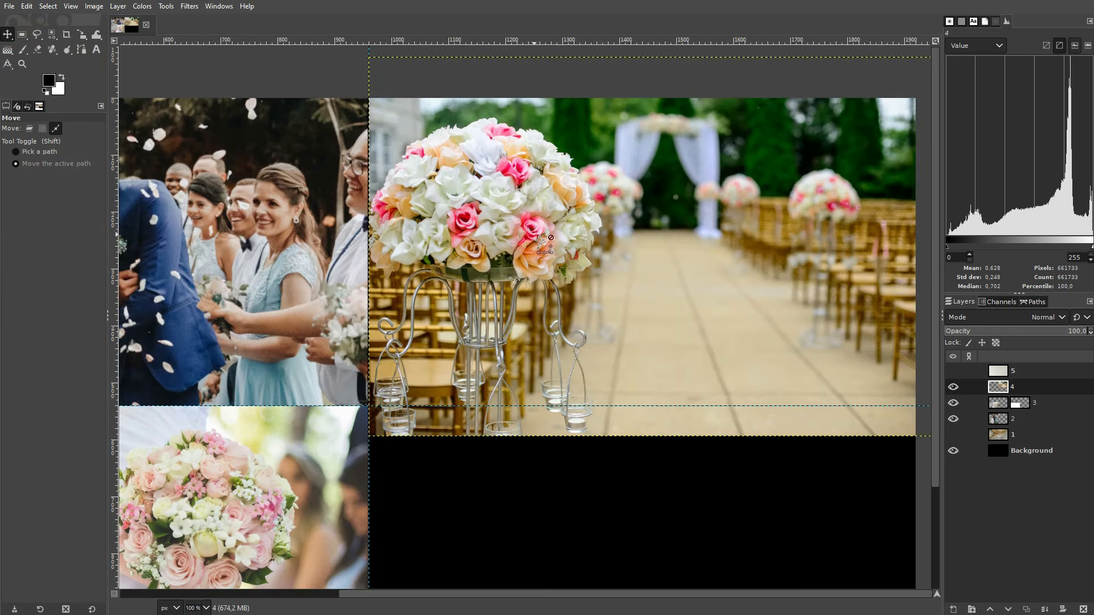
Shift layer 4 slightly left so it overlaps the vertical guide and its right edge sits just beyond the canvas edge.
{"action": "scroll", "coordinate": [546, 242], "scroll_direction": "down", "scroll_amount": 1}
{"action": "left_click", "coordinate": [615, 247]}
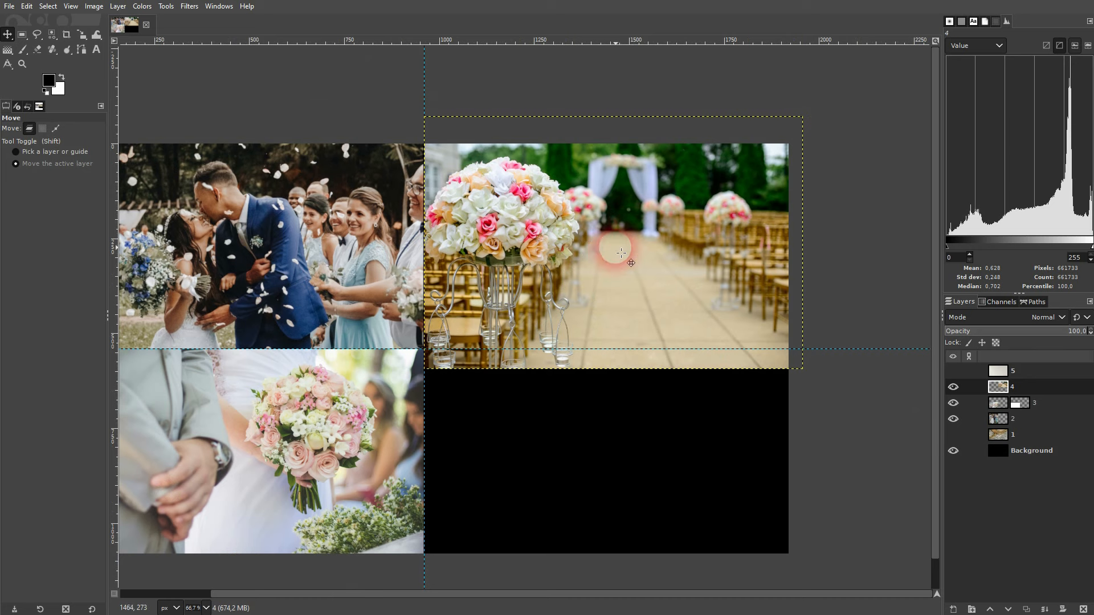
{"action": "left_click_drag", "start_coordinate": [618, 253], "coordinate": [607, 253]}
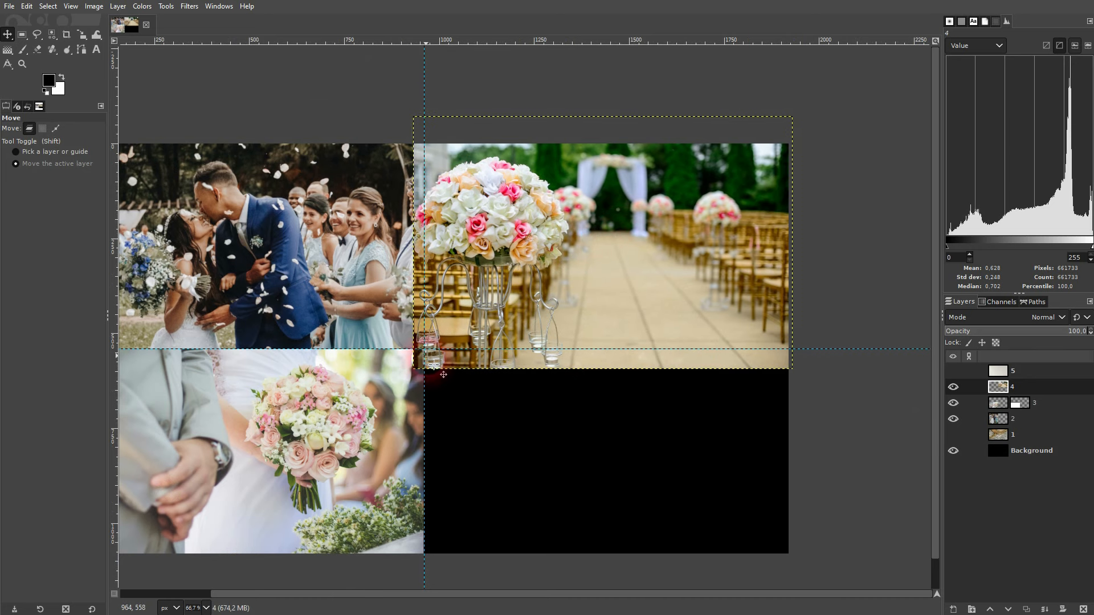
Make a 355 × 966 px rectangular selection ending at the vertical guide over layer 4's overhanging strip, and invert it.
{"action": "left_click", "coordinate": [22, 34]}
{"action": "left_click_drag", "start_coordinate": [290, 97], "coordinate": [424, 465]}
{"action": "key", "text": "ctrl+i"}
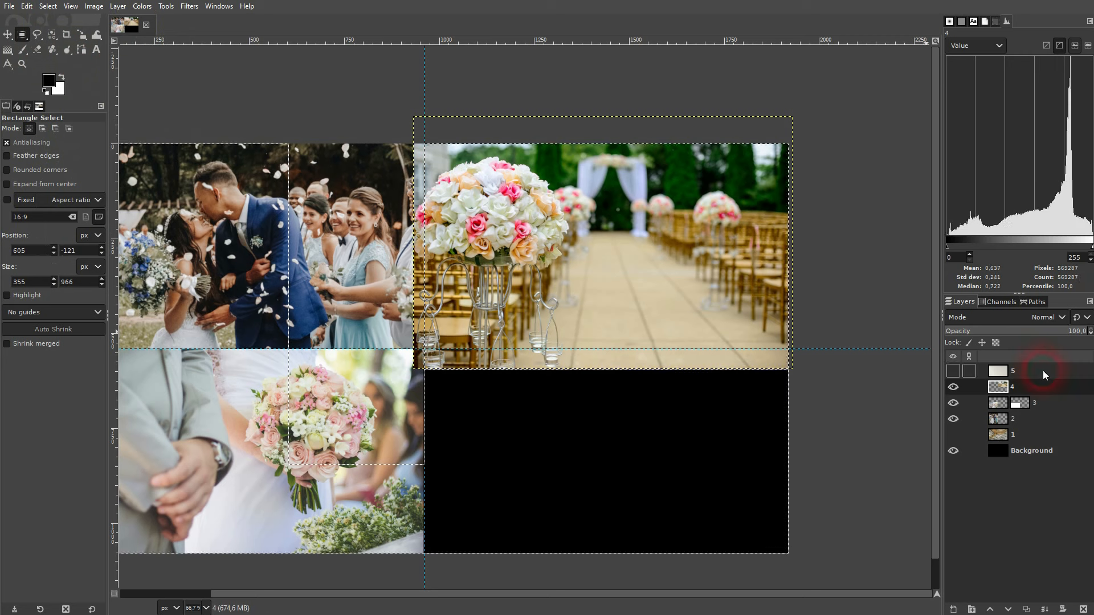
Add a layer mask to layer 4 initialised from the selection.
{"action": "right_click", "coordinate": [1030, 384]}
{"action": "left_click", "coordinate": [976, 189]}
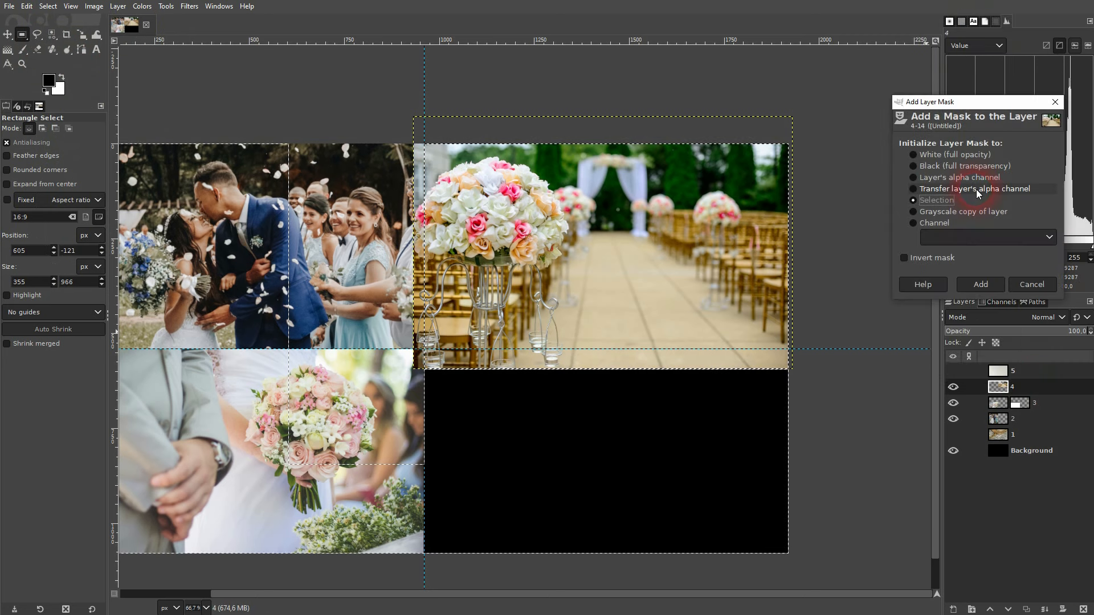
{"action": "left_click", "coordinate": [979, 289]}
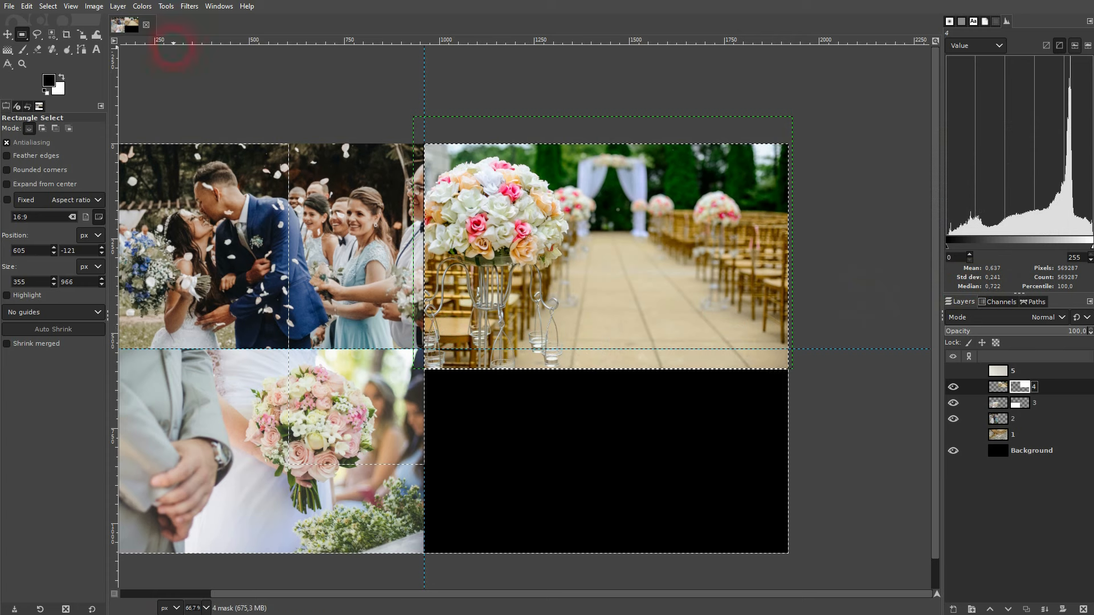
Clear the selection and make layer 5 visible.
{"action": "left_click", "coordinate": [48, 7]}
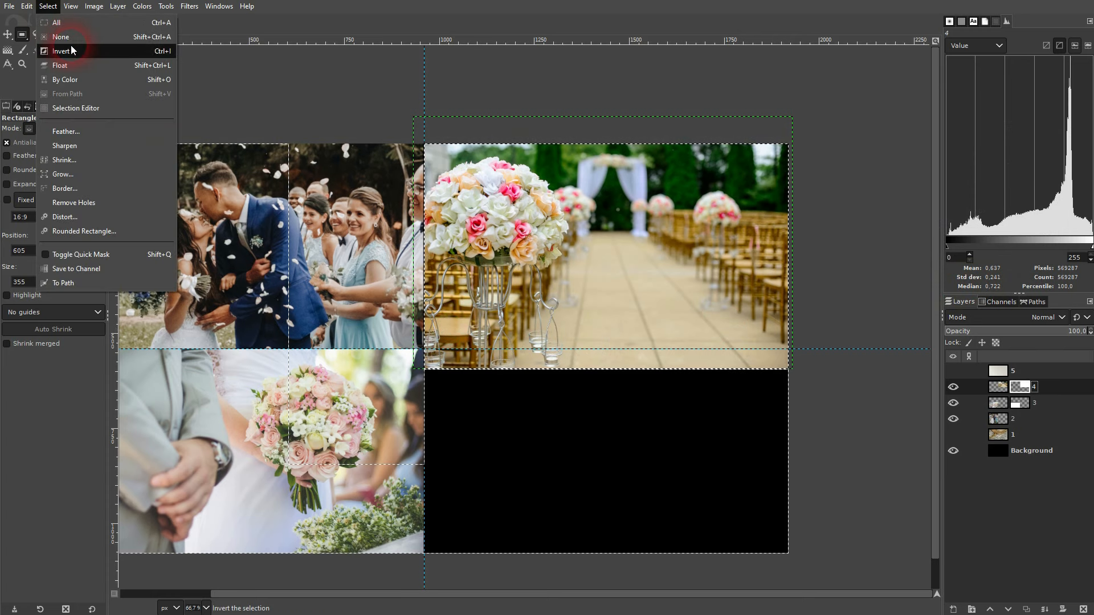
{"action": "left_click", "coordinate": [72, 33]}
{"action": "left_click", "coordinate": [953, 371]}
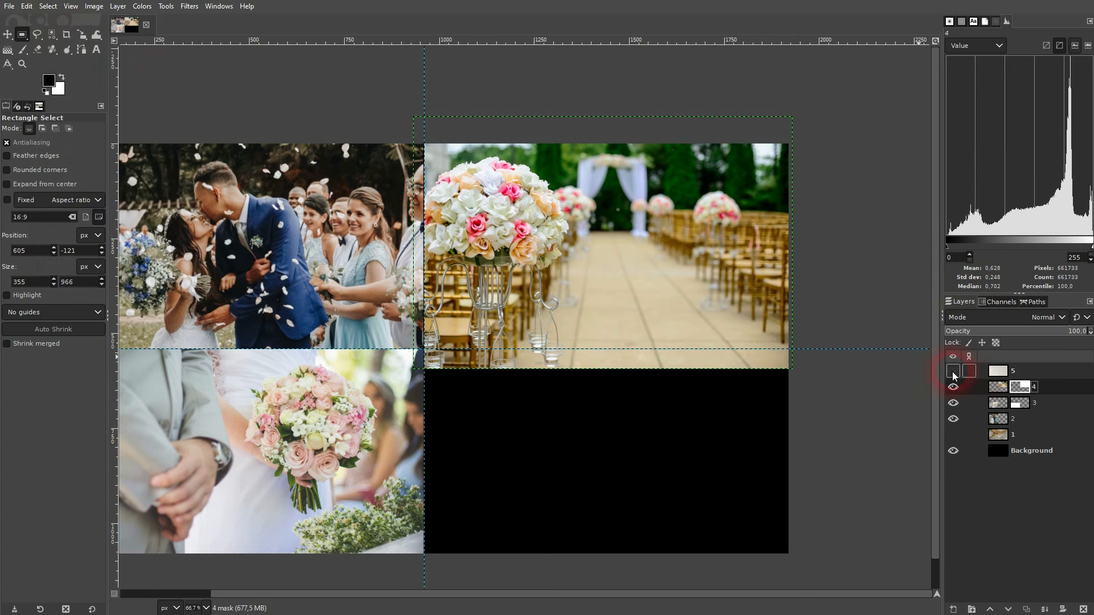
{"action": "left_click", "coordinate": [533, 349]}
{"action": "key", "text": "minus"}
{"action": "key", "text": "minus"}
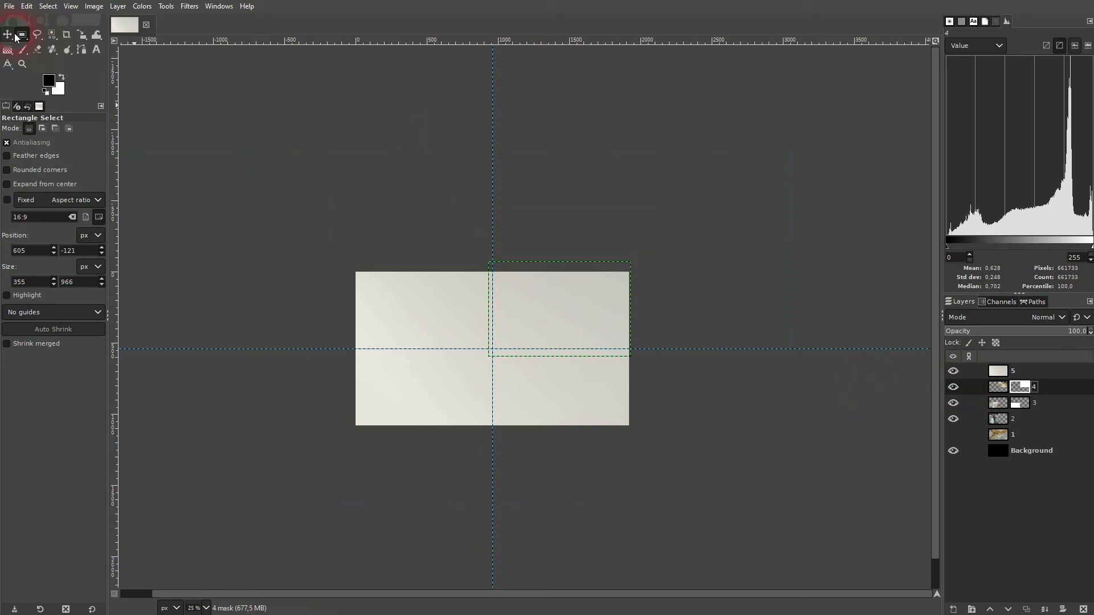
{"action": "left_click", "coordinate": [81, 35]}
{"action": "left_click", "coordinate": [467, 332]}
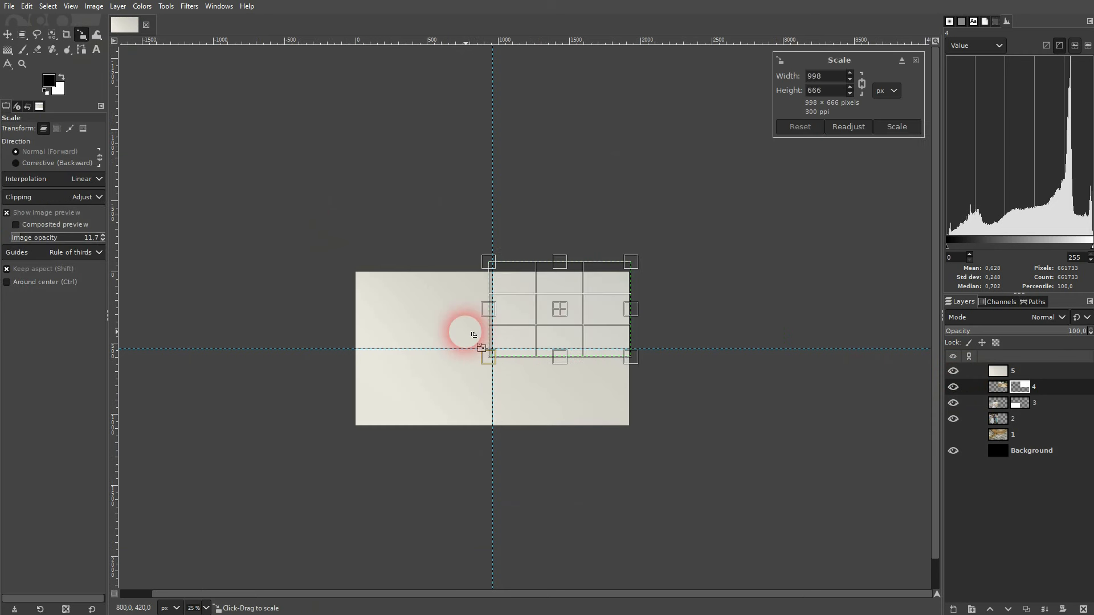
{"action": "left_click", "coordinate": [897, 127]}
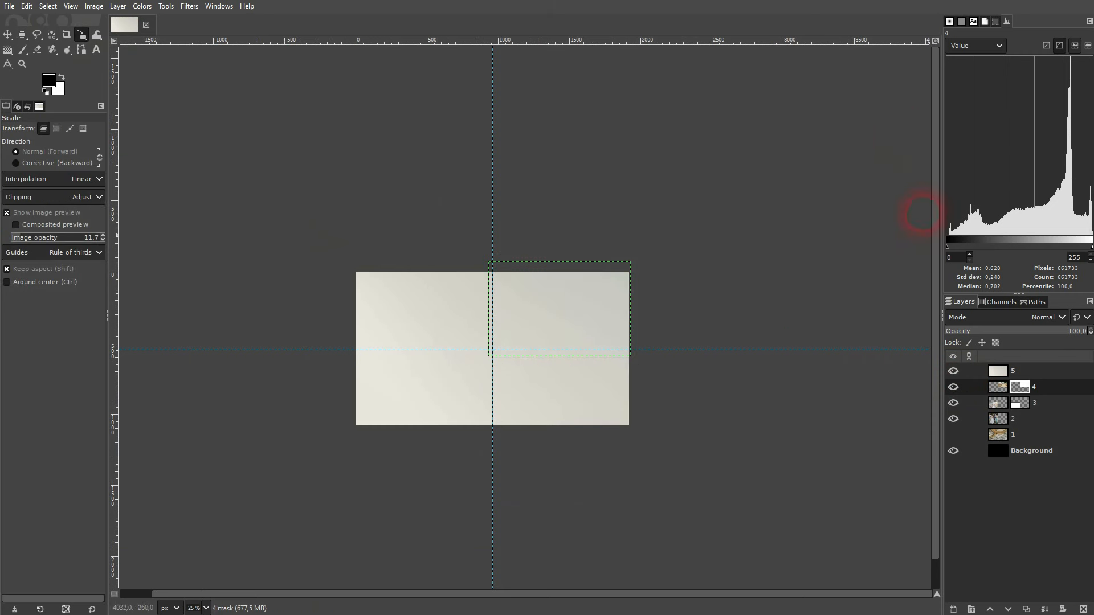
Select layer 5 and scale its preview down to 1128 × 752 px around the lower-right quarter of the canvas.
{"action": "left_click", "coordinate": [1017, 373]}
{"action": "left_click", "coordinate": [1021, 367]}
{"action": "left_click", "coordinate": [953, 371]}
{"action": "left_click", "coordinate": [386, 382]}
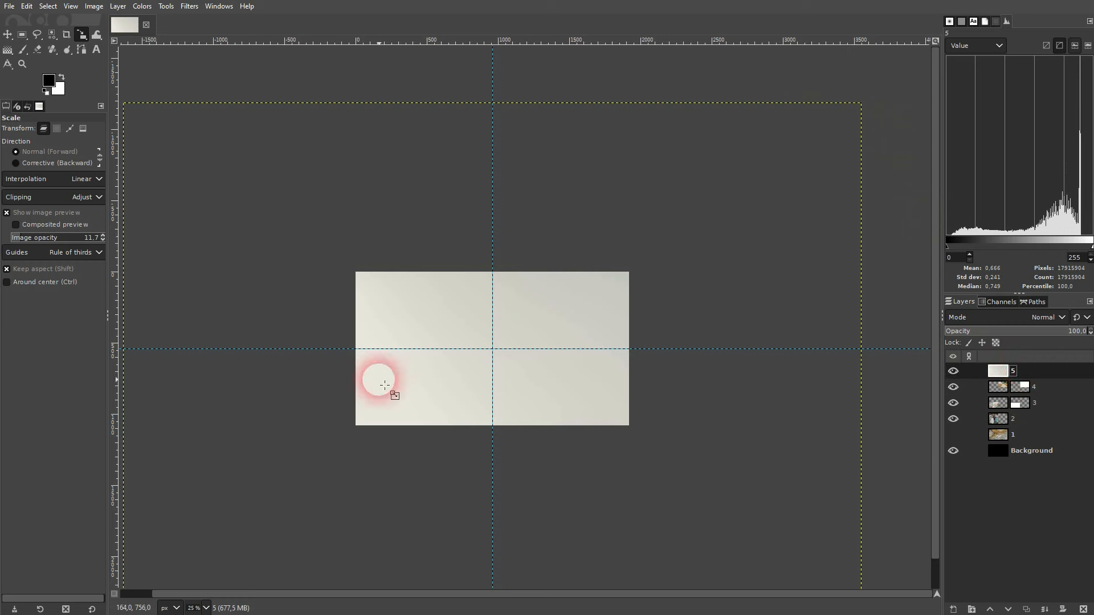
{"action": "key", "text": "minus"}
{"action": "left_click_drag", "start_coordinate": [250, 252], "coordinate": [416, 364]}
{"action": "left_click_drag", "start_coordinate": [627, 501], "coordinate": [486, 431]}
{"action": "key", "text": "plus"}
{"action": "key", "text": "plus"}
{"action": "key", "text": "plus"}
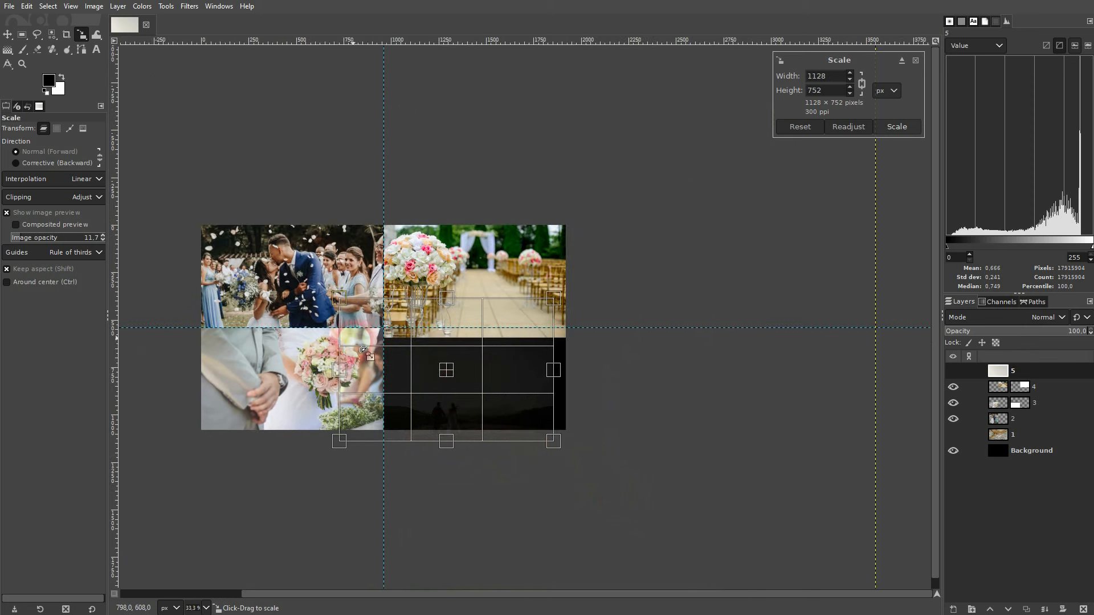
Fit layer 5's corners to the guide intersection and the canvas's right edge, and apply the scaling.
{"action": "left_click_drag", "start_coordinate": [342, 305], "coordinate": [376, 328]}
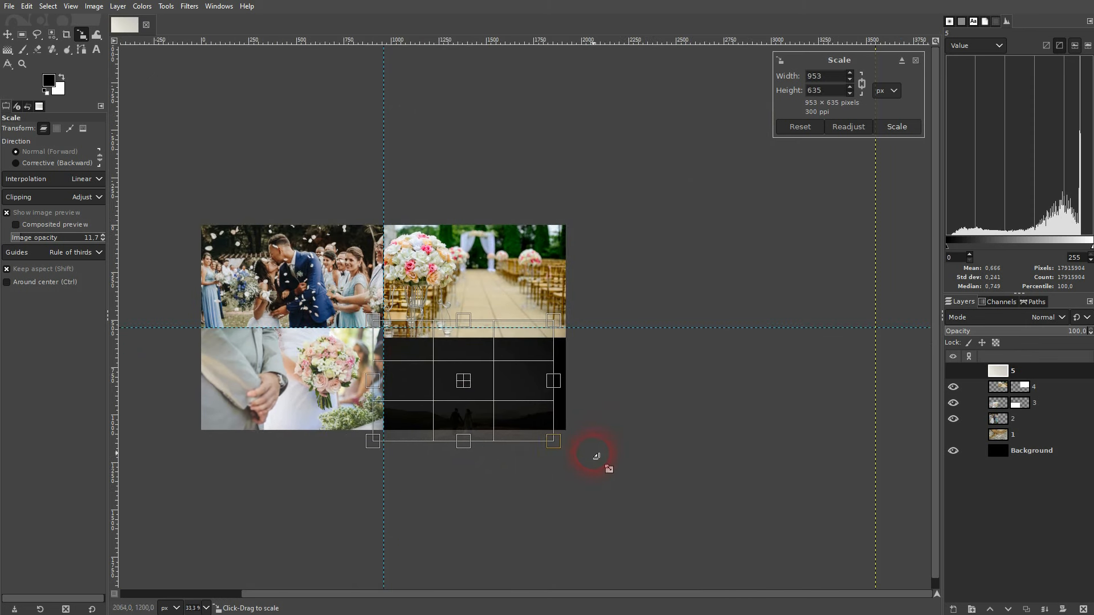
{"action": "left_click_drag", "start_coordinate": [559, 449], "coordinate": [571, 456]}
{"action": "left_click_drag", "start_coordinate": [380, 326], "coordinate": [392, 334]}
{"action": "left_click", "coordinate": [569, 448]}
{"action": "left_click_drag", "start_coordinate": [571, 451], "coordinate": [568, 457]}
{"action": "left_click", "coordinate": [906, 129]}
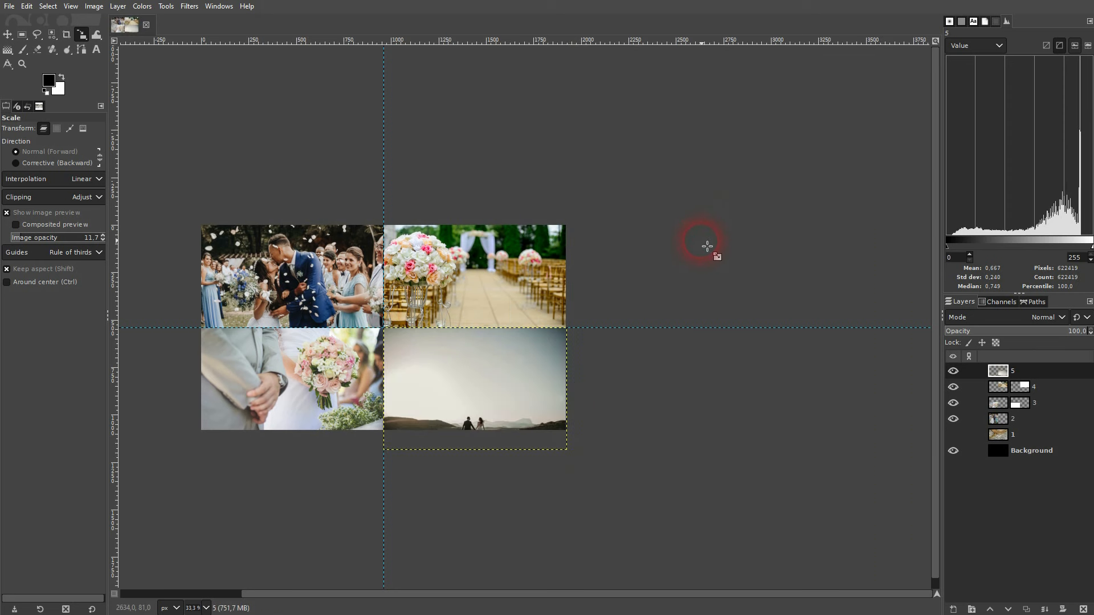
Move layer 5 up so its lower edge lines up with the bottom of the canvas, showing the couple in the field.
{"action": "left_click", "coordinate": [8, 36]}
{"action": "scroll", "coordinate": [464, 393], "scroll_direction": "up", "scroll_amount": 2}
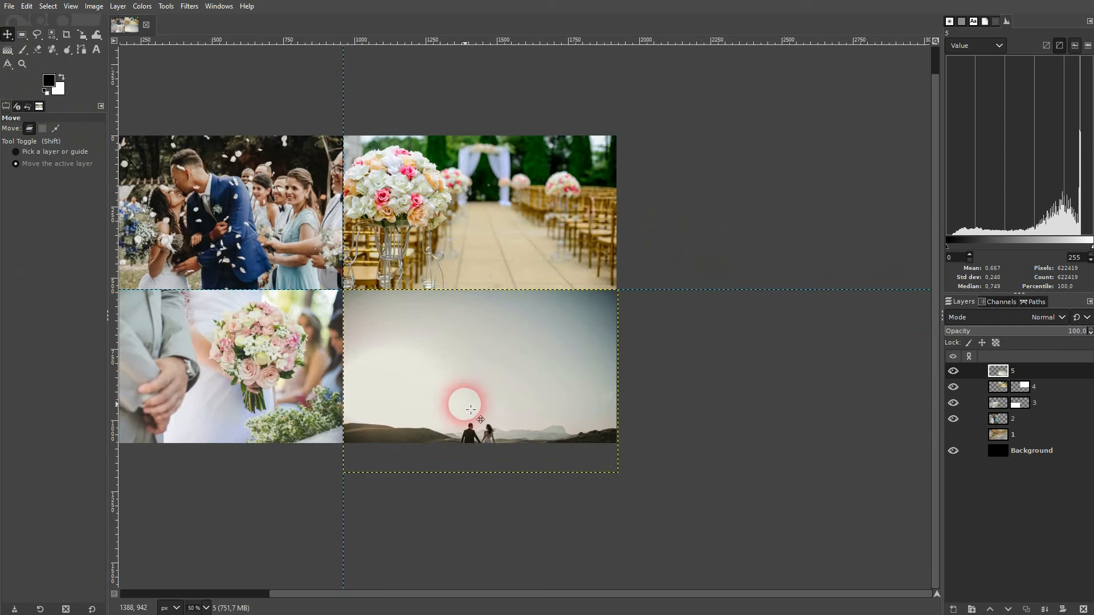
{"action": "left_click_drag", "start_coordinate": [460, 359], "coordinate": [457, 322]}
Select a 1131 × 270 px rectangle over the part of layer 5 above the horizontal guide, and invert the selection.
{"action": "key", "text": "r"}
{"action": "left_click_drag", "start_coordinate": [721, 149], "coordinate": [293, 250]}
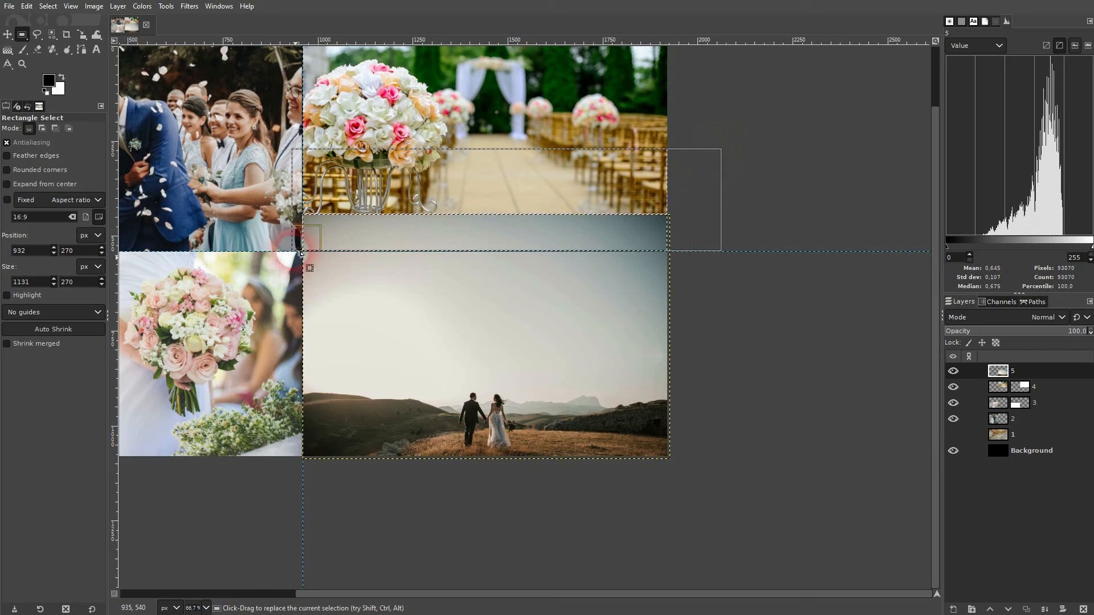
{"action": "left_click", "coordinate": [47, 6]}
{"action": "left_click", "coordinate": [59, 51]}
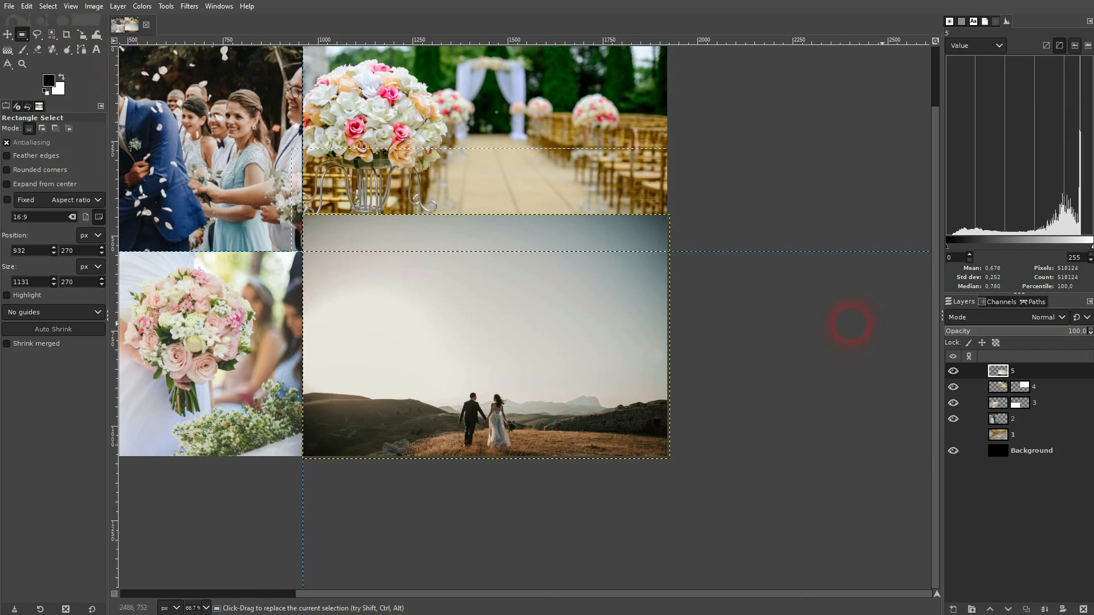
Add a layer mask to layer 5 from the selection and clear the selection.
{"action": "right_click", "coordinate": [1030, 370]}
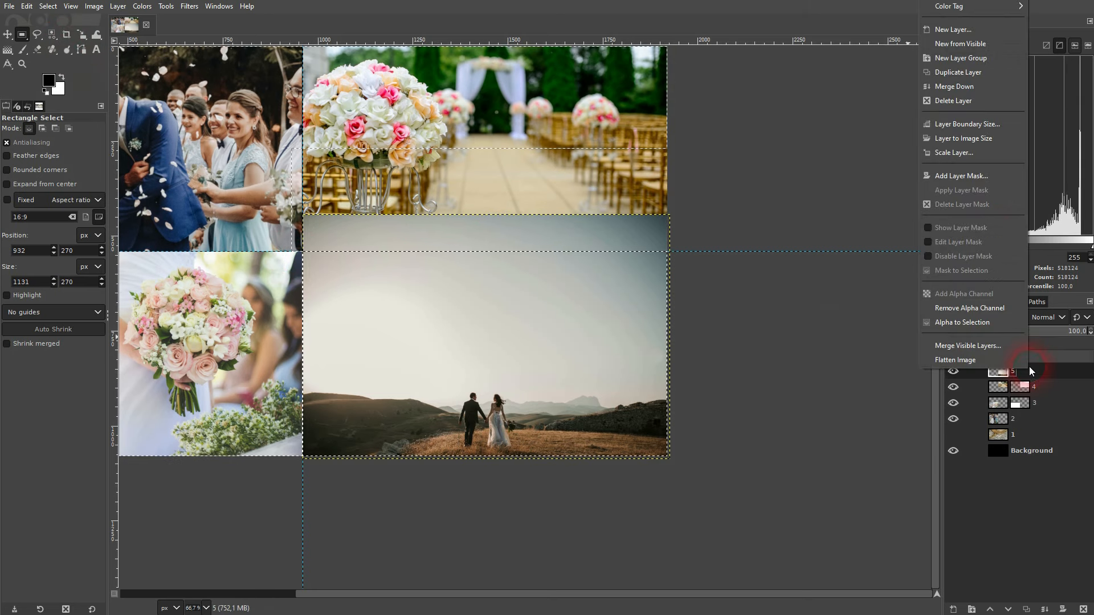
{"action": "left_click", "coordinate": [963, 174]}
{"action": "left_click", "coordinate": [967, 269]}
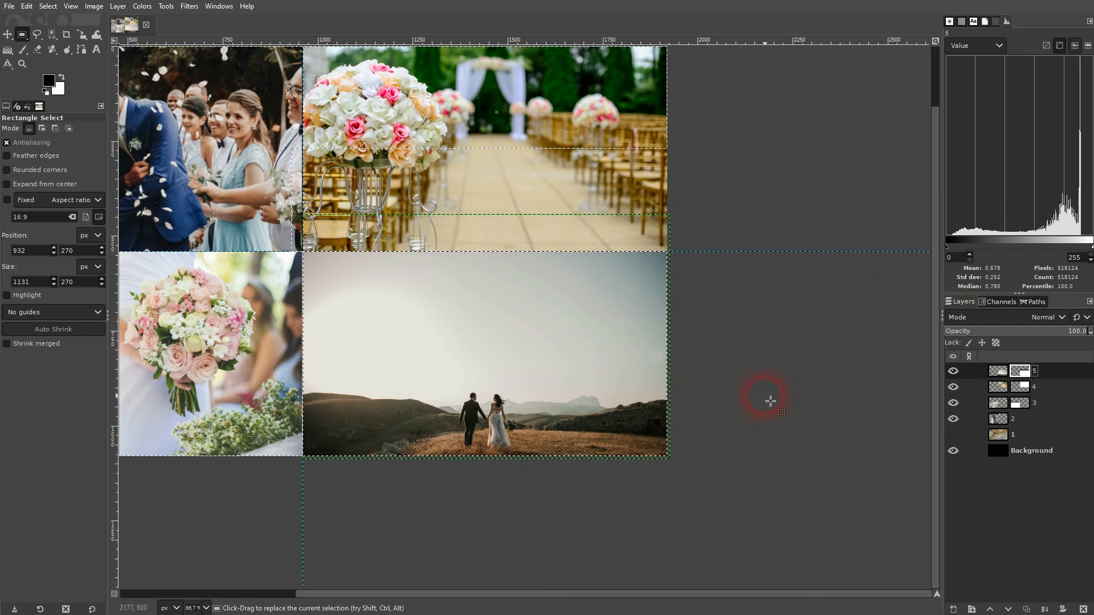
{"action": "left_click", "coordinate": [47, 6]}
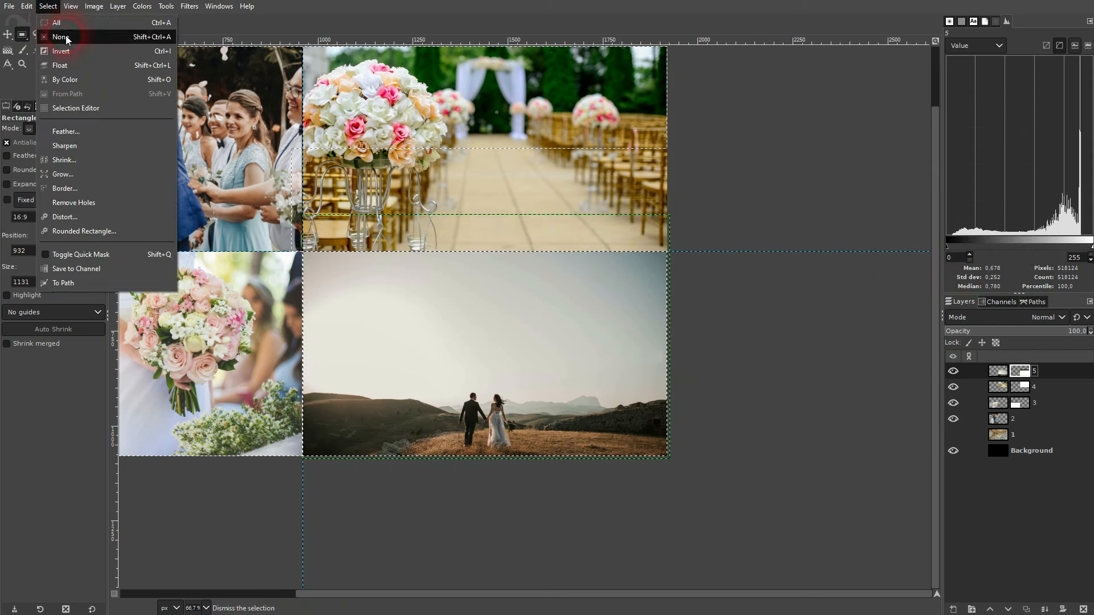
{"action": "left_click", "coordinate": [49, 35]}
{"action": "scroll", "coordinate": [398, 388], "scroll_direction": "down", "scroll_amount": 2}
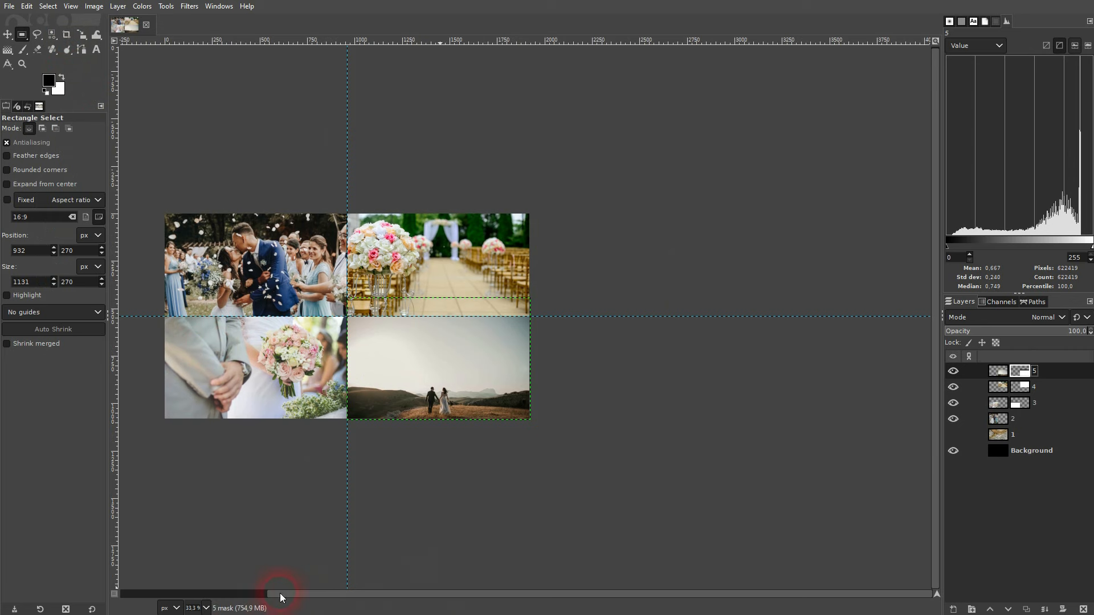
{"action": "left_click", "coordinate": [234, 594]}
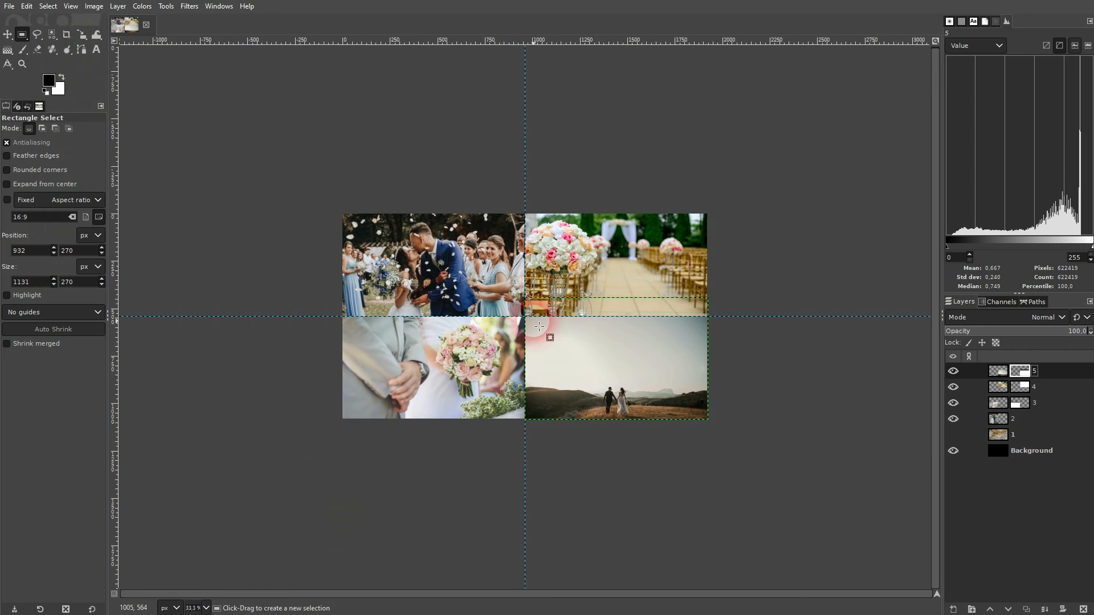
{"action": "scroll", "coordinate": [536, 322], "scroll_direction": "up", "scroll_amount": 1}
Make layer 1 visible and move it to the top of the layer stack.
{"action": "left_click", "coordinate": [1034, 451]}
{"action": "left_click", "coordinate": [954, 435]}
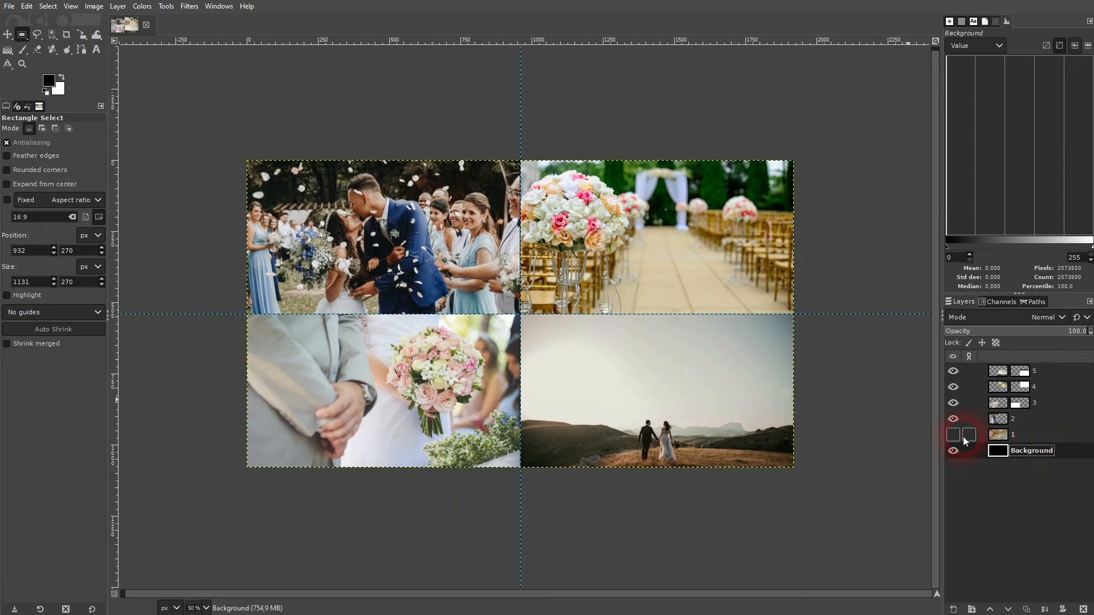
{"action": "left_click_drag", "start_coordinate": [999, 434], "coordinate": [999, 367]}
Scale layer 1, the wedding rings photo, down to about half the canvas width over the middle of the collage.
{"action": "scroll", "coordinate": [685, 282], "scroll_direction": "down", "scroll_amount": 2}
{"action": "left_click", "coordinate": [82, 34]}
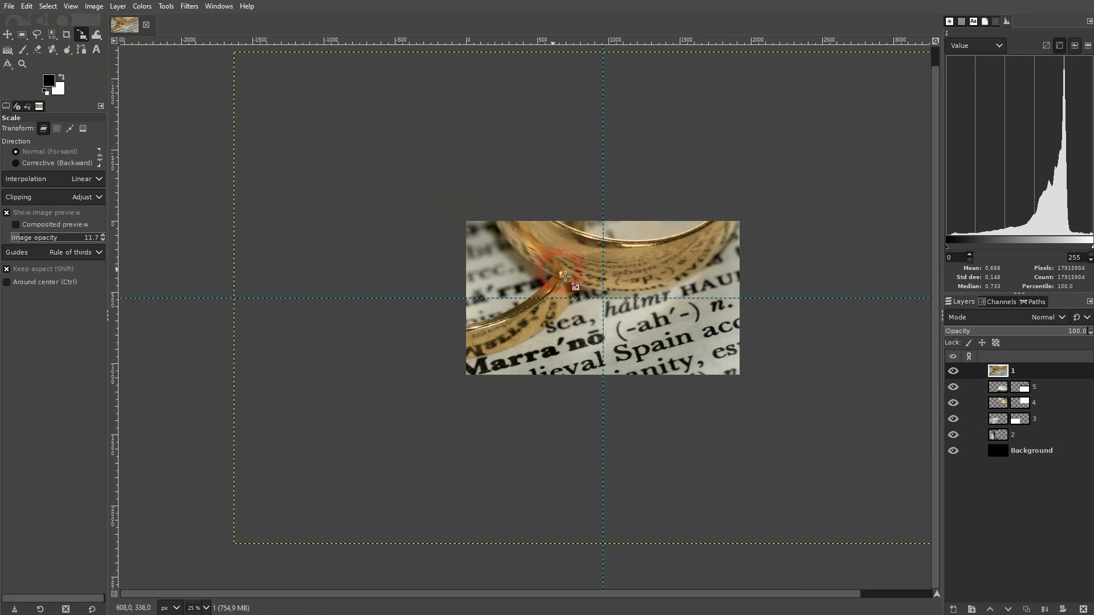
{"action": "left_click", "coordinate": [486, 265]}
{"action": "left_click_drag", "start_coordinate": [251, 302], "coordinate": [505, 298]}
{"action": "left_click_drag", "start_coordinate": [728, 595], "coordinate": [836, 580]}
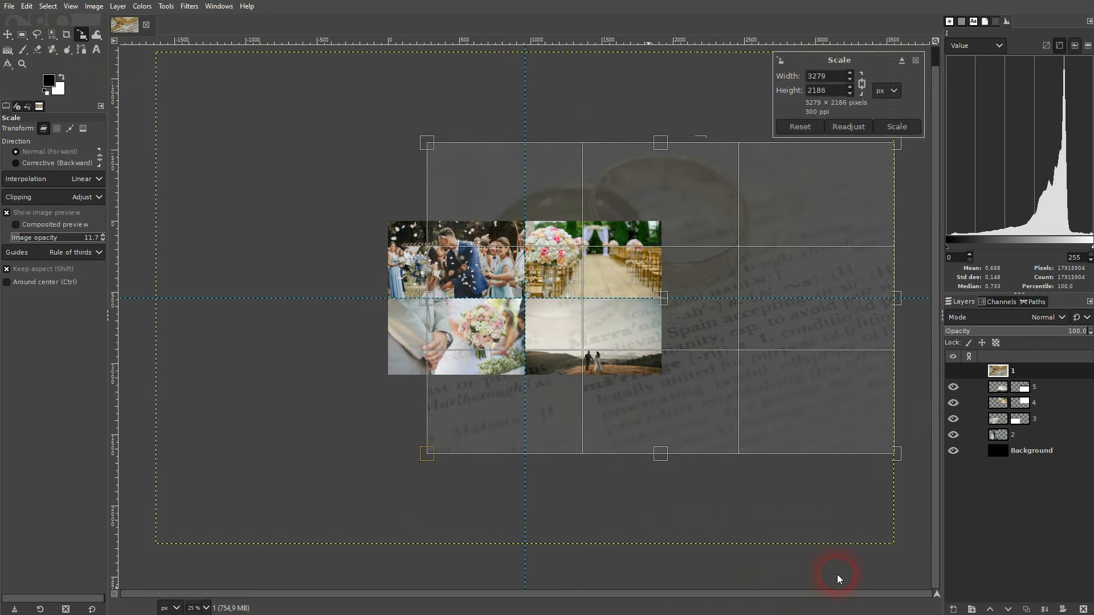
{"action": "left_click_drag", "start_coordinate": [894, 302], "coordinate": [574, 309]}
{"action": "scroll", "coordinate": [574, 308], "scroll_direction": "up", "scroll_amount": 1}
{"action": "scroll", "coordinate": [575, 308], "scroll_direction": "up", "scroll_amount": 2}
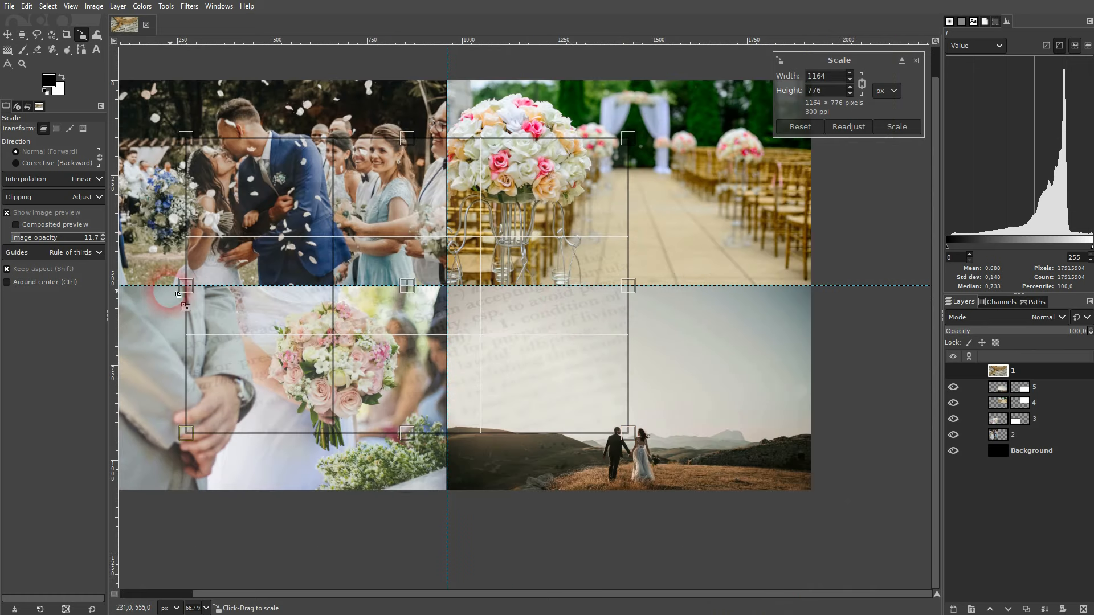
{"action": "left_click_drag", "start_coordinate": [192, 292], "coordinate": [276, 299]}
{"action": "left_click", "coordinate": [897, 127]}
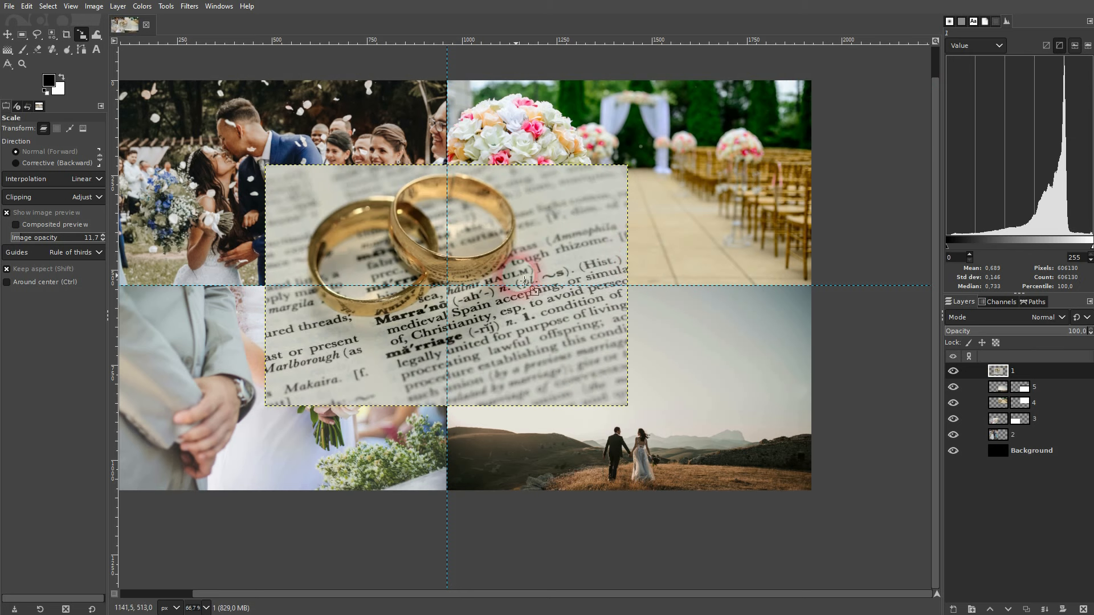
Switch to the Move tool and hide layer 1.
{"action": "left_click", "coordinate": [8, 34]}
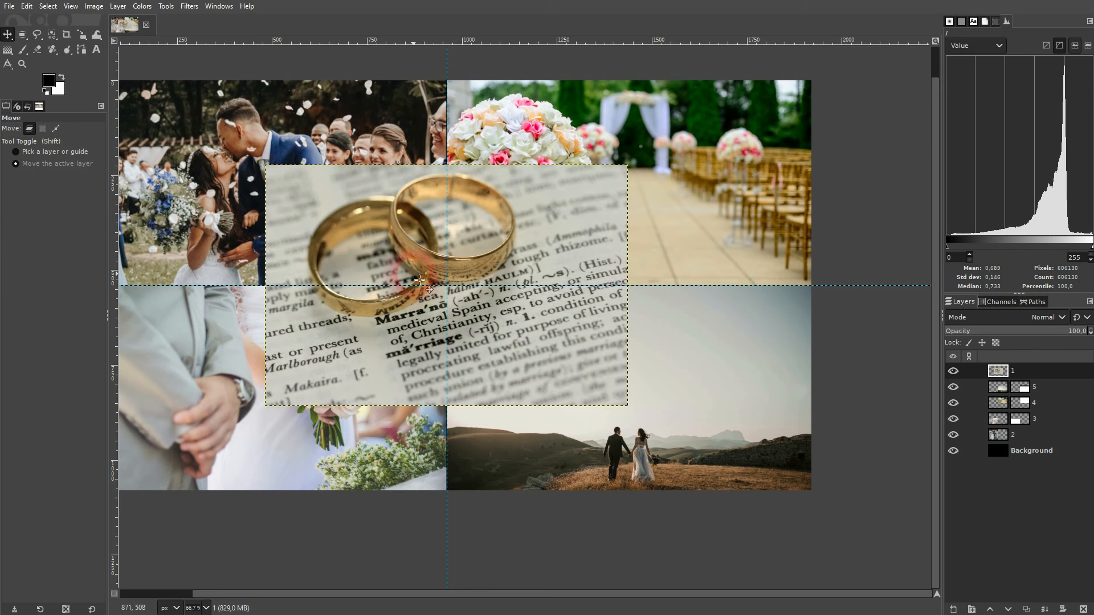
{"action": "left_click", "coordinate": [953, 371]}
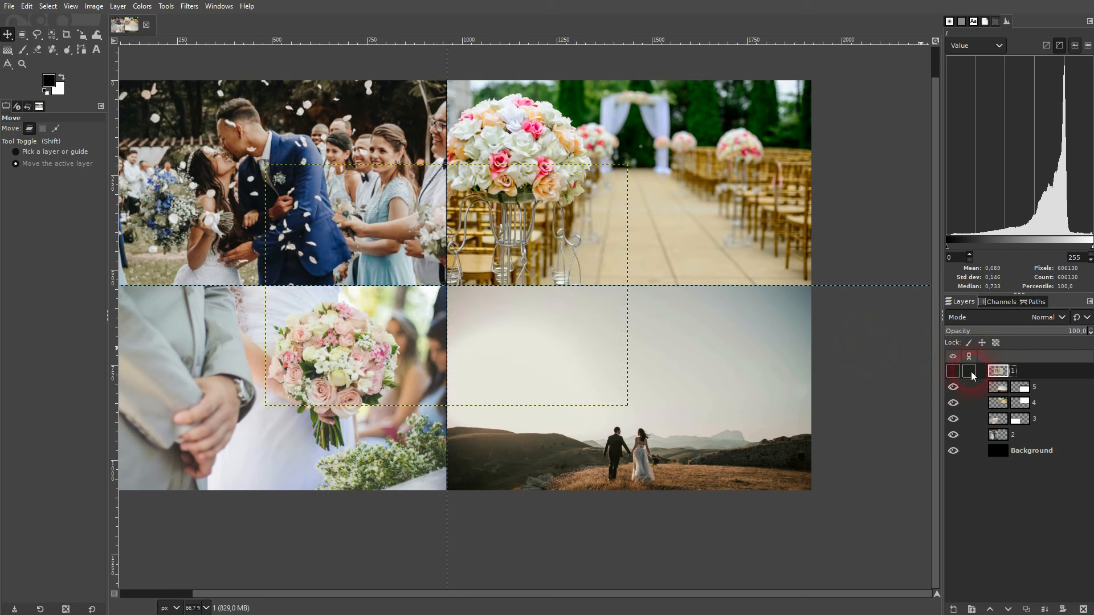
{"action": "left_click", "coordinate": [1020, 388]}
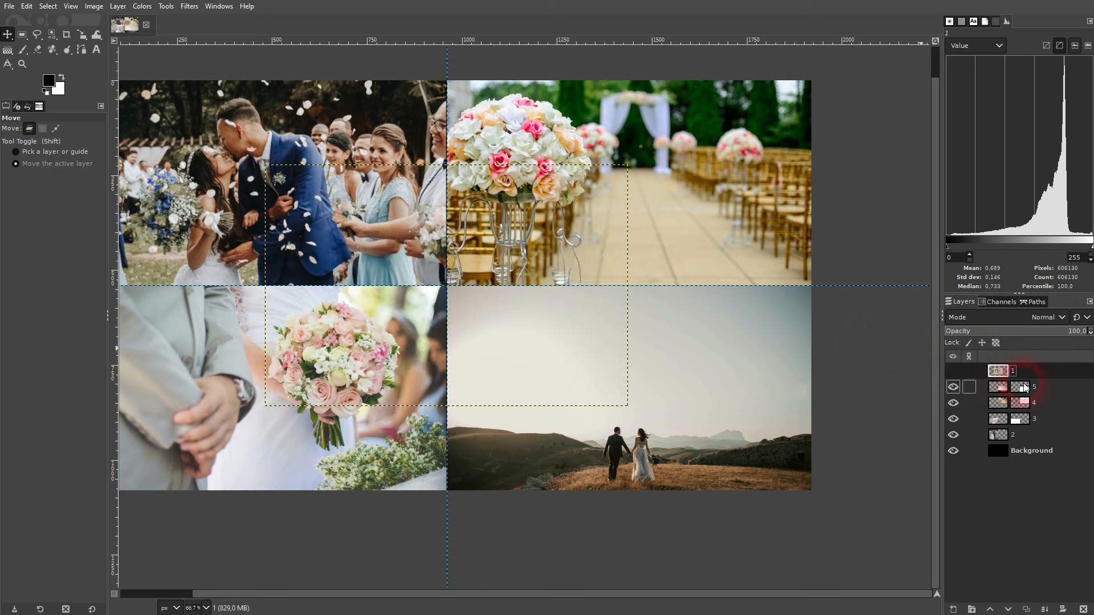
Create a 1920 × 1080 px layer named circle filled with Transparency and place it directly below layer 1.
{"action": "left_click", "coordinate": [951, 611]}
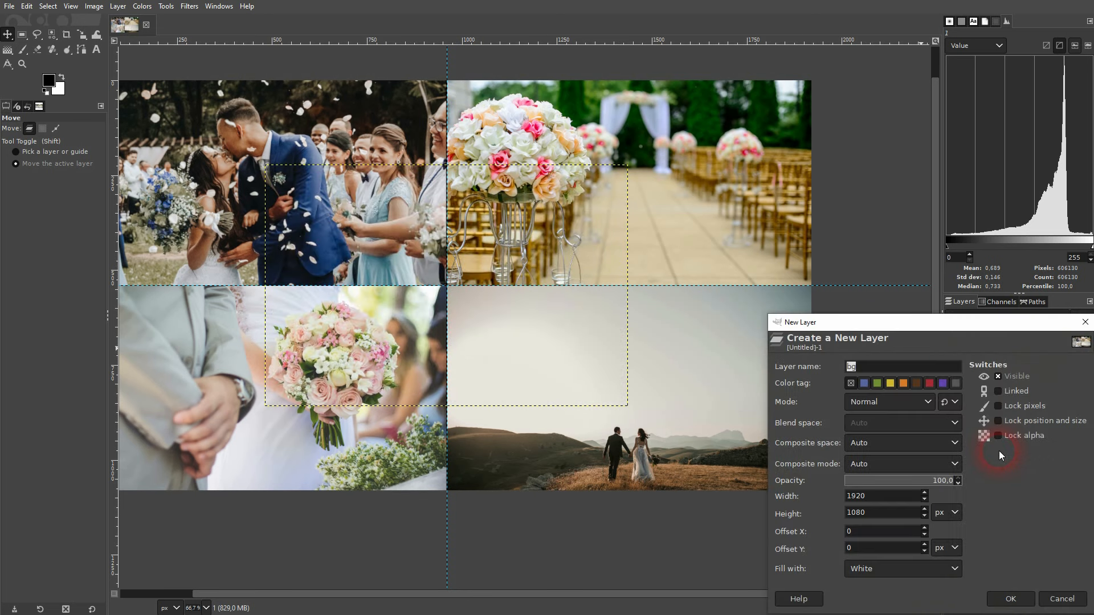
{"action": "type", "text": "circle"}
{"action": "left_click", "coordinate": [925, 569]}
{"action": "left_click", "coordinate": [888, 540]}
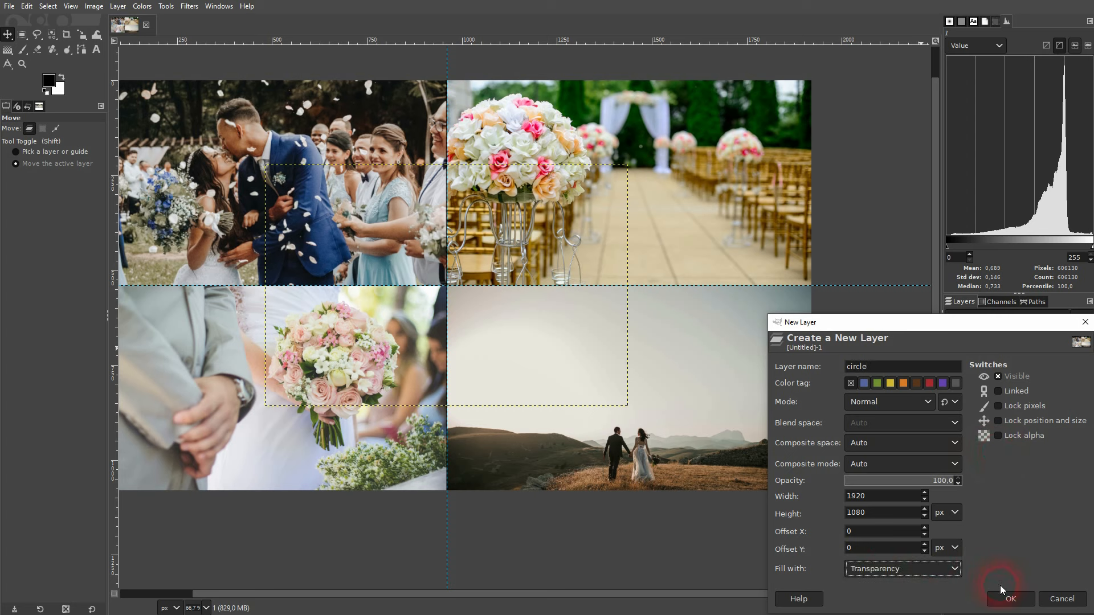
{"action": "left_click", "coordinate": [1017, 604]}
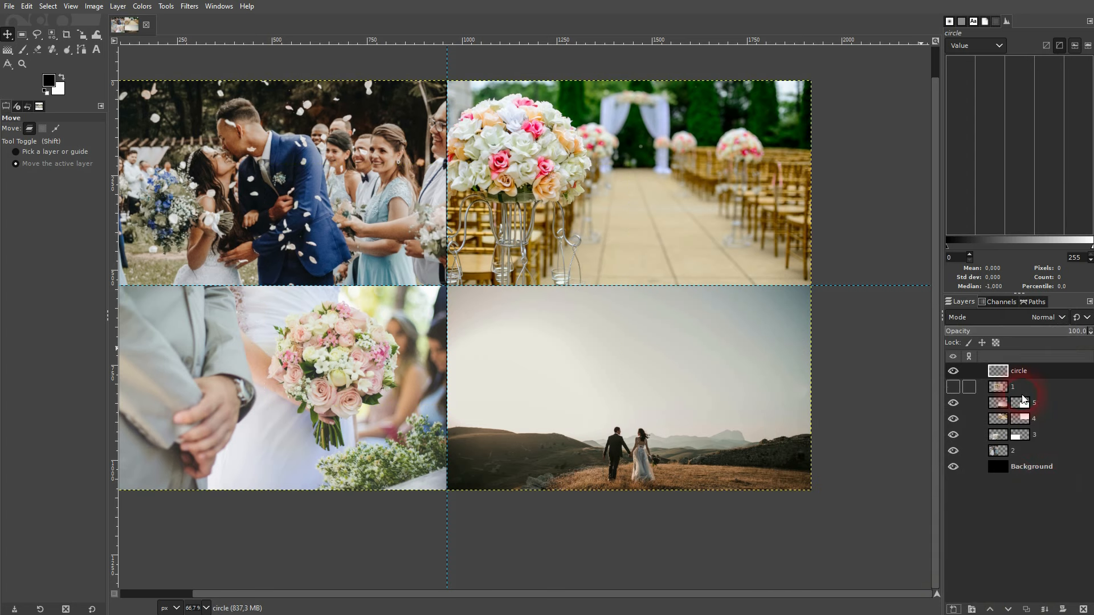
{"action": "left_click", "coordinate": [1008, 609]}
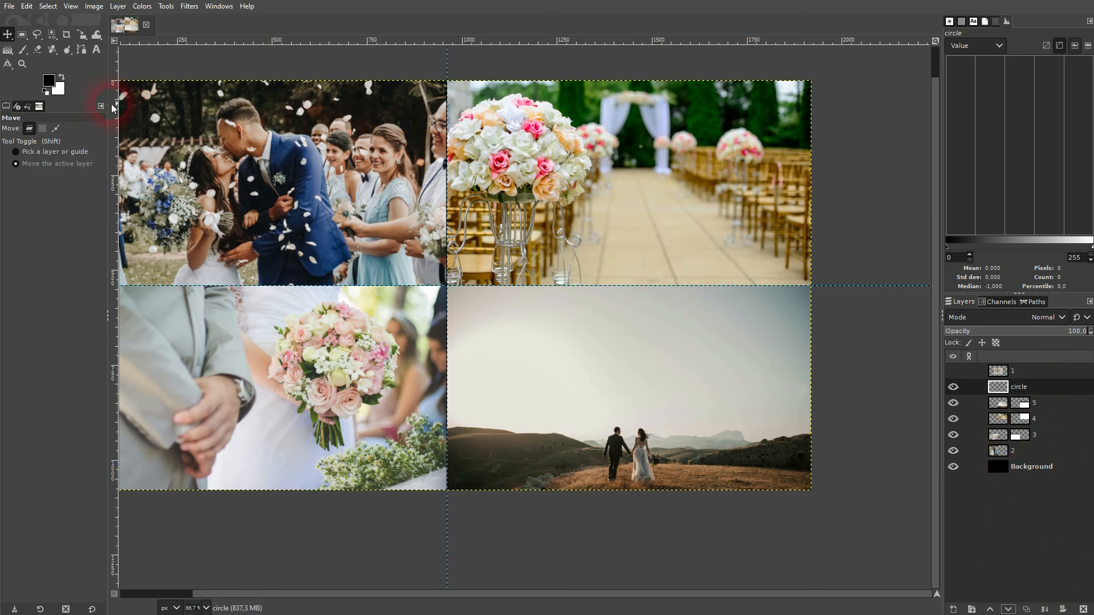
Switch to the Ellipse Select tool.
{"action": "left_click", "coordinate": [23, 35]}
{"action": "left_click", "coordinate": [83, 52]}
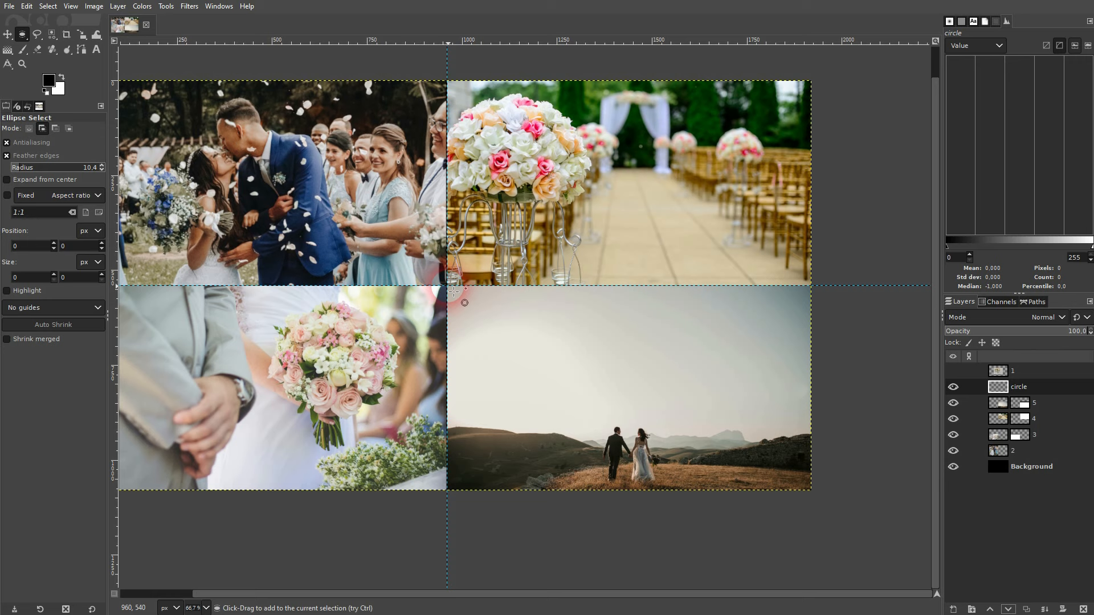
{"action": "left_click_drag", "start_coordinate": [340, 172], "coordinate": [553, 369]}
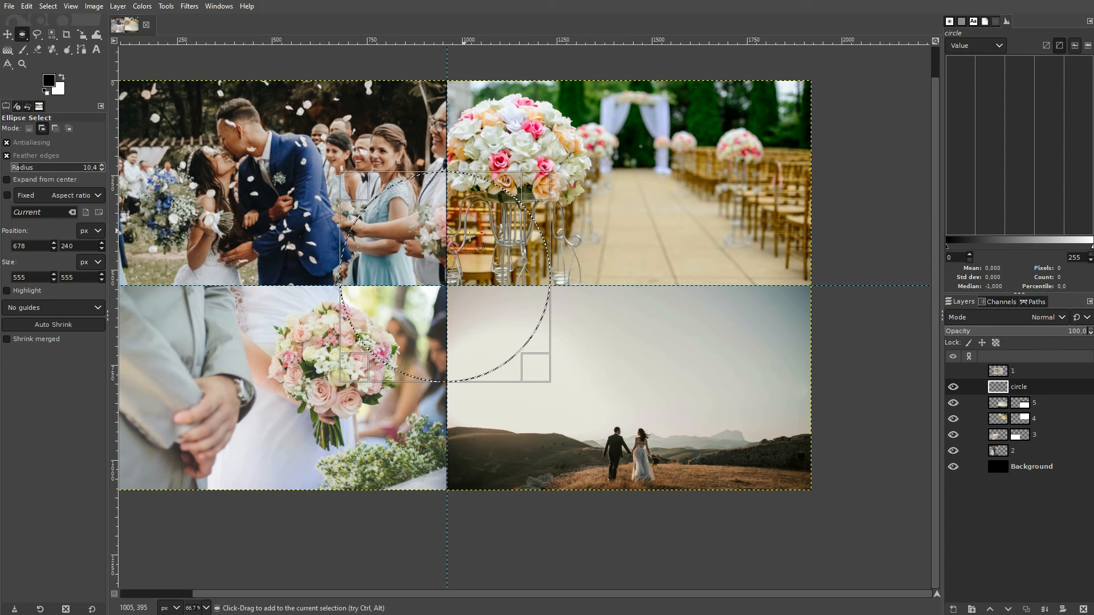
{"action": "key", "text": "ctrl"}
{"action": "key", "text": "ctrl+shift+a"}
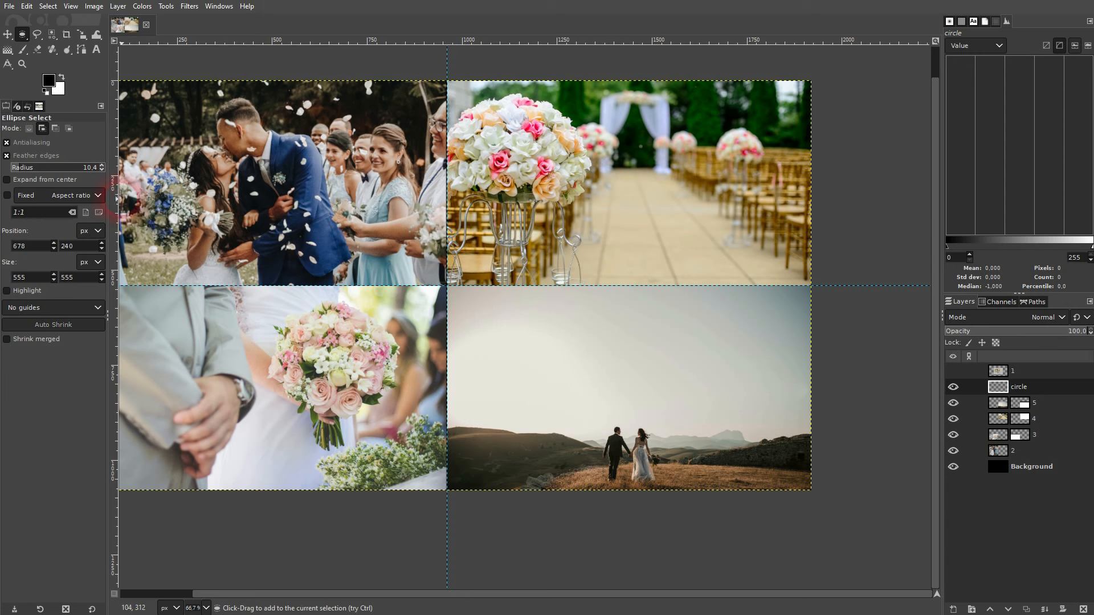
Enable Expand from center and draw a circular selection about 663 px wide, centred on the intersection of the guides.
{"action": "left_click", "coordinate": [7, 181]}
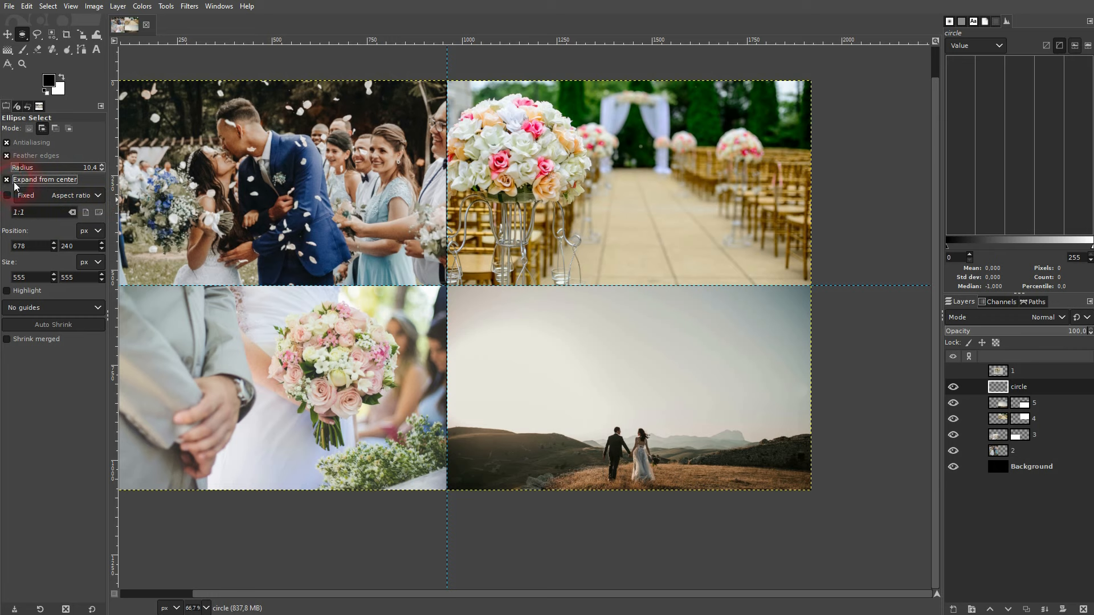
{"action": "left_click", "coordinate": [448, 286]}
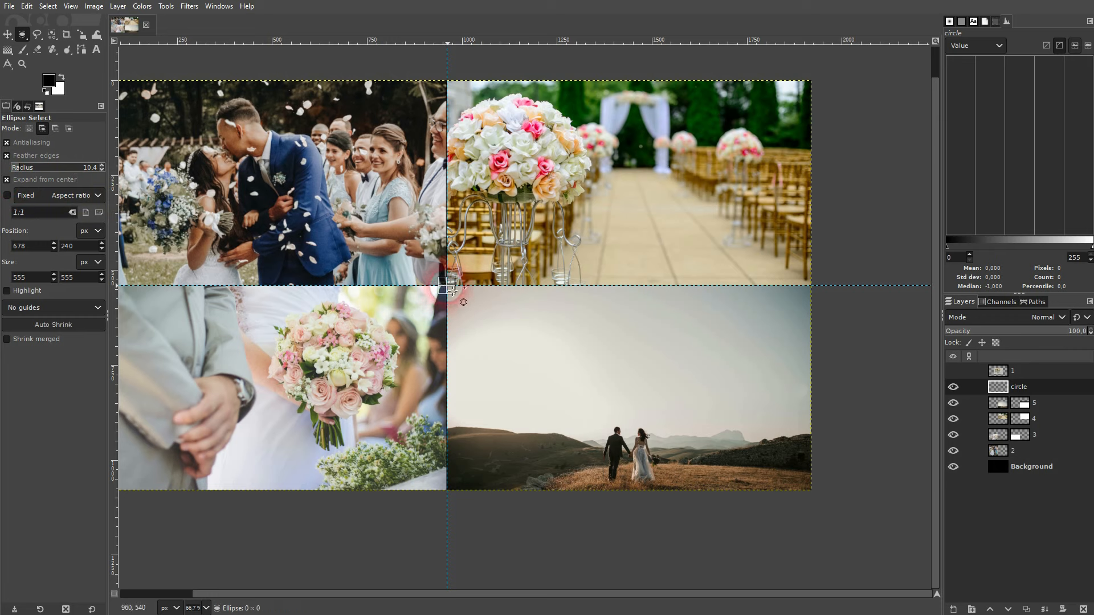
{"action": "left_click_drag", "start_coordinate": [452, 289], "coordinate": [580, 379]}
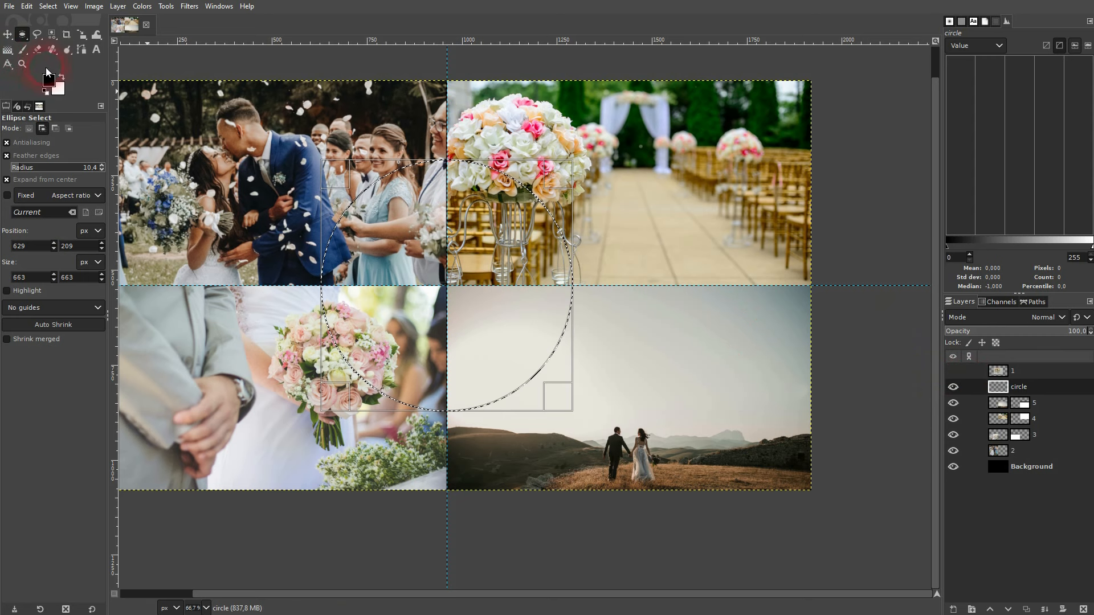
Fill the circular selection on the circle layer with white using Bucket Fill and clear the selection.
{"action": "left_click_drag", "start_coordinate": [8, 49], "coordinate": [49, 54]}
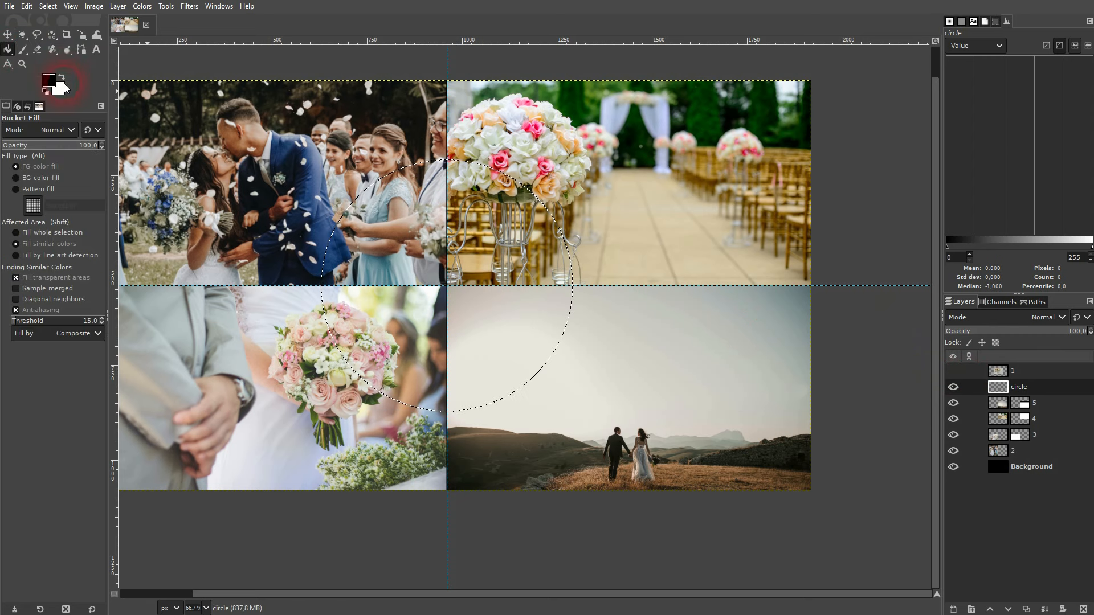
{"action": "left_click", "coordinate": [61, 77]}
{"action": "left_click", "coordinate": [530, 329]}
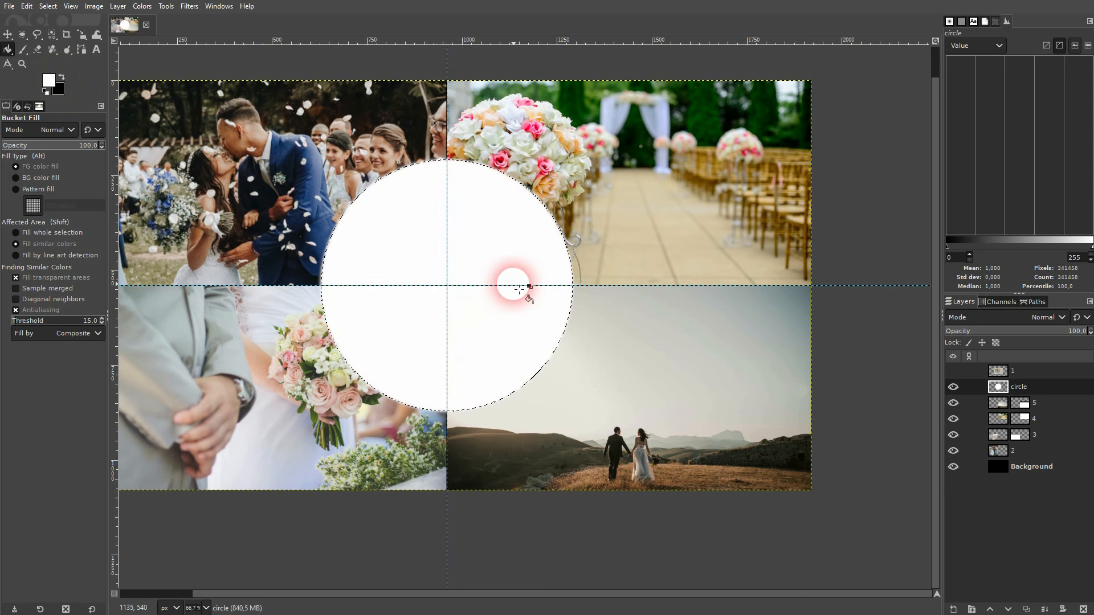
{"action": "key", "text": "ctrl+shift+a"}
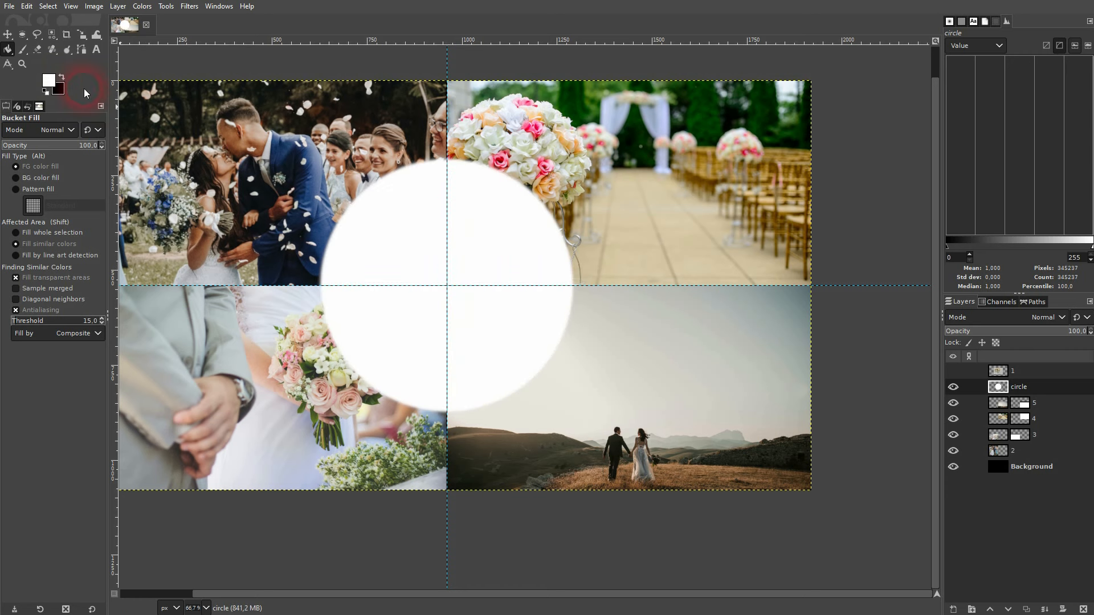
Show layer 1 at about 39.4 opacity and move it so the wedding rings sit inside the white circle.
{"action": "left_click", "coordinate": [7, 34]}
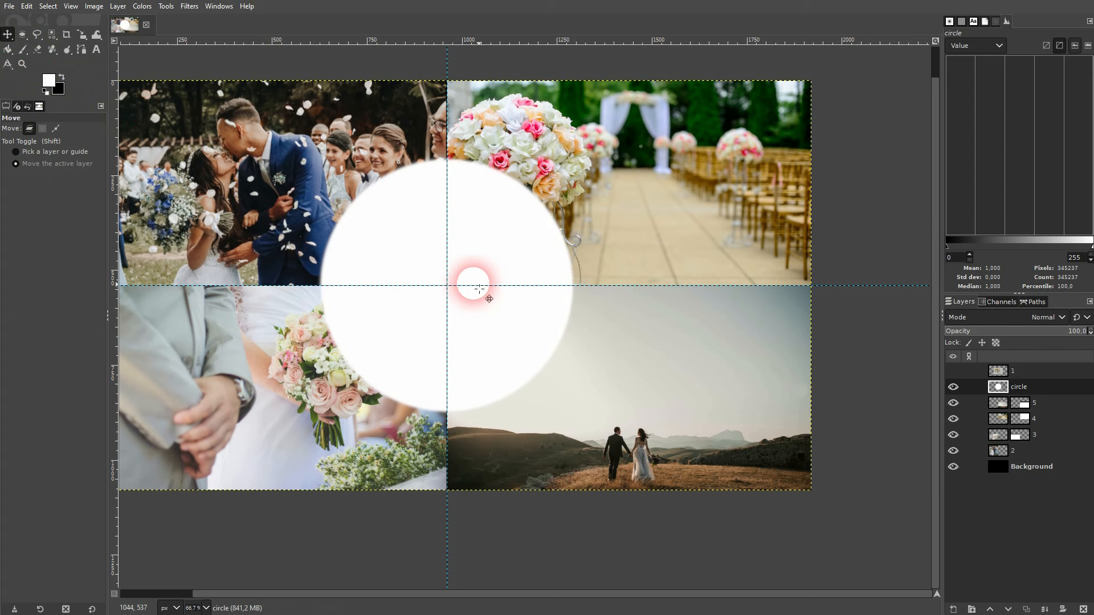
{"action": "left_click", "coordinate": [953, 371]}
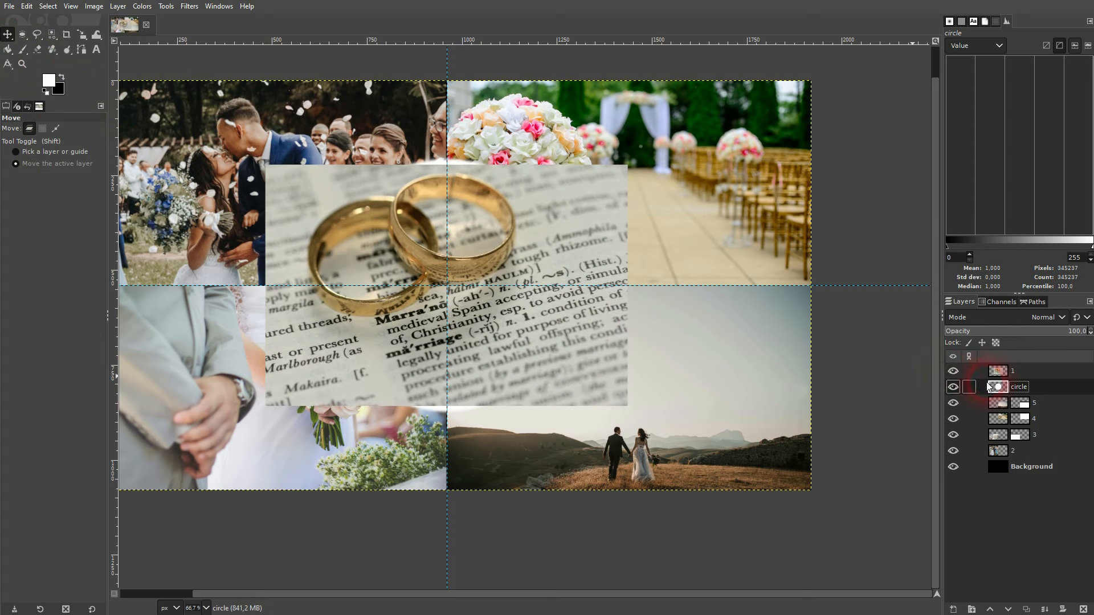
{"action": "left_click", "coordinate": [1017, 332]}
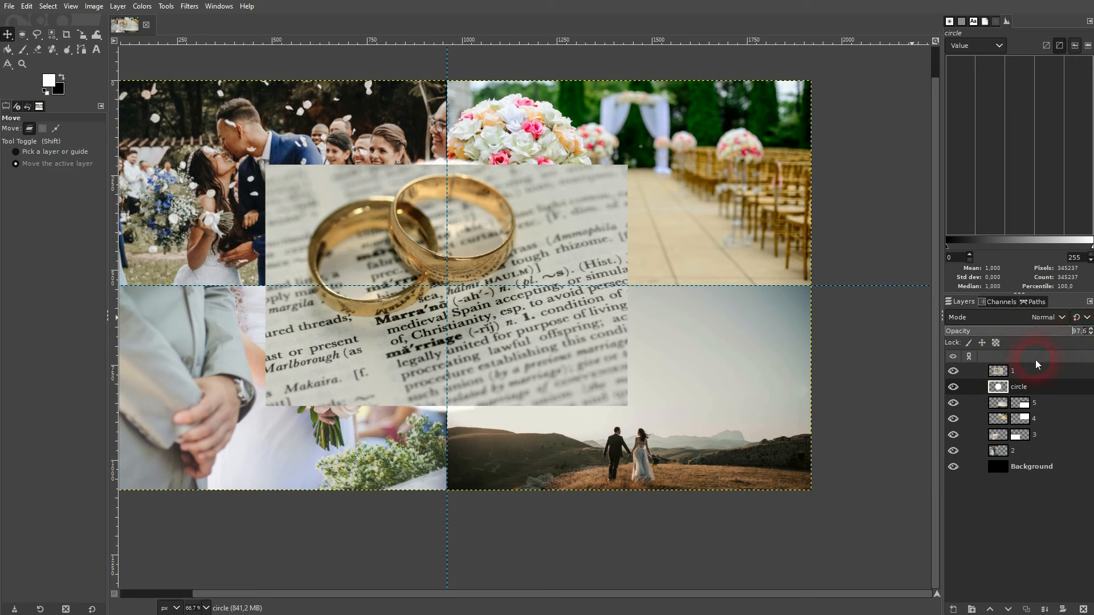
{"action": "left_click", "coordinate": [1014, 371]}
{"action": "left_click", "coordinate": [1004, 333]}
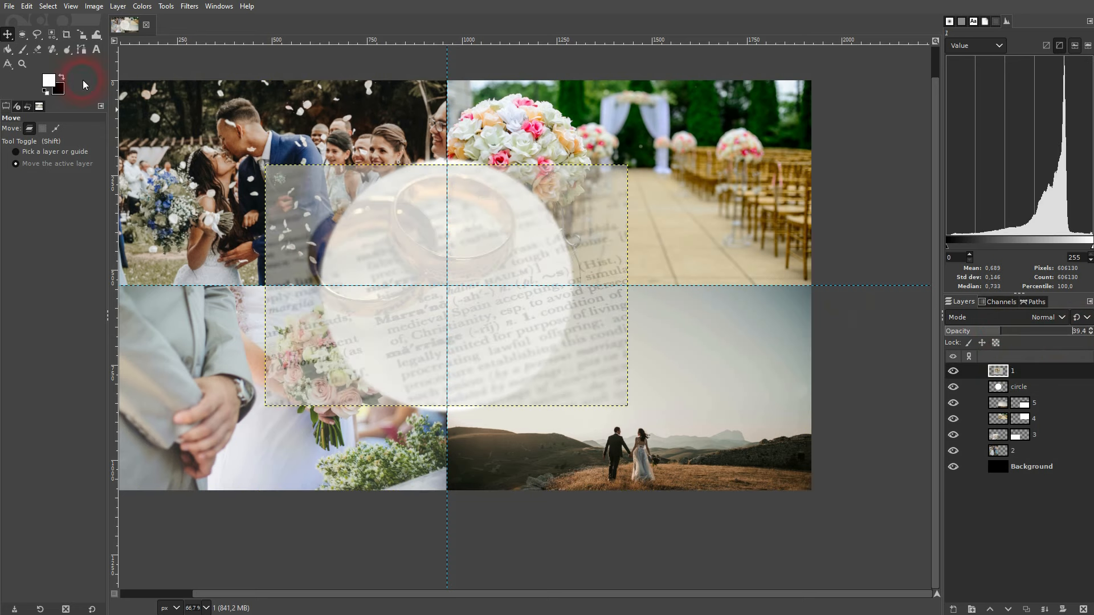
{"action": "left_click", "coordinate": [385, 255]}
{"action": "left_click_drag", "start_coordinate": [385, 255], "coordinate": [421, 291]}
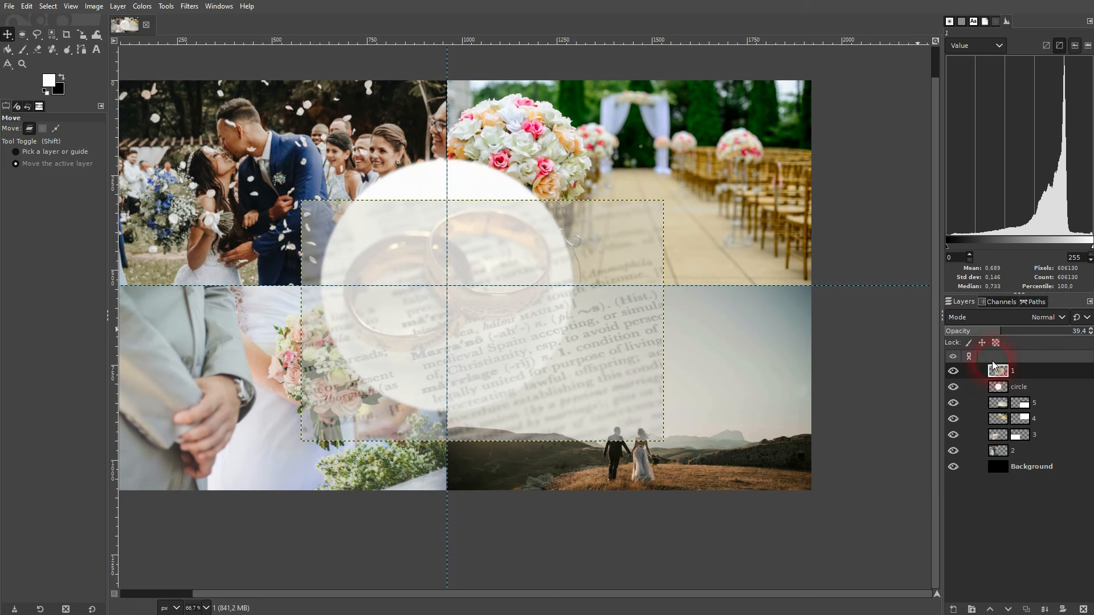
Create a selection from the circle layer's alpha.
{"action": "left_click", "coordinate": [999, 388]}
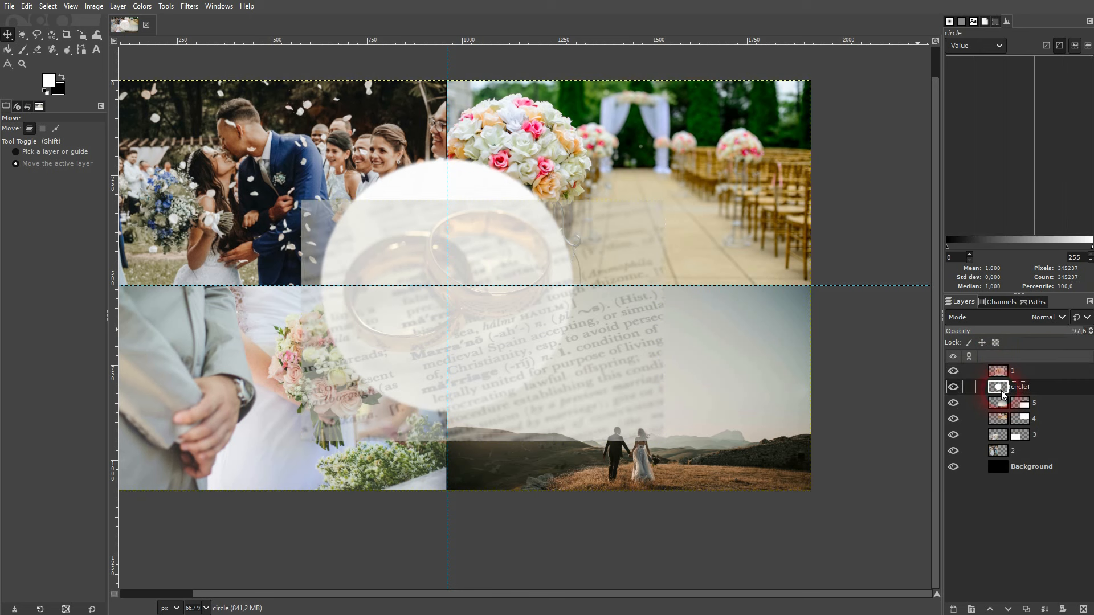
{"action": "right_click", "coordinate": [1003, 388]}
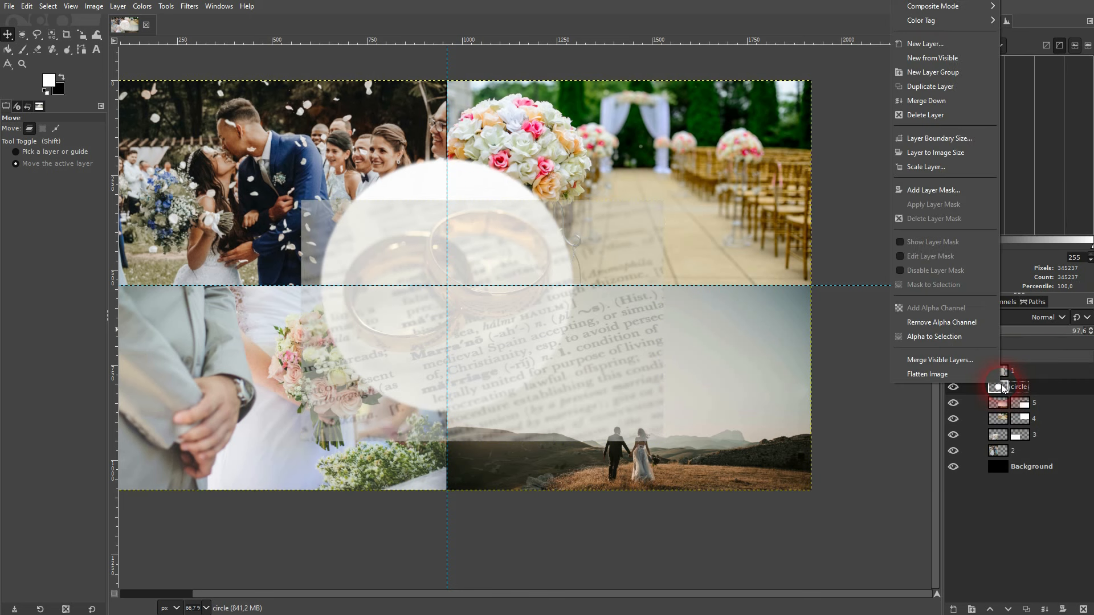
{"action": "left_click", "coordinate": [925, 337]}
Add a layer mask initialized from the selection to layer 1, deselect, and set the layer's opacity to 100.
{"action": "left_click", "coordinate": [1010, 371]}
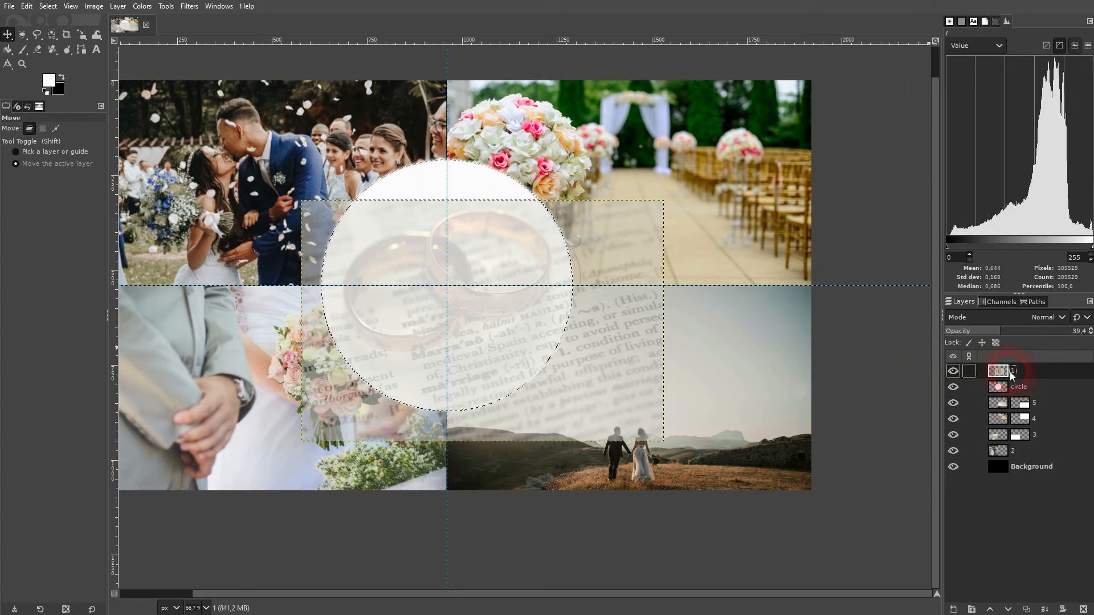
{"action": "right_click", "coordinate": [1021, 372]}
{"action": "left_click", "coordinate": [953, 177]}
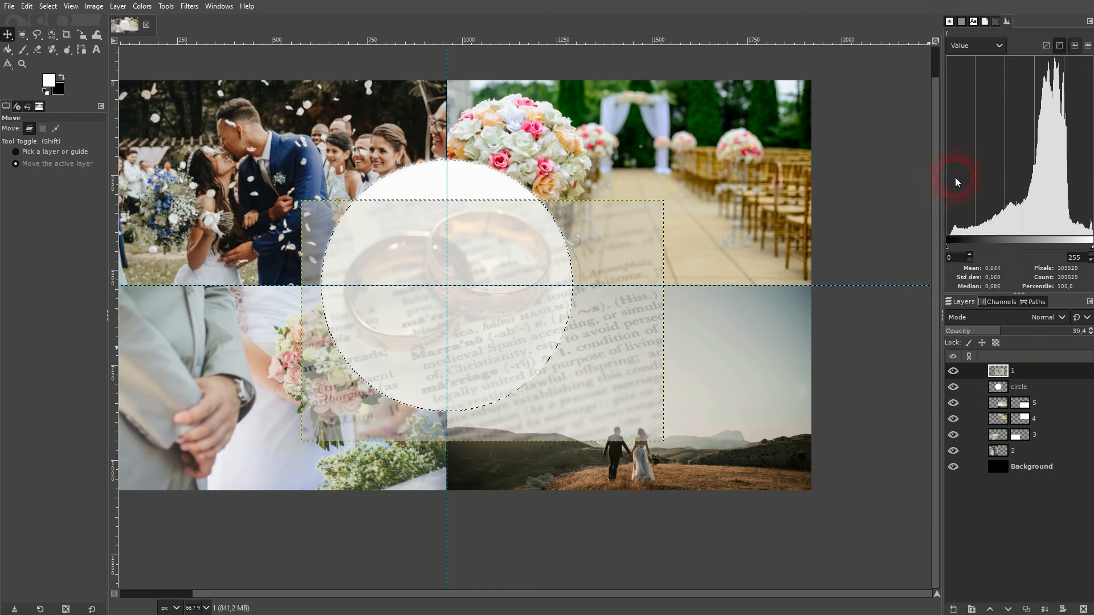
{"action": "left_click", "coordinate": [913, 190]}
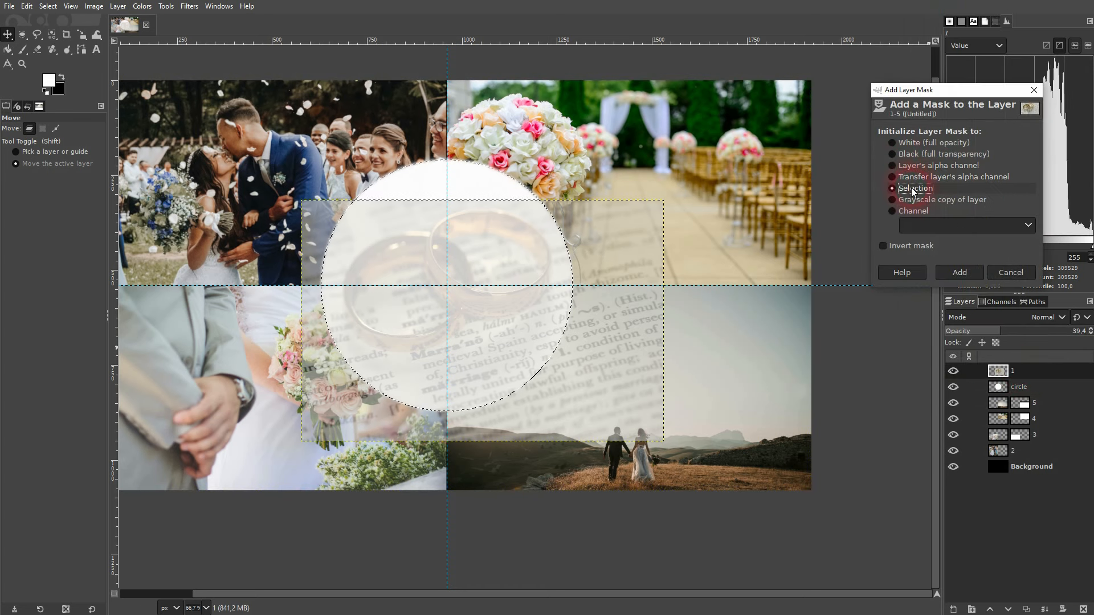
{"action": "left_click", "coordinate": [960, 272]}
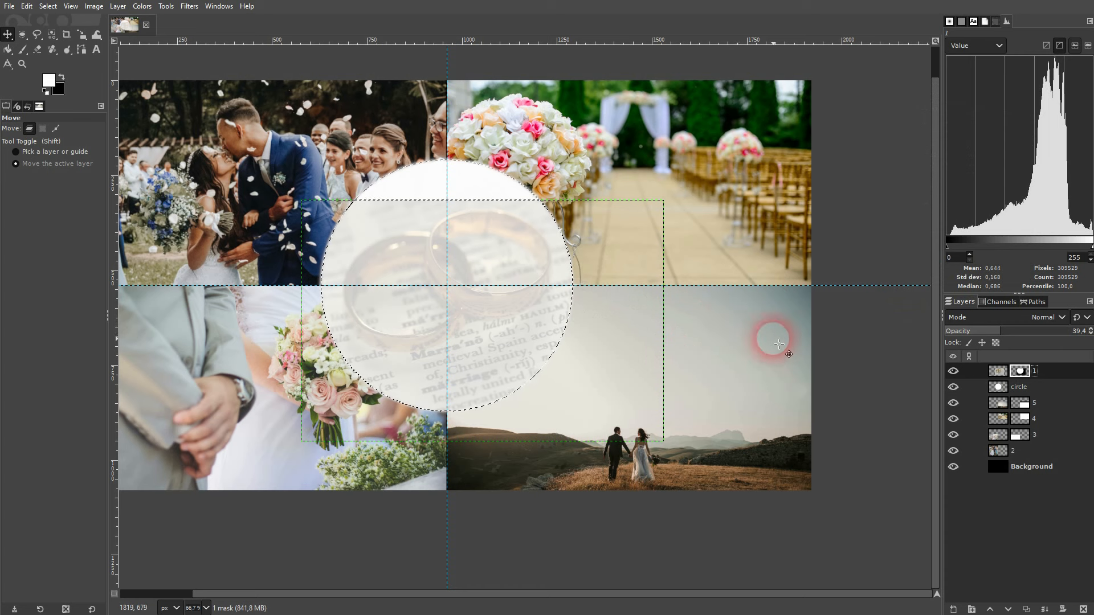
{"action": "key", "text": "ctrl+shift+a"}
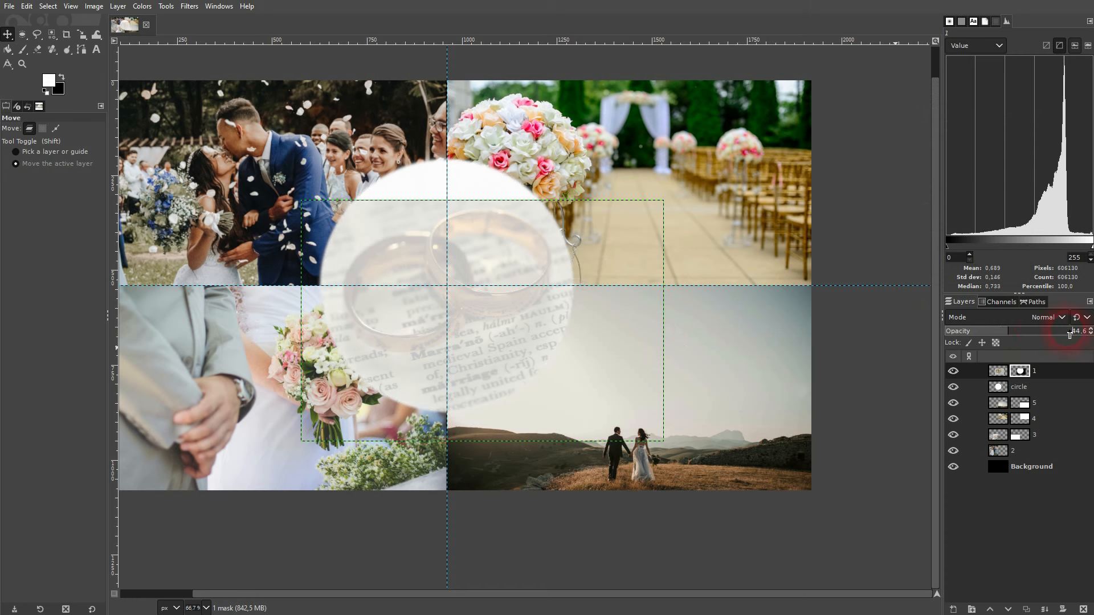
{"action": "left_click_drag", "start_coordinate": [1070, 335], "coordinate": [1091, 335]}
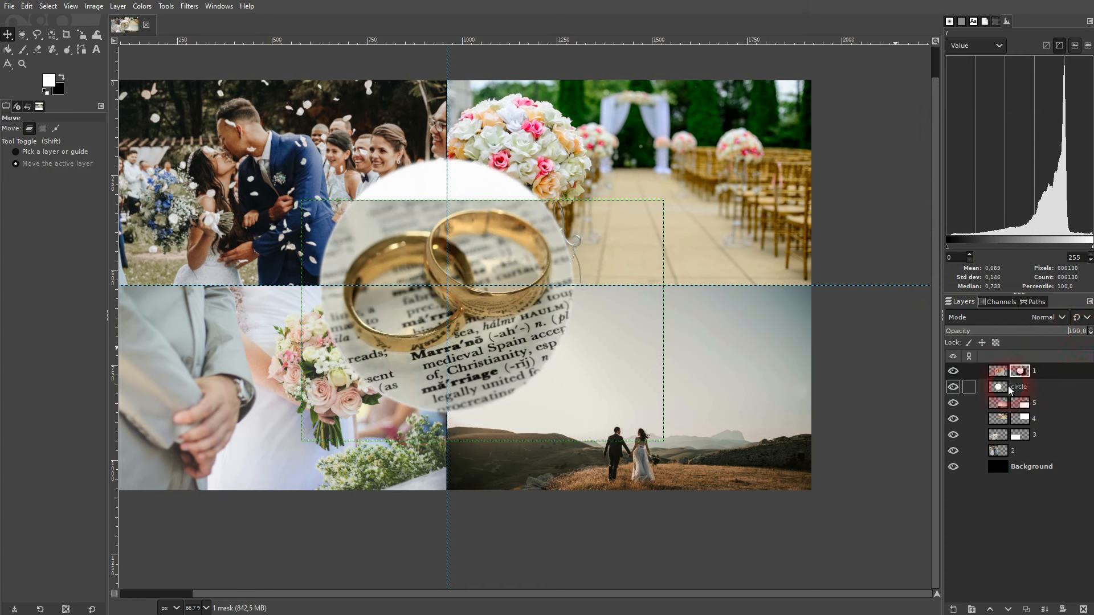
Load the circle layer's alpha as a selection and create a 1920 × 1080 px transparent layer named frames above layer 1.
{"action": "right_click", "coordinate": [999, 391]}
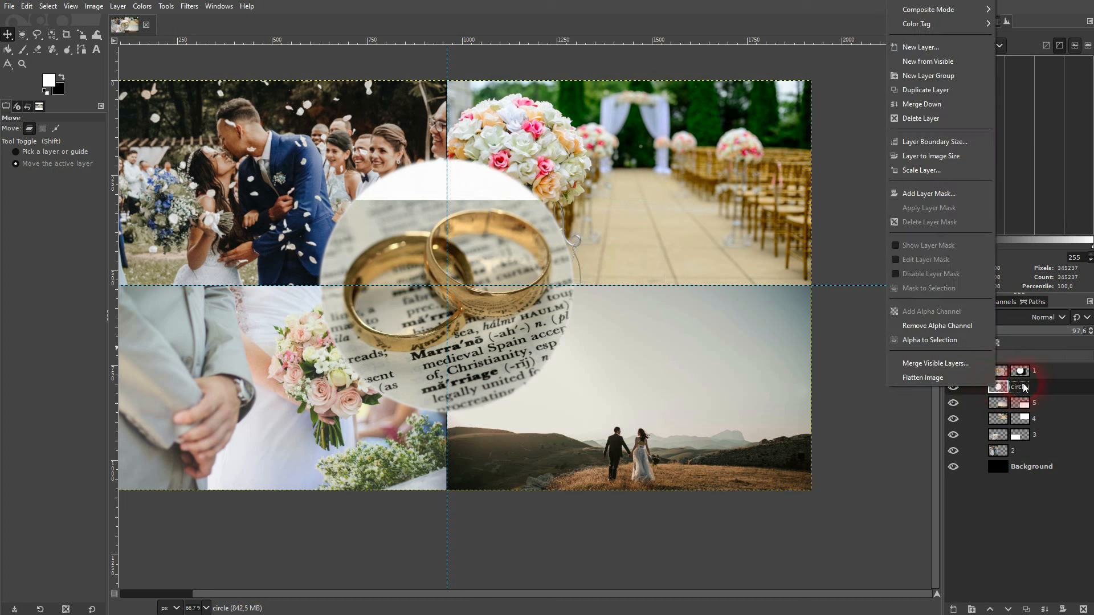
{"action": "left_click", "coordinate": [952, 342]}
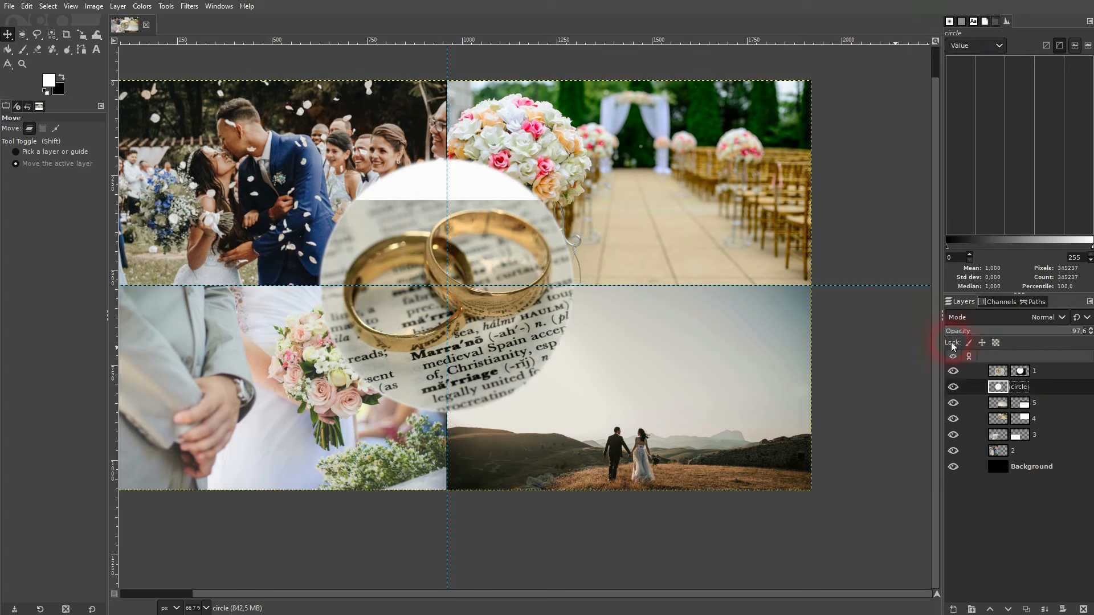
{"action": "left_click", "coordinate": [998, 371]}
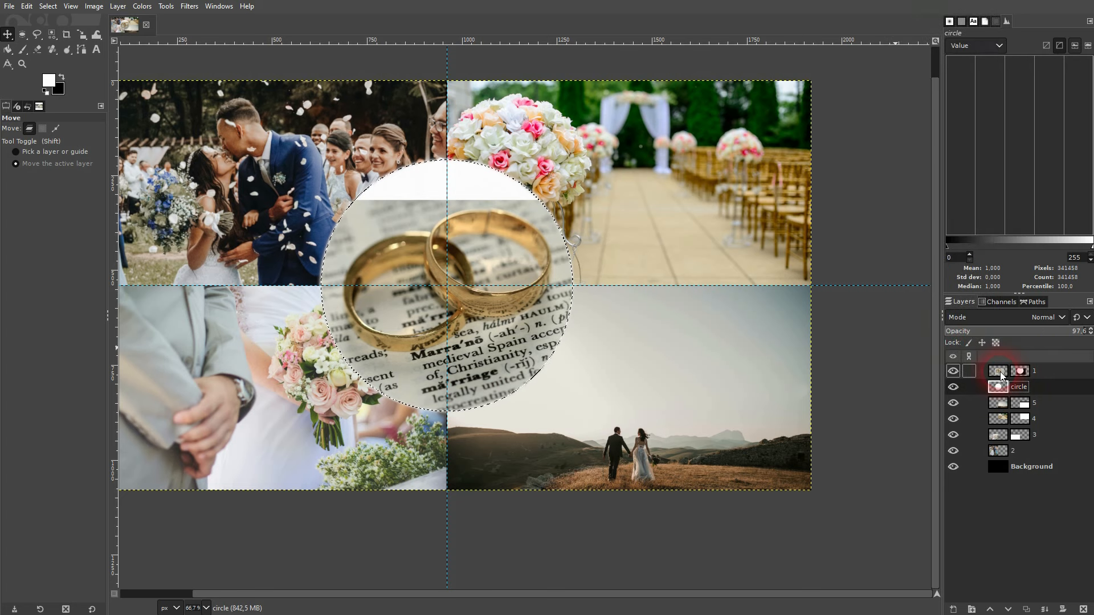
{"action": "left_click", "coordinate": [953, 609]}
{"action": "type", "text": "frames"}
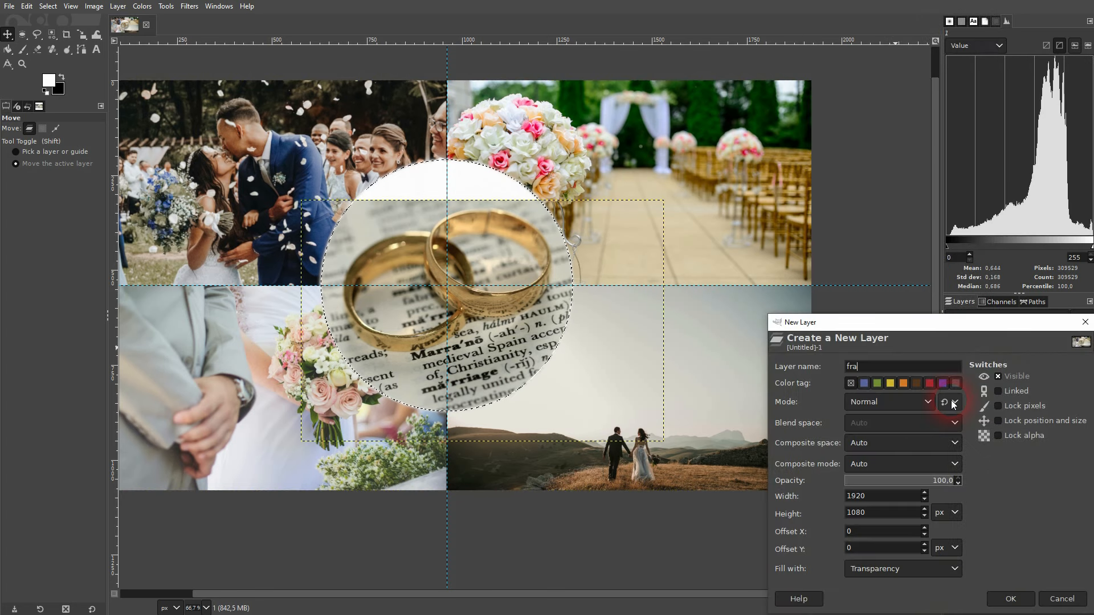
{"action": "left_click", "coordinate": [1006, 598]}
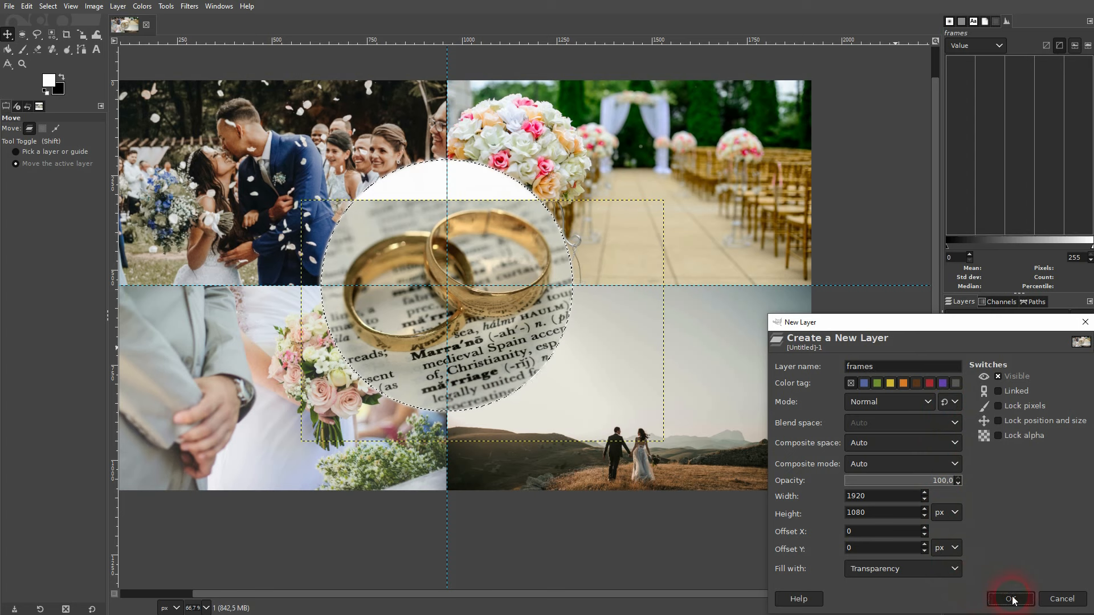
Stroke the circular selection on the frames layer with a solid white line 6 px wide.
{"action": "left_click", "coordinate": [27, 7]}
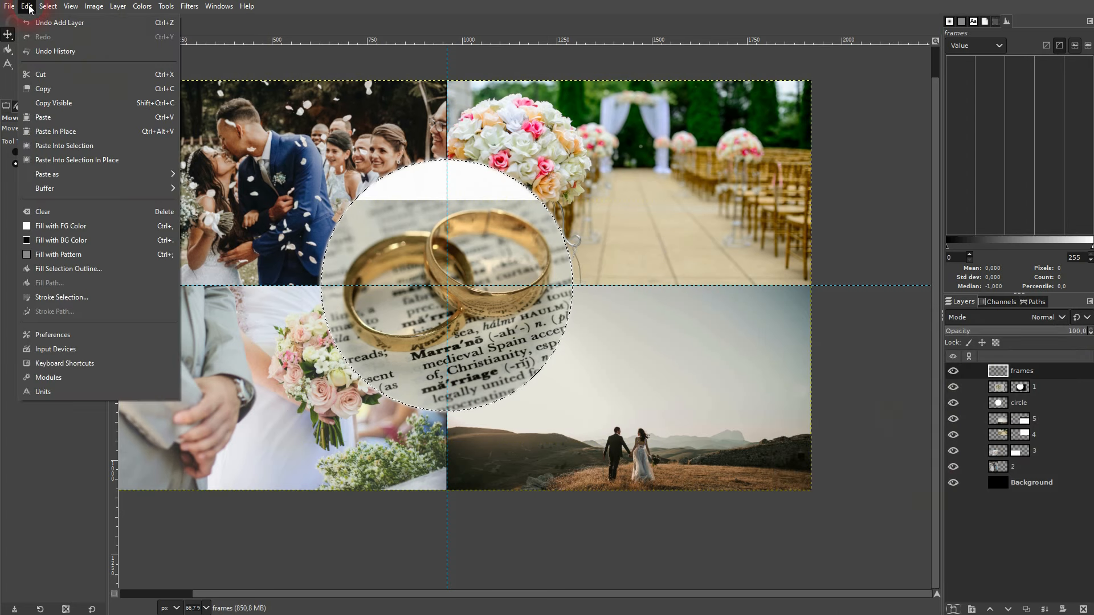
{"action": "left_click", "coordinate": [63, 297]}
{"action": "left_click_drag", "start_coordinate": [540, 237], "coordinate": [767, 213]}
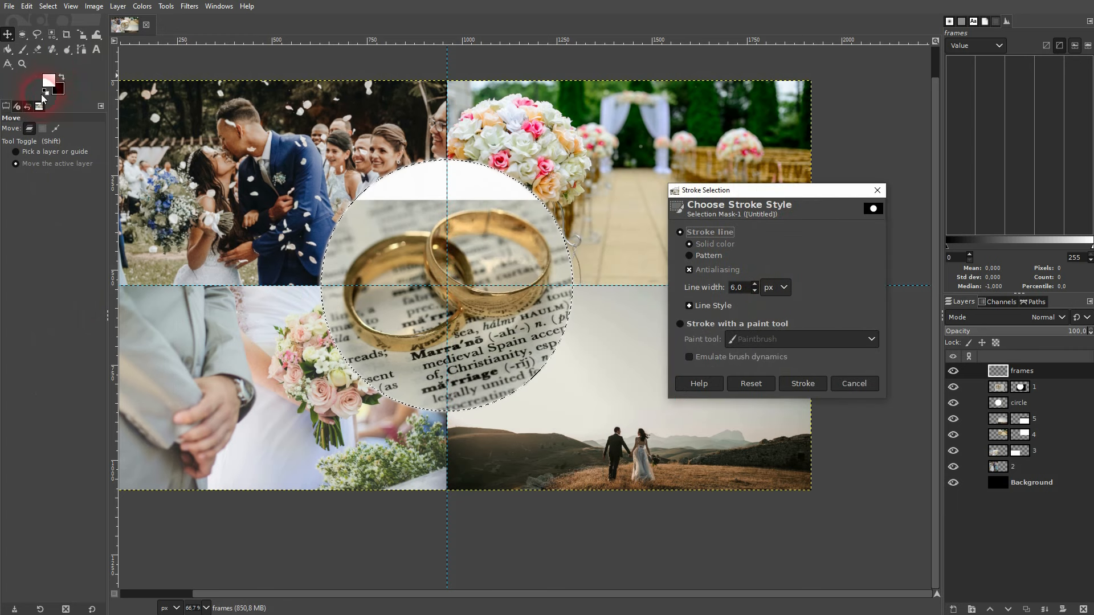
{"action": "double_click", "coordinate": [749, 294]}
{"action": "left_click", "coordinate": [803, 384]}
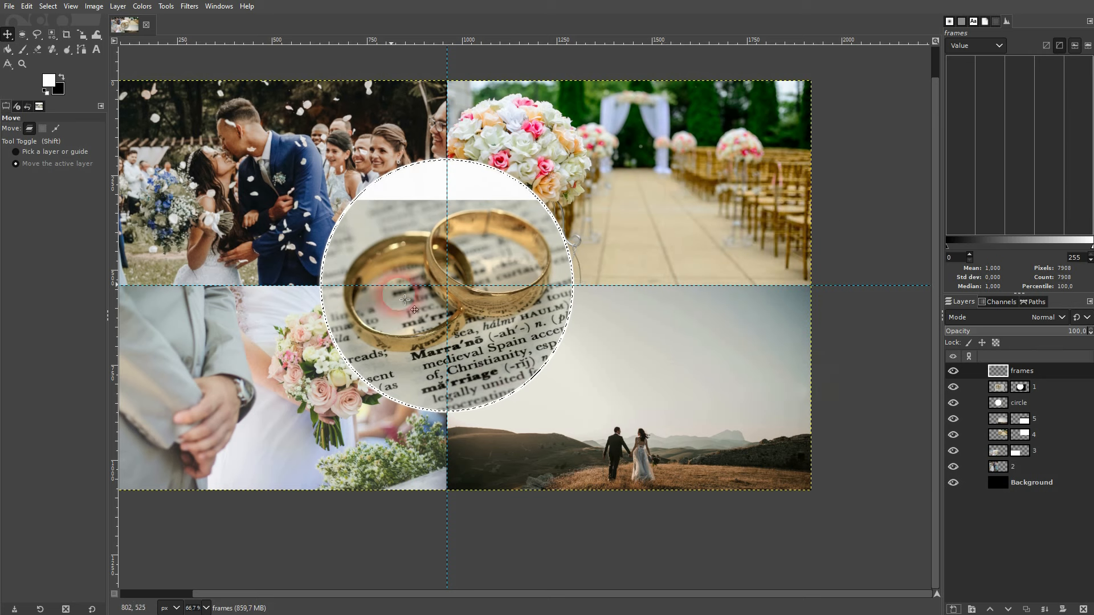
{"action": "left_click", "coordinate": [580, 275]}
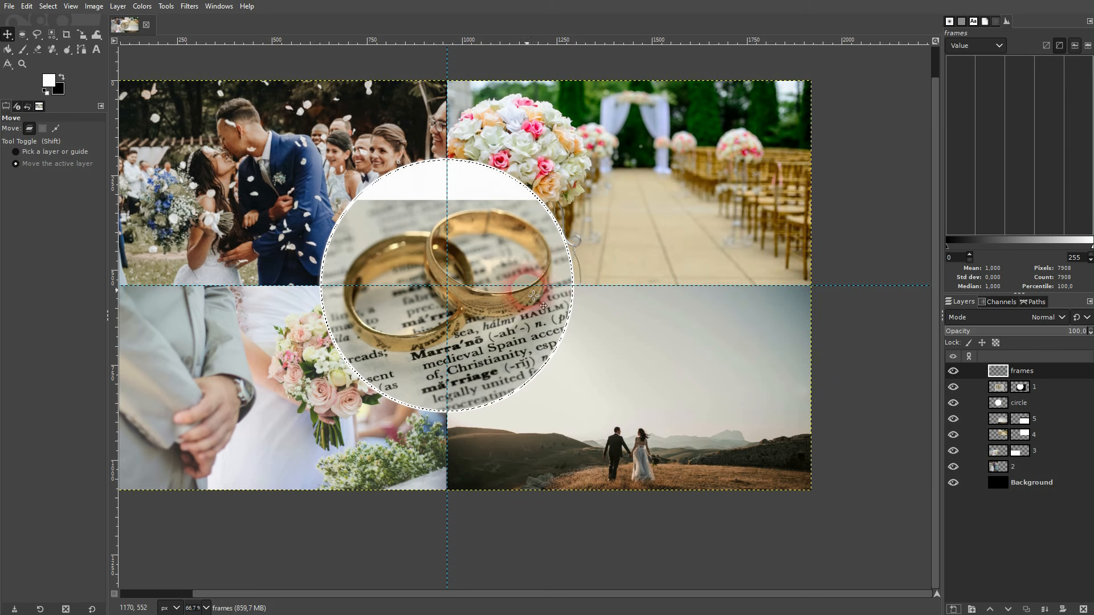
Select the entire canvas and stroke its outline on the frames layer with a solid white 6 px line.
{"action": "scroll", "coordinate": [357, 328], "scroll_direction": "down", "scroll_amount": 1}
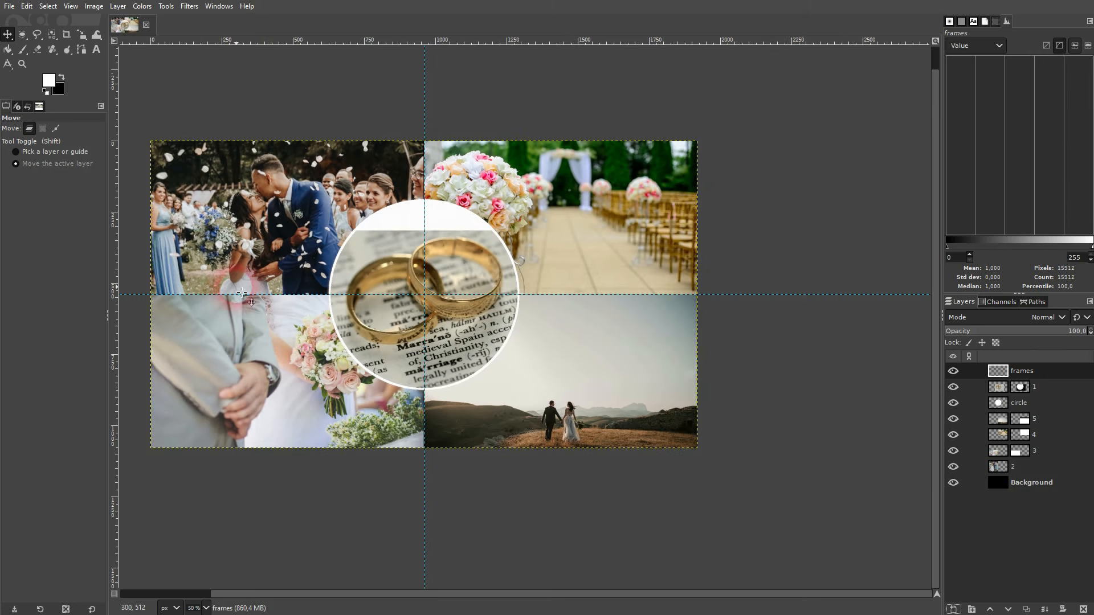
{"action": "key", "text": "ctrl+a"}
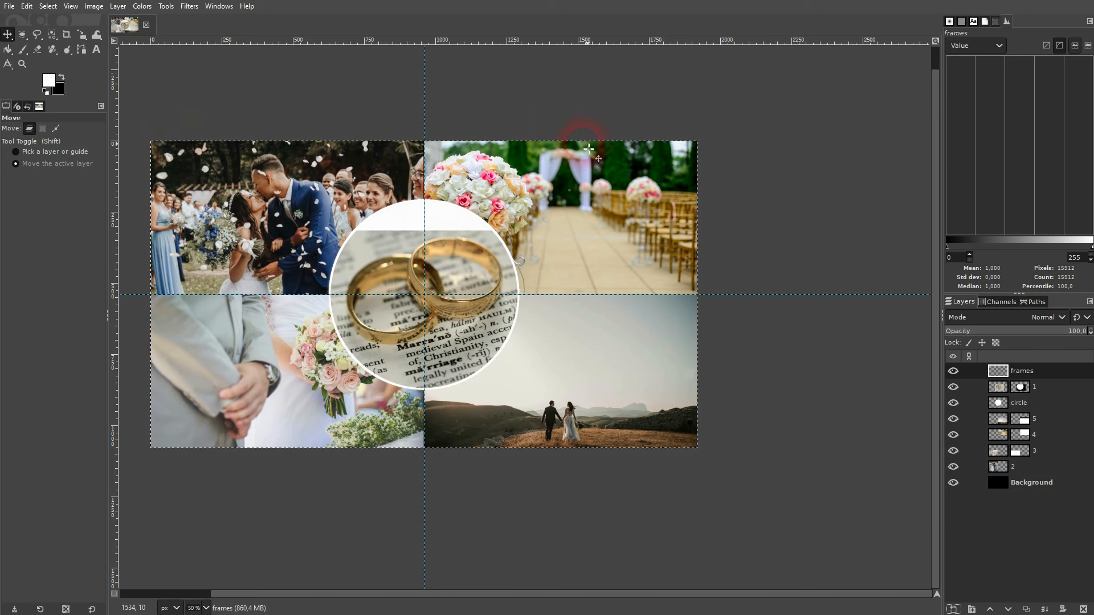
{"action": "left_click", "coordinate": [27, 7]}
{"action": "left_click", "coordinate": [93, 299]}
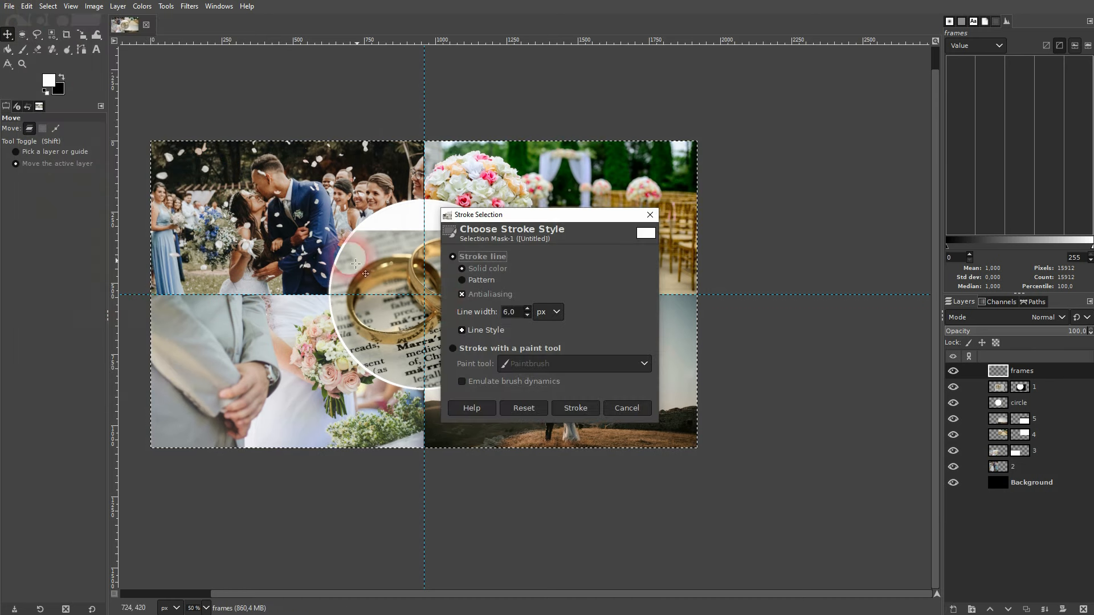
{"action": "left_click", "coordinate": [575, 408]}
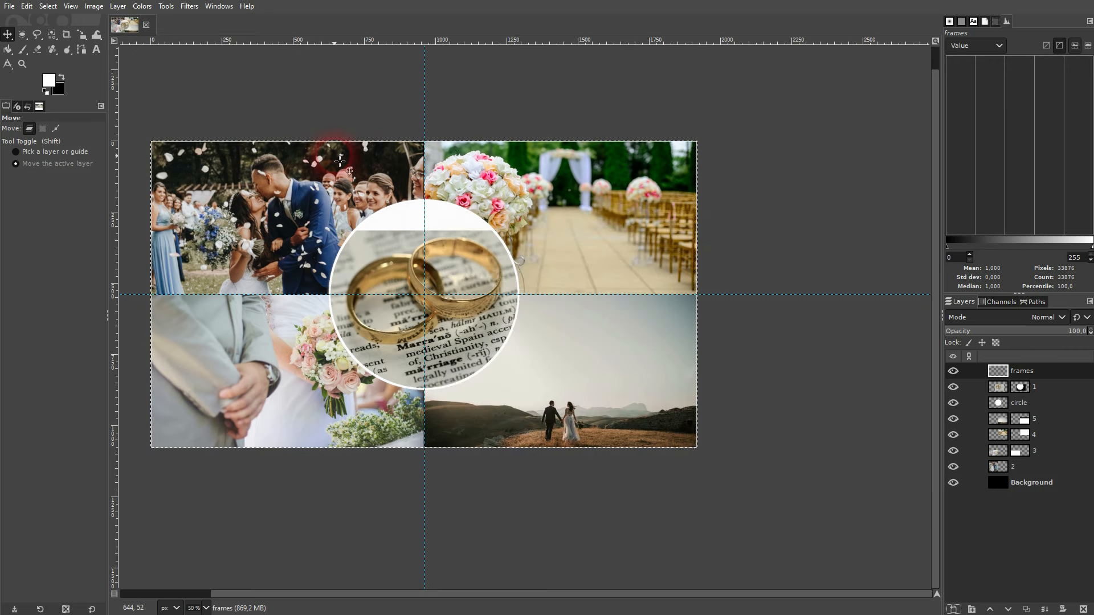
Select the entire canvas and stroke its outline on the frames layer with a solid white line 12 px wide.
{"action": "scroll", "coordinate": [342, 166], "scroll_direction": "up", "scroll_amount": 2}
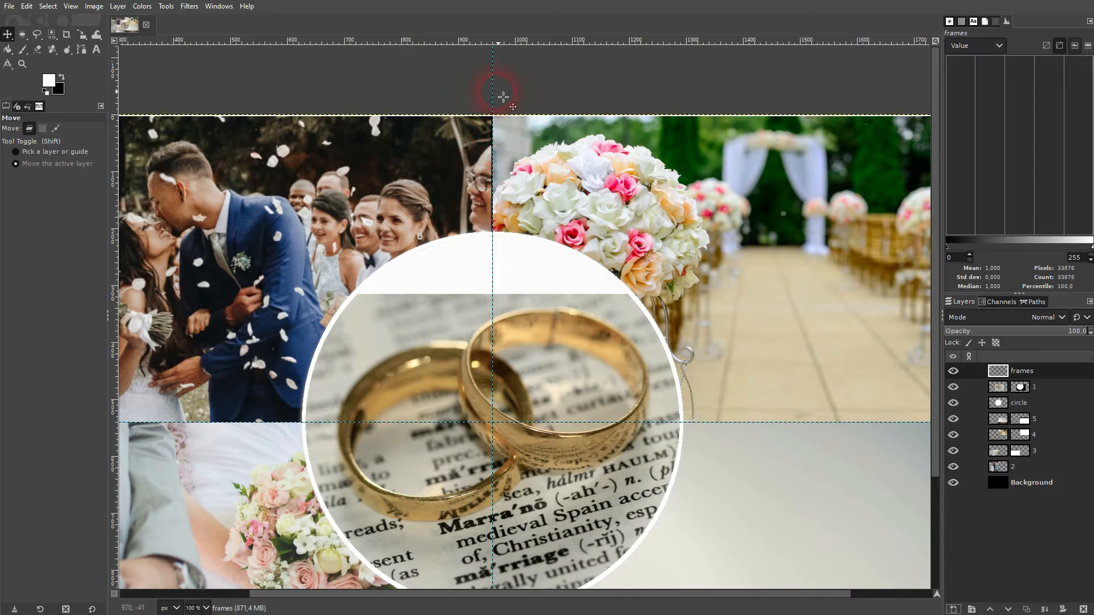
{"action": "scroll", "coordinate": [496, 122], "scroll_direction": "up", "scroll_amount": 4}
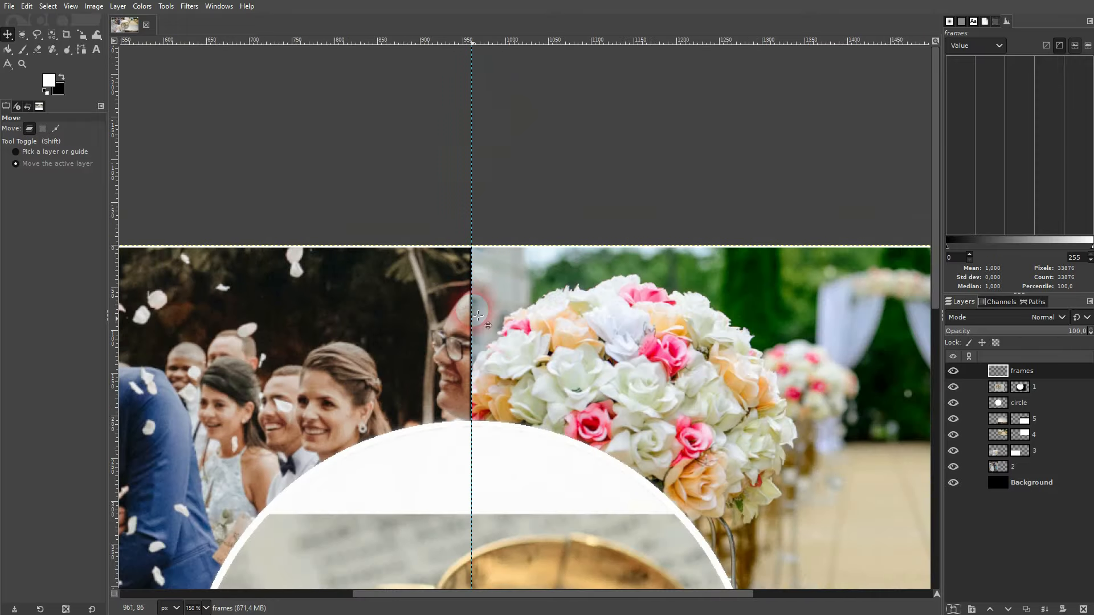
{"action": "scroll", "coordinate": [477, 199], "scroll_direction": "down", "scroll_amount": 2}
{"action": "scroll", "coordinate": [473, 430], "scroll_direction": "up", "scroll_amount": 2}
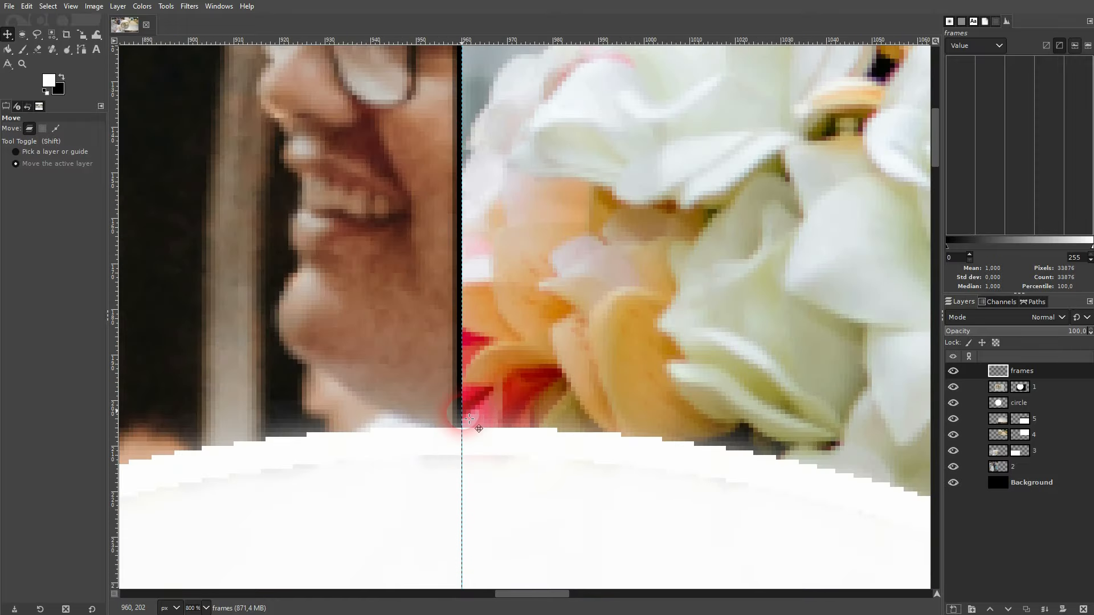
{"action": "scroll", "coordinate": [461, 434], "scroll_direction": "down", "scroll_amount": 4}
{"action": "scroll", "coordinate": [465, 416], "scroll_direction": "down", "scroll_amount": 1}
{"action": "scroll", "coordinate": [462, 399], "scroll_direction": "down", "scroll_amount": 5}
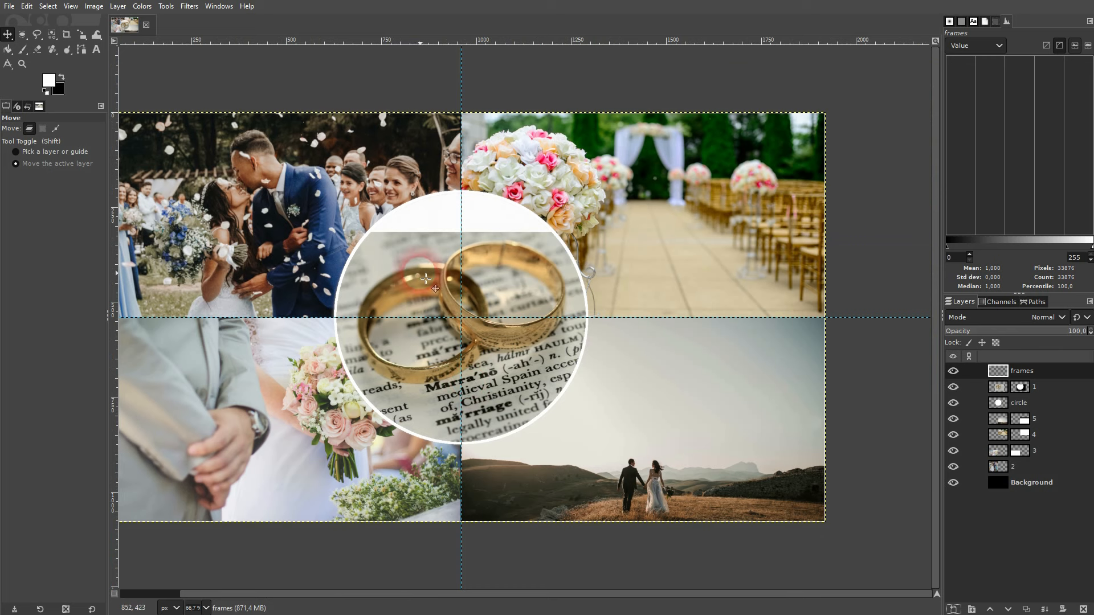
{"action": "key", "text": "ctrl+a"}
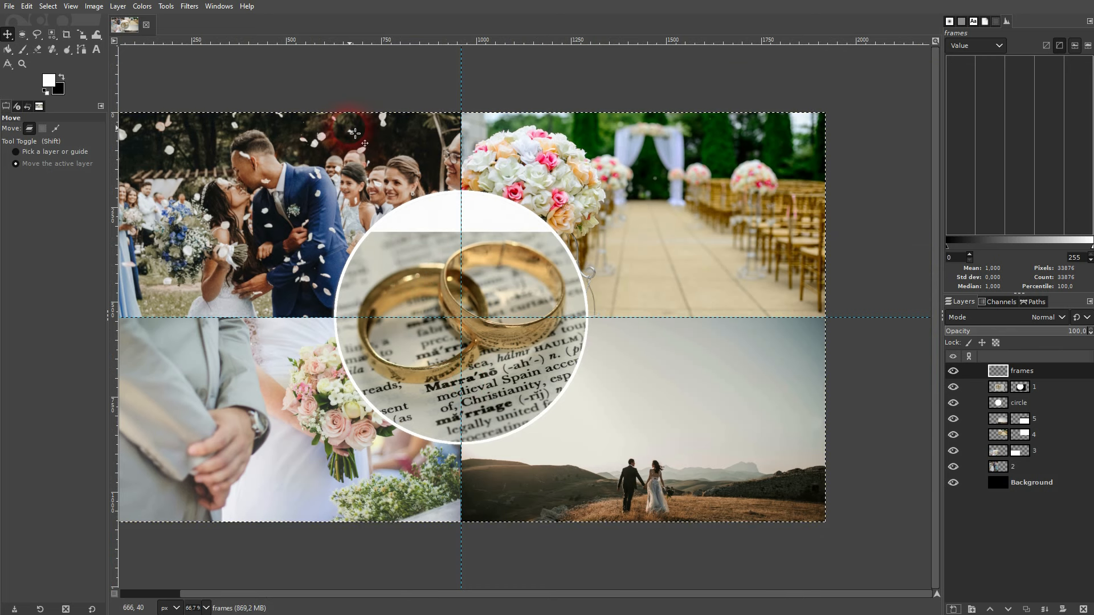
{"action": "left_click", "coordinate": [30, 7]}
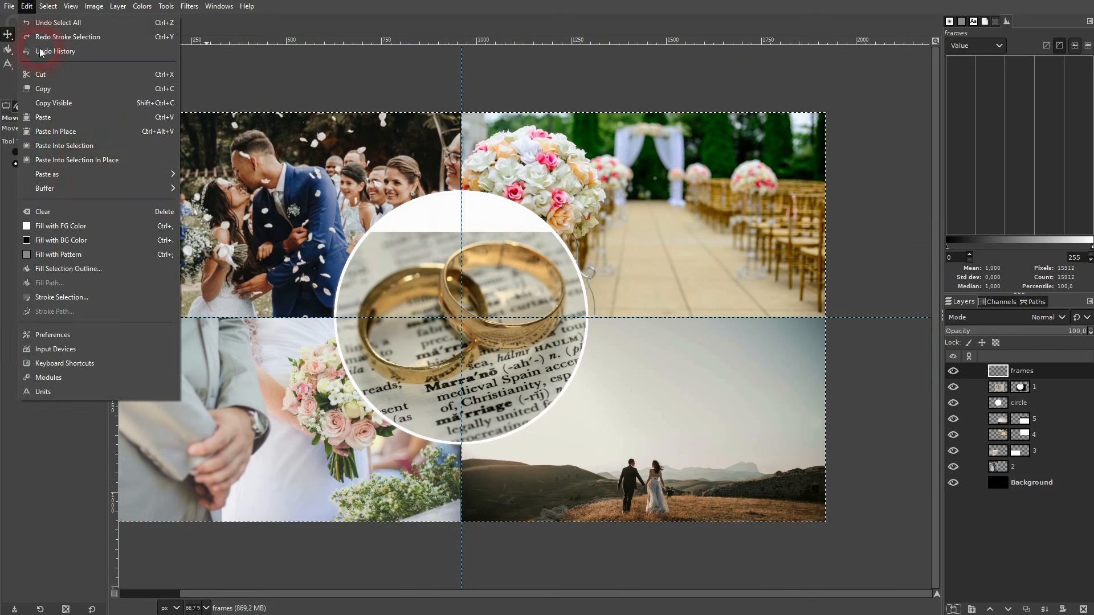
{"action": "left_click", "coordinate": [110, 296]}
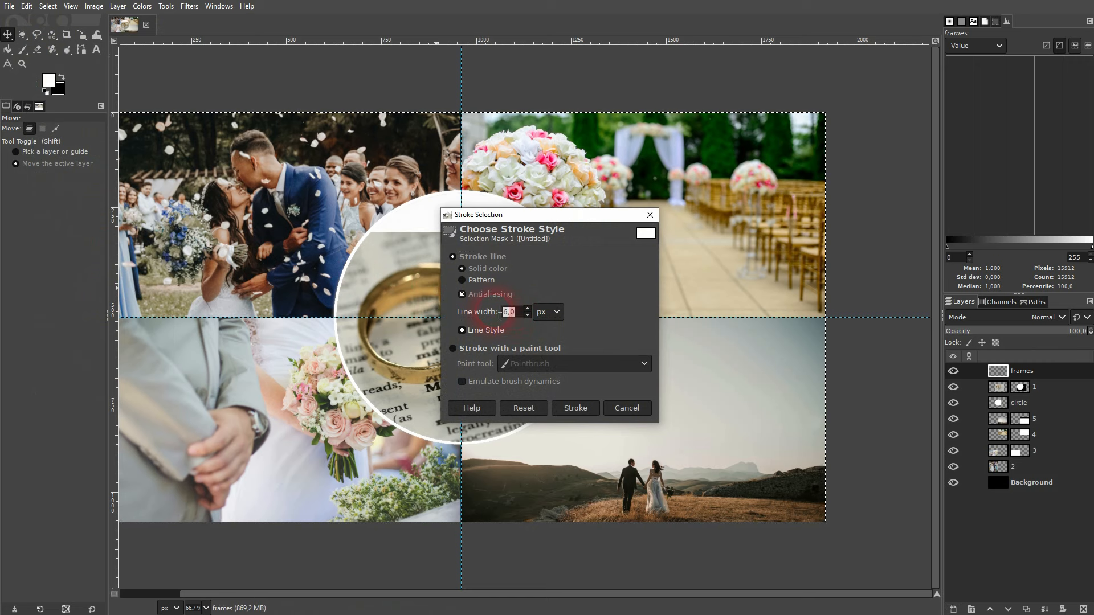
{"action": "type", "text": "12"}
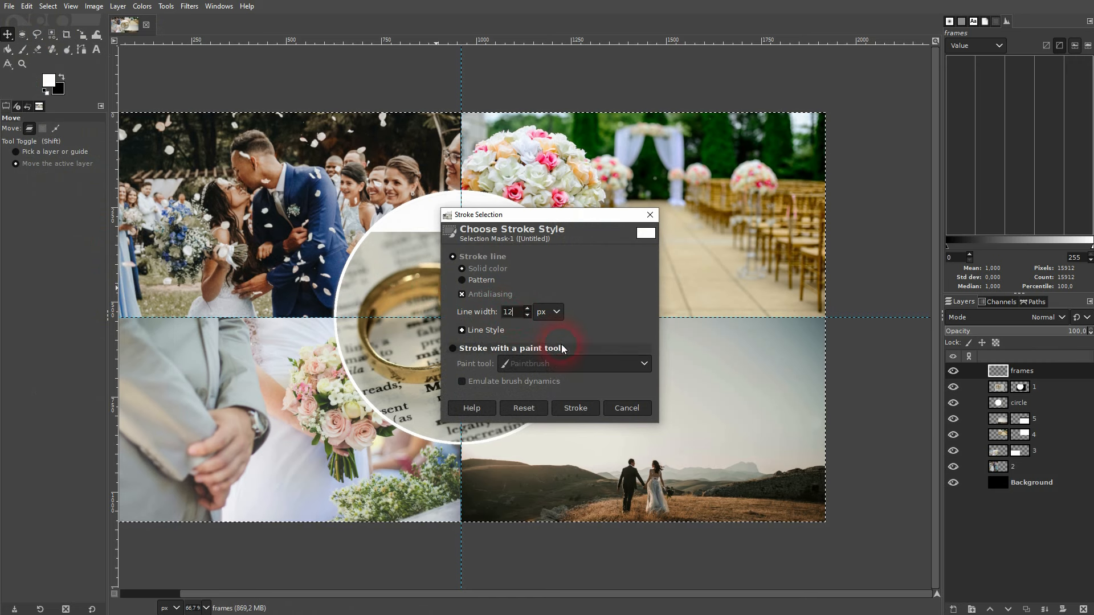
{"action": "left_click", "coordinate": [576, 408]}
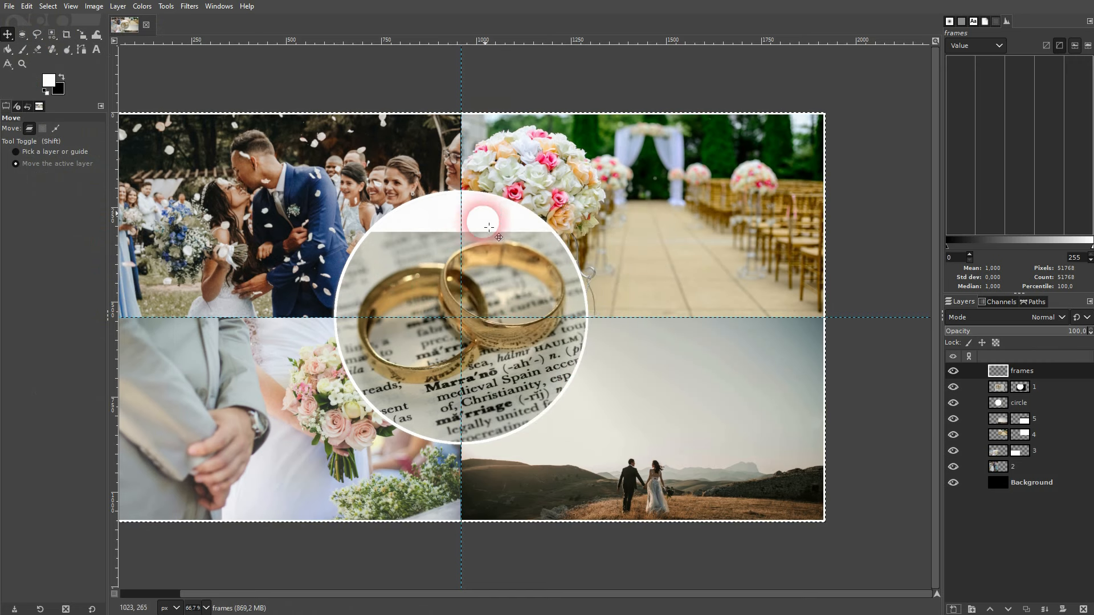
Clear the selection and draw a rectangular selection about 1978 × 52 px along the horizontal guide, spanning the full canvas width.
{"action": "key", "text": "minus"}
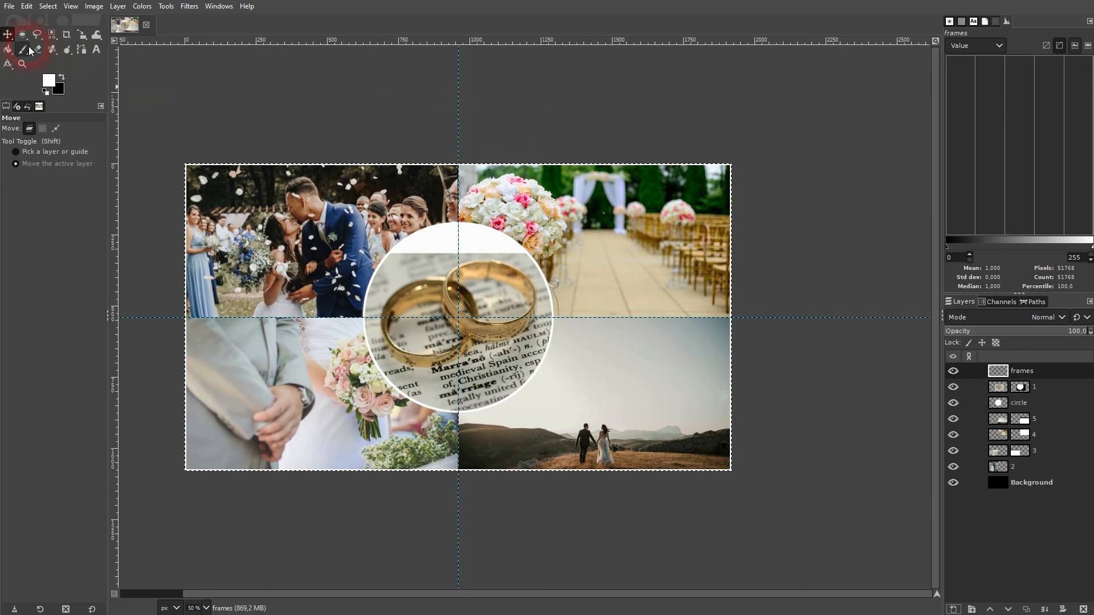
{"action": "left_click", "coordinate": [419, 118]}
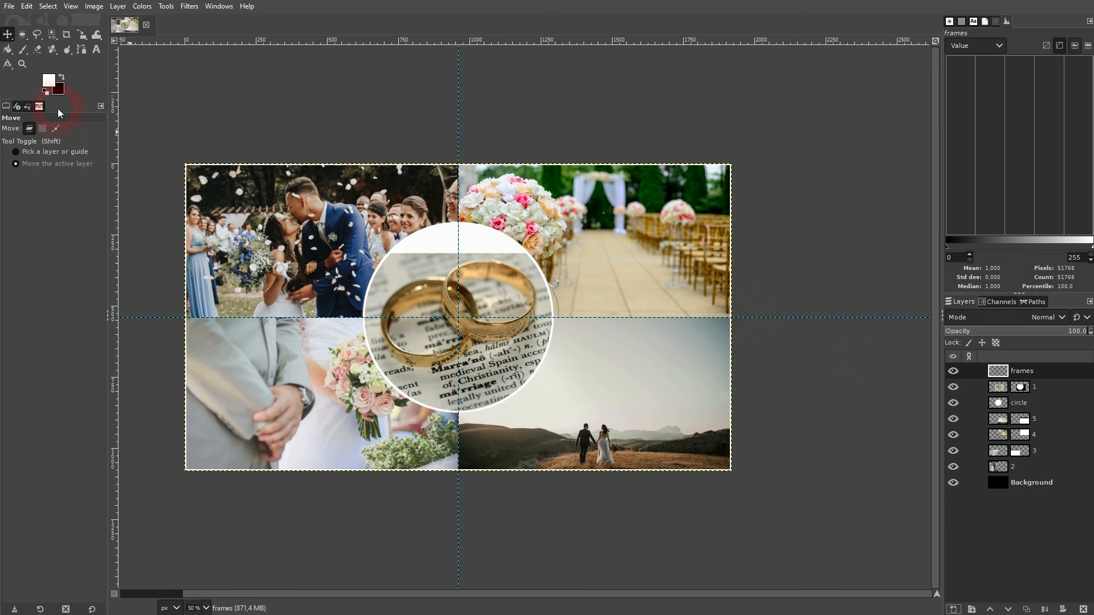
{"action": "left_click", "coordinate": [23, 36]}
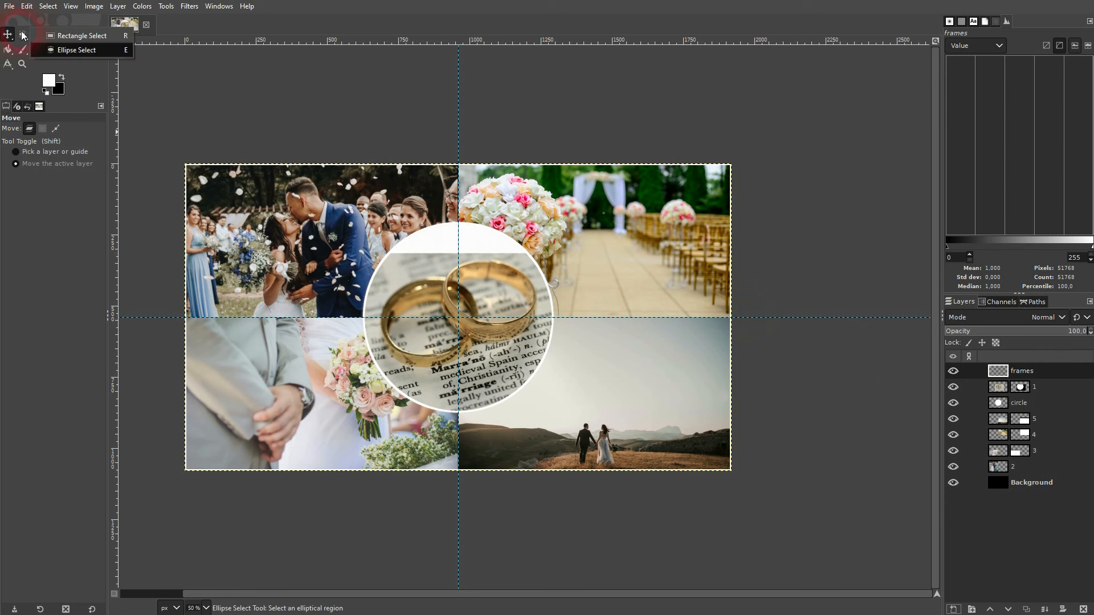
{"action": "left_click", "coordinate": [100, 35]}
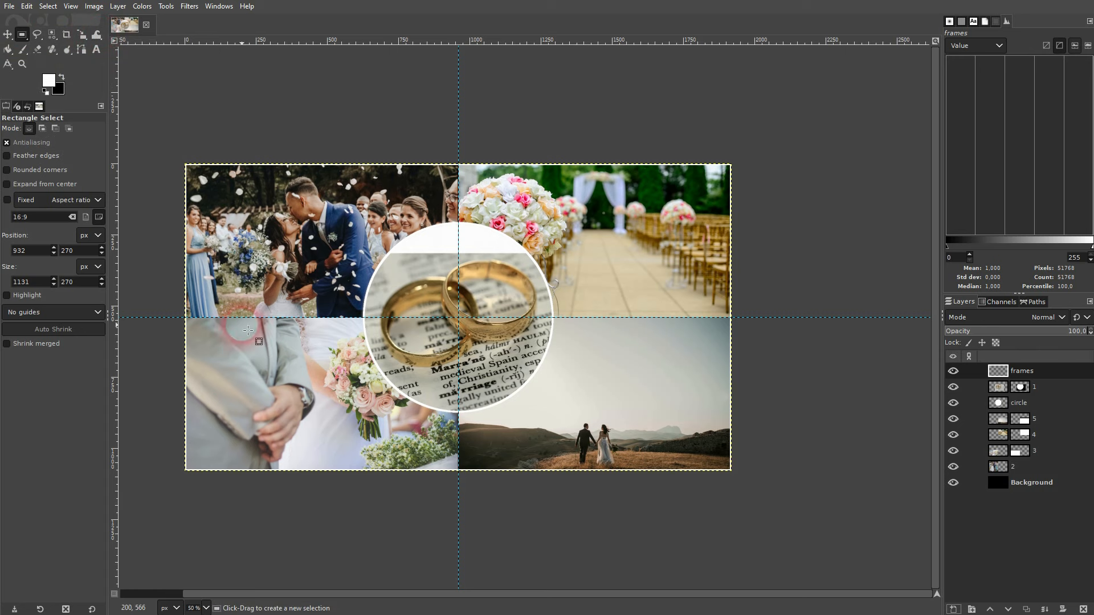
{"action": "left_click_drag", "start_coordinate": [184, 315], "coordinate": [704, 309]}
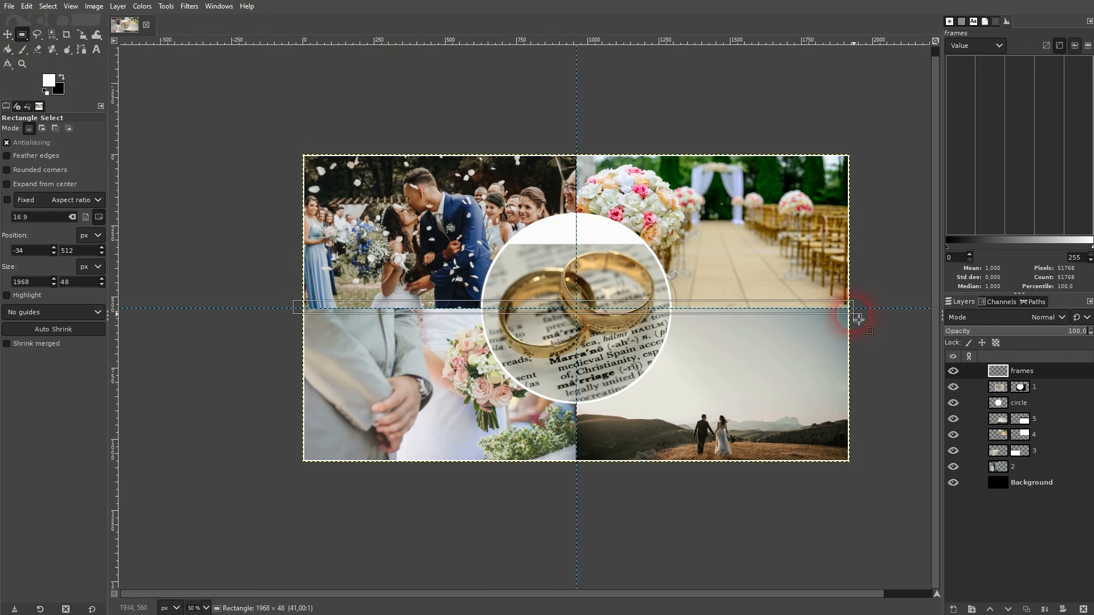
{"action": "left_click_drag", "start_coordinate": [860, 318], "coordinate": [860, 318]}
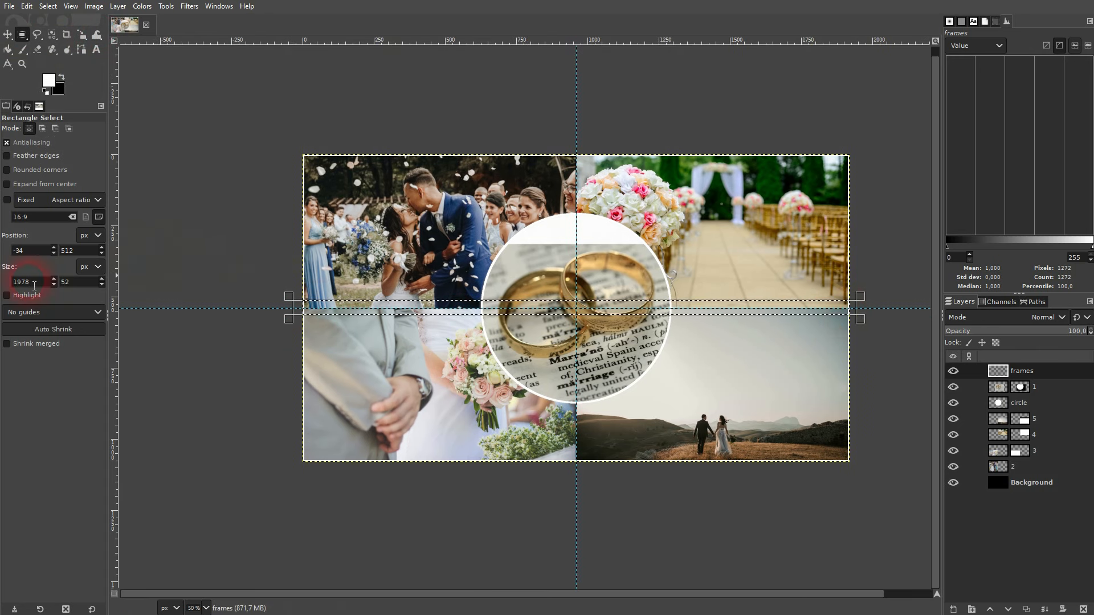
Set the rectangular selection's height to 12 px and its position to X 0, Y 540 px.
{"action": "double_click", "coordinate": [65, 283]}
{"action": "type", "text": "12"}
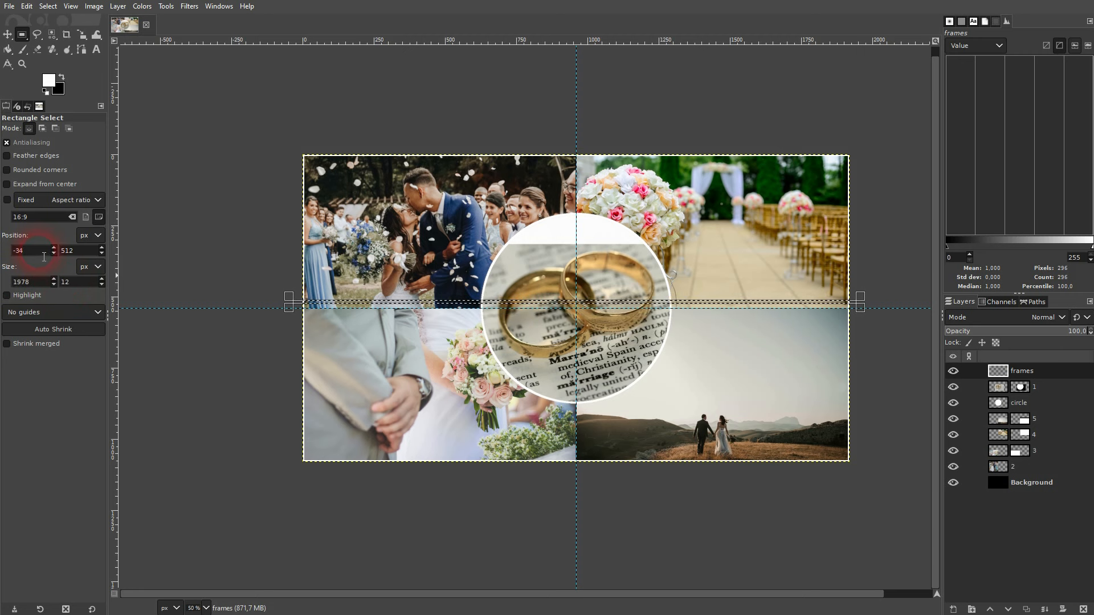
{"action": "left_click", "coordinate": [72, 252]}
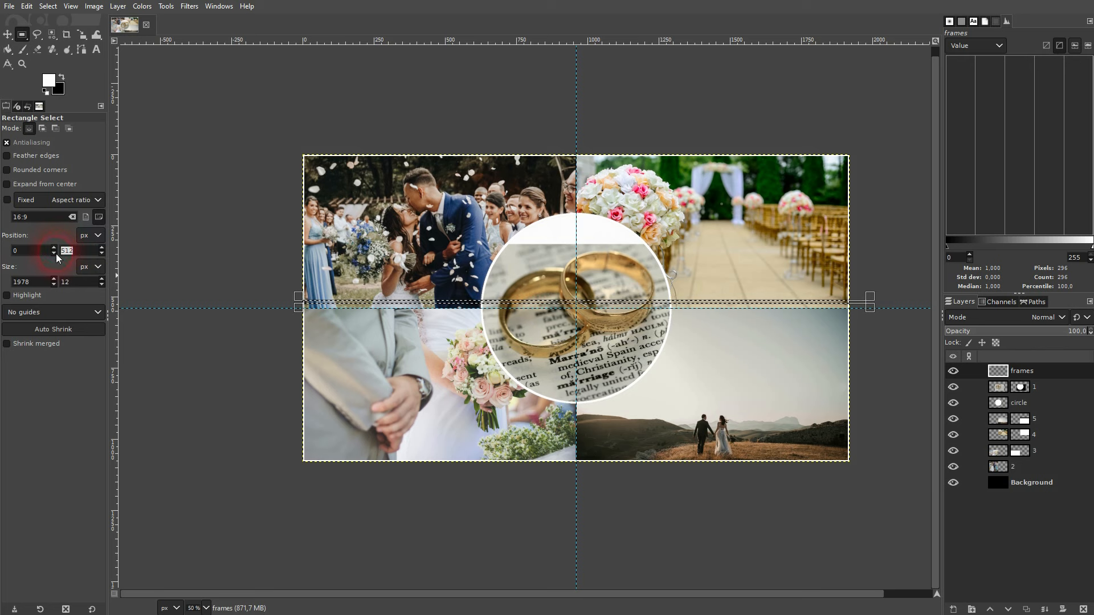
{"action": "left_click", "coordinate": [10, 6]}
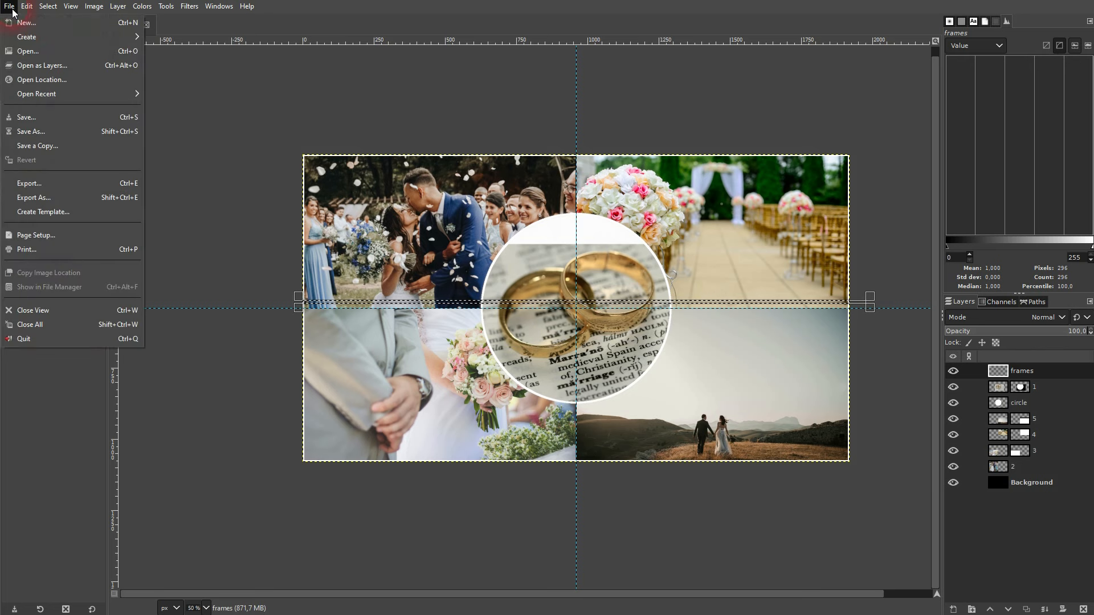
{"action": "left_click", "coordinate": [18, 29]}
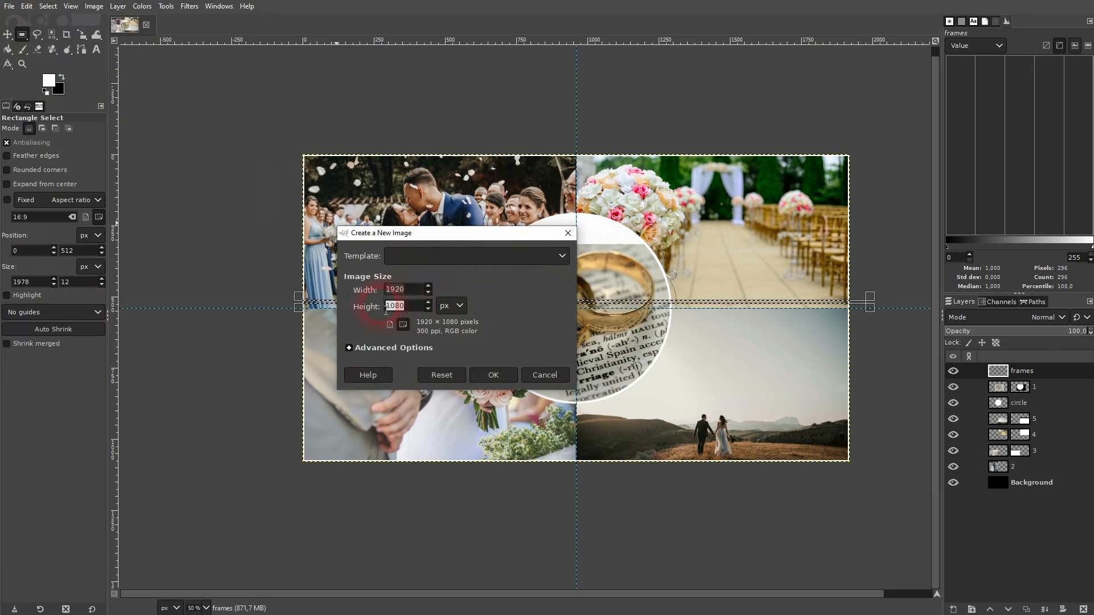
{"action": "key", "text": "Escape"}
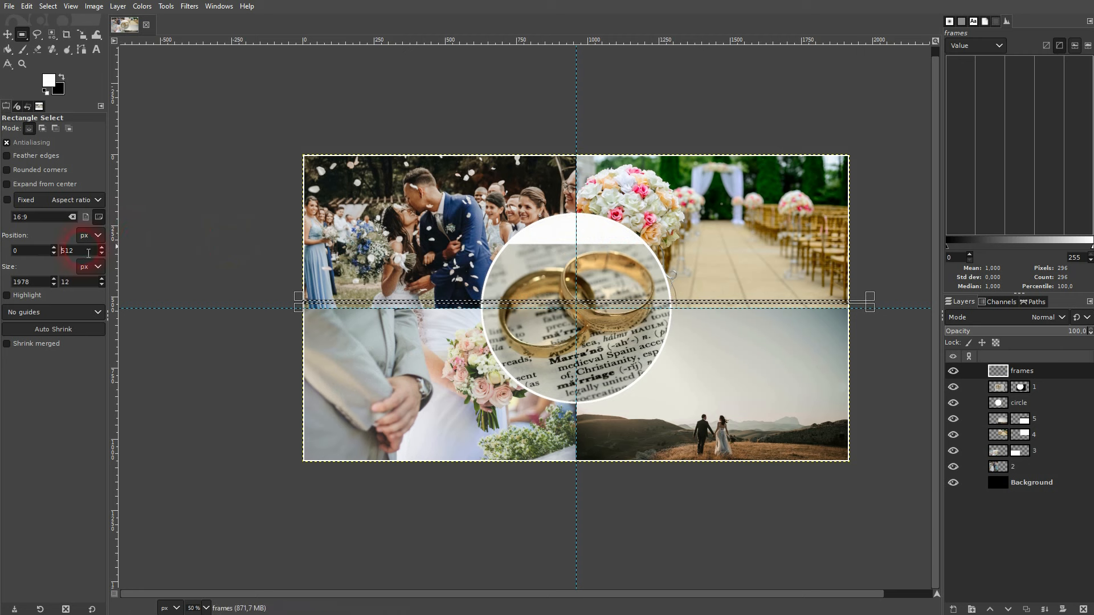
{"action": "type", "text": "540"}
{"action": "left_click", "coordinate": [384, 317]}
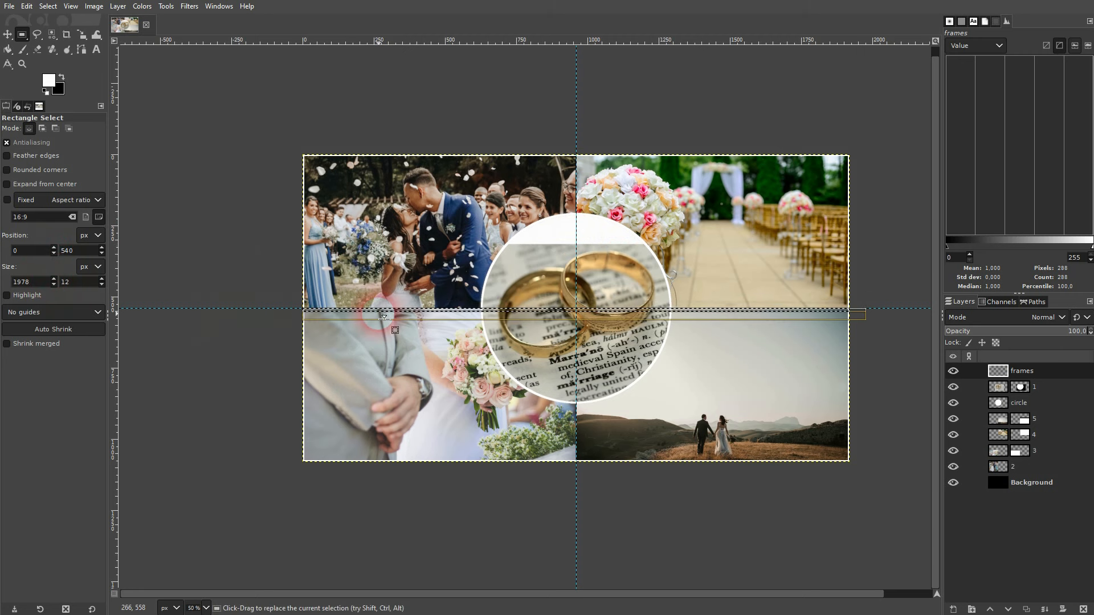
Bucket-fill the horizontal strip with white on the frames layer only outside the ring circle, and clear the selection.
{"action": "left_click", "coordinate": [49, 77]}
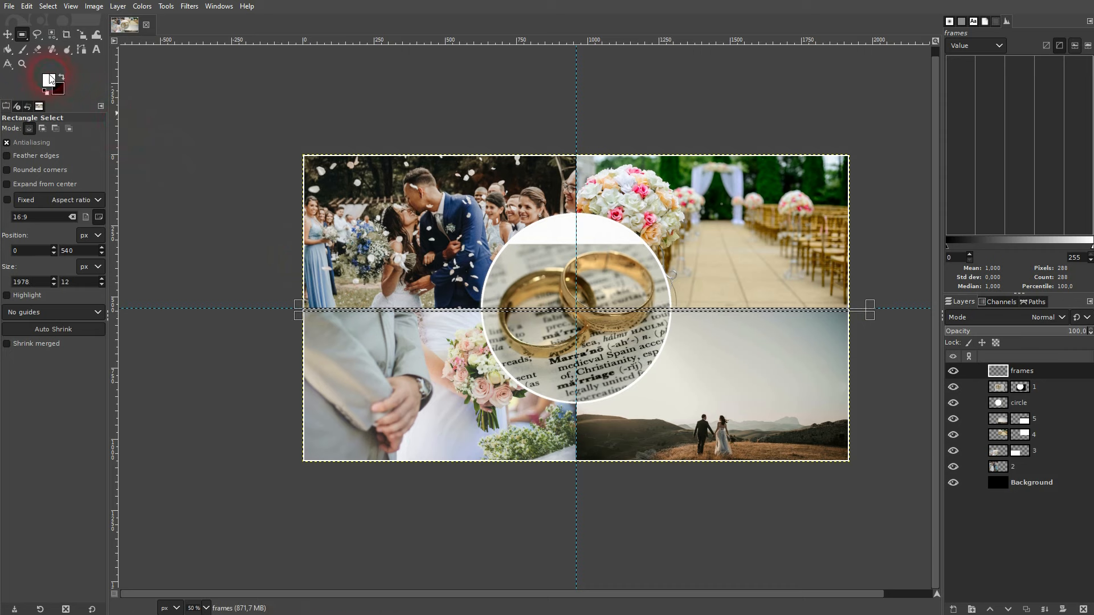
{"action": "left_click", "coordinate": [8, 49]}
{"action": "scroll", "coordinate": [489, 322], "scroll_direction": "up", "scroll_amount": 4}
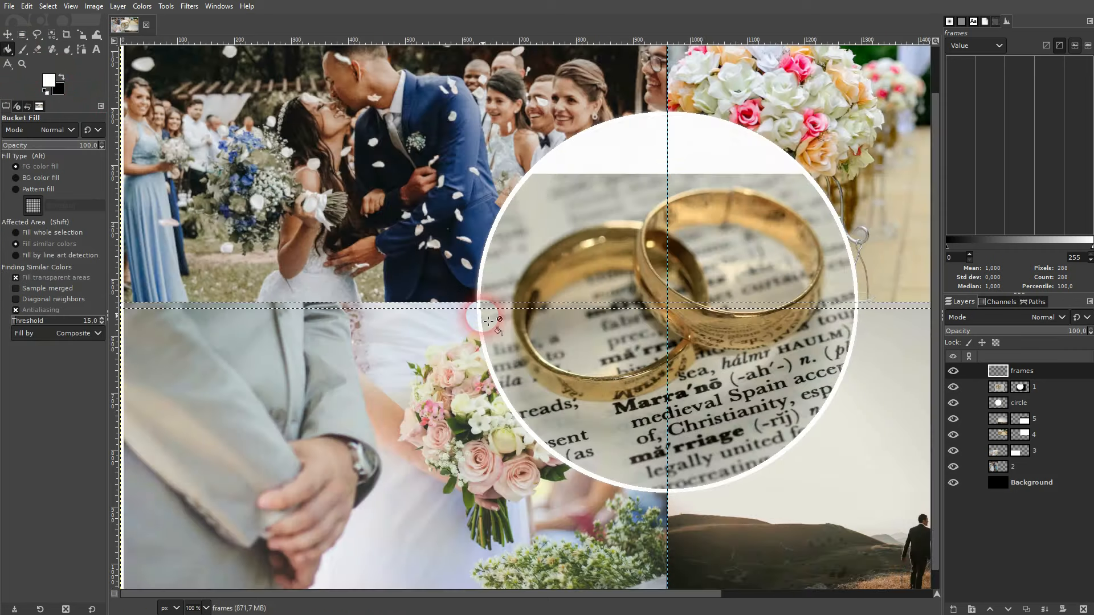
{"action": "scroll", "coordinate": [489, 322], "scroll_direction": "up", "scroll_amount": 1}
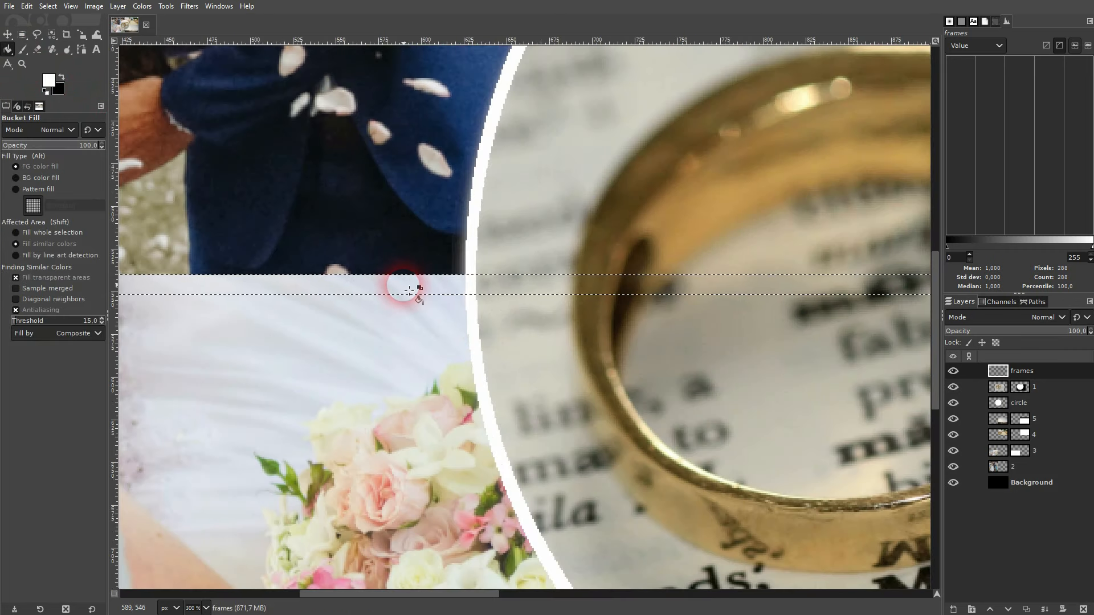
{"action": "left_click_drag", "start_coordinate": [409, 291], "coordinate": [700, 291]}
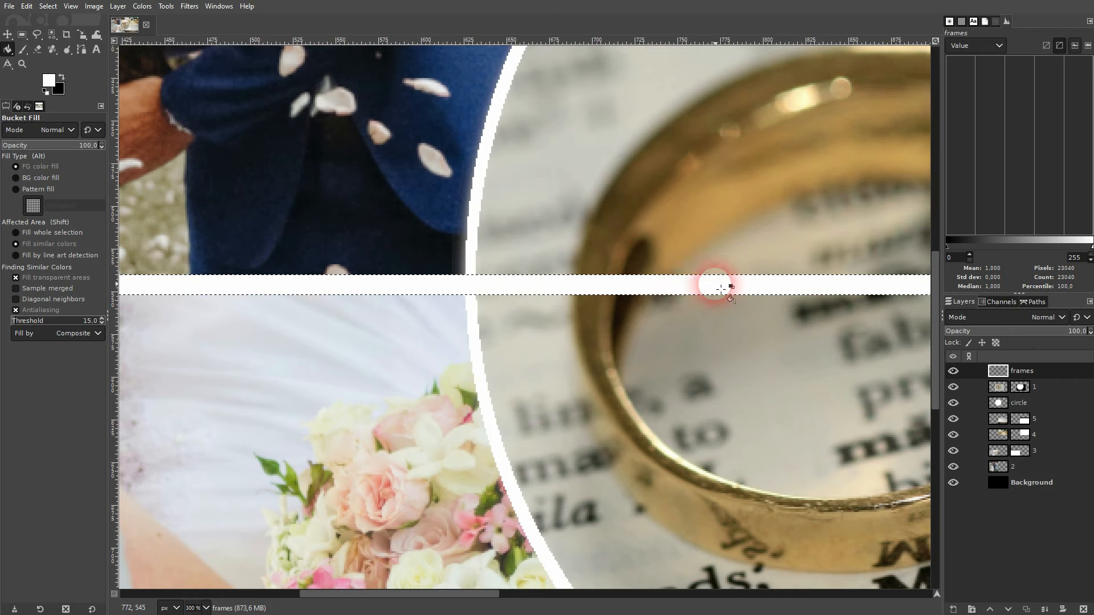
{"action": "key", "text": "ctrl+z"}
{"action": "scroll", "coordinate": [424, 294], "scroll_direction": "down", "scroll_amount": 4}
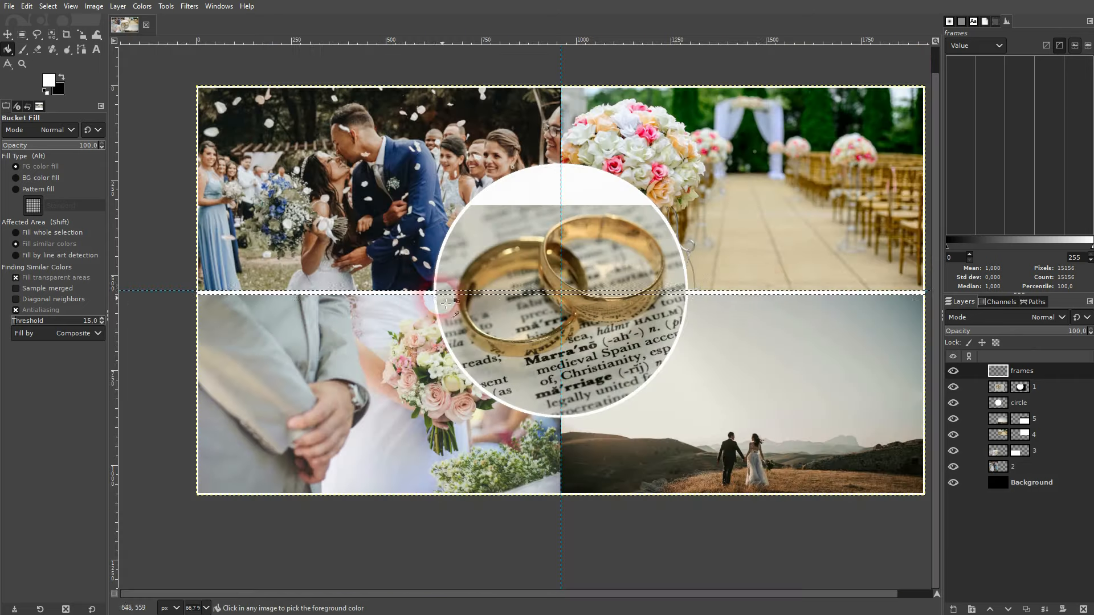
{"action": "scroll", "coordinate": [806, 298], "scroll_direction": "up", "scroll_amount": 2}
{"action": "scroll", "coordinate": [538, 342], "scroll_direction": "down", "scroll_amount": 3}
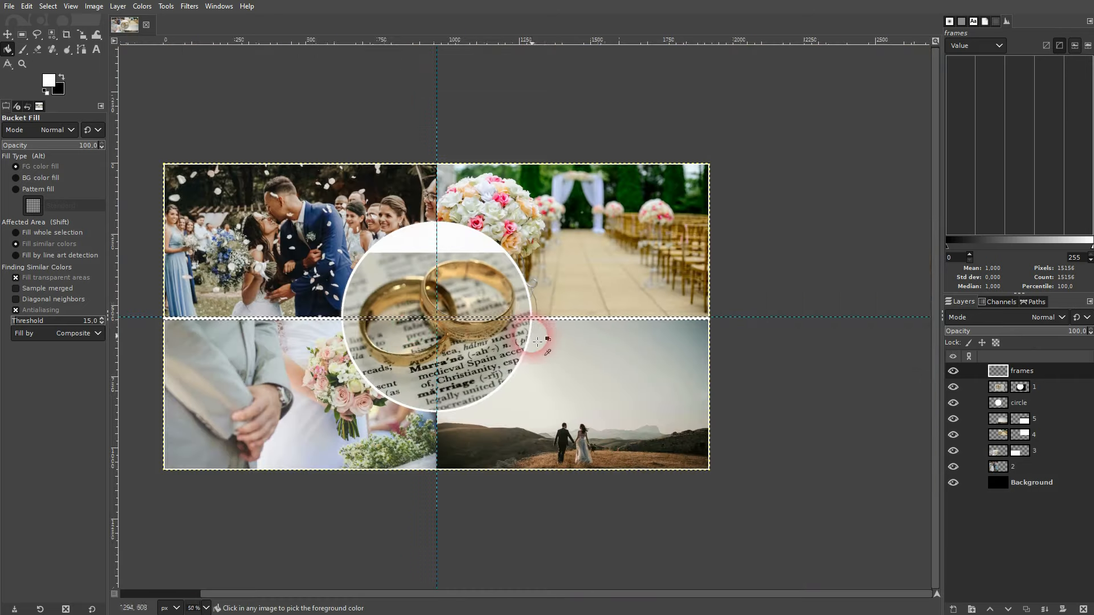
{"action": "scroll", "coordinate": [398, 322], "scroll_direction": "up", "scroll_amount": 1}
{"action": "key", "text": "shift"}
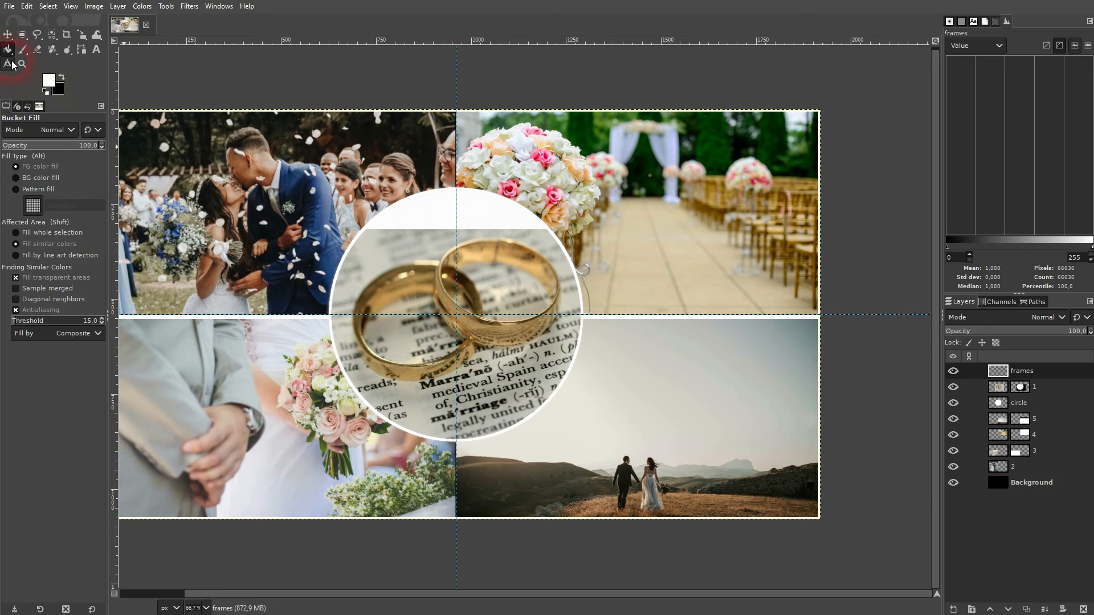
Draw a full-height rectangular selection along the vertical guide, 12 px wide and positioned at X 960, Y 0 px.
{"action": "left_click", "coordinate": [22, 35]}
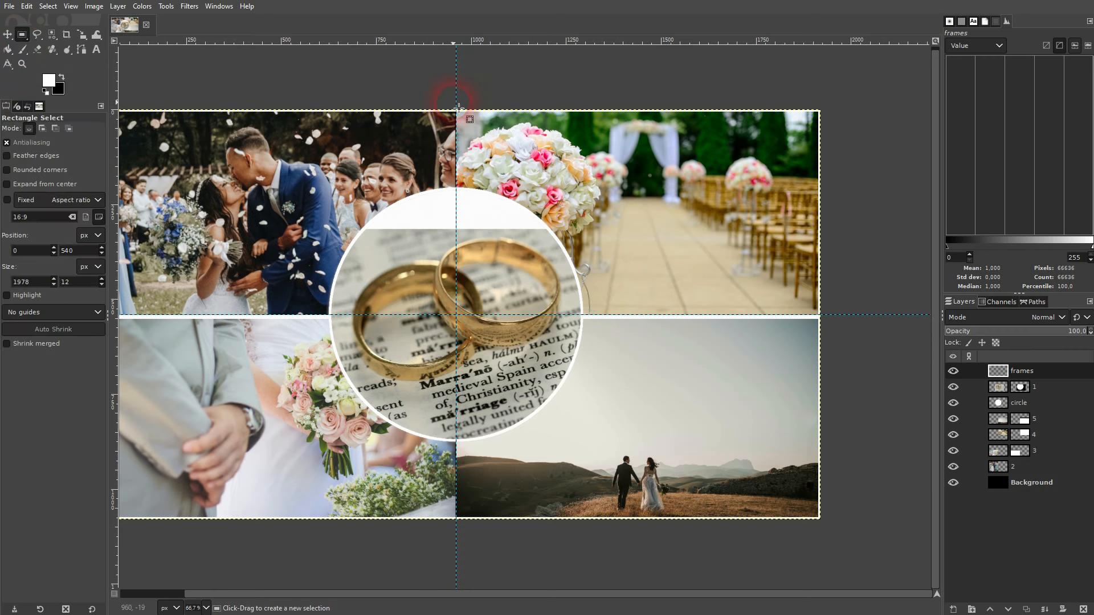
{"action": "left_click_drag", "start_coordinate": [459, 106], "coordinate": [469, 534]}
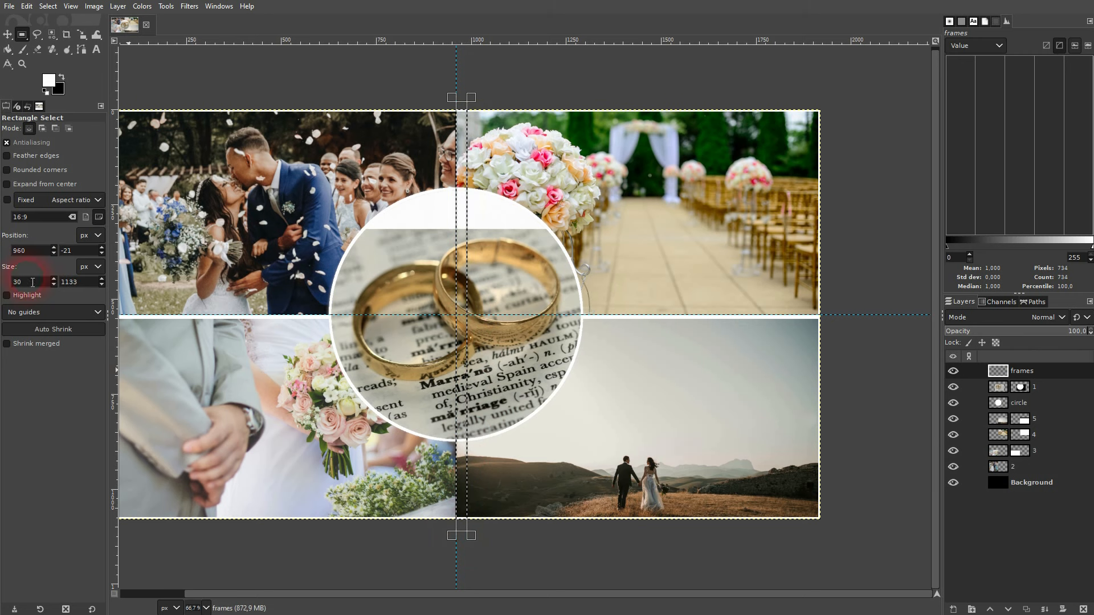
{"action": "left_click_drag", "start_coordinate": [32, 282], "coordinate": [12, 285]}
{"action": "type", "text": "12"}
{"action": "left_click", "coordinate": [83, 283]}
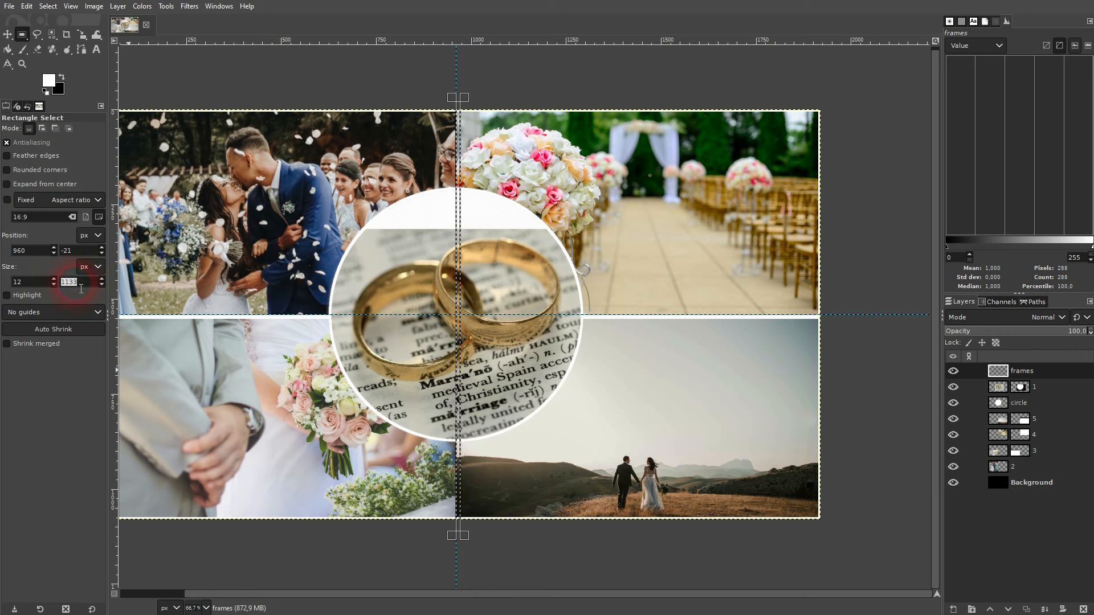
{"action": "left_click_drag", "start_coordinate": [80, 251], "coordinate": [60, 254]}
{"action": "left_click", "coordinate": [36, 254]}
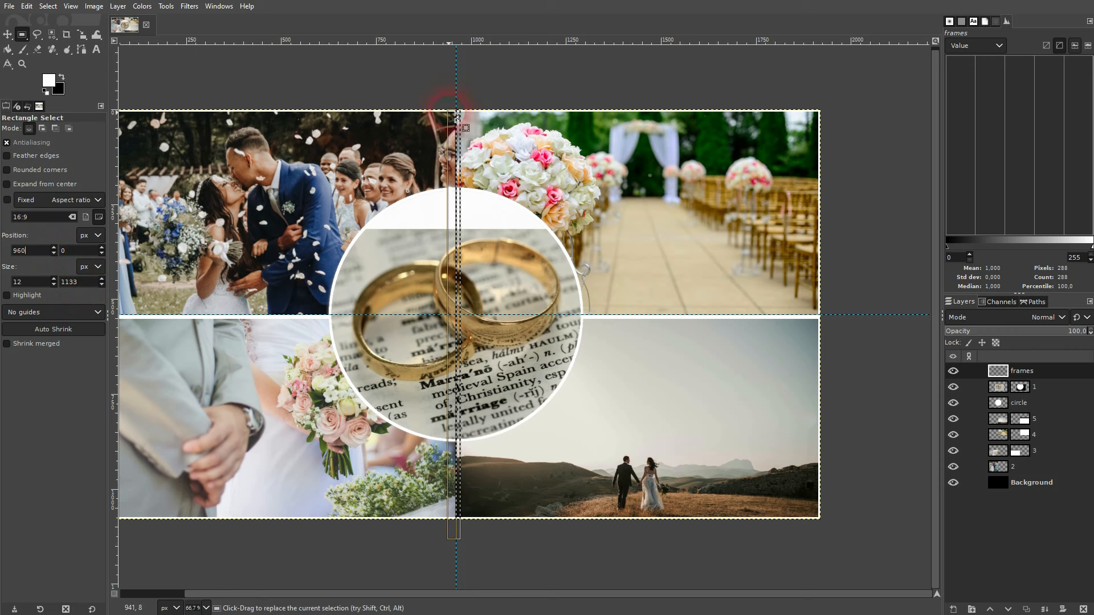
{"action": "left_click", "coordinate": [11, 7]}
{"action": "left_click", "coordinate": [14, 22]}
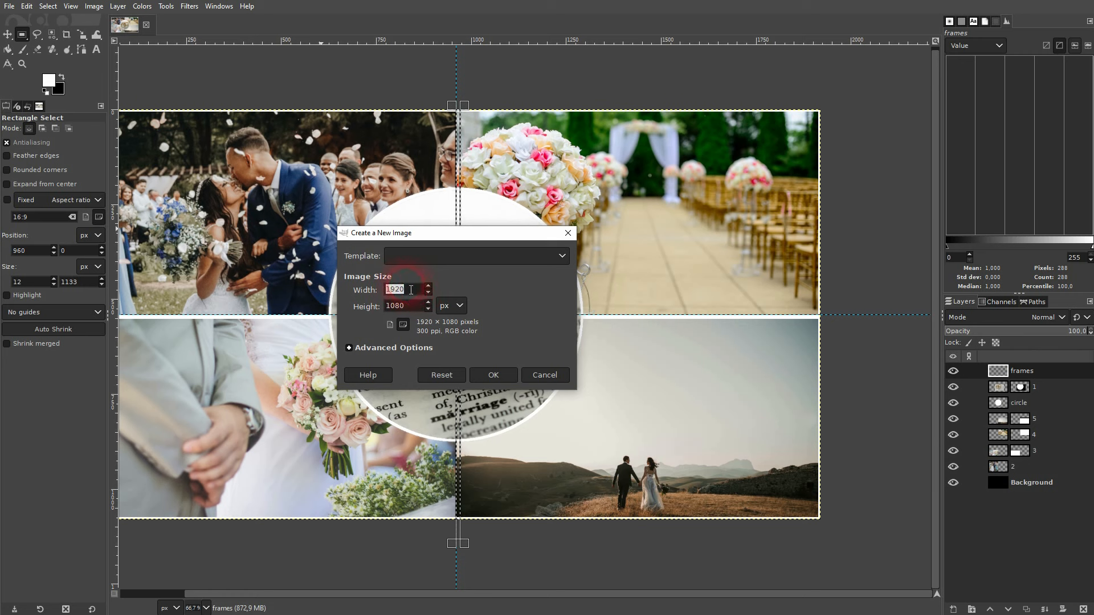
{"action": "left_click", "coordinate": [37, 254]}
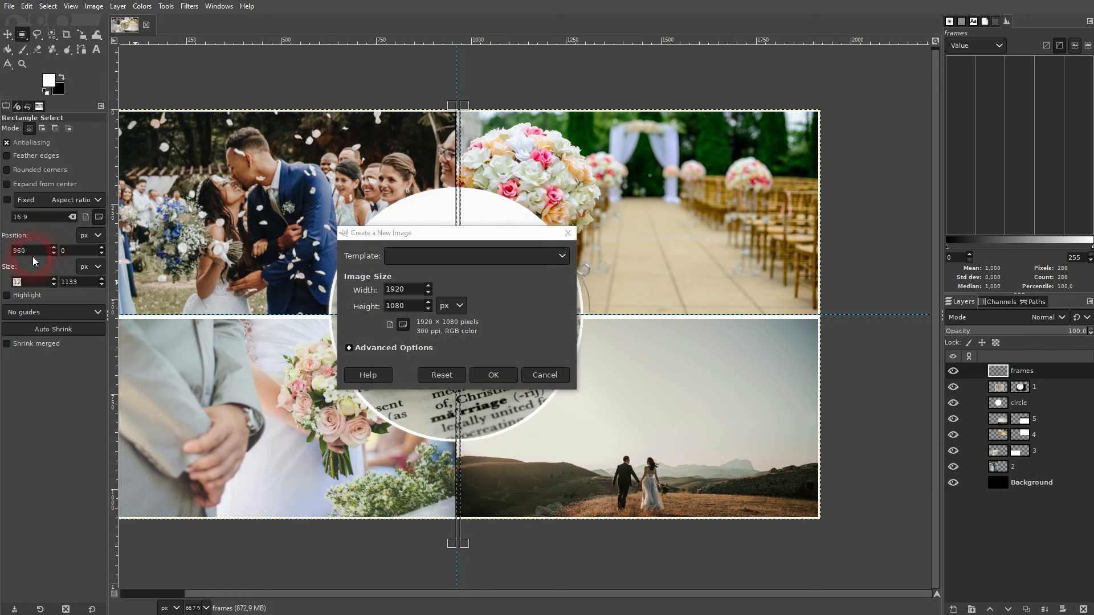
{"action": "left_click", "coordinate": [388, 233]}
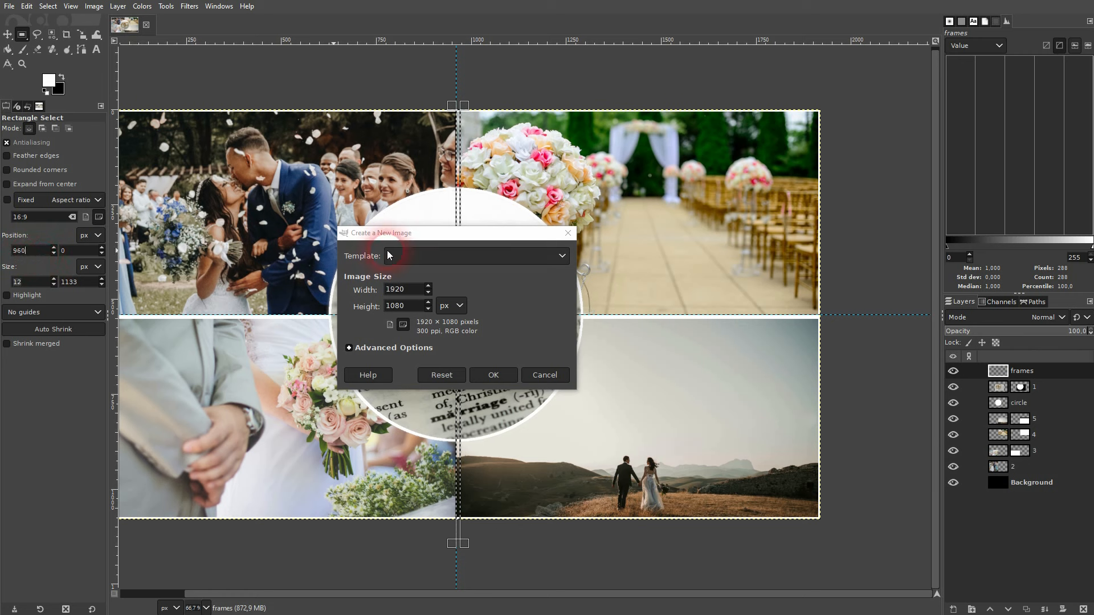
{"action": "left_click", "coordinate": [569, 233]}
Set the vertical selection's X position to 954 px so the strip is centred on the vertical guide.
{"action": "left_click", "coordinate": [36, 256]}
{"action": "scroll", "coordinate": [36, 256], "scroll_direction": "down", "scroll_amount": 2}
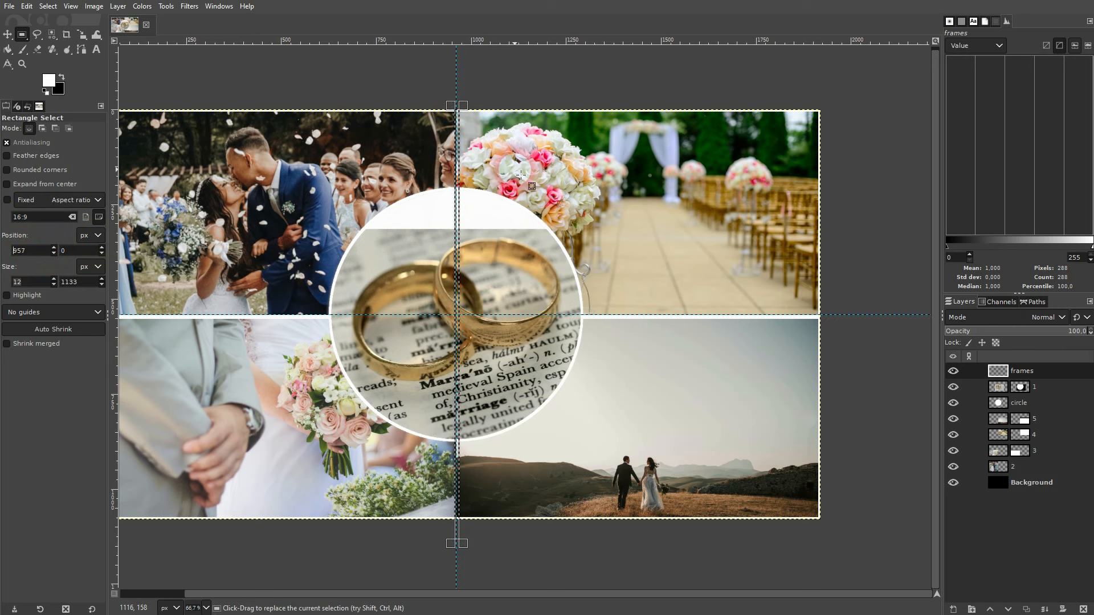
{"action": "key", "text": "Down"}
{"action": "key", "text": "Down"}
{"action": "key", "text": "Down"}
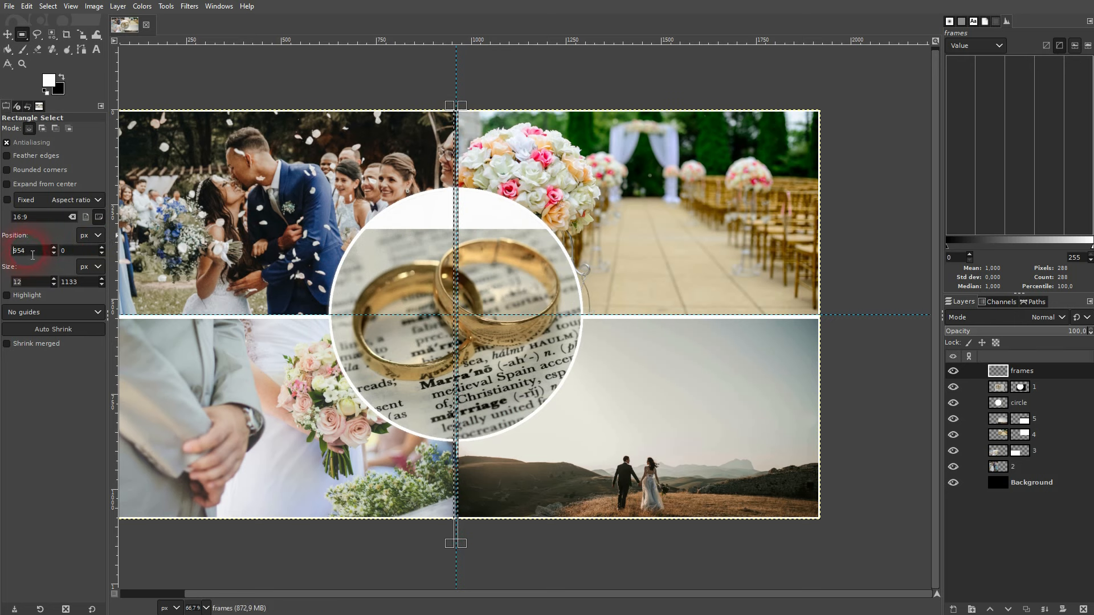
{"action": "scroll", "coordinate": [459, 176], "scroll_direction": "up", "scroll_amount": 5, "text": "ctrl"}
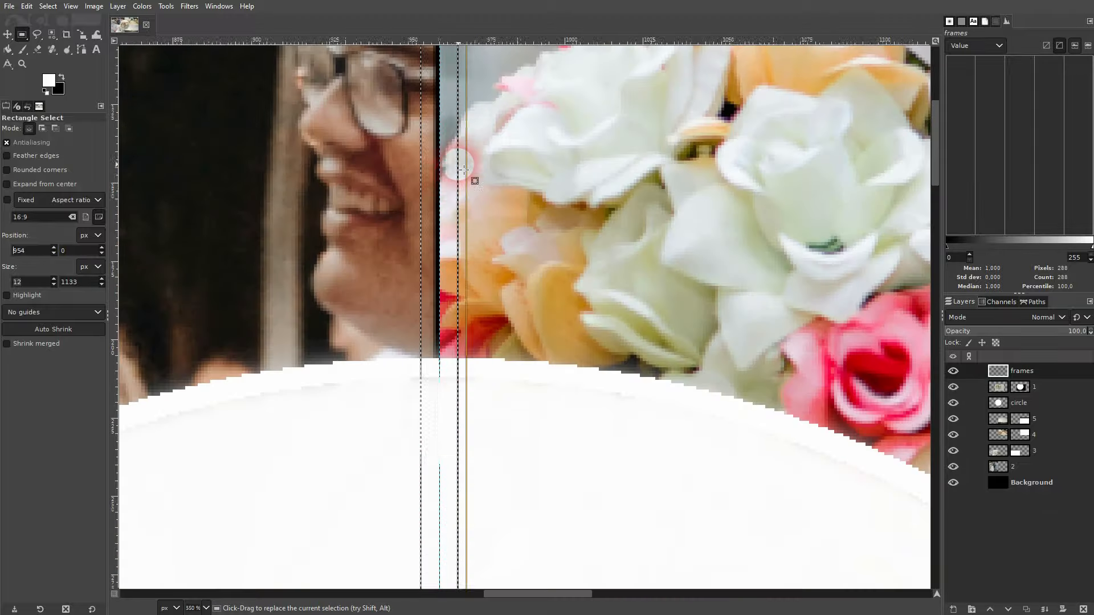
{"action": "scroll", "coordinate": [436, 196], "scroll_direction": "down", "scroll_amount": 6, "text": "ctrl"}
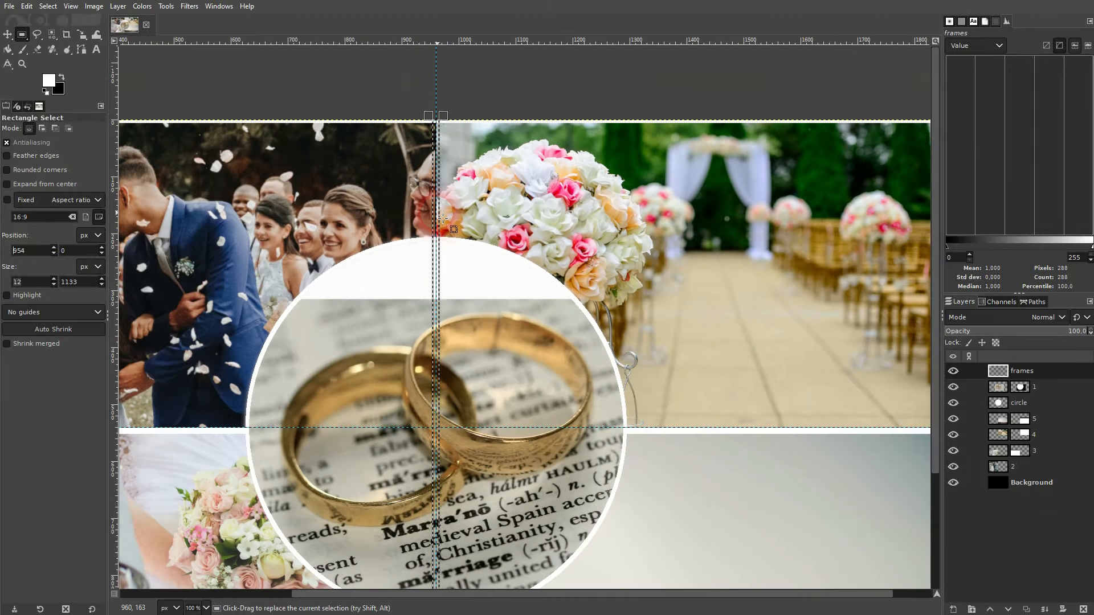
Bucket-fill the vertical strip with white on the frames layer above and below the ring circle, and clear the selection.
{"action": "left_click", "coordinate": [8, 49]}
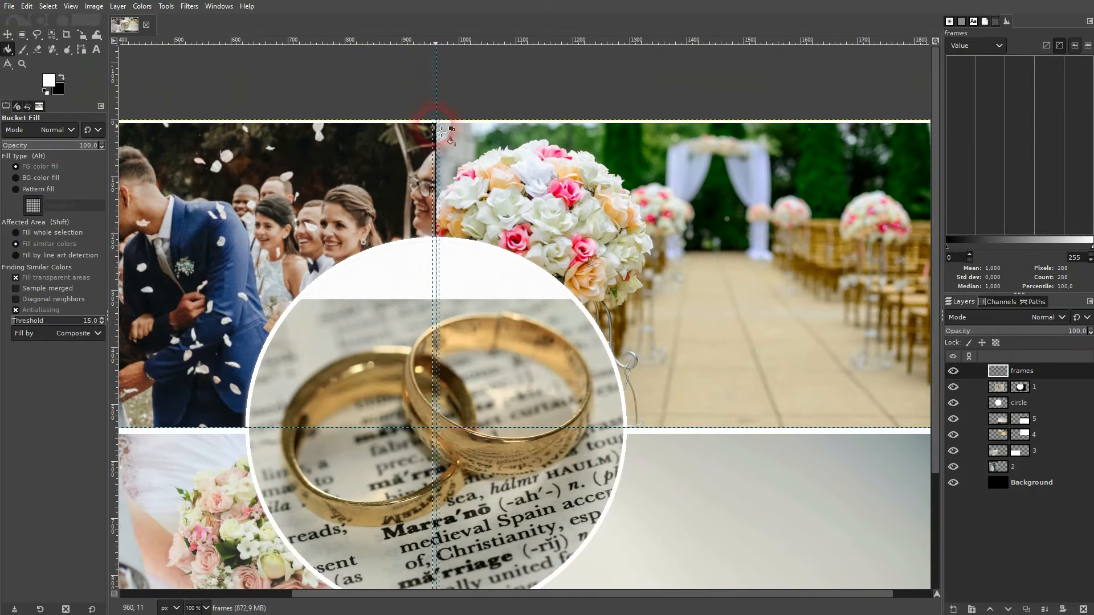
{"action": "scroll", "coordinate": [442, 130], "scroll_direction": "up", "scroll_amount": 4, "text": "ctrl"}
{"action": "scroll", "coordinate": [423, 170], "scroll_direction": "down", "scroll_amount": 6, "text": "ctrl"}
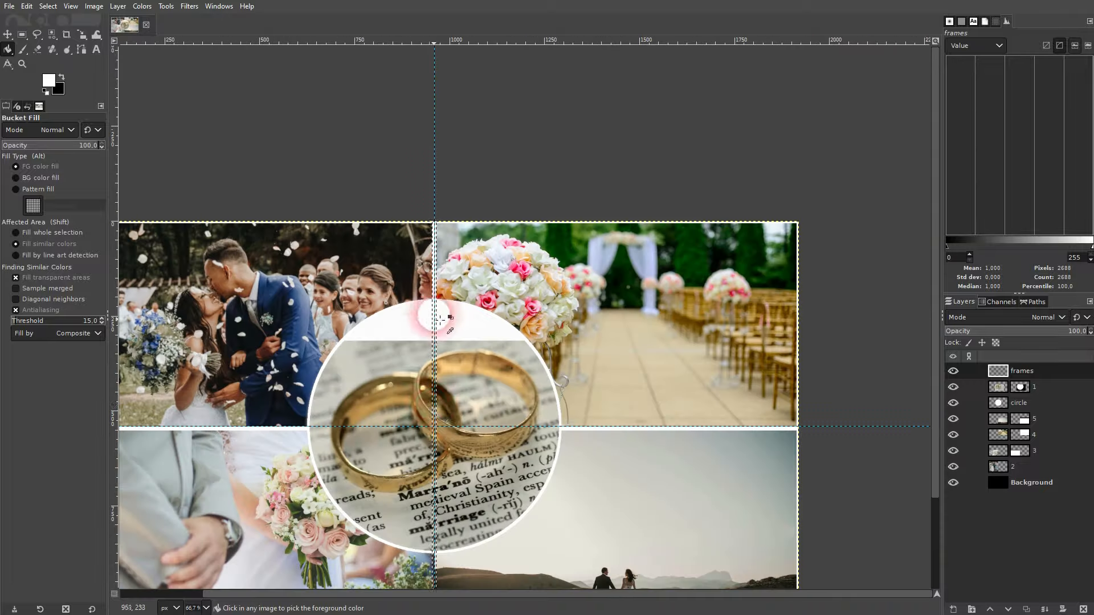
{"action": "scroll", "coordinate": [421, 502], "scroll_direction": "down", "scroll_amount": 2, "text": "ctrl"}
{"action": "scroll", "coordinate": [422, 538], "scroll_direction": "up", "scroll_amount": 4, "text": "ctrl"}
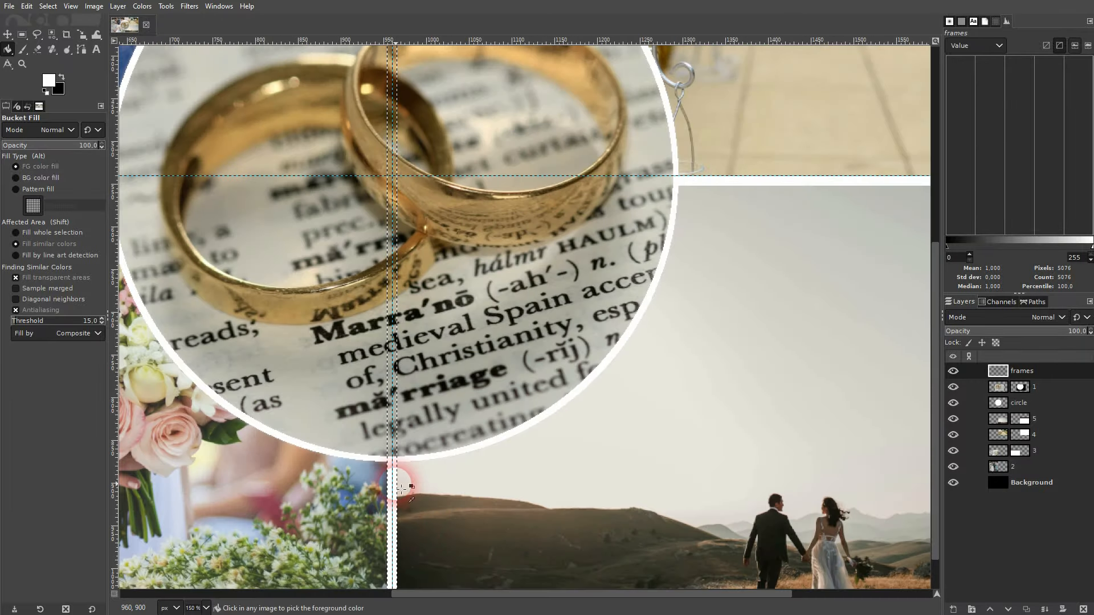
{"action": "scroll", "coordinate": [402, 485], "scroll_direction": "down", "scroll_amount": 3, "text": "ctrl"}
{"action": "left_click", "coordinate": [178, 107]}
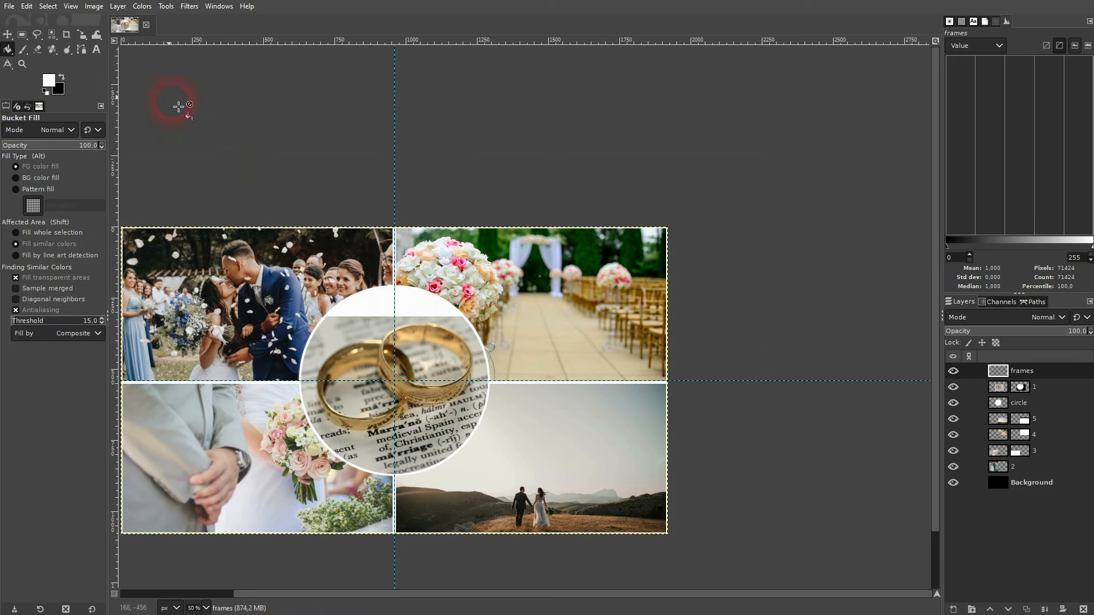
{"action": "left_click", "coordinate": [7, 34]}
{"action": "left_click", "coordinate": [158, 111]}
Select the Background layer and remove all guides from the collage.
{"action": "left_click", "coordinate": [1030, 483]}
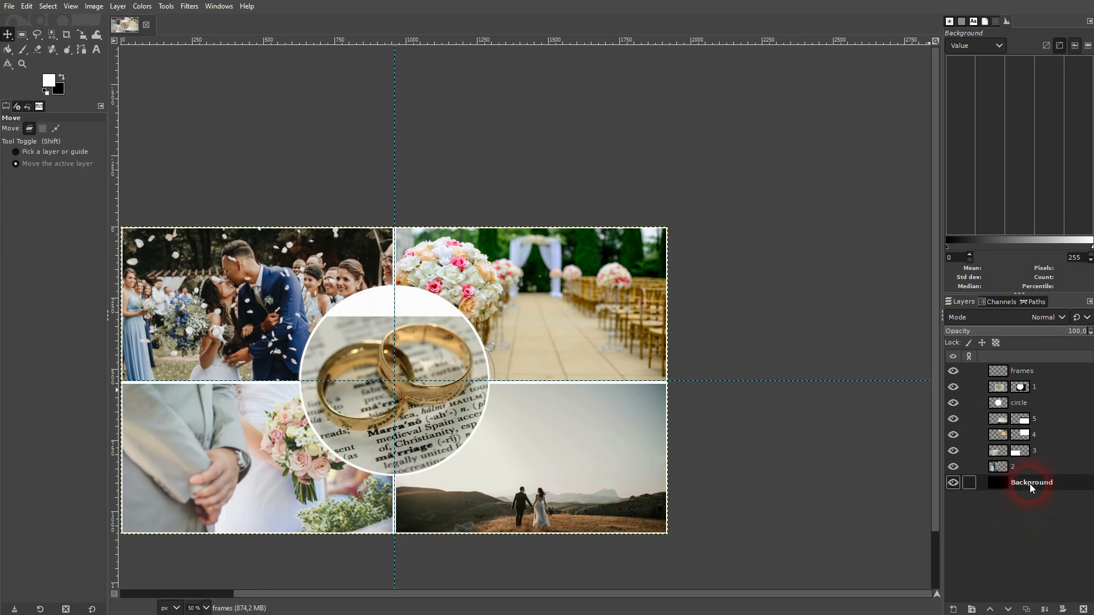
{"action": "scroll", "coordinate": [809, 538], "scroll_direction": "down", "scroll_amount": 1}
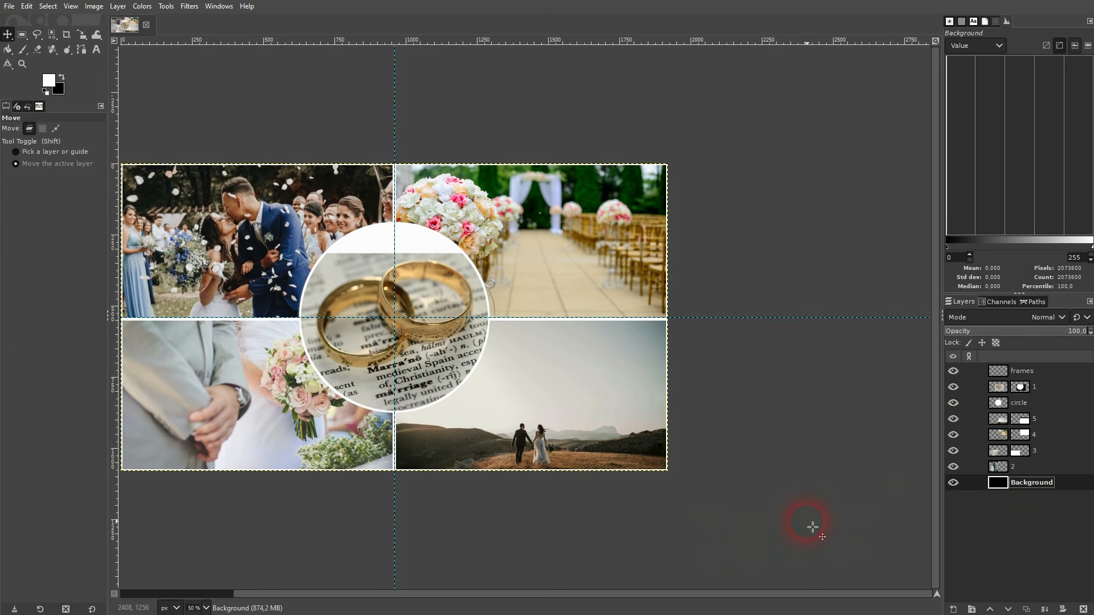
{"action": "scroll", "coordinate": [813, 527], "scroll_direction": "left", "scroll_amount": 2}
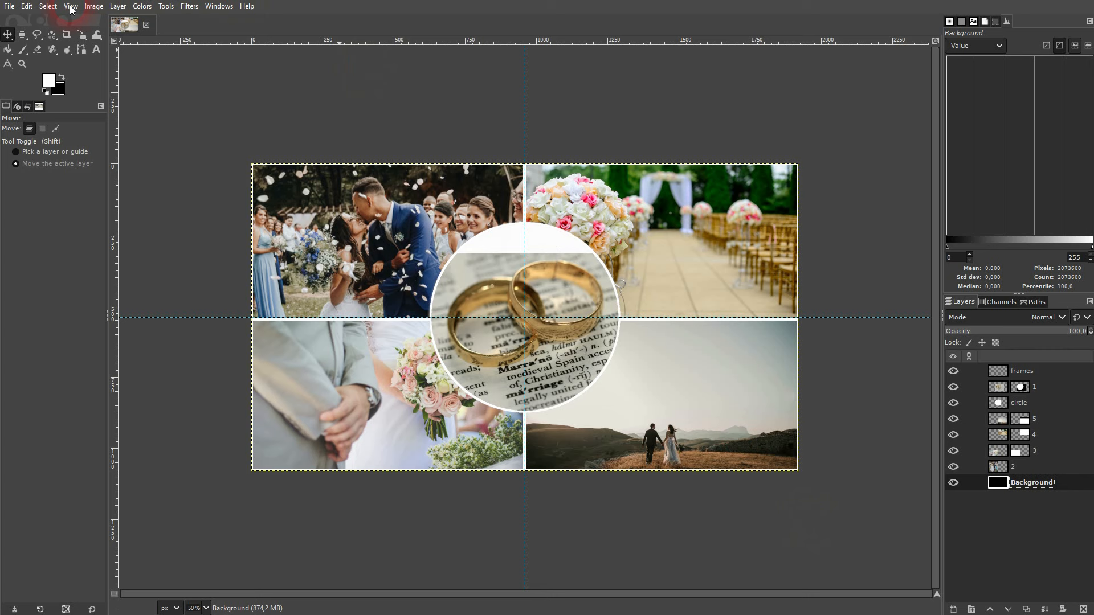
{"action": "left_click", "coordinate": [97, 10]}
{"action": "mouse_move", "coordinate": [210, 309]}
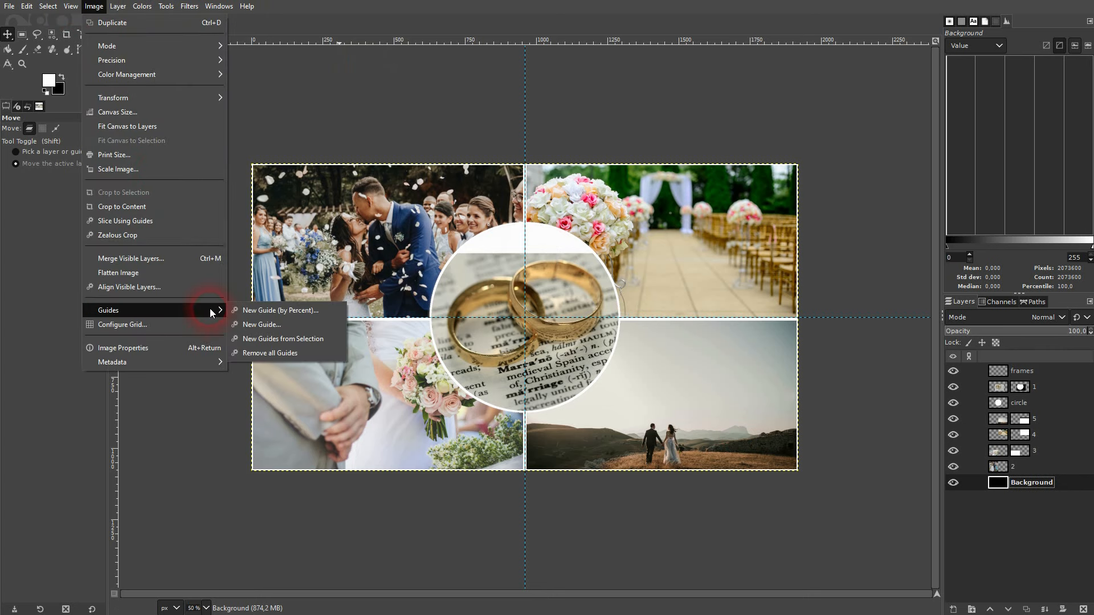
{"action": "left_click", "coordinate": [288, 356]}
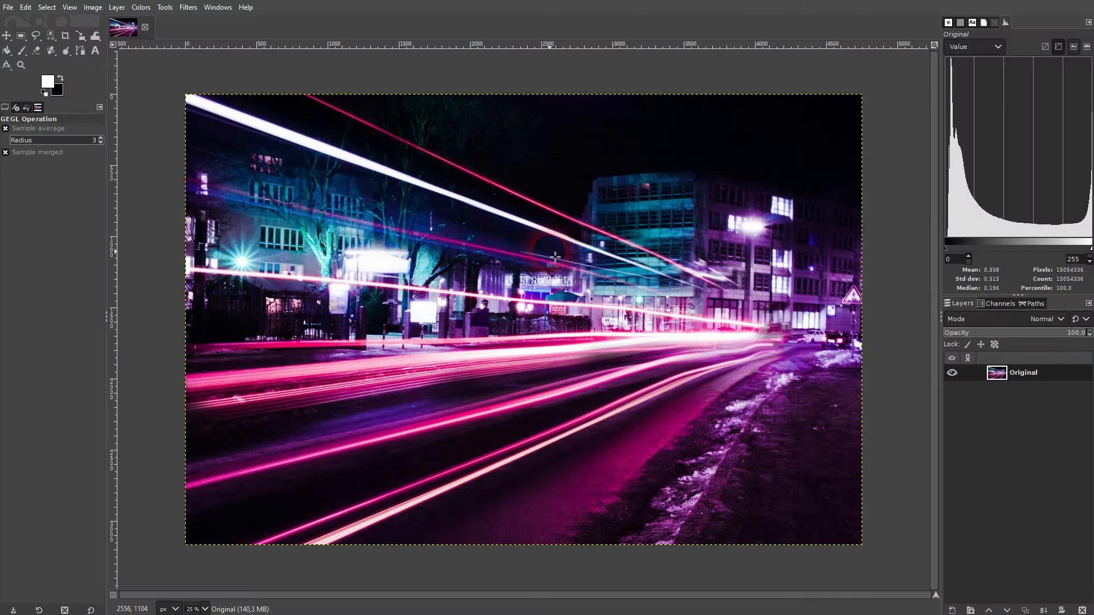
Duplicate the Original layer of the night street light-trails photo.
{"action": "left_click", "coordinate": [1011, 561]}
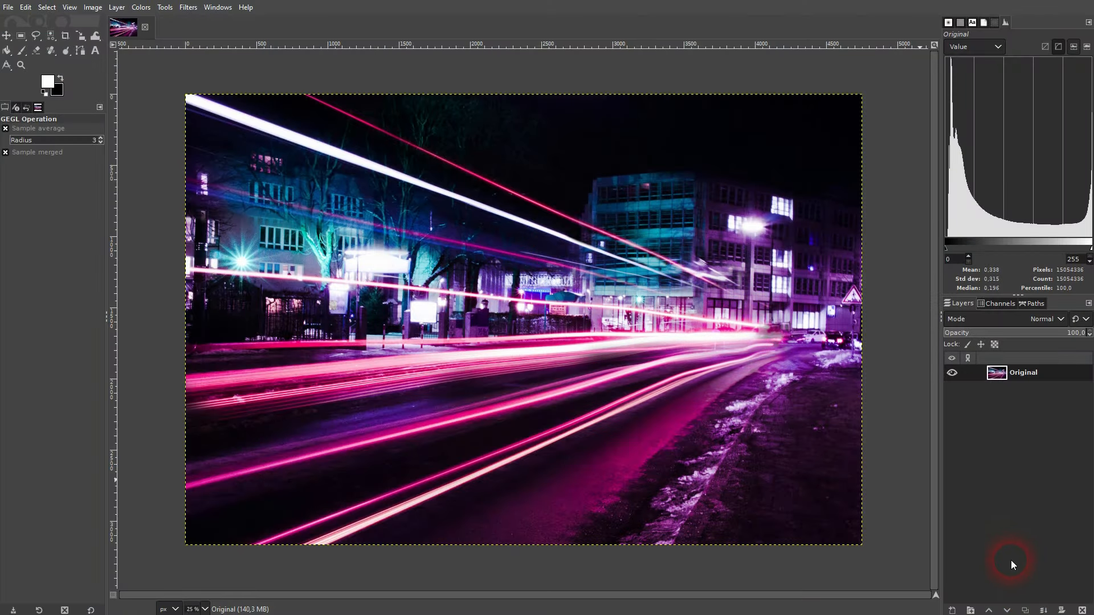
{"action": "left_click", "coordinate": [1026, 610]}
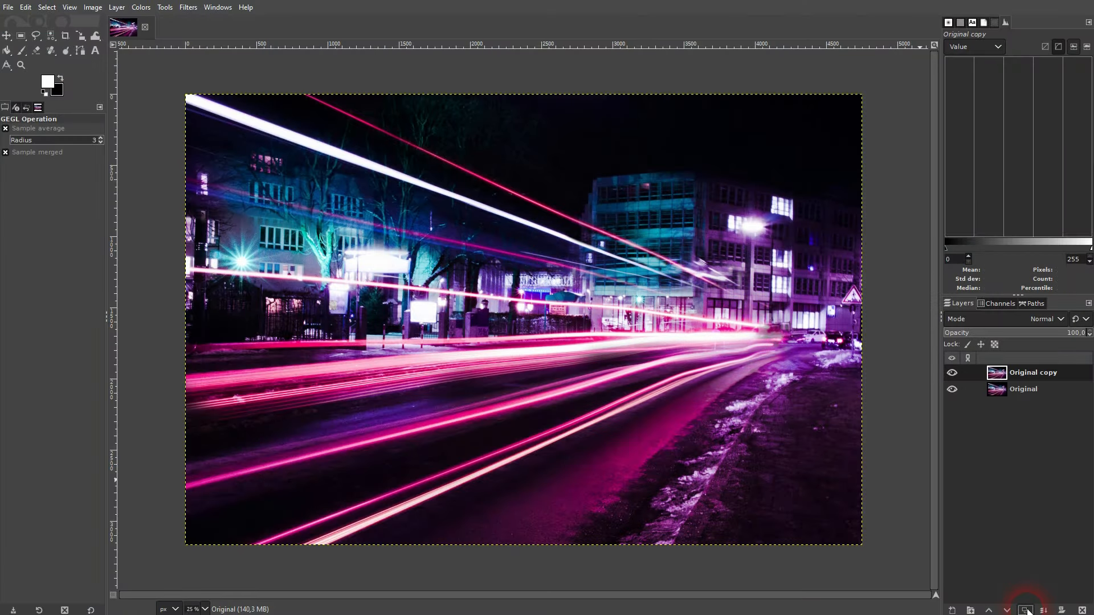
{"action": "left_click", "coordinate": [198, 11]}
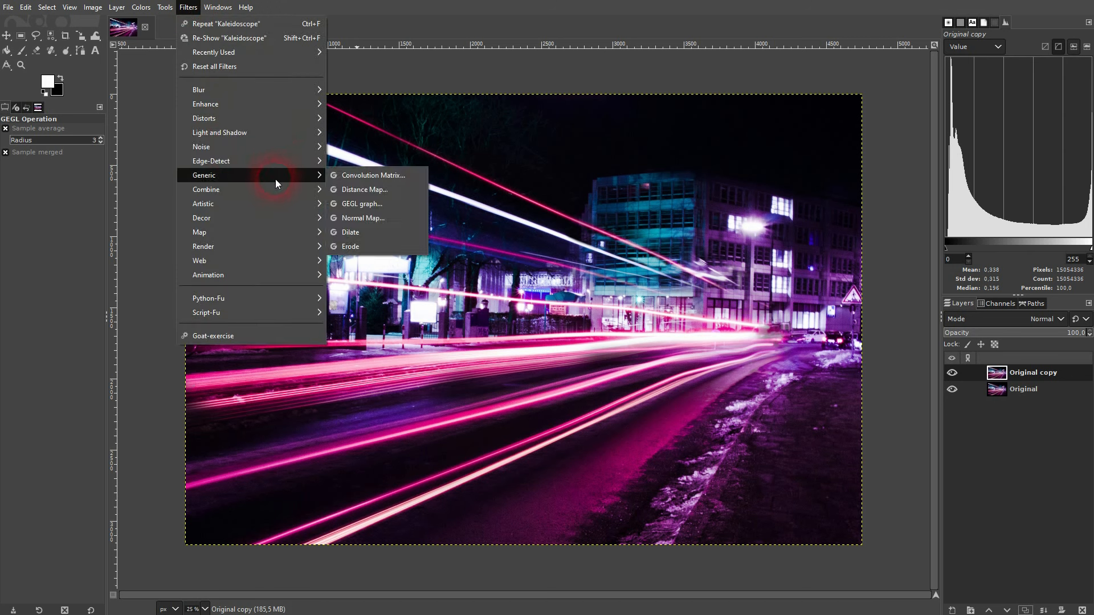
{"action": "mouse_move", "coordinate": [278, 190]}
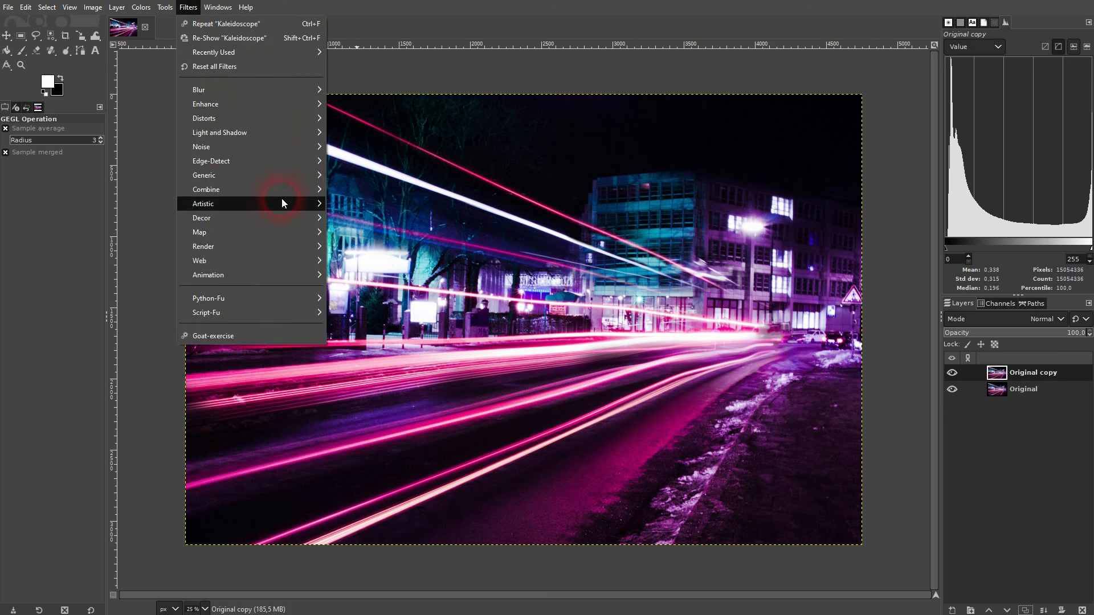
{"action": "left_click", "coordinate": [412, 252]}
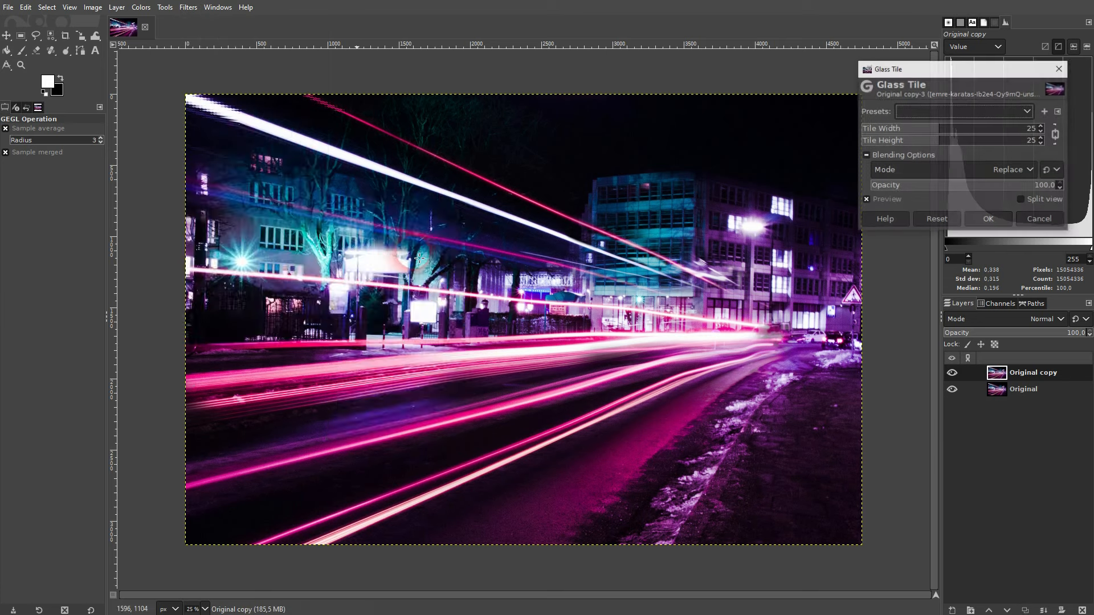
{"action": "left_click", "coordinate": [1059, 224]}
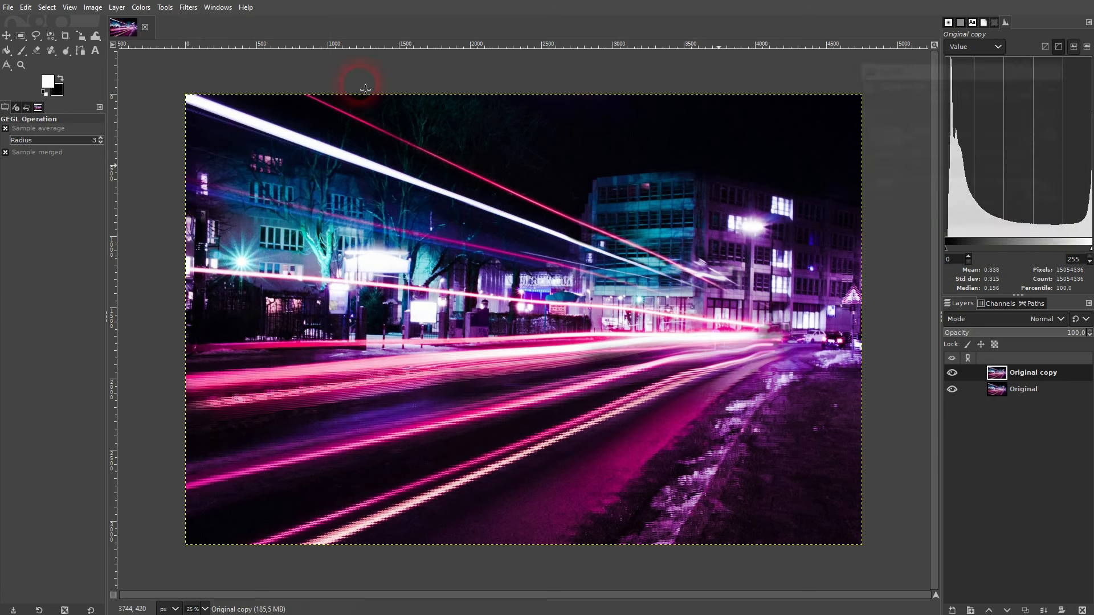
{"action": "left_click", "coordinate": [183, 8]}
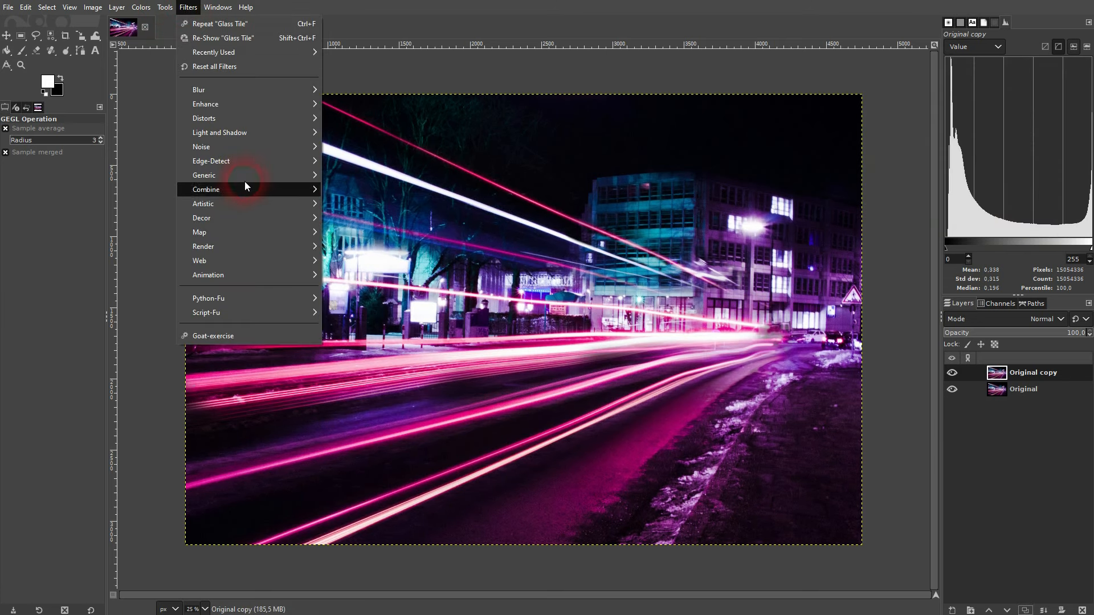
{"action": "mouse_move", "coordinate": [290, 245]}
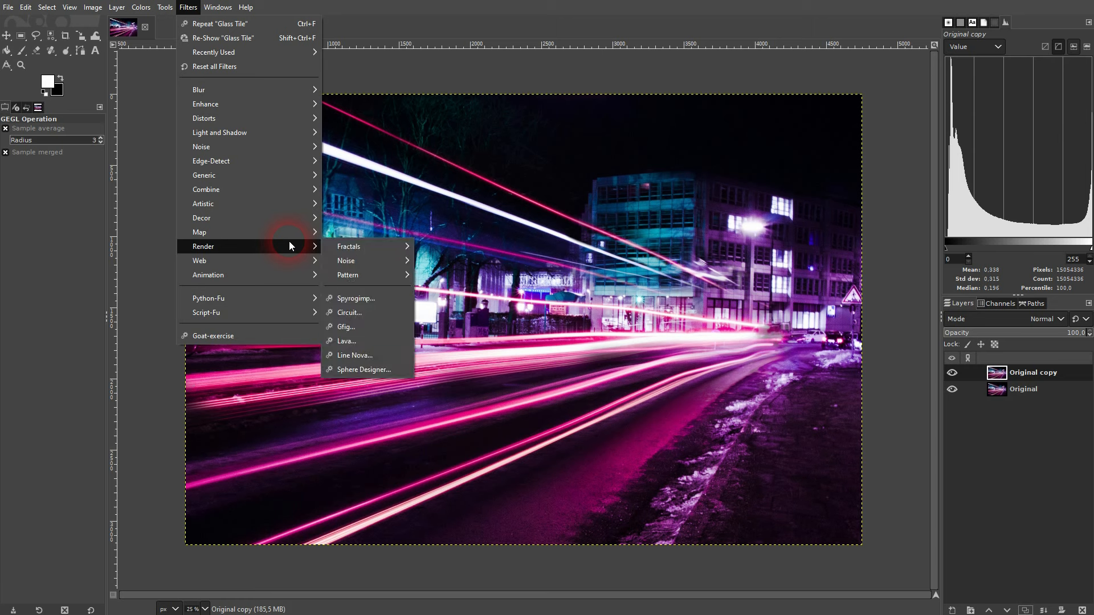
{"action": "mouse_move", "coordinate": [388, 283]}
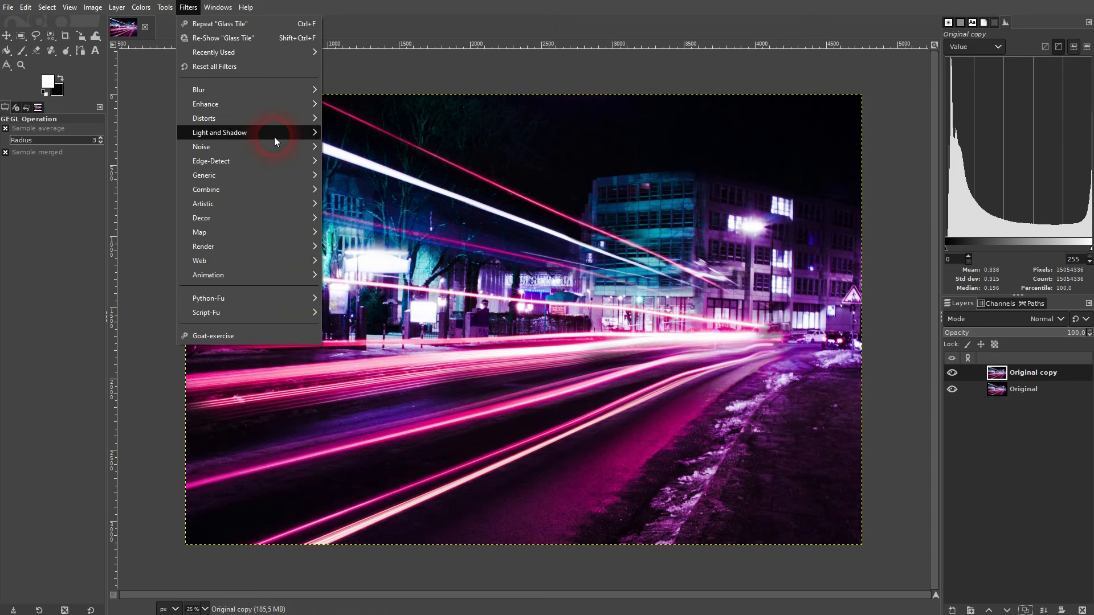
{"action": "mouse_move", "coordinate": [254, 119]}
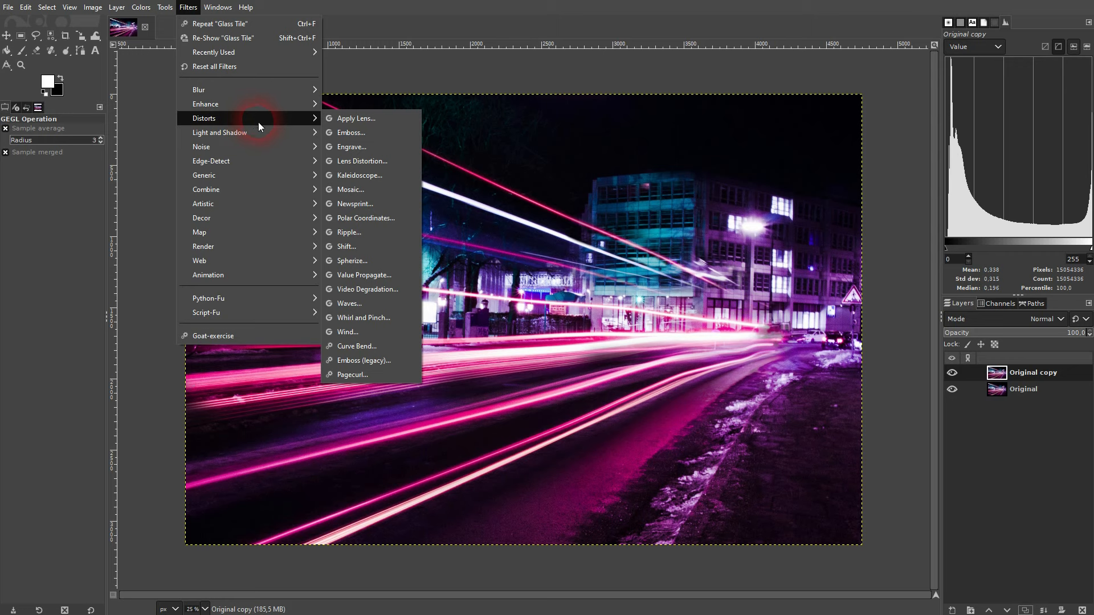
{"action": "left_click", "coordinate": [375, 263]}
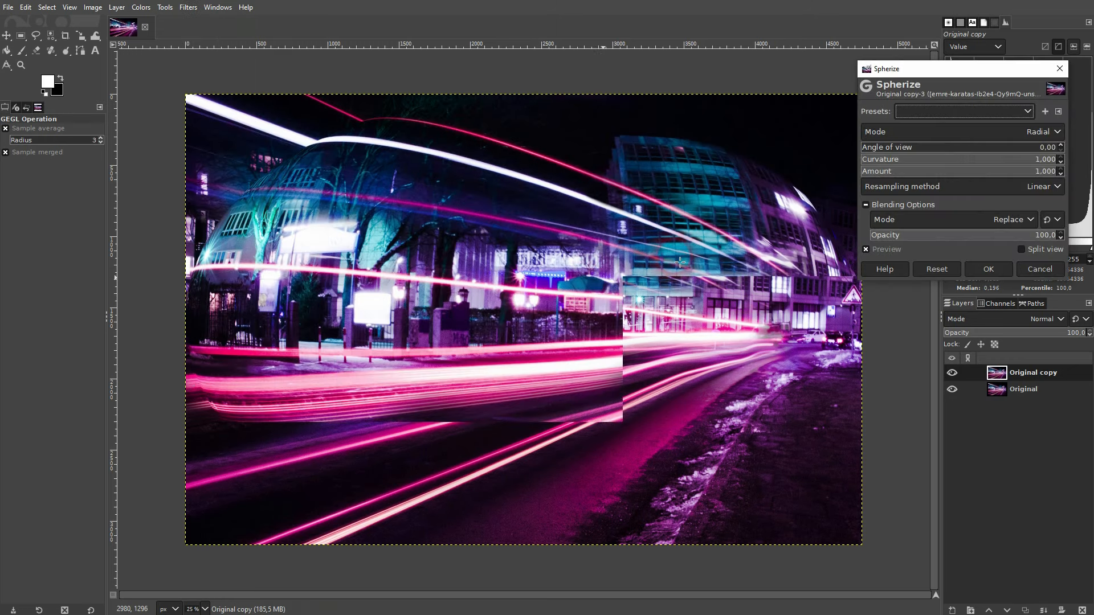
{"action": "left_click", "coordinate": [1041, 269]}
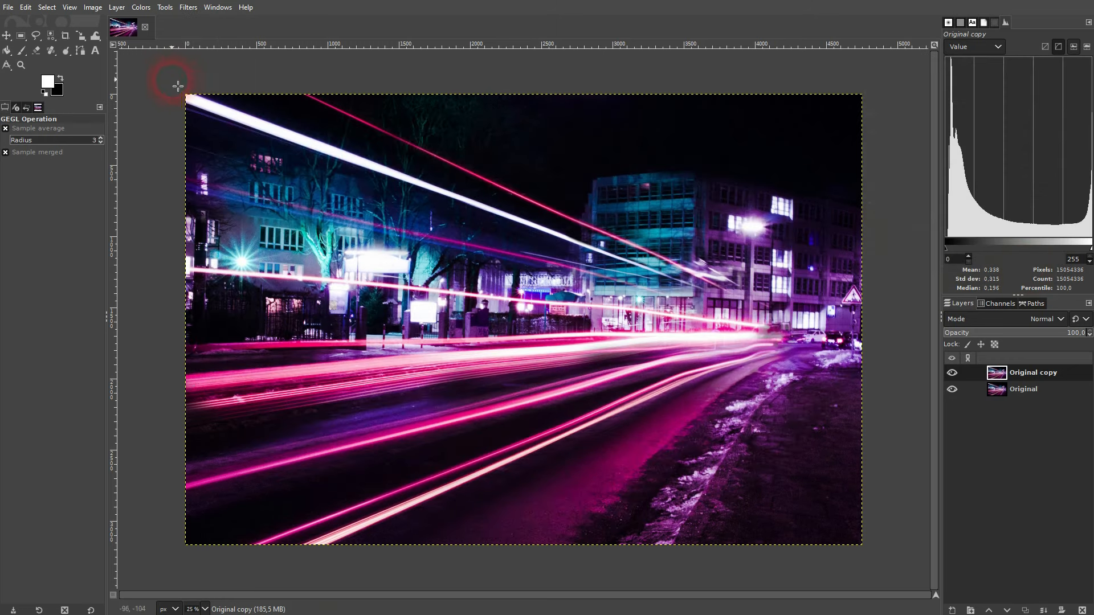
Start the Kaleidoscope filter on the Original copy layer and compare its preview with the unfiltered photo.
{"action": "left_click", "coordinate": [187, 8]}
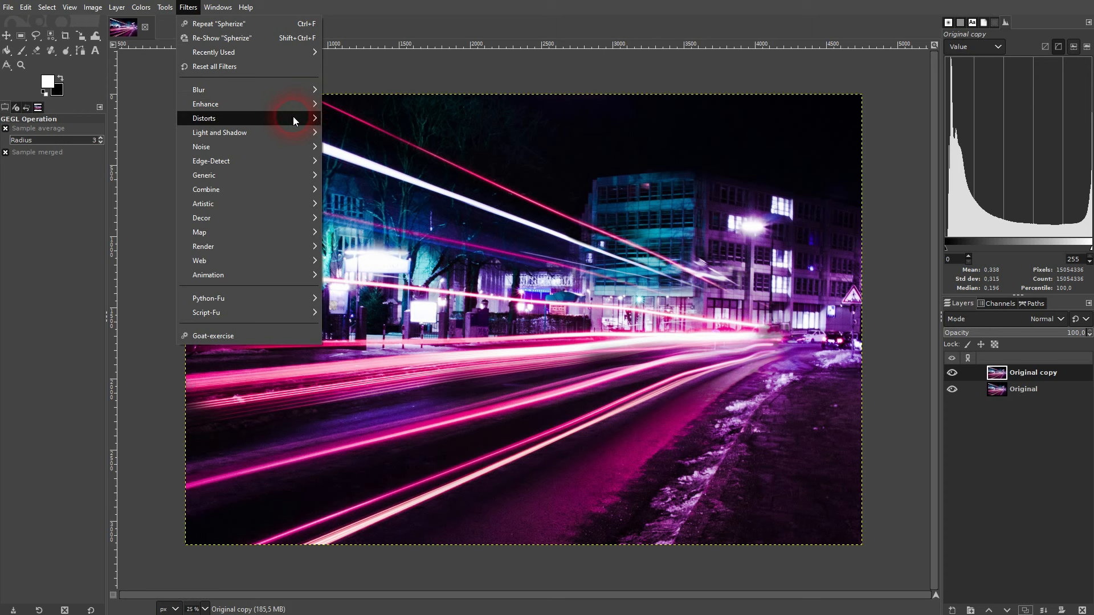
{"action": "mouse_move", "coordinate": [292, 116]}
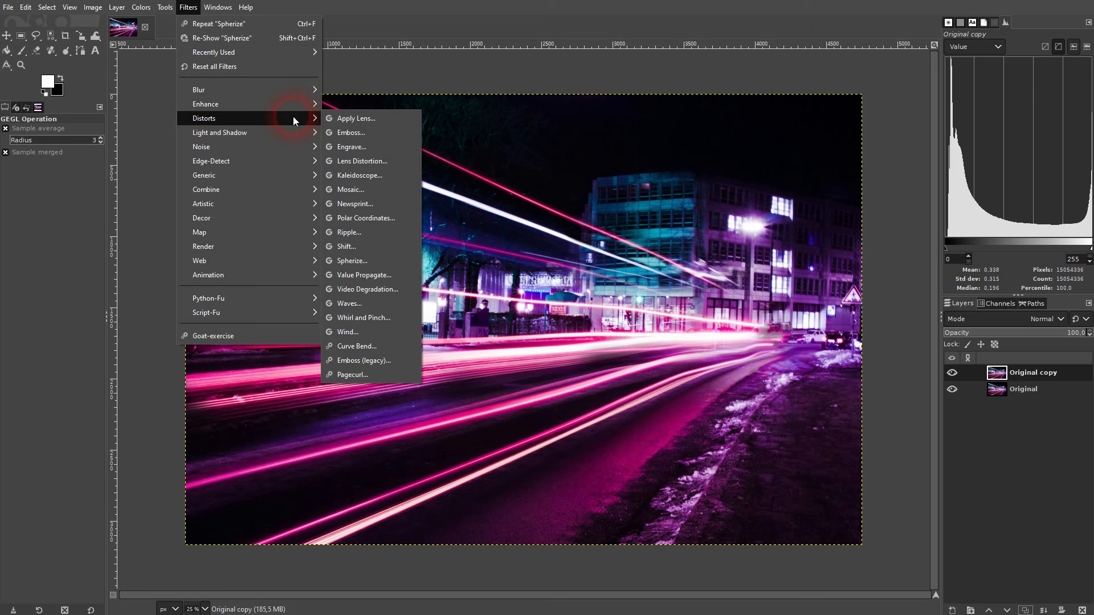
{"action": "left_click", "coordinate": [391, 177]}
{"action": "left_click", "coordinate": [902, 70]}
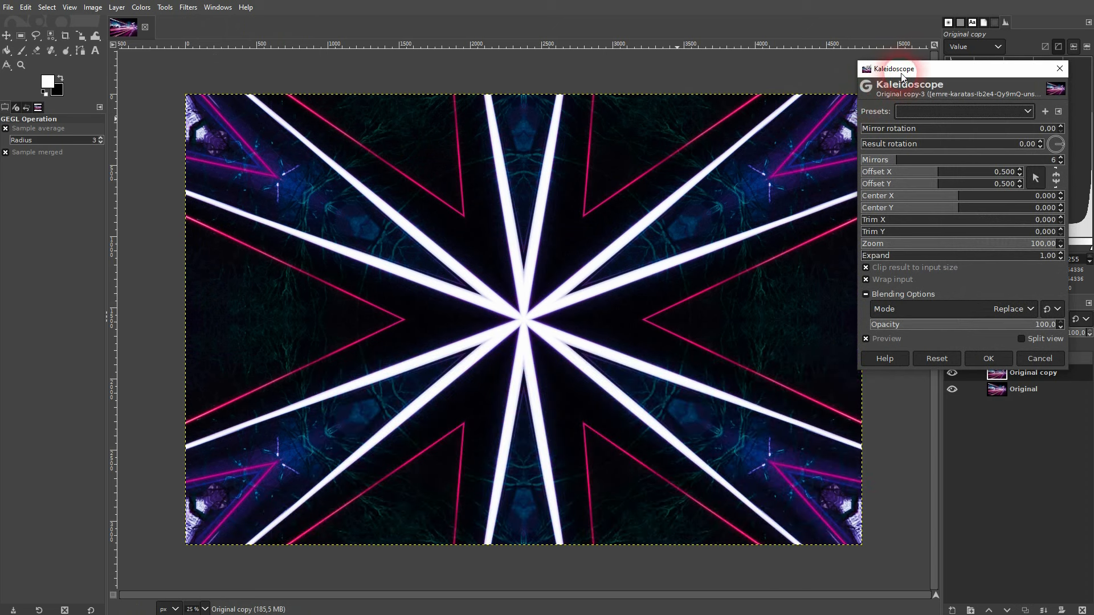
{"action": "left_click_drag", "start_coordinate": [902, 74], "coordinate": [924, 54]}
{"action": "left_click", "coordinate": [897, 345]}
{"action": "left_click", "coordinate": [908, 322]}
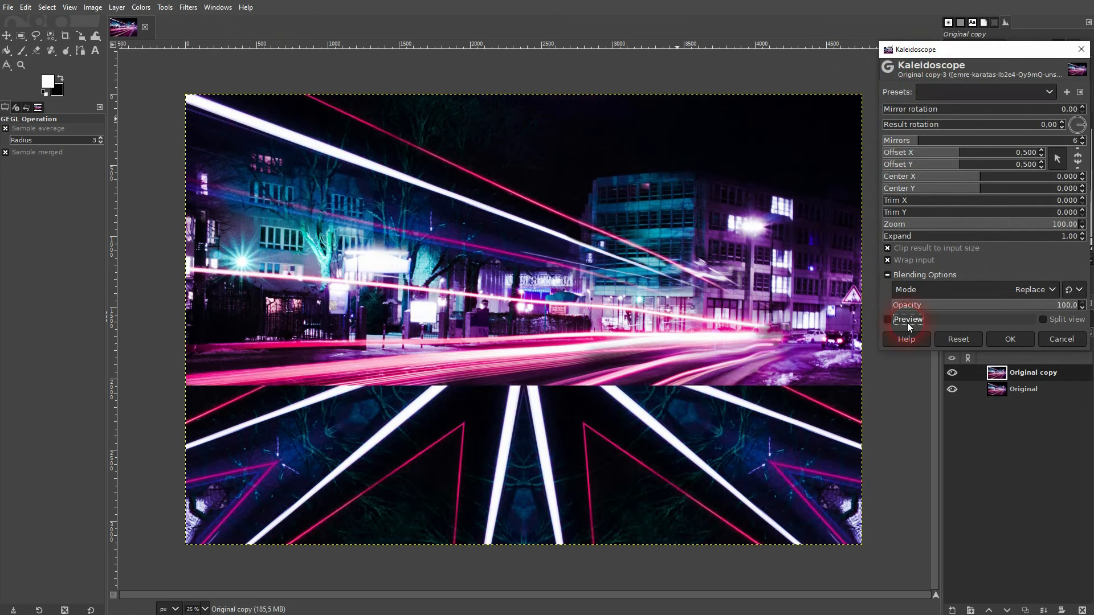
{"action": "left_click", "coordinate": [908, 322]}
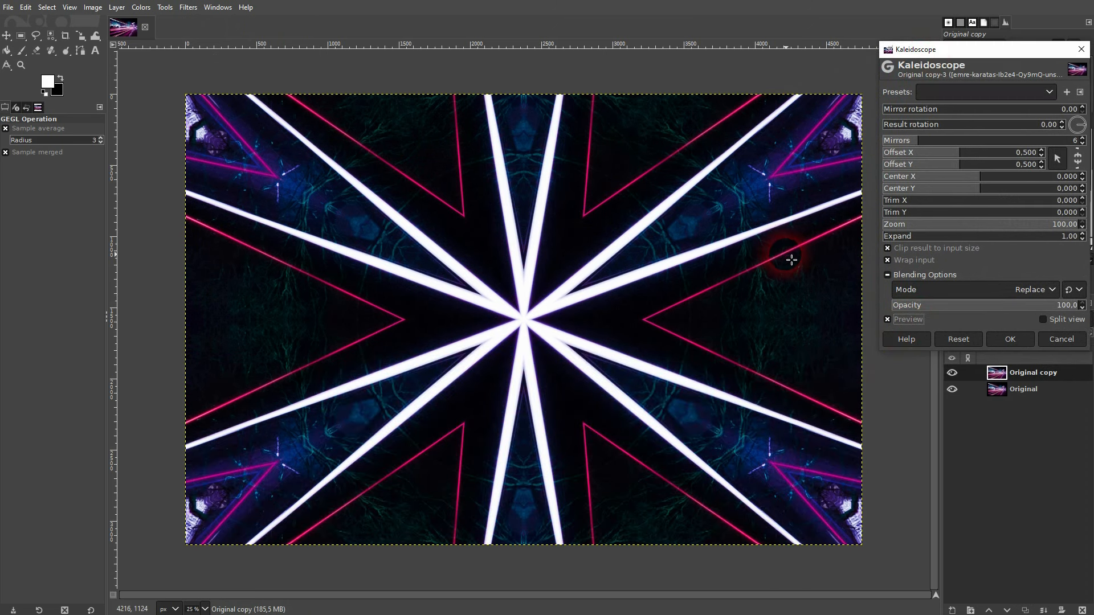
Reduce the Kaleidoscope mirrors to 2 and compare the result with the unfiltered photo.
{"action": "left_click", "coordinate": [1083, 144]}
{"action": "left_click", "coordinate": [1082, 144]}
{"action": "left_click", "coordinate": [1082, 144]}
{"action": "left_click", "coordinate": [1082, 143]}
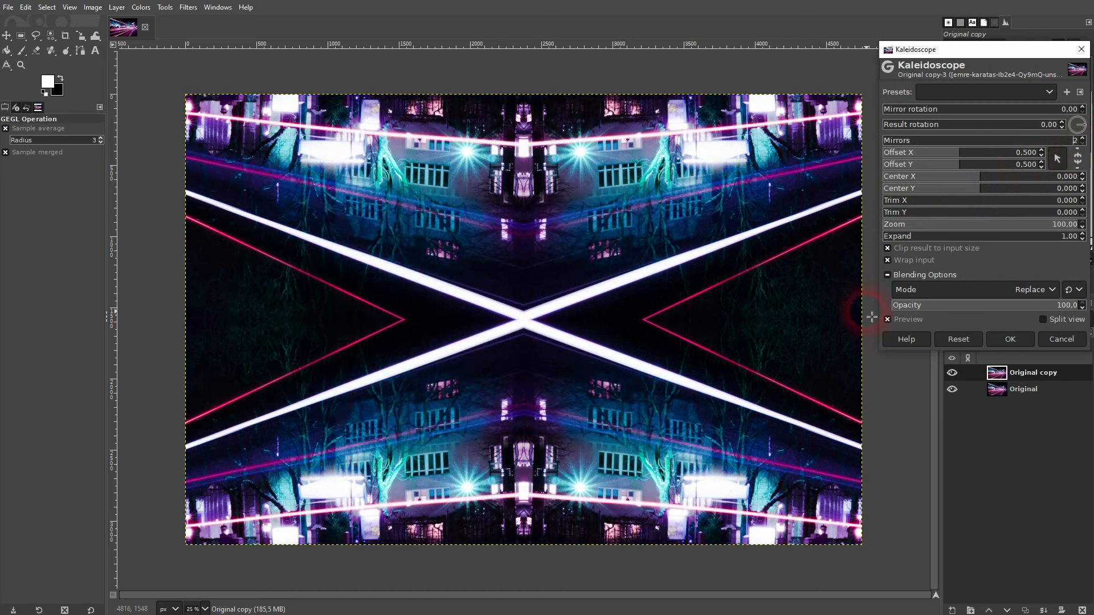
{"action": "left_click", "coordinate": [900, 322]}
{"action": "left_click", "coordinate": [900, 323]}
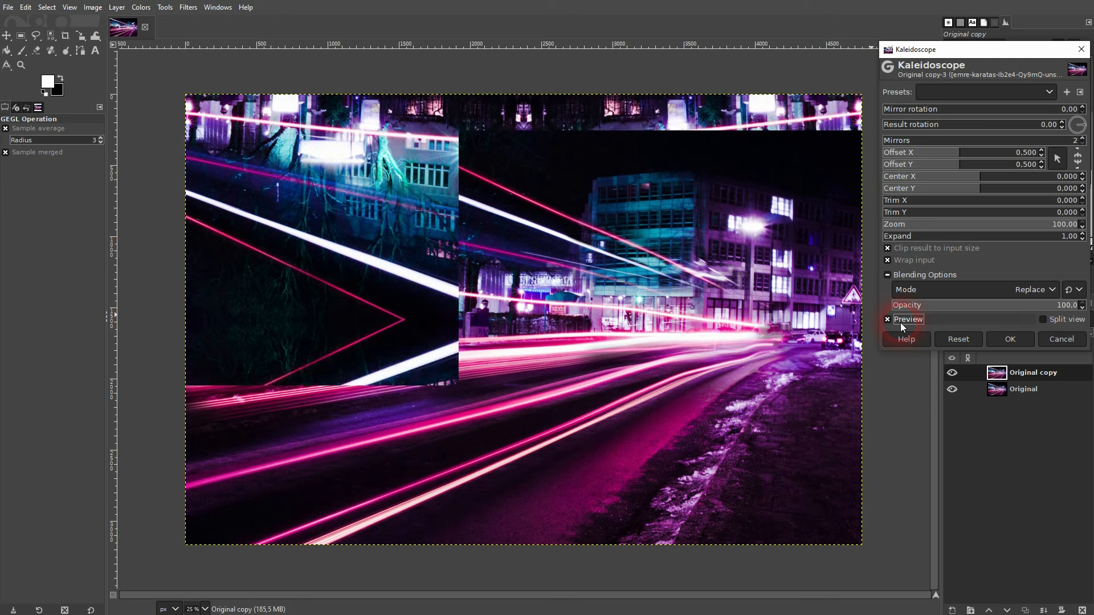
Raise the number of Kaleidoscope mirrors to 6.
{"action": "left_click", "coordinate": [1082, 138]}
{"action": "left_click", "coordinate": [1083, 138]}
{"action": "left_click", "coordinate": [1083, 138]}
{"action": "left_click", "coordinate": [1082, 138]}
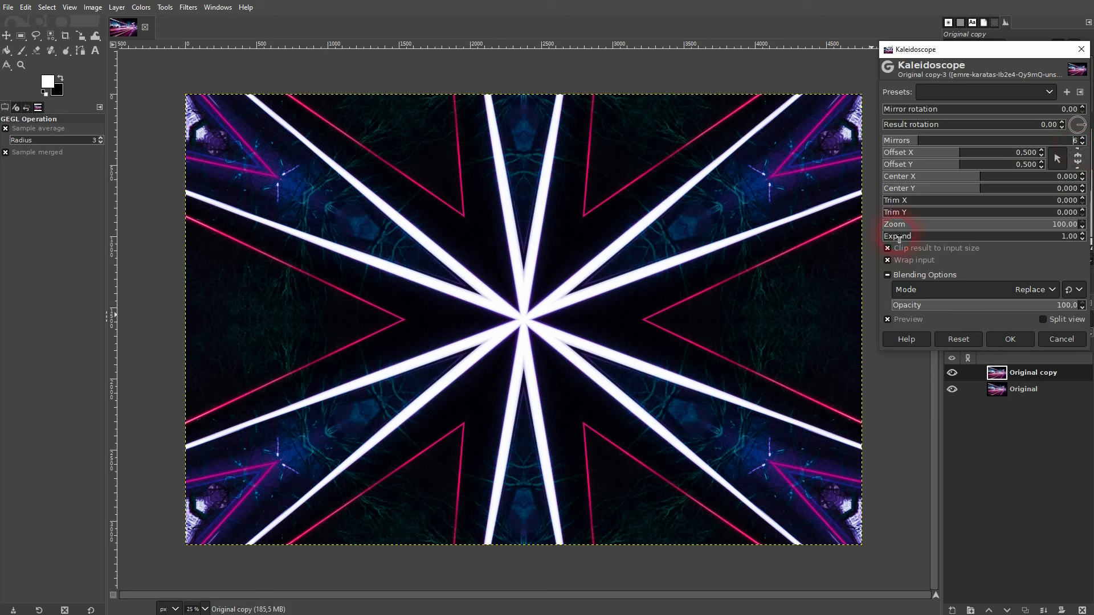
Try a Kaleidoscope zoom of 11.43 with center X at -0.291 and center Y at -0.314.
{"action": "left_click_drag", "start_coordinate": [1074, 229], "coordinate": [944, 228]}
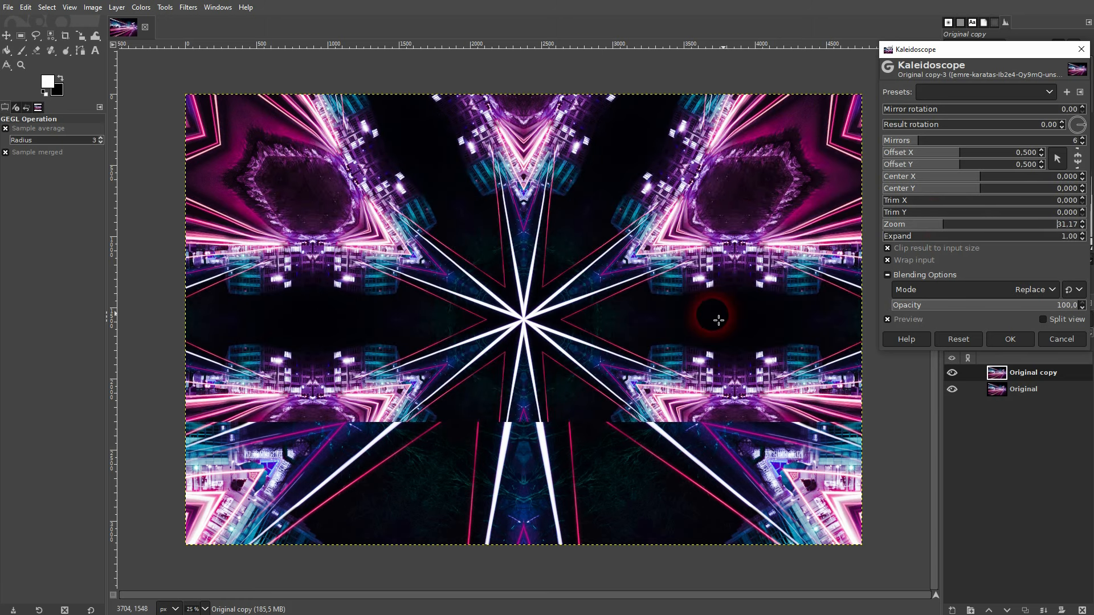
{"action": "left_click", "coordinate": [907, 227]}
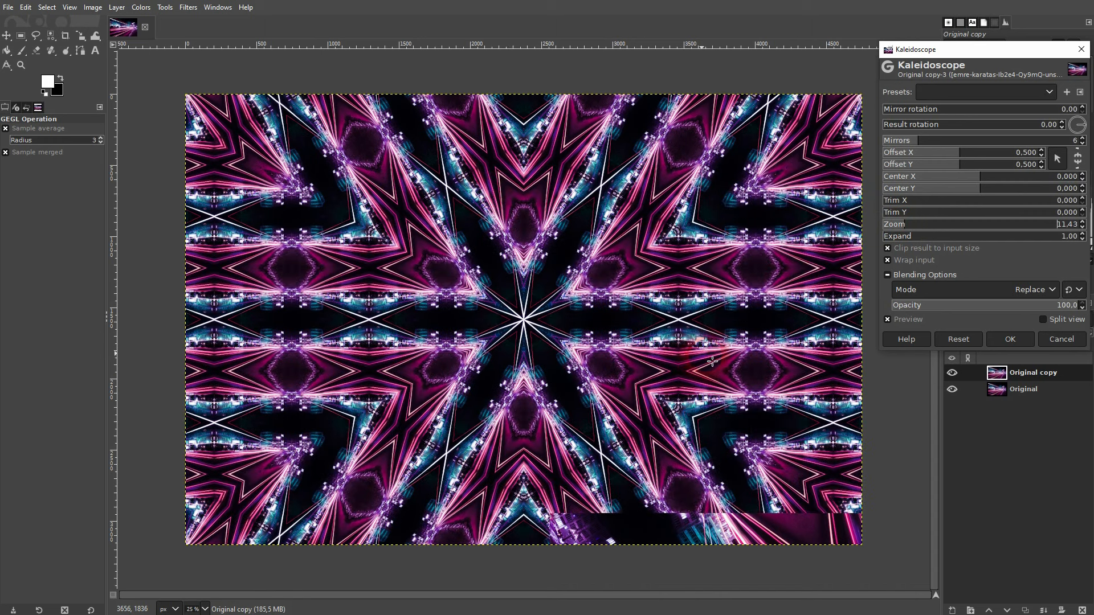
{"action": "left_click_drag", "start_coordinate": [980, 190], "coordinate": [953, 191]}
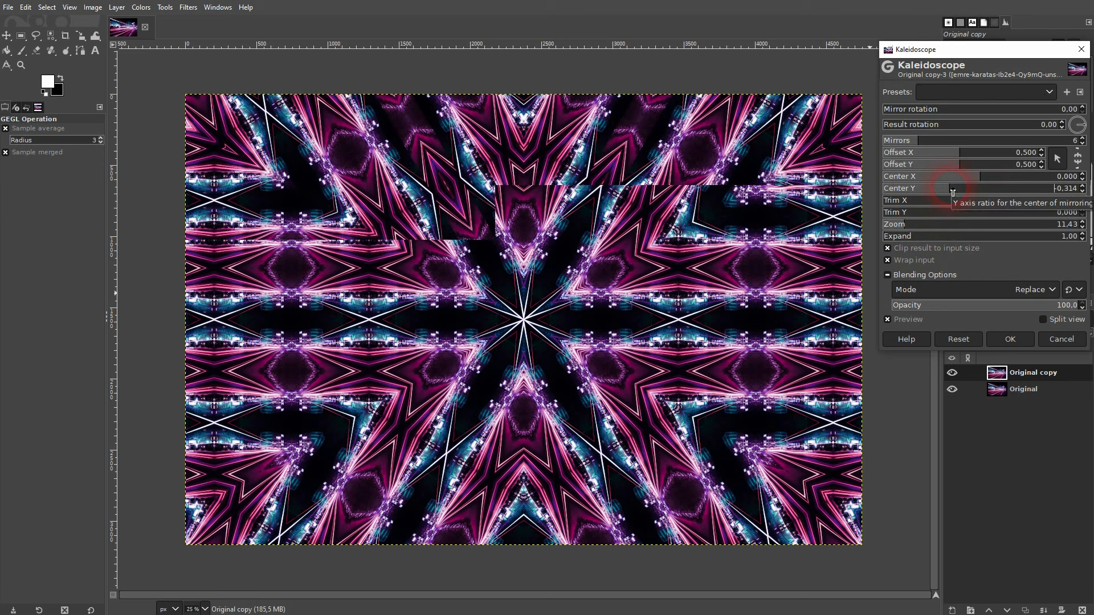
{"action": "left_click", "coordinate": [954, 181]}
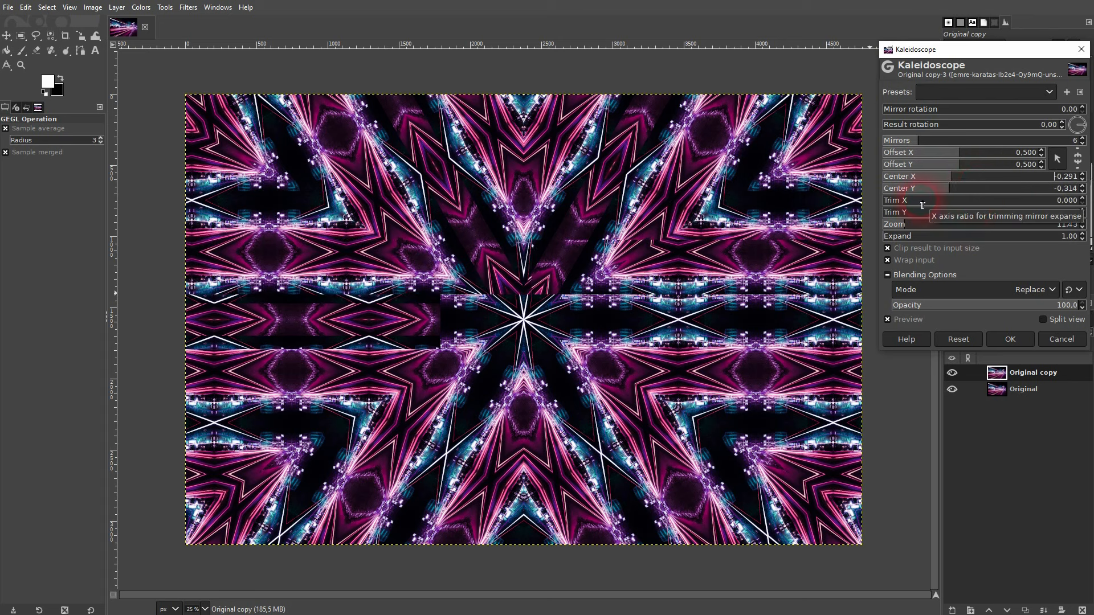
Try trim X 0.235, trim Y 0.167, offset X 0.496 and offset Y 0.776, and reset the Kaleidoscope settings to their defaults.
{"action": "left_click", "coordinate": [977, 200]}
{"action": "left_click", "coordinate": [951, 213]}
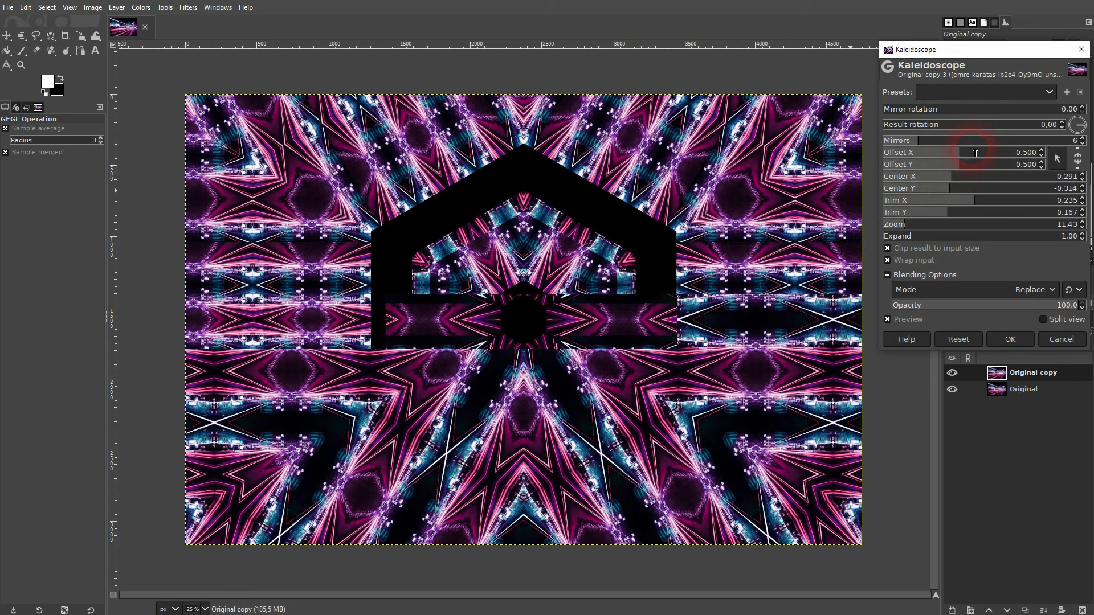
{"action": "left_click", "coordinate": [993, 153]}
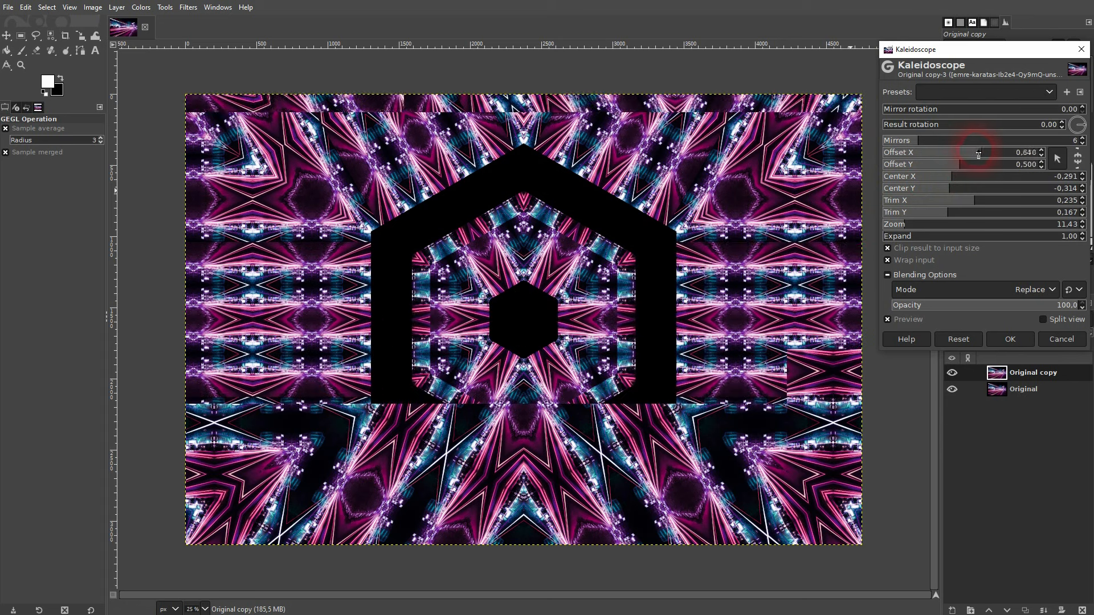
{"action": "left_click", "coordinate": [959, 157]}
{"action": "left_click_drag", "start_coordinate": [962, 167], "coordinate": [990, 160]}
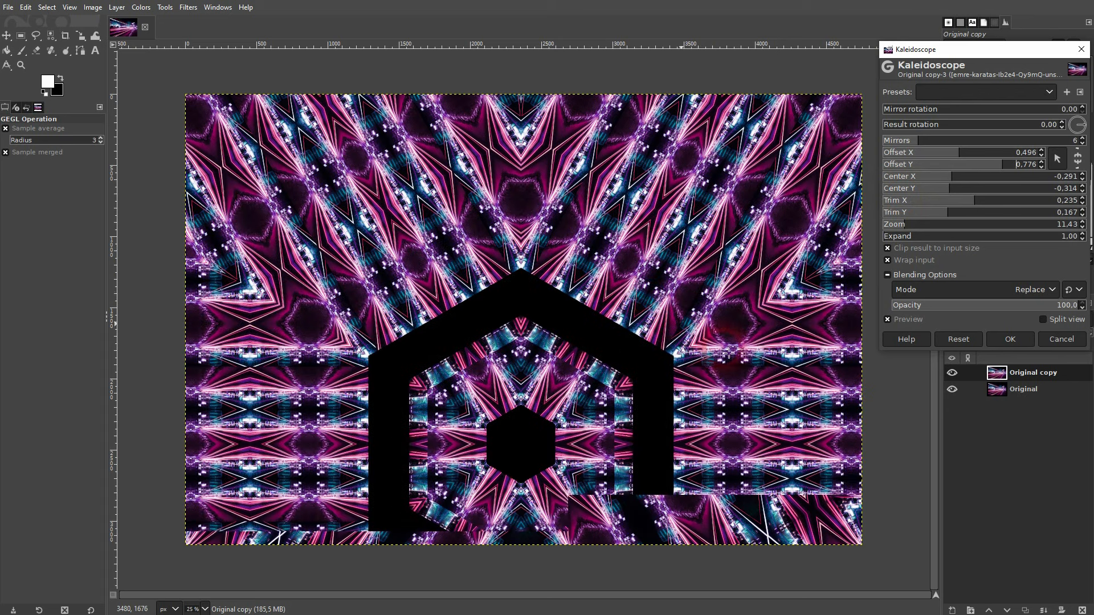
{"action": "left_click", "coordinate": [963, 341]}
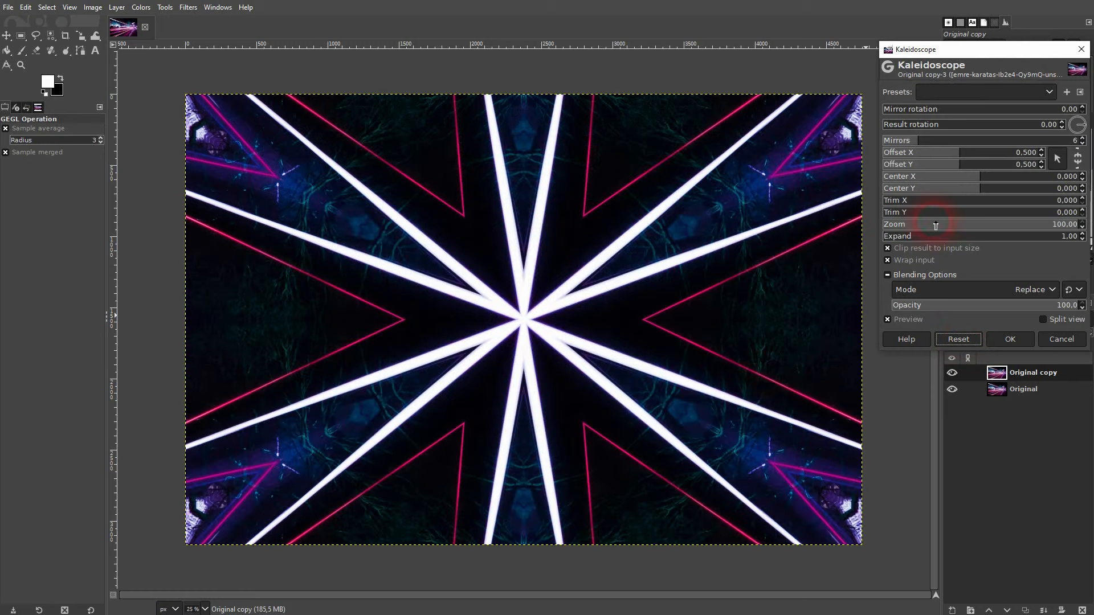
Apply the Kaleidoscope filter with a zoom of 17.81 and compare the Original copy layer with the Original layer.
{"action": "left_click_drag", "start_coordinate": [935, 225], "coordinate": [920, 226]}
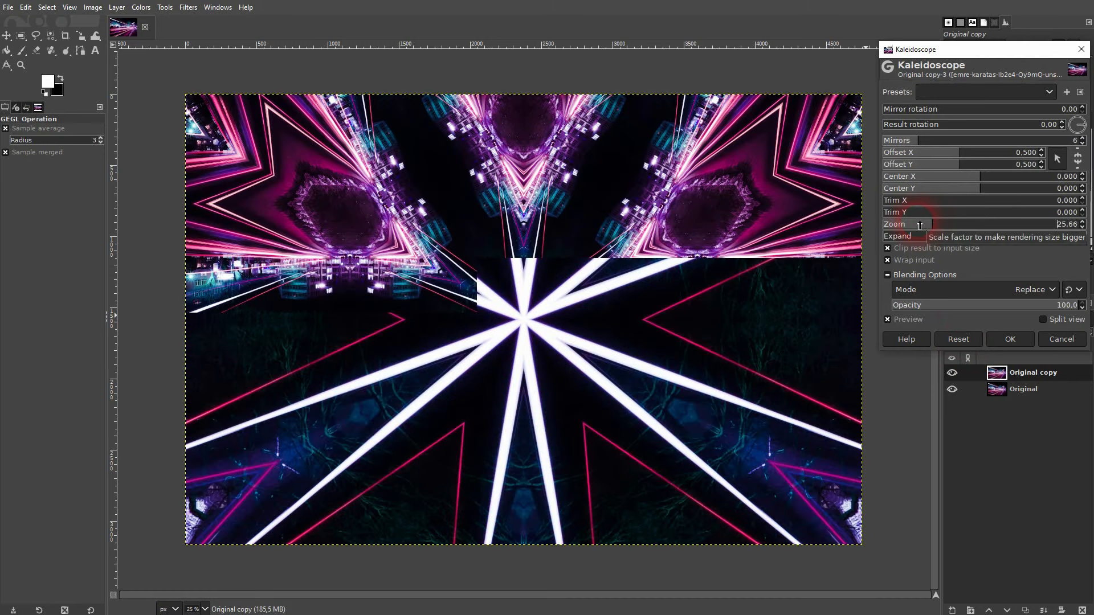
{"action": "left_click", "coordinate": [919, 225]}
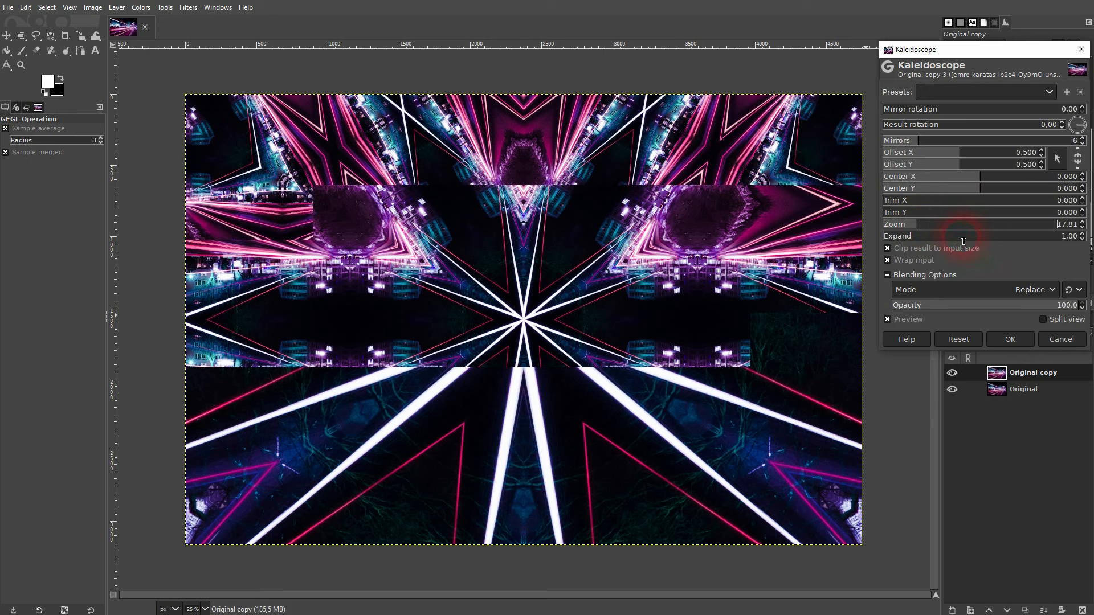
{"action": "left_click", "coordinate": [1013, 341]}
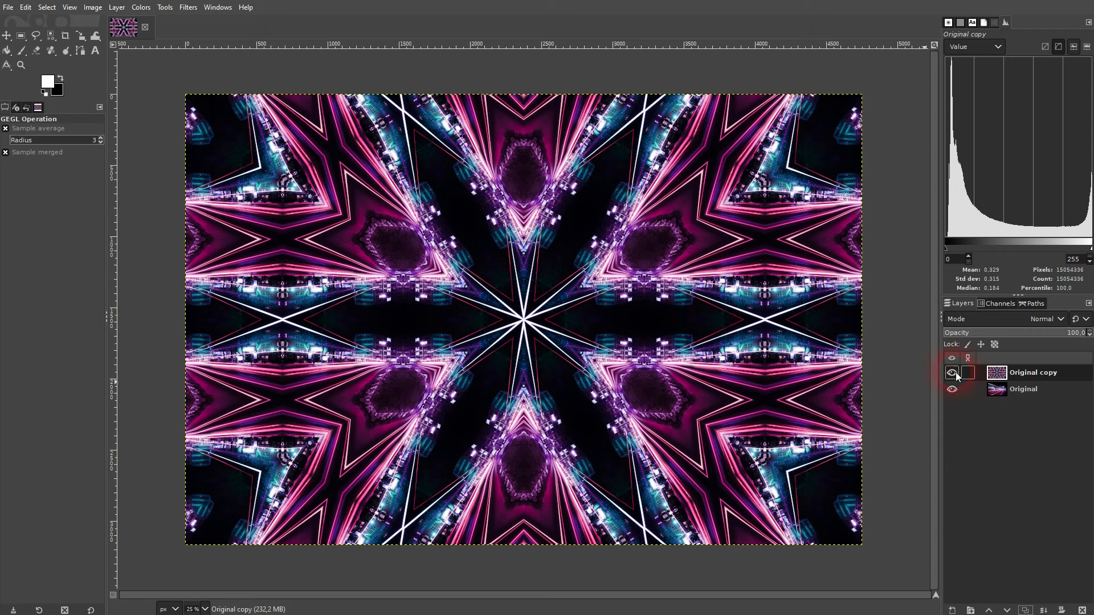
{"action": "left_click", "coordinate": [952, 373]}
{"action": "left_click", "coordinate": [953, 373]}
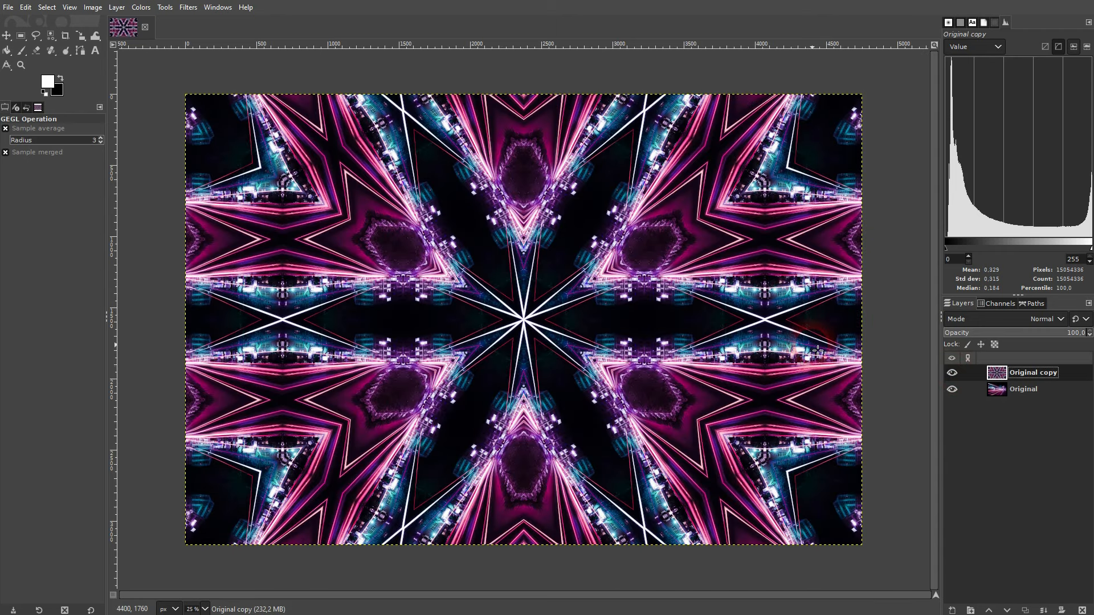
Apply the Waves distortion filter to the Original copy layer with amplitude 25 and period 100.
{"action": "left_click", "coordinate": [189, 8]}
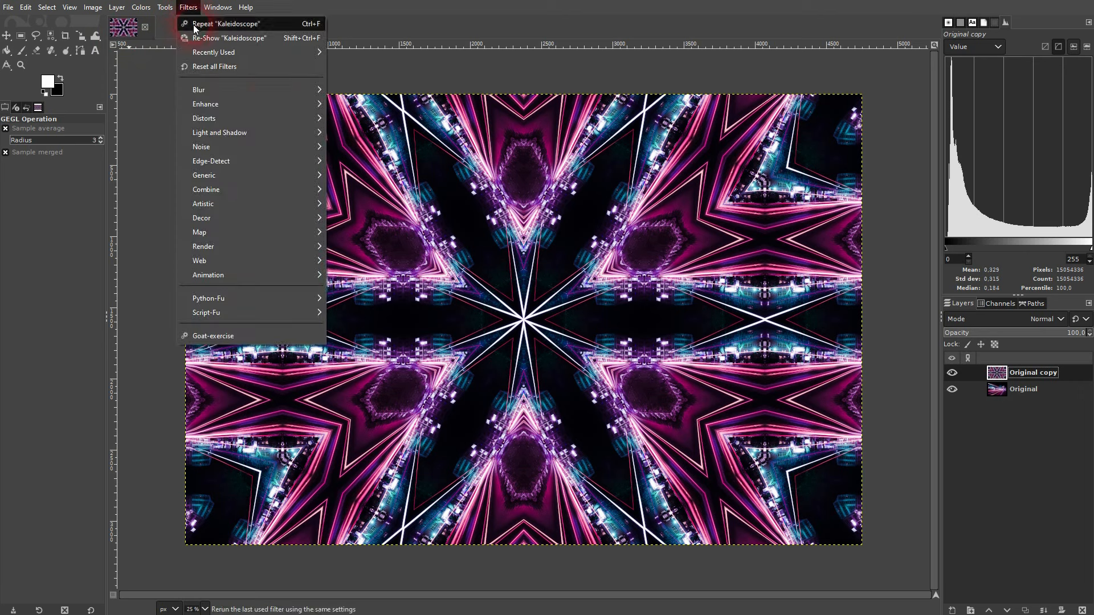
{"action": "mouse_move", "coordinate": [278, 118]}
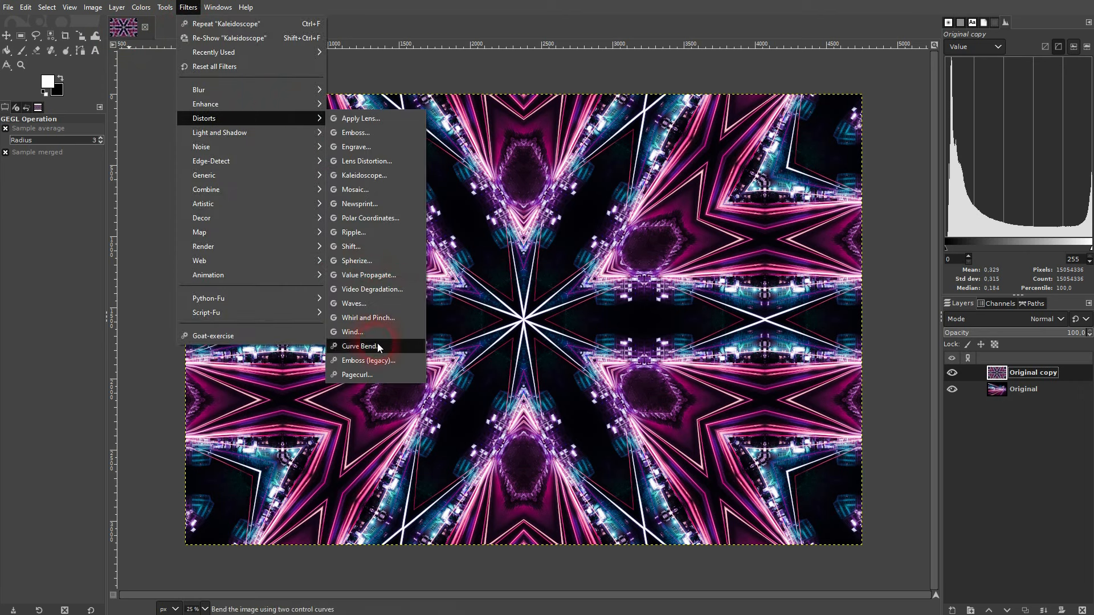
{"action": "left_click", "coordinate": [368, 305]}
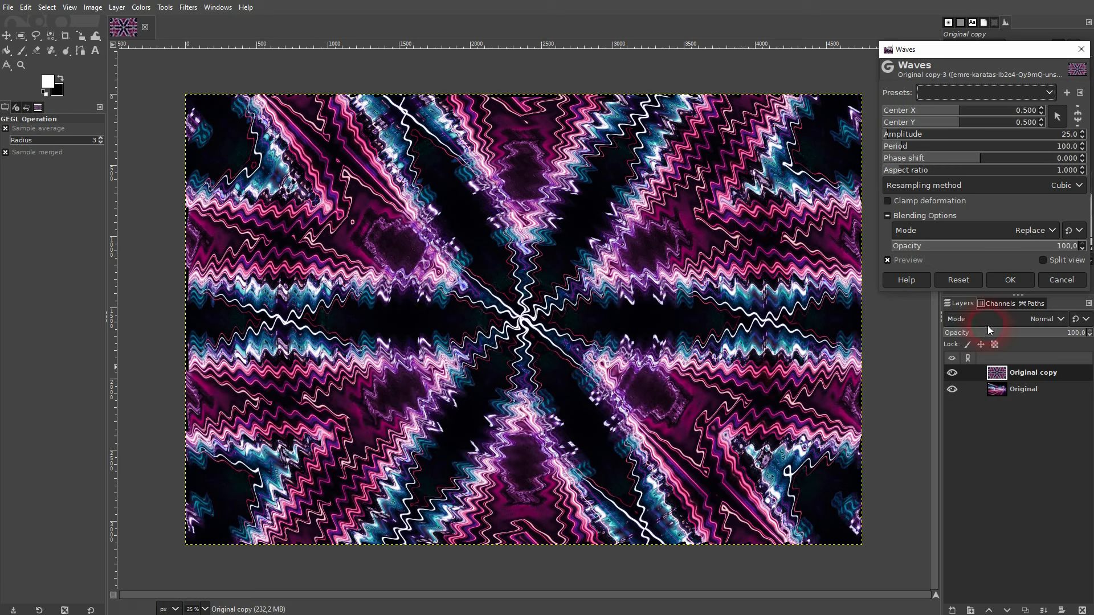
{"action": "left_click", "coordinate": [1009, 281]}
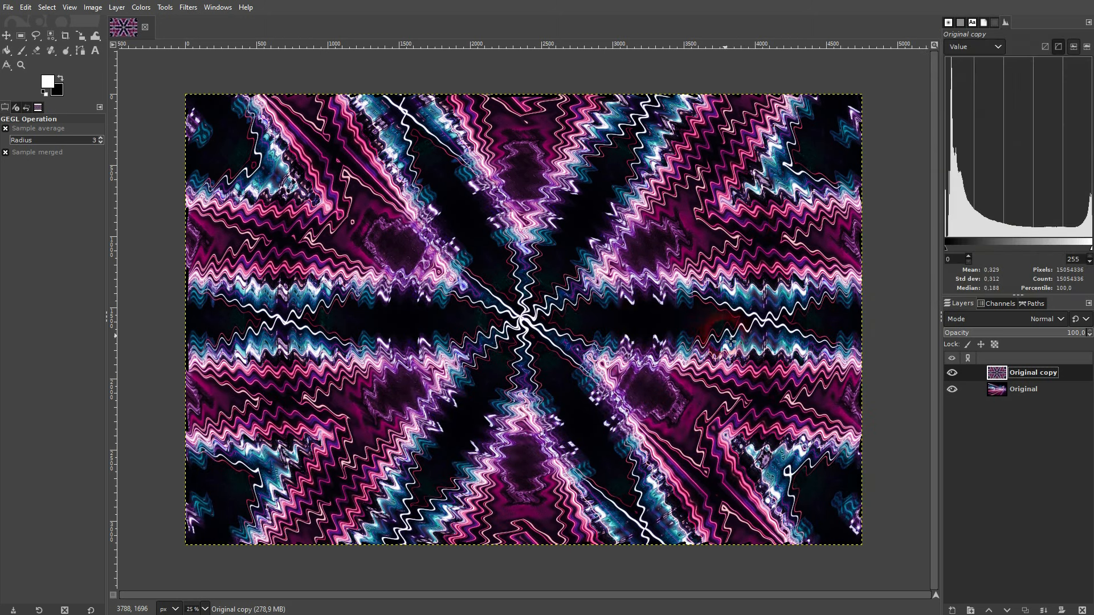
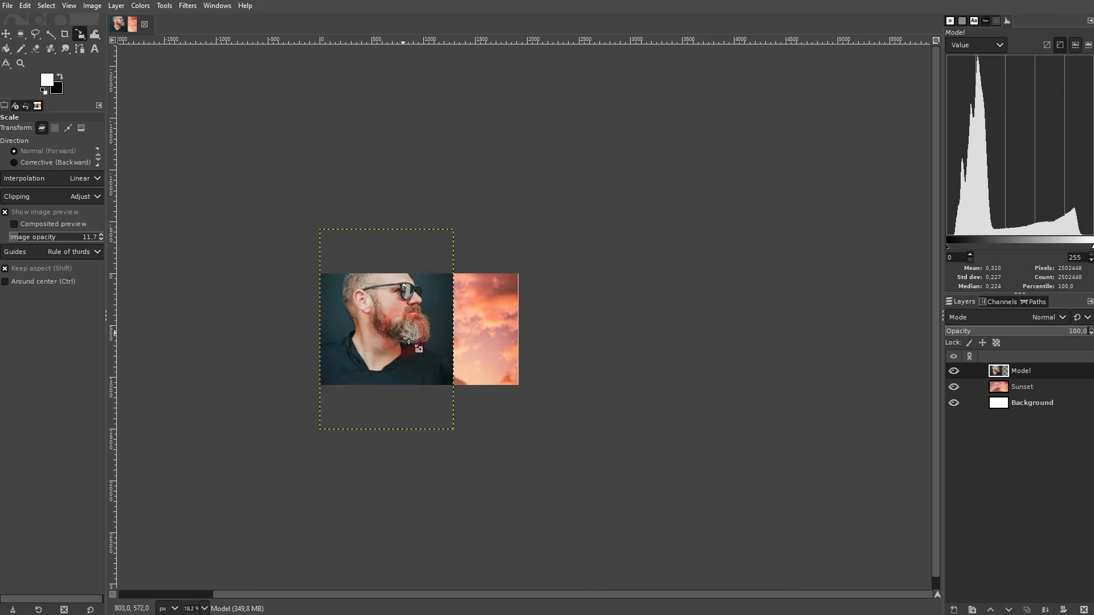
Switch to remove.bg in the browser, upload the bearded model's photo and download the background-free 408 × 612 px version.
{"action": "scroll", "coordinate": [403, 312], "scroll_direction": "up", "scroll_amount": 3}
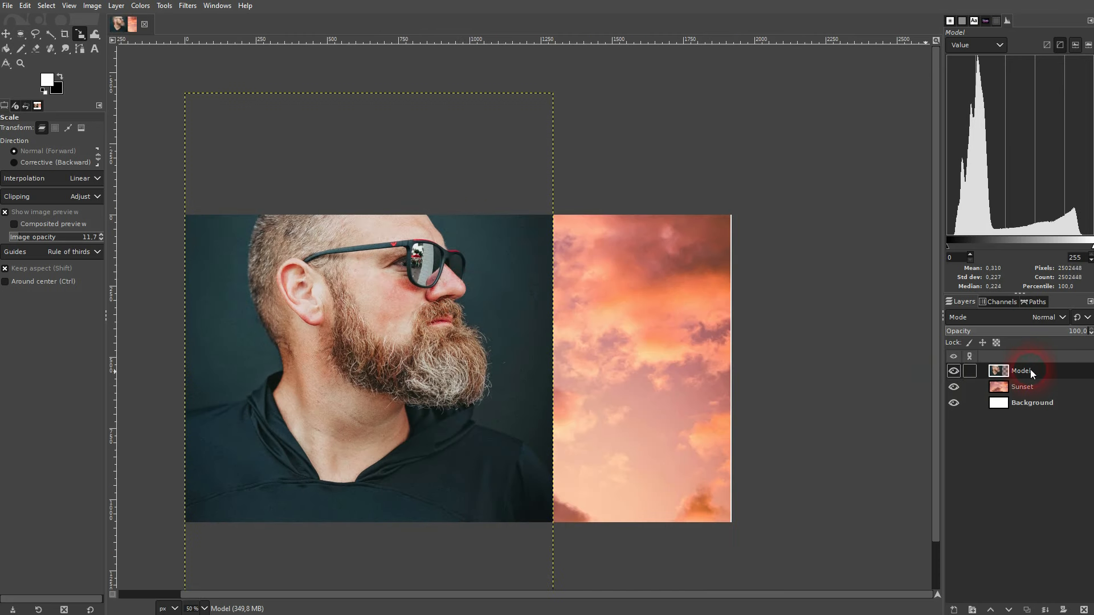
{"action": "key", "text": "alt+Tab"}
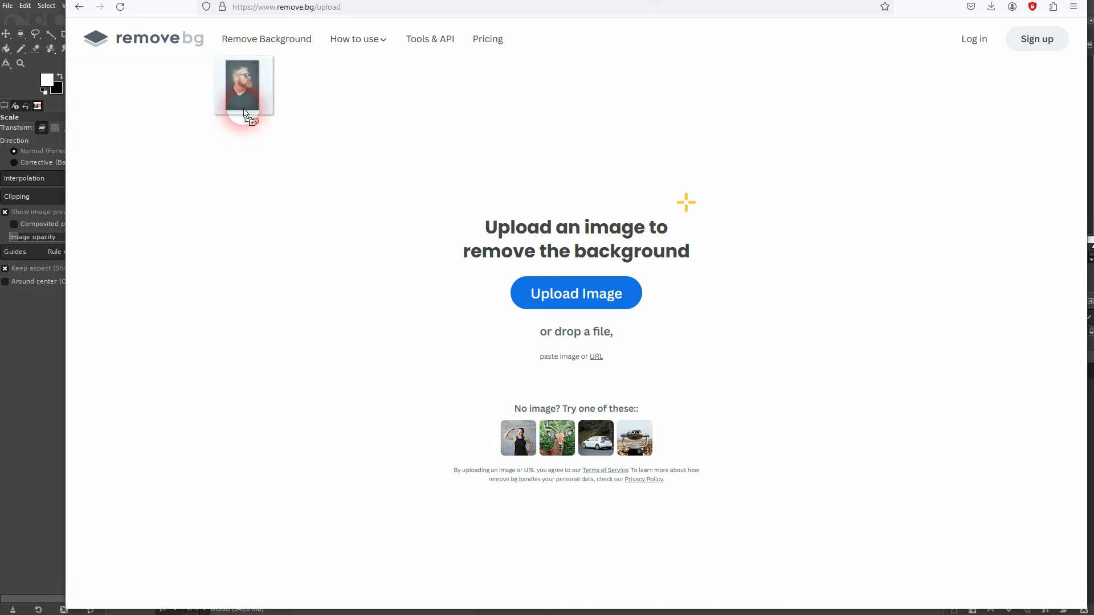
{"action": "left_click_drag", "start_coordinate": [245, 111], "coordinate": [465, 267]}
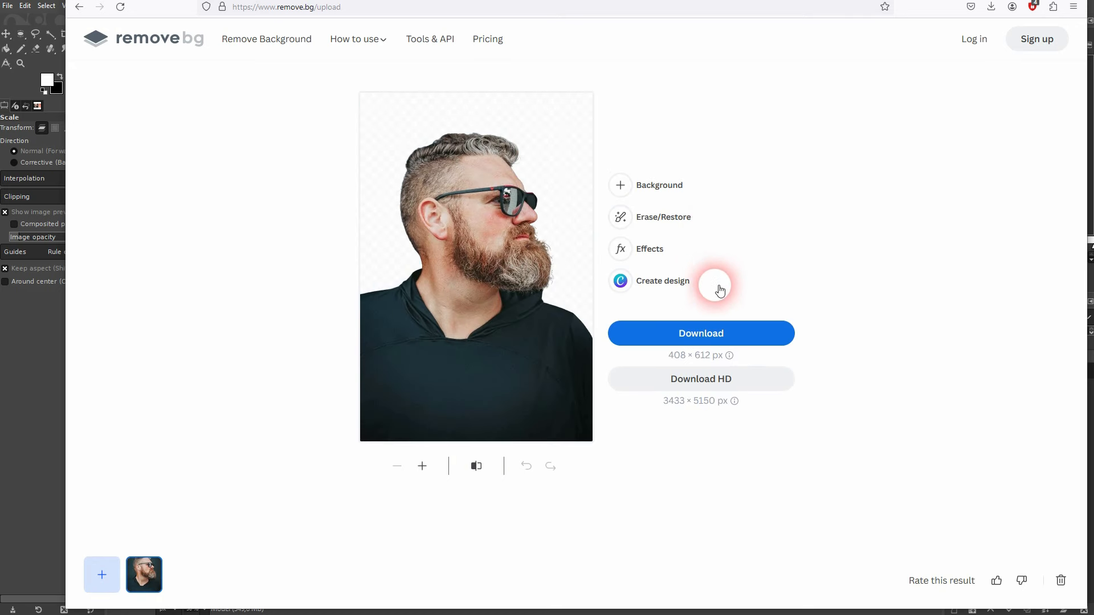
{"action": "left_click", "coordinate": [715, 335]}
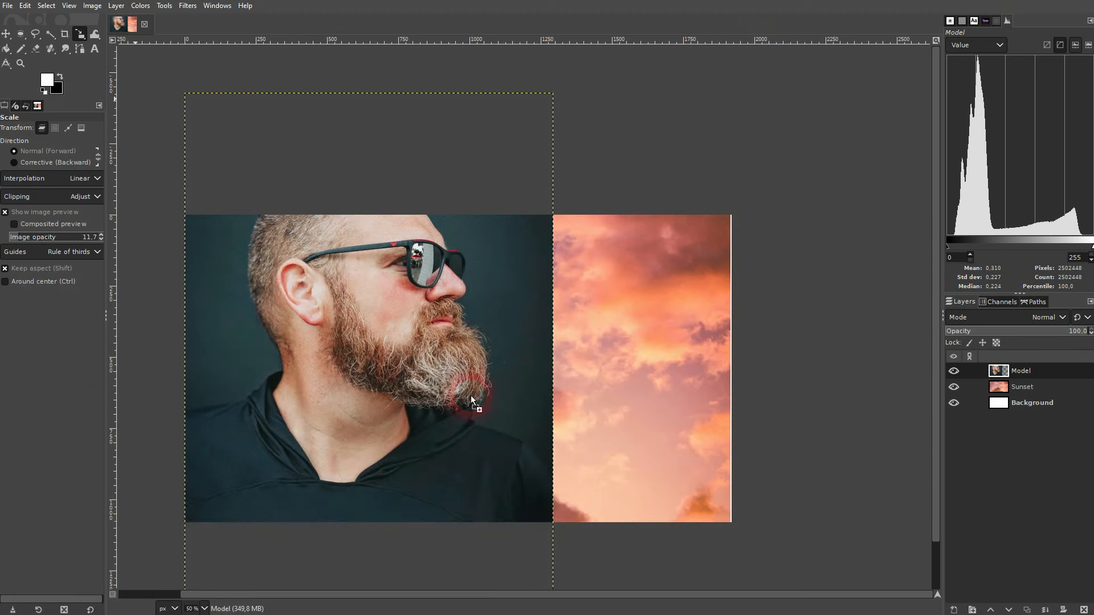
Add the downloaded background-free portrait to the GIMP composition as a new layer and rename the layer Cutout.
{"action": "left_click_drag", "start_coordinate": [477, 399], "coordinate": [478, 396]}
{"action": "left_click", "coordinate": [886, 389]}
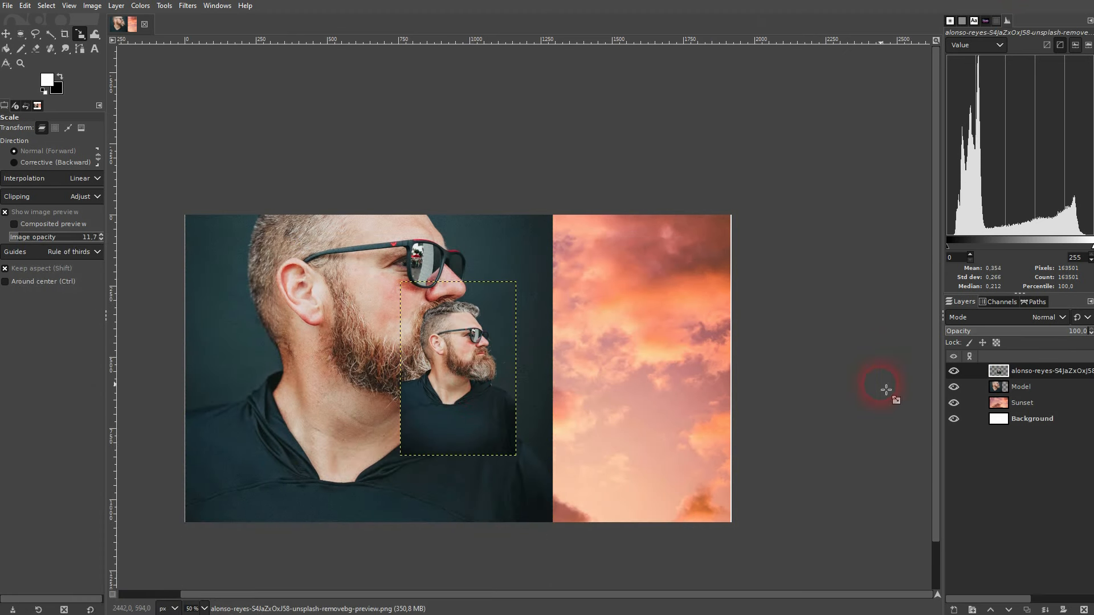
{"action": "double_click", "coordinate": [1032, 370]}
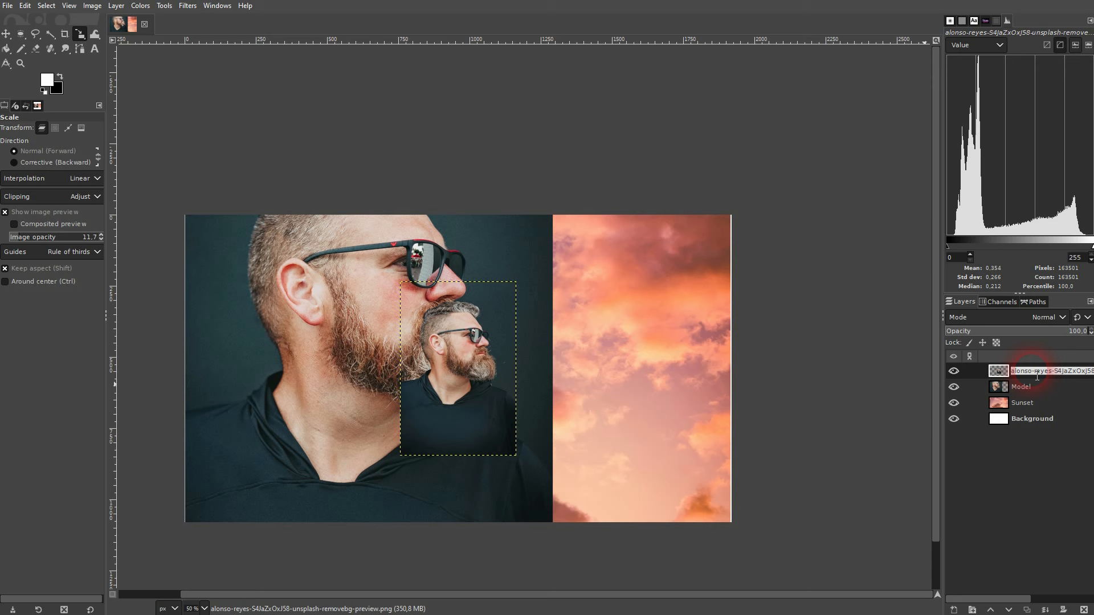
{"action": "type", "text": "Cutout"}
{"action": "key", "text": "Return"}
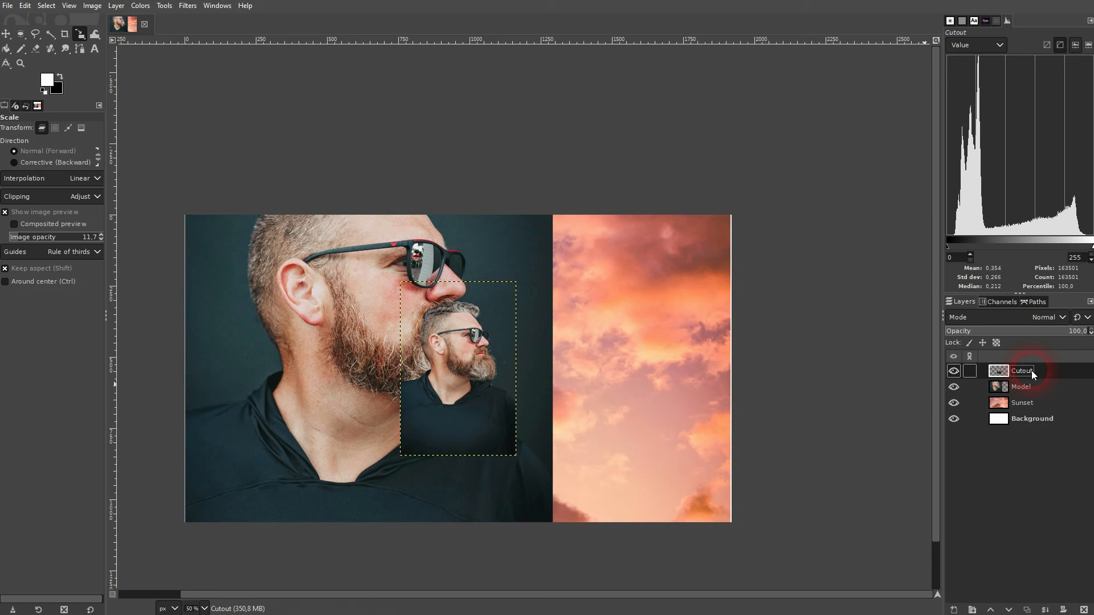
Hide the Model and Sunset layers and select the Cutout layer.
{"action": "left_click", "coordinate": [953, 387]}
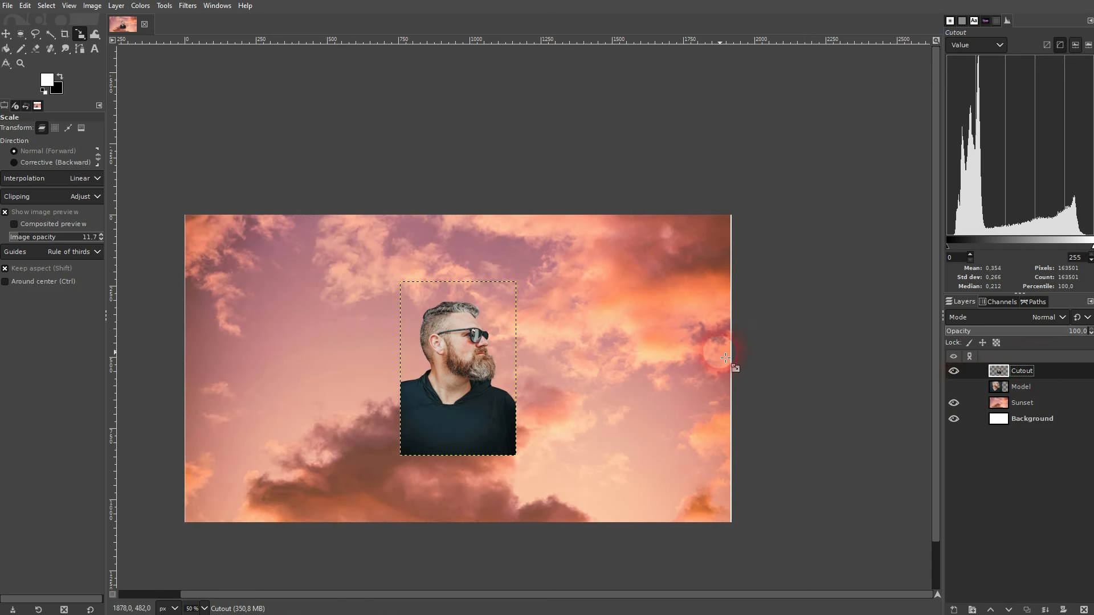
{"action": "left_click", "coordinate": [950, 406]}
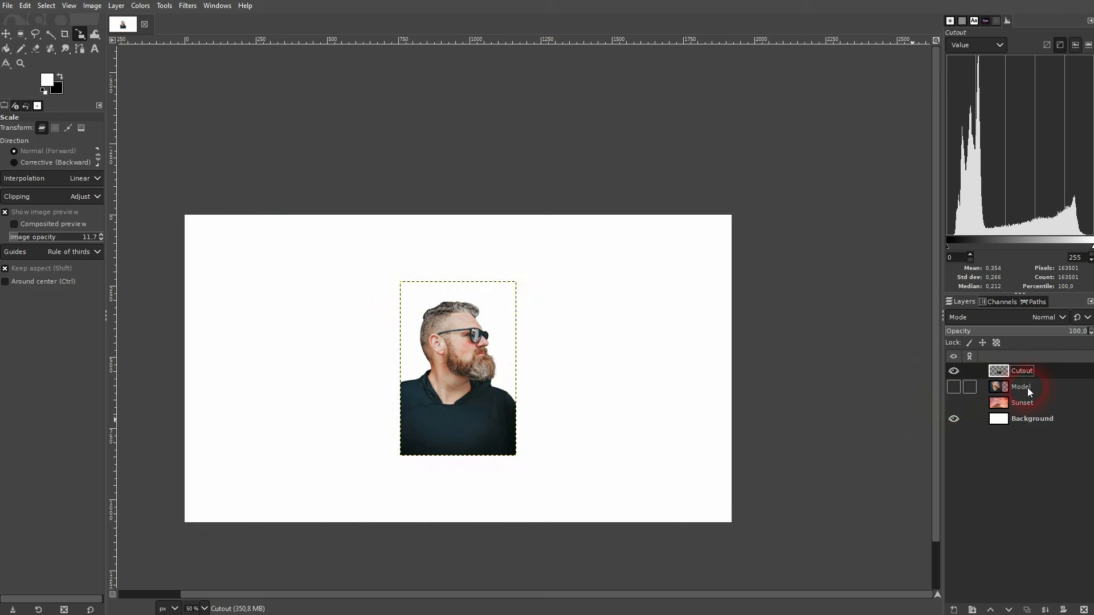
{"action": "left_click", "coordinate": [1028, 389]}
{"action": "left_click", "coordinate": [1023, 375]}
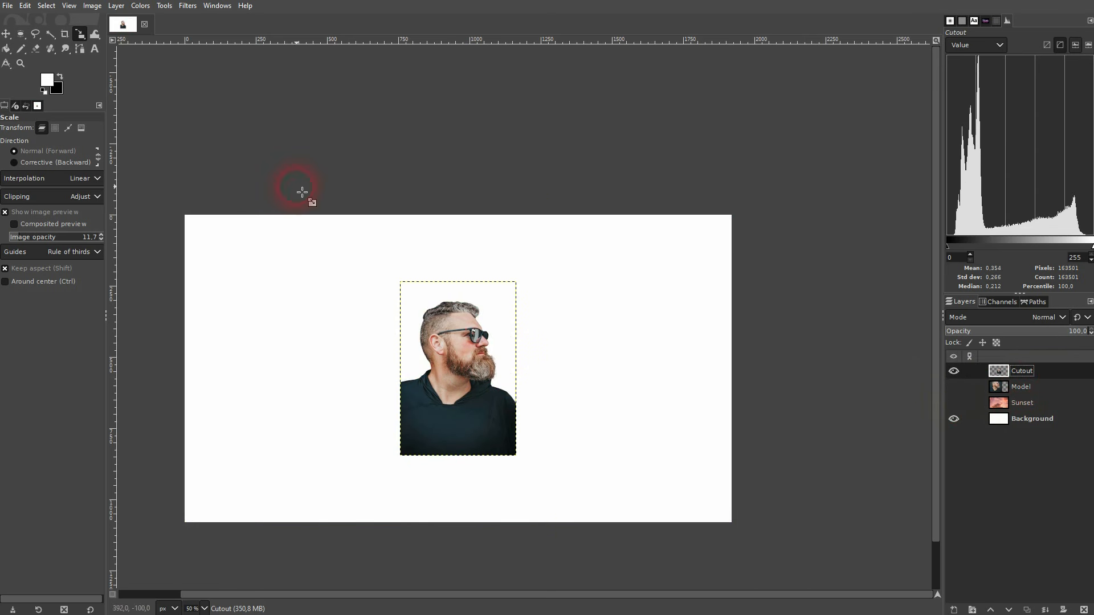
Move the Cutout layer to the canvas's lower-left corner and scale it proportionally to 806 × 1209 px.
{"action": "left_click", "coordinate": [5, 33]}
{"action": "left_click_drag", "start_coordinate": [451, 406], "coordinate": [234, 478]}
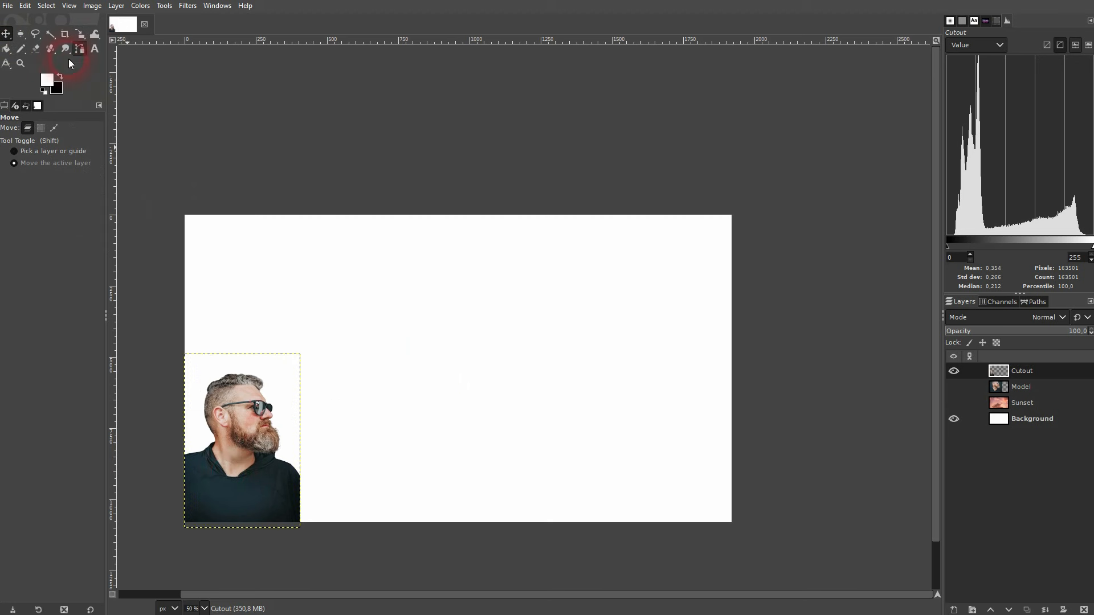
{"action": "left_click", "coordinate": [80, 34]}
{"action": "left_click", "coordinate": [246, 418]}
{"action": "left_click_drag", "start_coordinate": [301, 357], "coordinate": [477, 229]}
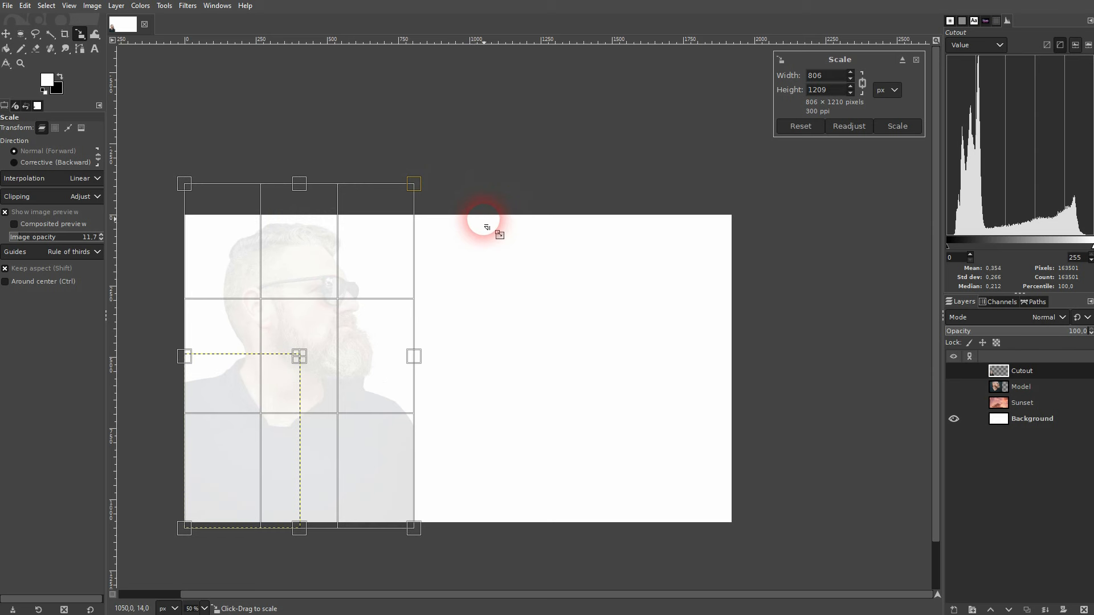
{"action": "left_click", "coordinate": [889, 126]}
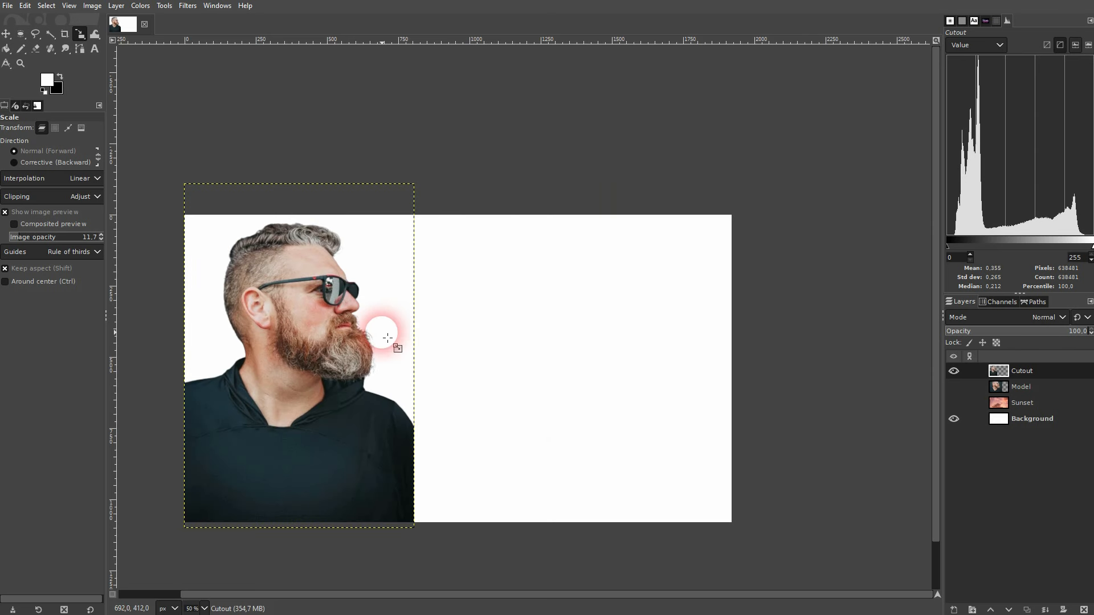
Apply a Threshold to the Cutout layer with a value range of 158 to 231.
{"action": "left_click", "coordinate": [141, 6]}
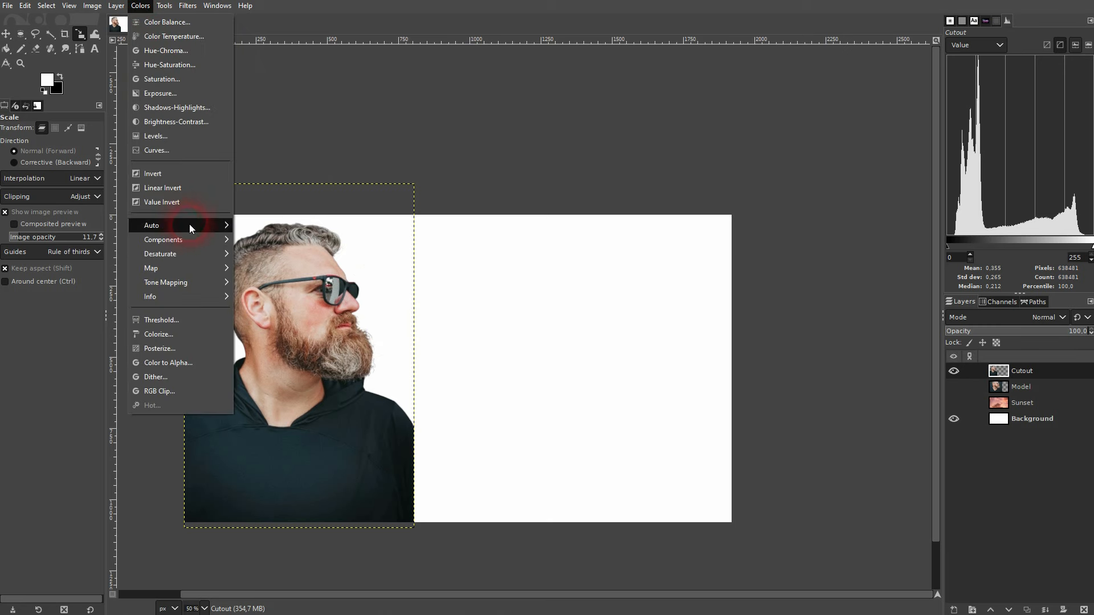
{"action": "left_click", "coordinate": [197, 323]}
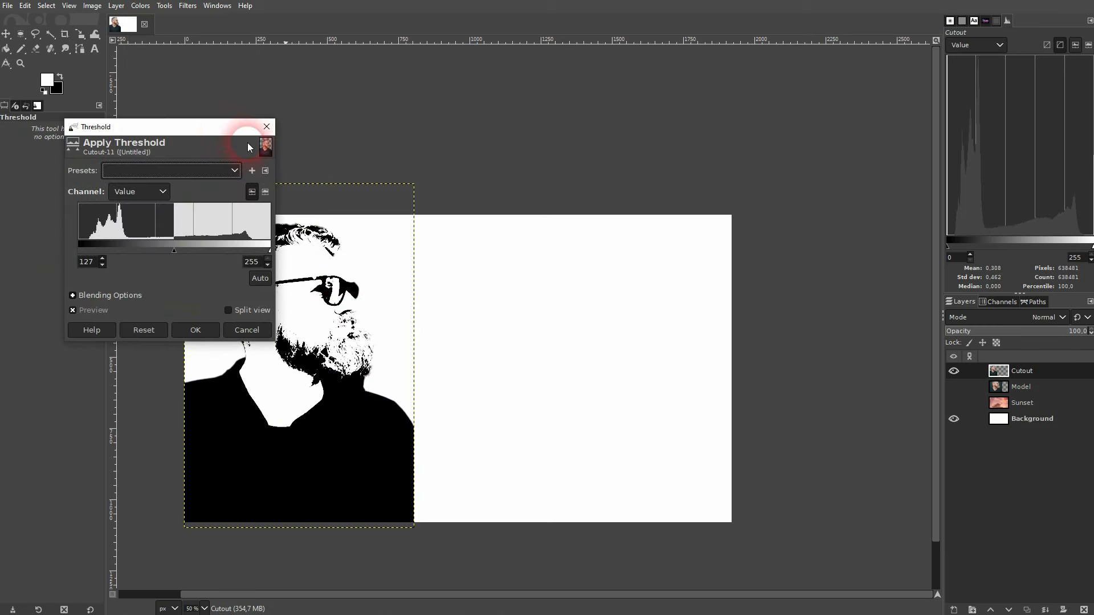
{"action": "left_click_drag", "start_coordinate": [204, 134], "coordinate": [841, 101]}
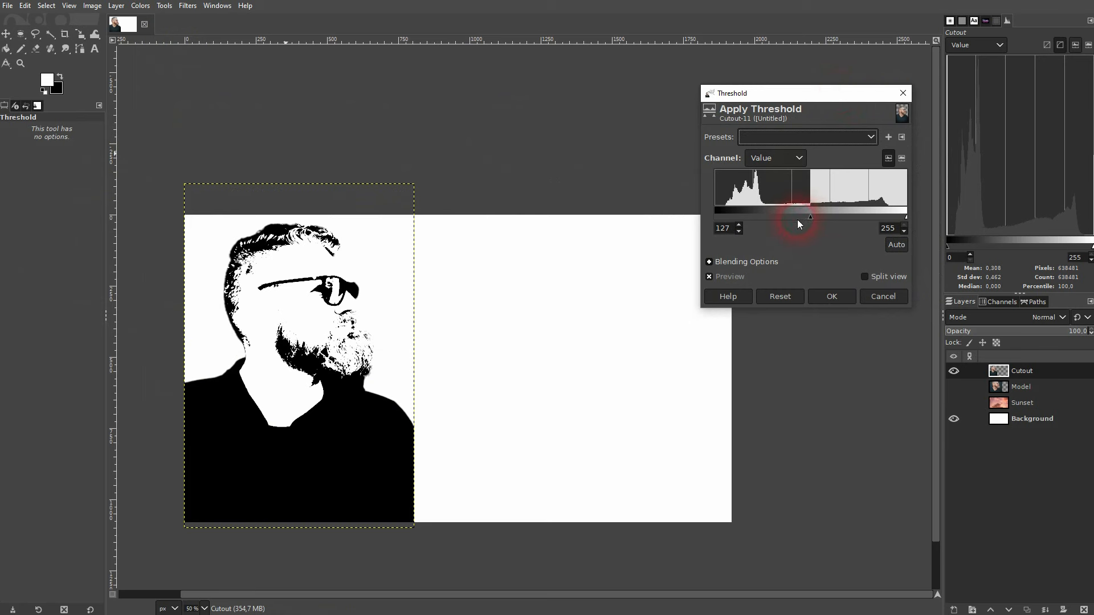
{"action": "mouse_move", "coordinate": [809, 217]}
{"action": "left_mouse_down"}
{"action": "mouse_move", "coordinate": [782, 216]}
{"action": "mouse_move", "coordinate": [826, 214]}
{"action": "left_mouse_up"}
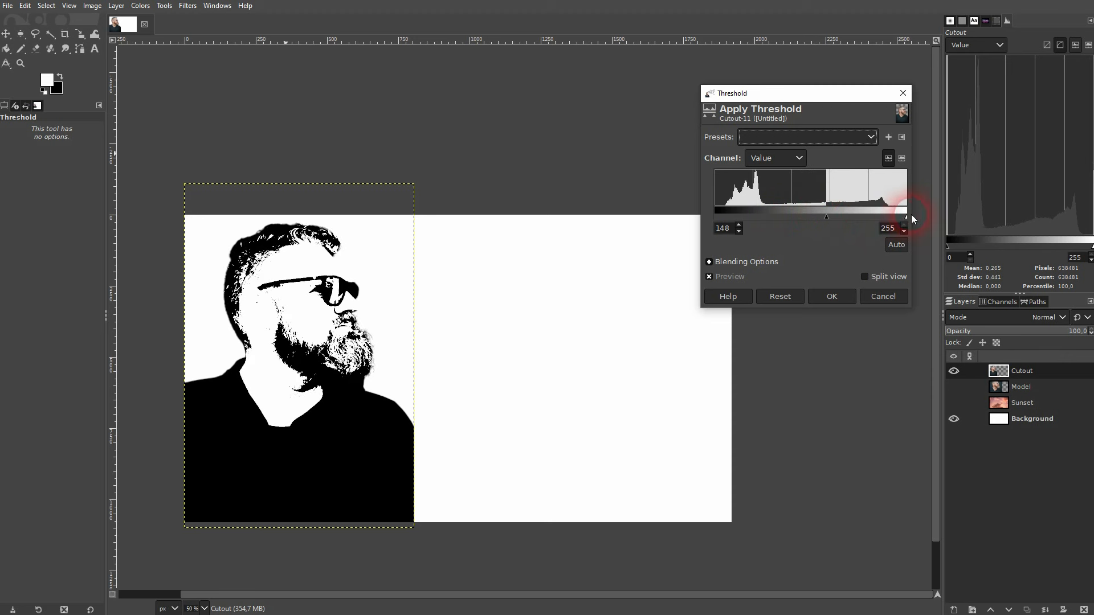
{"action": "left_click_drag", "start_coordinate": [908, 218], "coordinate": [834, 222]}
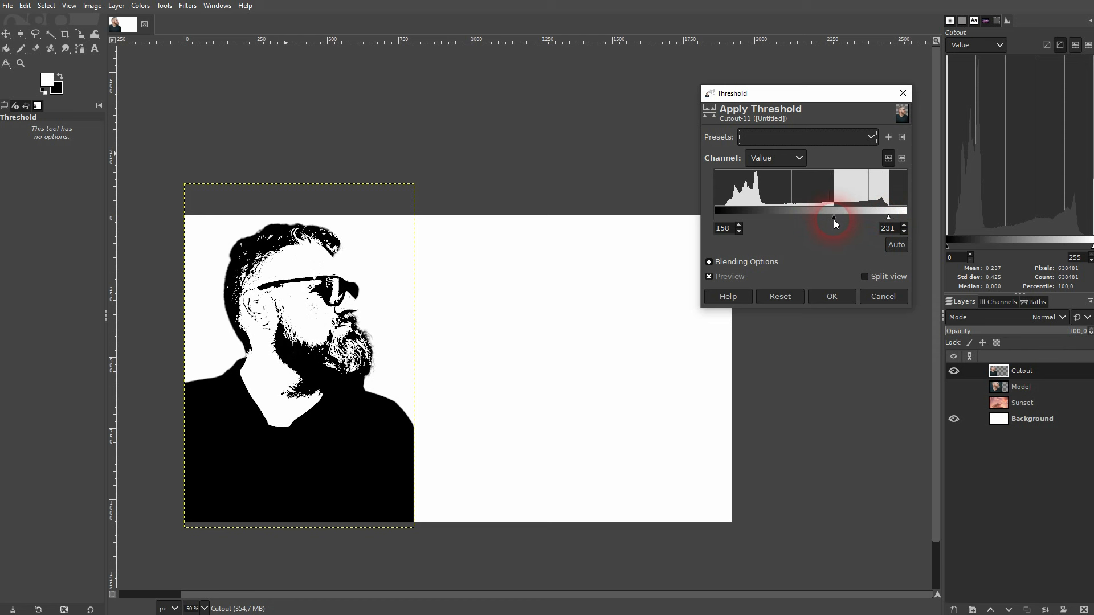
{"action": "left_click", "coordinate": [838, 298]}
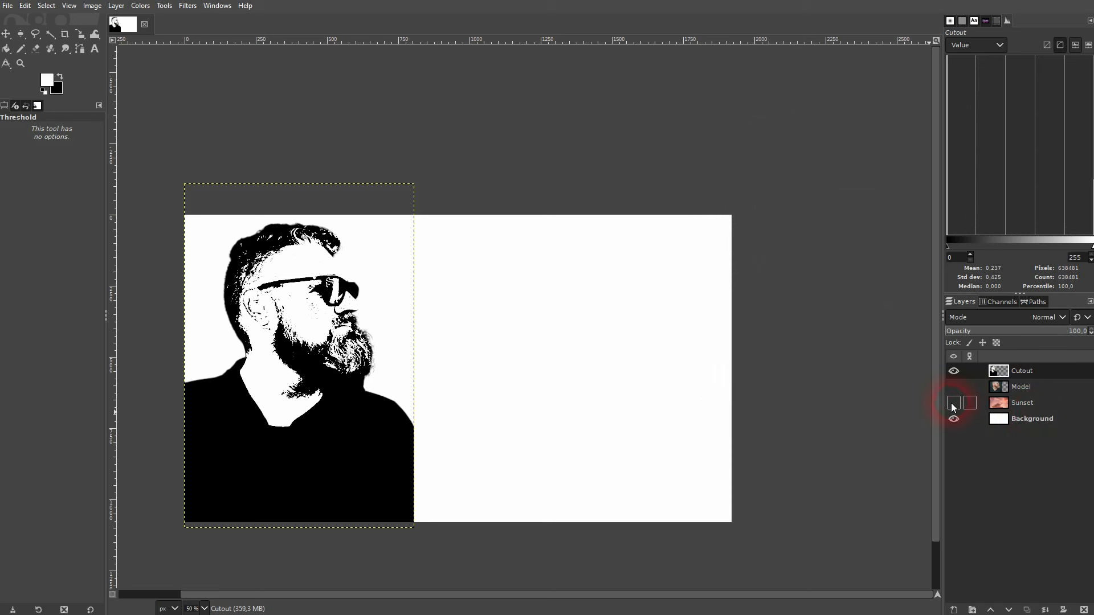
Show the Sunset layer, raise it above the Cutout layer and set its blending mode to Screen.
{"action": "left_click", "coordinate": [954, 404]}
{"action": "left_click", "coordinate": [1025, 403]}
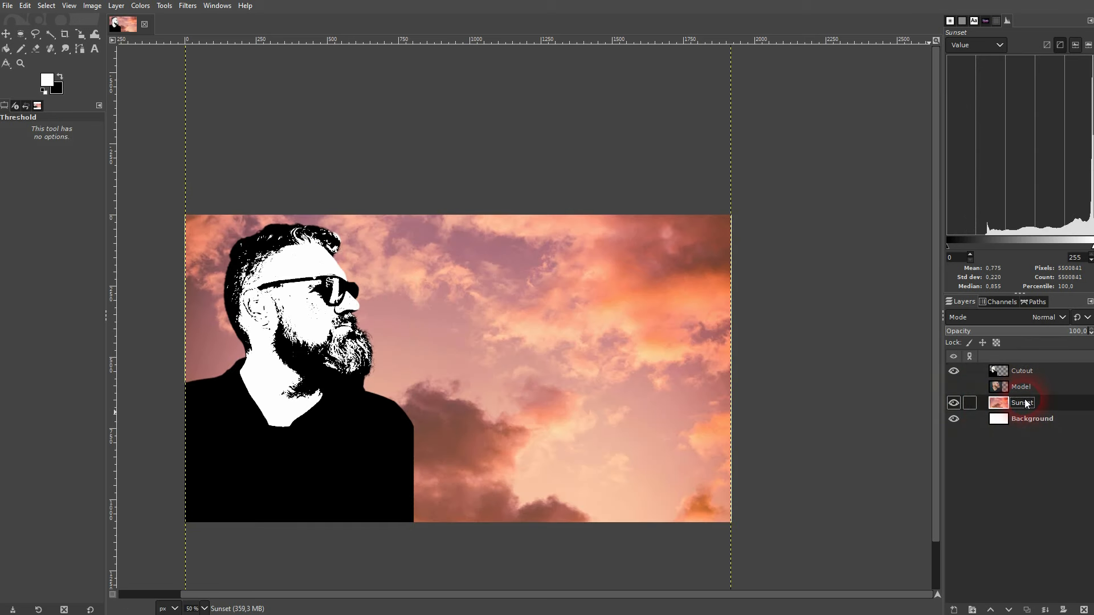
{"action": "left_click", "coordinate": [995, 610]}
{"action": "left_click", "coordinate": [994, 611]}
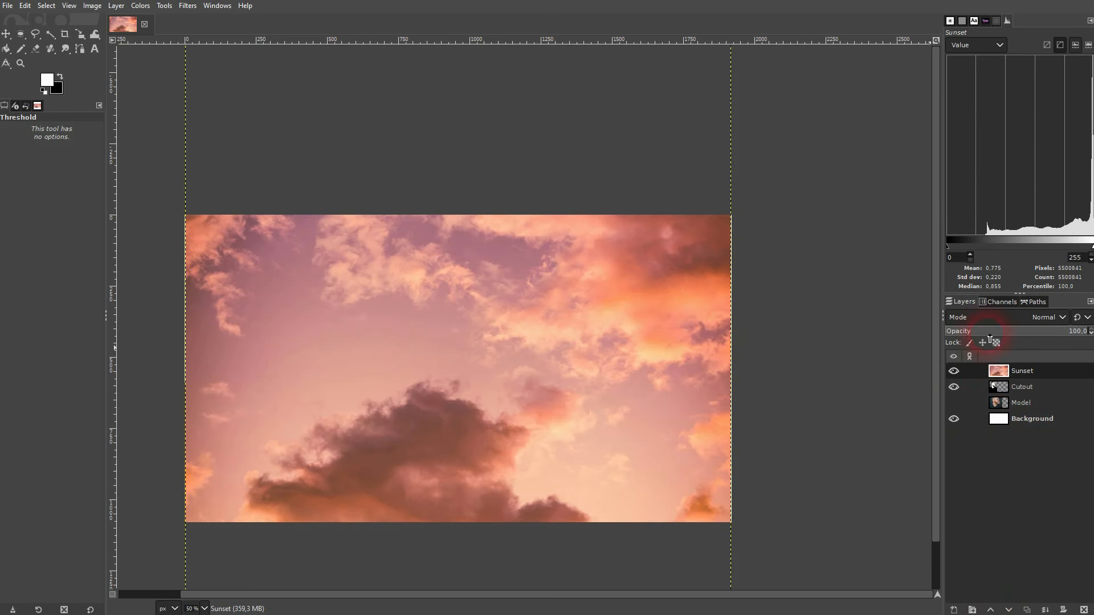
{"action": "left_click", "coordinate": [1056, 317]}
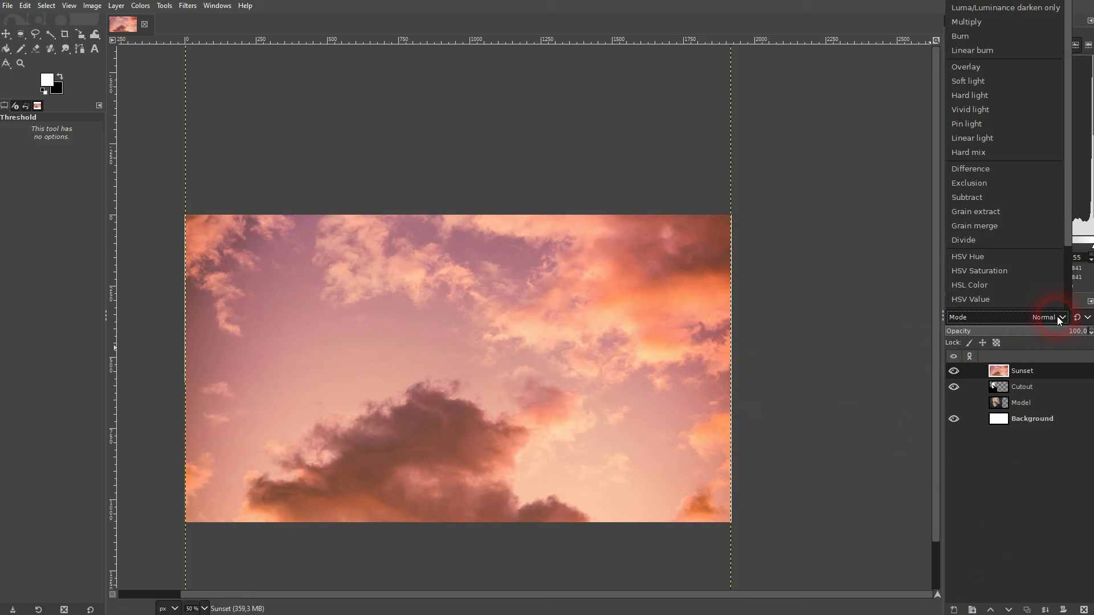
{"action": "left_click", "coordinate": [969, 1]}
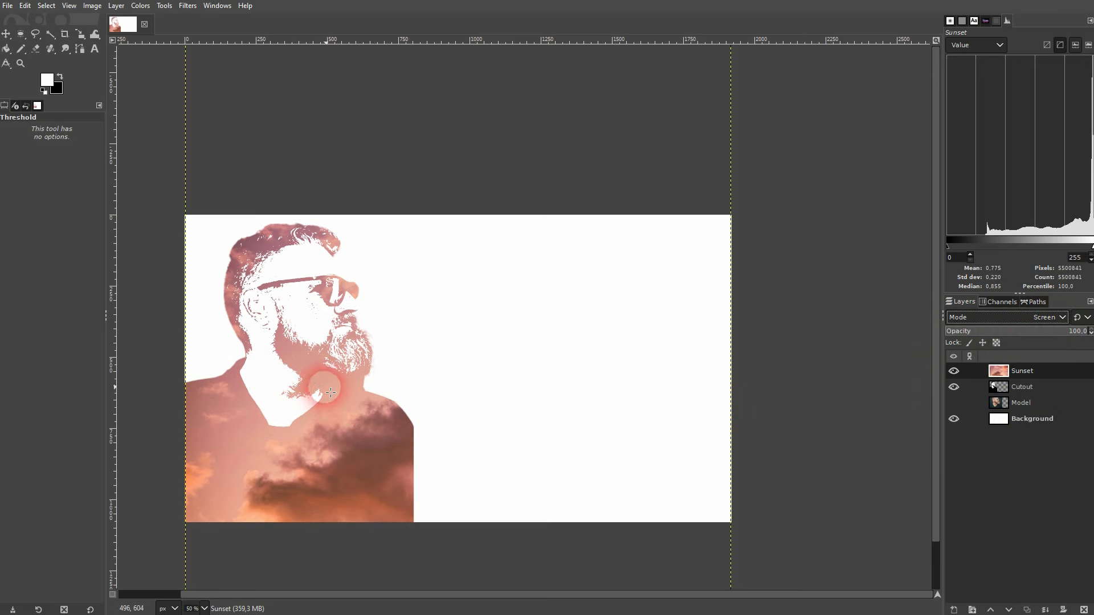
Scale the Sunset layer proportionally to about 826 × 1238 px and shift it slightly up and left over the figure.
{"action": "left_click", "coordinate": [78, 35]}
{"action": "left_click", "coordinate": [536, 428]}
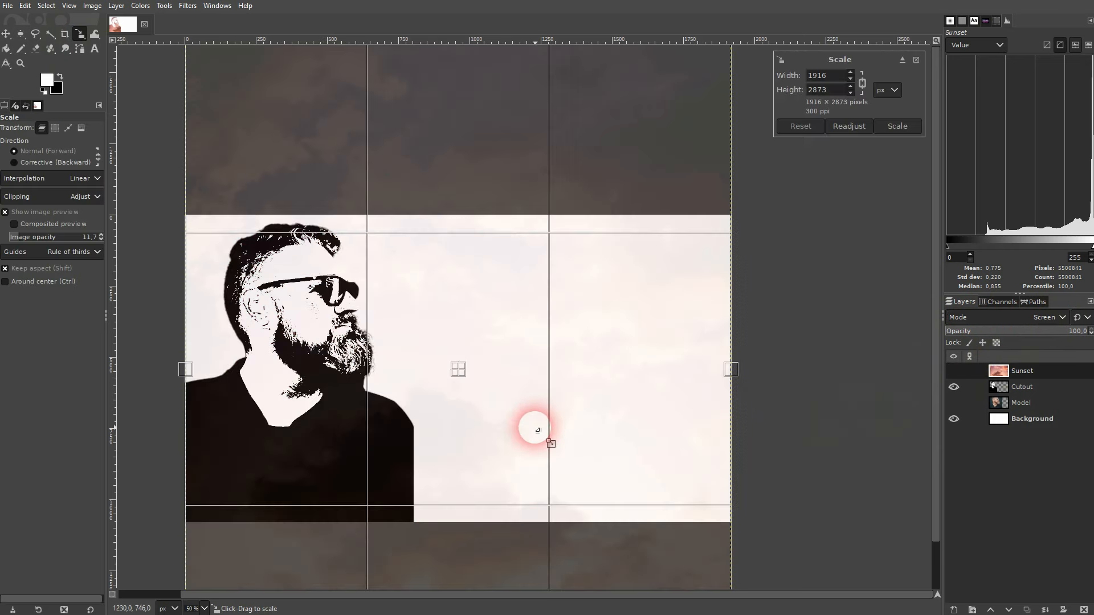
{"action": "scroll", "coordinate": [538, 430], "scroll_direction": "down", "scroll_amount": 3}
{"action": "left_click_drag", "start_coordinate": [615, 398], "coordinate": [503, 408]}
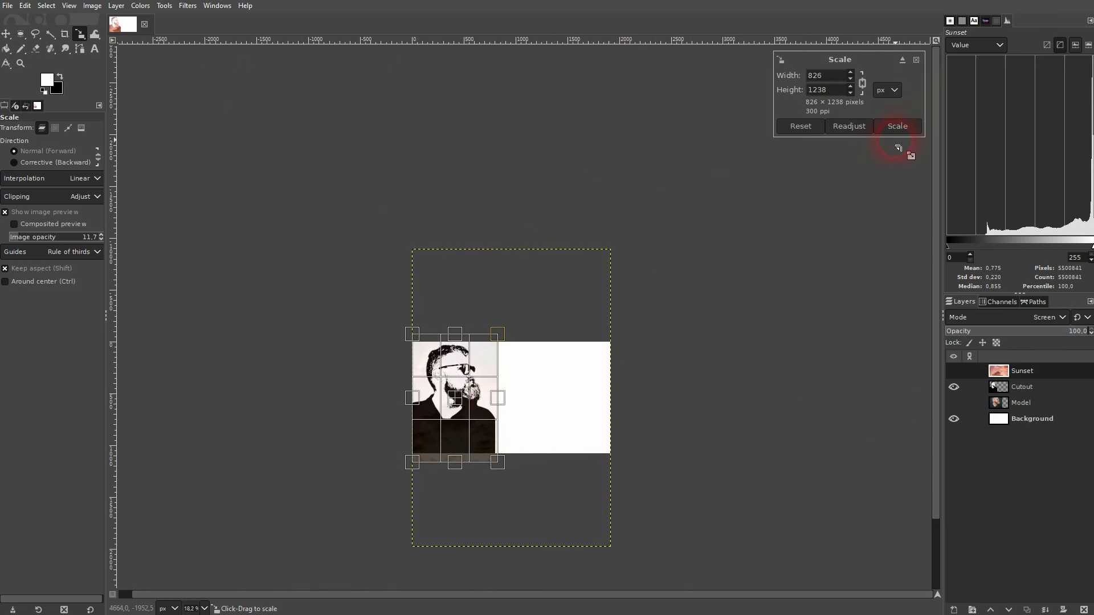
{"action": "left_click", "coordinate": [898, 126]}
{"action": "scroll", "coordinate": [442, 449], "scroll_direction": "up", "scroll_amount": 3}
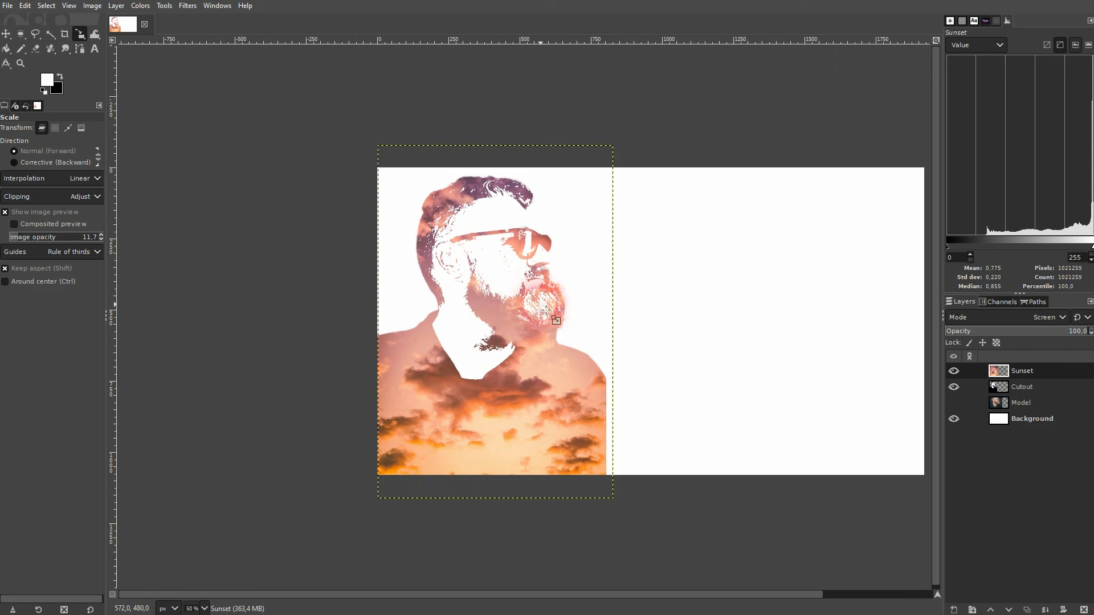
{"action": "left_click", "coordinate": [5, 34]}
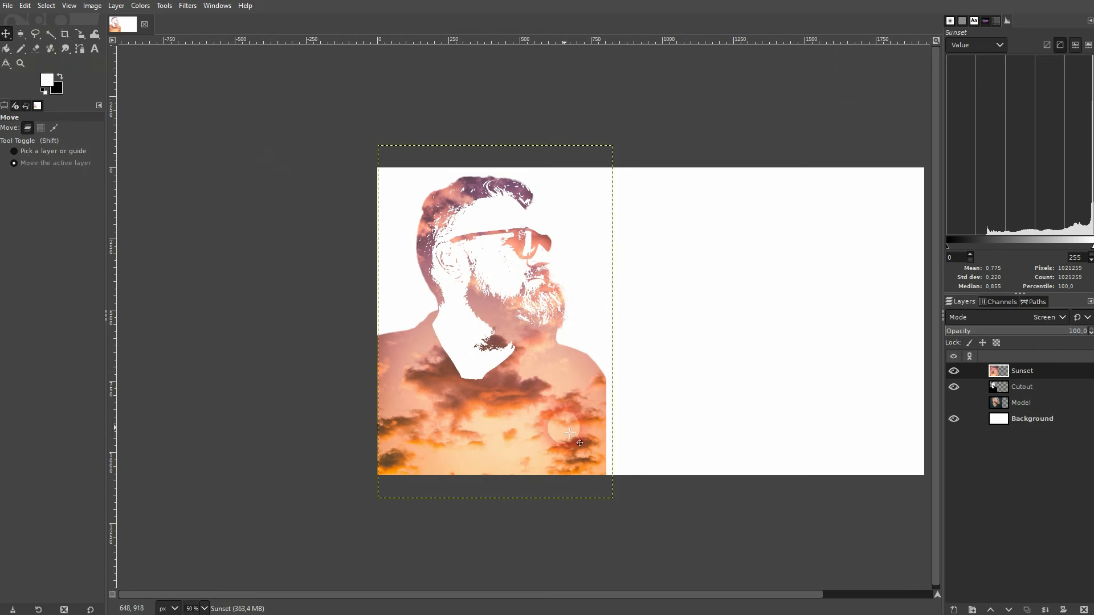
{"action": "mouse_move", "coordinate": [555, 434]}
{"action": "left_mouse_down"}
{"action": "mouse_move", "coordinate": [566, 420]}
{"action": "mouse_move", "coordinate": [549, 423]}
{"action": "left_mouse_up"}
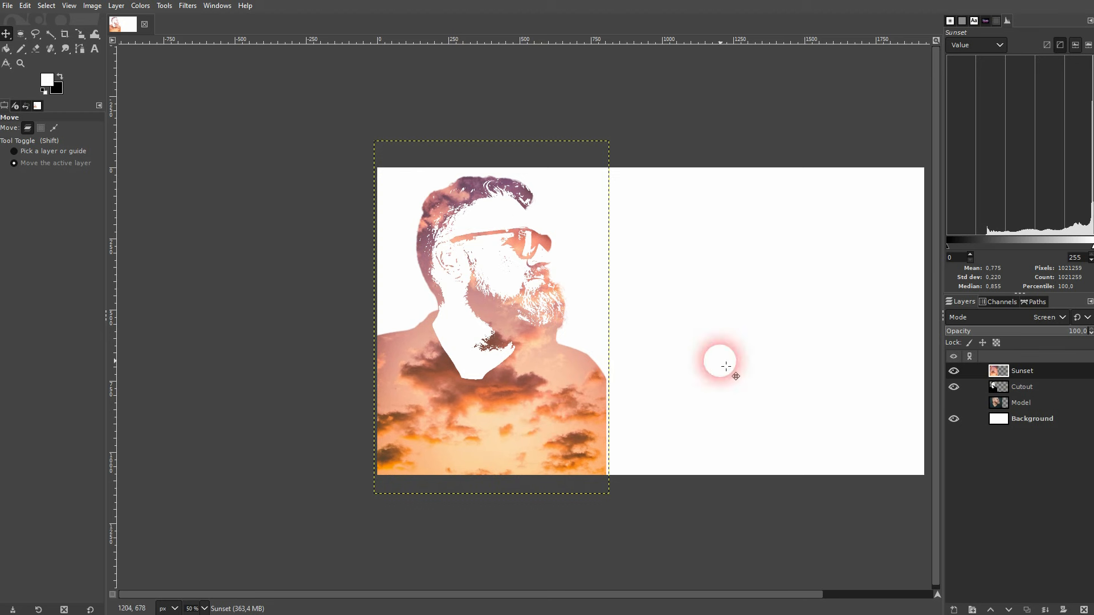
Add the two-line text "DOUBLE EXPOSURE" in Arial Bold just above the Background layer, in the empty area beside the figure.
{"action": "left_click", "coordinate": [1036, 419]}
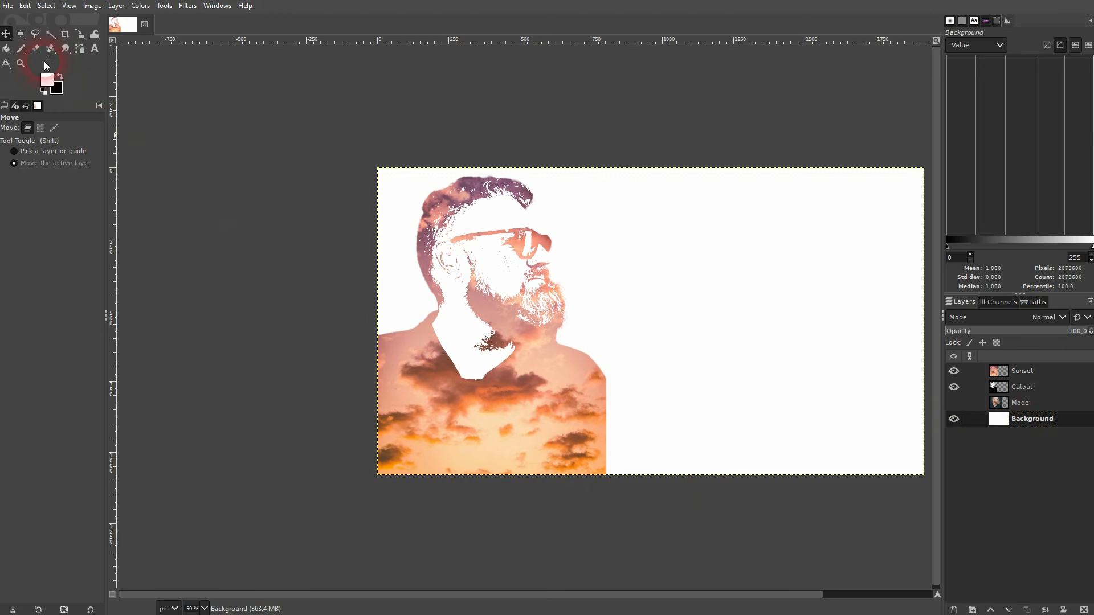
{"action": "left_click", "coordinate": [95, 49]}
{"action": "left_click", "coordinate": [725, 293]}
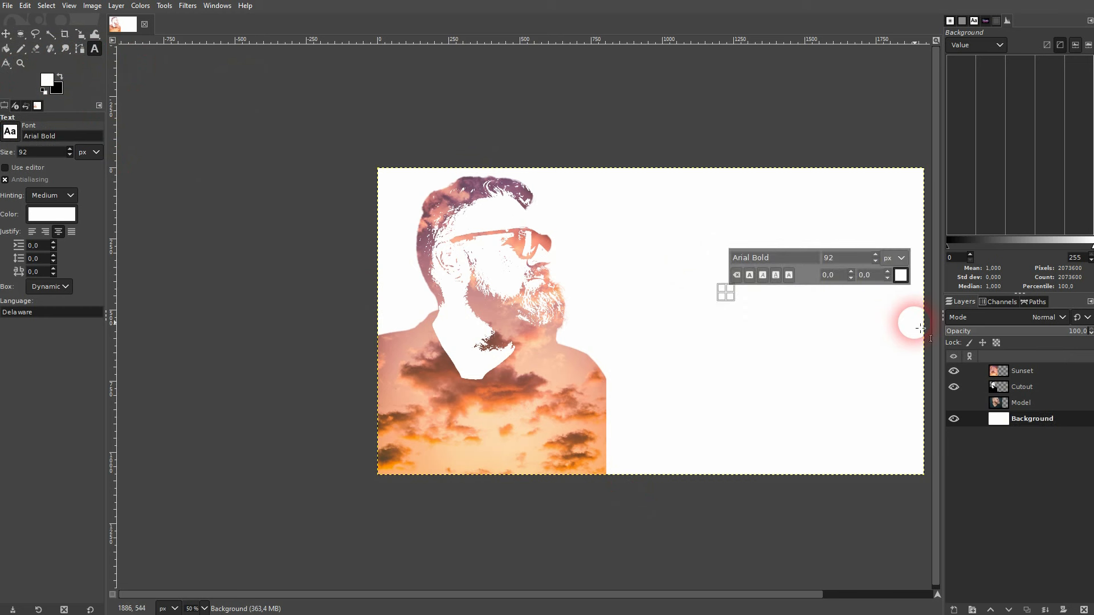
{"action": "type", "text": "DOUBLE"}
{"action": "key", "text": "Return"}
{"action": "type", "text": "EXPOSURE"}
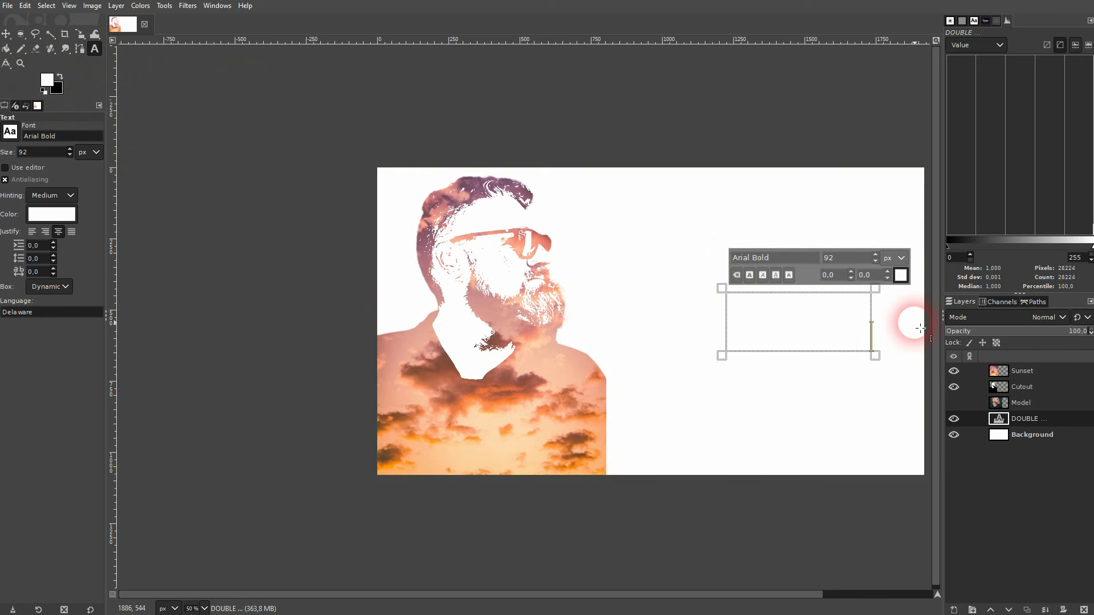
Change the color of the whole DOUBLE EXPOSURE text to black.
{"action": "key", "text": "ctrl+a"}
{"action": "left_click", "coordinate": [904, 278]}
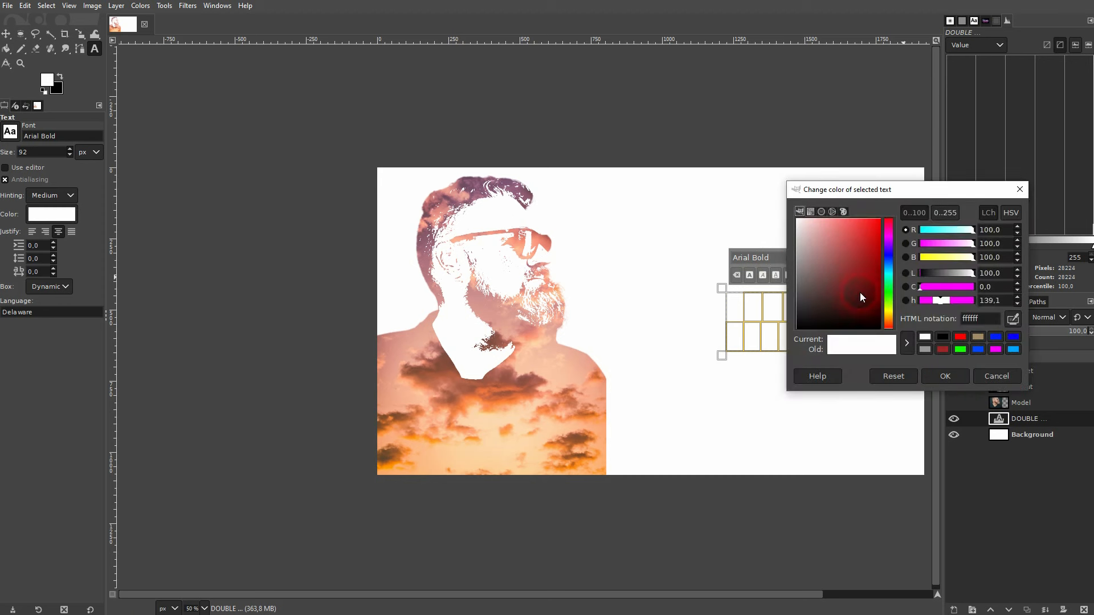
{"action": "left_click_drag", "start_coordinate": [859, 293], "coordinate": [777, 351]}
{"action": "left_click", "coordinate": [946, 376]}
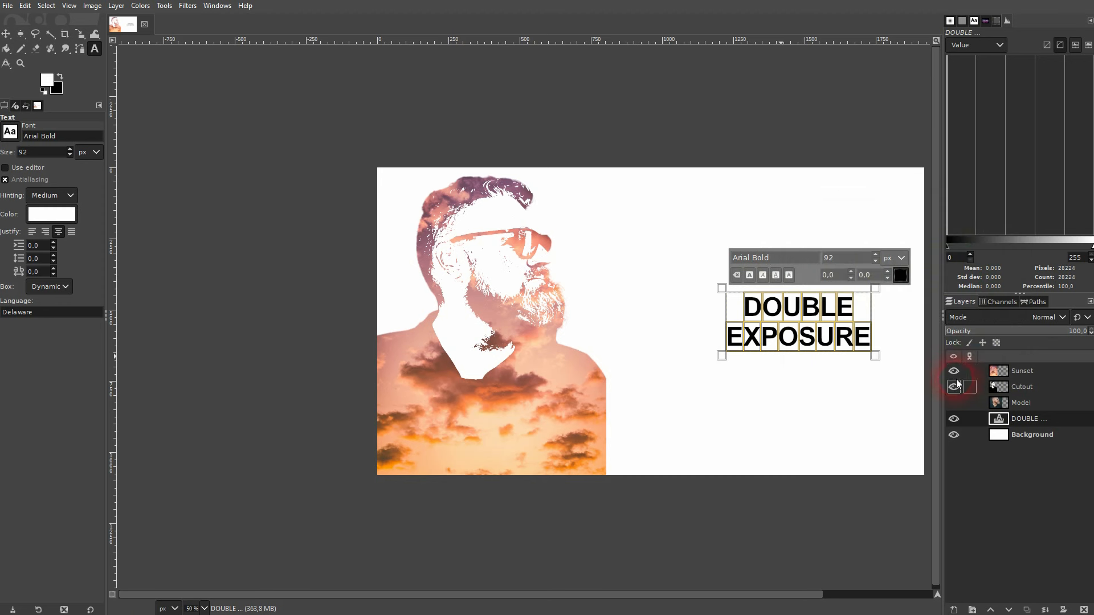
Enlarge the DOUBLE EXPOSURE text, trying 150 px before setting its size to 200 px.
{"action": "left_click_drag", "start_coordinate": [677, 602], "coordinate": [830, 593]}
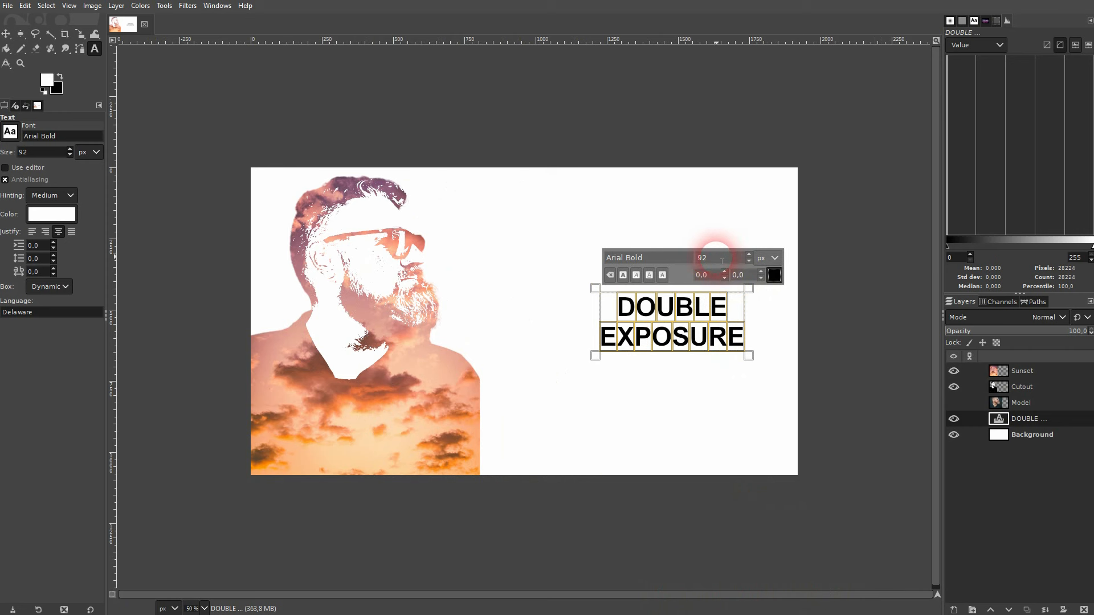
{"action": "left_click_drag", "start_coordinate": [715, 256], "coordinate": [694, 257]}
{"action": "type", "text": "150"}
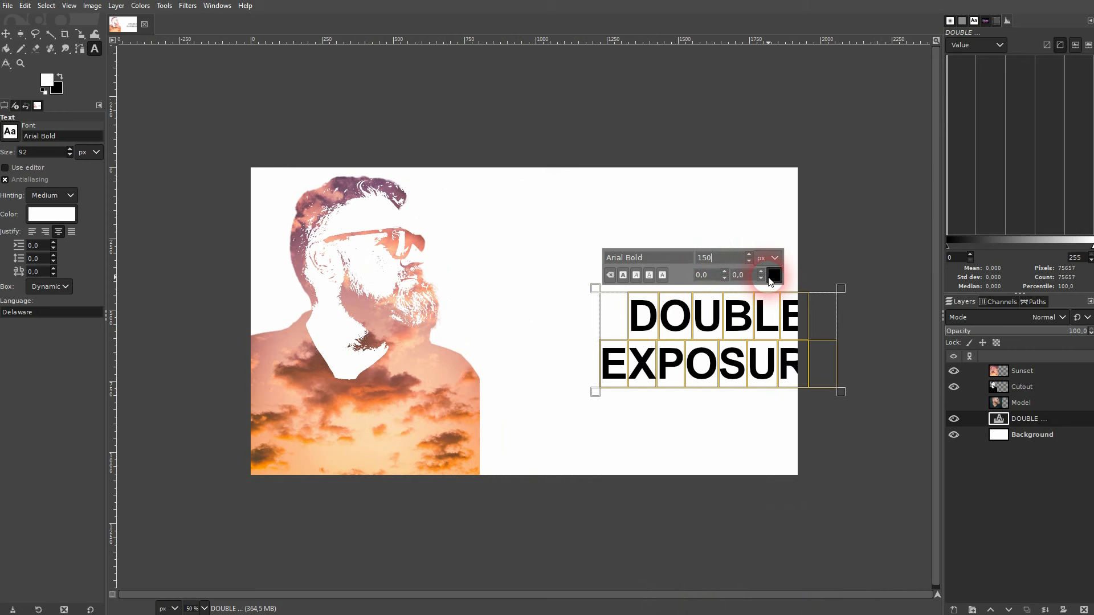
{"action": "key", "text": "Return"}
{"action": "left_click", "coordinate": [704, 256]}
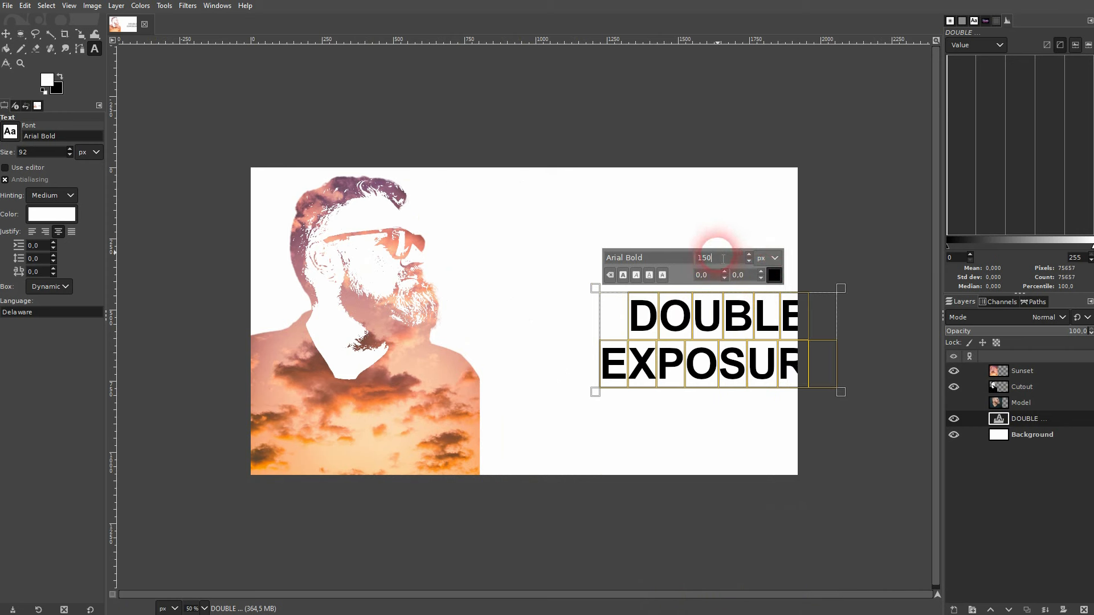
{"action": "left_click_drag", "start_coordinate": [707, 257], "coordinate": [691, 256]}
{"action": "type", "text": "200"}
{"action": "key", "text": "Return"}
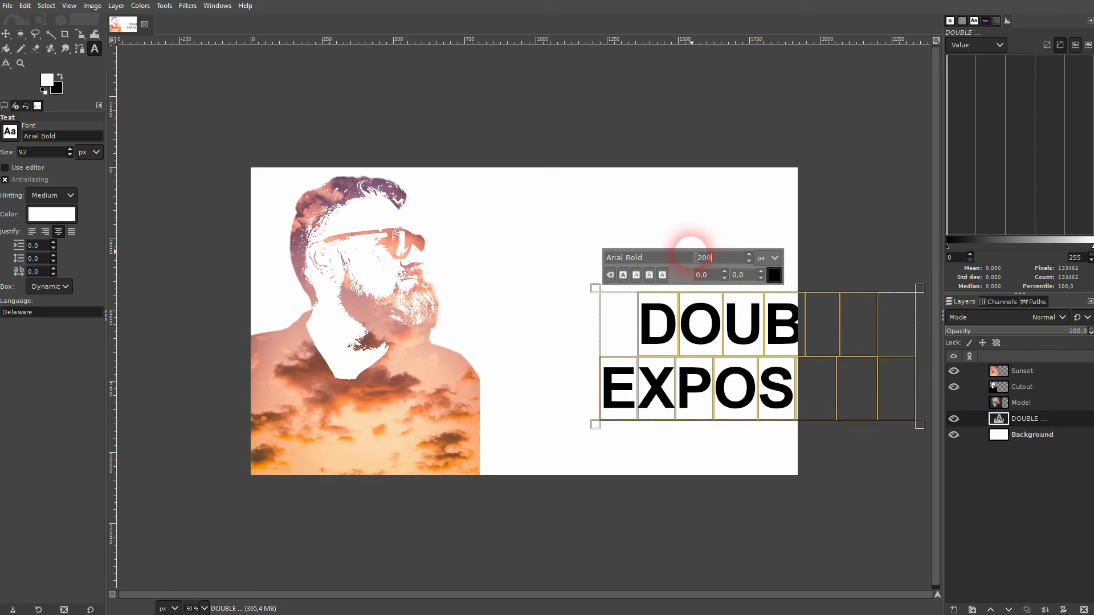
Left-justify the text and move it beside the figure's face so both lines fit within the canvas.
{"action": "left_click", "coordinate": [57, 214]}
{"action": "left_click", "coordinate": [32, 231]}
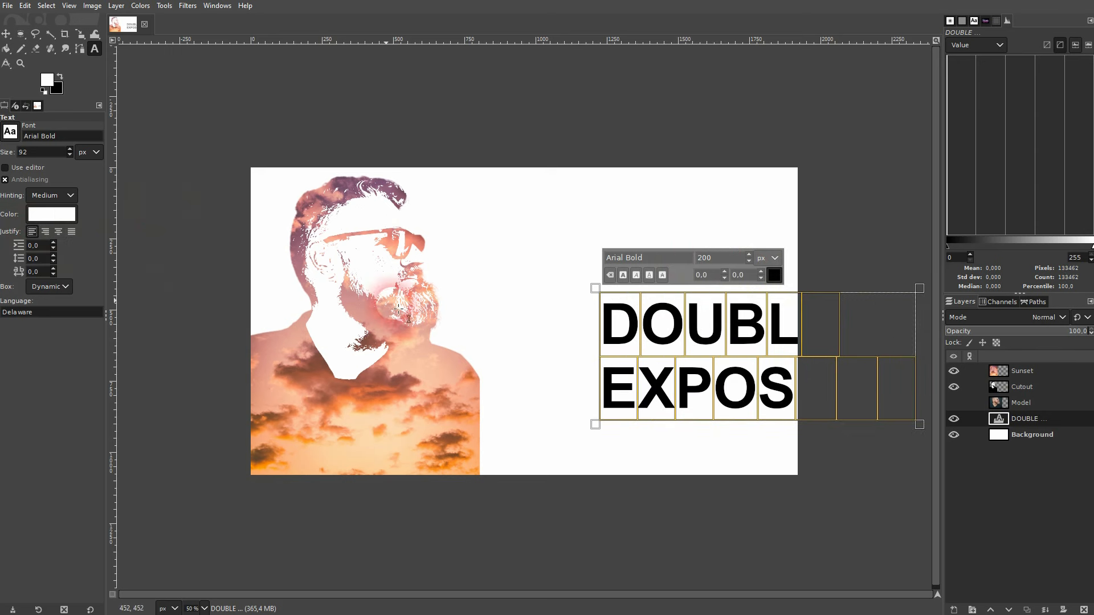
{"action": "key", "text": "m"}
{"action": "left_click_drag", "start_coordinate": [708, 323], "coordinate": [584, 243]}
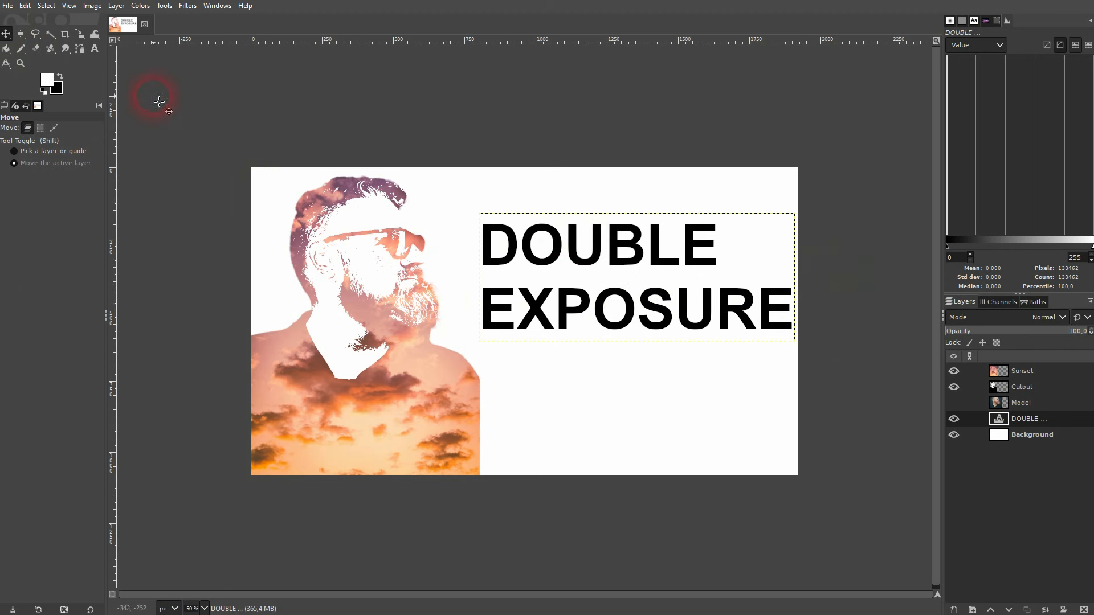
Scale the Cutout layer proportionally to about 1091 × 1636 px and move it up until the hair reaches the canvas's upper edge.
{"action": "left_click", "coordinate": [1024, 433]}
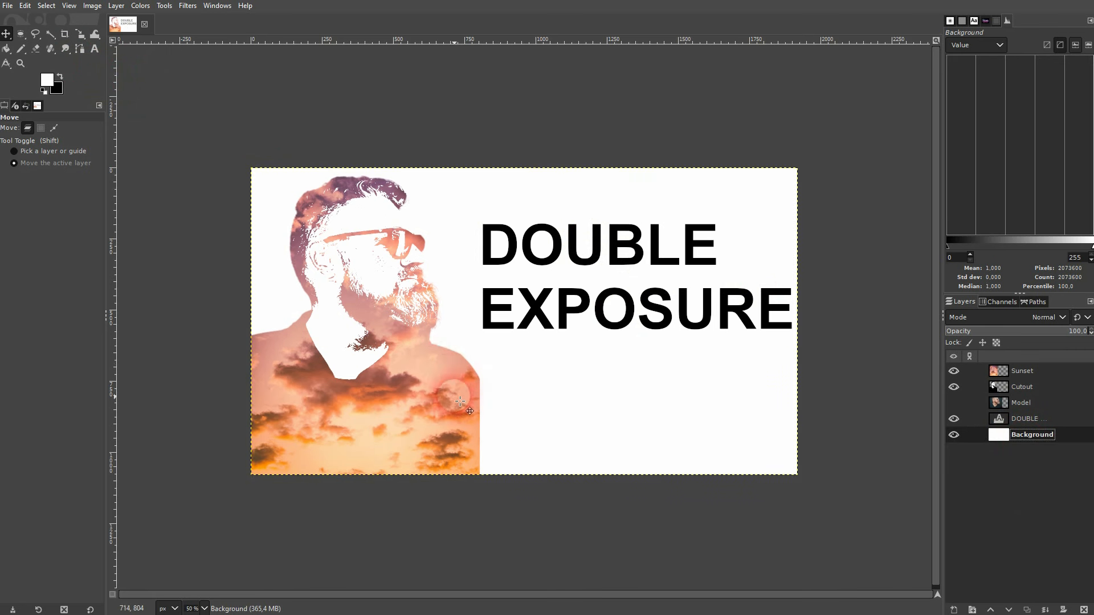
{"action": "left_click", "coordinate": [1024, 374]}
{"action": "left_click", "coordinate": [1022, 388]}
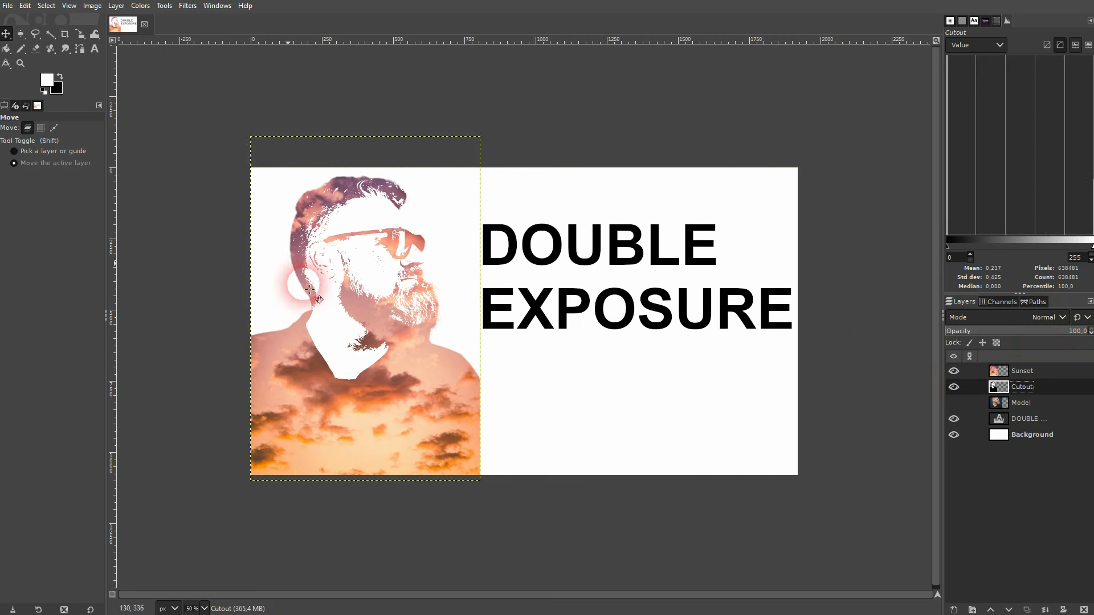
{"action": "left_click", "coordinate": [80, 34]}
{"action": "left_click", "coordinate": [366, 298]}
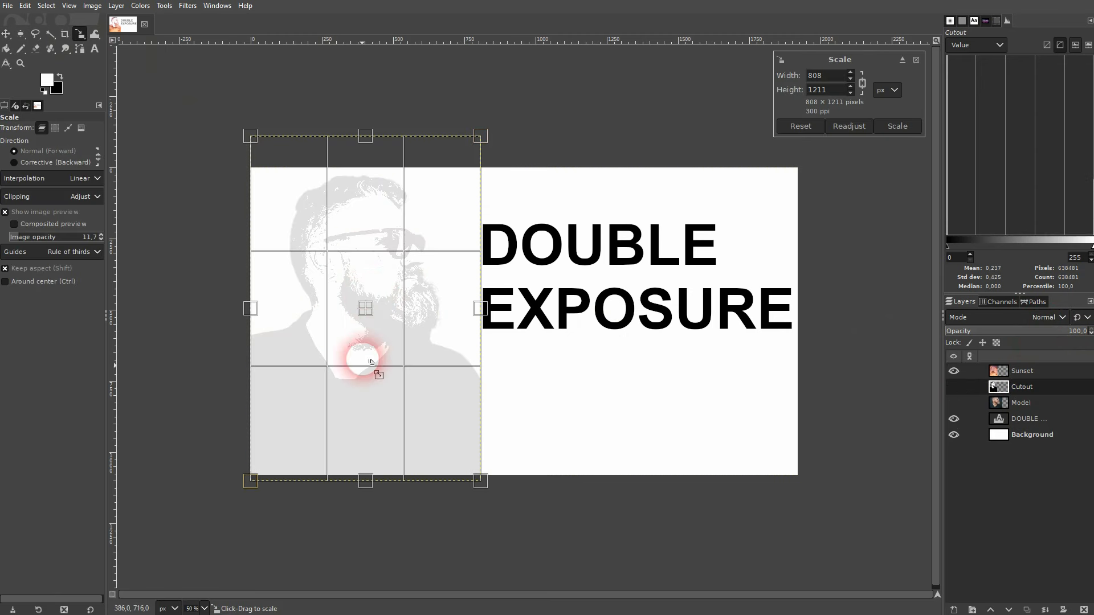
{"action": "left_click_drag", "start_coordinate": [366, 539], "coordinate": [371, 610]}
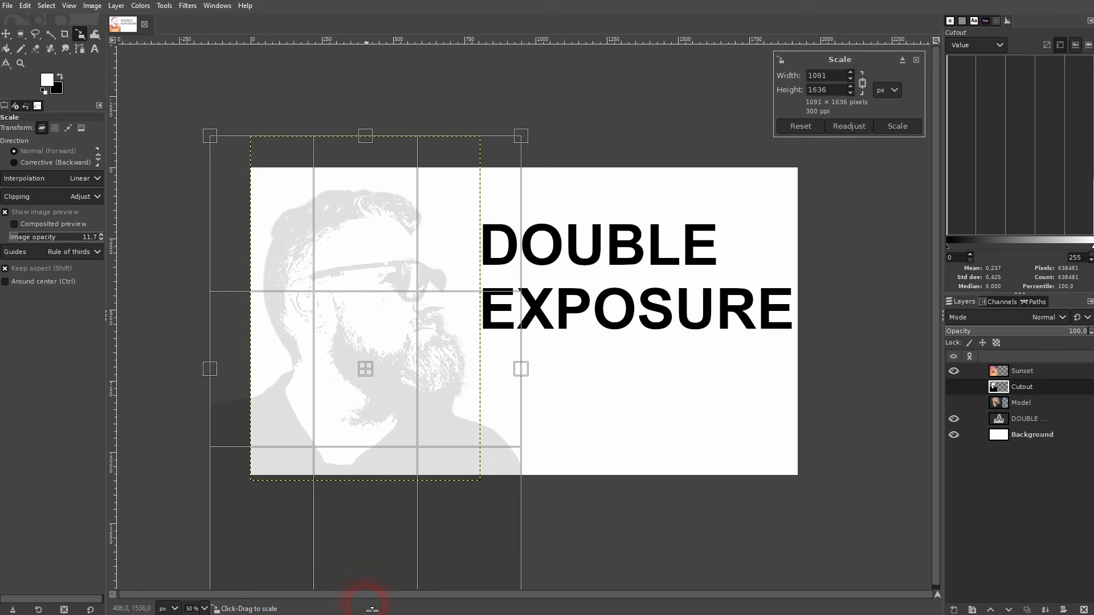
{"action": "left_click", "coordinate": [897, 126]}
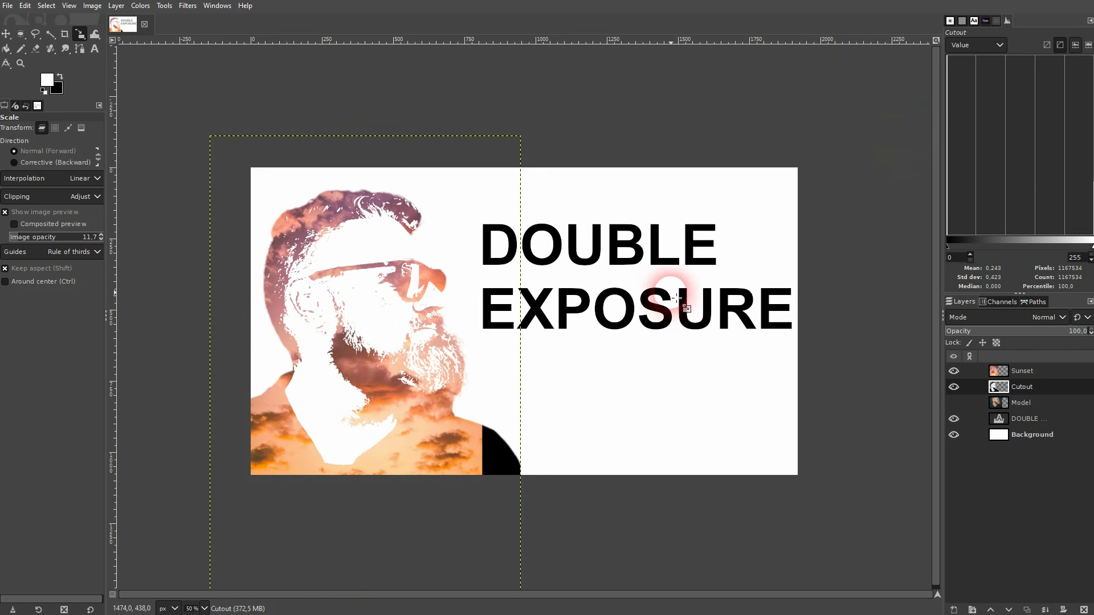
{"action": "key", "text": "m"}
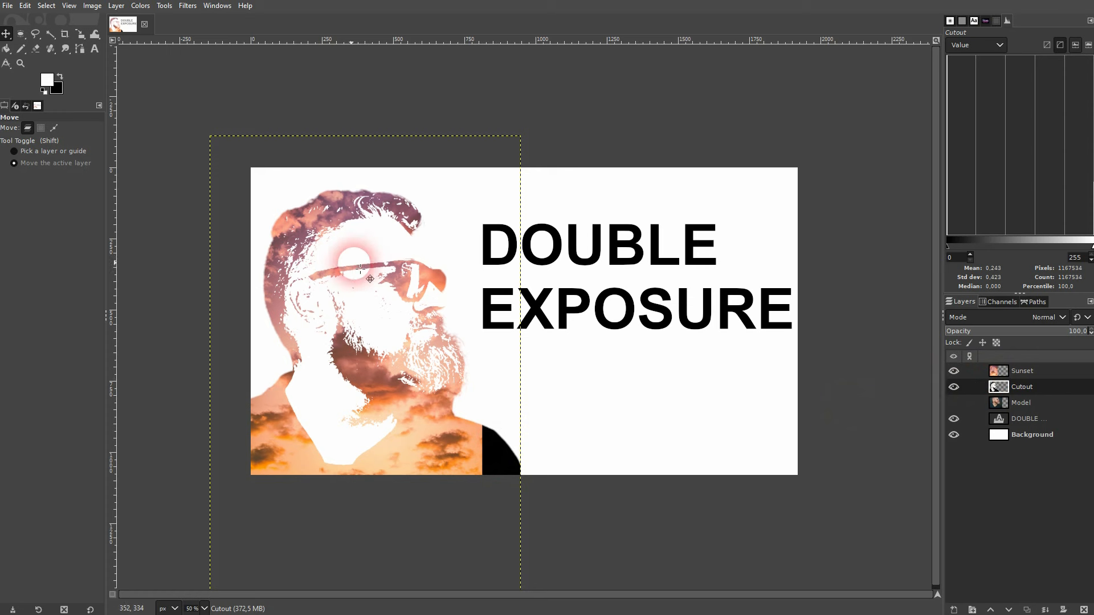
{"action": "left_click_drag", "start_coordinate": [355, 267], "coordinate": [356, 243]}
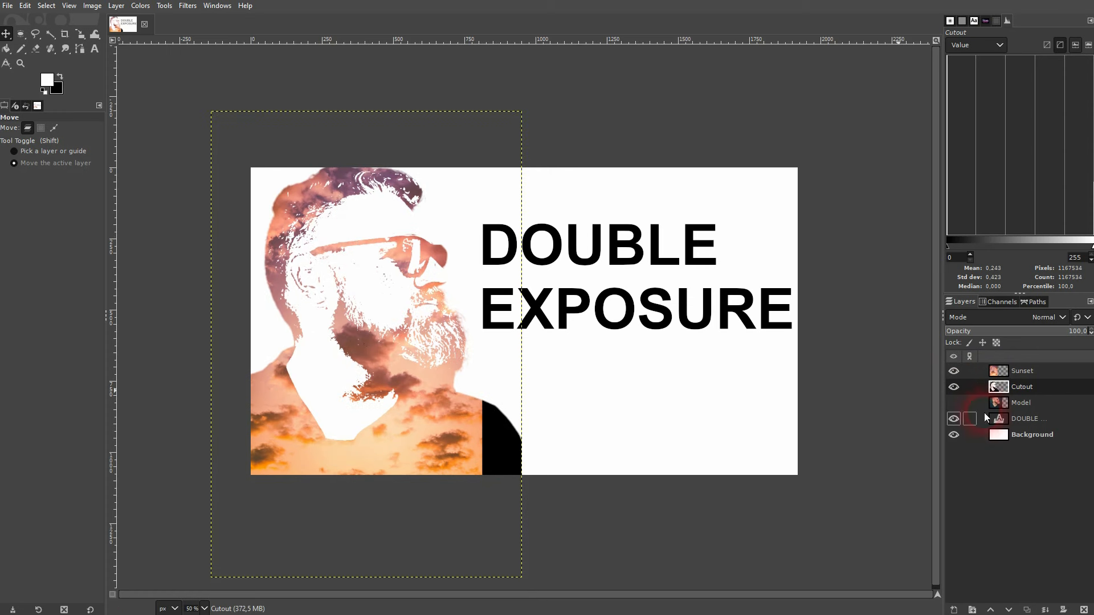
Scale the Sunset layer proportionally to about 985 × 1477 px so the sky covers the figure's whole shoulder.
{"action": "left_click", "coordinate": [1023, 371]}
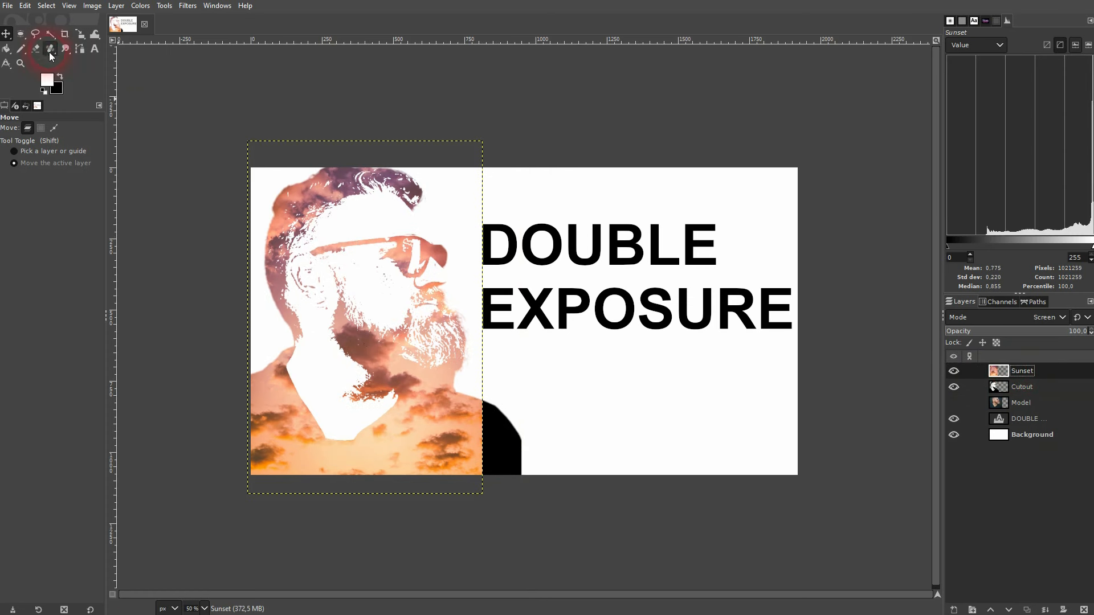
{"action": "left_click", "coordinate": [80, 34]}
{"action": "left_click", "coordinate": [420, 463]}
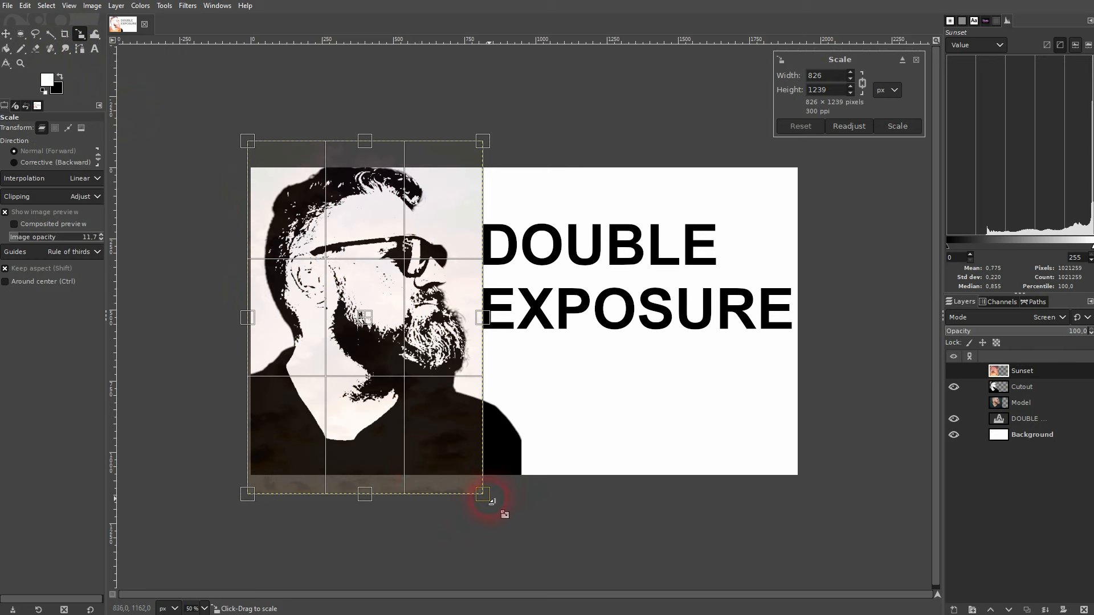
{"action": "left_click_drag", "start_coordinate": [487, 497], "coordinate": [532, 567]}
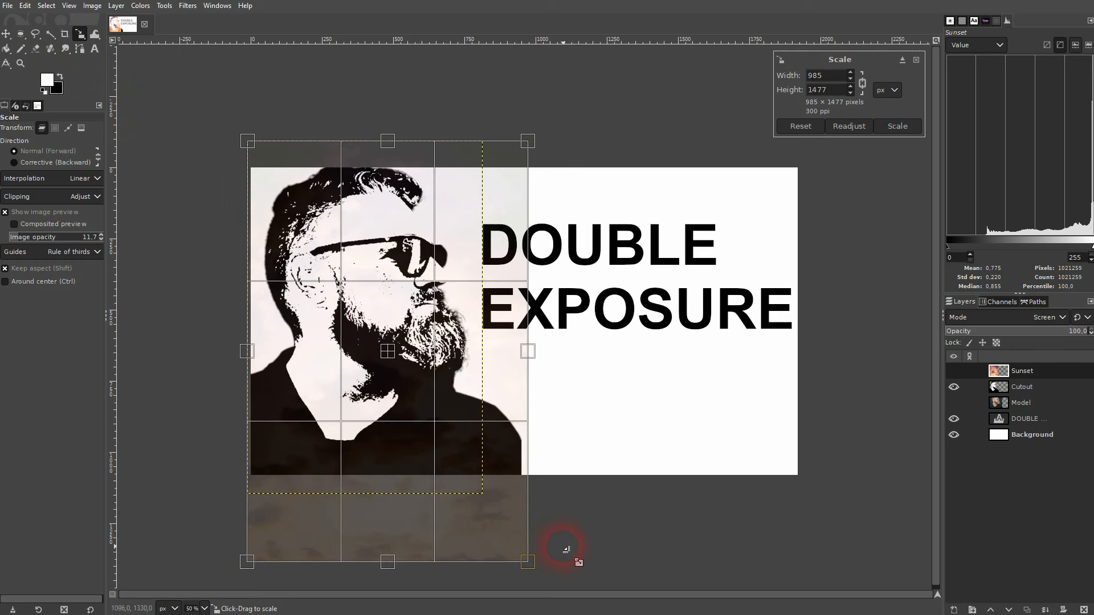
{"action": "left_click", "coordinate": [906, 128]}
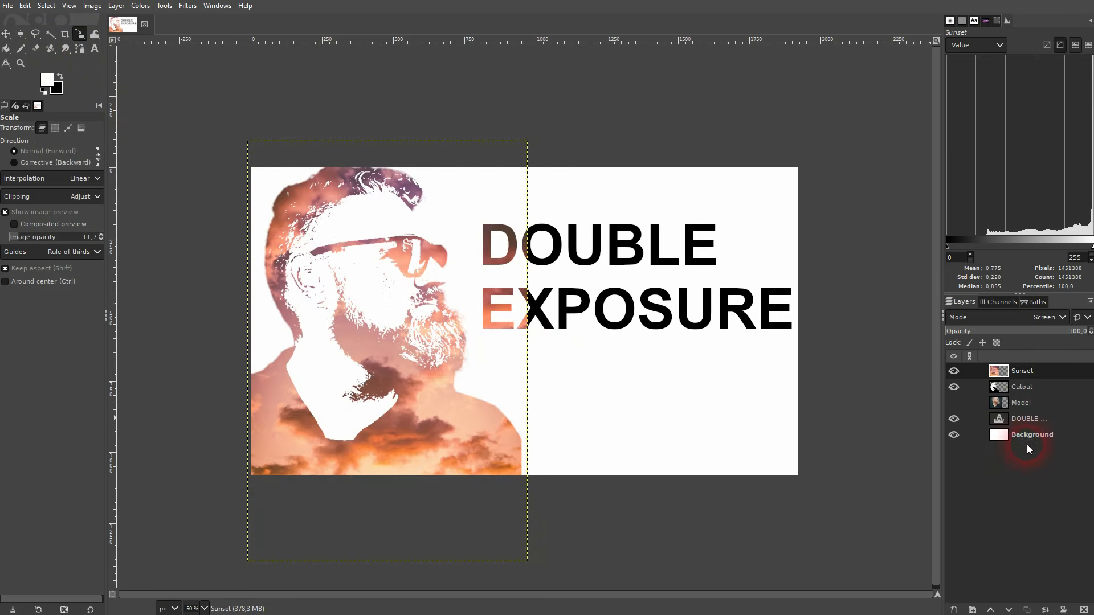
Scale the DOUBLE EXPOSURE text proportionally to about 965 × 392 px and again to about 894 × 363 px, clearing the sunset area, and select the Background layer.
{"action": "left_click", "coordinate": [1031, 419]}
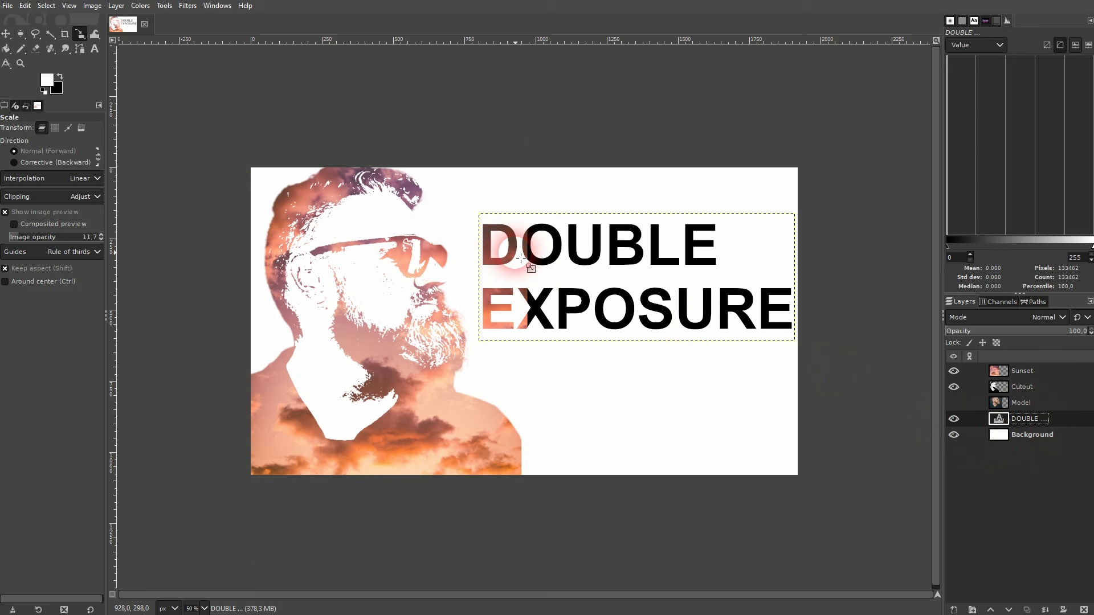
{"action": "left_click", "coordinate": [521, 258]}
{"action": "left_click_drag", "start_coordinate": [478, 280], "coordinate": [520, 282]}
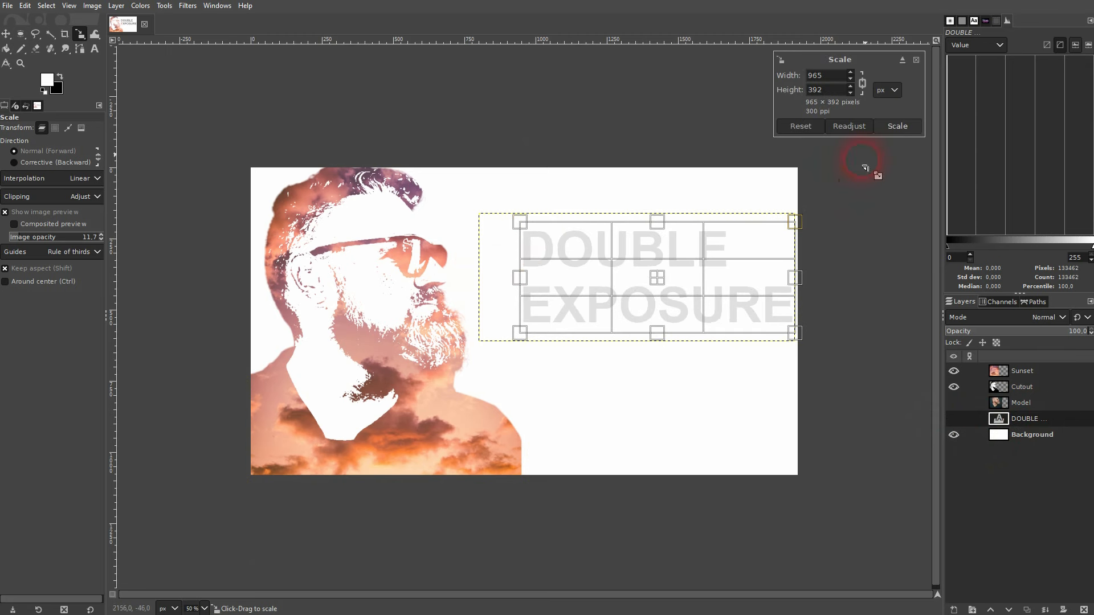
{"action": "left_click", "coordinate": [900, 127]}
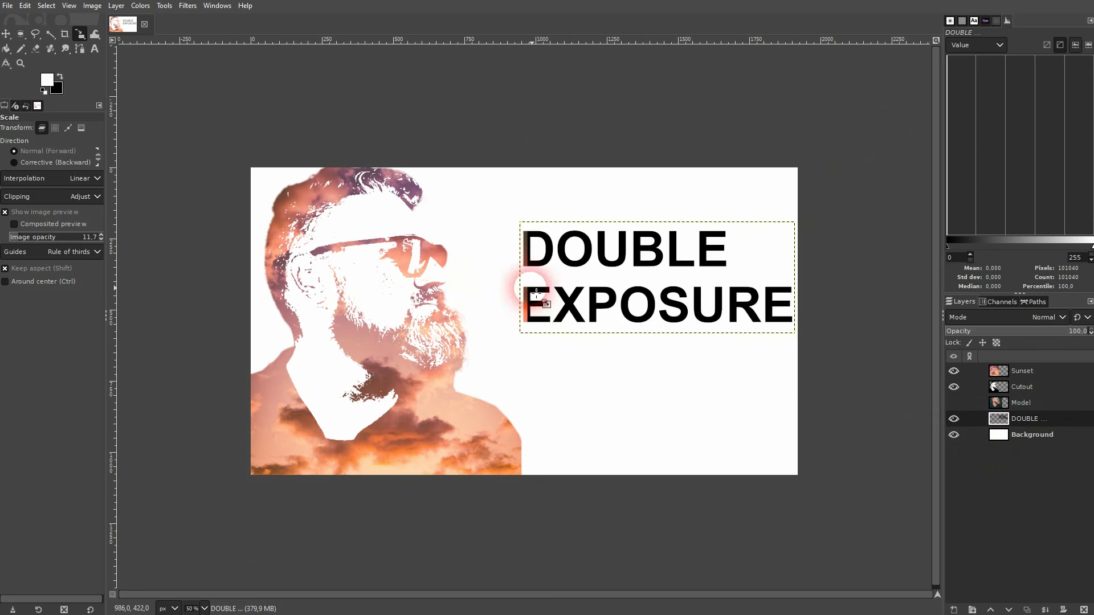
{"action": "left_click", "coordinate": [554, 268]}
{"action": "left_click_drag", "start_coordinate": [520, 278], "coordinate": [543, 280]}
{"action": "left_click", "coordinate": [898, 127]}
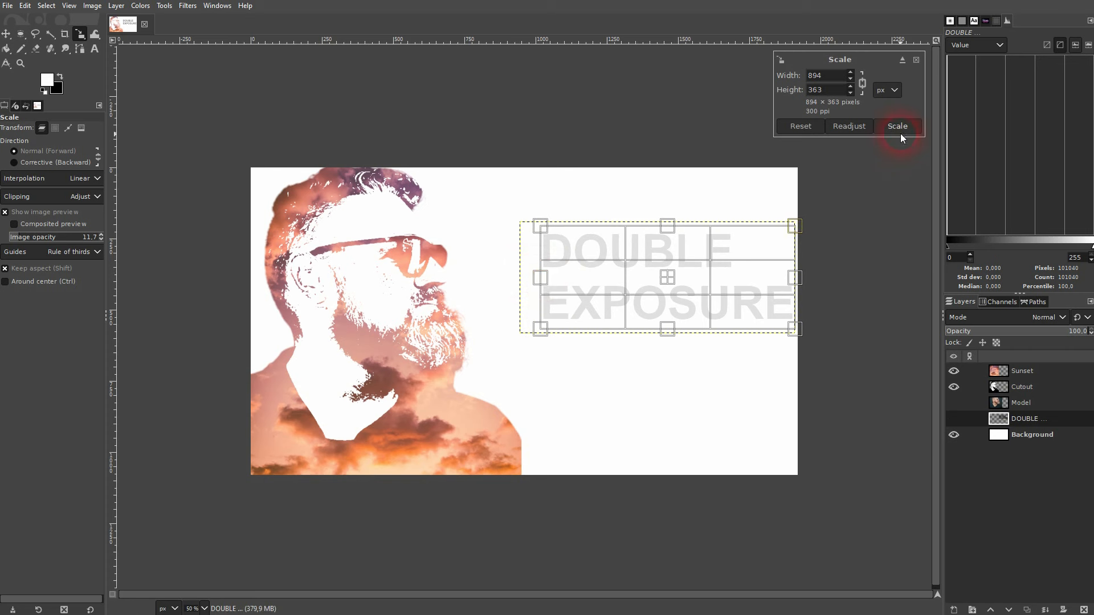
{"action": "left_click", "coordinate": [6, 33]}
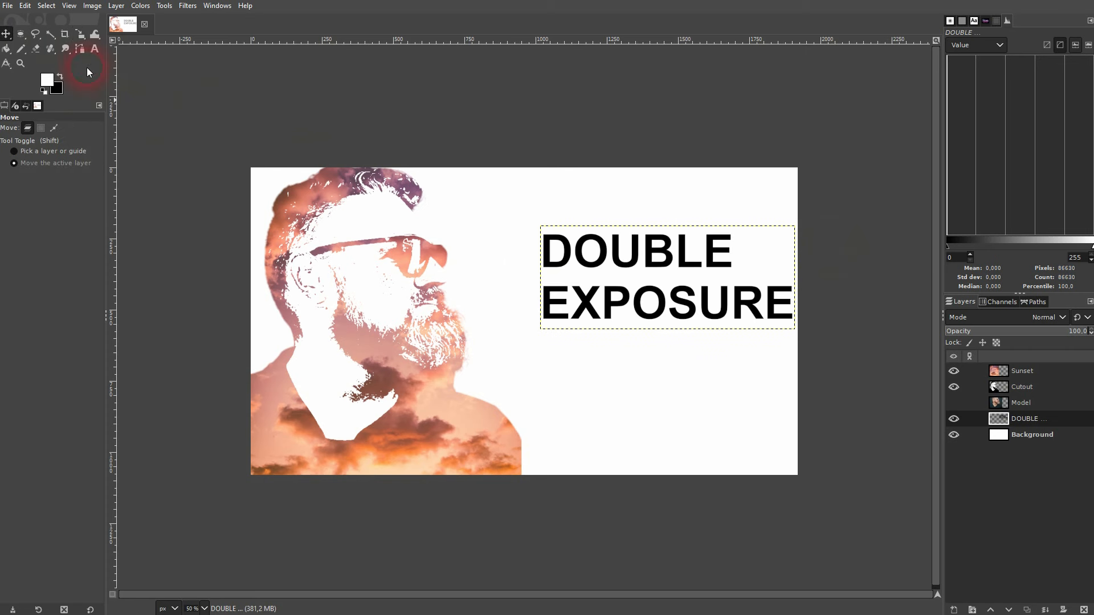
{"action": "left_click", "coordinate": [1001, 435]}
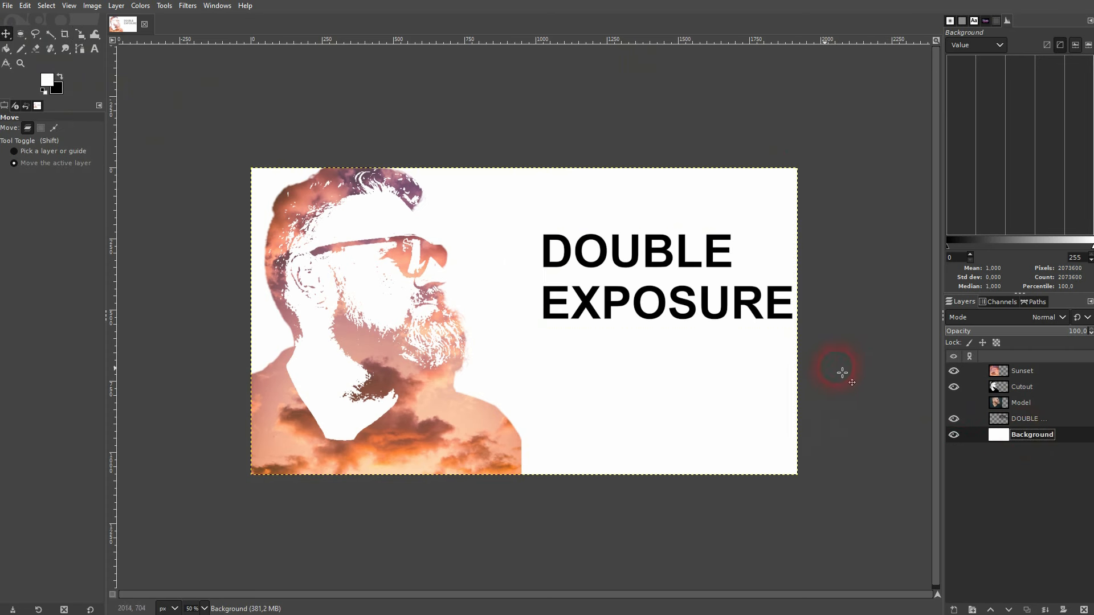